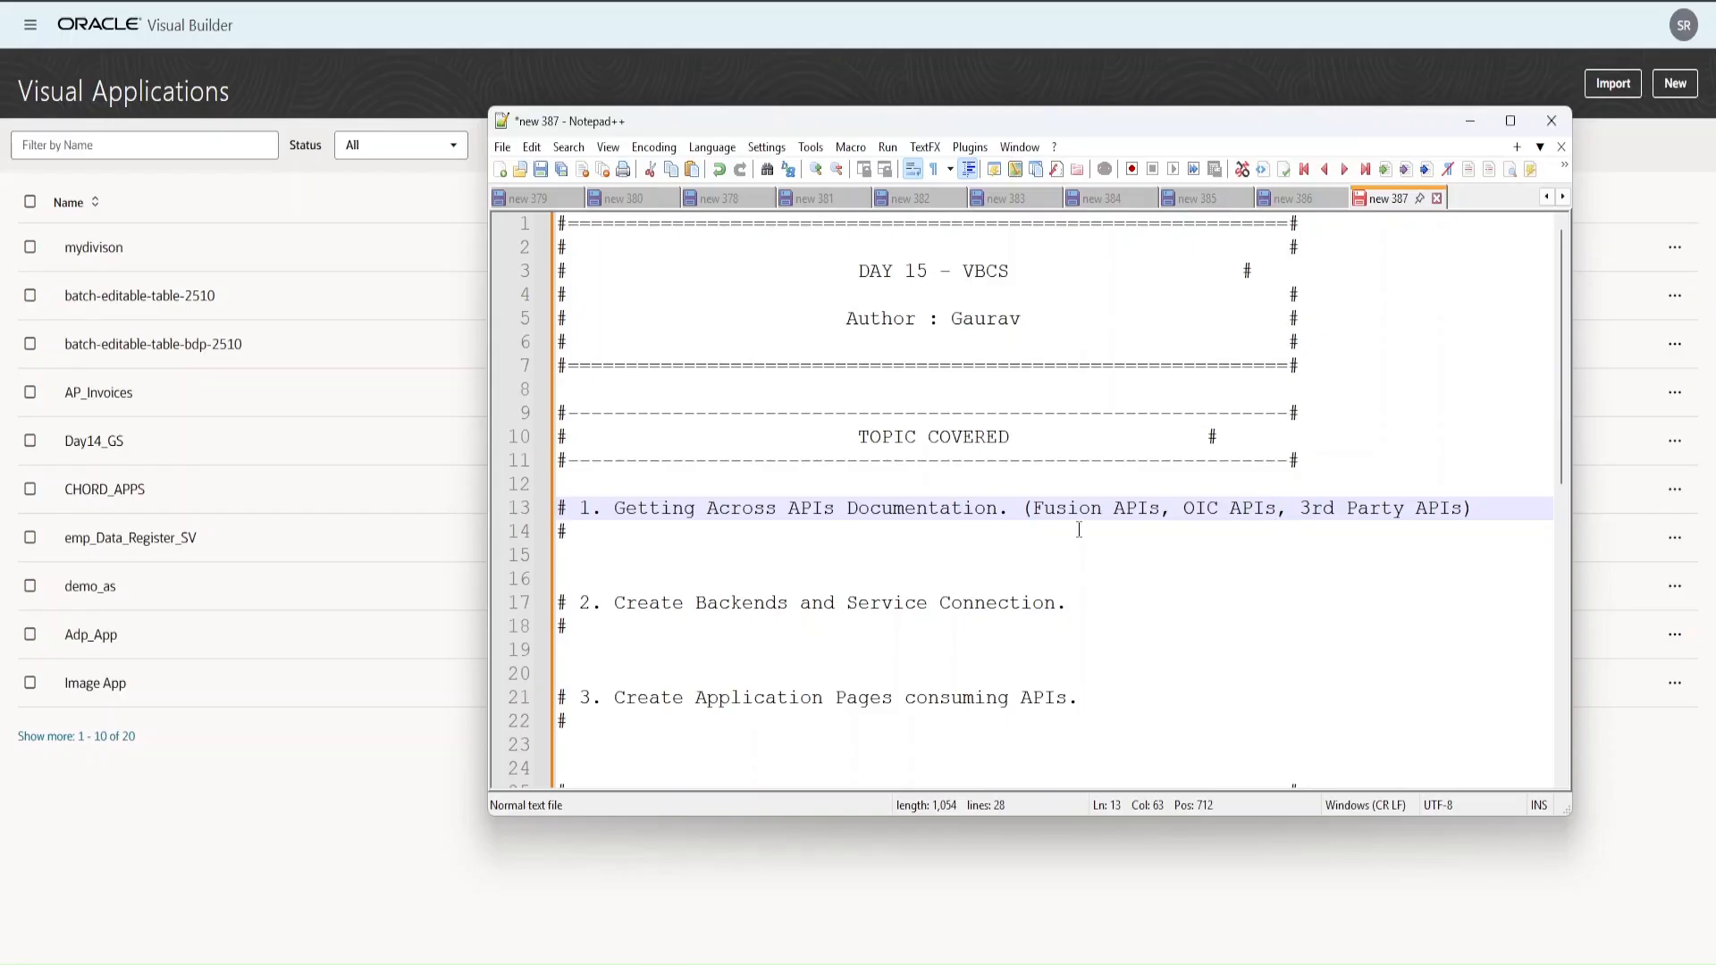
# - Minimize the Notepad++ topic notes and open the Get all job details page in the Oracle Fusion Cloud Financials REST API documentation
pyautogui.click(1470, 121)
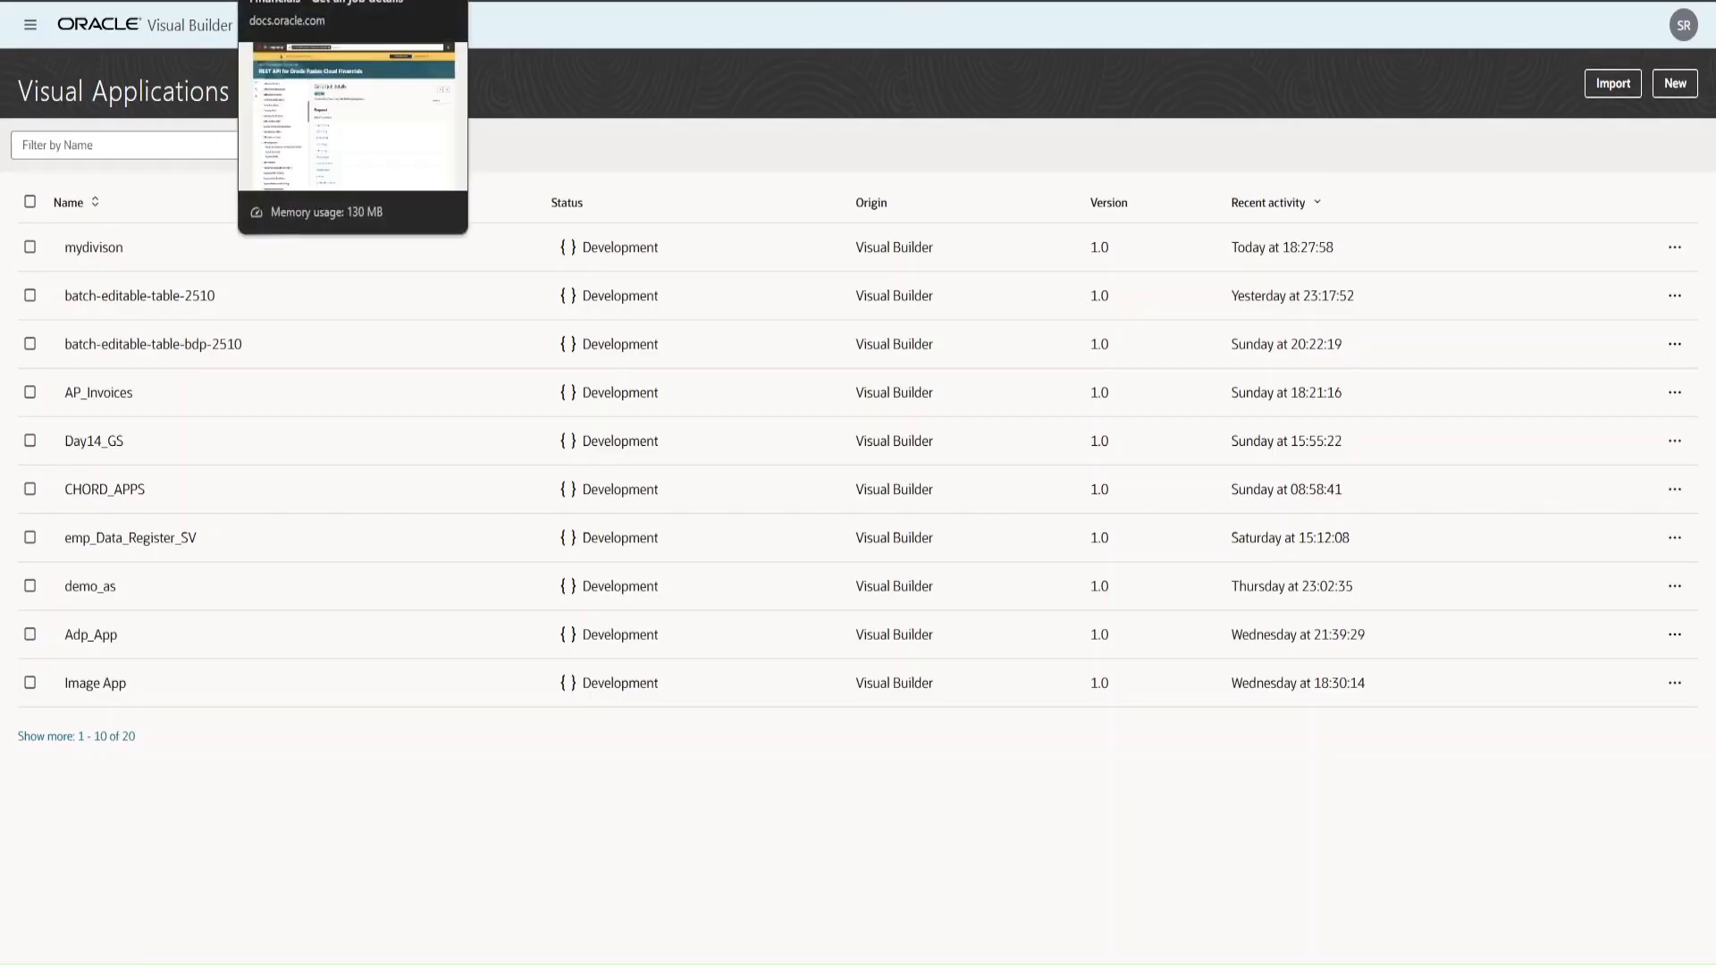
pyautogui.click(353, 2)
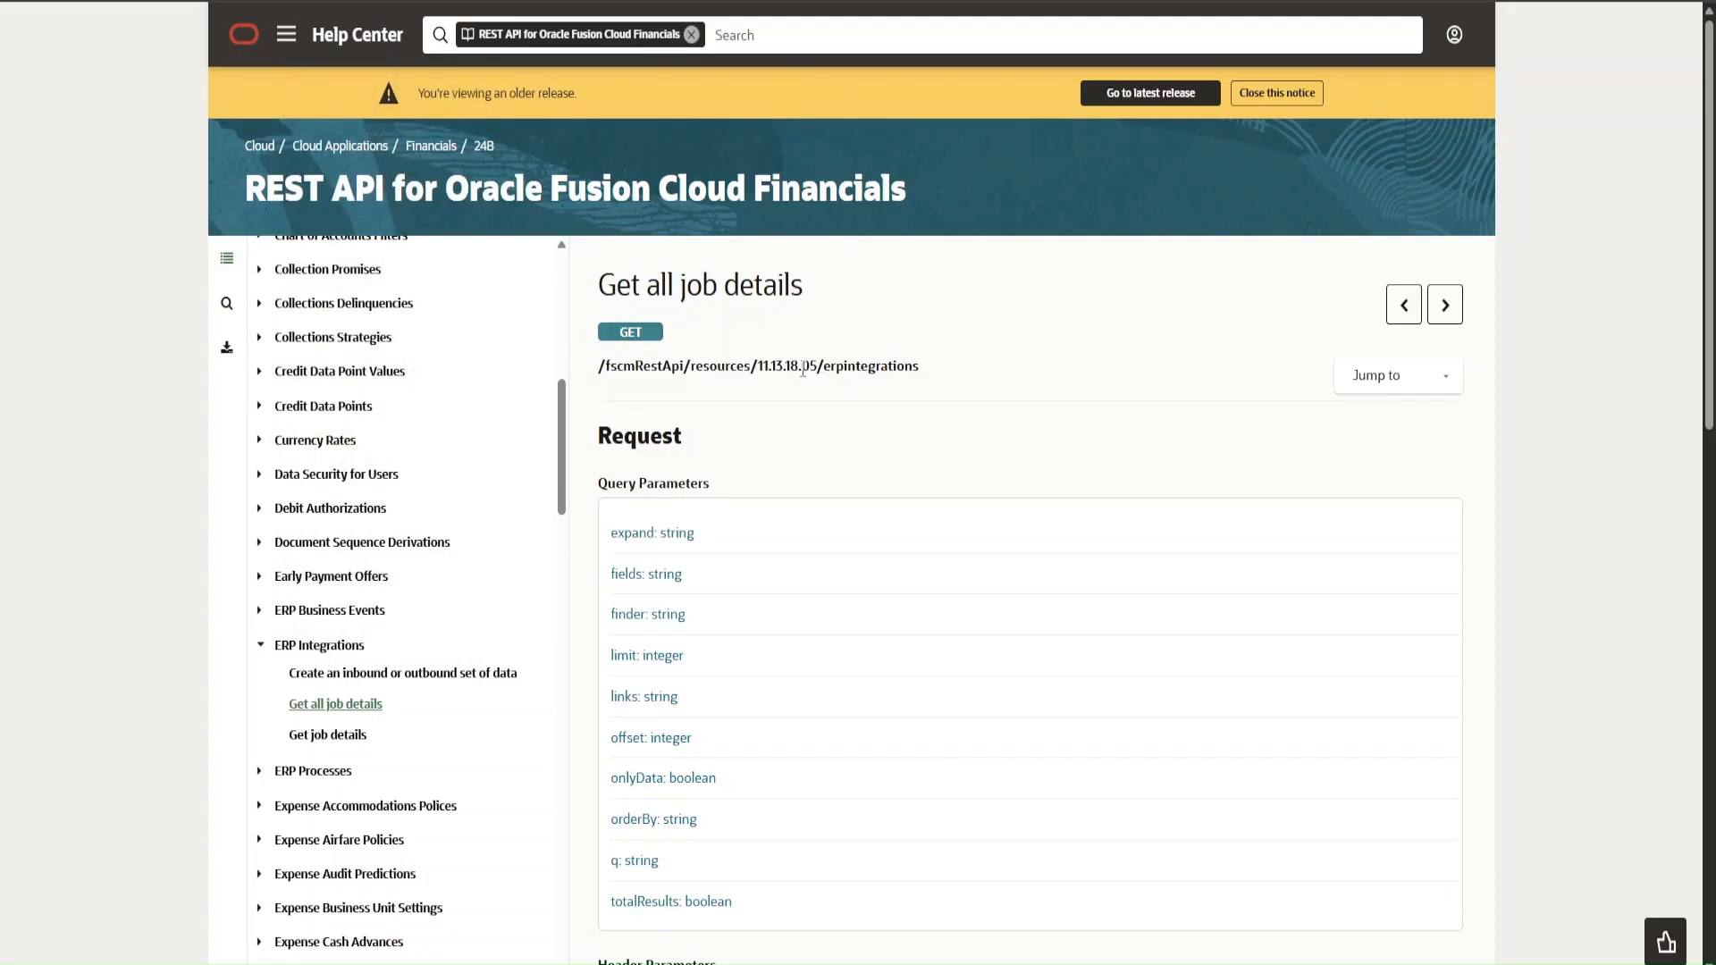
pyautogui.scroll(10, 376, 454)
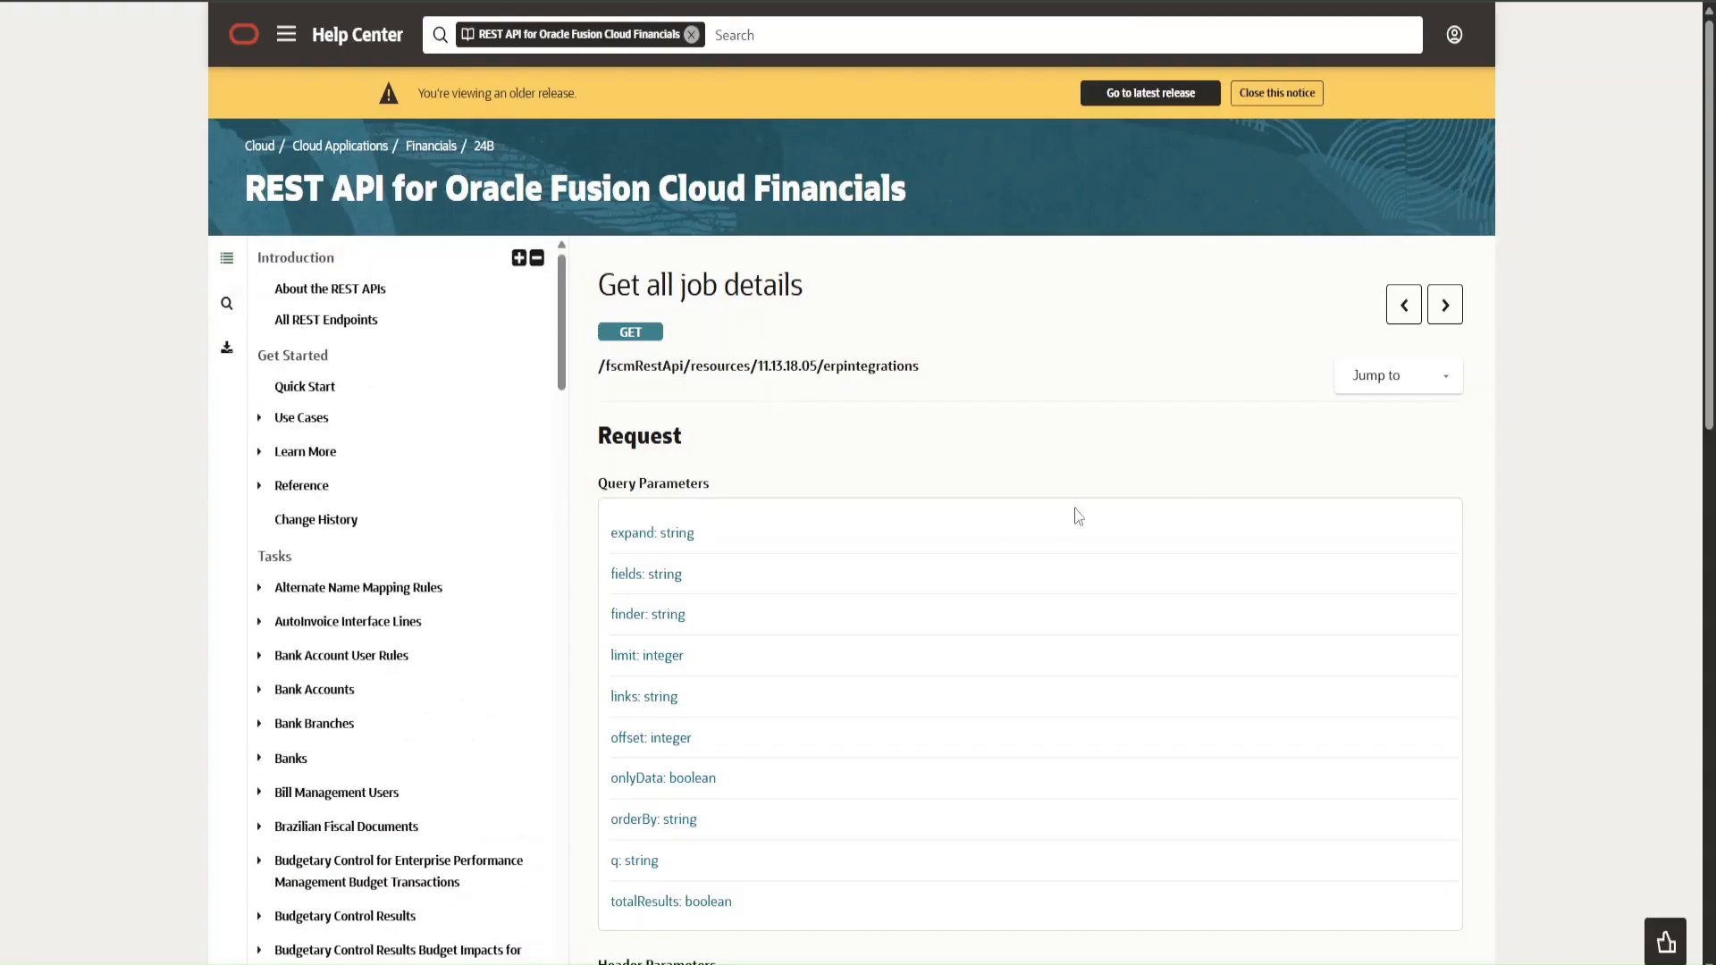
pyautogui.scroll(-5, 1027, 531)
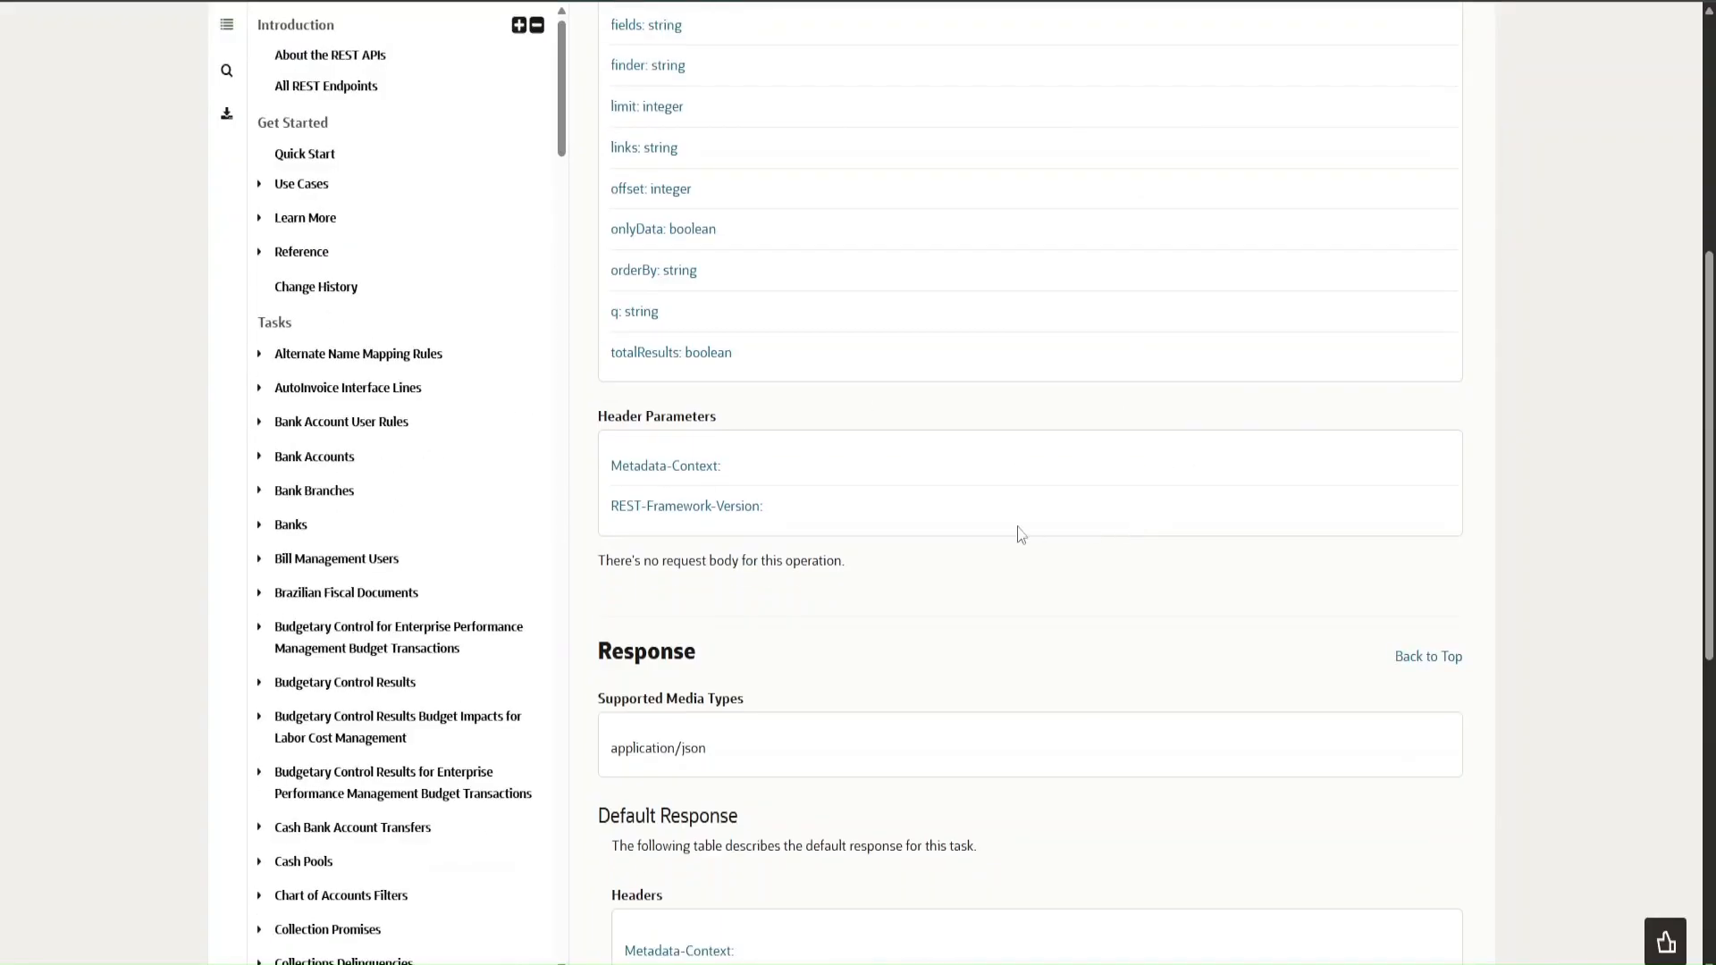
pyautogui.scroll(5, 1021, 533)
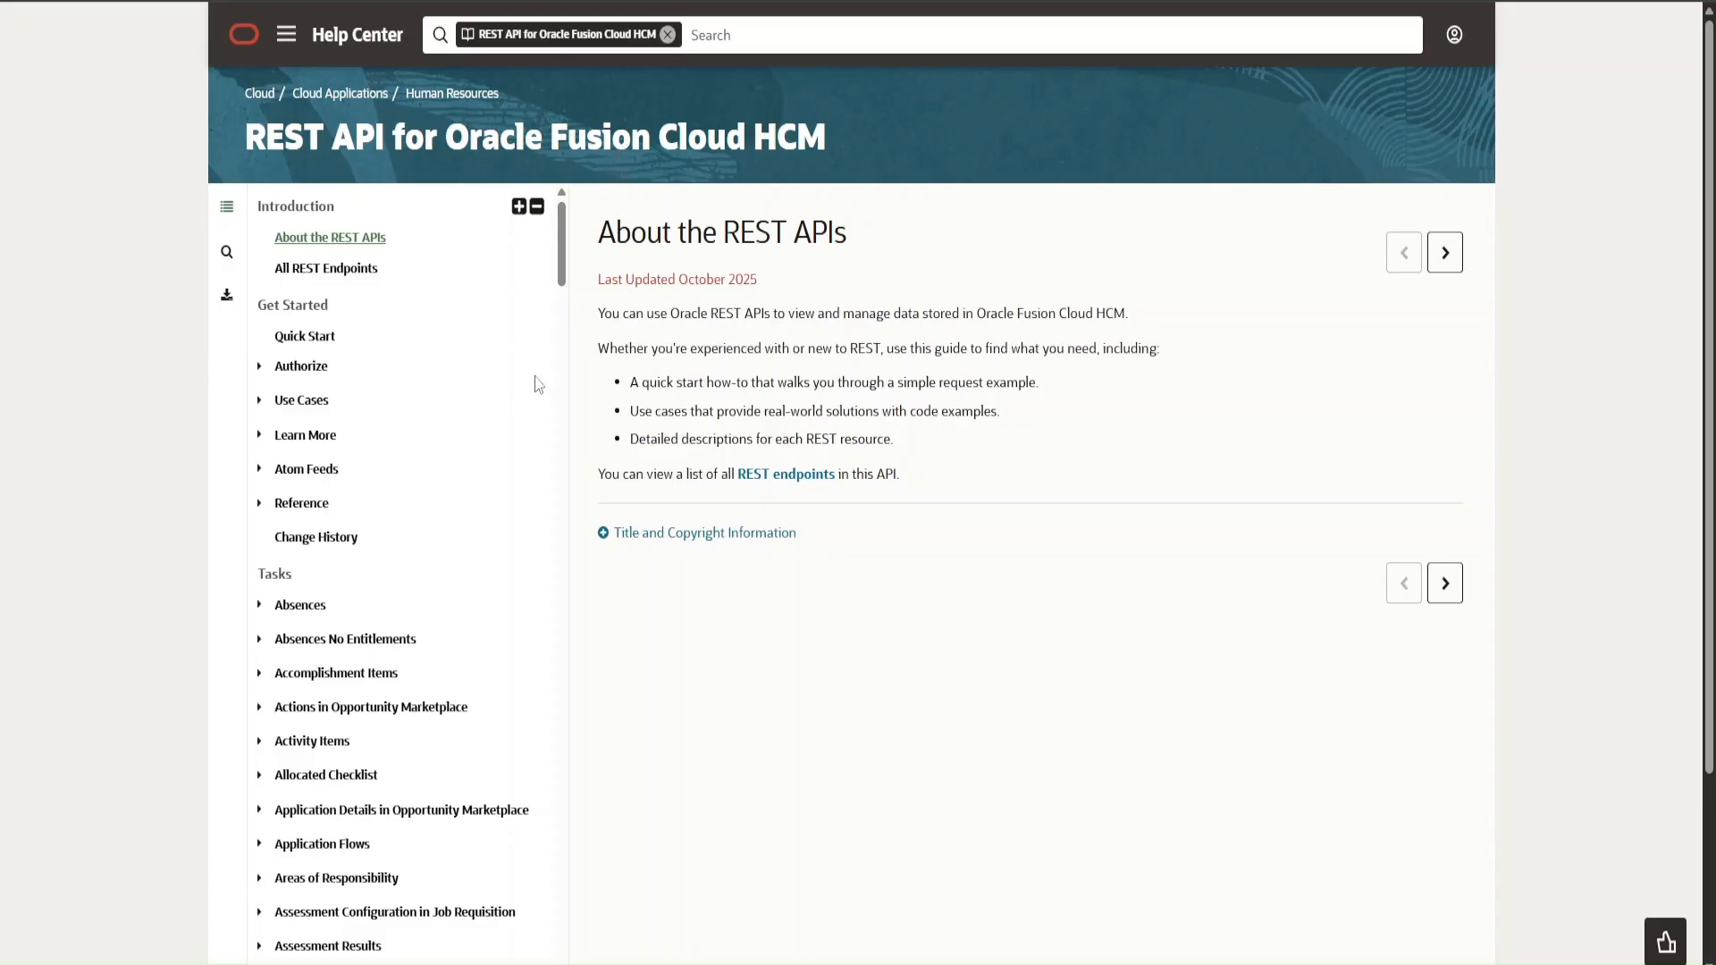
# - Look through the task list in the REST API for Oracle Fusion Cloud HCM documentation
pyautogui.scroll(-5, 531, 417)
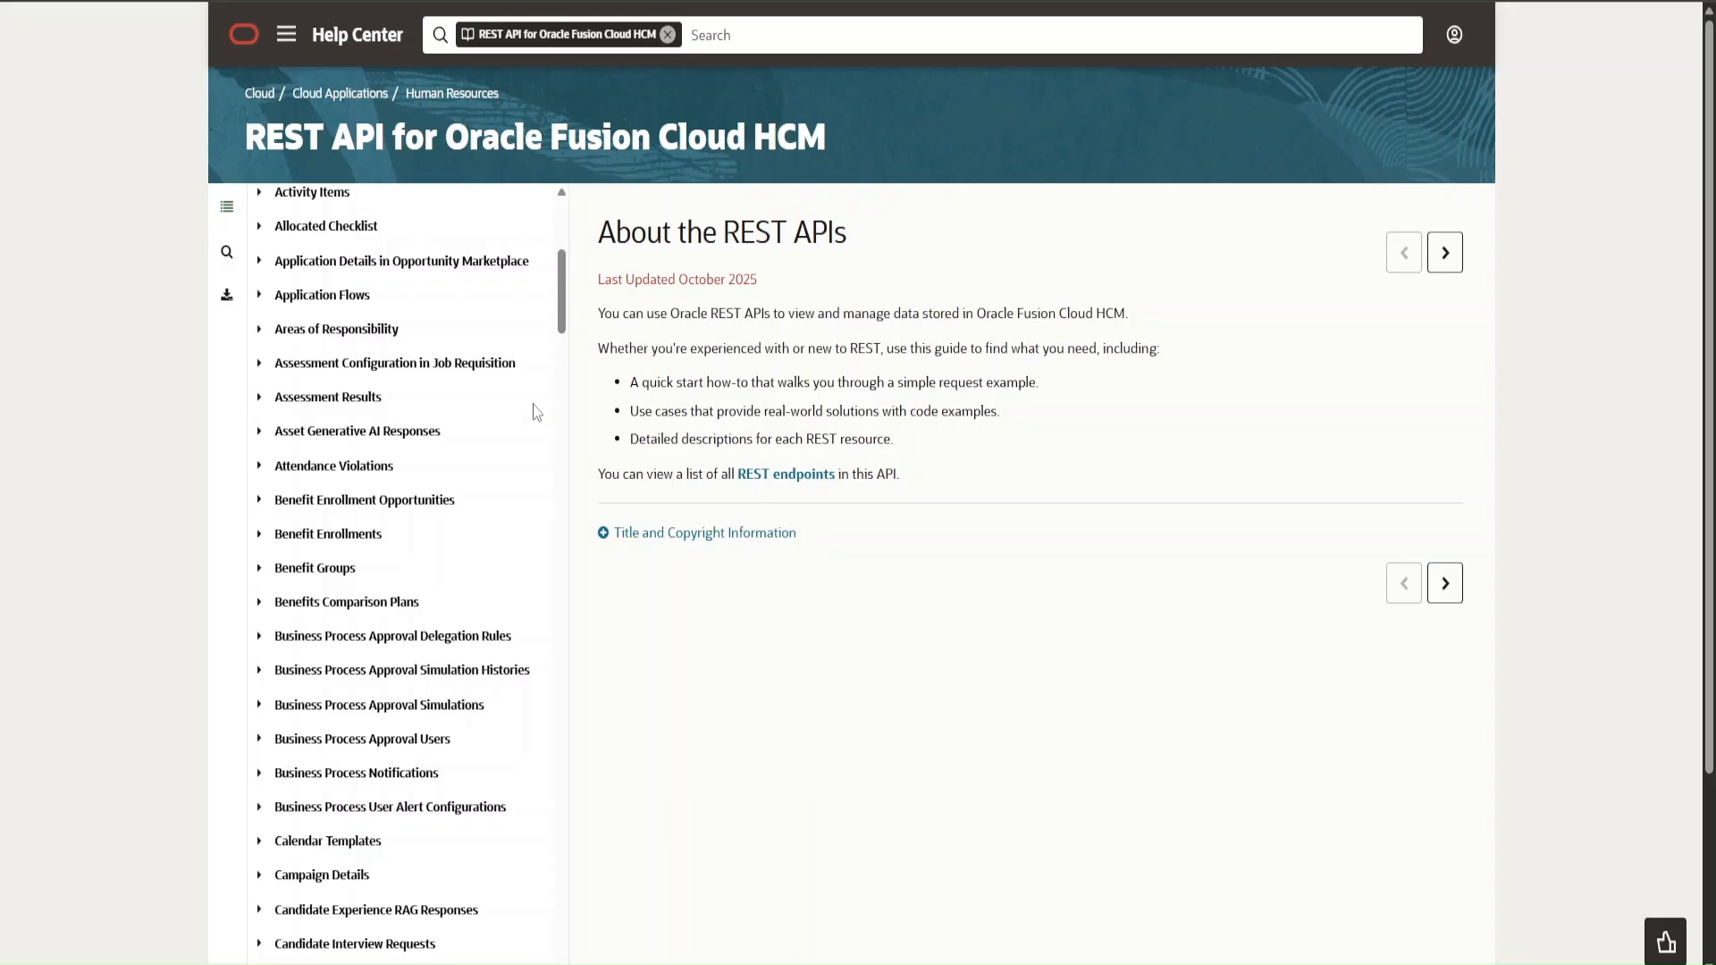
pyautogui.scroll(6, 536, 380)
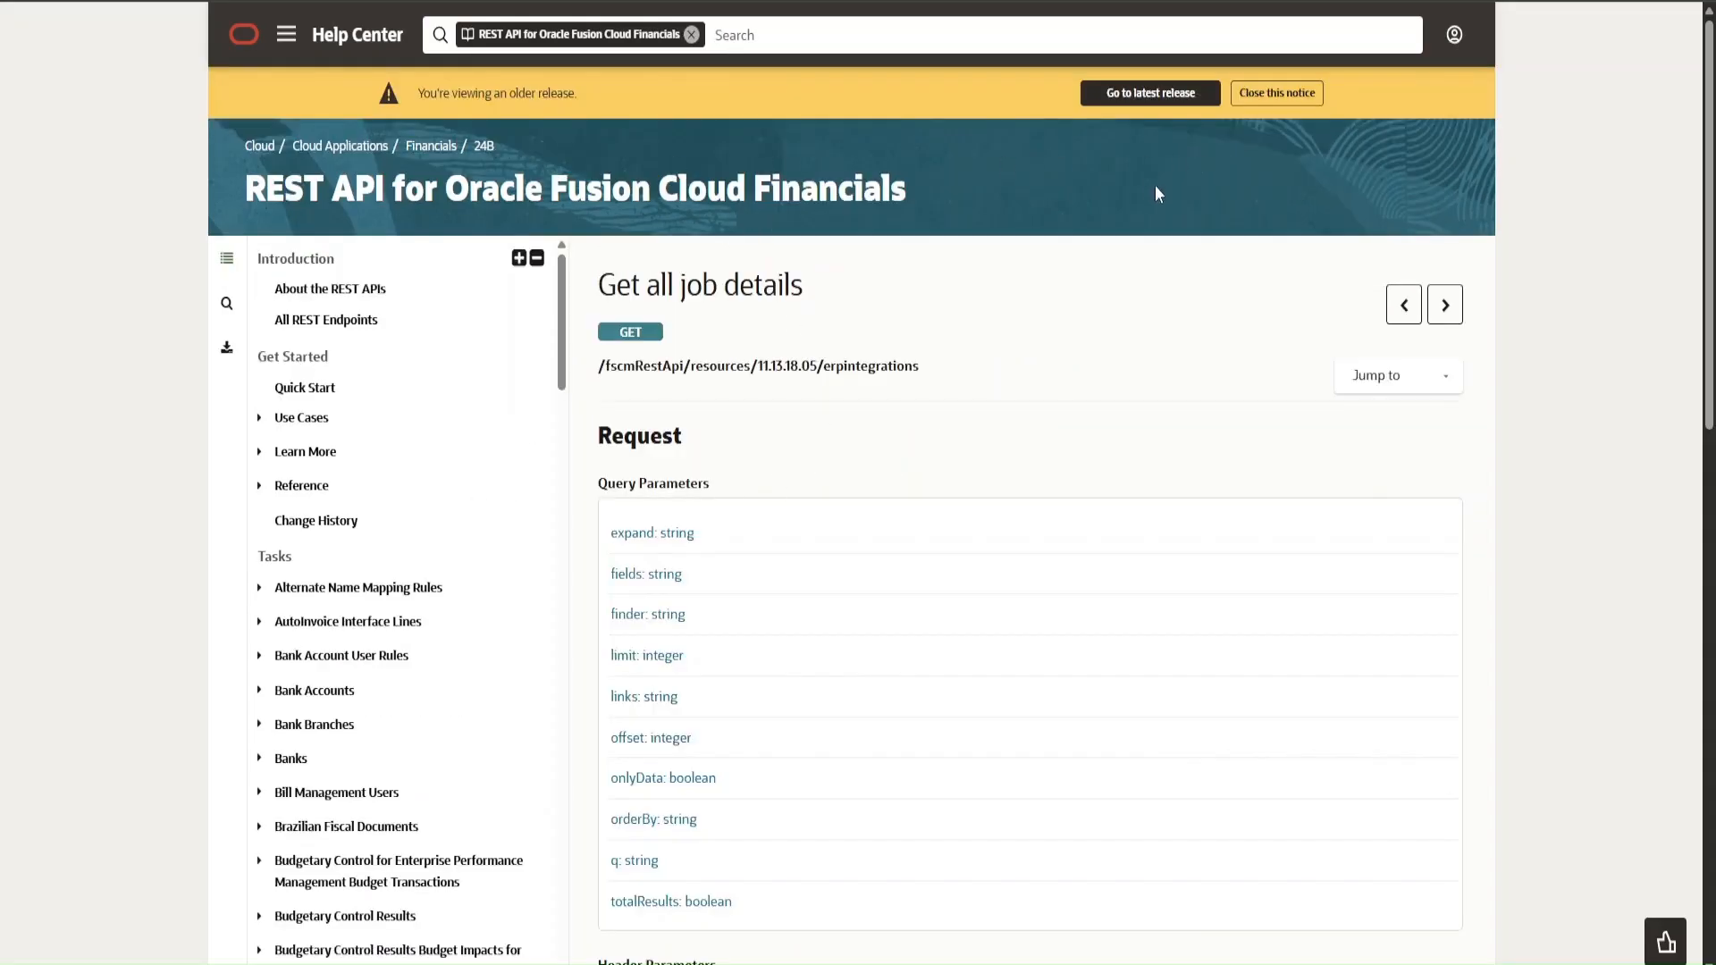
# - Switch back to the Financials REST API guide and examine its task list, from ERP Integrations through Invoices to List of Values
pyautogui.scroll(-5, 525, 451)
pyautogui.scroll(-5, 509, 482)
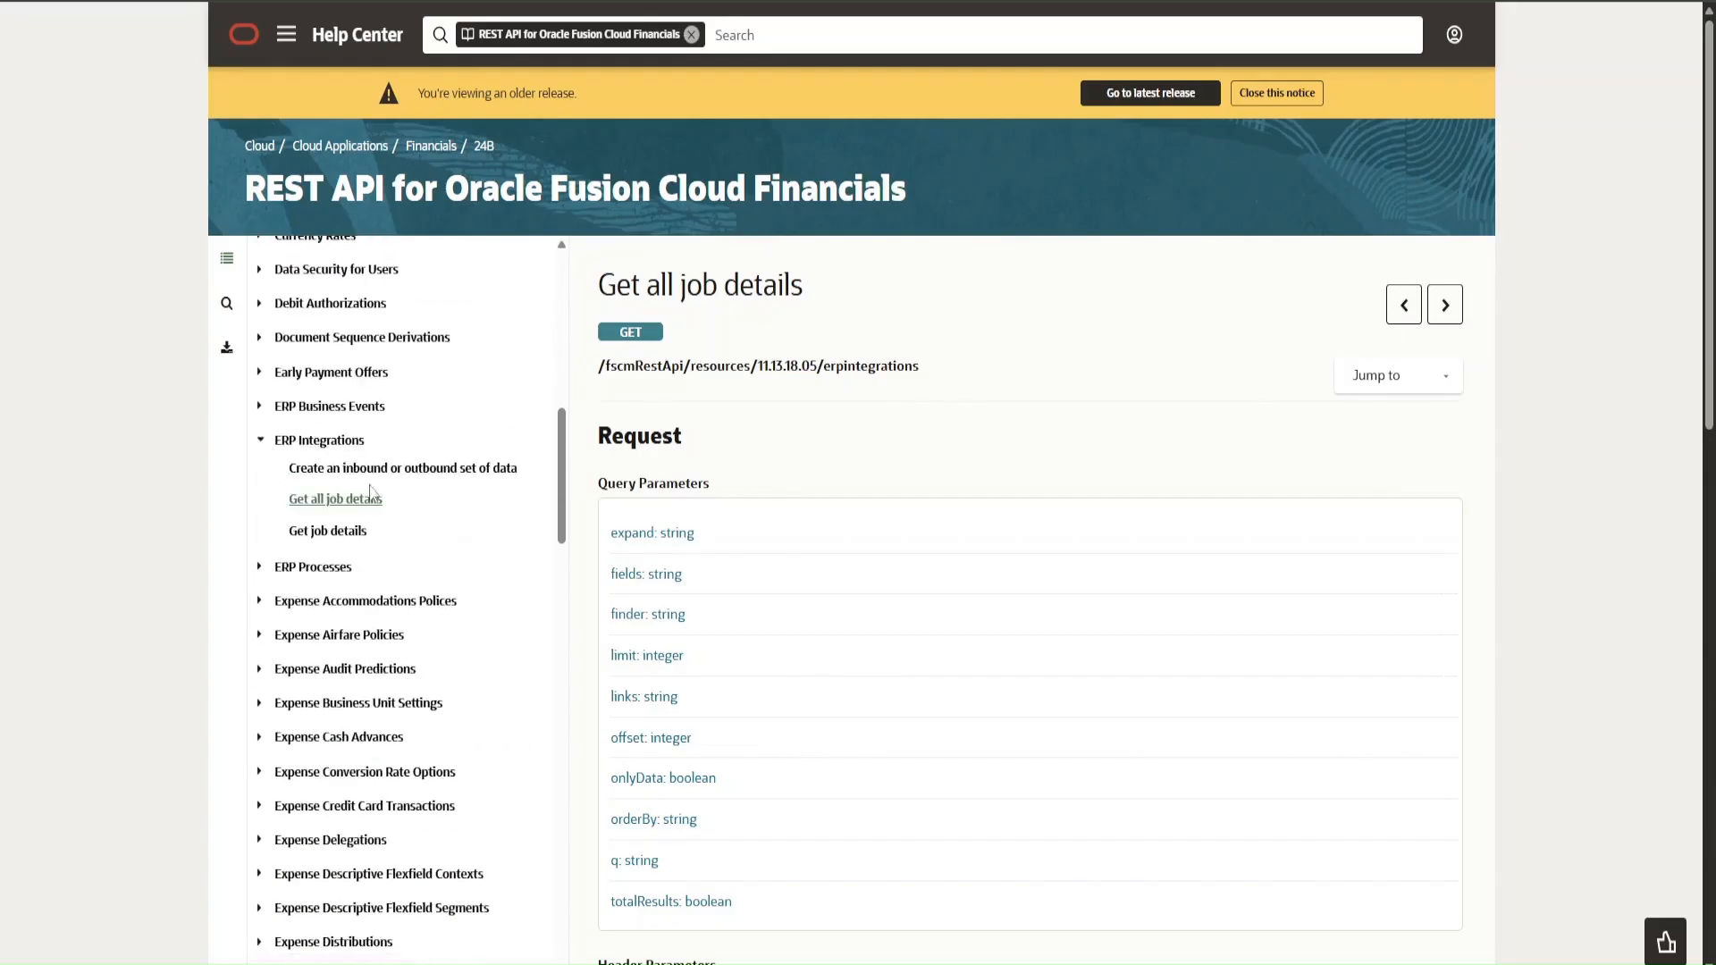
pyautogui.scroll(-5, 485, 520)
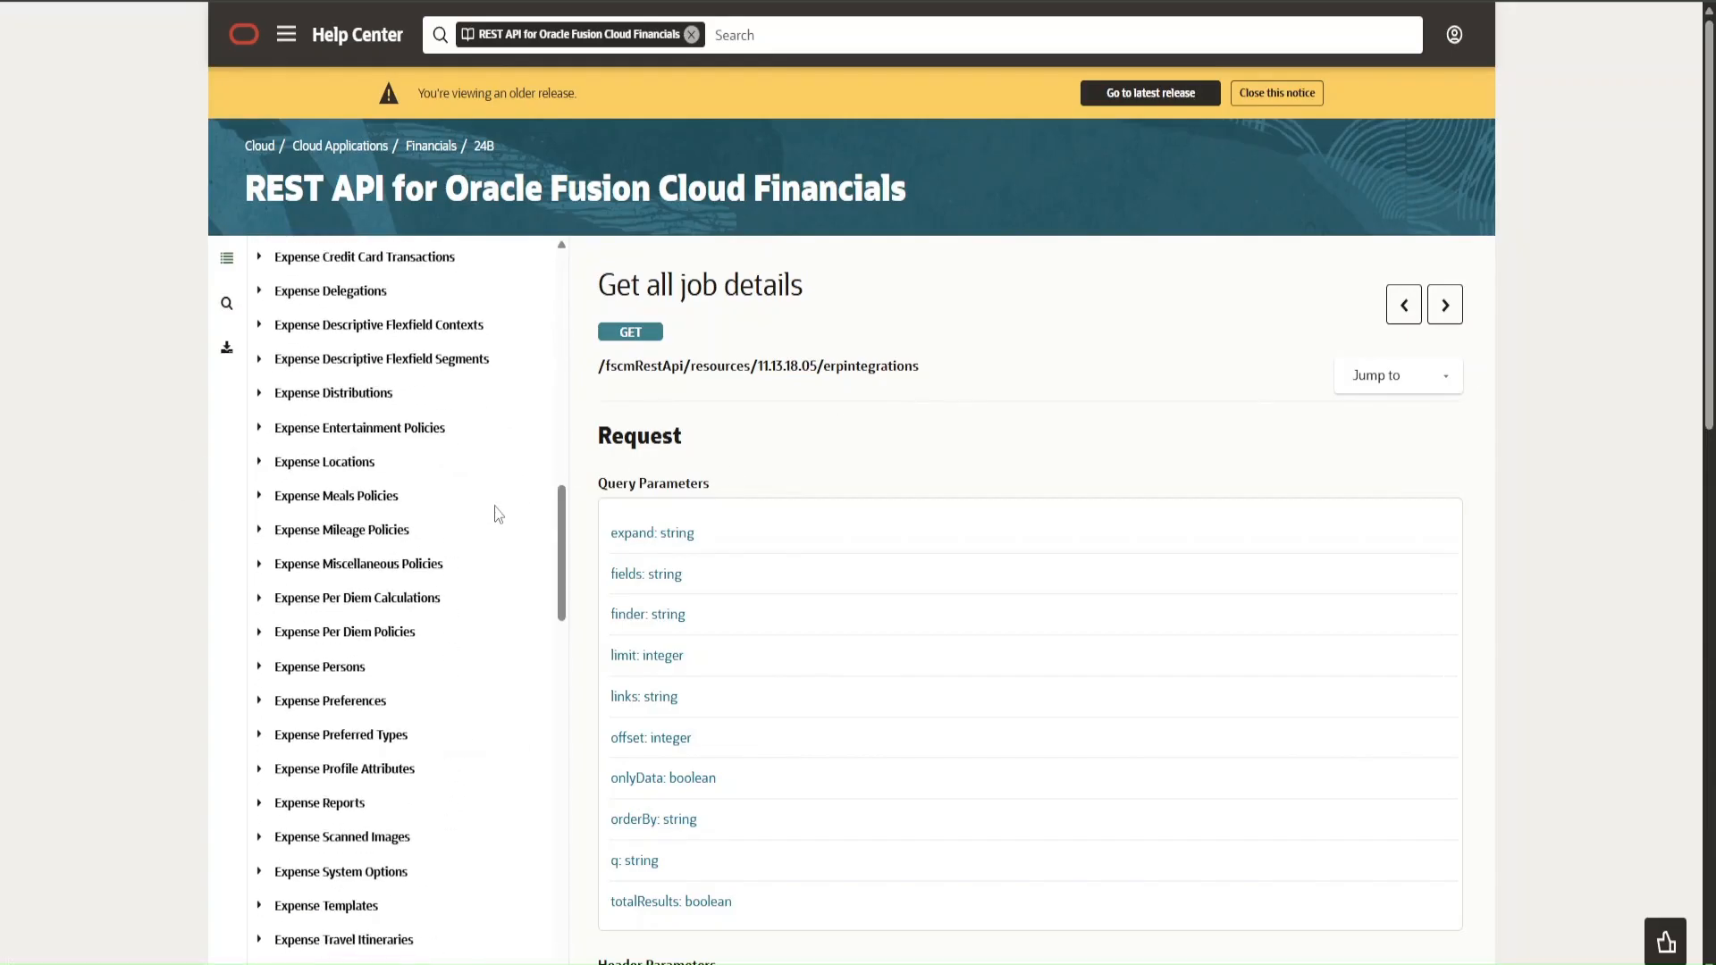
pyautogui.scroll(-5, 499, 520)
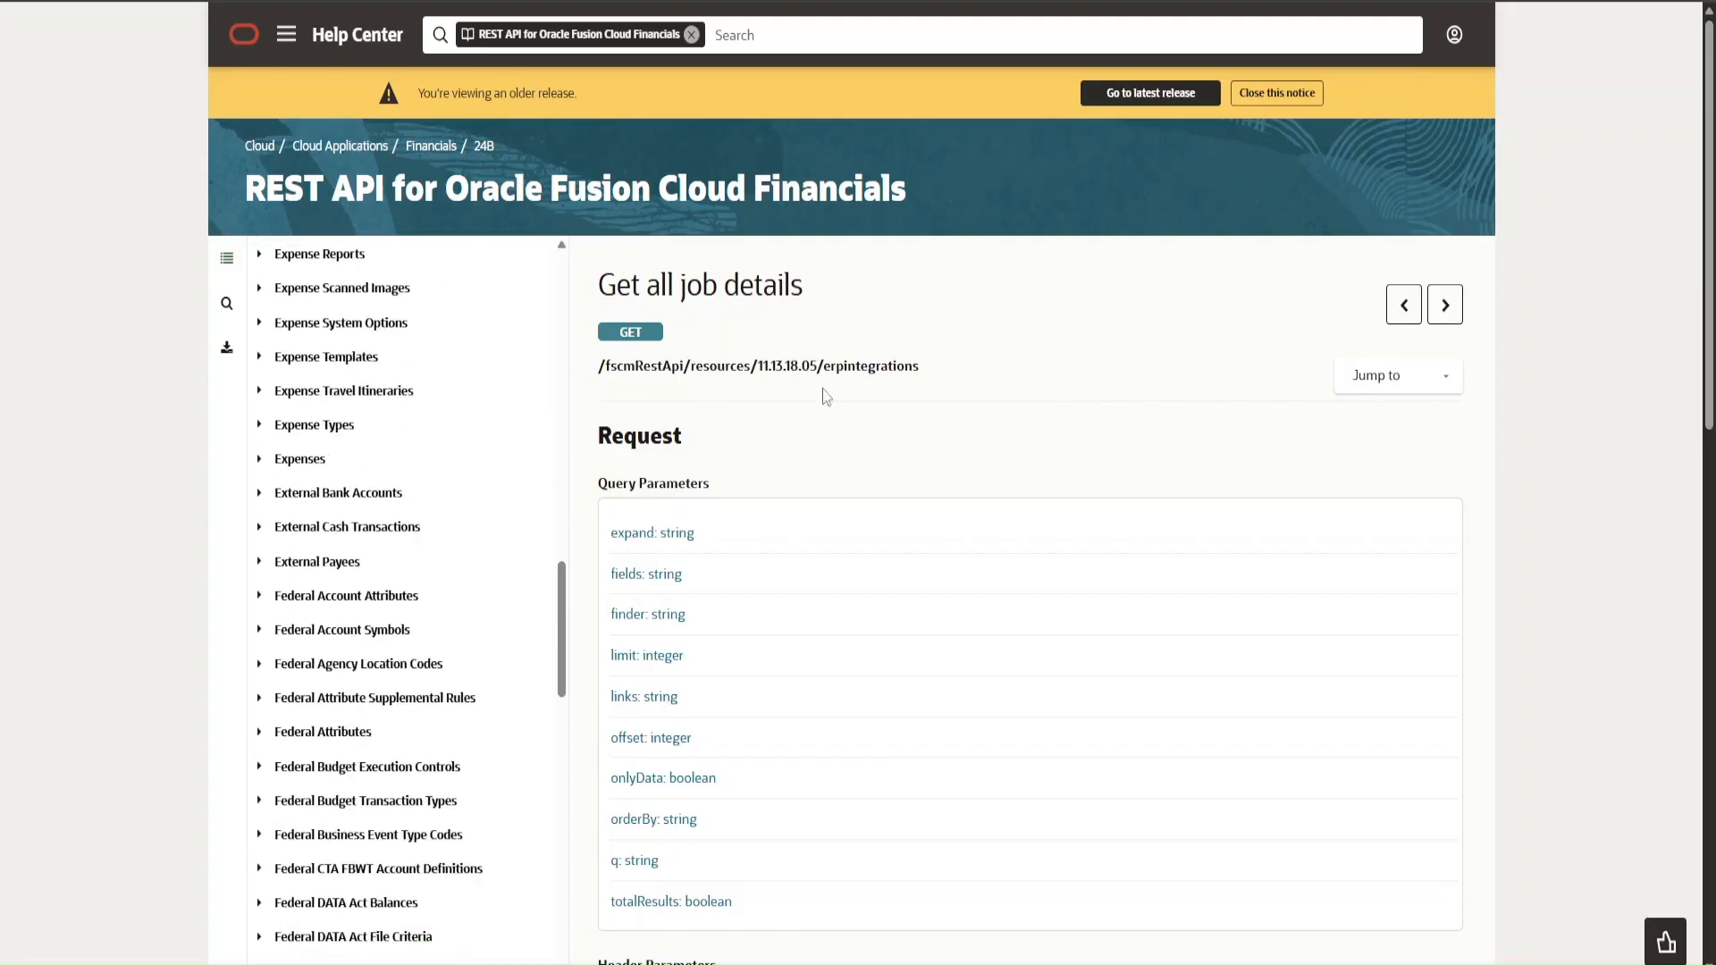
pyautogui.scroll(-5, 307, 547)
pyautogui.scroll(-5, 307, 547)
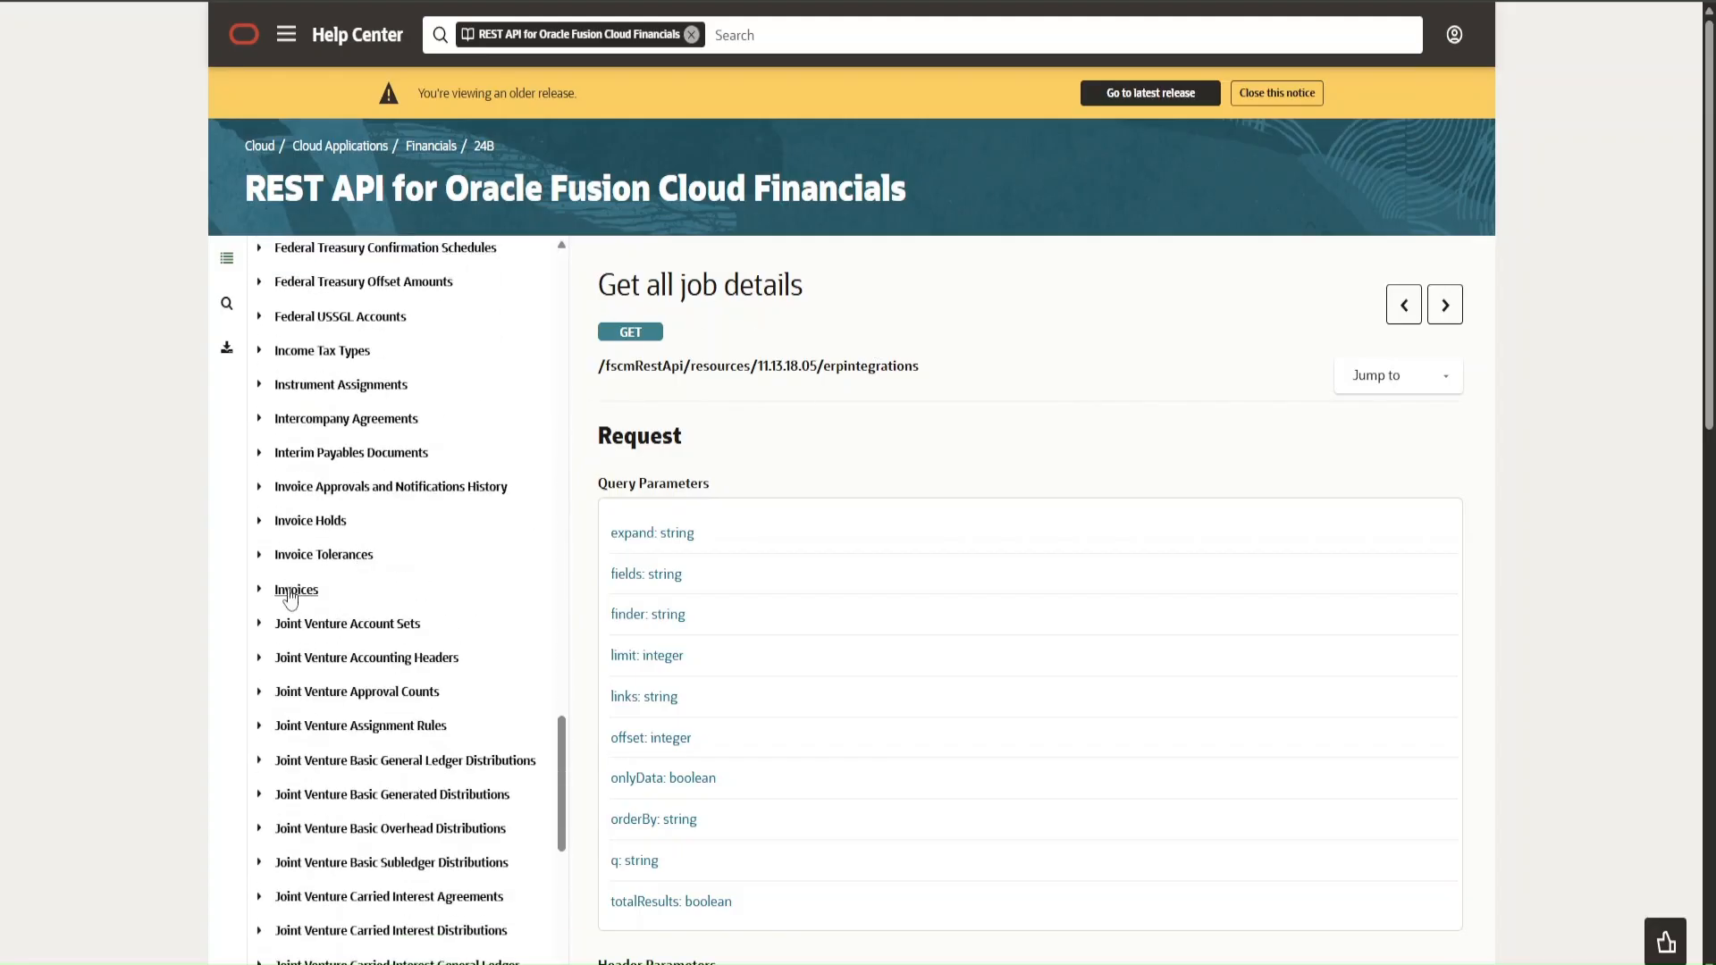
pyautogui.scroll(-15, 329, 557)
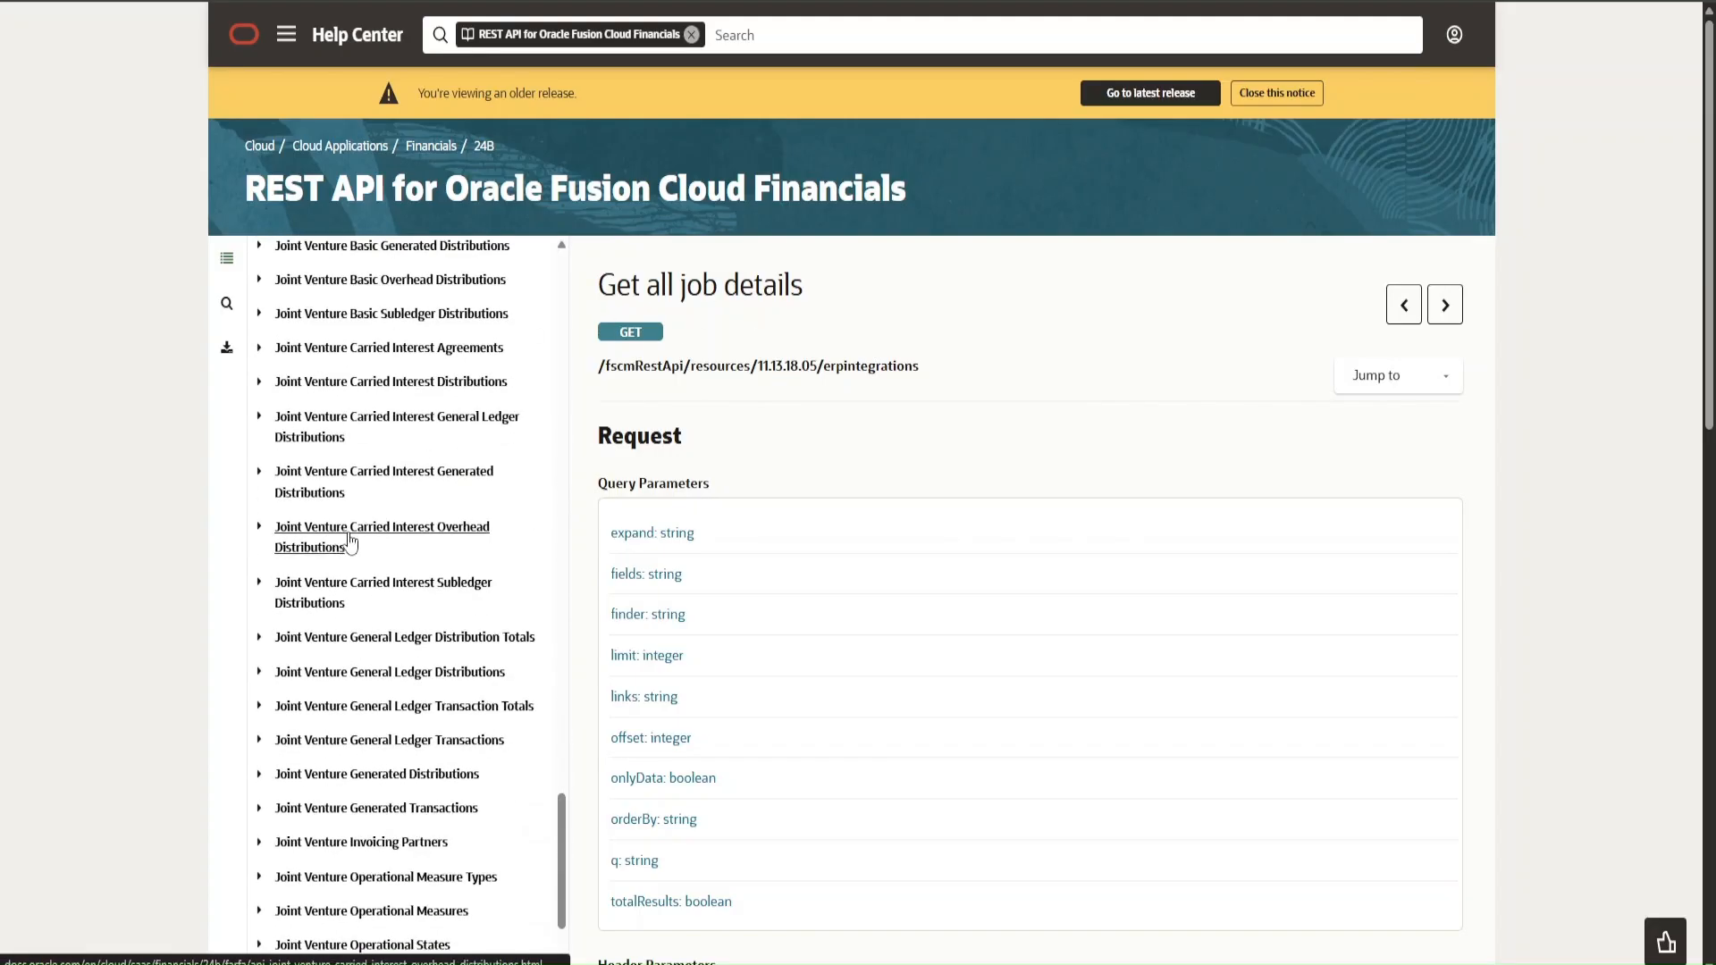
pyautogui.scroll(-5, 394, 540)
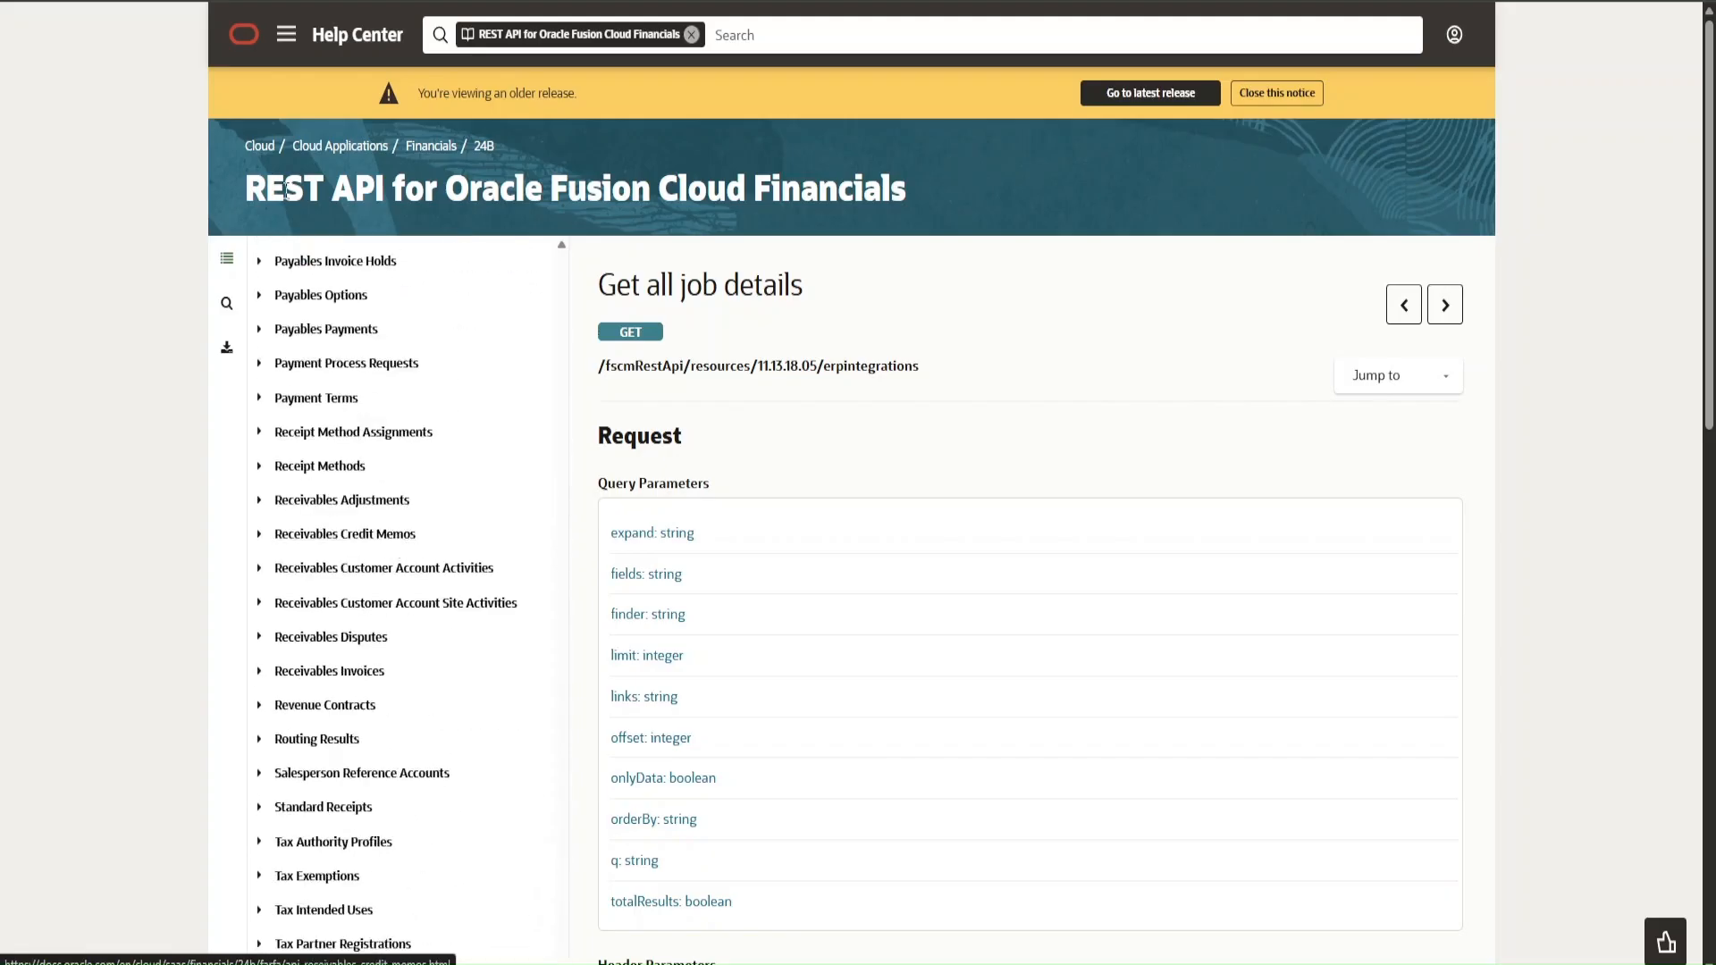
pyautogui.scroll(-8, 340, 452)
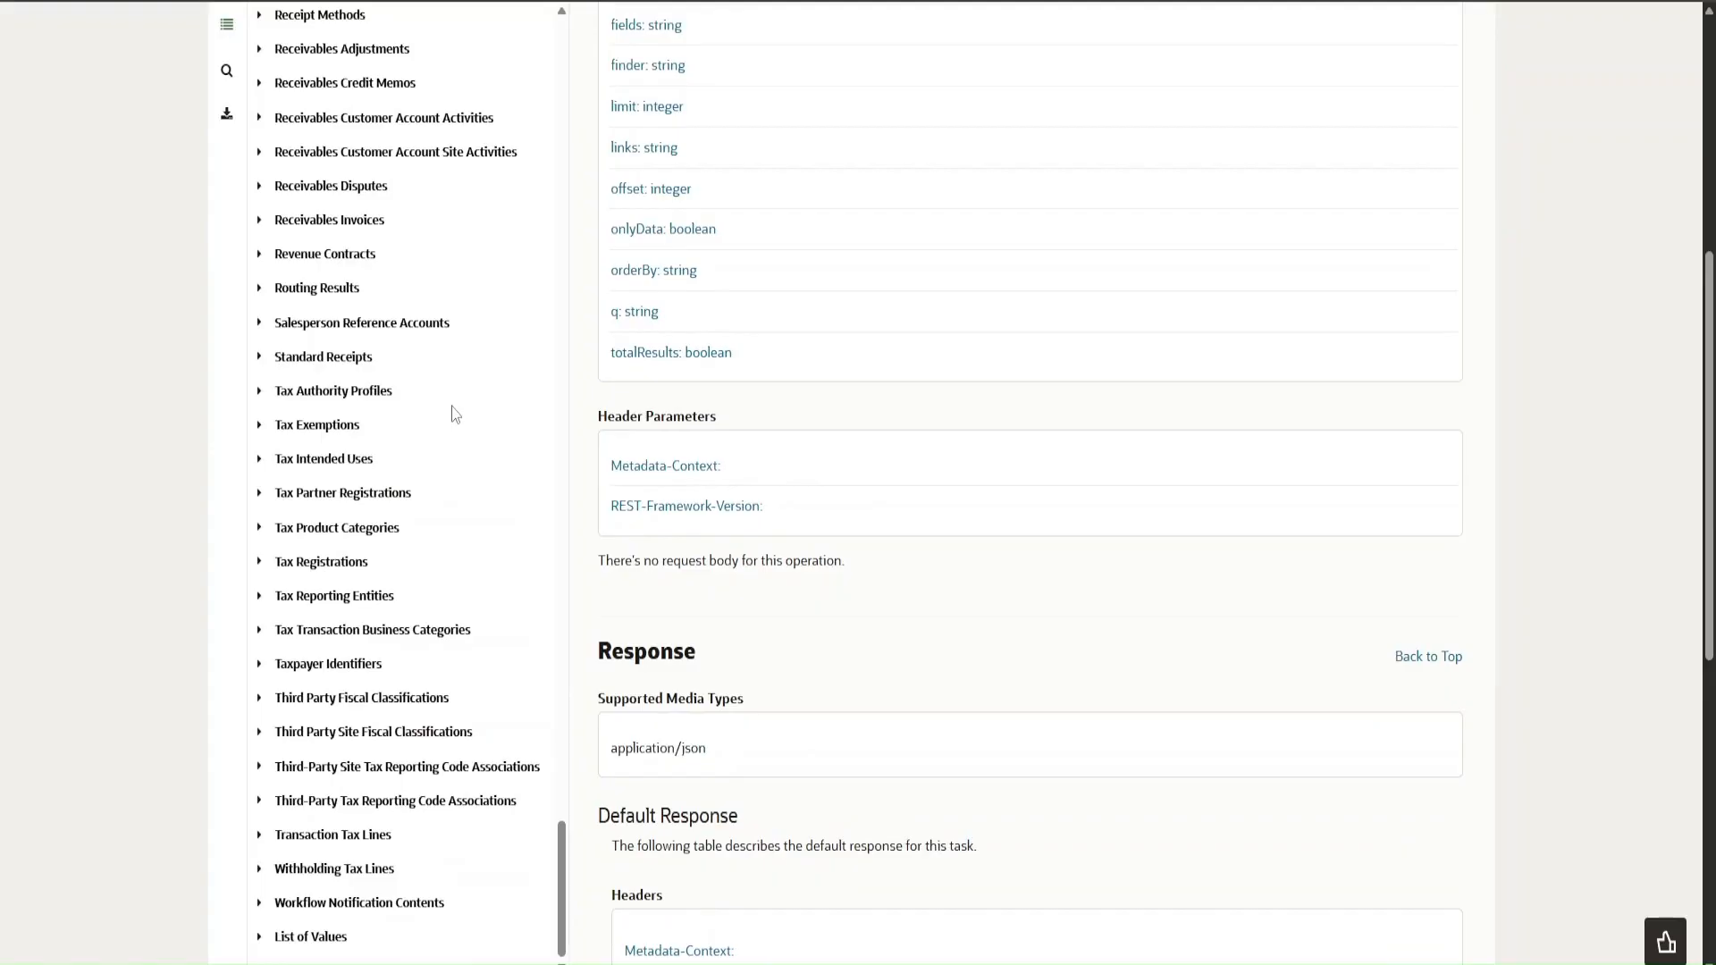
pyautogui.scroll(5, 455, 412)
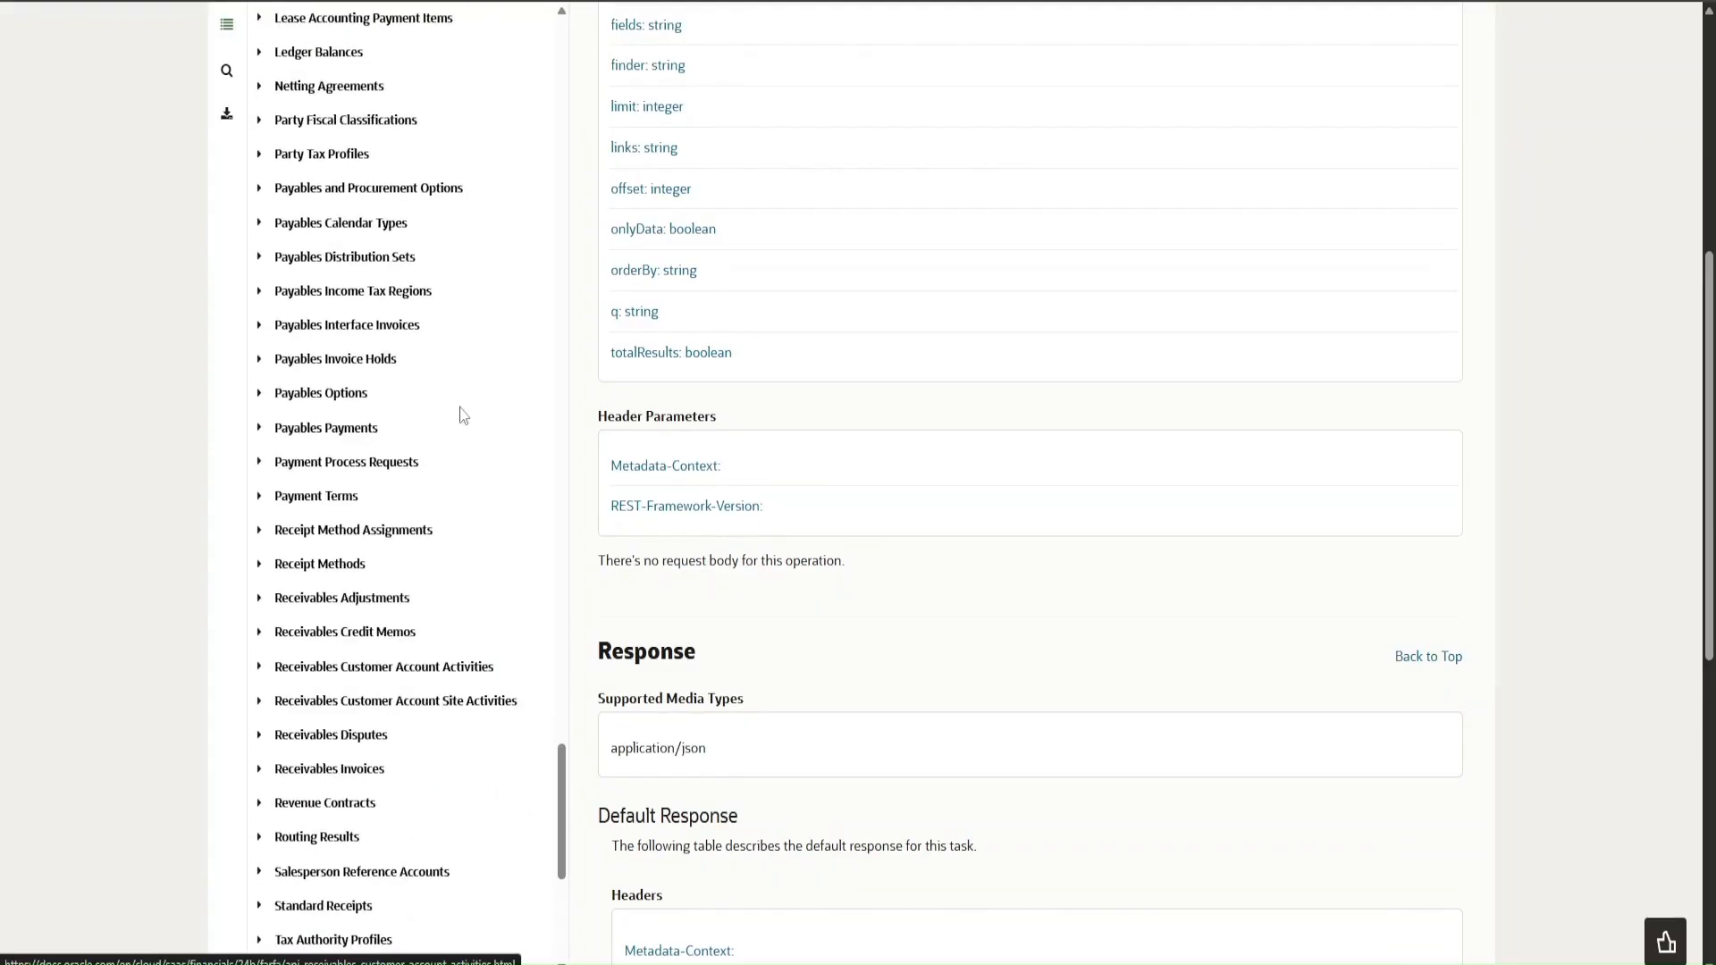
pyautogui.scroll(3, 694, 415)
pyautogui.scroll(3, 694, 416)
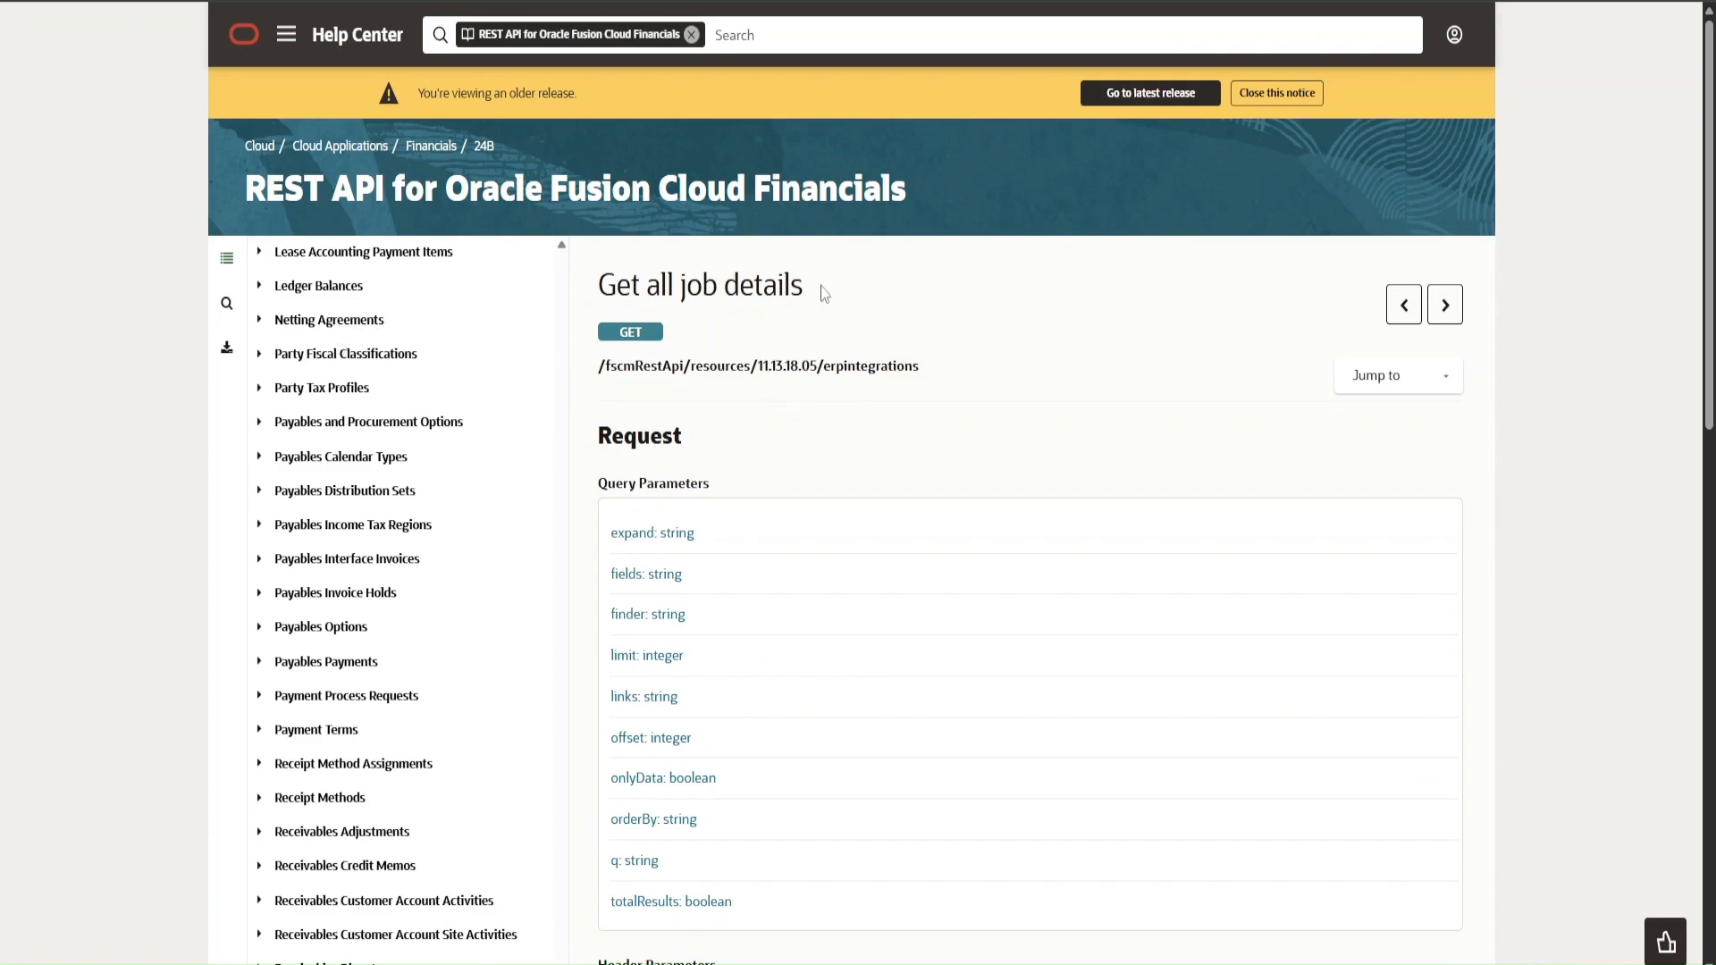
# - Highlight the erpintegrations endpoint path, the GET method and the title on the Get all job details page
pyautogui.moveTo(602, 372)
pyautogui.mouseDown()
pyautogui.moveTo(927, 388)
pyautogui.moveTo(938, 373)
pyautogui.moveTo(590, 376)
pyautogui.mouseUp()
pyautogui.click(936, 373)
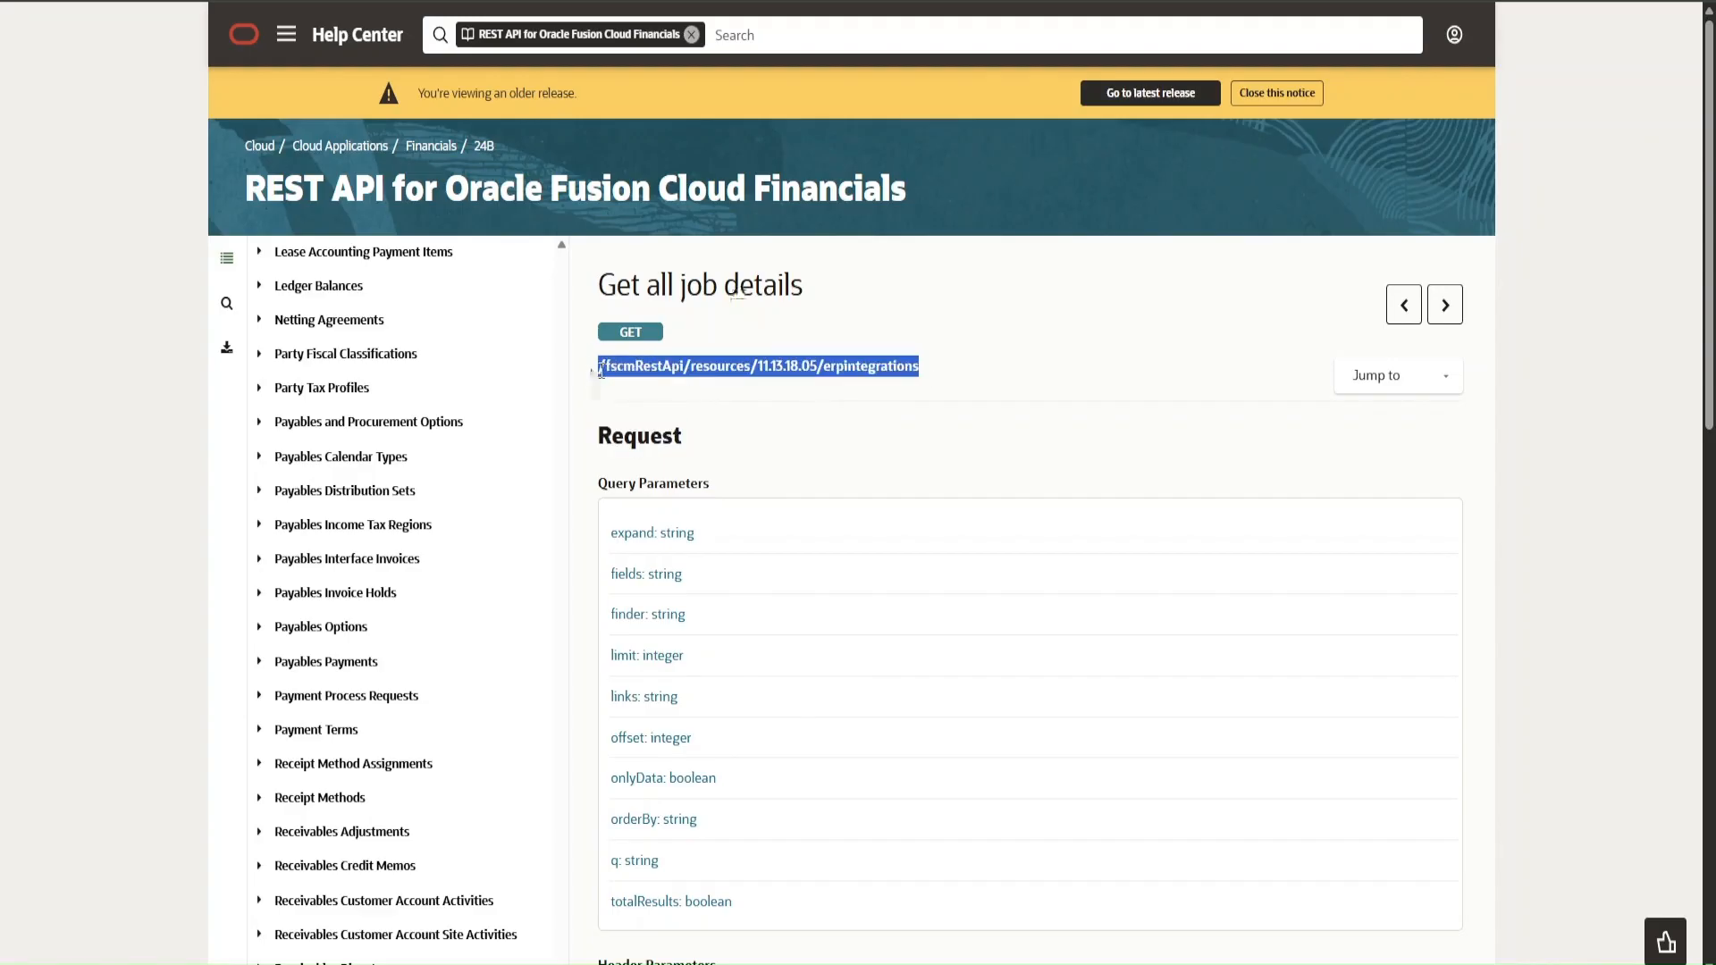
pyautogui.click(600, 372)
pyautogui.moveTo(600, 372); pyautogui.dragTo(951, 380)
pyautogui.click(601, 376)
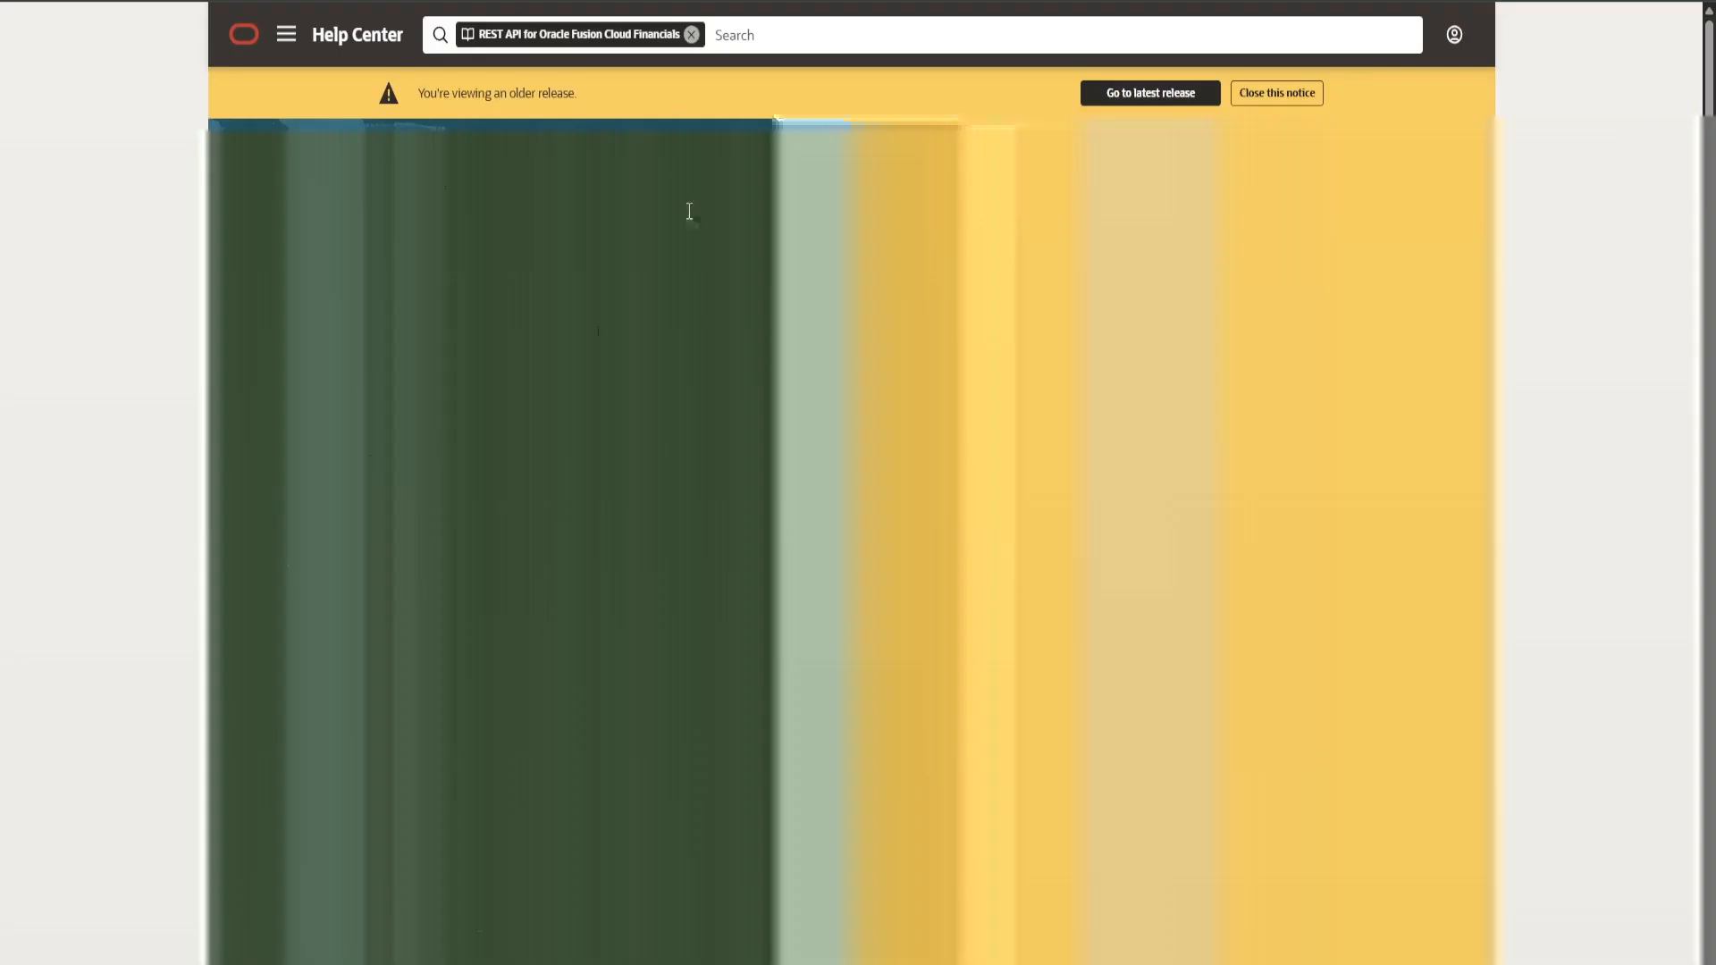
pyautogui.moveTo(601, 362); pyautogui.dragTo(680, 365)
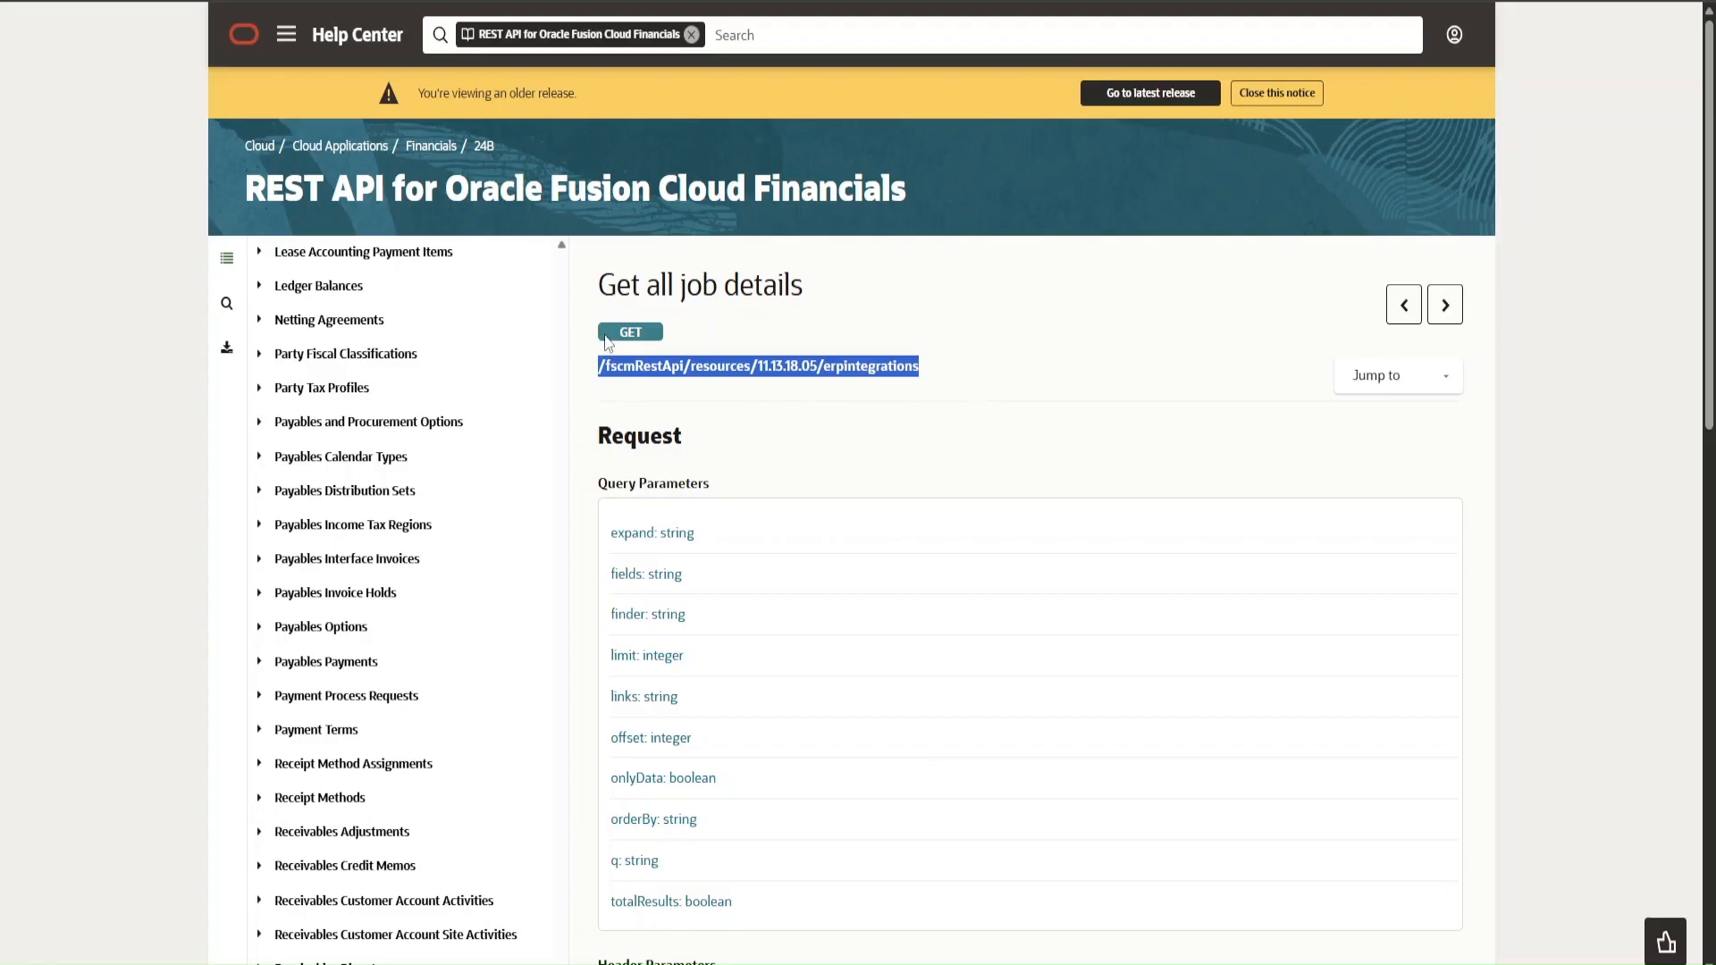
pyautogui.moveTo(597, 334); pyautogui.dragTo(672, 339)
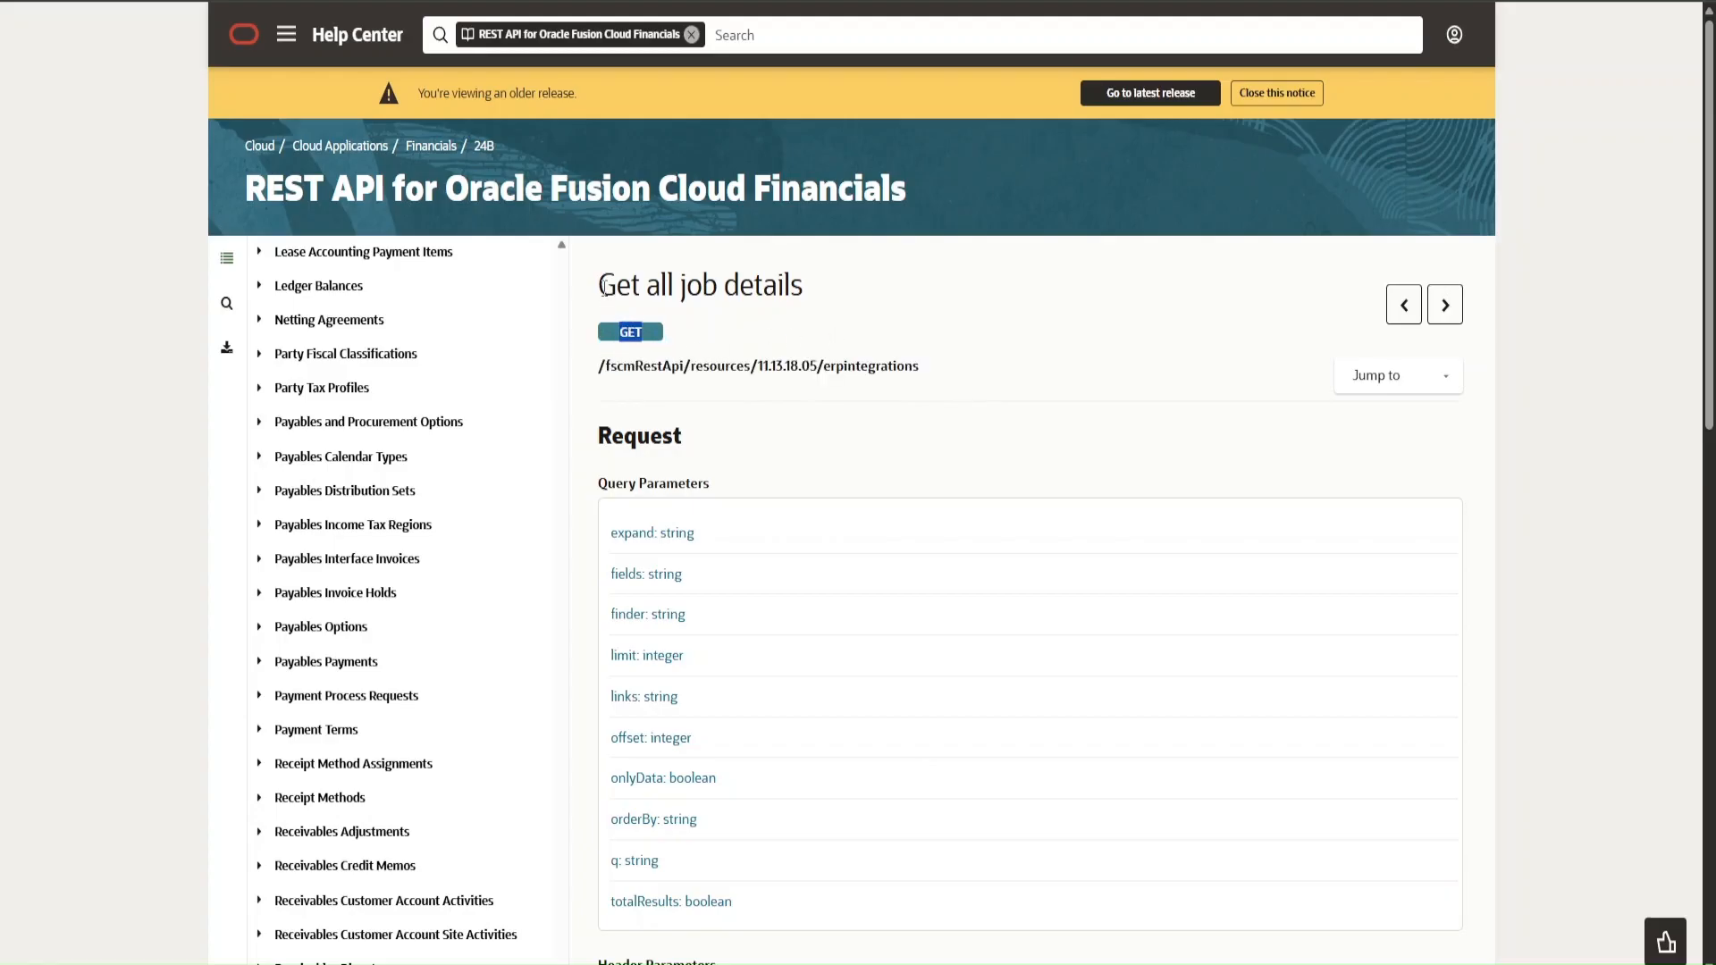
pyautogui.moveTo(599, 284); pyautogui.dragTo(681, 286)
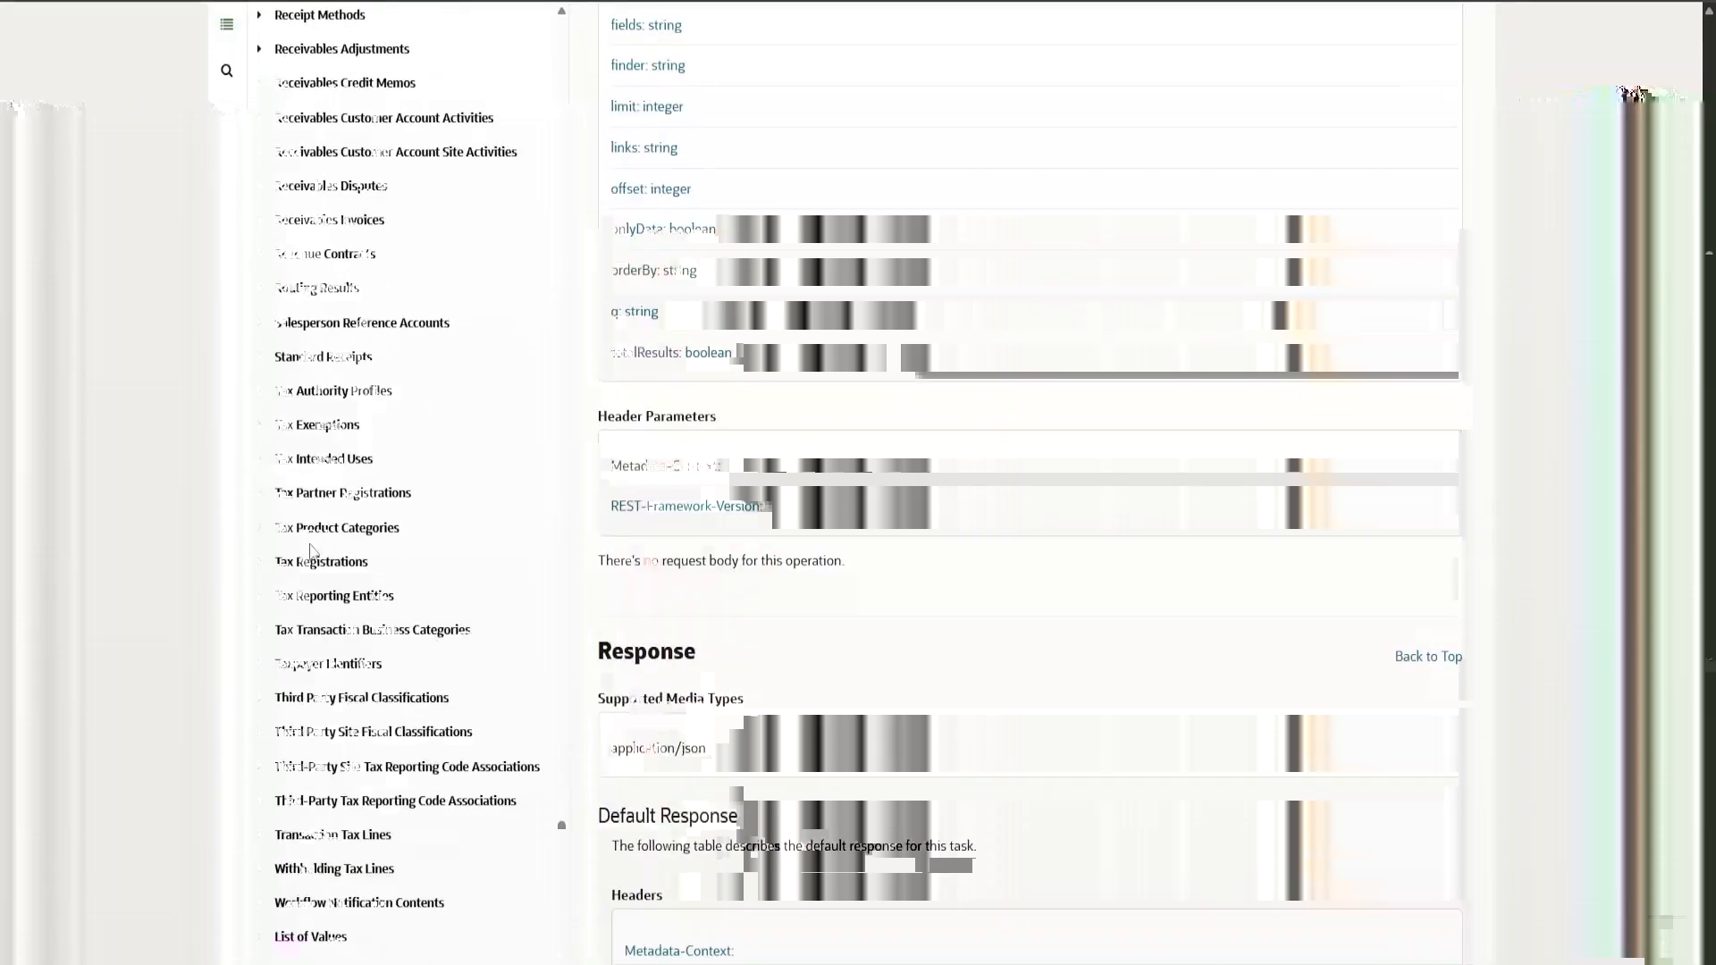
# - Expand the Invoices tasks in the Financials guide and open the Get all invoices page
pyautogui.scroll(-7, 476, 484)
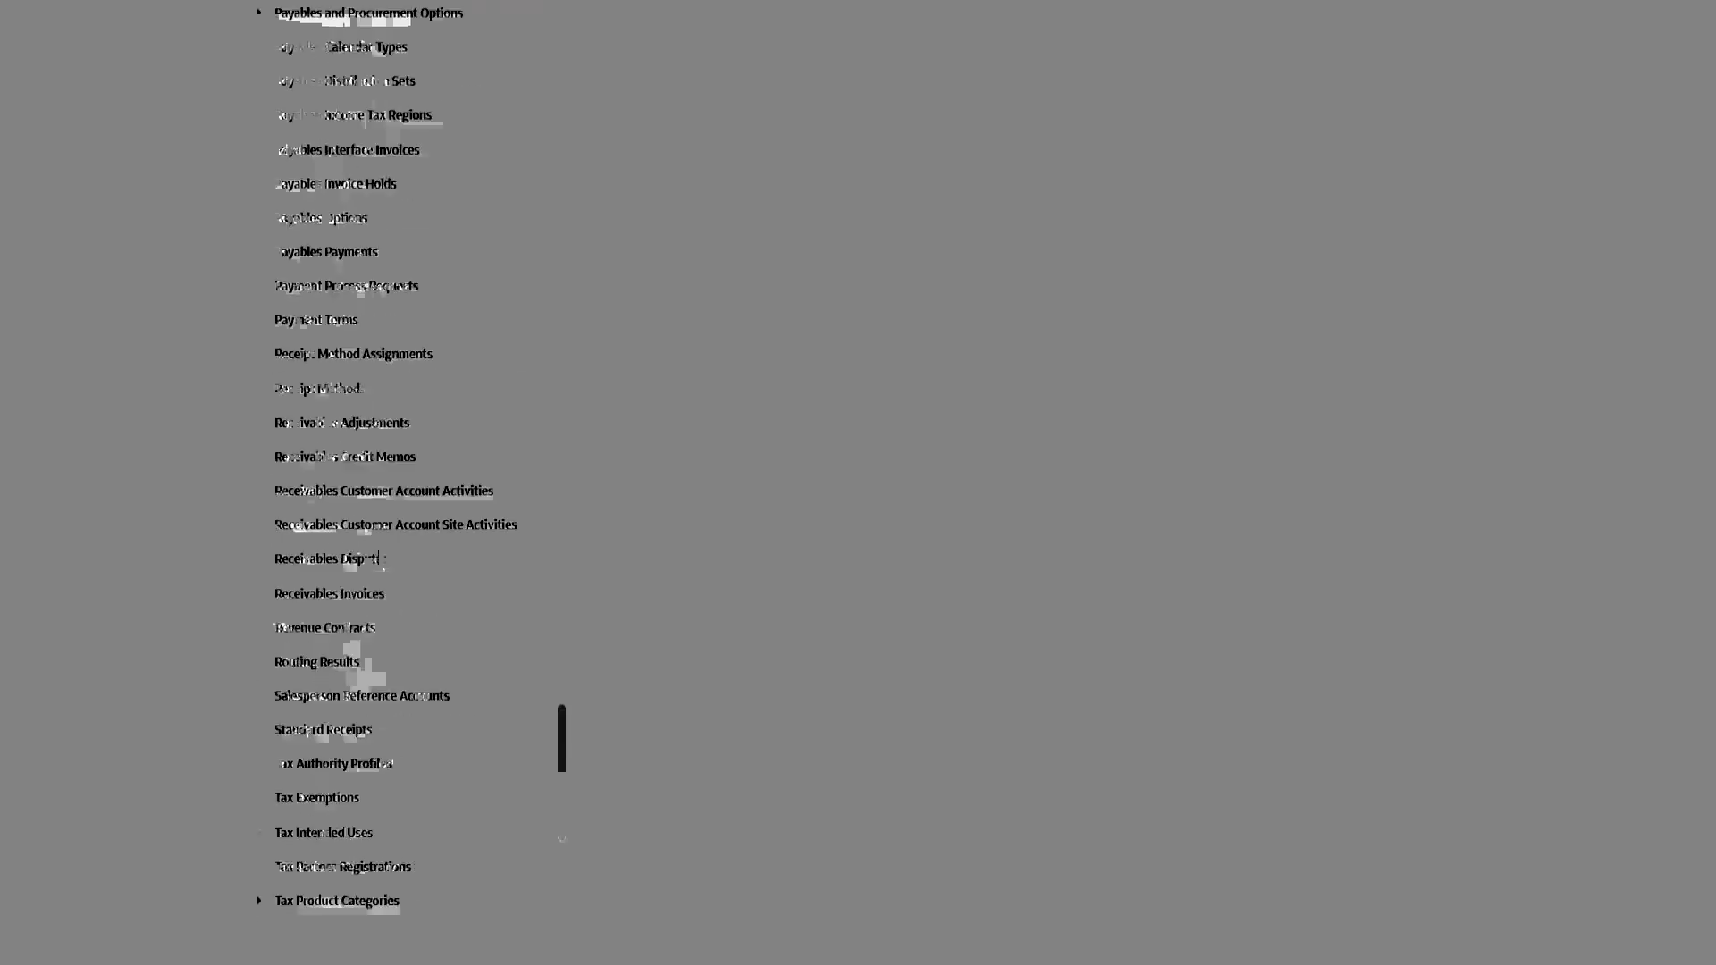
pyautogui.scroll(-15, 384, 558)
pyautogui.scroll(10, 382, 554)
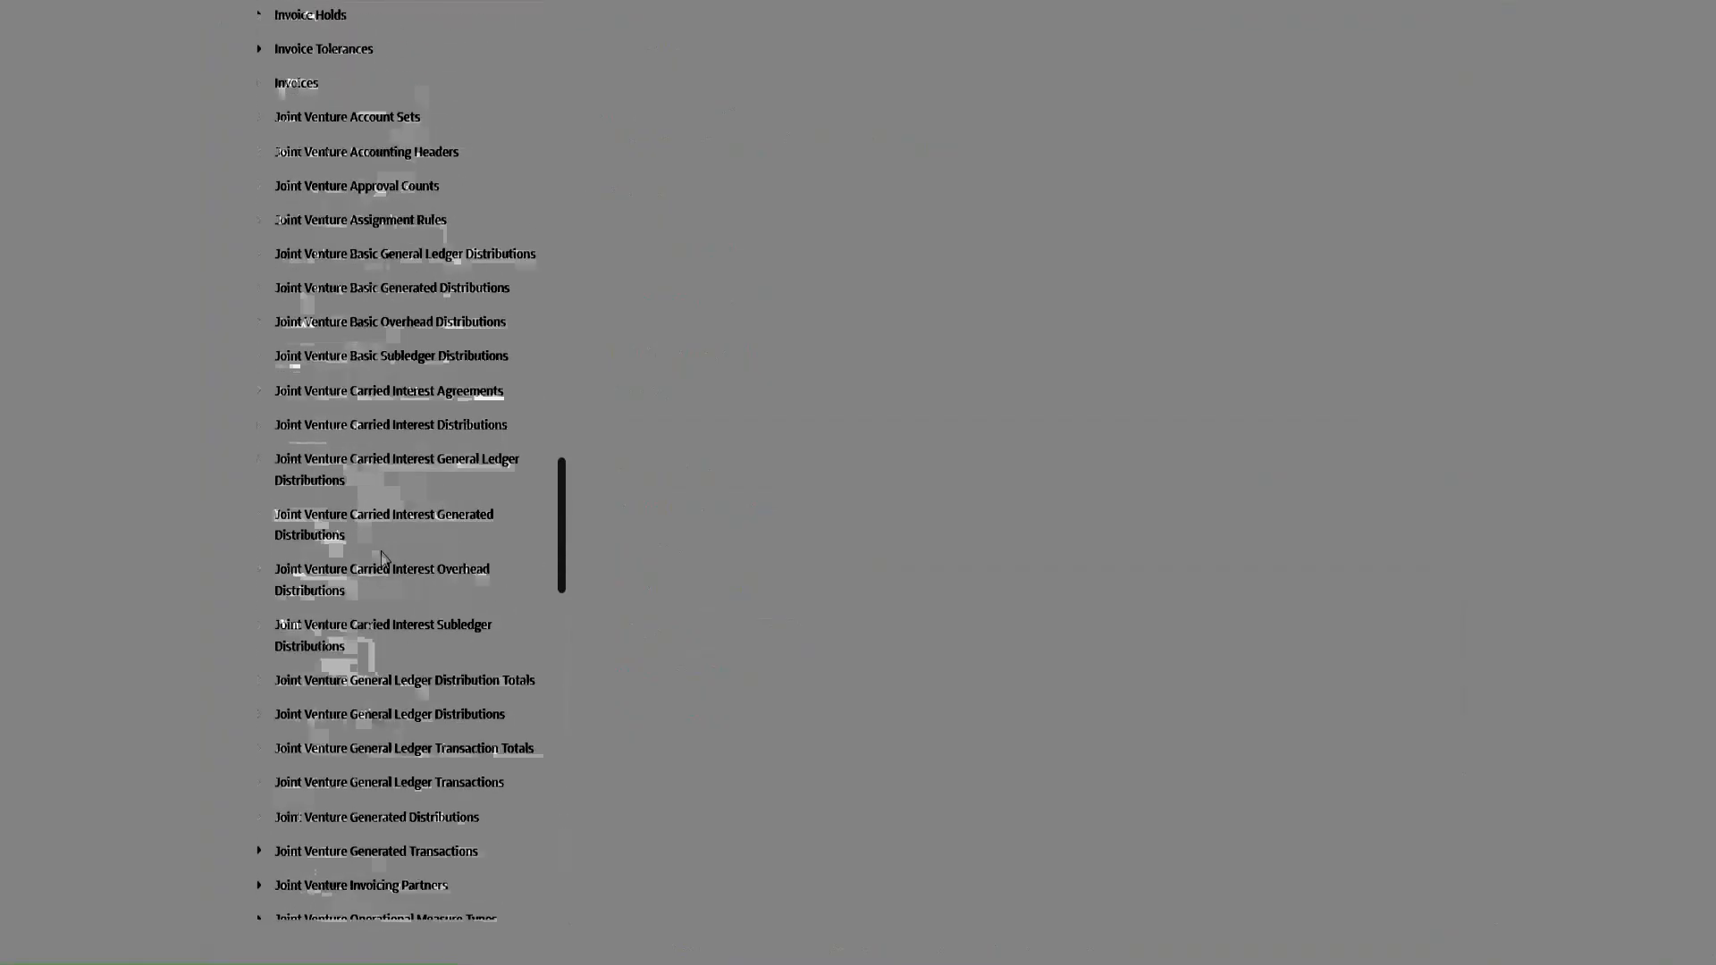
pyautogui.click(268, 635)
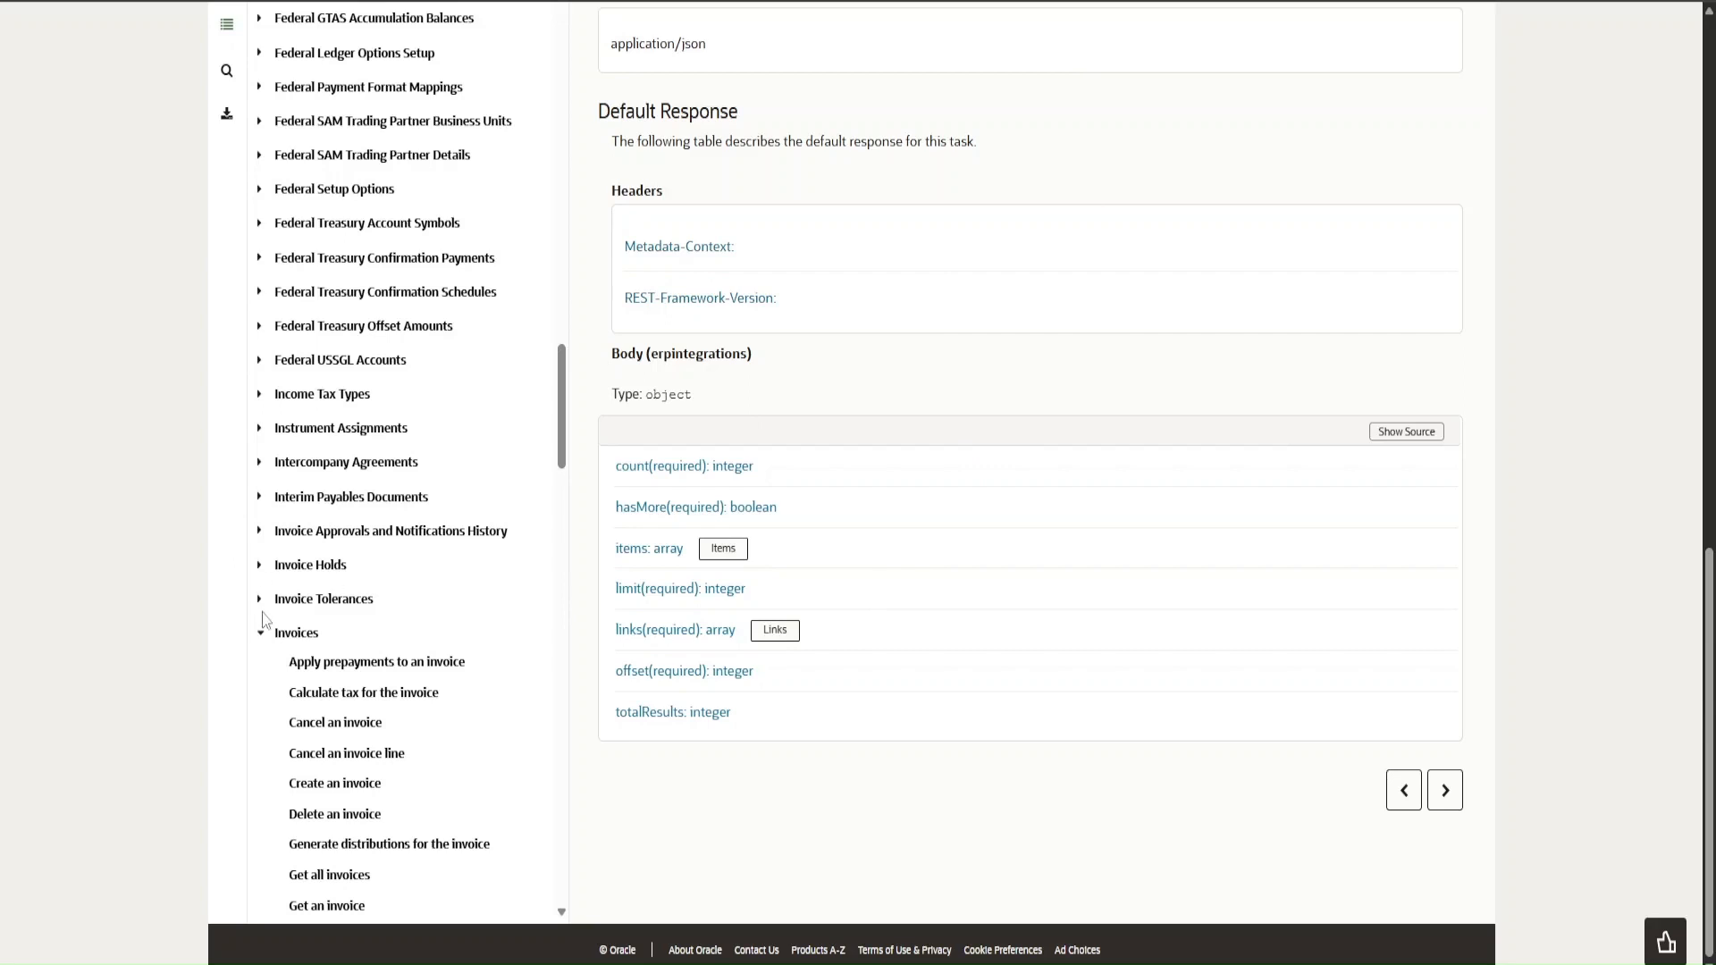
pyautogui.moveTo(562, 451); pyautogui.dragTo(565, 521)
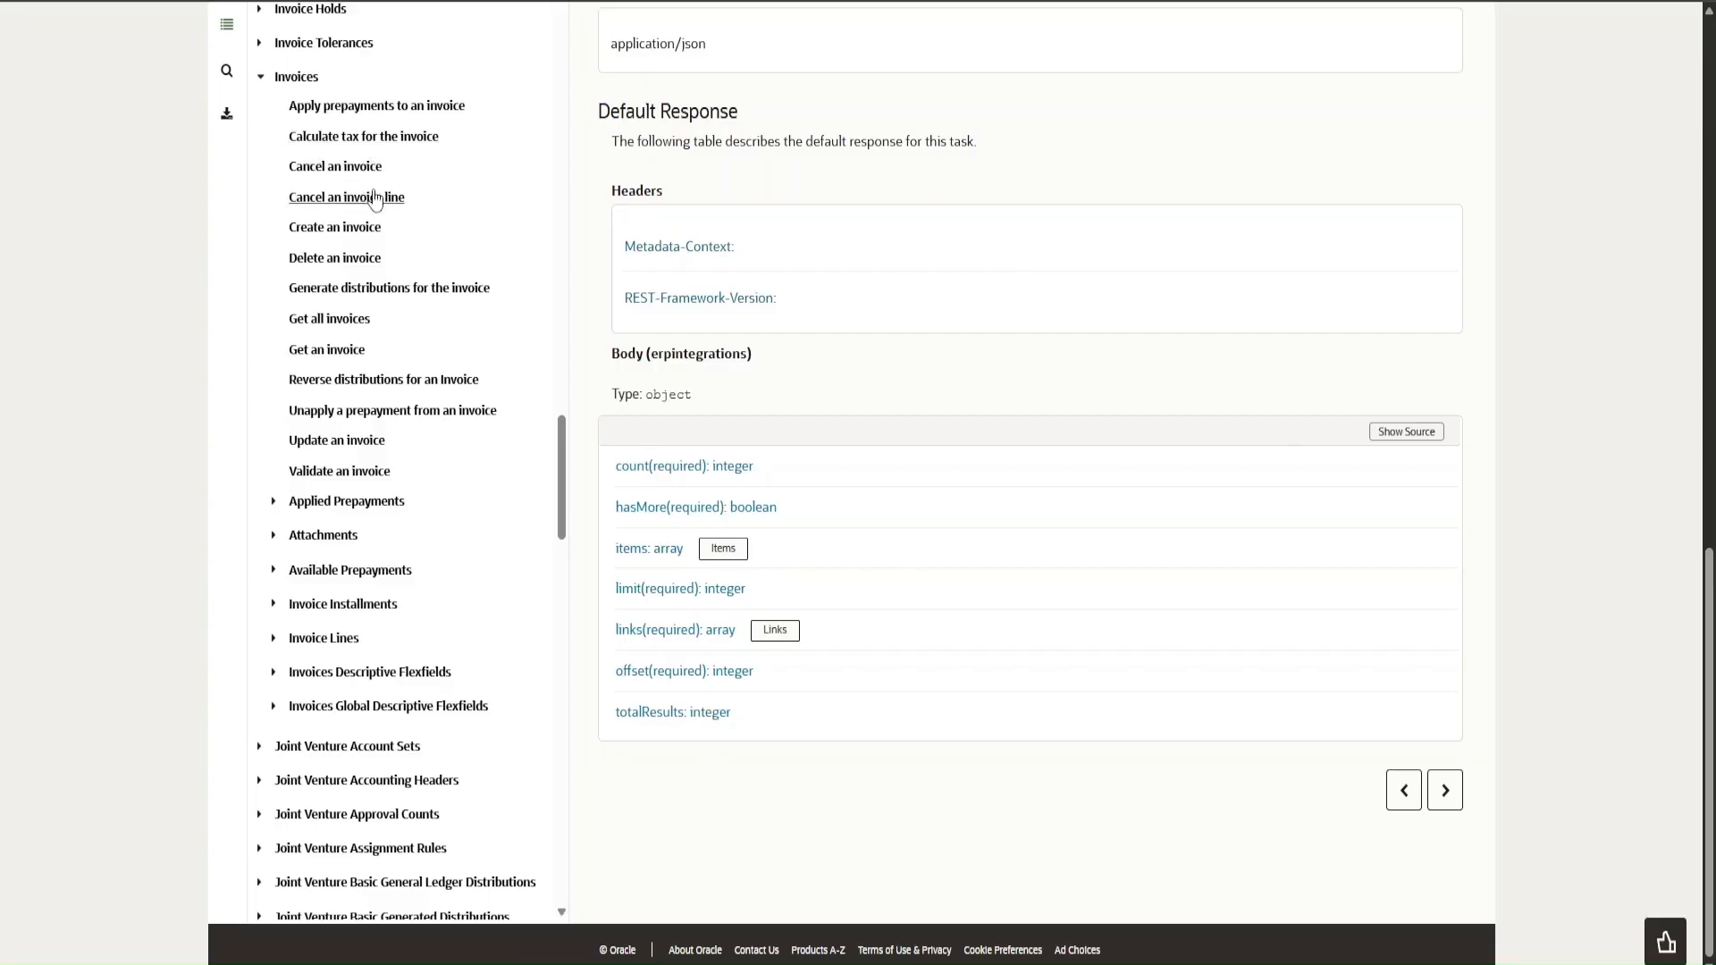
pyautogui.click(336, 332)
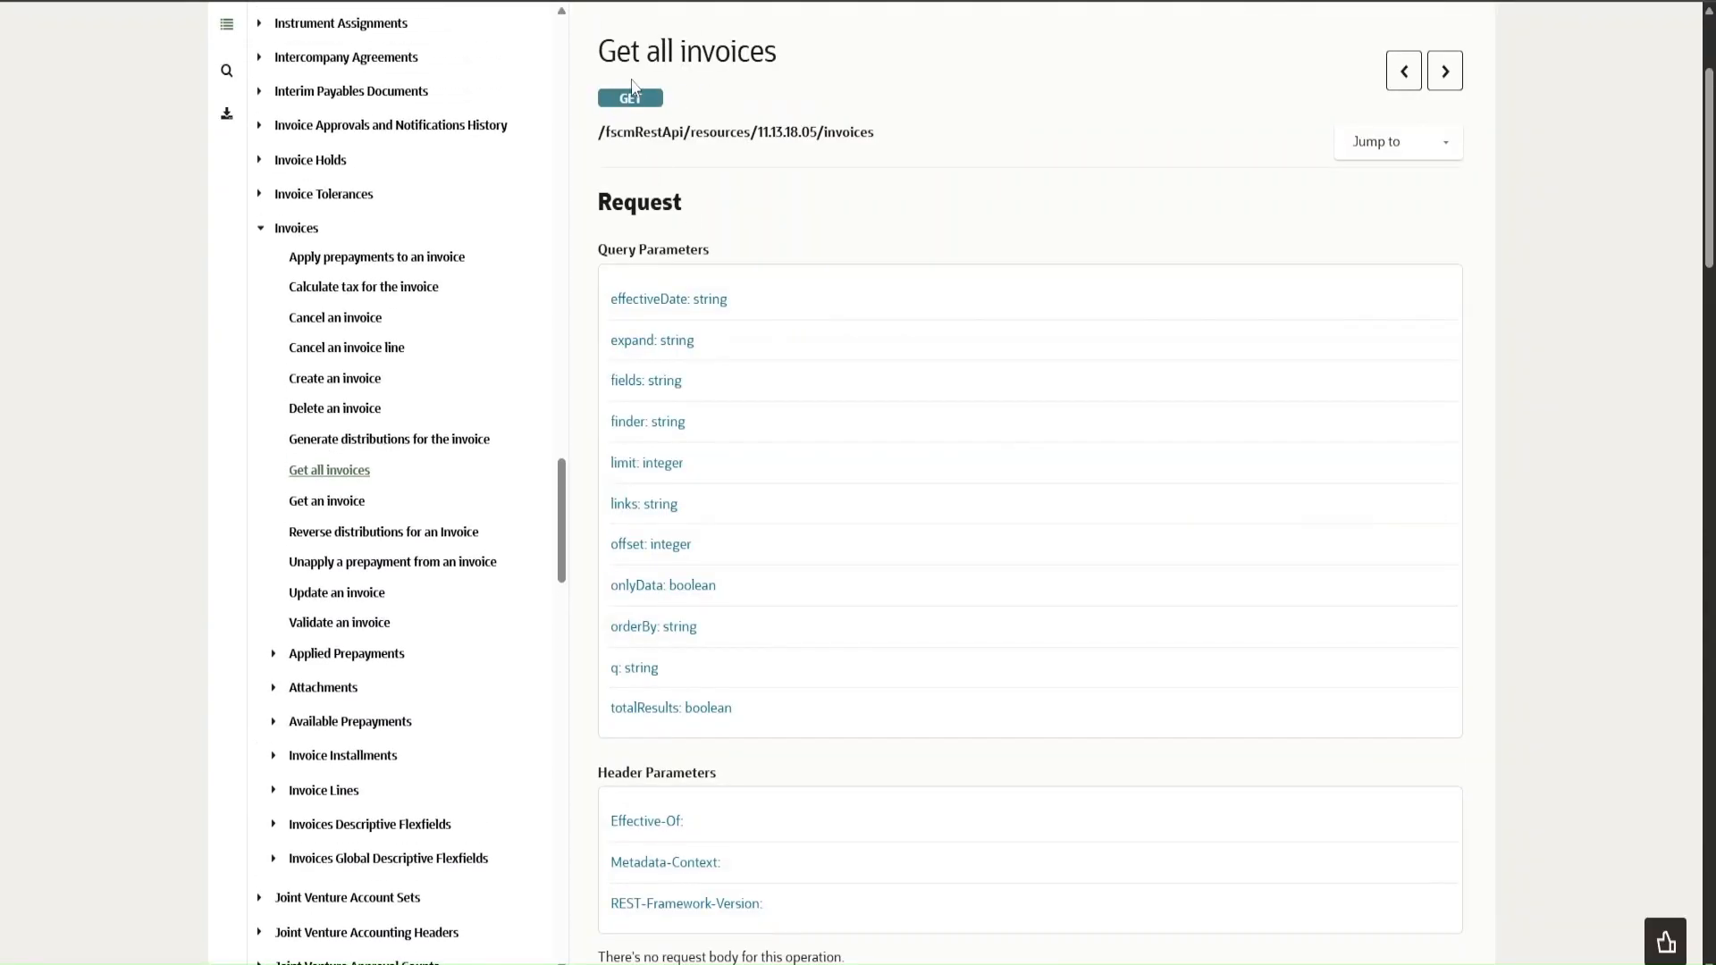
# - Highlight the endpoint path /fscmRestApi/resources/11.13.18.05/invoices on the Get all invoices page
pyautogui.moveTo(888, 137)
pyautogui.mouseDown()
pyautogui.moveTo(599, 134)
pyautogui.moveTo(909, 154)
pyautogui.moveTo(898, 114)
pyautogui.mouseUp()
pyautogui.click(597, 140)
pyautogui.click(900, 121)
# - Examine the default response, the linked invoice operations and the examples in the Get all invoices documentation
pyautogui.scroll(-10, 906, 153)
pyautogui.scroll(-15, 909, 152)
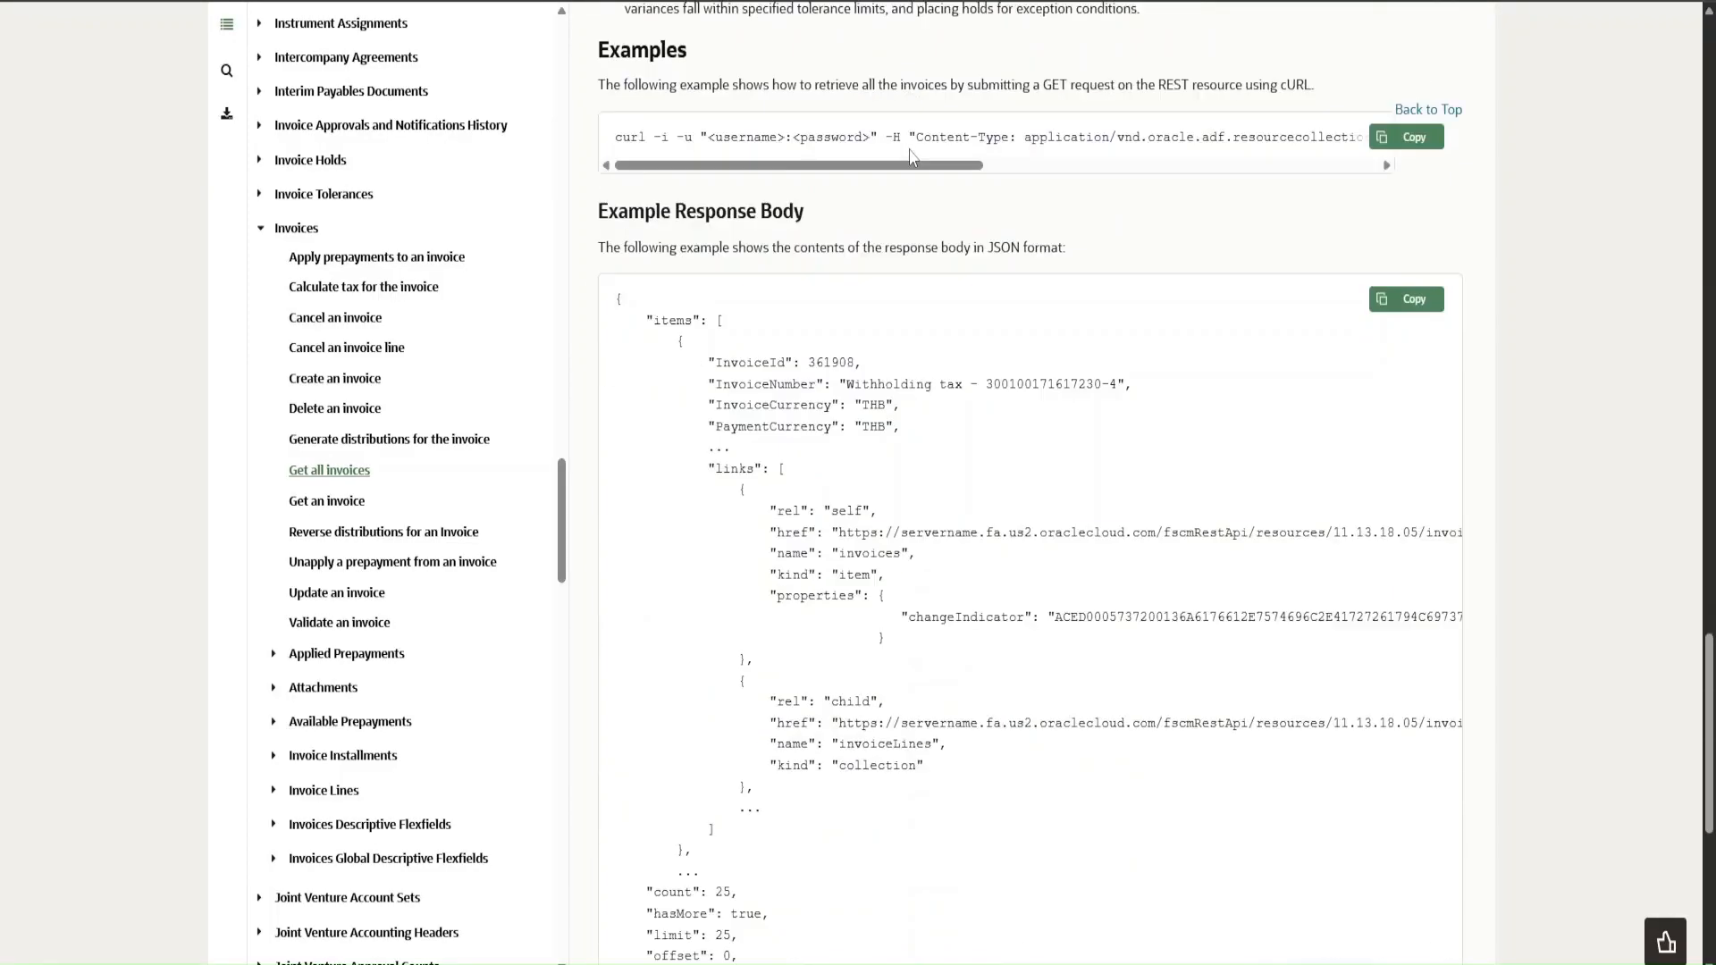
pyautogui.scroll(5, 911, 156)
pyautogui.scroll(5, 907, 424)
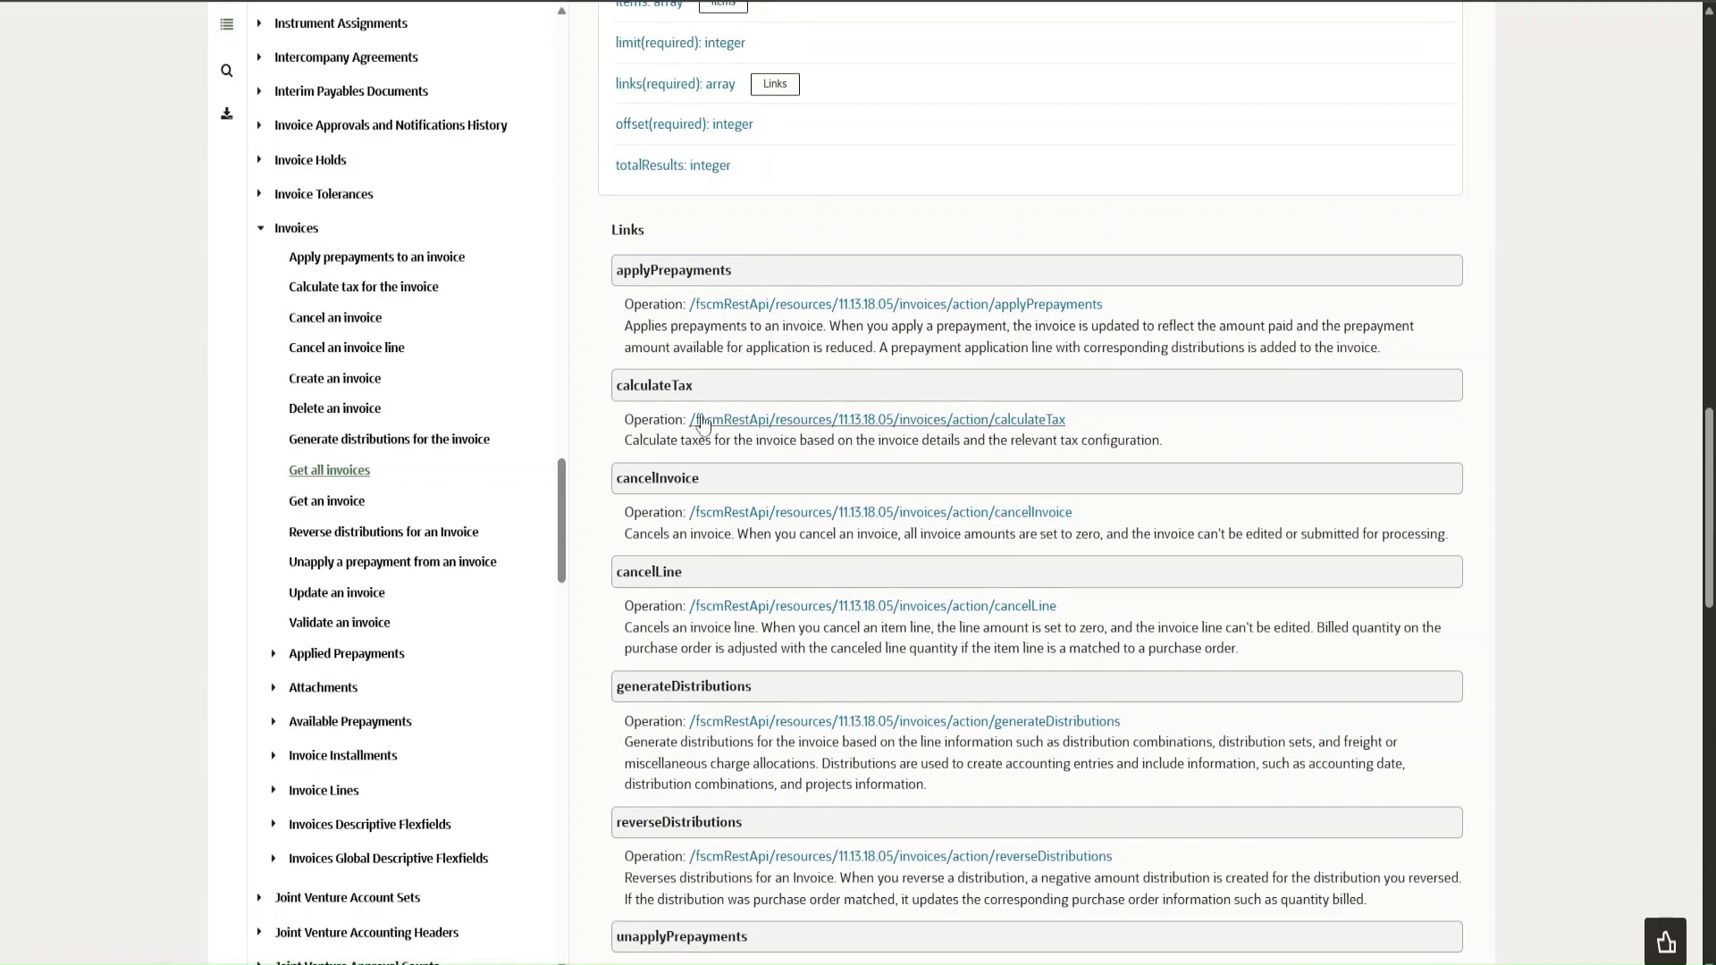
pyautogui.scroll(5, 871, 304)
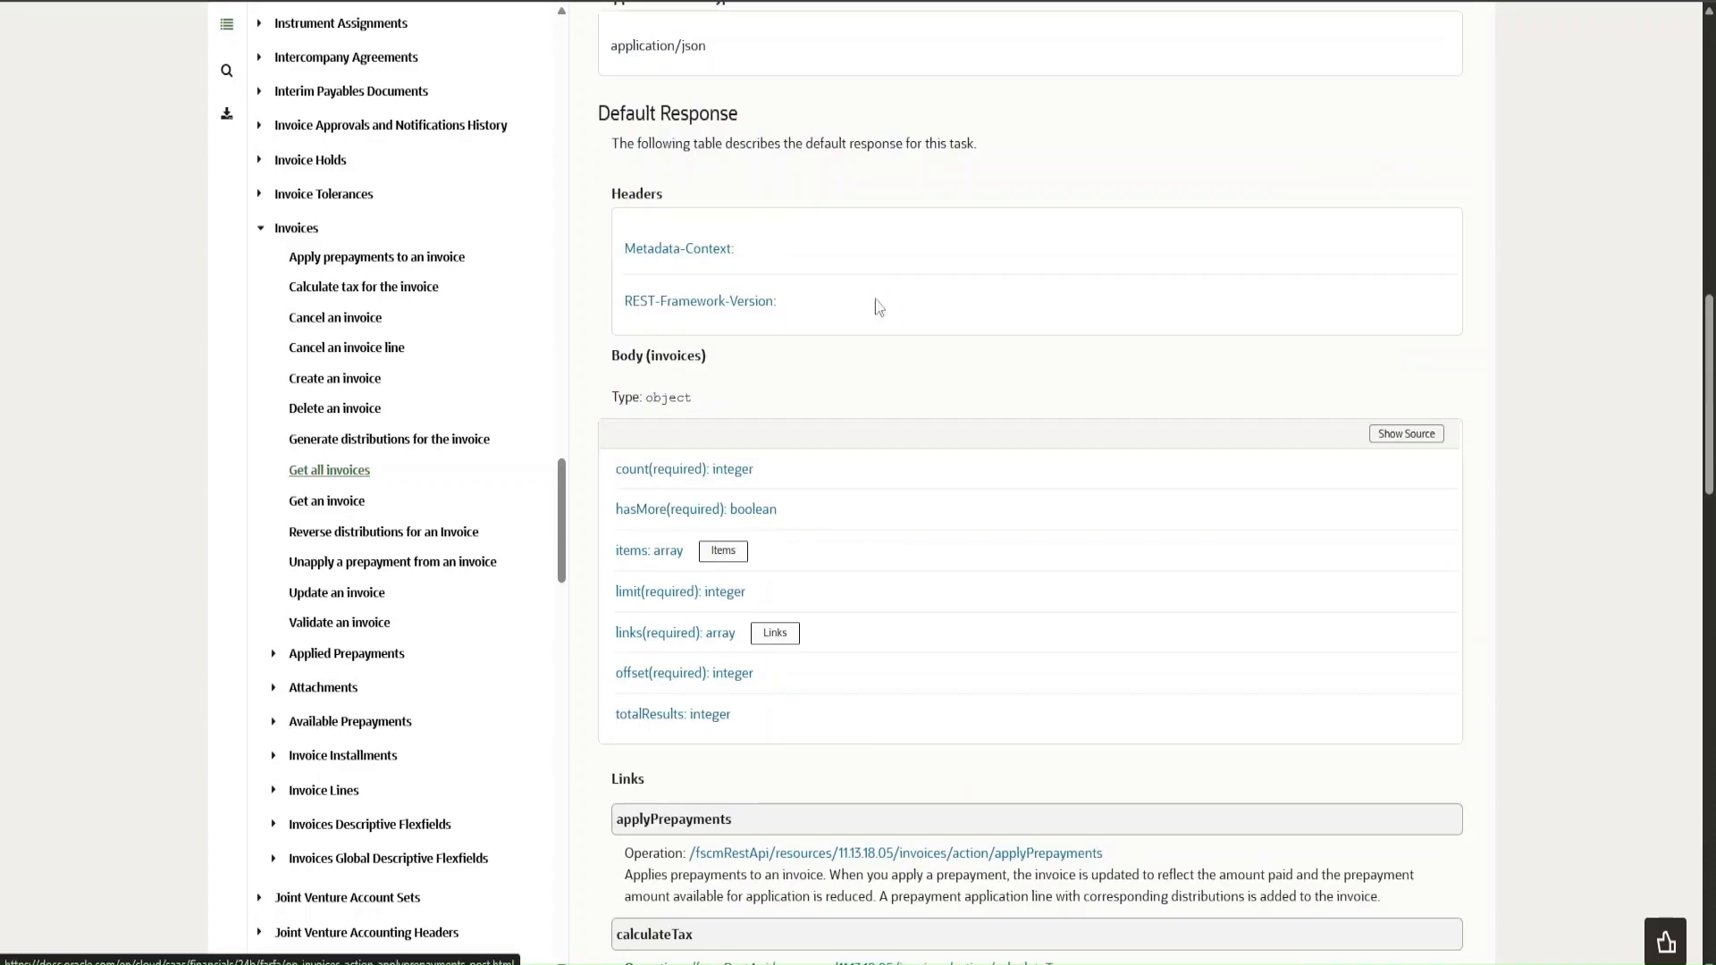
pyautogui.scroll(-5, 787, 367)
pyautogui.scroll(-5, 770, 382)
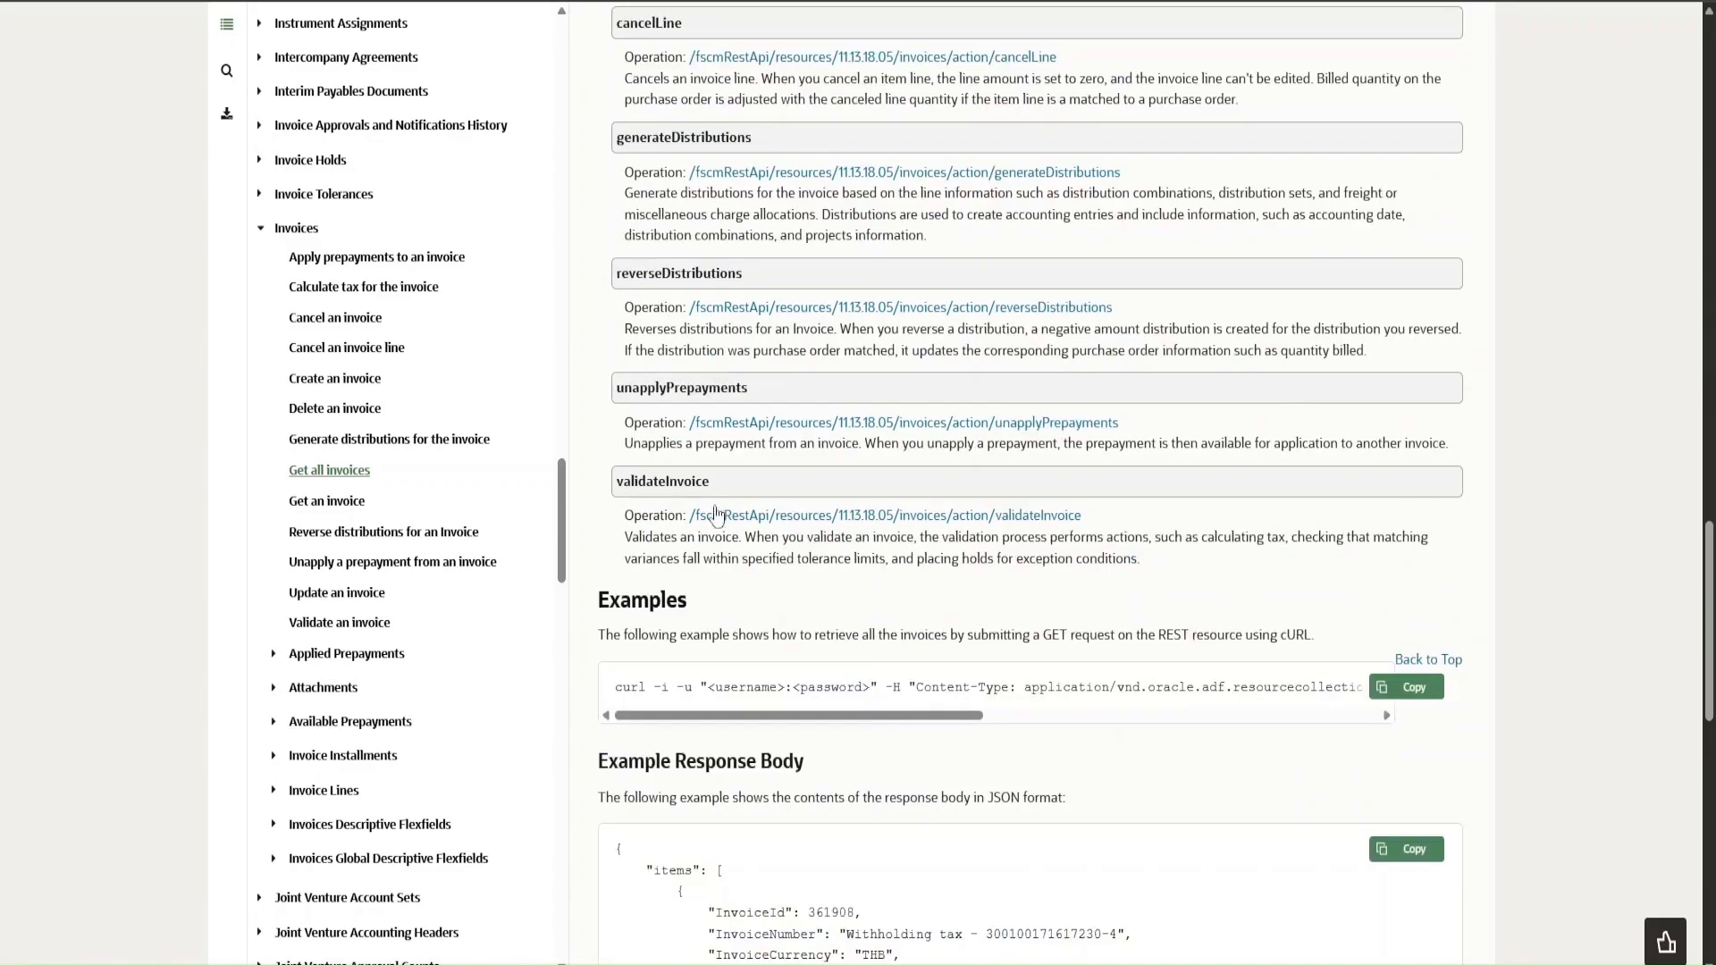
pyautogui.scroll(5, 1067, 263)
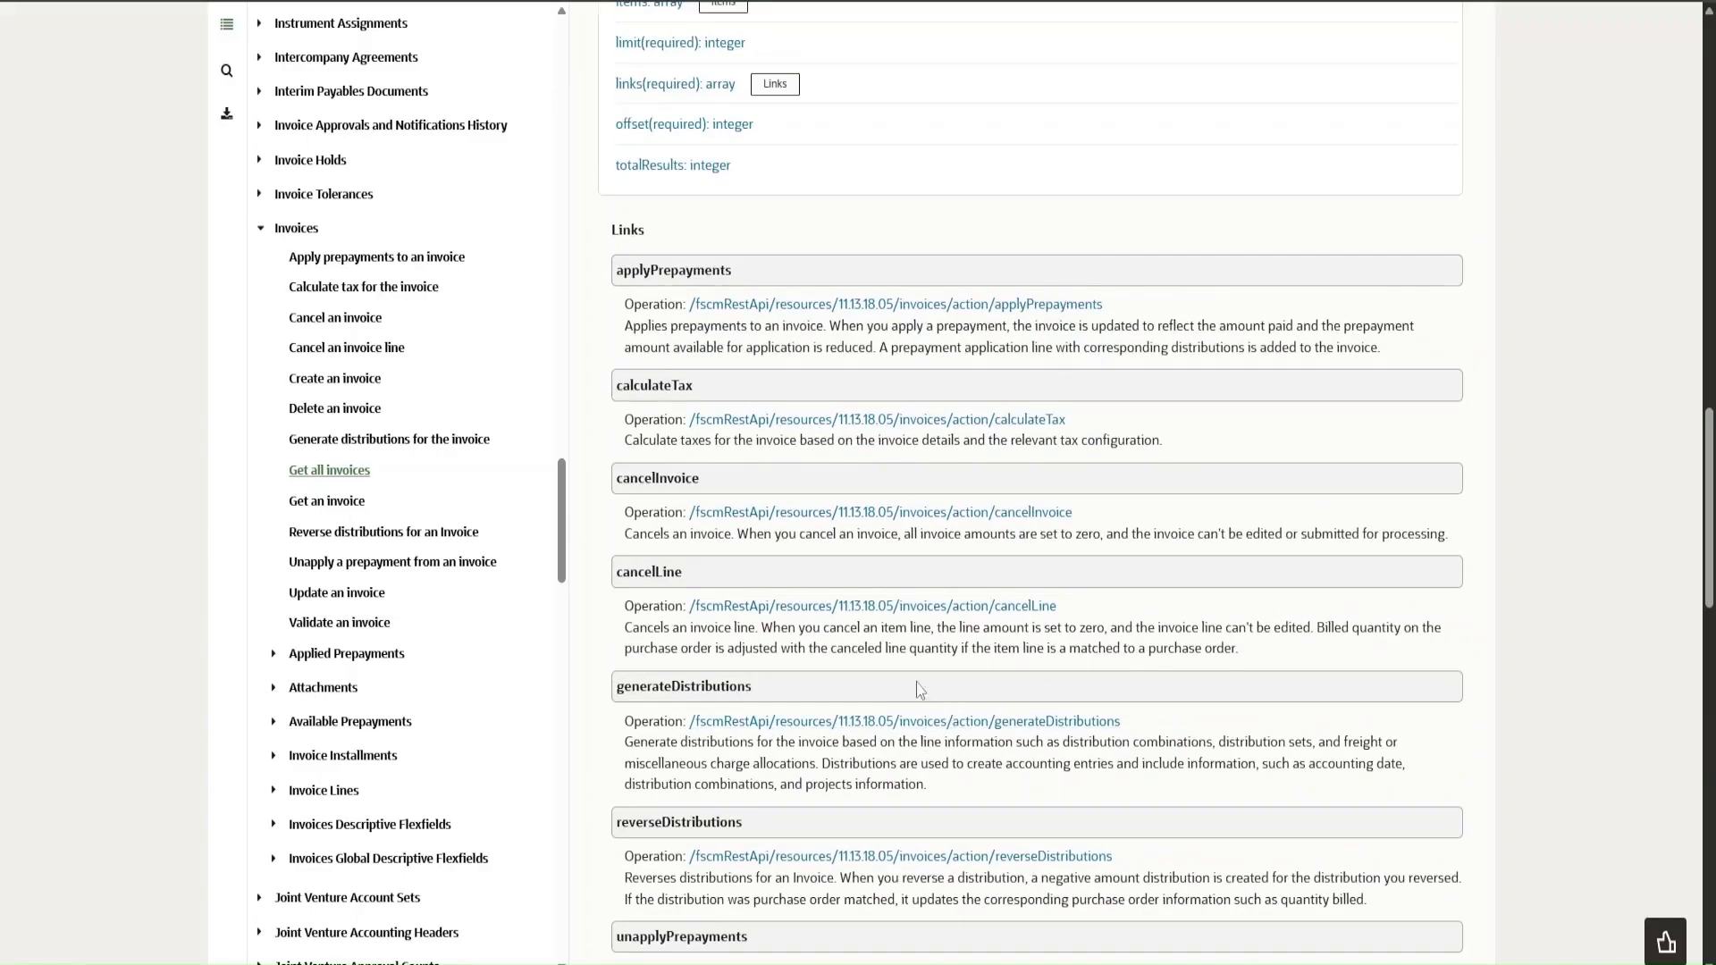
pyautogui.scroll(20, 930, 426)
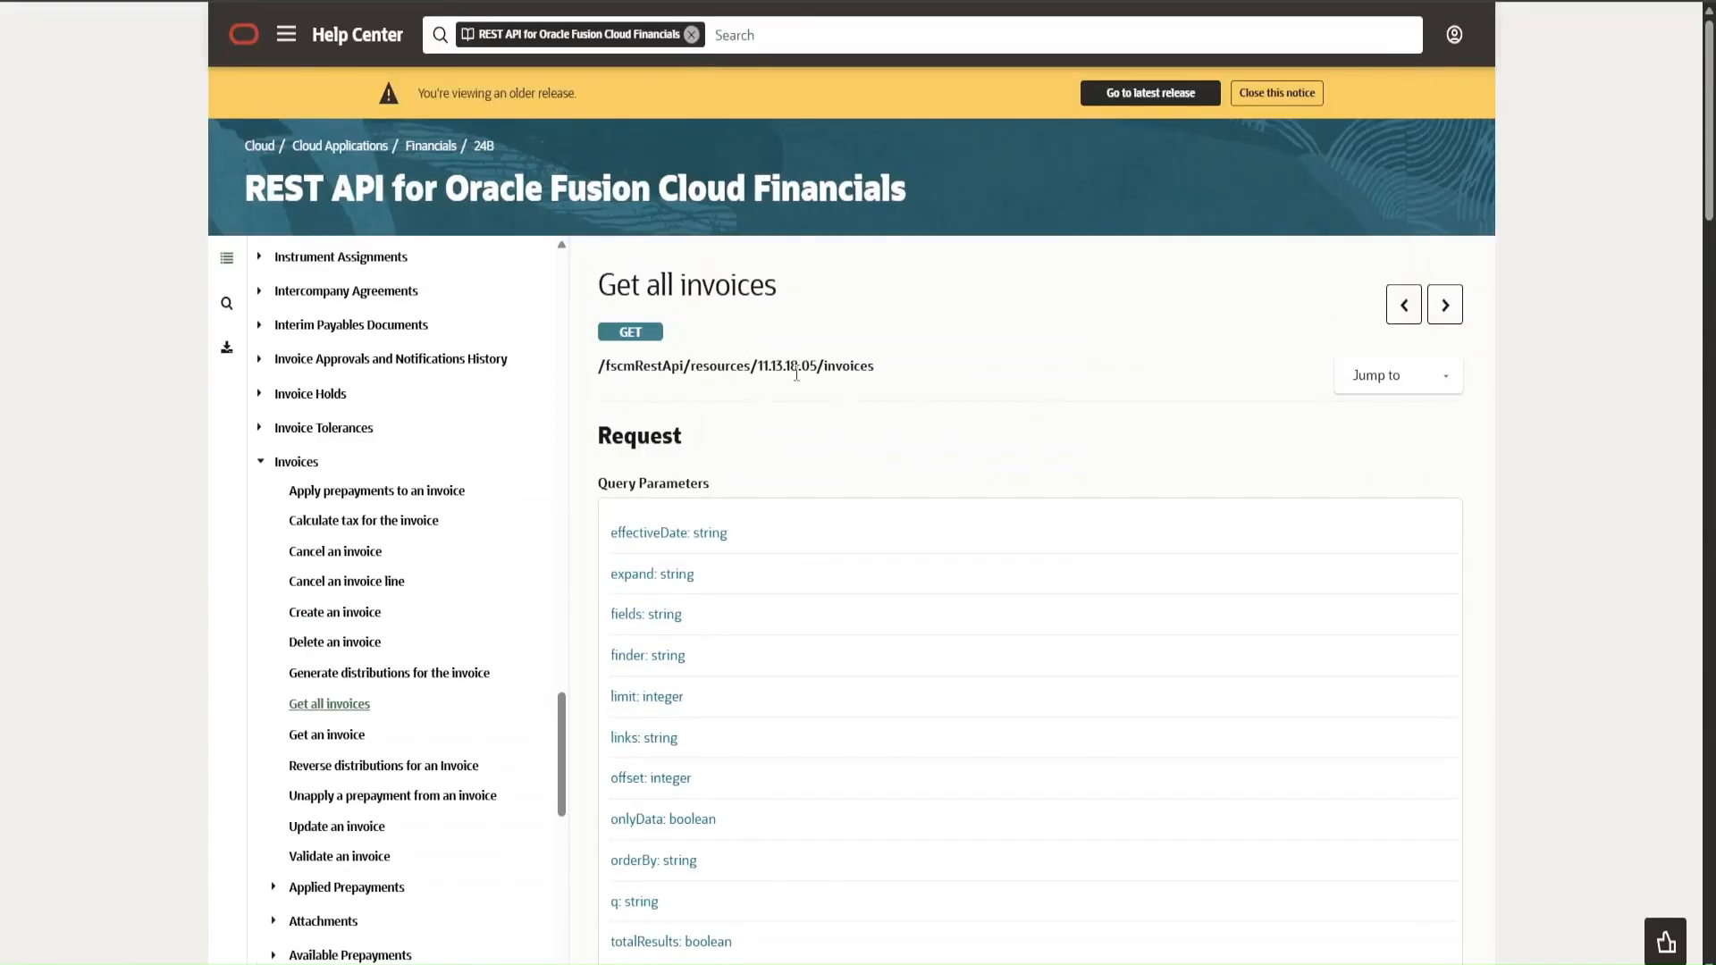
# - Highlight the invoices resource name in the endpoint path and review the cURL request example and example response body
pyautogui.moveTo(829, 371); pyautogui.dragTo(880, 389)
pyautogui.scroll(-15, 885, 393)
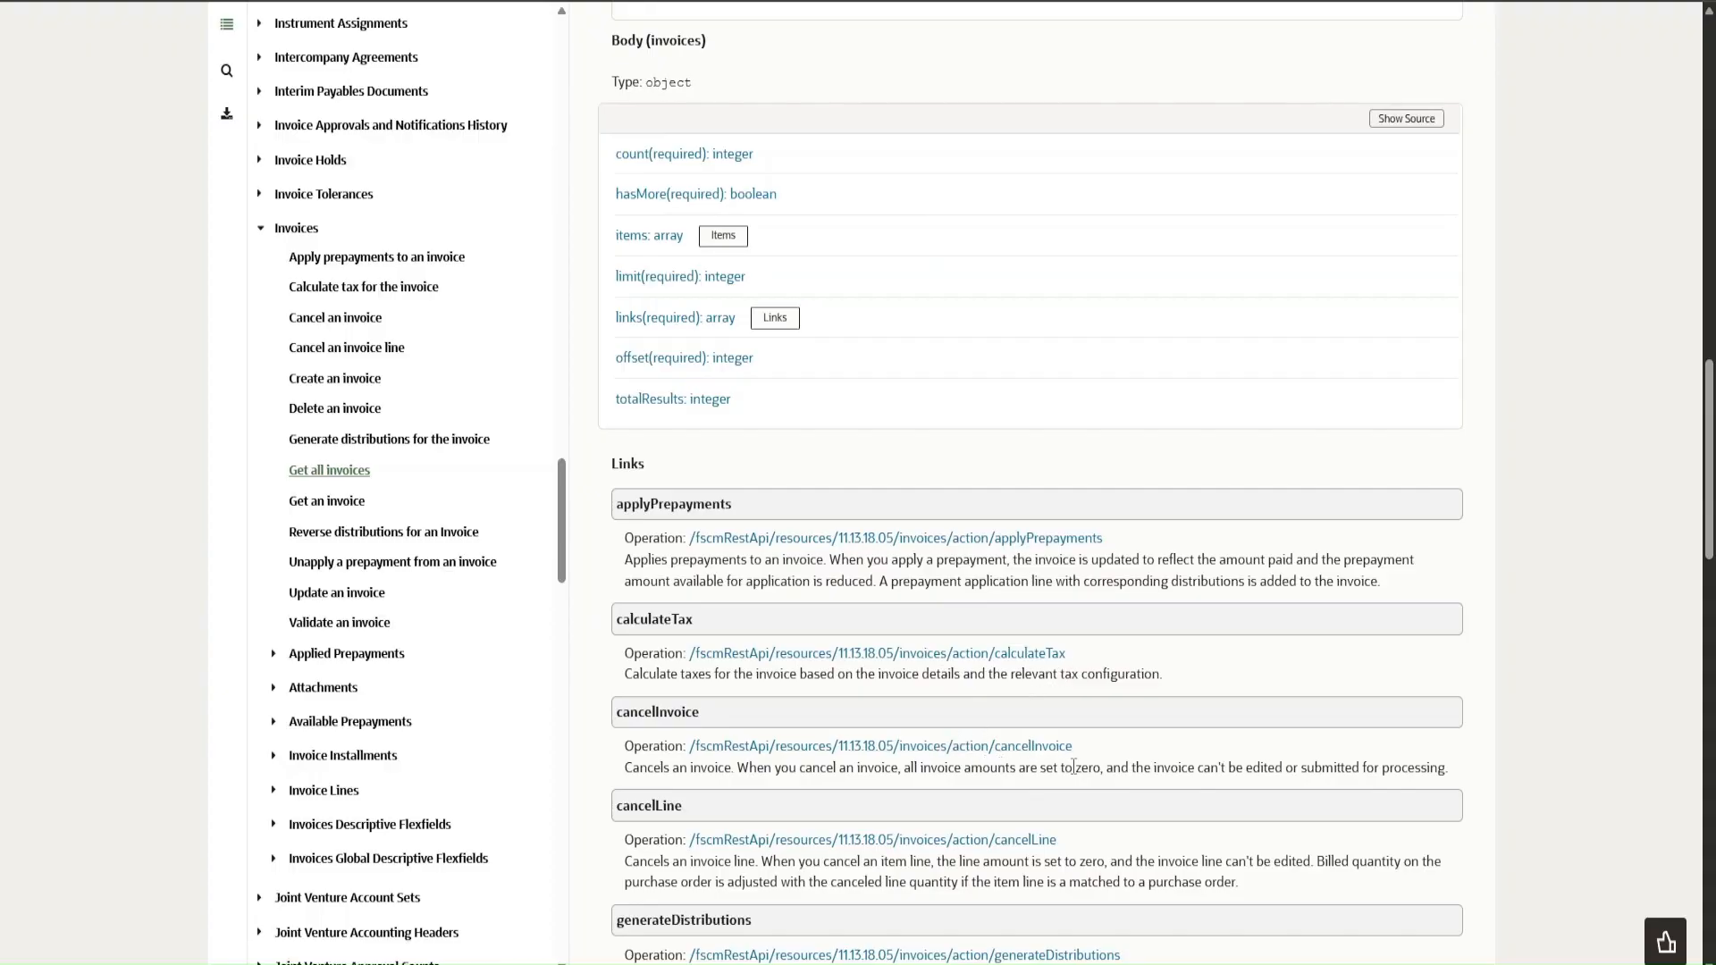
pyautogui.scroll(-5, 1175, 731)
pyautogui.scroll(-5, 976, 310)
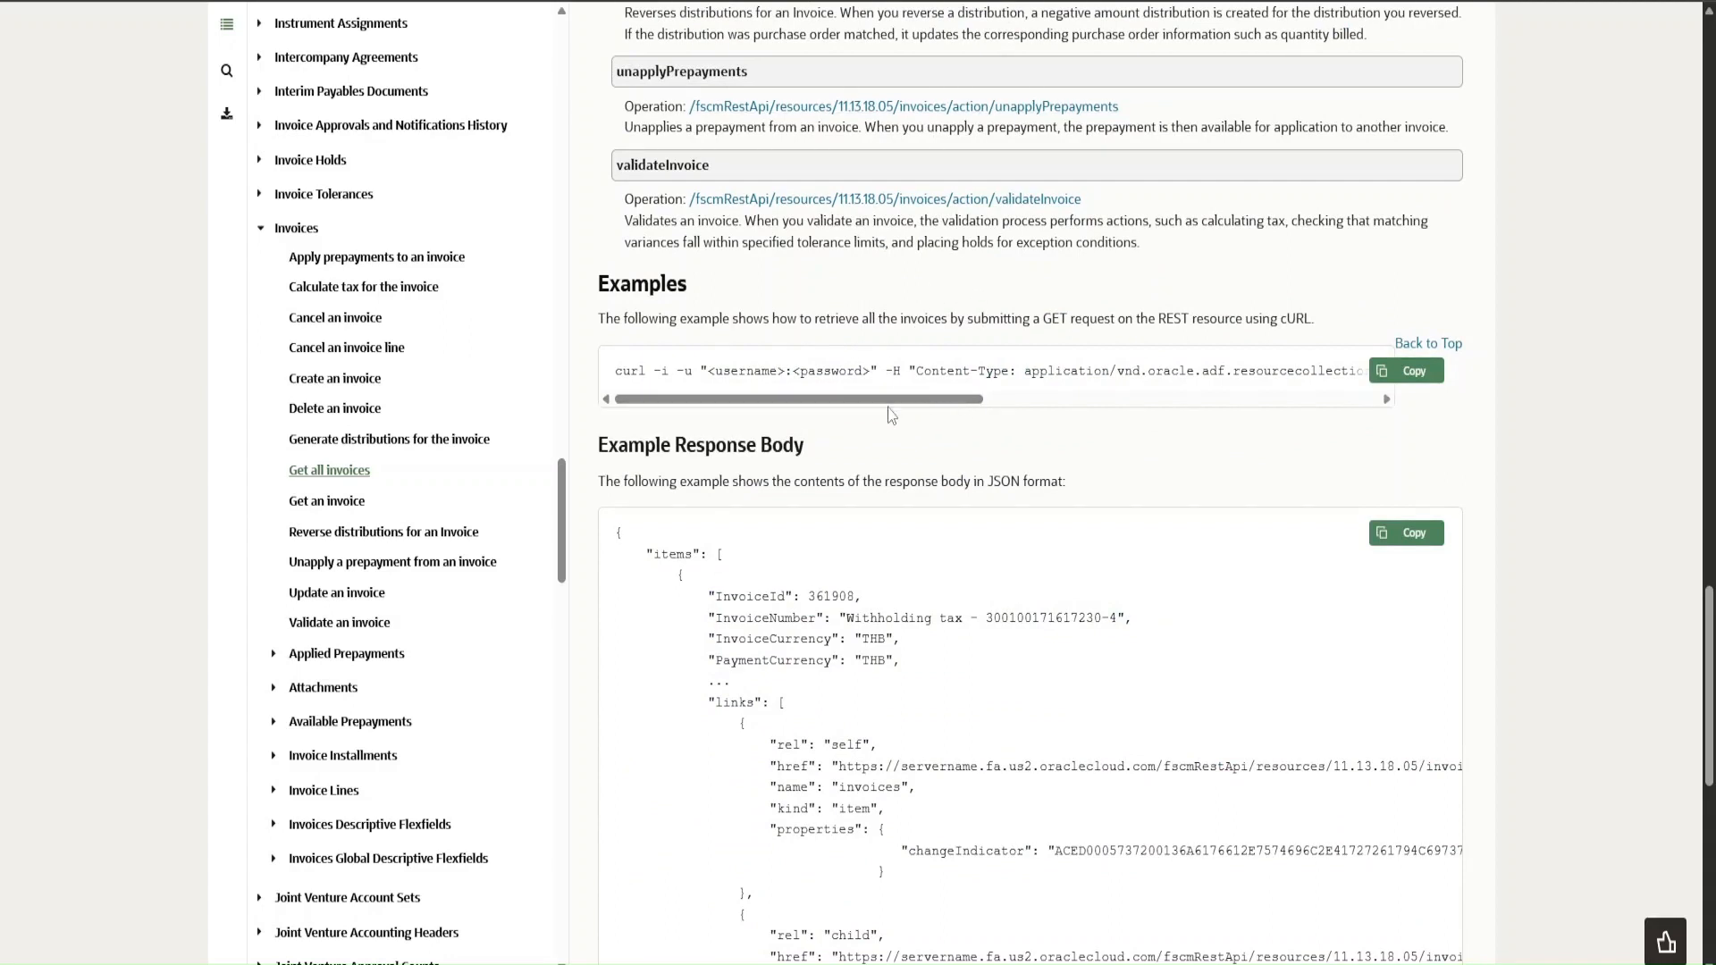
pyautogui.scroll(5, 922, 242)
pyautogui.scroll(-5, 923, 242)
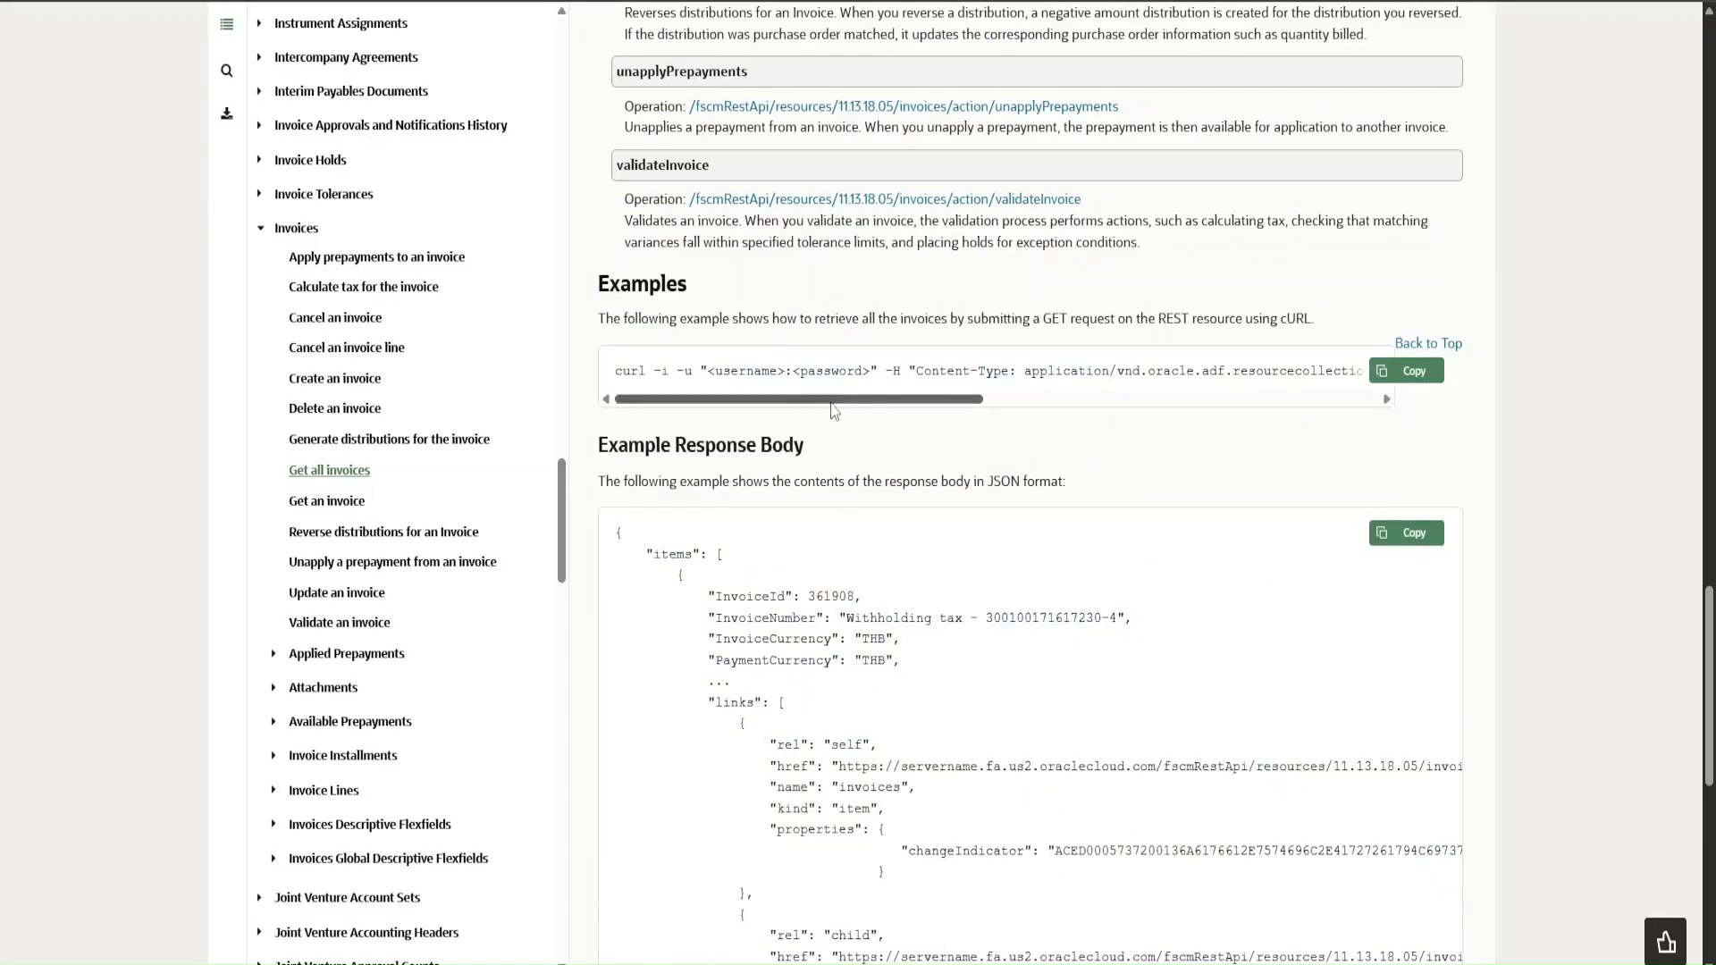
# - Review the cURL request example for retrieving all invoices and highlight its GET method
pyautogui.moveTo(831, 404); pyautogui.dragTo(776, 407)
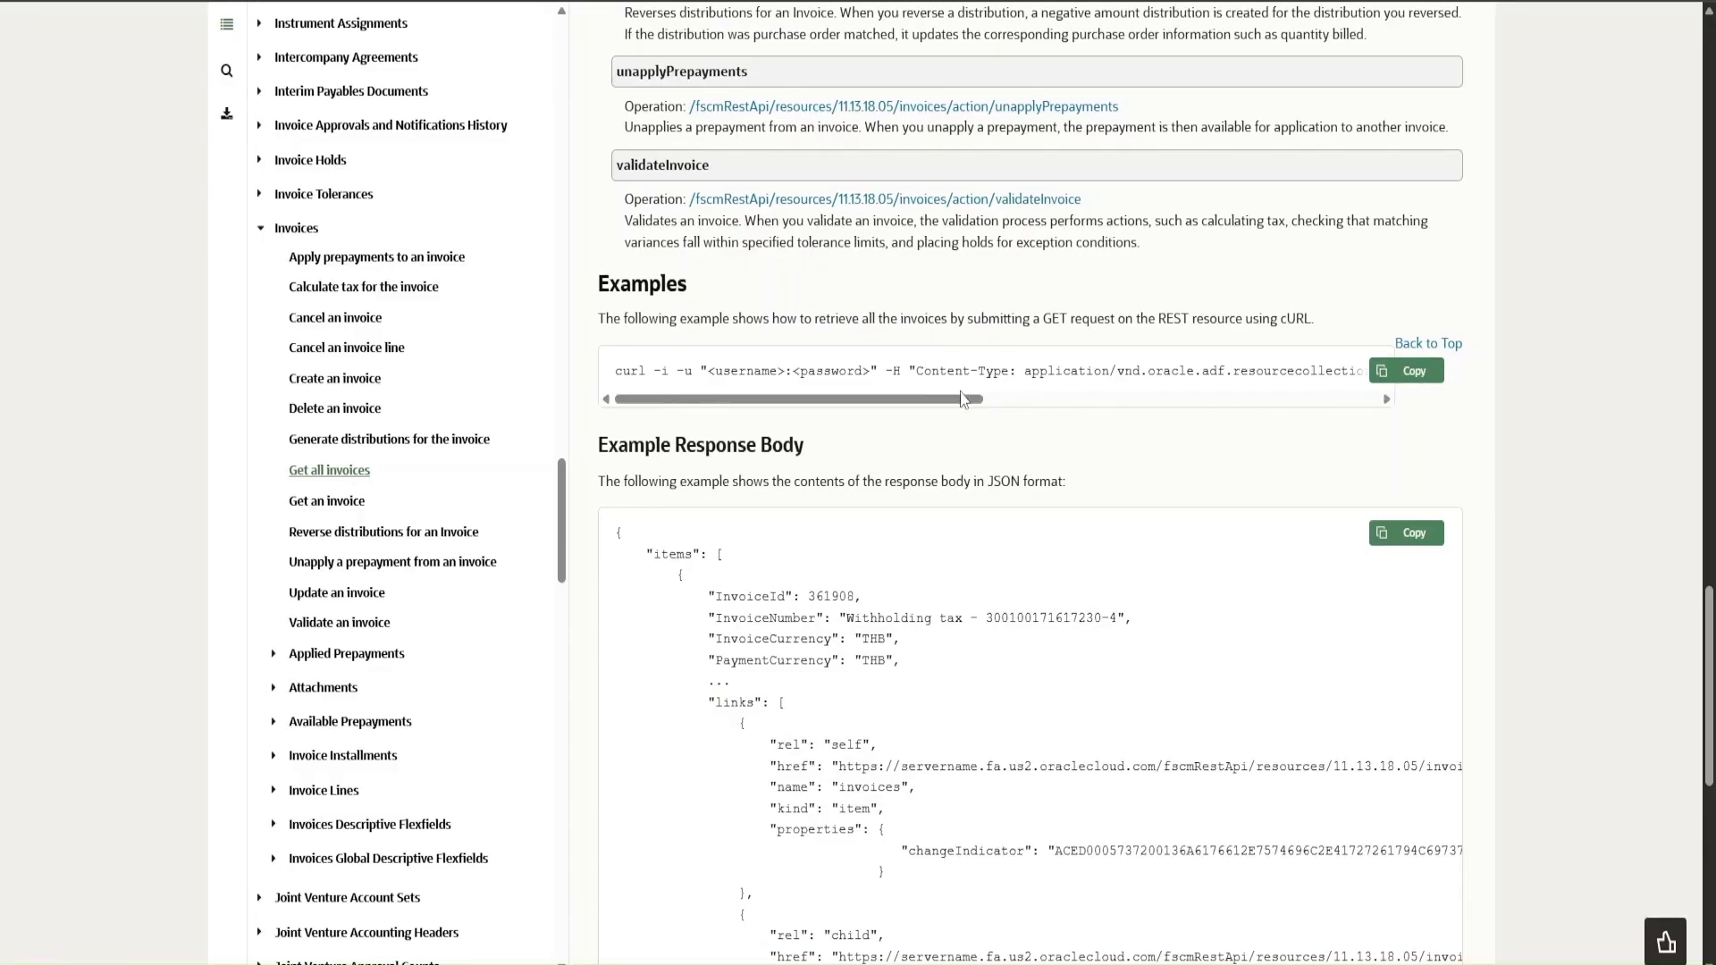
pyautogui.moveTo(962, 402); pyautogui.dragTo(1109, 401)
pyautogui.doubleClick(1043, 369)
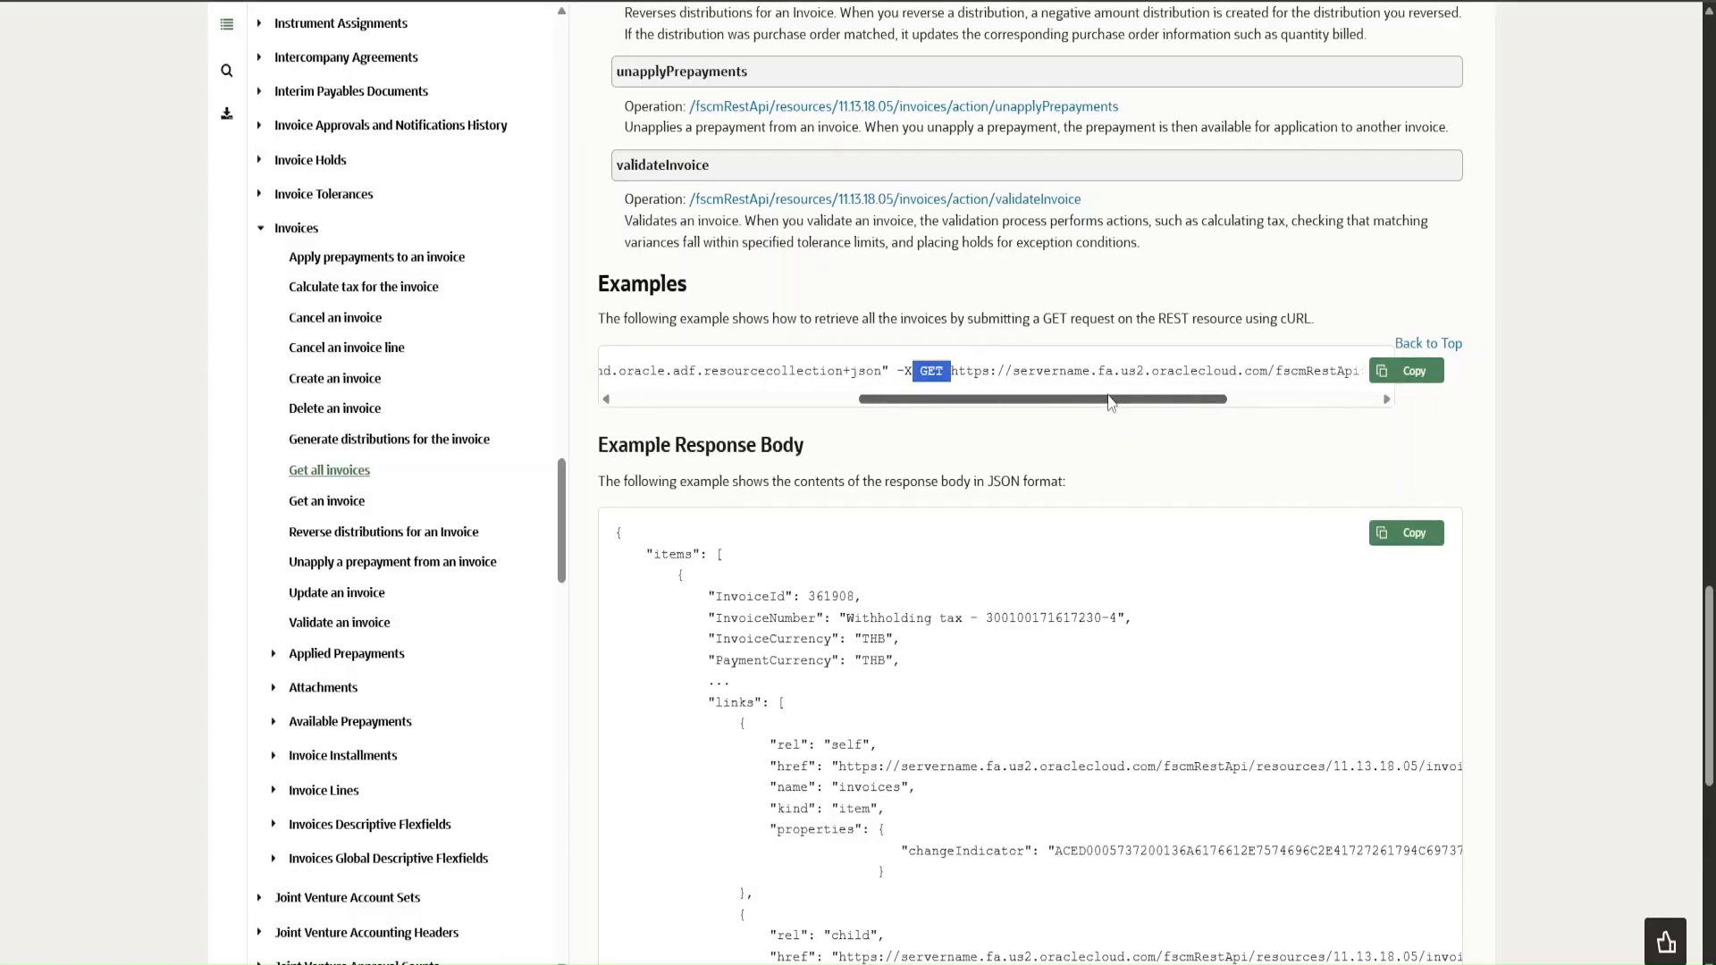
pyautogui.moveTo(1109, 401); pyautogui.dragTo(1028, 391)
pyautogui.click(949, 389)
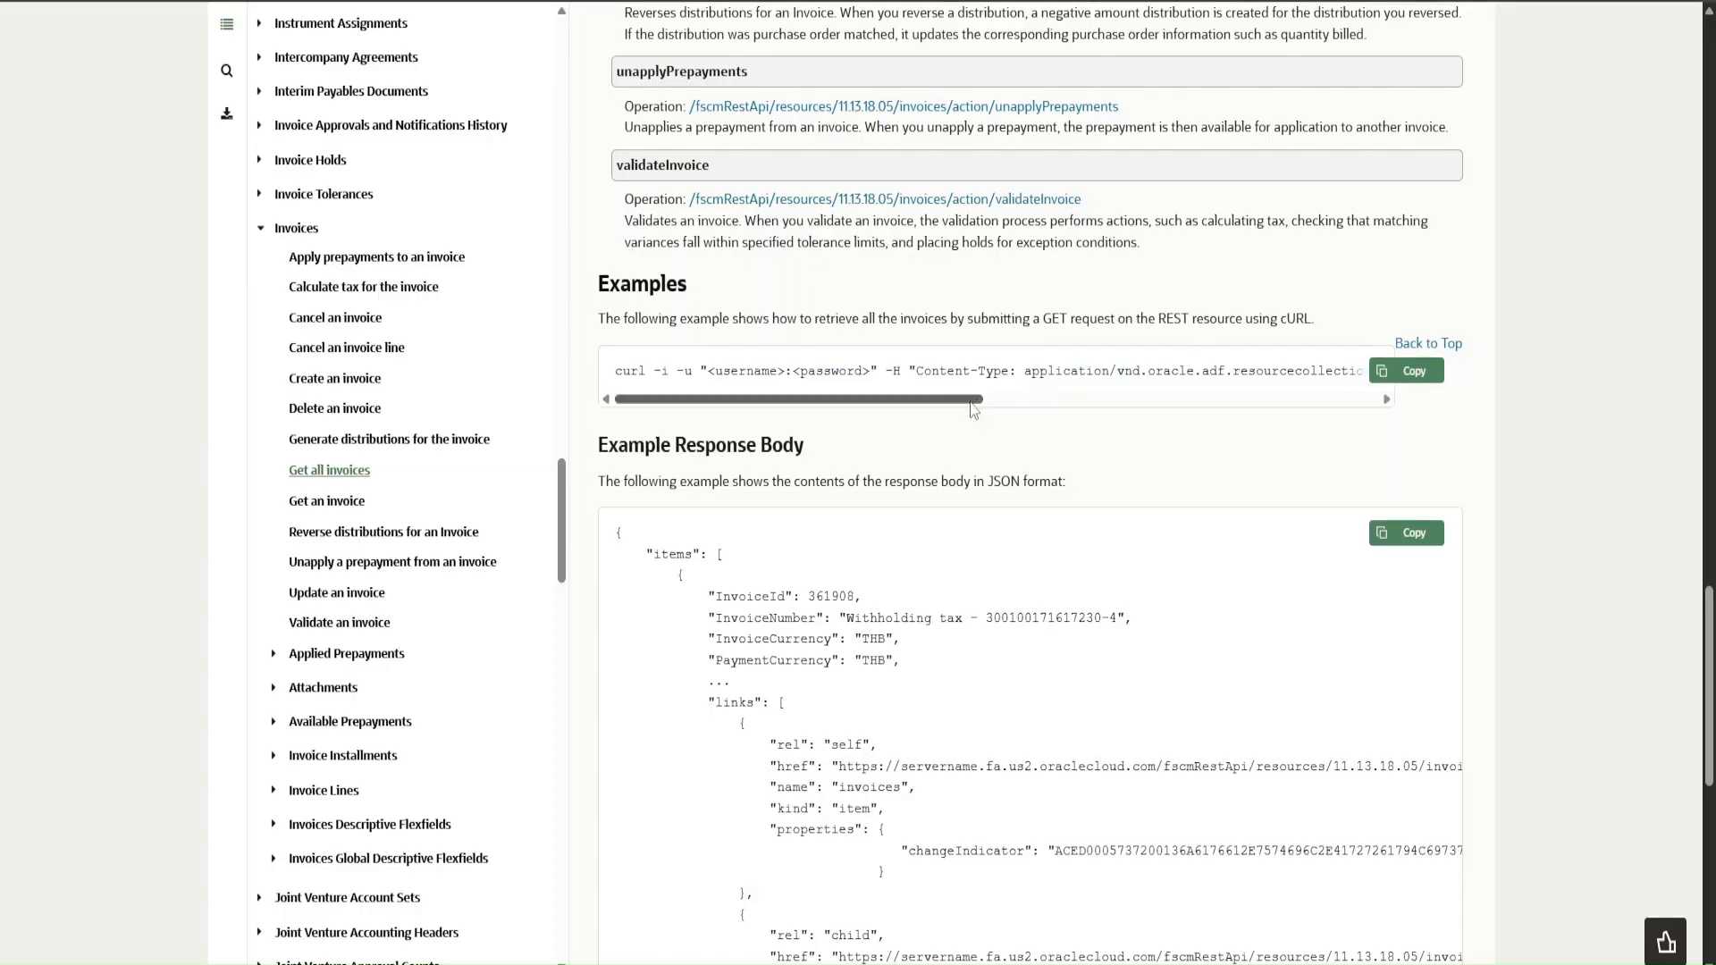
# - Review the example response body and highlight the fields of the first invoice item, from InvoiceId down to its self link
pyautogui.scroll(-5, 993, 412)
pyautogui.scroll(5, 992, 410)
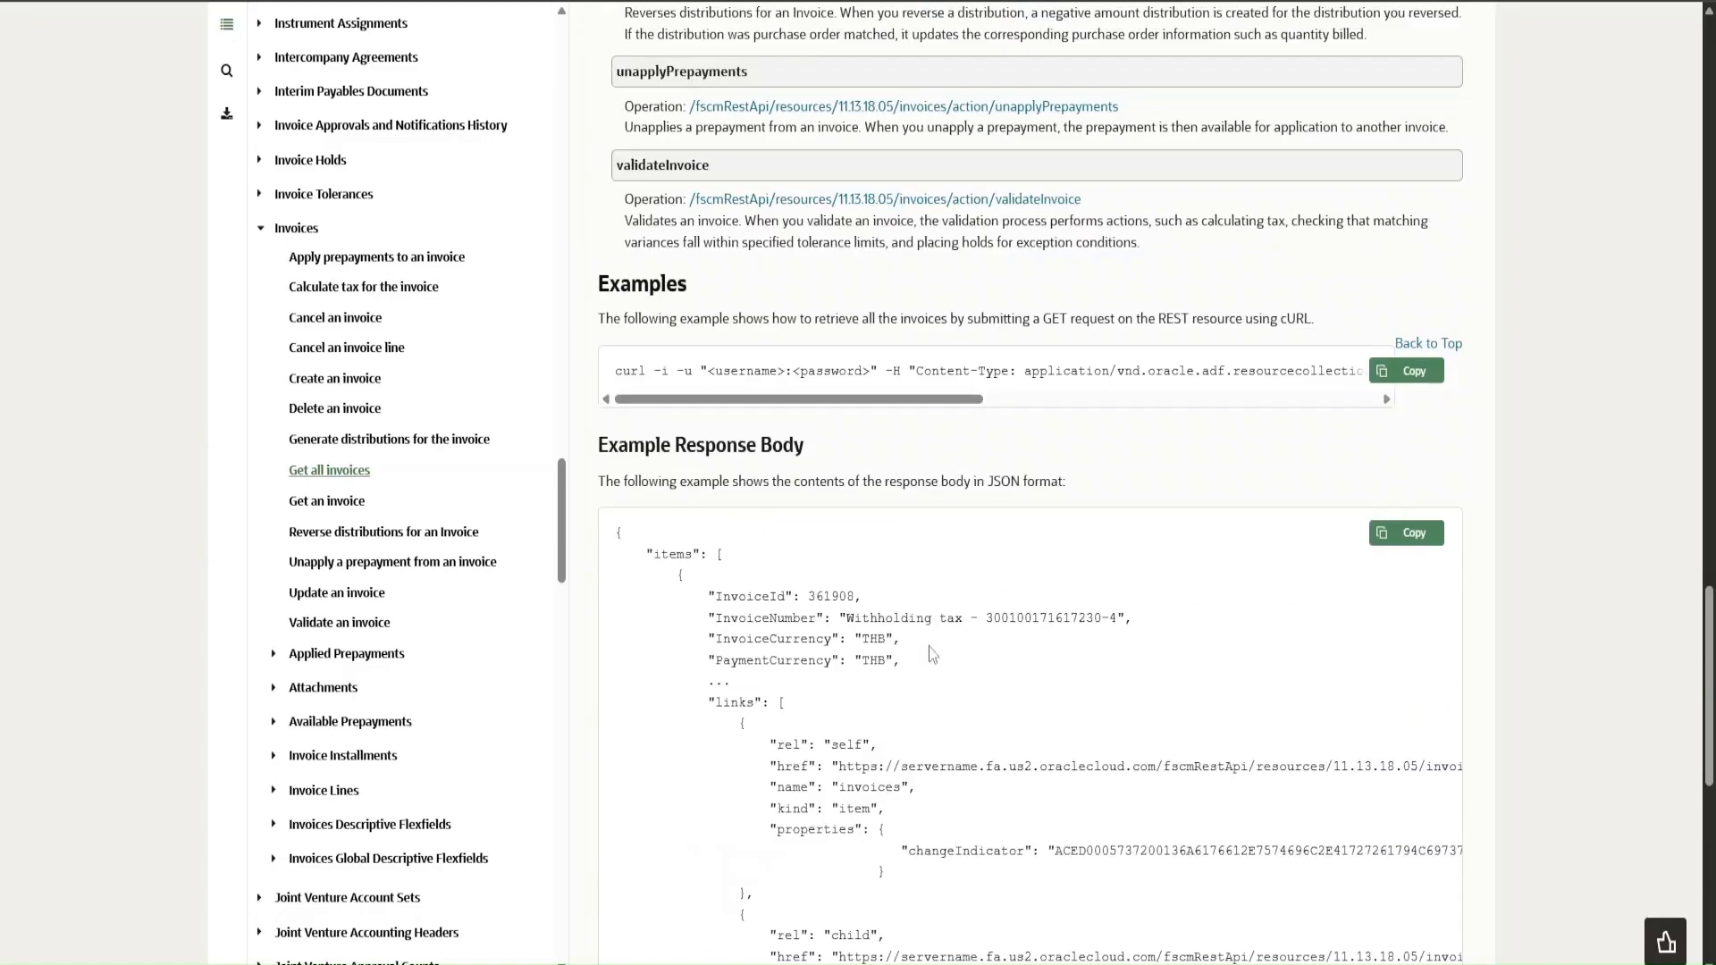
pyautogui.scroll(-5, 950, 634)
pyautogui.scroll(5, 935, 393)
pyautogui.scroll(-5, 871, 612)
pyautogui.scroll(-3, 798, 518)
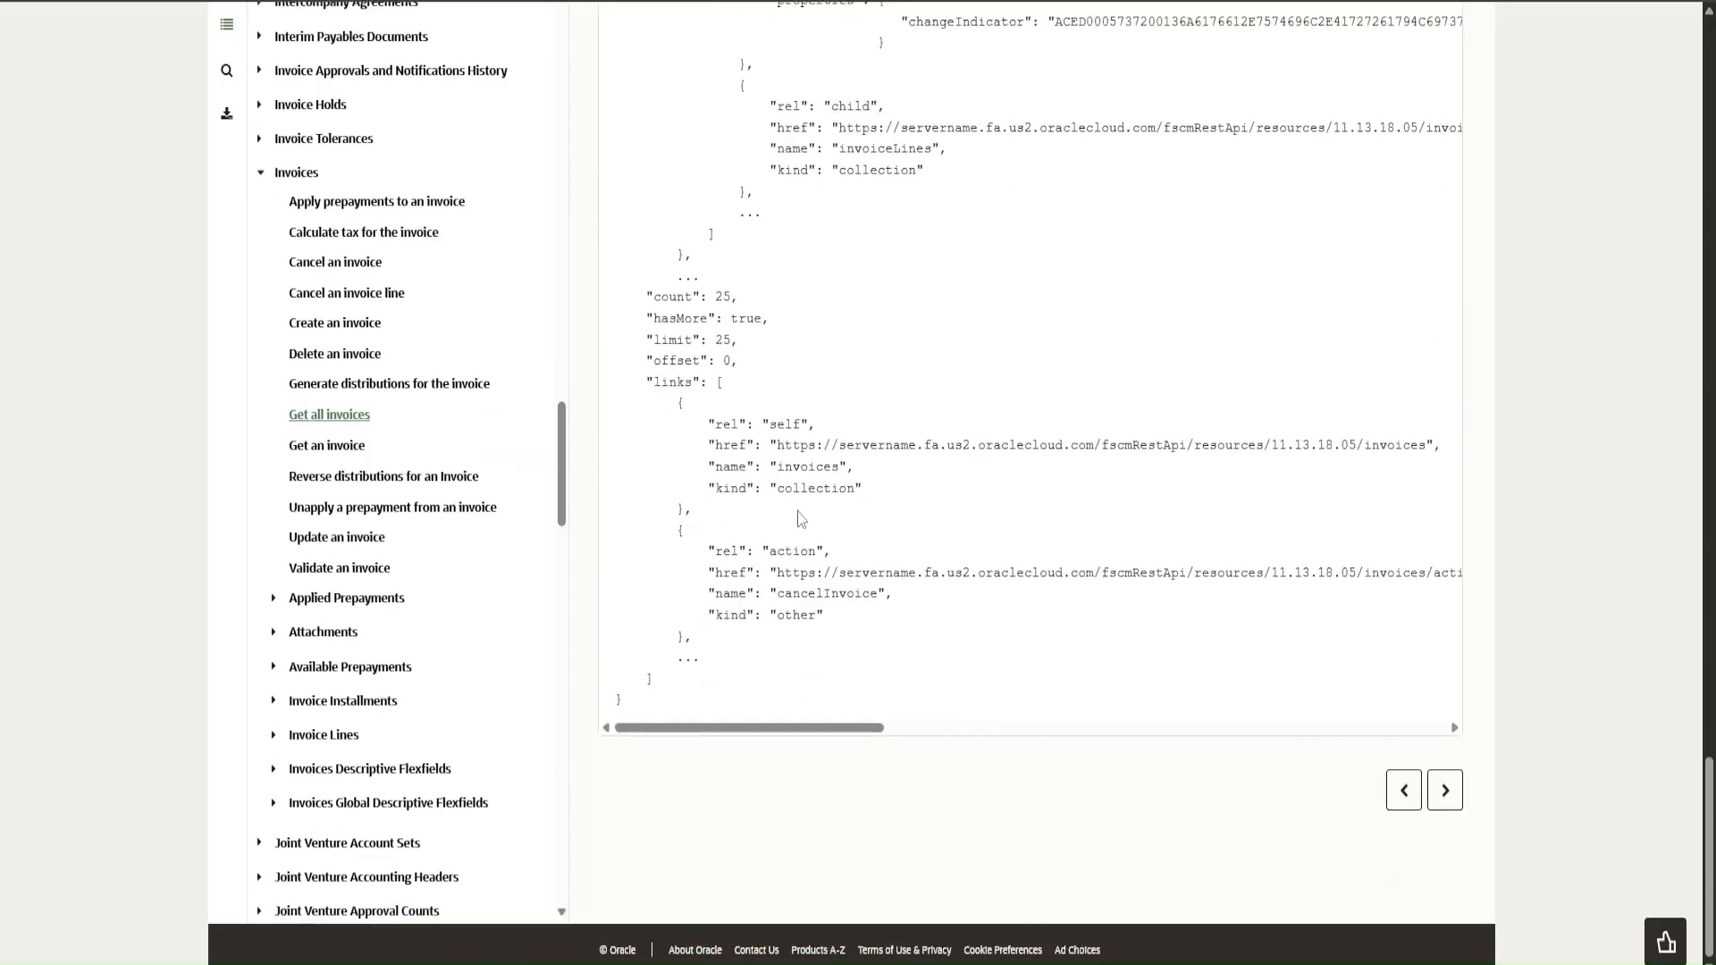
pyautogui.scroll(5, 876, 358)
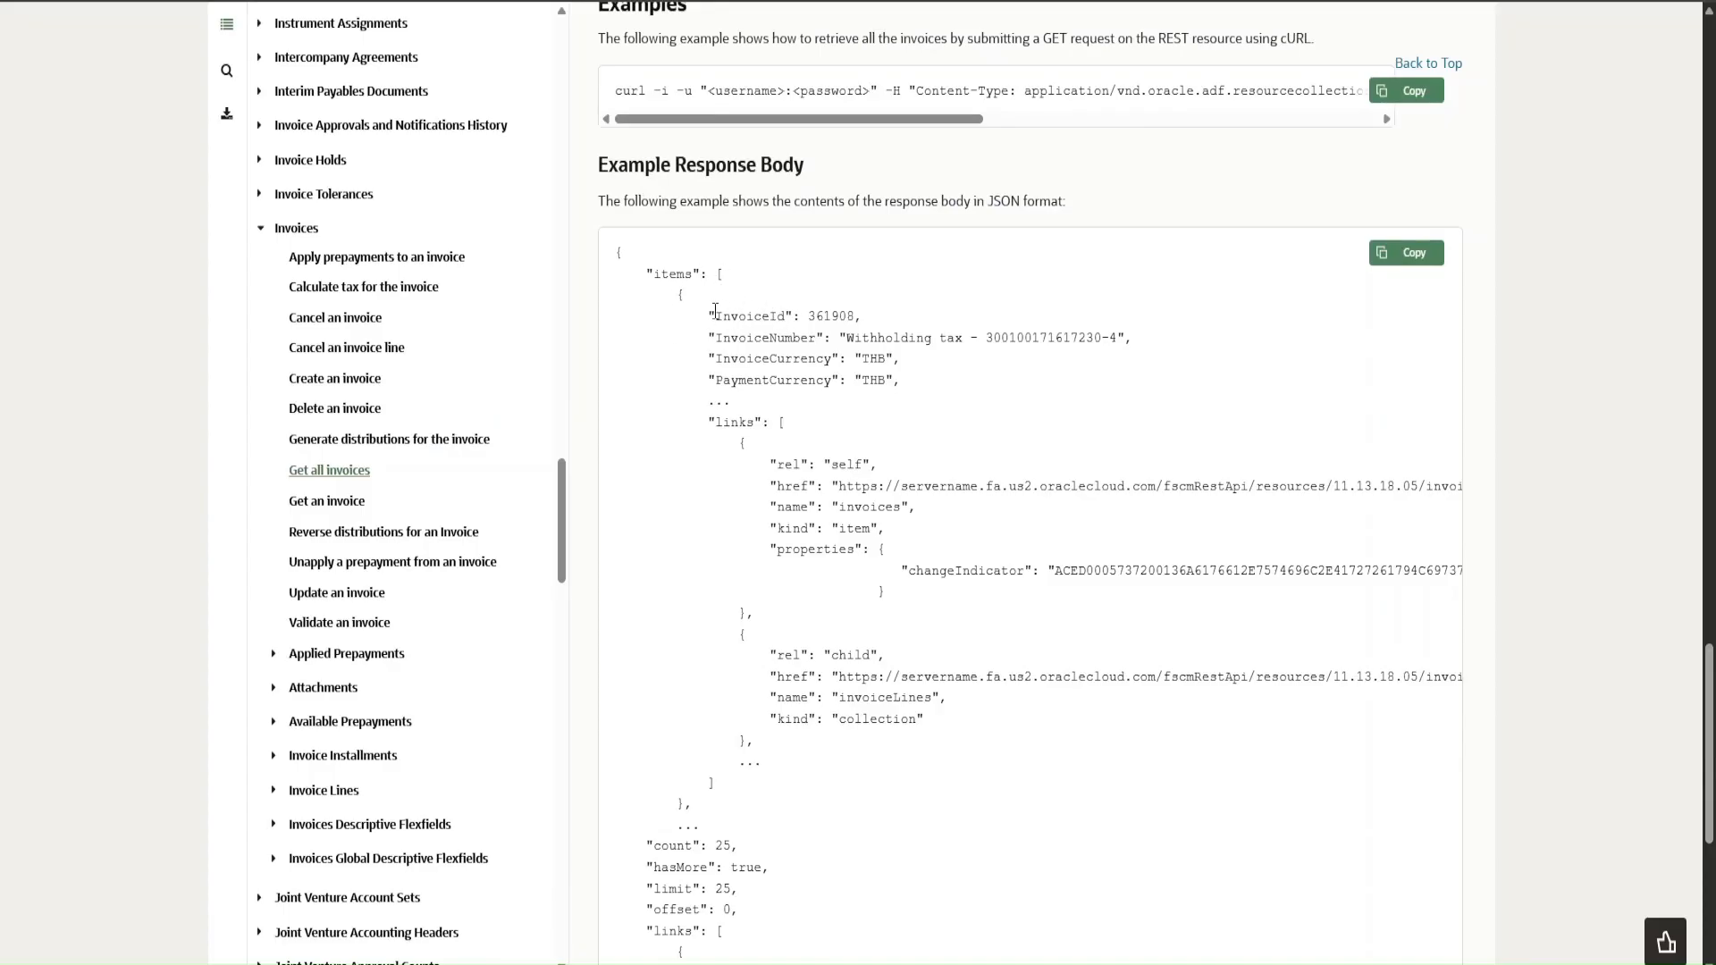
pyautogui.moveTo(715, 309); pyautogui.dragTo(845, 524)
pyautogui.click(877, 506)
# - Highlight the count and hasMore entries in the example response body and compare them with the returned items
pyautogui.scroll(-5, 791, 782)
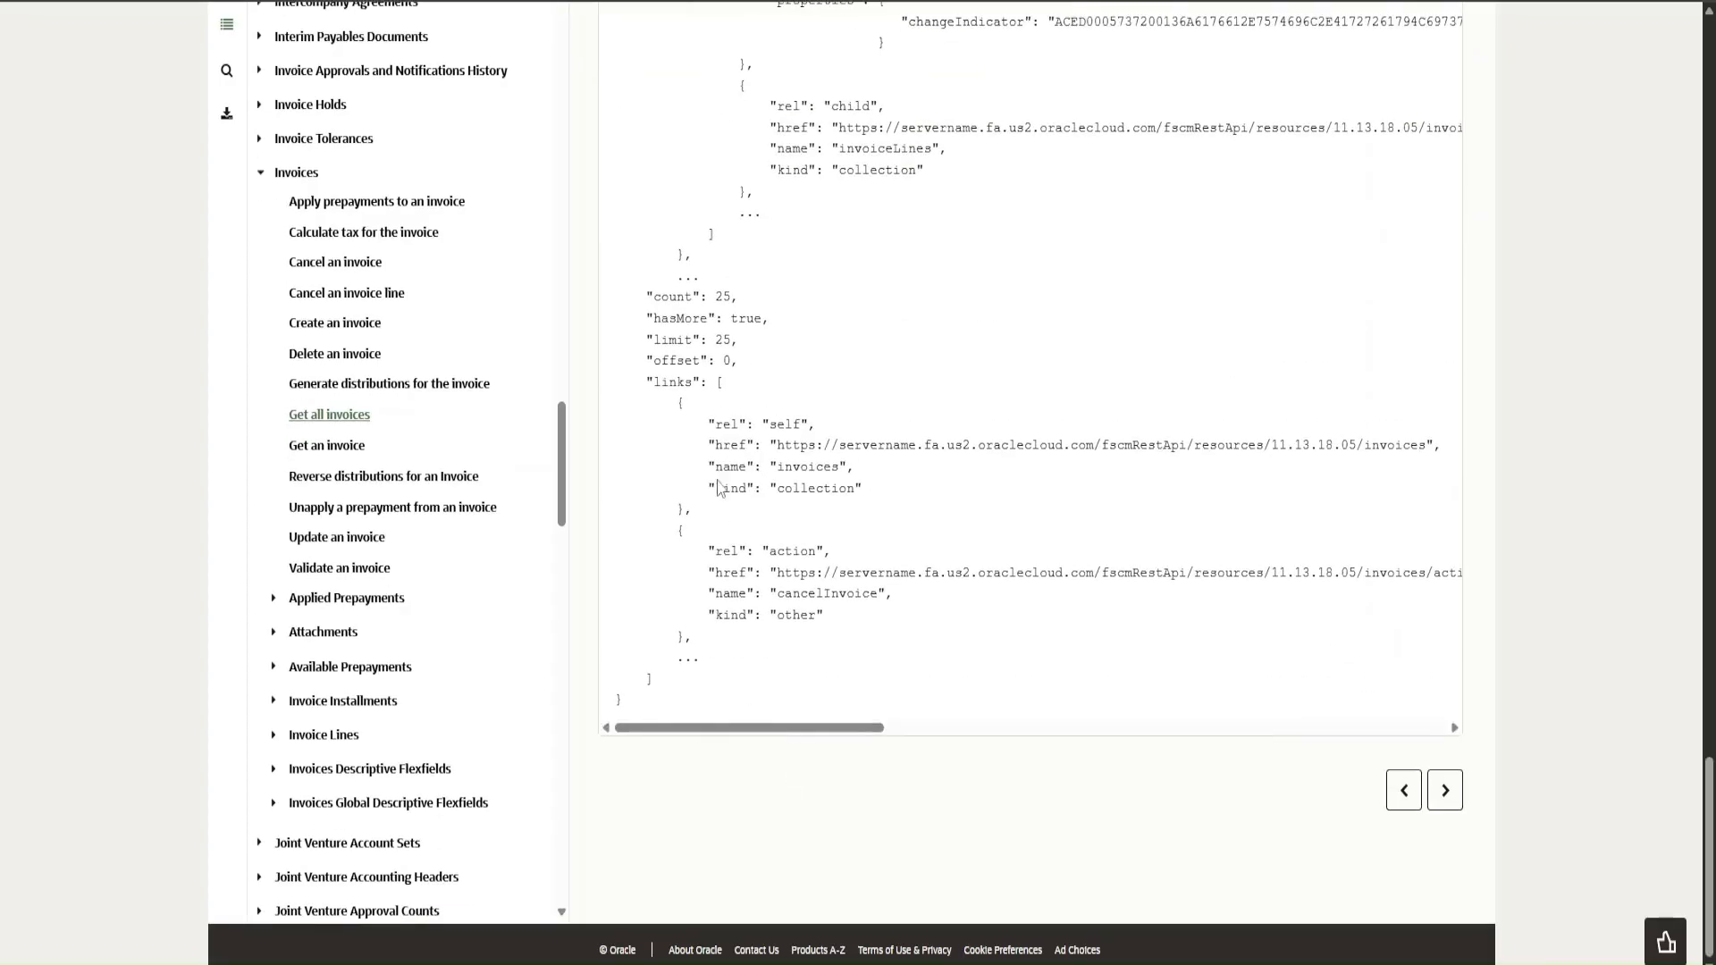
pyautogui.moveTo(659, 302)
pyautogui.mouseDown()
pyautogui.moveTo(739, 297)
pyautogui.moveTo(727, 291)
pyautogui.moveTo(651, 299)
pyautogui.moveTo(727, 336)
pyautogui.moveTo(661, 299)
pyautogui.moveTo(747, 309)
pyautogui.moveTo(654, 302)
pyautogui.moveTo(657, 317)
pyautogui.mouseUp()
pyautogui.click(663, 302)
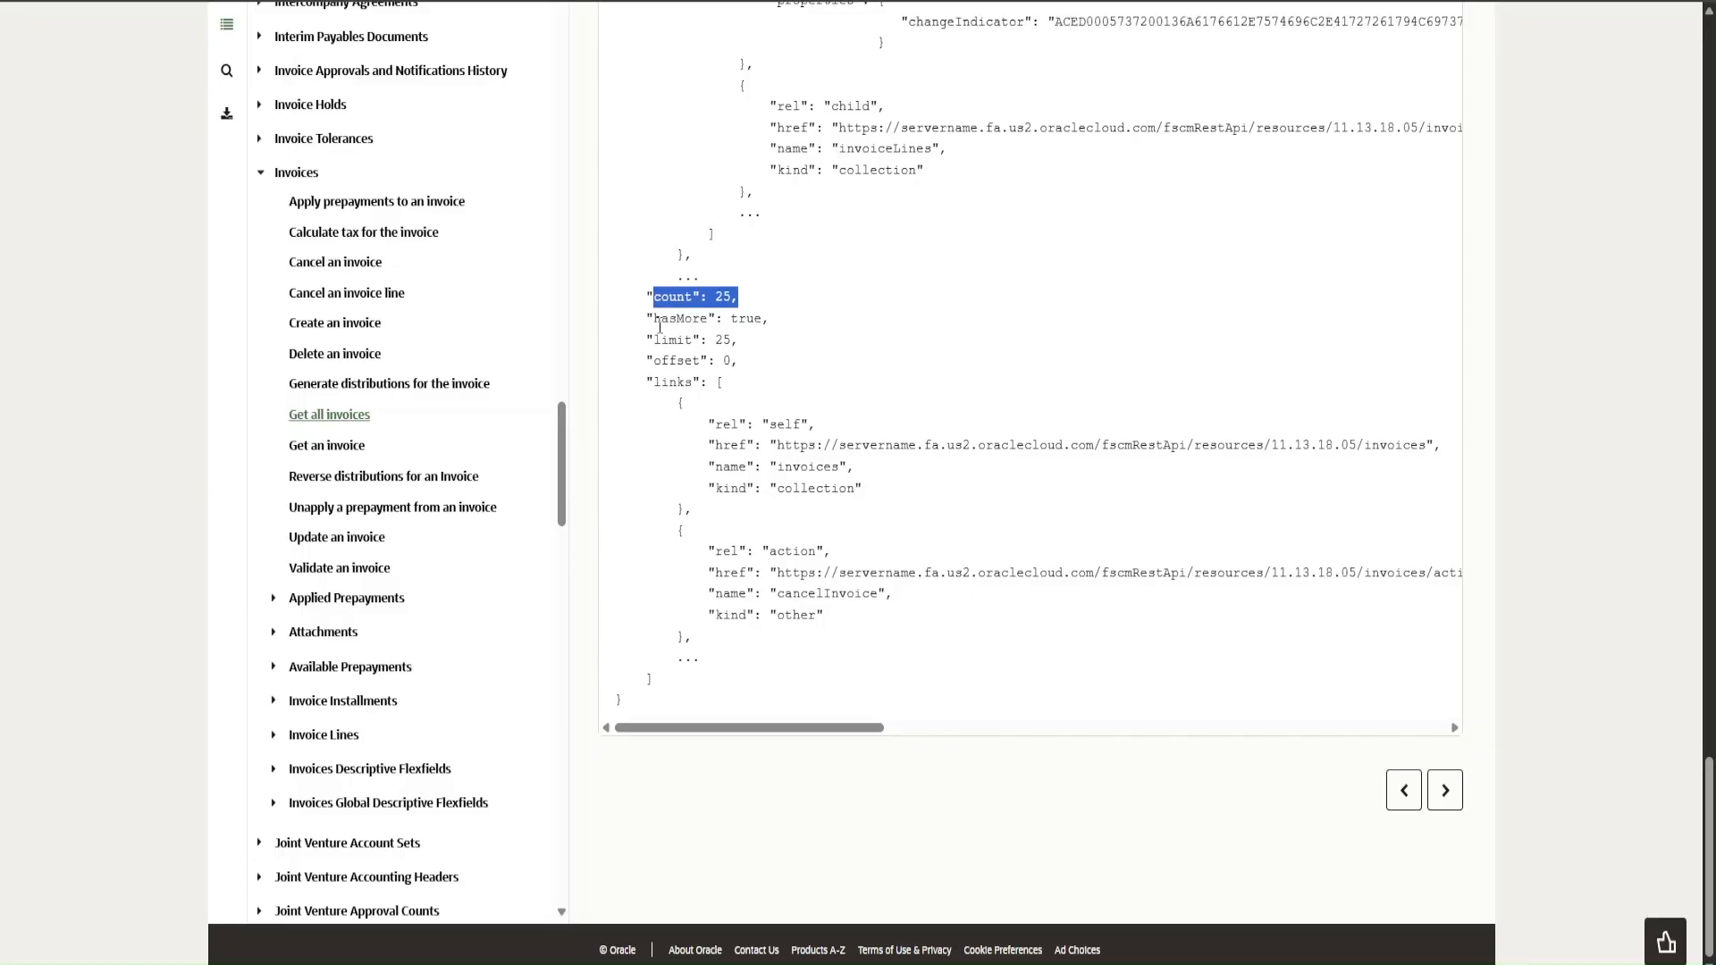
pyautogui.moveTo(655, 318); pyautogui.dragTo(765, 316)
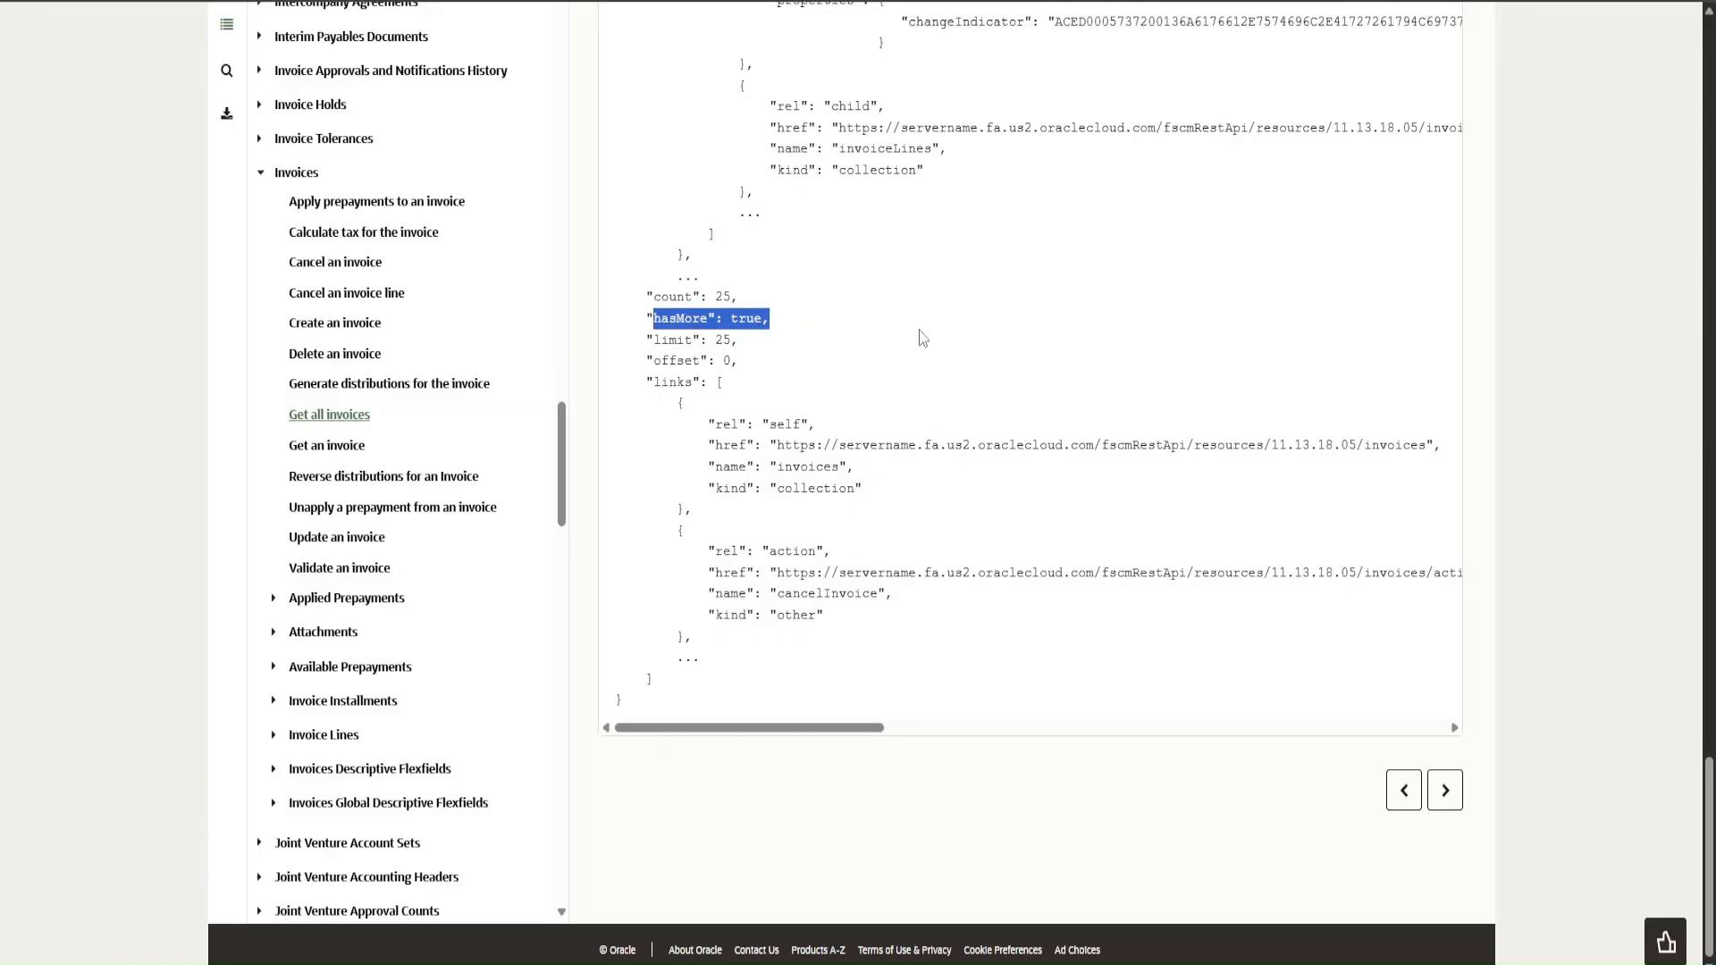
pyautogui.scroll(6, 924, 335)
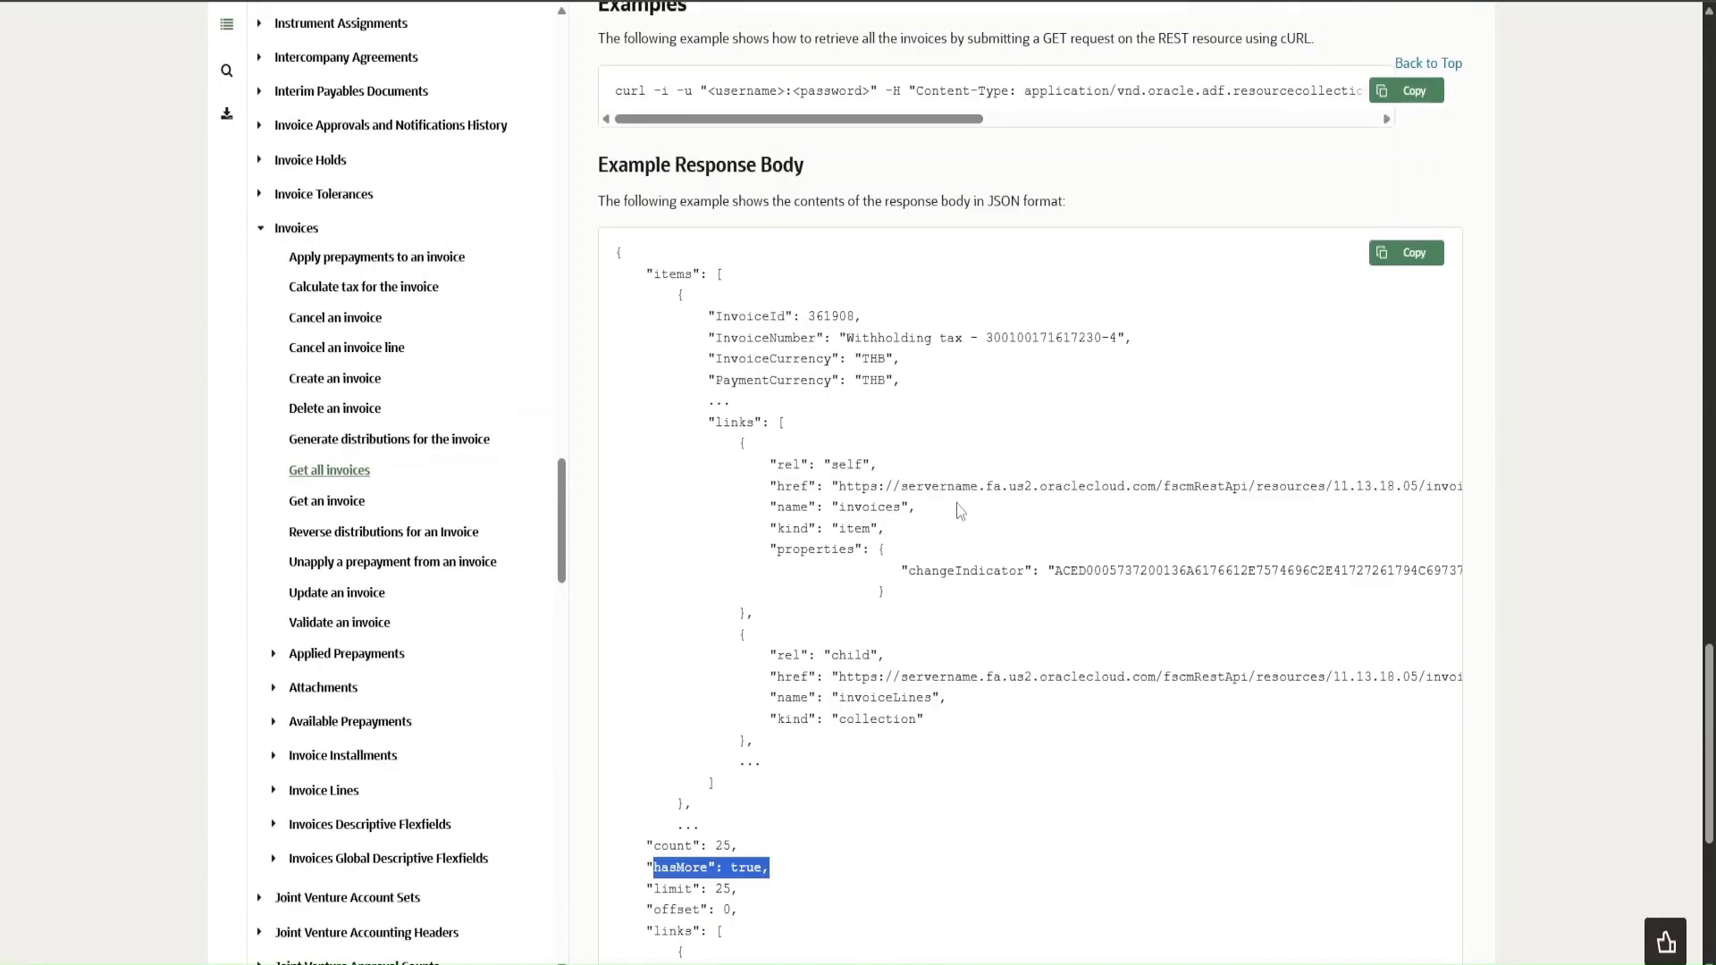
pyautogui.scroll(-6, 961, 509)
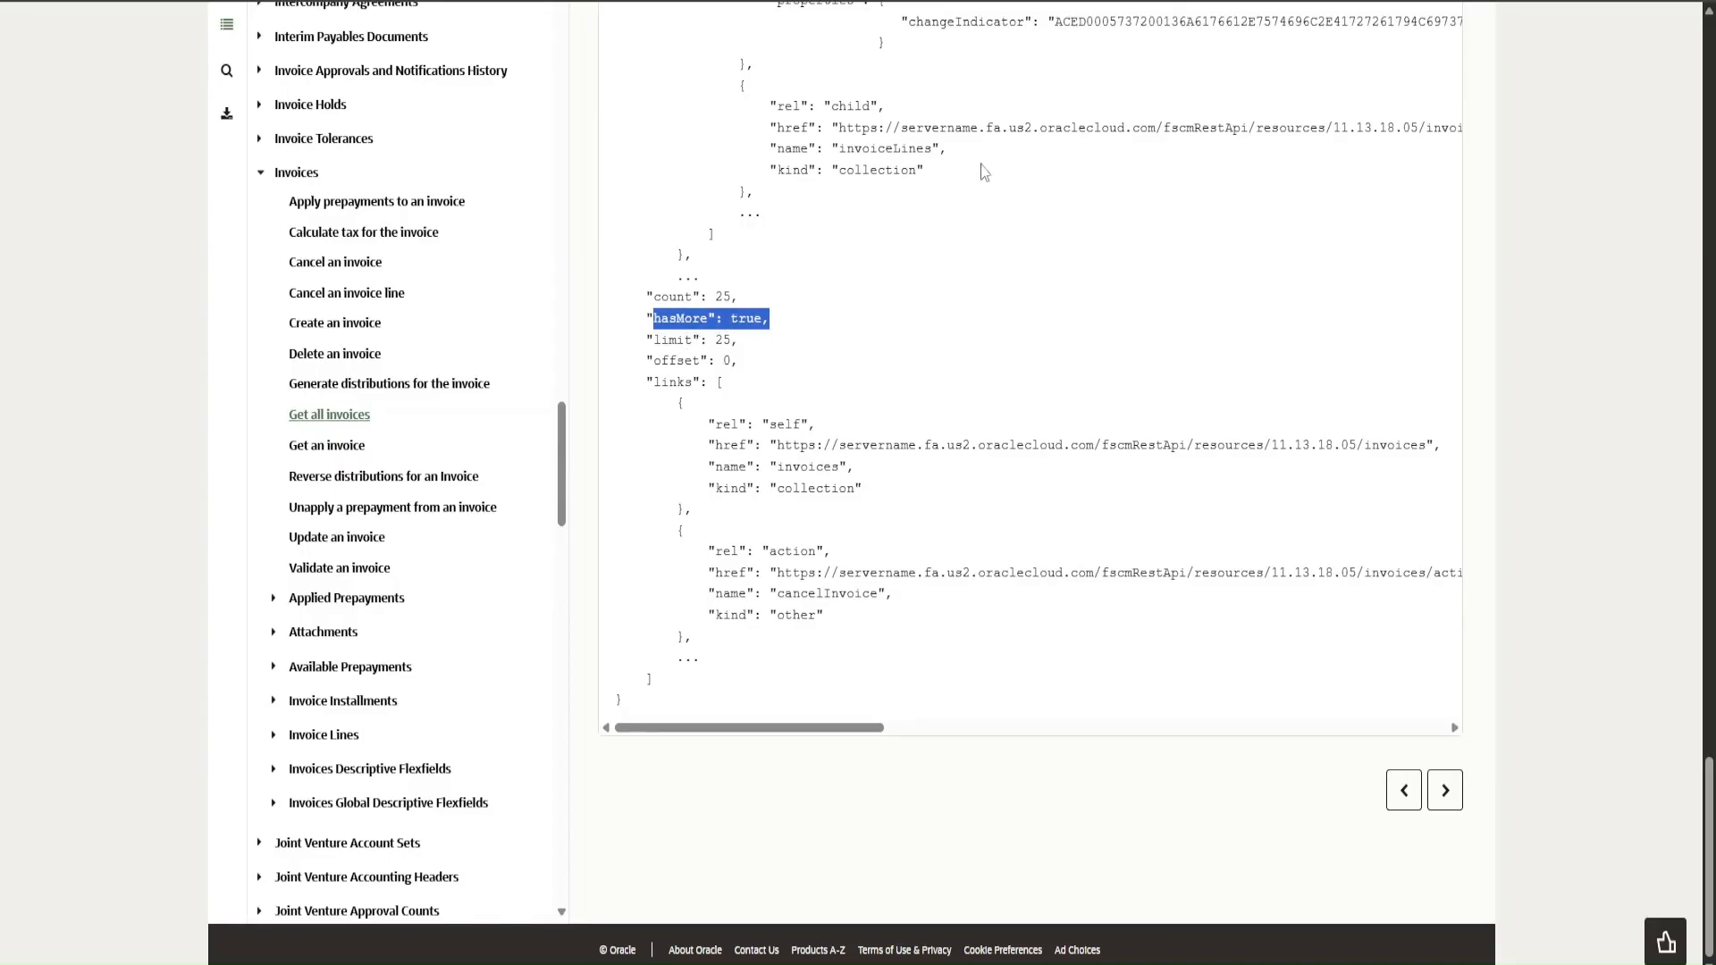
pyautogui.scroll(6, 1076, 230)
pyautogui.scroll(-6, 865, 447)
# - Highlight the self relation and its invoices href in the response's final links array, and review the complete response body
pyautogui.moveTo(772, 424); pyautogui.dragTo(808, 420)
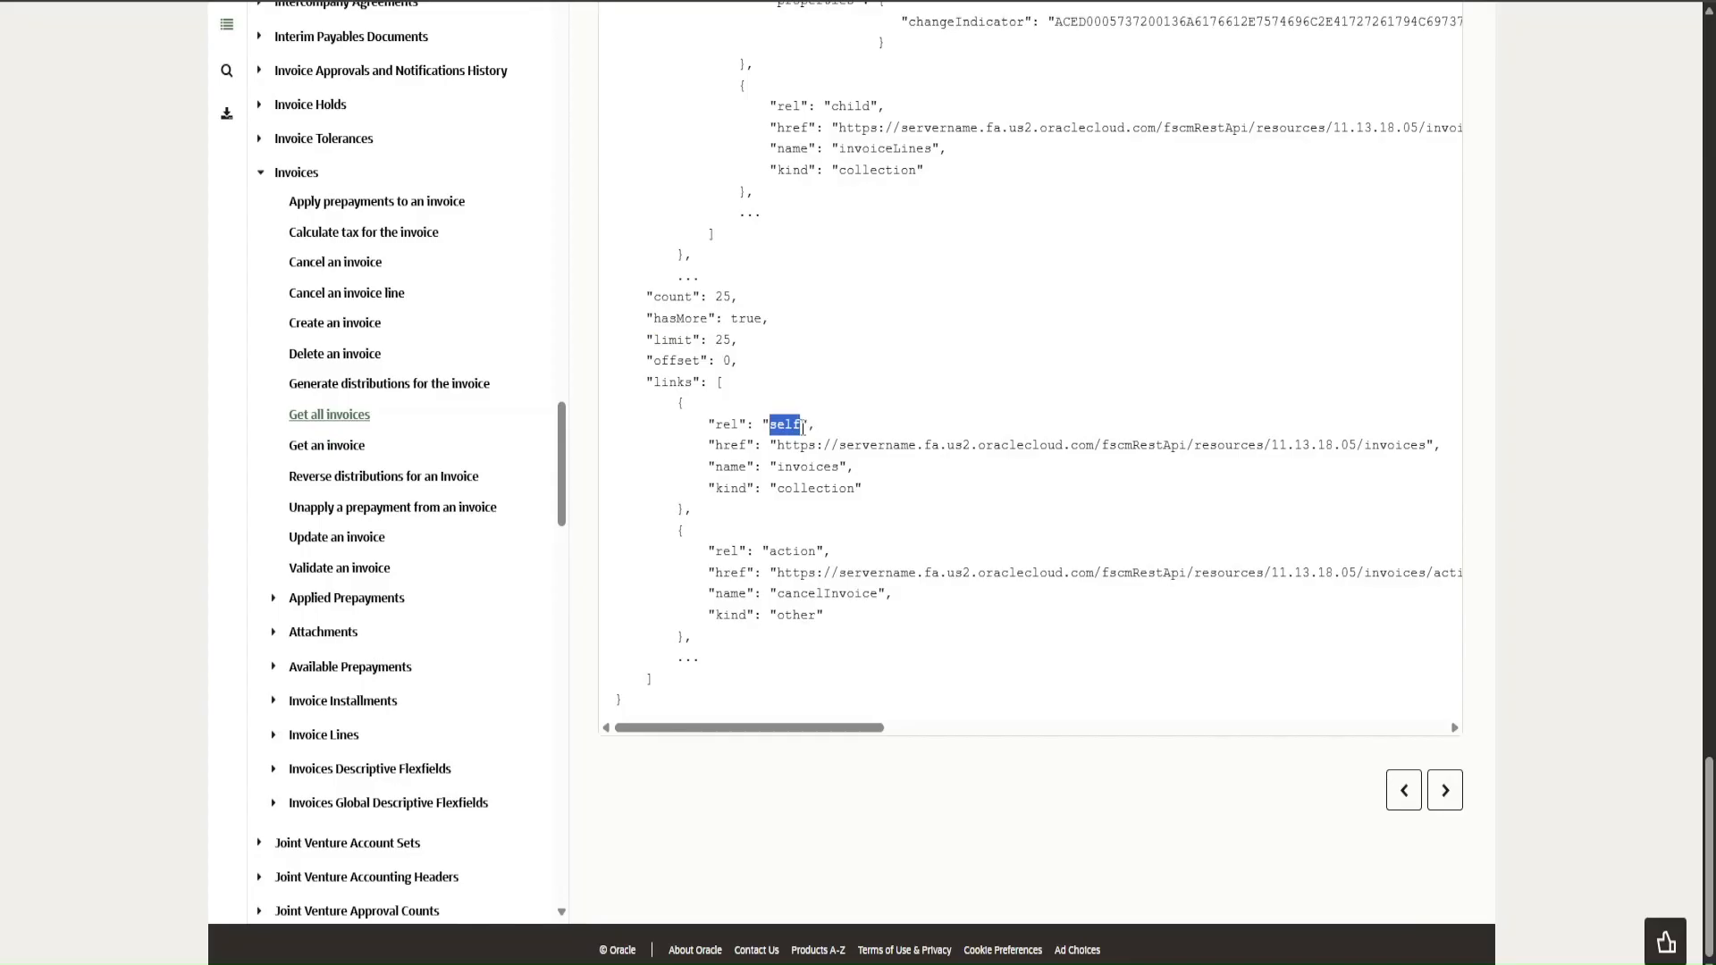
pyautogui.moveTo(767, 447); pyautogui.dragTo(1366, 438)
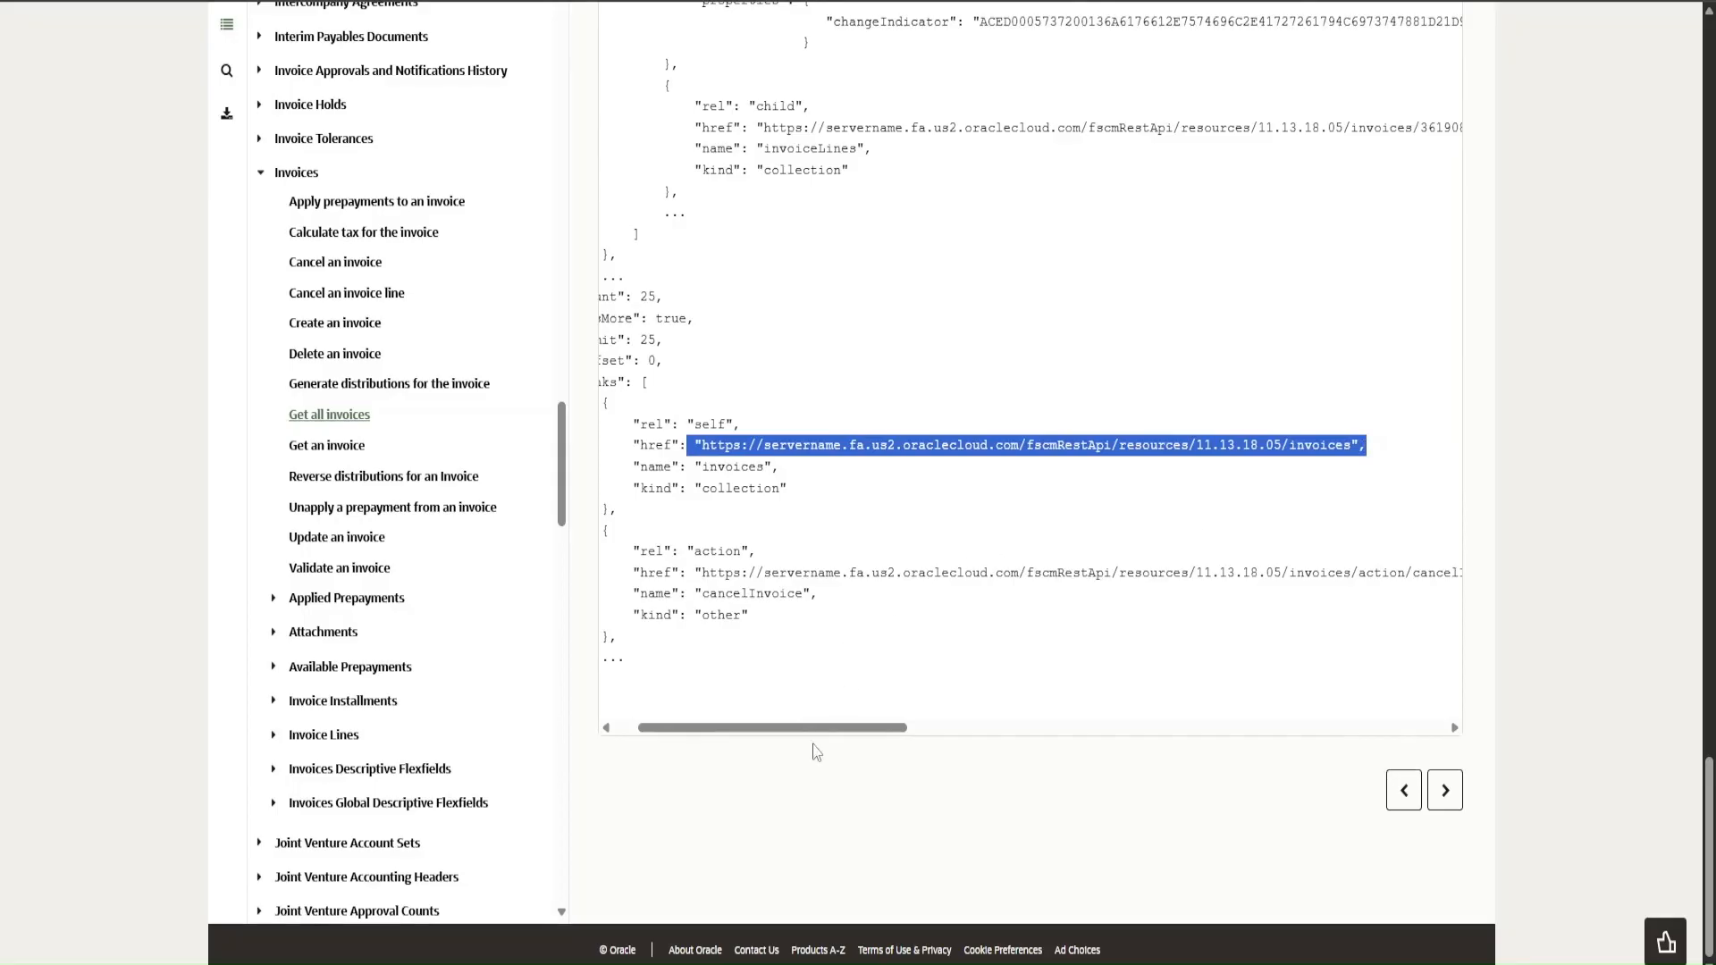
pyautogui.moveTo(758, 728); pyautogui.dragTo(734, 728)
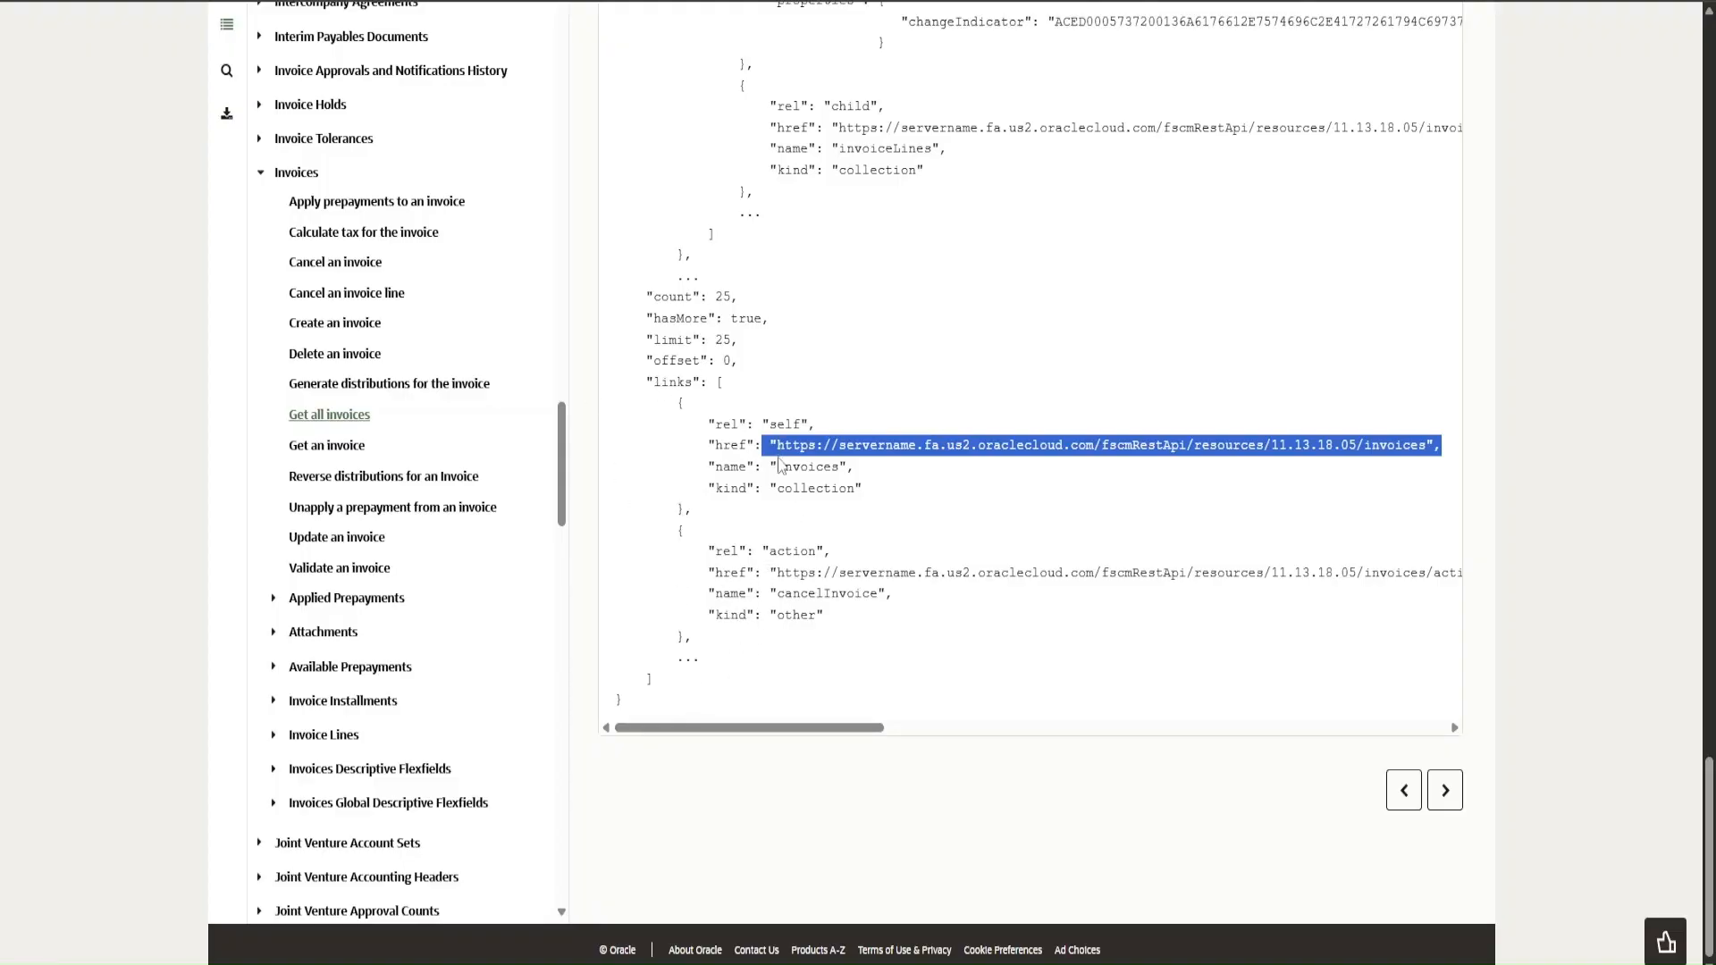
pyautogui.scroll(6, 805, 455)
pyautogui.scroll(-3, 911, 617)
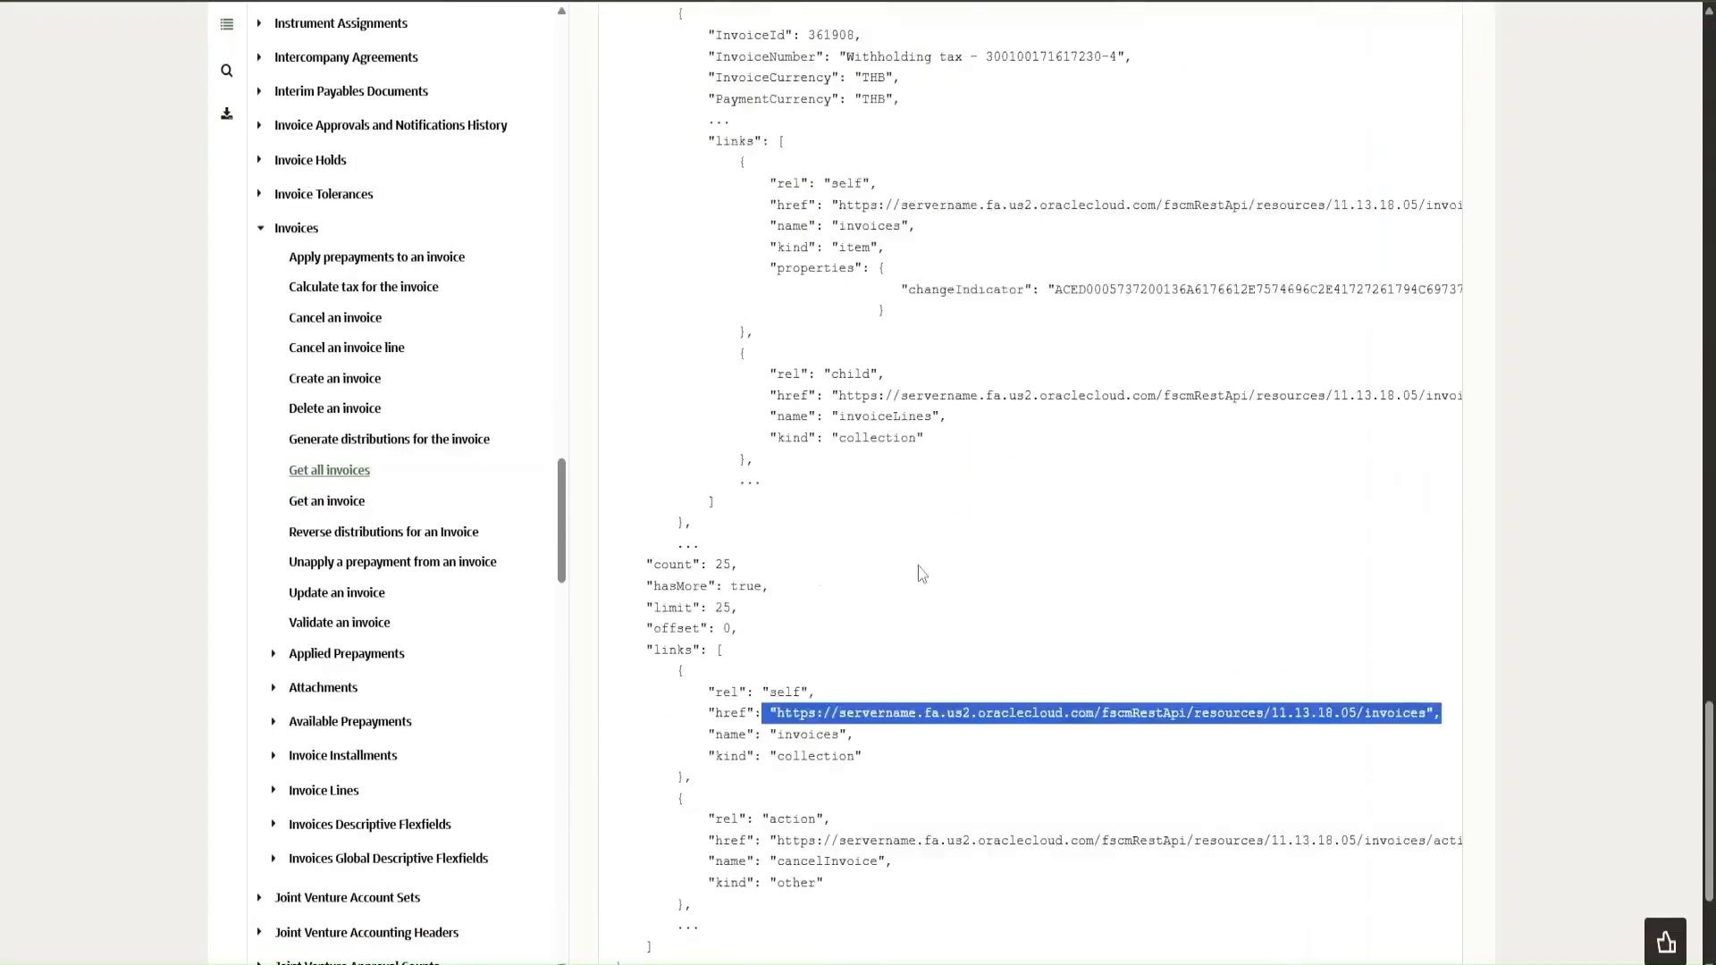
pyautogui.scroll(-3, 922, 573)
pyautogui.scroll(6, 815, 295)
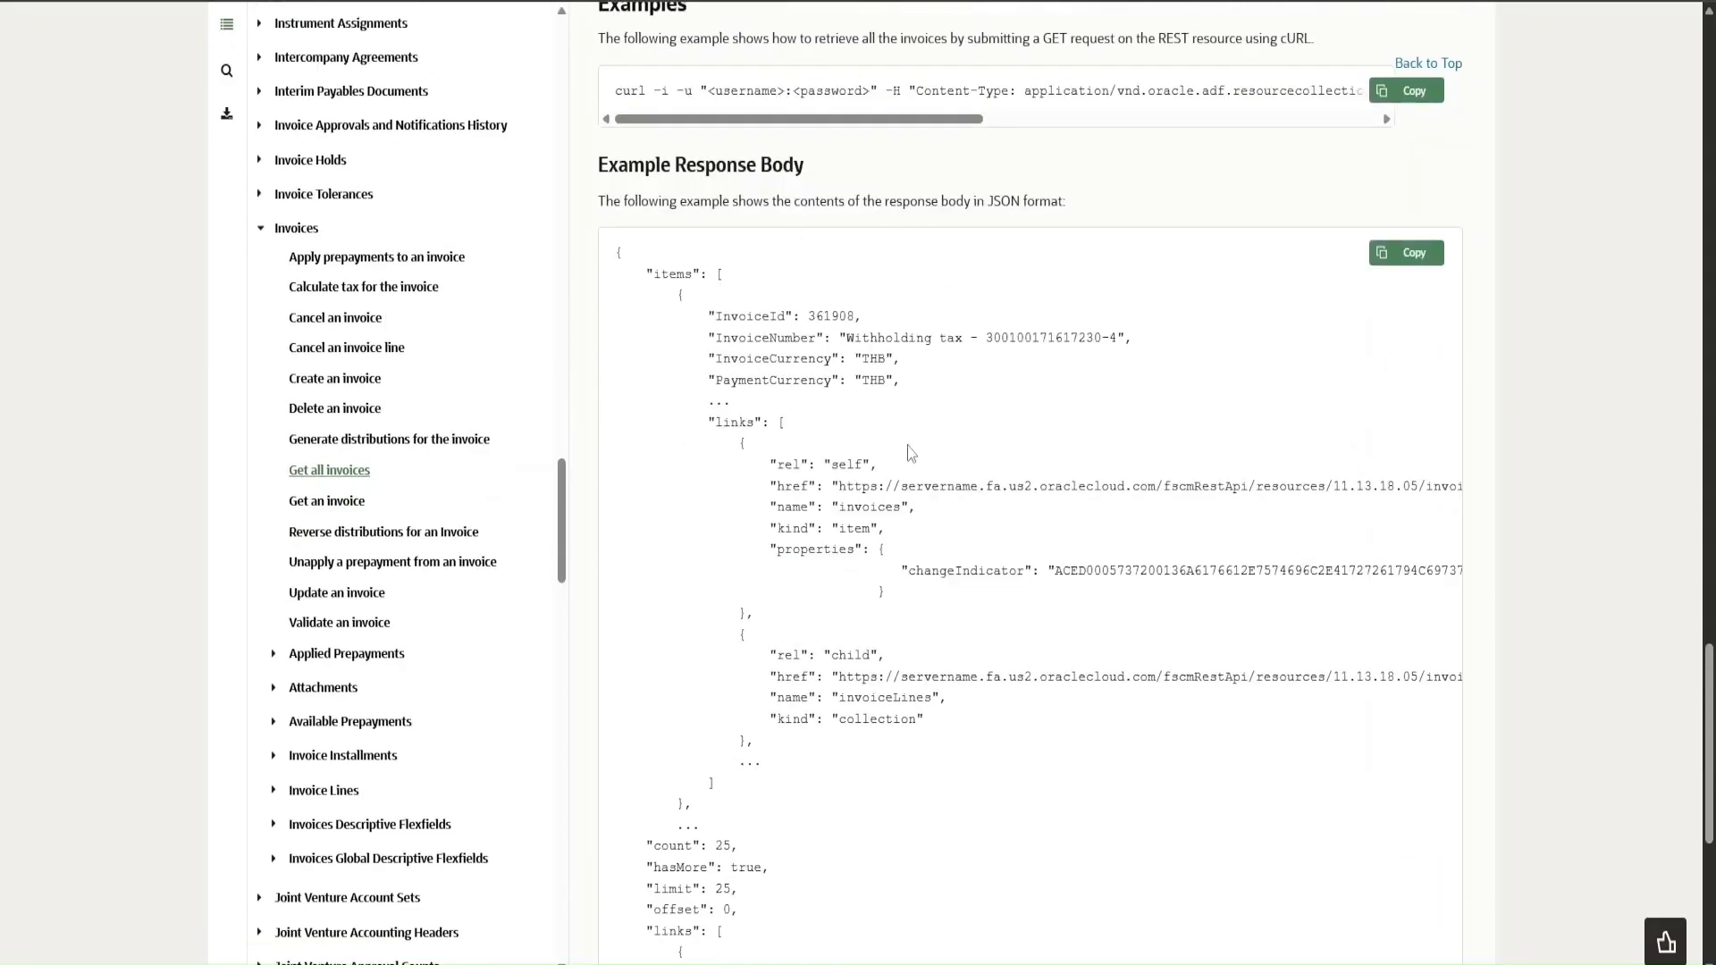
pyautogui.scroll(-6, 912, 454)
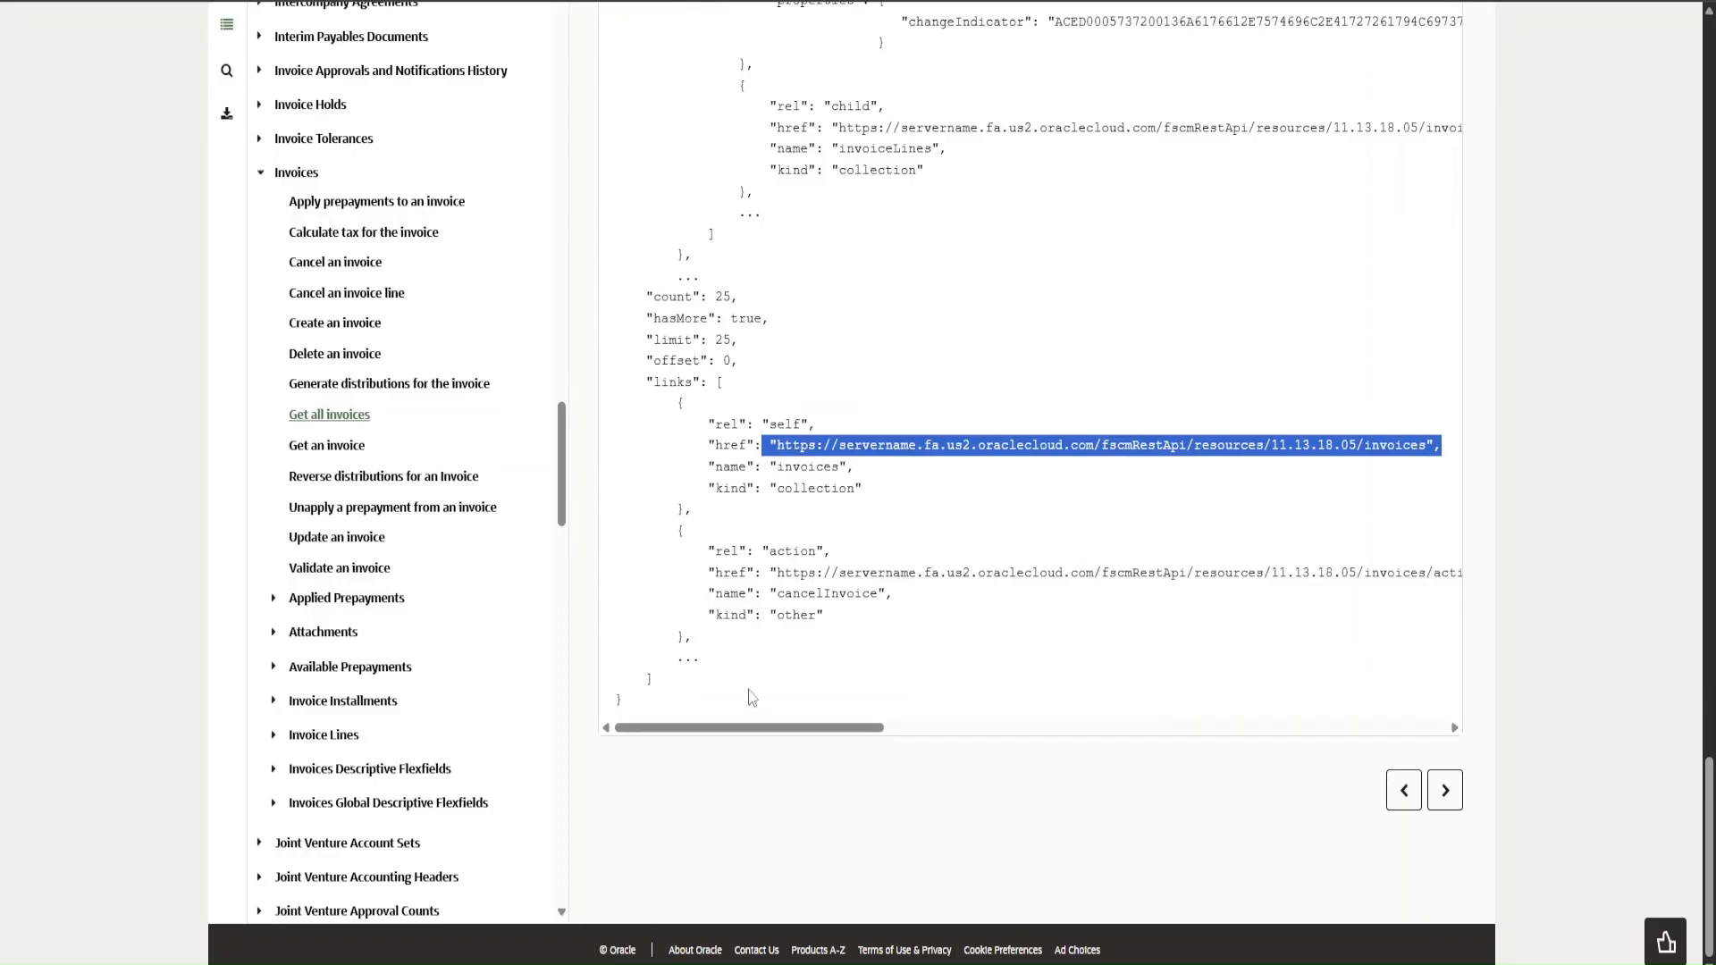
# - Highlight the action relation in the response links and the cancelInvoice name in its href
pyautogui.moveTo(773, 553); pyautogui.dragTo(823, 552)
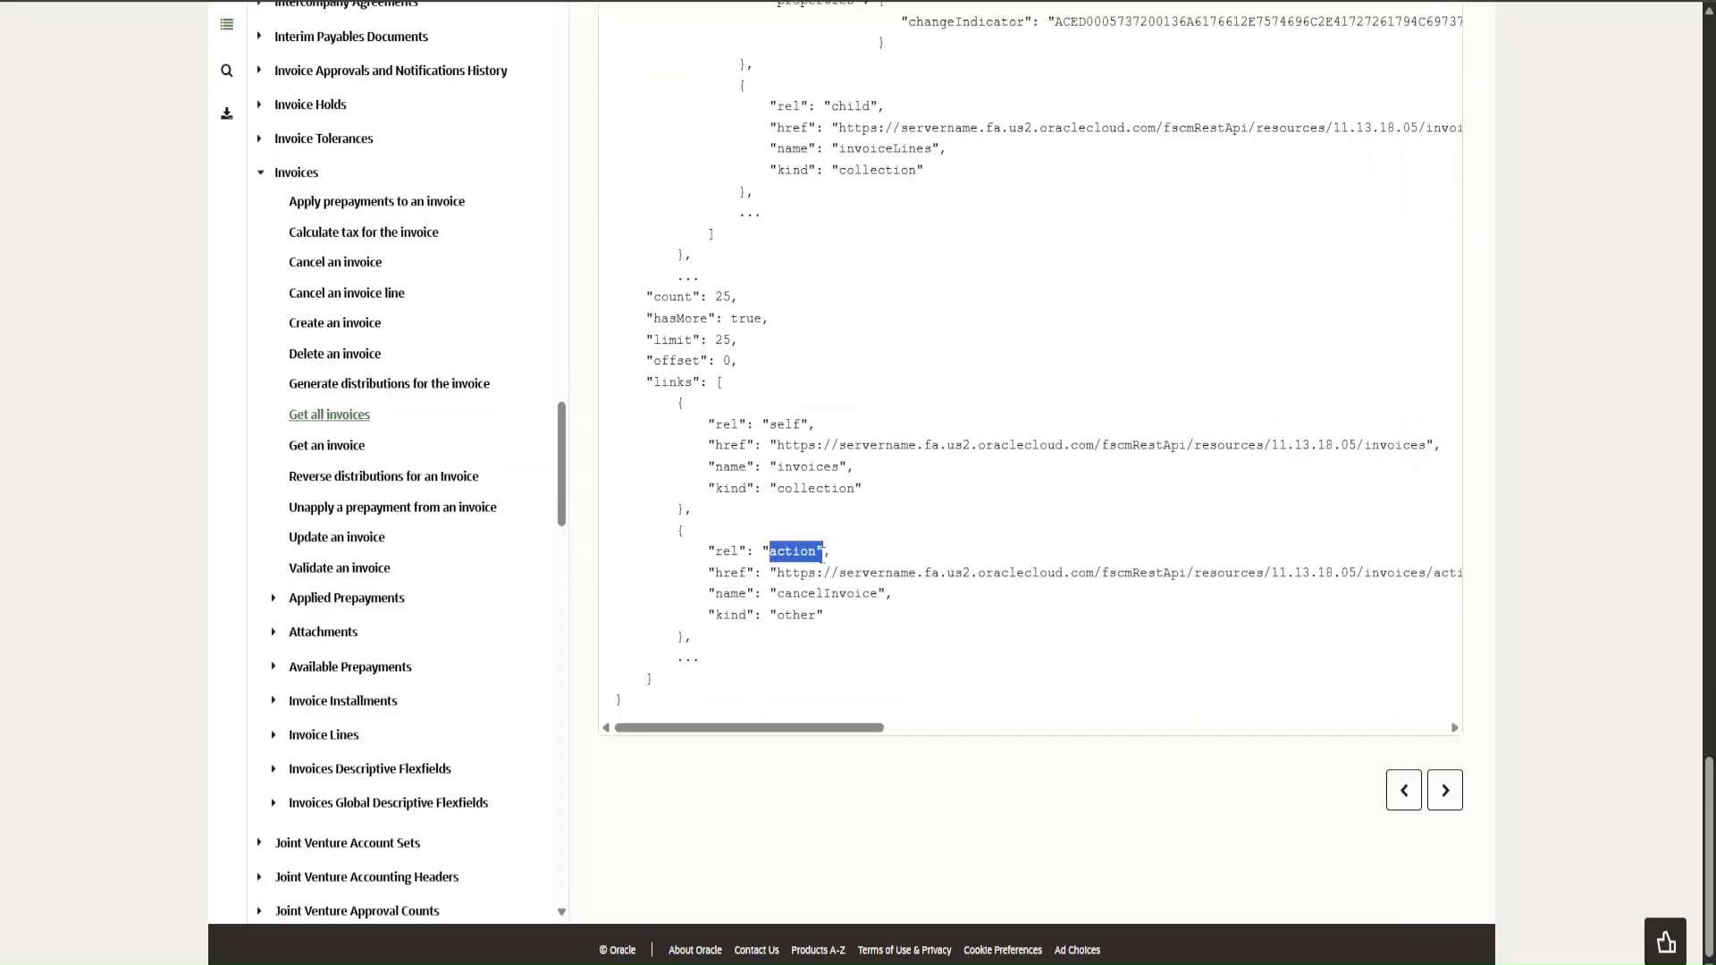
pyautogui.moveTo(778, 728); pyautogui.dragTo(913, 728)
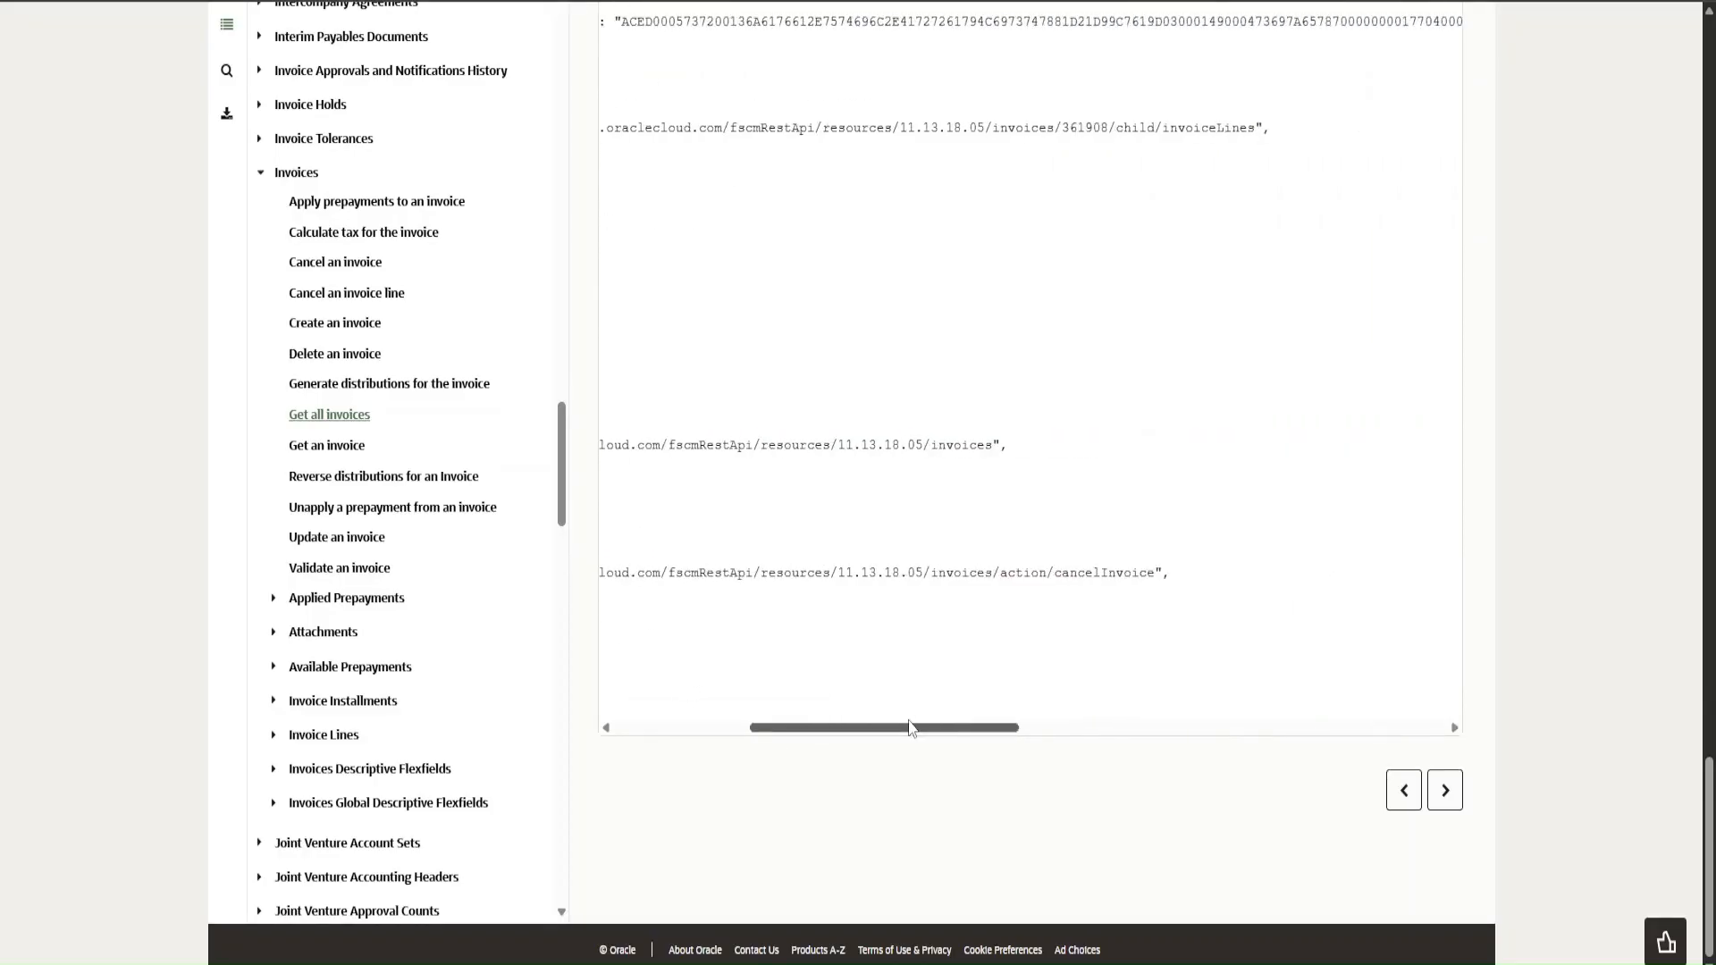
pyautogui.moveTo(1056, 572); pyautogui.dragTo(1161, 572)
pyautogui.click(1158, 573)
pyautogui.scroll(10, 1162, 563)
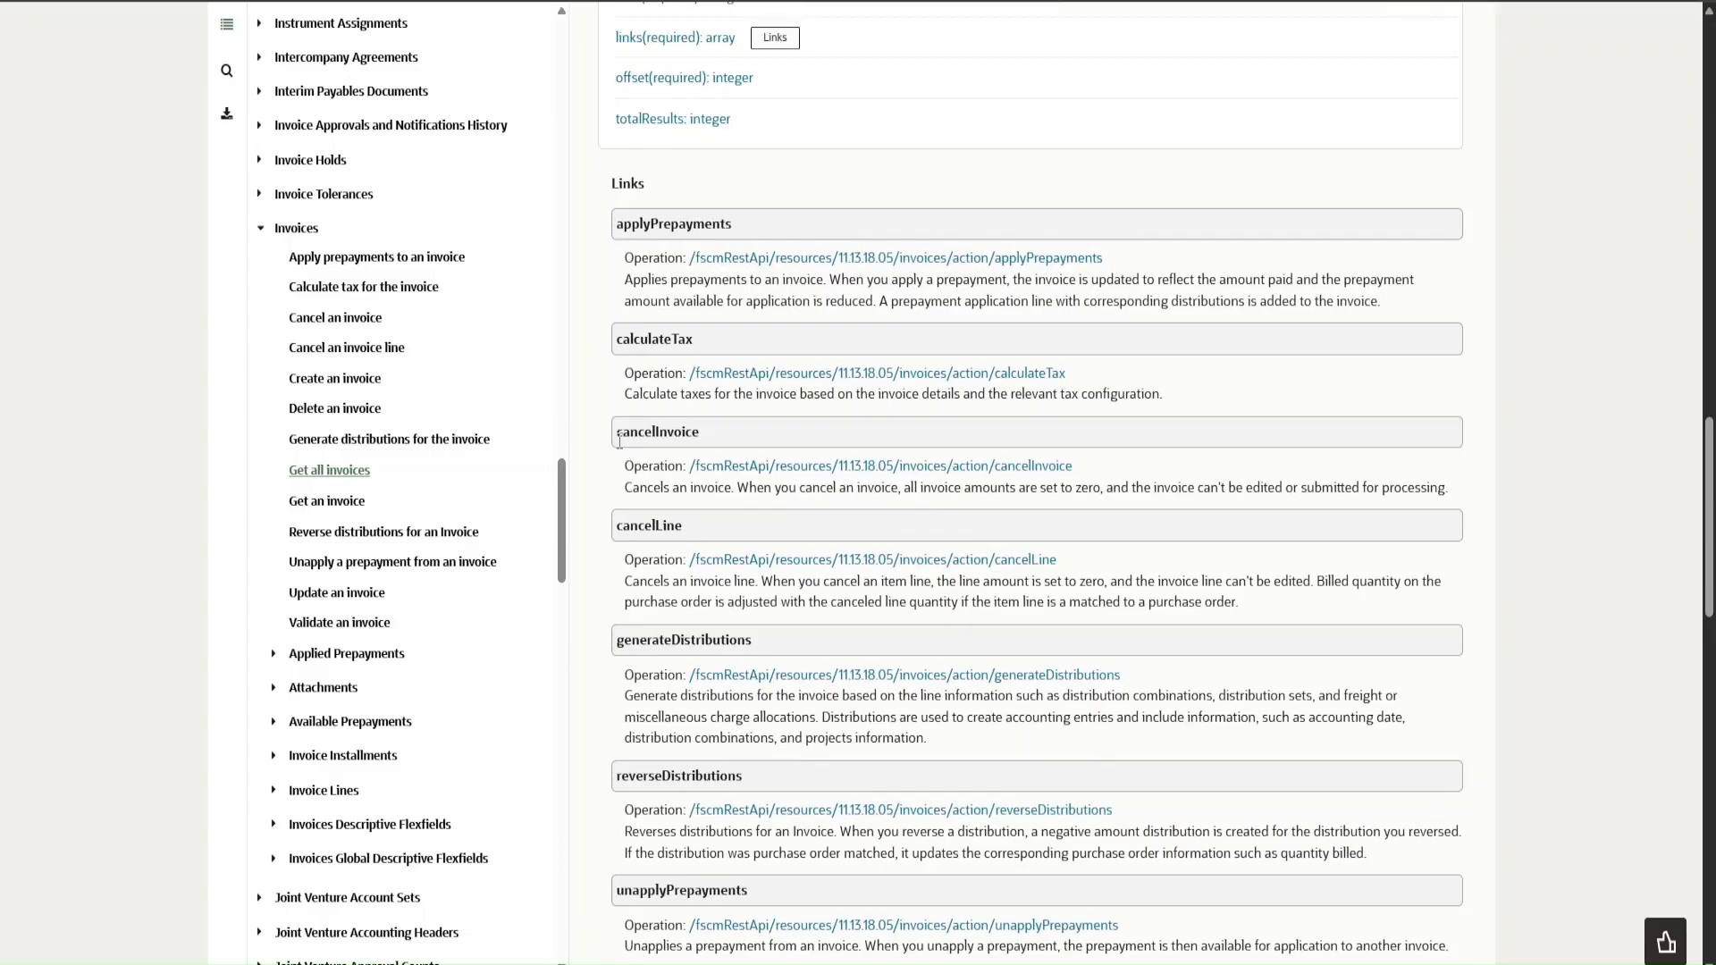
# - Highlight the cancelInvoice operation and its description in the Links section of the Get all invoices page
pyautogui.moveTo(616, 433); pyautogui.dragTo(728, 440)
pyautogui.press('Home')
pyautogui.scroll(-15, 738, 359)
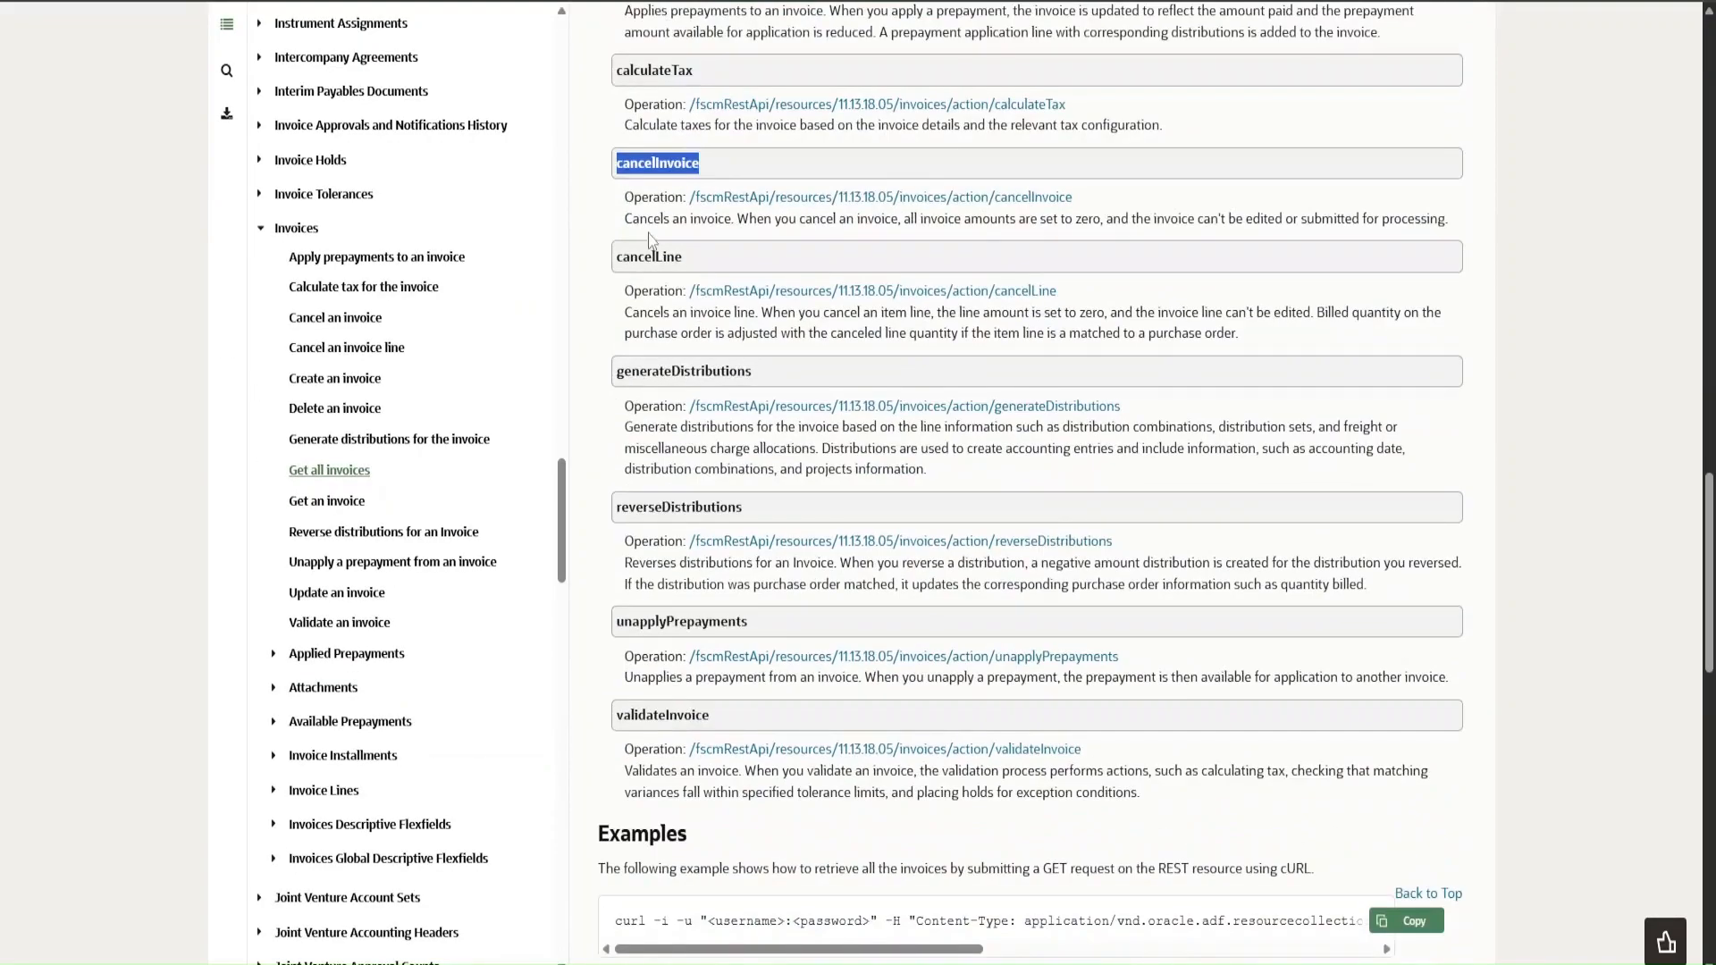
pyautogui.moveTo(623, 221); pyautogui.dragTo(1445, 236)
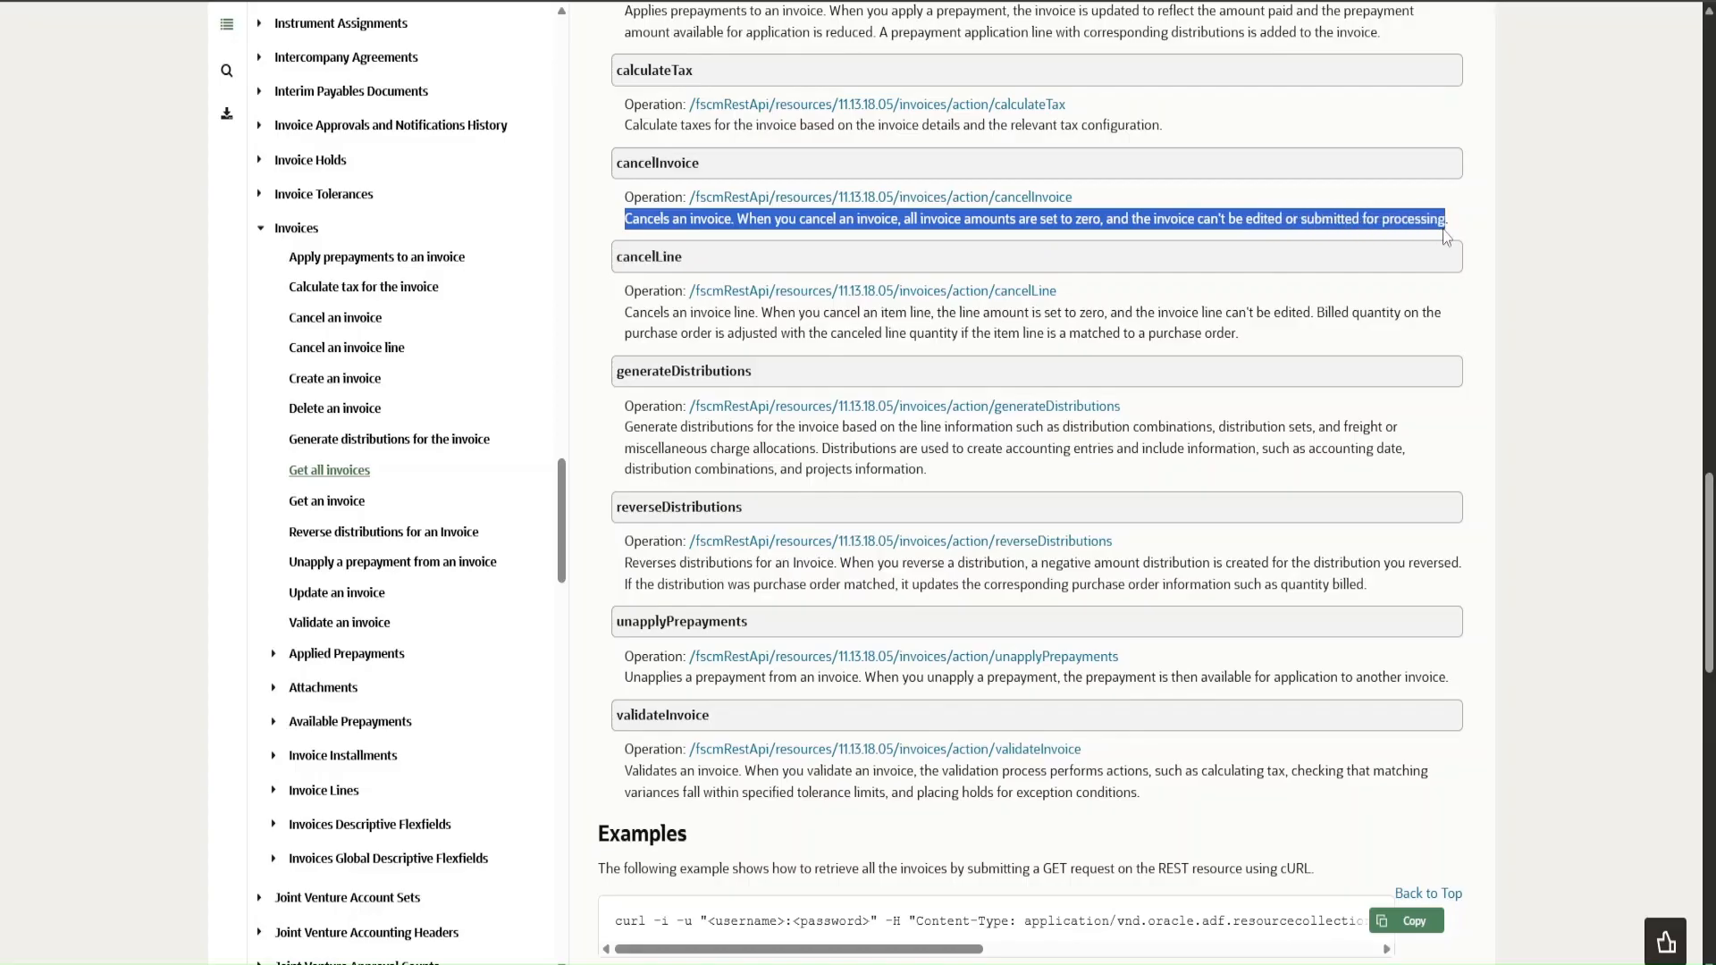
pyautogui.click(1445, 236)
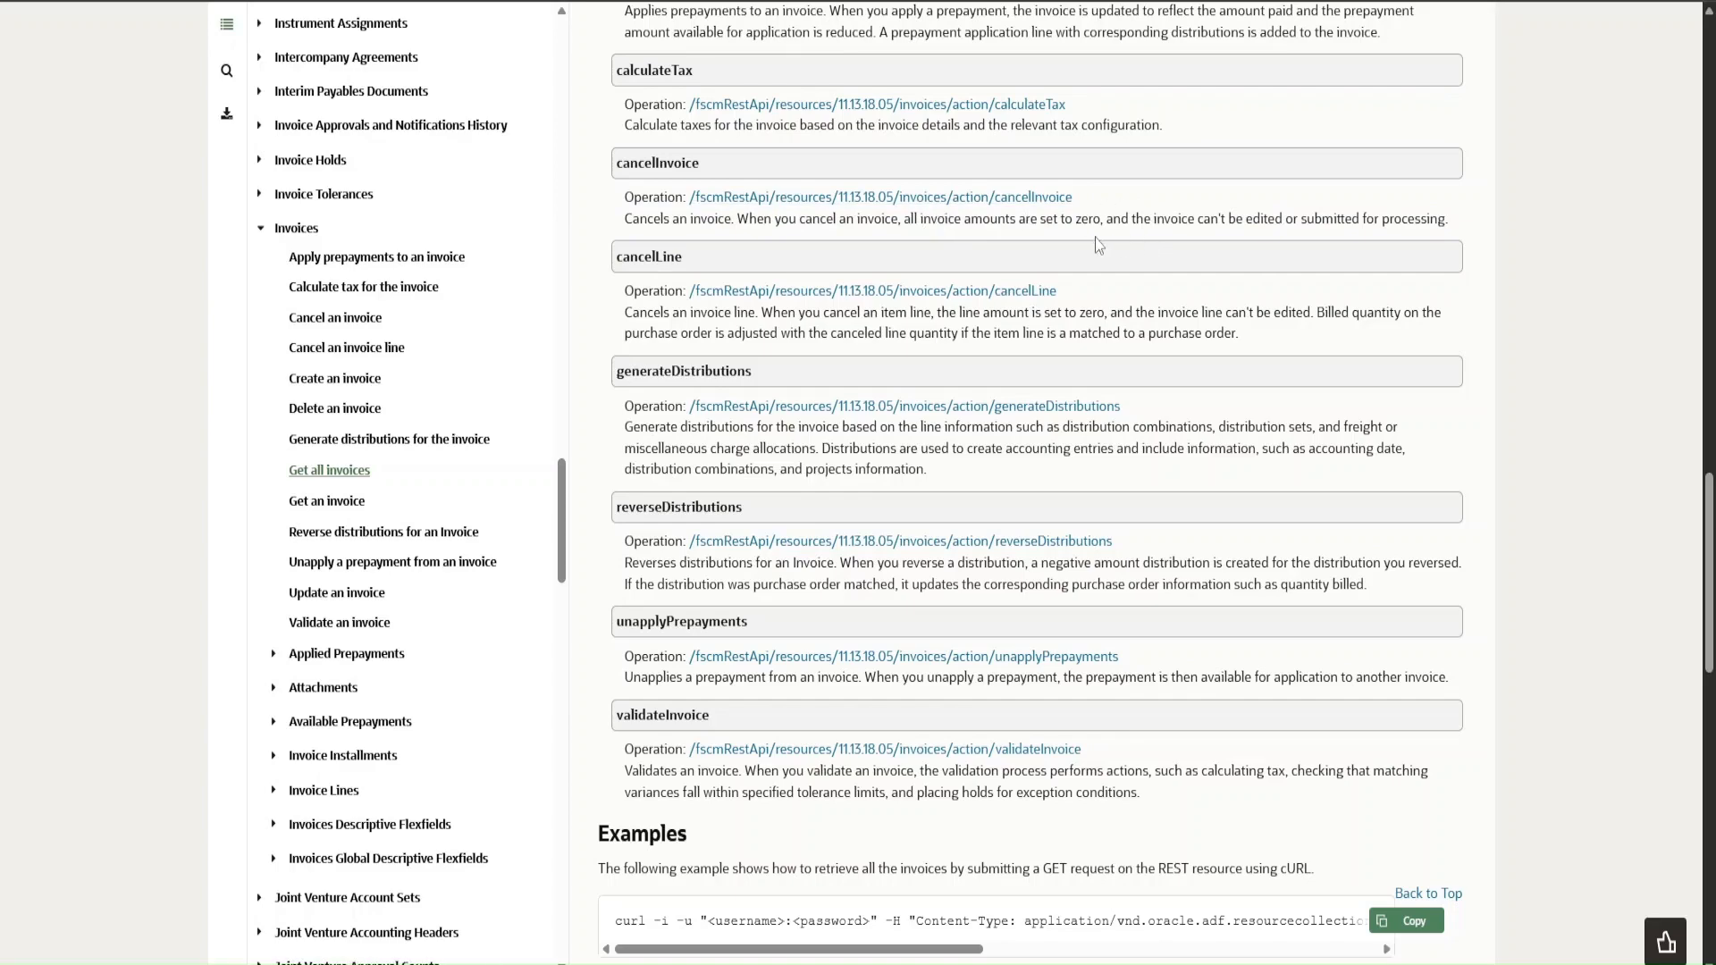
# - Try to copy the invoices cURL example into the URL of an untitled request in Postman, and clear the pasted text
pyautogui.scroll(-12, 1095, 269)
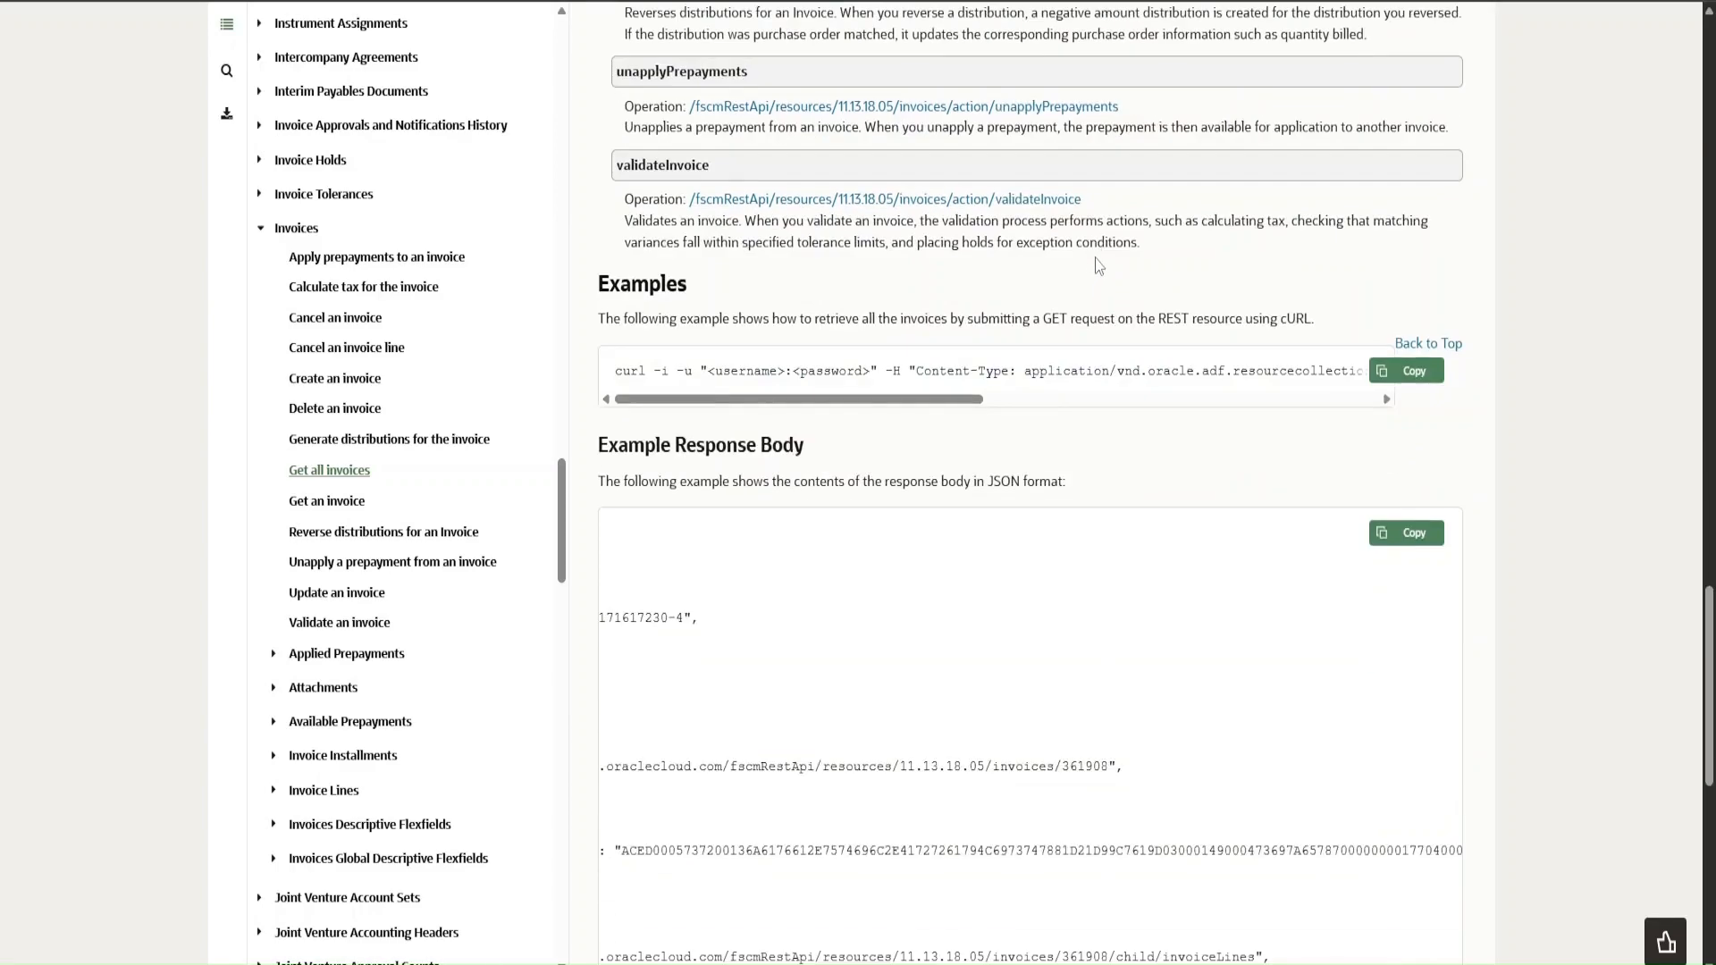
pyautogui.scroll(12, 1107, 261)
pyautogui.scroll(-6, 977, 485)
pyautogui.moveTo(616, 371); pyautogui.dragTo(1361, 399)
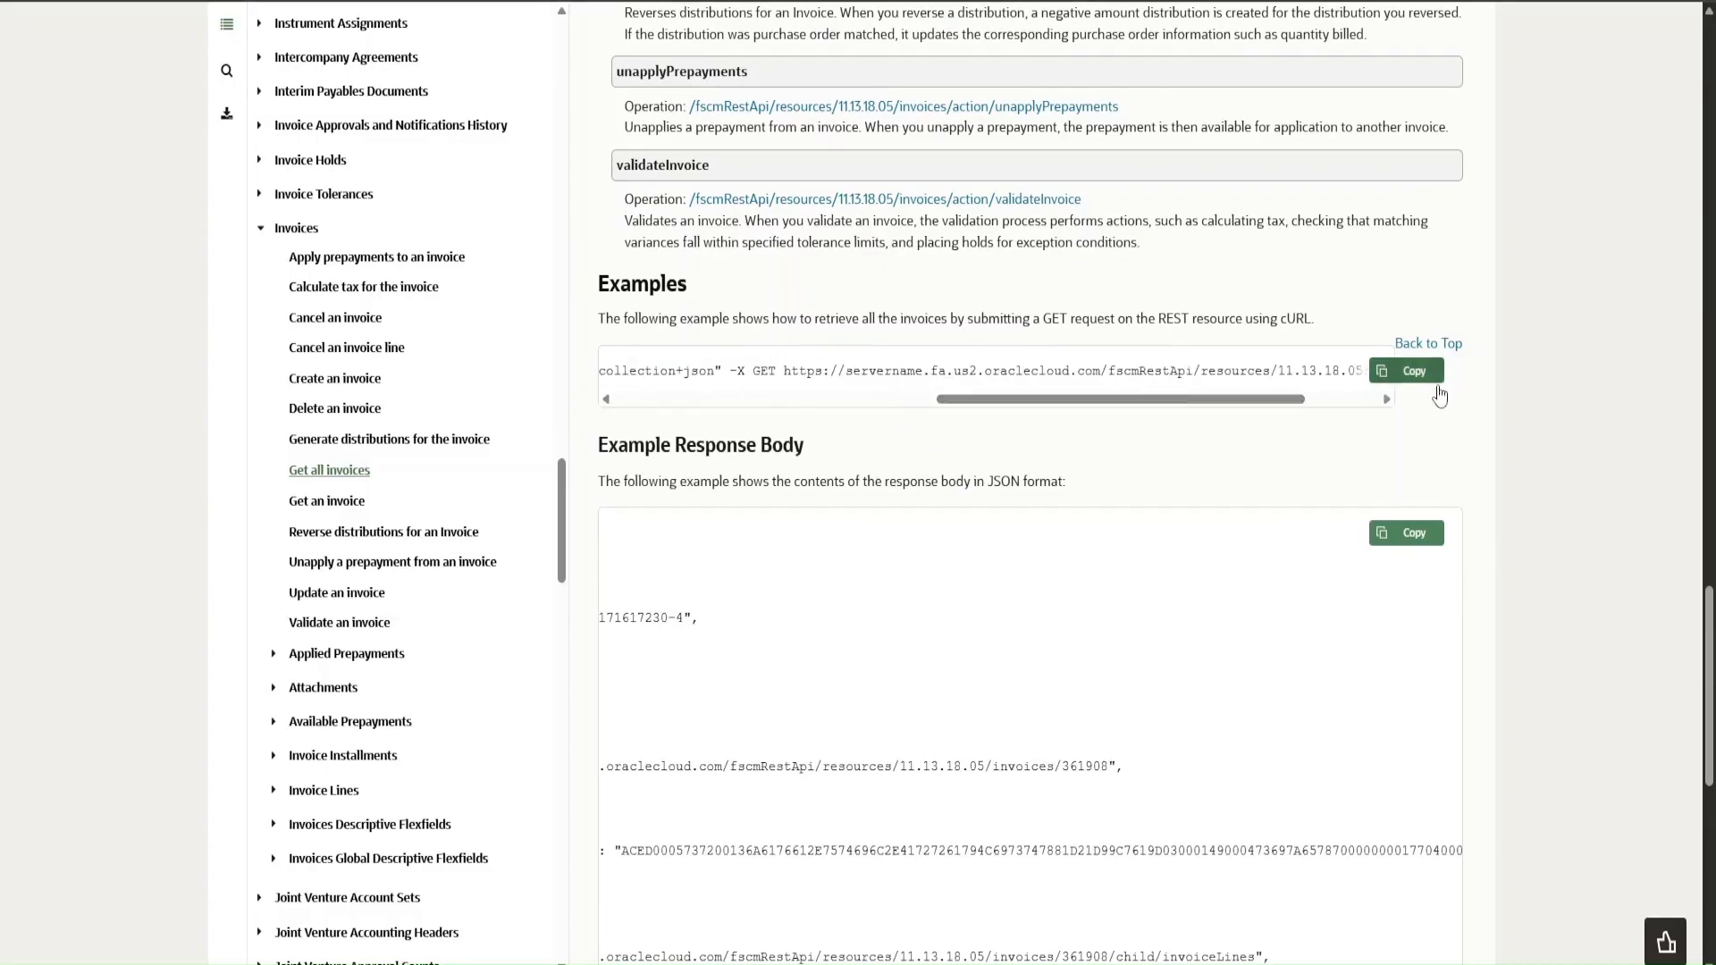
pyautogui.click(1413, 372)
pyautogui.hotkey('alt', 'Tab')
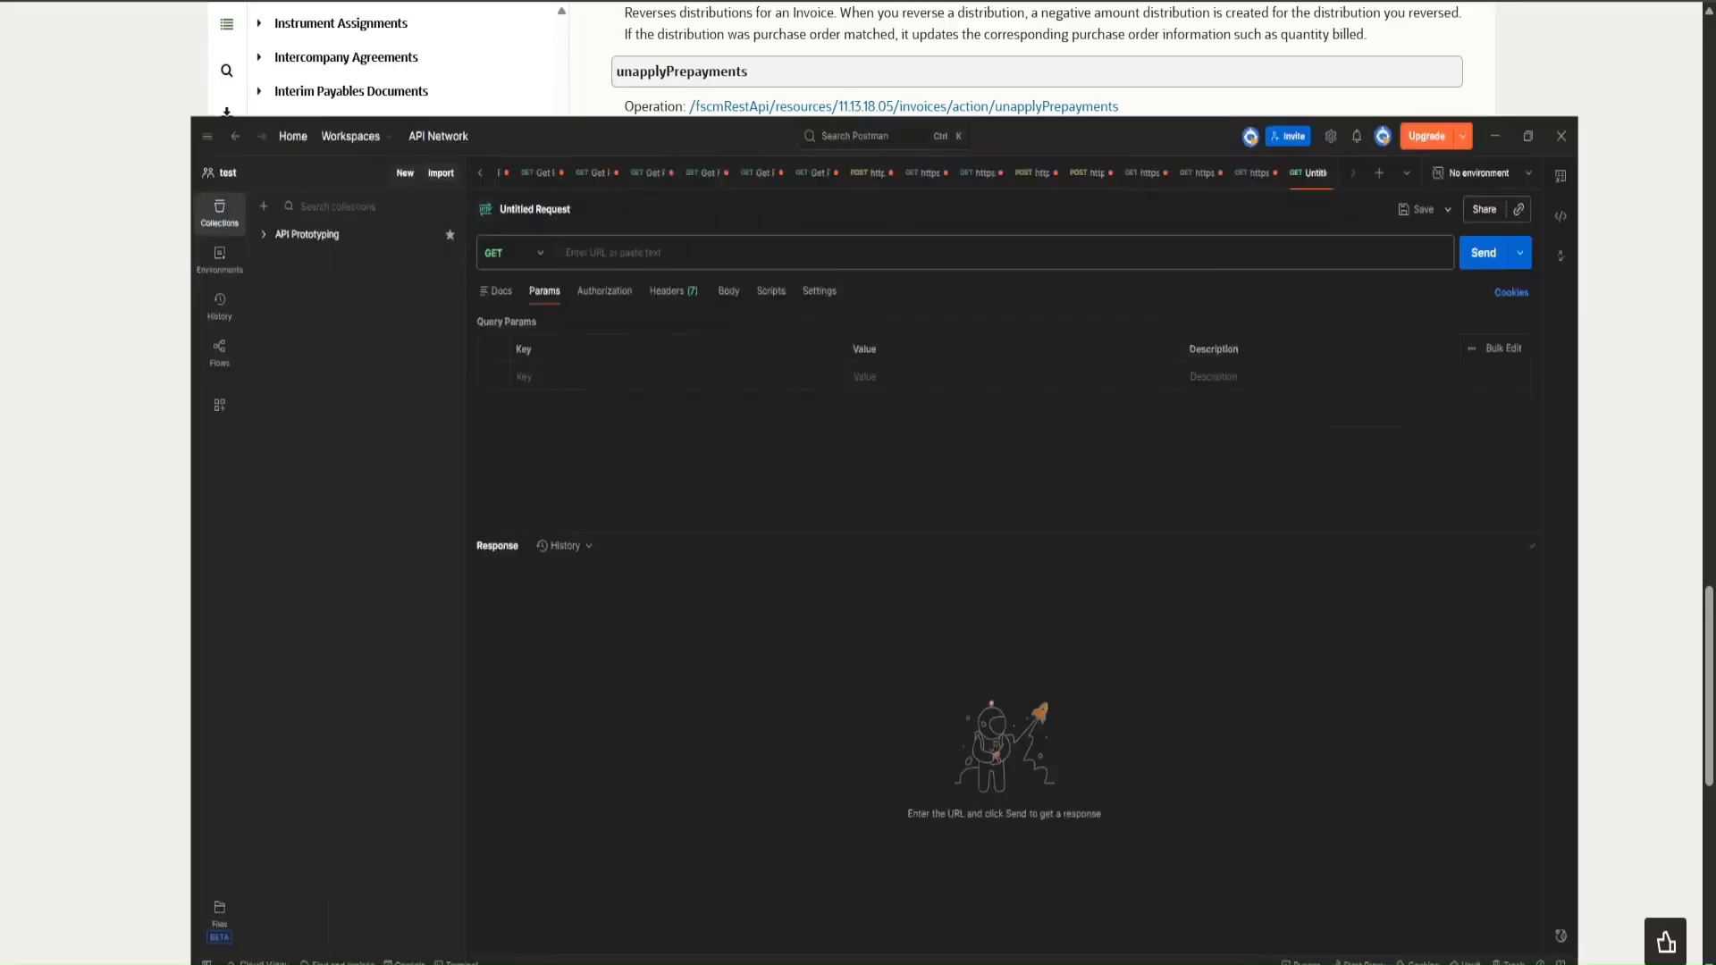
pyautogui.click(840, 89)
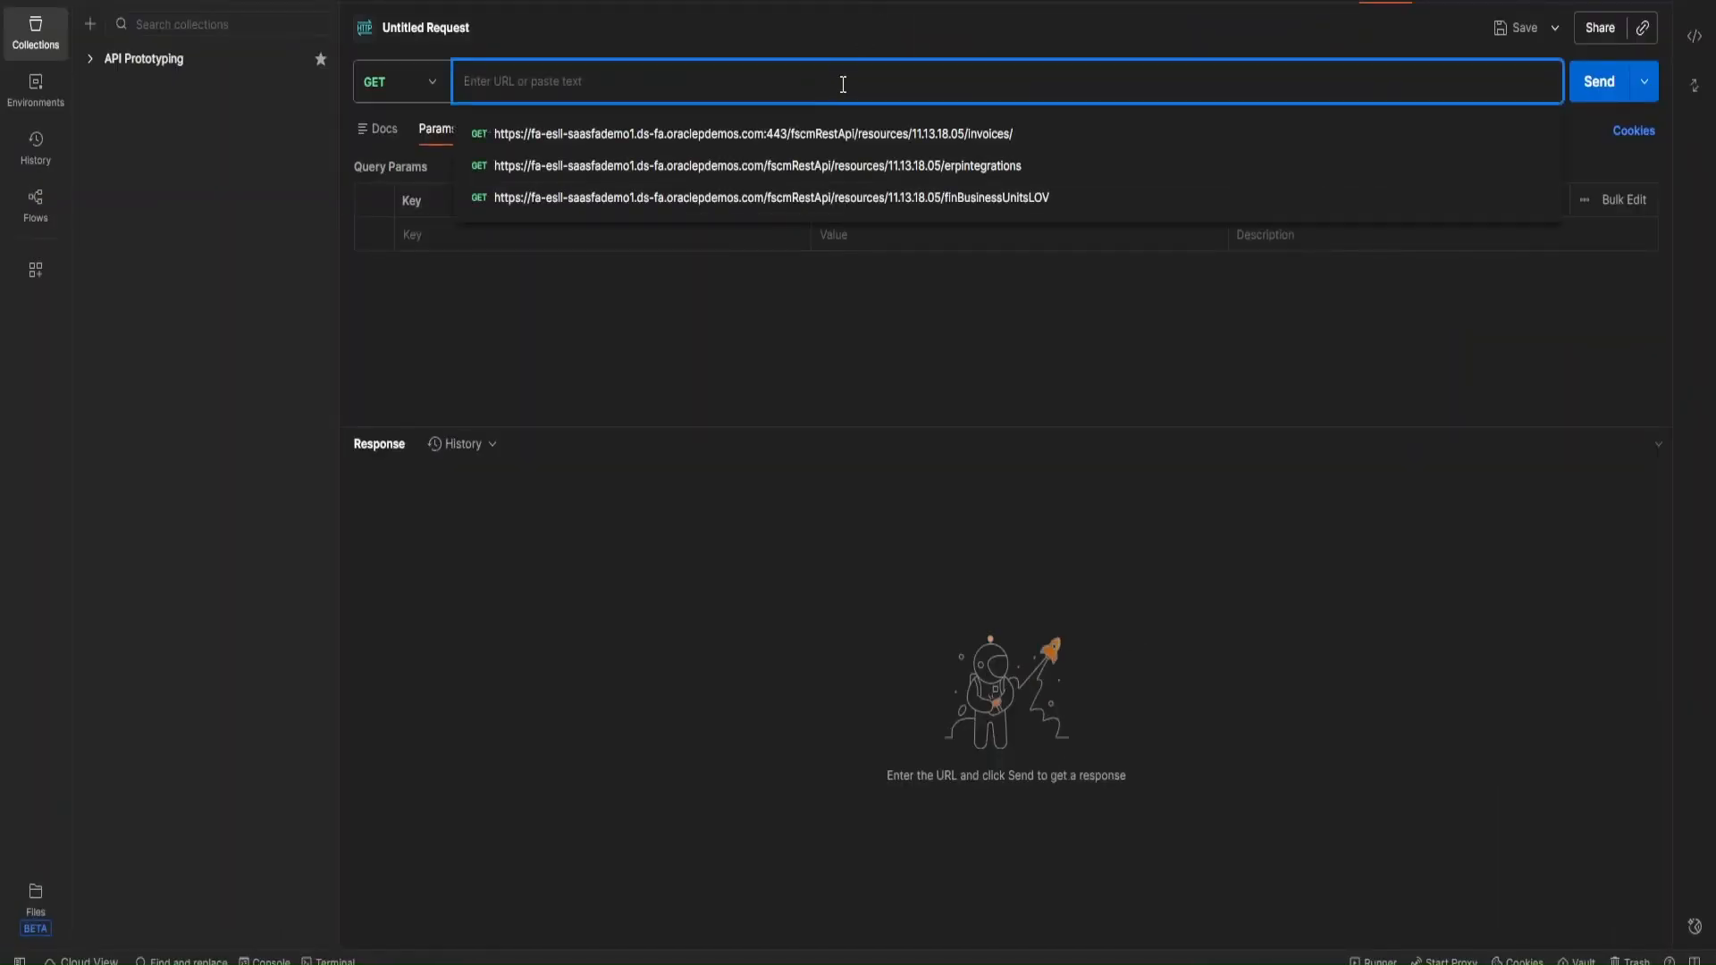
pyautogui.hotkey('ctrl', 'v')
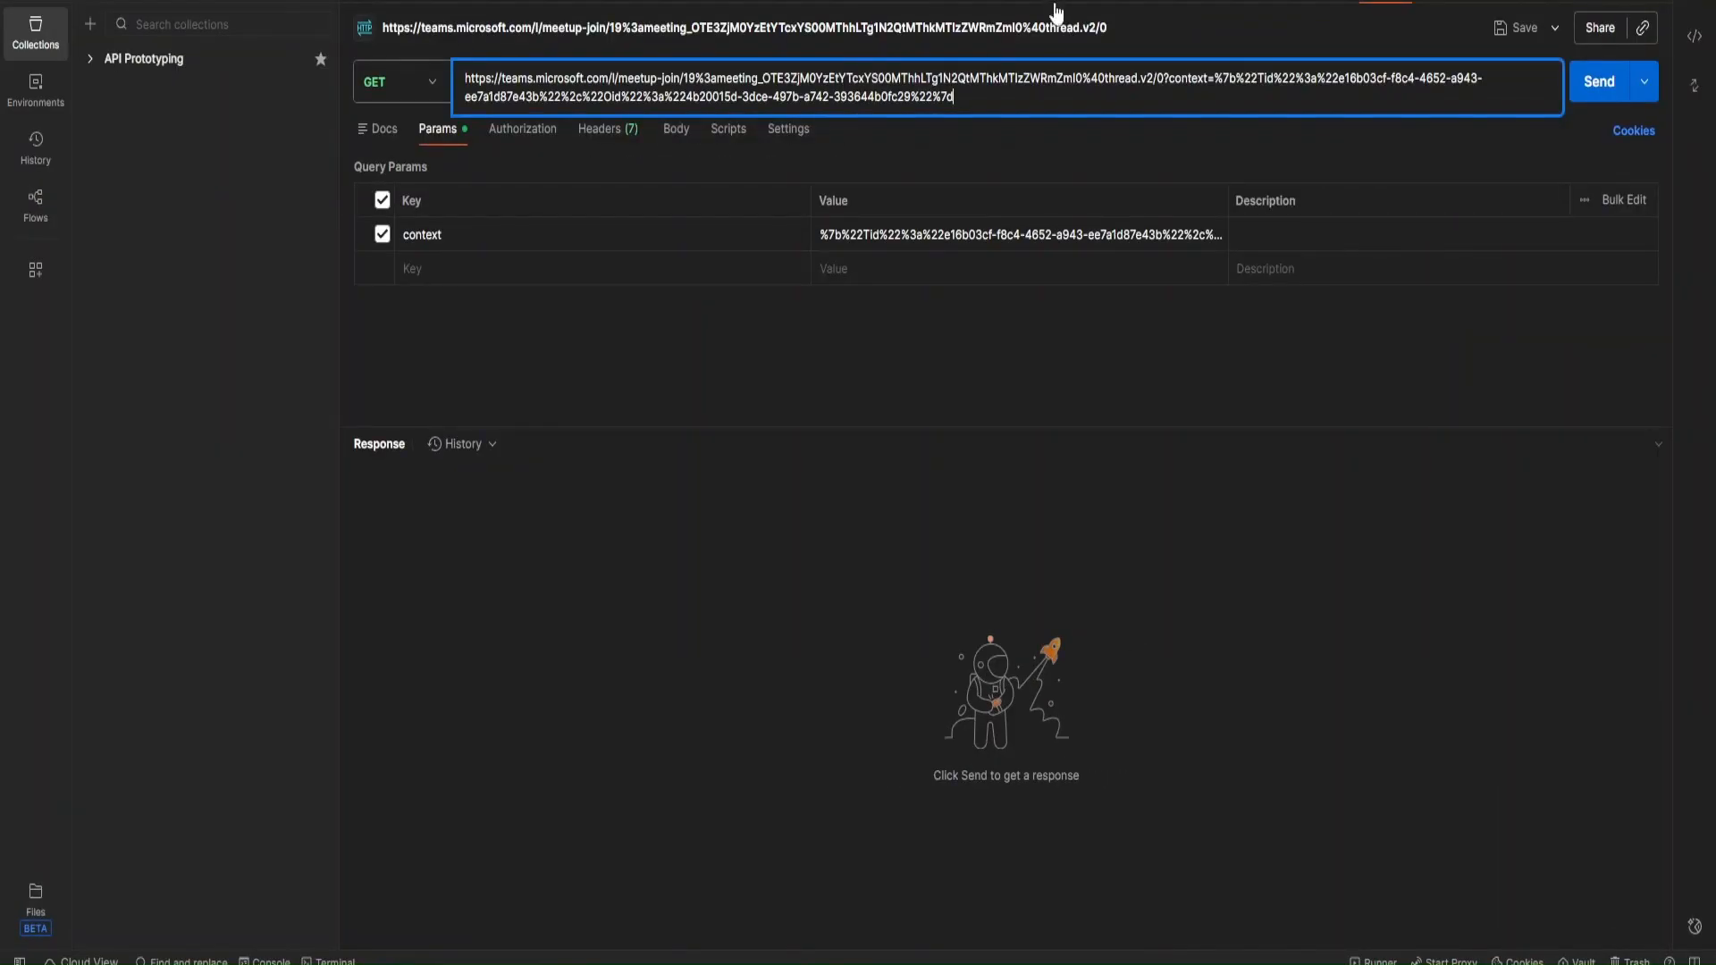
pyautogui.hotkey('ctrl', 'a')
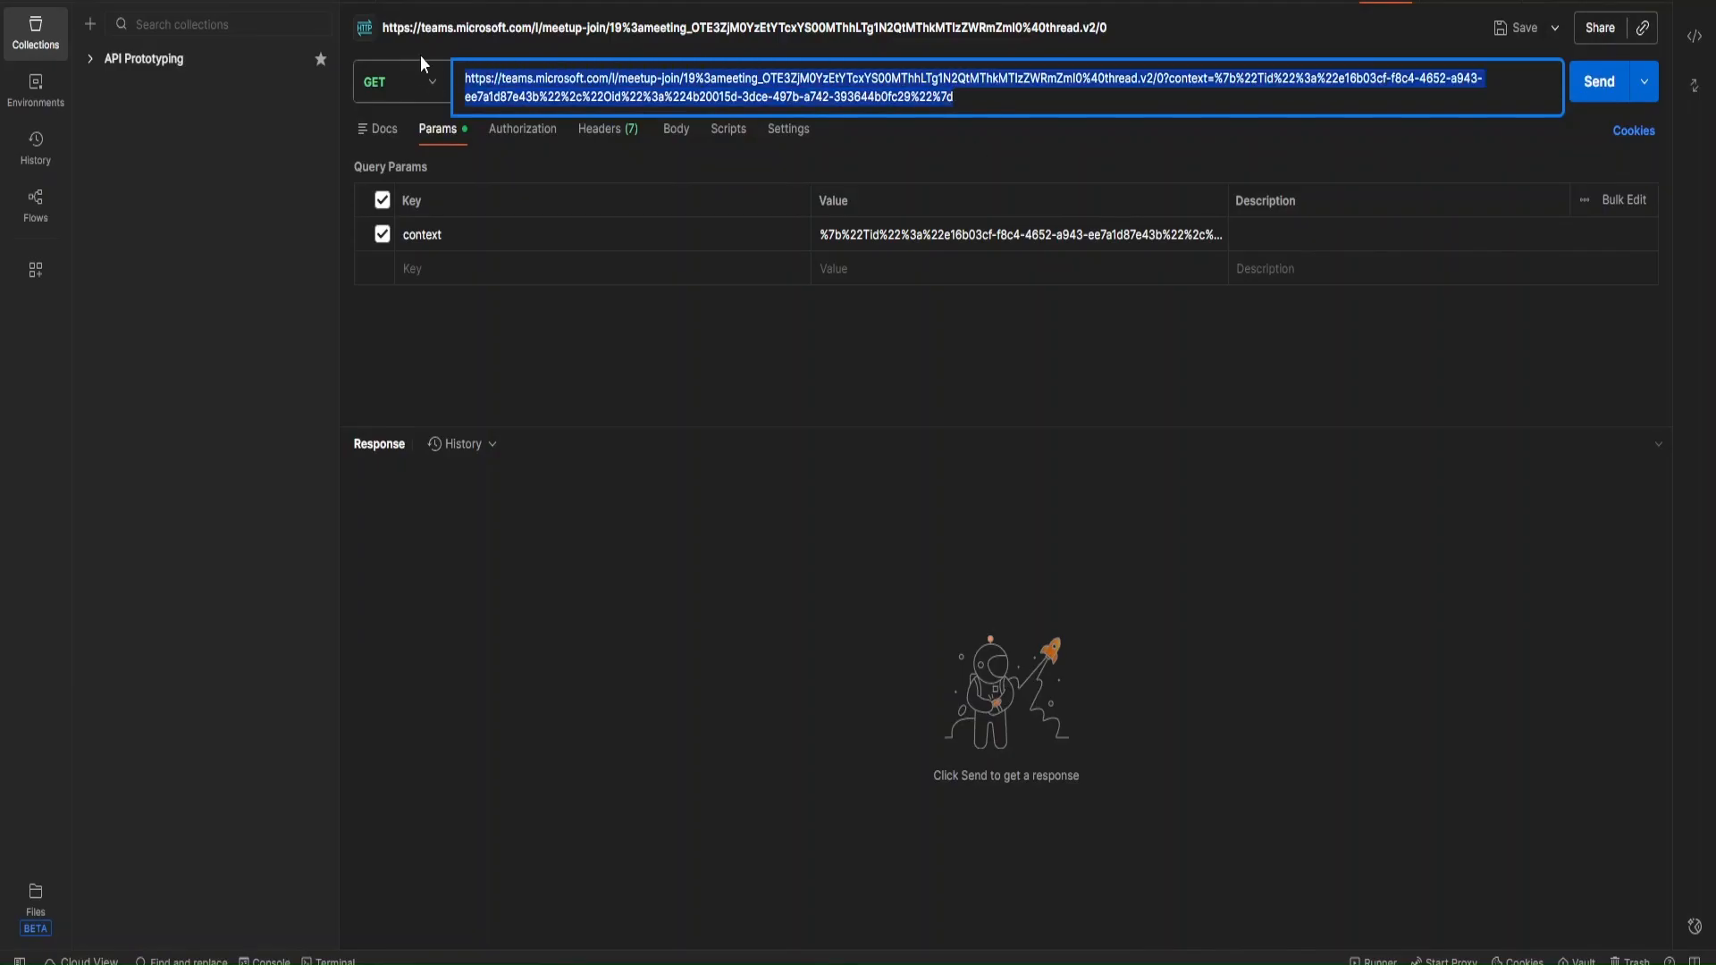
pyautogui.press('BackSpace')
# - Copy the complete invoices cURL command from the Oracle documentation and paste it into the untitled request's URL in Postman
pyautogui.hotkey('alt', 'Tab')
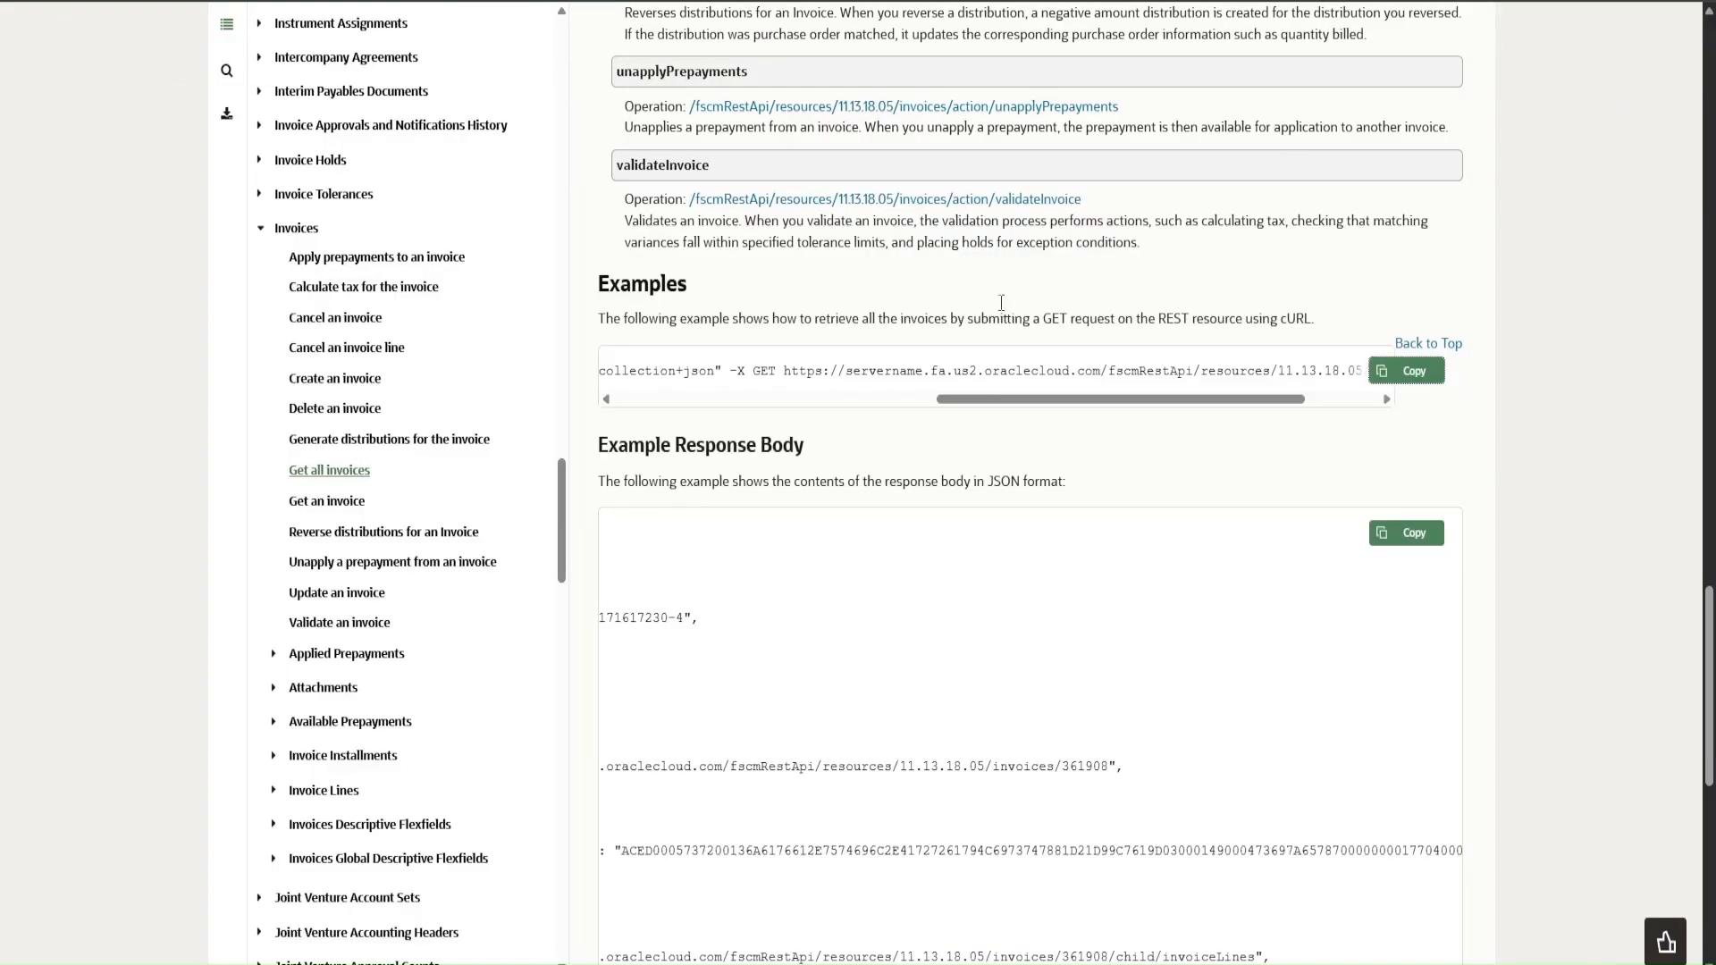
pyautogui.moveTo(989, 402); pyautogui.dragTo(1324, 372)
pyautogui.click(612, 375)
pyautogui.click(1383, 375)
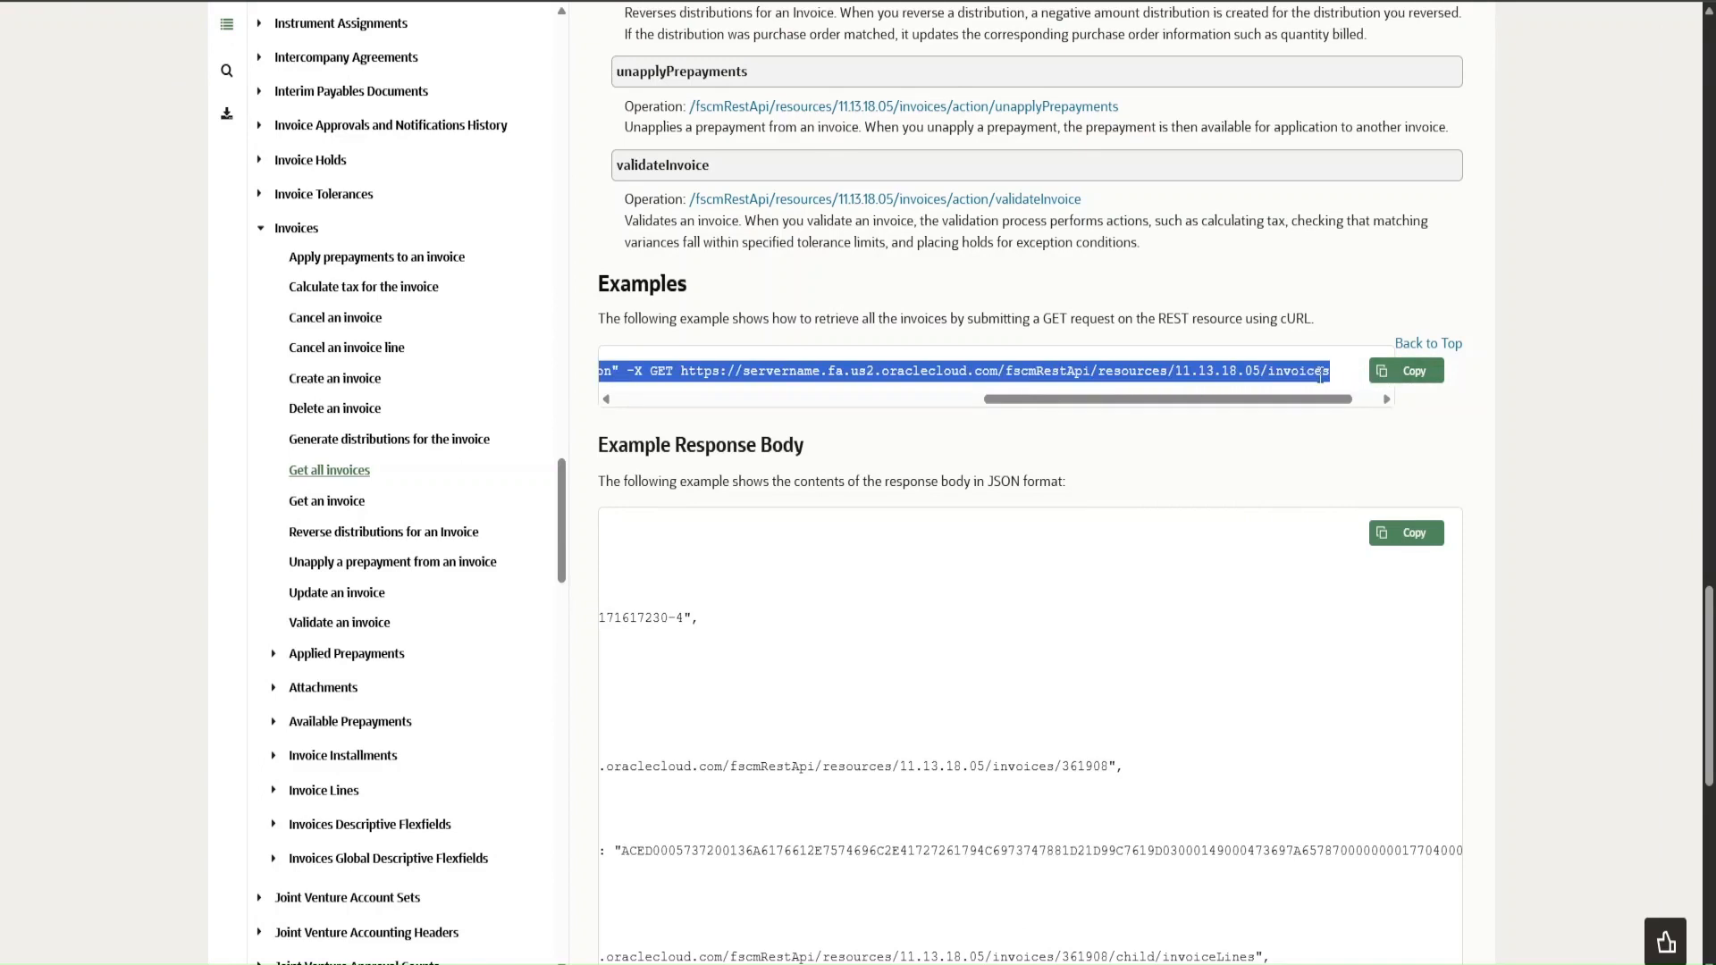
pyautogui.hotkey('alt', 'Tab')
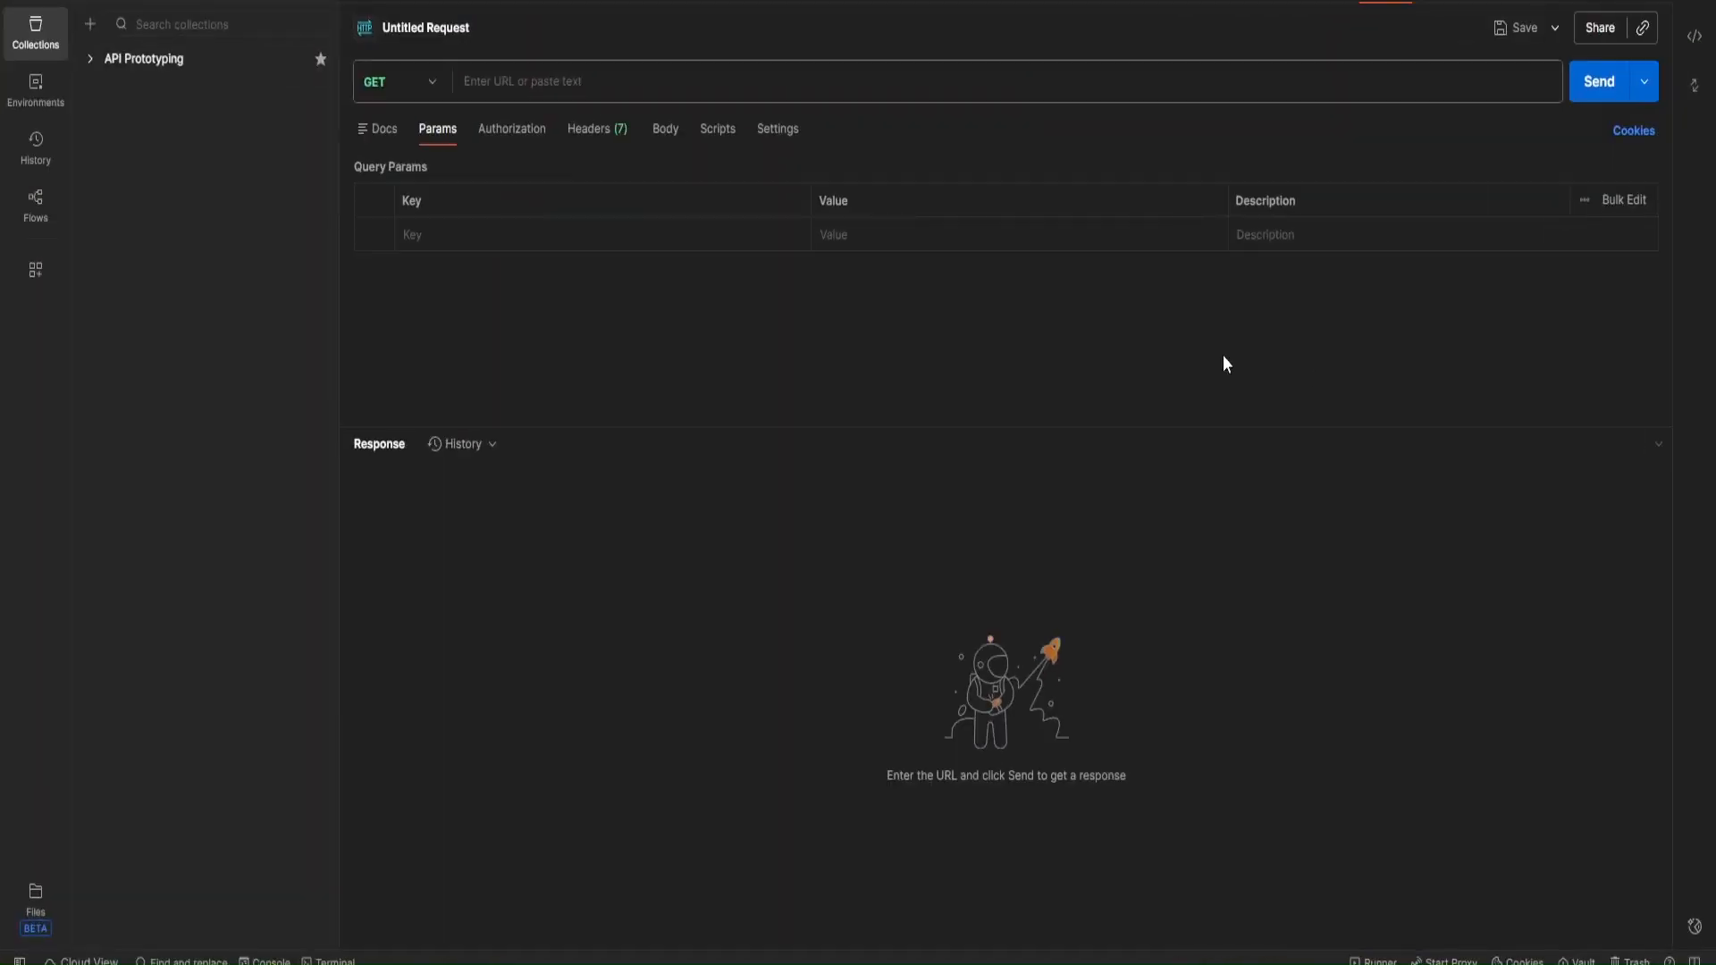
pyautogui.click(874, 83)
pyautogui.hotkey('ctrl', 'v')
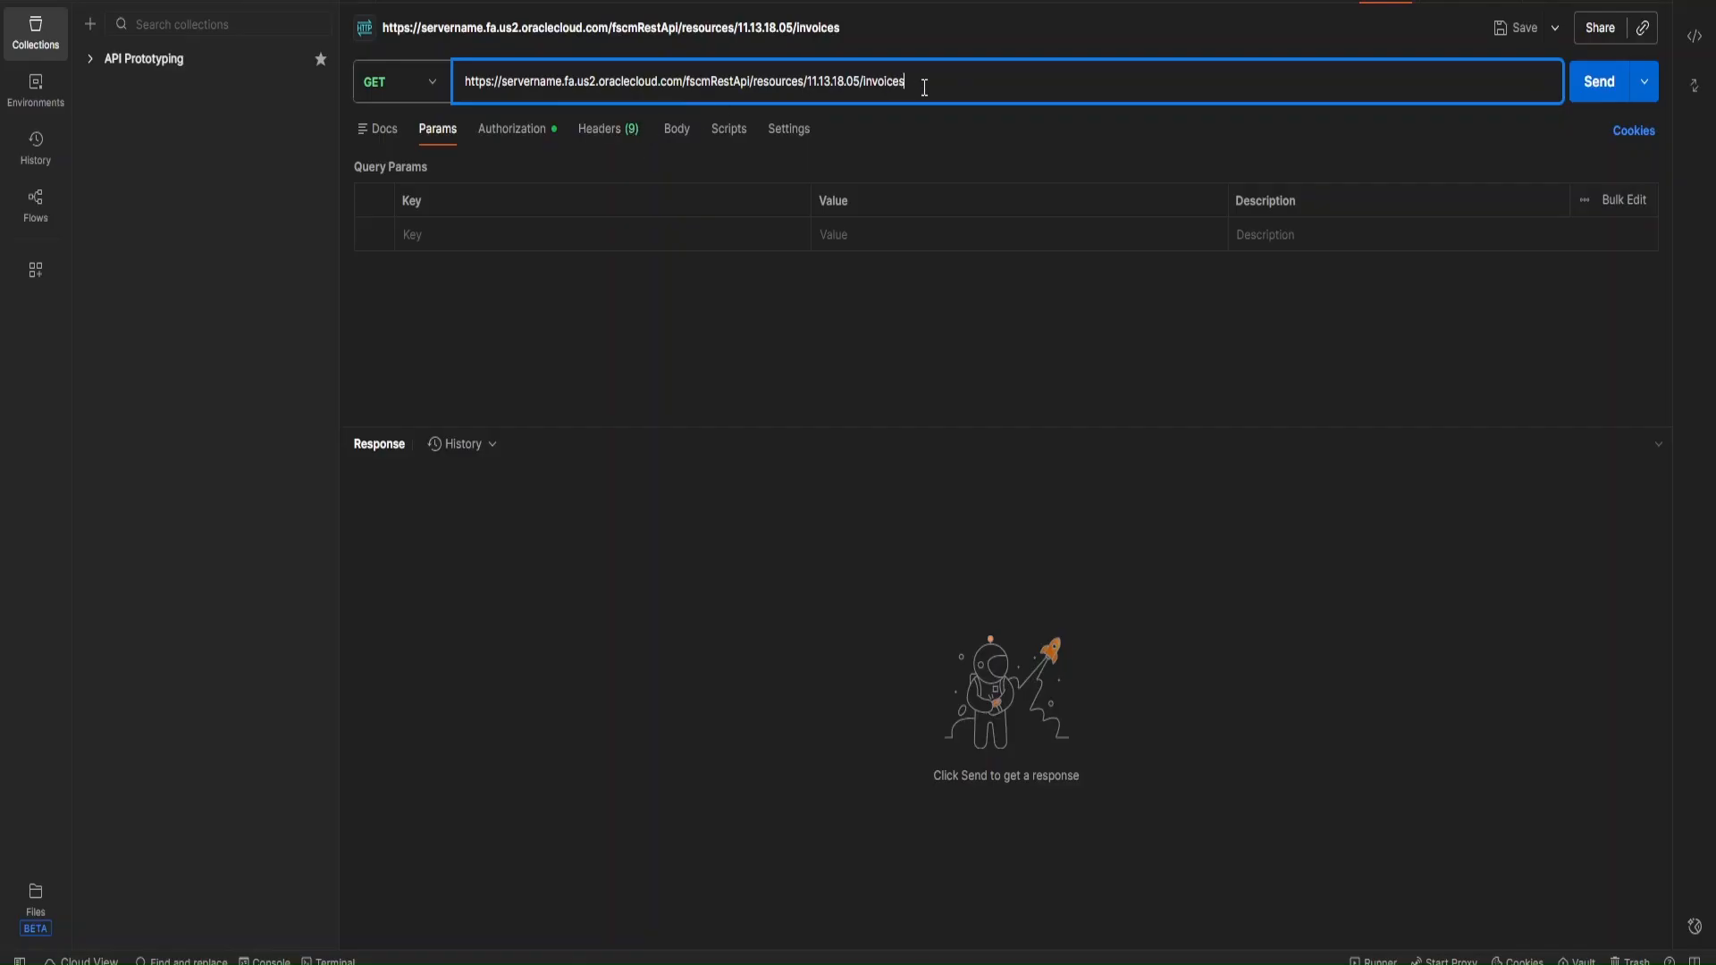
# - Undo the cURL conversion and the paste to empty the request URL
pyautogui.hotkey('ctrl', 'z')
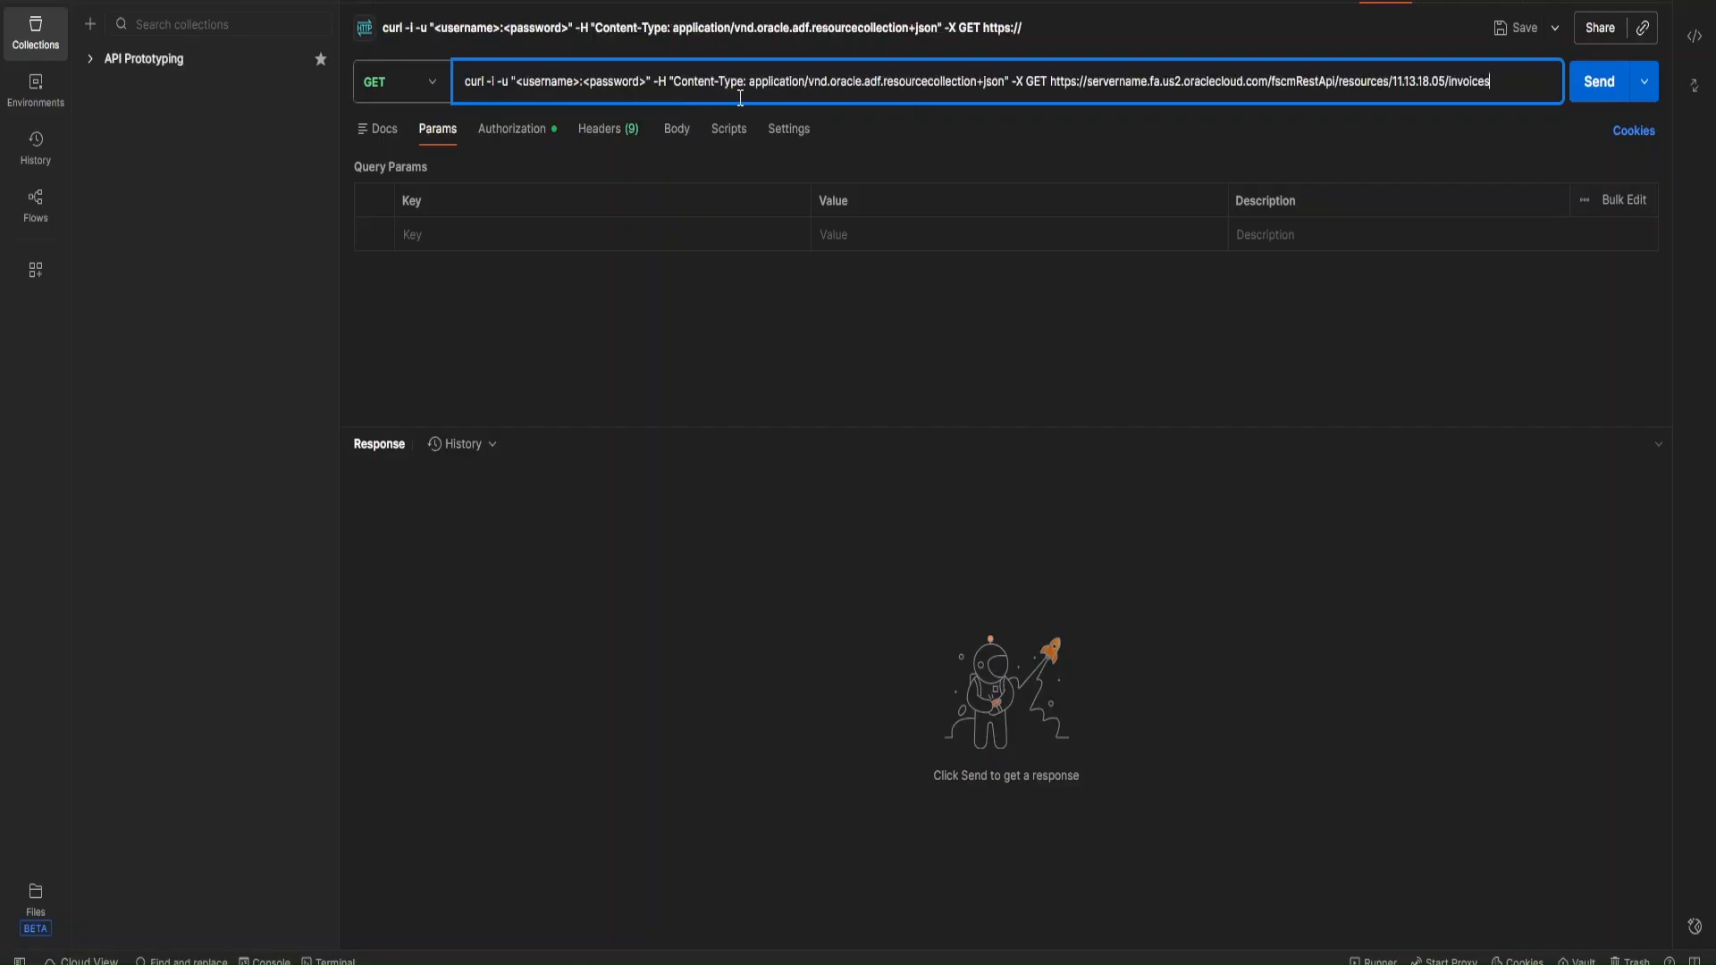
pyautogui.hotkey('ctrl', 'z')
pyautogui.click(340, 338)
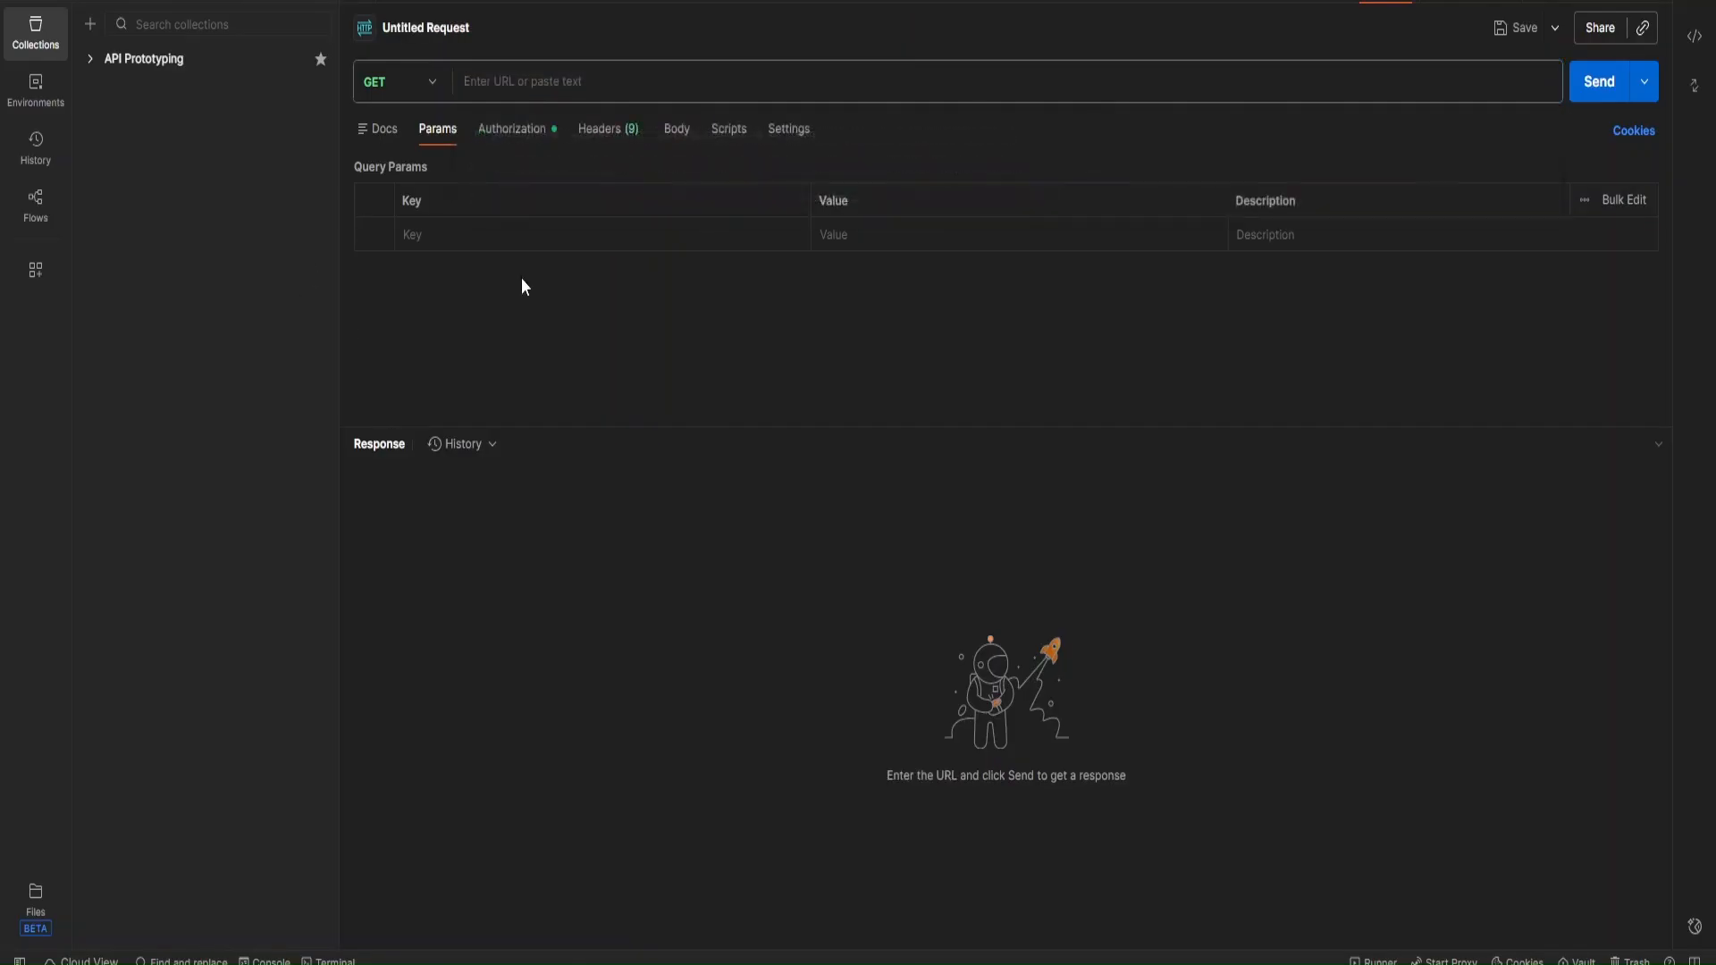
# - Close the untitled request without saving its changes and open a new blank request
pyautogui.click(523, 132)
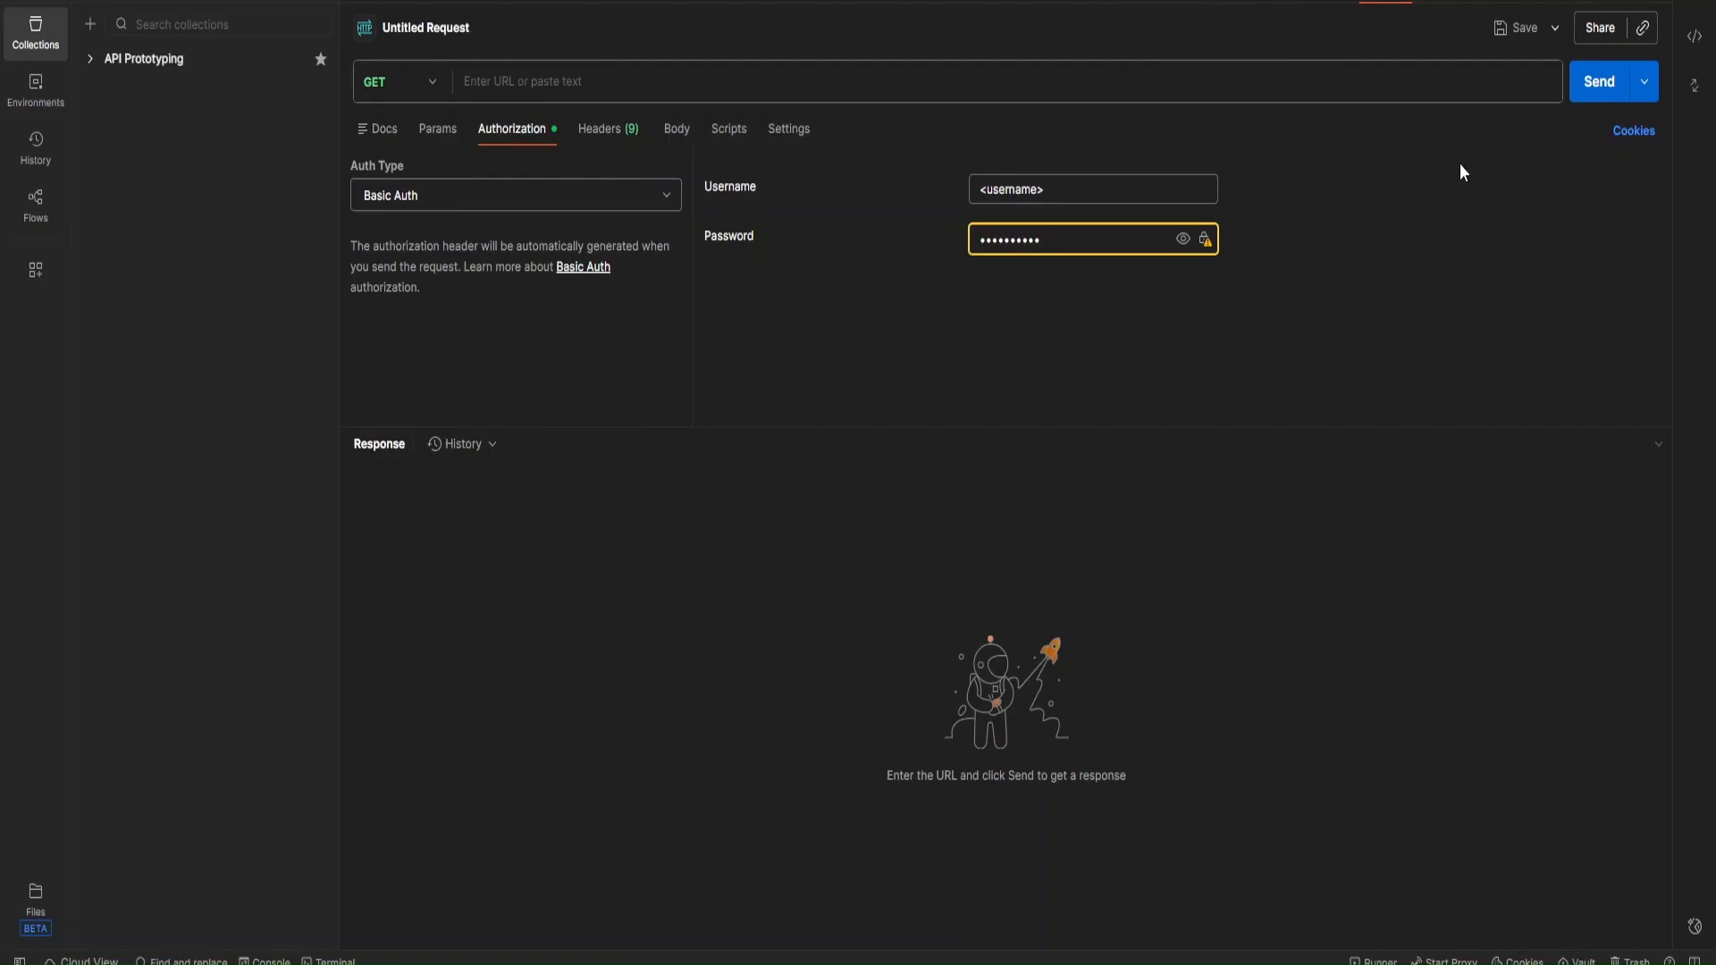
pyautogui.click(1409, 2)
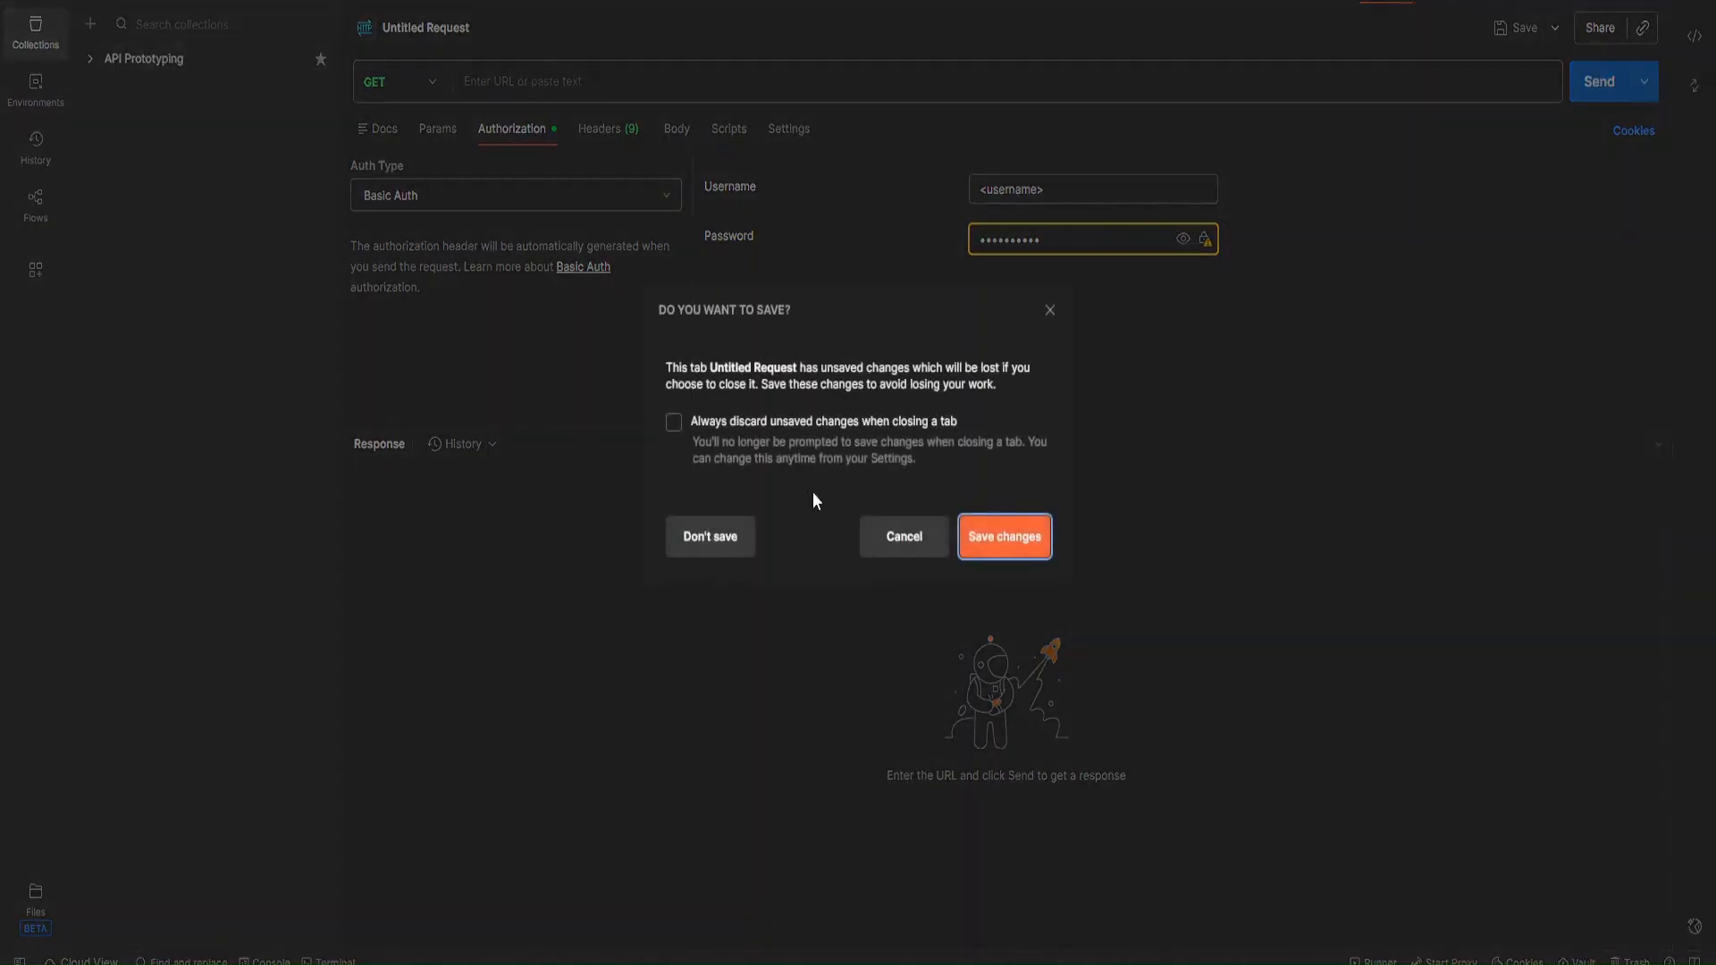
pyautogui.click(707, 541)
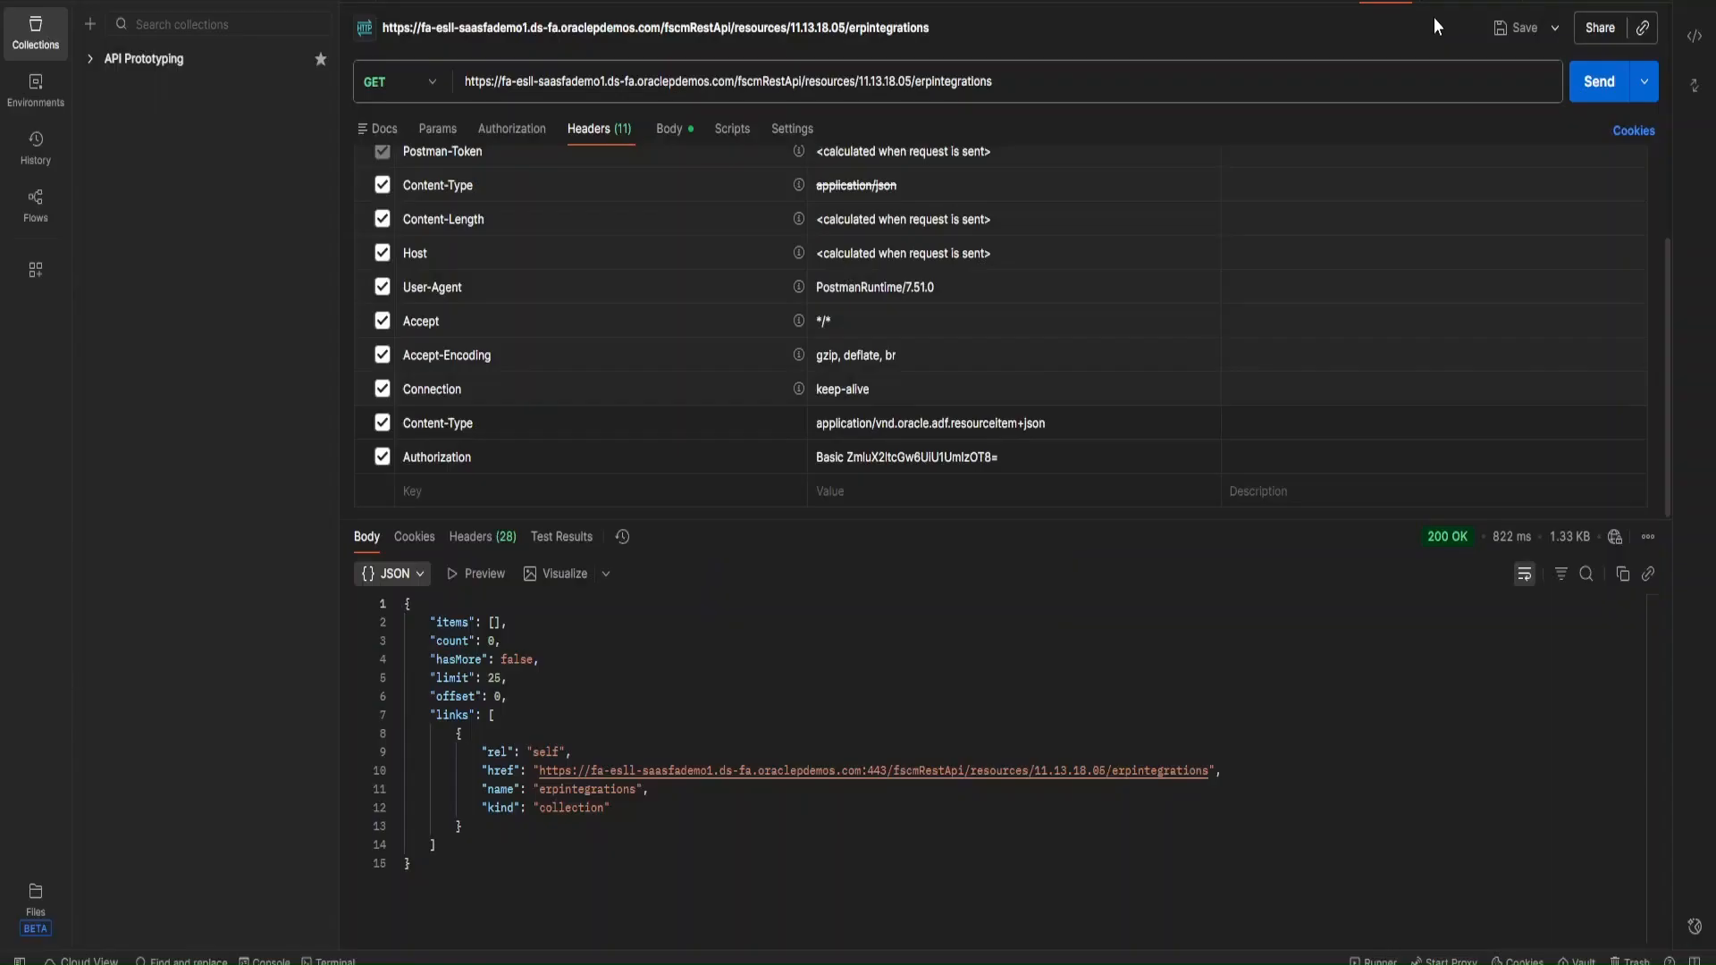
pyautogui.click(1462, 2)
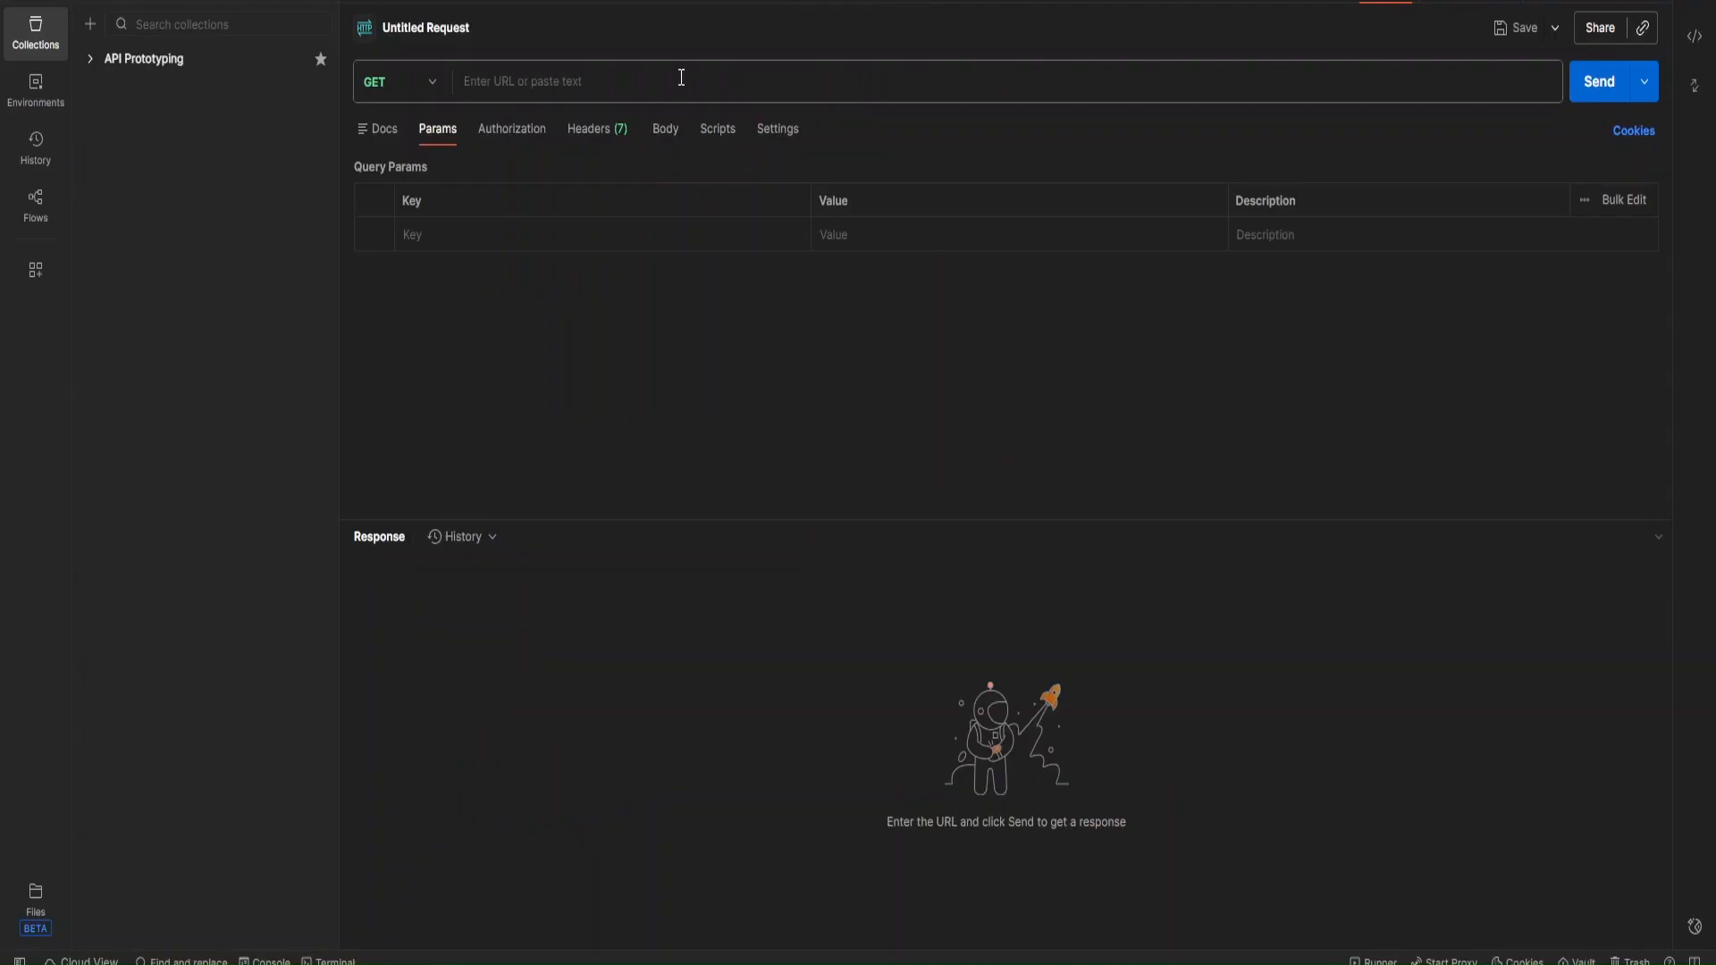
# - Check the blank request's default authorization and headers, and paste the copied invoices cURL command as its URL
pyautogui.click(521, 141)
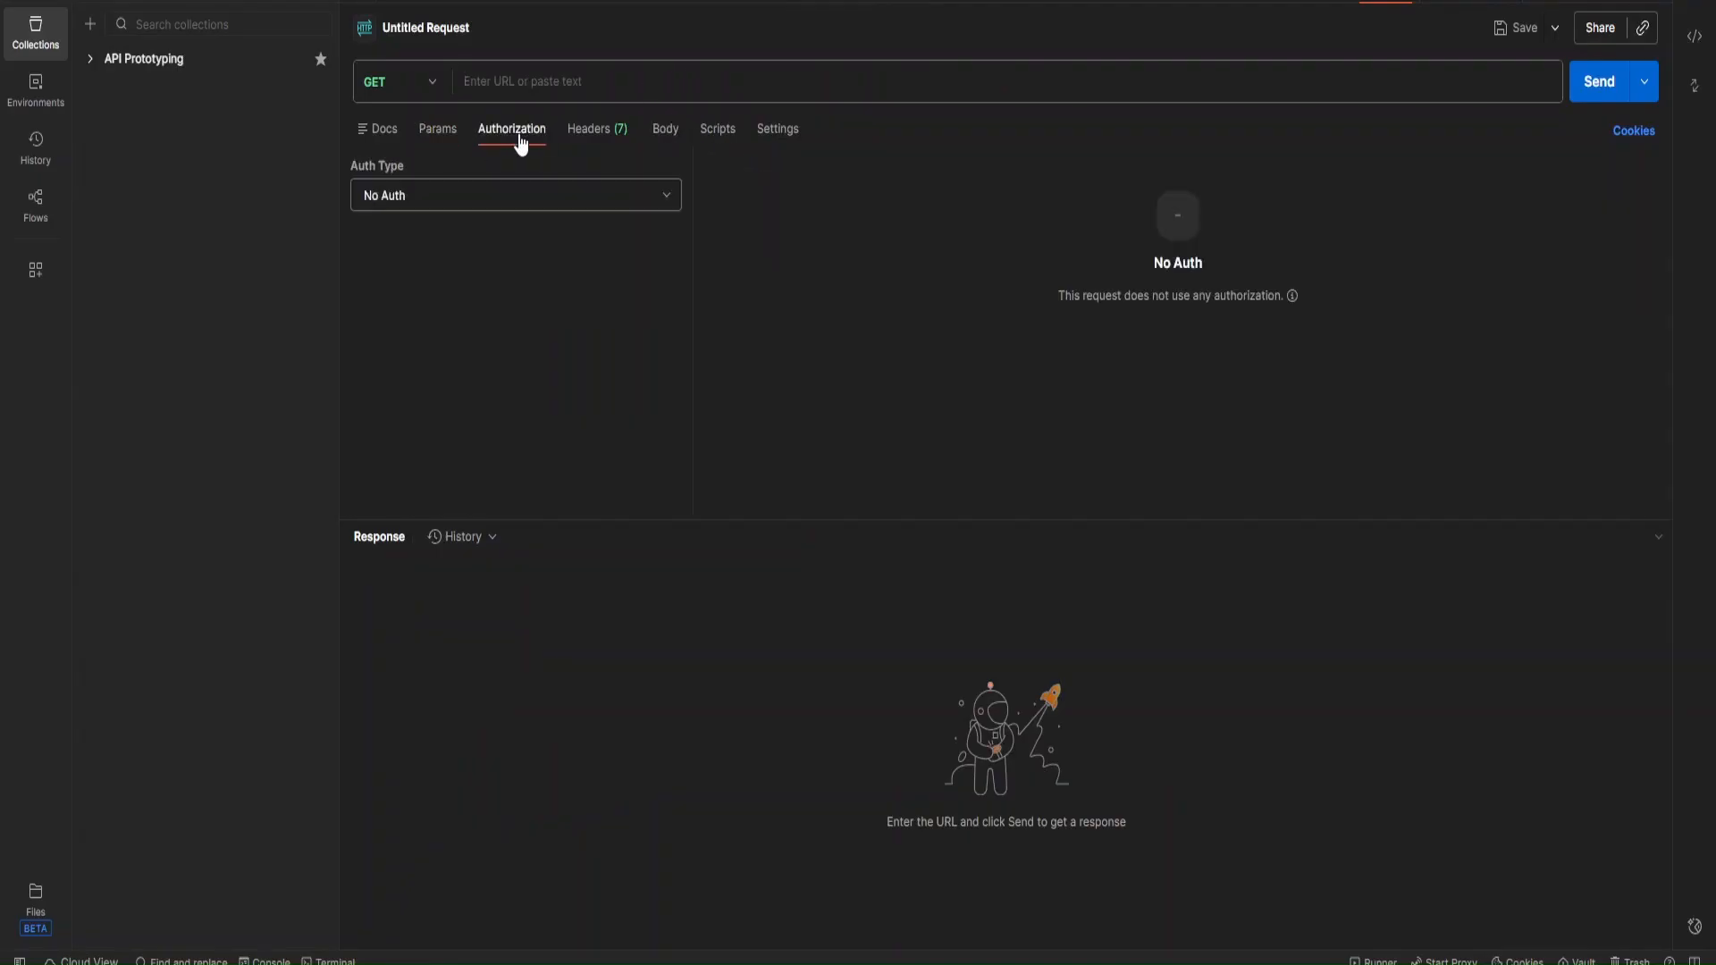
pyautogui.click(603, 136)
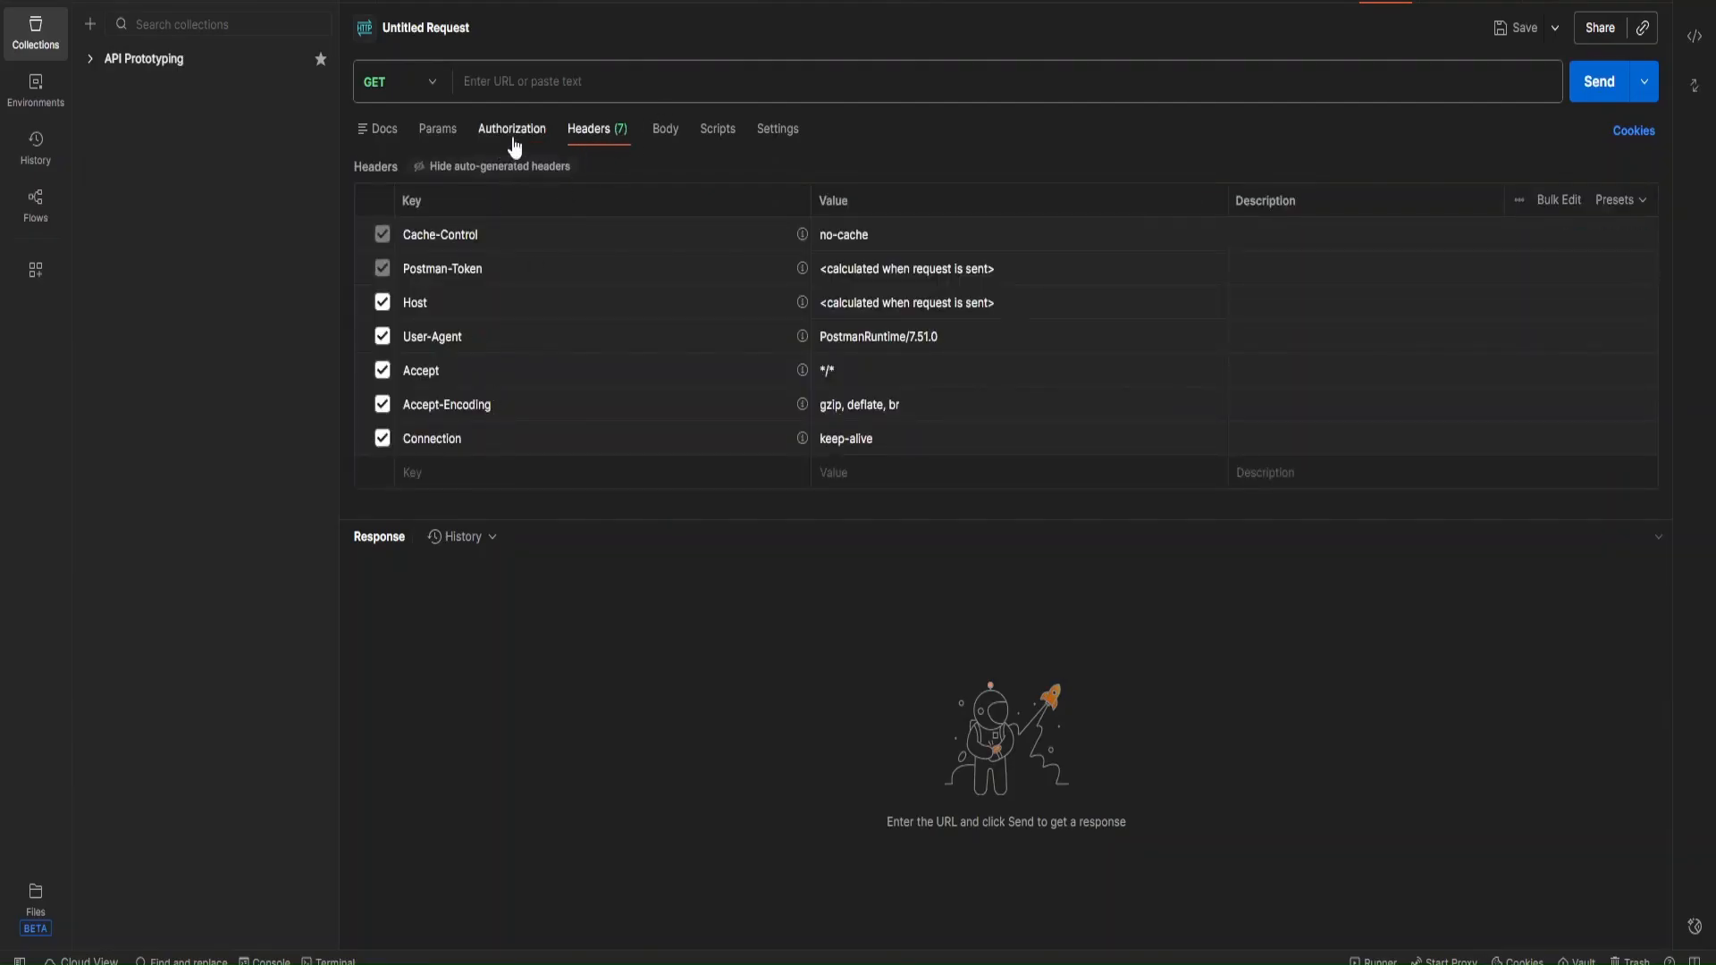
pyautogui.click(556, 84)
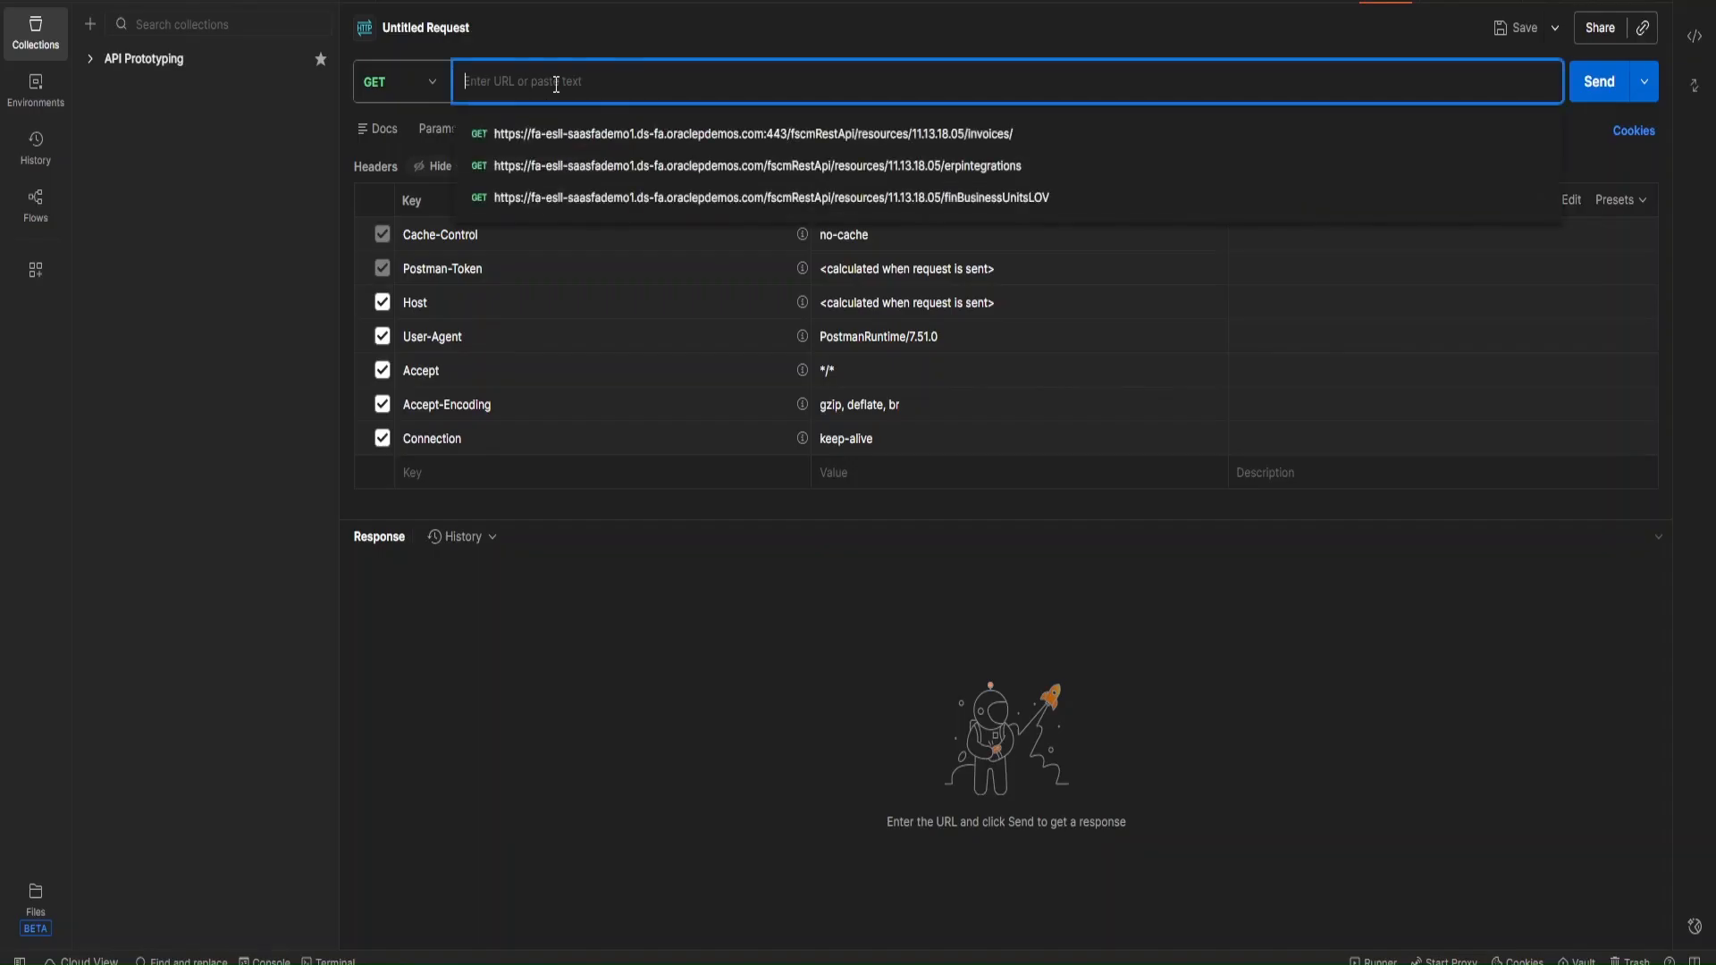
pyautogui.hotkey('ctrl', 'v')
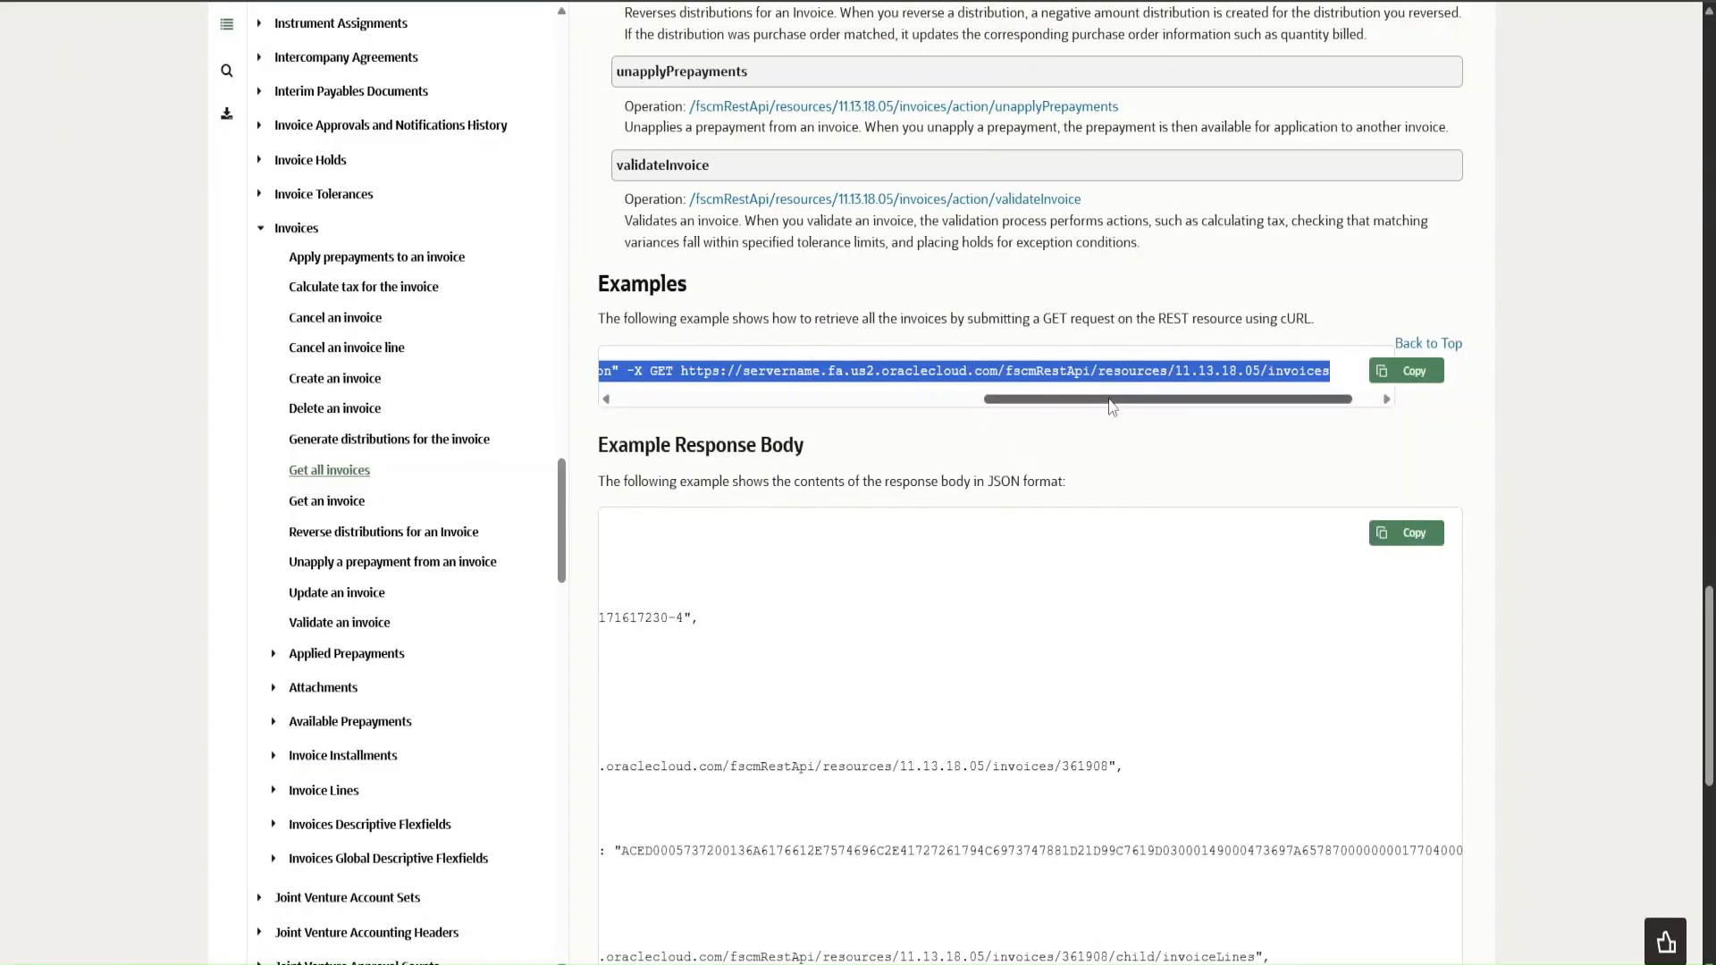
# - Switch to the Oracle documentation and examine the Content-Type header in the Get all invoices cURL example
pyautogui.moveTo(1106, 400); pyautogui.dragTo(877, 399)
pyautogui.click(1271, 370)
pyautogui.click(765, 365)
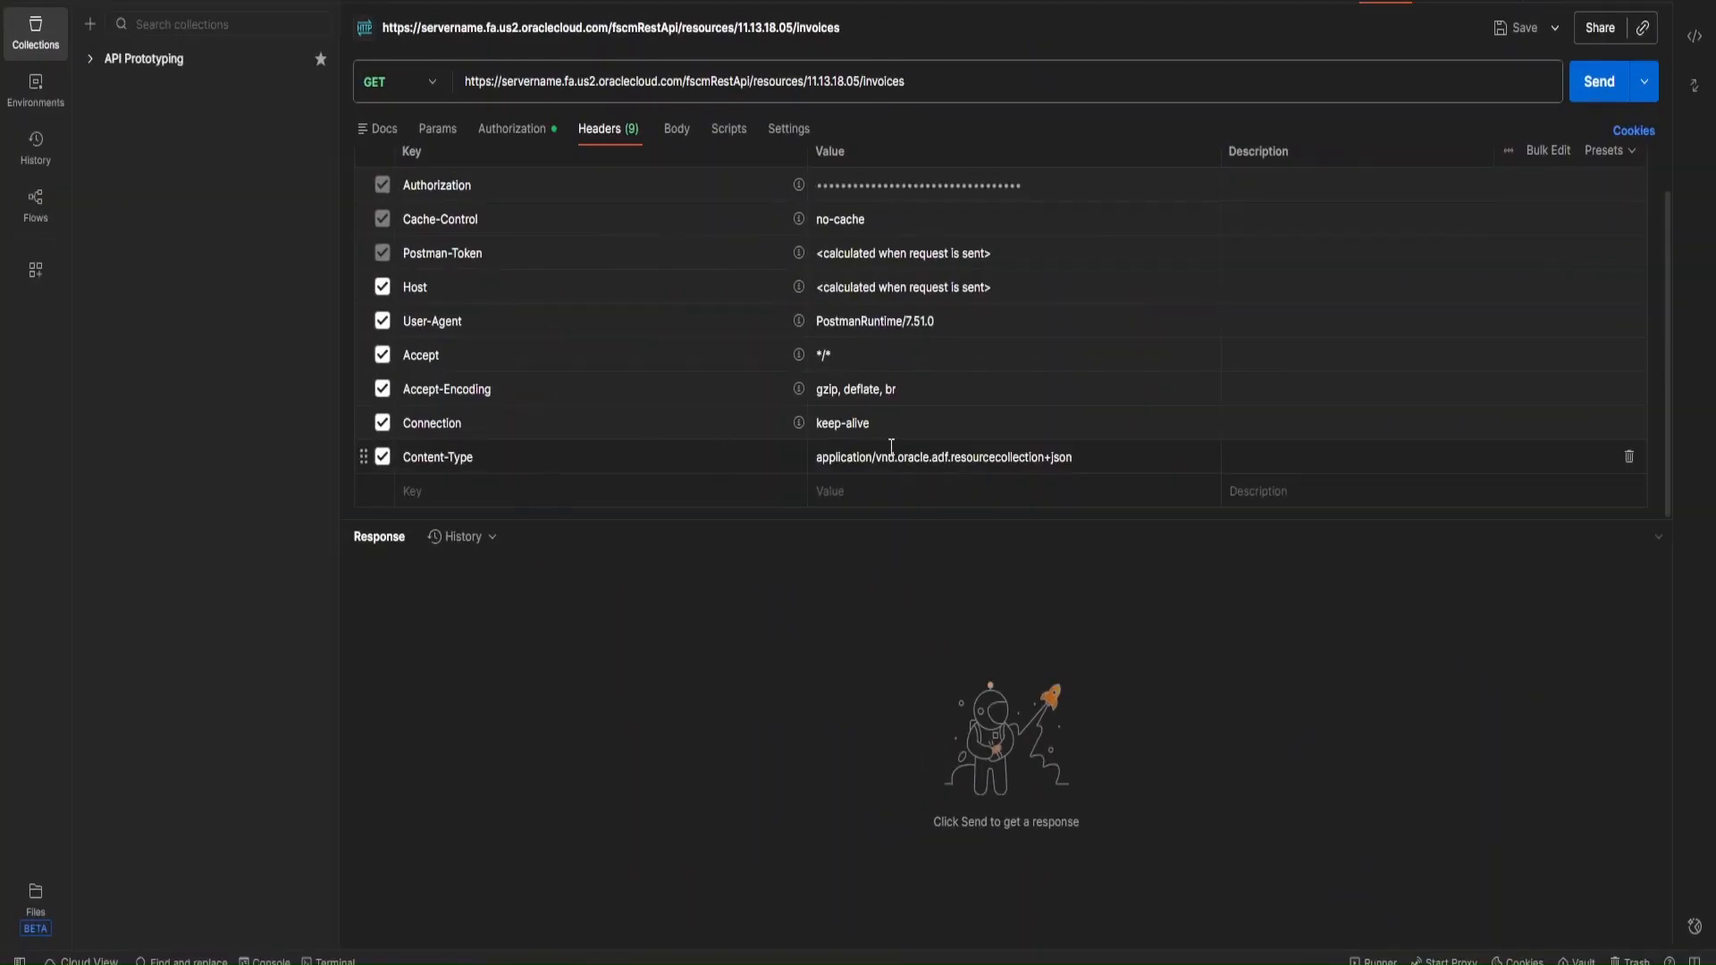
# - Compare the Postman request's Basic Auth type, username and revealed password placeholders with the credentials part of the documentation's cURL example
pyautogui.click(527, 128)
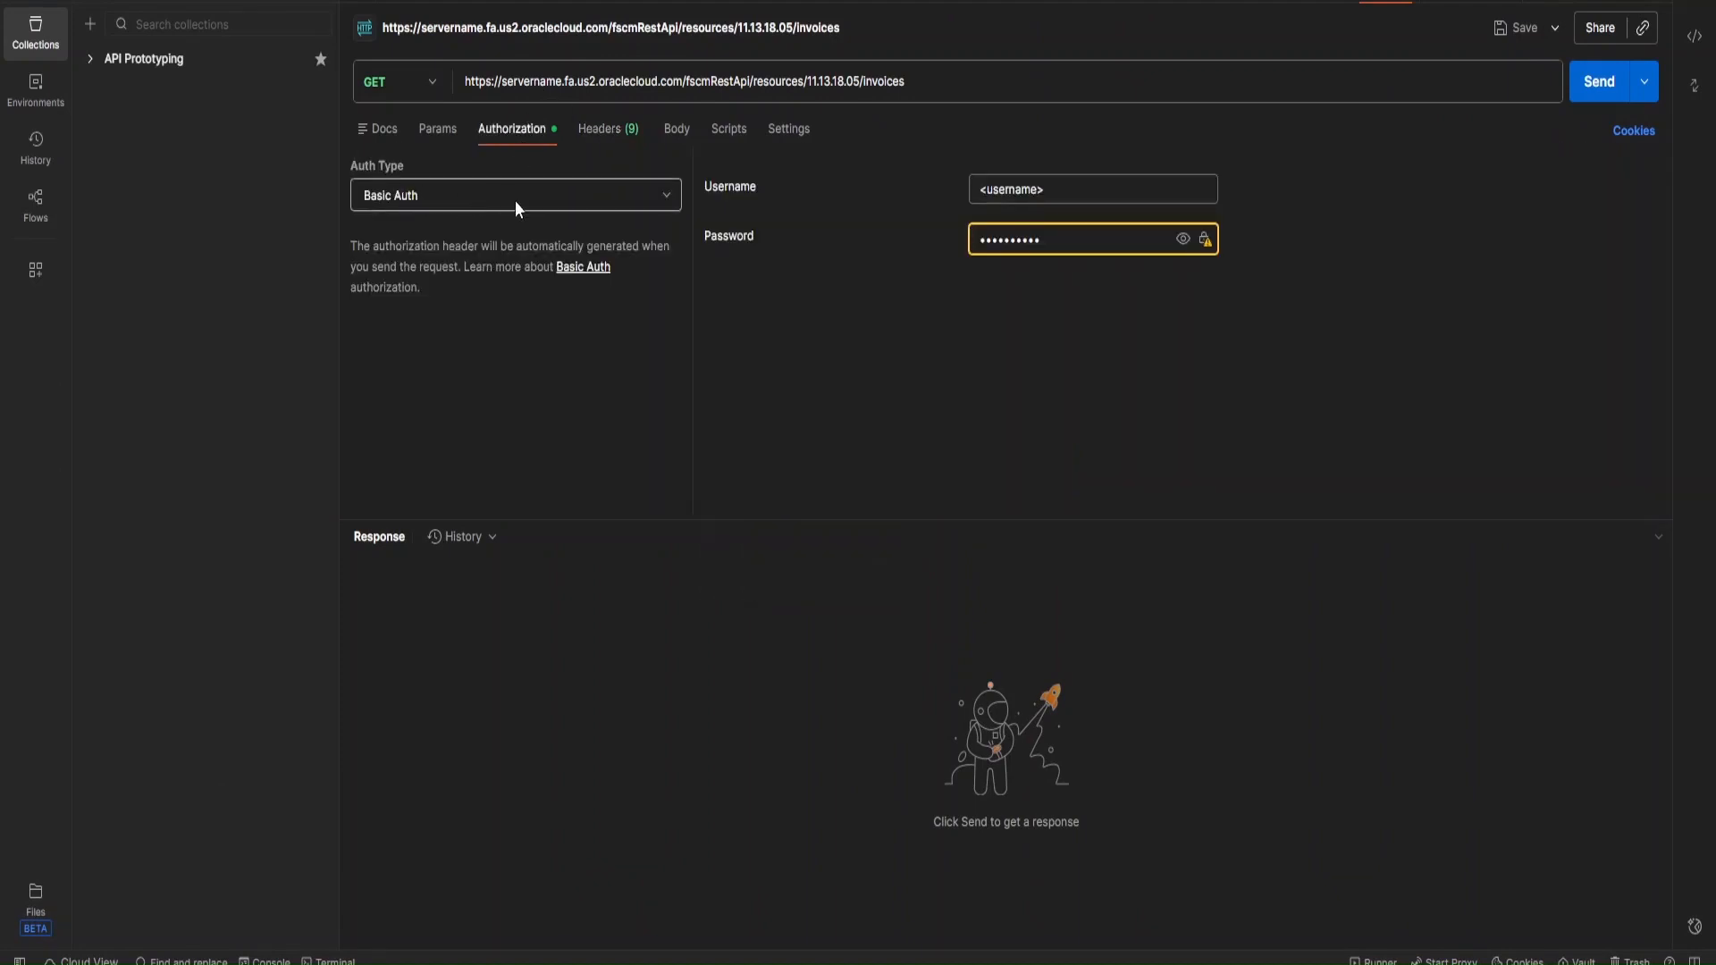
pyautogui.click(447, 196)
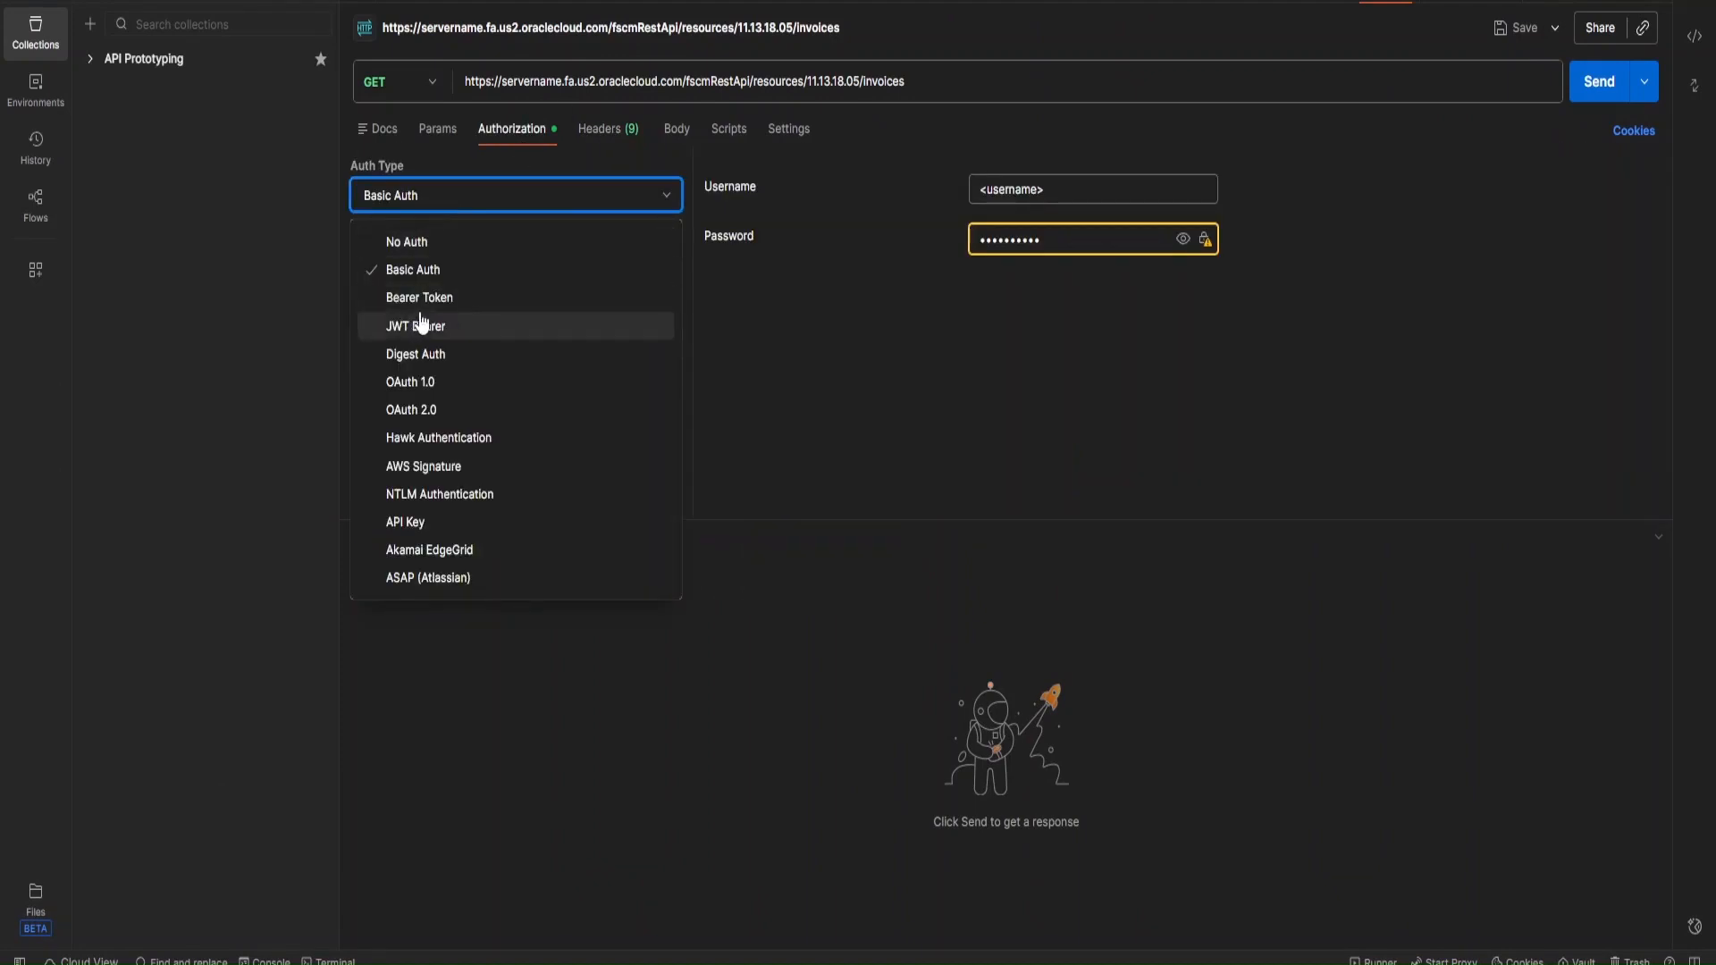
pyautogui.click(829, 311)
pyautogui.moveTo(1076, 195); pyautogui.dragTo(954, 192)
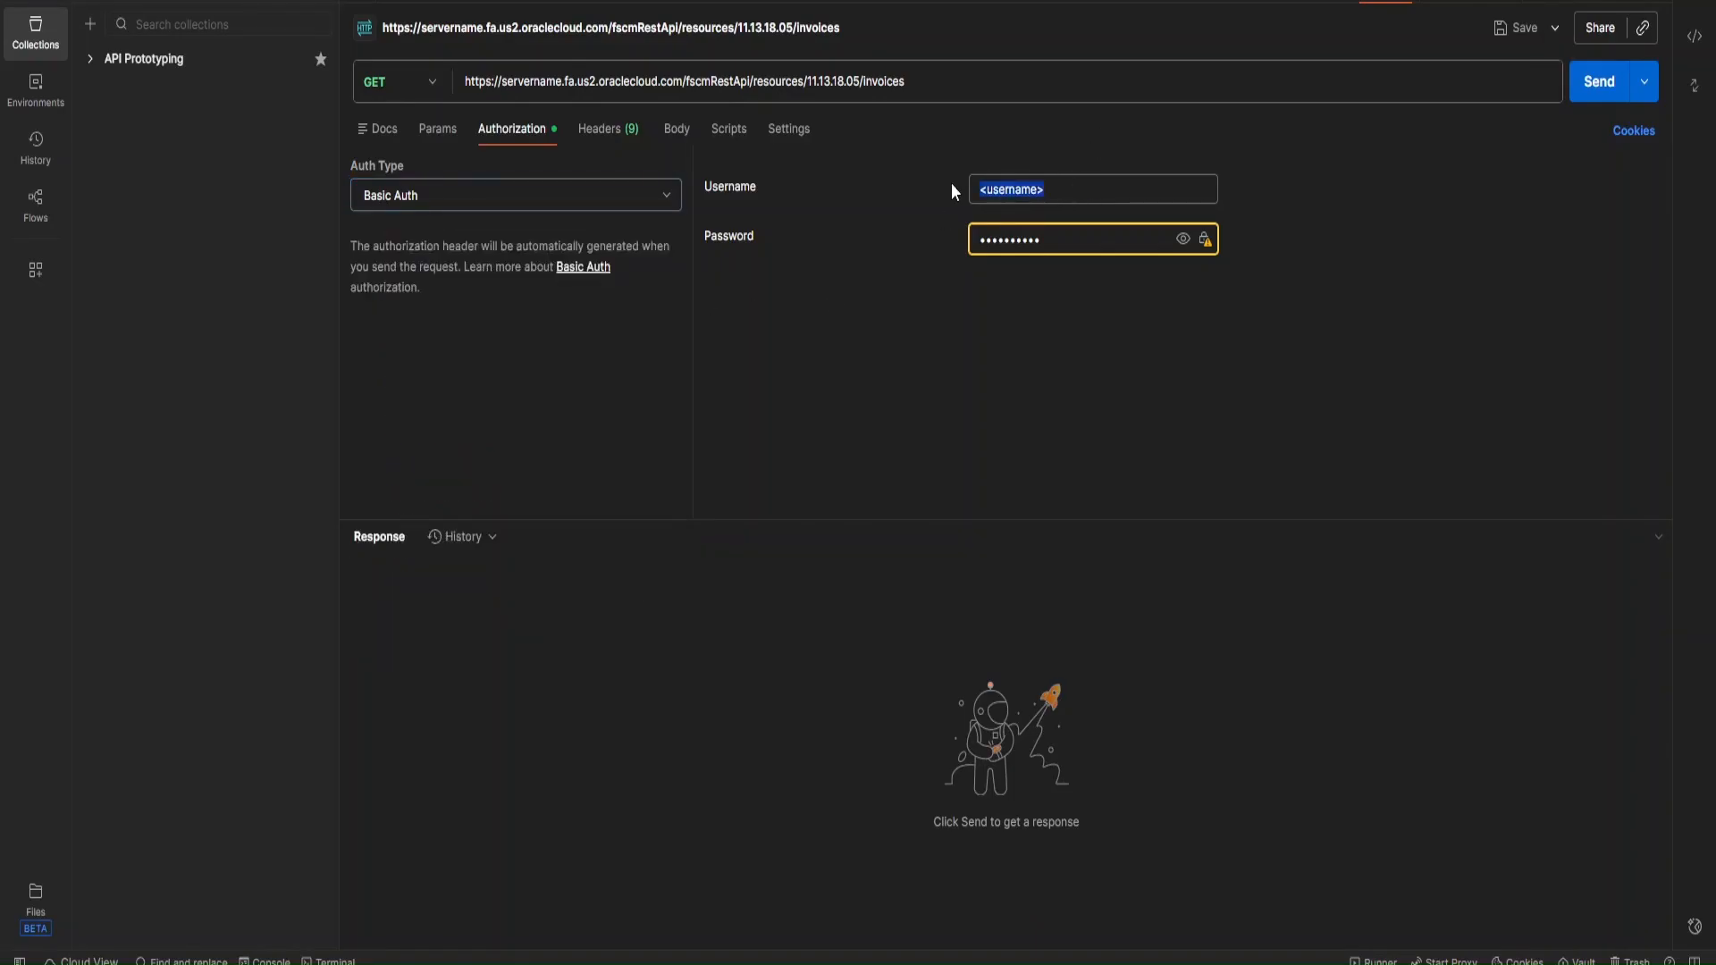
pyautogui.moveTo(1069, 236); pyautogui.dragTo(950, 237)
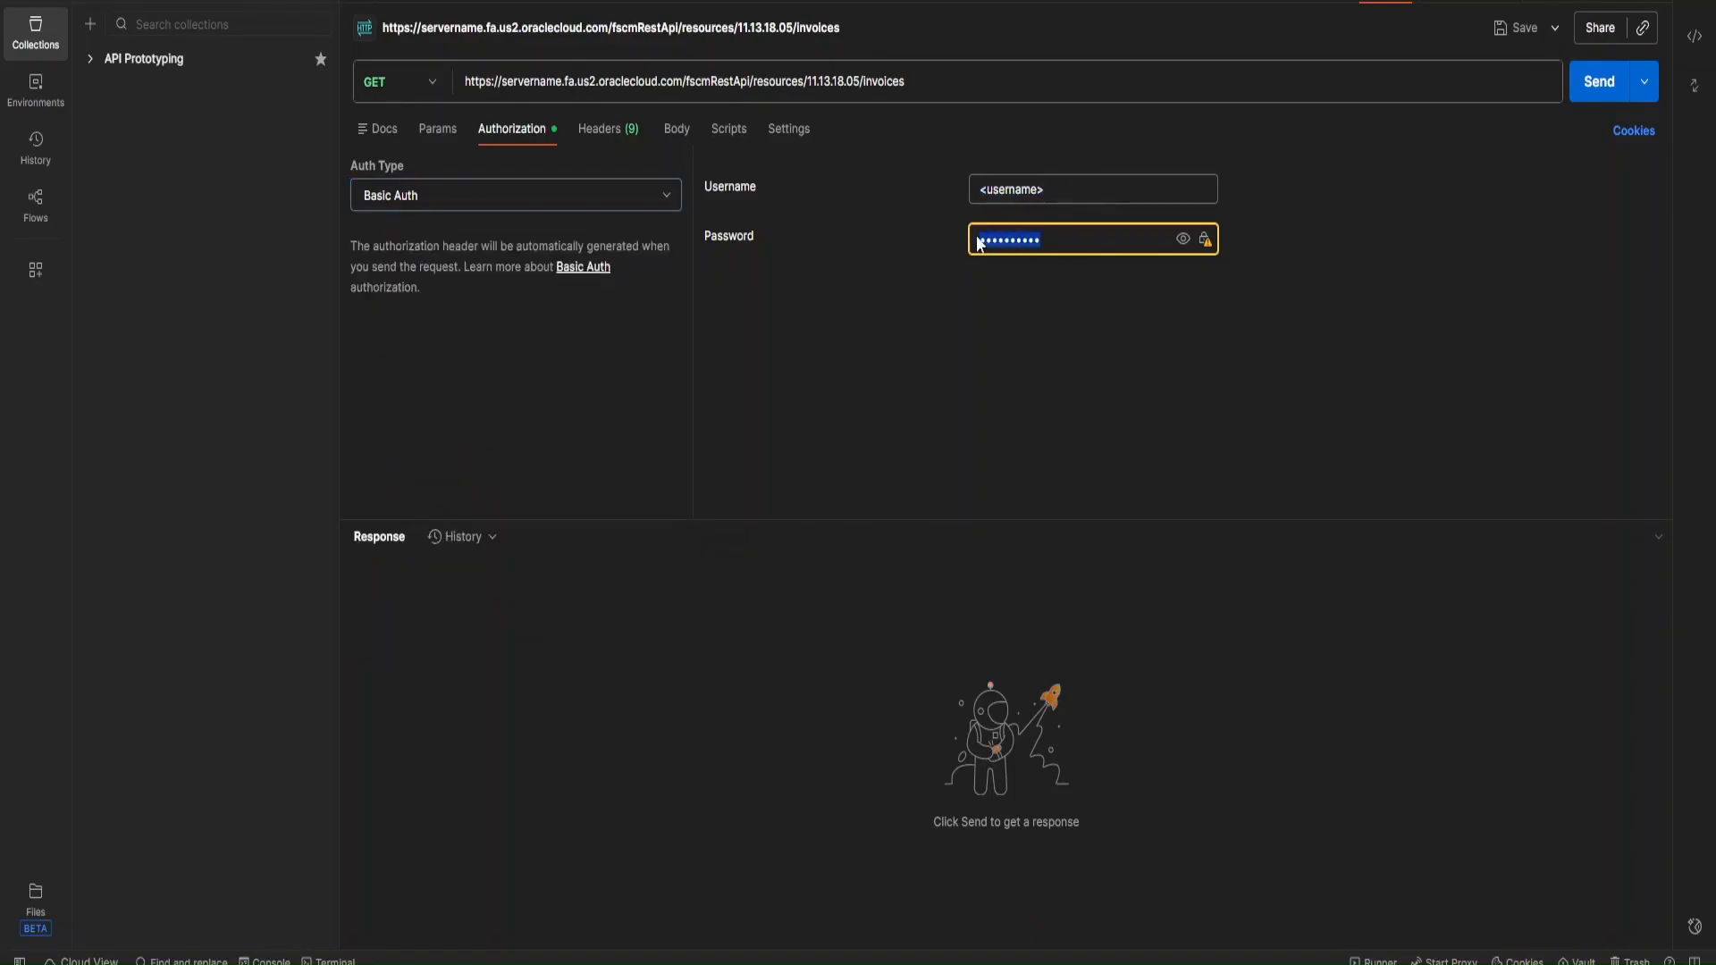
pyautogui.click(1083, 242)
pyautogui.click(1182, 240)
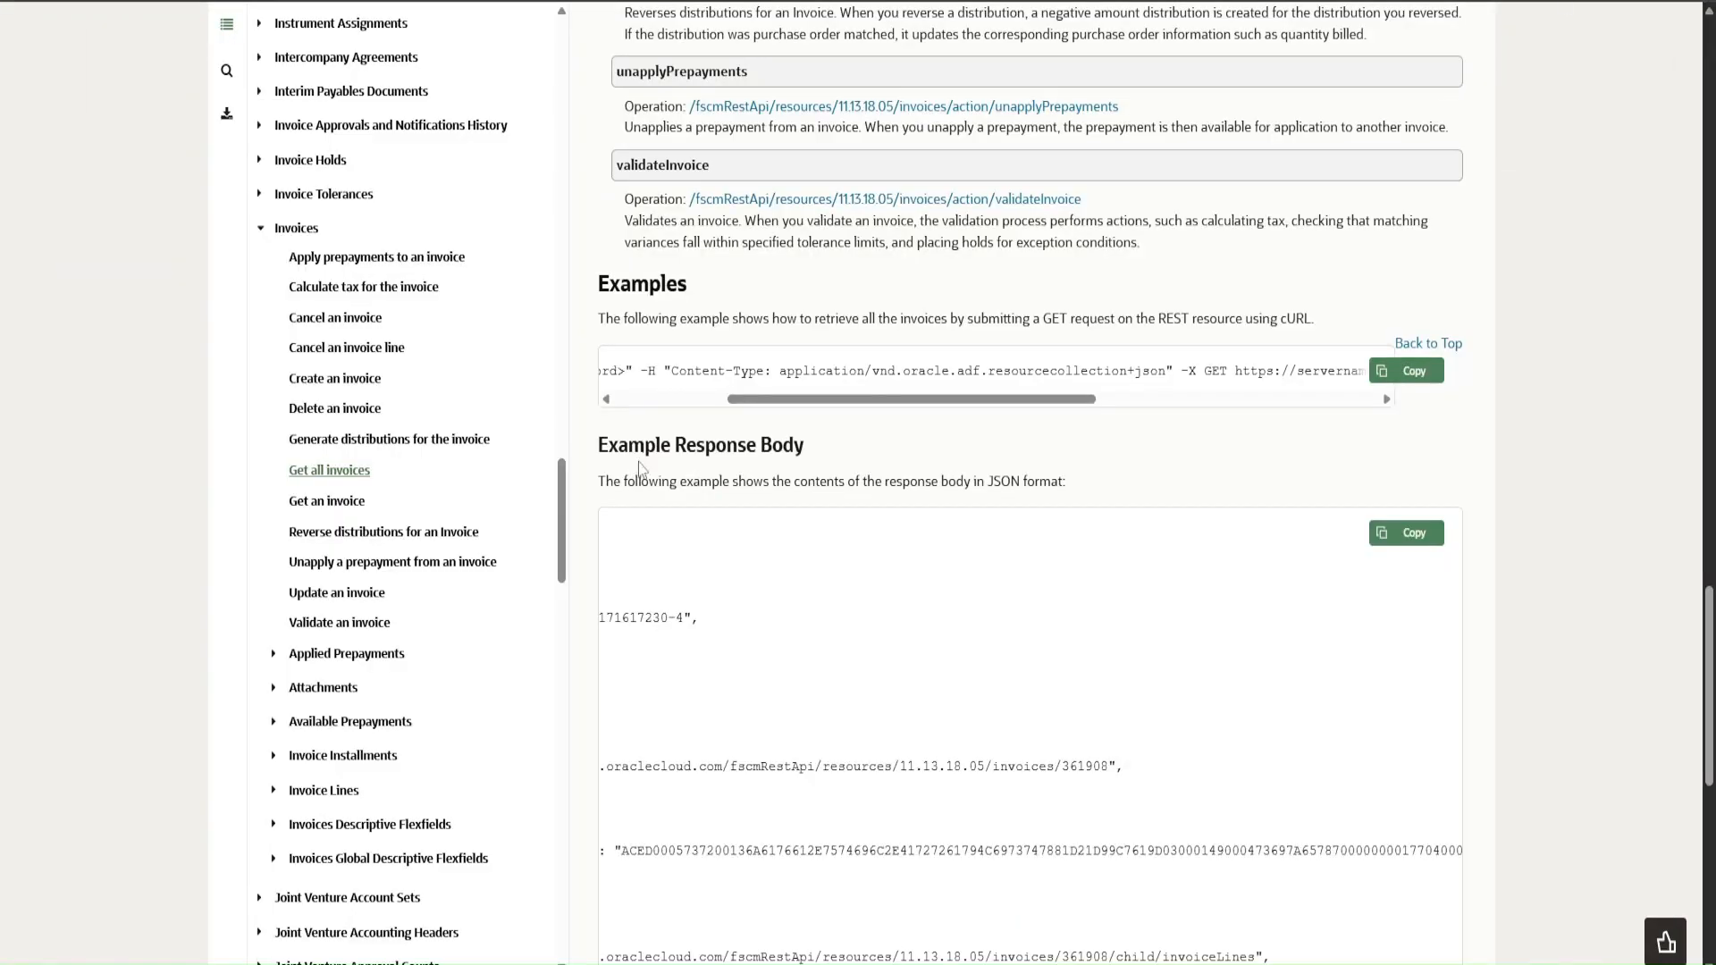
pyautogui.moveTo(863, 400)
pyautogui.mouseDown()
pyautogui.moveTo(681, 401)
pyautogui.moveTo(762, 372)
pyautogui.moveTo(871, 371)
pyautogui.mouseUp()
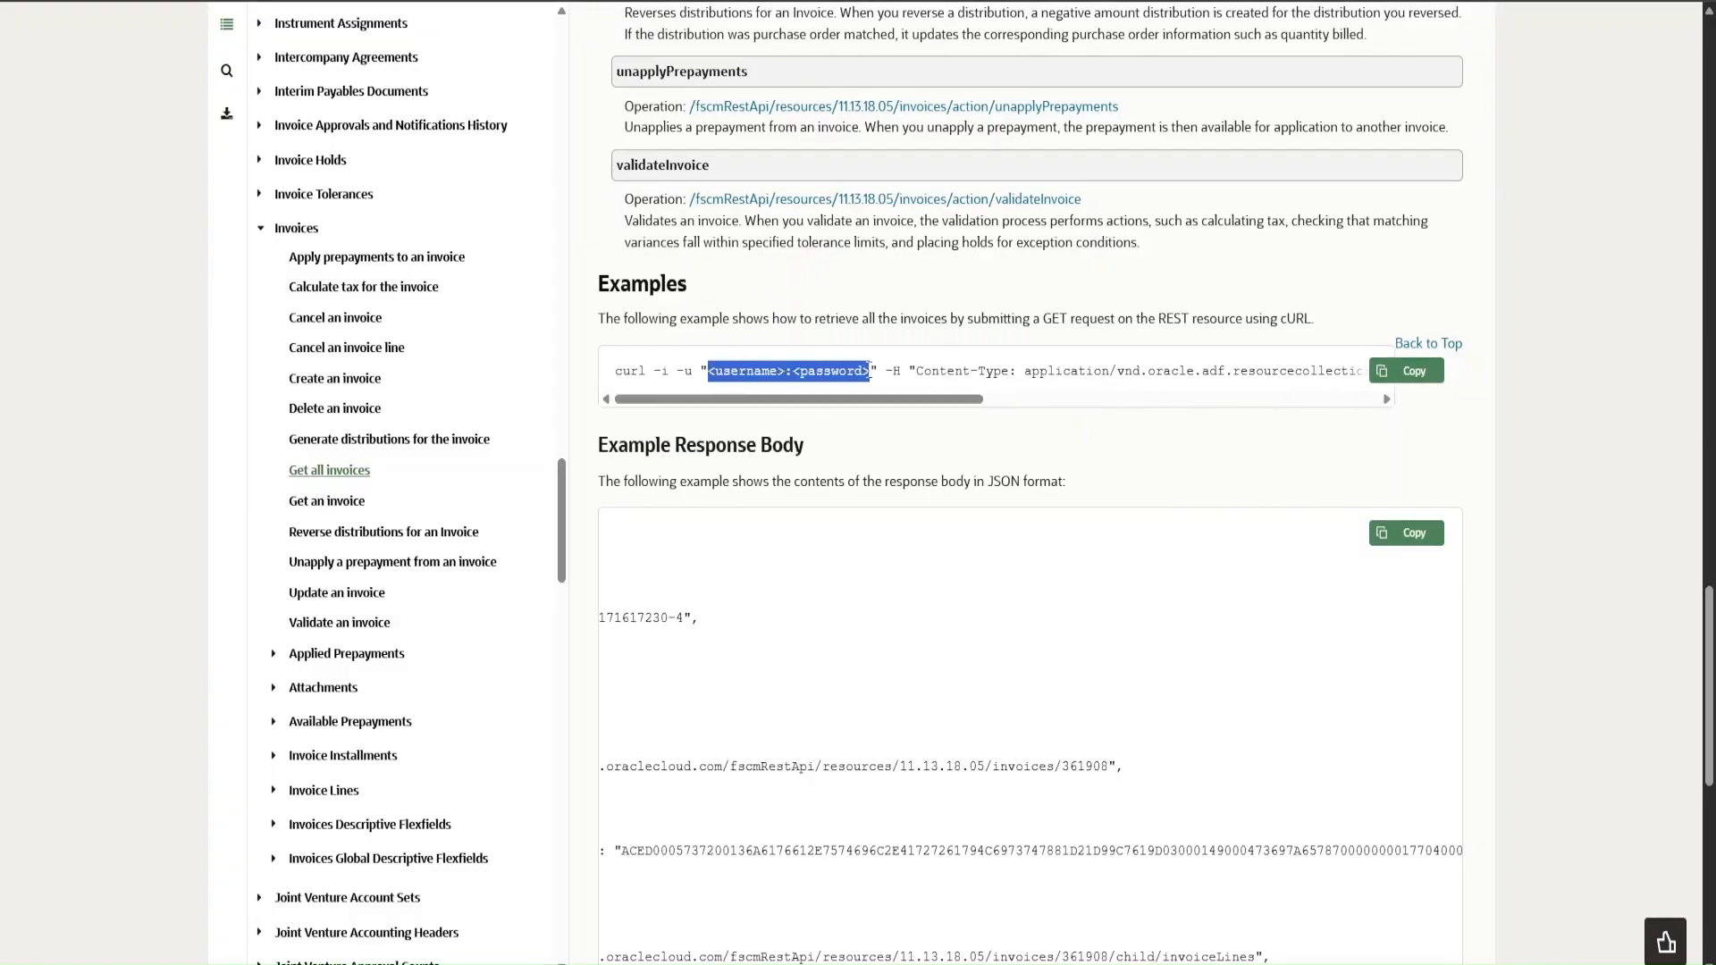
pyautogui.click(871, 372)
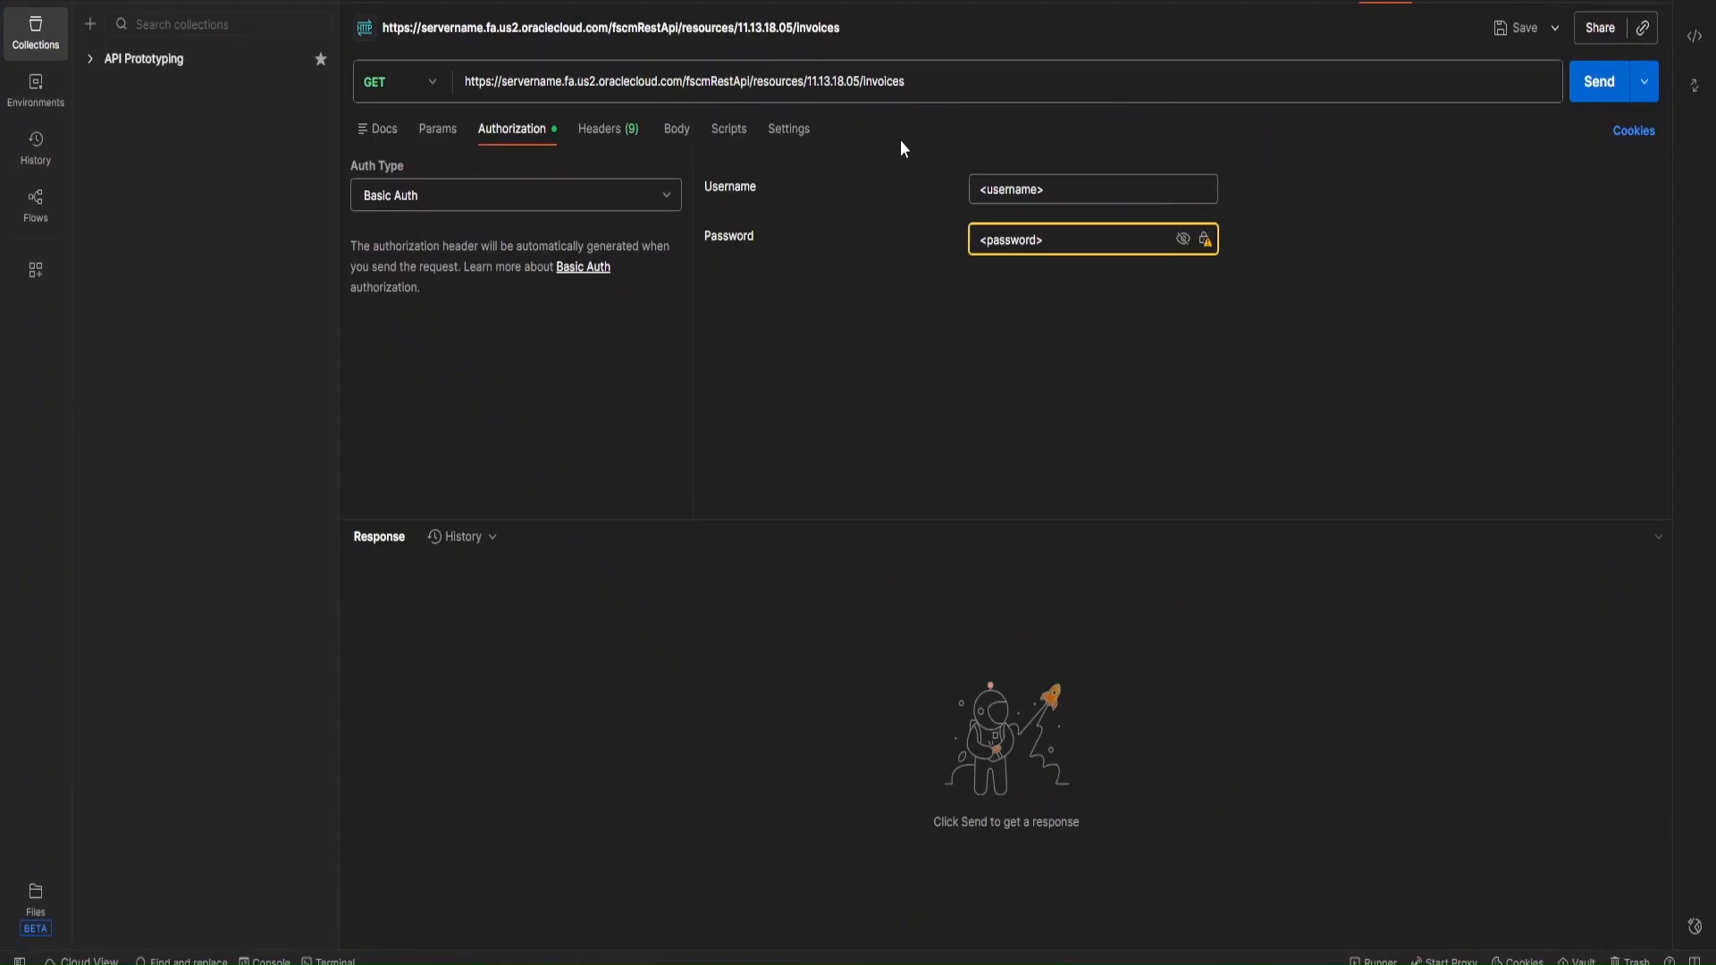
# - Set the Basic Auth username in Postman to fin_impl and replace the password placeholder with the account password
pyautogui.moveTo(1092, 190); pyautogui.dragTo(892, 180)
pyautogui.press('BackSpace')
pyautogui.write('fin_impl')
pyautogui.hotkey('ctrl', 'a')
pyautogui.press('BackSpace')
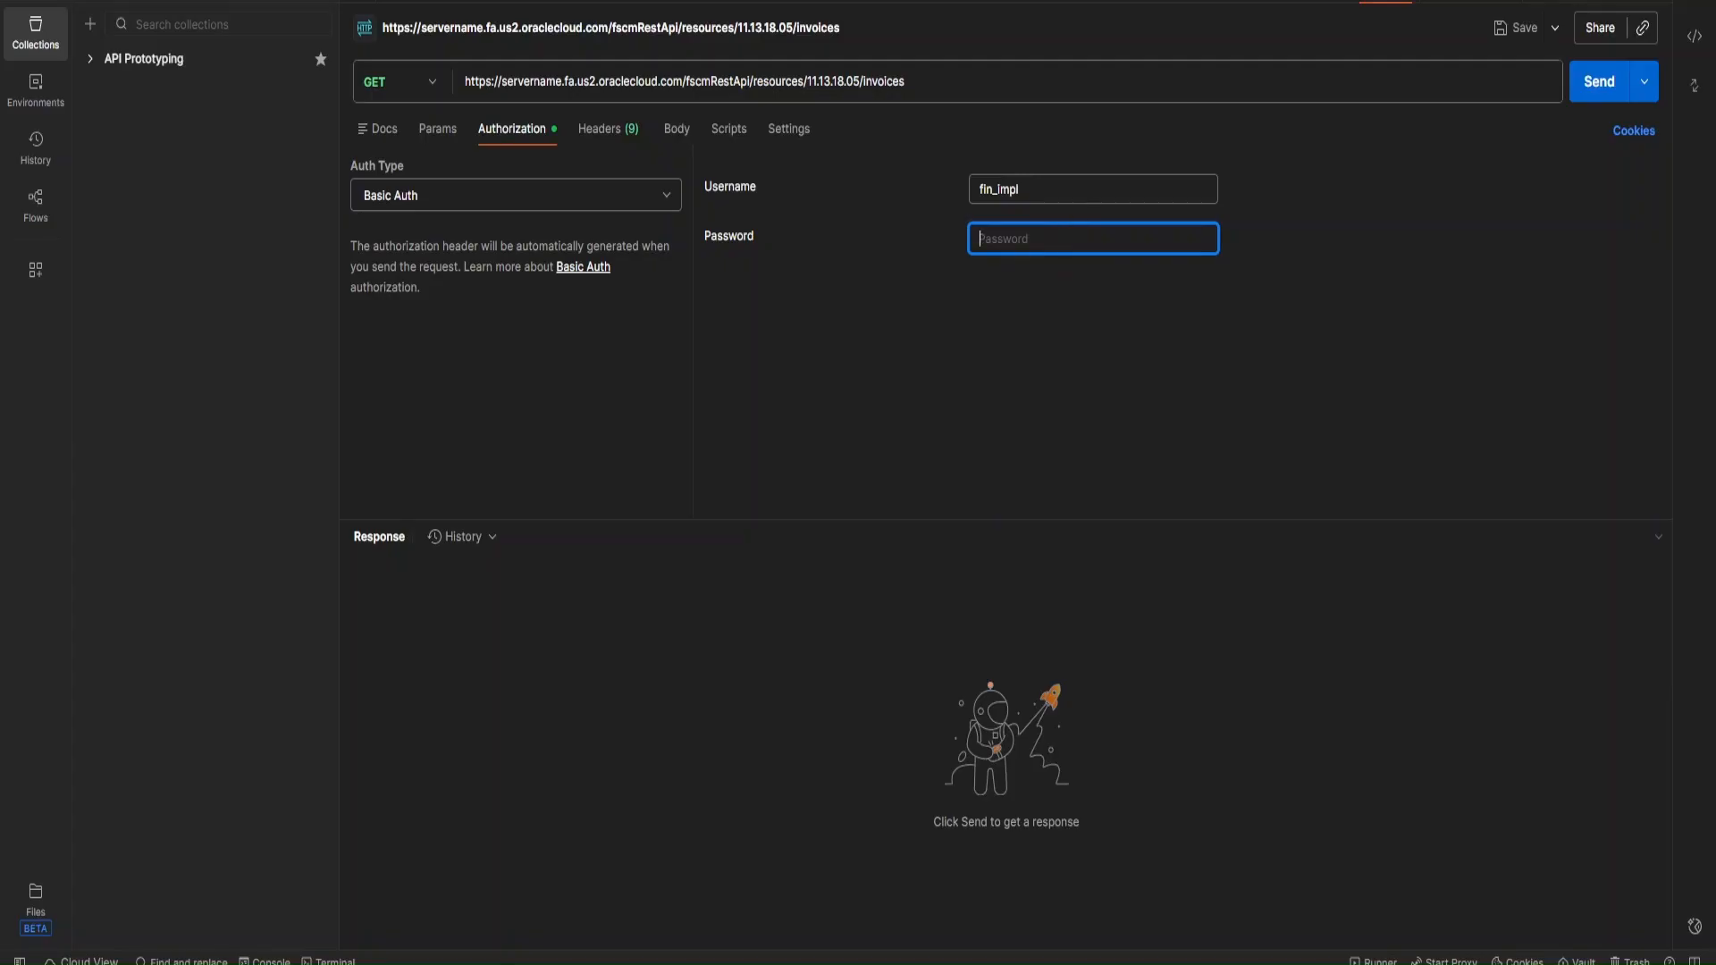
pyautogui.click(1239, 77)
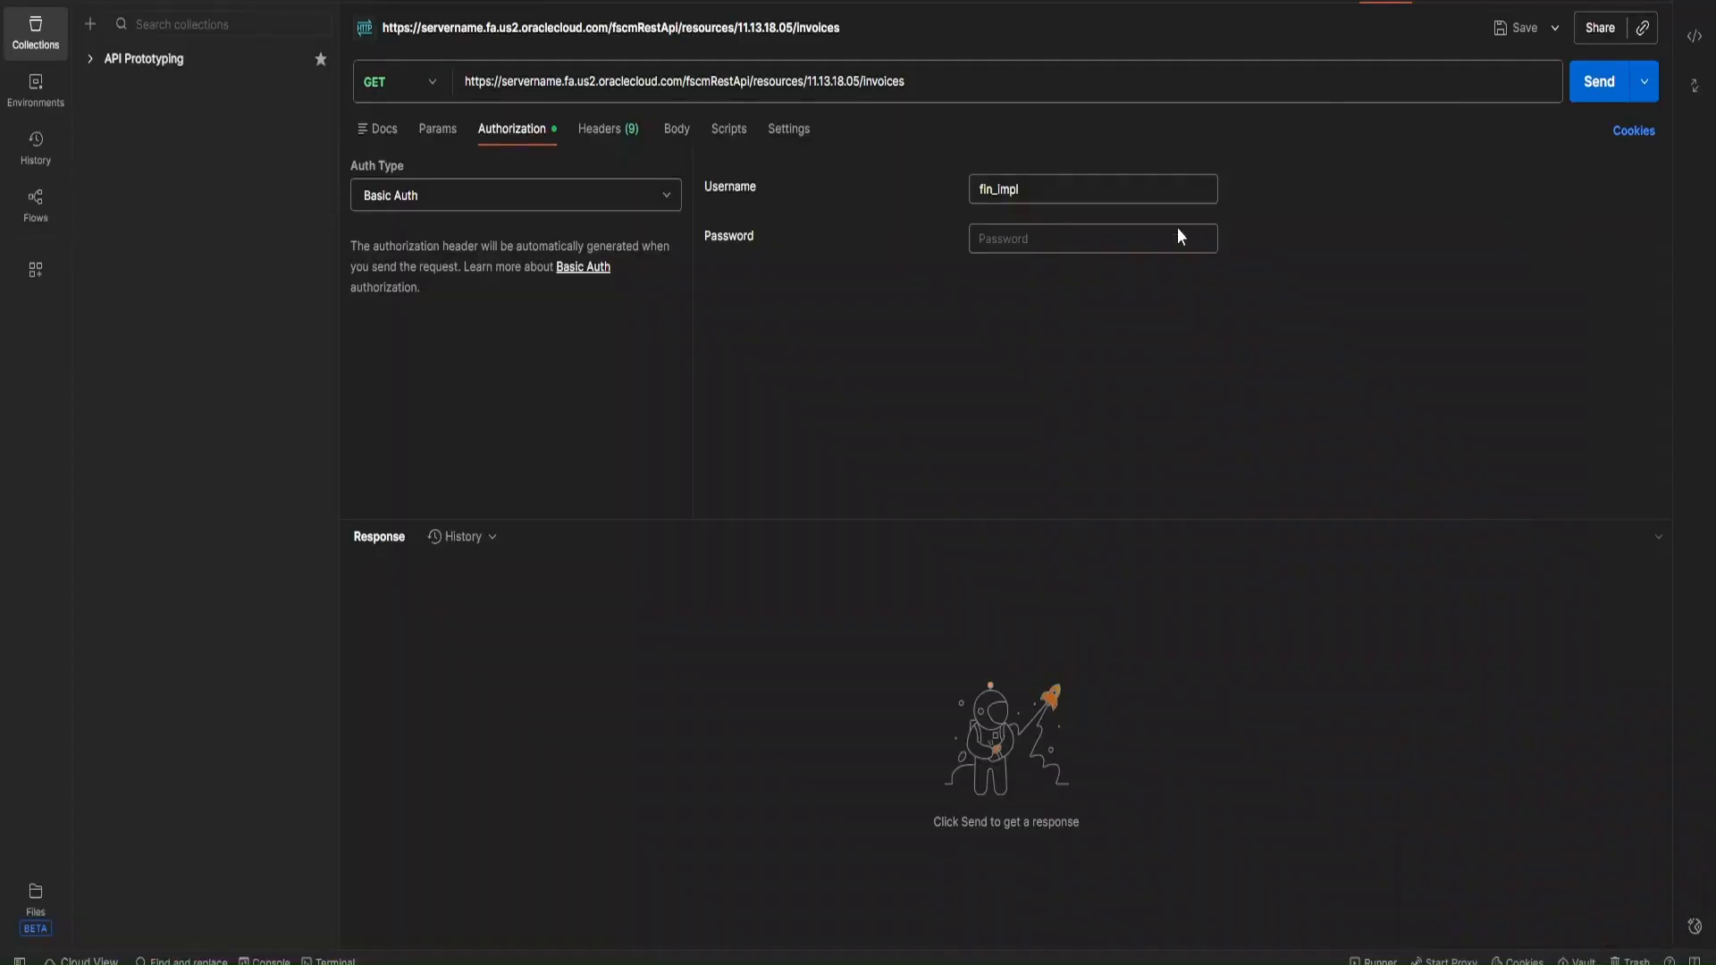
pyautogui.click(1095, 237)
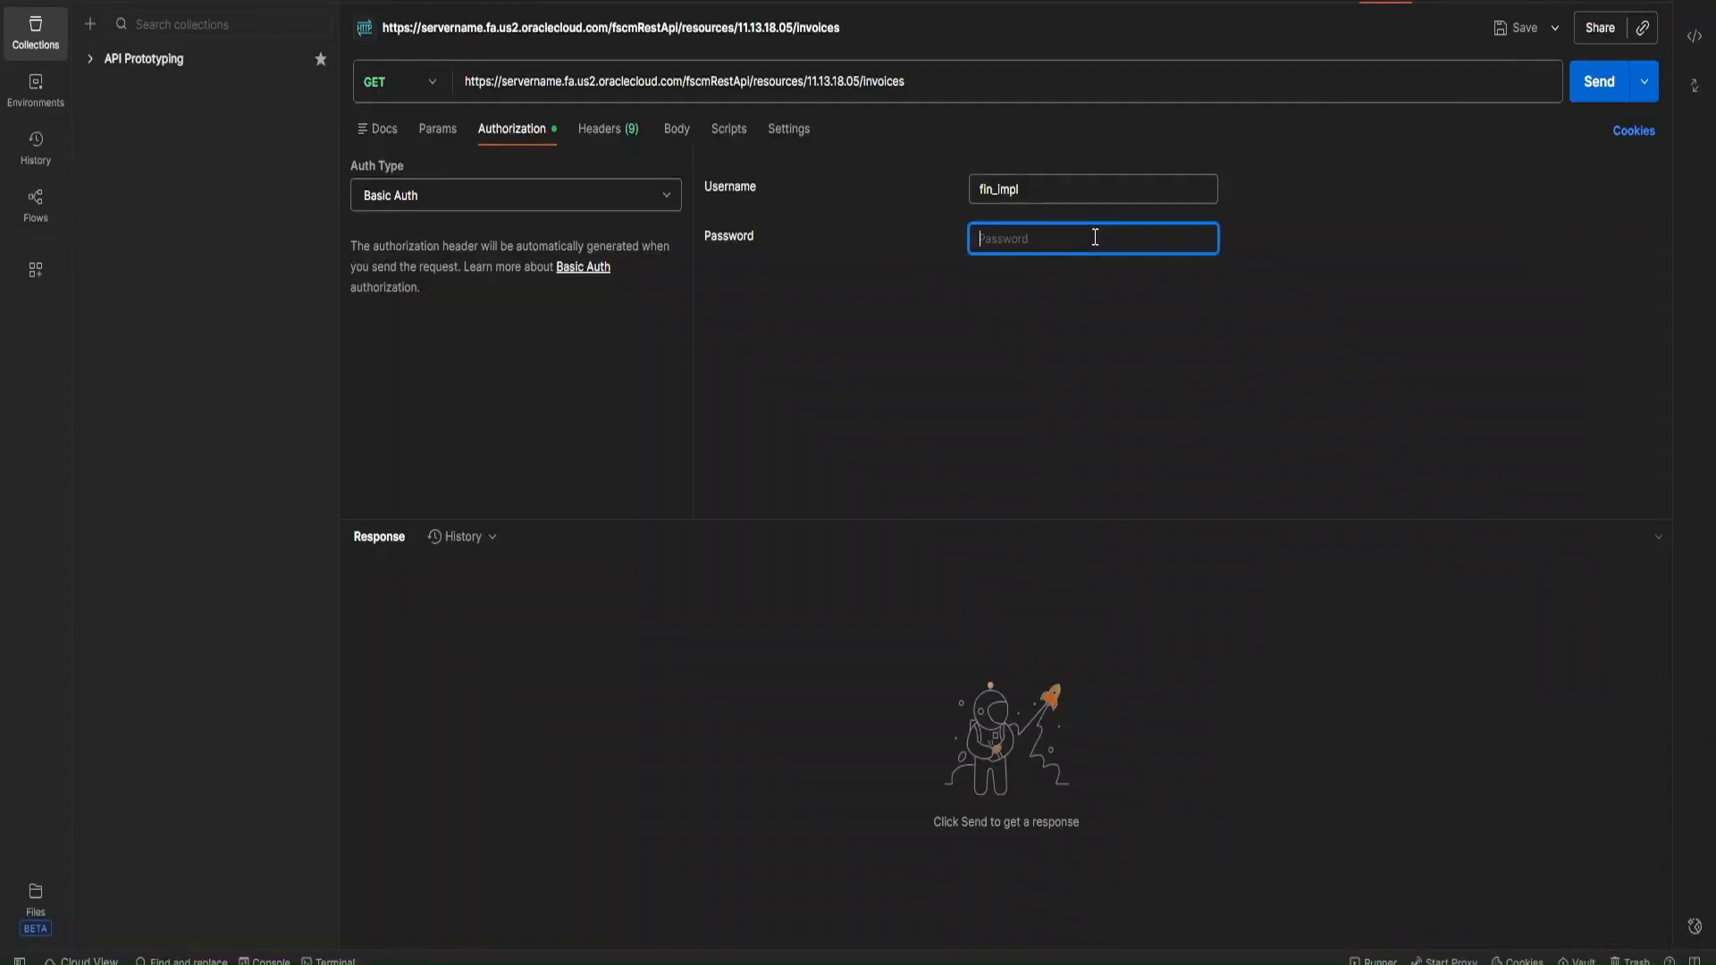
pyautogui.moveTo(464, 81); pyautogui.dragTo(683, 86)
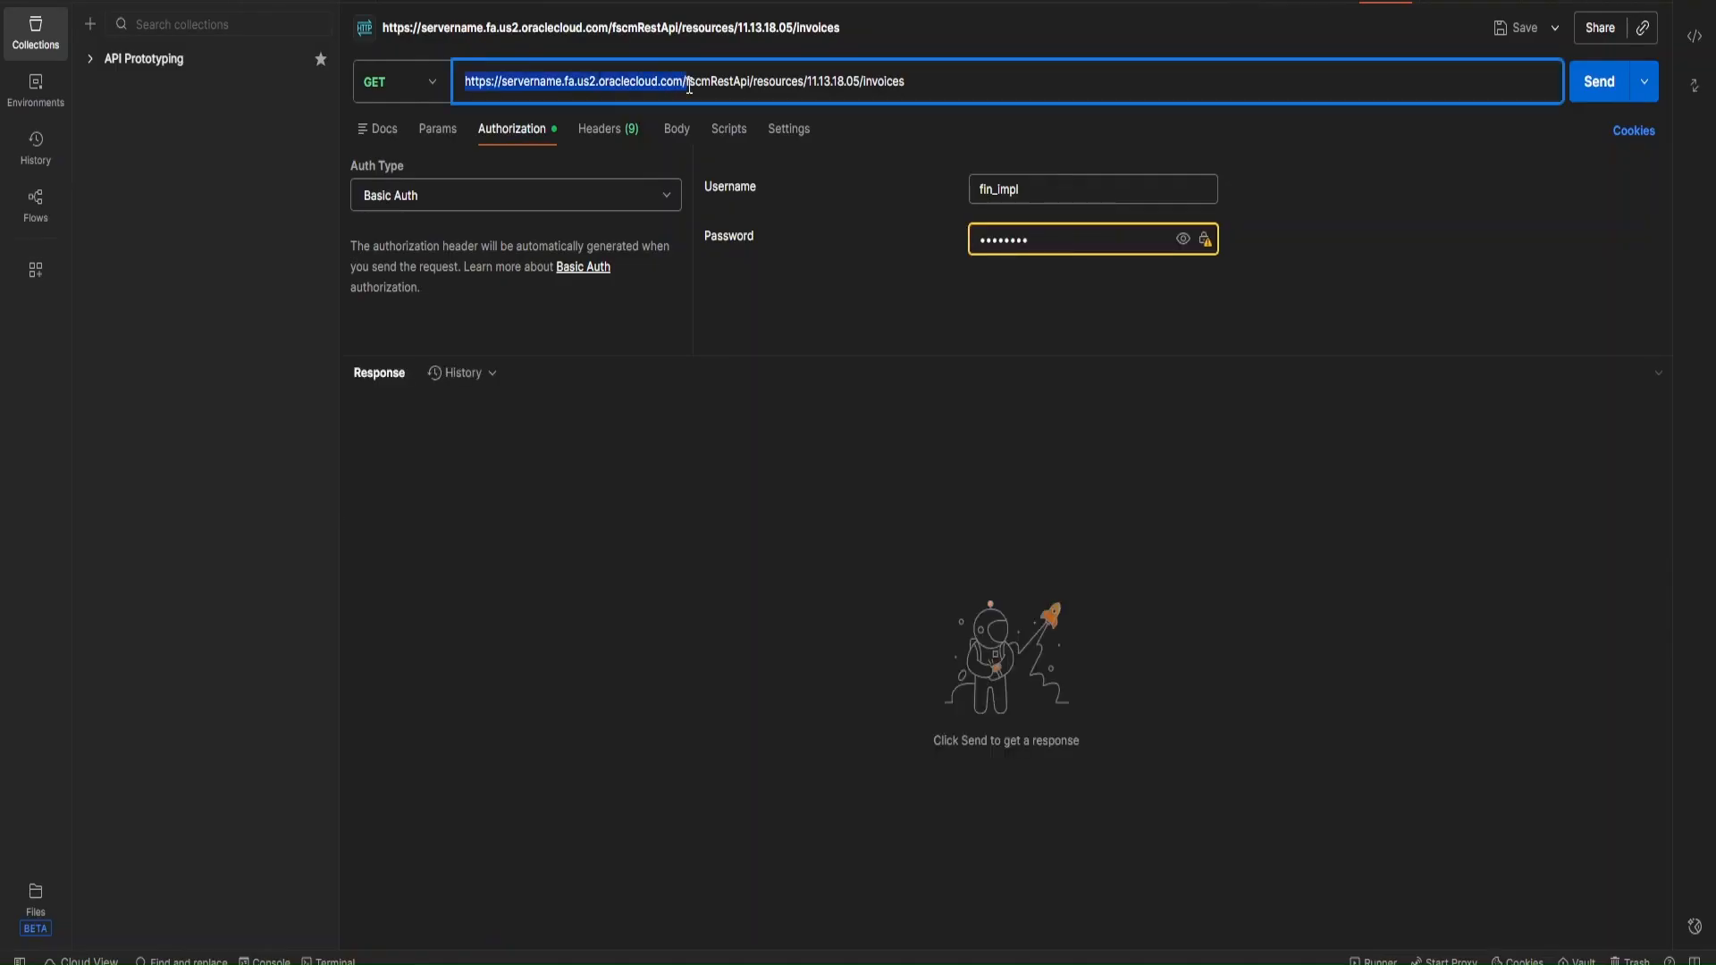
pyautogui.press('BackSpace')
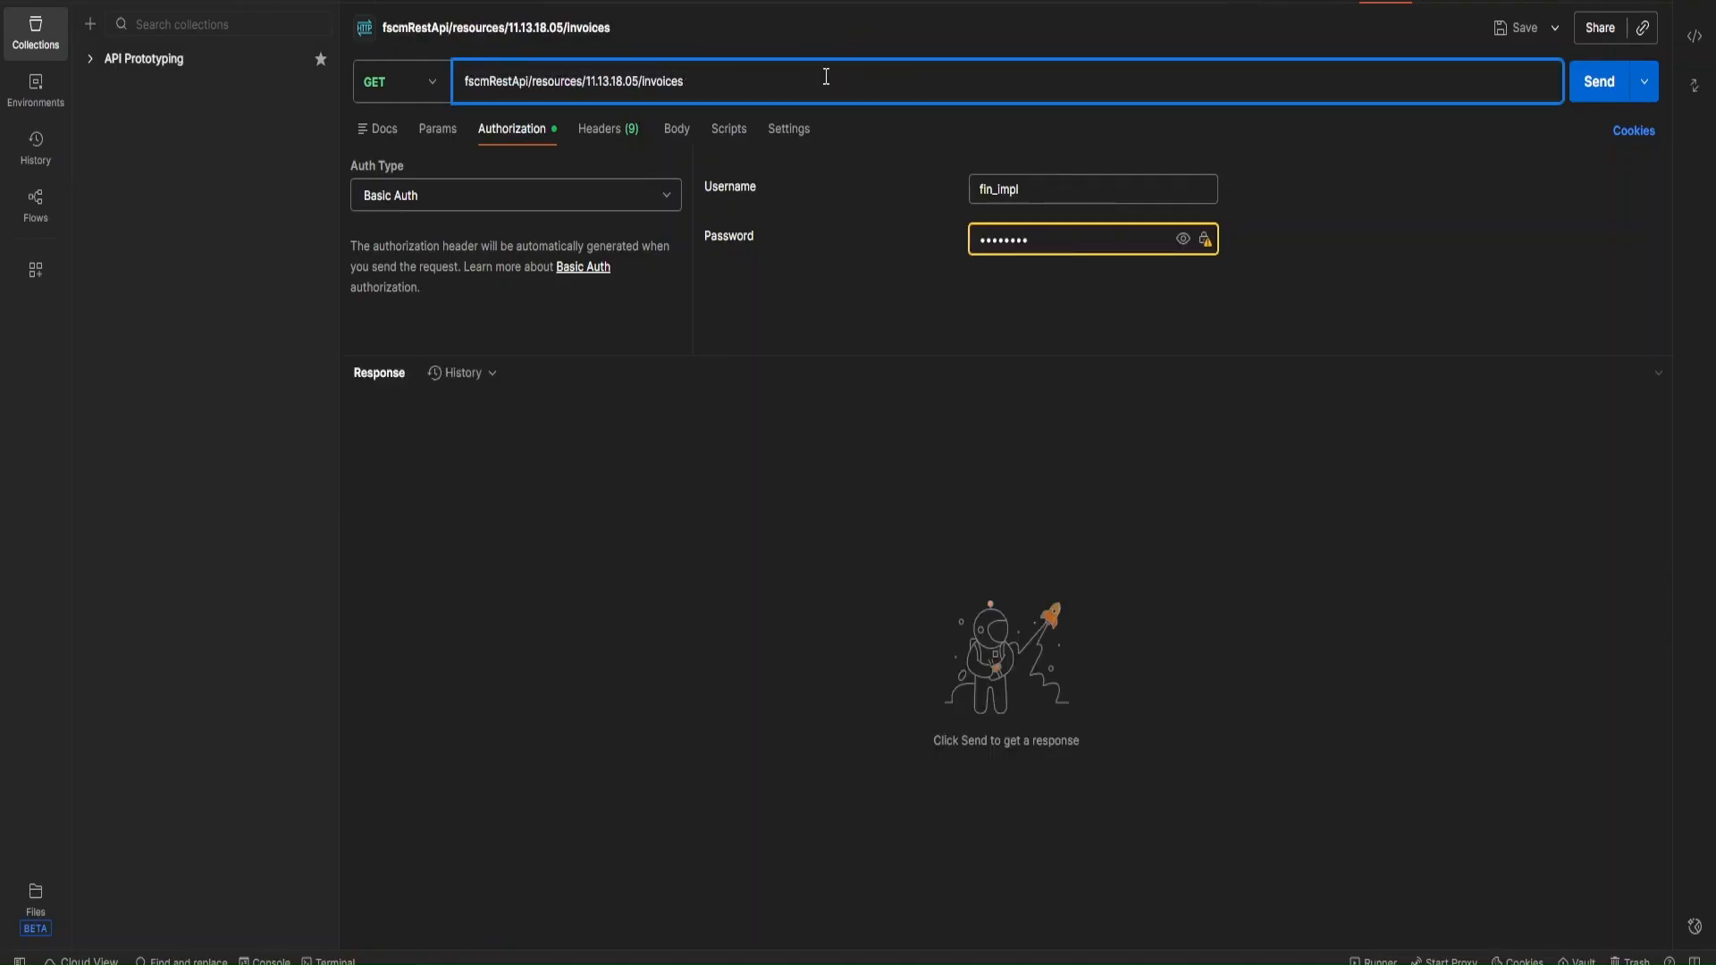
pyautogui.write('https://fa-esll-saasfademo1.ds-fa.oraclepdemos.com/')
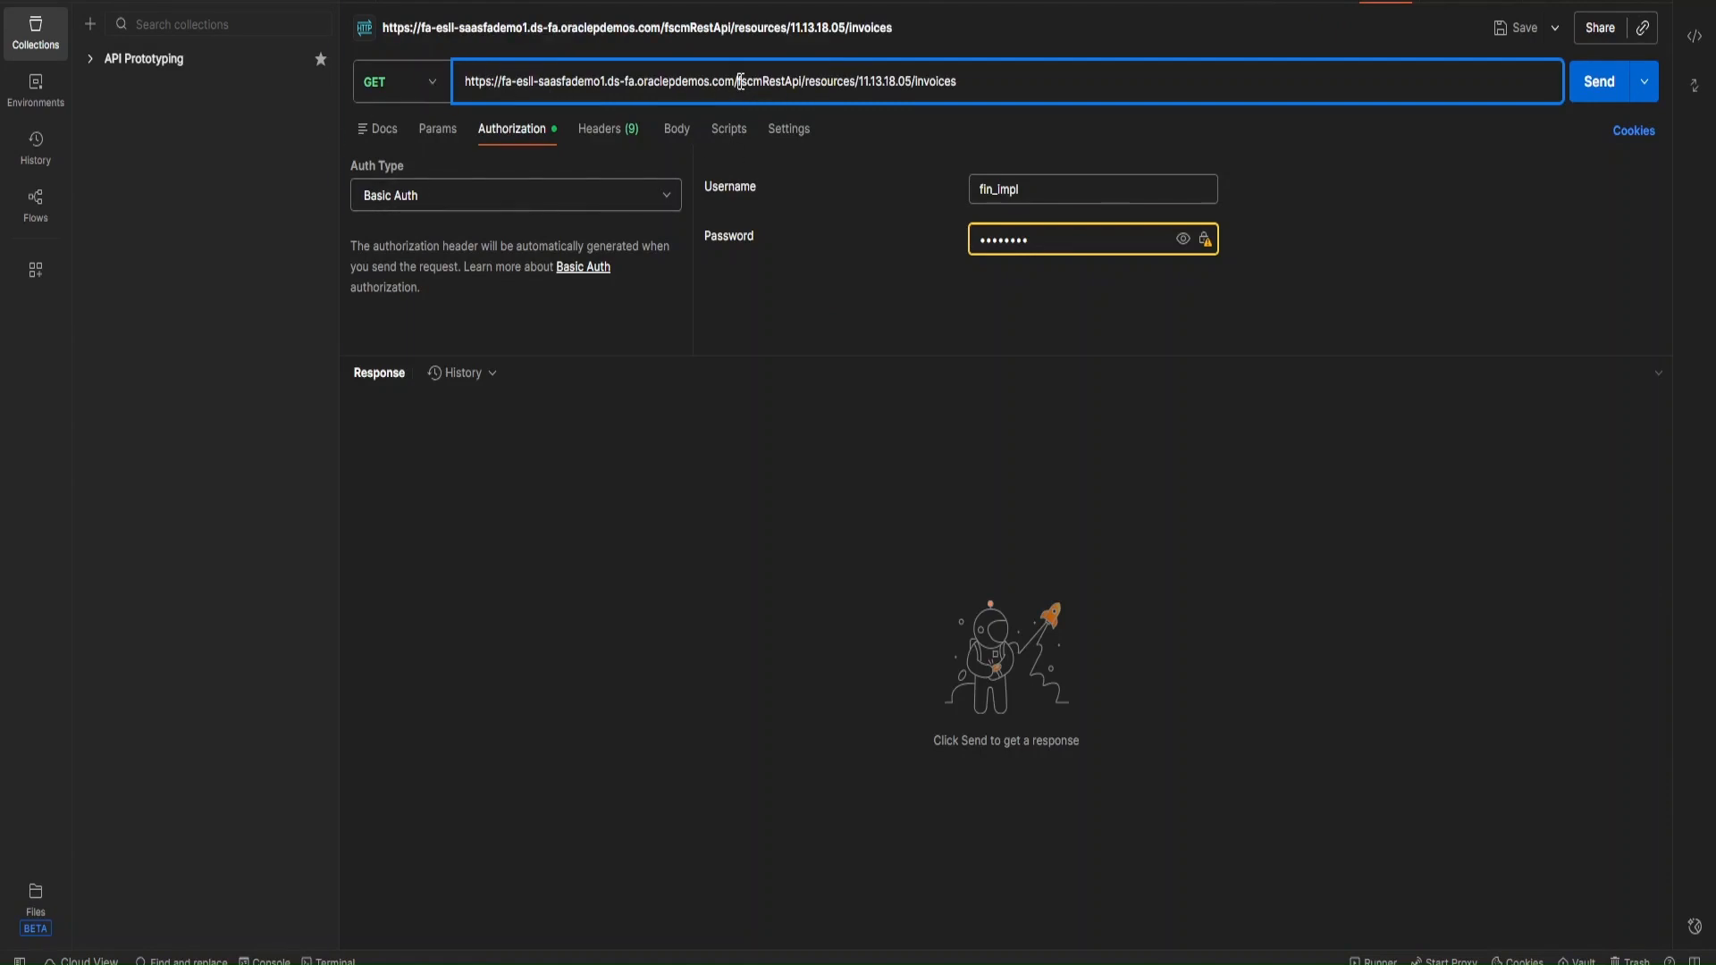
pyautogui.moveTo(738, 81); pyautogui.dragTo(997, 77)
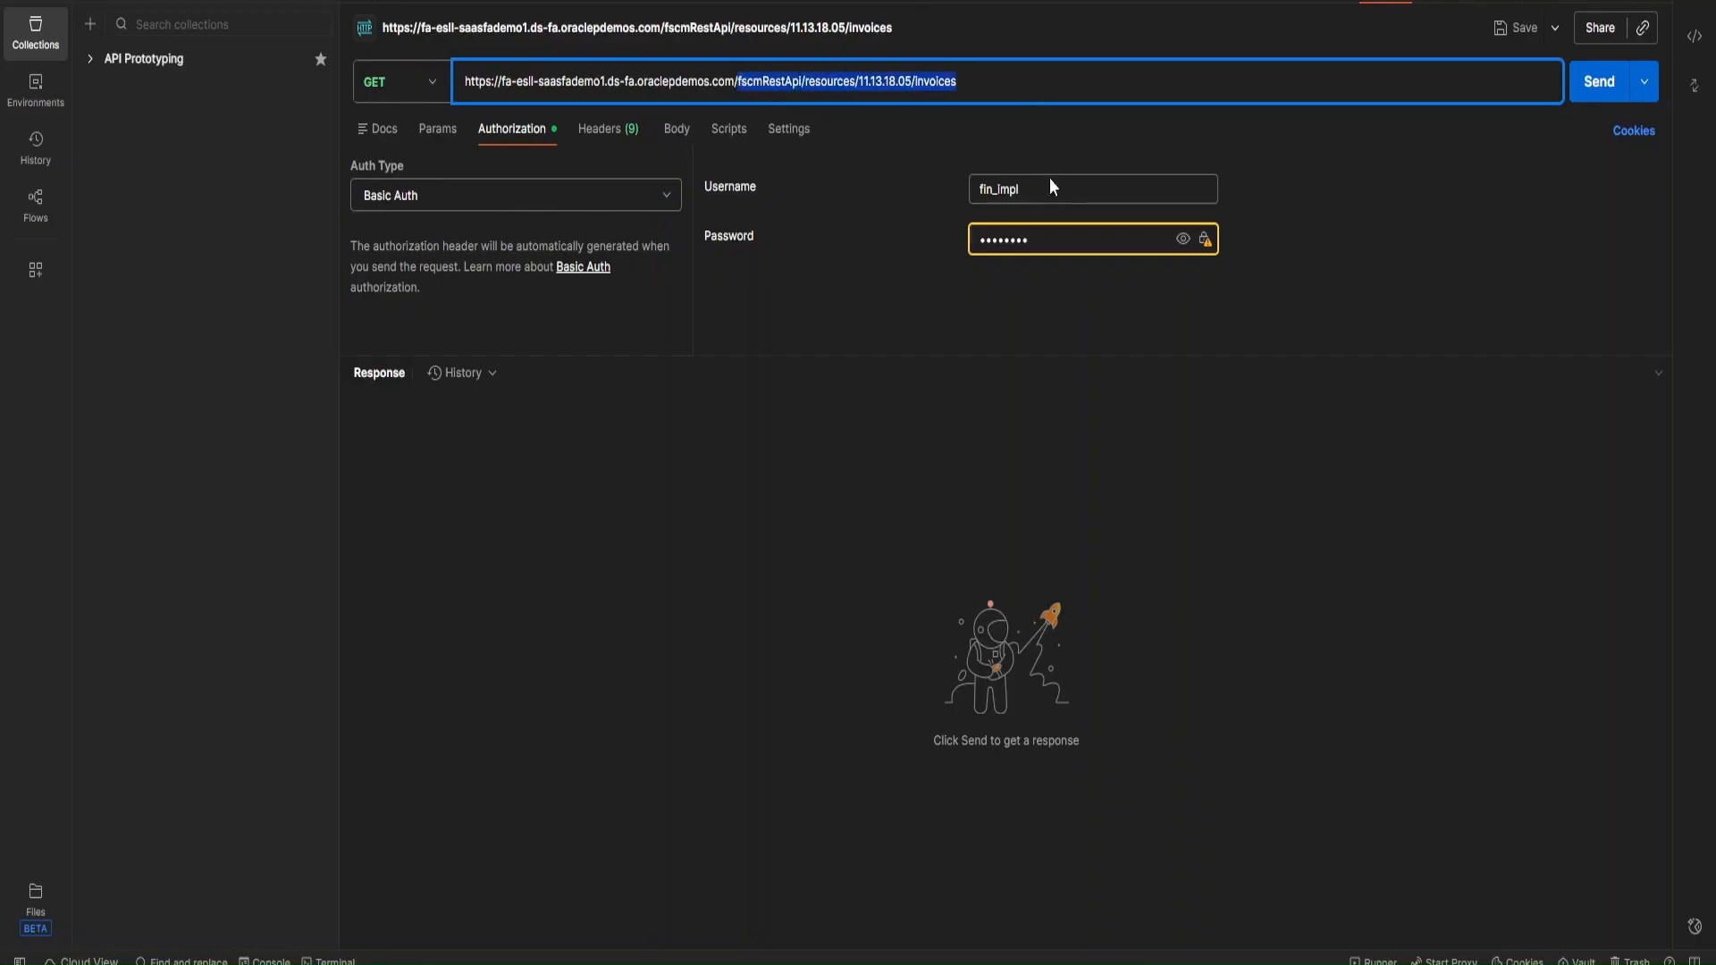
pyautogui.click(572, 193)
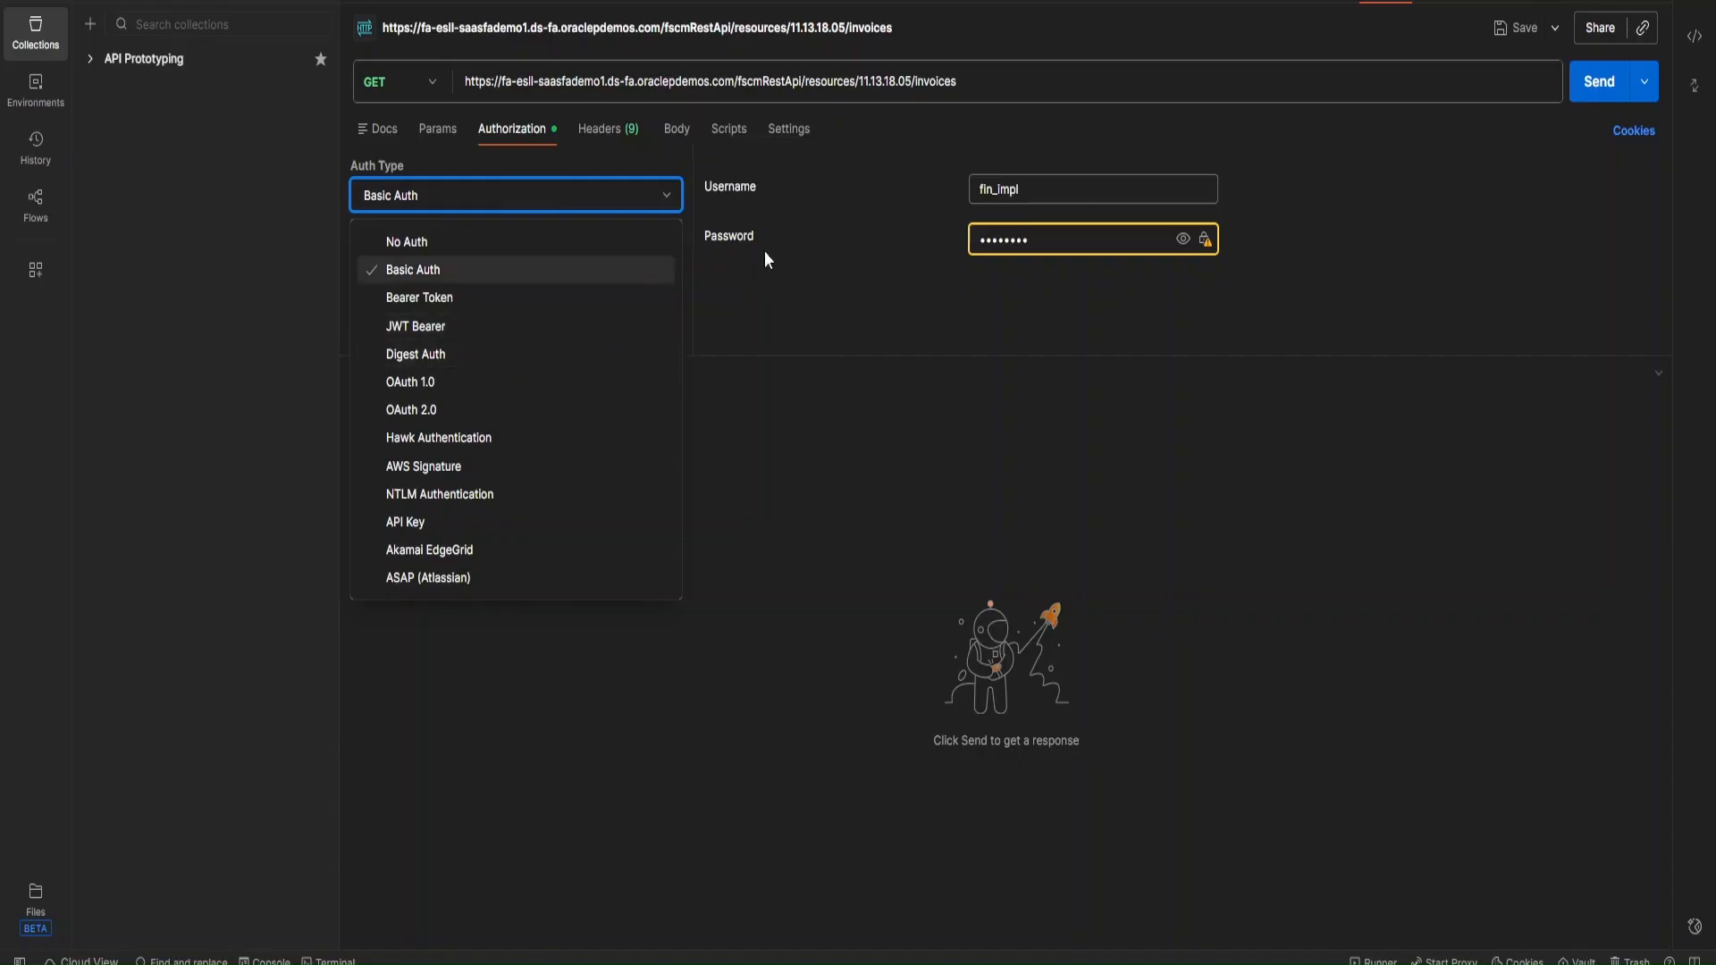
pyautogui.click(767, 291)
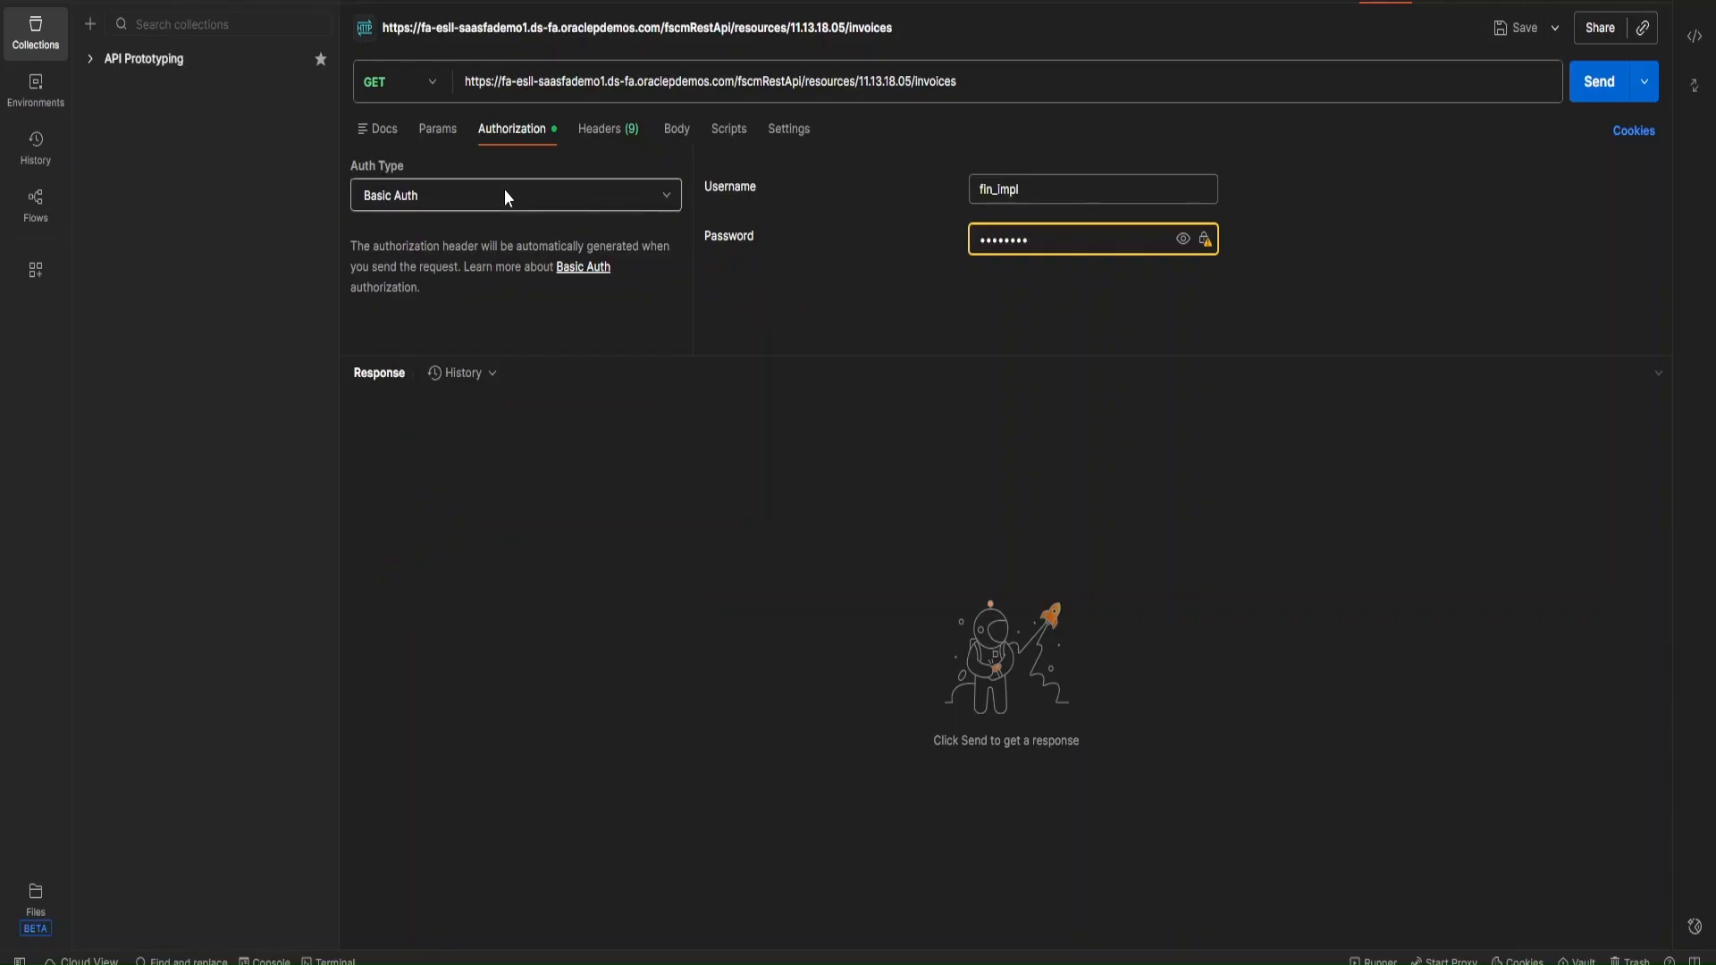
pyautogui.click(608, 201)
pyautogui.click(610, 201)
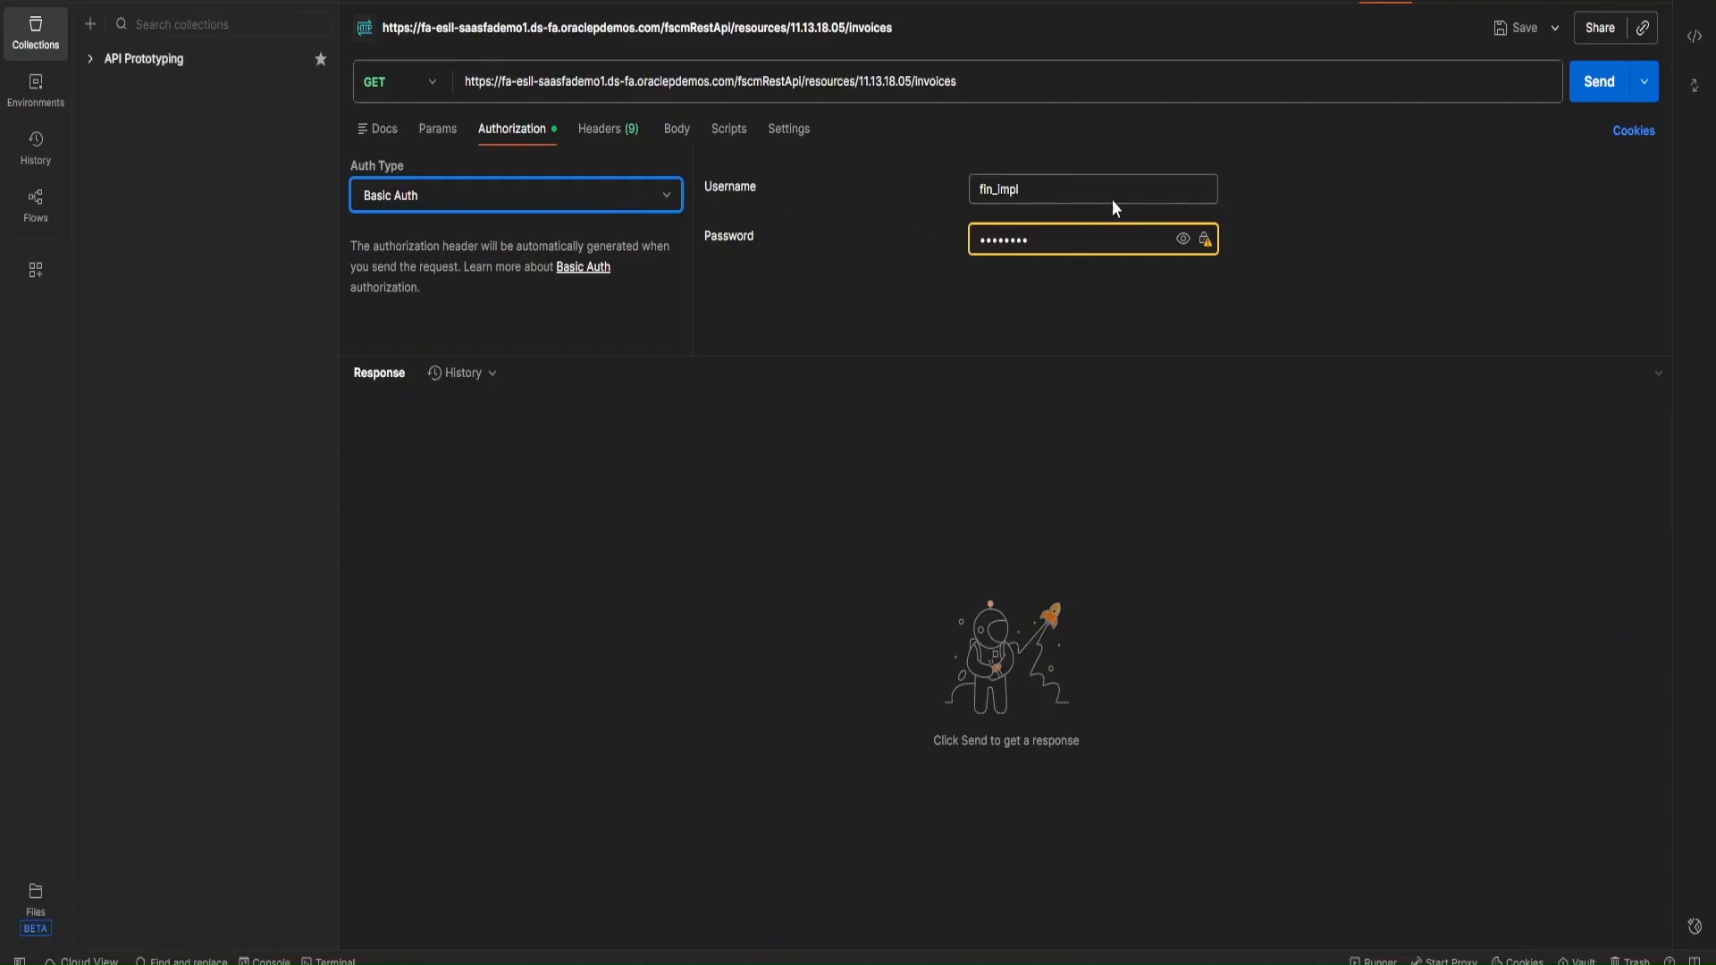
# - Send the GET invoices request and enlarge the response area
pyautogui.click(1610, 107)
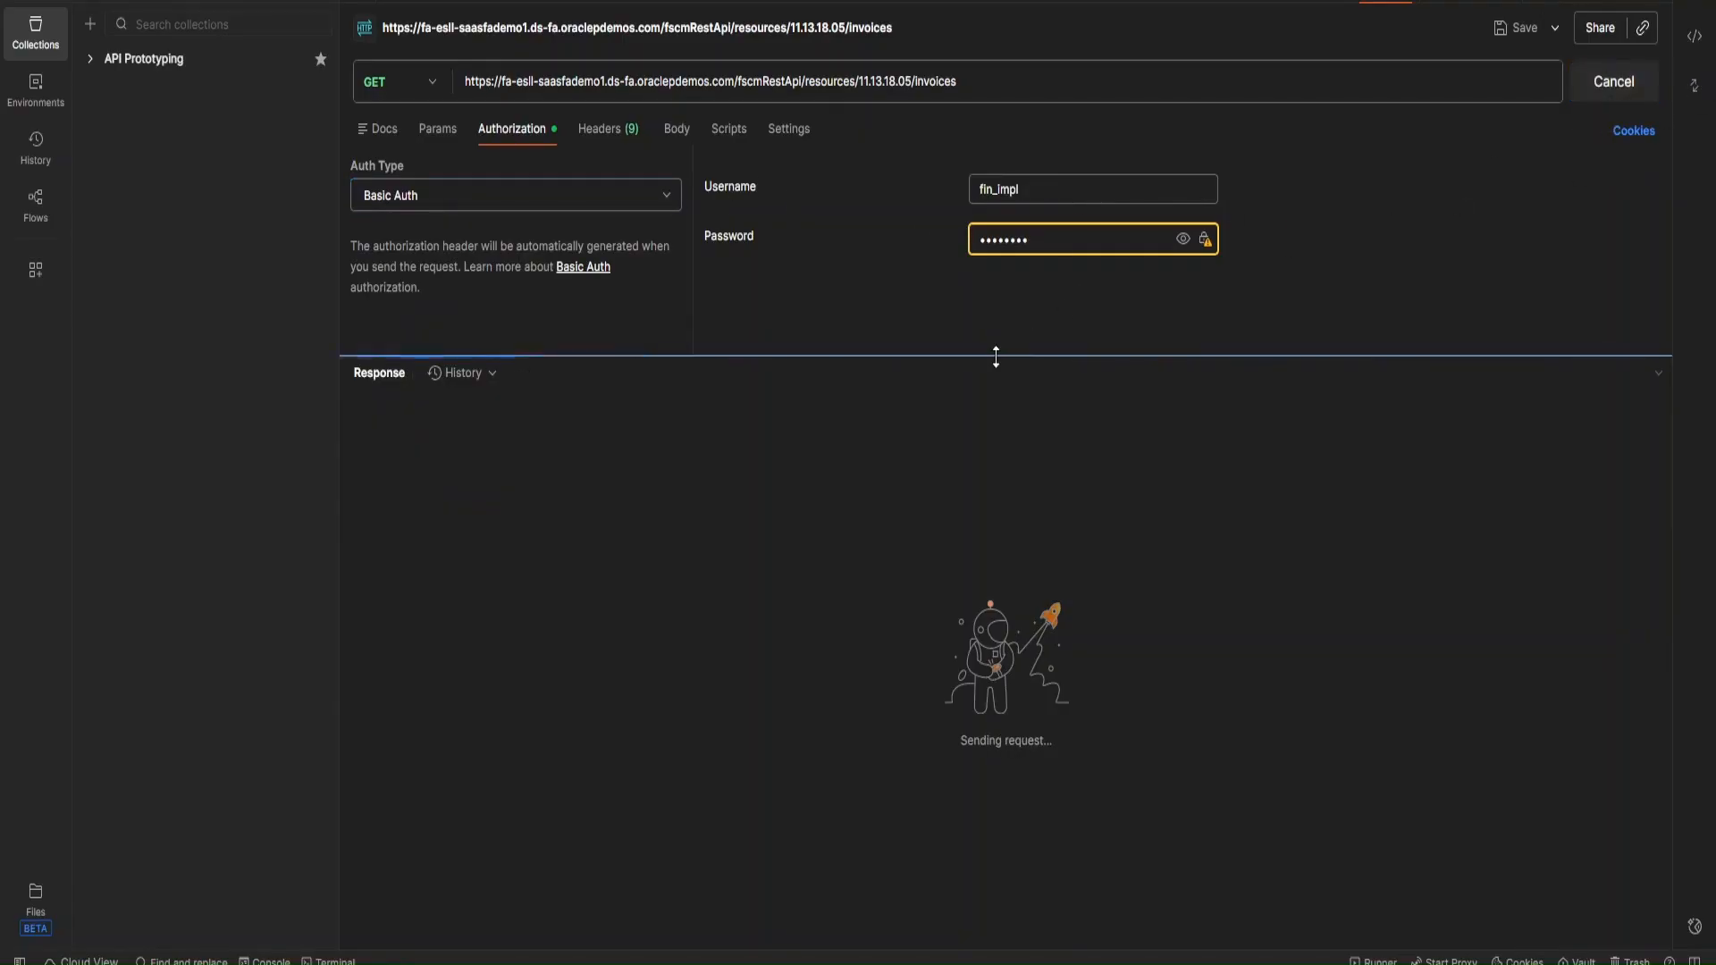
pyautogui.moveTo(996, 357); pyautogui.dragTo(1007, 280)
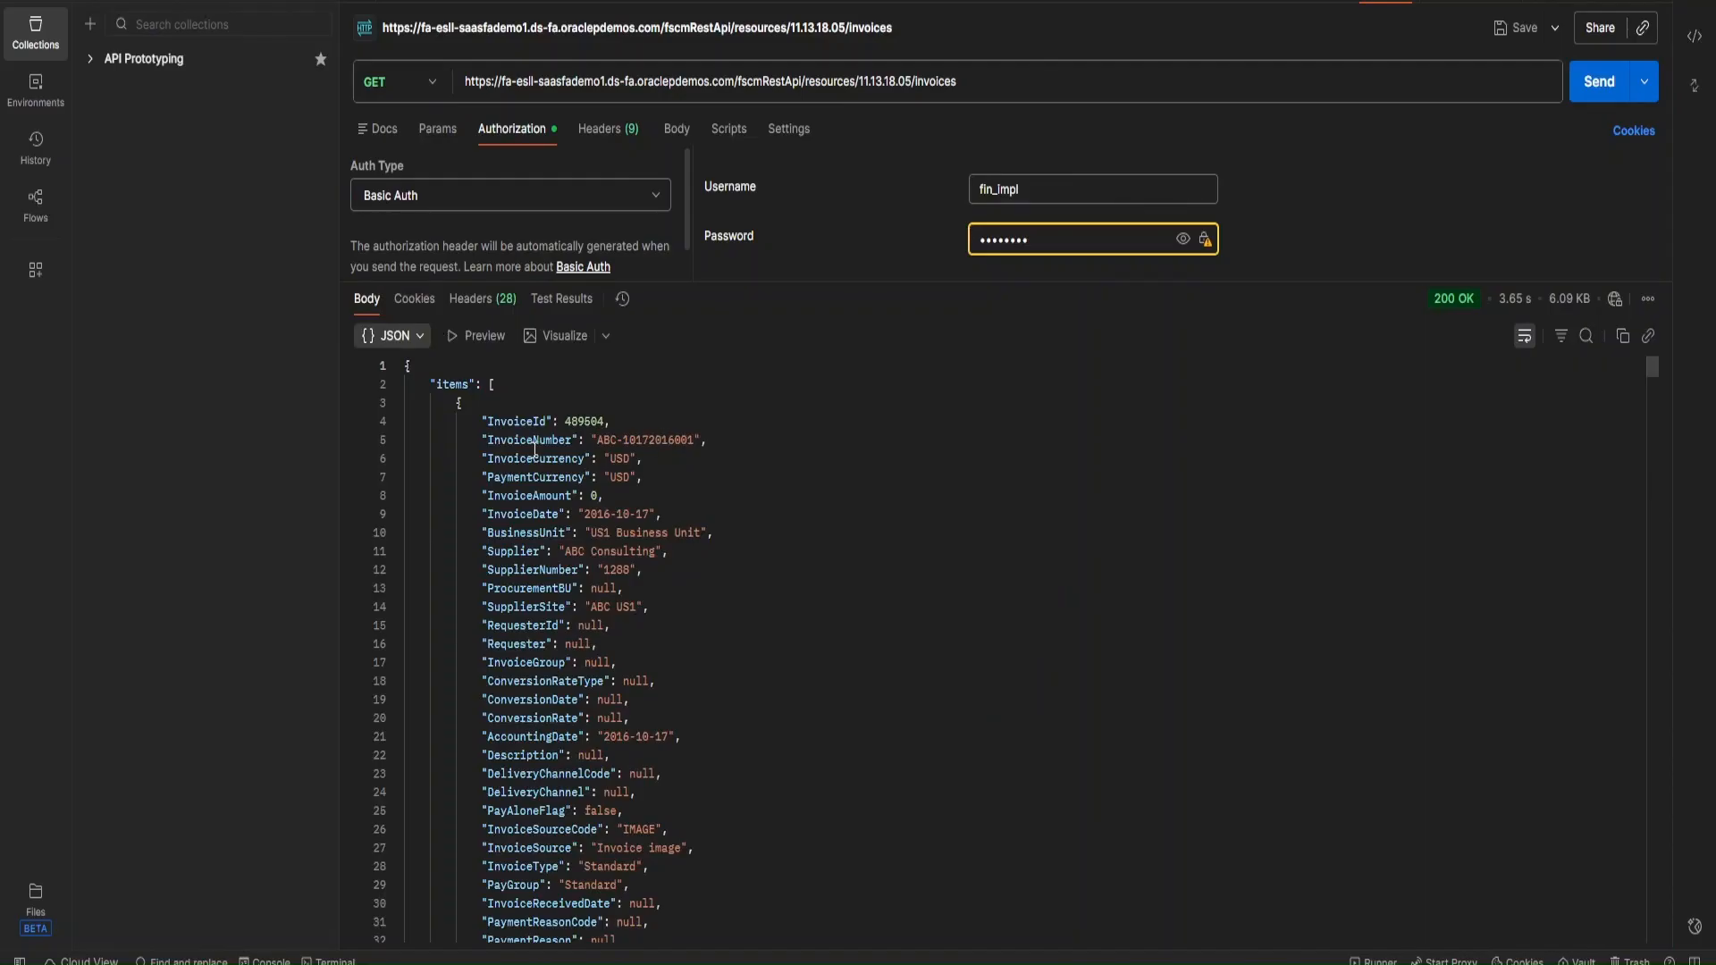
# - Examine the first invoice in the JSON response, from the items array and InvoiceId down to the self relation in its links
pyautogui.moveTo(430, 385); pyautogui.dragTo(500, 401)
pyautogui.click(496, 410)
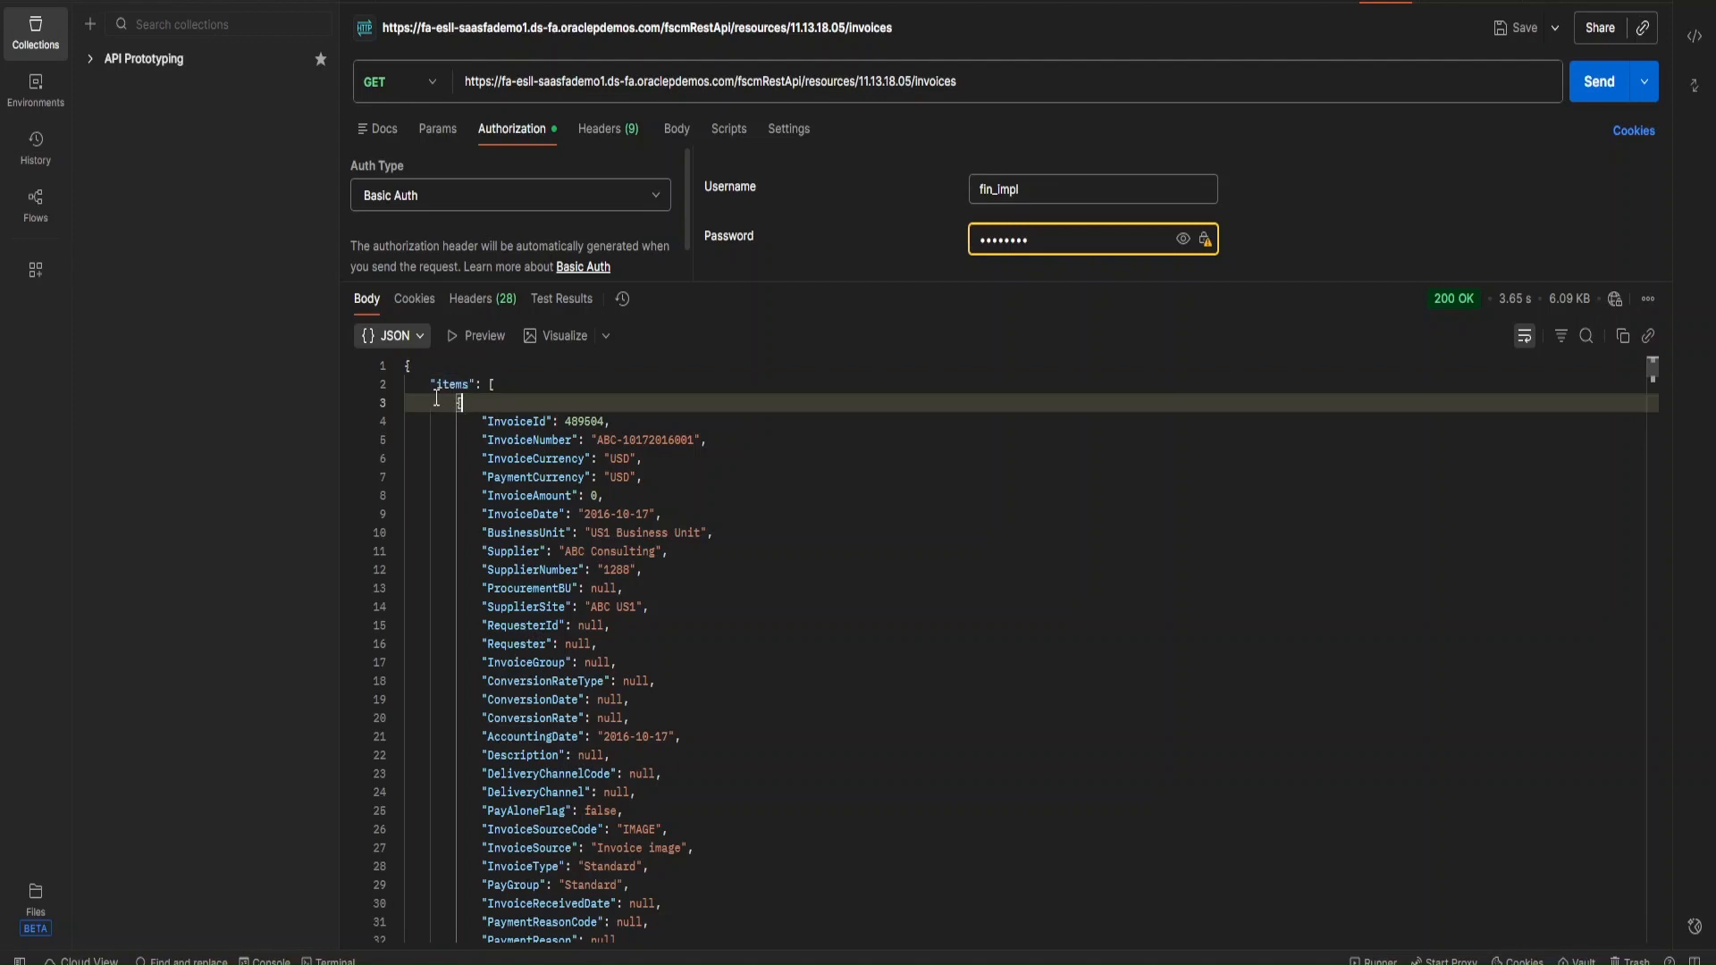
pyautogui.moveTo(481, 421); pyautogui.dragTo(540, 438)
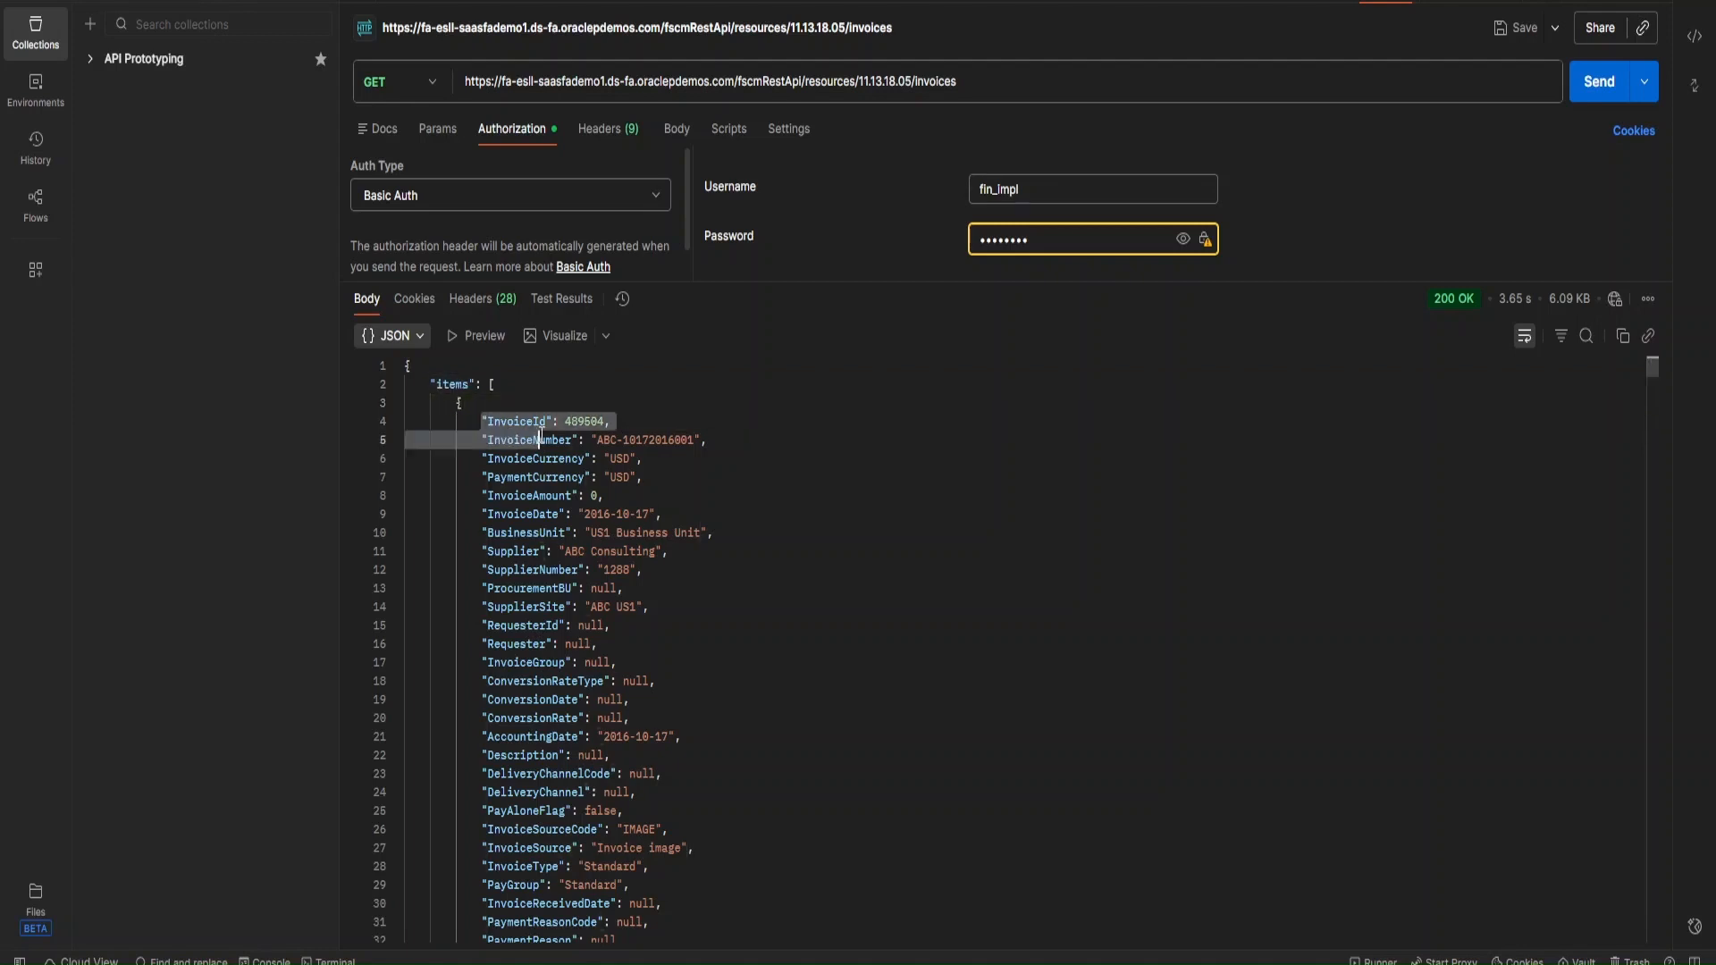
pyautogui.click(564, 422)
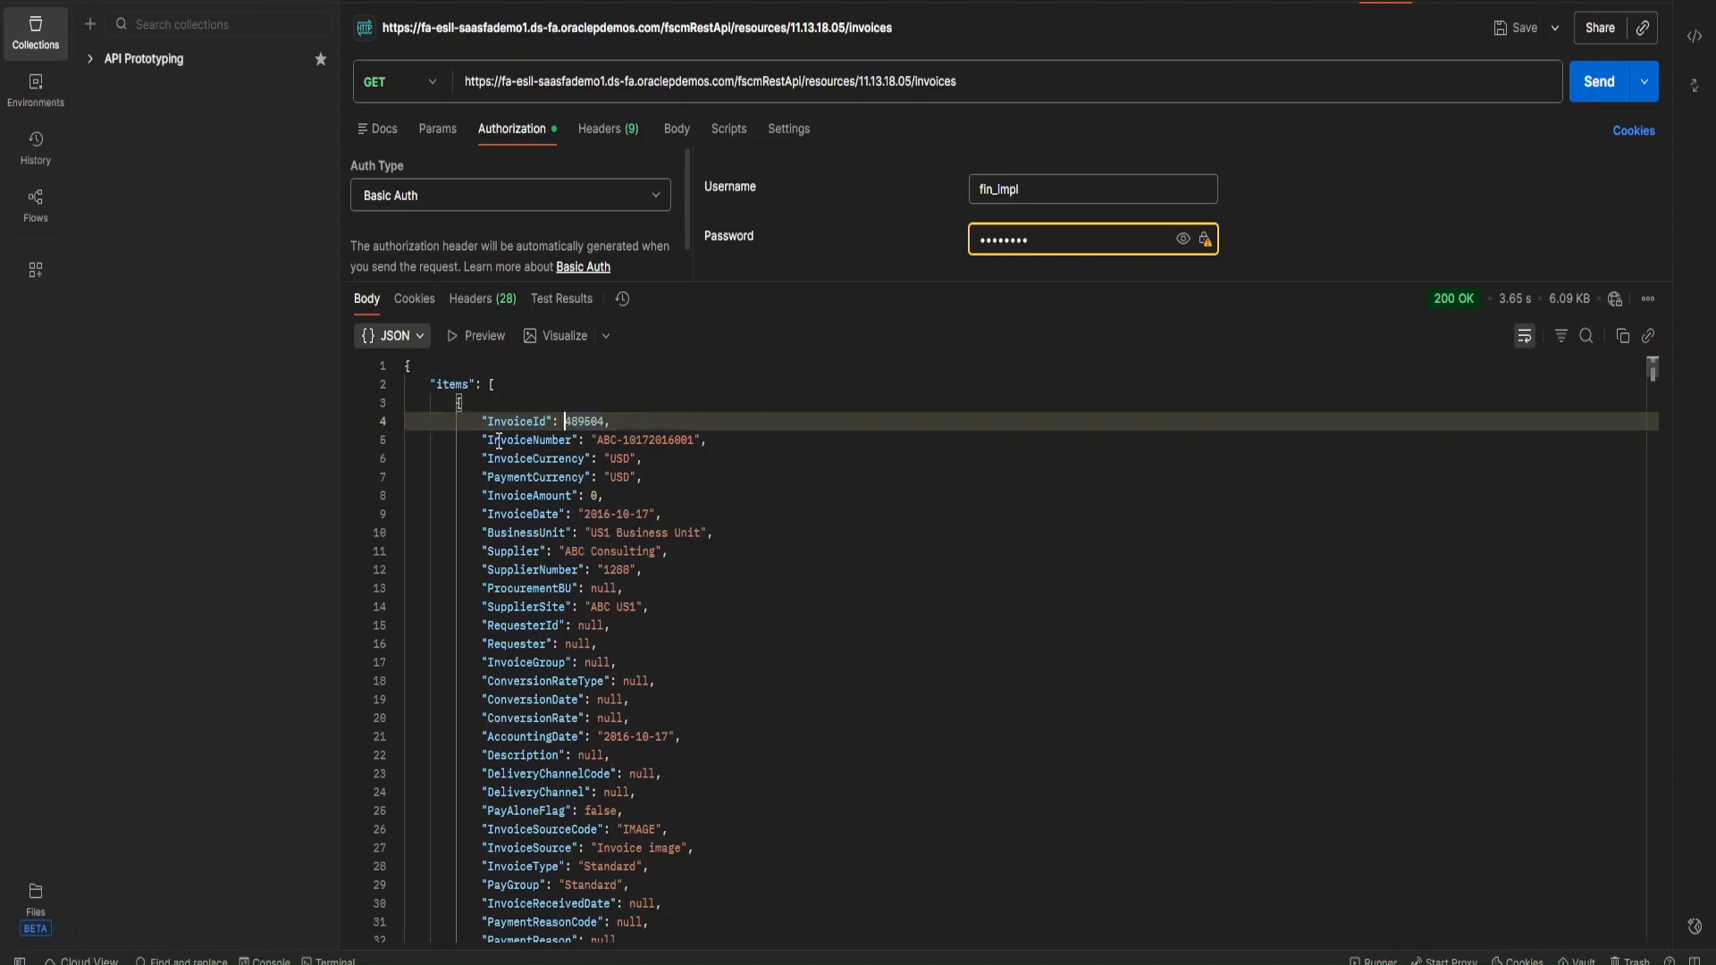
pyautogui.moveTo(500, 423); pyautogui.dragTo(597, 420)
pyautogui.moveTo(492, 439); pyautogui.dragTo(554, 487)
pyautogui.scroll(-5, 612, 501)
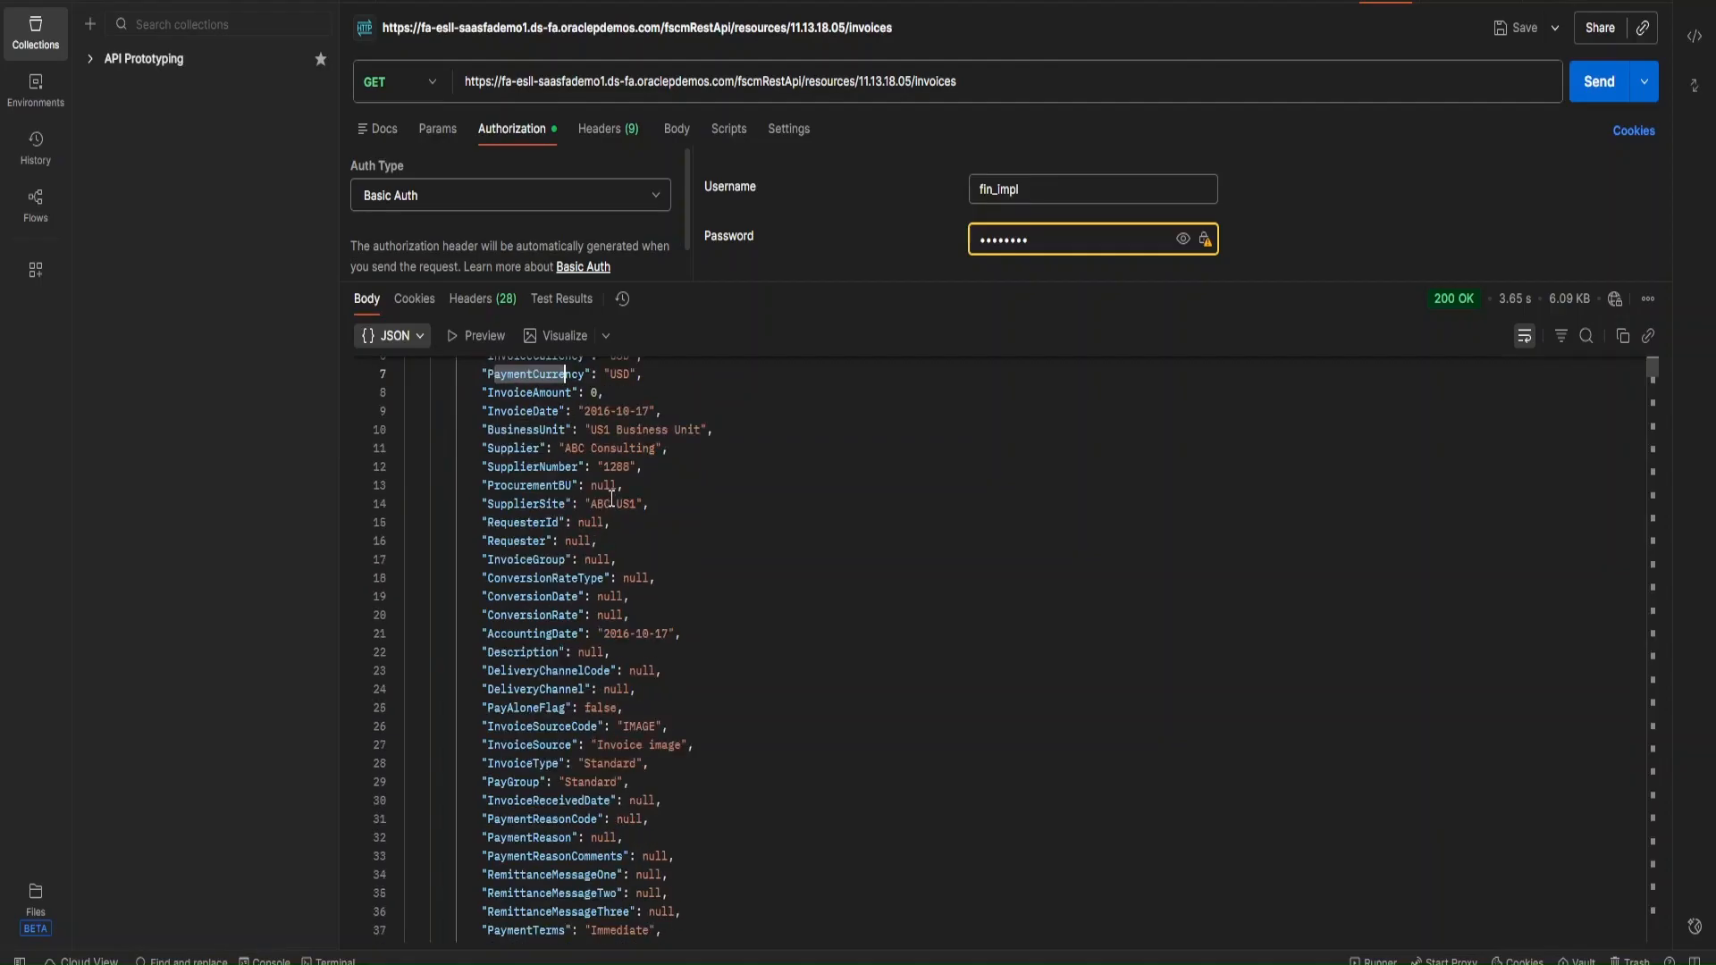
pyautogui.scroll(-10, 610, 500)
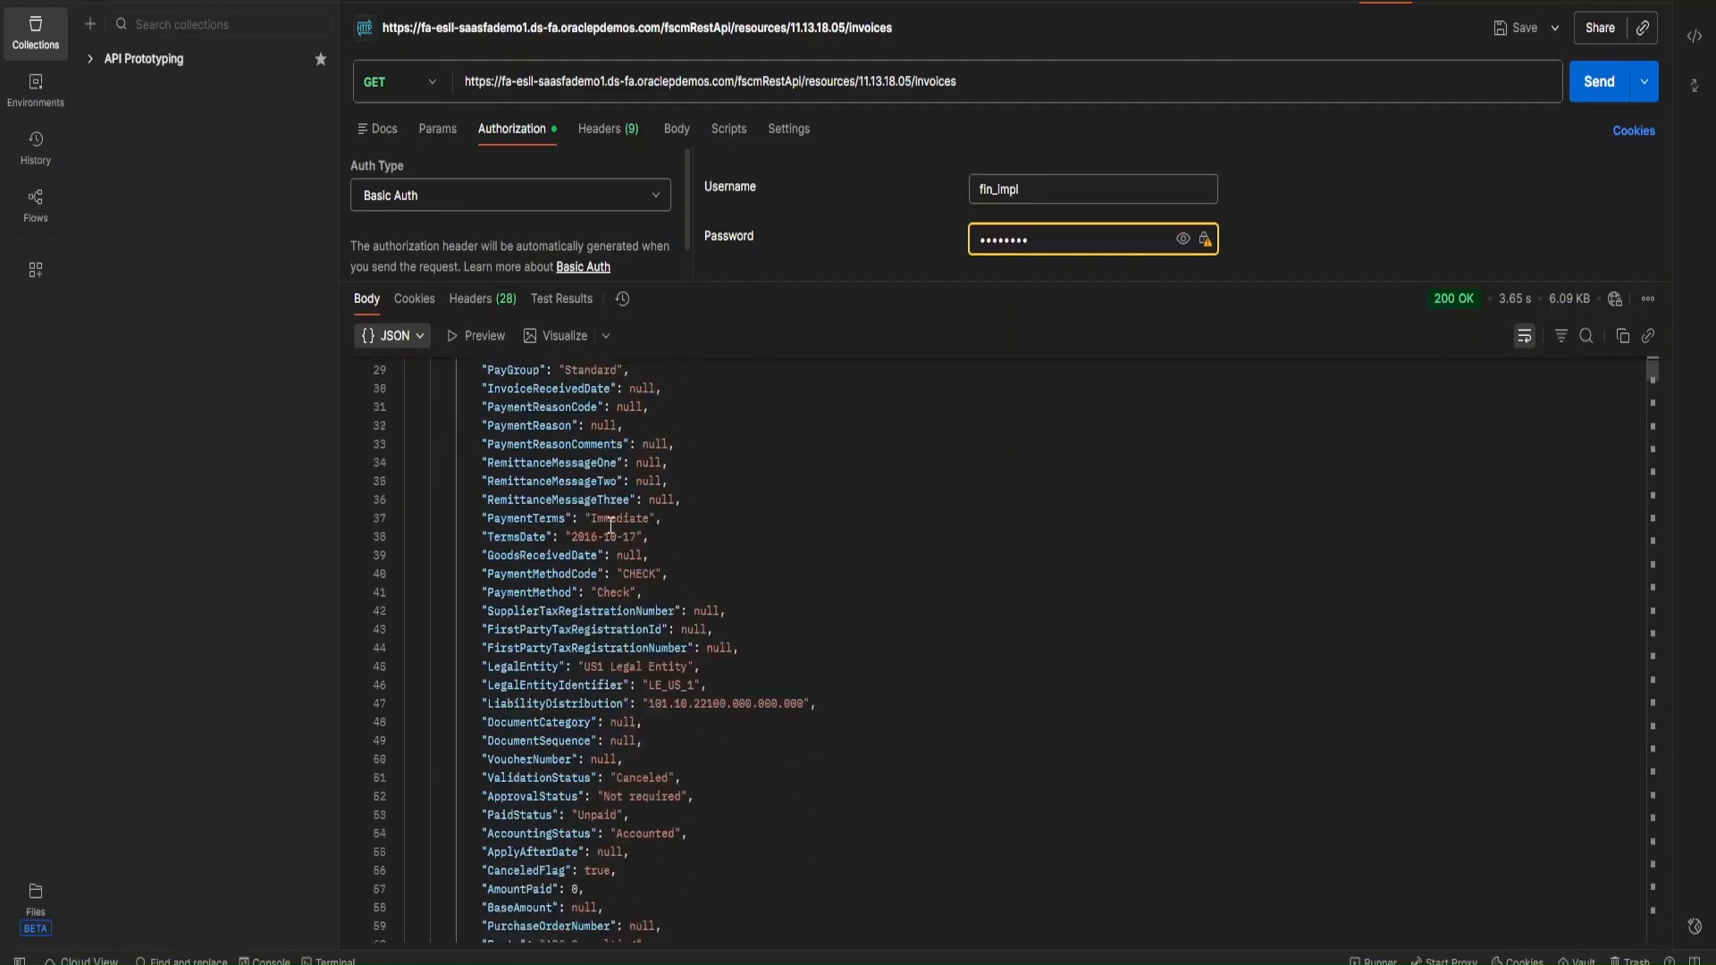
pyautogui.scroll(-10, 611, 525)
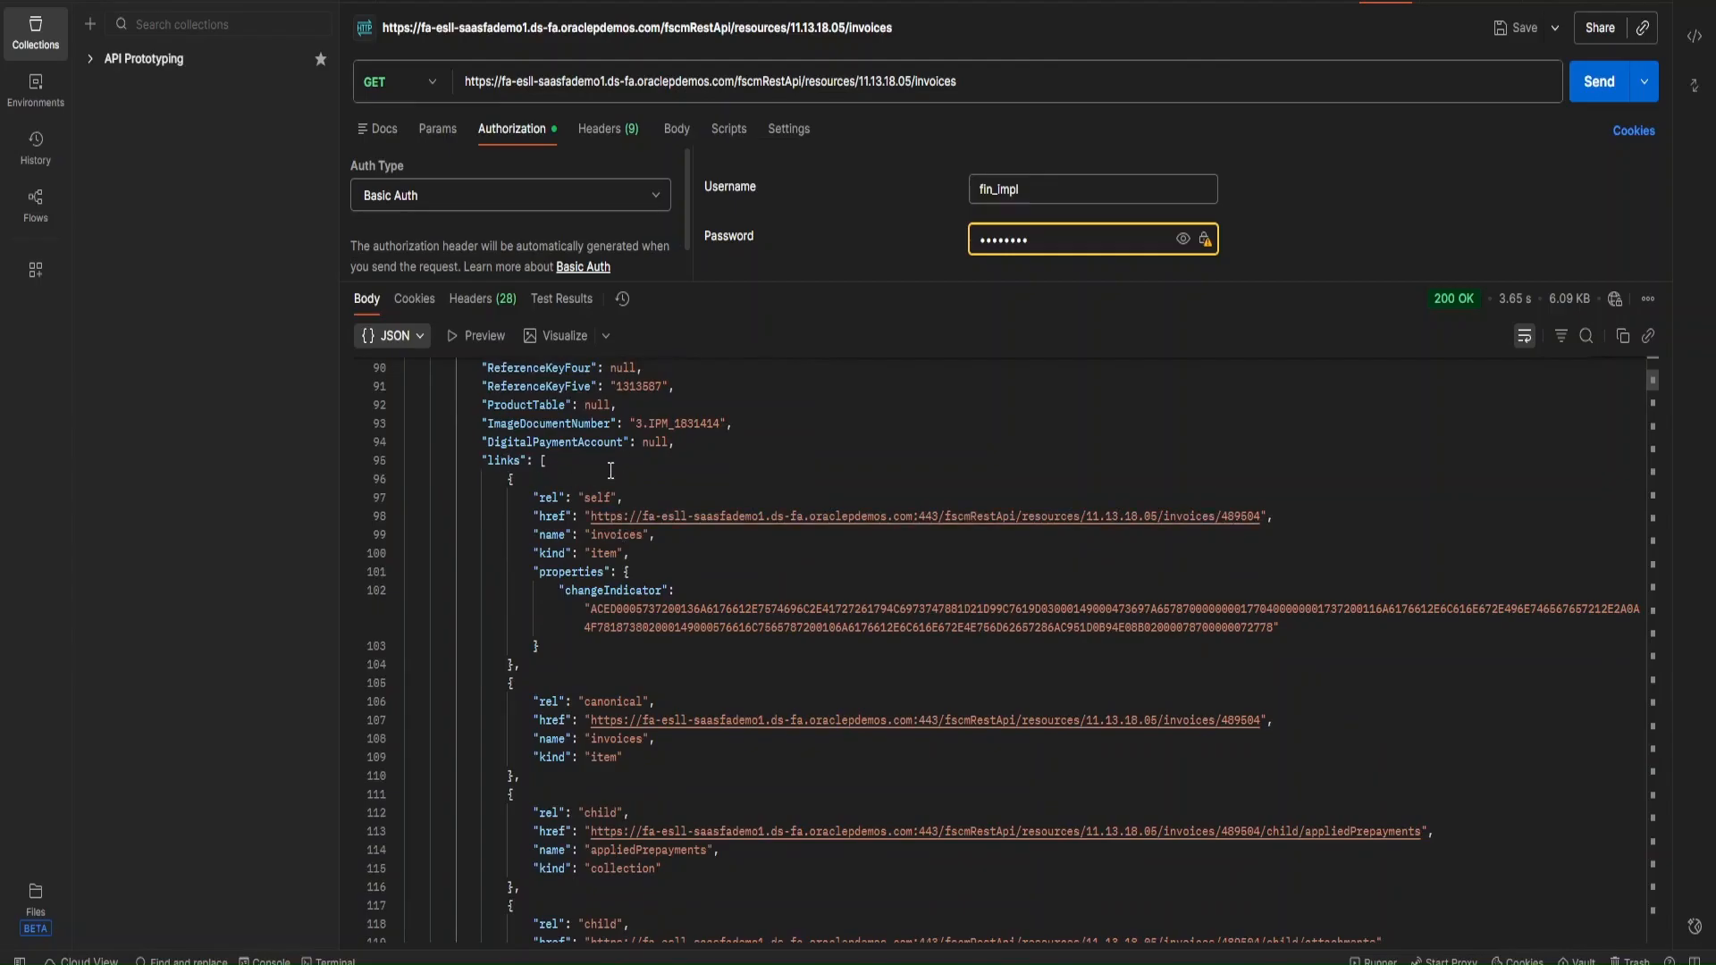
pyautogui.moveTo(534, 497); pyautogui.dragTo(611, 498)
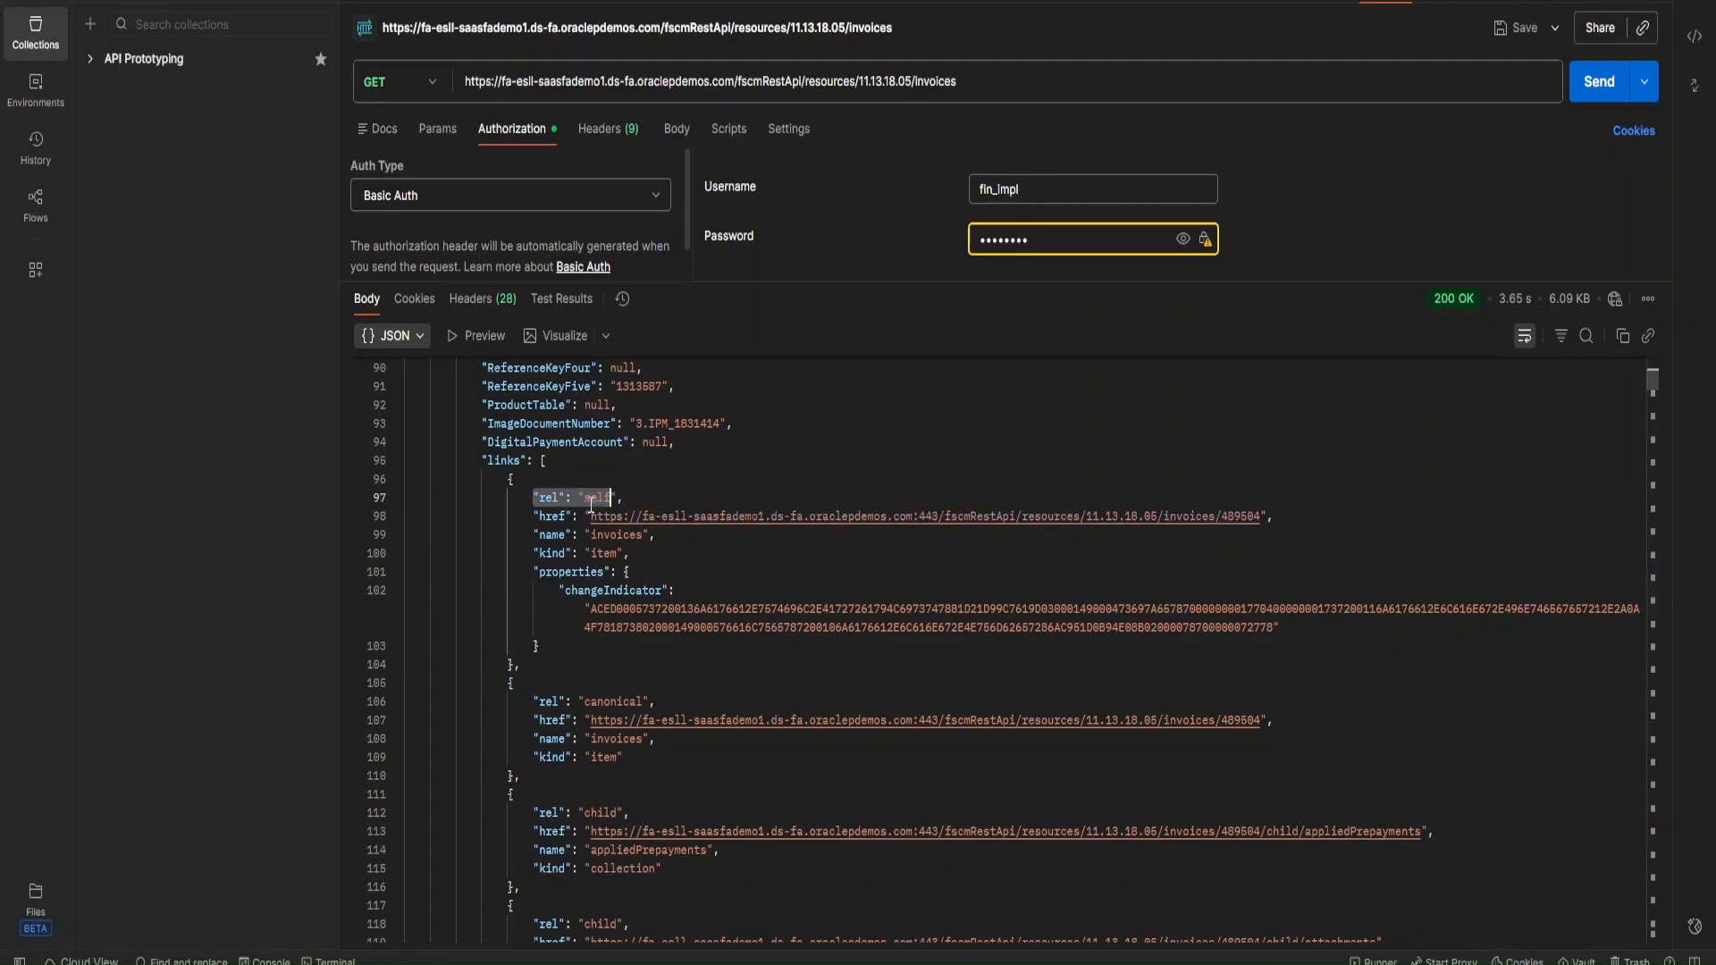
# - Review the first invoice's attributes from the start of the response, continuing to the self and canonical relations in its links
pyautogui.scroll(3, 717, 483)
pyautogui.scroll(10, 718, 483)
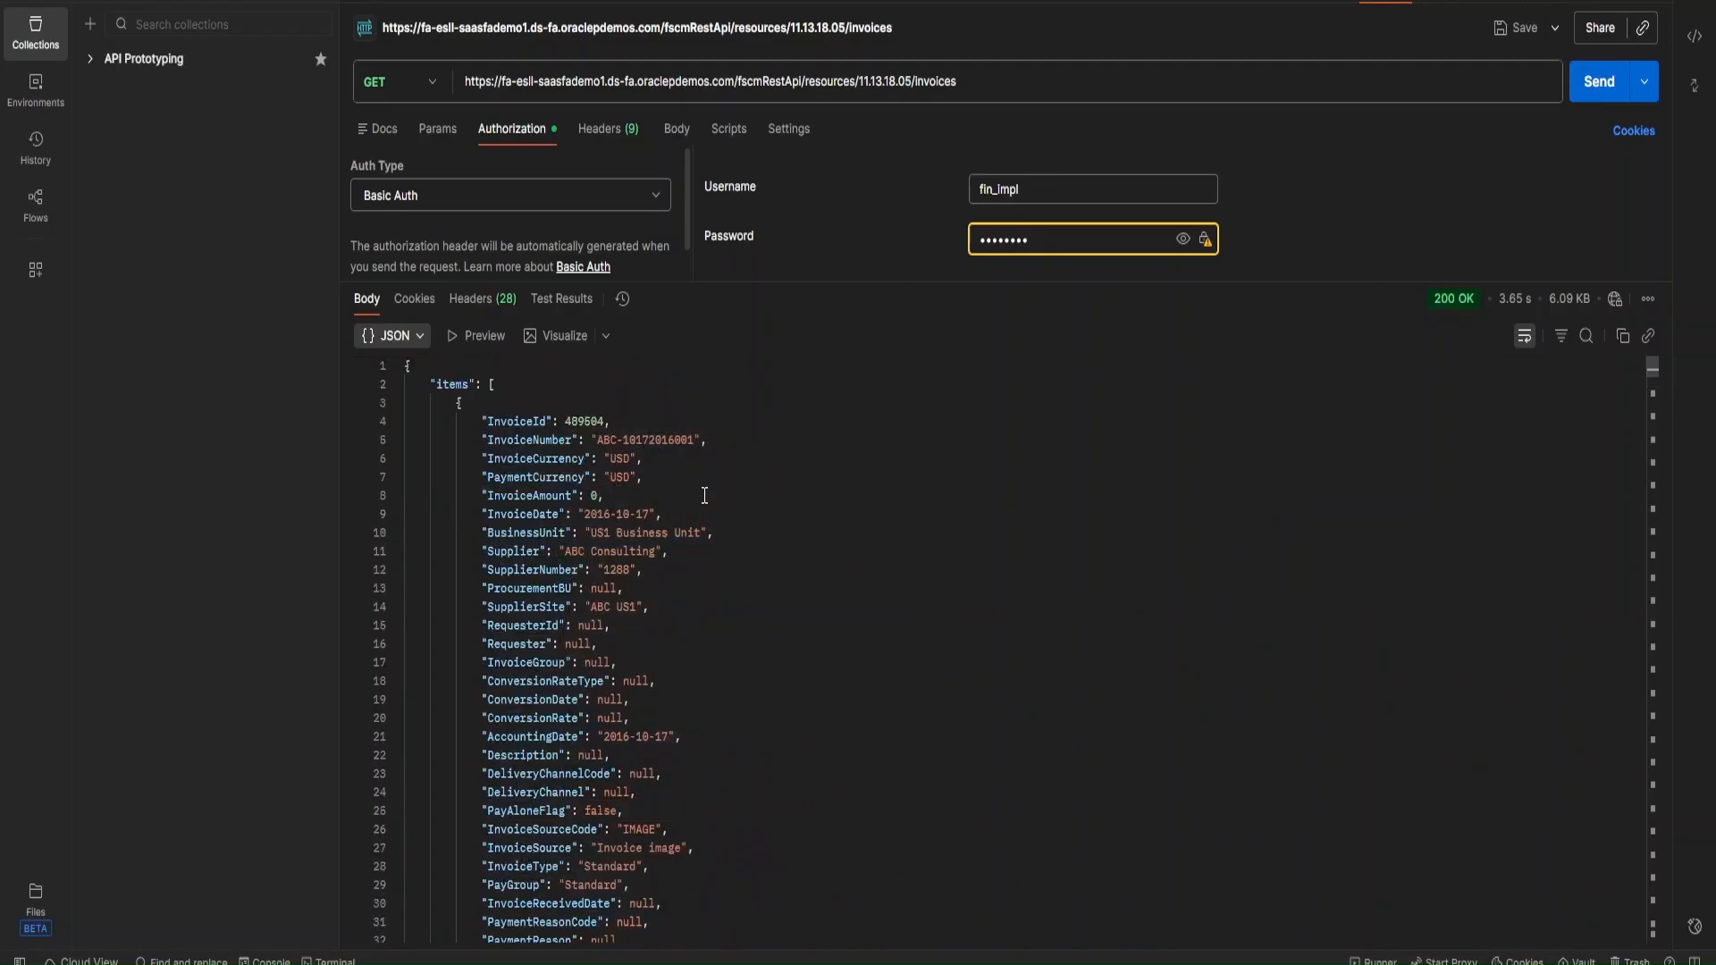
pyautogui.scroll(-6, 714, 504)
pyautogui.scroll(6, 713, 515)
pyautogui.scroll(-14, 812, 514)
pyautogui.scroll(-1, 813, 524)
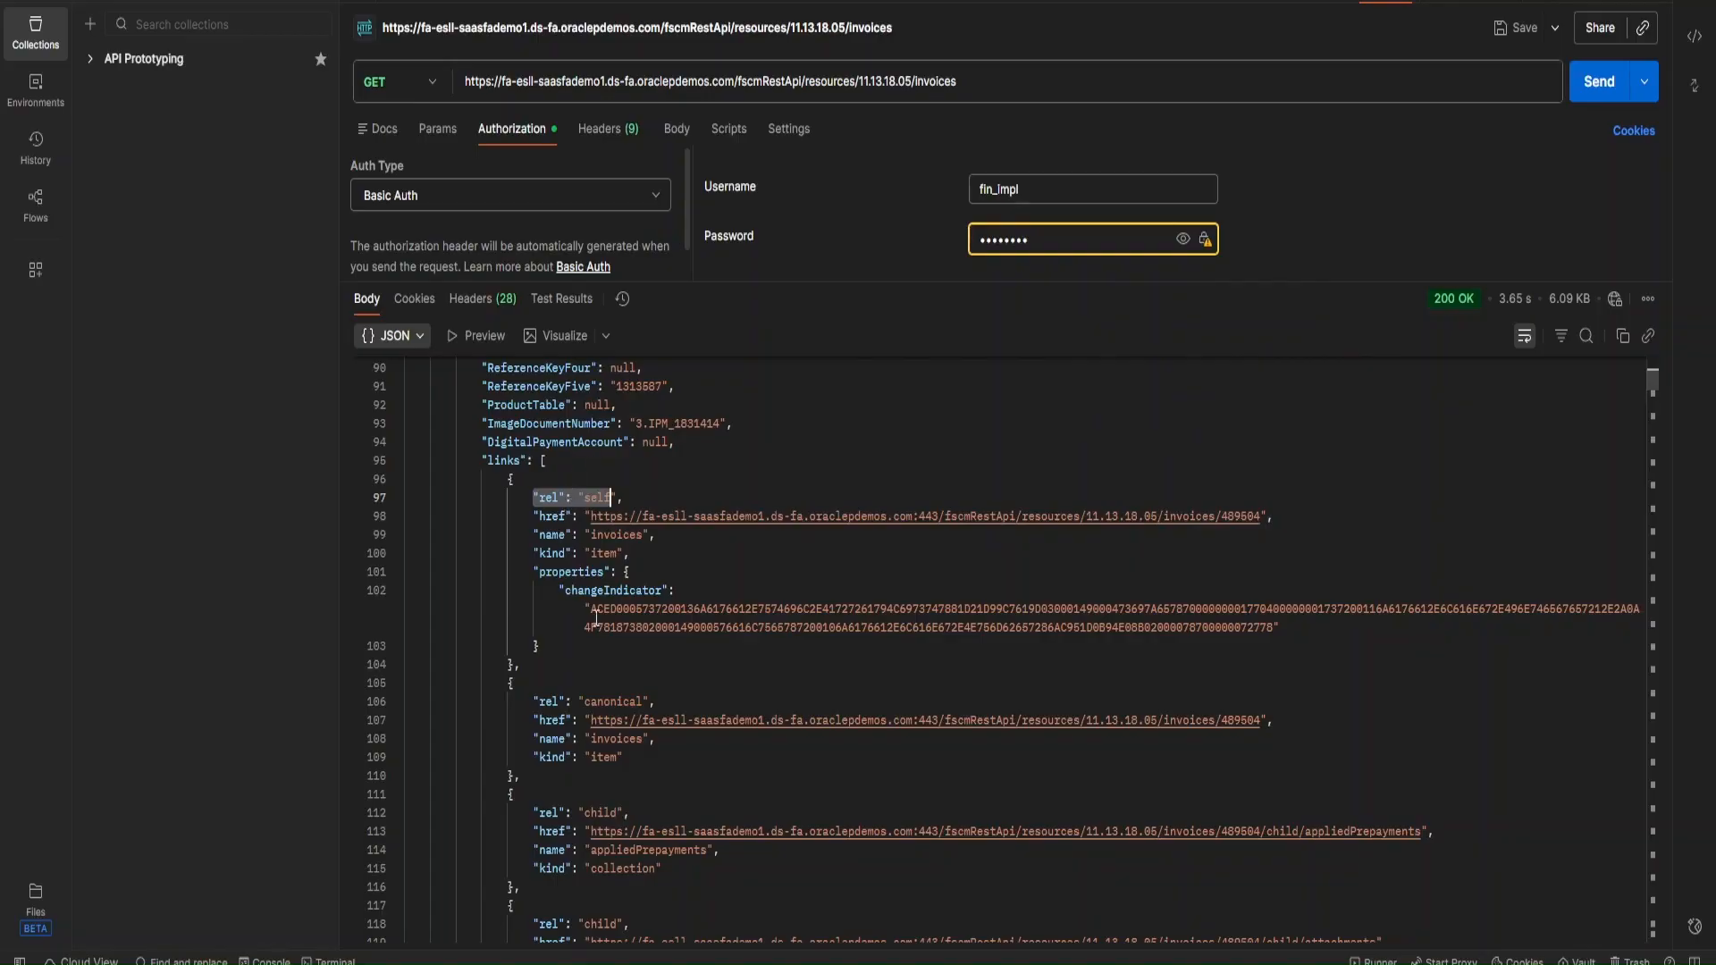
pyautogui.scroll(-2, 828, 635)
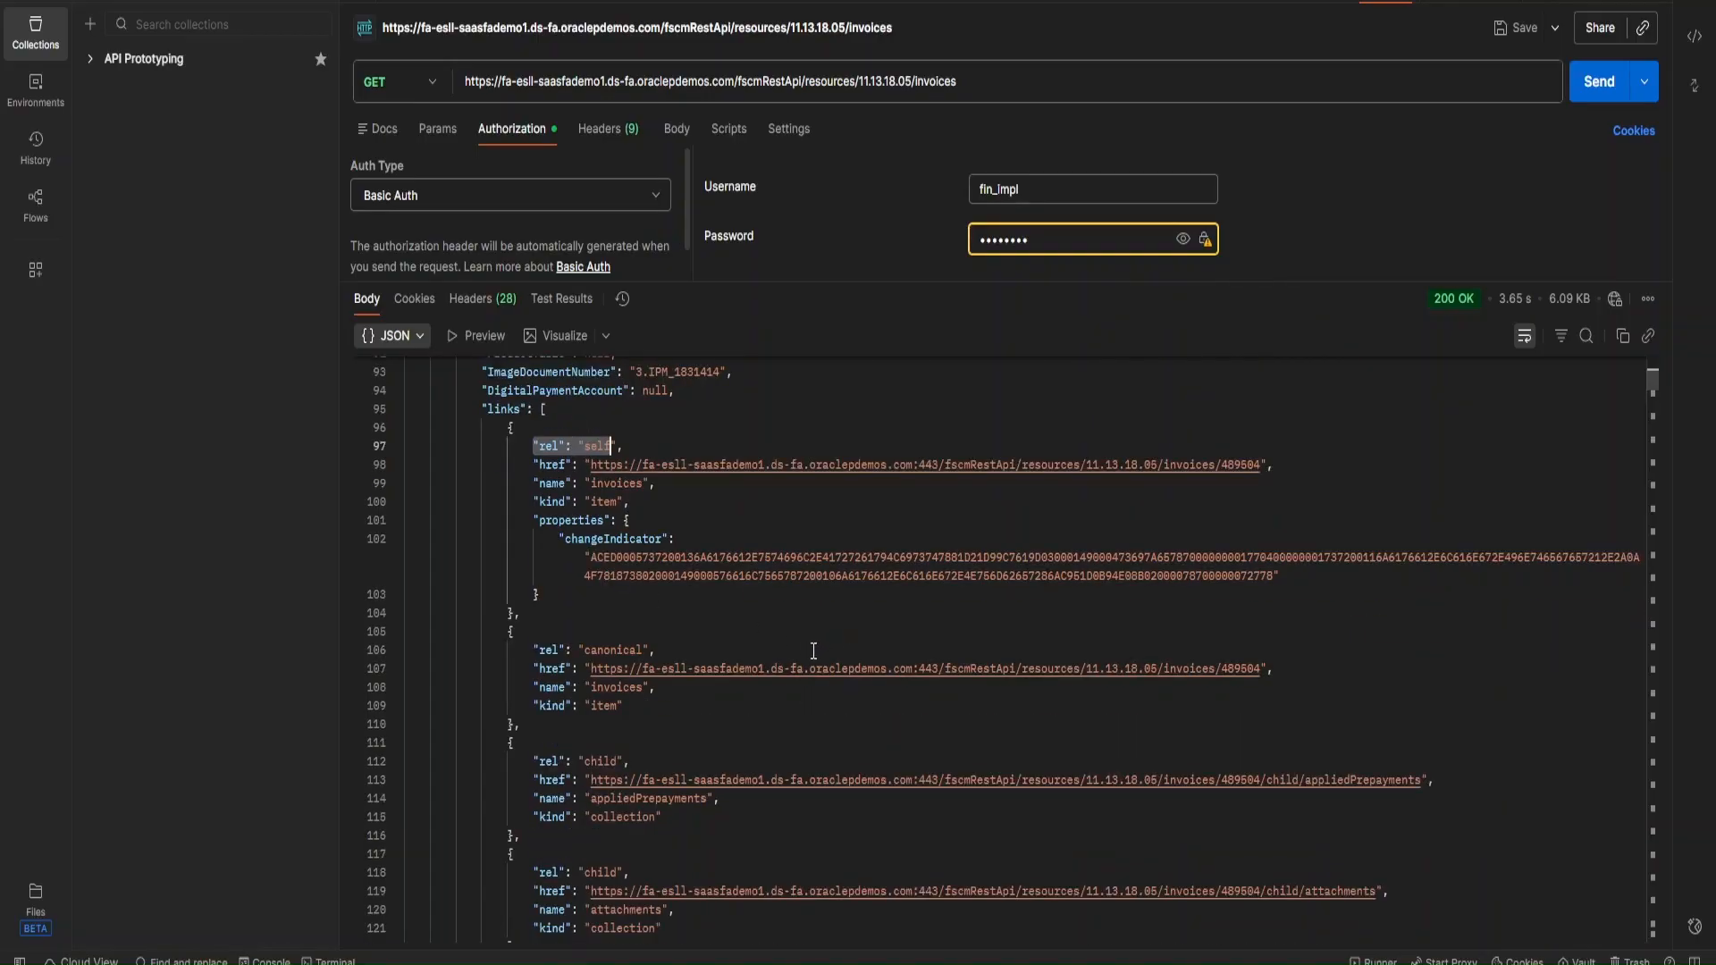
pyautogui.moveTo(536, 598); pyautogui.dragTo(642, 598)
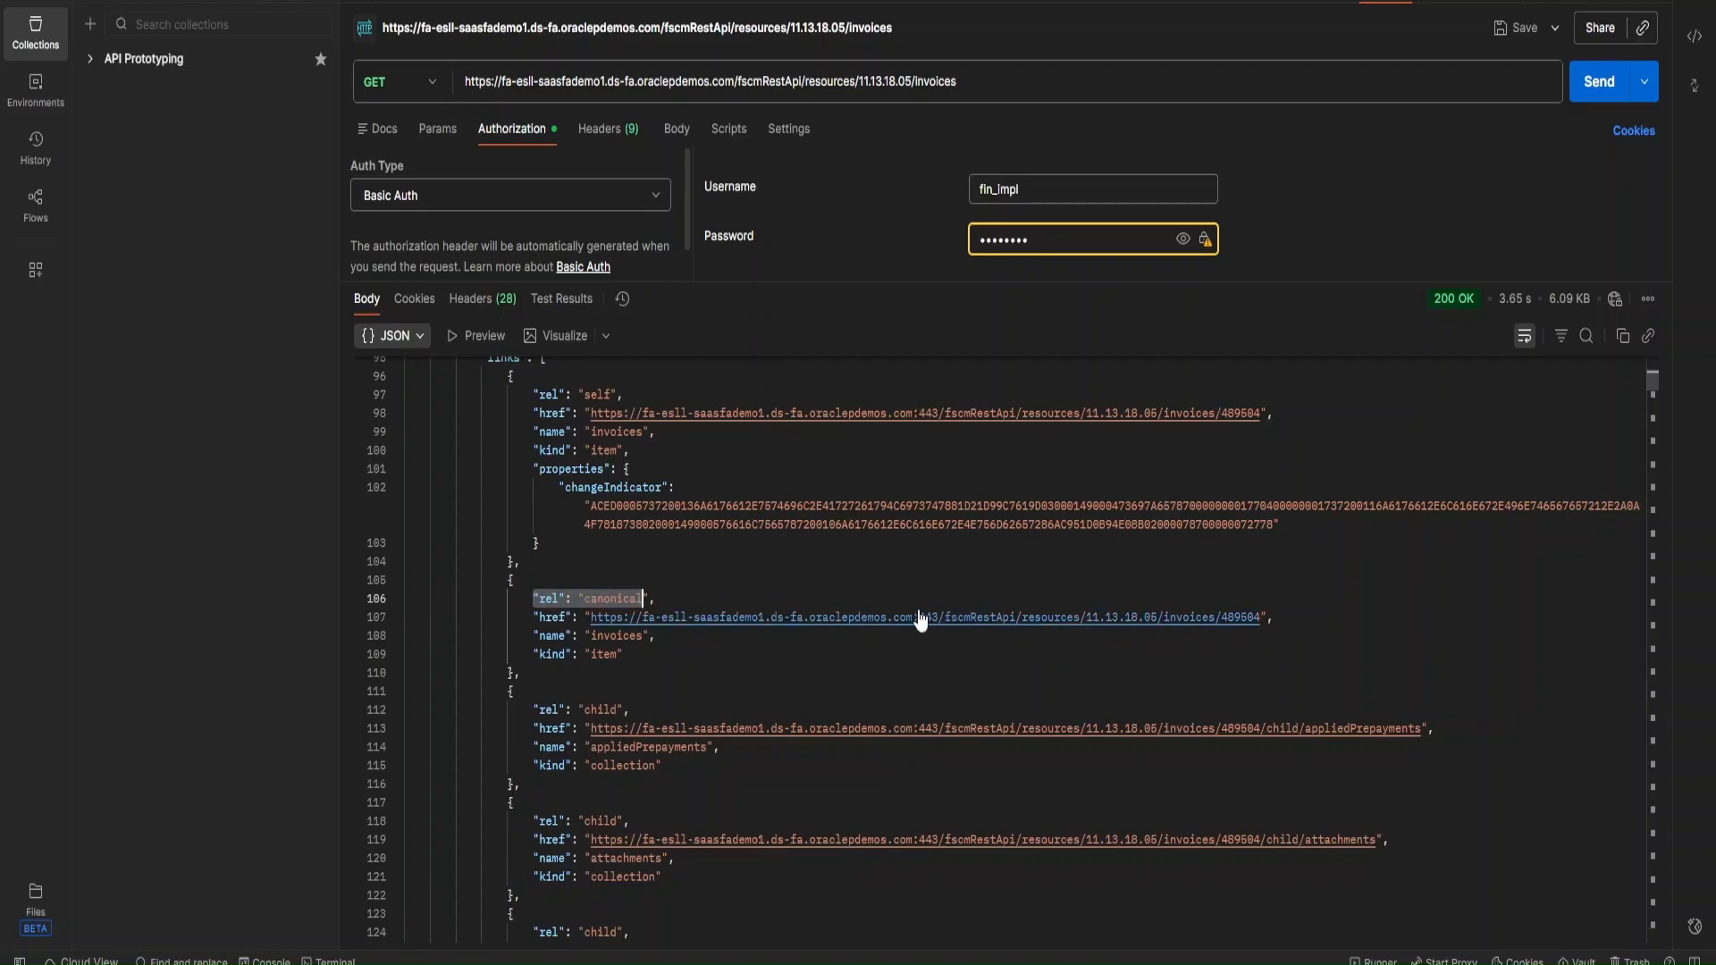
# - Examine the first invoice's first child link, highlighting its child relation and the name appliedPrepayments
pyautogui.scroll(-3, 770, 630)
pyautogui.scroll(-1, 782, 628)
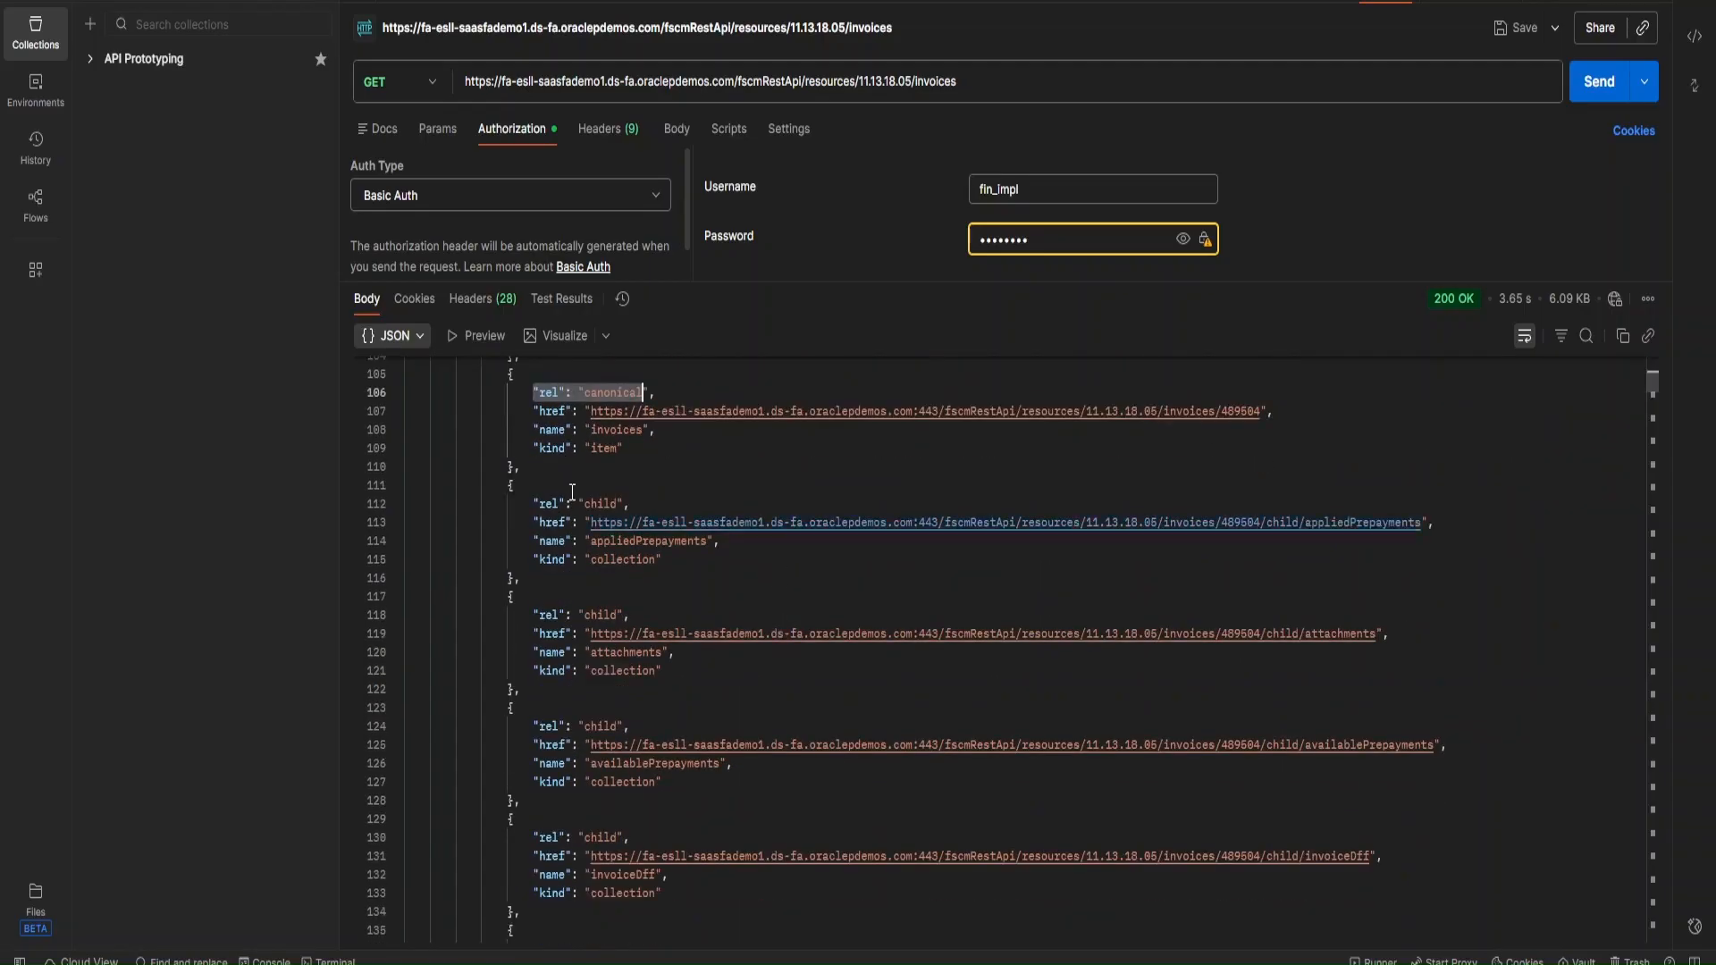
pyautogui.moveTo(533, 504); pyautogui.dragTo(624, 506)
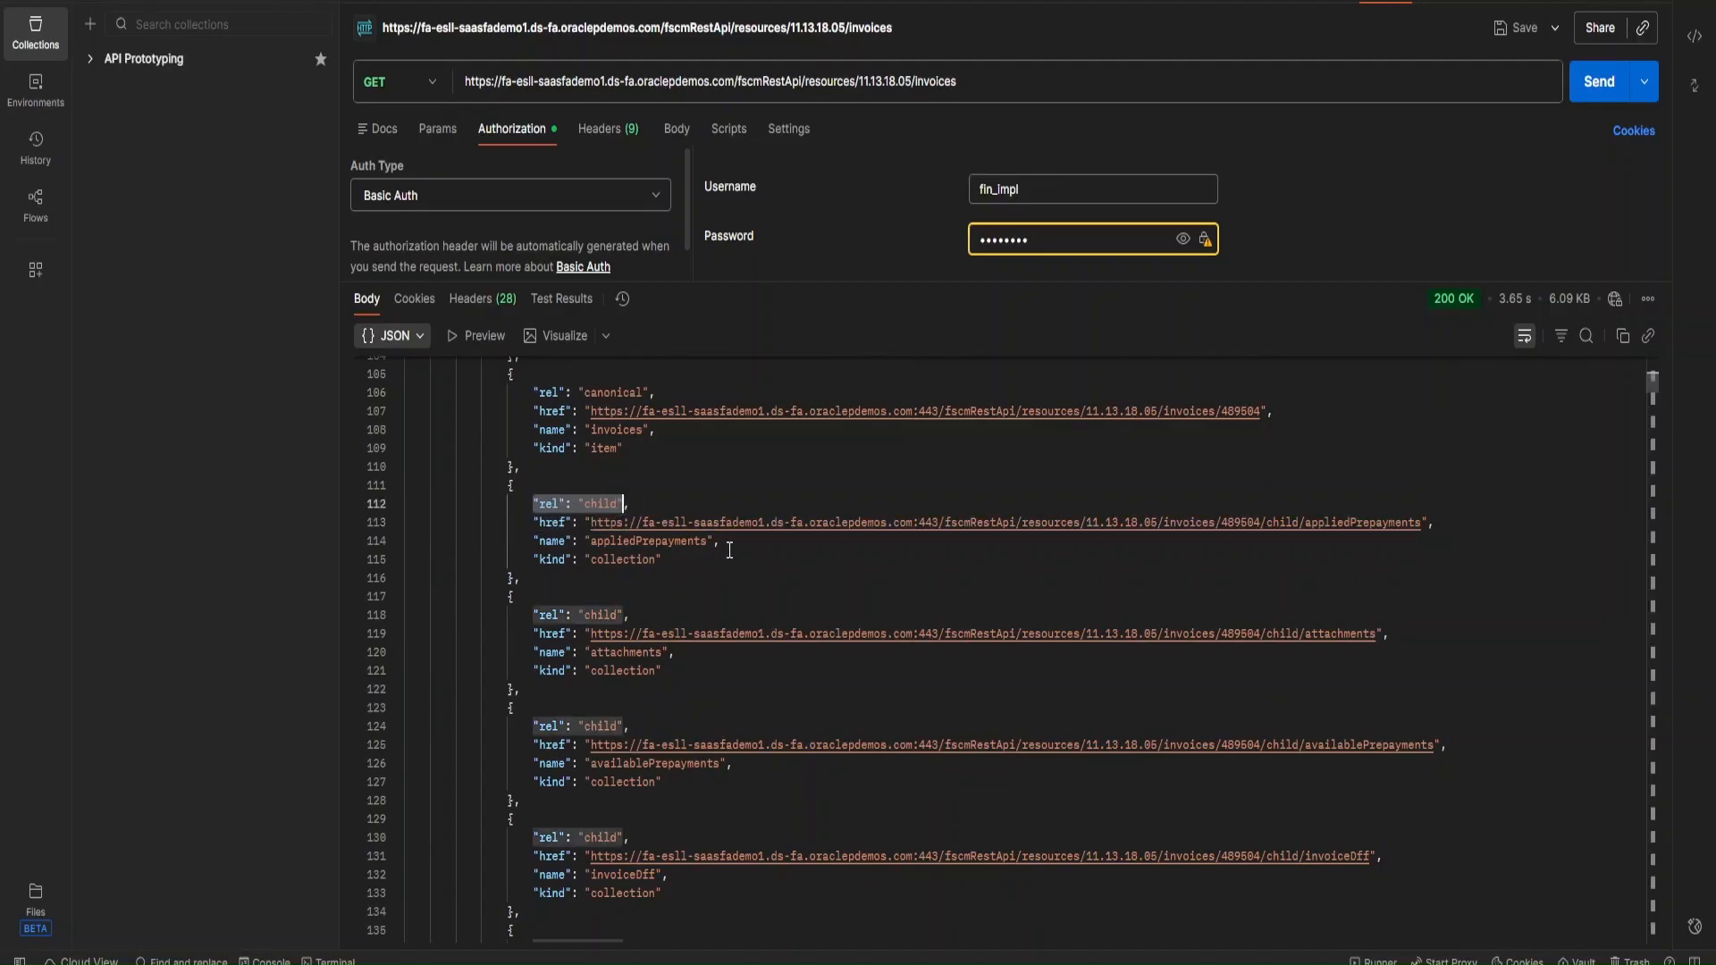
pyautogui.click(627, 573)
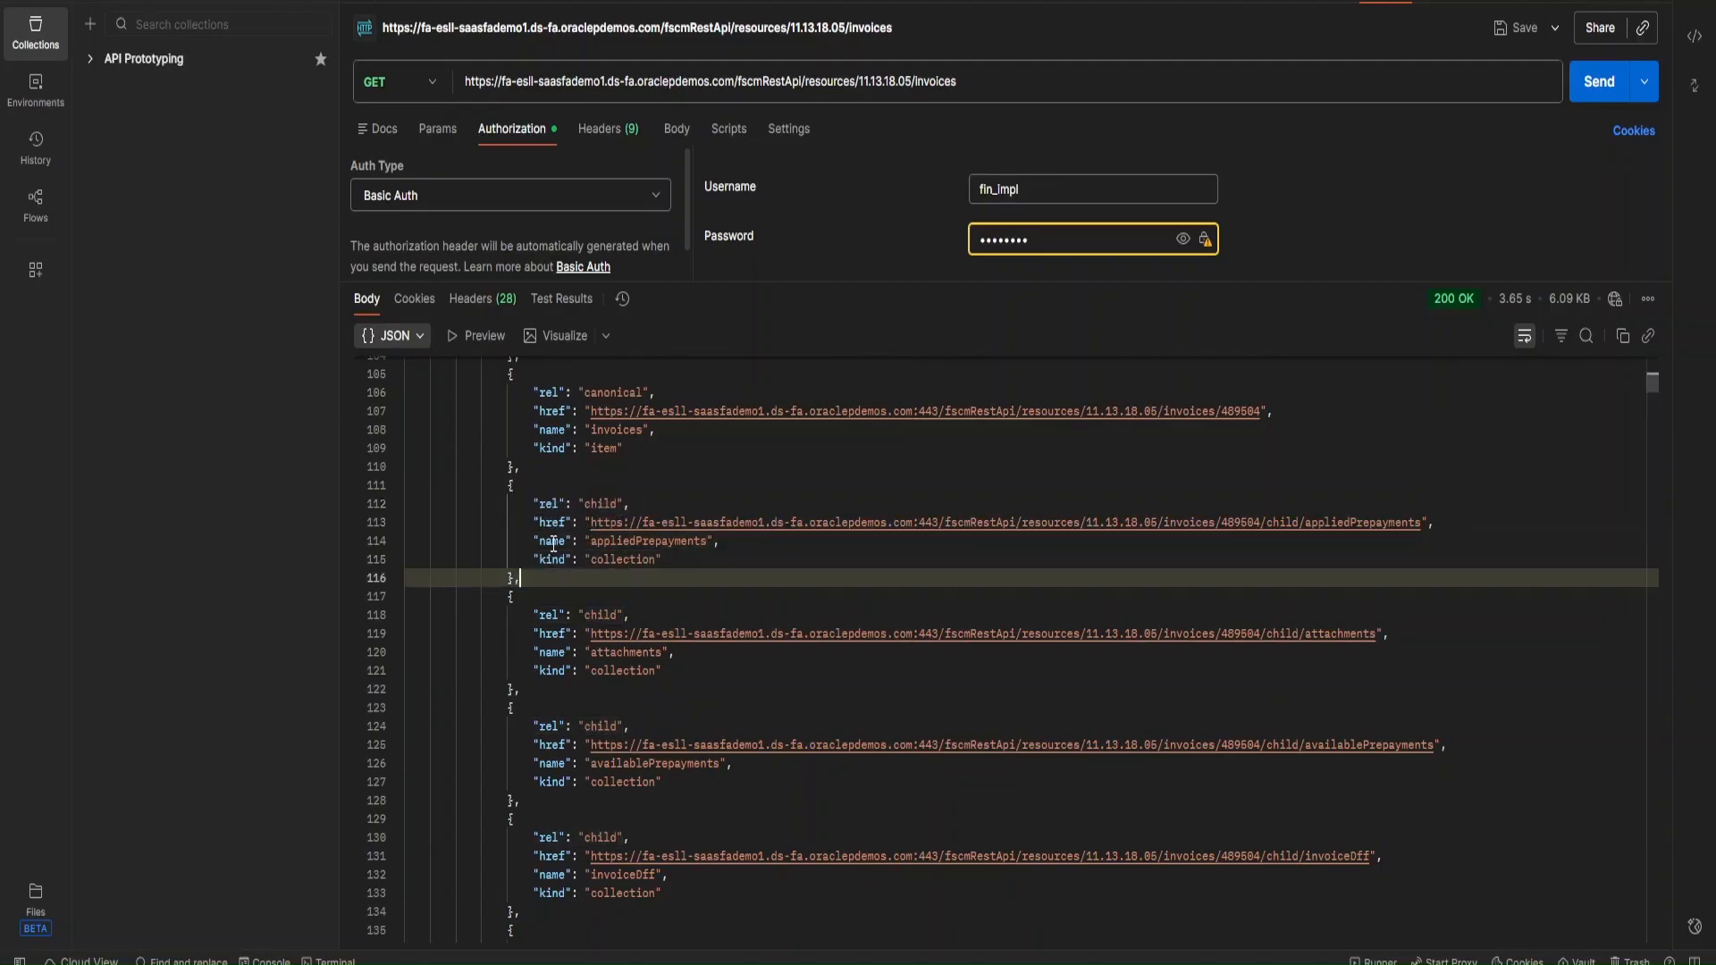
pyautogui.moveTo(553, 543); pyautogui.dragTo(719, 545)
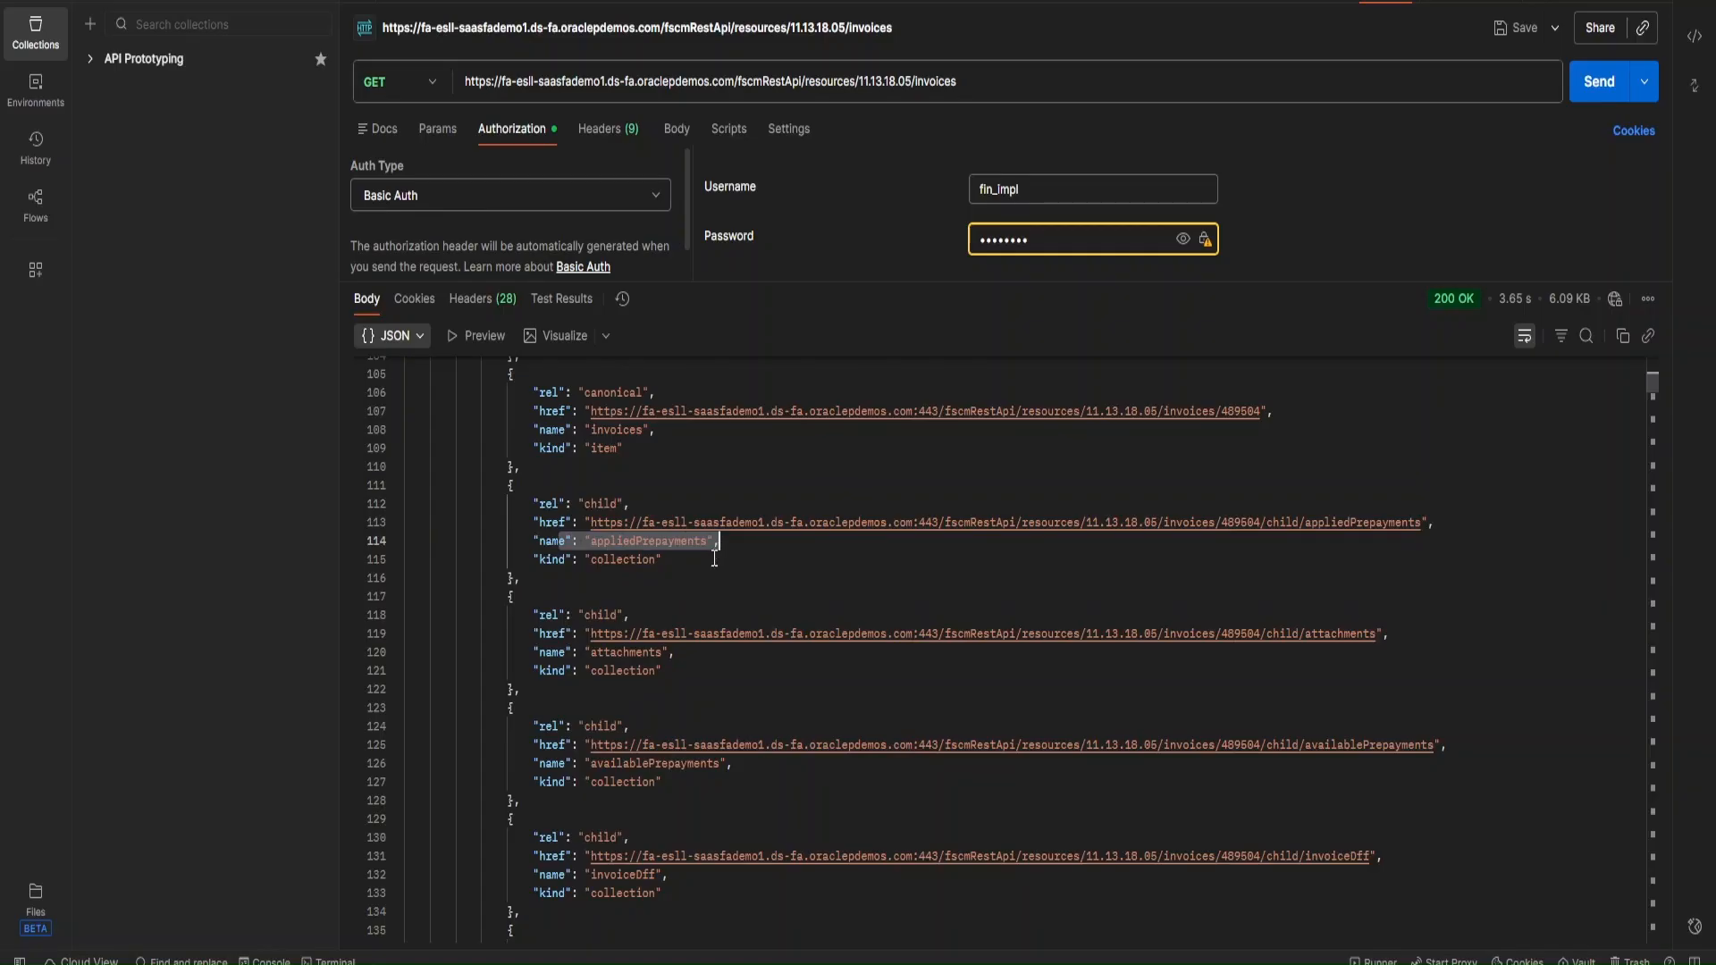
# - Switch to the Oracle REST API documentation and review the response section of Get all invoices
pyautogui.click(701, 964)
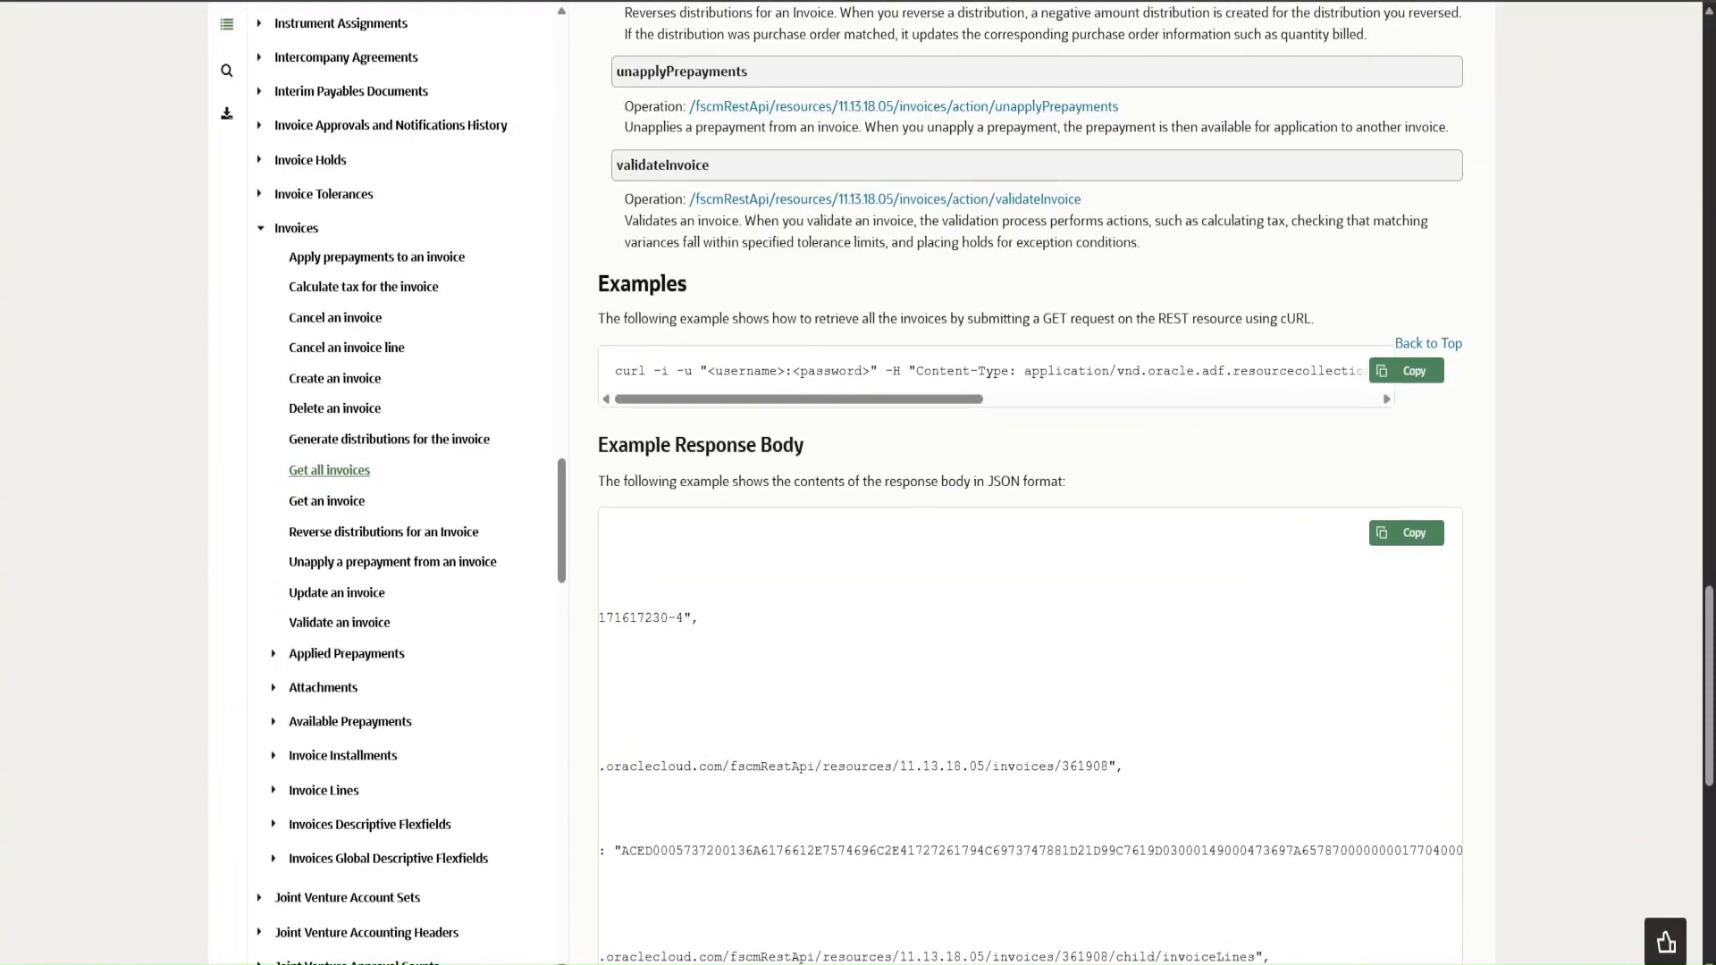
pyautogui.scroll(20, 843, 417)
pyautogui.scroll(-6, 840, 423)
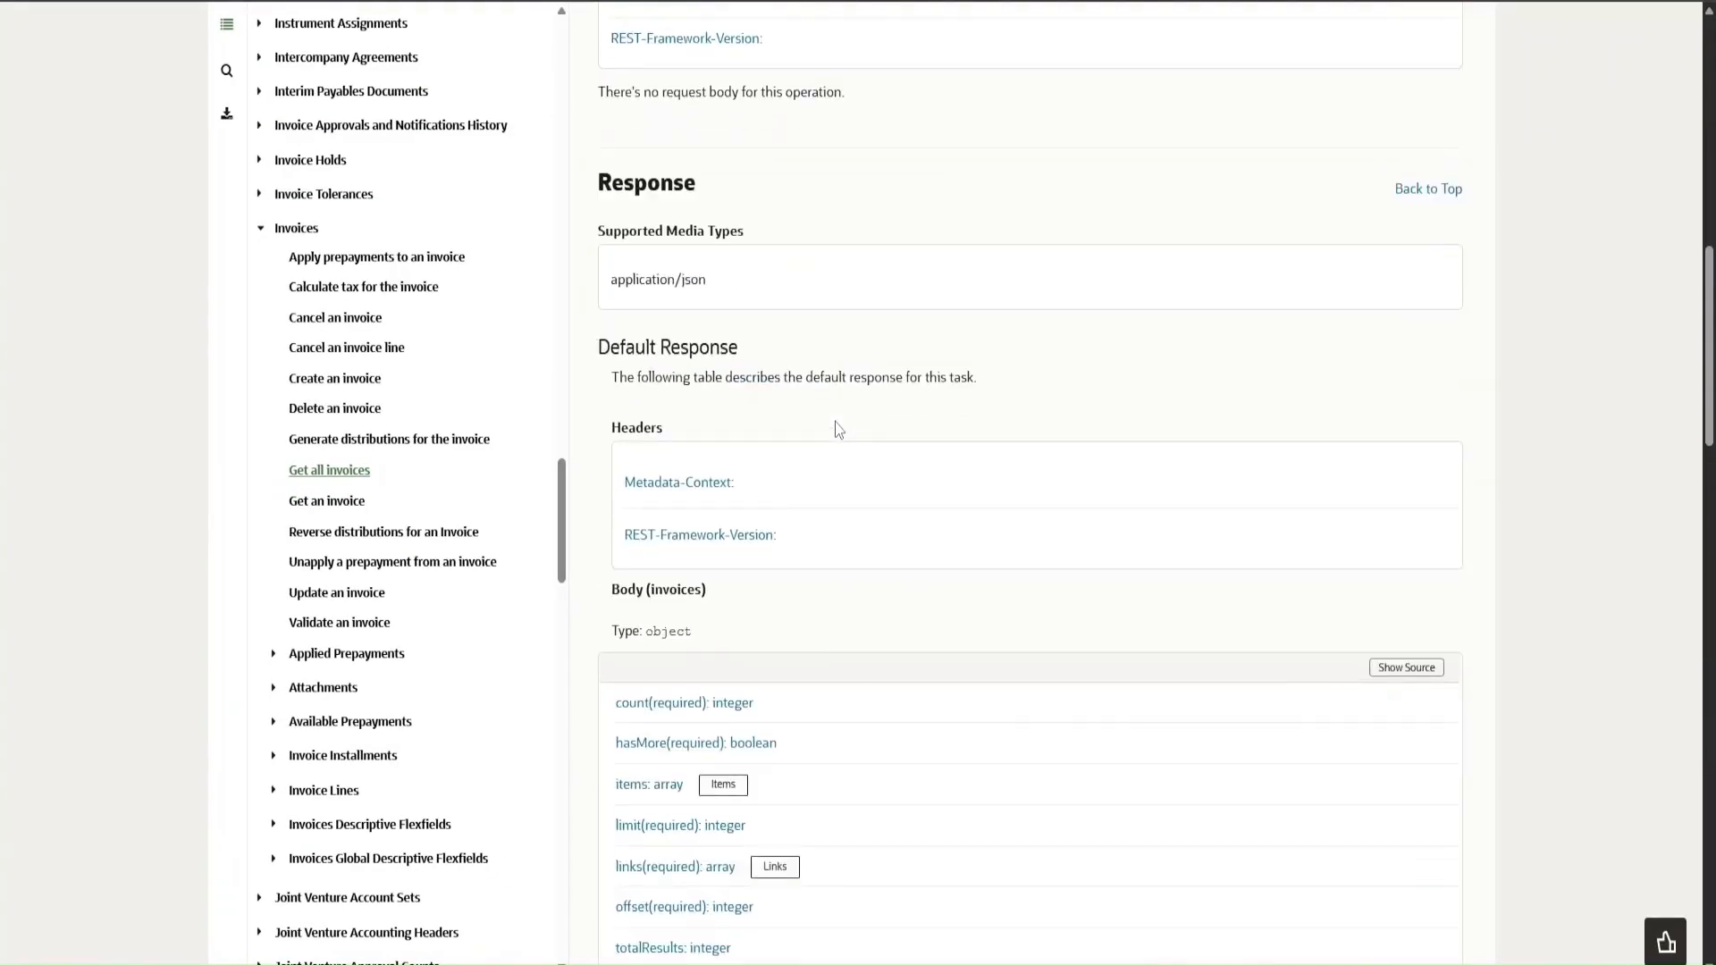
pyautogui.scroll(-6, 838, 426)
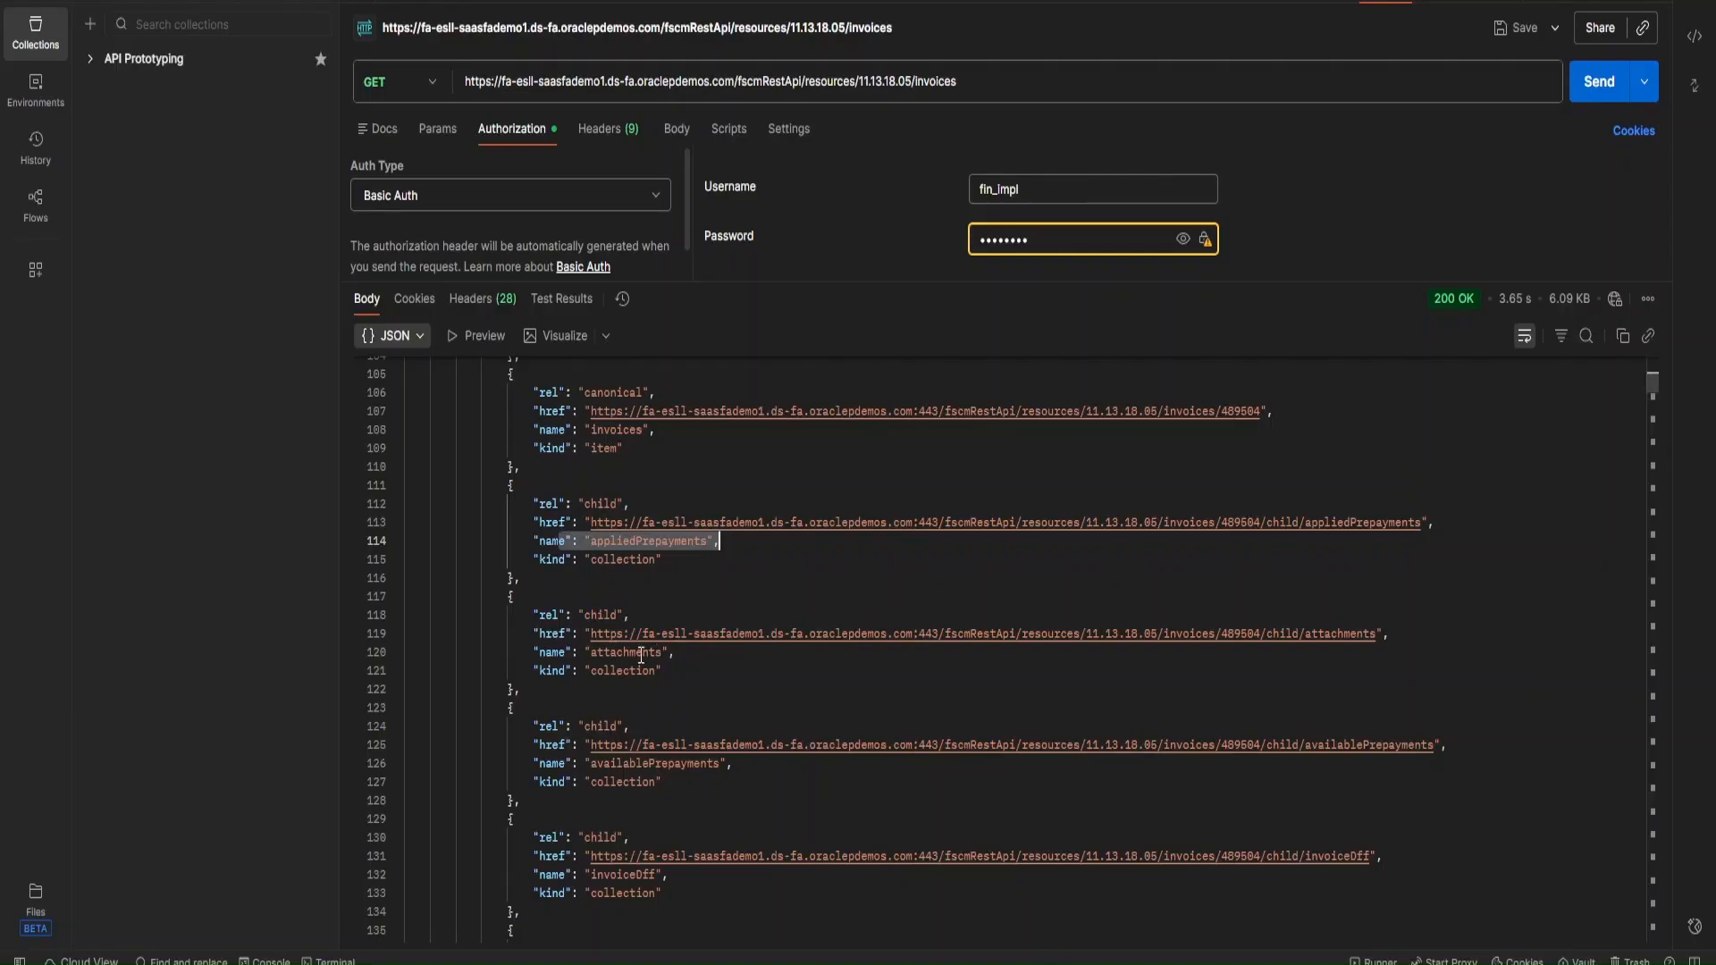
# - In Postman, examine the first invoice's remaining child links, from attachments to invoiceLines, and the start of the second invoice
pyautogui.scroll(-1, 661, 676)
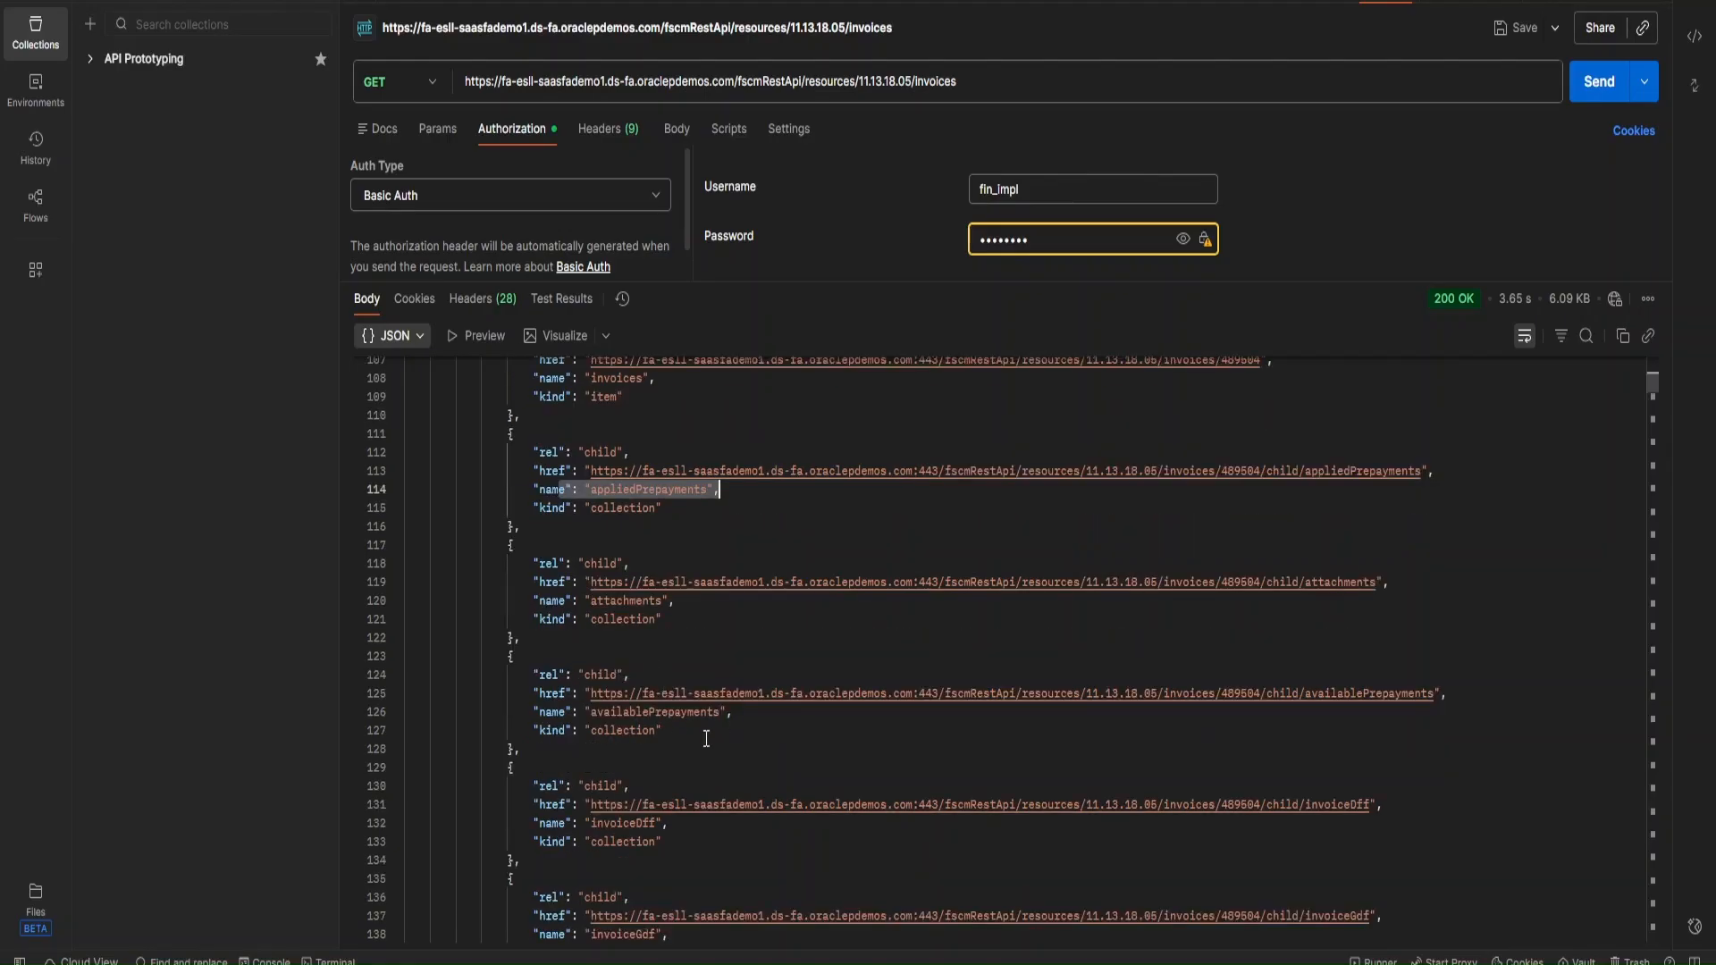
pyautogui.scroll(-1, 702, 736)
pyautogui.scroll(-2, 668, 769)
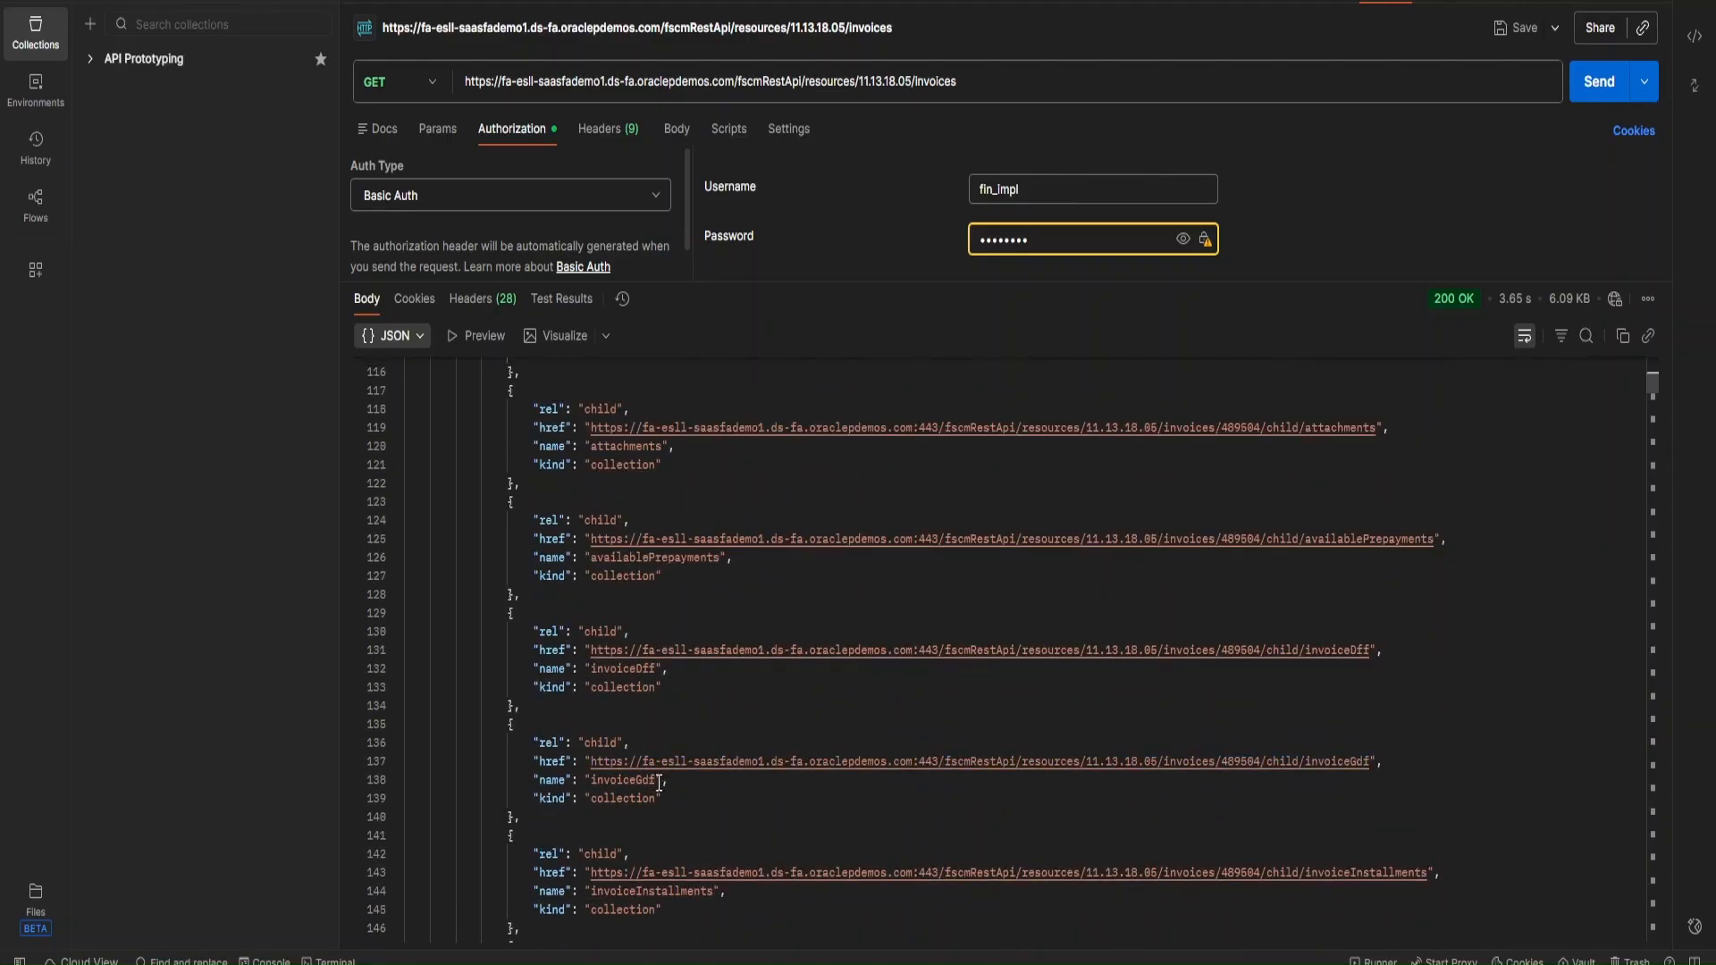
pyautogui.scroll(-1, 712, 759)
pyautogui.scroll(-1, 796, 822)
pyautogui.scroll(-1, 635, 843)
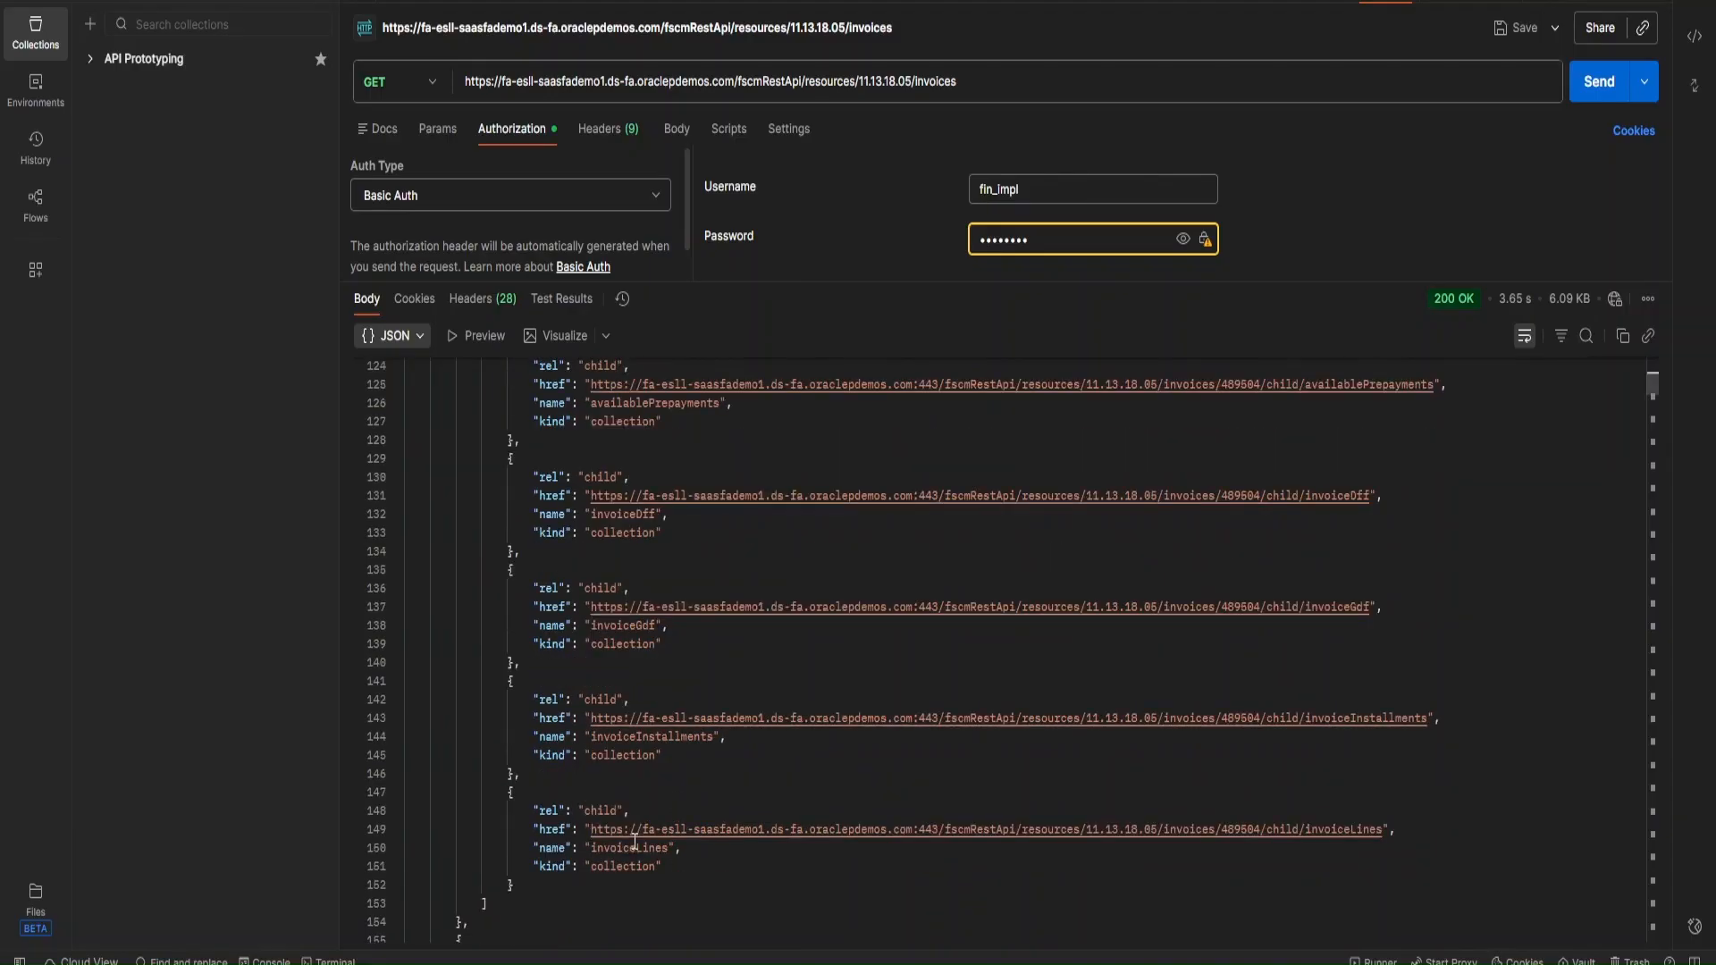
pyautogui.scroll(-1, 702, 835)
pyautogui.scroll(-1, 728, 808)
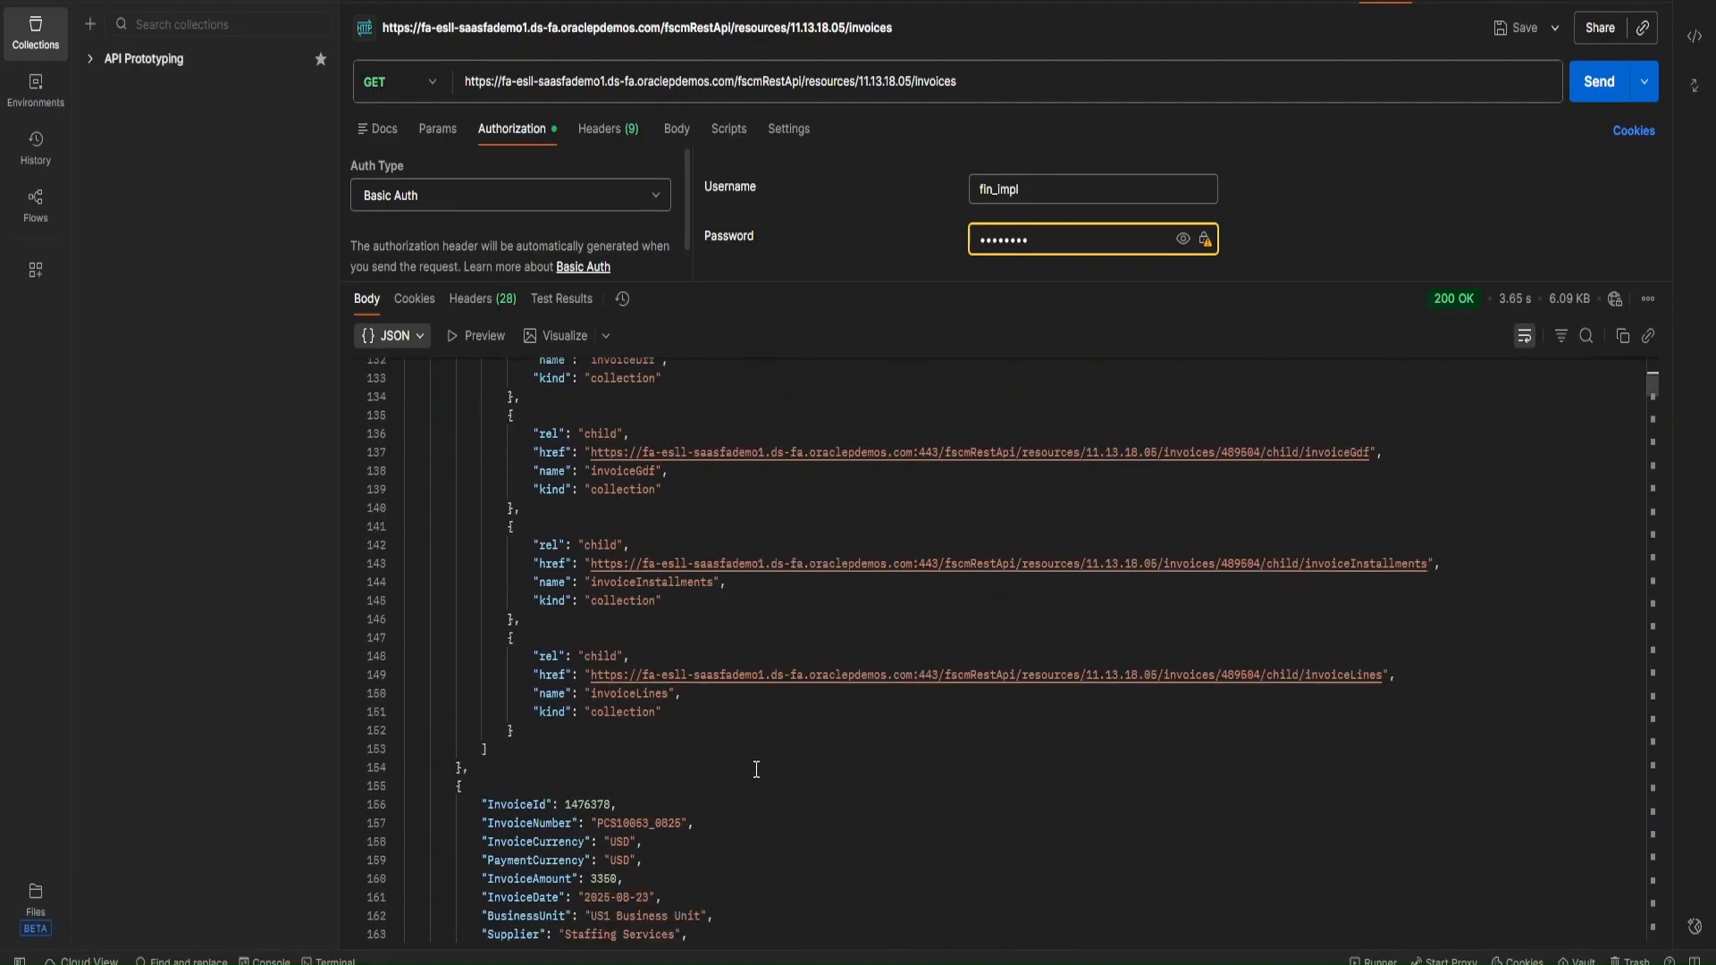
pyautogui.scroll(-3, 769, 742)
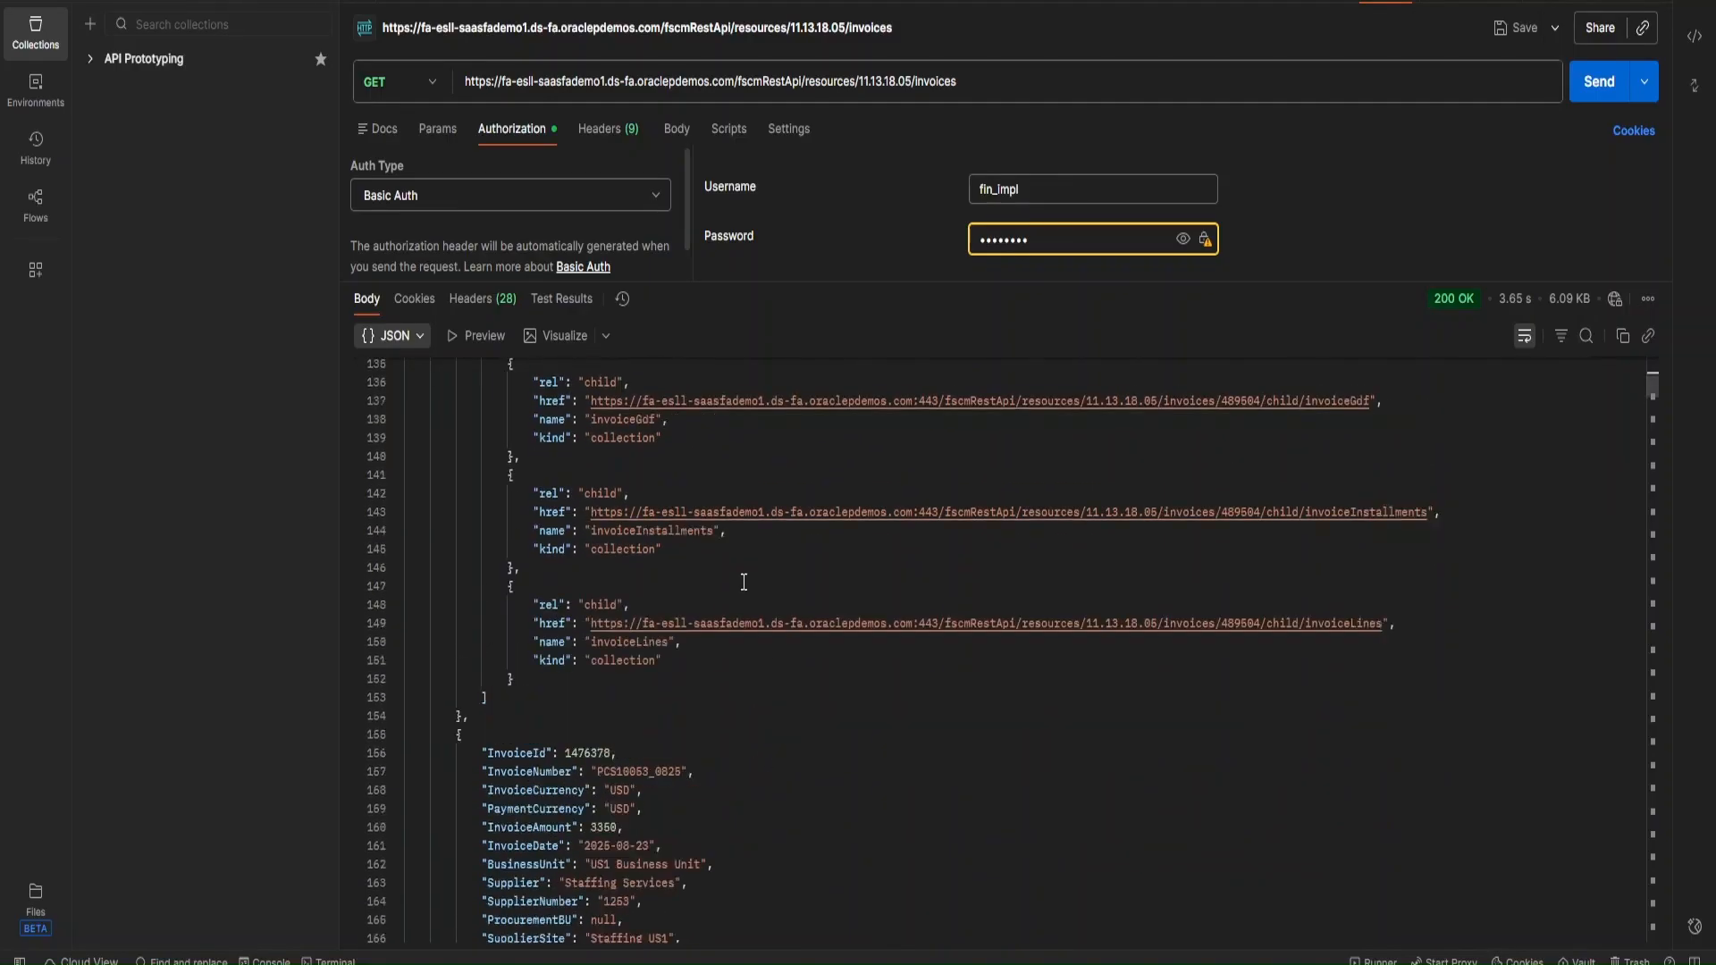
# - Collapse the first two invoice objects in the items array of the JSON response
pyautogui.scroll(20, 746, 572)
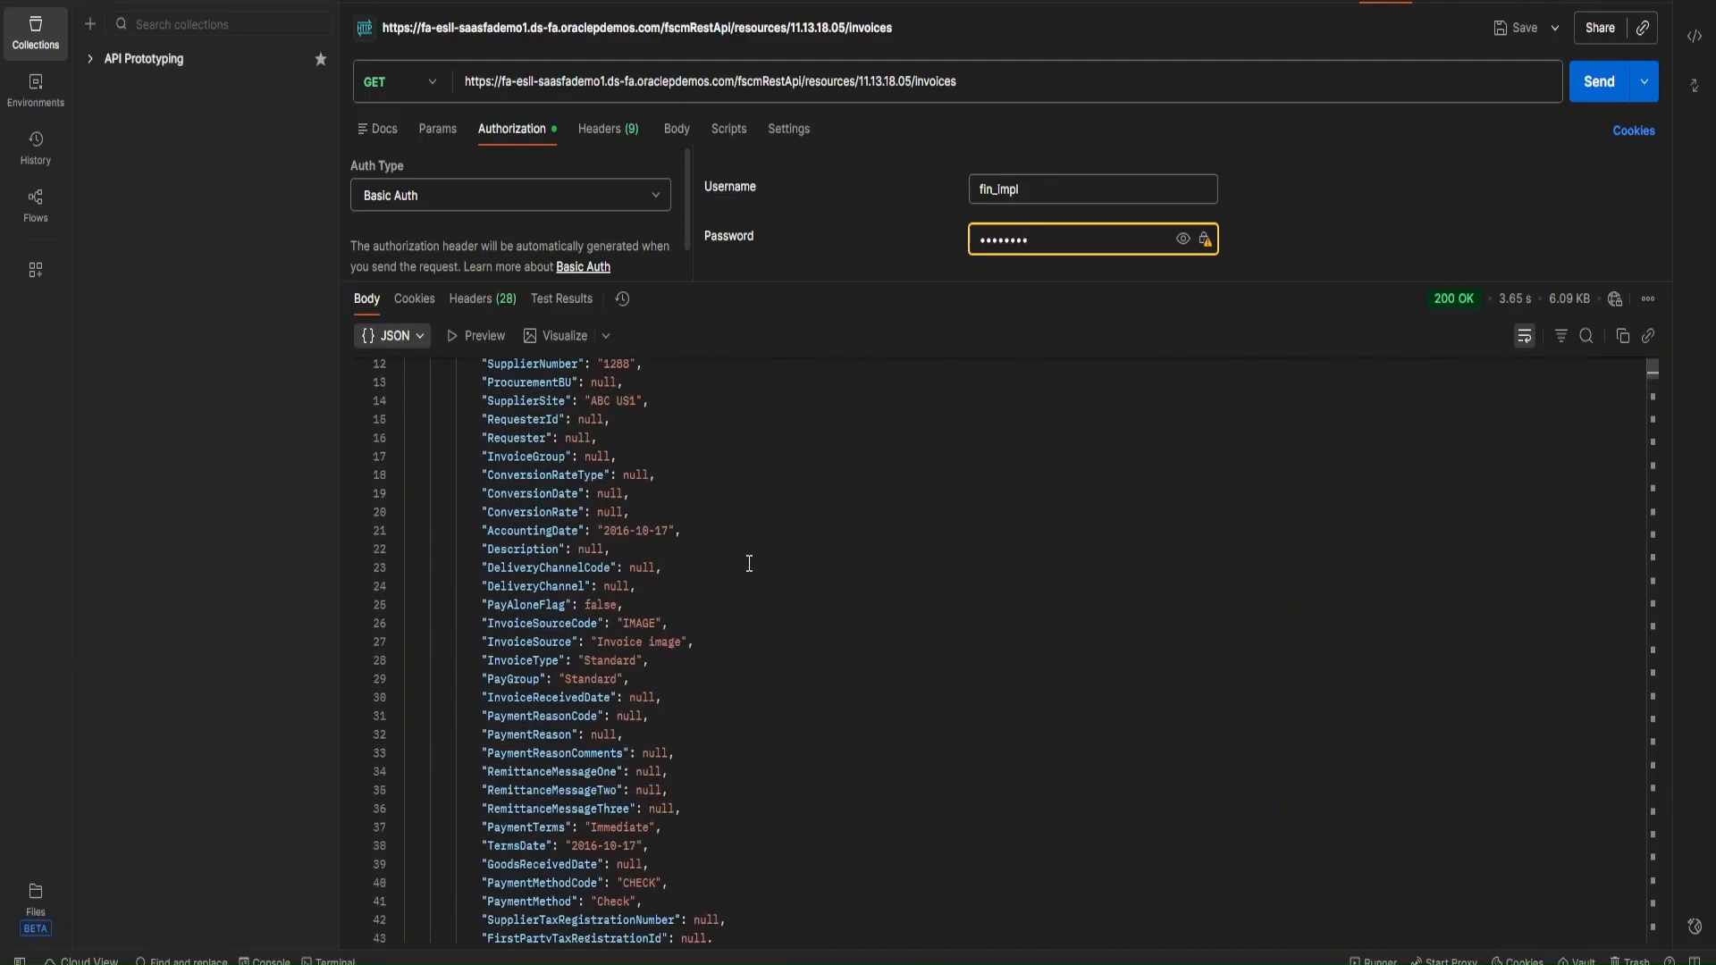
pyautogui.scroll(4, 749, 563)
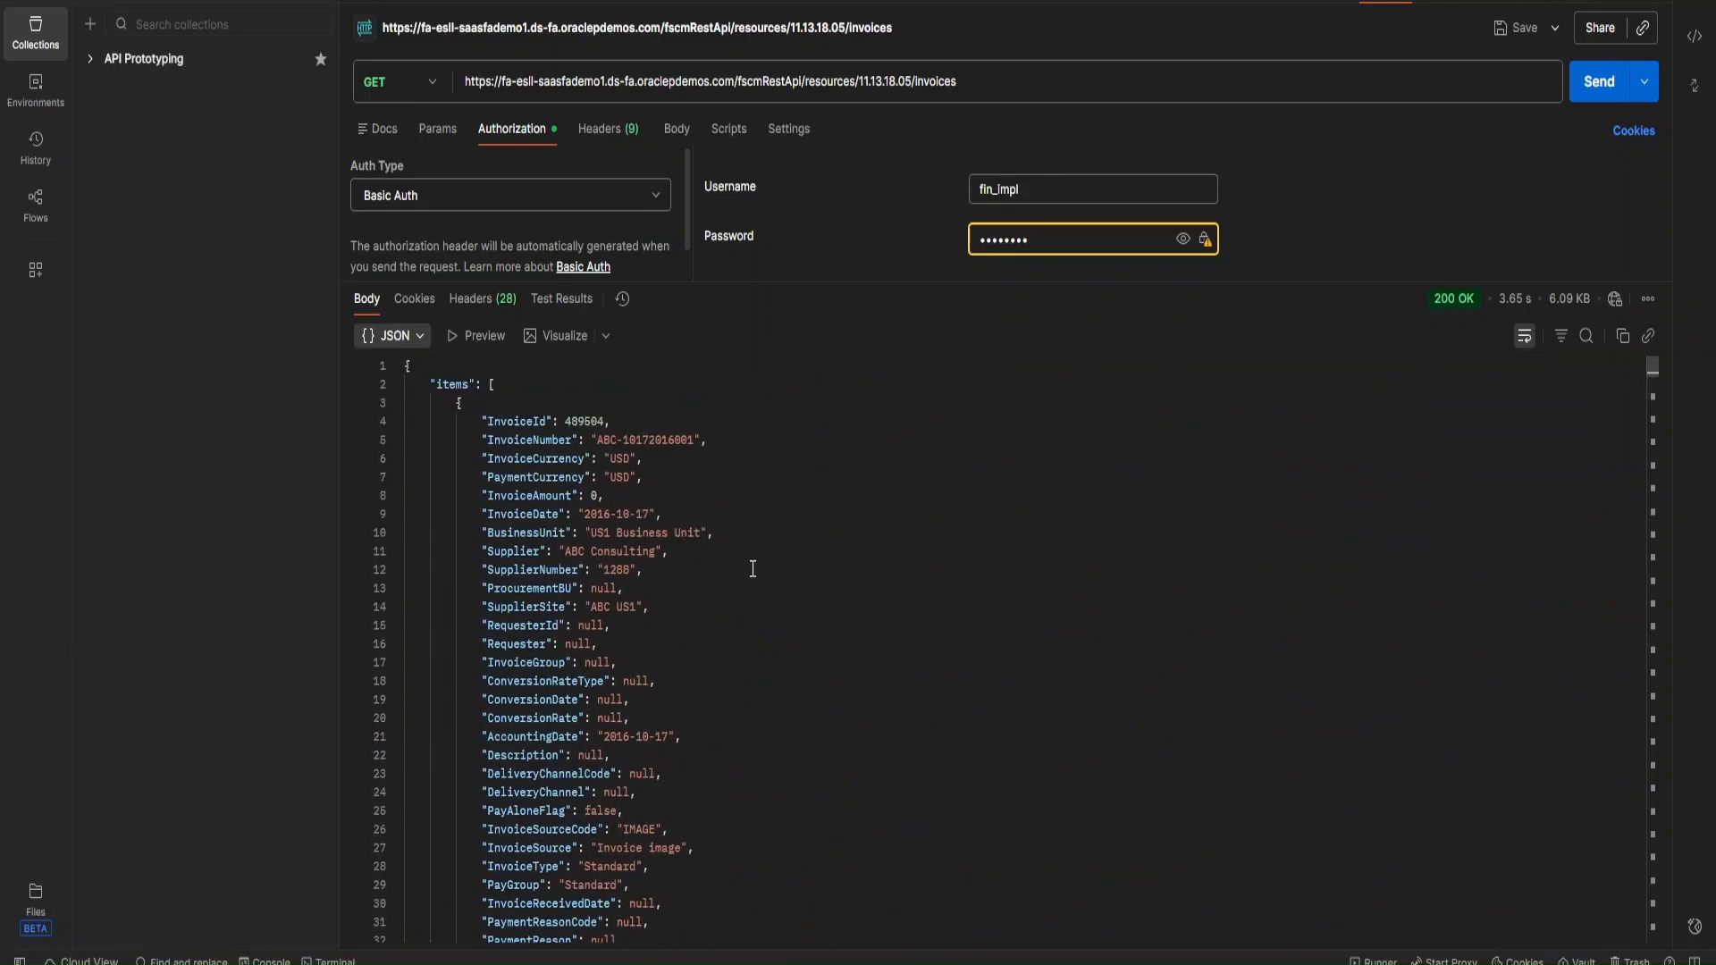
pyautogui.click(398, 407)
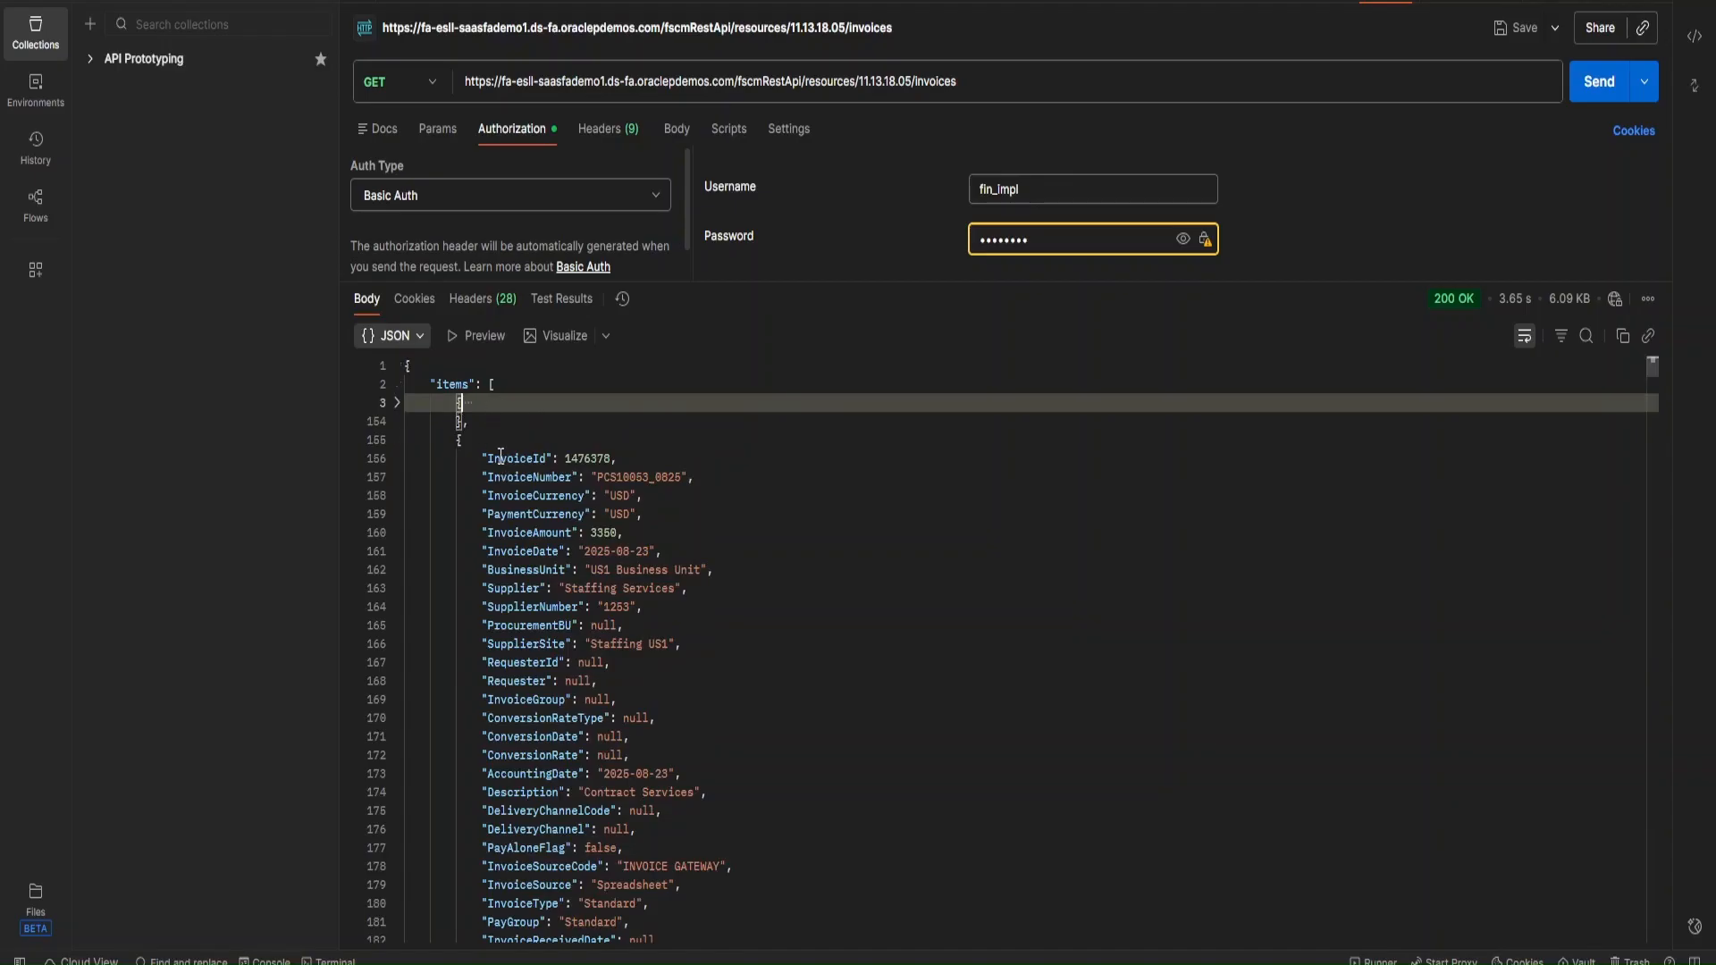
pyautogui.click(397, 441)
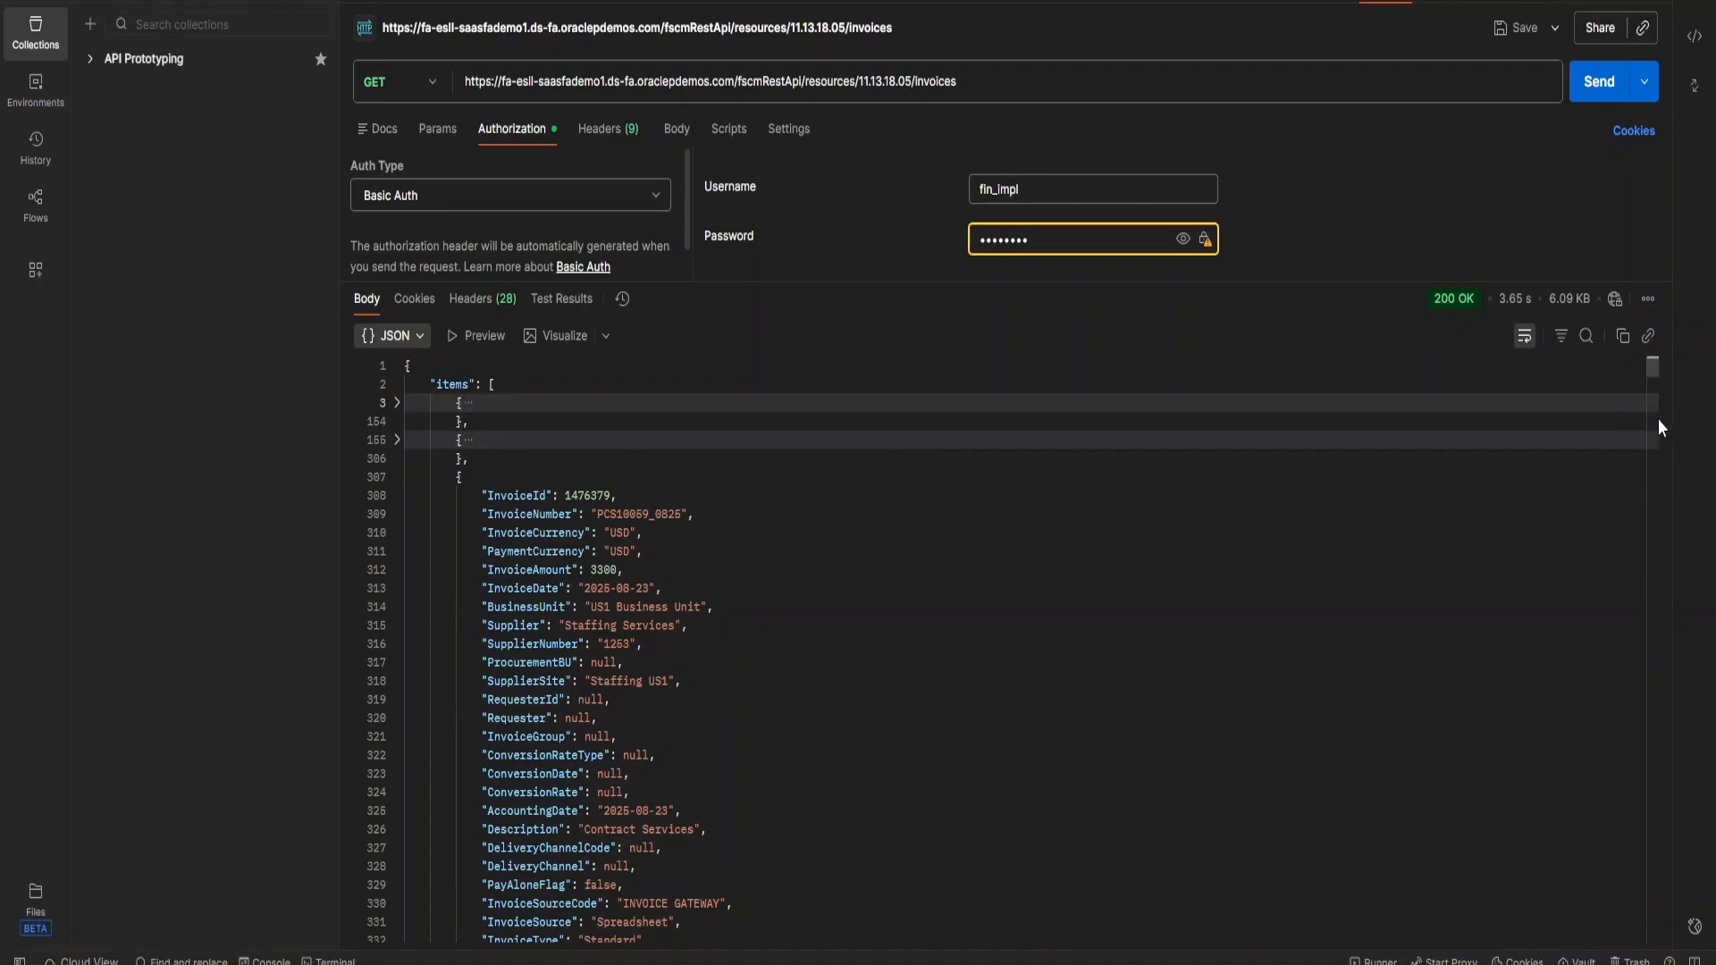
# - Examine the hasMore and limit attributes that follow the end of the items array
pyautogui.moveTo(1648, 375); pyautogui.dragTo(1623, 915)
pyautogui.scroll(-15, 1236, 628)
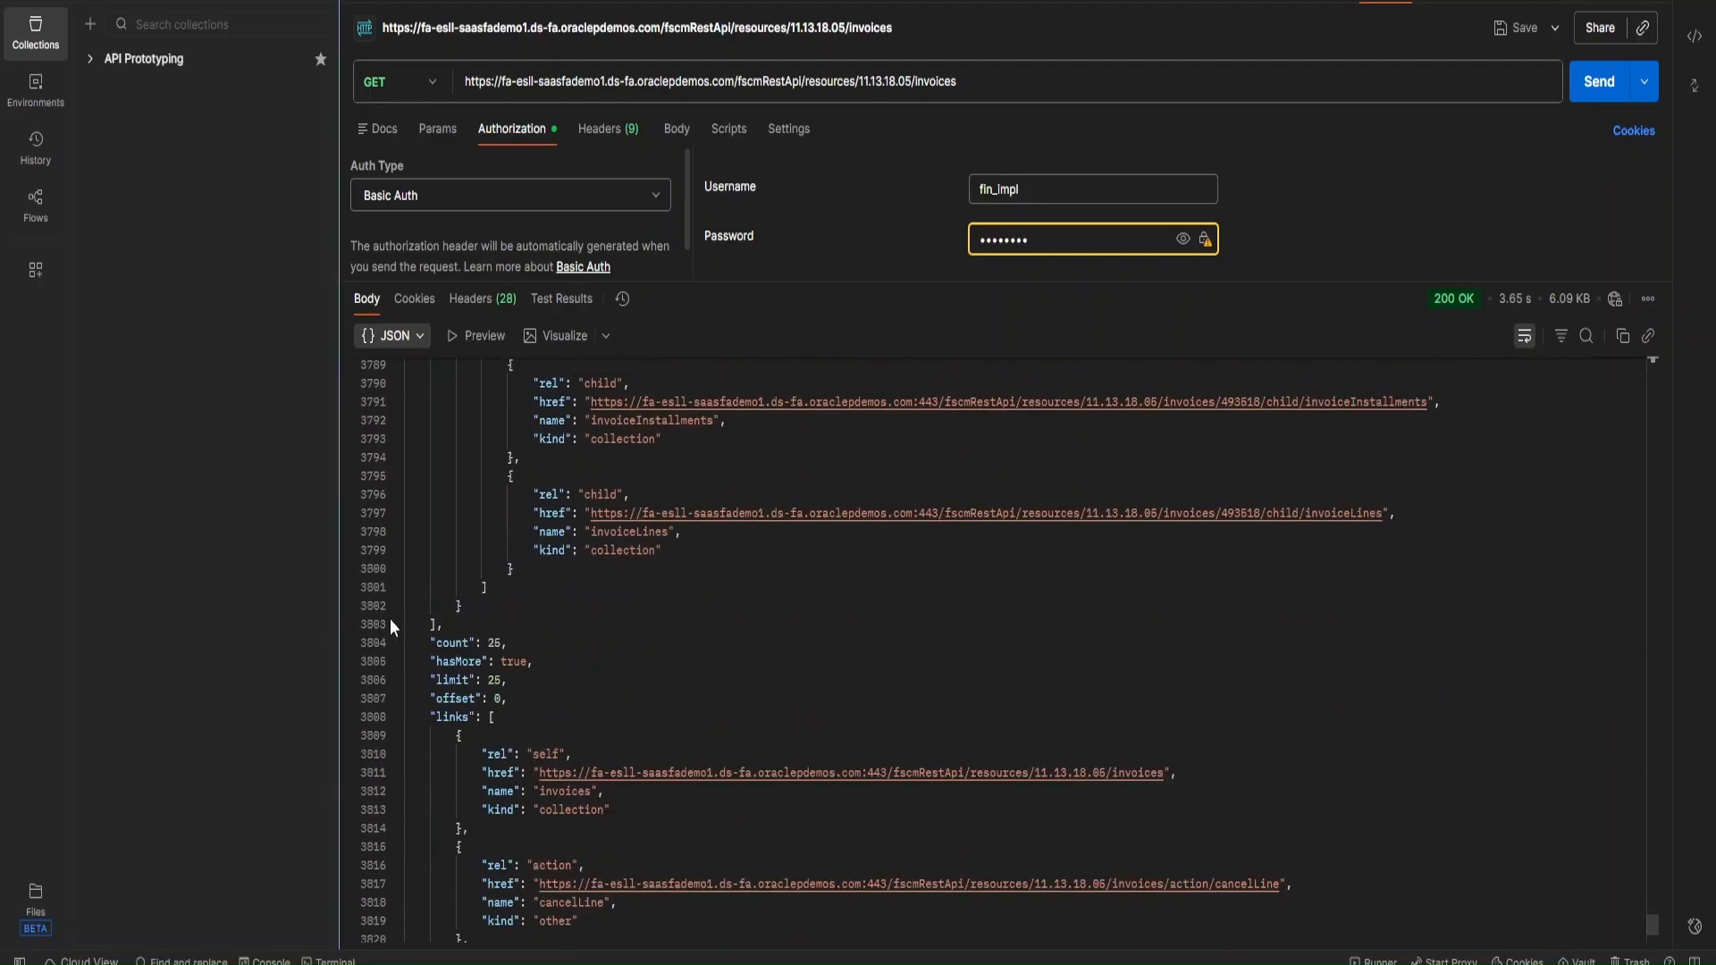
pyautogui.moveTo(436, 645); pyautogui.dragTo(534, 666)
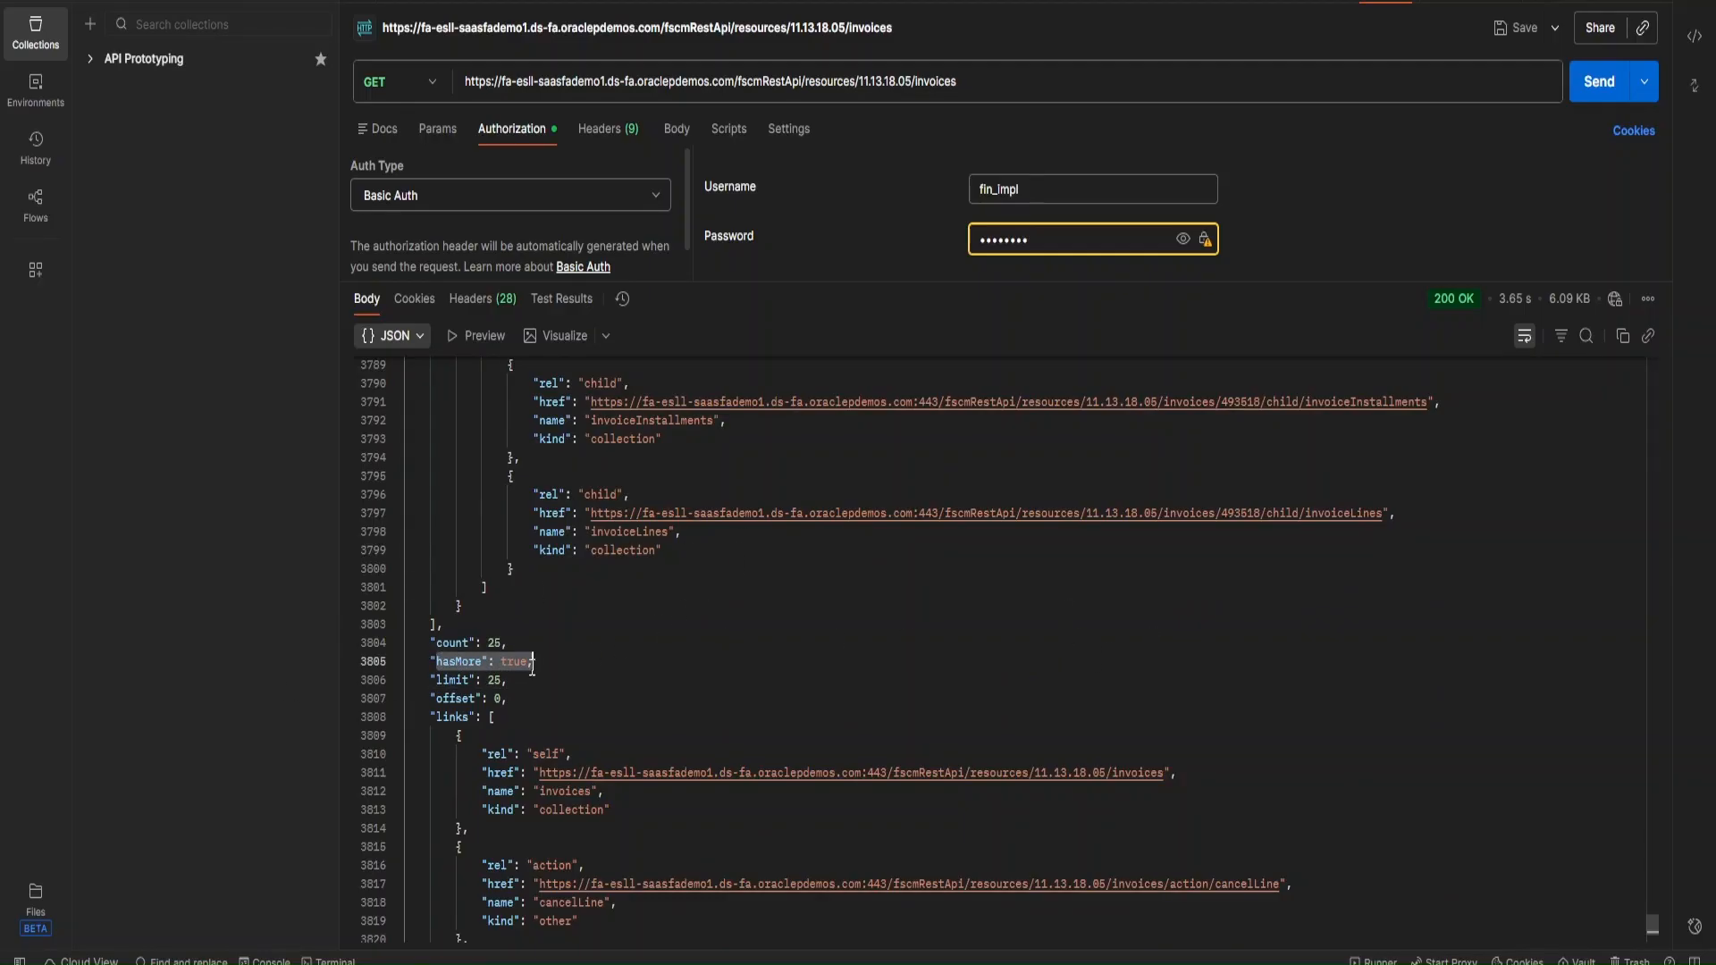
pyautogui.moveTo(437, 680); pyautogui.dragTo(524, 678)
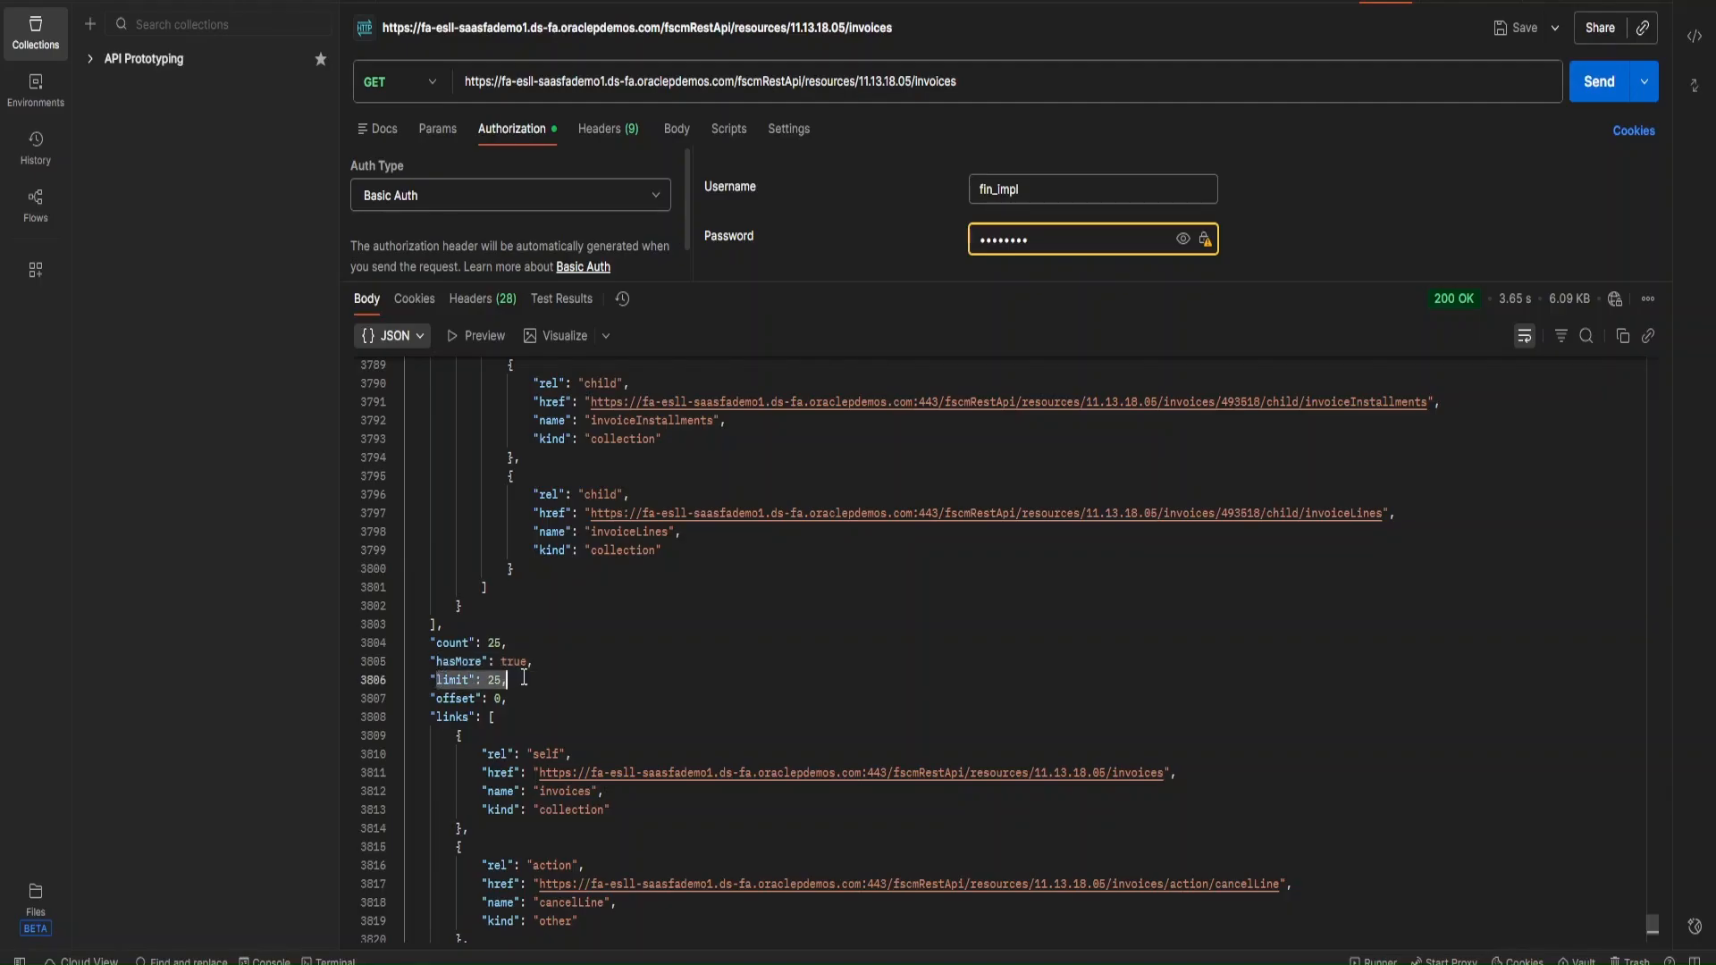
pyautogui.click(506, 680)
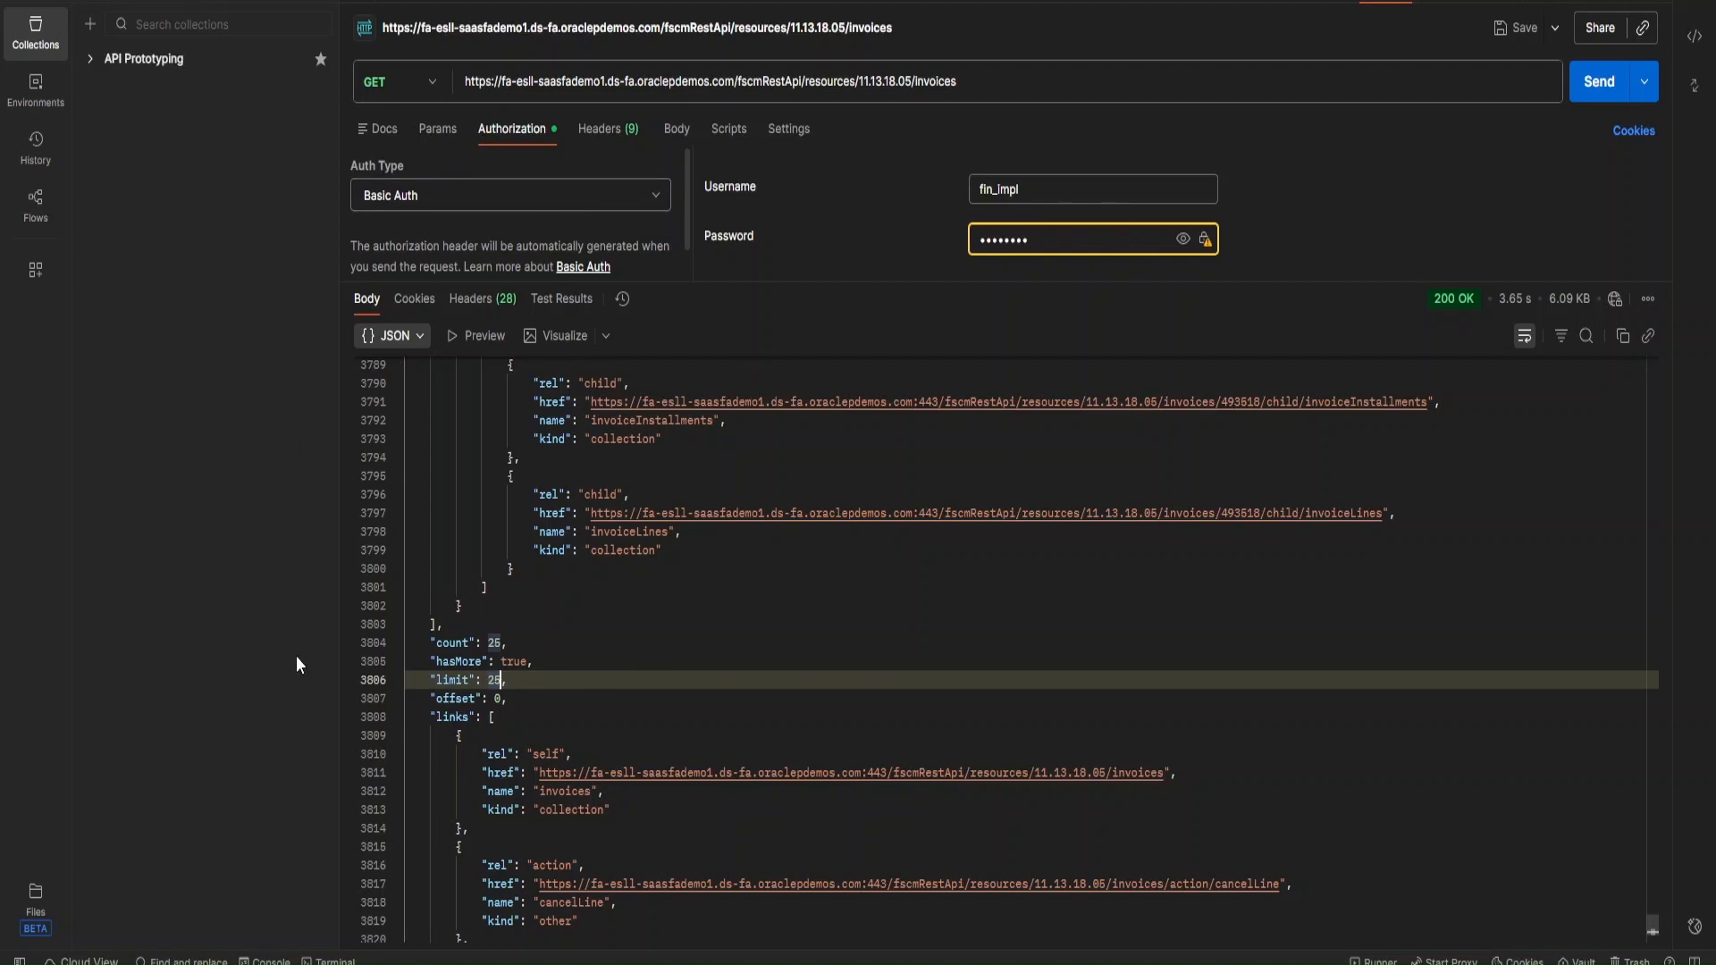
# - Review the collection-level links, from the self relation to the cancelLine, validateInvoice and calculateTax actions
pyautogui.scroll(-1, 757, 697)
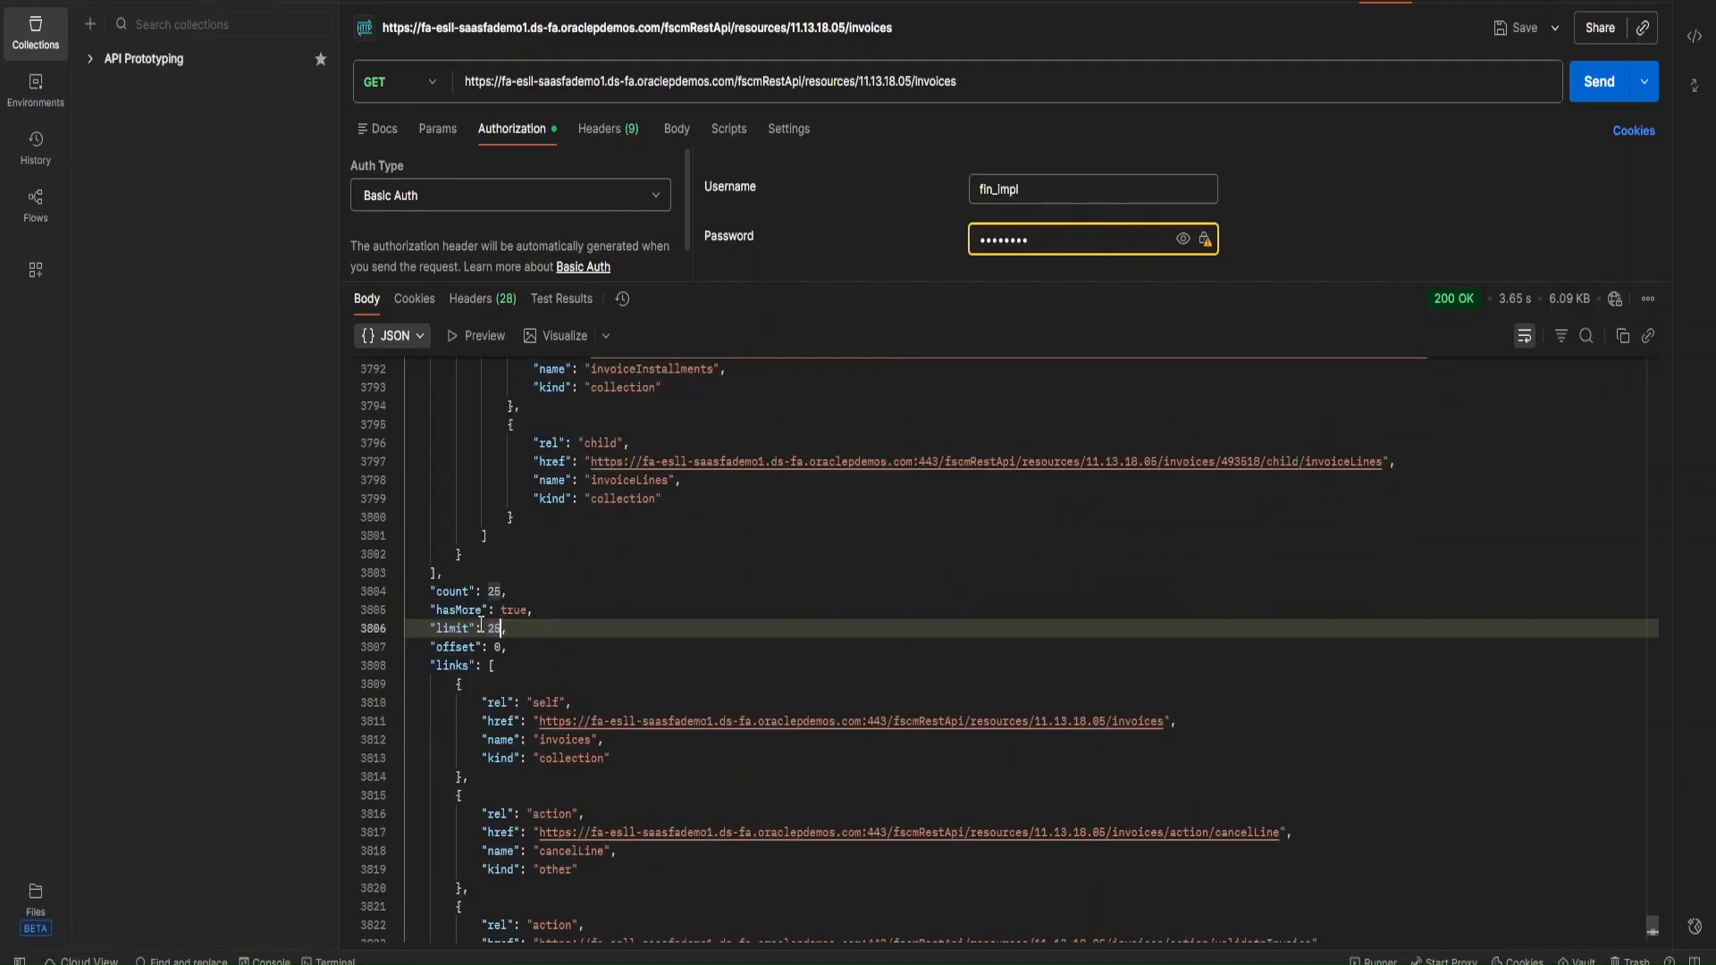
pyautogui.scroll(-3, 561, 660)
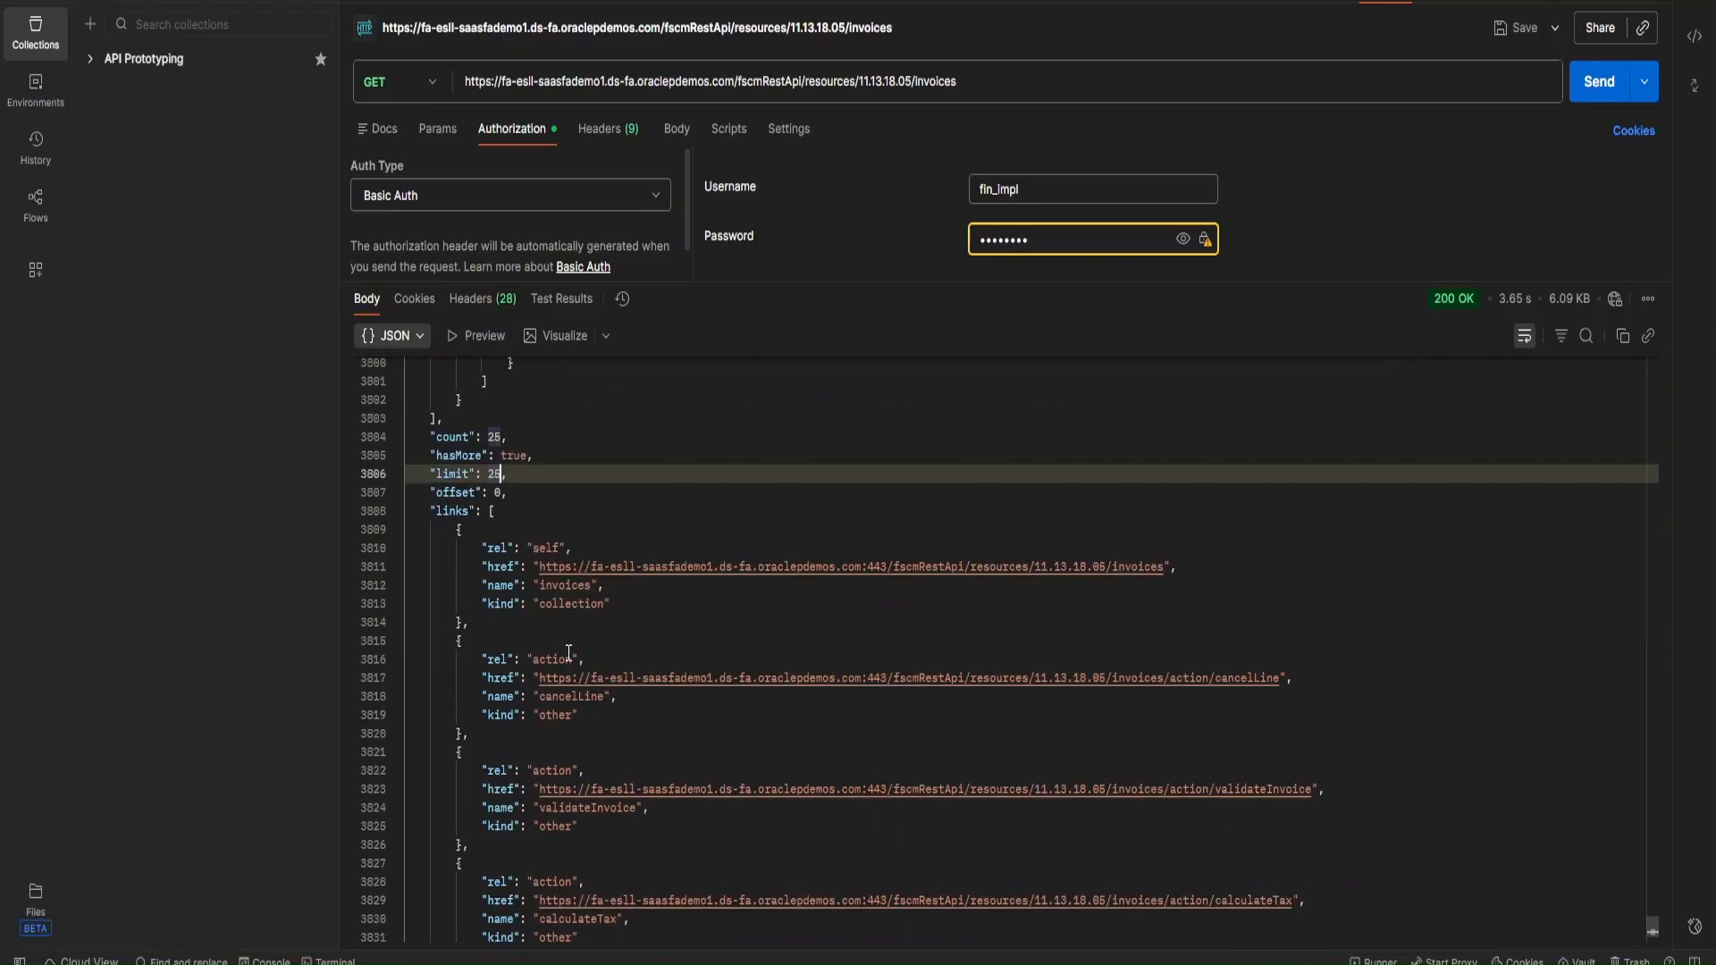
pyautogui.scroll(-1, 569, 653)
pyautogui.scroll(3, 561, 653)
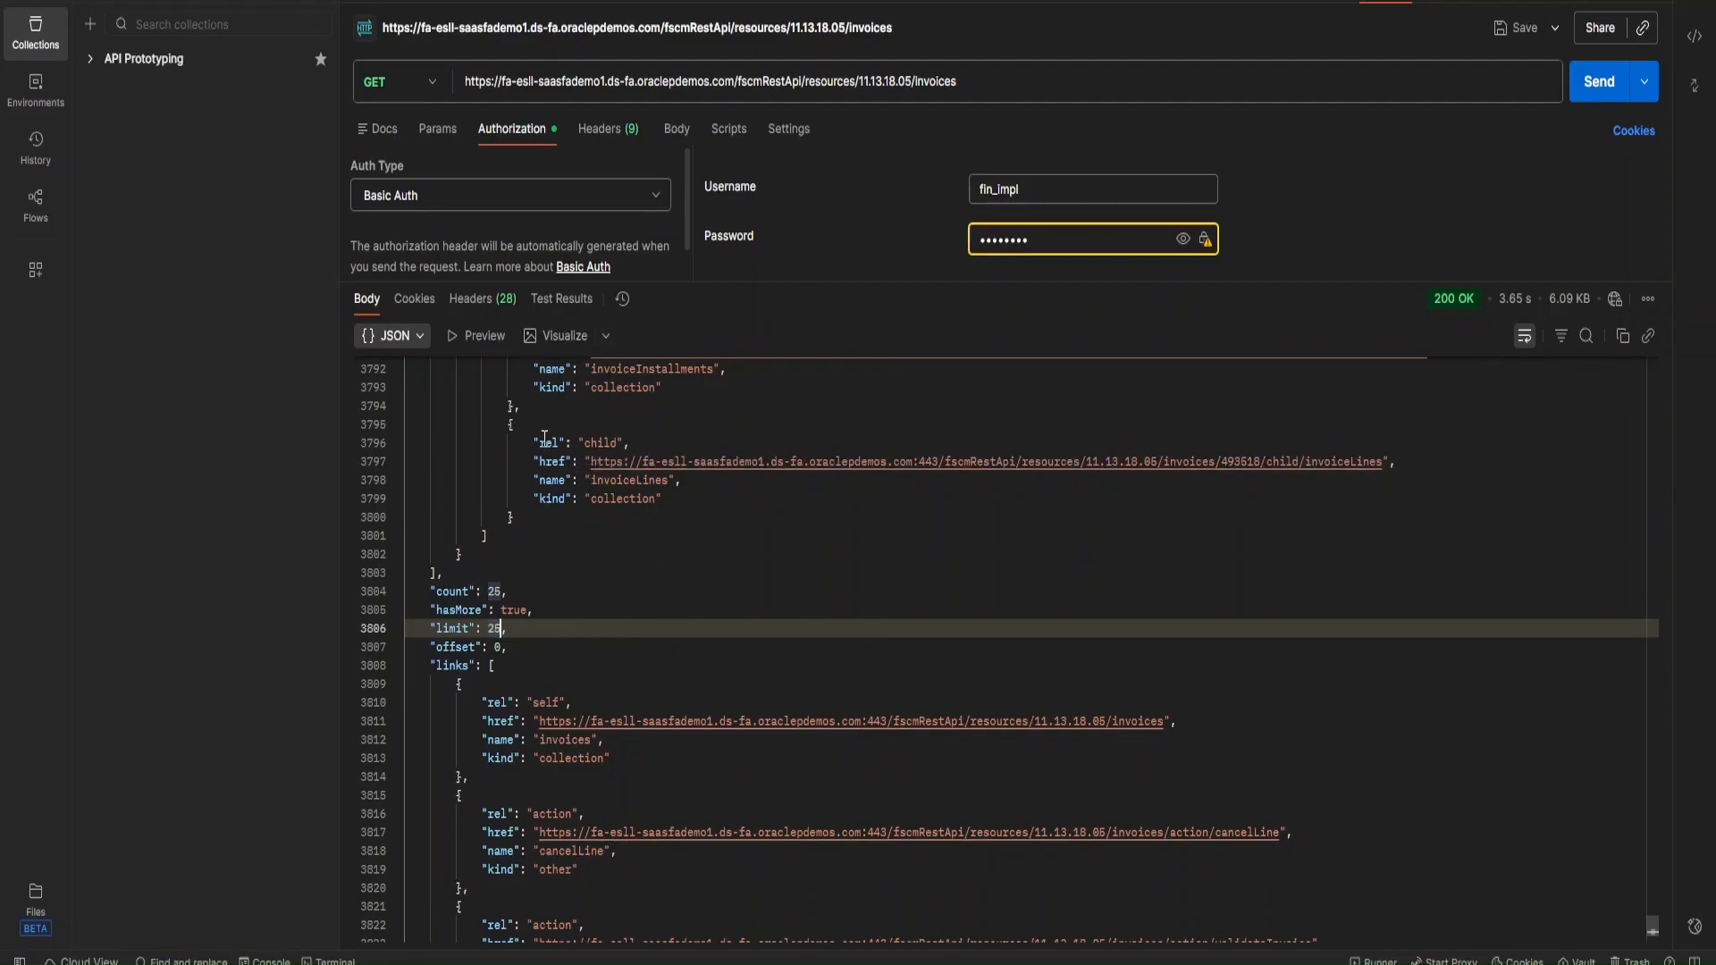
# - Highlight the values of the offset, count and limit pagination attributes in the response
pyautogui.click(498, 647)
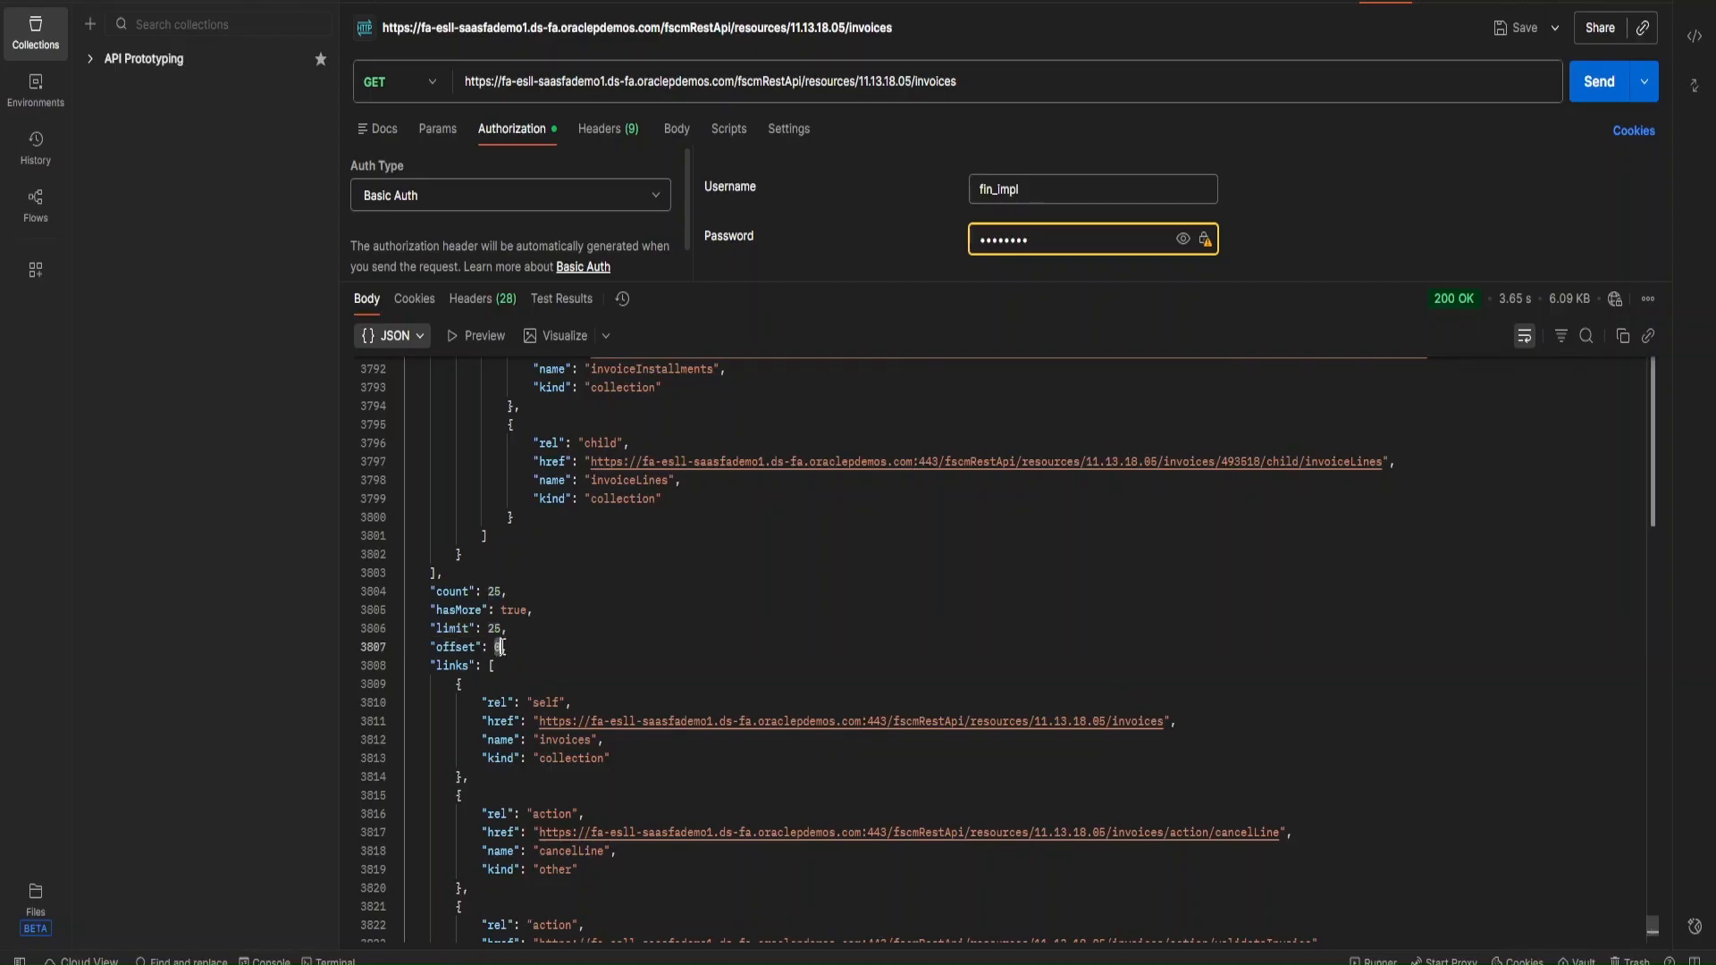
pyautogui.click(493, 592)
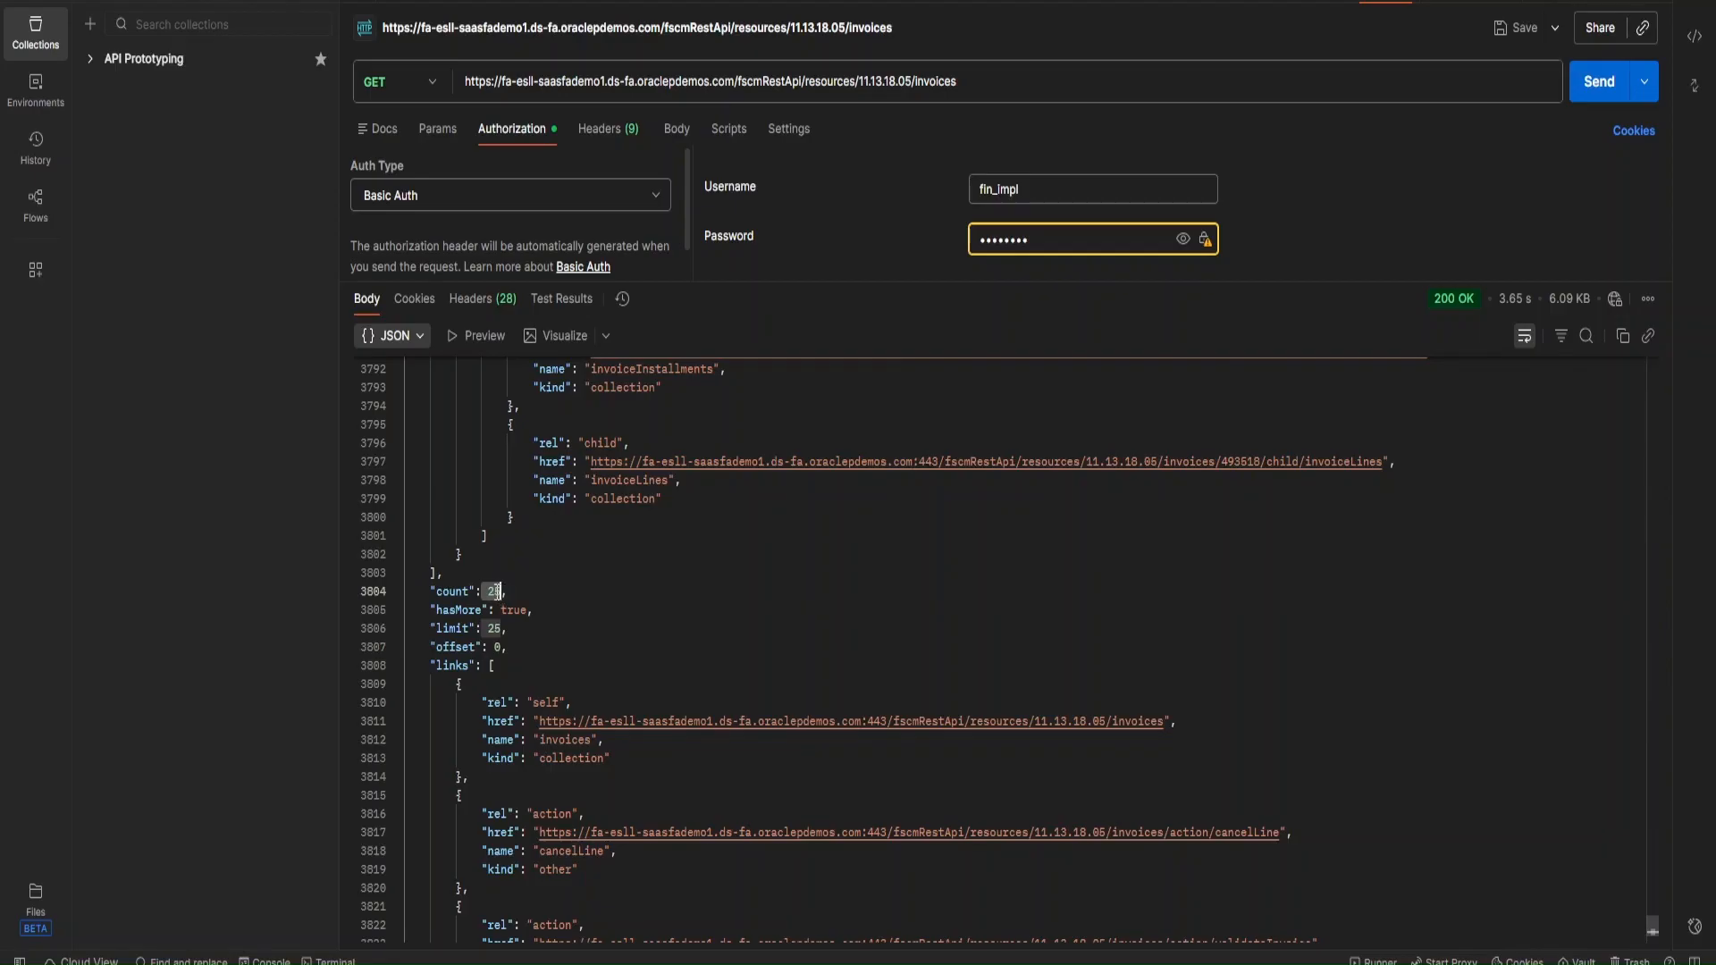
pyautogui.click(497, 592)
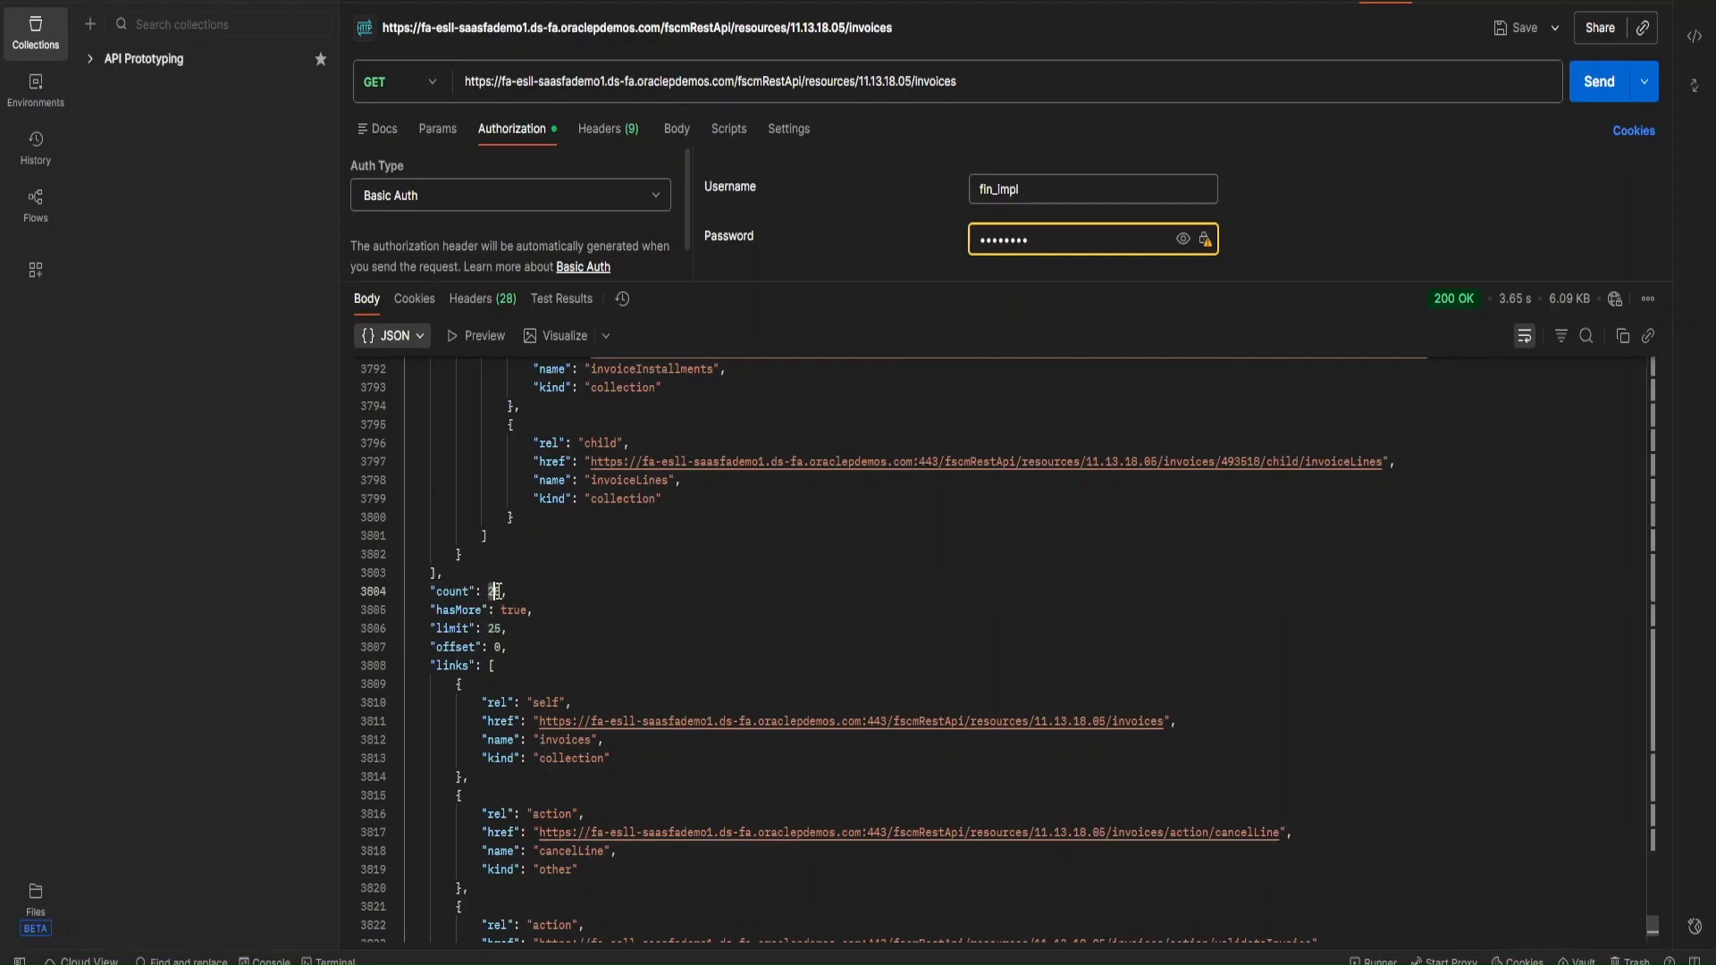
pyautogui.click(498, 647)
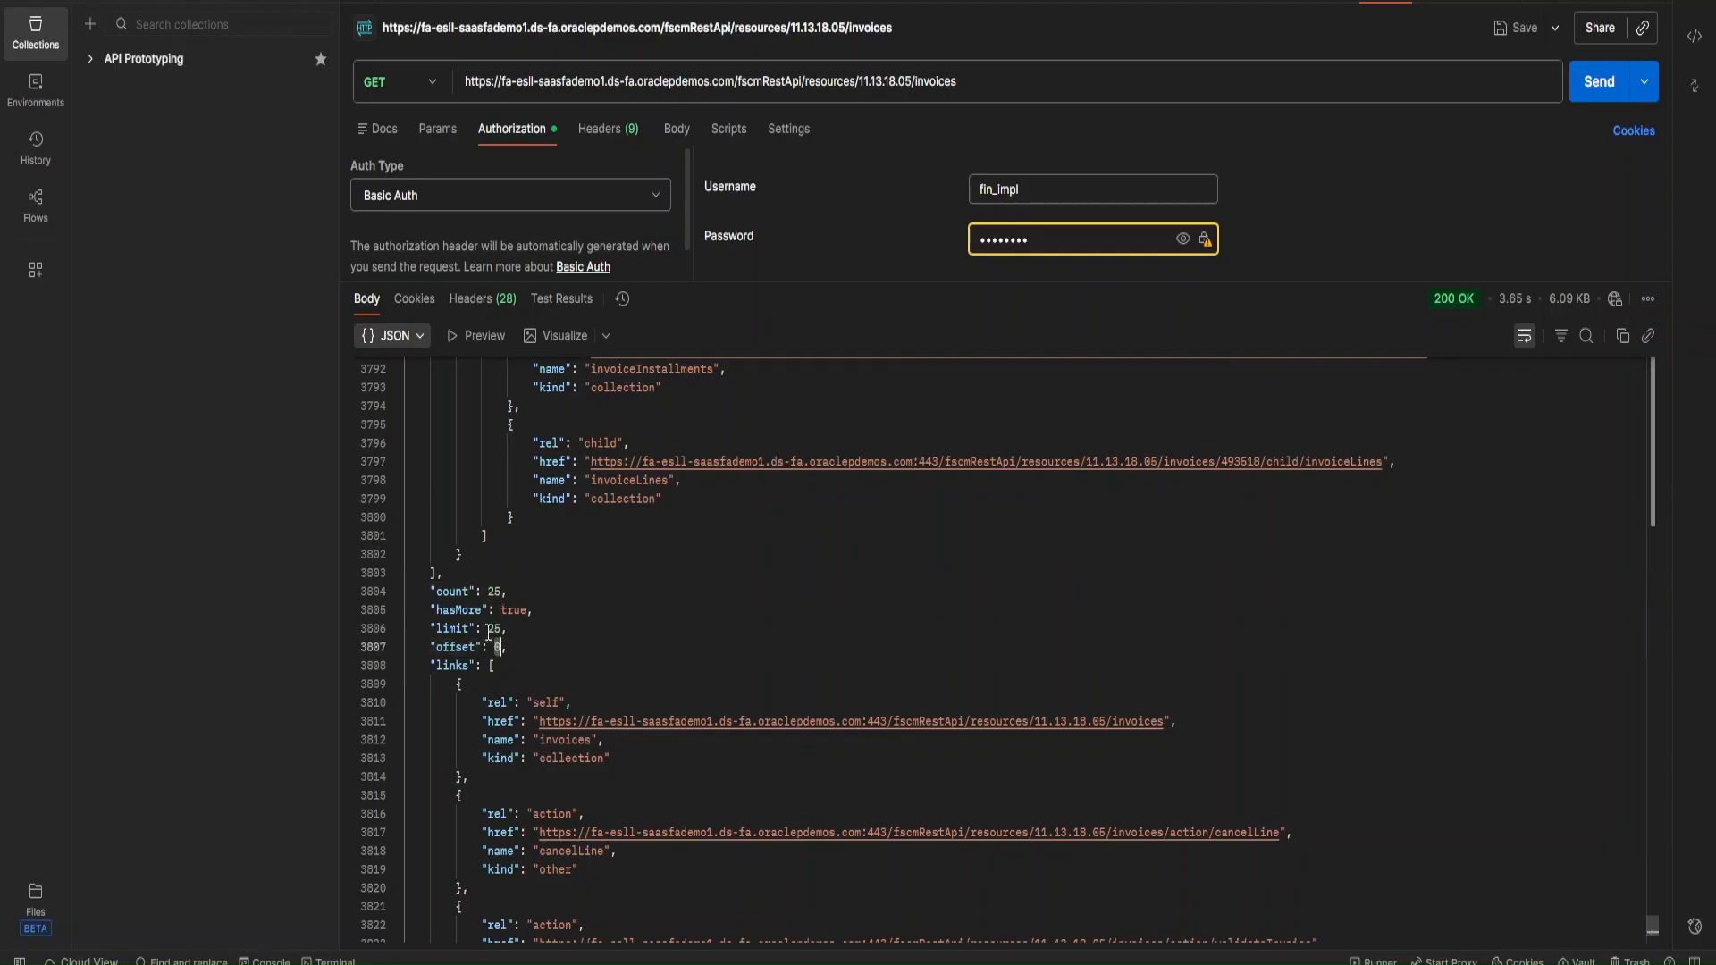
pyautogui.moveTo(489, 631); pyautogui.dragTo(503, 631)
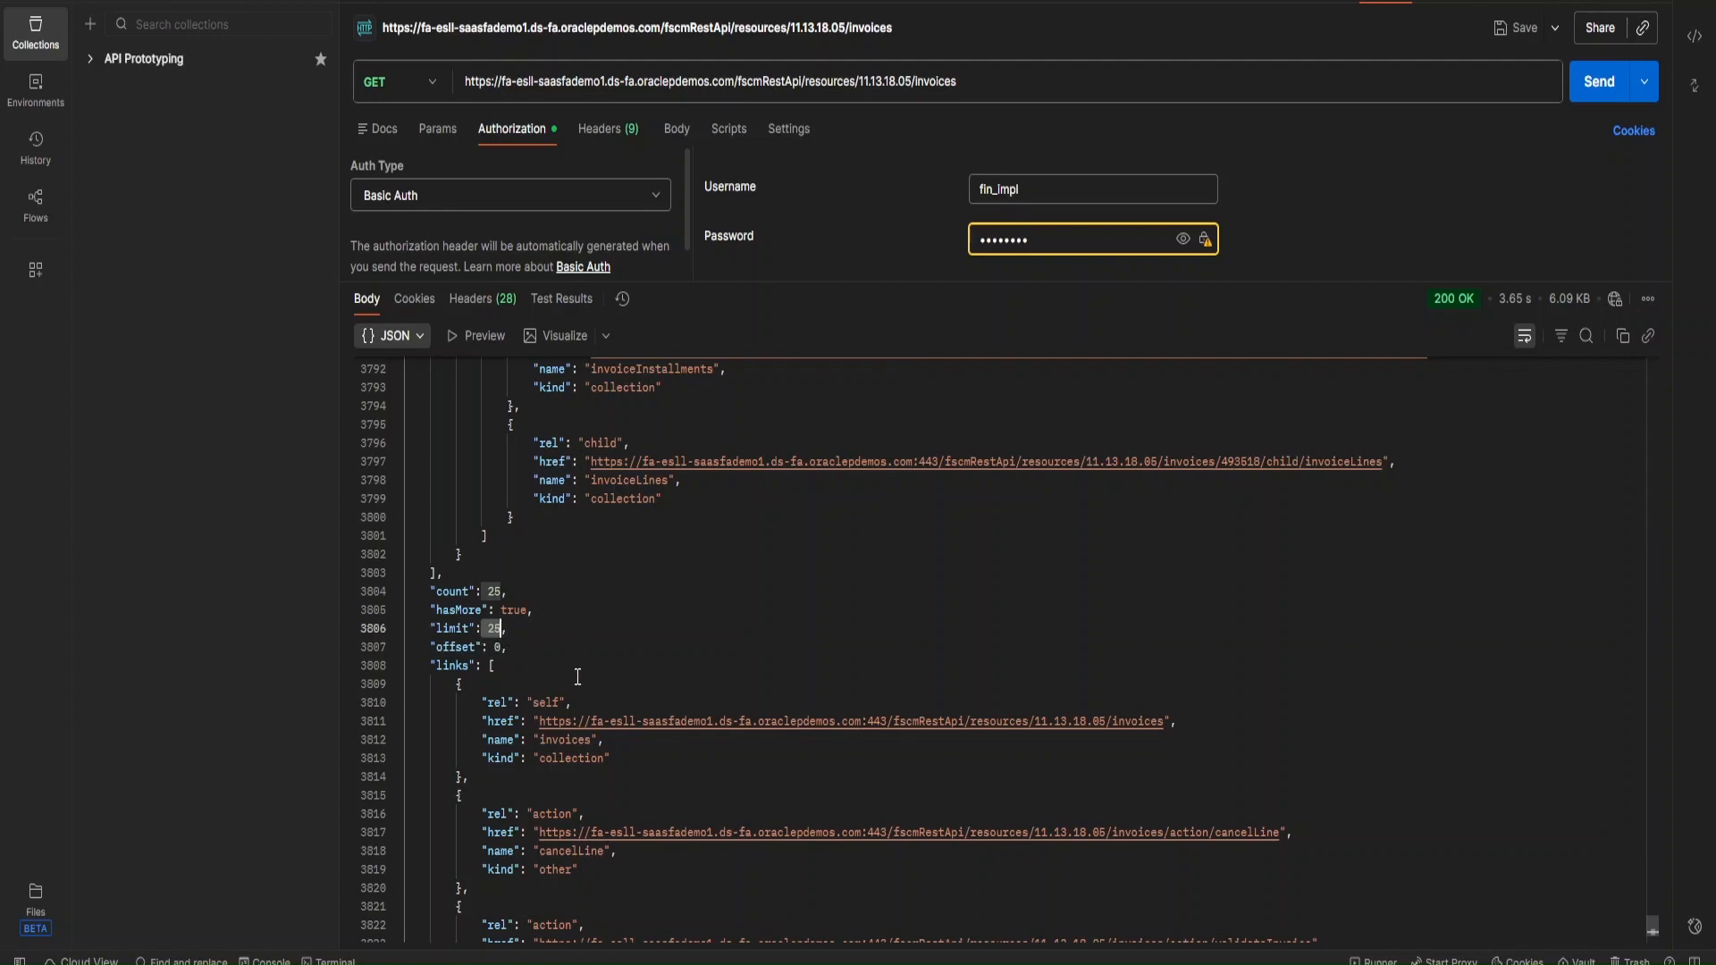
# - Look over the action links at the end of the response once more and return to the start of the items array
pyautogui.scroll(-10, 583, 649)
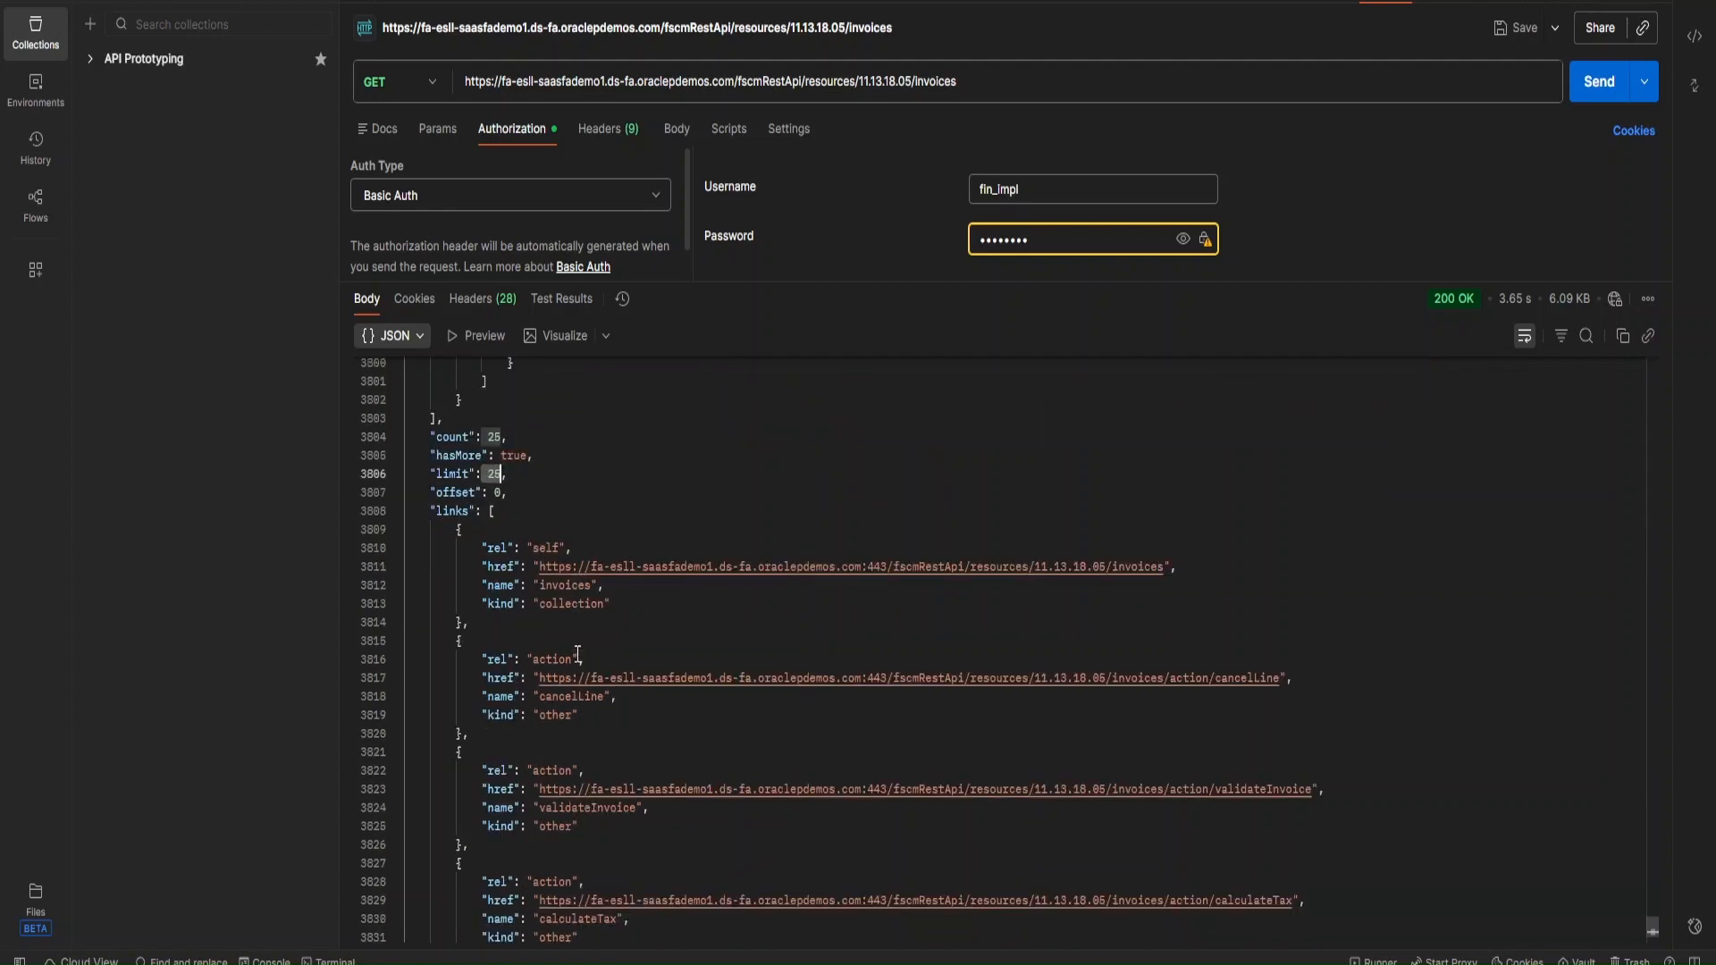
pyautogui.scroll(12, 575, 652)
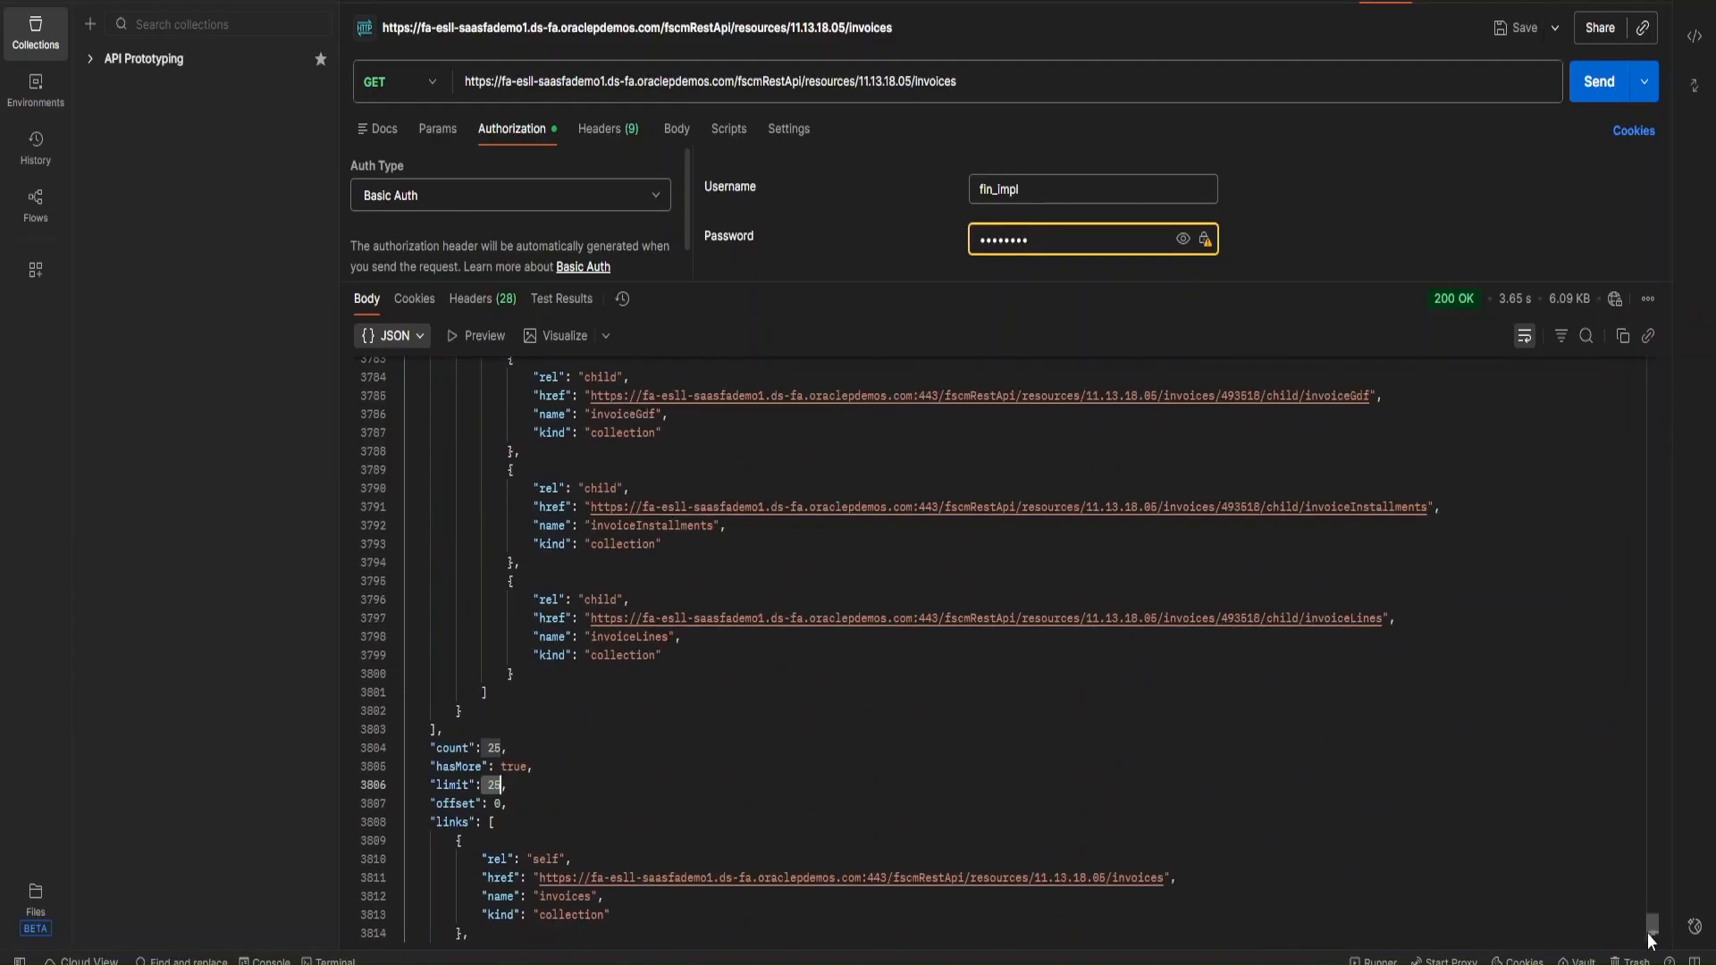
pyautogui.moveTo(1649, 930); pyautogui.dragTo(1653, 352)
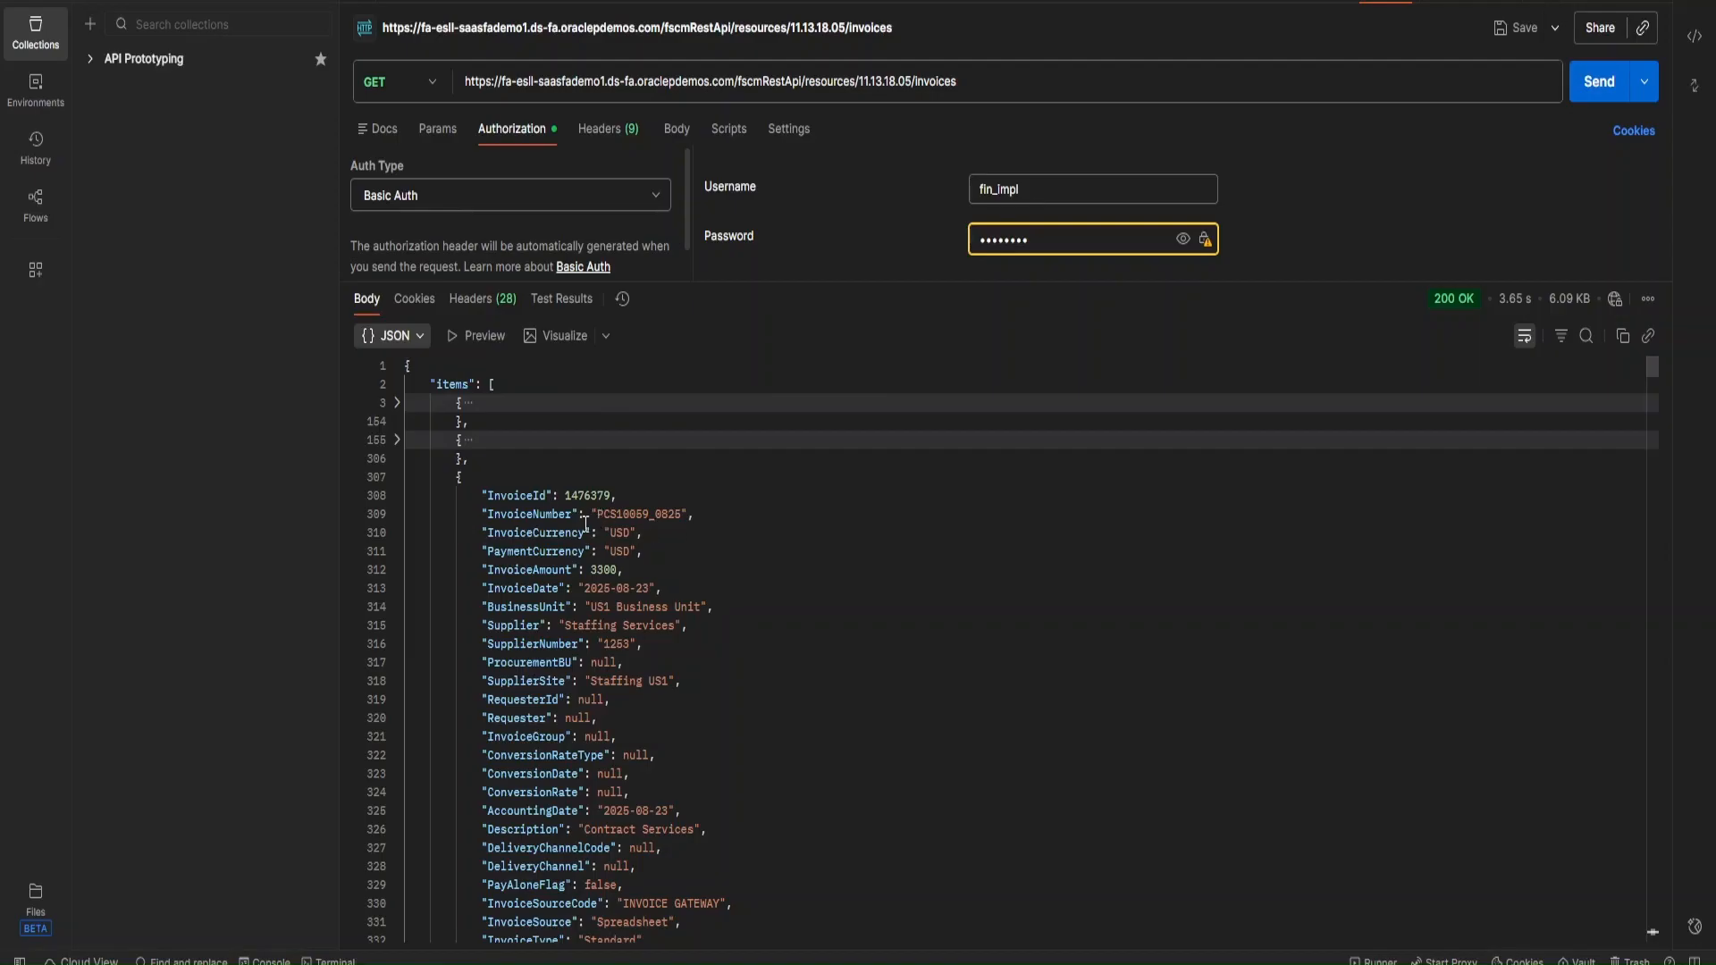
# - Copy the InvoiceNumber value of the third item in the response and switch to the Oracle Fusion Invoices page in the browser
pyautogui.moveTo(598, 516); pyautogui.dragTo(681, 519)
pyautogui.hotkey('ctrl', 'c')
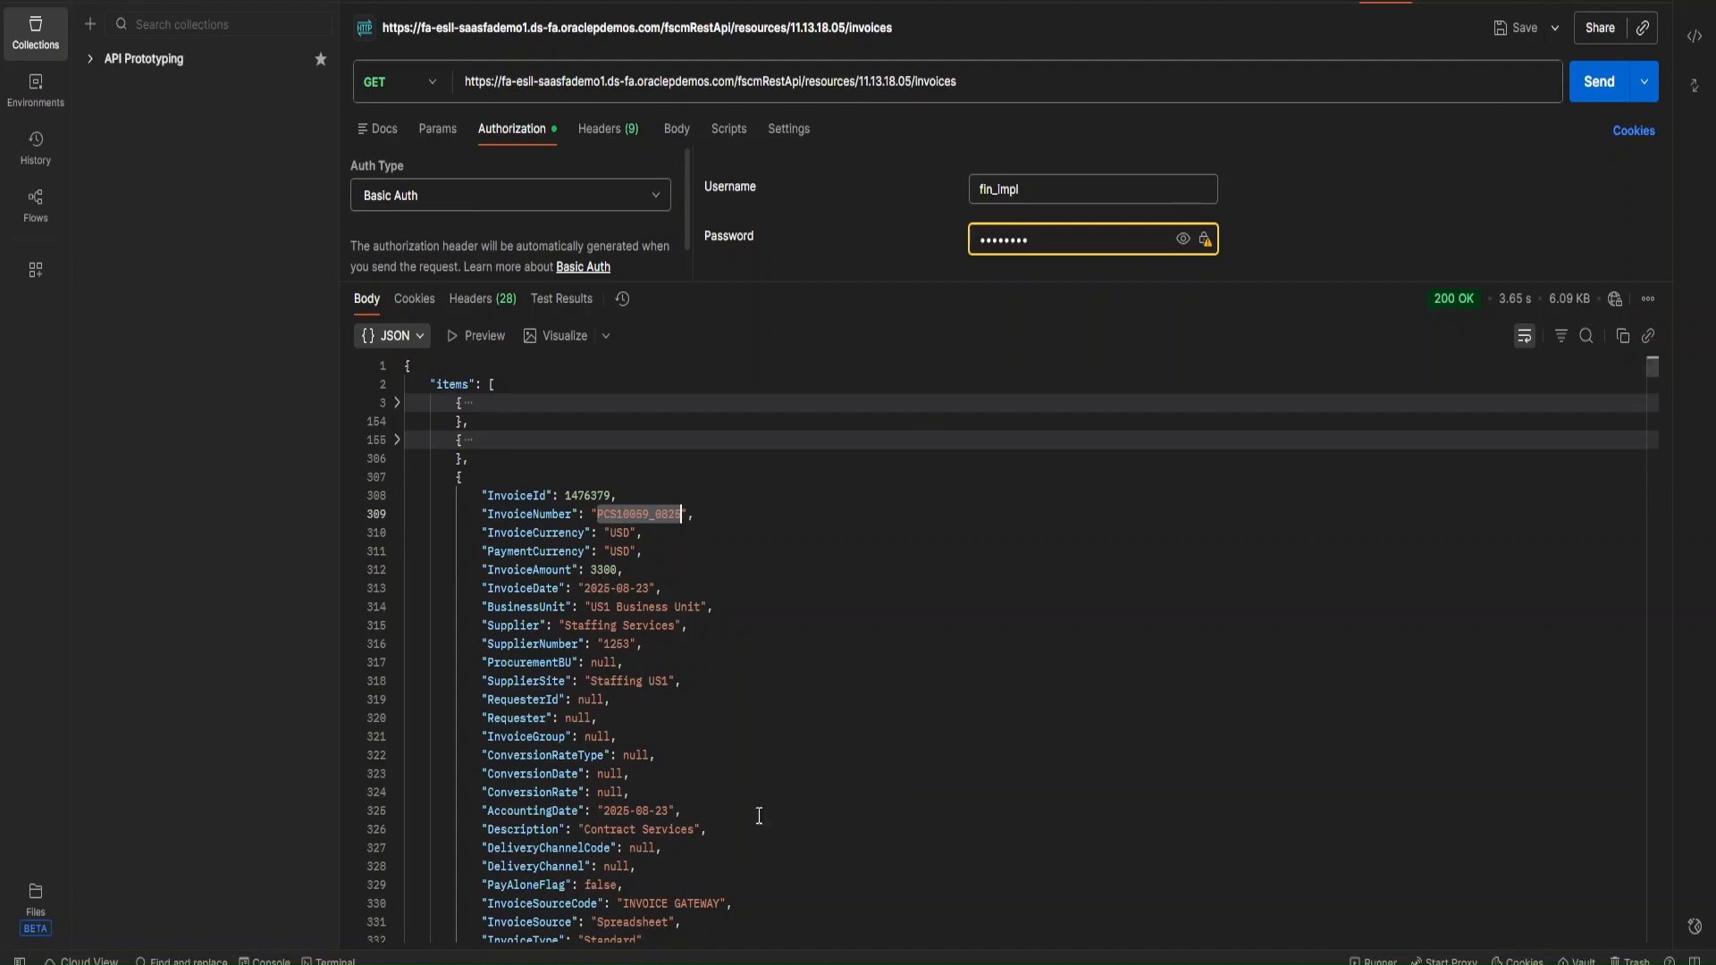
pyautogui.moveTo(701, 963)
pyautogui.click(701, 856)
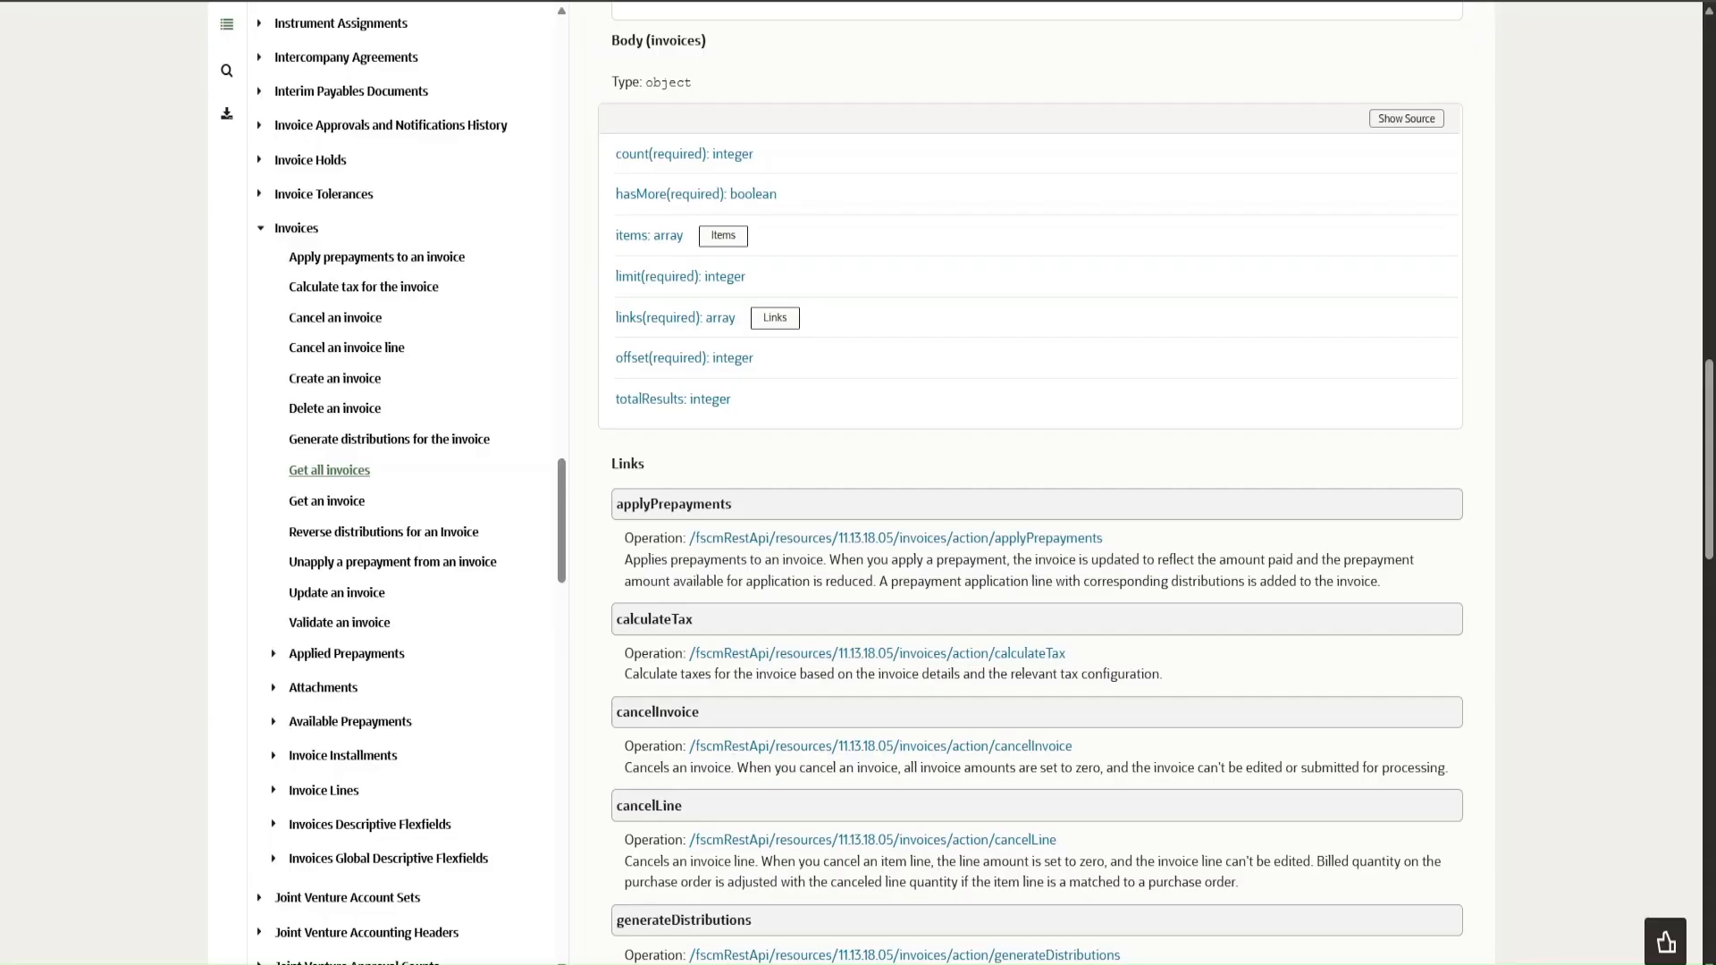
pyautogui.click(501, 2)
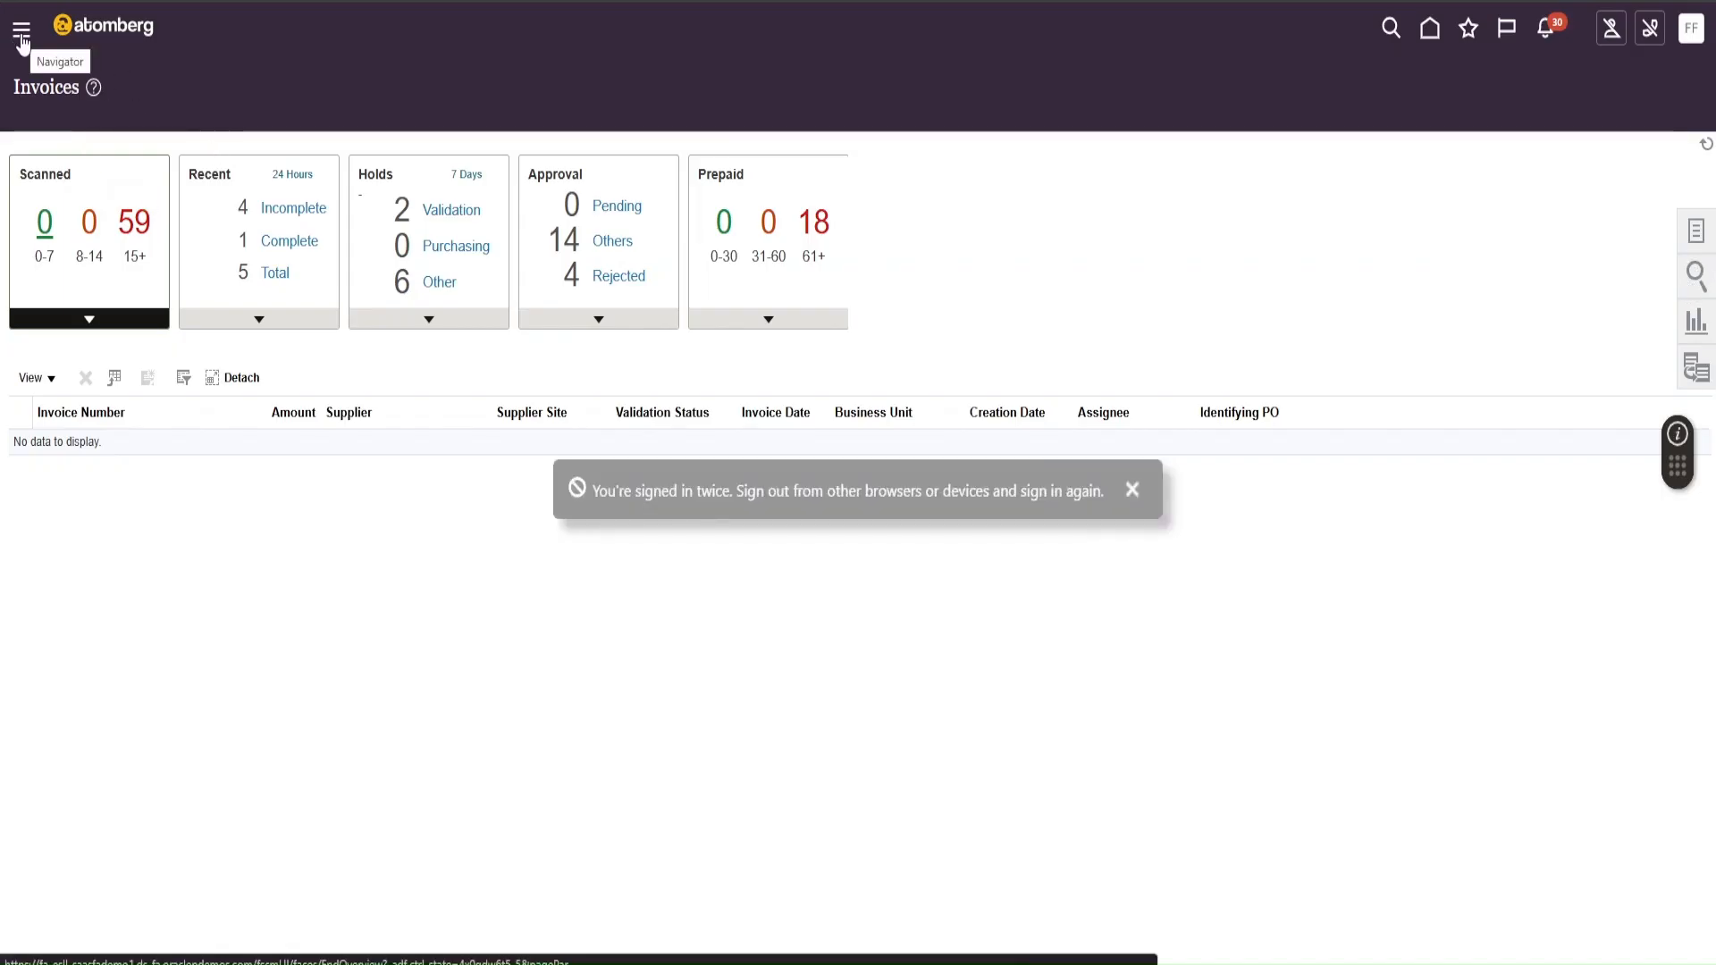
# - Open the Invoices work area of Payables through the Fusion Navigator
pyautogui.click(21, 39)
pyautogui.scroll(-2, 233, 455)
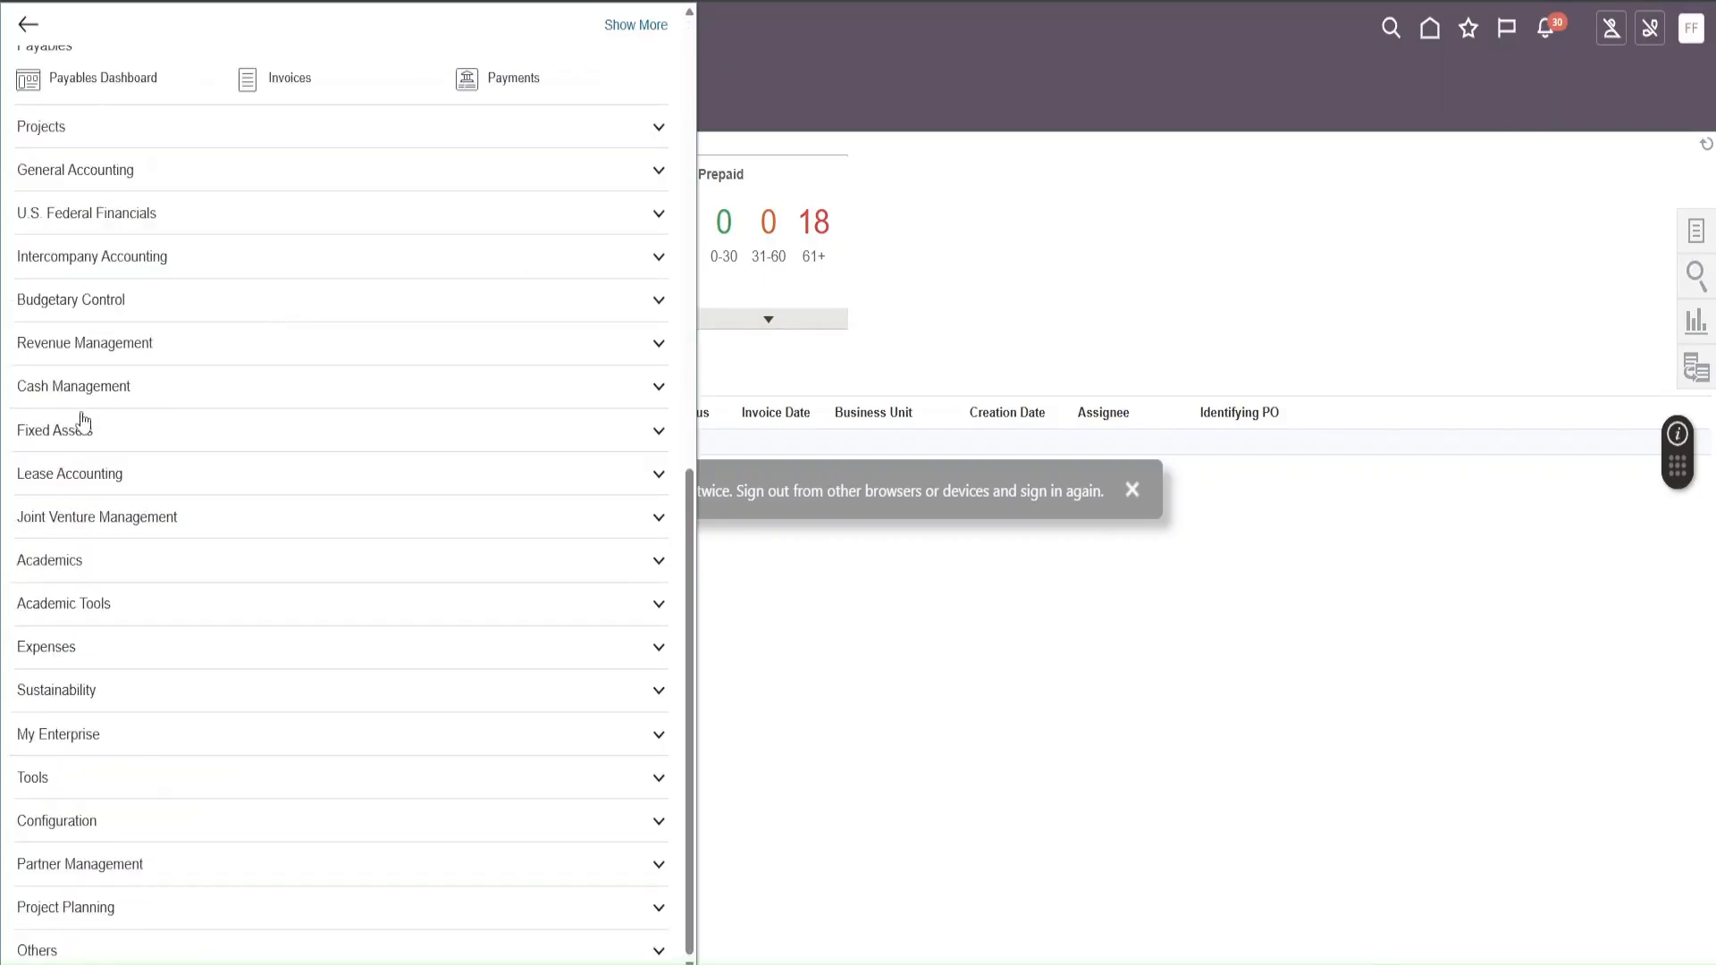
pyautogui.scroll(5, 194, 317)
pyautogui.scroll(2, 194, 316)
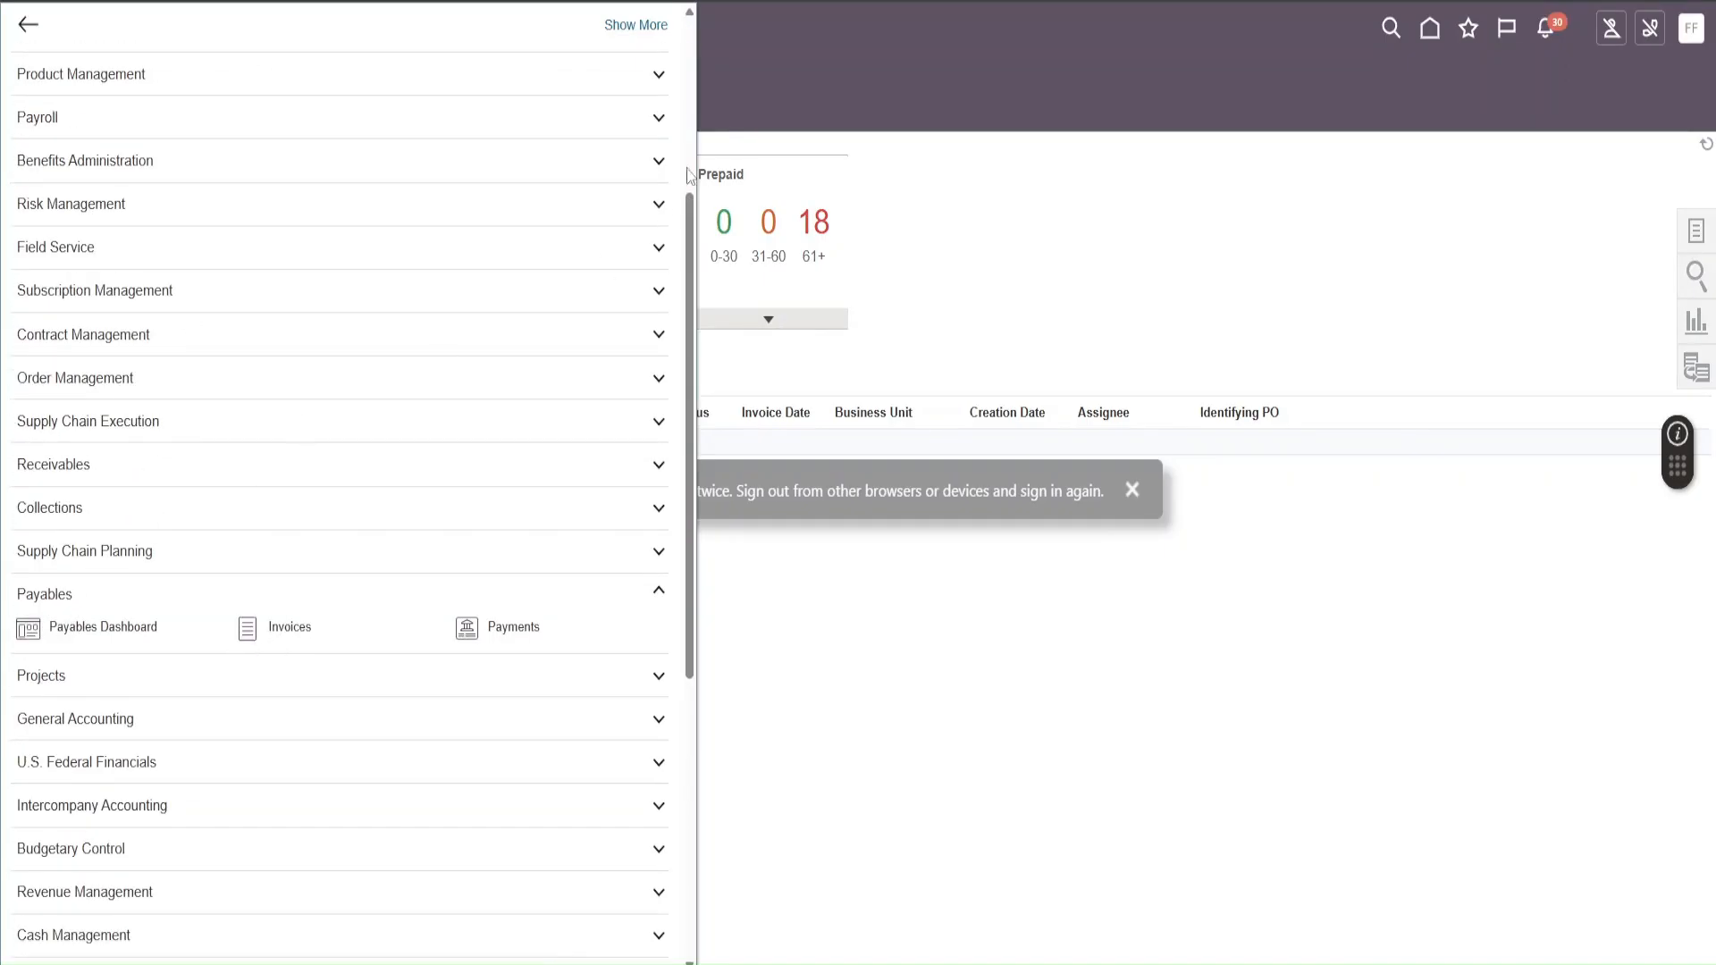
pyautogui.click(716, 48)
pyautogui.click(22, 42)
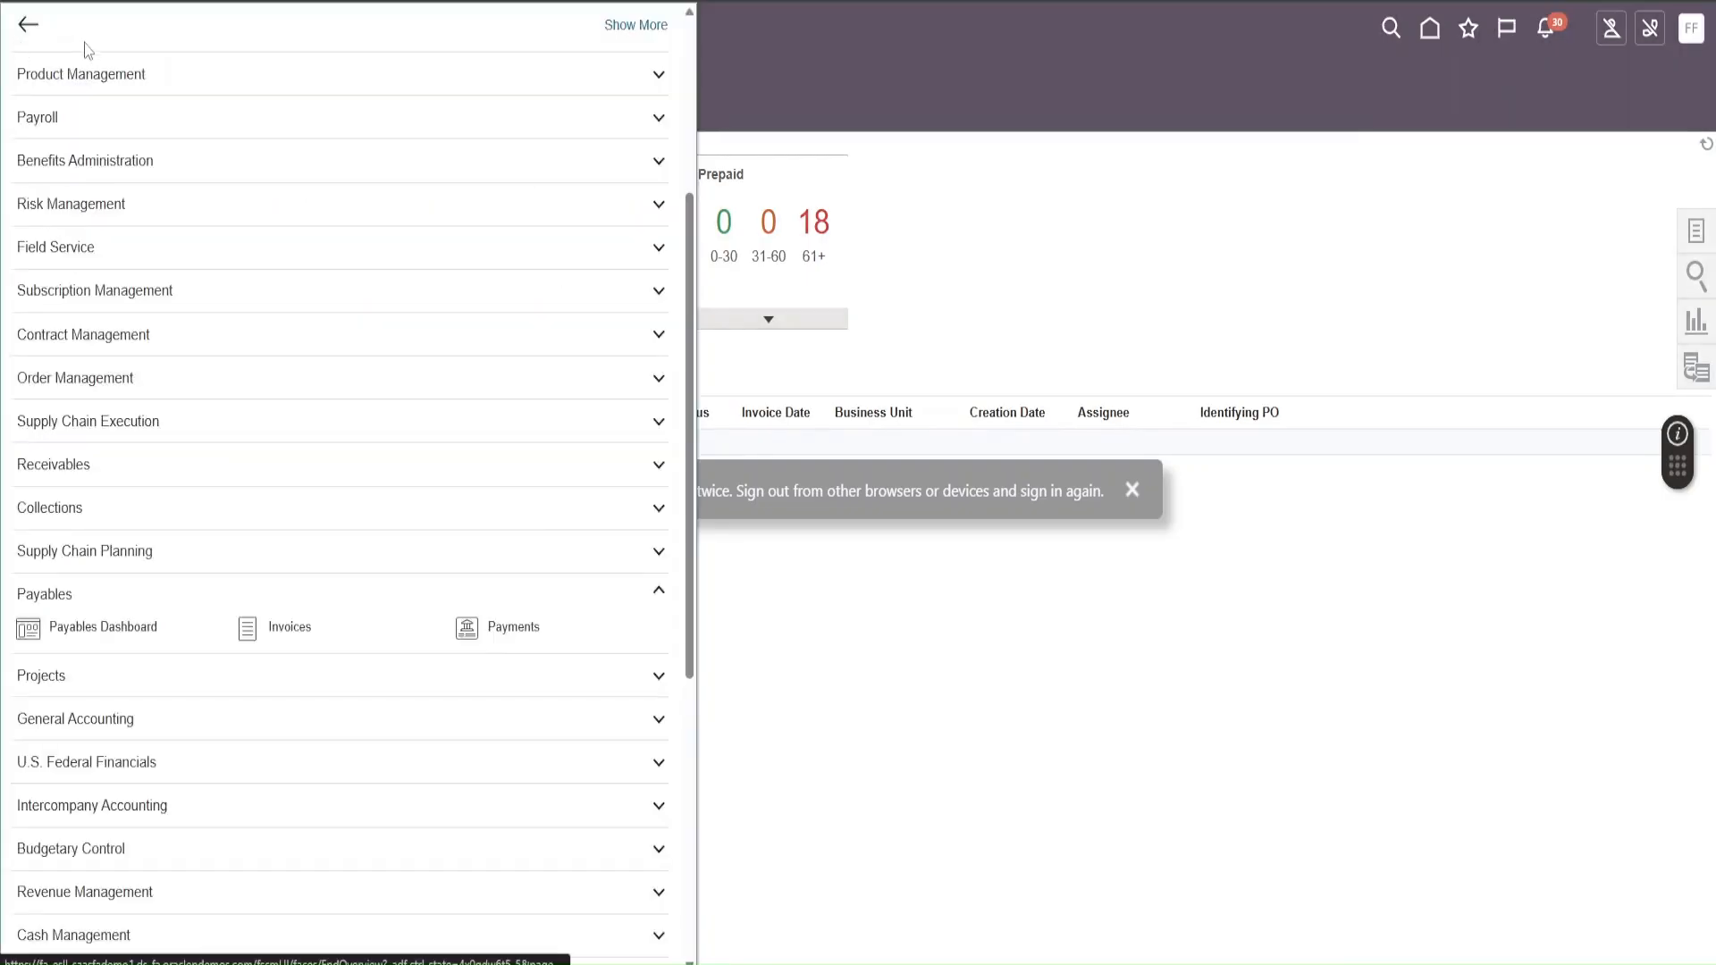
pyautogui.scroll(-5, 206, 318)
pyautogui.scroll(5, 242, 340)
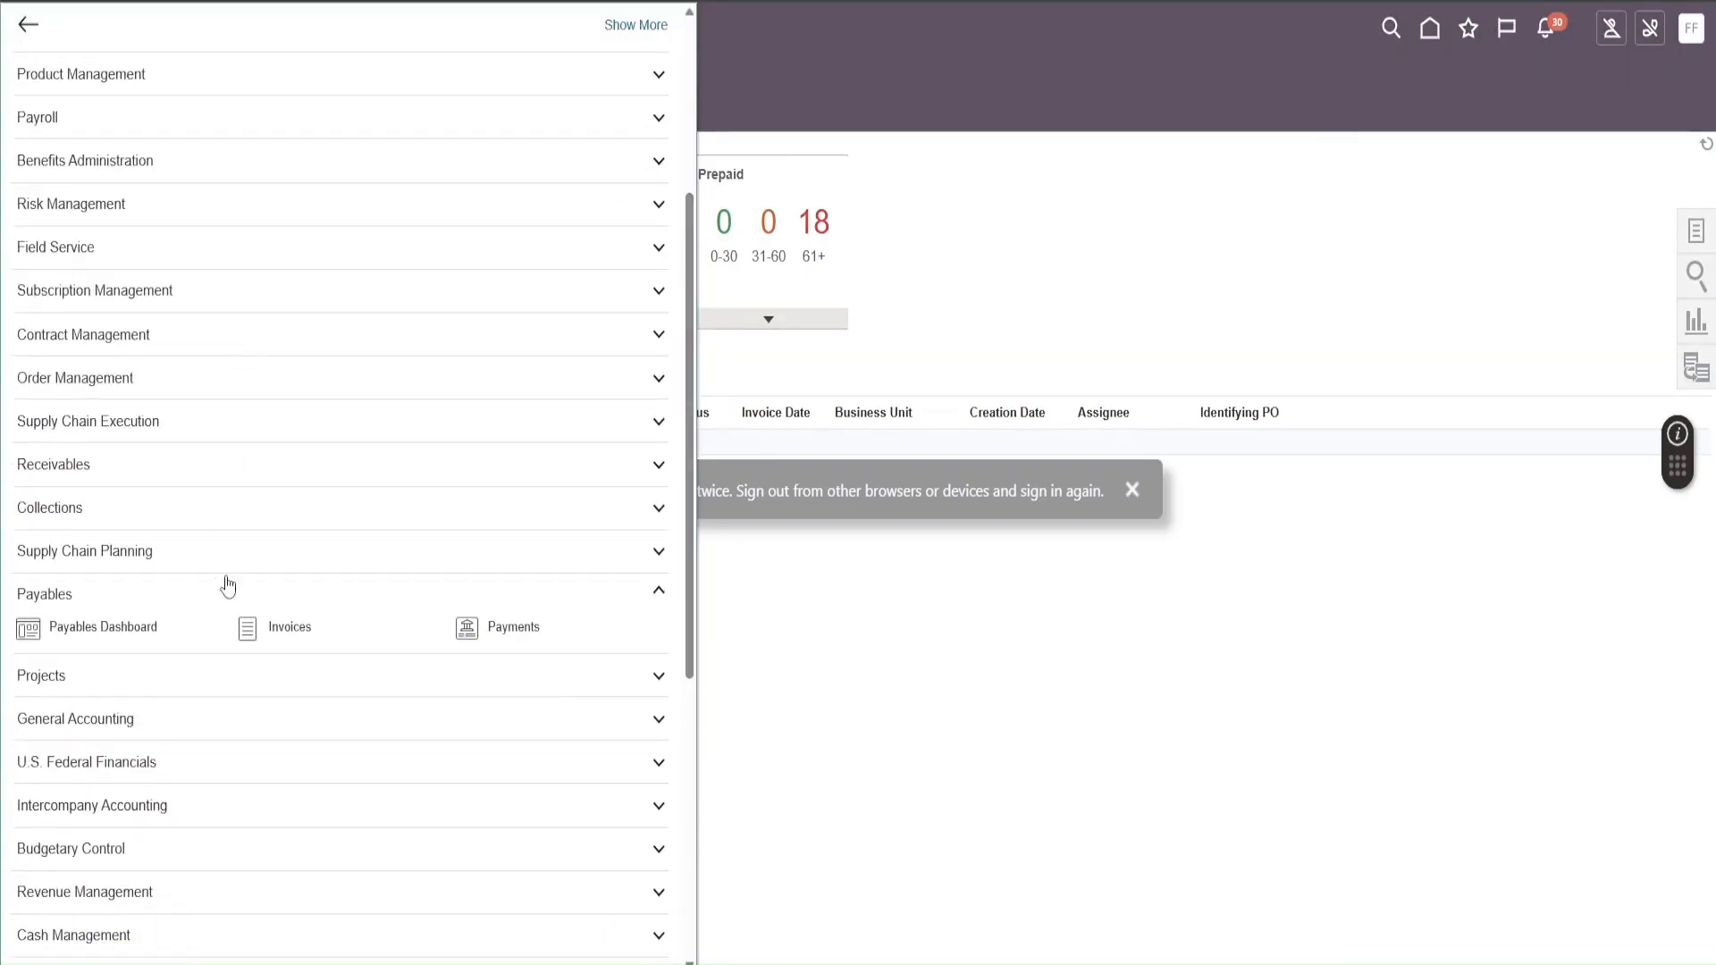
pyautogui.click(658, 594)
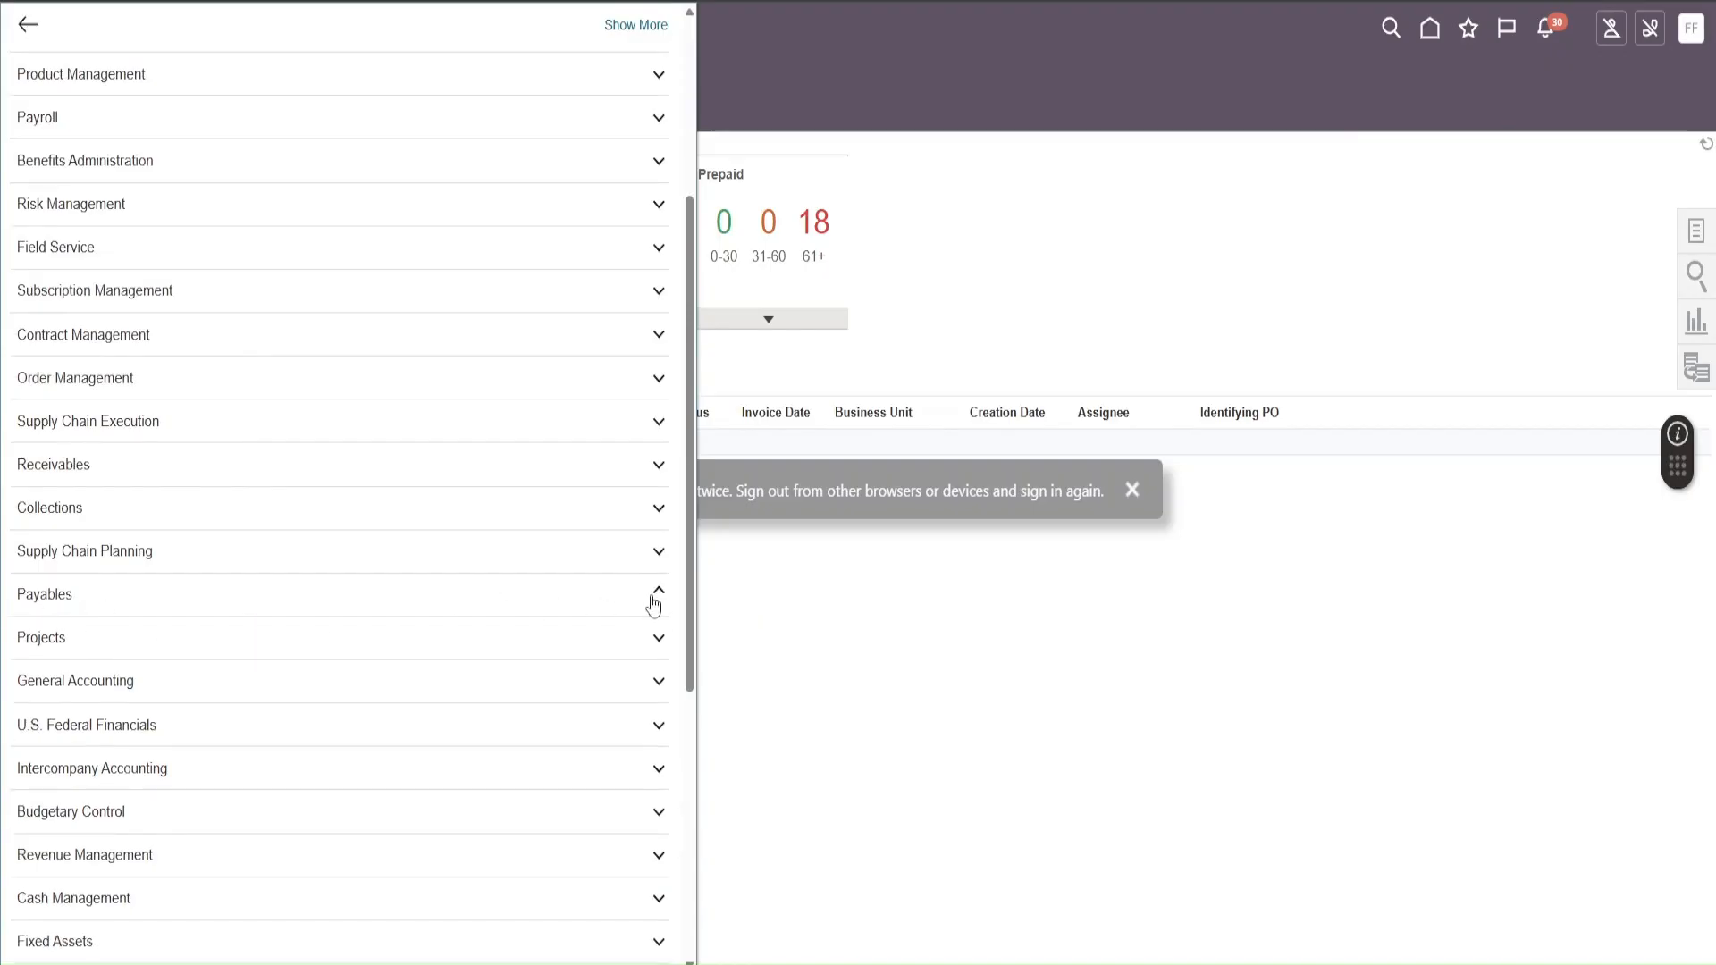
pyautogui.click(659, 597)
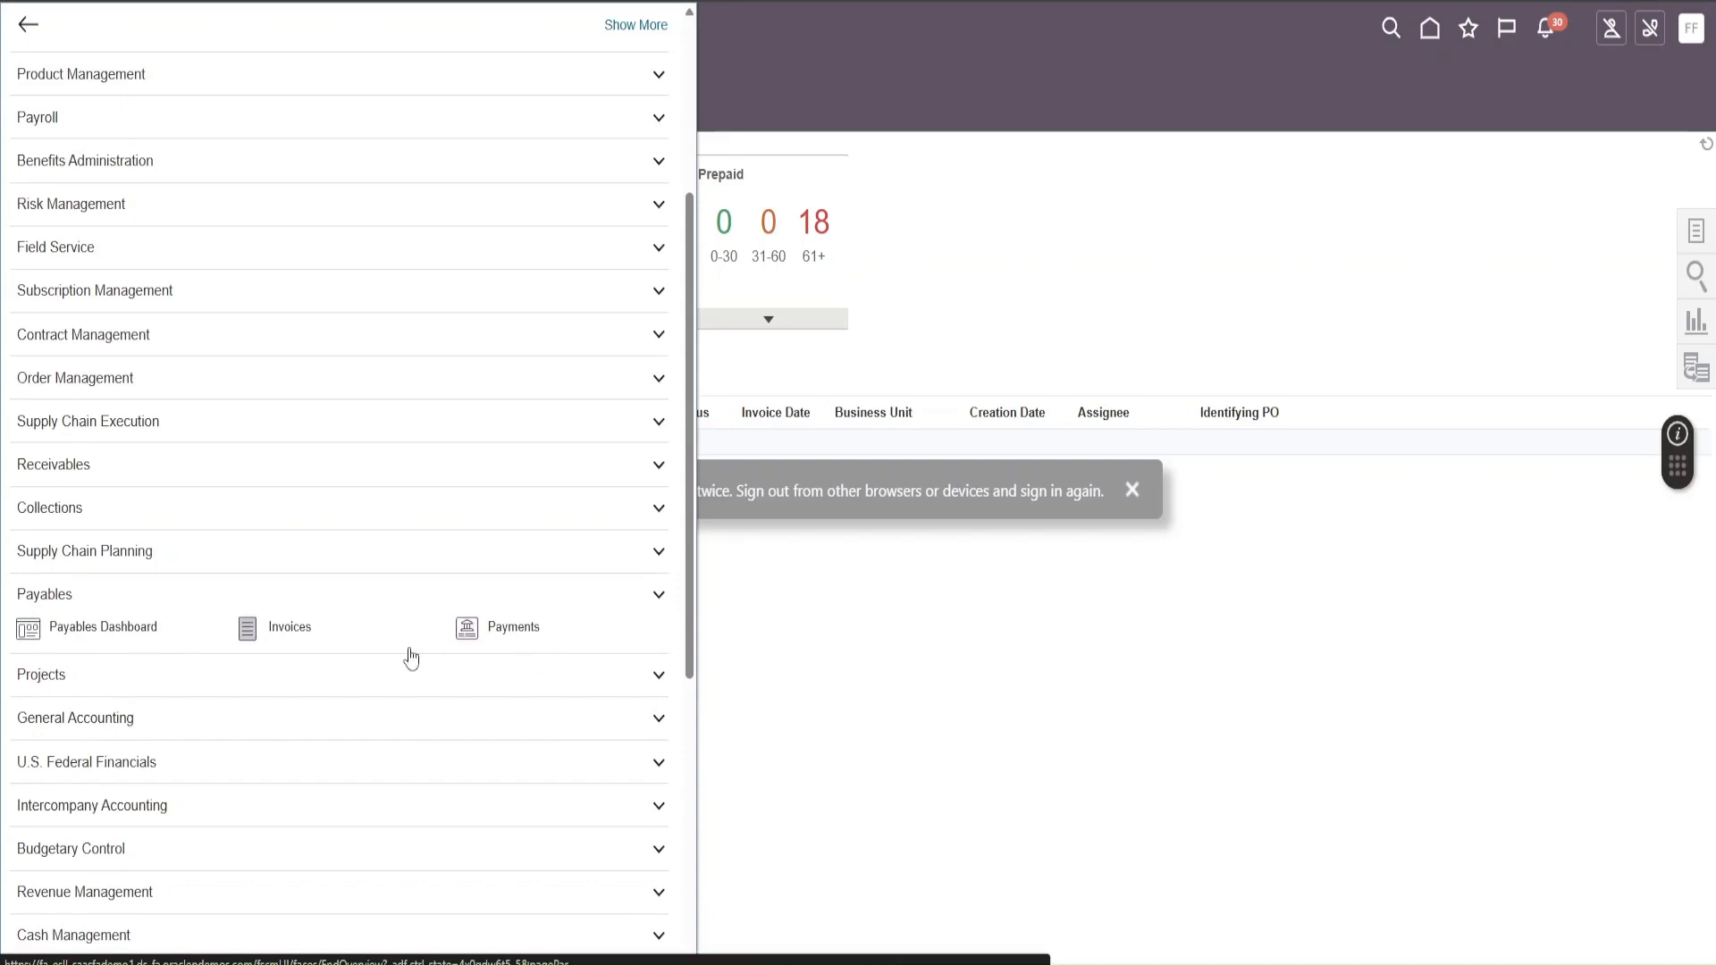
pyautogui.click(295, 635)
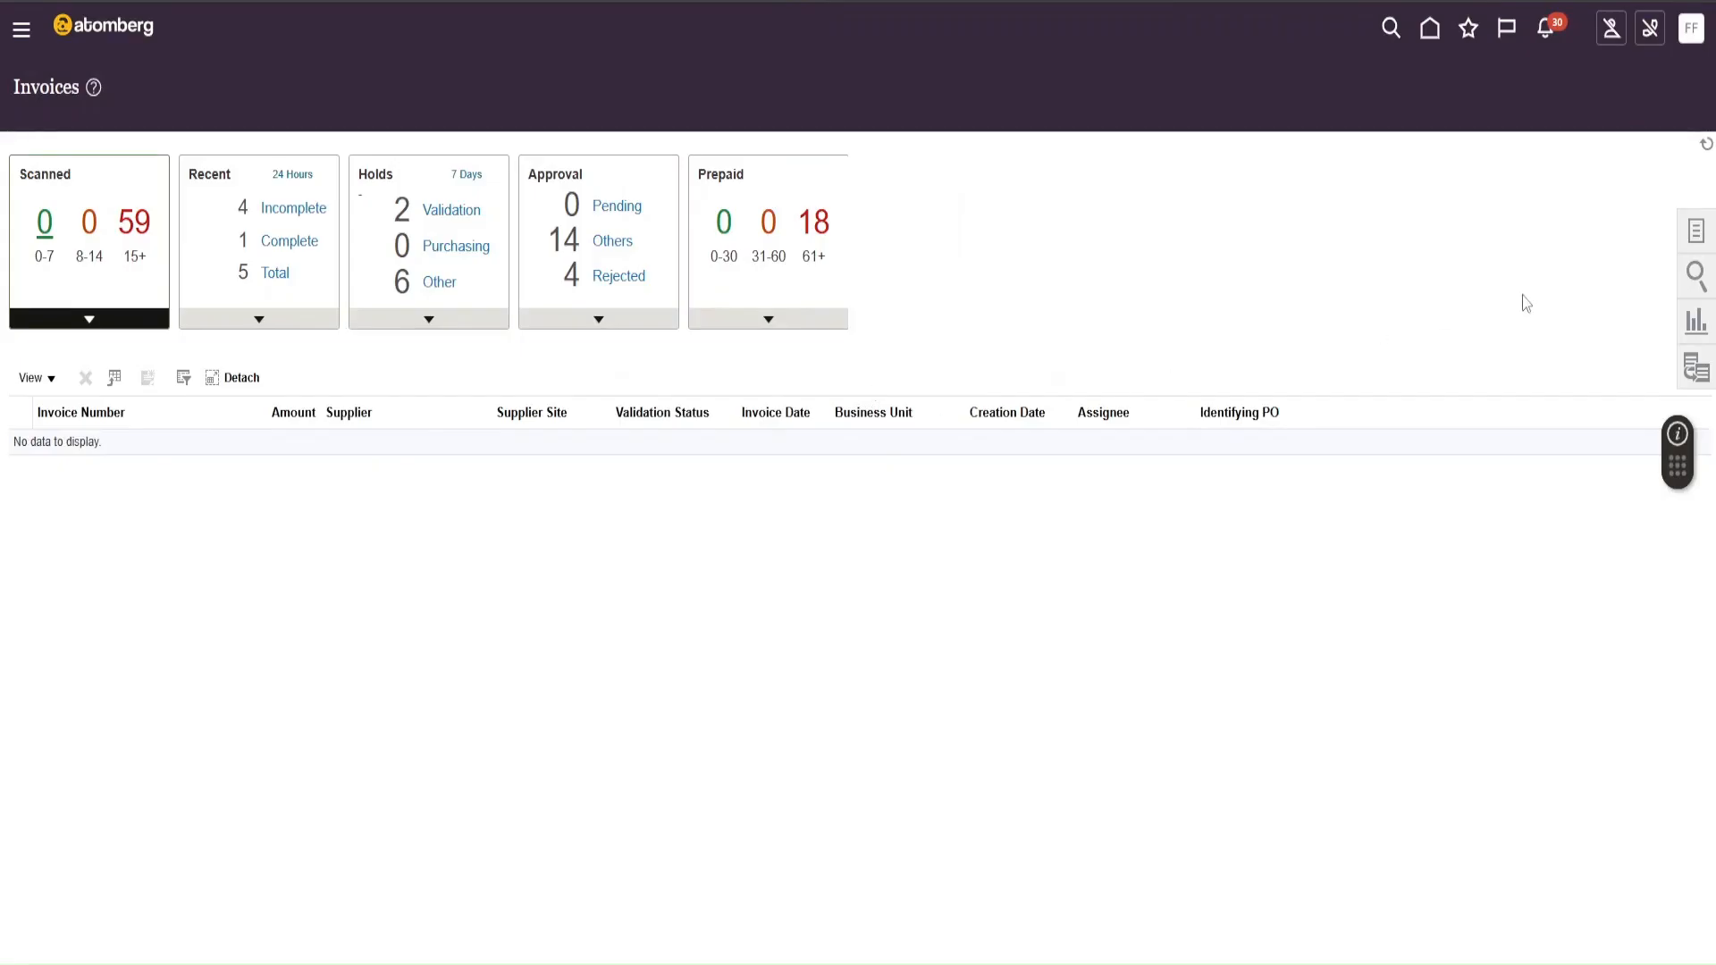
# - Search the Payables invoices by the invoice number copied from the API response
pyautogui.click(1695, 277)
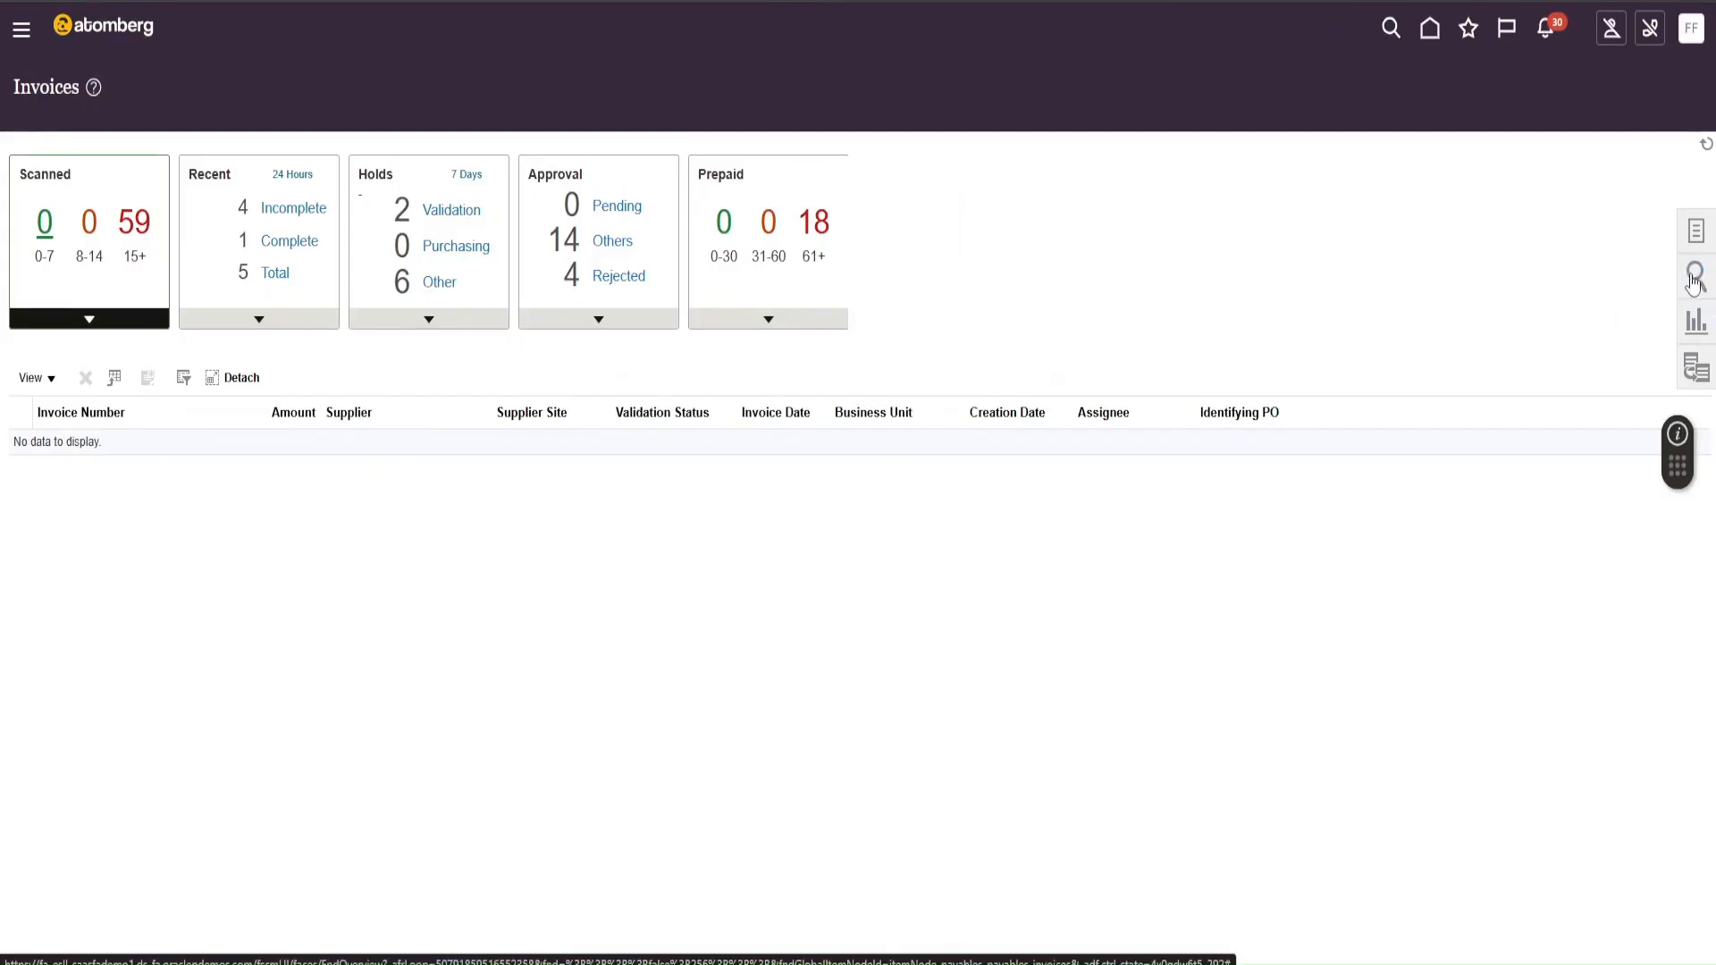
pyautogui.click(1478, 166)
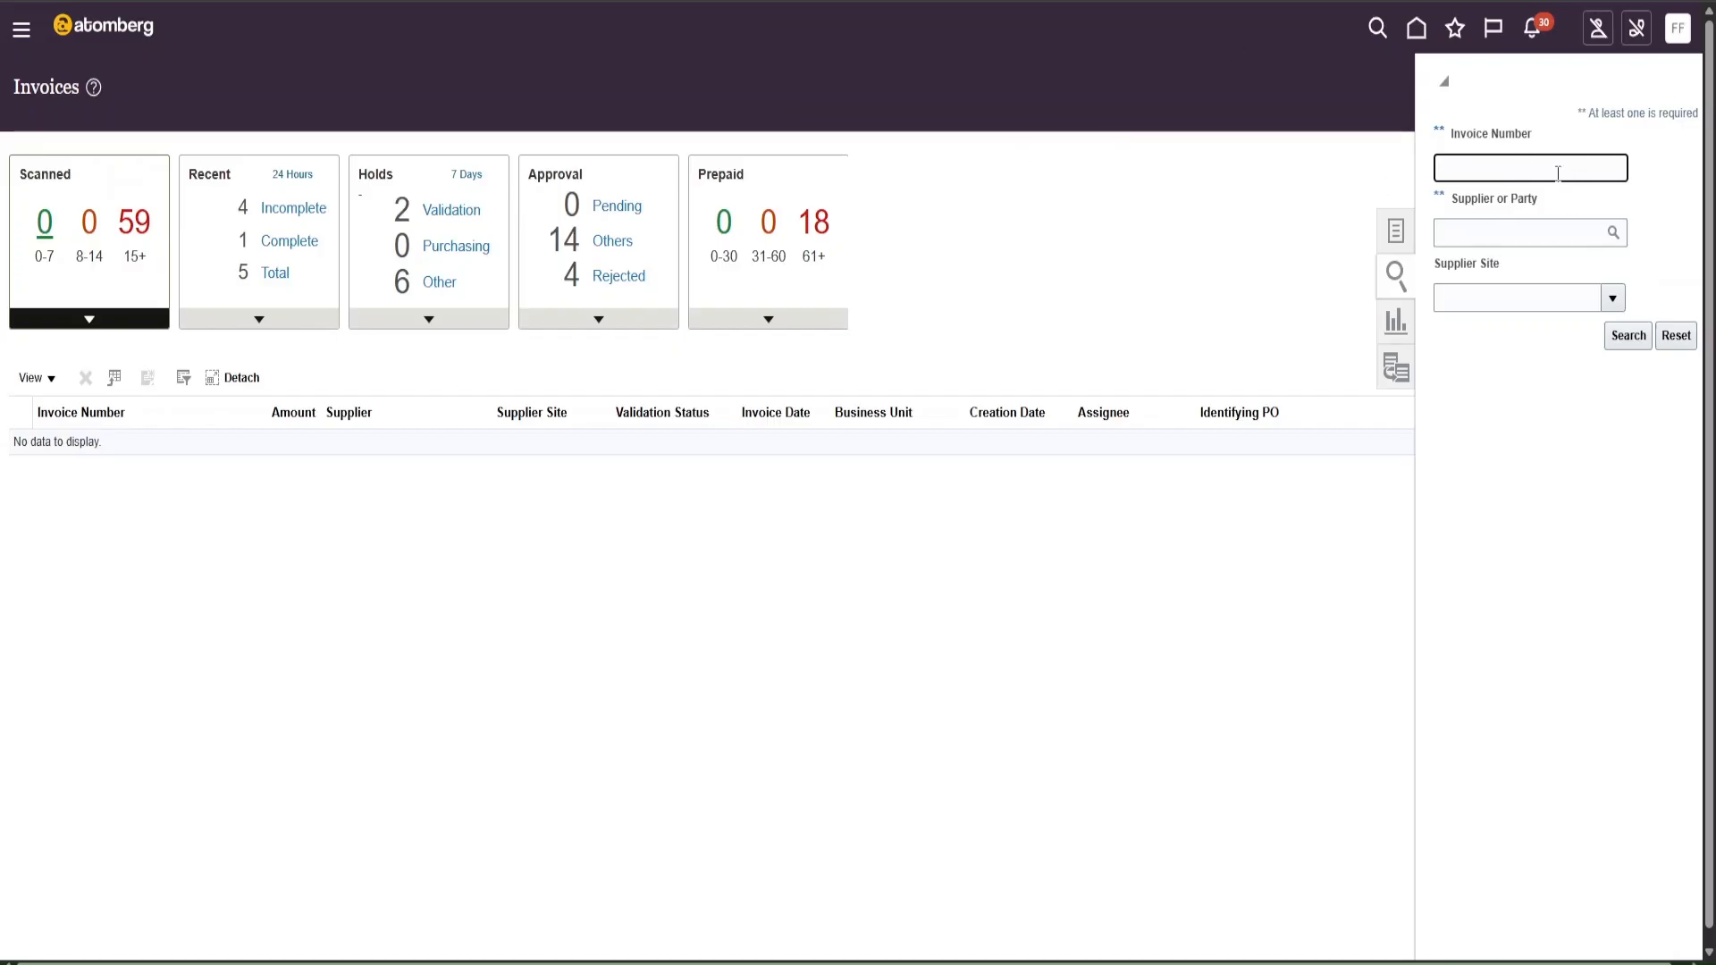
pyautogui.hotkey('ctrl', 'v')
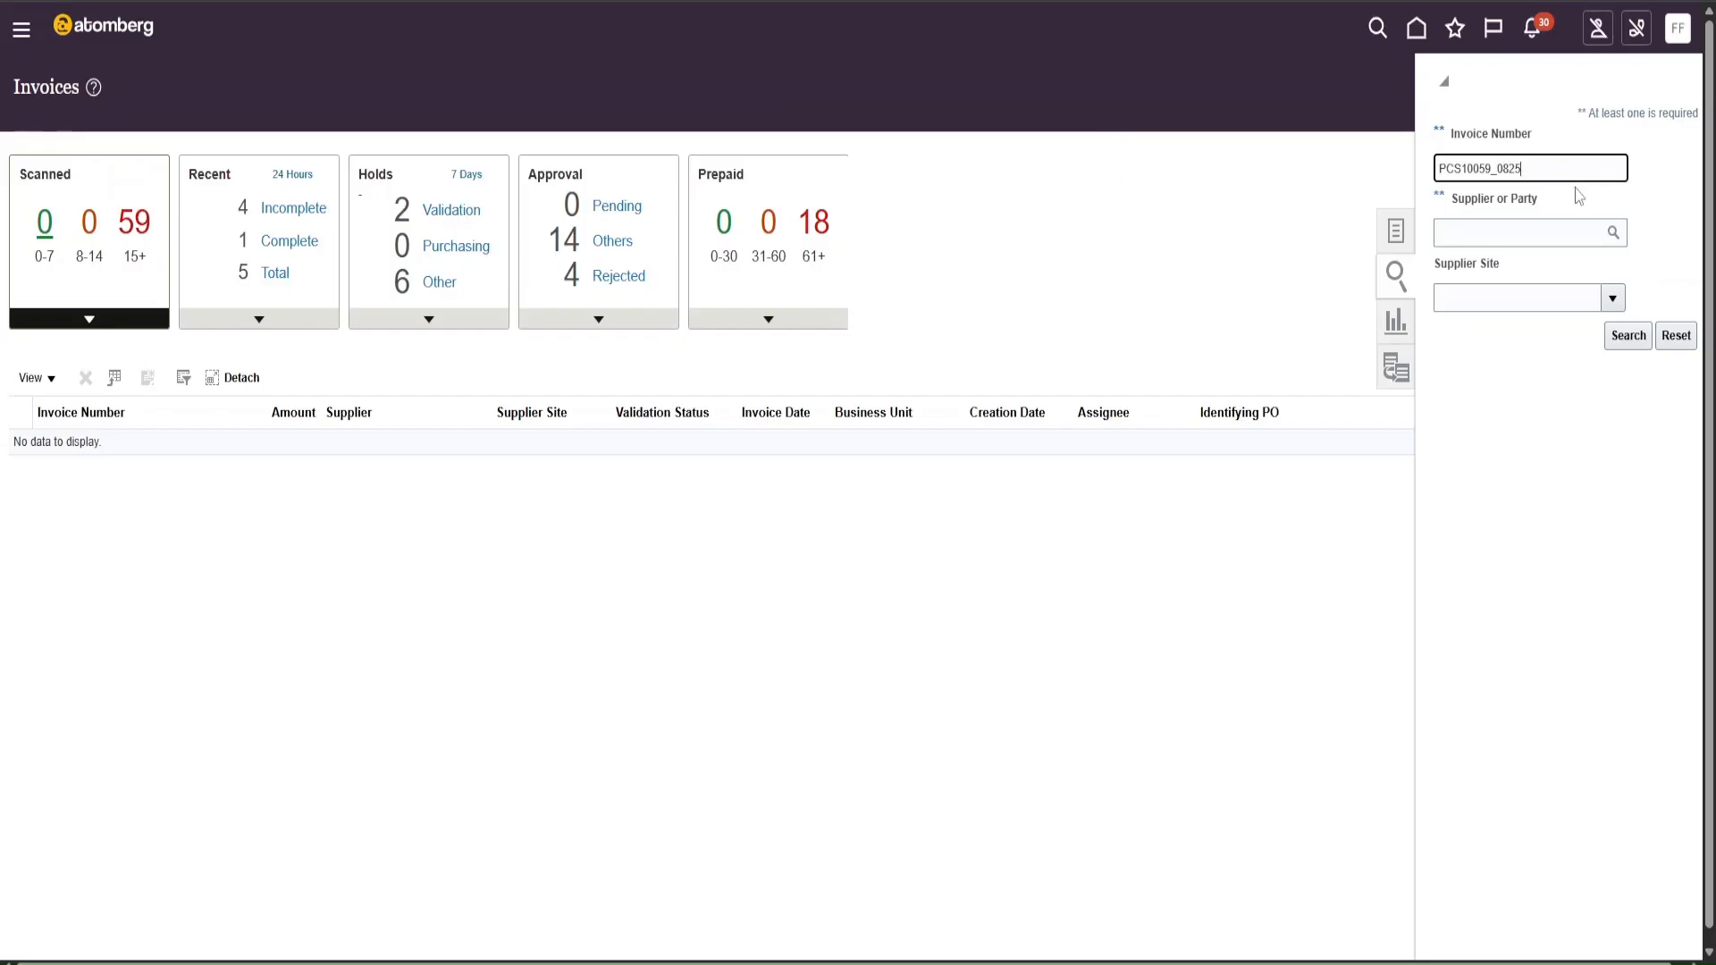
pyautogui.click(1638, 338)
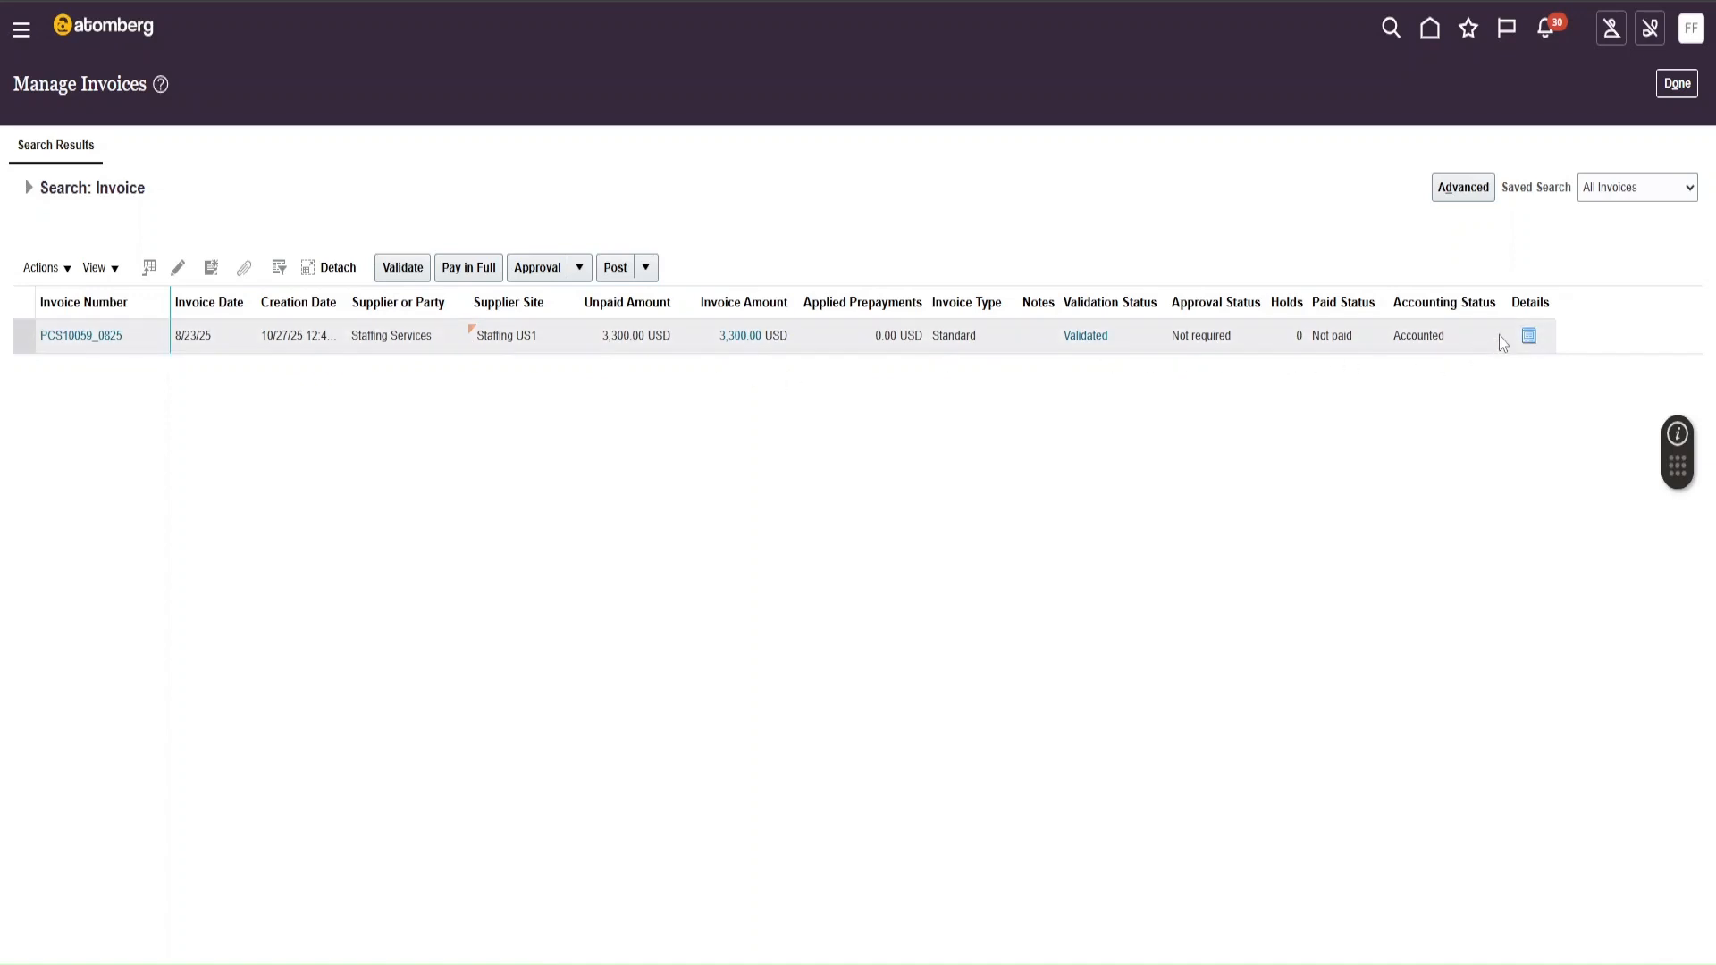
# - Open the found invoice and review its header details, item lines, shipping and handling, and summary tax lines
pyautogui.click(91, 336)
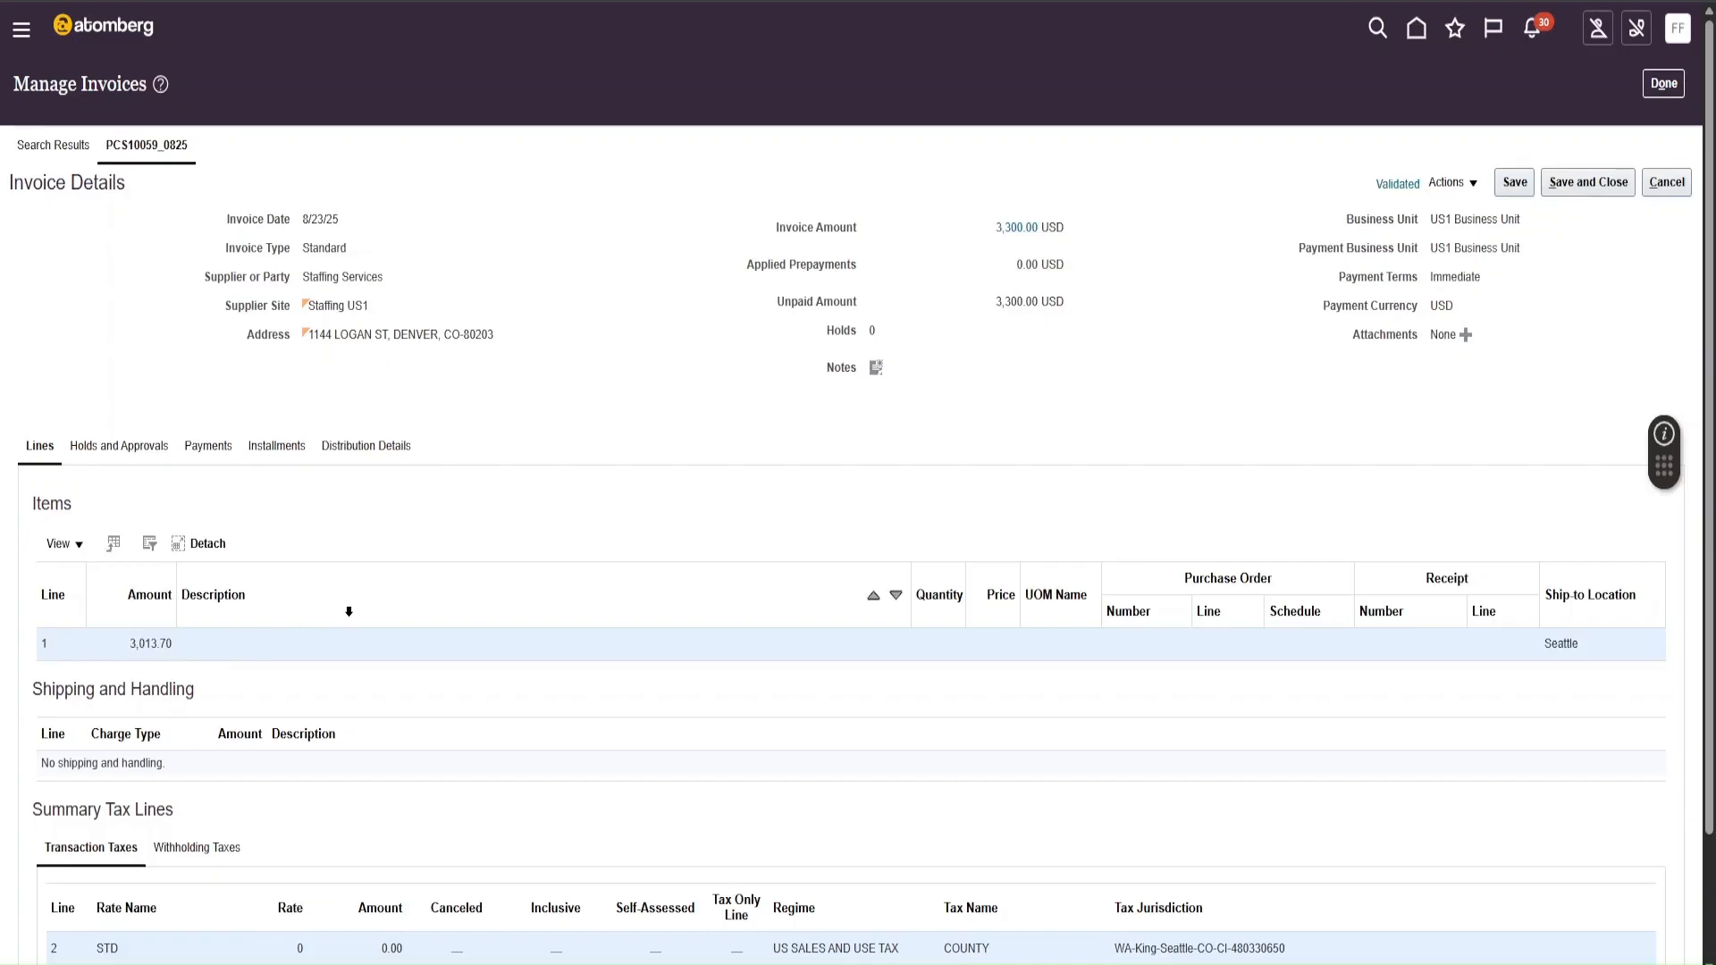
pyautogui.scroll(-2, 347, 612)
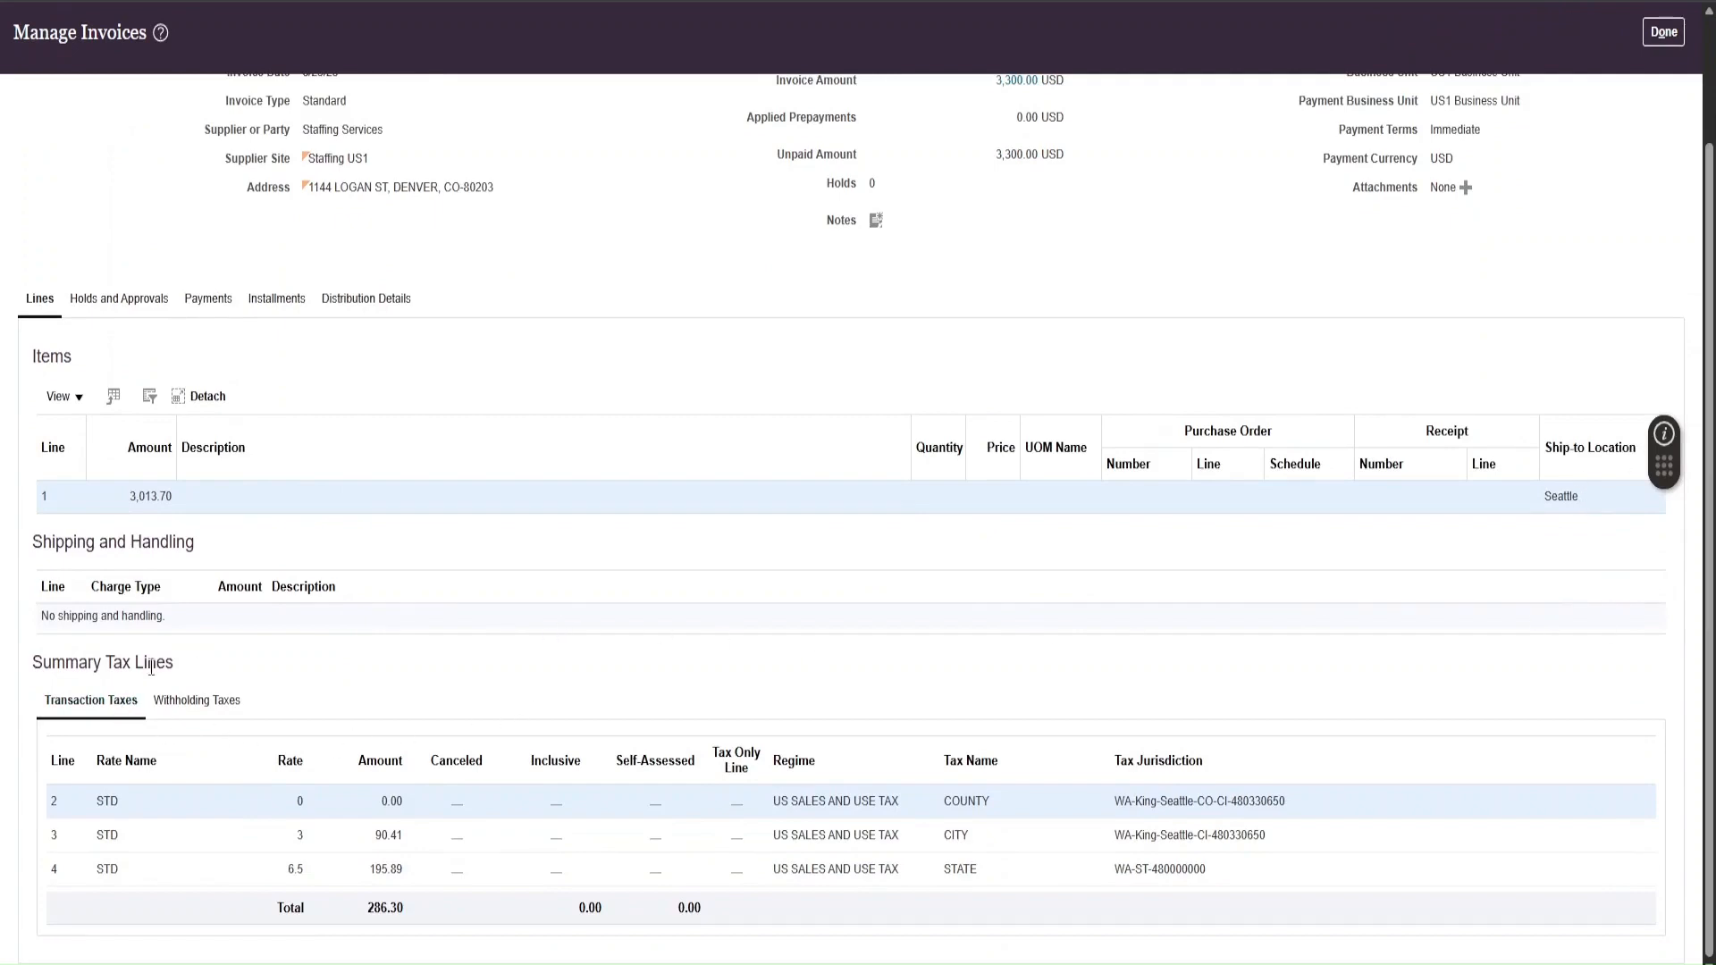
pyautogui.scroll(2, 326, 733)
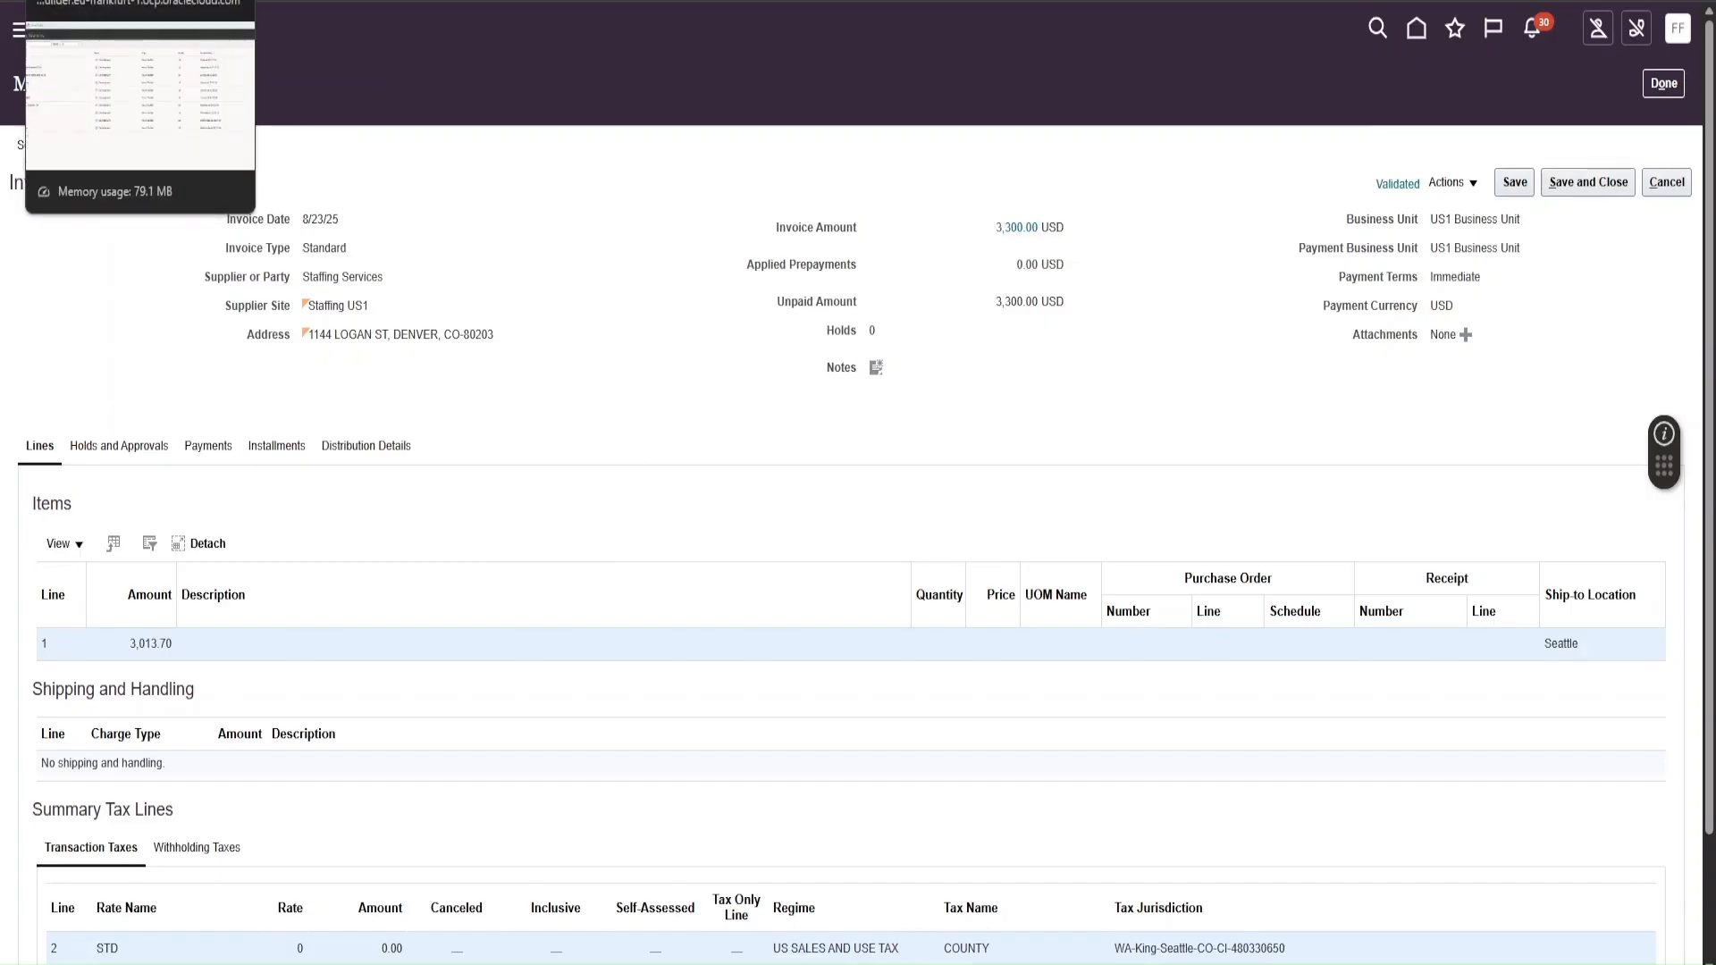
pyautogui.scroll(-2, 826, 677)
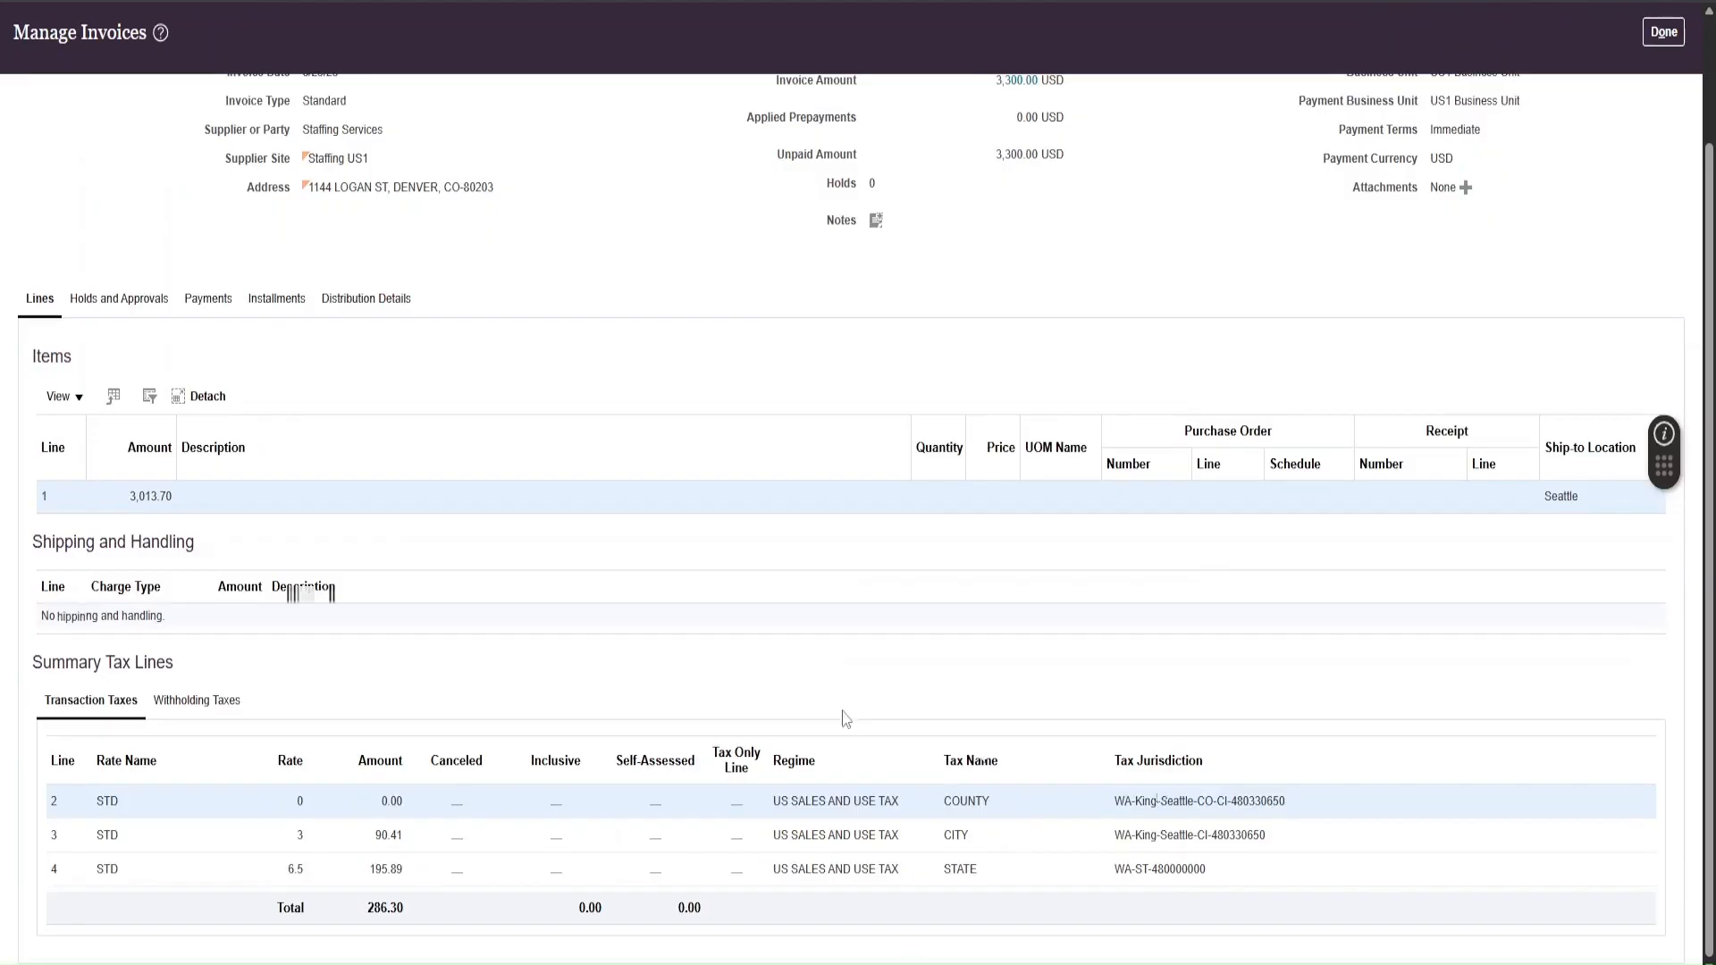
pyautogui.scroll(2, 545, 343)
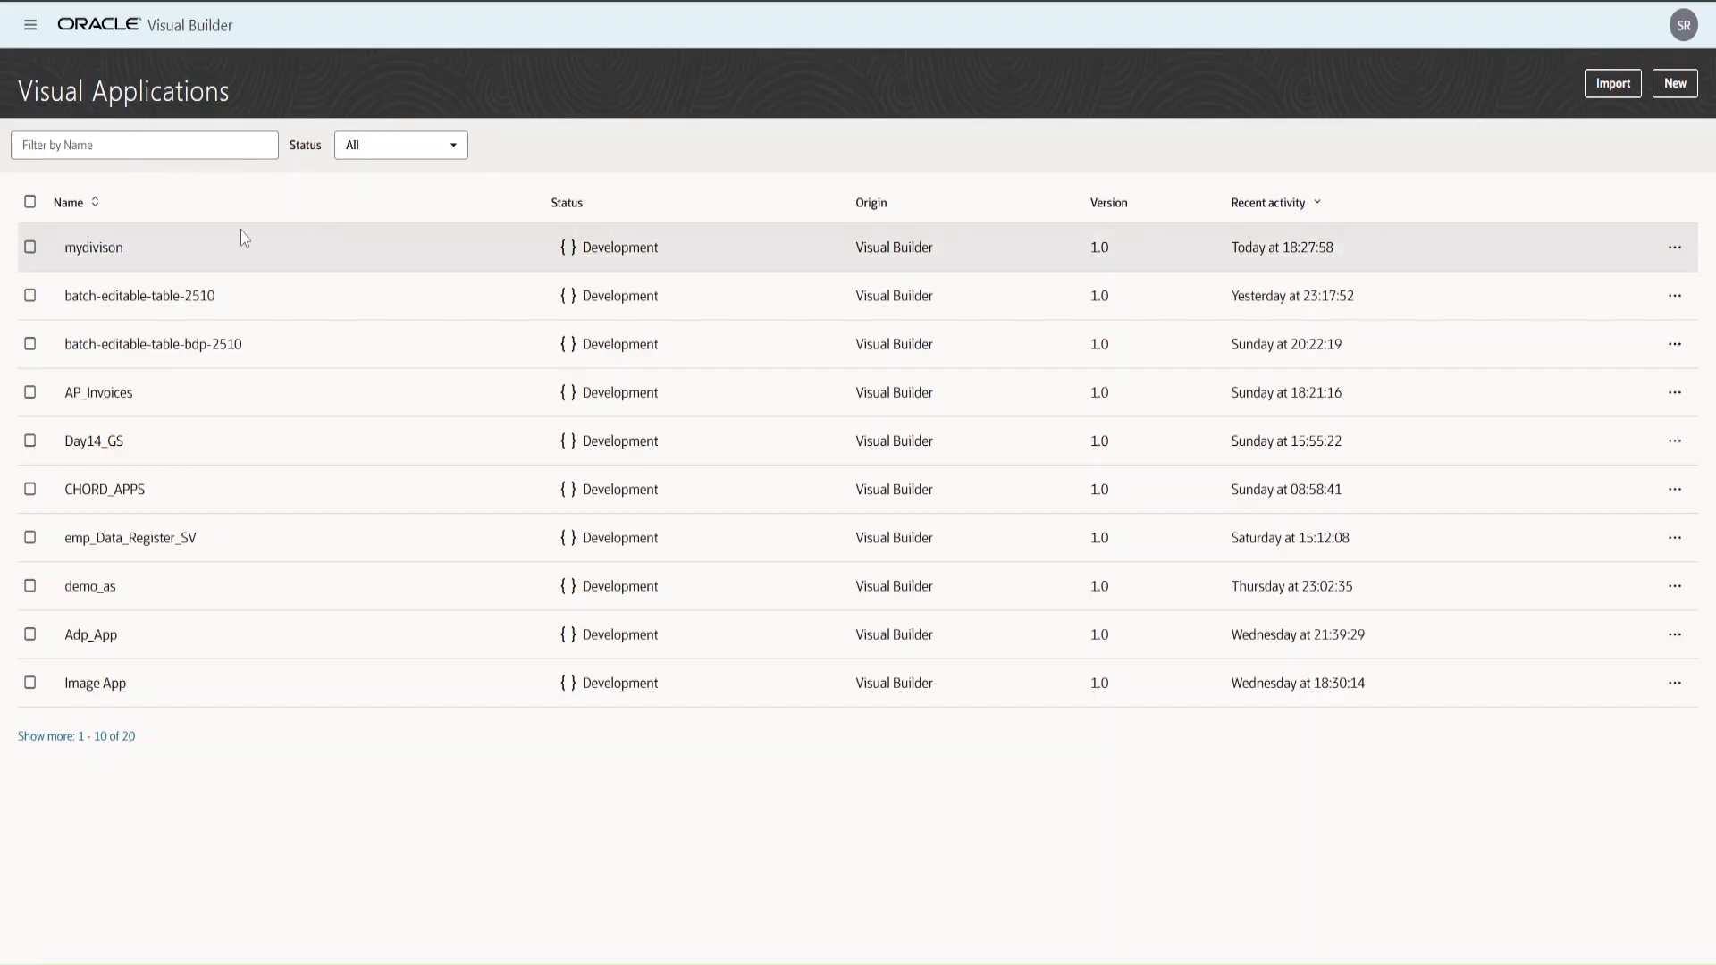
# - Switch to Oracle Visual Builder and create a visual application named Day15_GS from the Empty Application template
pyautogui.click(1669, 90)
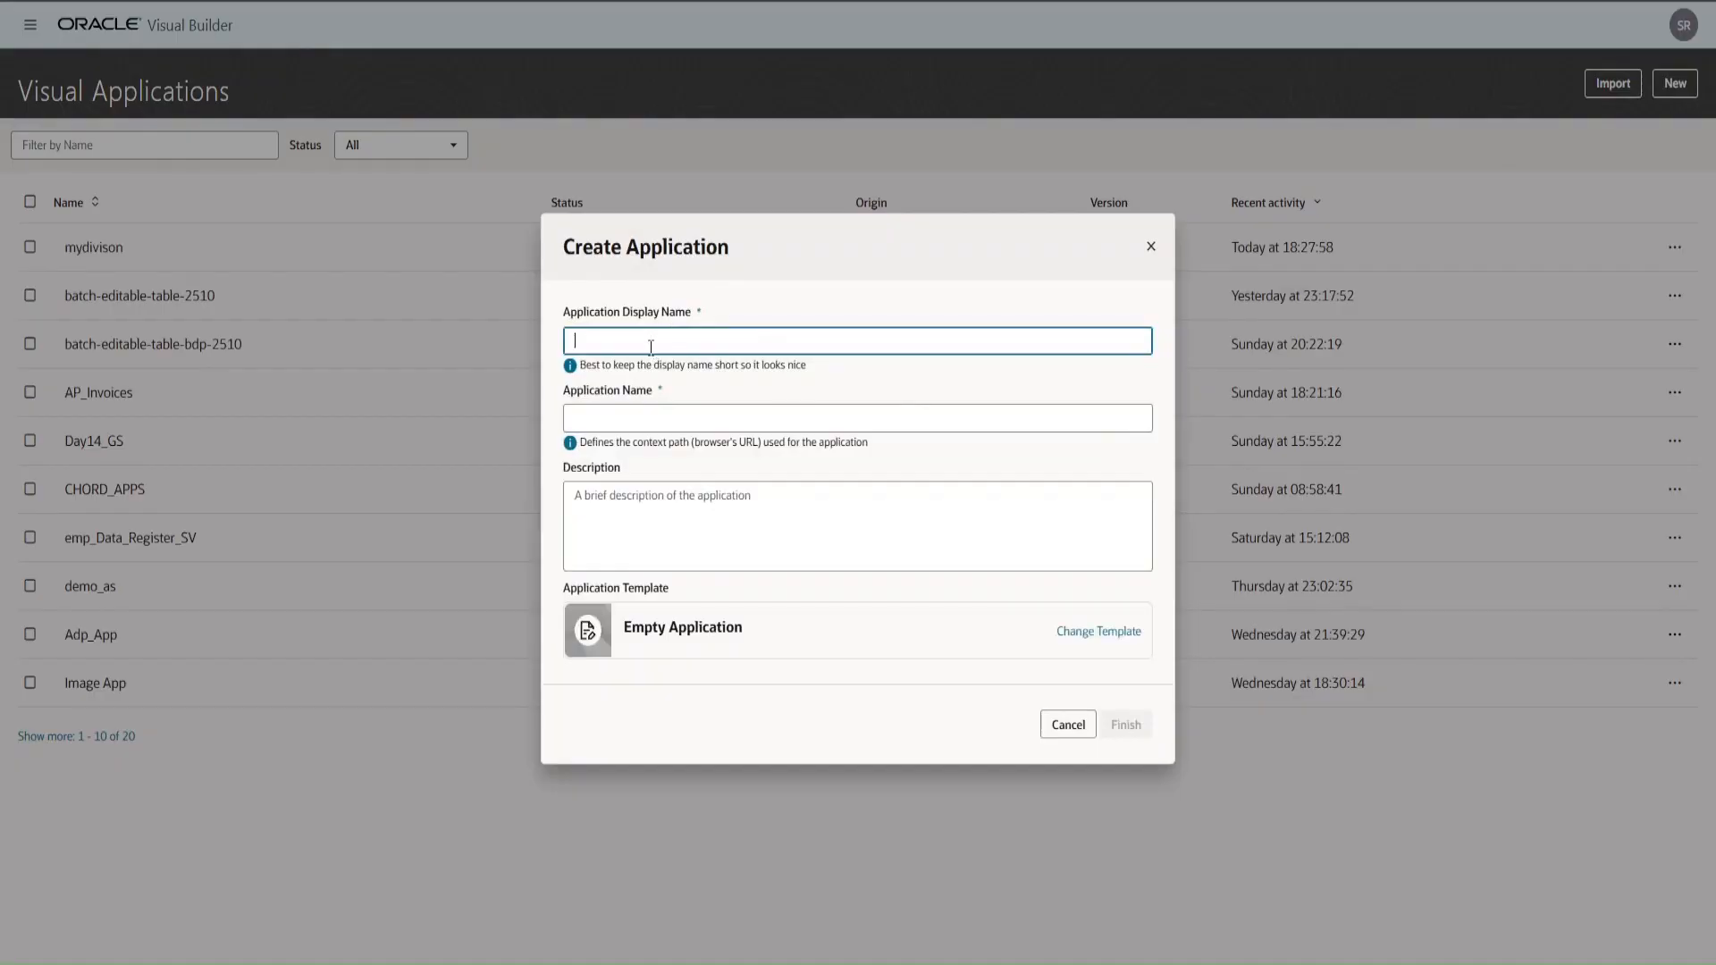
pyautogui.write('Day15_GS')
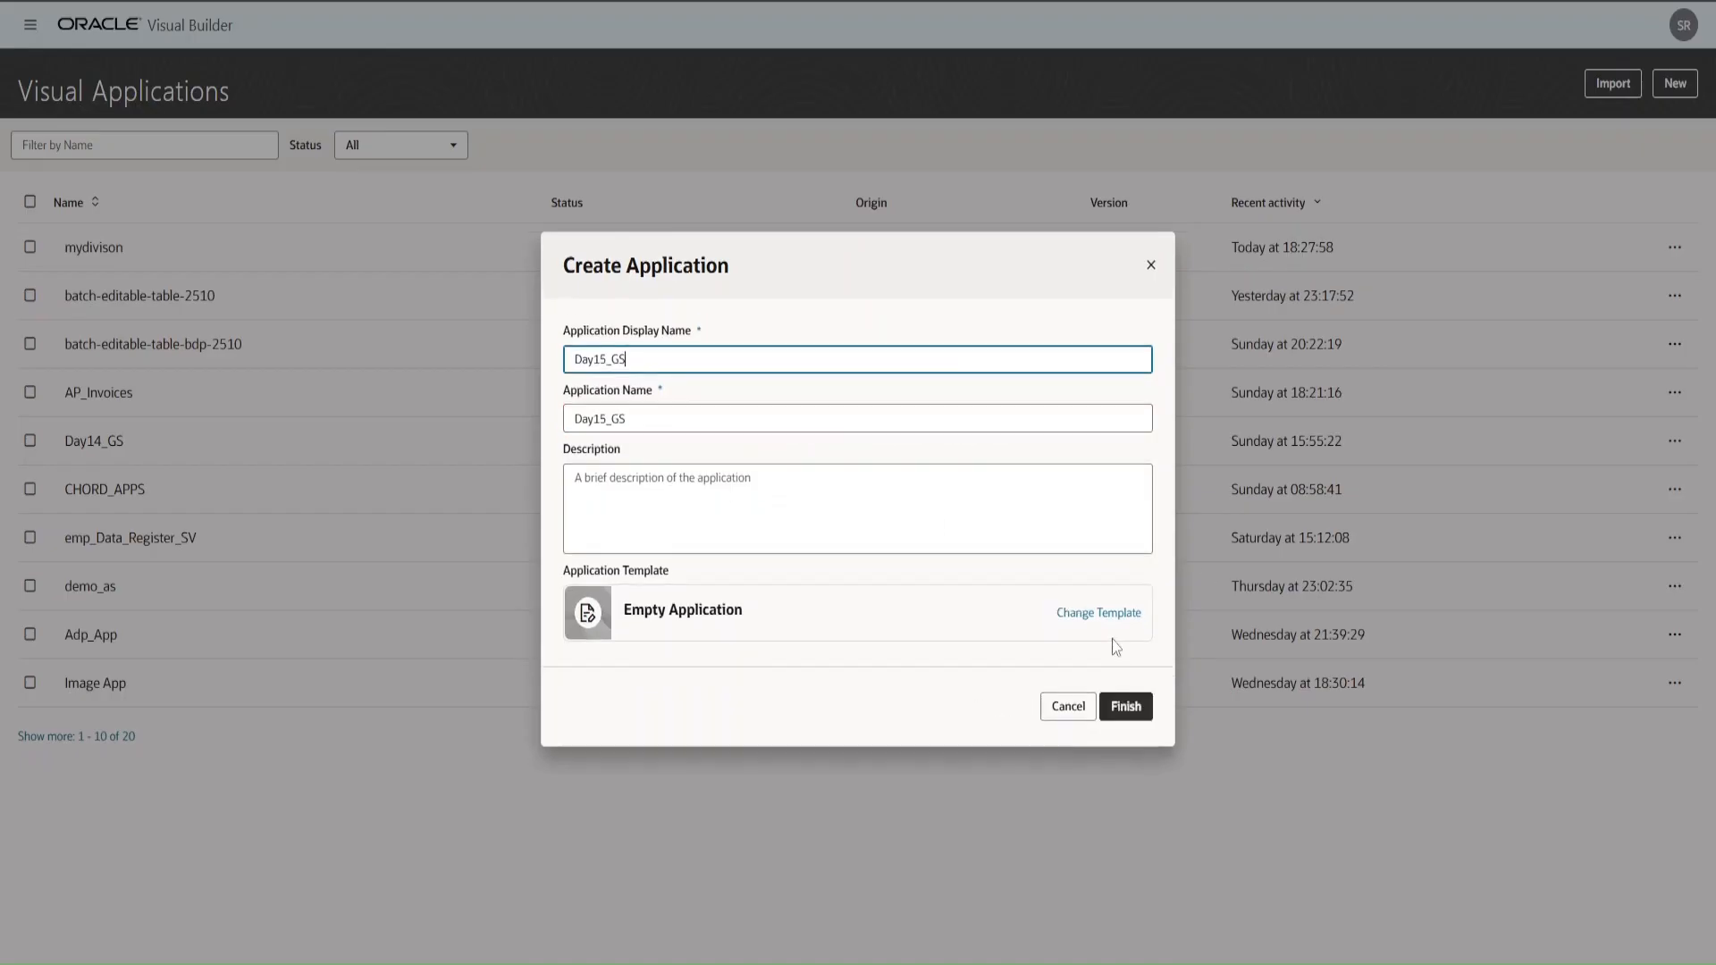
pyautogui.click(1131, 708)
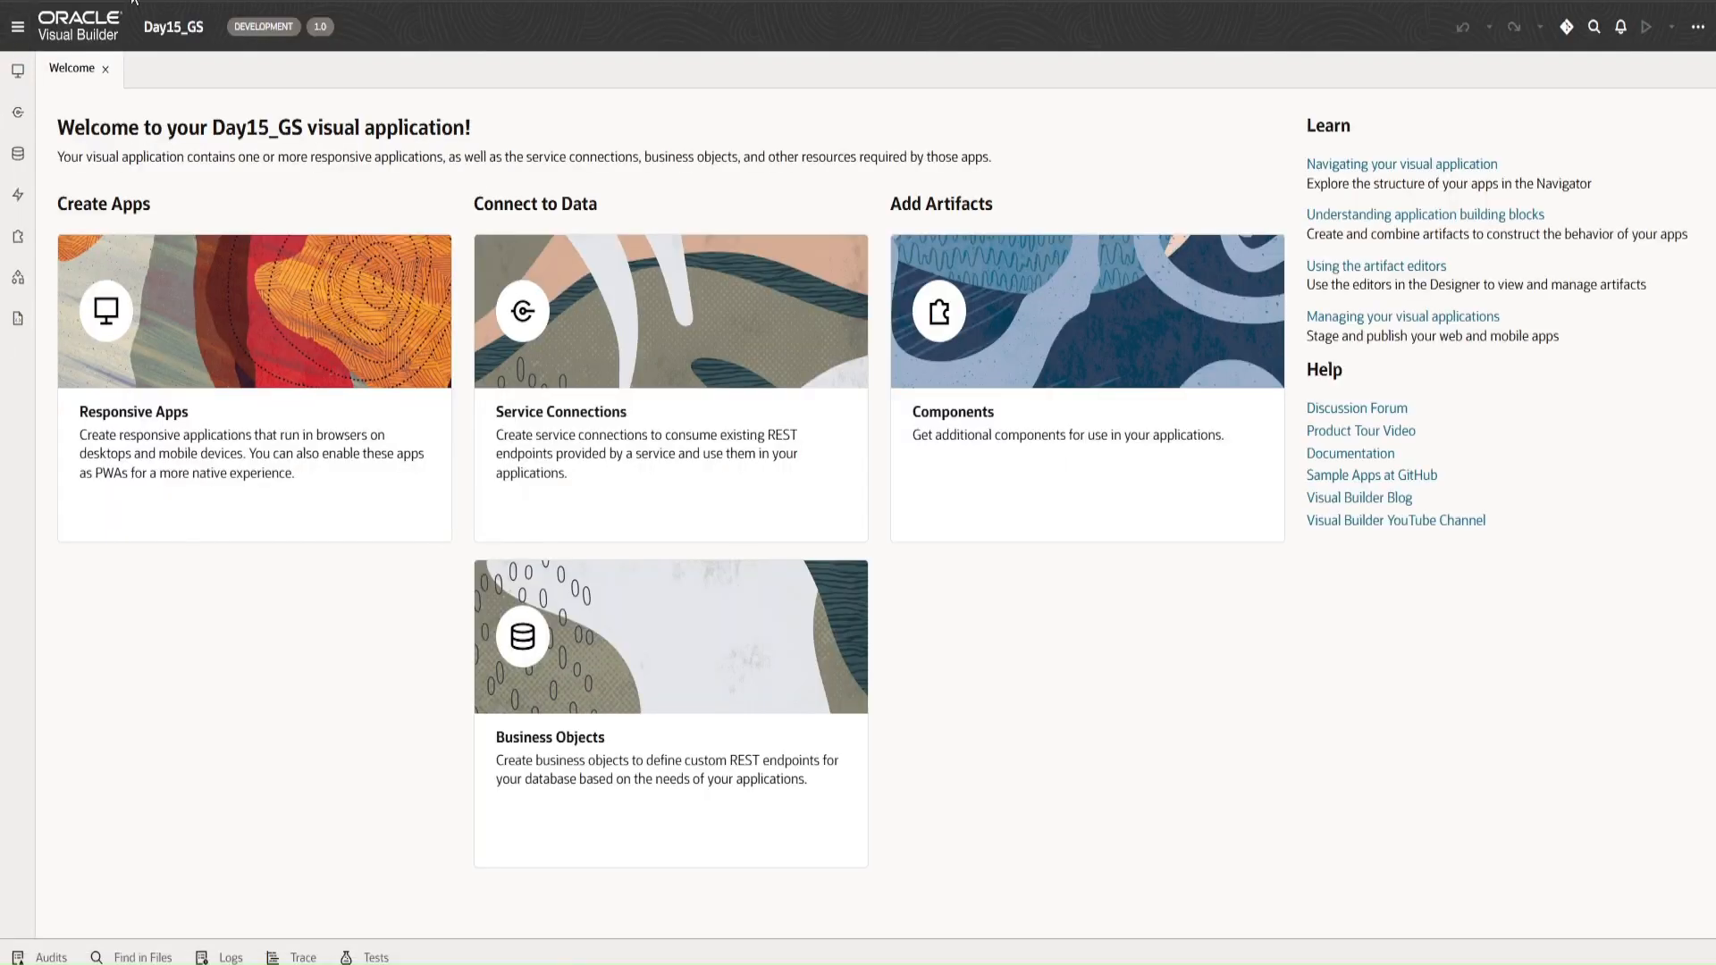
# - Create a web application named demoApp with the navigation style None in the Day15_GS visual application
pyautogui.click(17, 27)
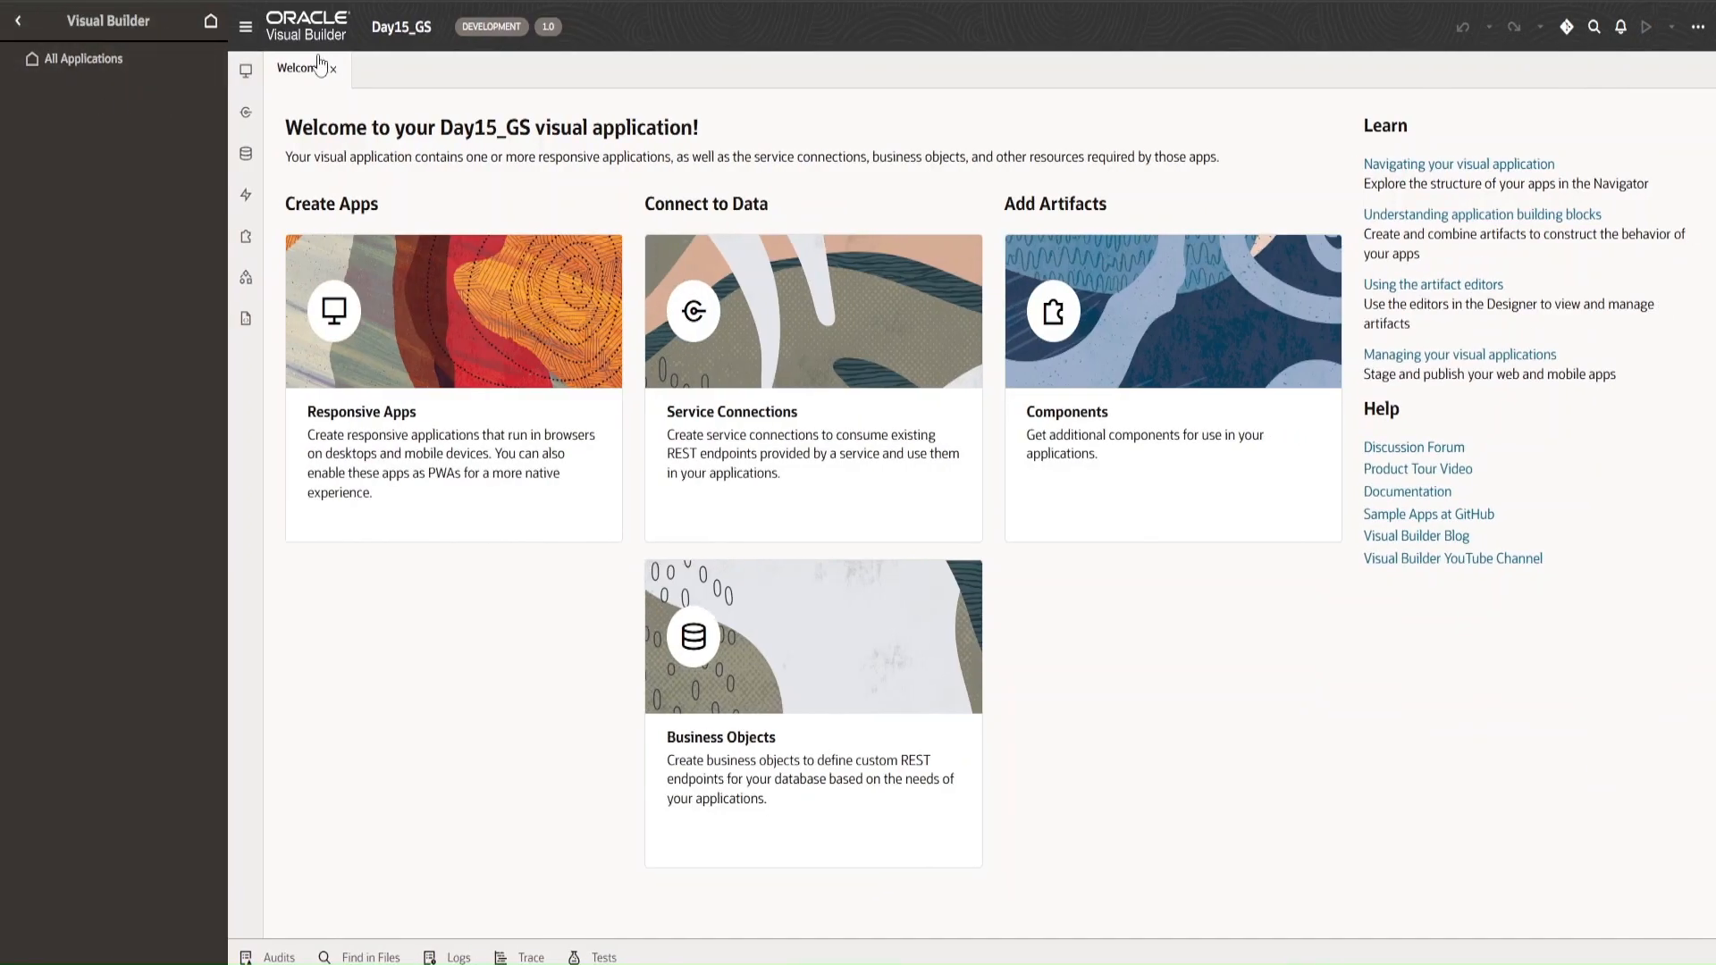
pyautogui.click(245, 26)
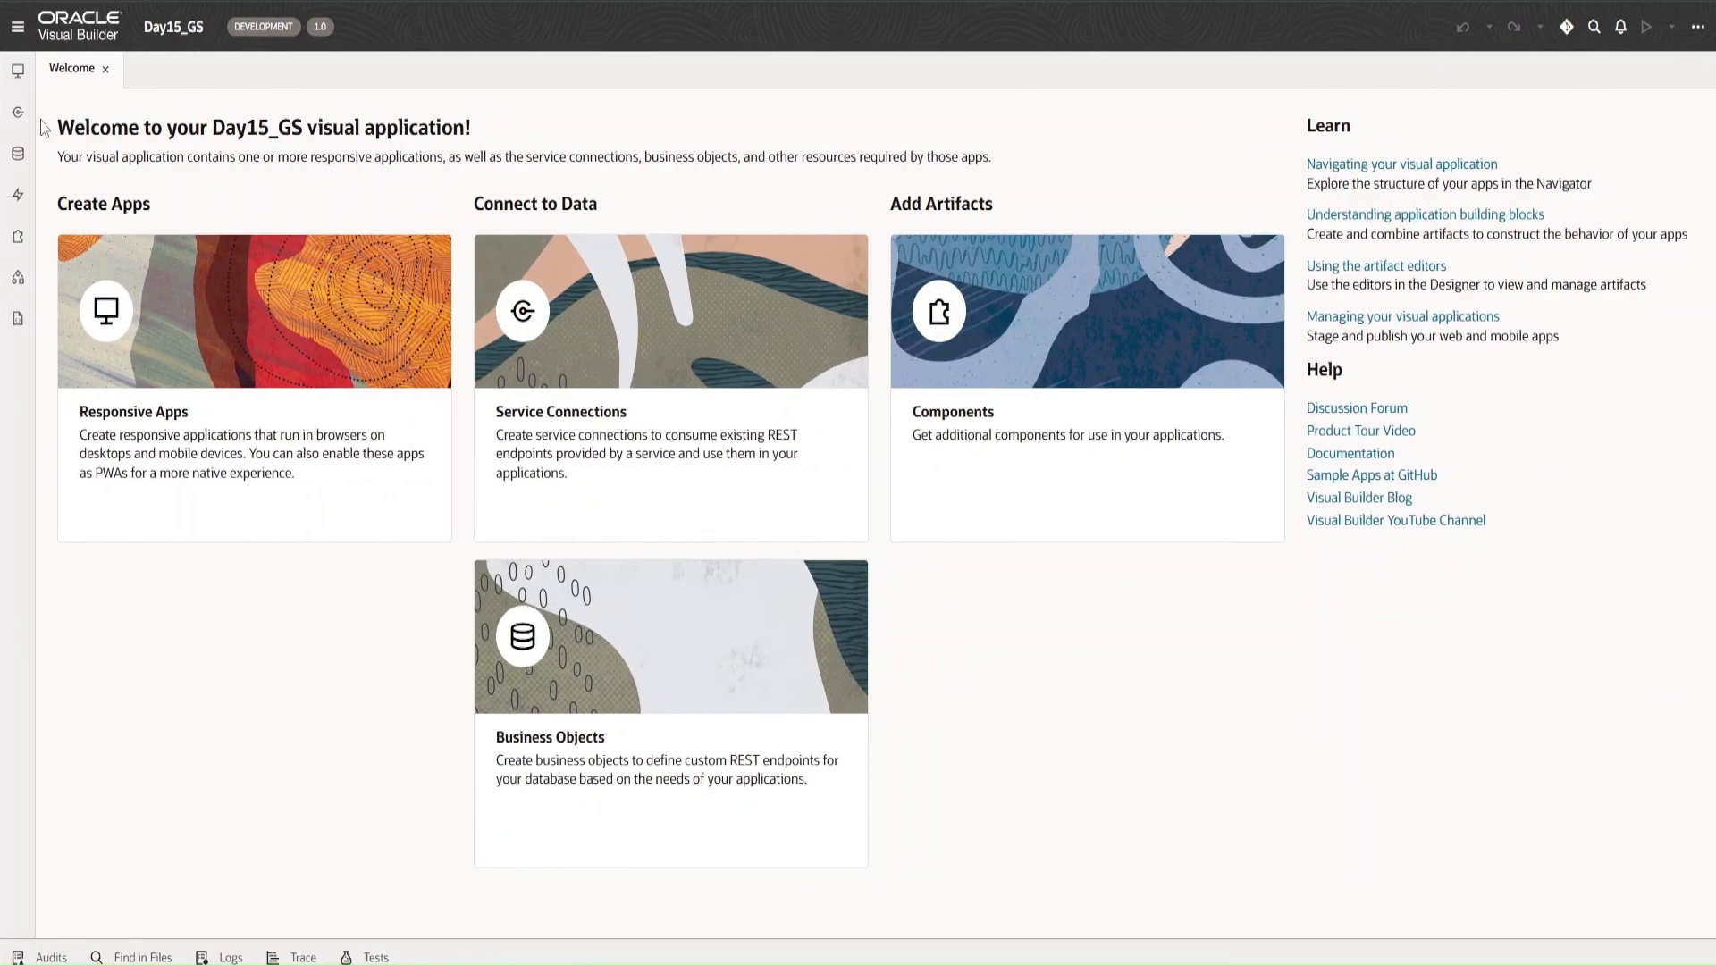
pyautogui.click(19, 73)
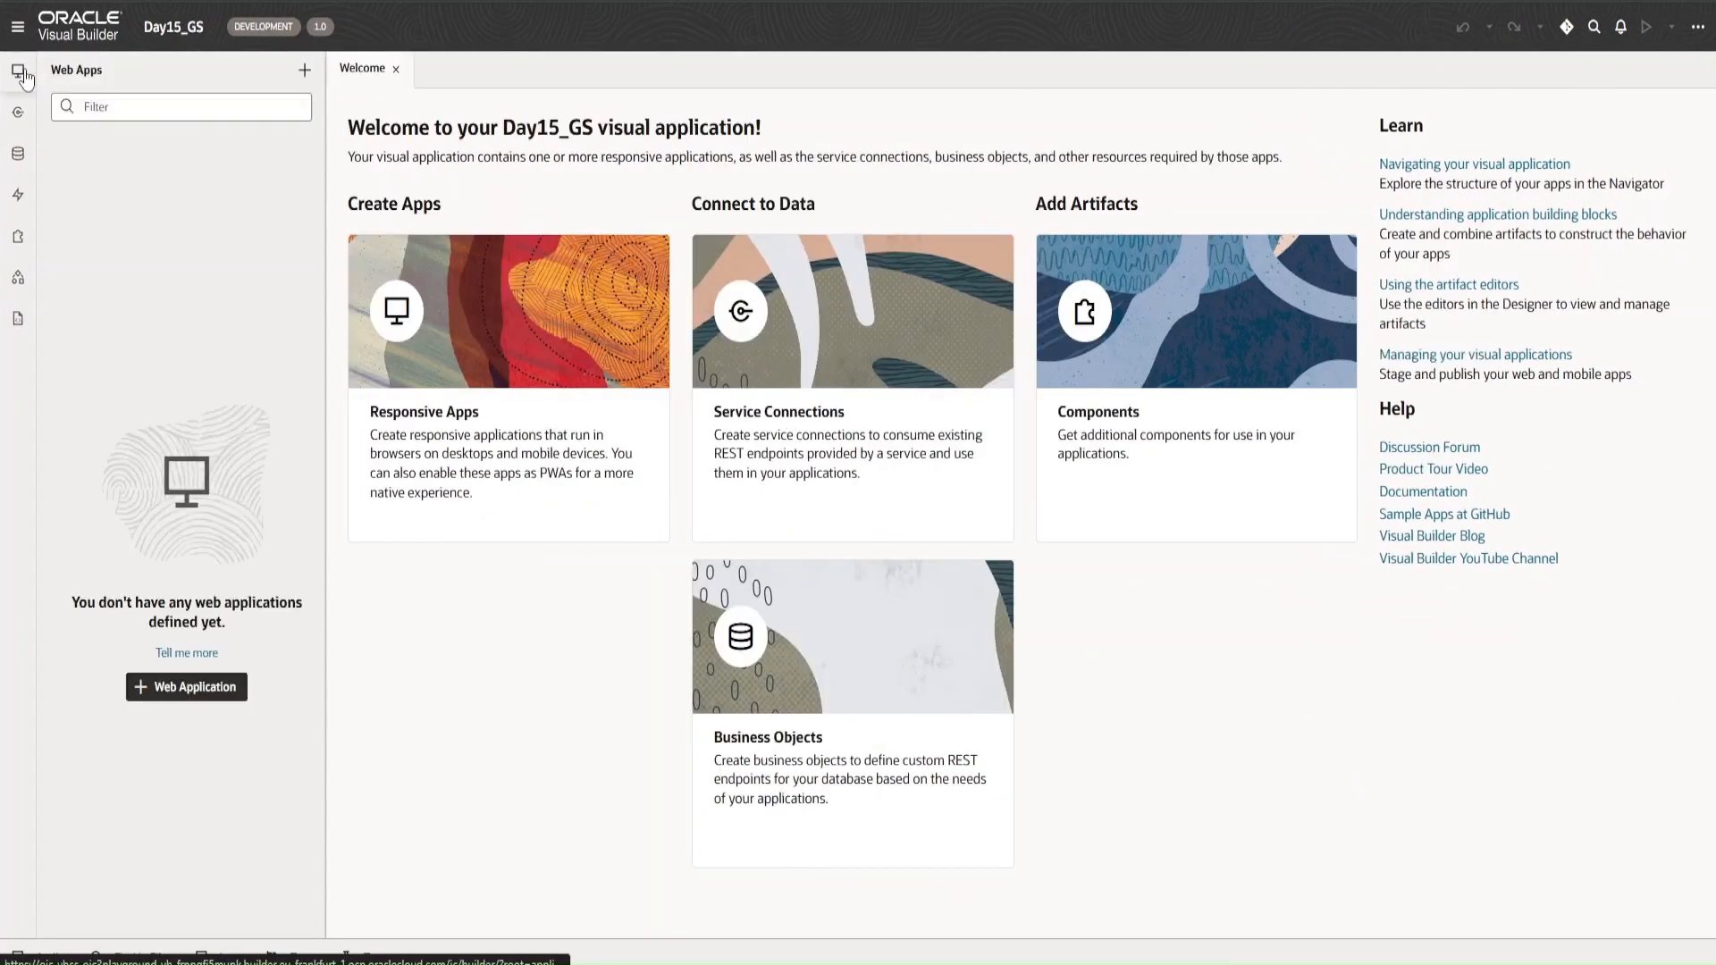
pyautogui.click(203, 702)
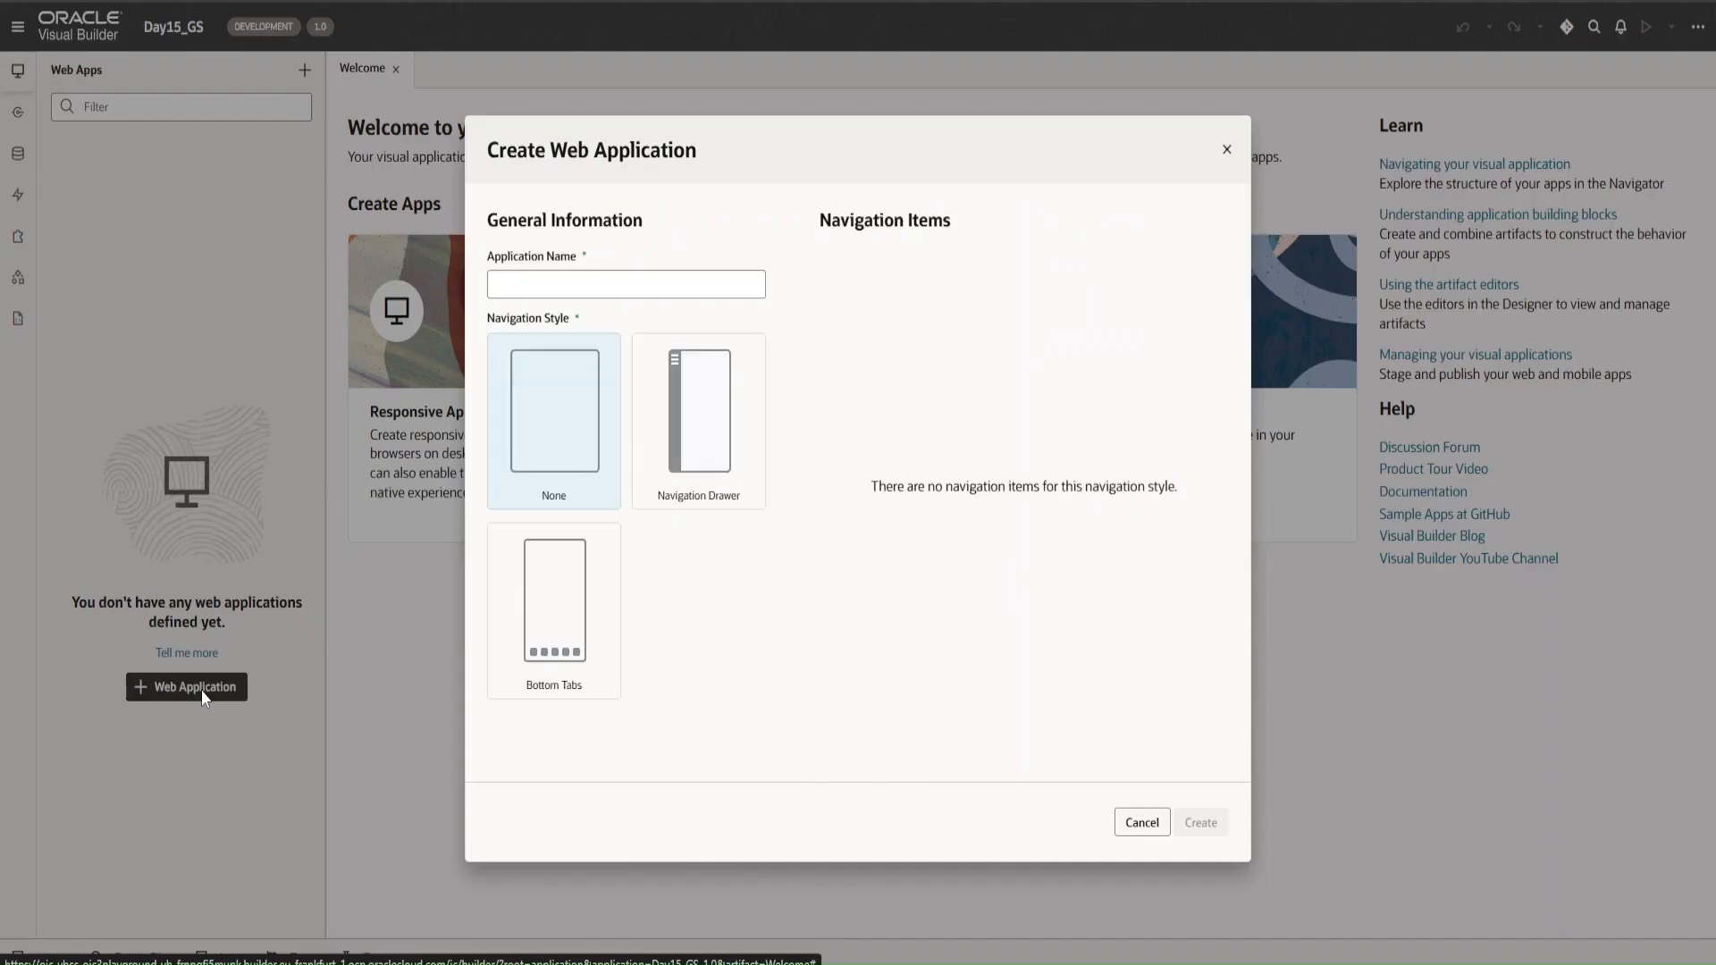
pyautogui.click(574, 289)
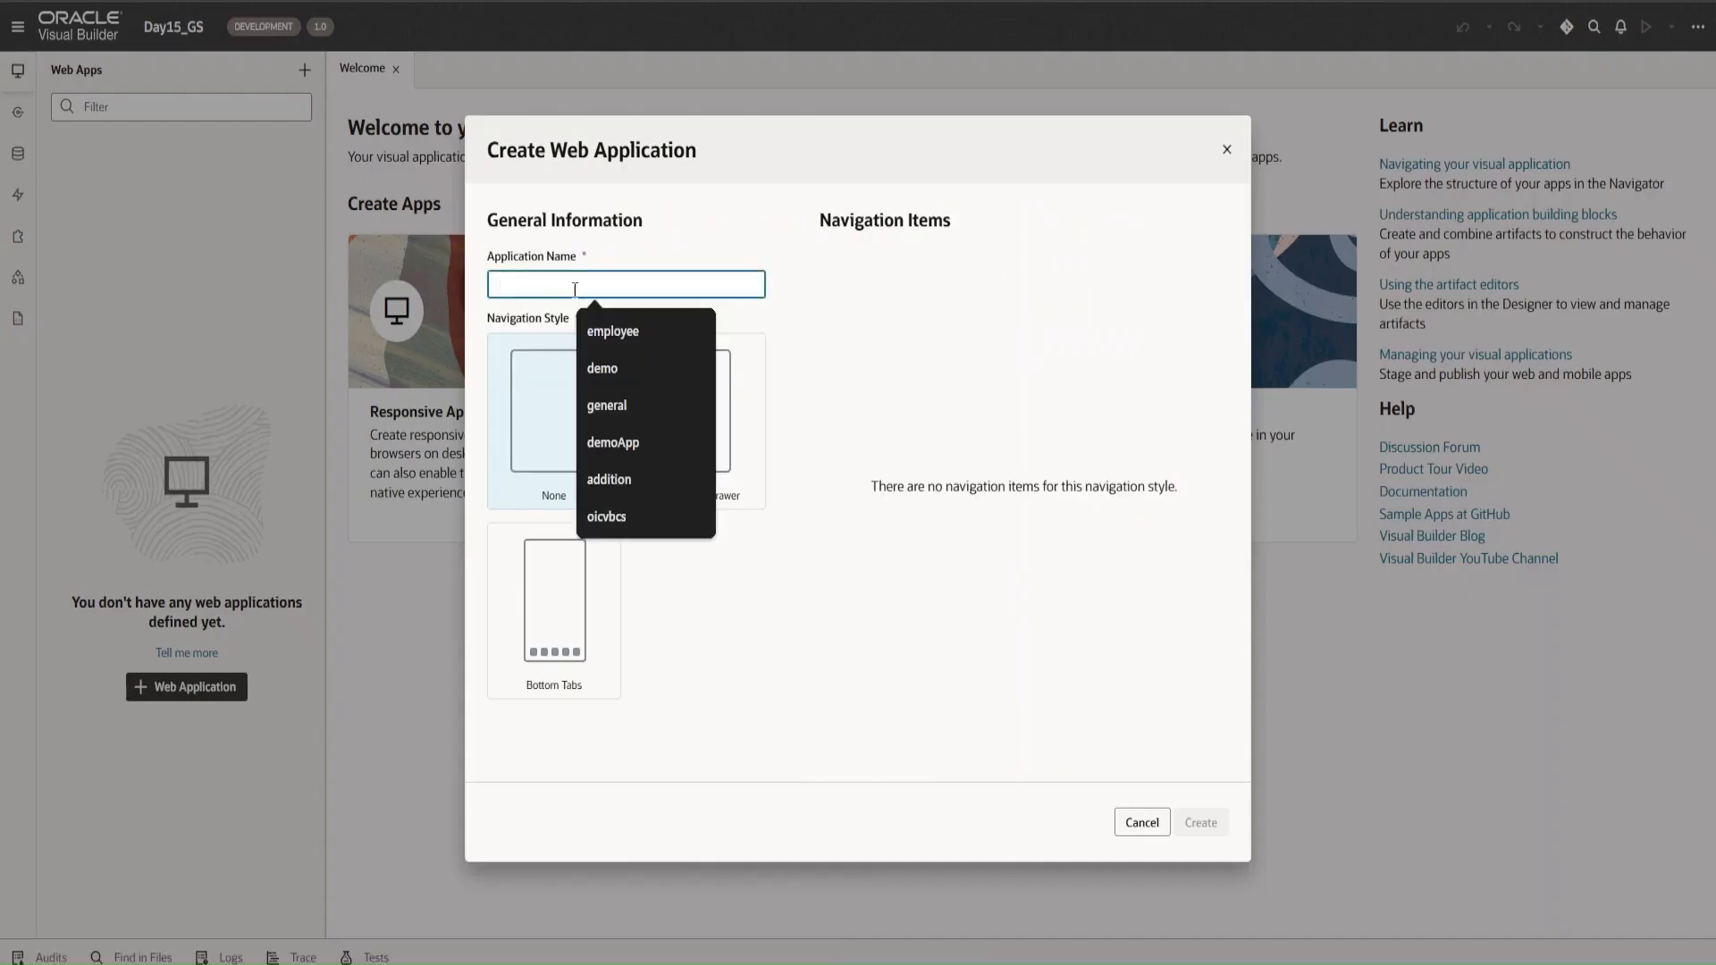
pyautogui.write('dem')
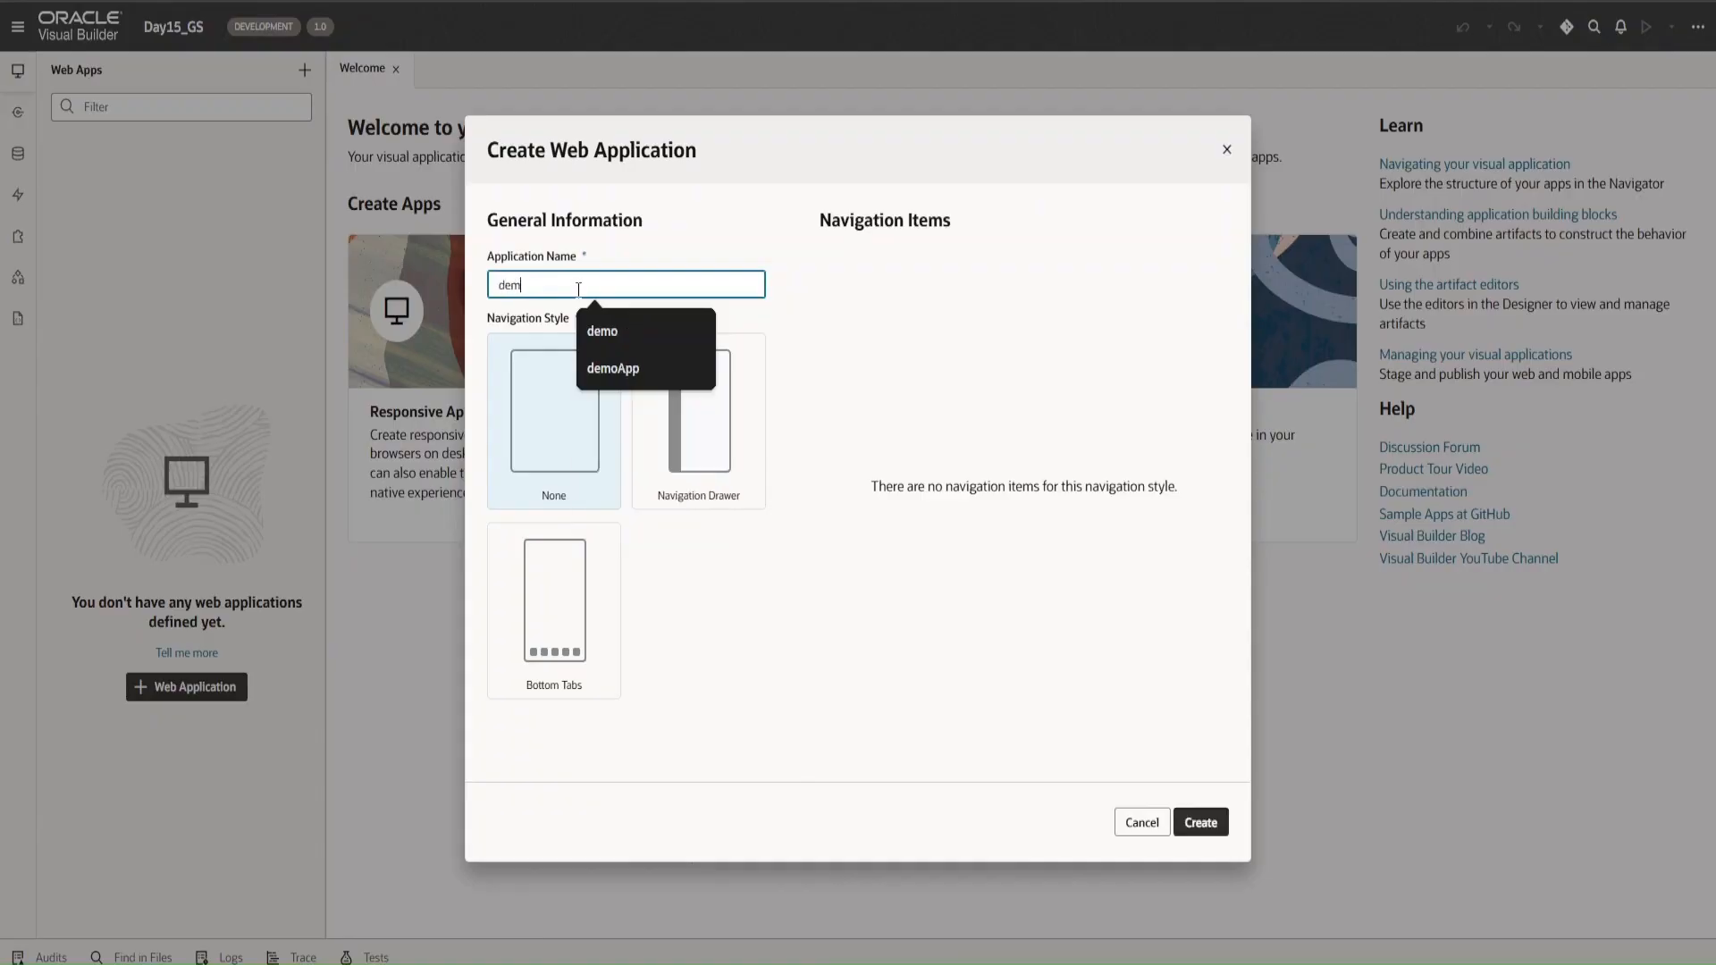
pyautogui.write('oA')
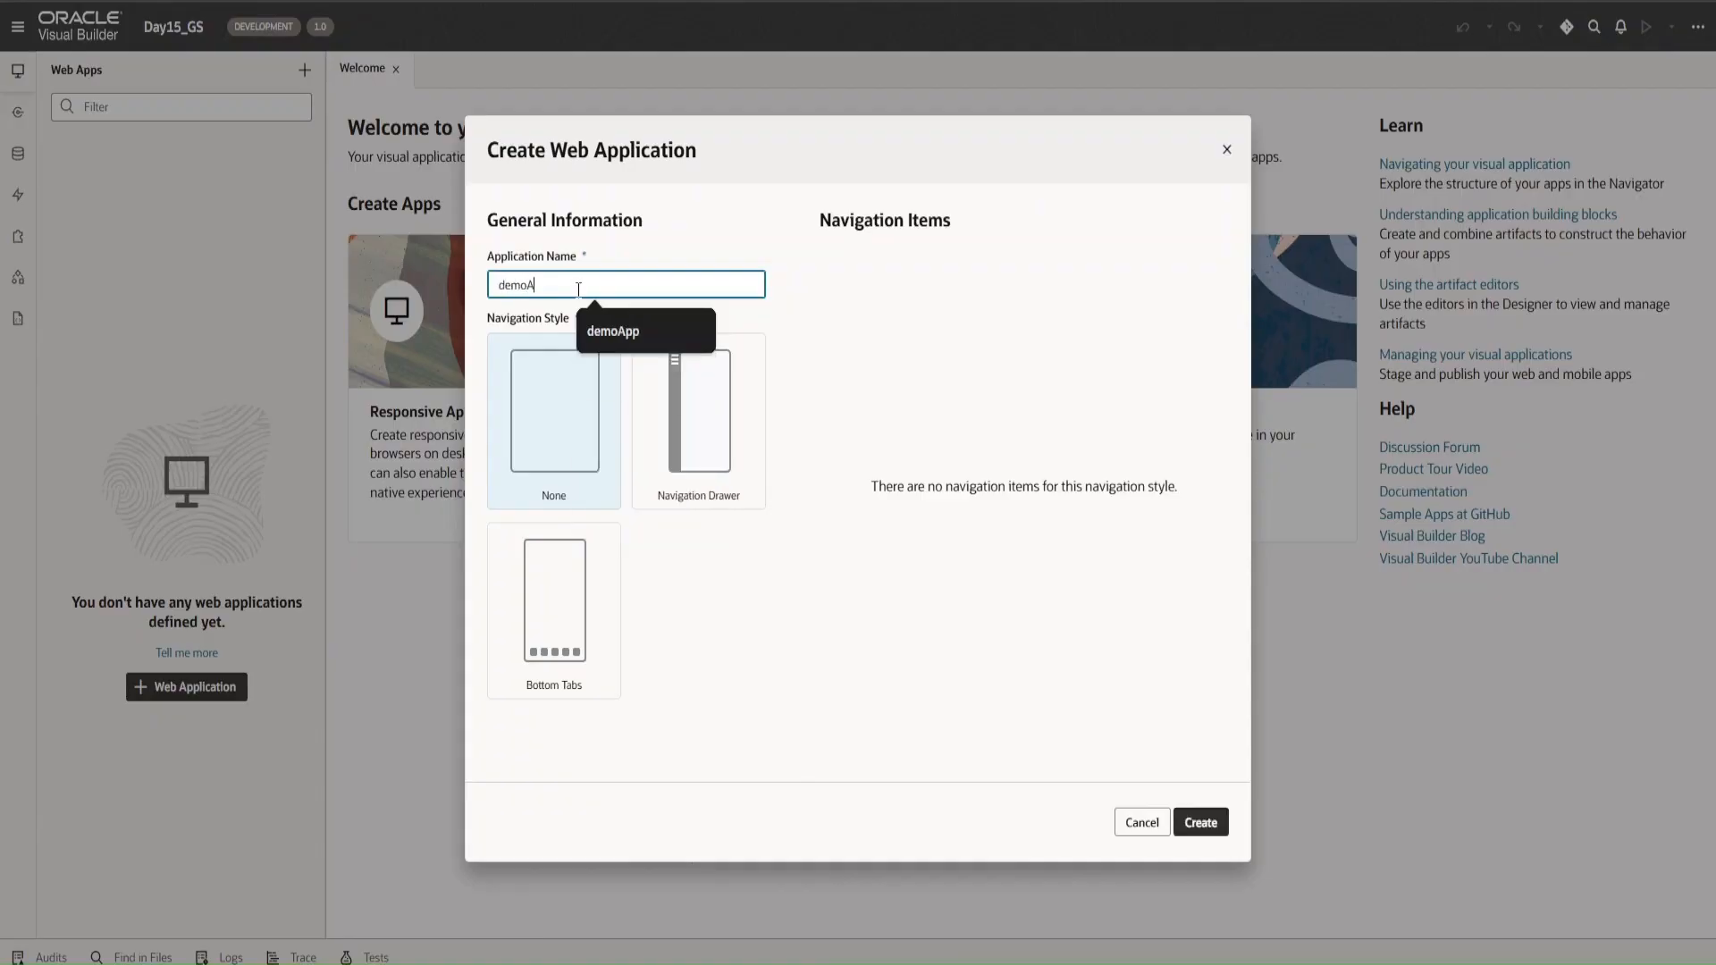
pyautogui.write('pp')
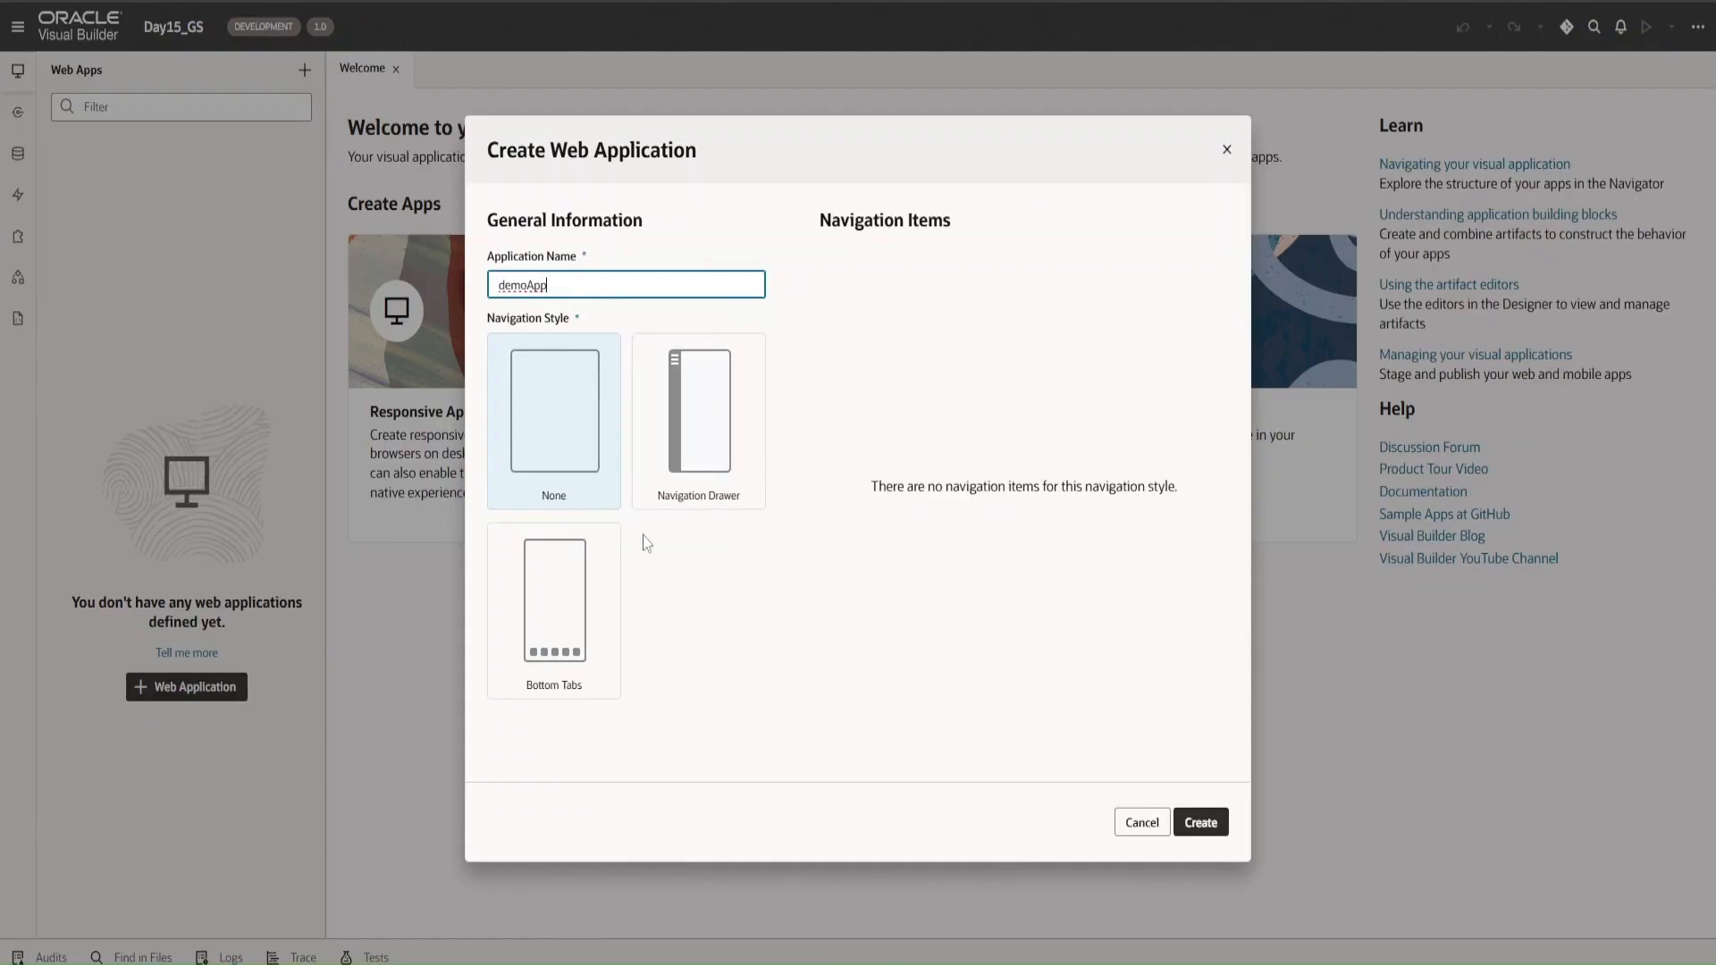
pyautogui.click(1214, 843)
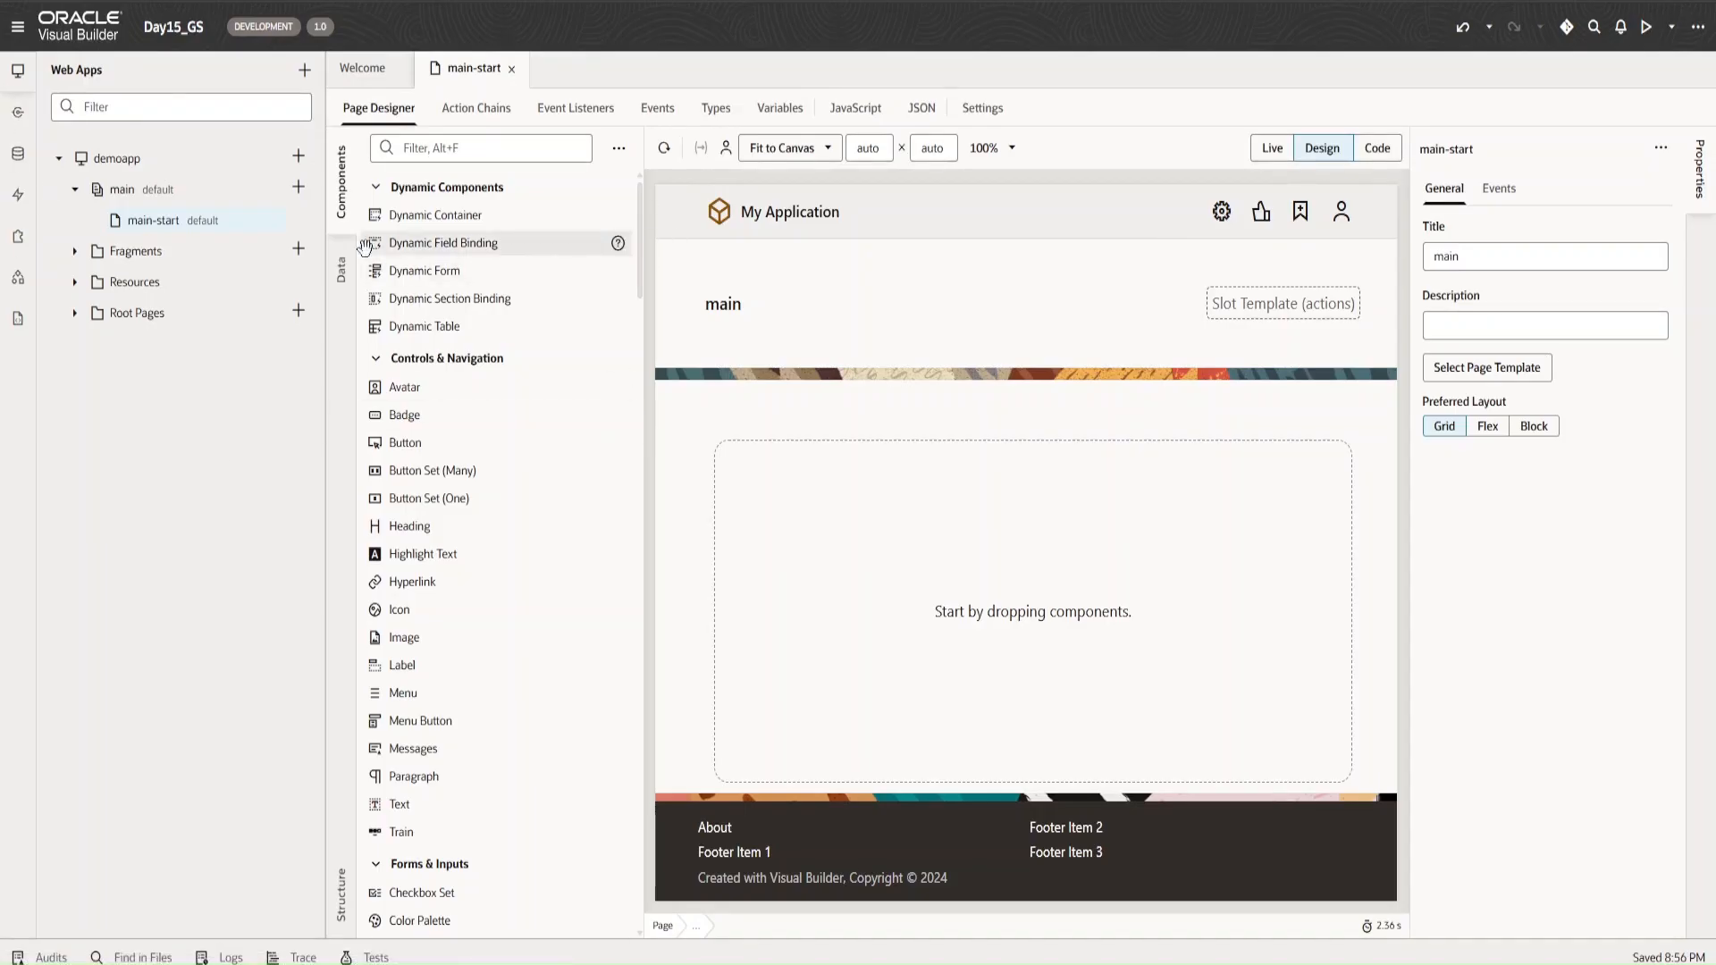
# - Open the Integration Applications backend of the services and highlight the Integration Server's URL
pyautogui.click(18, 117)
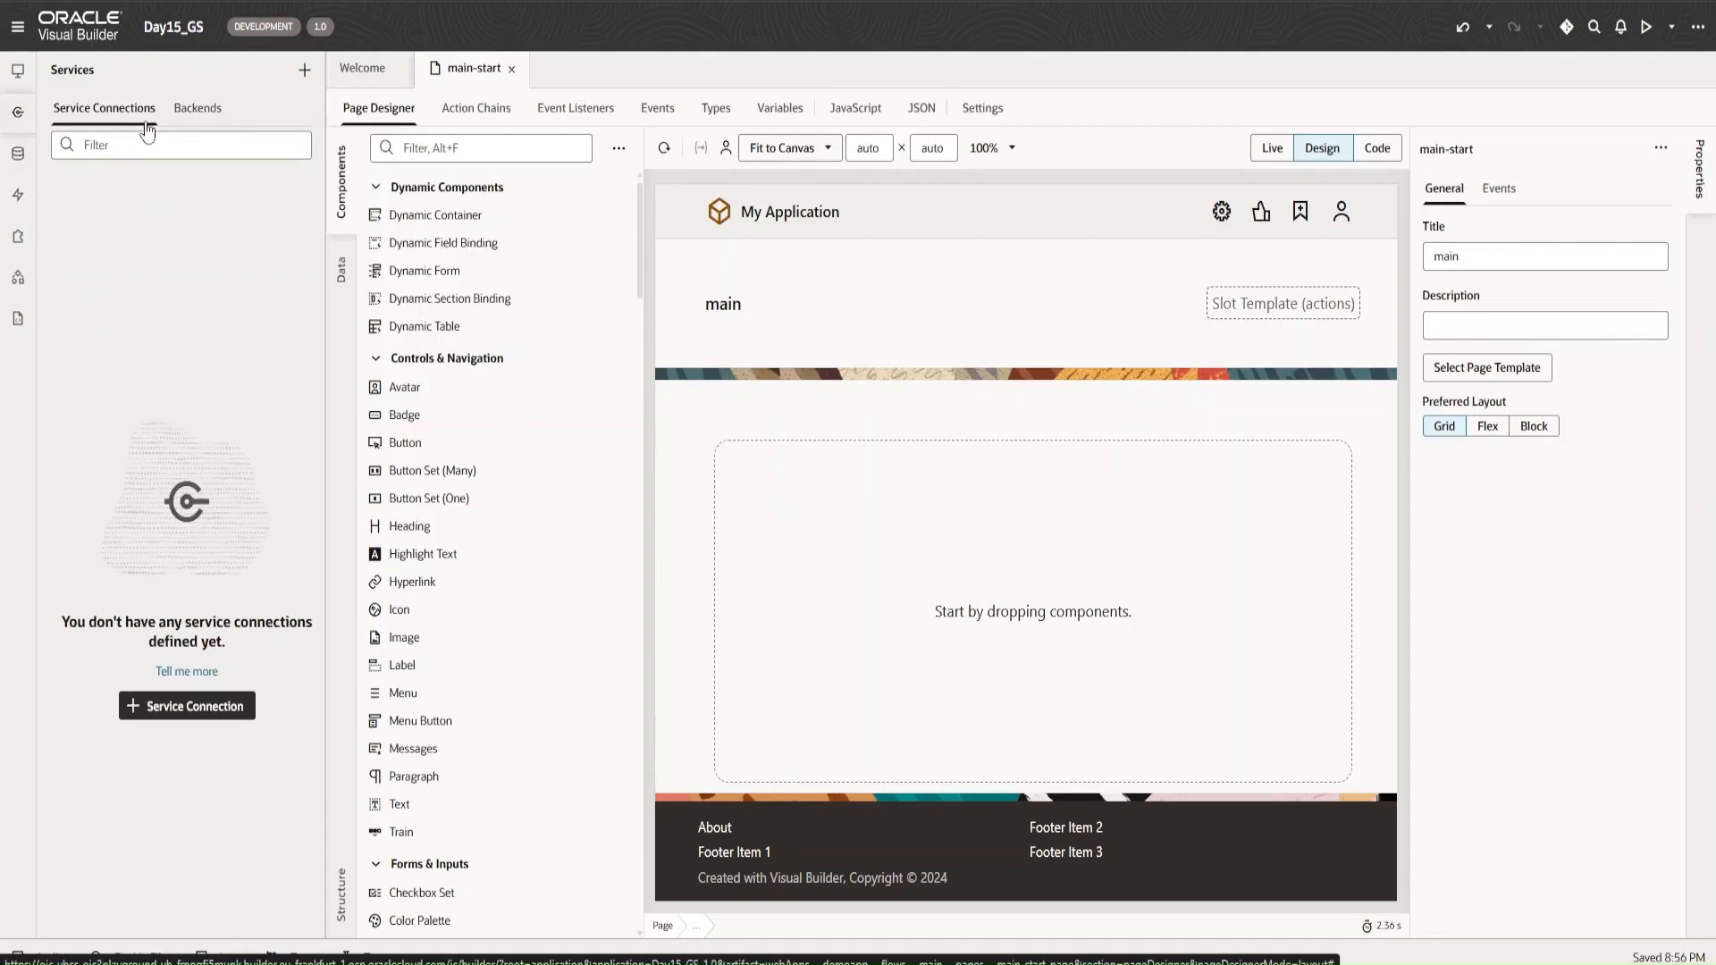
pyautogui.click(220, 126)
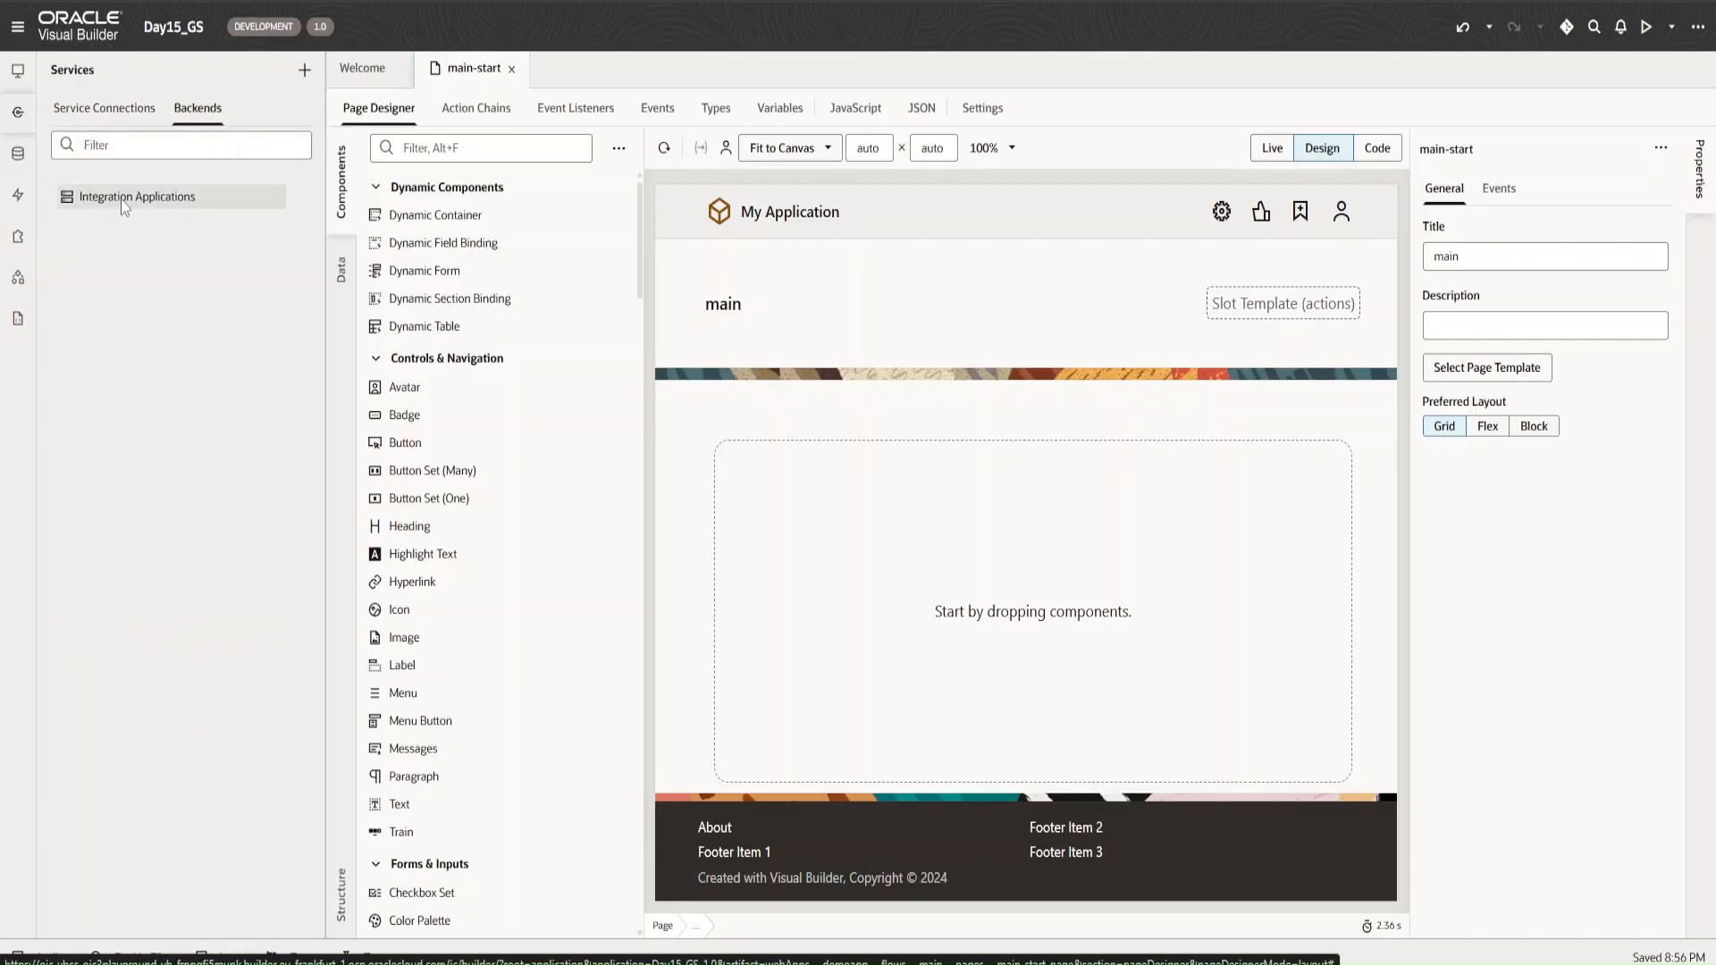
pyautogui.click(124, 204)
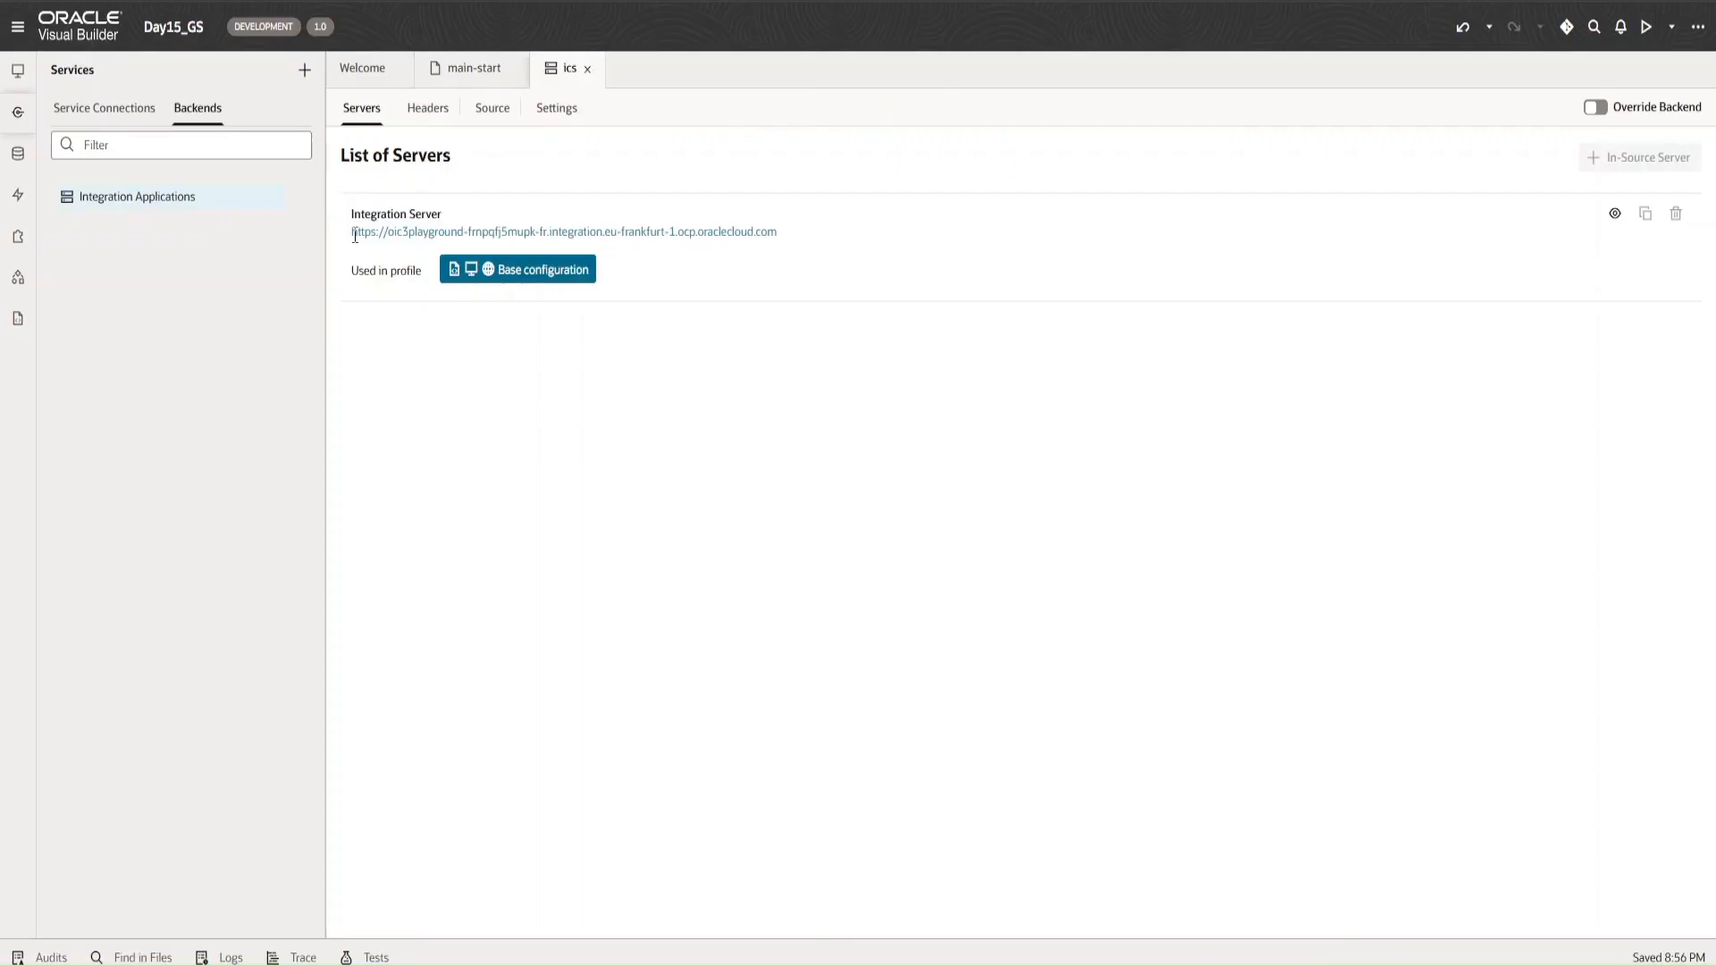
pyautogui.moveTo(490, 231); pyautogui.dragTo(353, 238)
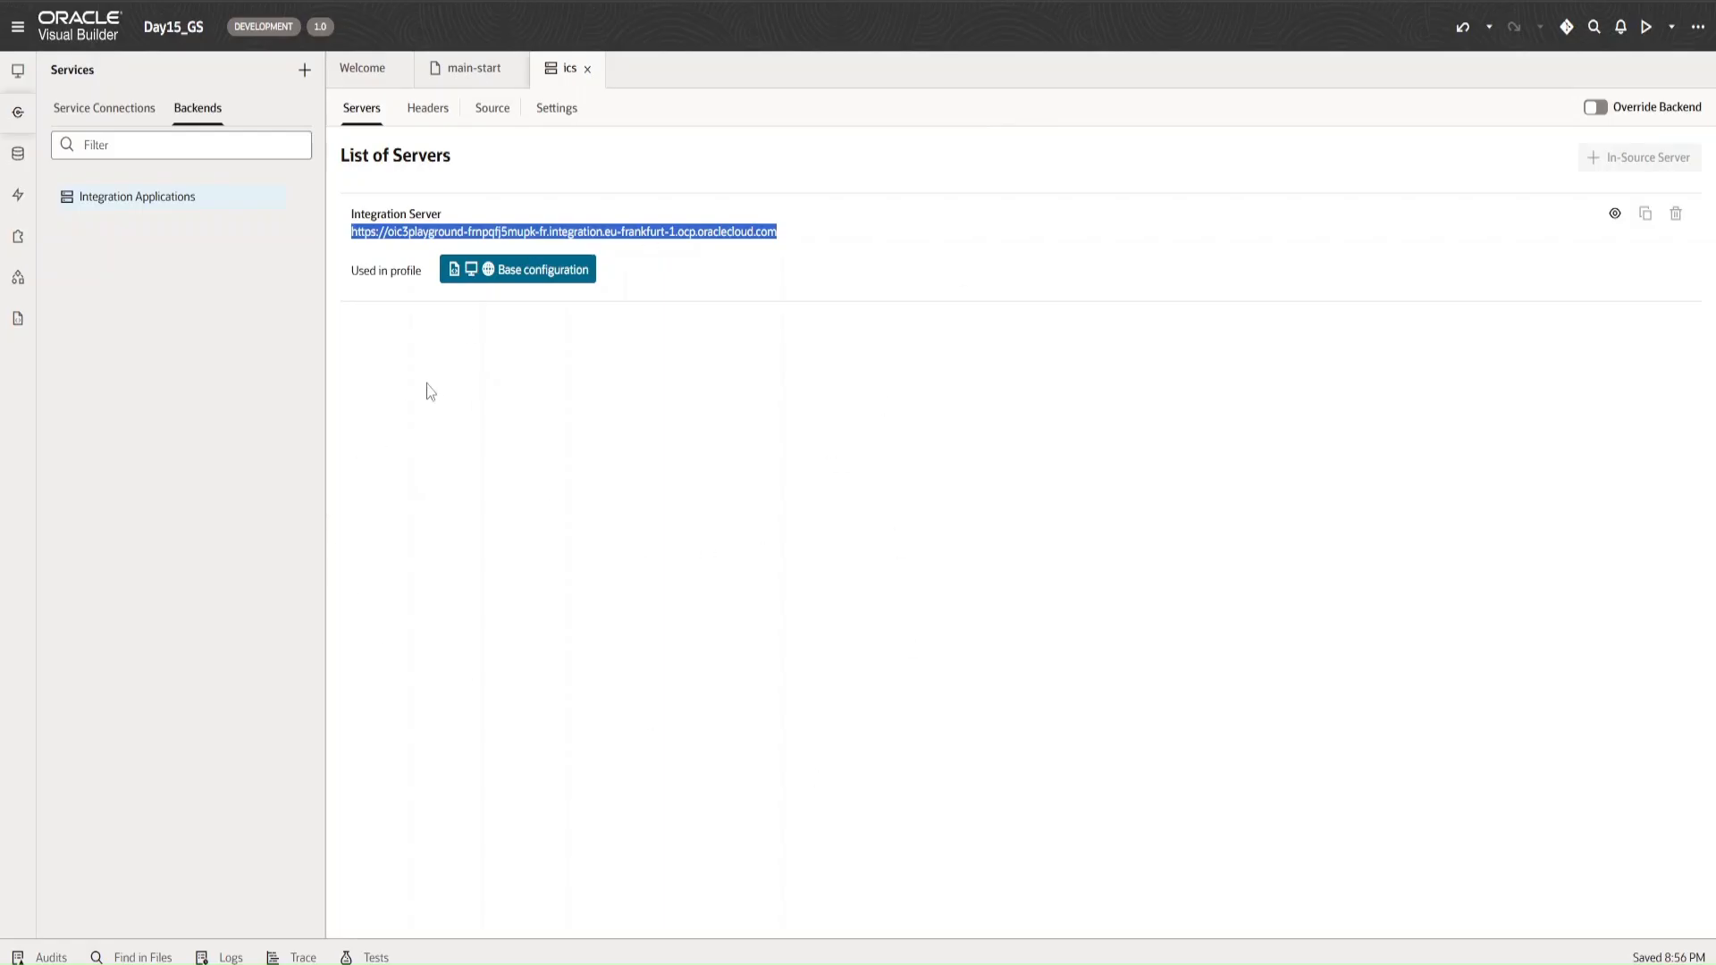
pyautogui.click(874, 249)
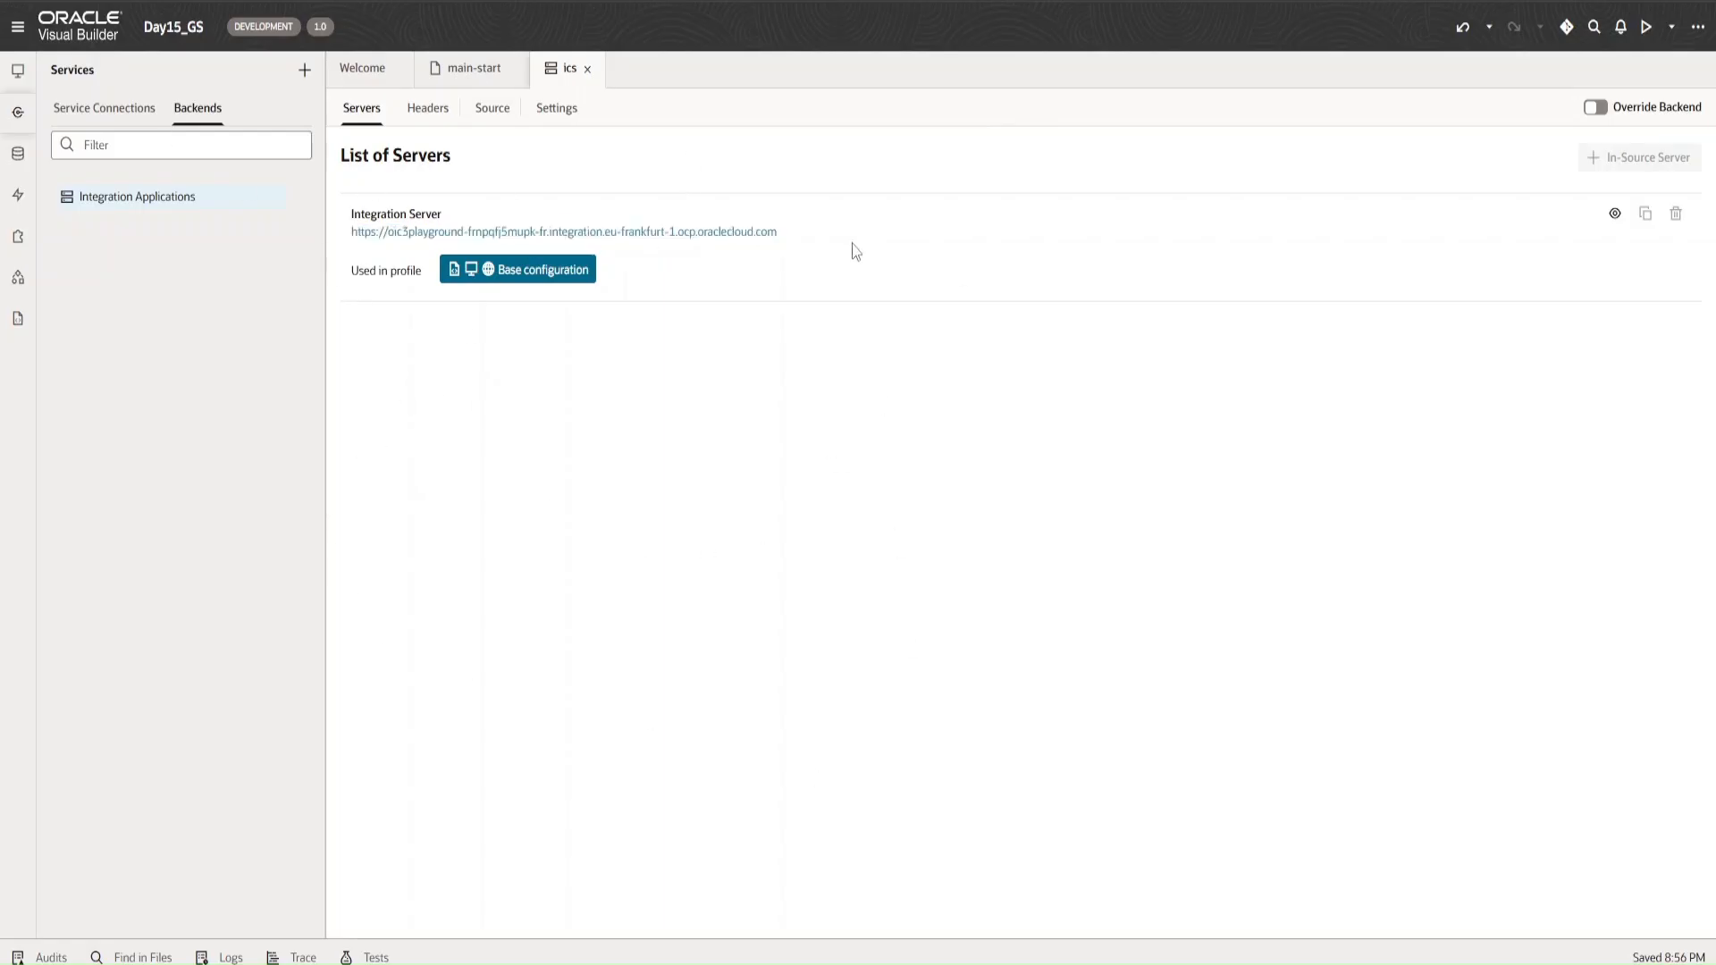
pyautogui.moveTo(813, 240); pyautogui.dragTo(324, 247)
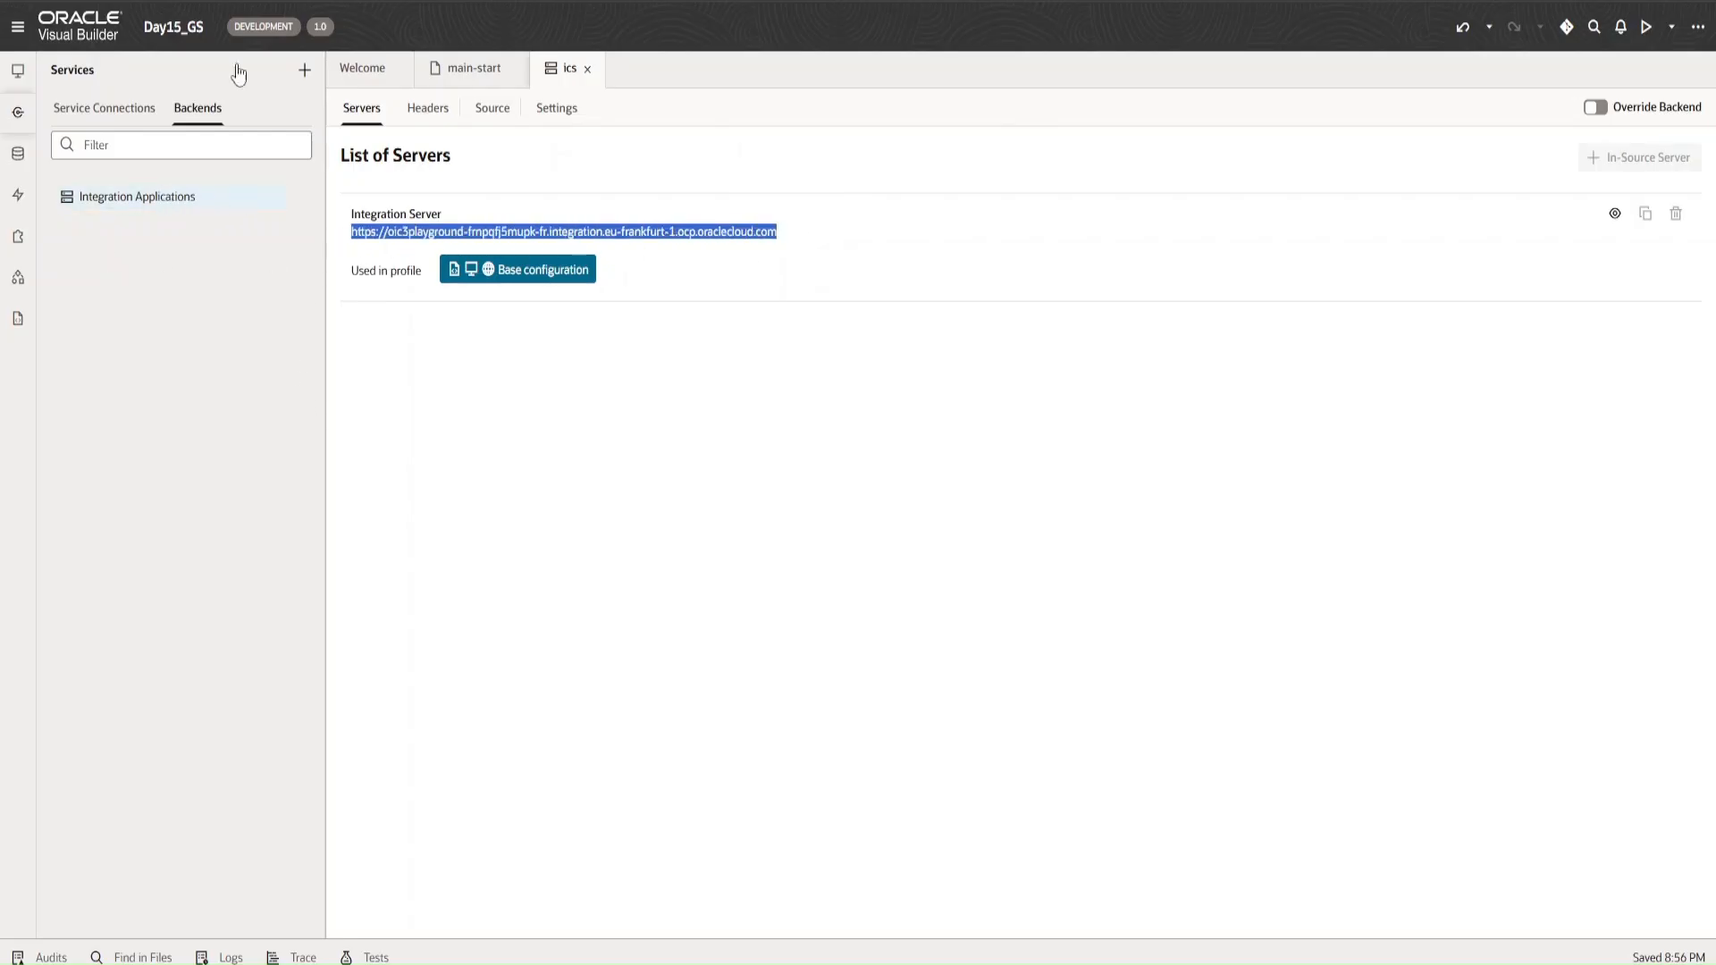
pyautogui.click(741, 313)
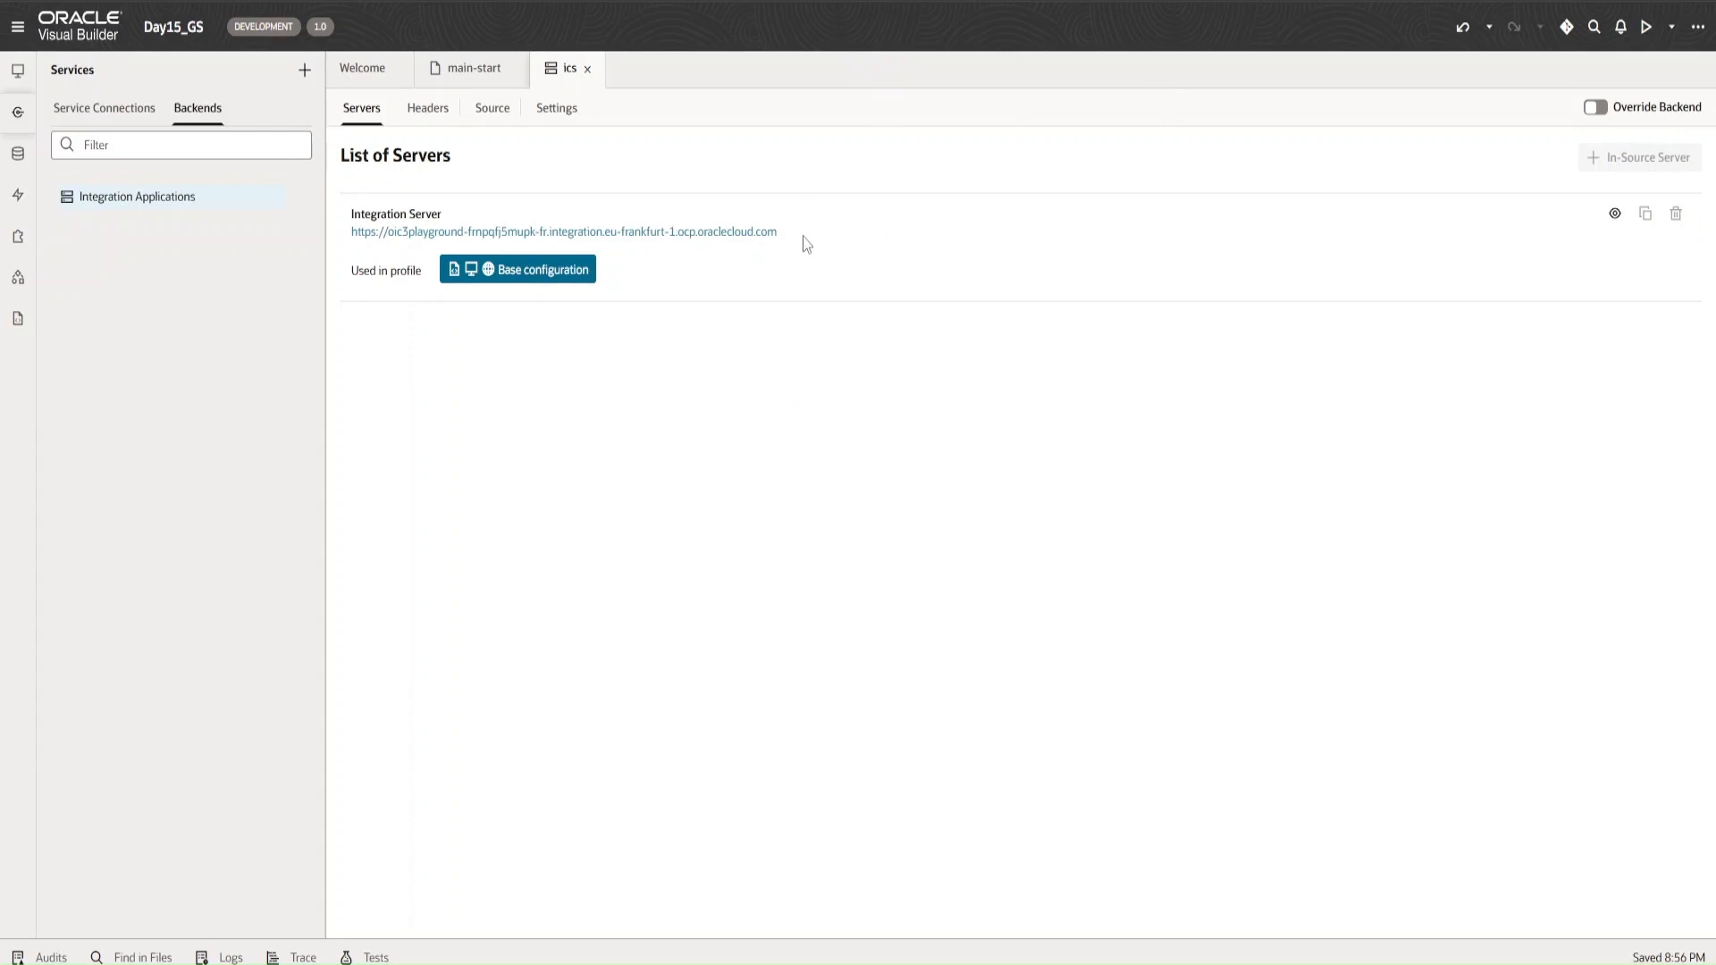
pyautogui.moveTo(801, 235); pyautogui.dragTo(347, 247)
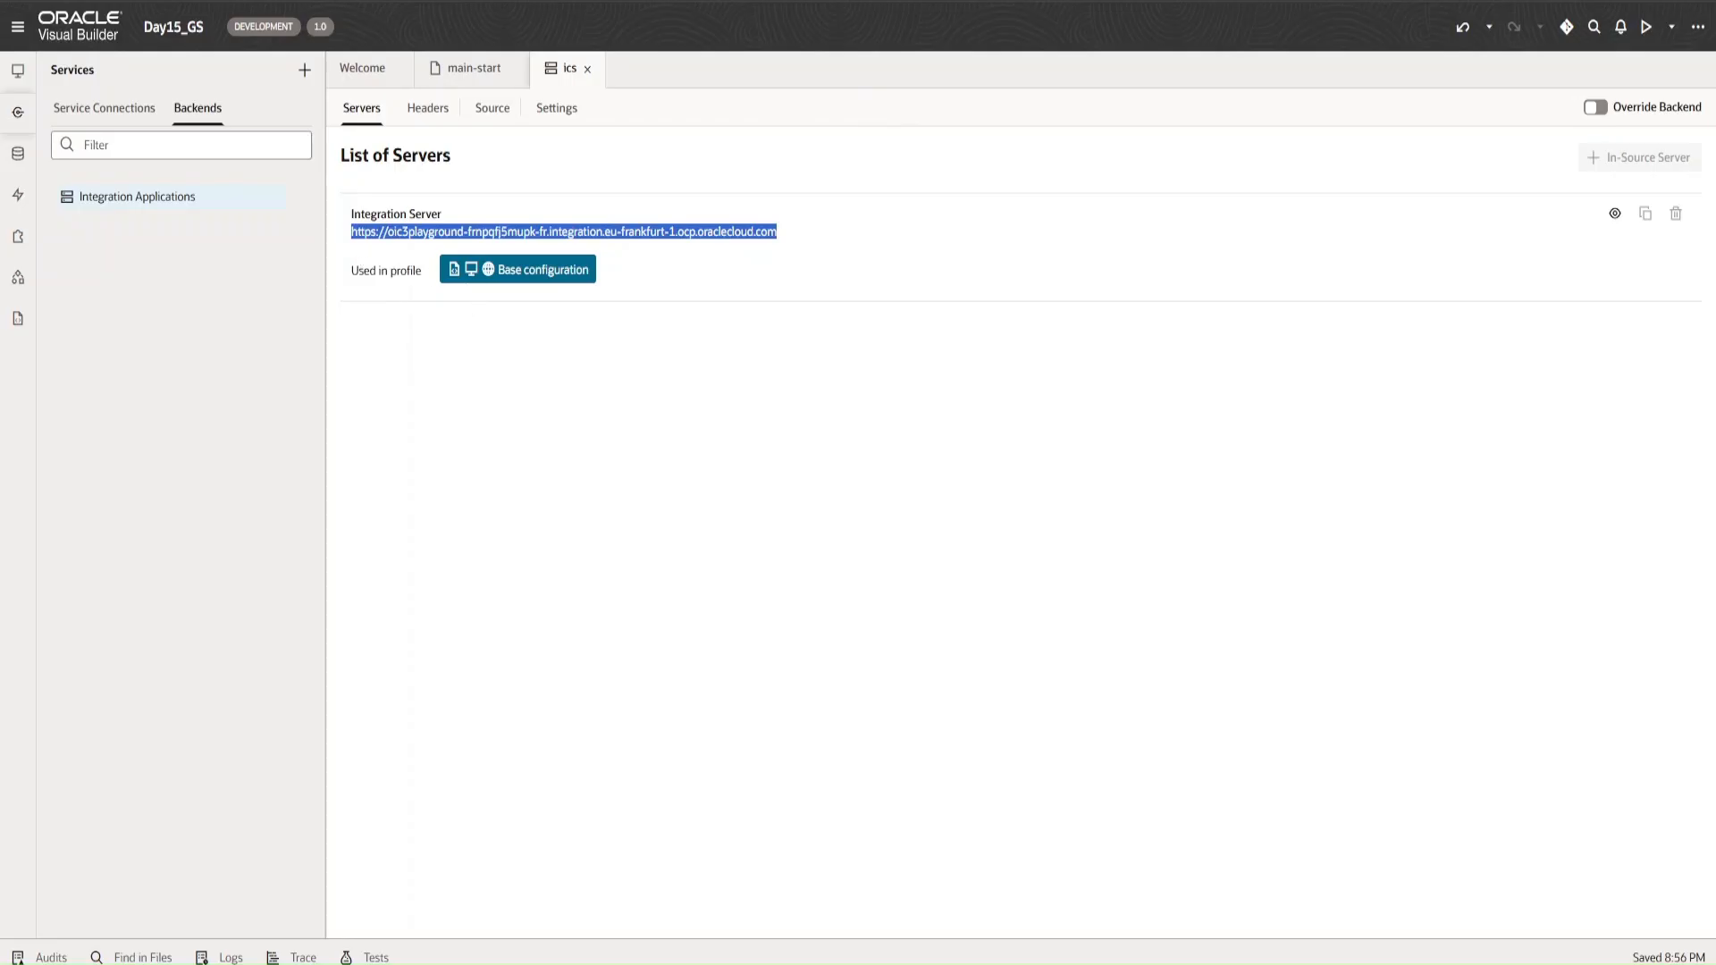
pyautogui.hotkey('ctrl', 't')
pyautogui.press('Return')
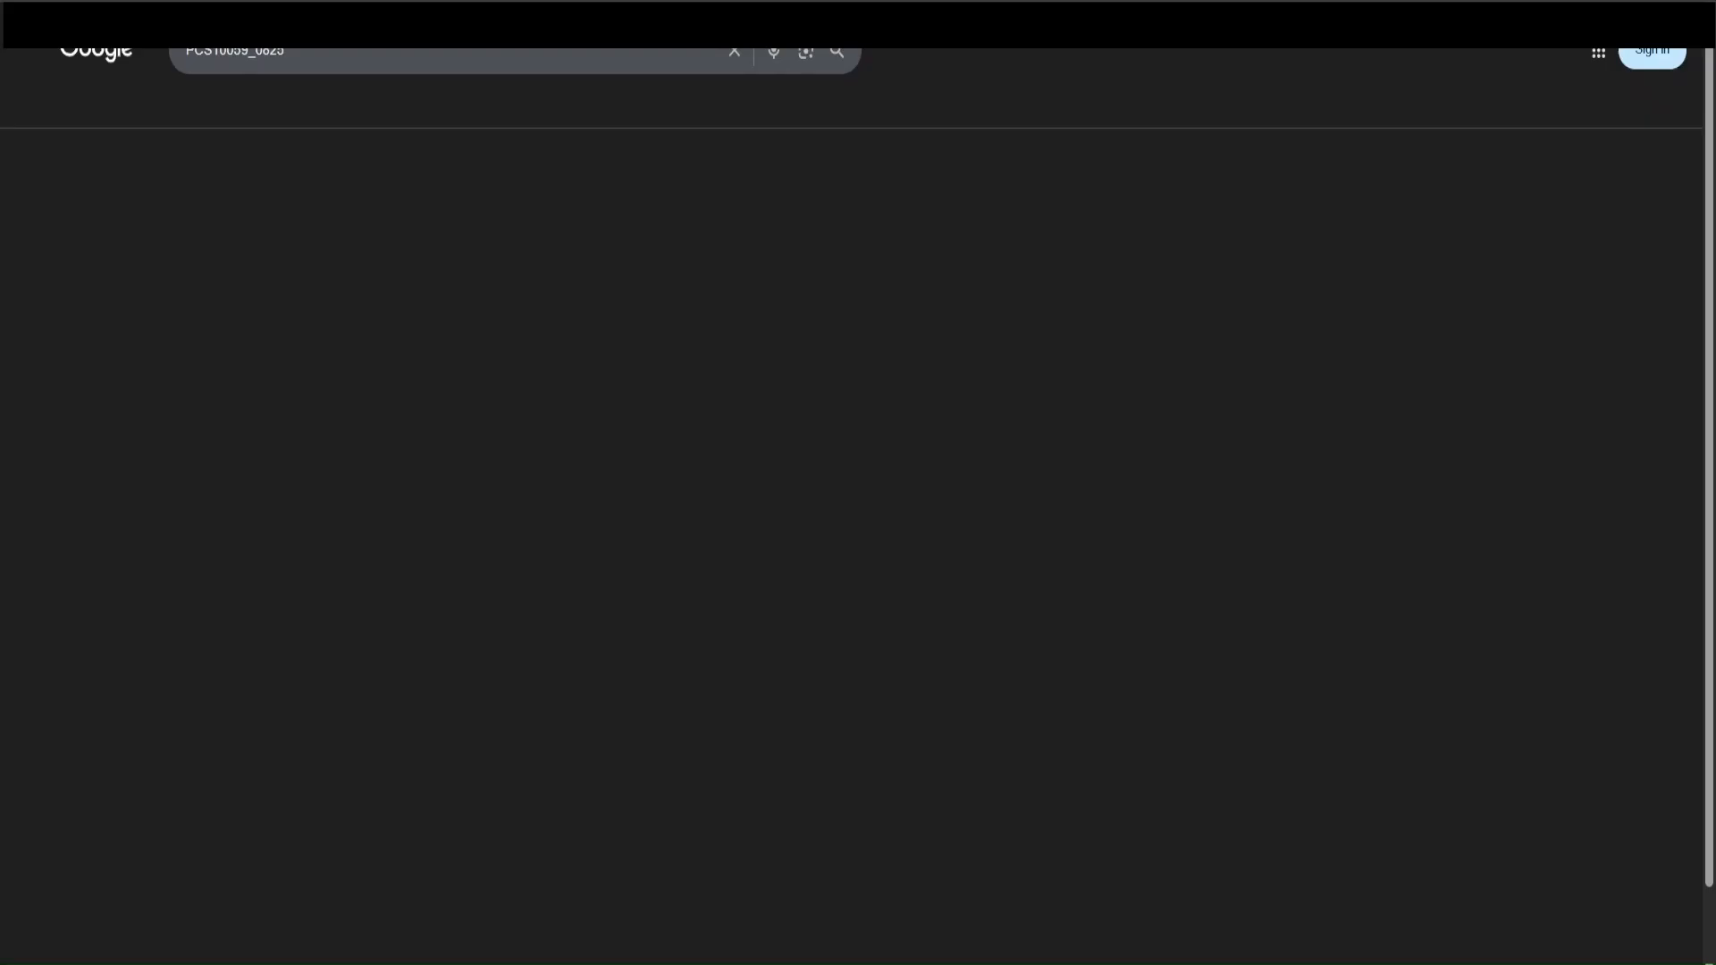
pyautogui.hotkey('ctrl', 'shift', 'Tab')
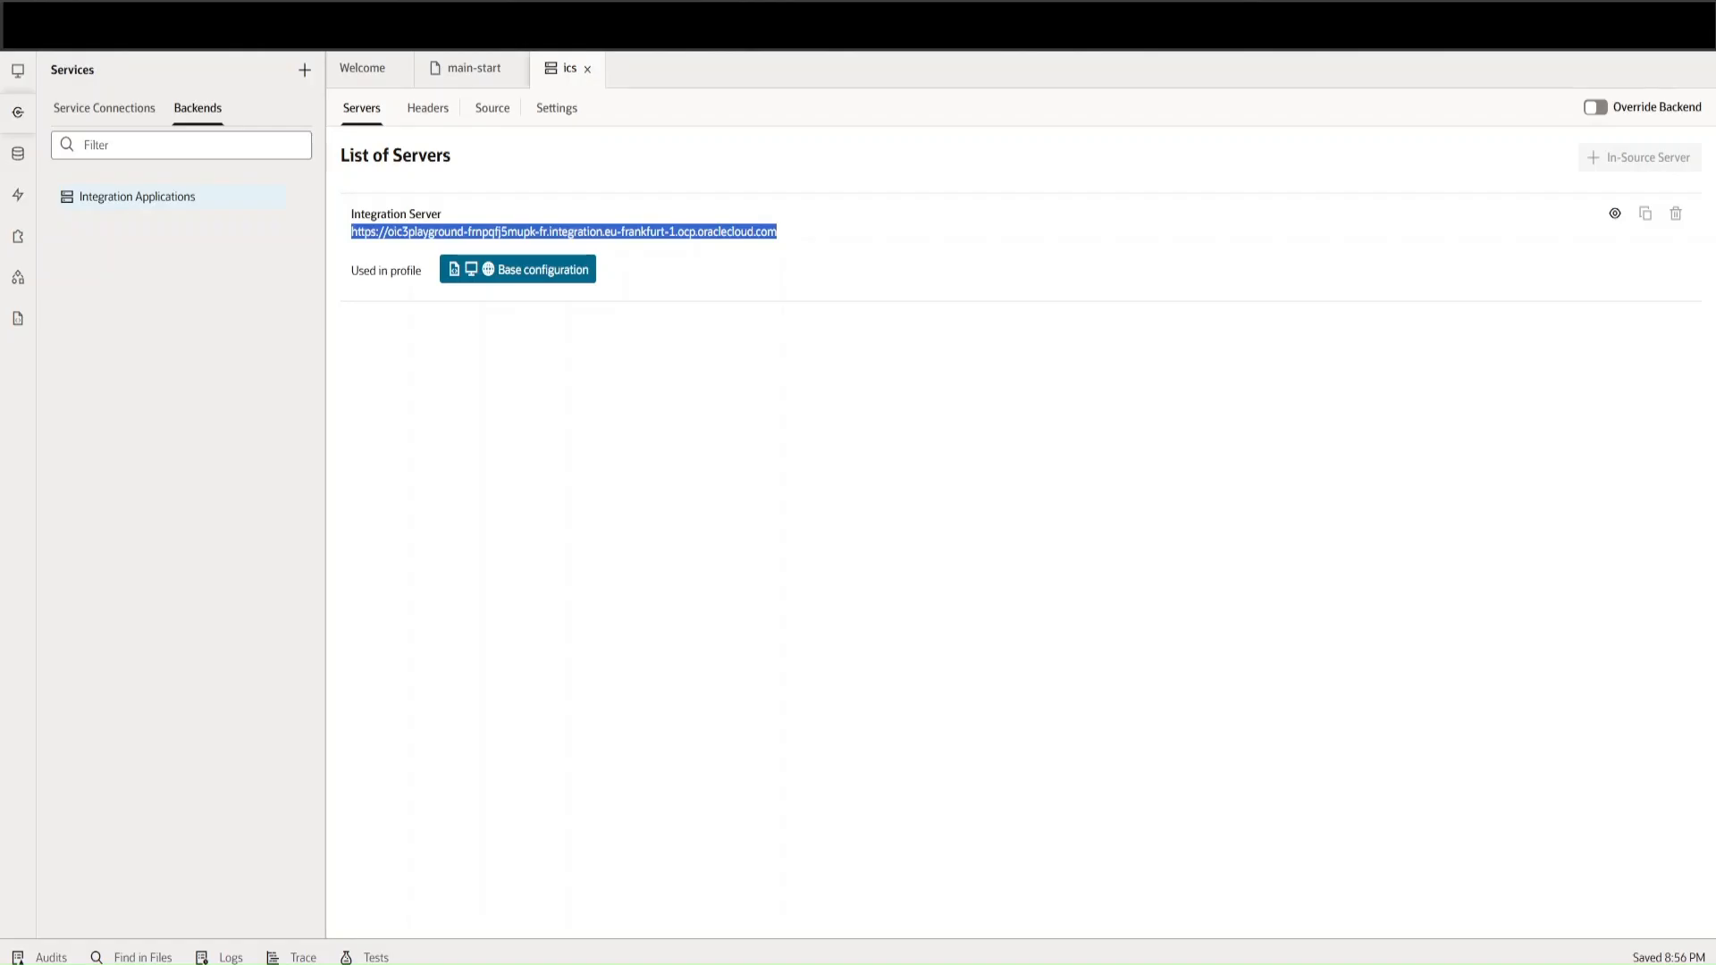
# - Copy the Integration Server's URL into a new browser tab and open Visual Builder from the Oracle Integration instance
pyautogui.moveTo(785, 235); pyautogui.dragTo(344, 246)
pyautogui.hotkey('ctrl', 'c')
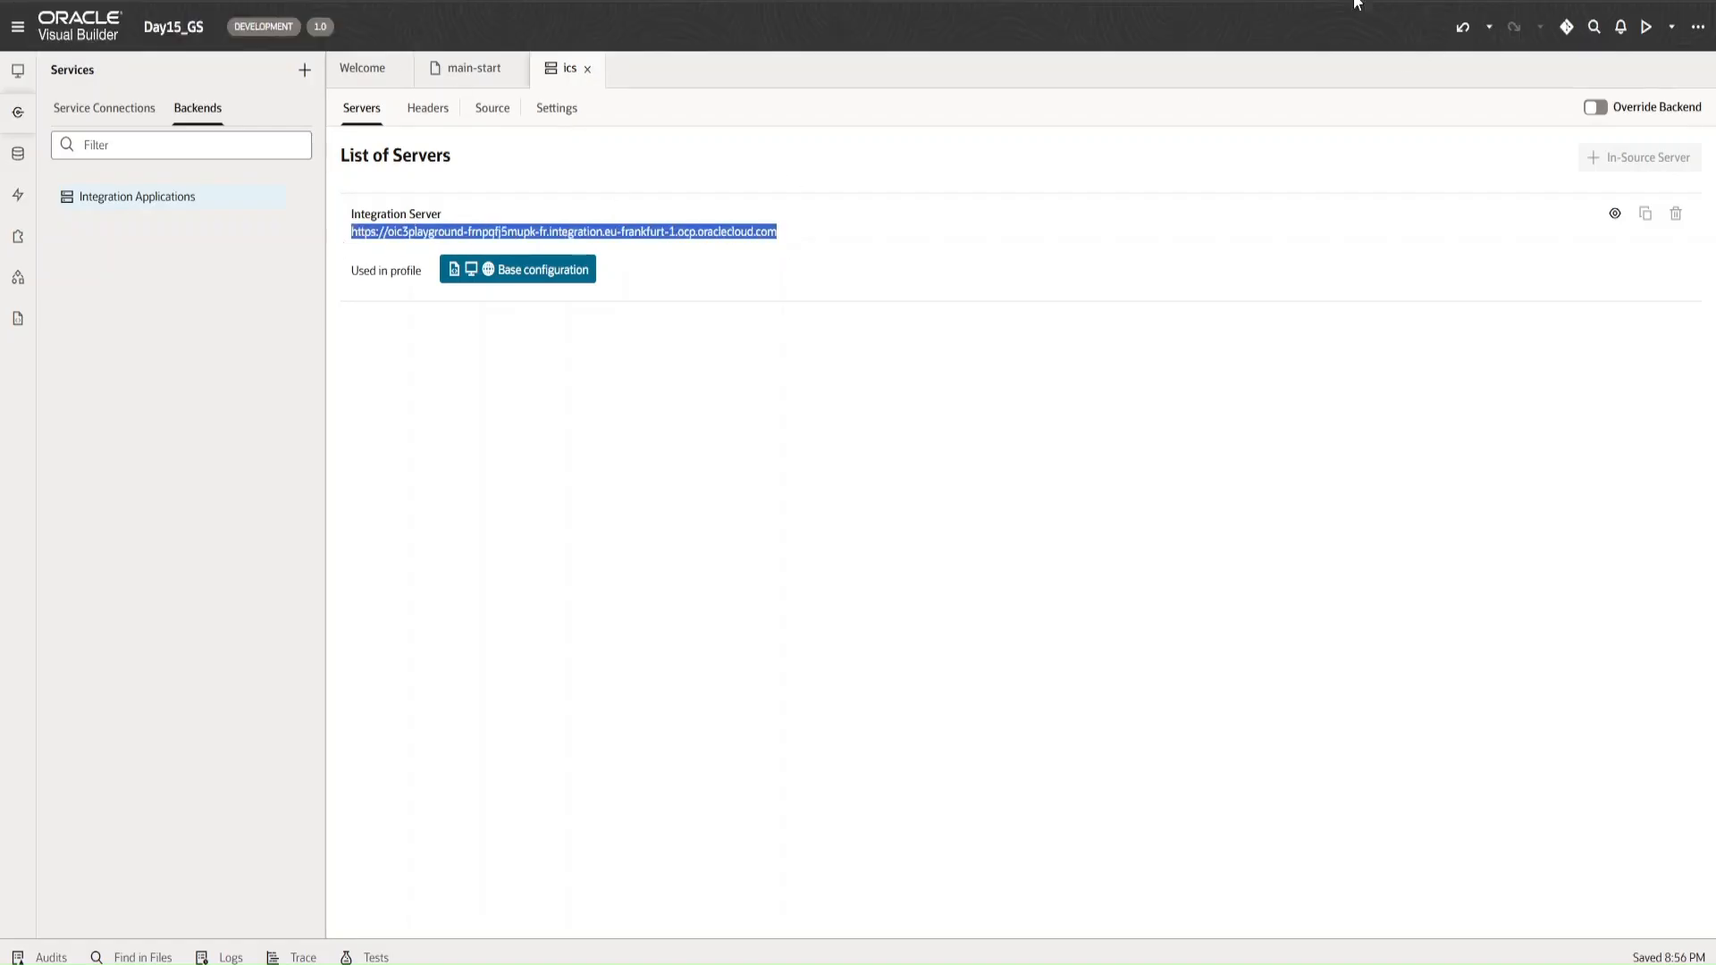
pyautogui.hotkey('ctrl', 't')
pyautogui.hotkey('ctrl', 'v')
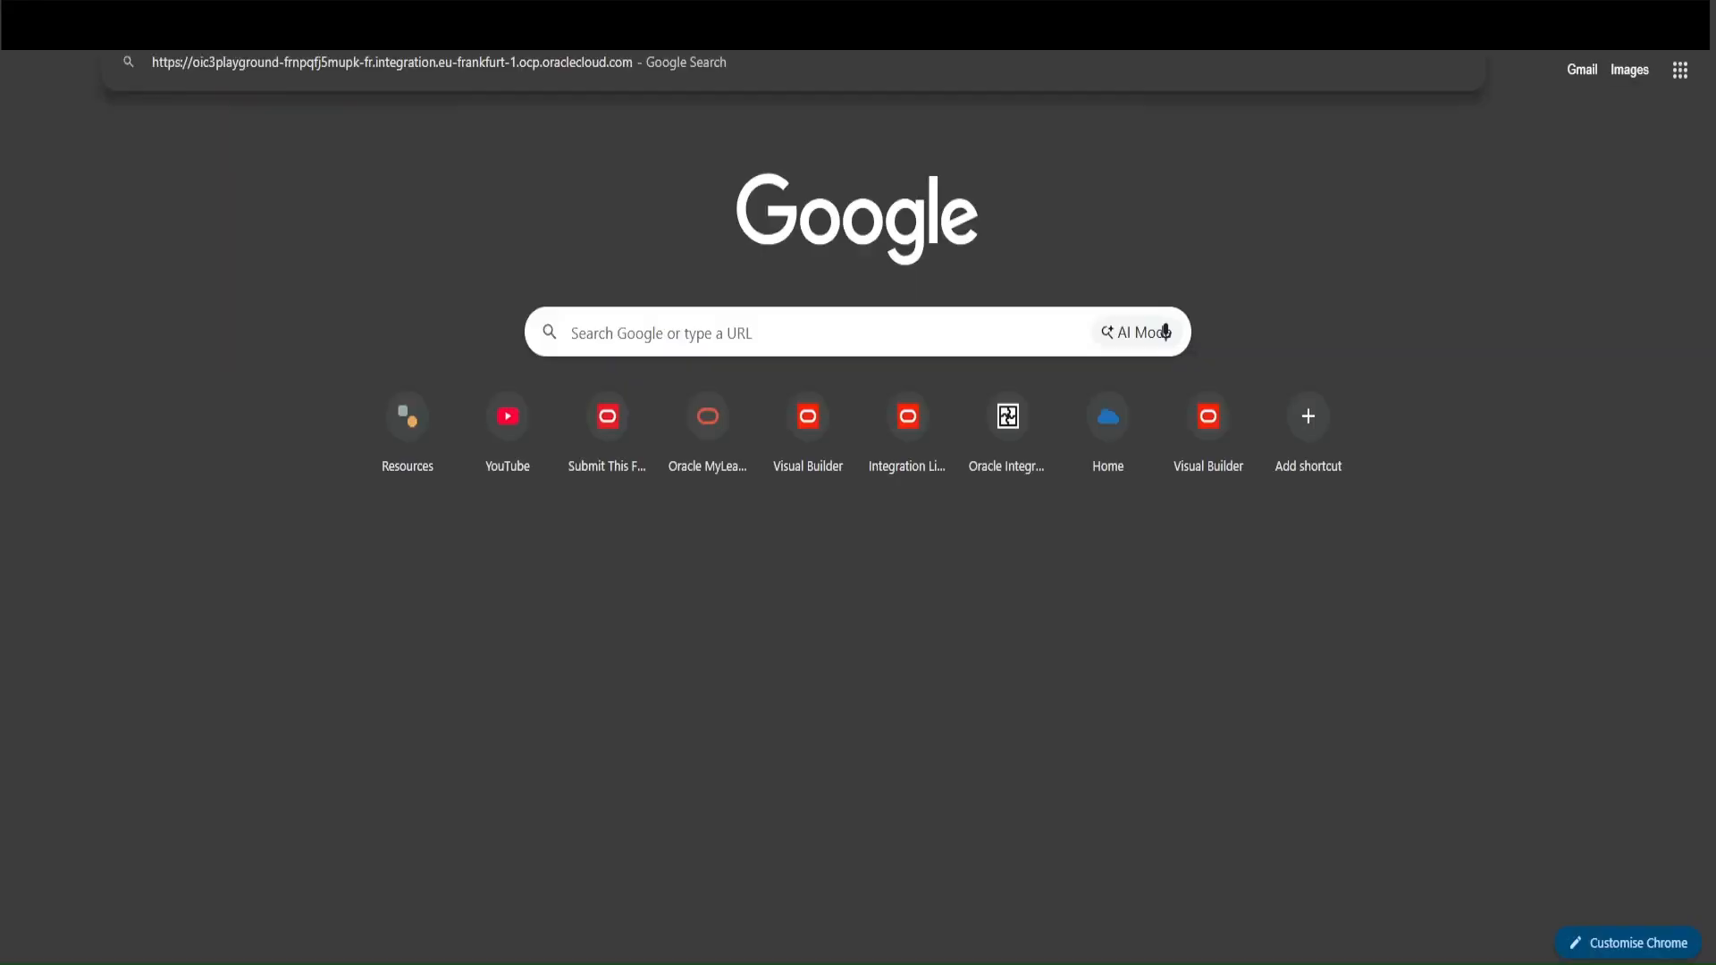
pyautogui.press('Return')
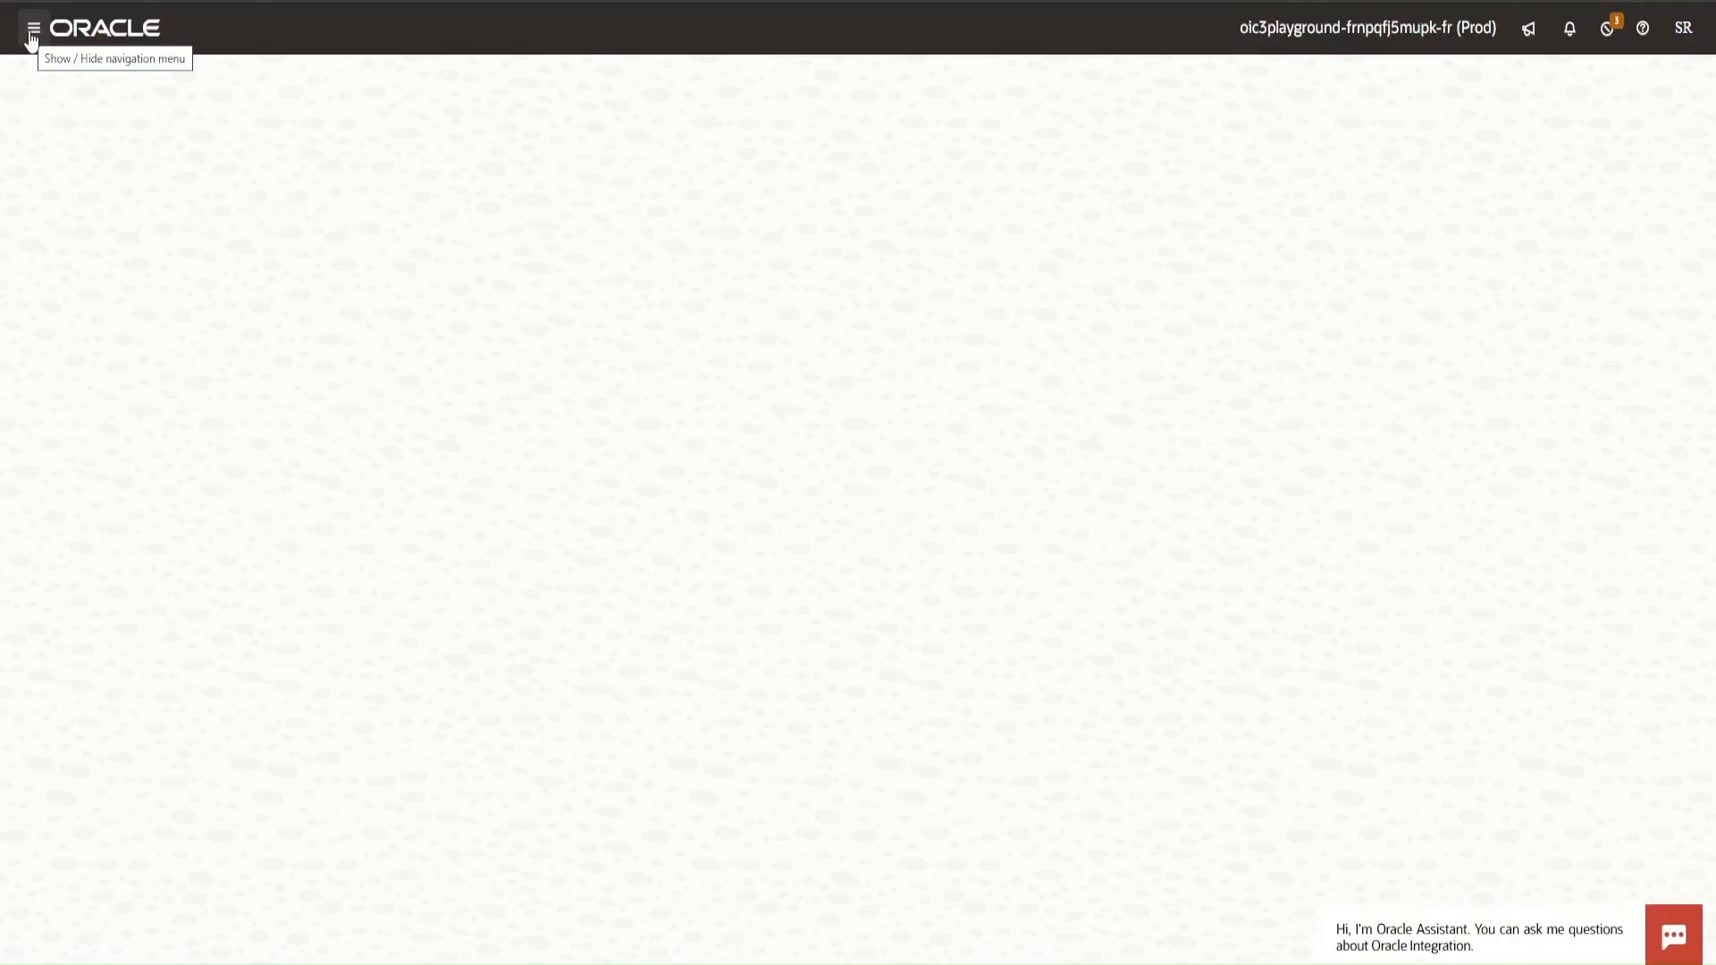
pyautogui.click(31, 35)
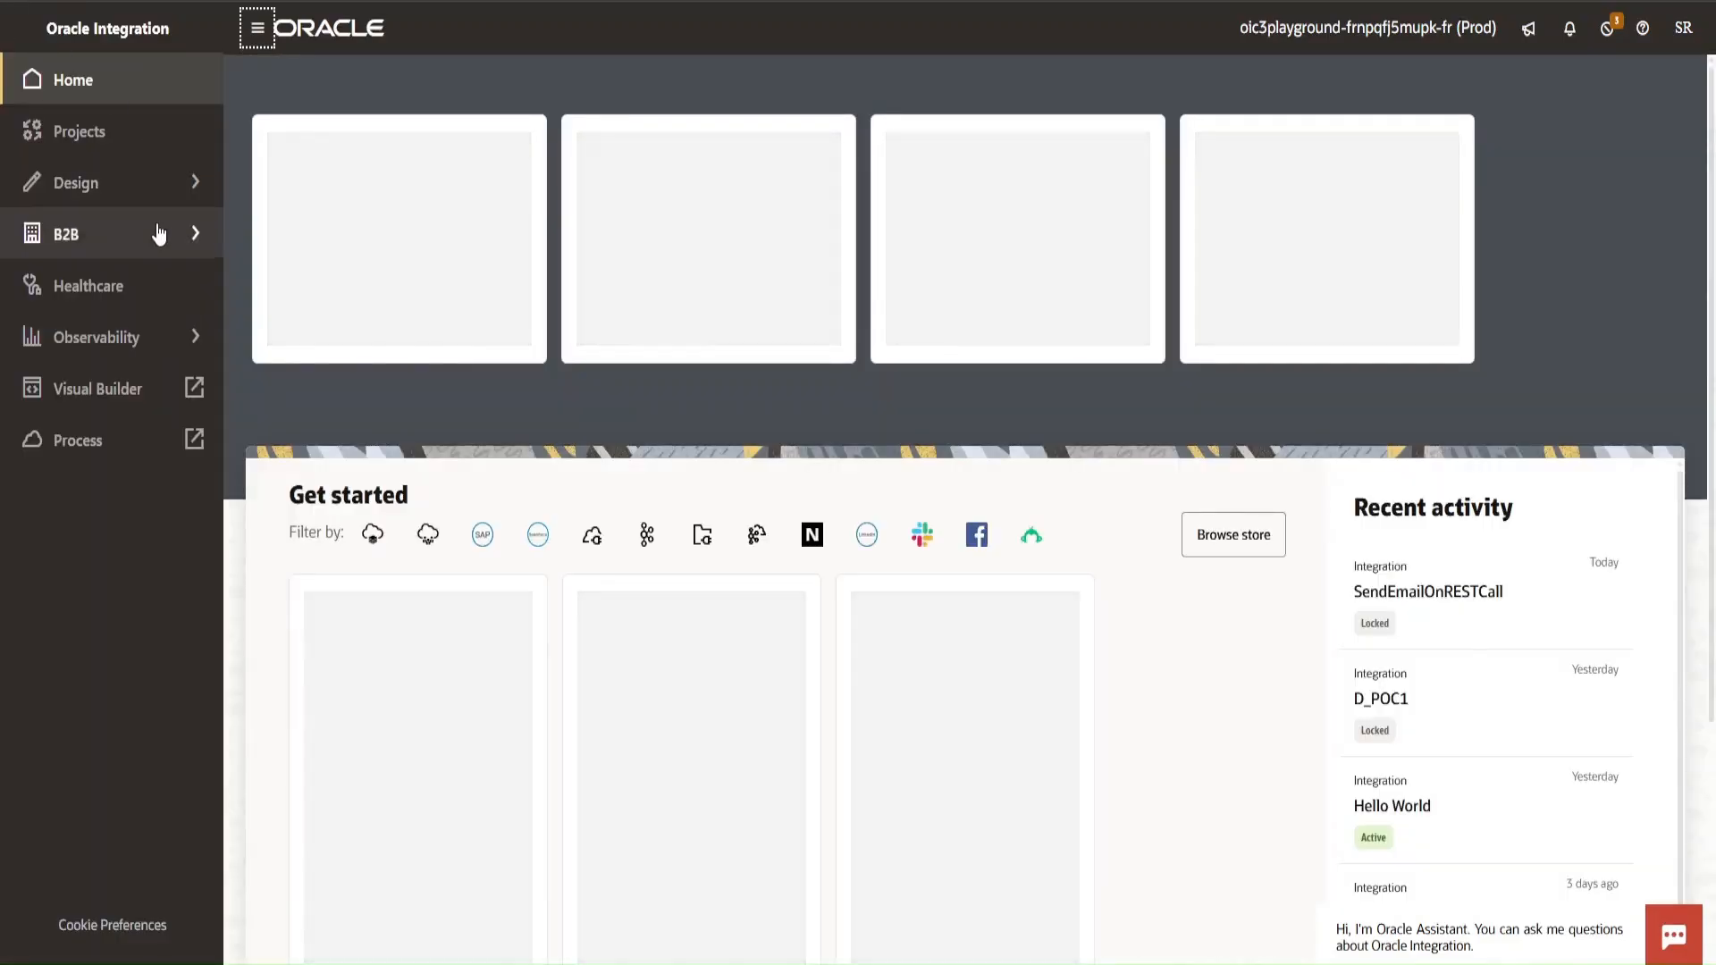
pyautogui.click(189, 396)
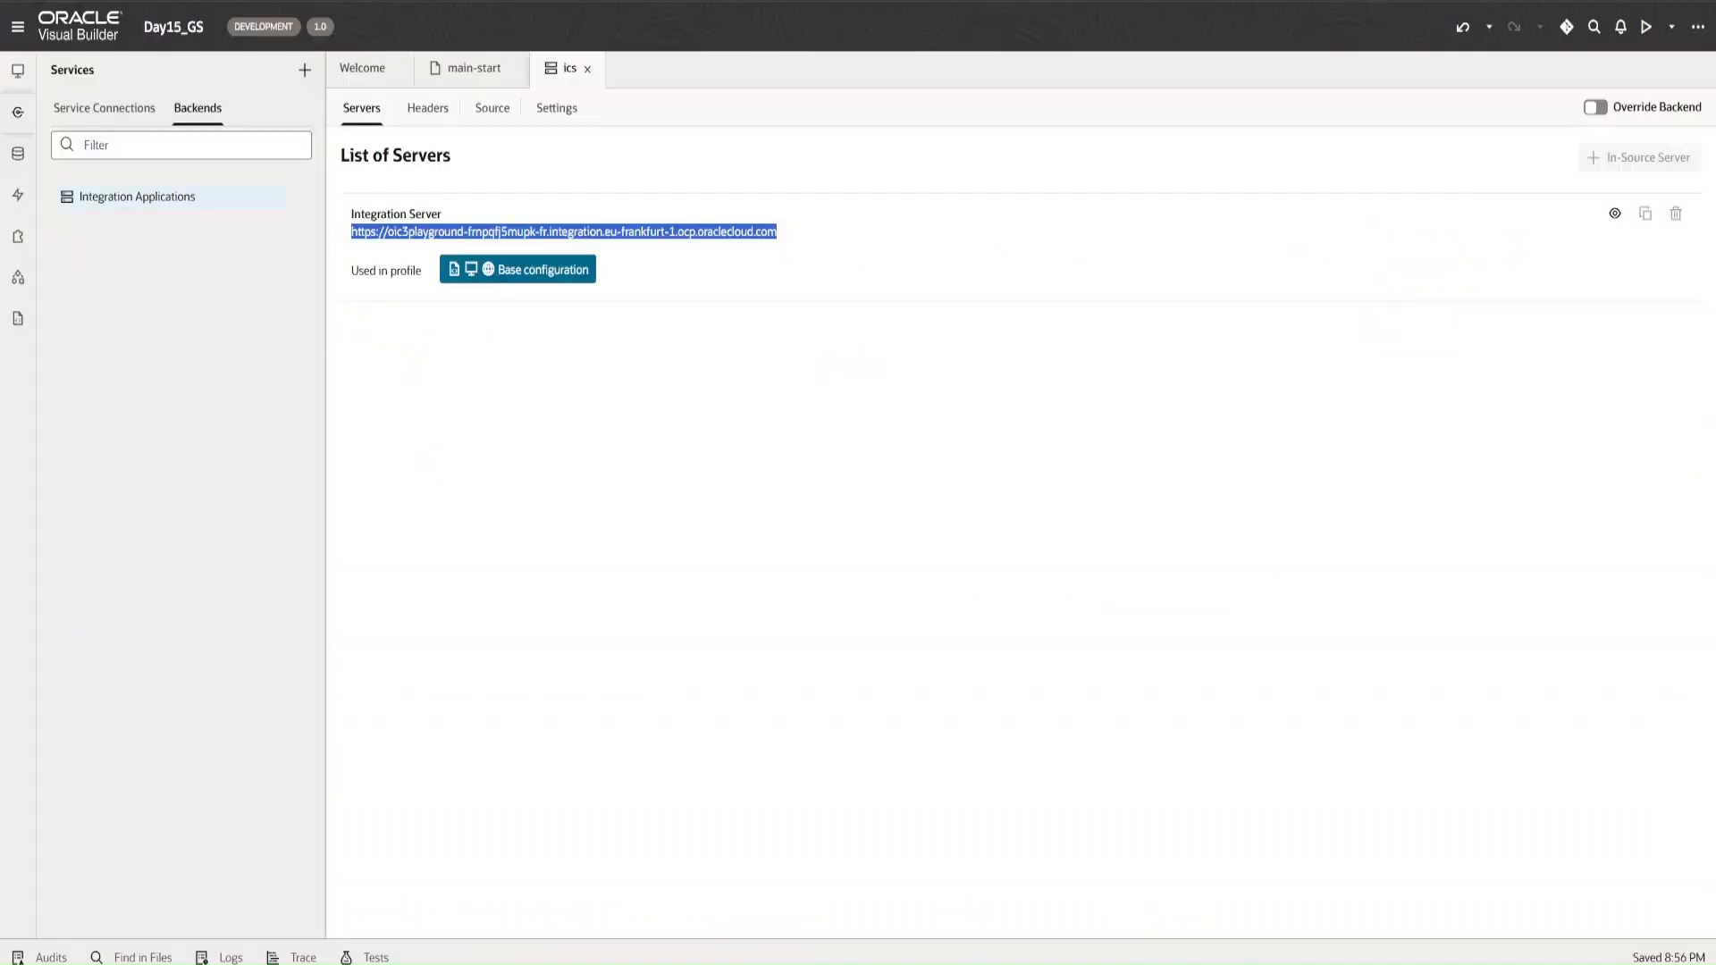
pyautogui.click(628, 350)
pyautogui.moveTo(809, 247); pyautogui.dragTo(351, 241)
pyautogui.click(374, 474)
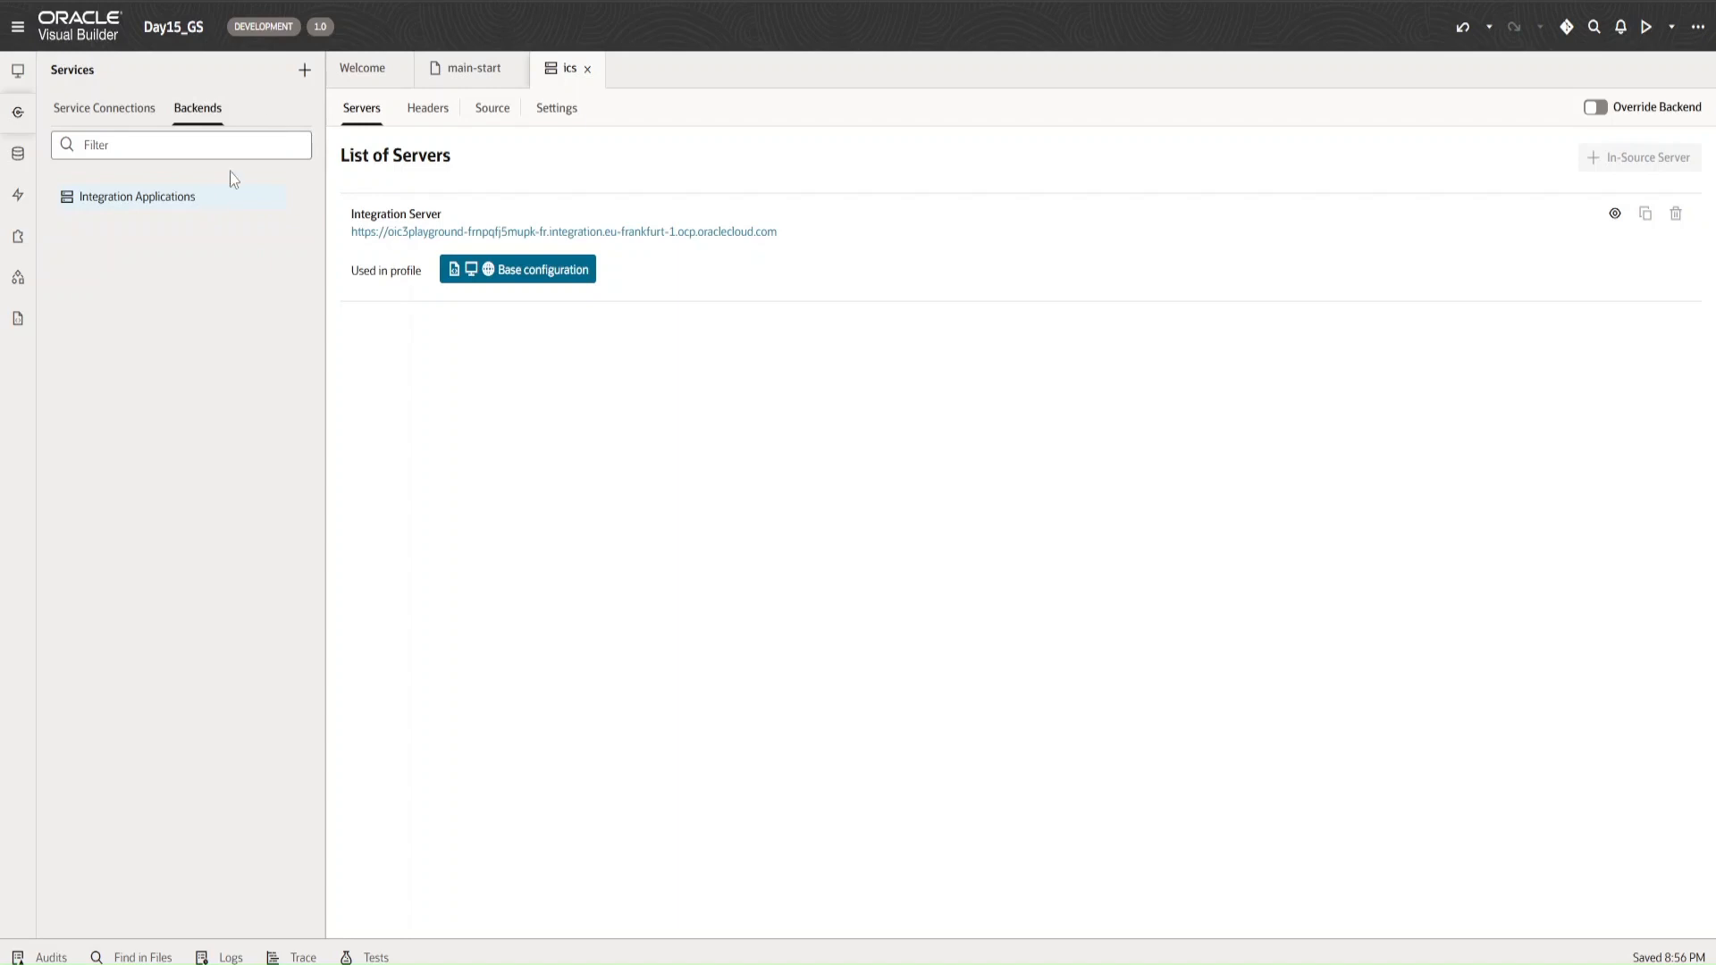
# - Start creating a new backend of the Oracle Cloud Applications Instance type
pyautogui.click(305, 77)
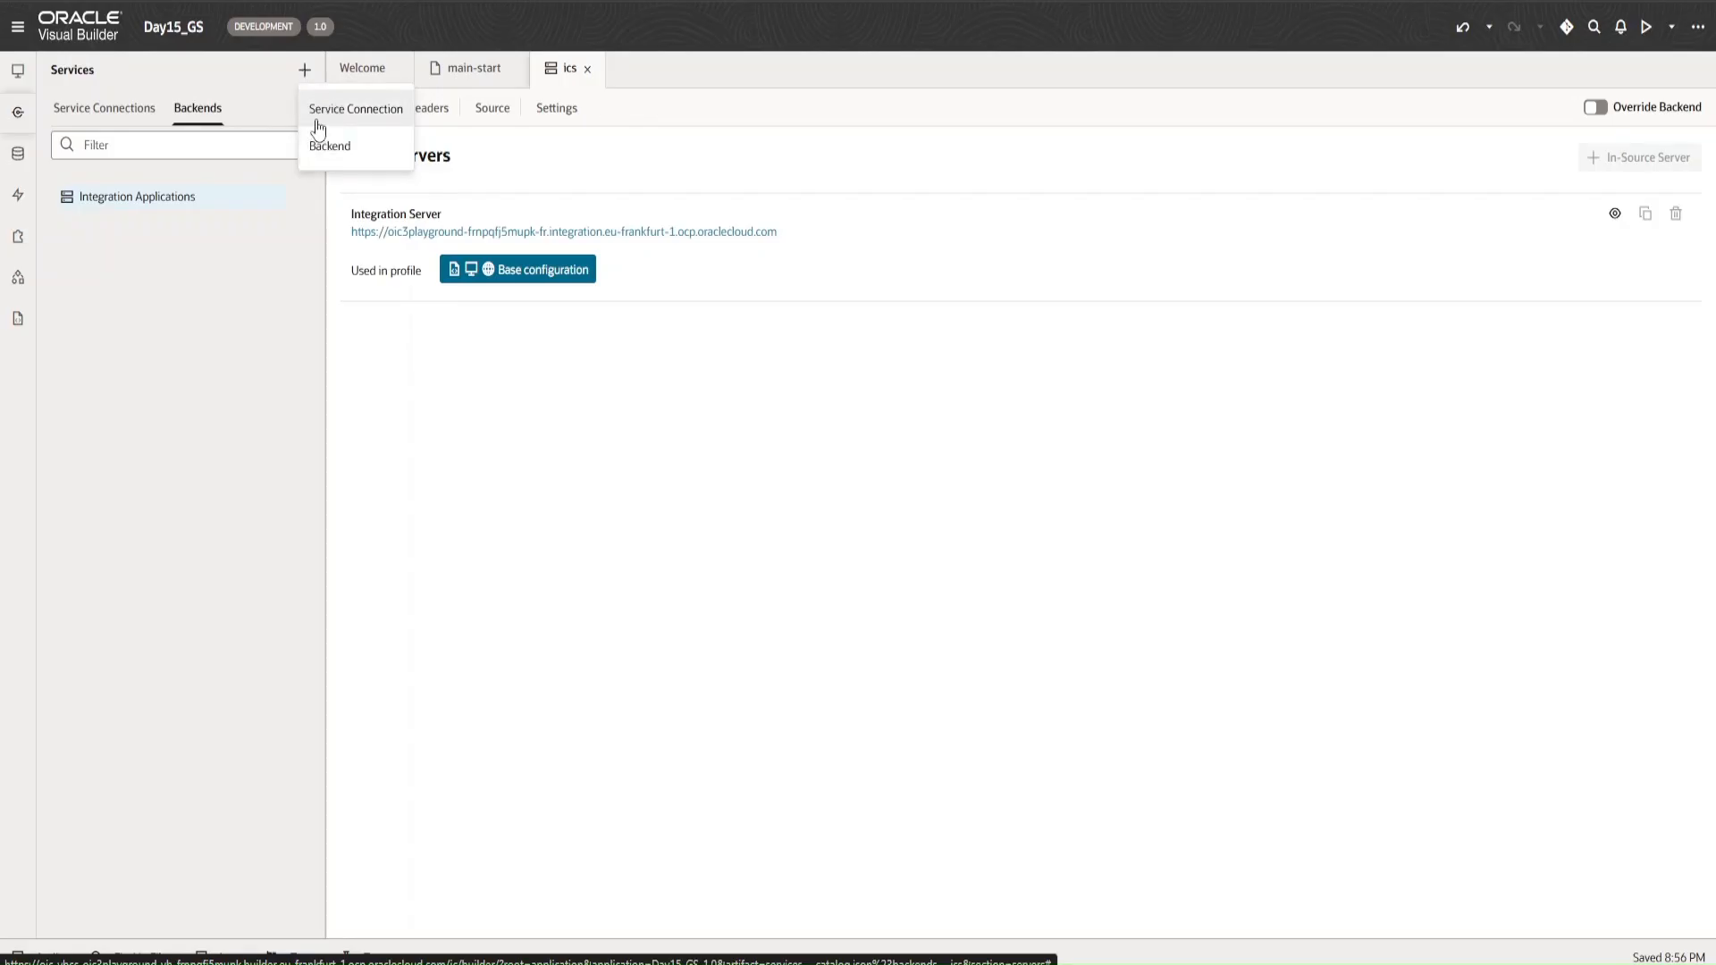
pyautogui.click(359, 145)
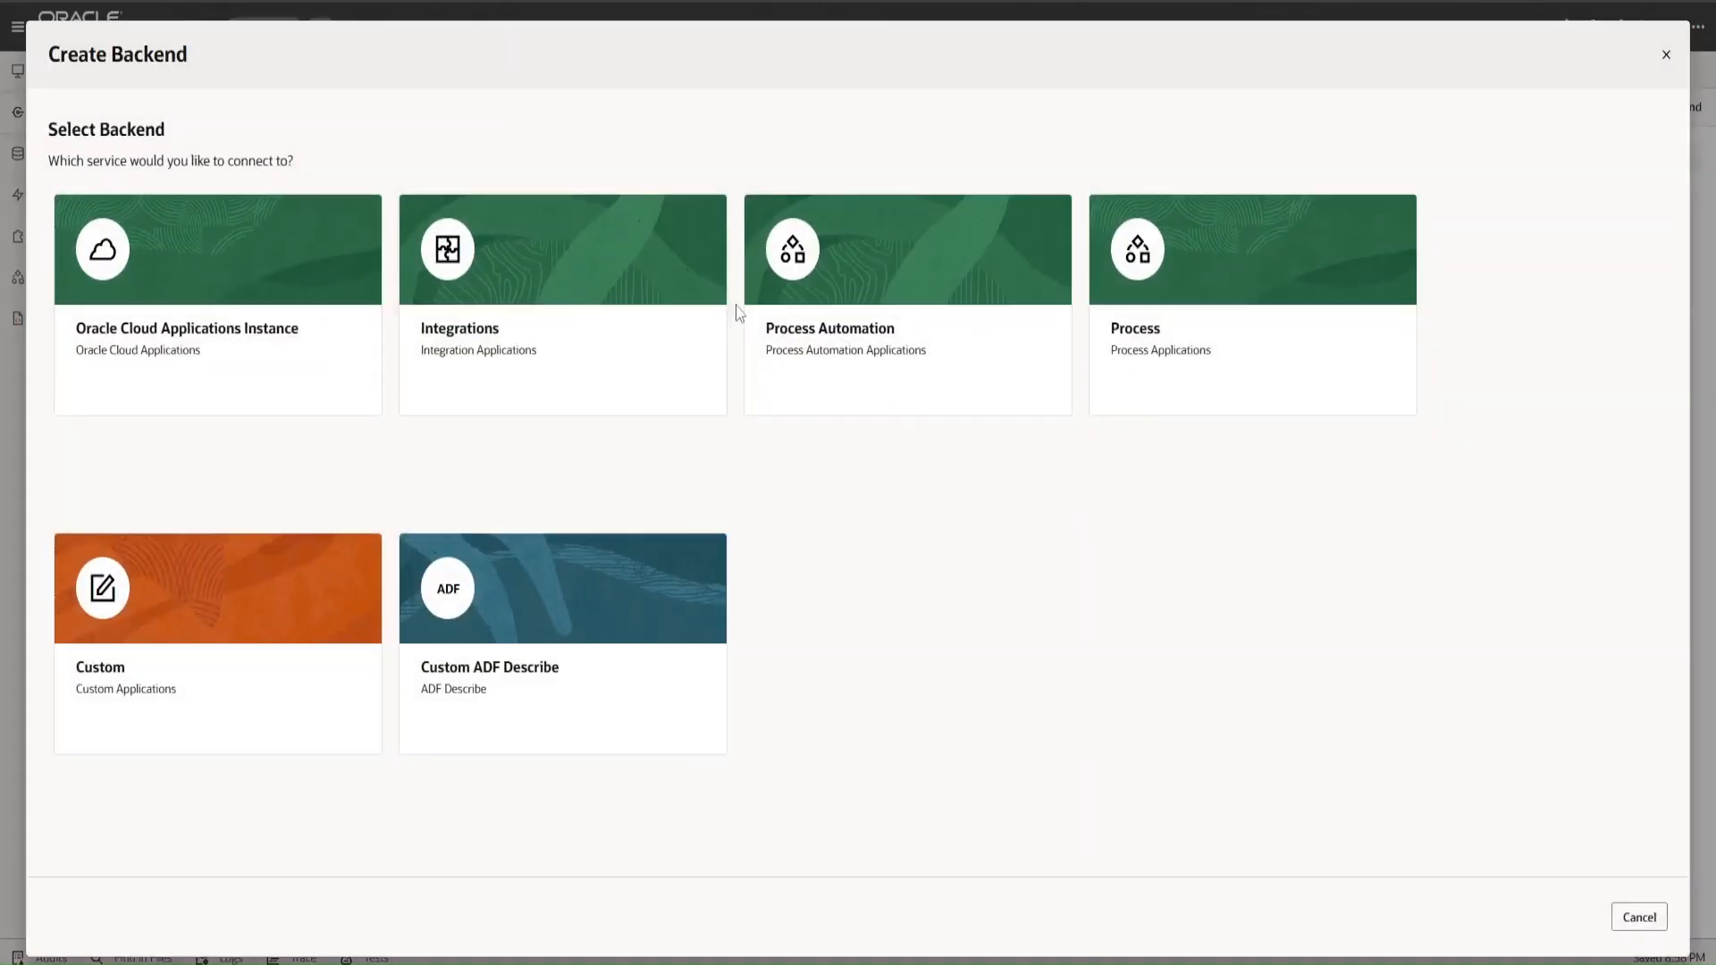
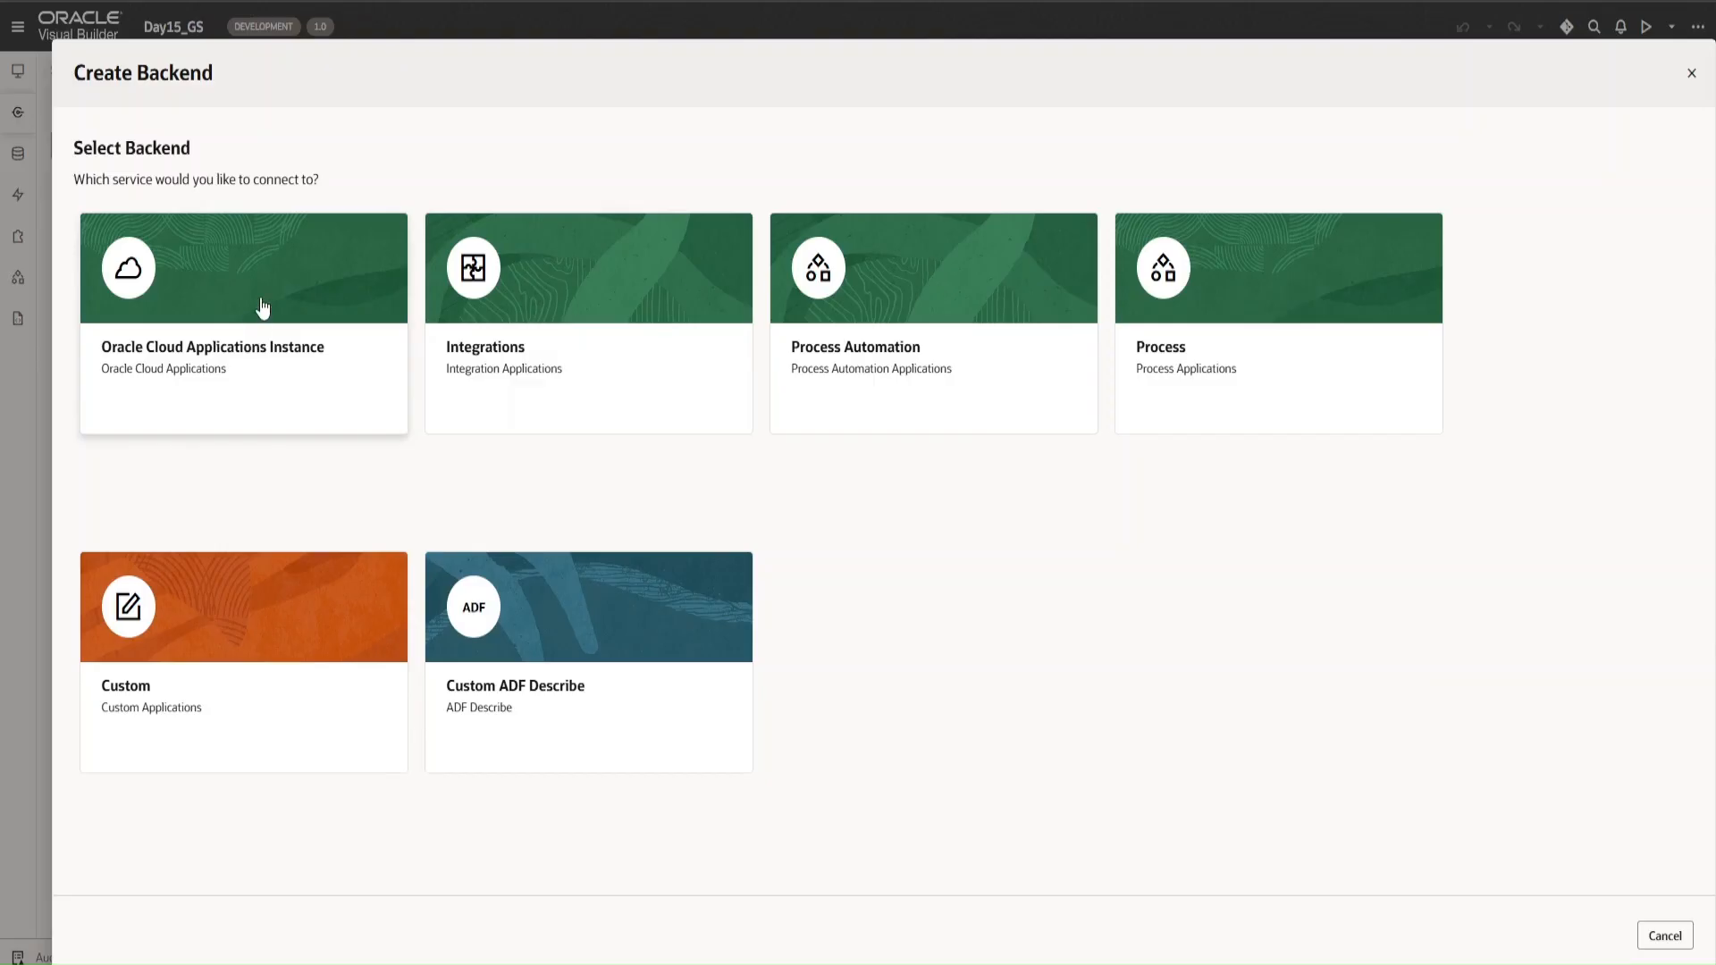
pyautogui.click(263, 308)
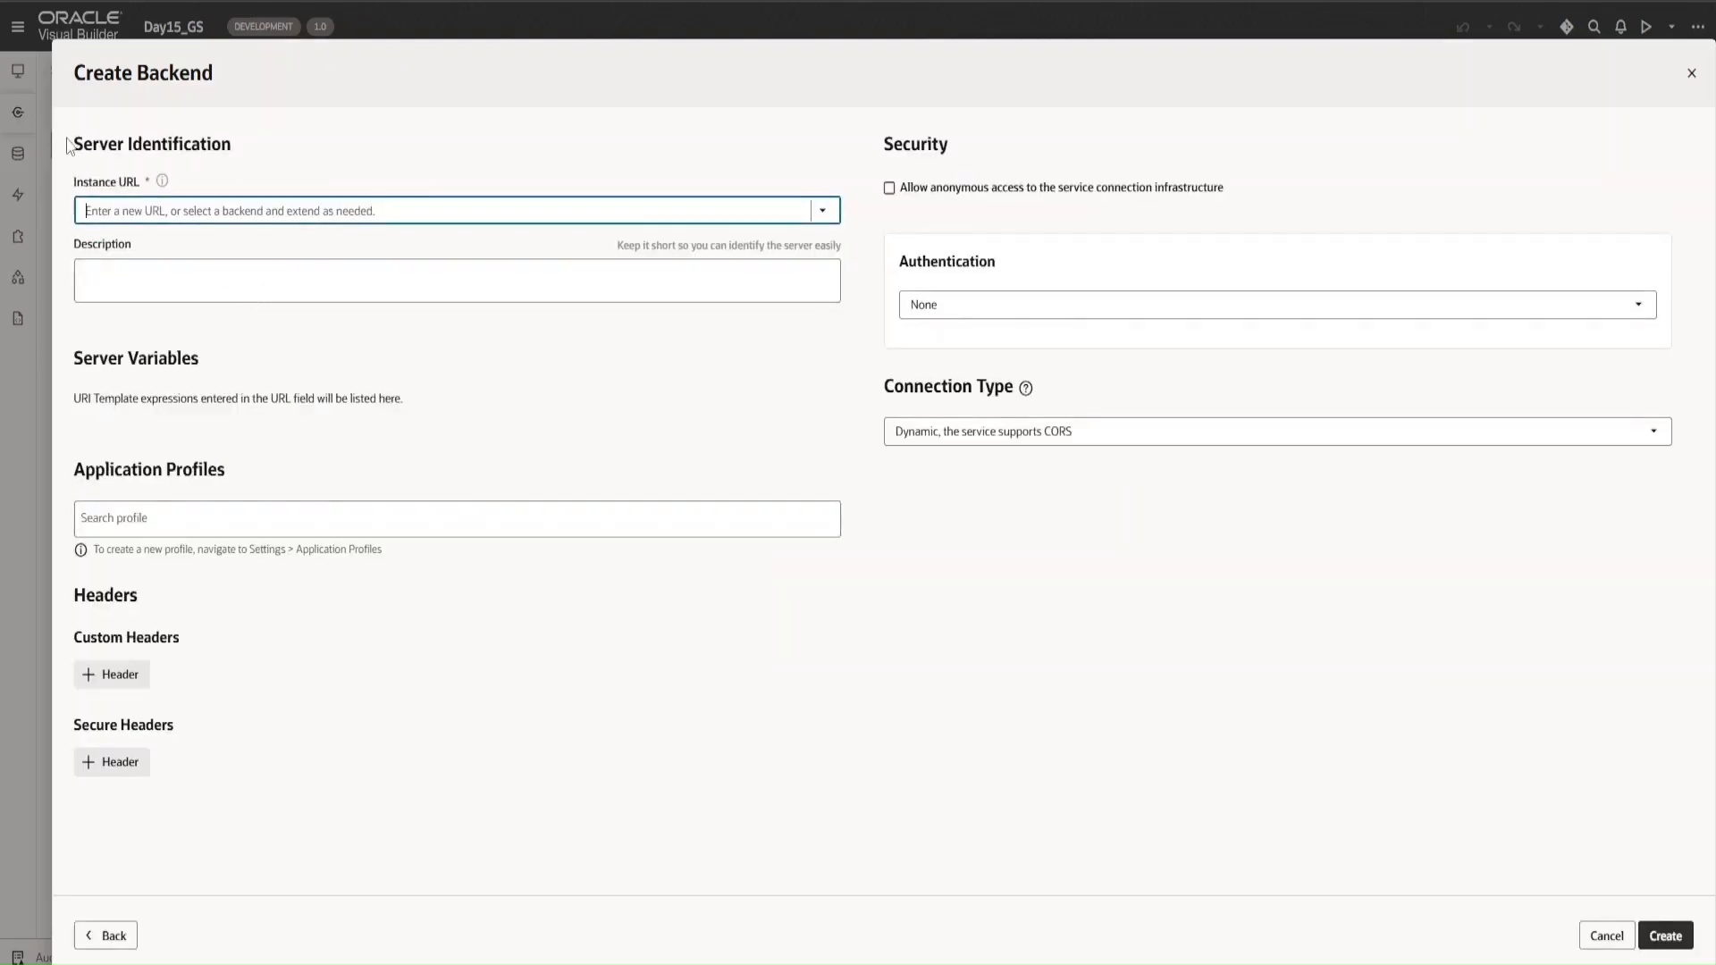
pyautogui.click(146, 182)
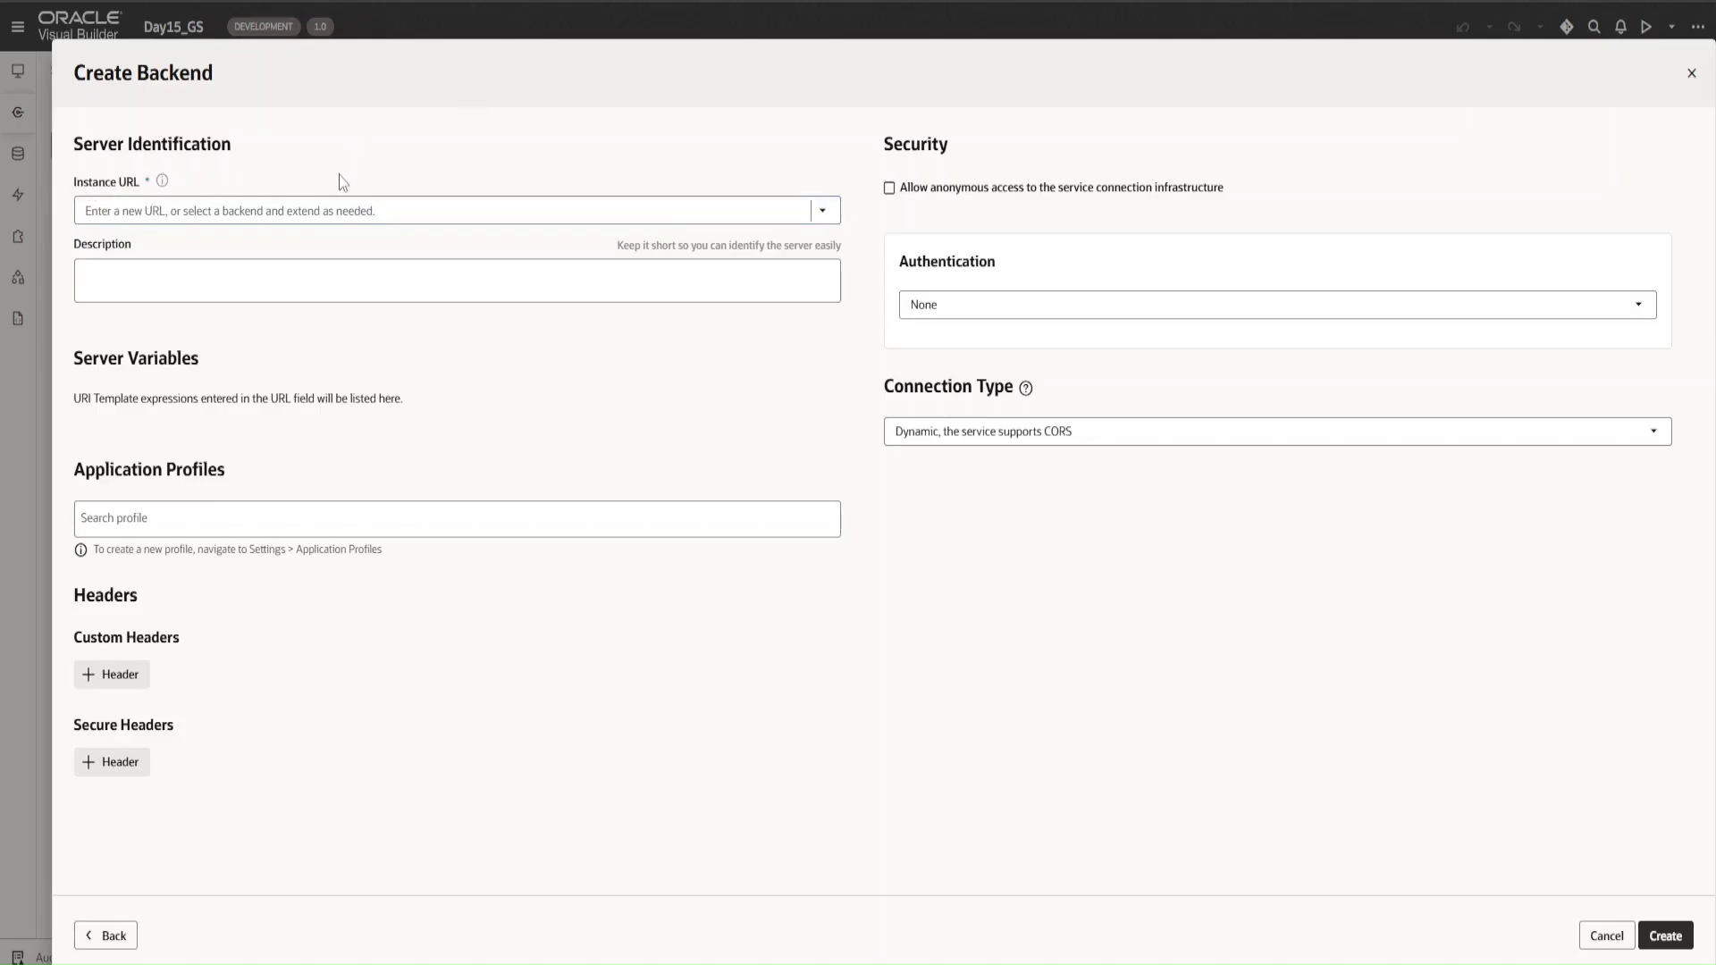
pyautogui.click(335, 208)
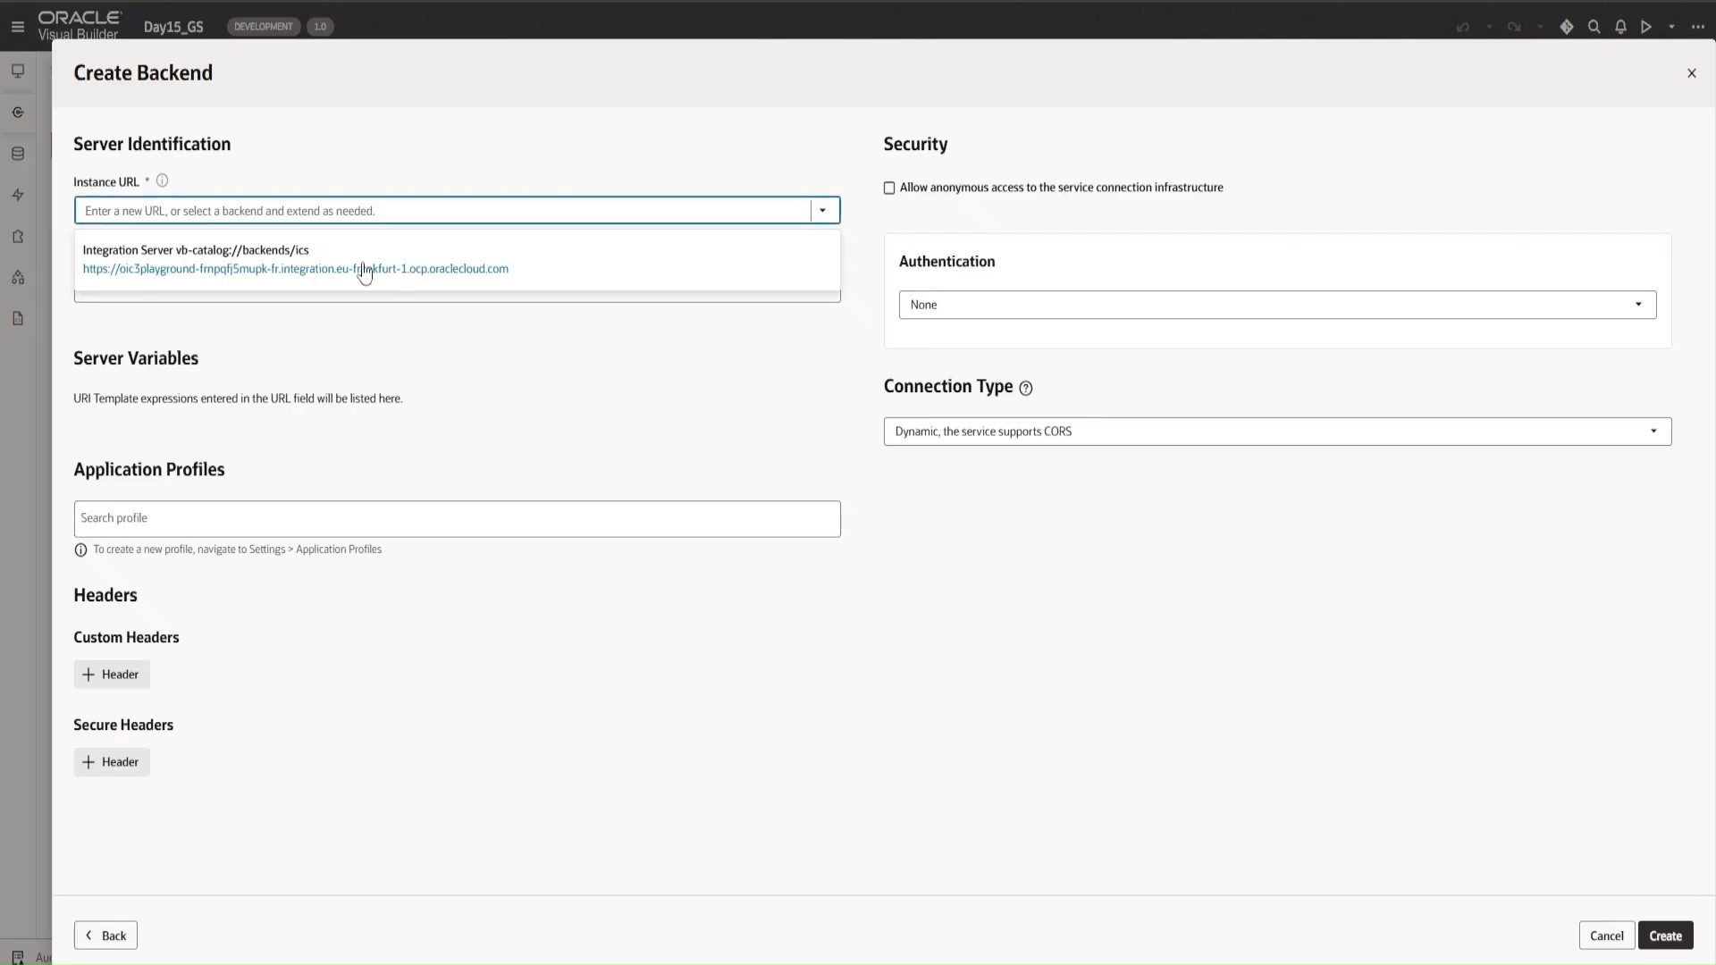
pyautogui.click(351, 212)
pyautogui.write('https://fa-esll-saasfademo1.ds-fa.oraclepdemos.com/')
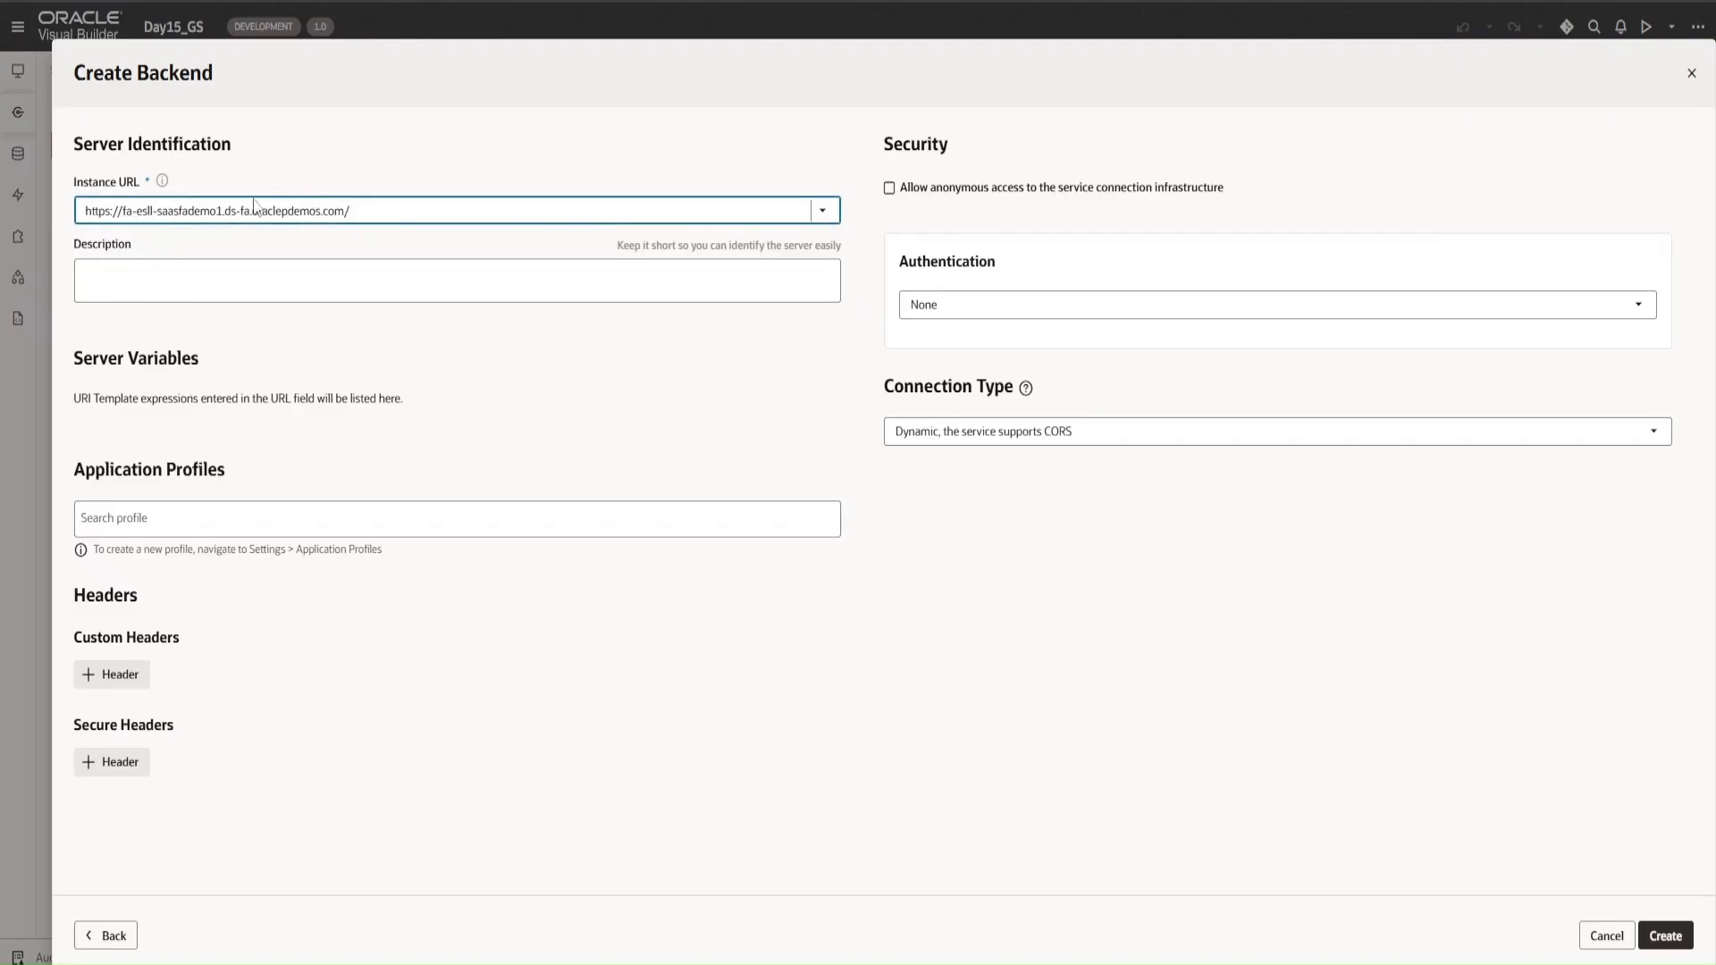
pyautogui.click(437, 238)
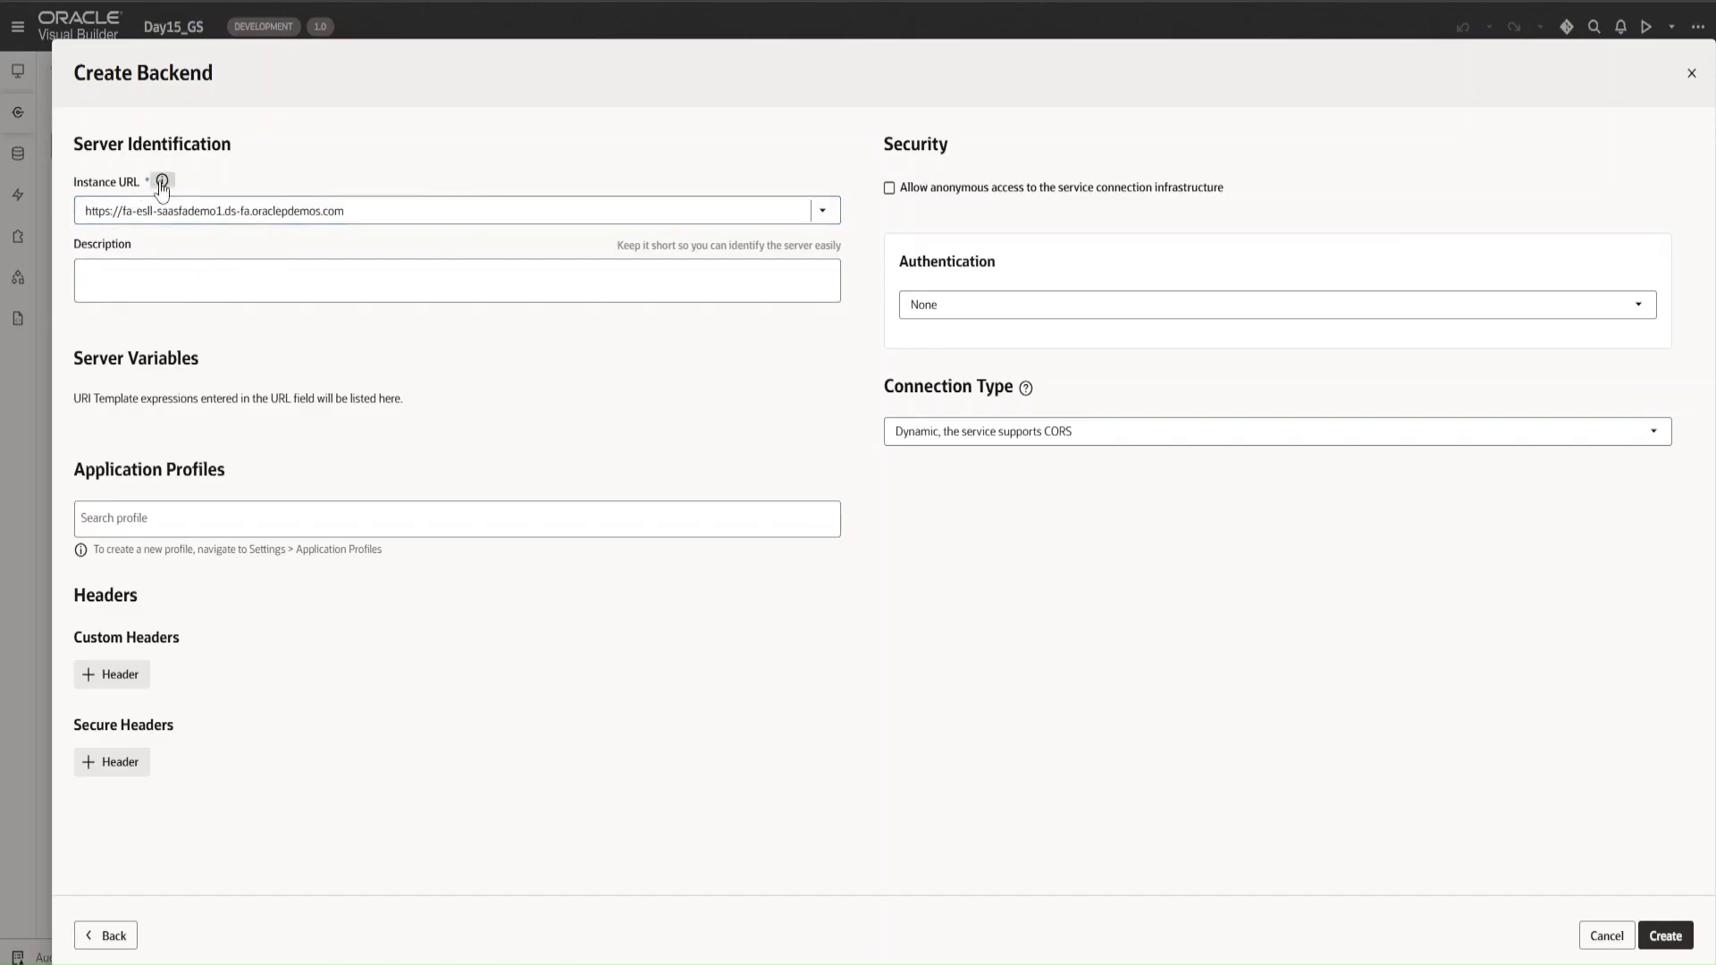
pyautogui.moveTo(162, 181)
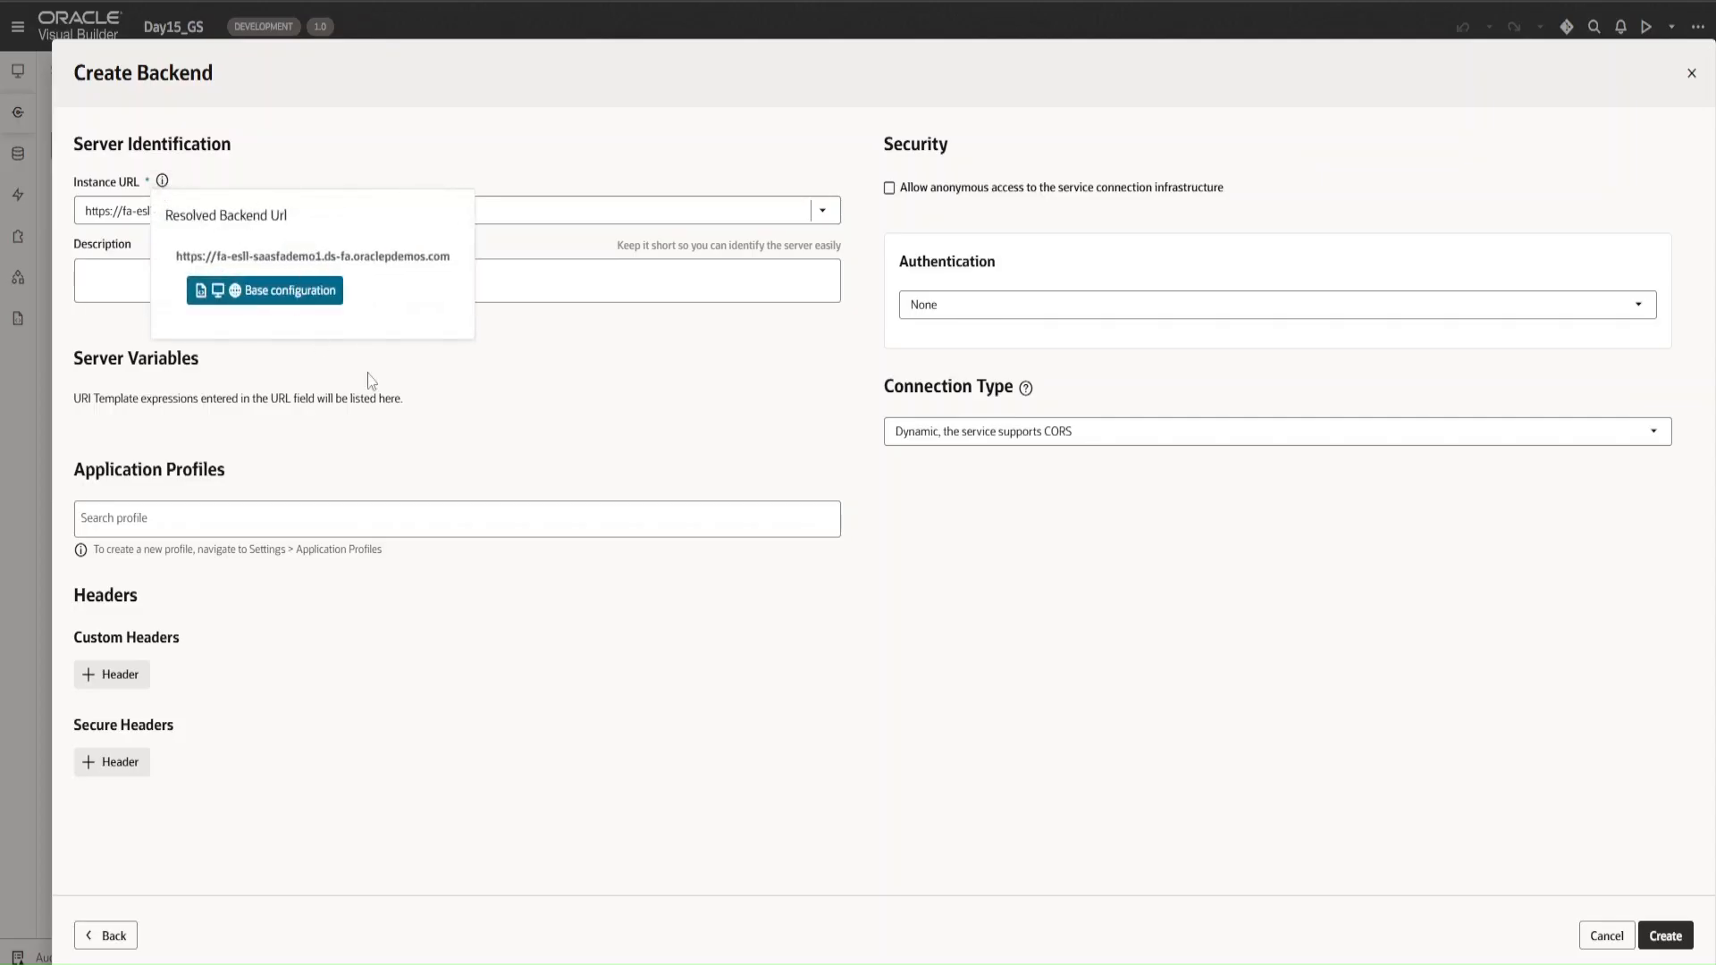
pyautogui.click(261, 522)
pyautogui.click(449, 409)
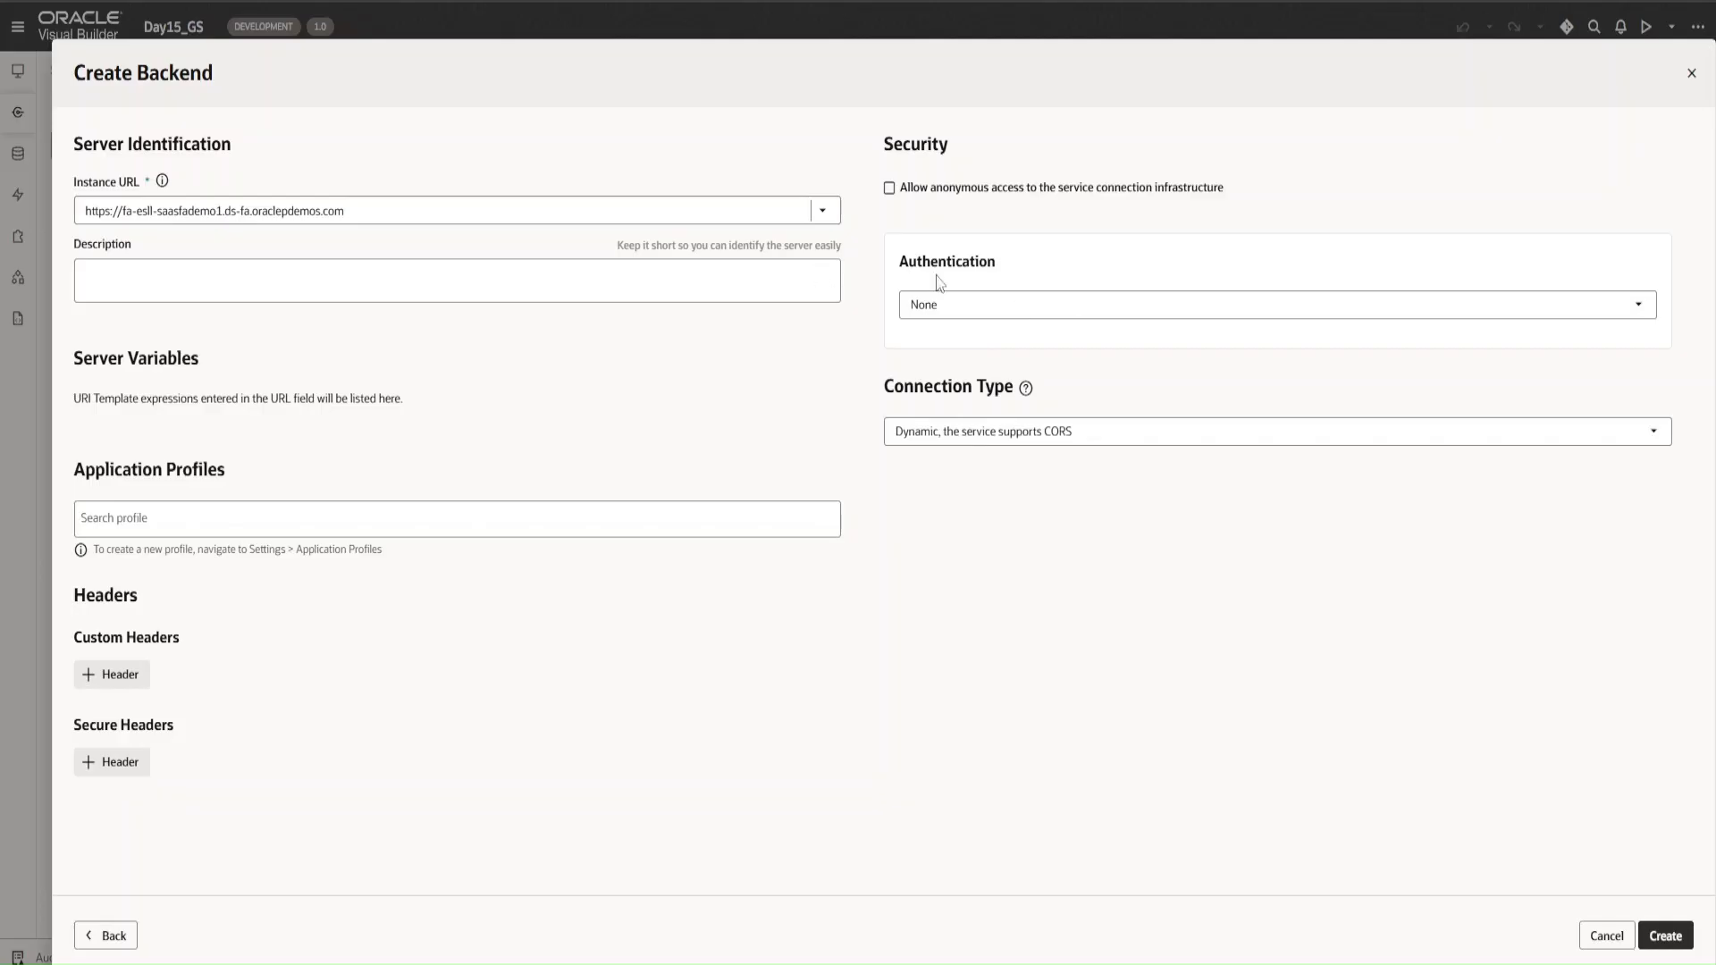
# - Set the new backend's authentication to Basic
pyautogui.click(988, 306)
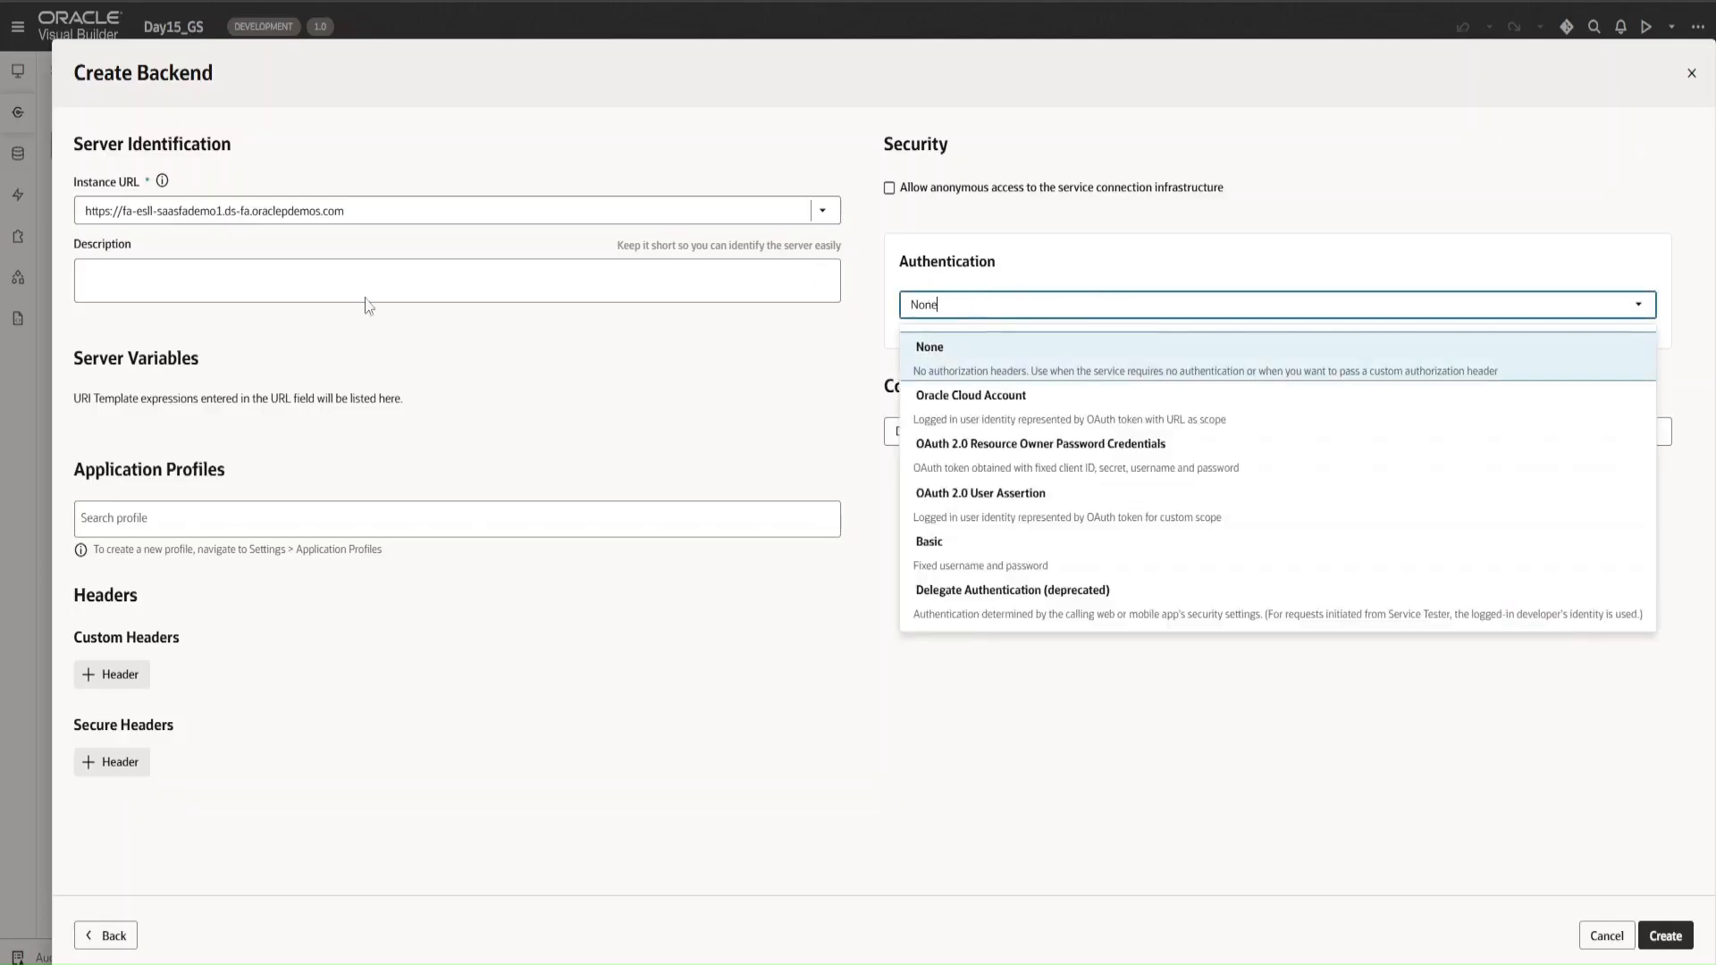
pyautogui.click(416, 210)
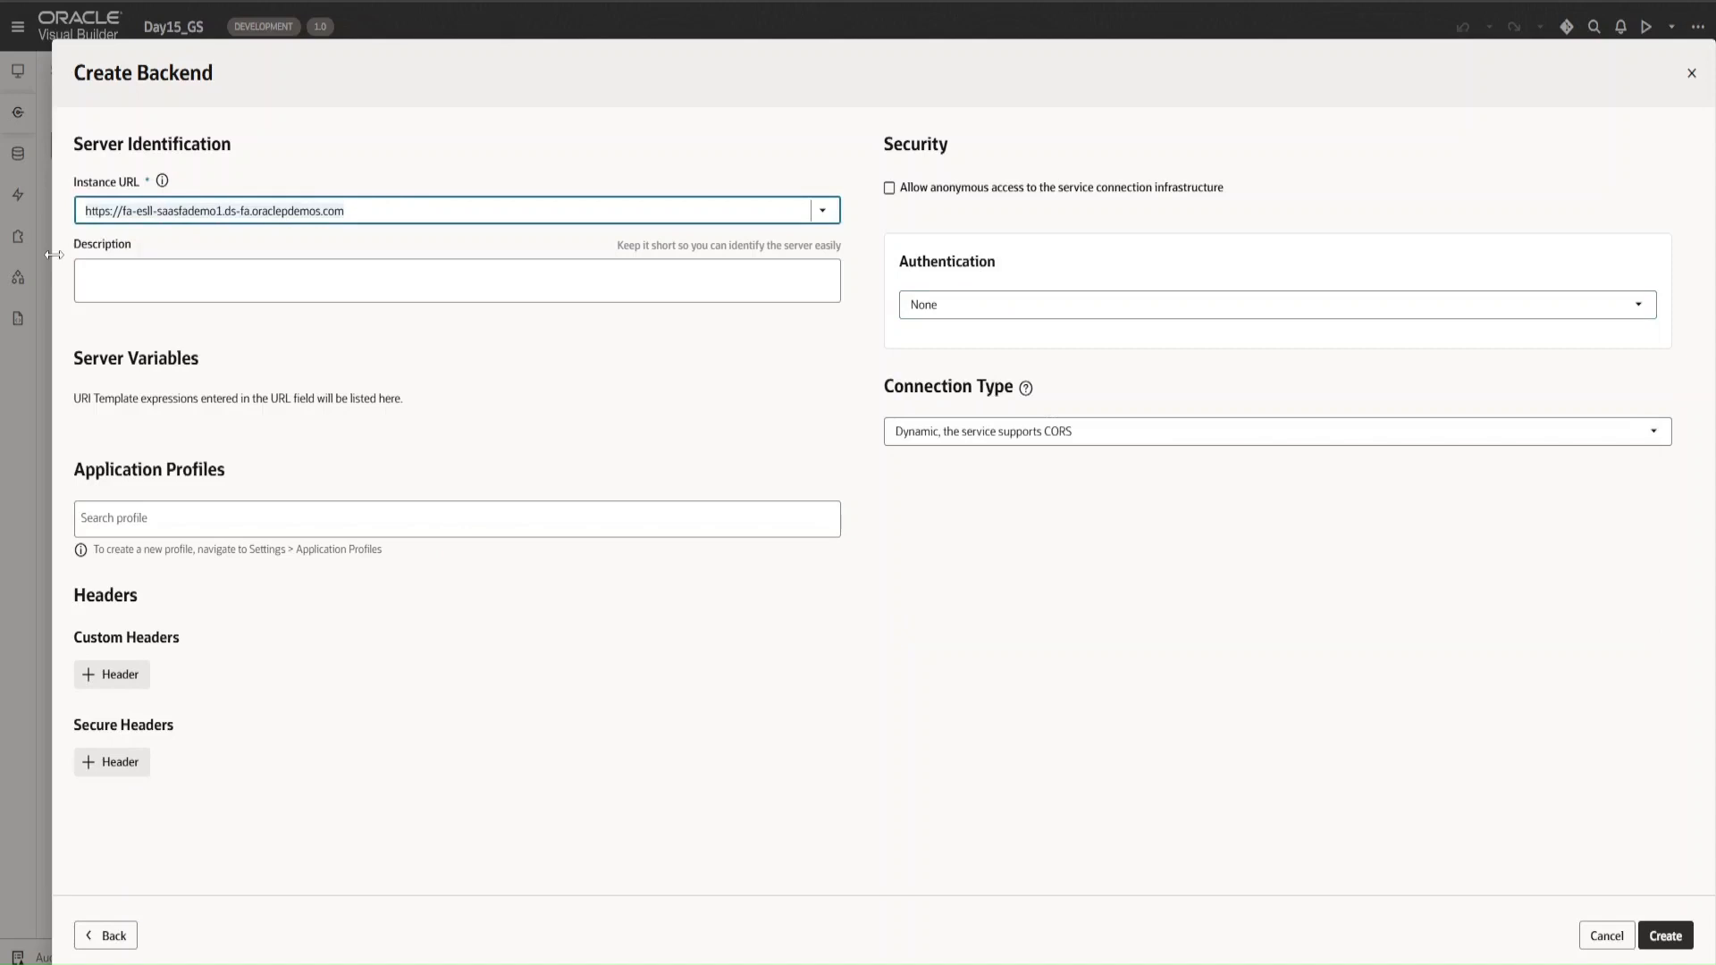
pyautogui.click(1008, 304)
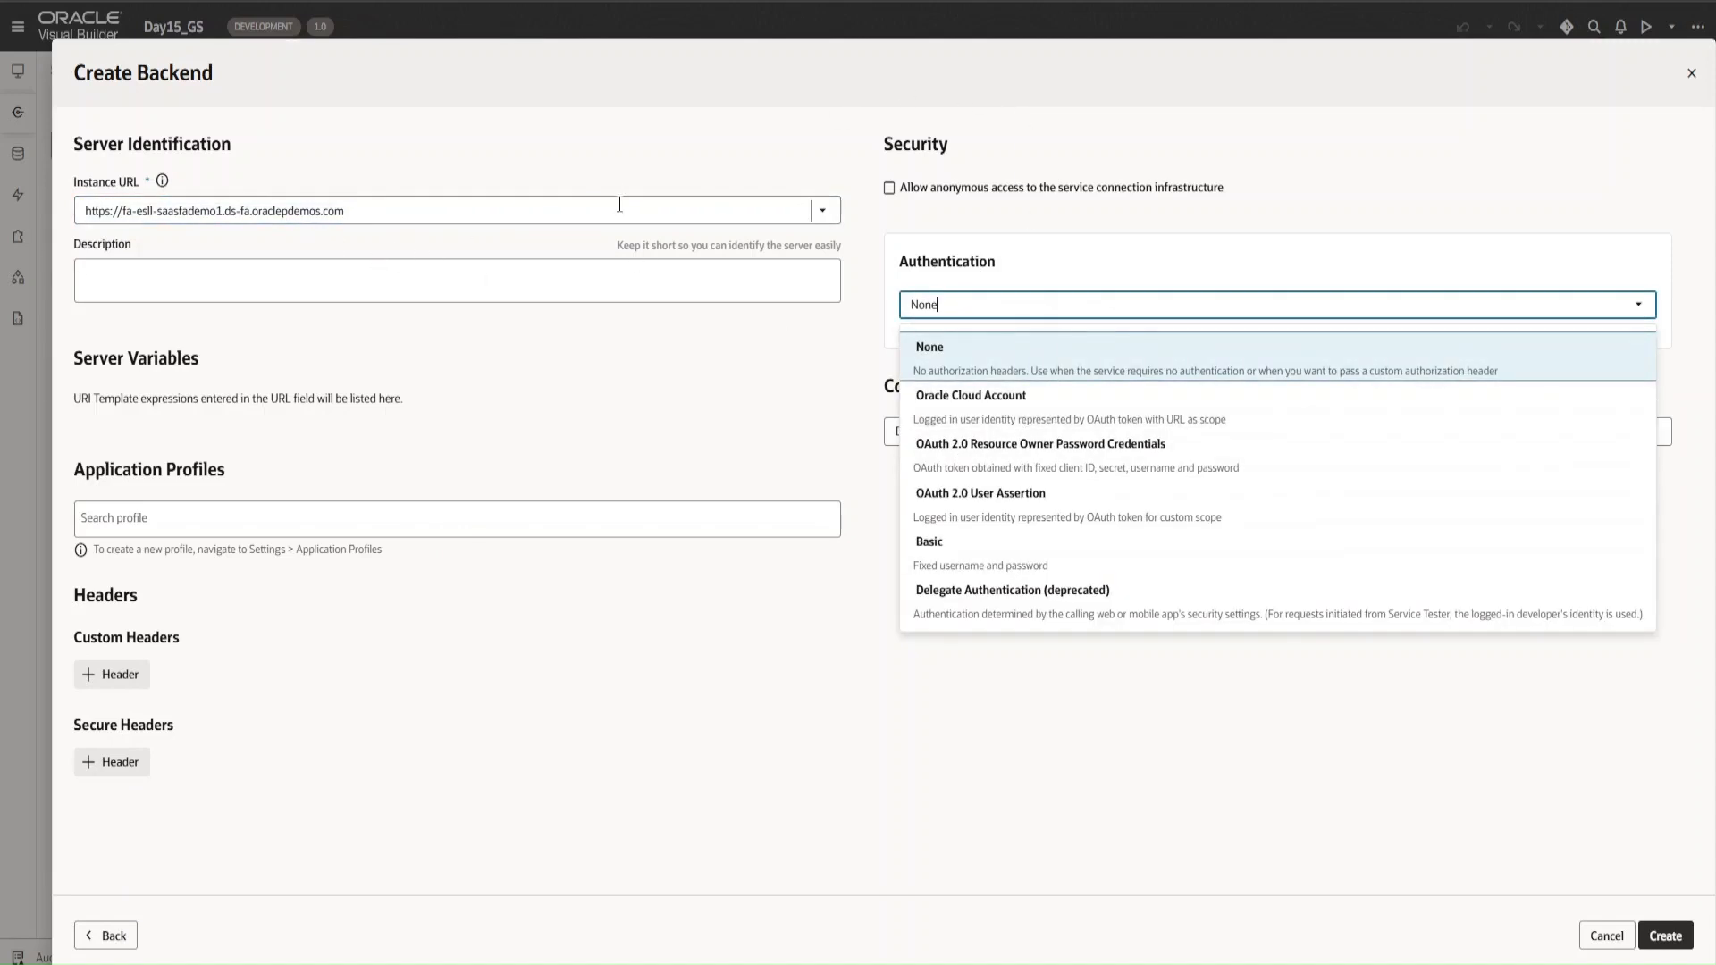
pyautogui.click(990, 552)
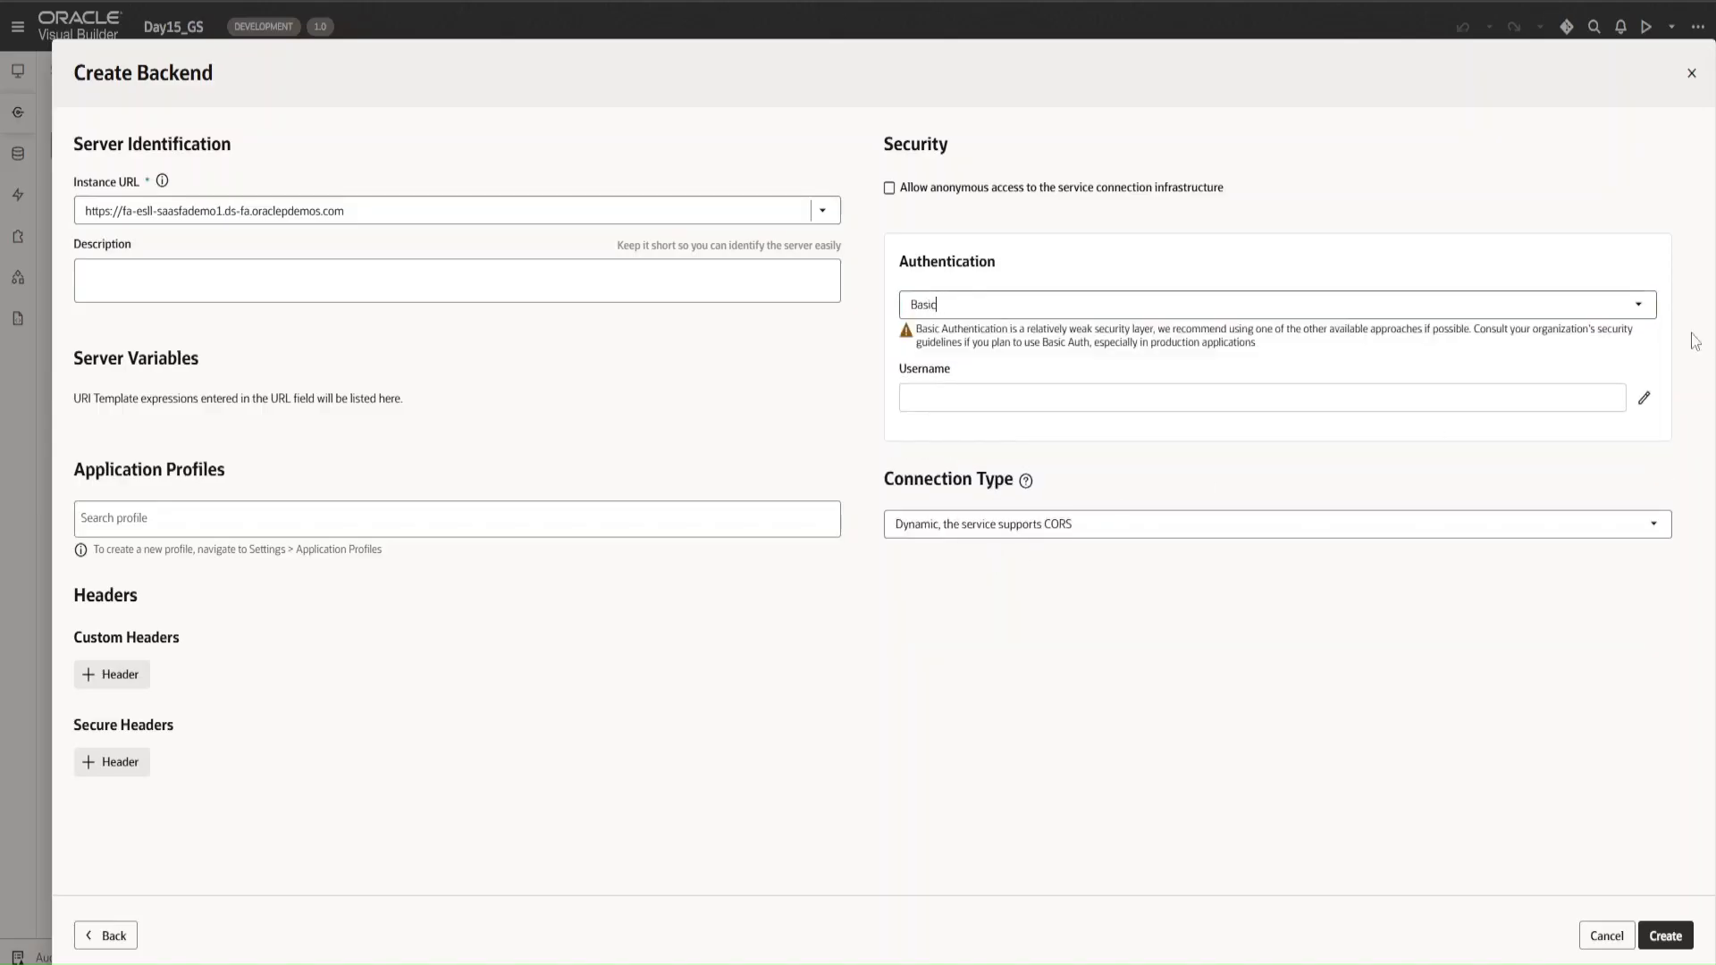
# - Enter the Fusion account's username and password as the backend's user credentials and save them
pyautogui.click(1645, 399)
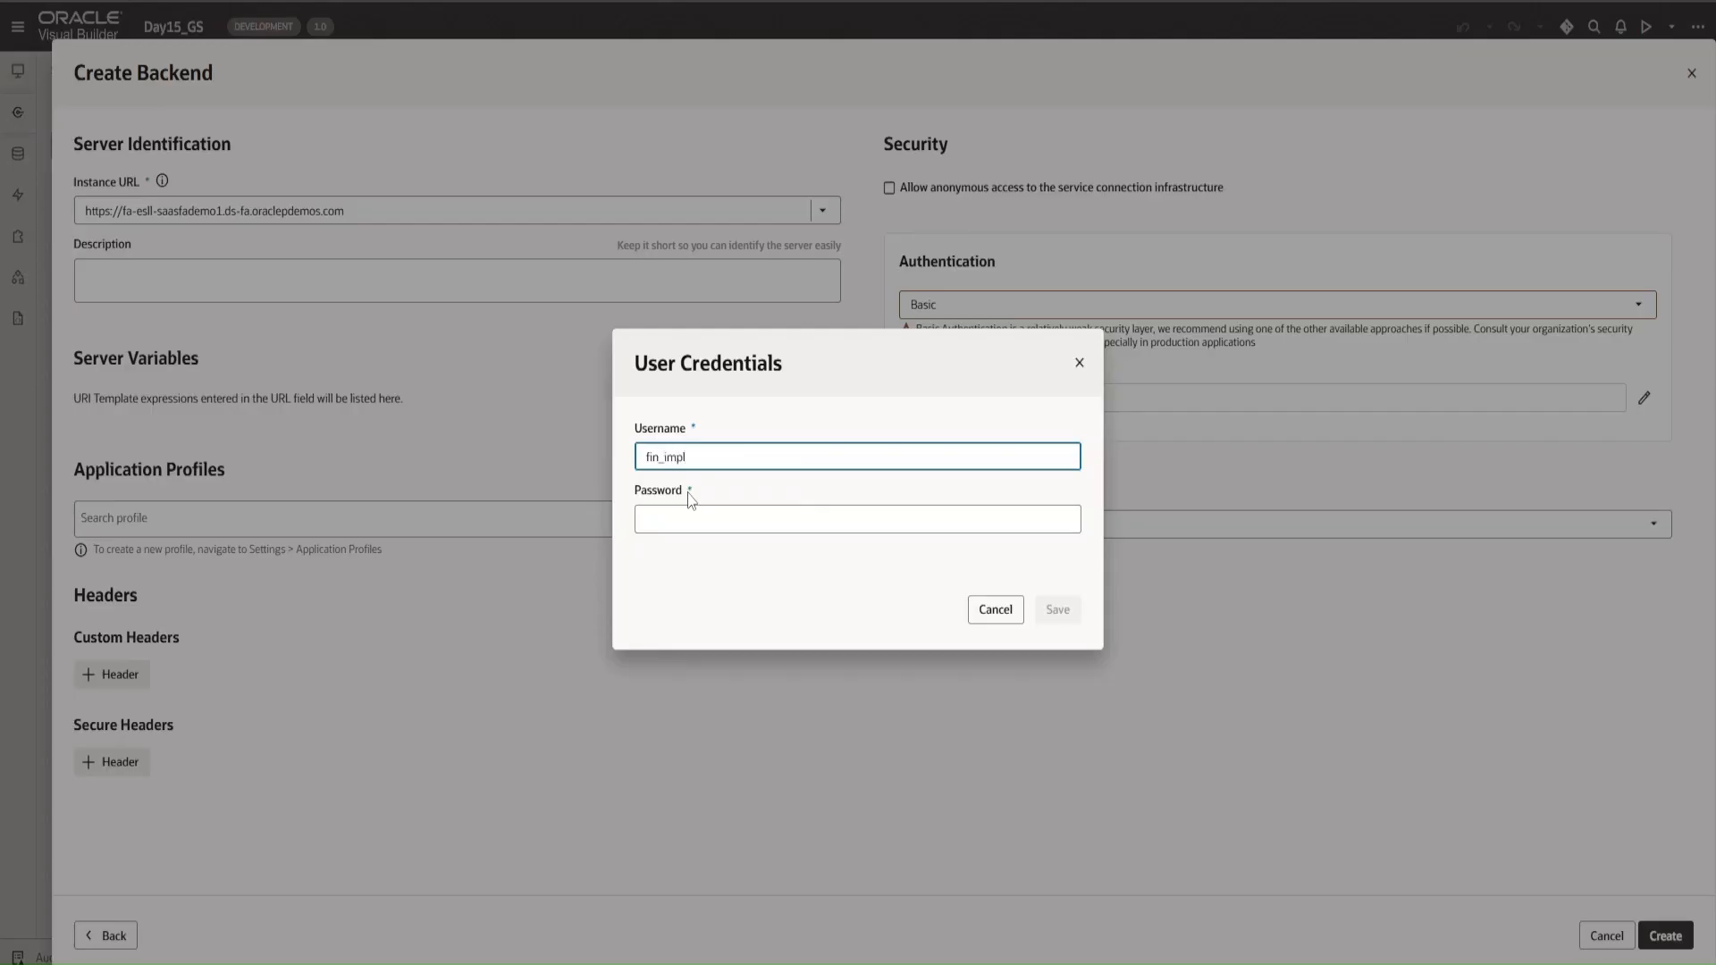
pyautogui.hotkey('alt', 'Tab')
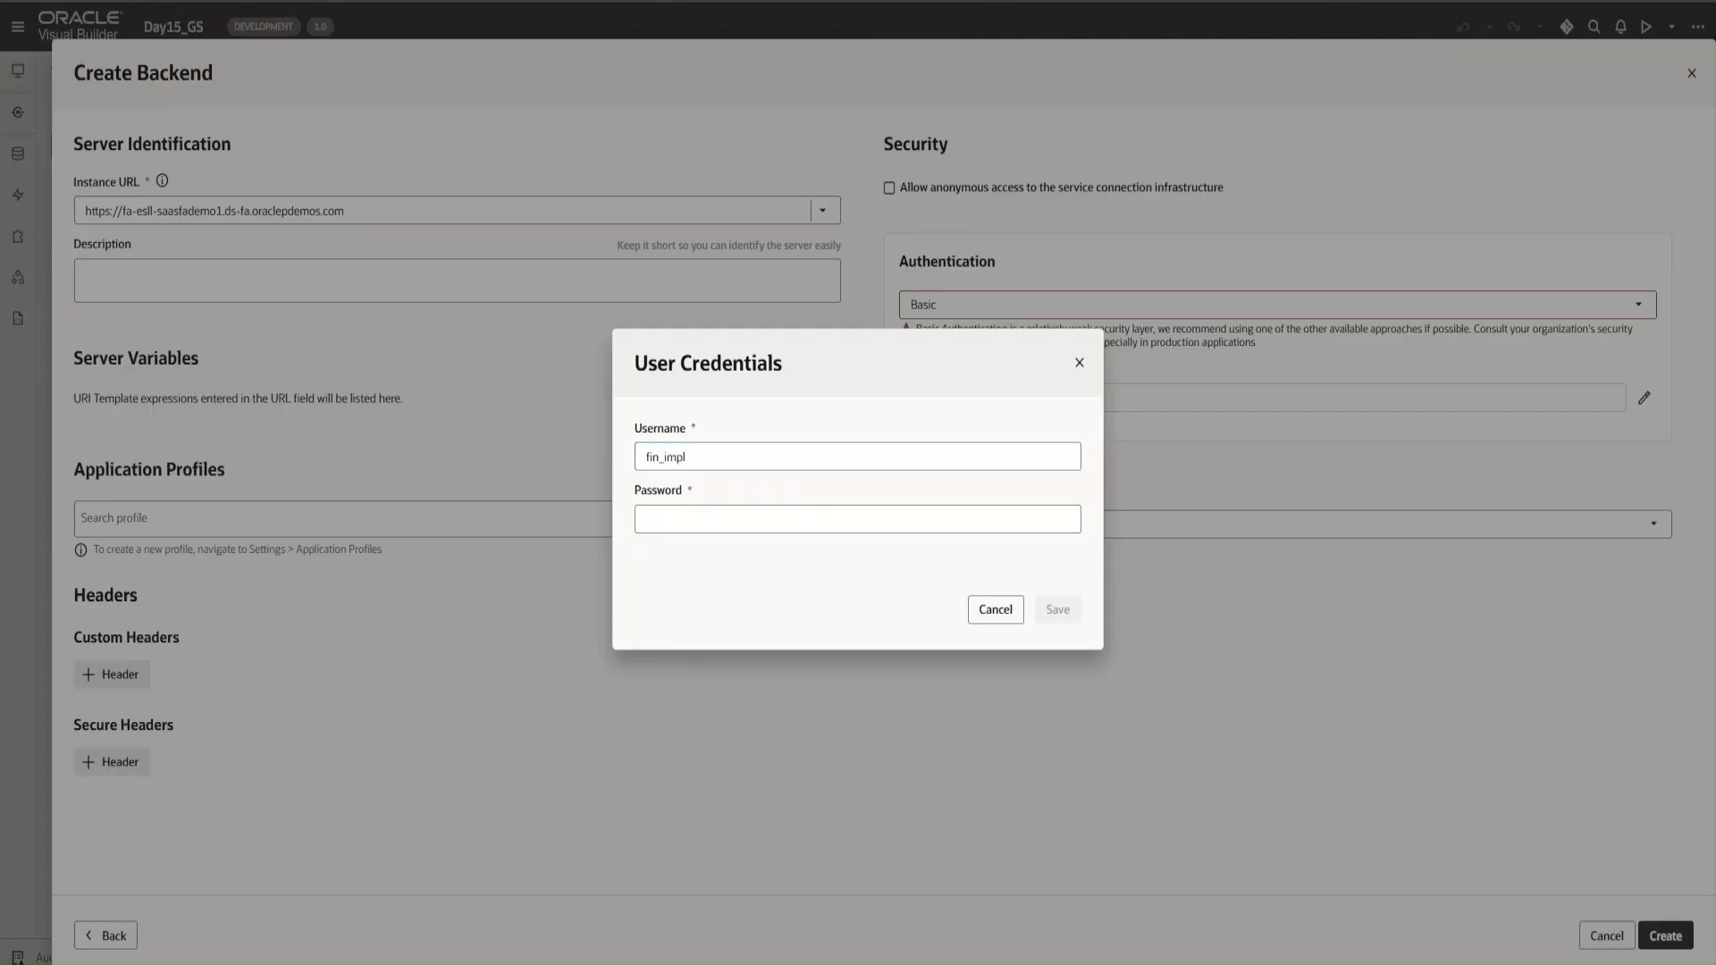
pyautogui.hotkey('alt', 'Tab')
pyautogui.click(1584, 1)
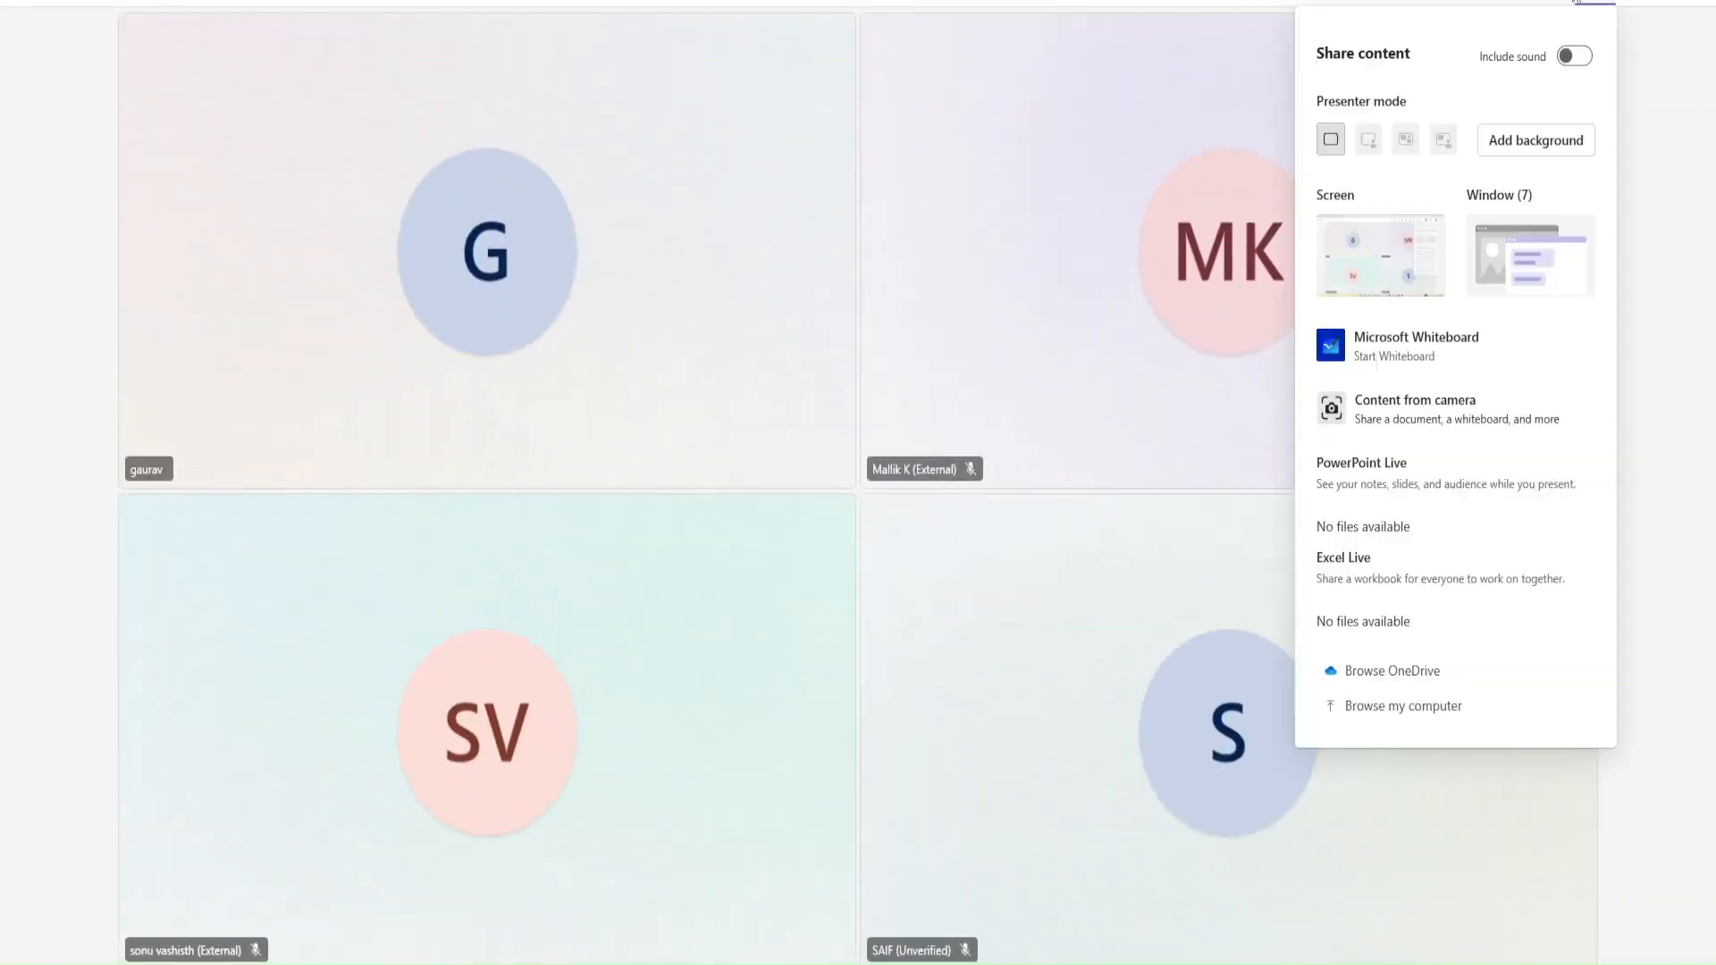
pyautogui.click(1585, 2)
pyautogui.click(1596, 3)
pyautogui.click(1596, 2)
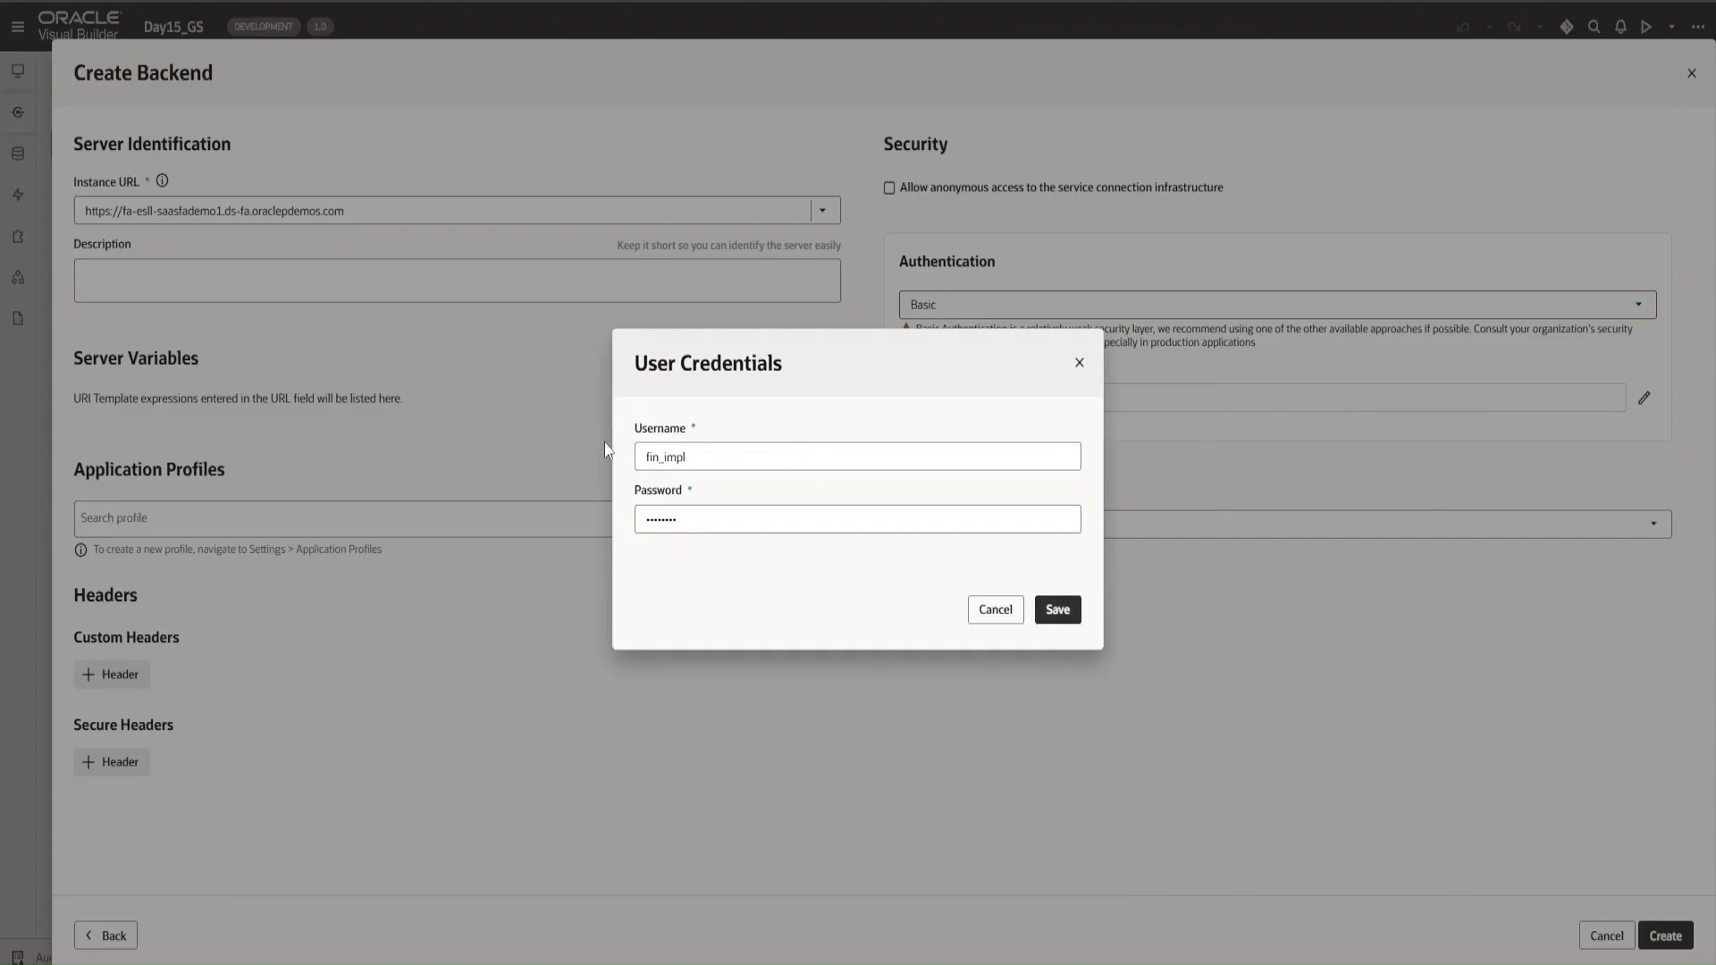
pyautogui.click(1051, 613)
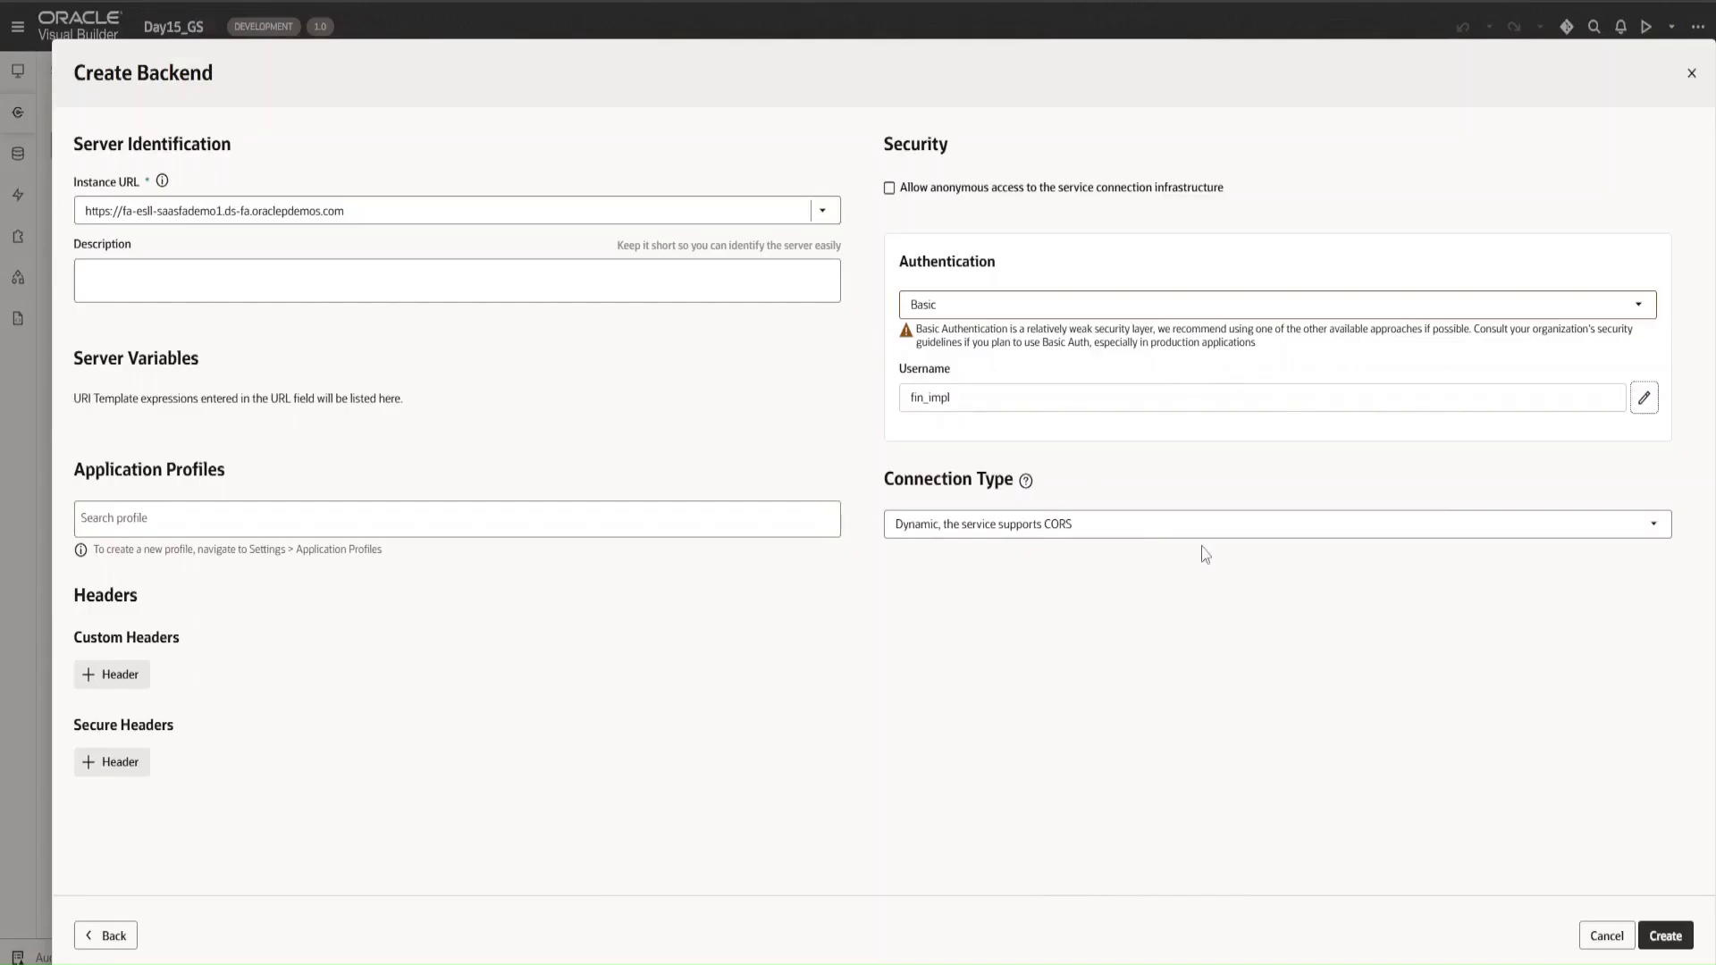
# - Review the connection type options and choose "Dynamic, the service supports CORS" for the backend
pyautogui.click(938, 526)
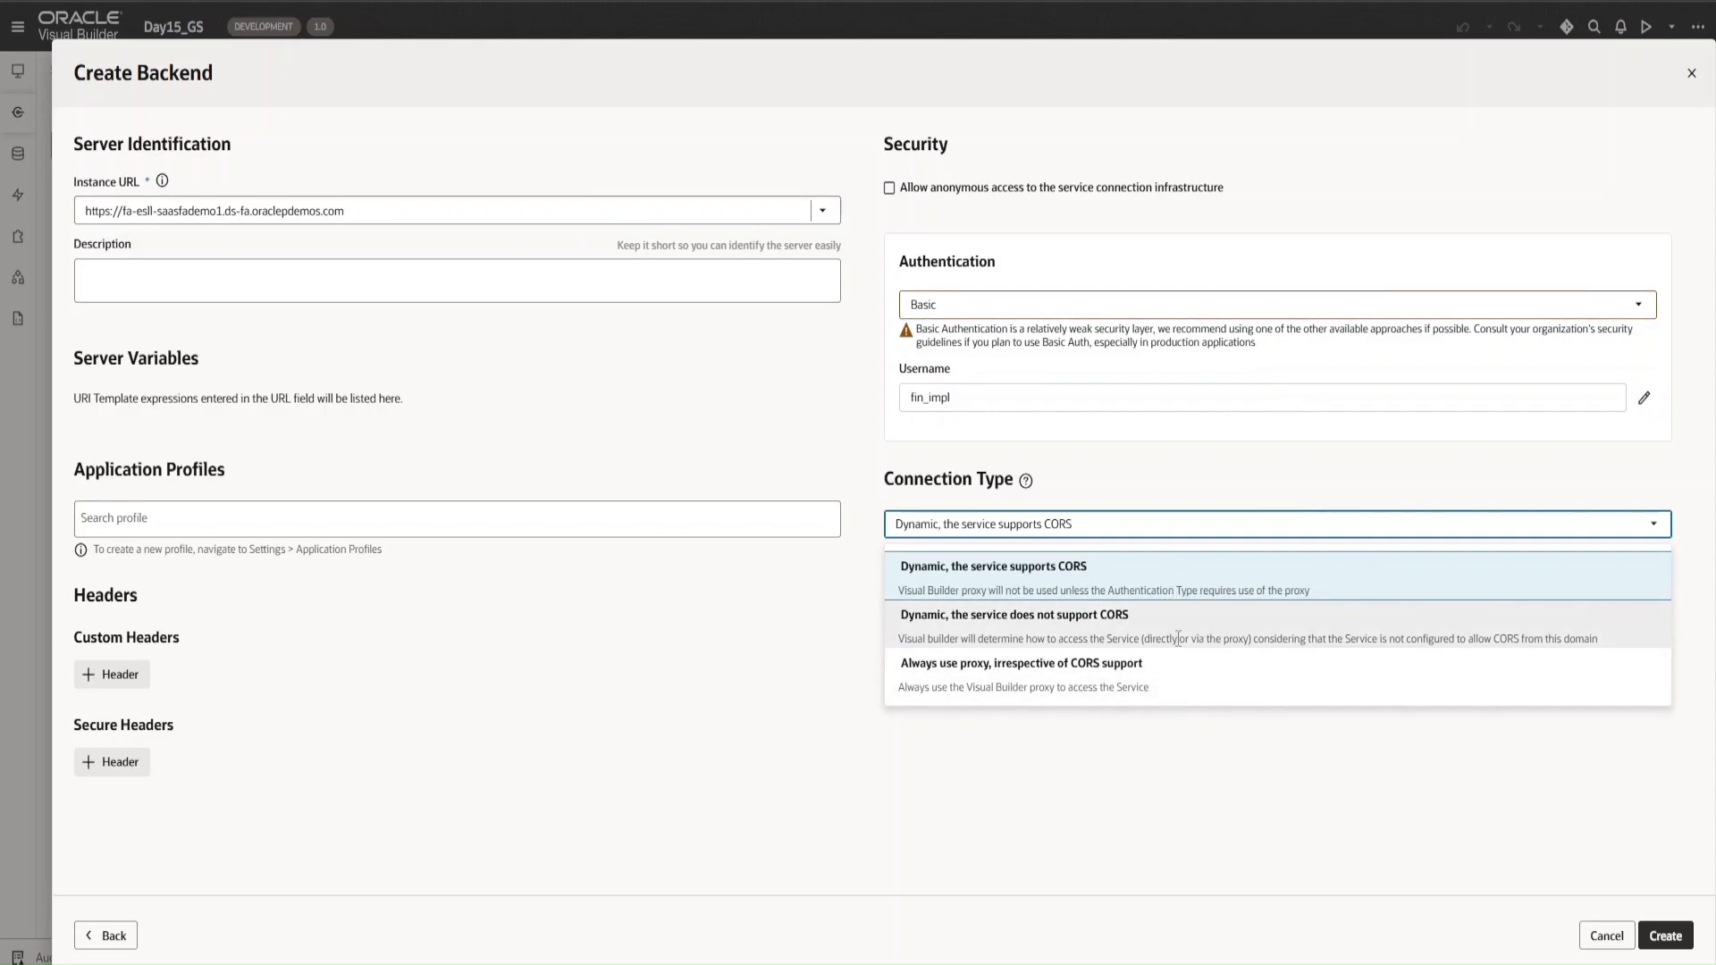
pyautogui.click(1091, 587)
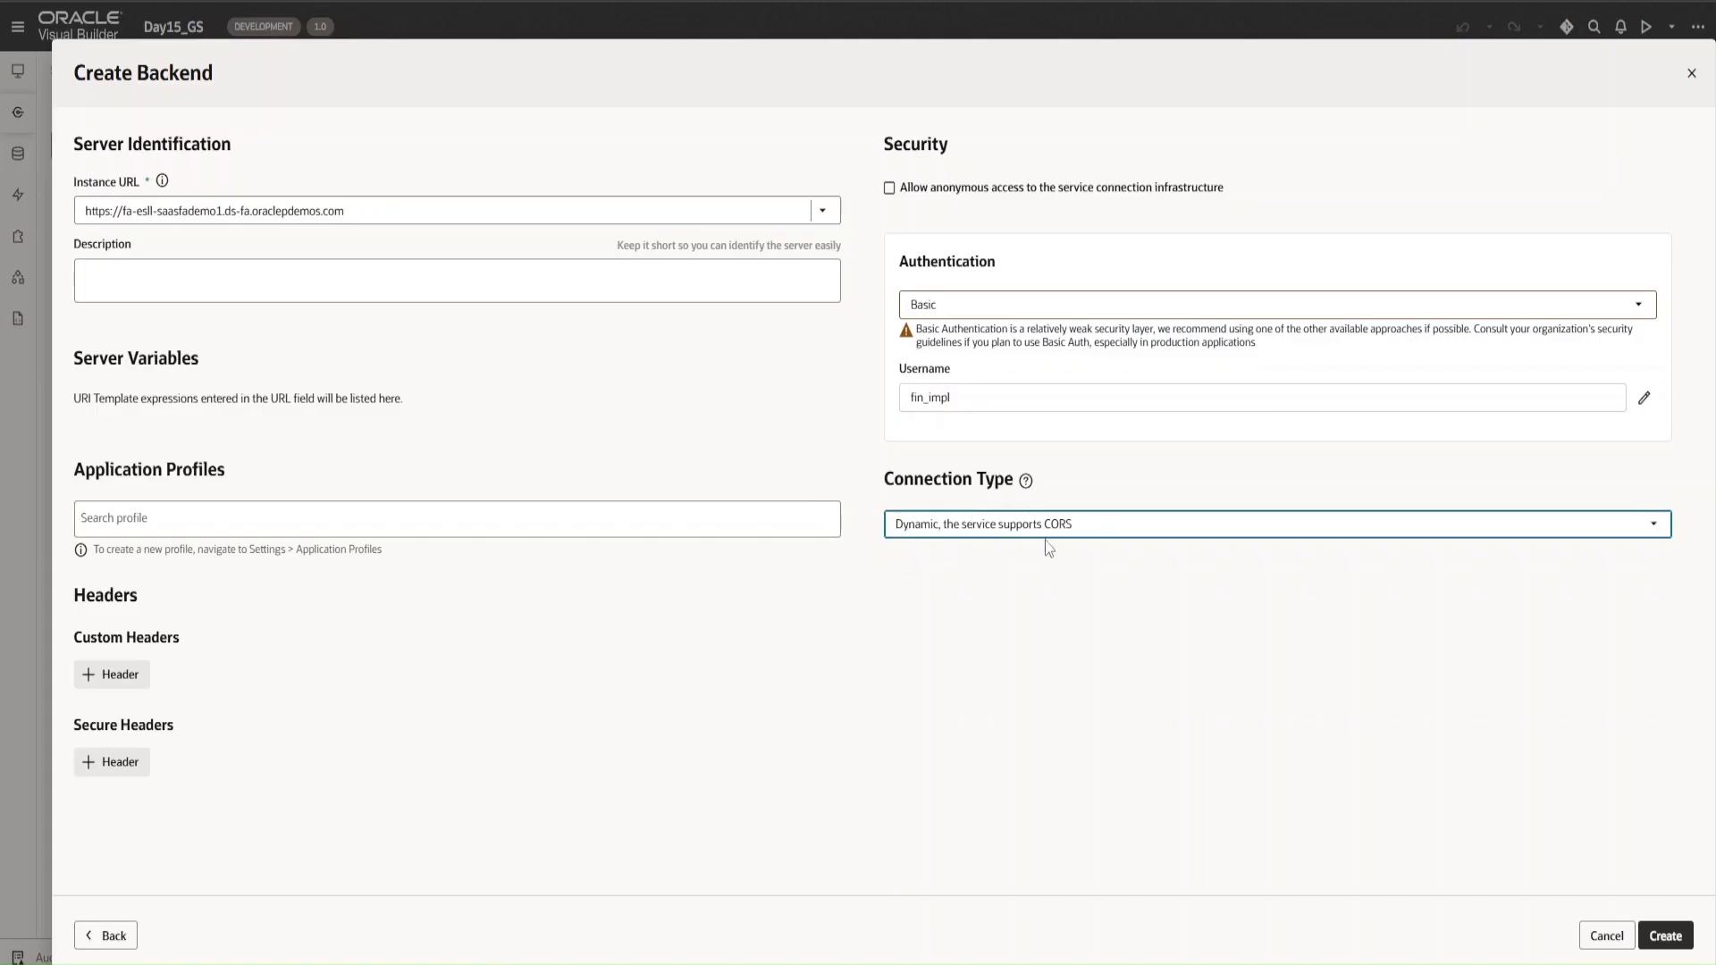
pyautogui.click(1102, 528)
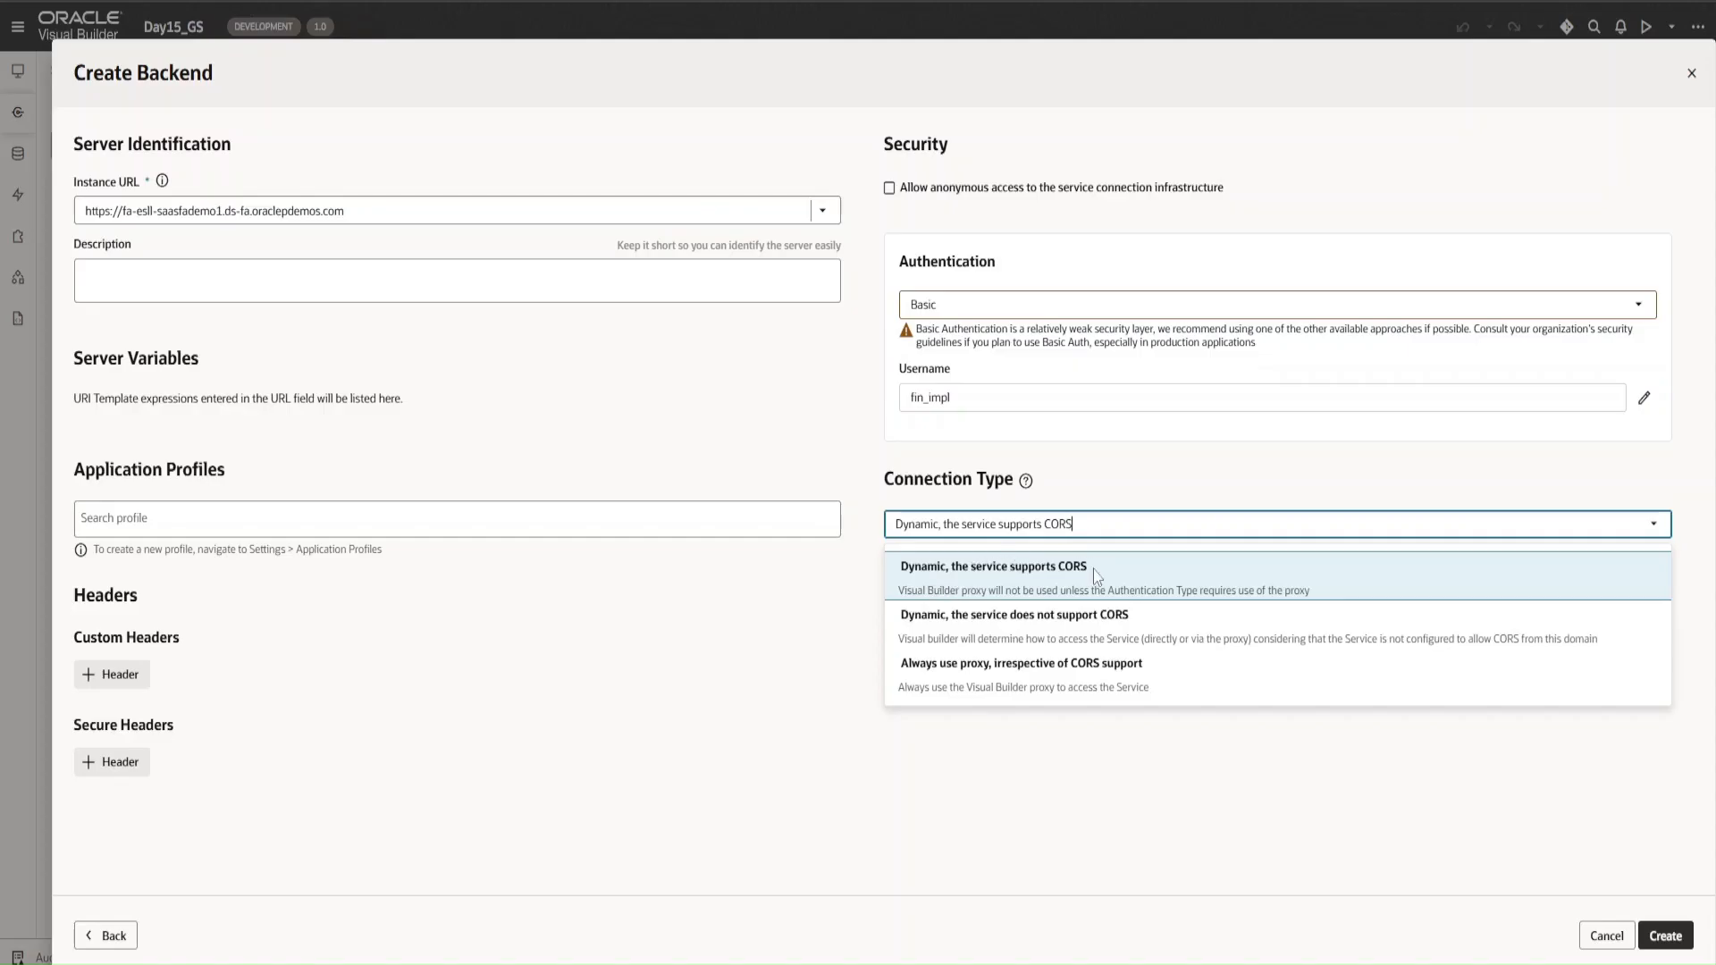
pyautogui.click(1117, 417)
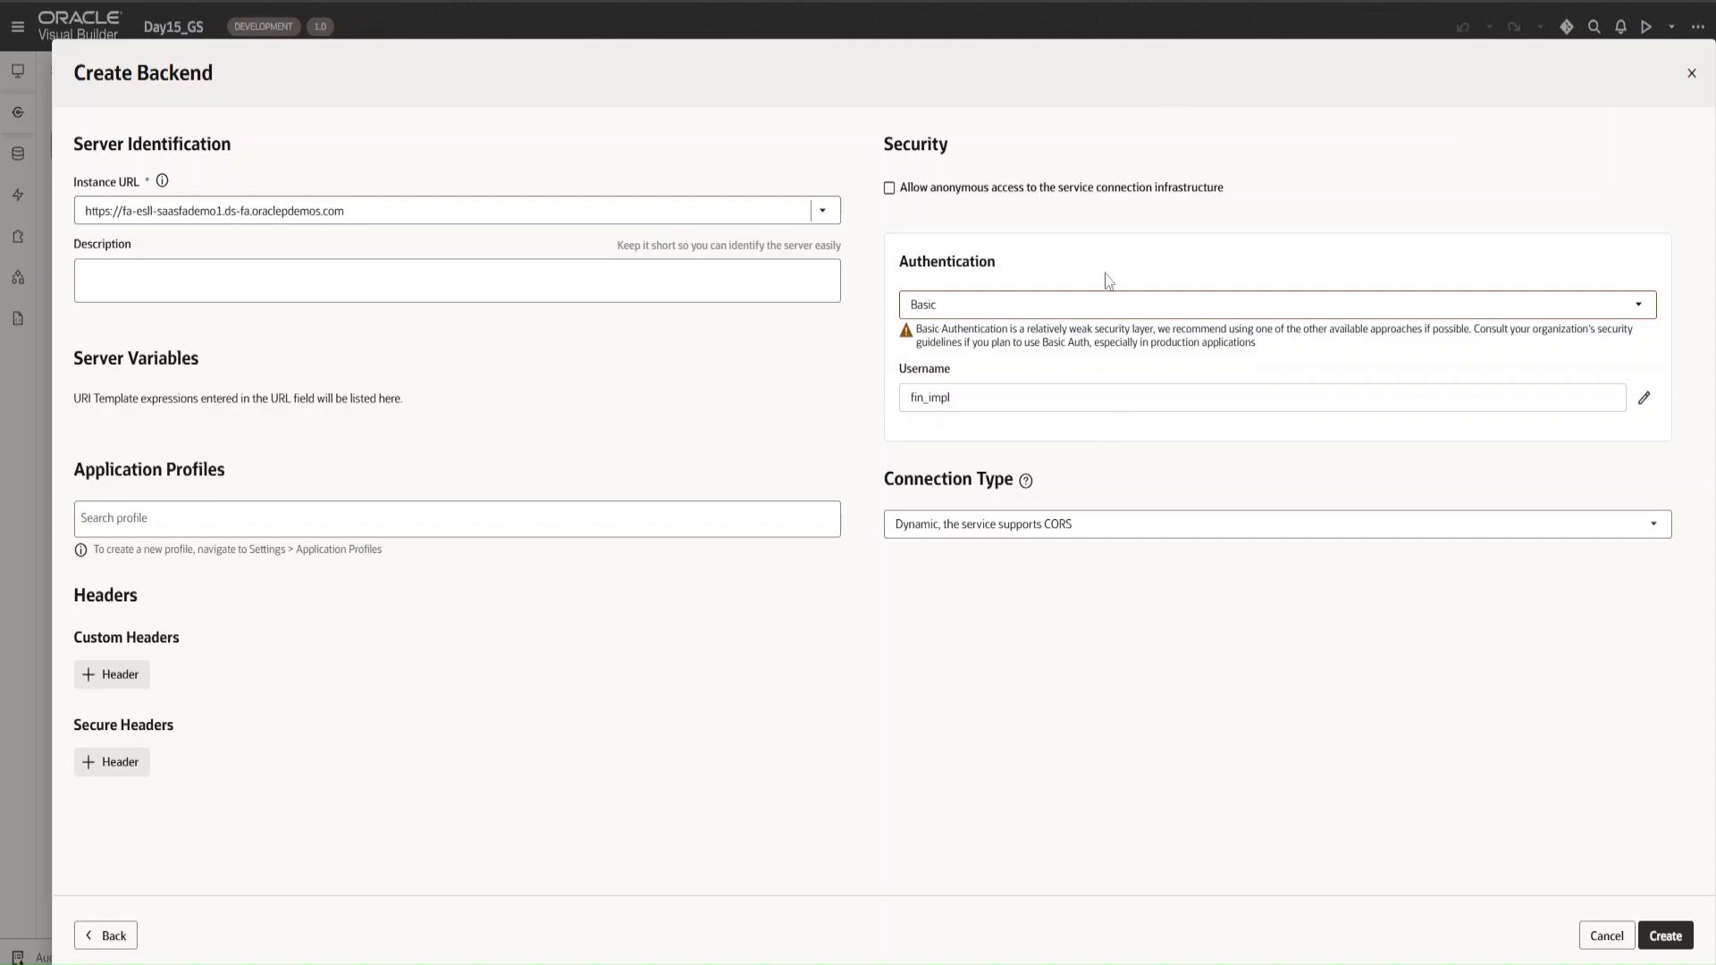
# - Keep the connection type as "Dynamic, the service supports CORS" and create the backend
pyautogui.click(1087, 525)
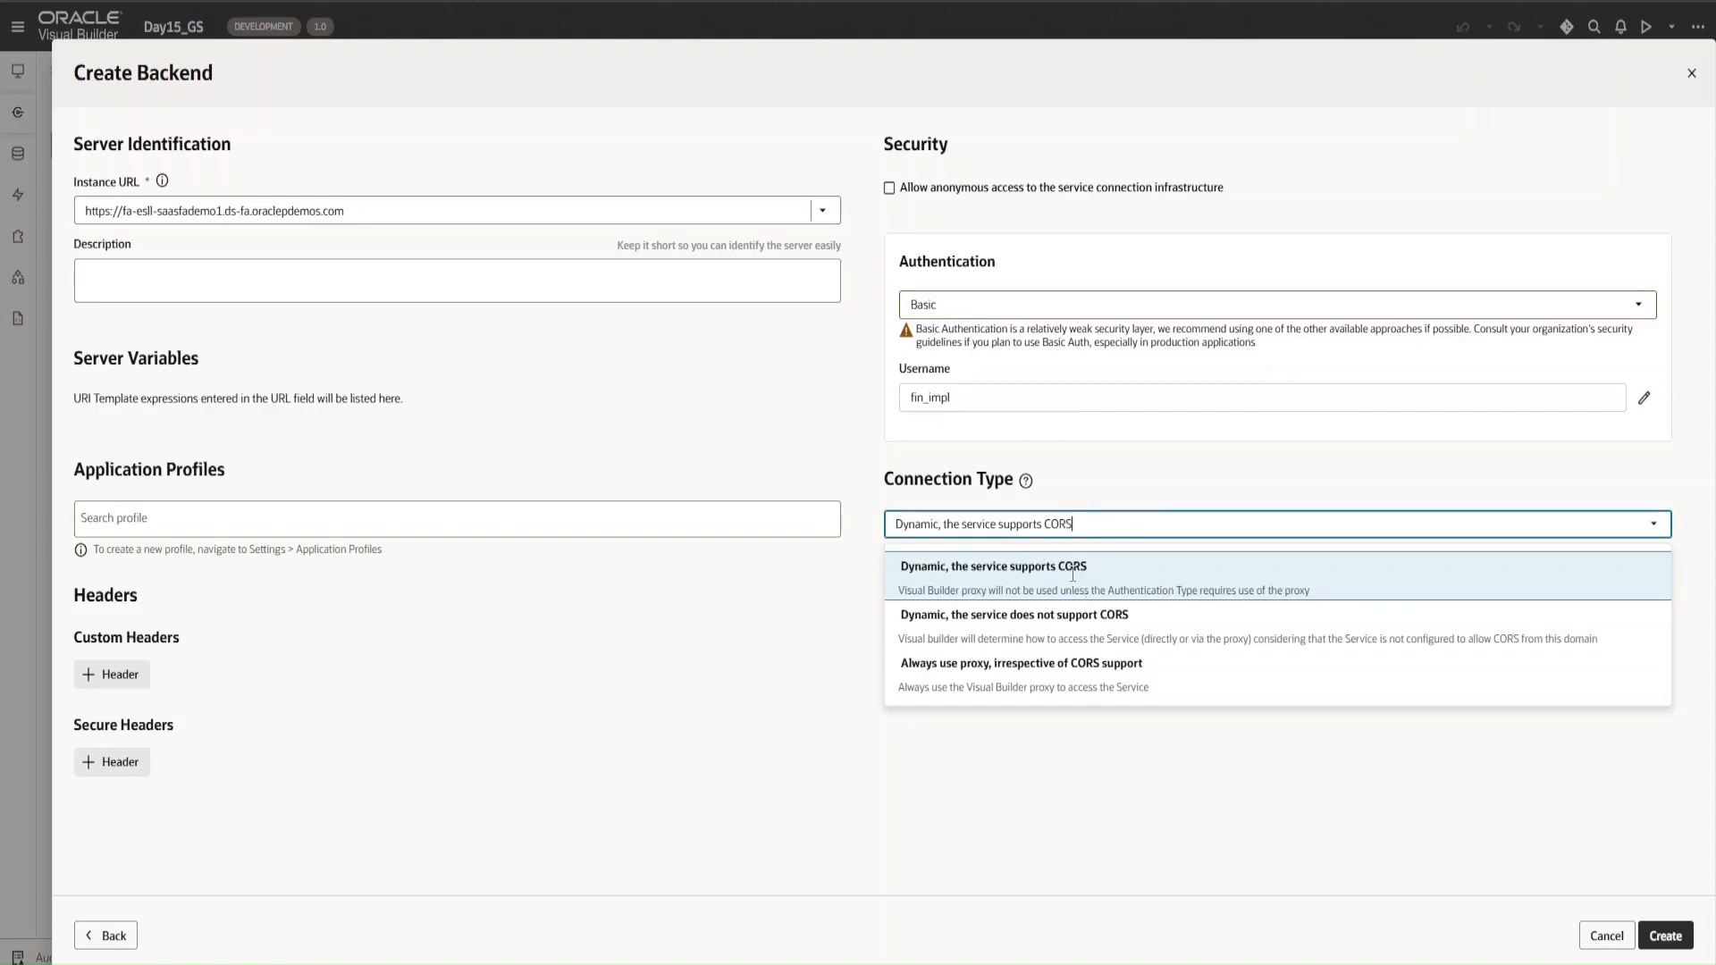
pyautogui.click(1159, 588)
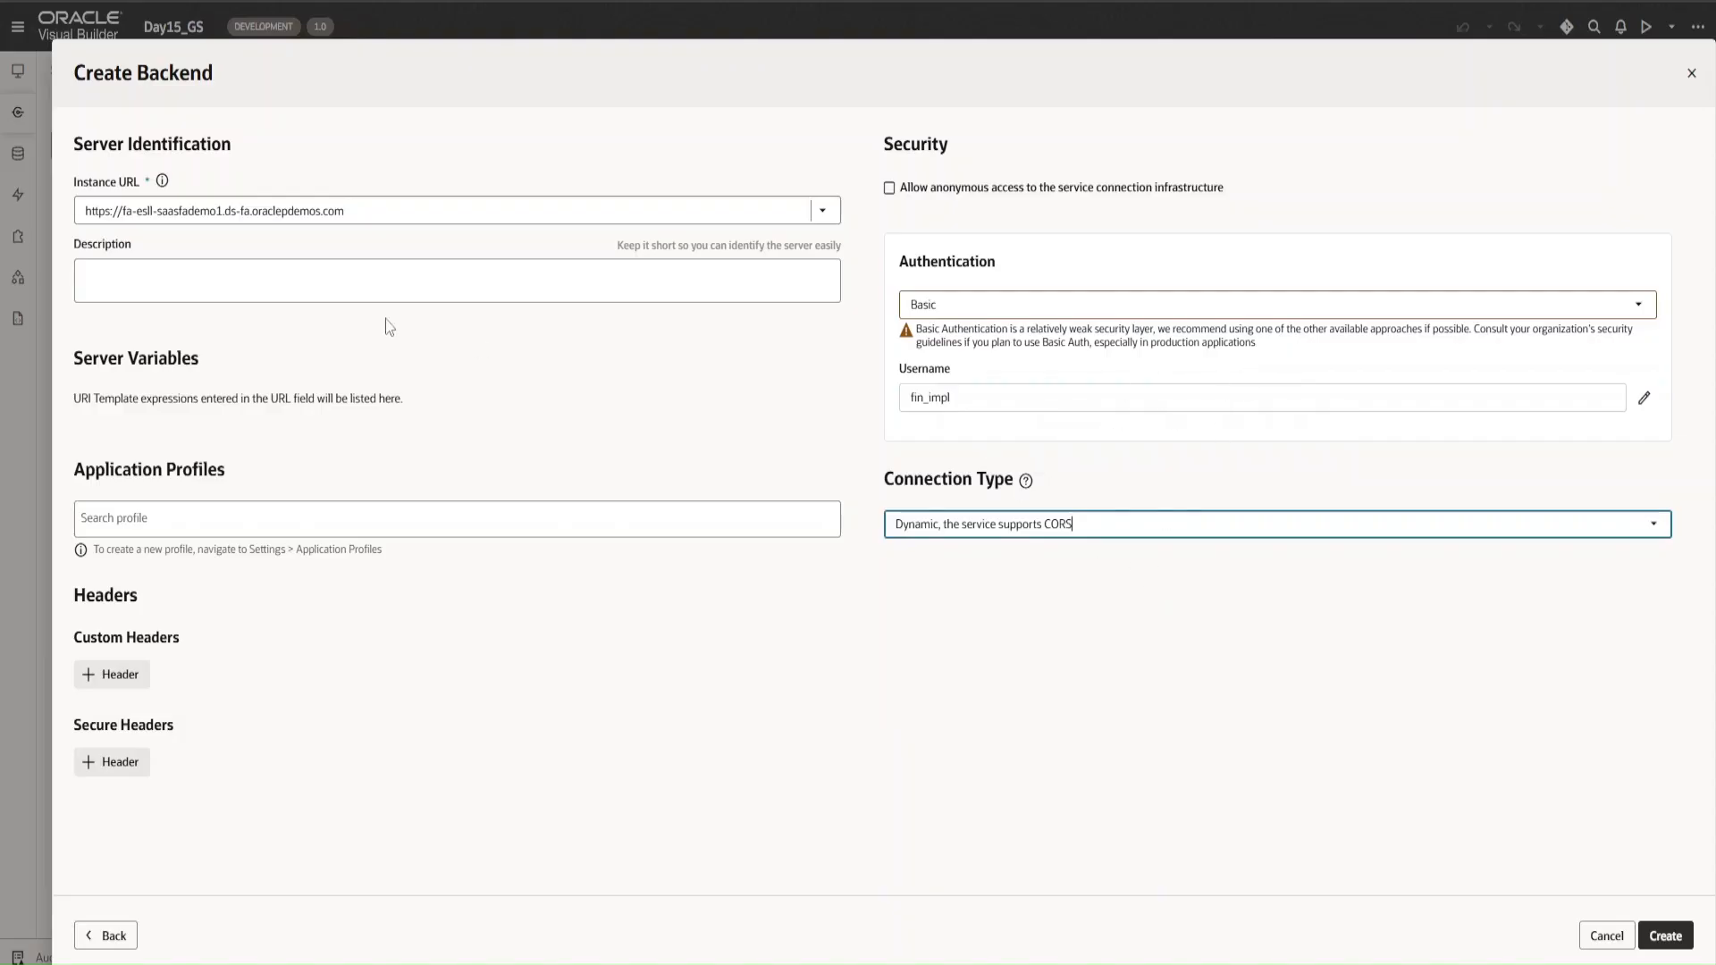
pyautogui.click(1055, 527)
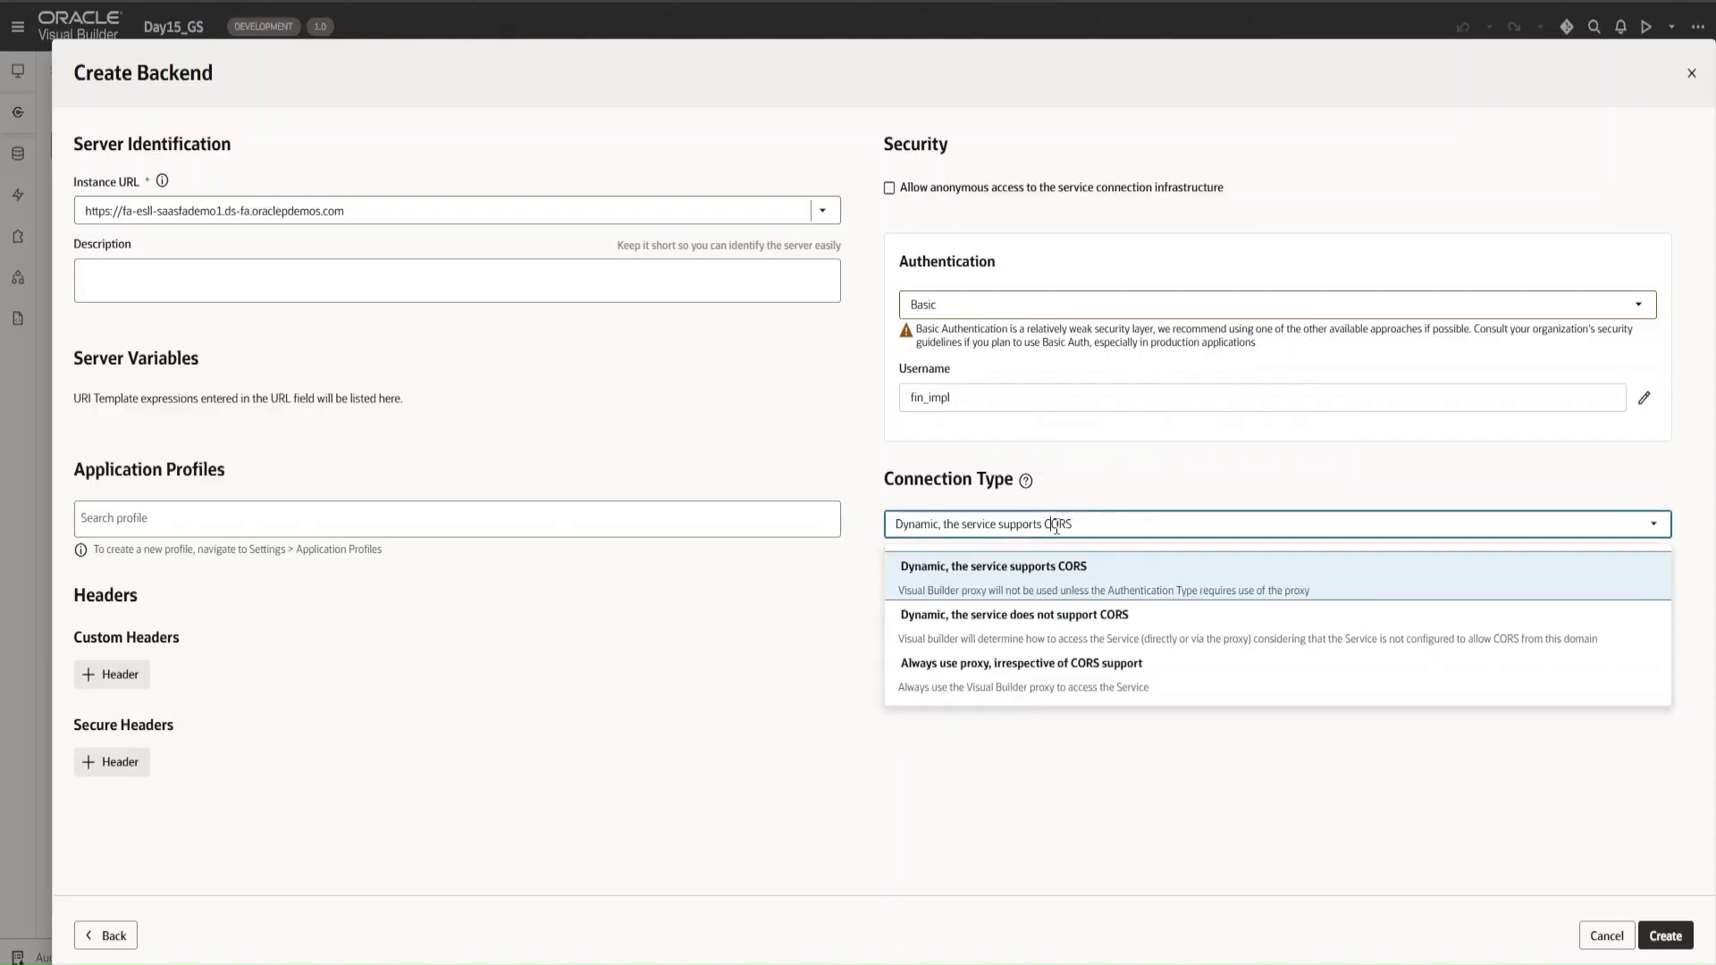
pyautogui.click(1112, 502)
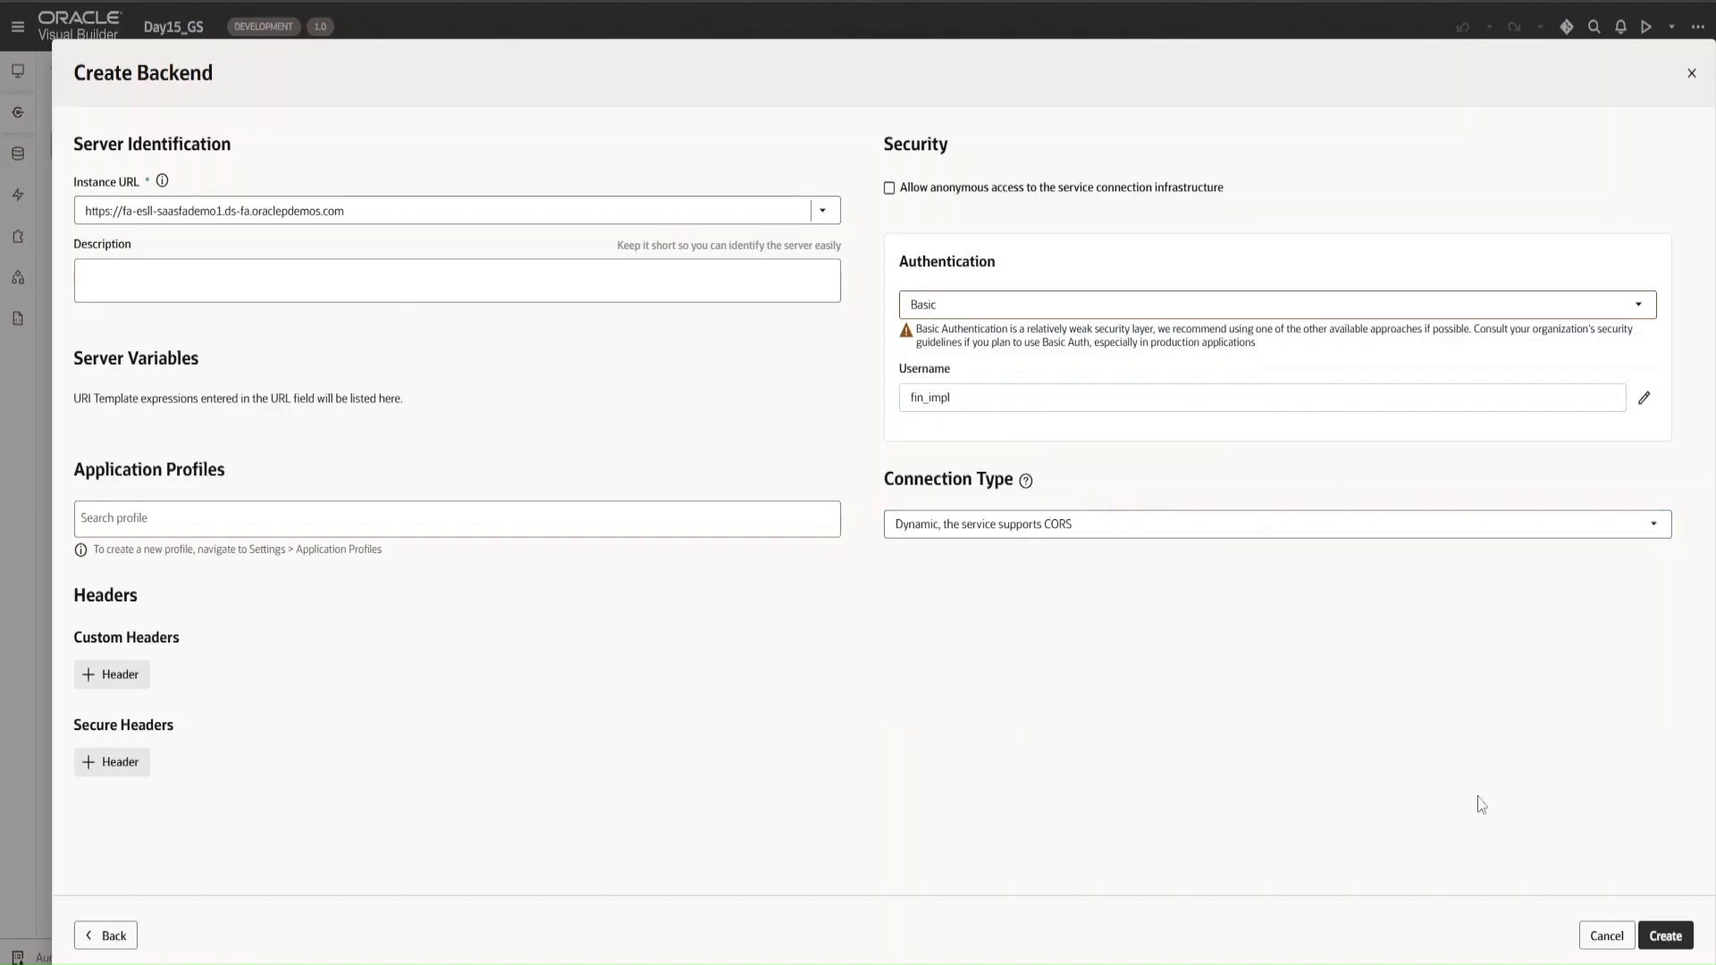
pyautogui.click(1665, 935)
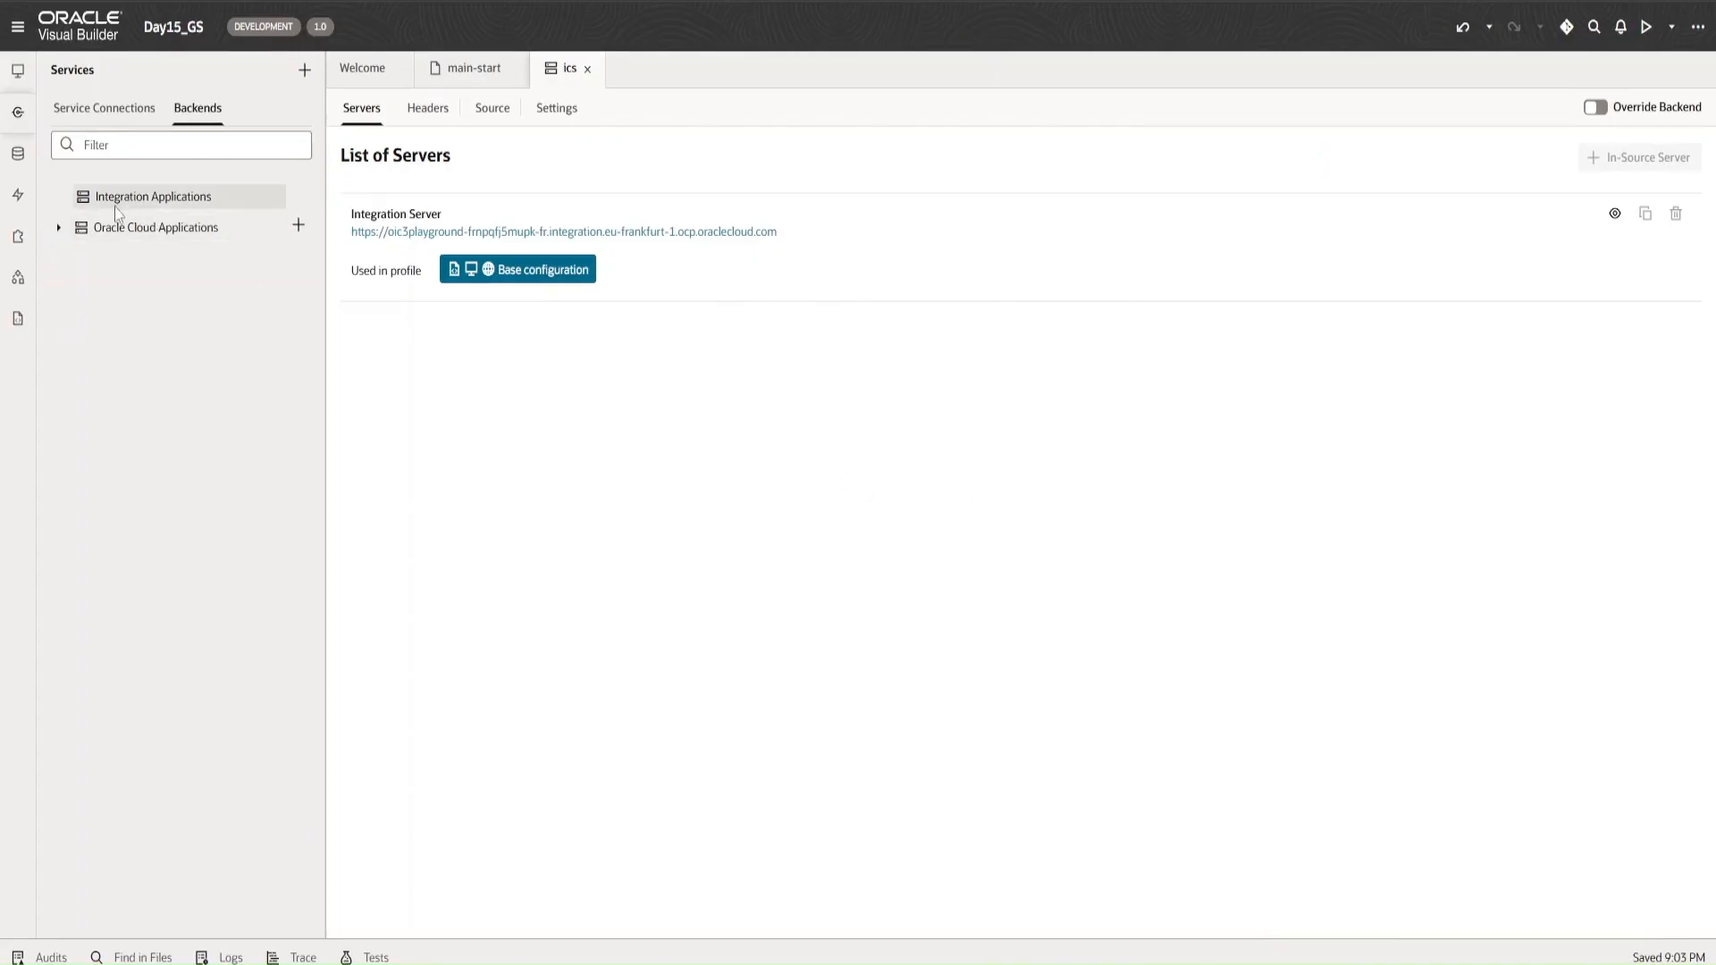
# - Examine the servers of the Integration Applications backend and the three backends under Oracle Cloud Applications
pyautogui.click(229, 205)
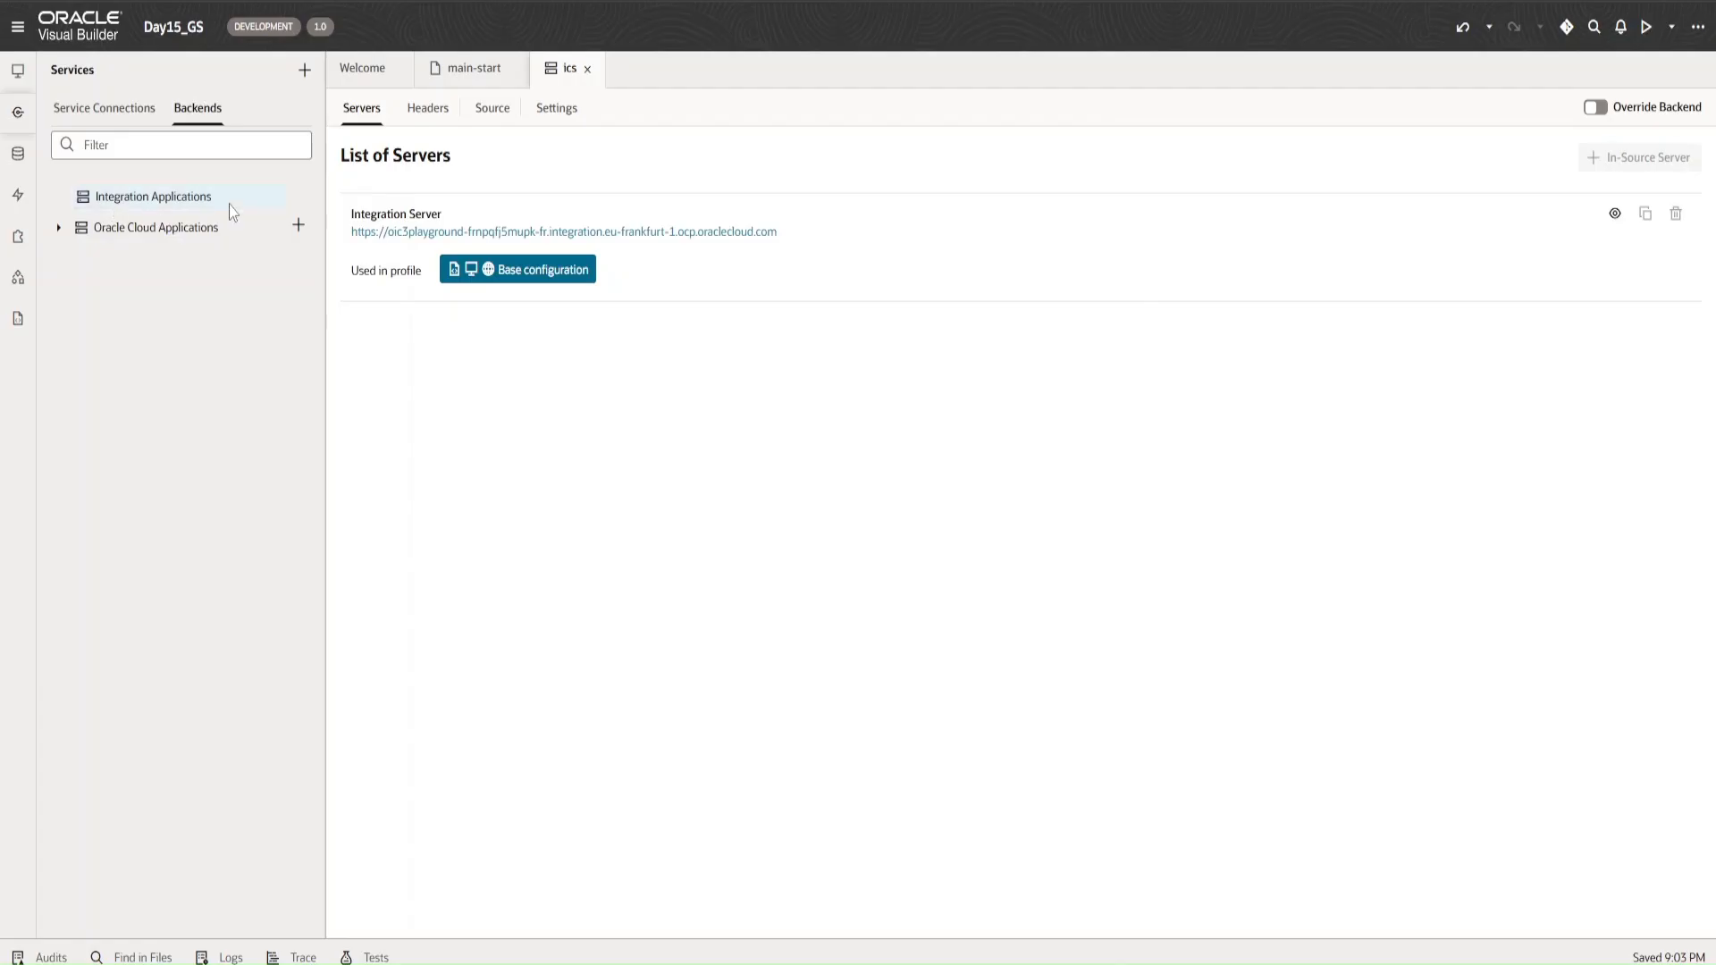
pyautogui.click(58, 228)
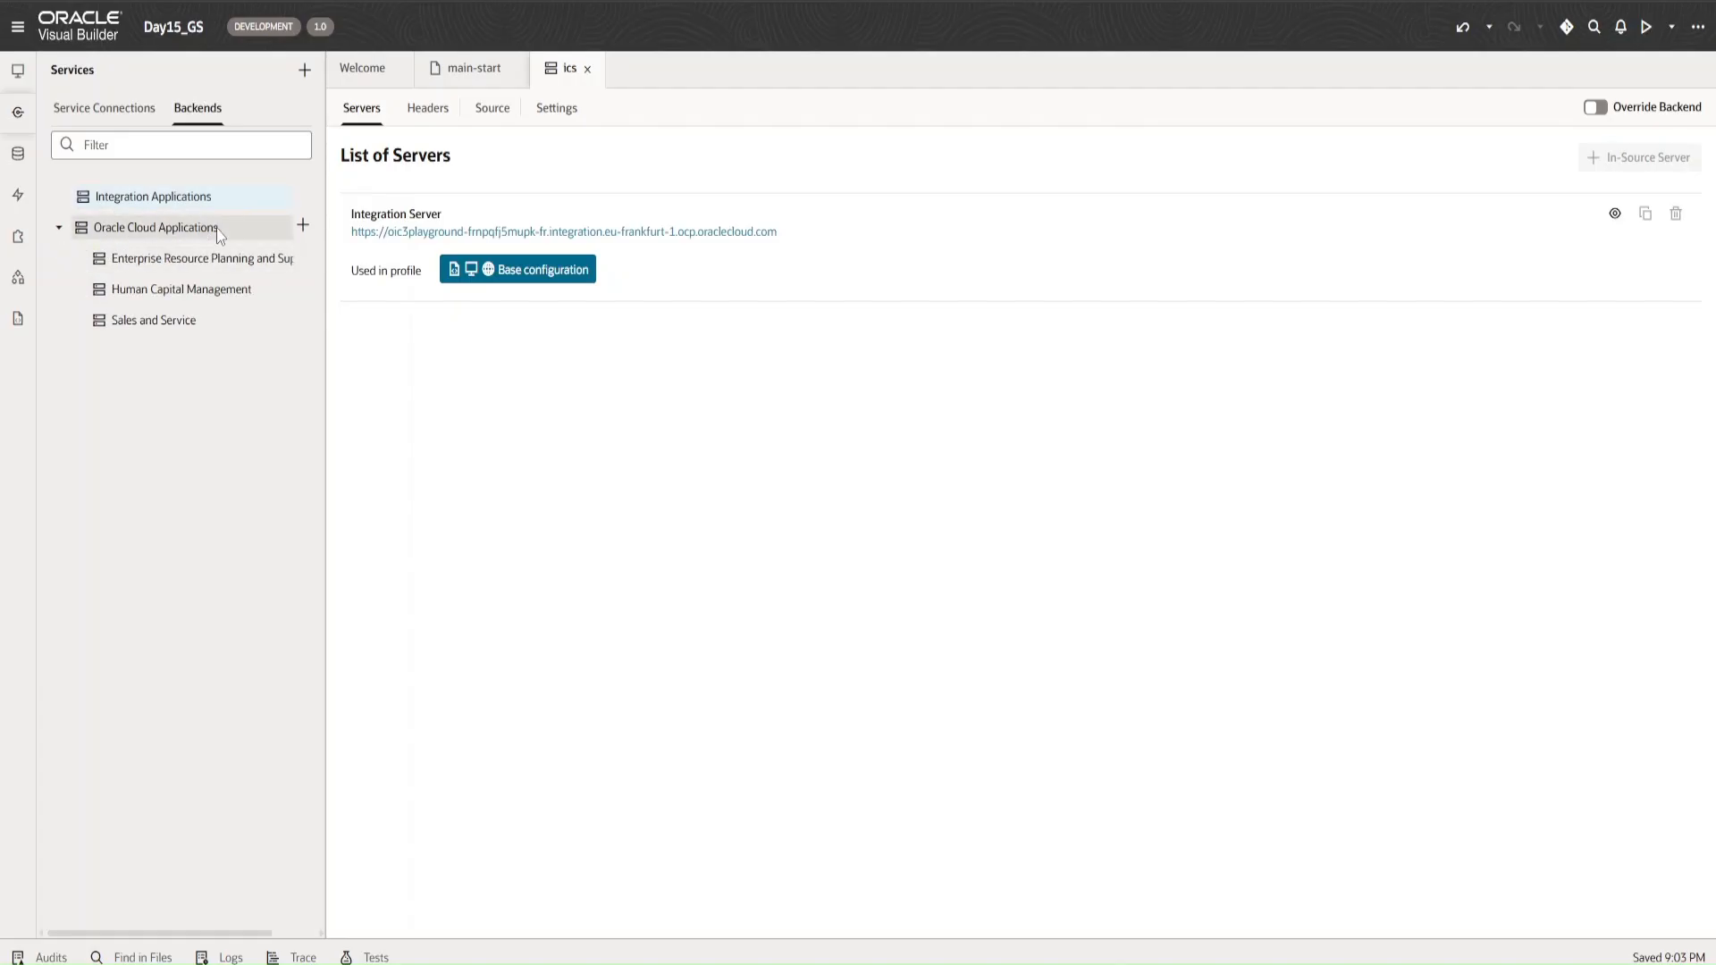
pyautogui.click(175, 262)
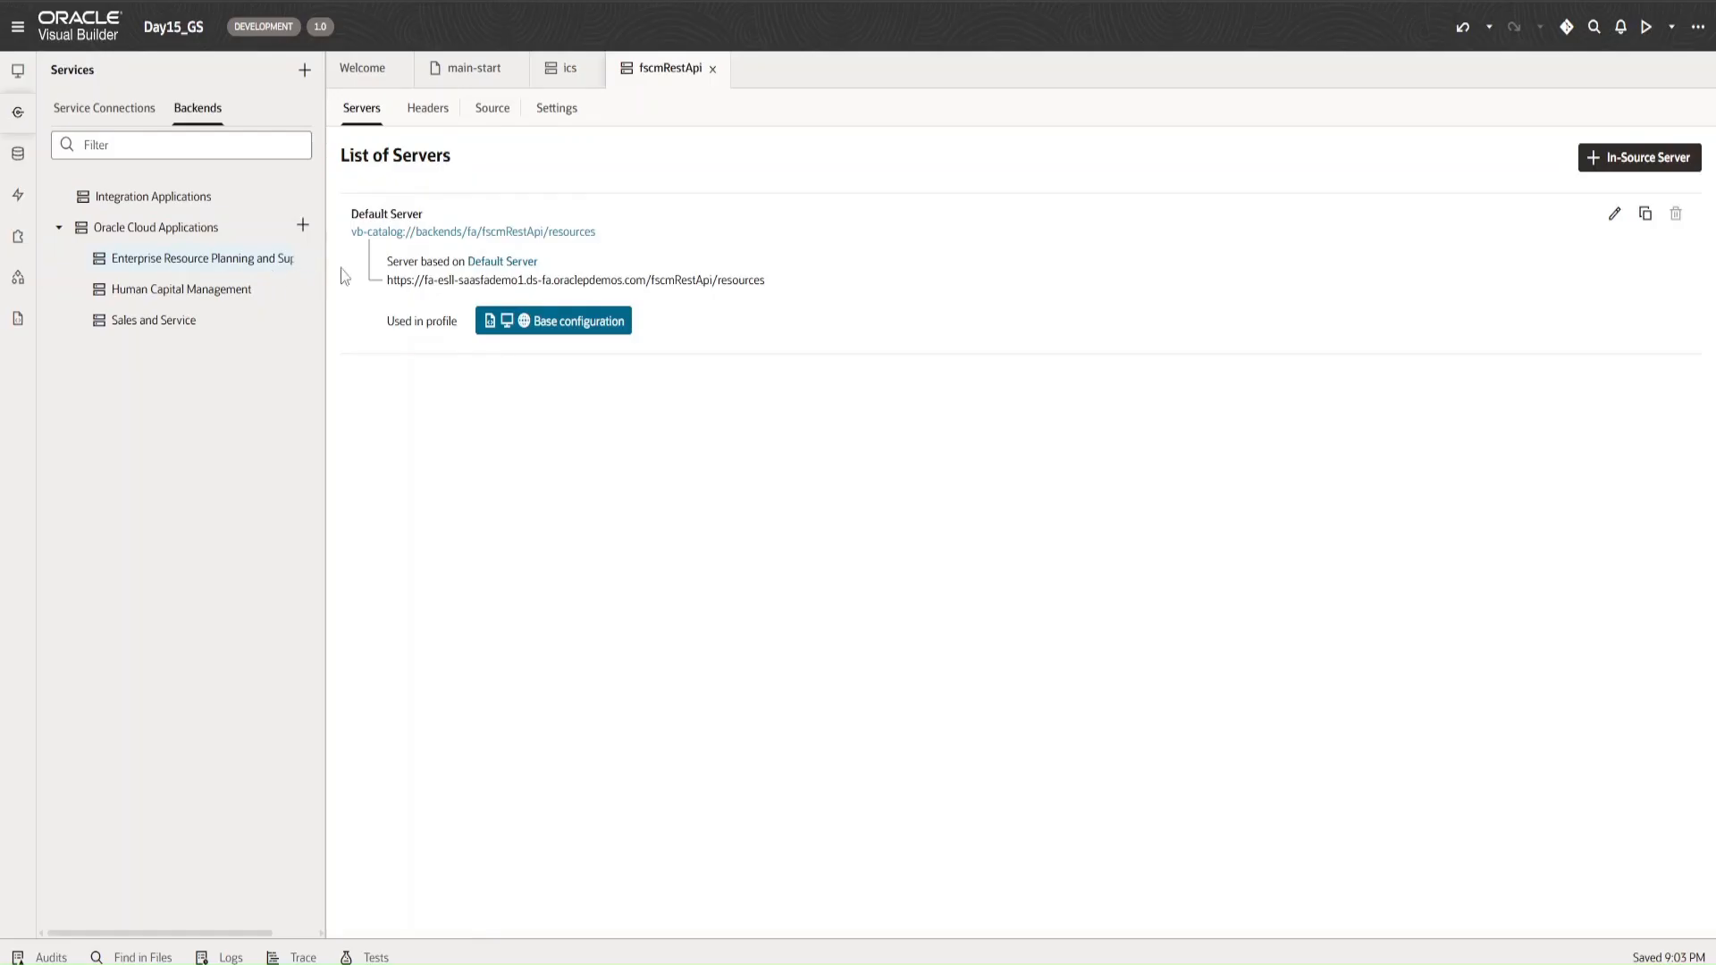
pyautogui.click(204, 295)
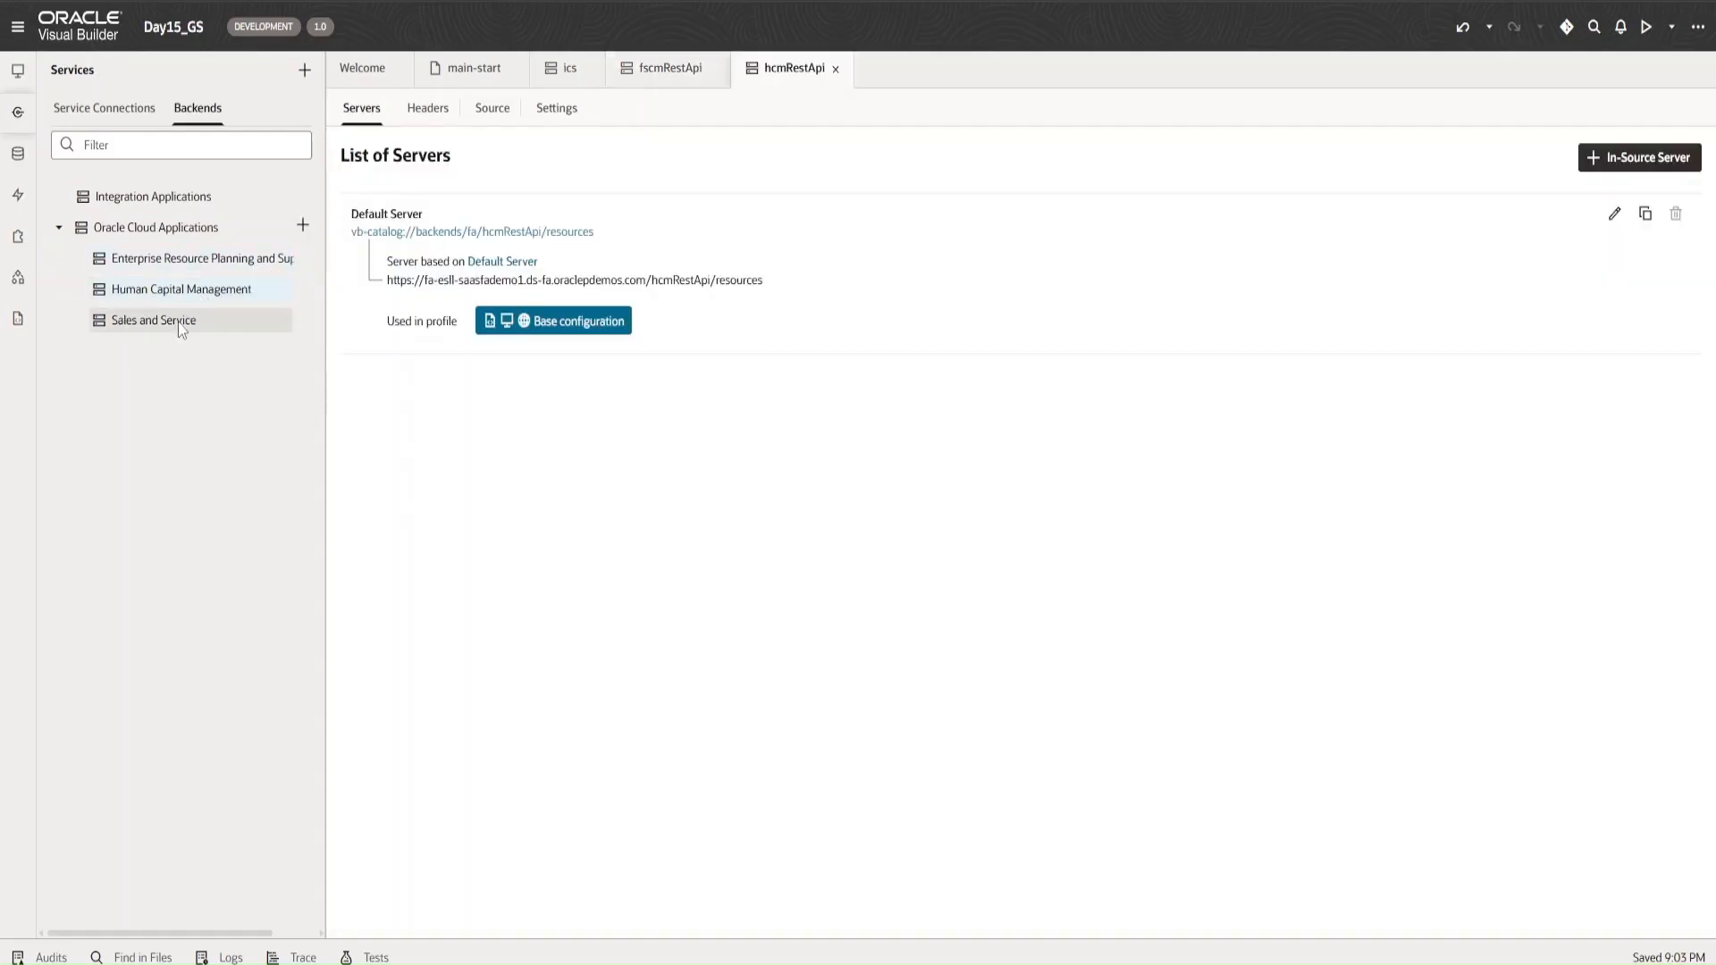
pyautogui.click(182, 324)
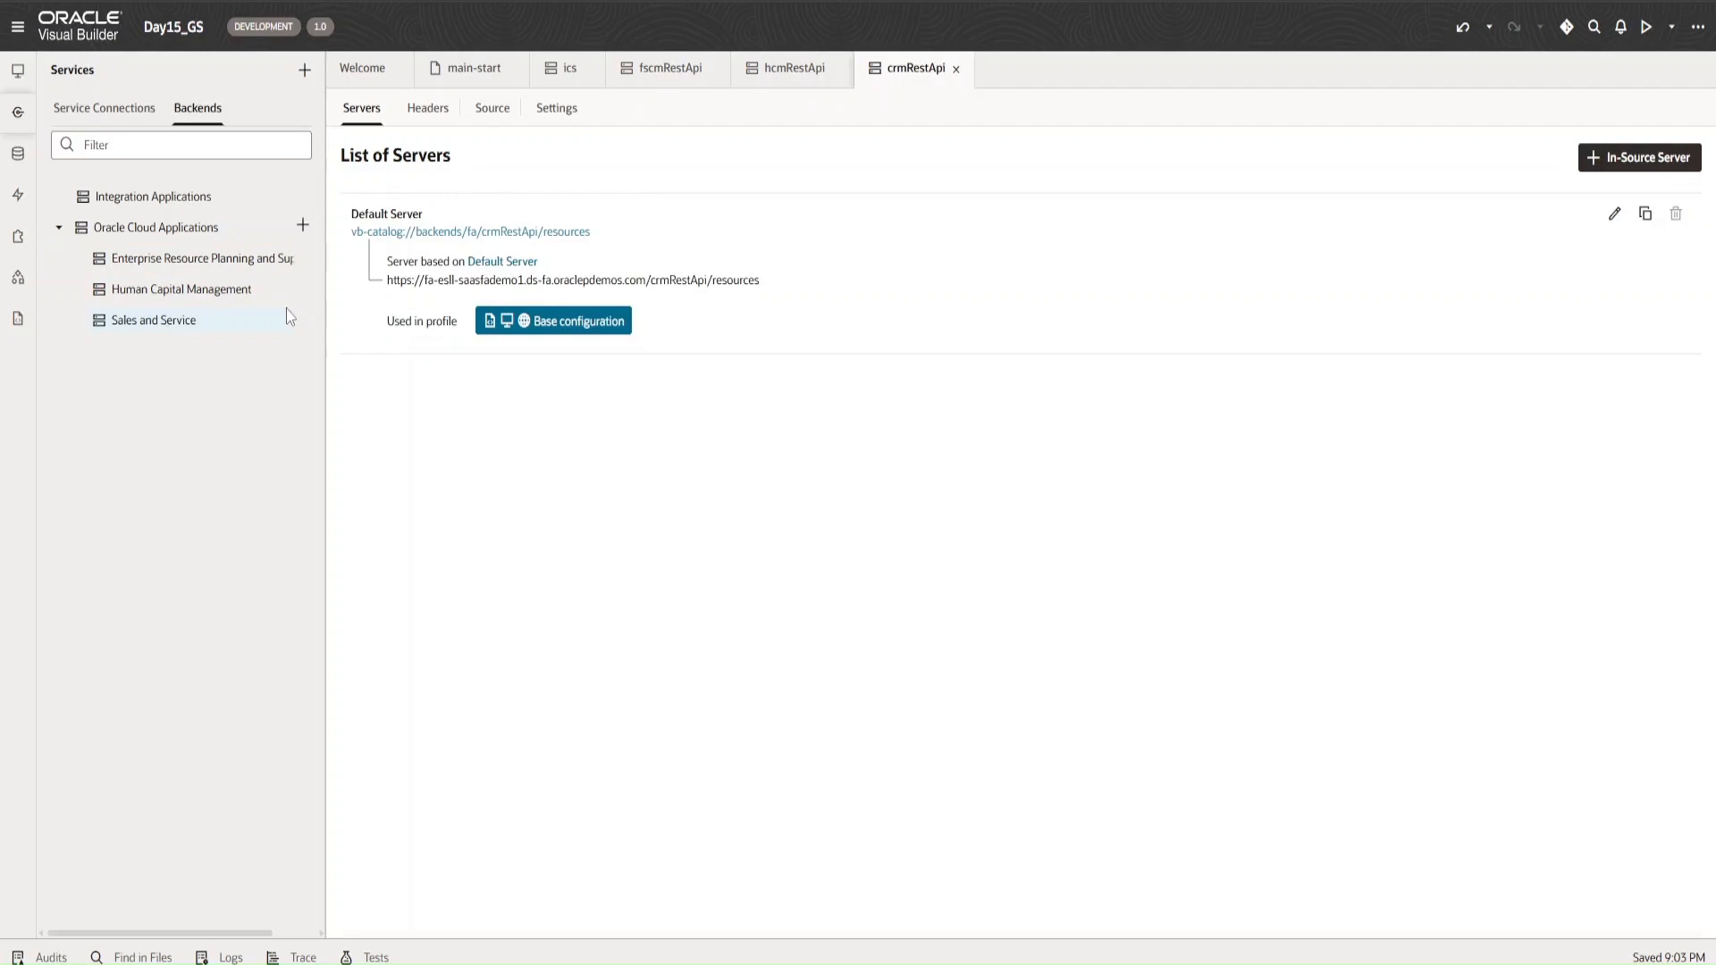
pyautogui.click(183, 258)
pyautogui.click(172, 324)
# - Examine the Oracle Cloud Applications backend's server, headers and source definition
pyautogui.click(200, 228)
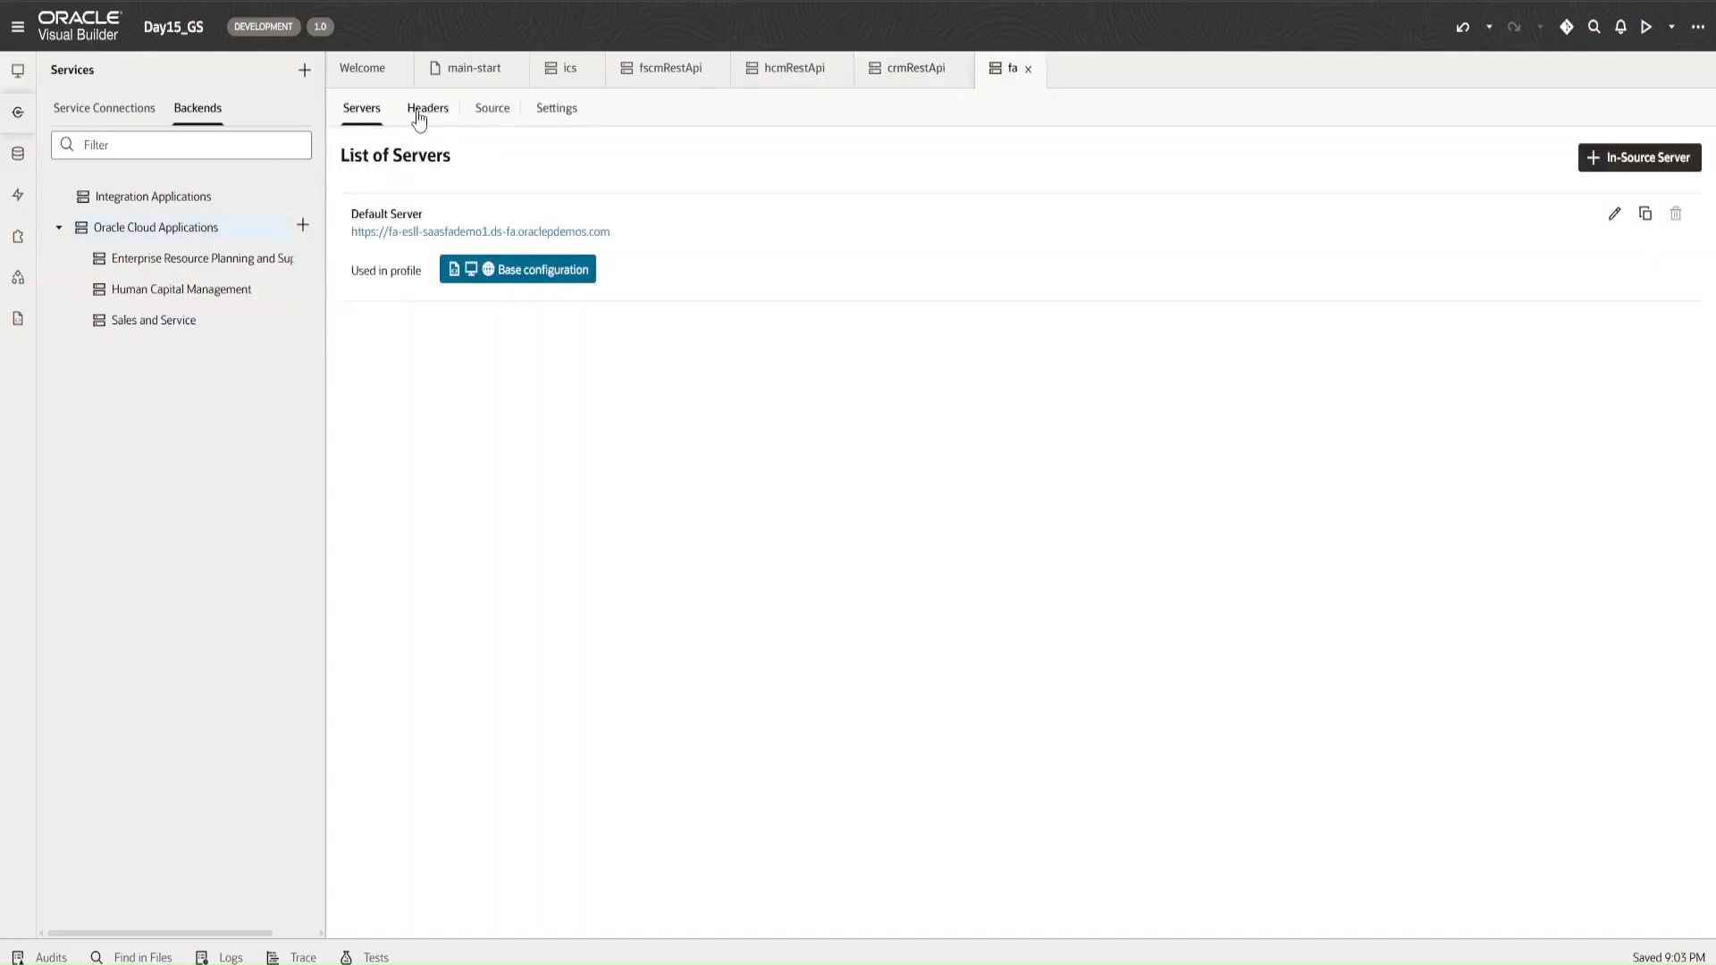
pyautogui.click(413, 117)
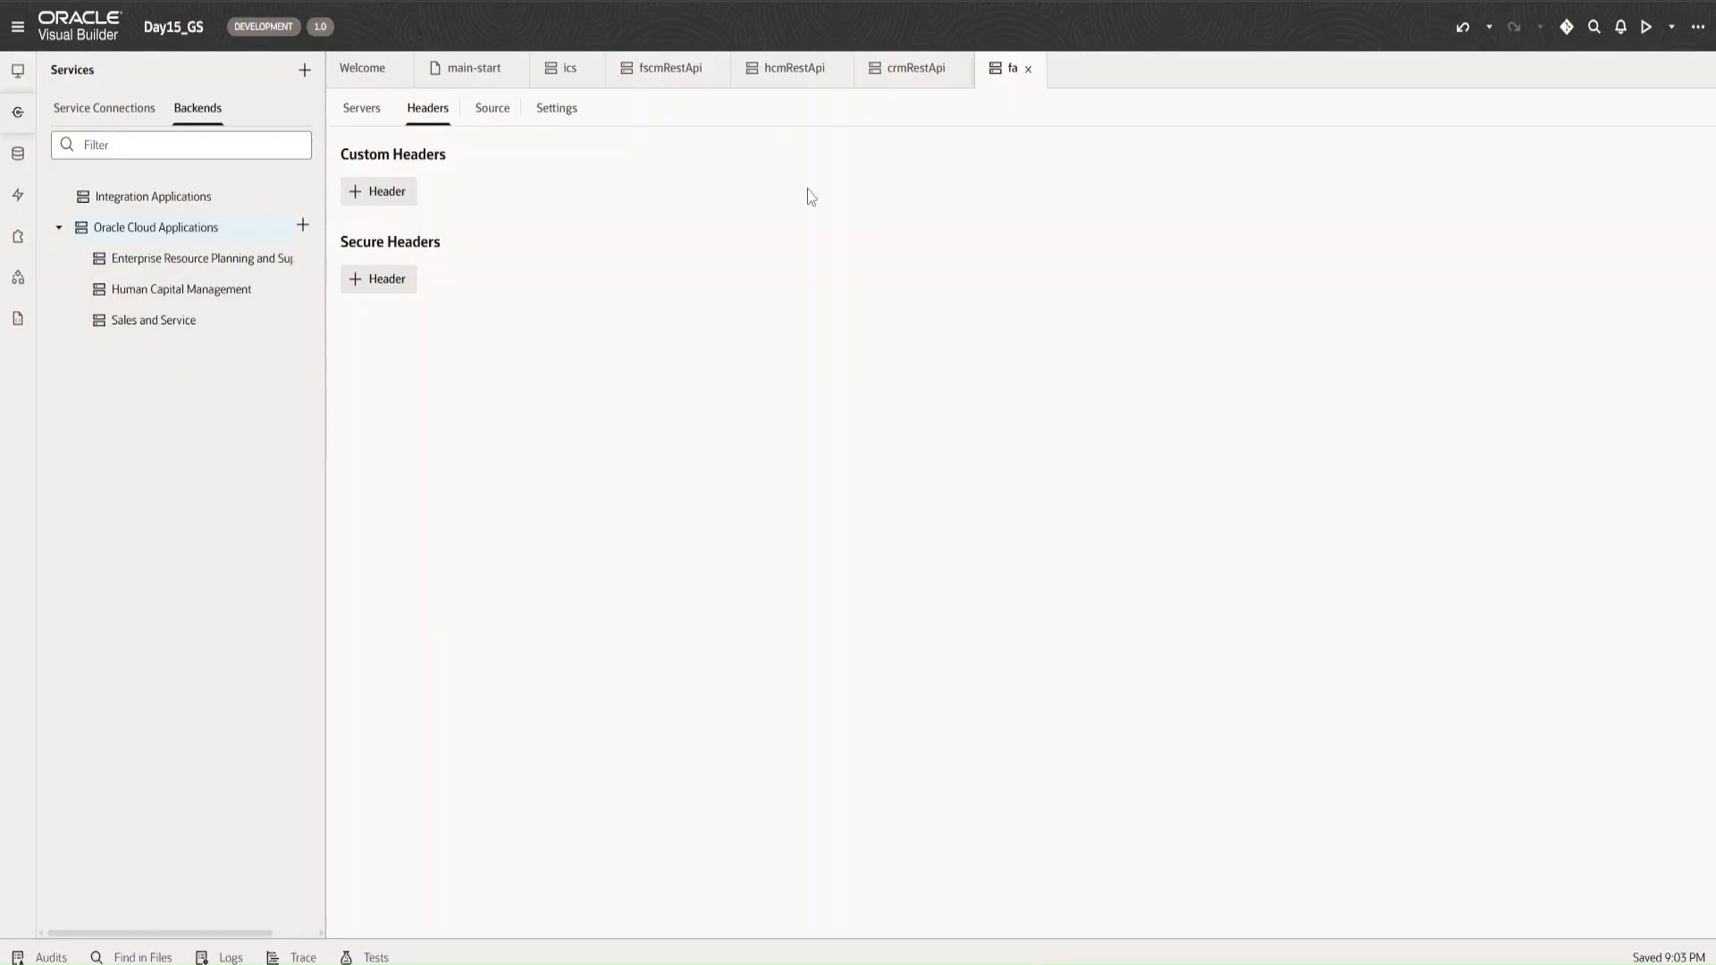
pyautogui.click(505, 114)
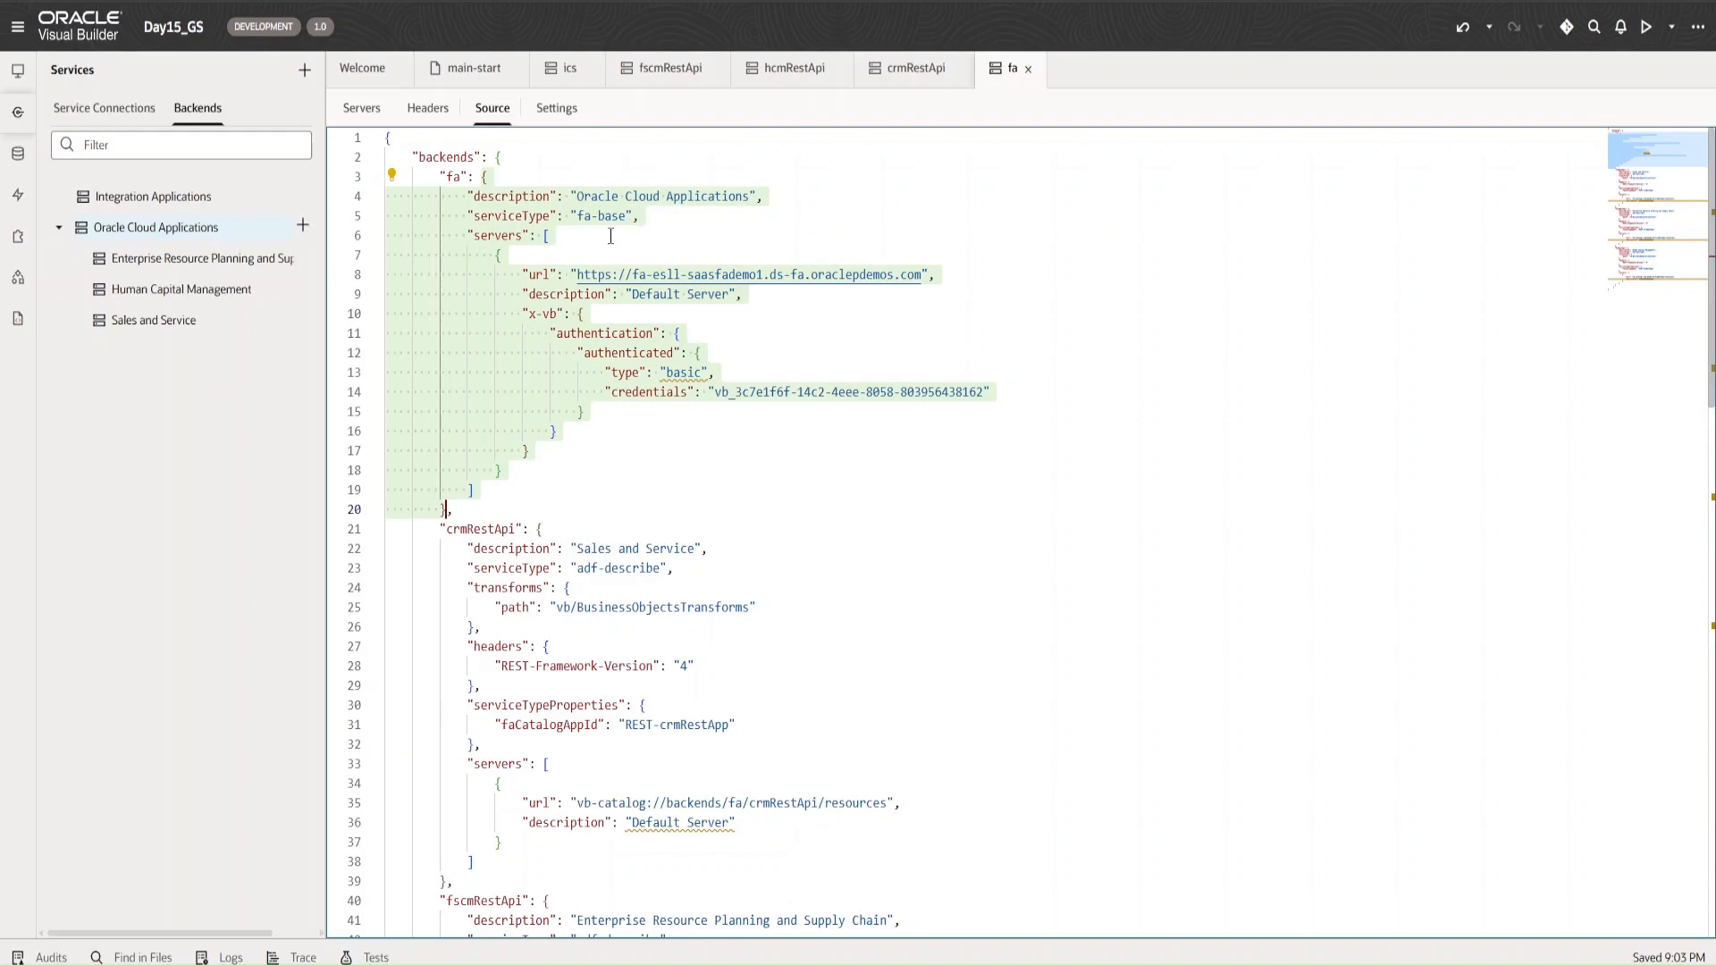
# - Examine the fscmRestApi definition in the Enterprise Resource Planning and Supply Chain backend's source
pyautogui.click(265, 259)
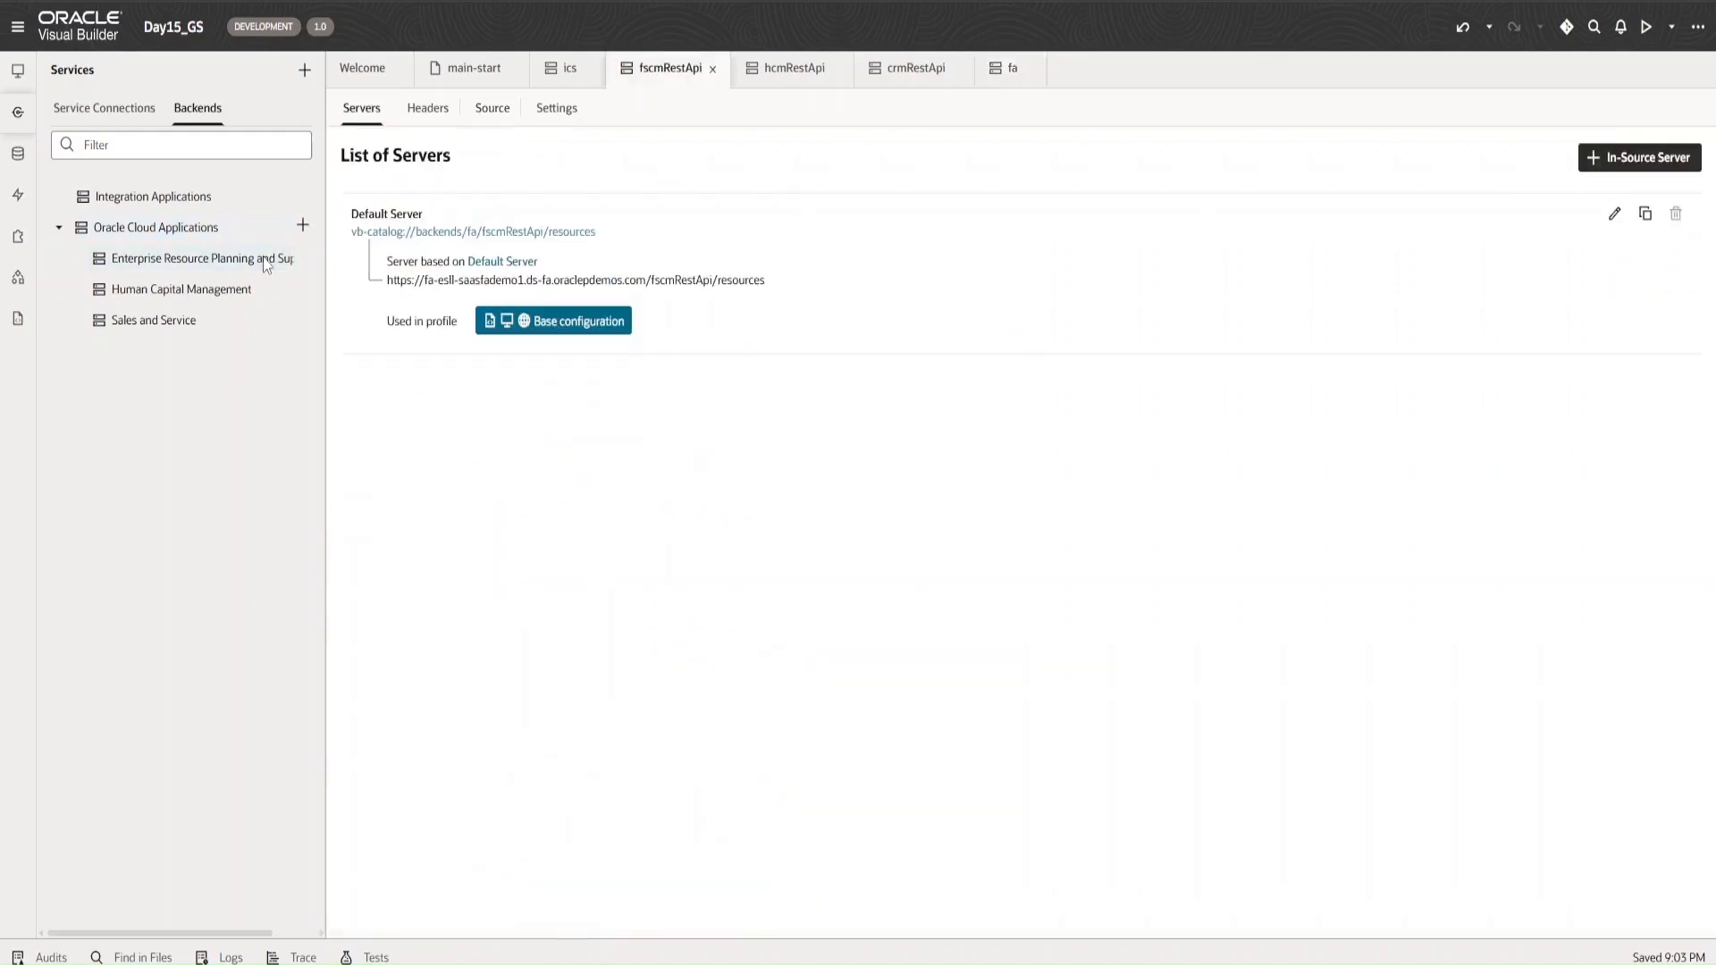
pyautogui.click(494, 109)
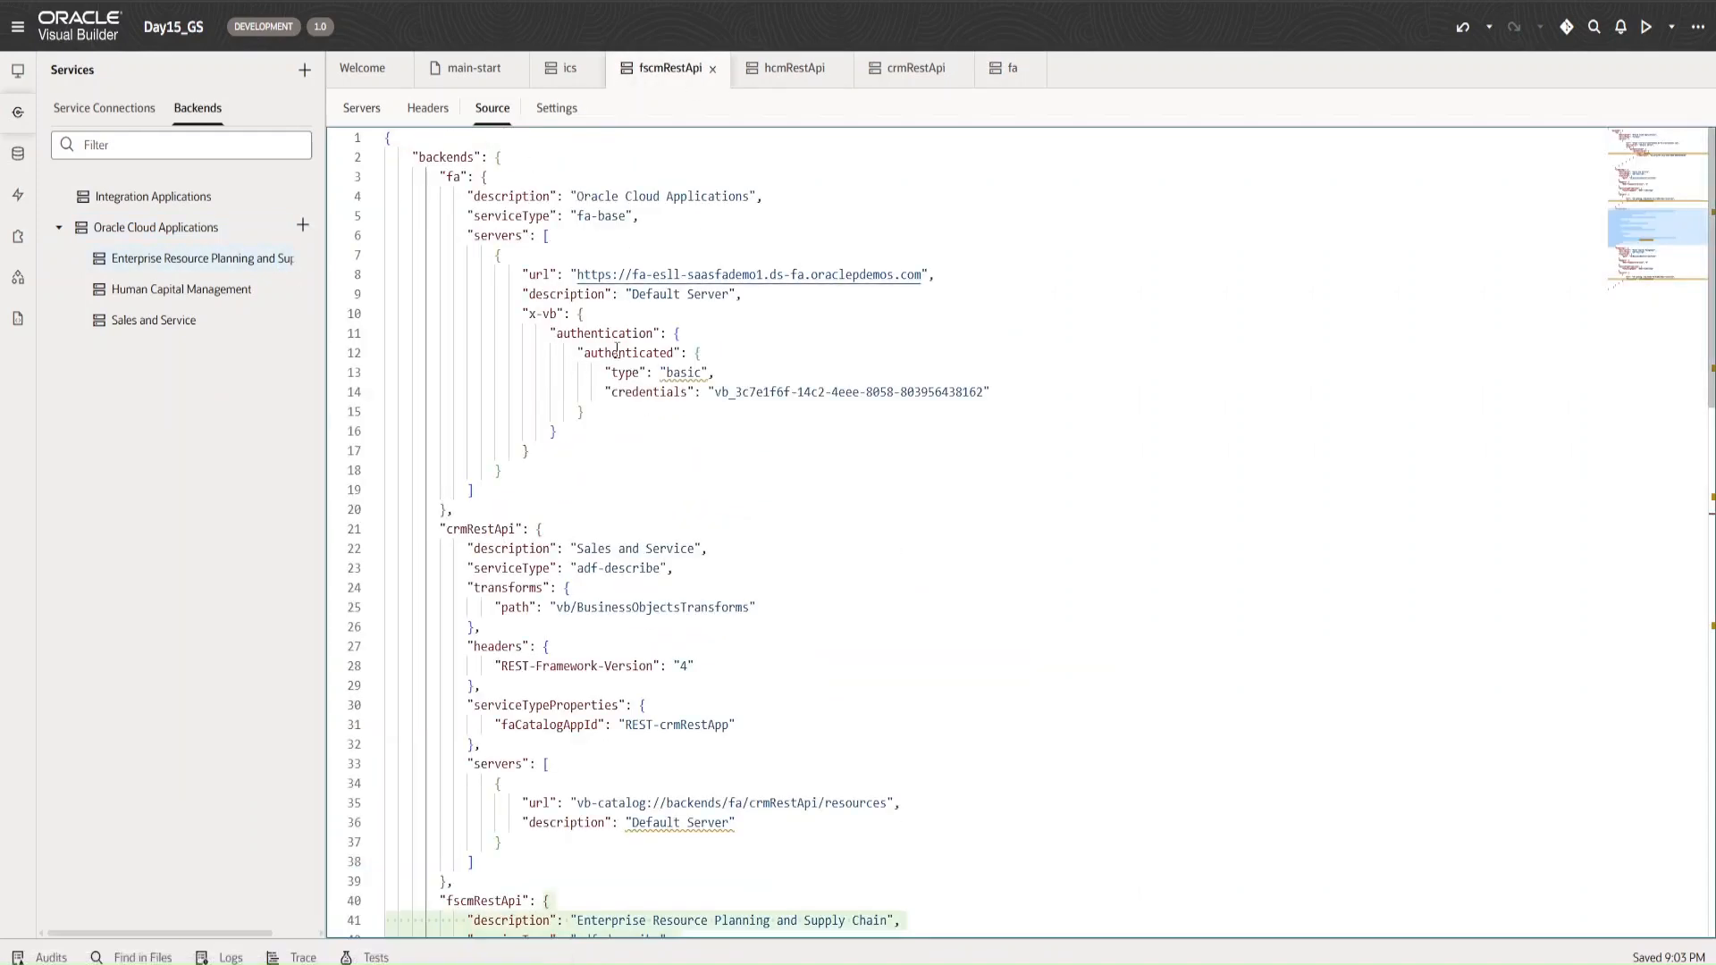
pyautogui.scroll(-9, 628, 358)
pyautogui.scroll(9, 621, 456)
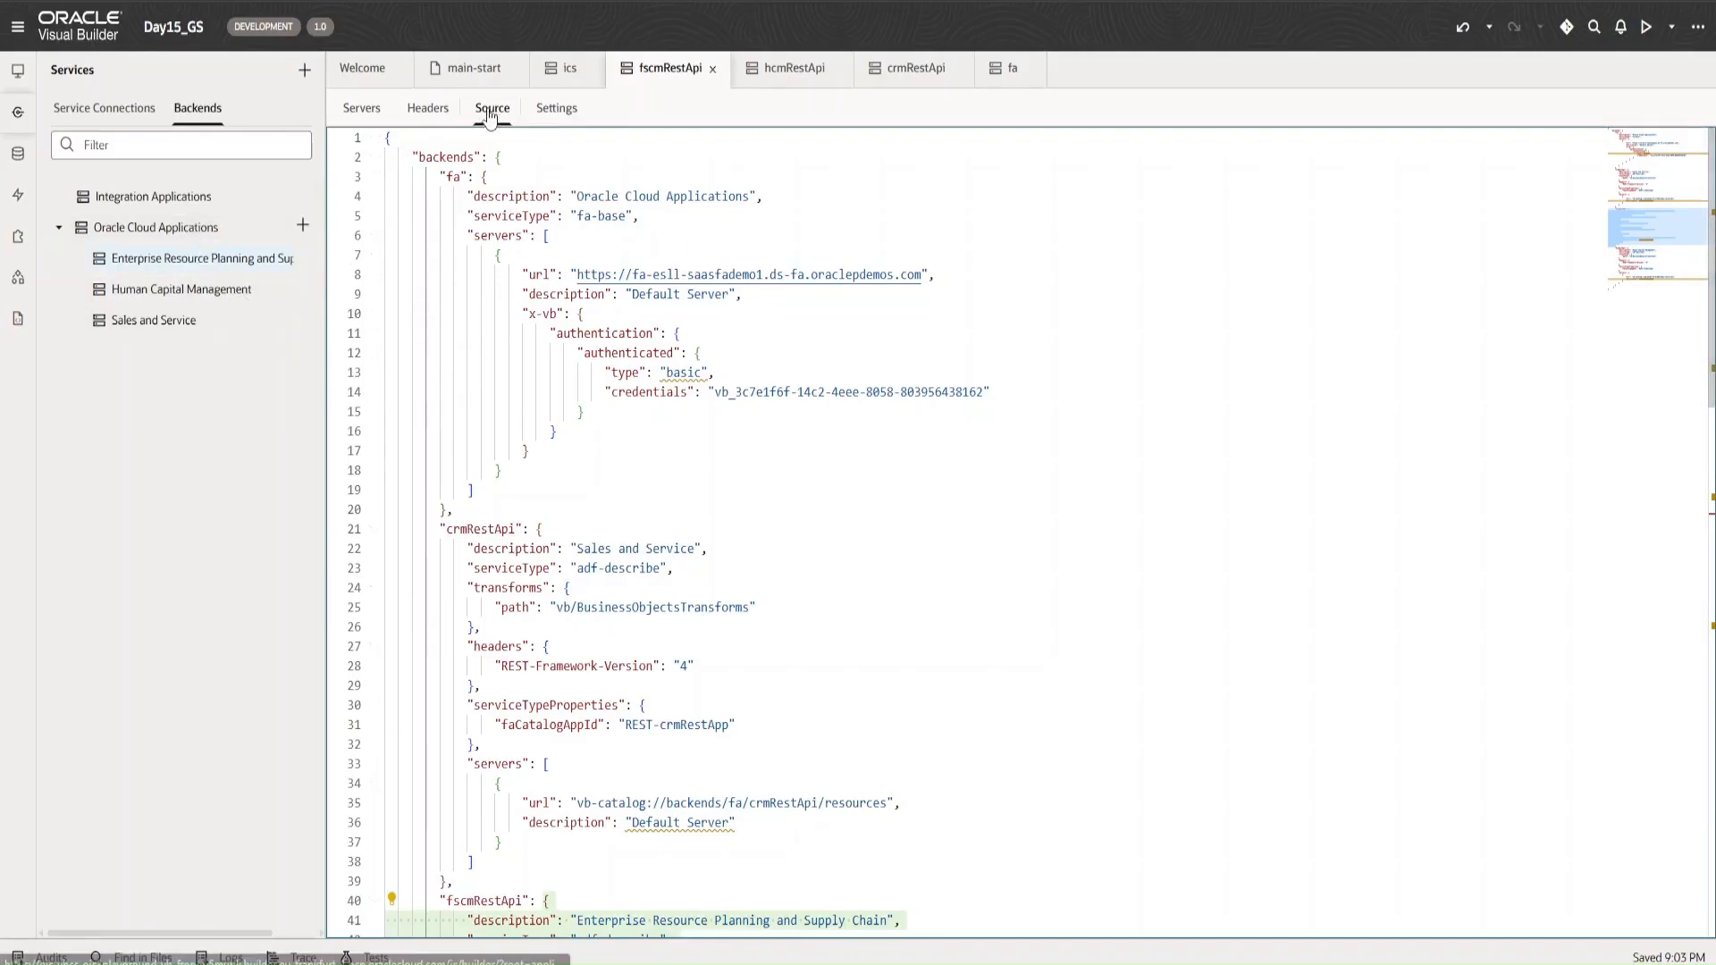
pyautogui.scroll(-18, 585, 211)
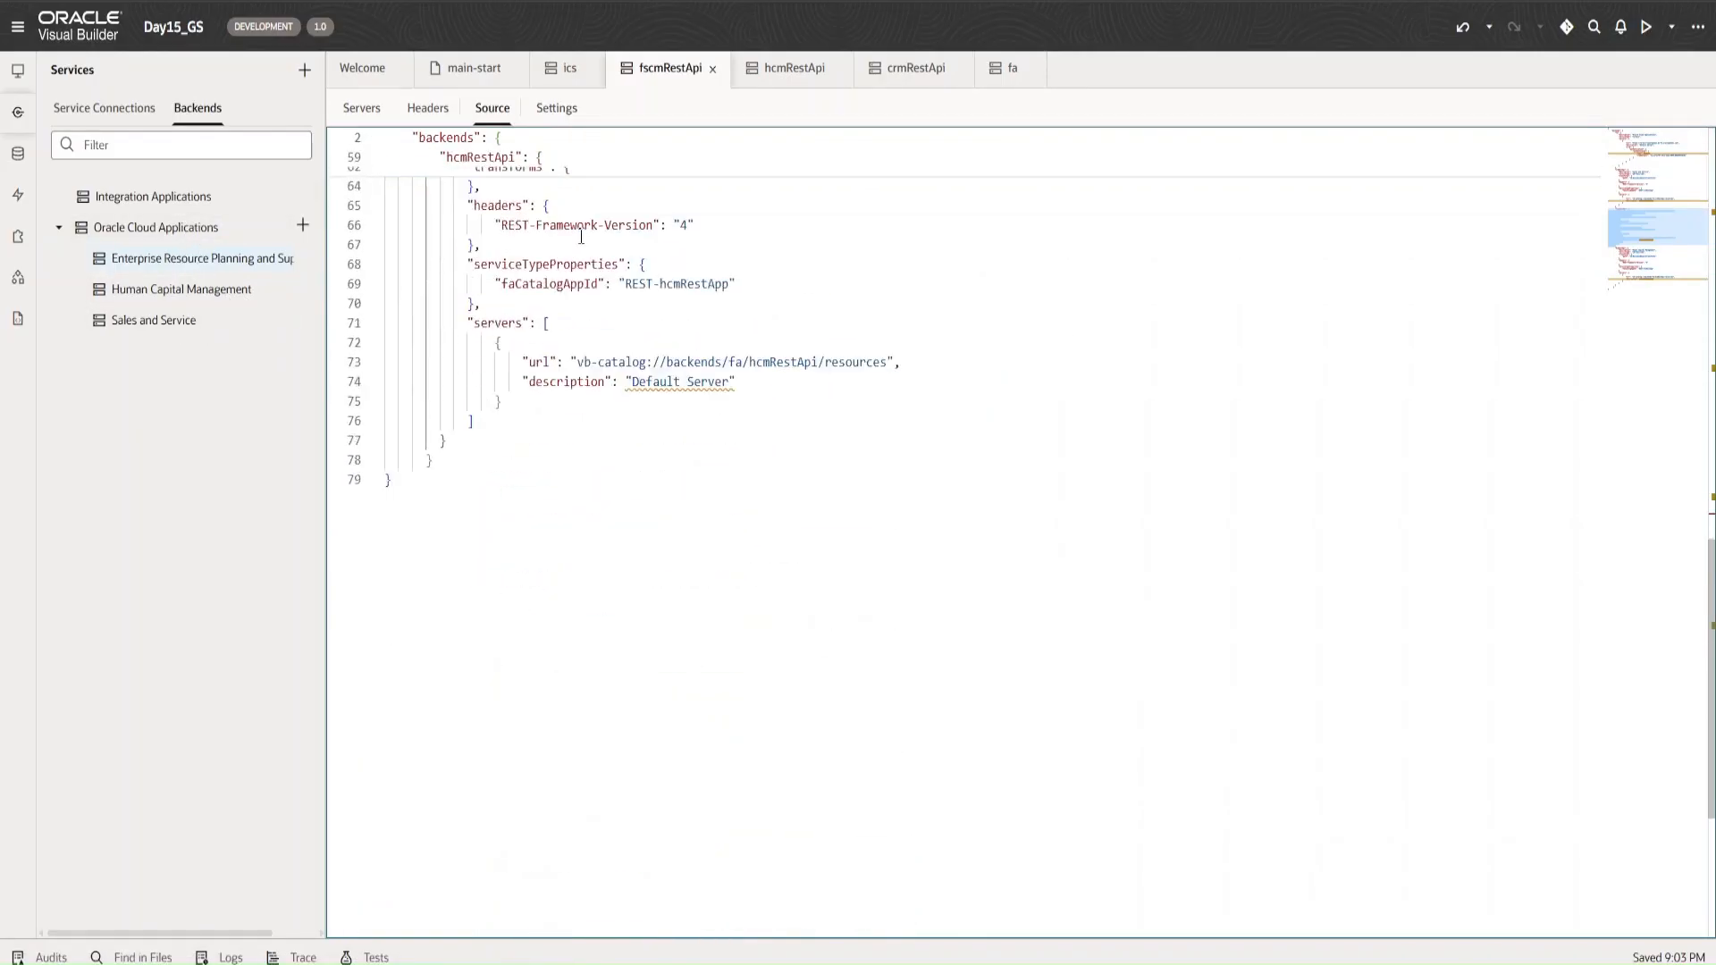
pyautogui.scroll(12, 580, 268)
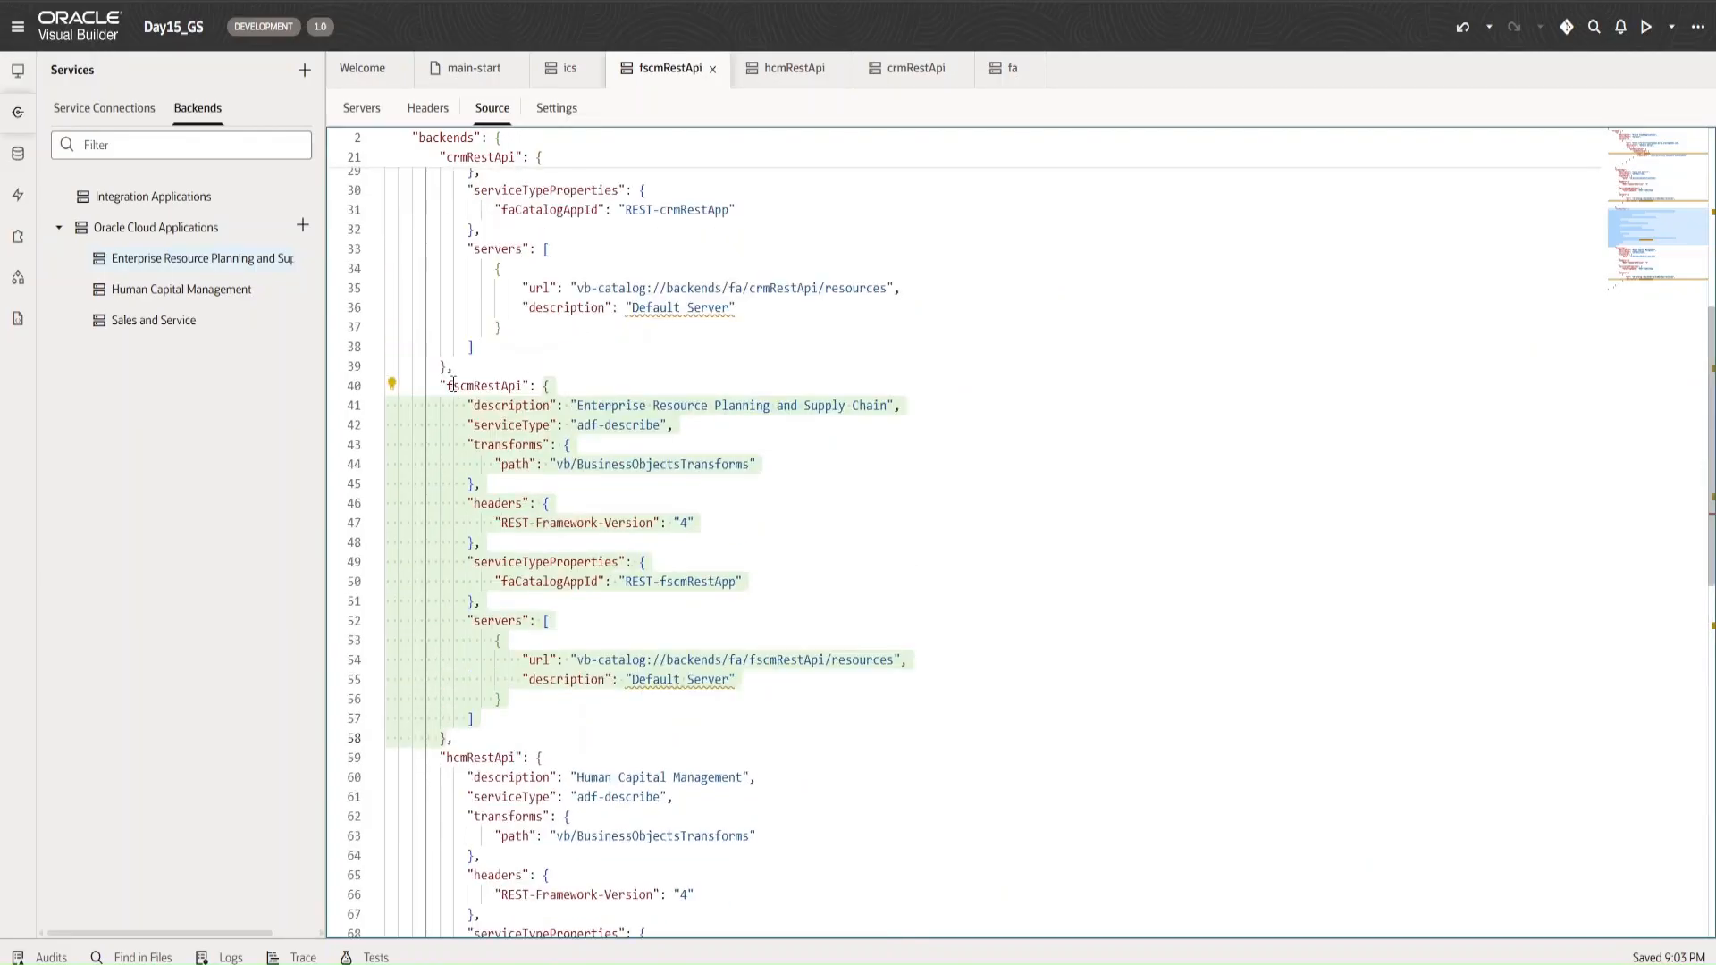
# - Compare the Human Capital Management backend's source with the fa, crmRestApi and fscmRestApi definitions
pyautogui.click(178, 290)
pyautogui.click(492, 107)
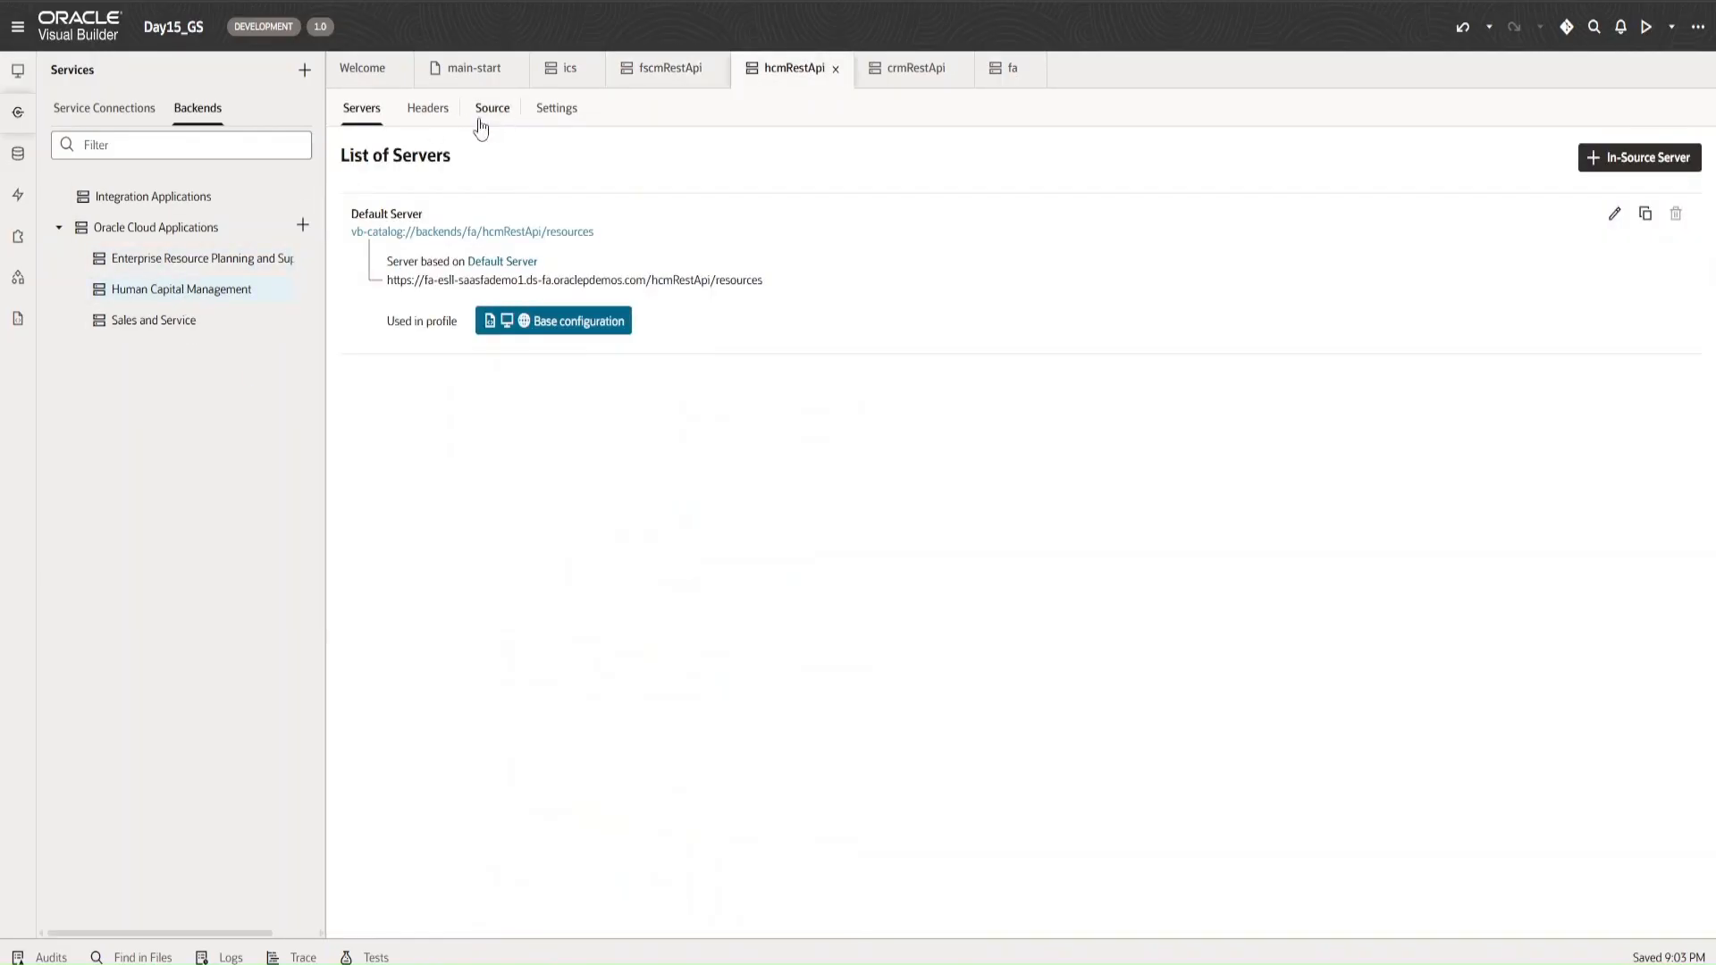
pyautogui.scroll(15, 514, 308)
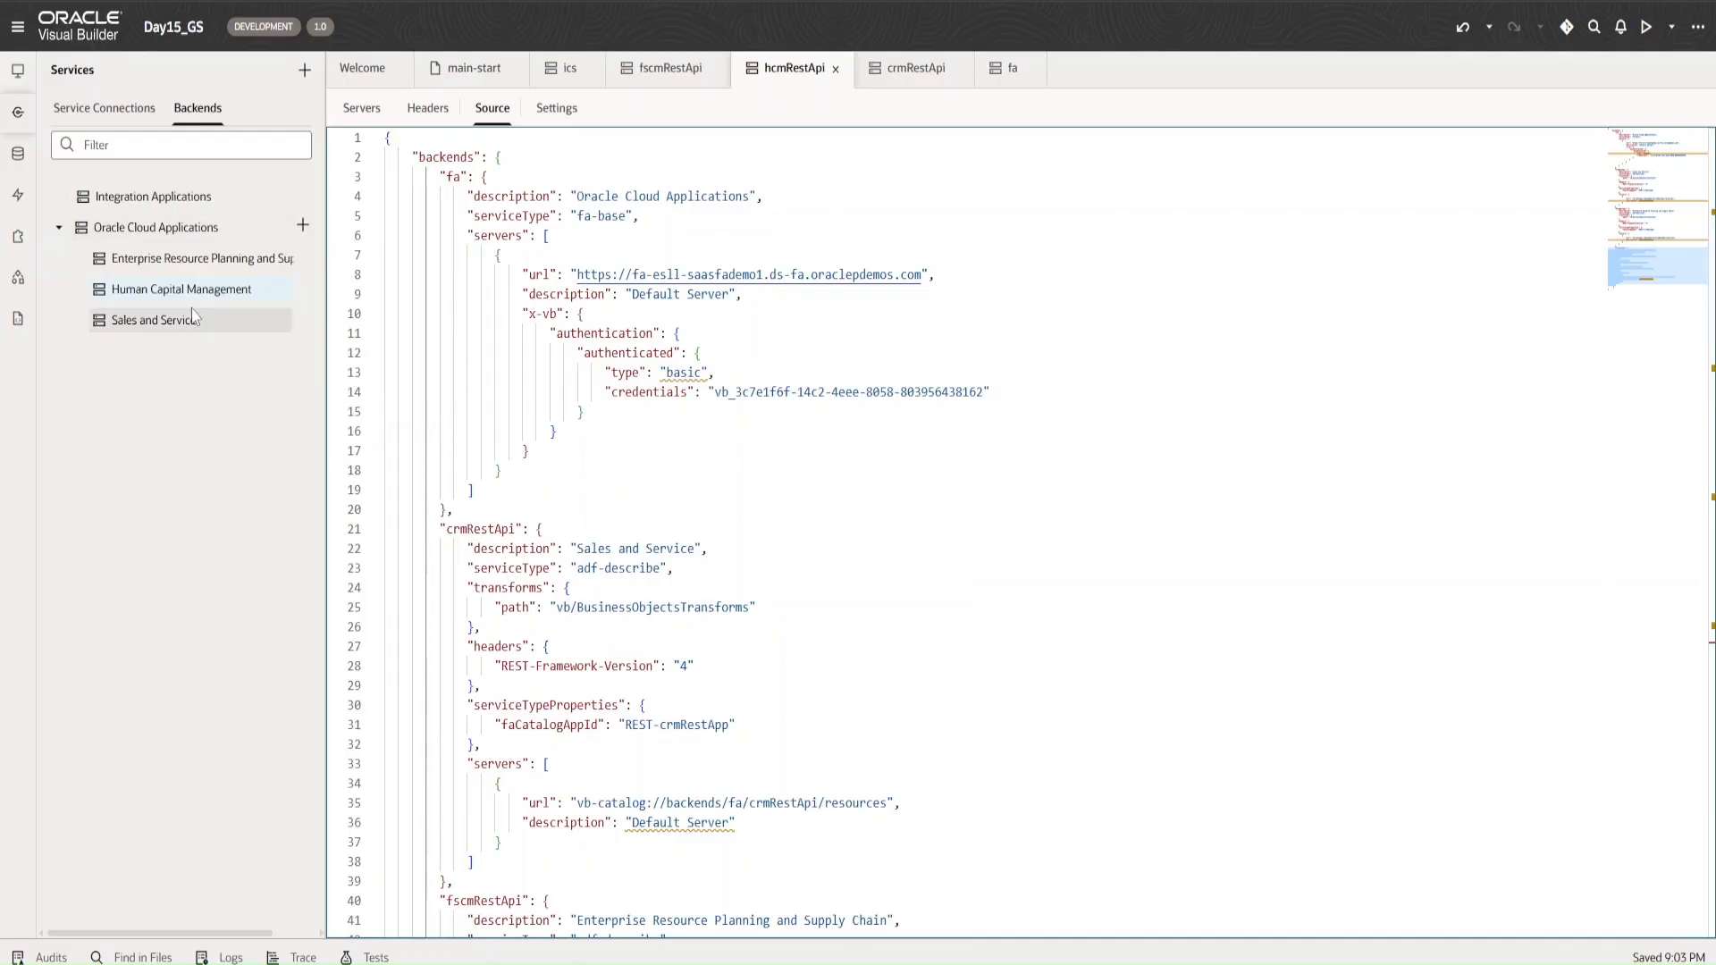
pyautogui.scroll(-10, 716, 425)
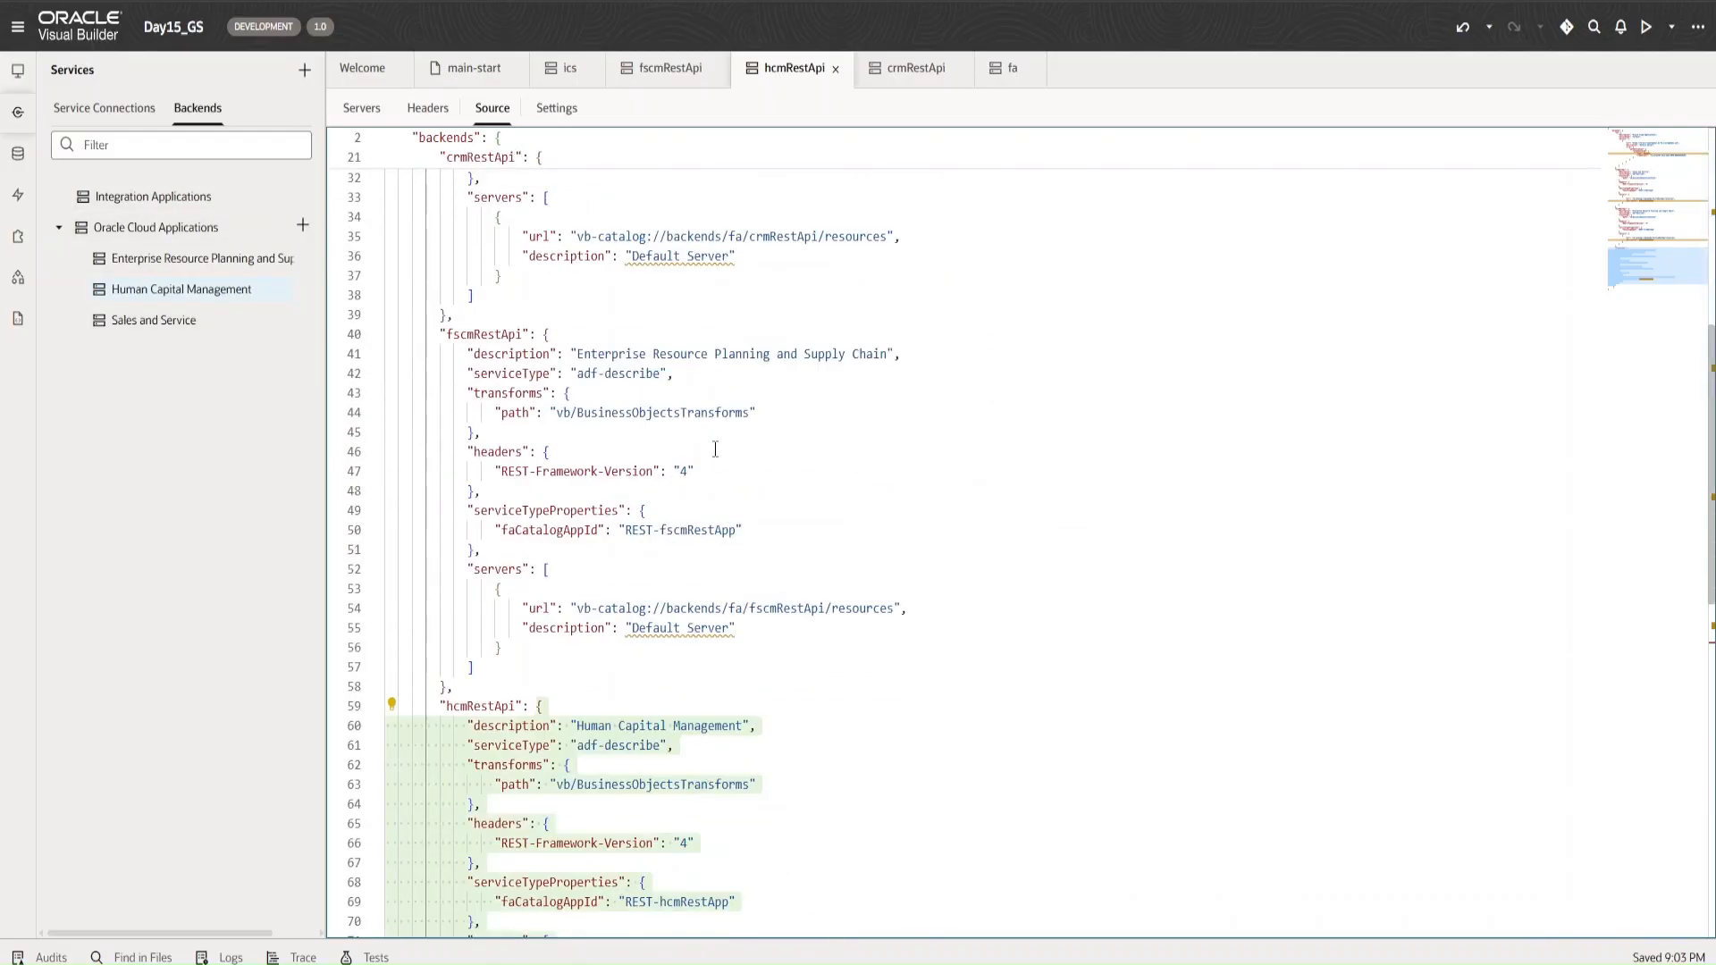
pyautogui.scroll(6, 716, 425)
pyautogui.scroll(4, 716, 425)
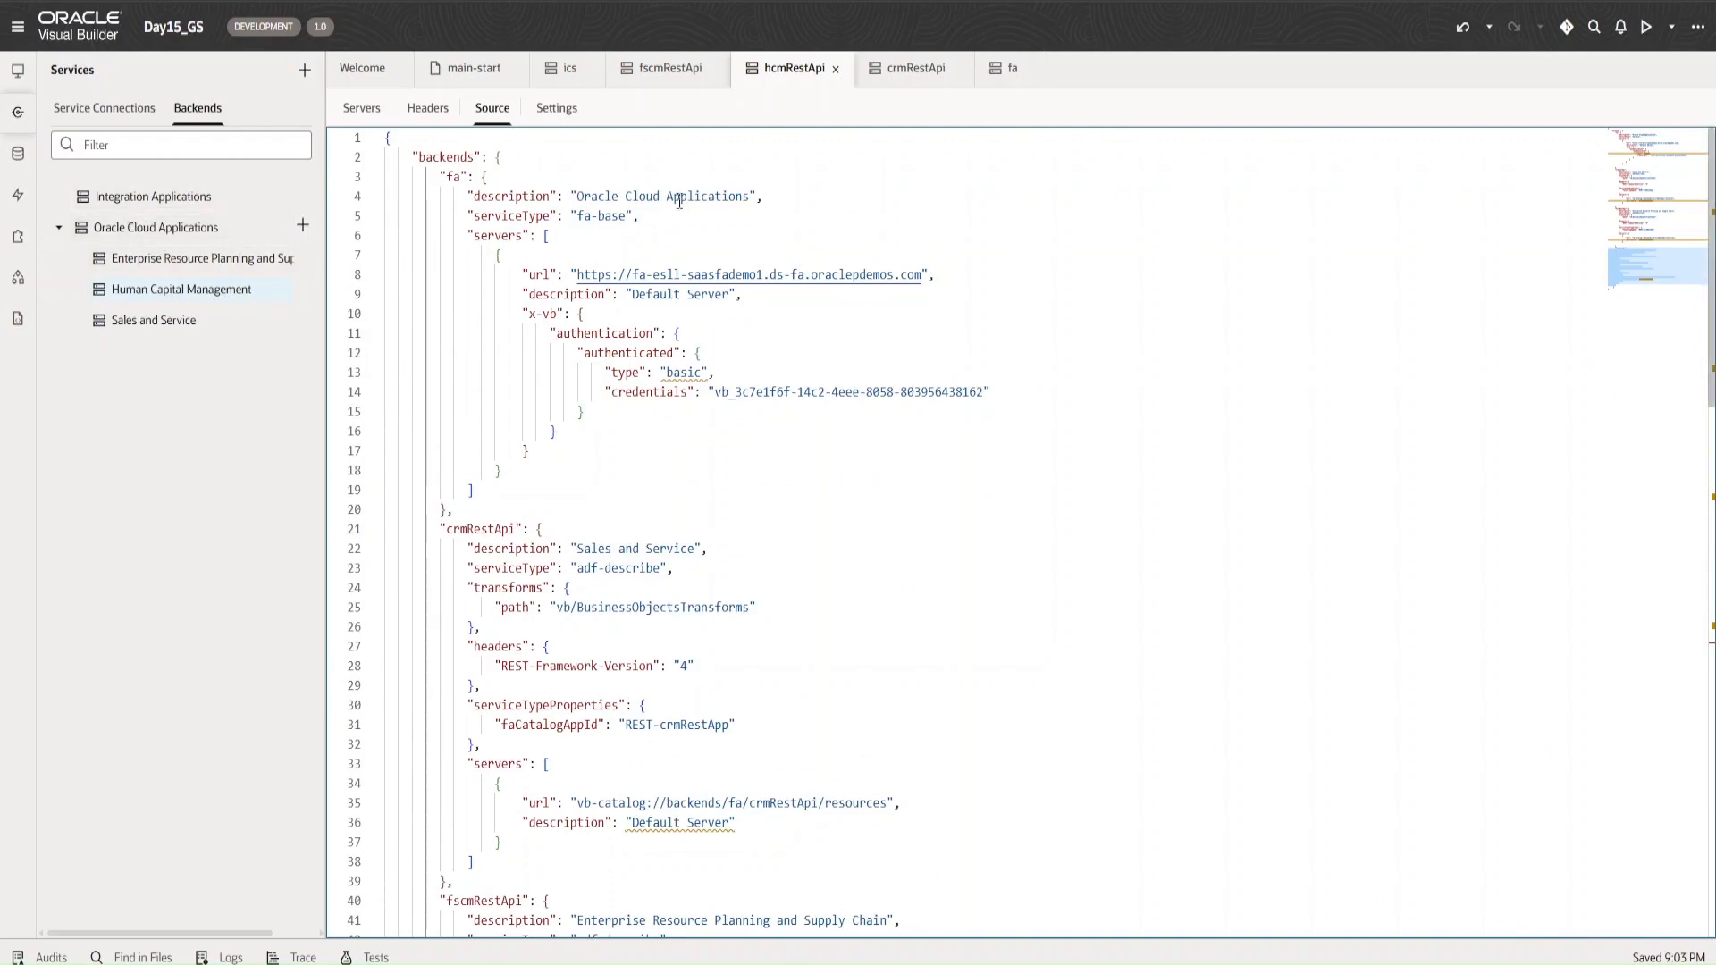
pyautogui.scroll(-1, 614, 446)
pyautogui.scroll(-2, 614, 446)
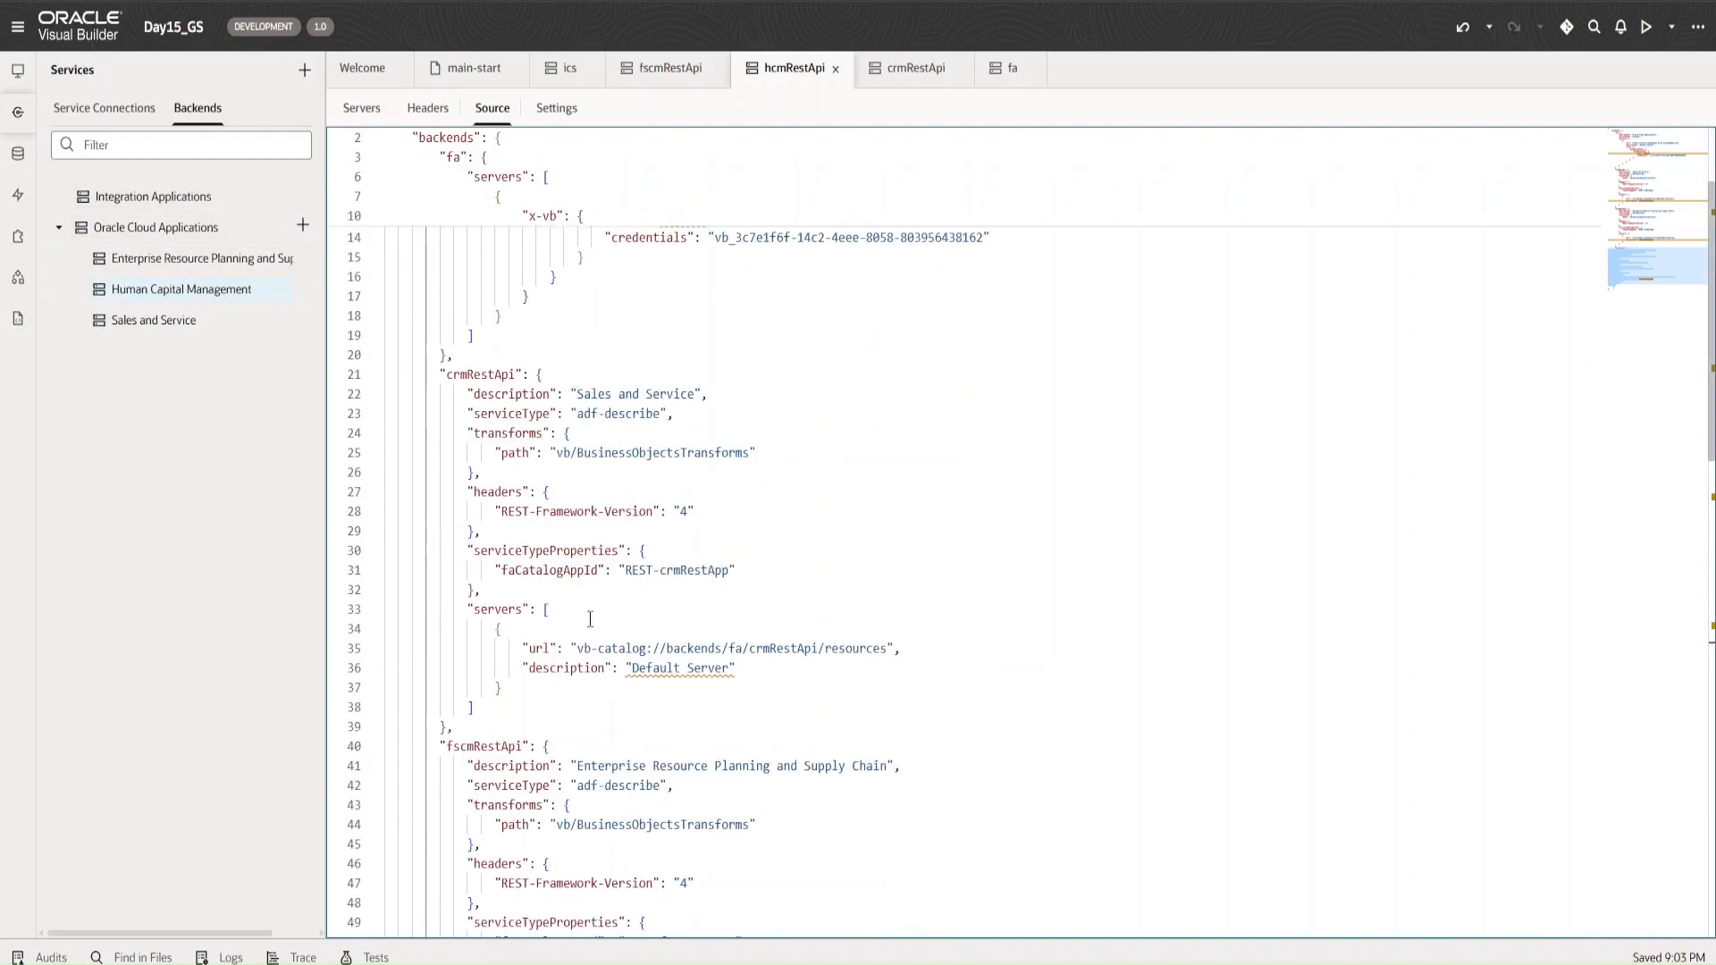
pyautogui.scroll(-3, 590, 619)
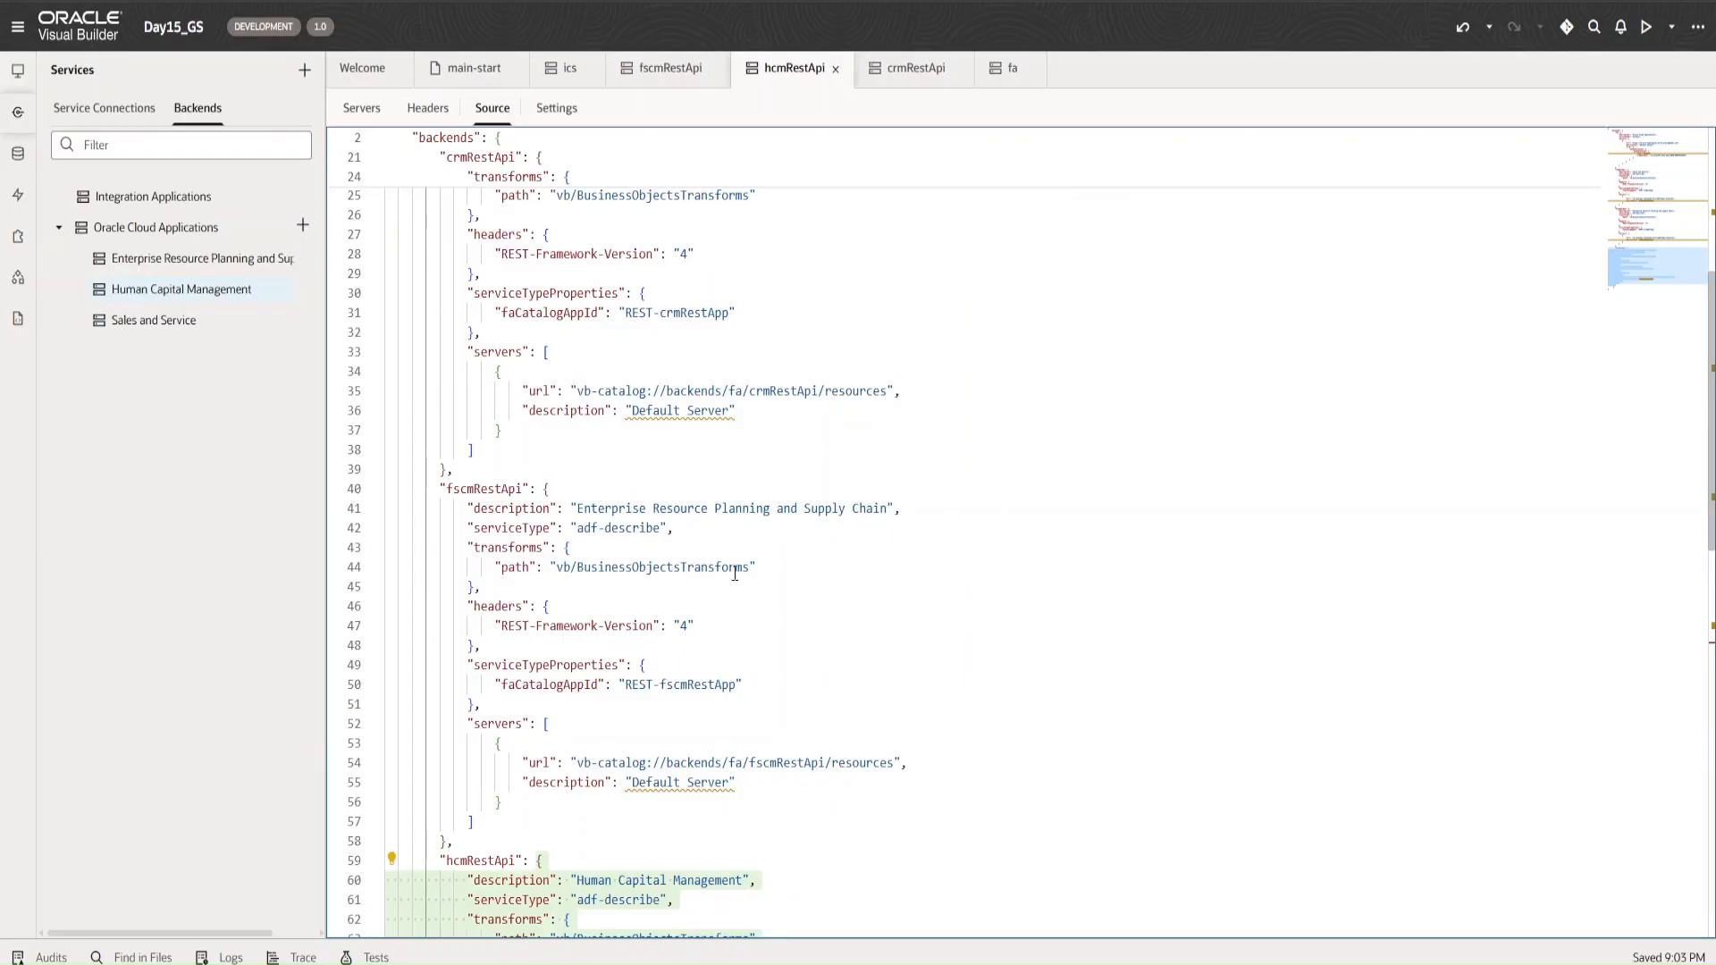
pyautogui.scroll(-5, 735, 573)
pyautogui.scroll(11, 593, 697)
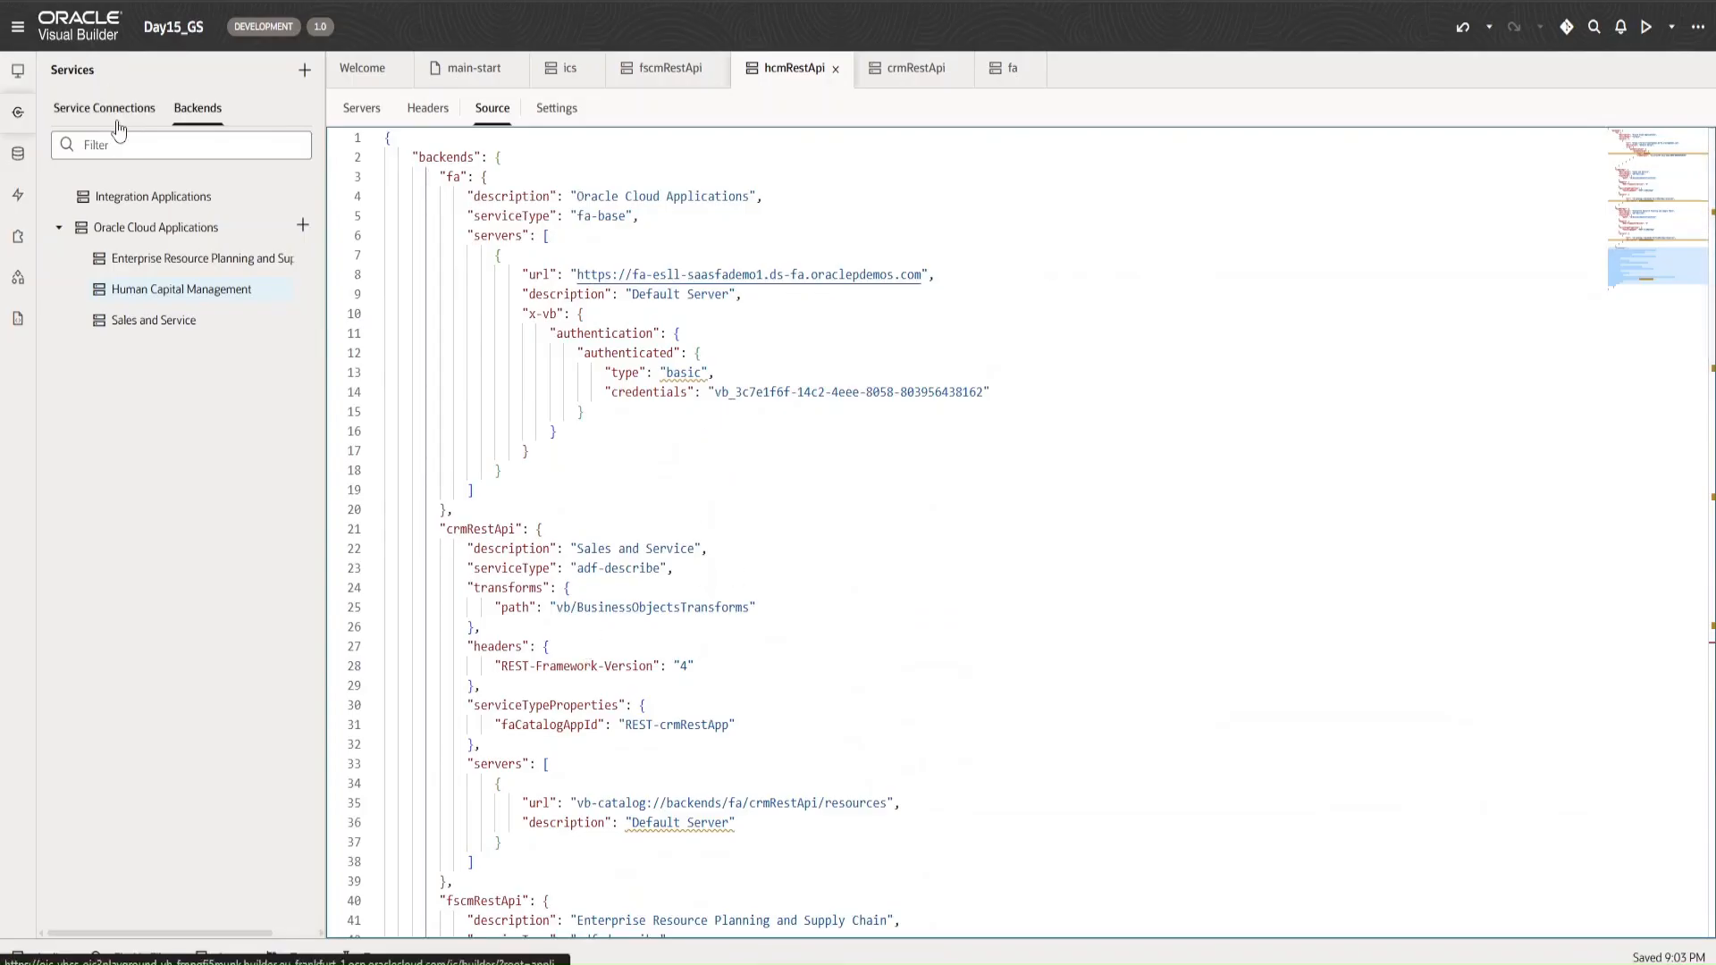
# - Start a service connection from the catalog and choose the fscmRestApi service, matching the API in the Help Center's Get all invoices path
pyautogui.click(86, 111)
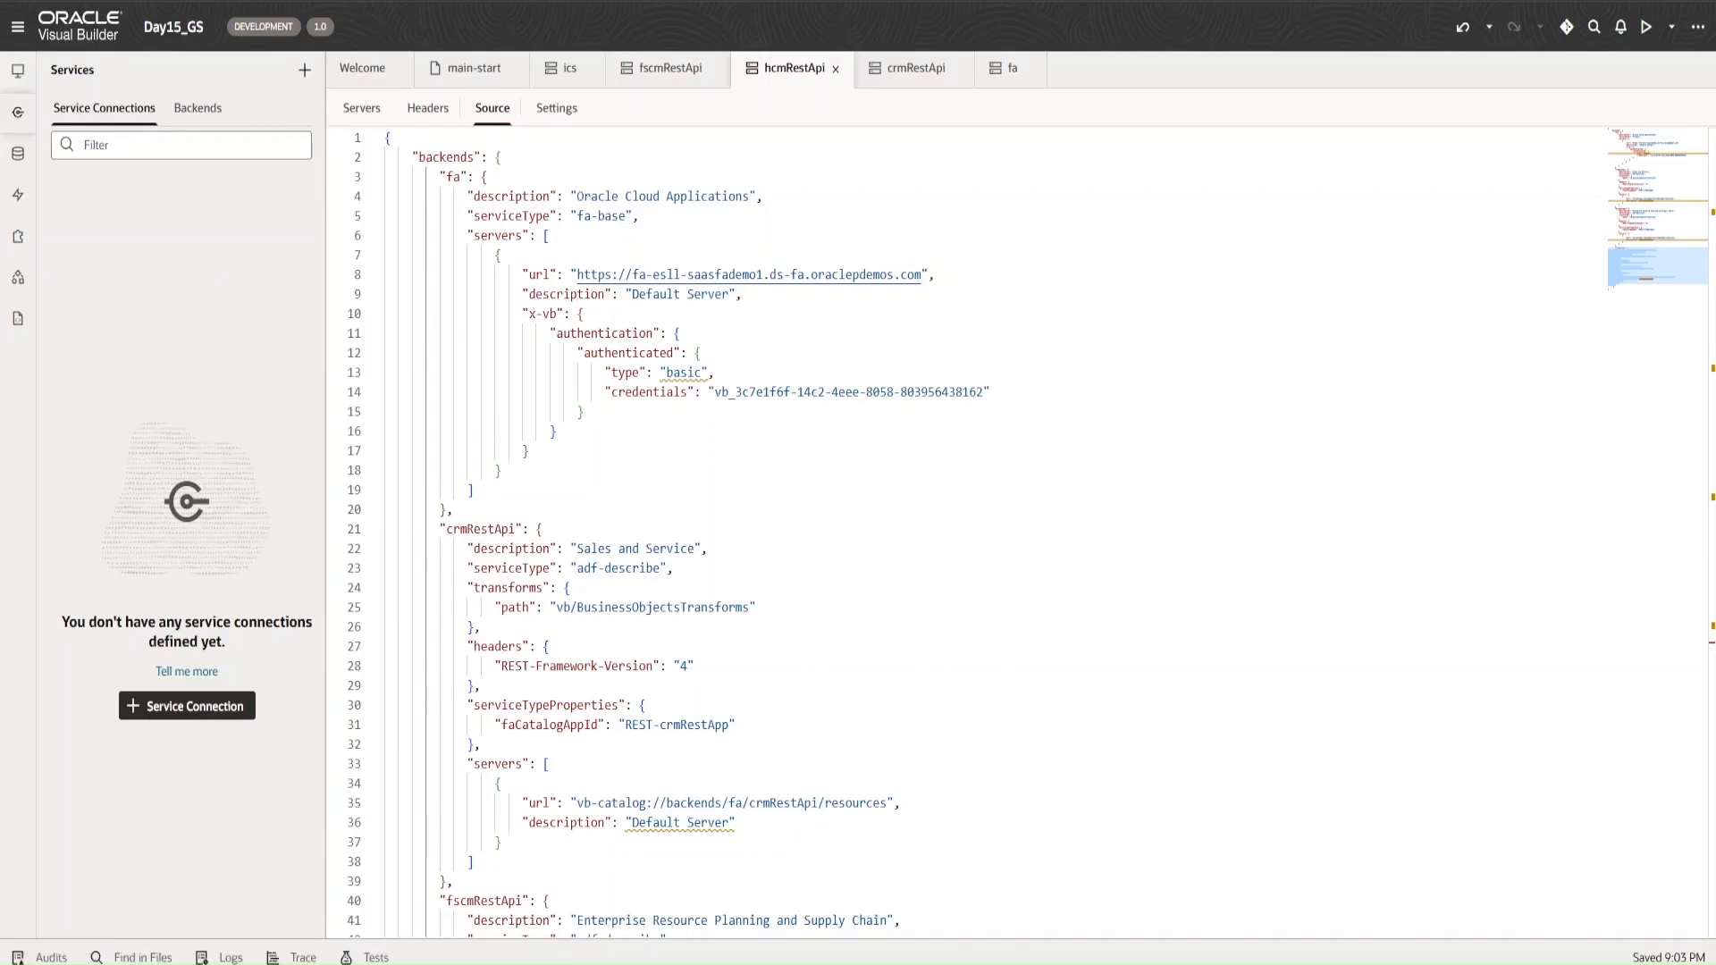
pyautogui.click(305, 74)
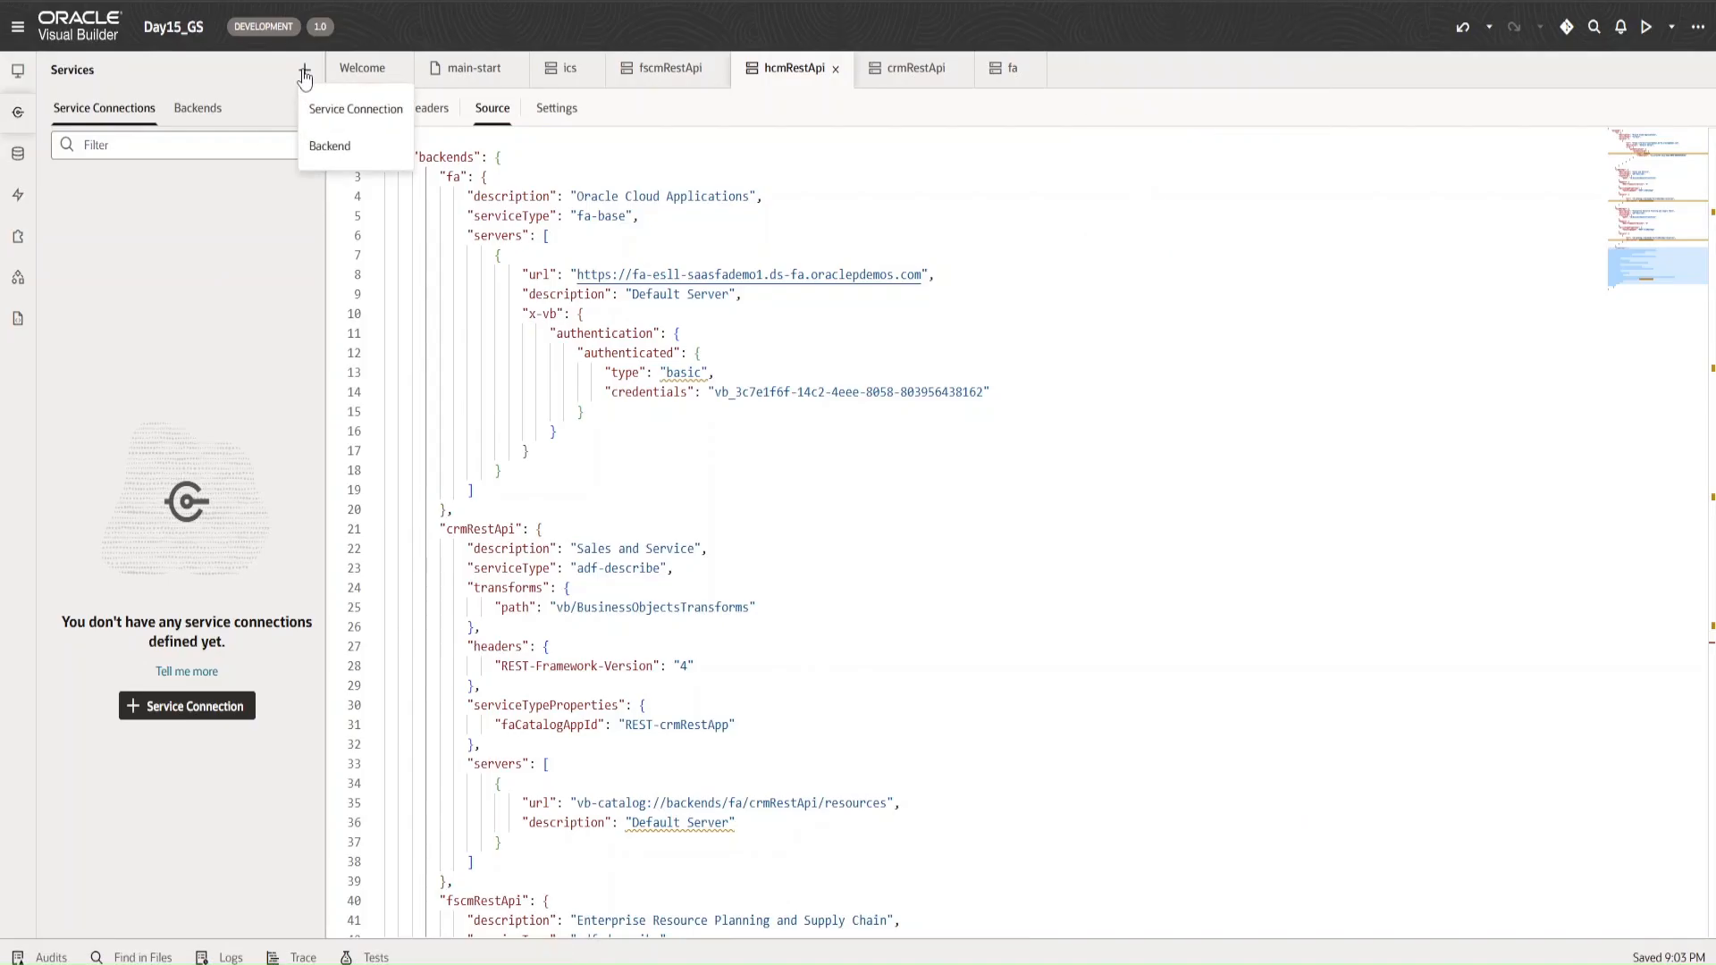
pyautogui.click(327, 108)
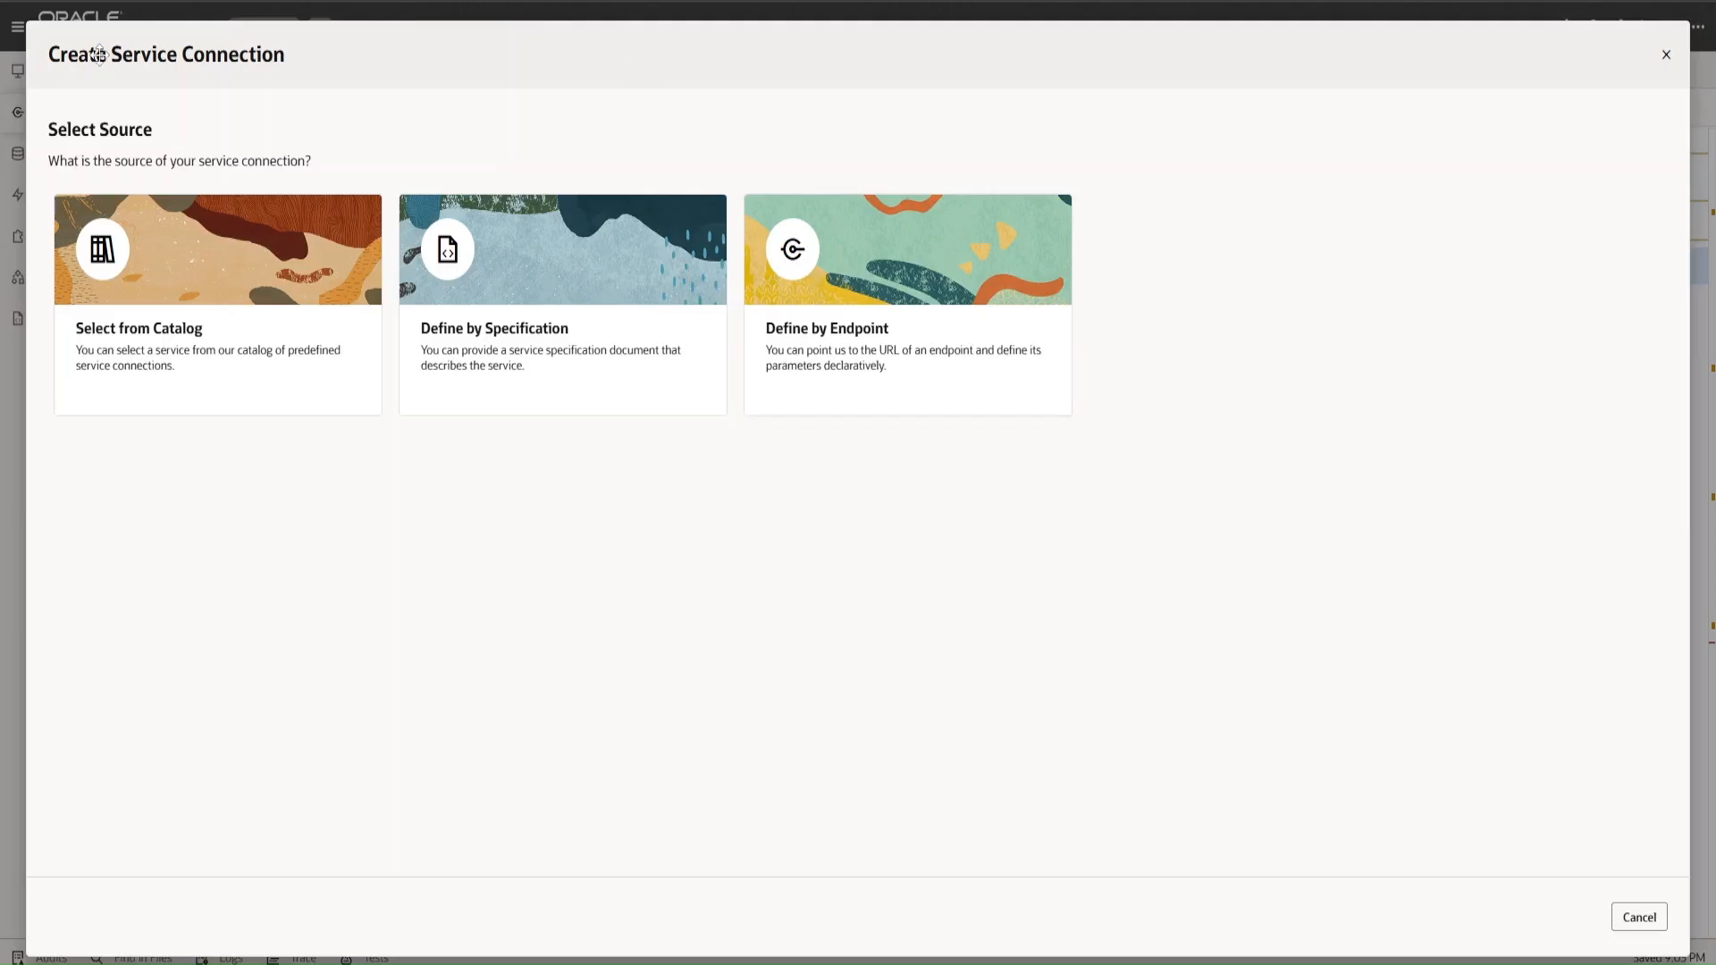
pyautogui.moveTo(137, 54); pyautogui.dragTo(404, 43)
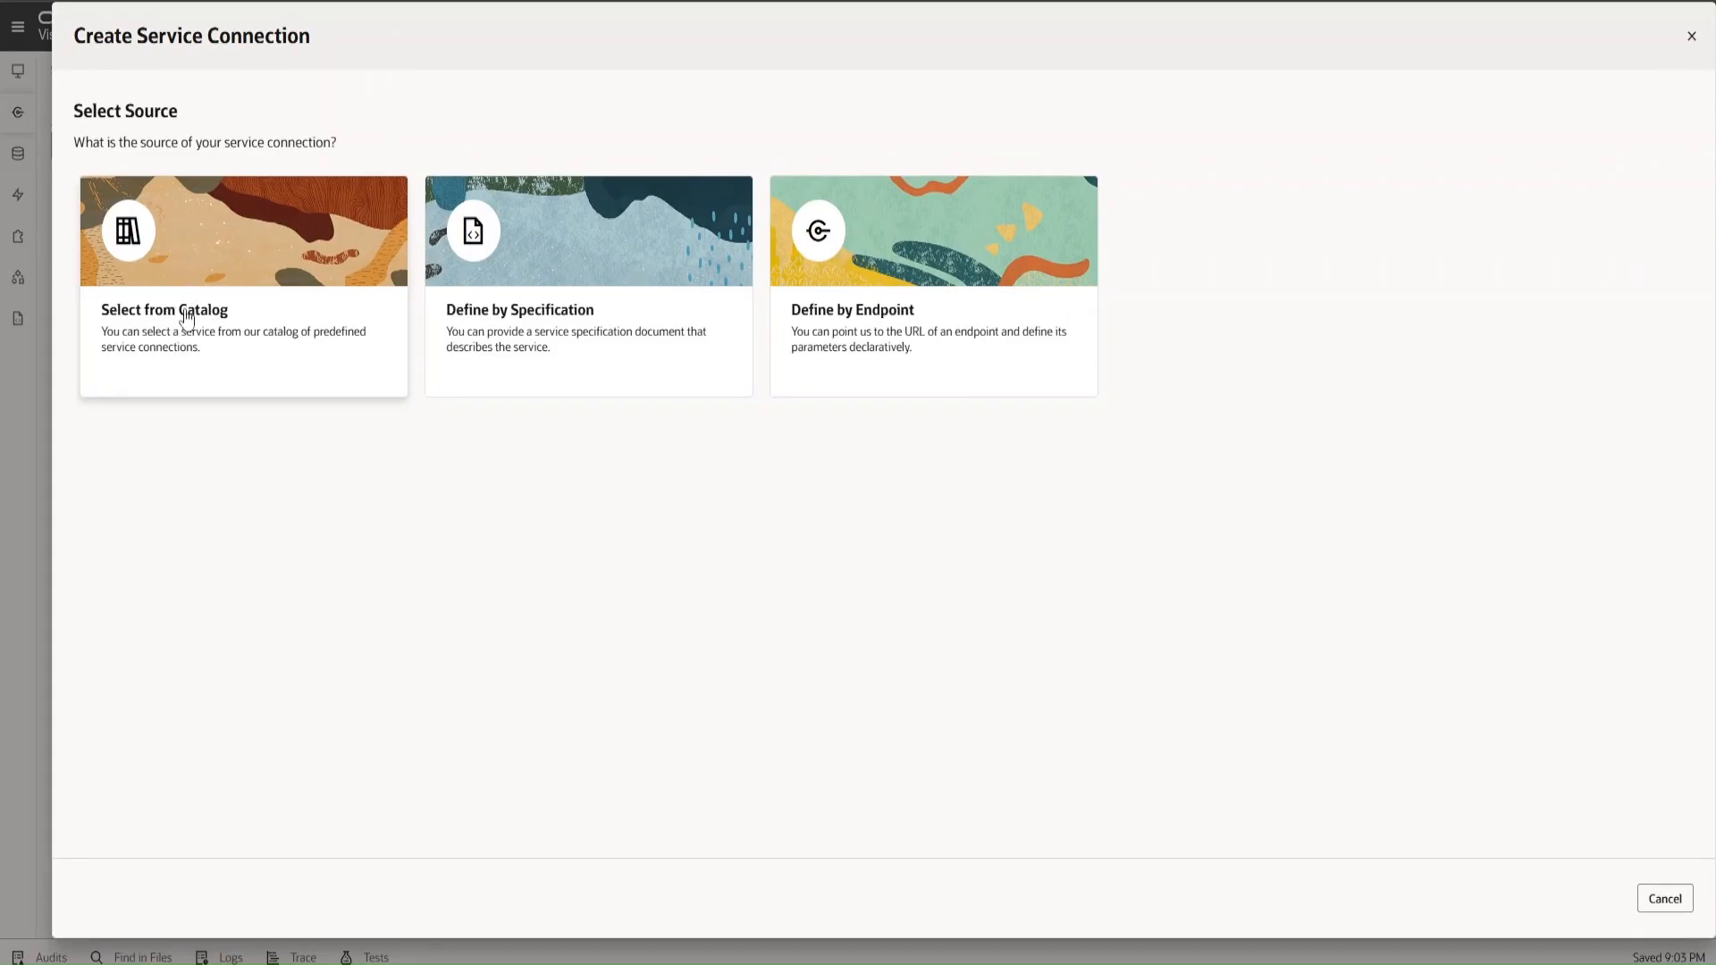
pyautogui.click(190, 234)
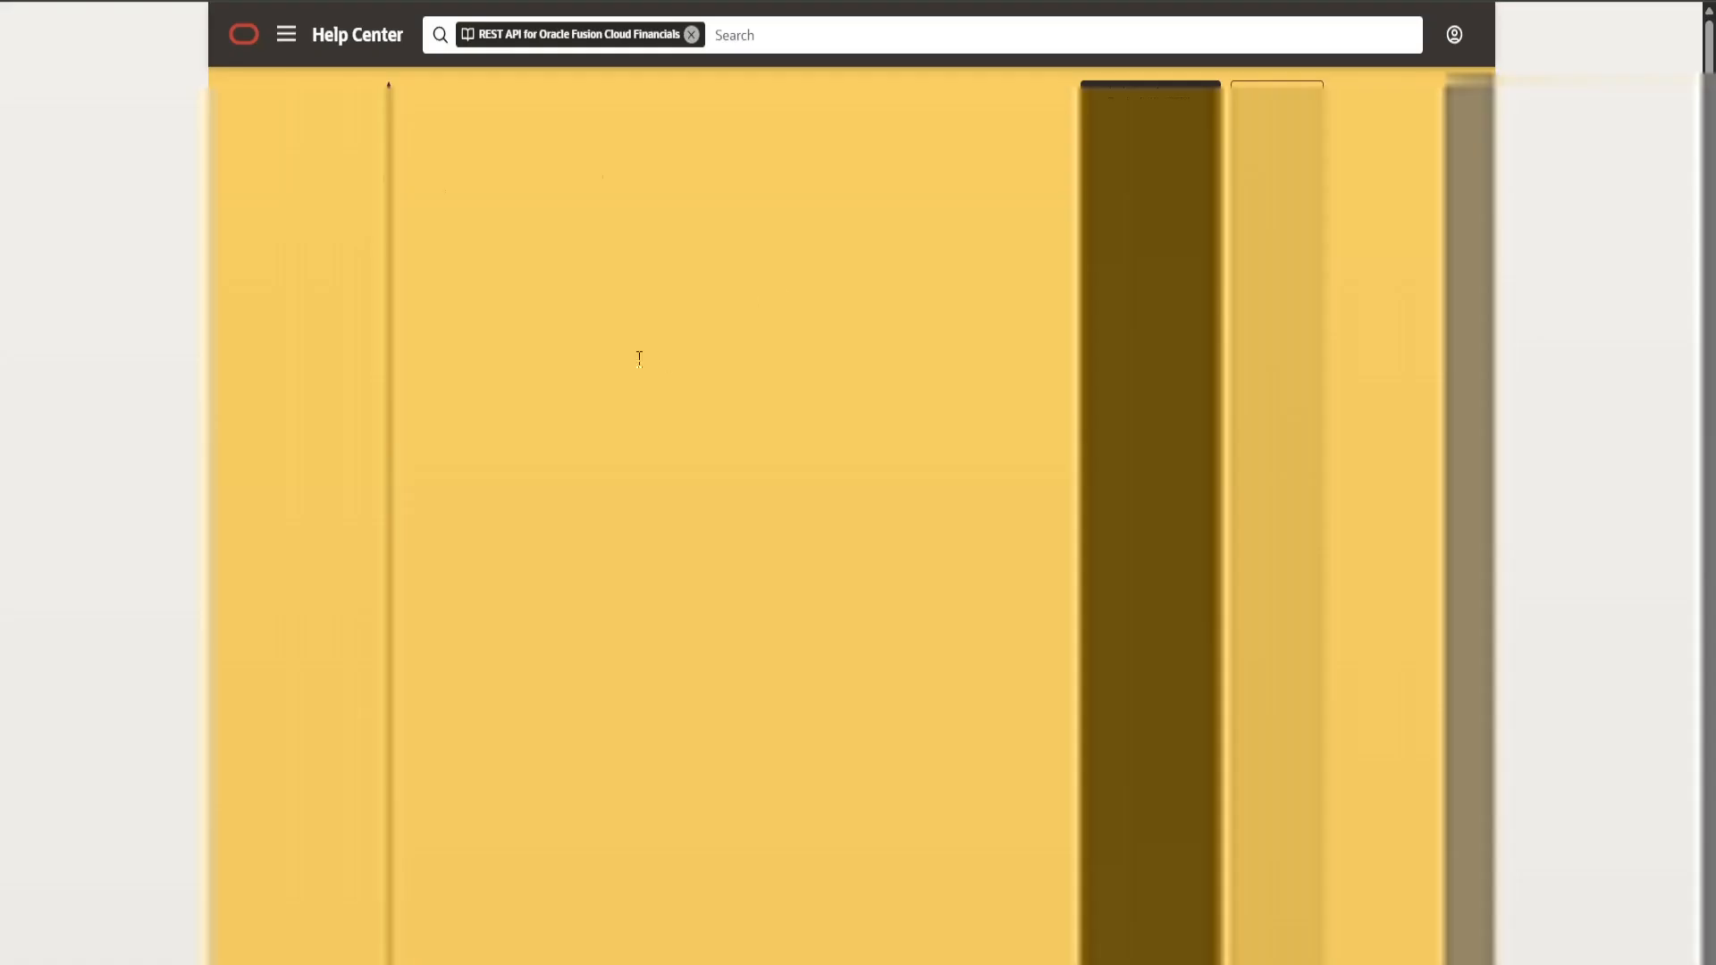
pyautogui.moveTo(601, 364); pyautogui.dragTo(685, 365)
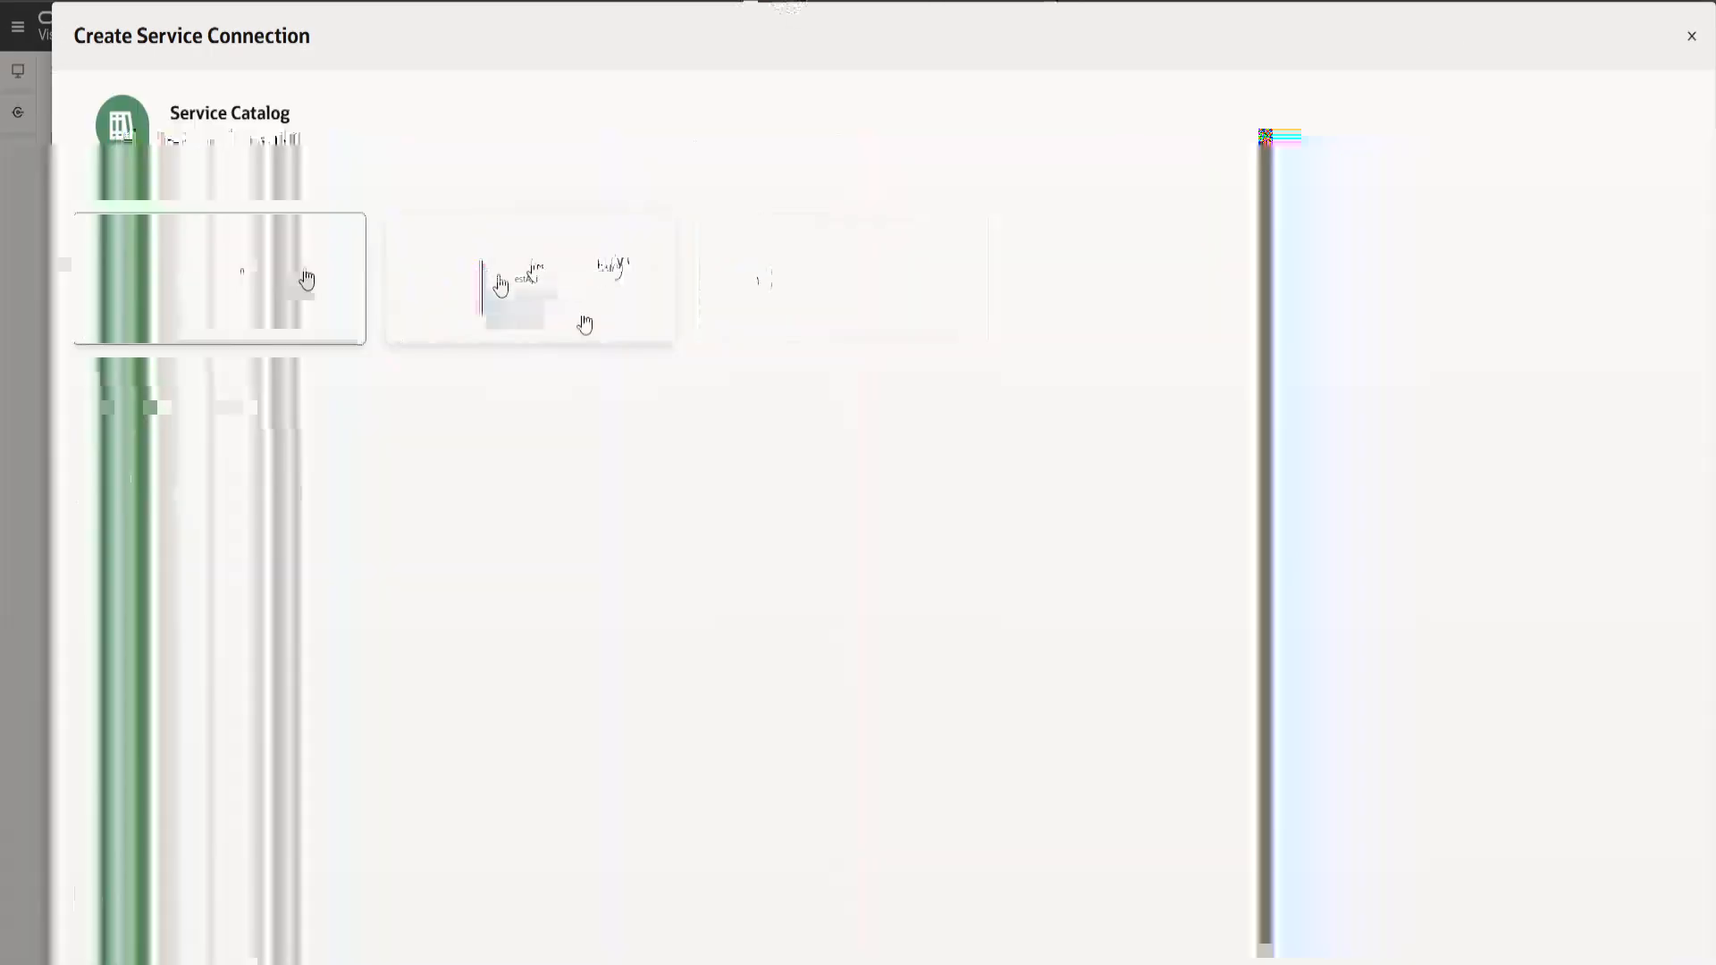
pyautogui.click(570, 268)
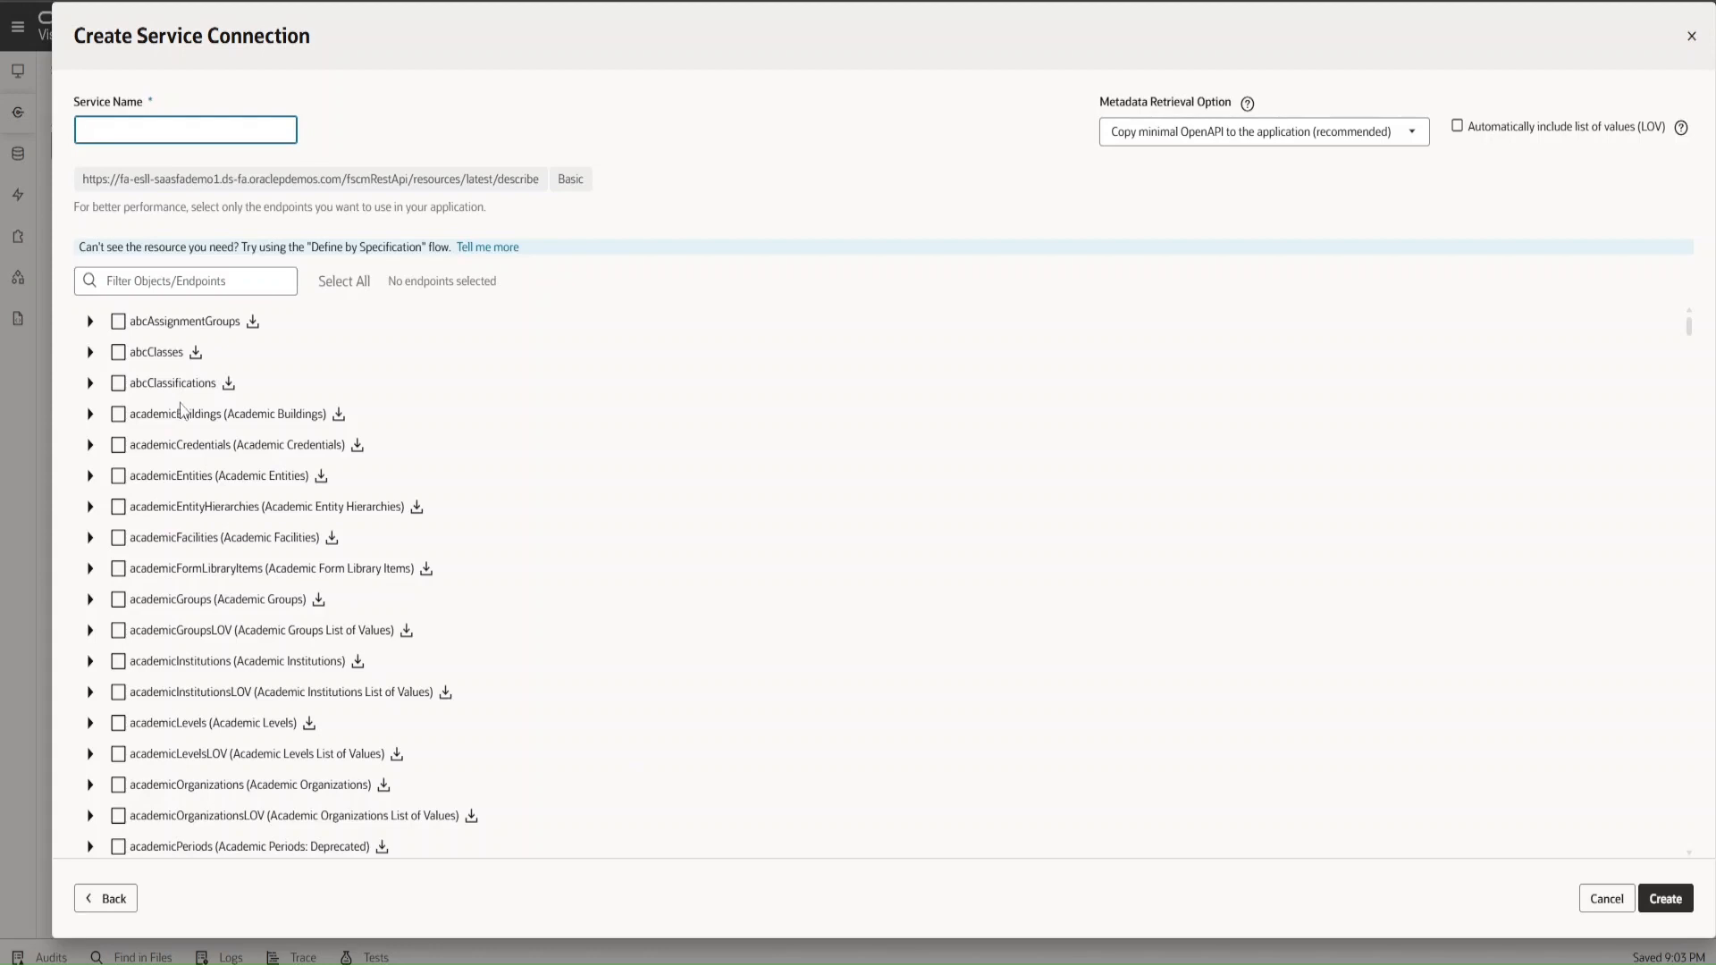
# - Browse the service's endpoints and copy the resource name "invoices" from the Get all invoices path in the Help Center
pyautogui.scroll(-10, 182, 409)
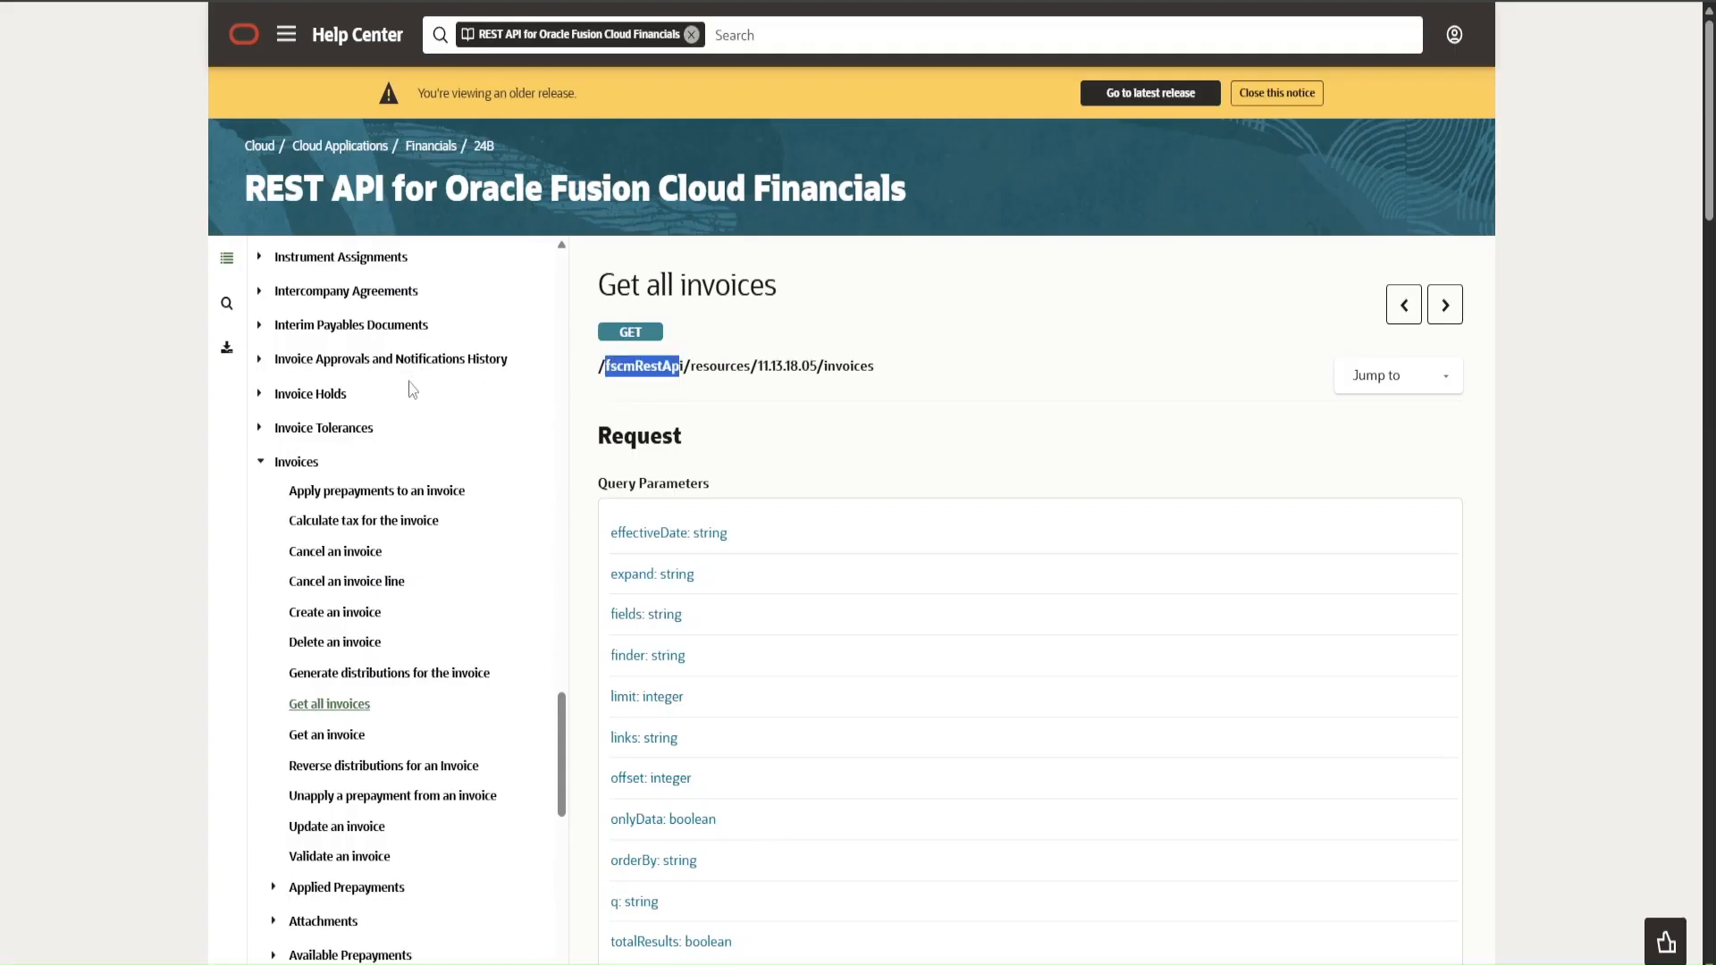
pyautogui.scroll(-15, 412, 389)
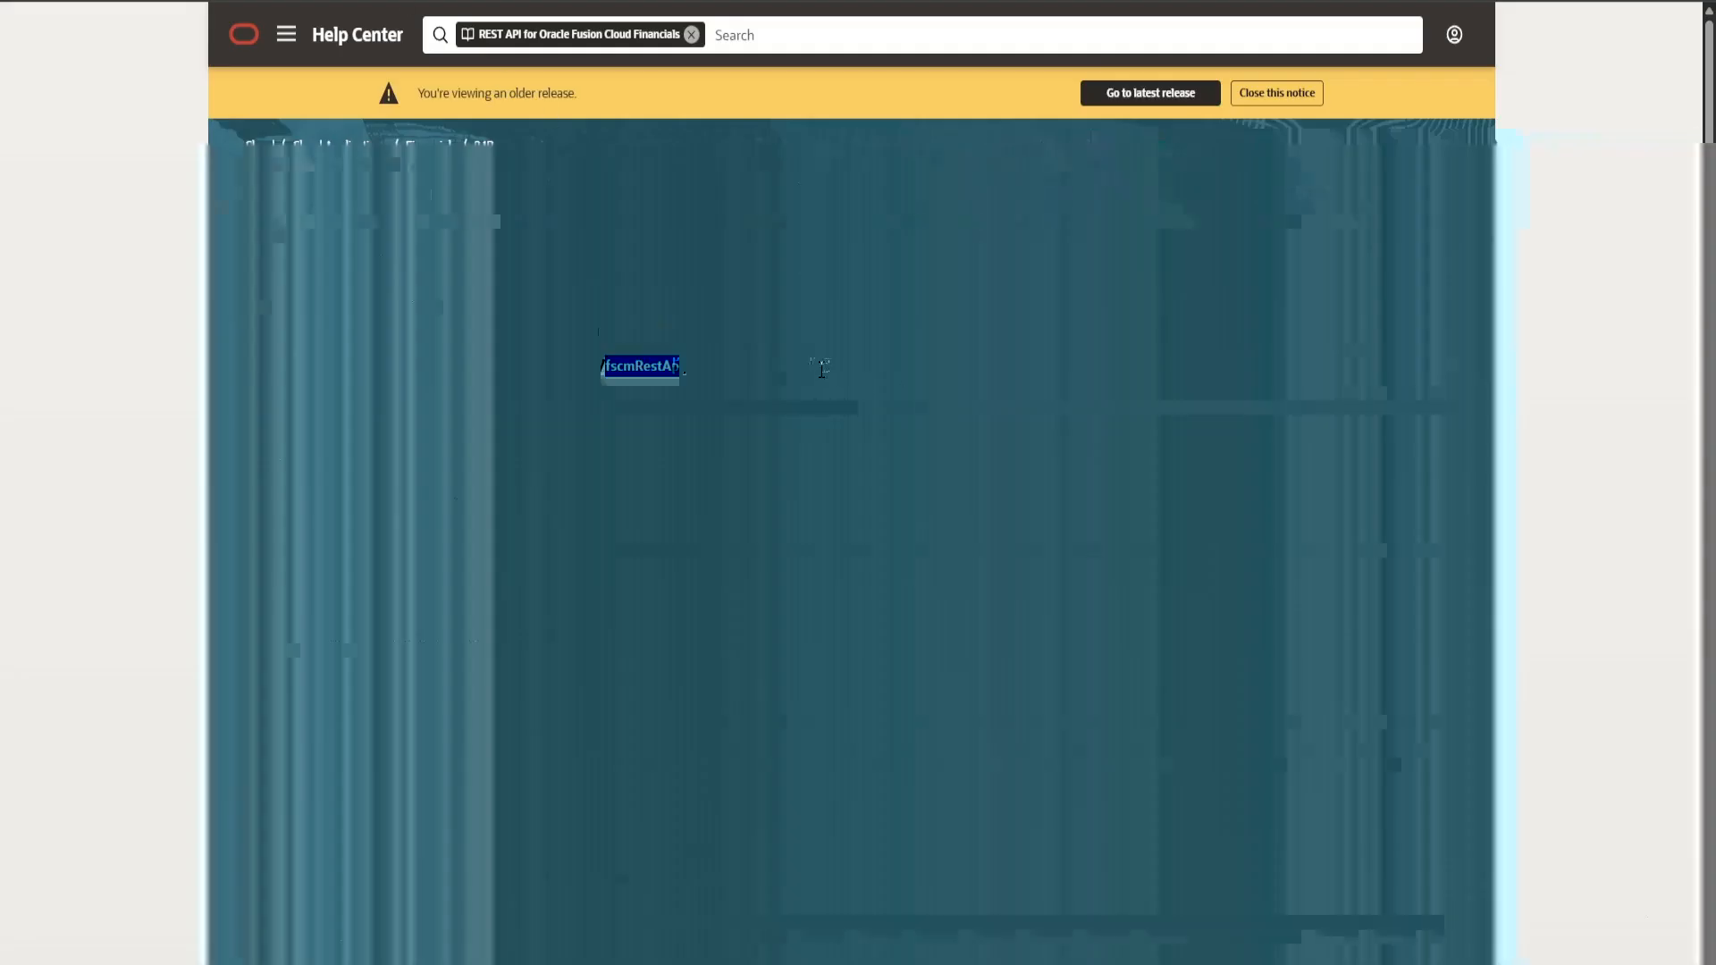
pyautogui.moveTo(816, 368); pyautogui.dragTo(889, 380)
pyautogui.hotkey('ctrl', 'c')
pyautogui.click(882, 380)
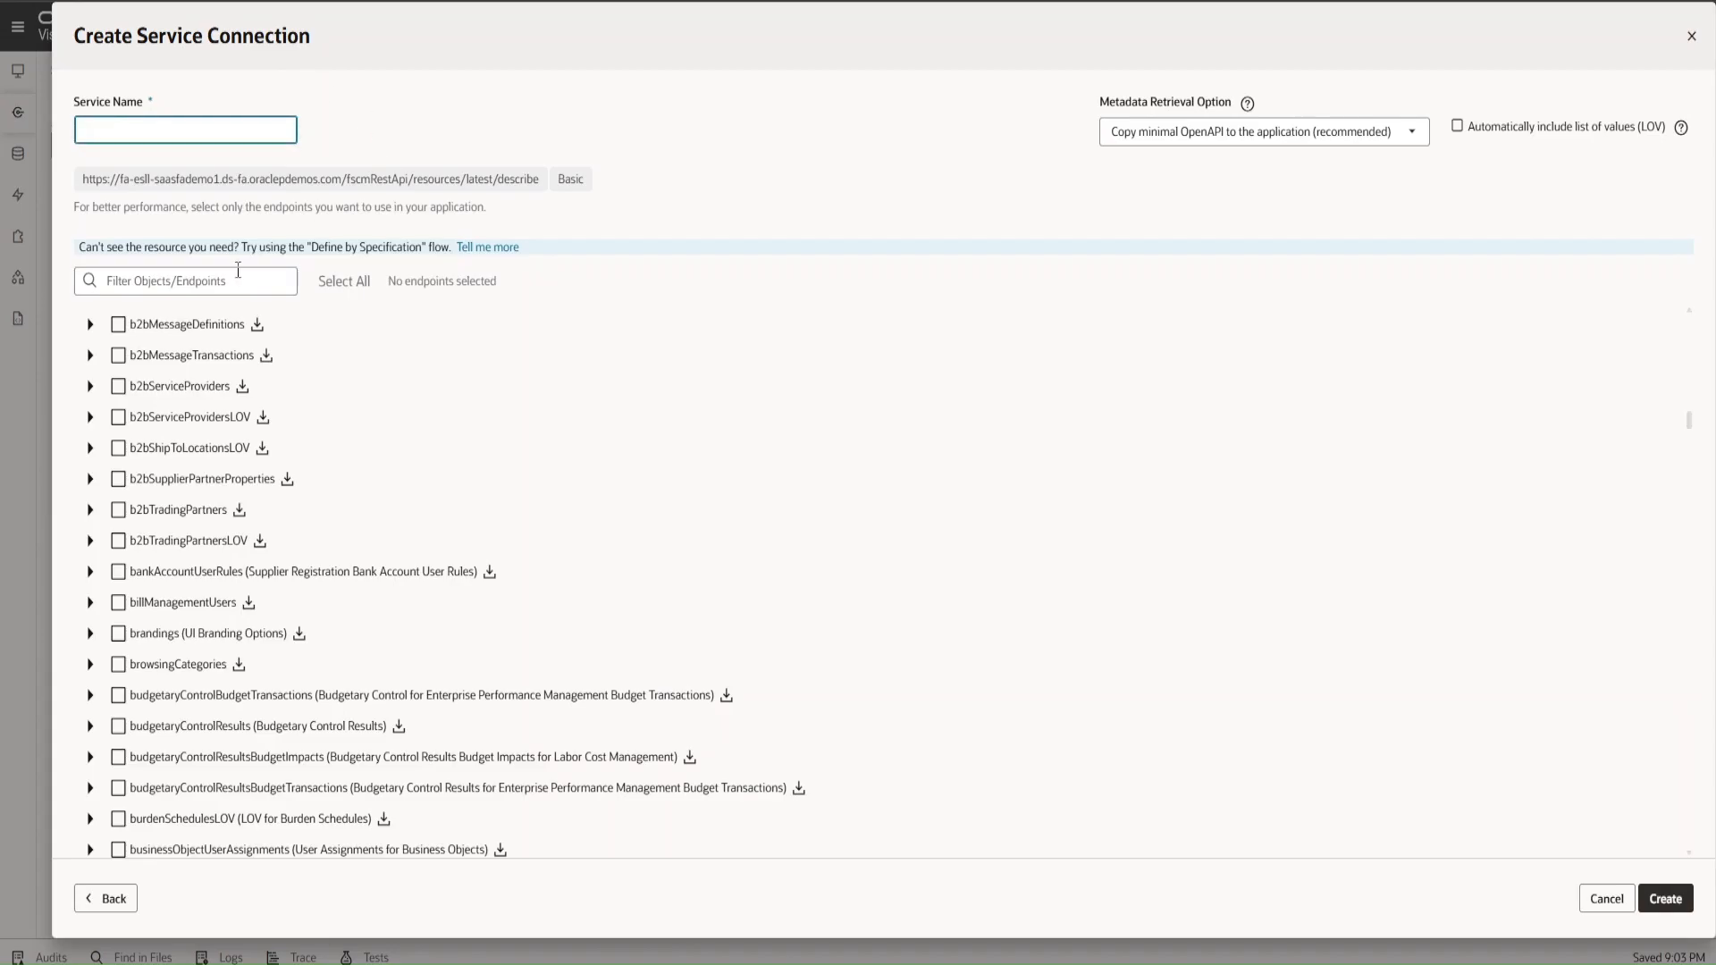
# - Filter the service's endpoints by "invoices" and expand the invoices resource
pyautogui.click(238, 273)
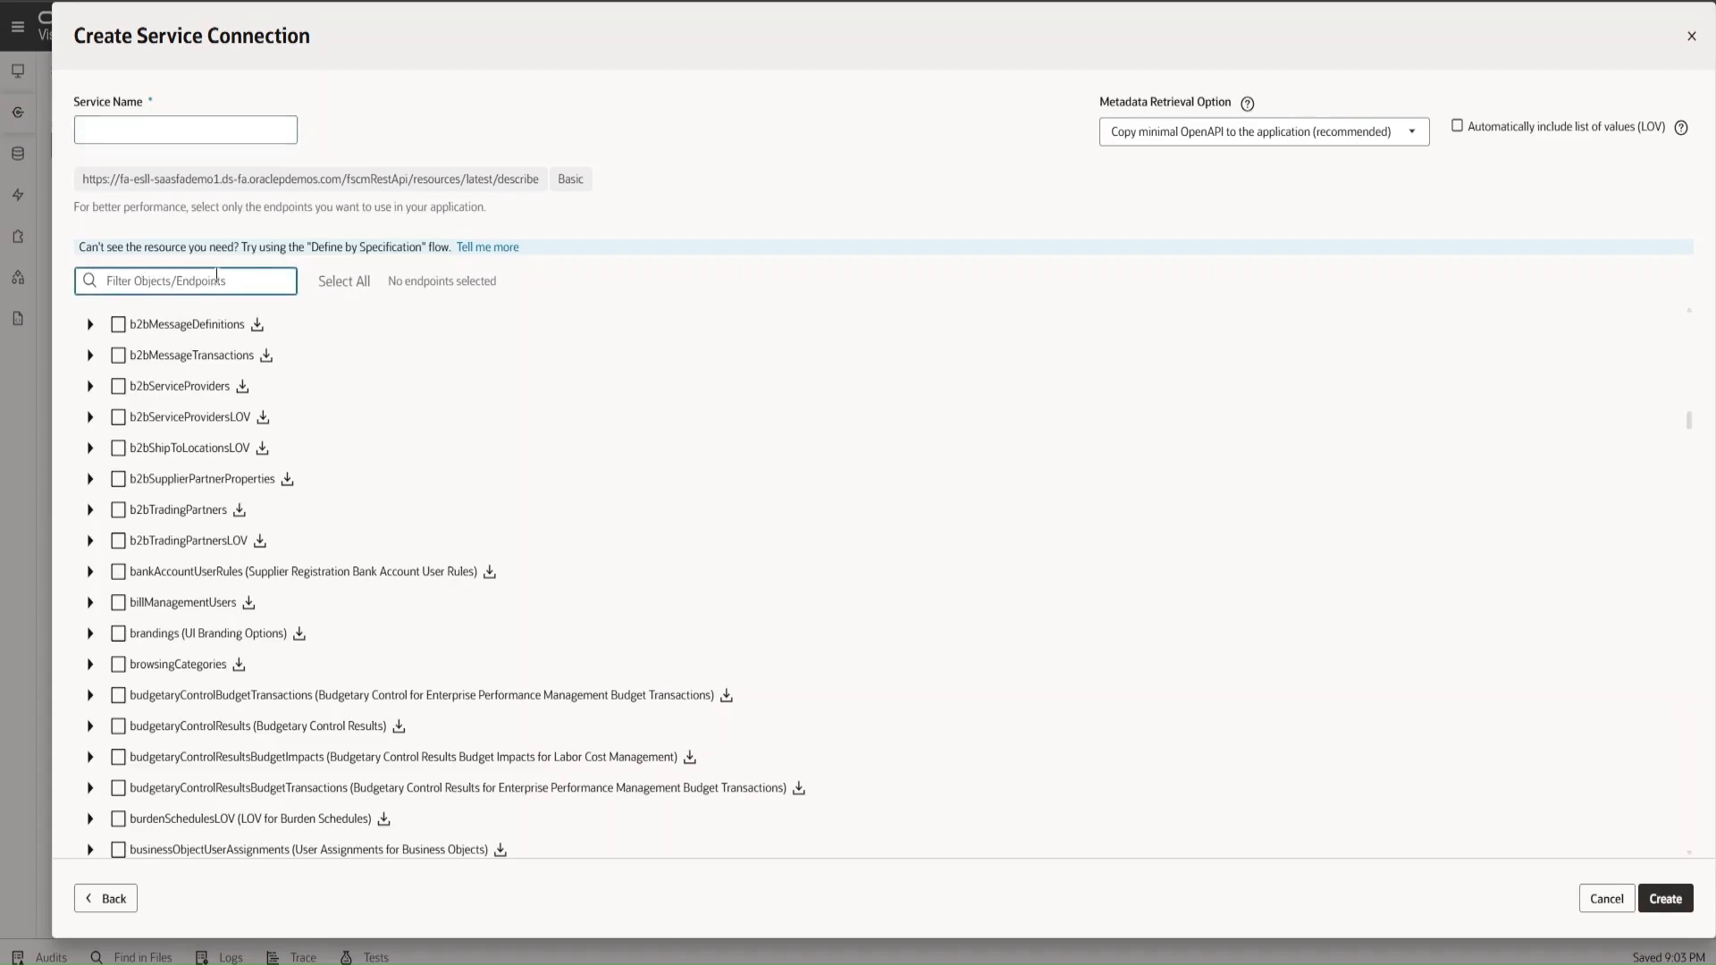
pyautogui.hotkey('ctrl', 'v')
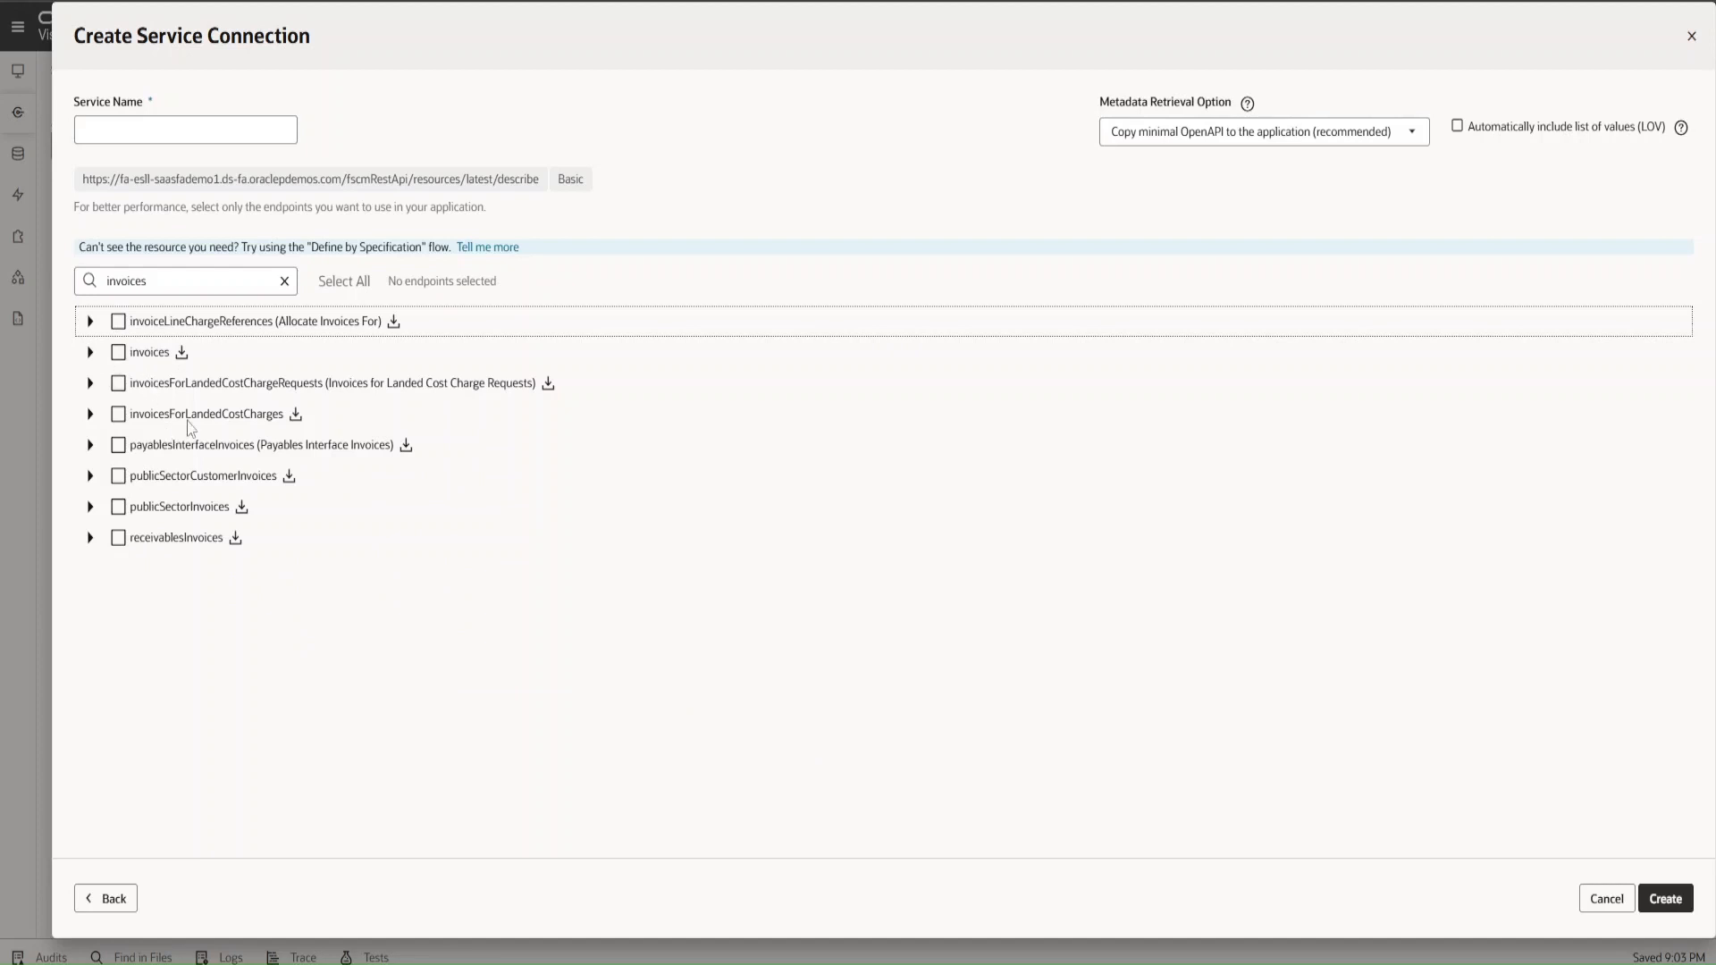
pyautogui.click(90, 354)
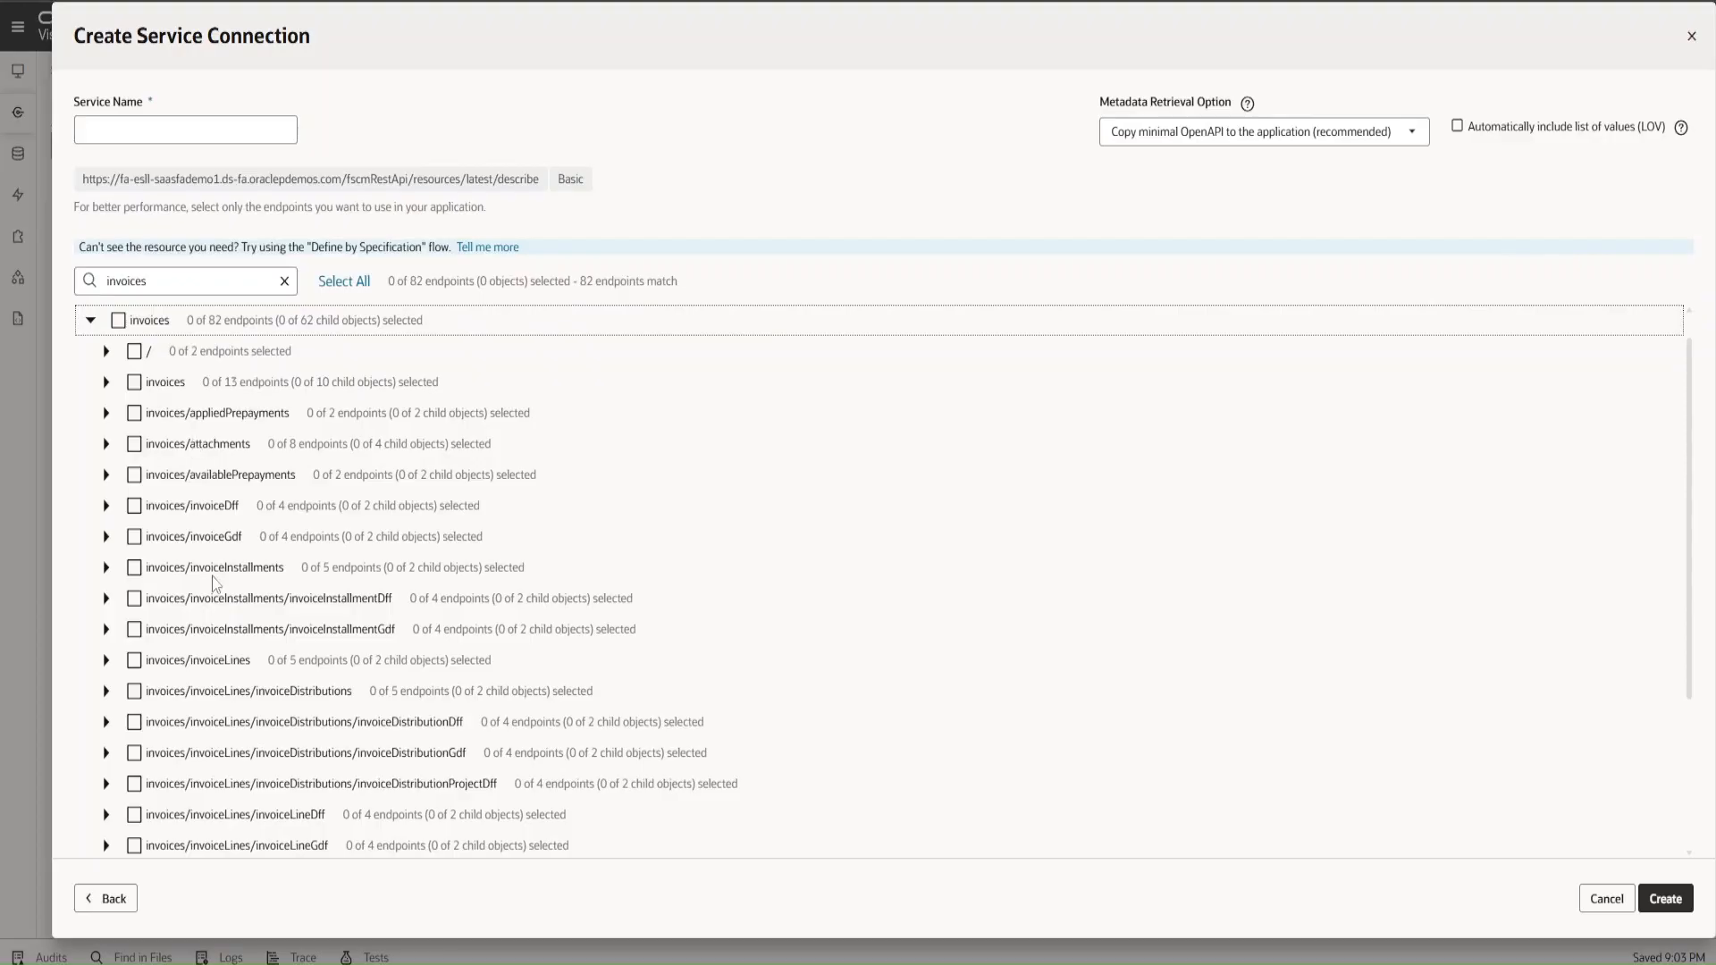
pyautogui.scroll(-3, 215, 582)
pyautogui.scroll(4, 217, 577)
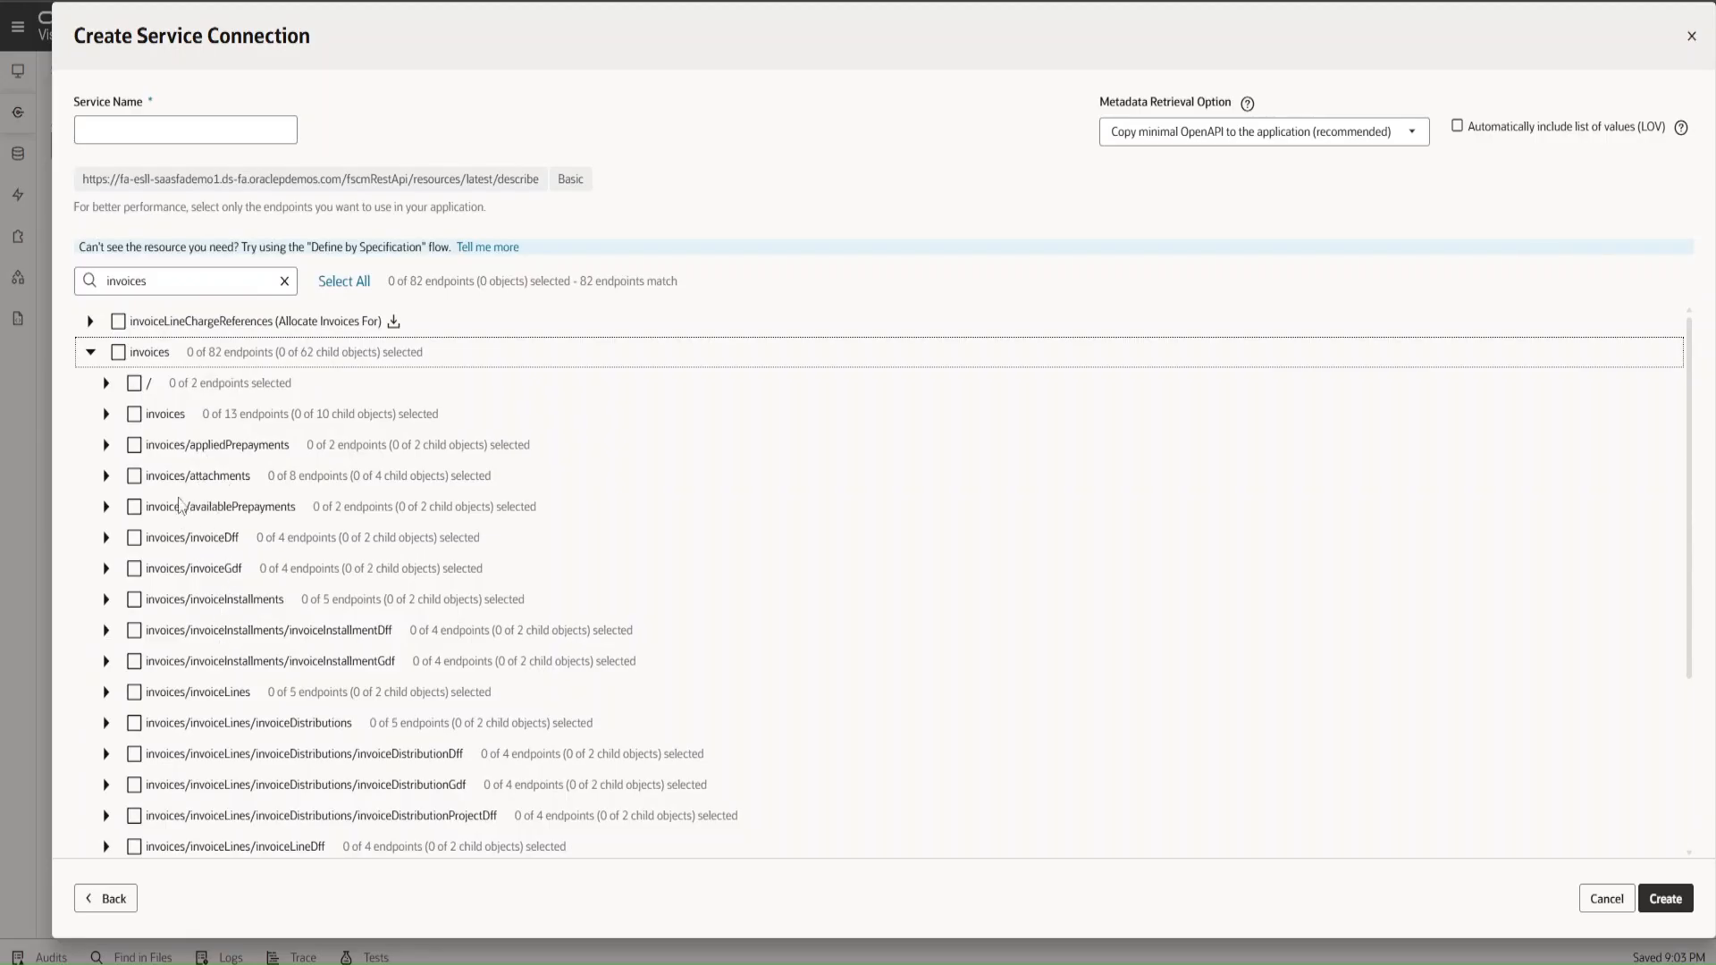
# - Select all endpoints of /invoices and /invoices/{invoices_Id} within the invoices object
pyautogui.click(106, 386)
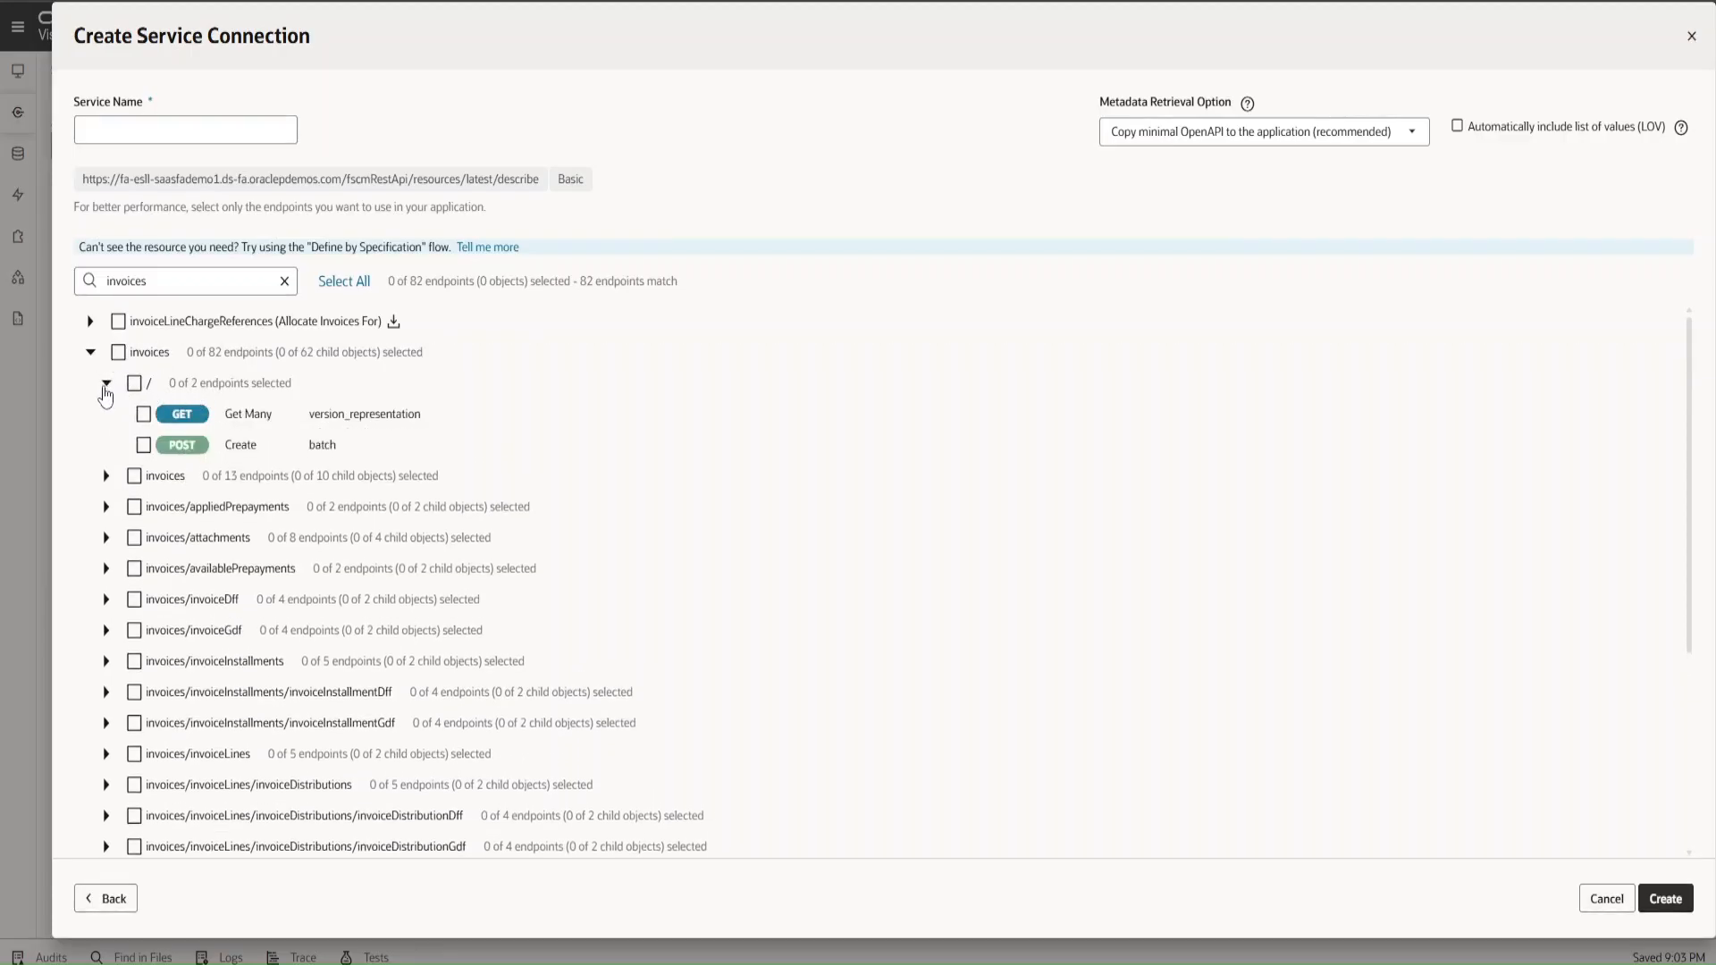
pyautogui.click(105, 386)
pyautogui.click(106, 413)
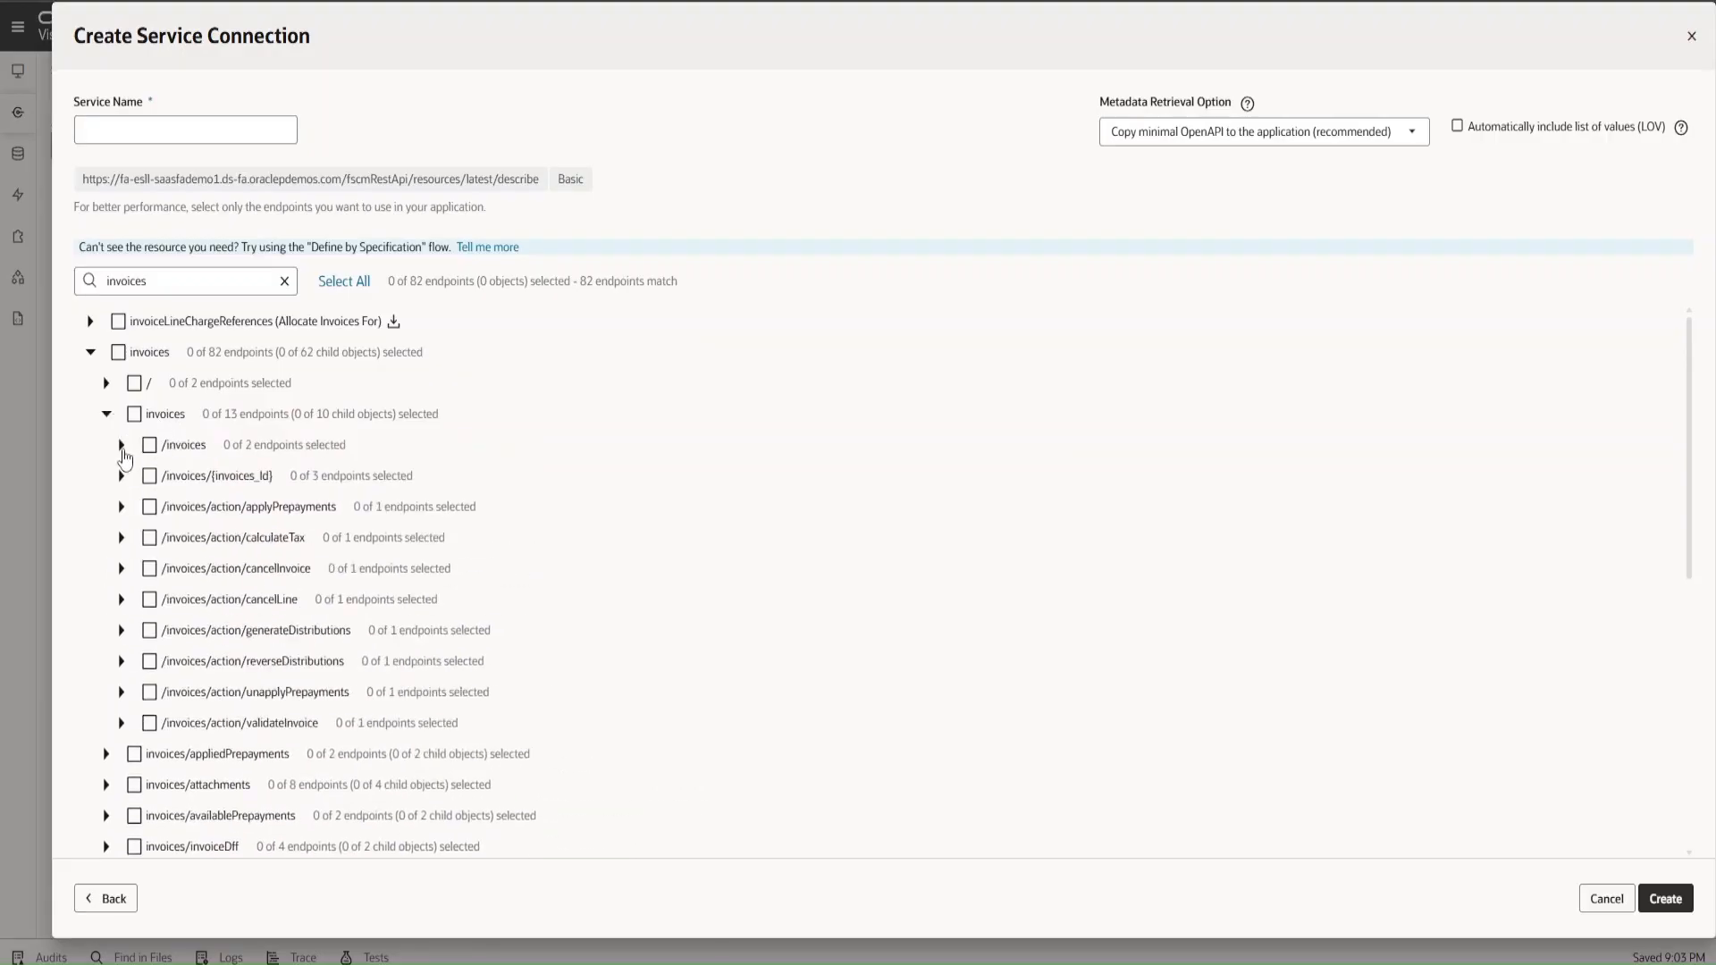
pyautogui.click(122, 445)
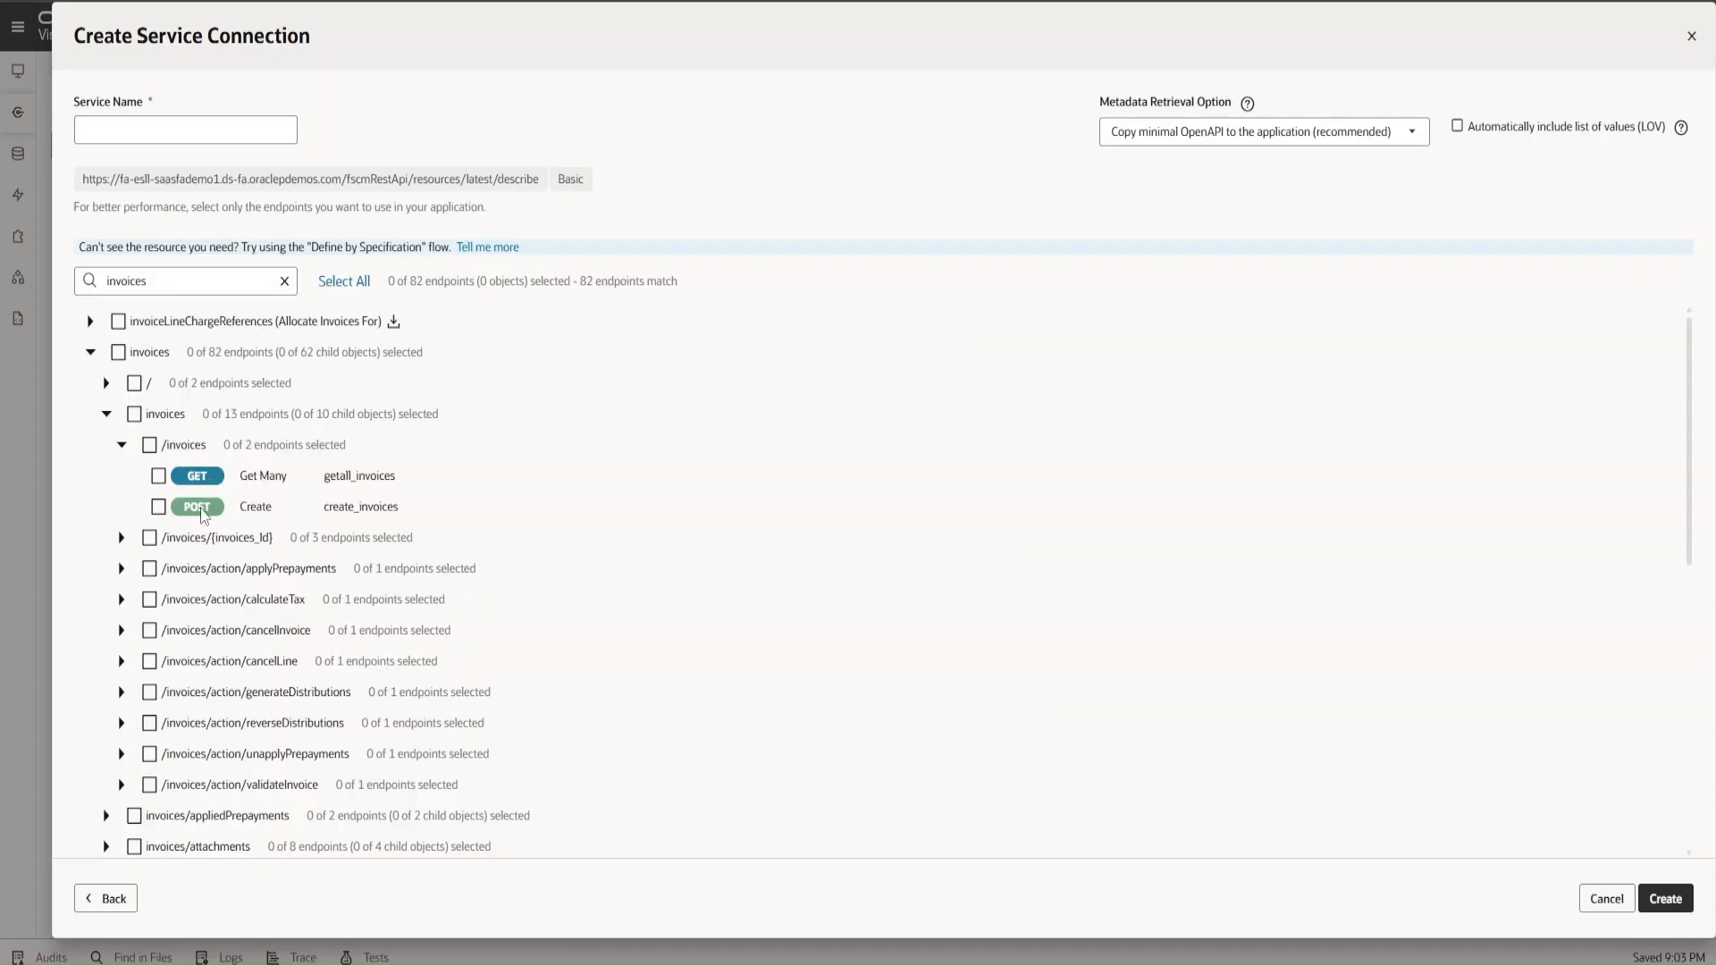
pyautogui.click(122, 541)
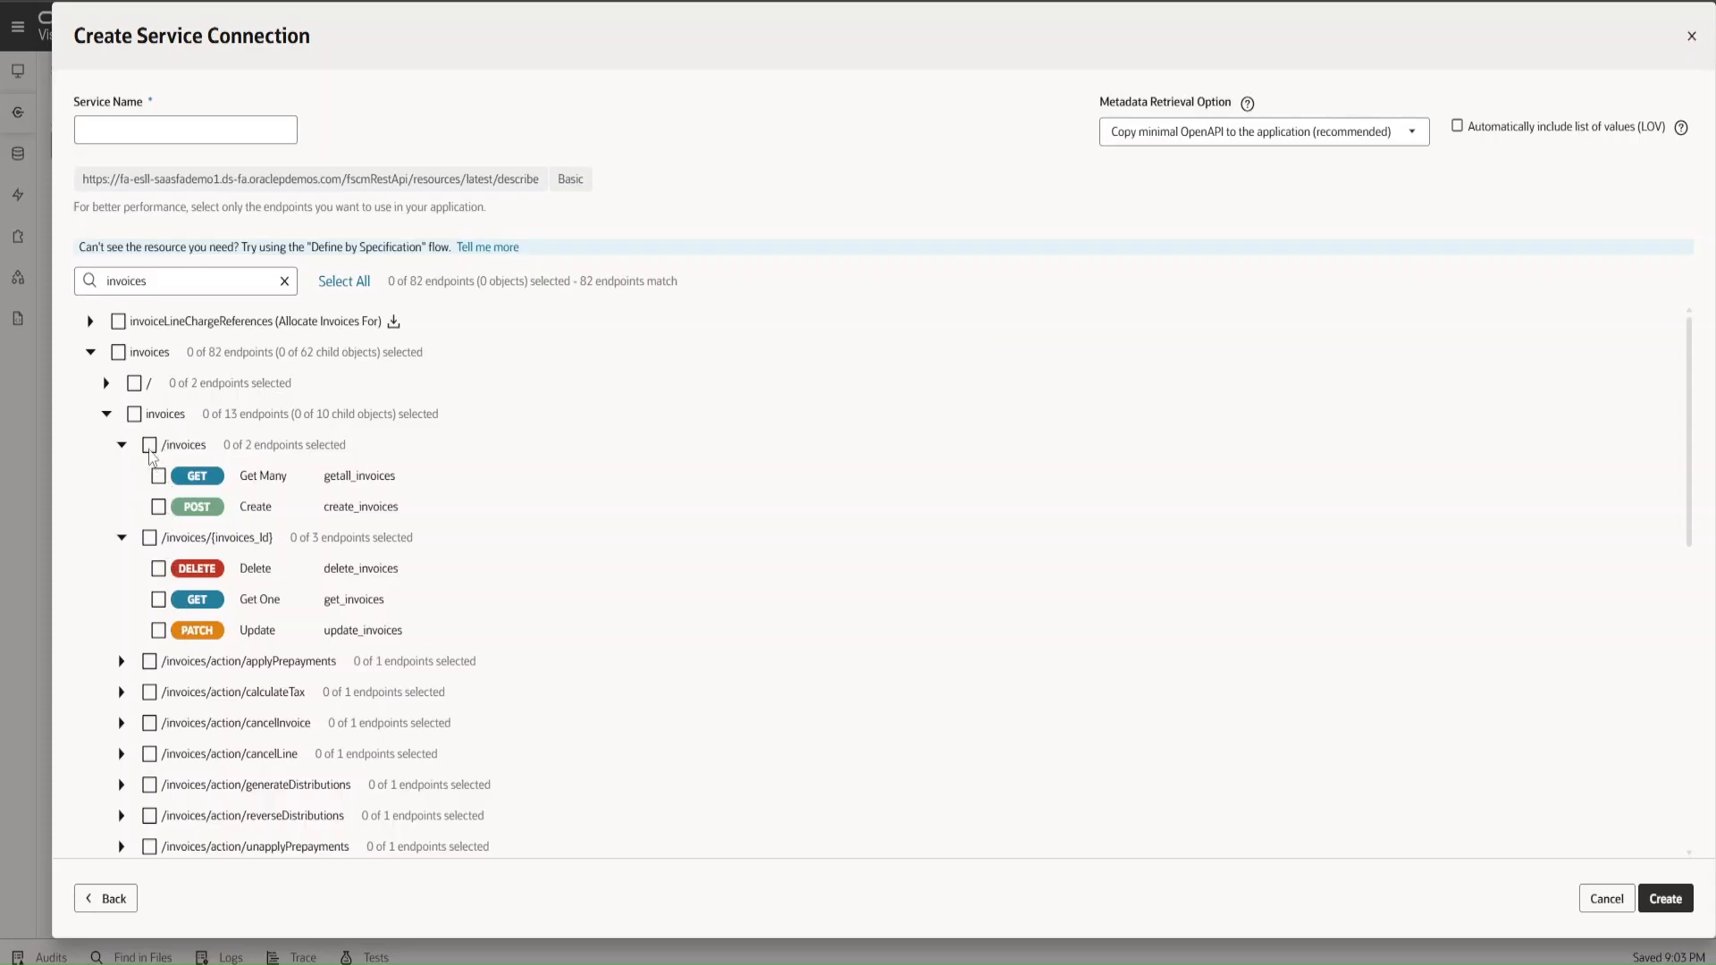
pyautogui.click(149, 445)
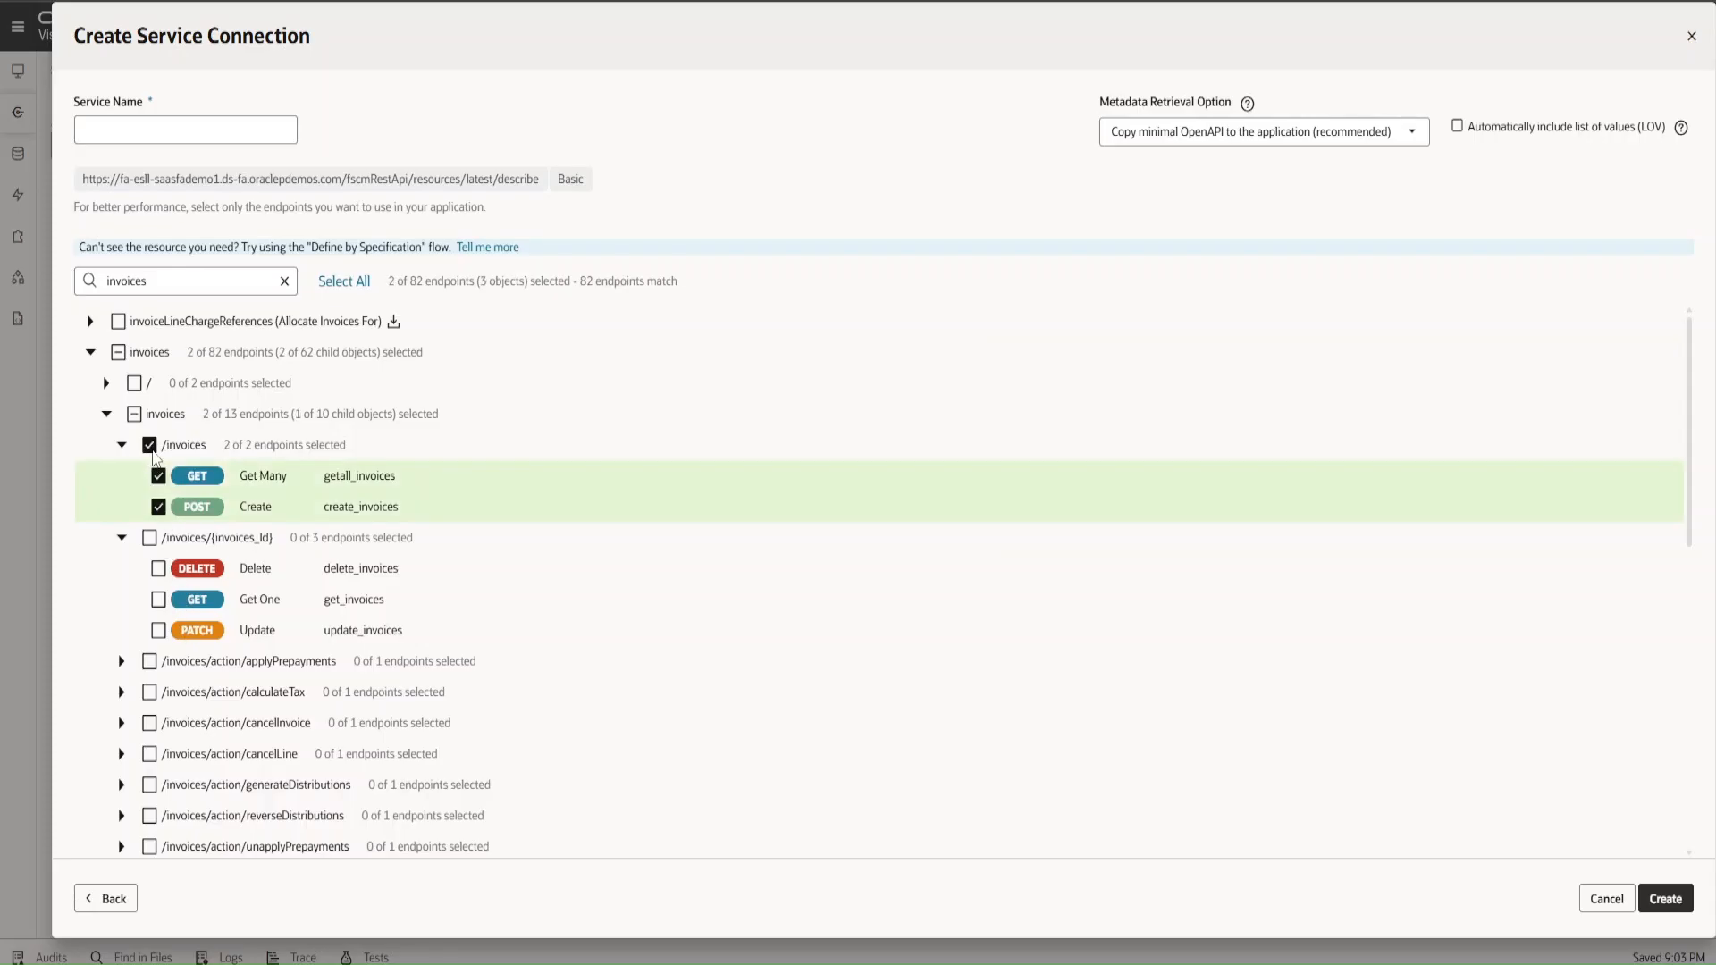
pyautogui.click(151, 538)
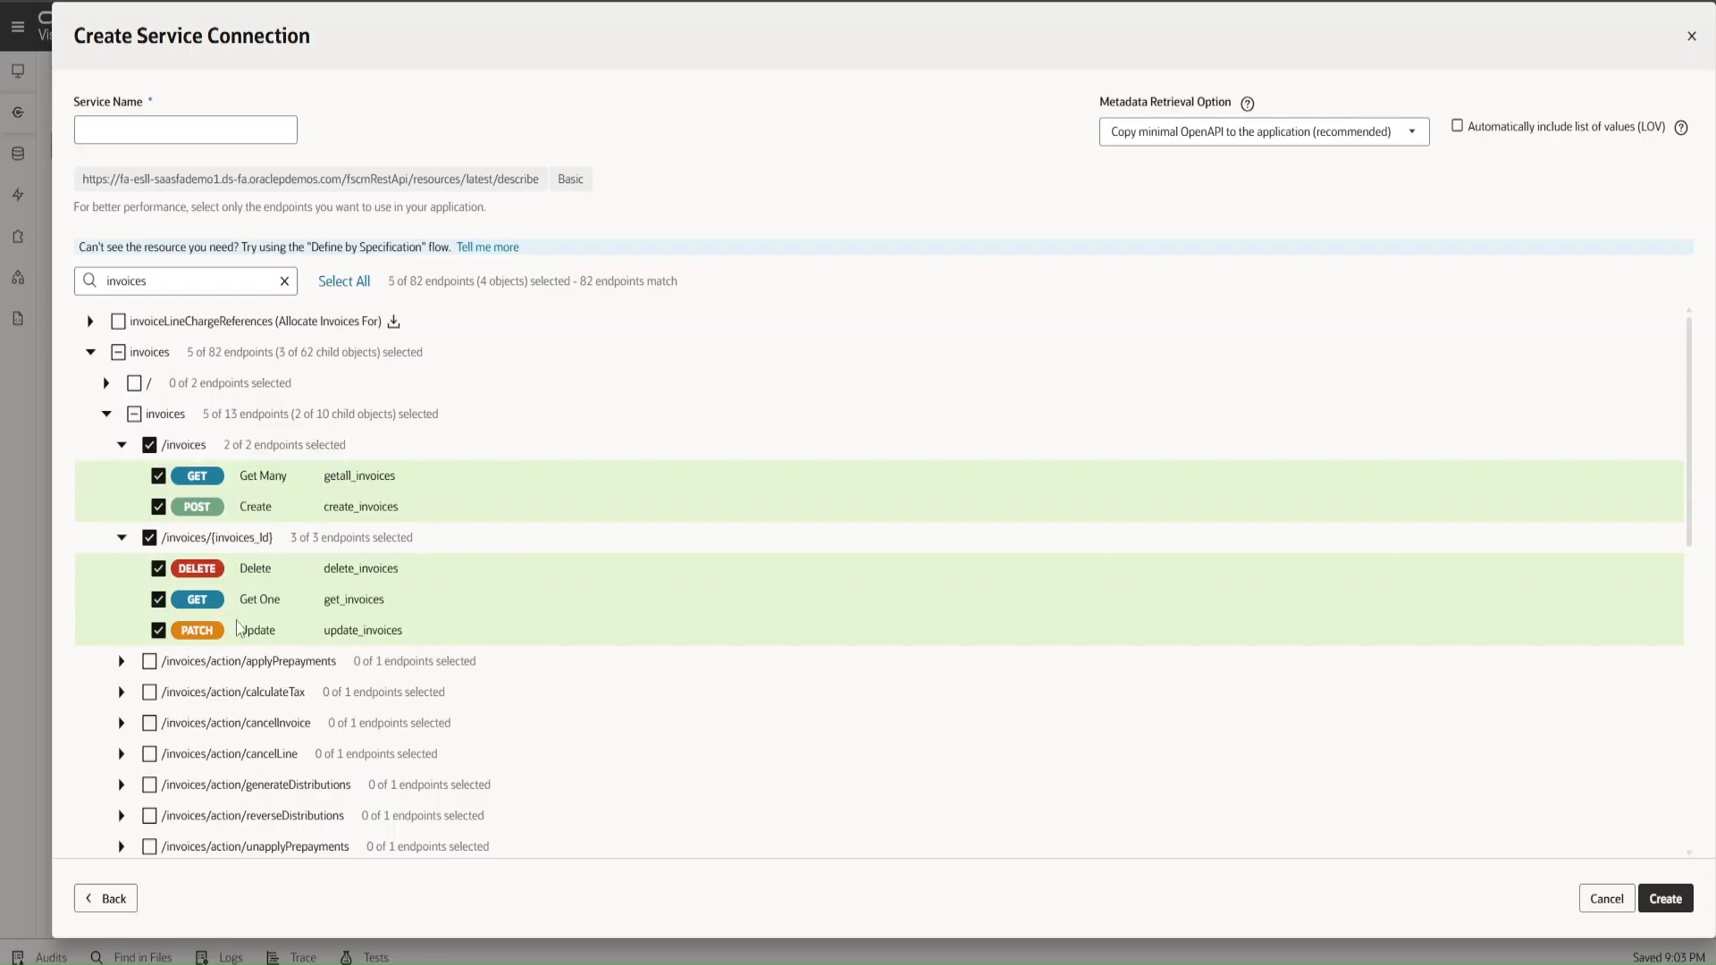
# - Name the service connection "Invoices" and create it
pyautogui.click(154, 136)
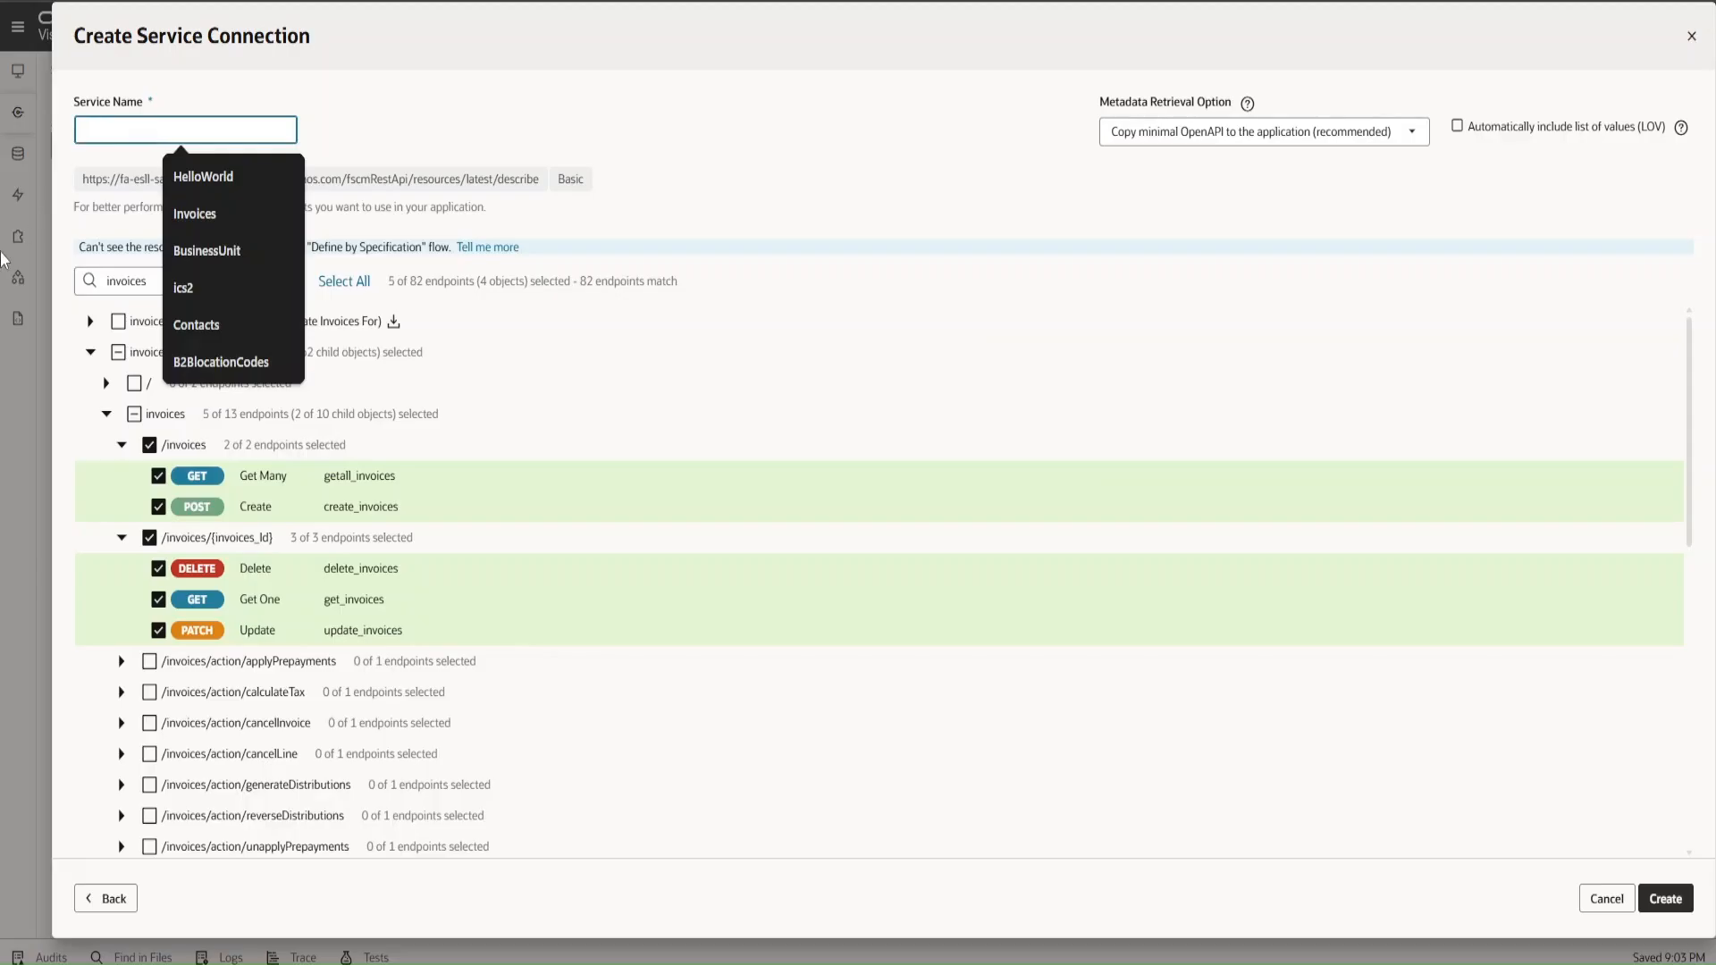
pyautogui.write('Invoices')
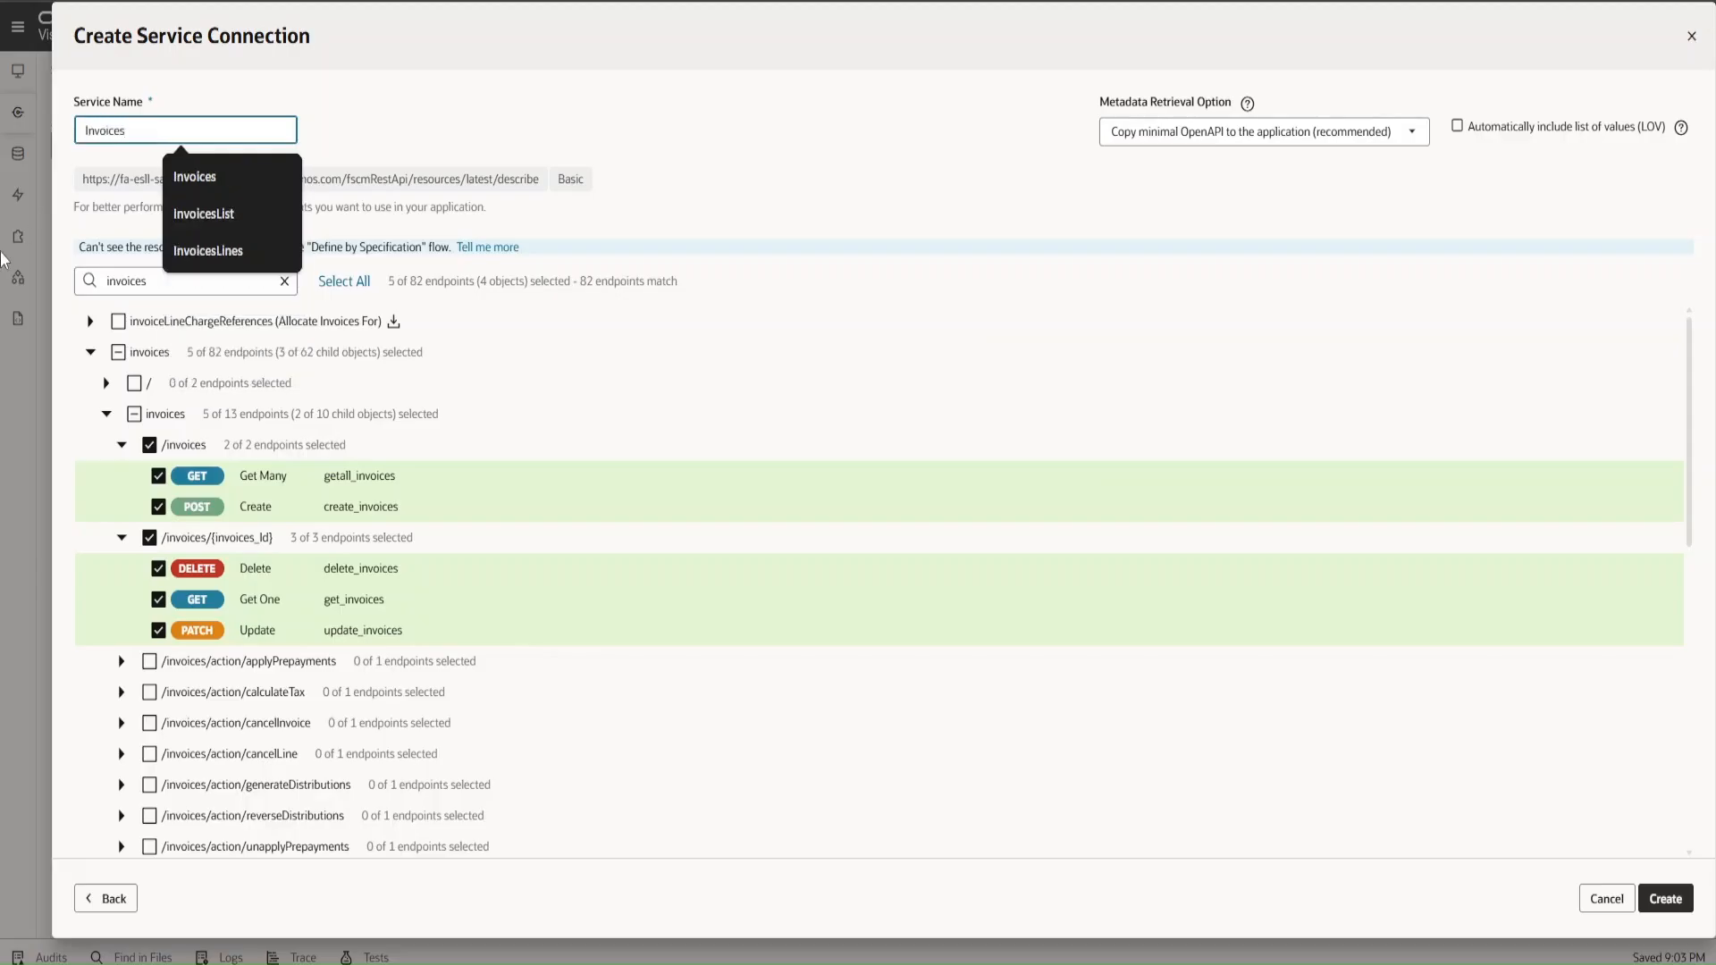
pyautogui.click(1660, 913)
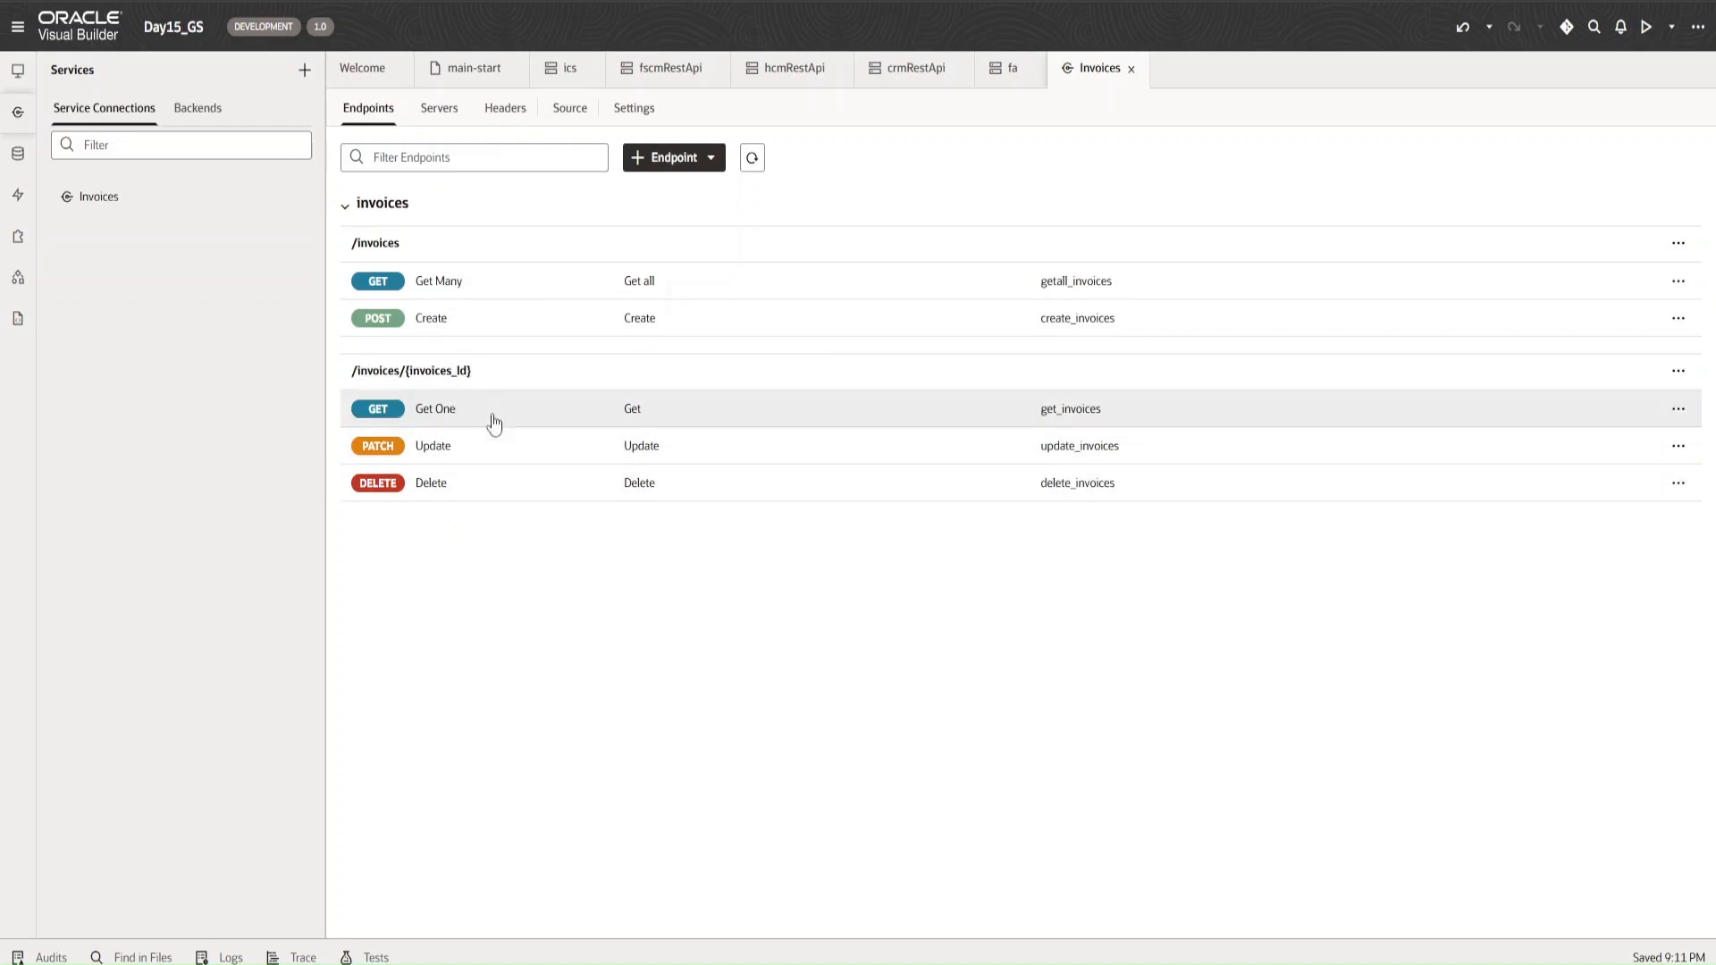
# - Open the test page of the Get Many endpoint getall_invoices and go to its request details
pyautogui.click(453, 287)
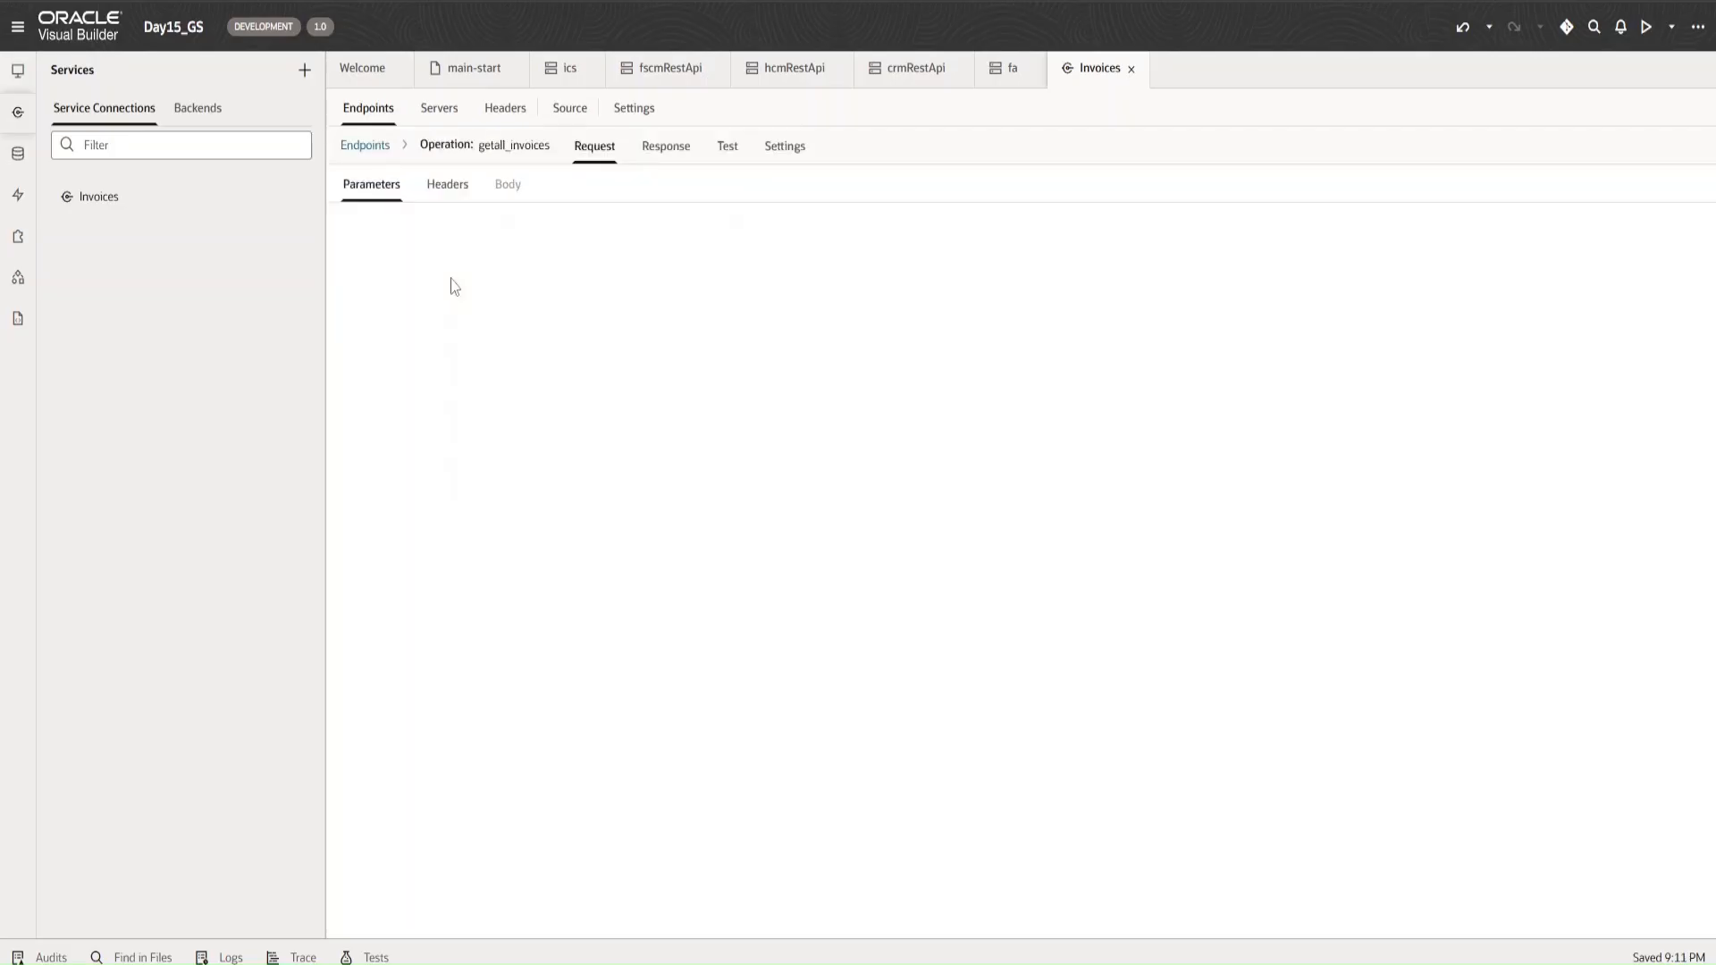
pyautogui.click(728, 148)
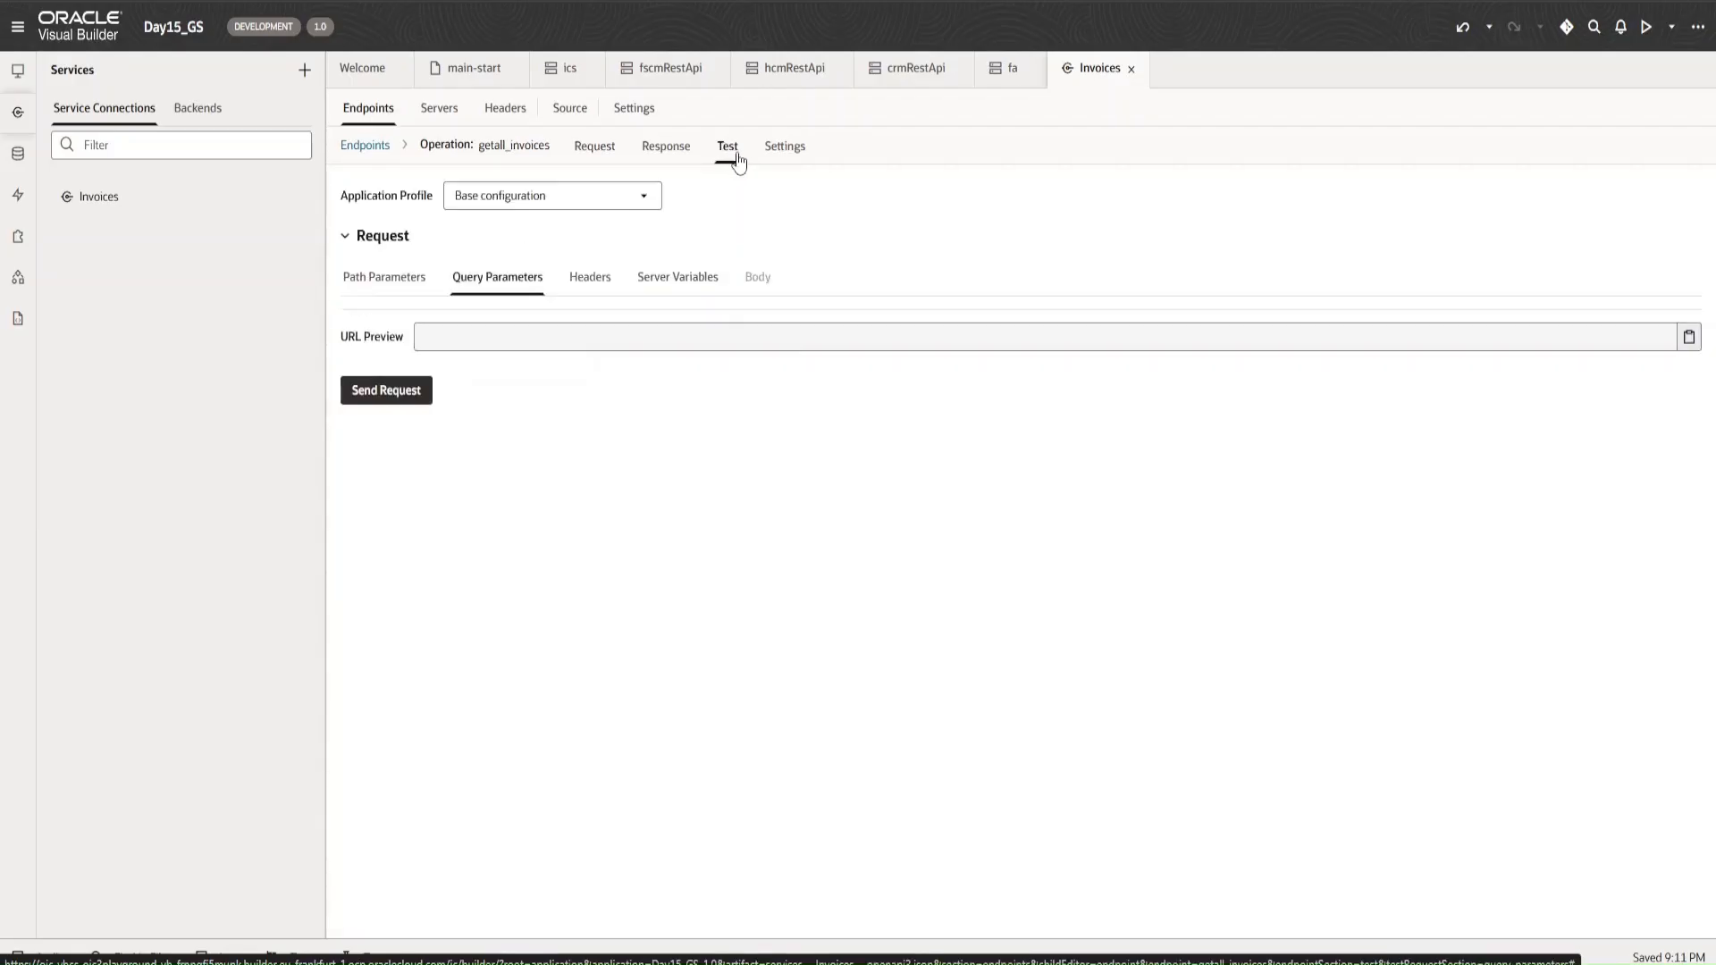
pyautogui.scroll(-1, 639, 400)
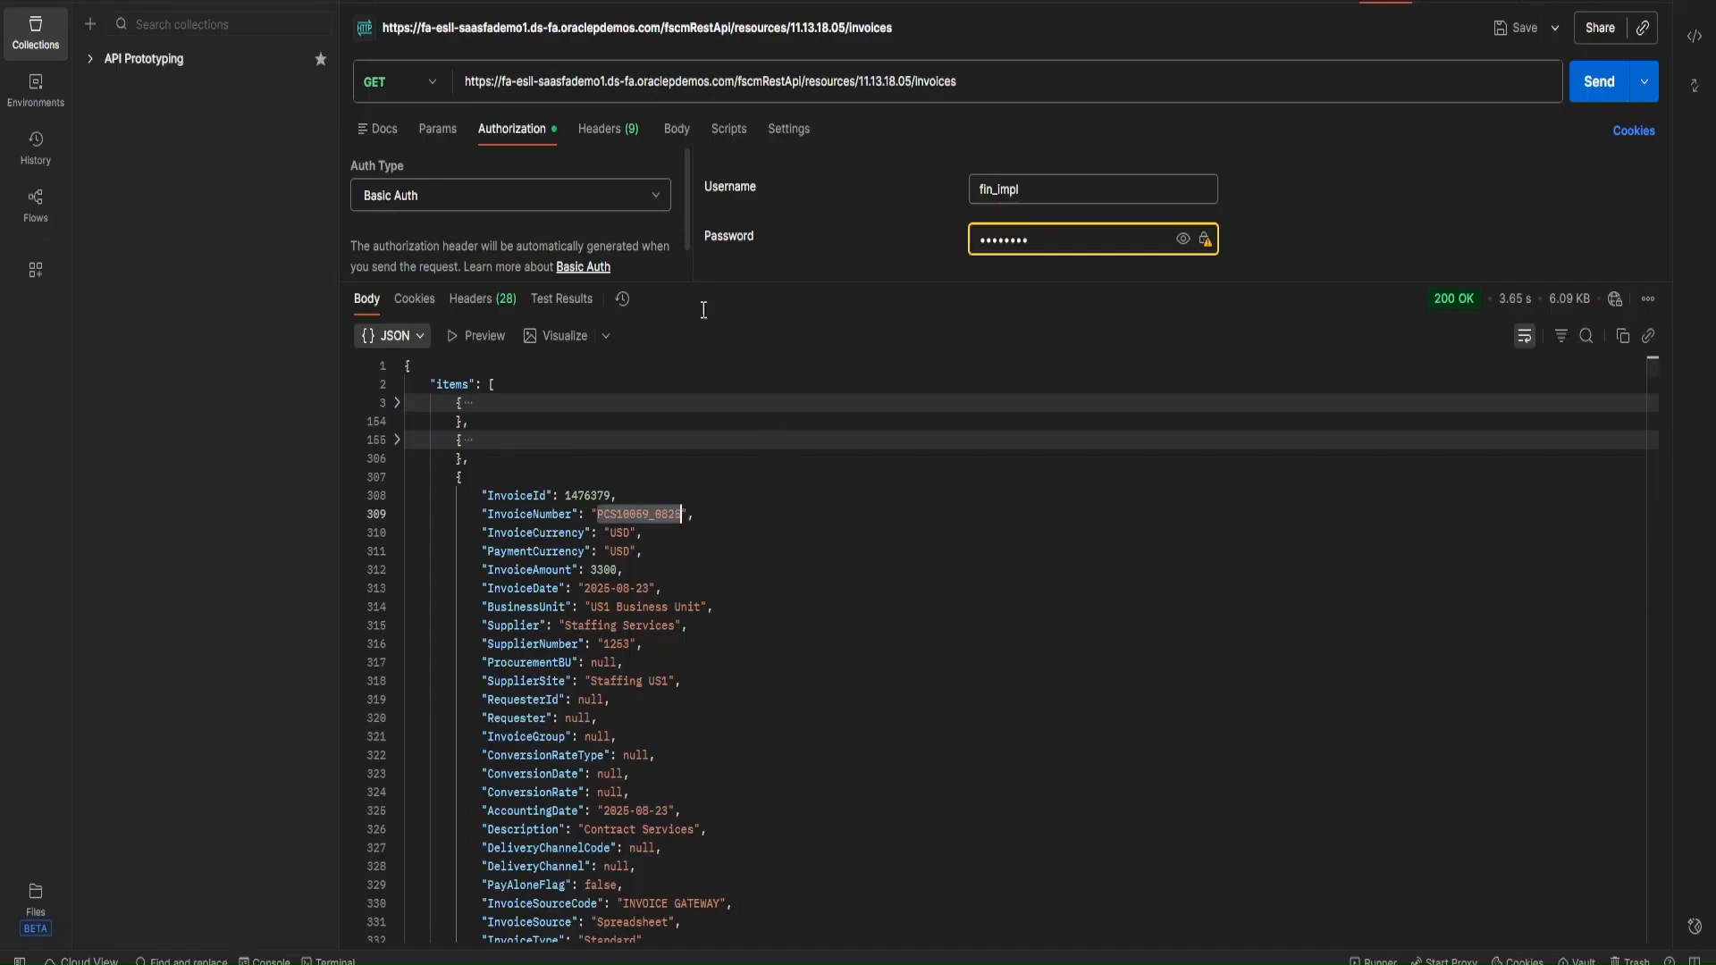
# - Switch to Postman to examine the invoices request URL, and return to the endpoint test in Visual Builder
pyautogui.moveTo(975, 83); pyautogui.dragTo(738, 82)
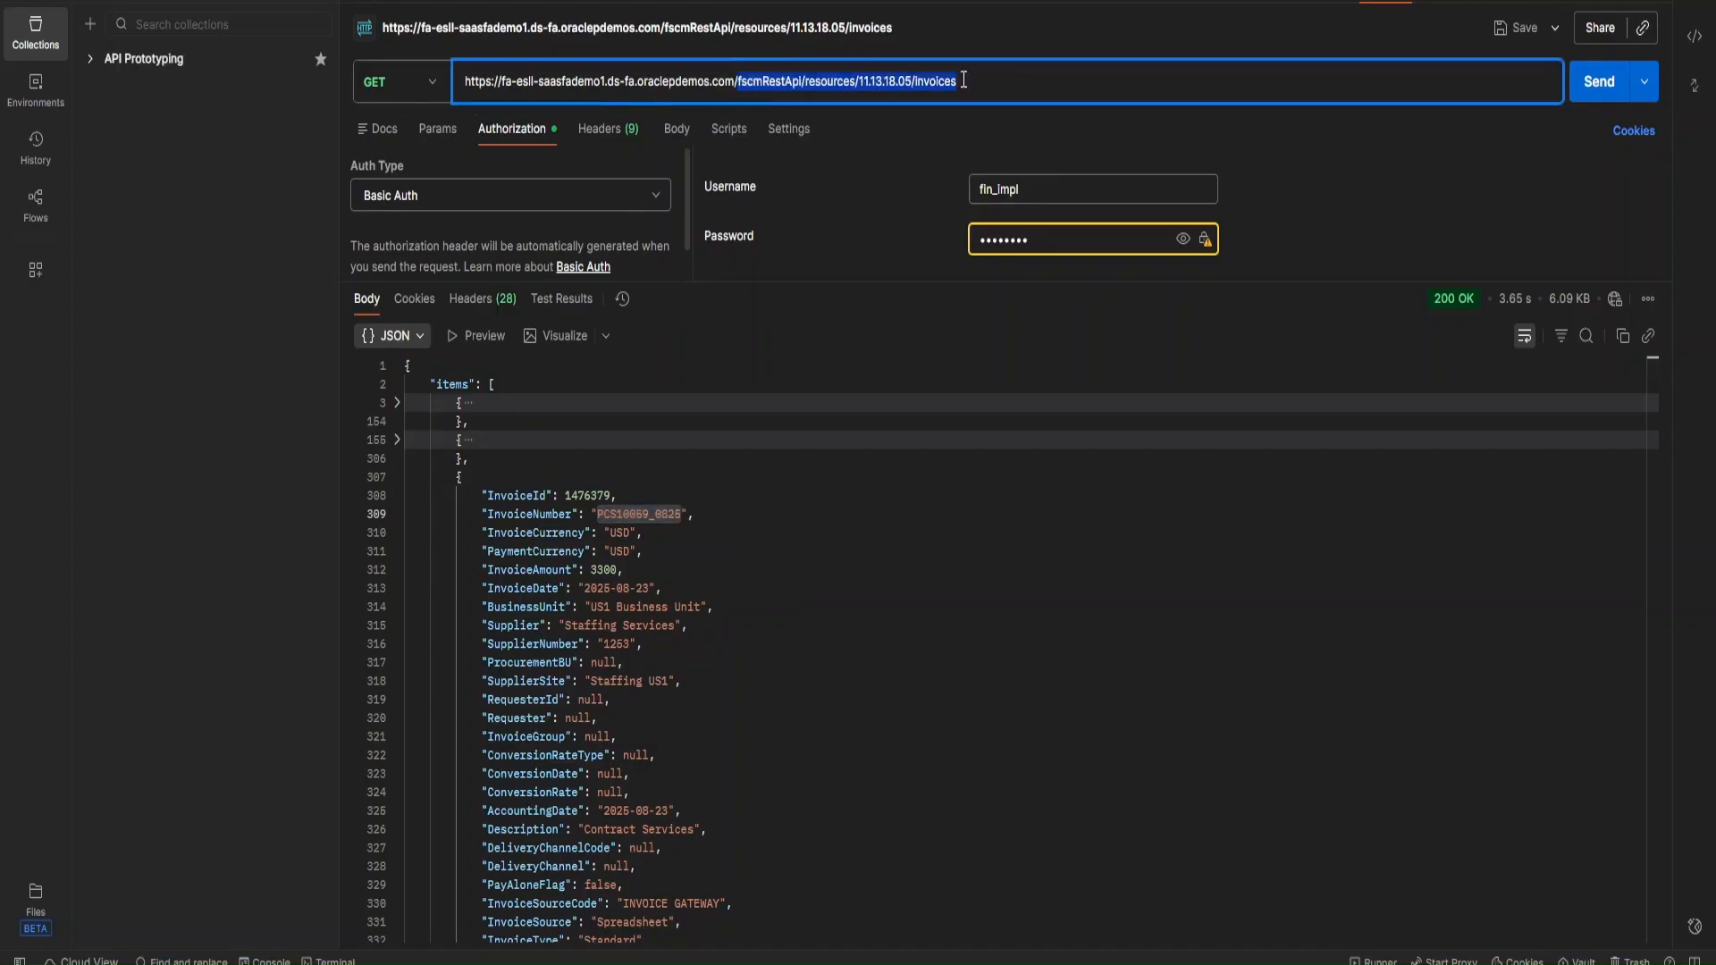
pyautogui.moveTo(975, 80); pyautogui.dragTo(575, 107)
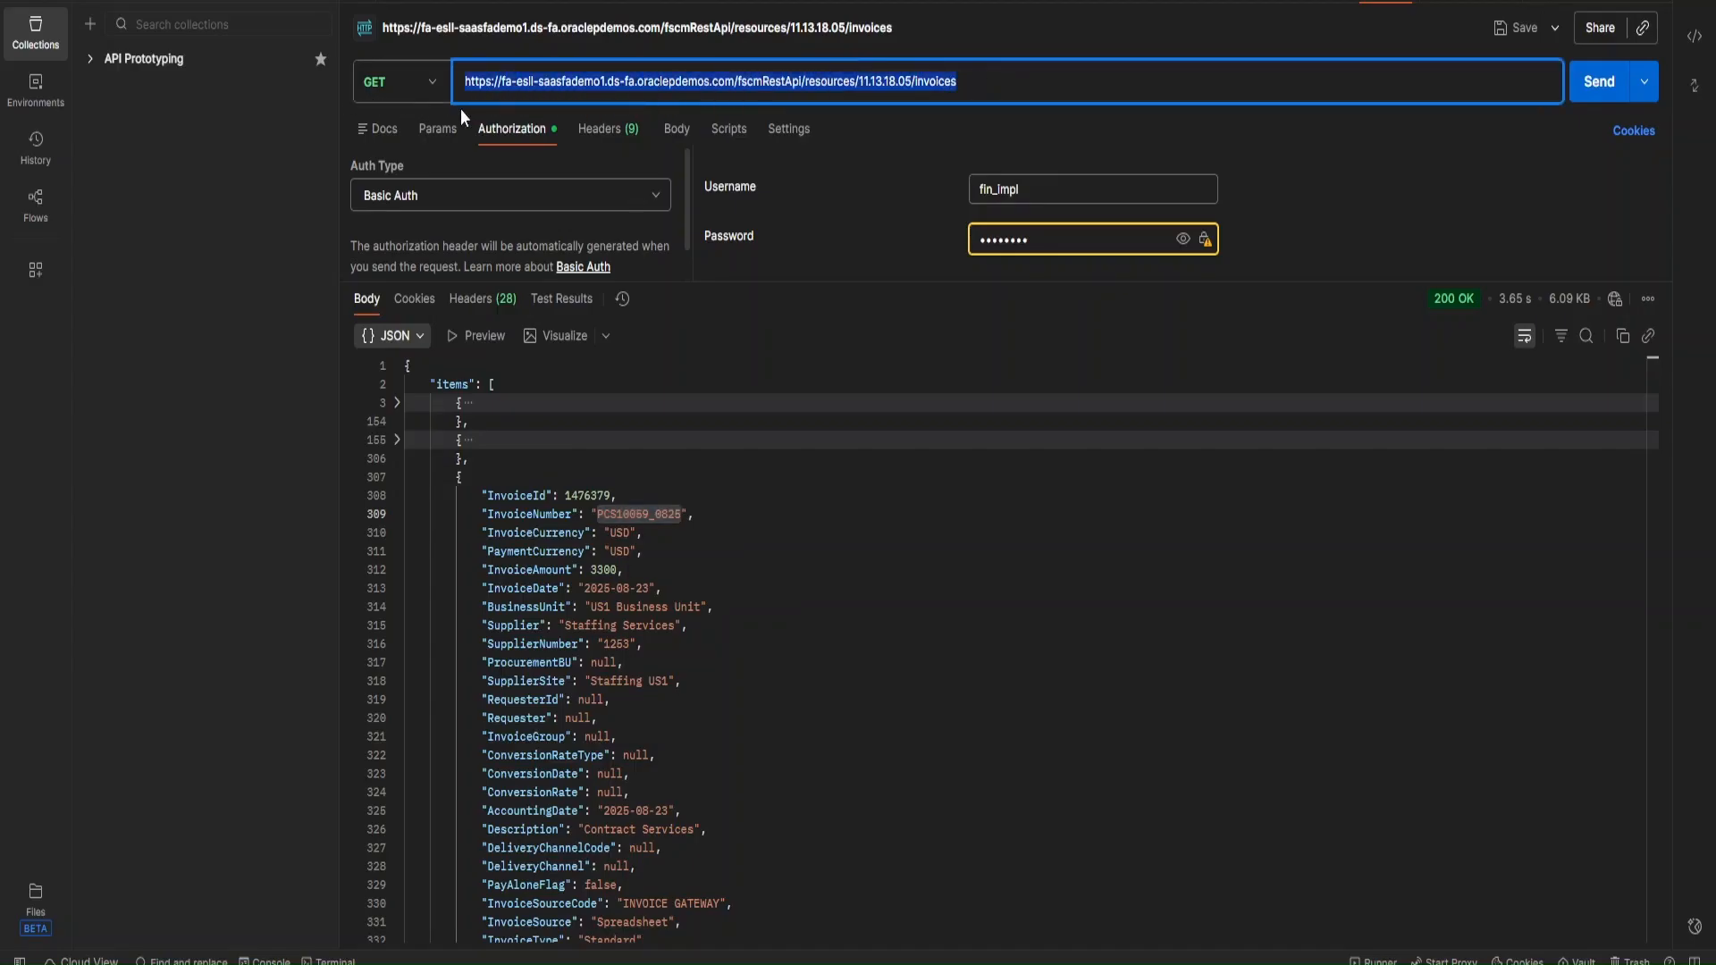
pyautogui.hotkey('alt', 'Tab')
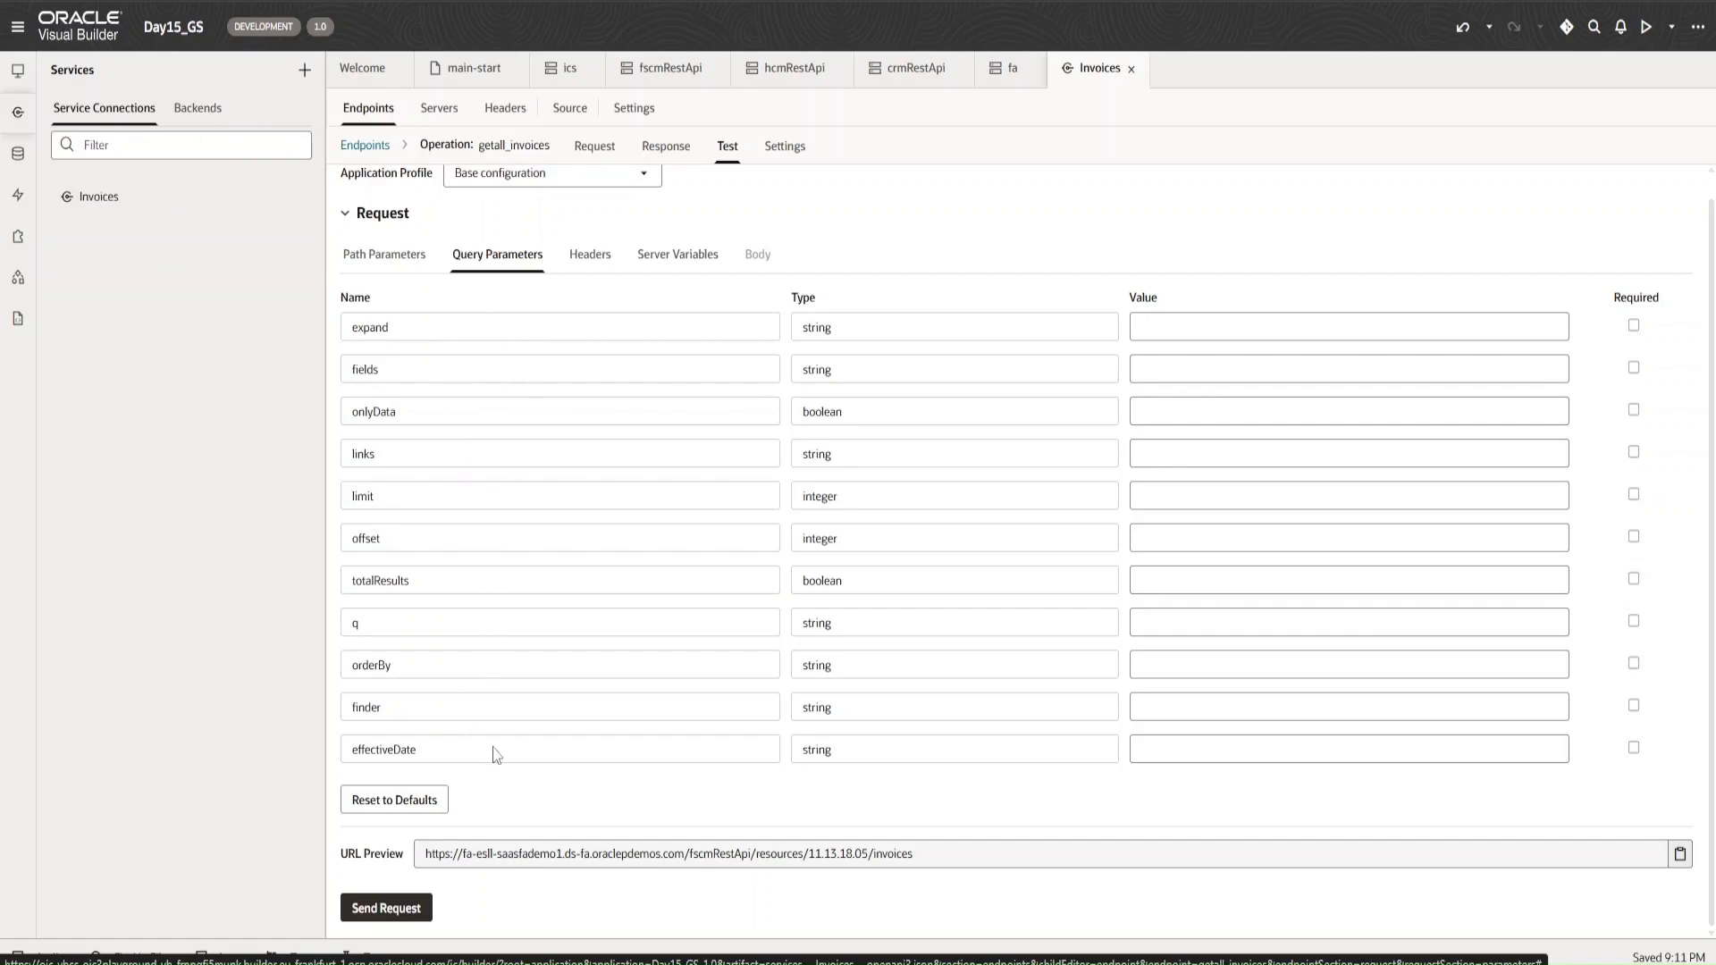
# - Review the test request's headers, server variables and query parameters, and send the getall_invoices request with the query parameters left empty
pyautogui.click(589, 255)
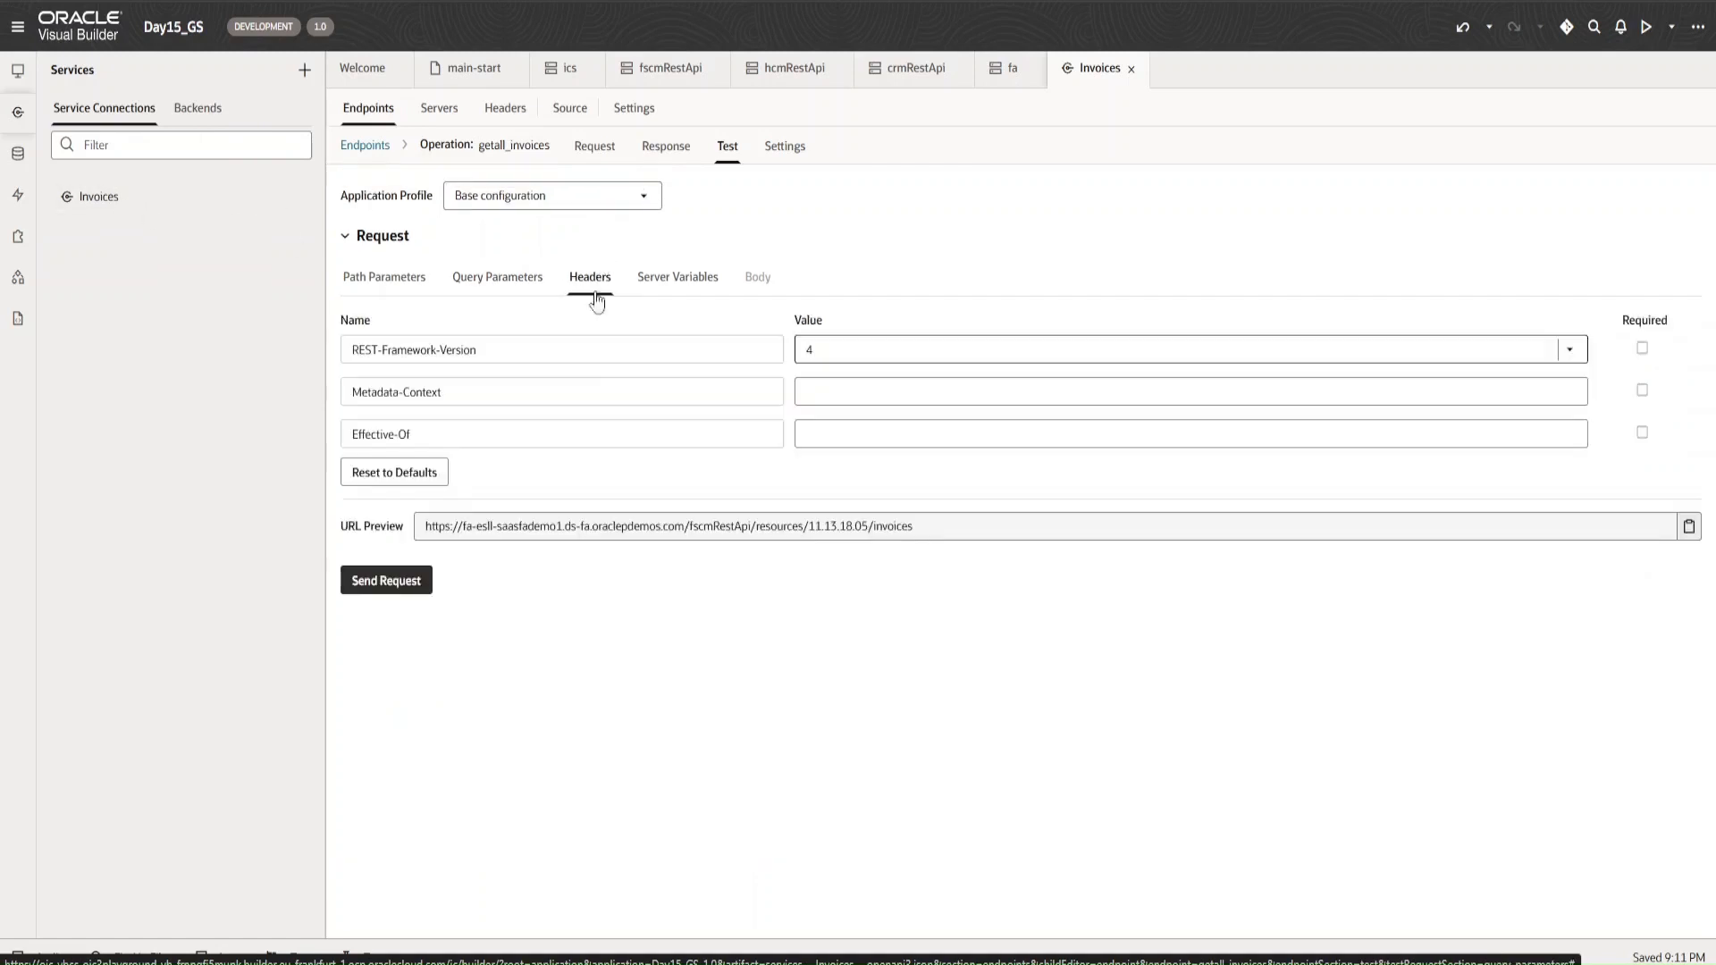
pyautogui.click(677, 279)
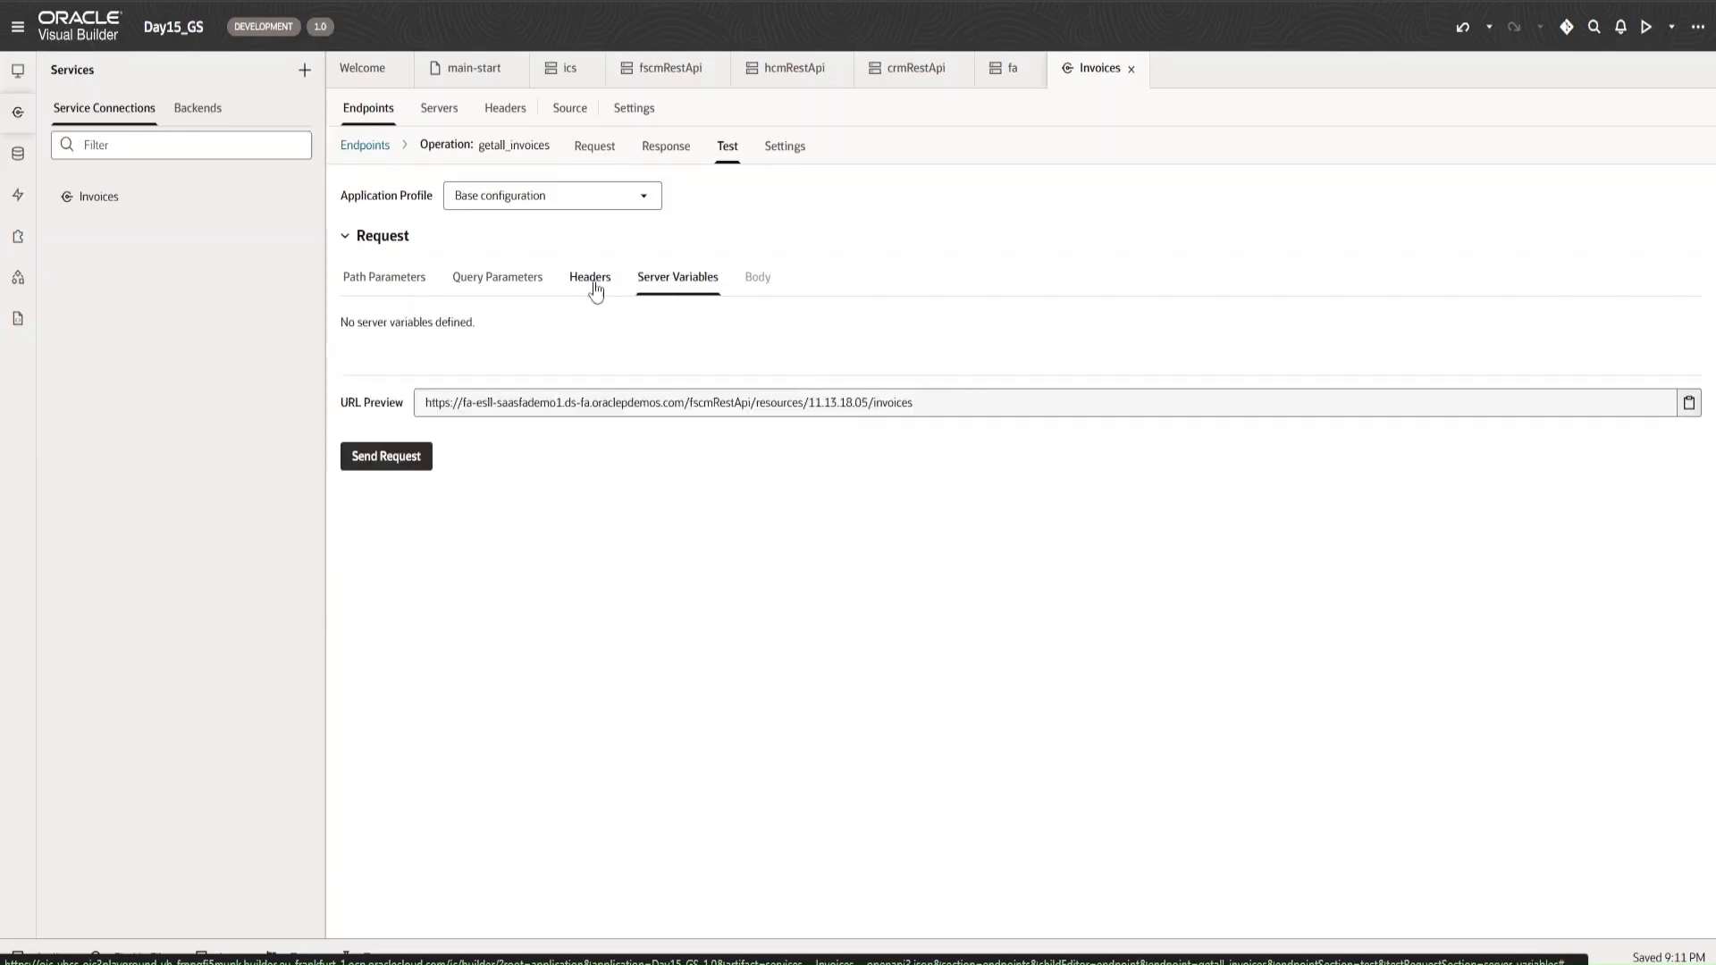
pyautogui.click(523, 285)
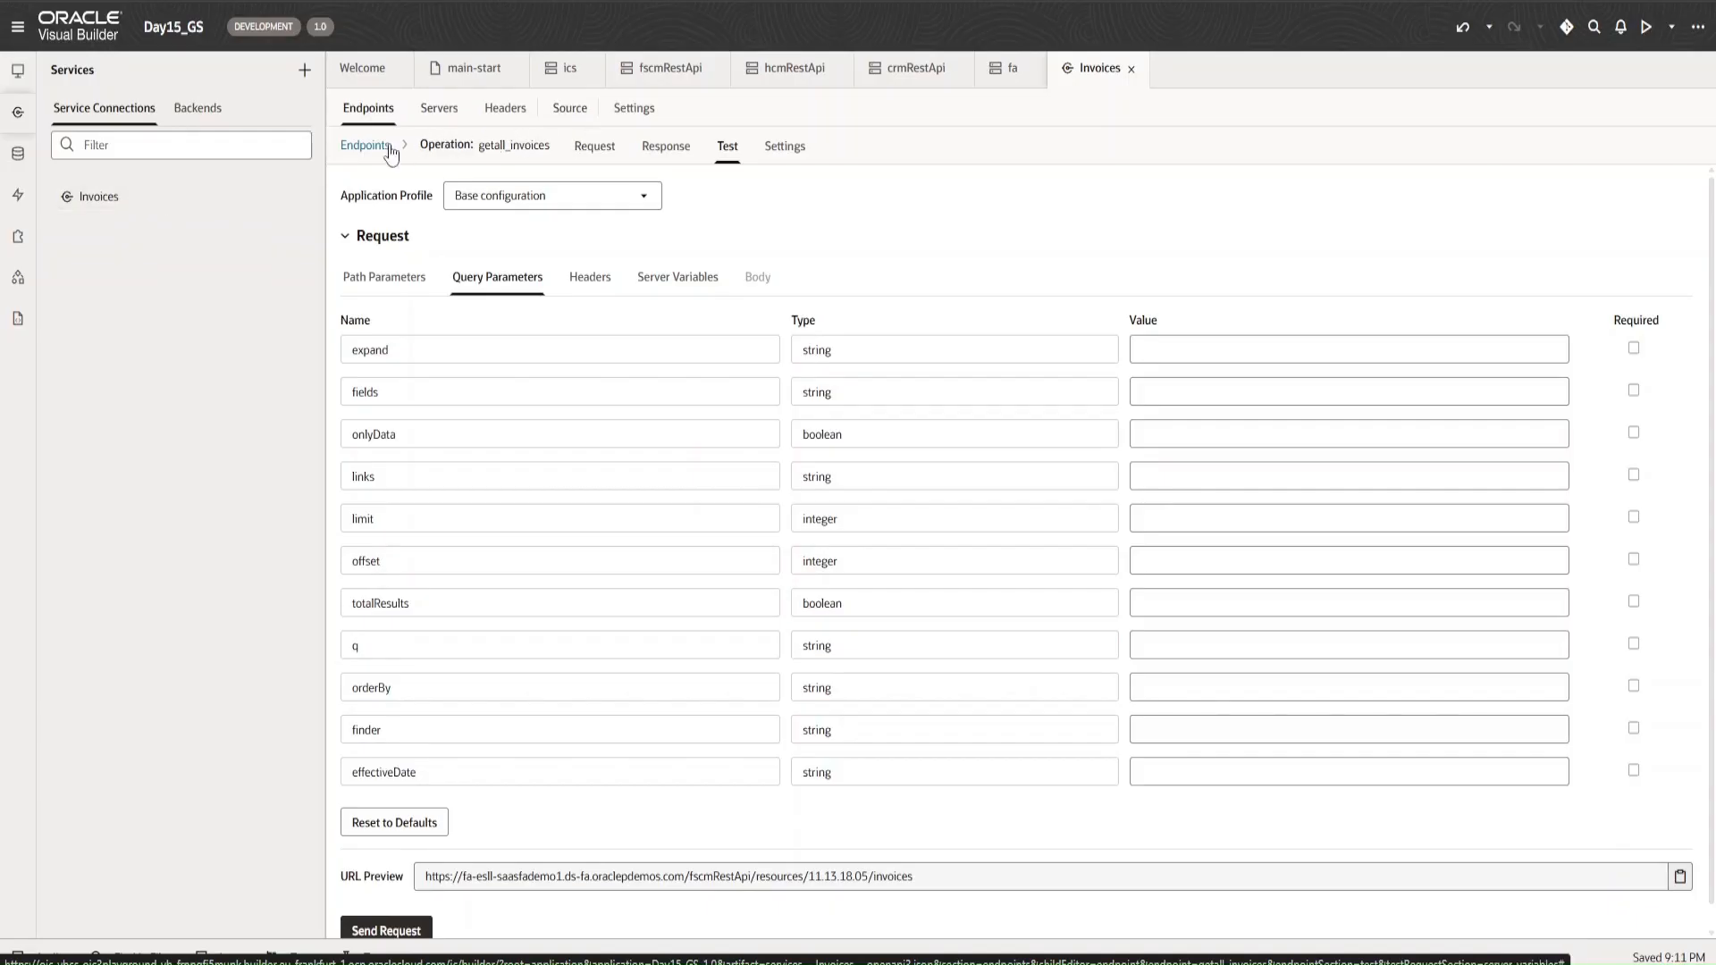
pyautogui.scroll(-1, 612, 636)
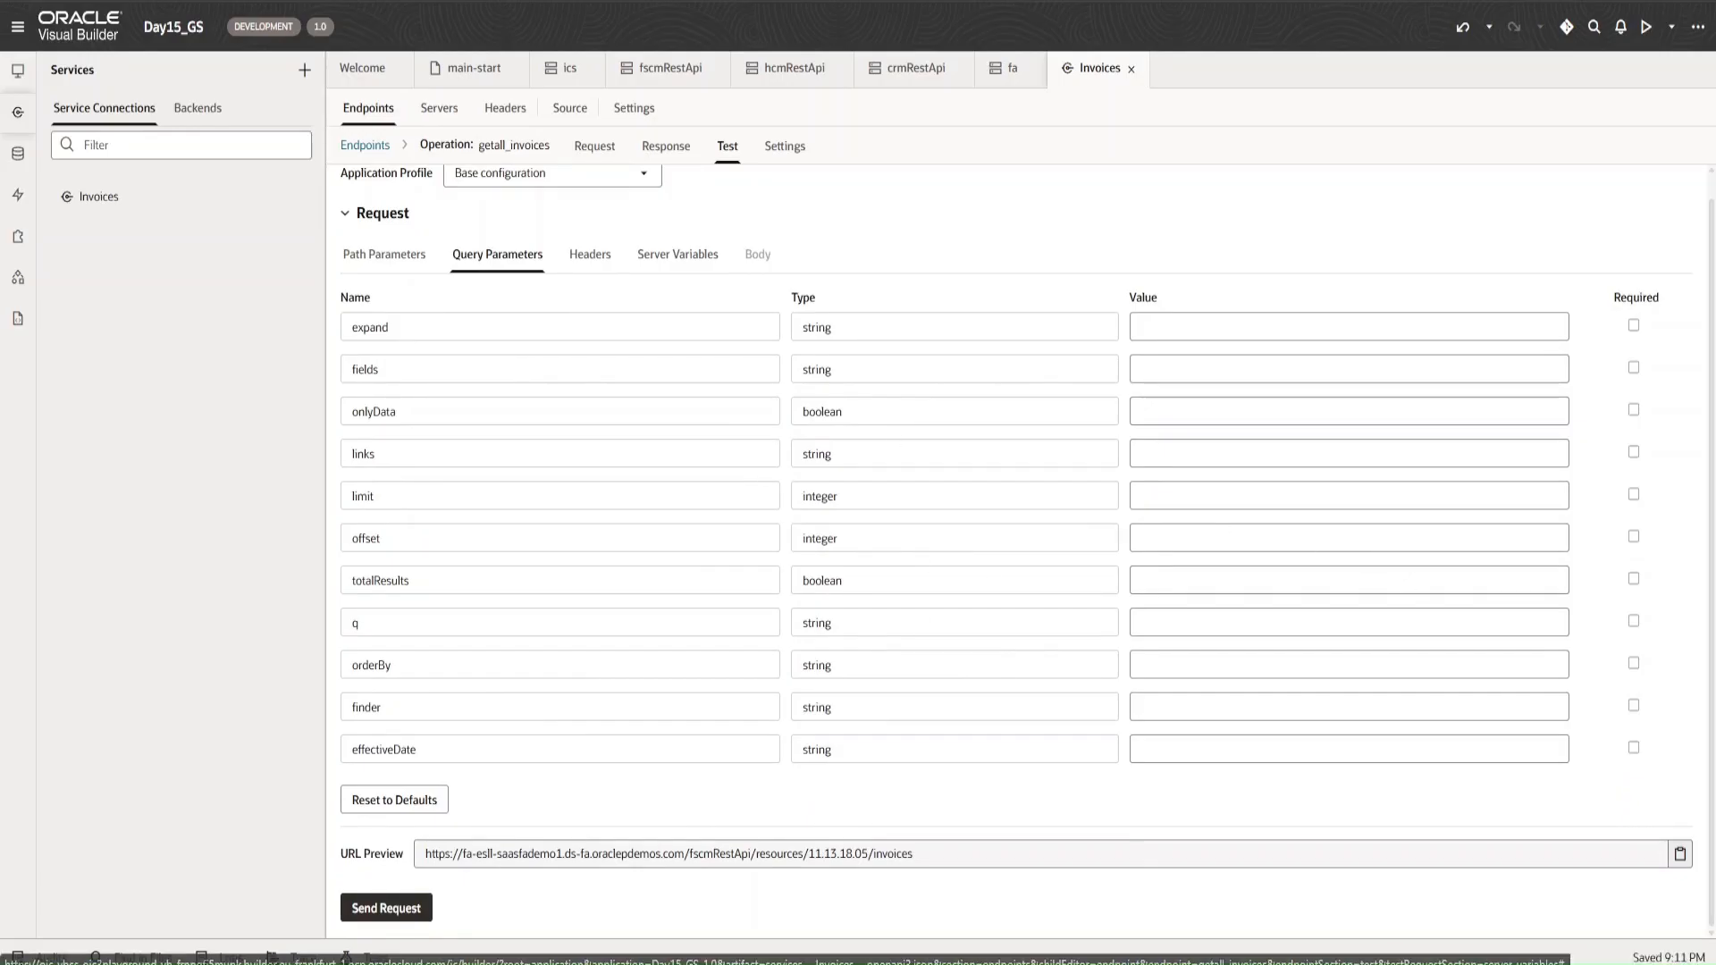
pyautogui.moveTo(1055, 964)
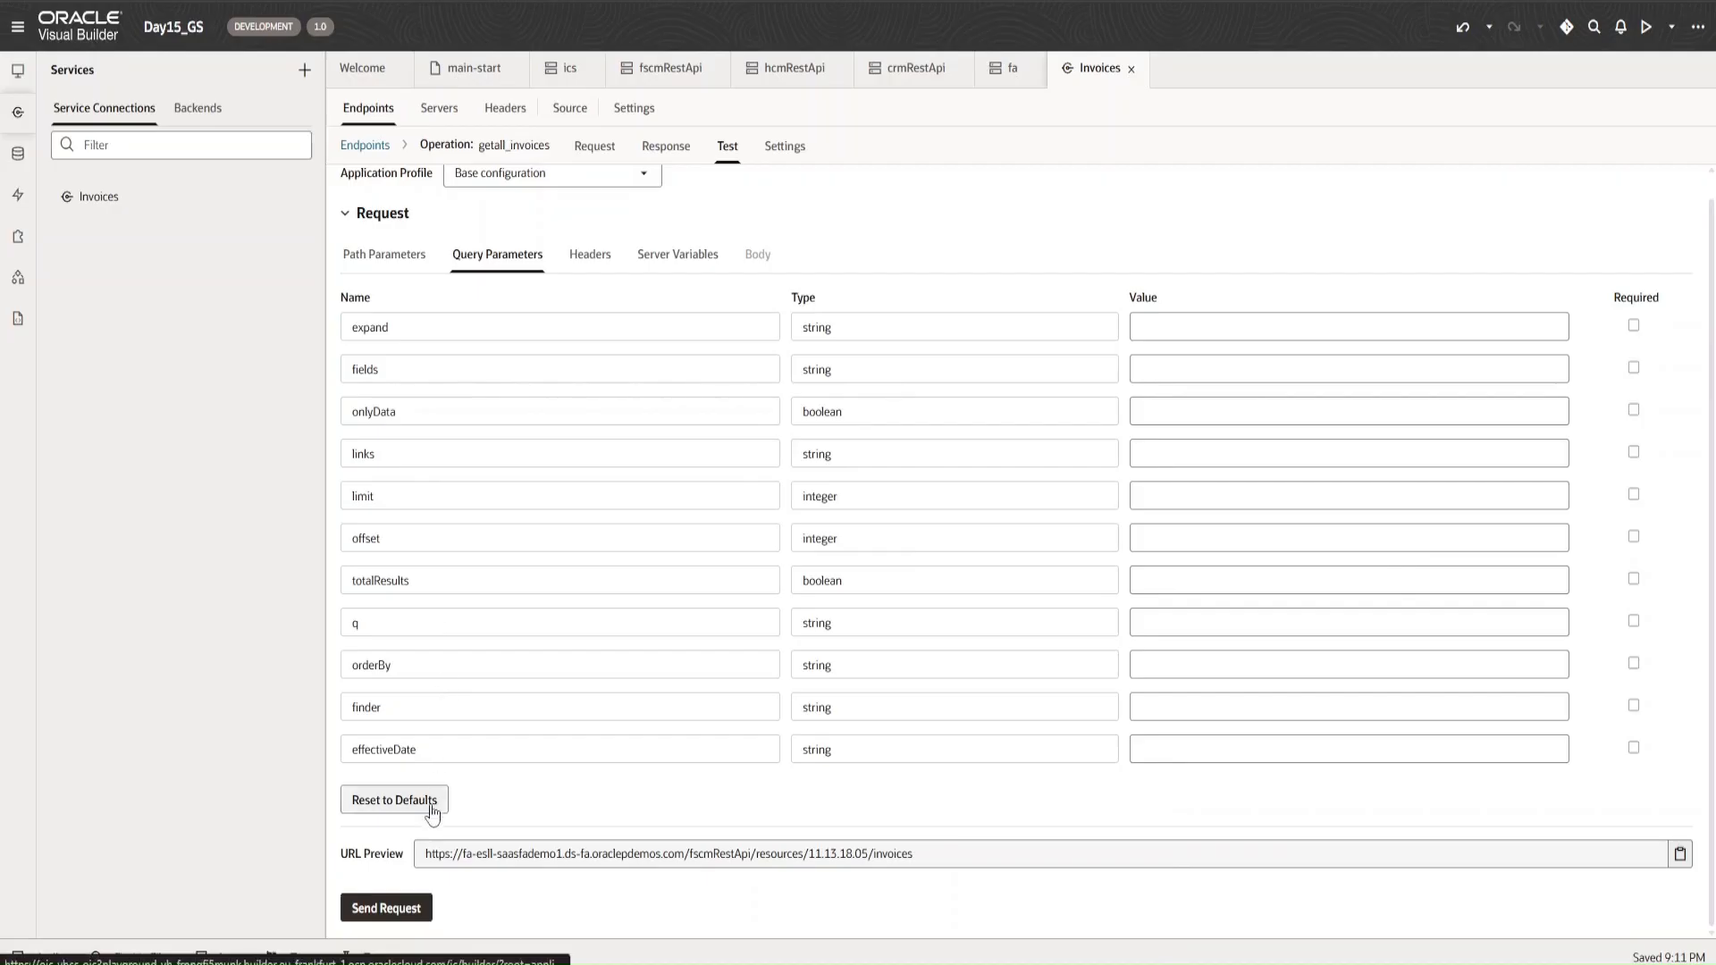
pyautogui.click(398, 918)
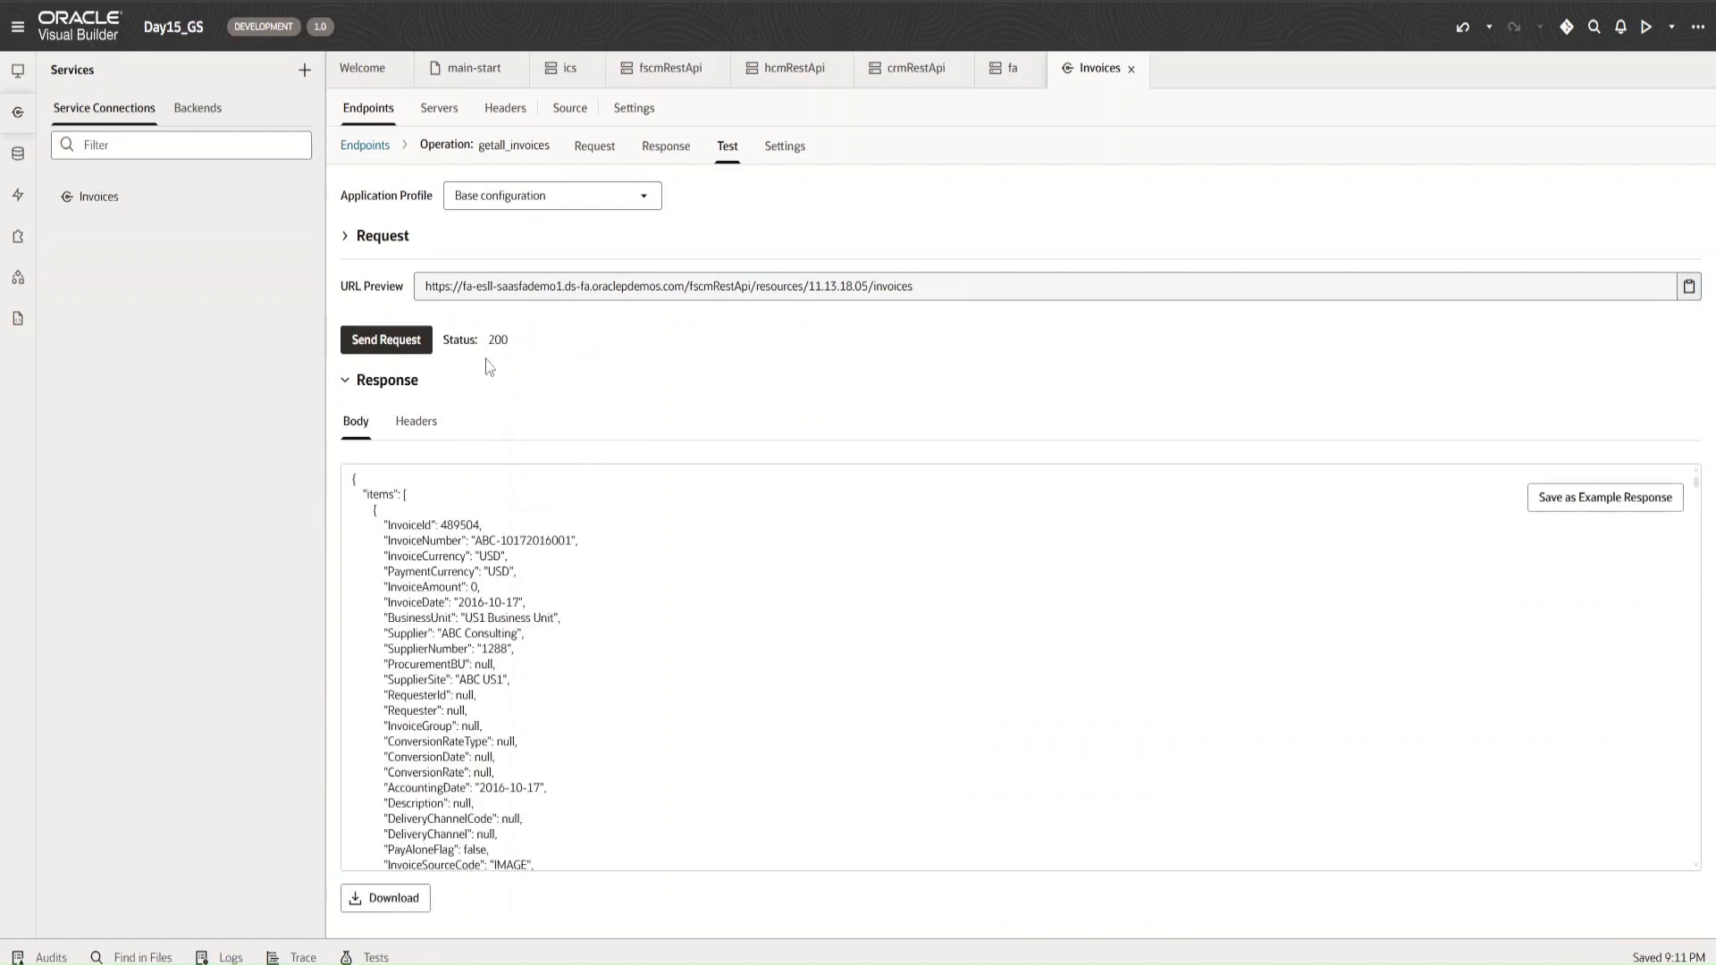
# - Examine the test response's status, invoice records, count and limit values, and the invoices resource in the URL preview
pyautogui.moveTo(491, 340); pyautogui.dragTo(515, 348)
pyautogui.scroll(-20, 402, 508)
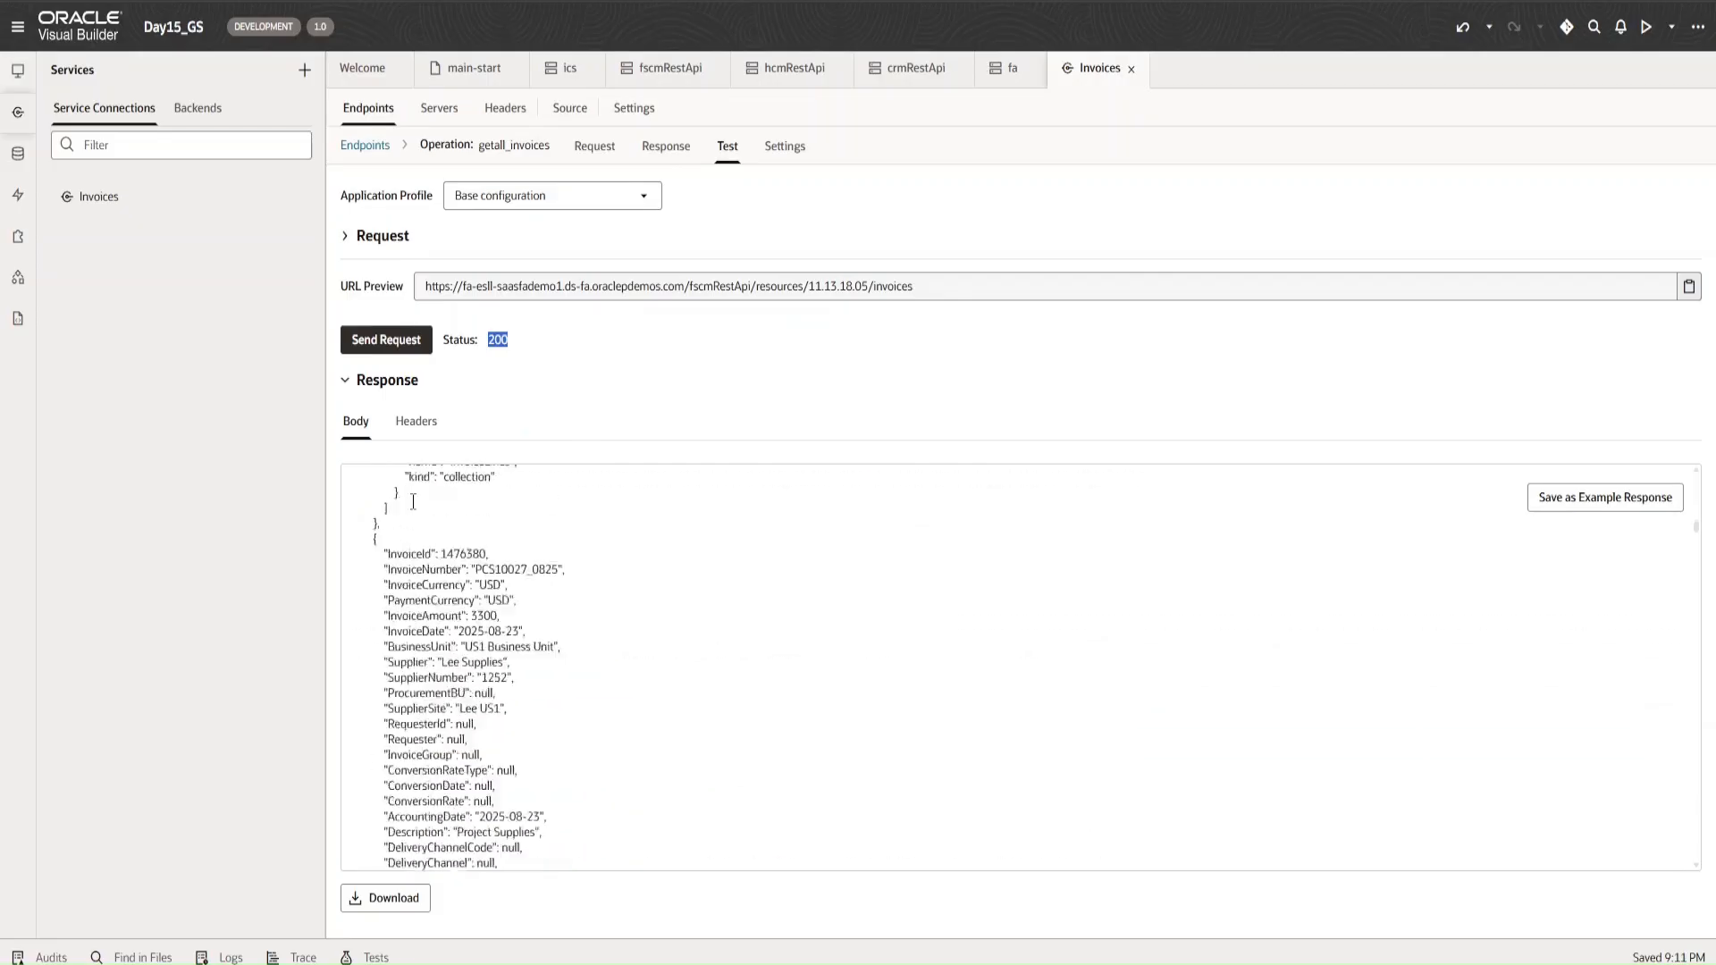
pyautogui.scroll(-20, 413, 502)
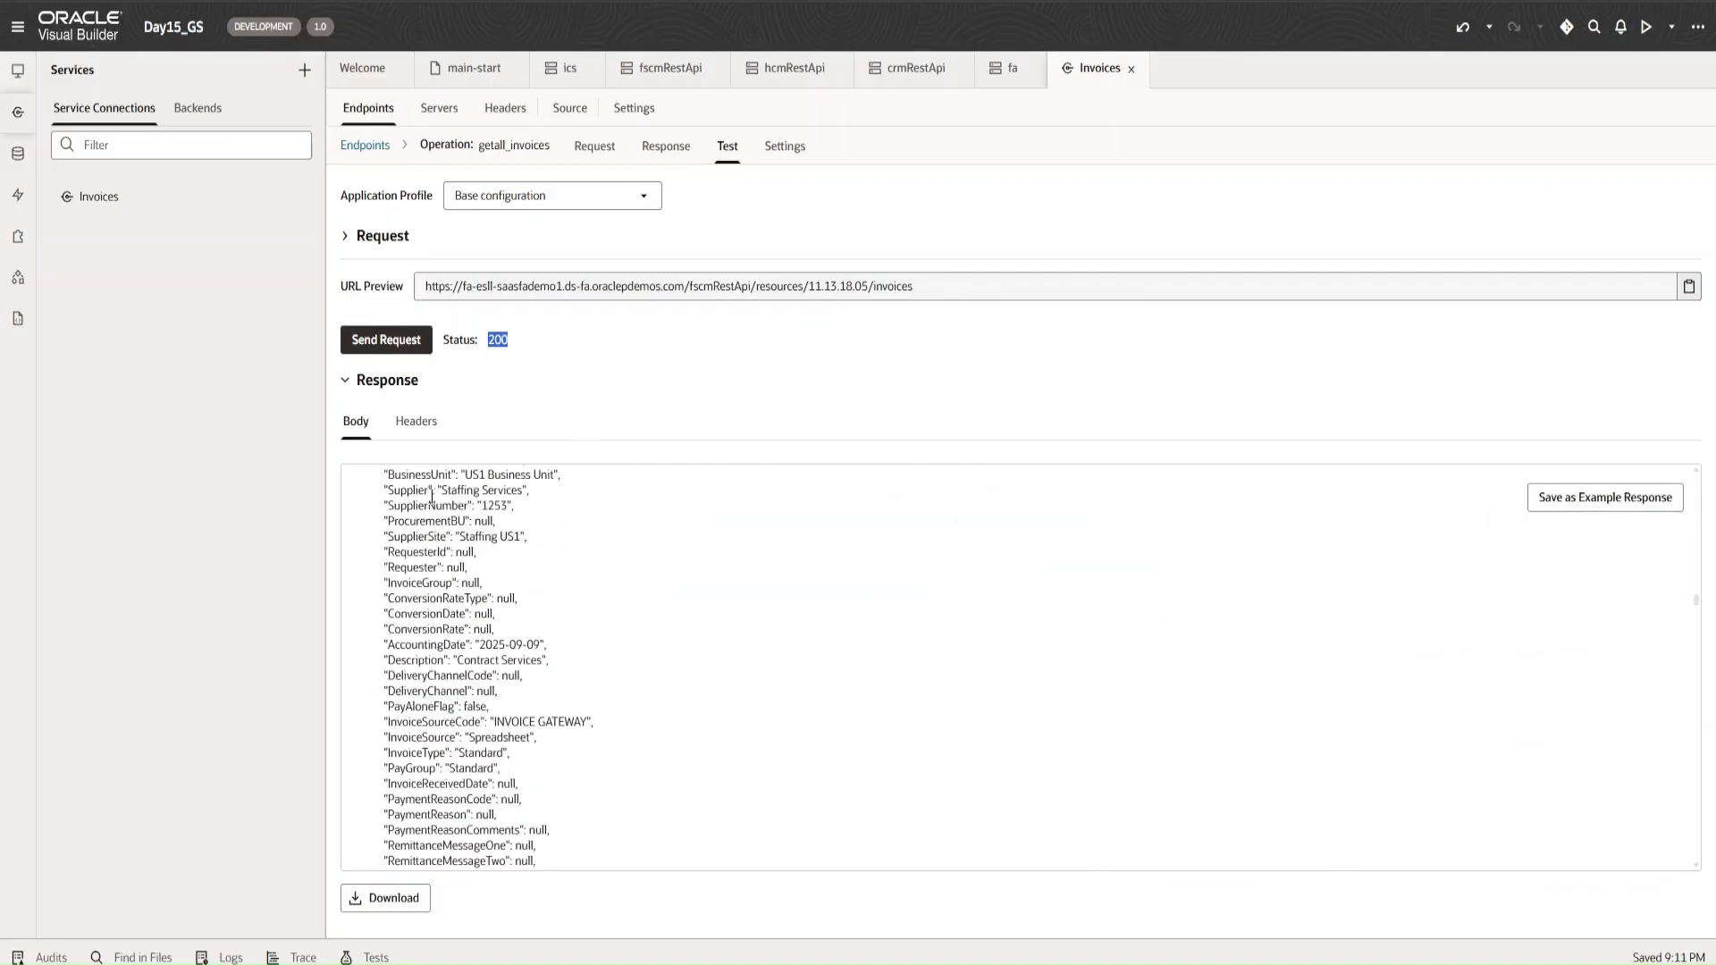
pyautogui.scroll(-20, 433, 503)
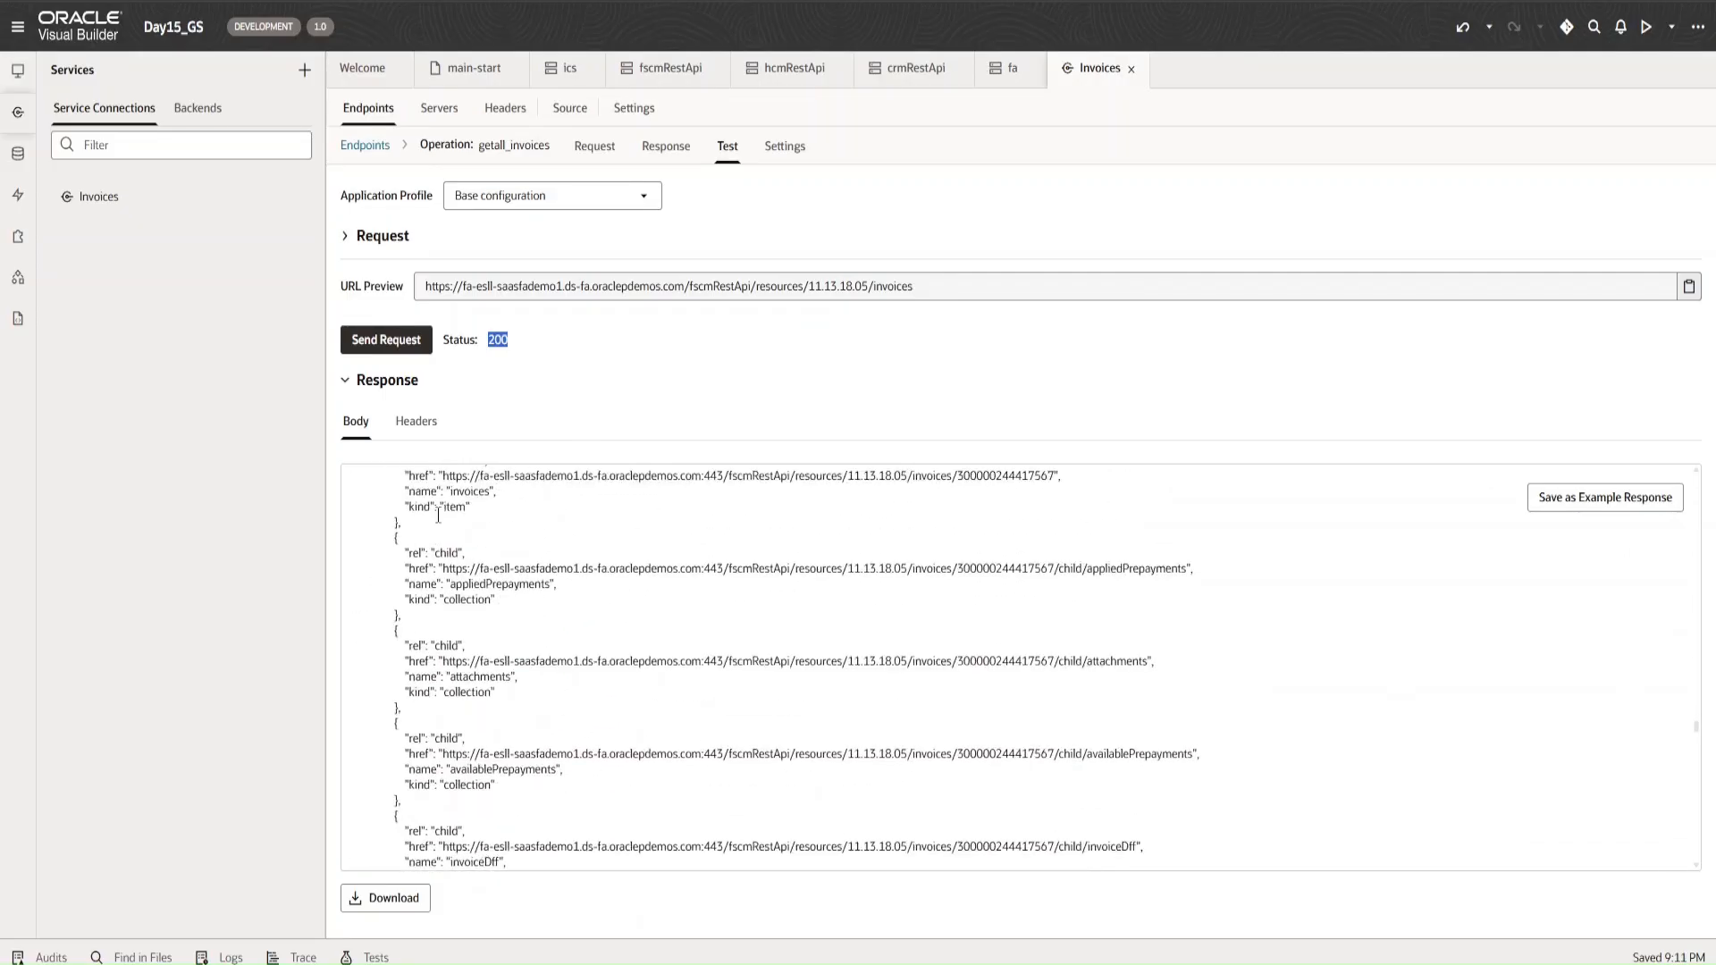
pyautogui.scroll(-20, 447, 572)
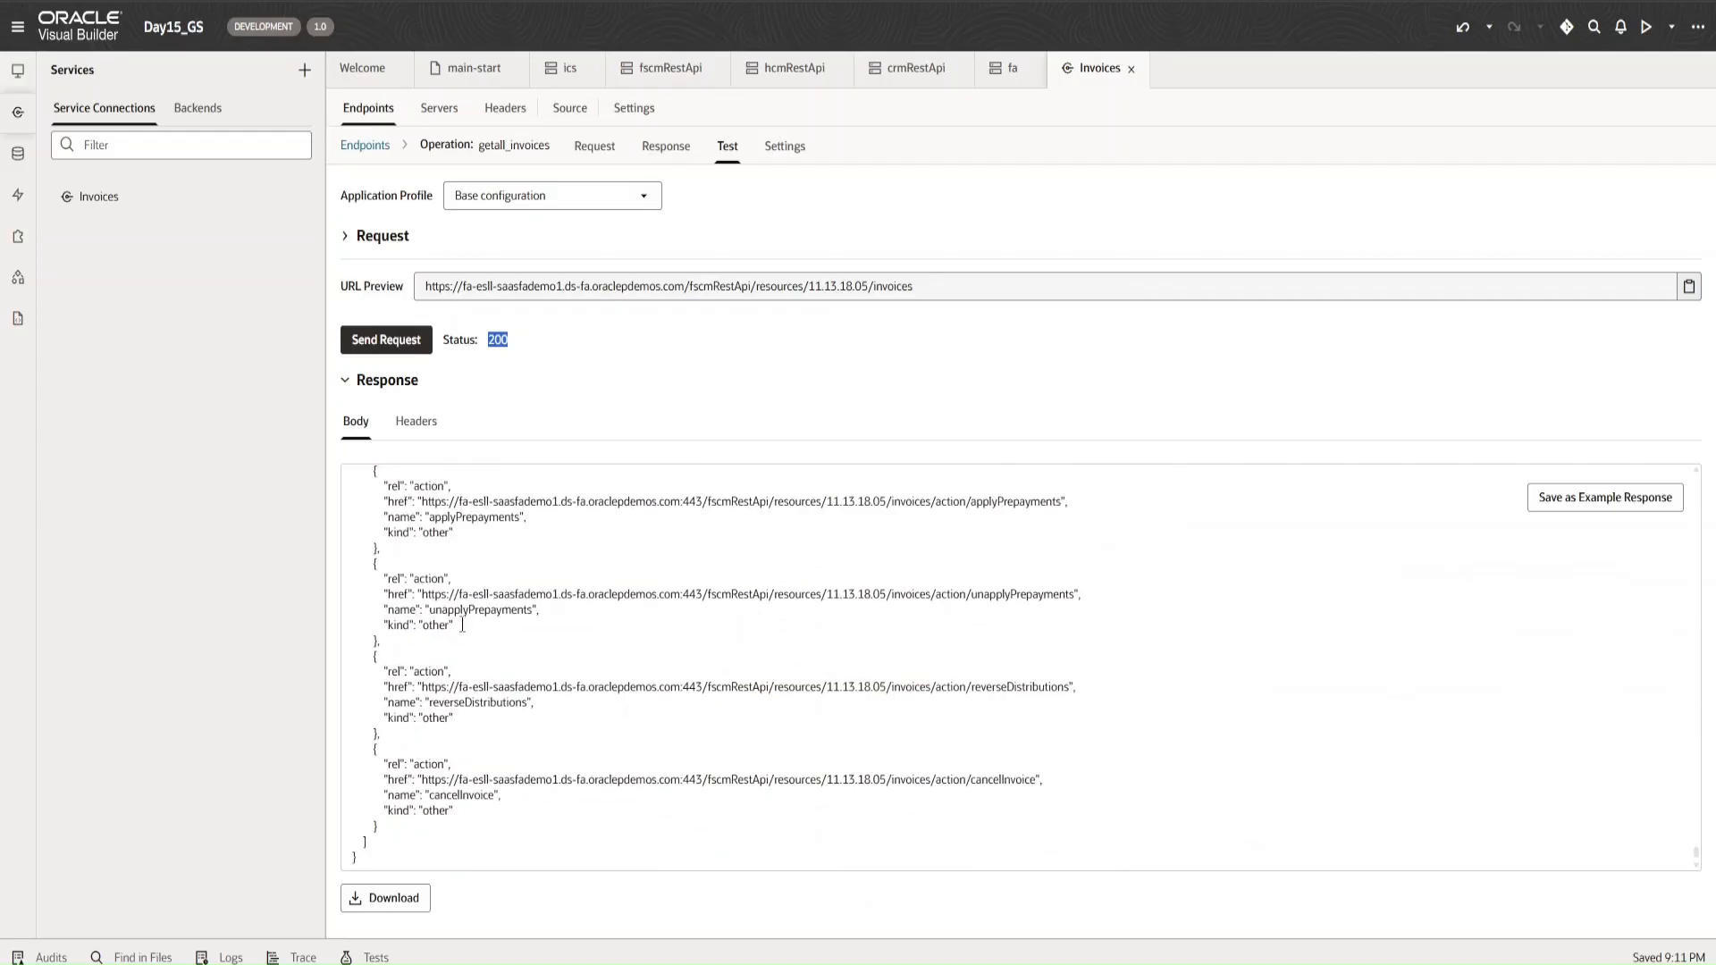
pyautogui.scroll(5, 440, 659)
pyautogui.scroll(-10, 437, 658)
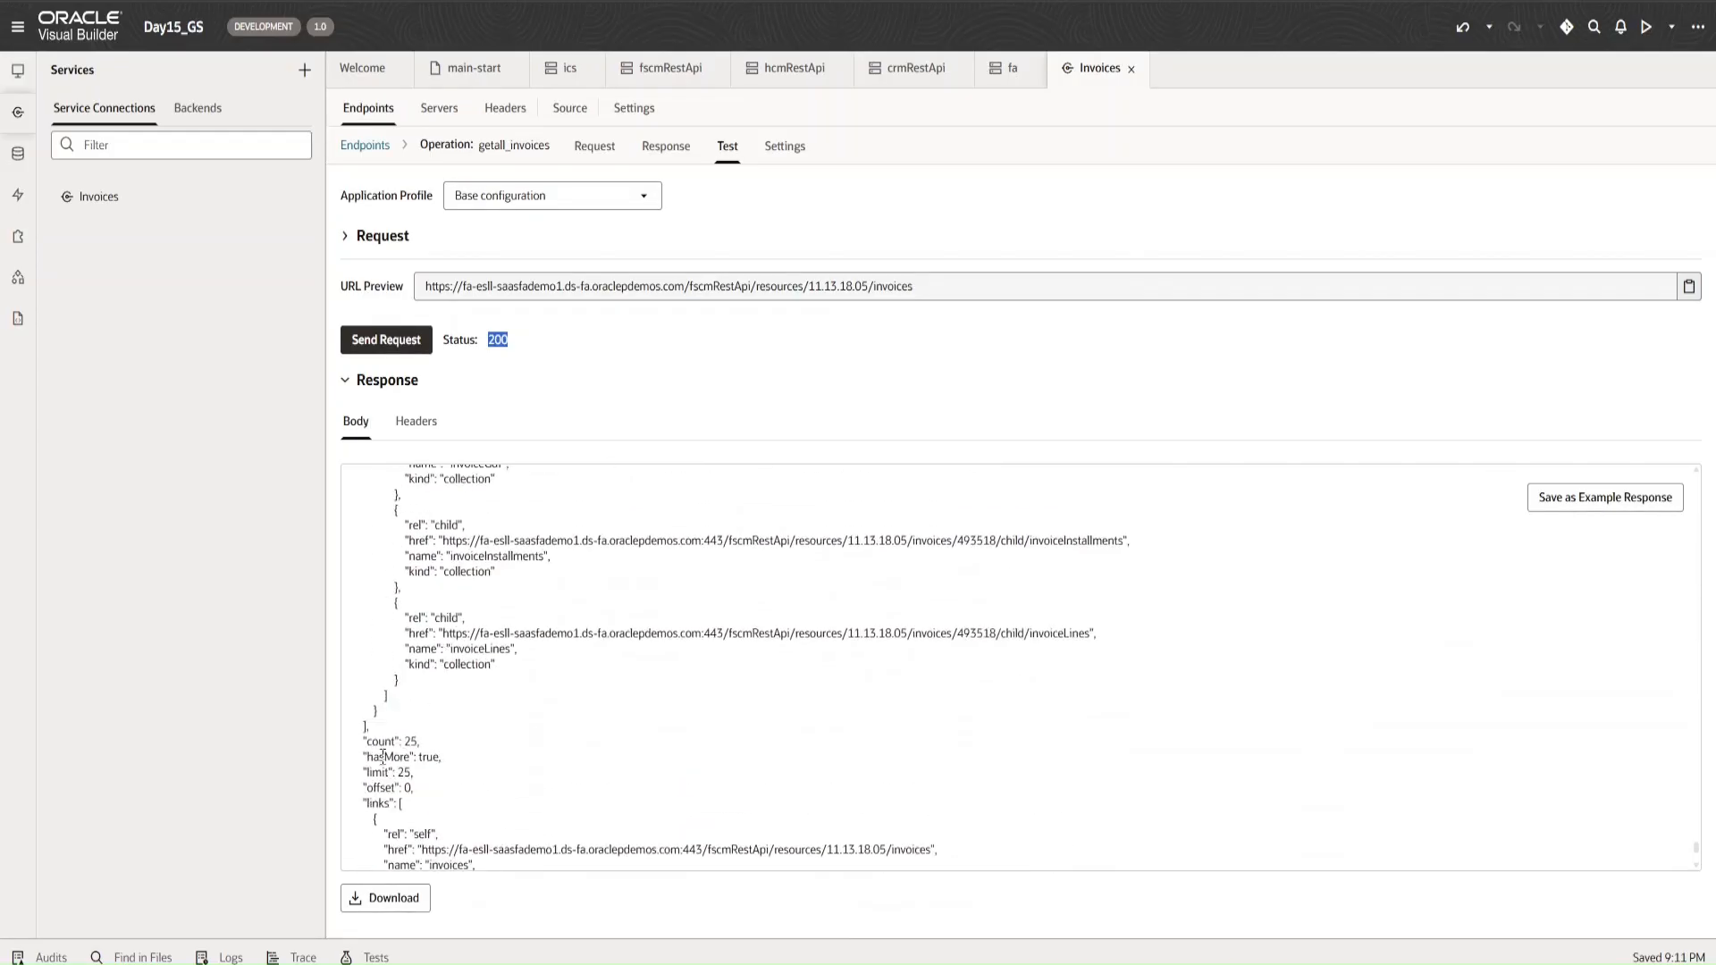
pyautogui.click(388, 743)
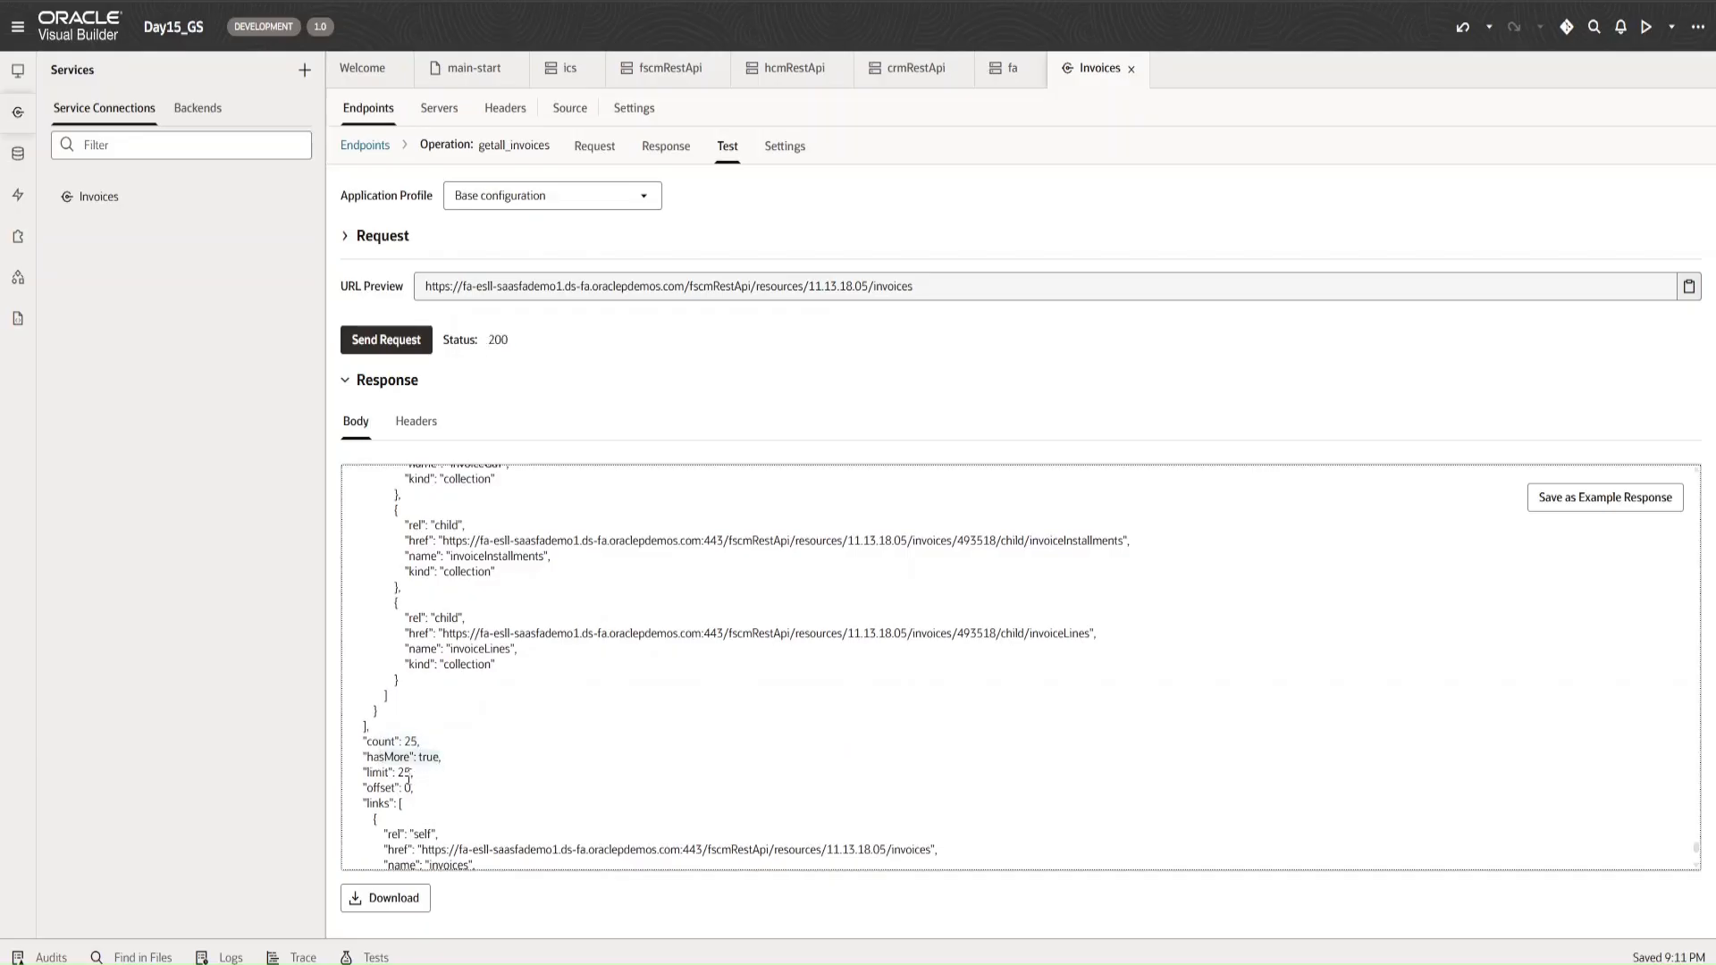
pyautogui.moveTo(405, 767); pyautogui.dragTo(403, 774)
pyautogui.scroll(15, 408, 774)
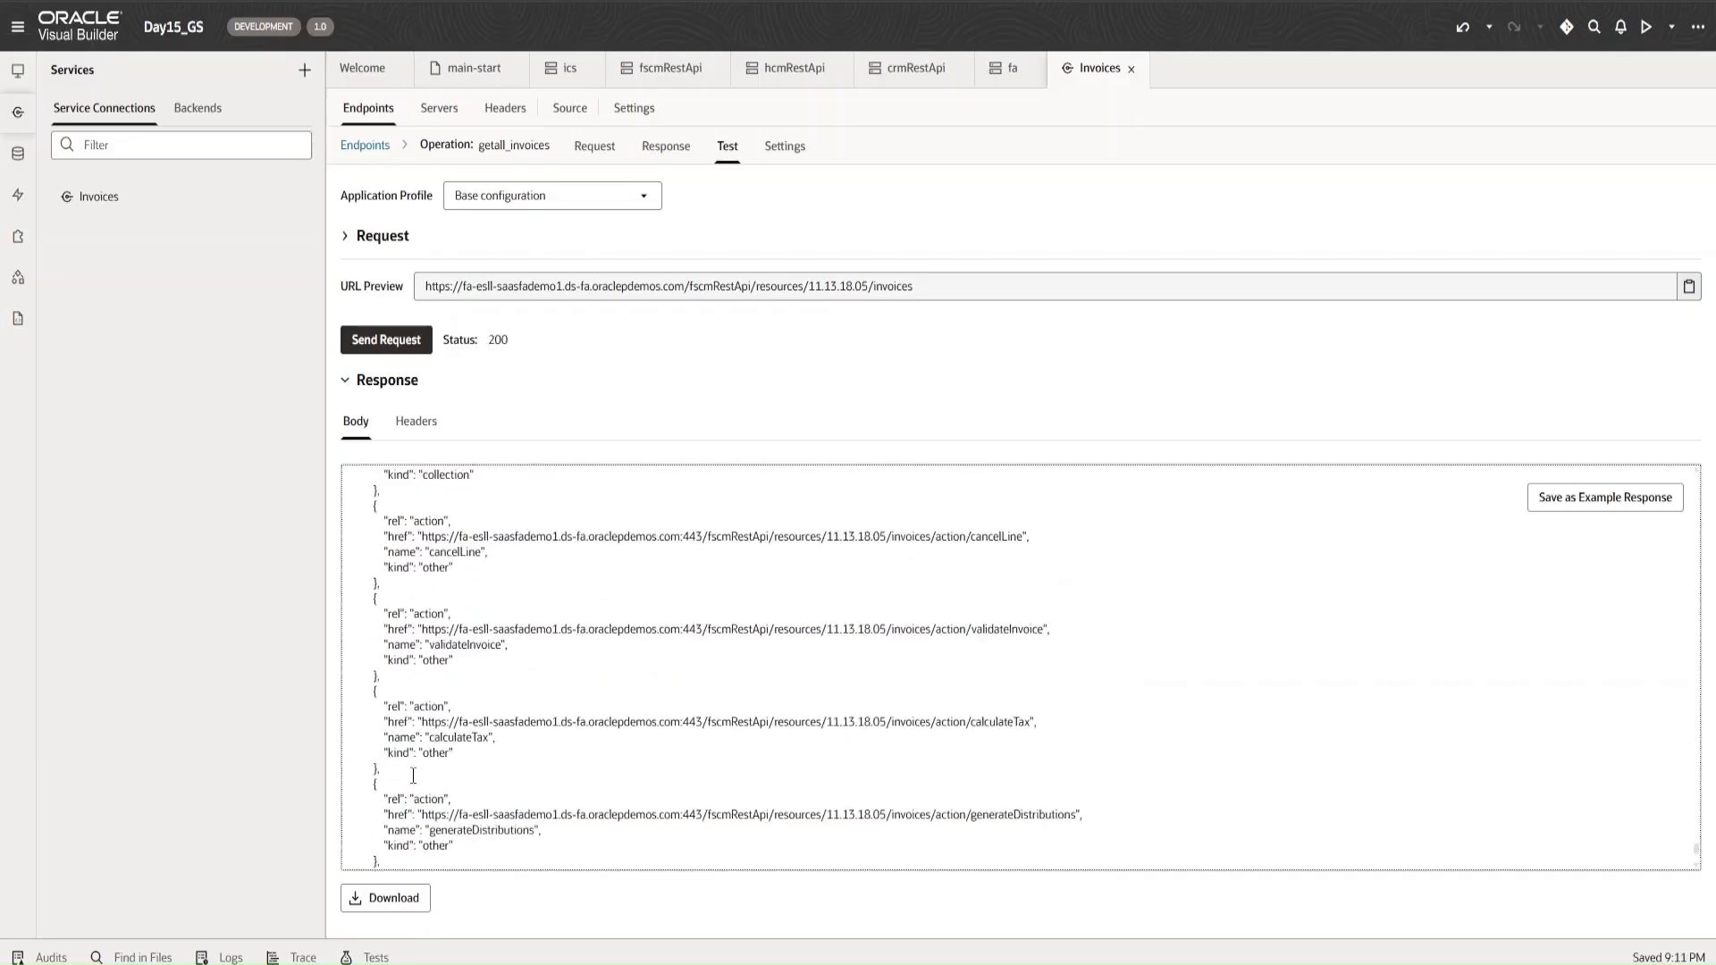
pyautogui.scroll(15, 440, 731)
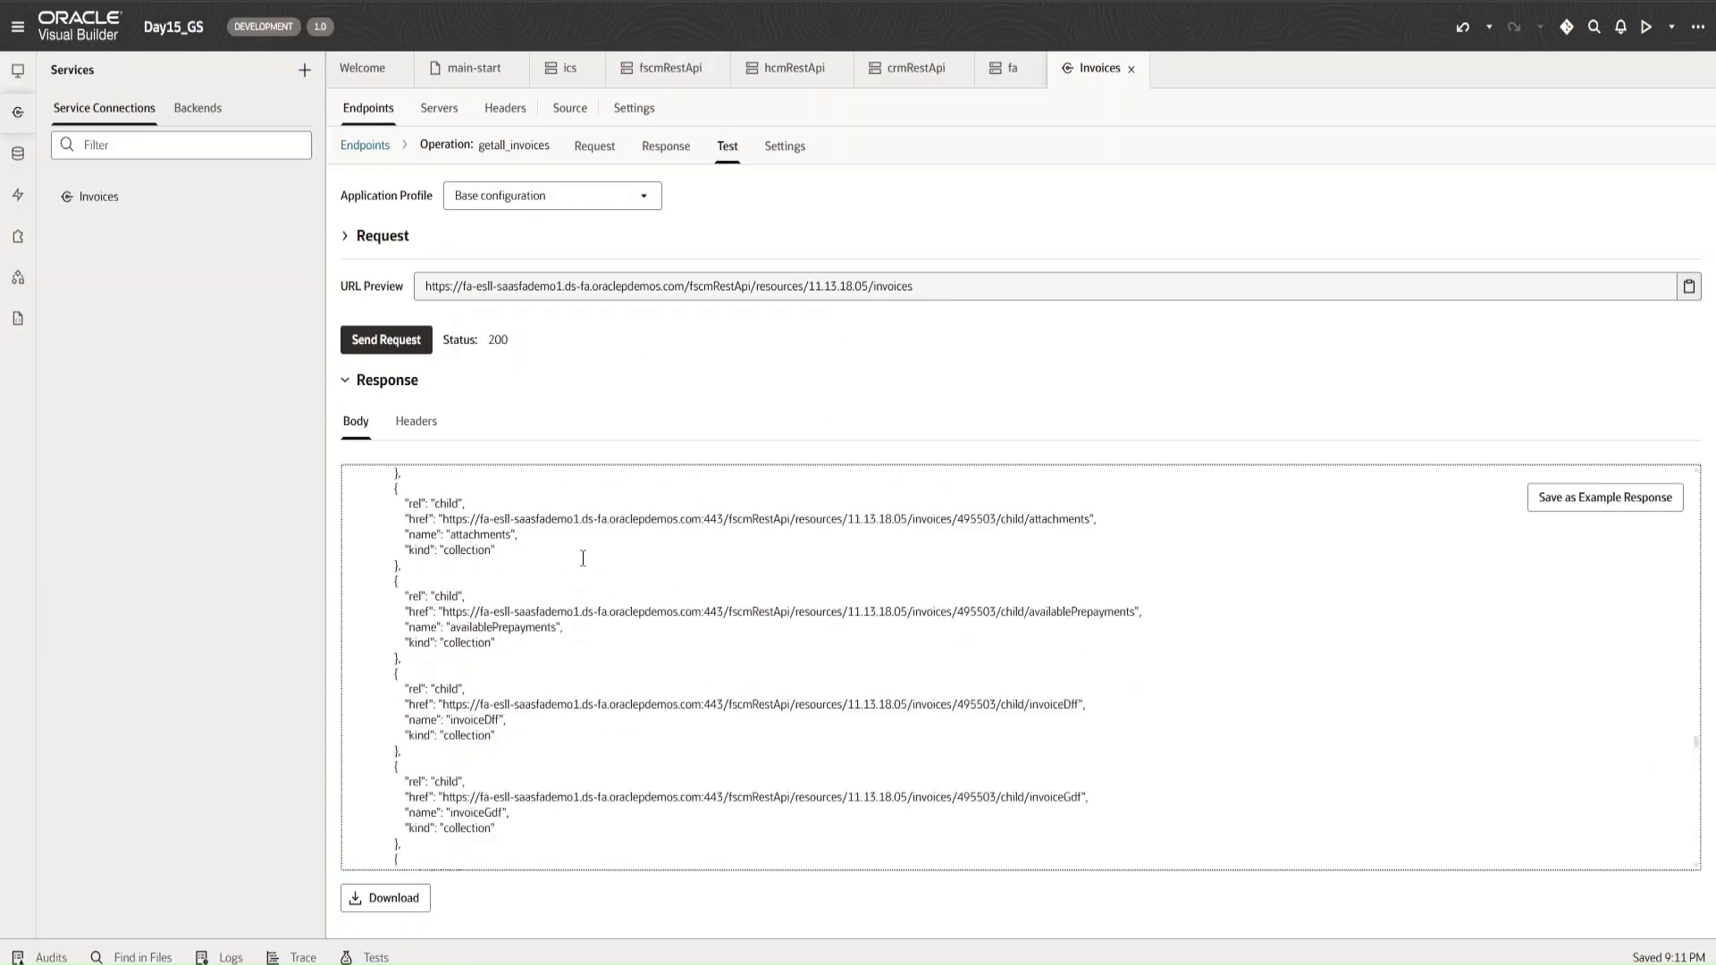
pyautogui.scroll(15, 583, 558)
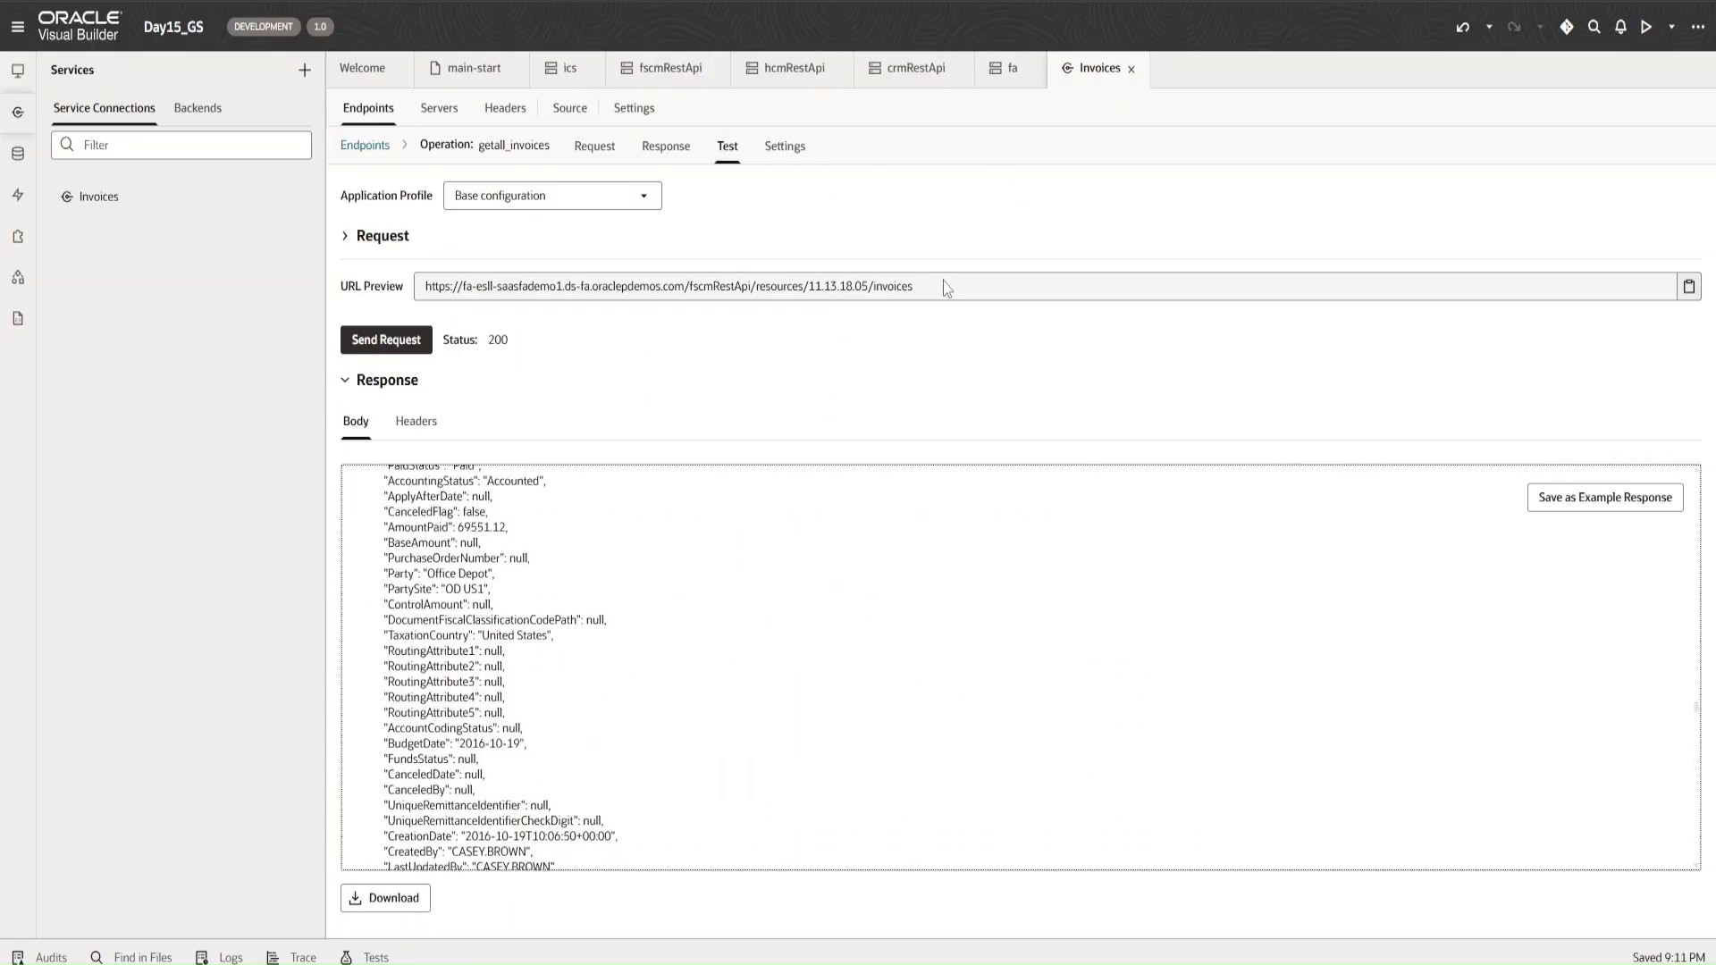
pyautogui.moveTo(903, 287); pyautogui.dragTo(914, 287)
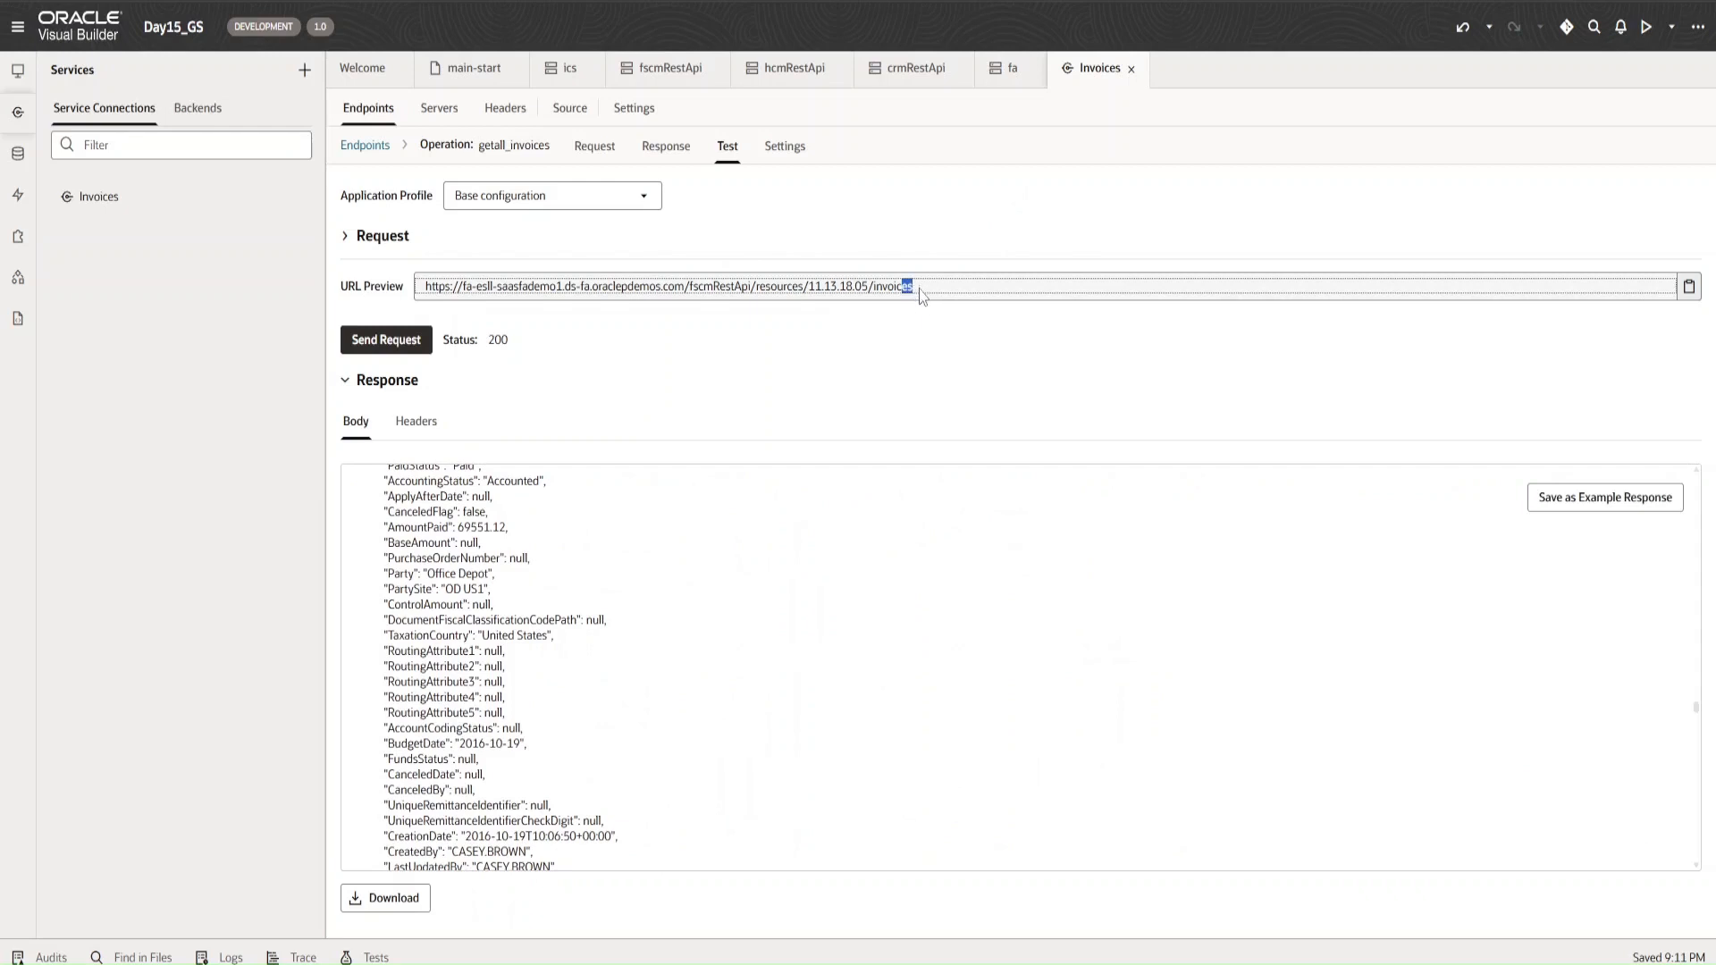
# - Examine the invoices resource URL in the test's URL preview, and switch to Postman to examine the matching request URL
pyautogui.click(922, 293)
pyautogui.moveTo(911, 291); pyautogui.dragTo(768, 279)
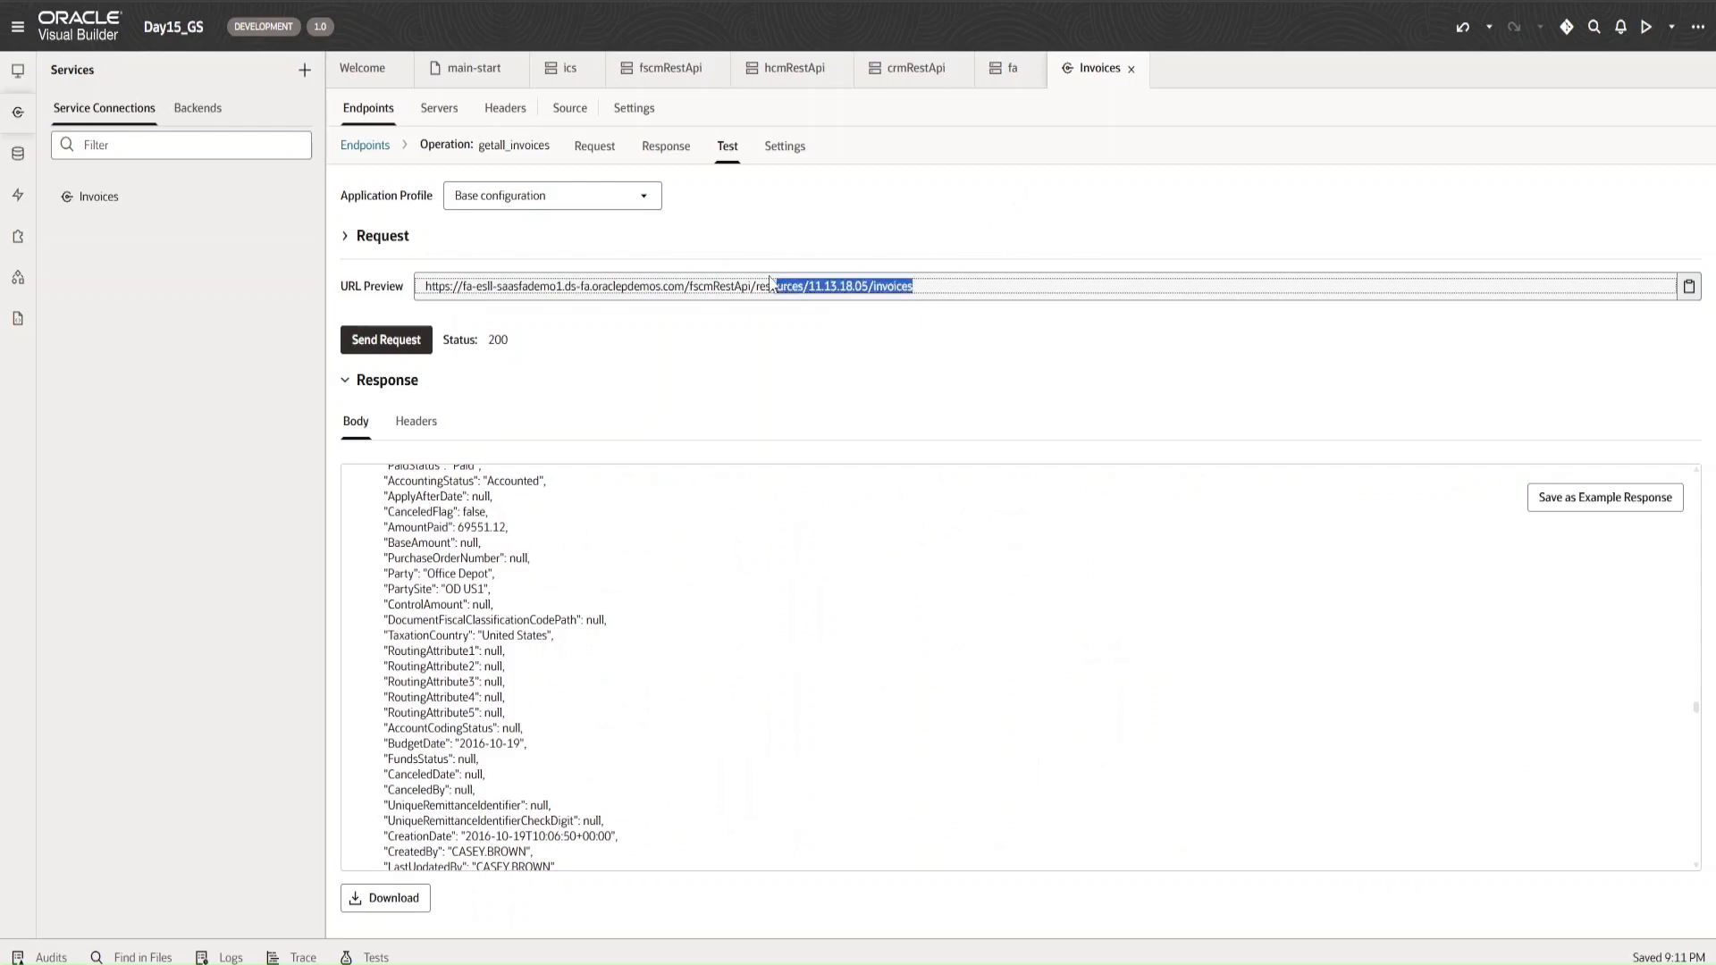
pyautogui.click(610, 292)
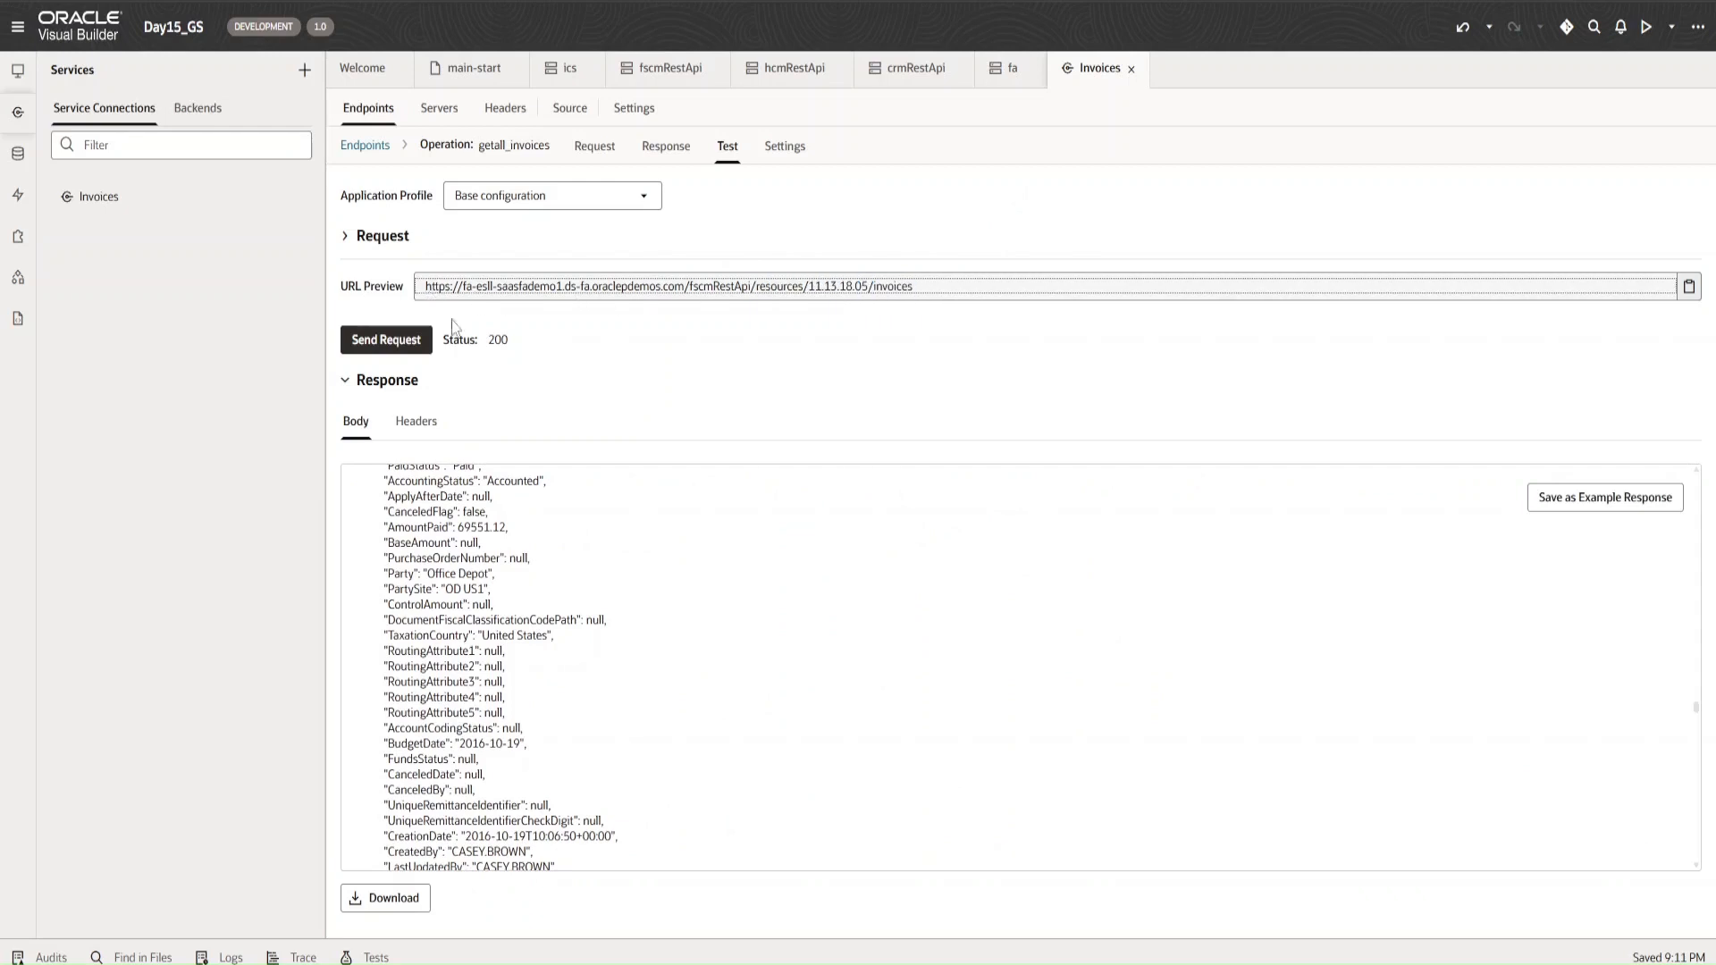
pyautogui.click(882, 660)
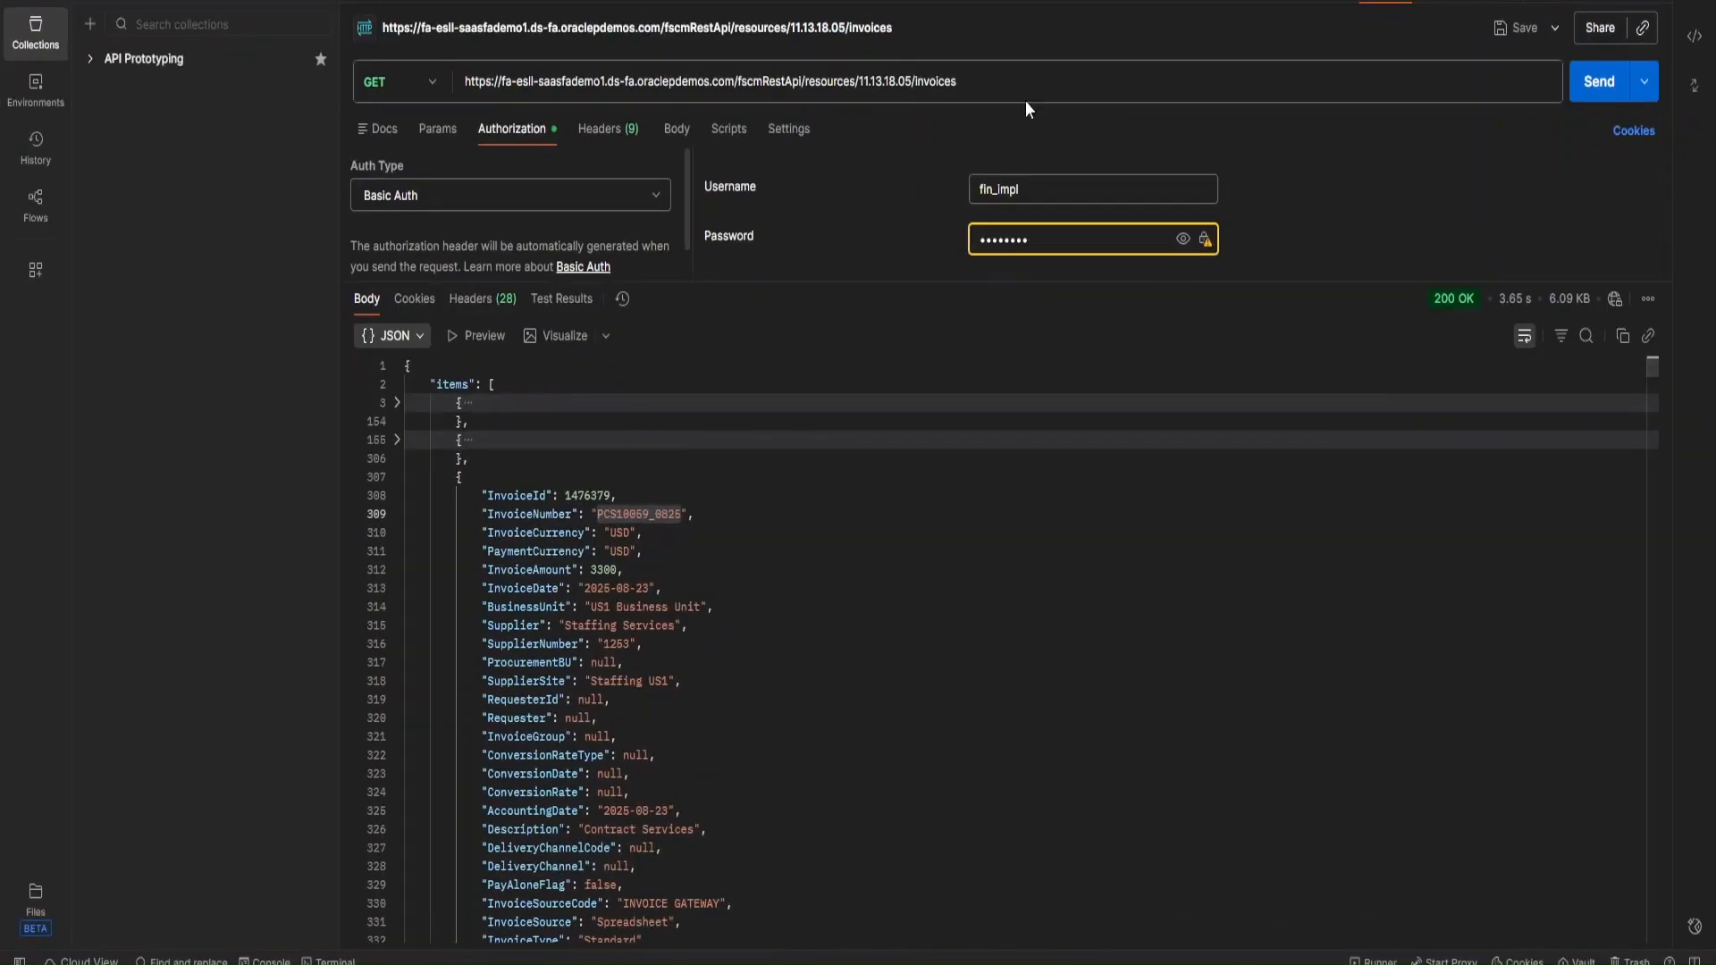
pyautogui.tripleClick(977, 83)
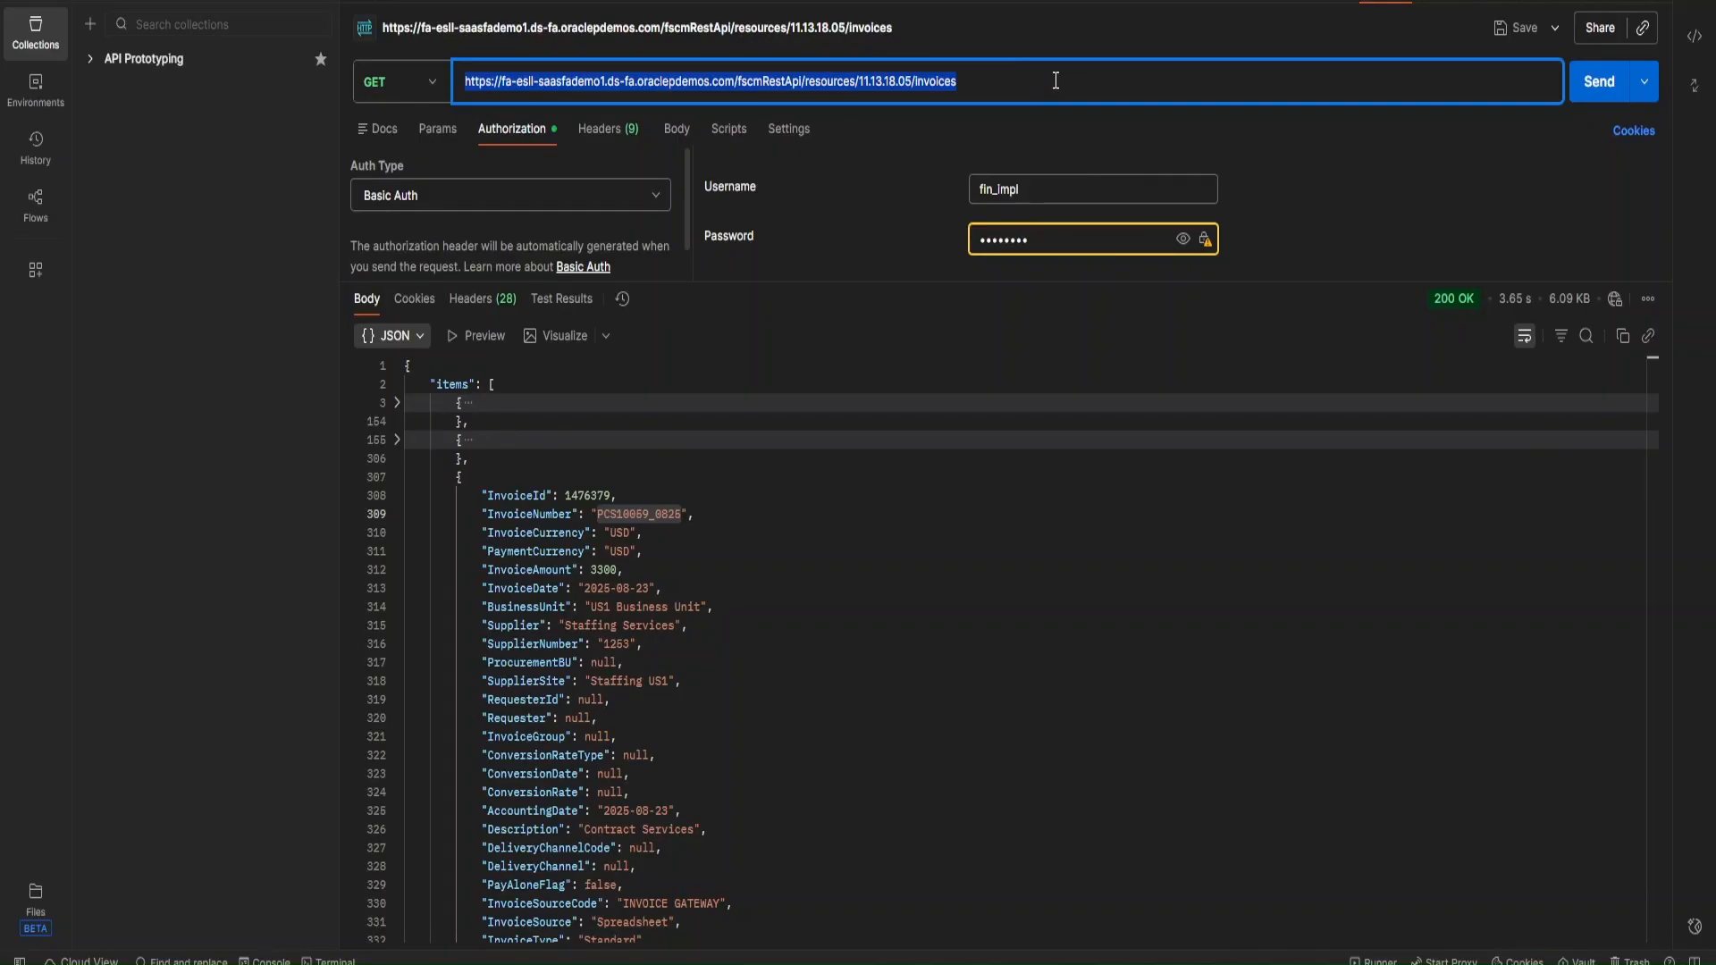
# - Open the code snippet of the invoices request, look through the available snippet languages and display it as HTTP
pyautogui.click(1694, 42)
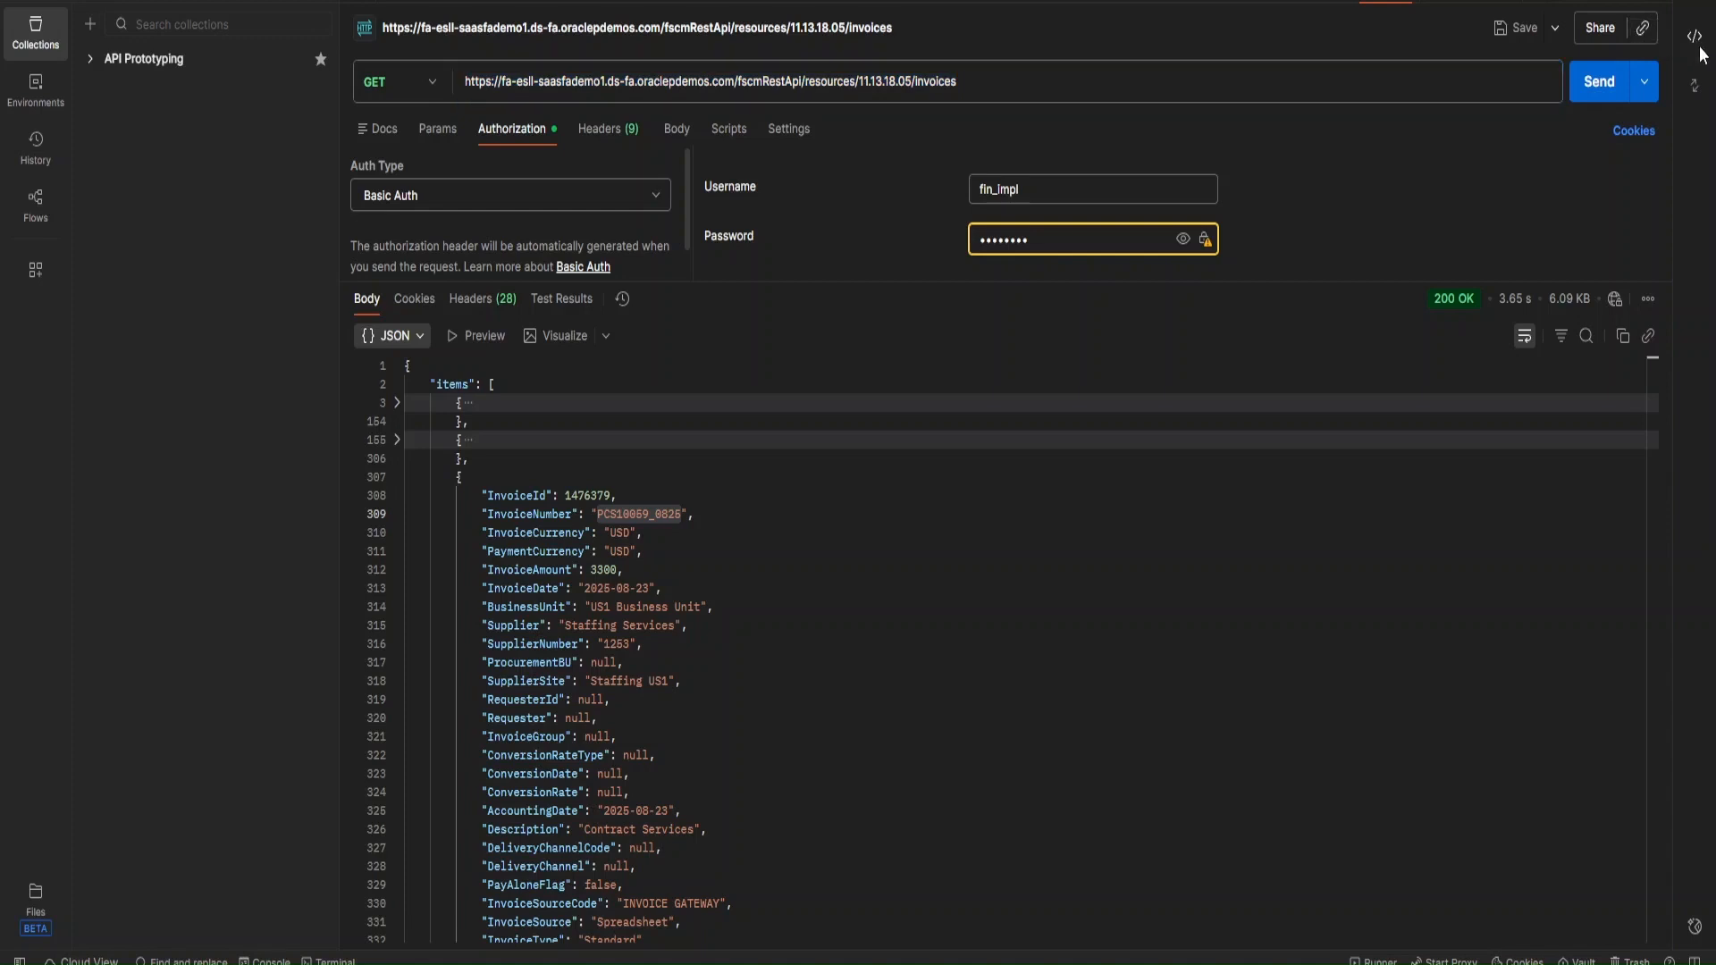
pyautogui.moveTo(1348, 130)
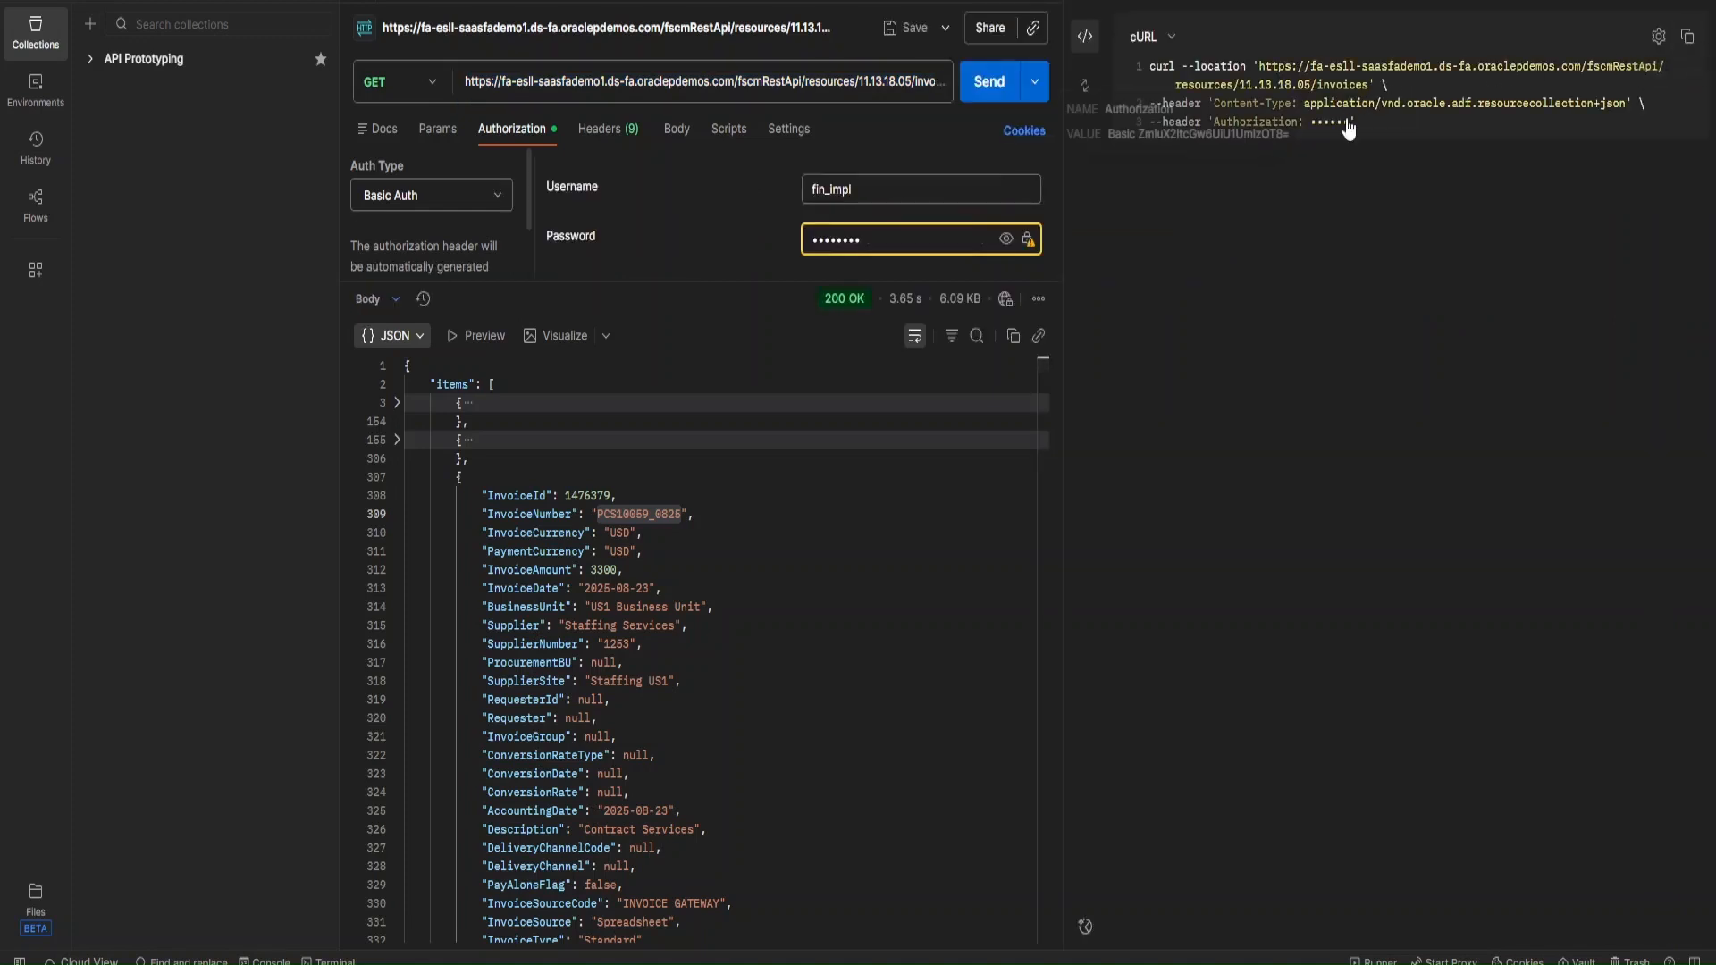
pyautogui.click(1165, 34)
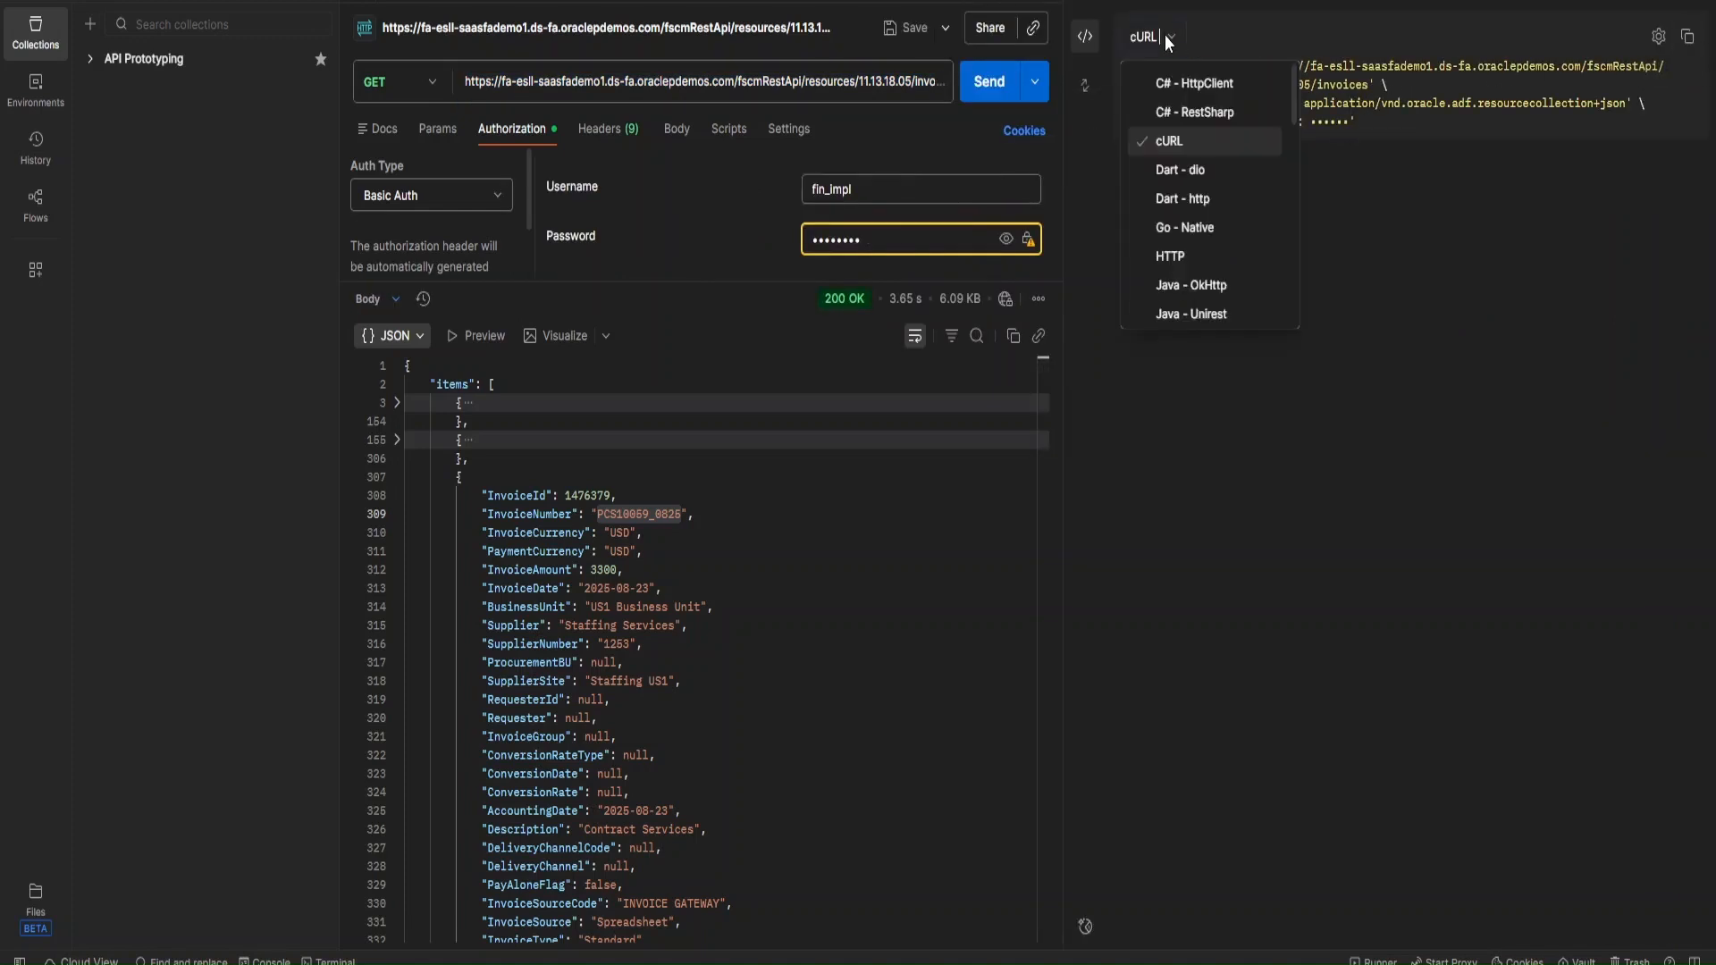
pyautogui.scroll(-5, 1206, 296)
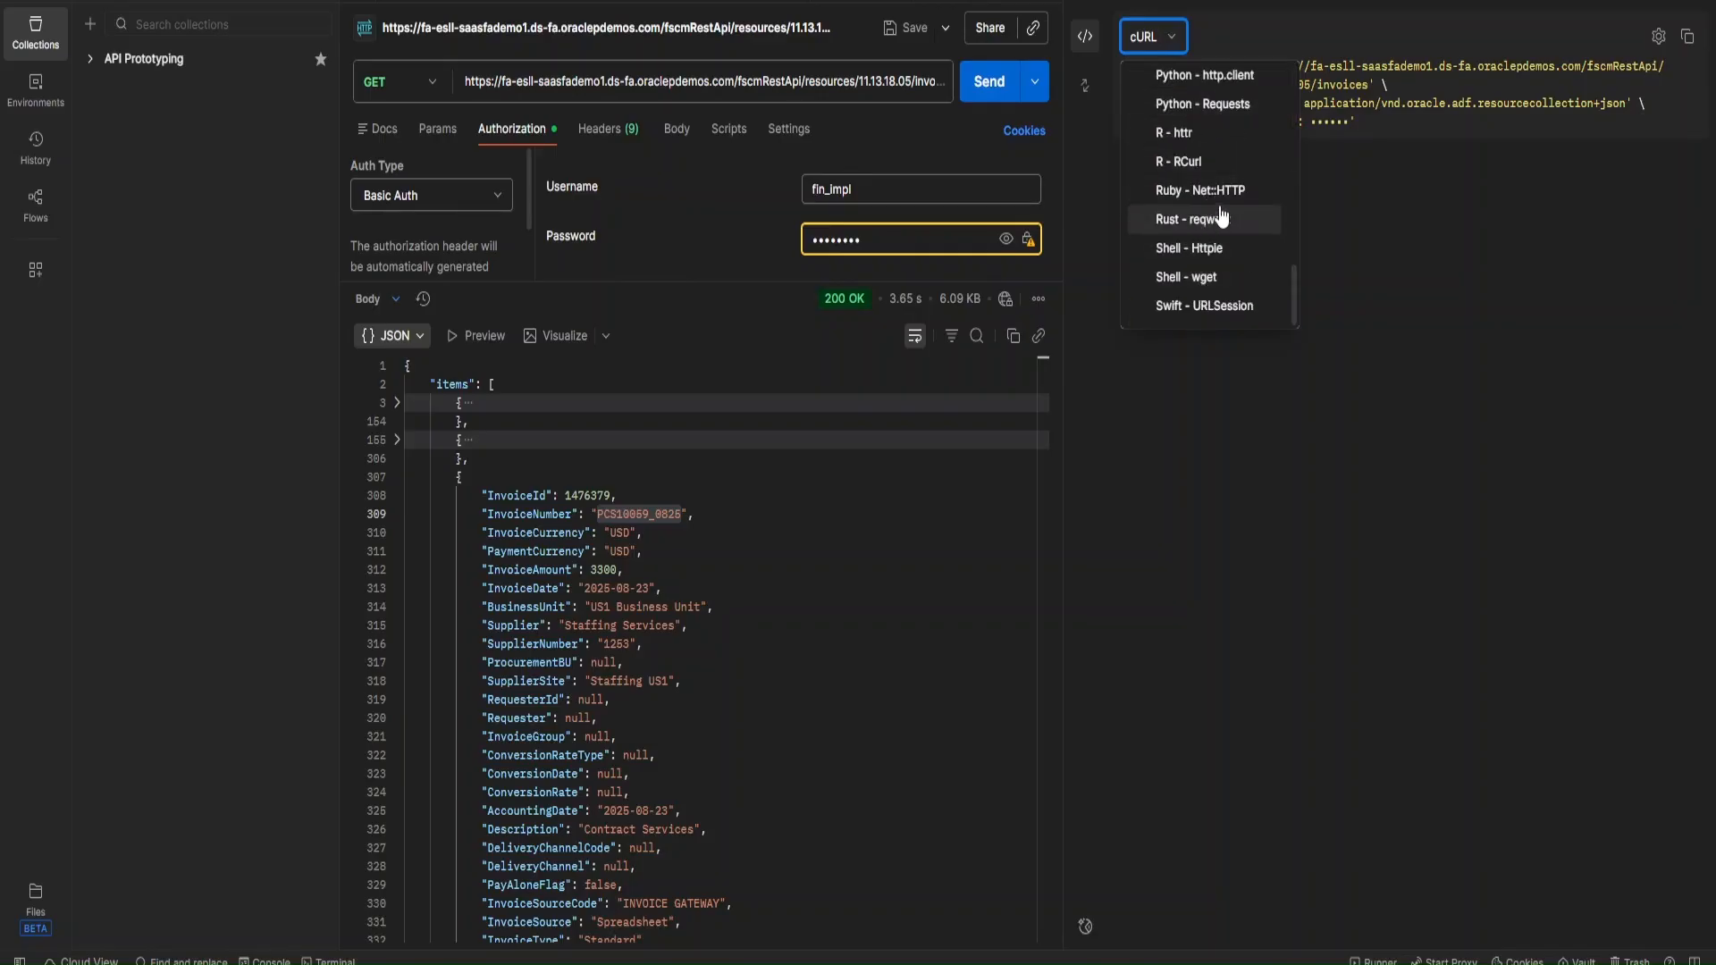
pyautogui.scroll(5, 1212, 225)
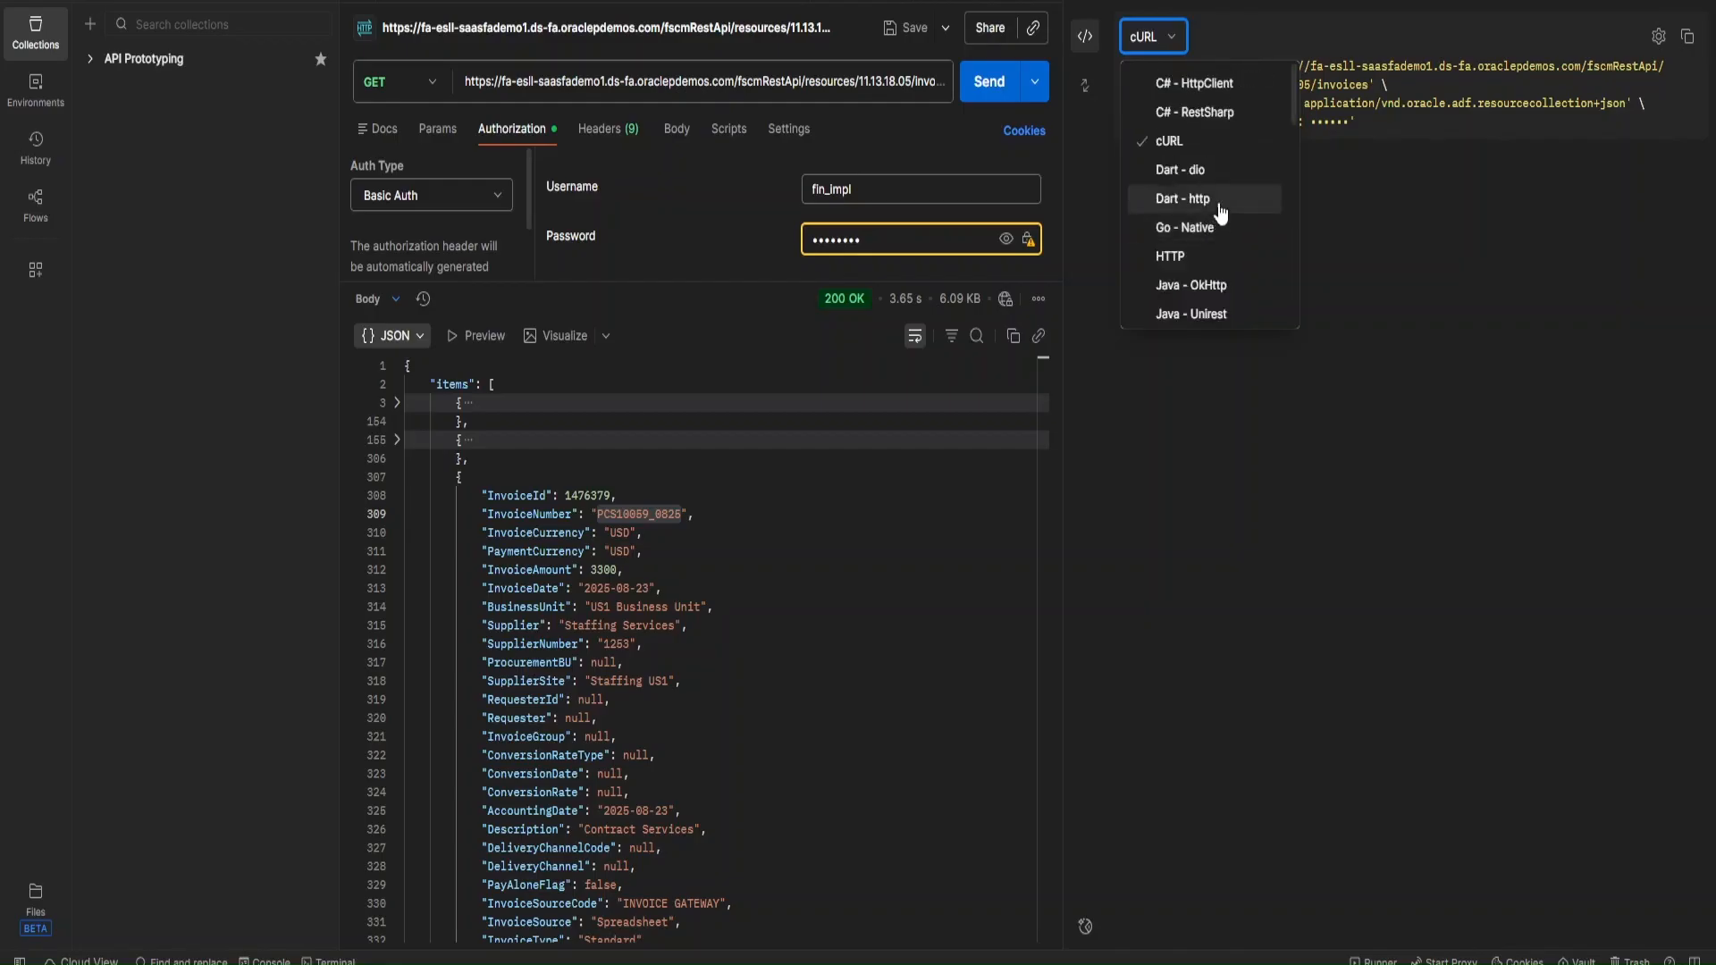
pyautogui.click(1208, 258)
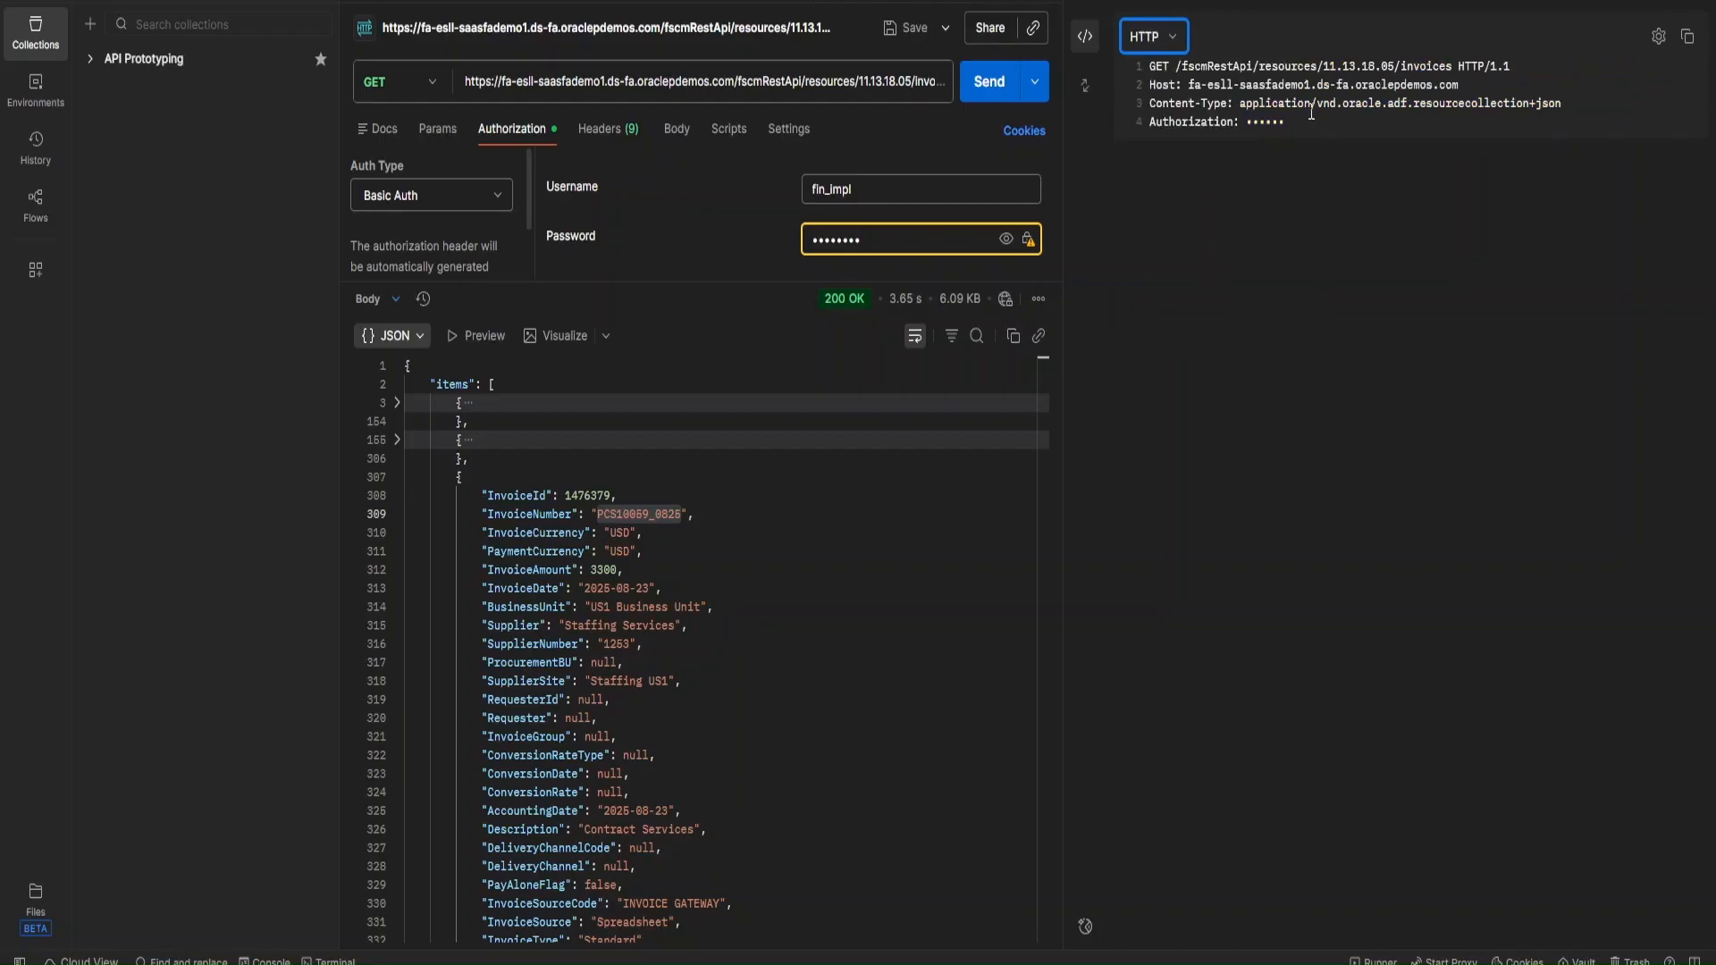
# - Set the code snippet format back to cURL and look through the remaining snippet languages
pyautogui.click(1160, 34)
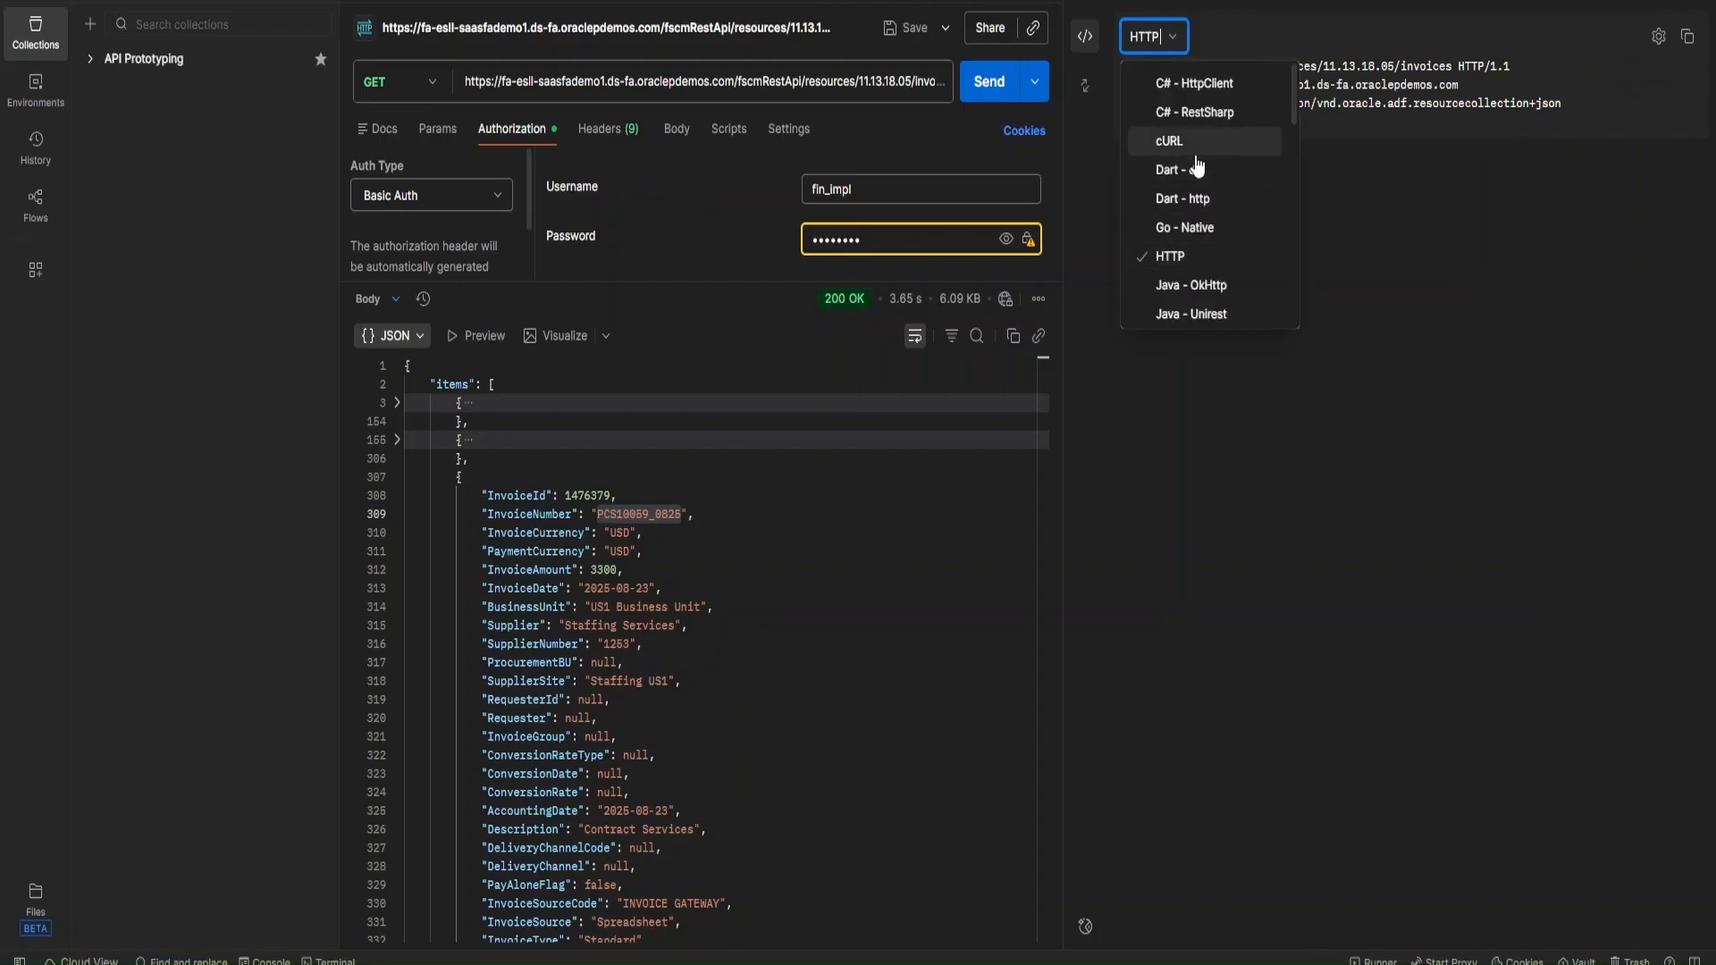
pyautogui.click(1198, 146)
pyautogui.click(1176, 45)
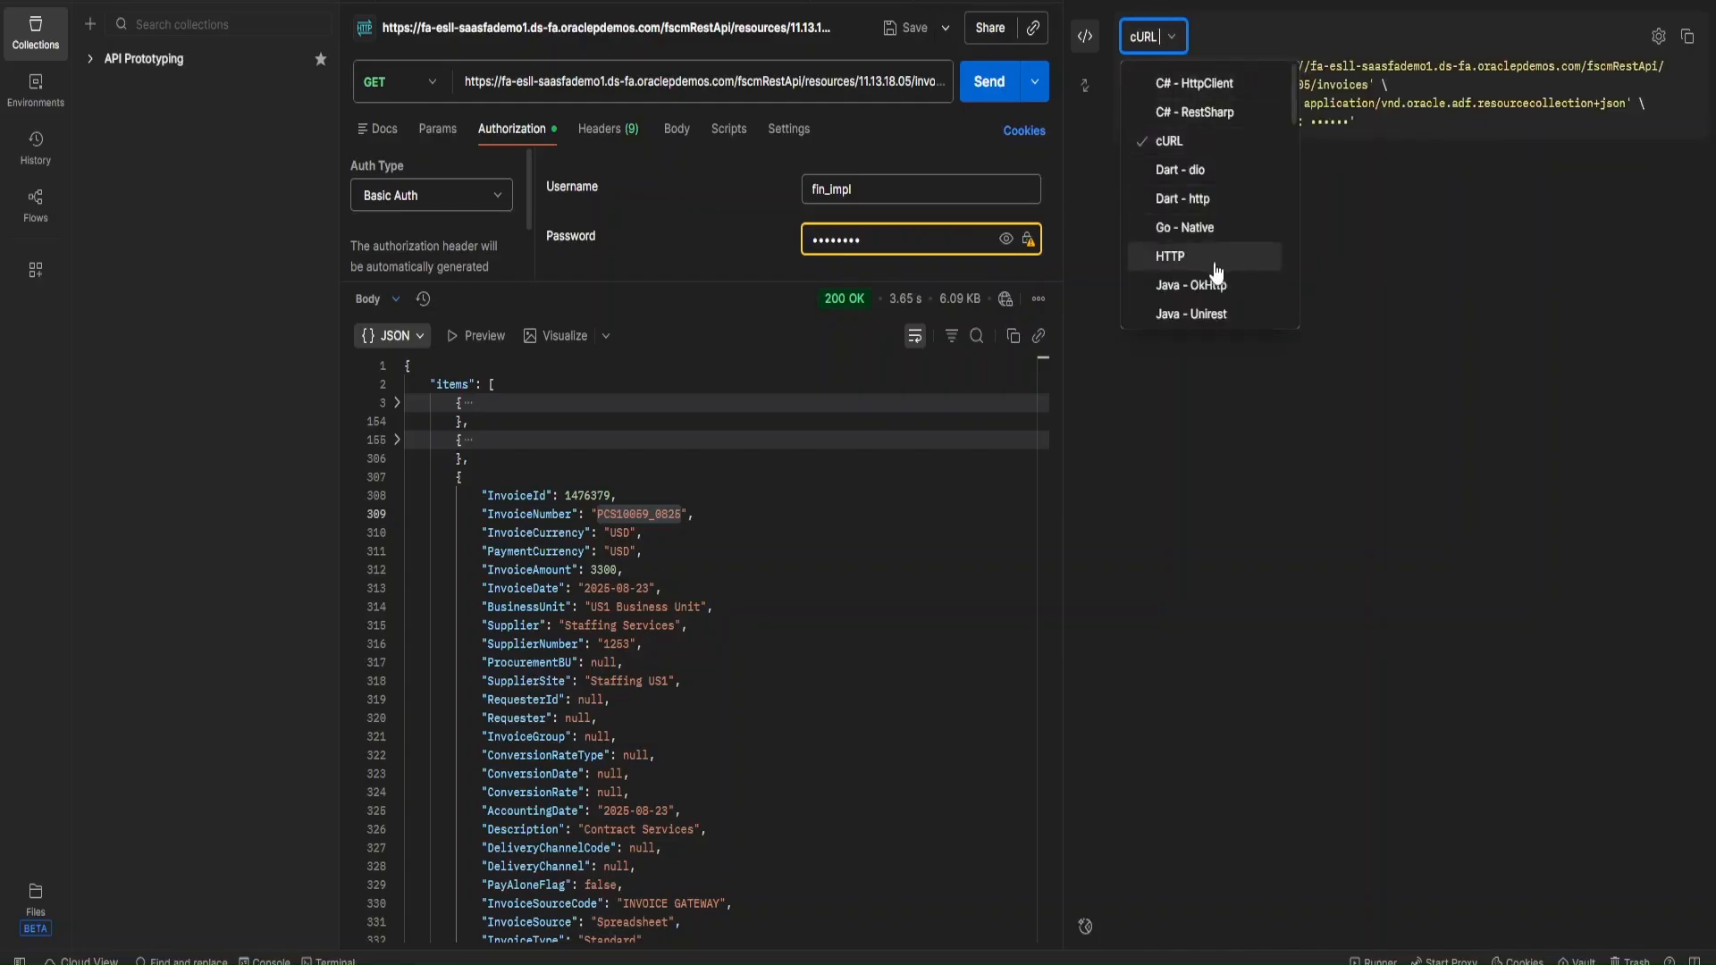
pyautogui.scroll(-5, 1207, 304)
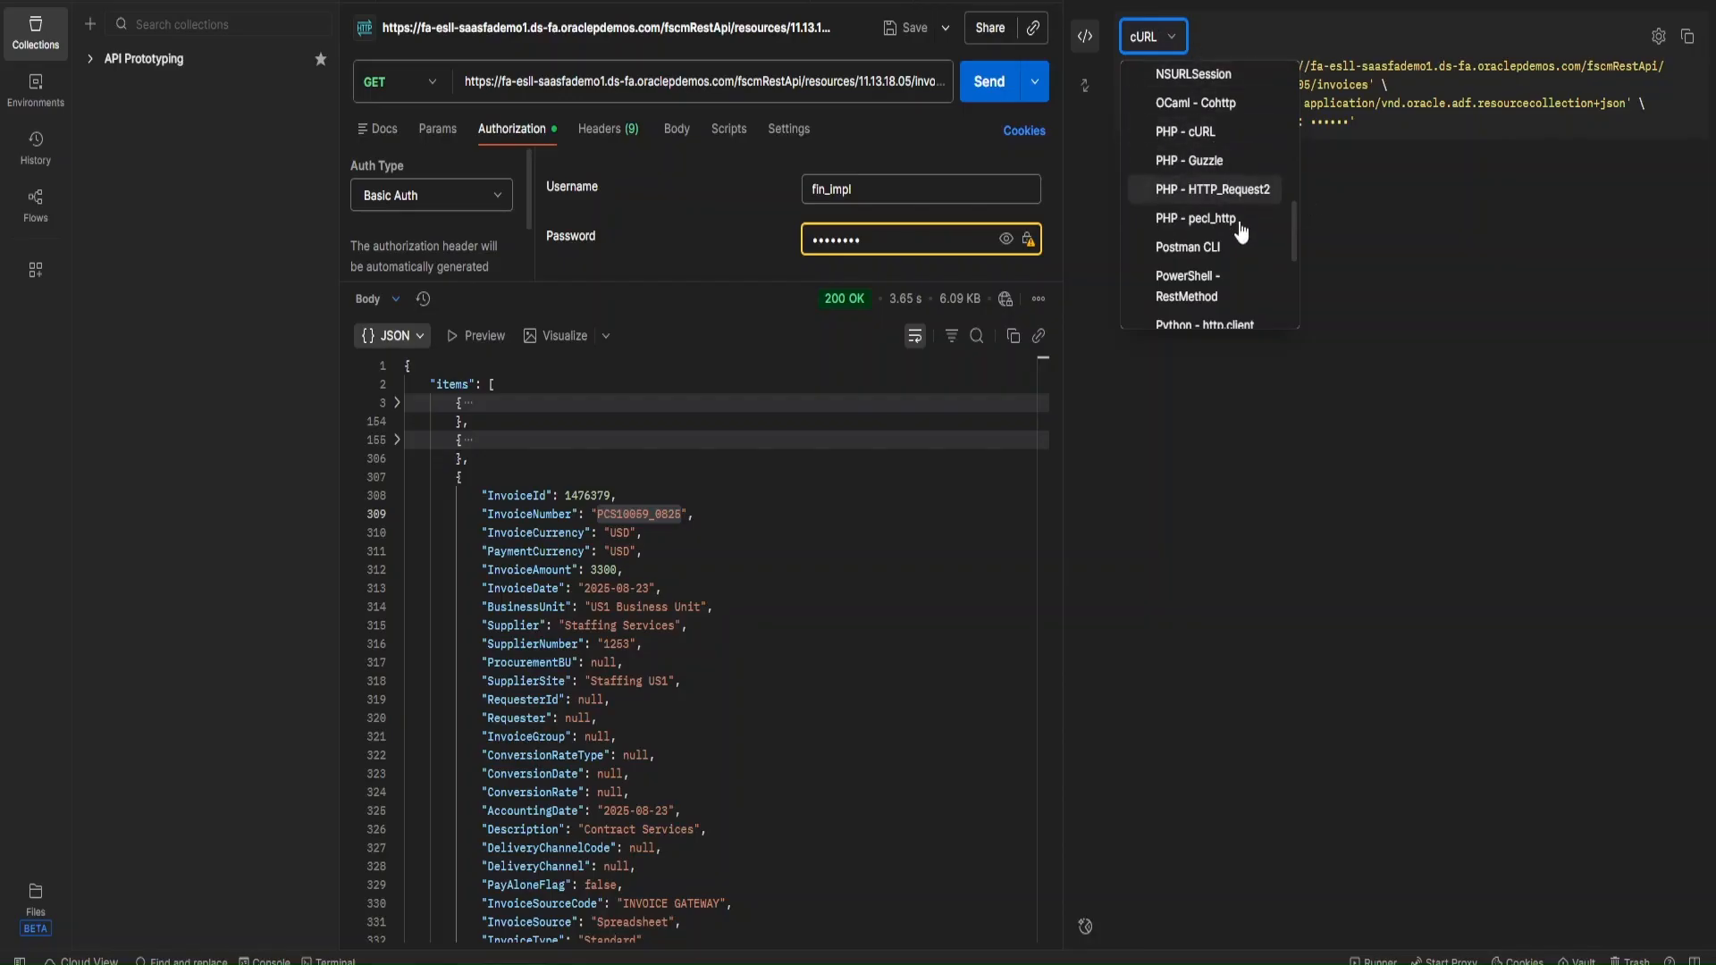
pyautogui.click(1327, 239)
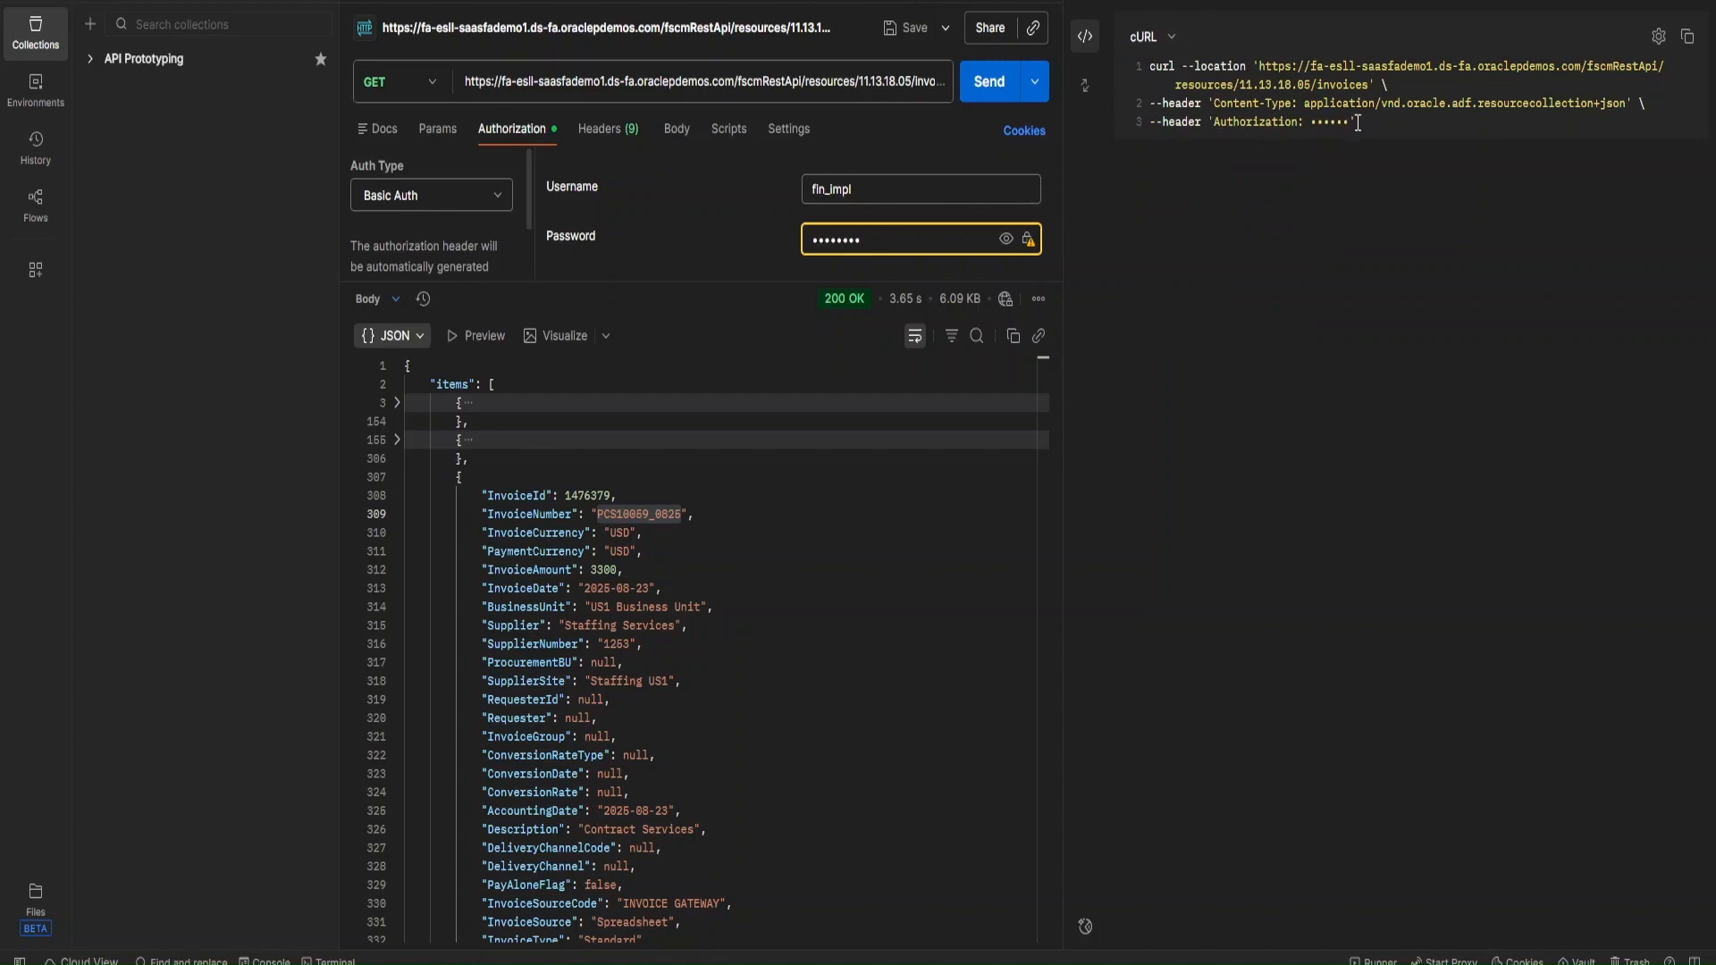
# - Copy the complete cURL snippet of the invoices request and close the code snippet view
pyautogui.moveTo(1357, 123); pyautogui.dragTo(1180, 59)
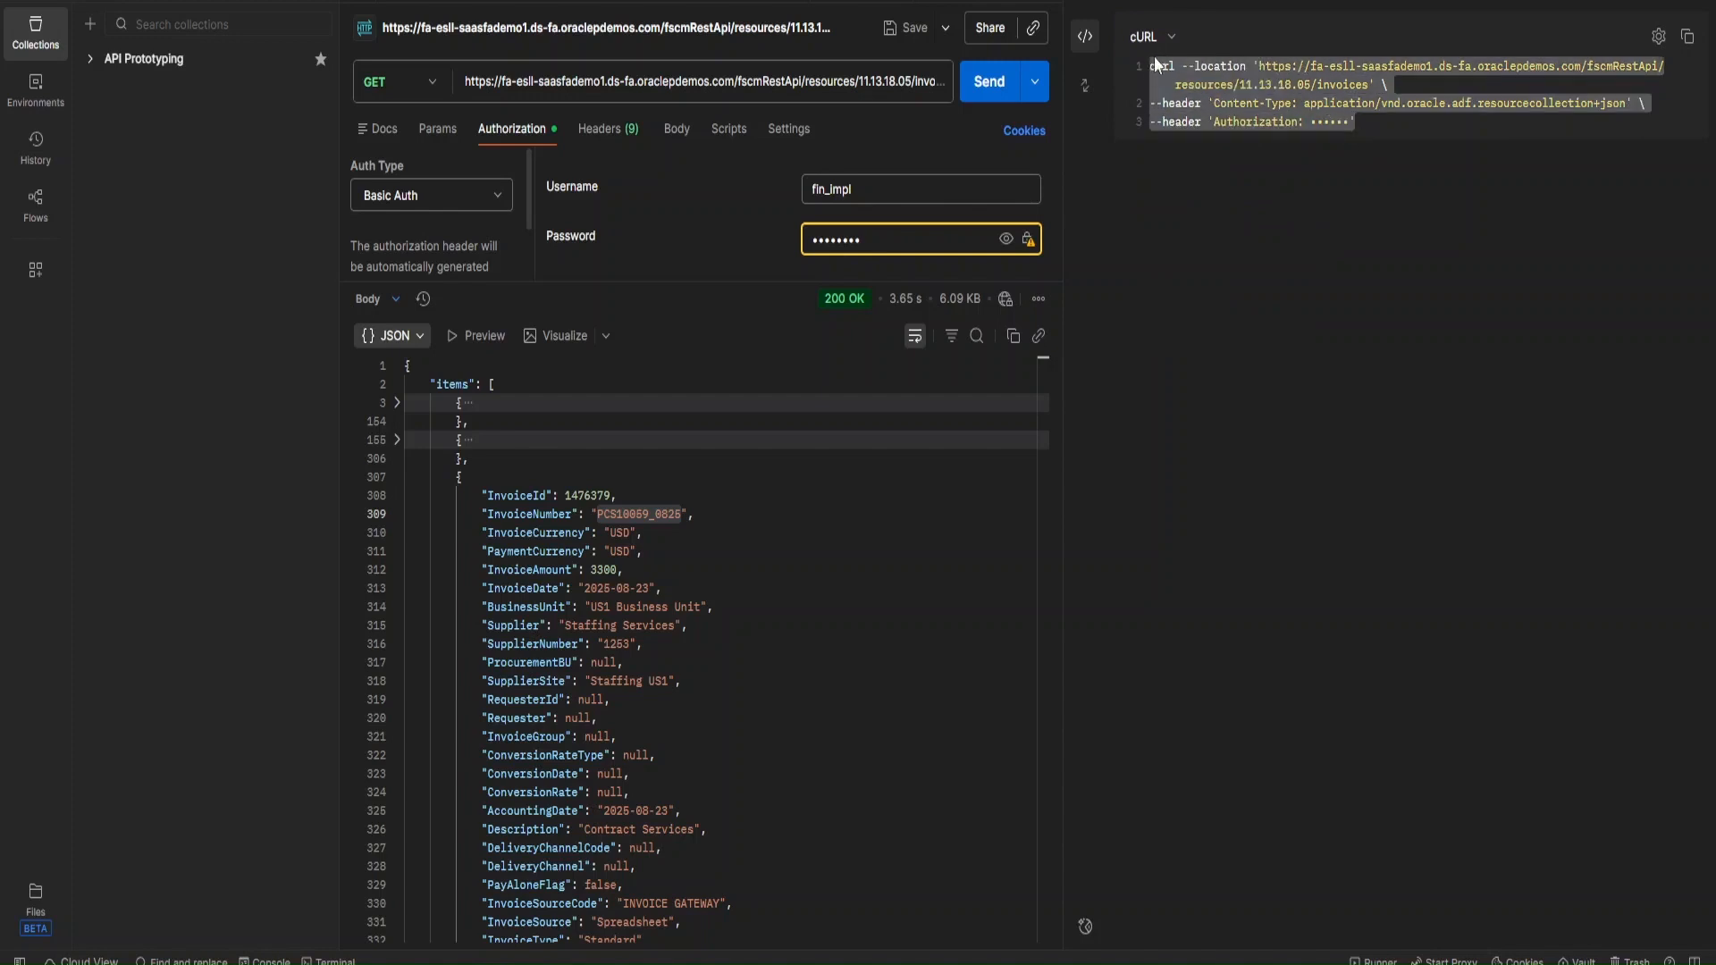
pyautogui.click(1392, 124)
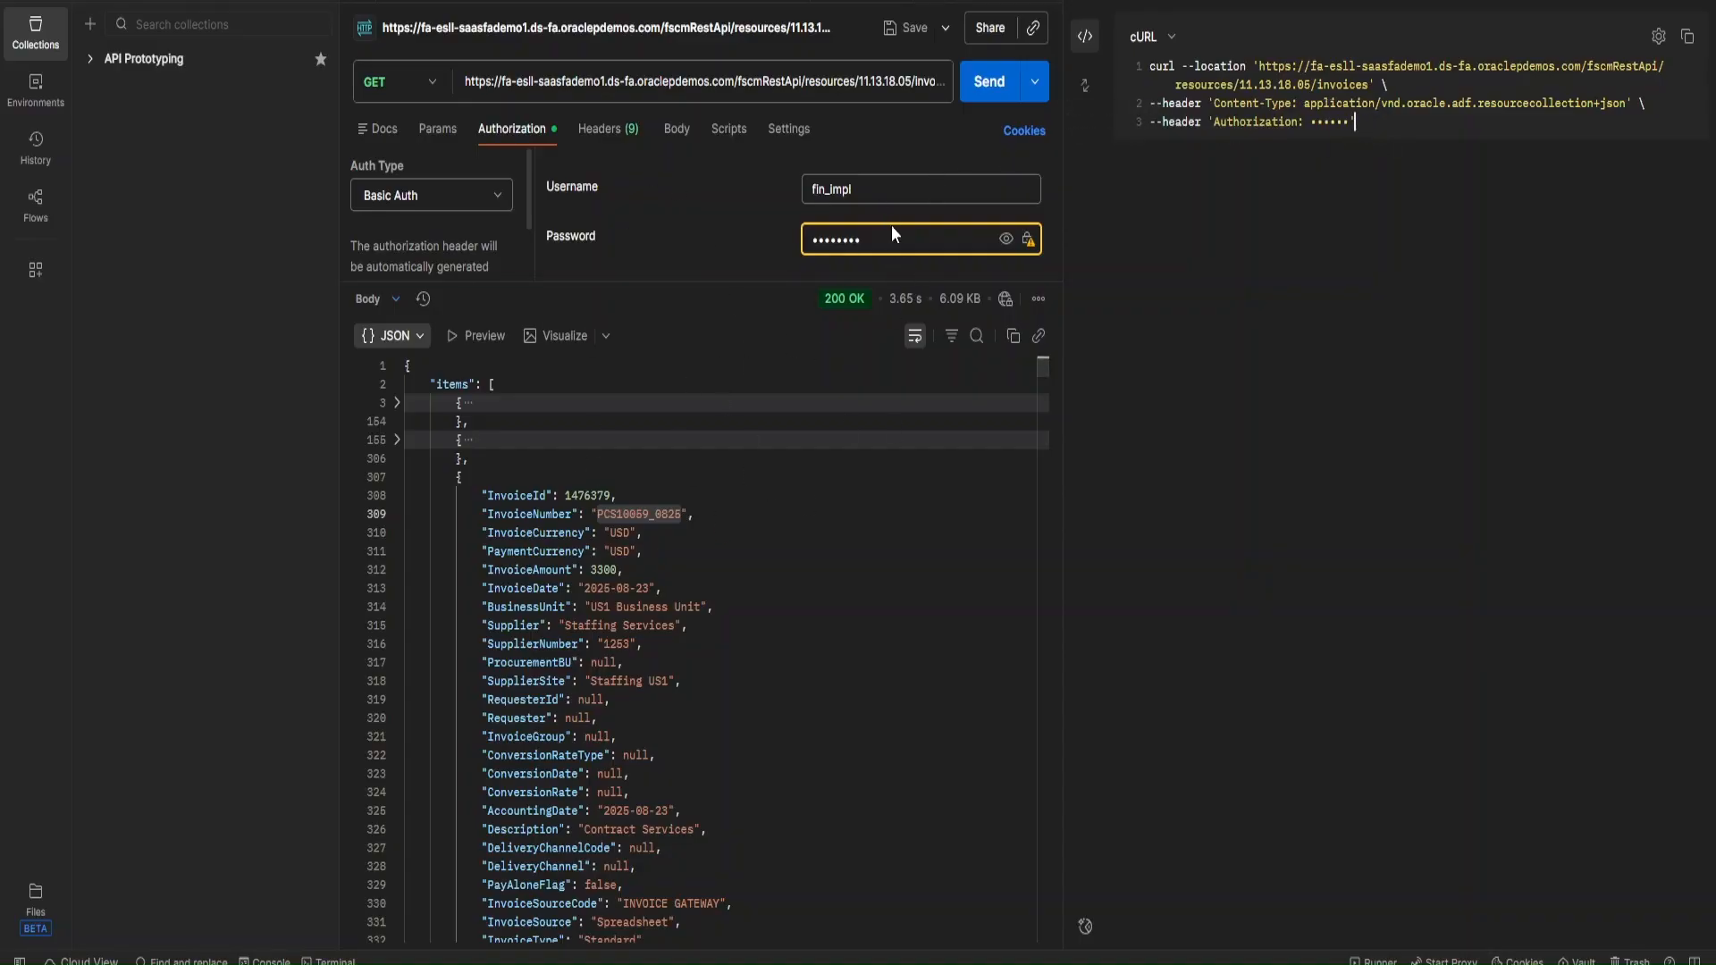
pyautogui.moveTo(1355, 122); pyautogui.dragTo(1137, 72)
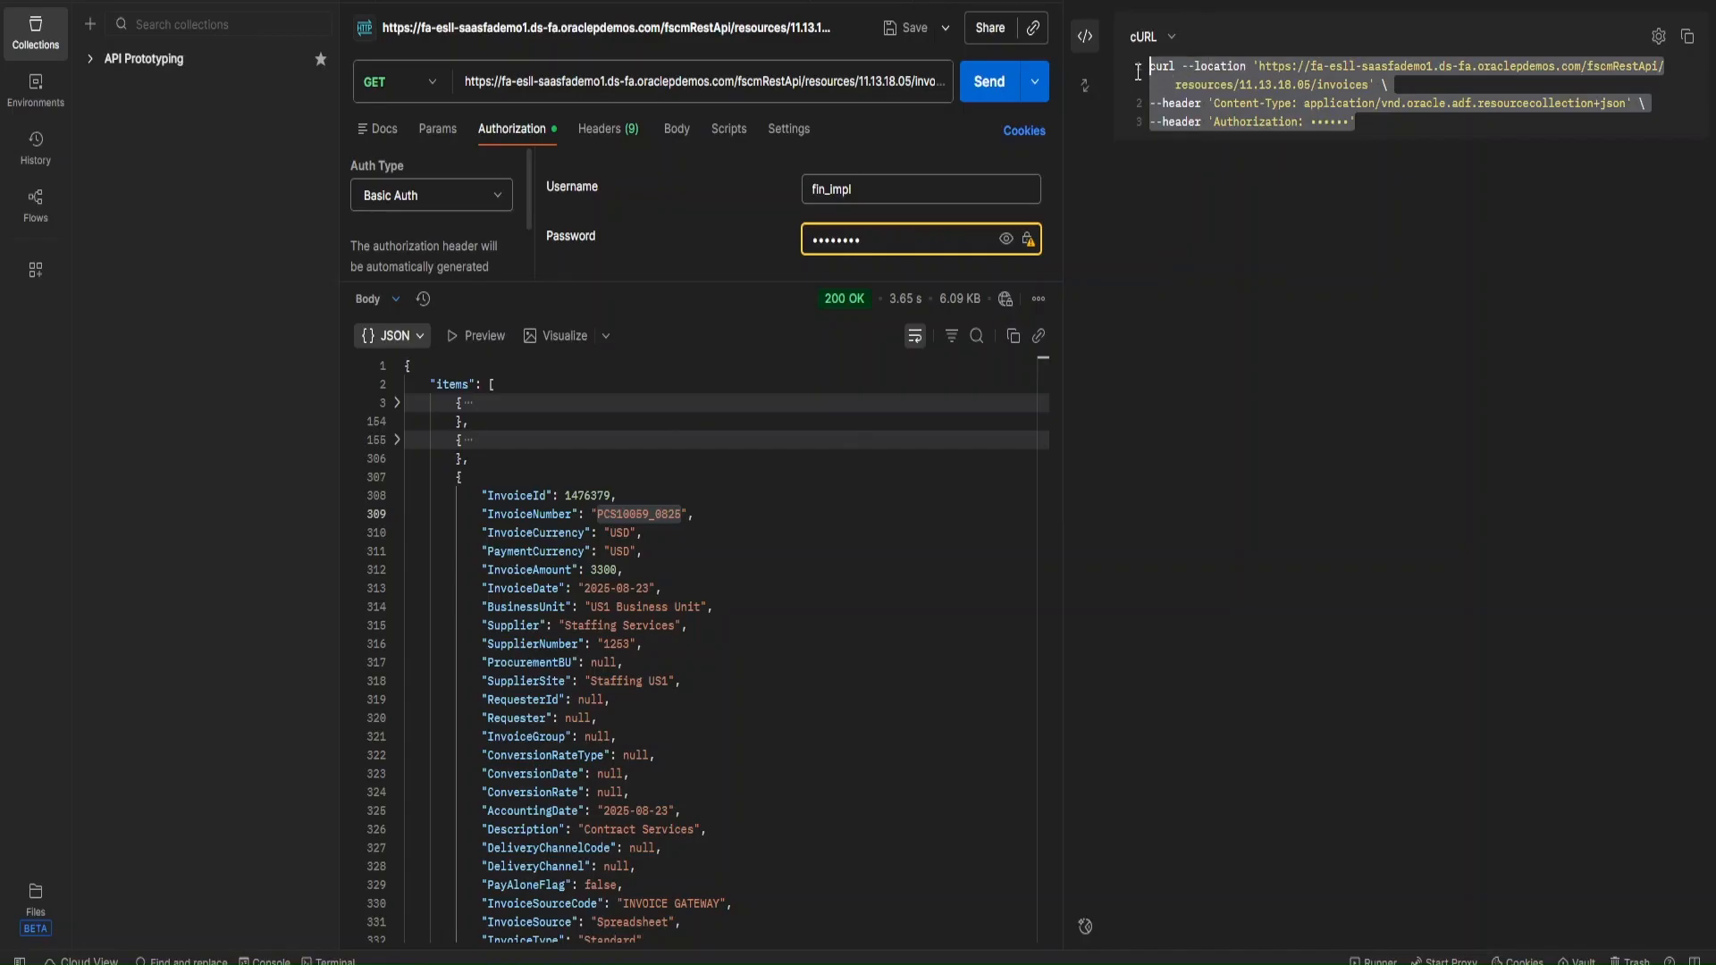
pyautogui.click(1687, 35)
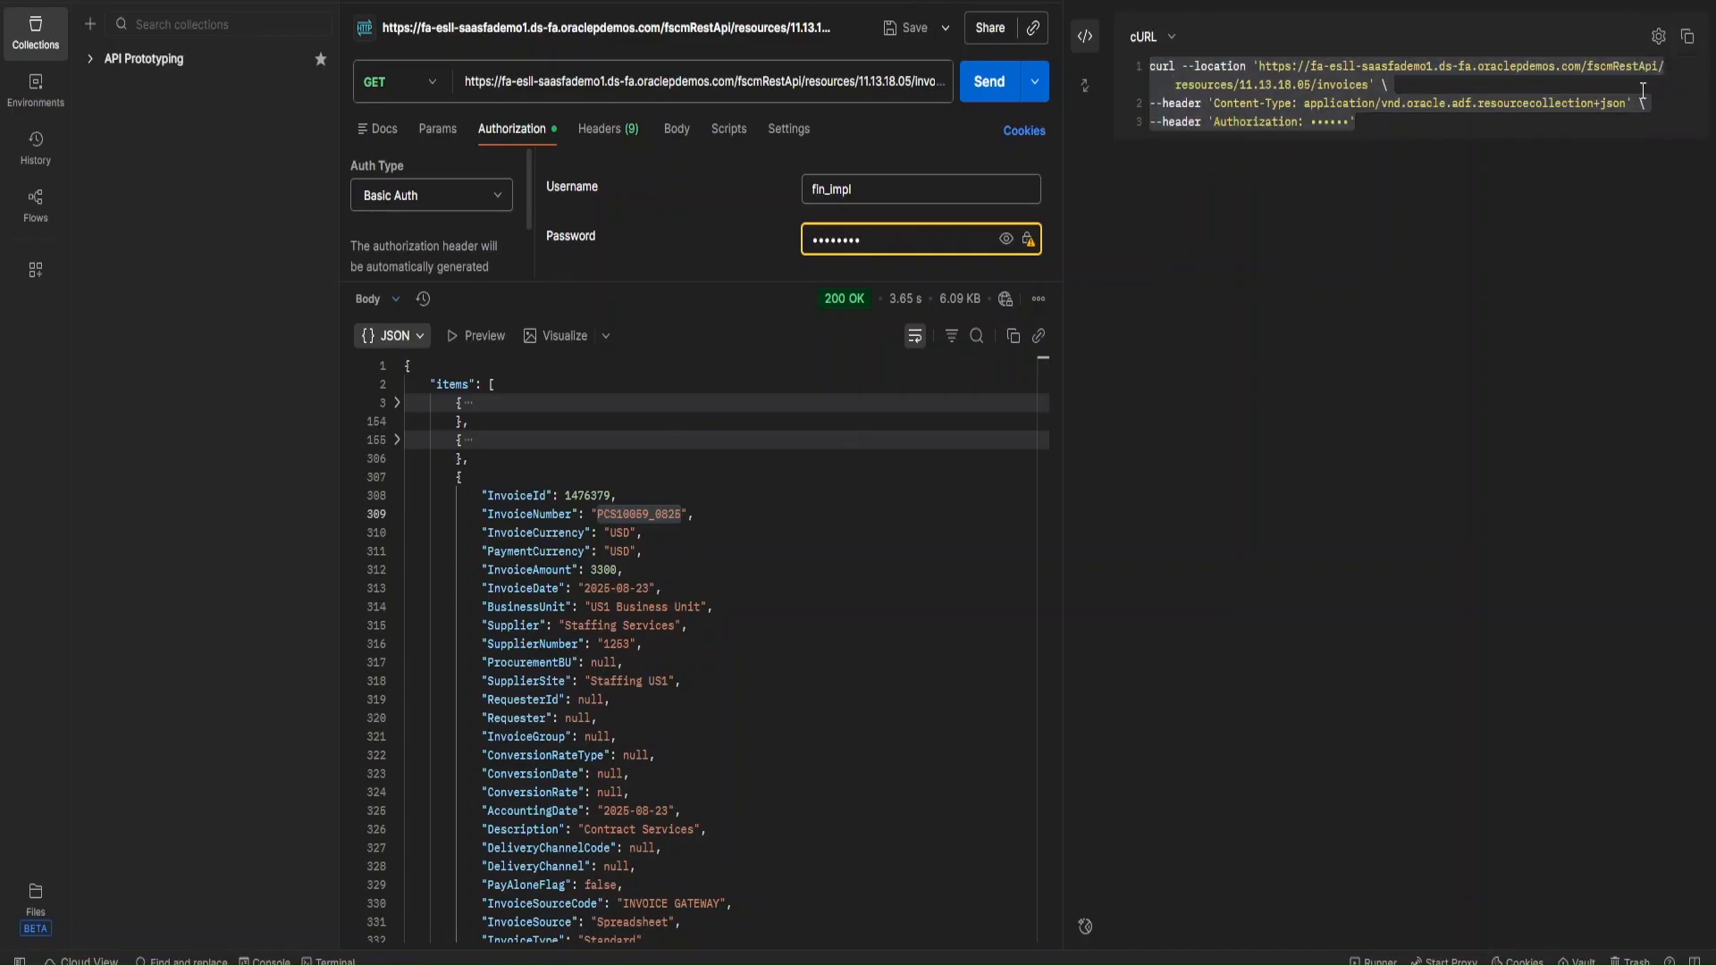
pyautogui.click(1687, 39)
pyautogui.click(1694, 3)
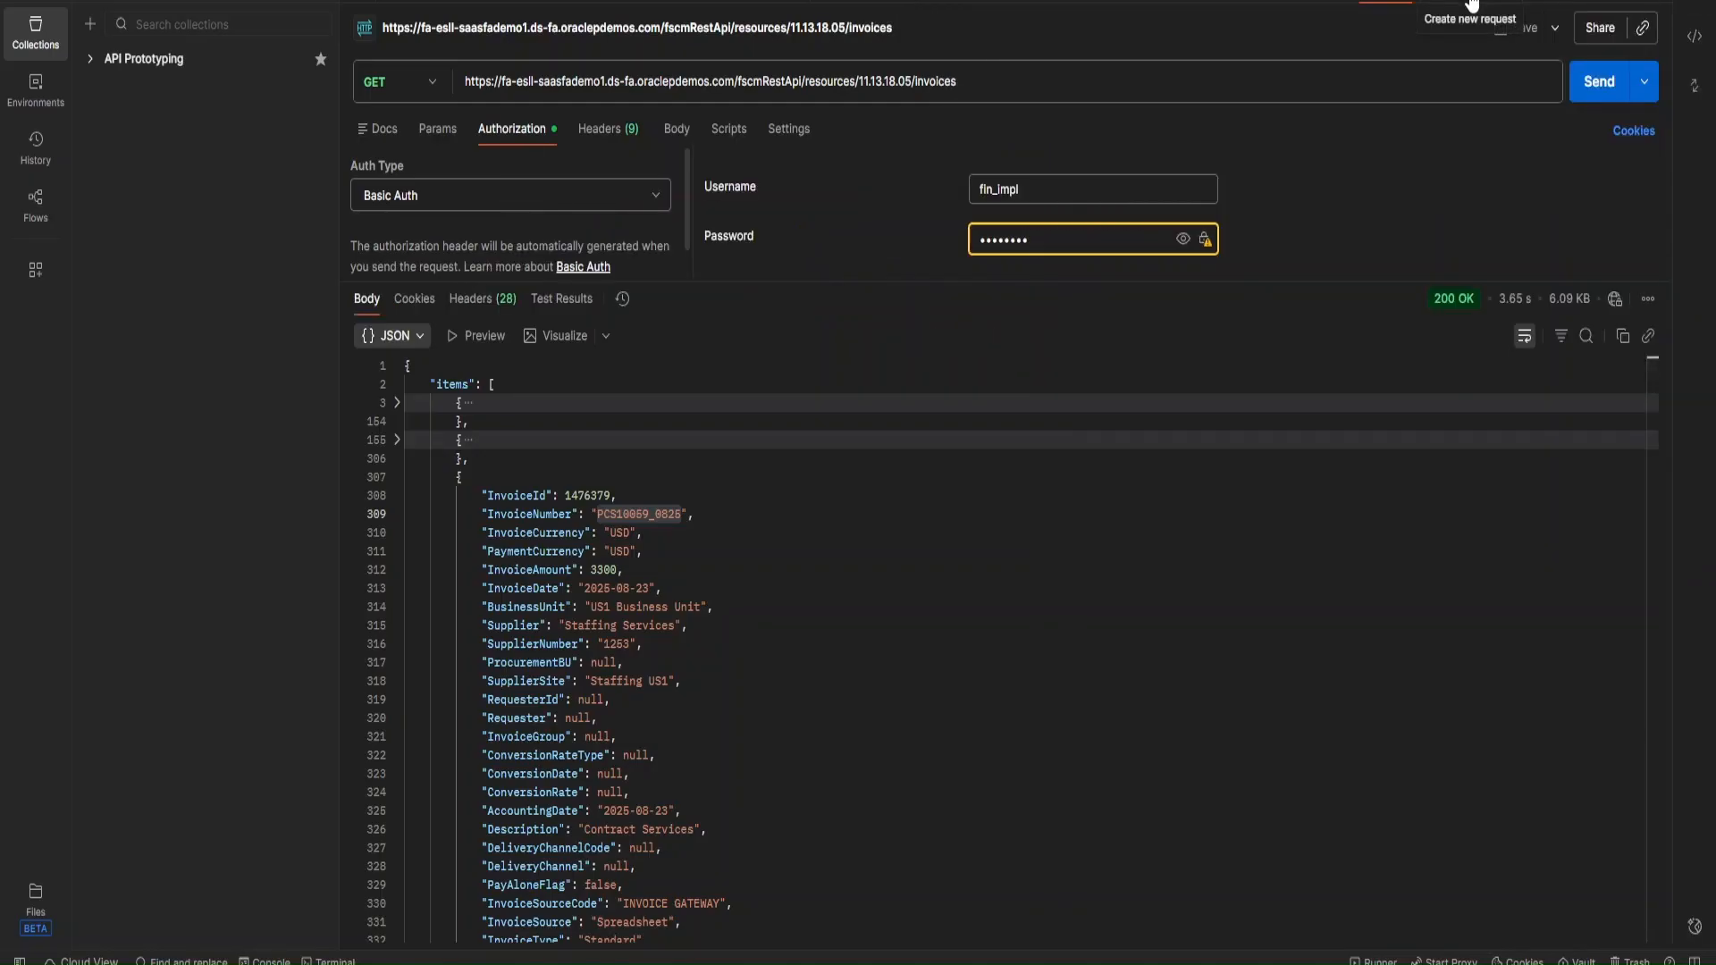
# - Create a new request and paste the copied cURL command, including its authorization header, into the request URL
pyautogui.click(1470, 4)
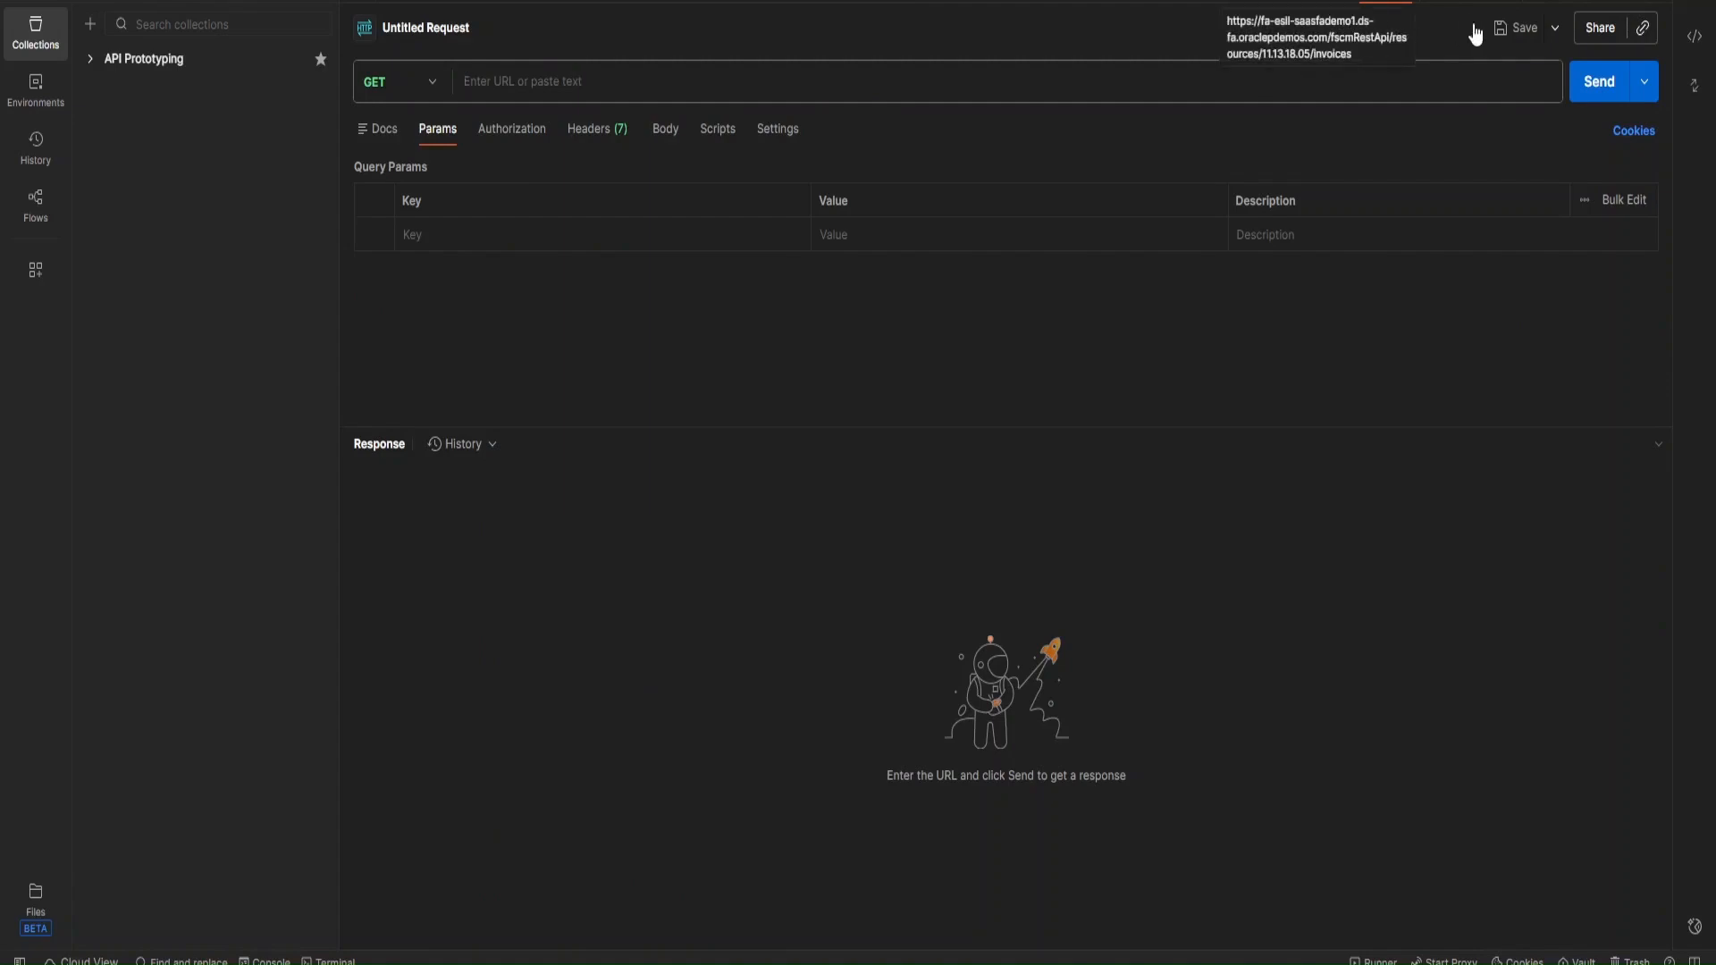
pyautogui.click(1376, 4)
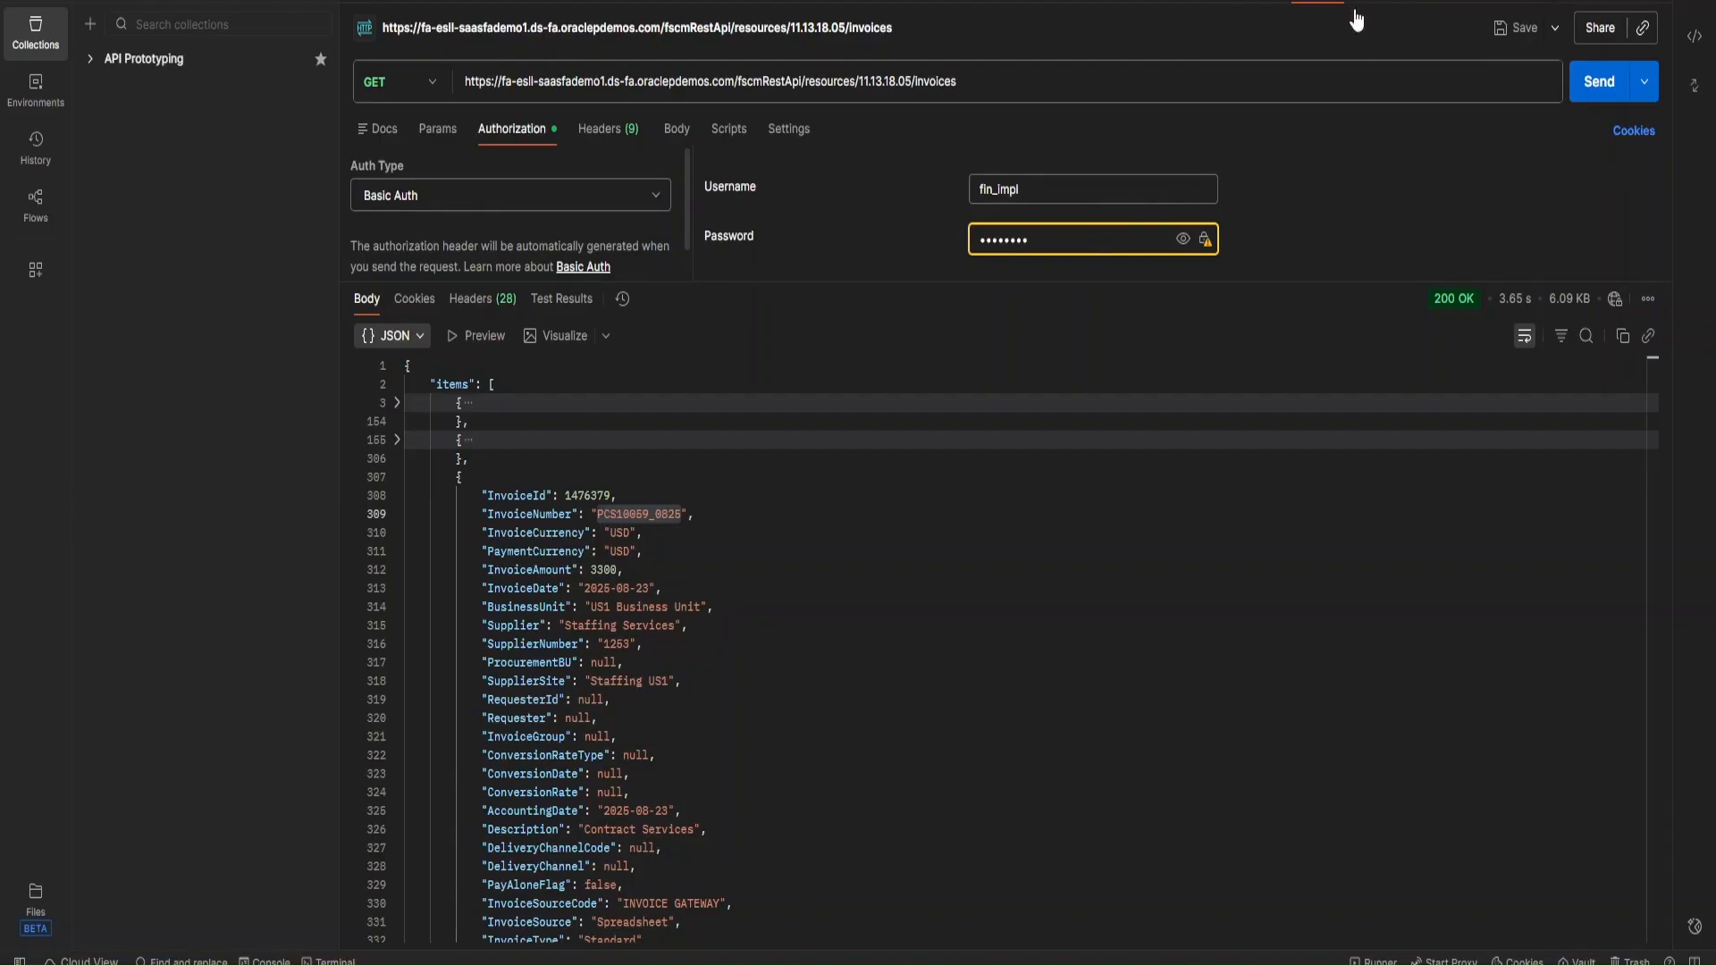
pyautogui.click(1056, 78)
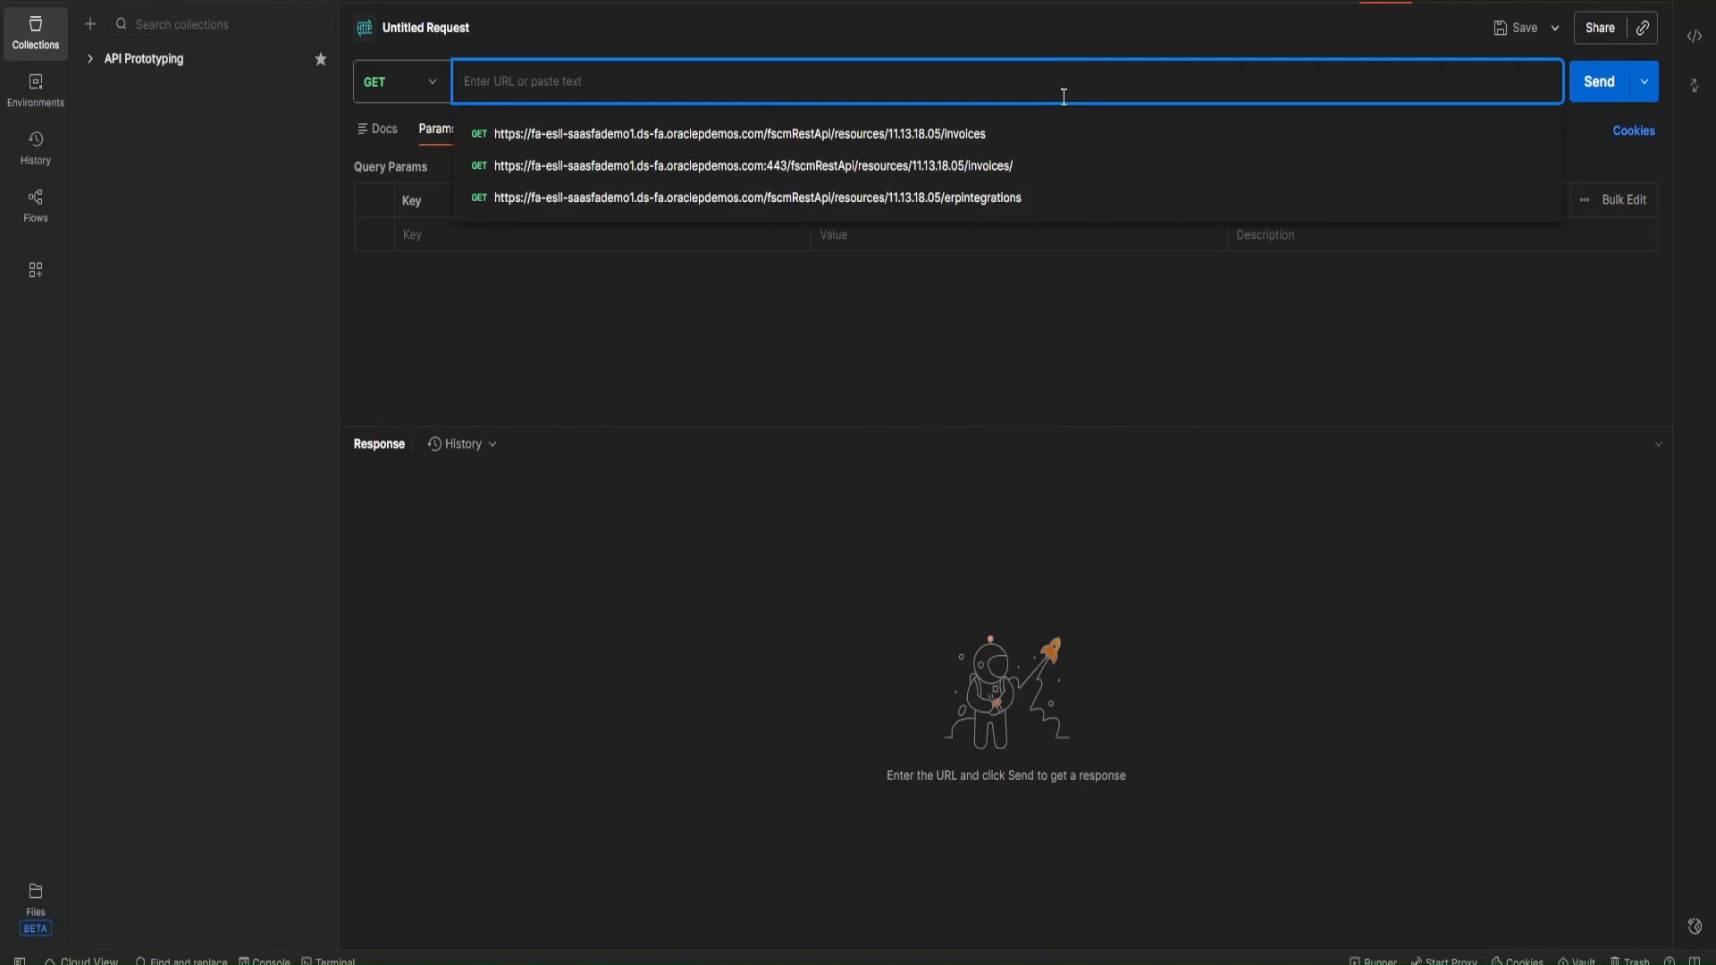
pyautogui.hotkey('ctrl', 'v')
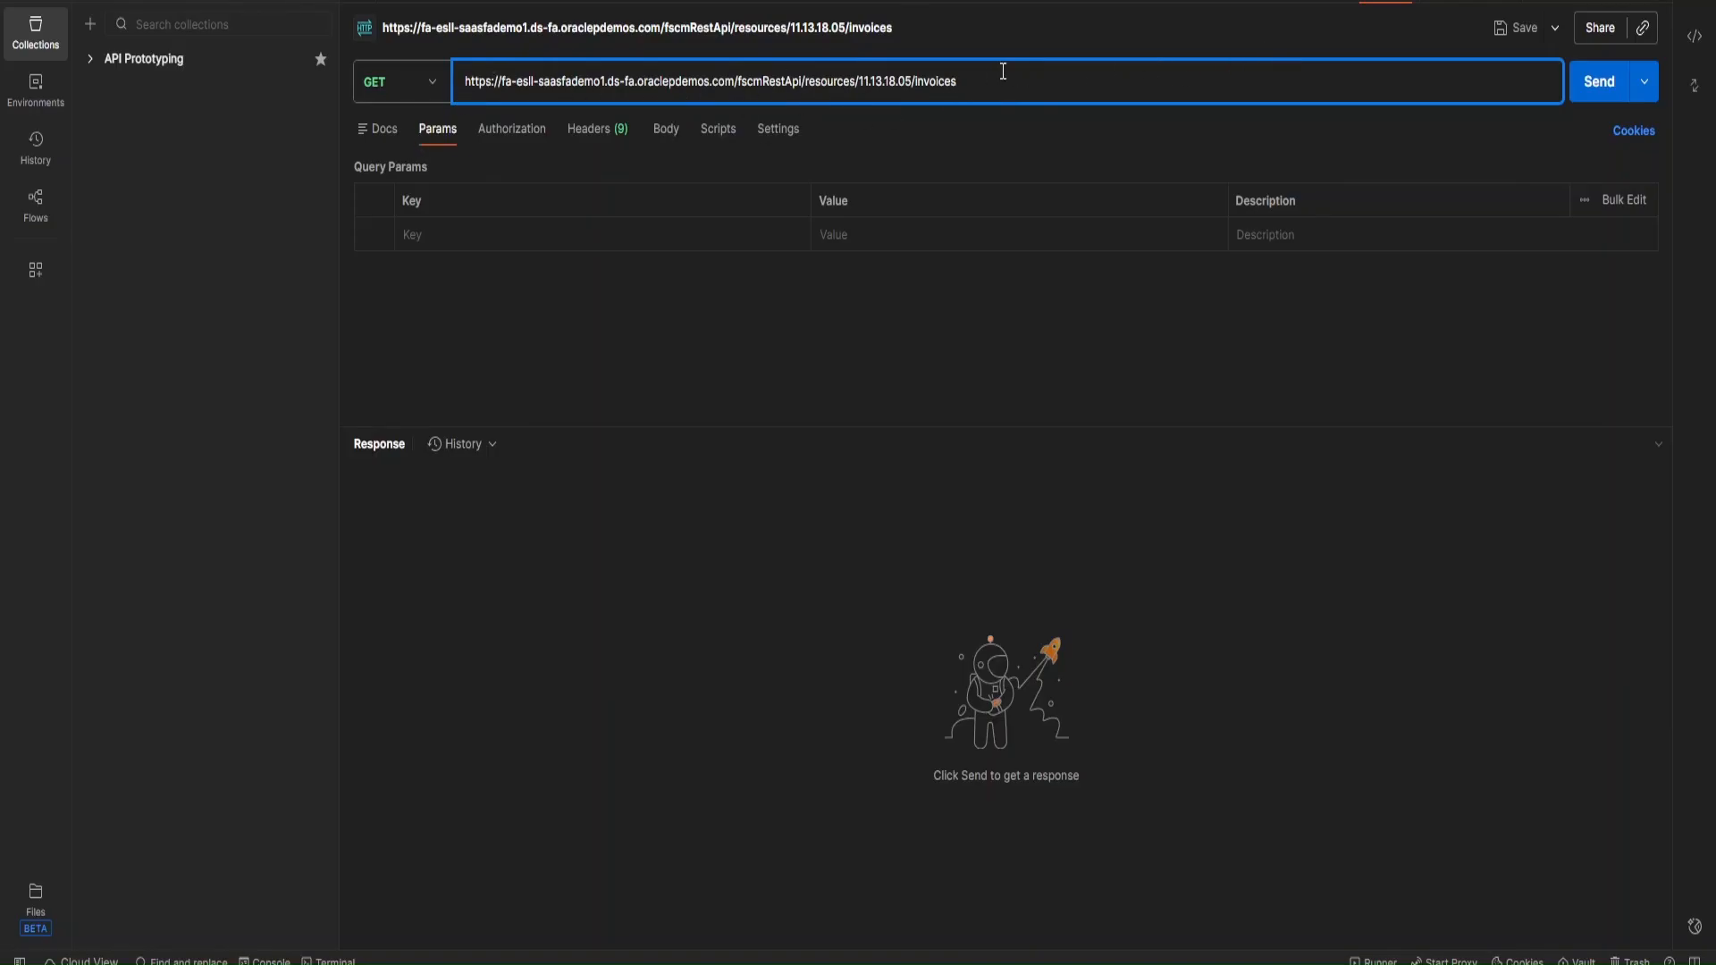
# - Examine the new request's authorization type and its headers, including the Content-Type and Authorization values
pyautogui.click(525, 143)
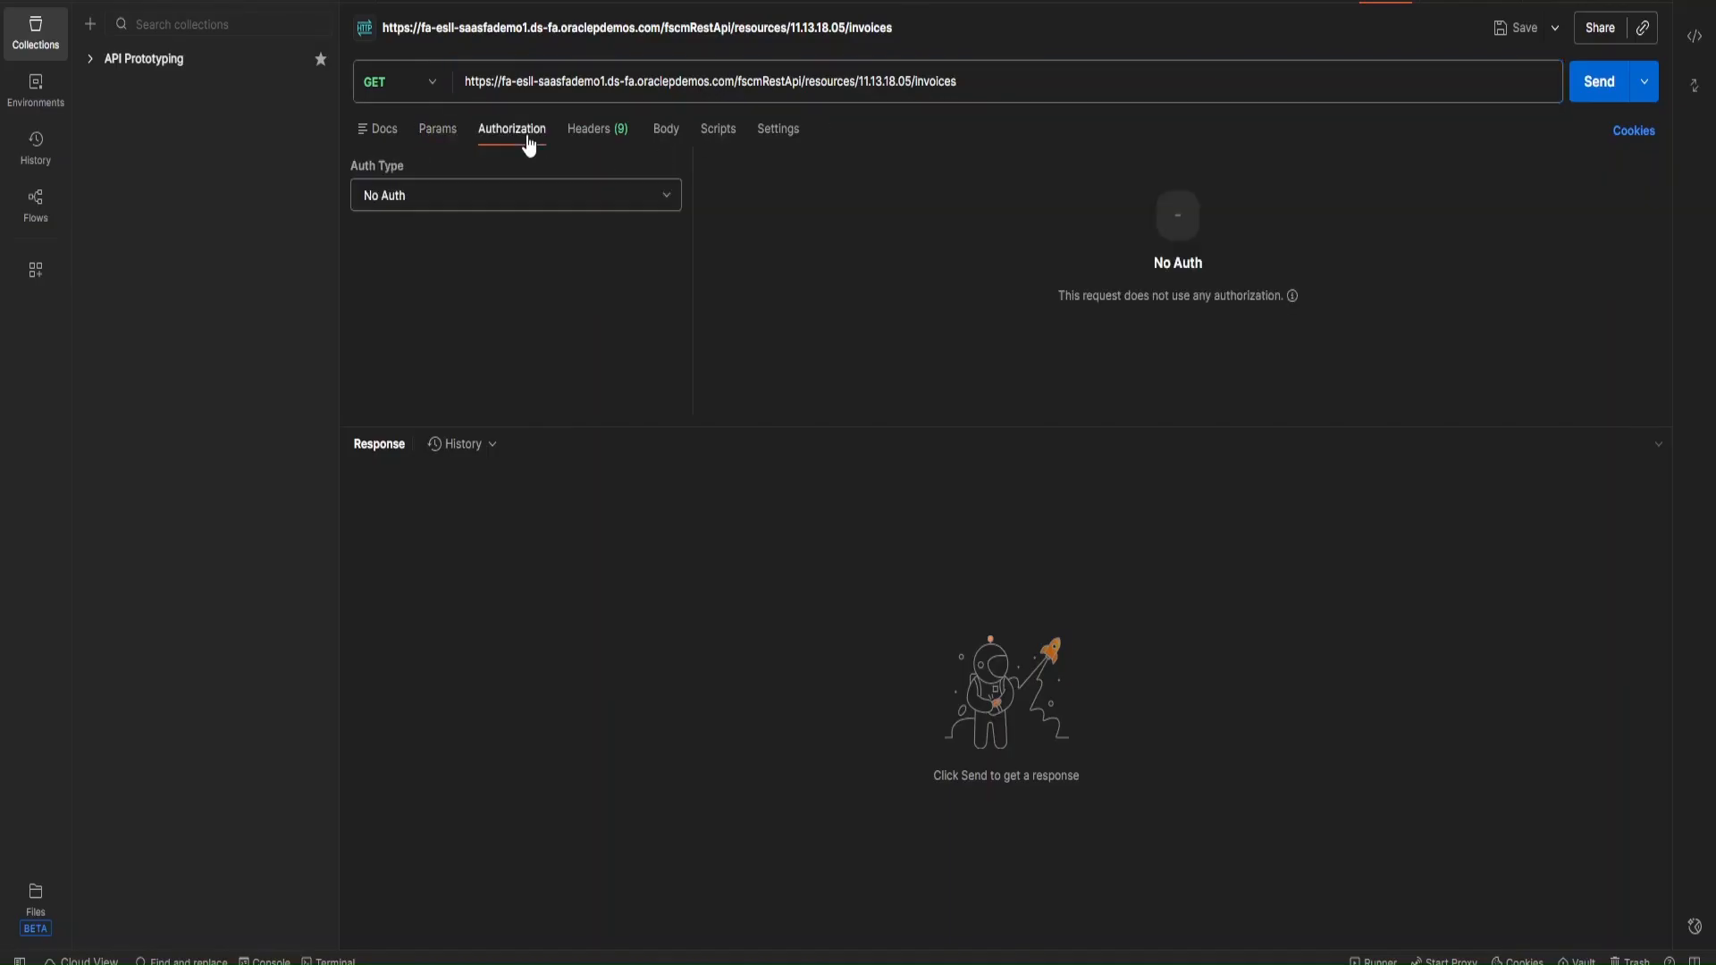
pyautogui.click(604, 143)
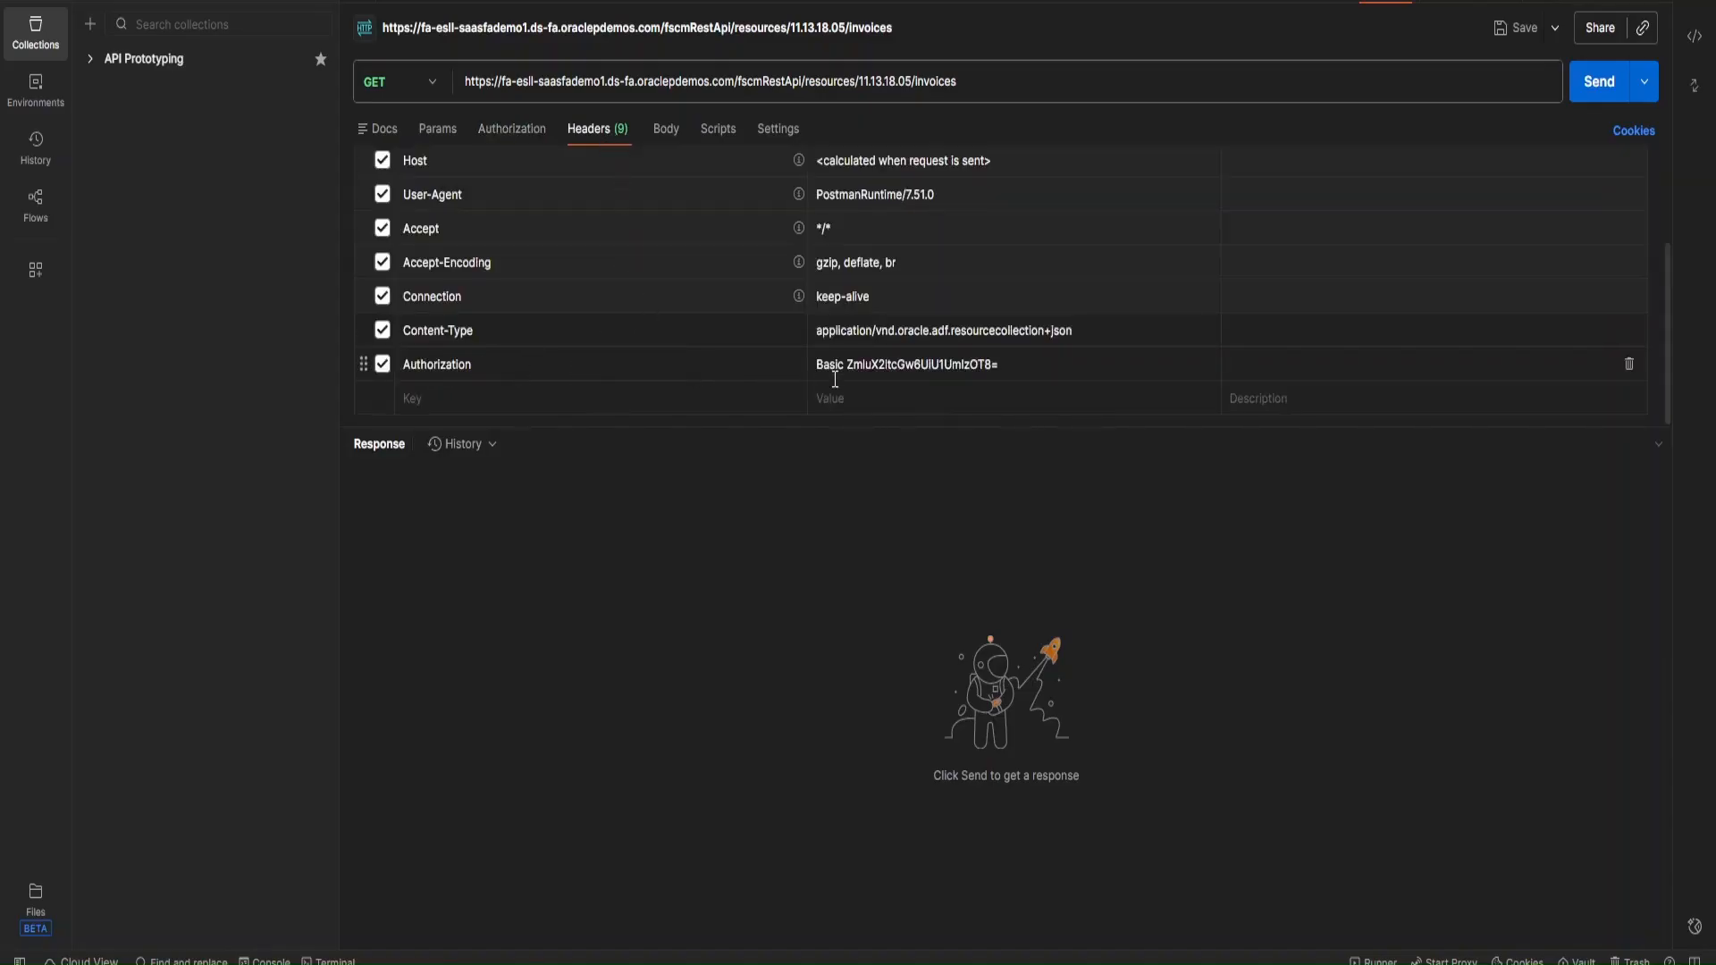
pyautogui.click(868, 365)
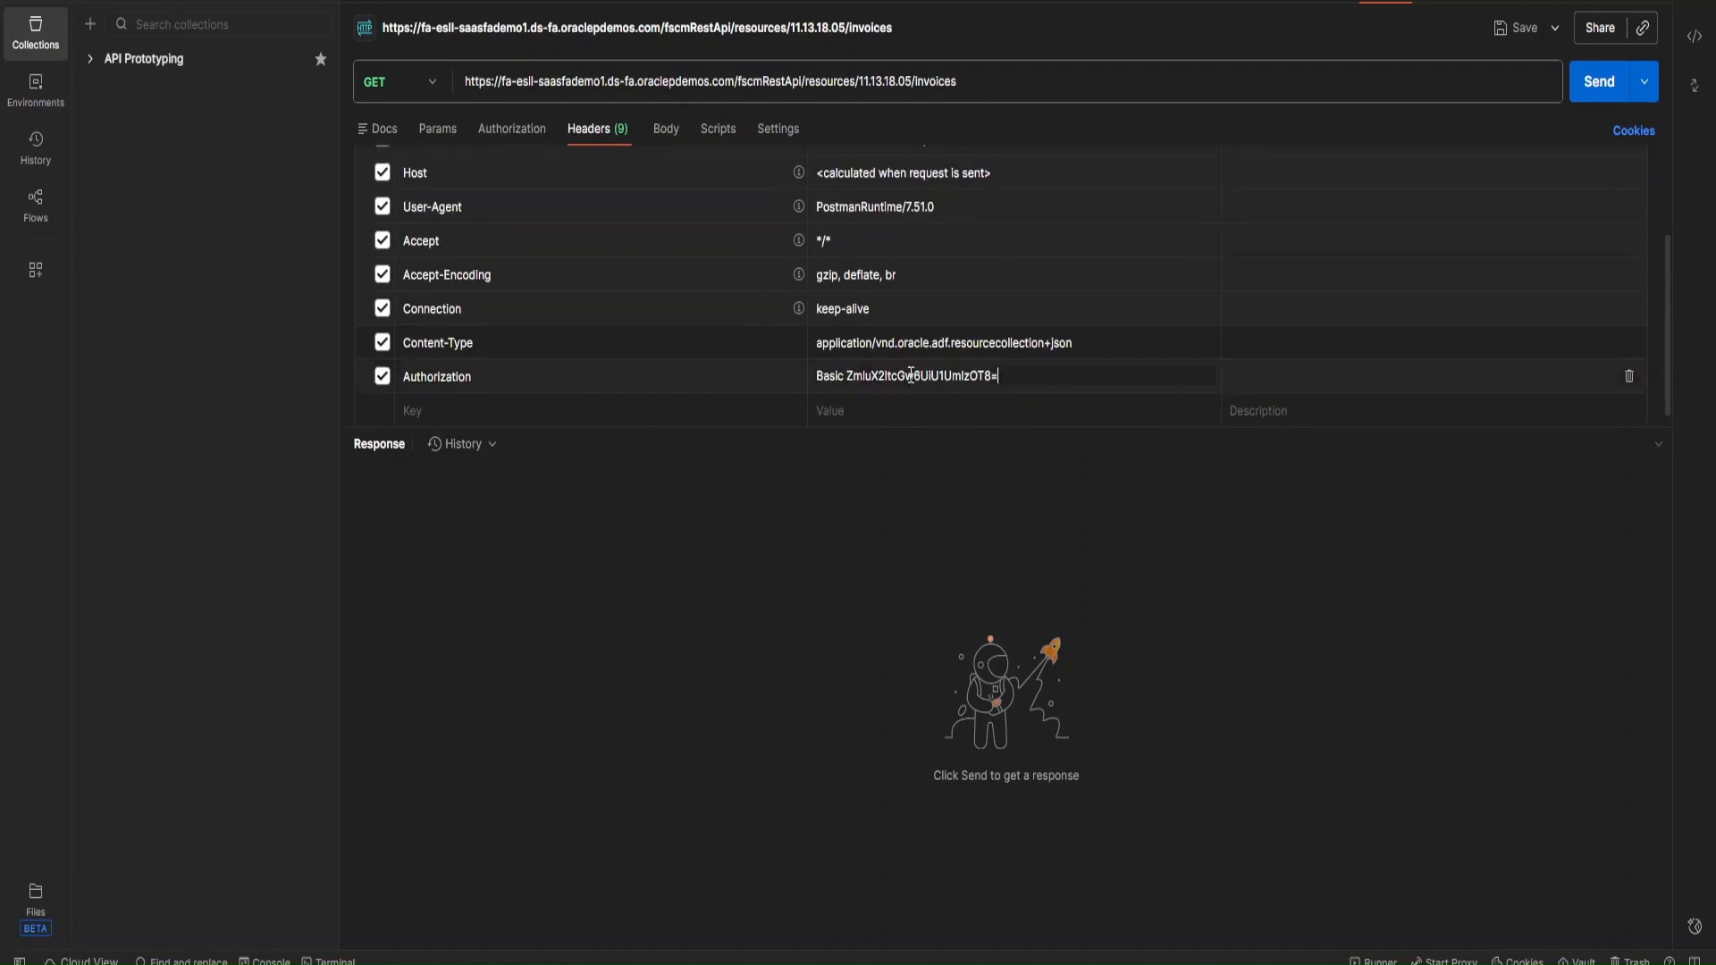
# - Inspect the encoded credential in the request's Authorization header and enlarge the Basic Auth settings area above the response
pyautogui.moveTo(1008, 381); pyautogui.dragTo(856, 376)
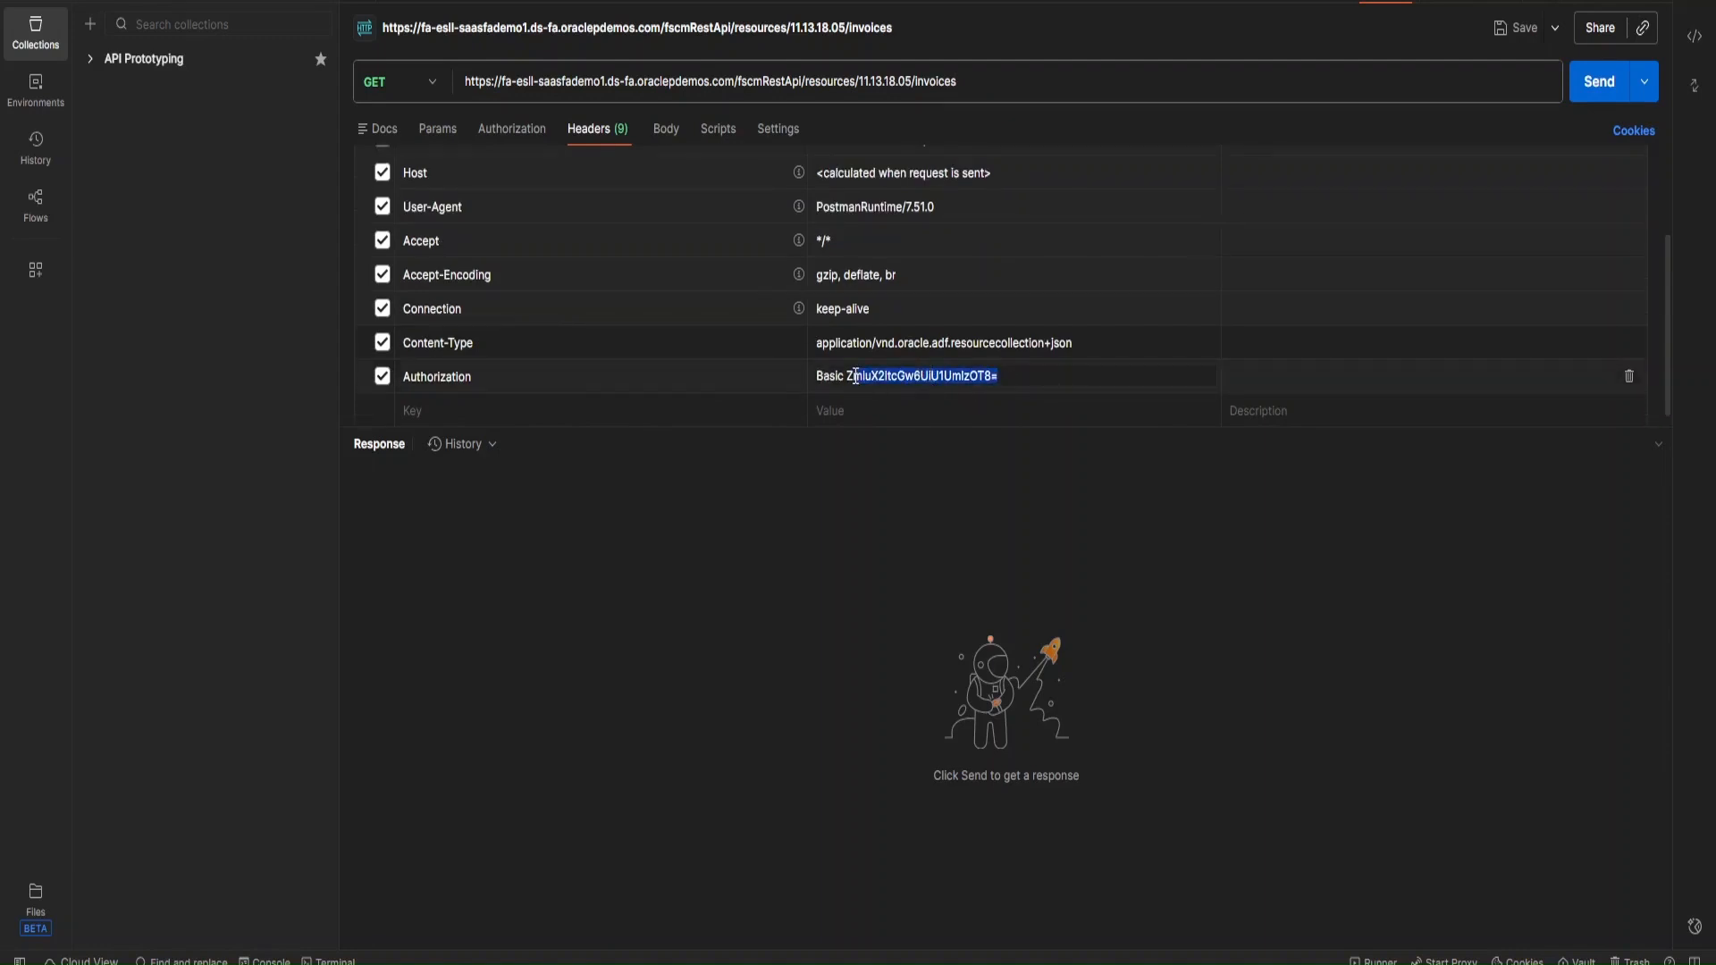
pyautogui.click(849, 380)
pyautogui.moveTo(853, 377); pyautogui.dragTo(995, 384)
pyautogui.click(1313, 3)
pyautogui.click(1295, 13)
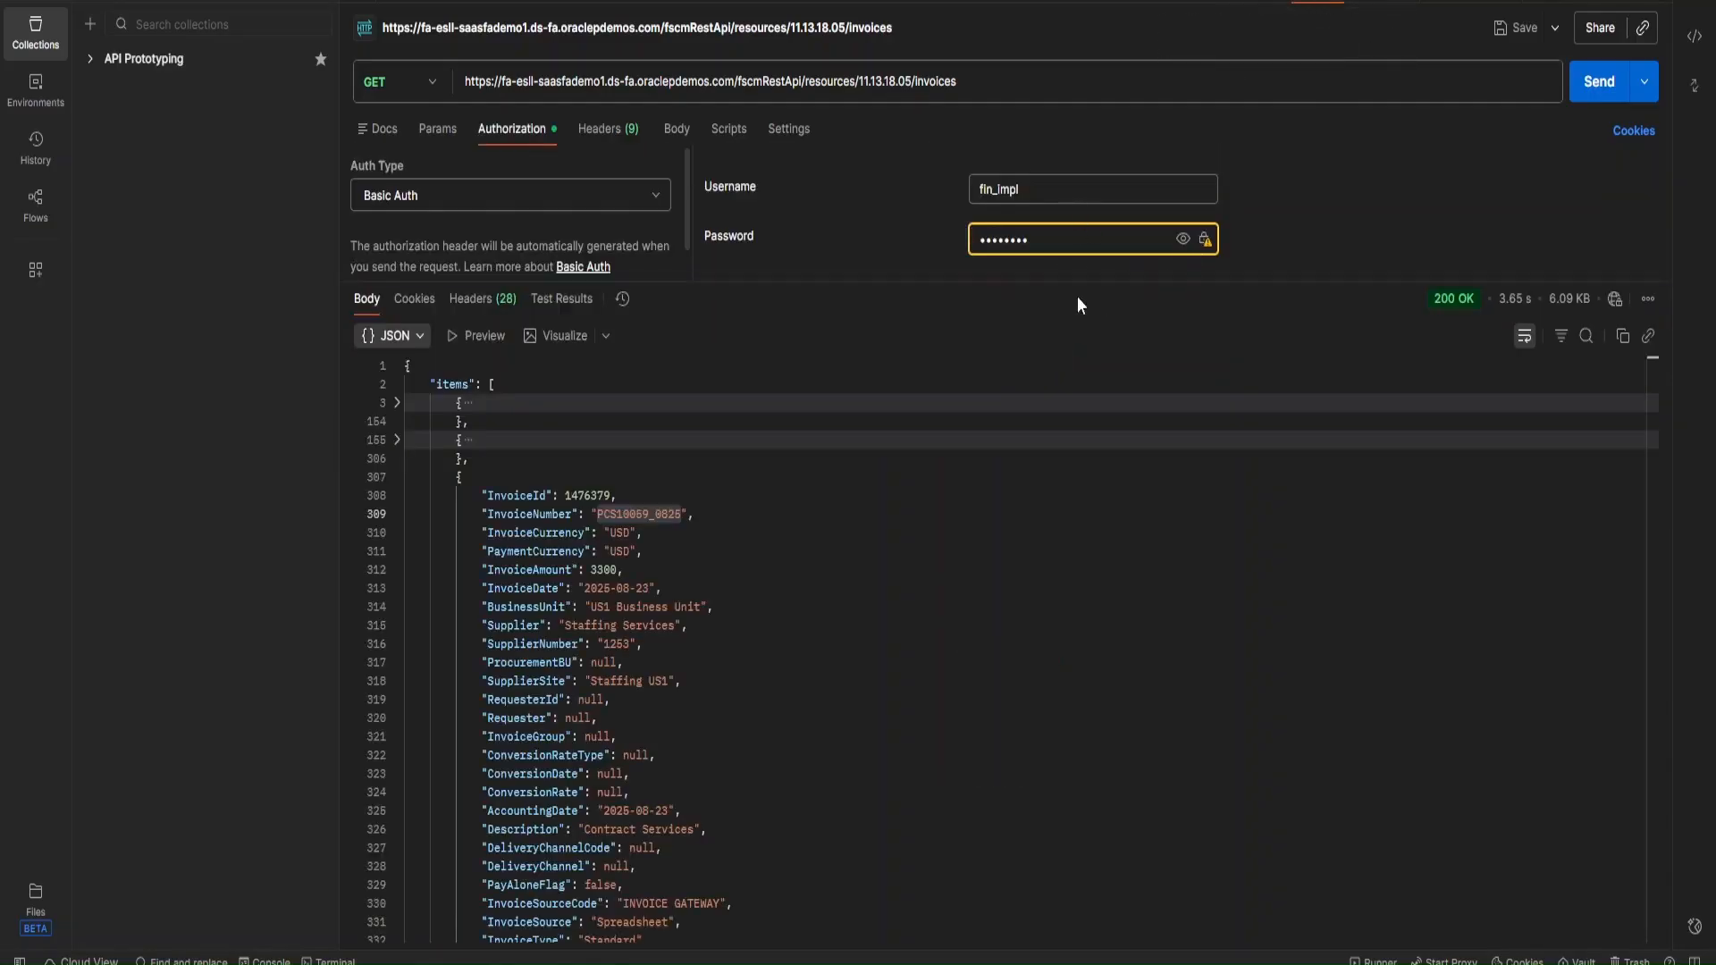
pyautogui.moveTo(1026, 280); pyautogui.dragTo(1019, 364)
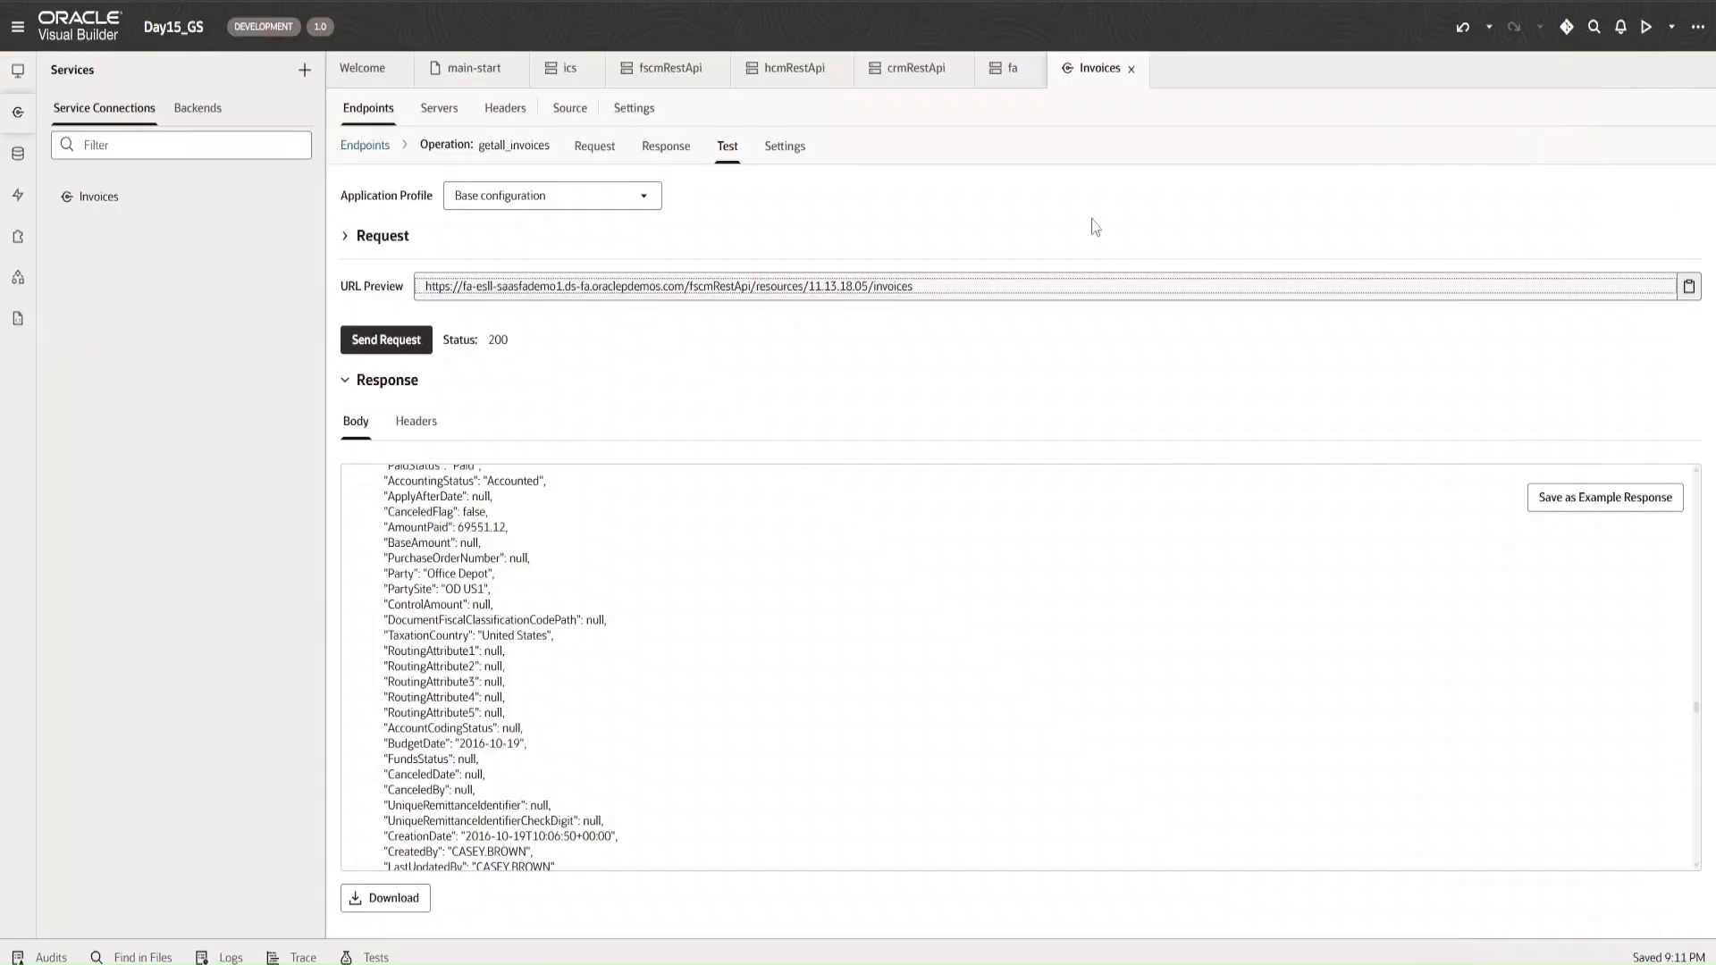
# - Switch to Oracle Visual Builder and review the getall_invoices test response back to its first invoice record
pyautogui.scroll(10, 526, 687)
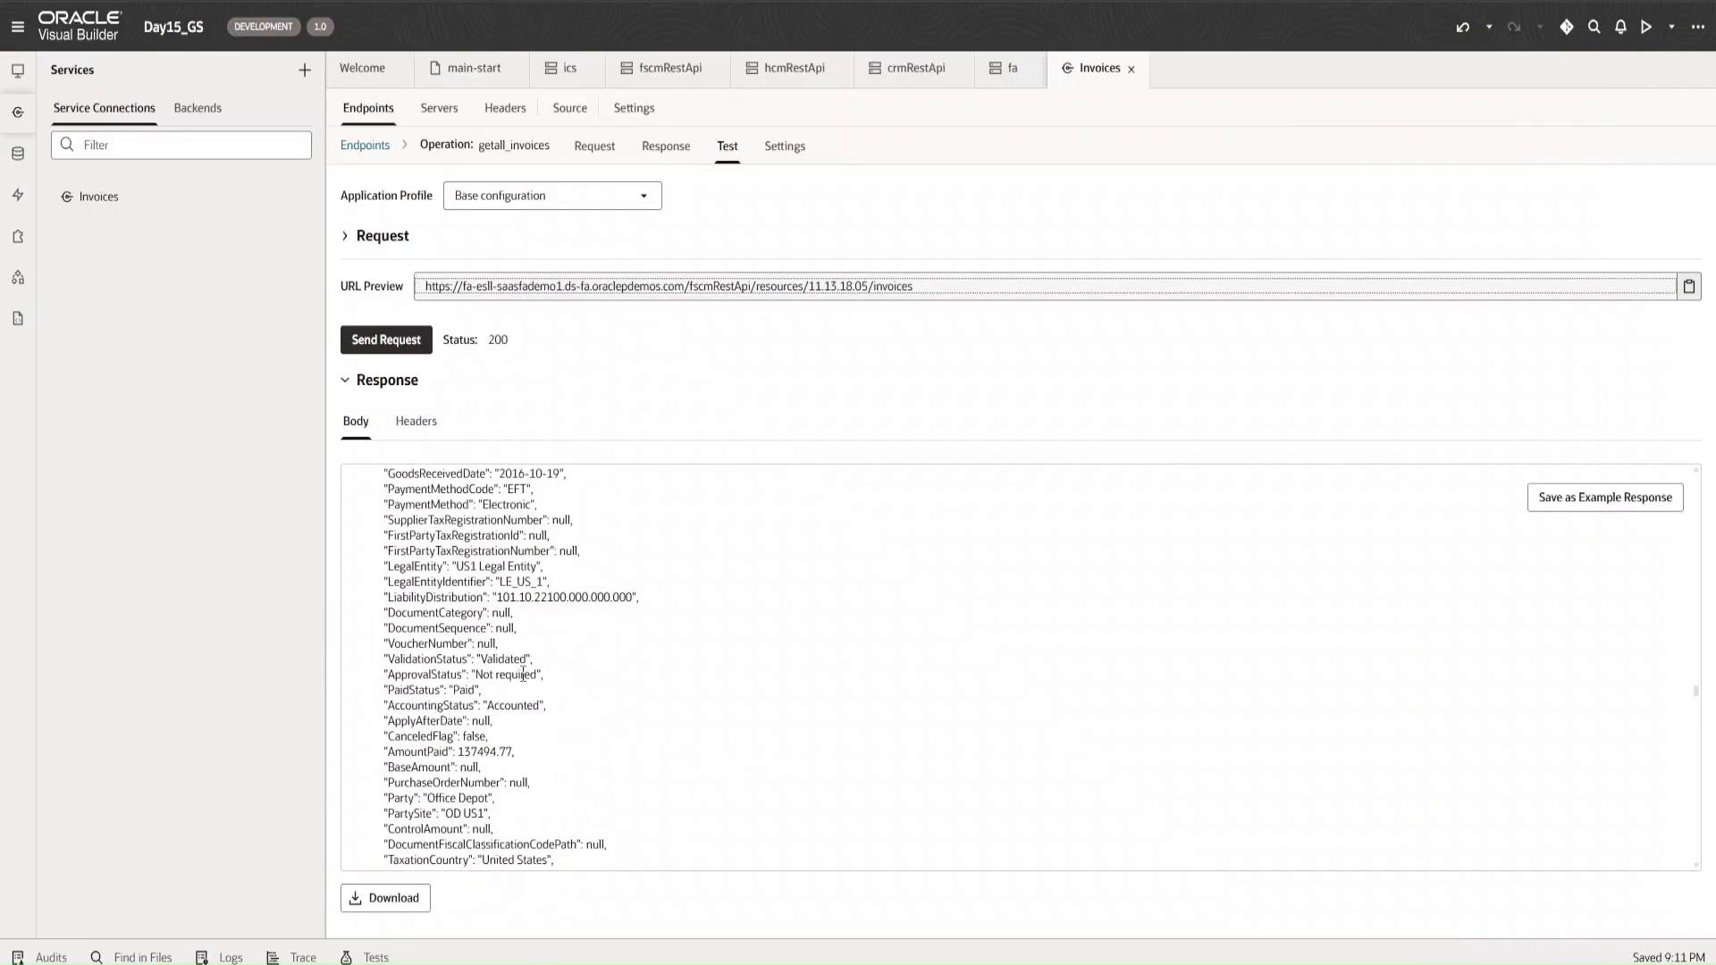
pyautogui.scroll(12, 526, 687)
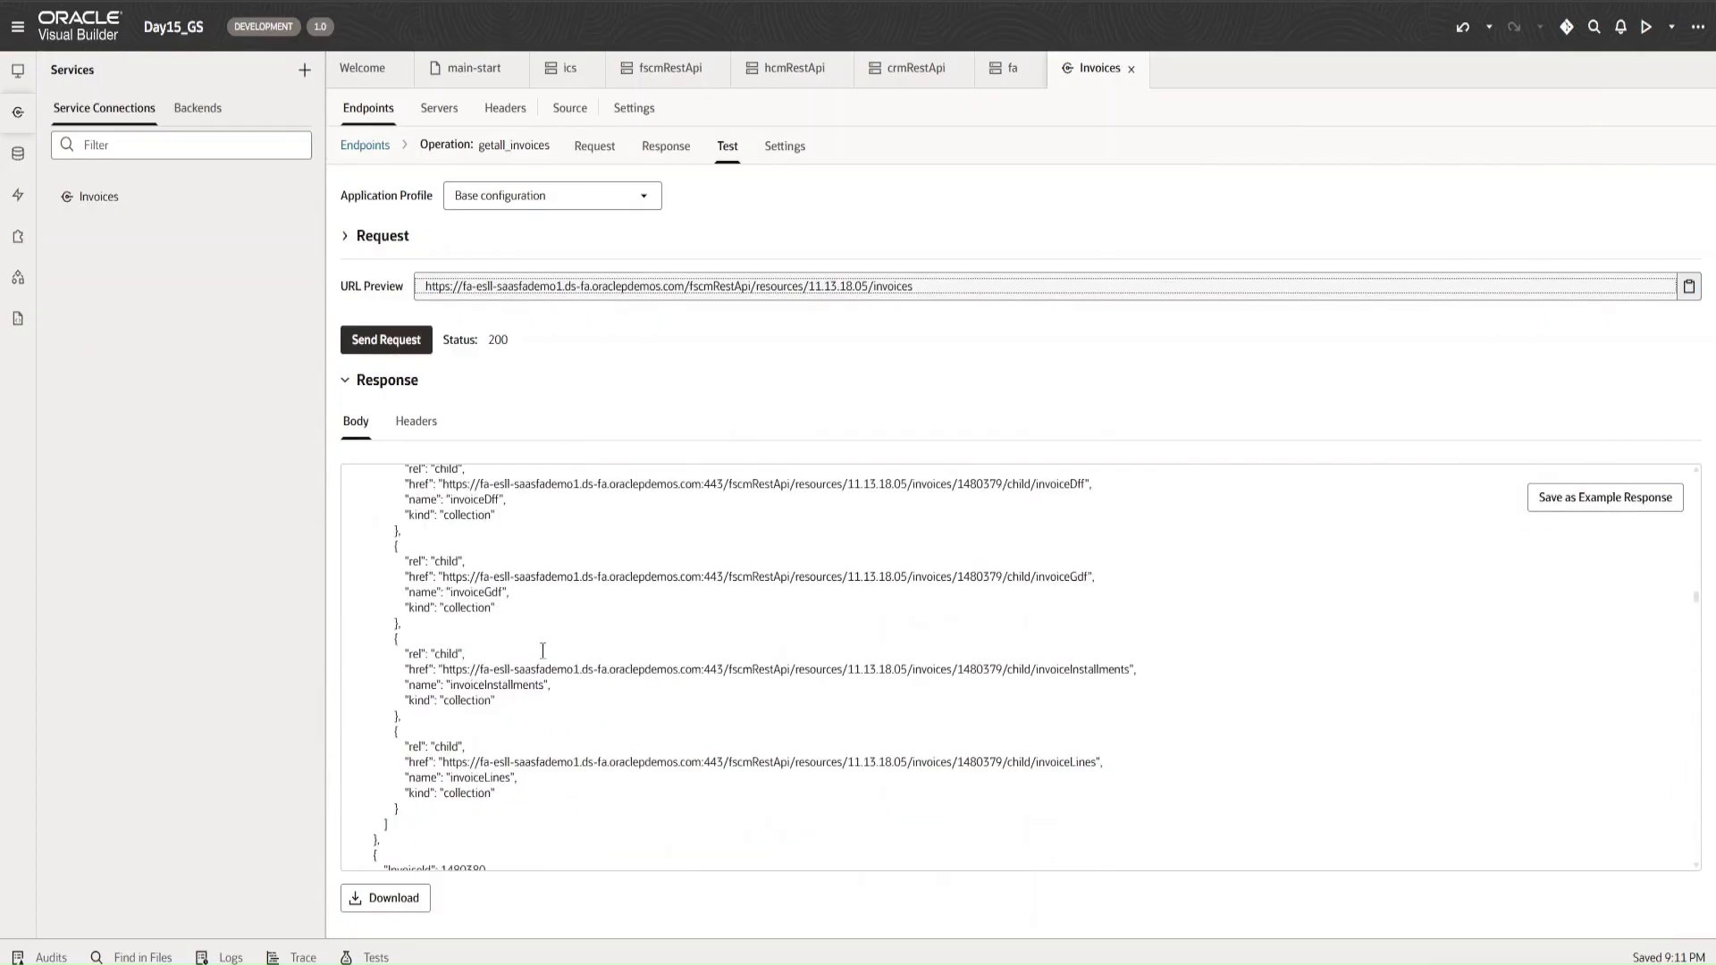
pyautogui.scroll(5, 557, 636)
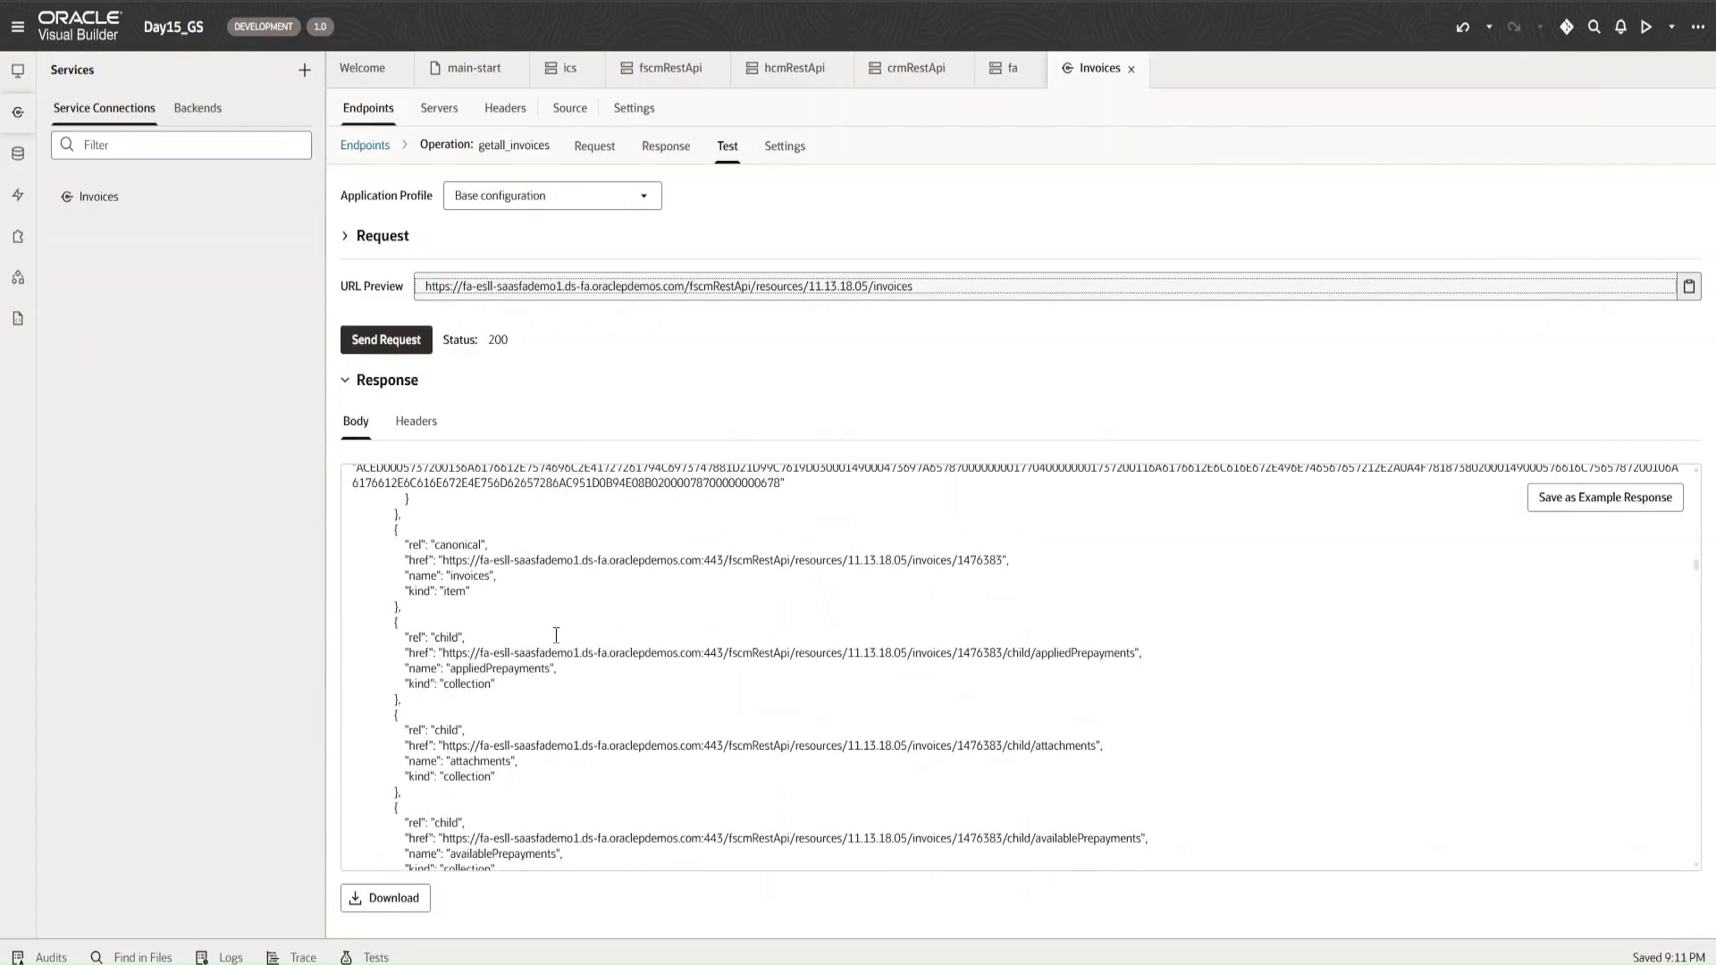
pyautogui.scroll(15, 557, 635)
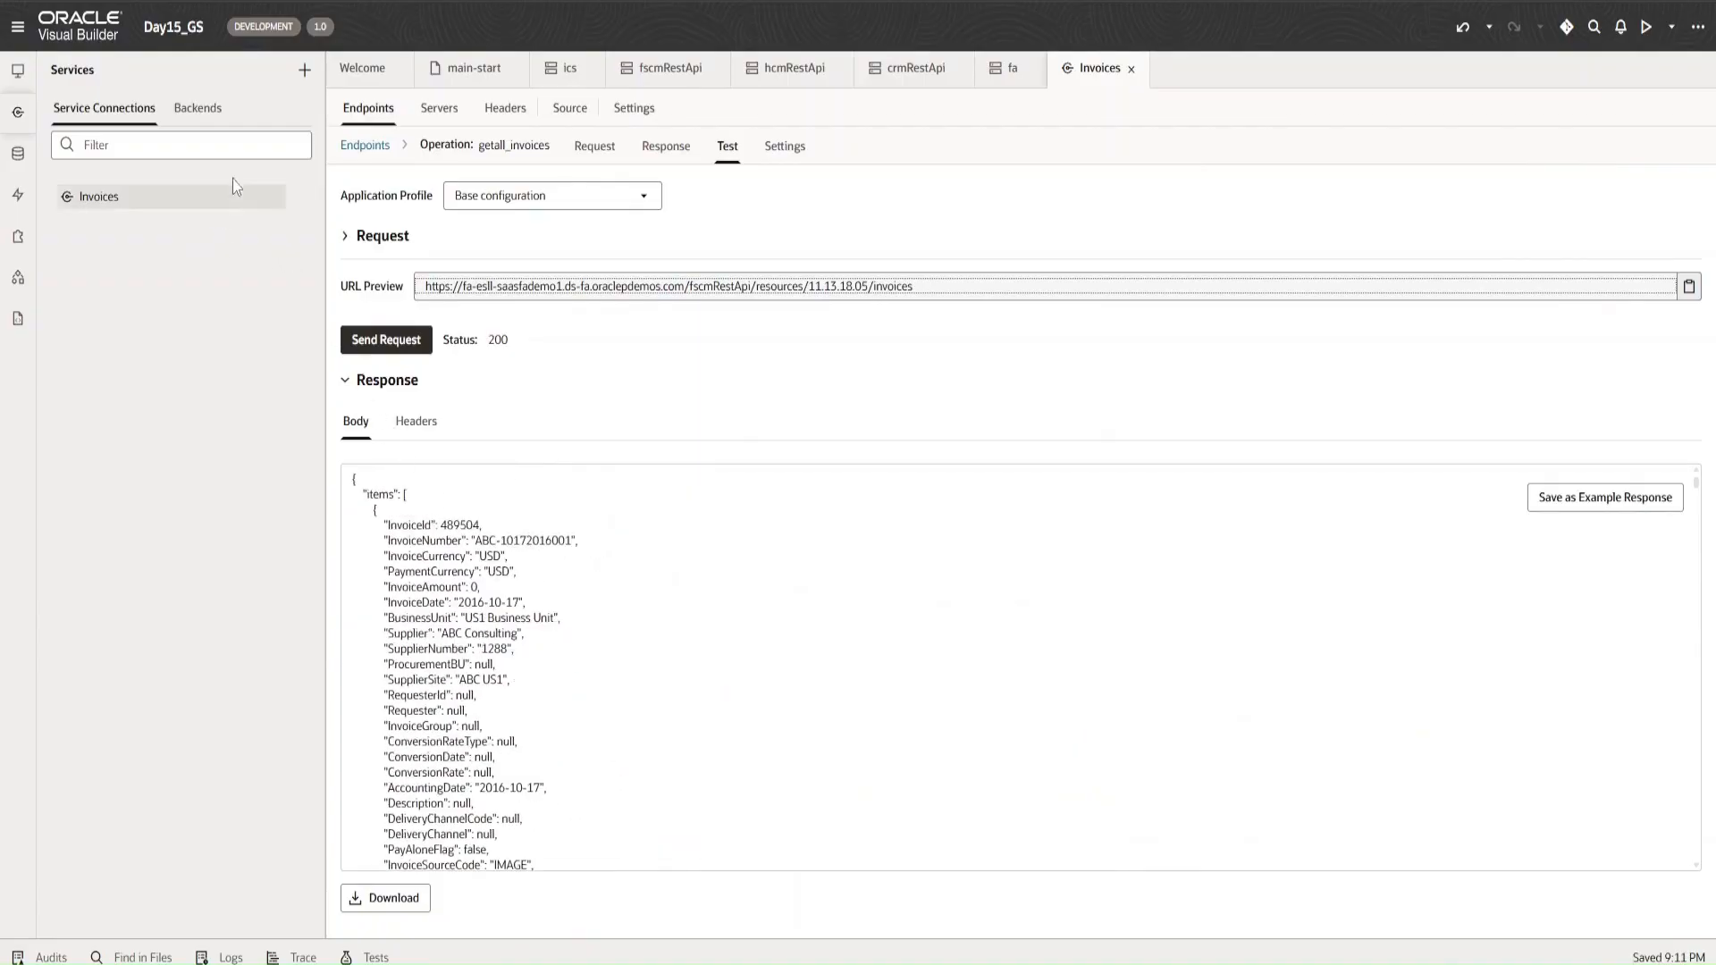
# - View the server information of the Integration Applications backend, including its instance URL and authentication, and close it without changes
pyautogui.click(216, 125)
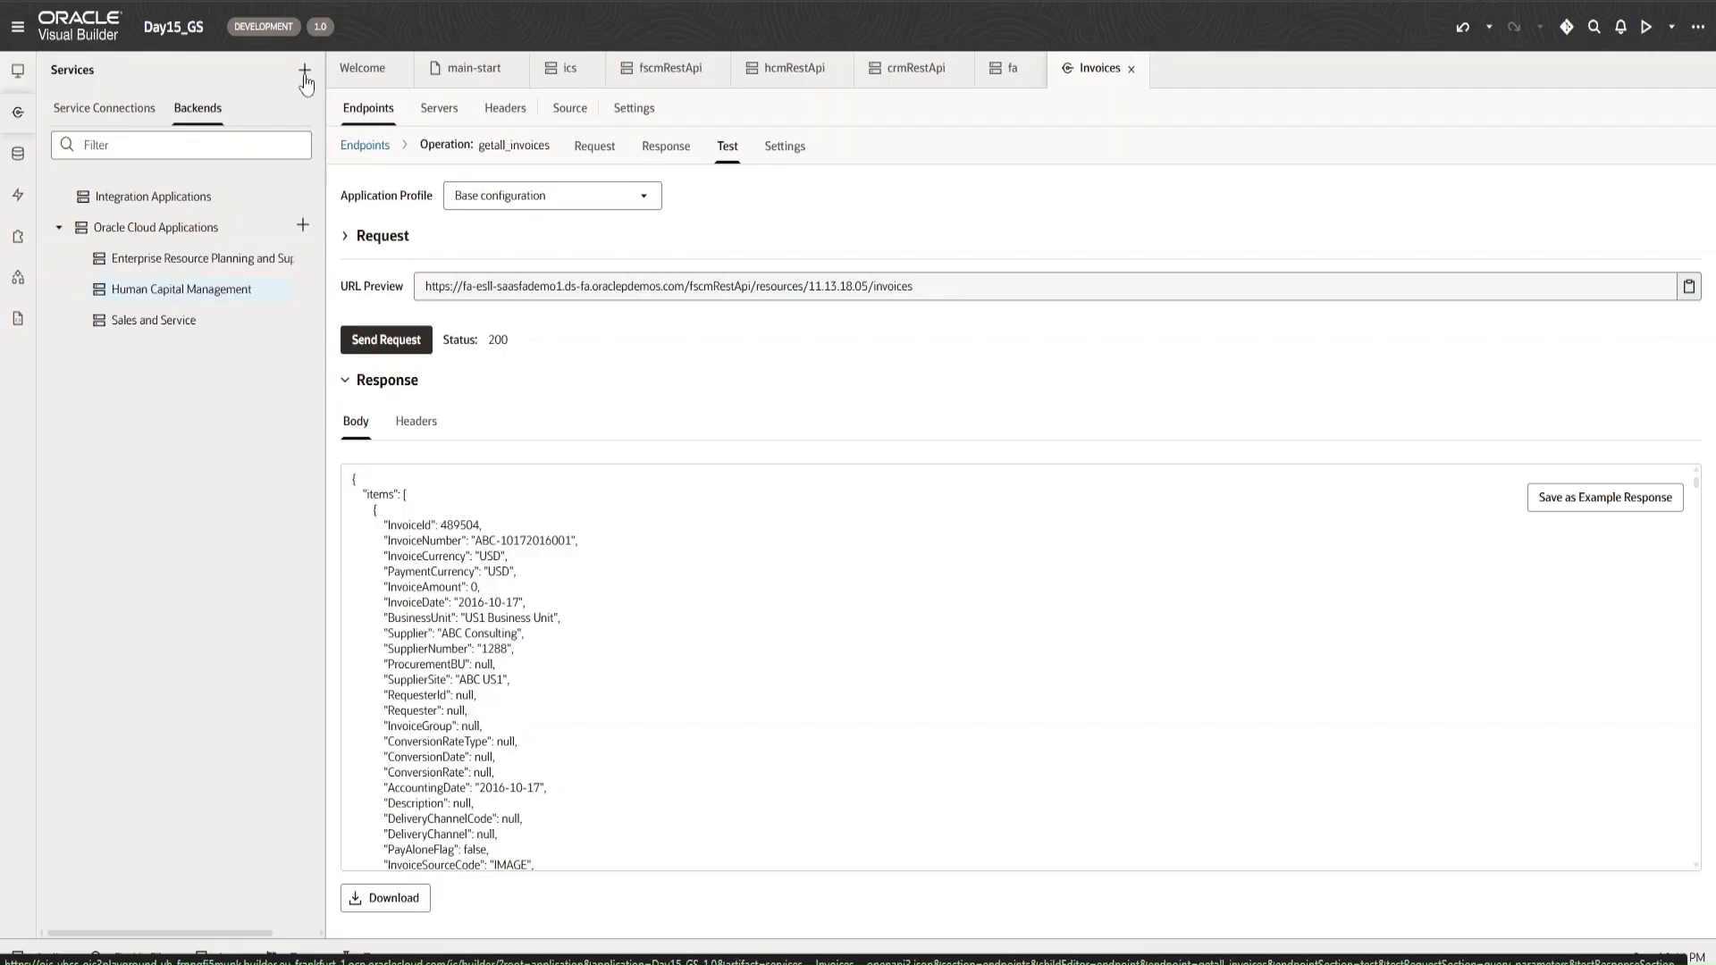
pyautogui.click(199, 197)
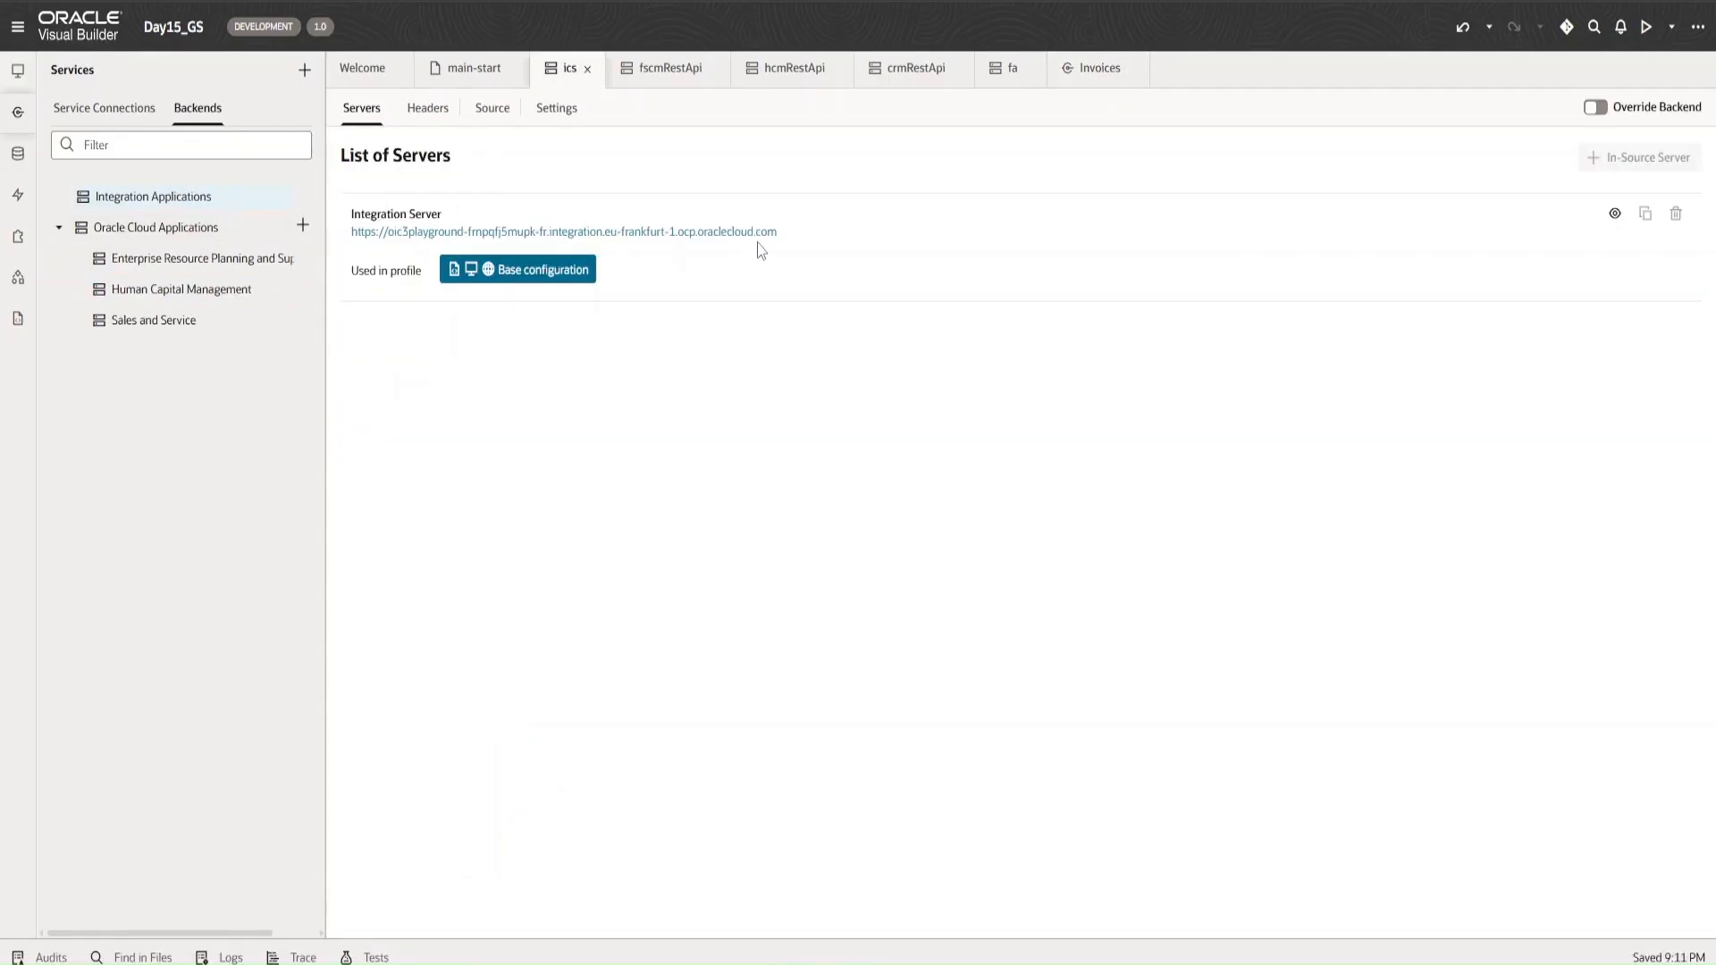
pyautogui.click(1615, 213)
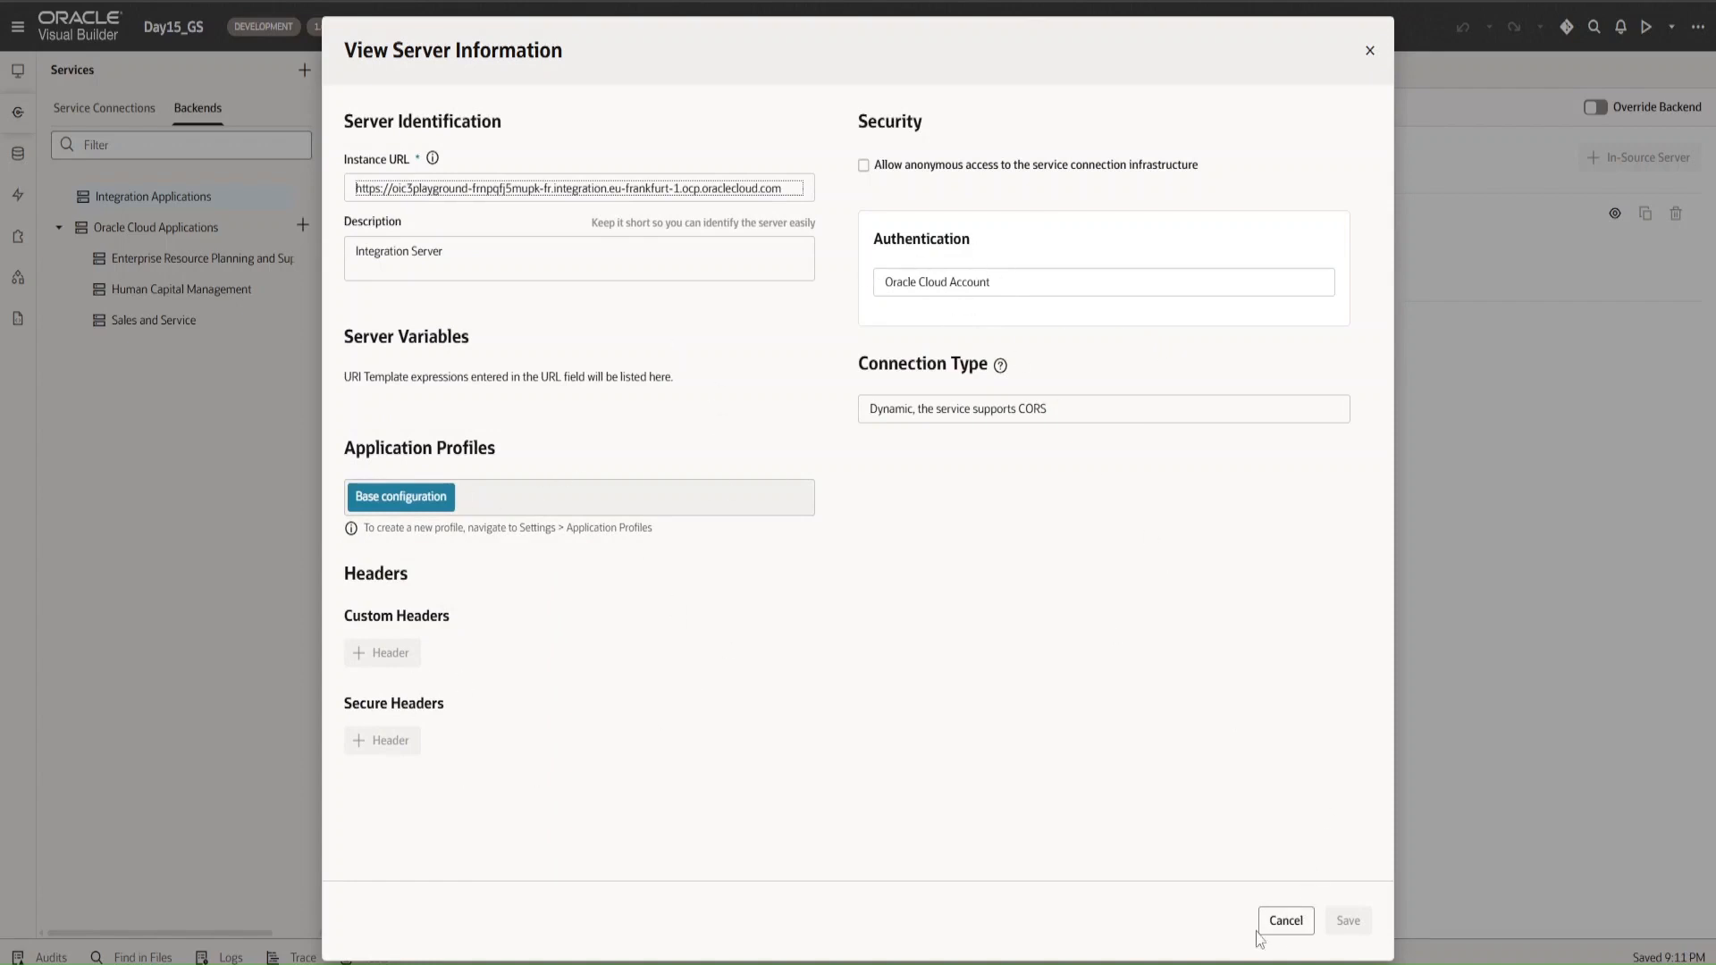
pyautogui.click(1283, 938)
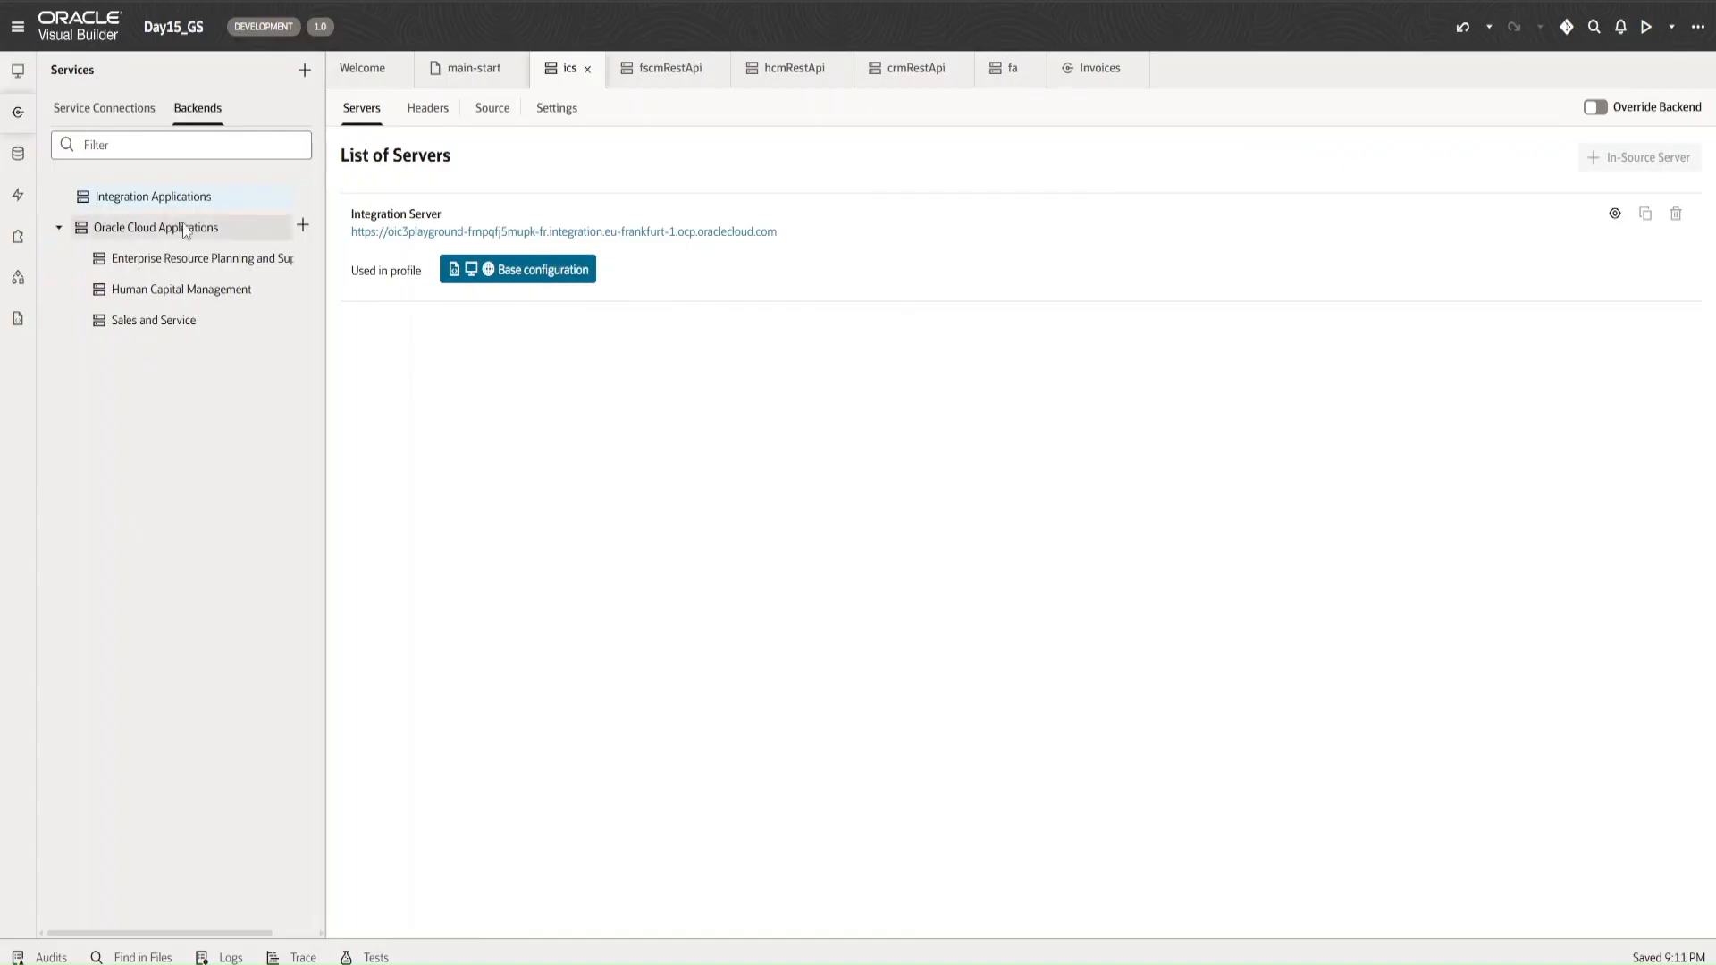
# - Open the form for creating a new backend, review the available authentication methods, and cancel without creating it
pyautogui.click(305, 71)
pyautogui.click(326, 144)
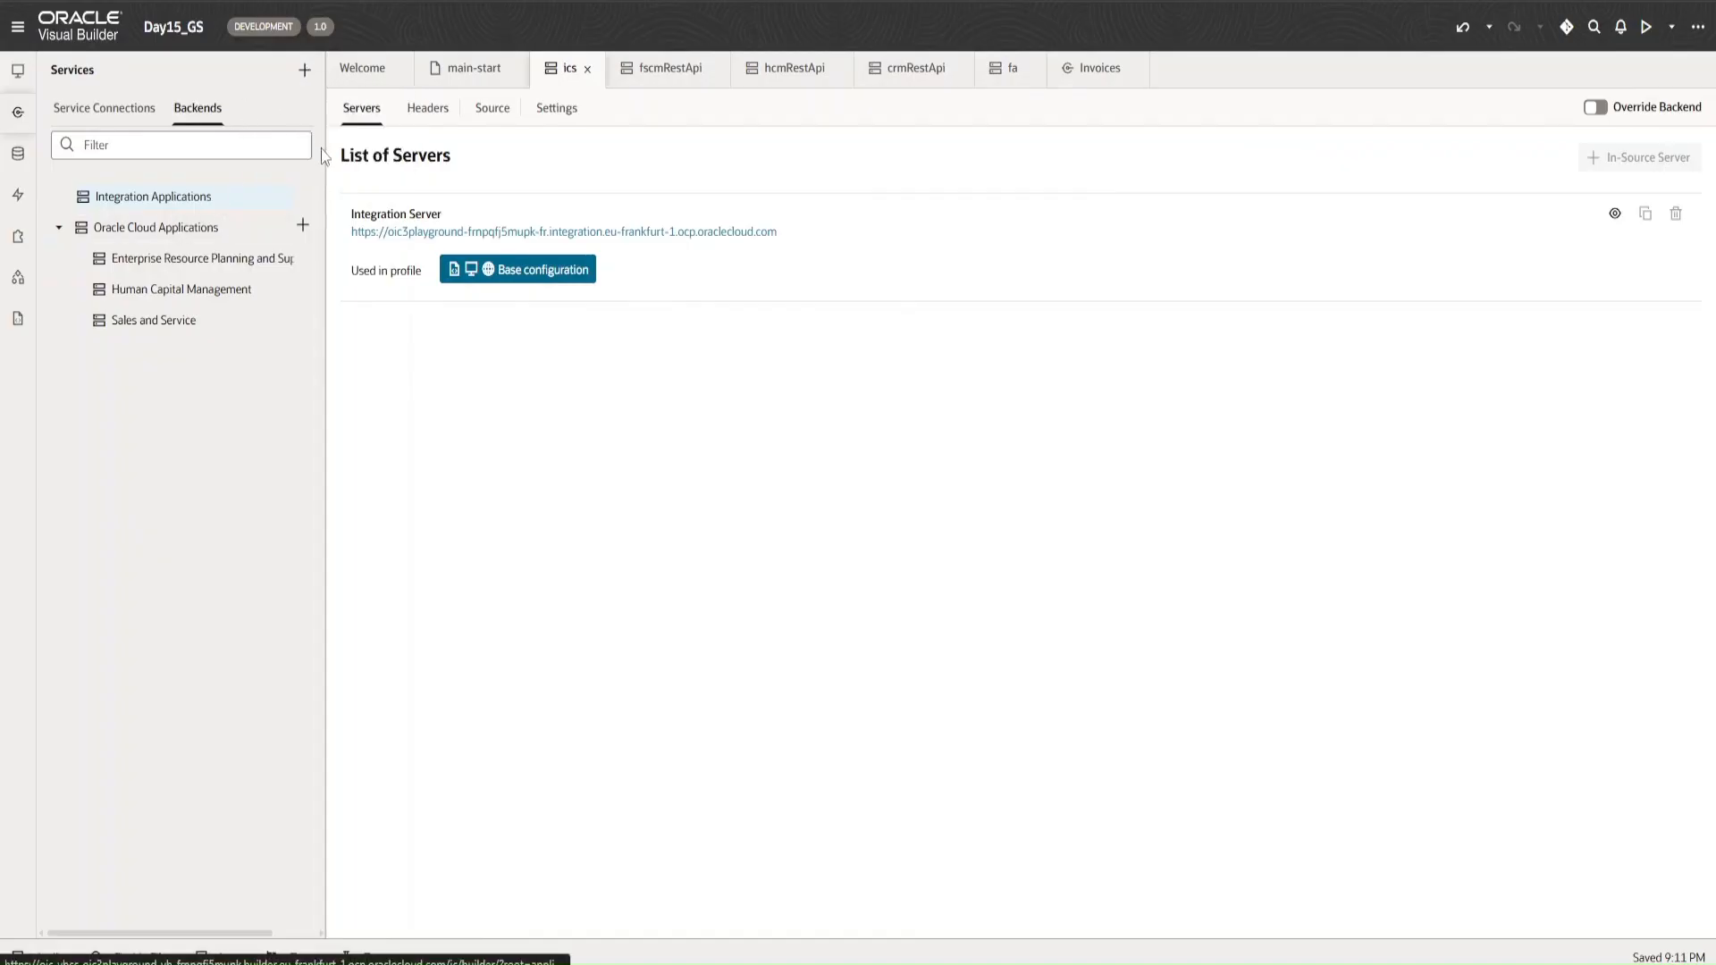
pyautogui.click(511, 310)
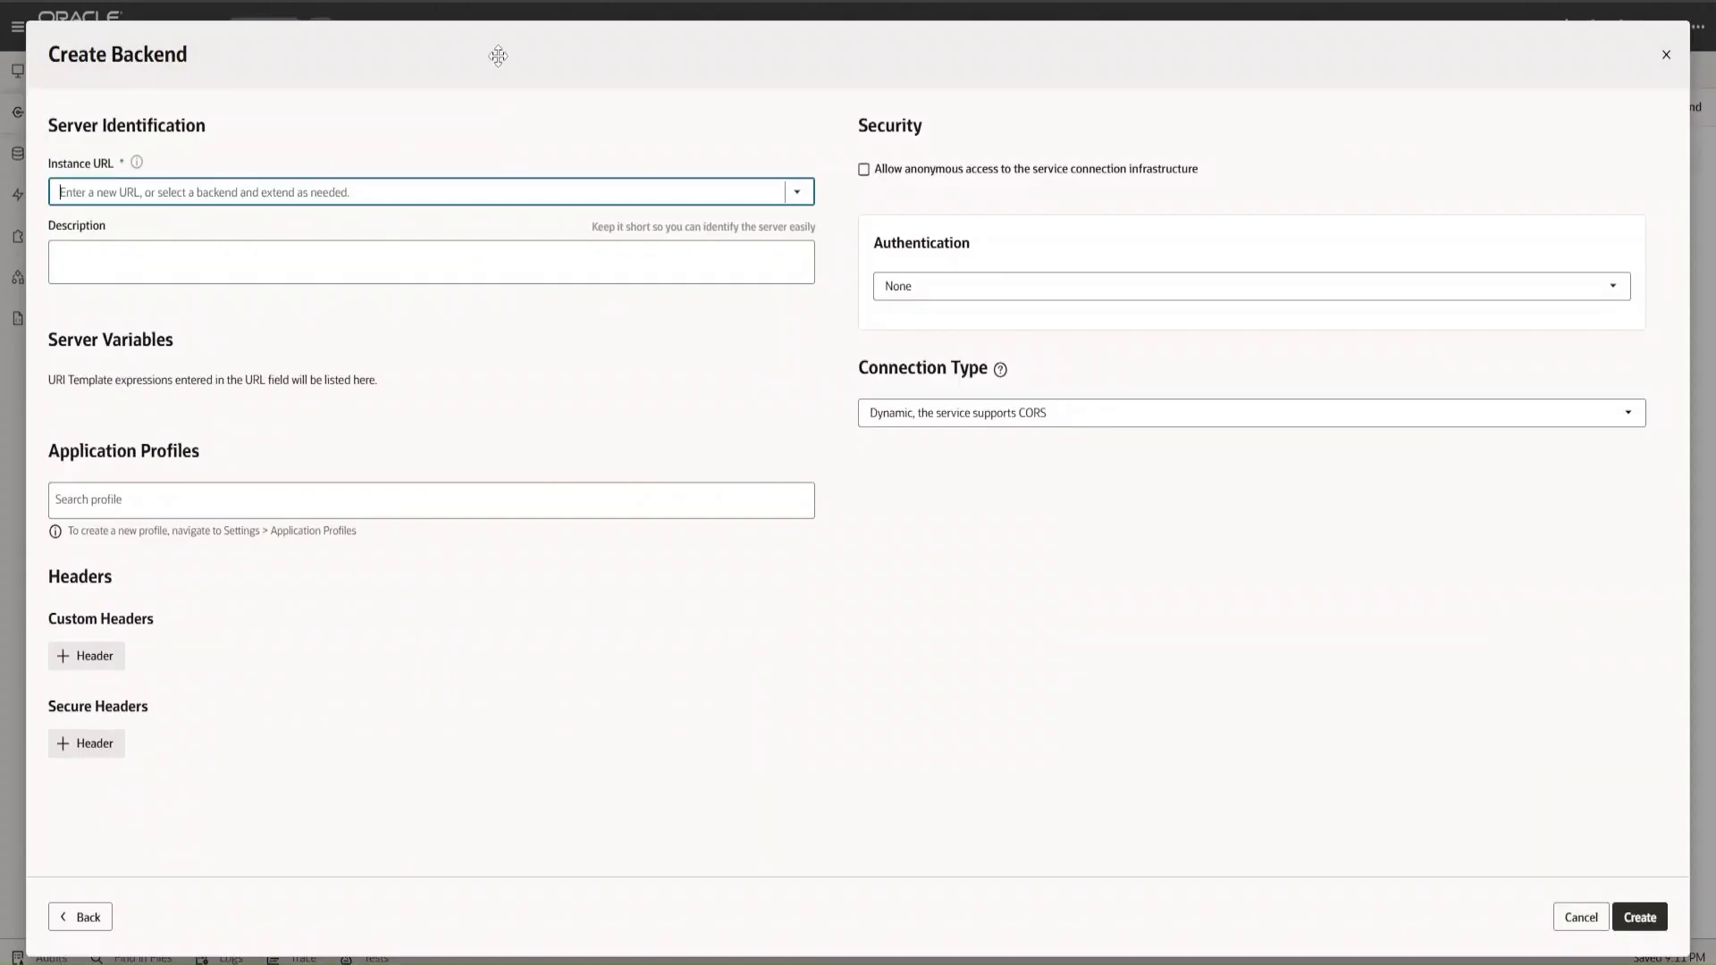
pyautogui.moveTo(498, 56); pyautogui.dragTo(524, 38)
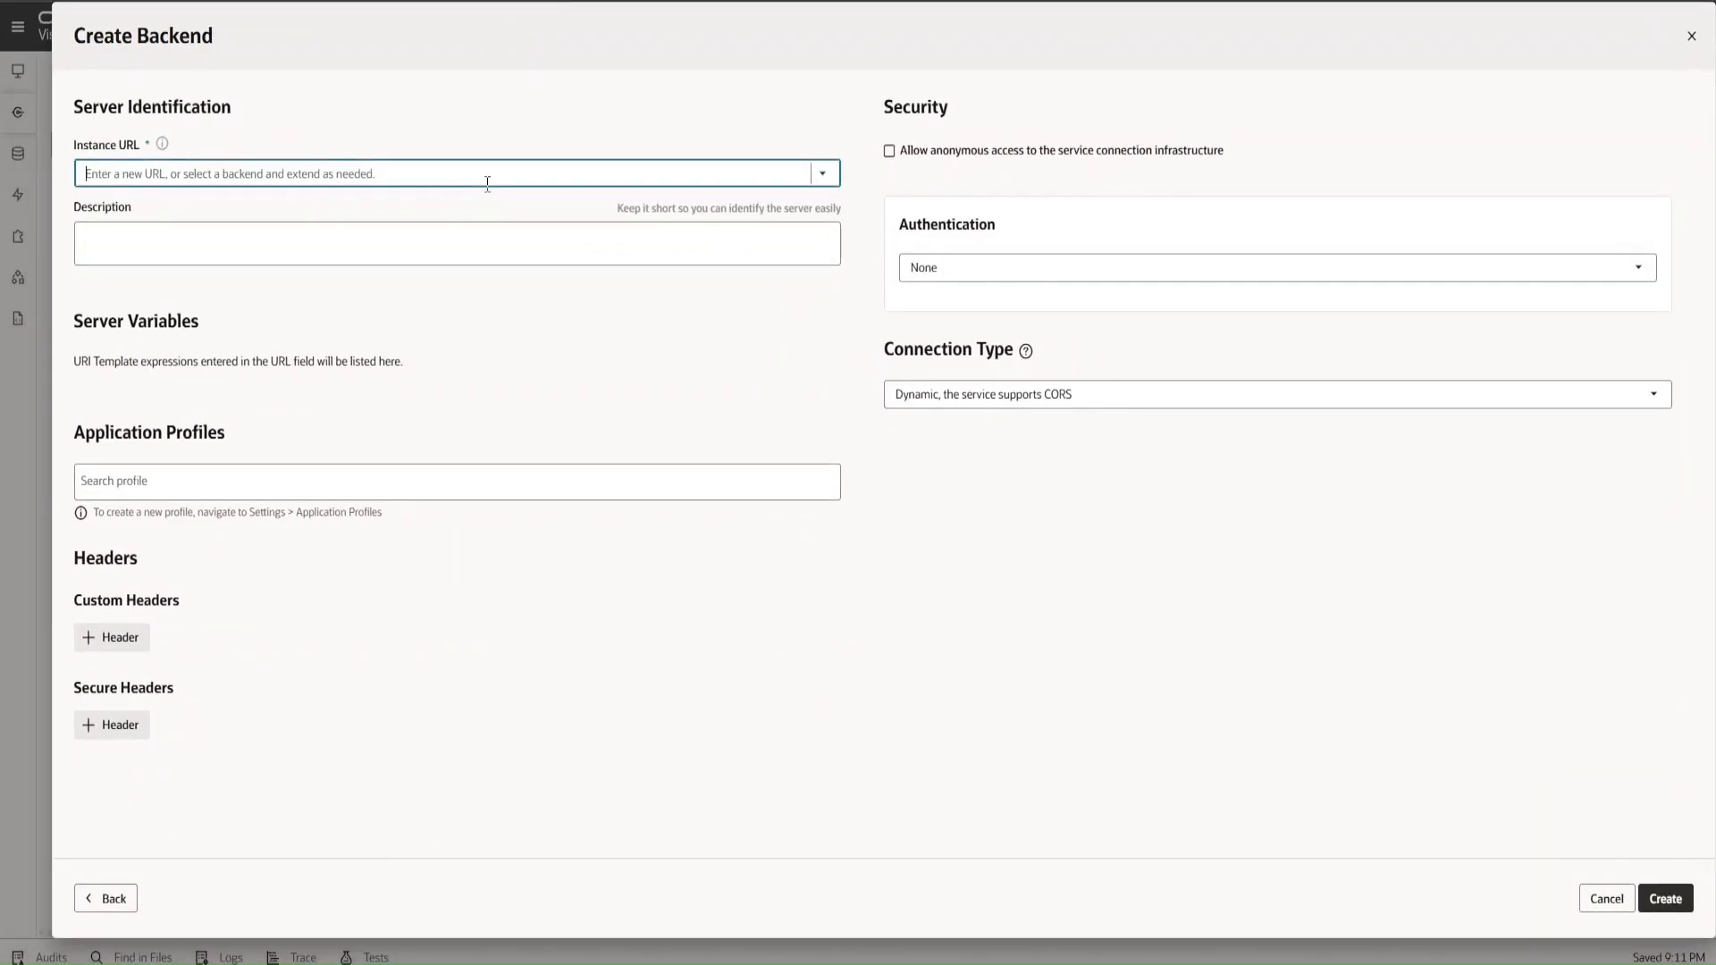
pyautogui.click(979, 266)
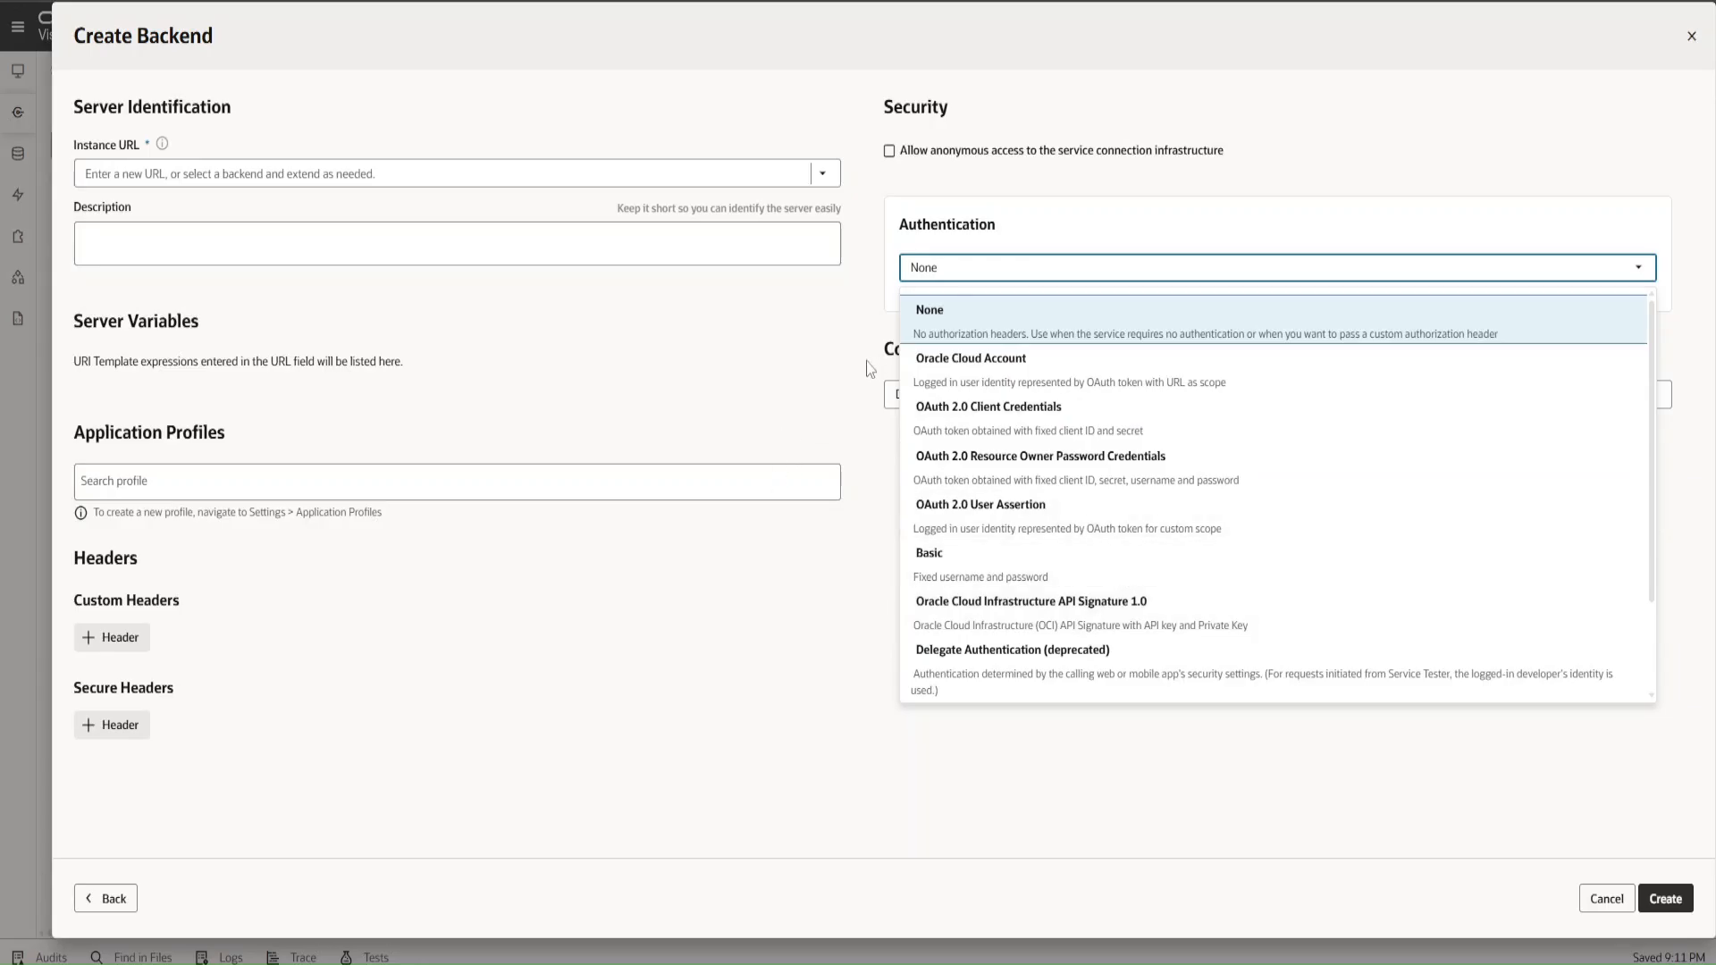
pyautogui.click(762, 387)
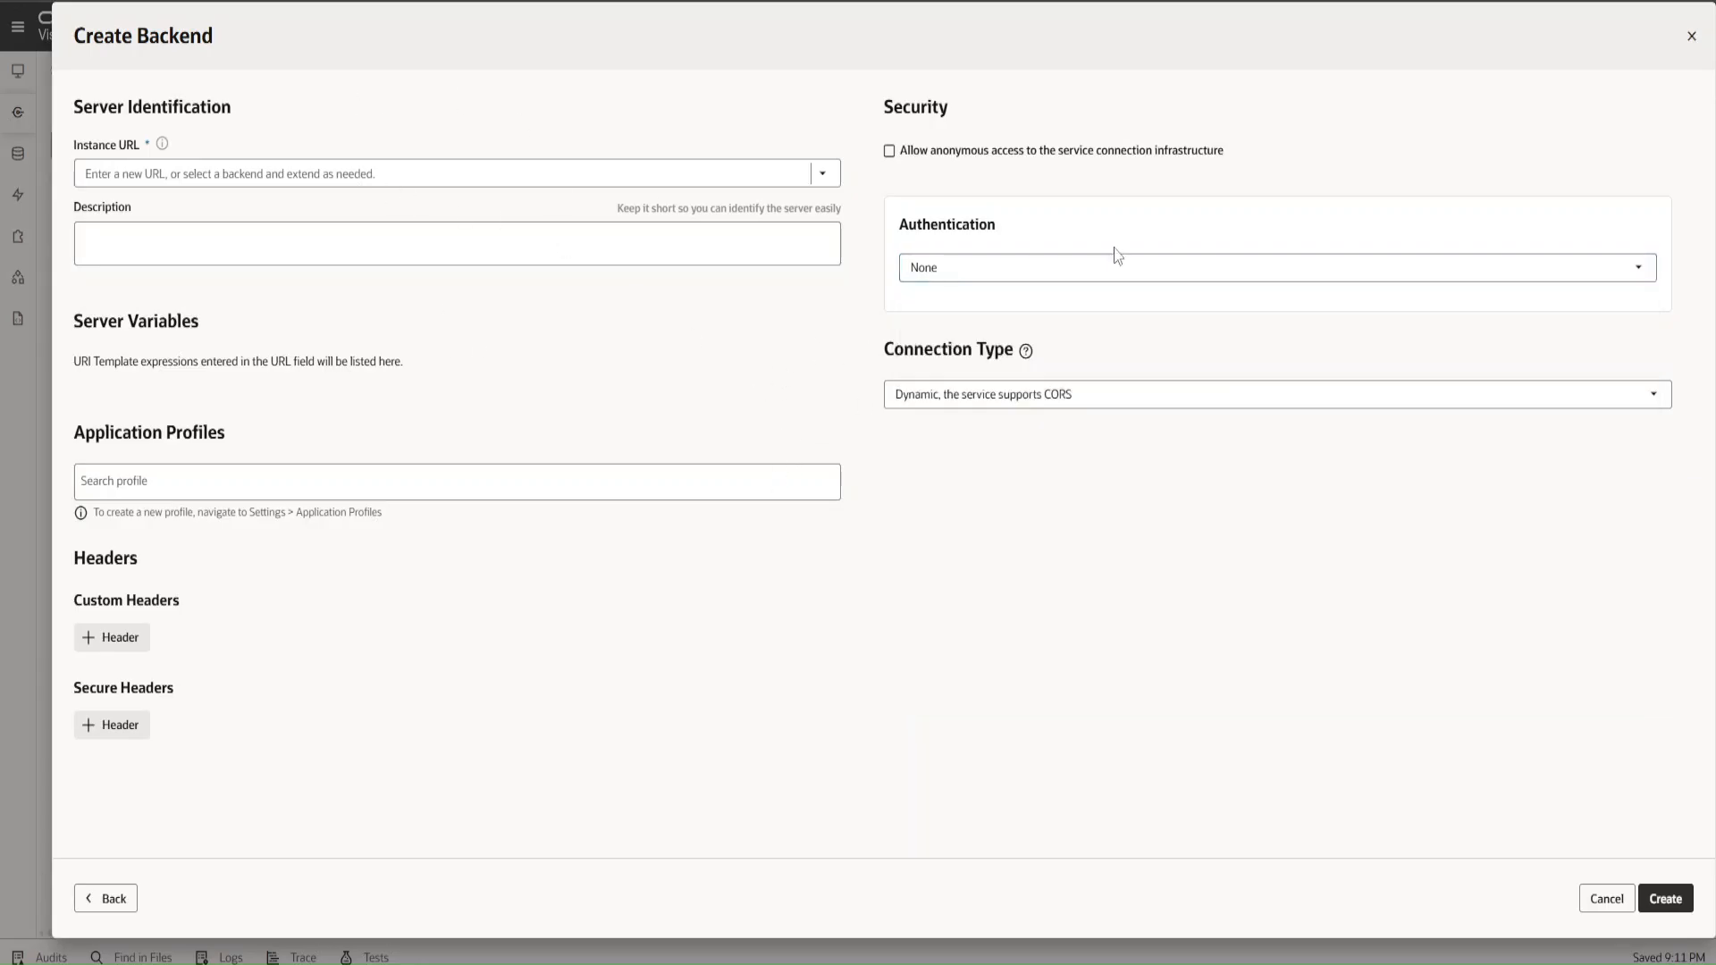
pyautogui.click(1600, 901)
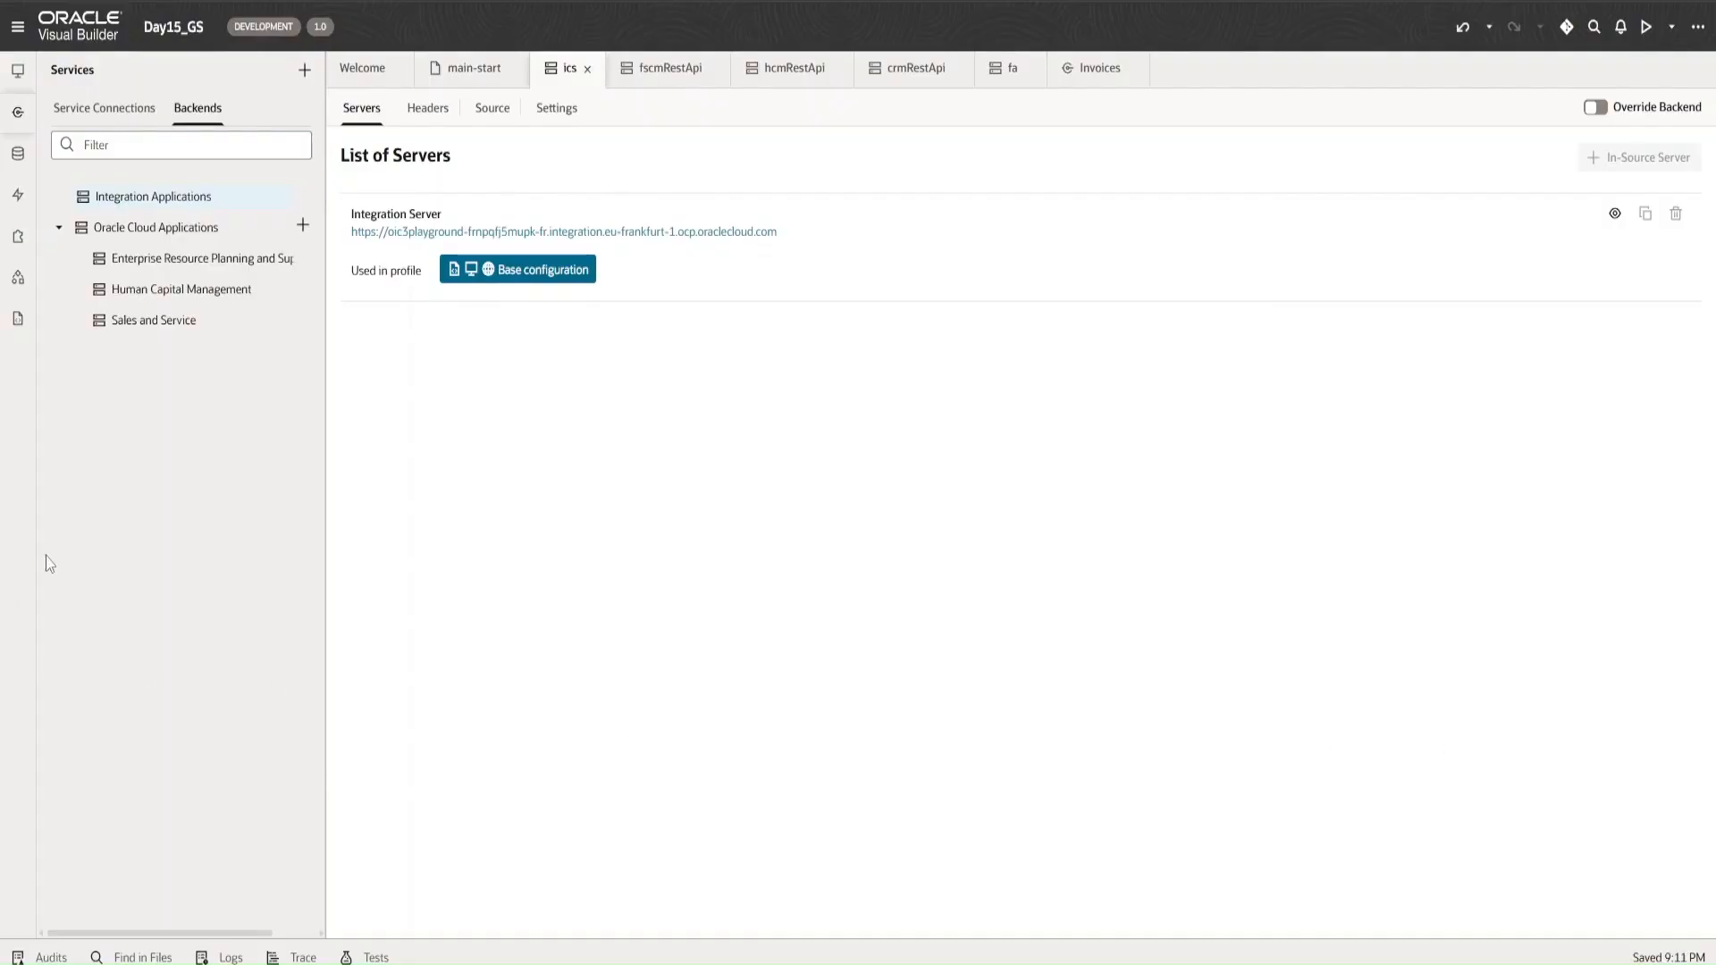
# - Start a new service connection from the catalog using Integration Applications as the source
pyautogui.click(109, 117)
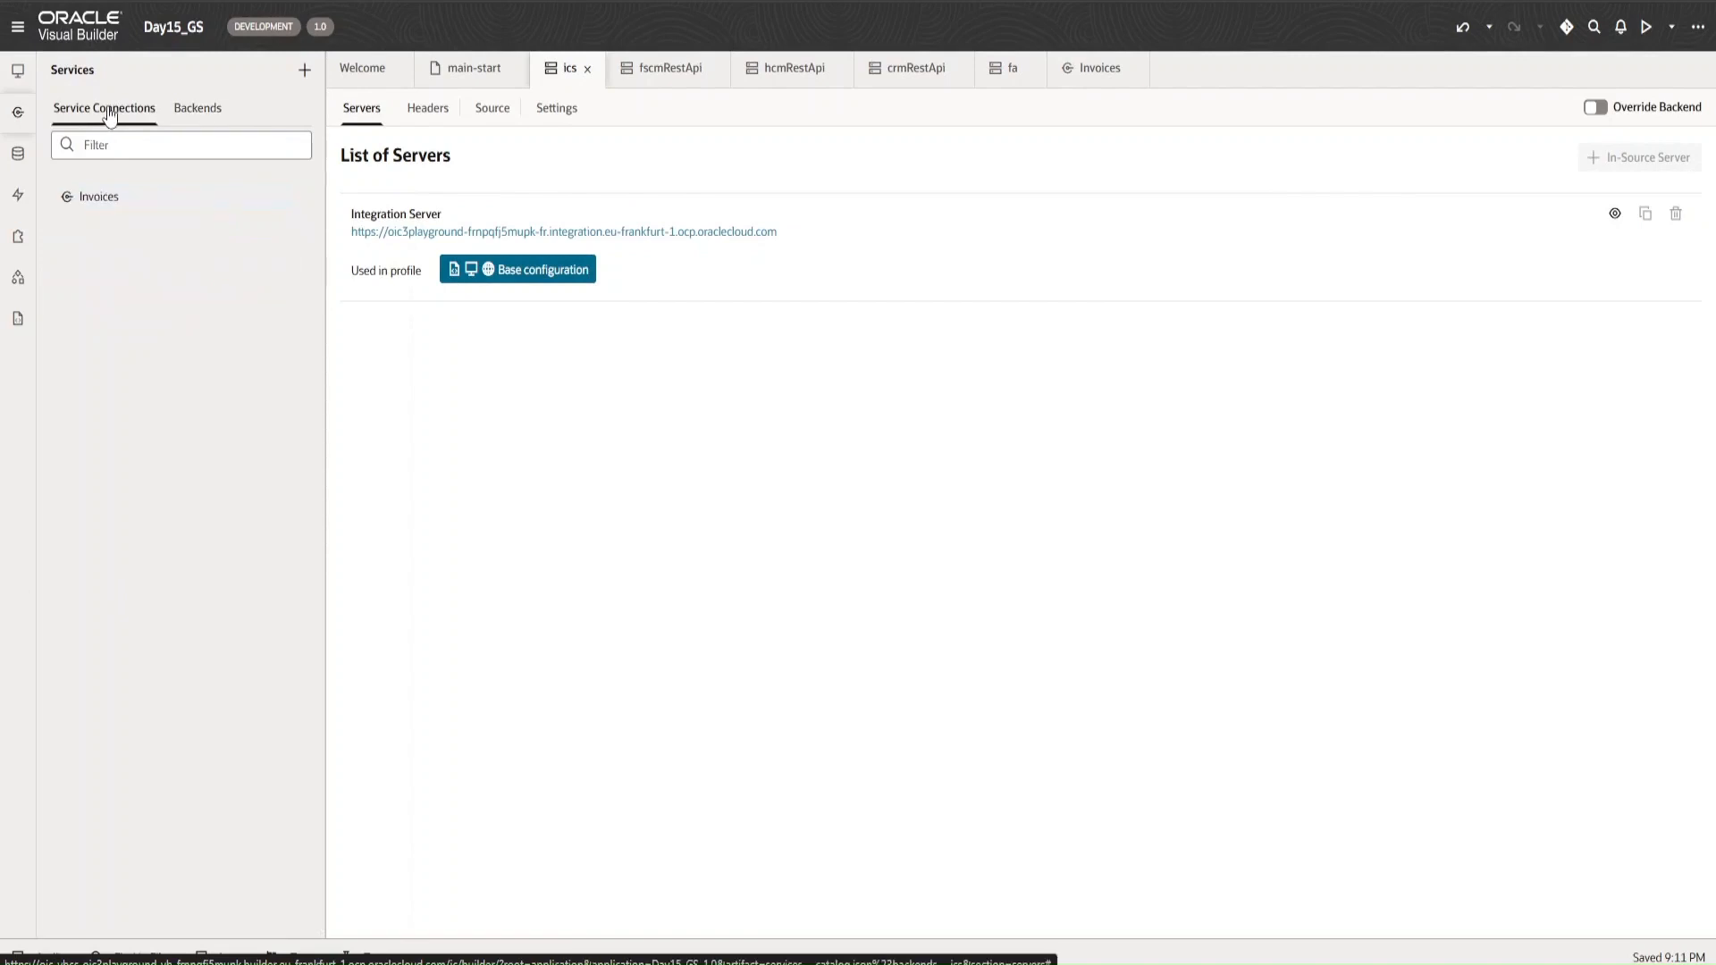
pyautogui.click(305, 78)
pyautogui.click(324, 109)
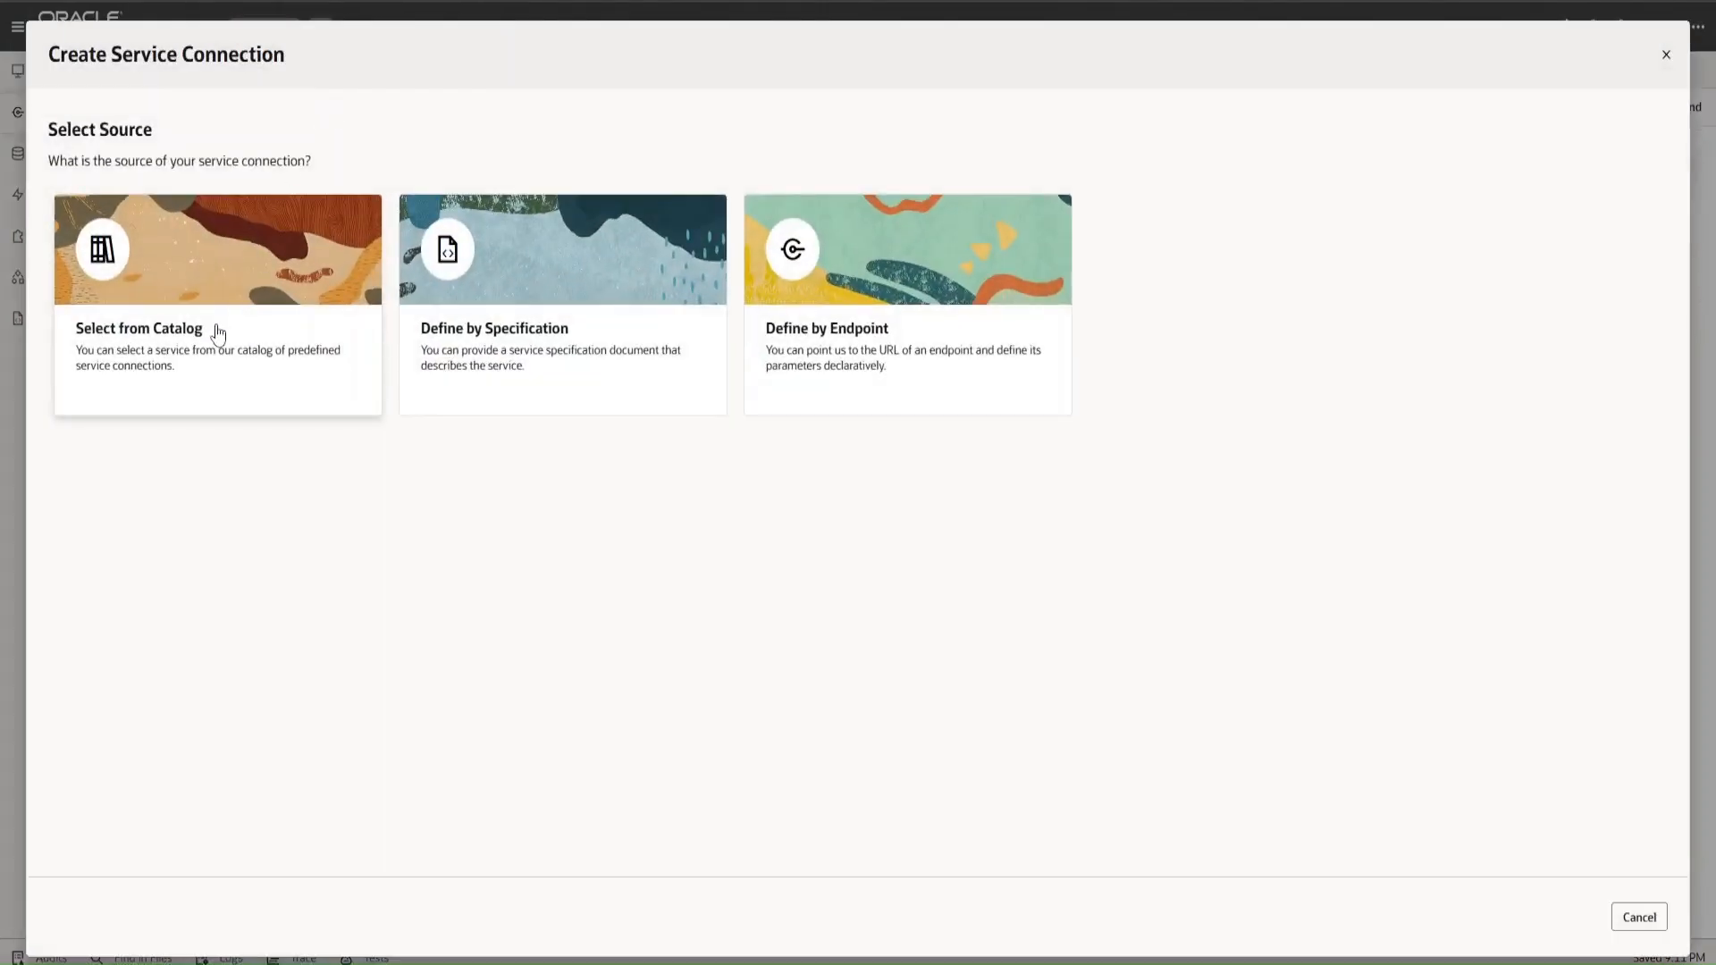
pyautogui.click(212, 328)
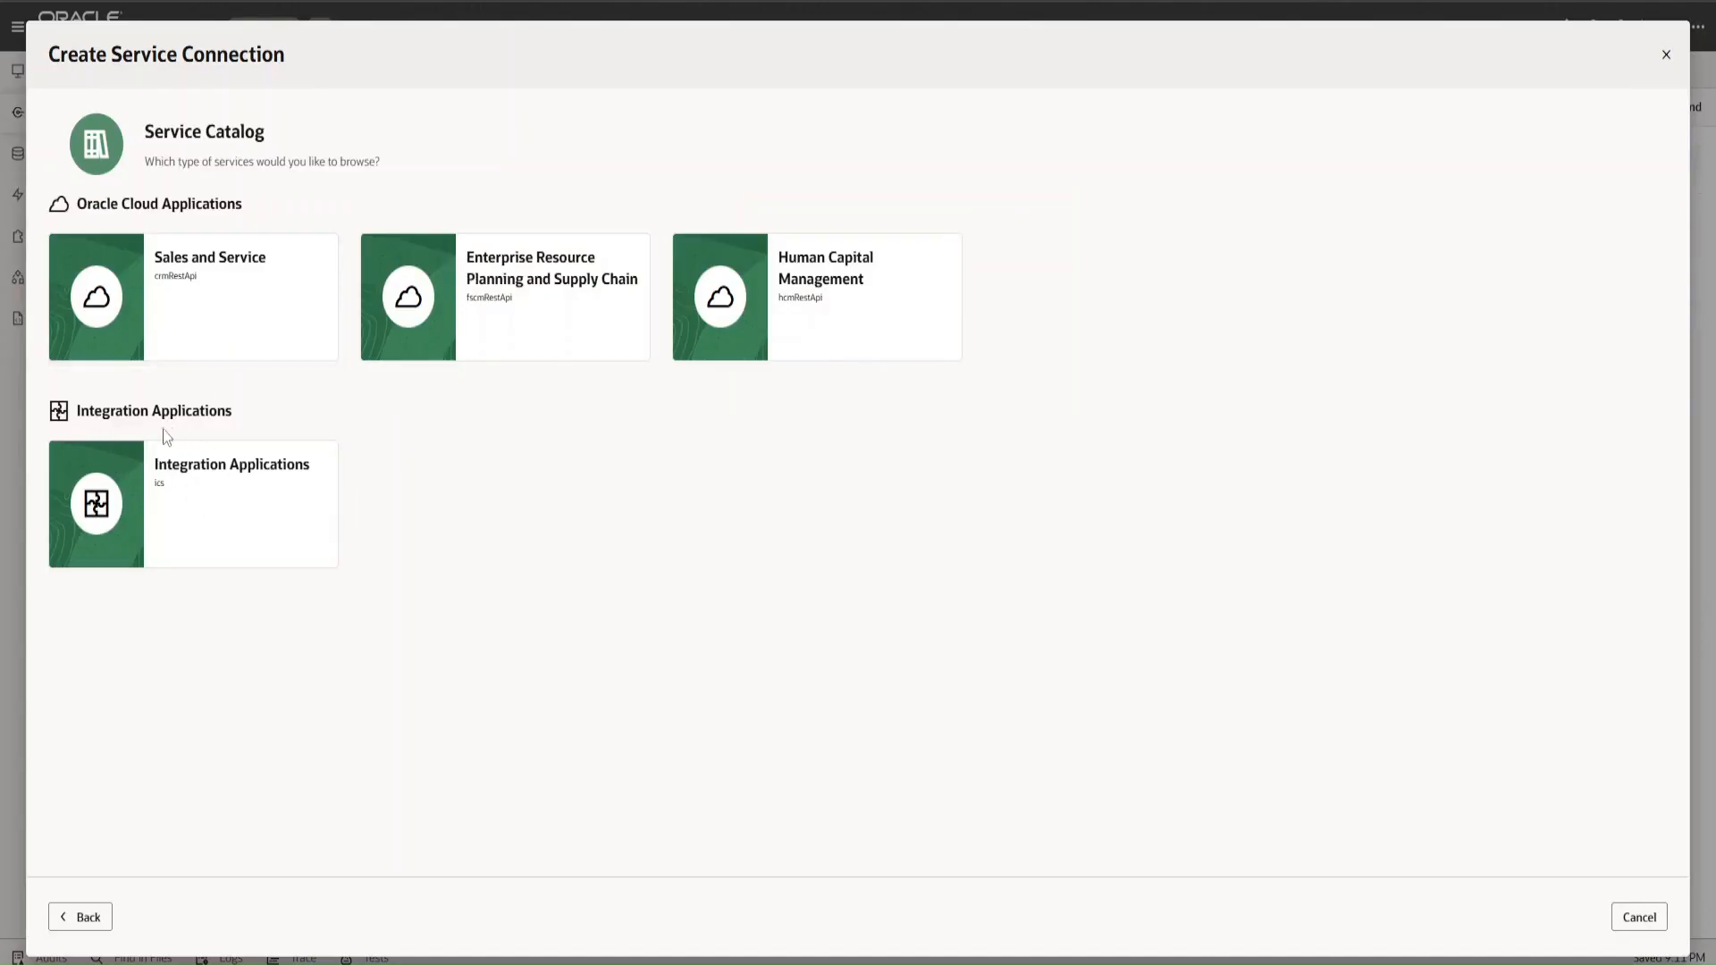
pyautogui.click(200, 513)
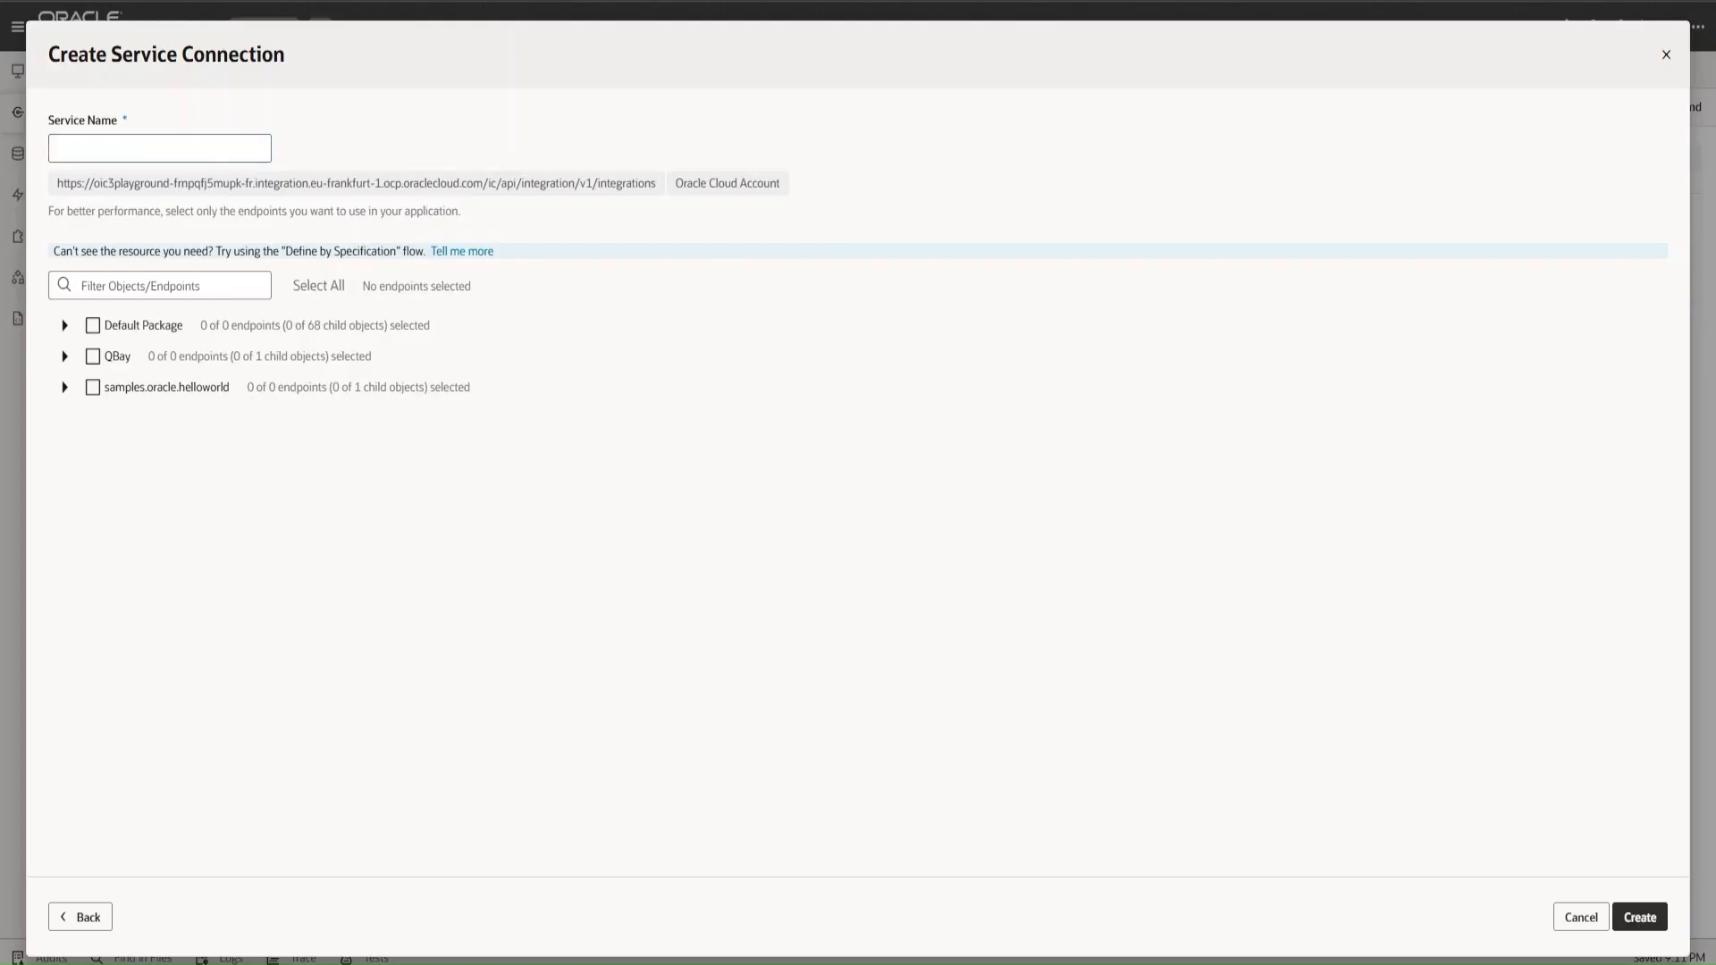
# - Open the Oracle Integration home page in a new browser tab
pyautogui.hotkey('ctrl', 't')
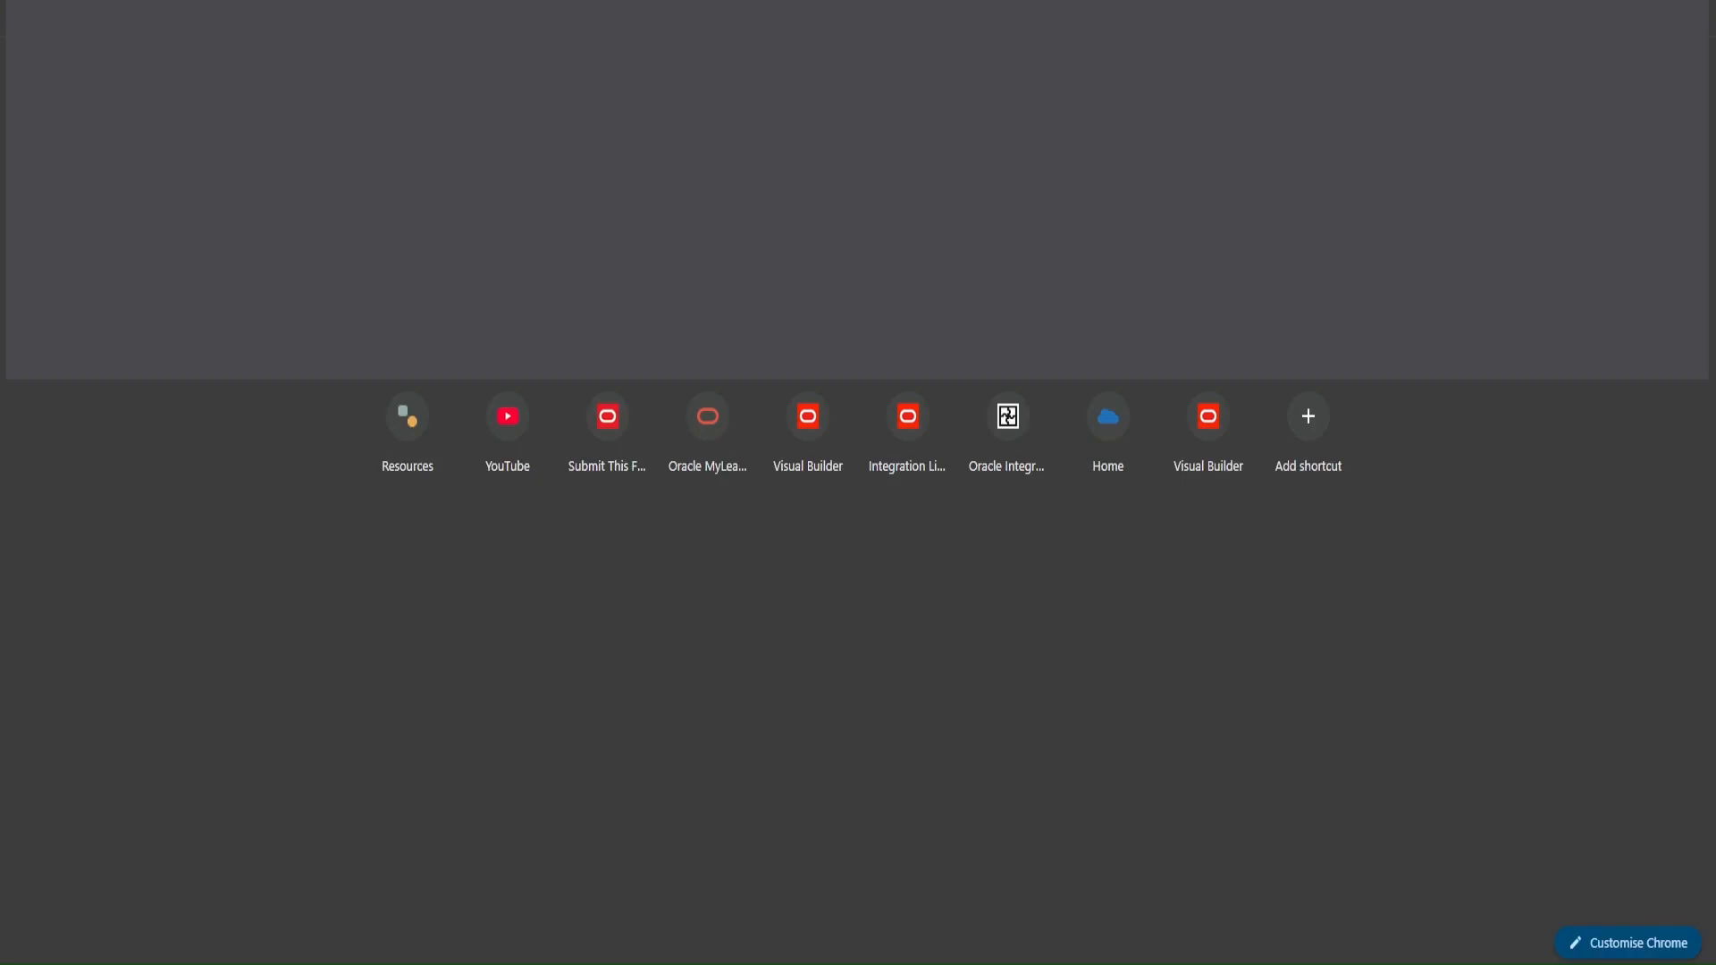
pyautogui.press('Return')
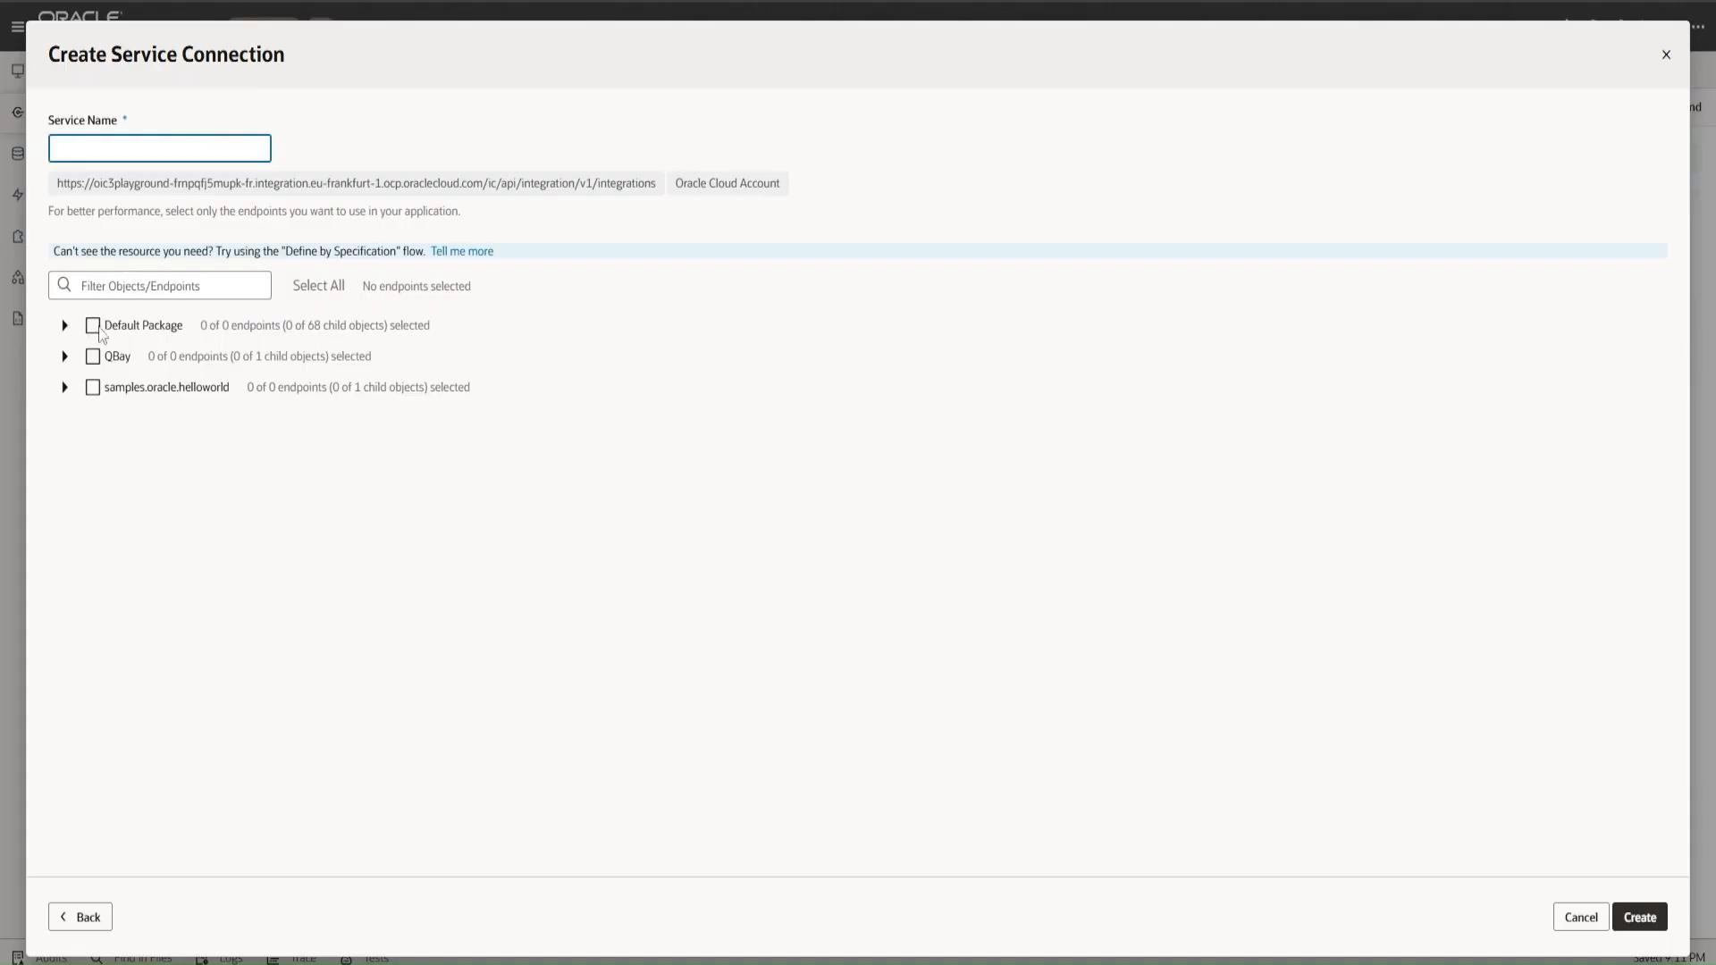
# - Browse the integrations in the Default Package and expand the QBay package in the service connection's endpoint list
pyautogui.click(77, 328)
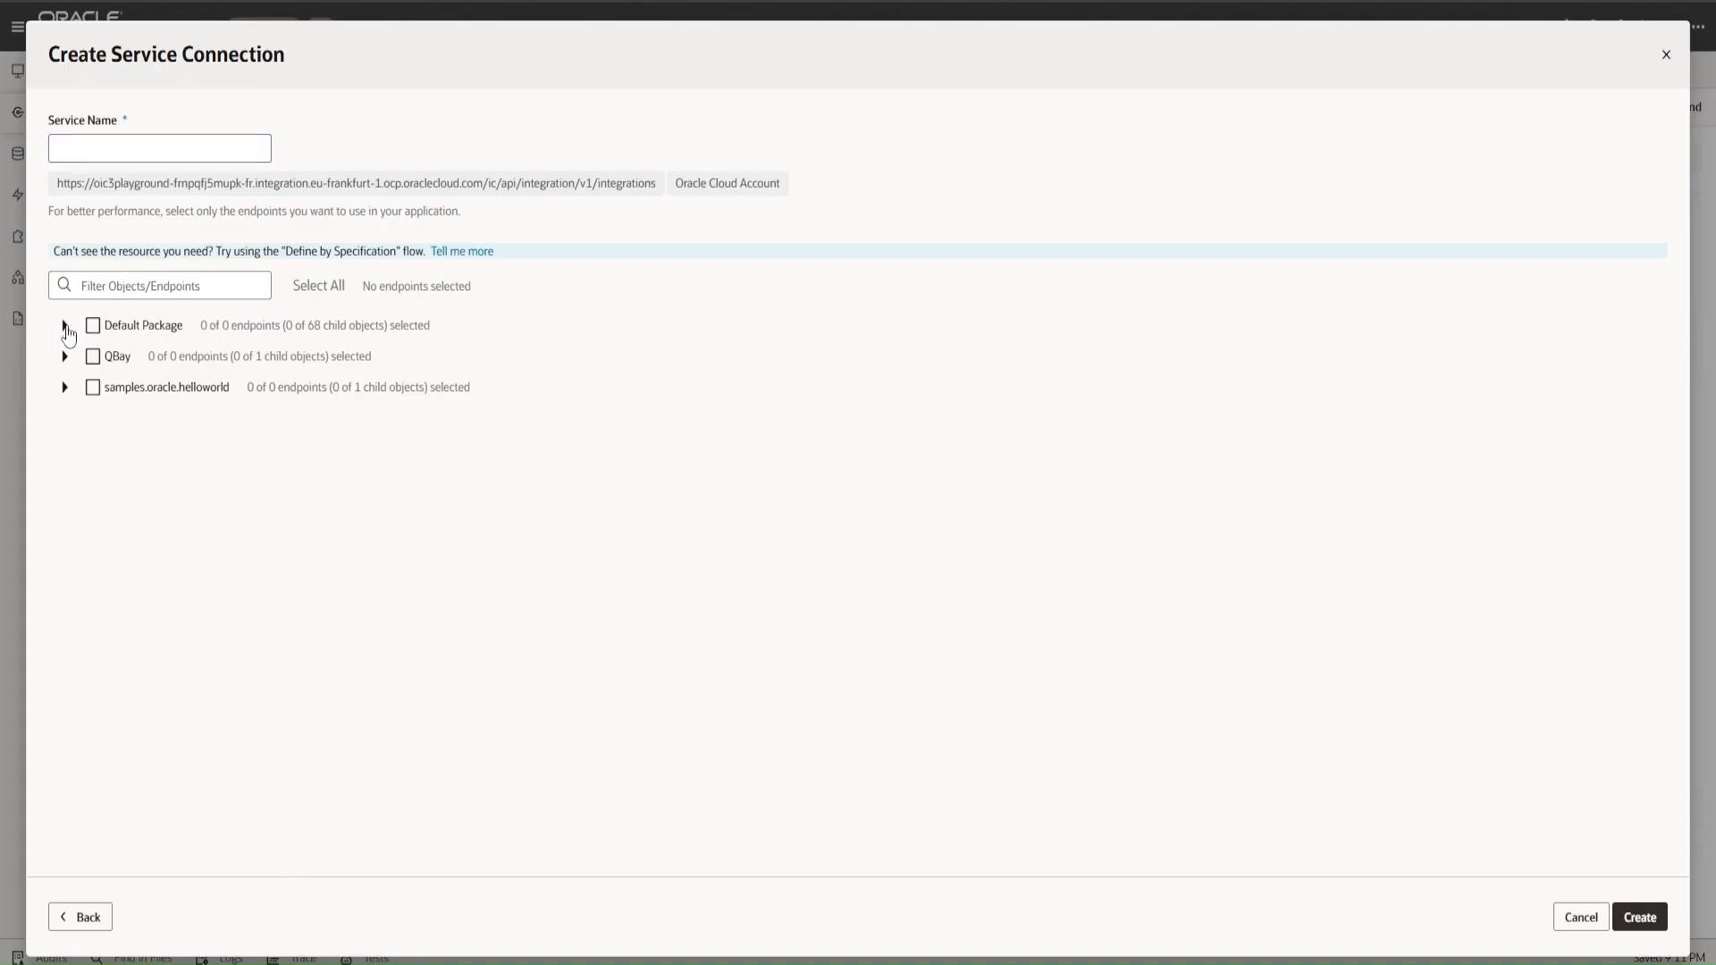
pyautogui.click(66, 325)
pyautogui.scroll(-15, 200, 393)
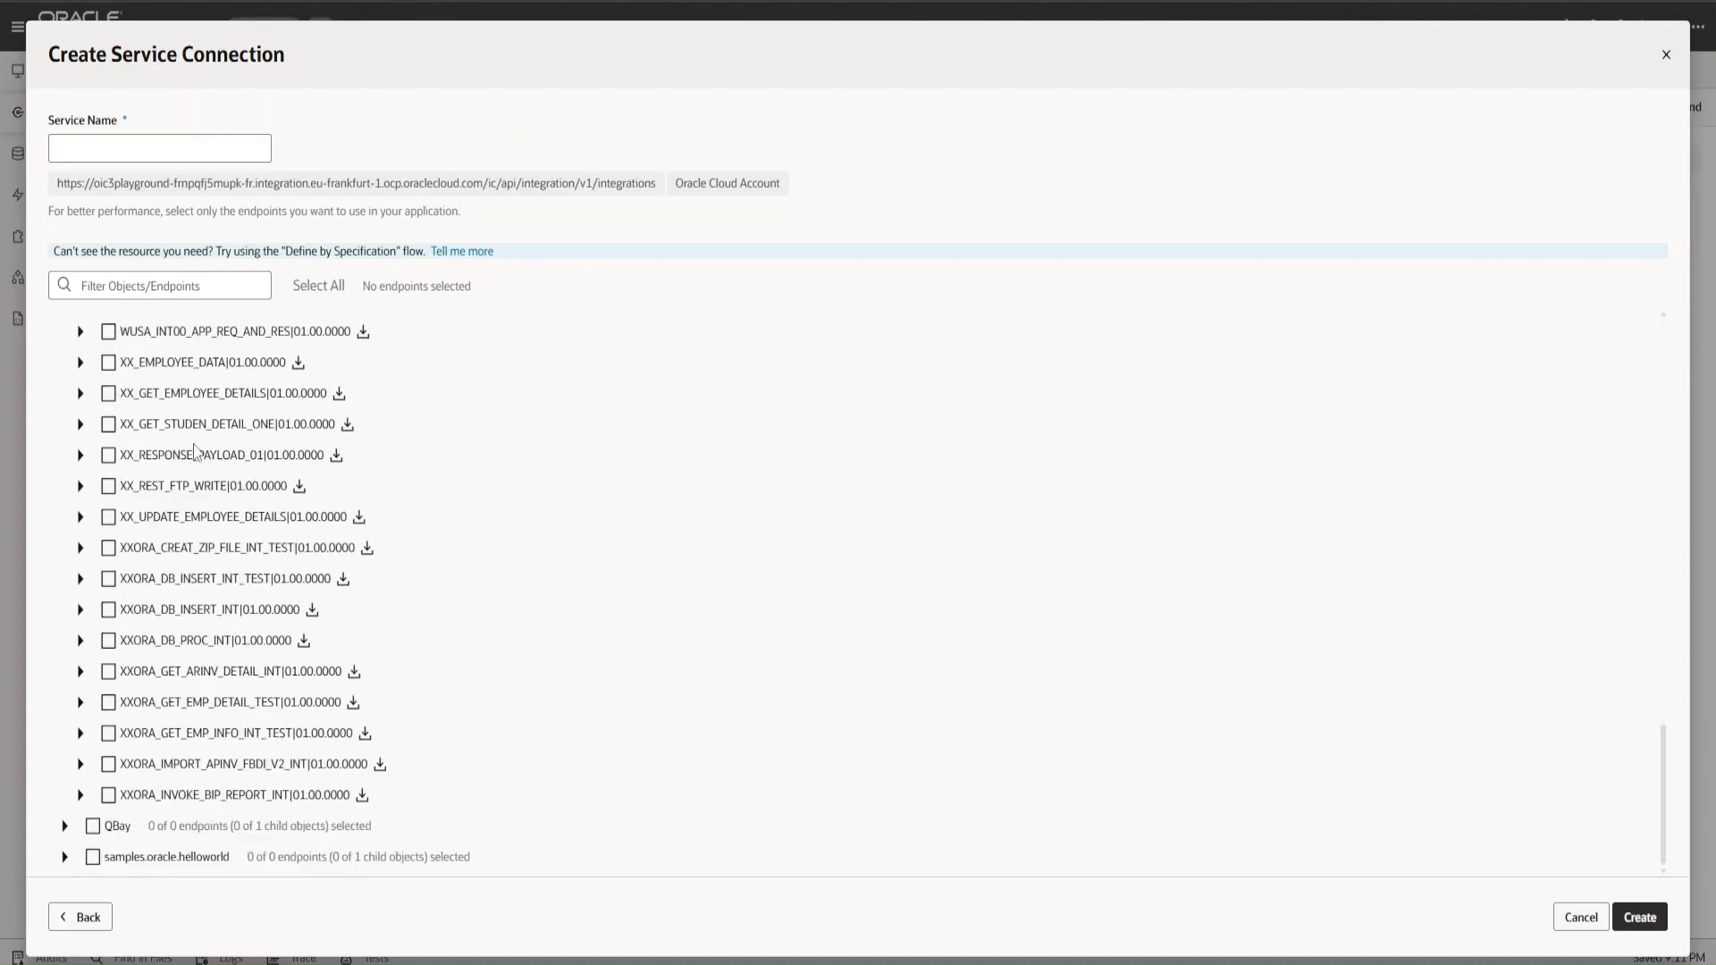
pyautogui.scroll(15, 170, 420)
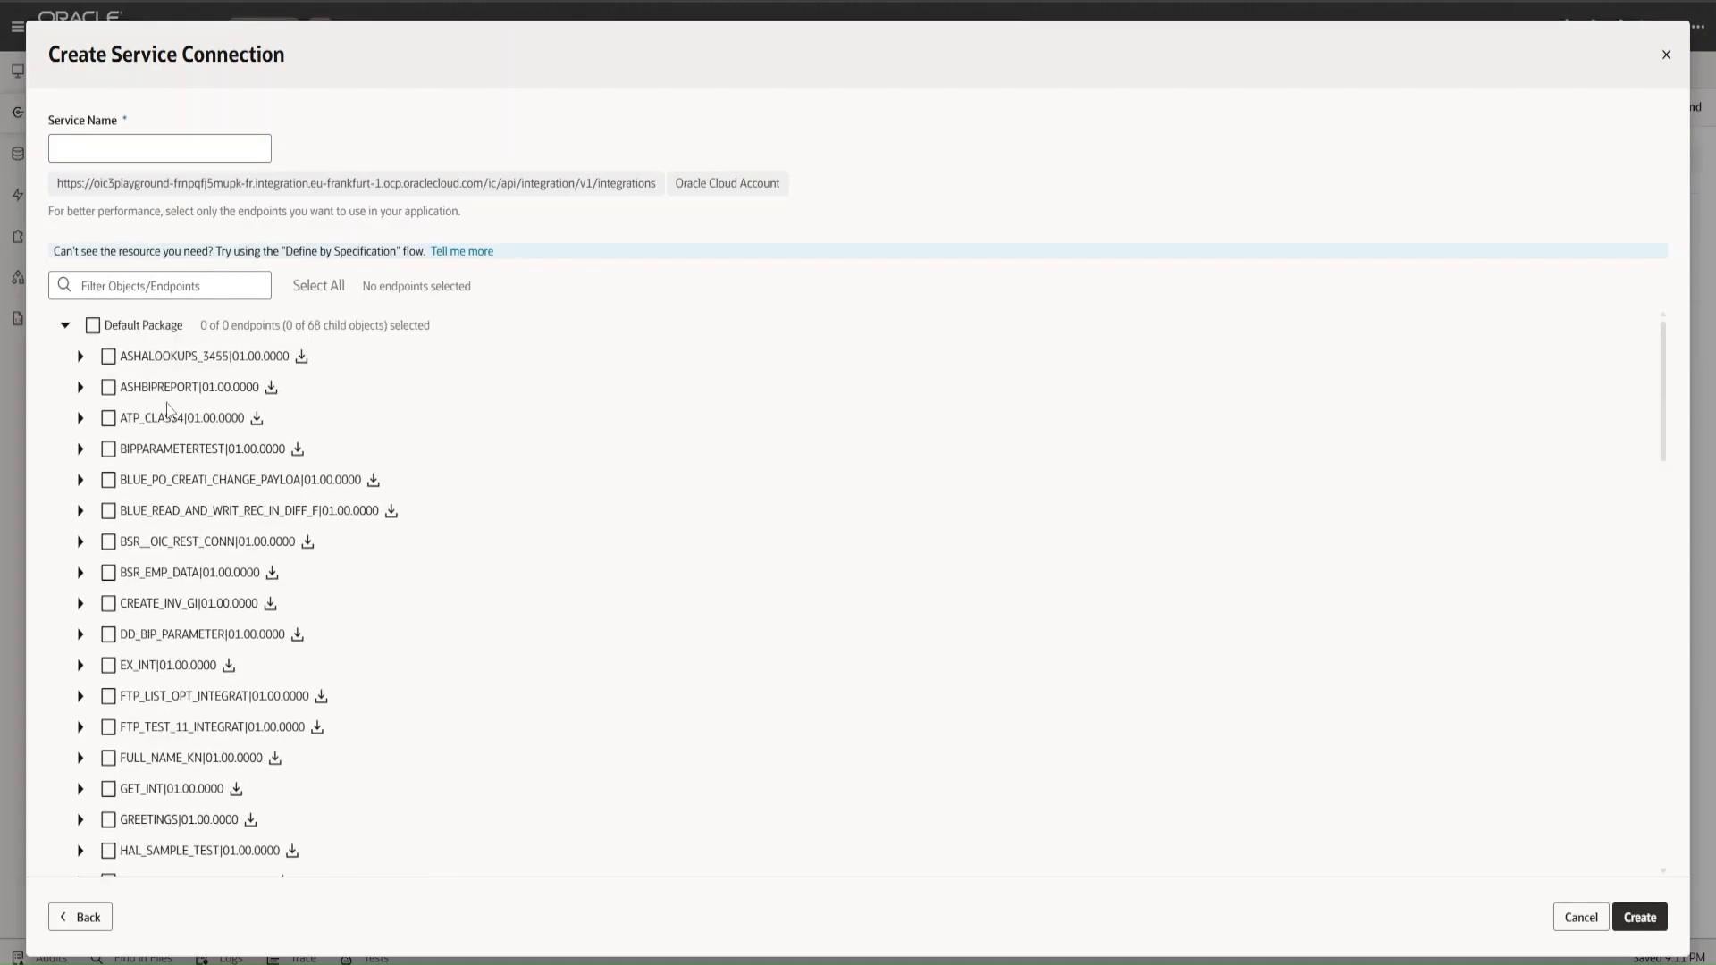
pyautogui.scroll(-15, 238, 337)
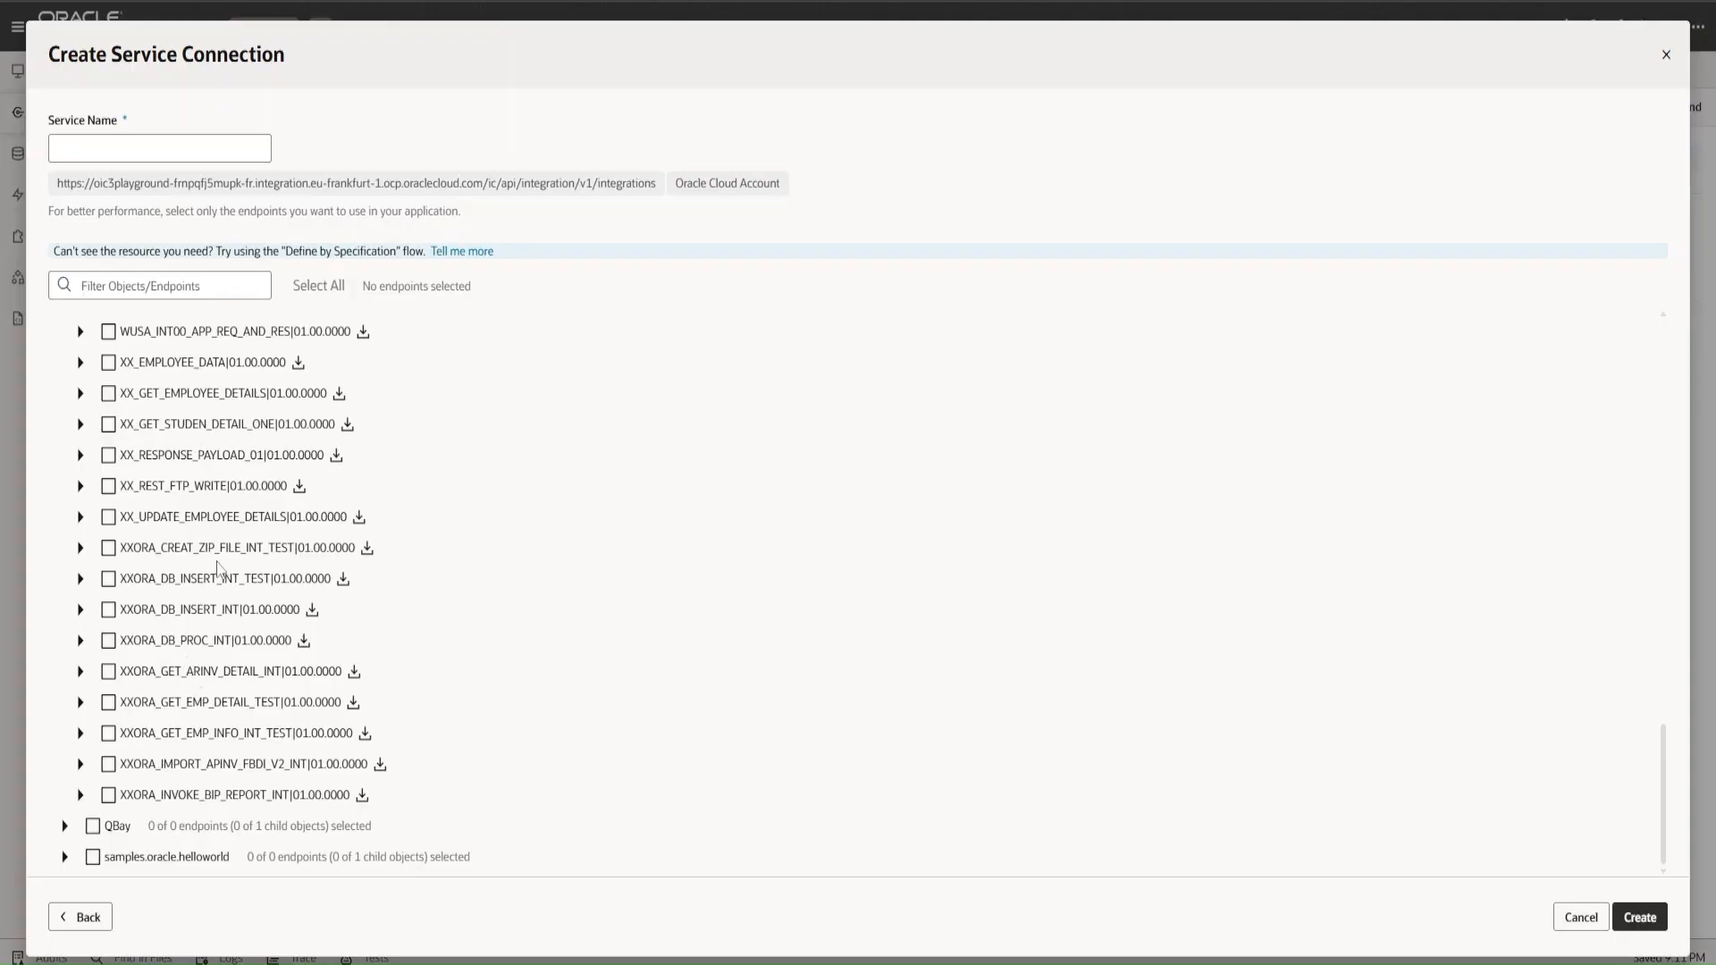
pyautogui.click(64, 825)
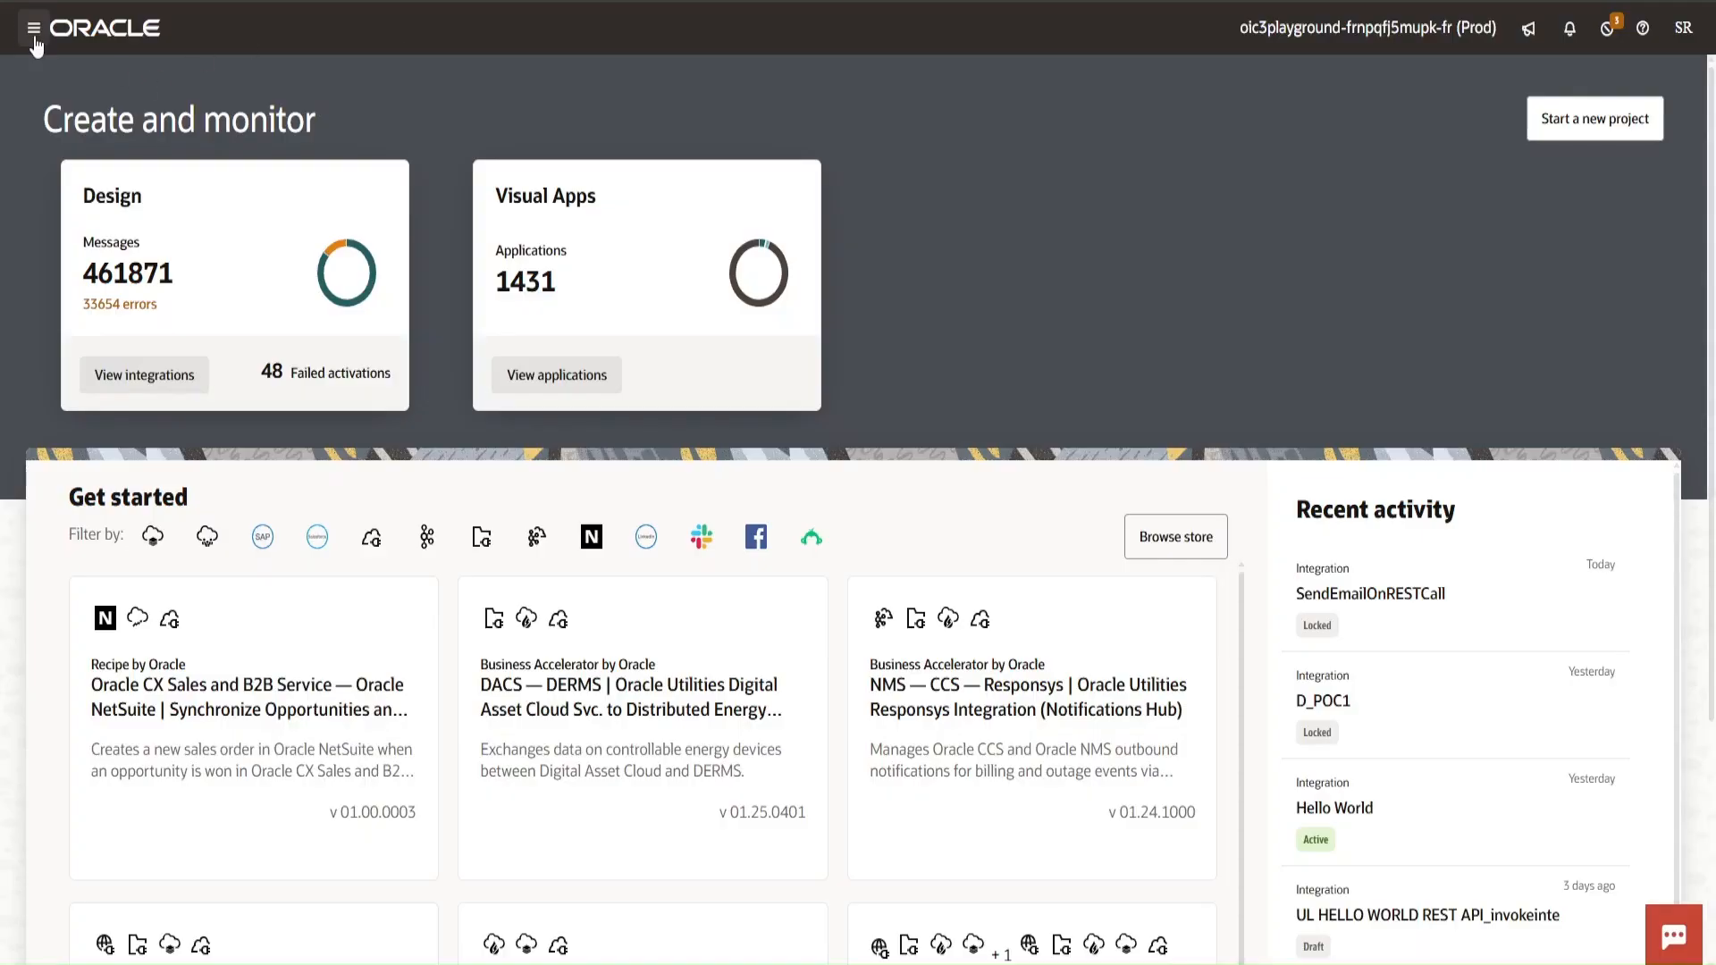
# - Switch to Oracle Integration and browse the list of packages in its Design section
pyautogui.click(20, 25)
pyautogui.click(102, 178)
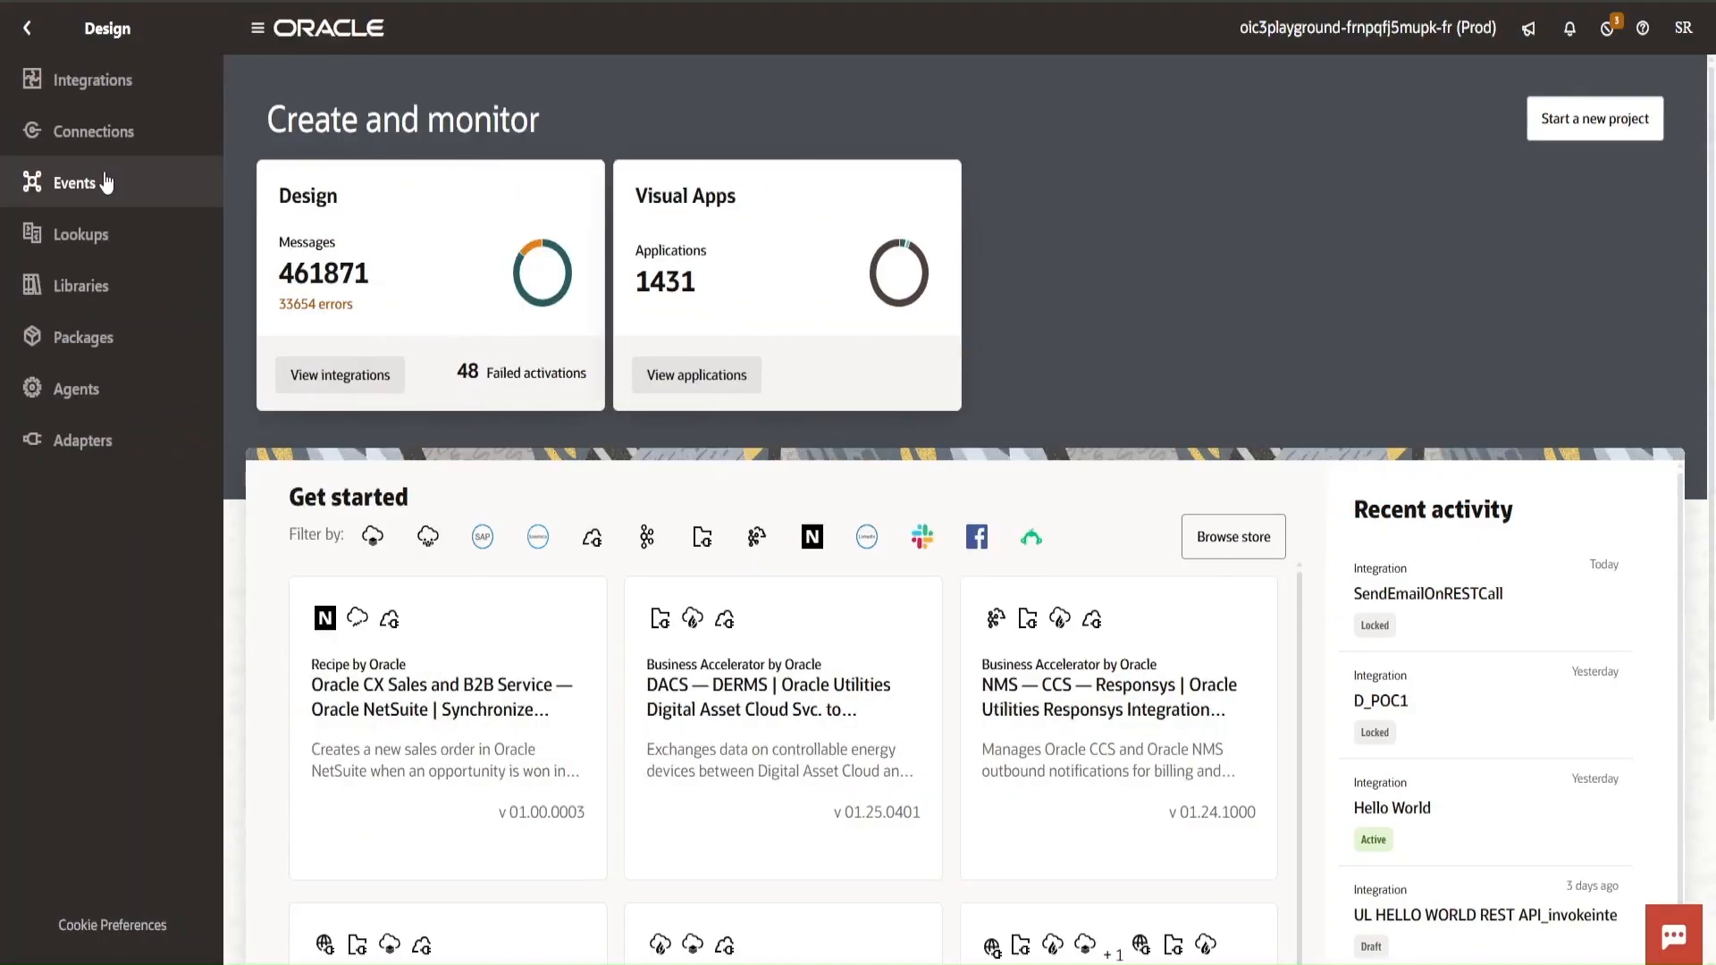
pyautogui.click(101, 345)
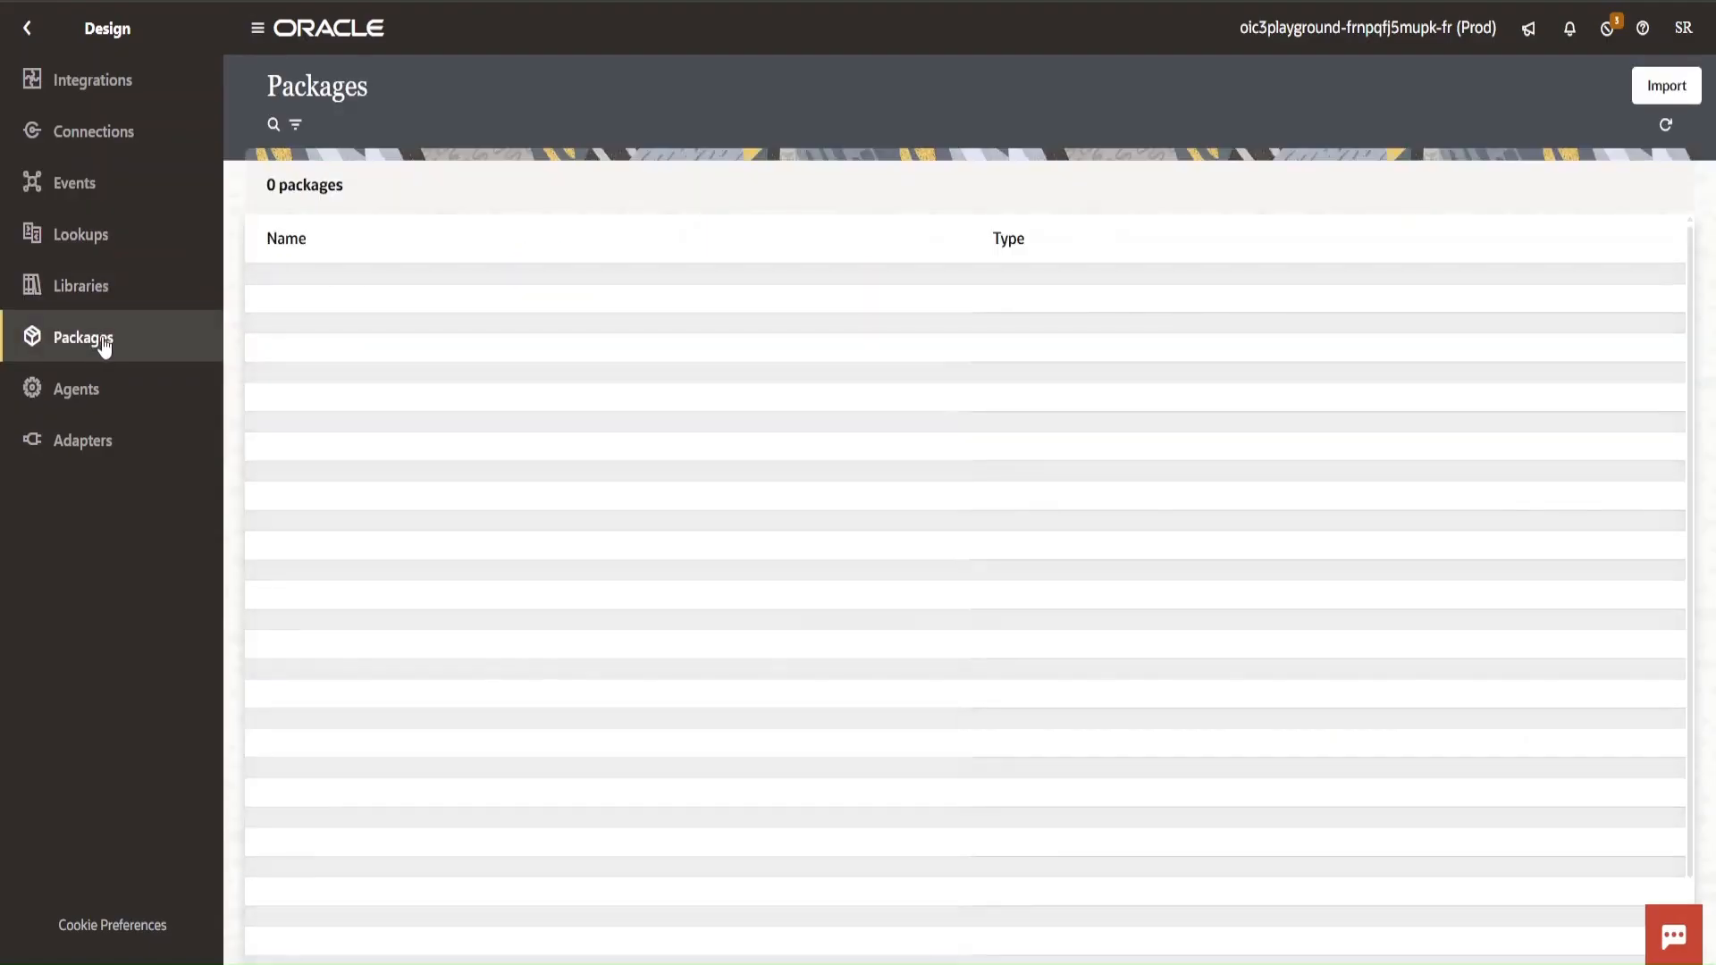
pyautogui.scroll(-1, 370, 402)
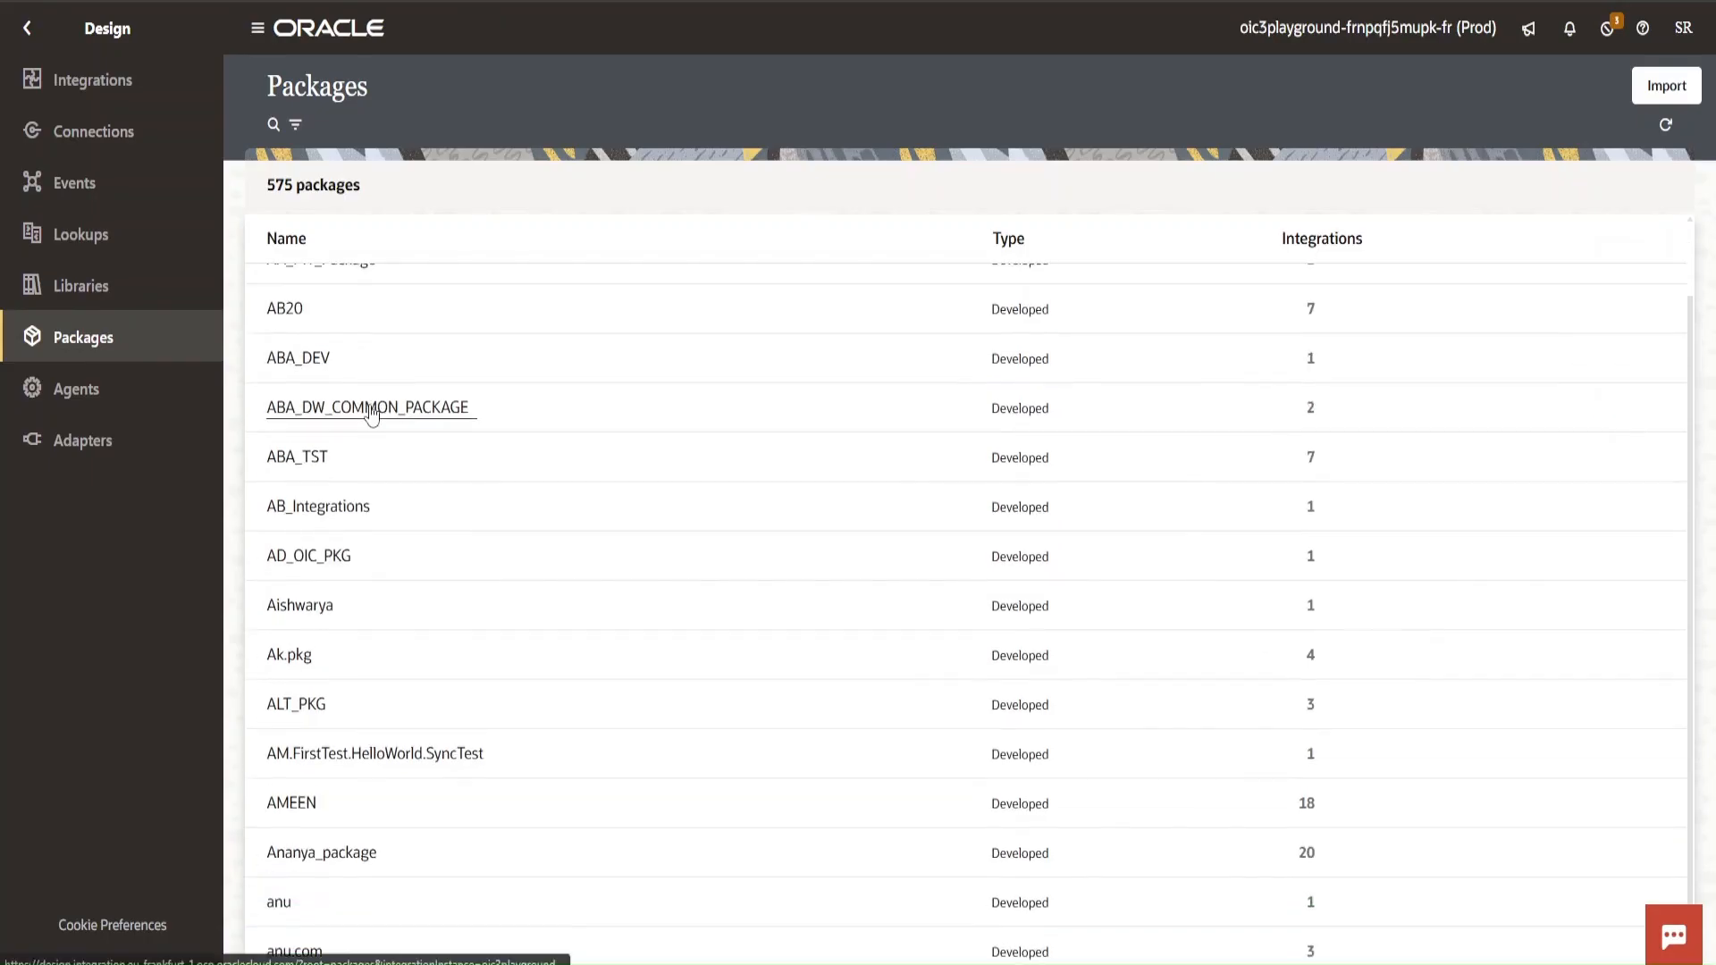
pyautogui.scroll(1, 368, 411)
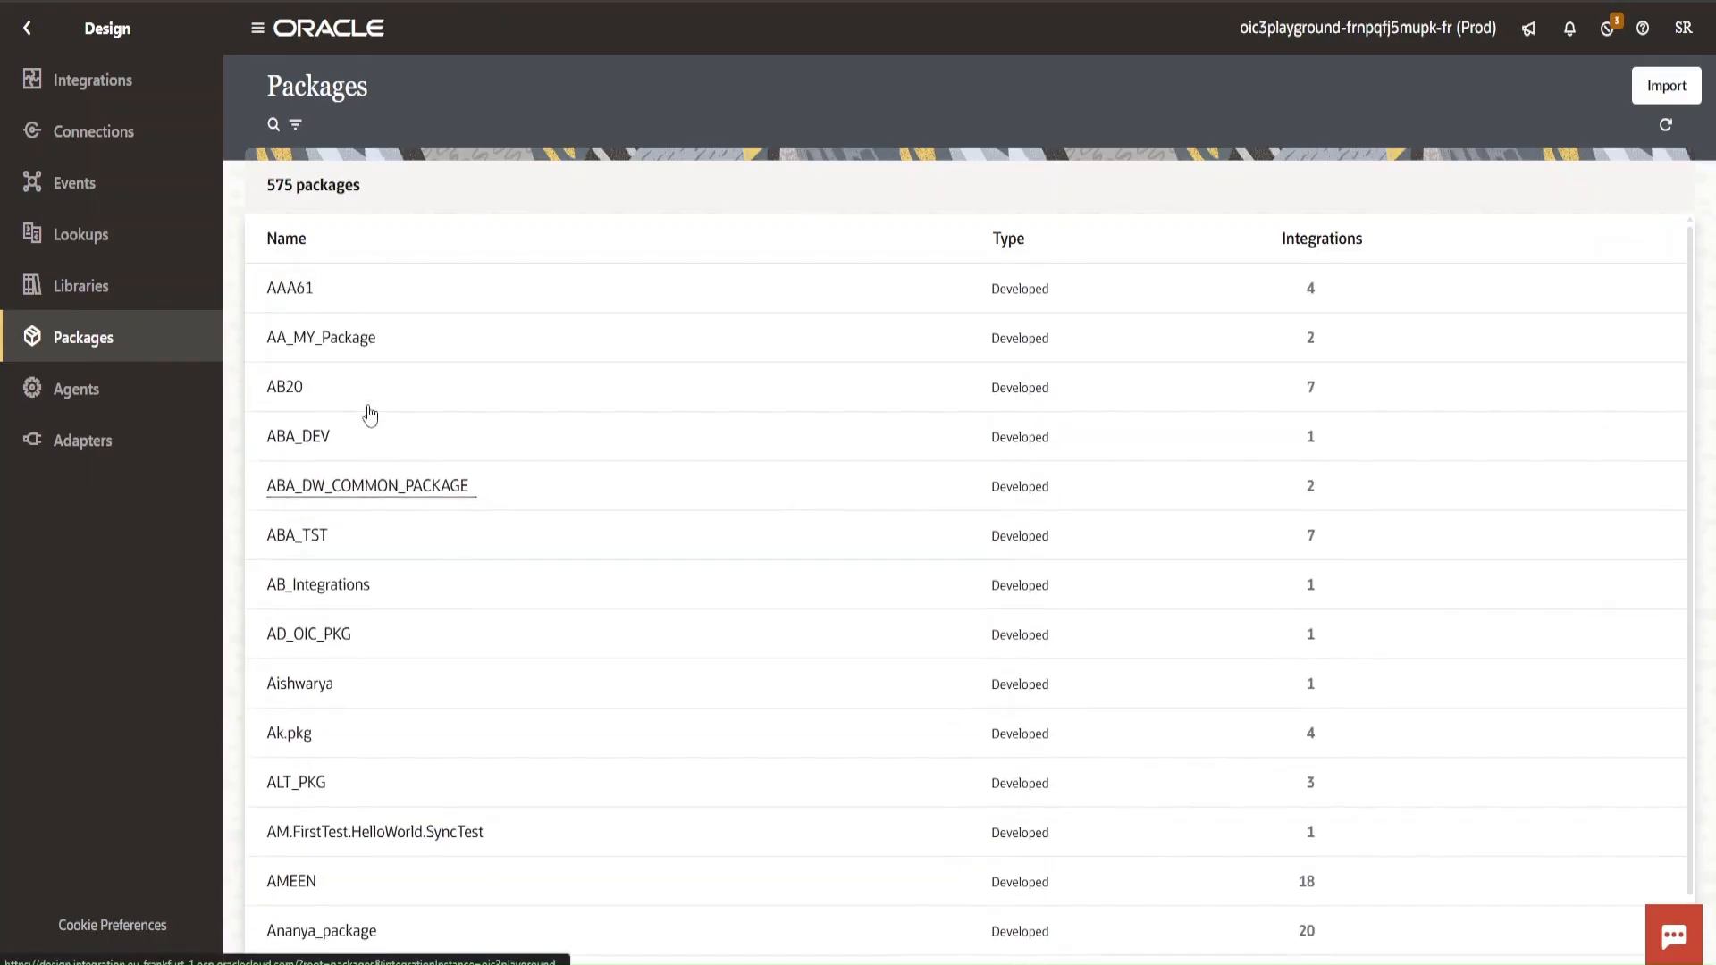
# - Open the Integrations list, view the details of SendEmailOnRESTCall, and browse the other integrations
pyautogui.click(126, 99)
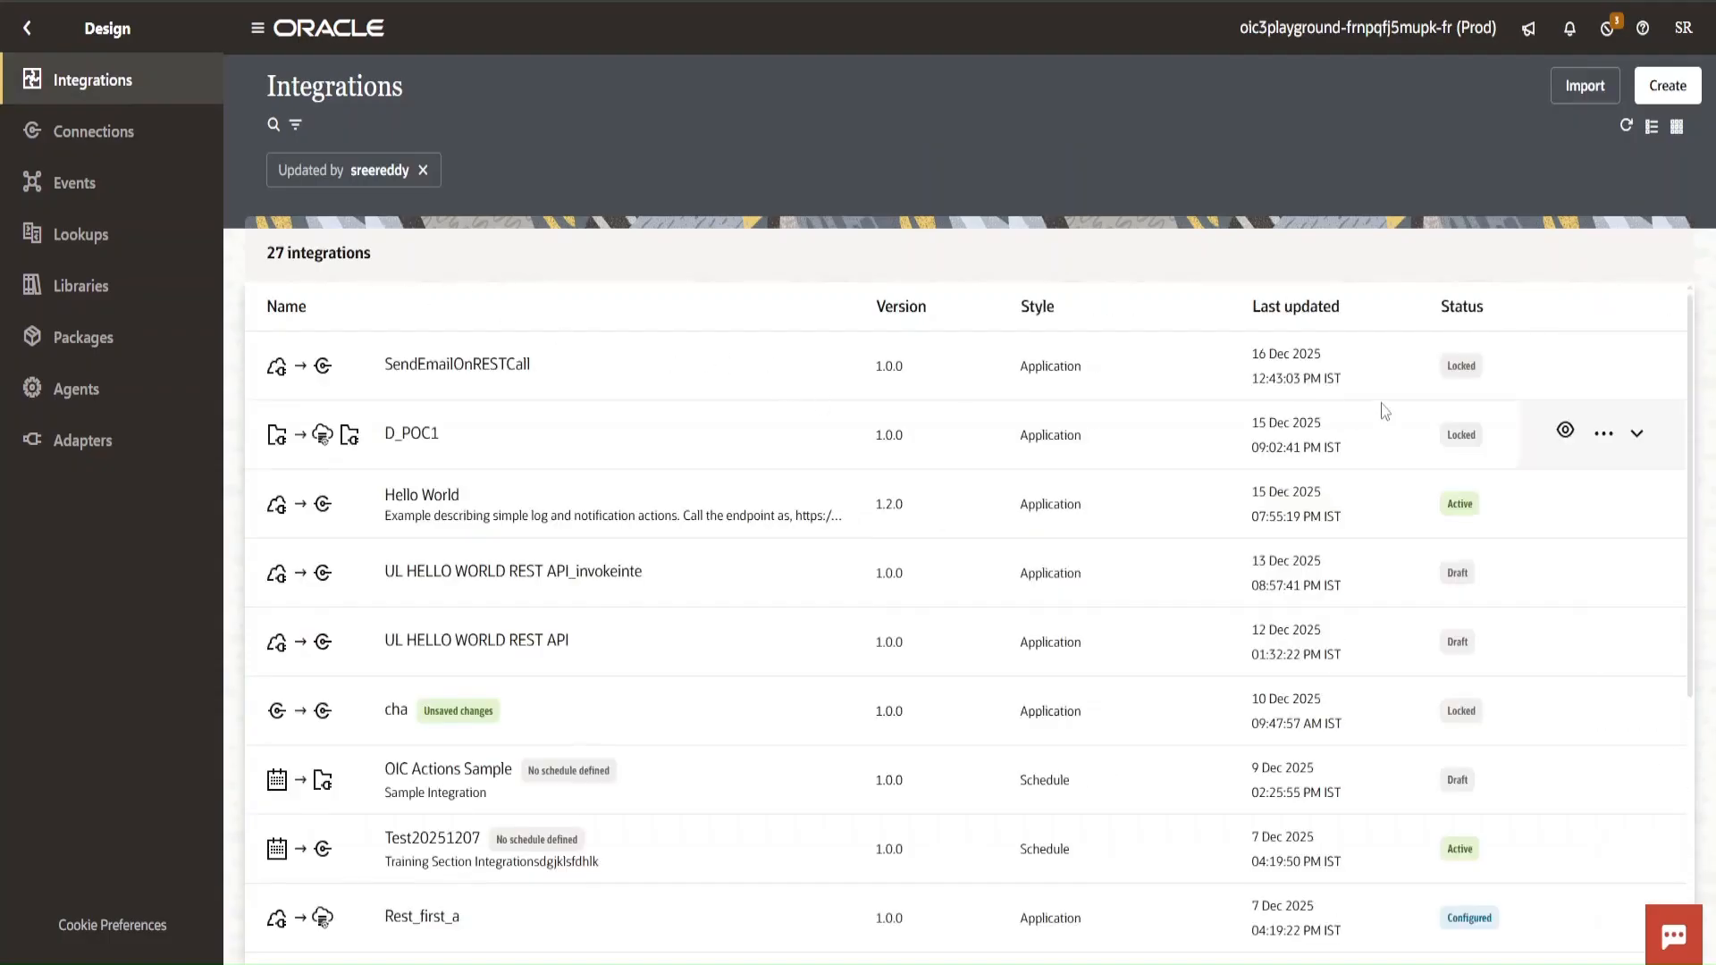
pyautogui.click(1631, 366)
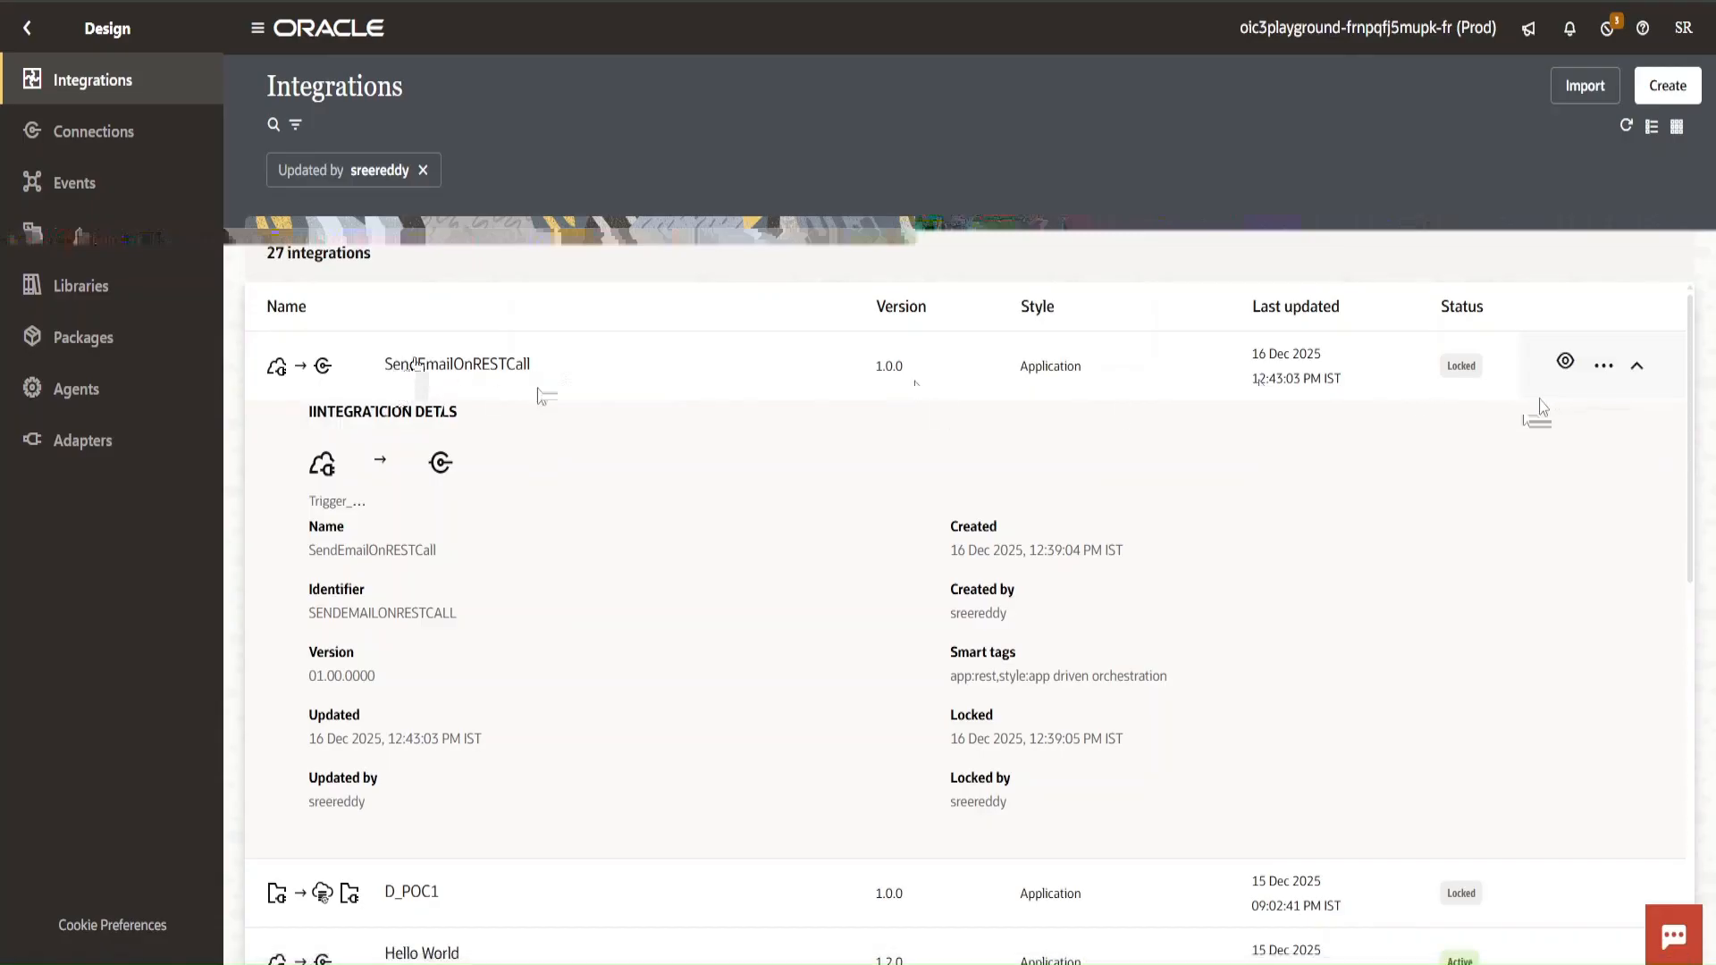
pyautogui.scroll(-5, 1486, 435)
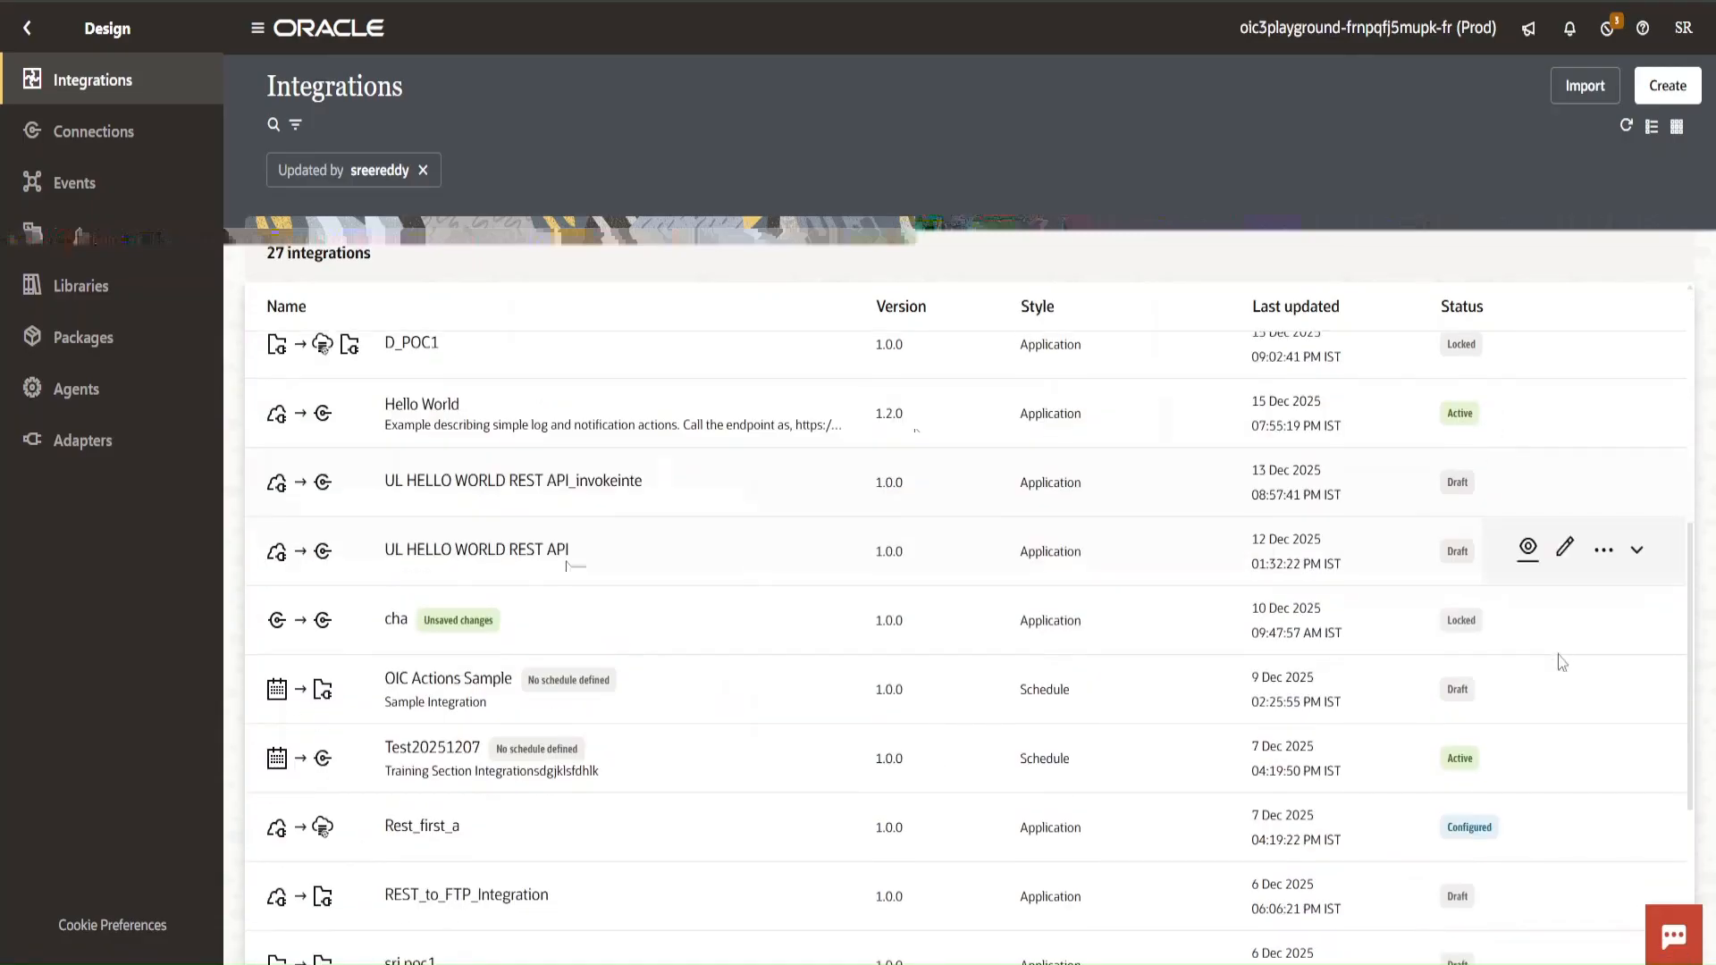
# - Return to the service connection's endpoint list and expand samples.oracle.helloworld and HELLO_WORLD|01.02.0000 down to the /HELLO_WORLD/1.0/names/{name} endpoints
pyautogui.scroll(-4, 1555, 715)
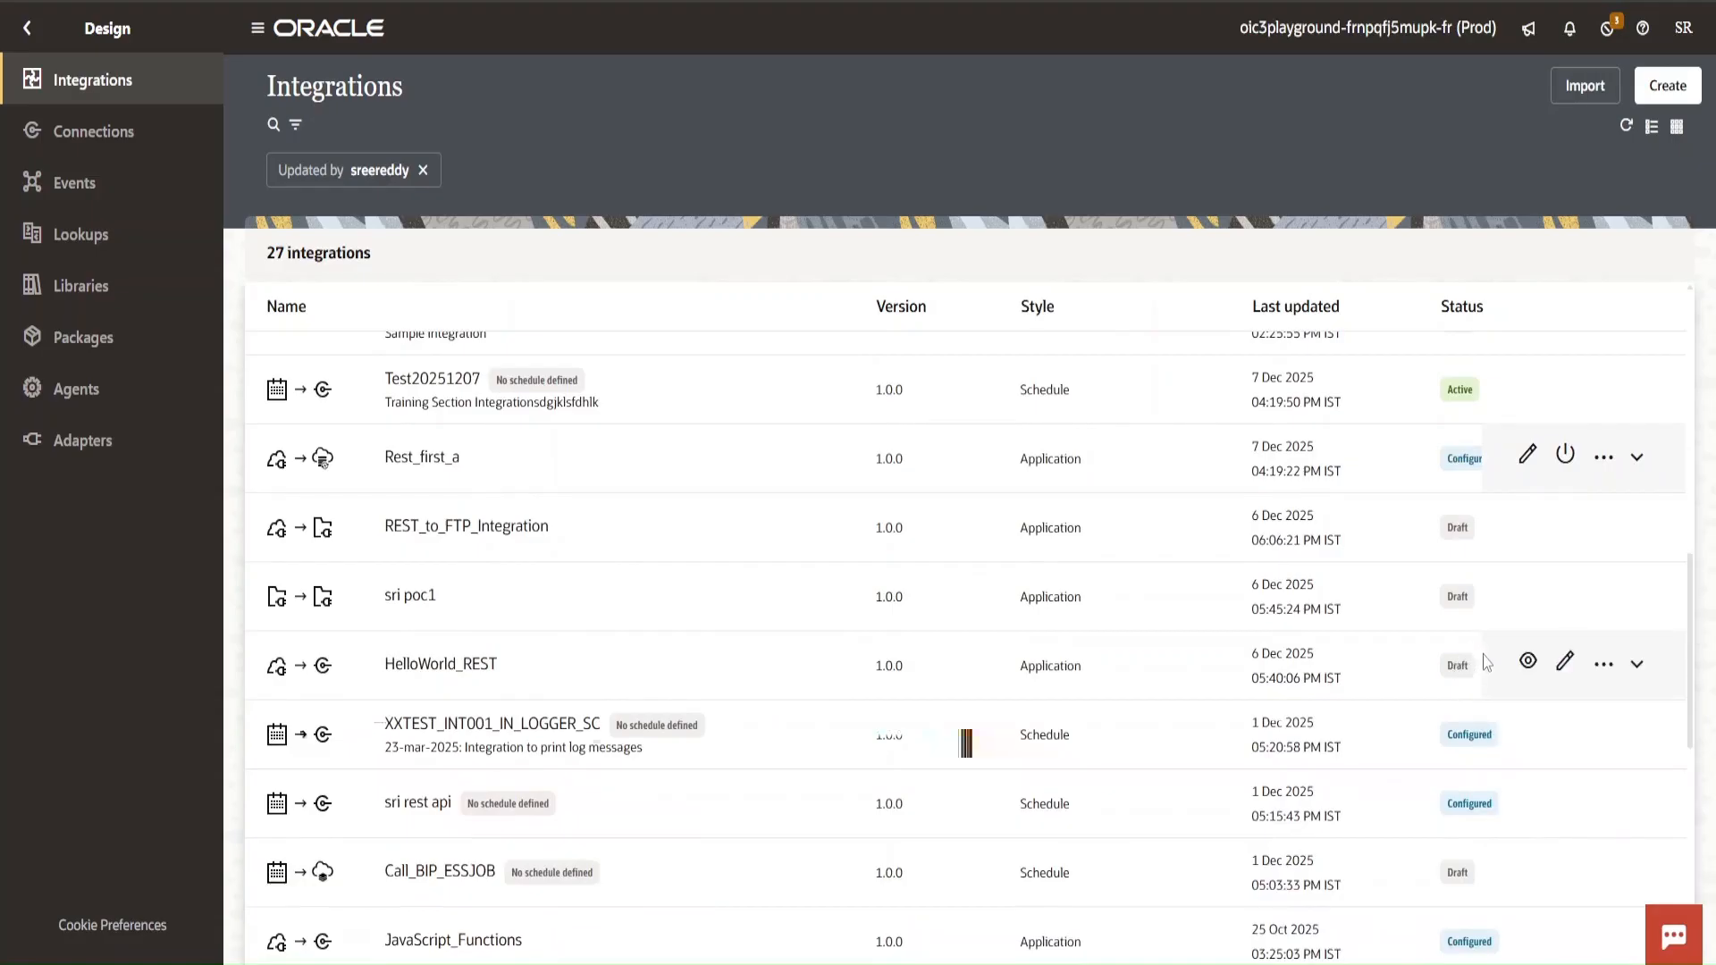
pyautogui.scroll(-2, 1486, 661)
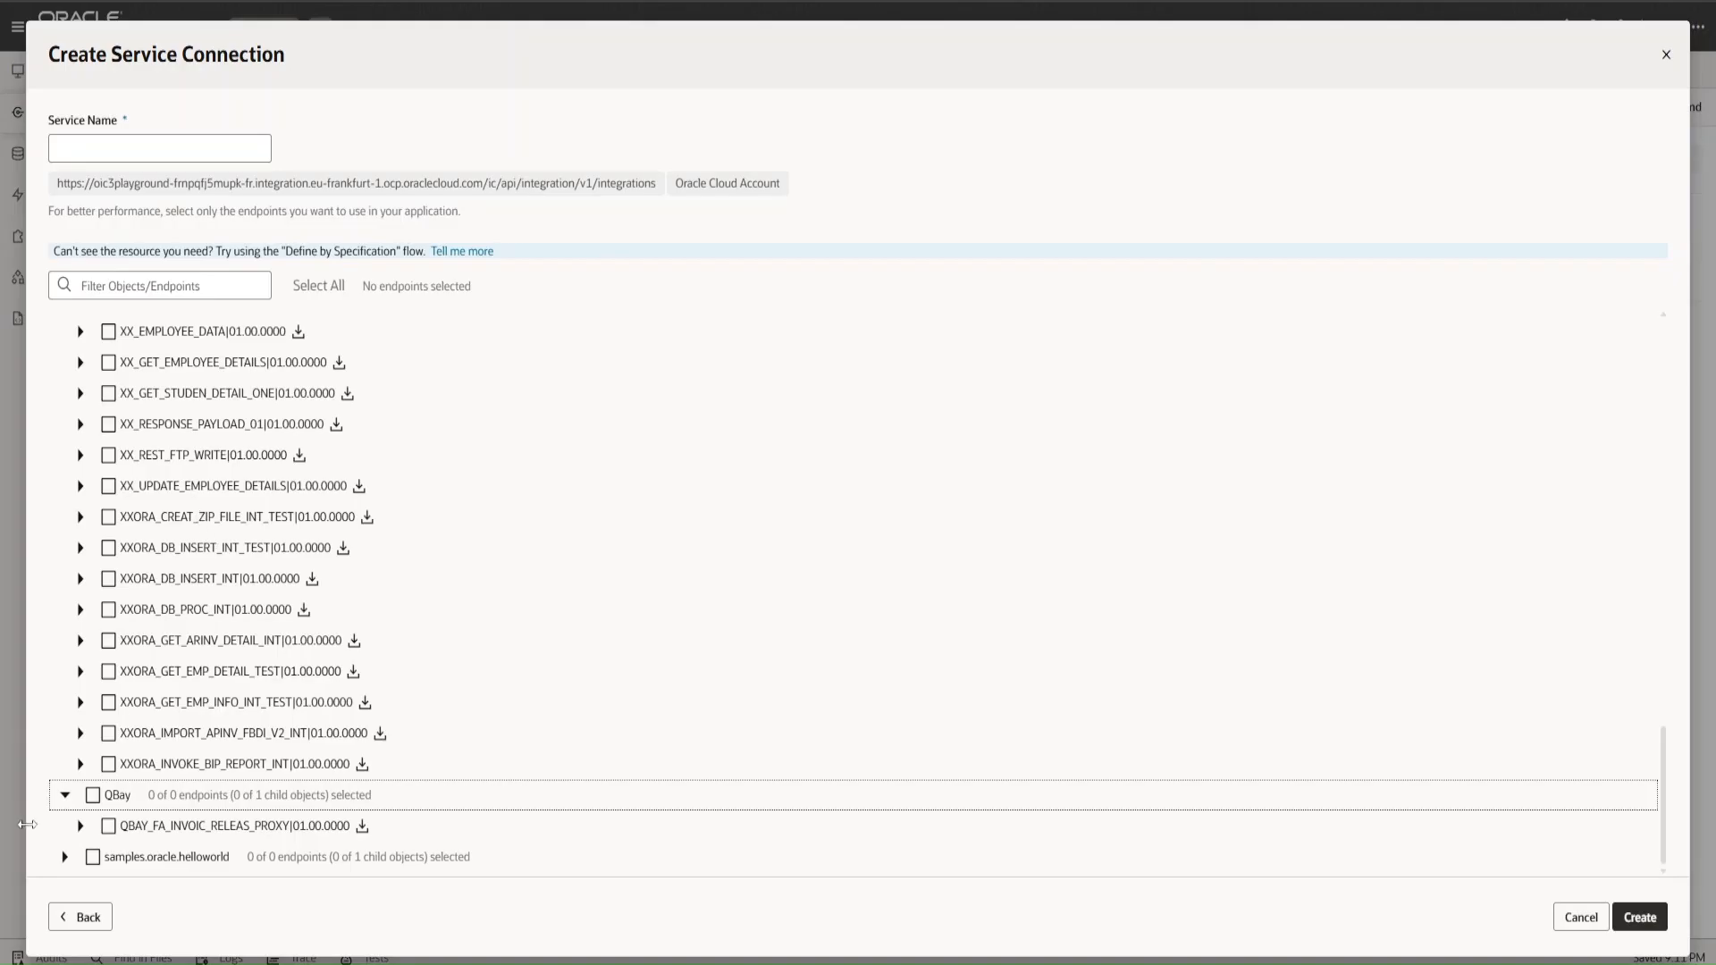
pyautogui.click(65, 856)
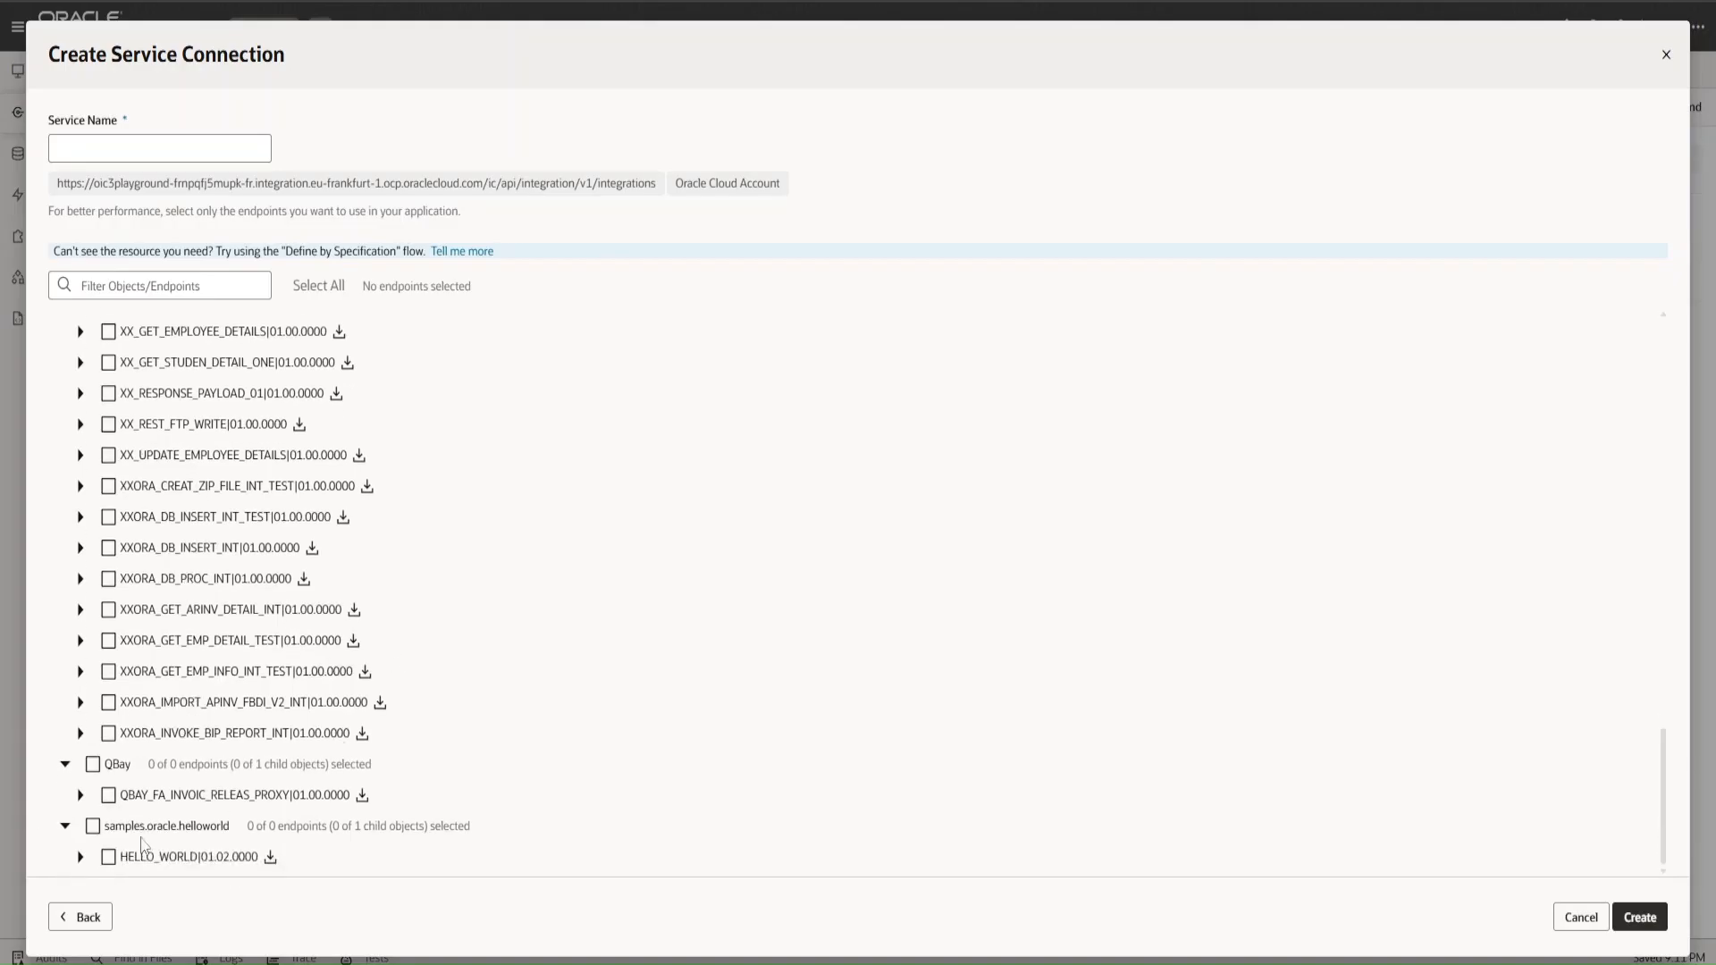
pyautogui.click(80, 856)
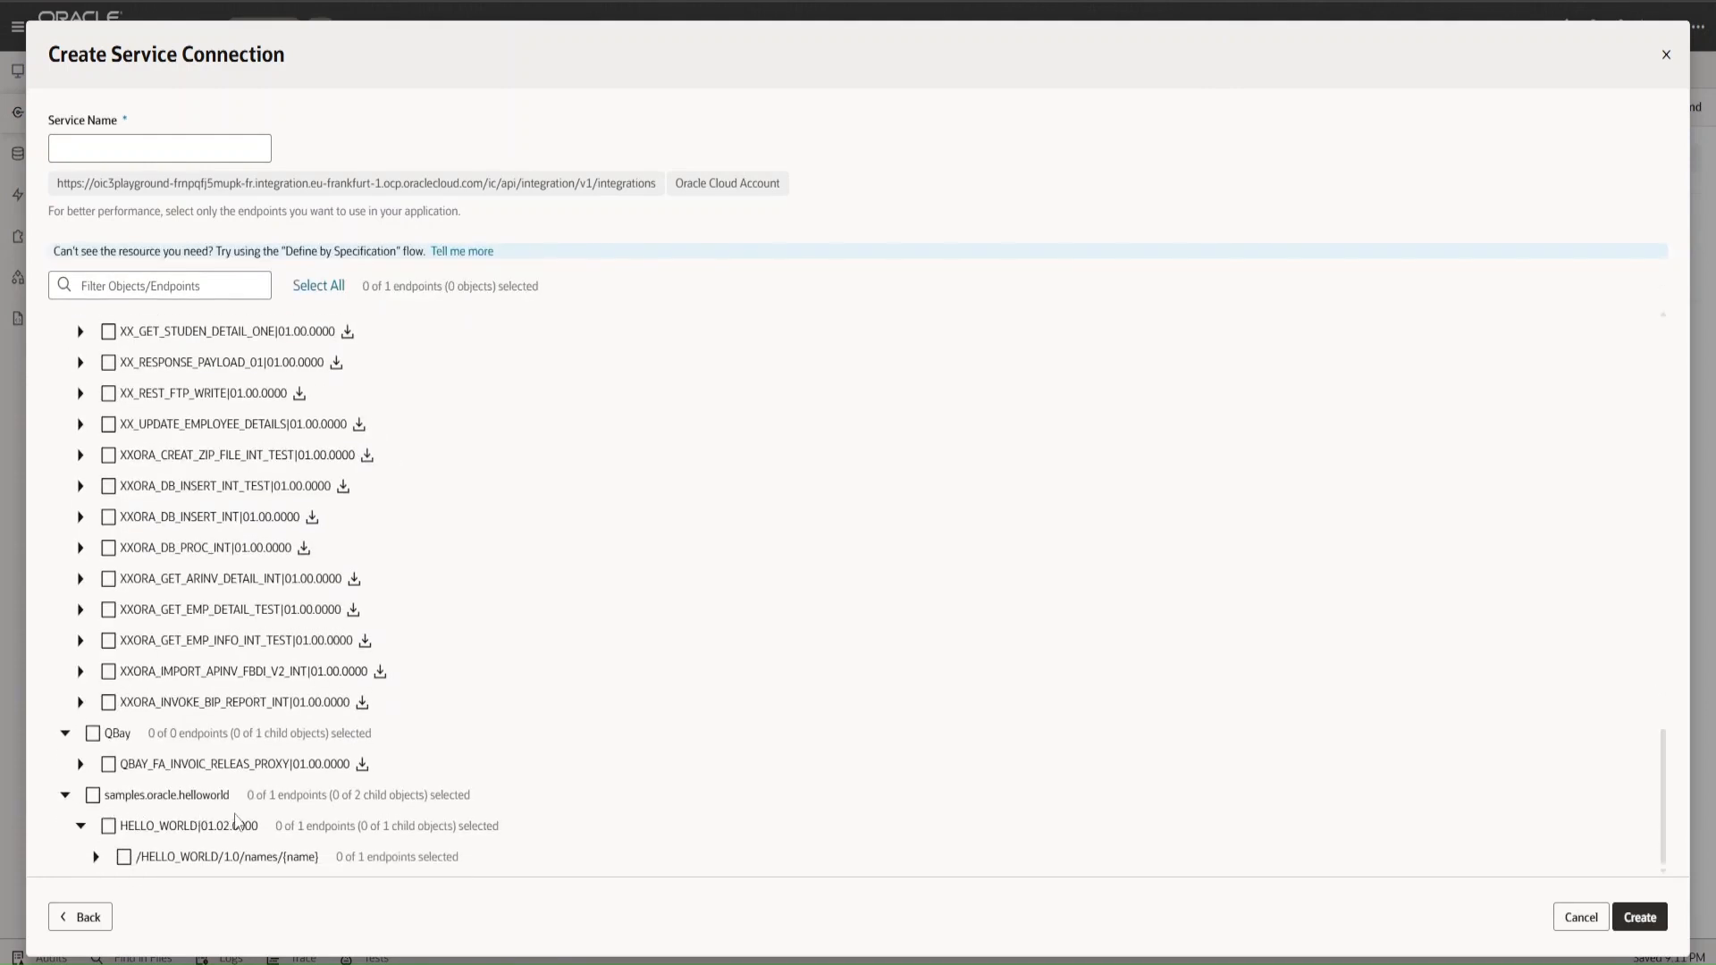
pyautogui.click(96, 856)
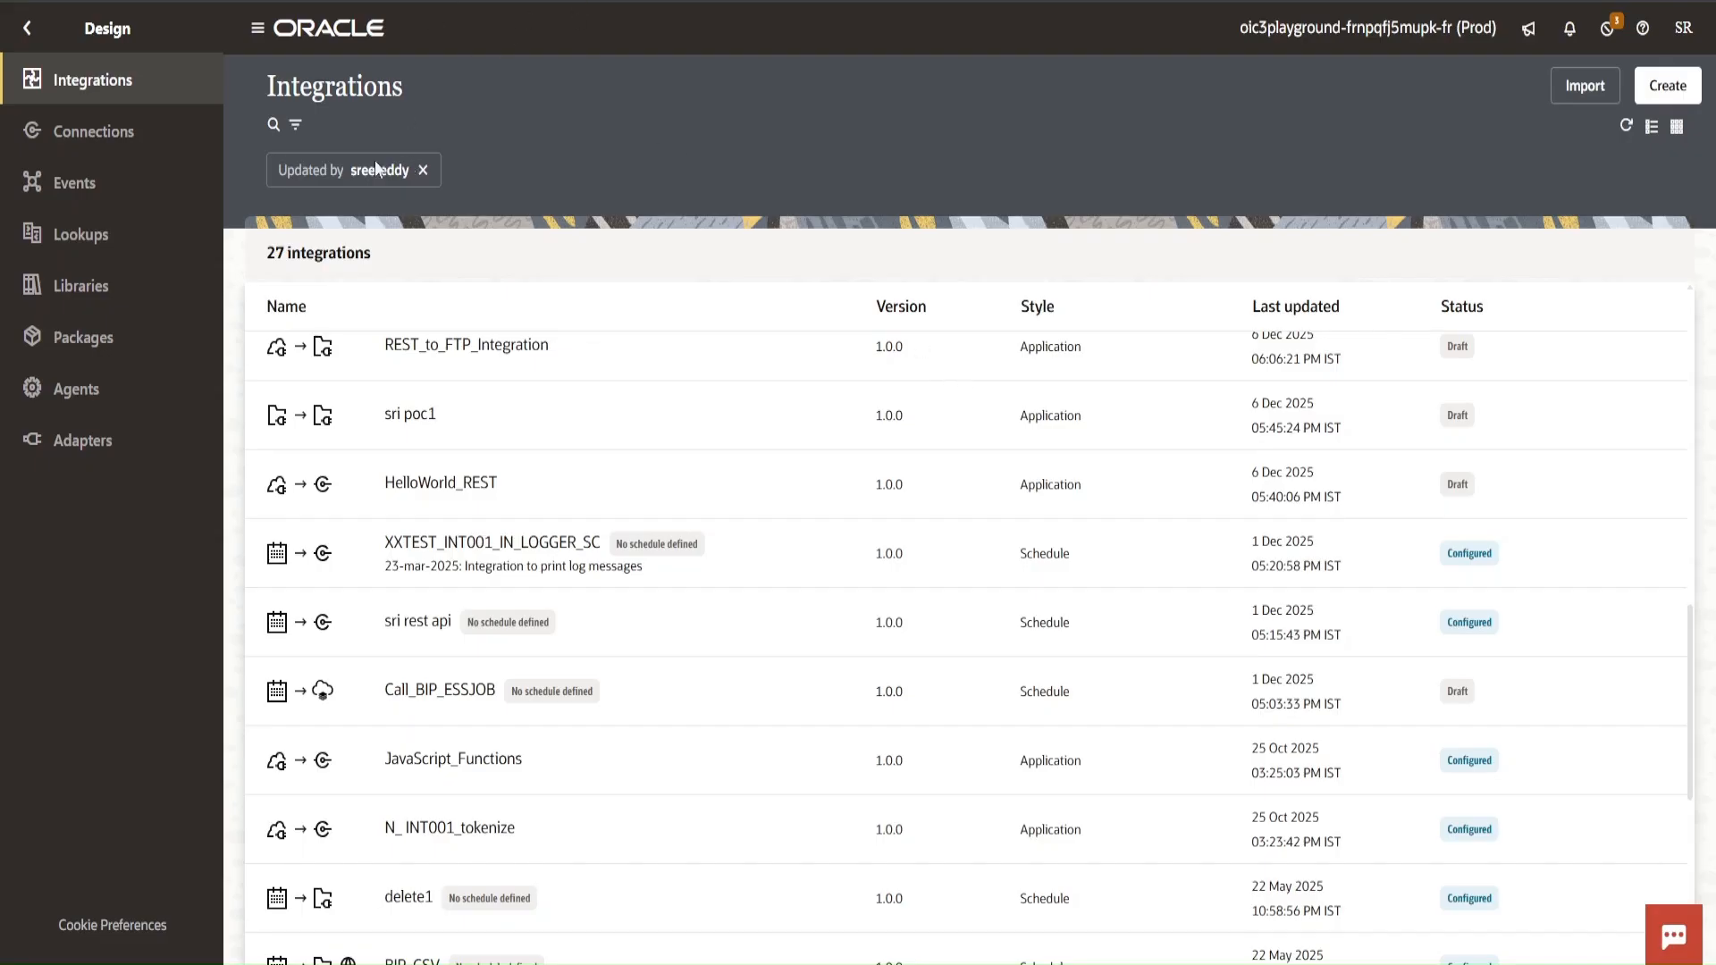
# - Switch to Oracle Integration, remove the Updated by filter, and search the integrations for "Hello"
pyautogui.click(423, 171)
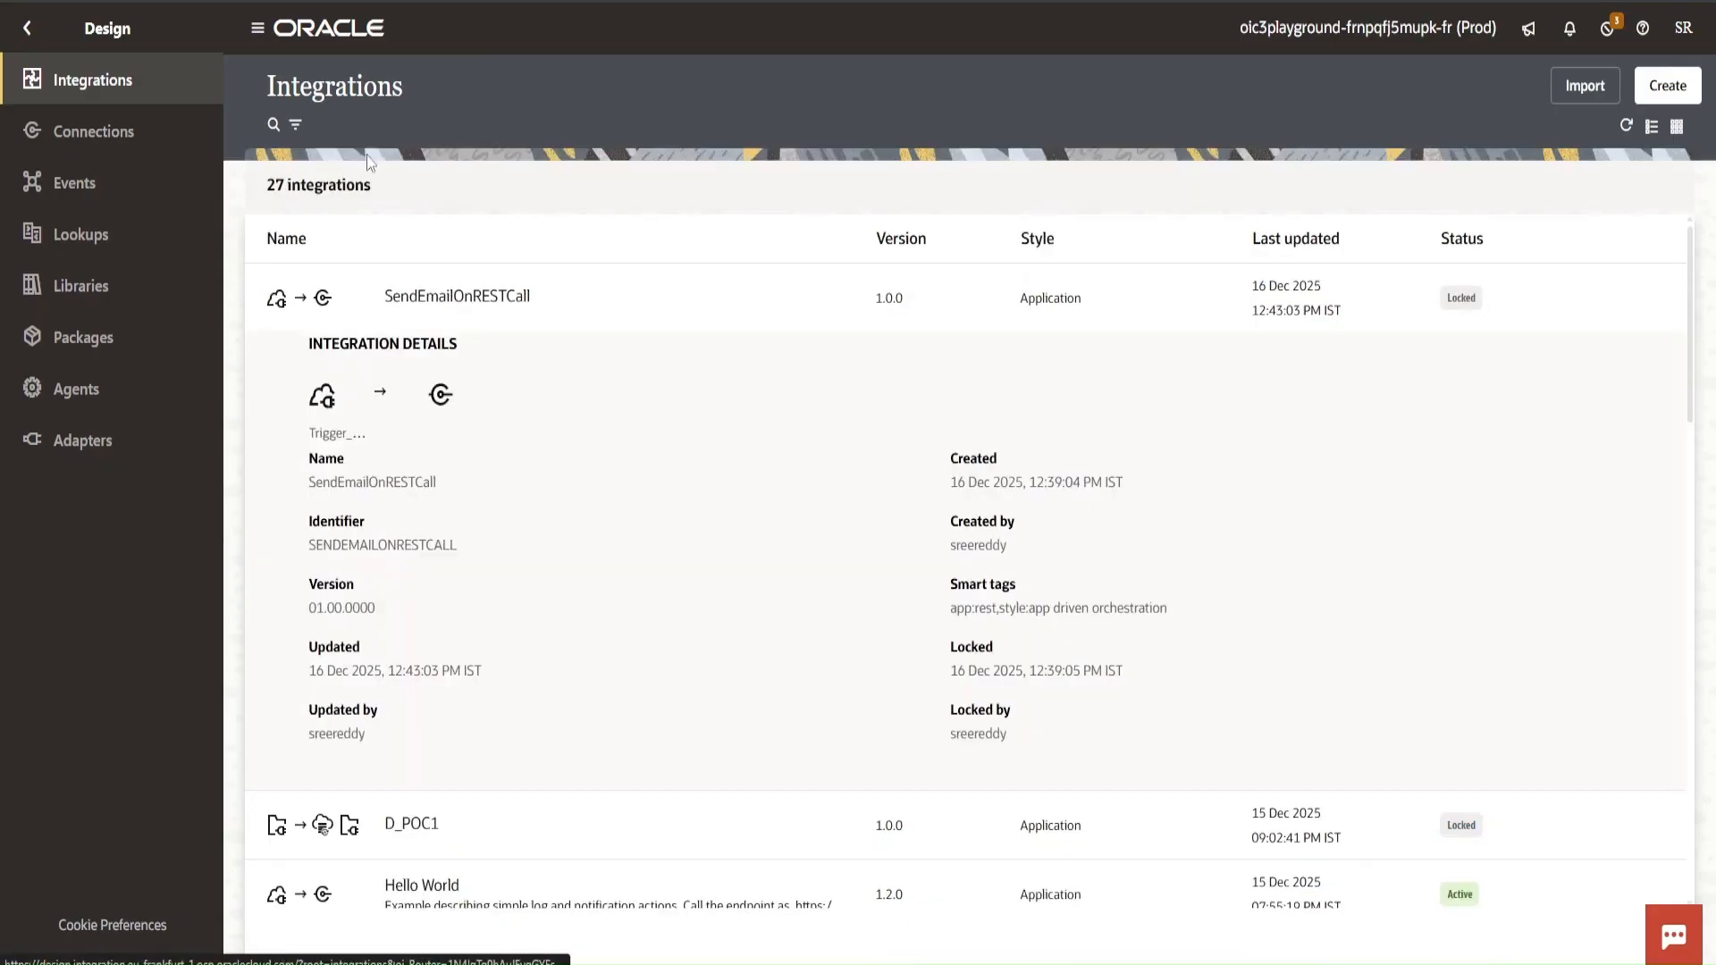
pyautogui.click(273, 126)
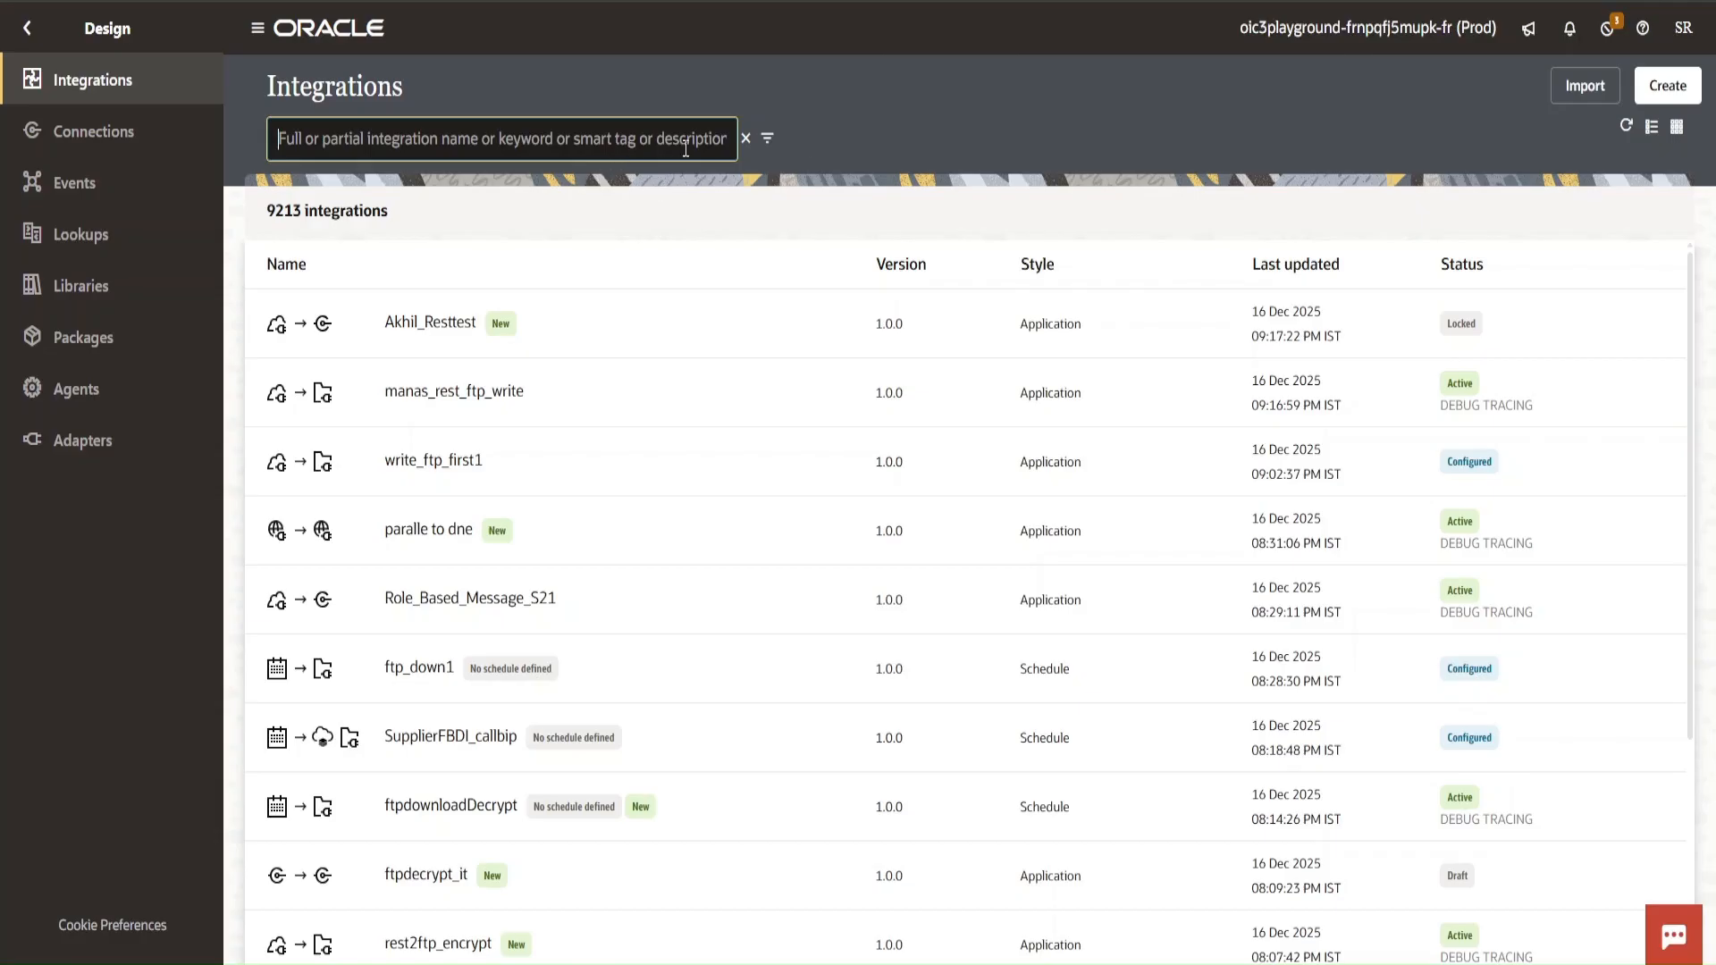
pyautogui.click(764, 142)
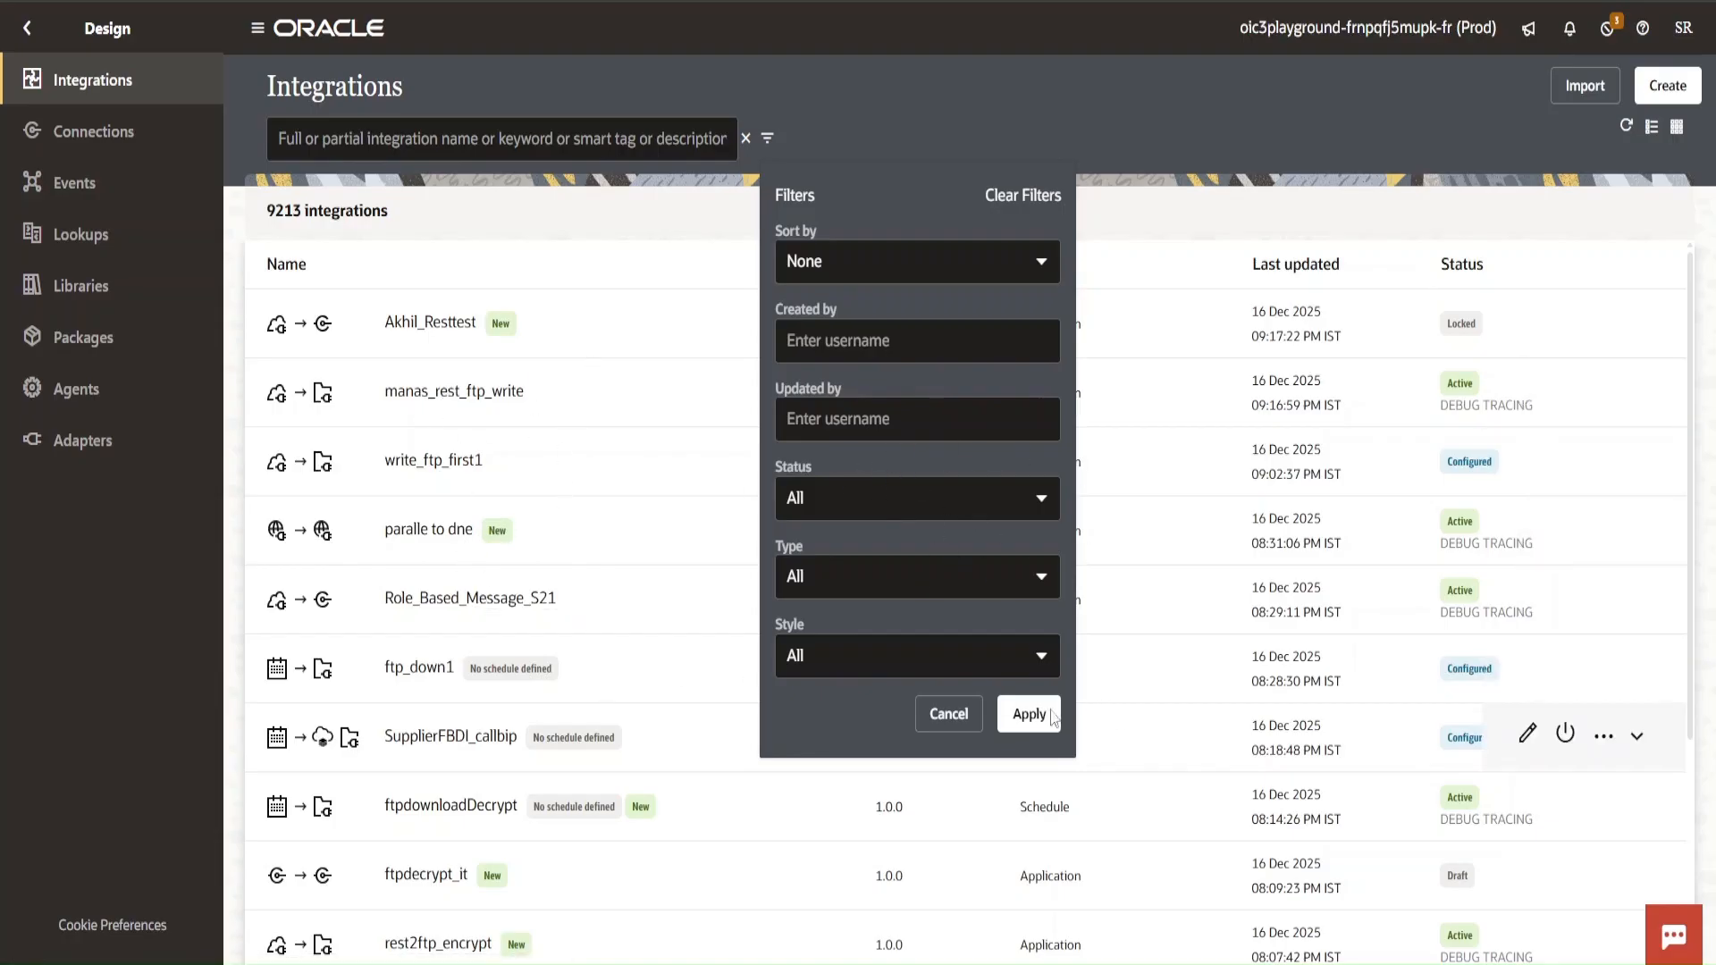
pyautogui.click(962, 727)
pyautogui.click(541, 130)
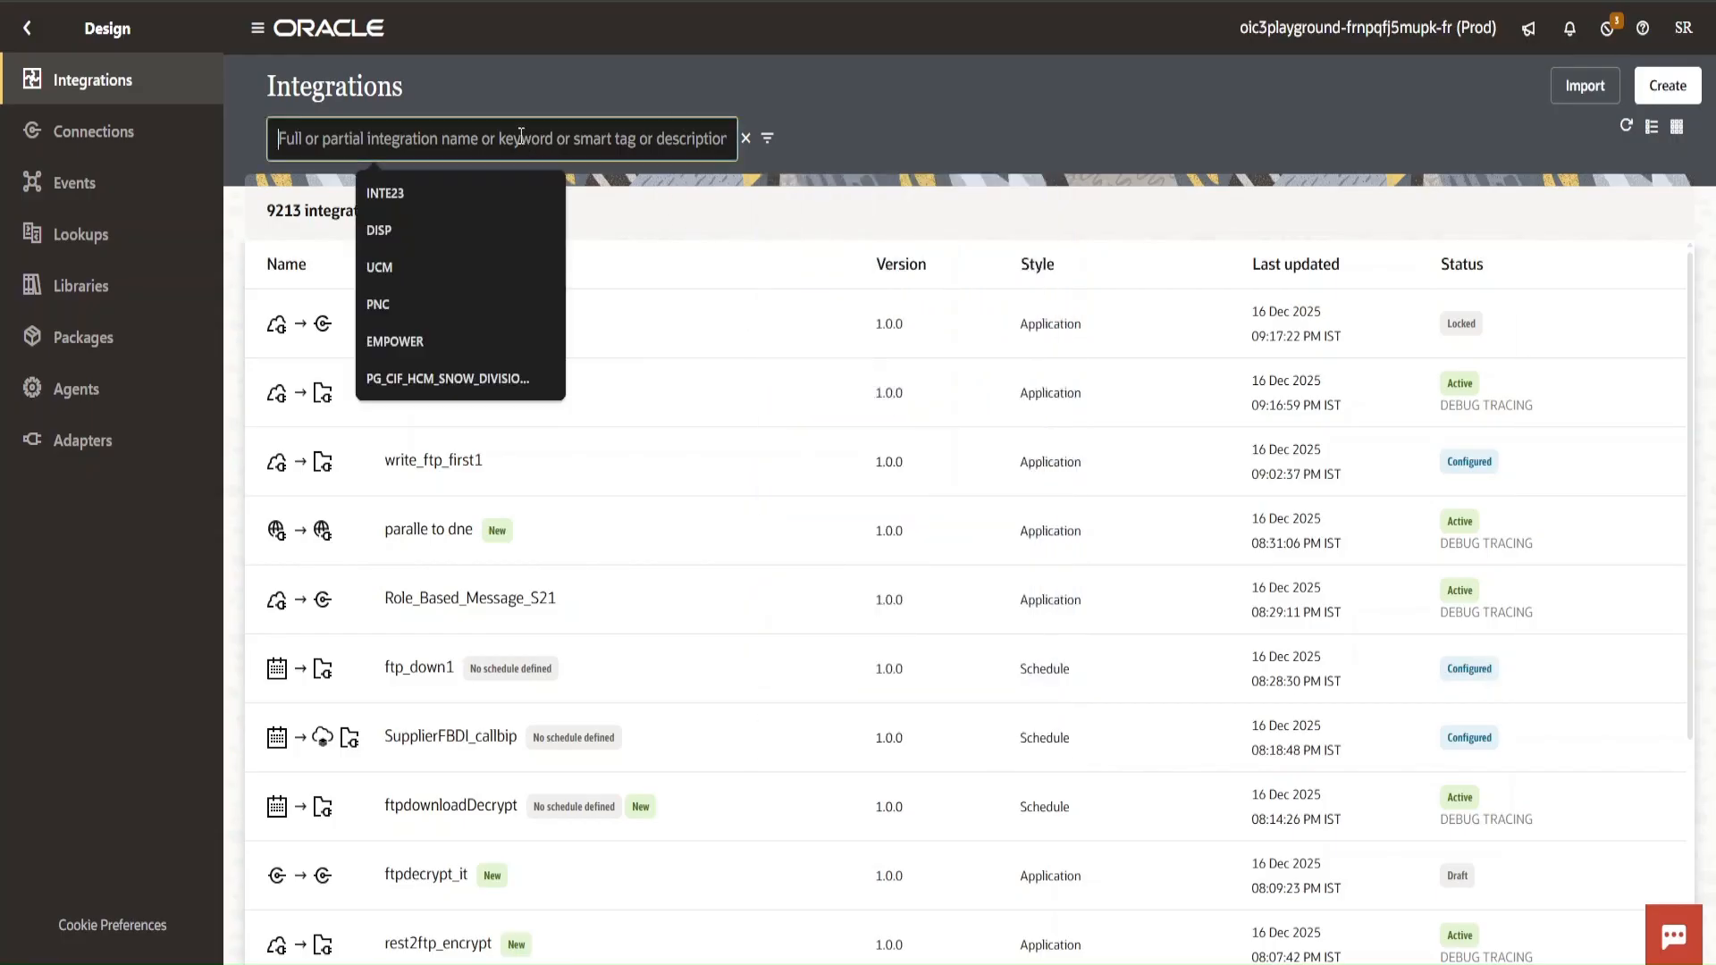
pyautogui.write('Hello')
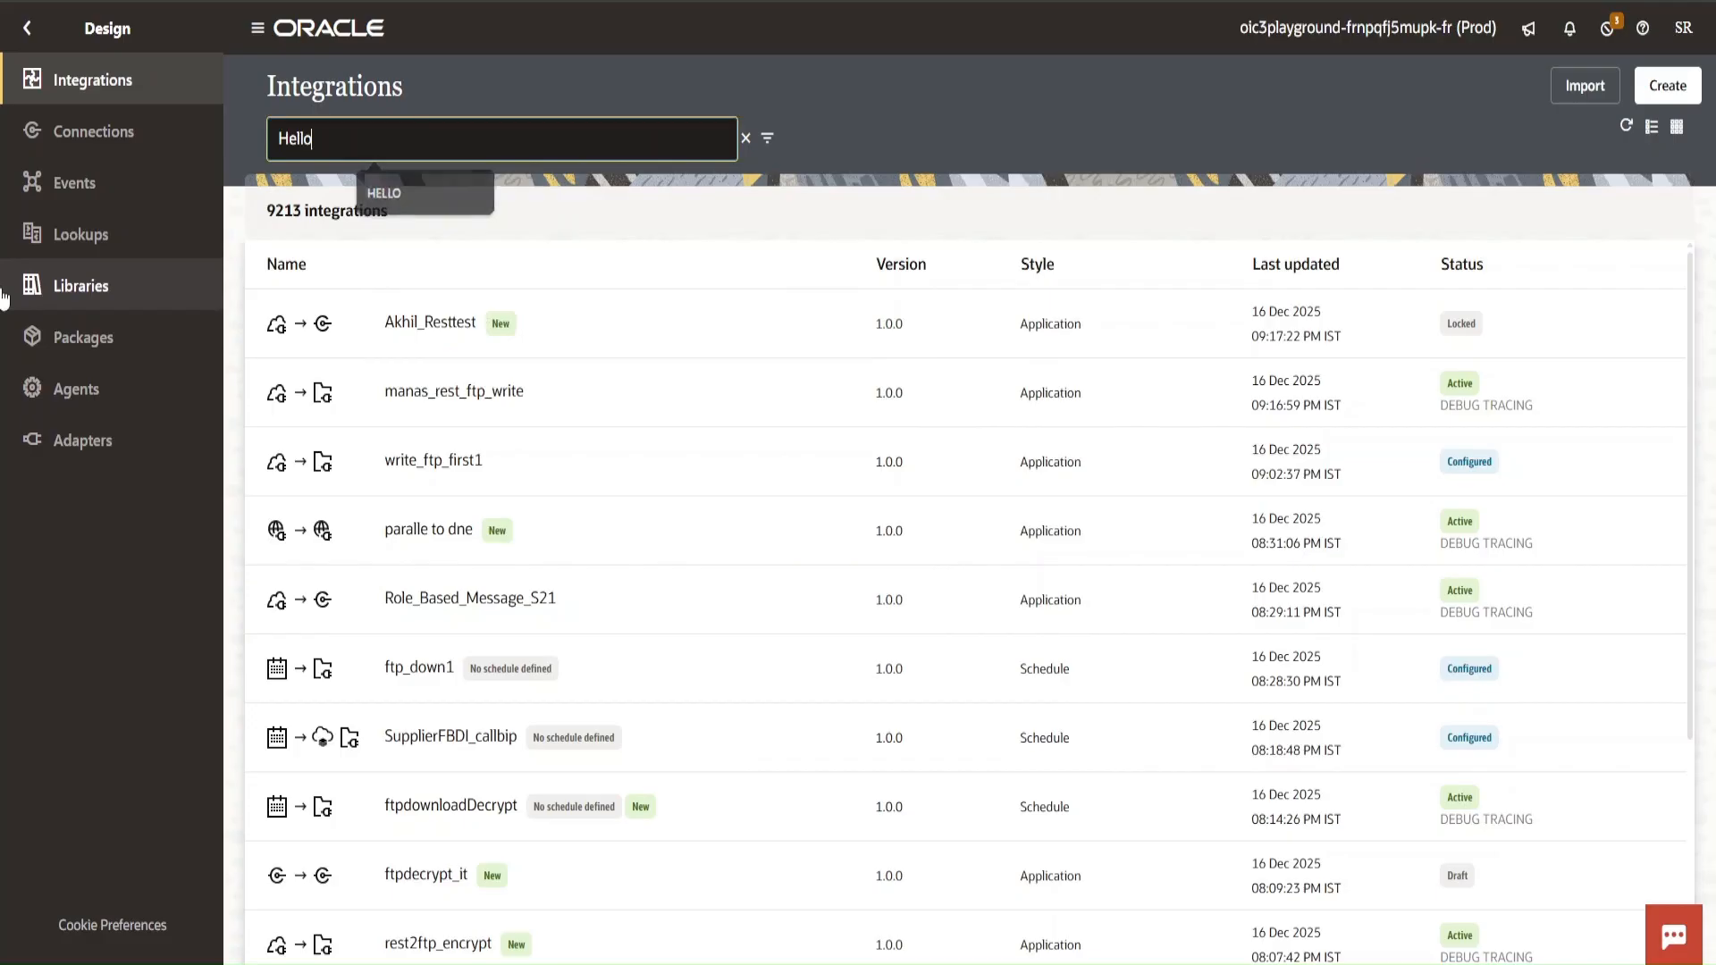
pyautogui.press('Return')
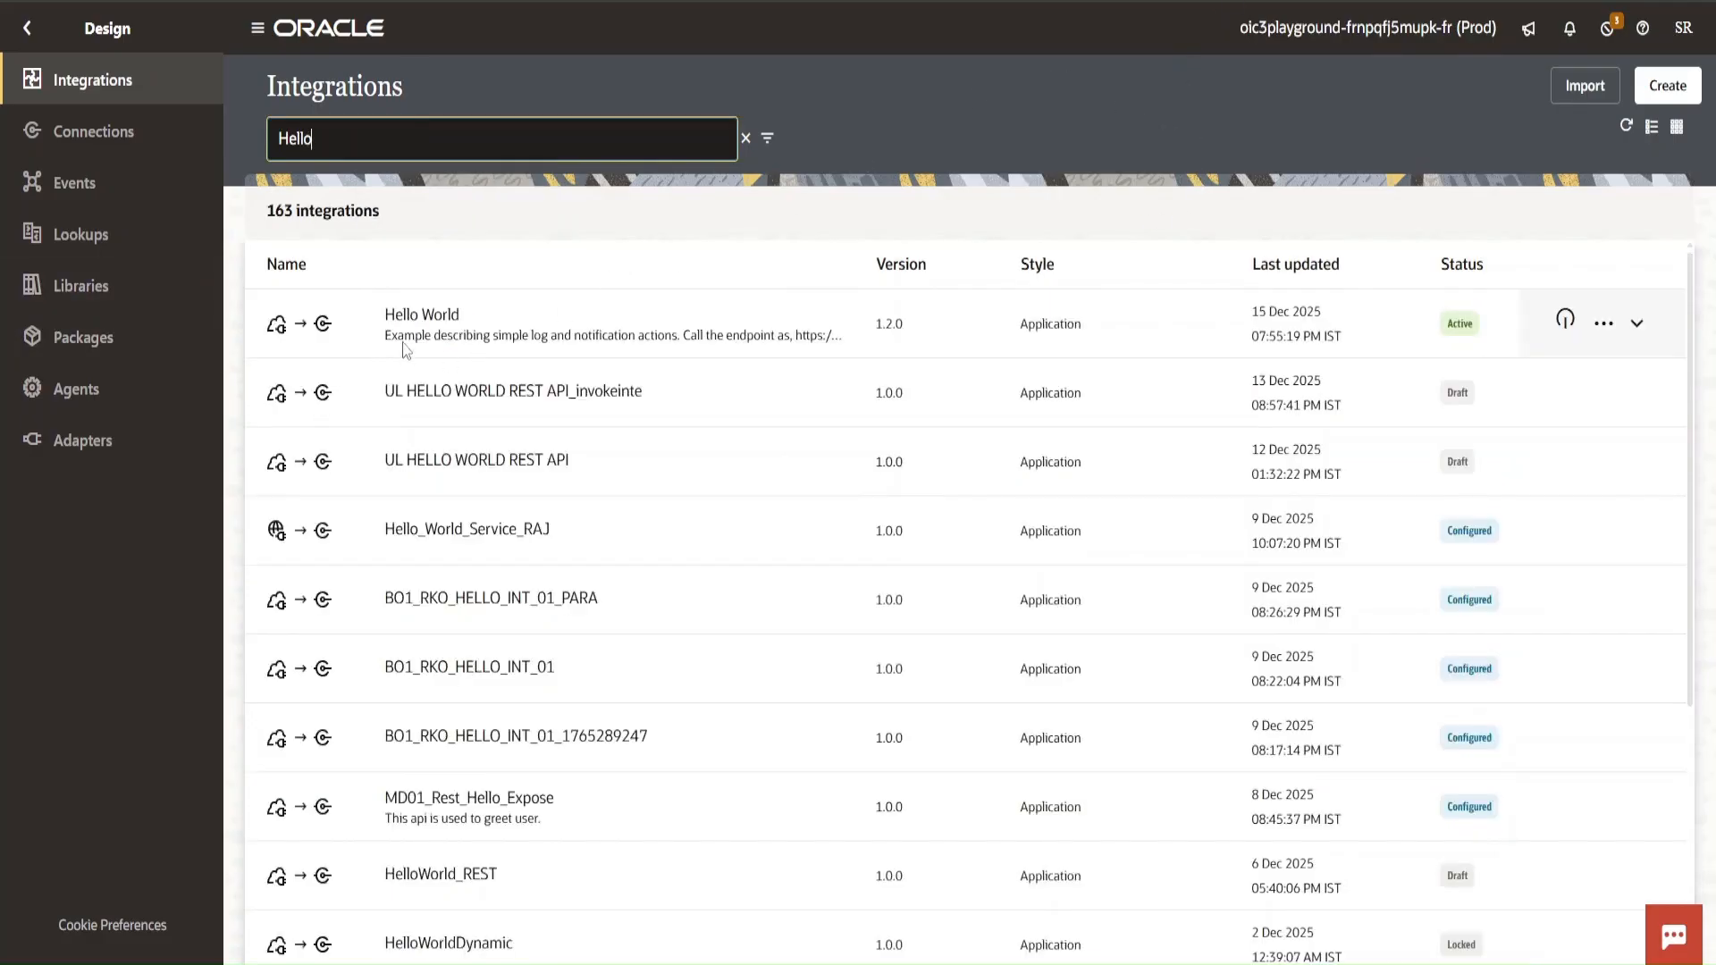
# - Expand the details of the Hello World integration and highlight its package name
pyautogui.click(1636, 324)
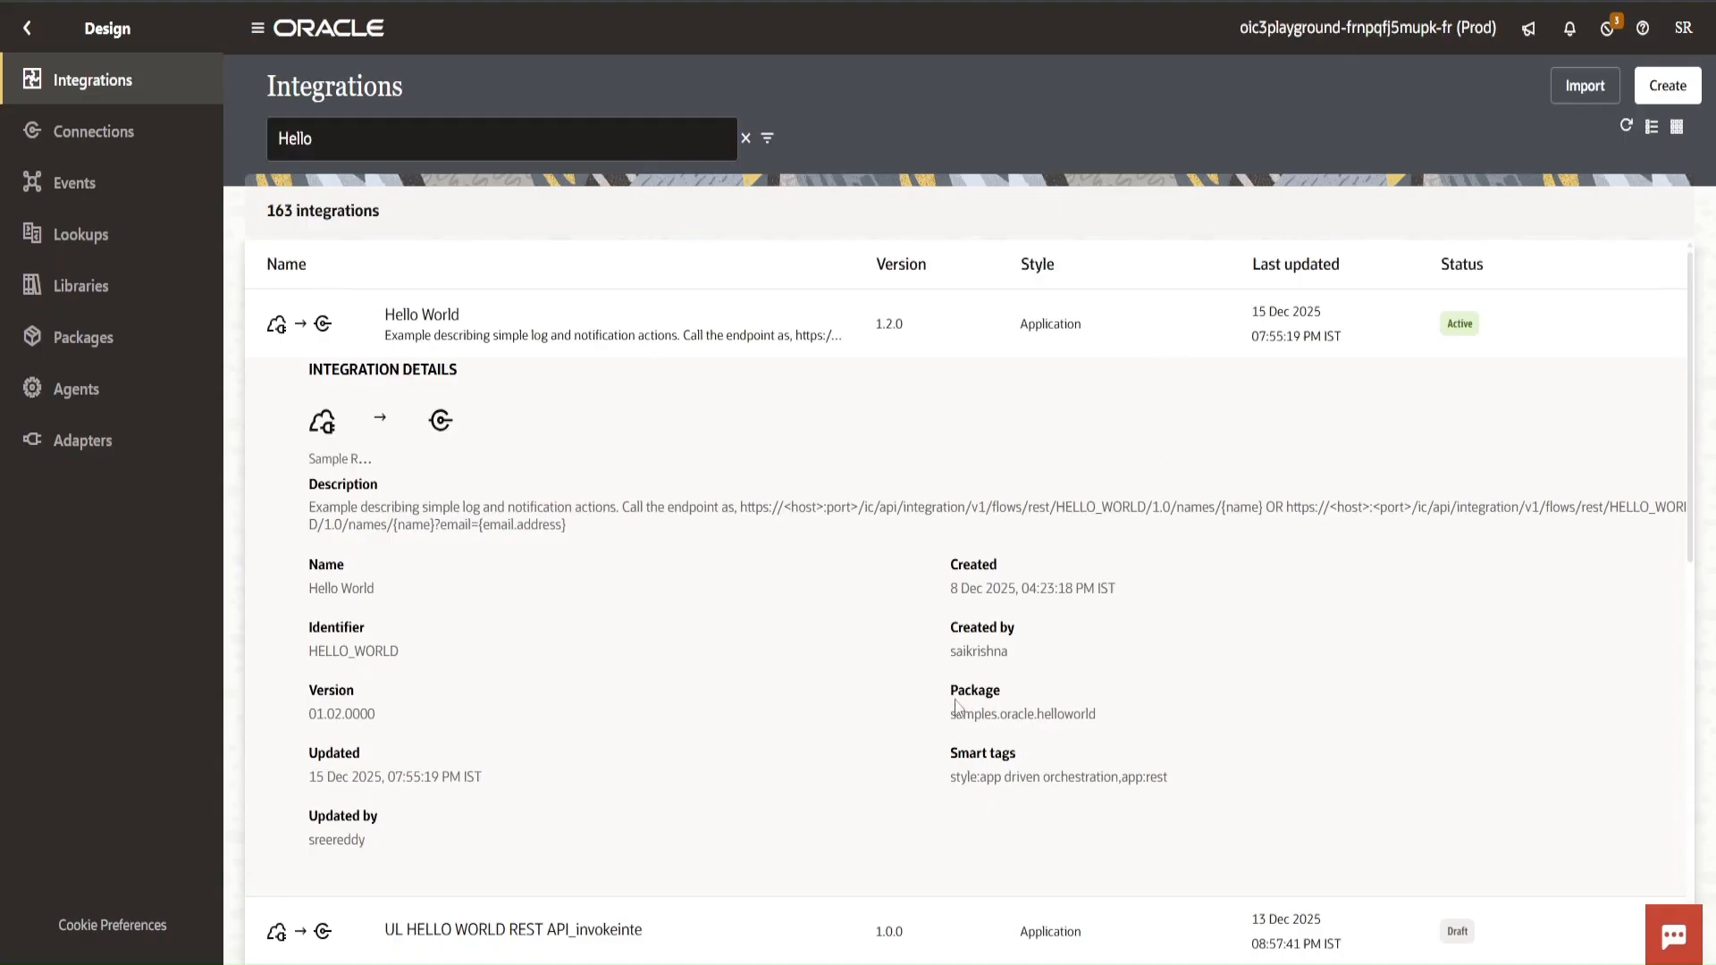
pyautogui.moveTo(955, 701)
pyautogui.mouseDown()
pyautogui.moveTo(1013, 712)
pyautogui.moveTo(944, 726)
pyautogui.moveTo(957, 708)
pyautogui.mouseUp()
pyautogui.click(1079, 717)
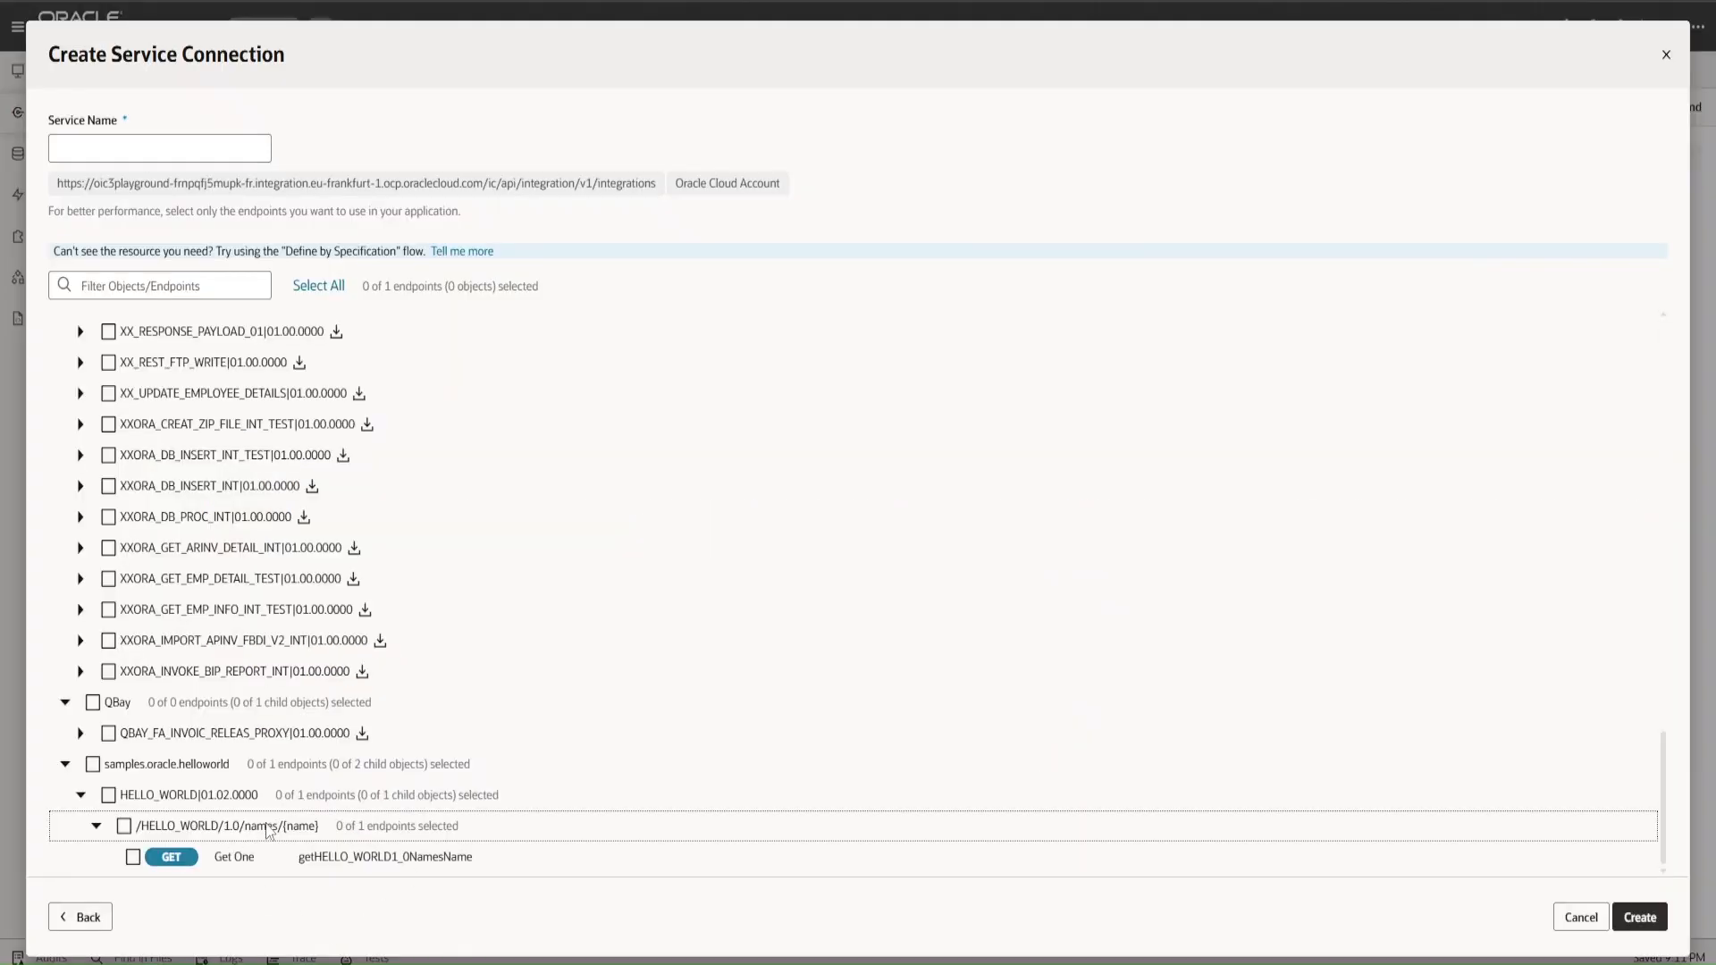
# - Switch back to Visual Builder, select the getHELLO_WORLD1_0NamesName GET endpoint, name the service HelloWorld, and create the connection
pyautogui.click(132, 857)
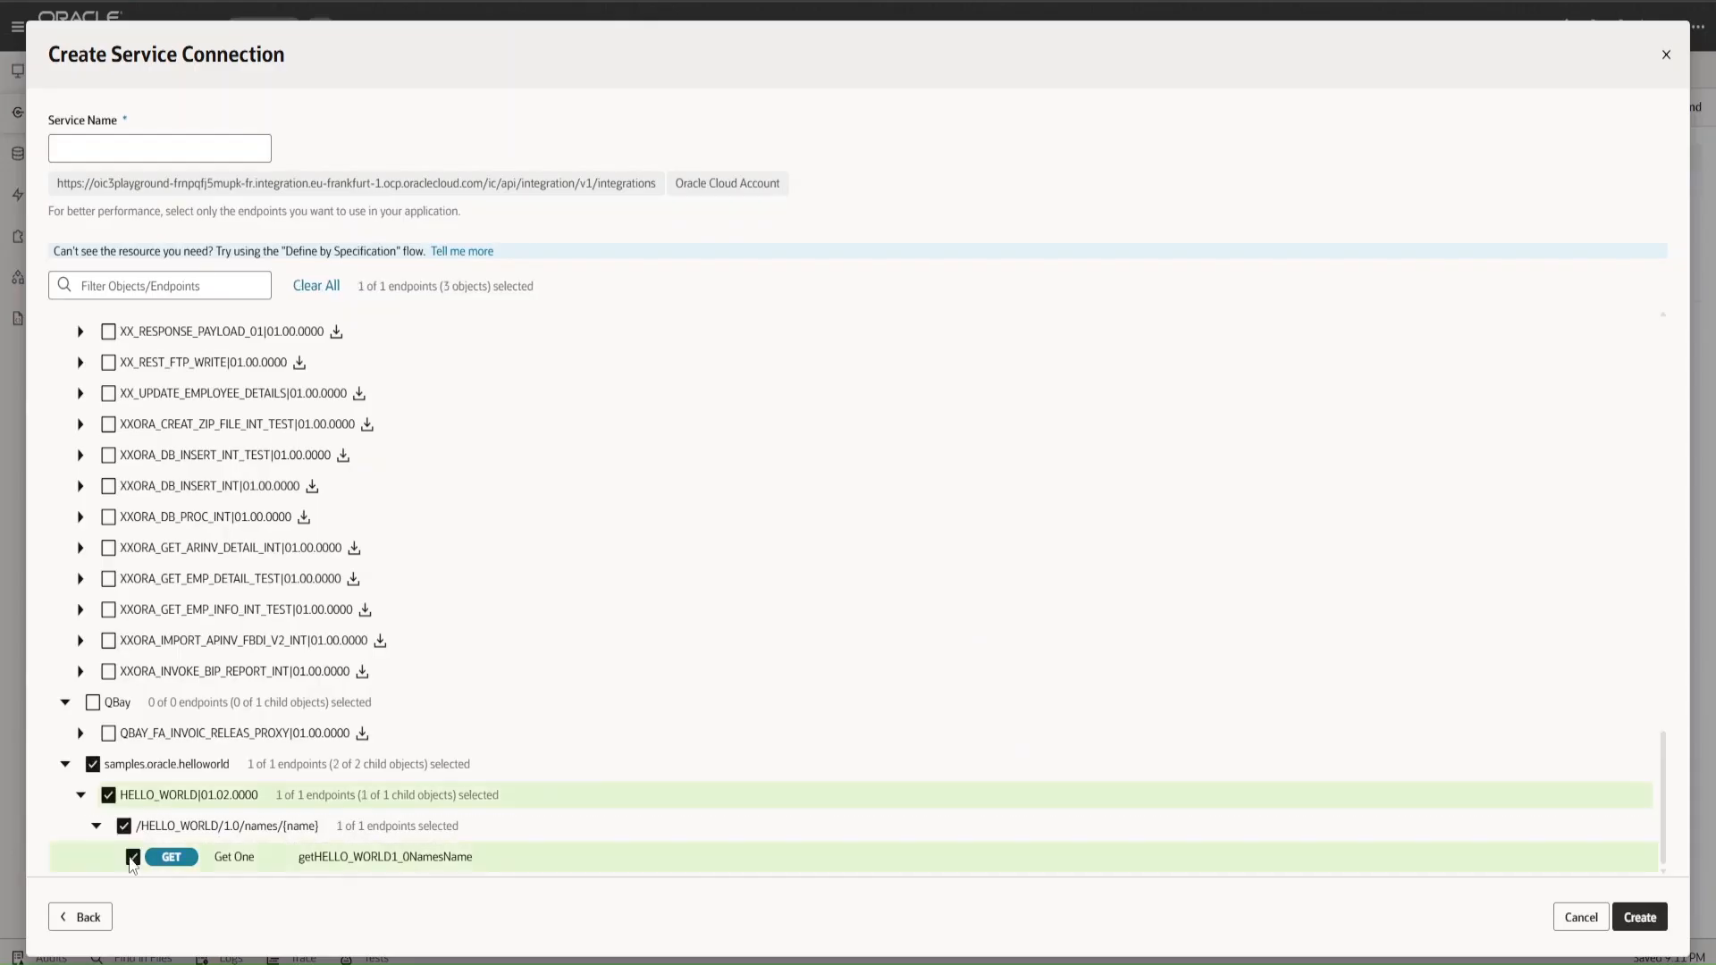
pyautogui.click(1638, 926)
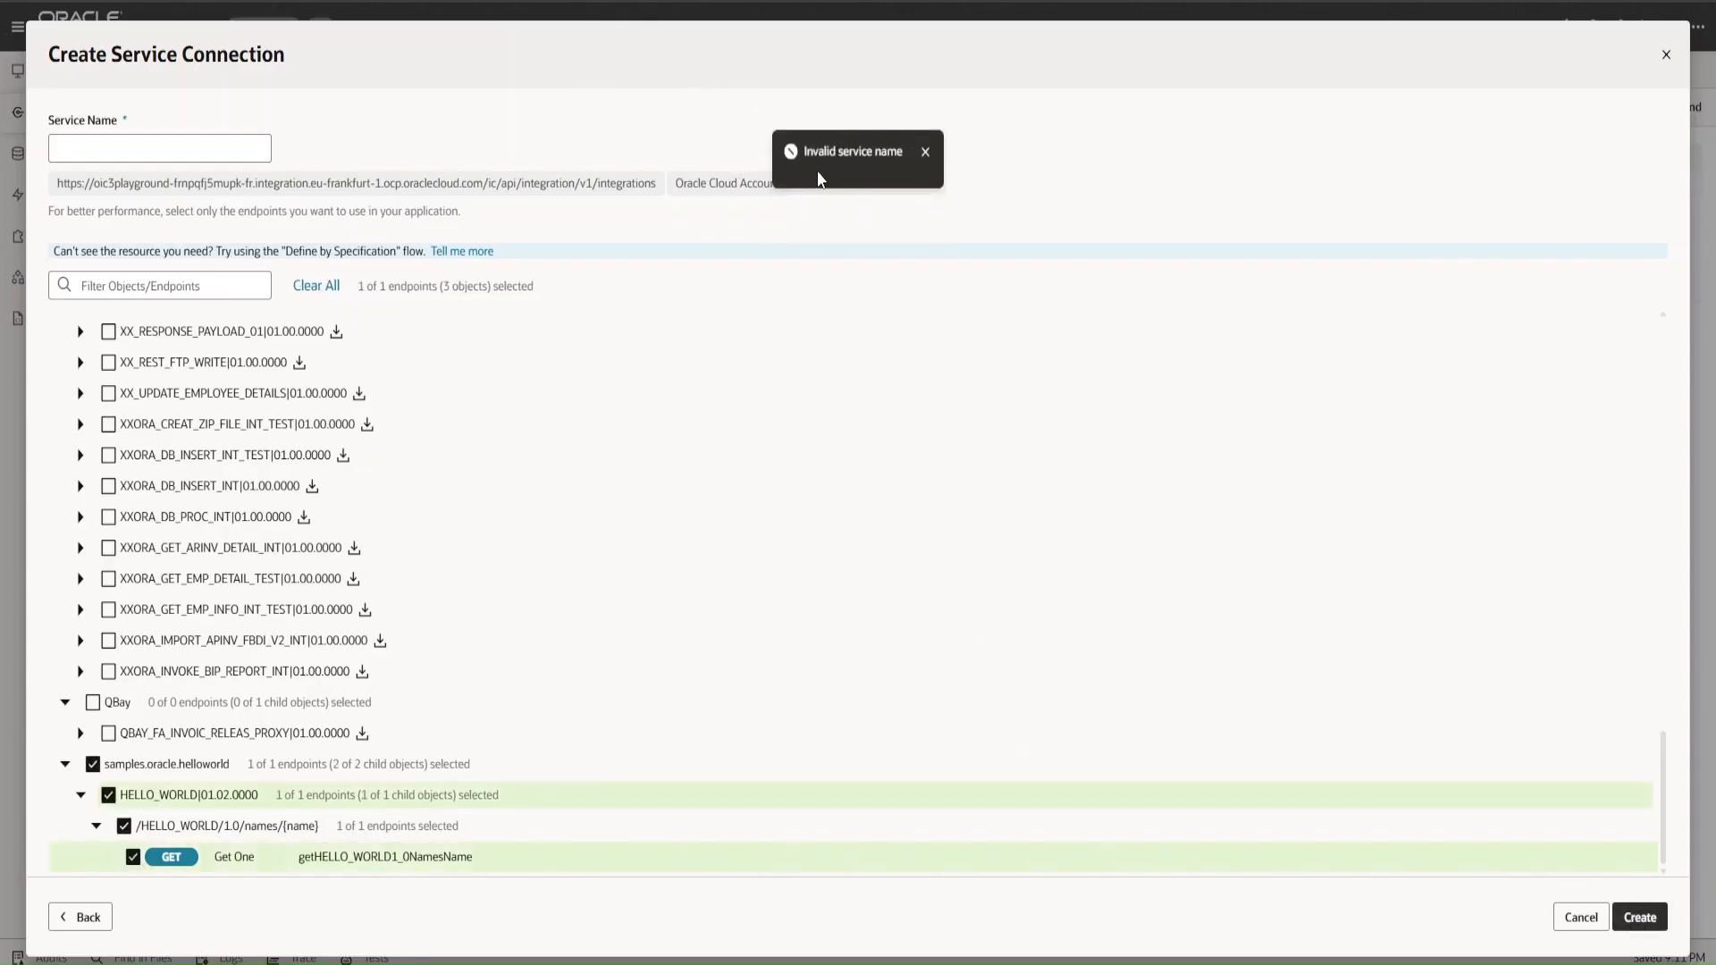
pyautogui.click(116, 149)
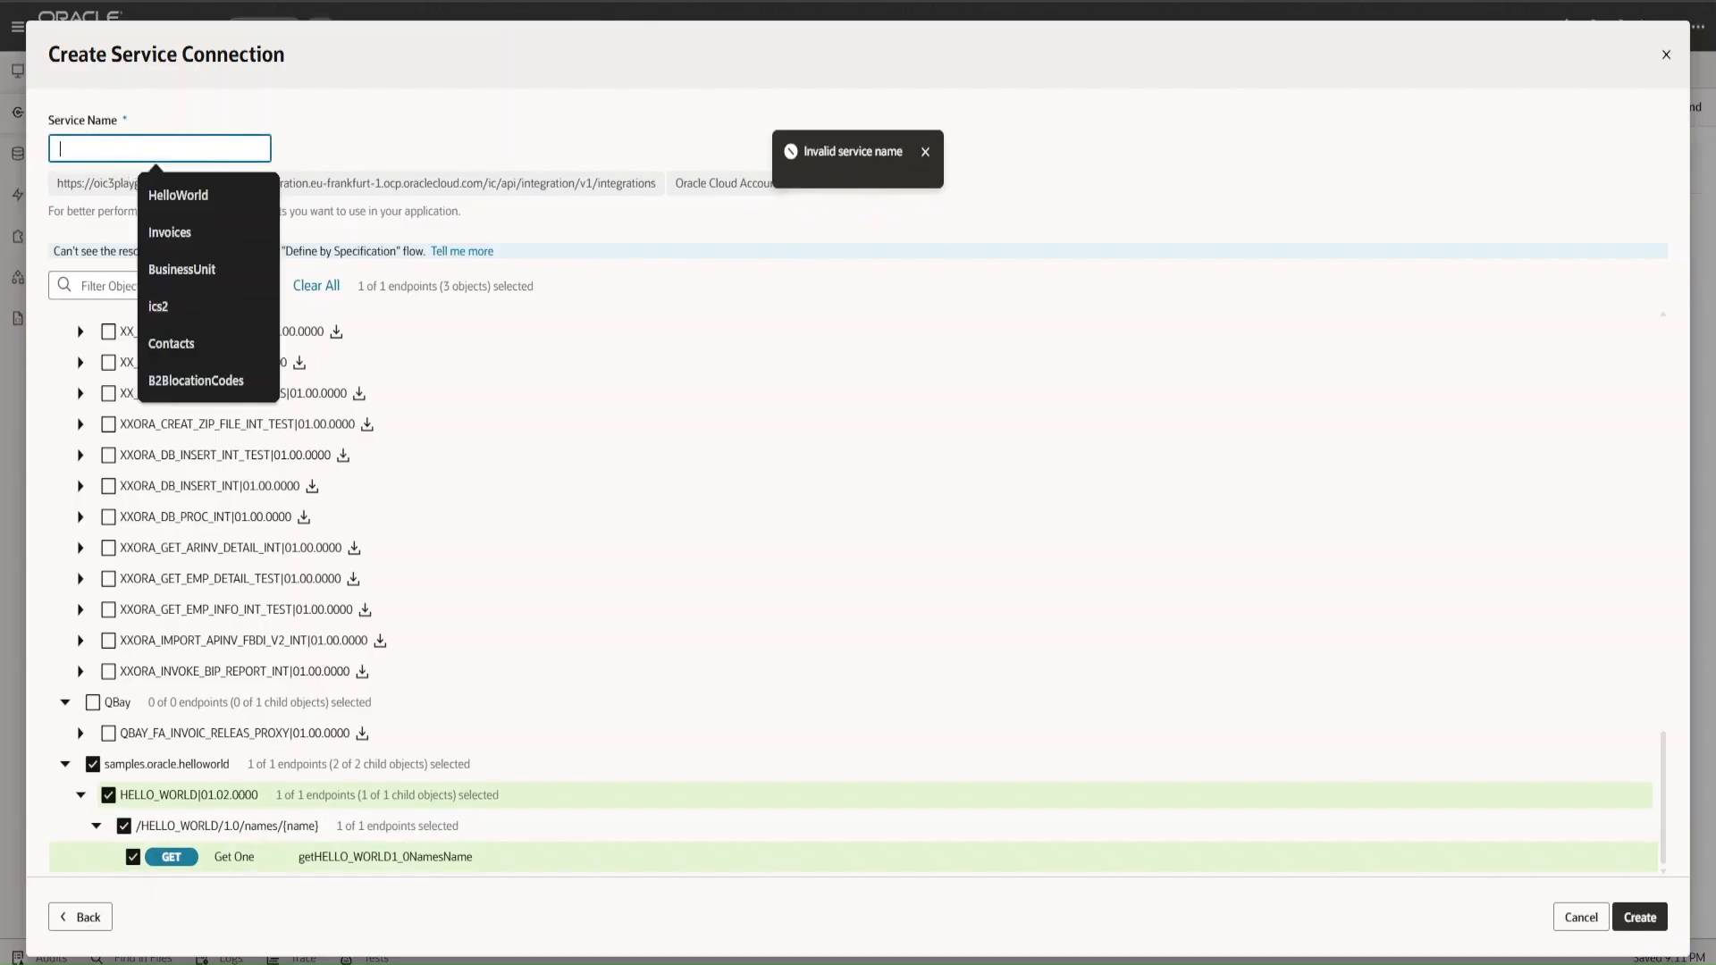
pyautogui.write('hEL')
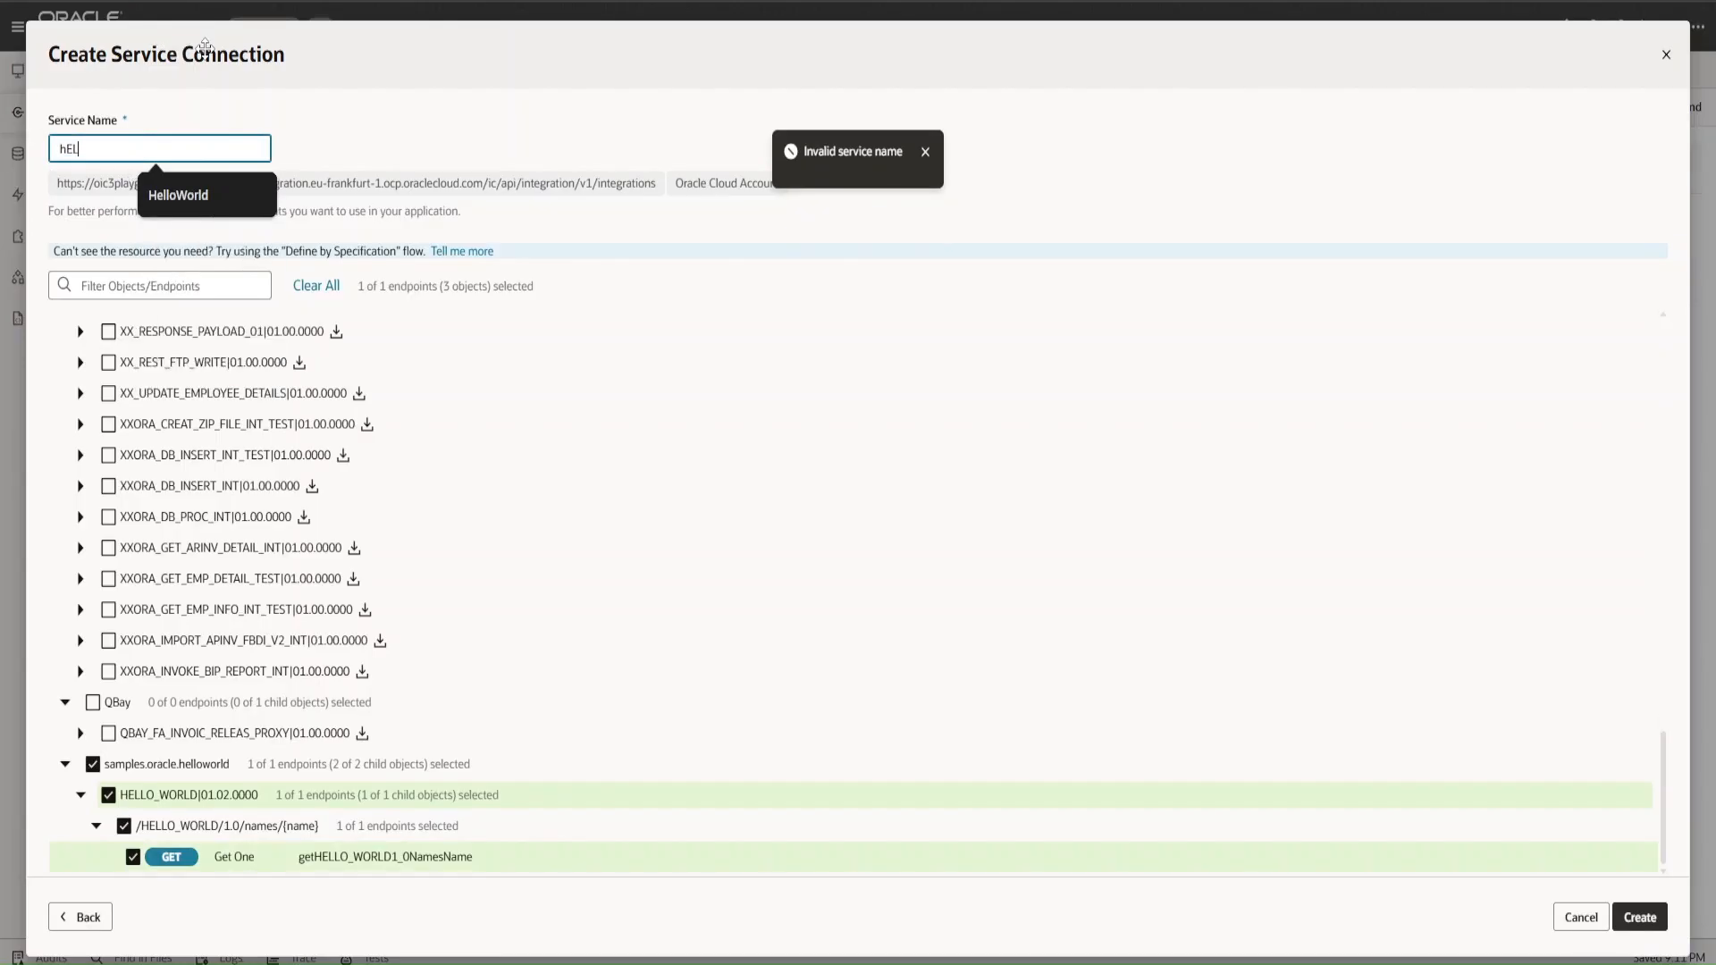
pyautogui.press('Return')
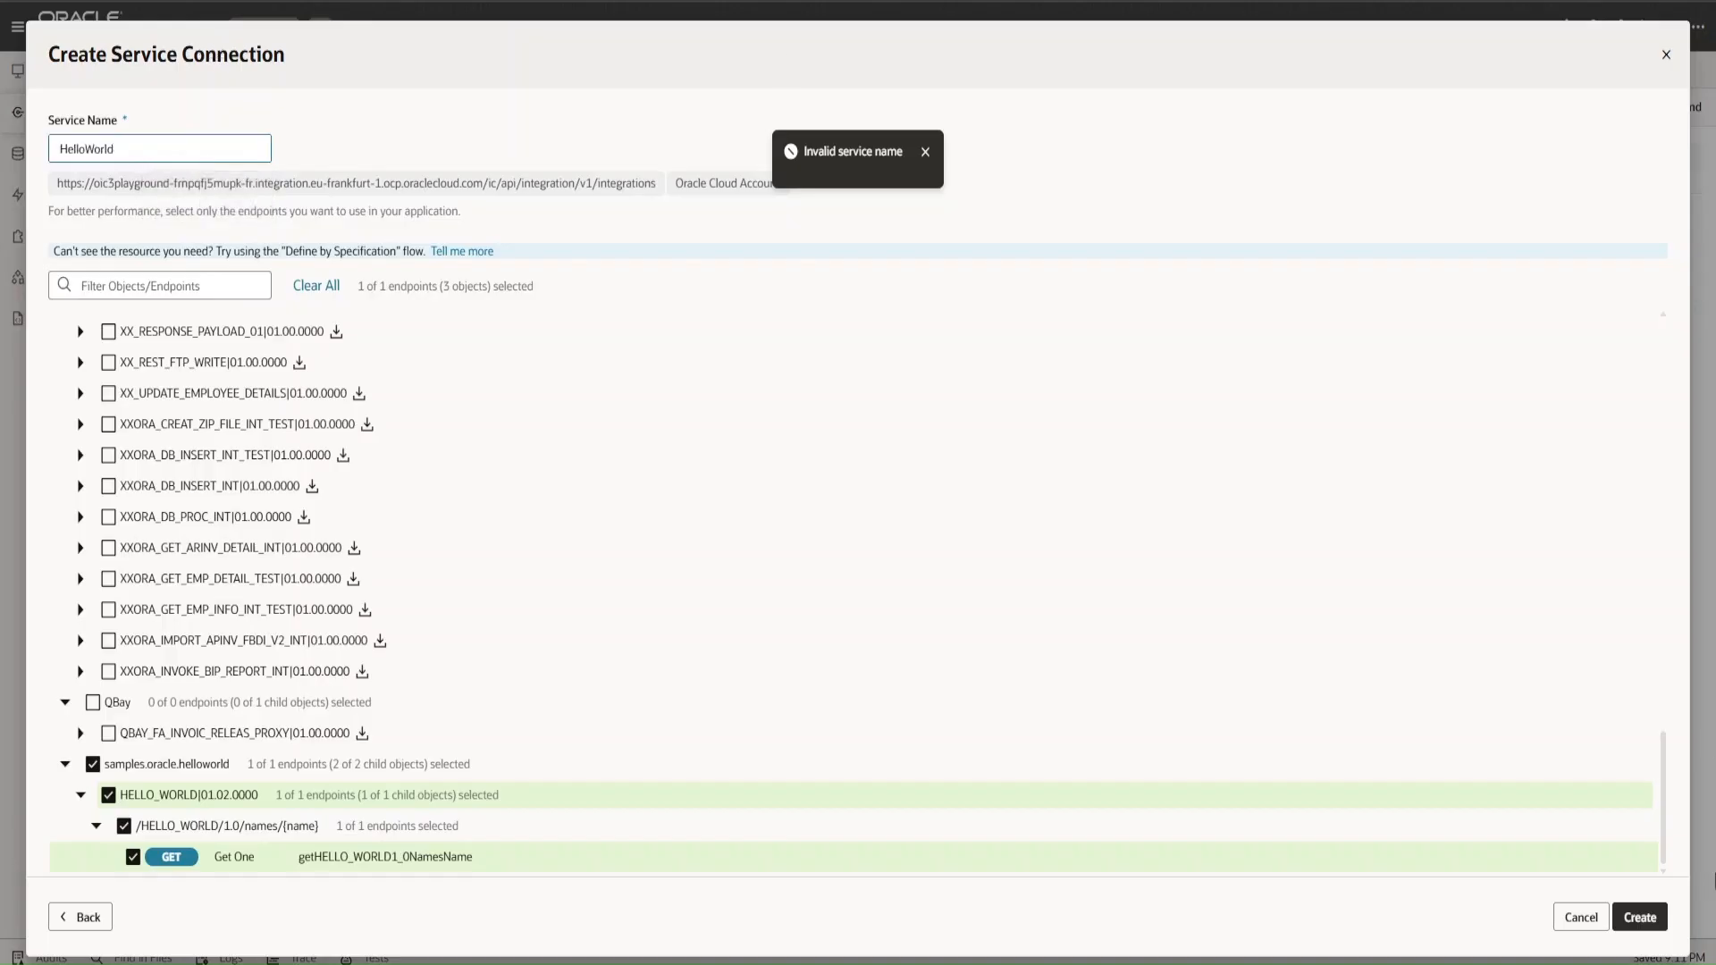
pyautogui.click(1644, 917)
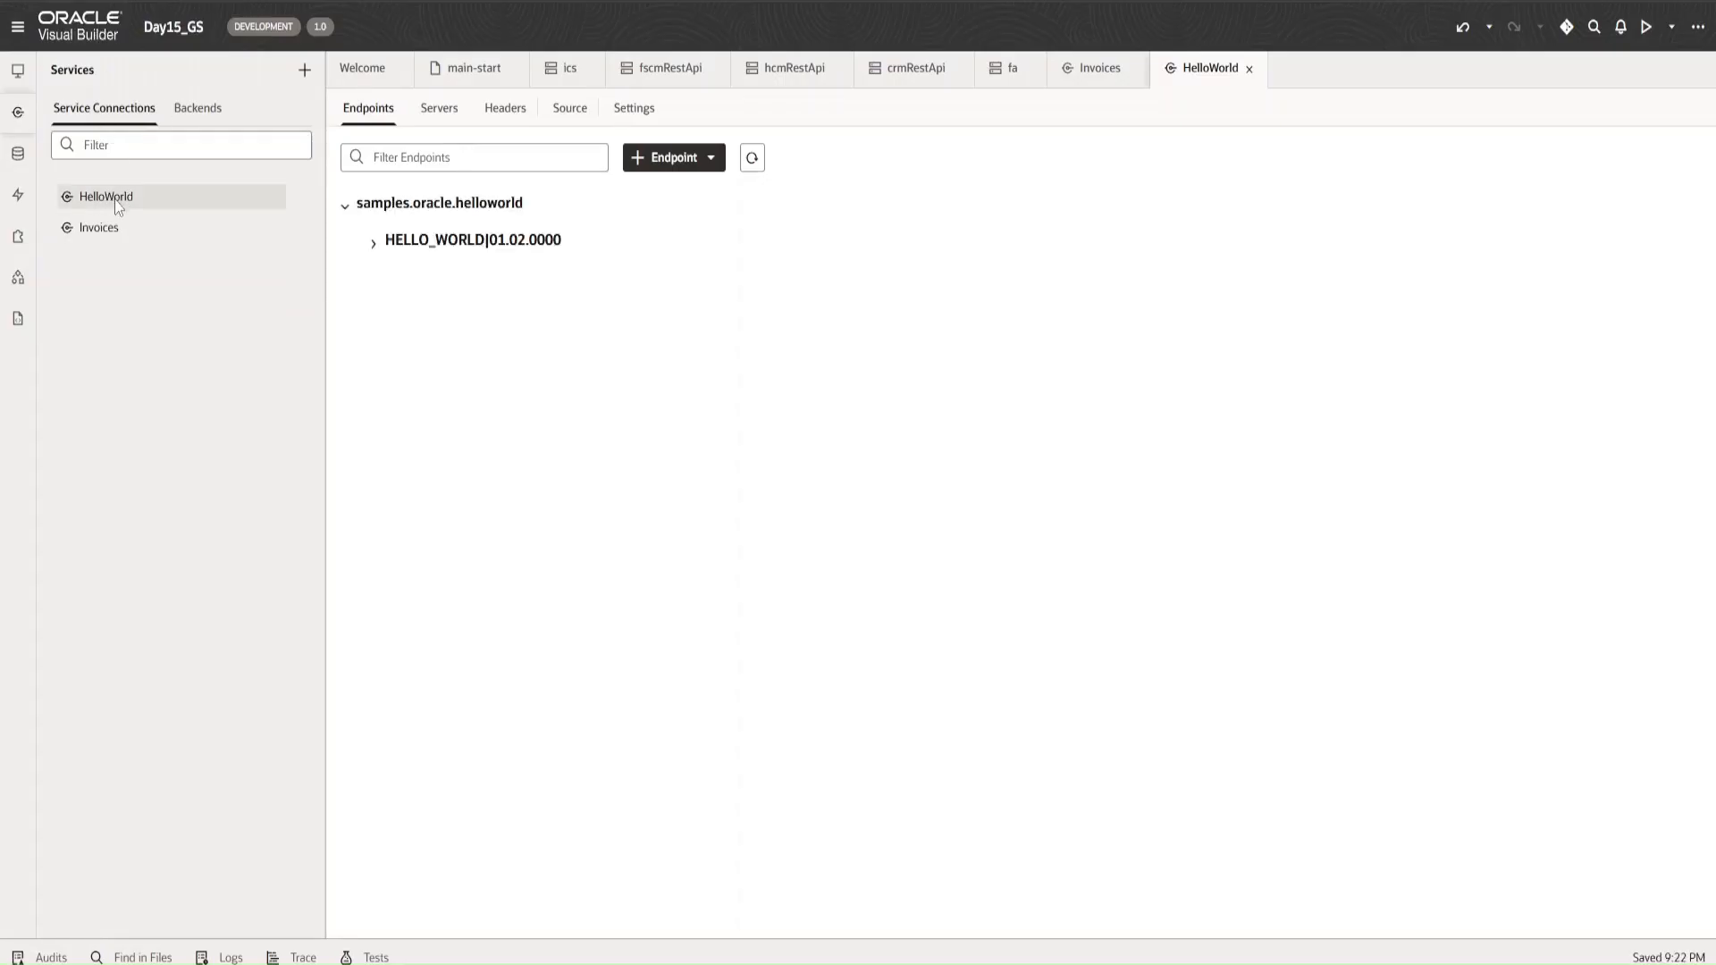
# - Glance at the Invoices connection, then open the Get One endpoint under HELLO_WORLD|01.02.0000 in the HelloWorld connection
pyautogui.click(107, 230)
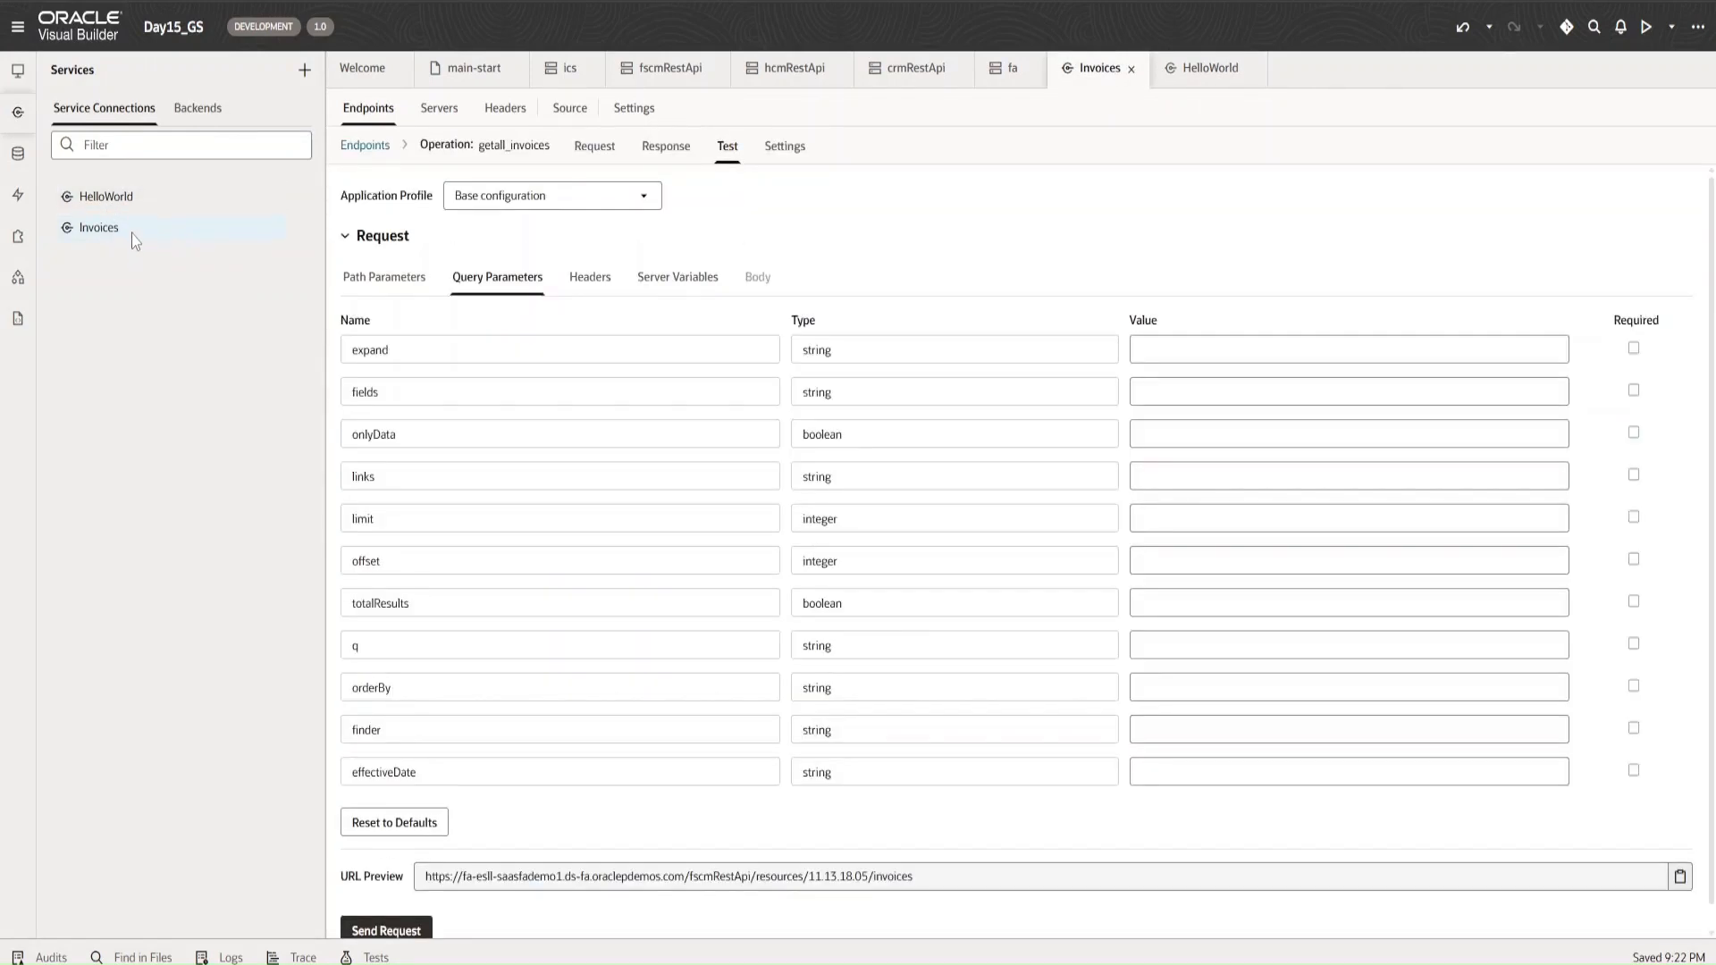
pyautogui.click(135, 198)
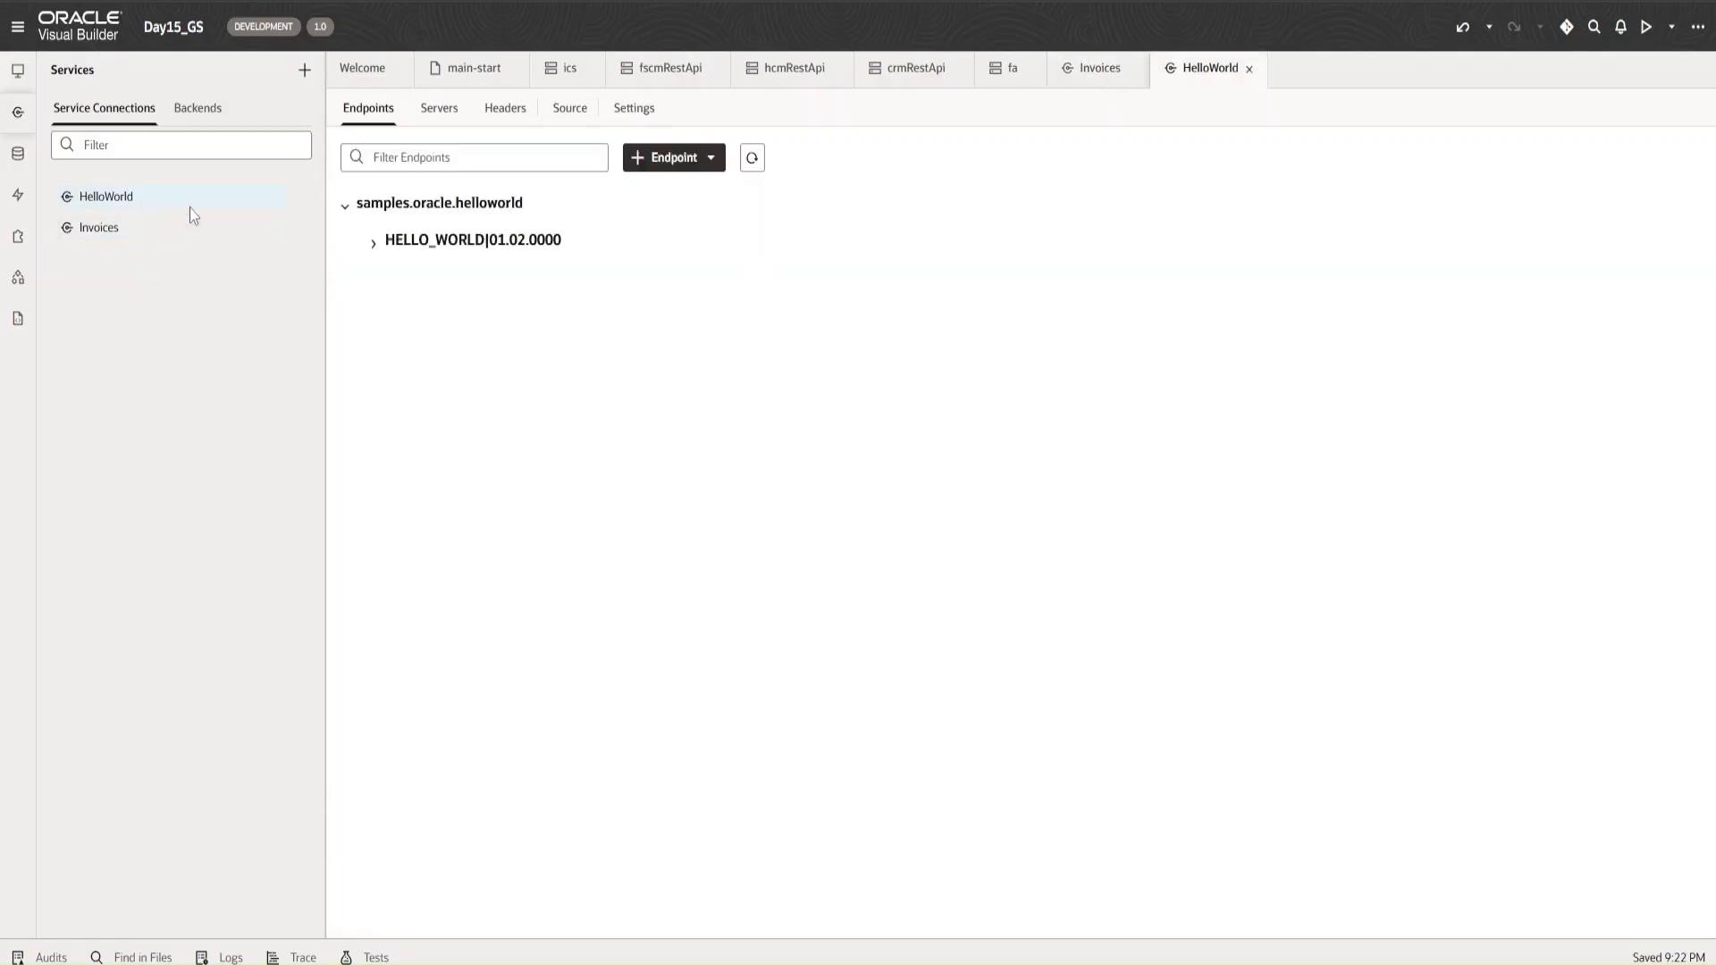
pyautogui.click(375, 244)
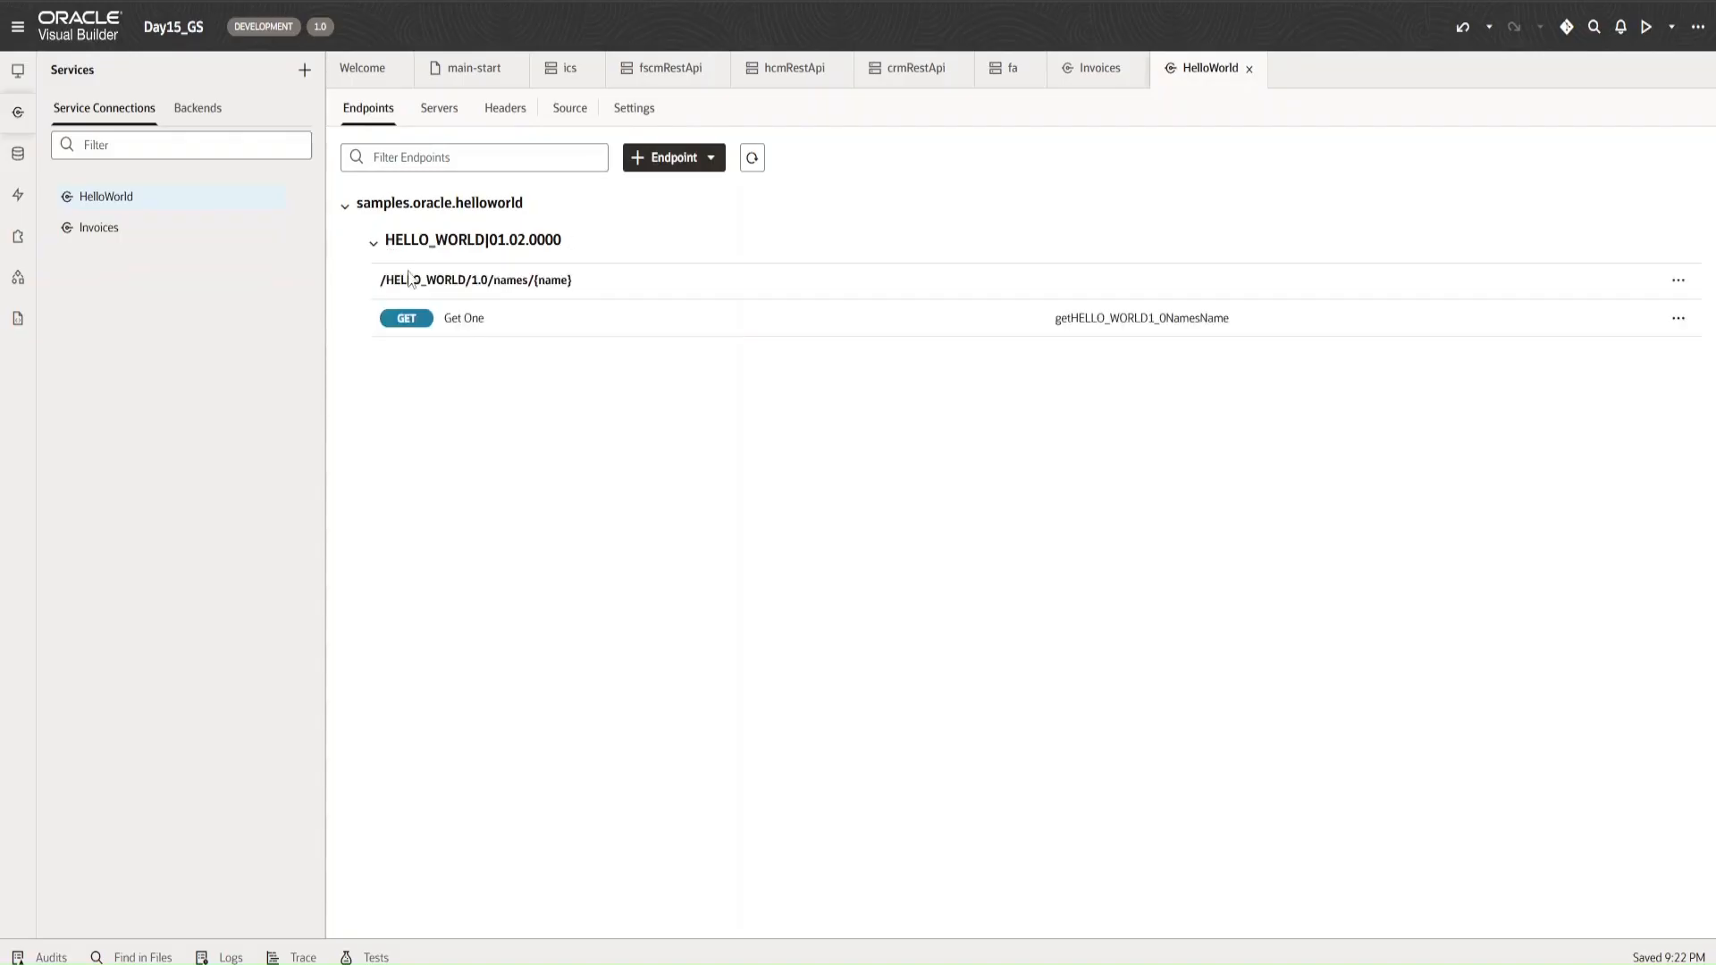
pyautogui.click(483, 329)
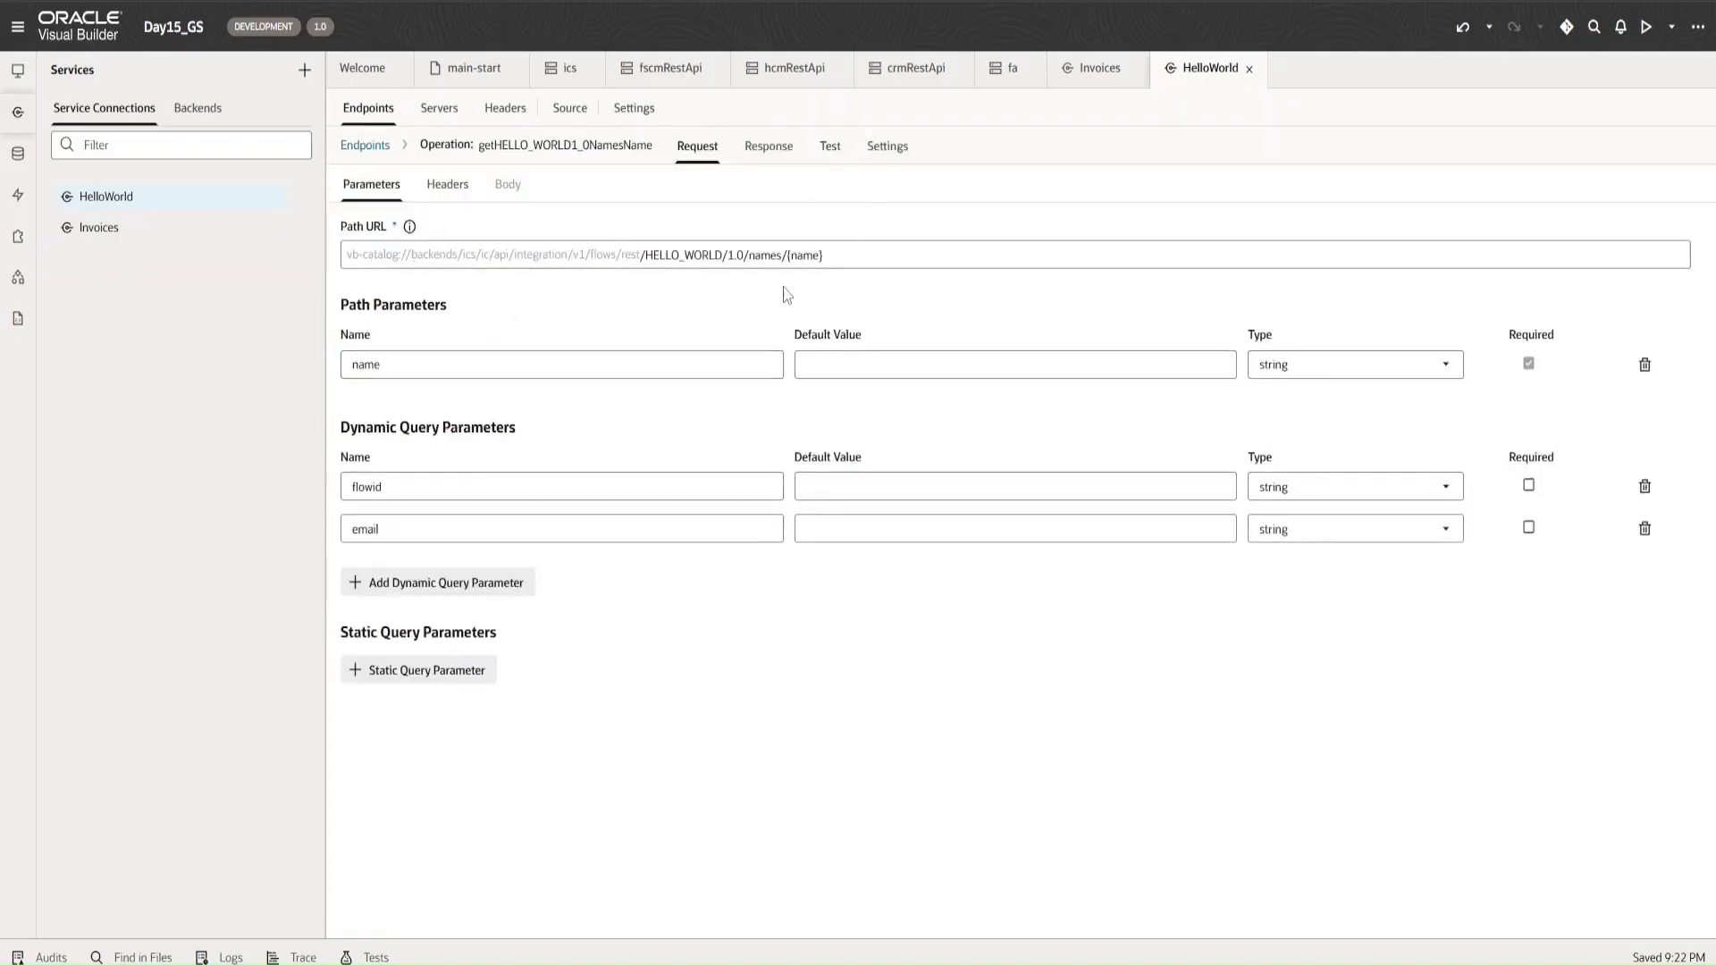
pyautogui.click(648, 259)
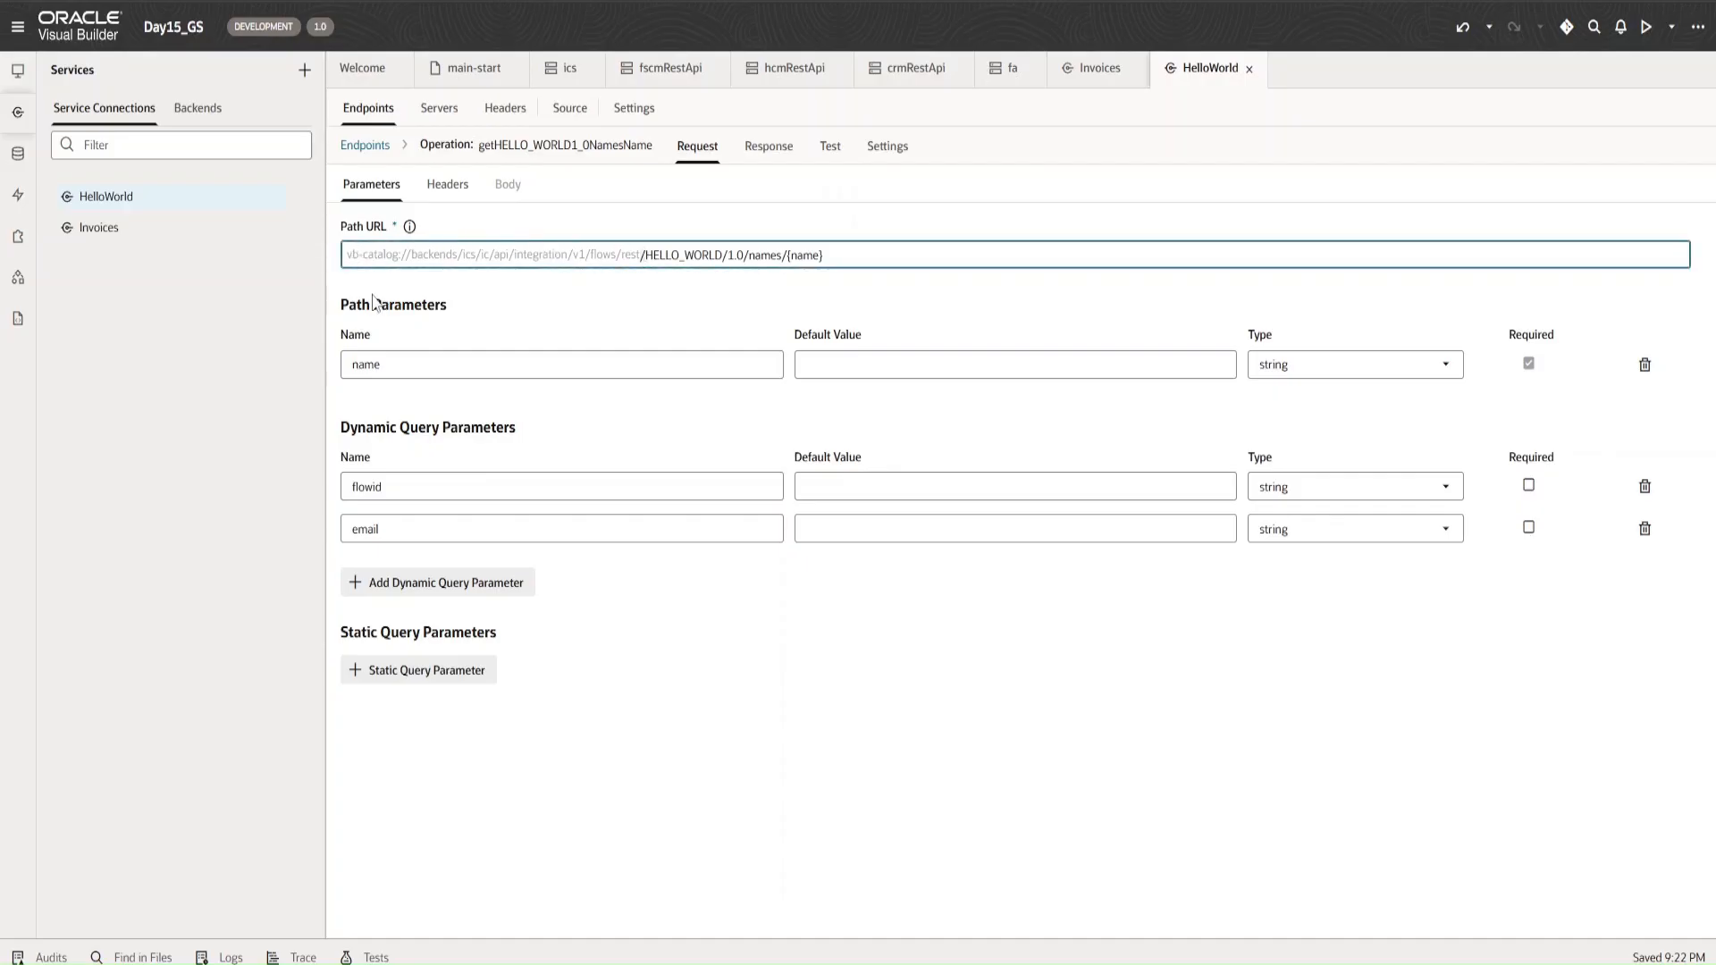
pyautogui.moveTo(644, 260); pyautogui.dragTo(685, 265)
pyautogui.click(824, 260)
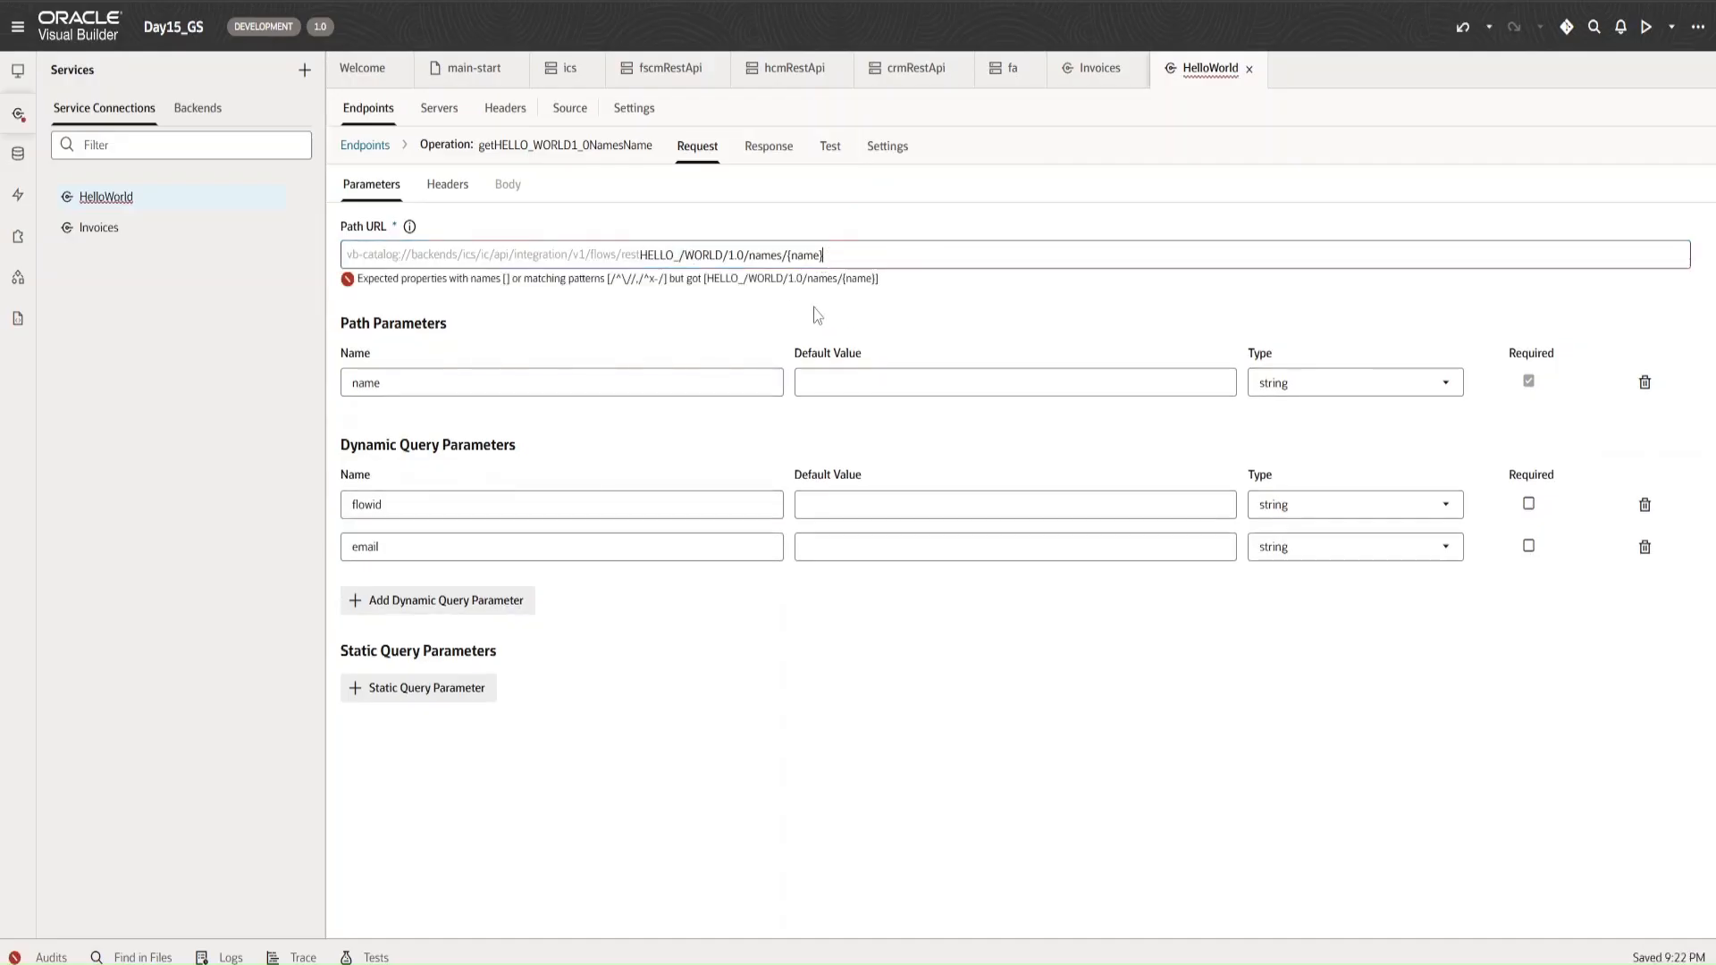
pyautogui.hotkey('ctrl', 'z')
pyautogui.click(833, 259)
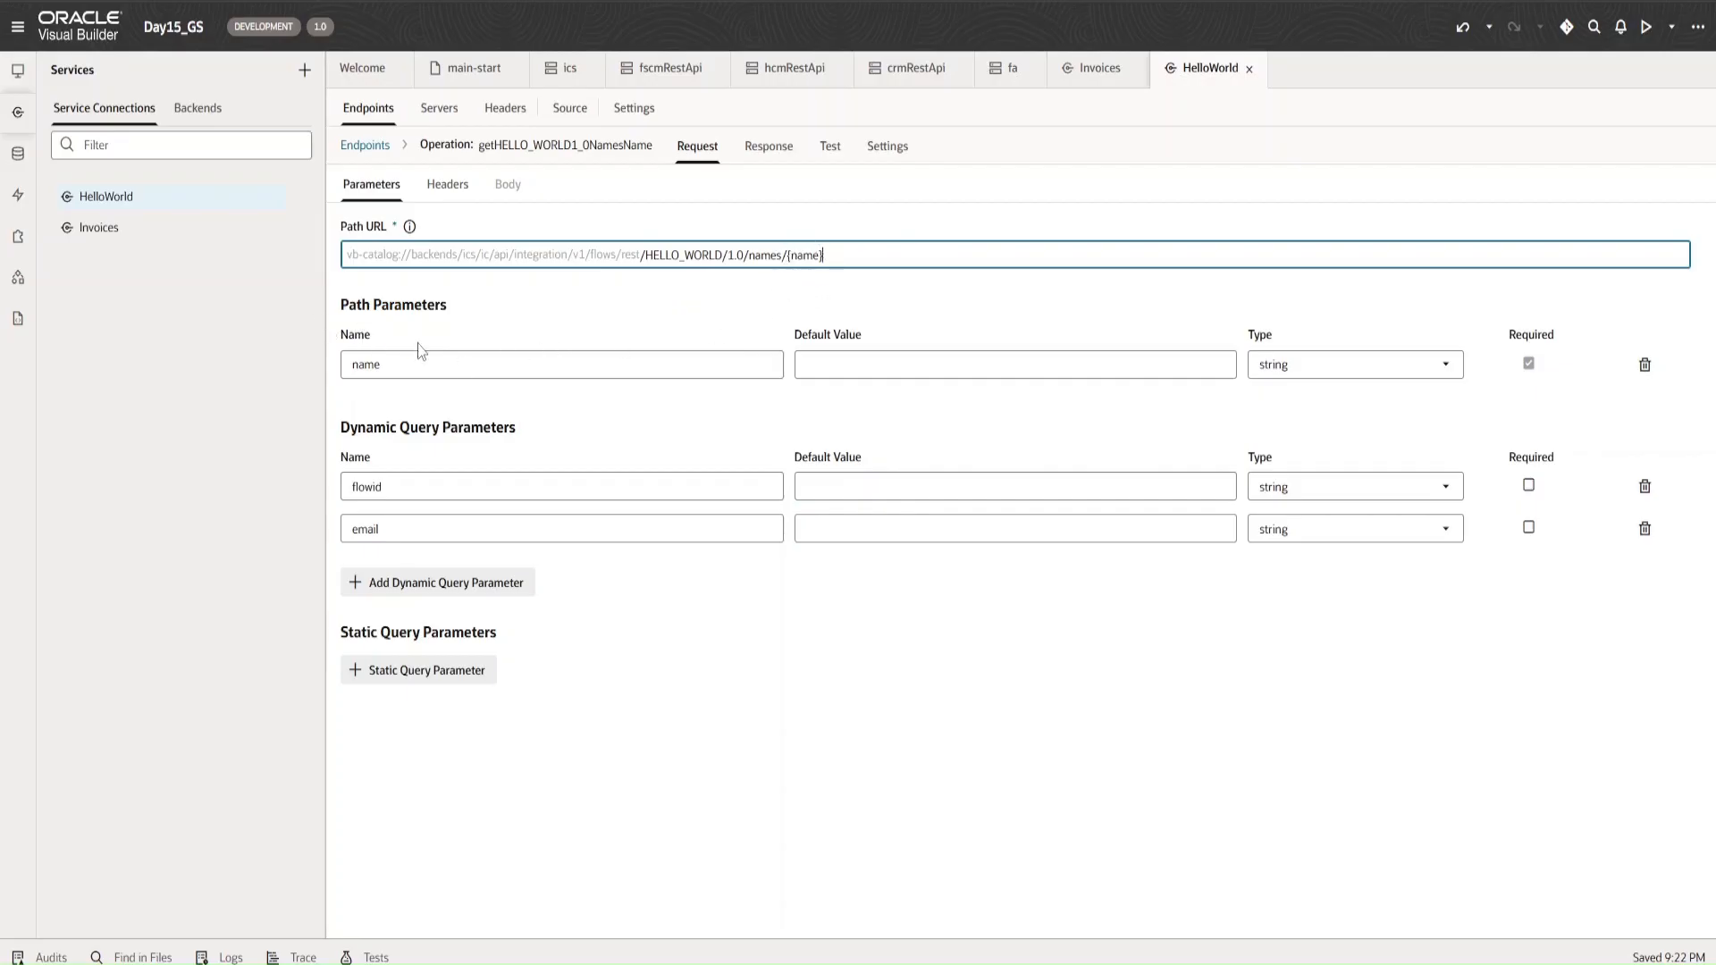
# - Examine the endpoint's request parameters, including the path parameter's default value, and the path and query parameters in its test view
pyautogui.click(830, 364)
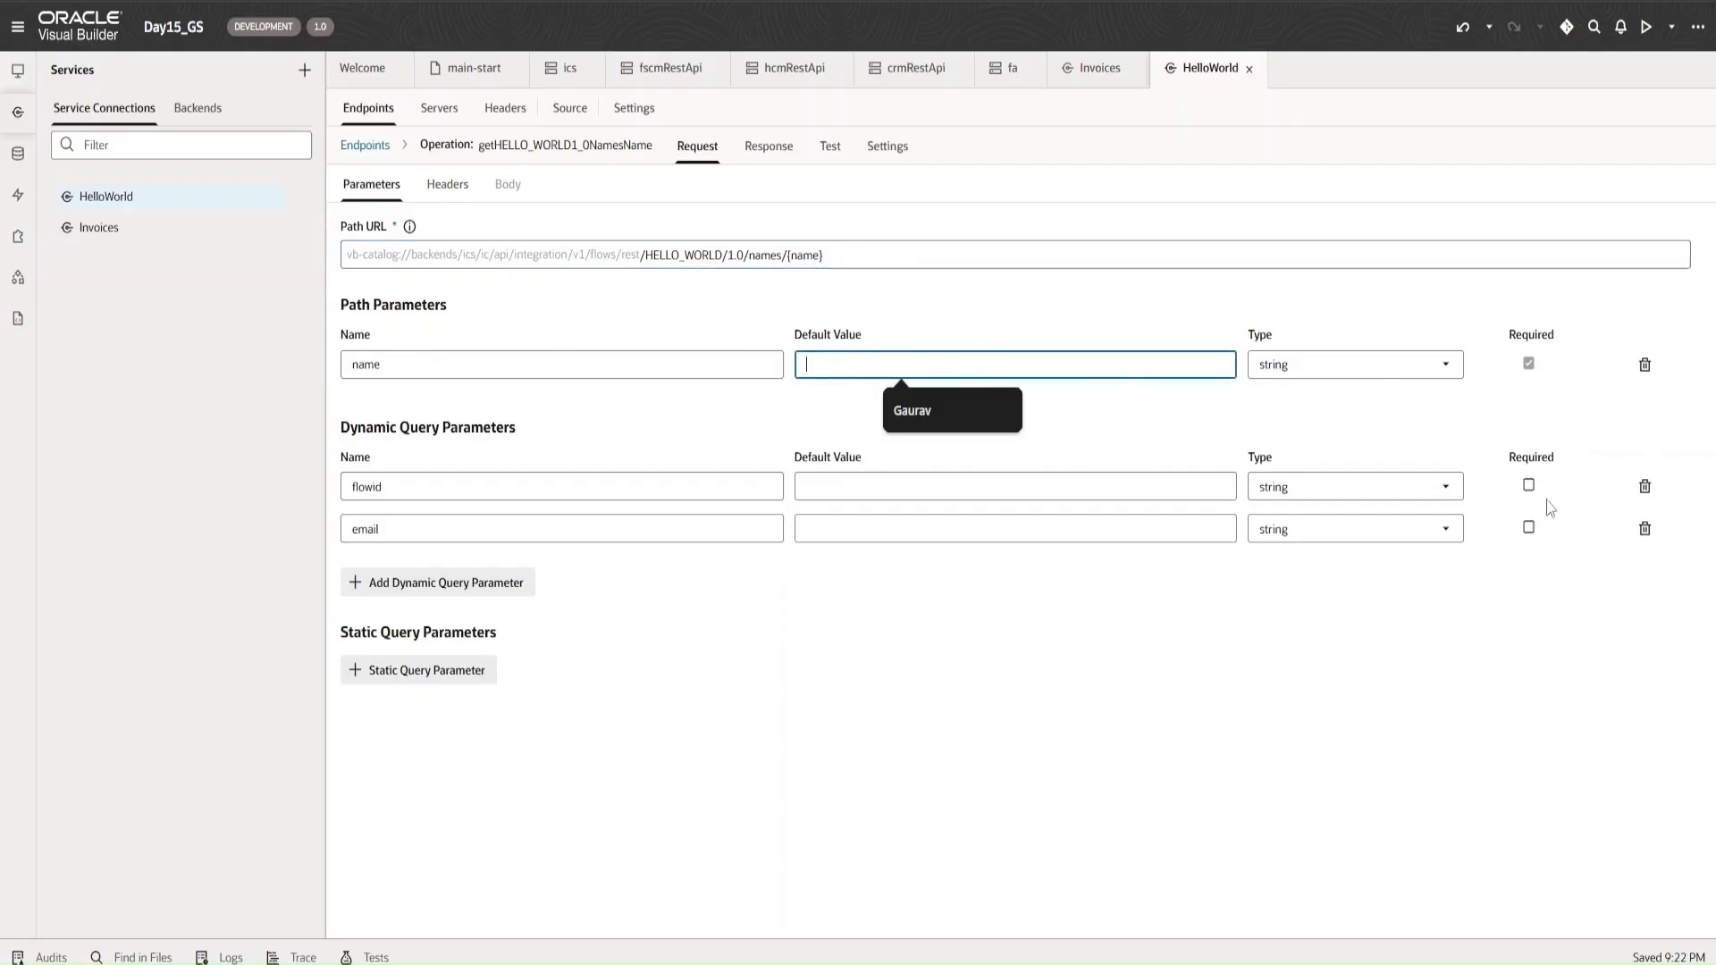
pyautogui.click(1483, 403)
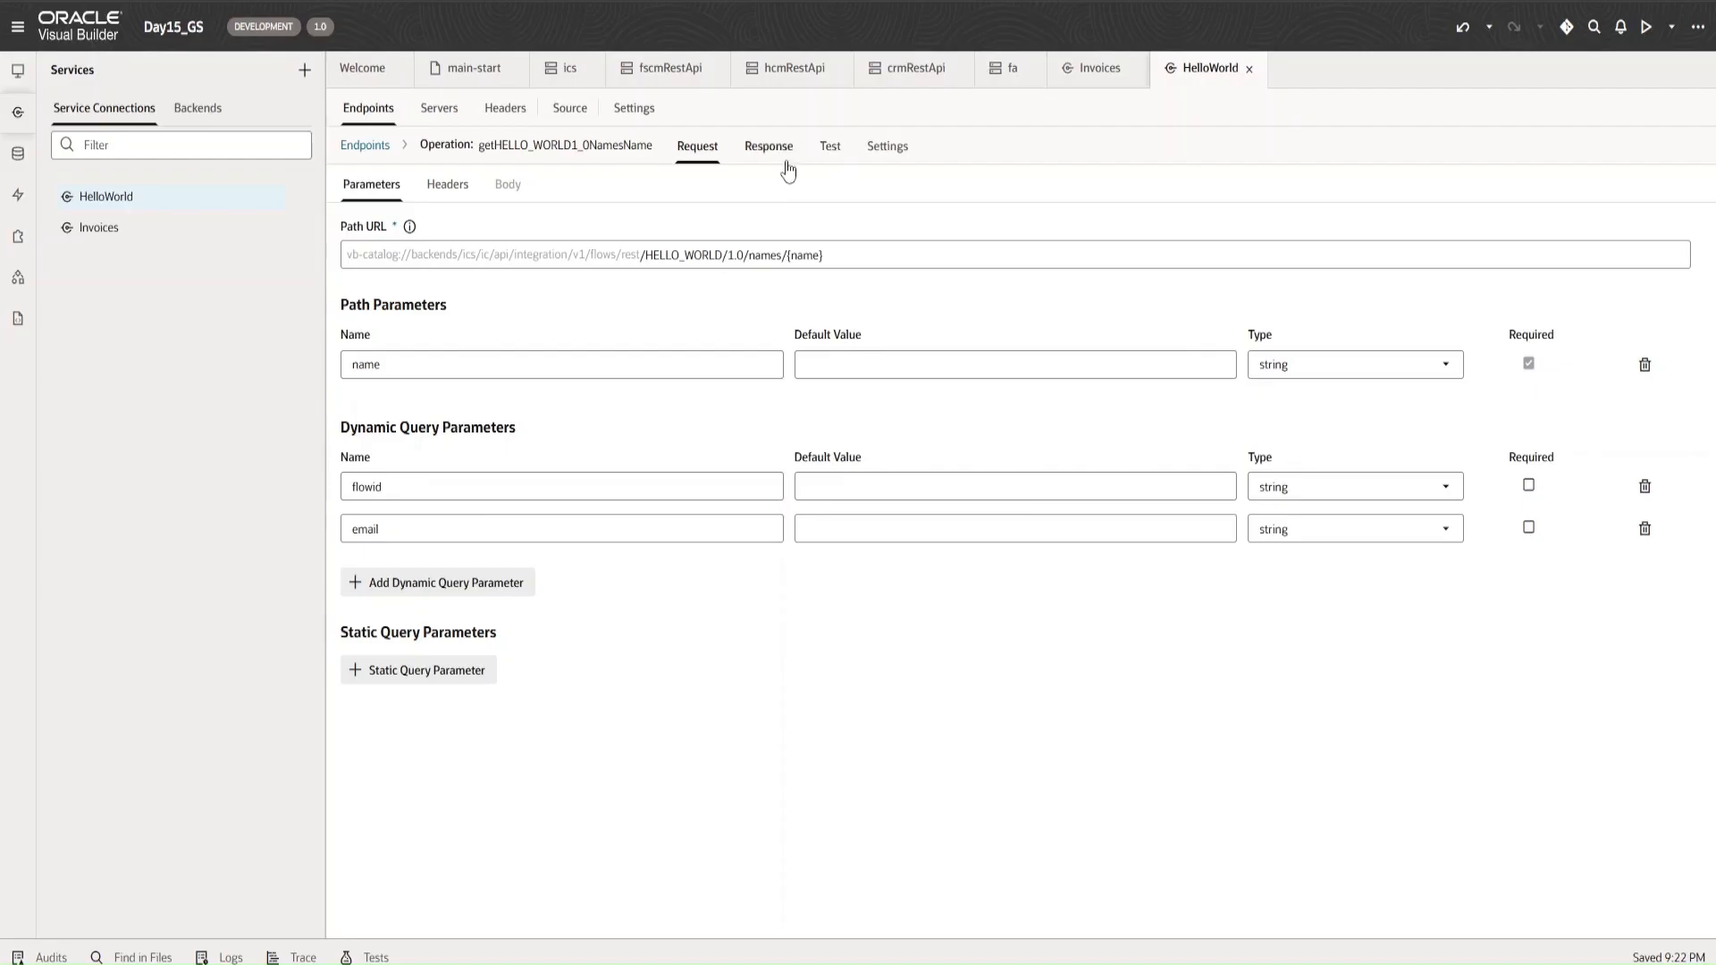
pyautogui.click(831, 160)
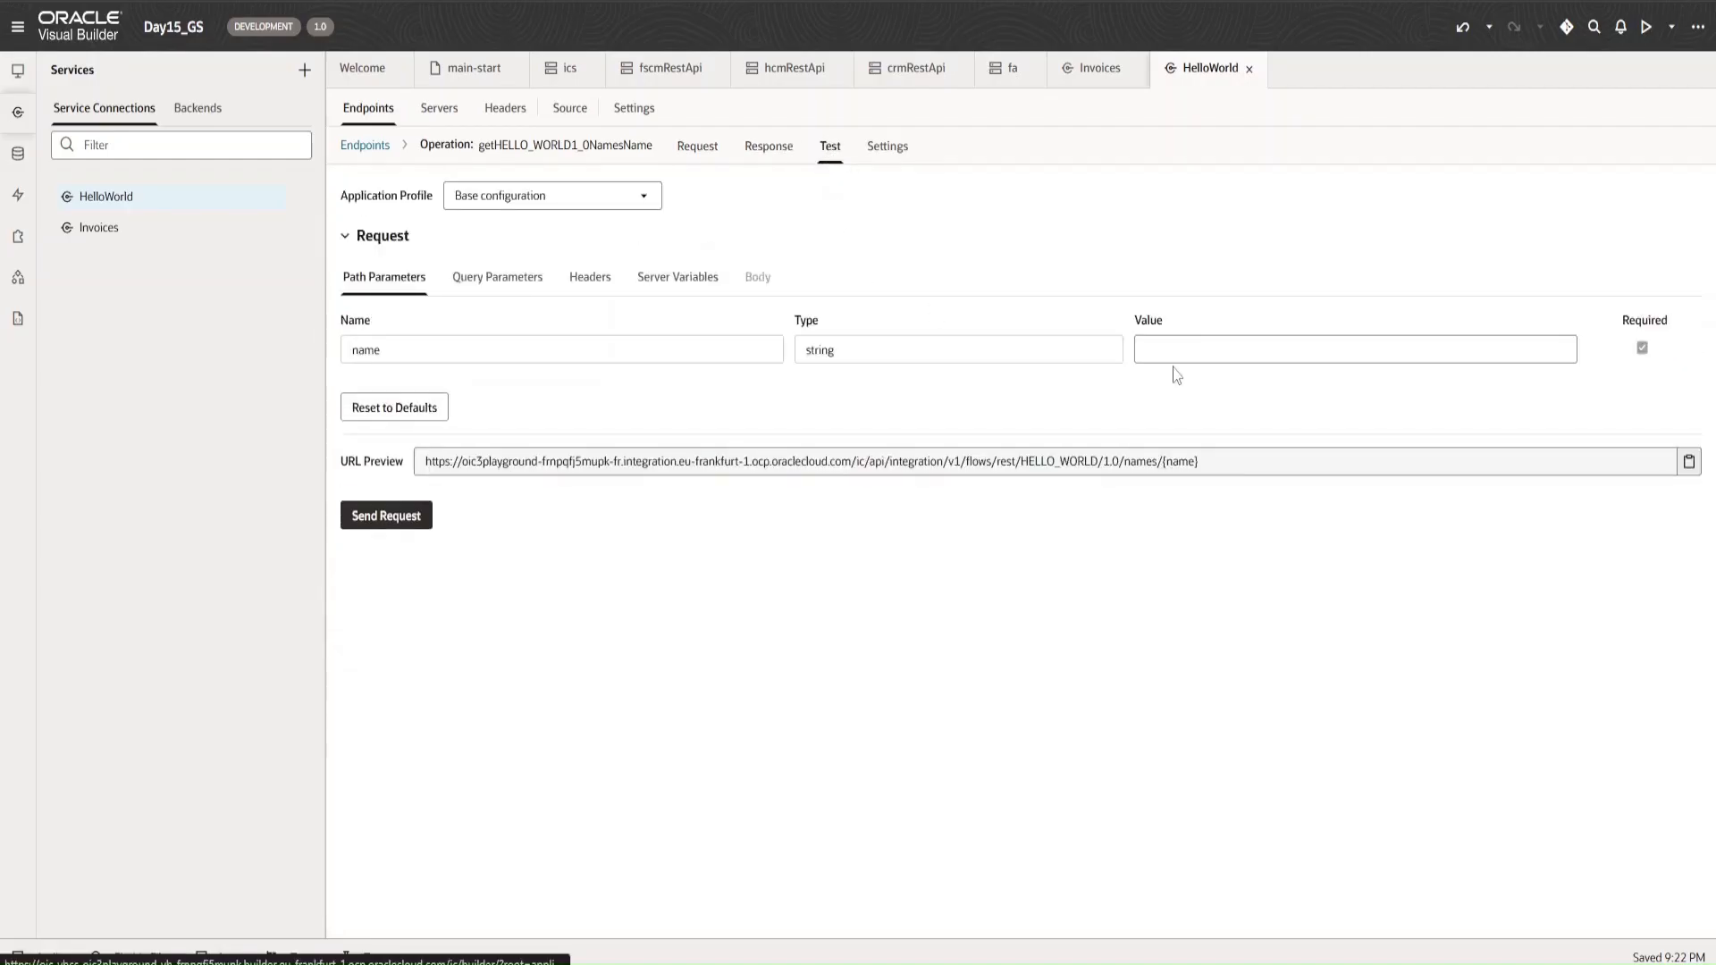
pyautogui.click(1215, 347)
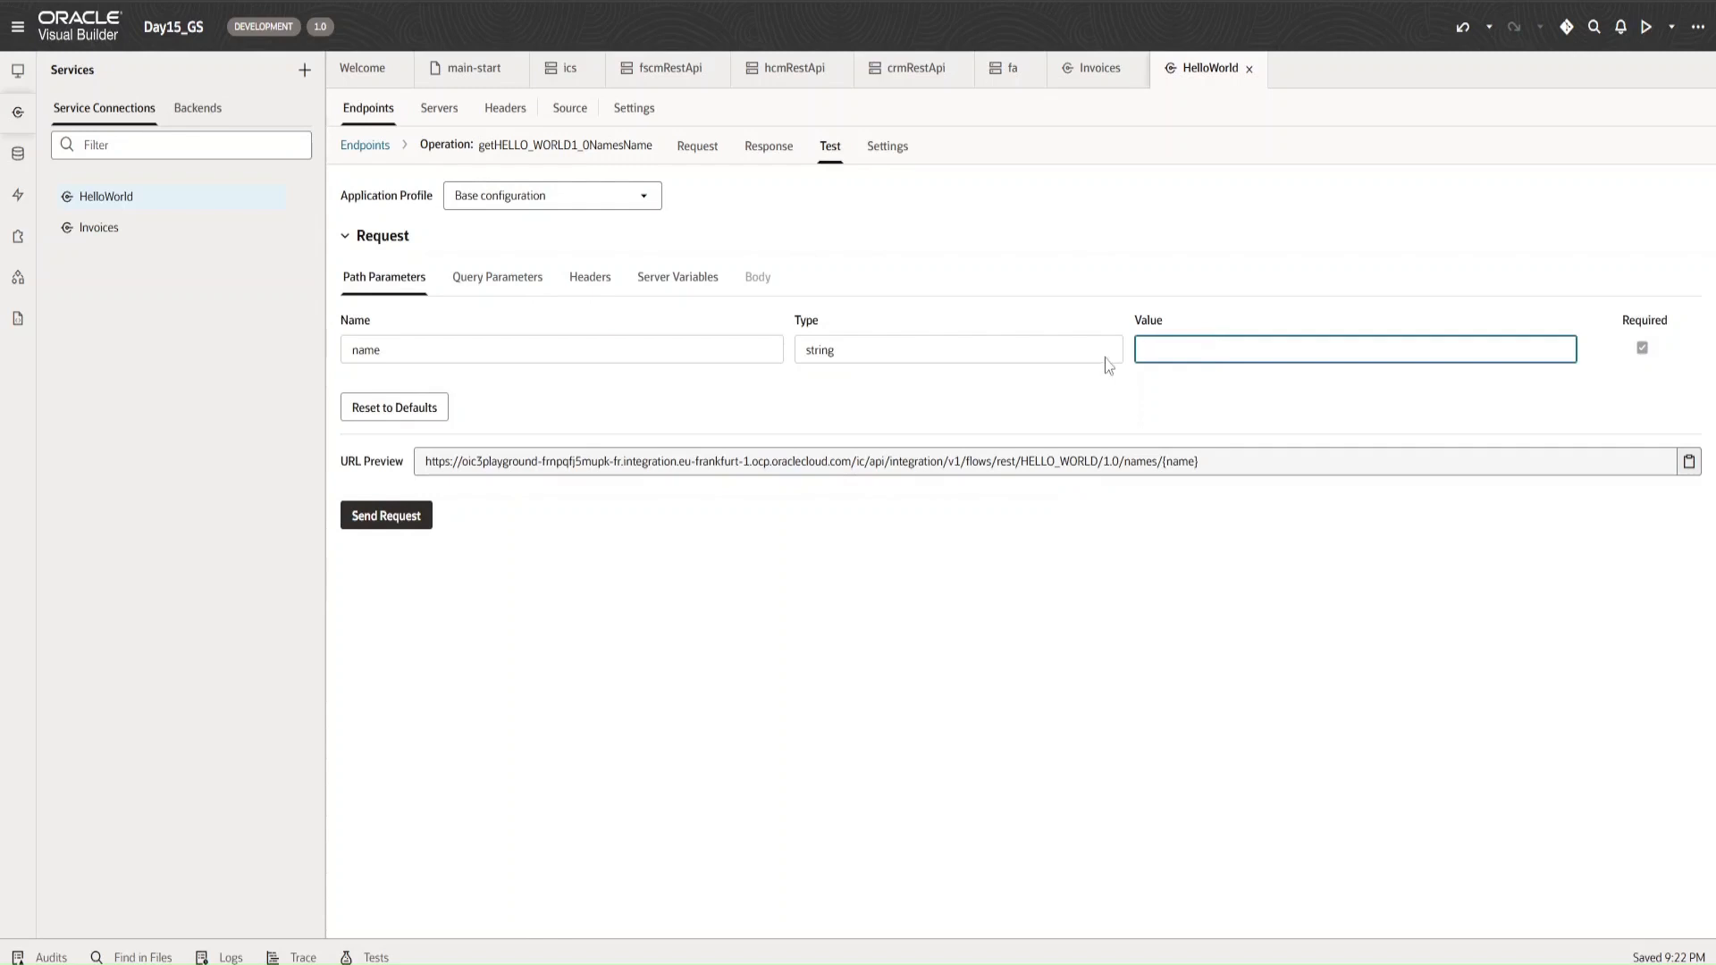
pyautogui.click(516, 284)
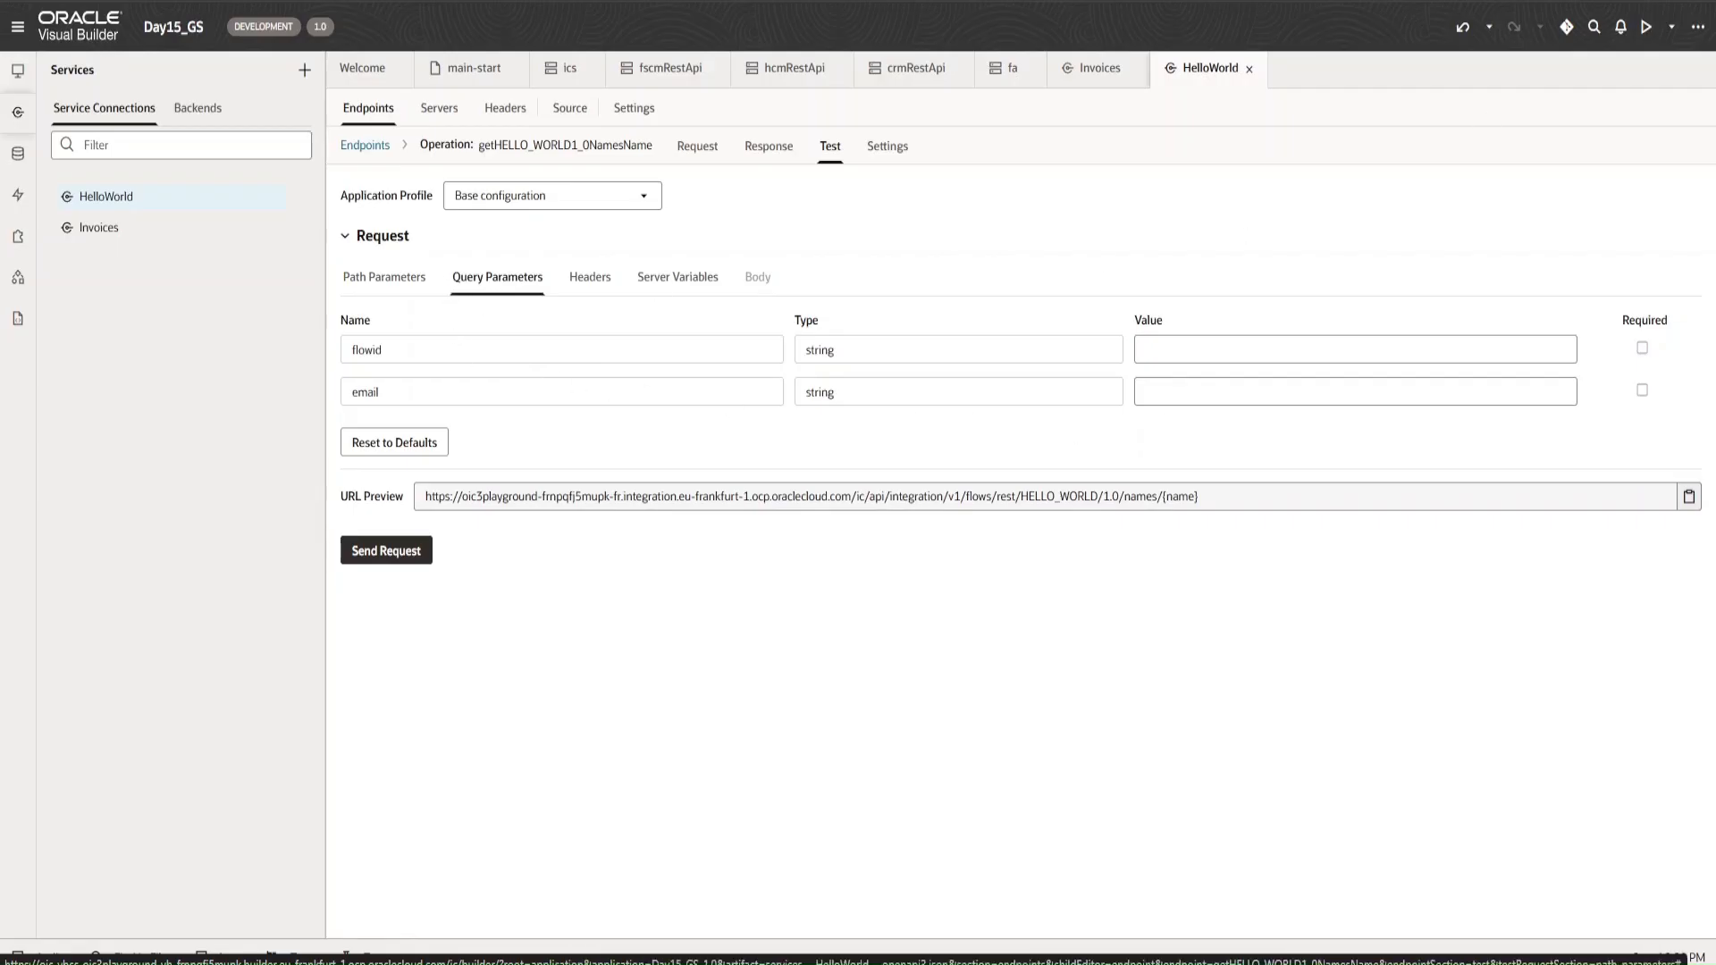
# - Switch to Oracle Integration, open the run configuration of the Hello World integration, and select the value of its name parameter
pyautogui.click(1466, 2)
pyautogui.moveTo(1605, 331)
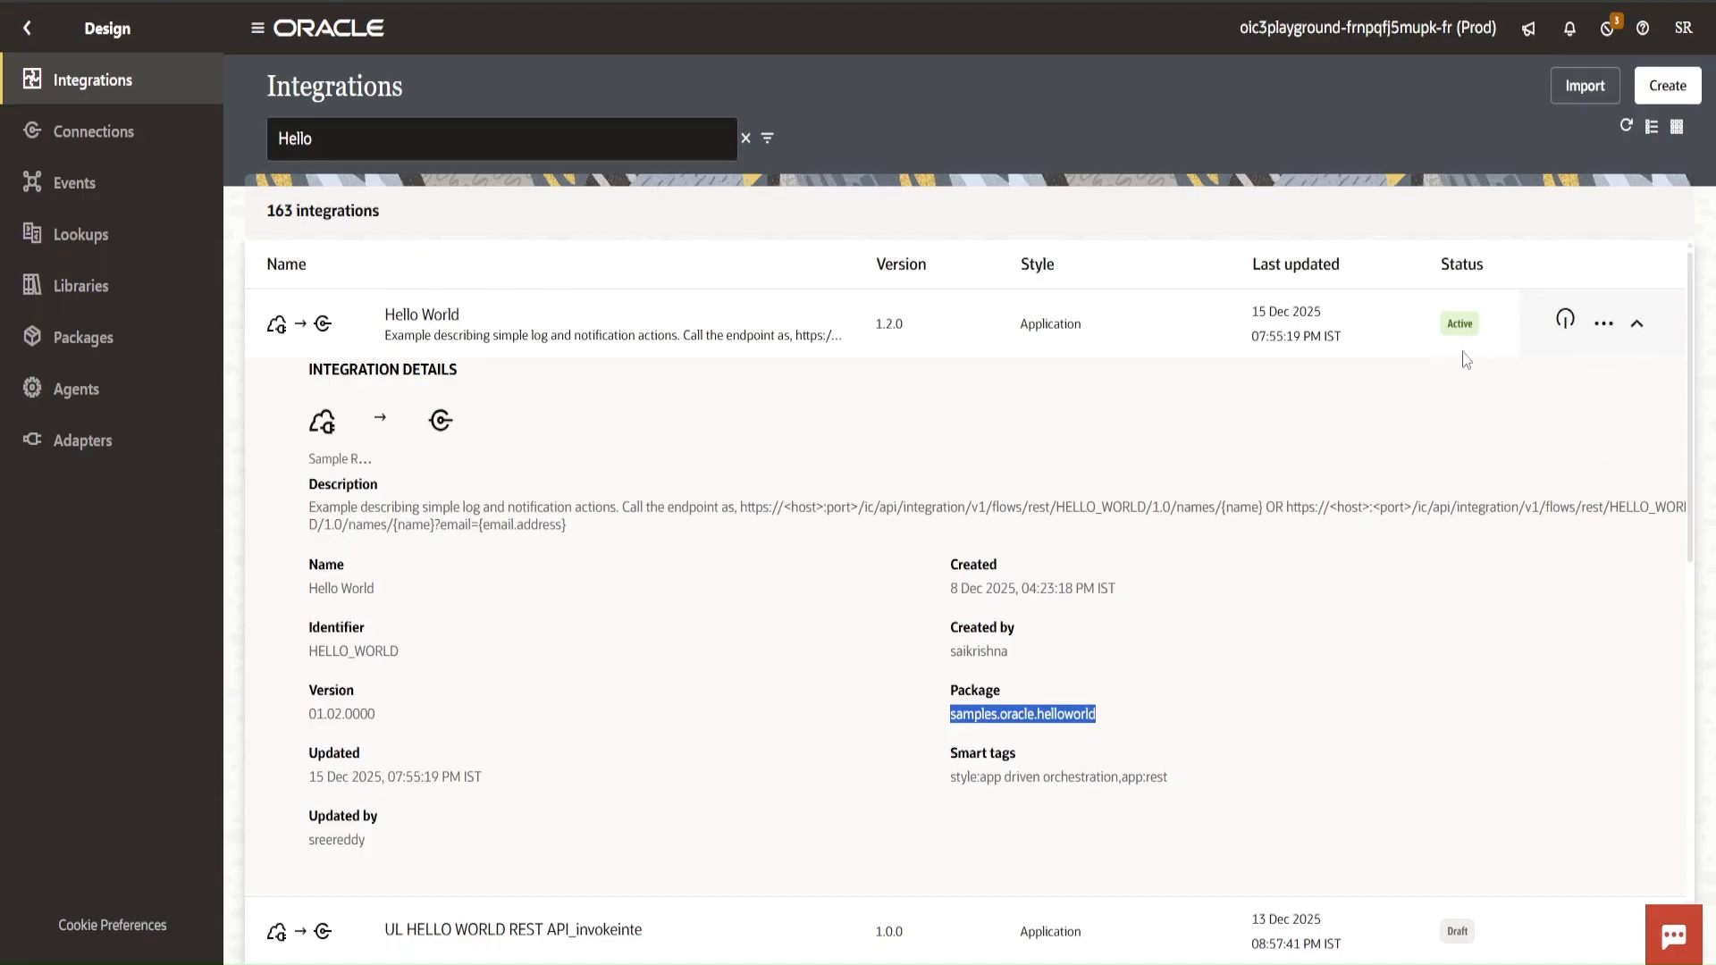
pyautogui.click(1603, 323)
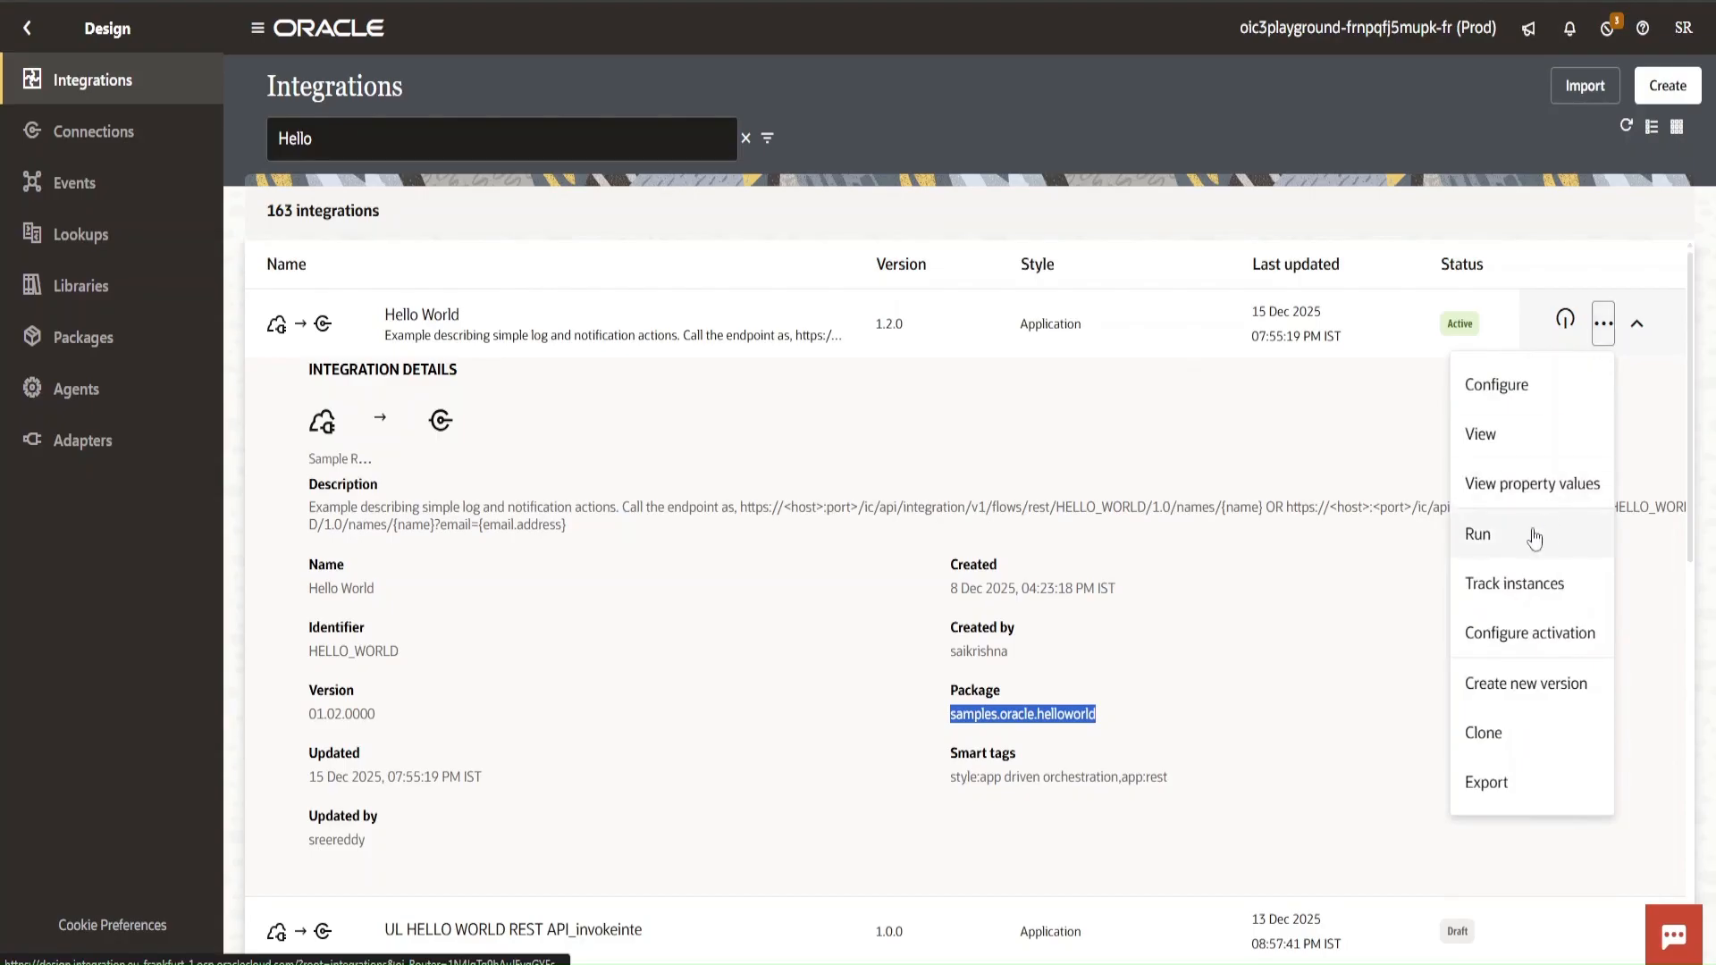
pyautogui.click(1530, 535)
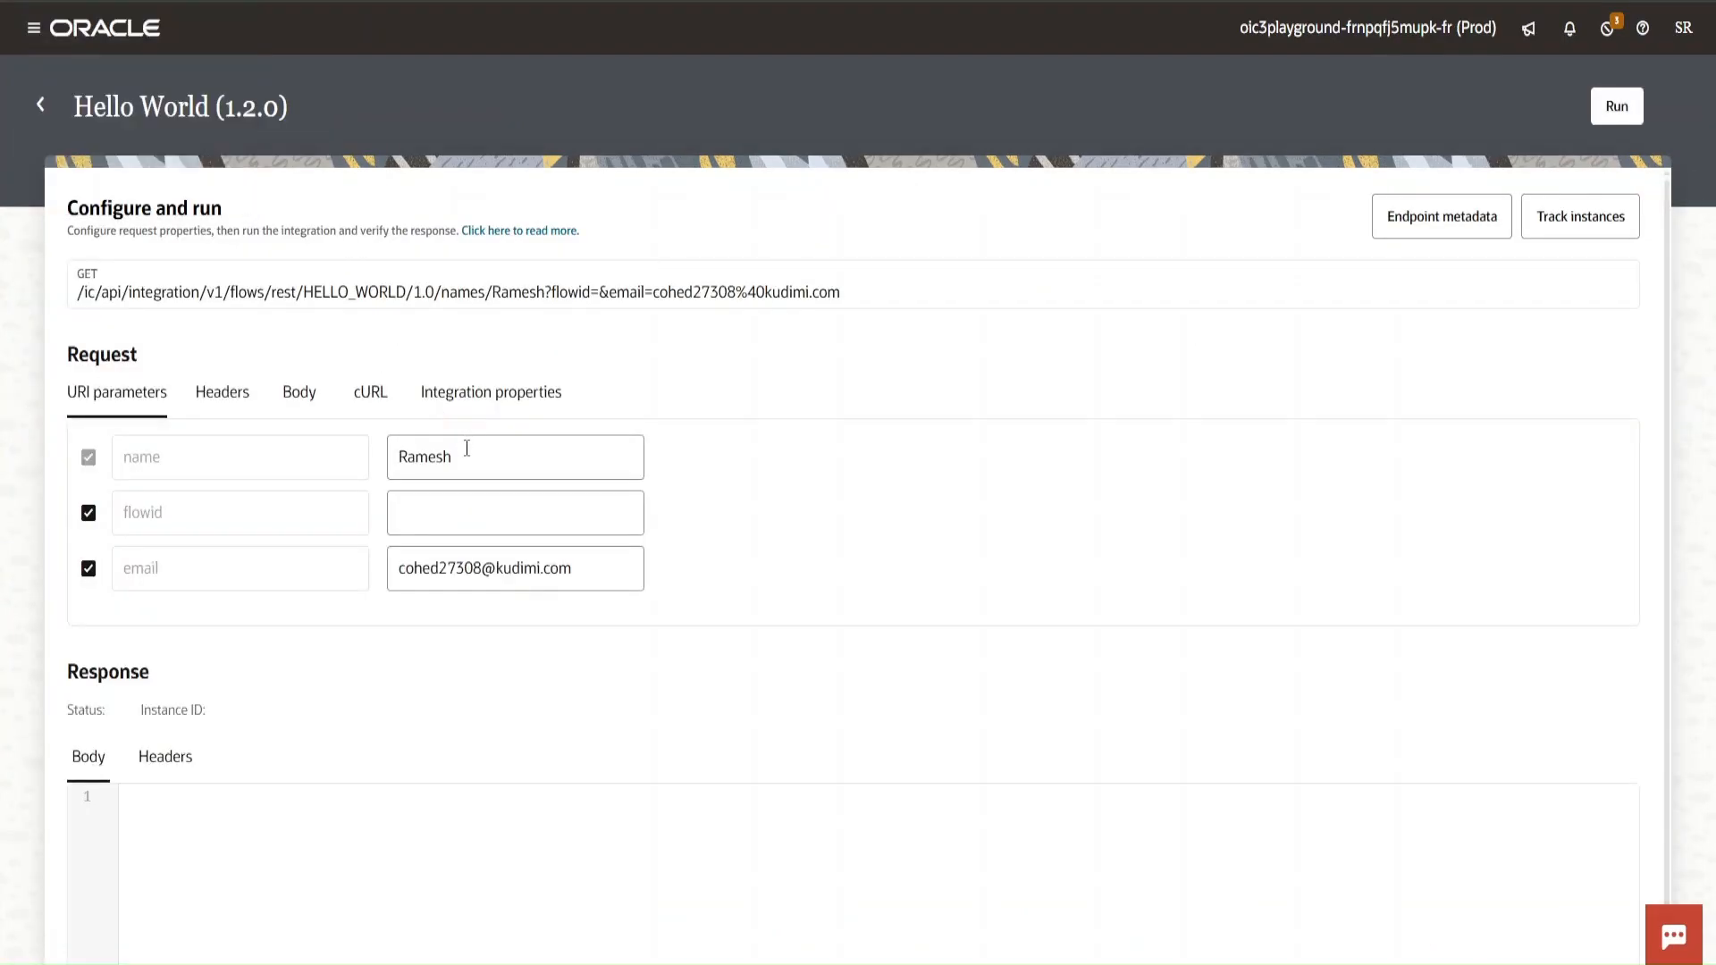
pyautogui.click(501, 464)
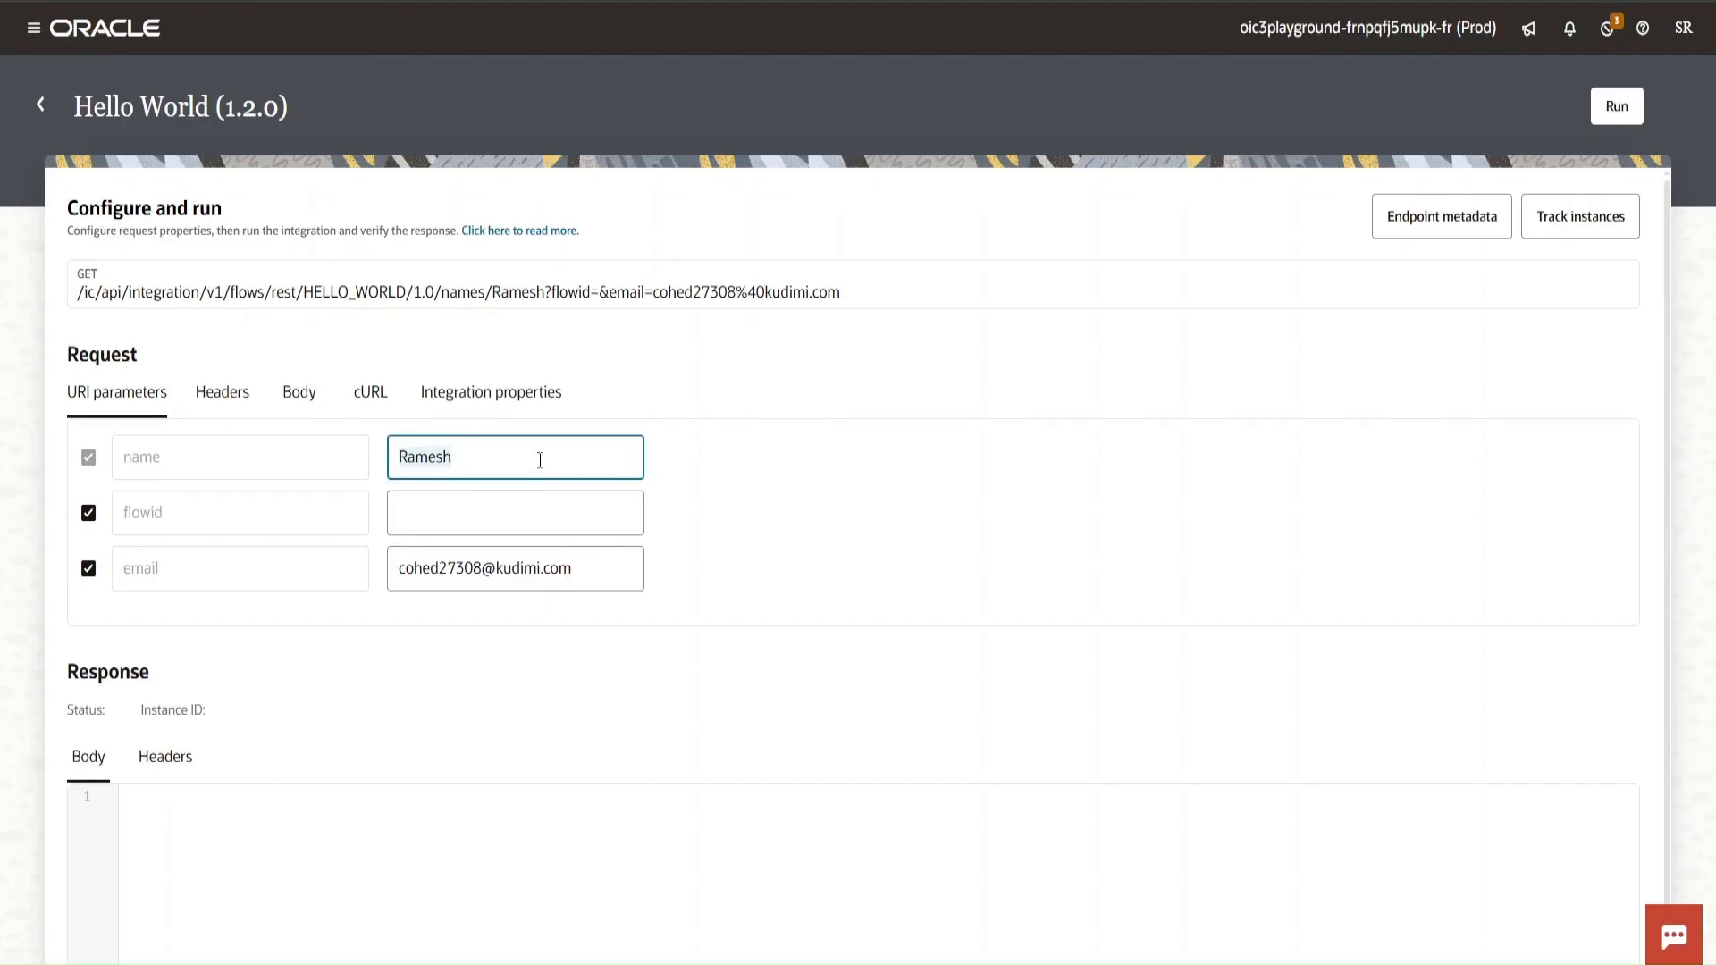
# - Clear the integration's name and email parameters and enter a different first name as the name value
pyautogui.press('BackSpace')
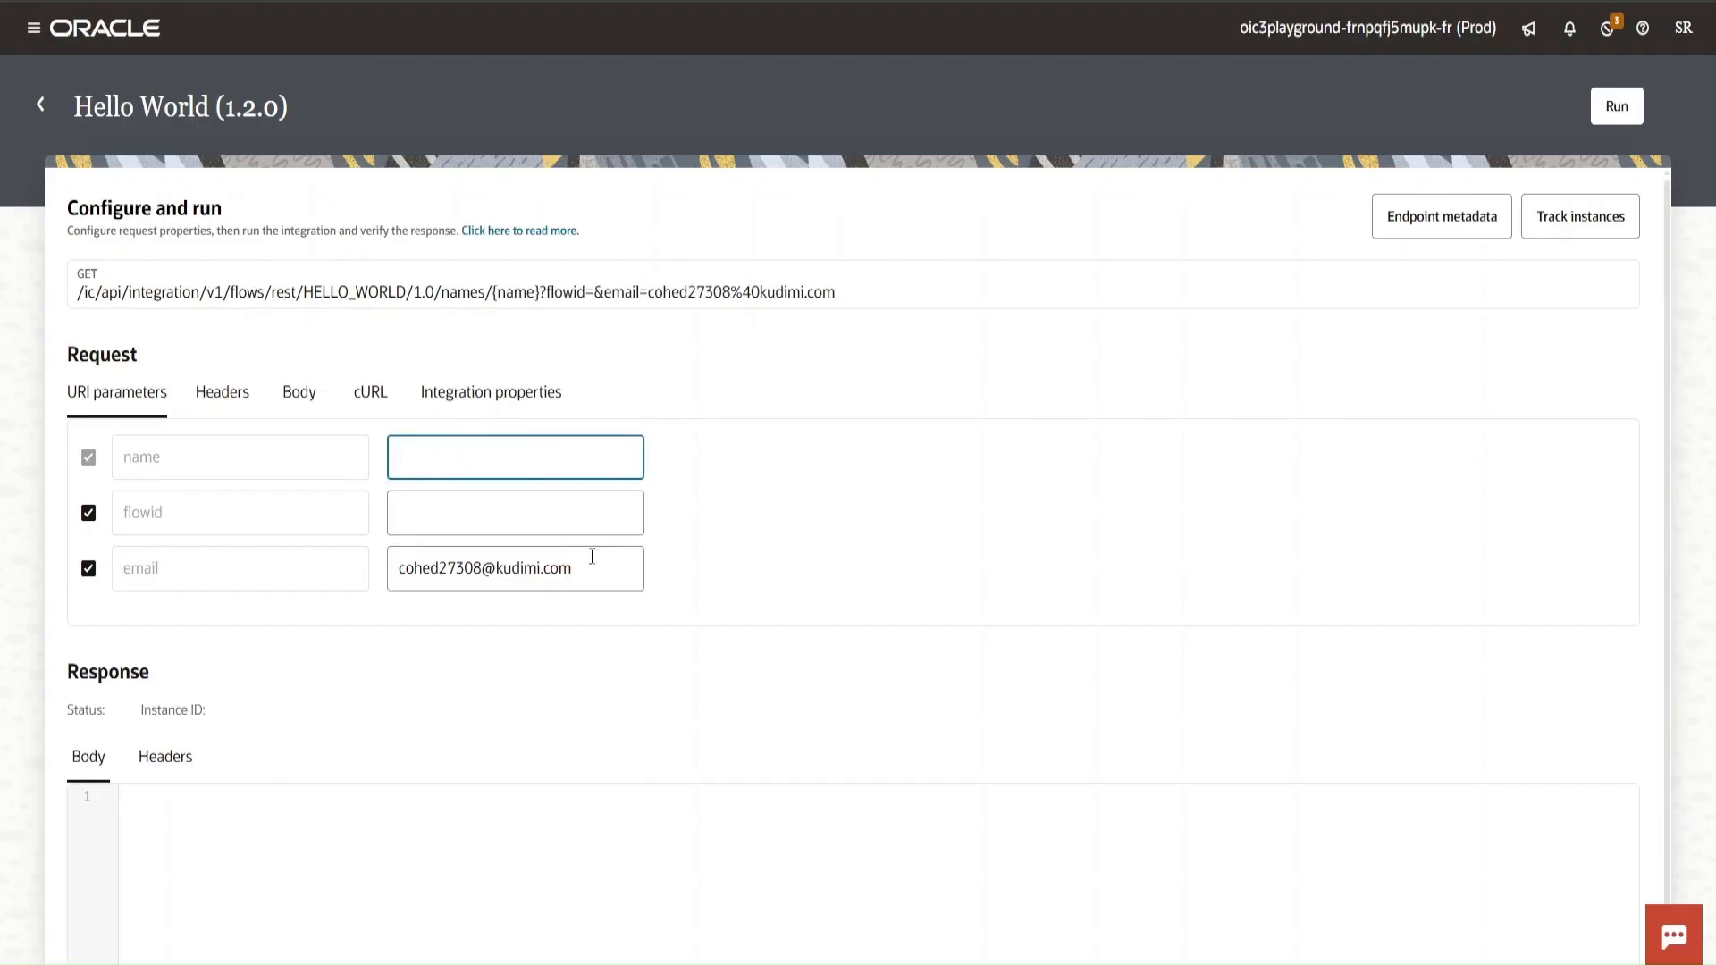
pyautogui.moveTo(591, 556); pyautogui.dragTo(472, 449)
pyautogui.press('BackSpace')
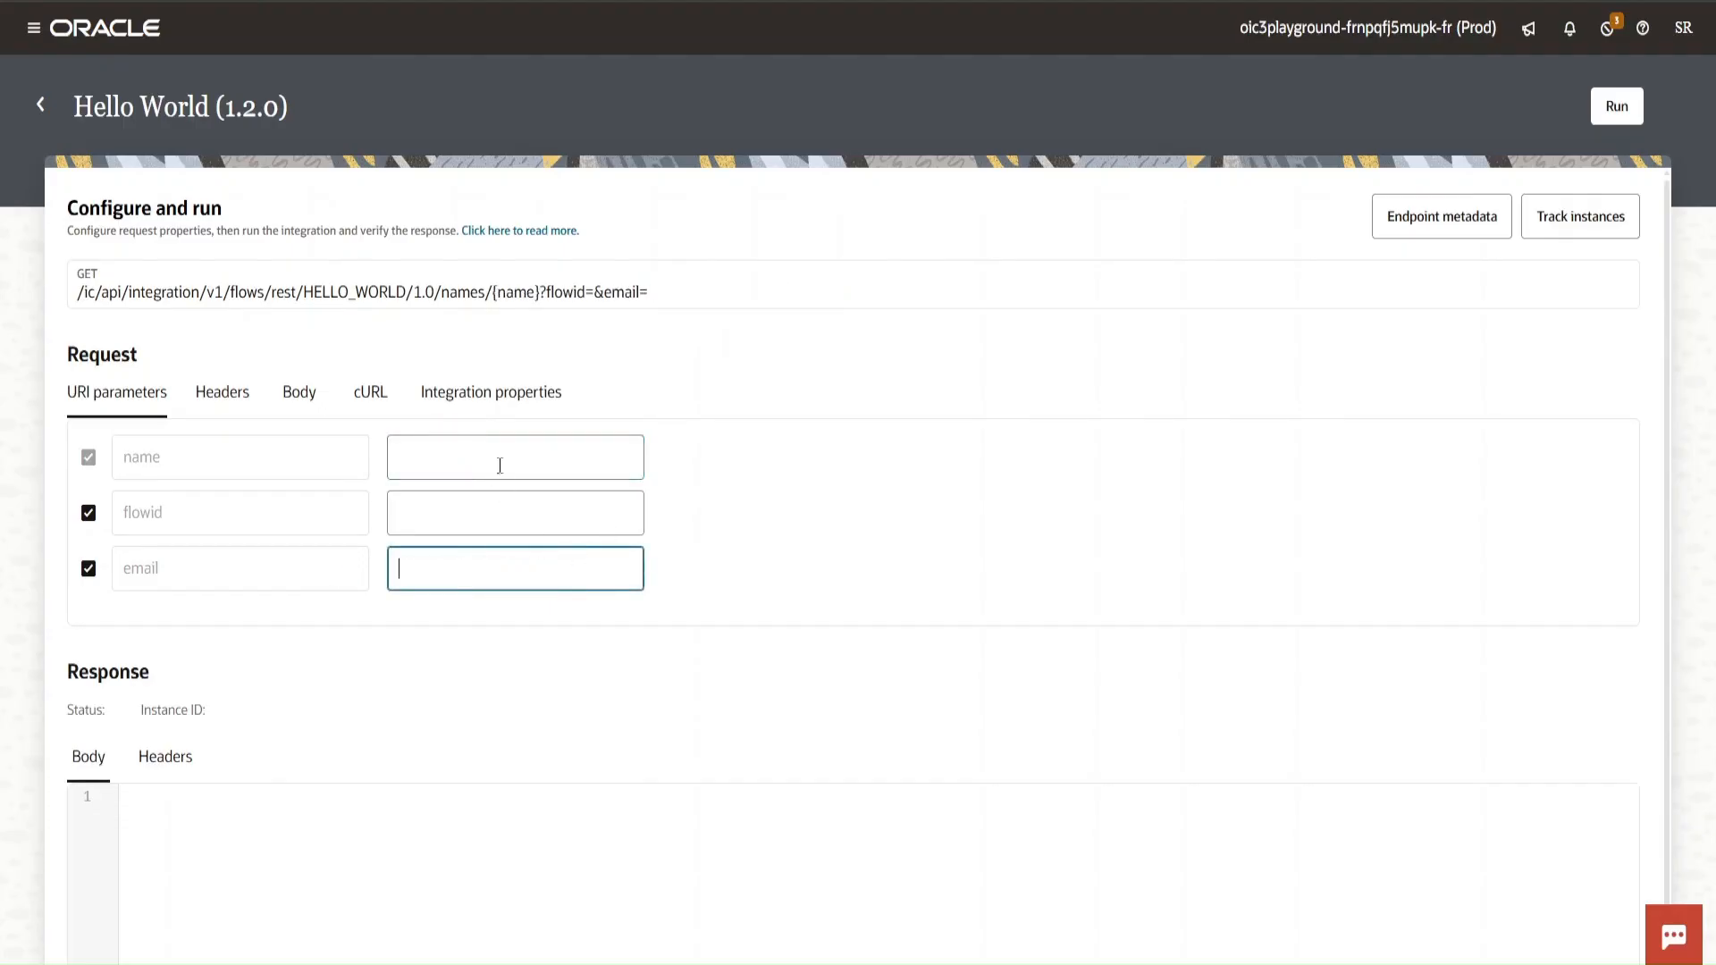
pyautogui.click(498, 464)
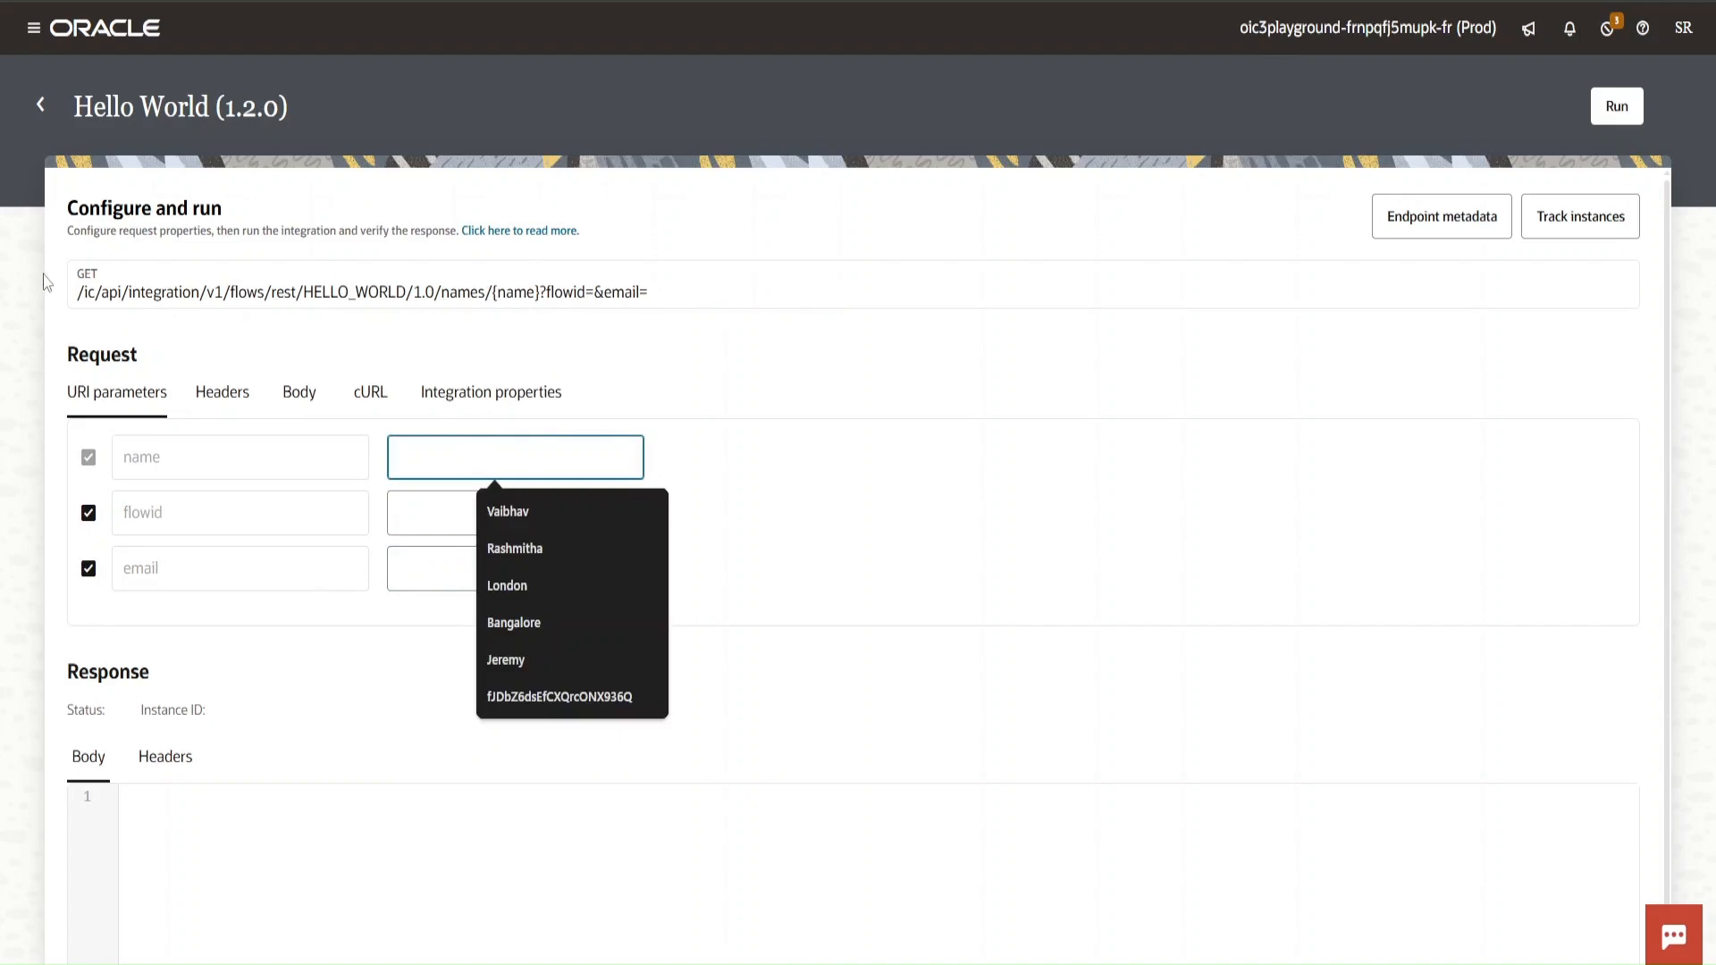
pyautogui.write('Malik')
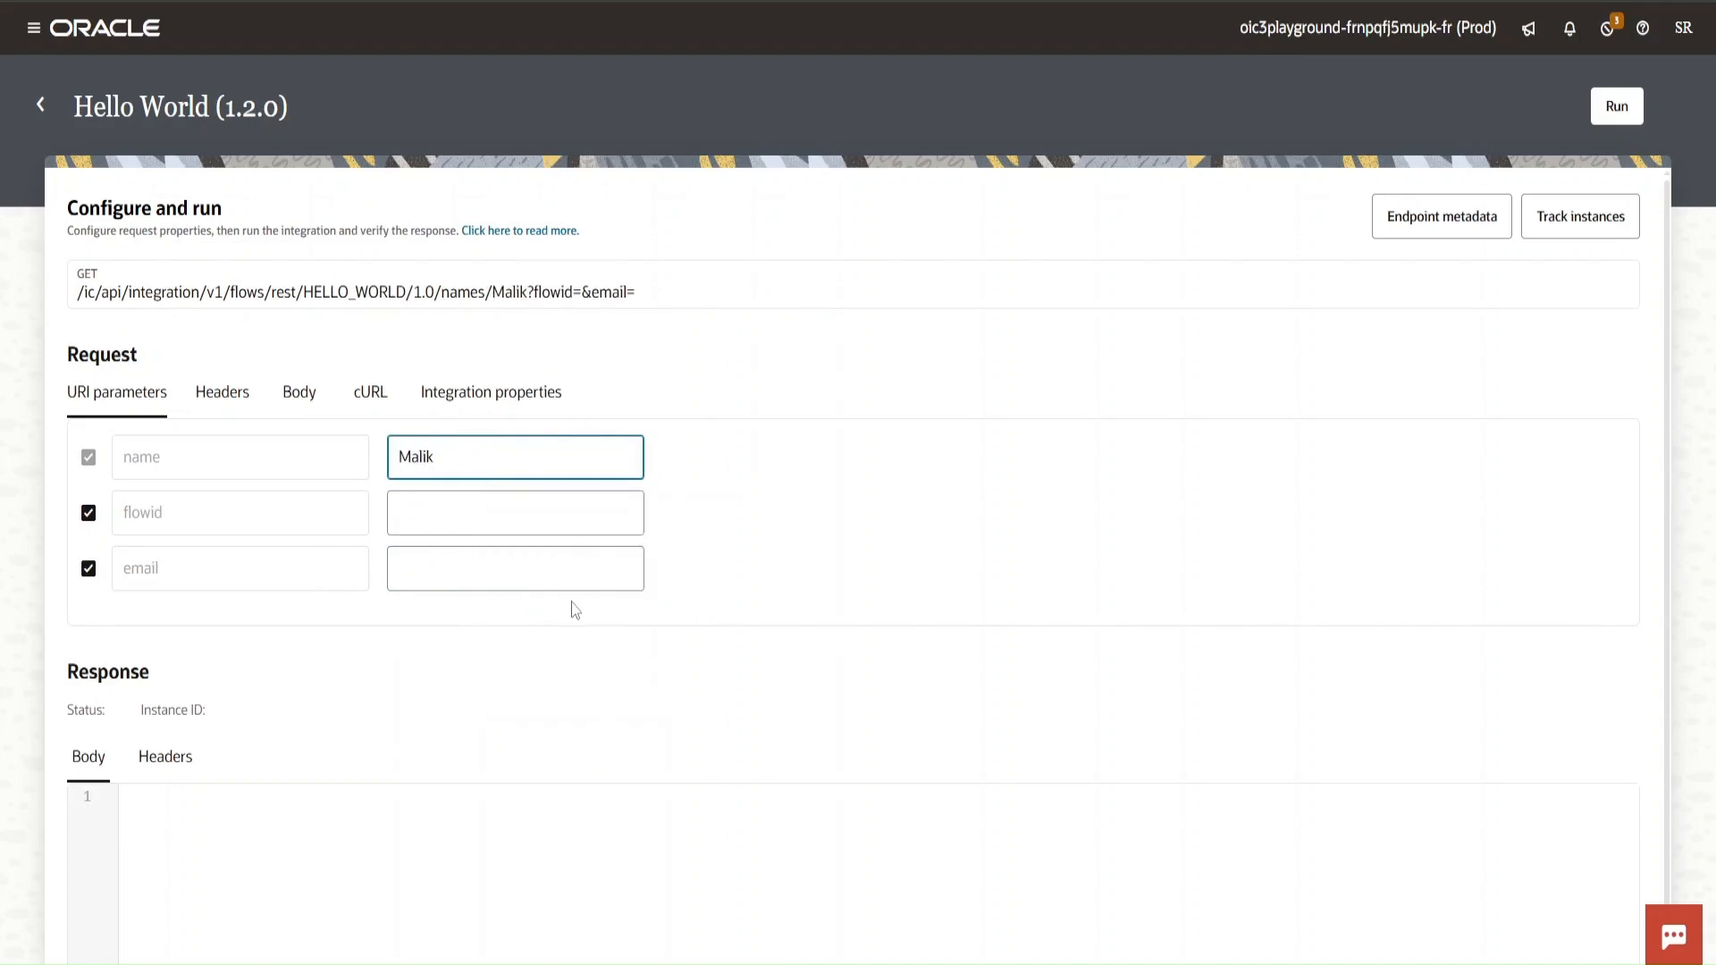
pyautogui.press('Left')
pyautogui.press('Left')
pyautogui.write('l')
pyautogui.click(527, 520)
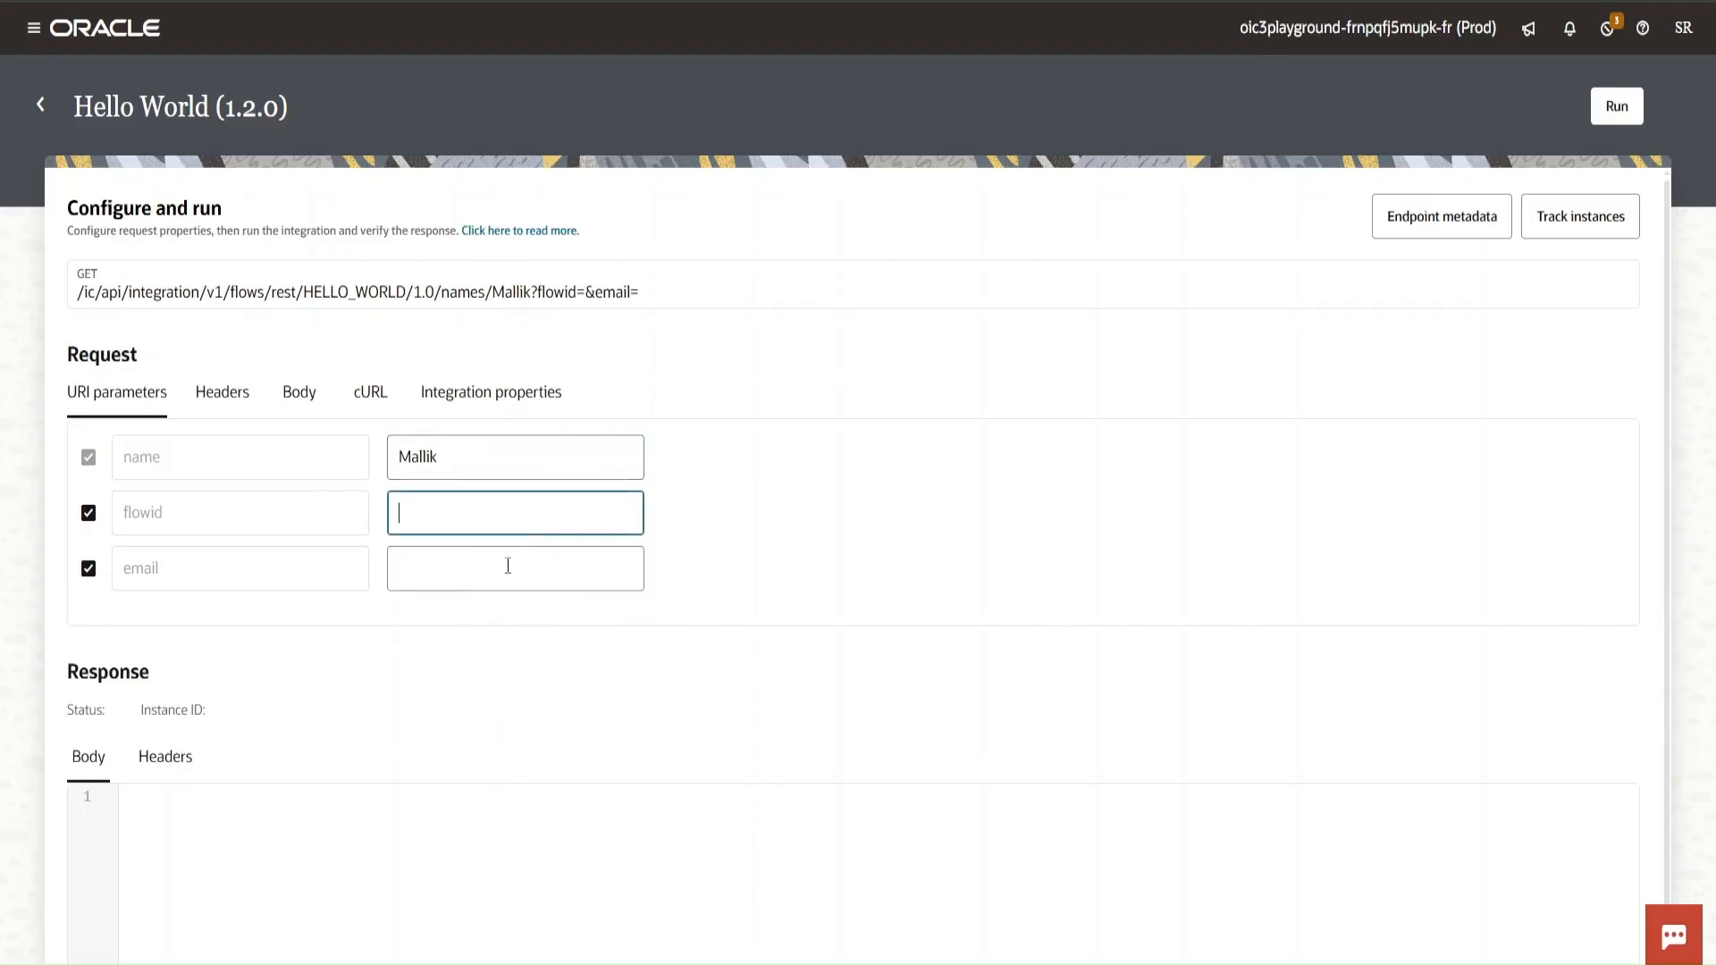
# - Copy a temporary email address from Temp Mail into the integration's email parameter in Oracle Integration and run the integration
pyautogui.click(481, 568)
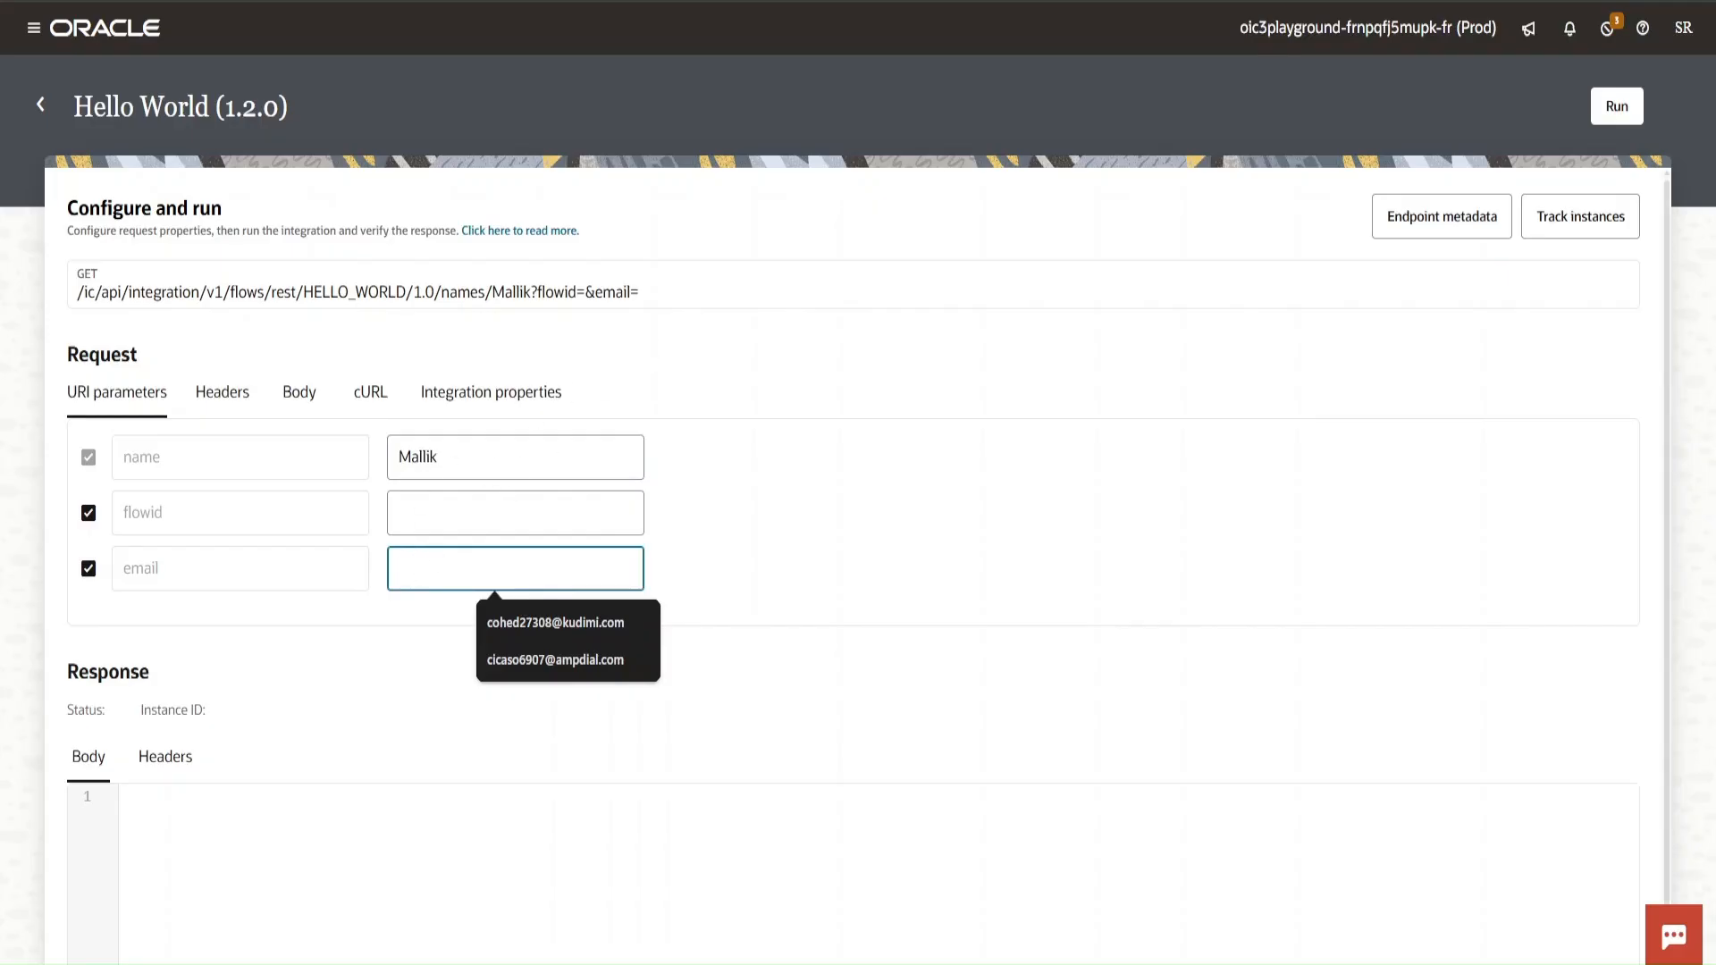
pyautogui.hotkey('ctrl', 't')
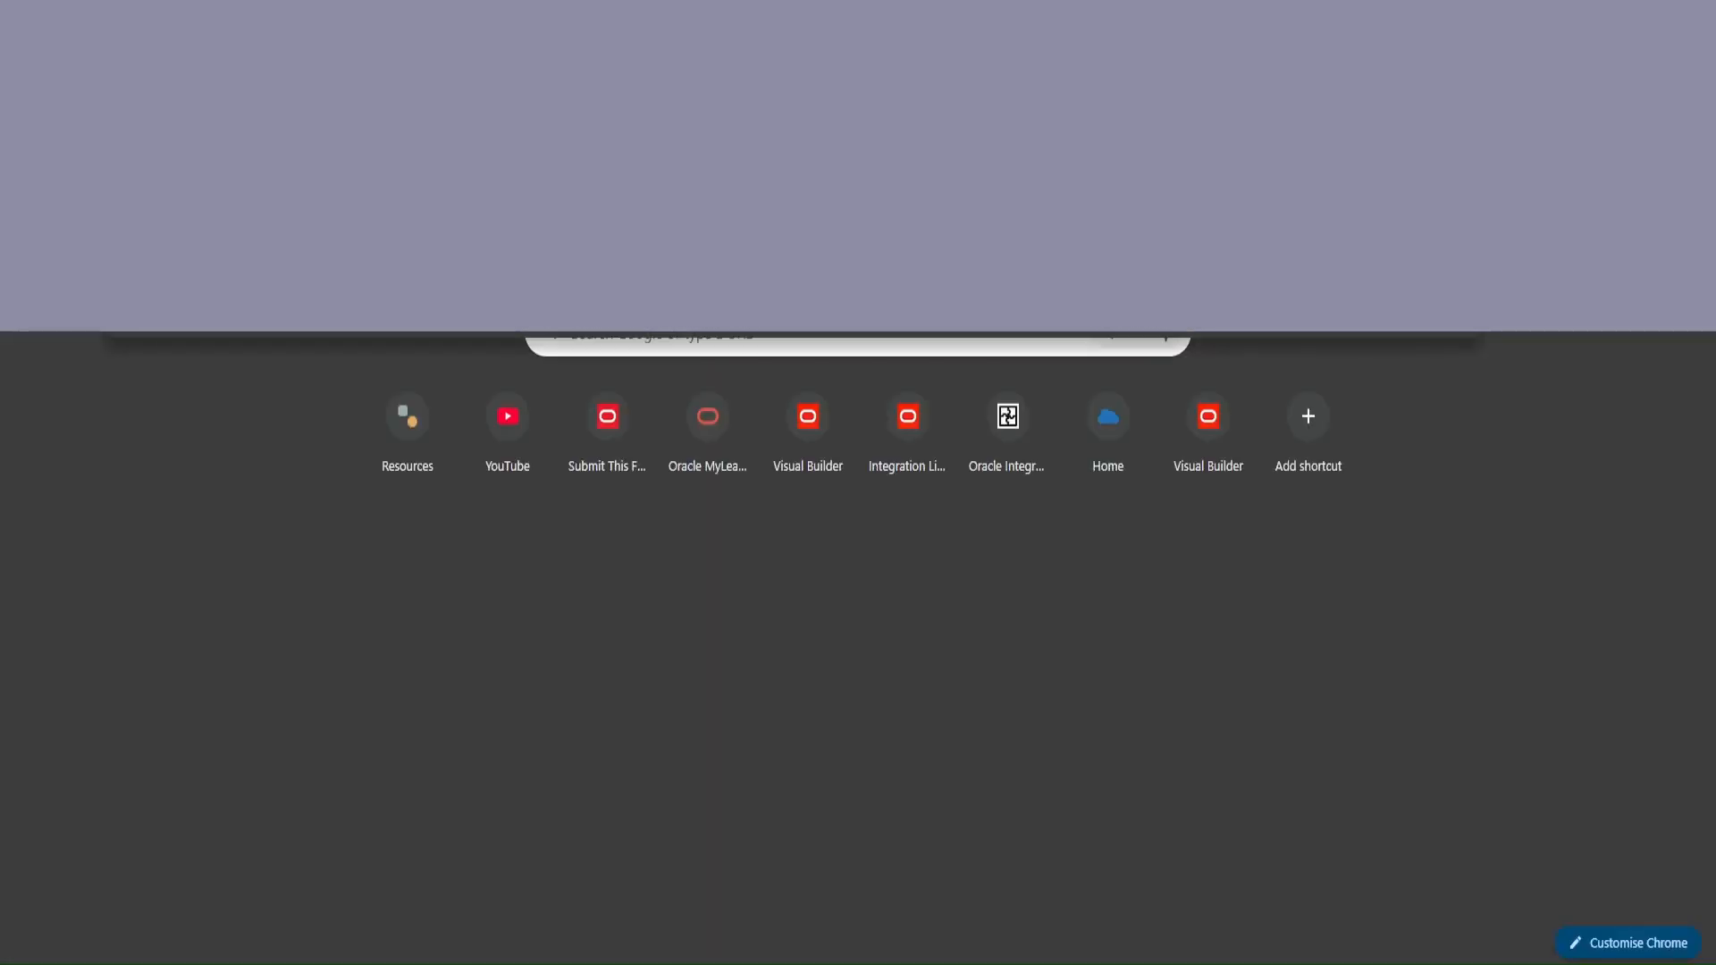
pyautogui.press('Return')
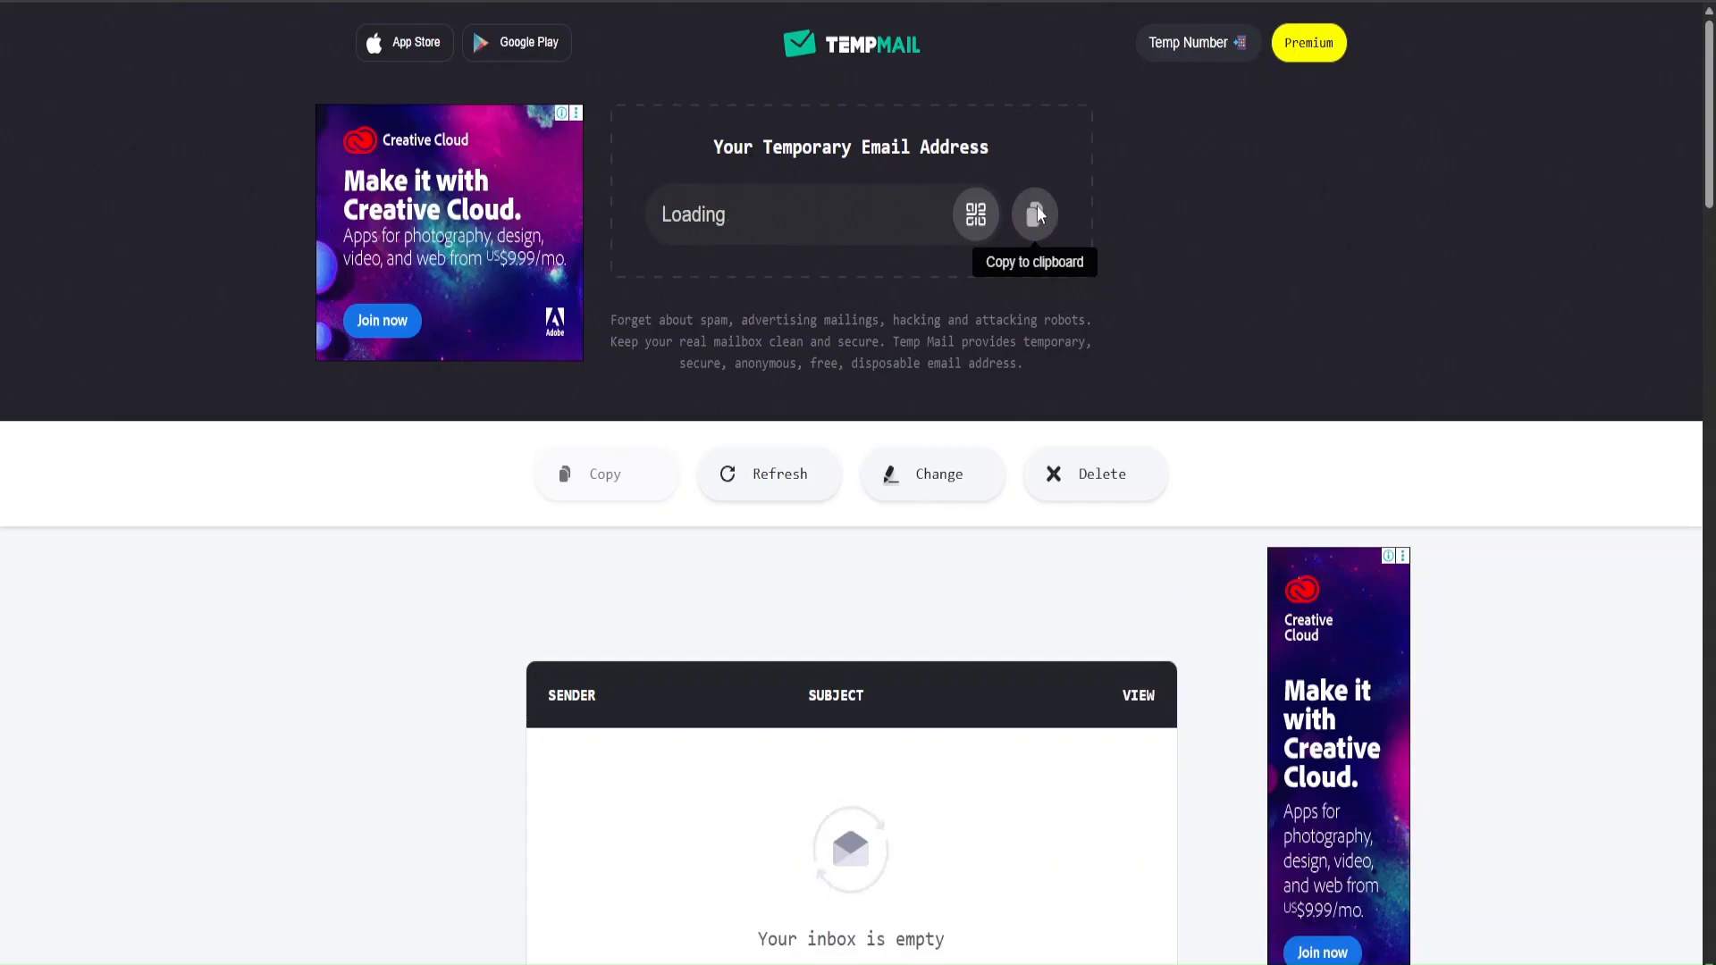
pyautogui.click(1023, 217)
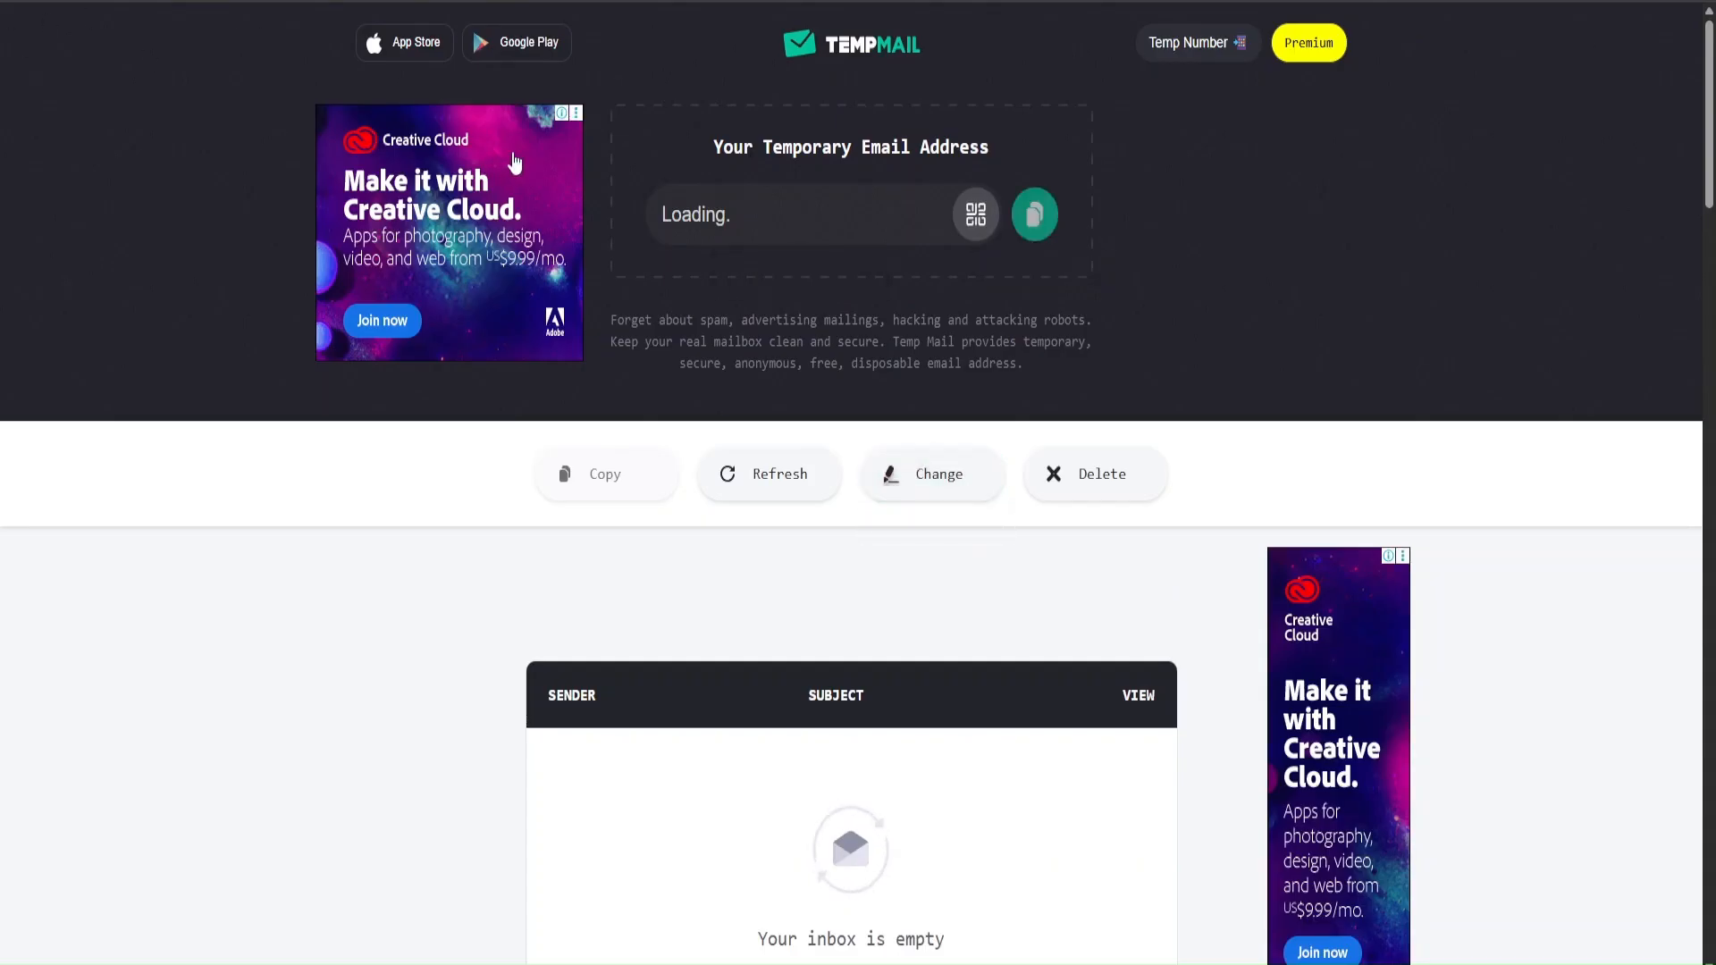
pyautogui.click(1037, 224)
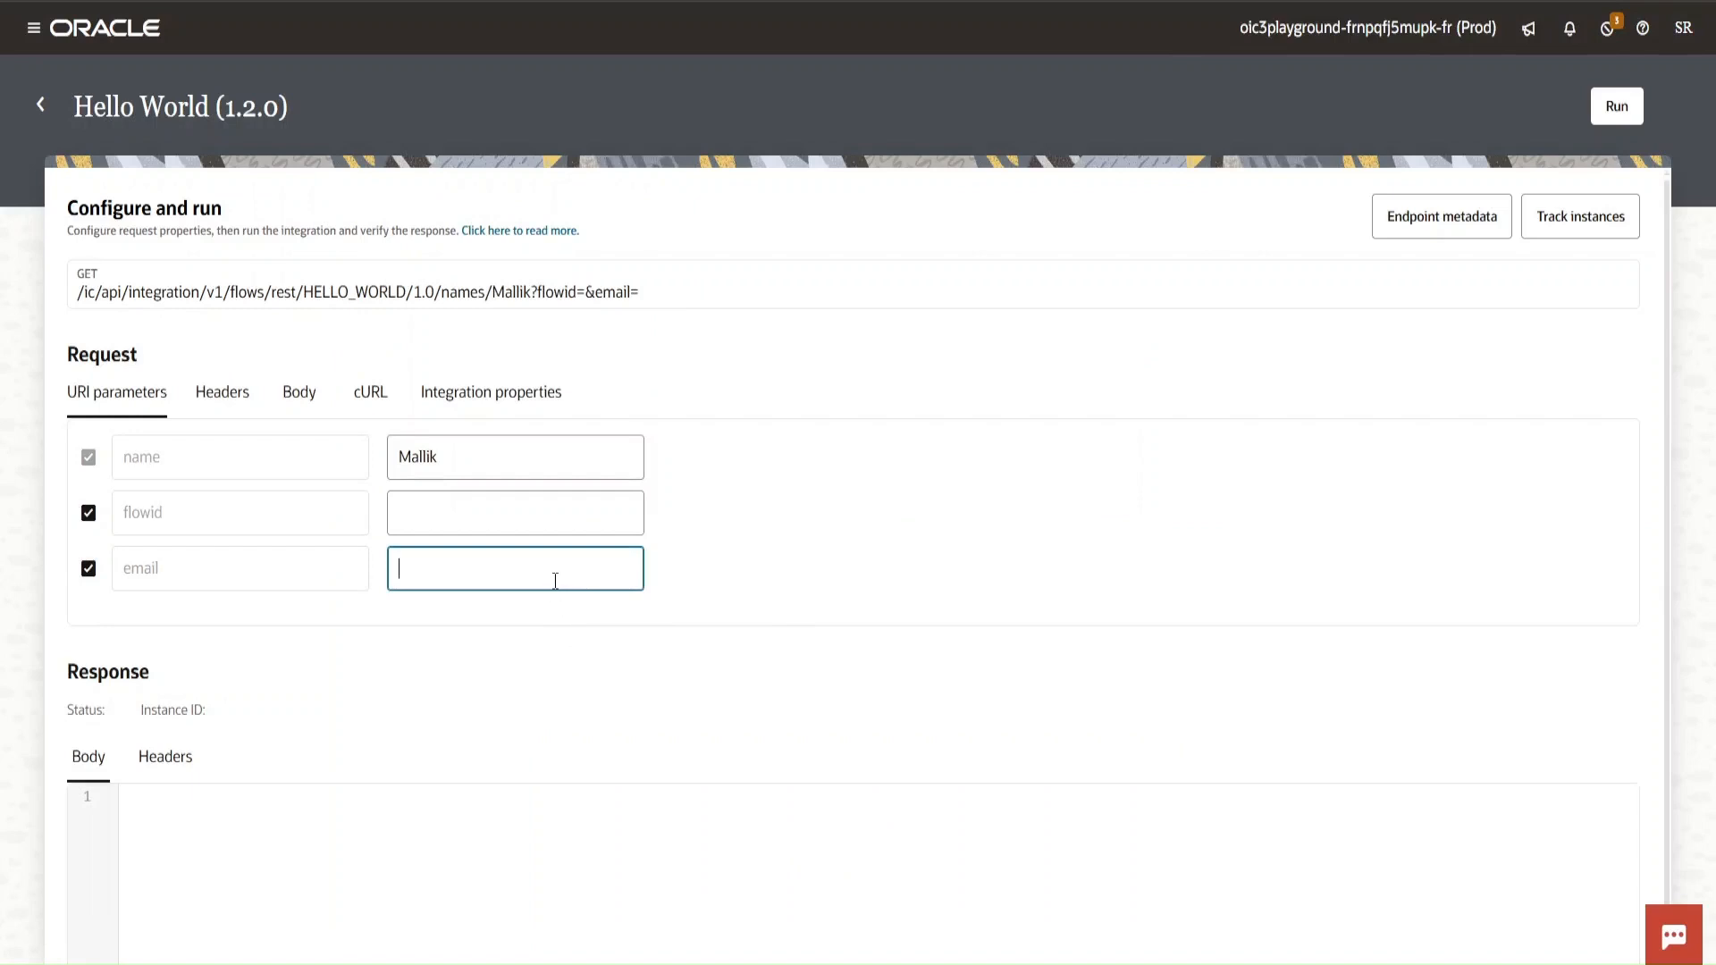
pyautogui.hotkey('ctrl', 'v')
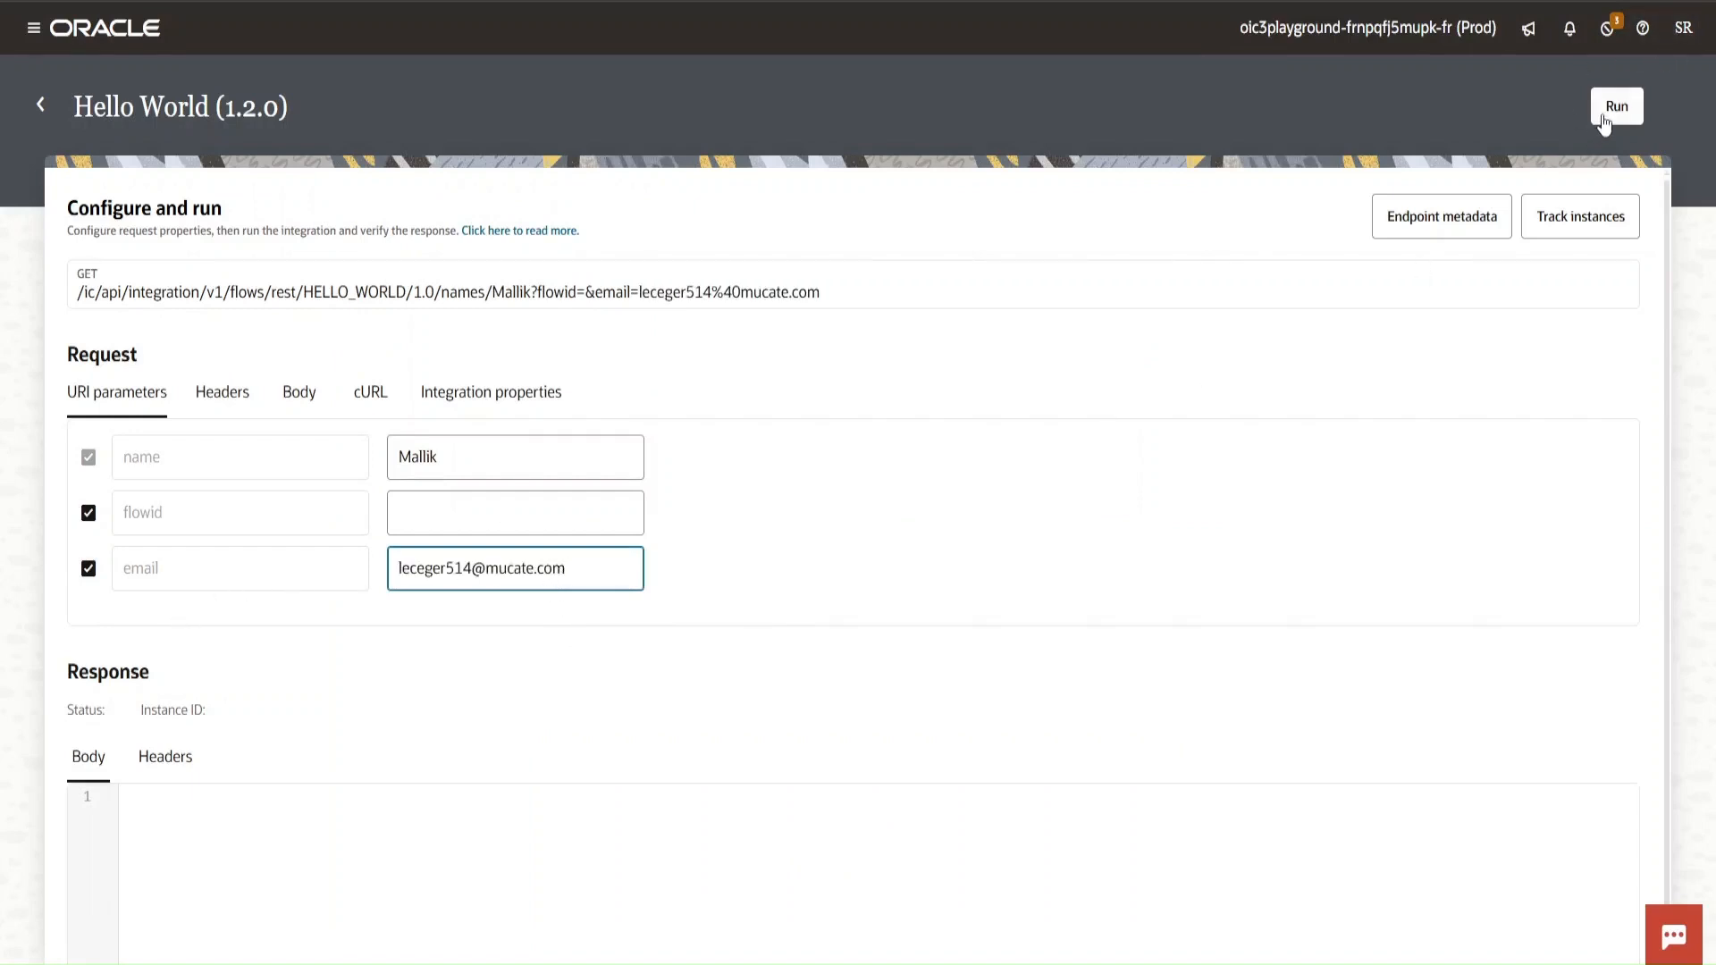
pyautogui.click(1604, 119)
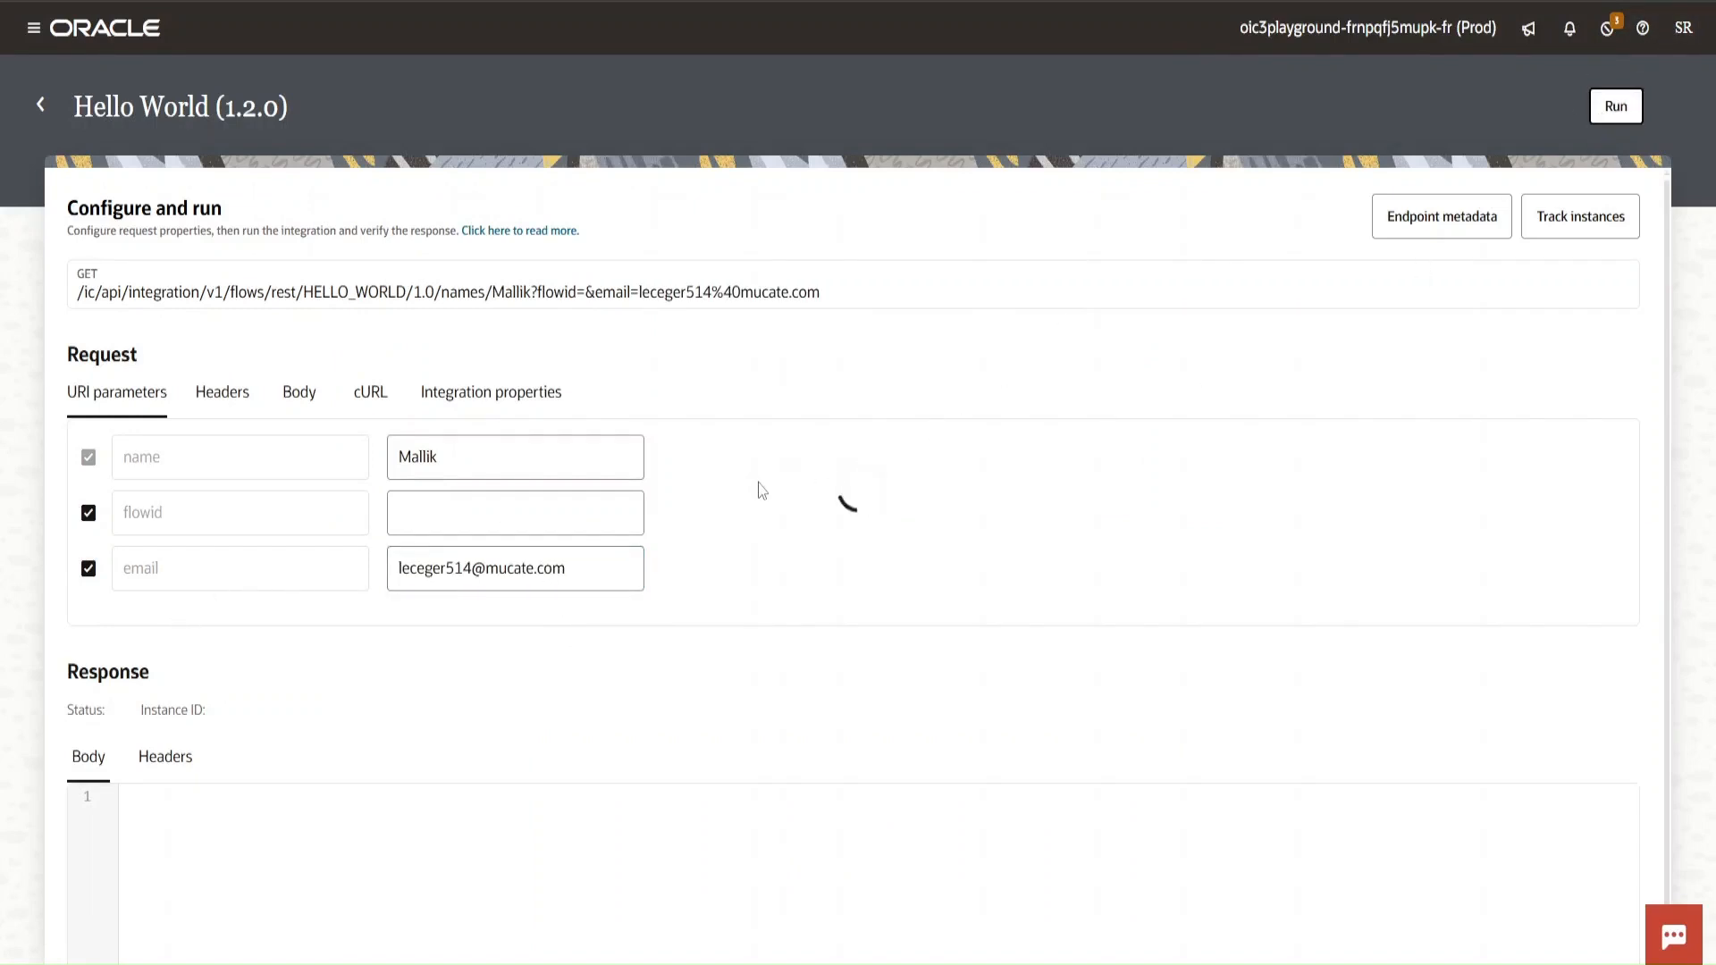
# - Examine the response body's message and email values and the run's activity stream, and close the activity stream
pyautogui.scroll(-1, 657, 511)
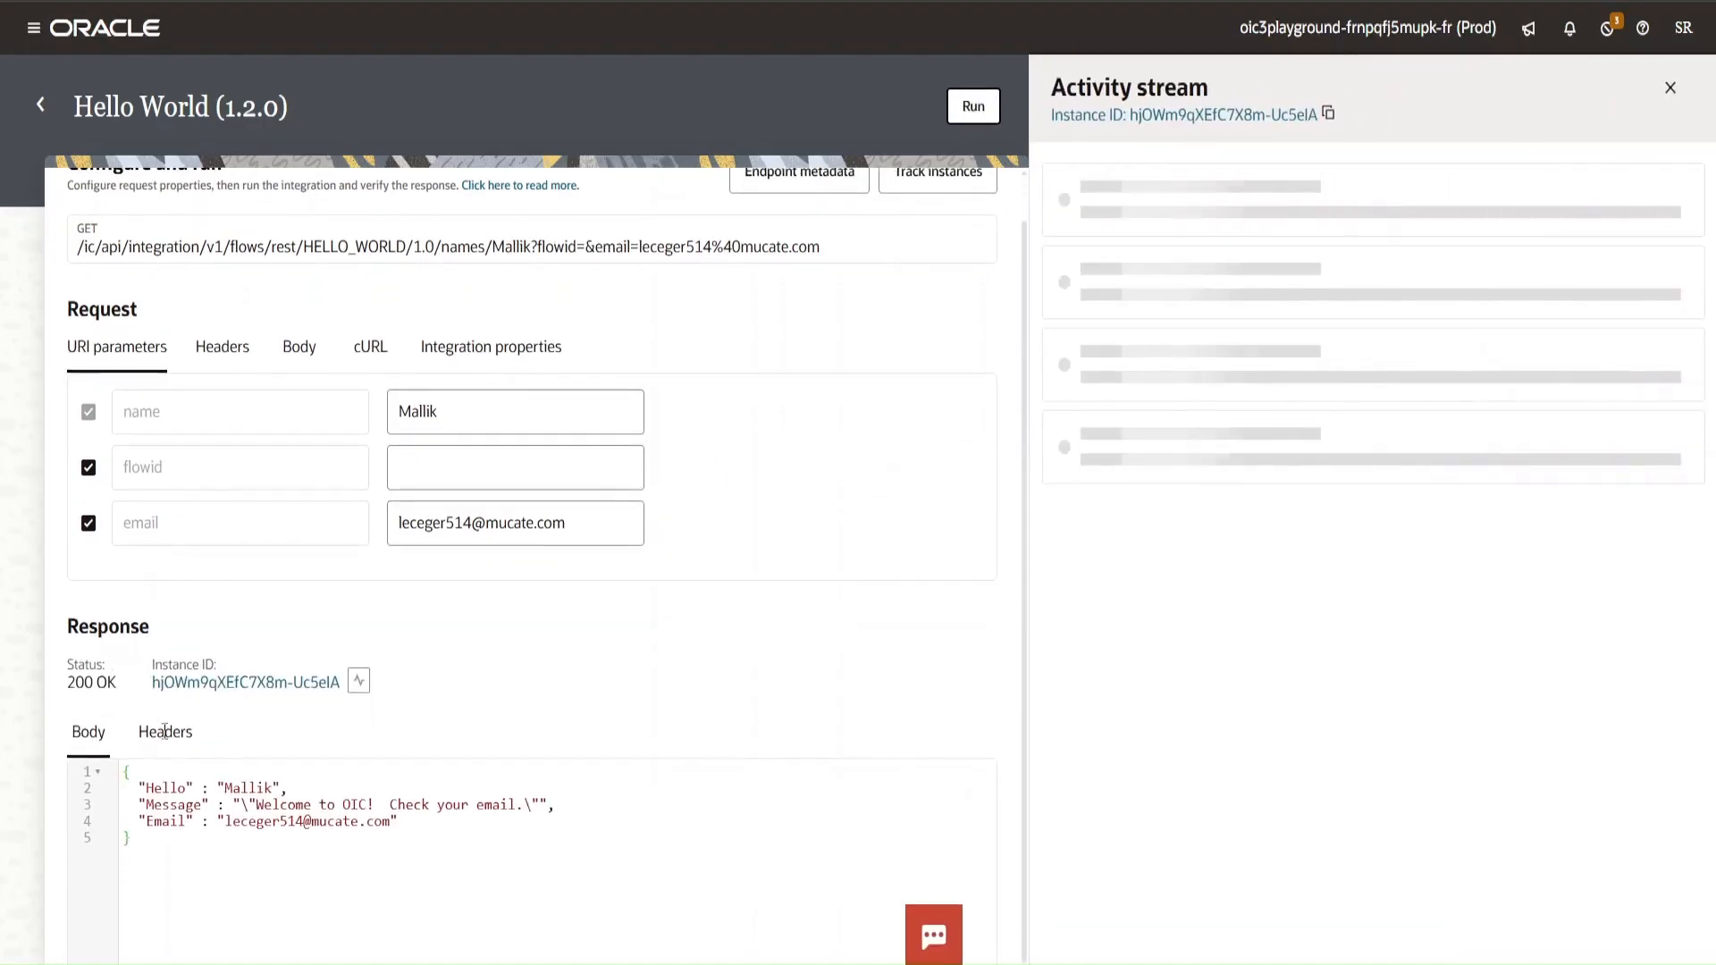
pyautogui.moveTo(150, 790); pyautogui.dragTo(492, 810)
pyautogui.click(268, 812)
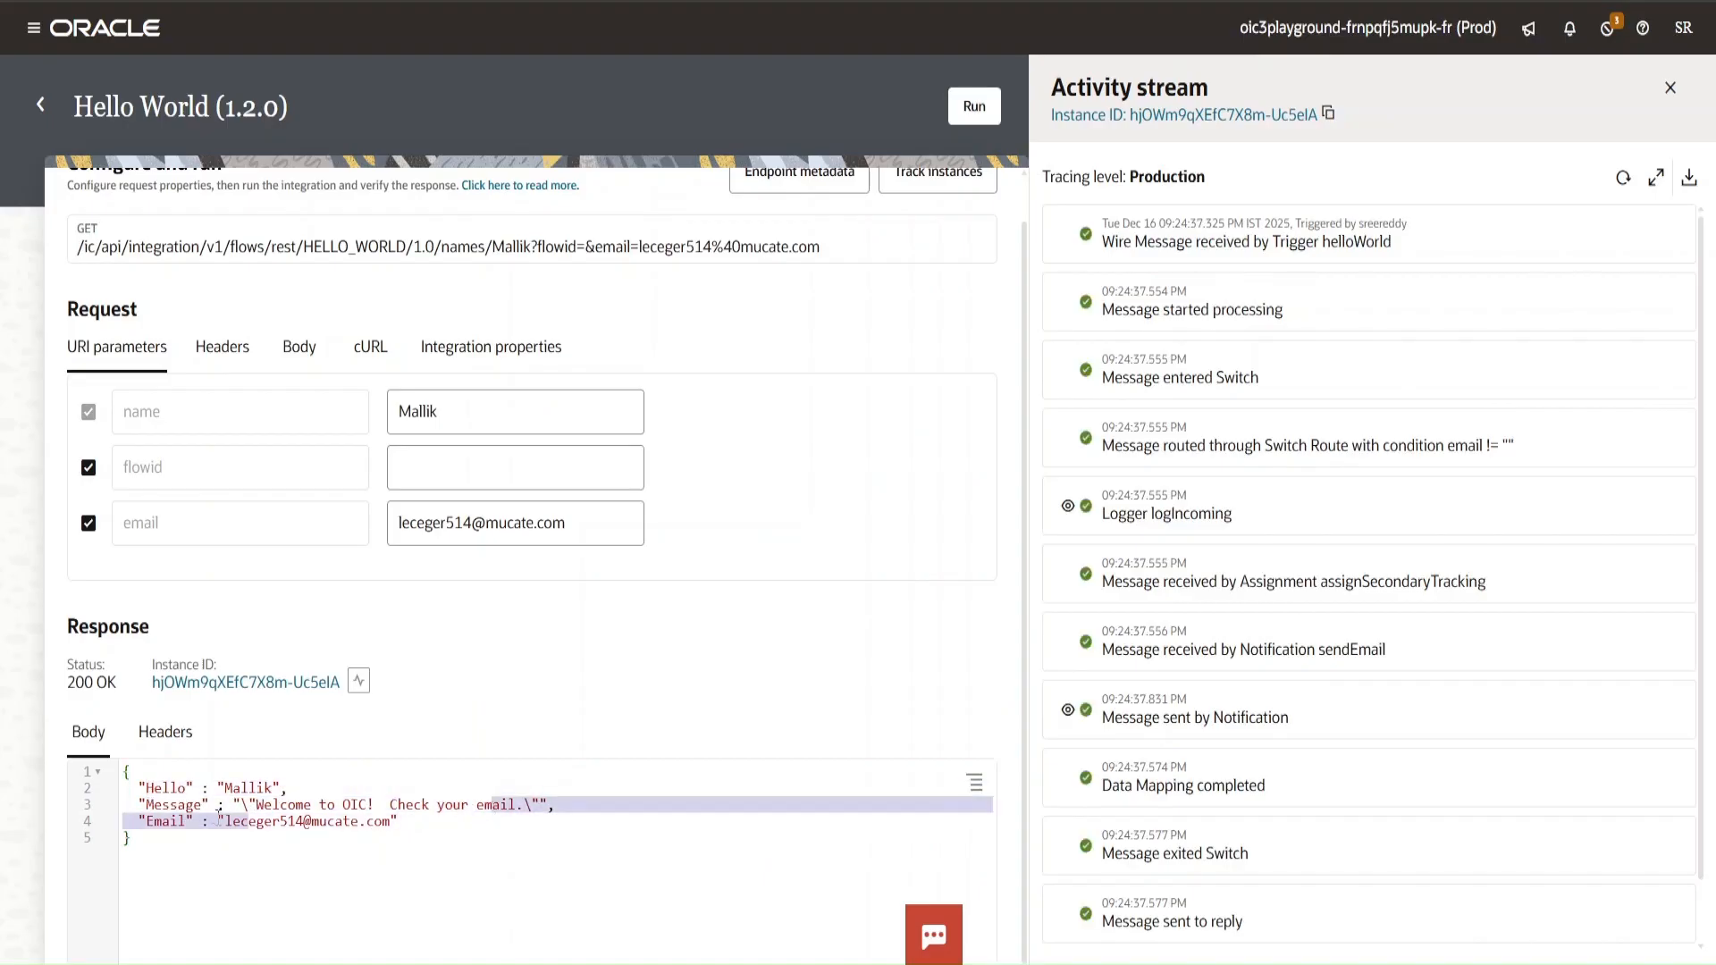
pyautogui.moveTo(222, 820); pyautogui.dragTo(464, 833)
pyautogui.scroll(-1, 1365, 597)
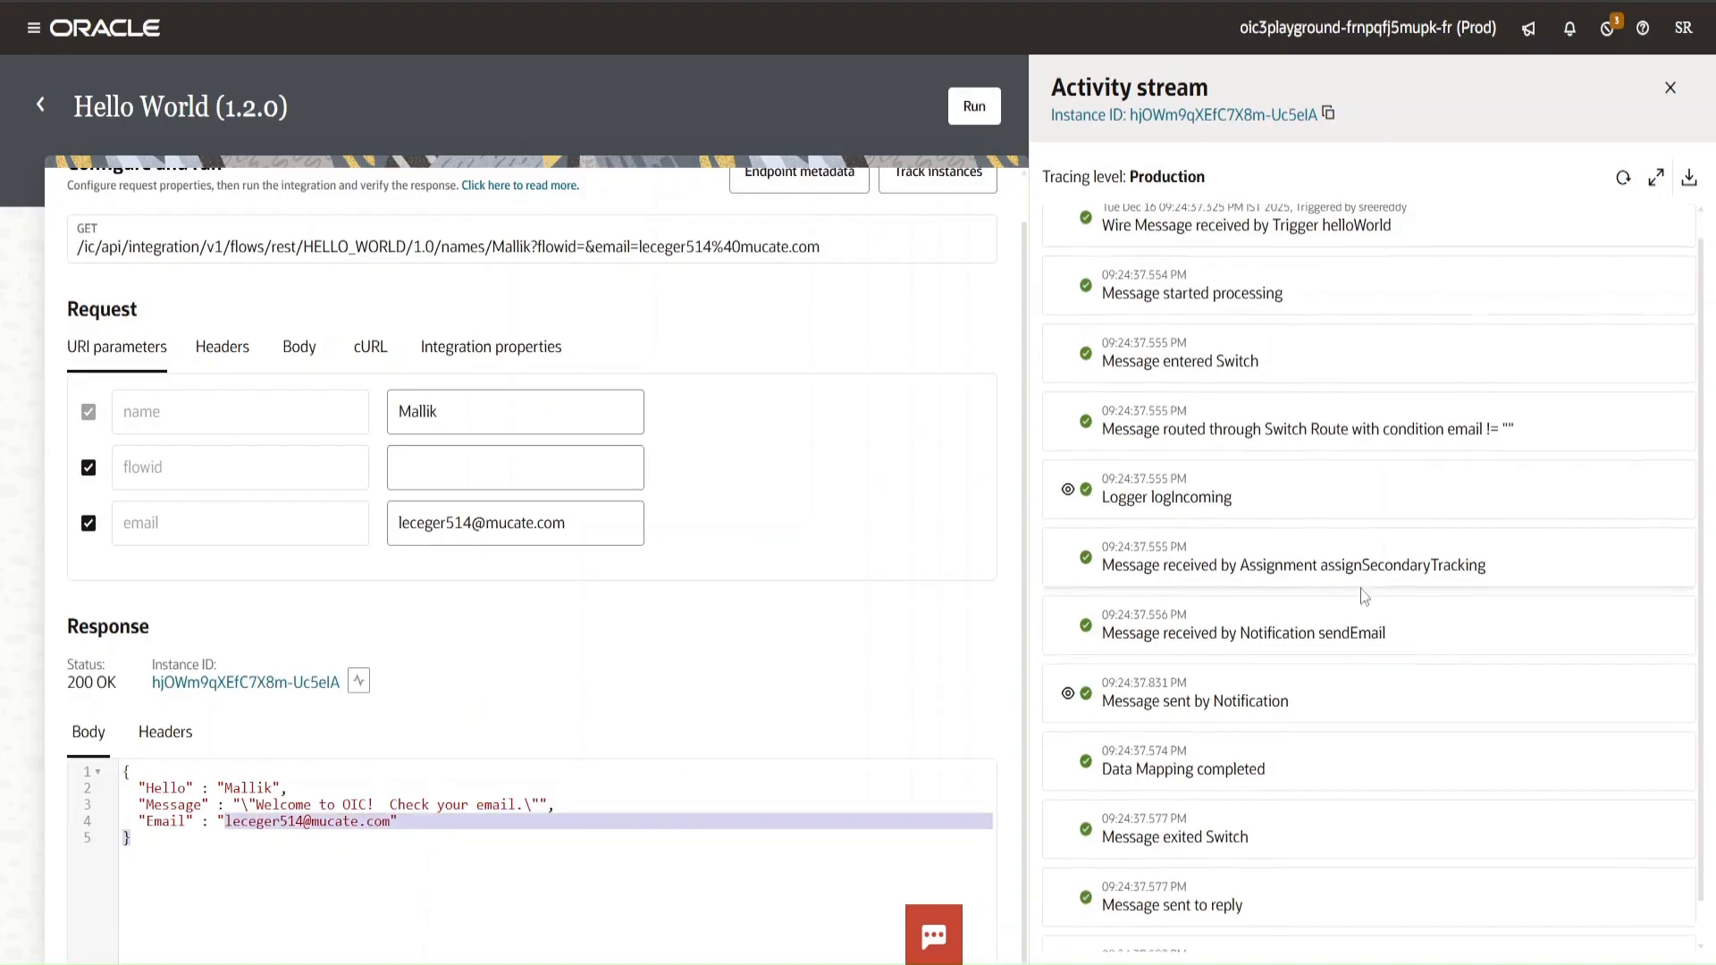
pyautogui.scroll(-1, 1364, 597)
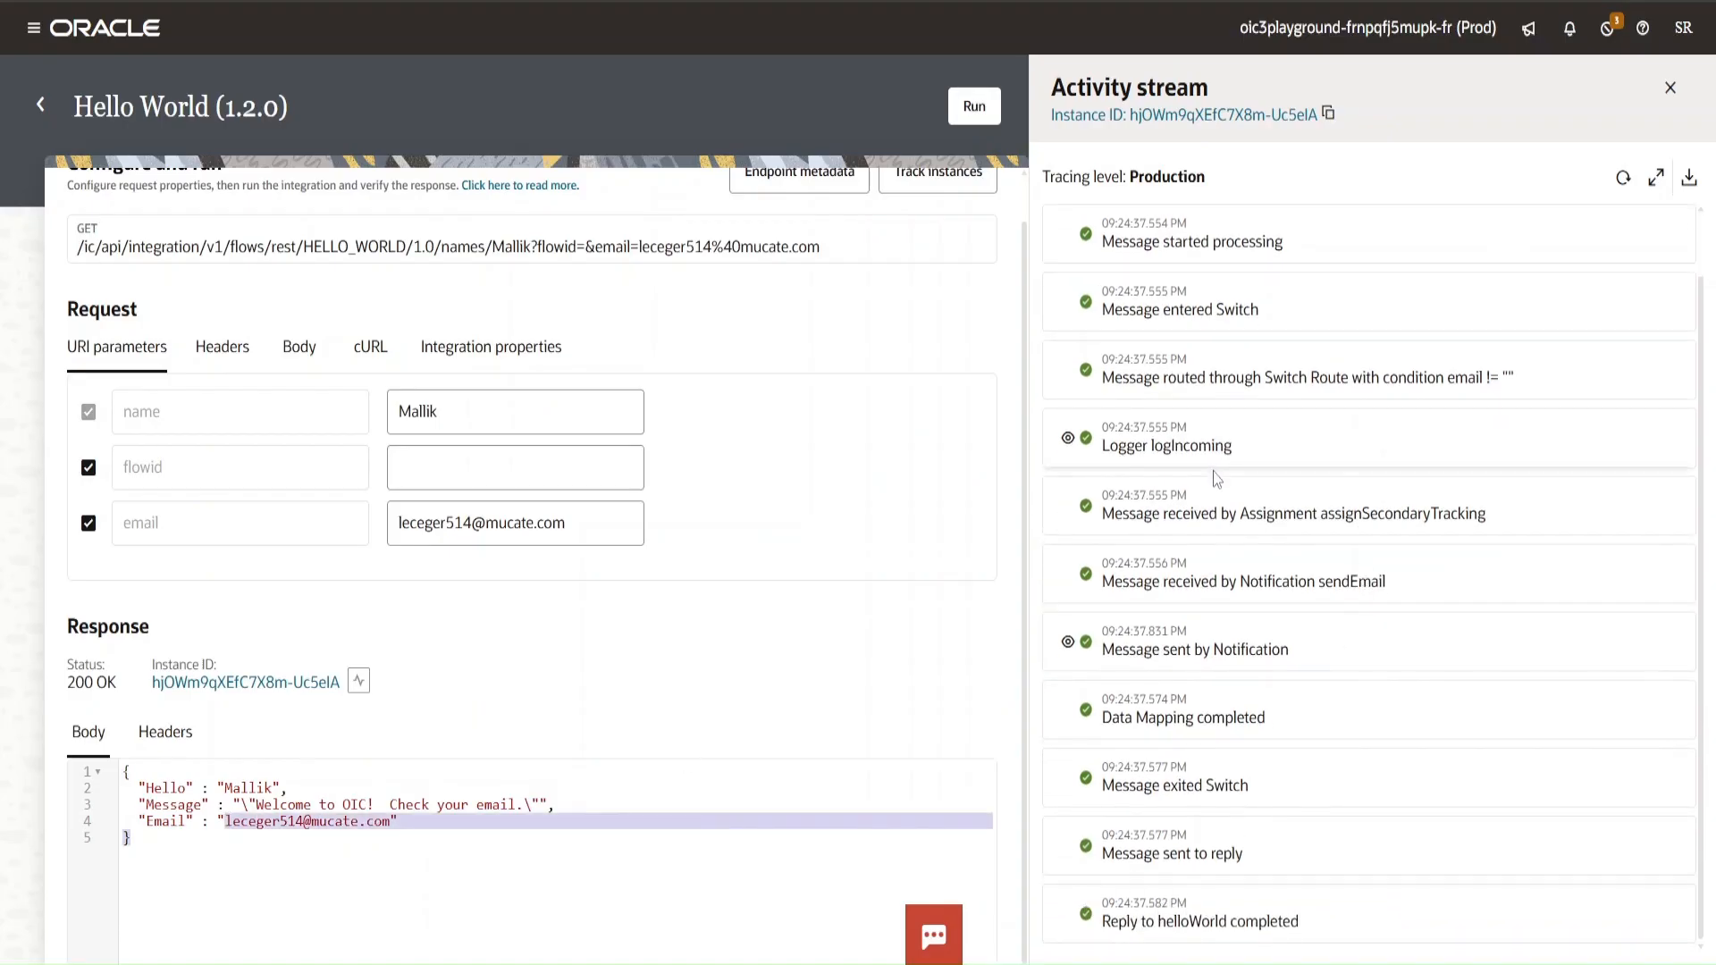
pyautogui.scroll(1, 1090, 331)
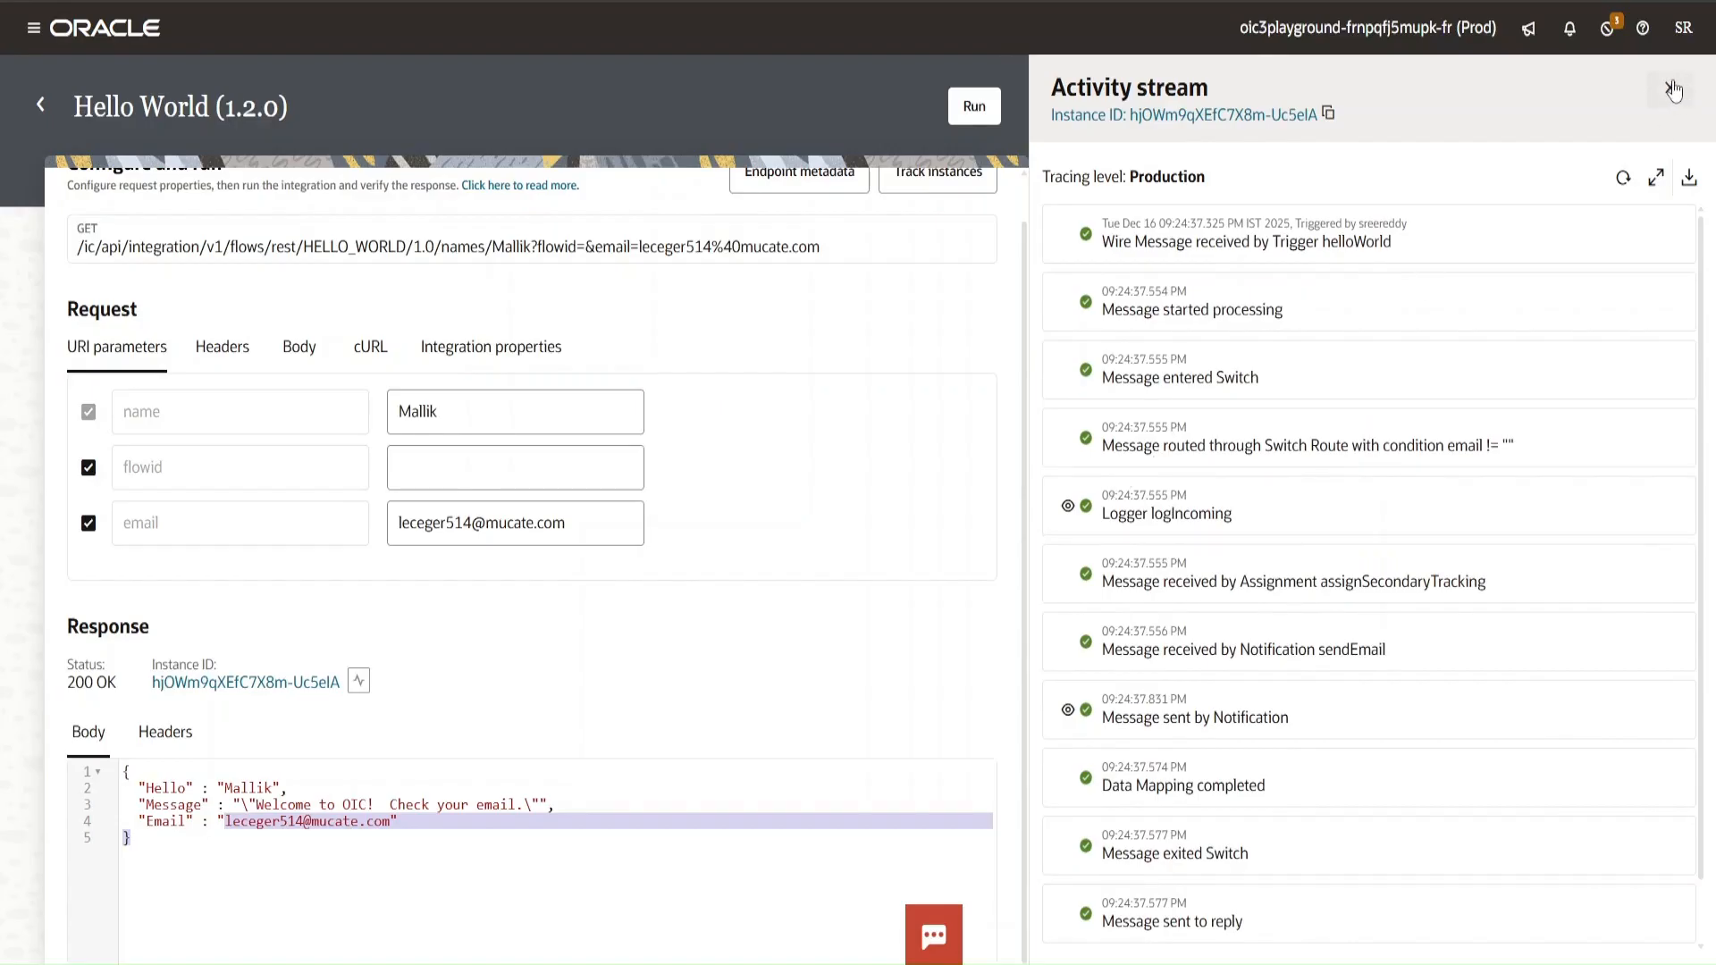
pyautogui.click(1670, 88)
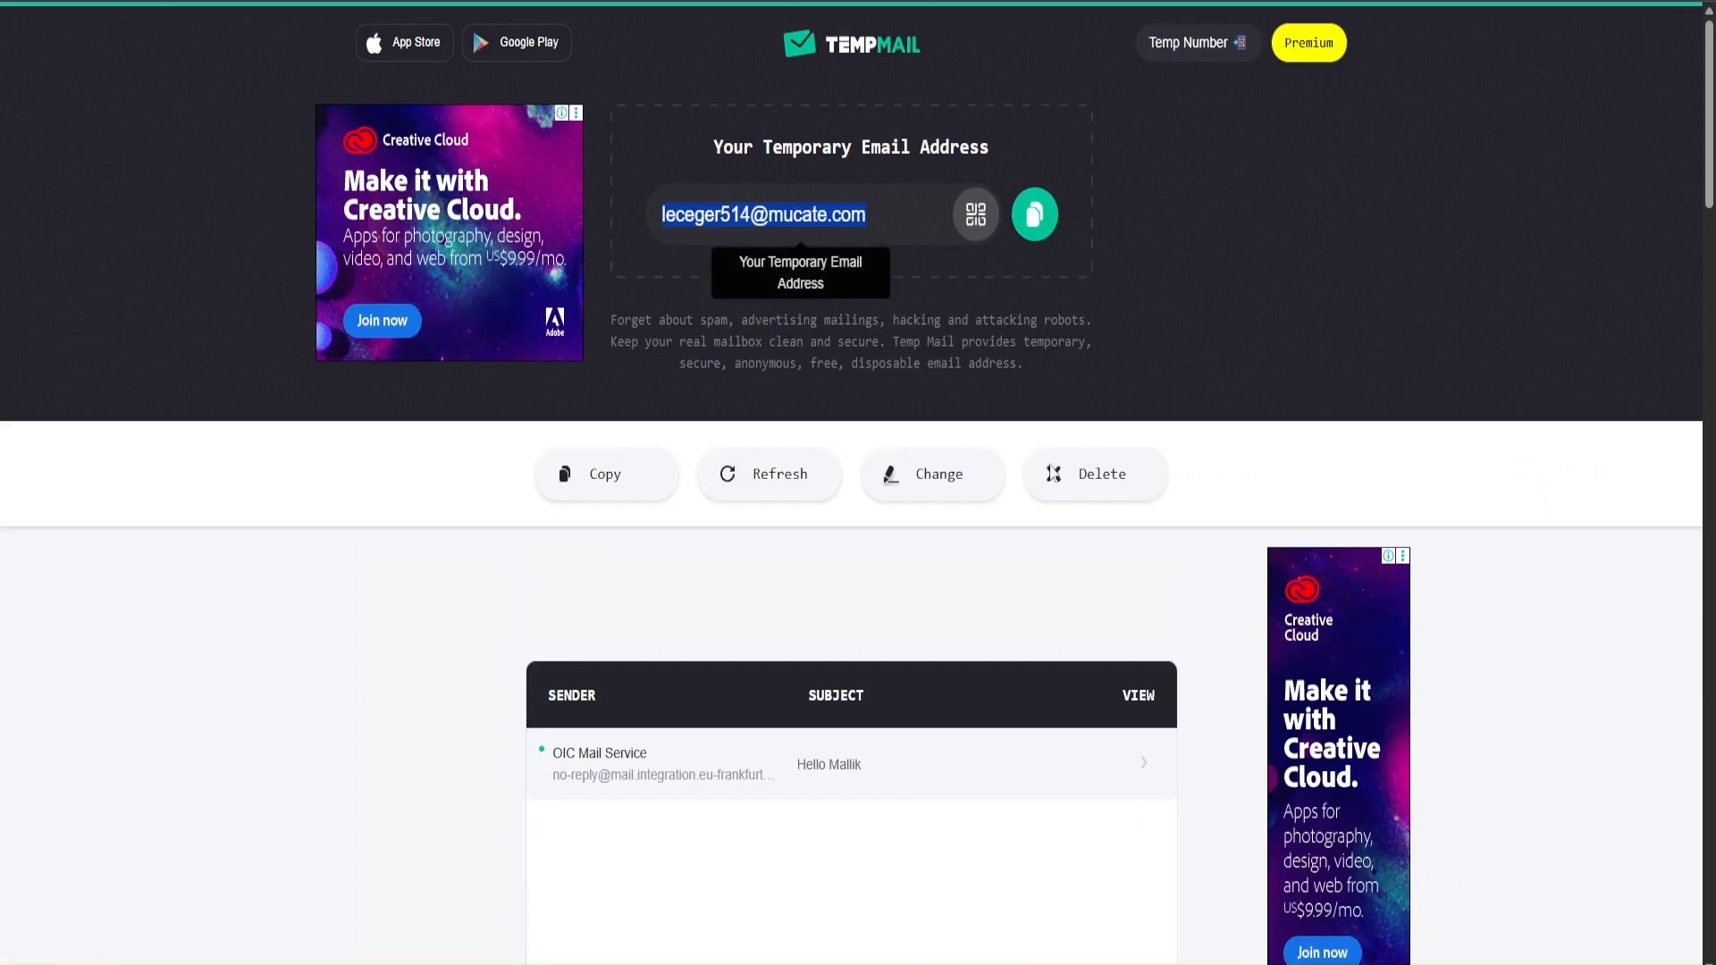
# - Switch to the Temp Mail inbox, open the message from OIC Mail Service, and read its greeting text
pyautogui.scroll(-6, 995, 523)
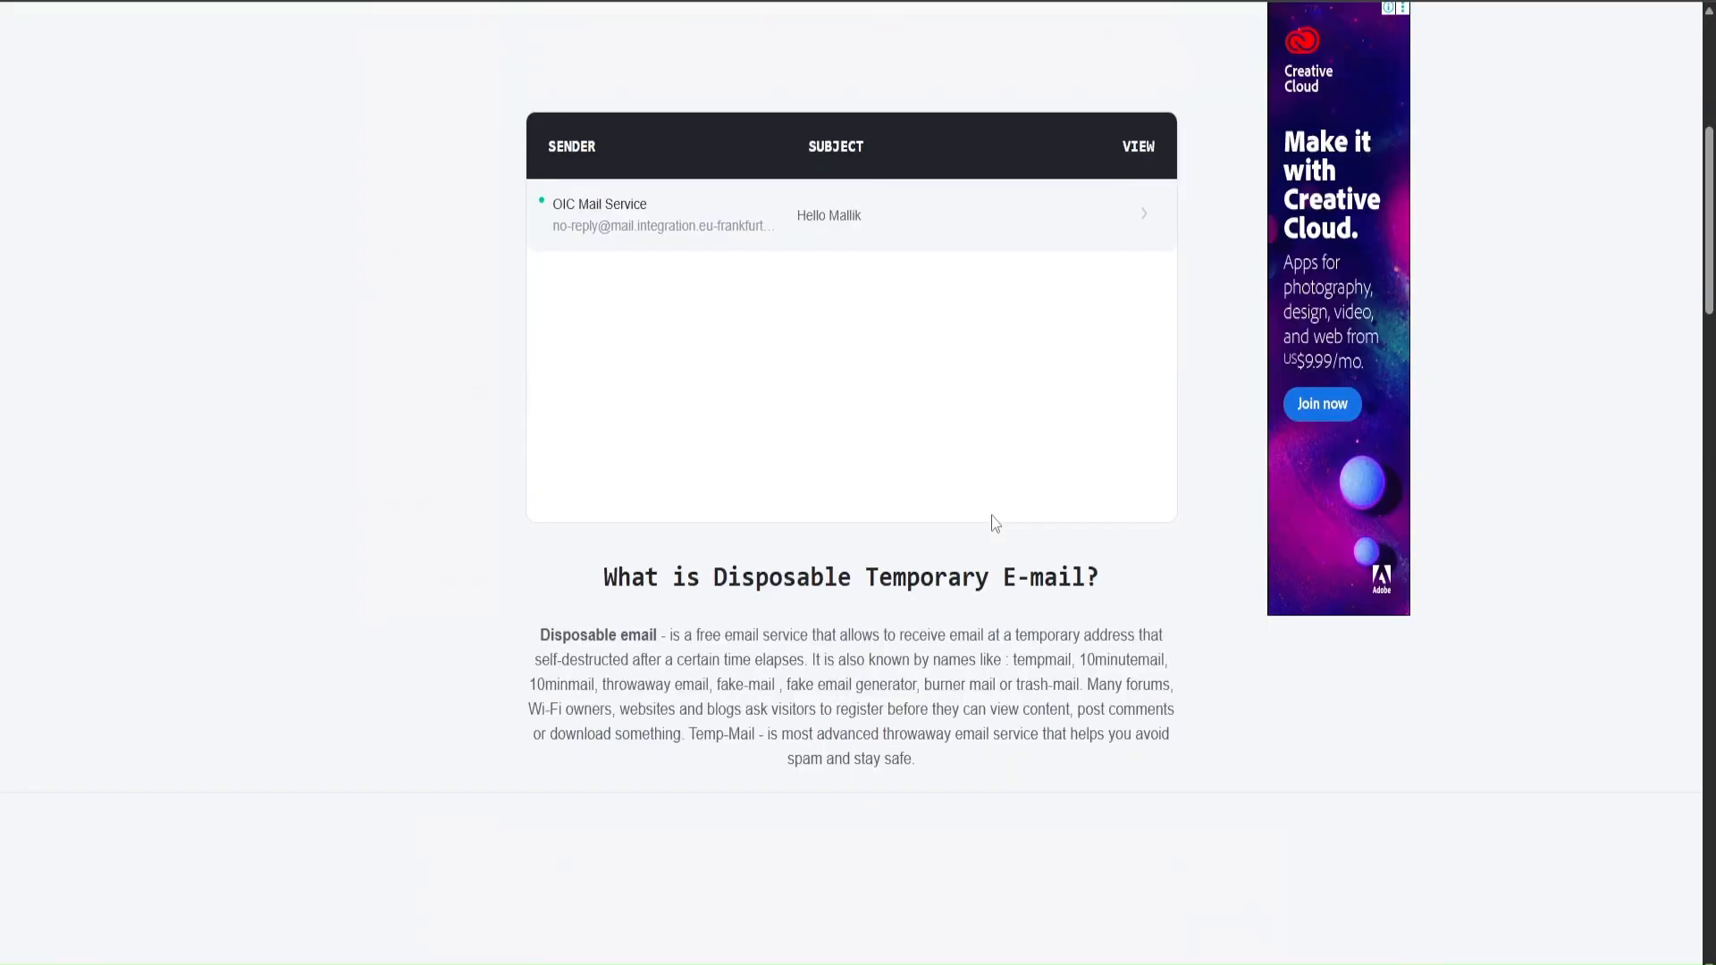
pyautogui.click(903, 218)
pyautogui.scroll(-12, 873, 464)
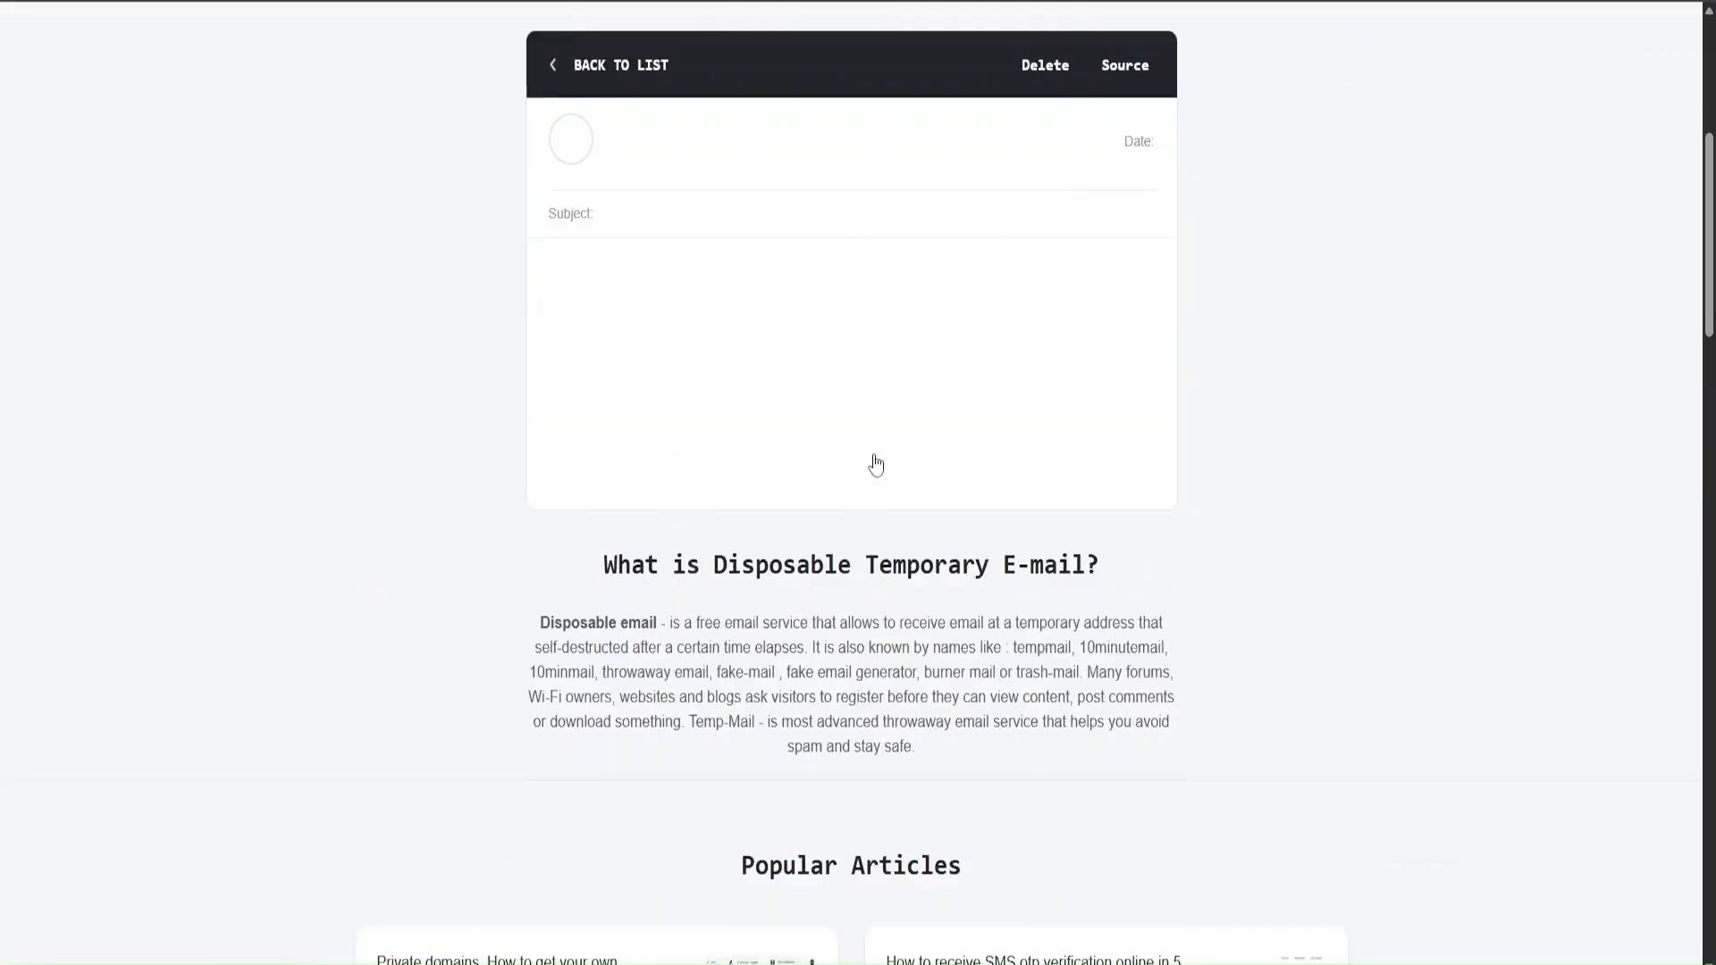
pyautogui.scroll(15, 796, 300)
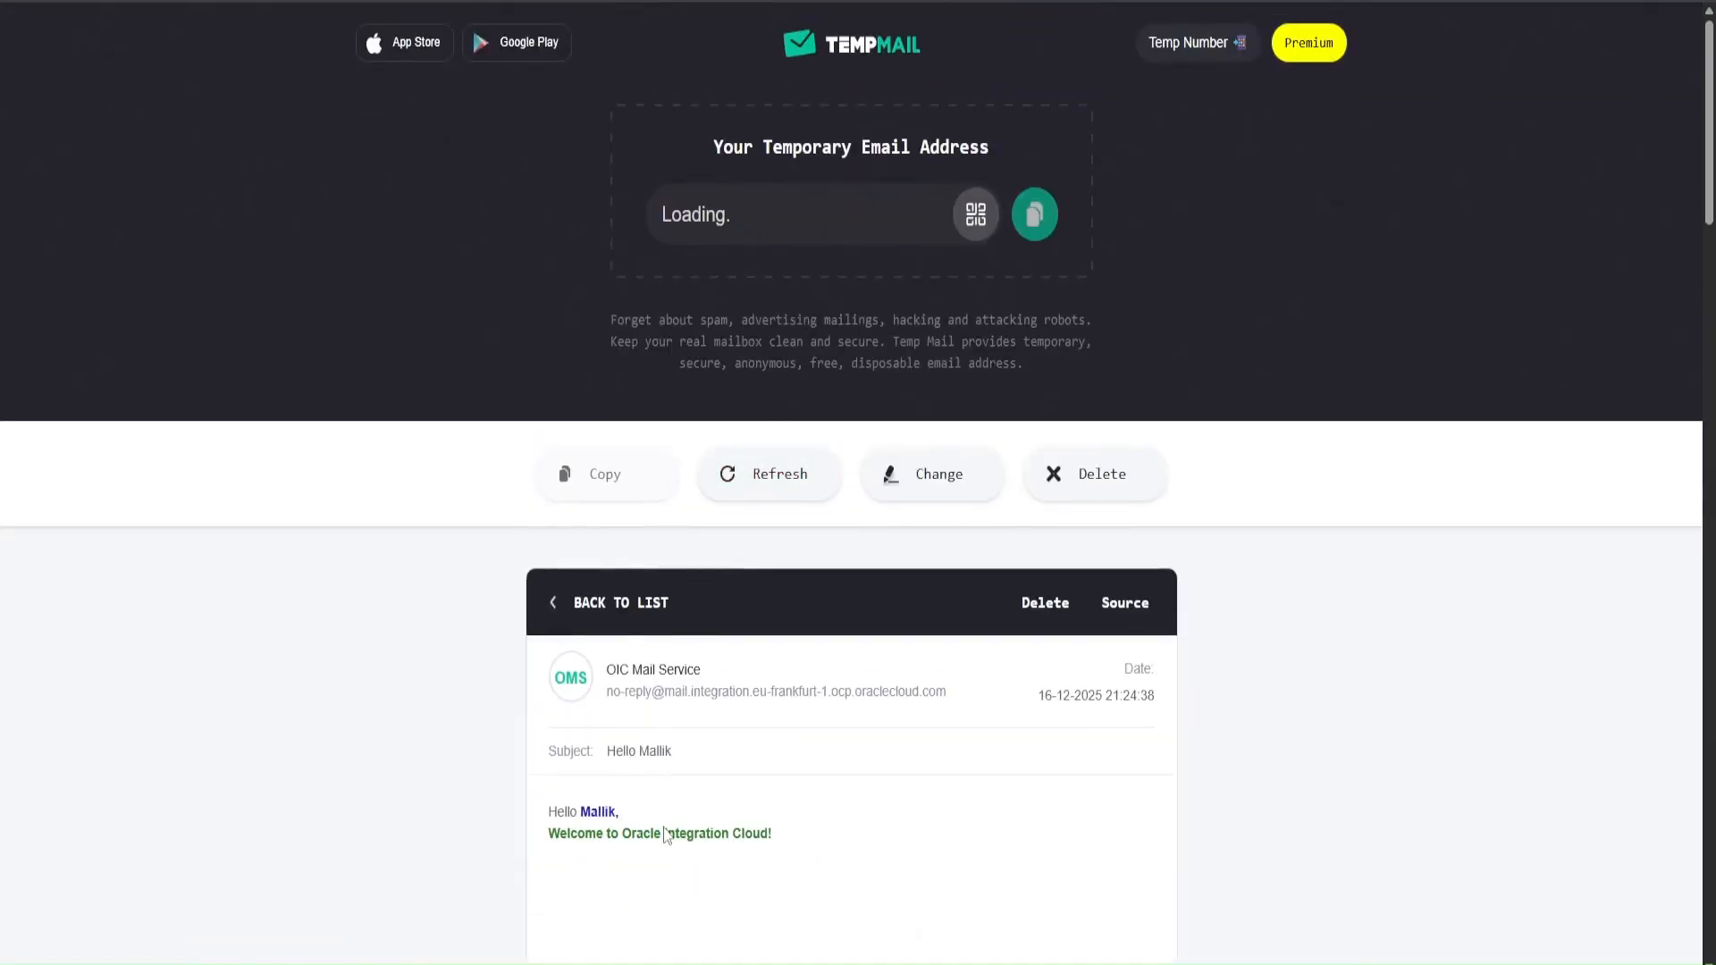
pyautogui.scroll(-5, 715, 733)
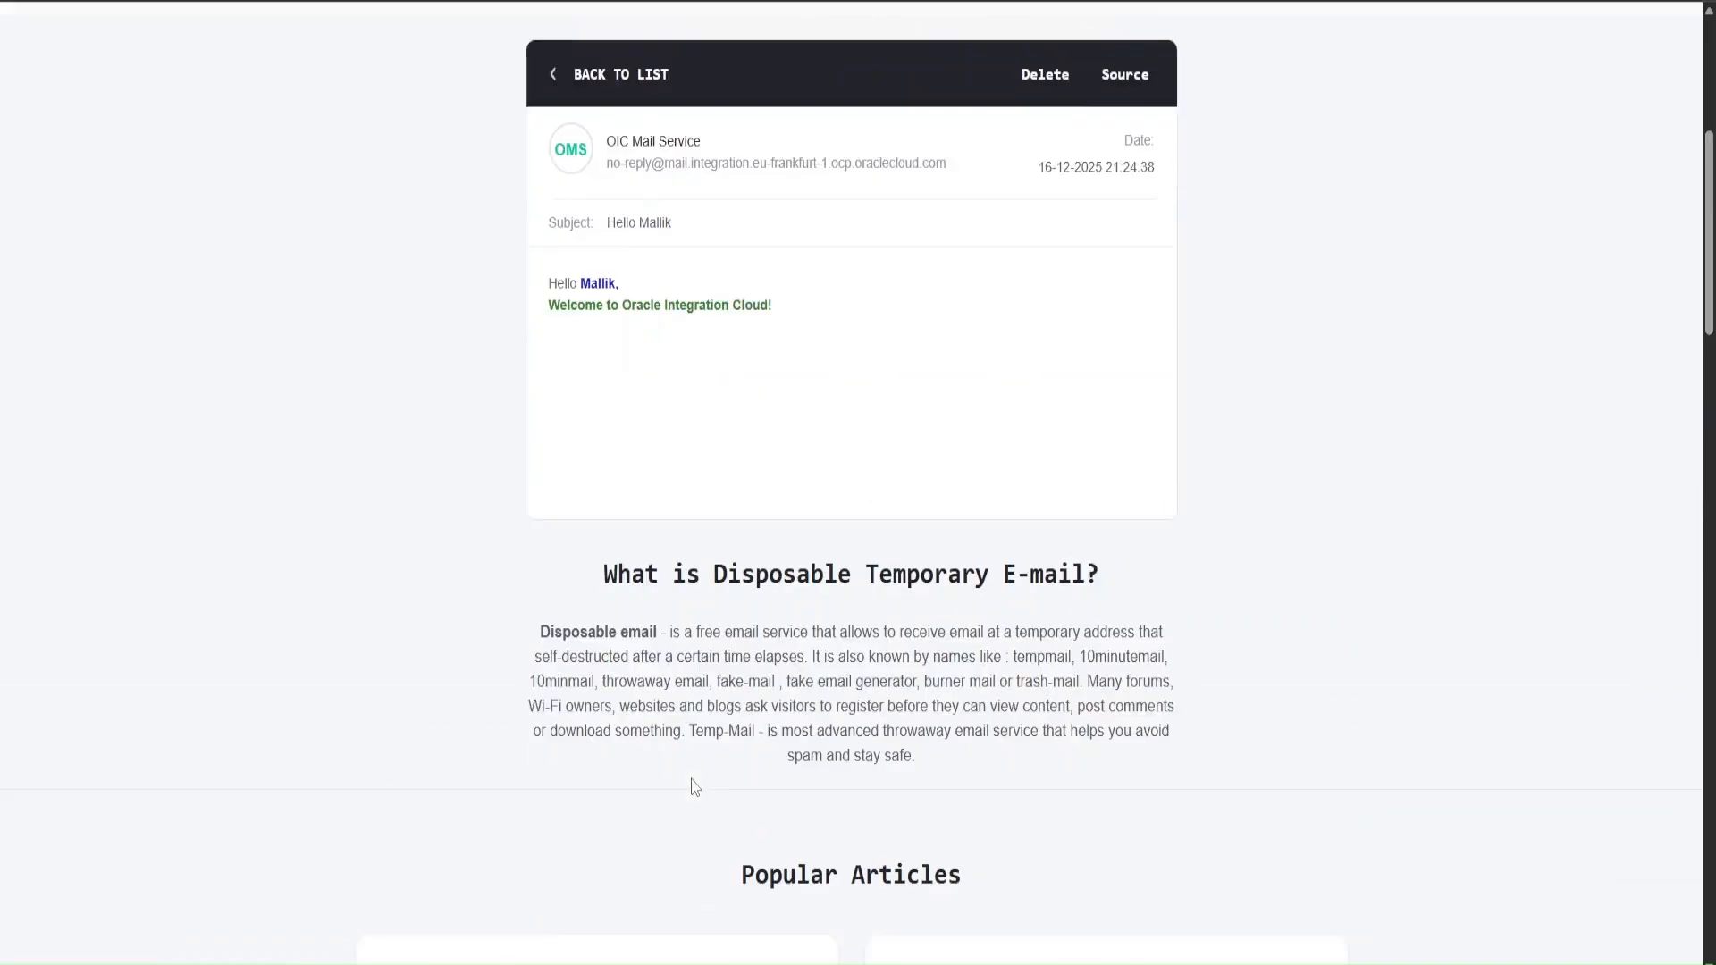
pyautogui.moveTo(680, 393); pyautogui.dragTo(595, 339)
pyautogui.click(773, 395)
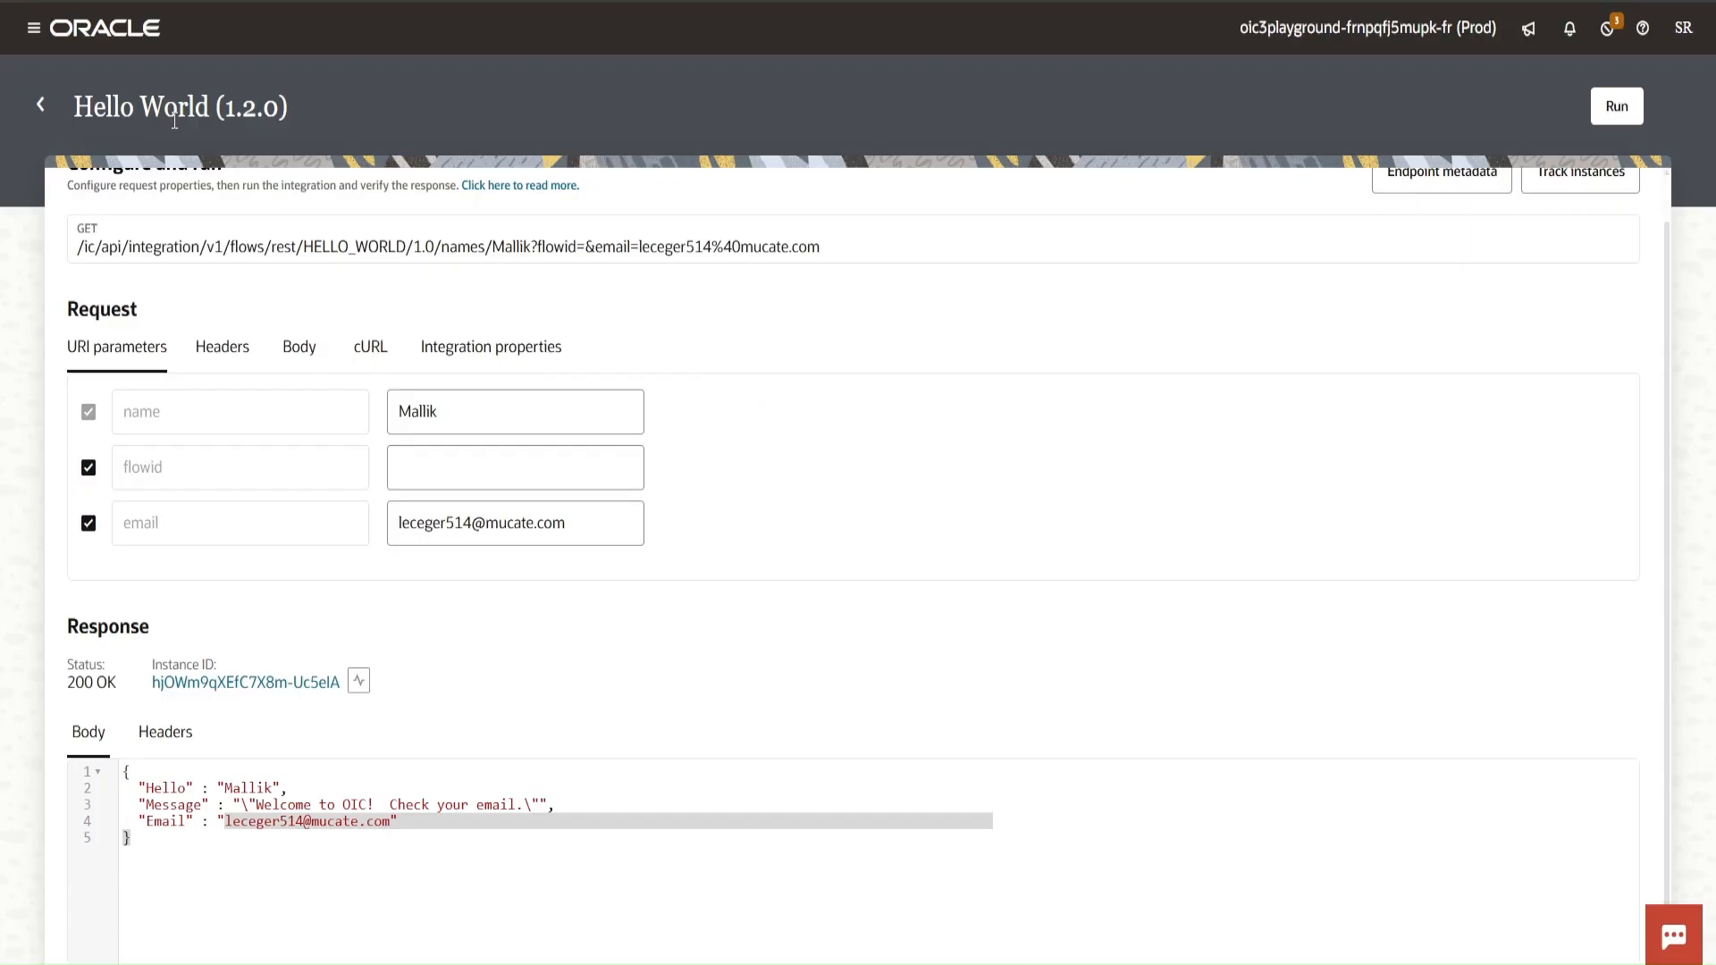
# - Return to Oracle Integration and open instance tracking for the Hello World integration
pyautogui.scroll(1, 1523, 286)
pyautogui.click(1583, 216)
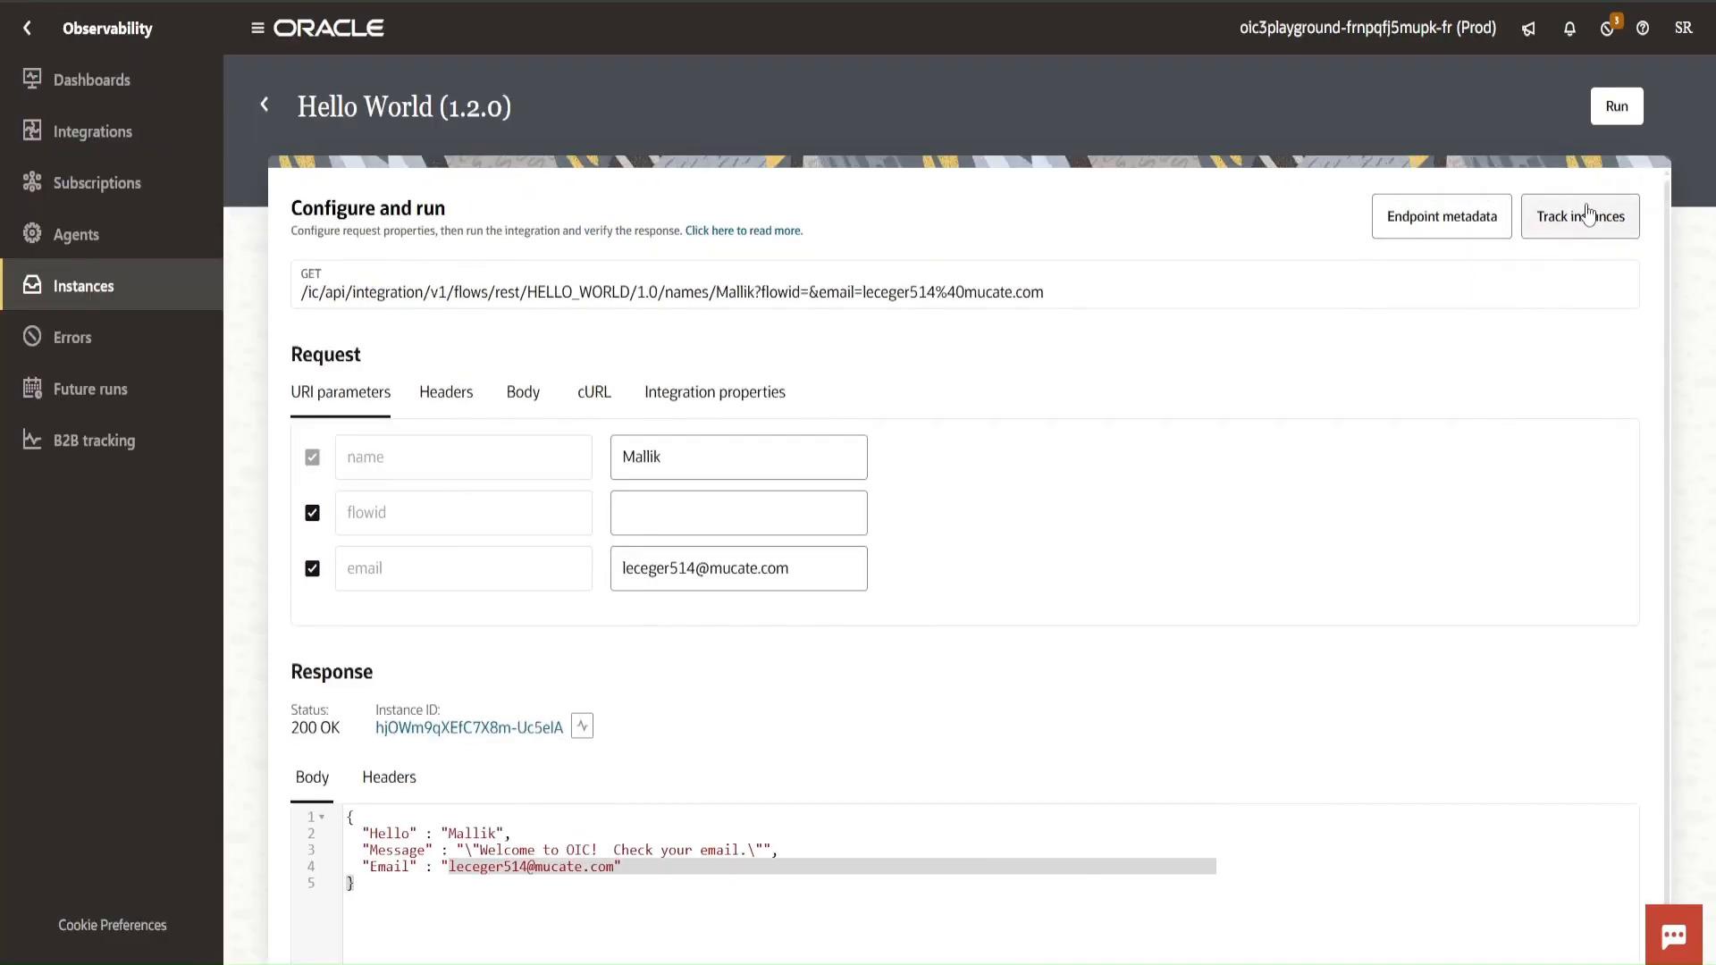
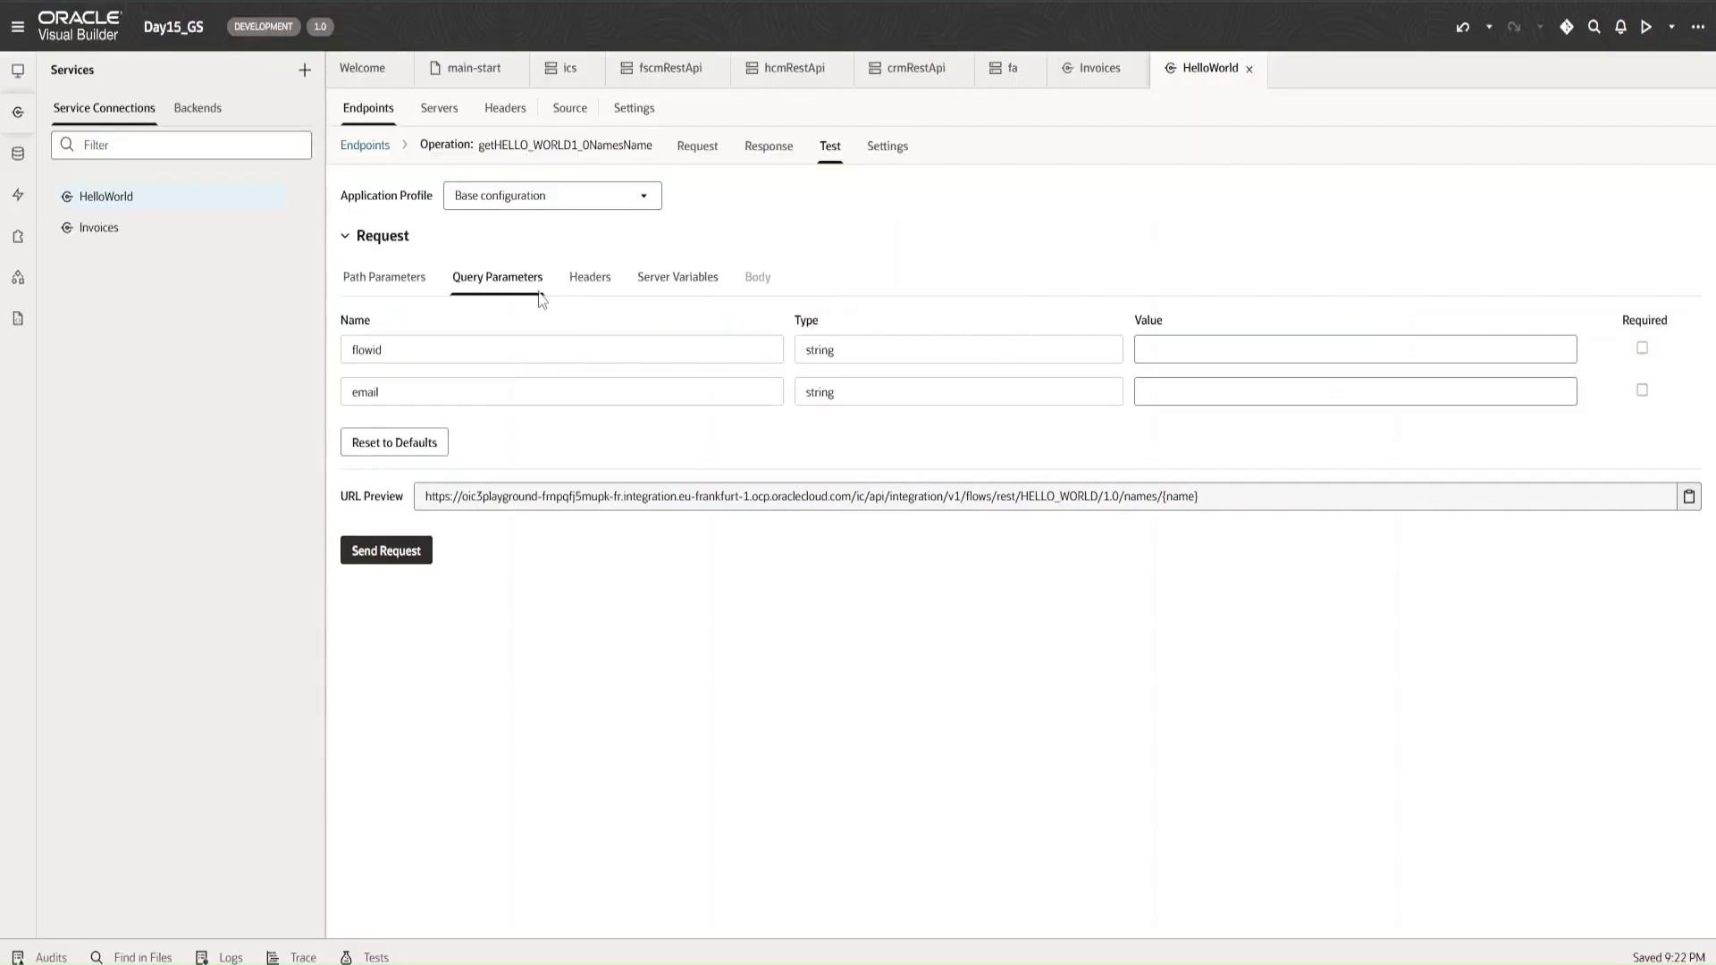
# - Switch to Visual Builder and enter a first name as the name path parameter in the HelloWorld endpoint test
pyautogui.click(412, 283)
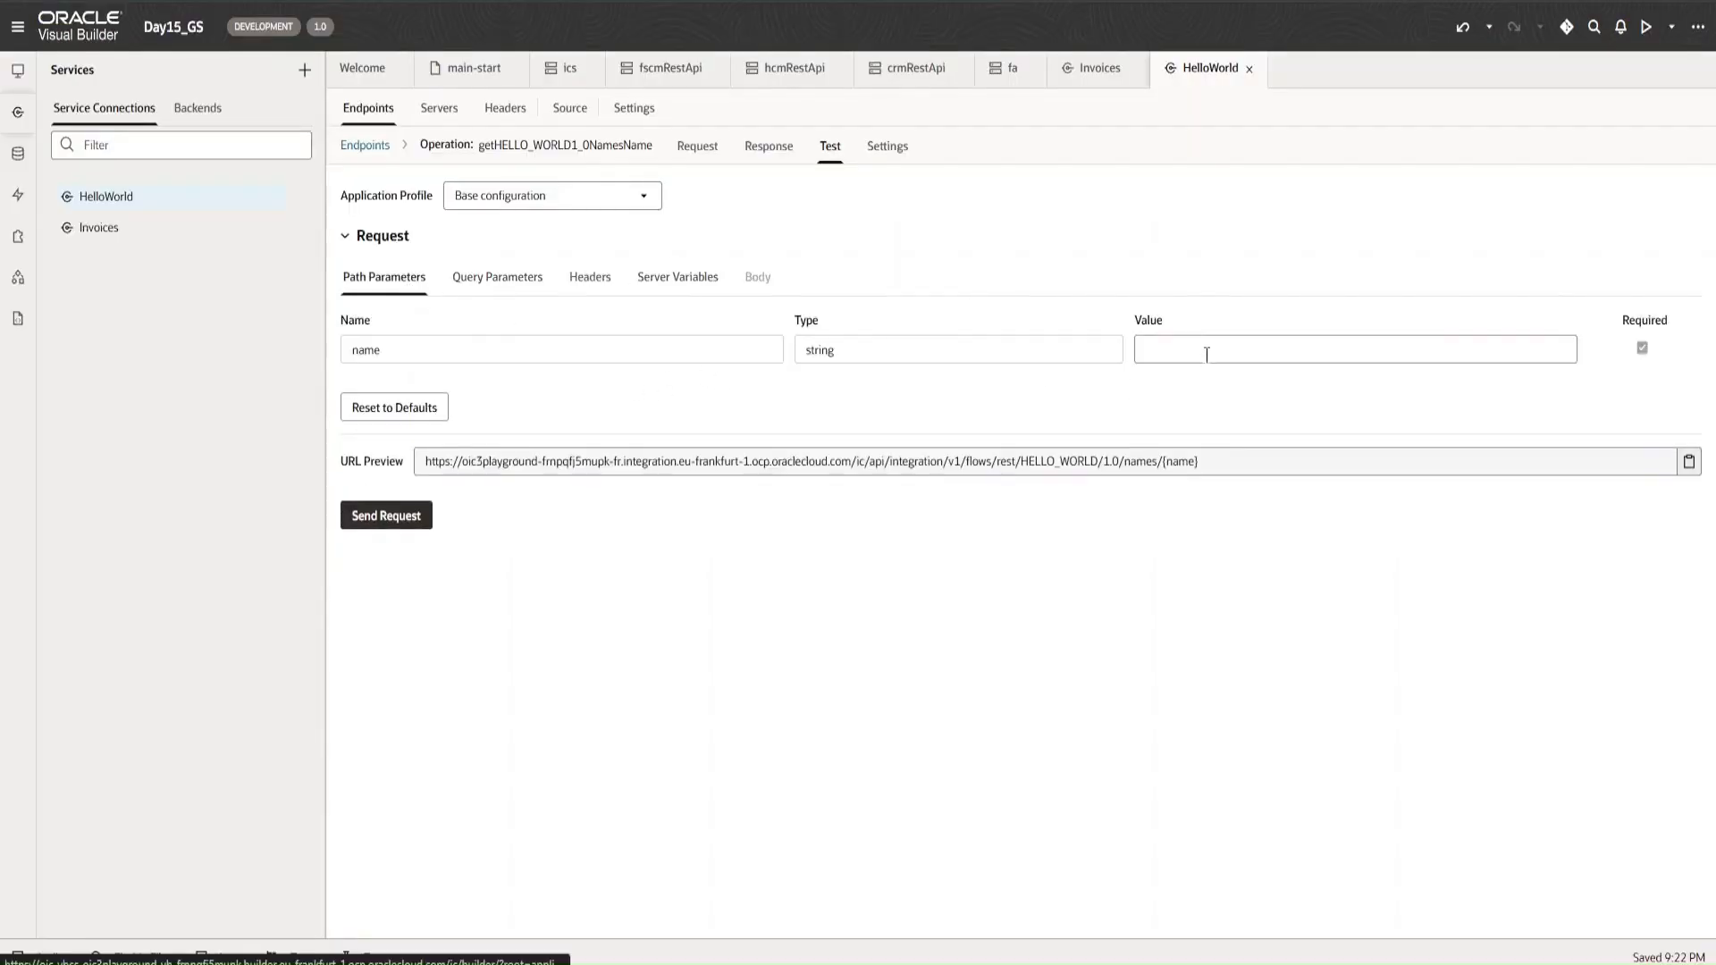
pyautogui.click(1205, 352)
pyautogui.click(500, 279)
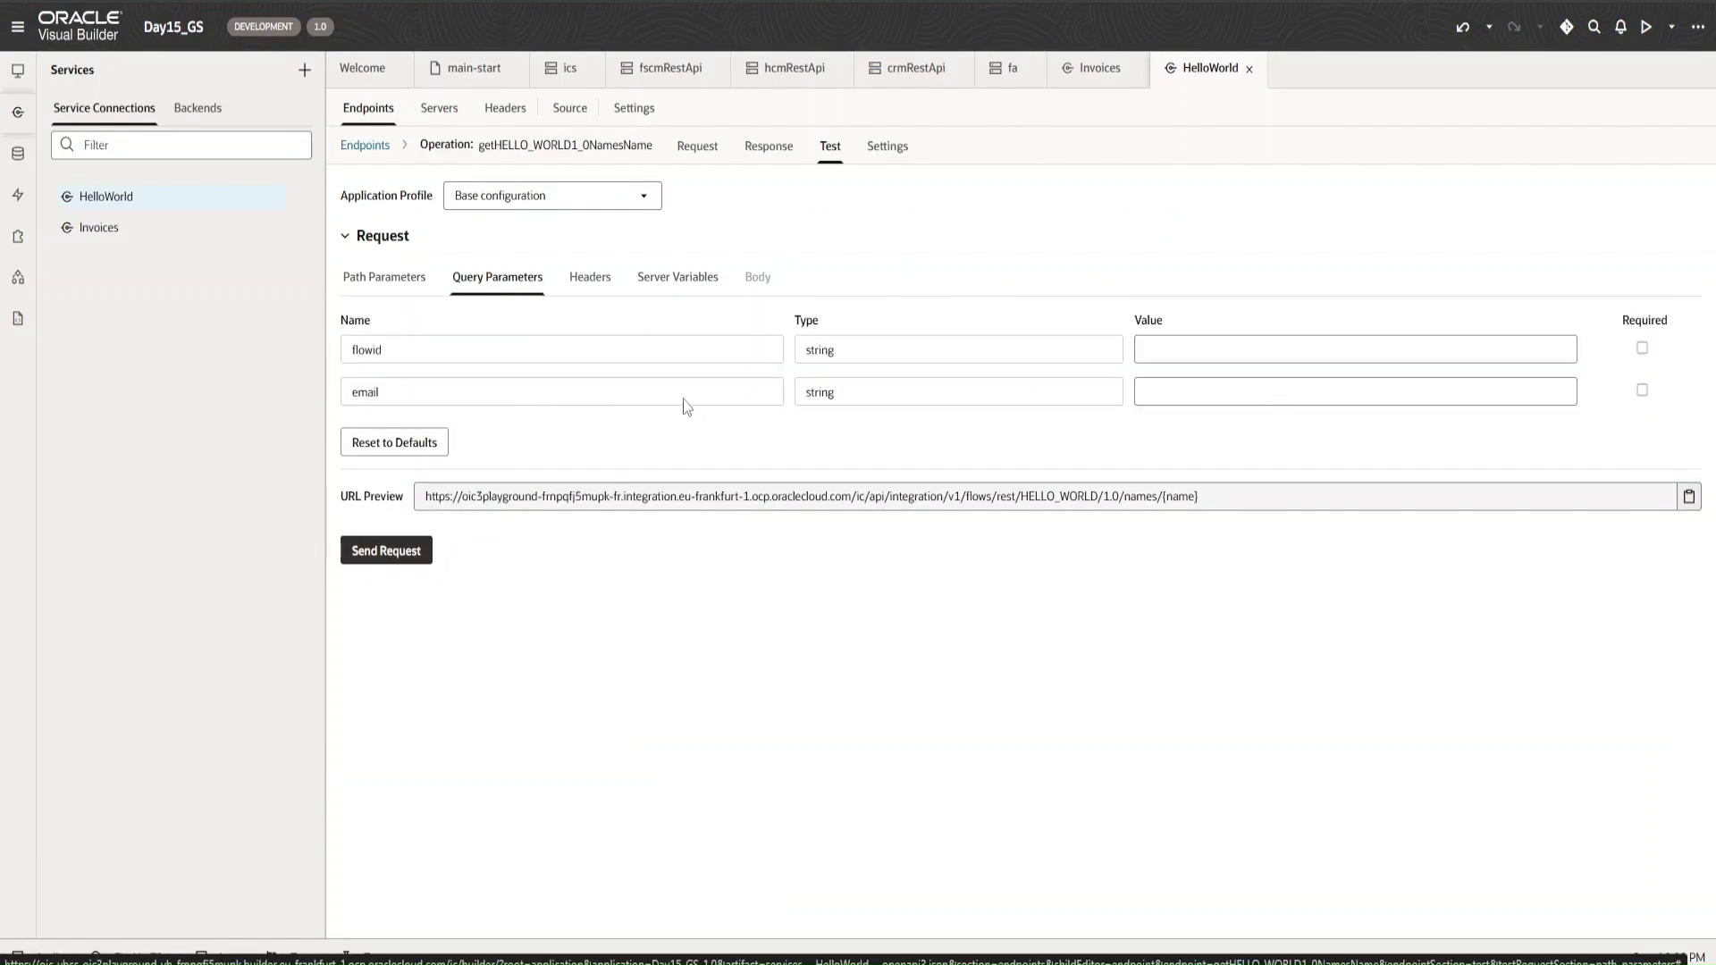
pyautogui.click(408, 278)
pyautogui.click(1215, 350)
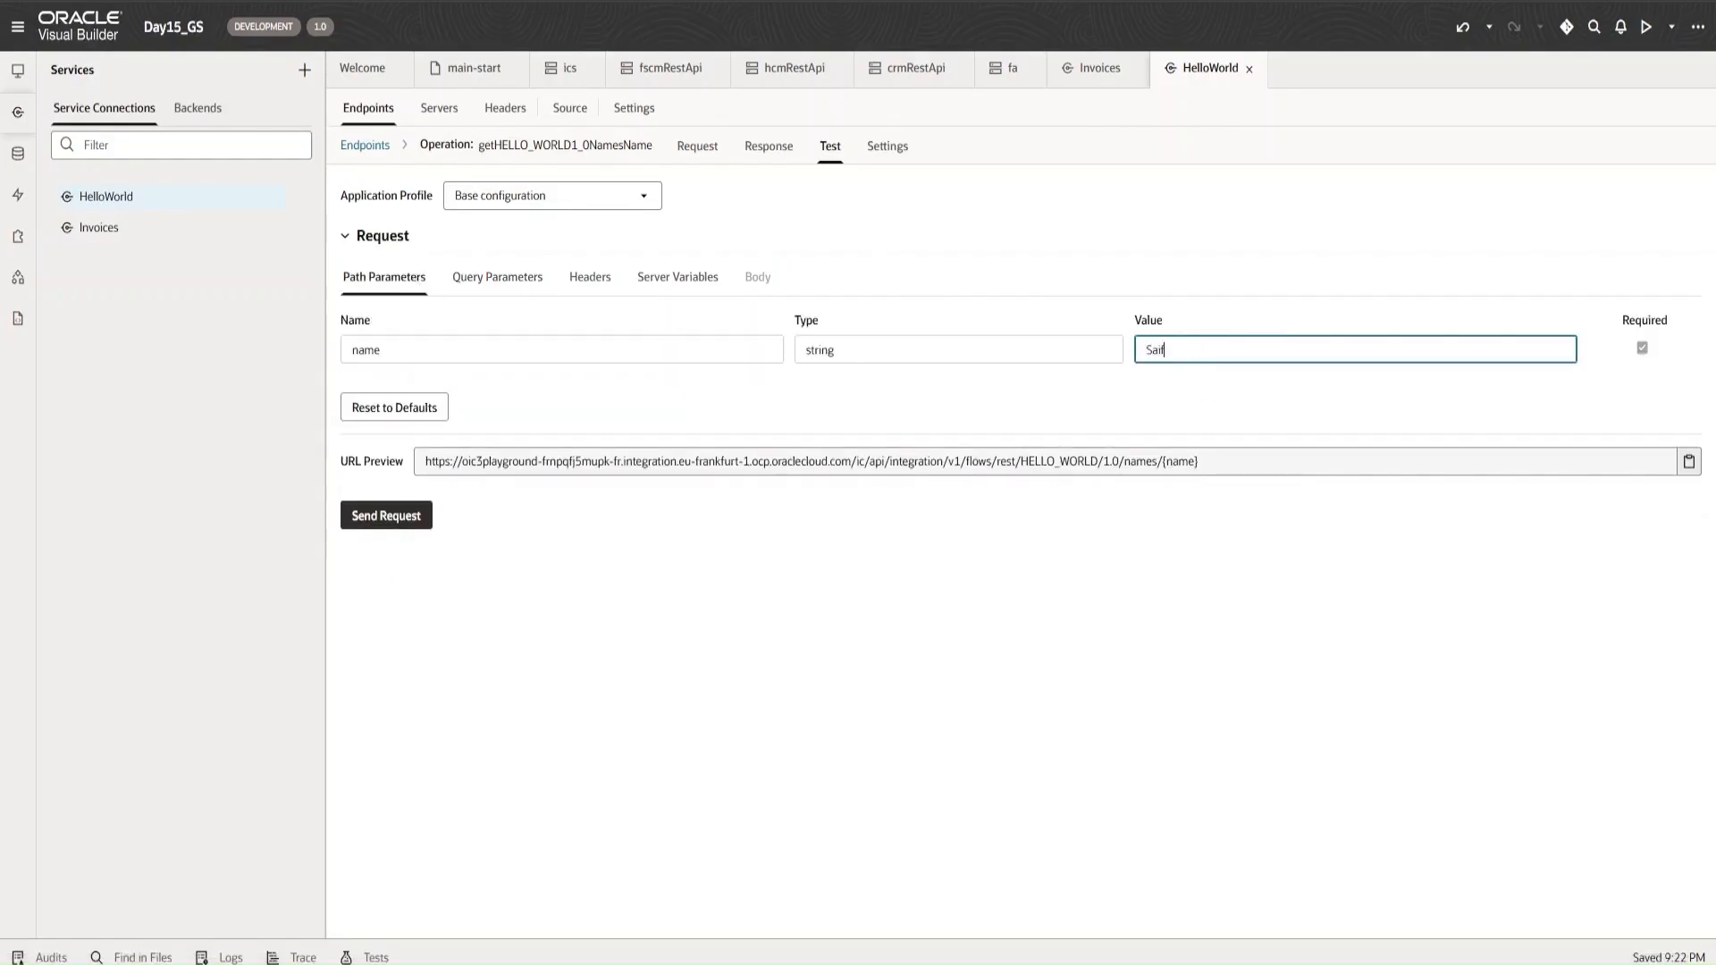
pyautogui.write('Sai')
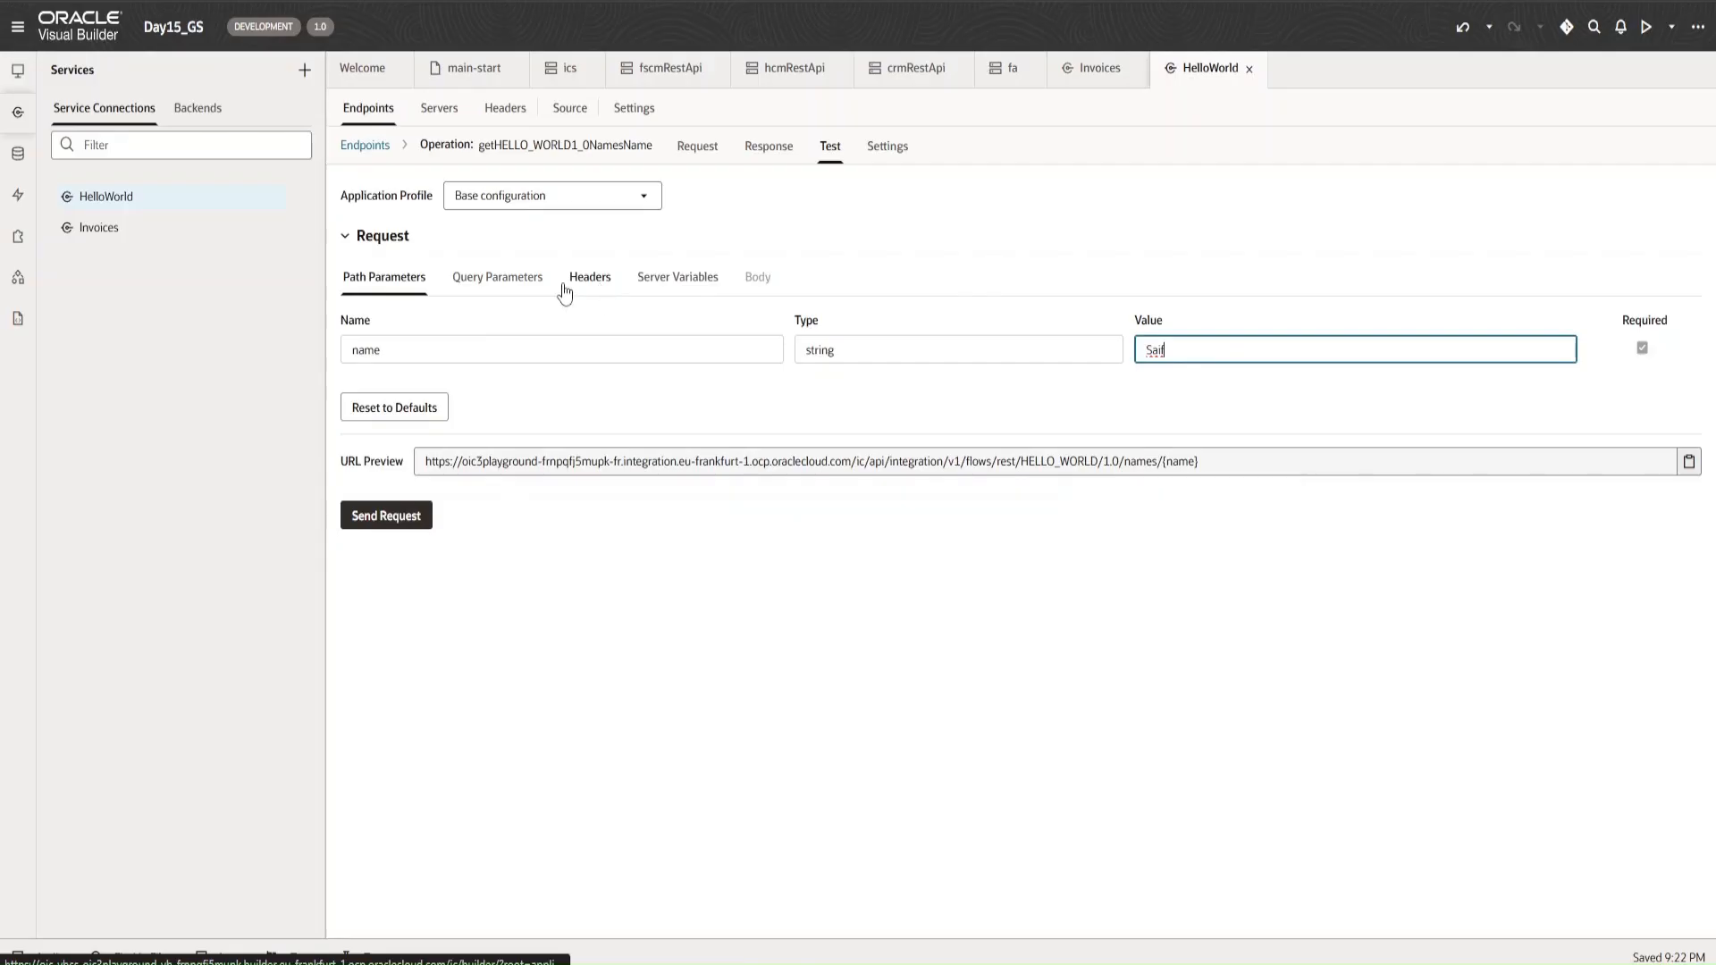
pyautogui.write('f')
# - Paste the temporary email address as the email query parameter and send the test request
pyautogui.click(497, 291)
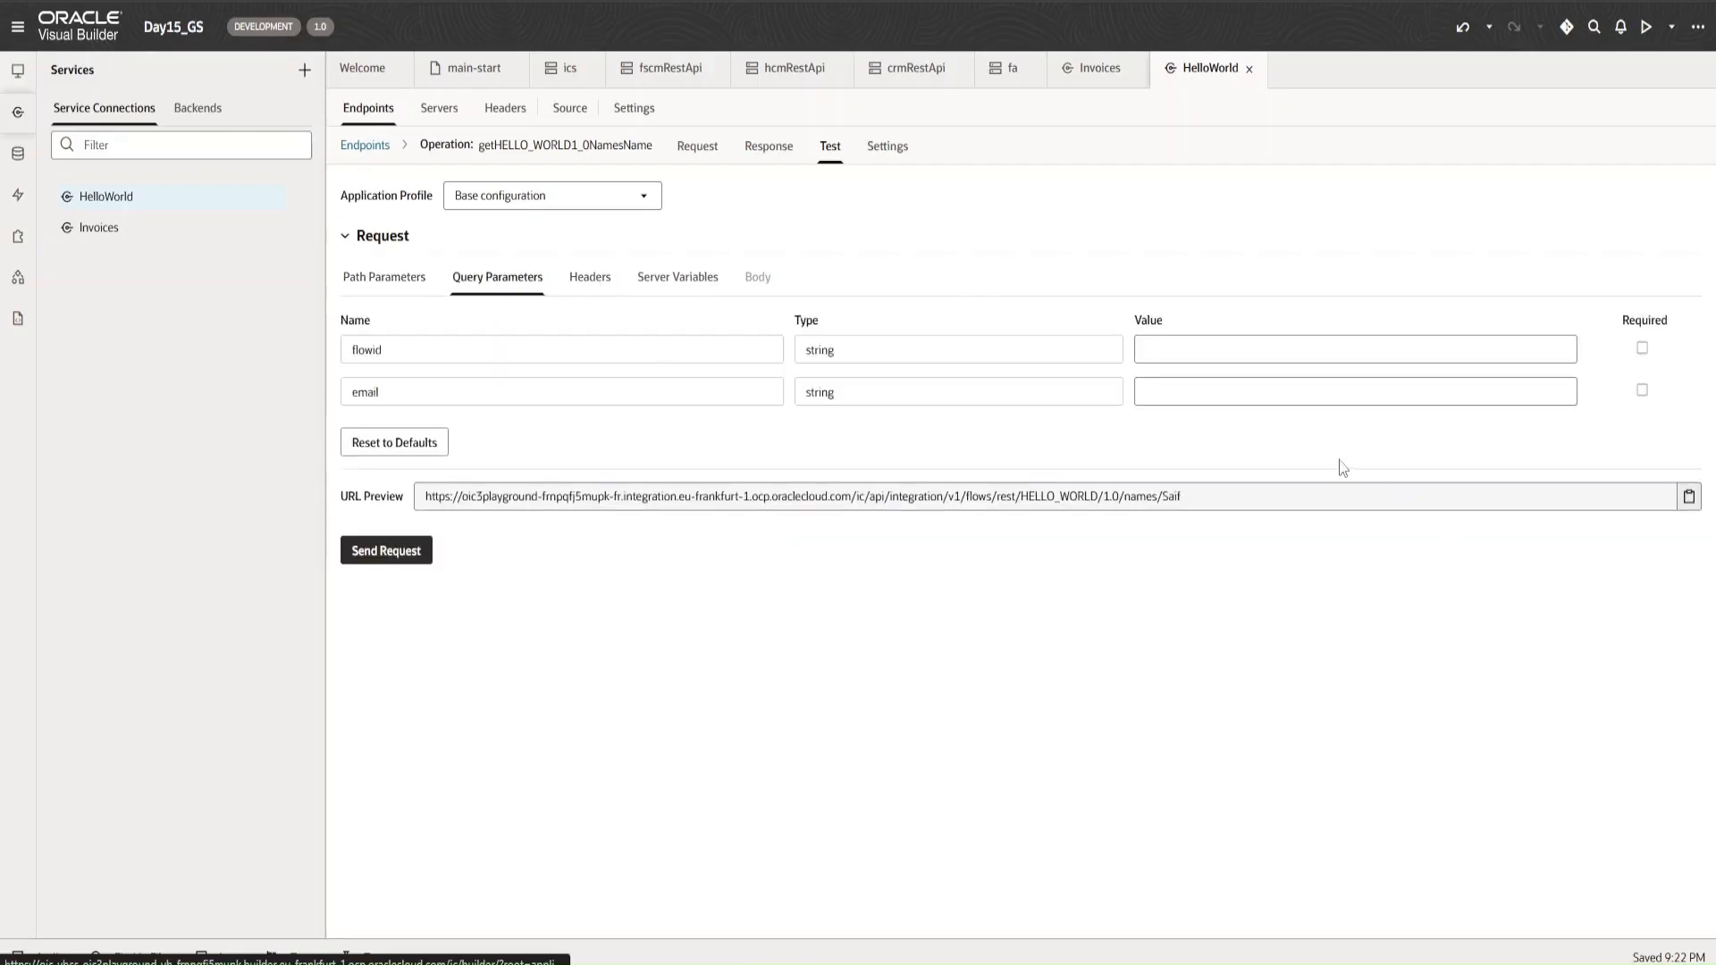
pyautogui.click(1285, 388)
pyautogui.hotkey('ctrl', 'v')
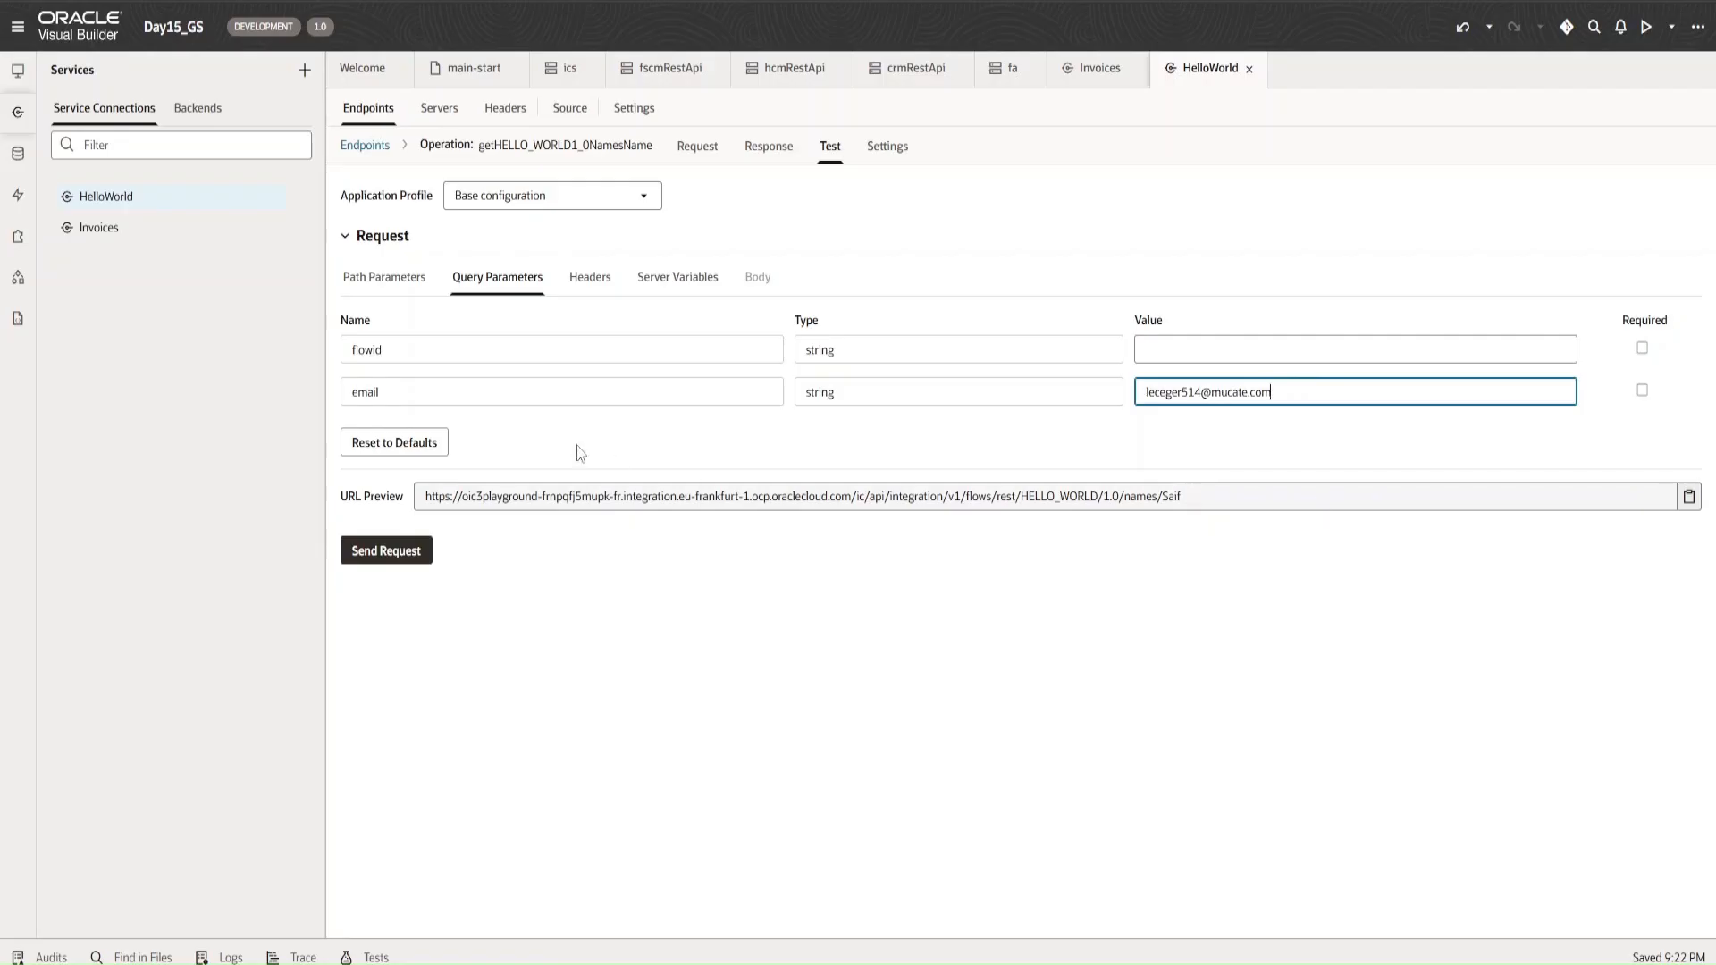
pyautogui.click(372, 552)
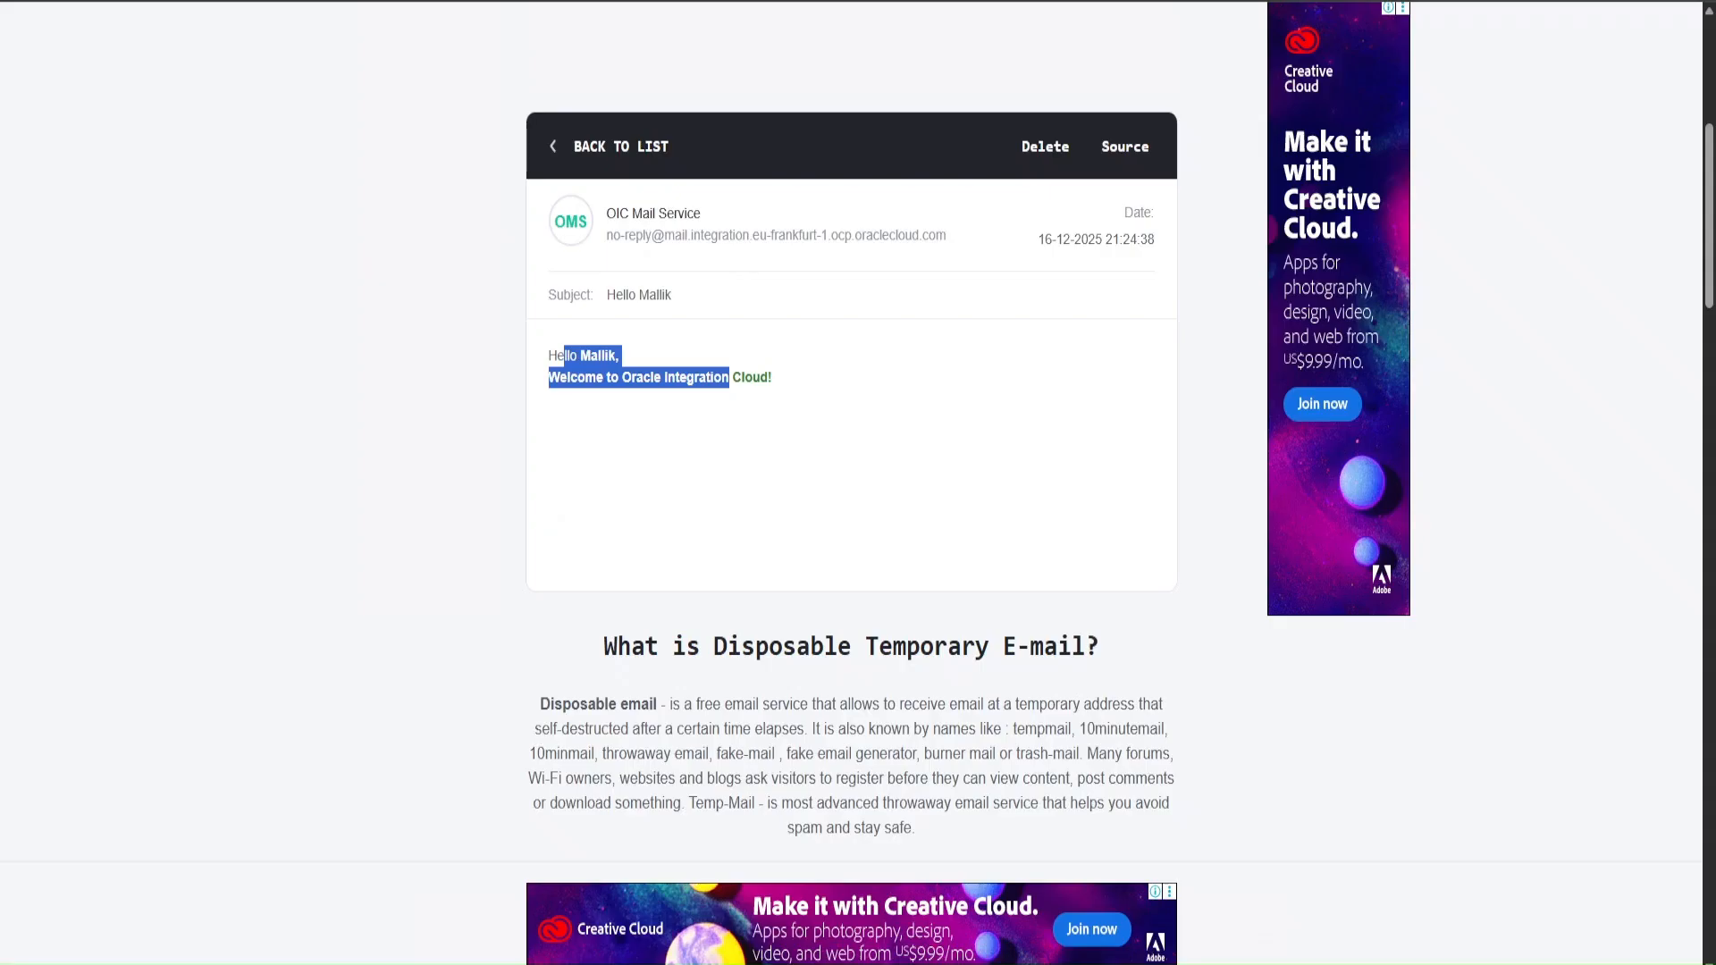
# - Switch to Temp Mail, return to the inbox list, open the newest OIC Mail Service message, and check its greeting
pyautogui.click(559, 151)
pyautogui.scroll(-6, 788, 428)
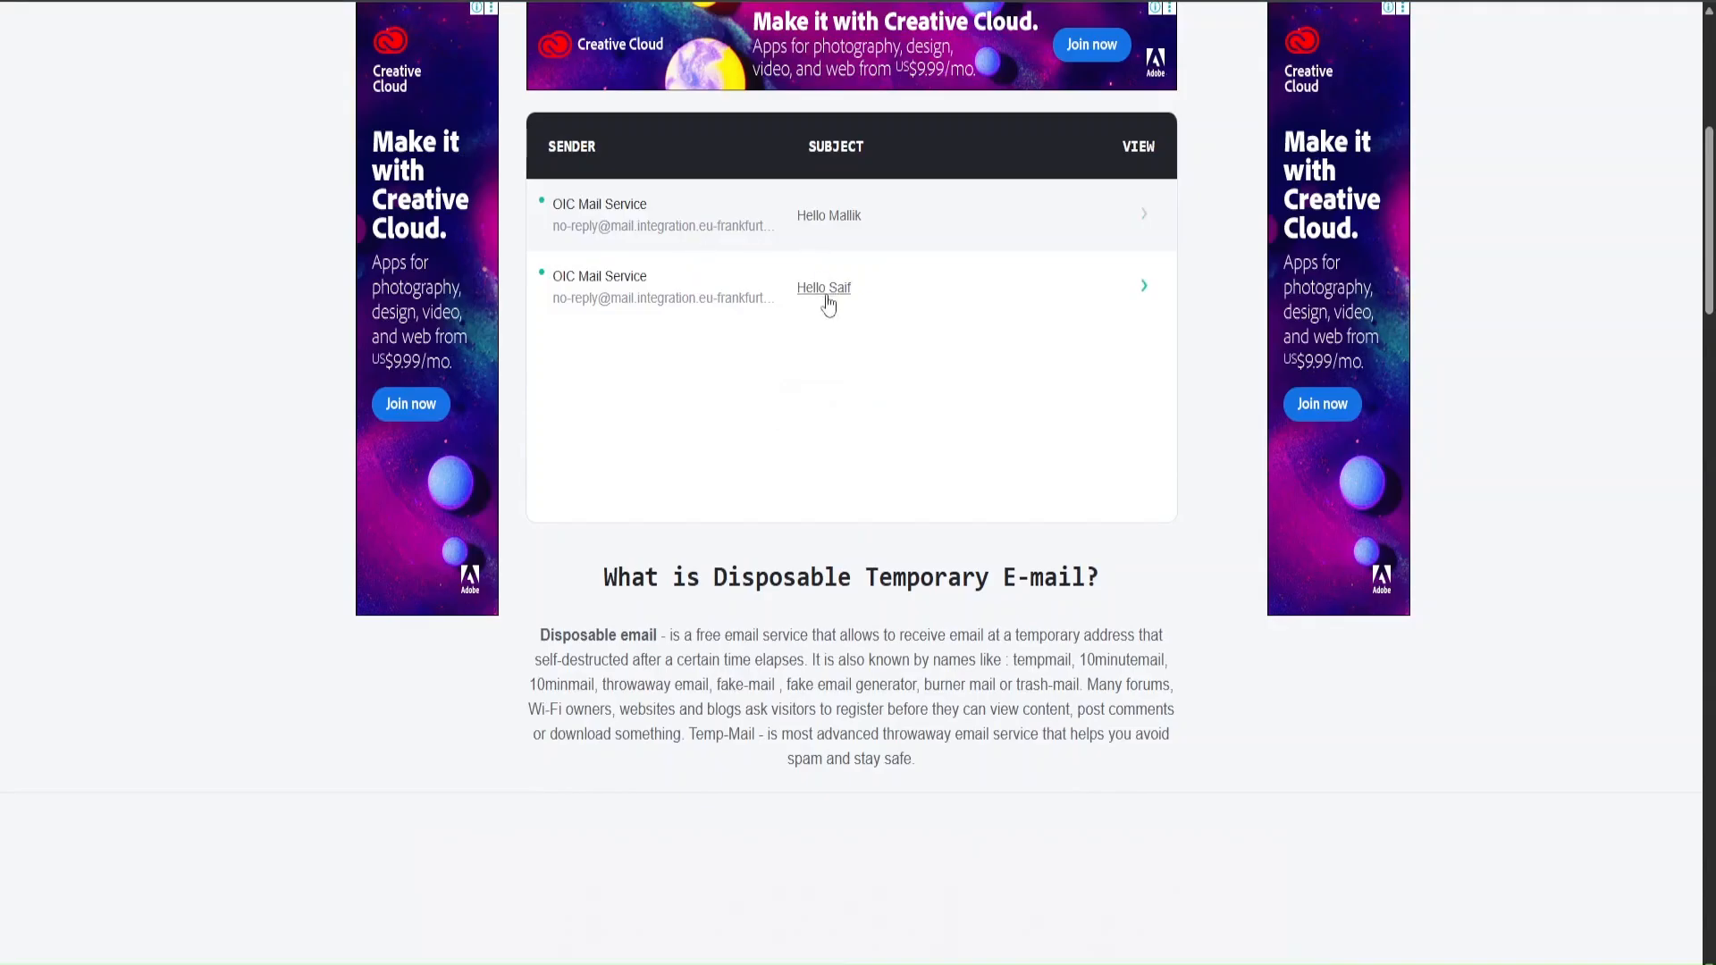
pyautogui.click(881, 296)
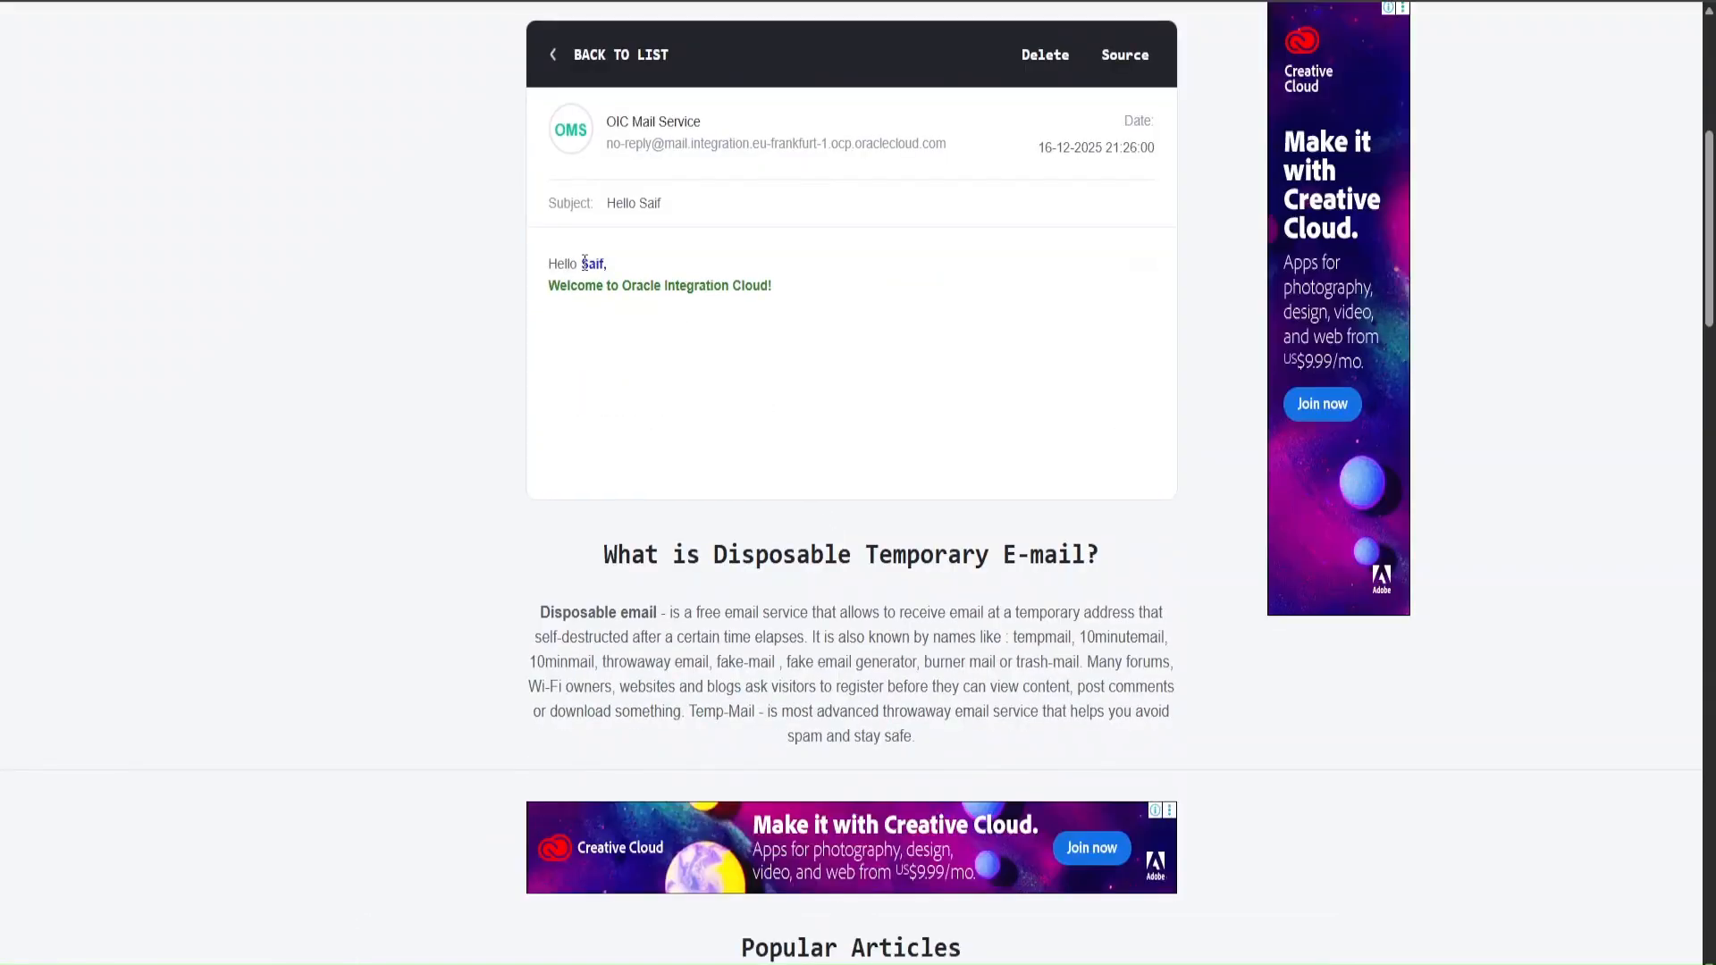
pyautogui.moveTo(584, 261); pyautogui.dragTo(566, 358)
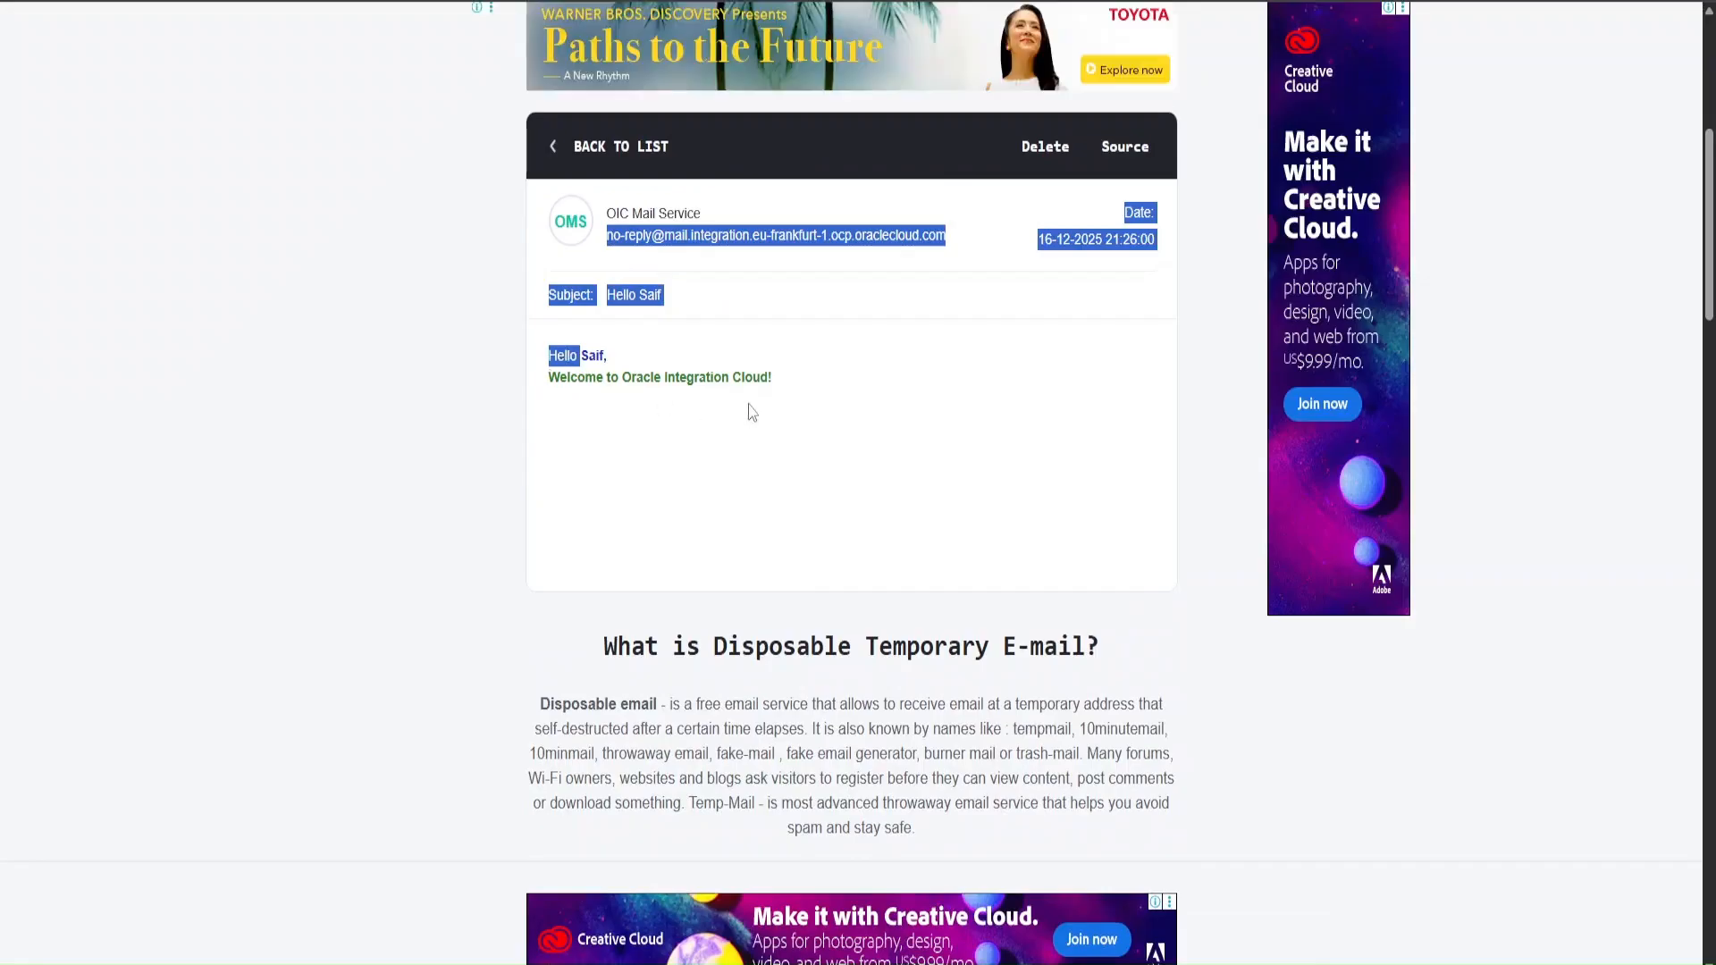
# - Switch to Visual Builder to review the HelloWorld test's request URL, and refresh the Hello World instances list in Oracle Integration
pyautogui.click(783, 396)
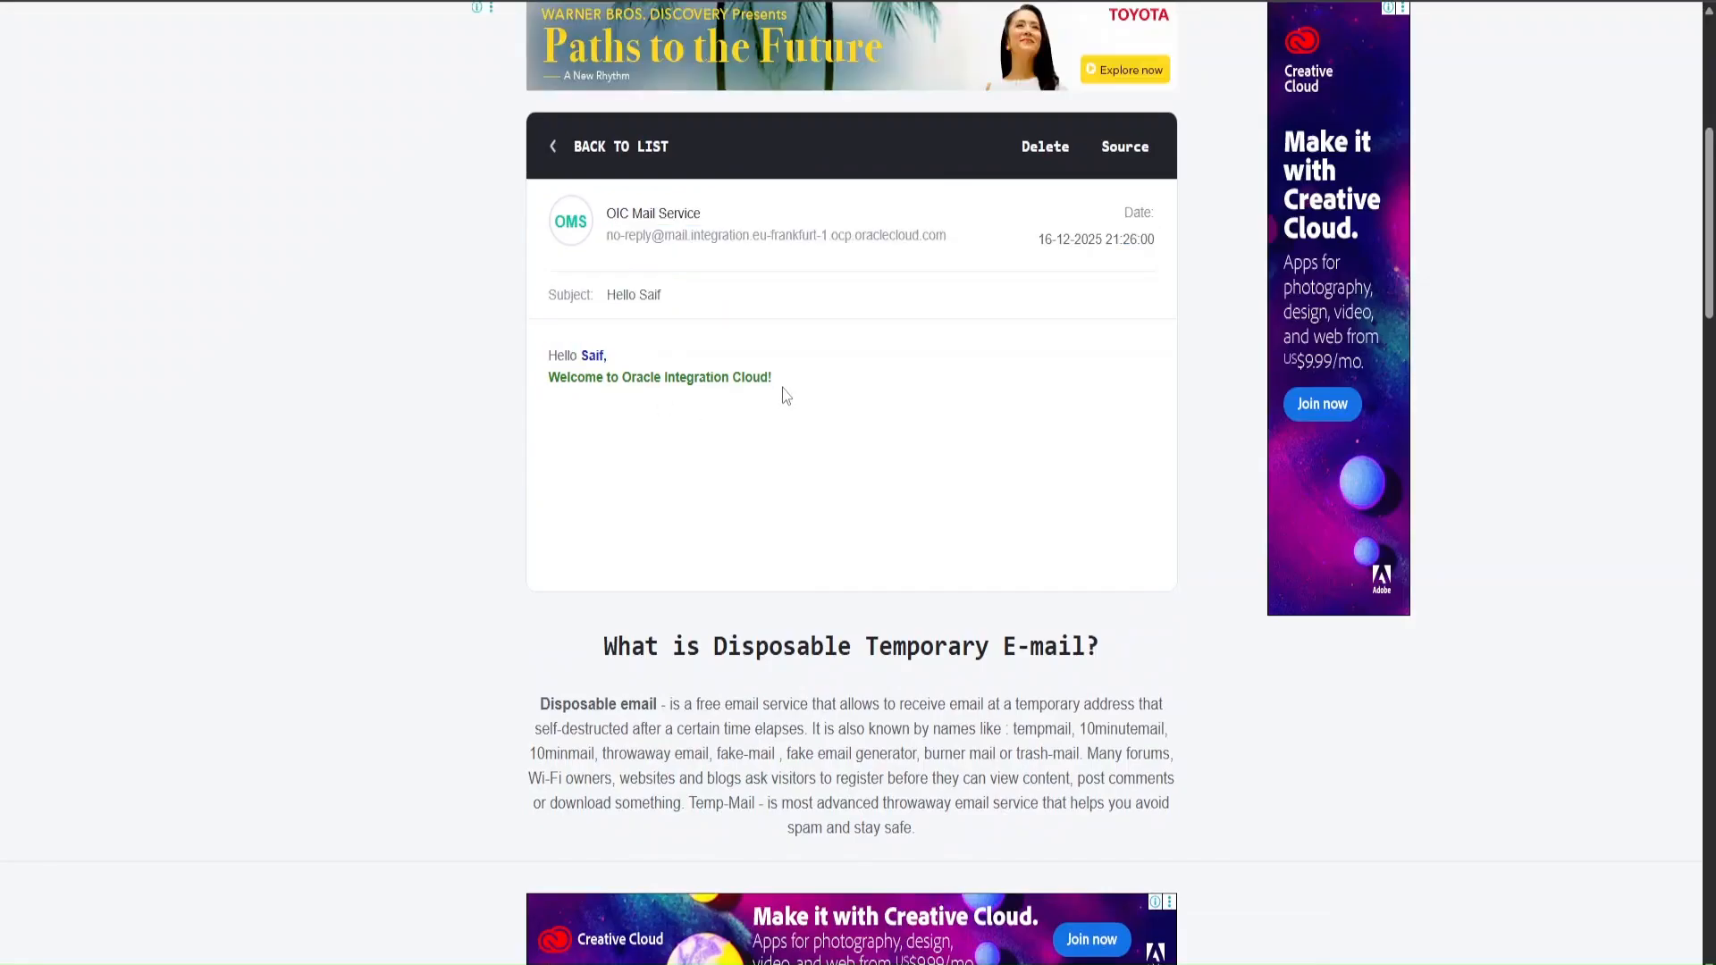
pyautogui.scroll(6, 778, 410)
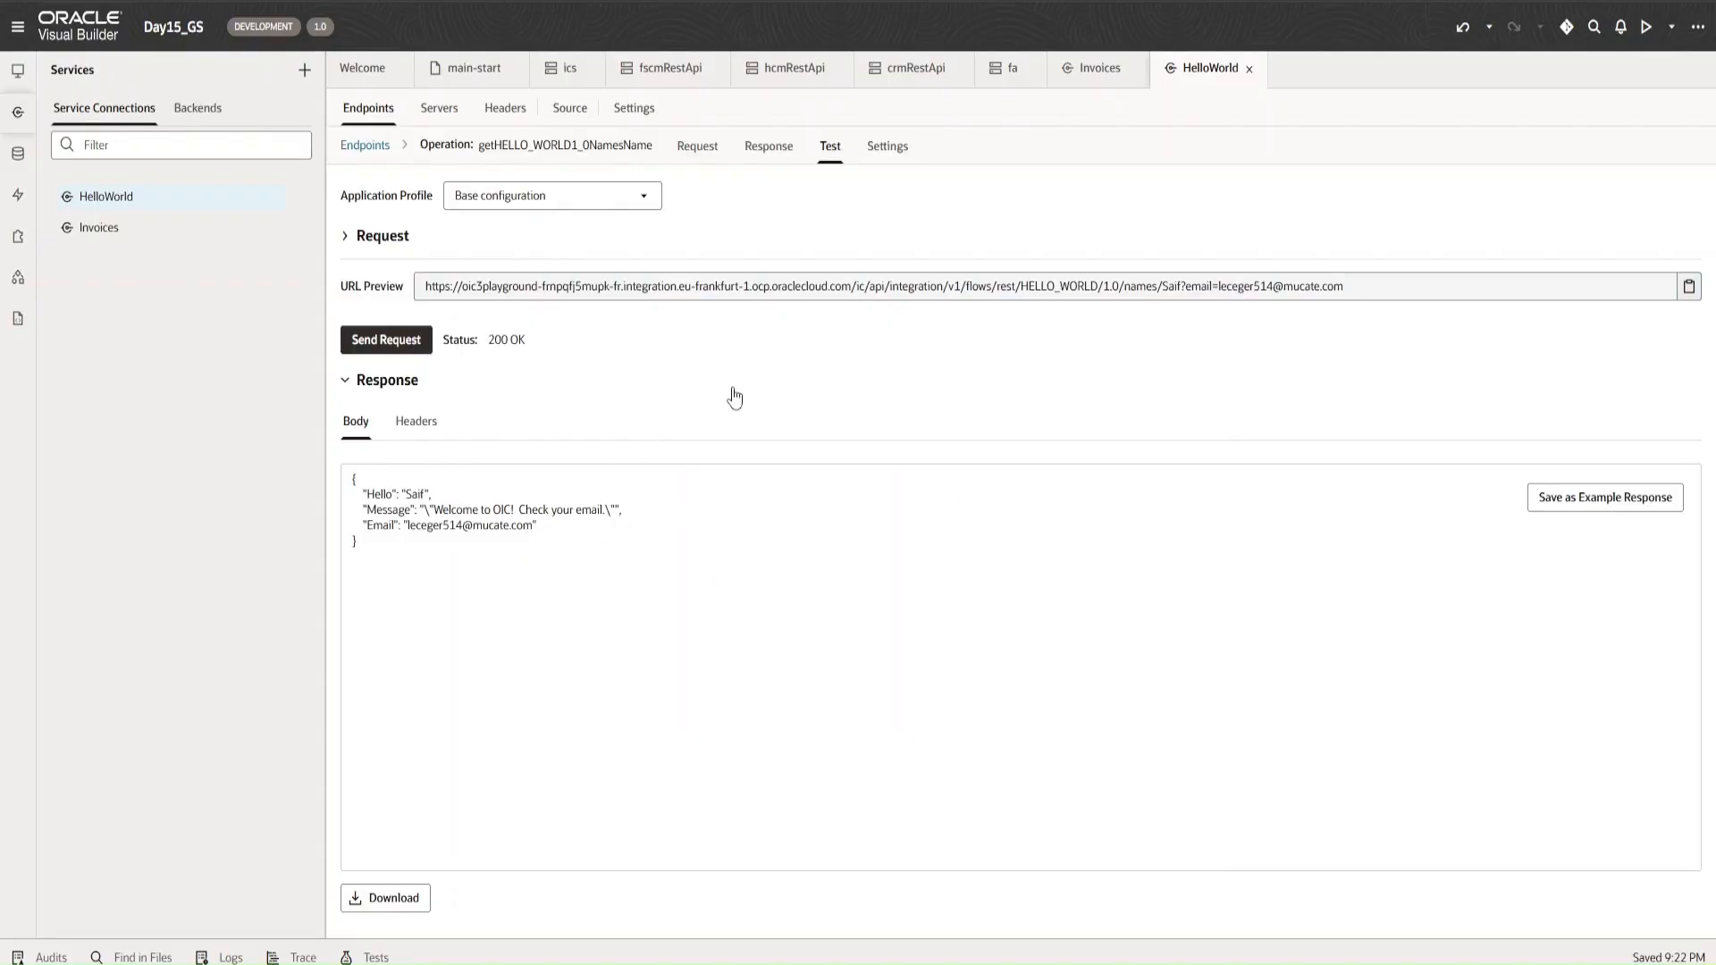
pyautogui.tripleClick(1462, 285)
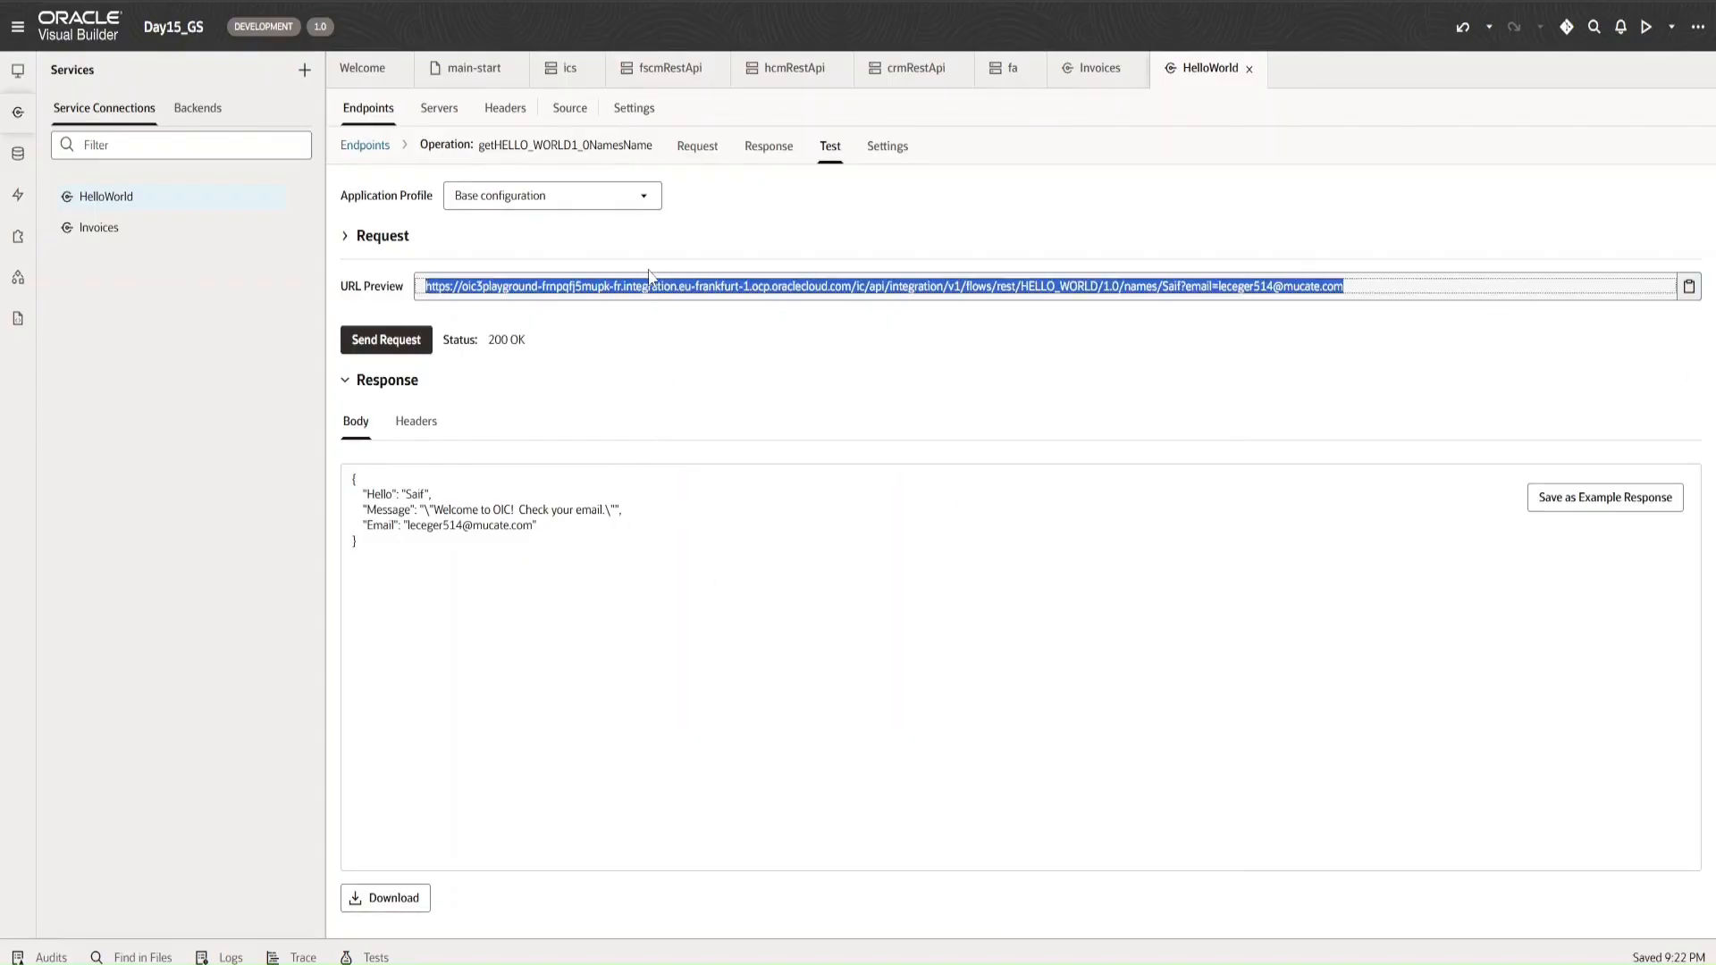
pyautogui.keyDown('shift'); pyautogui.click(617, 286); pyautogui.keyUp('shift')
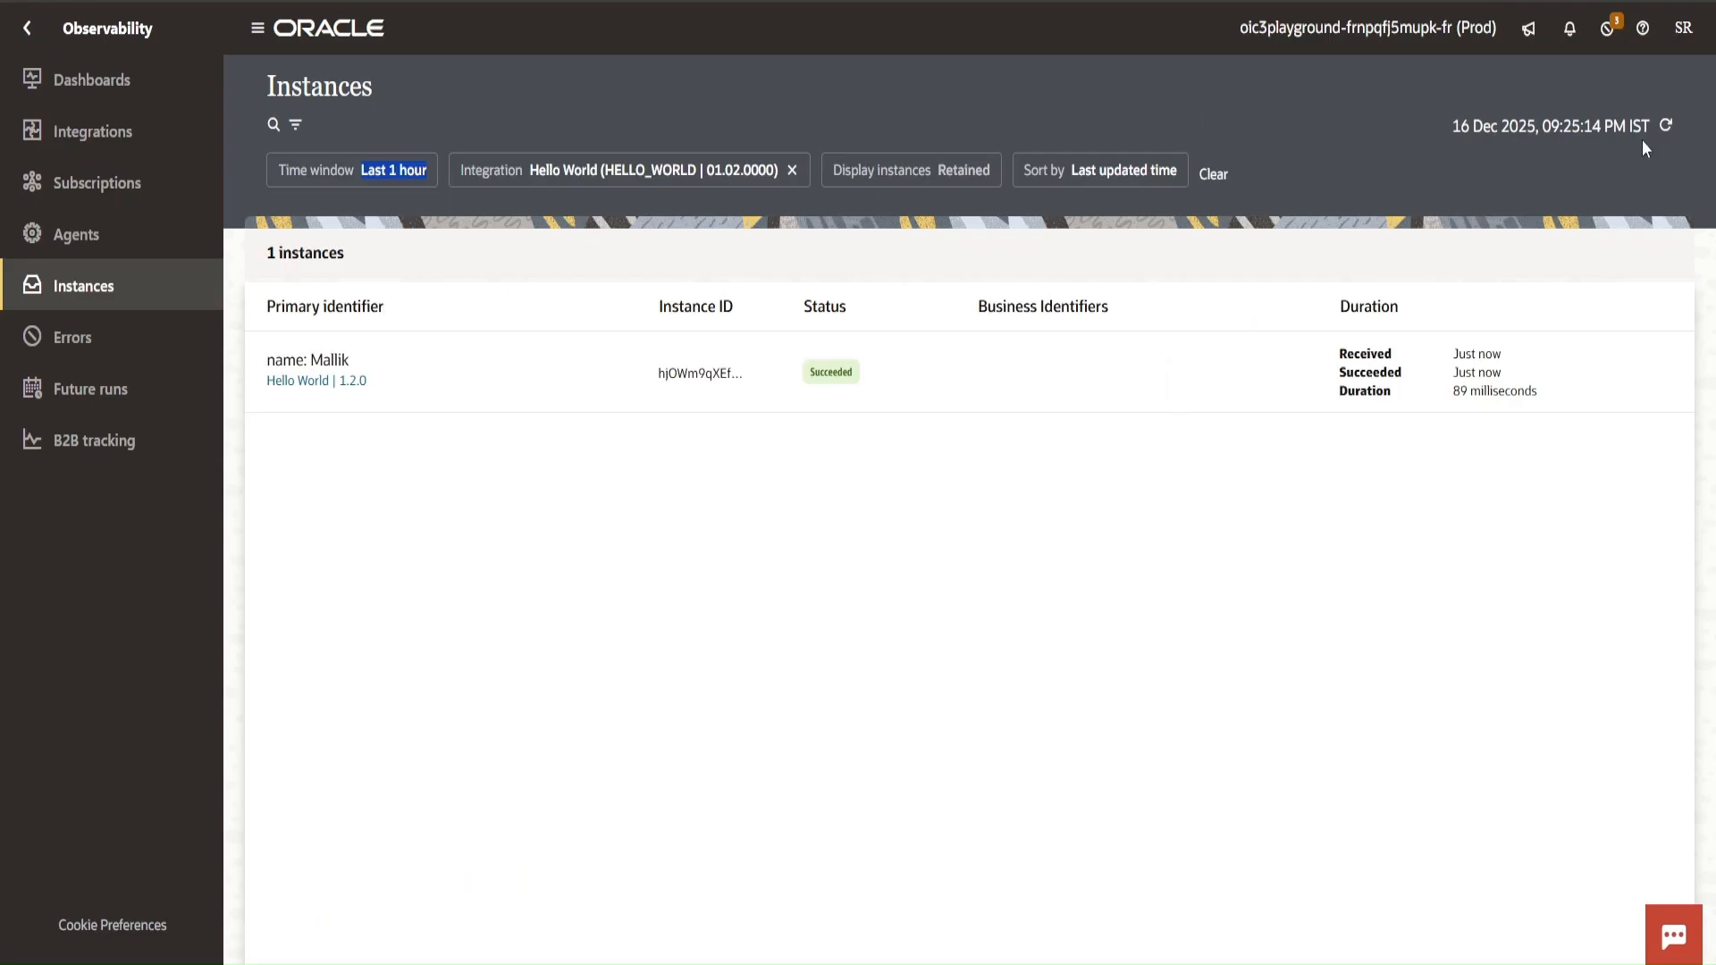
pyautogui.click(1664, 127)
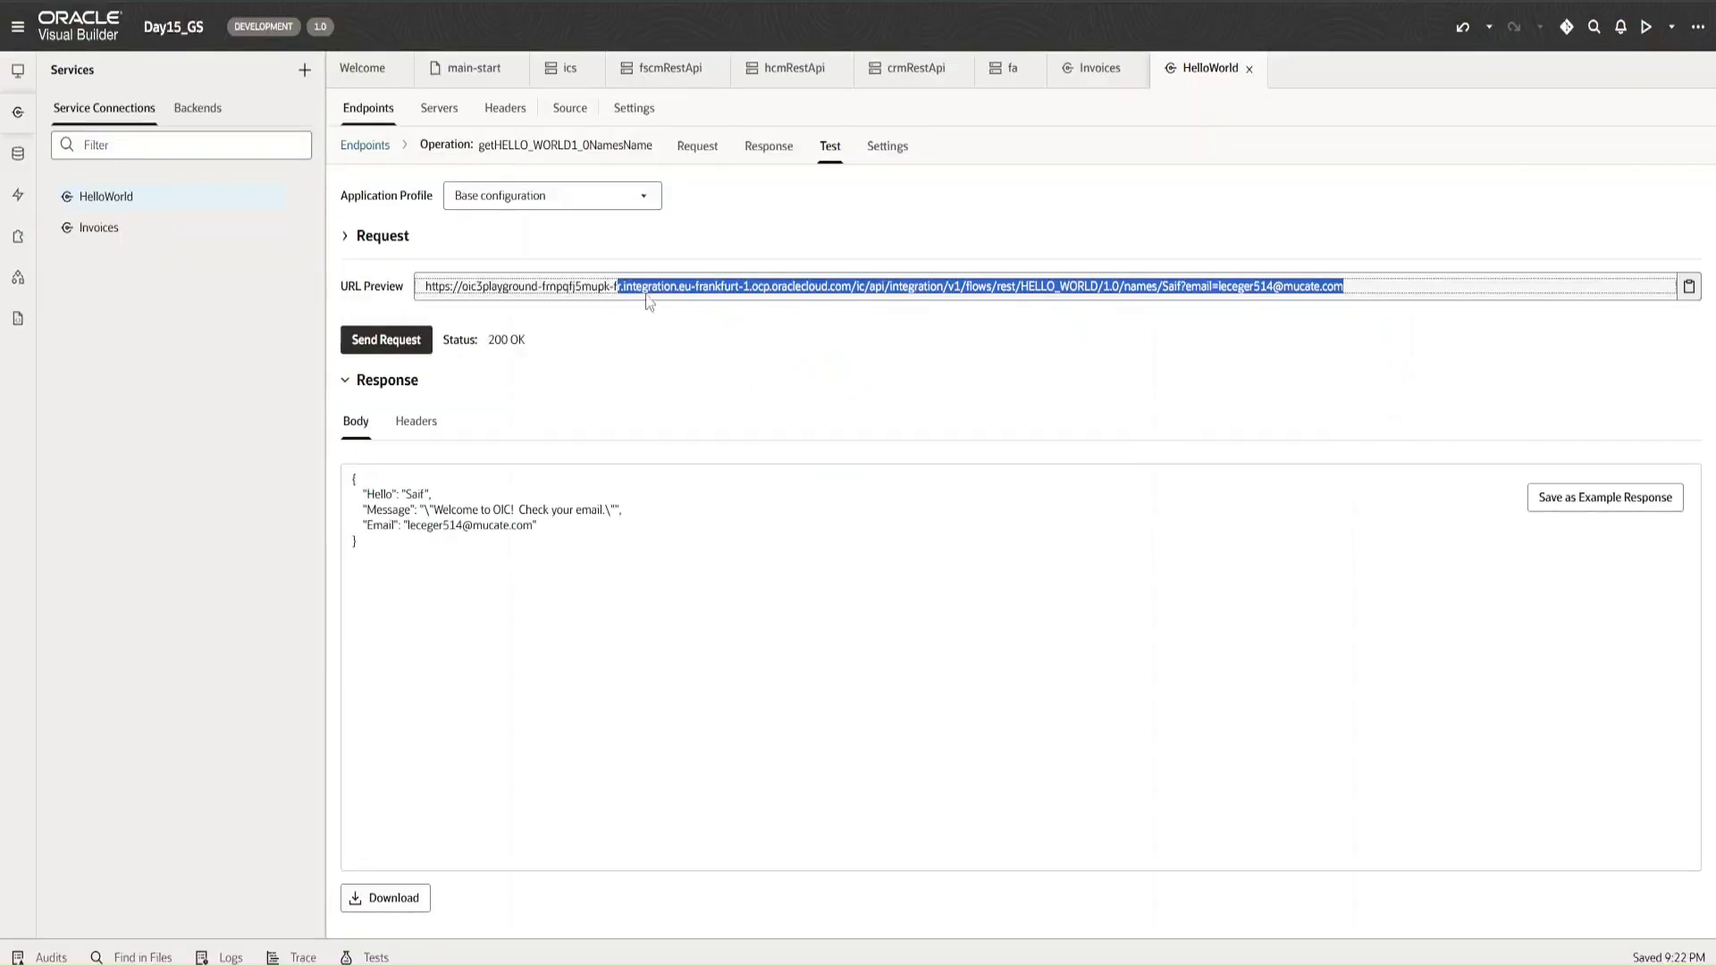
pyautogui.click(795, 416)
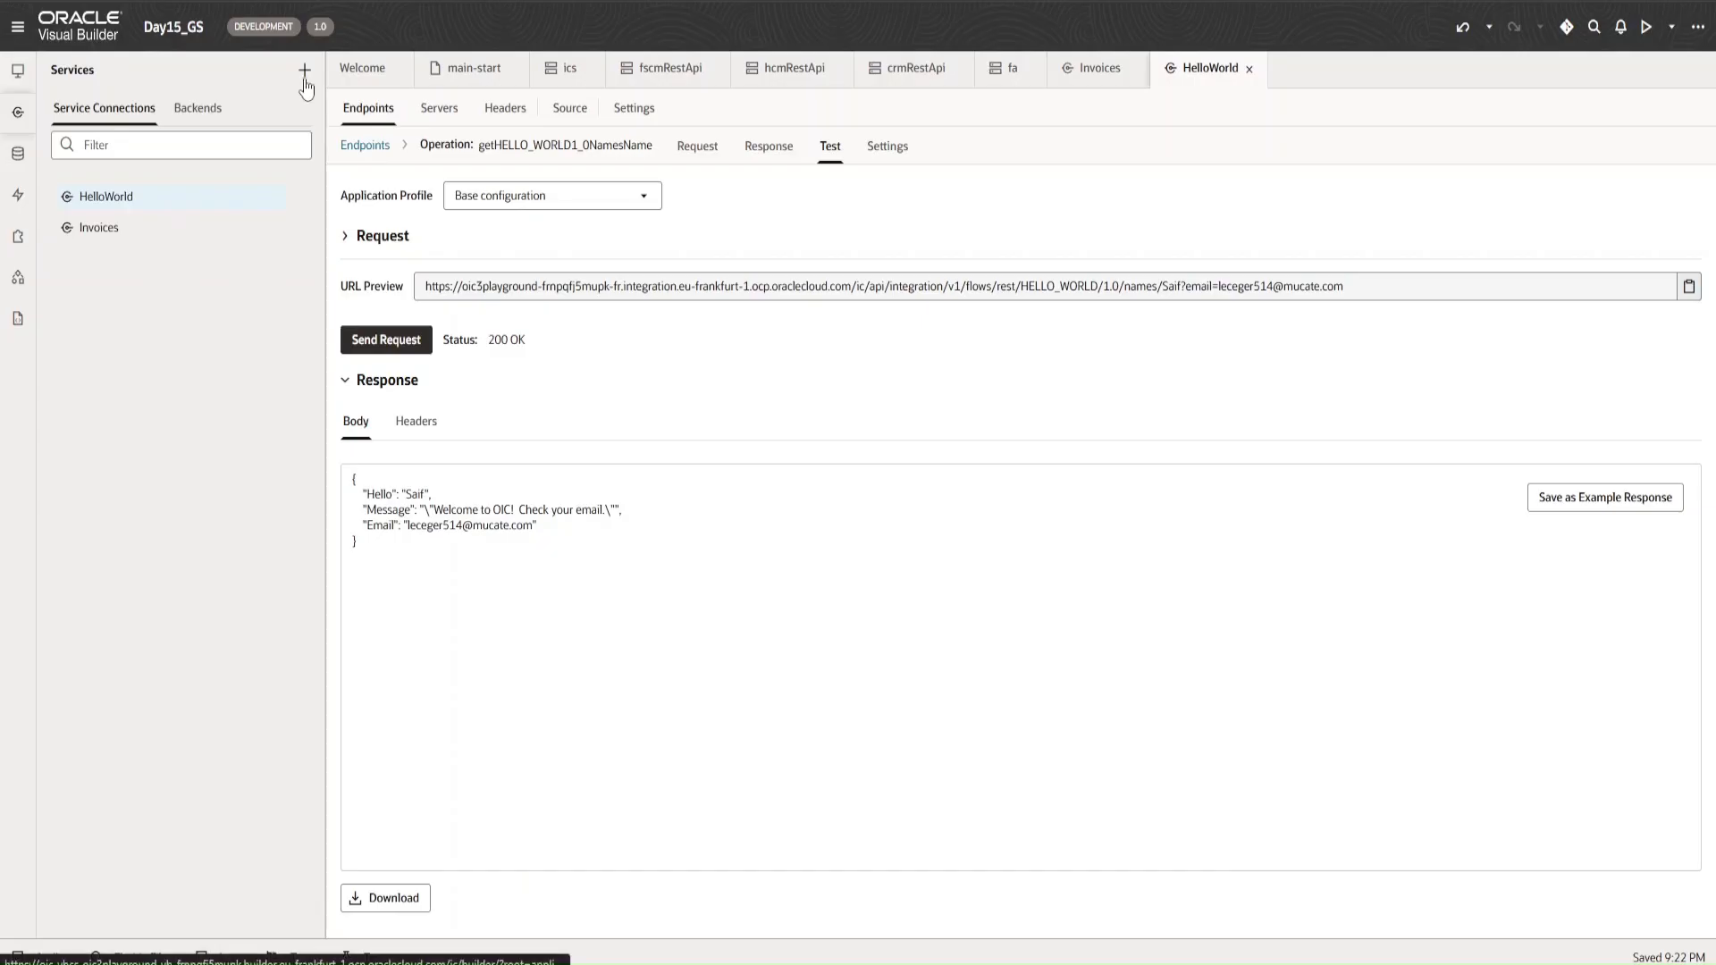
# - Show the service backends in Visual Builder and start creating a new backend of the Custom type
pyautogui.click(219, 112)
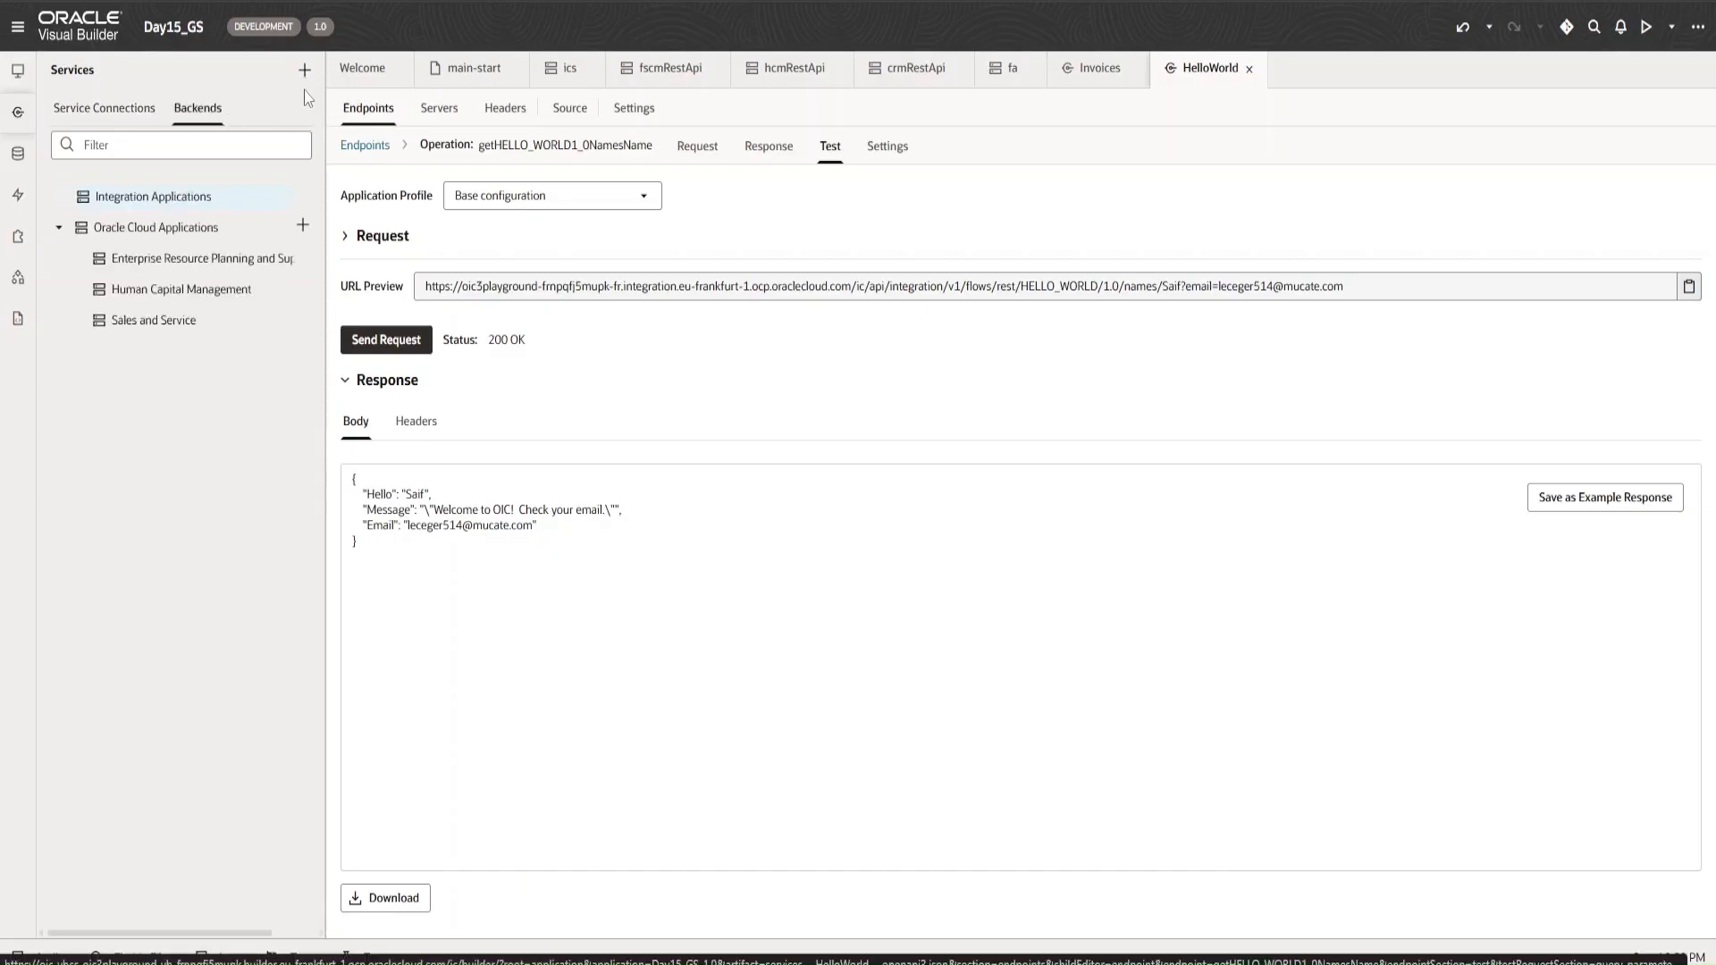
pyautogui.click(134, 115)
pyautogui.click(190, 115)
pyautogui.click(304, 78)
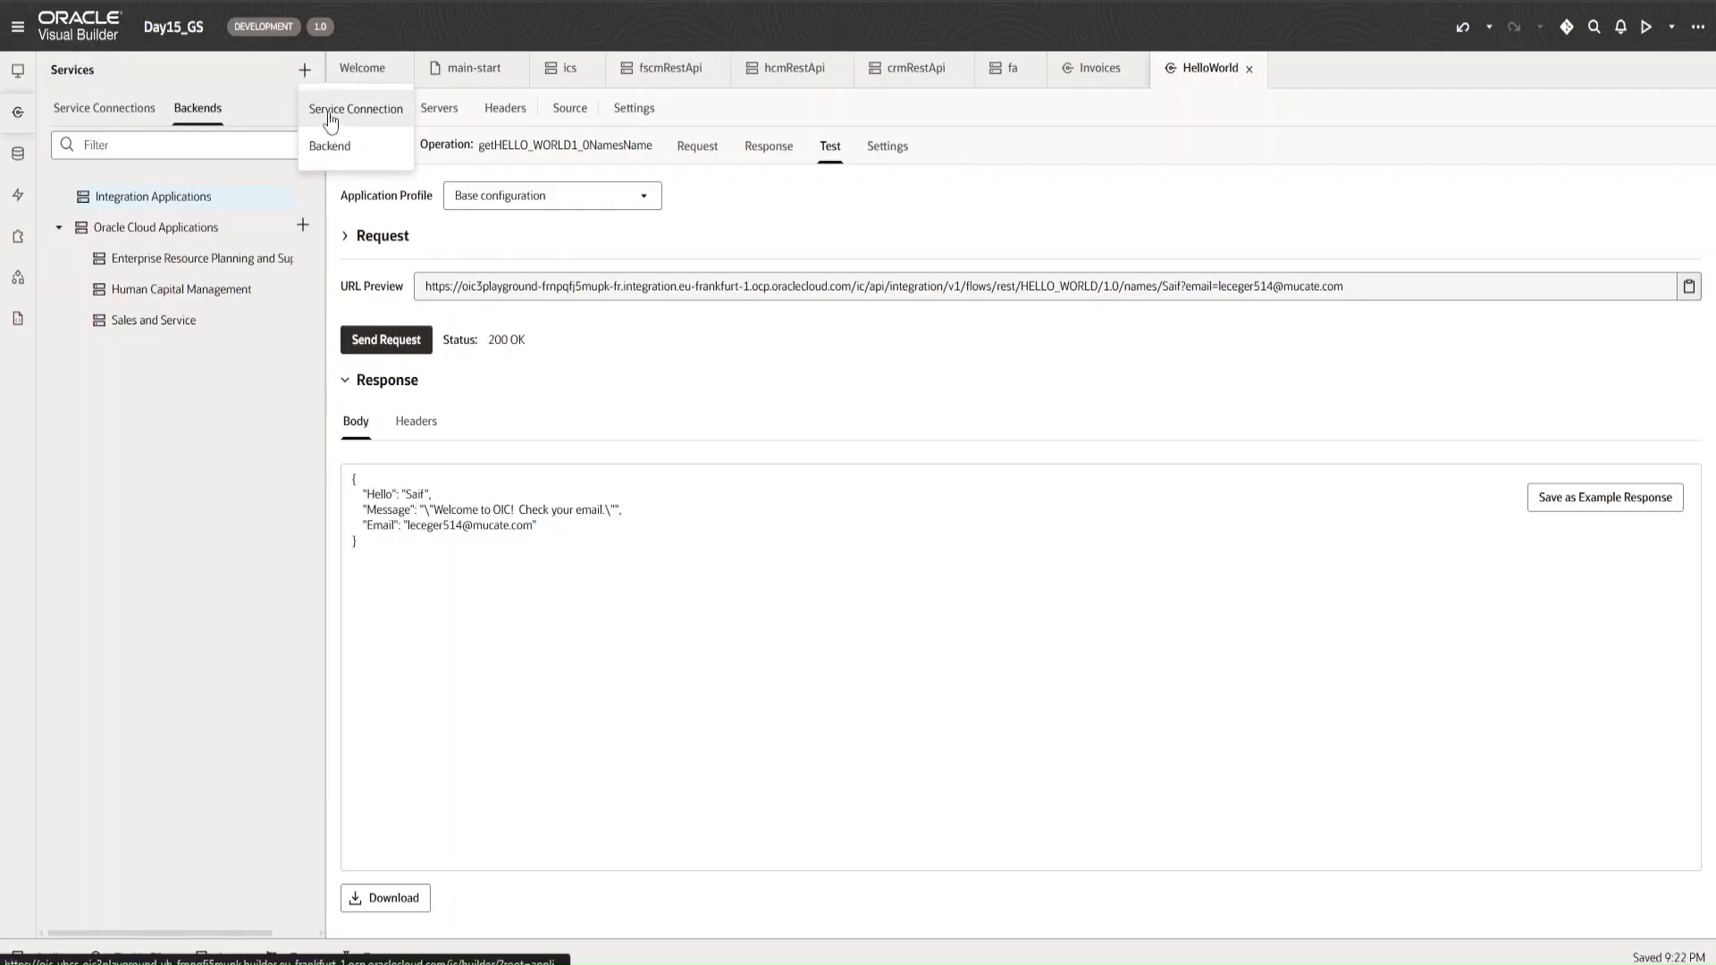
pyautogui.click(329, 146)
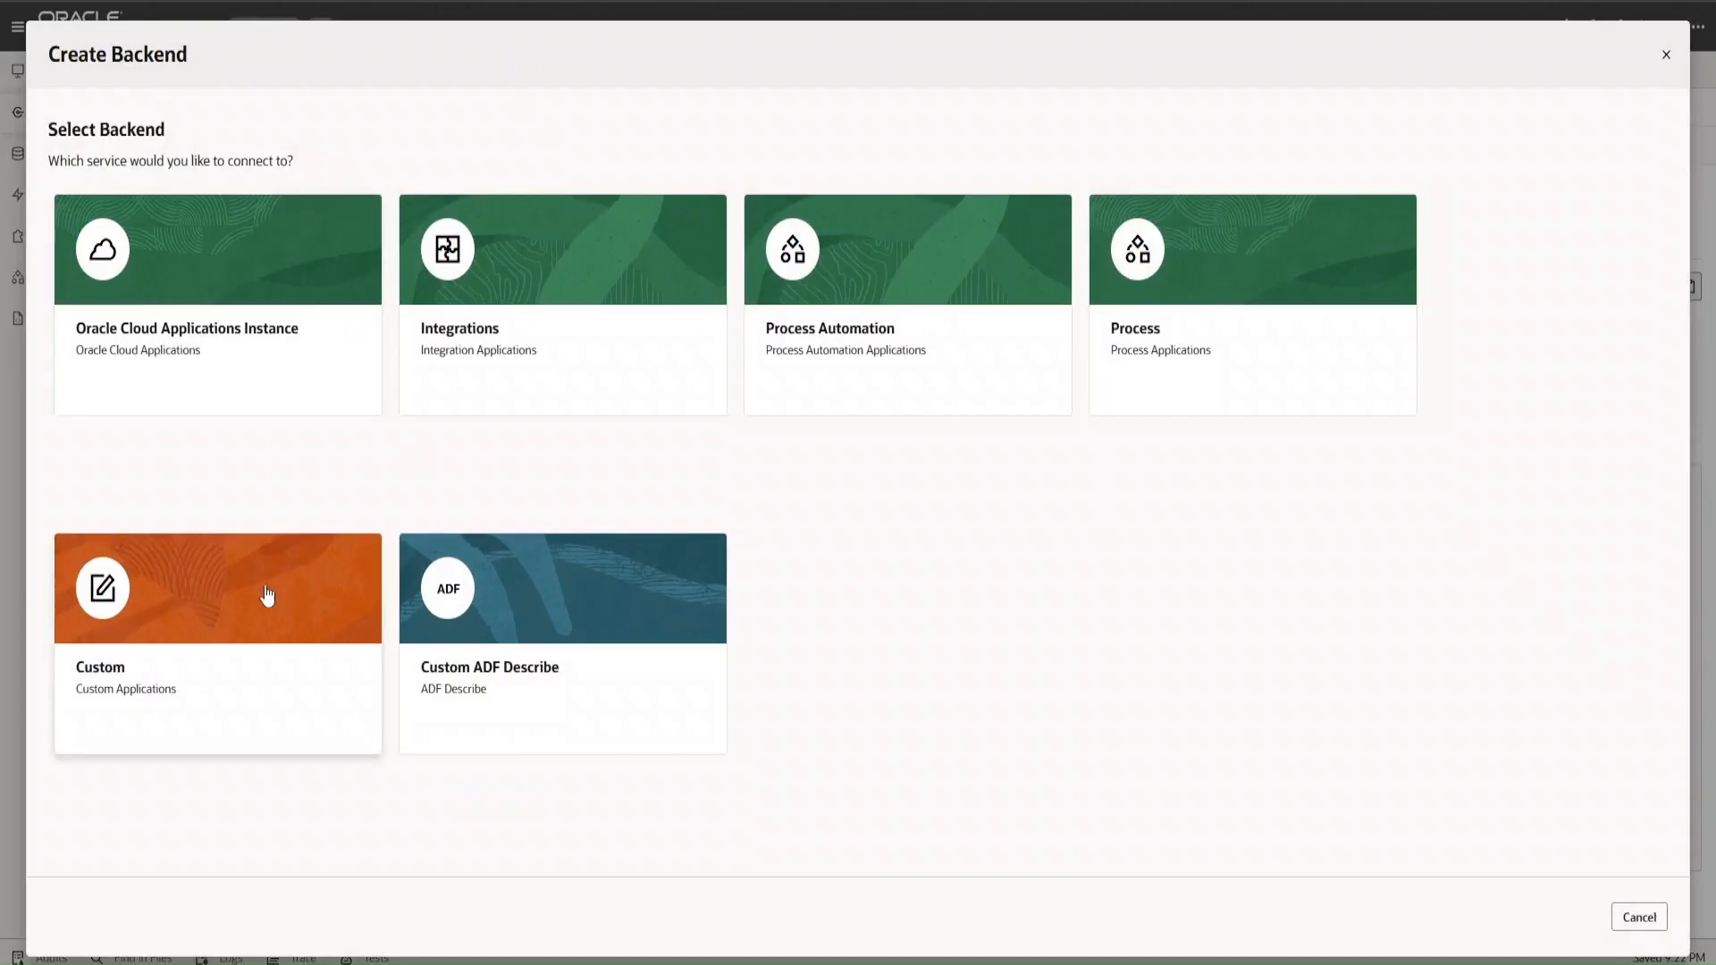
pyautogui.click(161, 668)
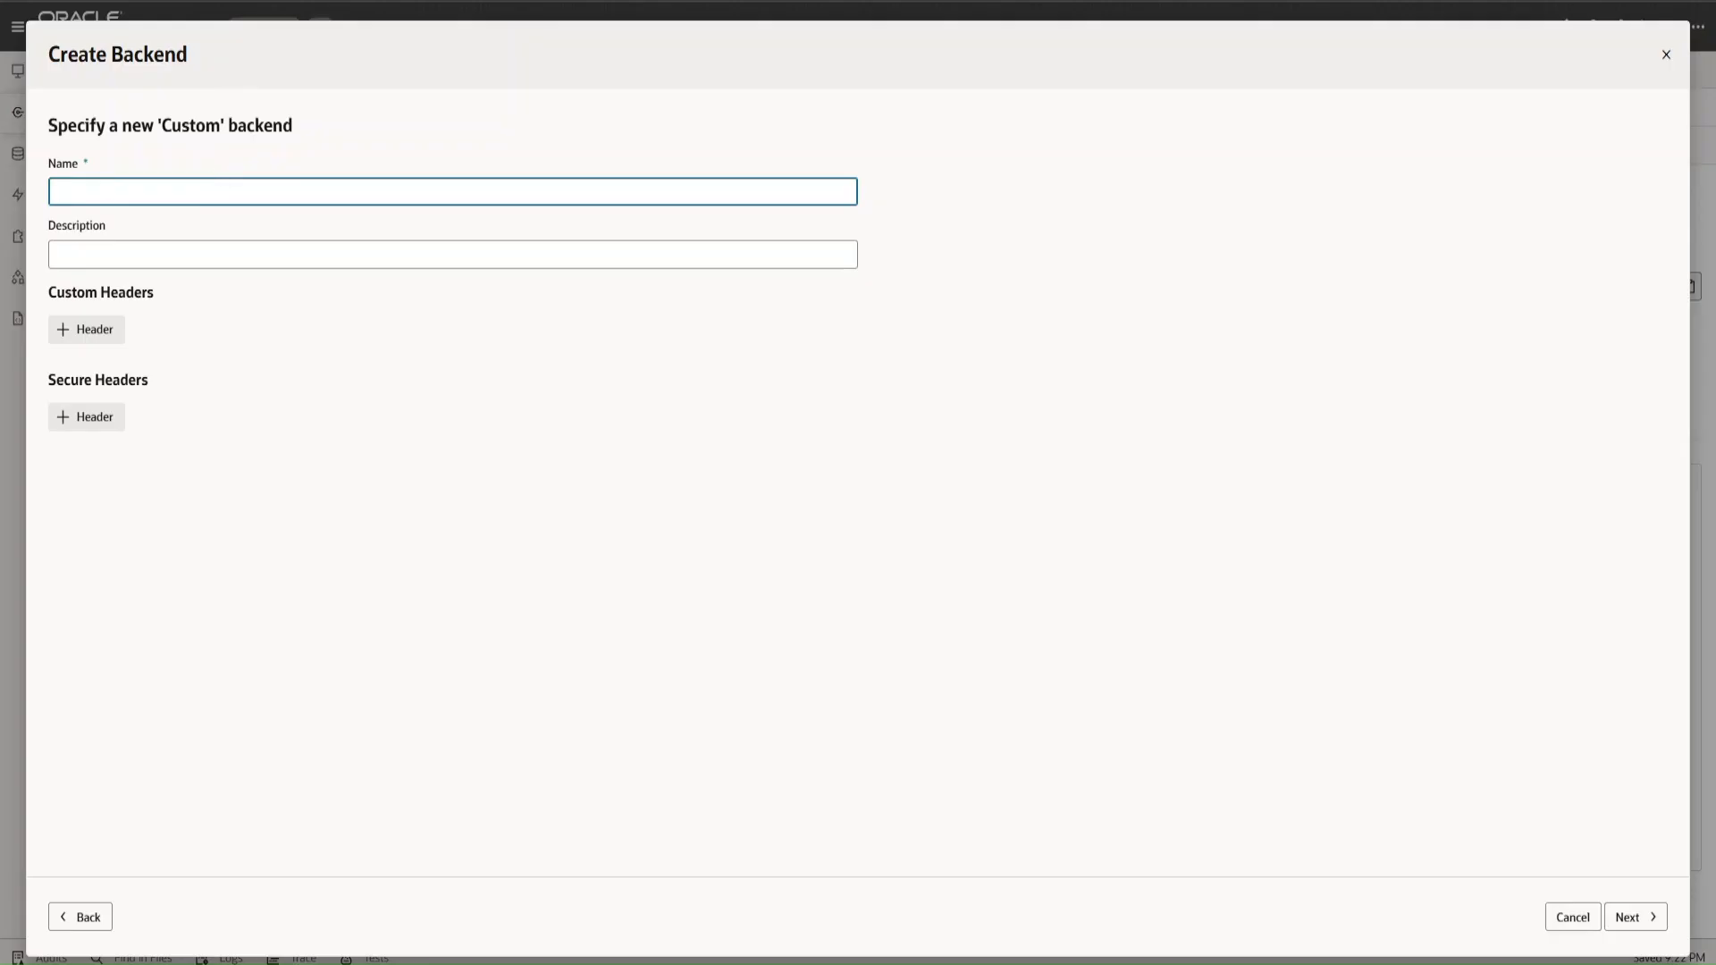
pyautogui.press('BackSpace')
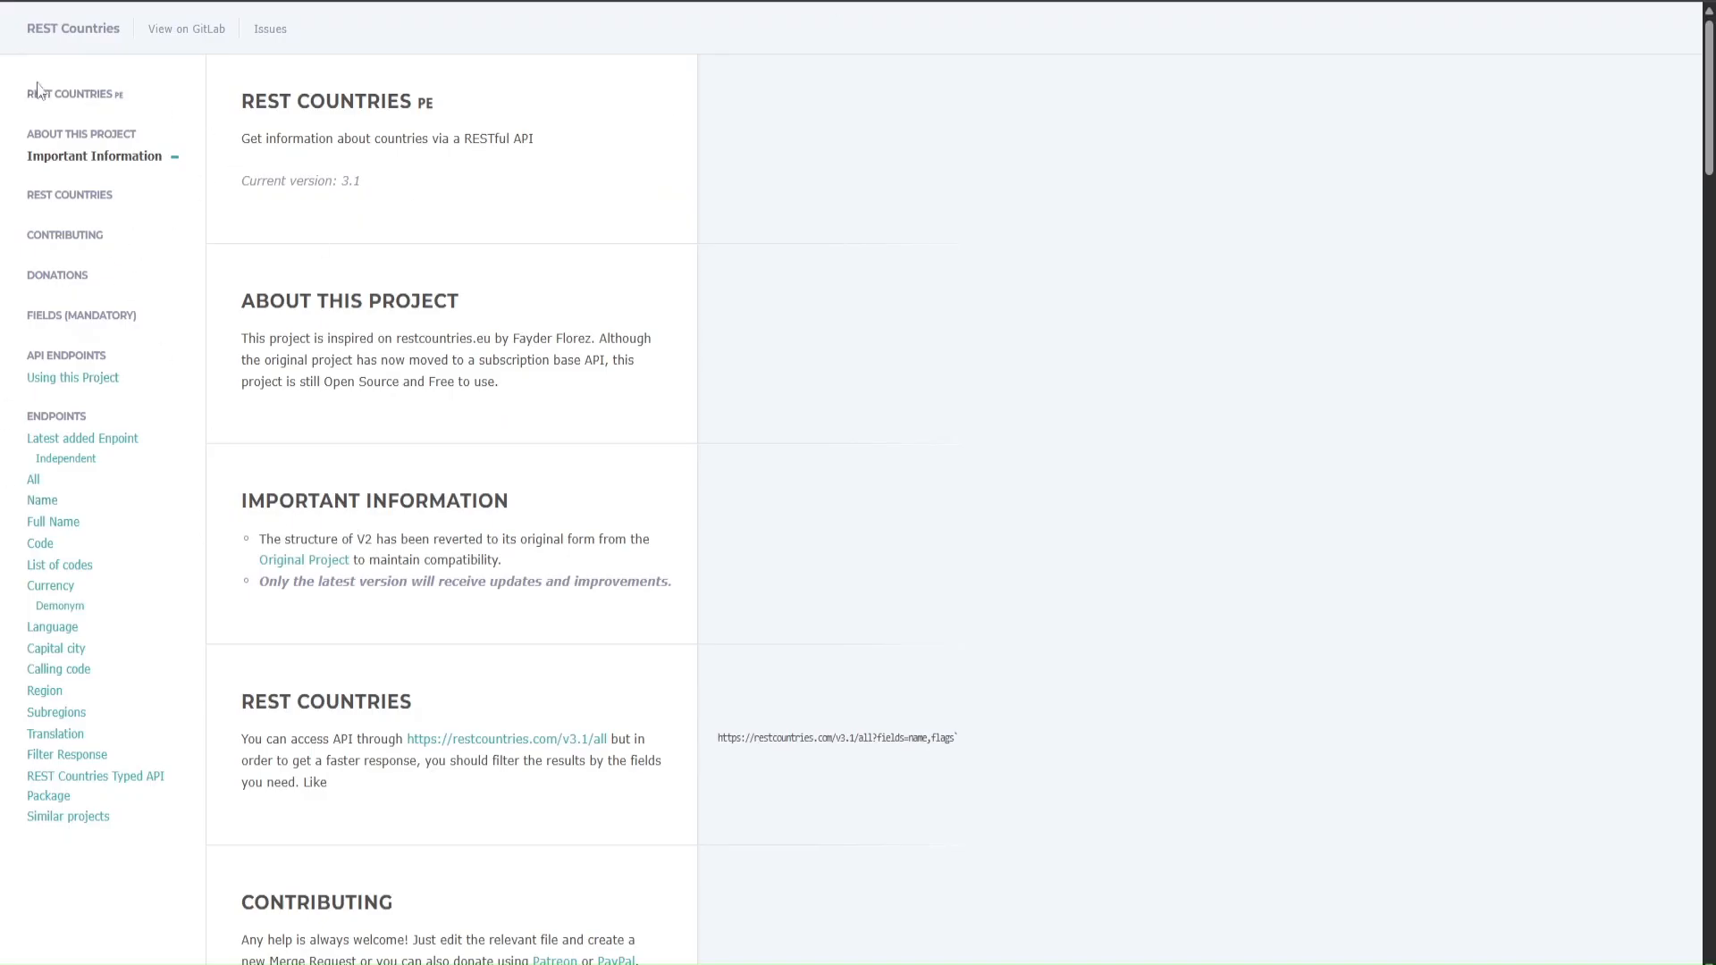
# - Switch to the REST Countries documentation and find the Name endpoint
pyautogui.click(256, 1)
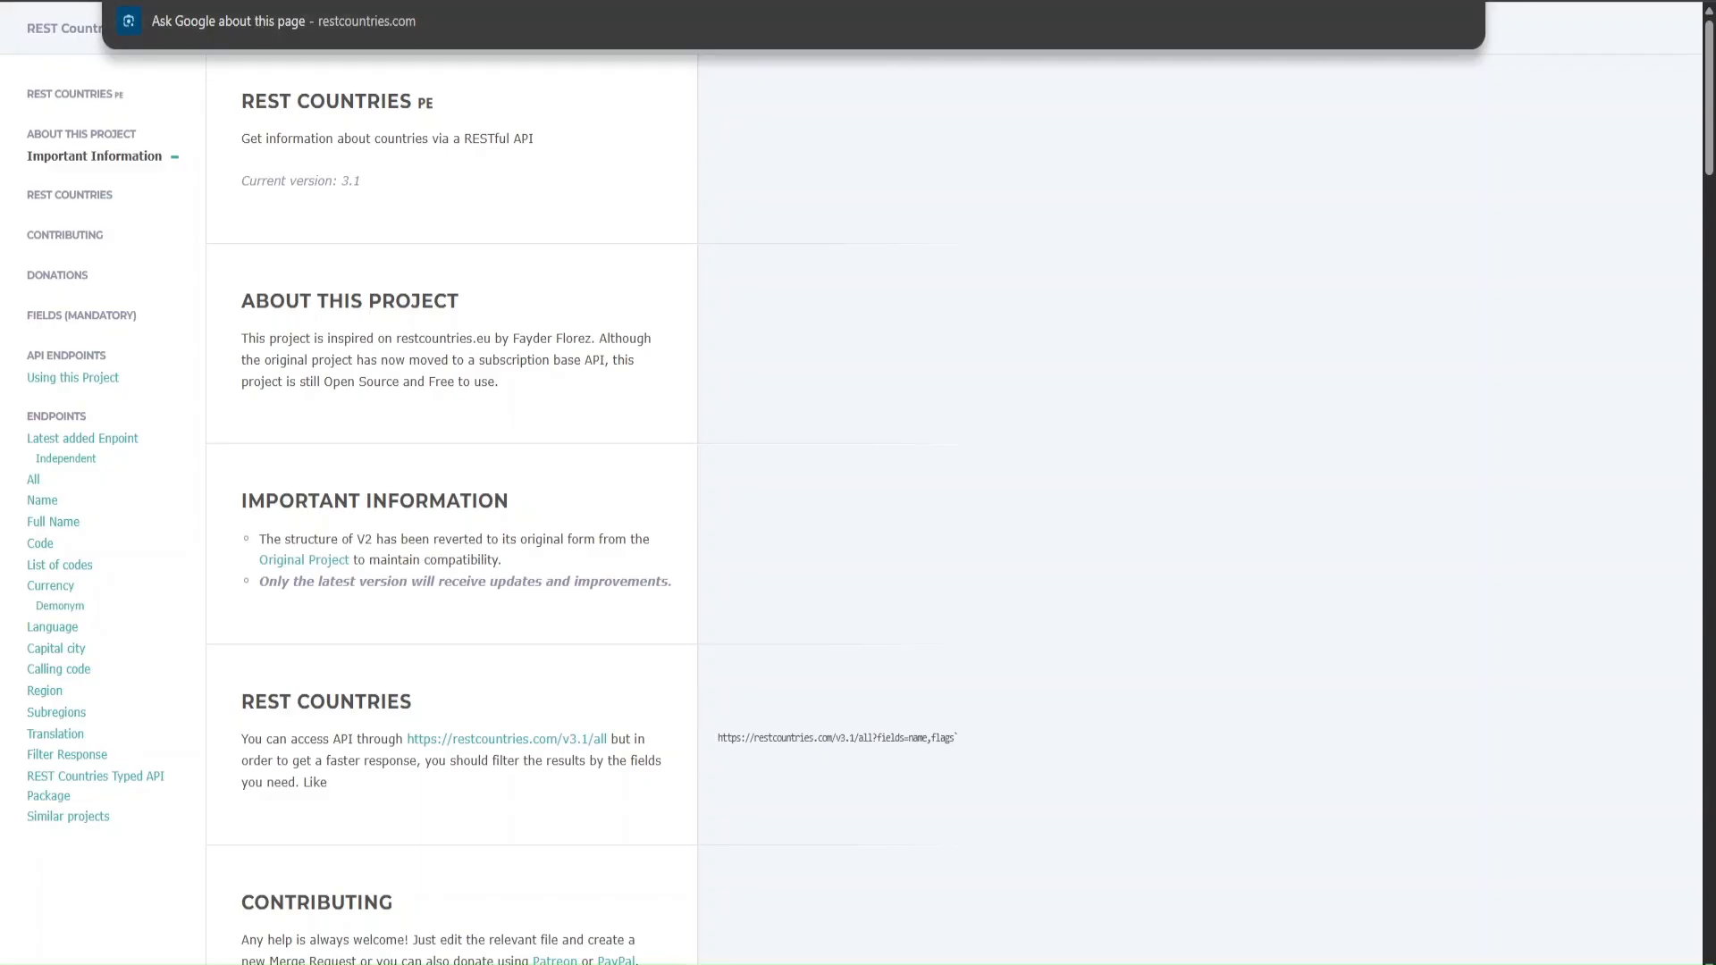
pyautogui.press('Escape')
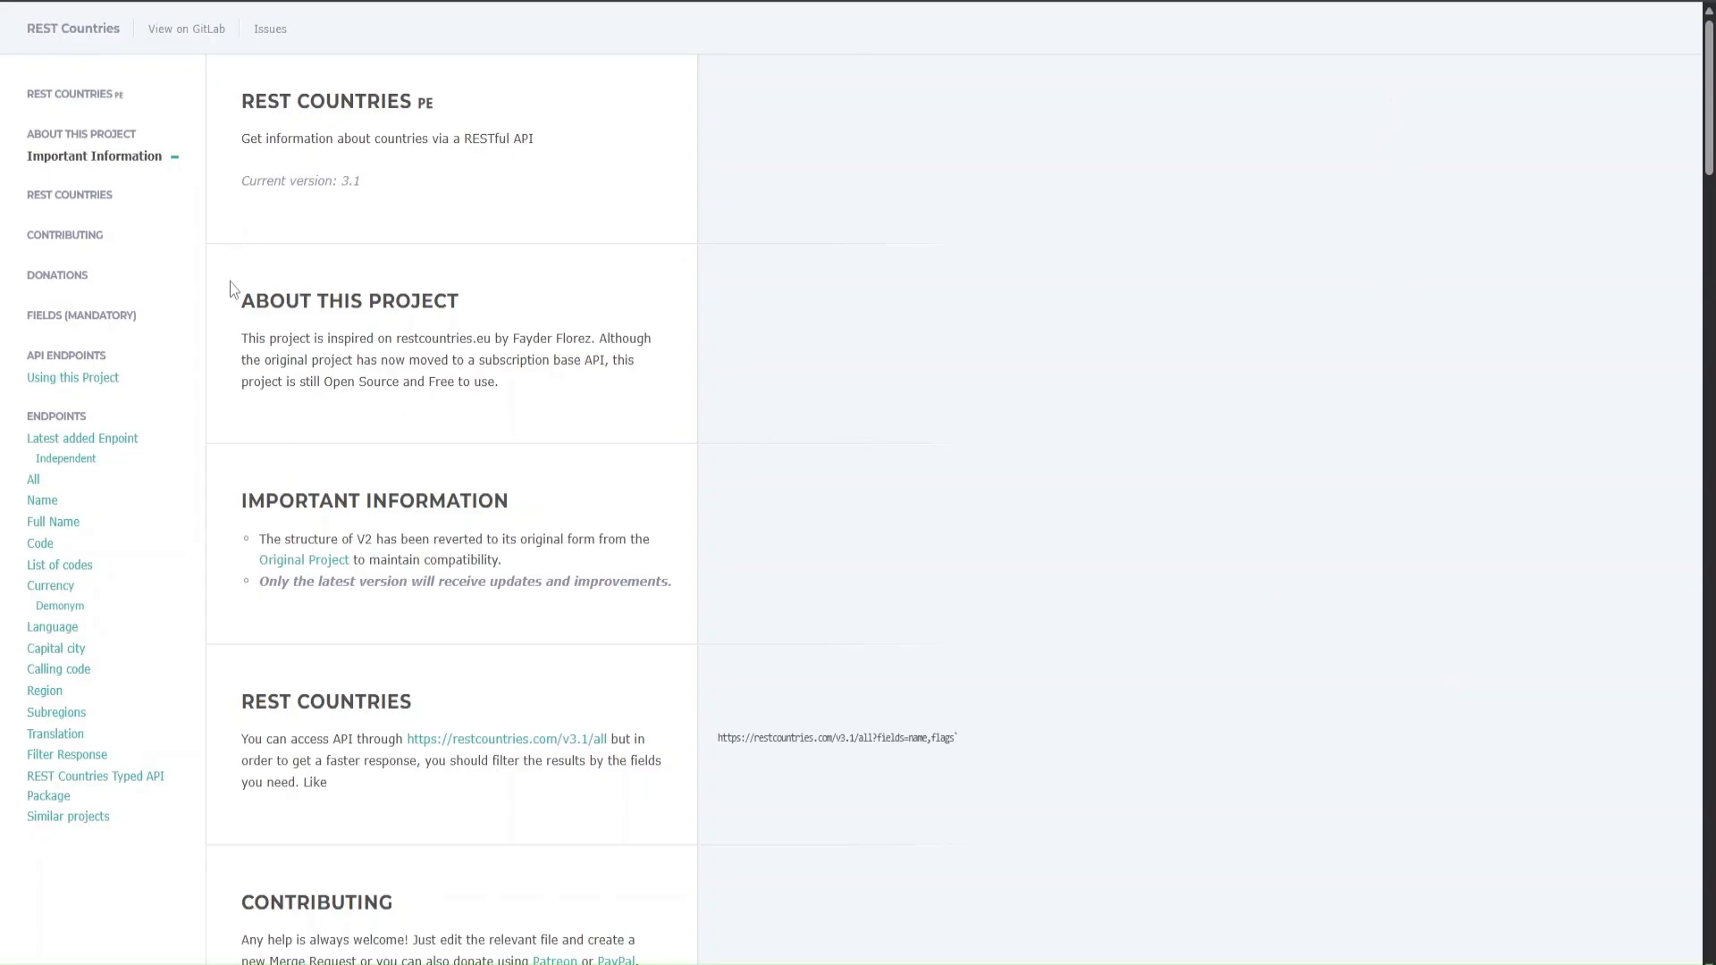
pyautogui.scroll(-5, 307, 356)
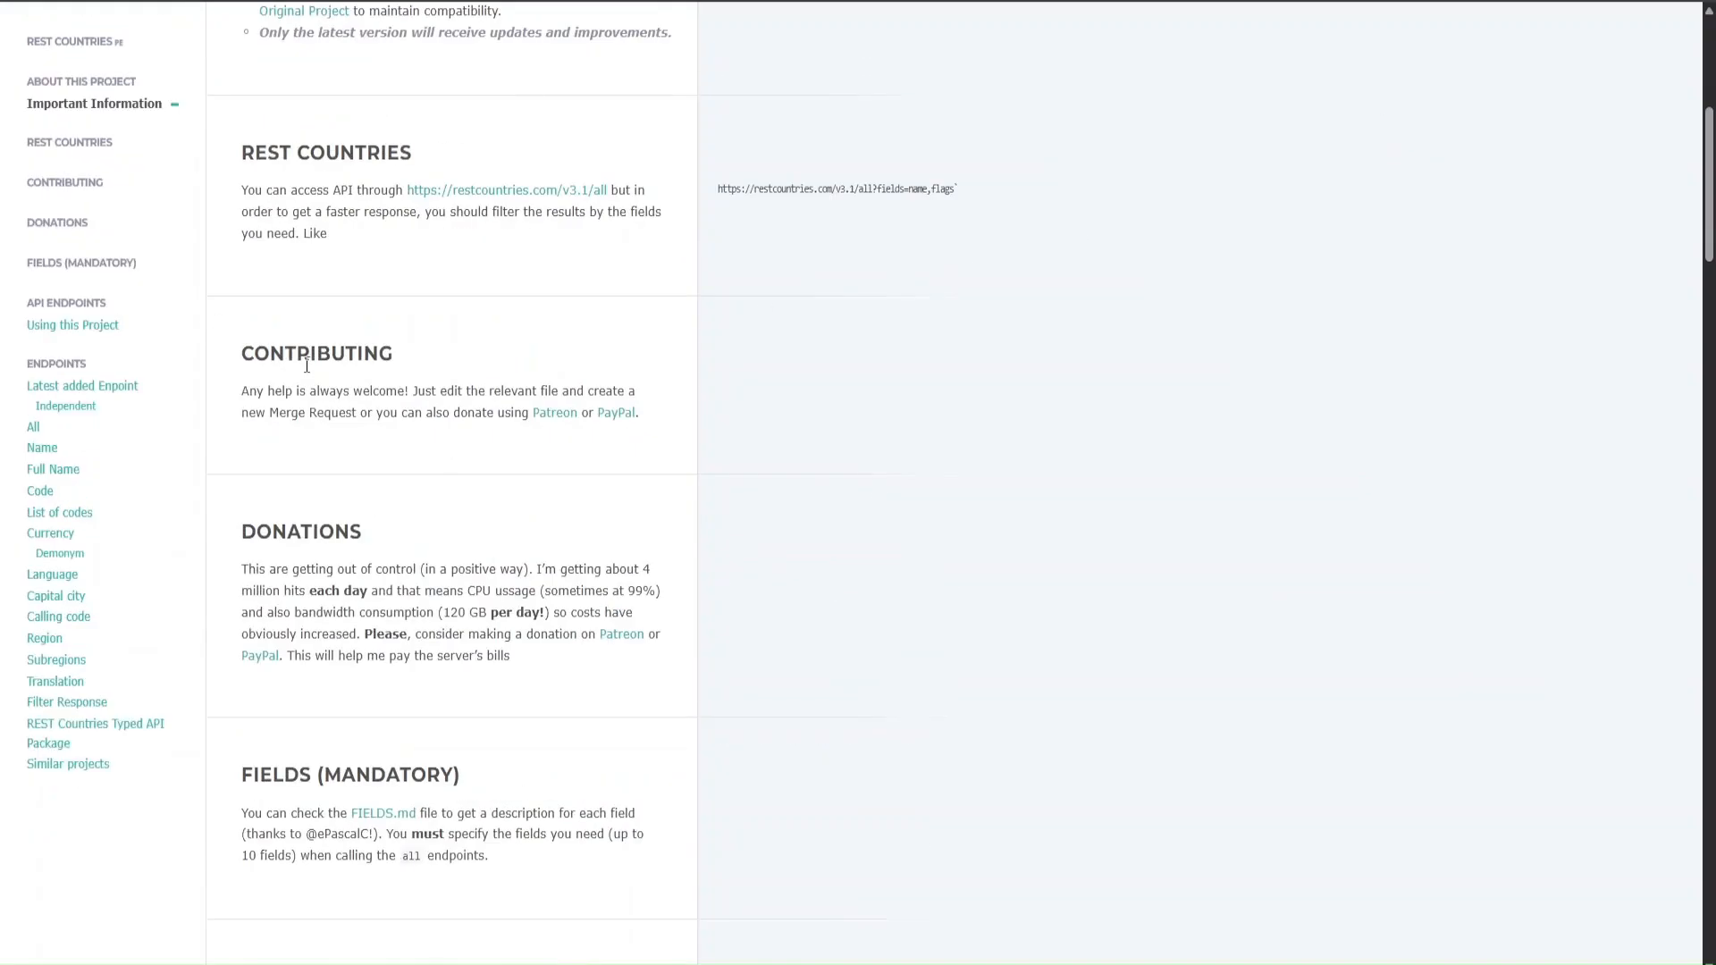
pyautogui.scroll(-10, 304, 378)
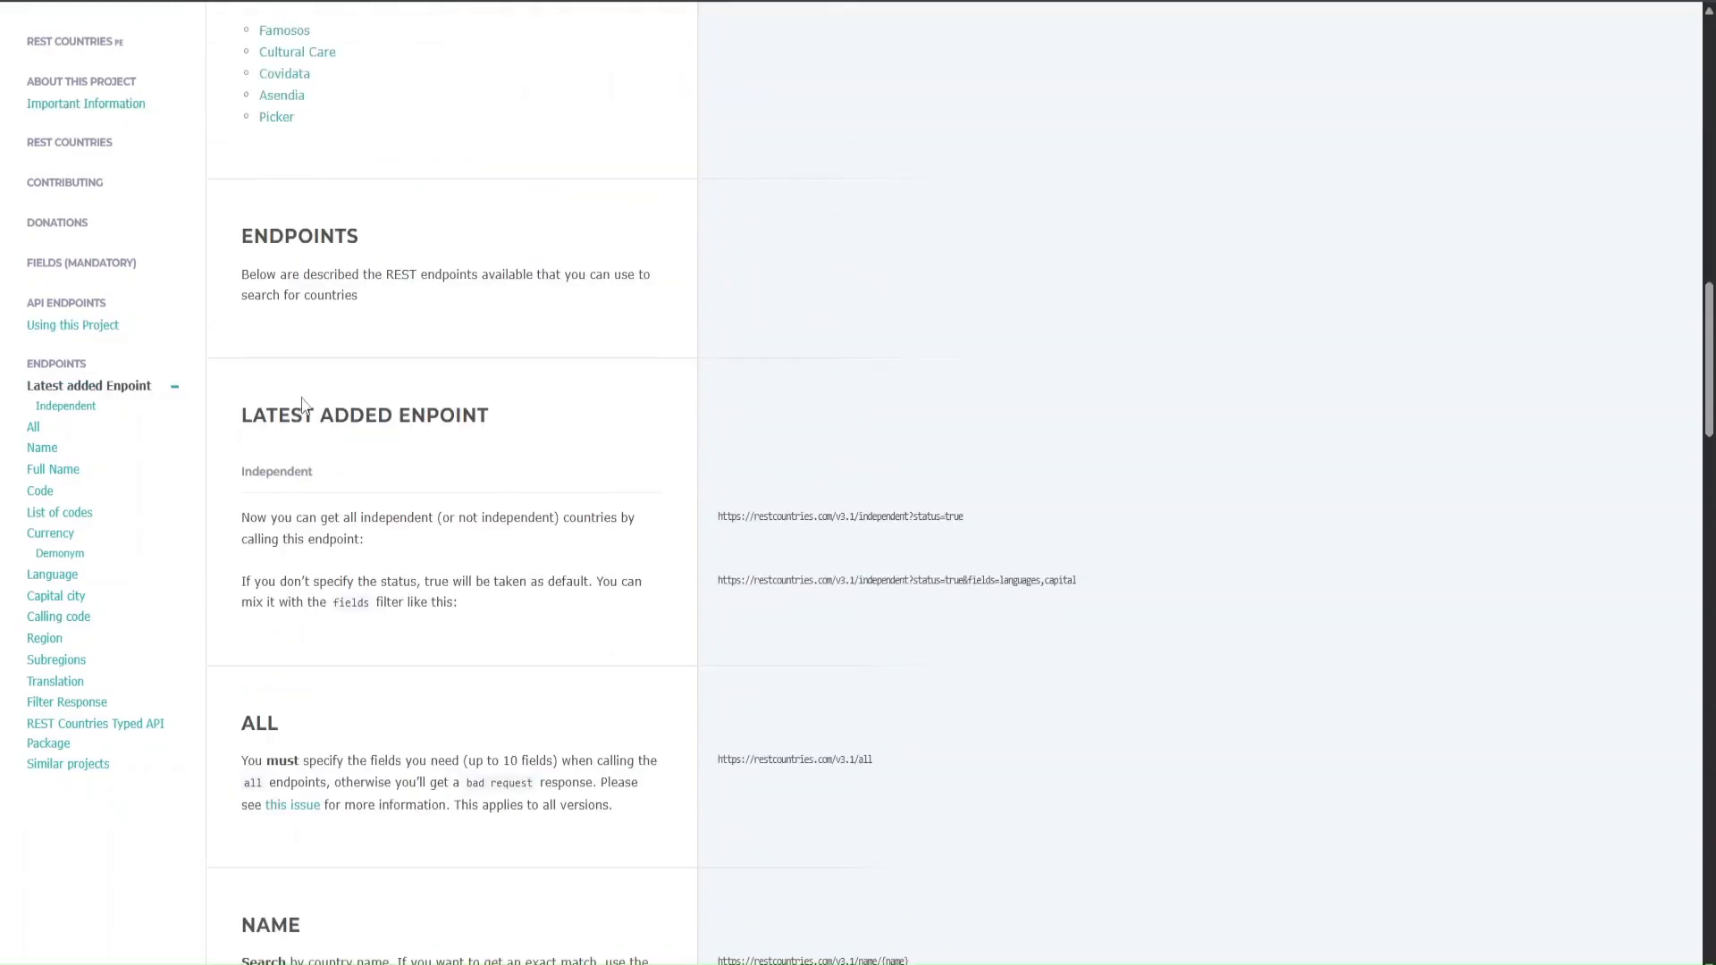
pyautogui.scroll(-5, 302, 407)
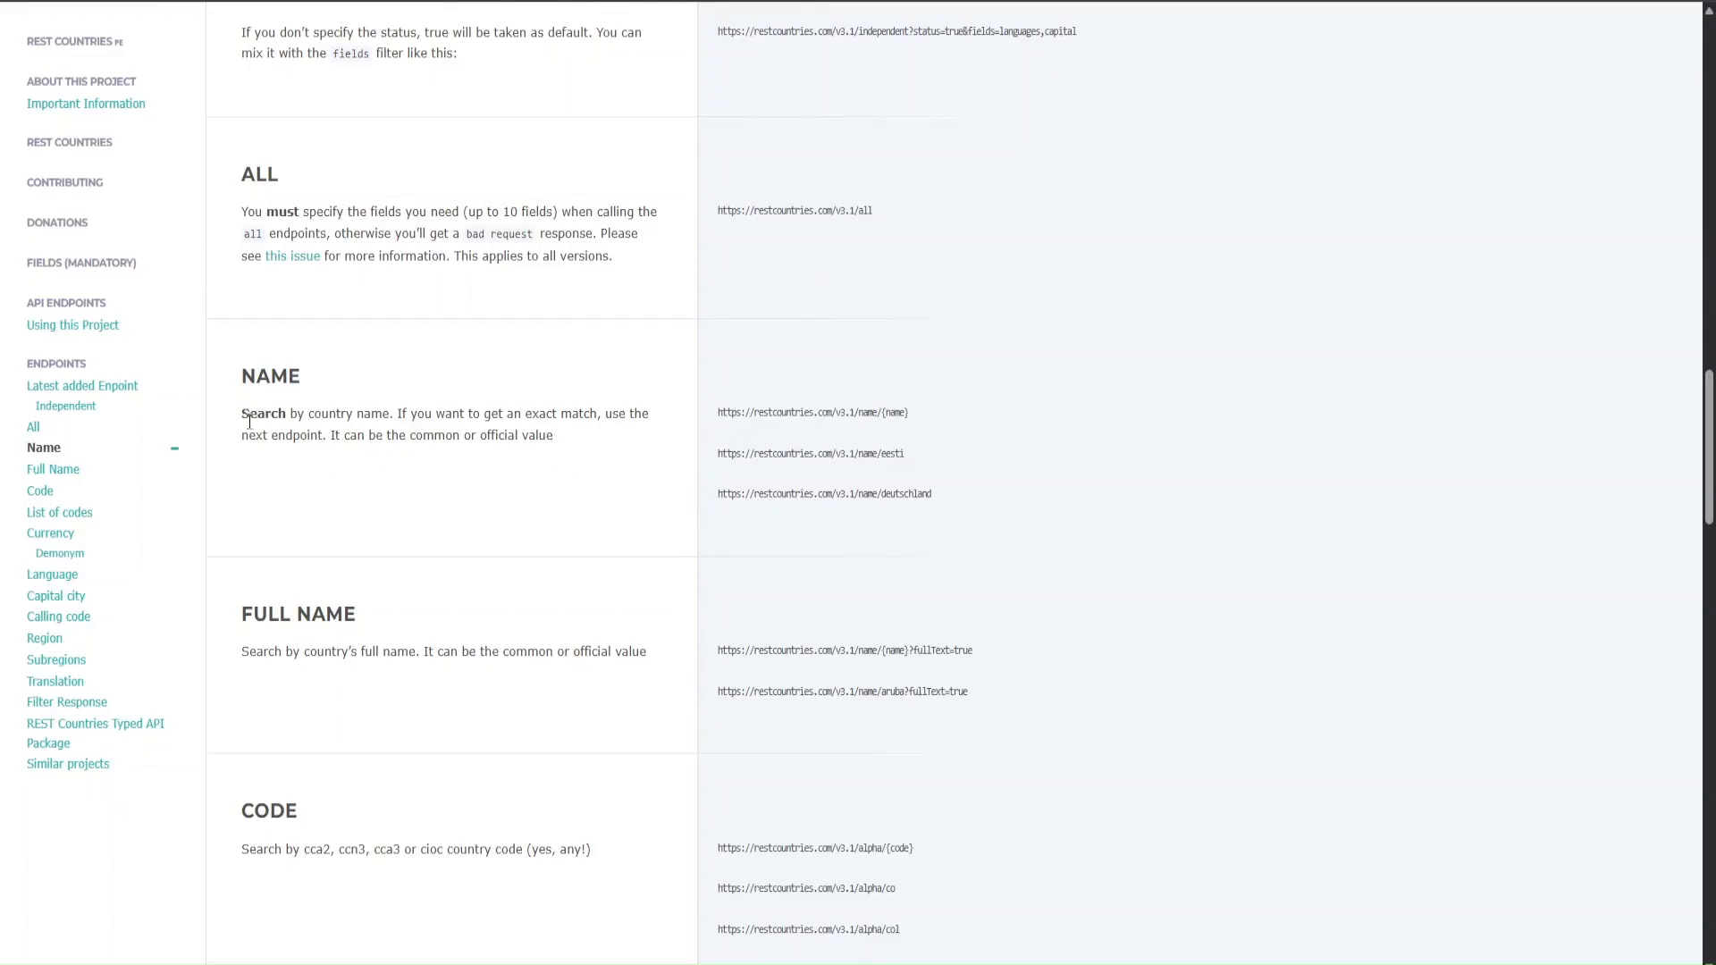
# - Examine the Name endpoint's description, base URL, name path segment, {name} parameter and eesti example
pyautogui.moveTo(243, 418); pyautogui.dragTo(411, 420)
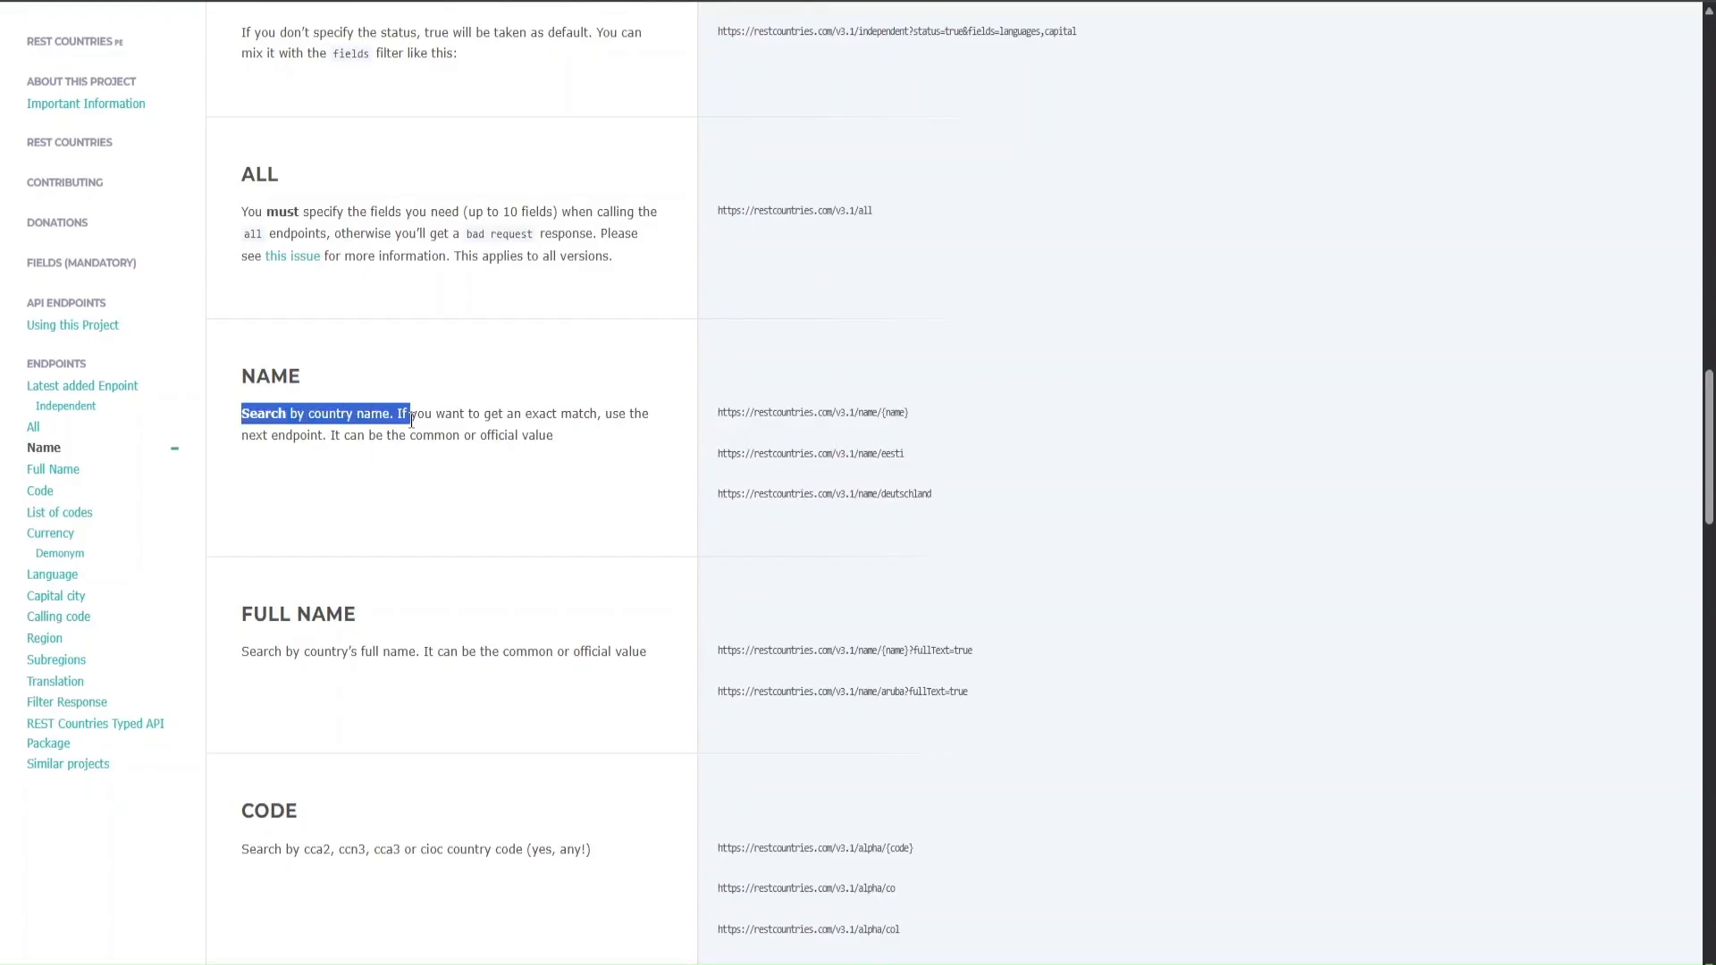
pyautogui.moveTo(719, 431); pyautogui.dragTo(845, 420)
pyautogui.click(847, 429)
pyautogui.click(720, 418)
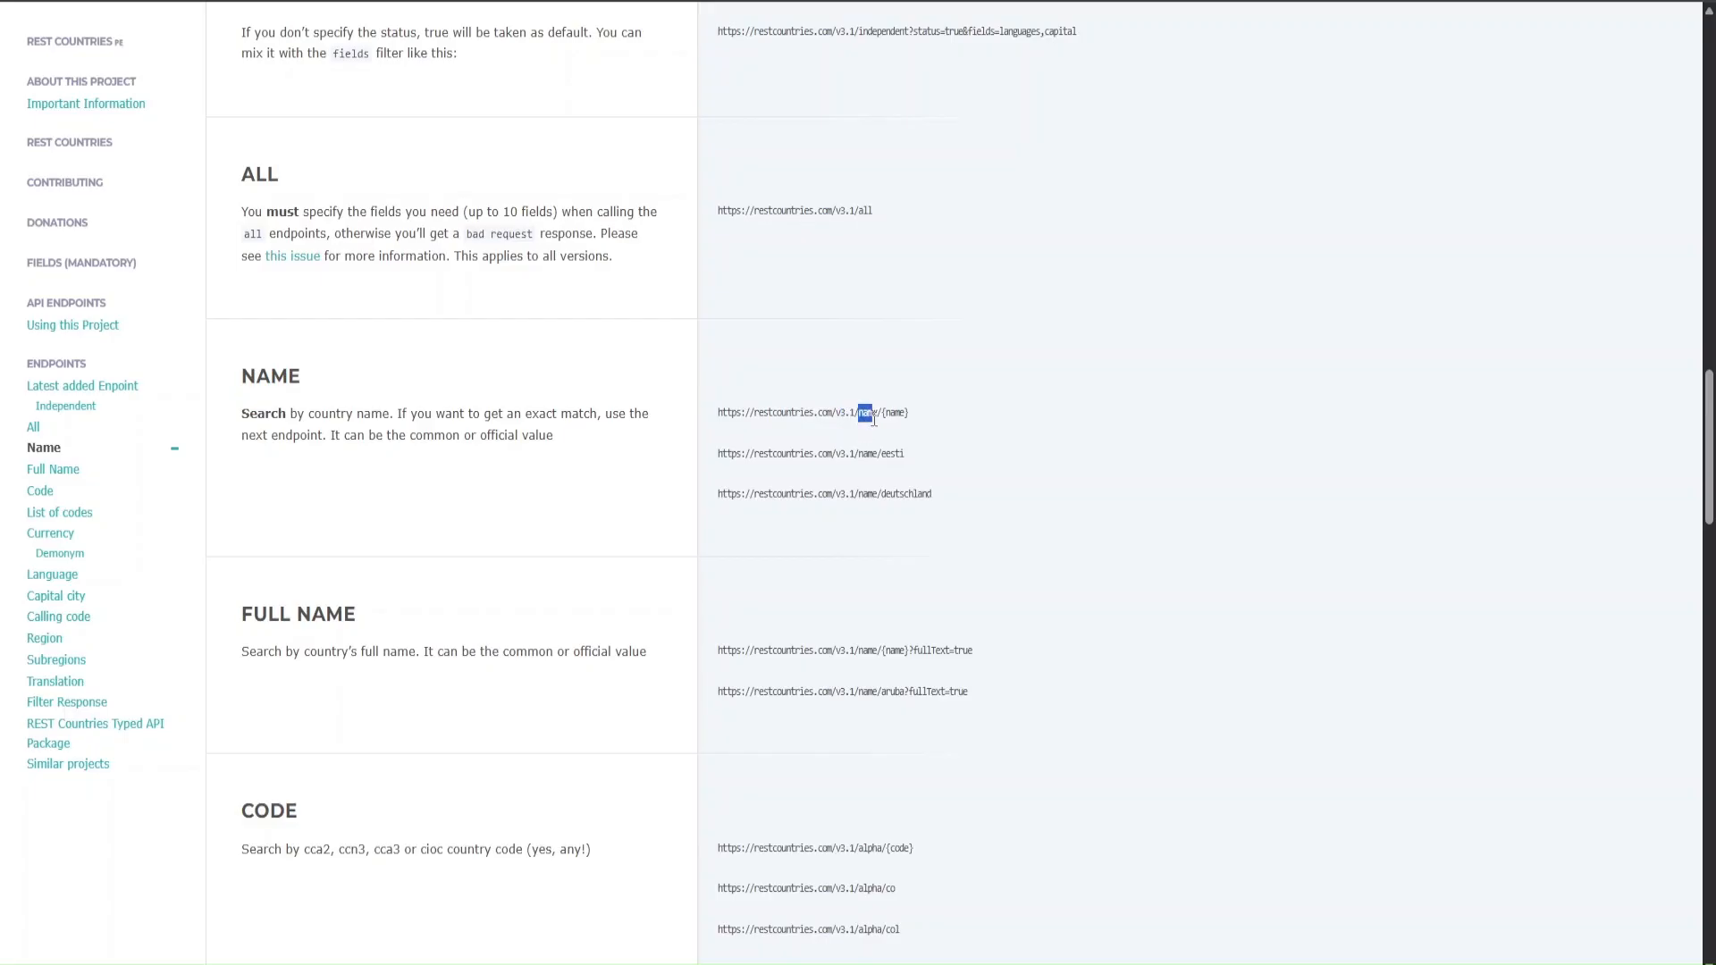
pyautogui.click(877, 416)
pyautogui.moveTo(886, 414); pyautogui.dragTo(912, 418)
pyautogui.click(908, 417)
pyautogui.moveTo(891, 460); pyautogui.dragTo(907, 466)
pyautogui.click(897, 464)
pyautogui.moveTo(886, 501); pyautogui.dragTo(741, 513)
pyautogui.hotkey('ctrl', 'c')
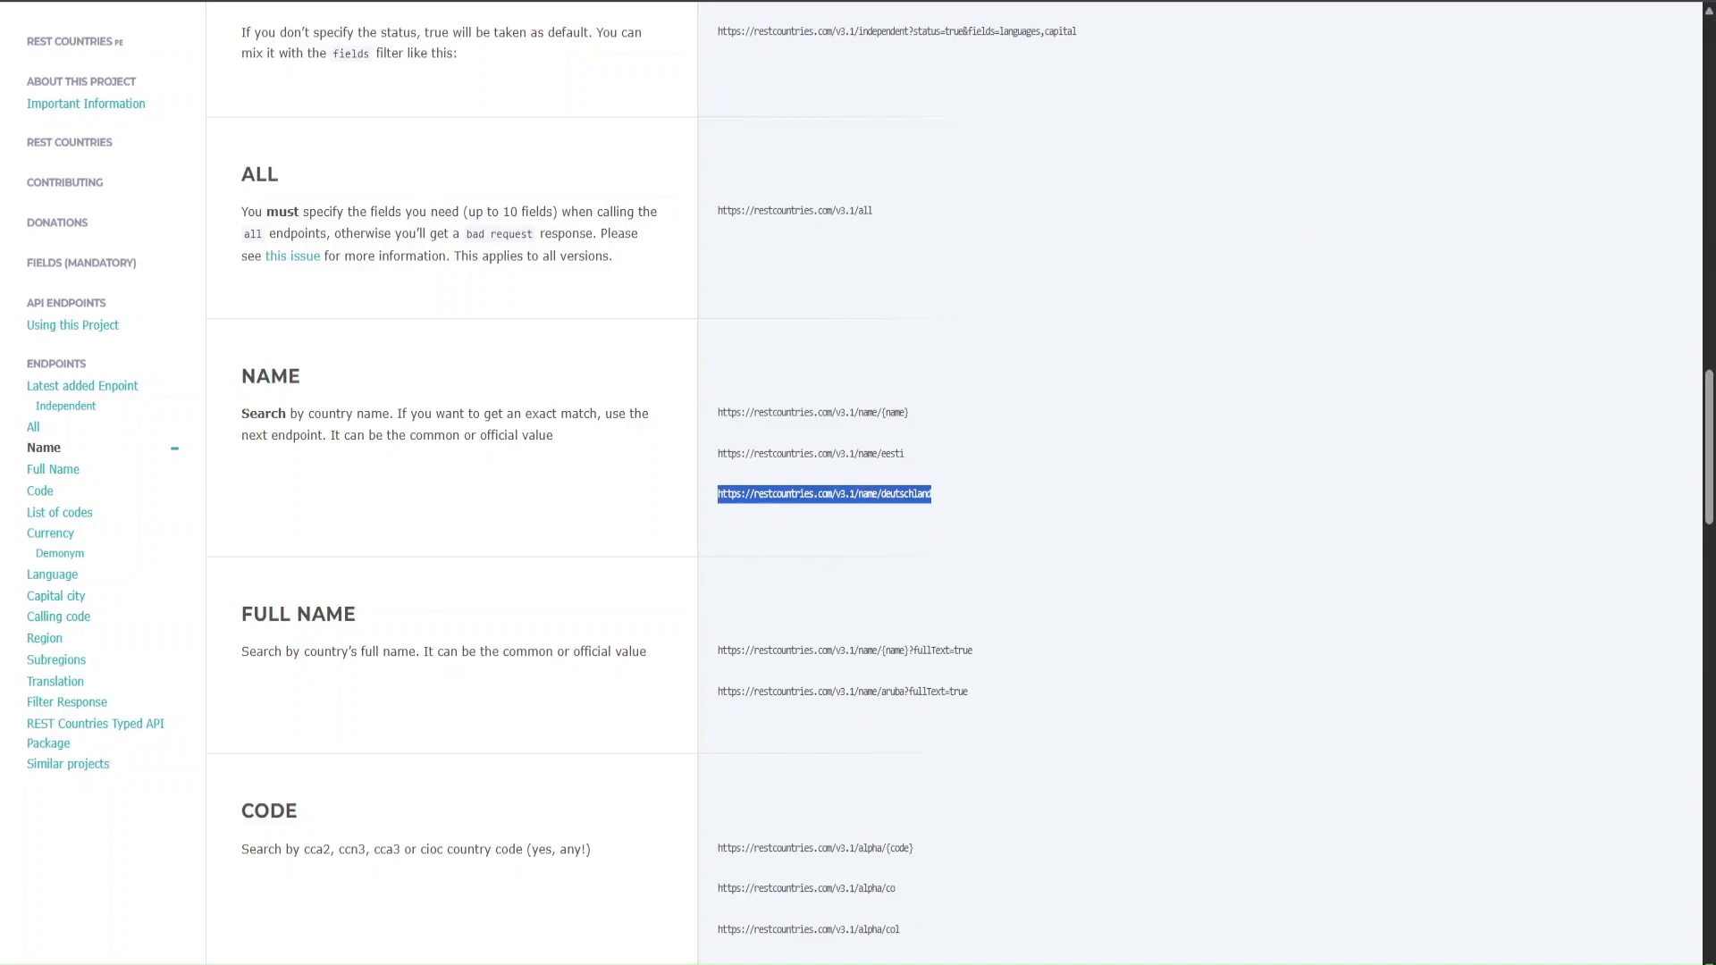
pyautogui.hotkey('ctrl', 't')
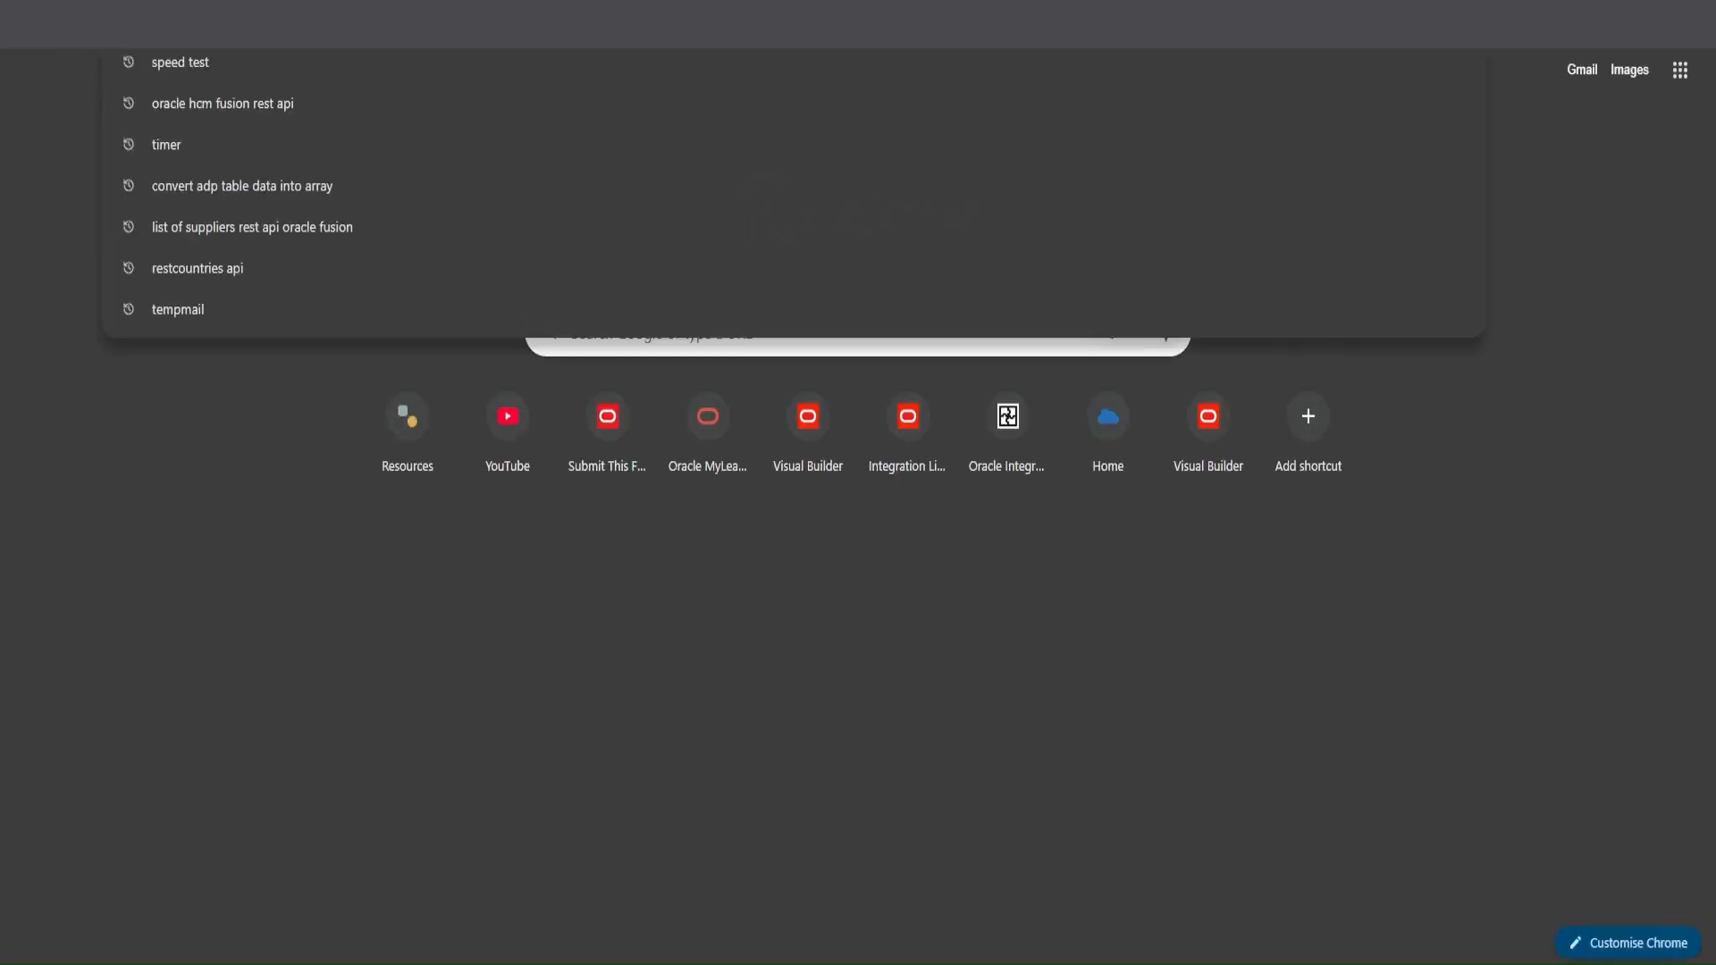
pyautogui.hotkey('ctrl', 'v')
pyautogui.press('Return')
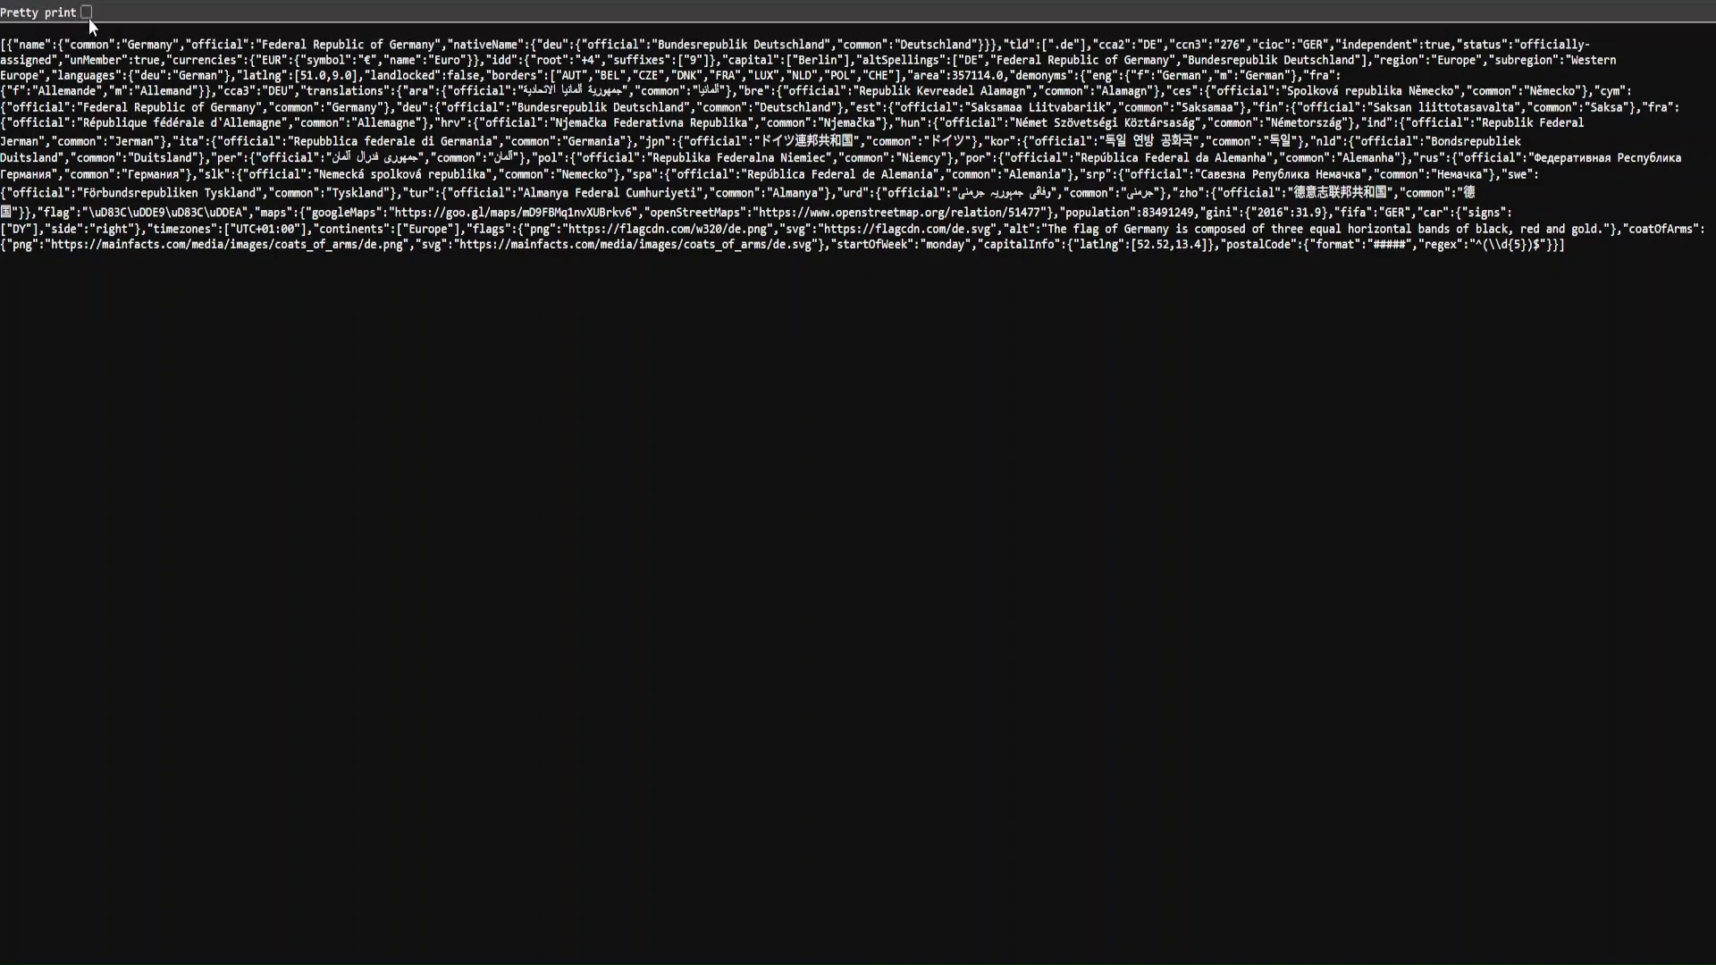
pyautogui.click(86, 13)
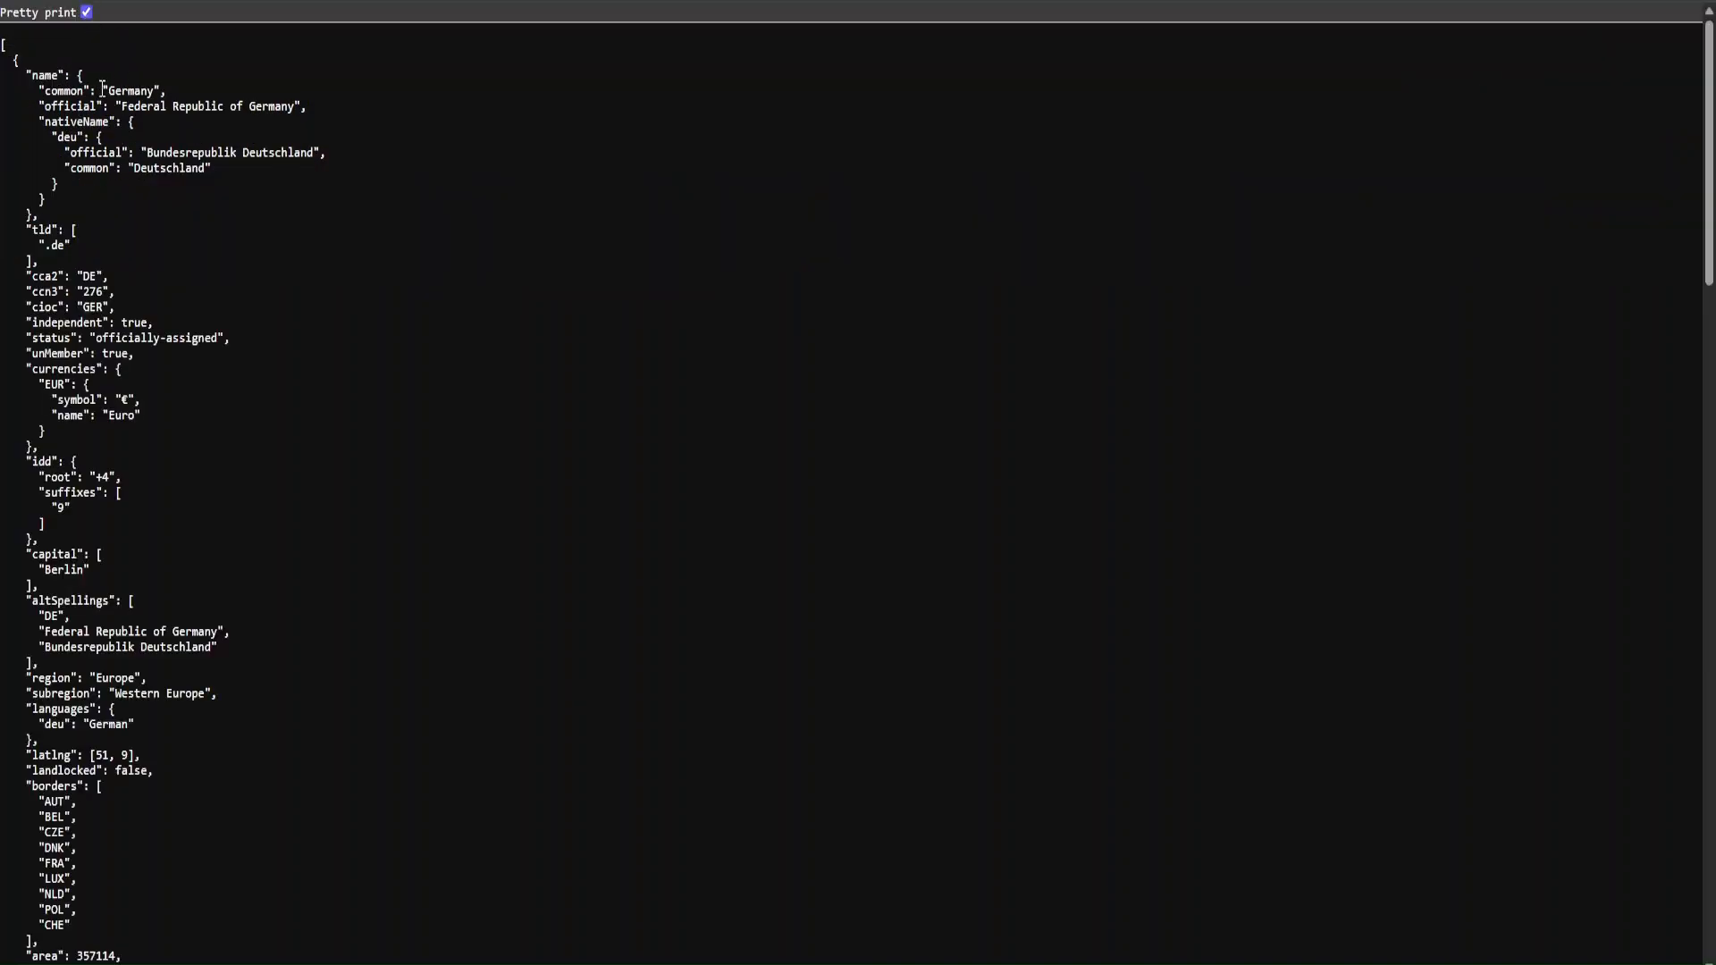
# - Examine the common name, area and translations in the Germany response
pyautogui.doubleClick(131, 91)
pyautogui.scroll(-18, 172, 181)
pyautogui.scroll(18, 162, 210)
pyautogui.scroll(-6, 109, 543)
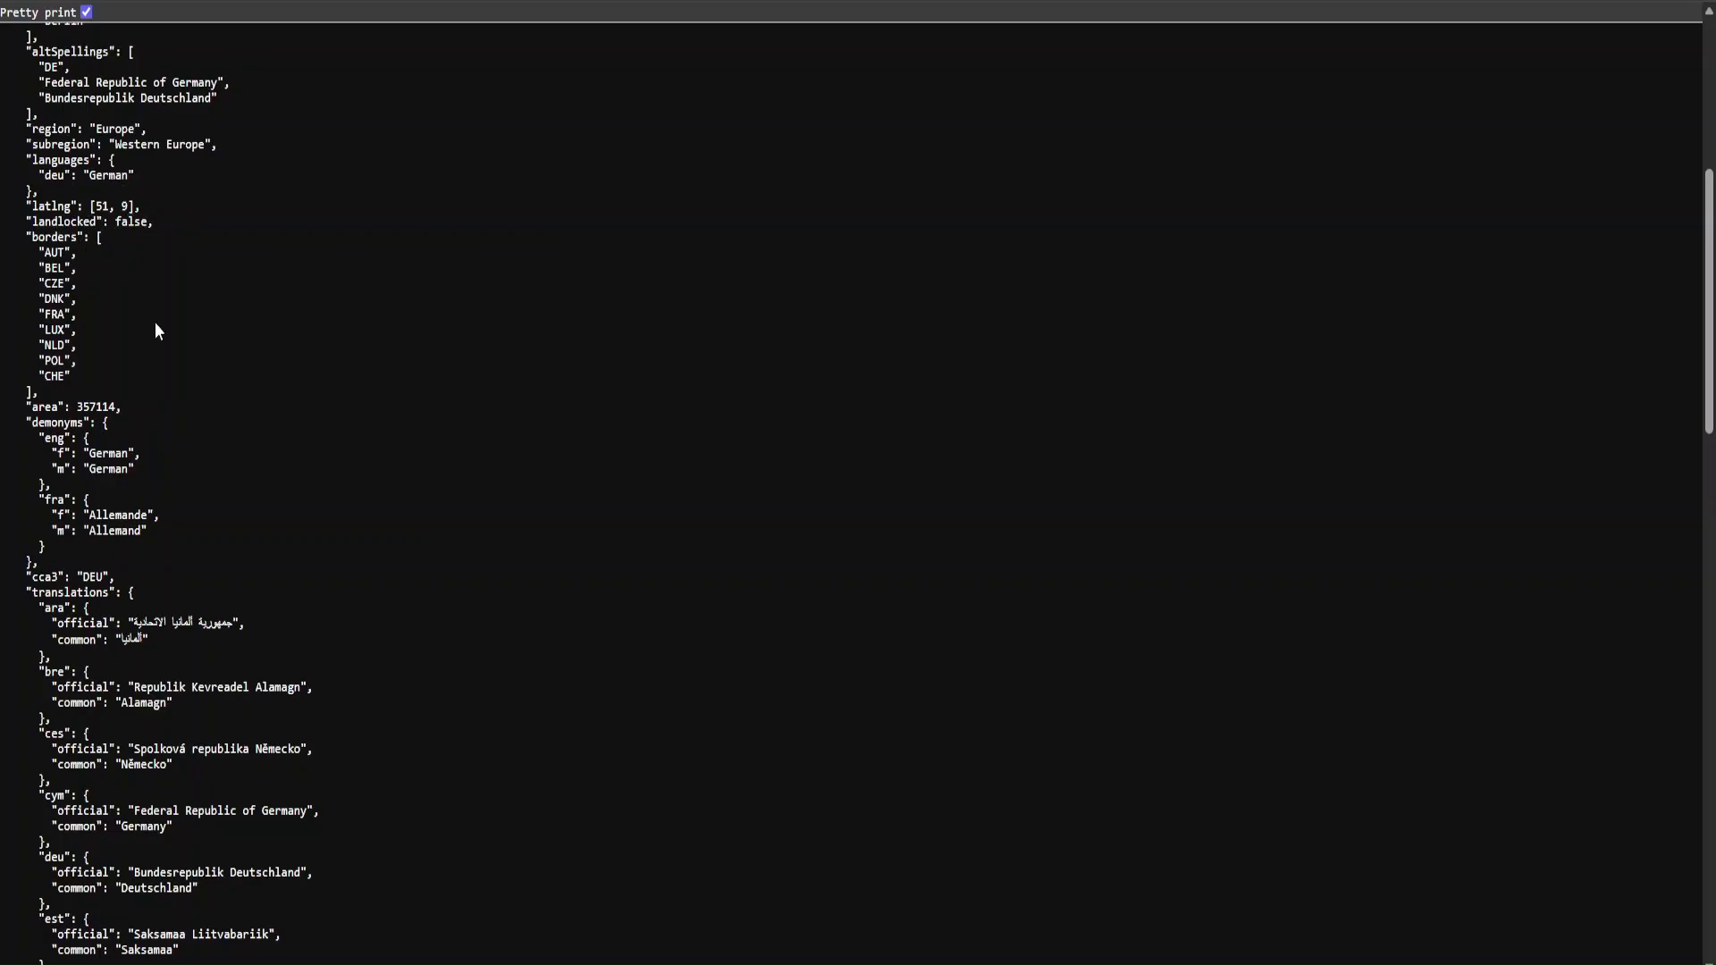
pyautogui.moveTo(78, 407); pyautogui.dragTo(116, 408)
pyautogui.moveTo(126, 621); pyautogui.dragTo(306, 693)
pyautogui.click(204, 774)
# - Examine the population, time zone, continent and flag fields near the end of the response, and go back to its beginning
pyautogui.scroll(-10, 170, 791)
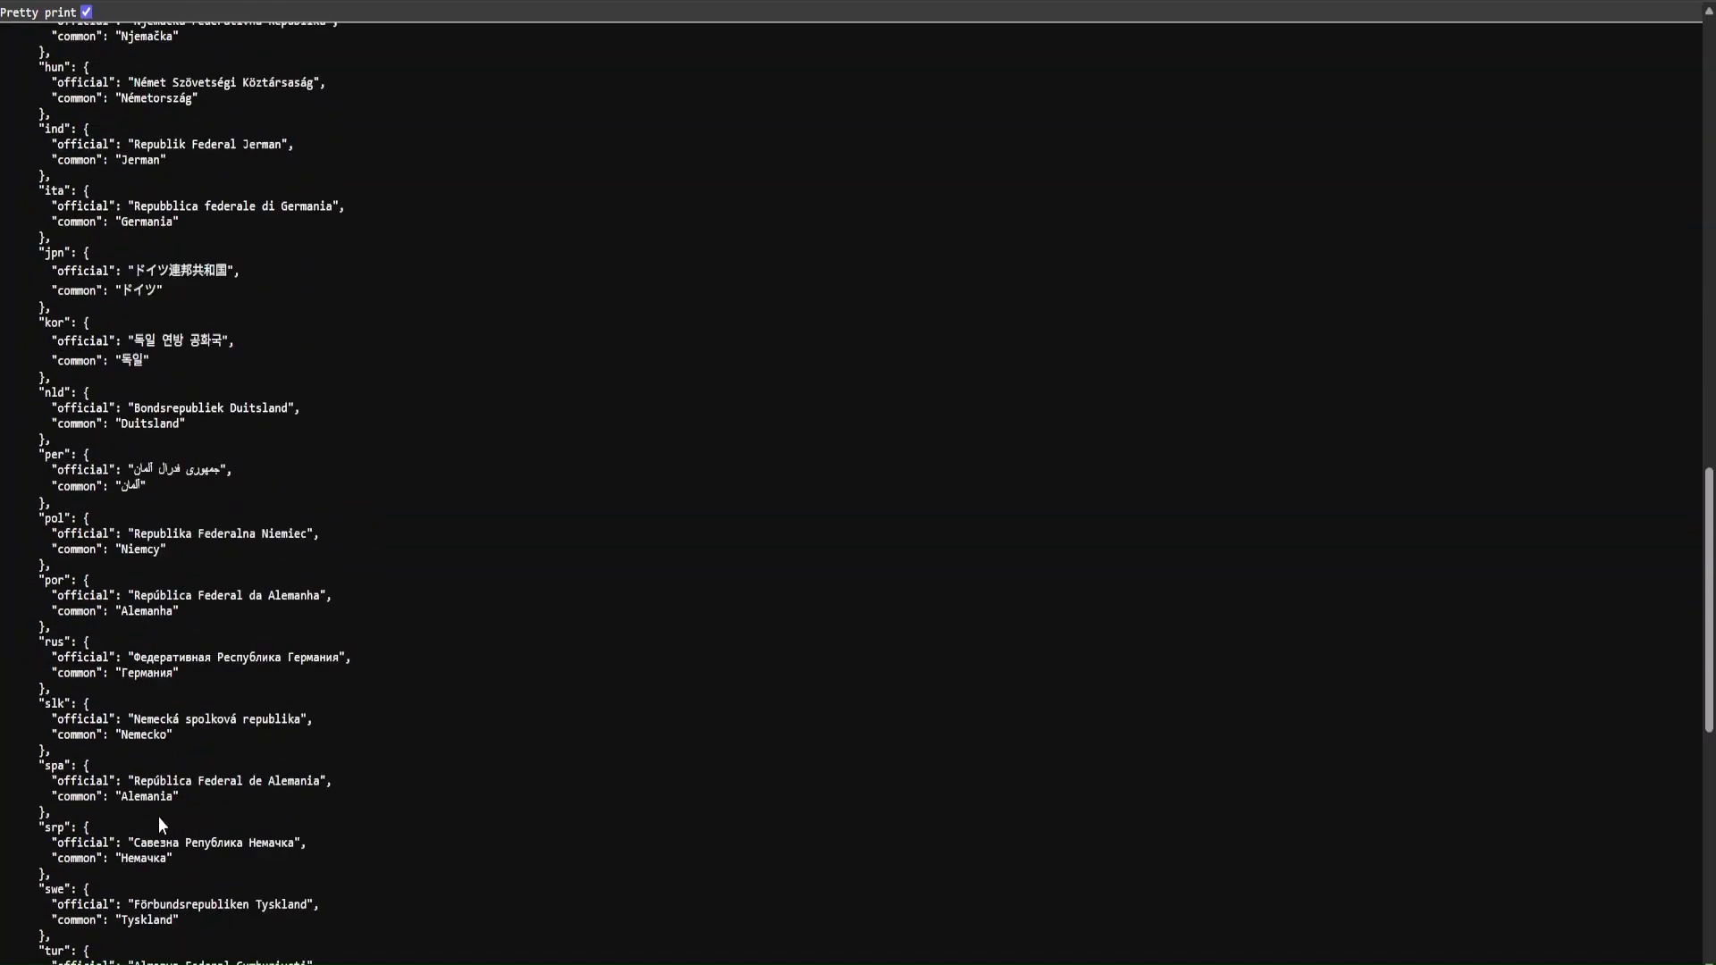
pyautogui.scroll(-7, 158, 817)
pyautogui.scroll(-3, 196, 684)
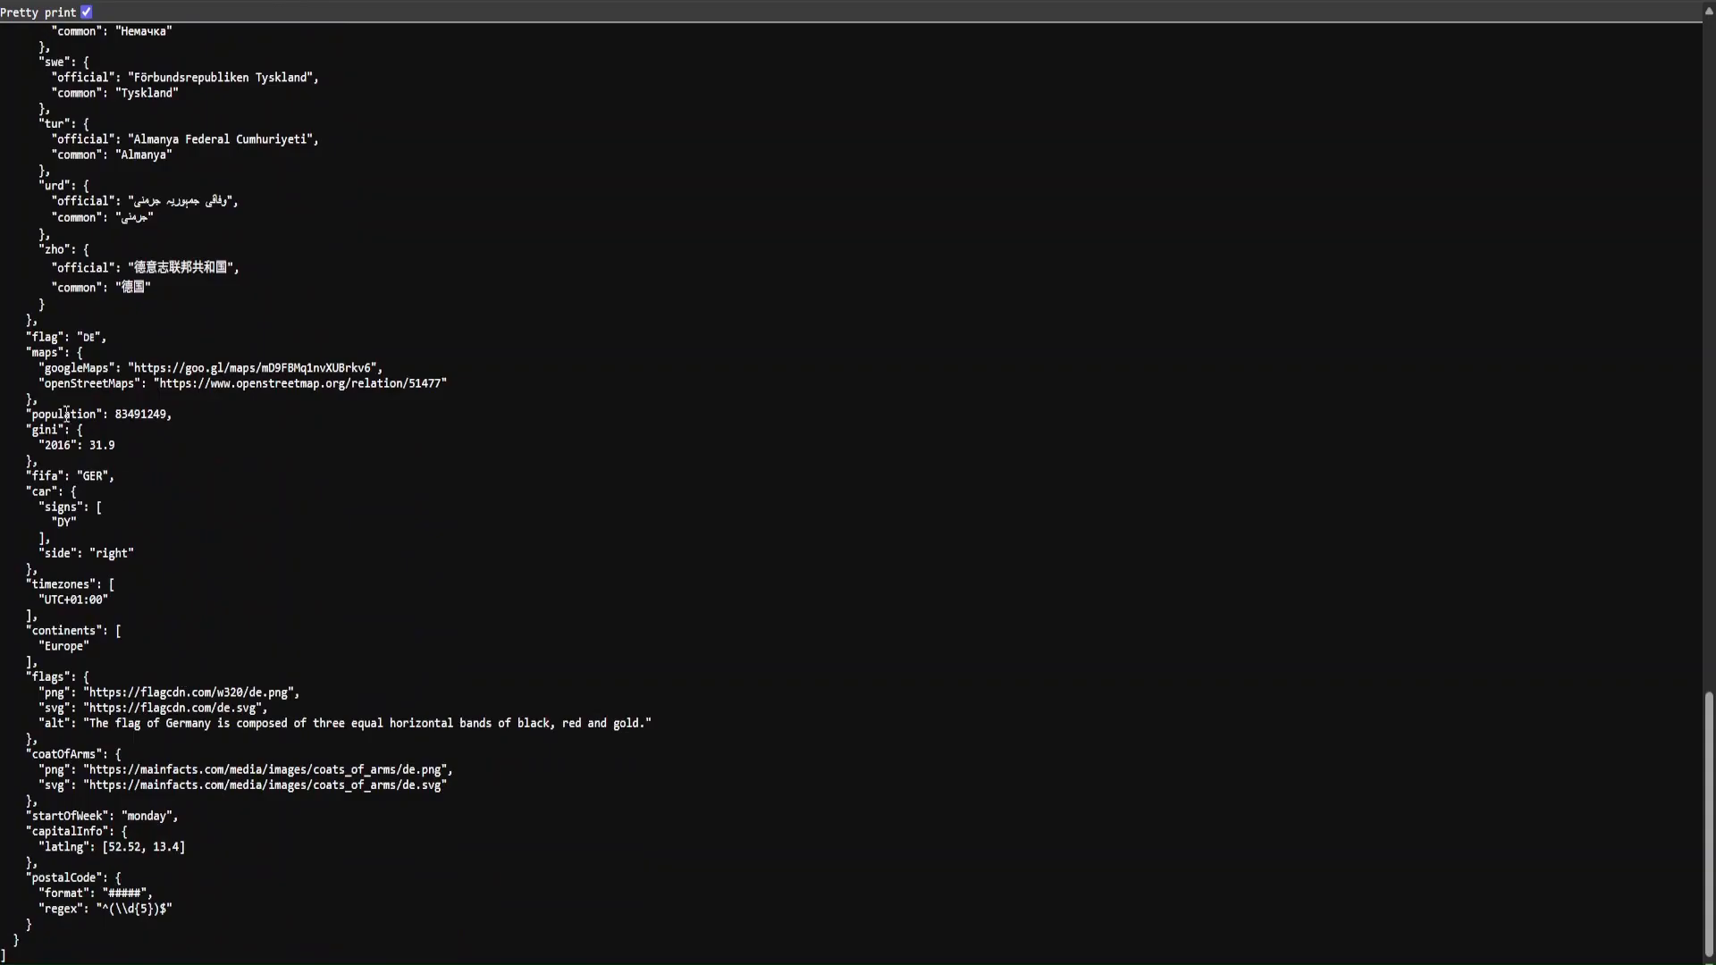
pyautogui.moveTo(66, 413); pyautogui.dragTo(166, 414)
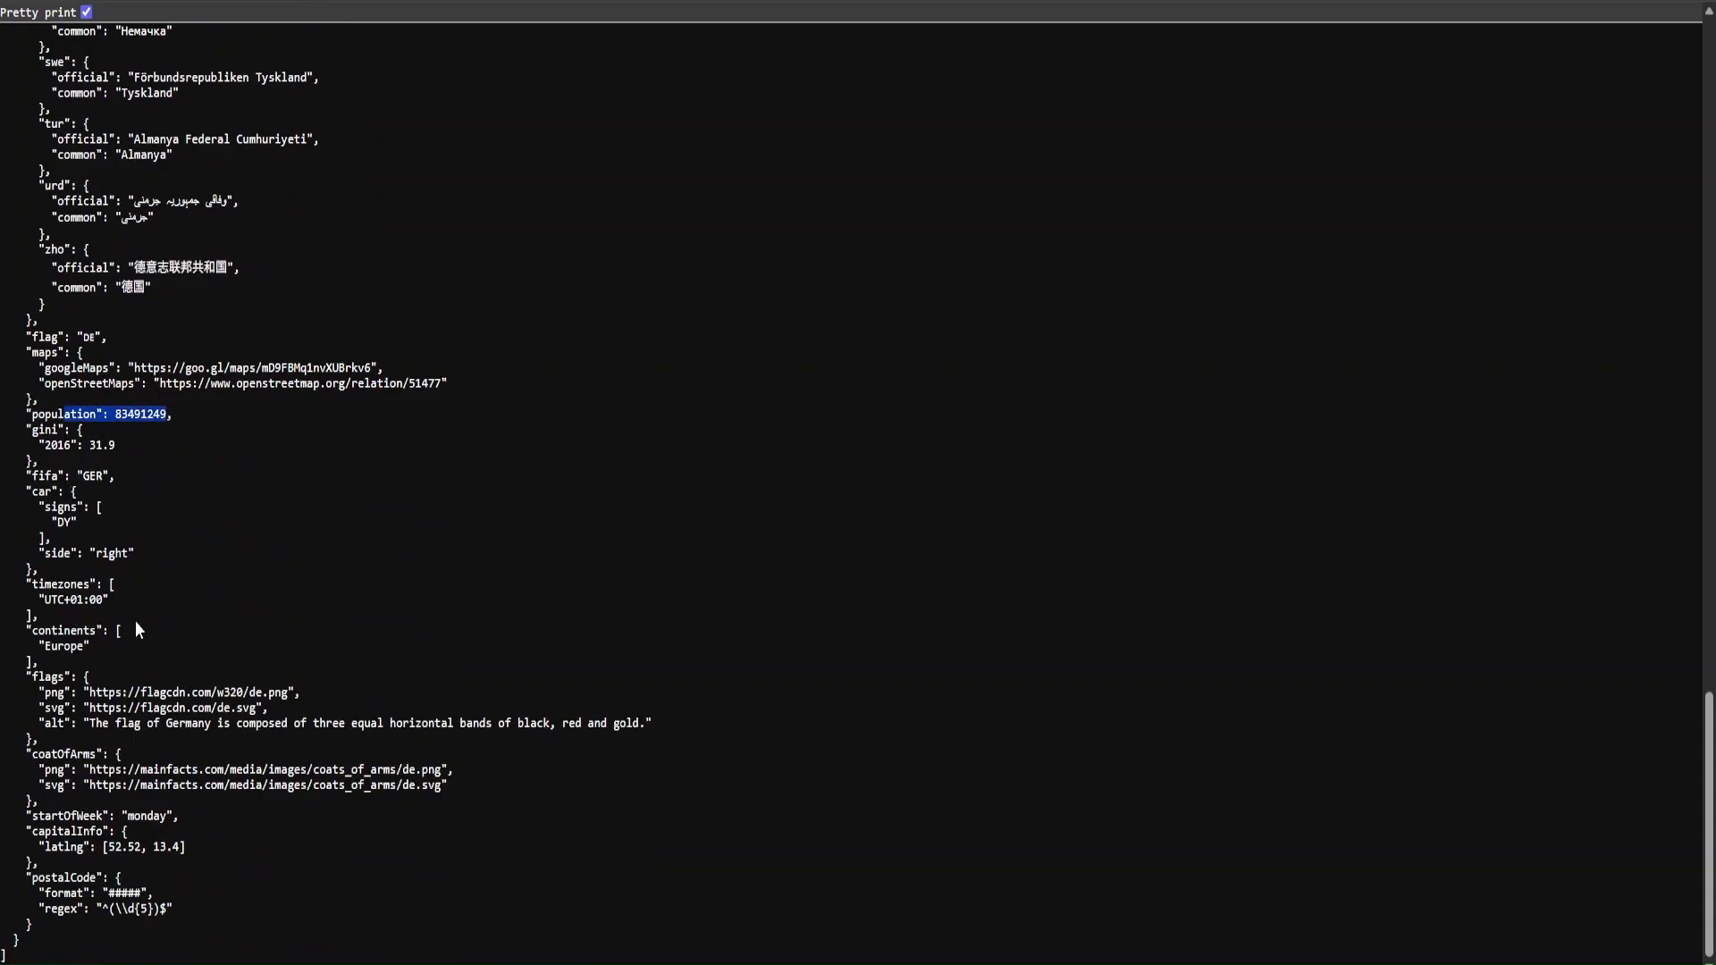
pyautogui.moveTo(43, 600); pyautogui.dragTo(122, 604)
pyautogui.moveTo(45, 645); pyautogui.dragTo(173, 692)
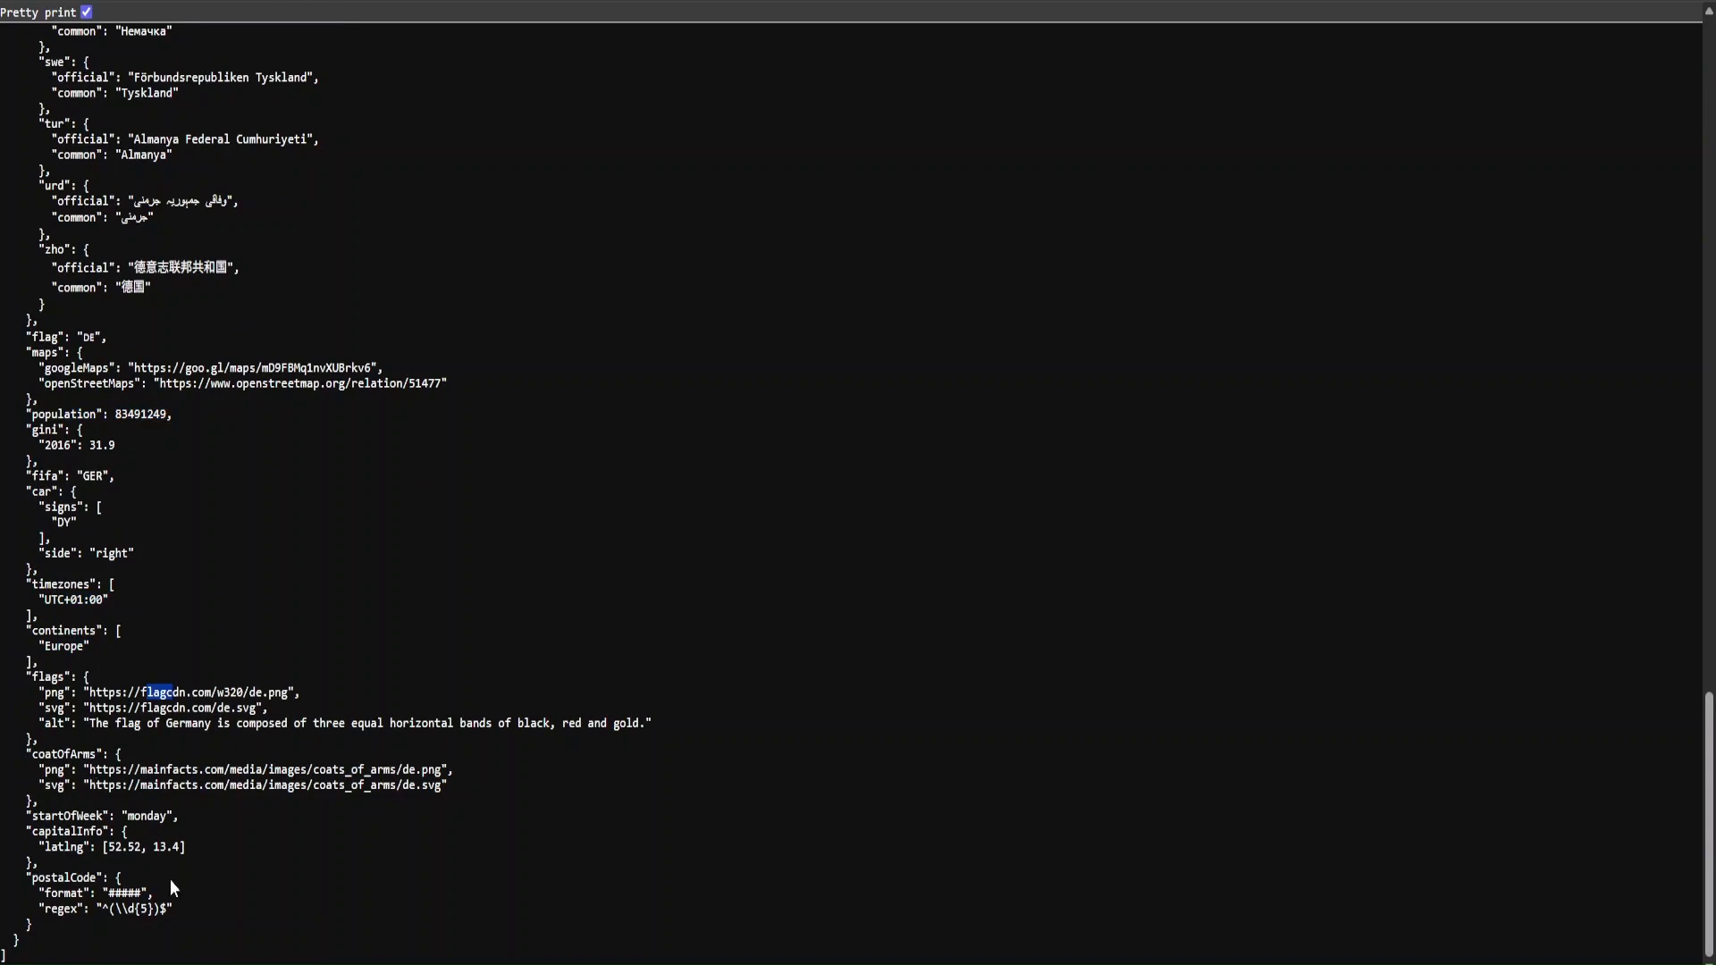
pyautogui.scroll(20, 312, 639)
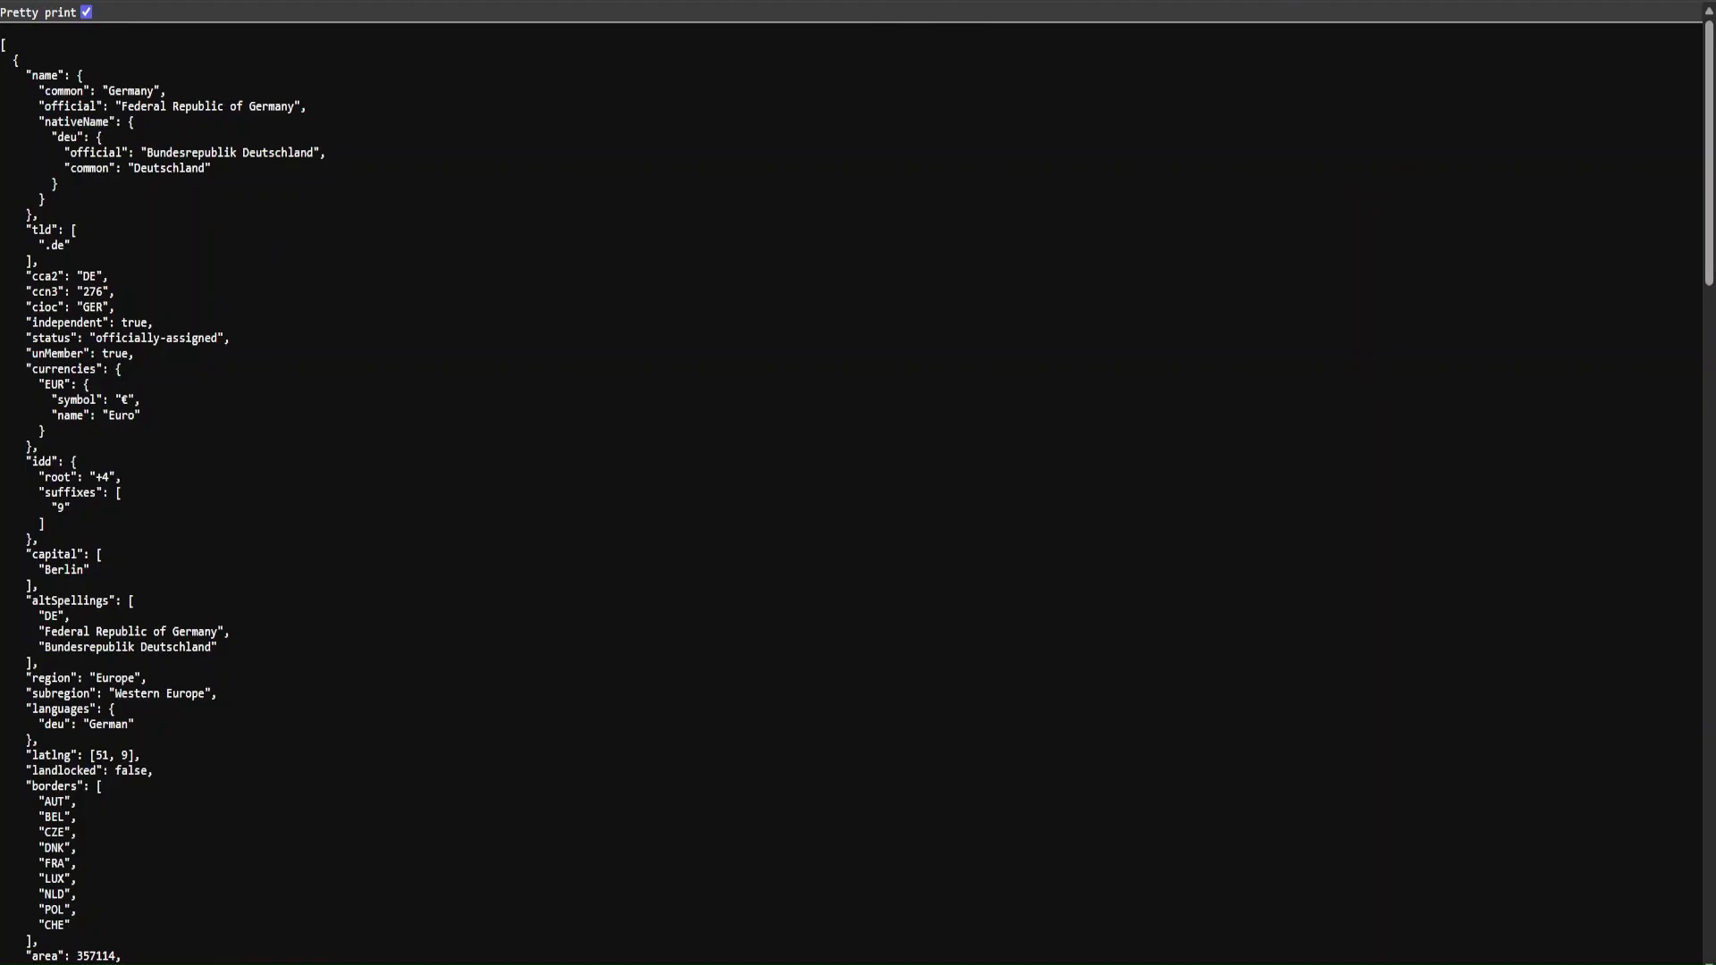
# - Return to the REST Countries documentation and examine the Full Name and Code endpoints
pyautogui.click(679, 1)
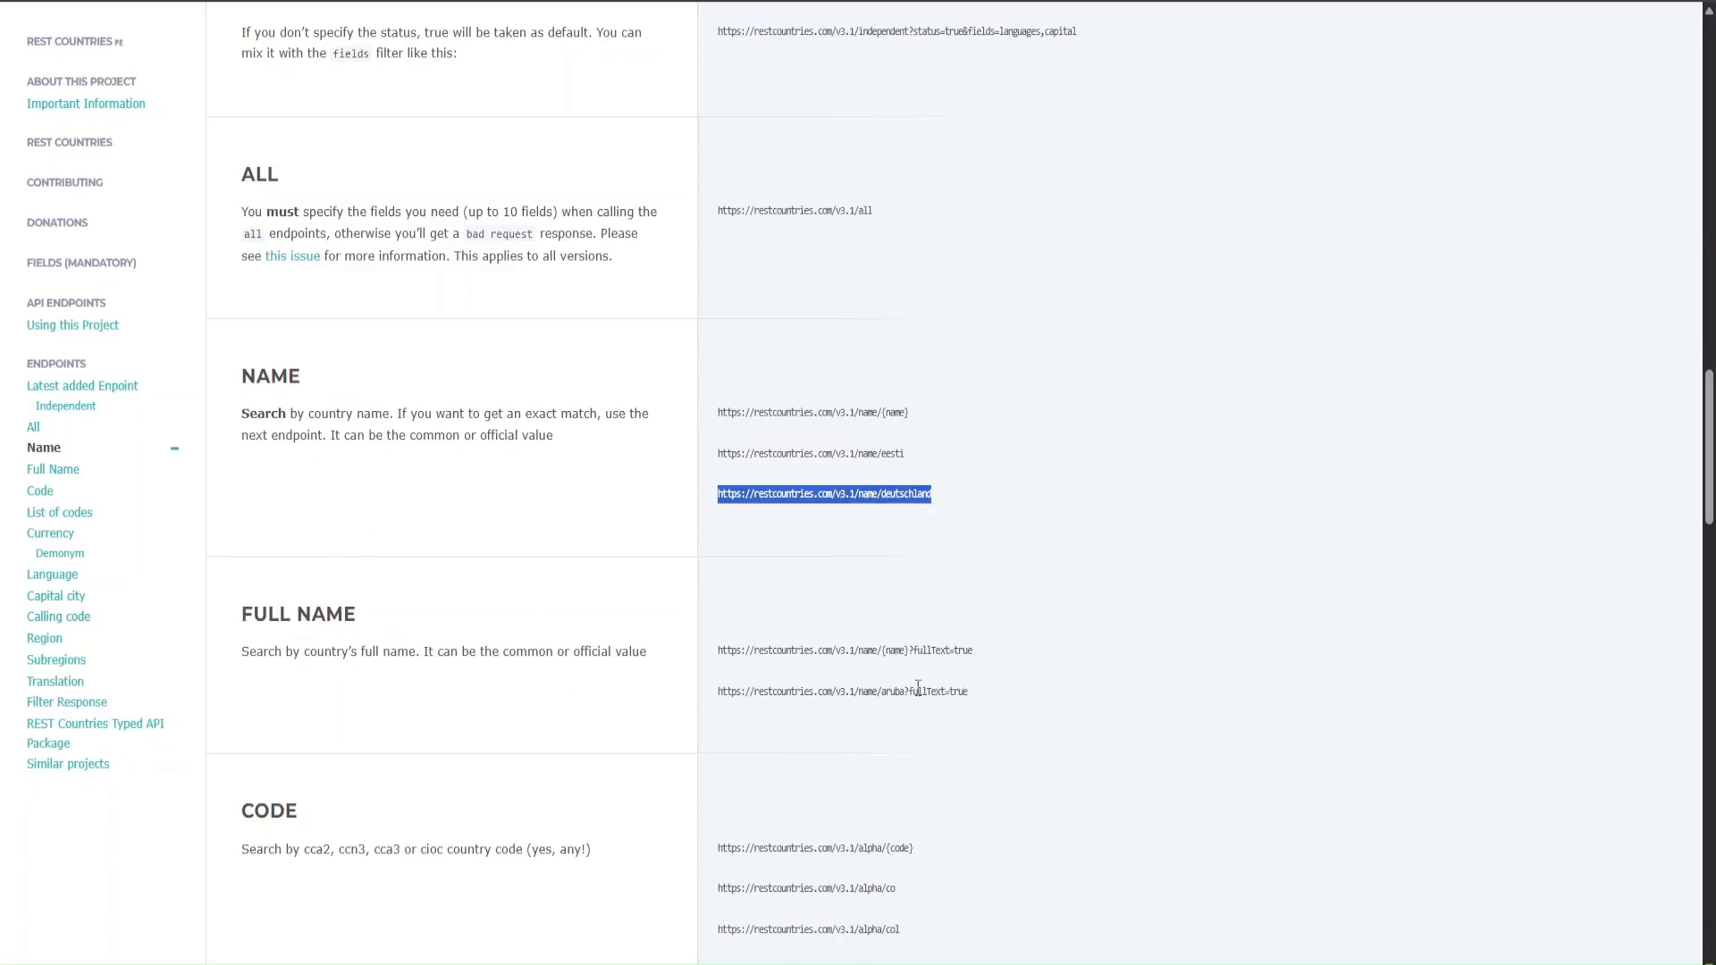
pyautogui.moveTo(908, 691)
pyautogui.mouseDown()
pyautogui.moveTo(968, 693)
pyautogui.moveTo(908, 697)
pyautogui.mouseUp()
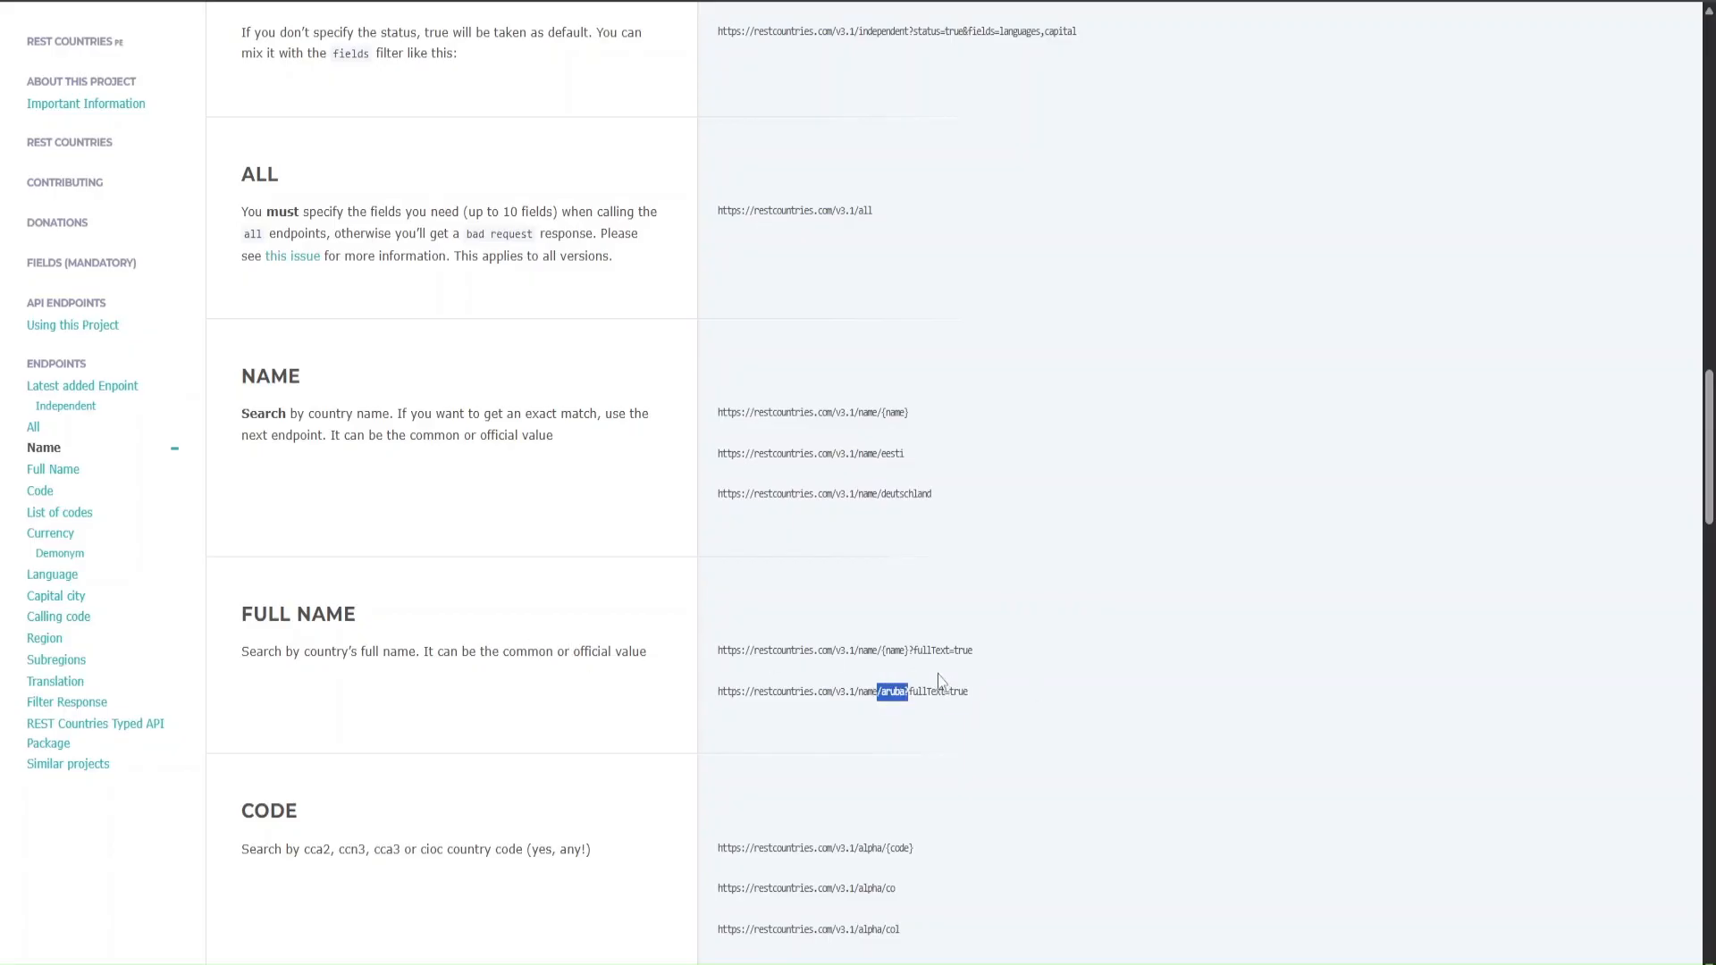
pyautogui.scroll(-5, 514, 608)
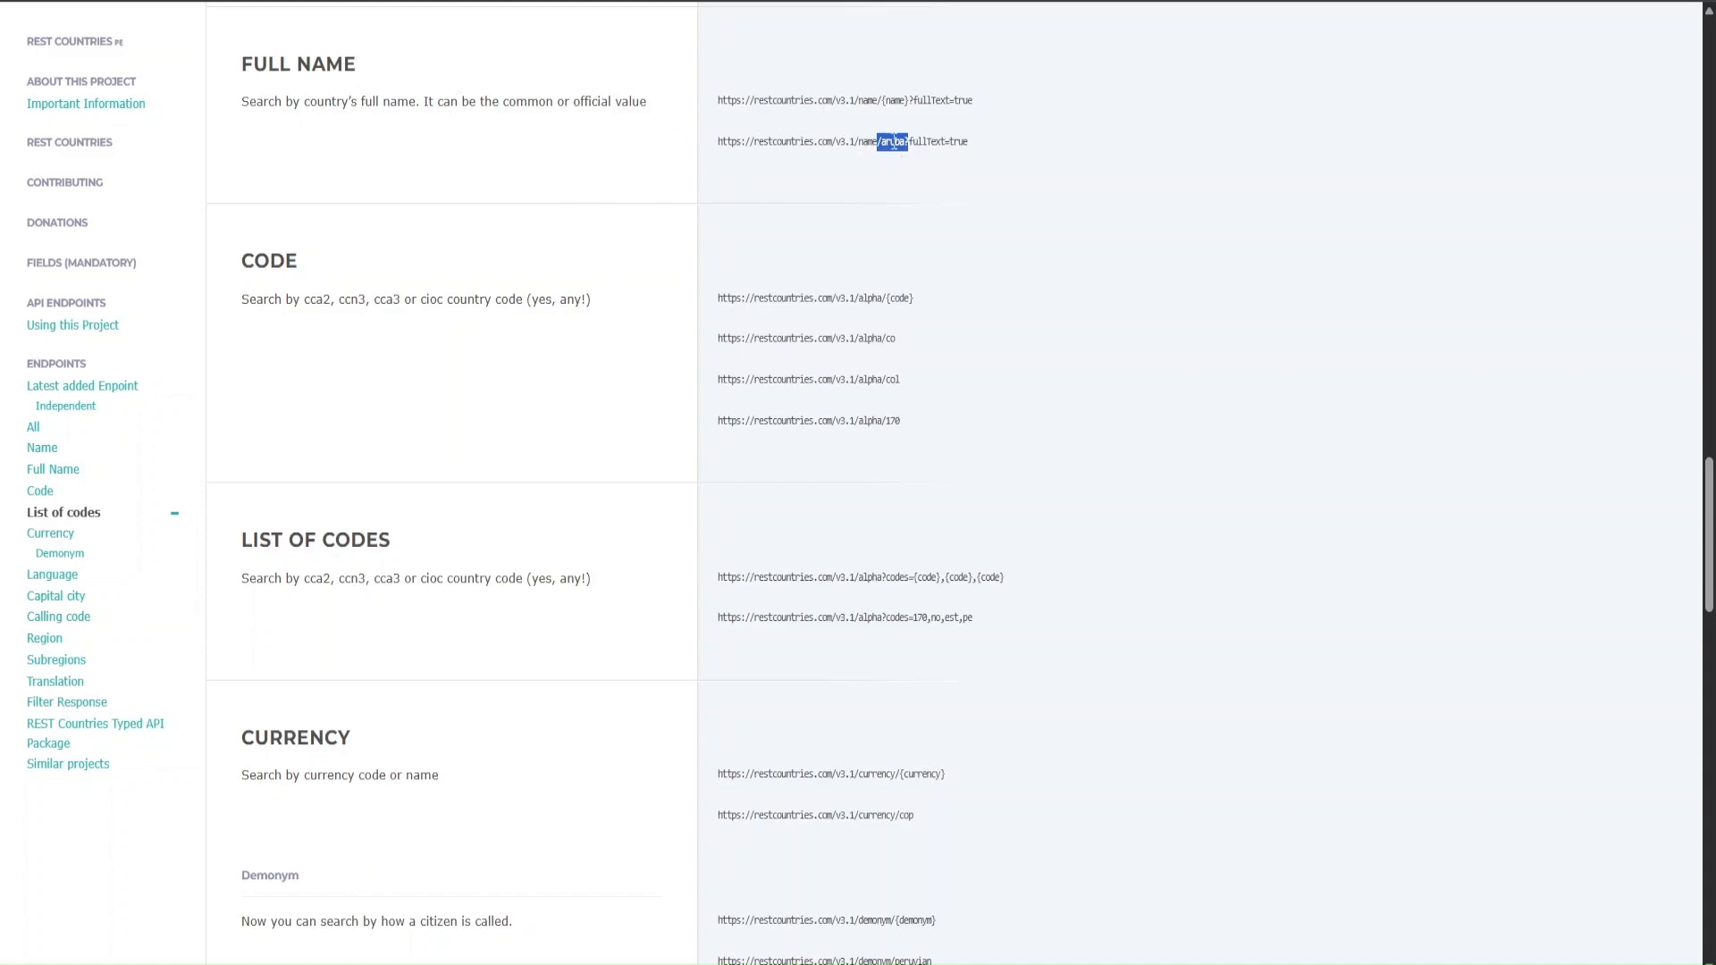
pyautogui.moveTo(248, 299); pyautogui.dragTo(582, 304)
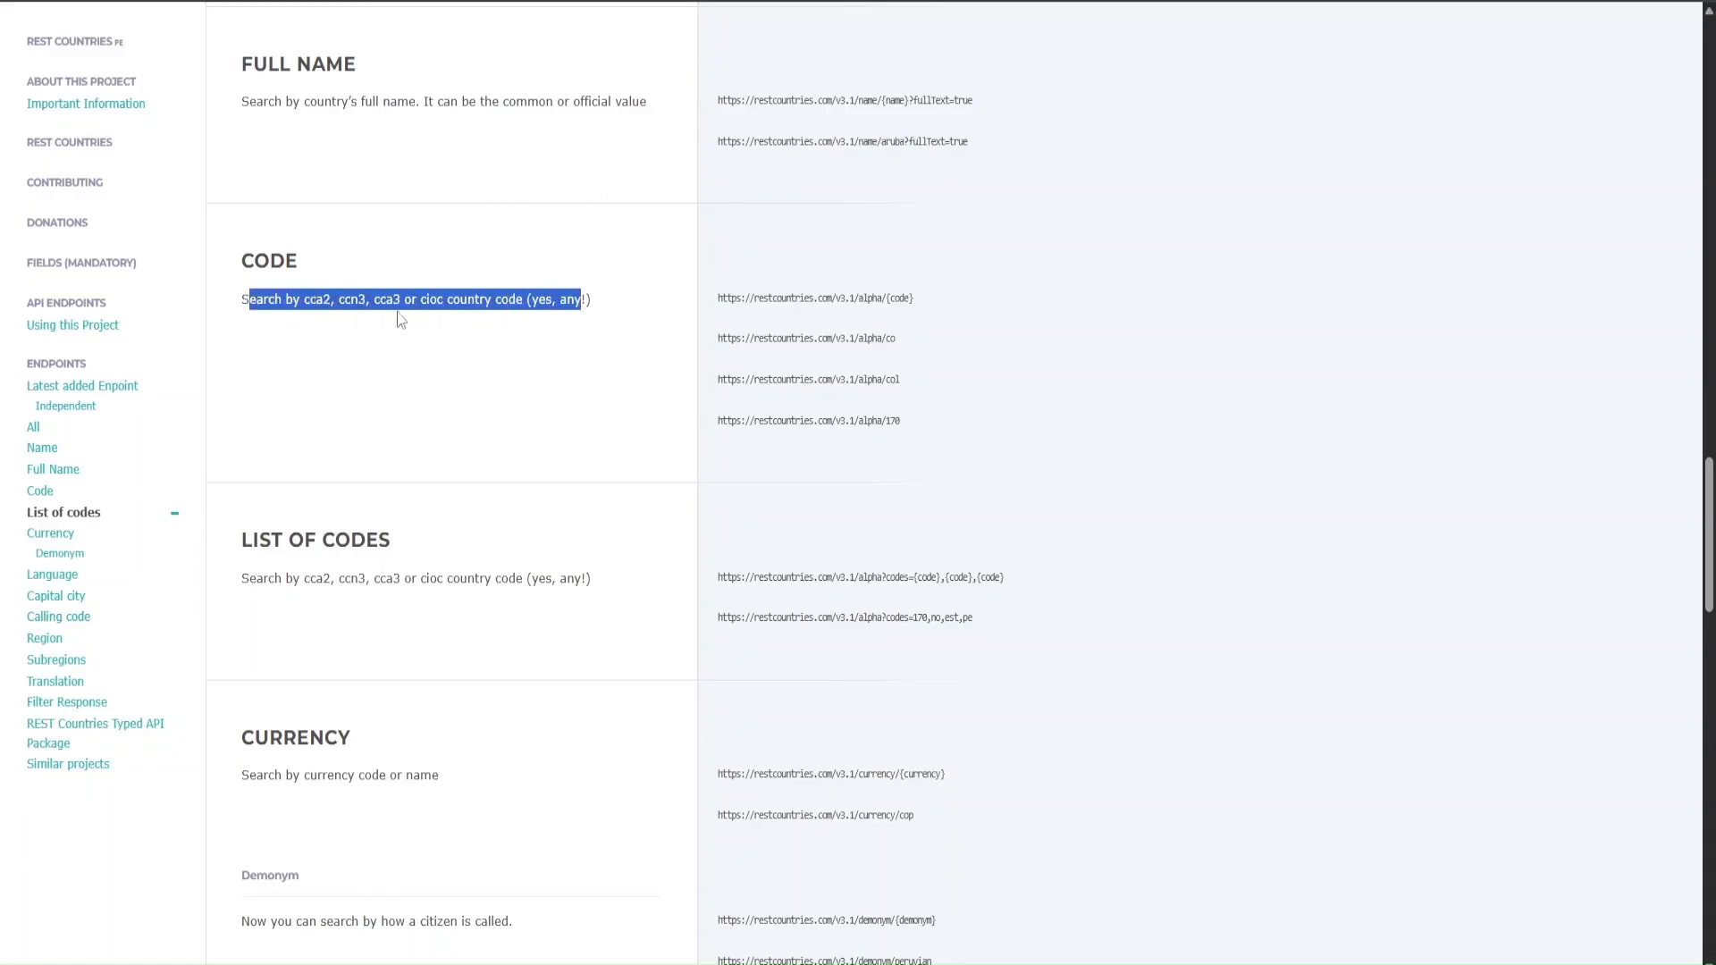
pyautogui.click(319, 307)
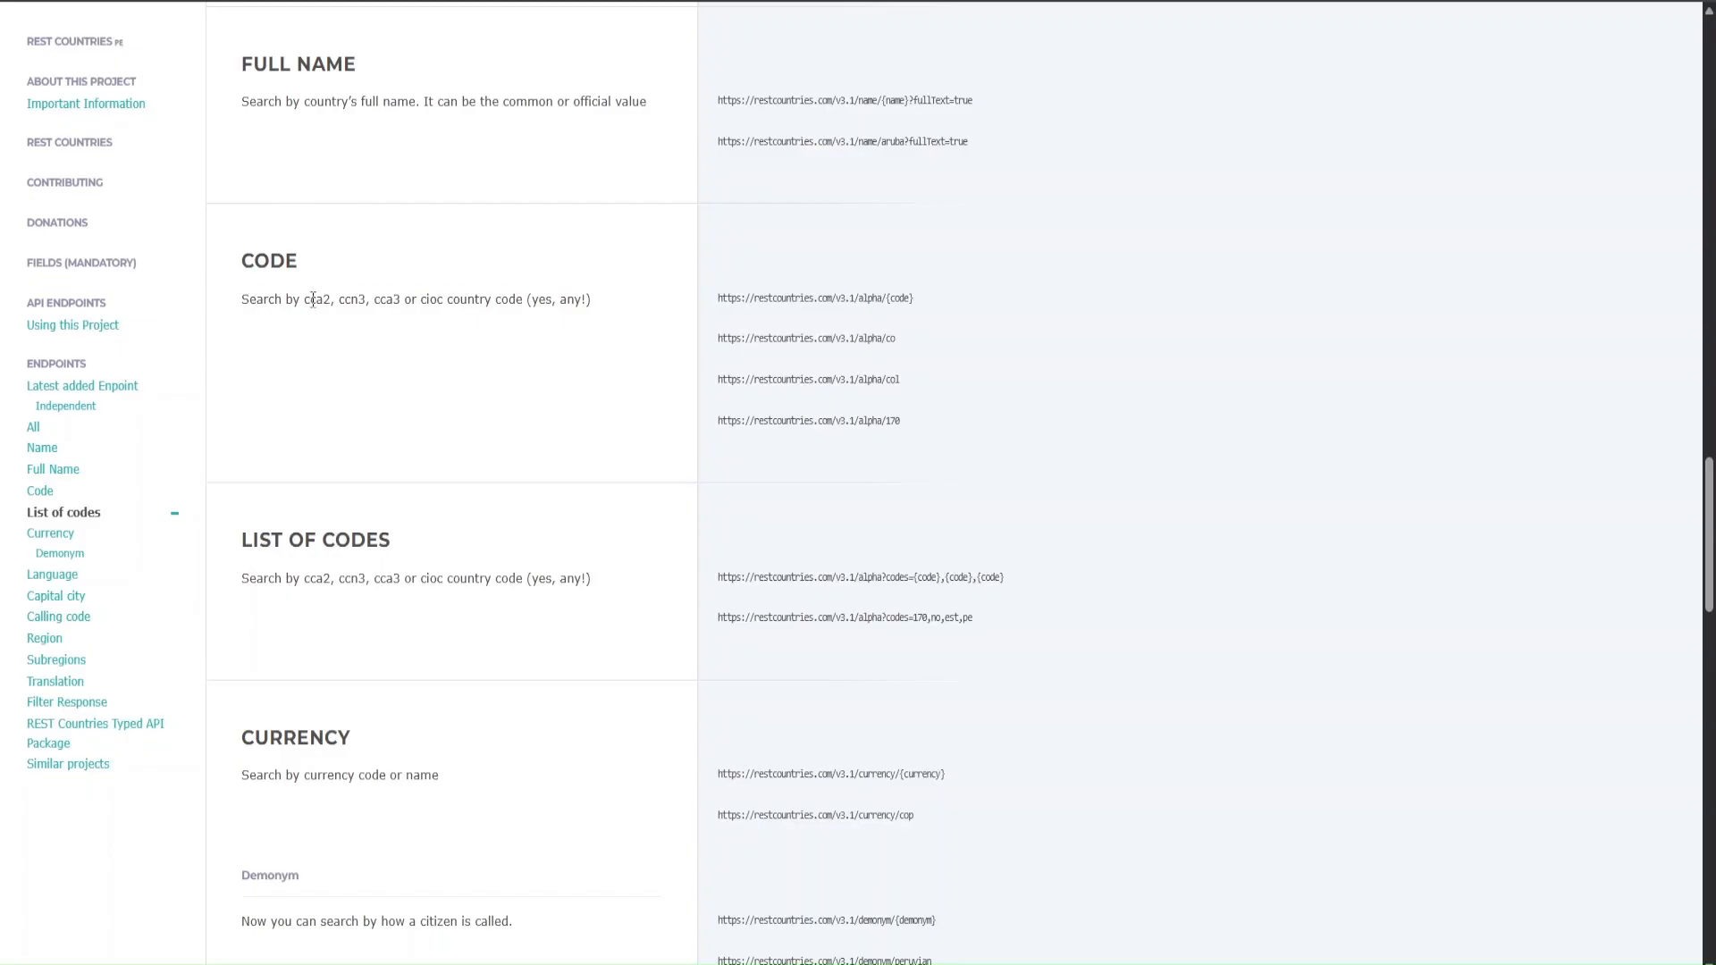
pyautogui.moveTo(311, 301); pyautogui.dragTo(524, 309)
pyautogui.click(519, 317)
# - Look through the remaining REST Countries endpoints down to the Filter Response section
pyautogui.scroll(-5, 519, 440)
pyautogui.scroll(-5, 532, 438)
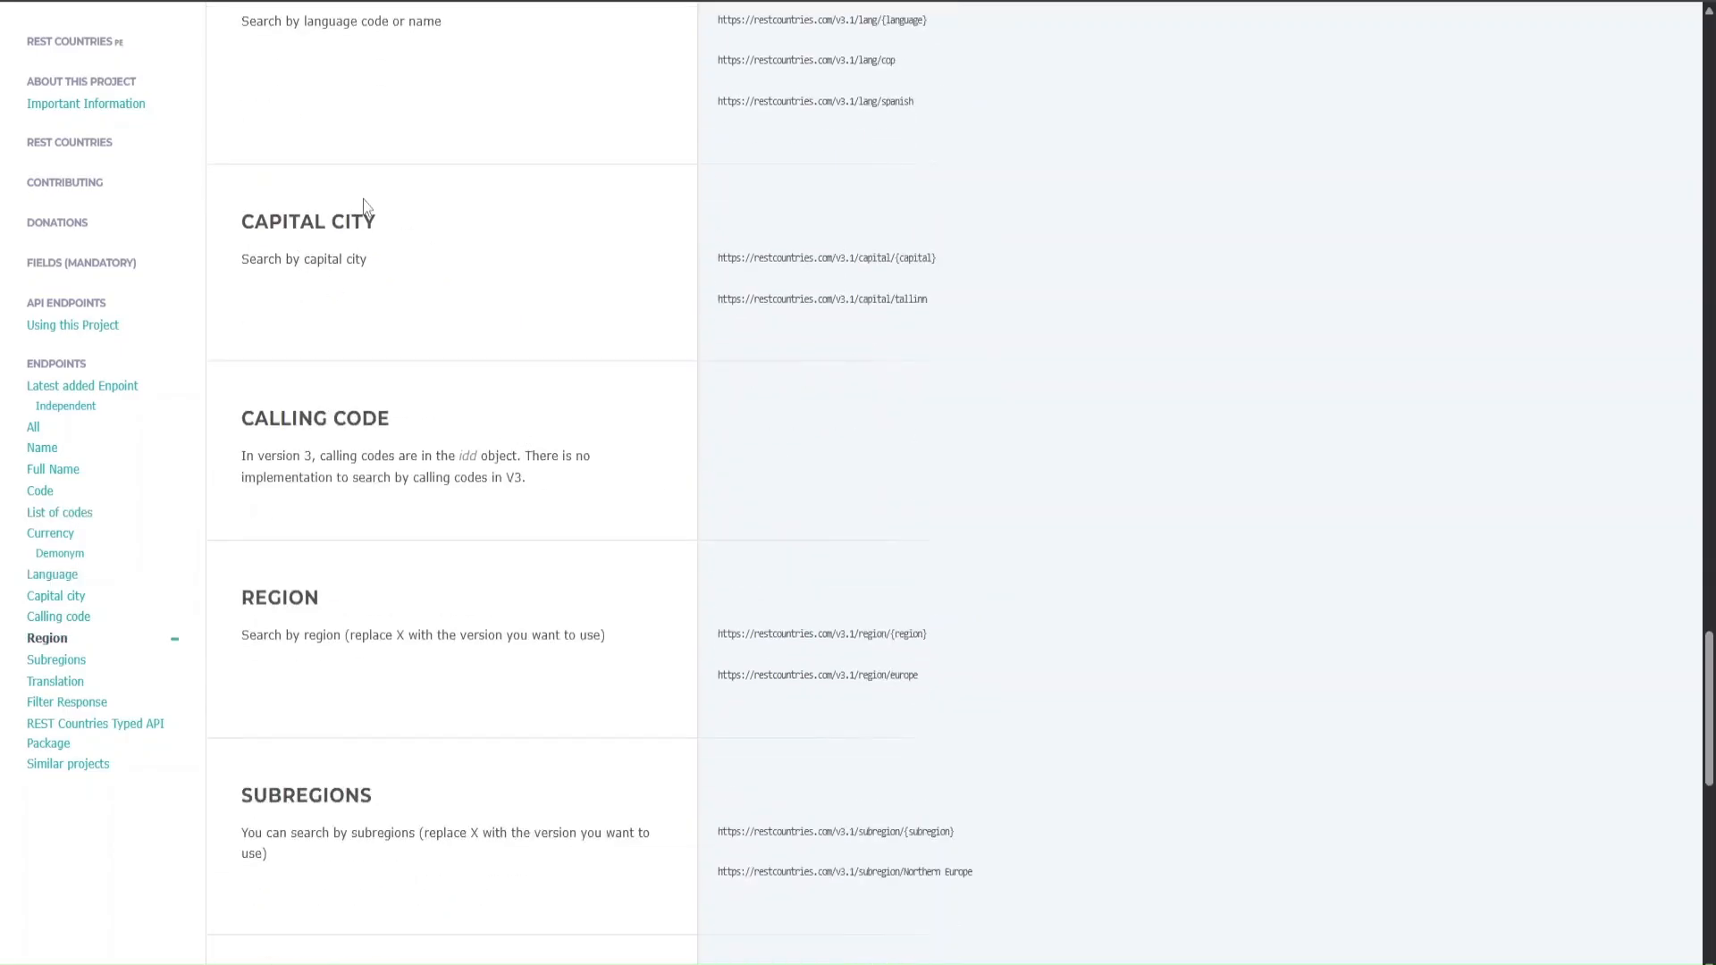
pyautogui.scroll(-5, 489, 625)
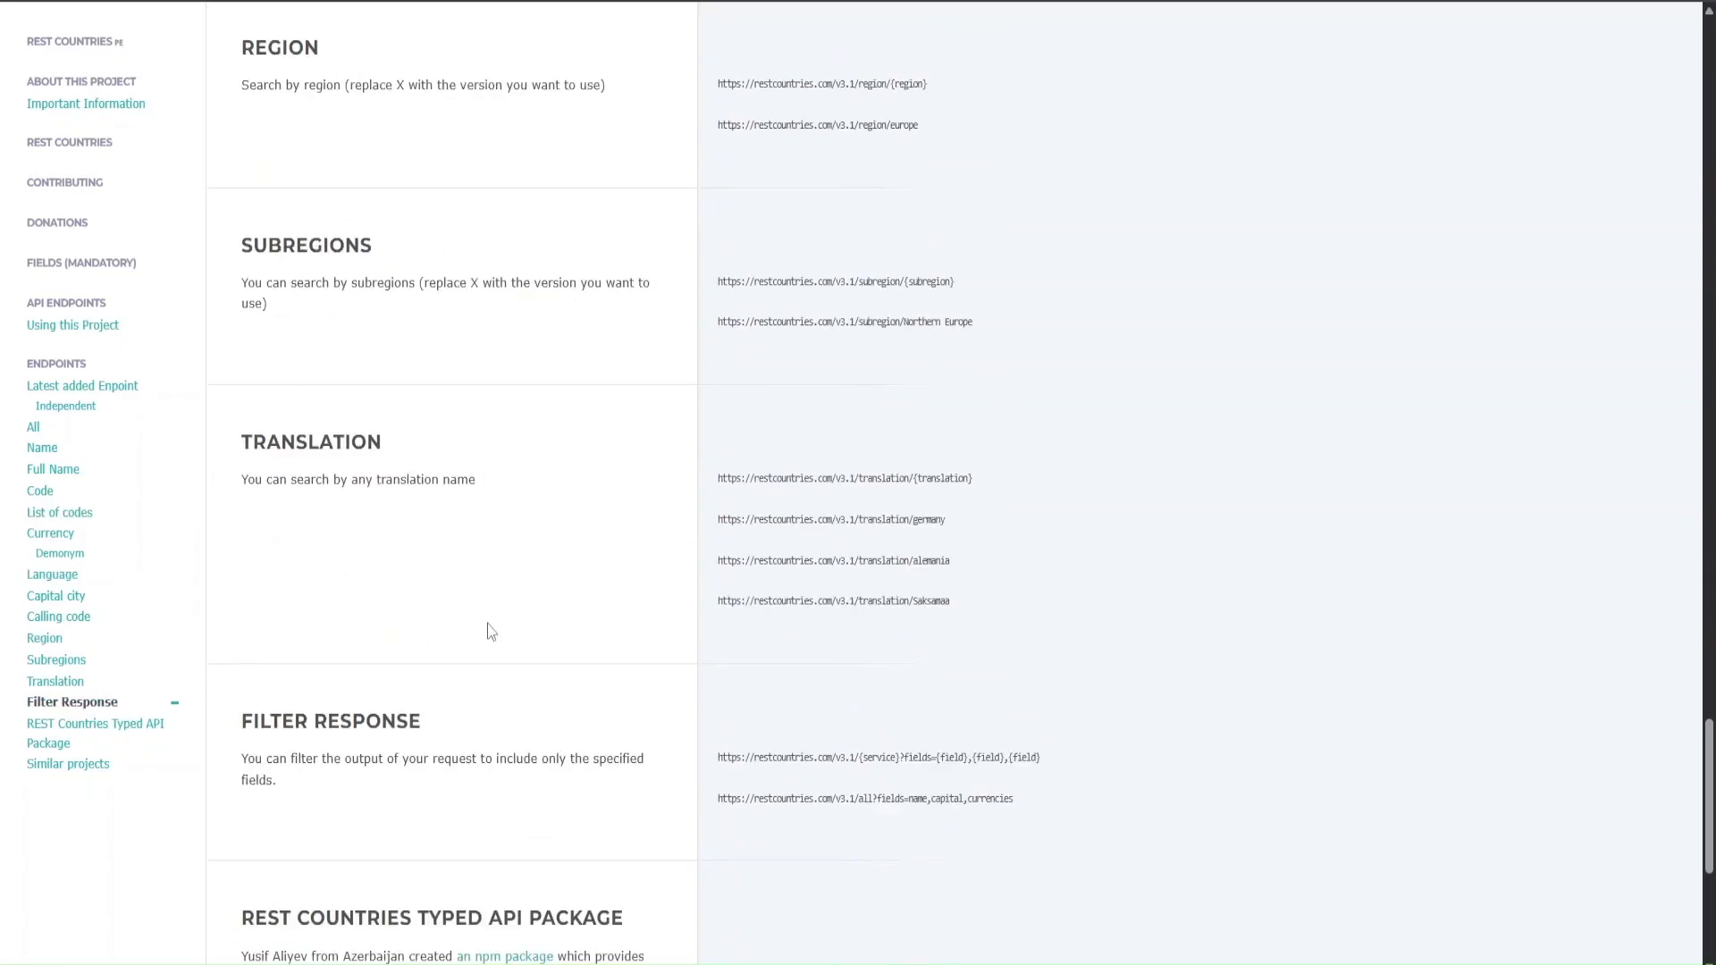
# - Review the REST Countries documentation from its introduction and field rules down to the All and Name endpoints
pyautogui.scroll(-5, 482, 629)
pyautogui.scroll(10, 465, 496)
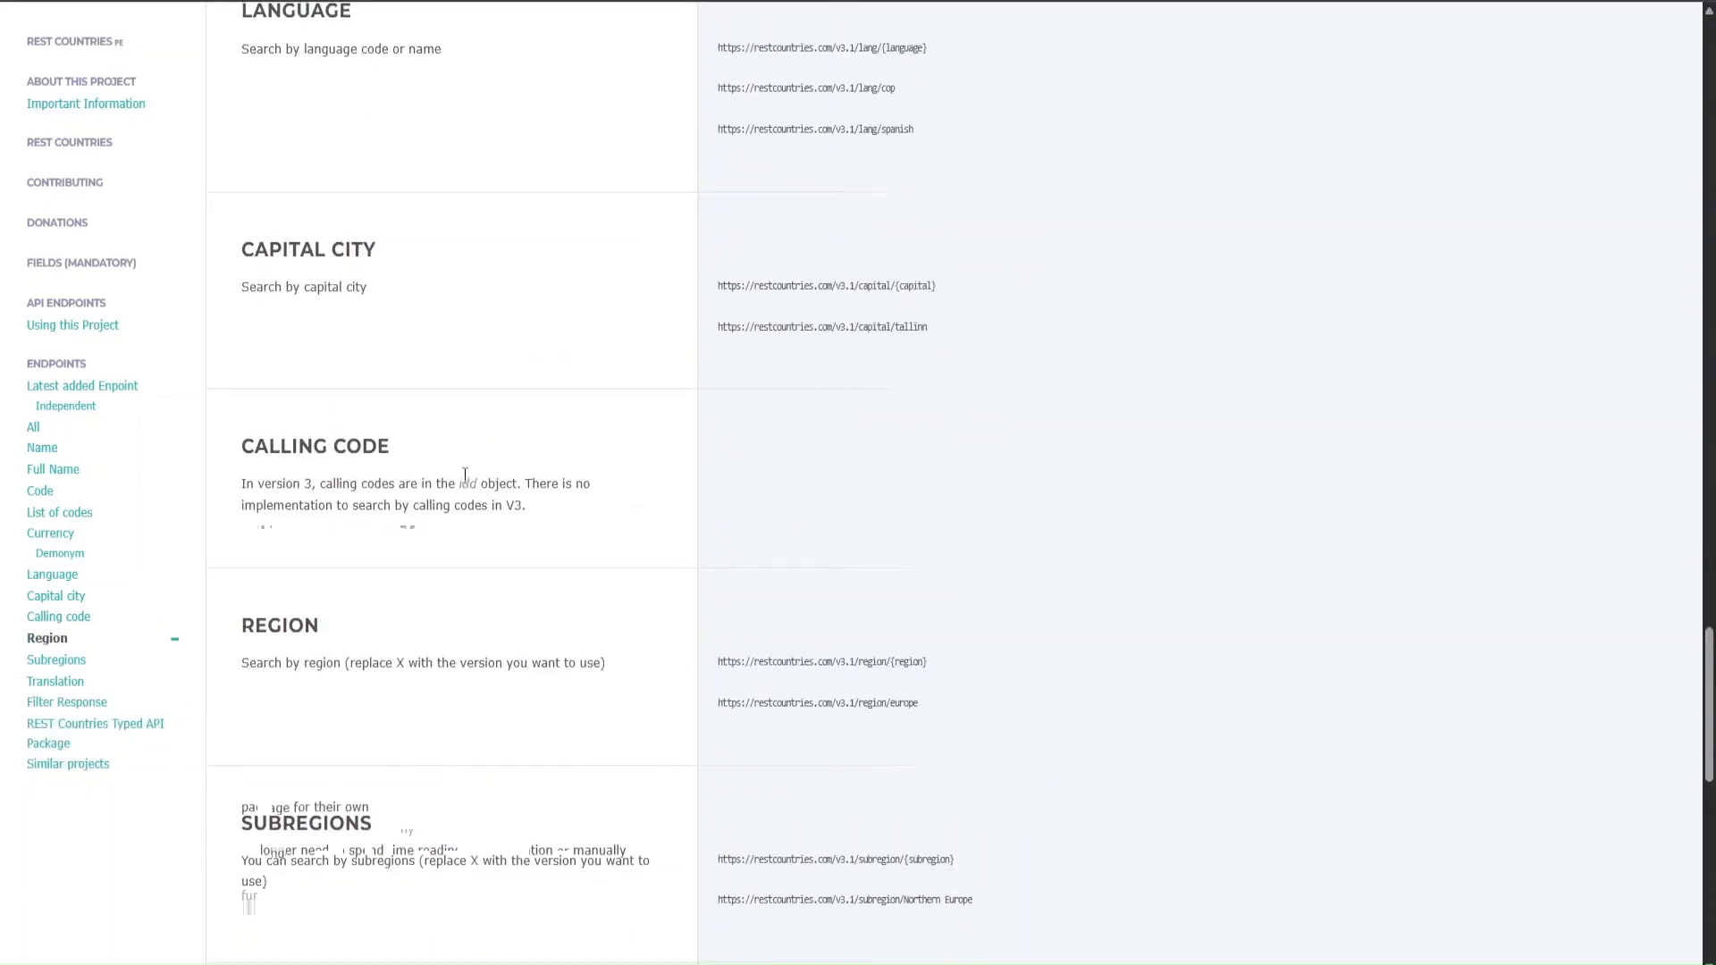
pyautogui.scroll(5, 467, 478)
pyautogui.scroll(10, 467, 478)
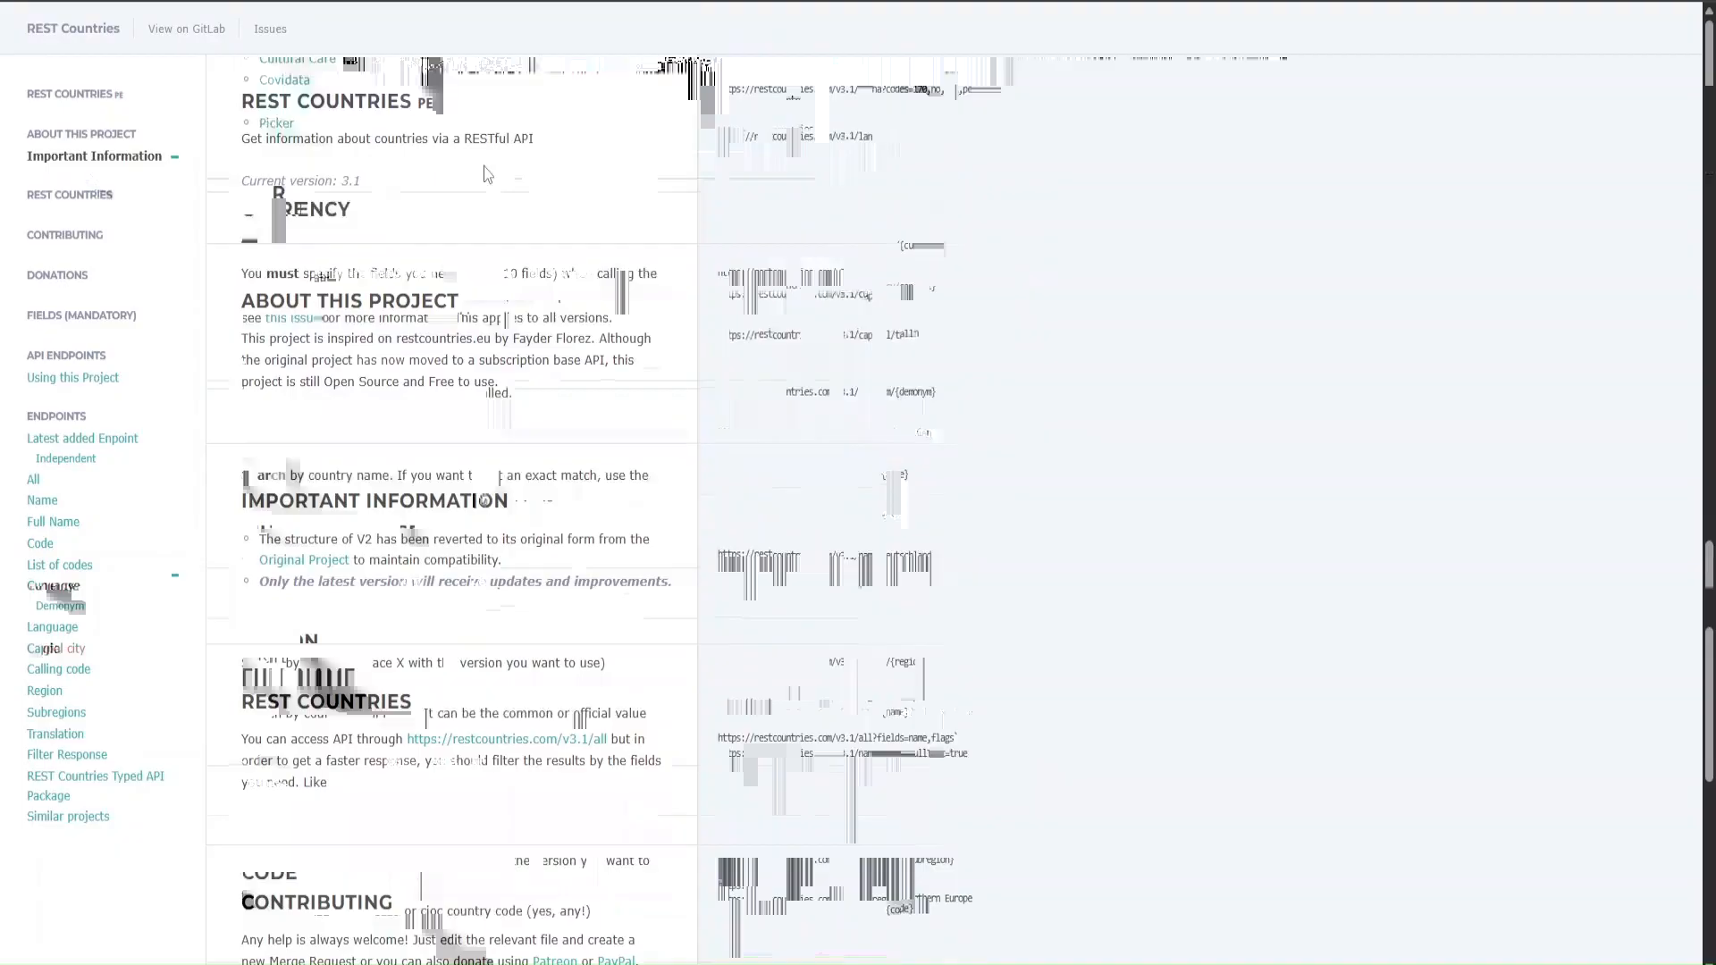
pyautogui.scroll(-5, 530, 303)
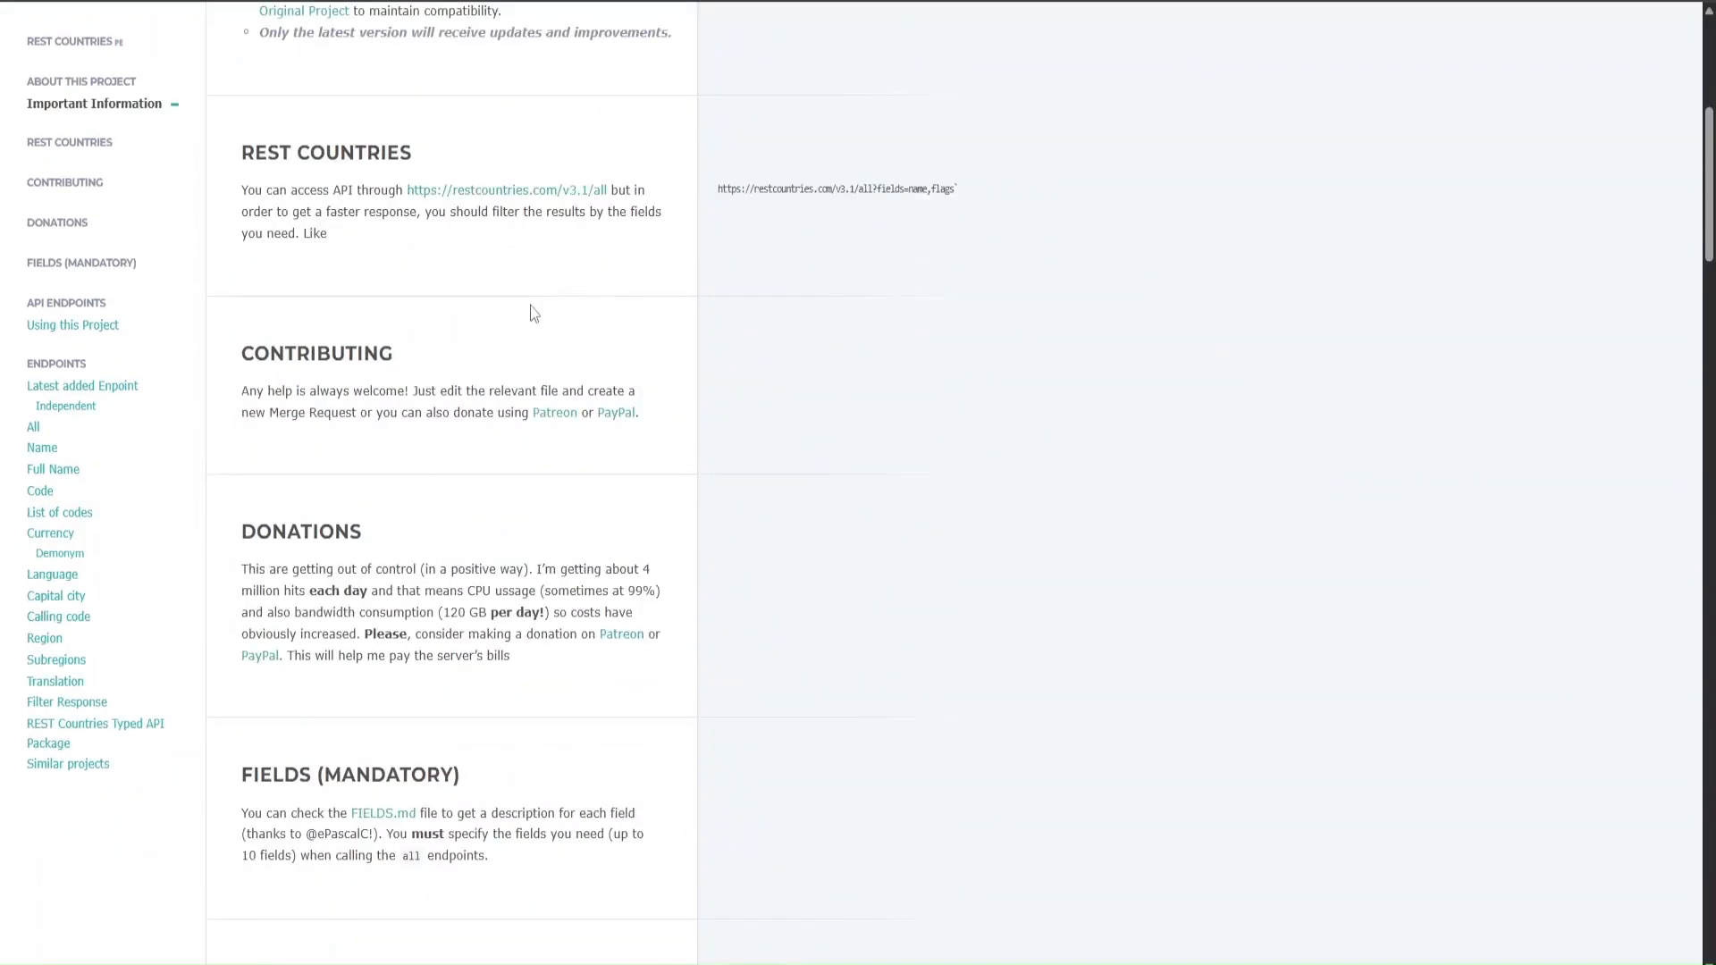
pyautogui.scroll(5, 533, 313)
pyautogui.scroll(-10, 532, 321)
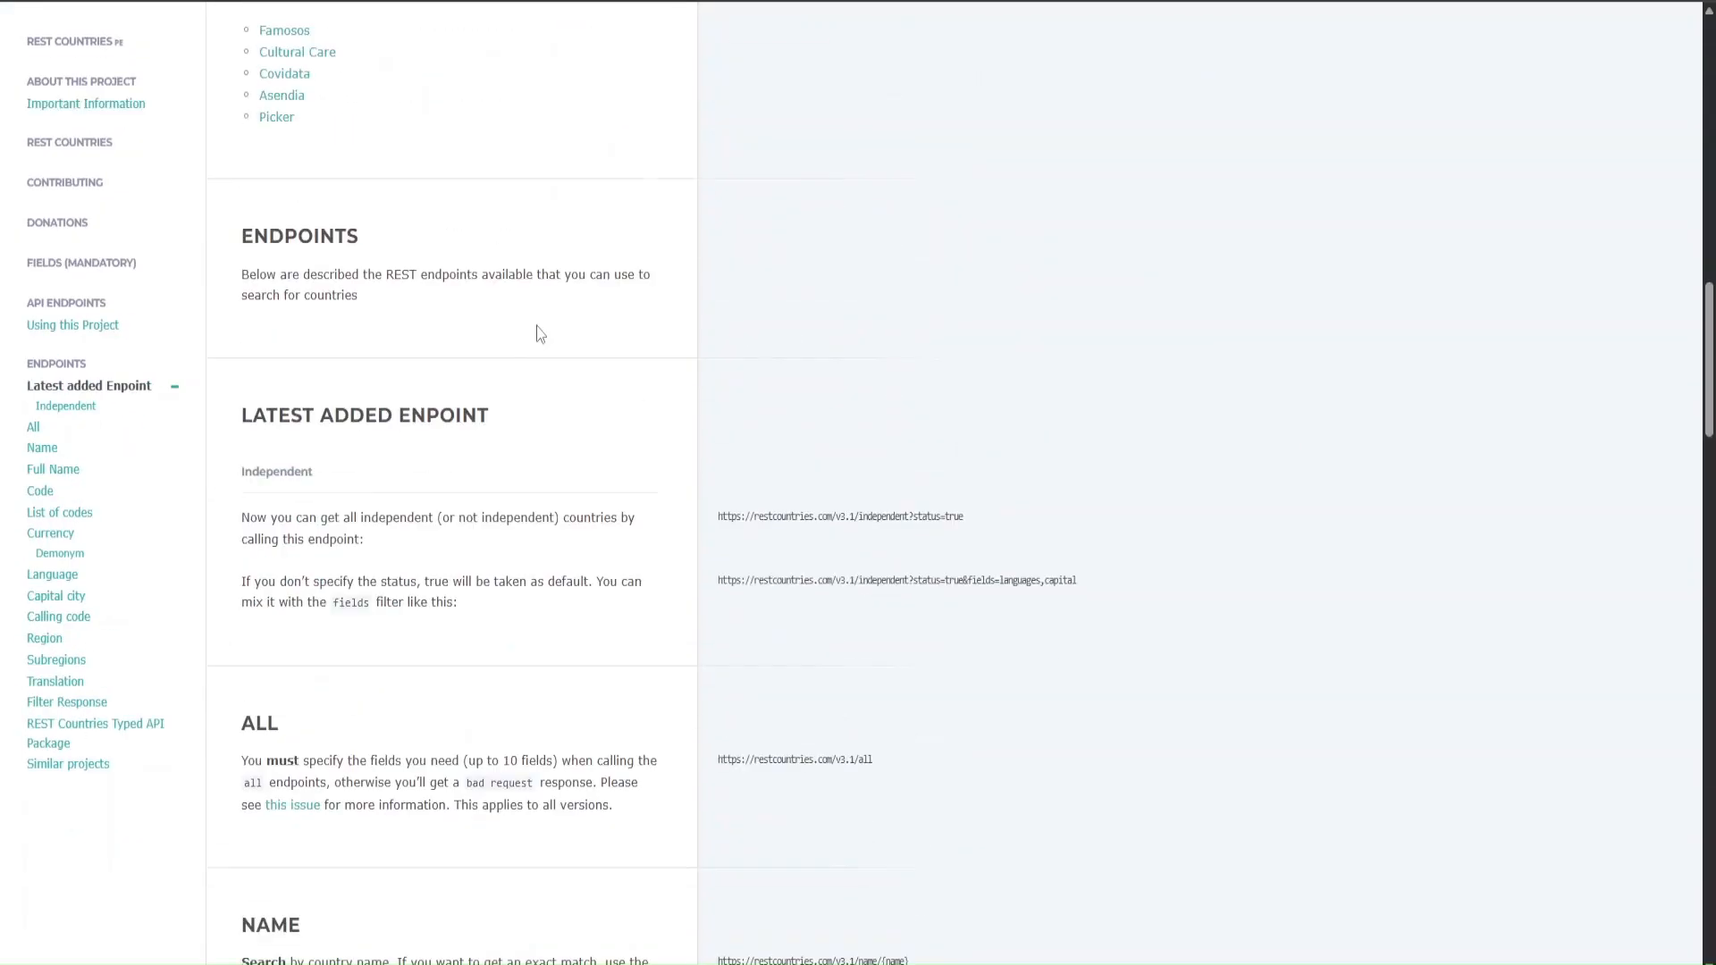
pyautogui.scroll(-6, 543, 333)
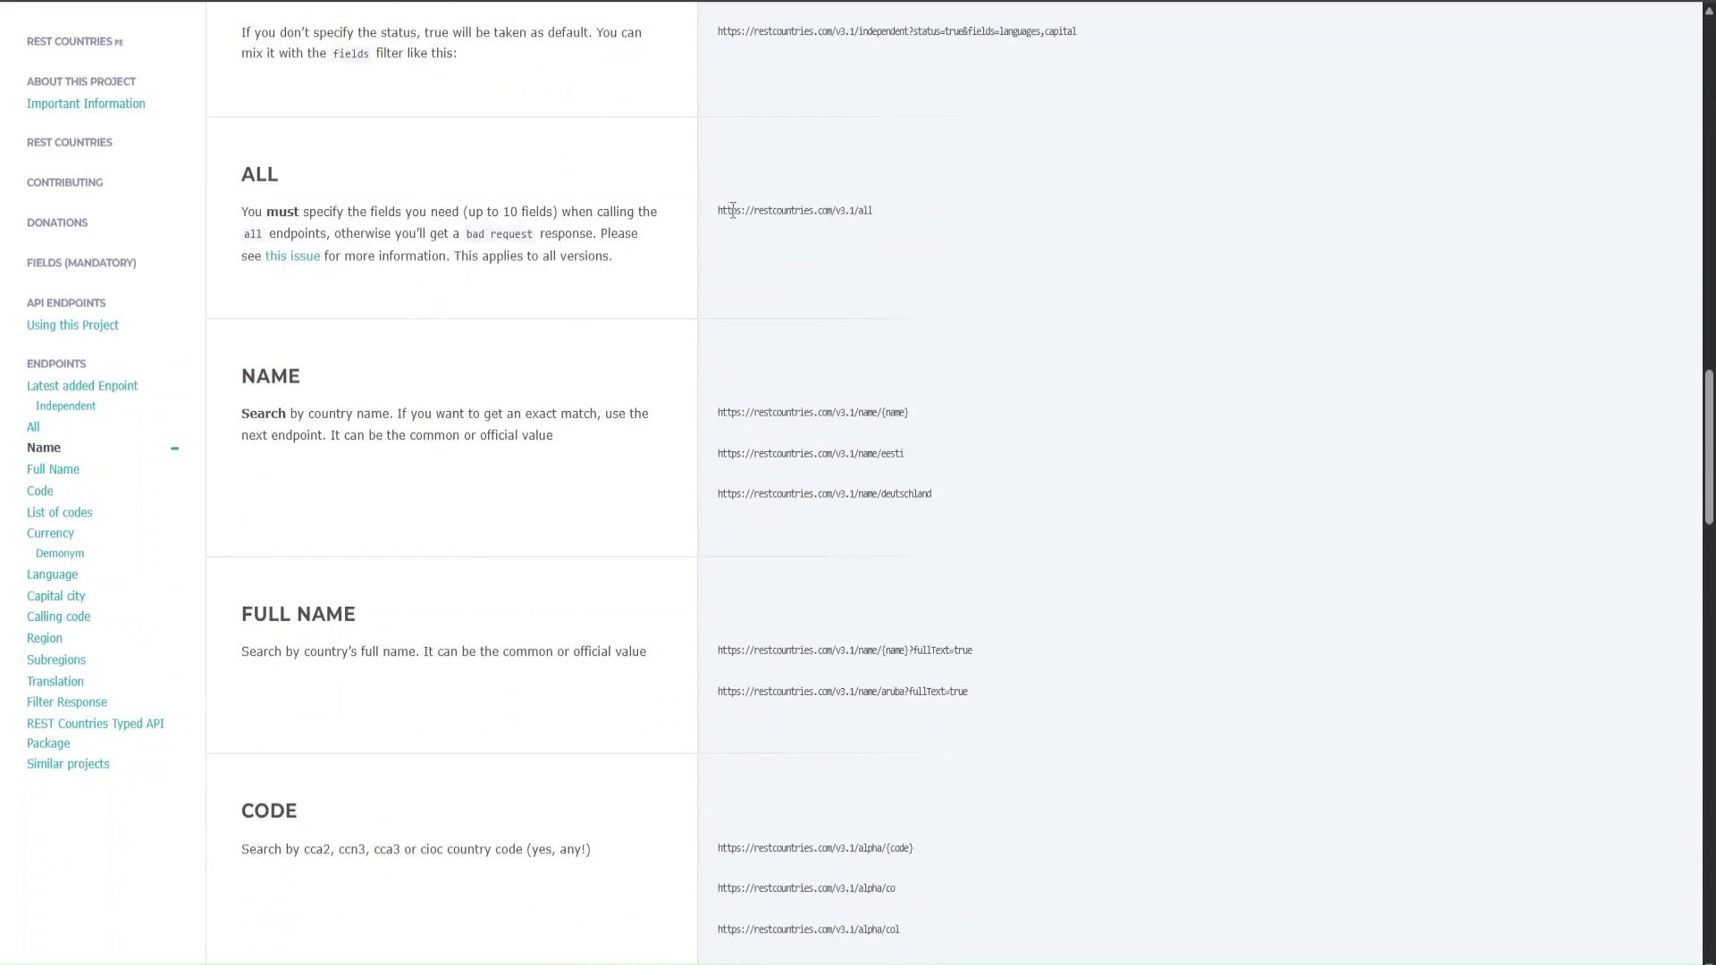
# - Examine the All endpoint's URL and compare it with the base address described in the documentation's introduction
pyautogui.moveTo(728, 210)
pyautogui.mouseDown()
pyautogui.moveTo(876, 210)
pyautogui.moveTo(717, 215)
pyautogui.mouseUp()
pyautogui.click(875, 210)
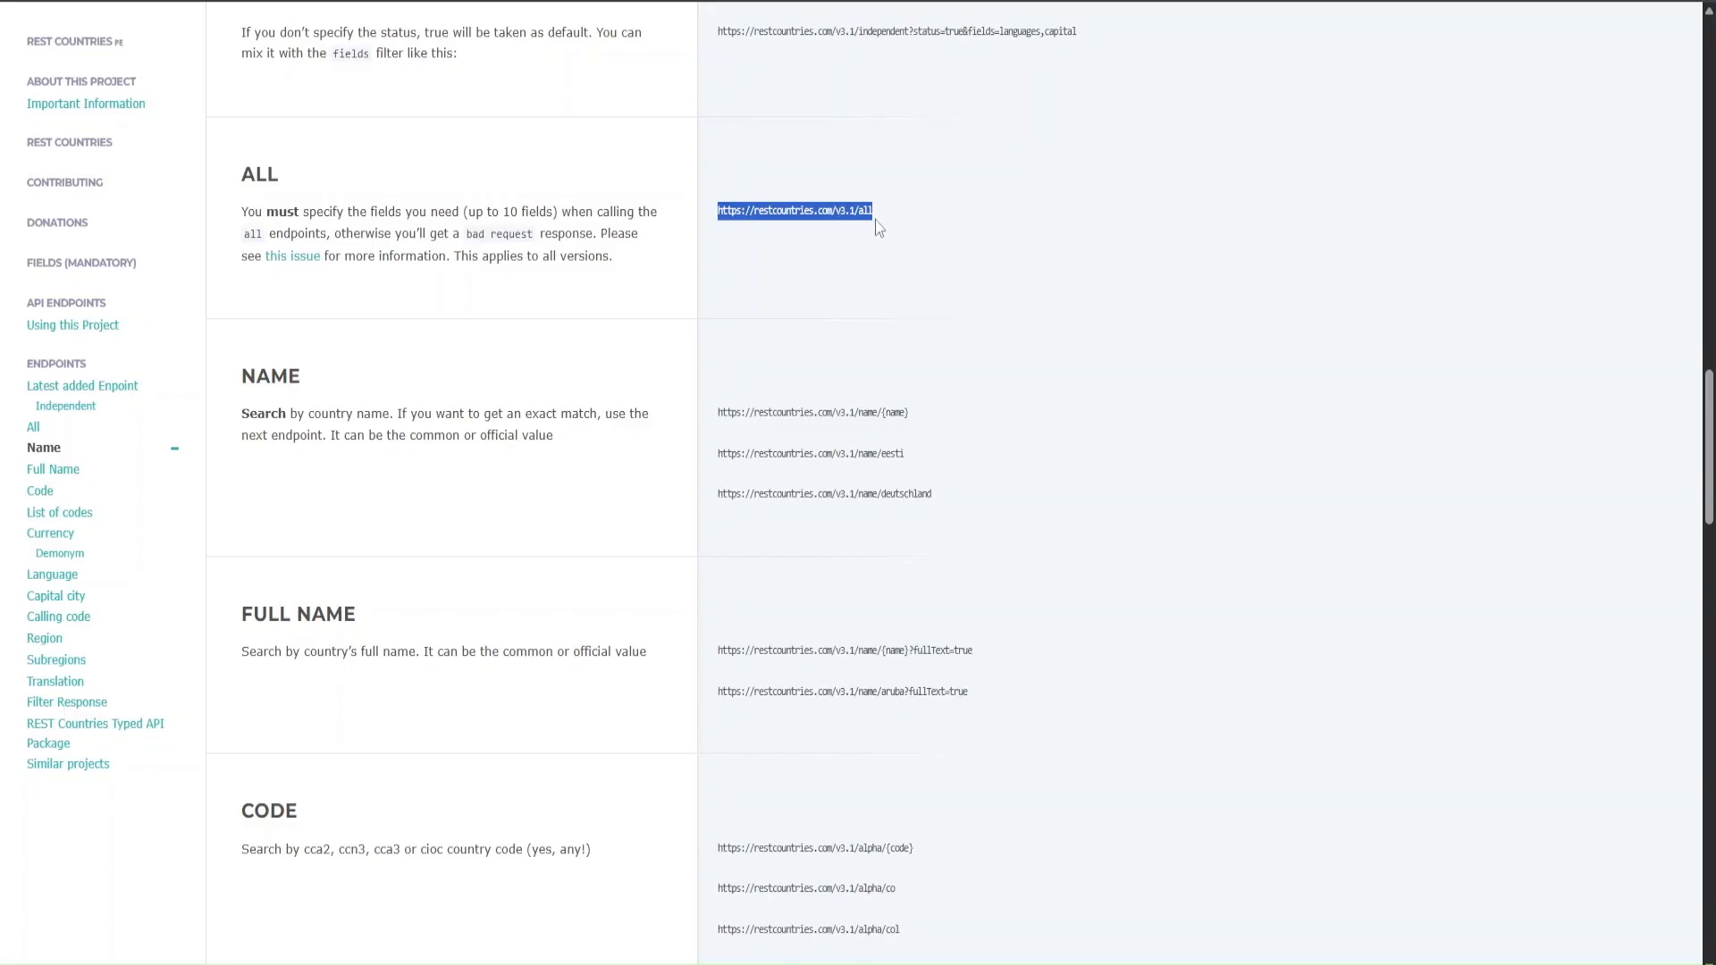
pyautogui.moveTo(872, 211); pyautogui.dragTo(727, 210)
pyautogui.scroll(15, 309, 302)
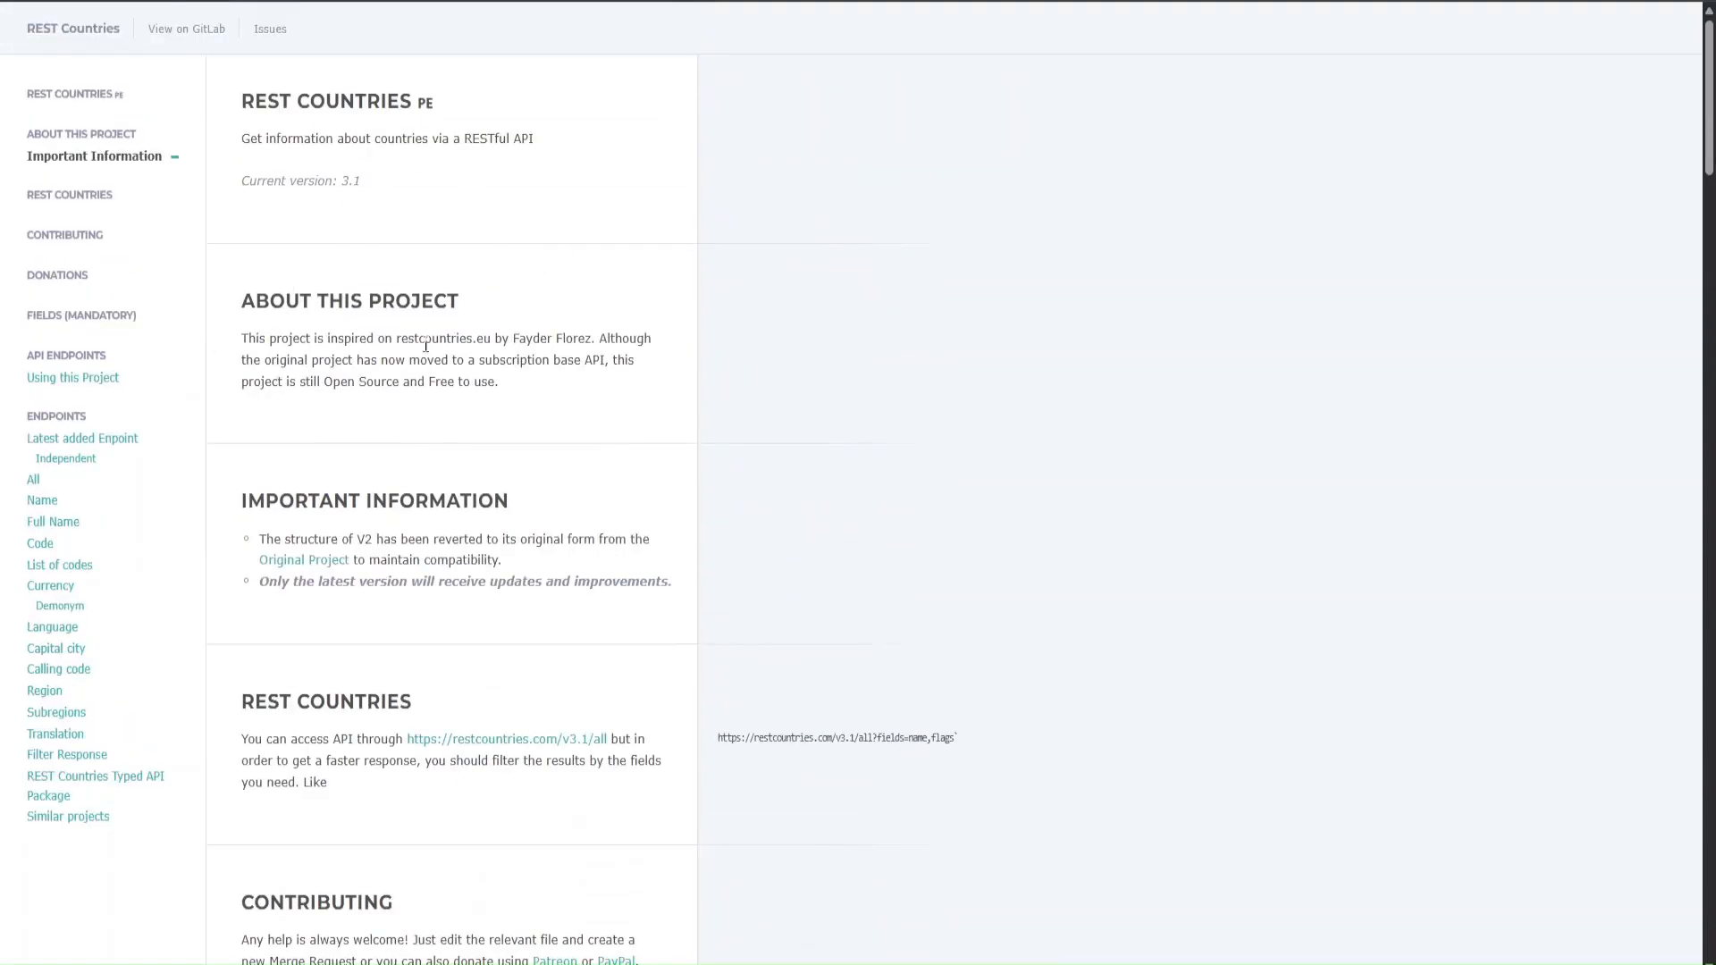
pyautogui.scroll(-5, 573, 451)
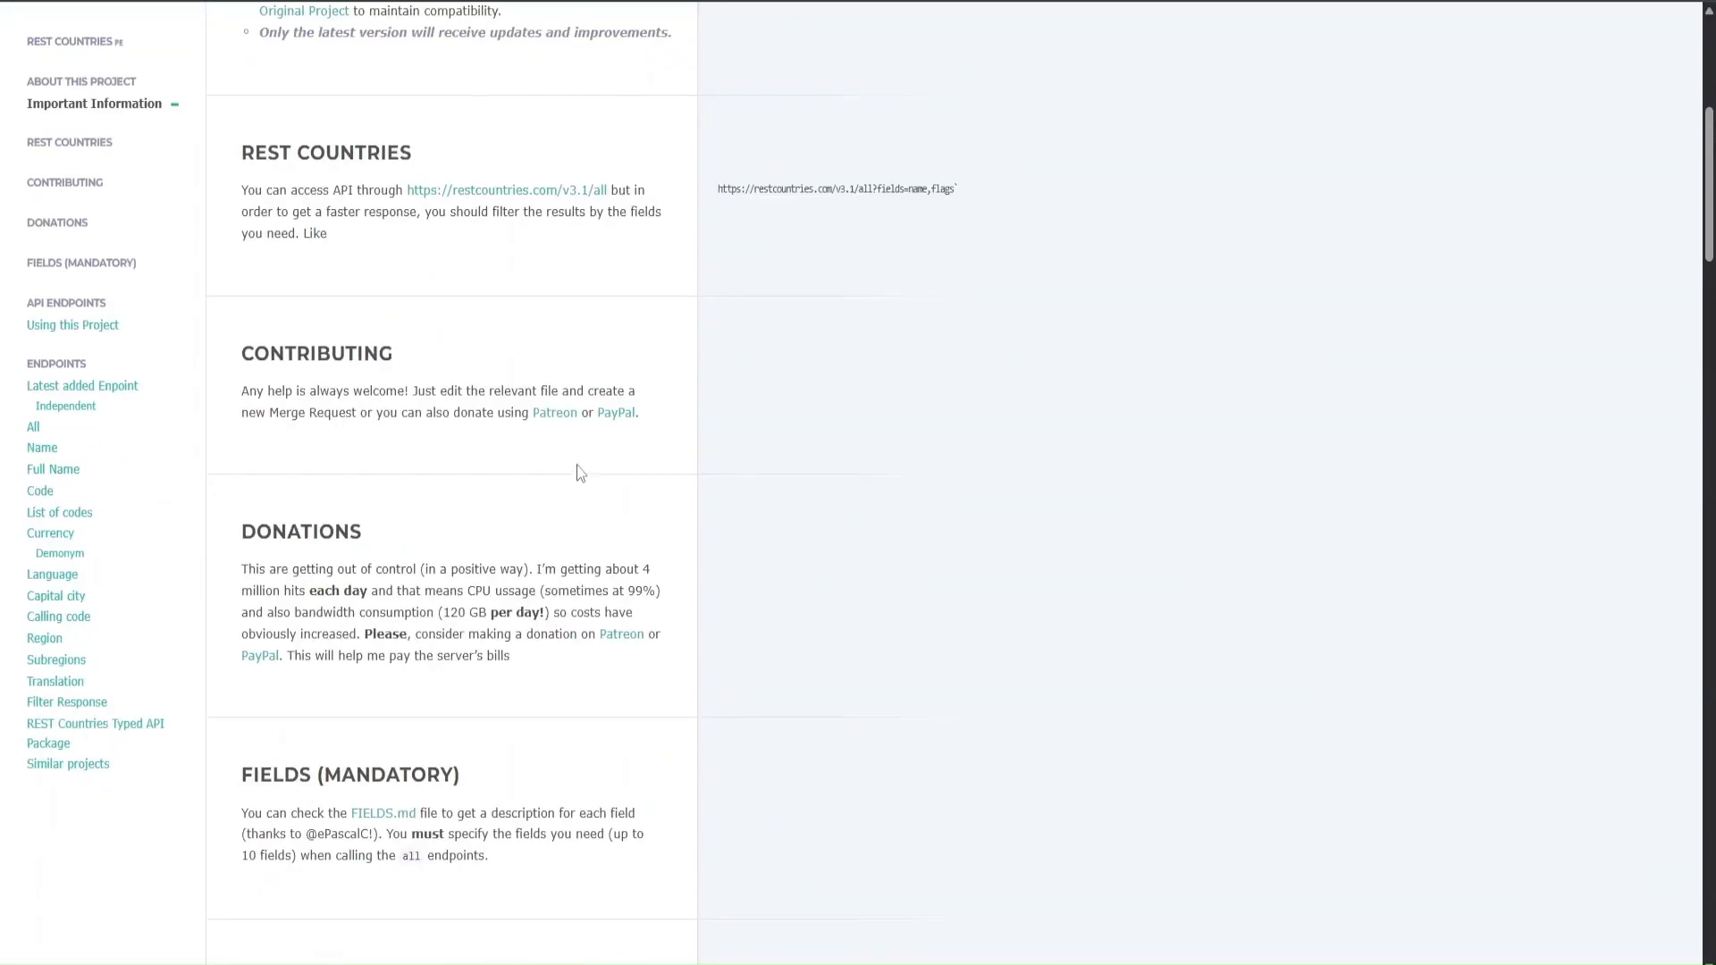
pyautogui.scroll(-10, 580, 473)
pyautogui.scroll(15, 911, 547)
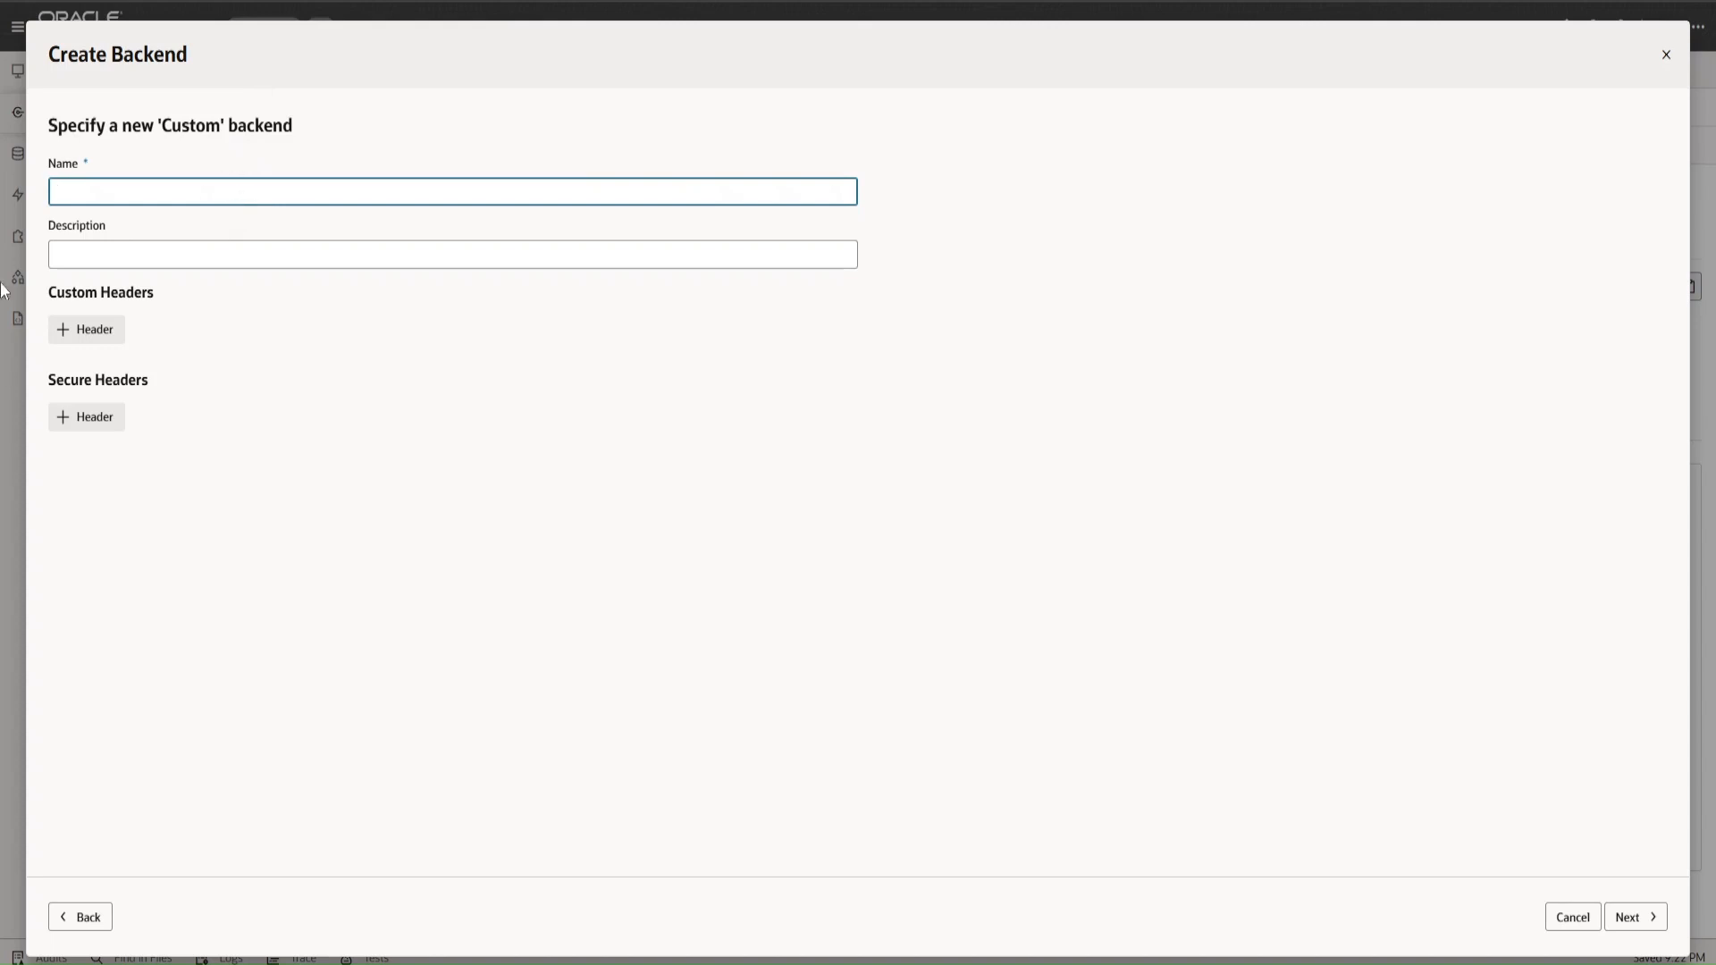
# - Return to Visual Builder, name the custom backend Countries-Backend and continue to its server settings
pyautogui.write('Cou')
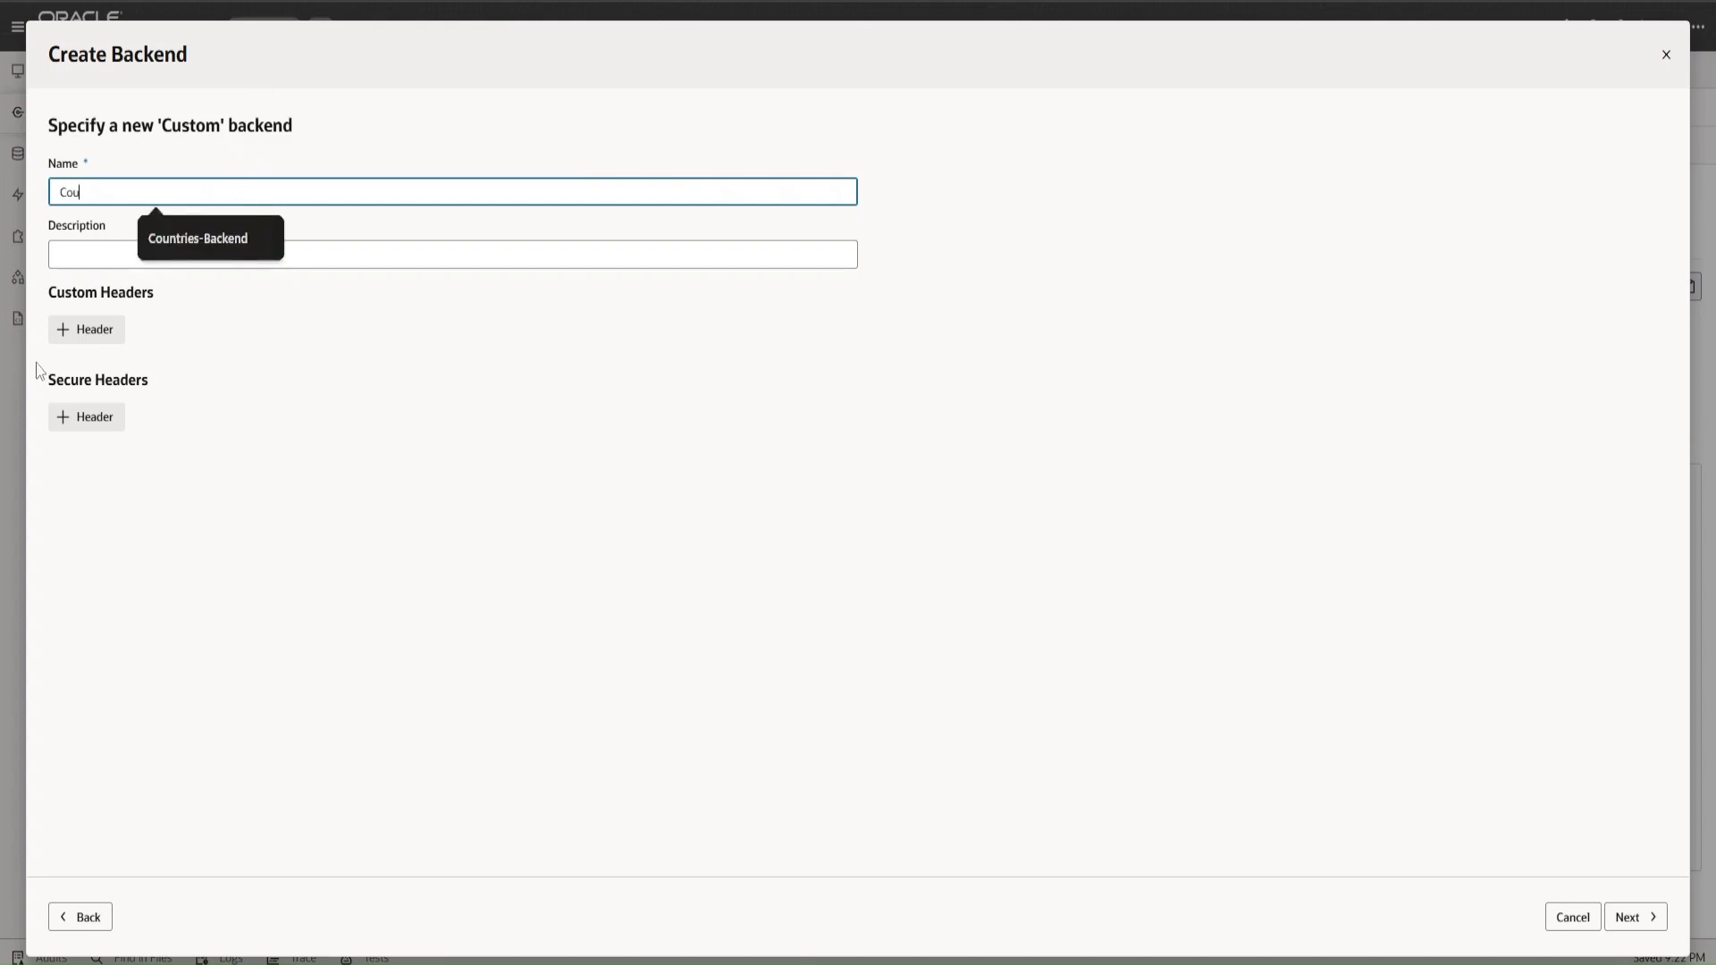
pyautogui.write('ntries')
pyautogui.press('Down')
pyautogui.press('Return')
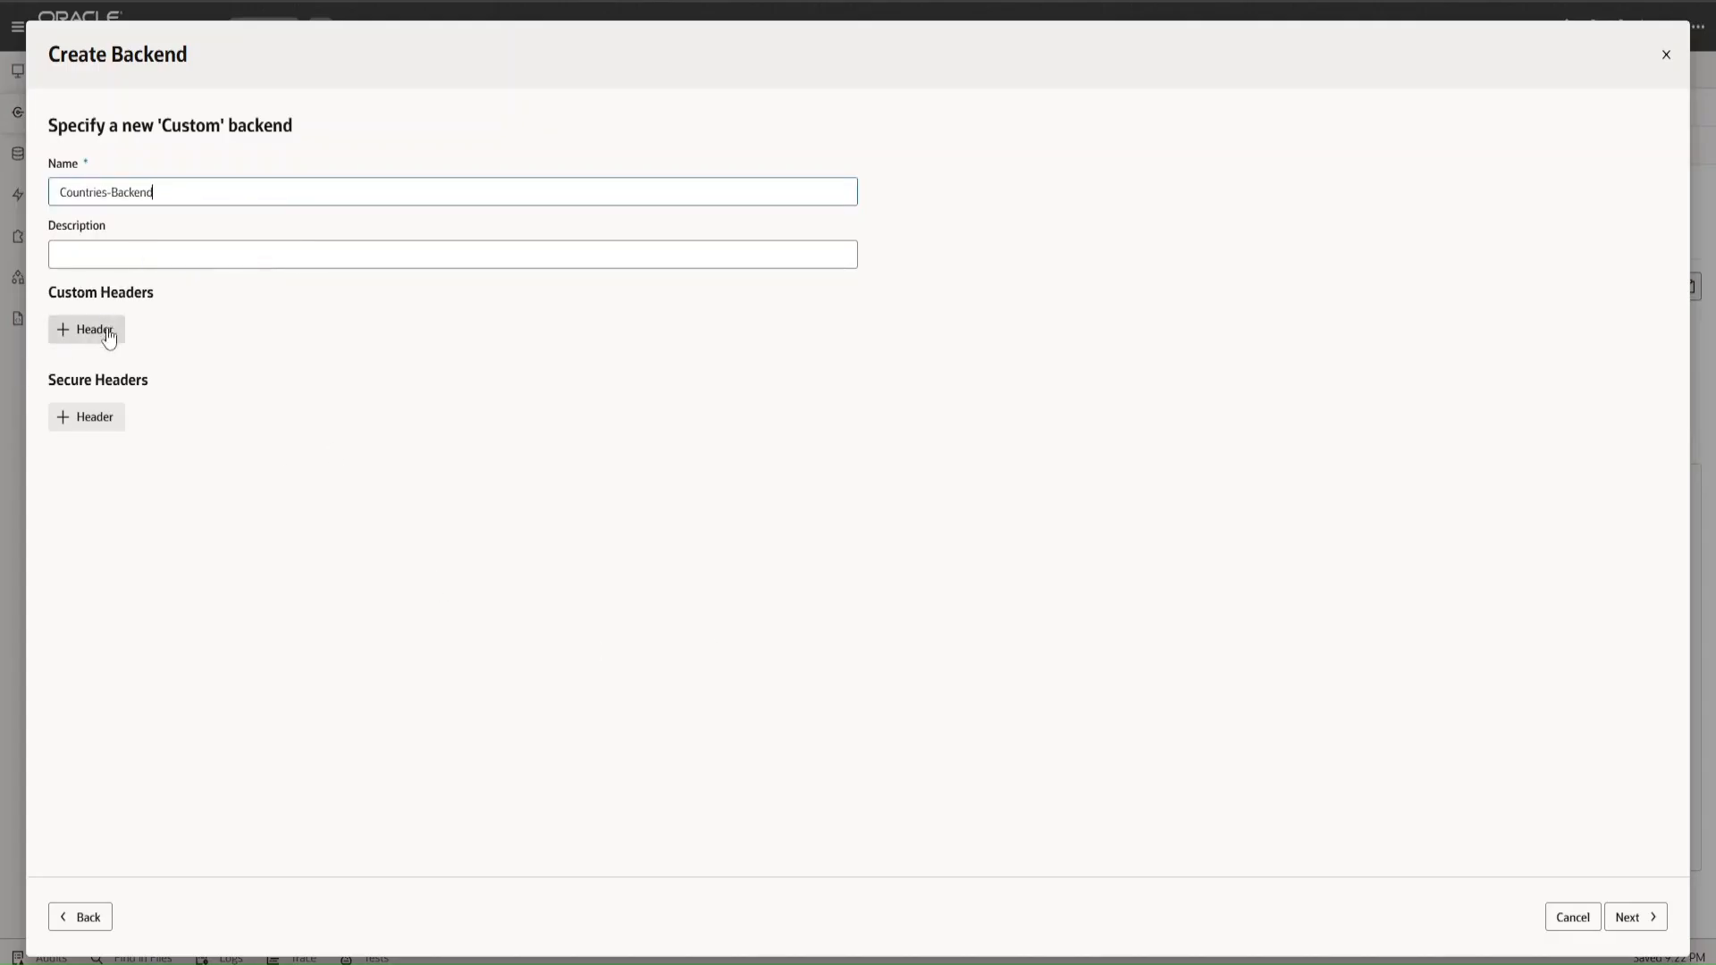
pyautogui.click(1643, 918)
pyautogui.click(146, 196)
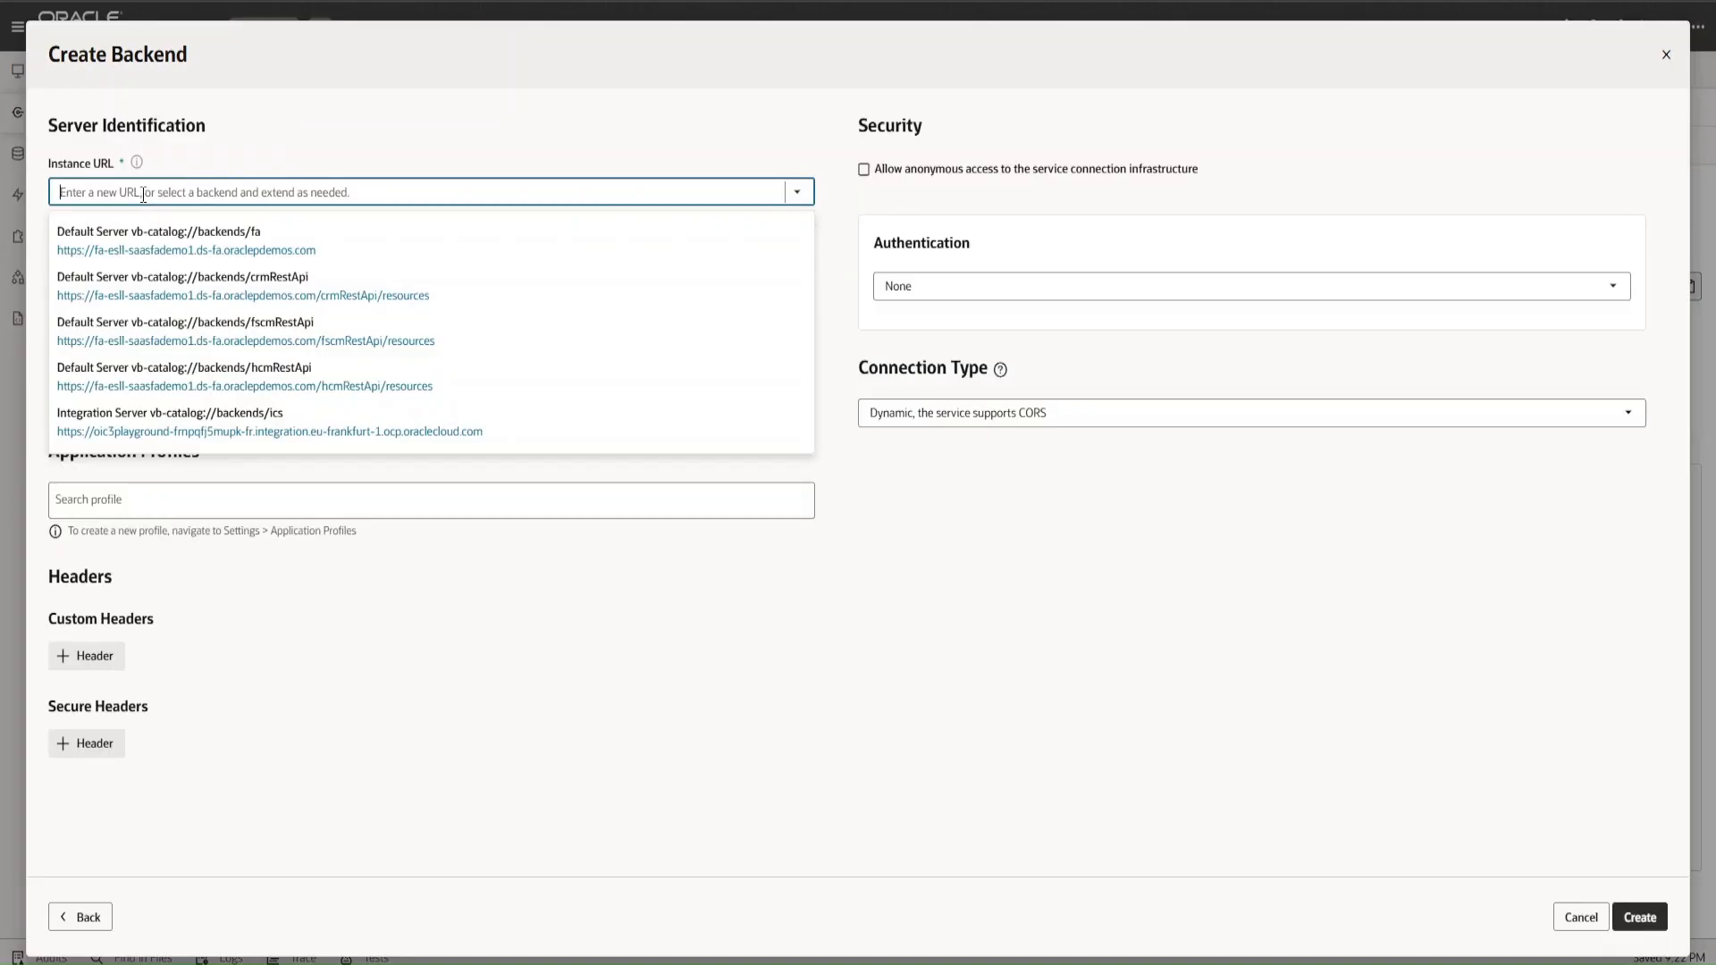
pyautogui.write('https://restcountries.com/v3.1/name/deutschland')
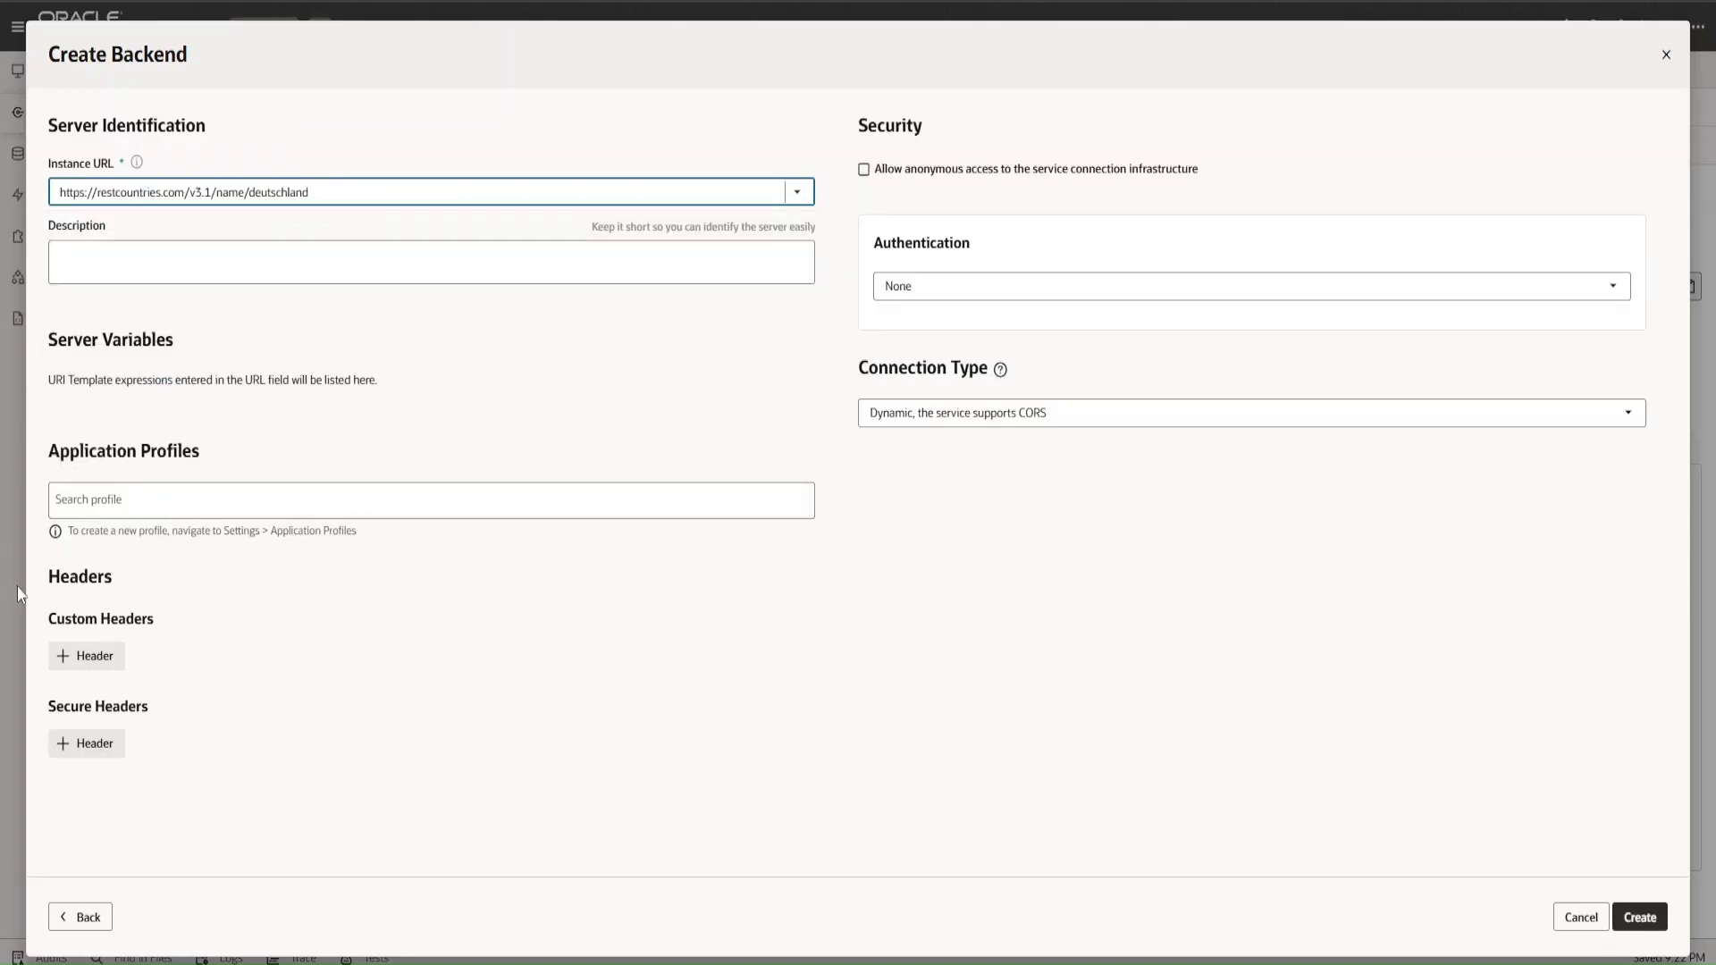
pyautogui.press('BackSpace')
pyautogui.press('BackSpace')
pyautogui.press('BackSpace')
pyautogui.press('BackSpace')
pyautogui.press('BackSpace')
pyautogui.press('BackSpace')
pyautogui.press('BackSpace')
pyautogui.press('BackSpace')
pyautogui.press('BackSpace')
pyautogui.press('BackSpace')
pyautogui.press('BackSpace')
pyautogui.press('BackSpace')
pyautogui.press('BackSpace')
pyautogui.write('inde')
pyautogui.click(1084, 963)
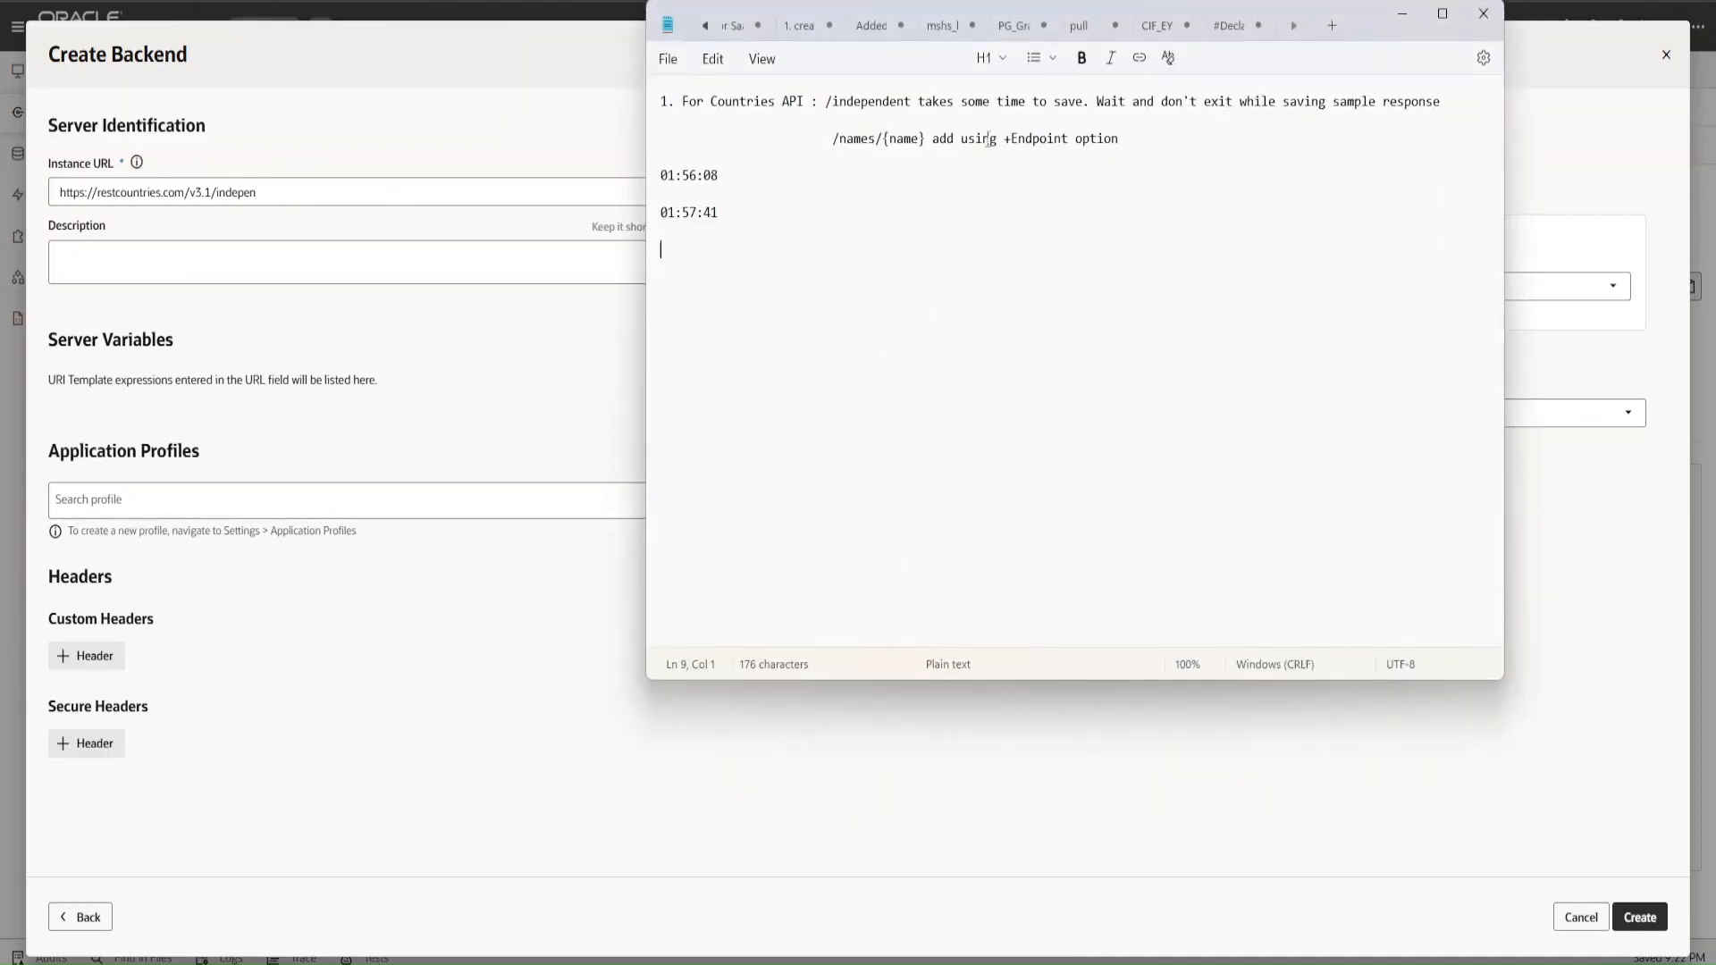
pyautogui.moveTo(826, 100); pyautogui.dragTo(910, 102)
pyautogui.hotkey('ctrl', 'c')
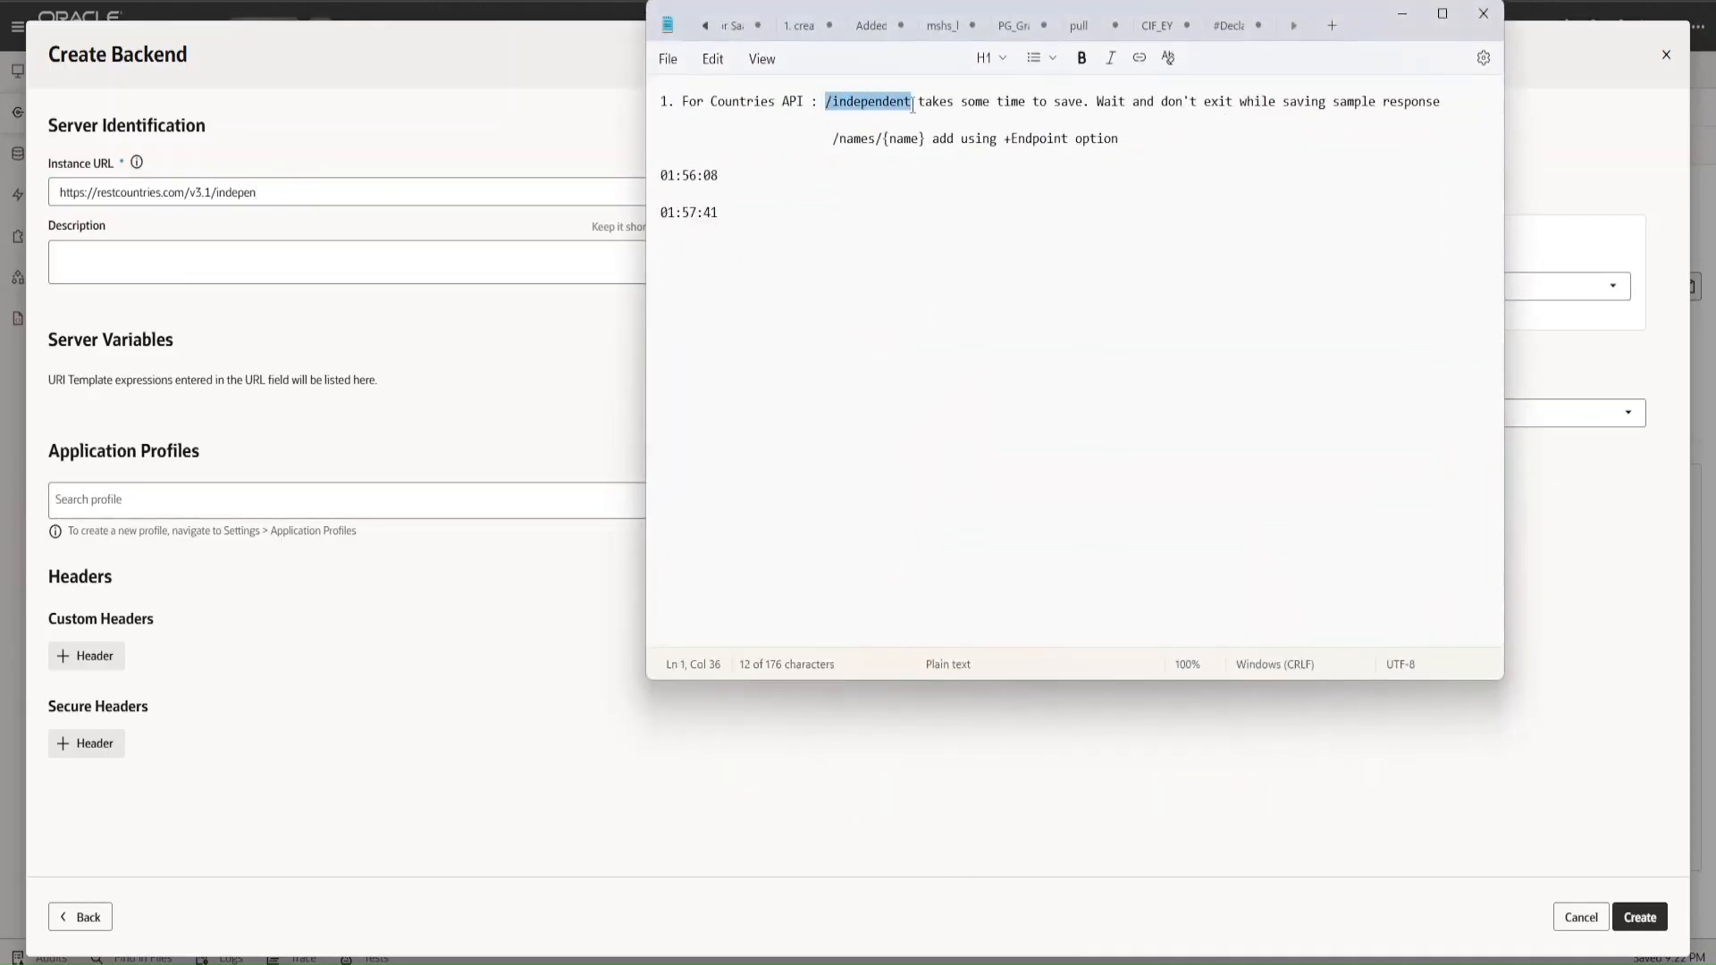
pyautogui.click(474, 179)
pyautogui.click(280, 198)
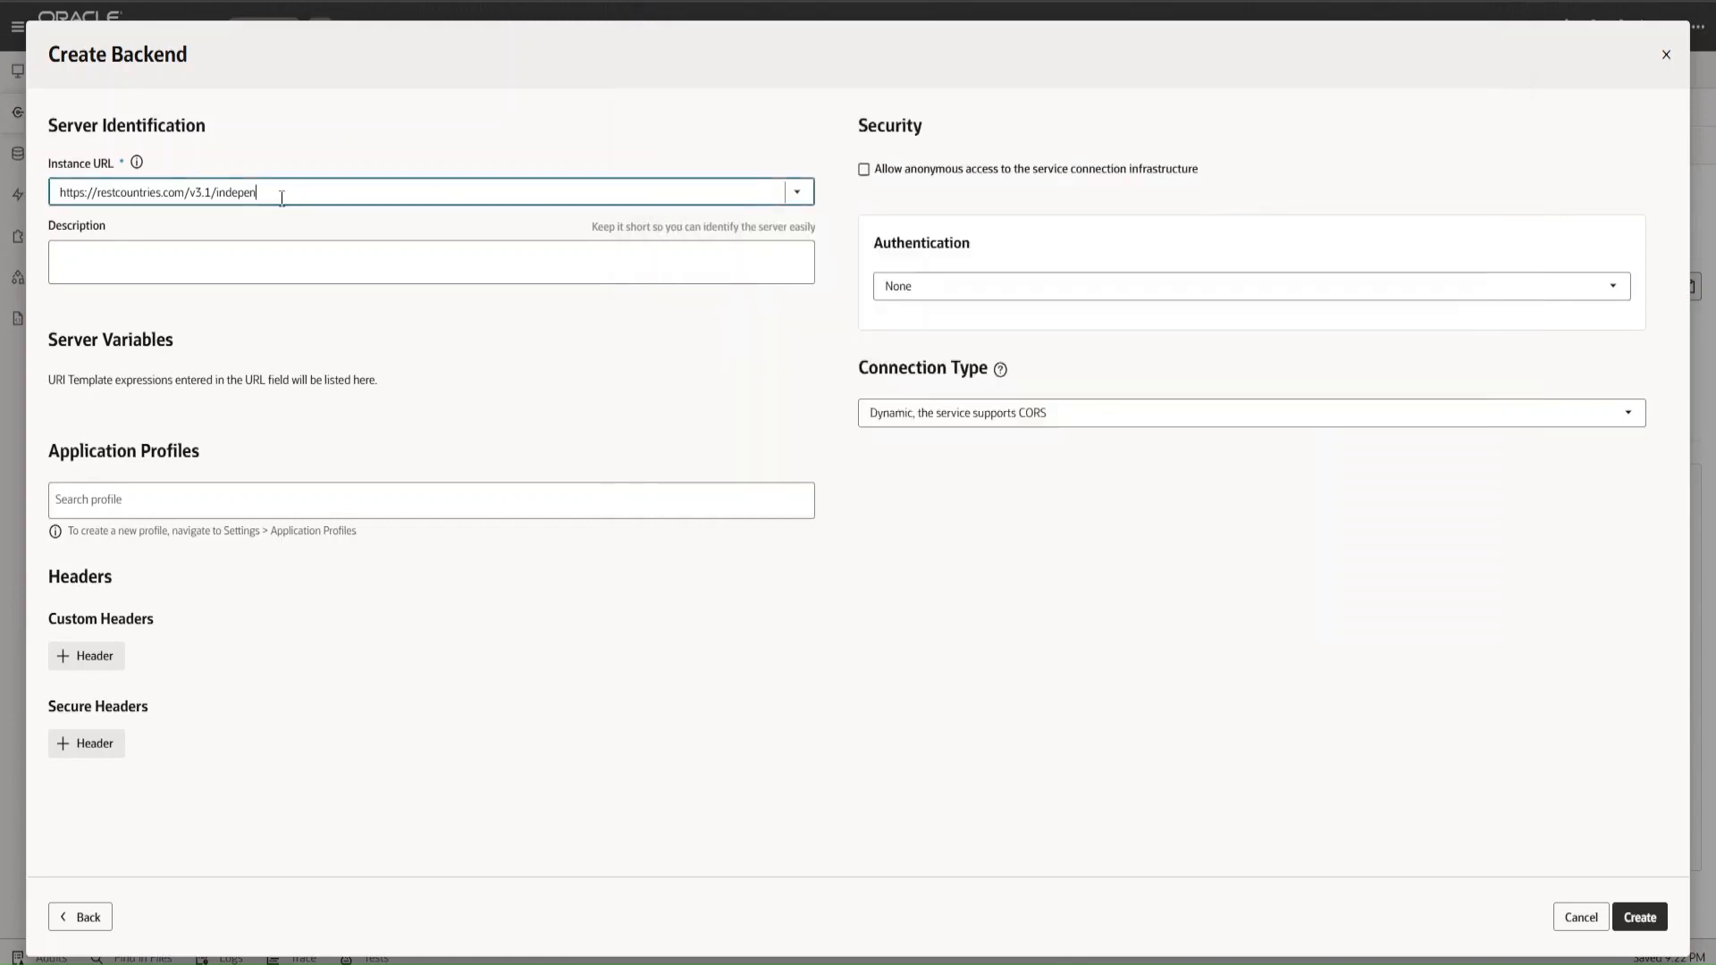
pyautogui.press('BackSpace')
pyautogui.hotkey('ctrl', 'v')
# - Leave the server description empty, choose None as the authentication and create the backend
pyautogui.click(403, 268)
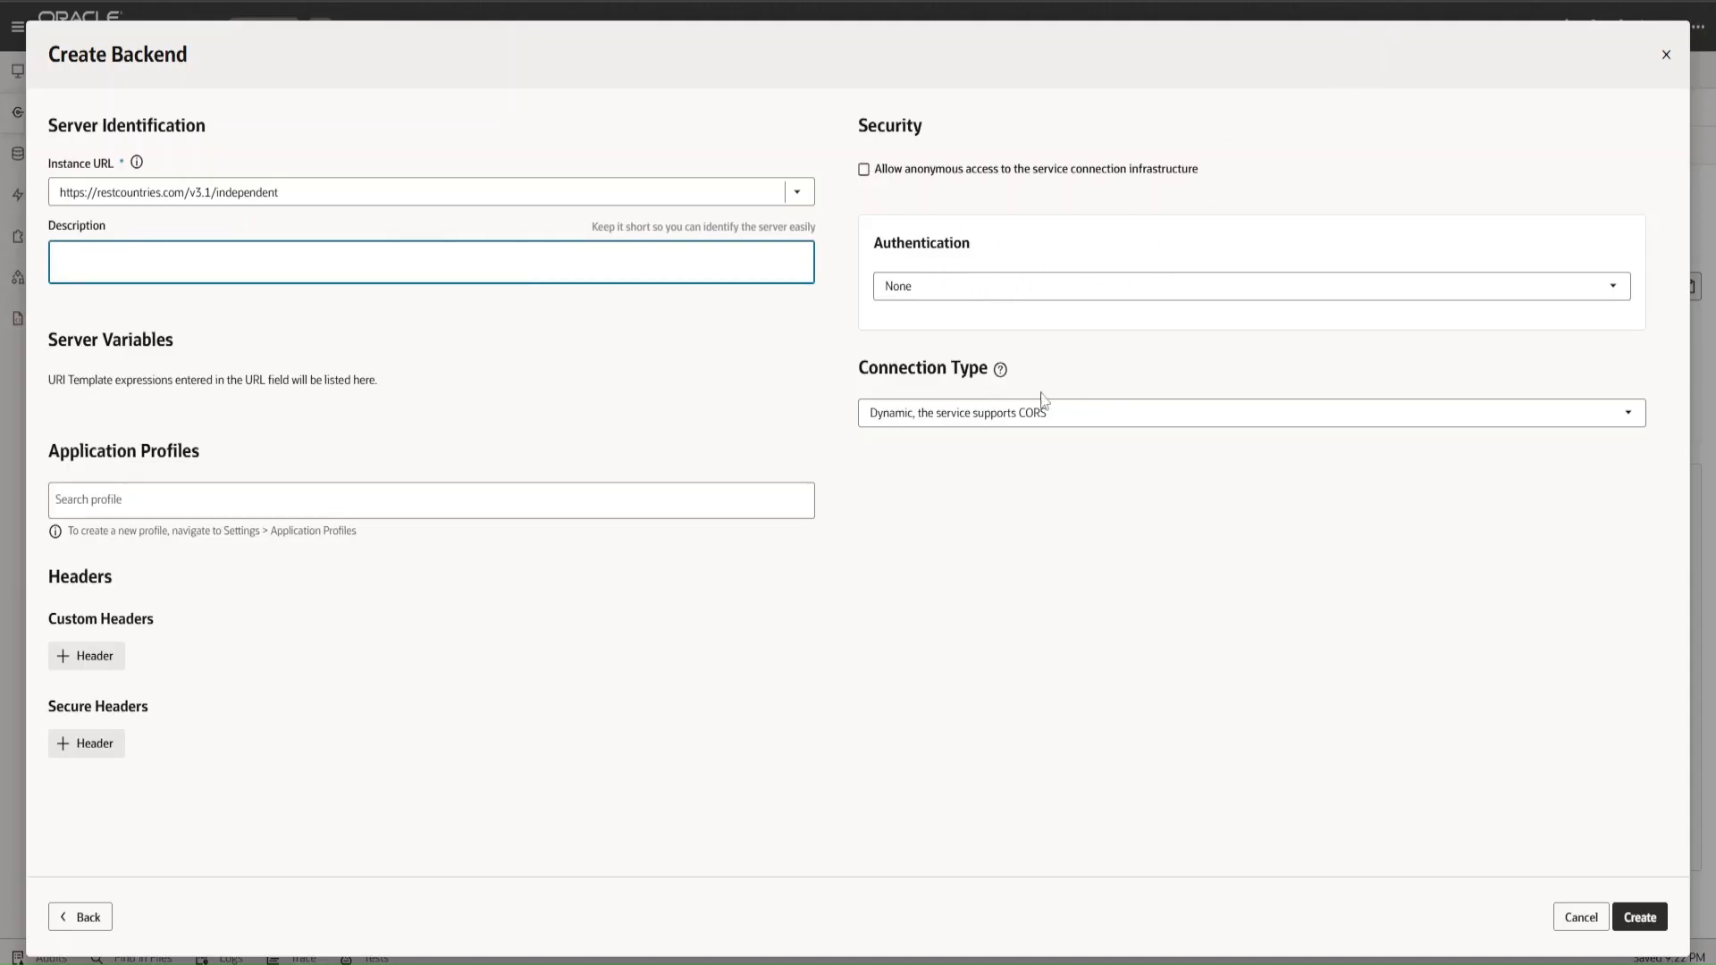
pyautogui.click(919, 285)
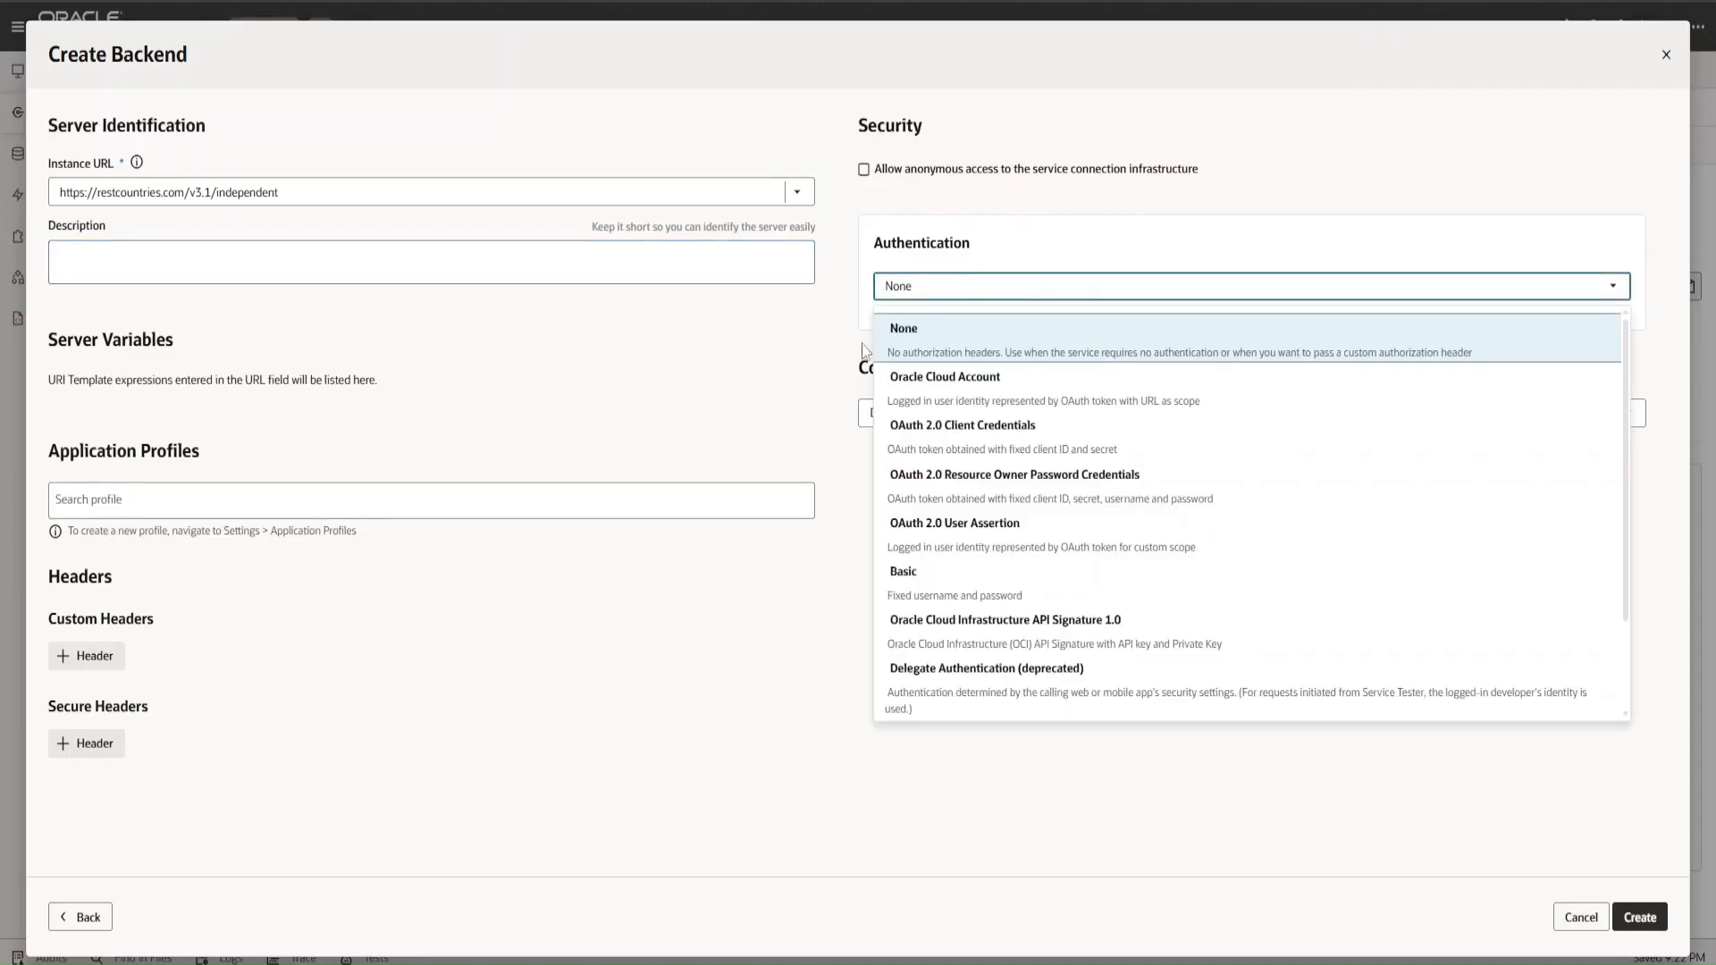
pyautogui.click(971, 347)
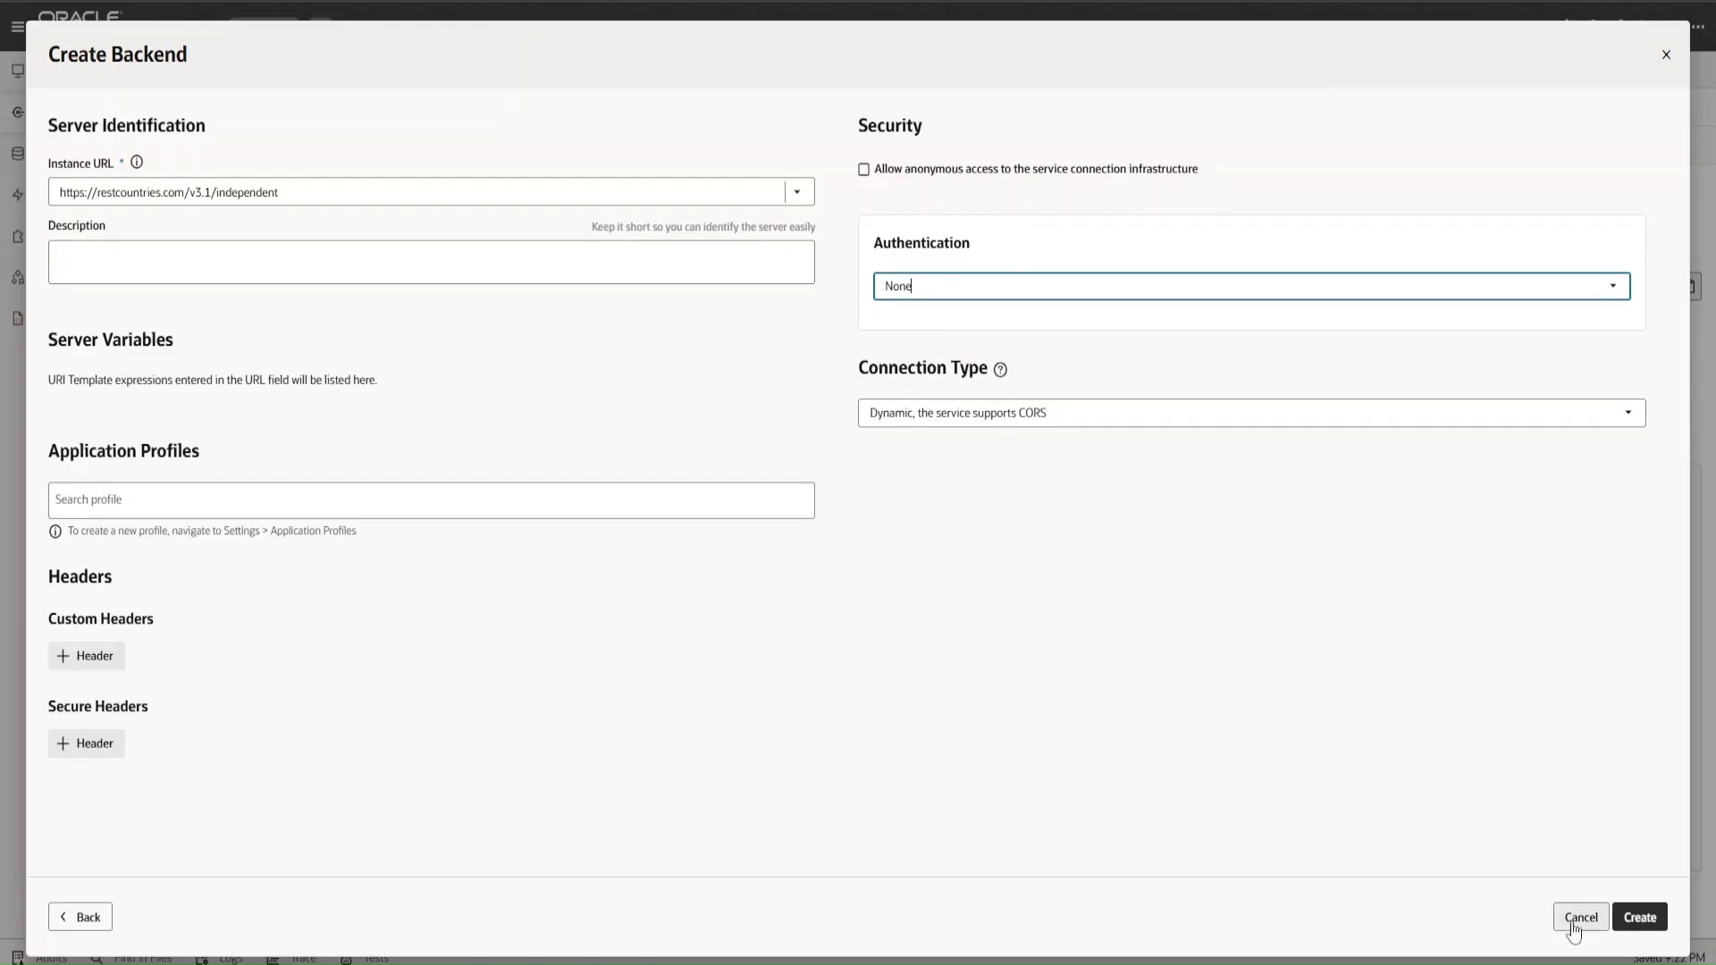
pyautogui.click(1637, 925)
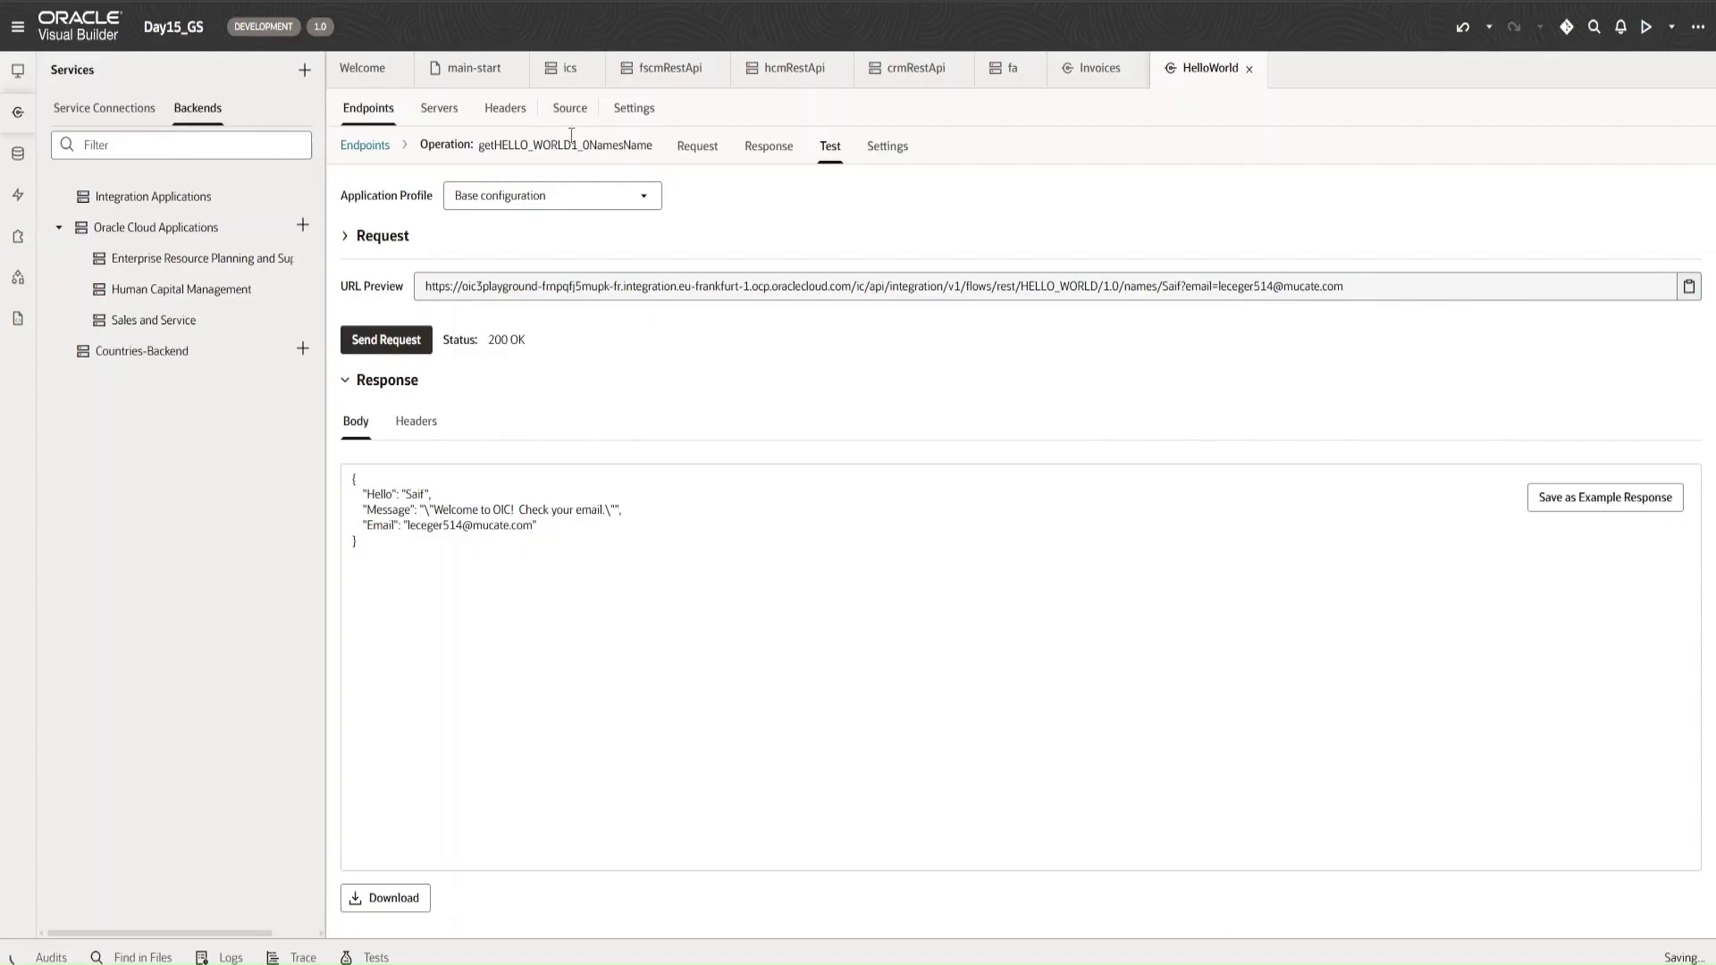
pyautogui.click(141, 110)
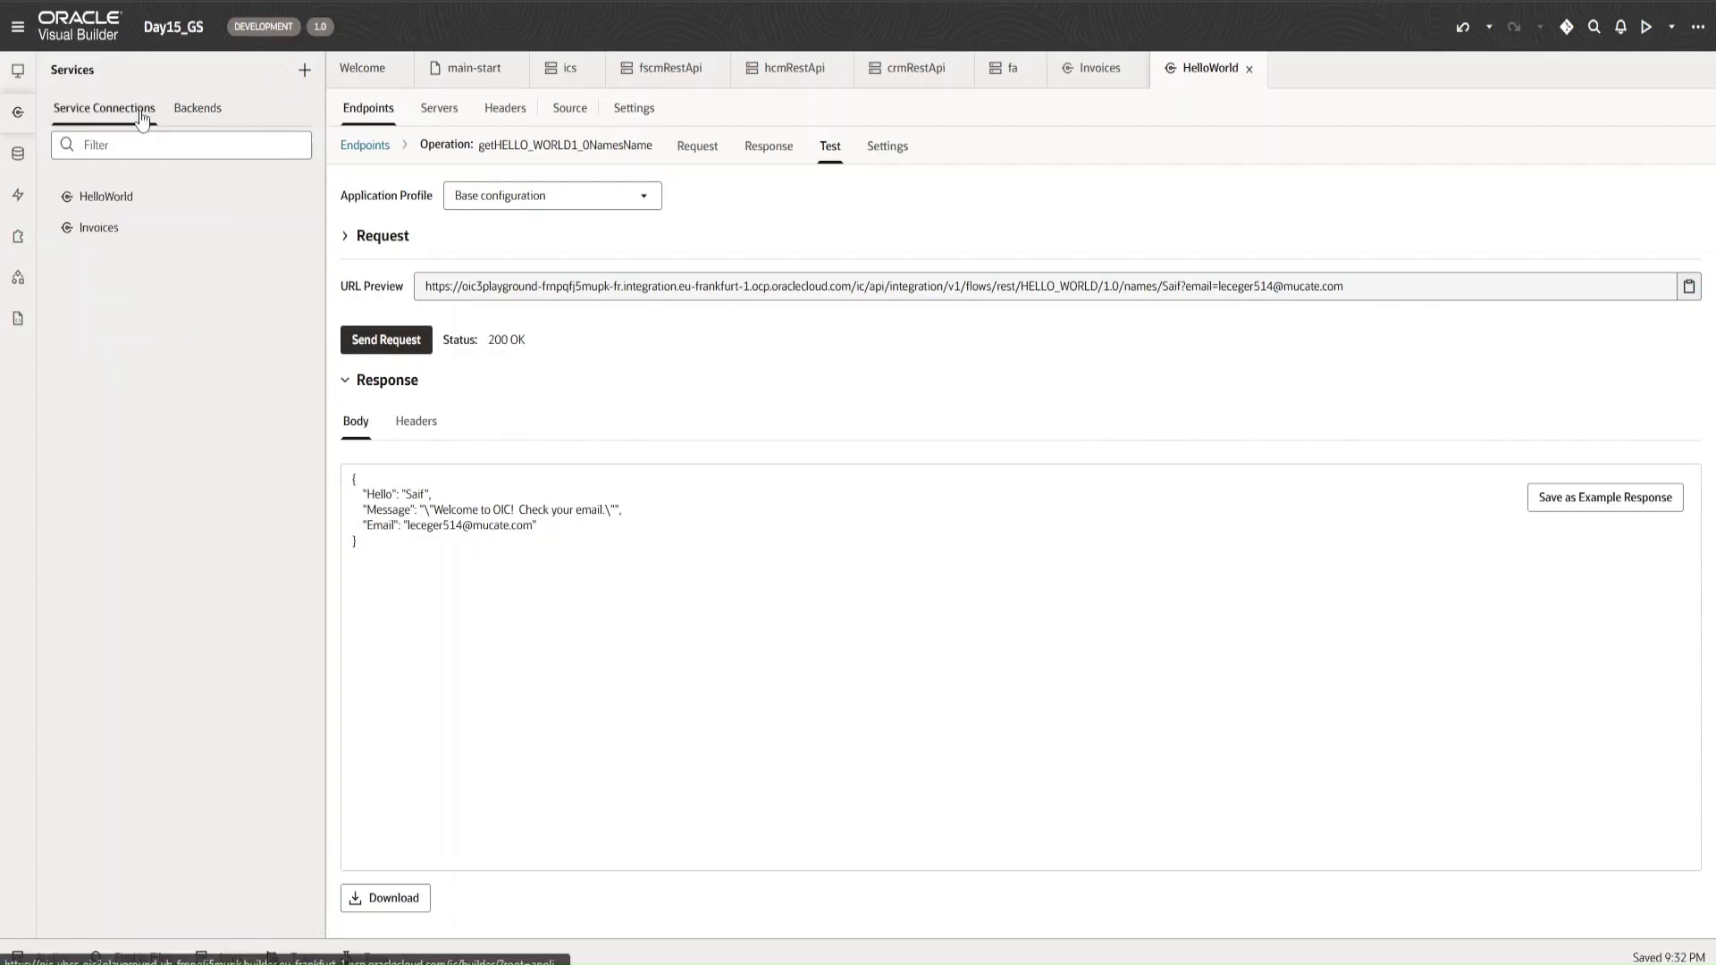
pyautogui.click(195, 121)
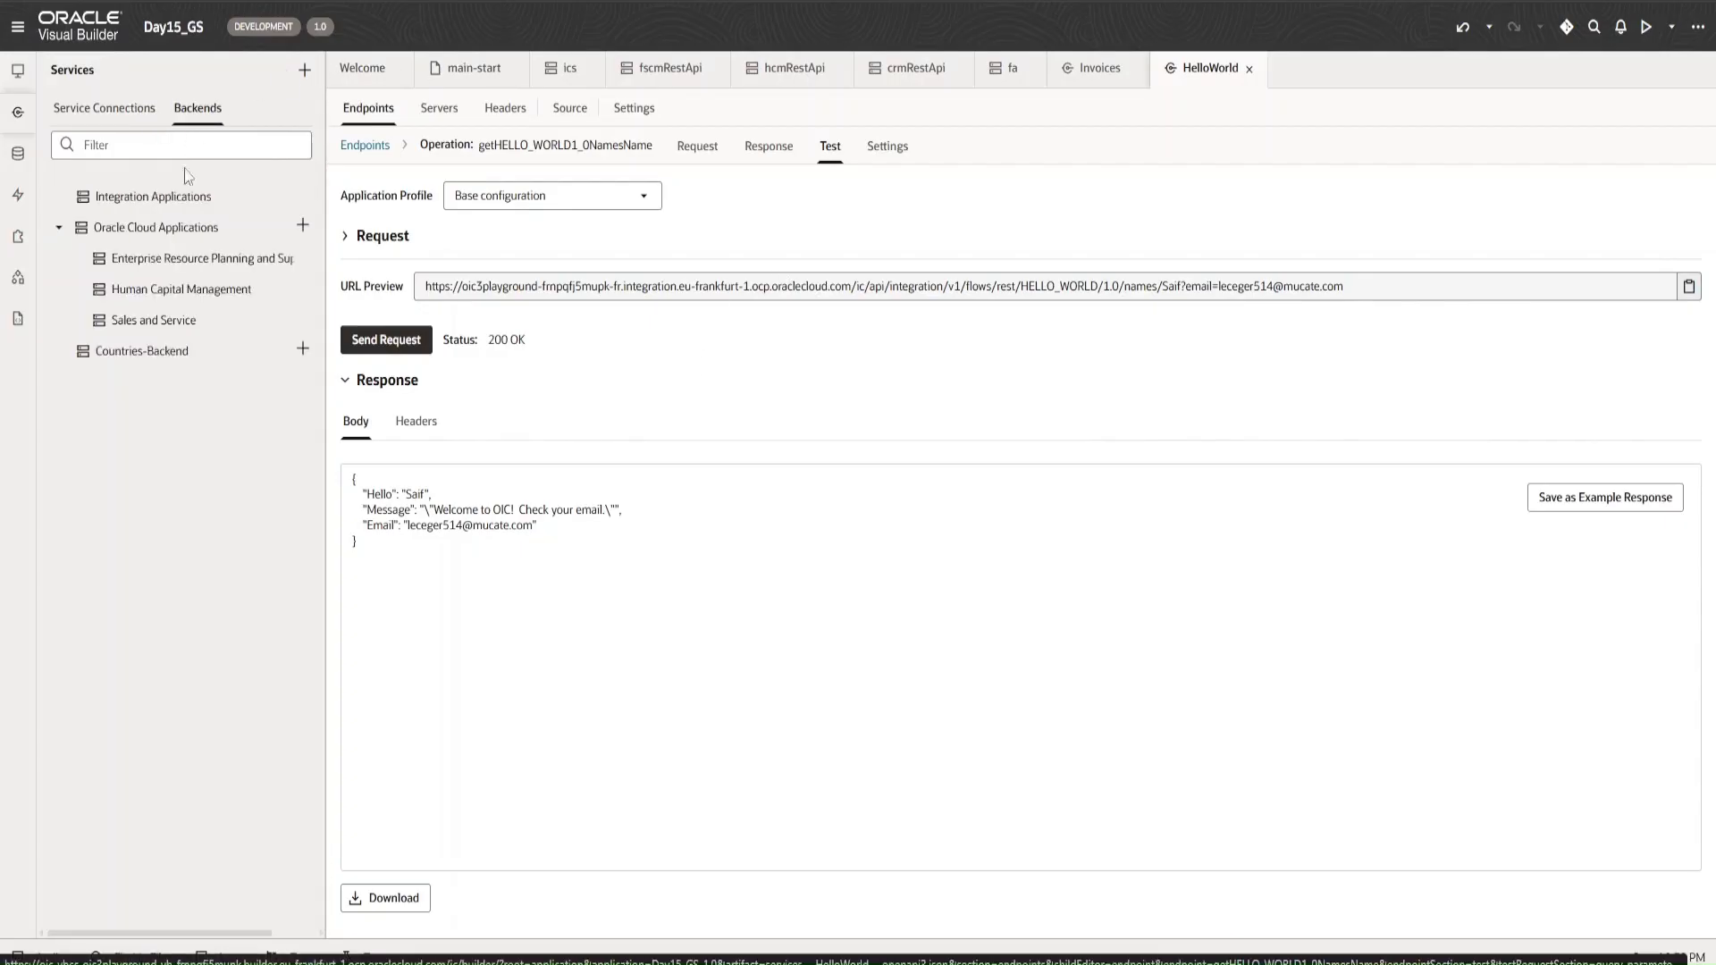
pyautogui.click(159, 353)
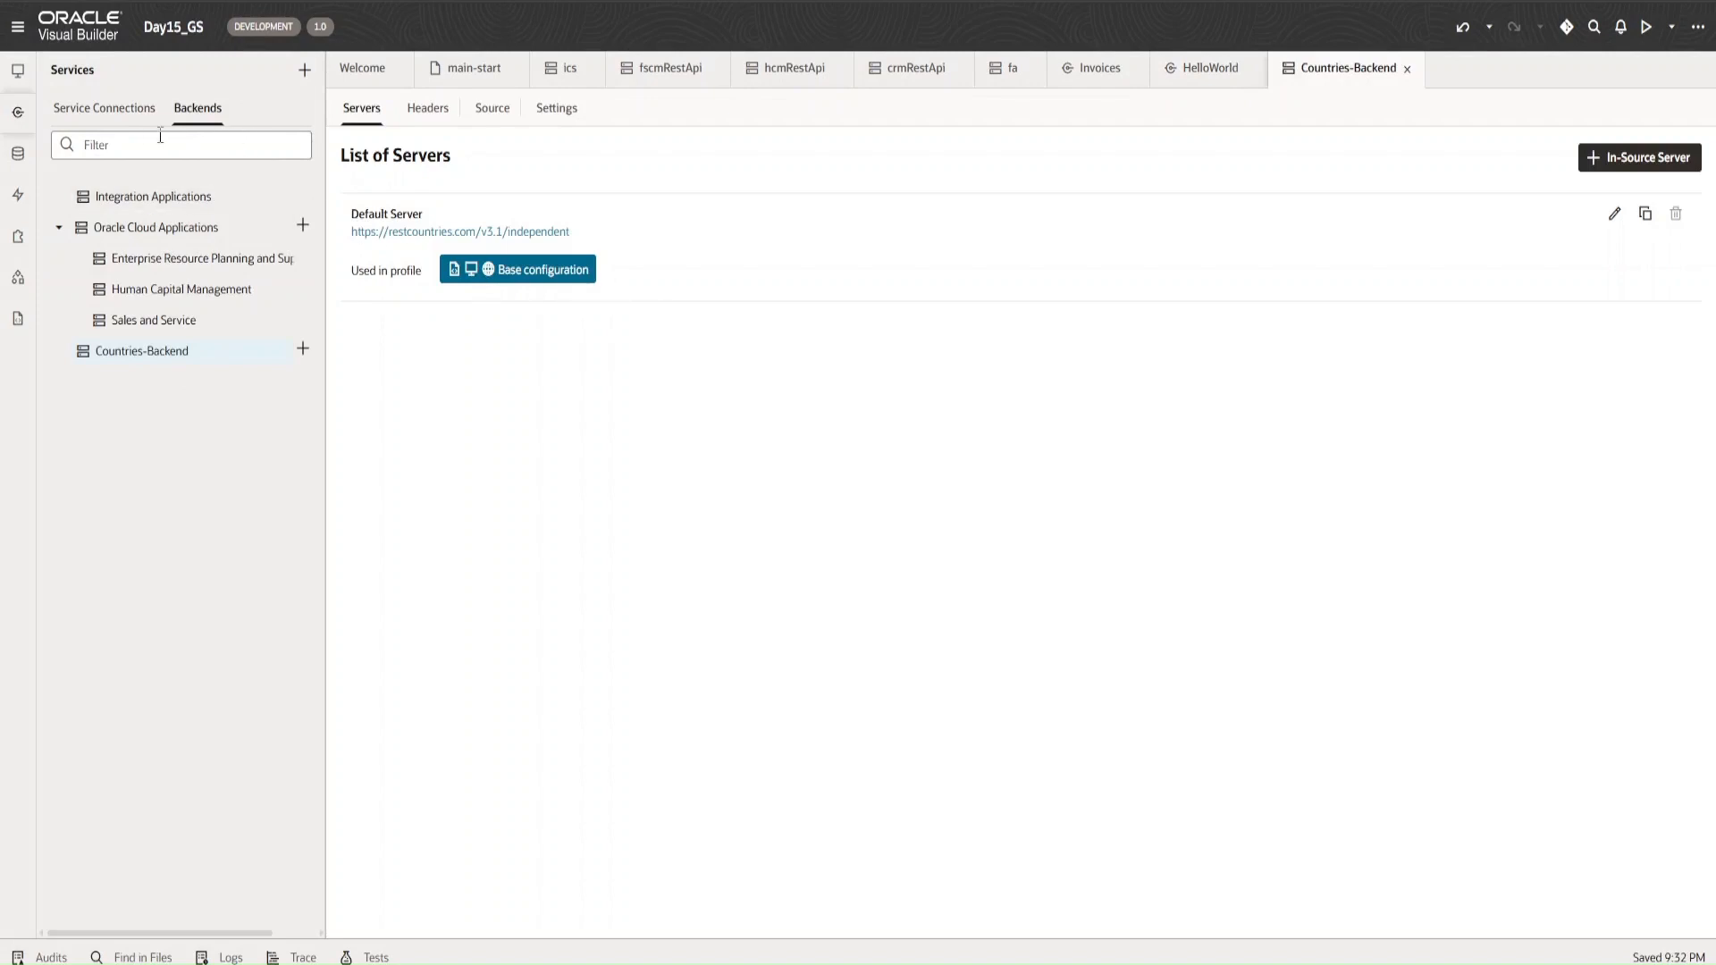
pyautogui.click(1614, 215)
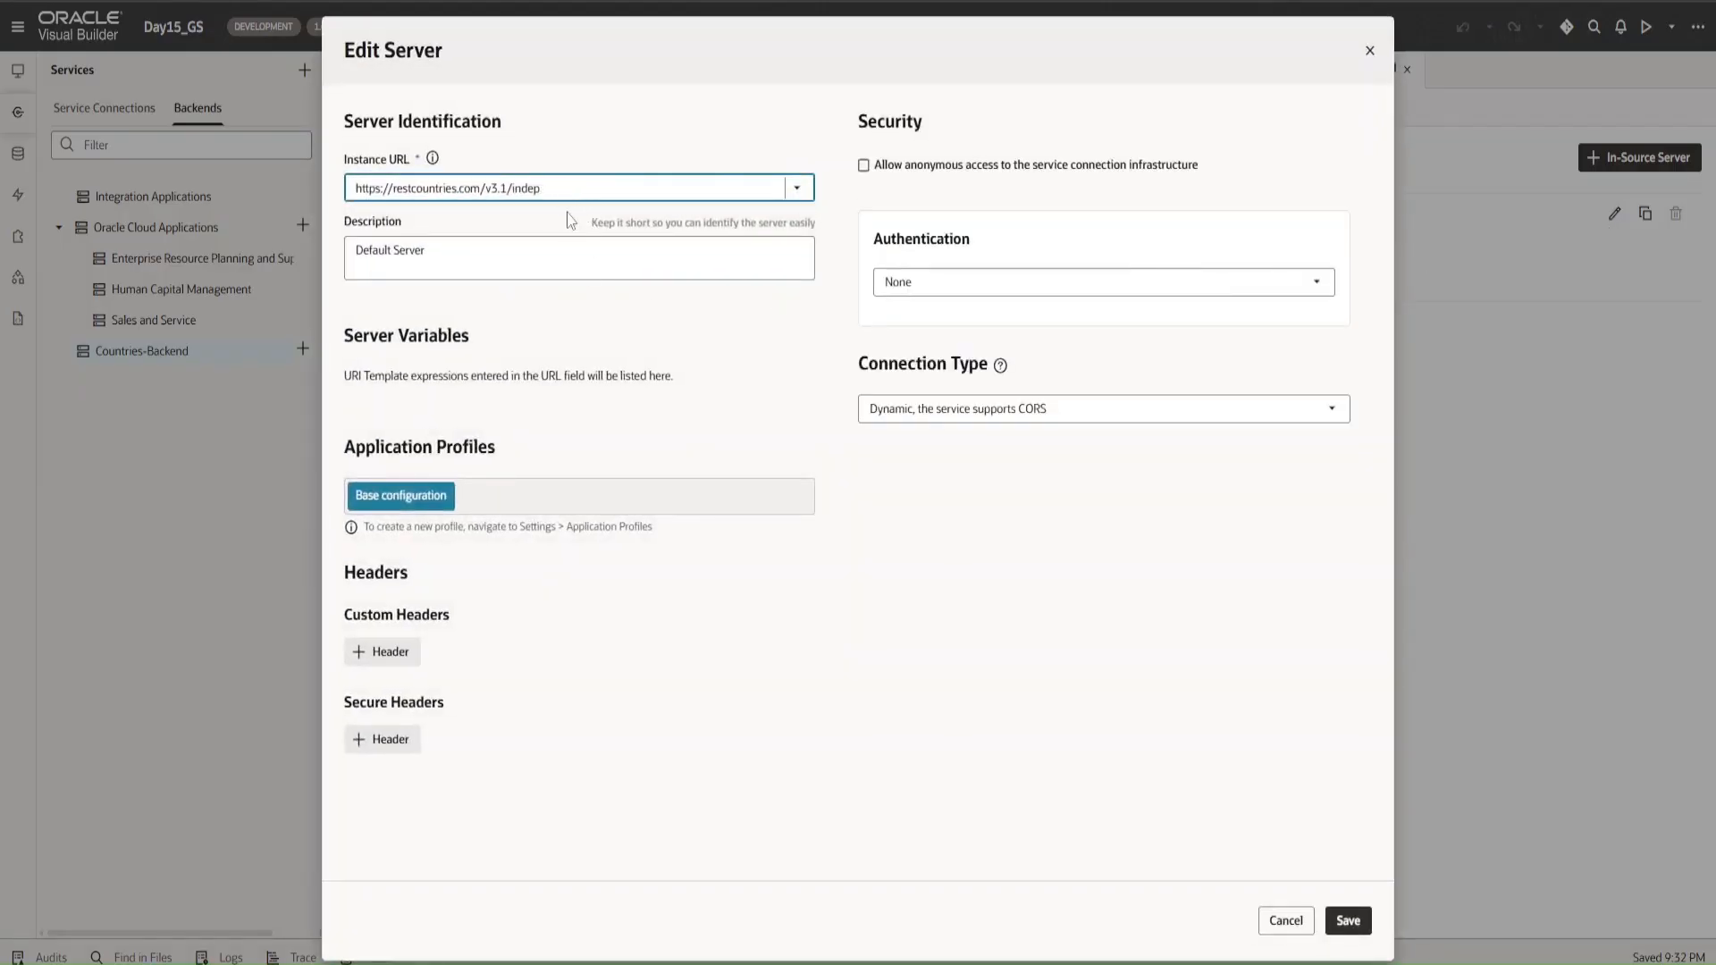
pyautogui.press('BackSpace')
pyautogui.press('BackSpace')
pyautogui.press('BackSpace')
pyautogui.write('/')
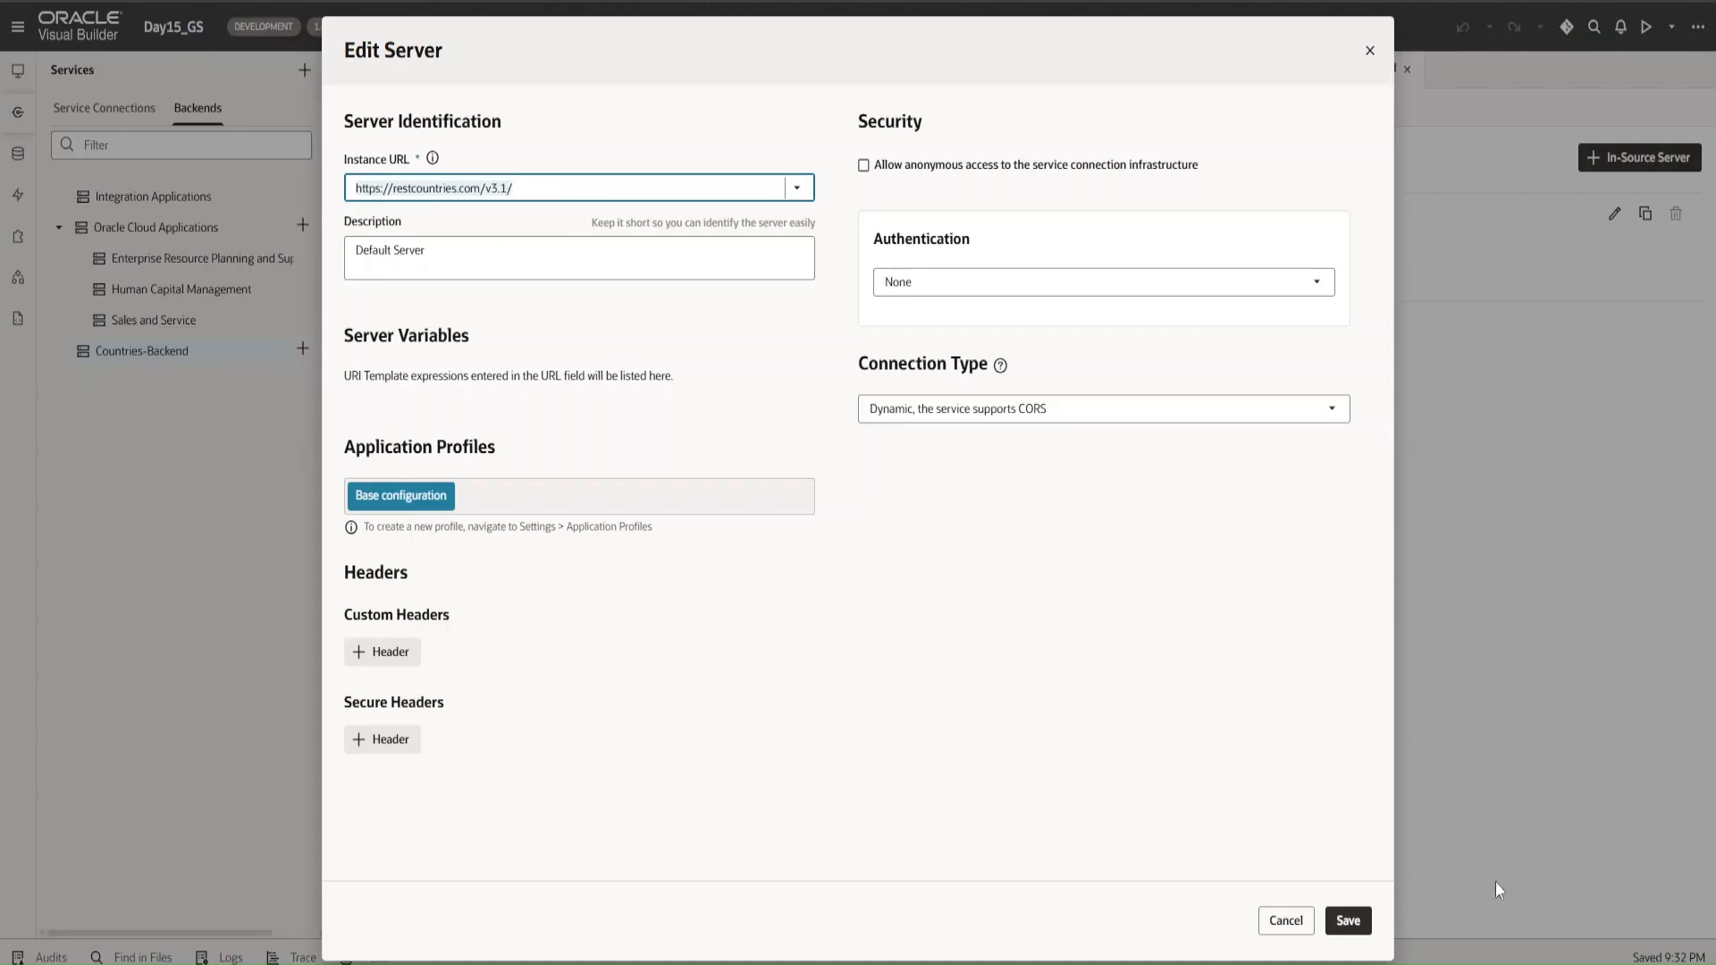
pyautogui.click(1350, 921)
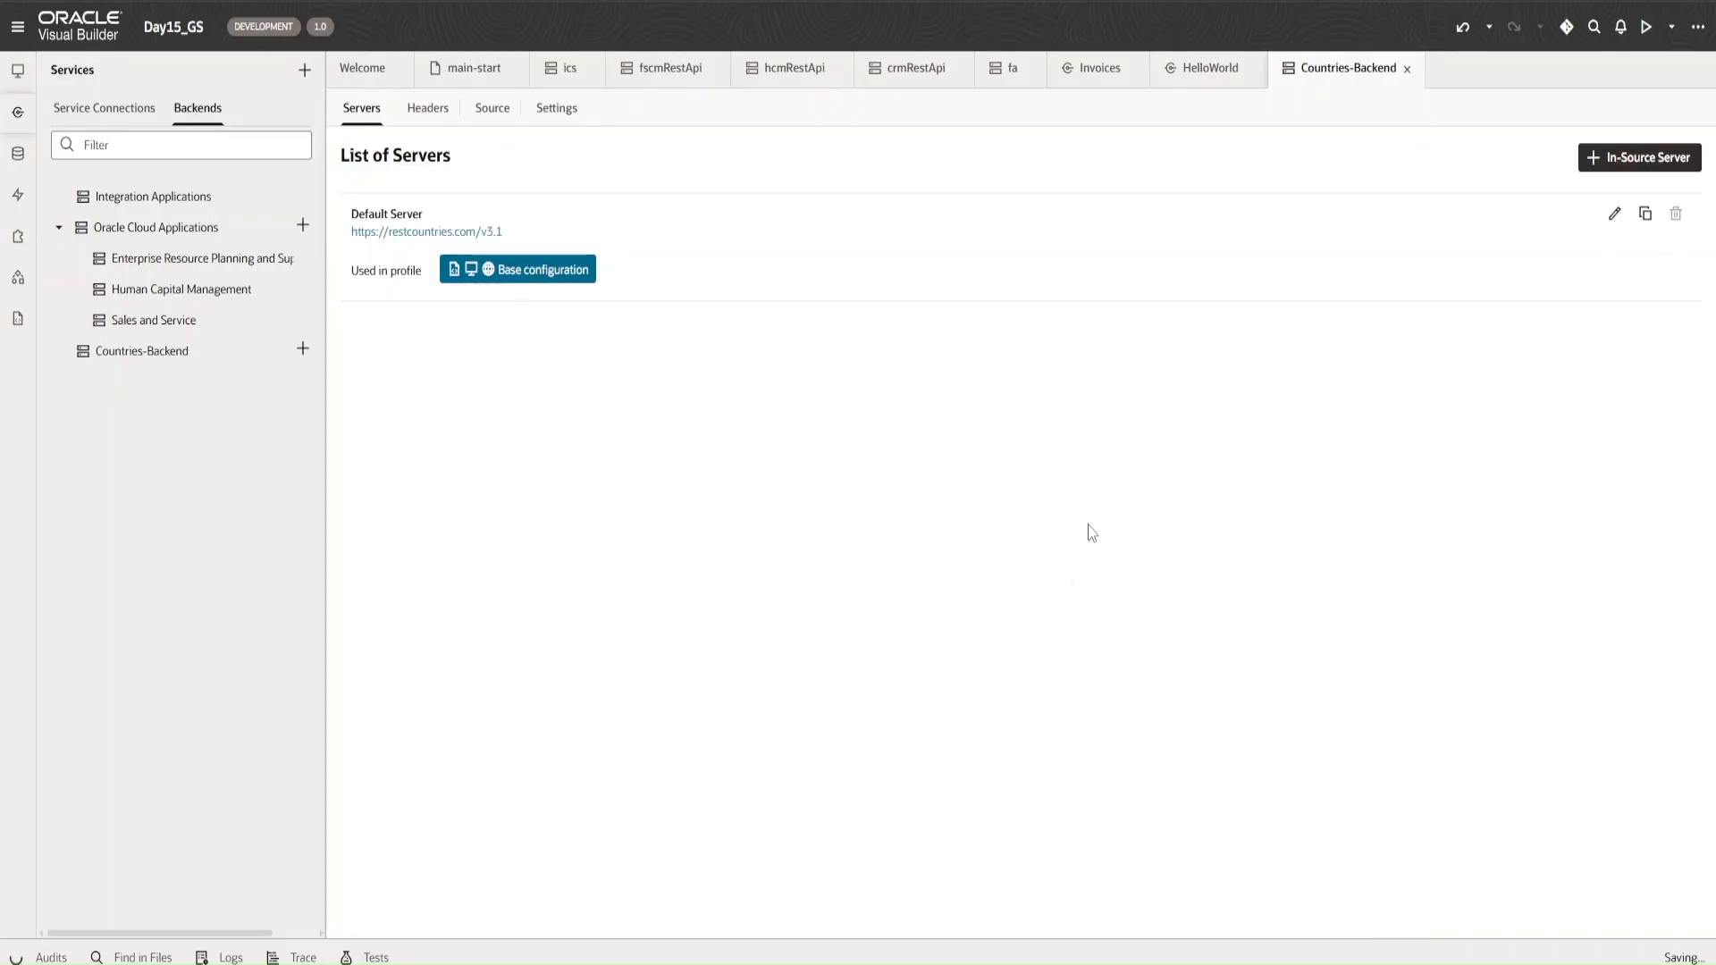
# - Start a new service connection from the catalog, based on the custom Countries-Backend and defined by endpoint
pyautogui.click(121, 124)
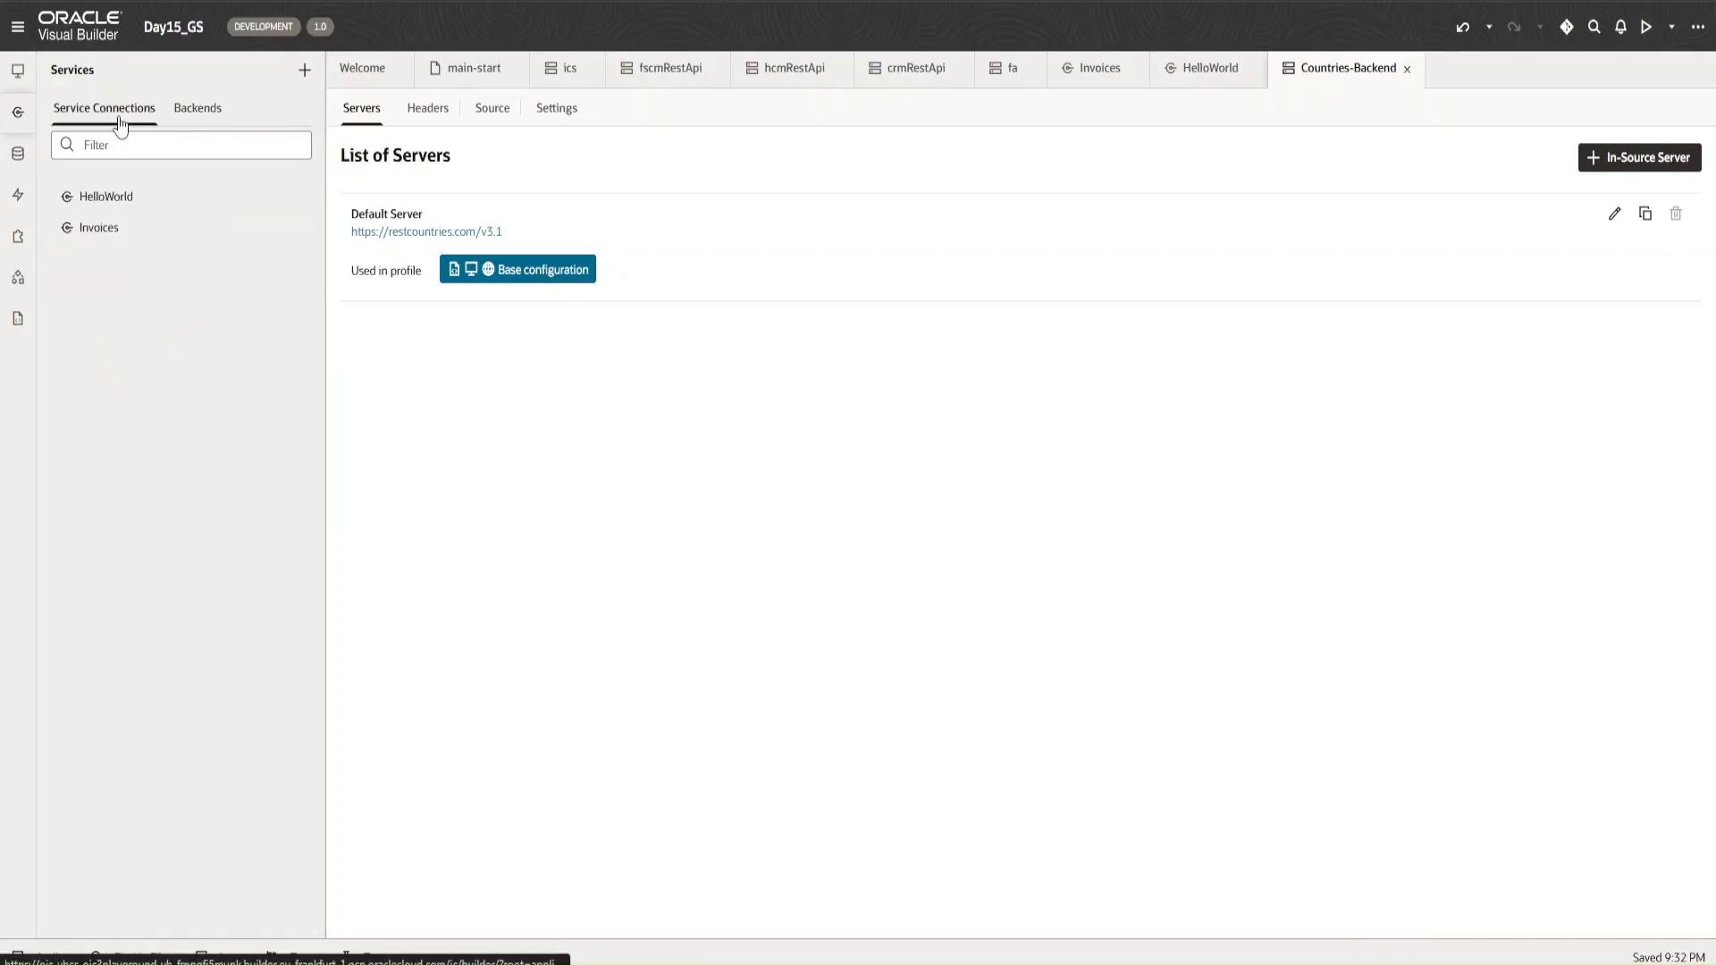
pyautogui.click(305, 70)
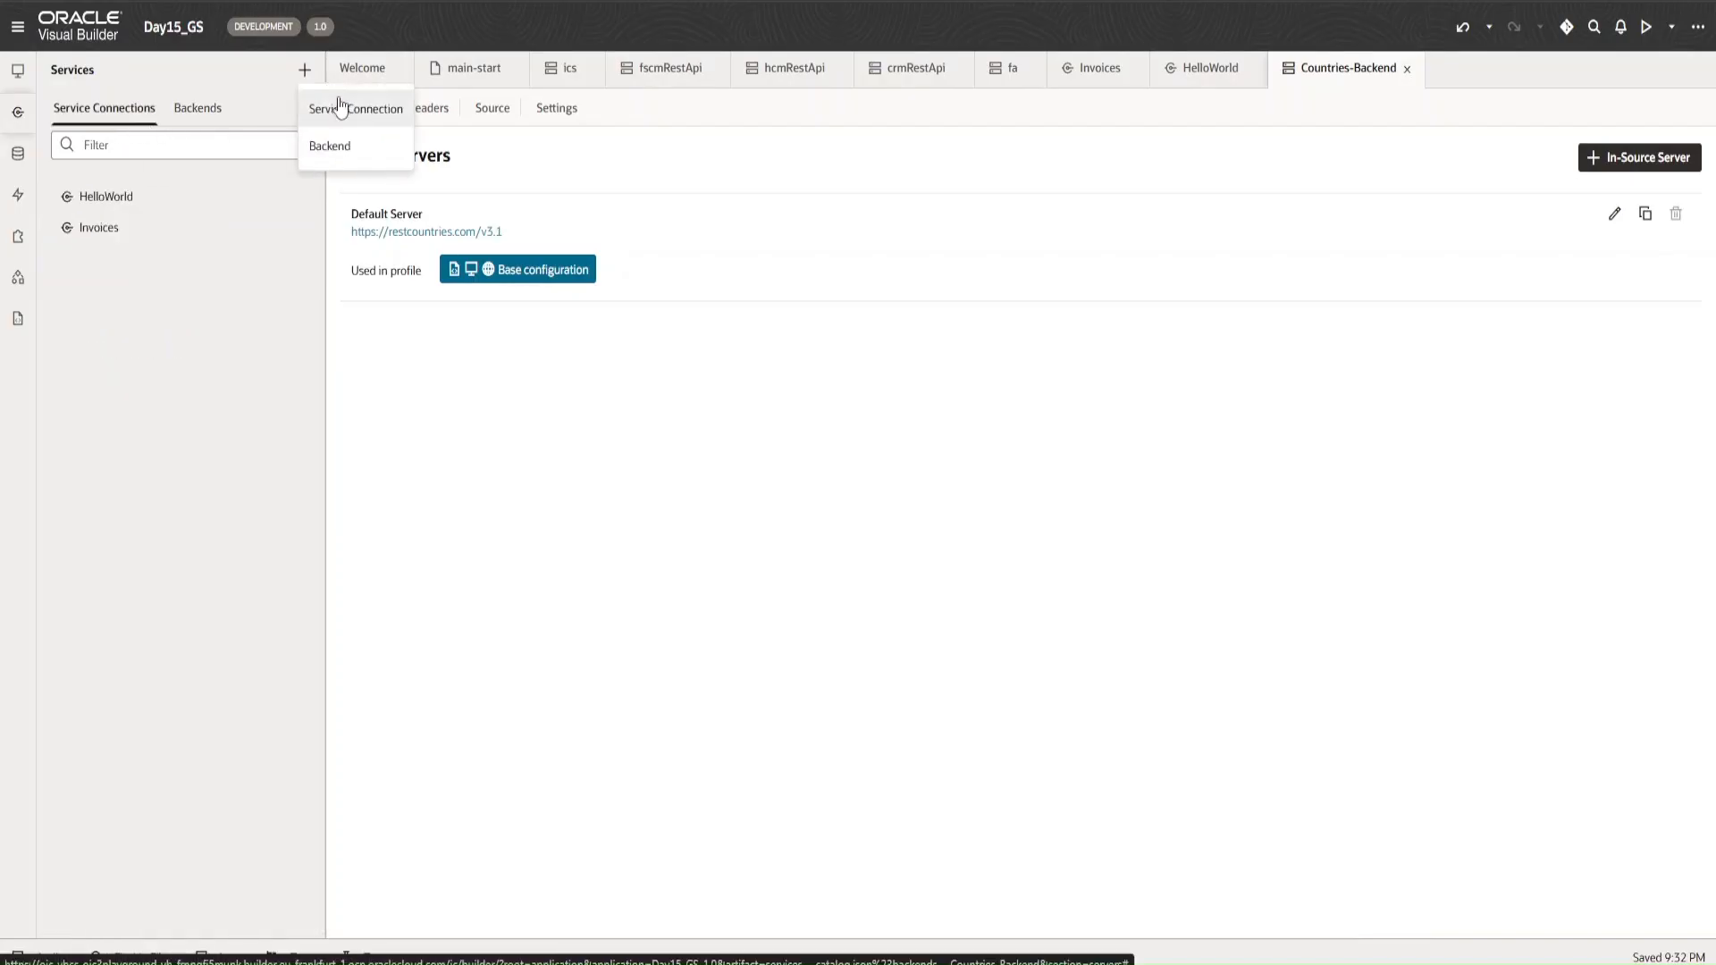
pyautogui.click(341, 112)
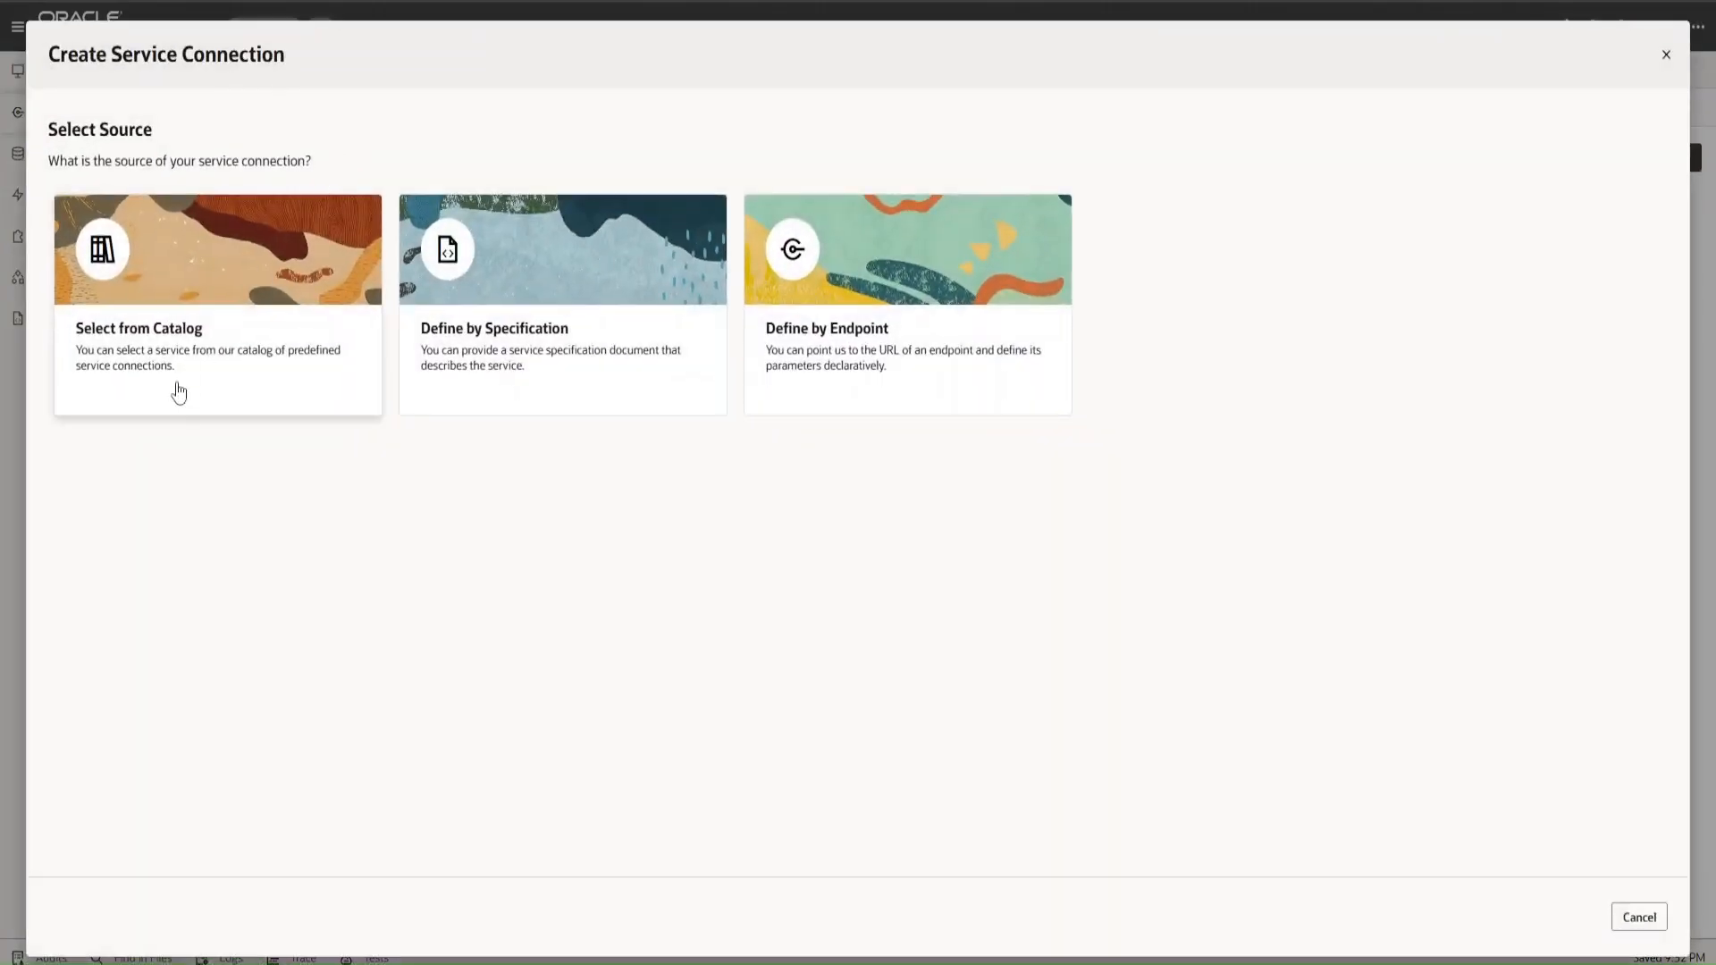
pyautogui.click(159, 366)
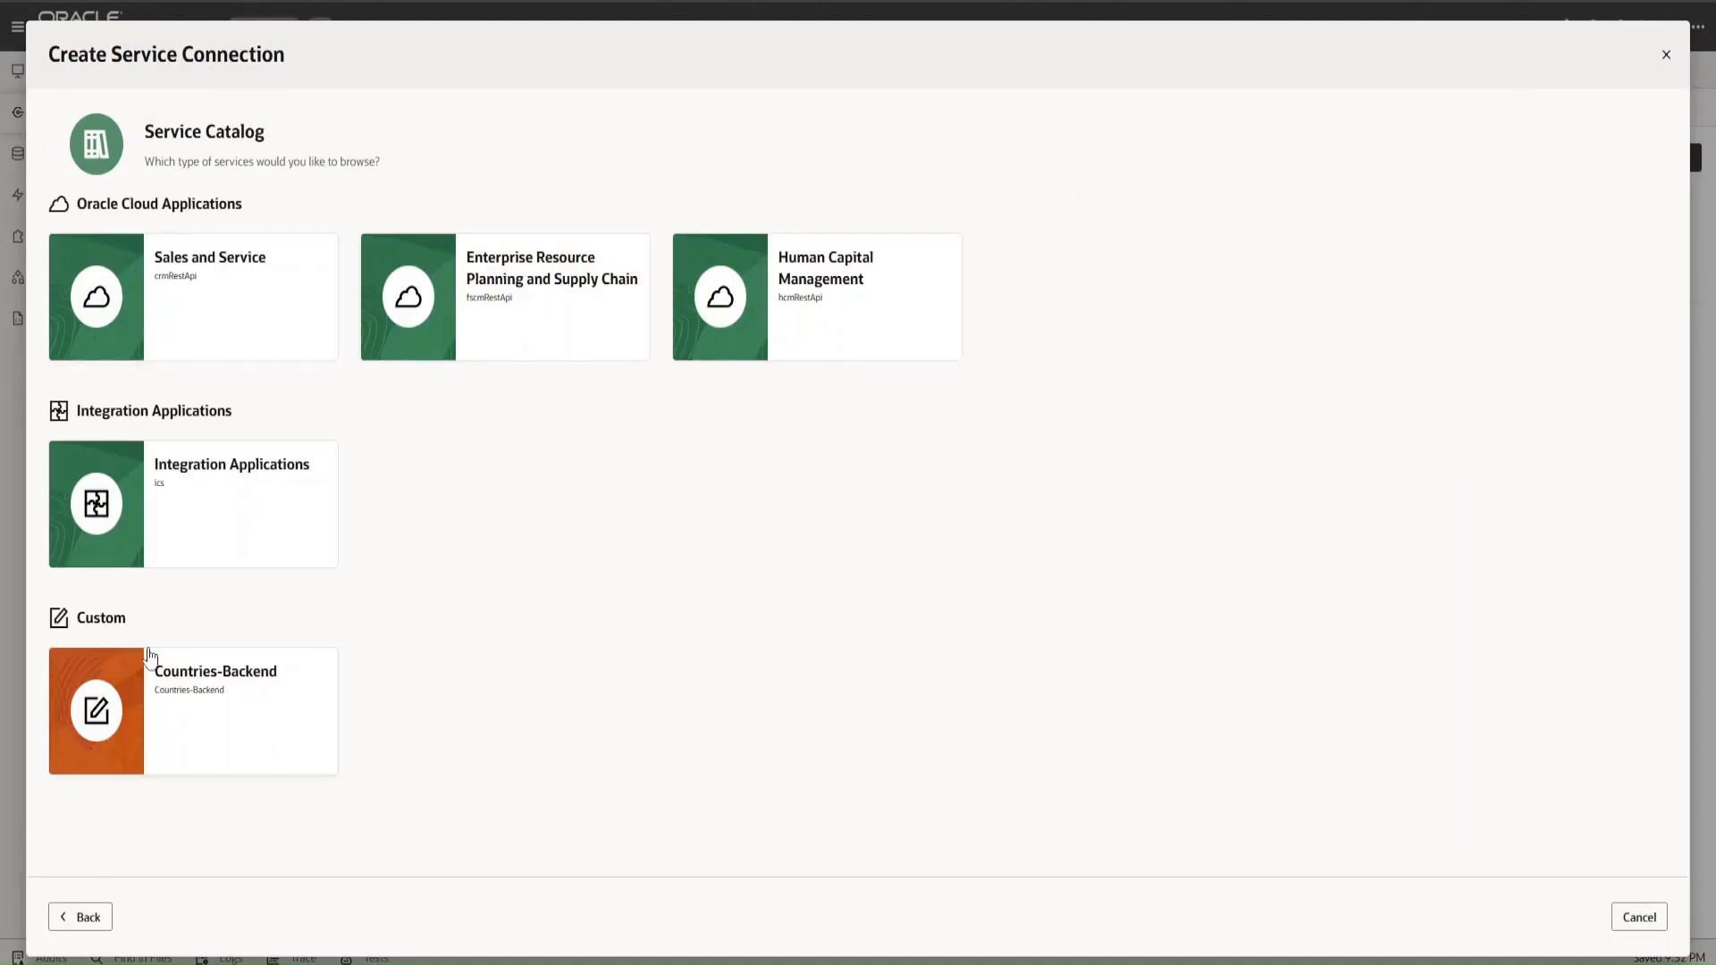
pyautogui.click(230, 702)
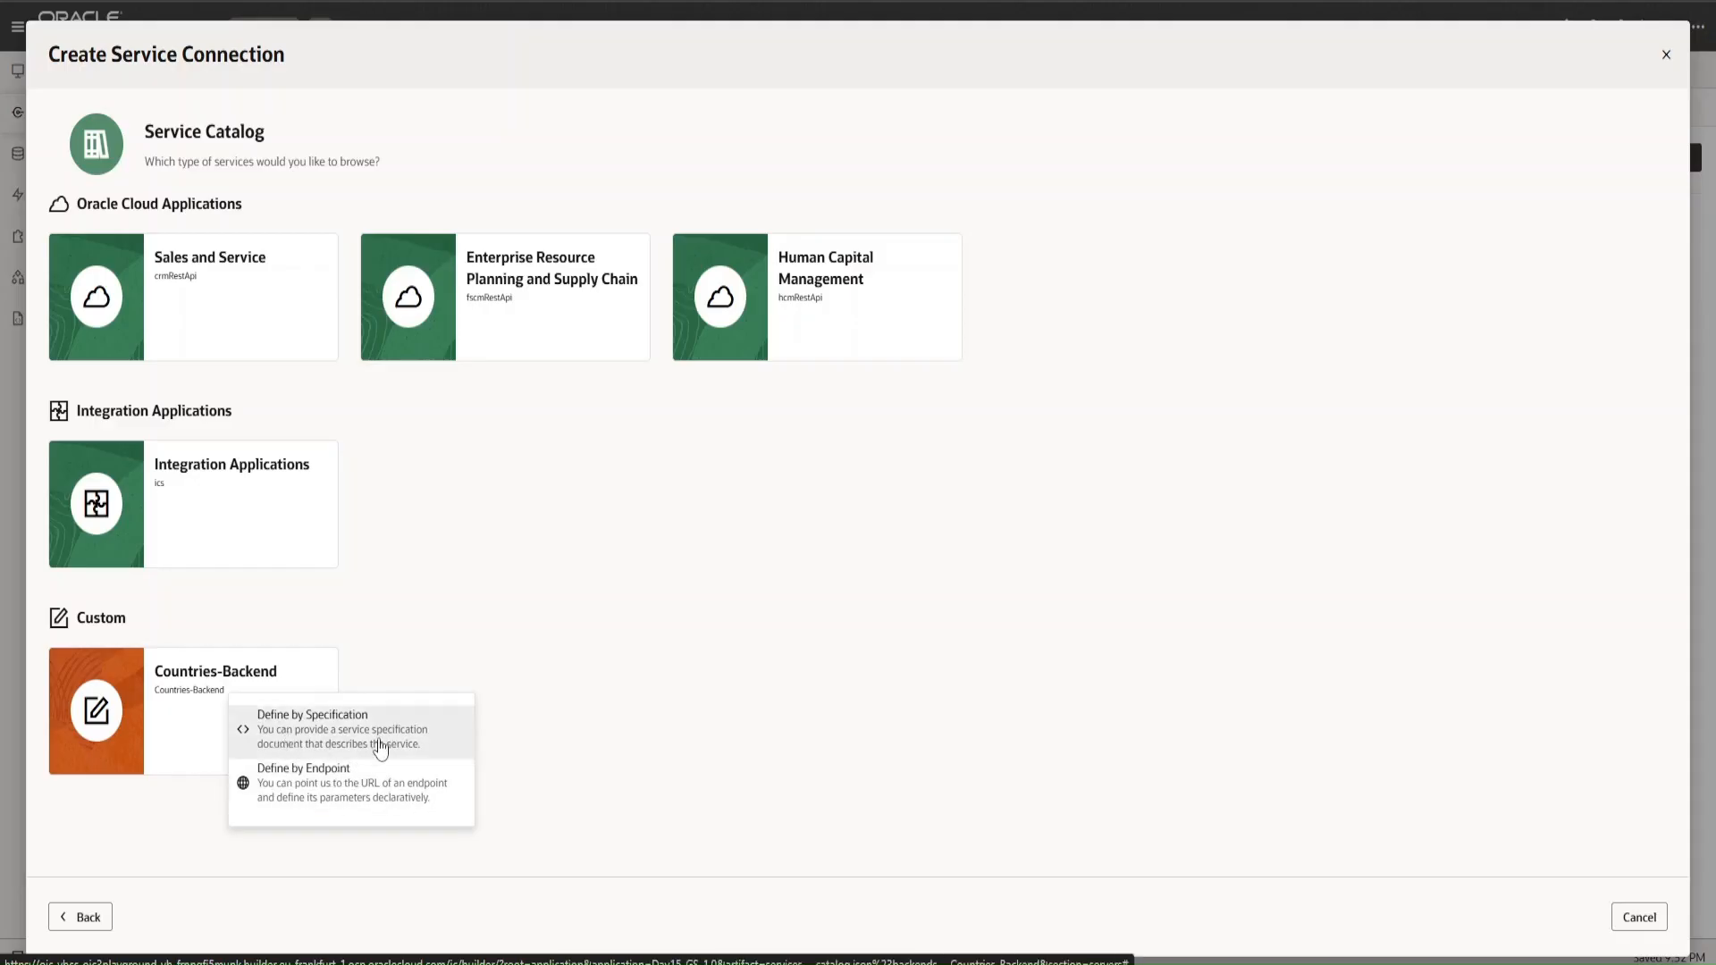
pyautogui.click(315, 787)
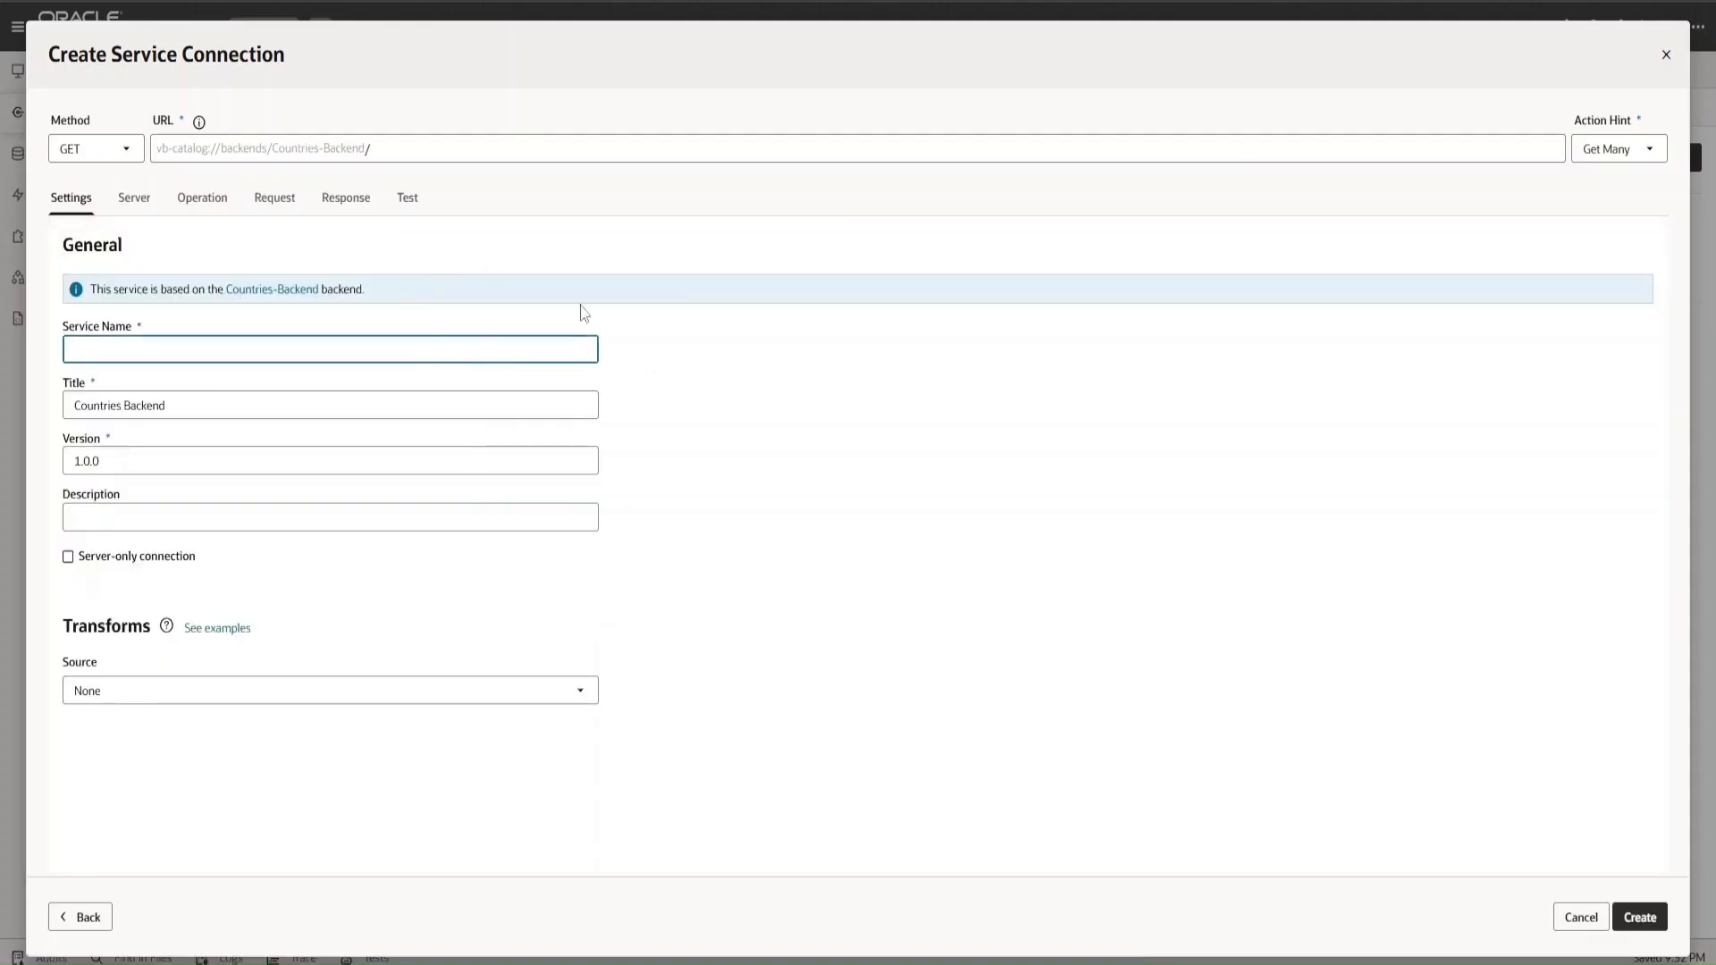
# - Copy /independent from the Notepad notes and set it as the GET endpoint path of the new service connection
pyautogui.click(391, 150)
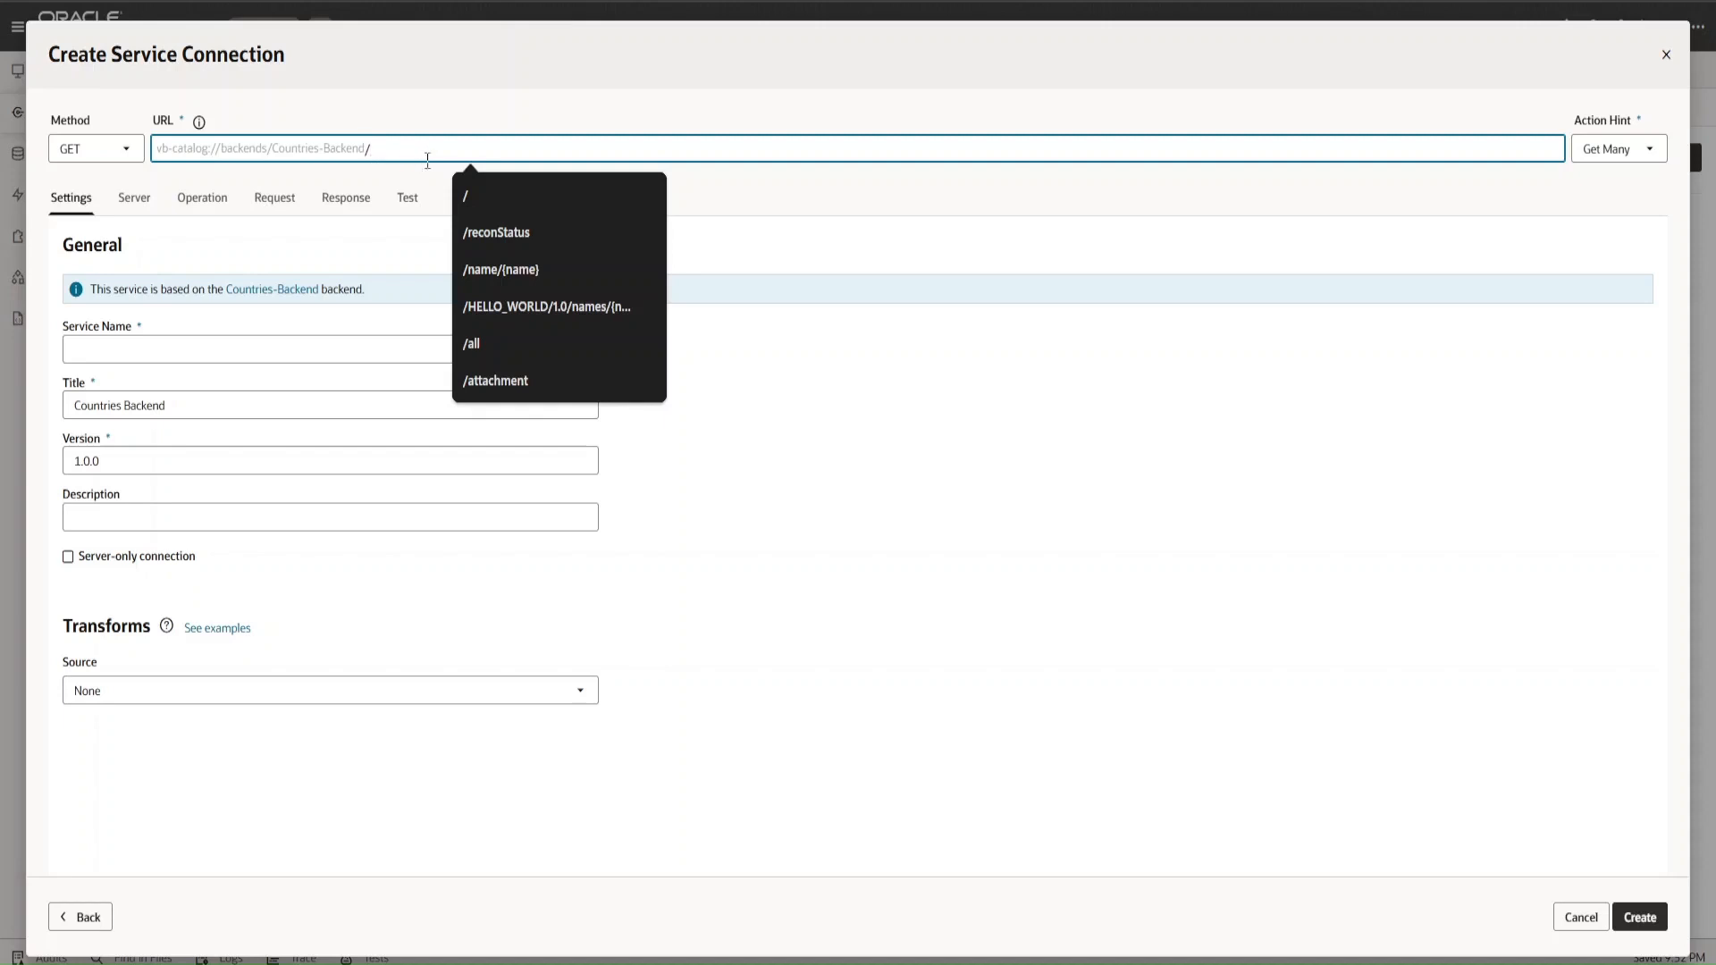
pyautogui.hotkey('alt', 'Tab')
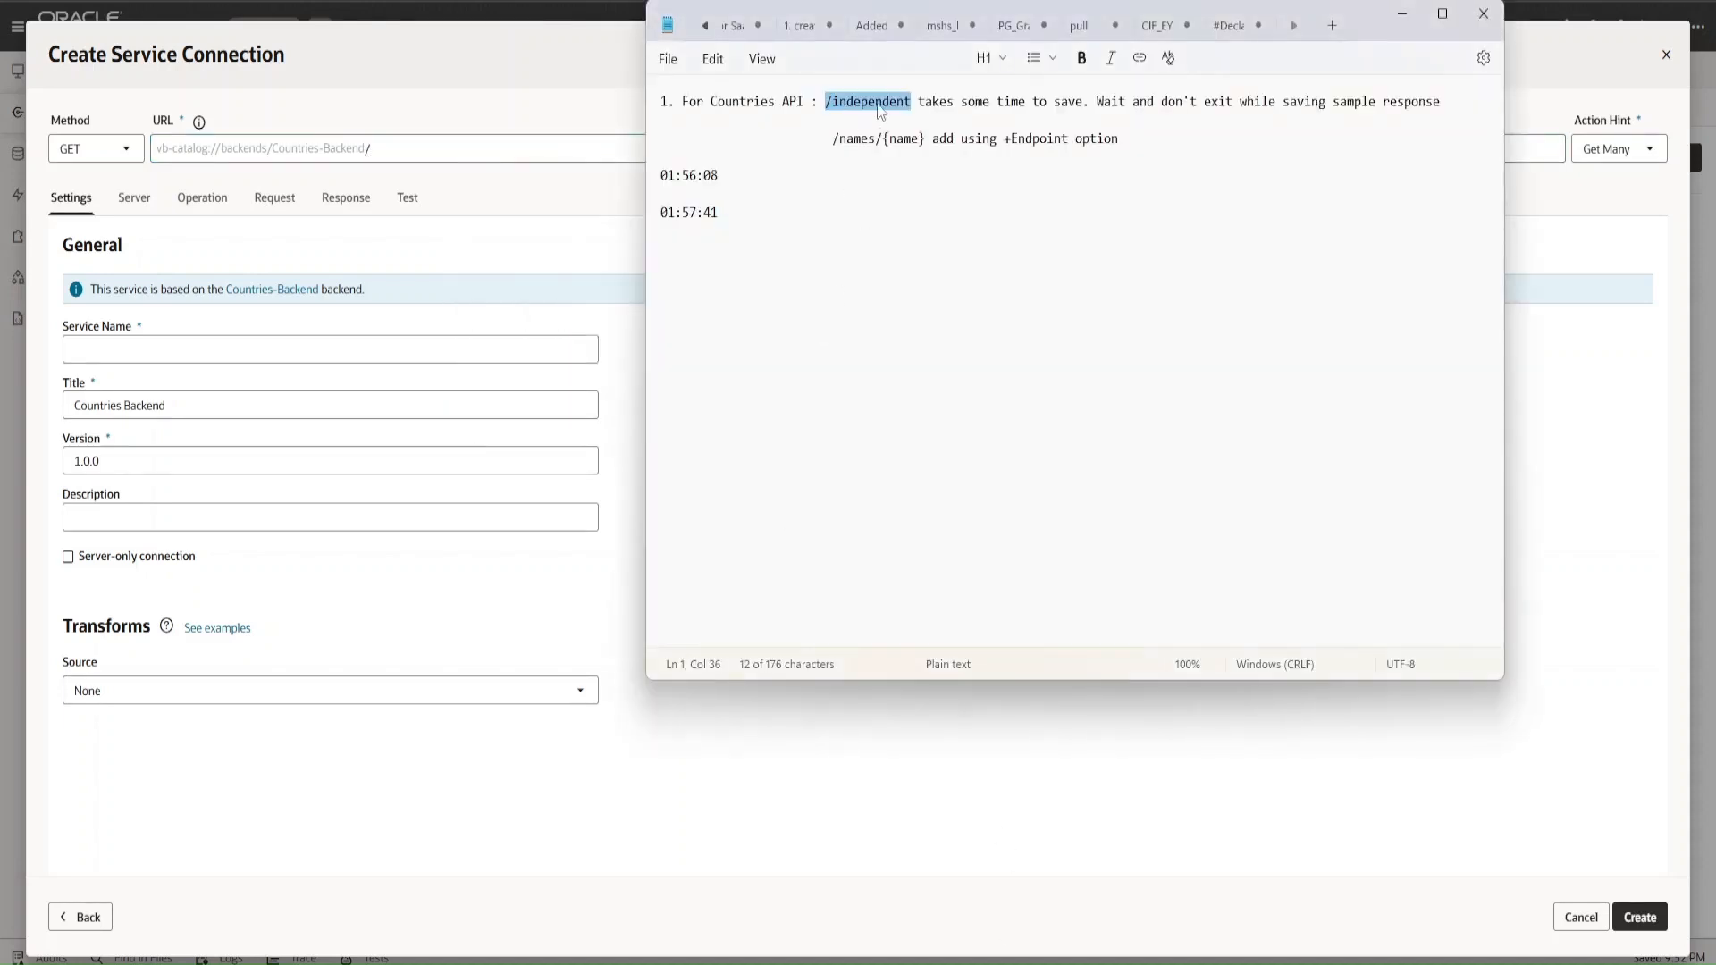
pyautogui.click(918, 96)
pyautogui.moveTo(913, 103); pyautogui.dragTo(828, 104)
pyautogui.hotkey('ctrl', 'c')
pyautogui.click(425, 146)
pyautogui.hotkey('ctrl', 'v')
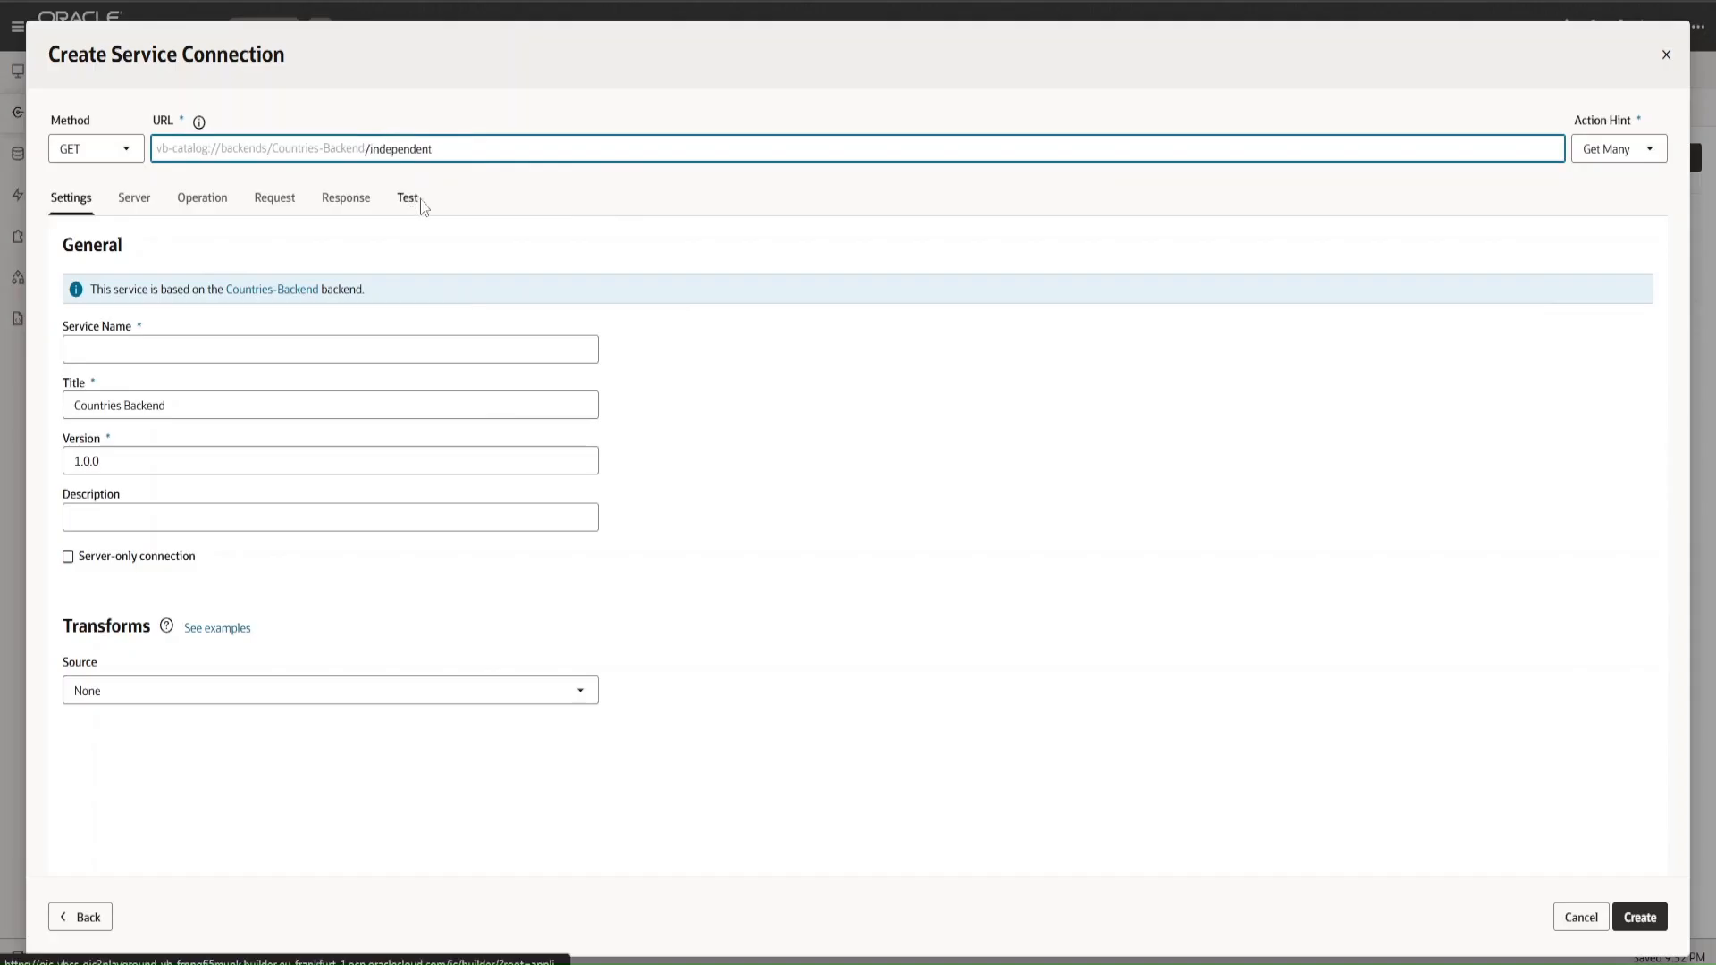
# - Name the service connection Countries and keep Get Many as its action hint
pyautogui.click(230, 346)
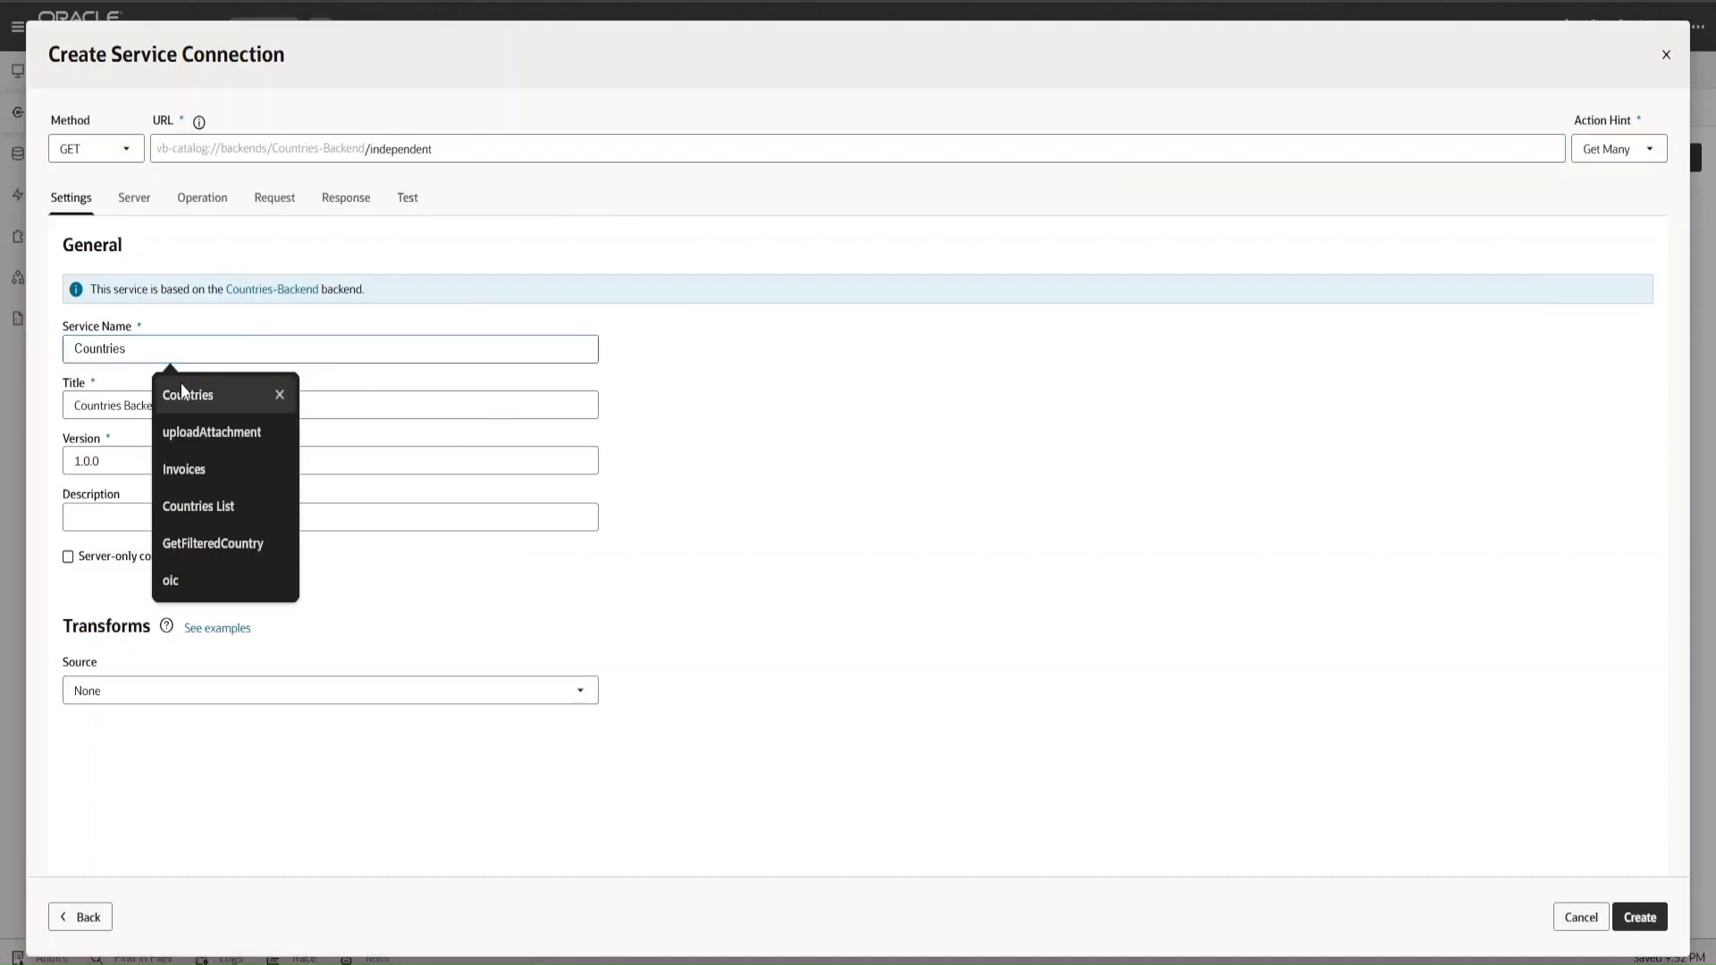
pyautogui.click(181, 393)
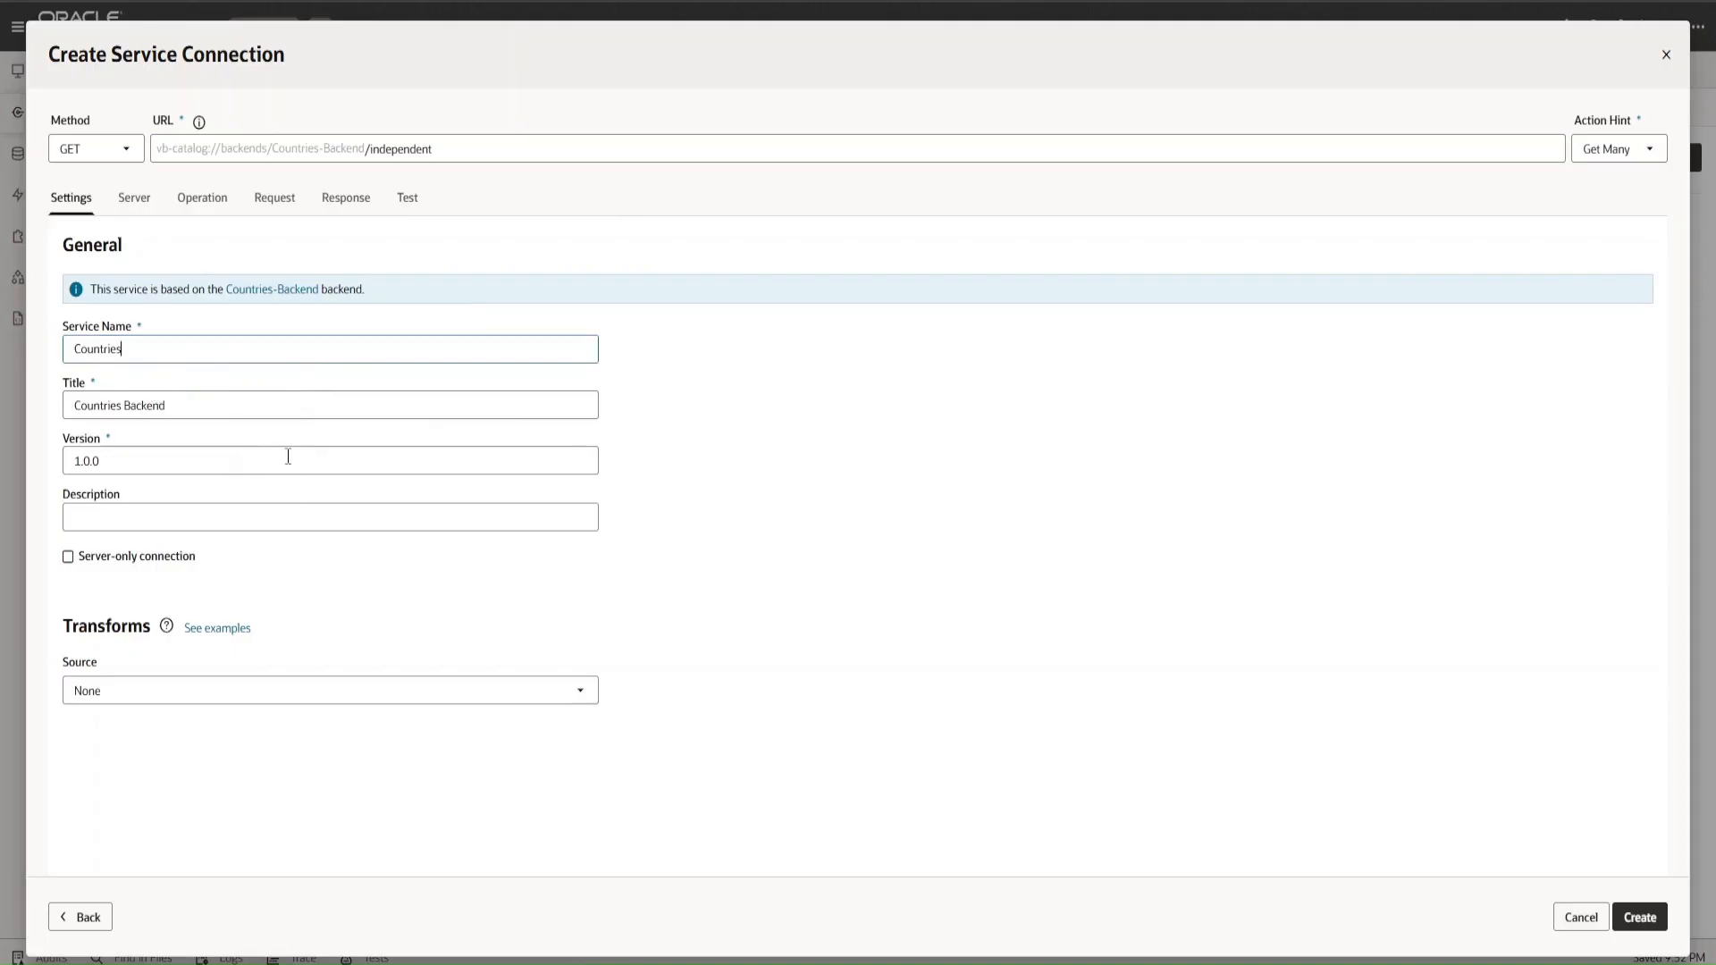
pyautogui.click(1619, 150)
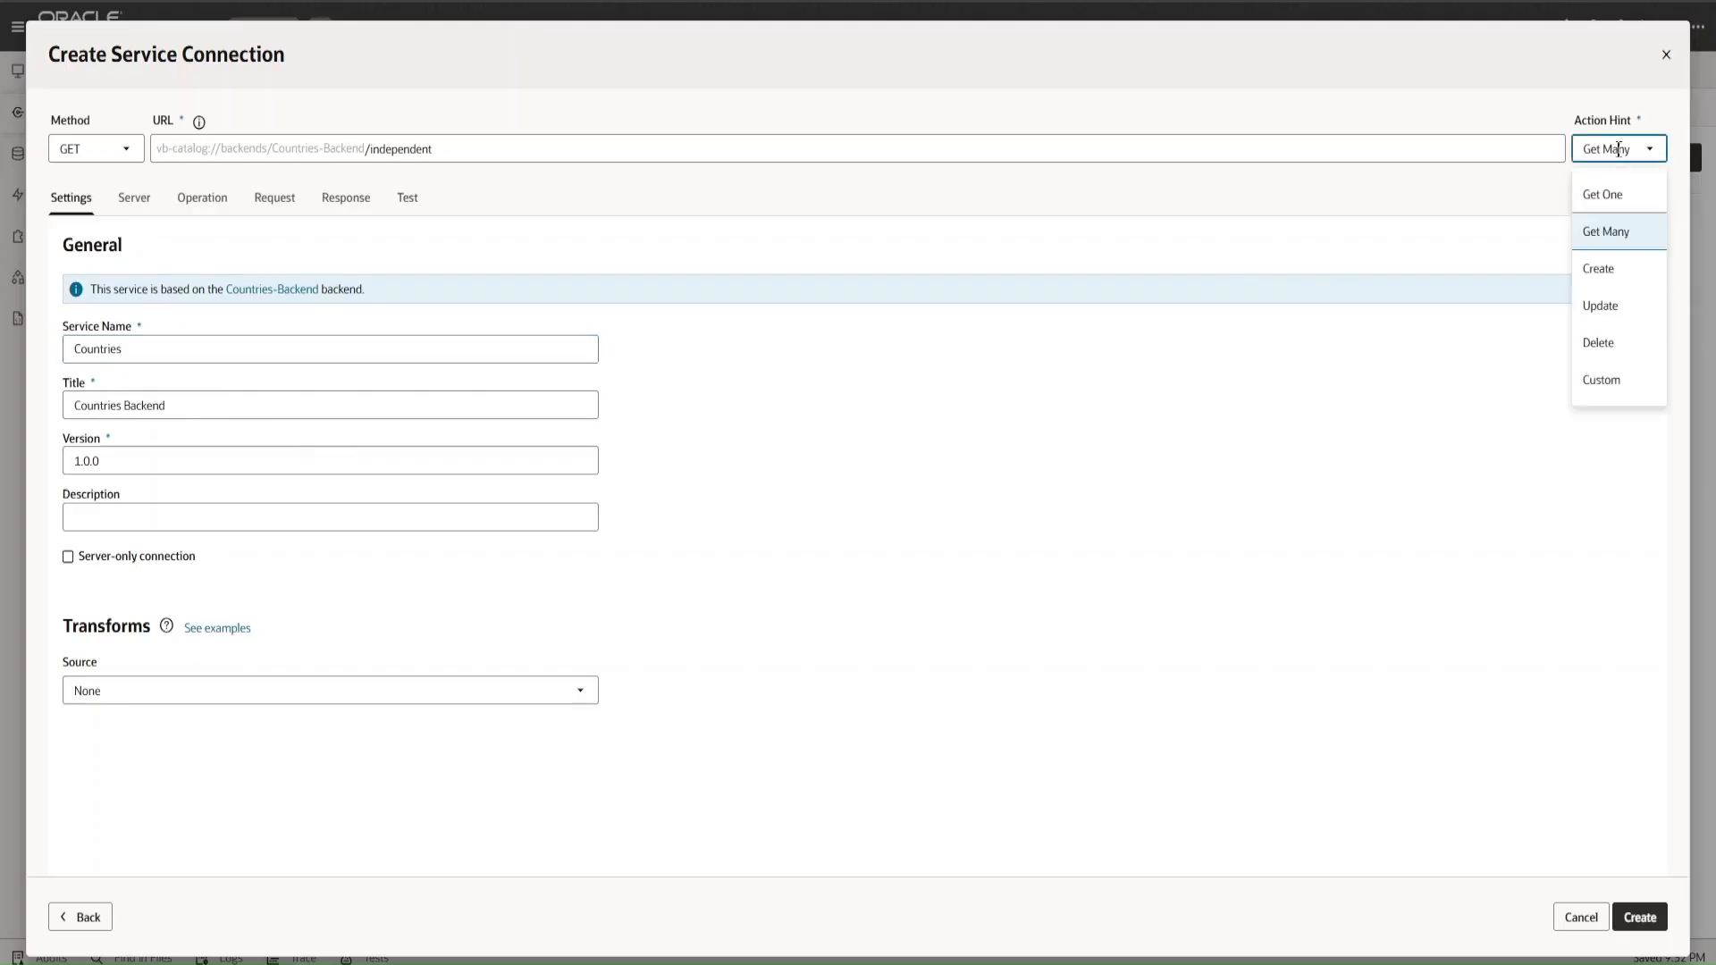
pyautogui.click(1565, 134)
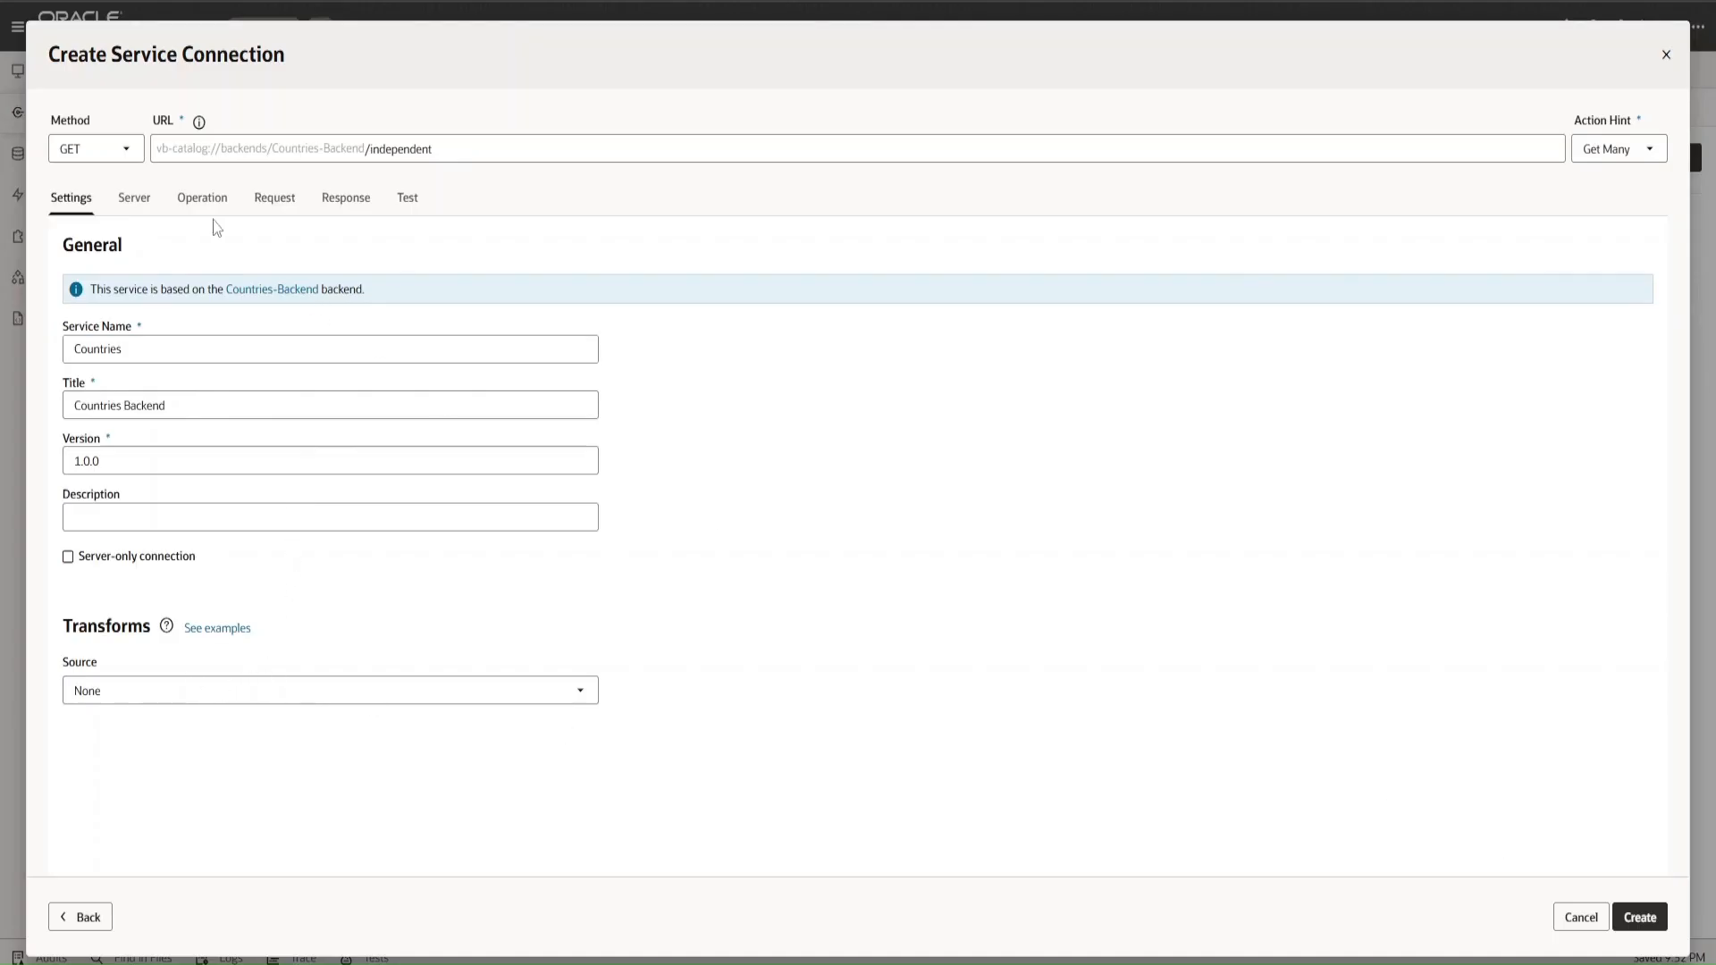
# - Review the new connection's server, operation and request settings, including the instance URL, endpoint ID, parameters and headers
pyautogui.click(136, 198)
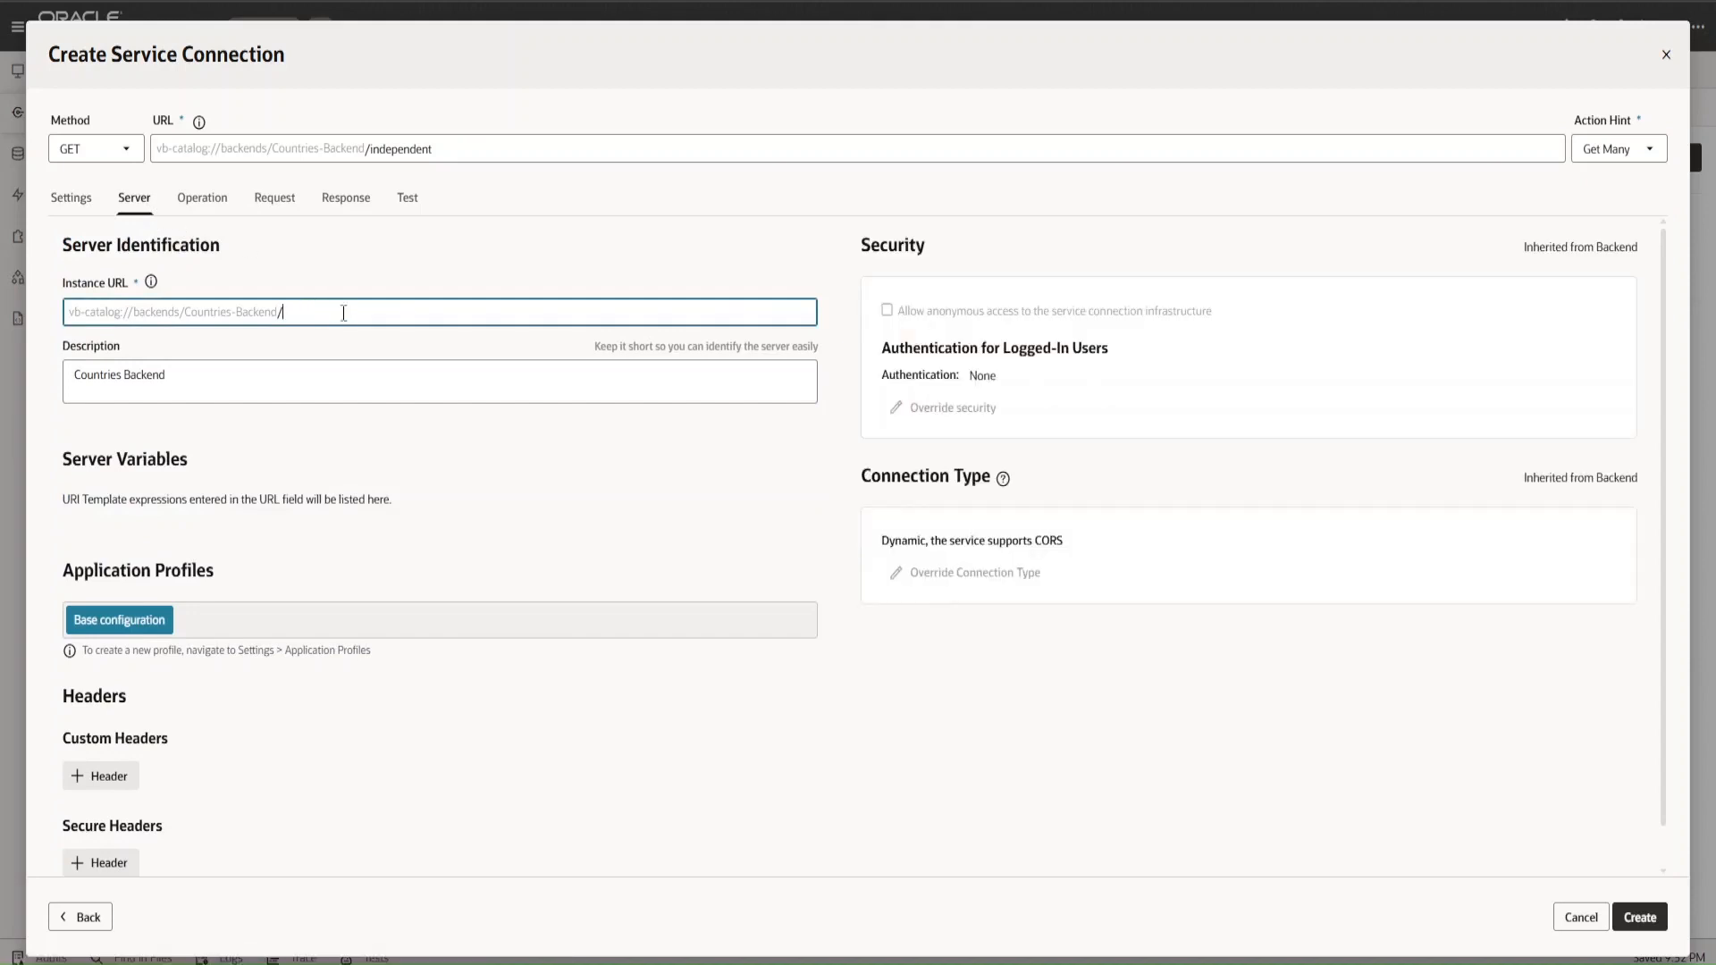
pyautogui.click(72, 200)
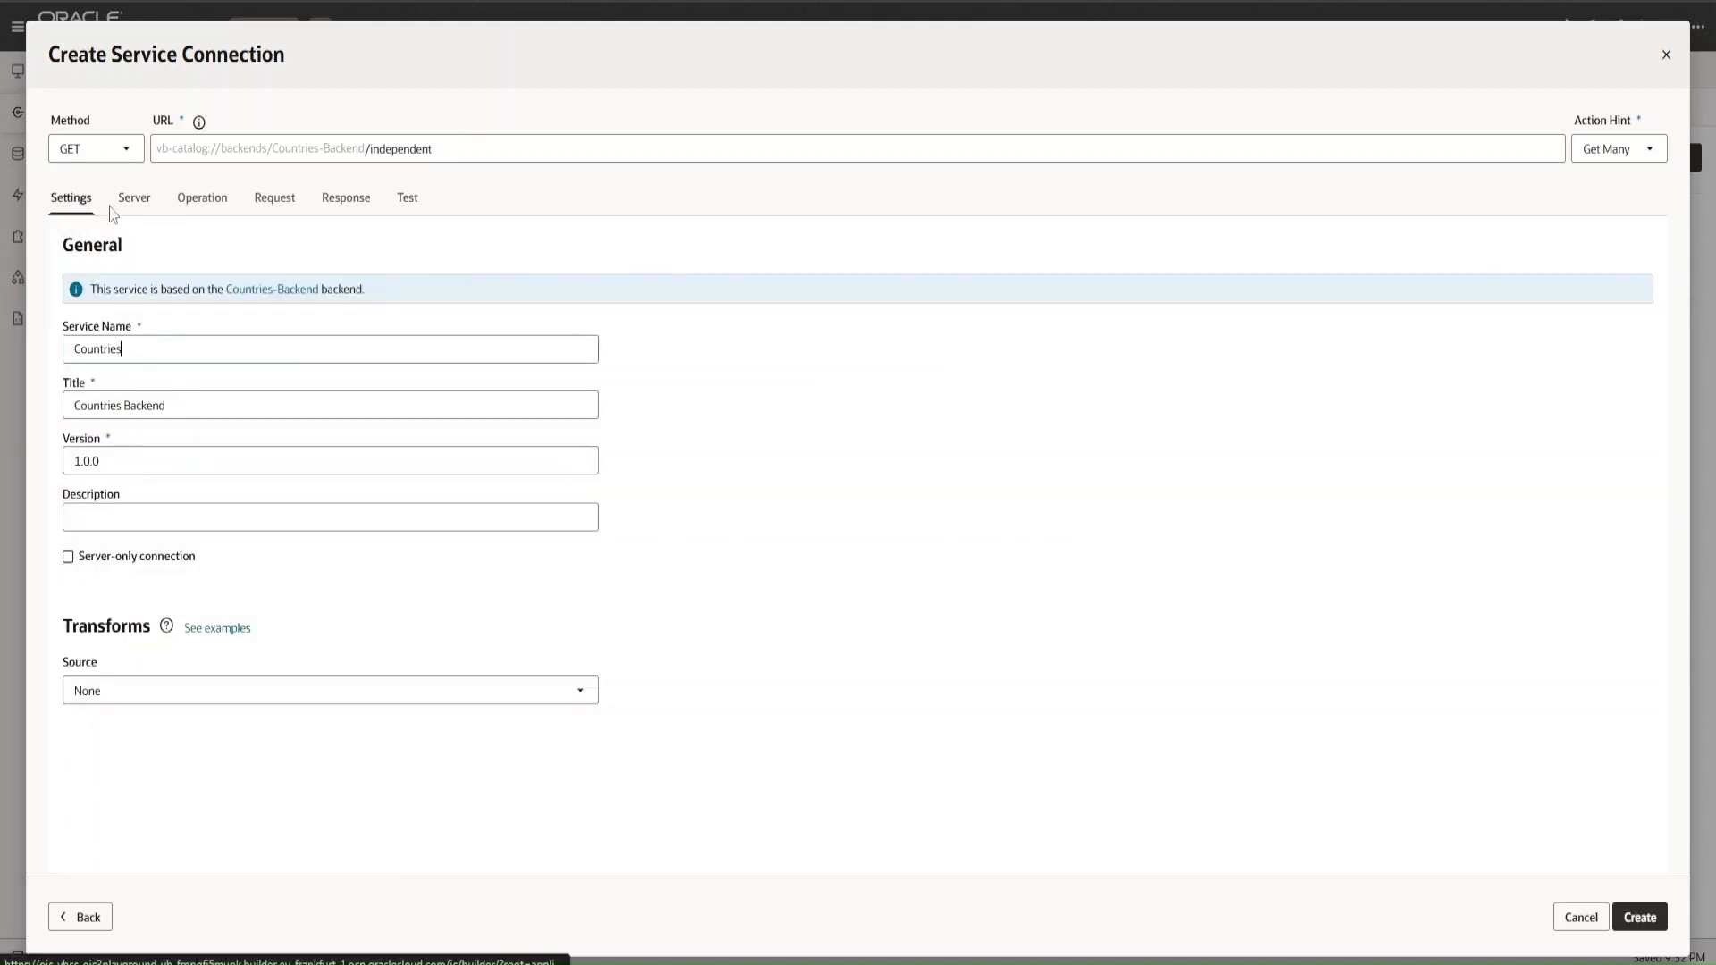
pyautogui.click(142, 215)
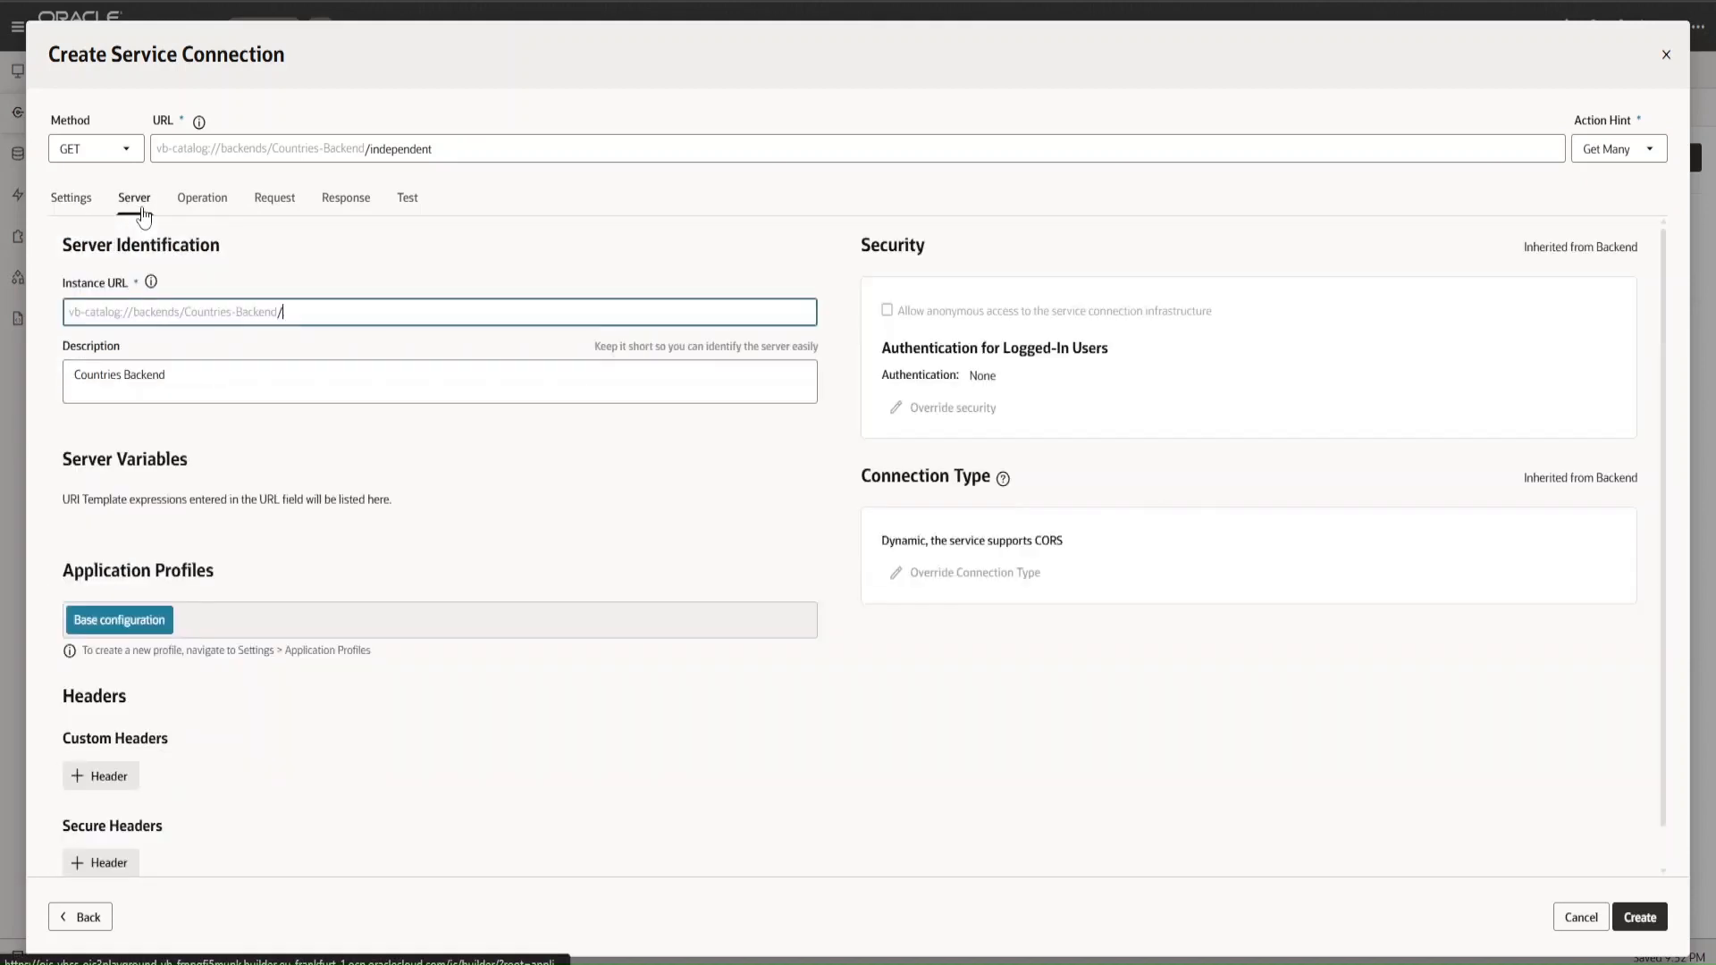
pyautogui.click(325, 321)
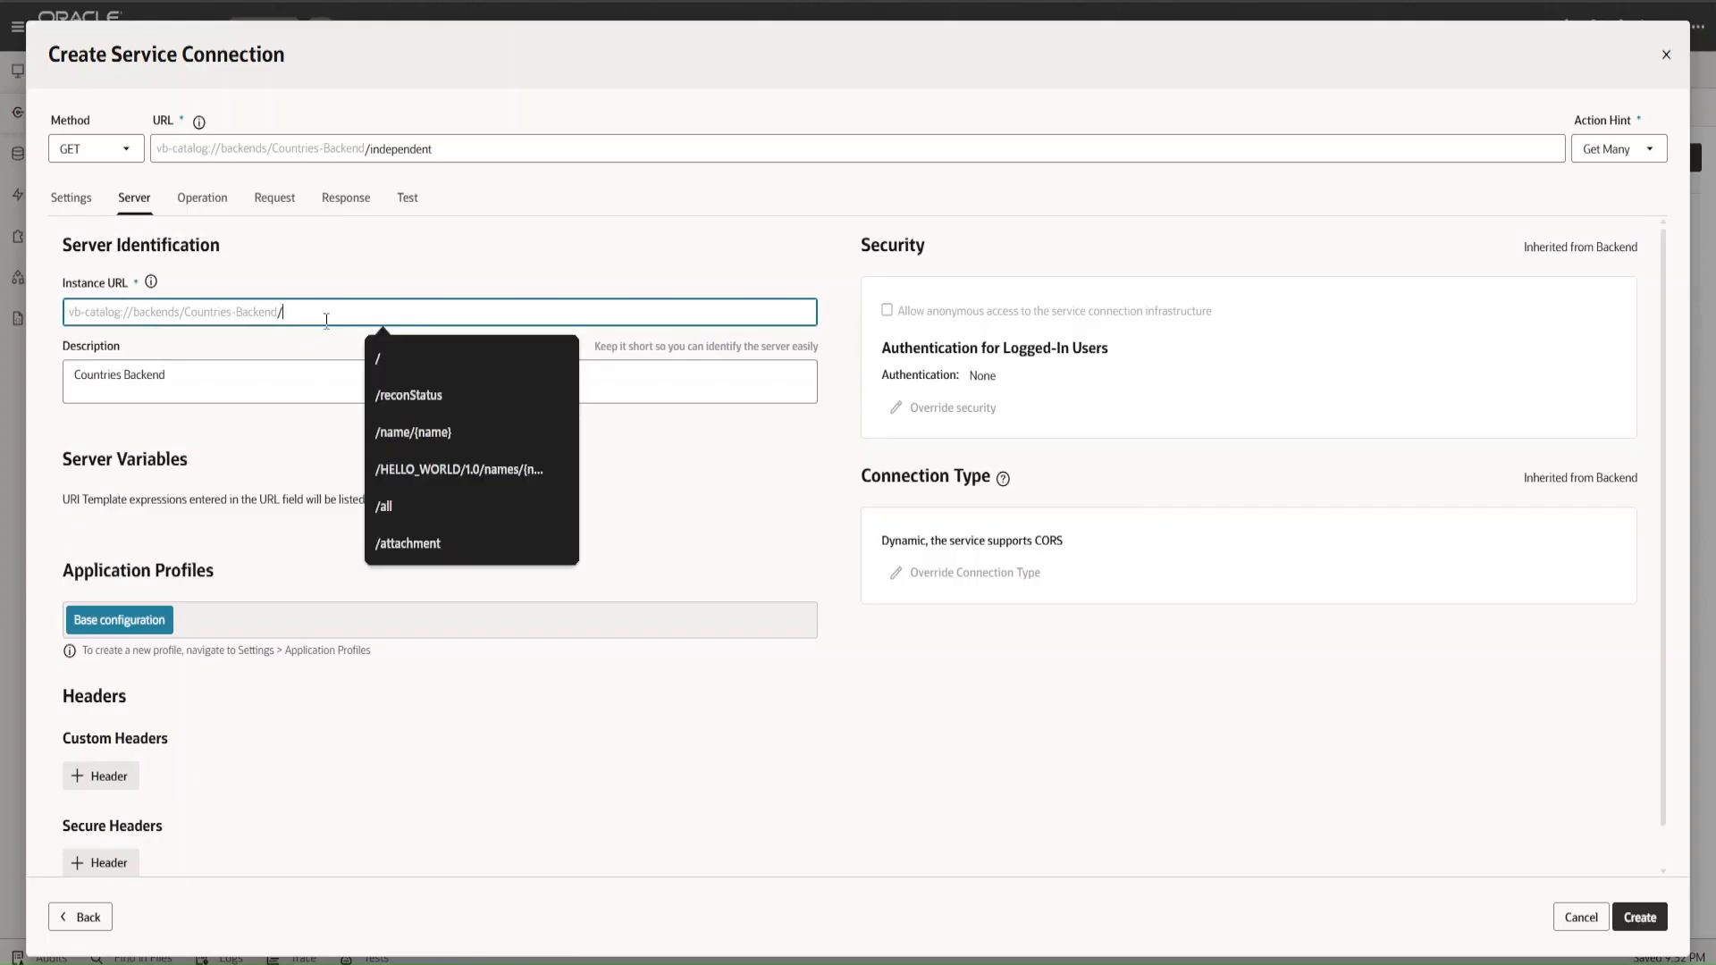
pyautogui.click(271, 423)
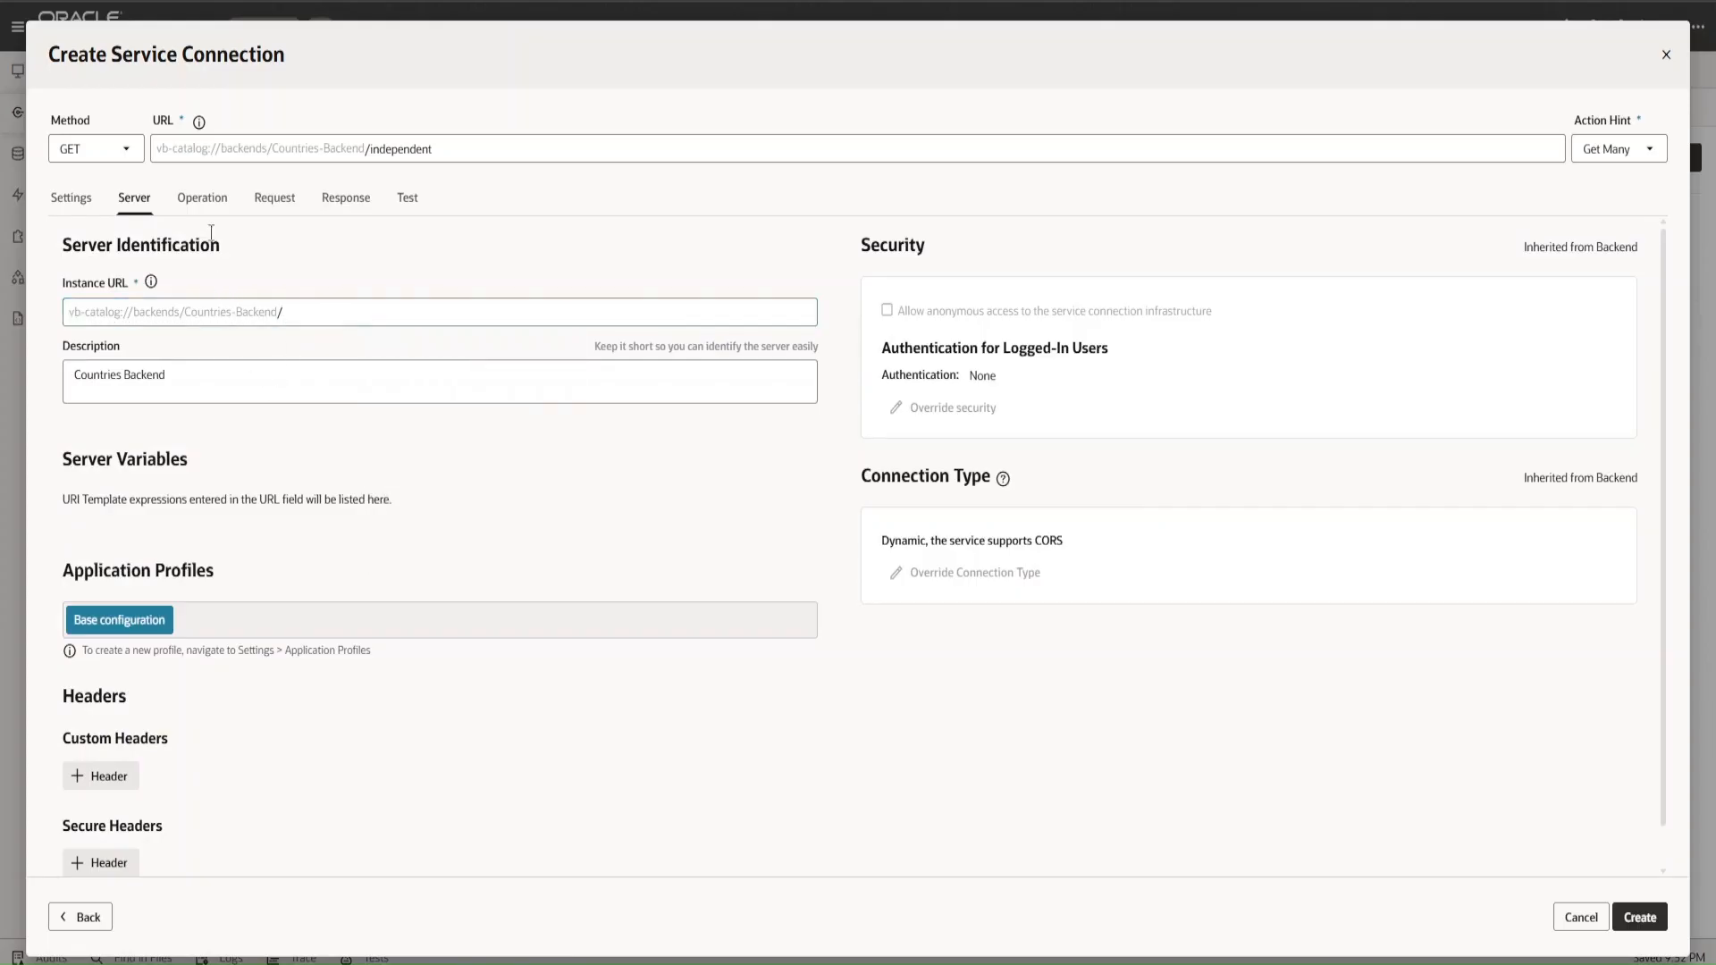
pyautogui.click(204, 202)
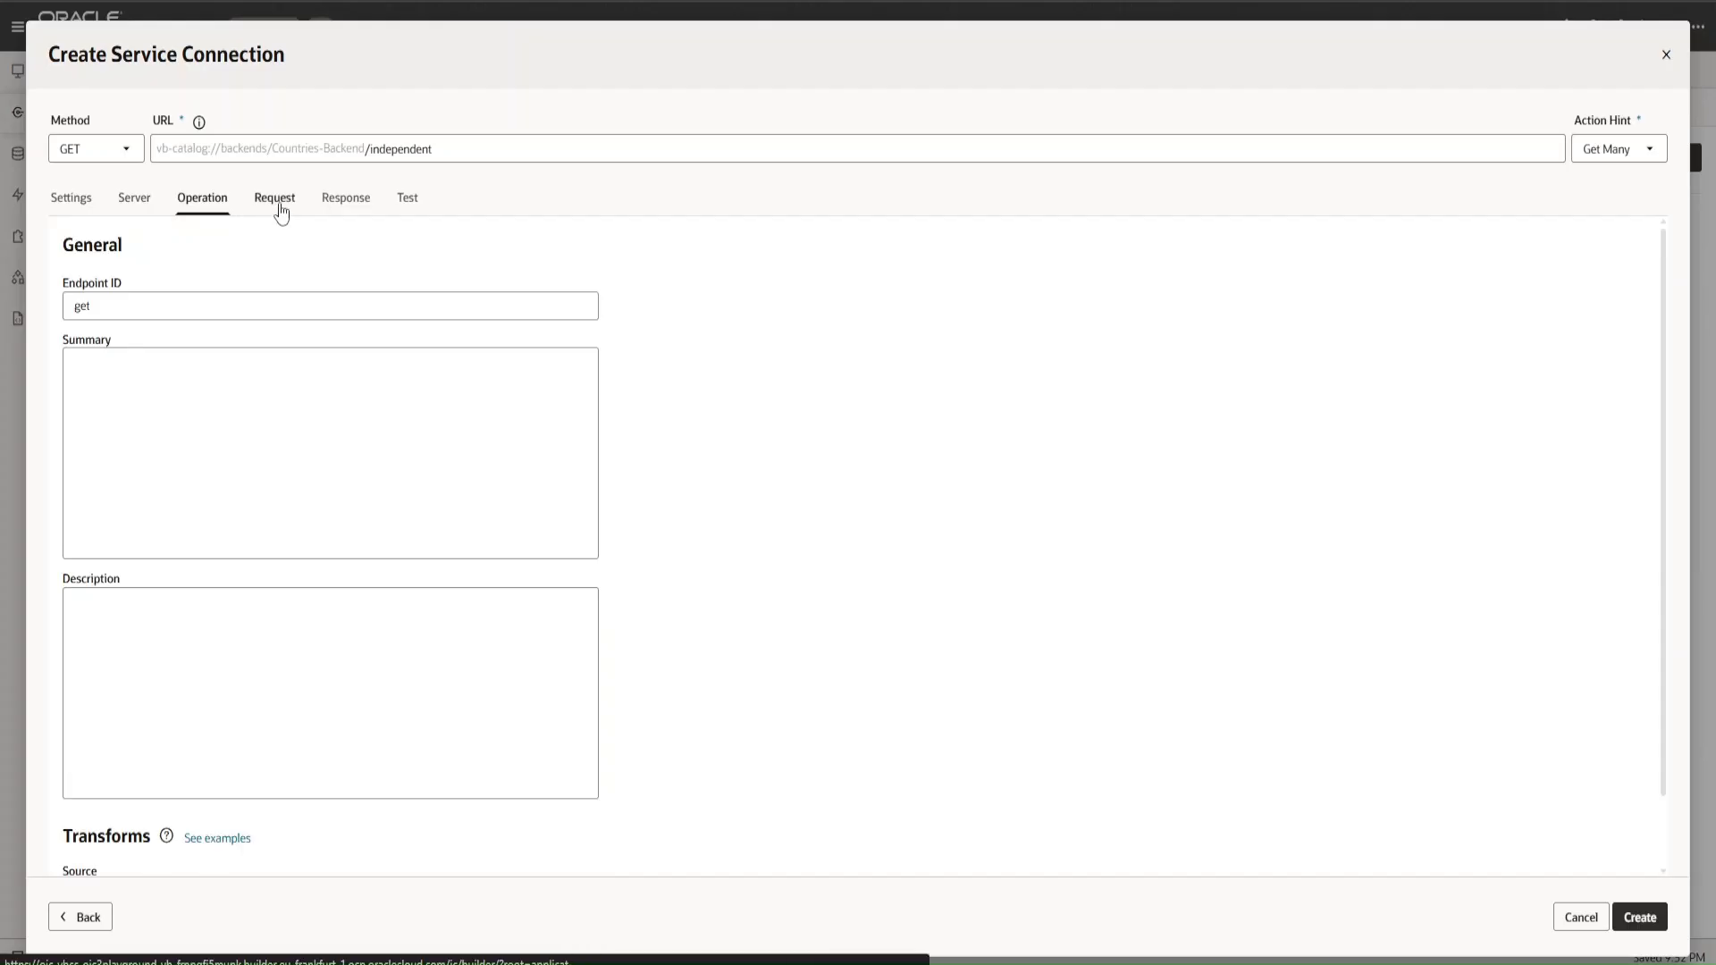
pyautogui.click(278, 208)
pyautogui.click(216, 208)
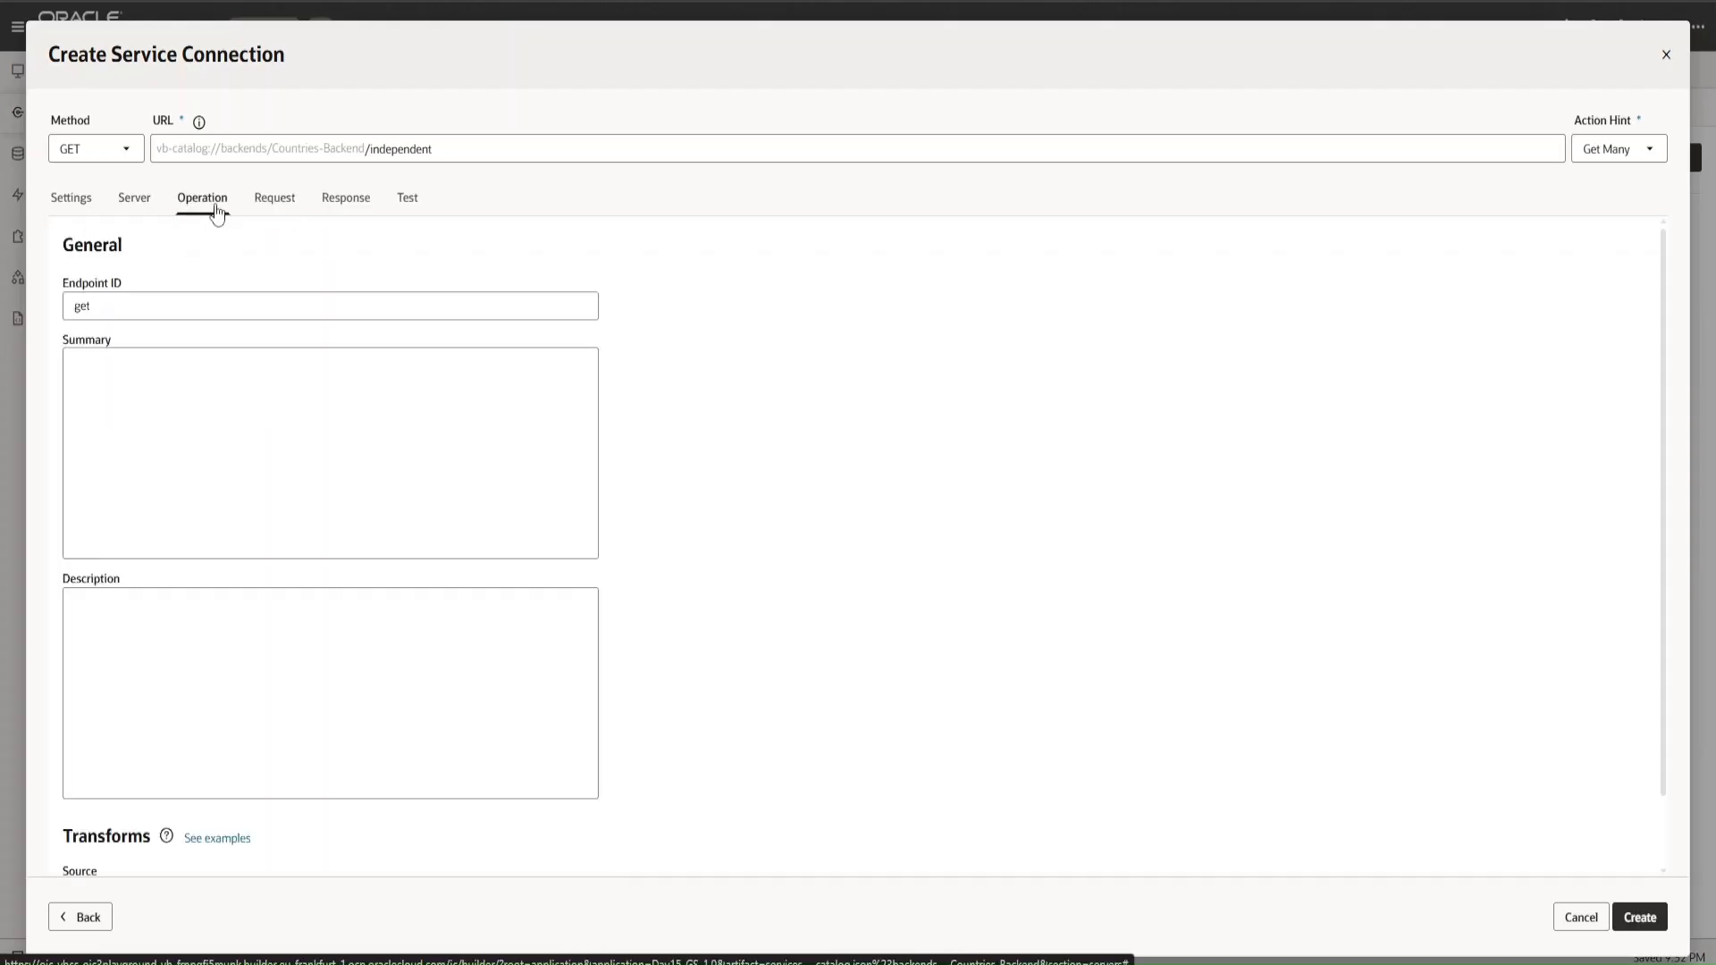
pyautogui.click(285, 211)
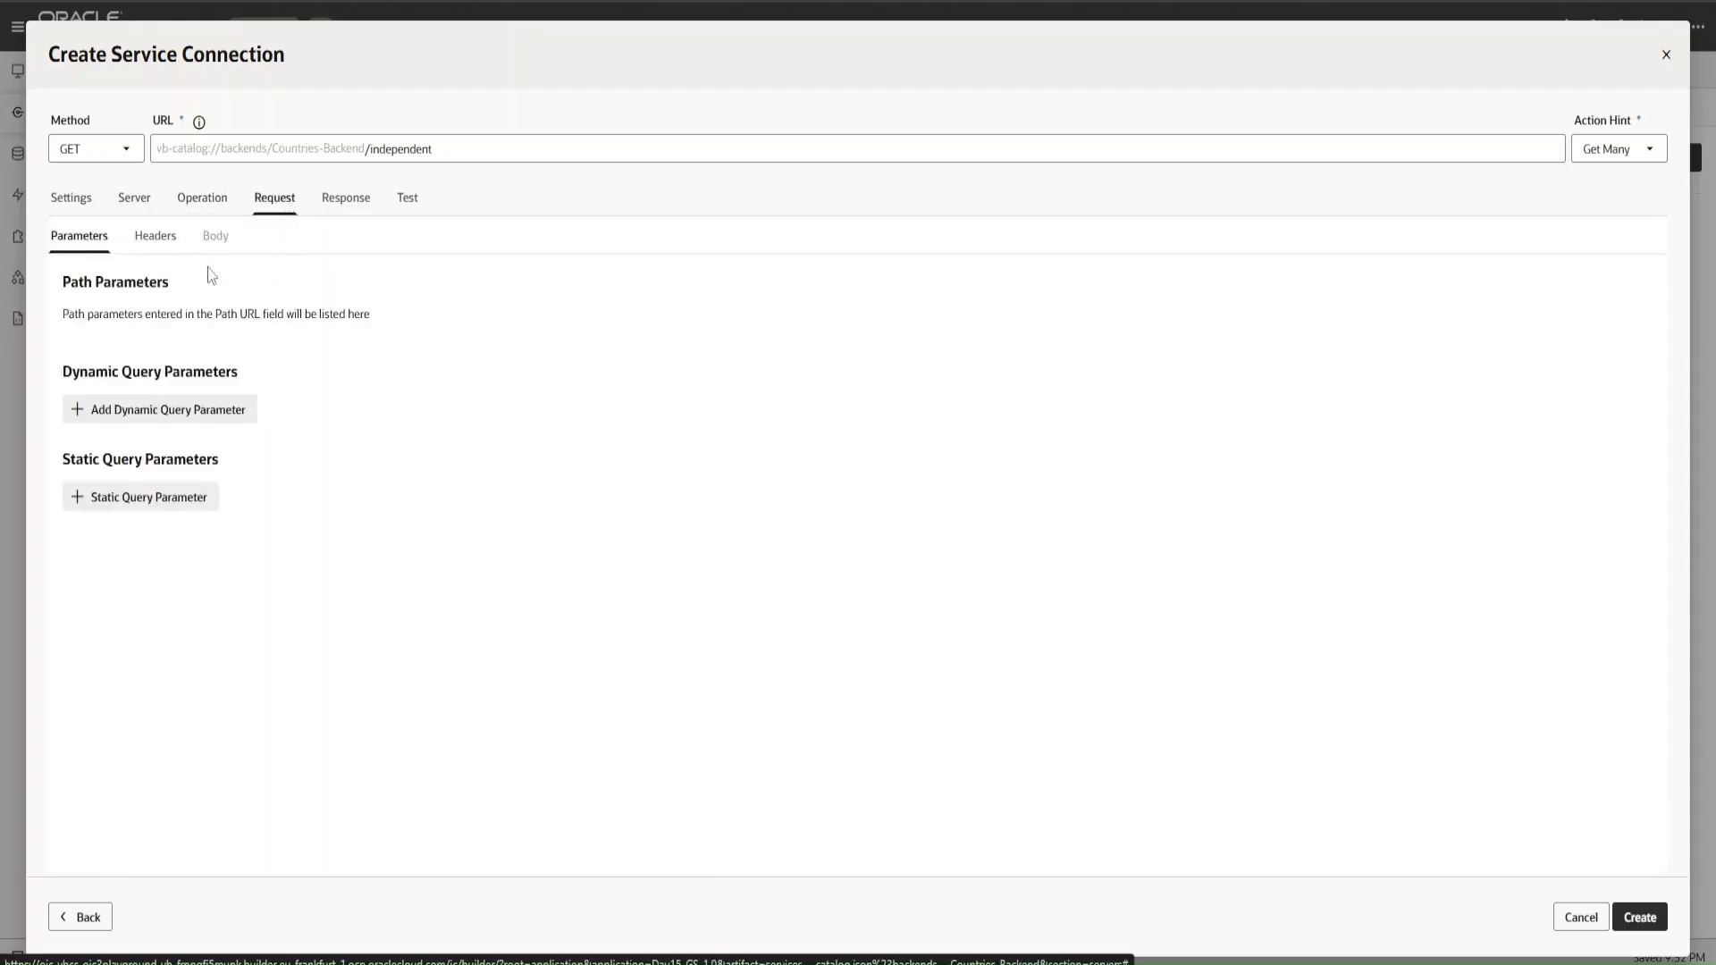
pyautogui.click(158, 241)
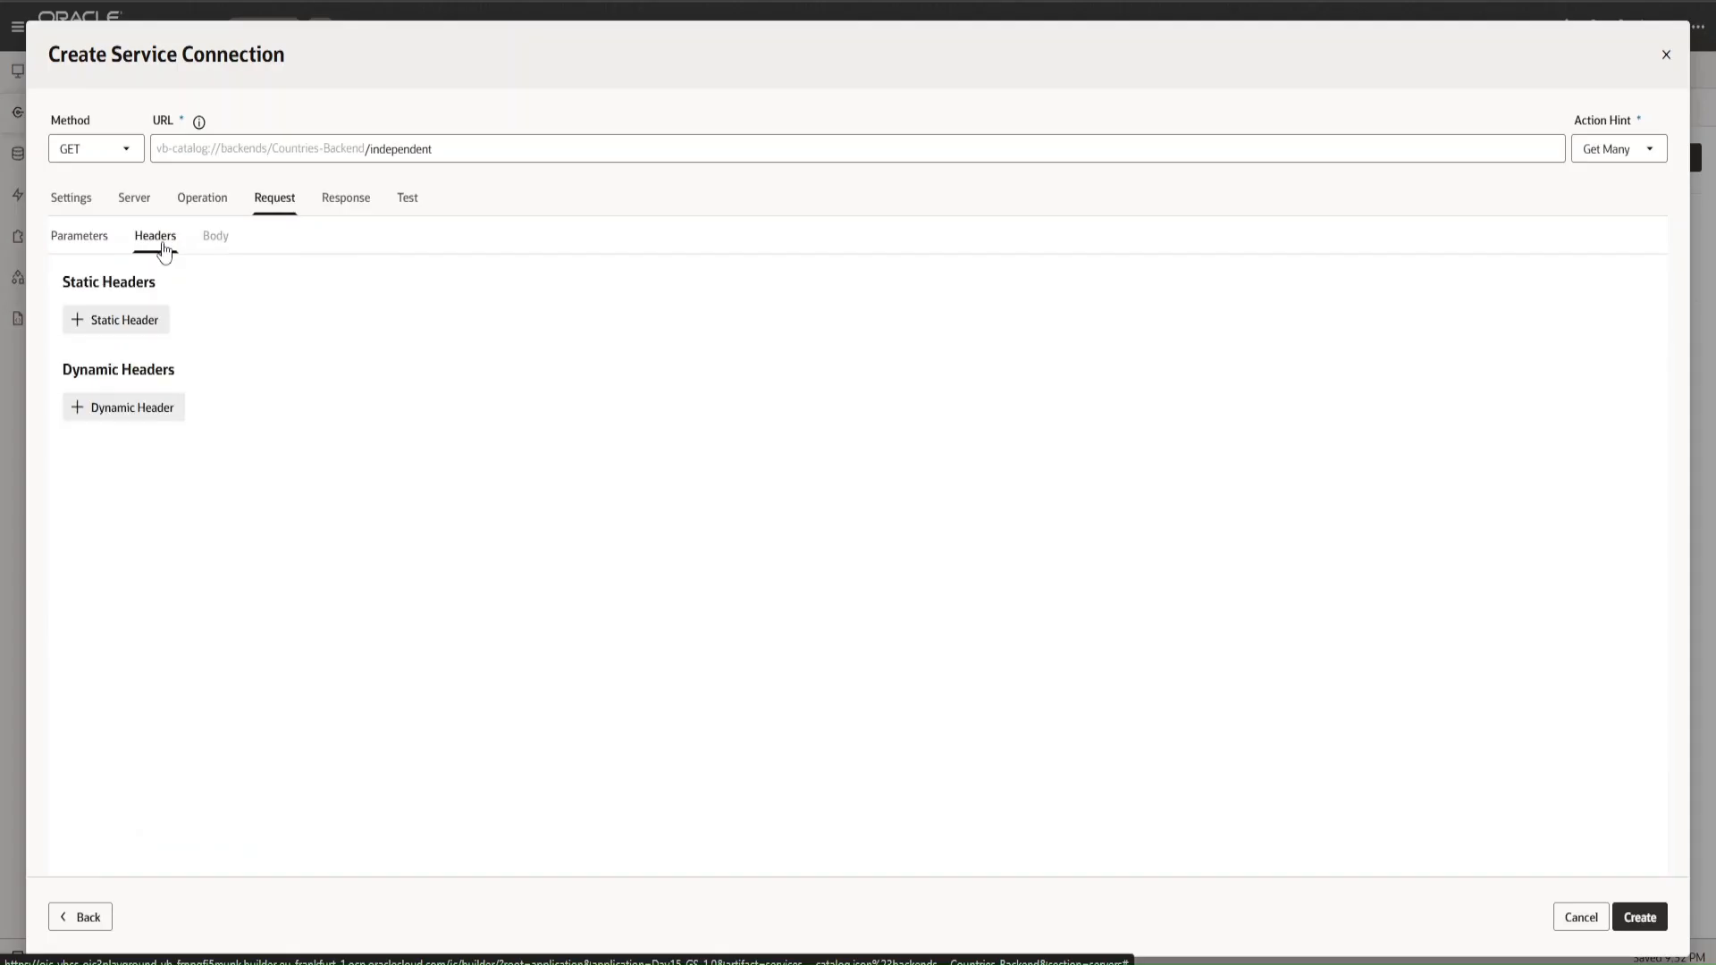
pyautogui.click(345, 209)
# - Send a test request to the /independent endpoint with the base configuration and look through the returned response body
pyautogui.click(409, 214)
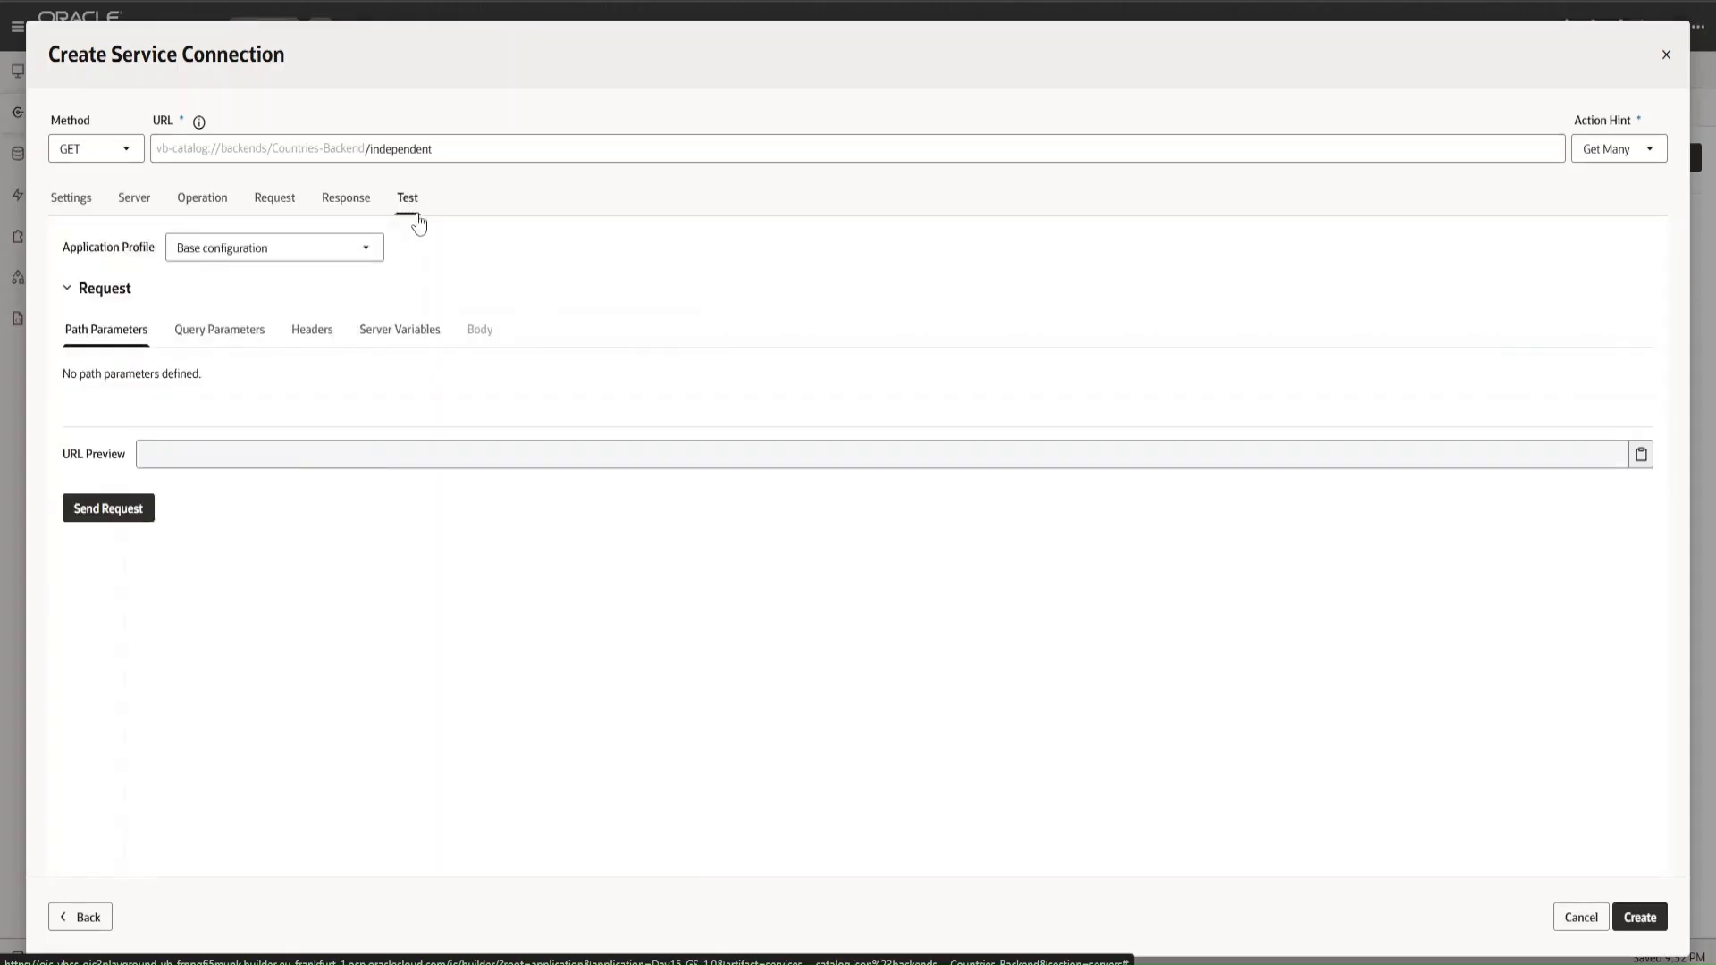
pyautogui.click(130, 516)
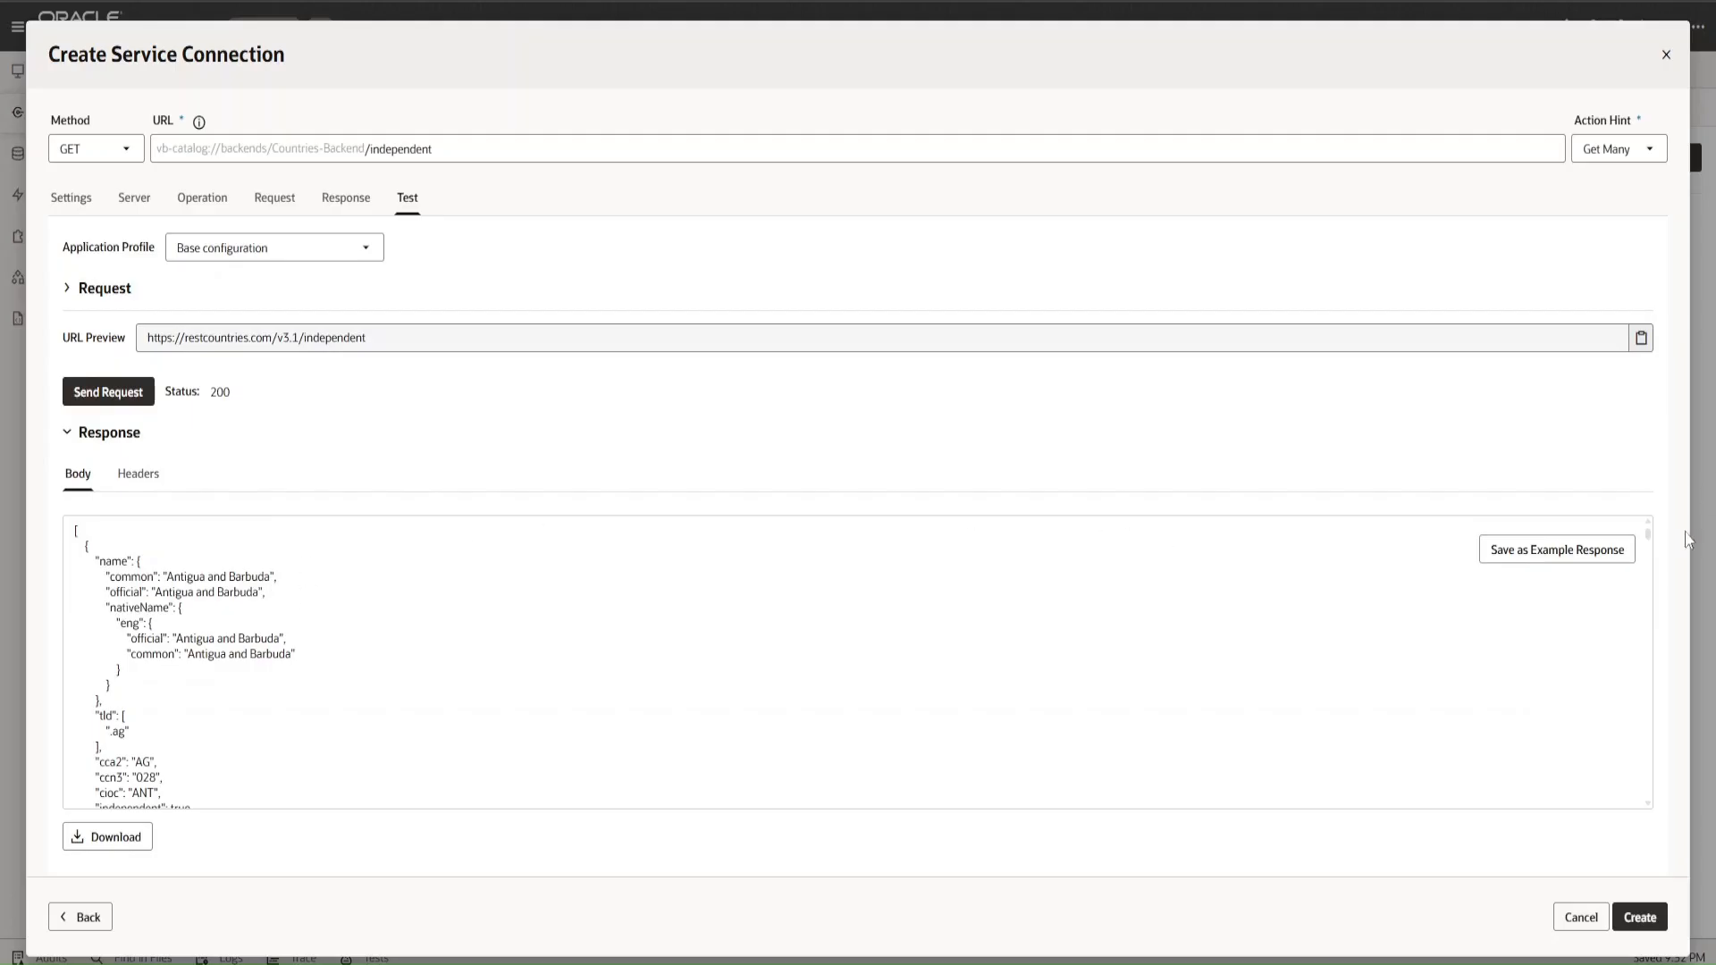
pyautogui.moveTo(1649, 540)
pyautogui.mouseDown()
pyautogui.moveTo(1669, 808)
pyautogui.moveTo(1654, 534)
pyautogui.mouseUp()
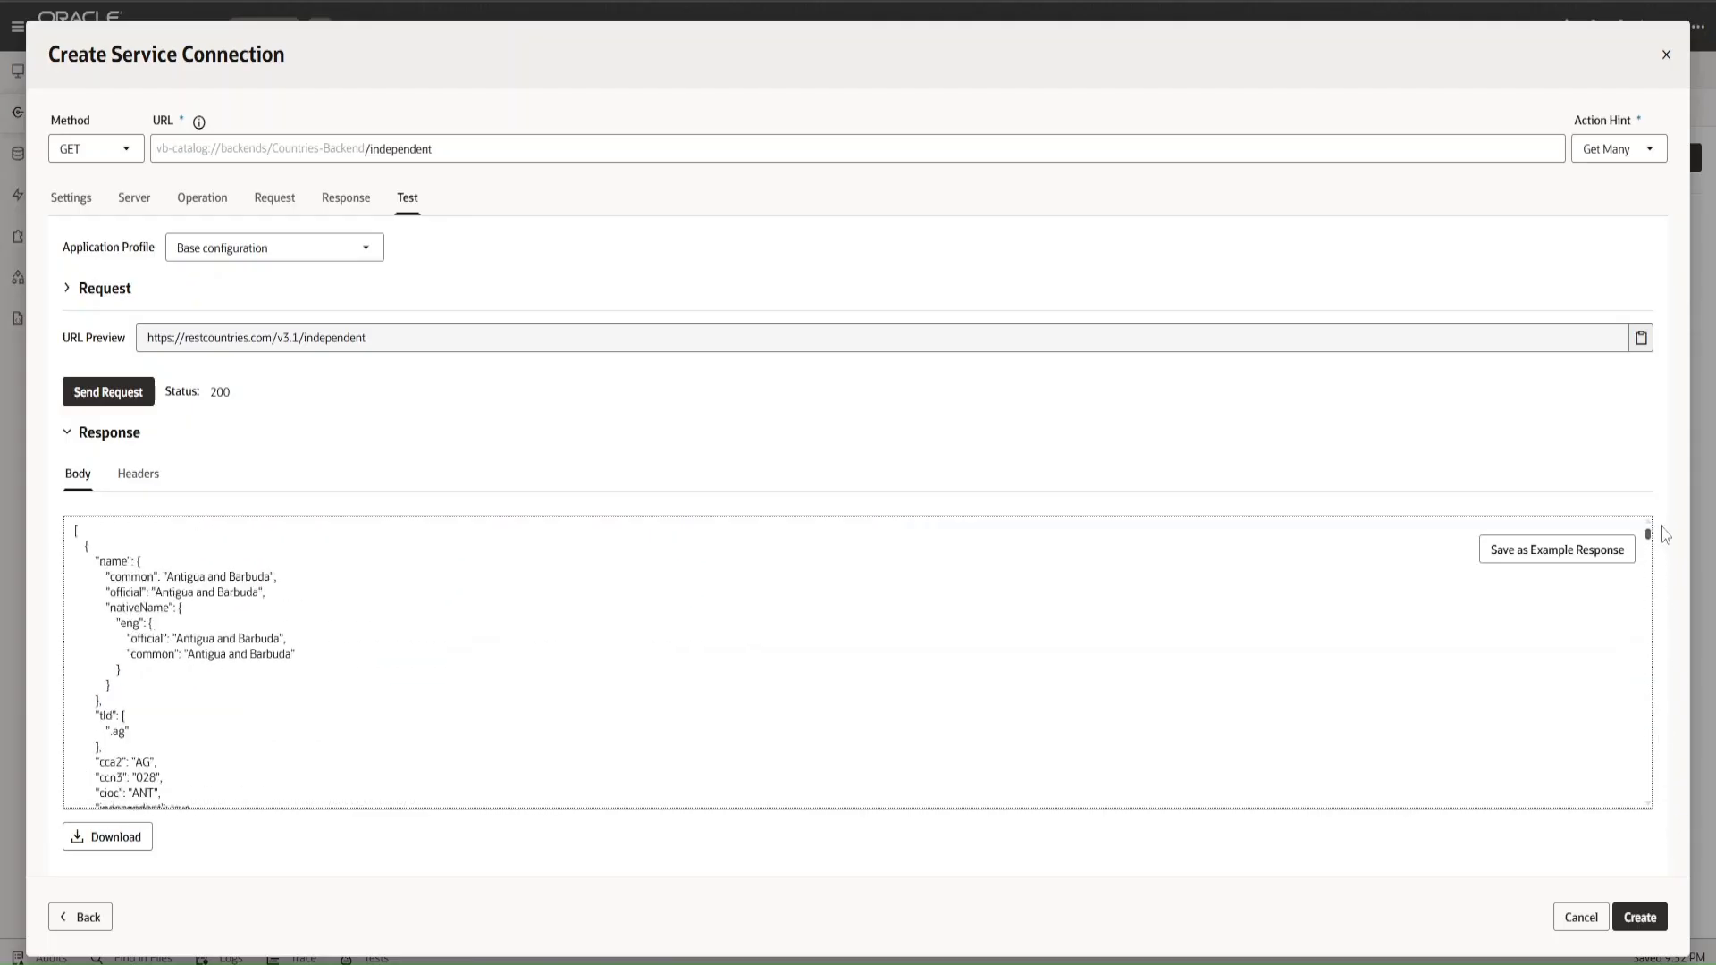
pyautogui.scroll(-8, 82, 562)
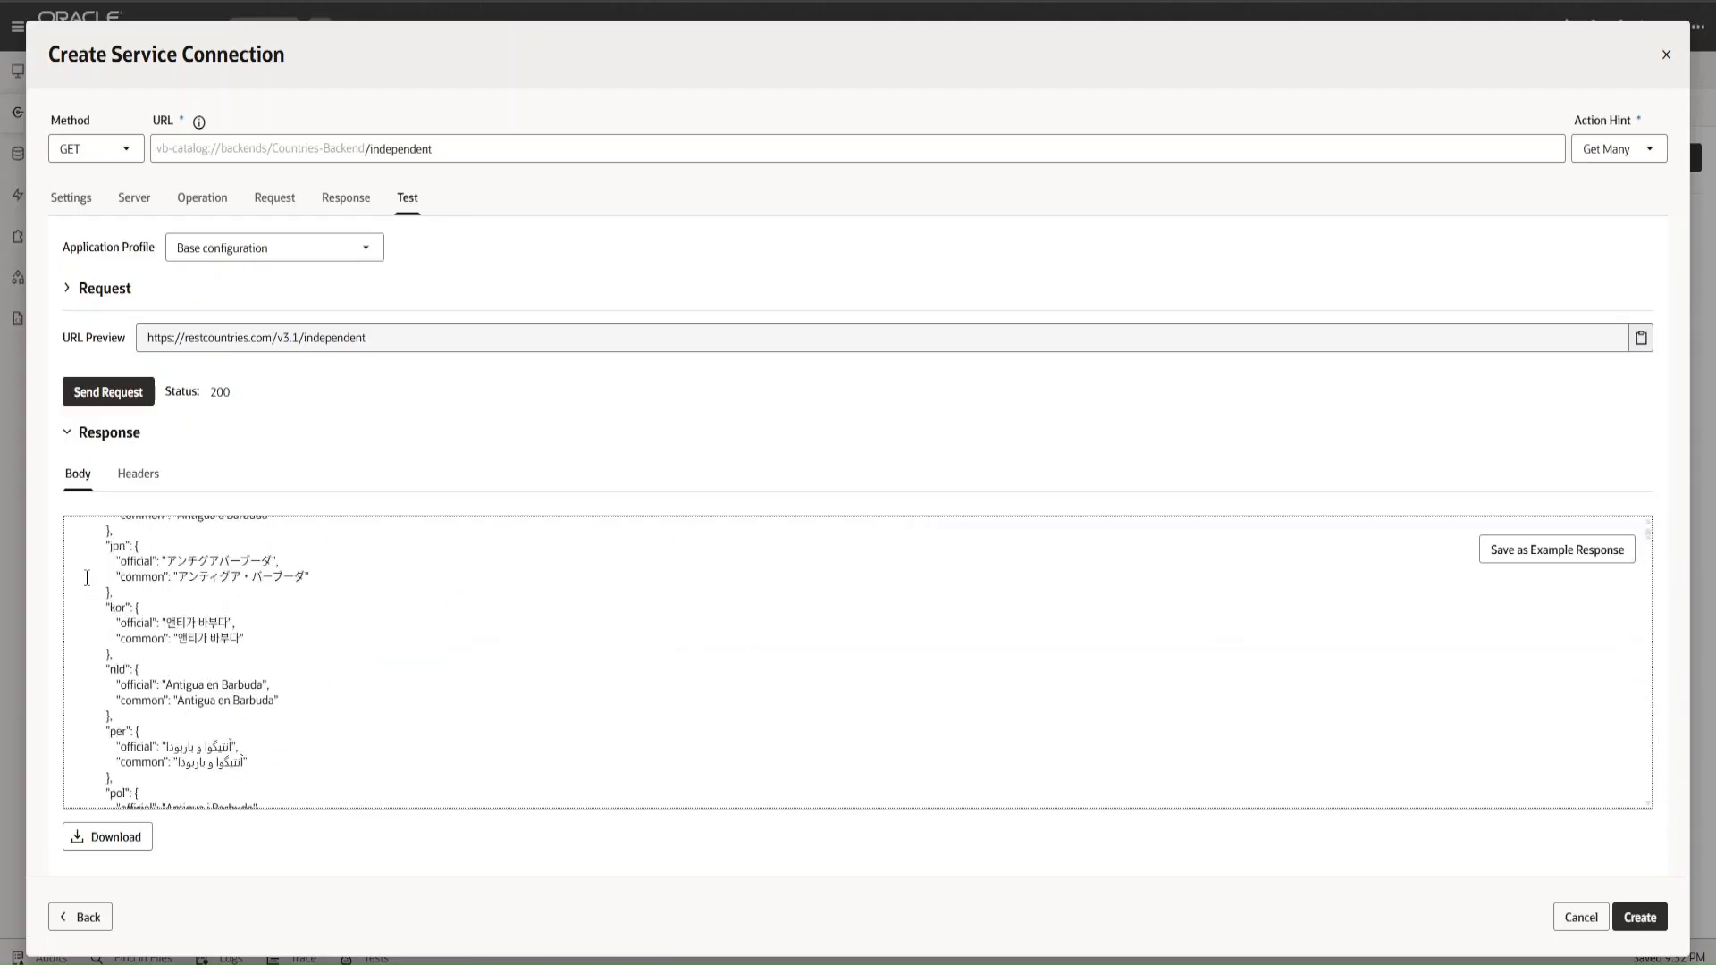
pyautogui.scroll(6, 84, 575)
pyautogui.scroll(3, 84, 575)
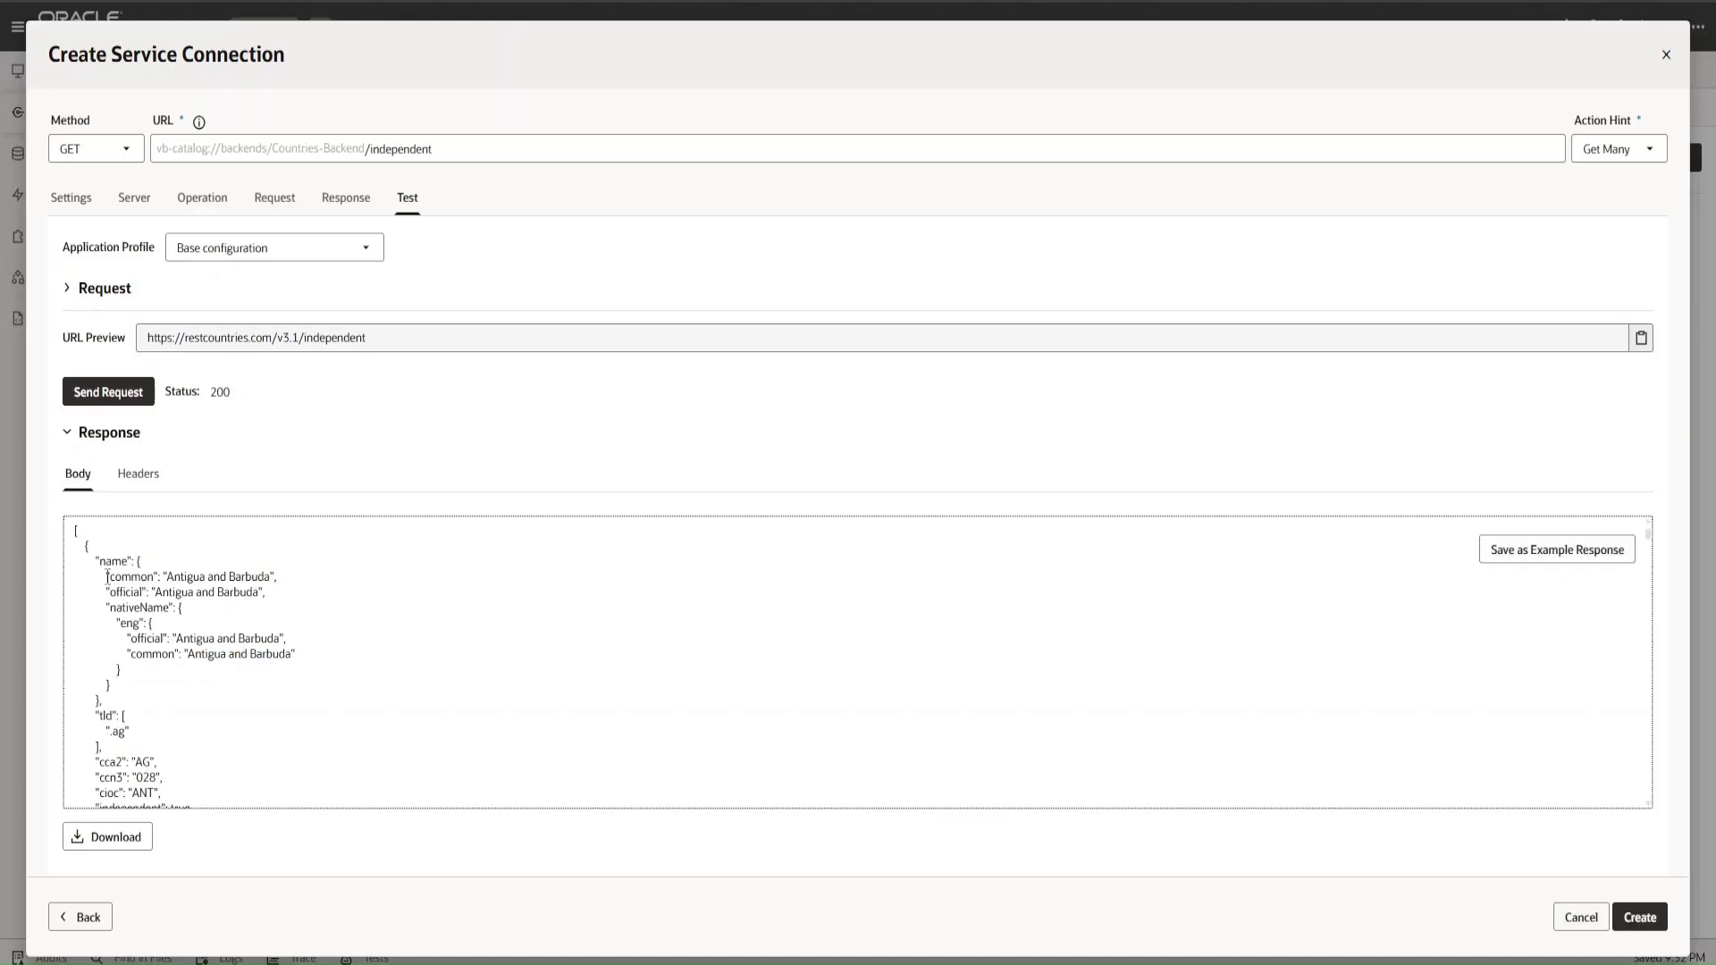
# - Save the test result as the example response, waiting for the page whenever it becomes unresponsive
pyautogui.click(361, 201)
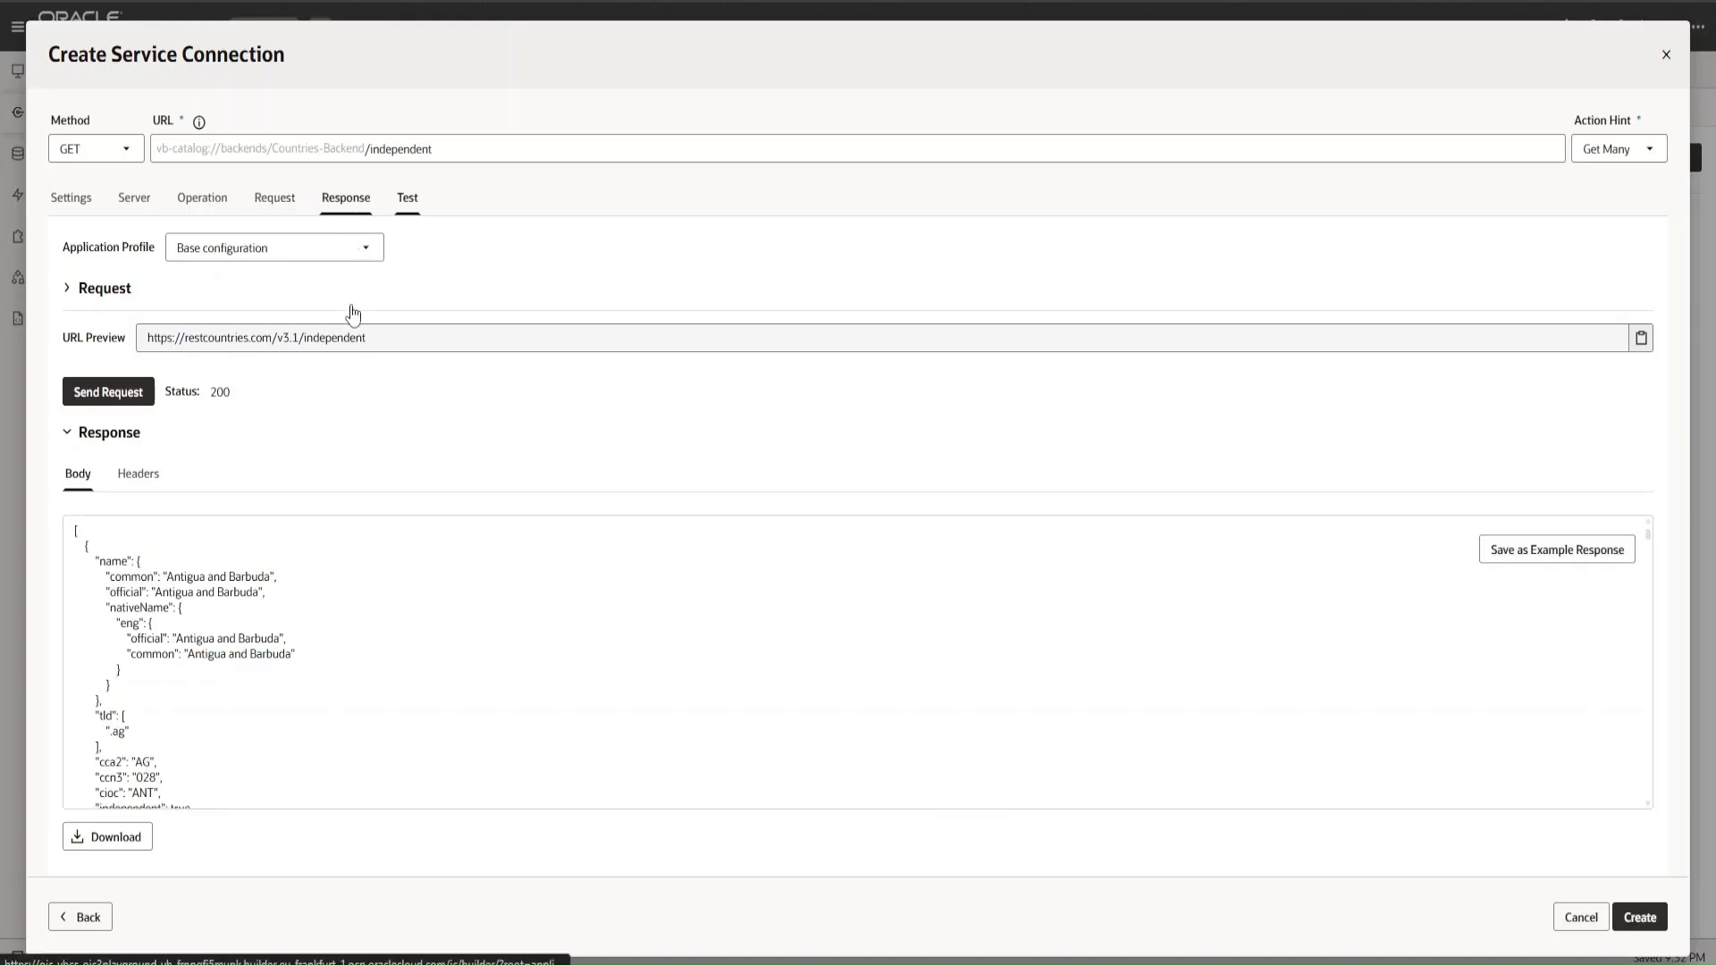
pyautogui.click(408, 202)
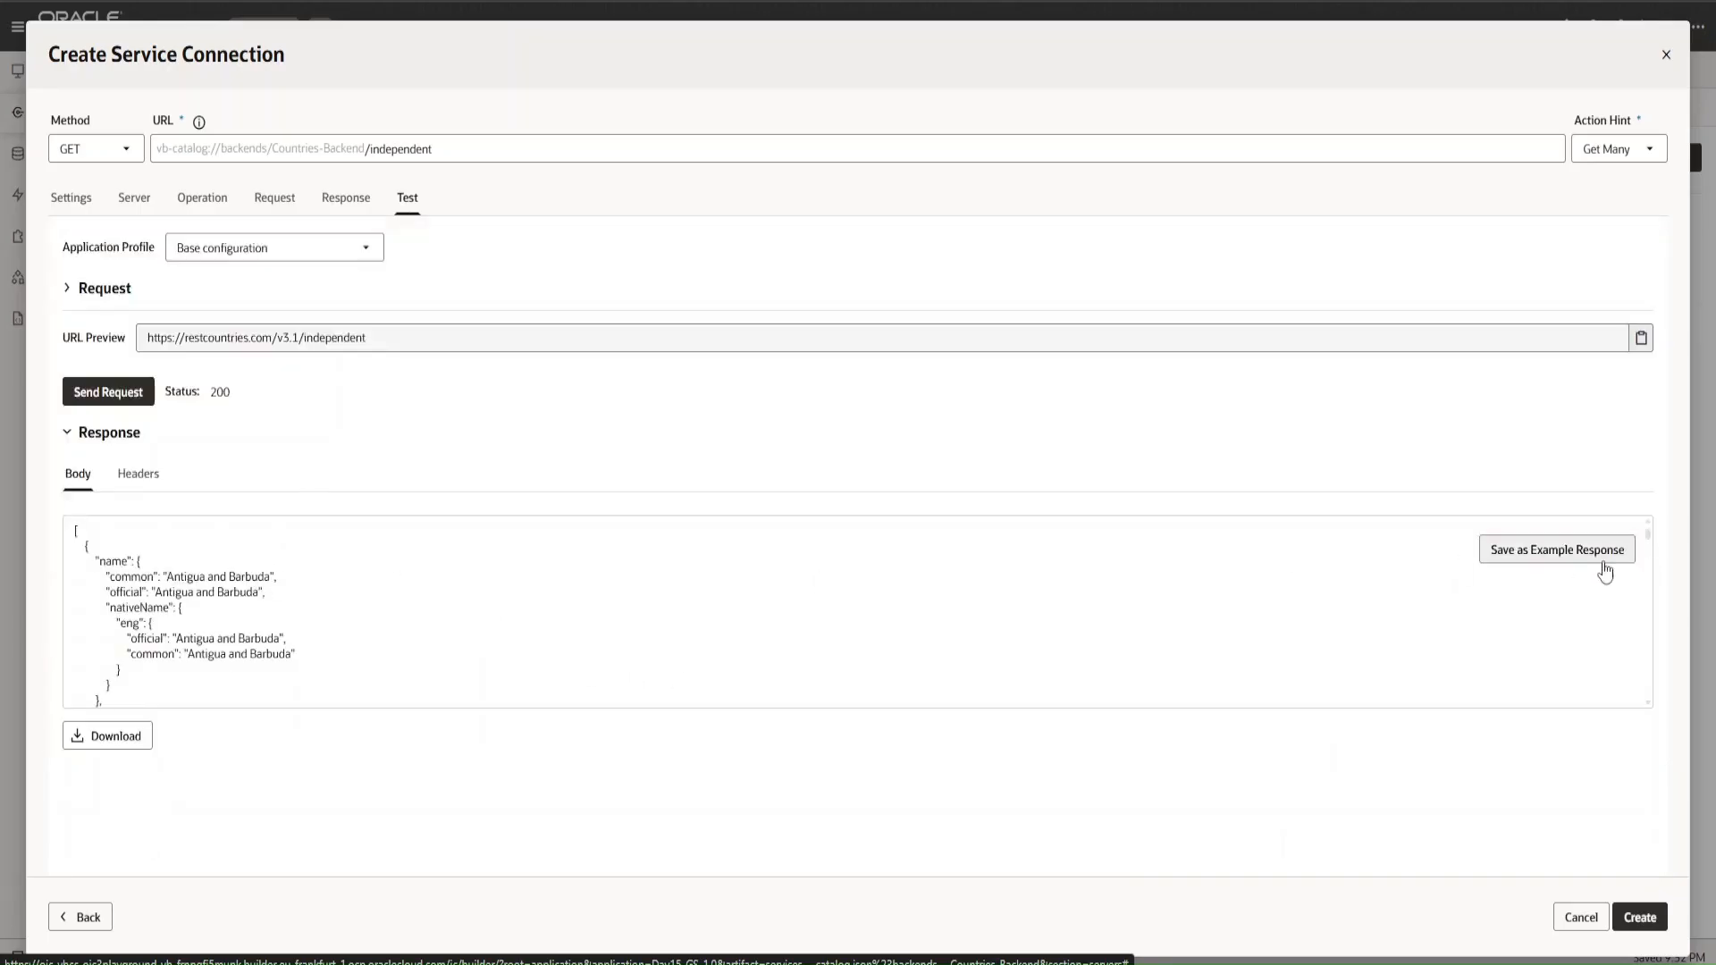
pyautogui.click(1565, 562)
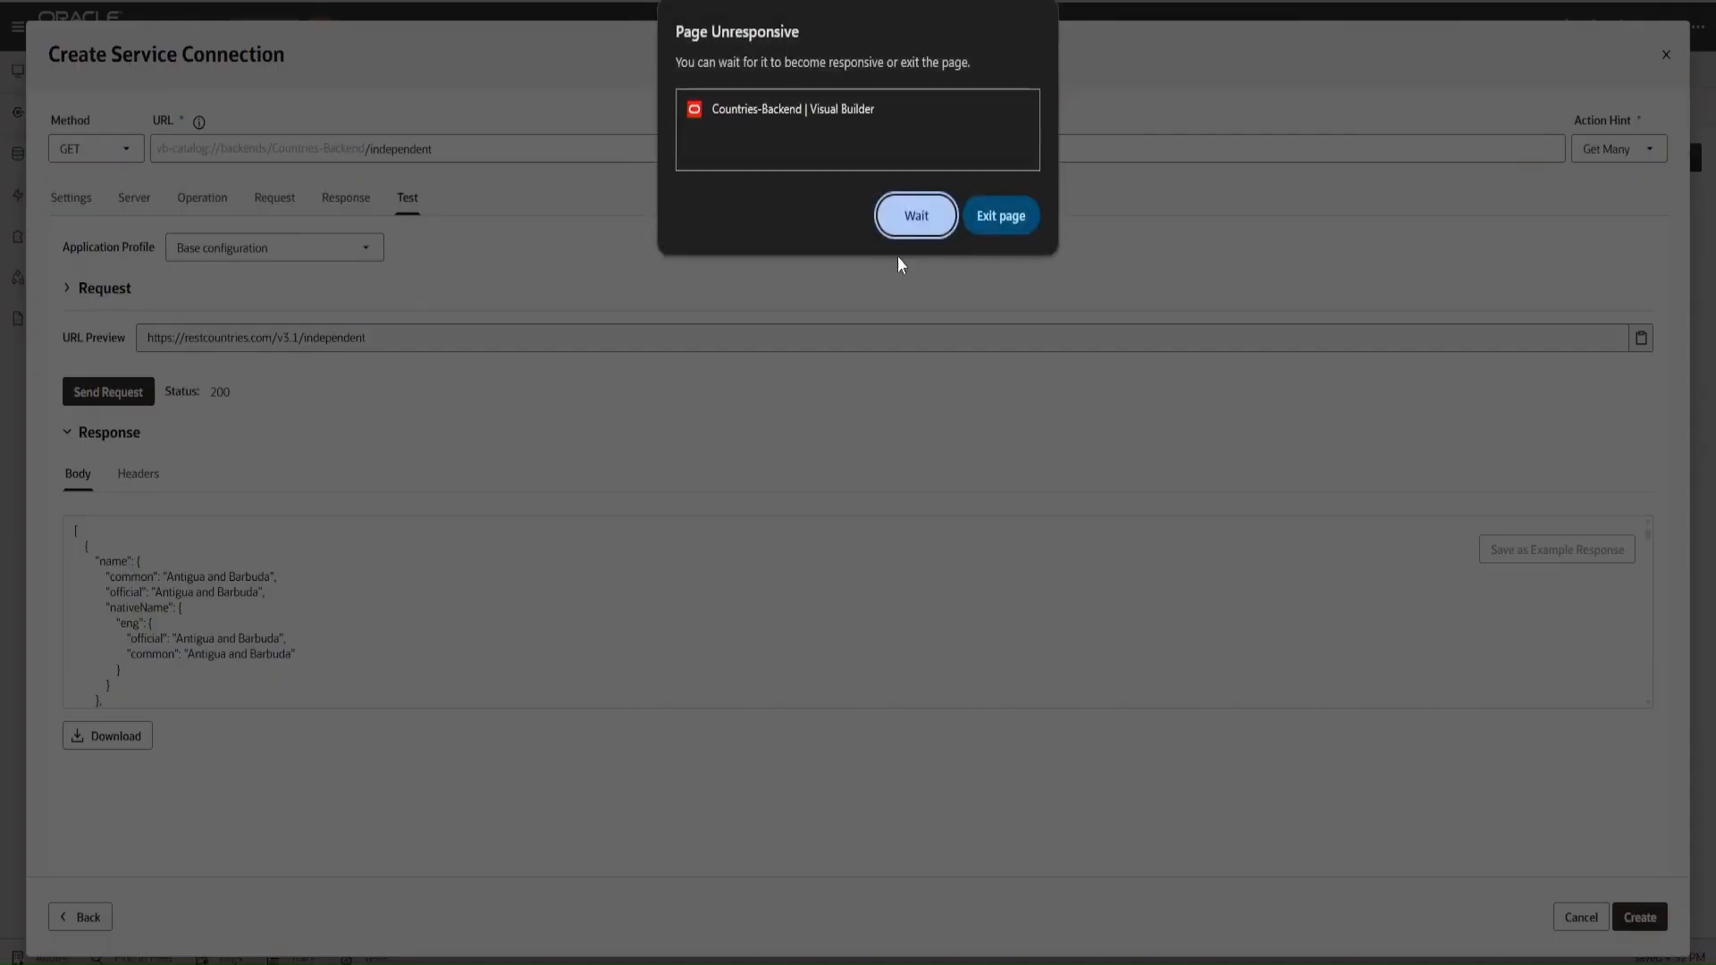
pyautogui.click(913, 218)
pyautogui.click(918, 218)
pyautogui.click(915, 217)
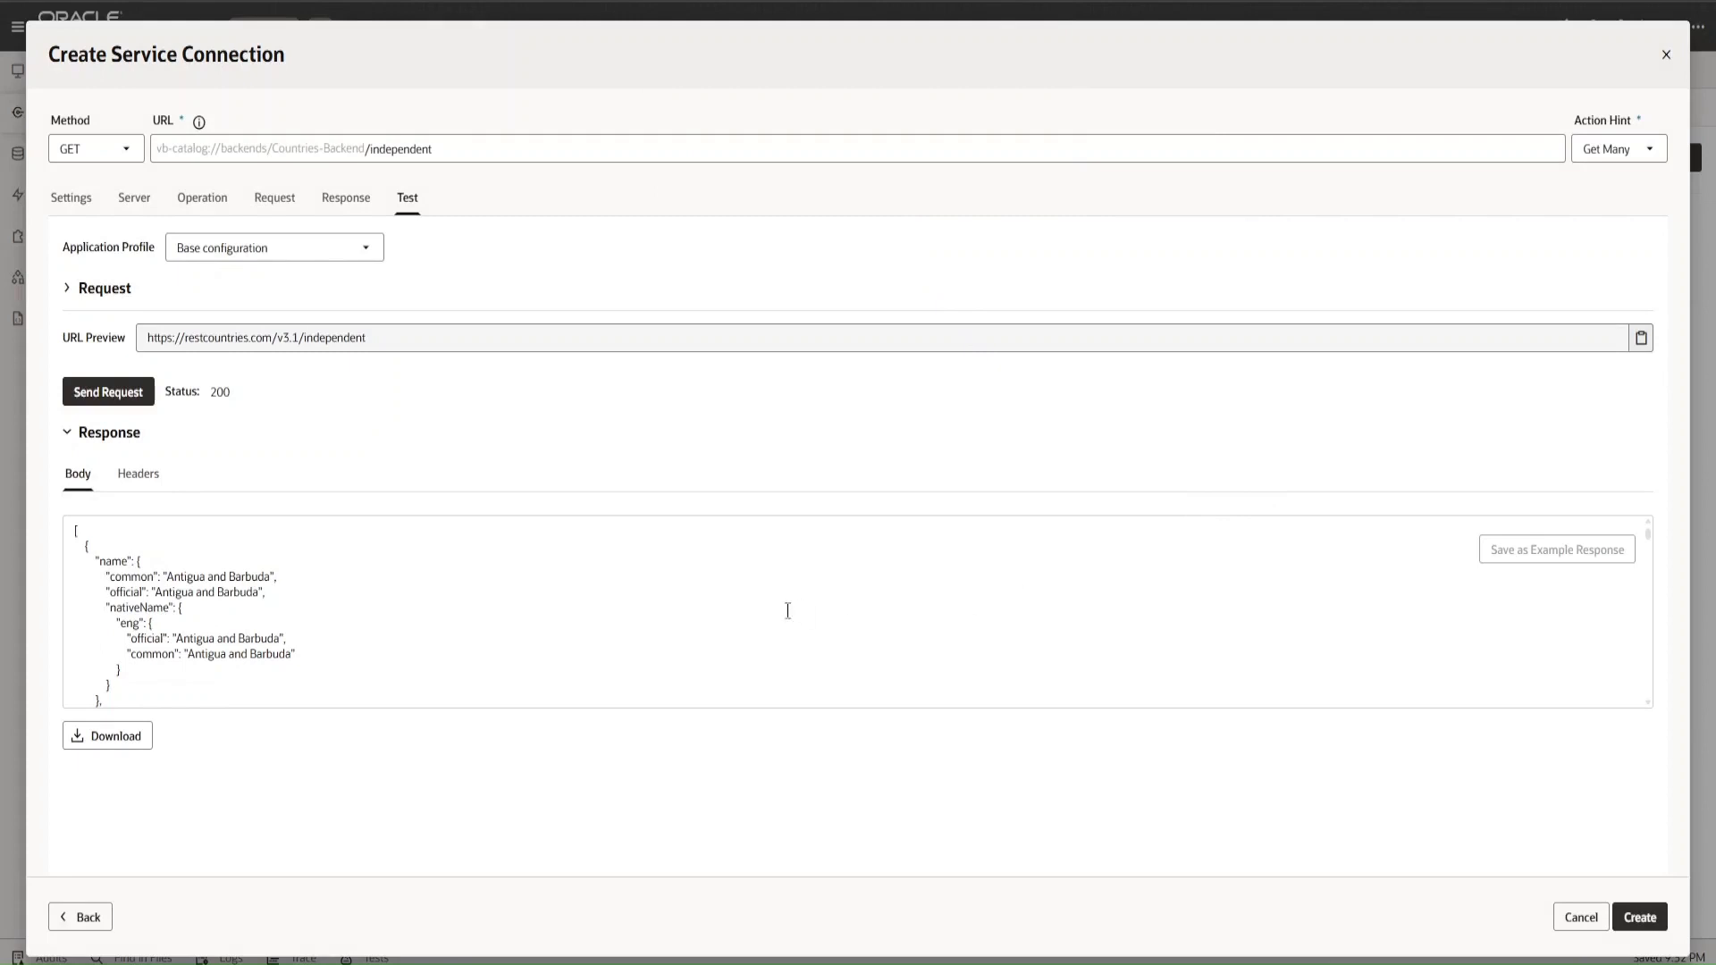
pyautogui.scroll(-10, 406, 650)
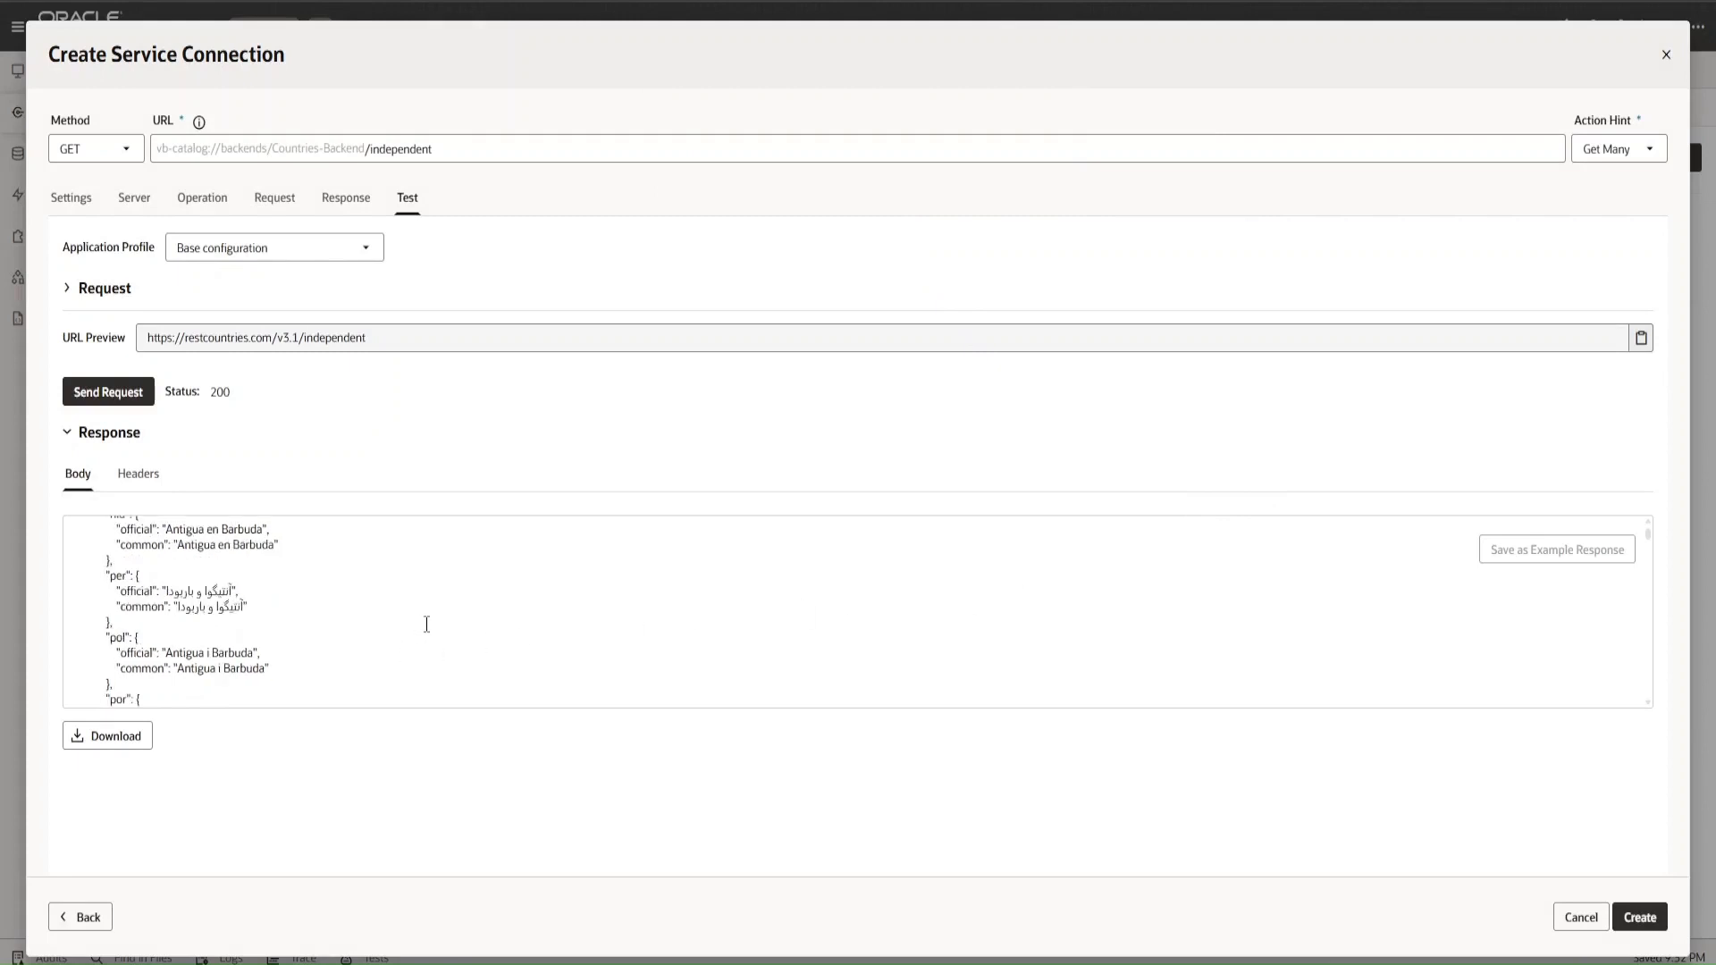
pyautogui.scroll(-2, 426, 625)
pyautogui.scroll(2, 430, 618)
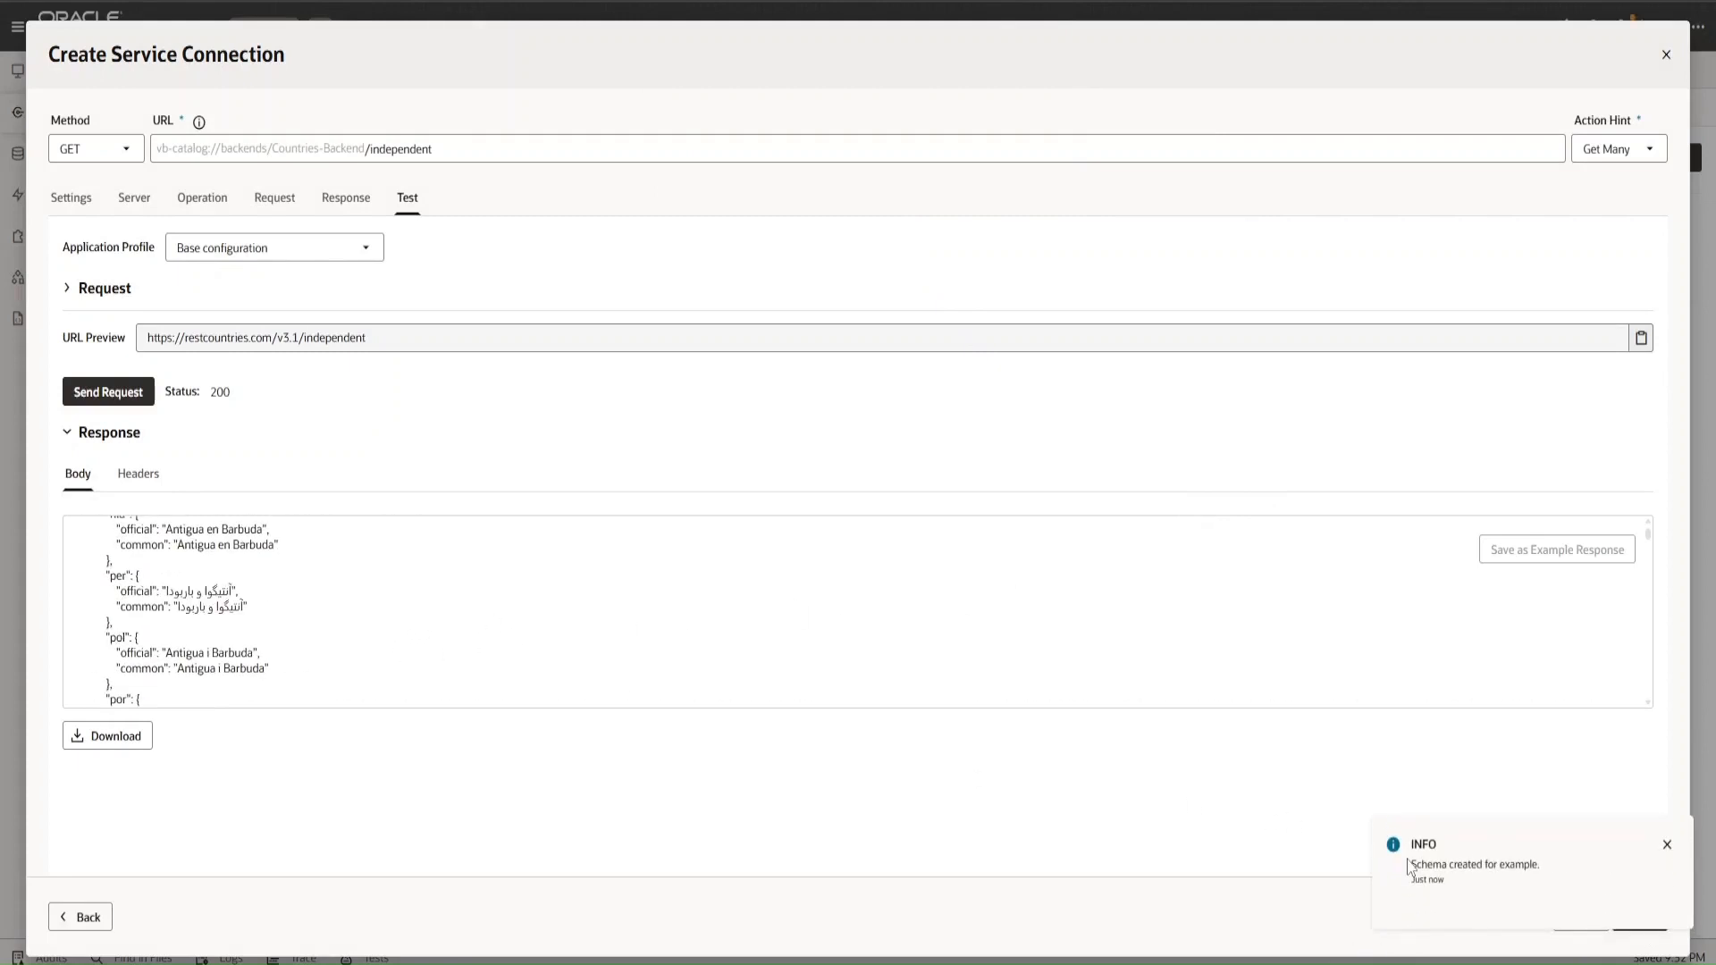
# - Expand item[i] in the response type structure to check its fields, and create the Countries service connection
pyautogui.click(351, 217)
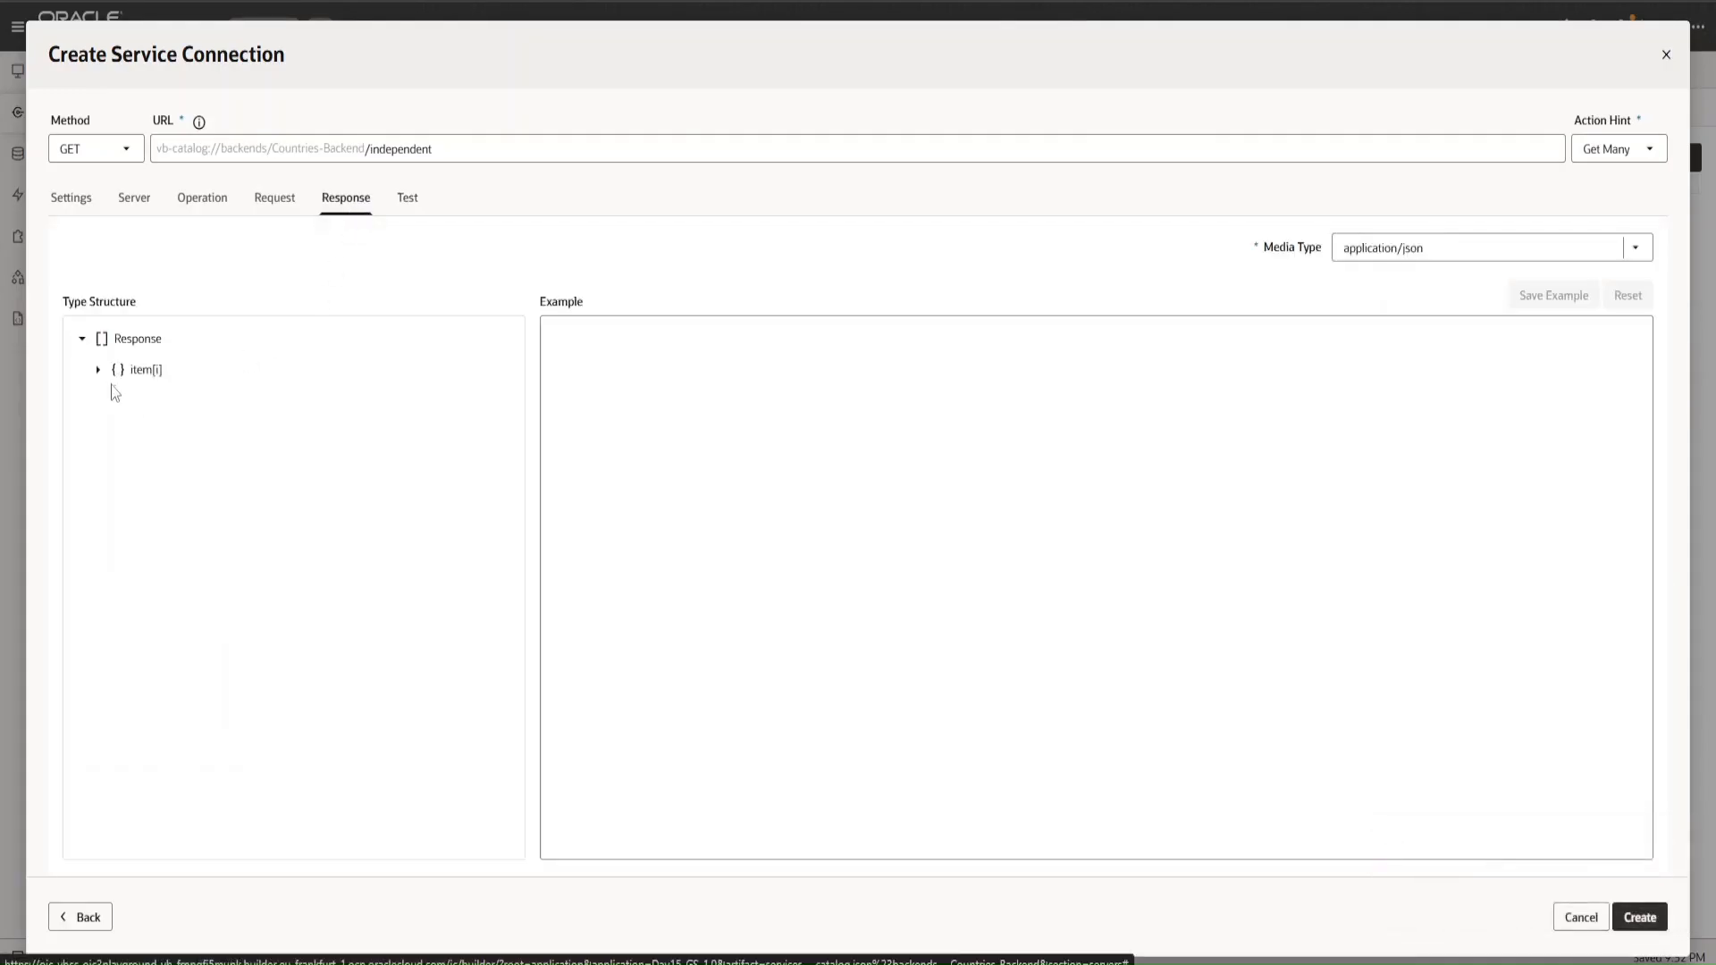
pyautogui.click(98, 369)
pyautogui.scroll(-5, 250, 551)
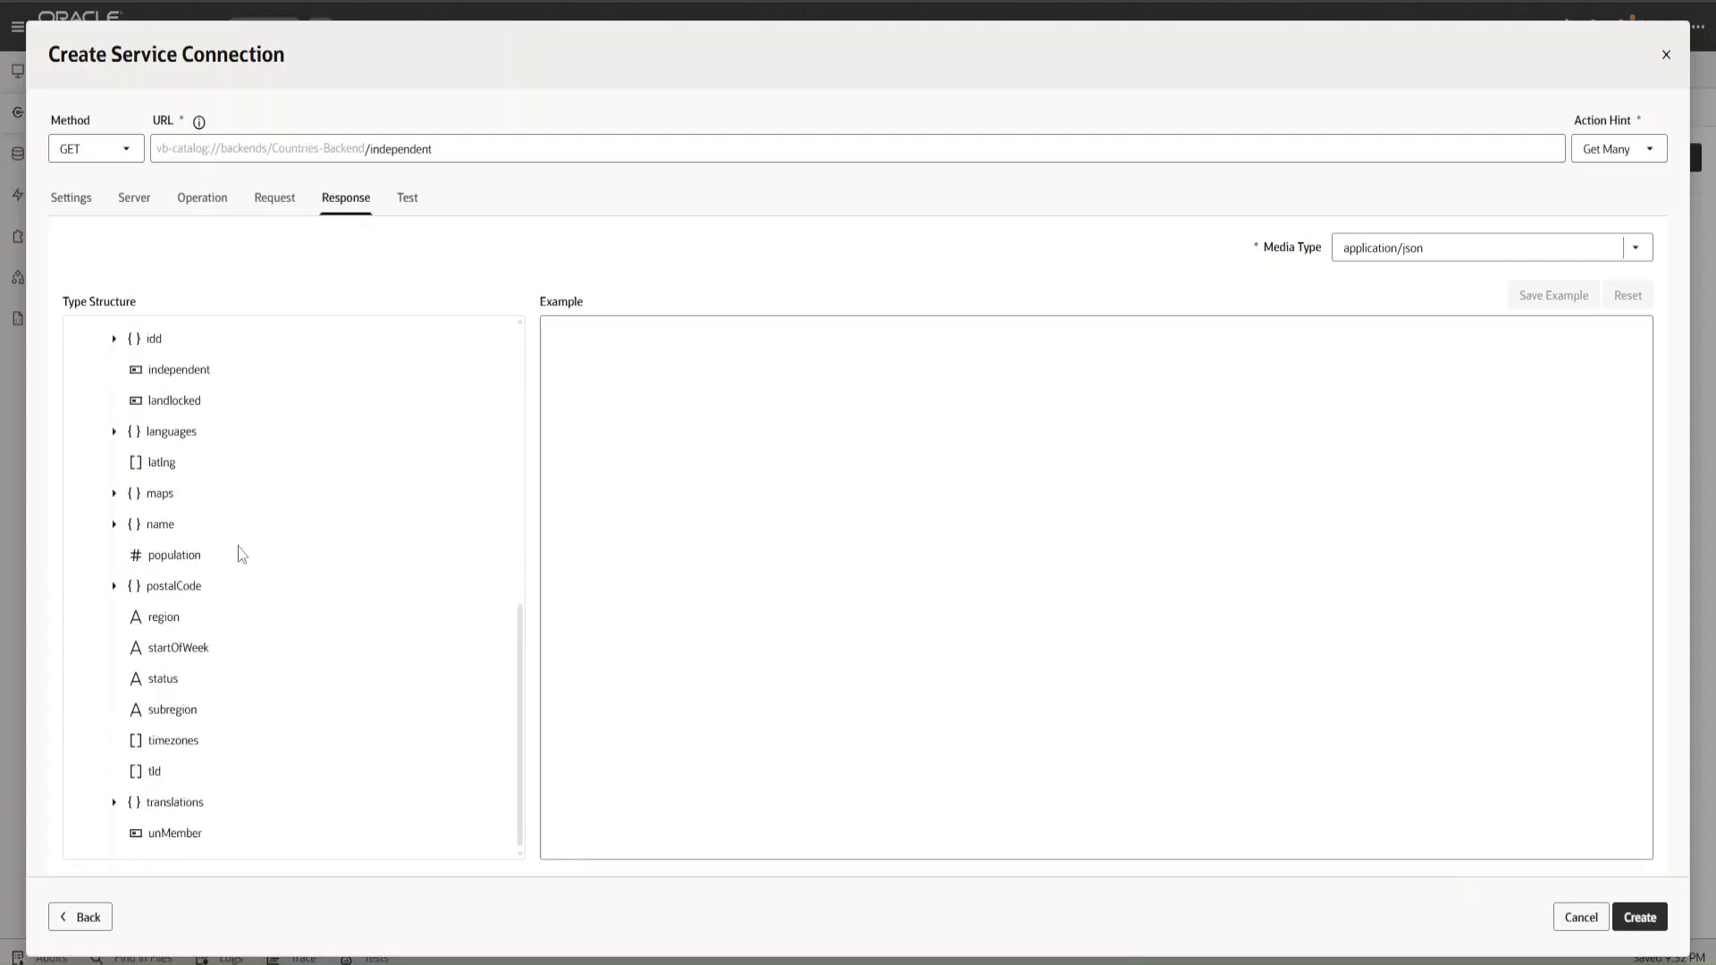
pyautogui.scroll(5, 238, 545)
pyautogui.scroll(-5, 302, 523)
pyautogui.scroll(5, 305, 522)
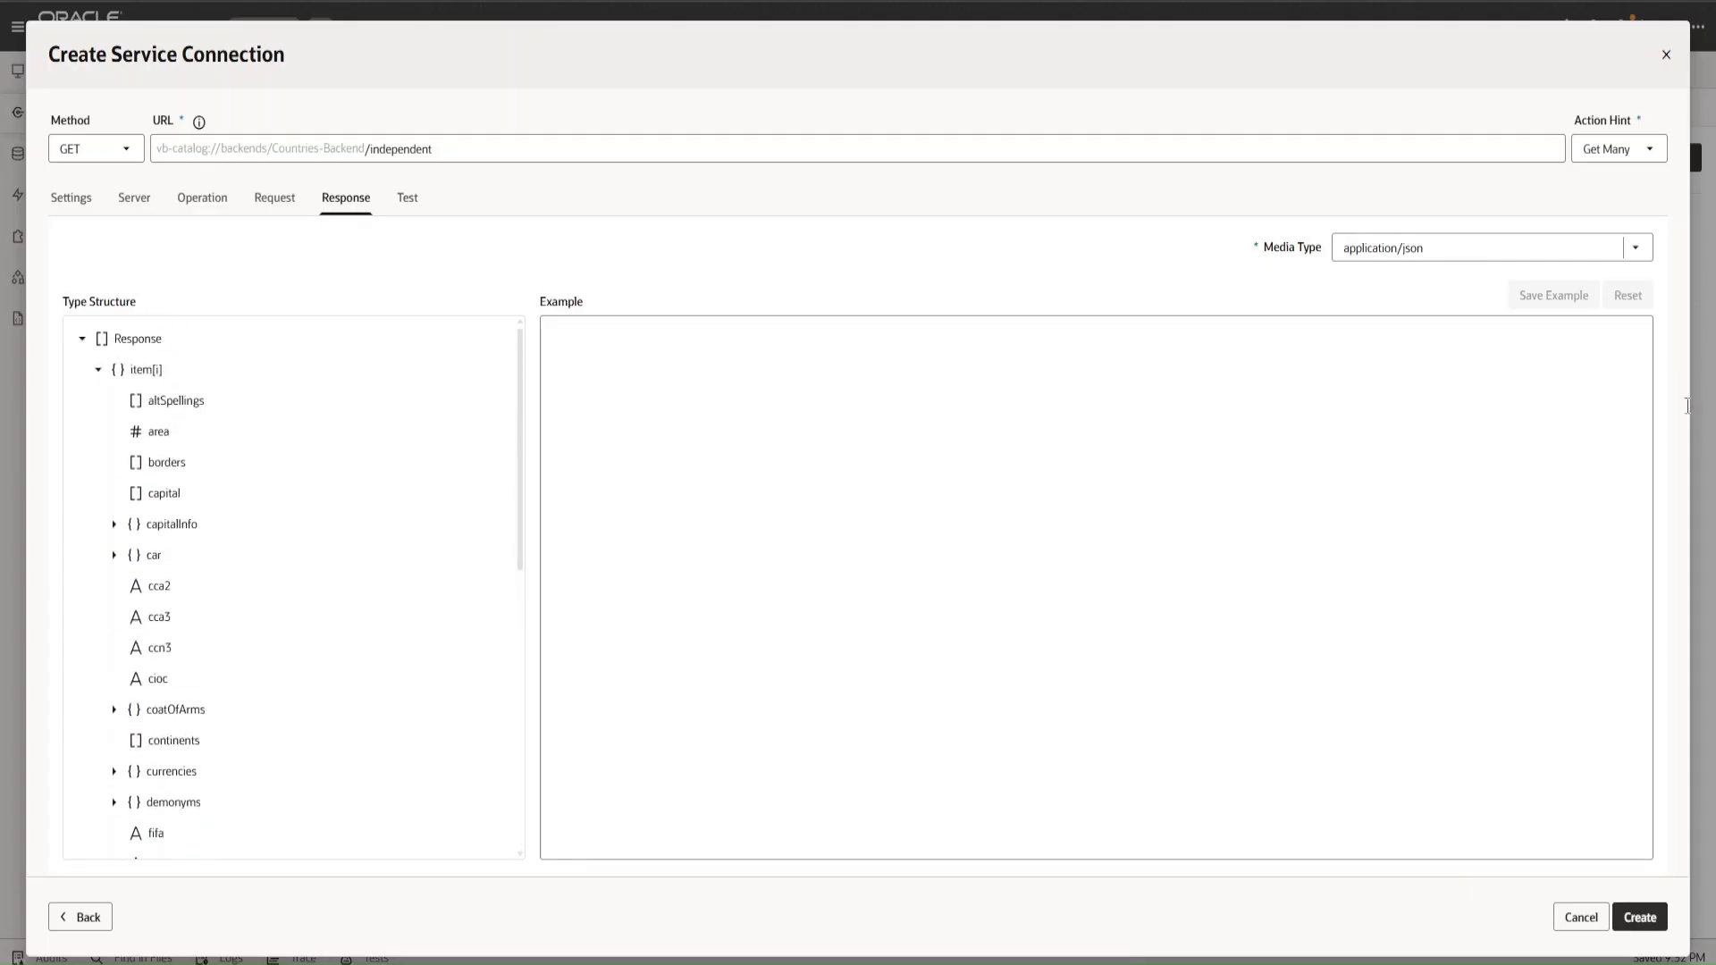
pyautogui.click(1638, 922)
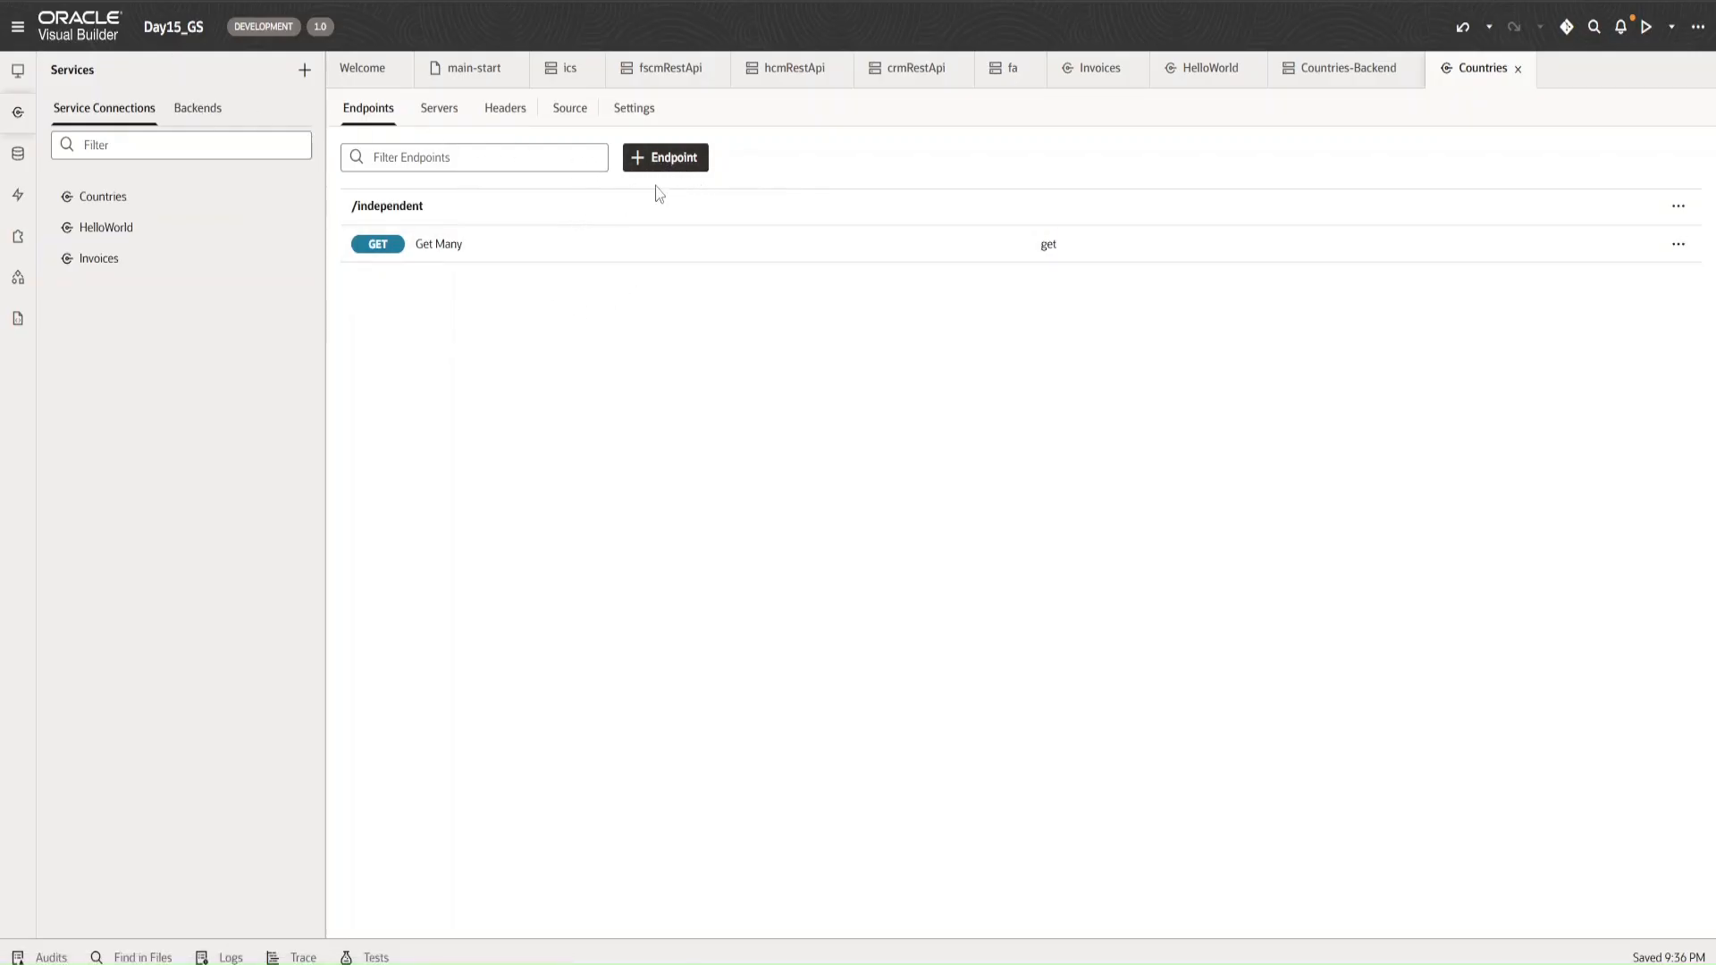
# - Start another GET endpoint in the Countries connection, set its path to /names/{name} copied from the Notepad notes, and show its request parameters
pyautogui.click(666, 159)
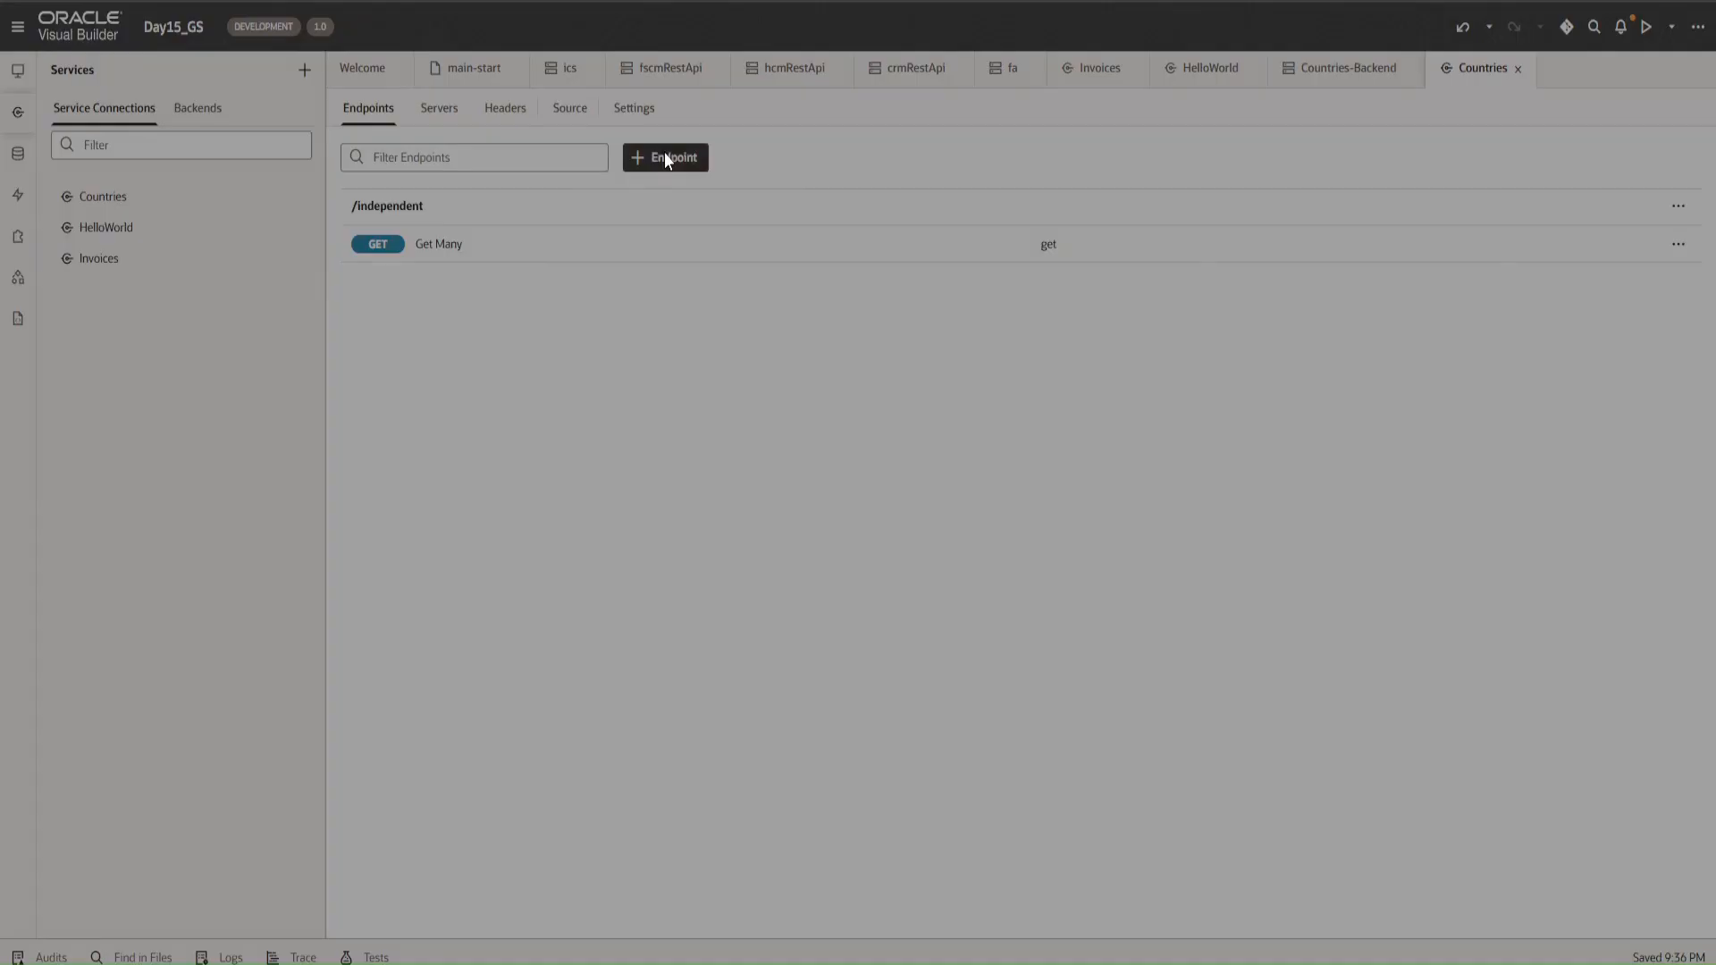
pyautogui.click(431, 152)
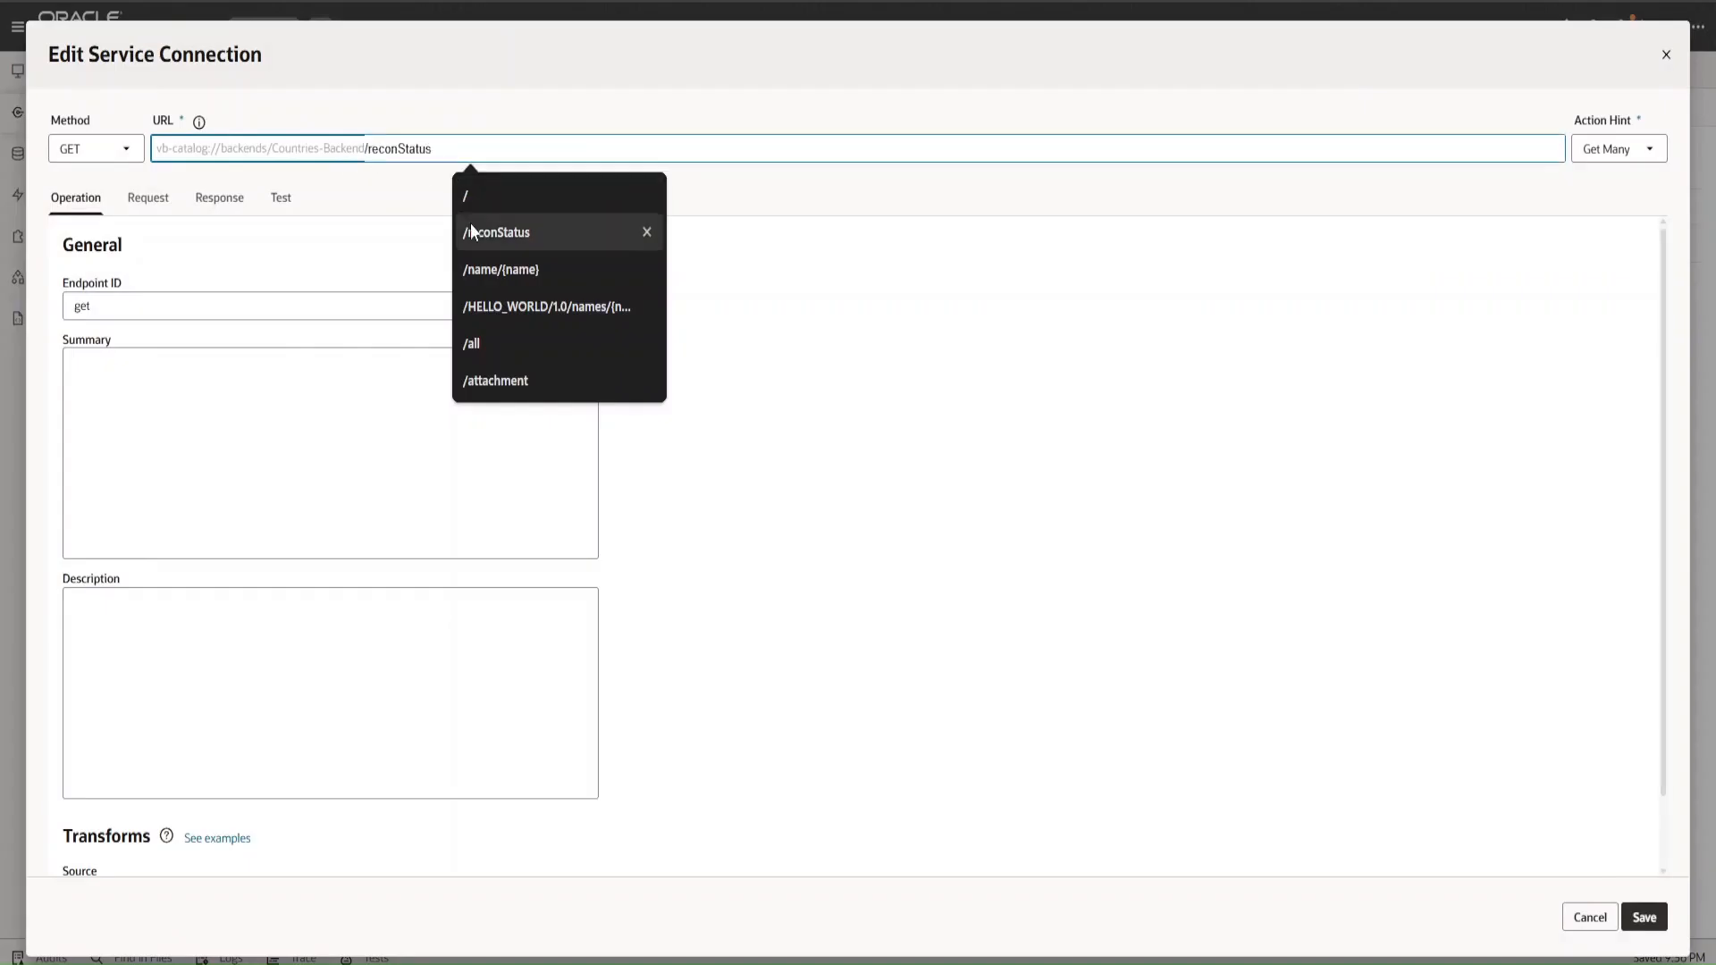
pyautogui.click(999, 963)
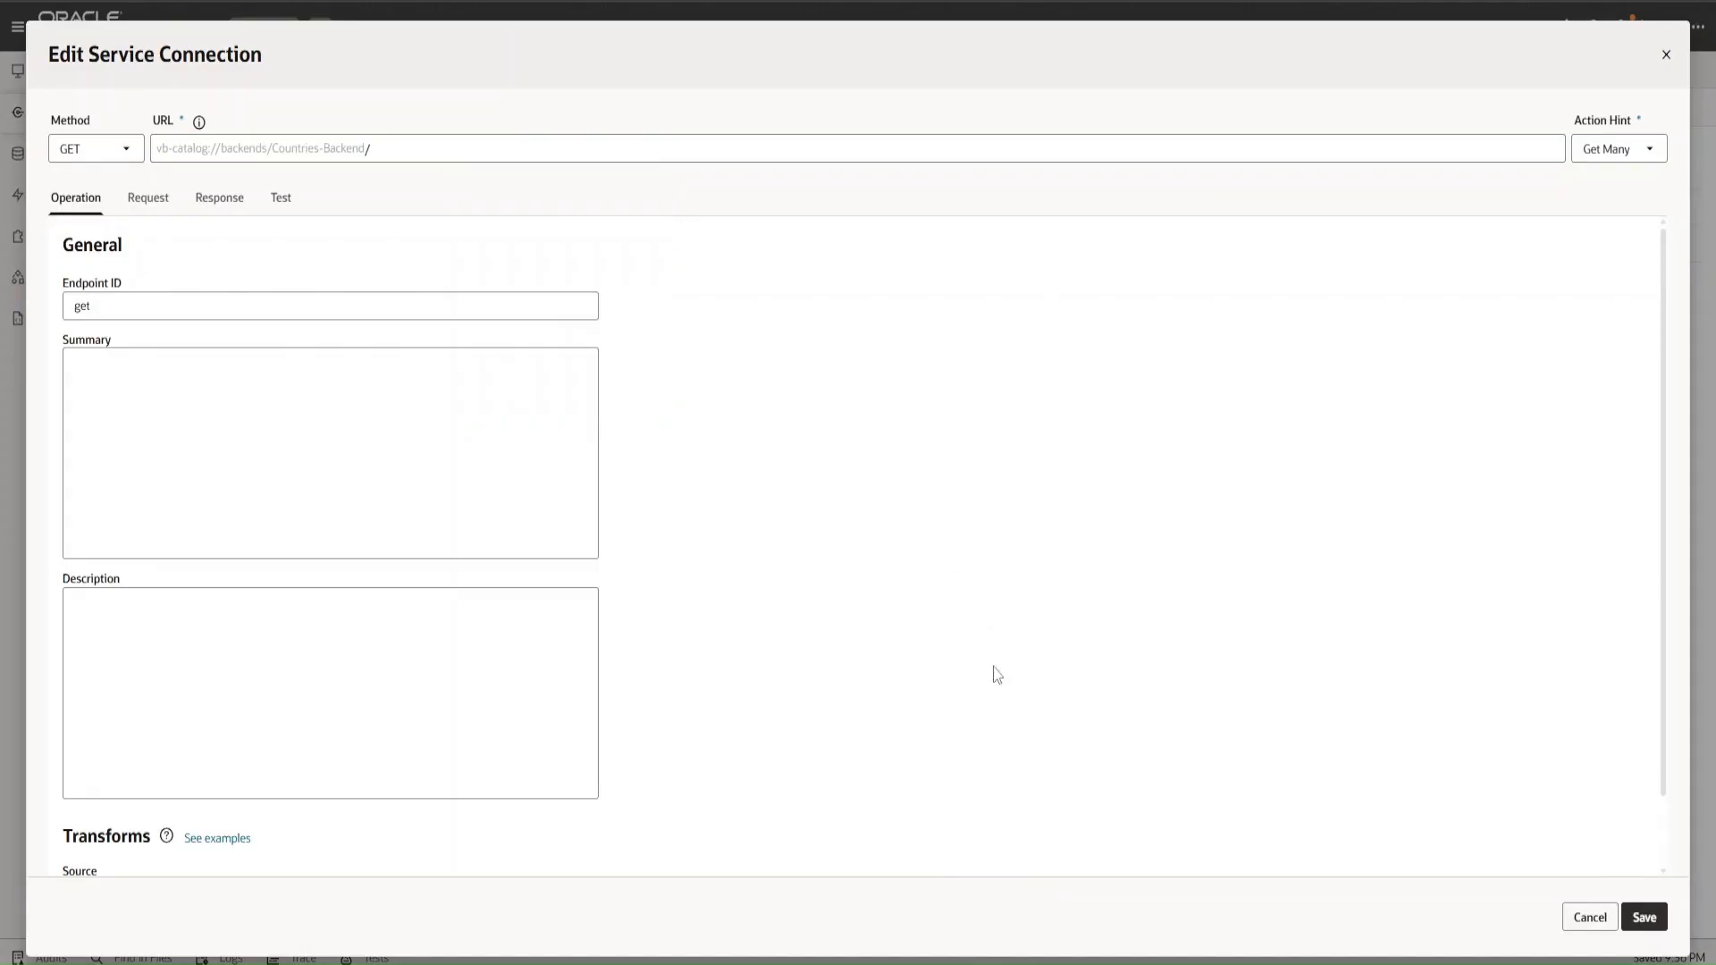
pyautogui.click(1014, 962)
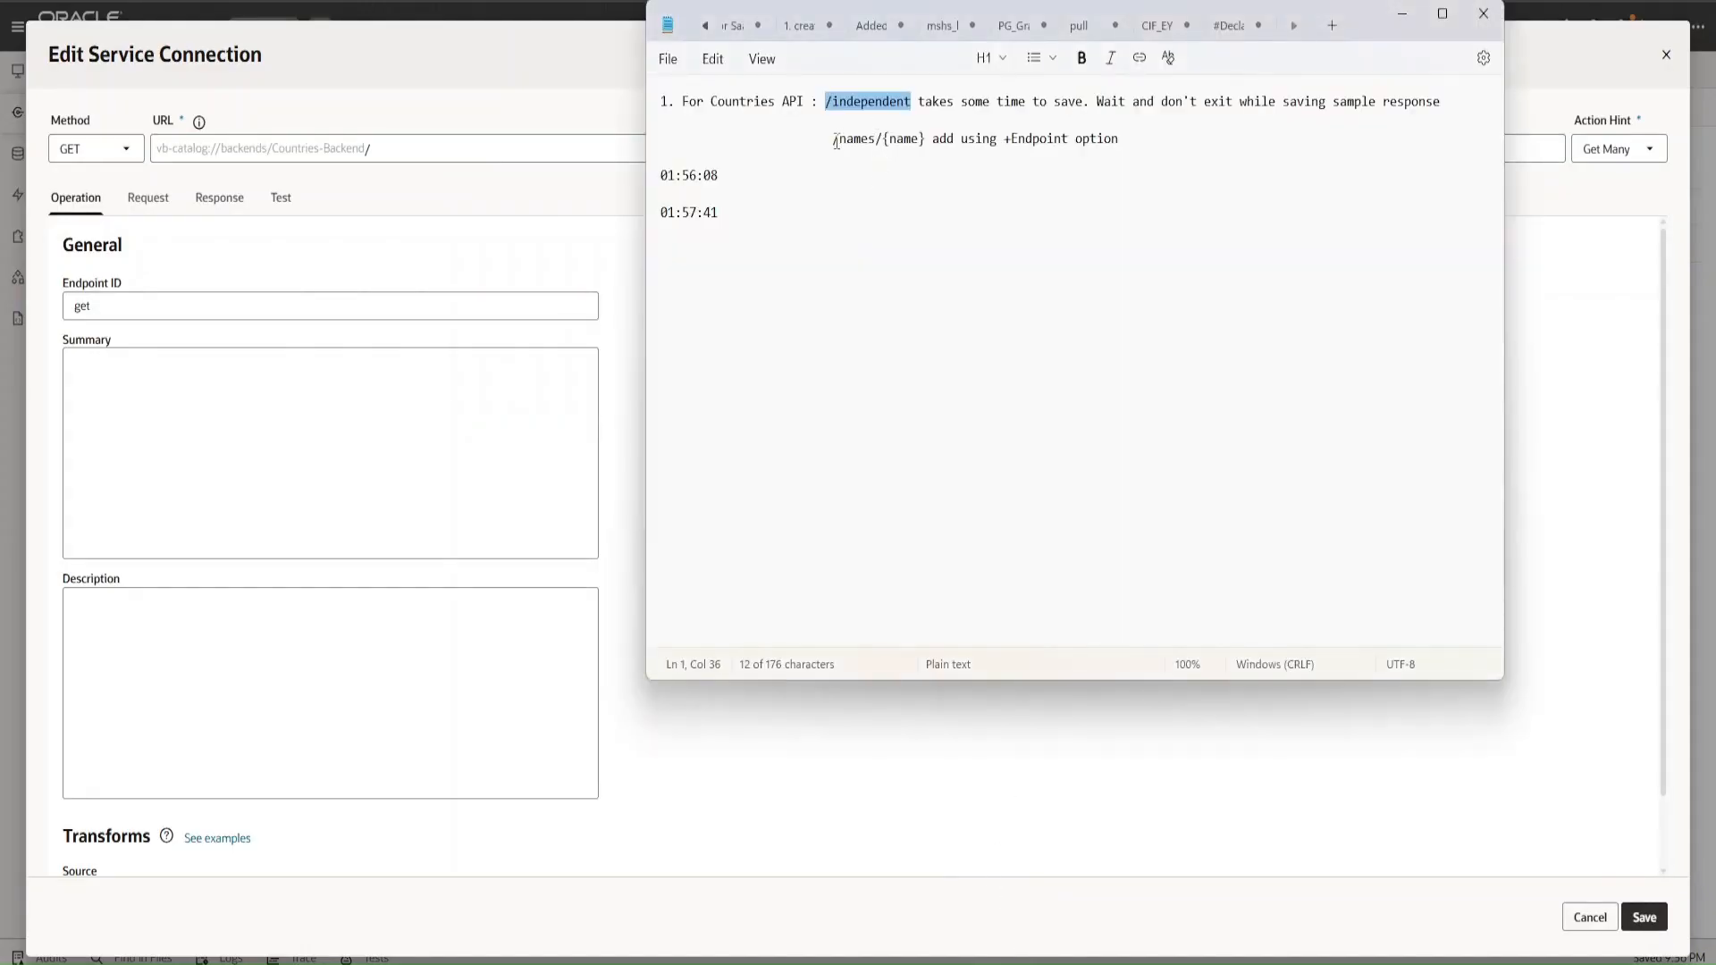
pyautogui.moveTo(833, 139); pyautogui.dragTo(928, 139)
pyautogui.hotkey('ctrl', 'c')
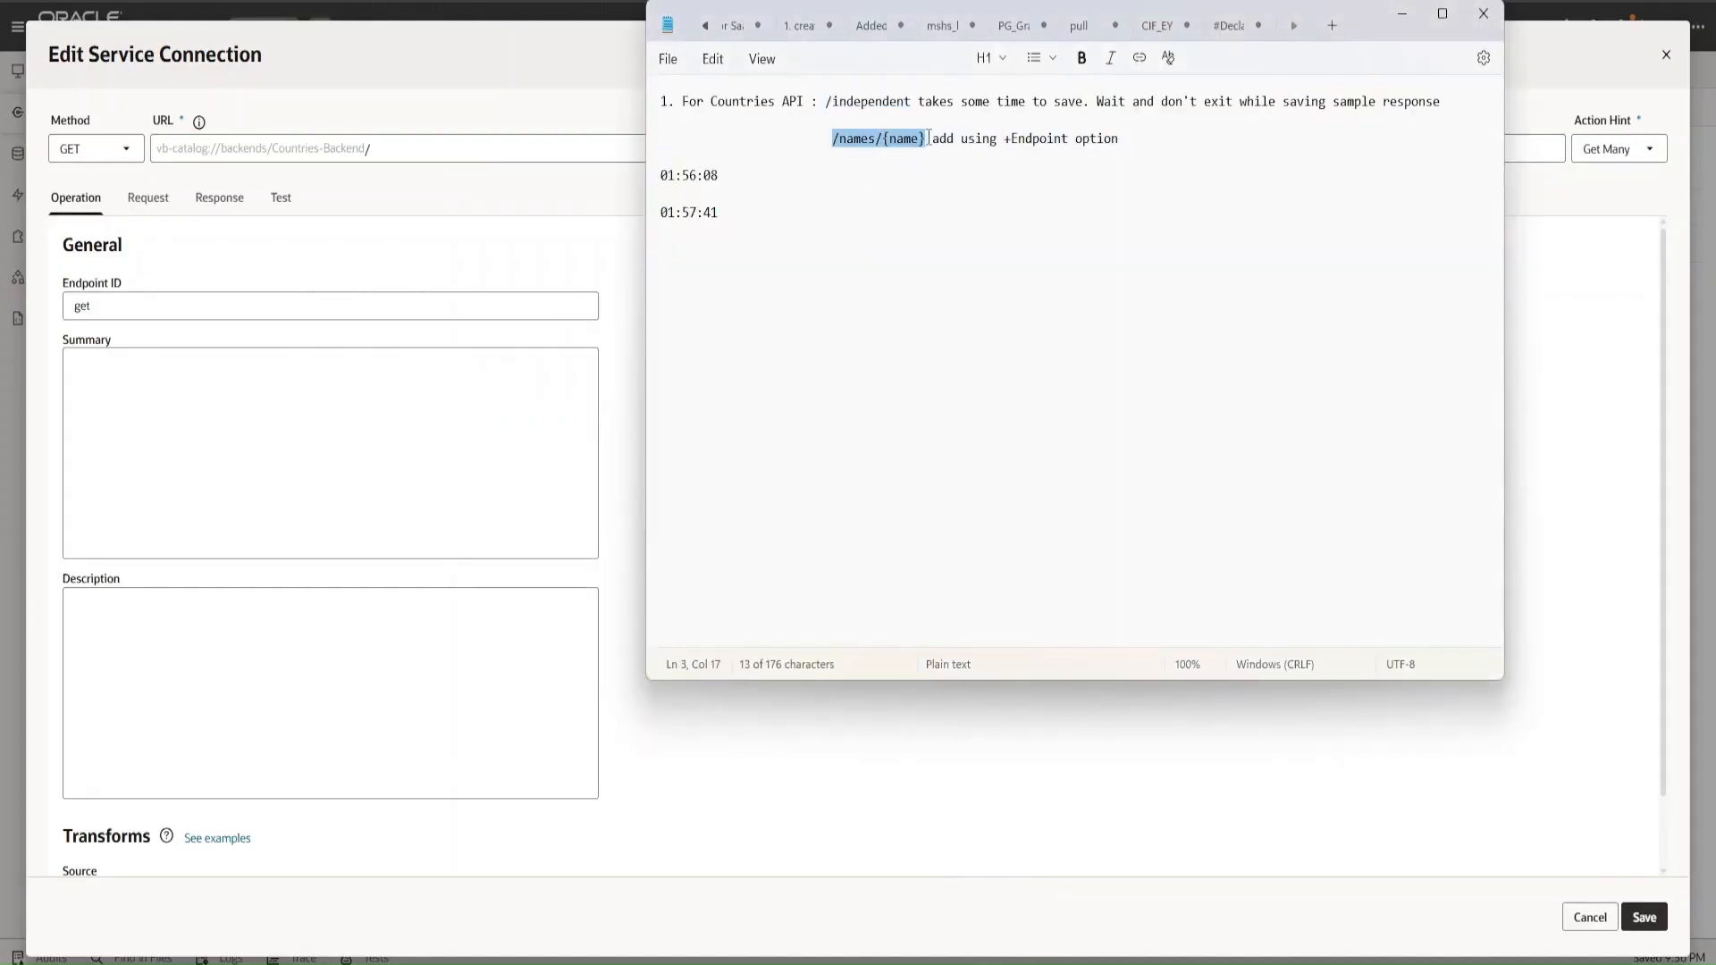
pyautogui.click(491, 150)
pyautogui.hotkey('ctrl', 'v')
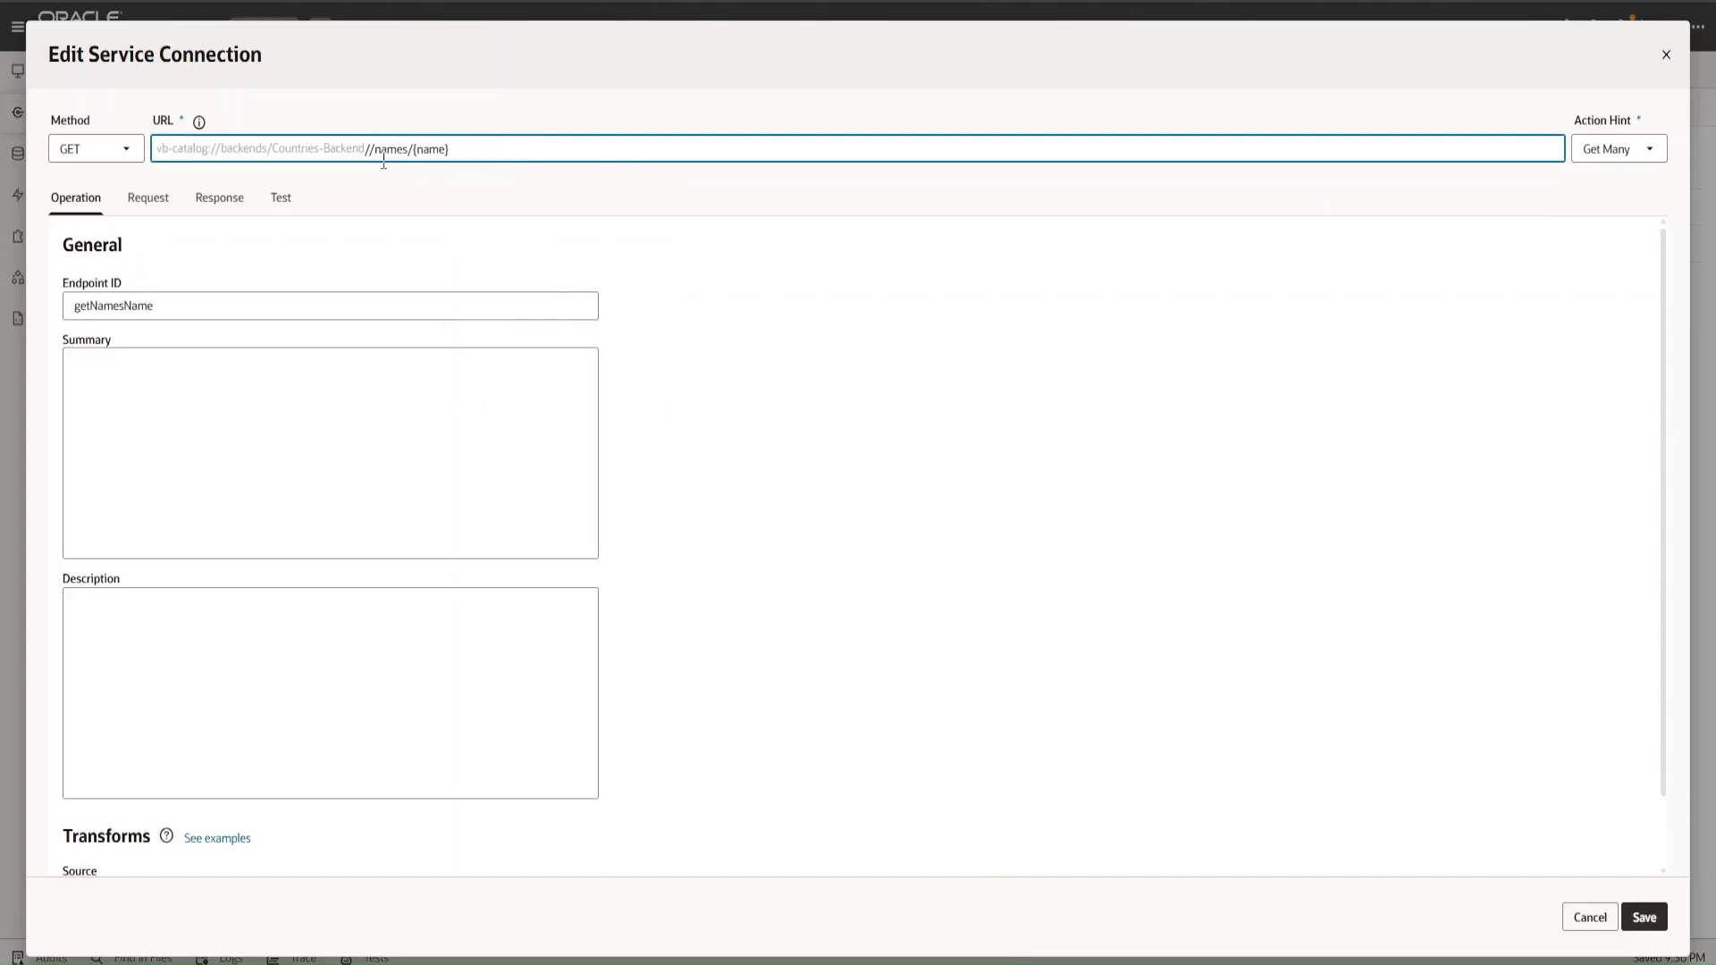
pyautogui.press('BackSpace')
pyautogui.click(148, 200)
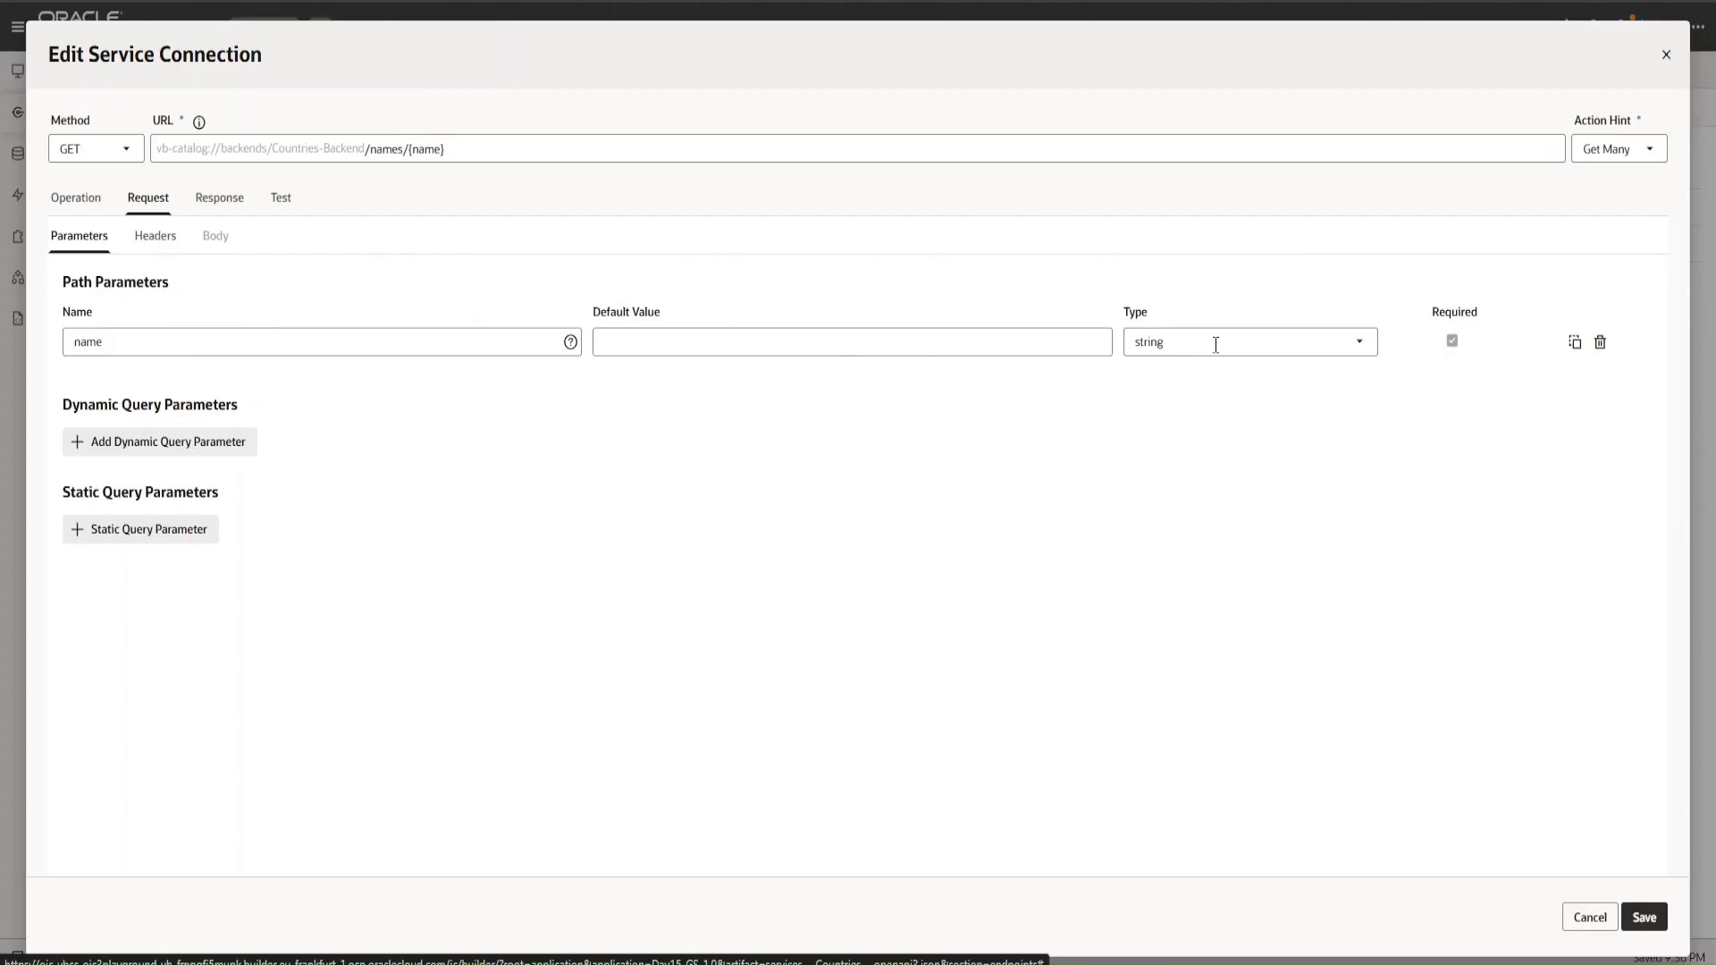
# - Test the /names/{name} endpoint with India as the name path parameter and look through the returned response body
pyautogui.click(216, 203)
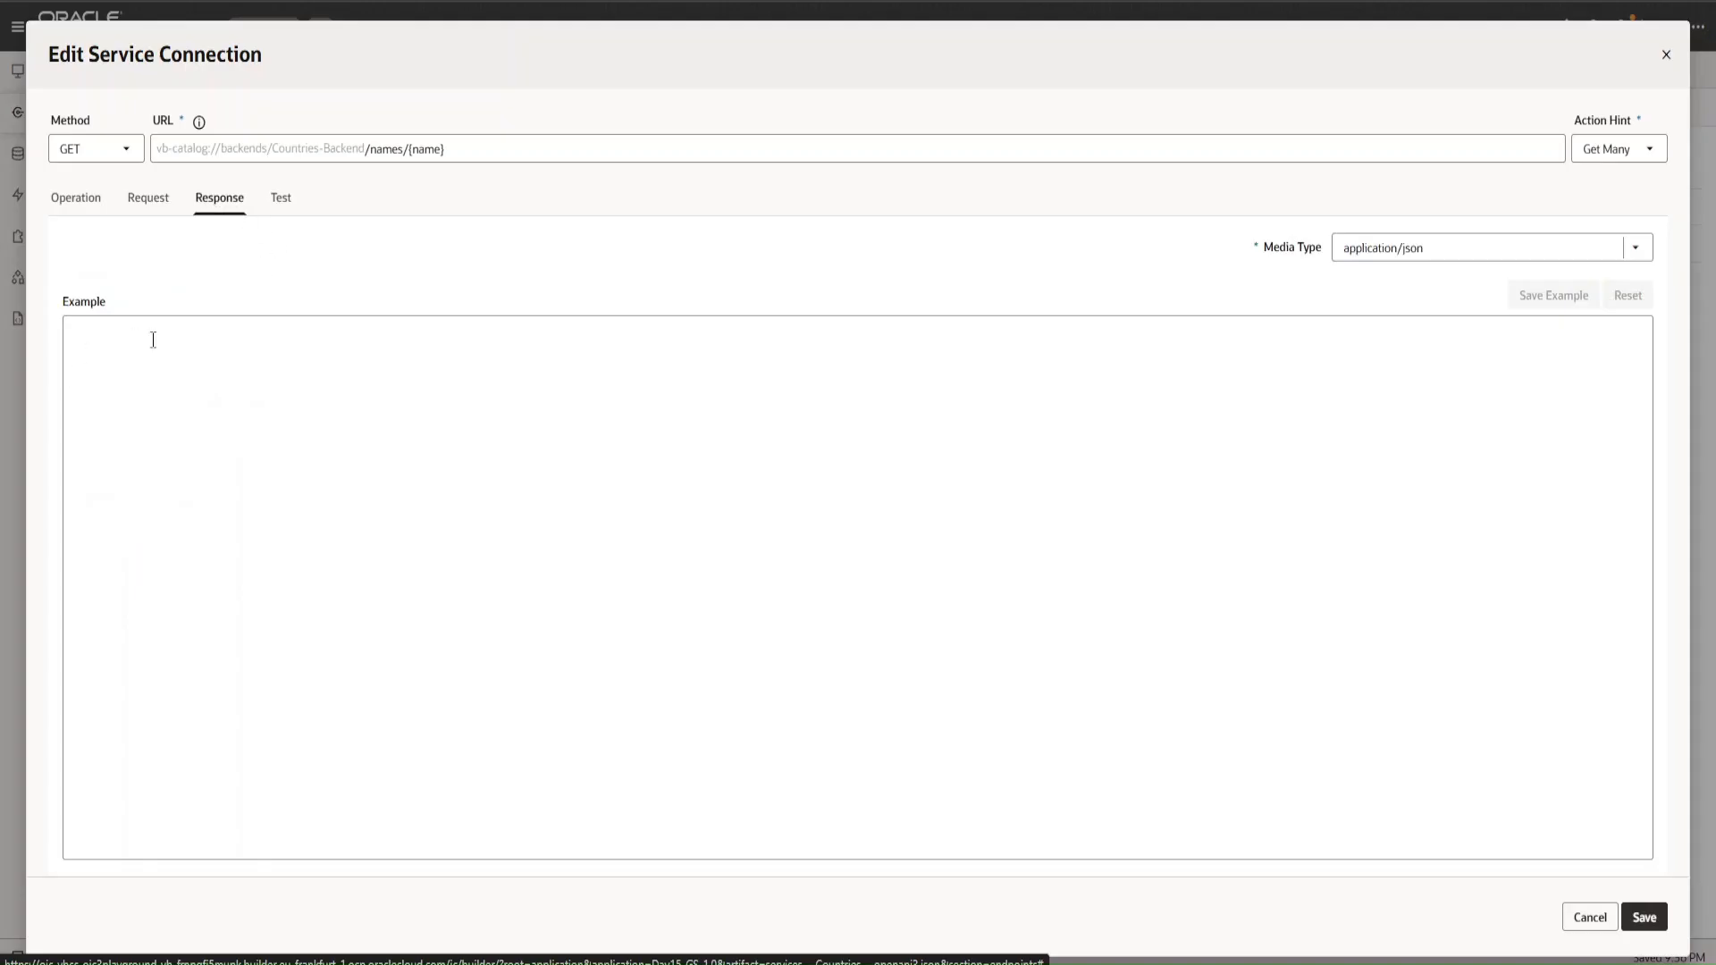
pyautogui.click(282, 213)
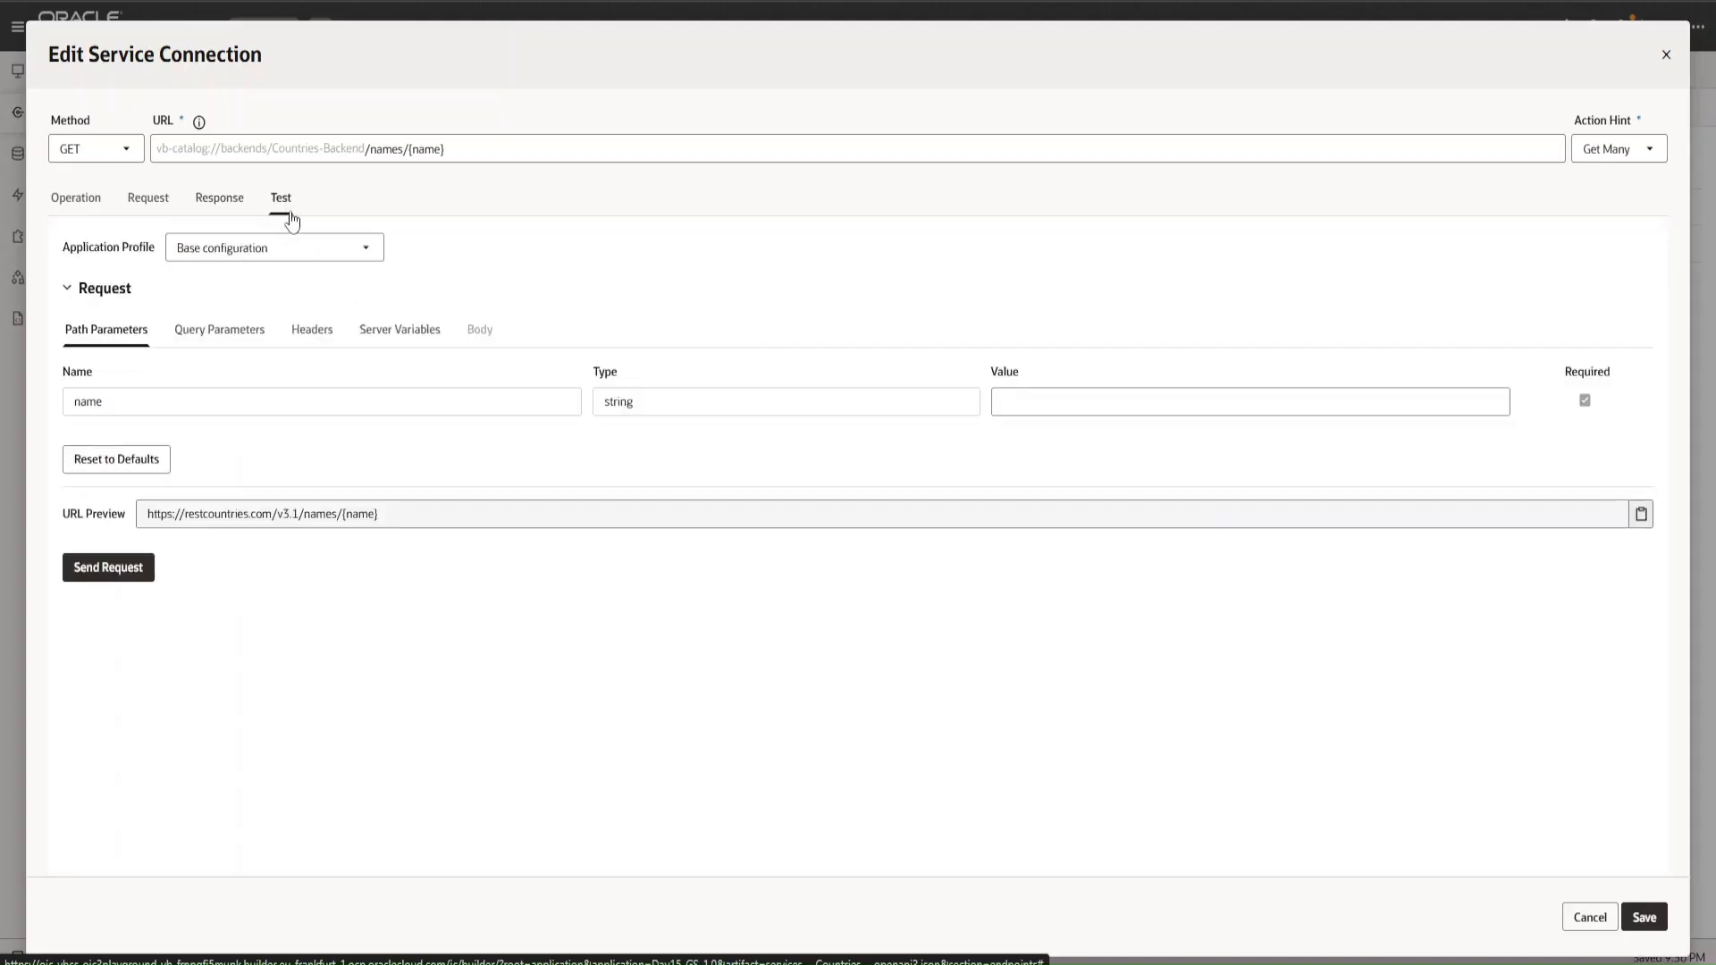
pyautogui.click(1063, 401)
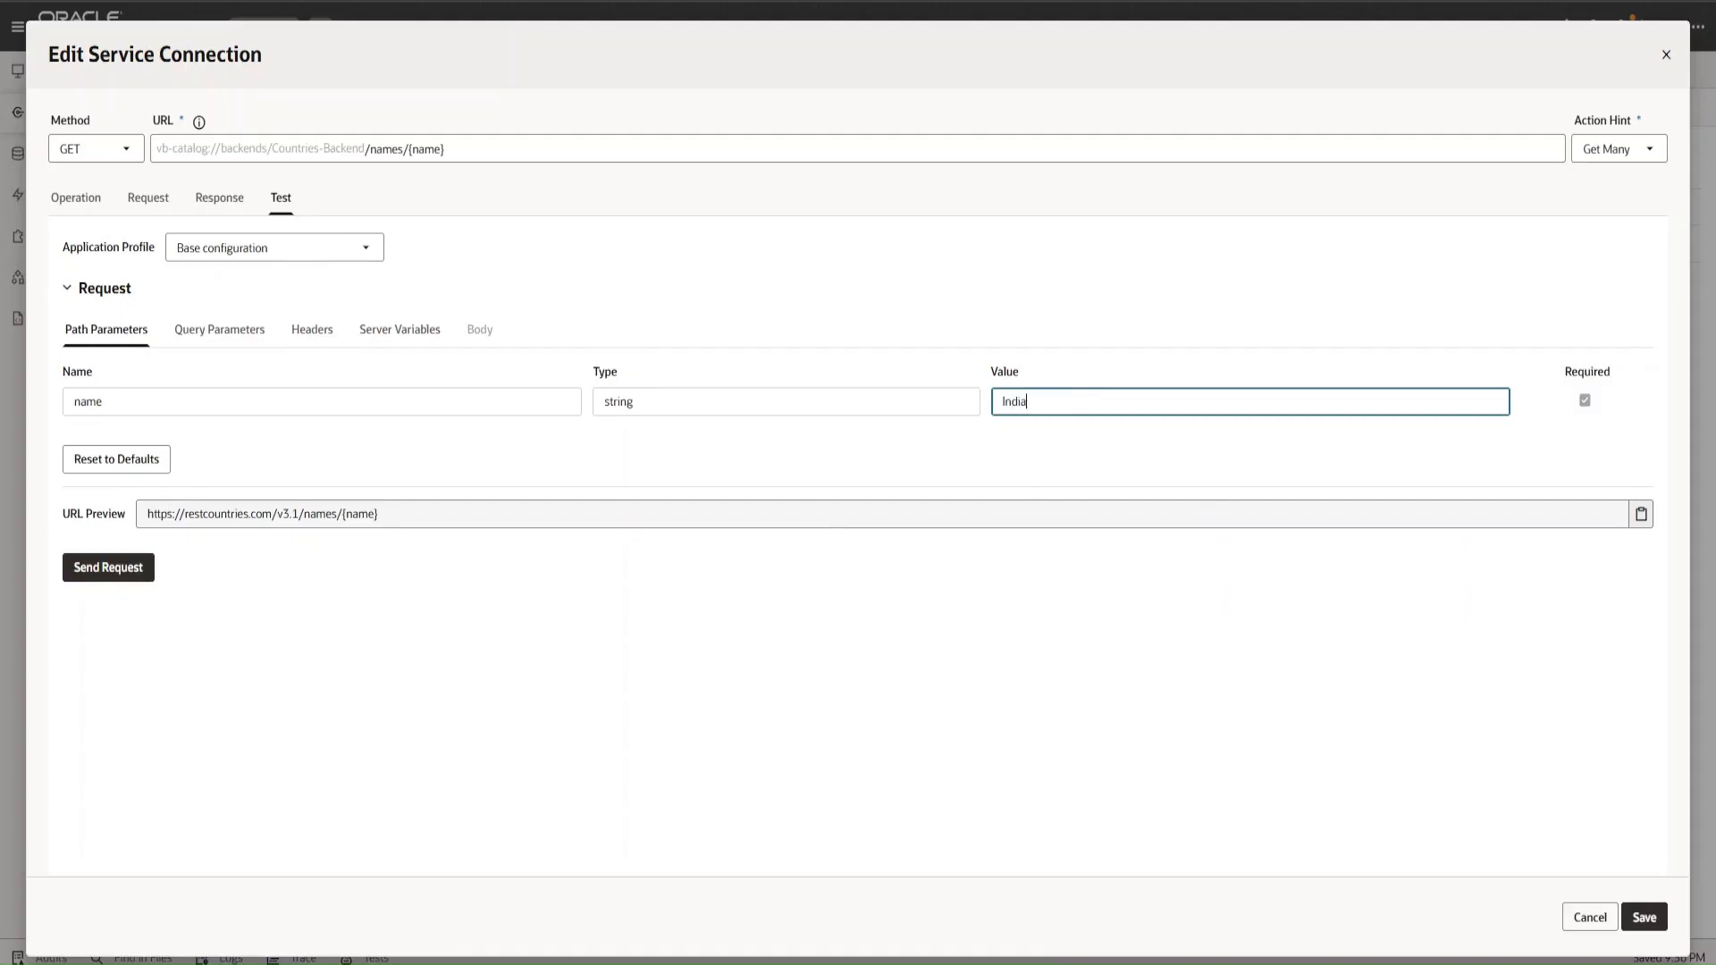
pyautogui.write('India')
pyautogui.click(143, 569)
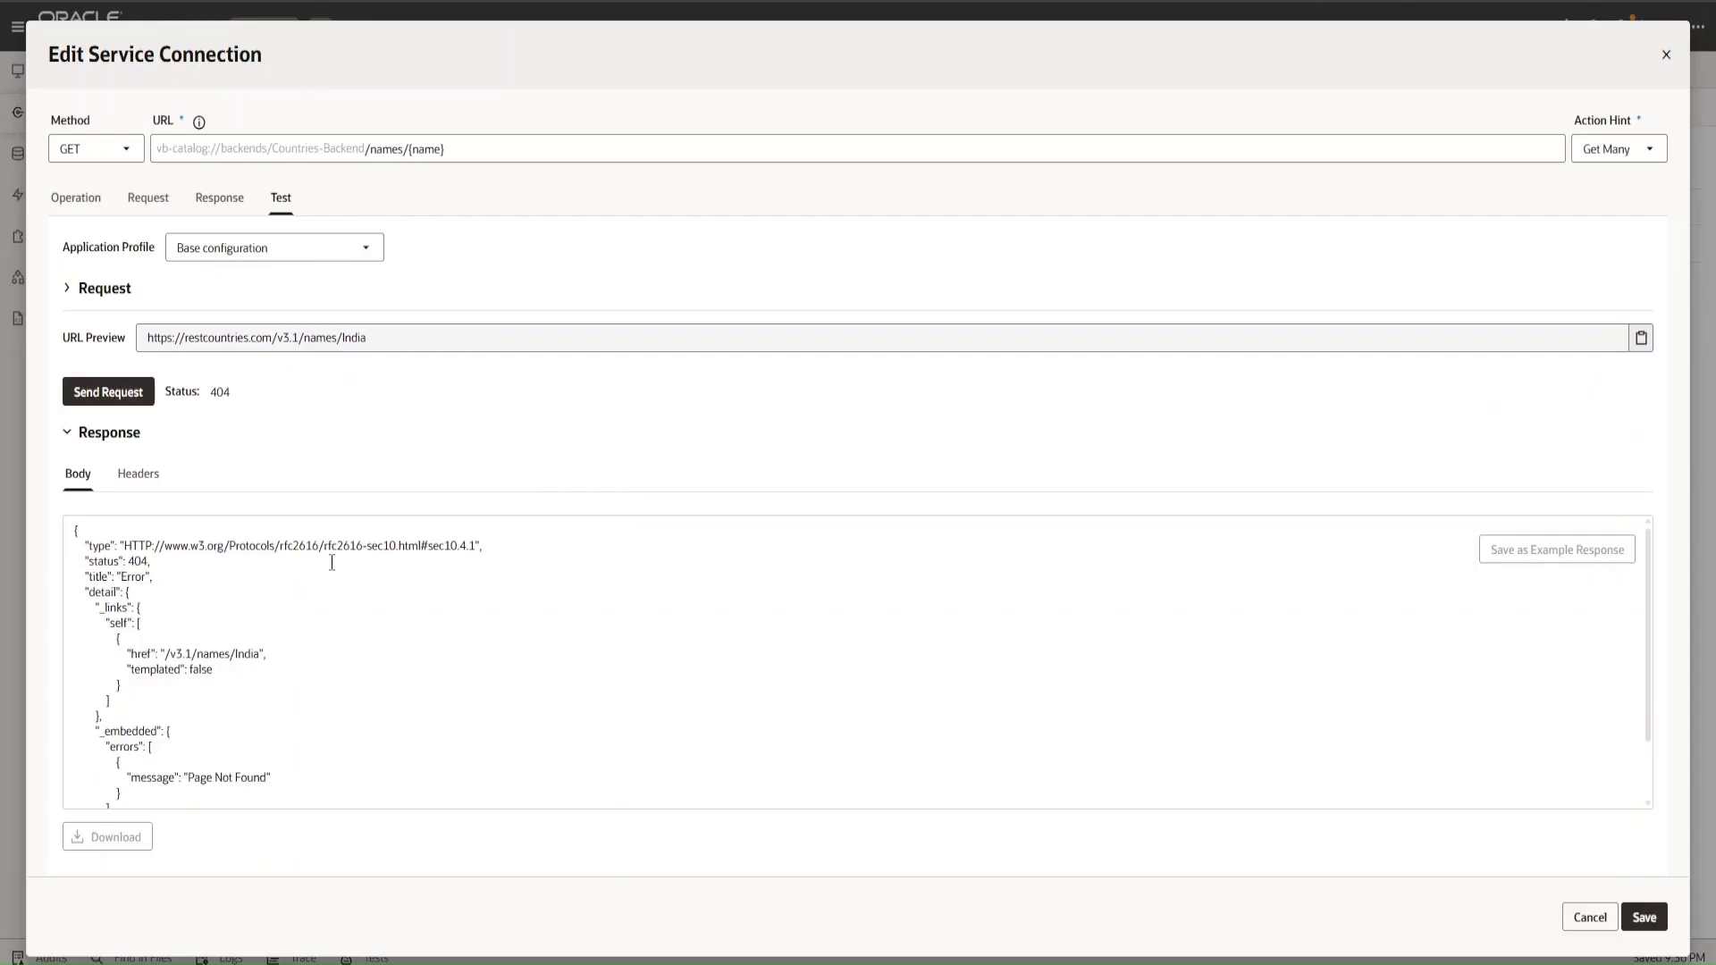
pyautogui.scroll(-2, 331, 562)
pyautogui.scroll(2, 331, 562)
pyautogui.scroll(-2, 330, 562)
pyautogui.scroll(2, 327, 562)
# - Review the endpoint's settings, correct its path to /name/{name}, and resend the test request for India
pyautogui.click(72, 289)
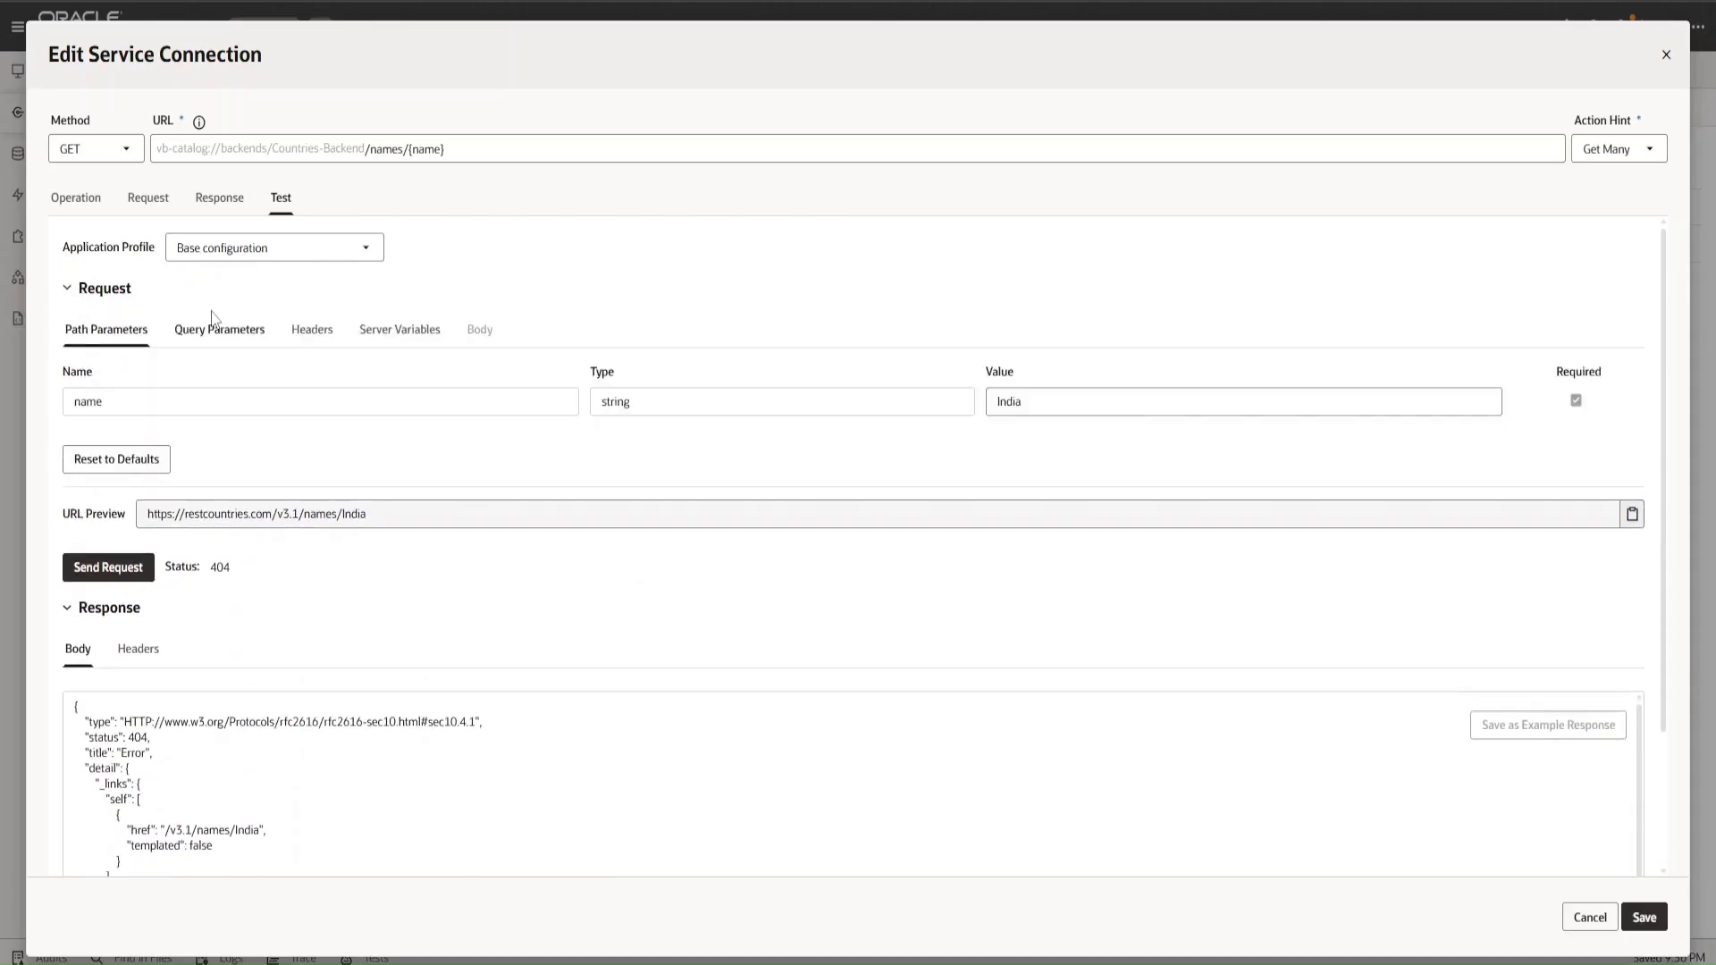
pyautogui.click(77, 198)
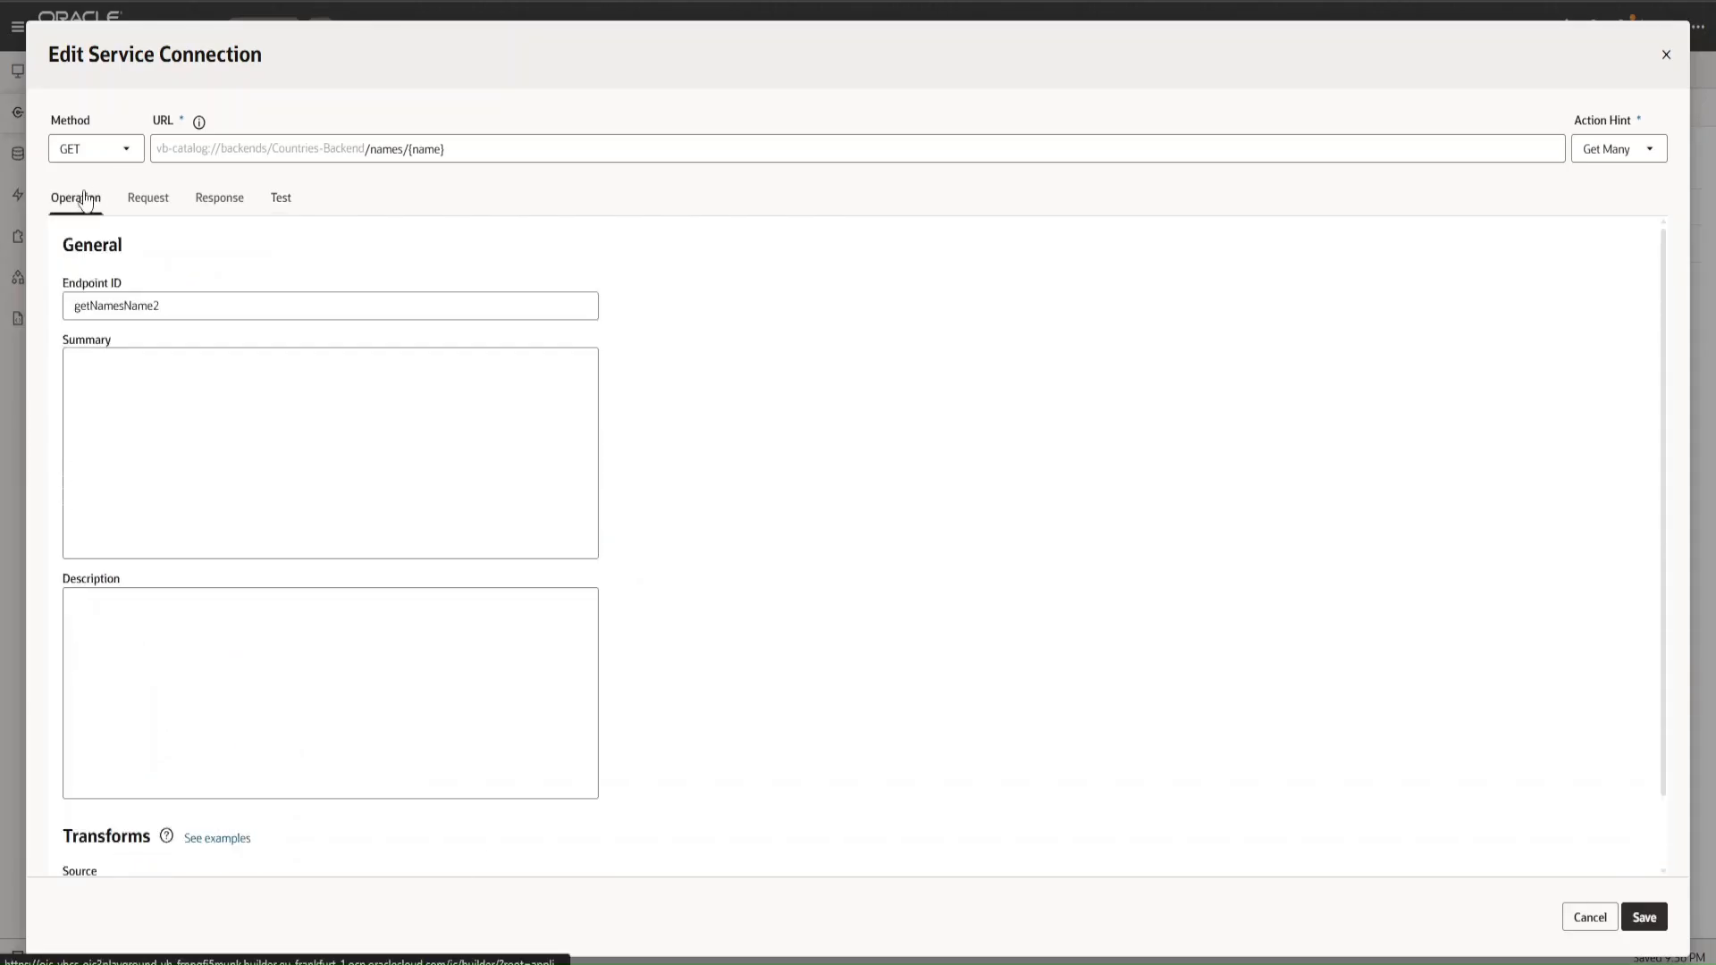
pyautogui.click(148, 200)
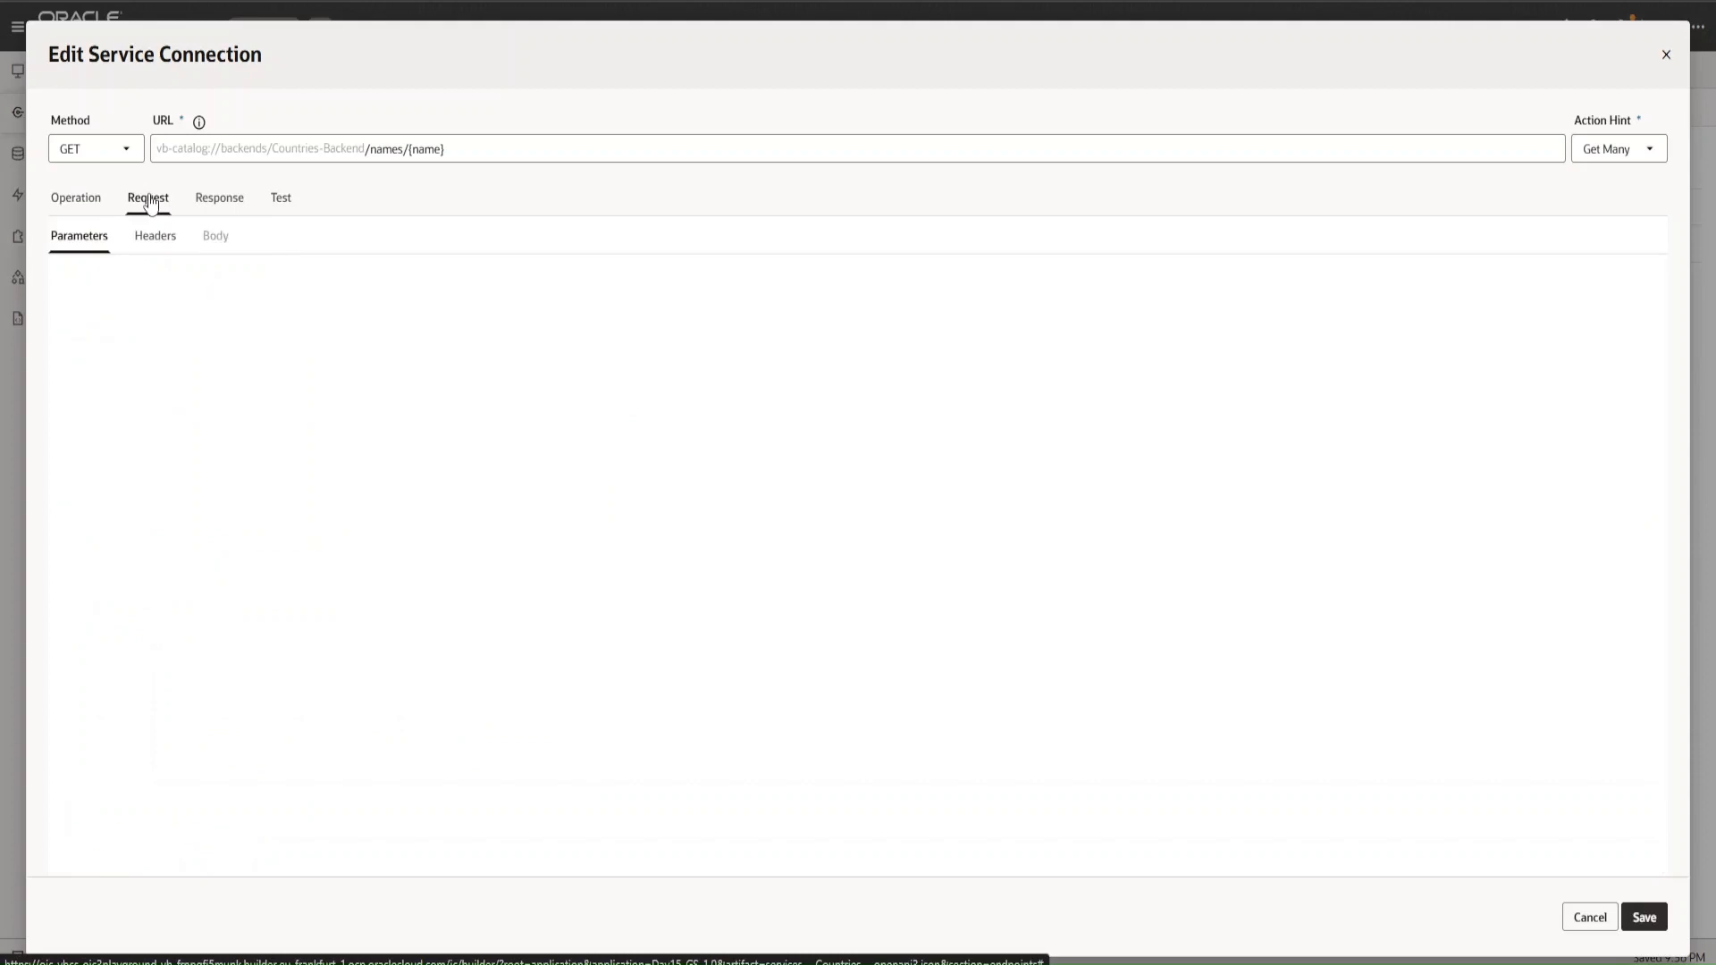
pyautogui.click(200, 202)
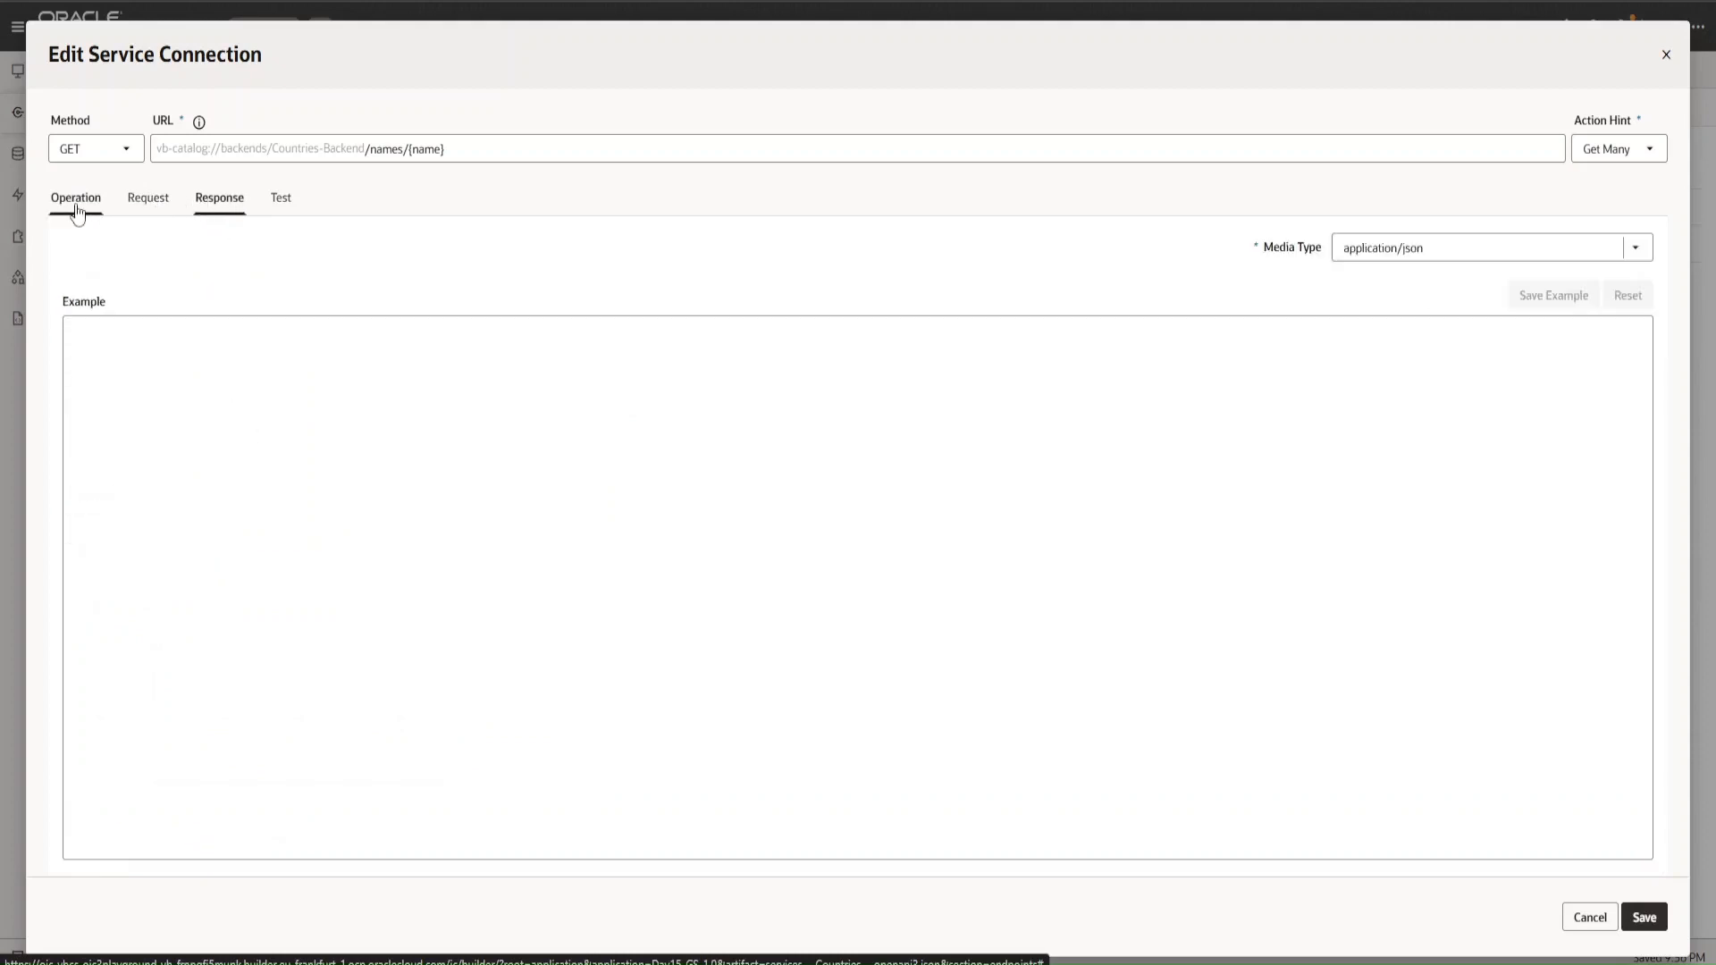
pyautogui.click(78, 207)
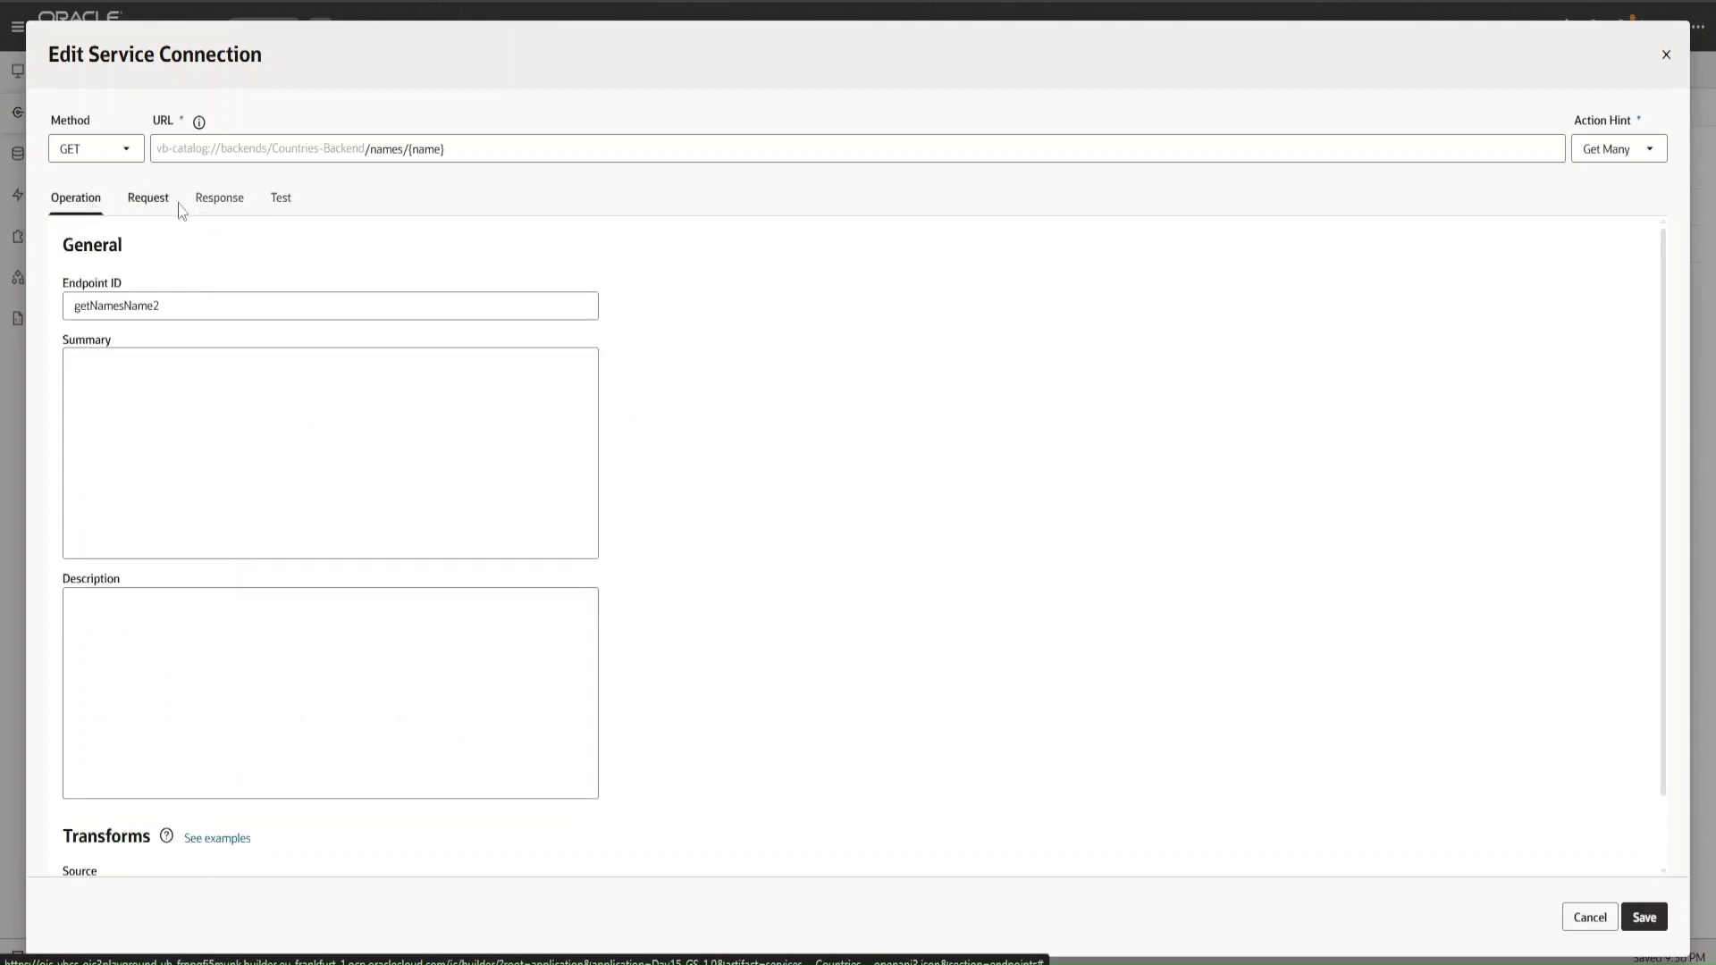
pyautogui.click(458, 149)
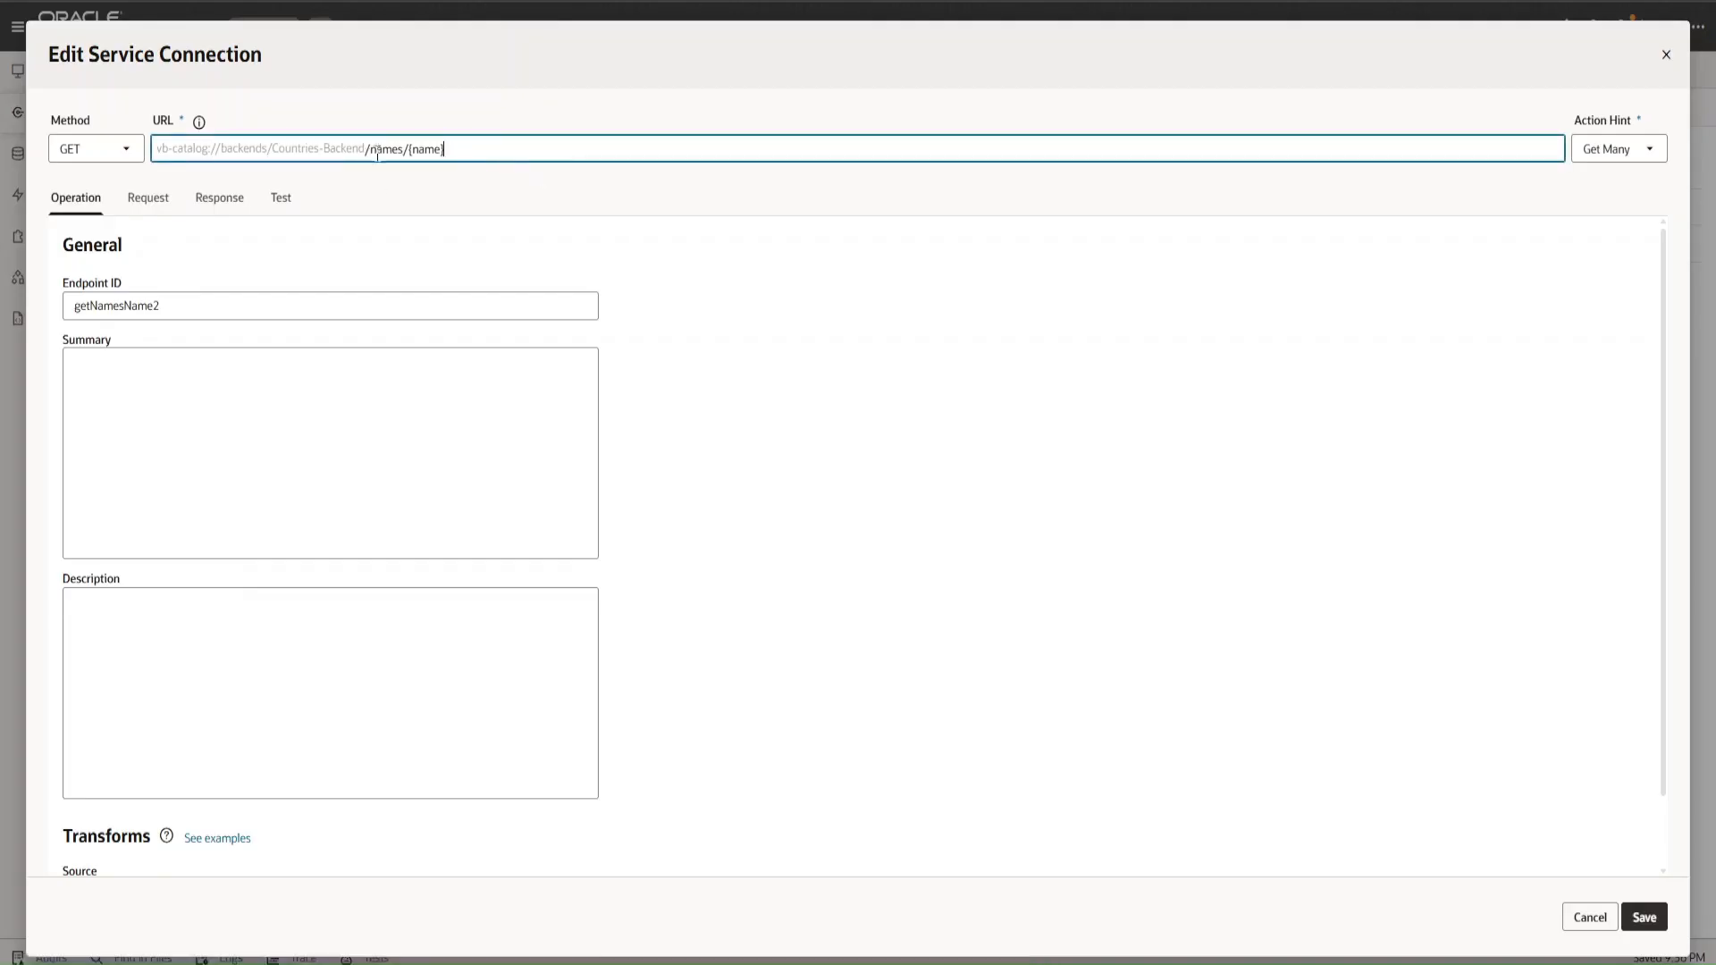
pyautogui.press('BackSpace')
pyautogui.click(281, 196)
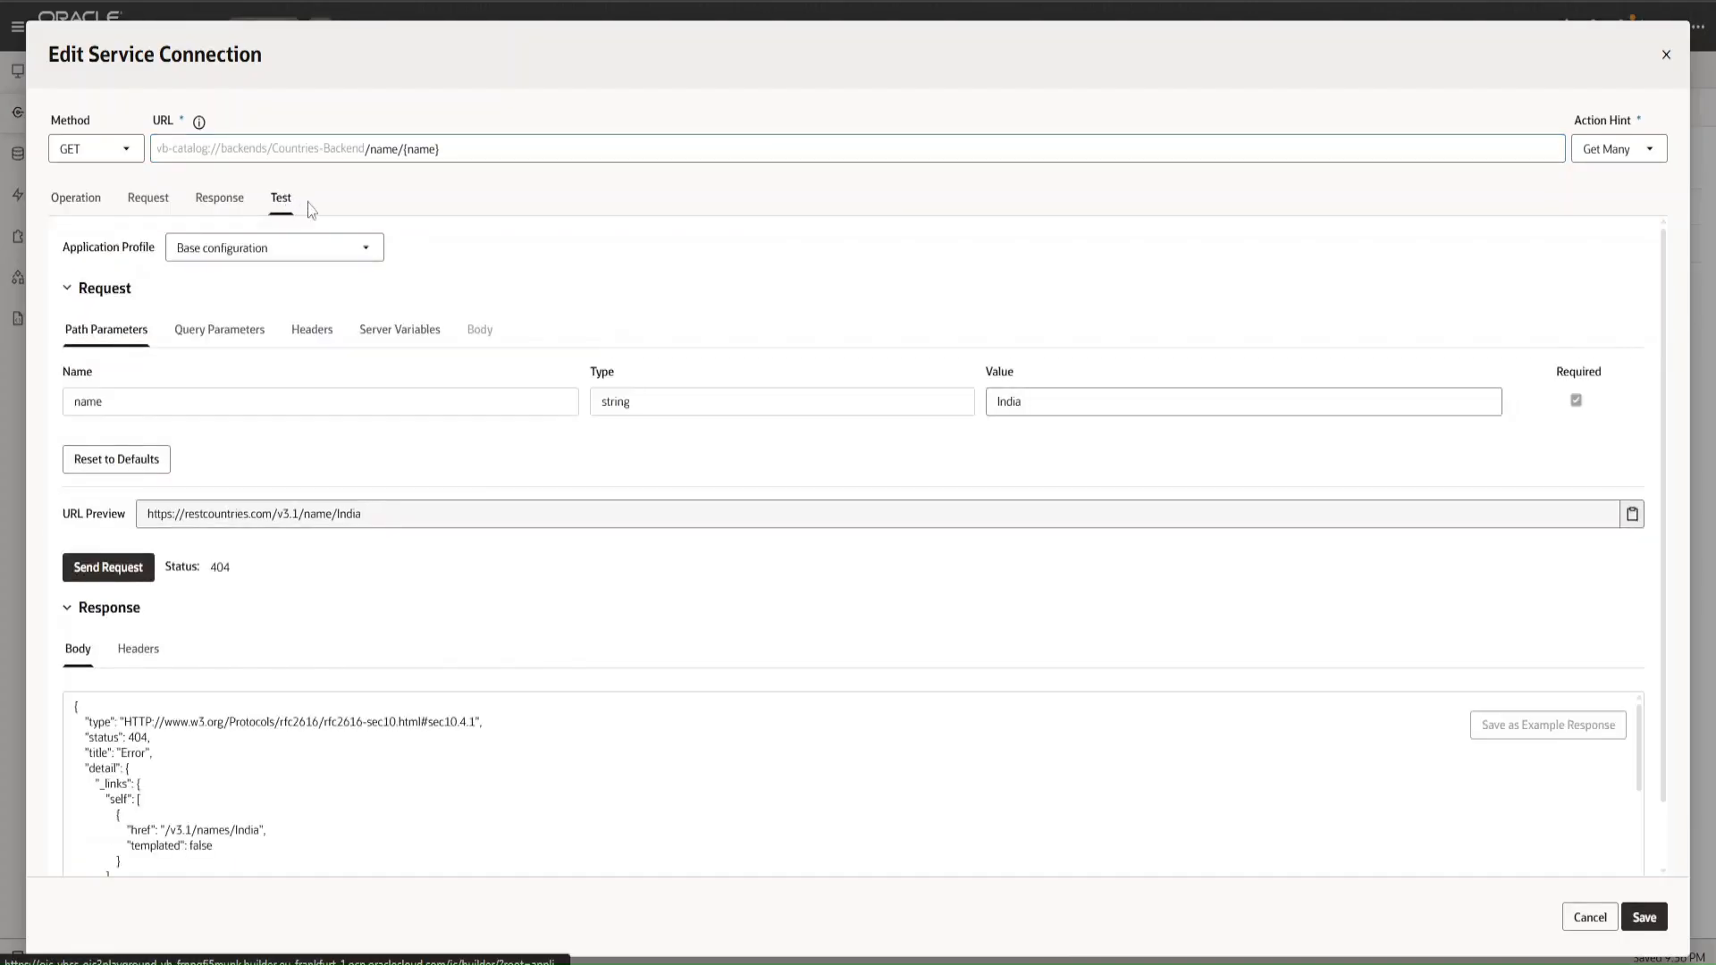
pyautogui.click(109, 567)
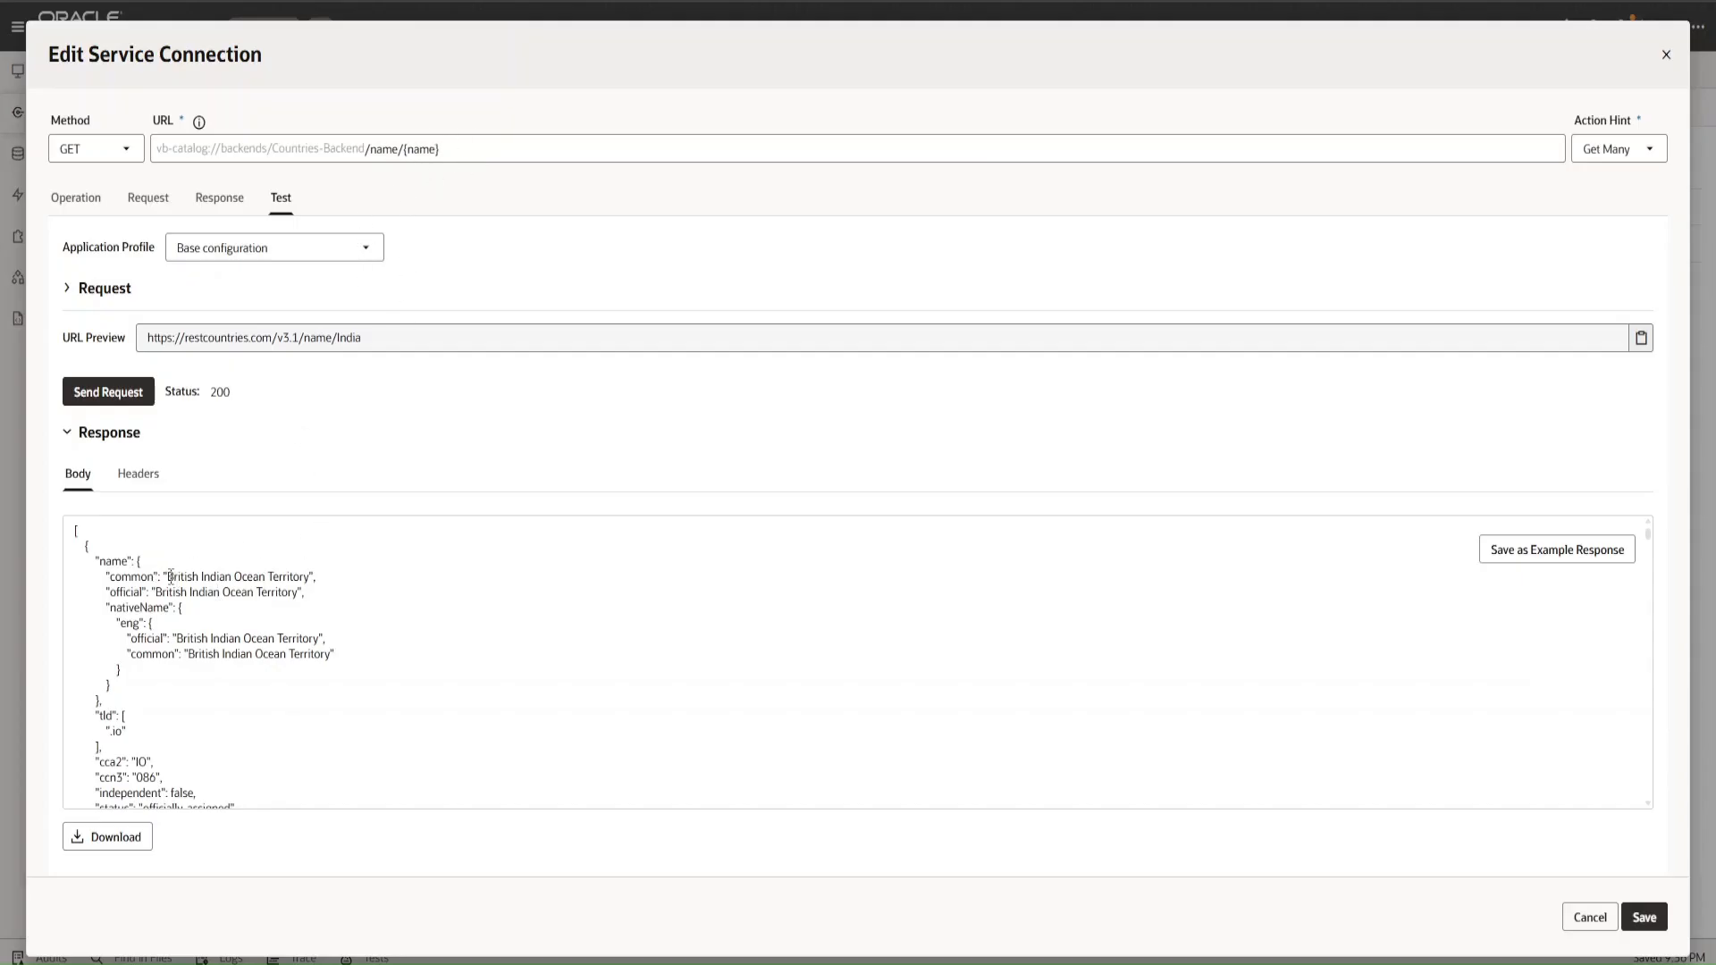
# - Examine the test response body to see which countries are returned for India and where India's own record begins
pyautogui.moveTo(168, 573); pyautogui.dragTo(309, 572)
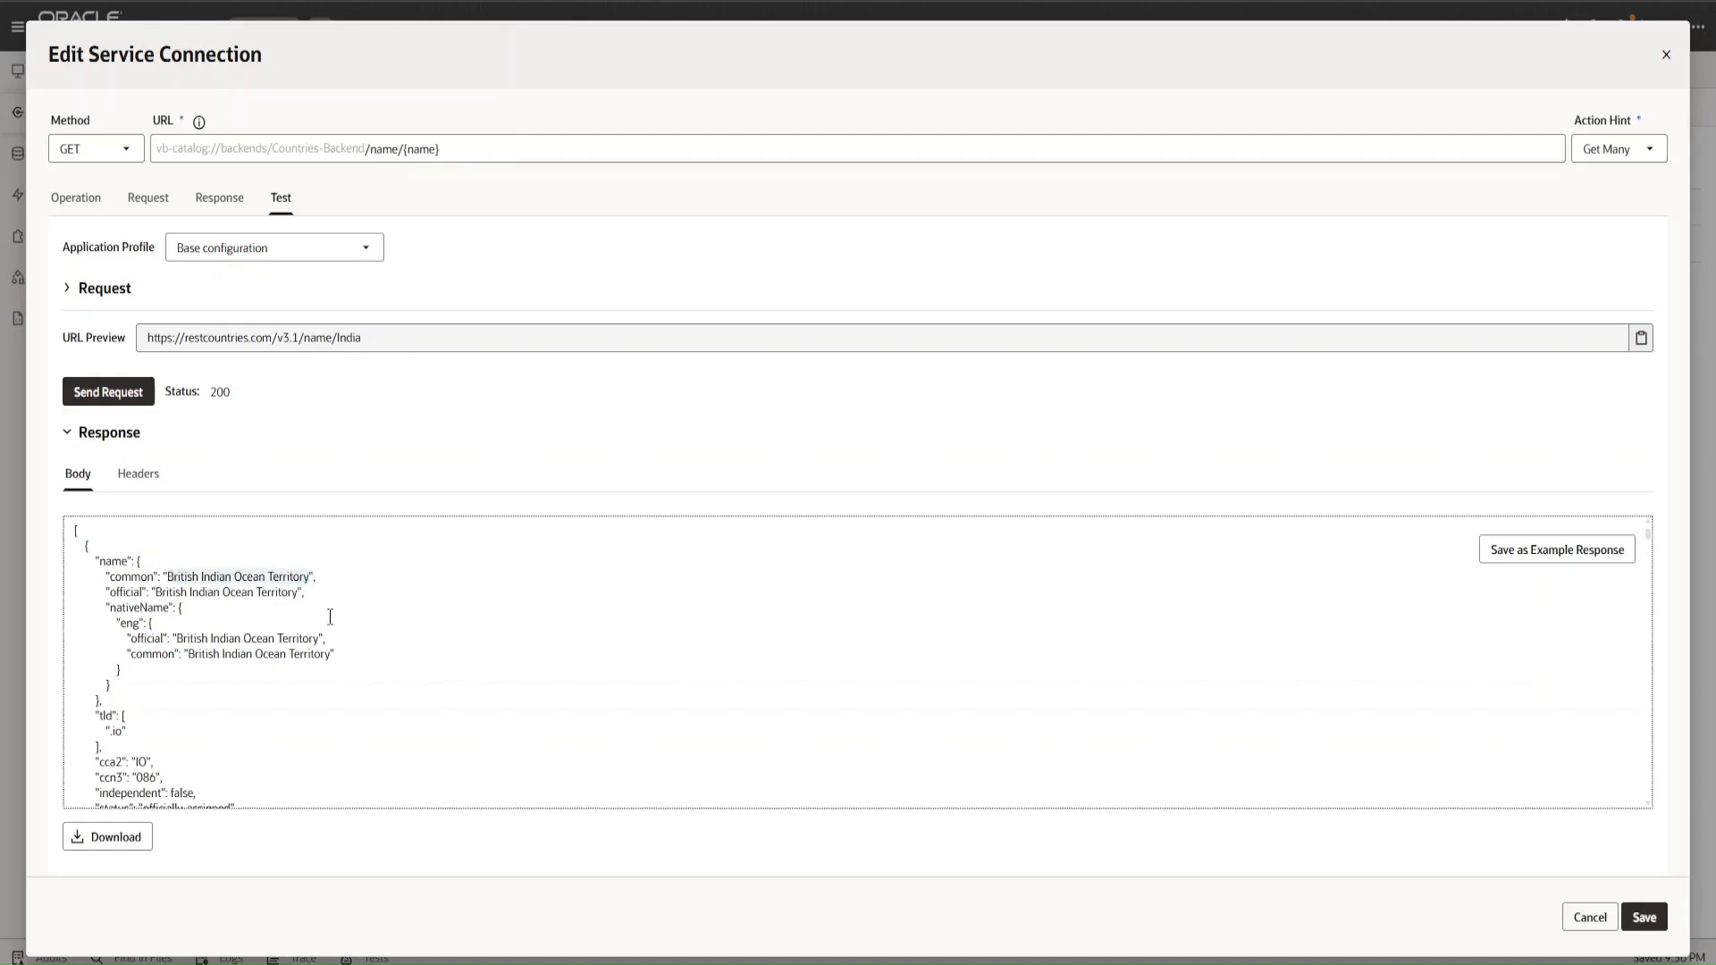
pyautogui.scroll(-10, 329, 617)
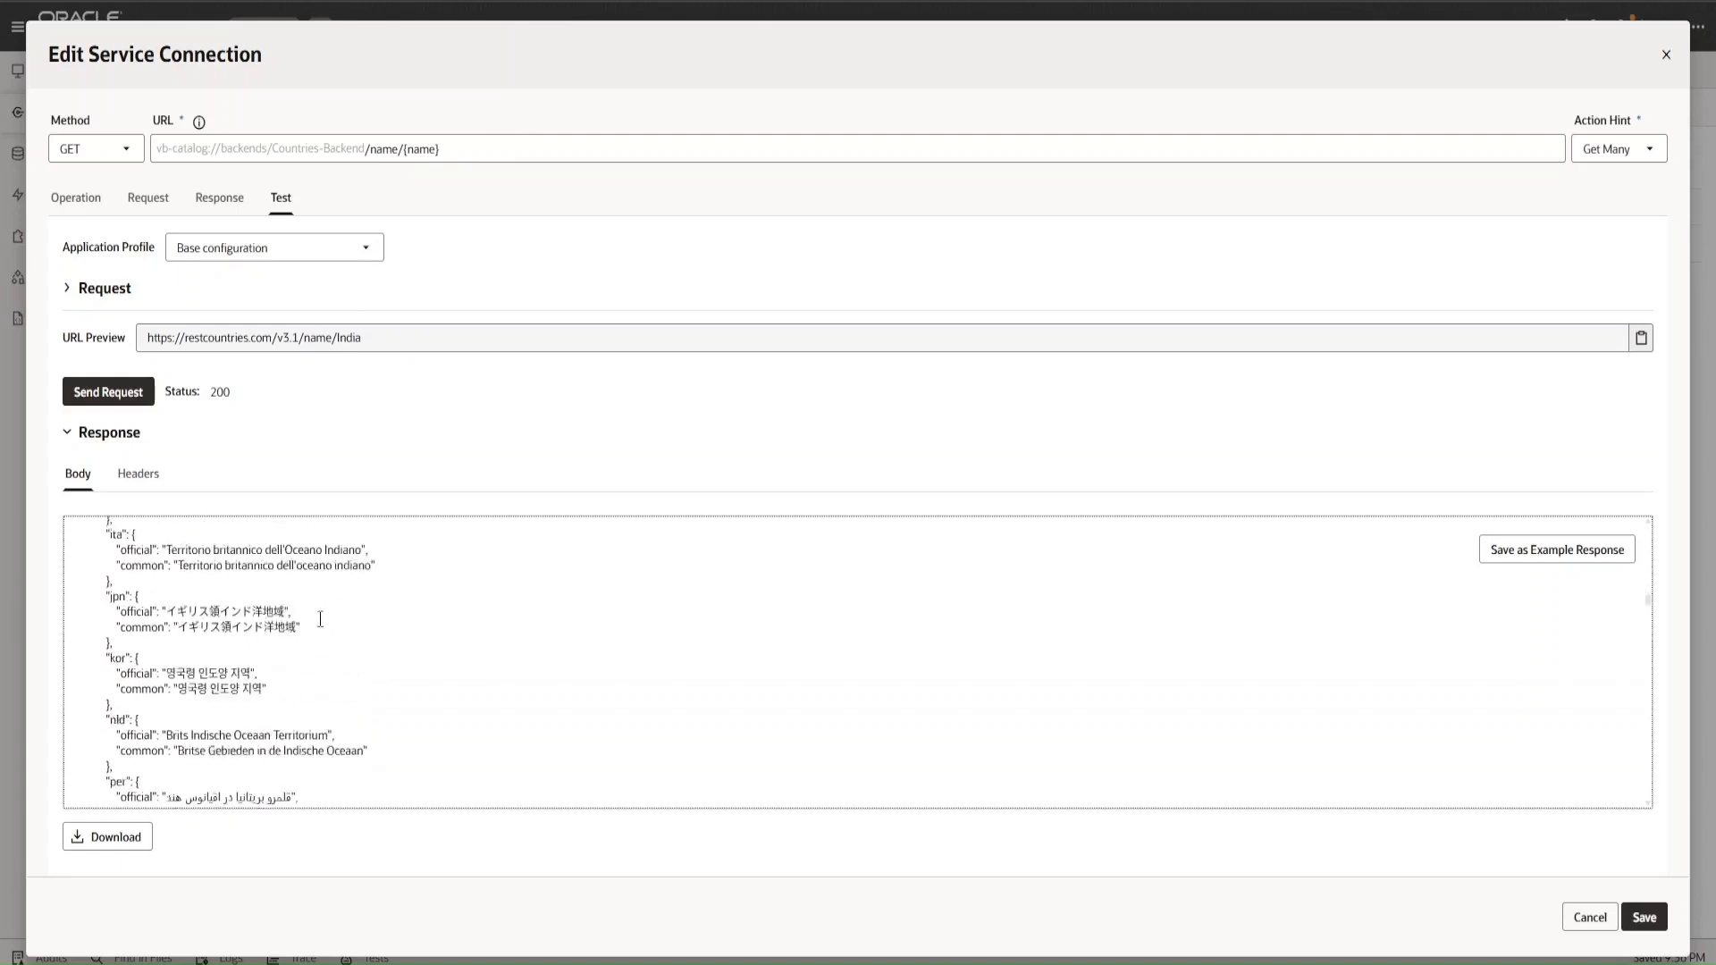
pyautogui.scroll(-10, 320, 619)
pyautogui.scroll(3, 319, 618)
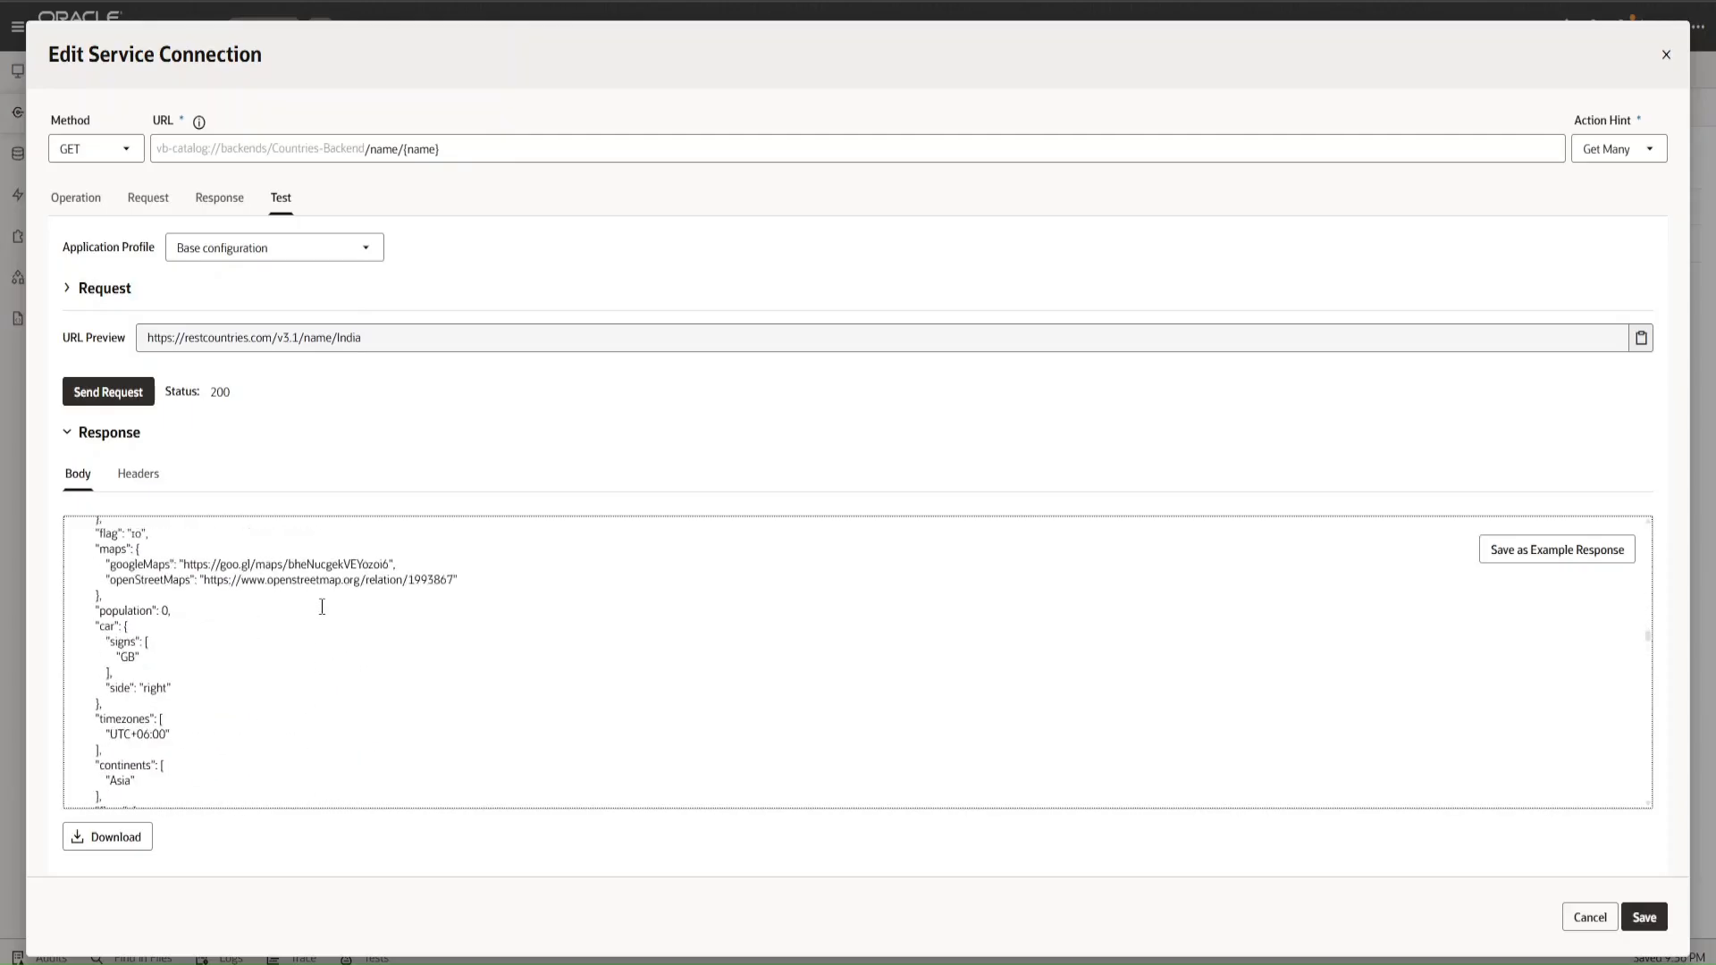
pyautogui.scroll(-6, 317, 612)
pyautogui.scroll(-6, 315, 607)
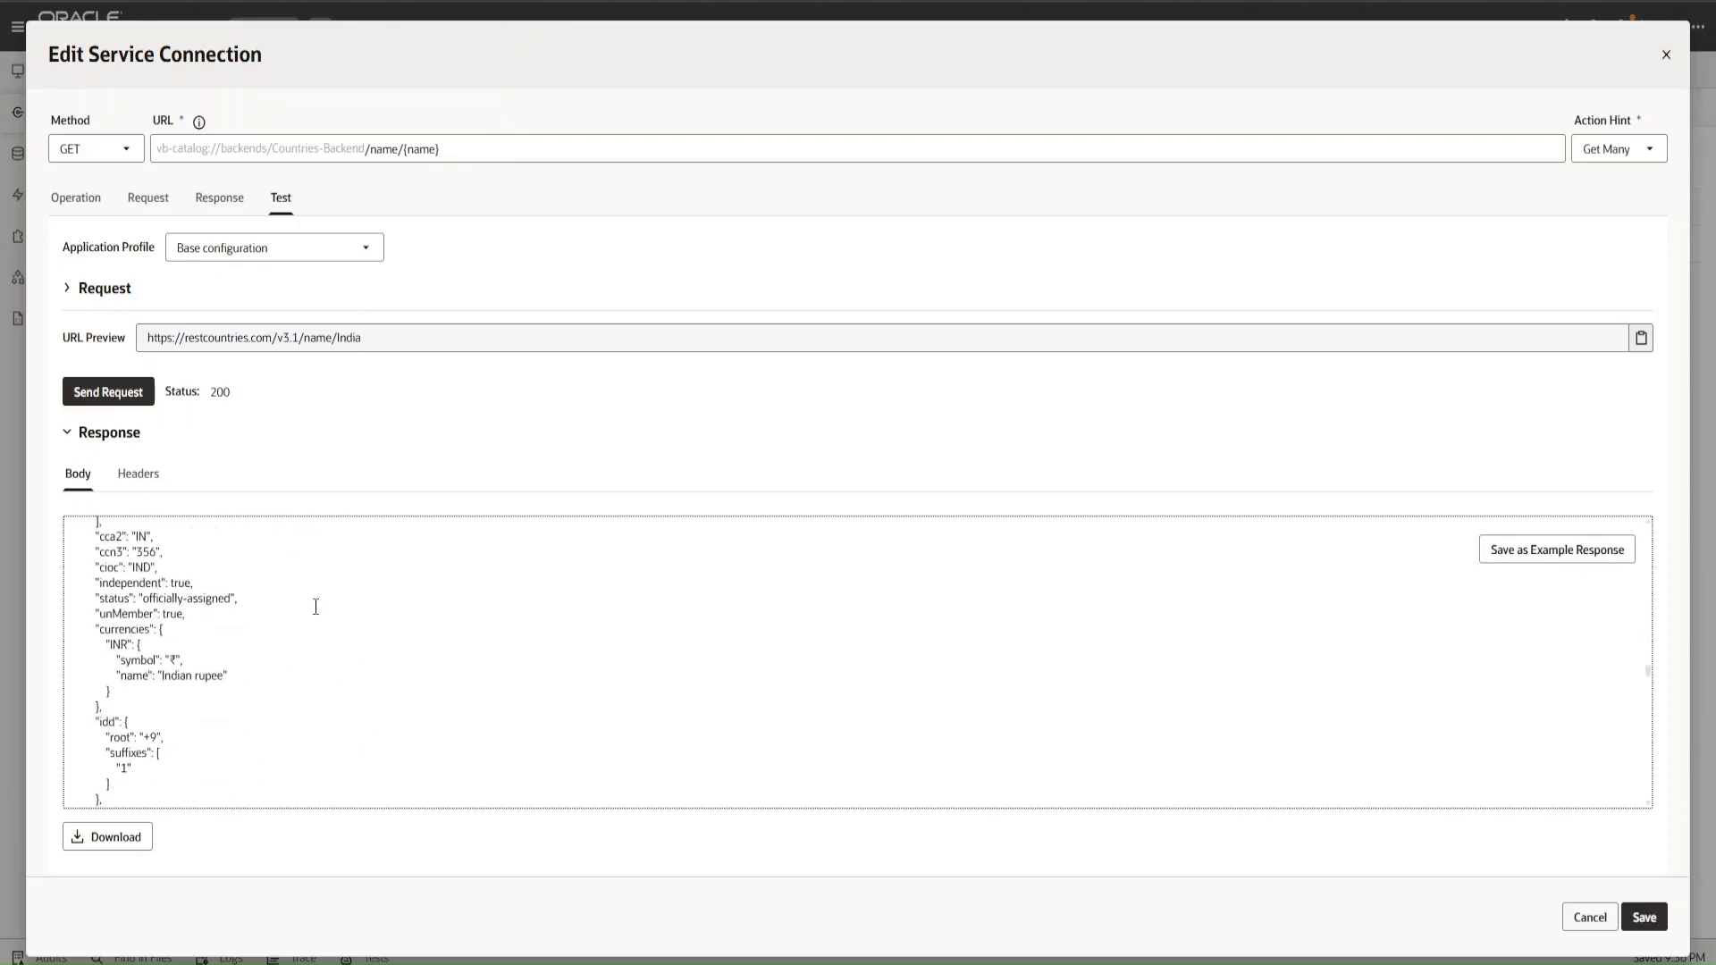
pyautogui.scroll(6, 311, 608)
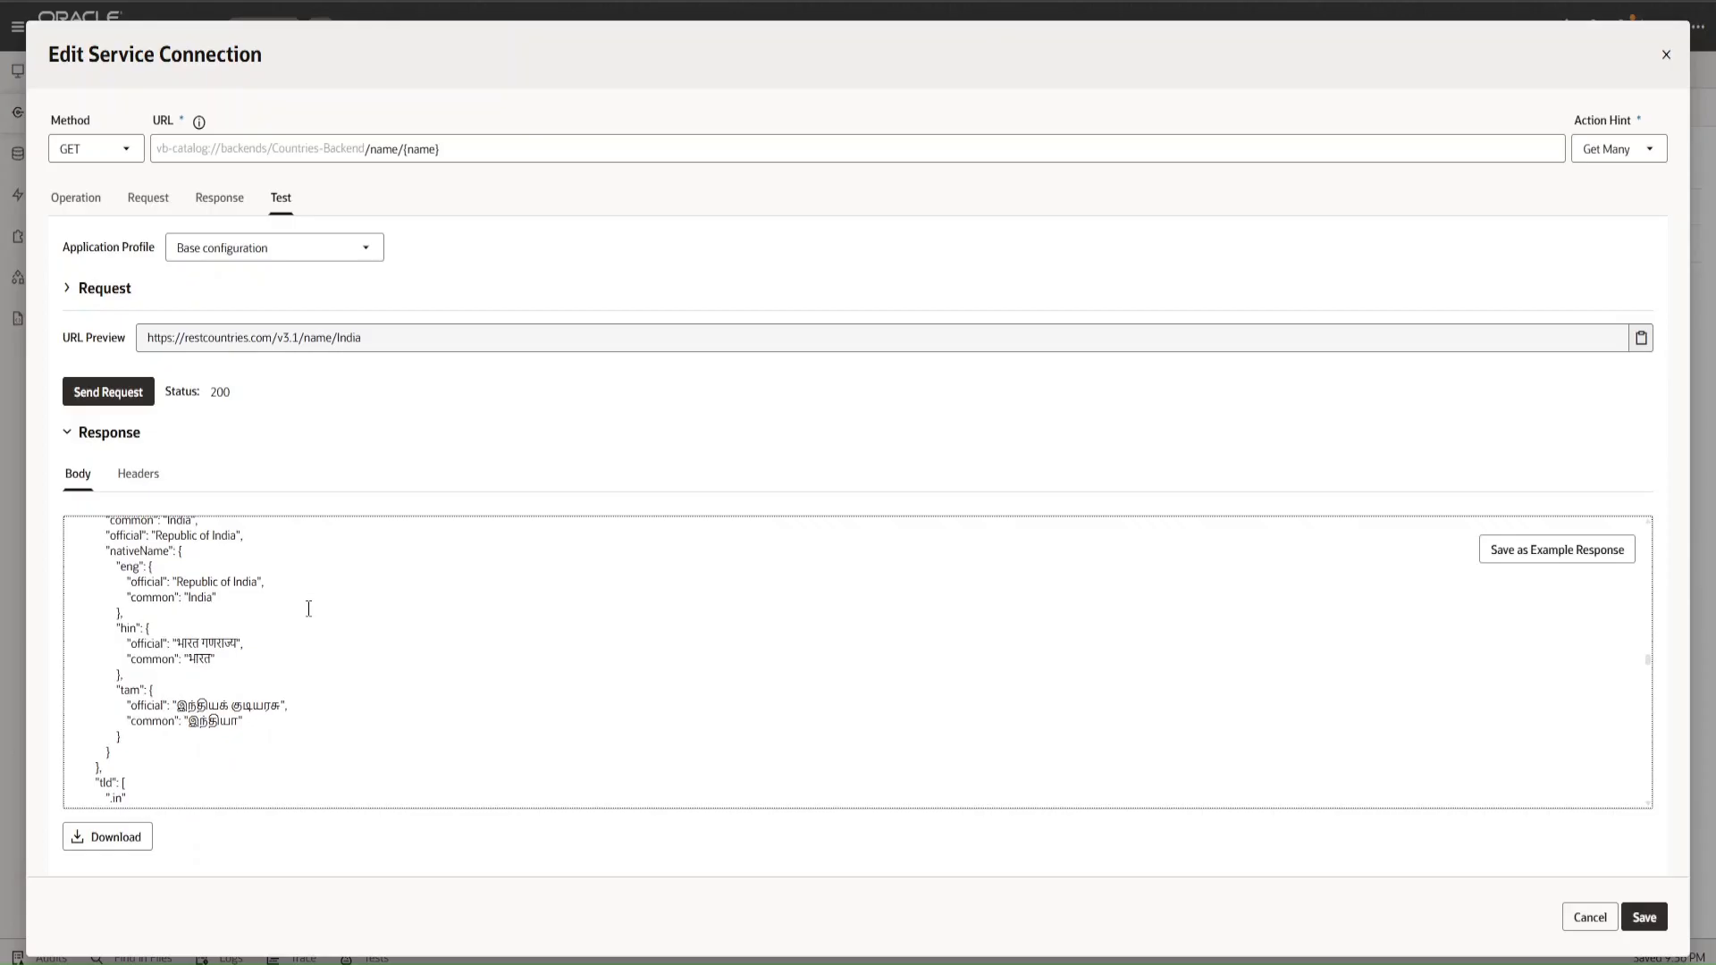
pyautogui.scroll(3, 309, 609)
pyautogui.scroll(-3, 308, 608)
pyautogui.scroll(3, 307, 606)
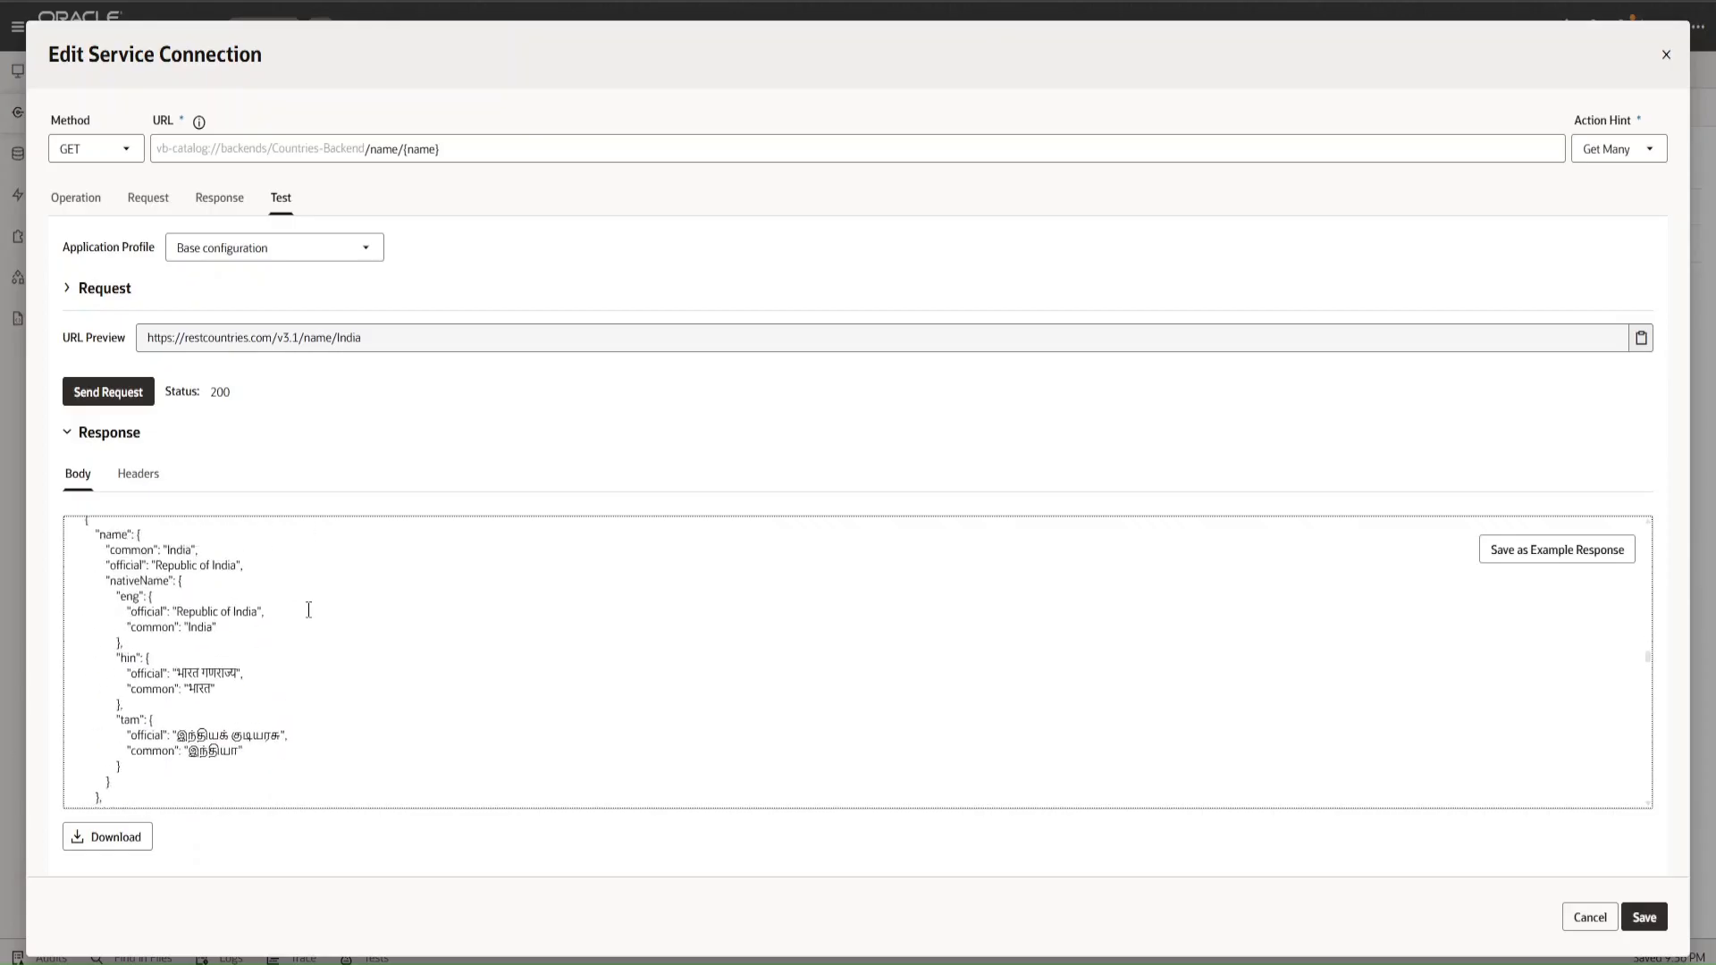
pyautogui.click(1648, 524)
pyautogui.click(1649, 805)
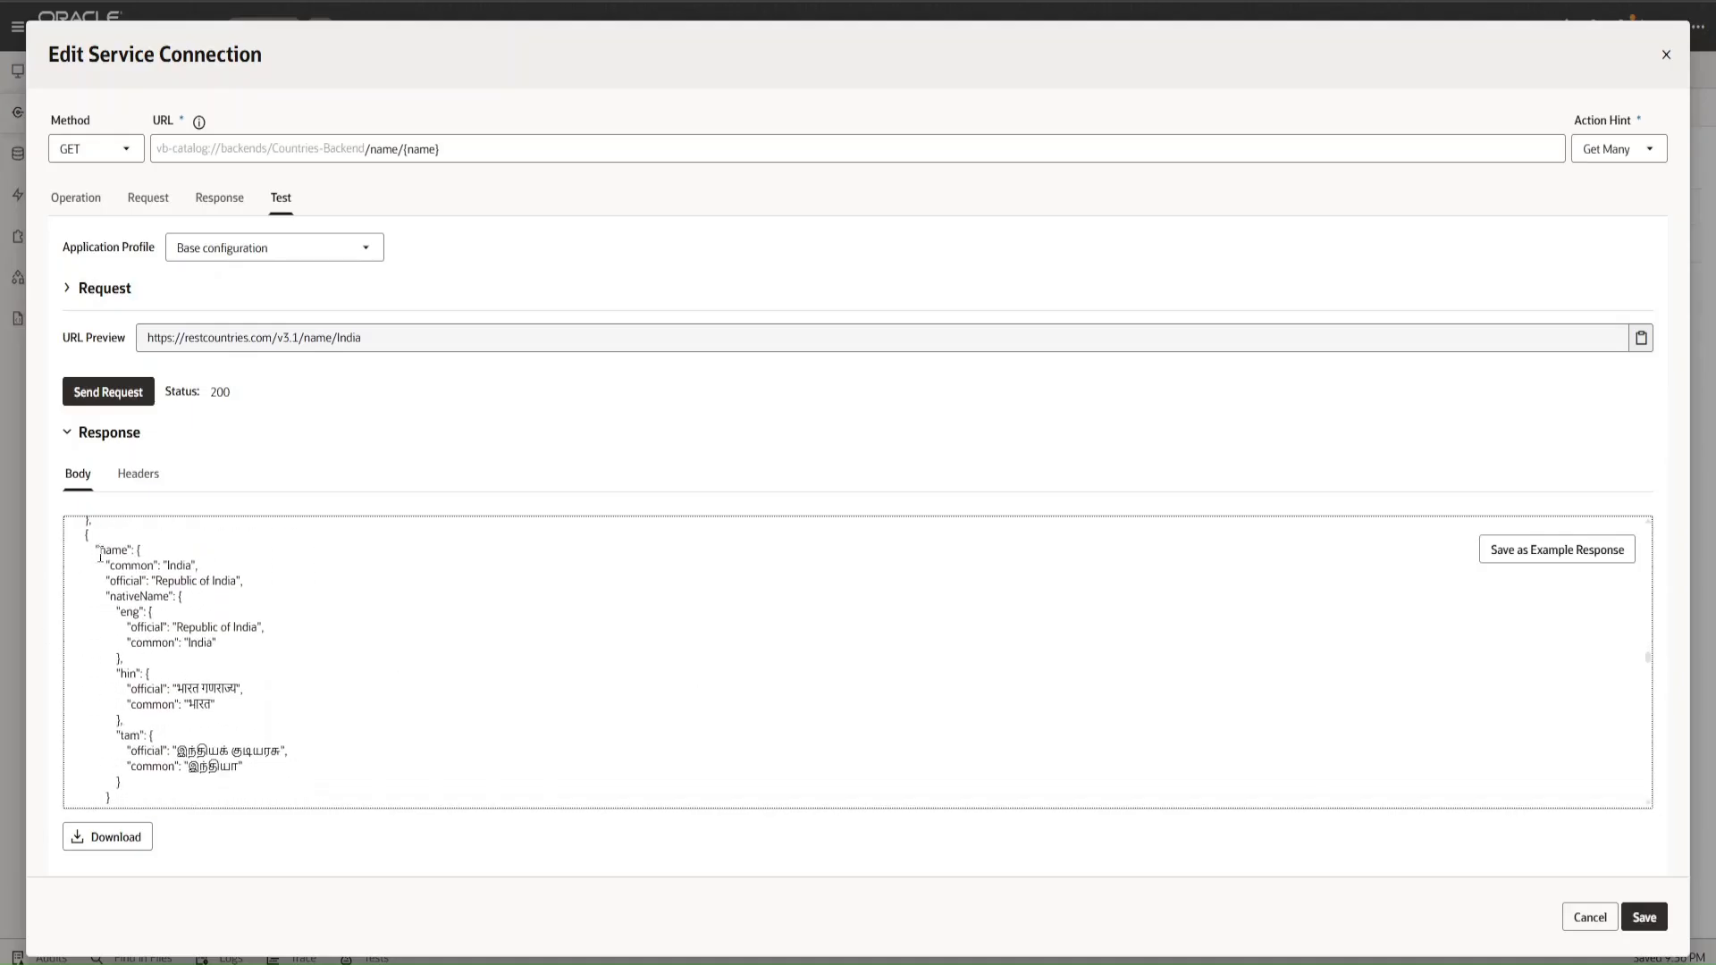
pyautogui.moveTo(104, 550); pyautogui.dragTo(243, 776)
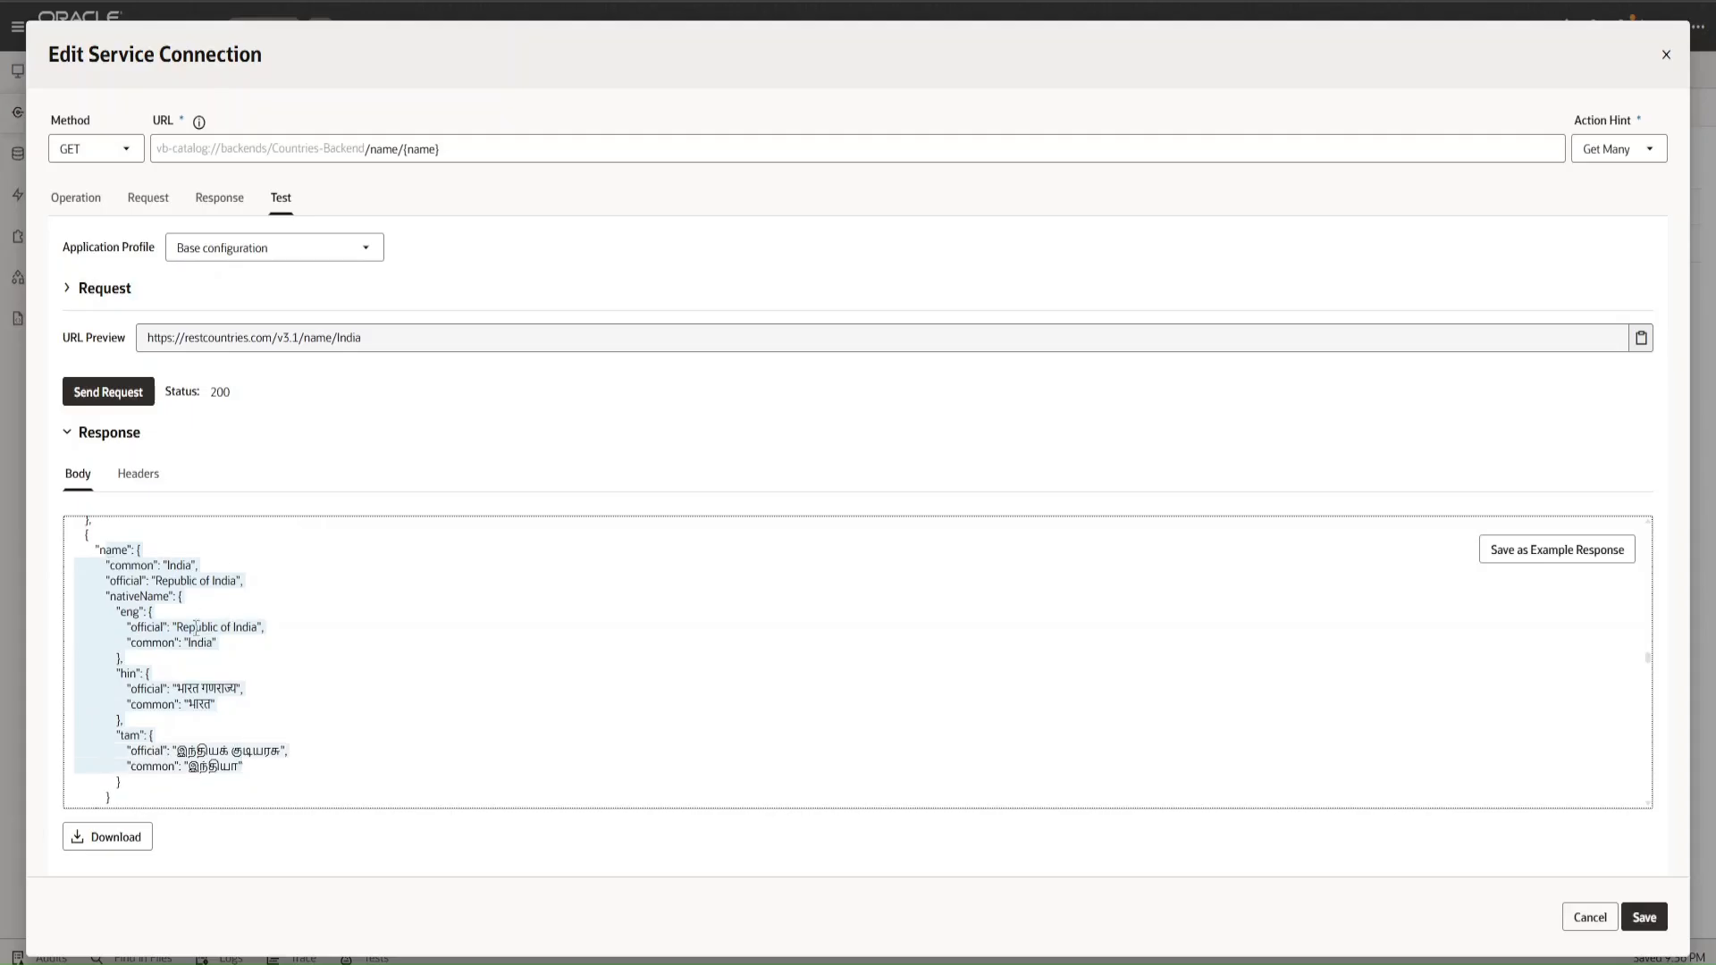
pyautogui.scroll(15, 244, 643)
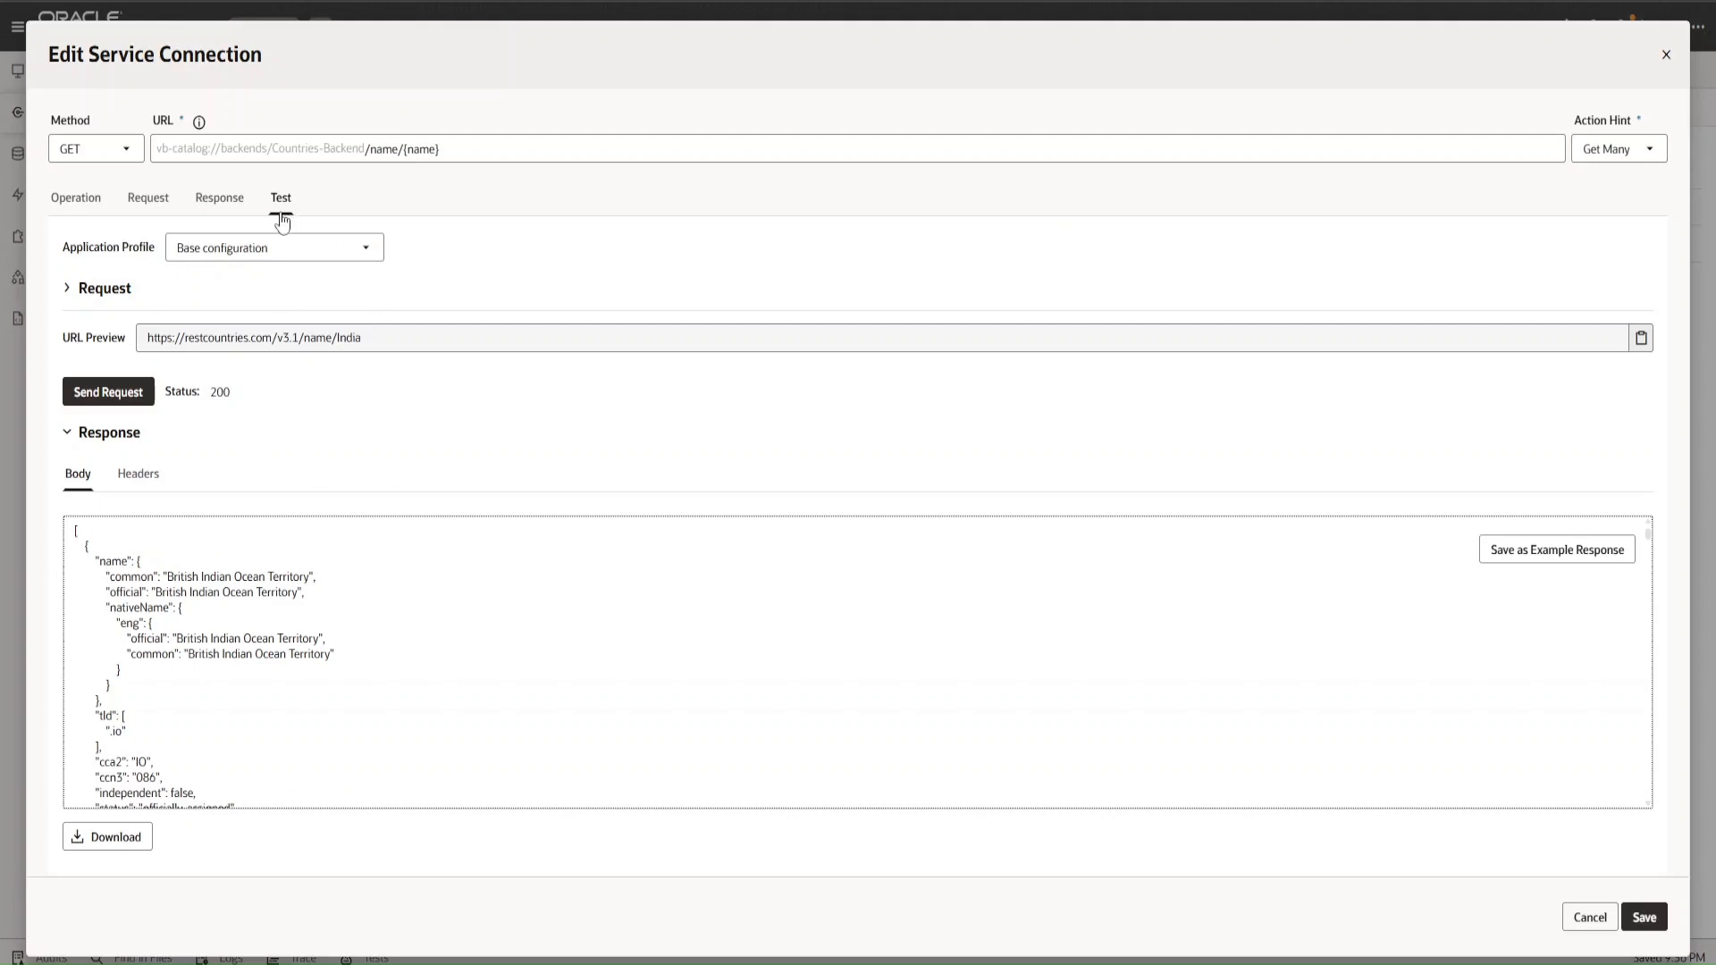
# - Add an empty static query parameter to the request and look up the Full Name endpoint in the REST Countries documentation
pyautogui.click(147, 202)
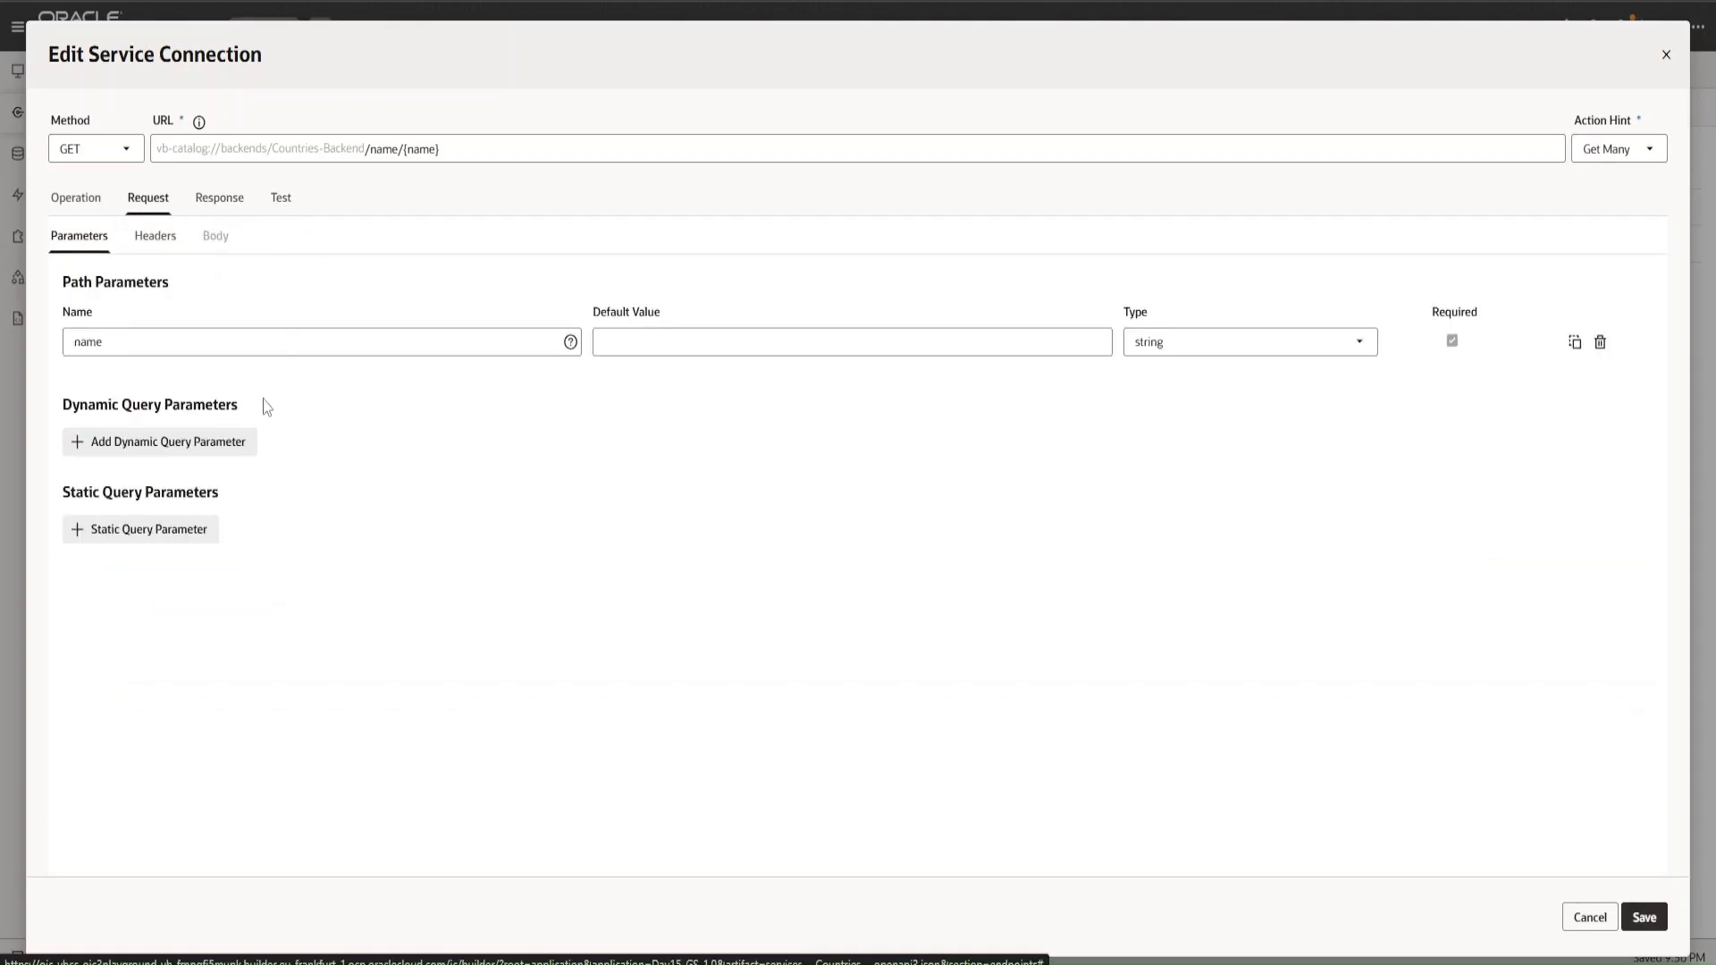
pyautogui.click(153, 531)
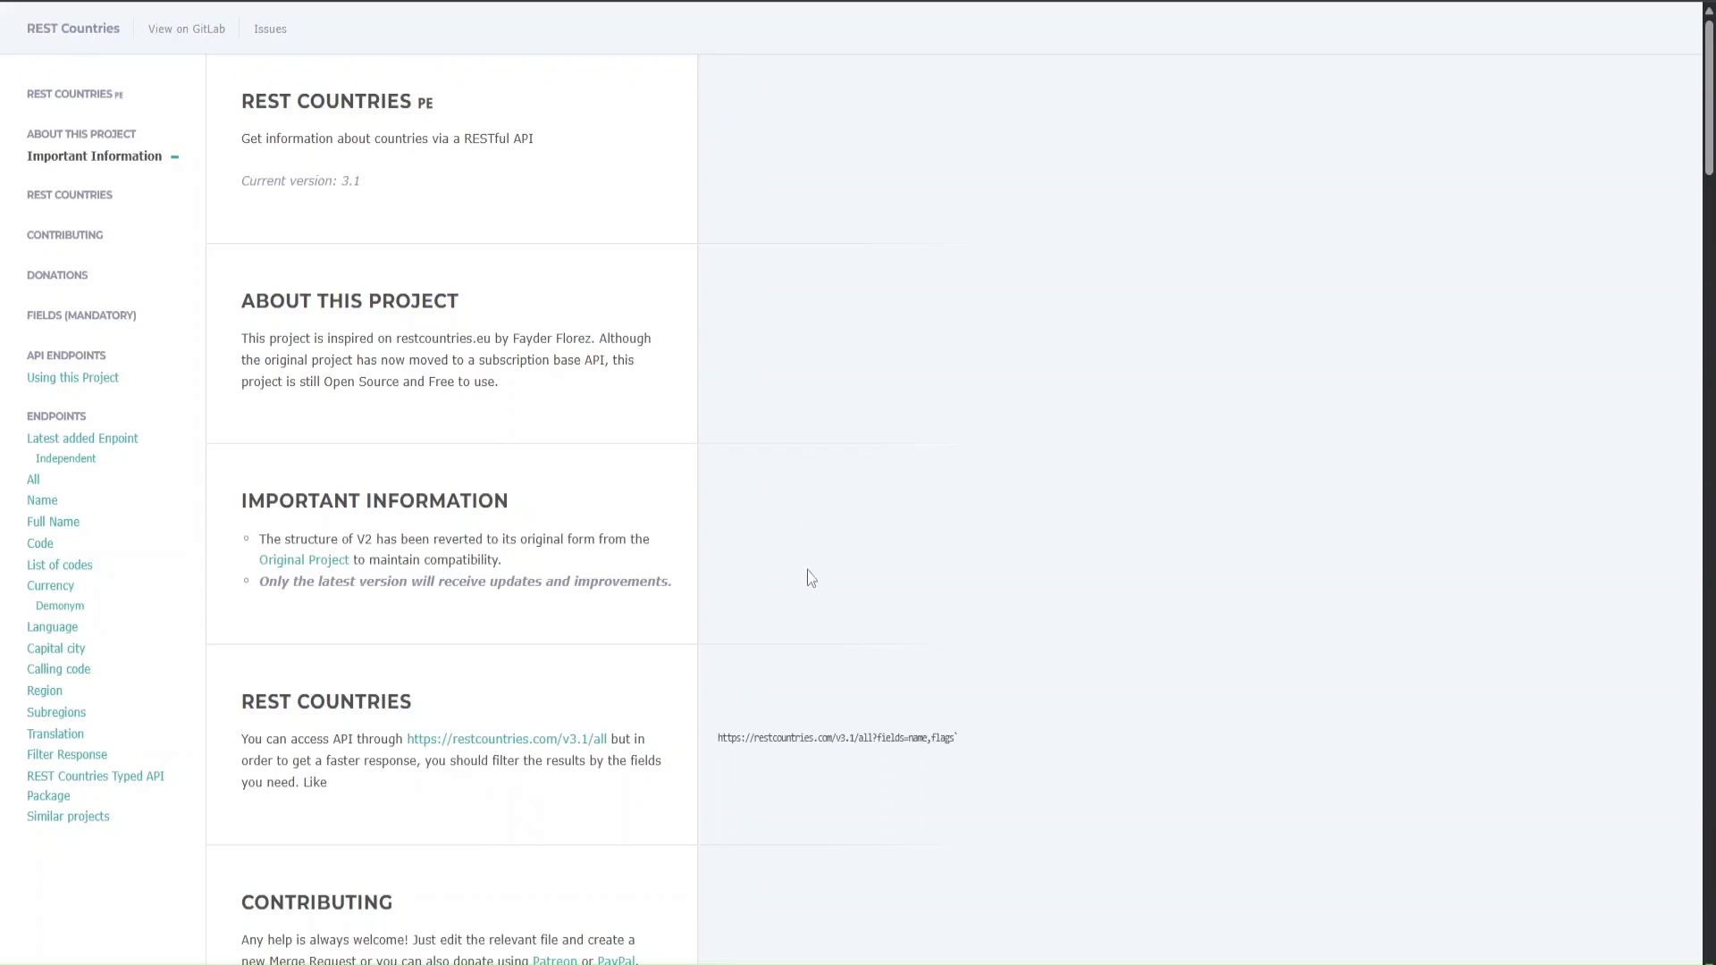
pyautogui.scroll(-15, 581, 502)
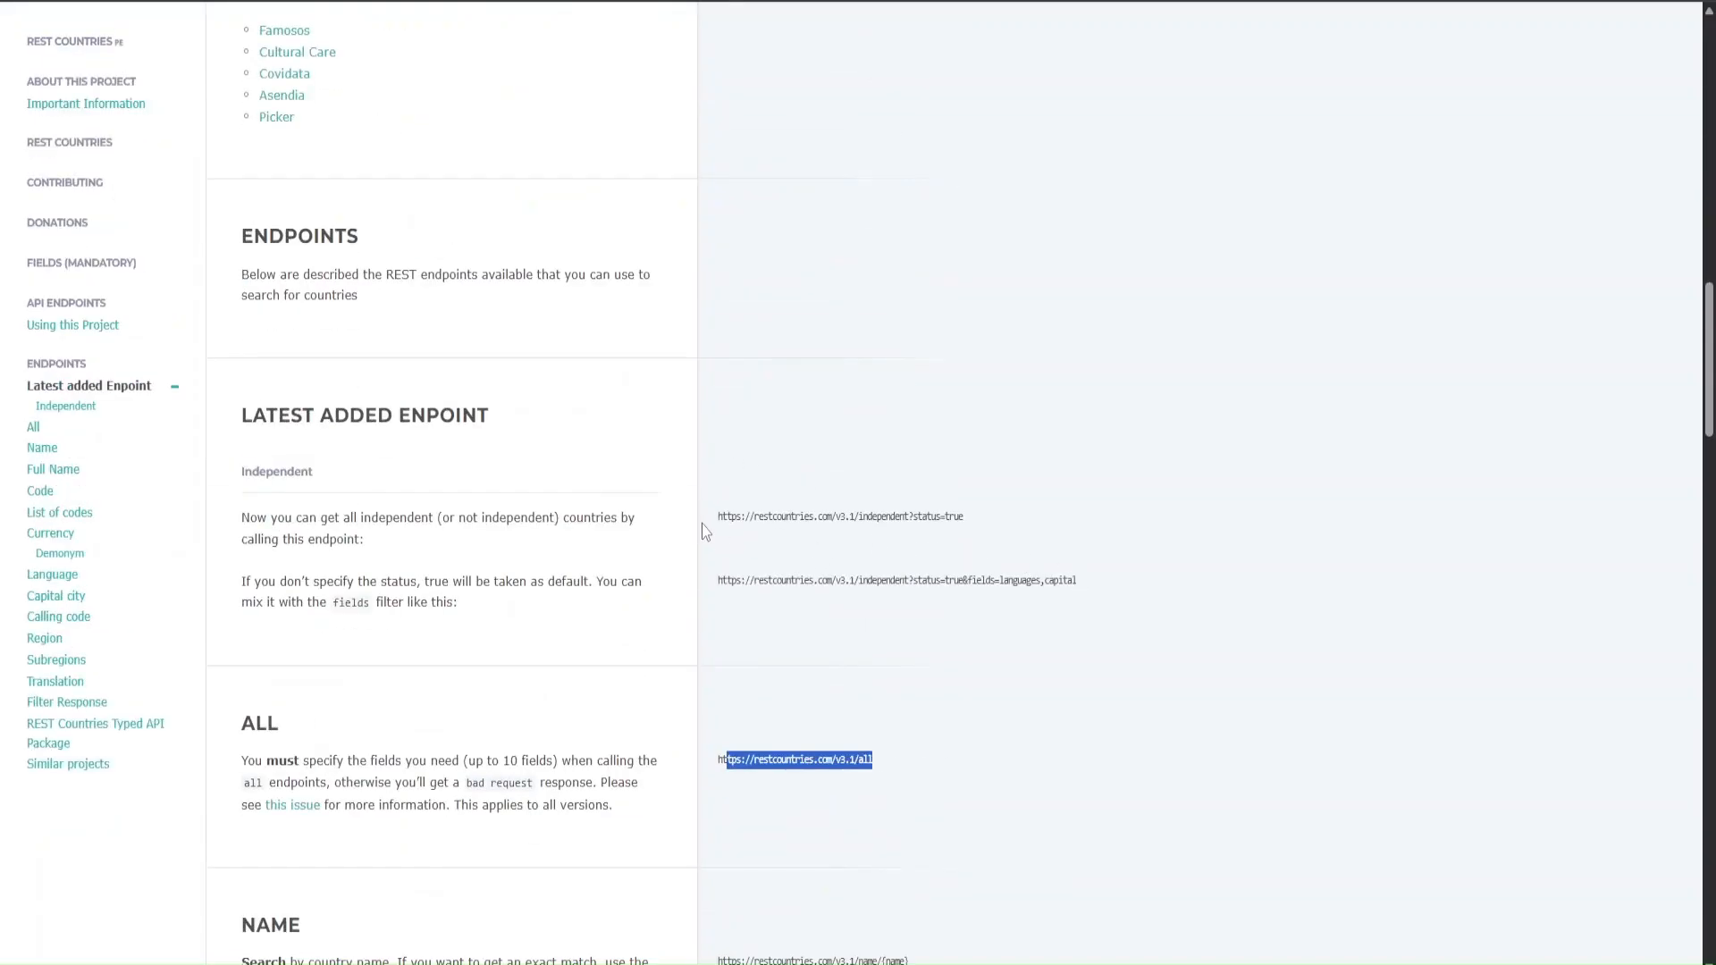
pyautogui.scroll(-6, 703, 531)
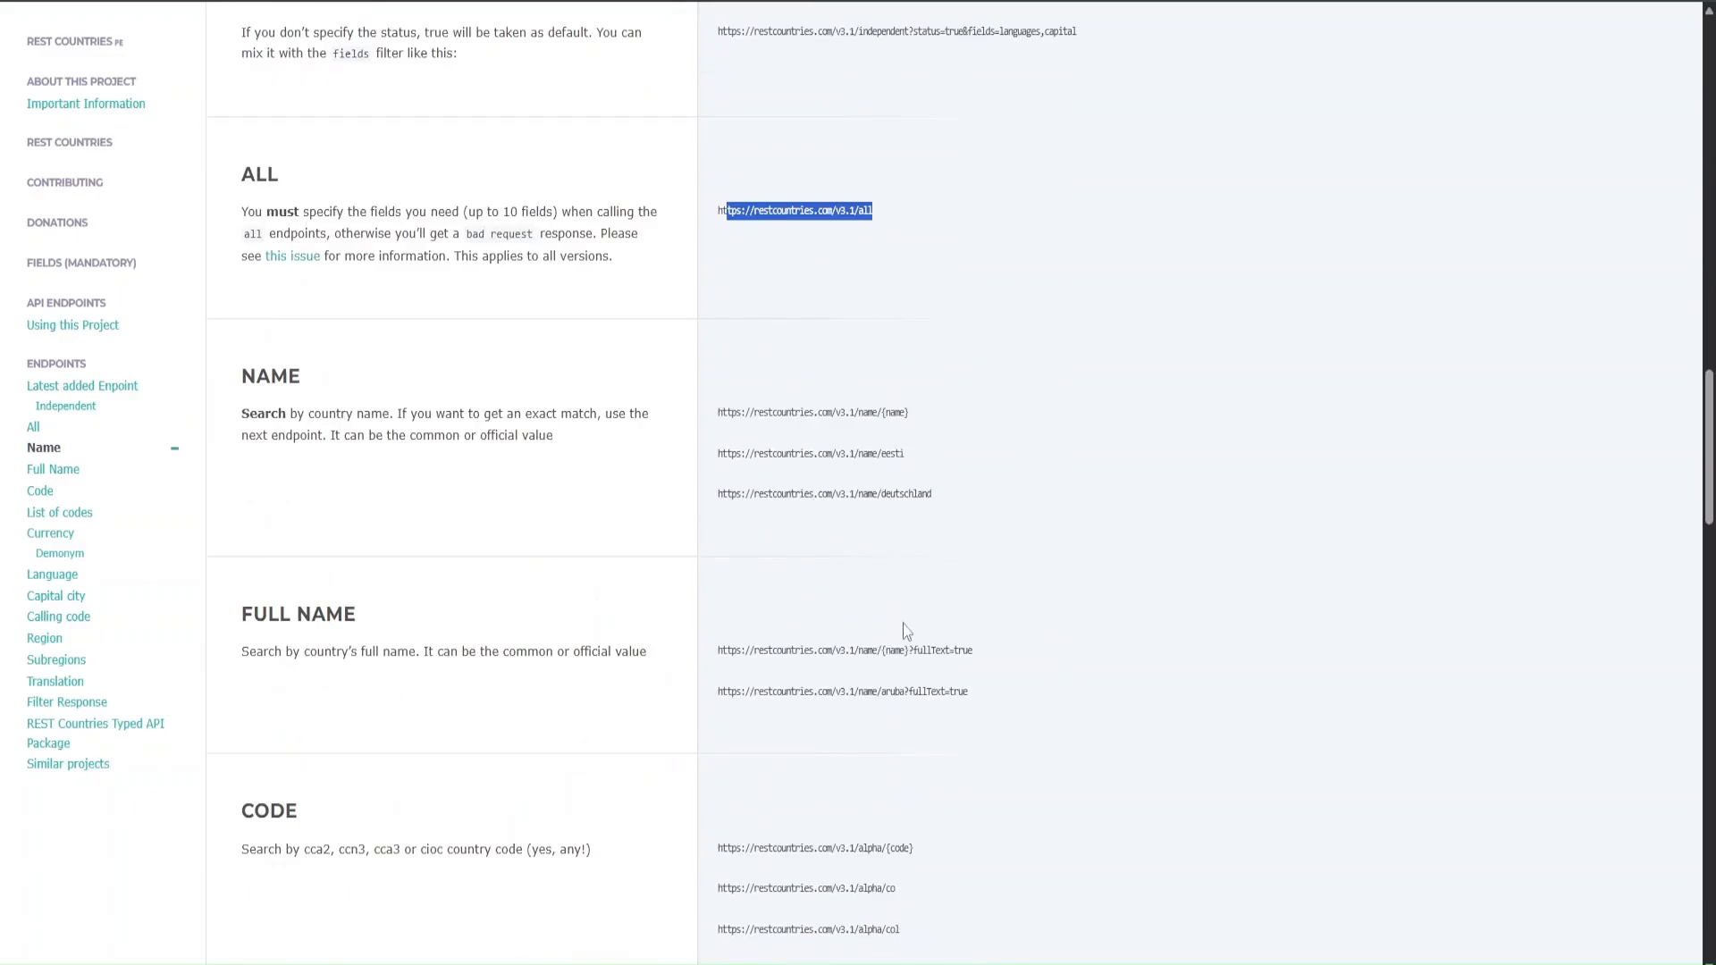
pyautogui.moveTo(242, 613); pyautogui.dragTo(388, 632)
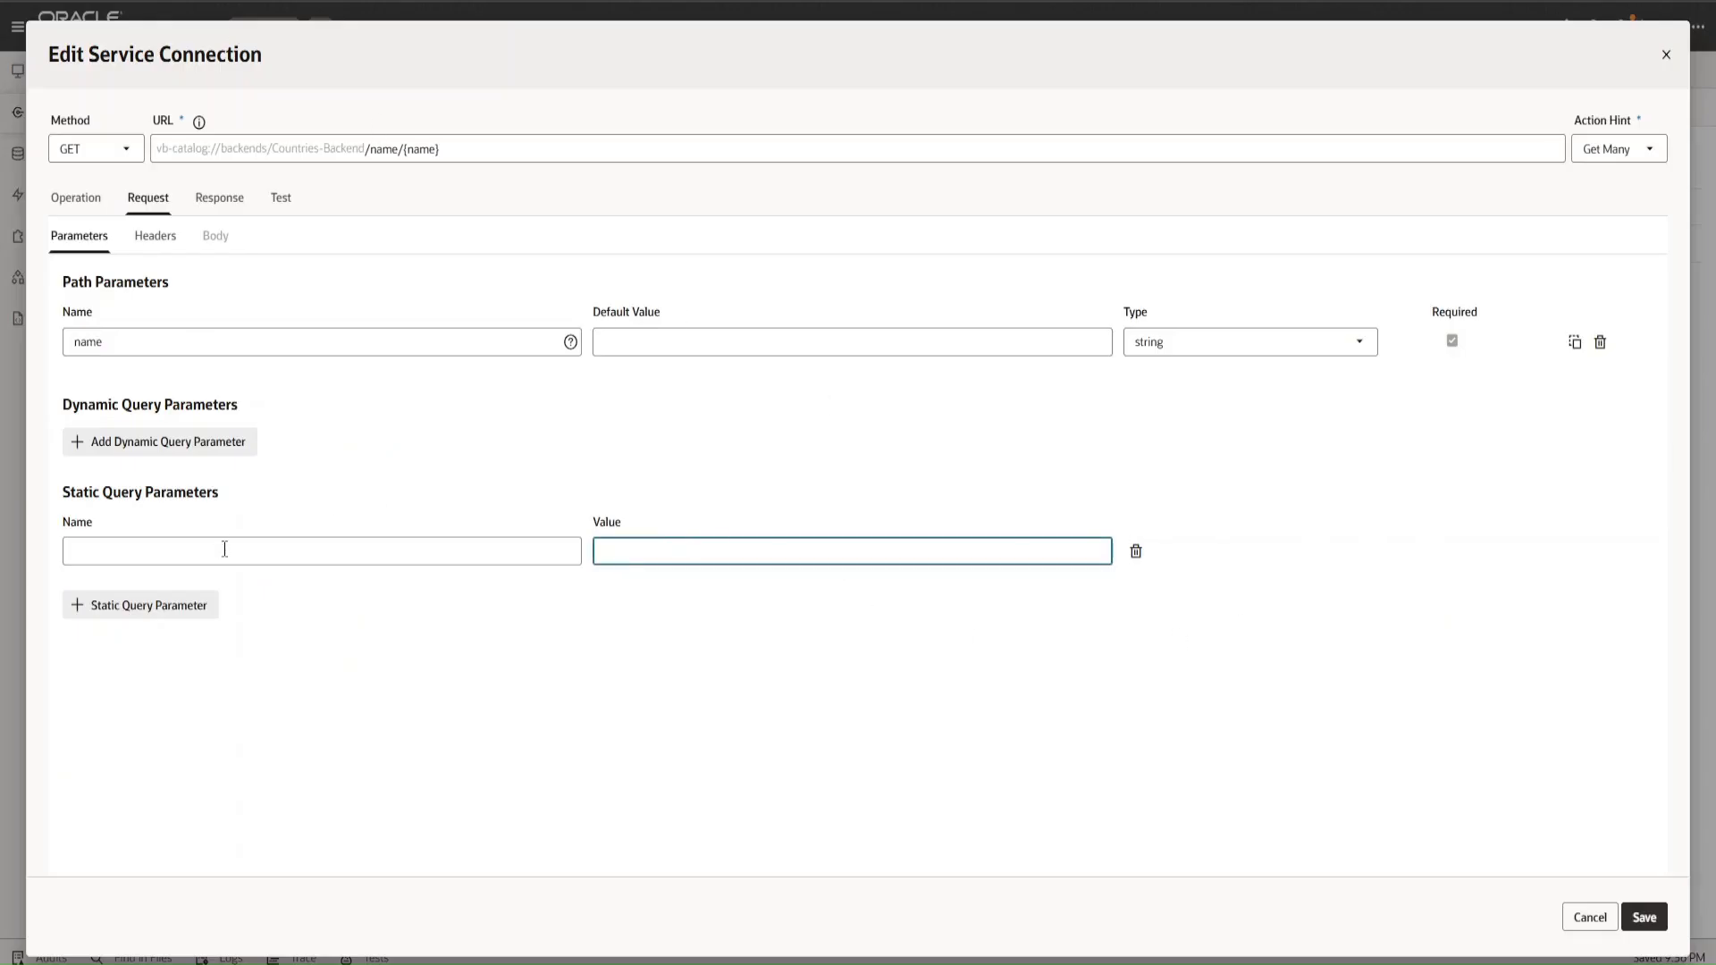
# - Back in the service connection, name the static query parameter fullText and set its value to true
pyautogui.click(225, 549)
pyautogui.write('f')
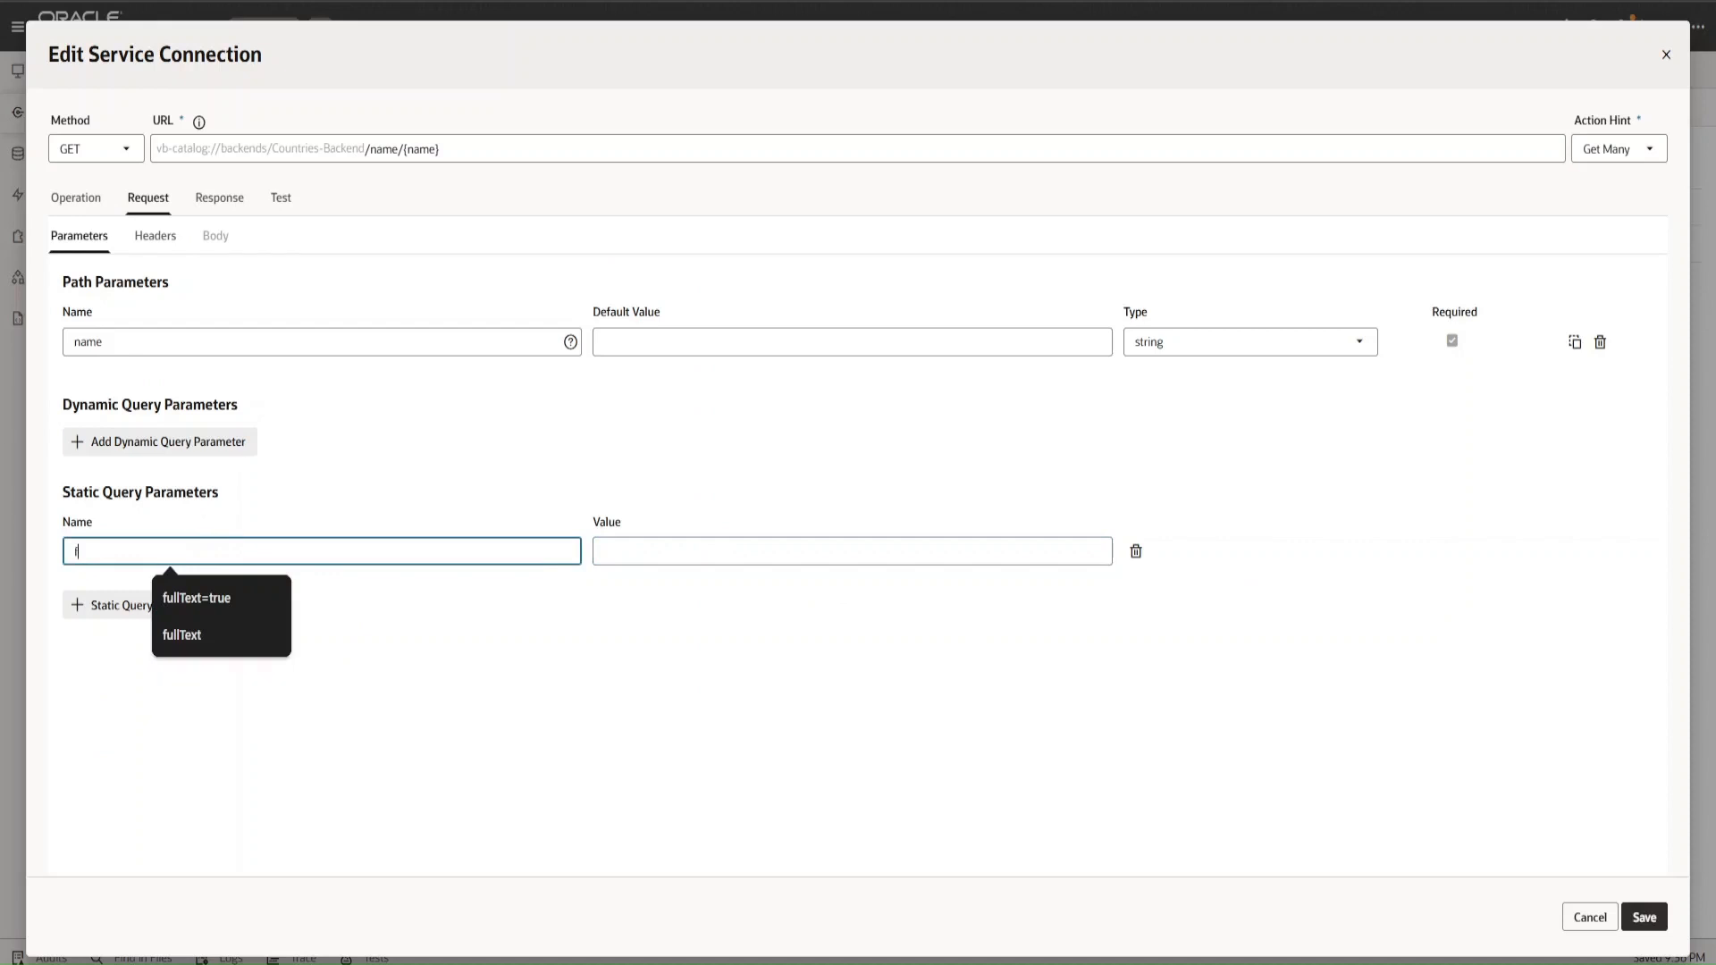
pyautogui.write('ull')
pyautogui.click(259, 636)
pyautogui.click(746, 553)
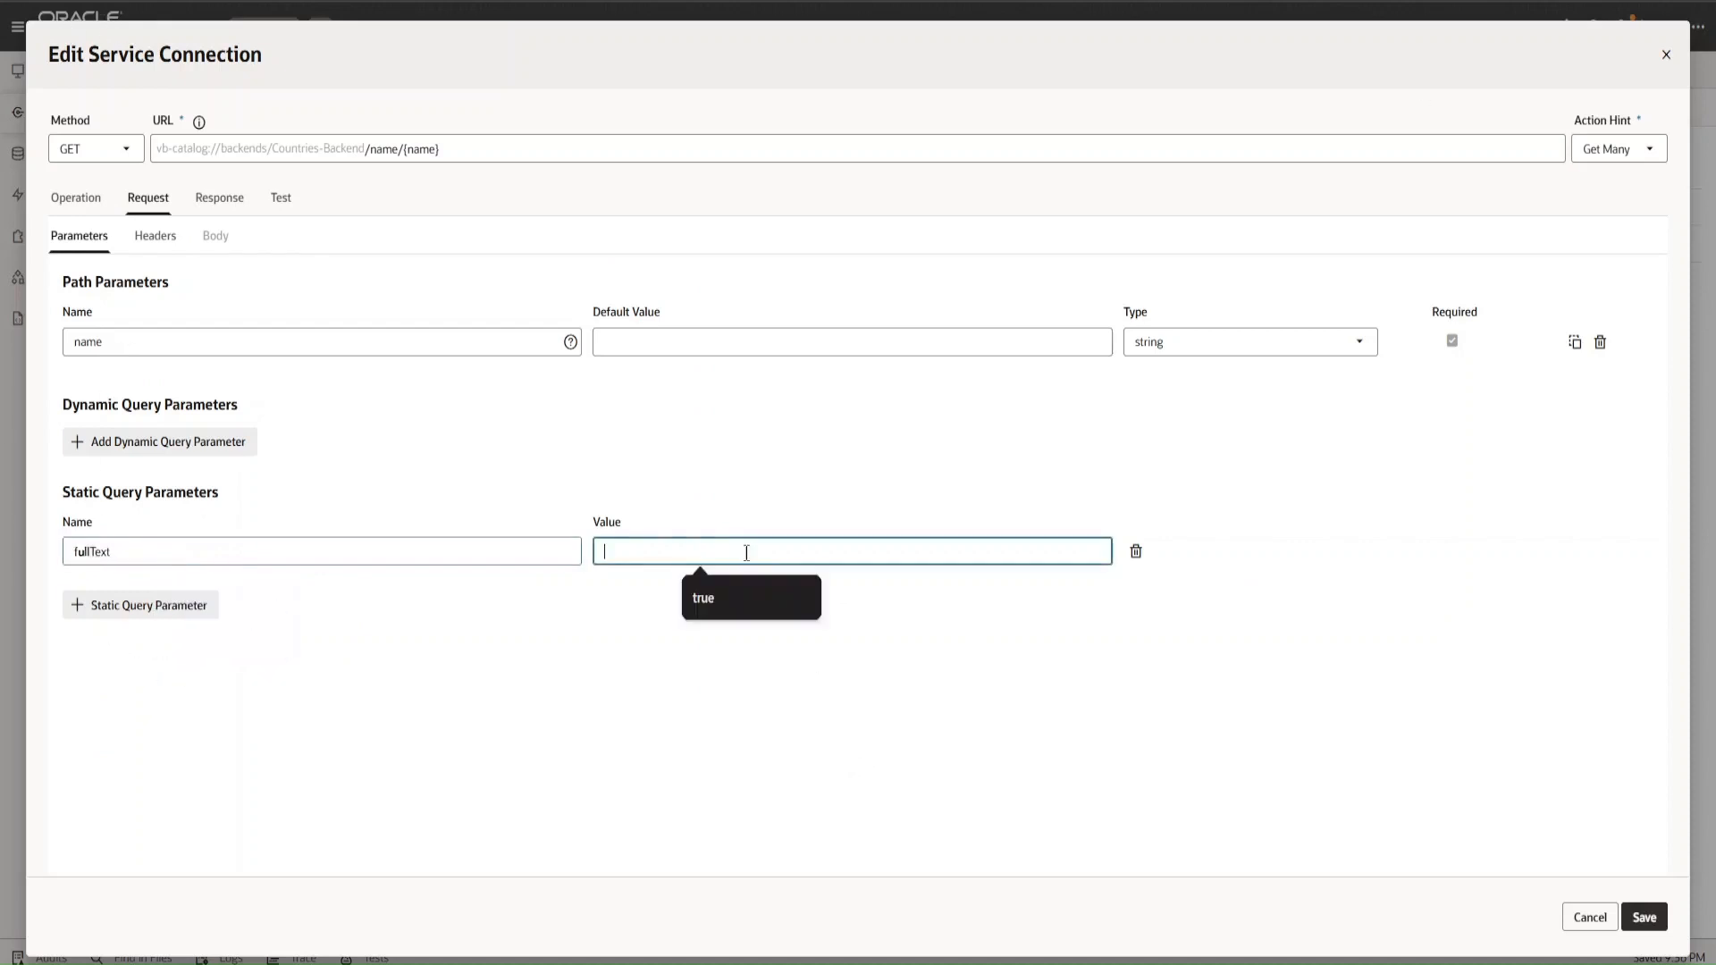
pyautogui.click(695, 598)
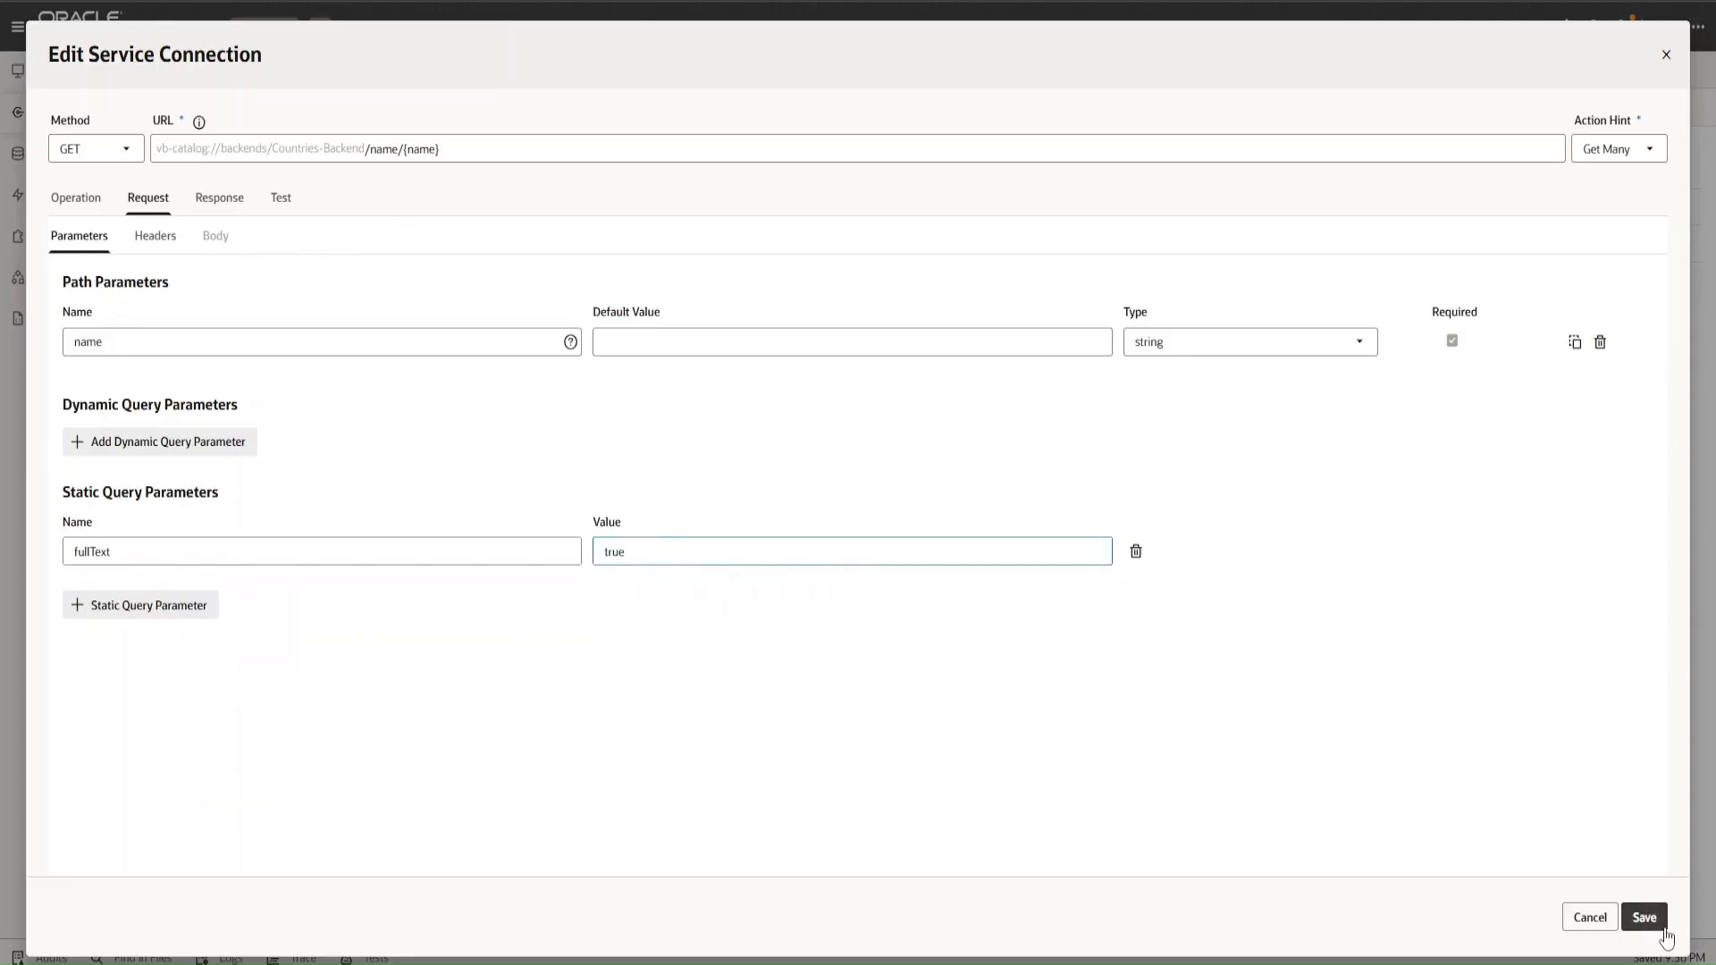
# - Compare the test URL with the Full Name example URLs in the REST Countries documentation, and resend the test request for India
pyautogui.click(286, 213)
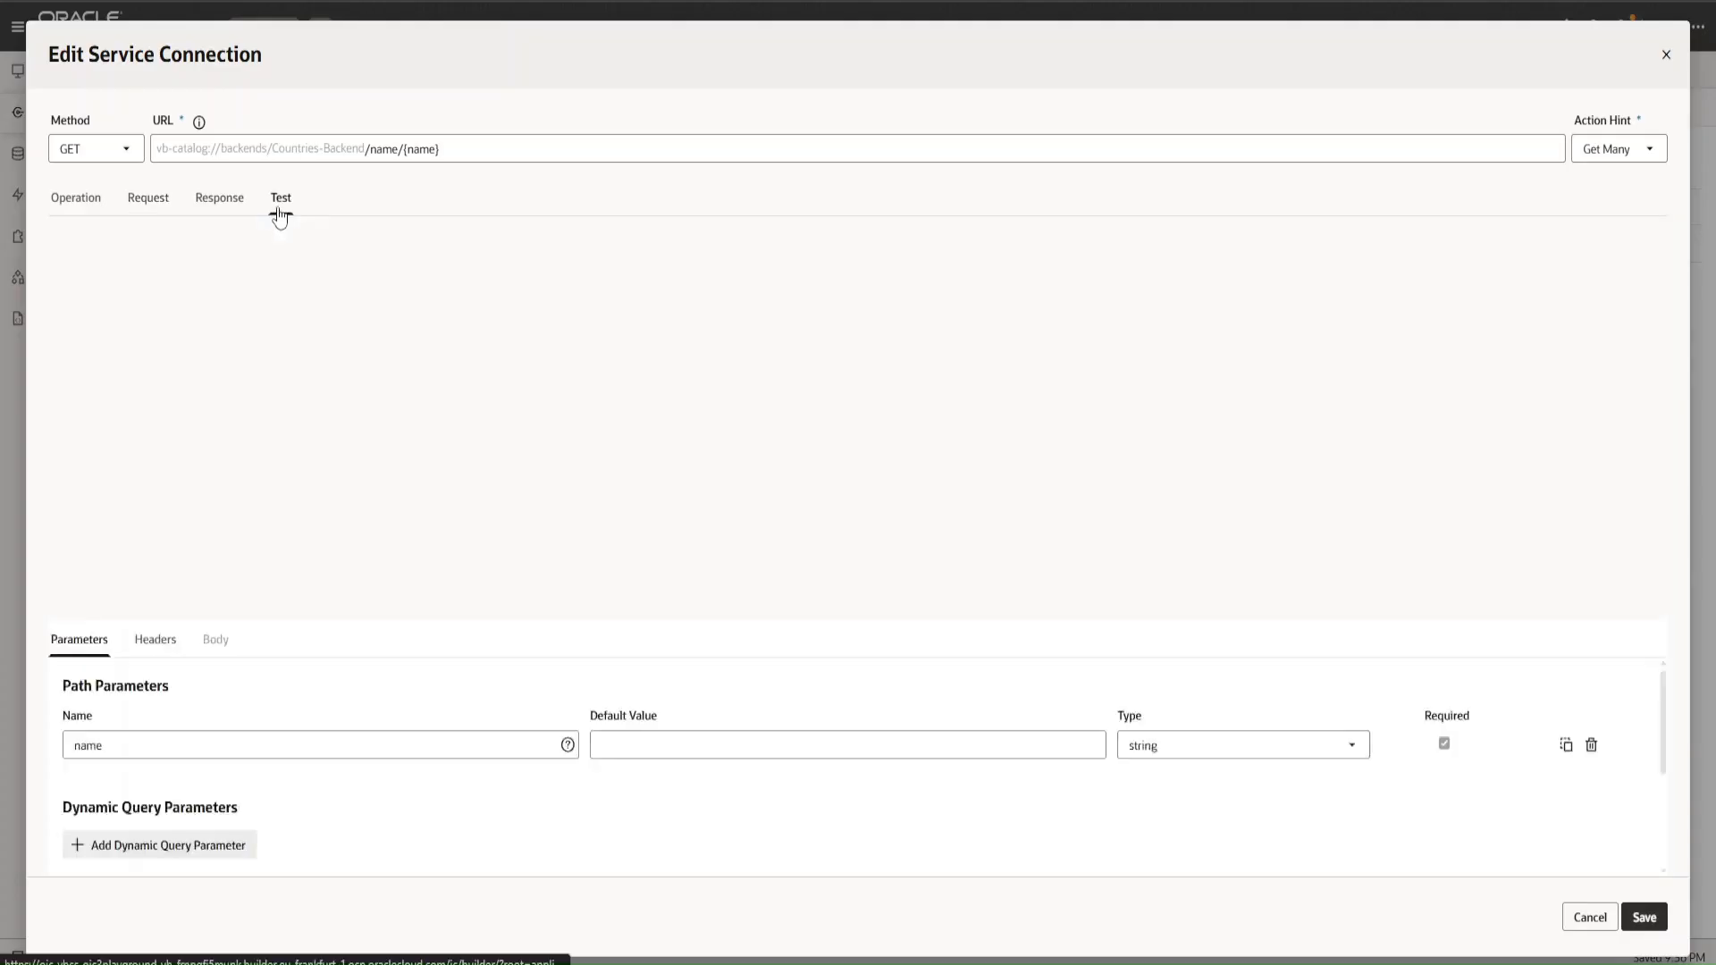
pyautogui.click(455, 344)
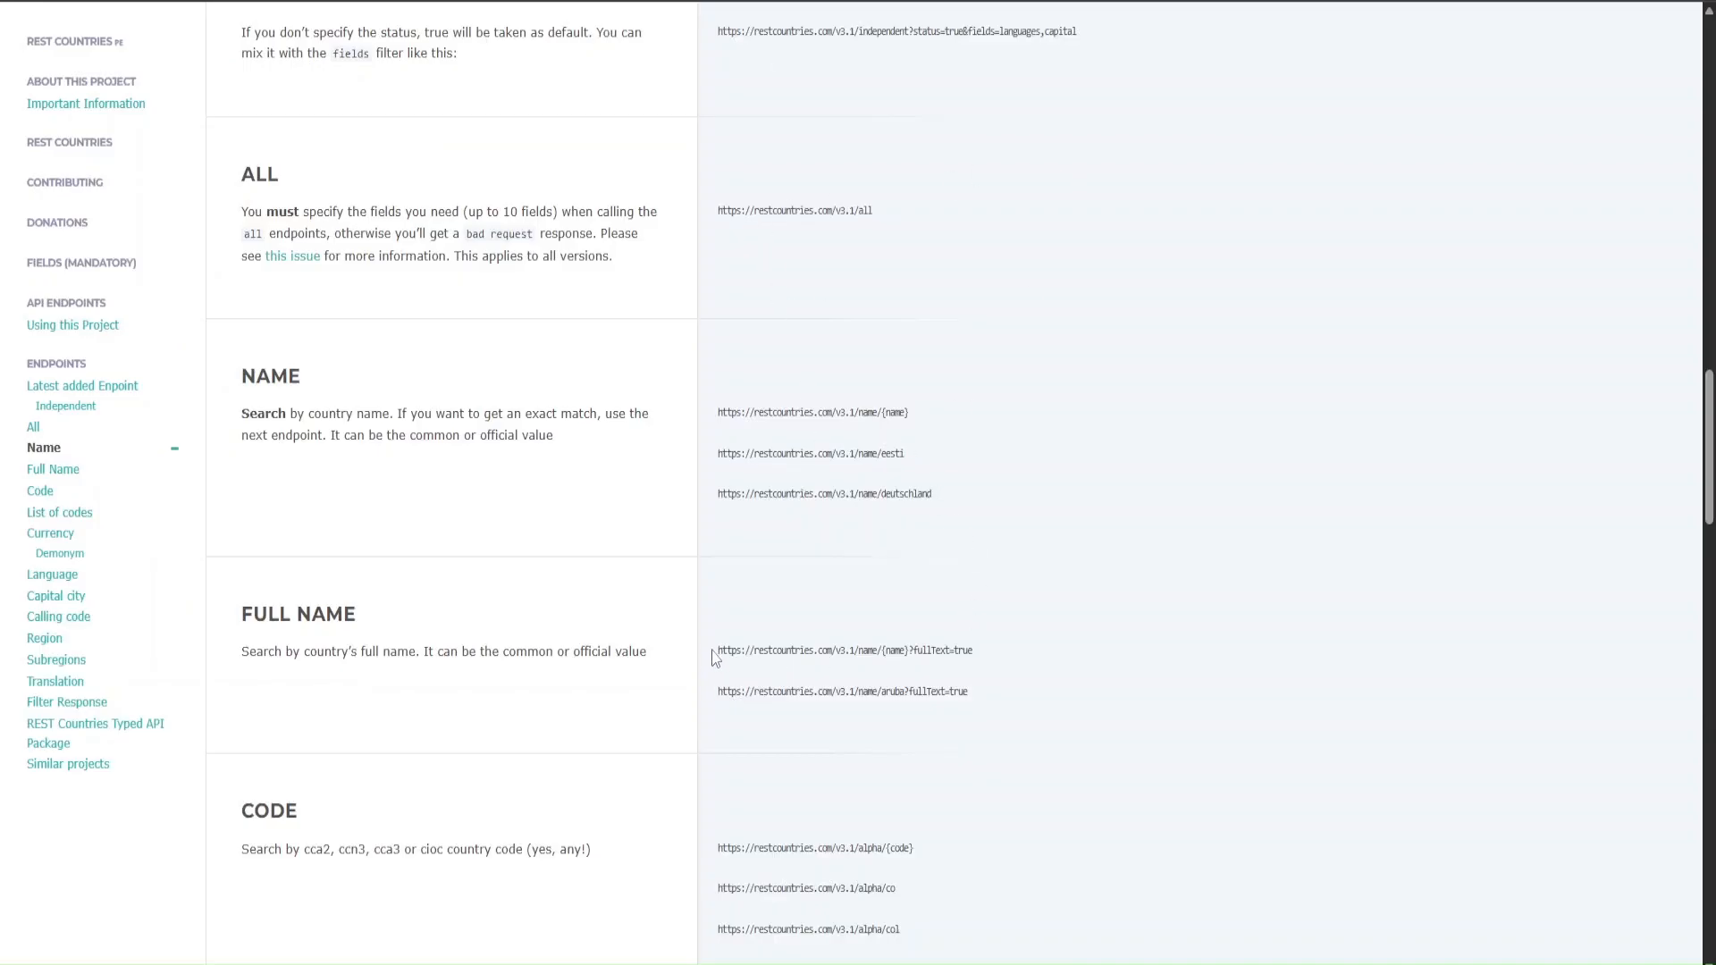
pyautogui.moveTo(716, 650); pyautogui.dragTo(970, 712)
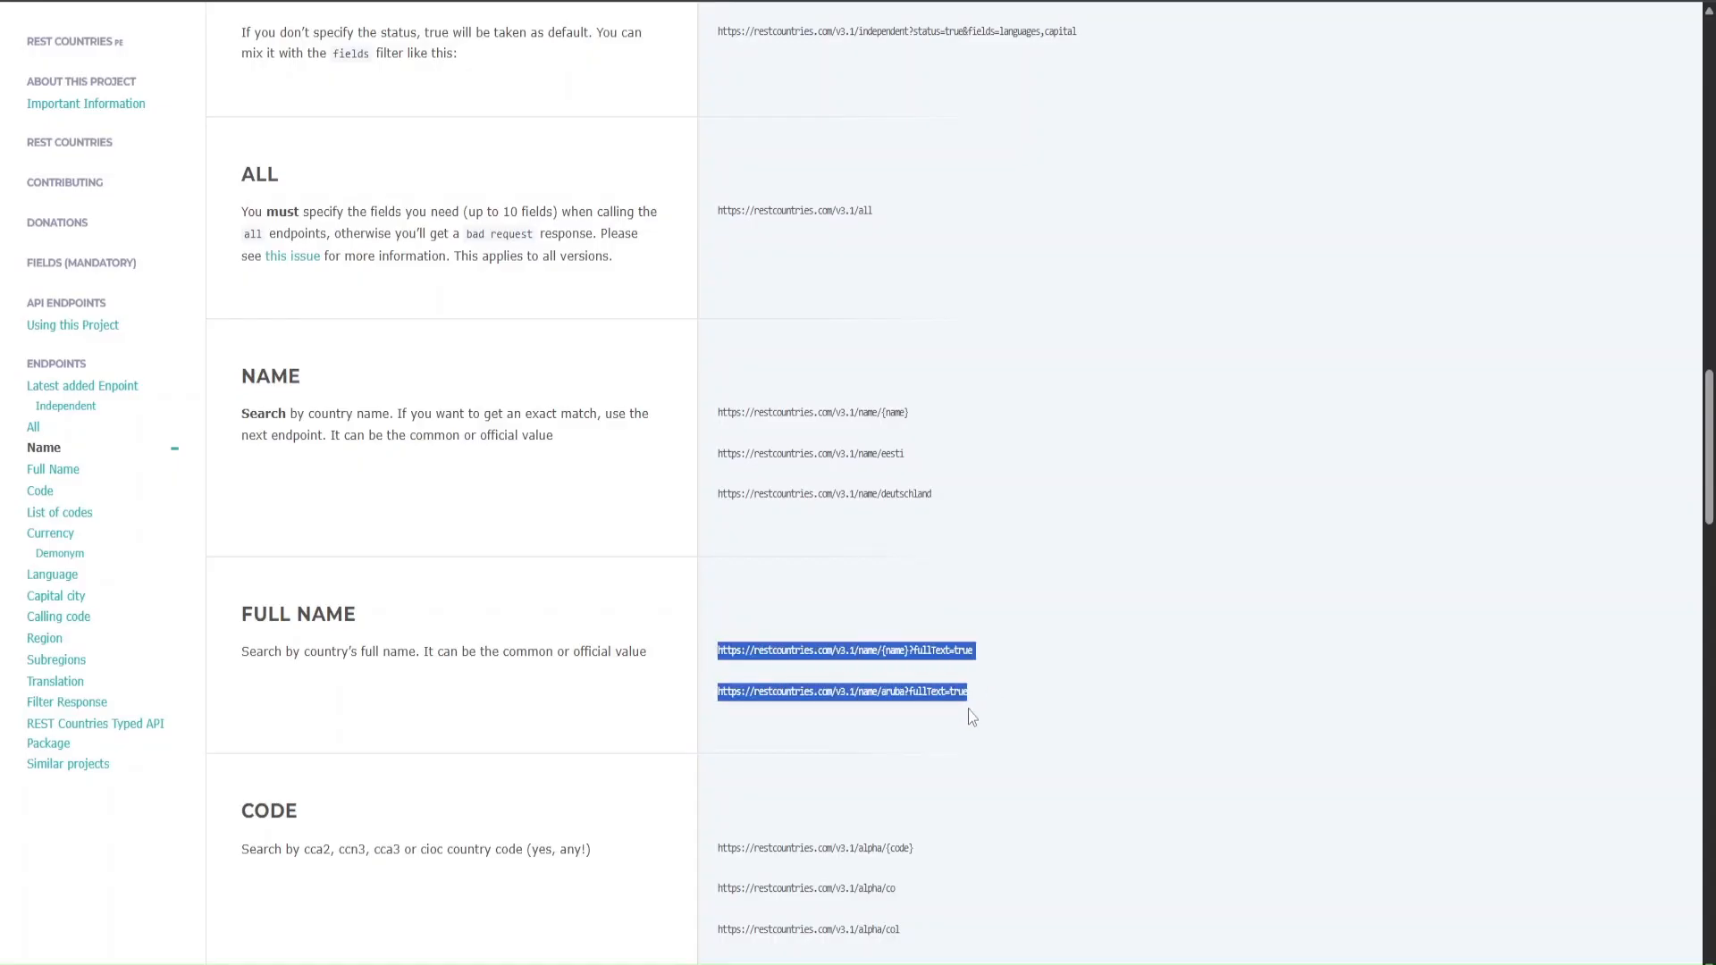
pyautogui.click(969, 722)
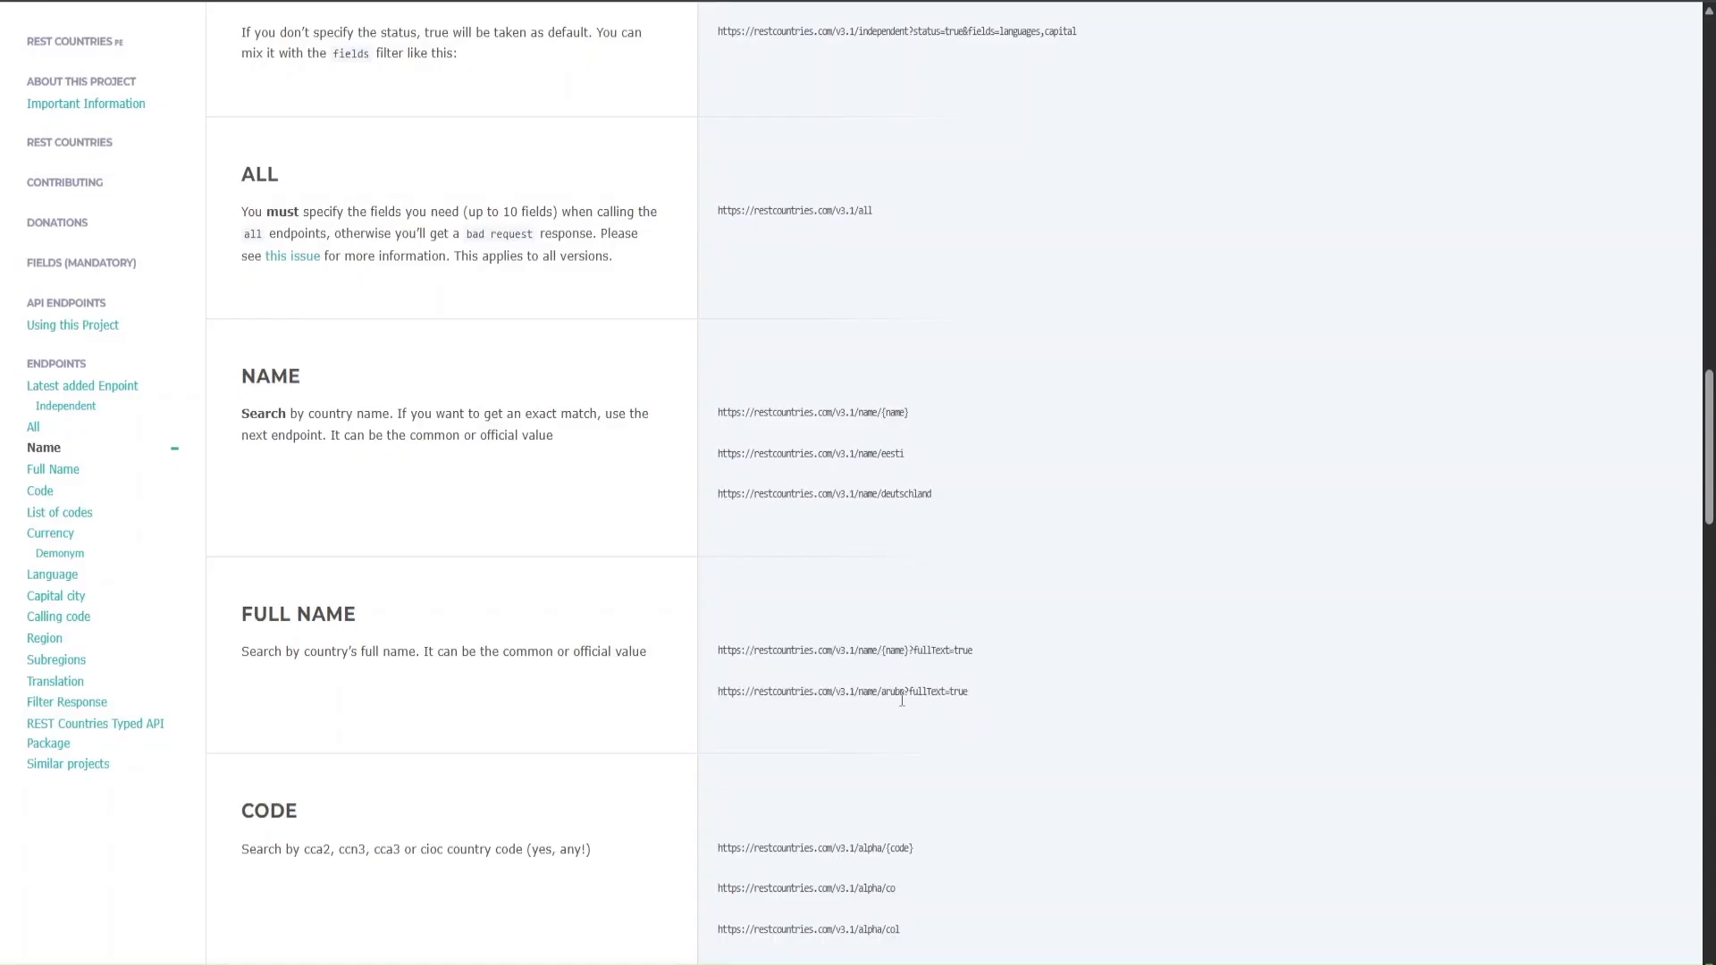
pyautogui.moveTo(916, 697)
pyautogui.mouseDown()
pyautogui.moveTo(973, 701)
pyautogui.moveTo(921, 700)
pyautogui.mouseUp()
pyautogui.click(972, 700)
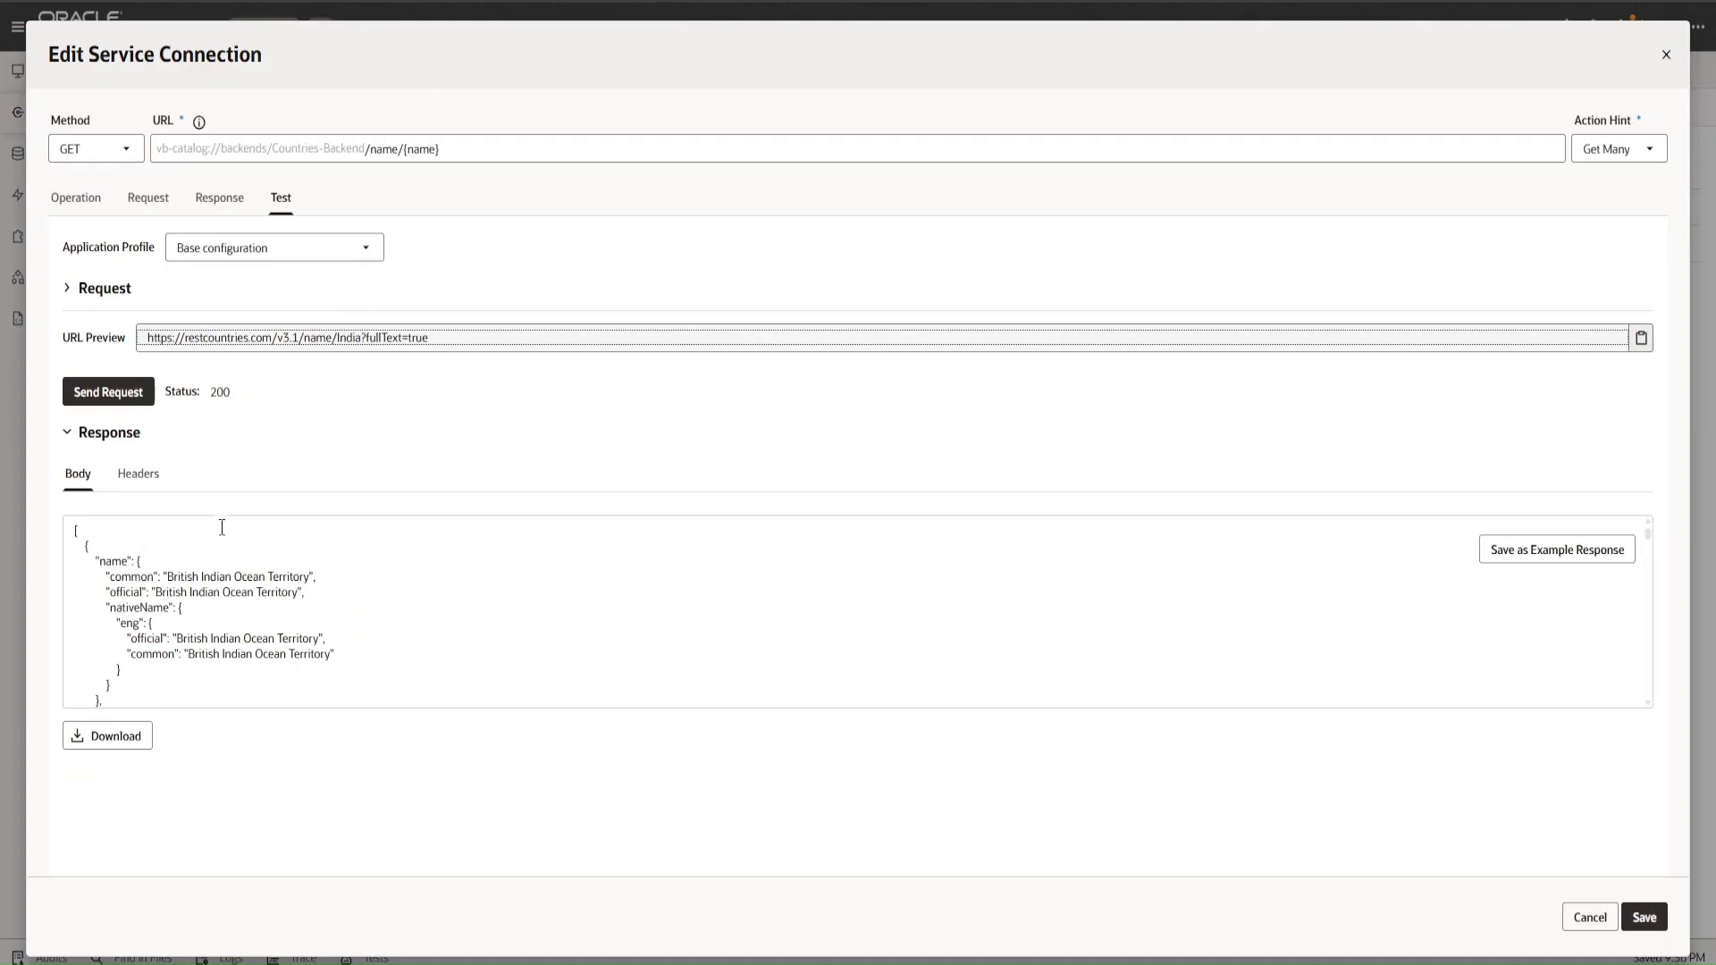
pyautogui.click(108, 394)
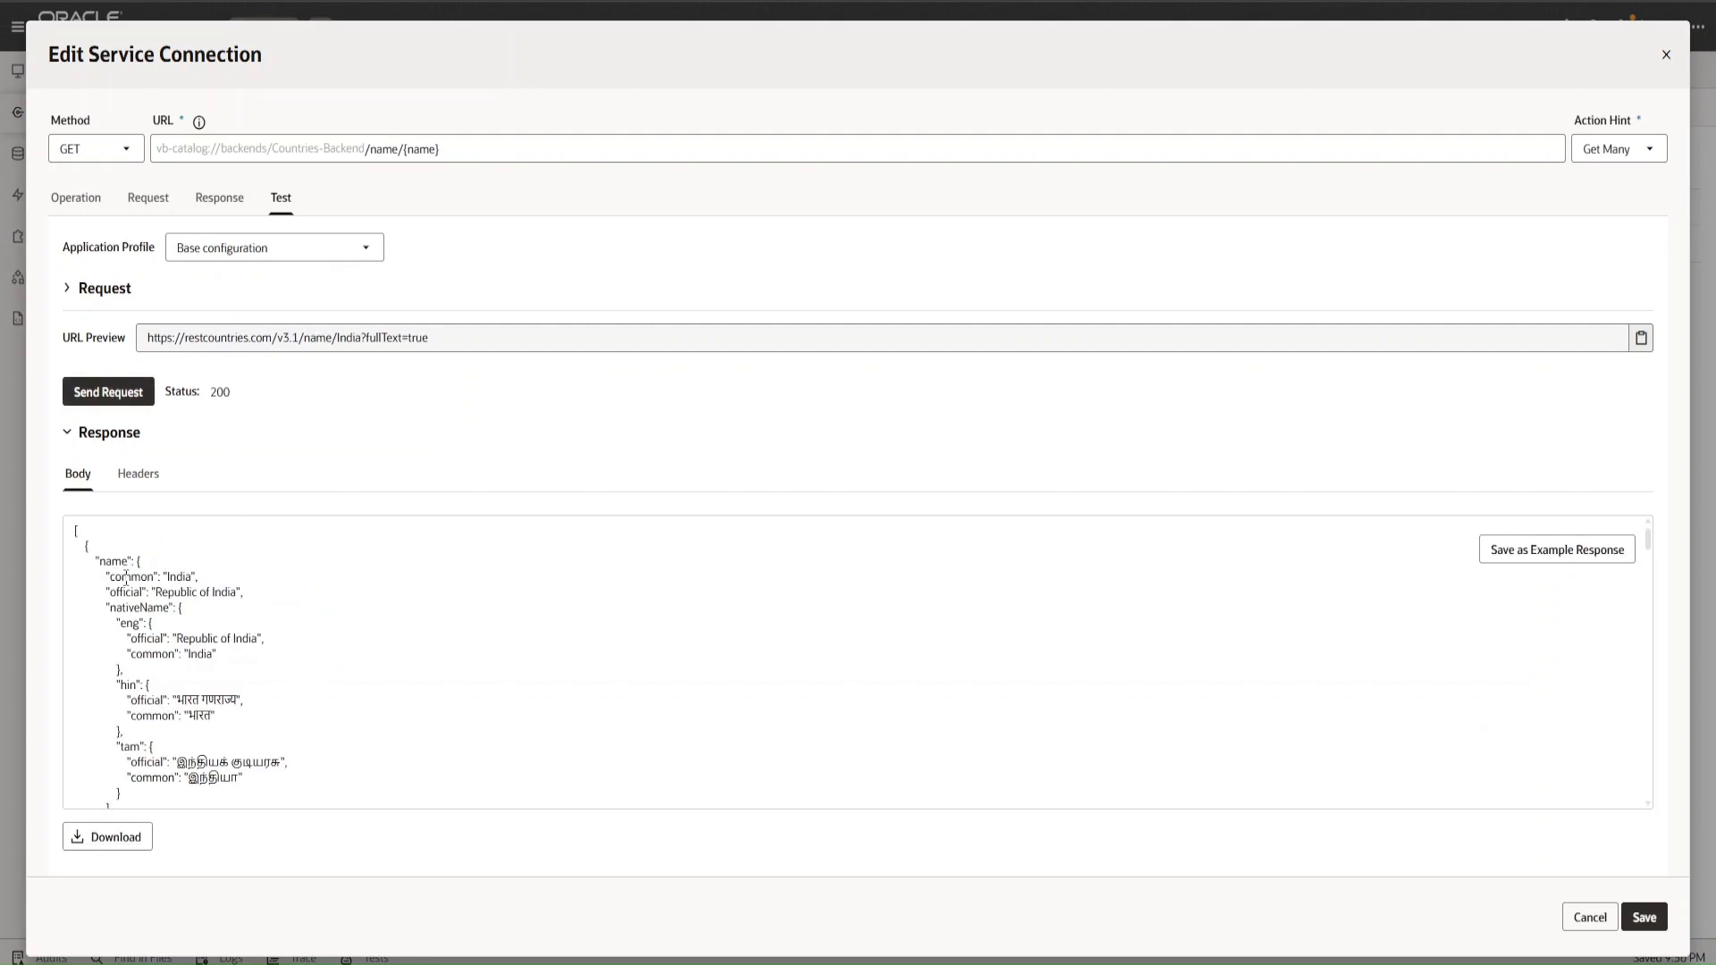
# - Review the fullText test response for India from beginning to end, and save the /name/{name} endpoint
pyautogui.scroll(-20, 126, 579)
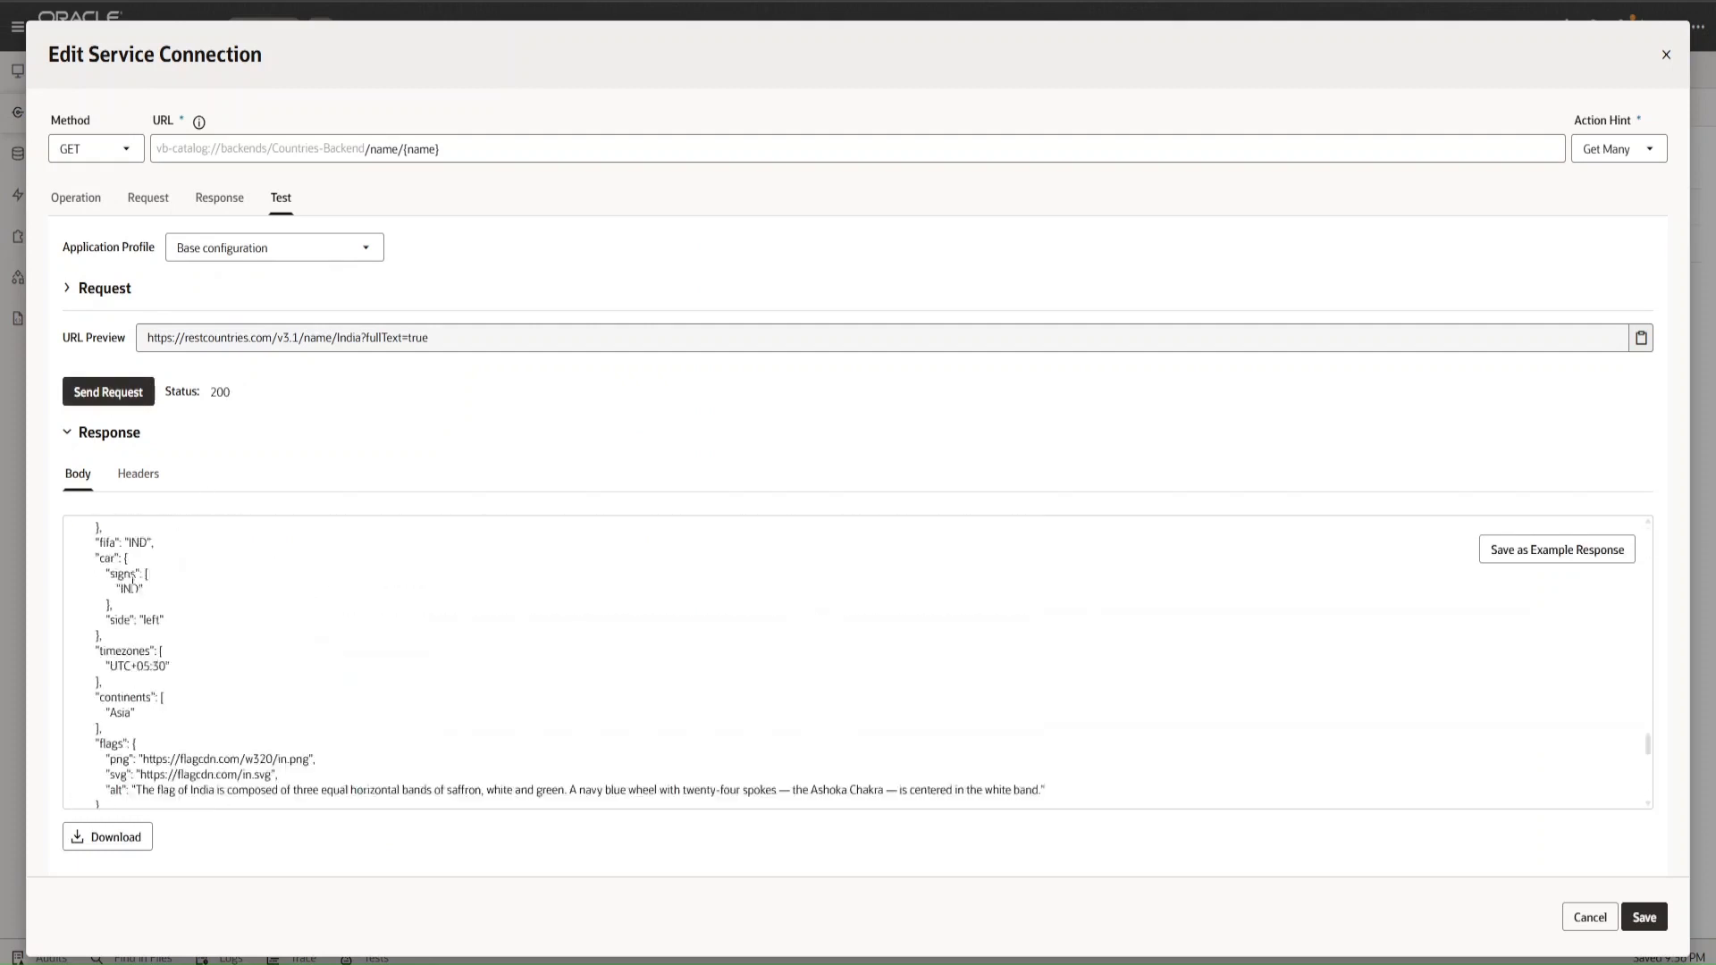
pyautogui.scroll(20, 132, 586)
pyautogui.moveTo(77, 572); pyautogui.dragTo(240, 715)
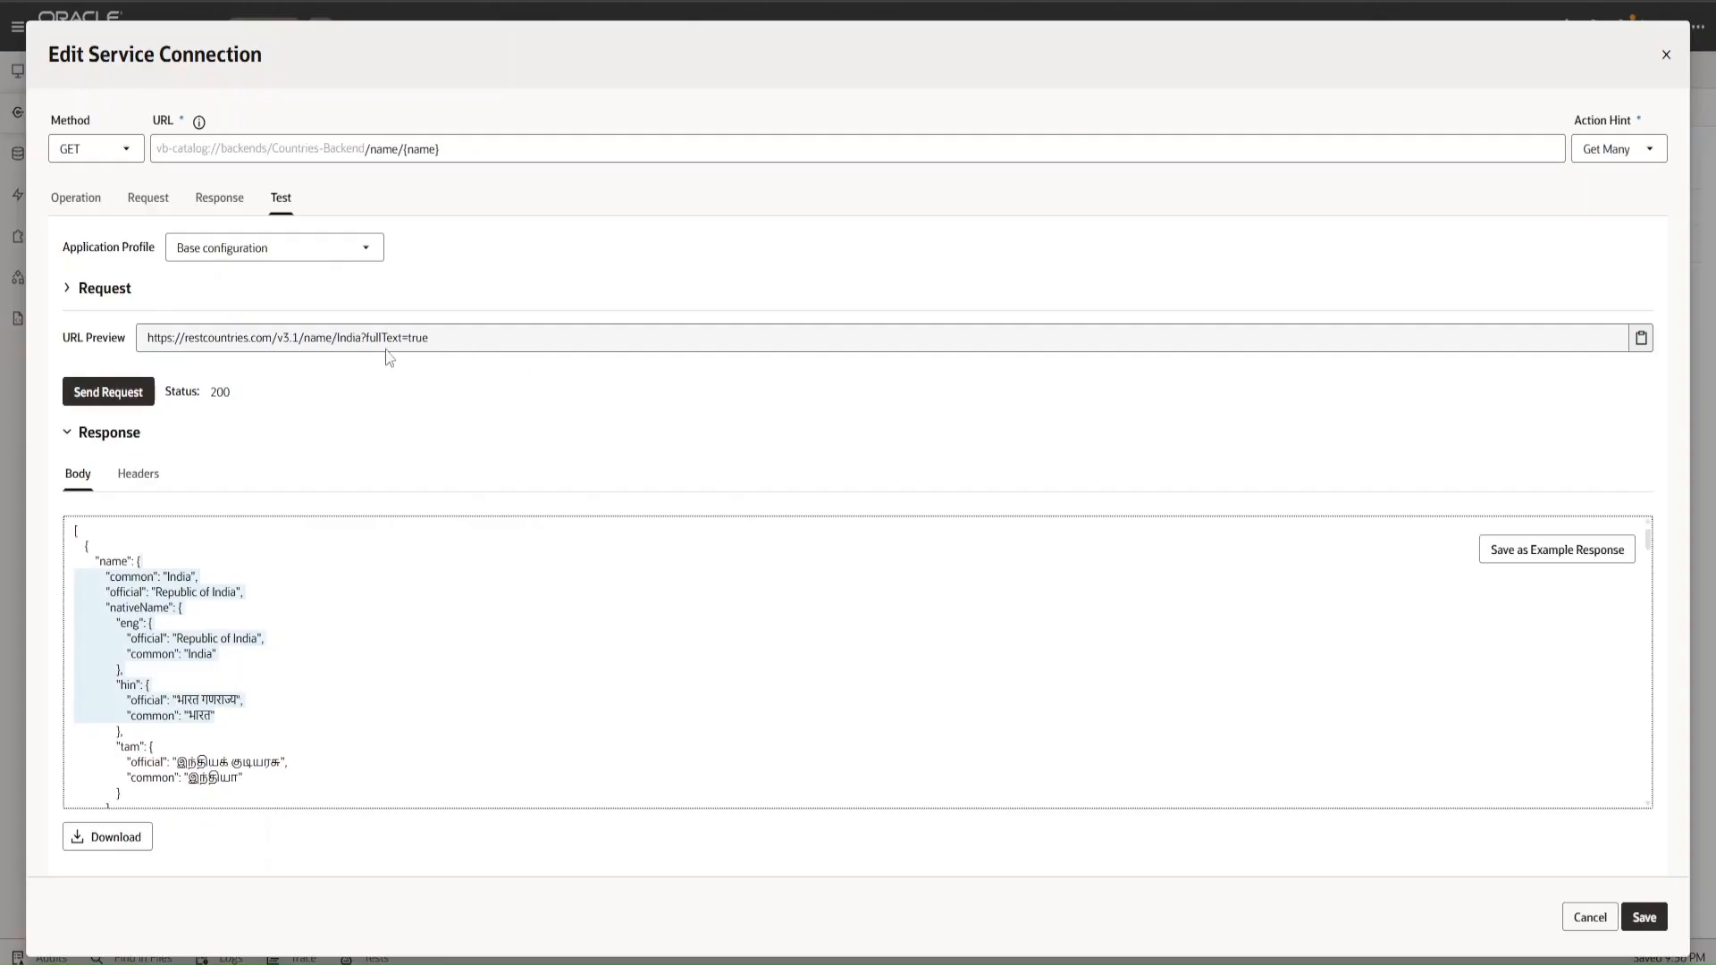
pyautogui.click(336, 340)
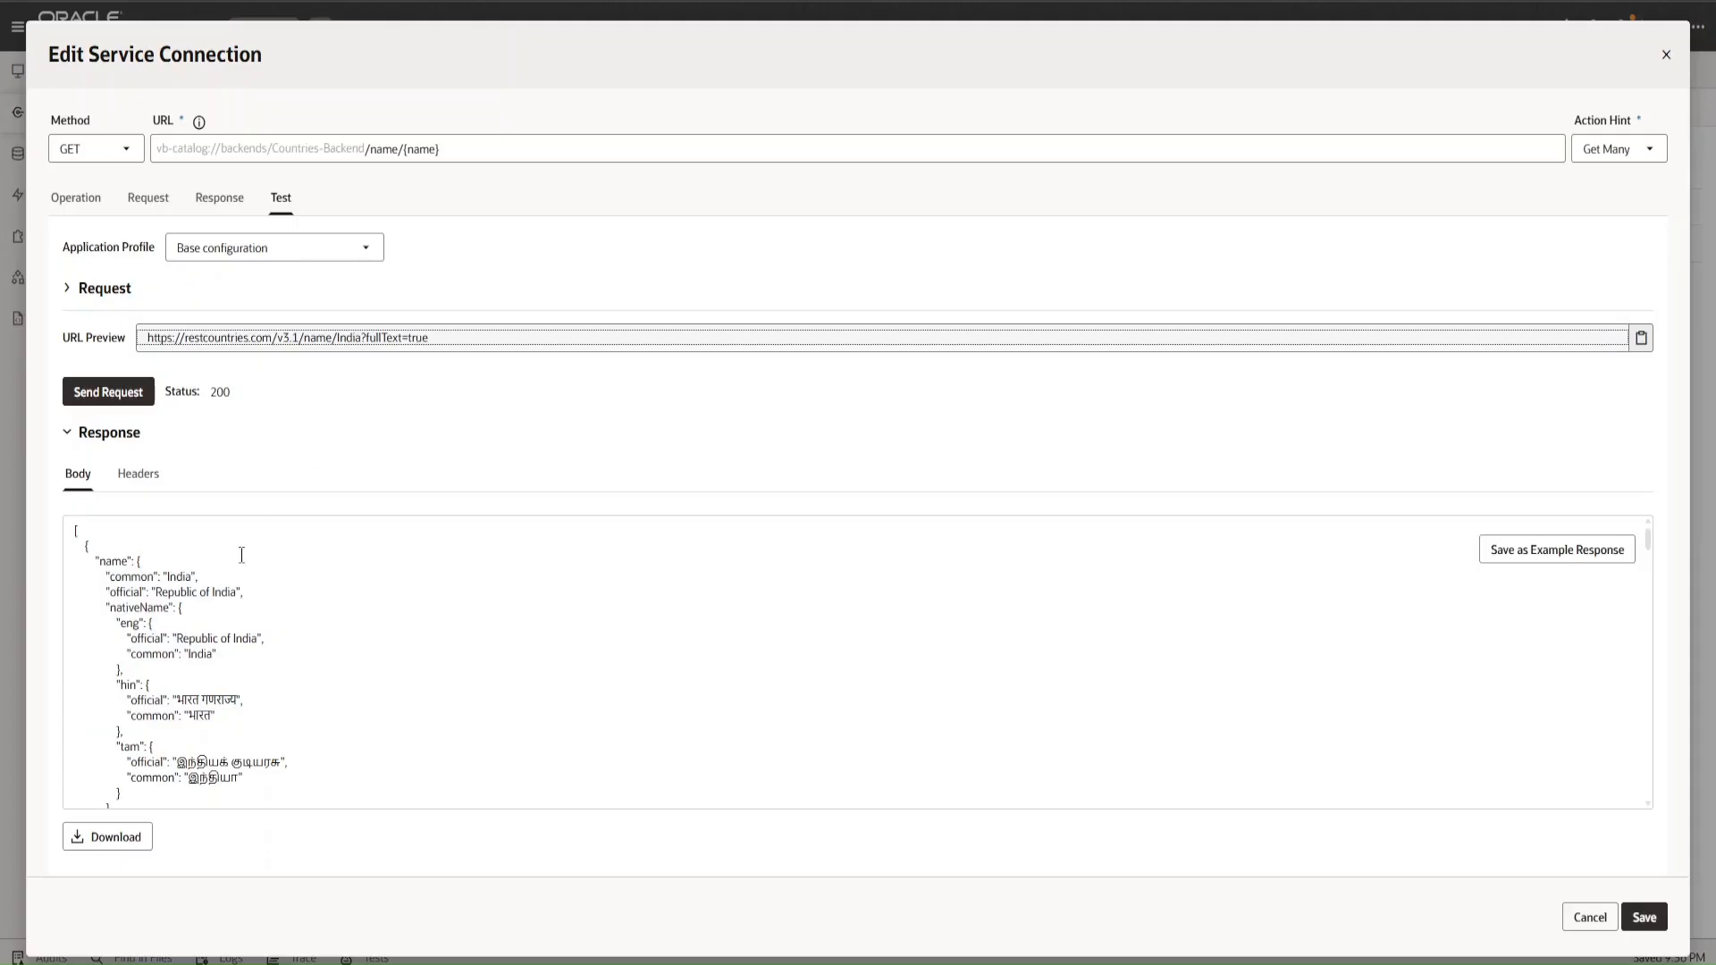
pyautogui.scroll(-15, 242, 555)
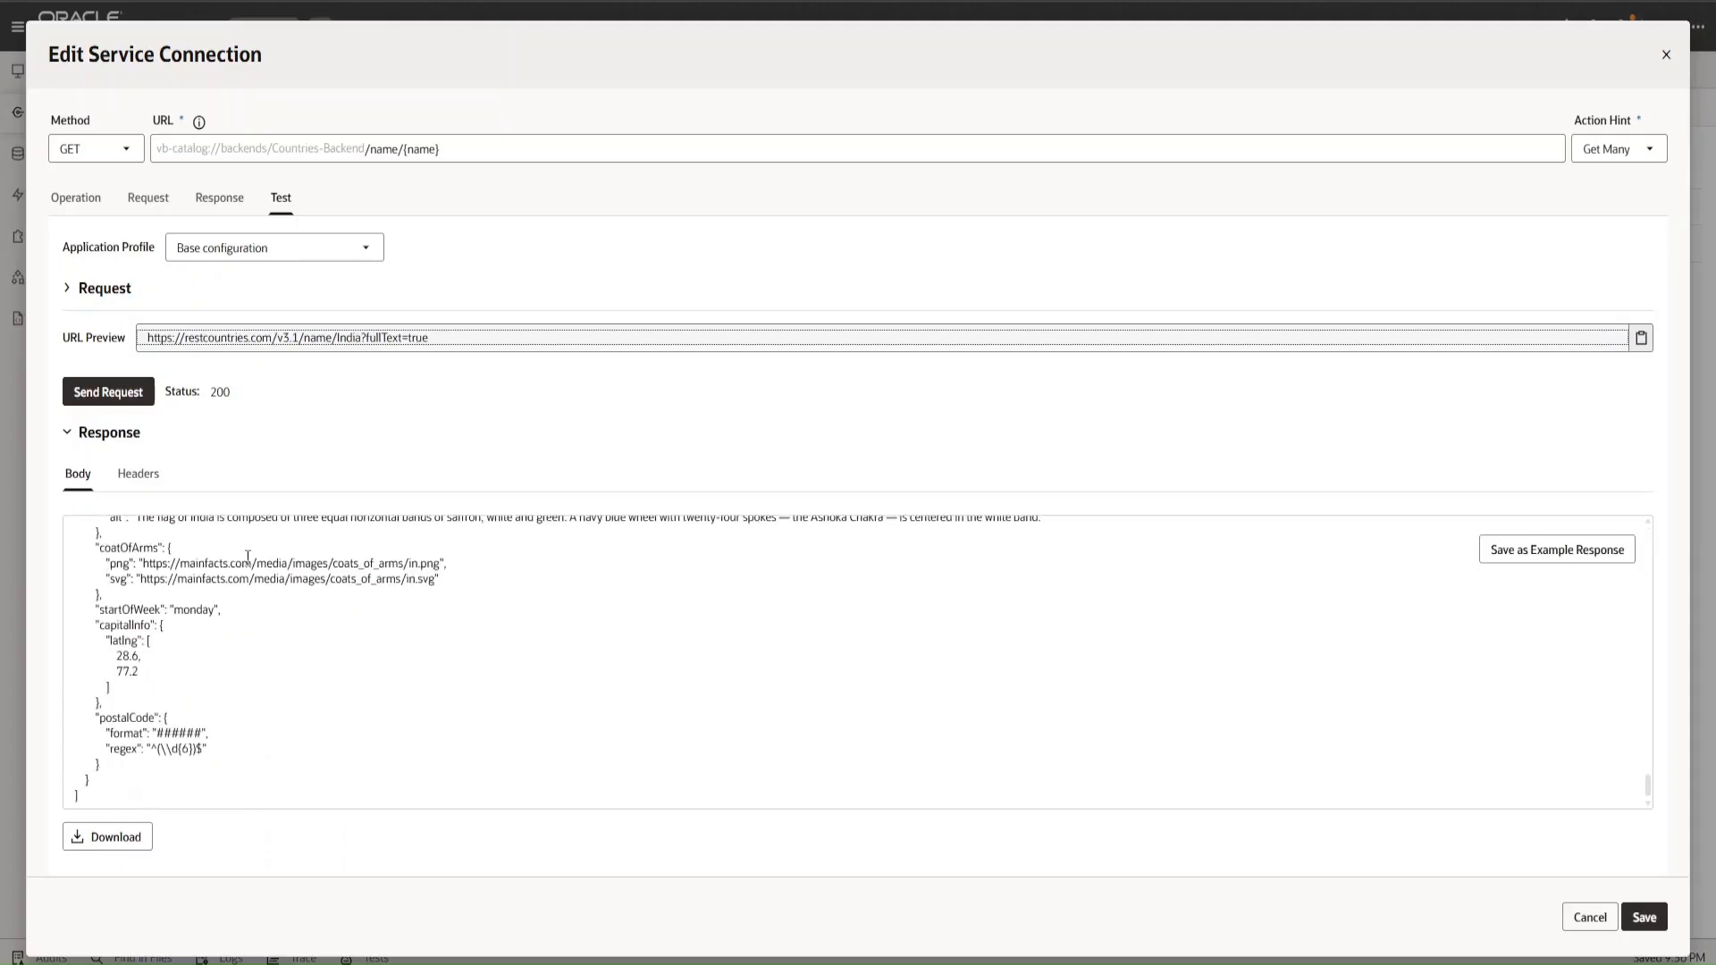
pyautogui.scroll(15, 247, 556)
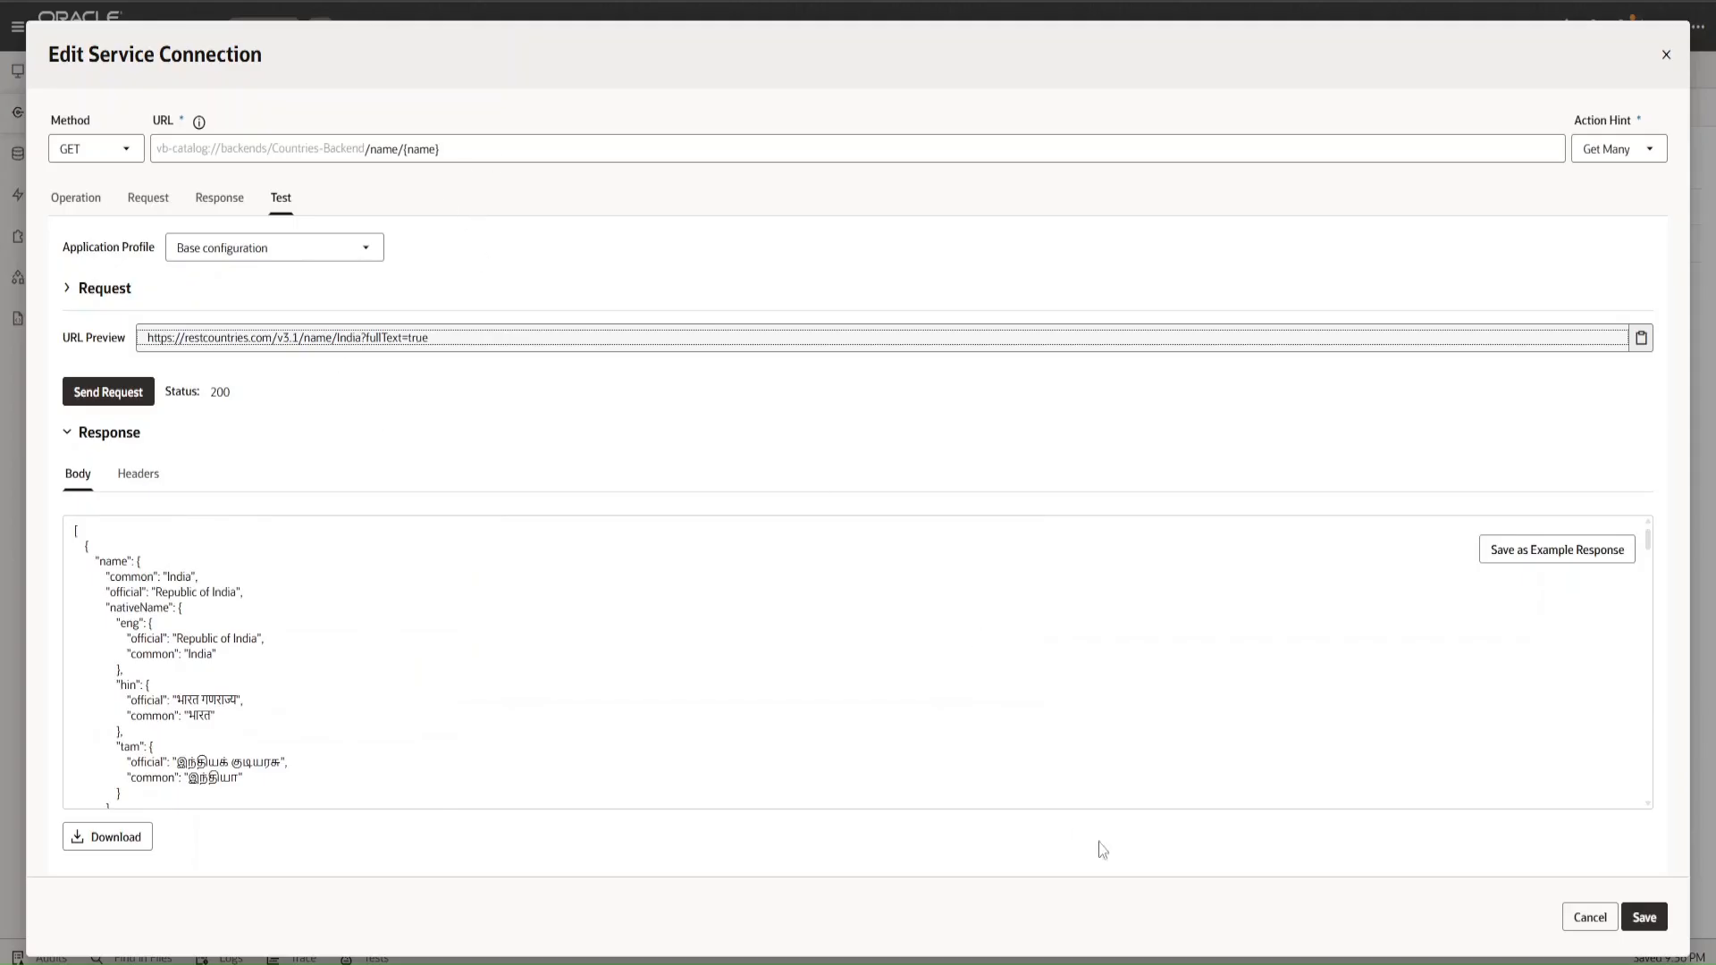
pyautogui.click(1644, 916)
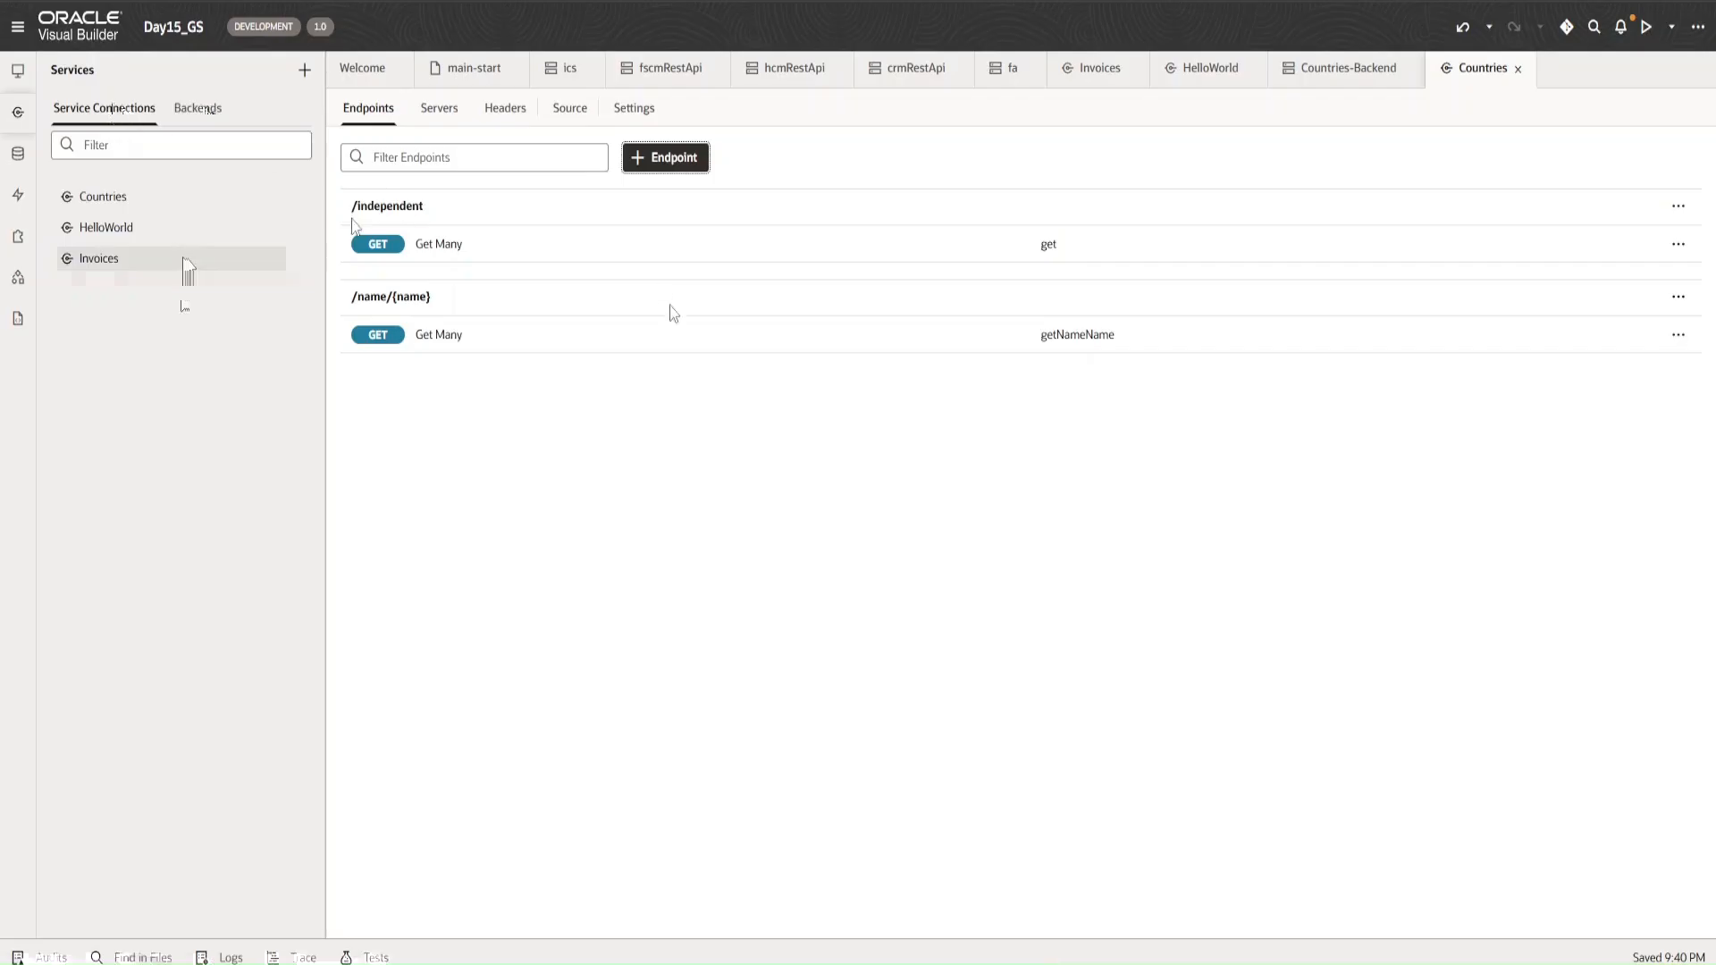
# - Consult the Day 15 topic list in Notepad++, and create a page named main-country-search in demoapp's main flow in Visual Builder
pyautogui.hotkey('alt', 'Tab')
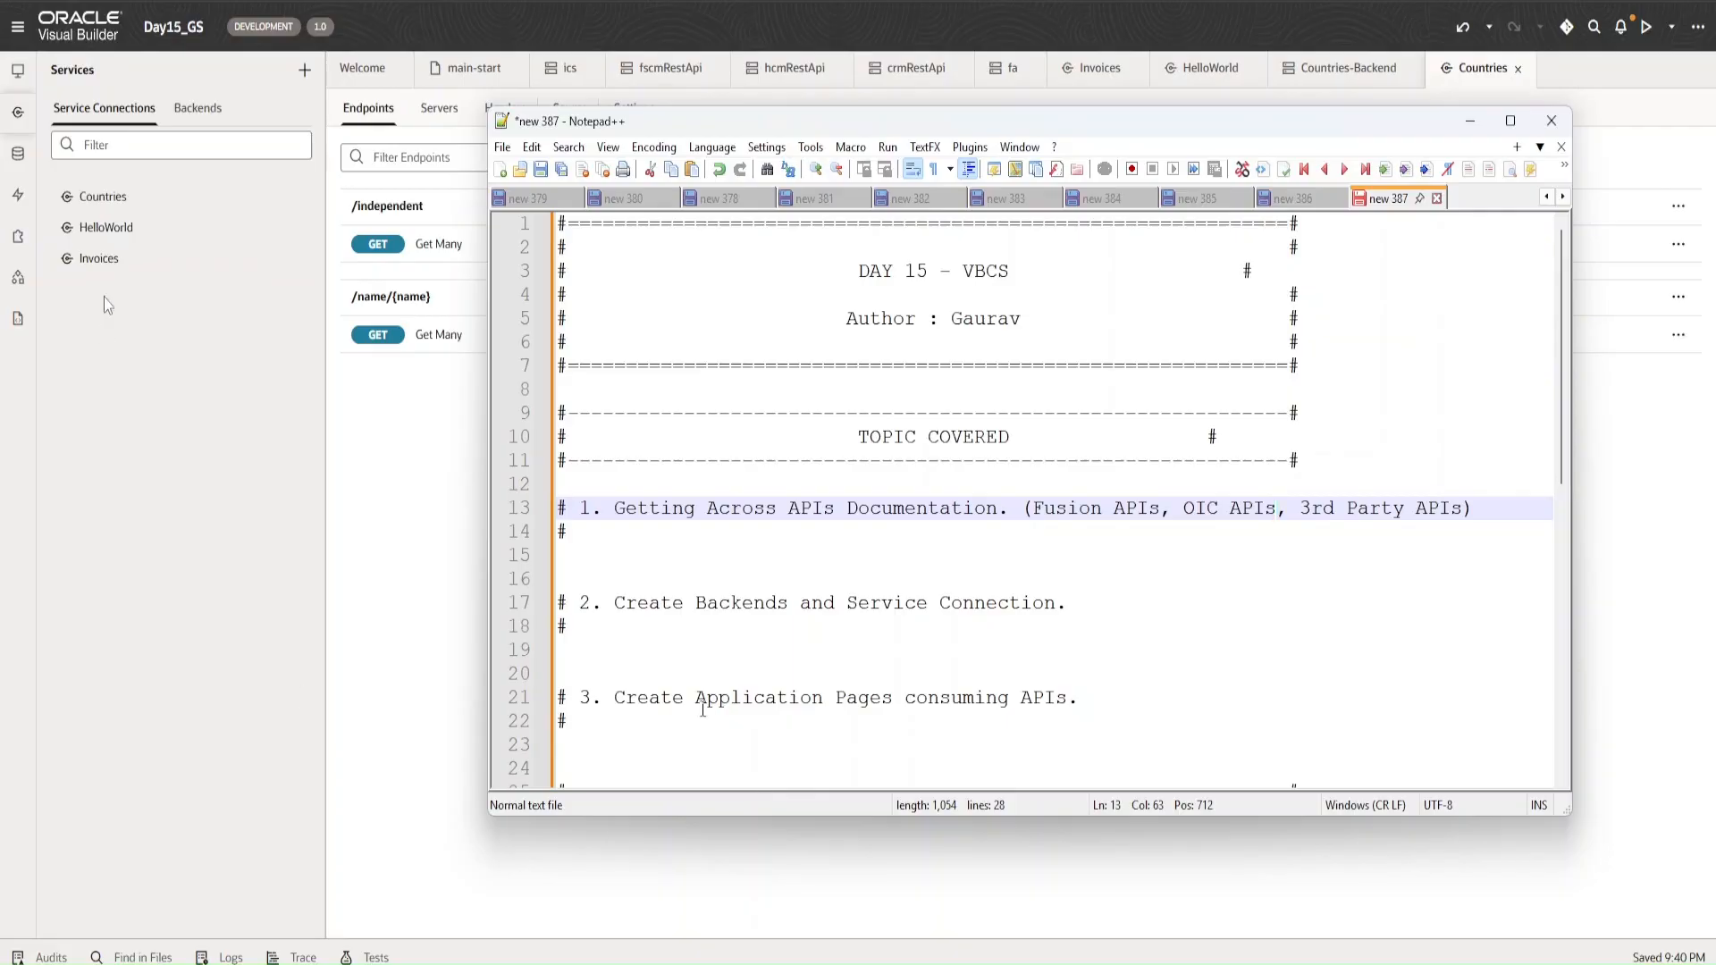
pyautogui.click(1469, 121)
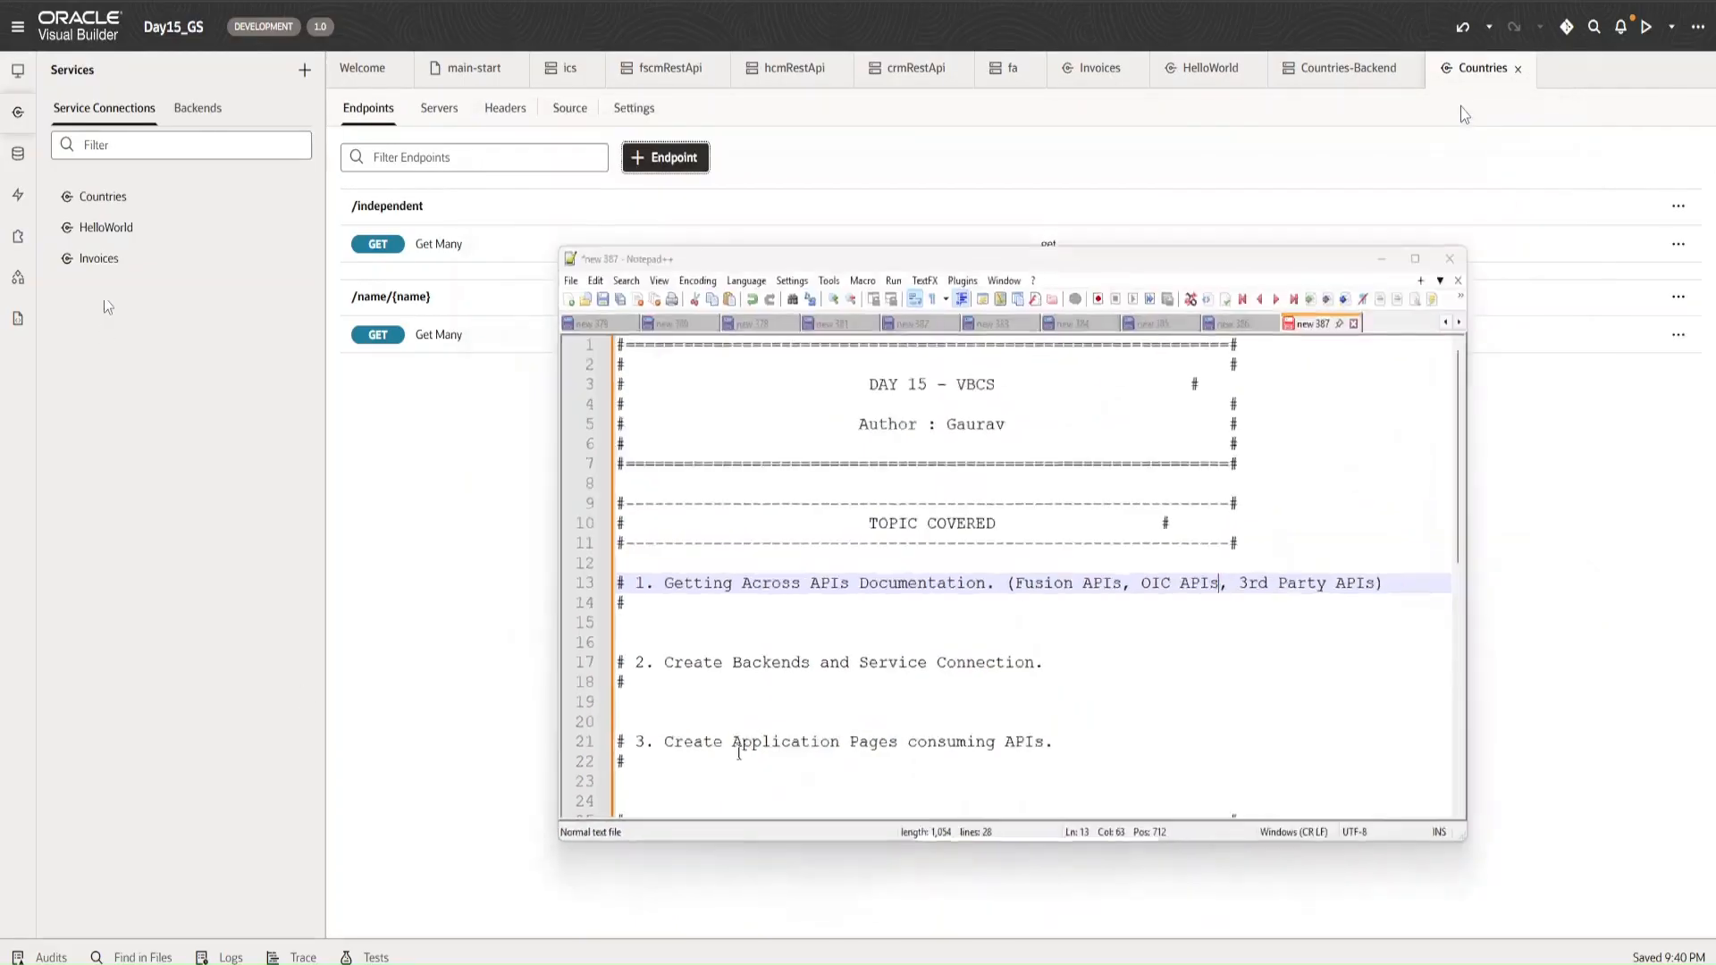
pyautogui.click(17, 69)
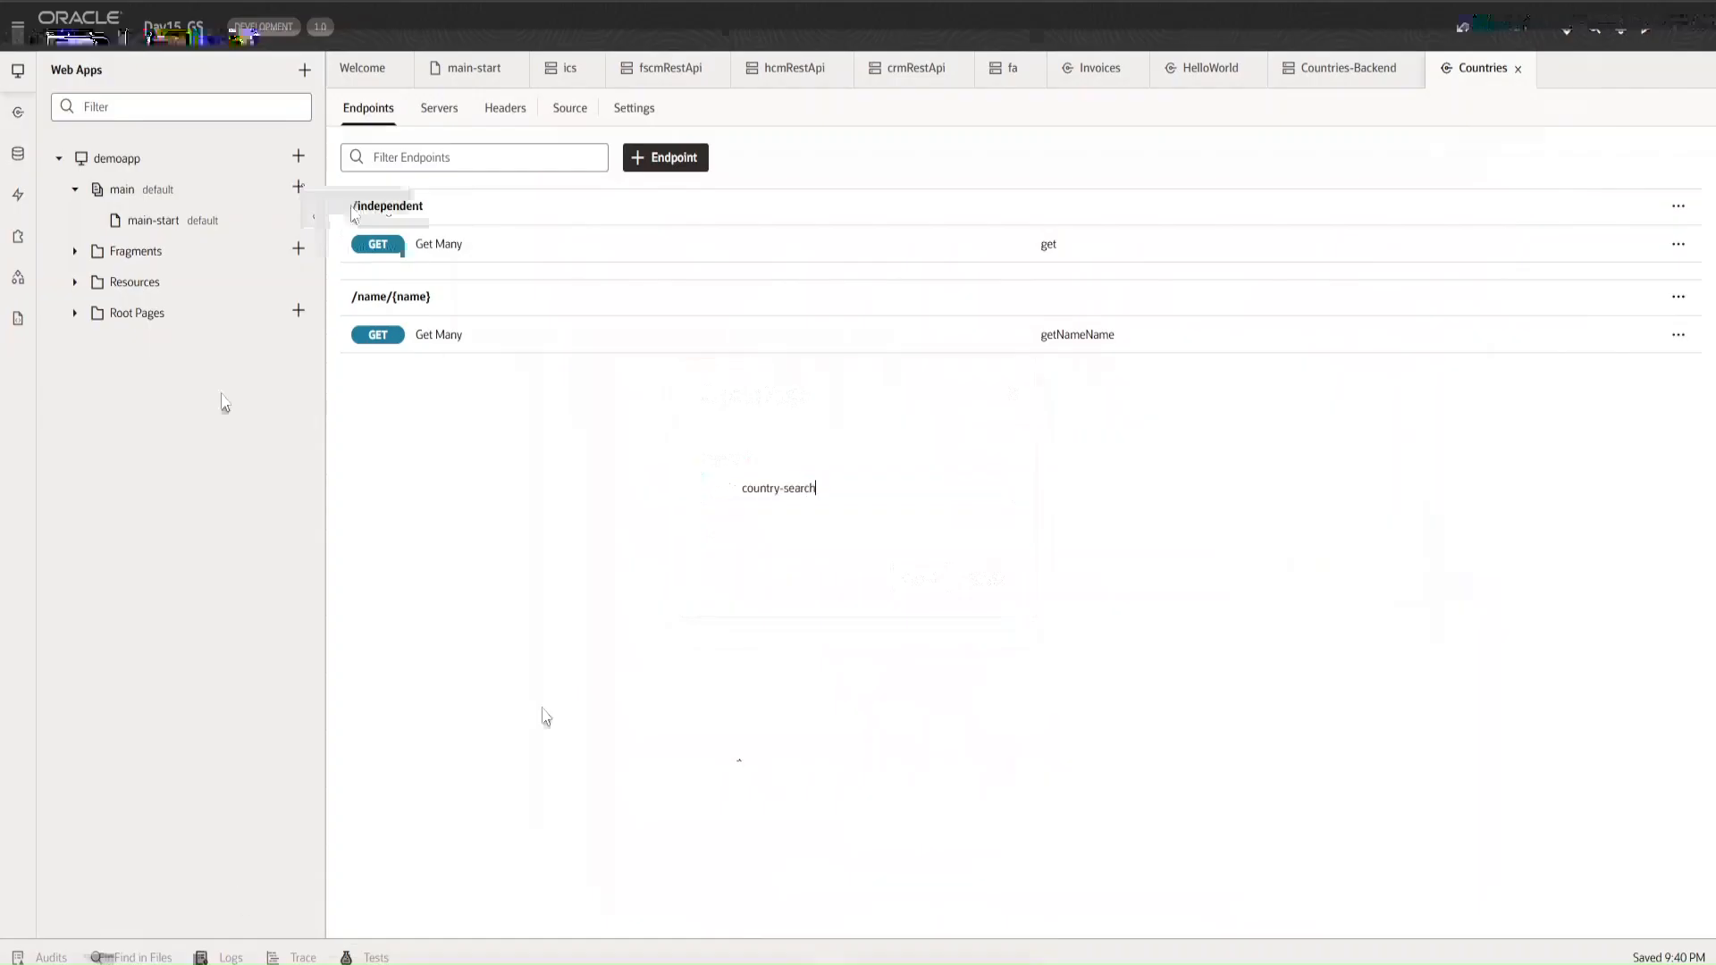
pyautogui.click(984, 580)
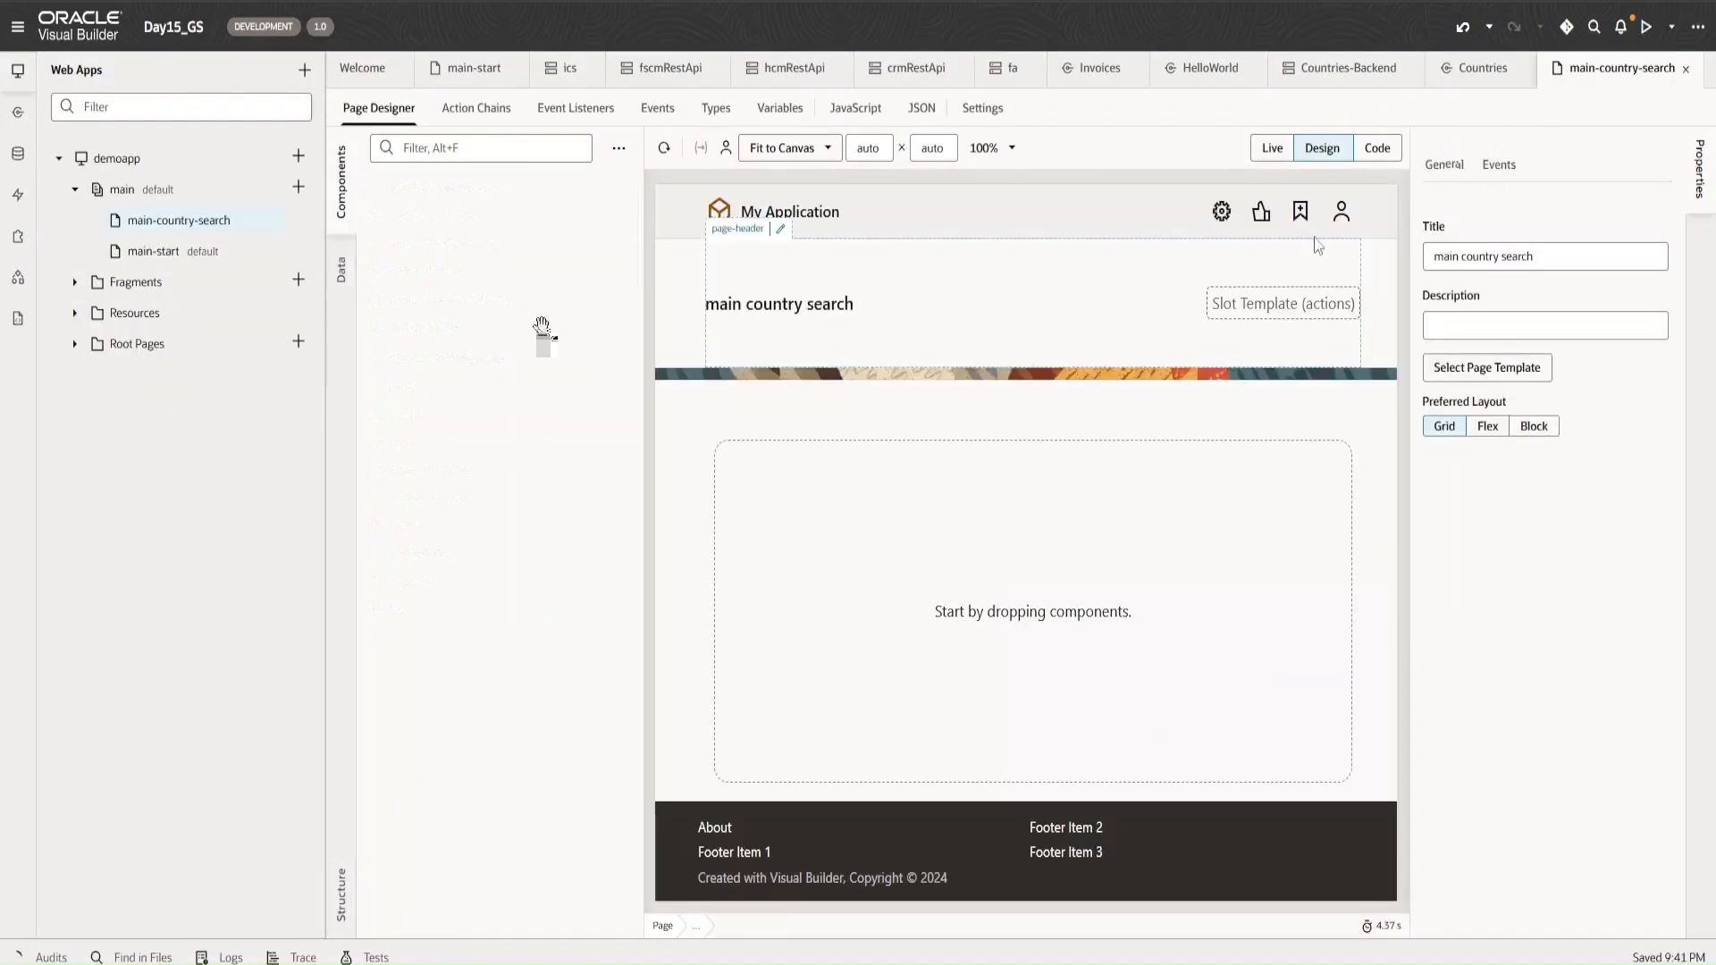
# - Show the new page's code and add a Heading component to the empty page
pyautogui.click(1376, 148)
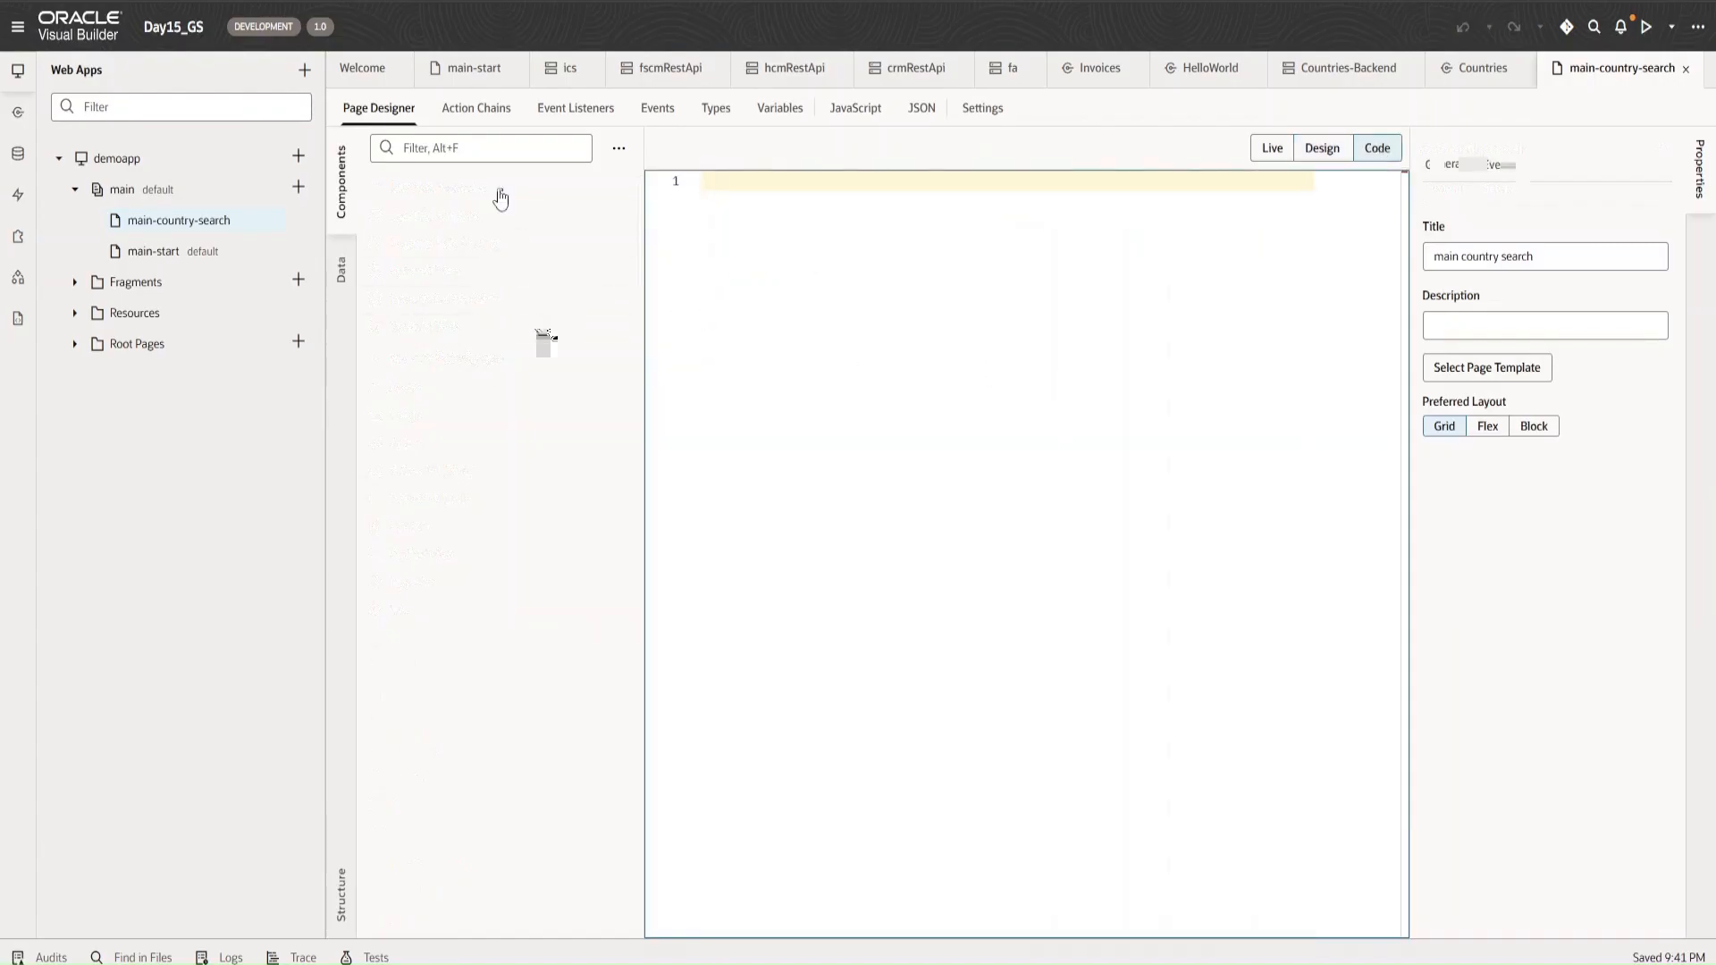
pyautogui.click(487, 148)
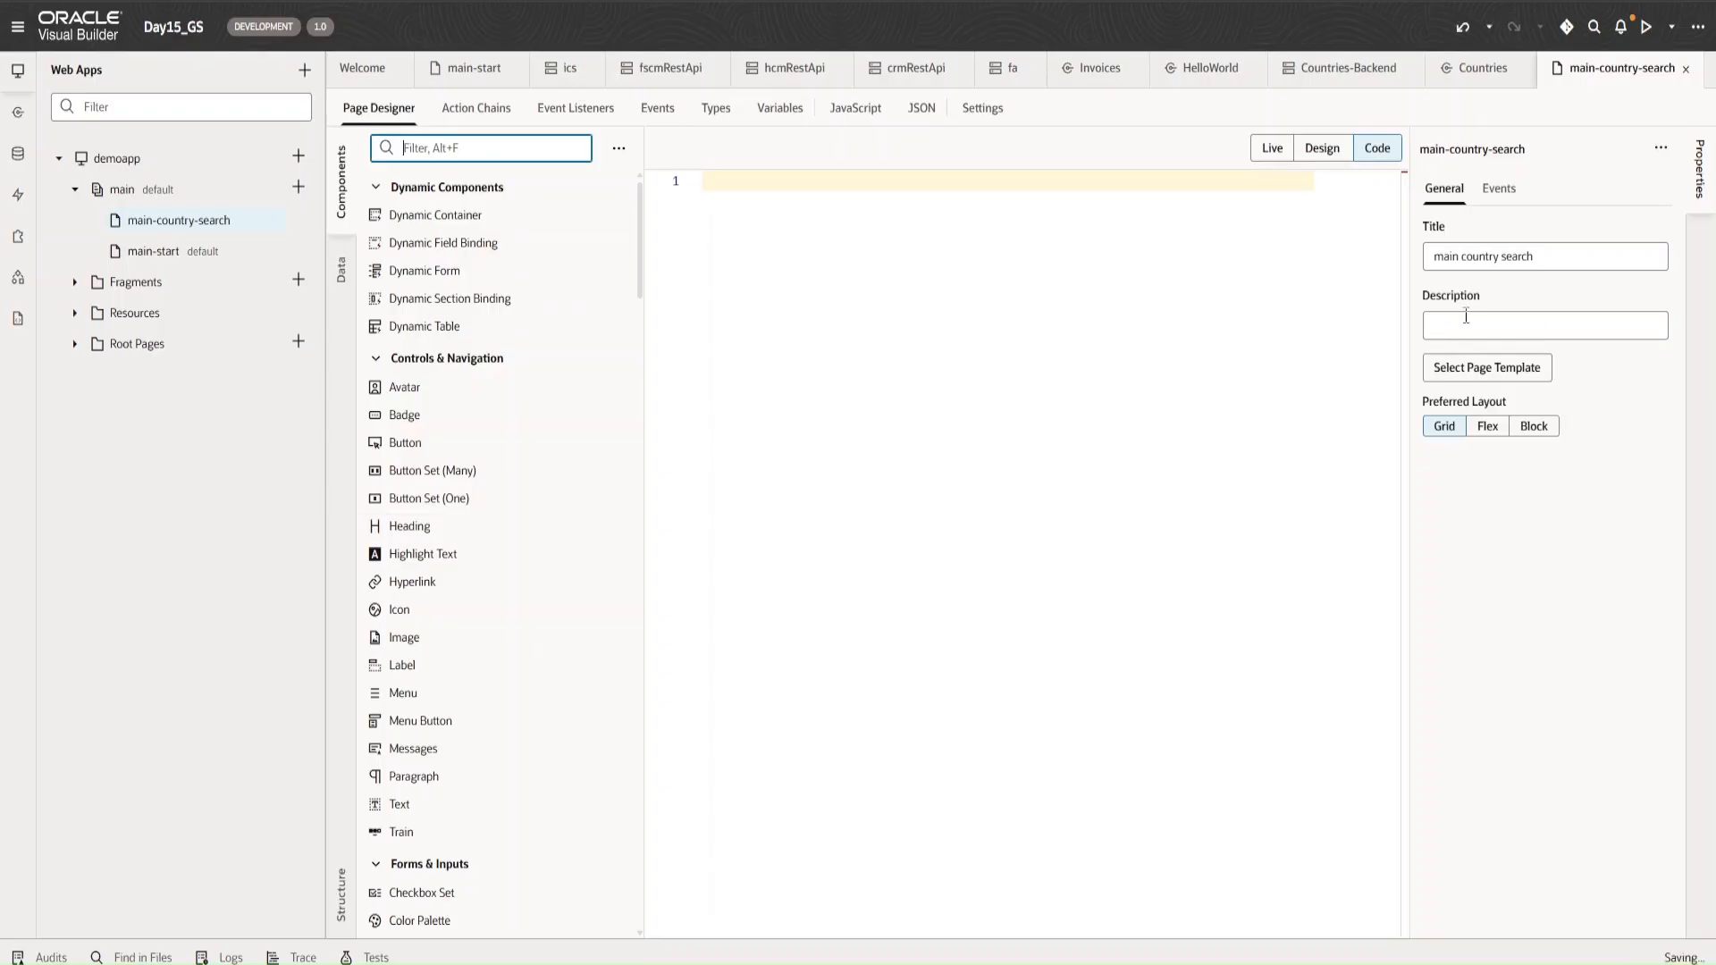
pyautogui.write('Head')
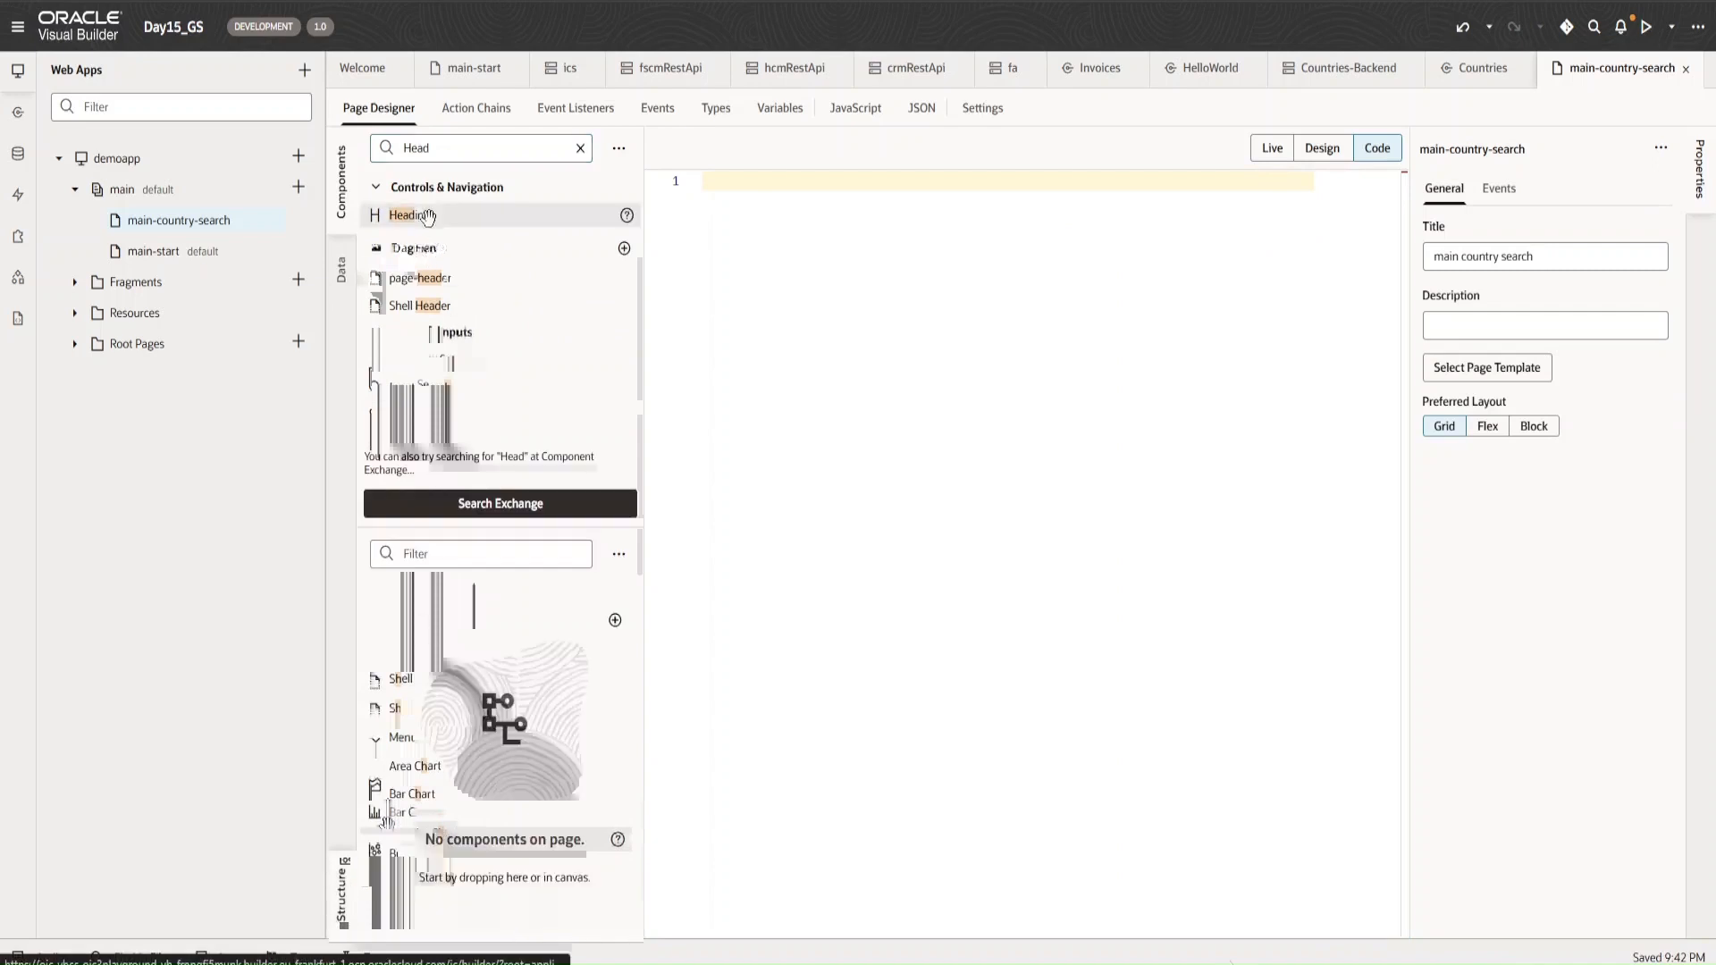
pyautogui.moveTo(428, 217); pyautogui.dragTo(784, 268)
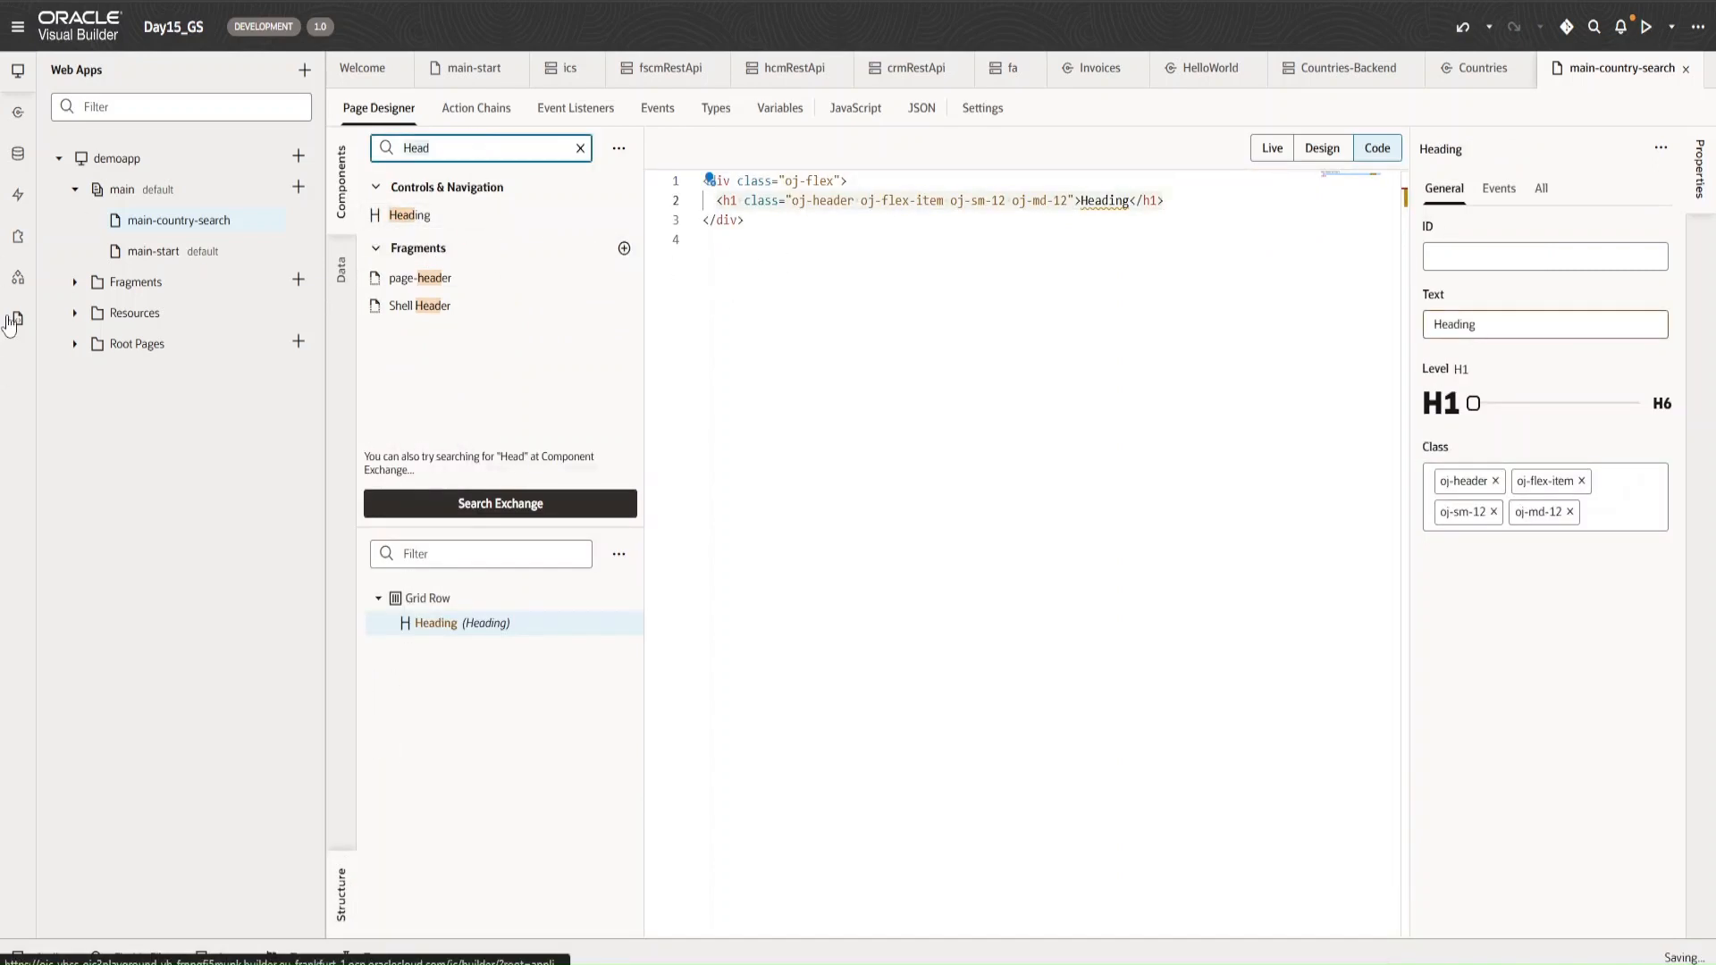
# - Add a Horizontal Rule component in its own grid row below the heading
pyautogui.press('BackSpace')
pyautogui.press('BackSpace')
pyautogui.press('BackSpace')
pyautogui.press('BackSpace')
pyautogui.write('Rule')
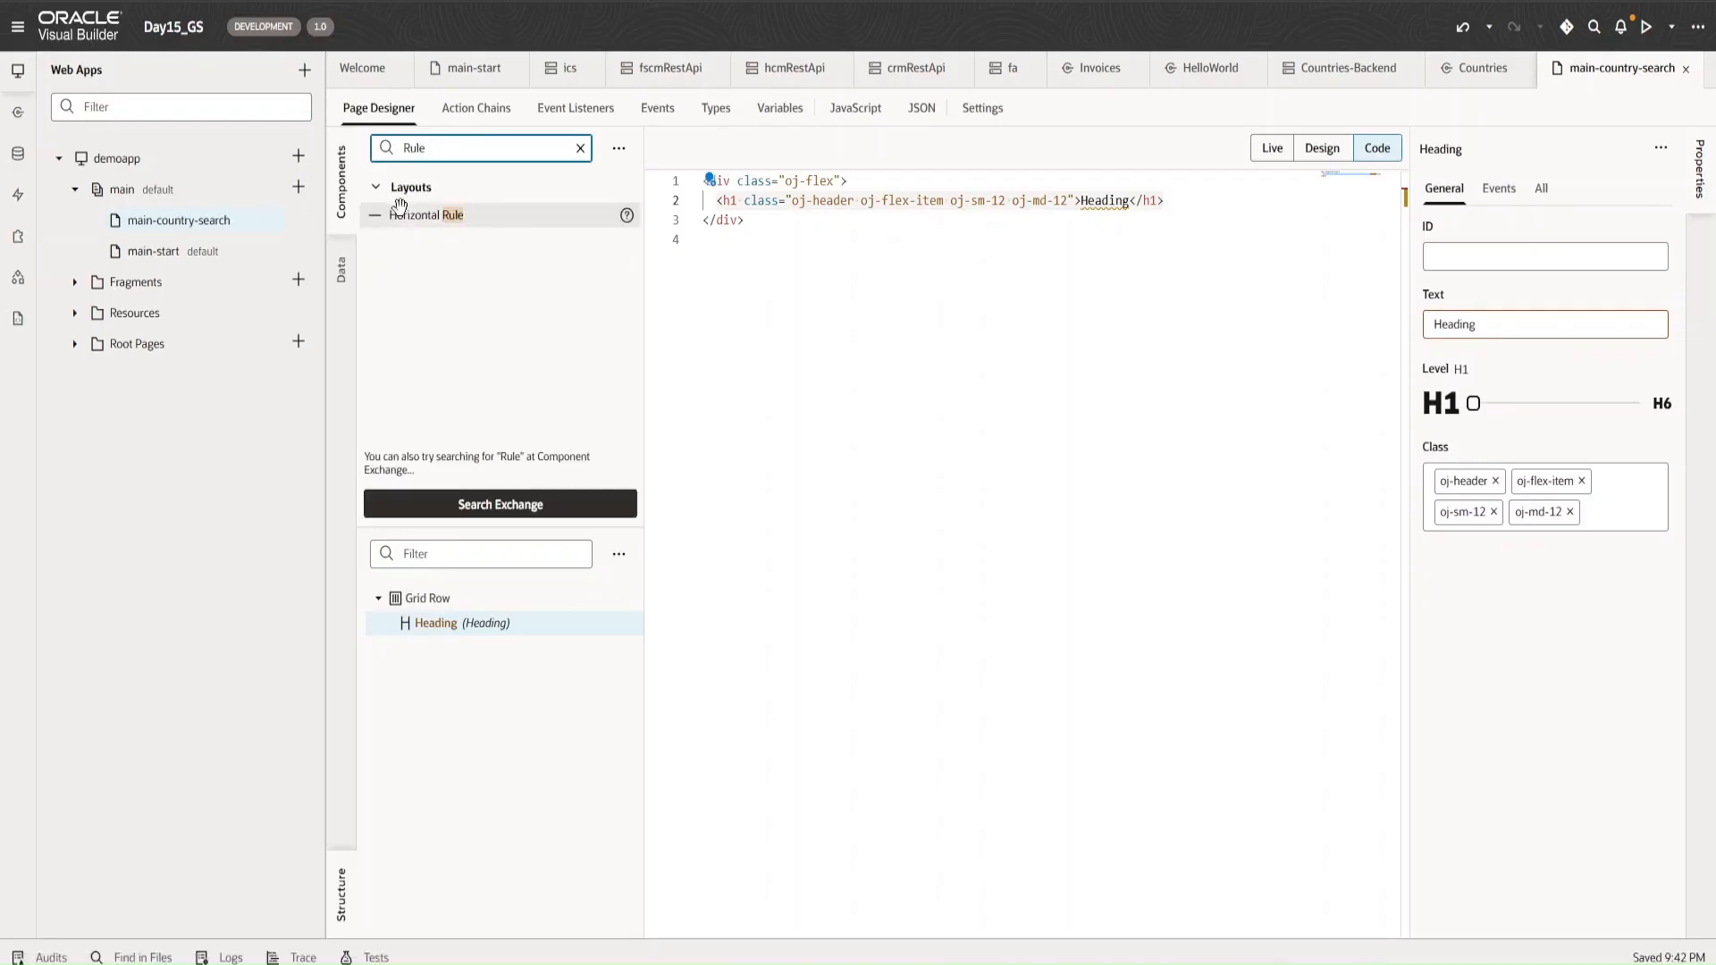
pyautogui.moveTo(398, 215); pyautogui.dragTo(808, 360)
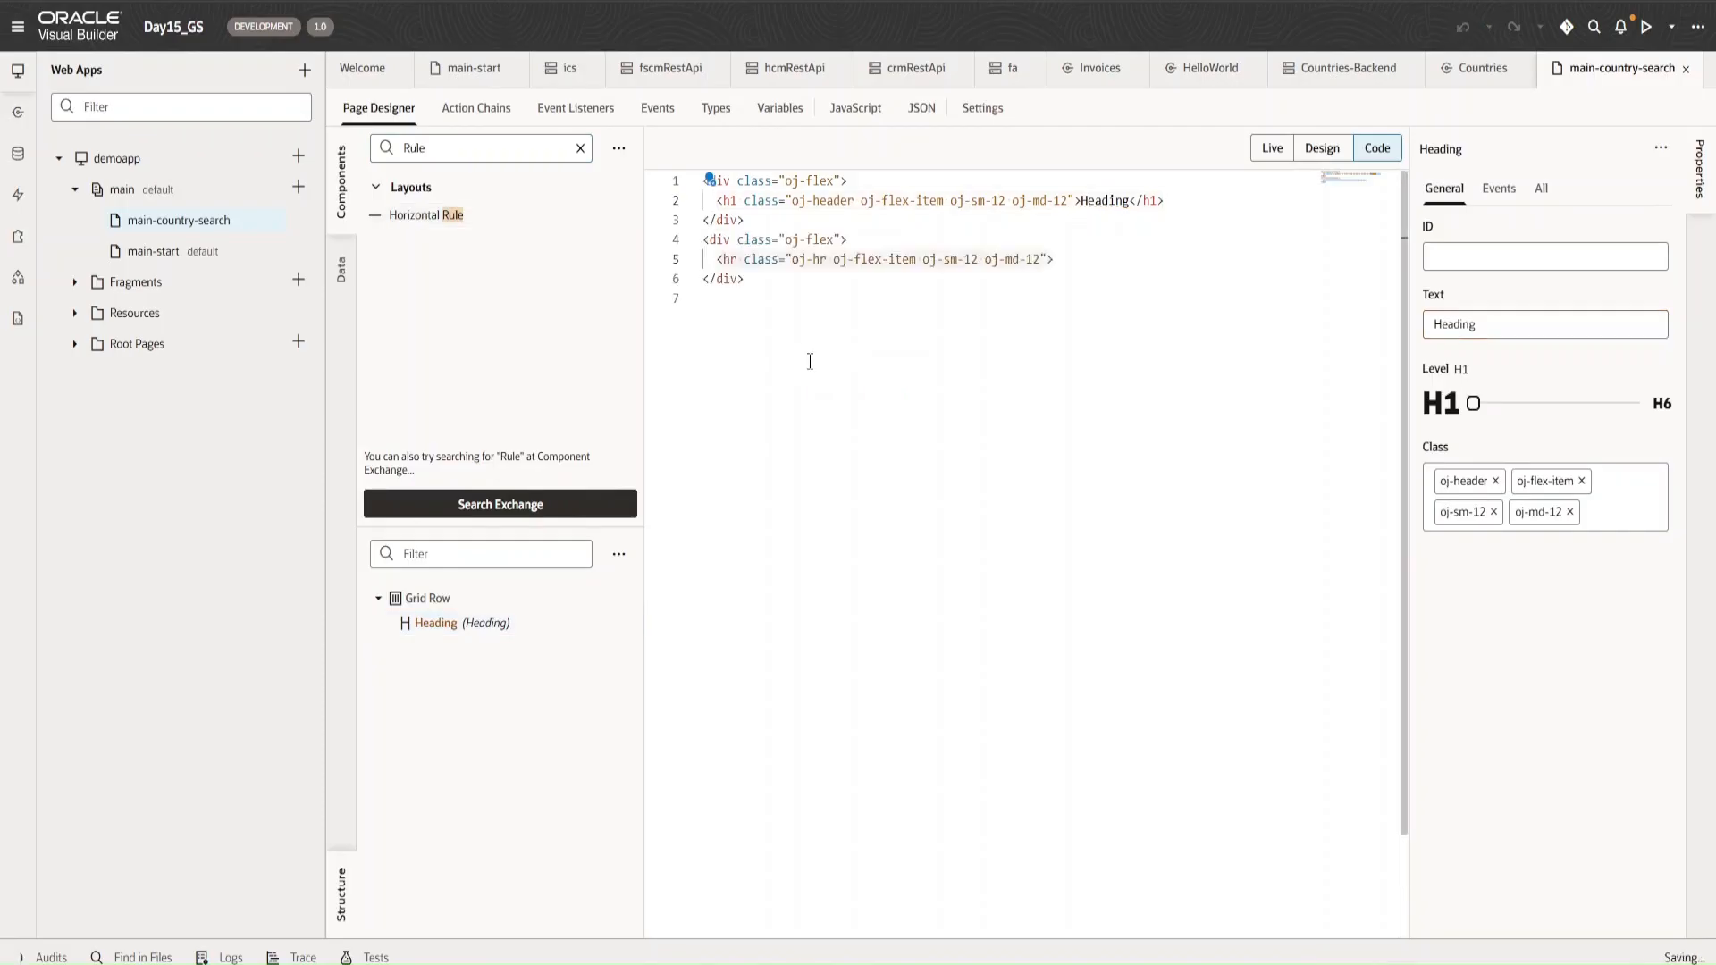
# - Find the Input Text component and add it in a new grid row below the horizontal rule
pyautogui.click(484, 149)
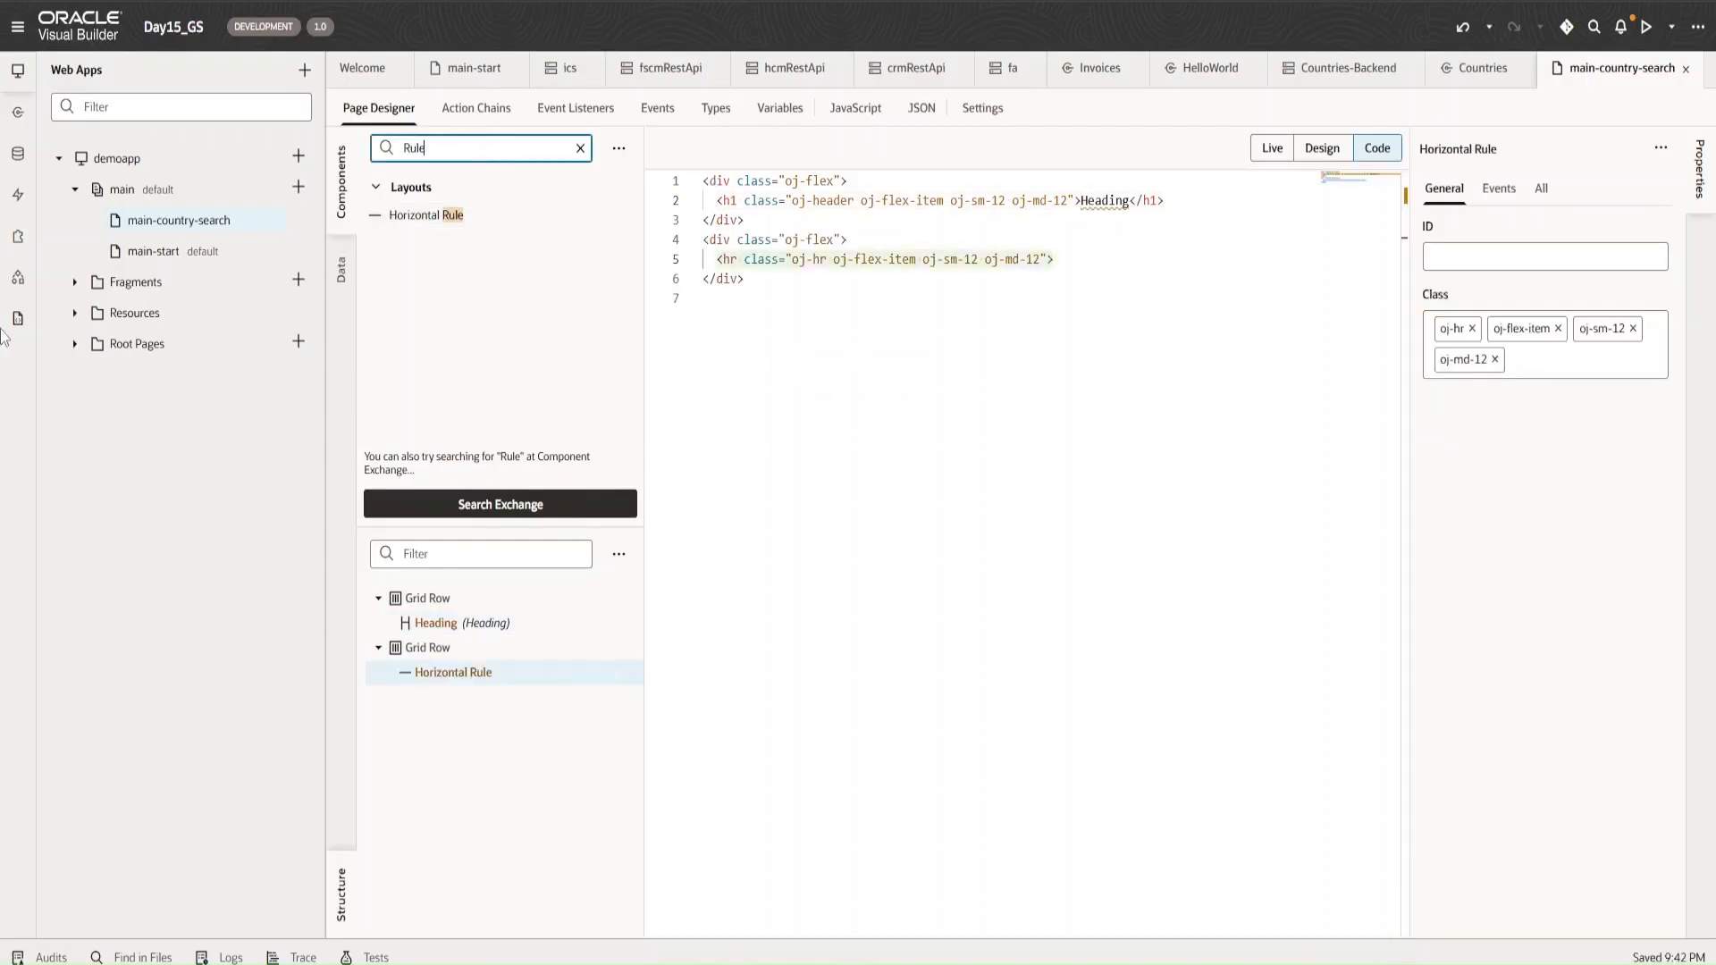
pyautogui.press('BackSpace')
pyautogui.press('BackSpace')
pyautogui.press('BackSpace')
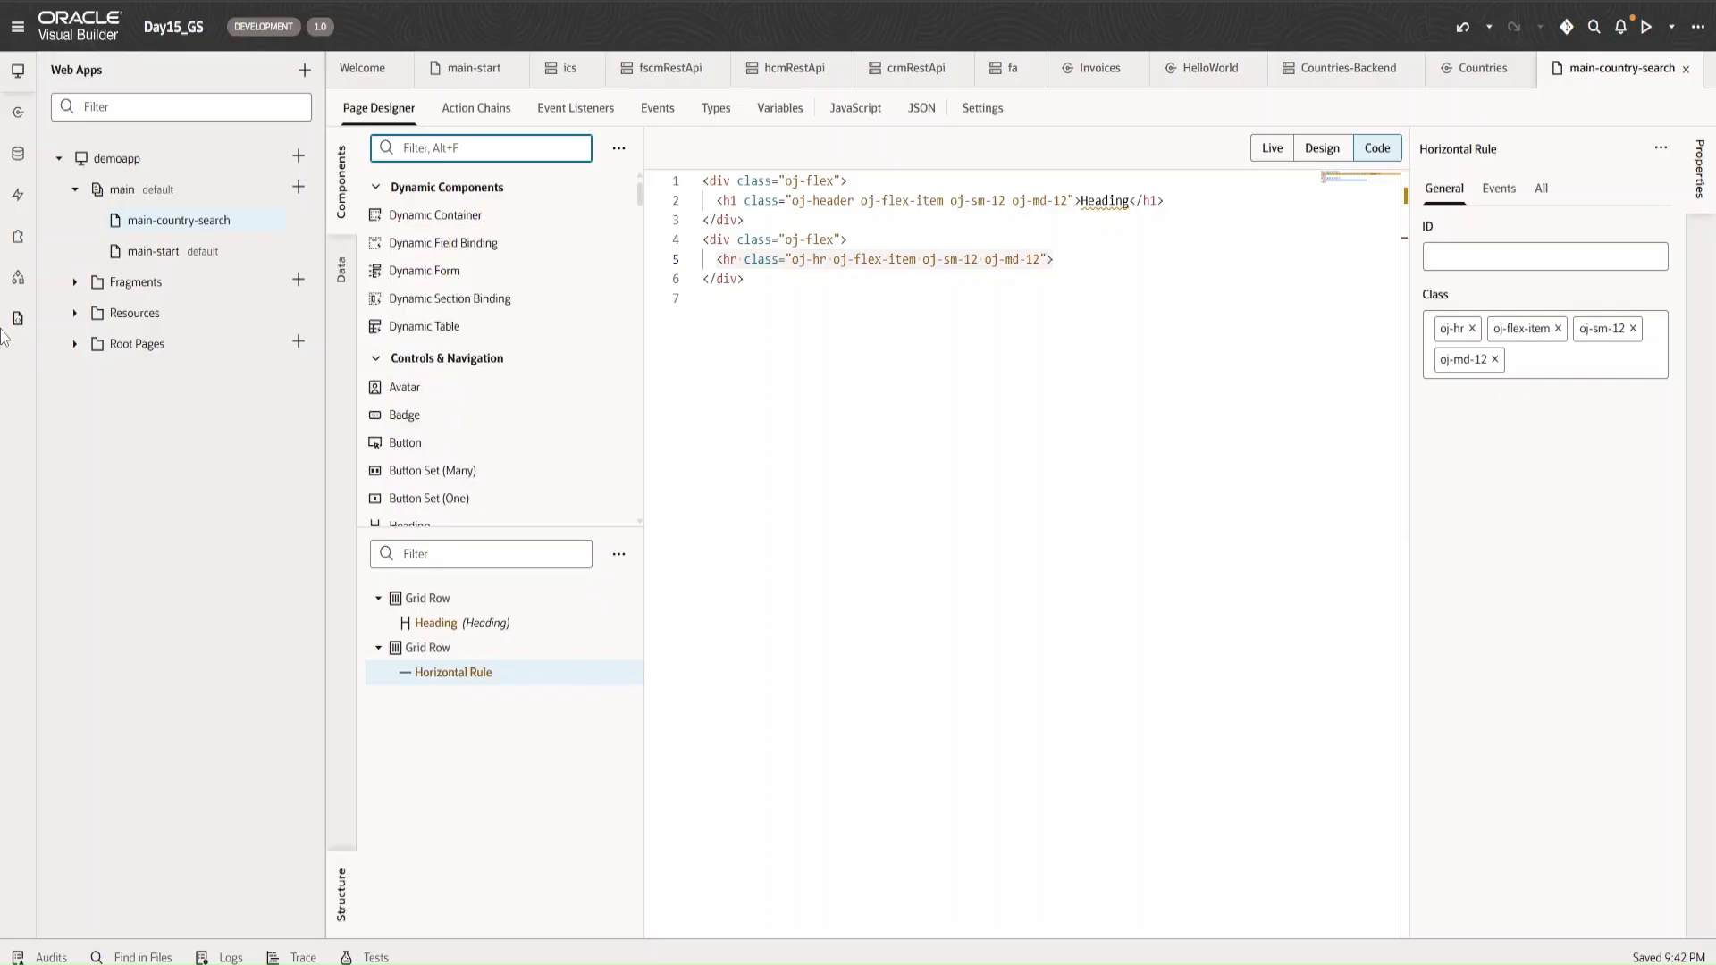
pyautogui.write('Input Se')
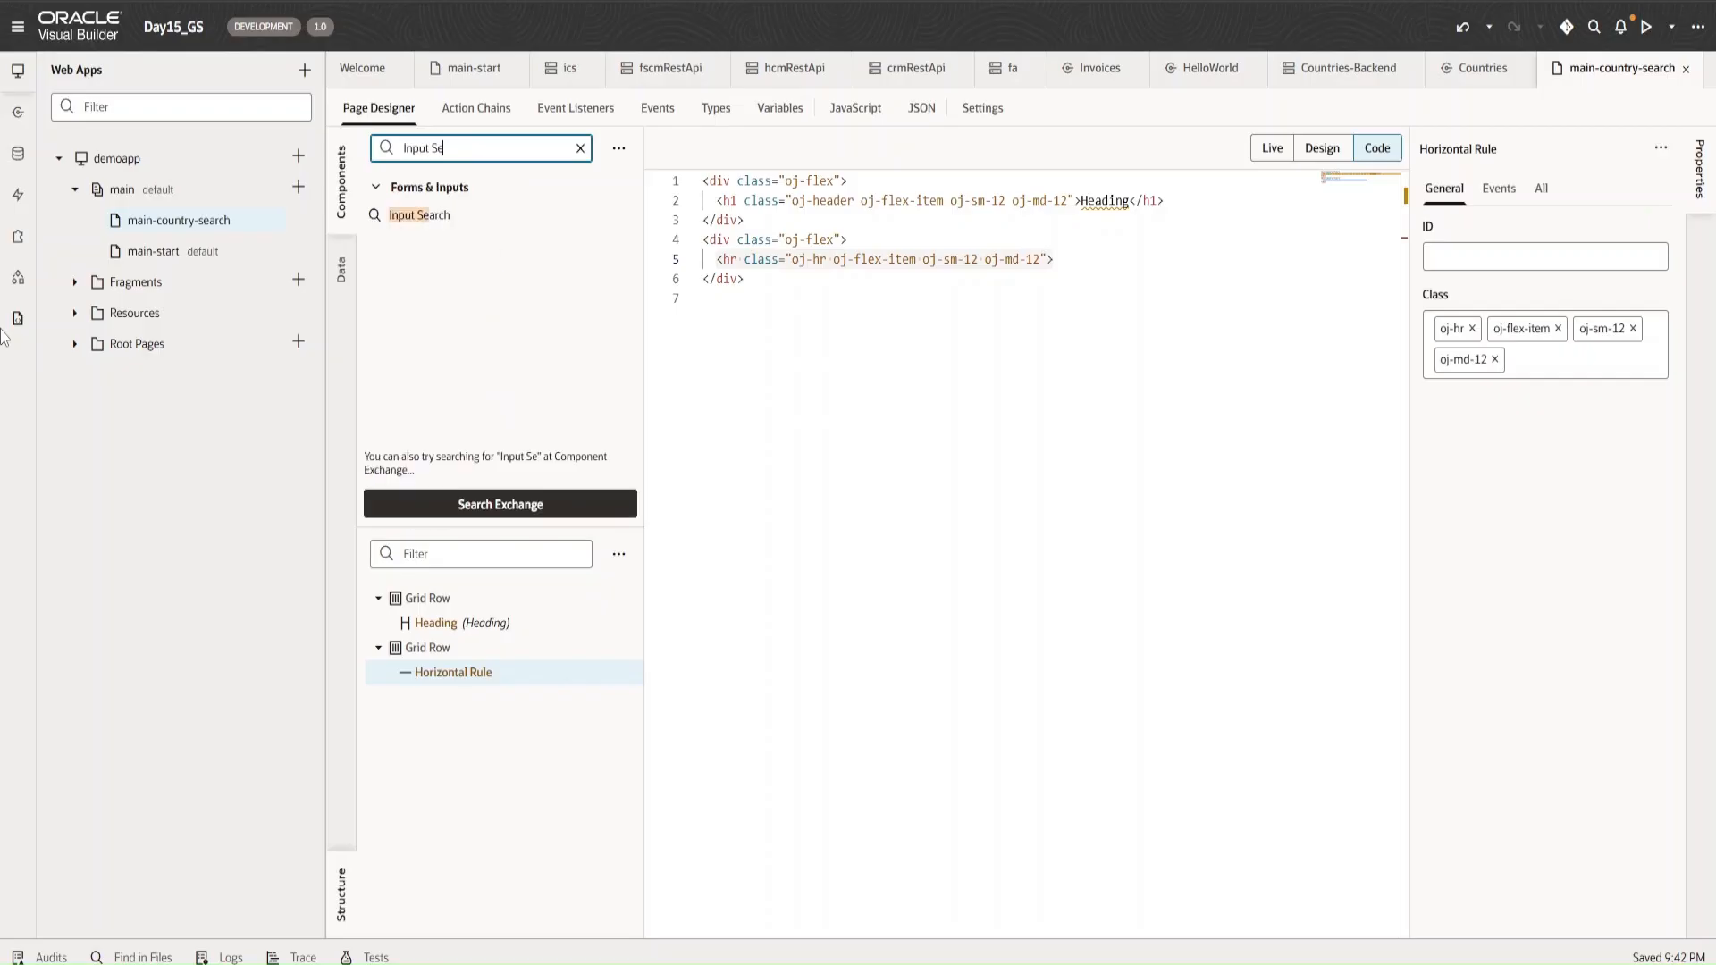
pyautogui.press('BackSpace')
pyautogui.press('BackSpace')
pyautogui.press('BackSpace')
pyautogui.write('T')
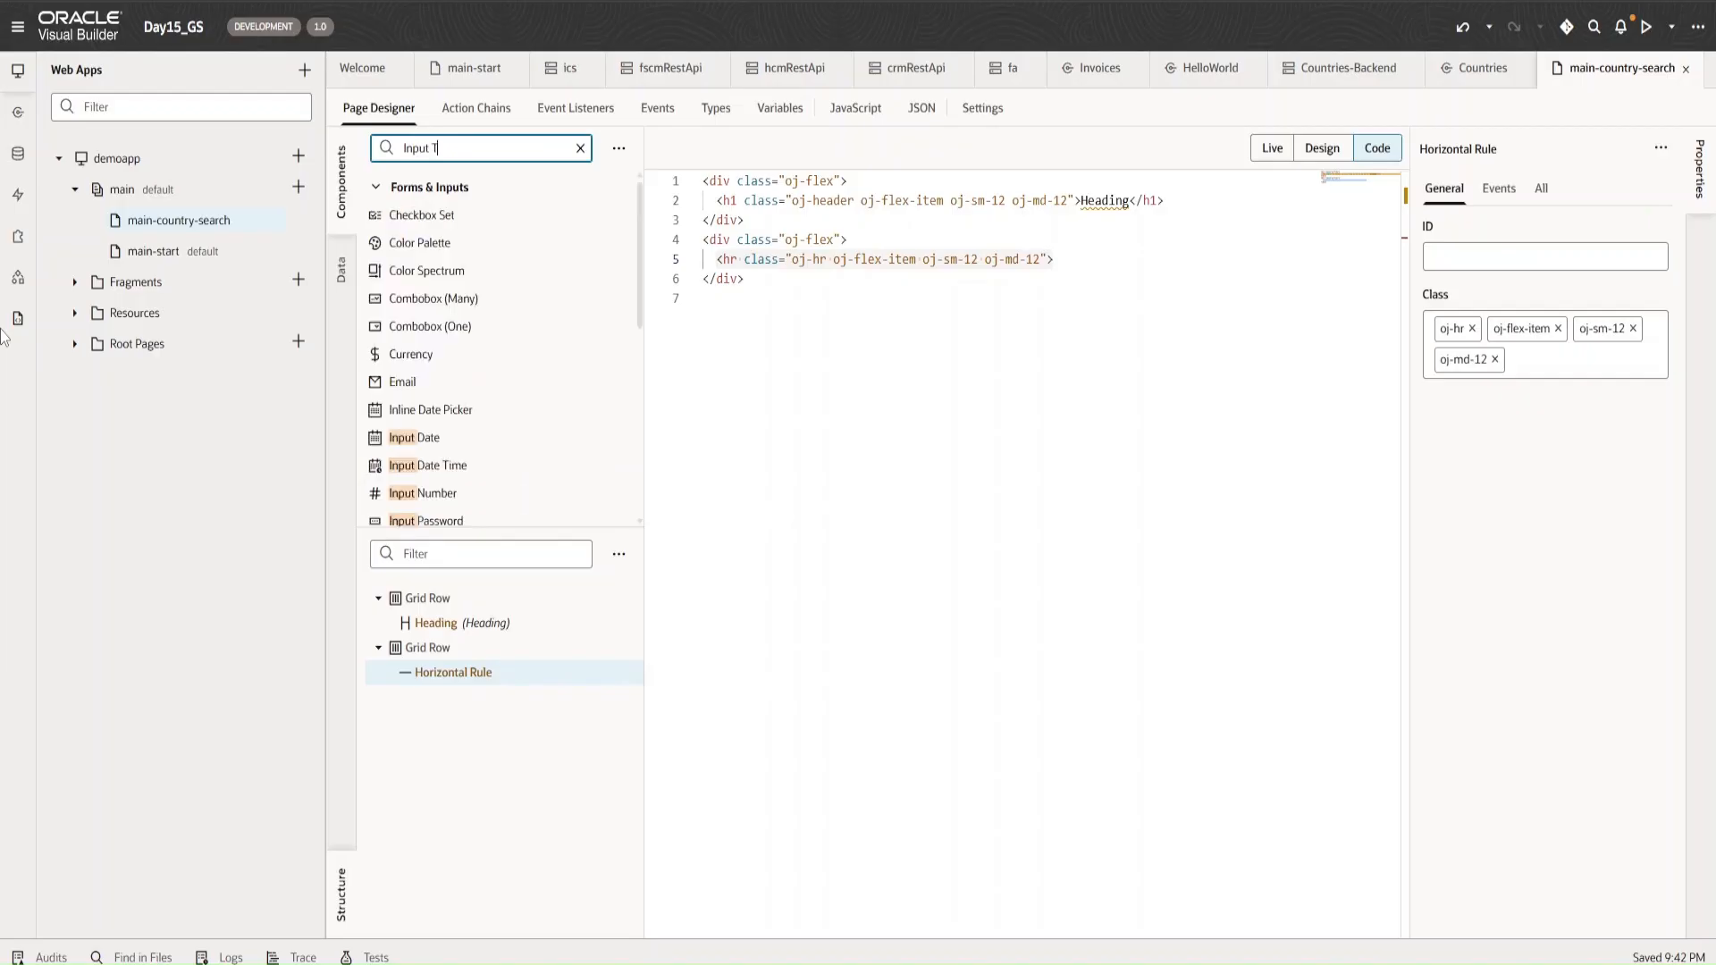
pyautogui.write('e')
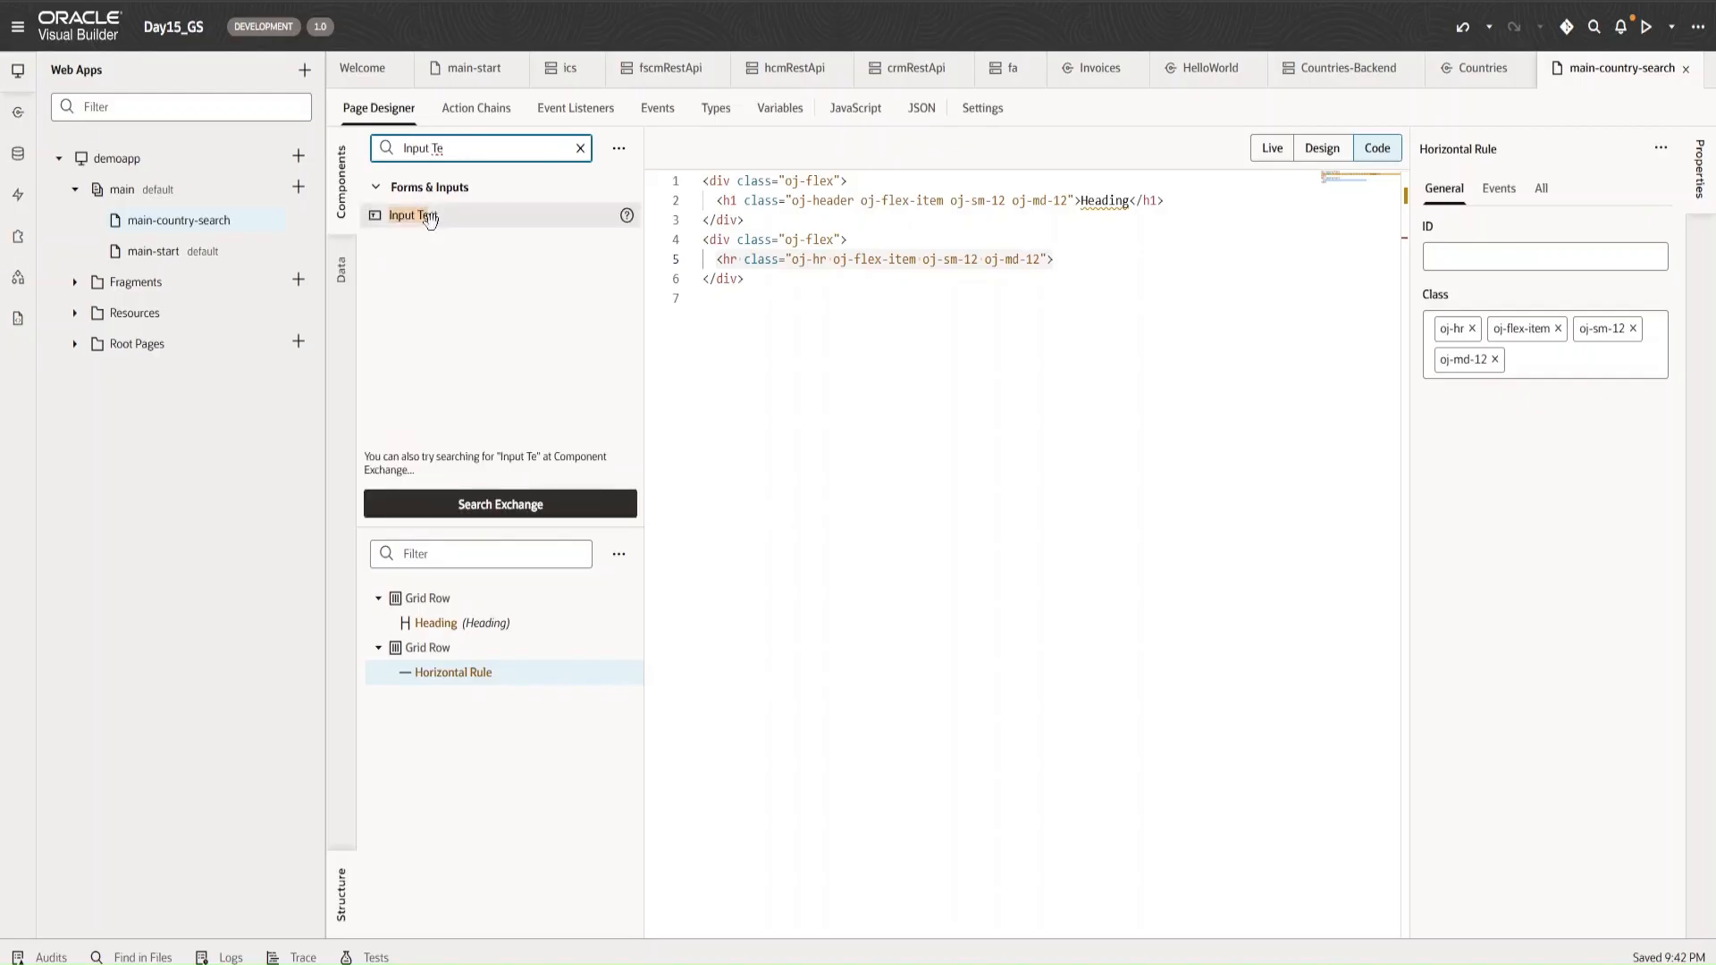
pyautogui.moveTo(429, 217); pyautogui.dragTo(439, 742)
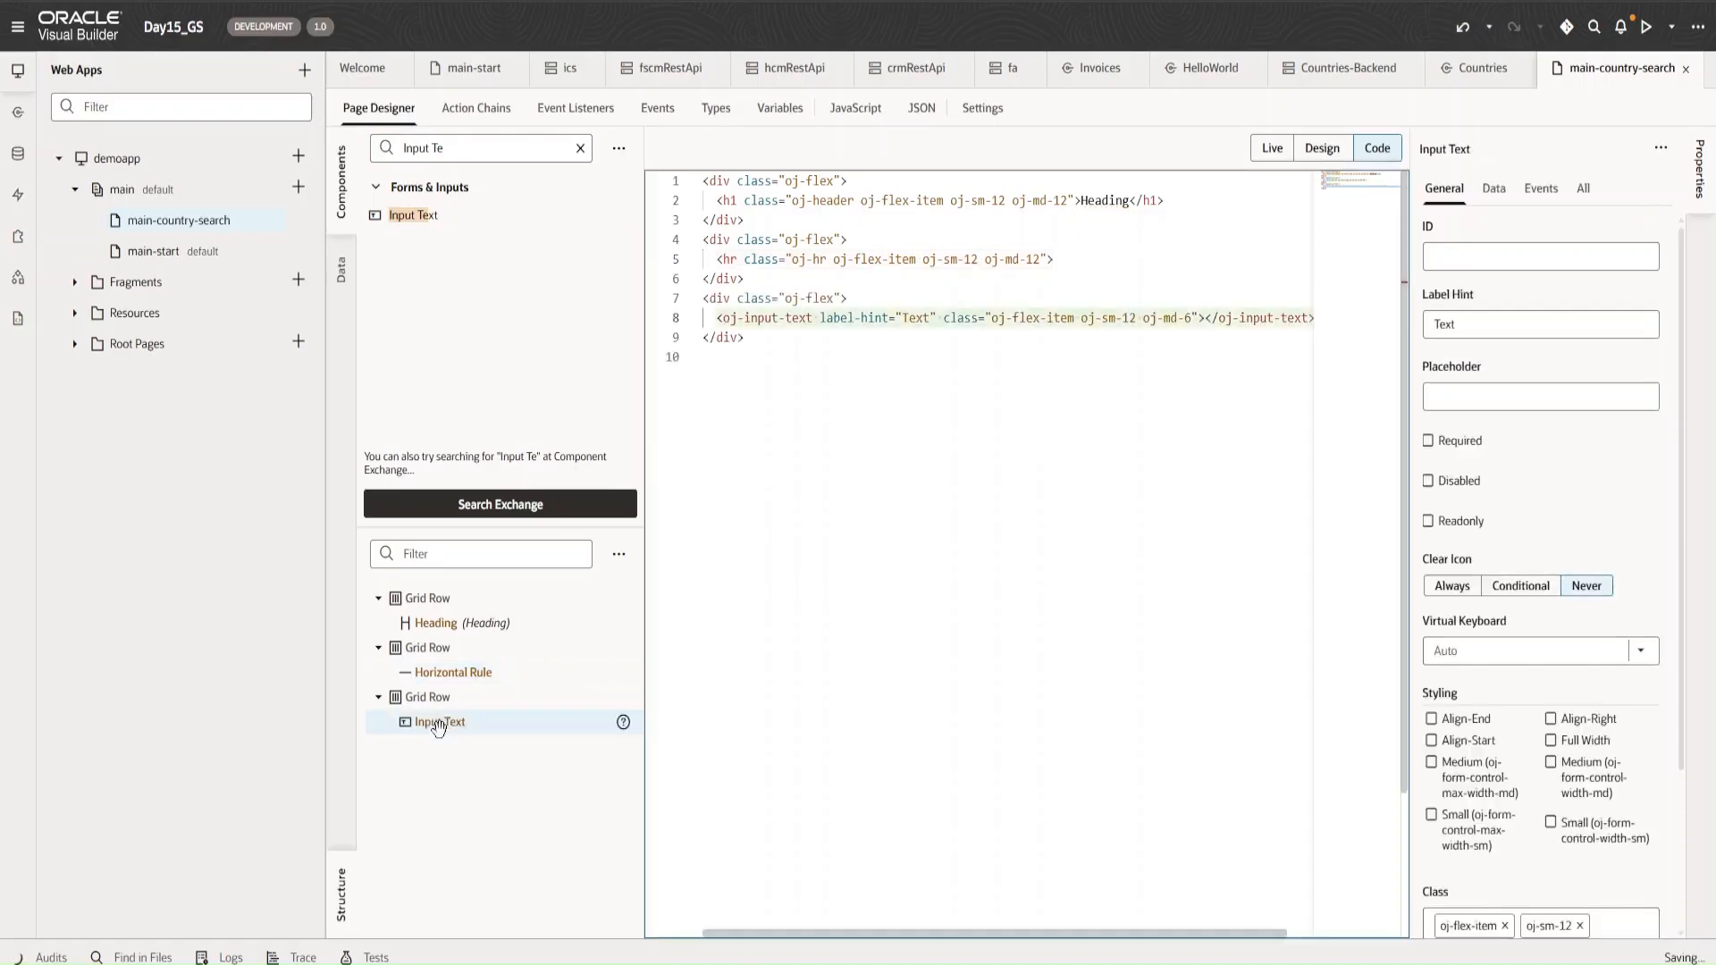
# - Add a Panel component in a new grid row below the input text
pyautogui.click(468, 154)
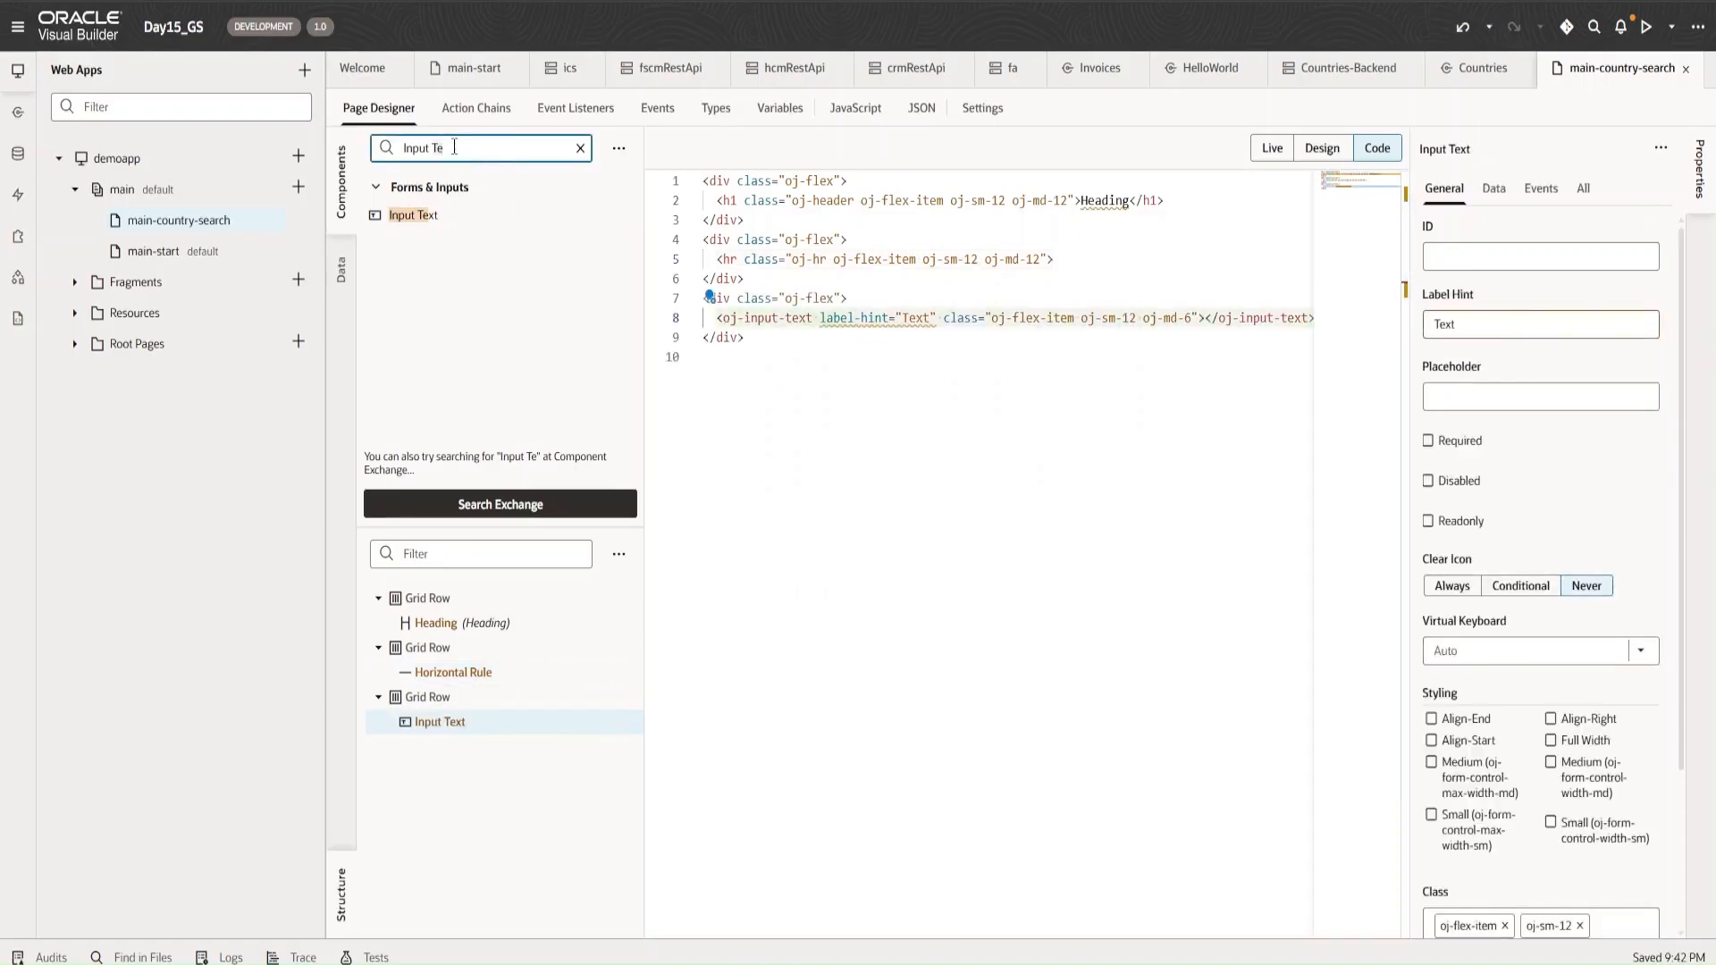
pyautogui.press('BackSpace')
pyautogui.write('Pane')
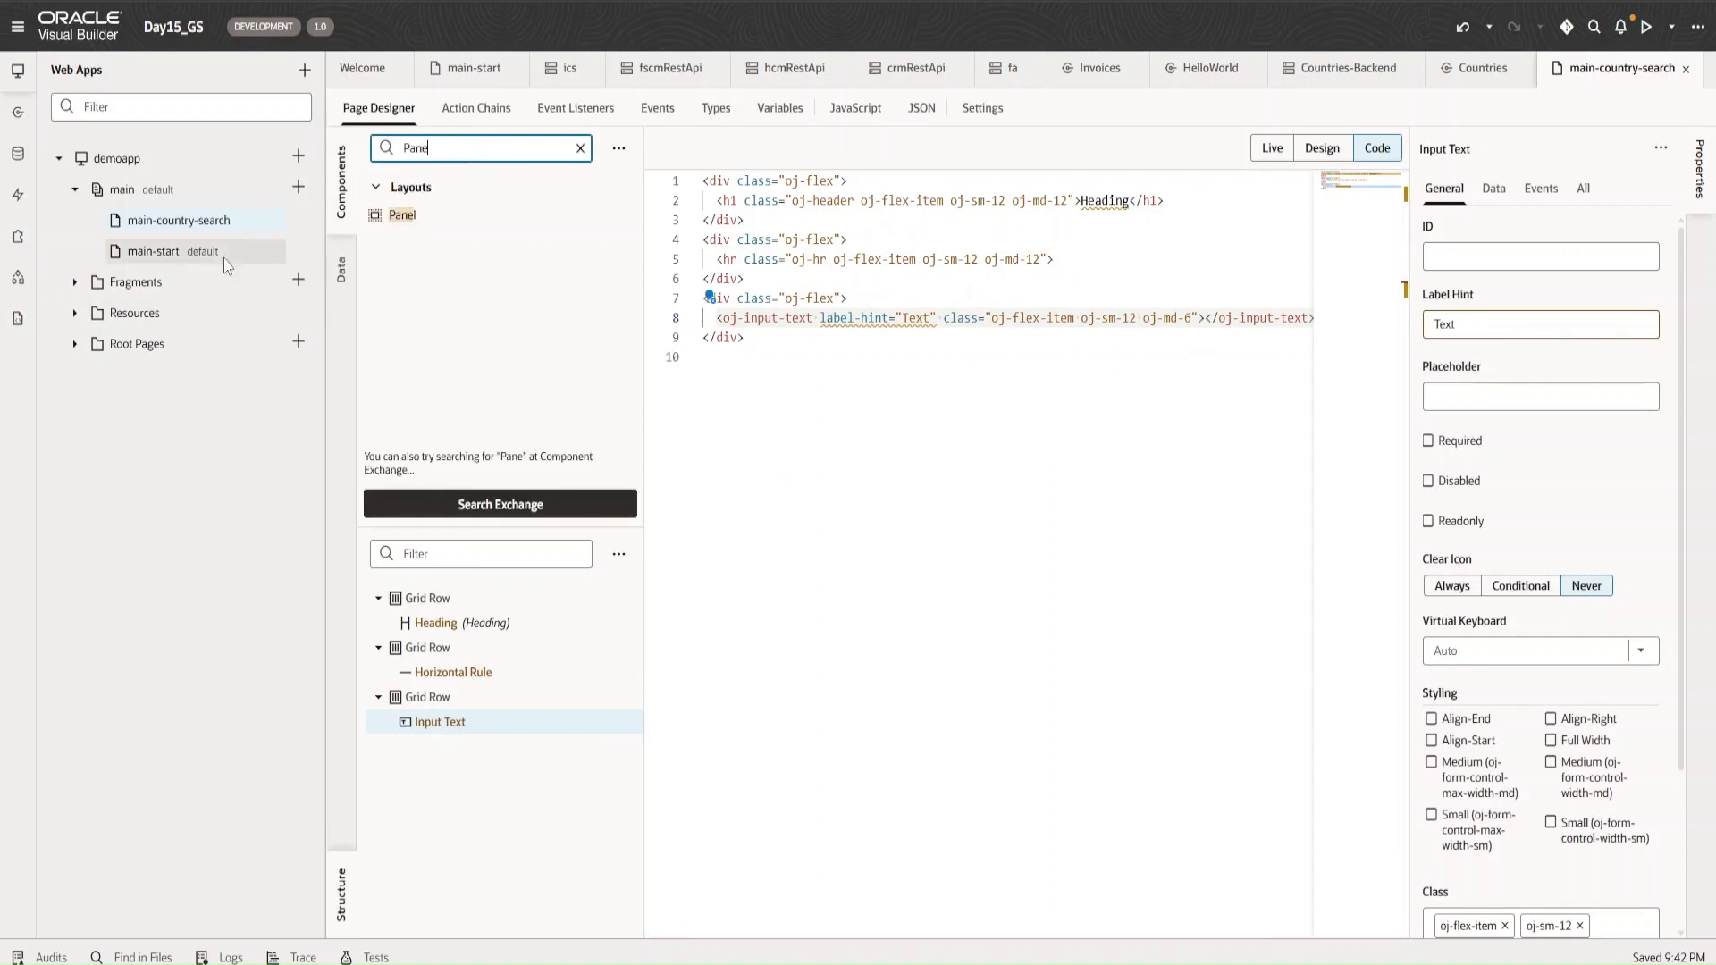
pyautogui.moveTo(449, 214); pyautogui.dragTo(444, 787)
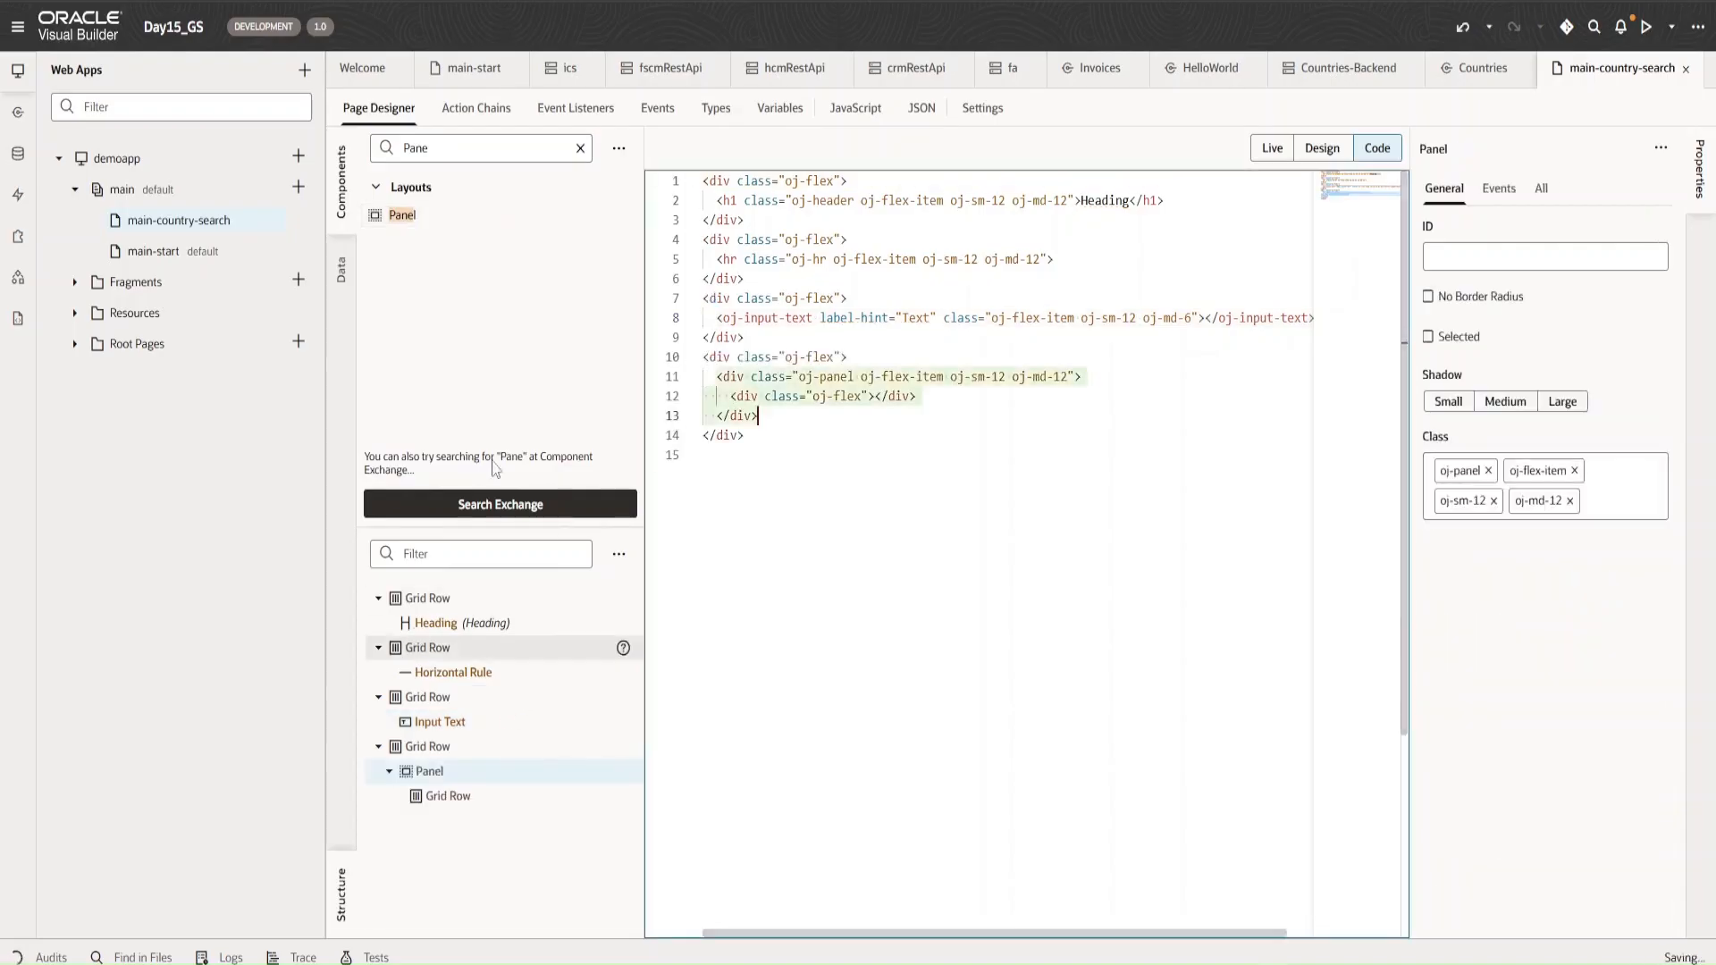
# - Find the Table component, show the page in design view, and place the table in the panel's grid row
pyautogui.click(452, 144)
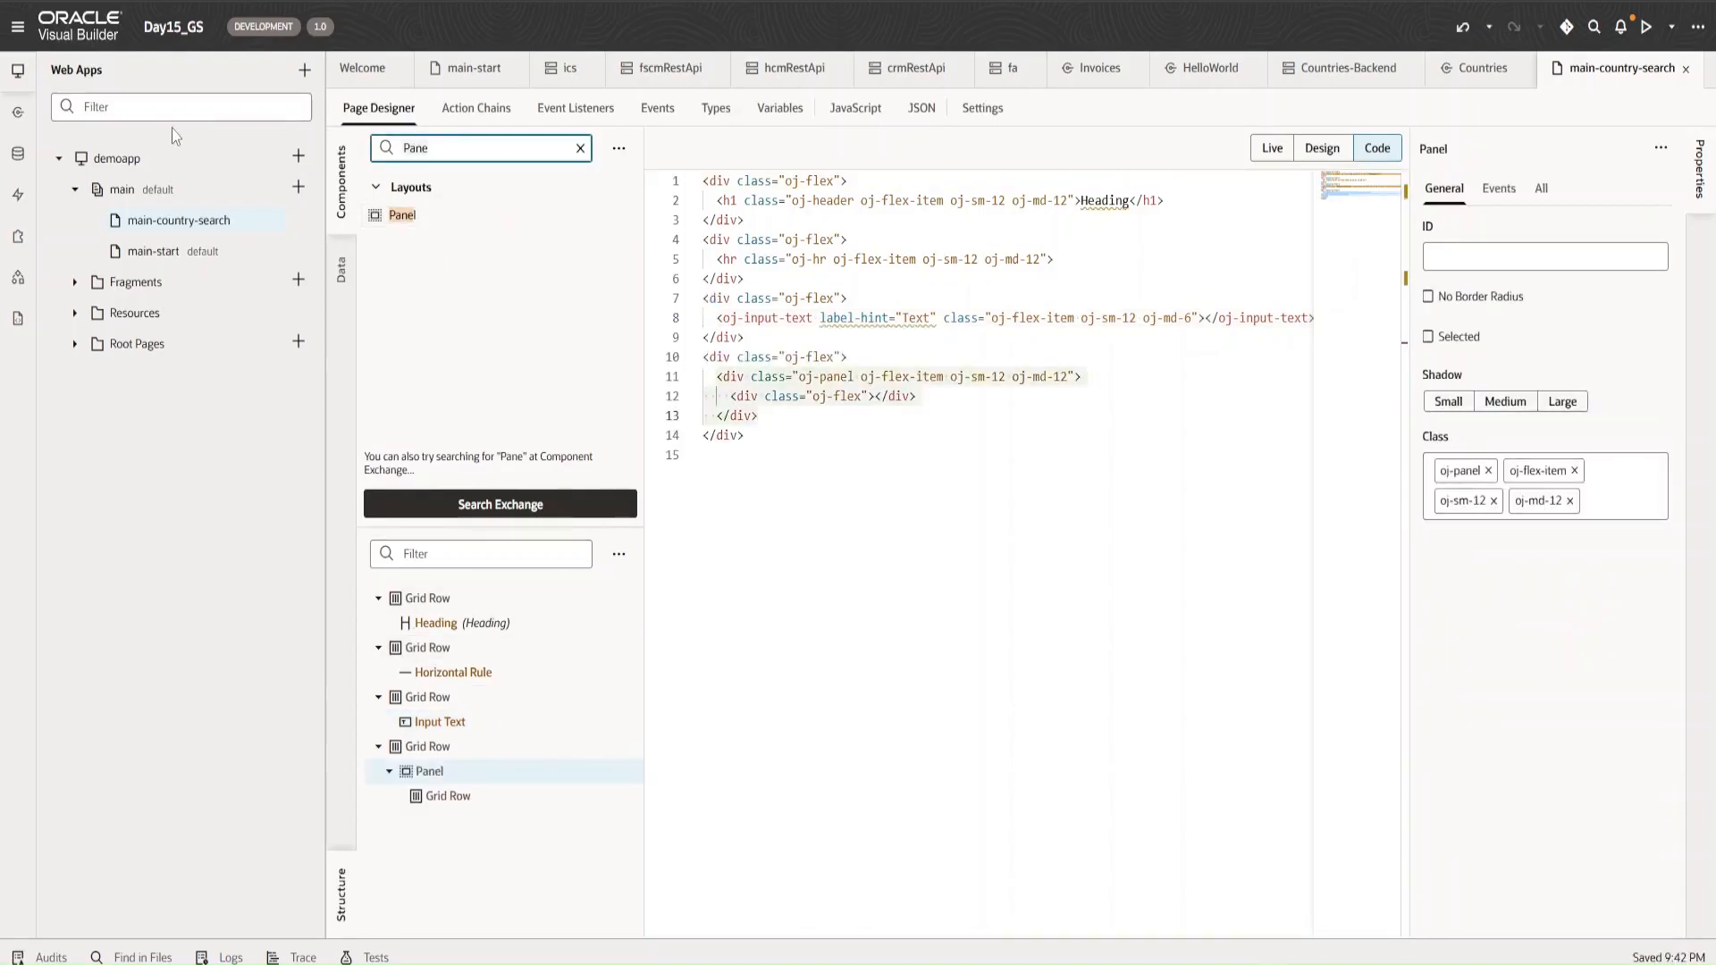
pyautogui.hotkey('ctrl', 'a')
pyautogui.write('Table')
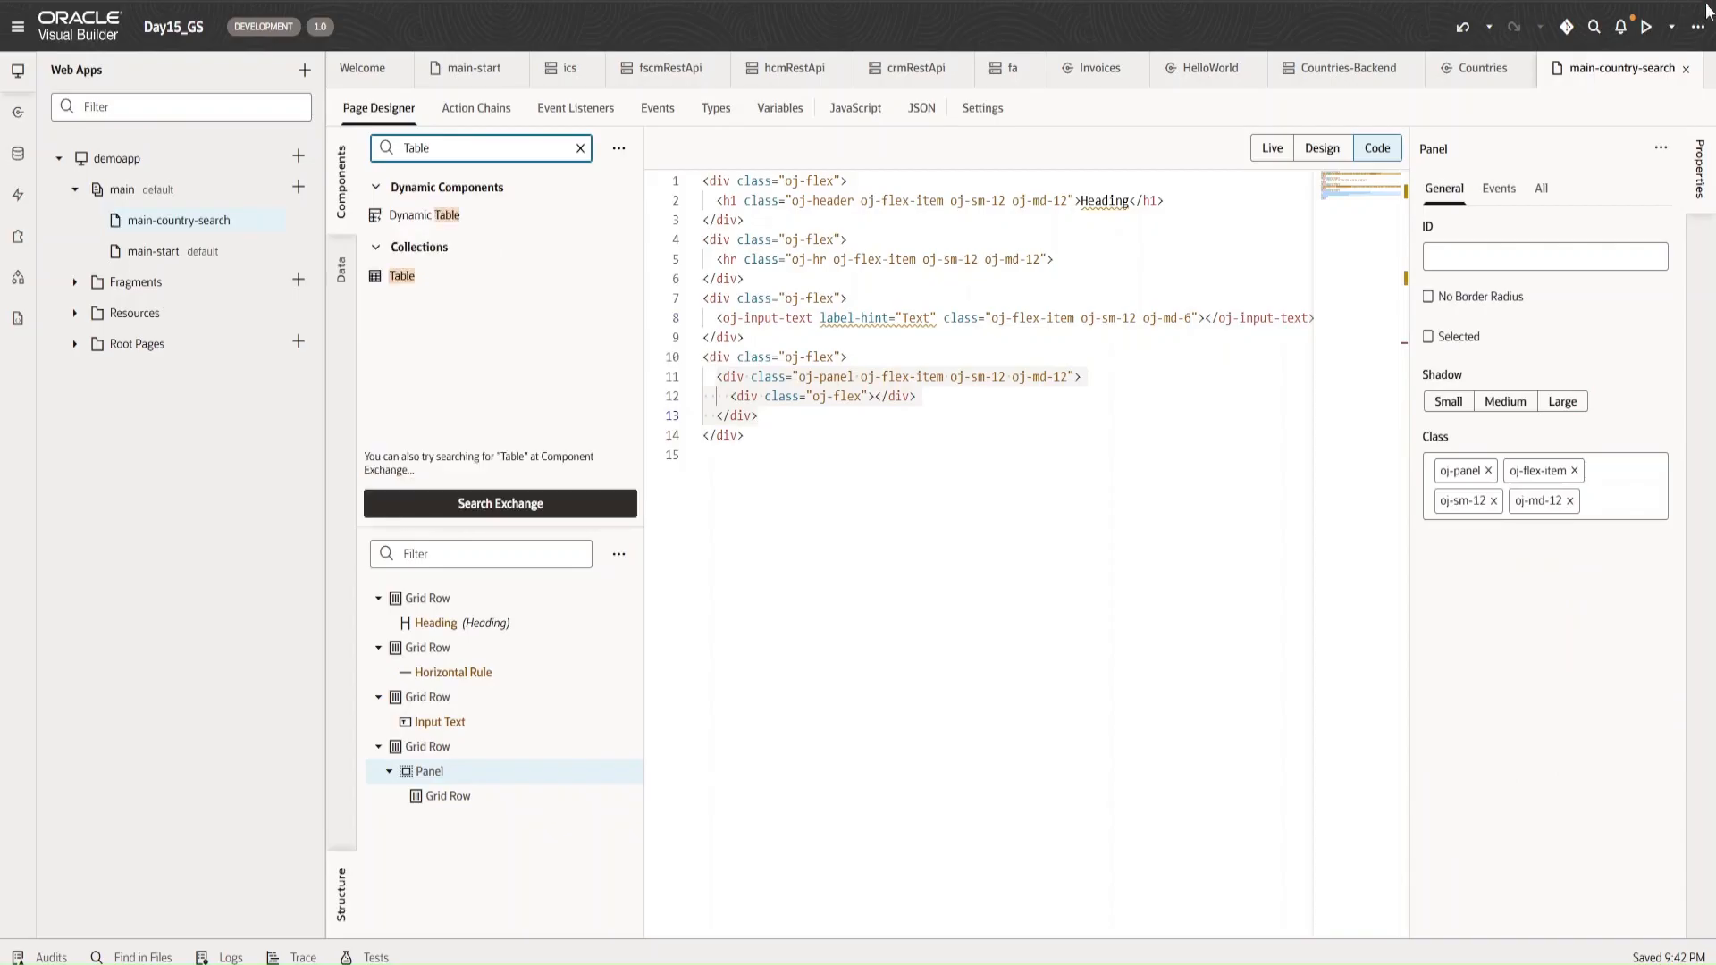
pyautogui.click(1330, 149)
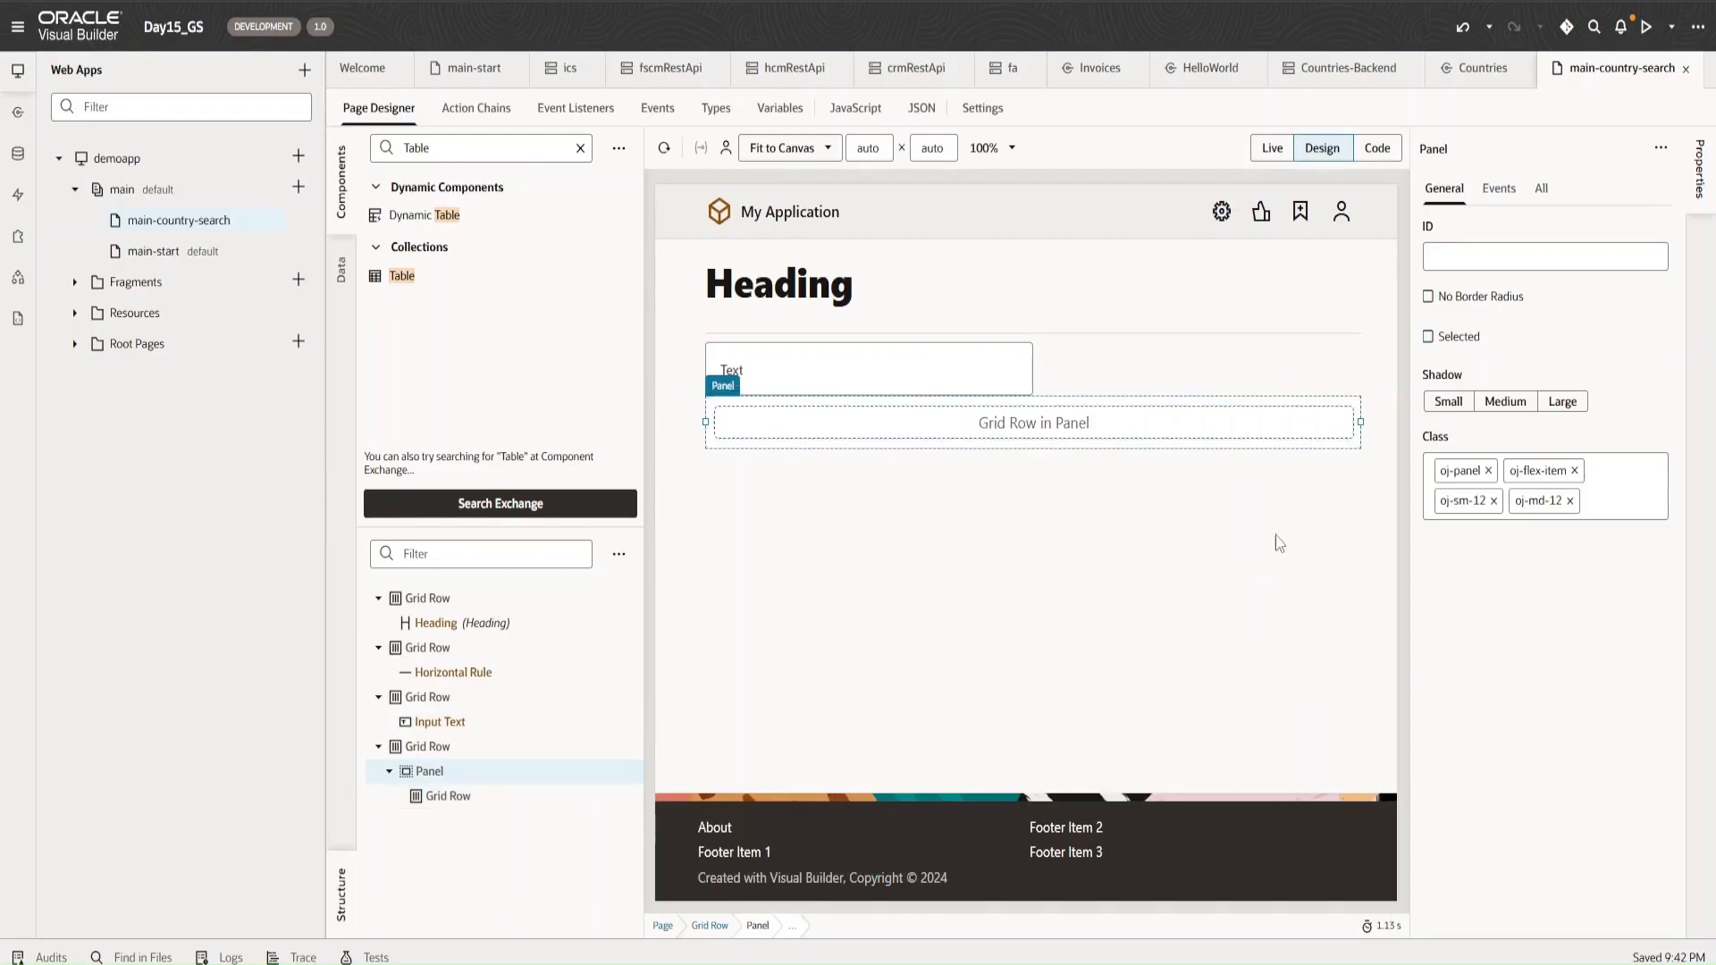
pyautogui.moveTo(389, 273); pyautogui.dragTo(907, 424)
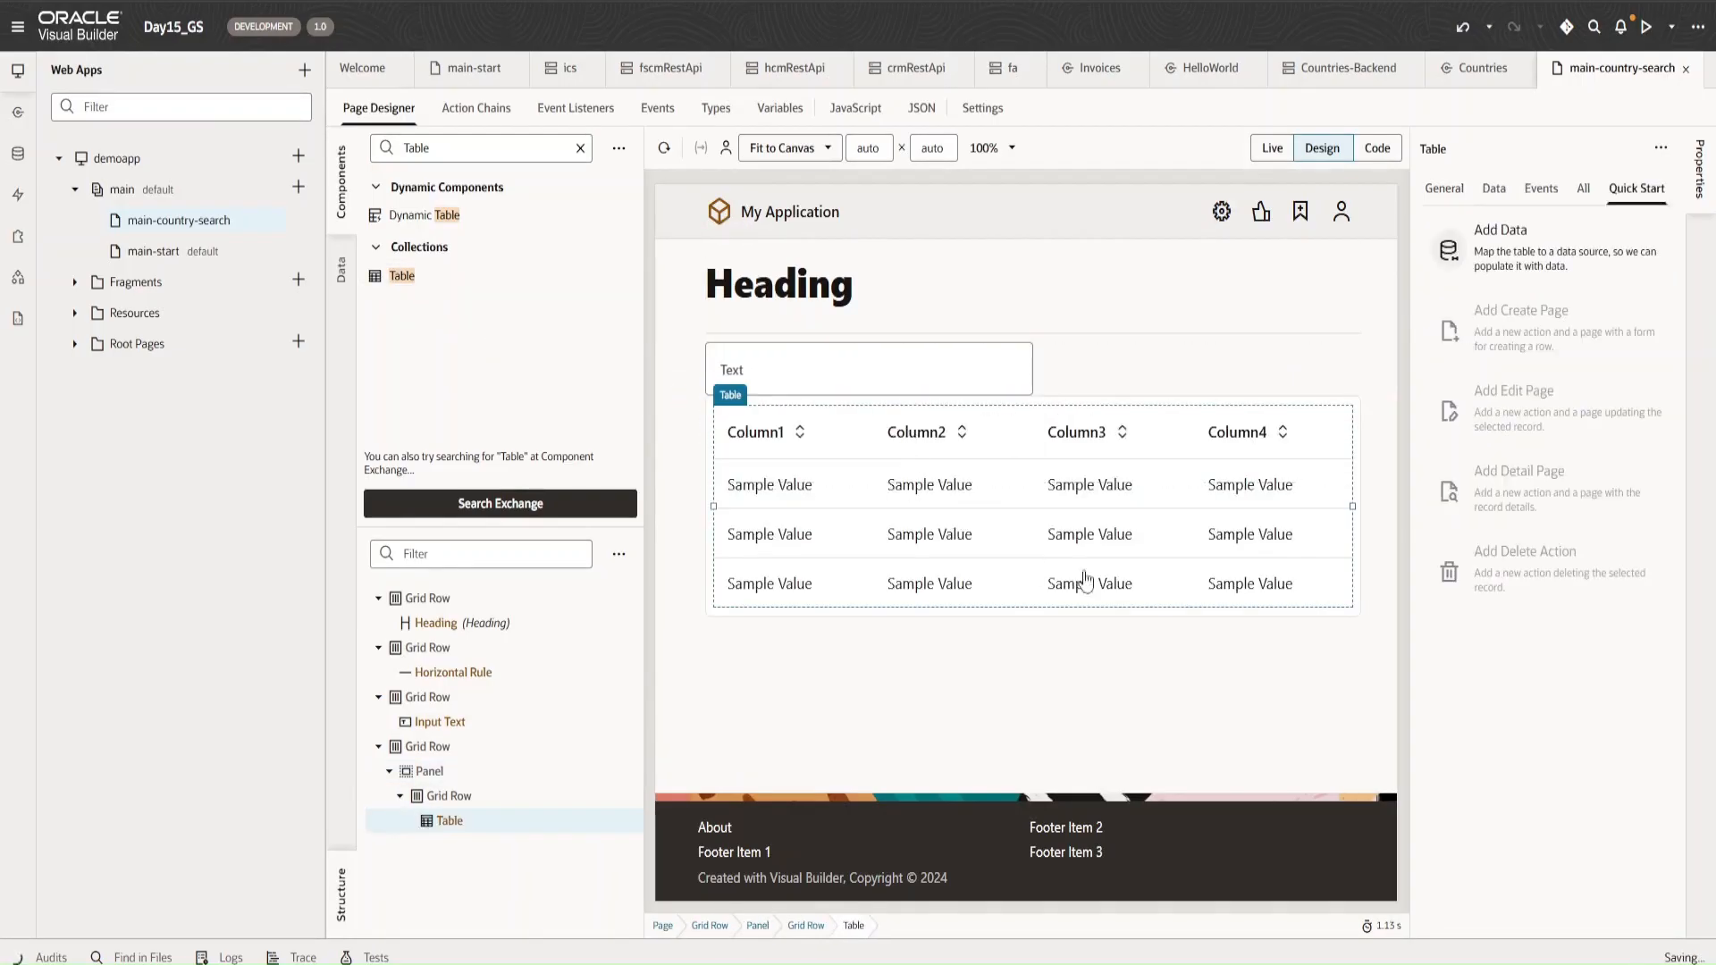
# - Find the Form Layout component and add it in a new grid row between the horizontal rule and the input text
pyautogui.click(1063, 706)
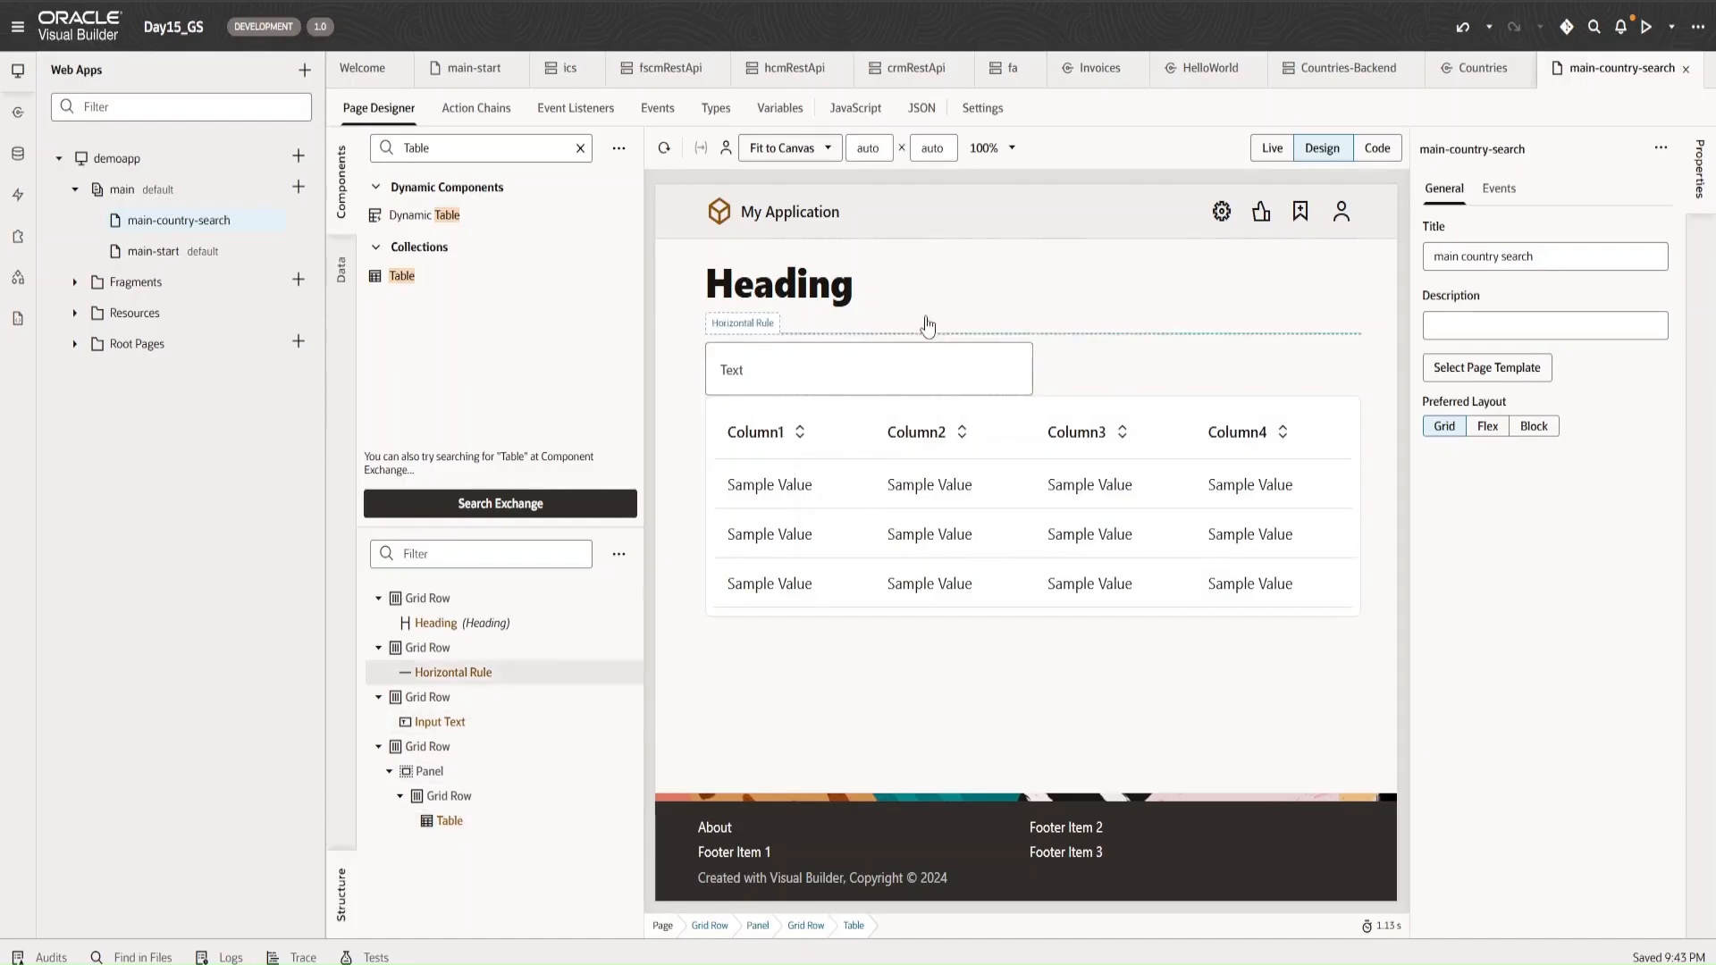
pyautogui.click(902, 383)
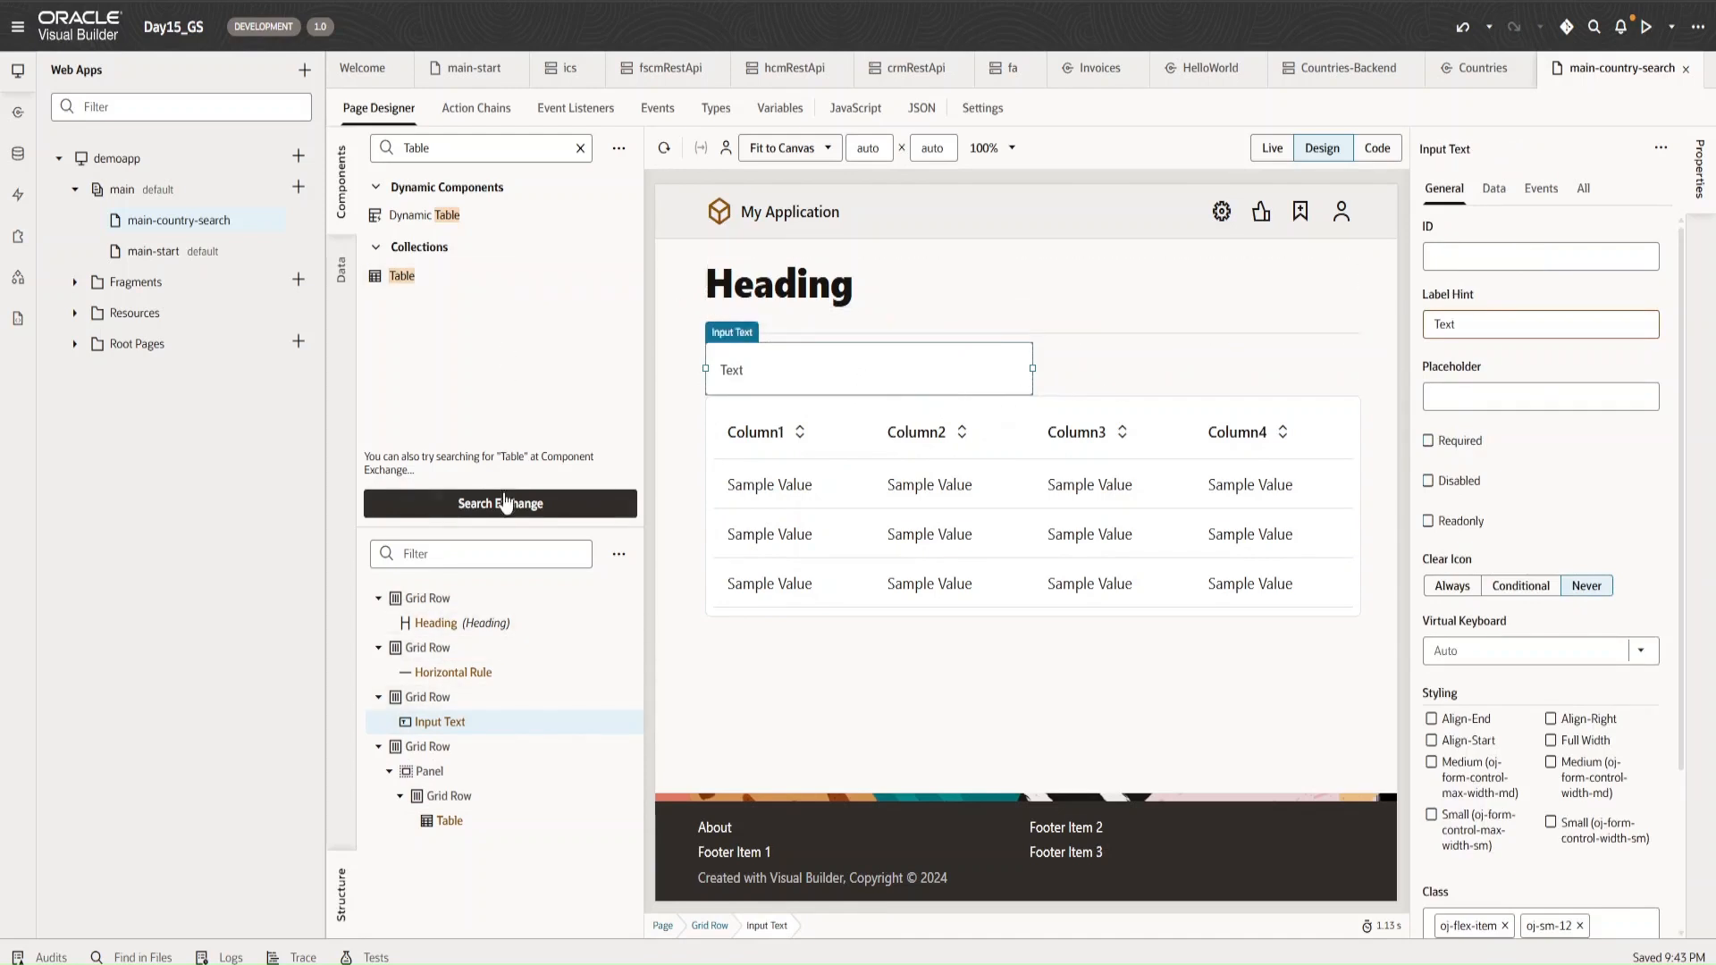
pyautogui.click(514, 144)
pyautogui.write('F')
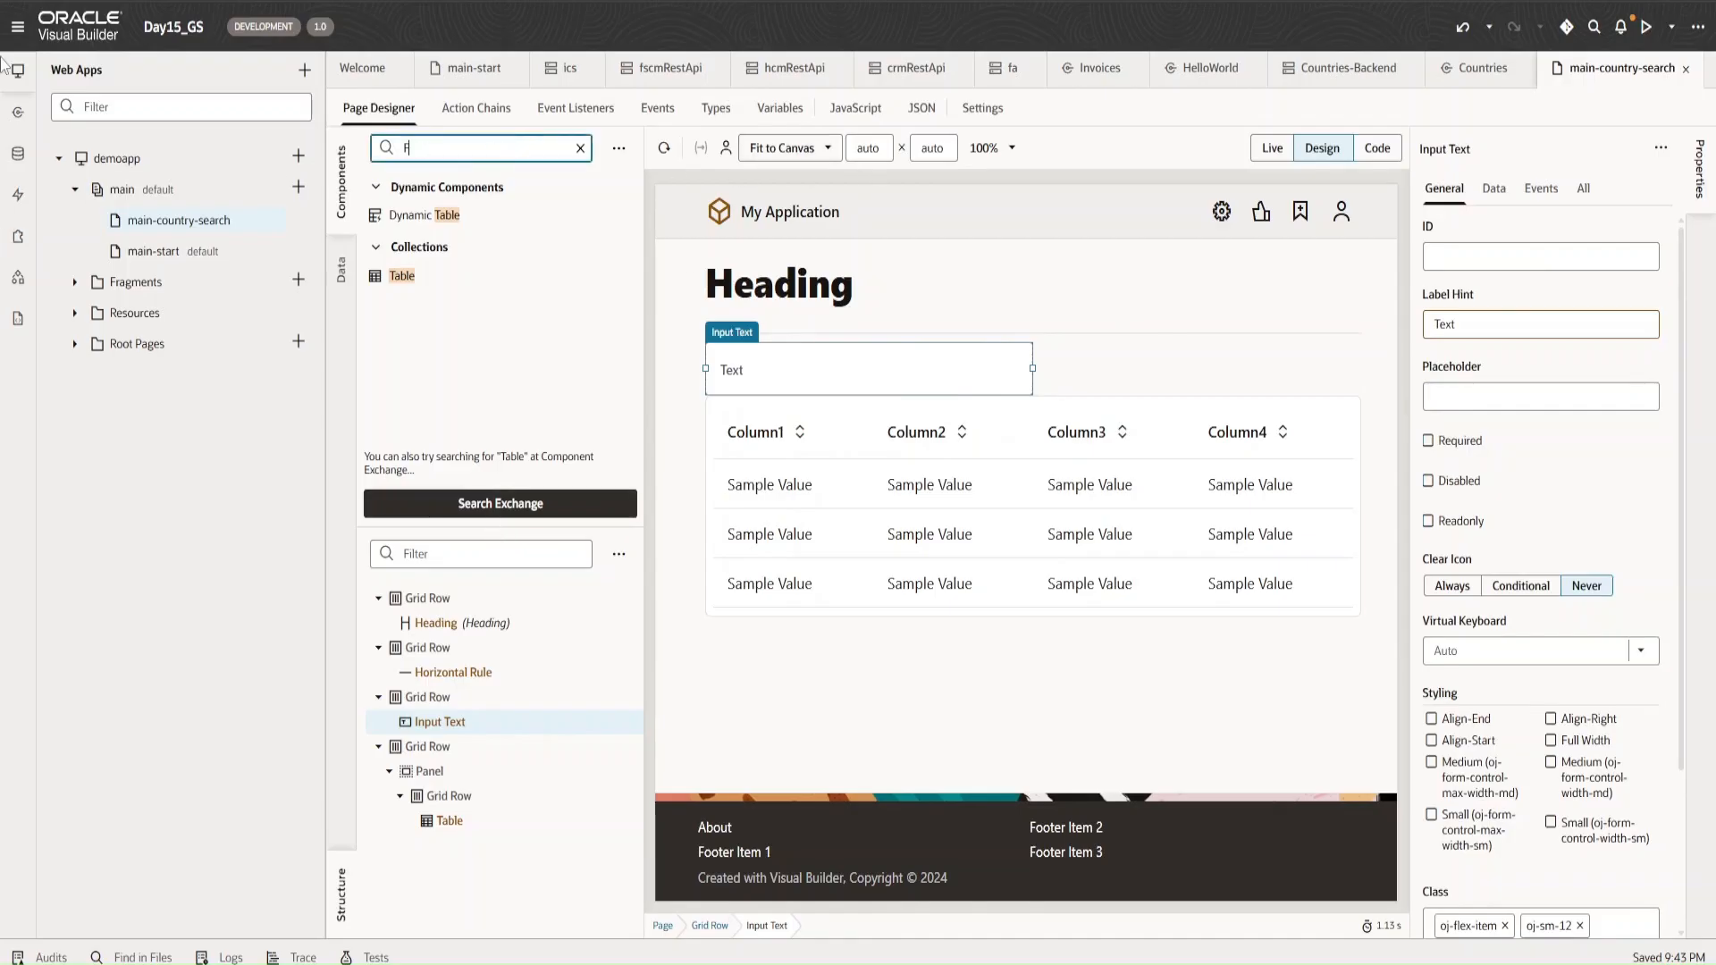
pyautogui.write('orm')
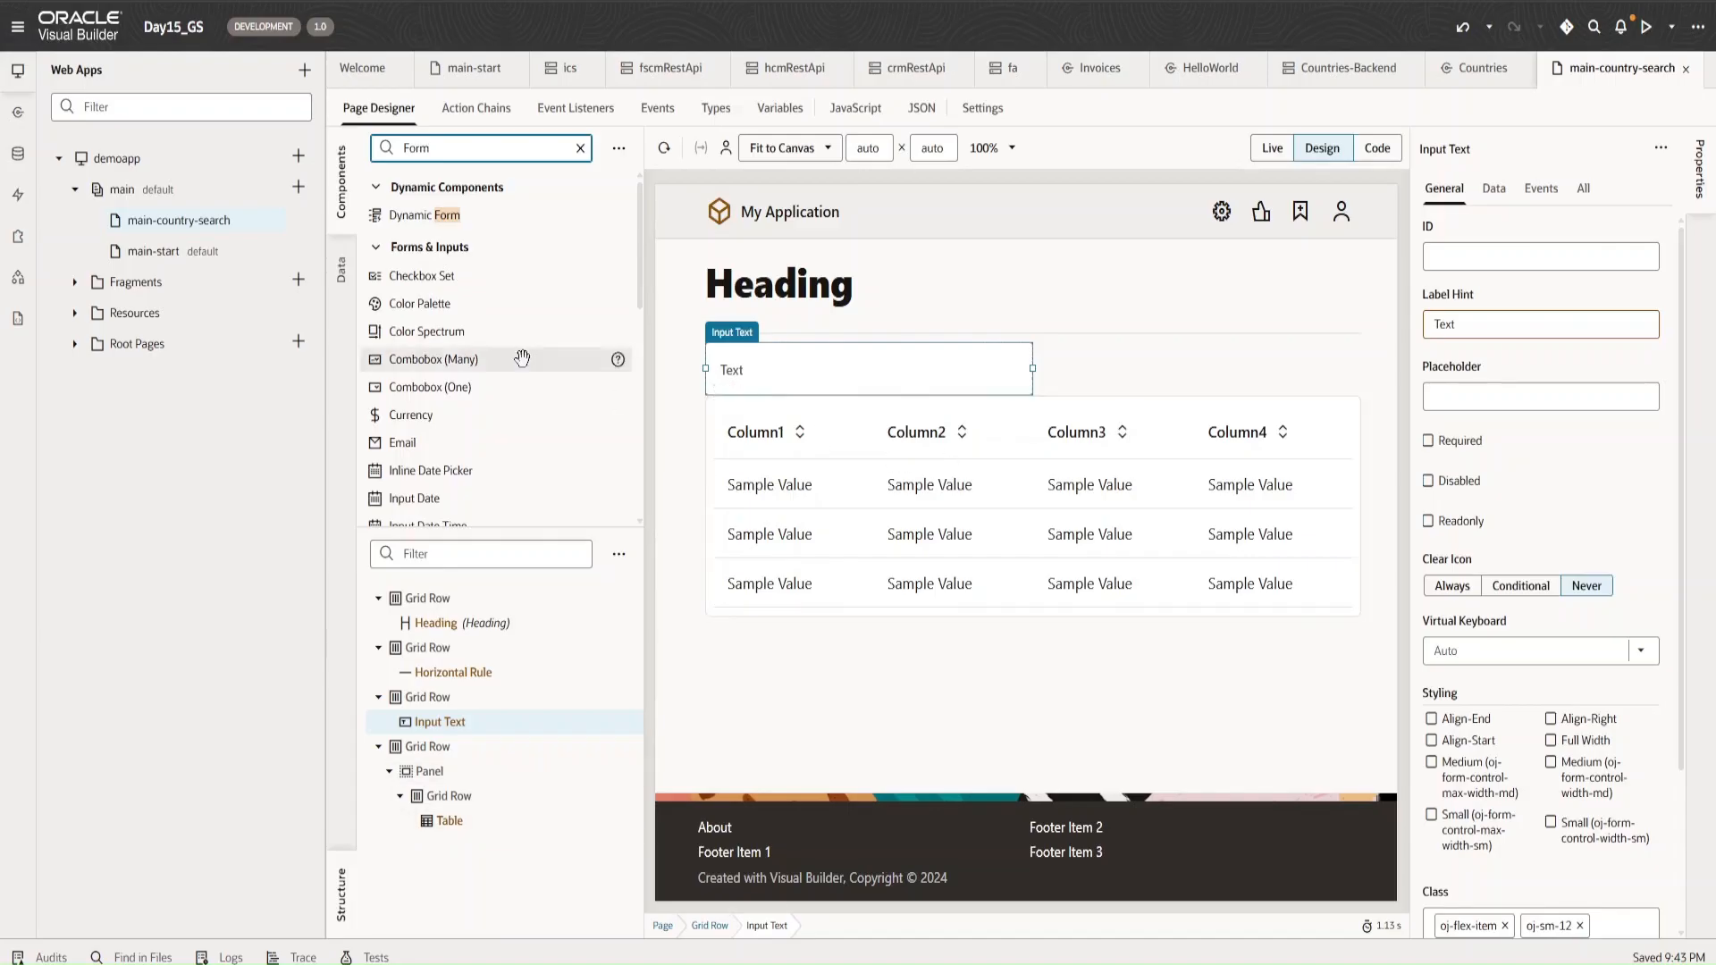
pyautogui.scroll(-4, 522, 358)
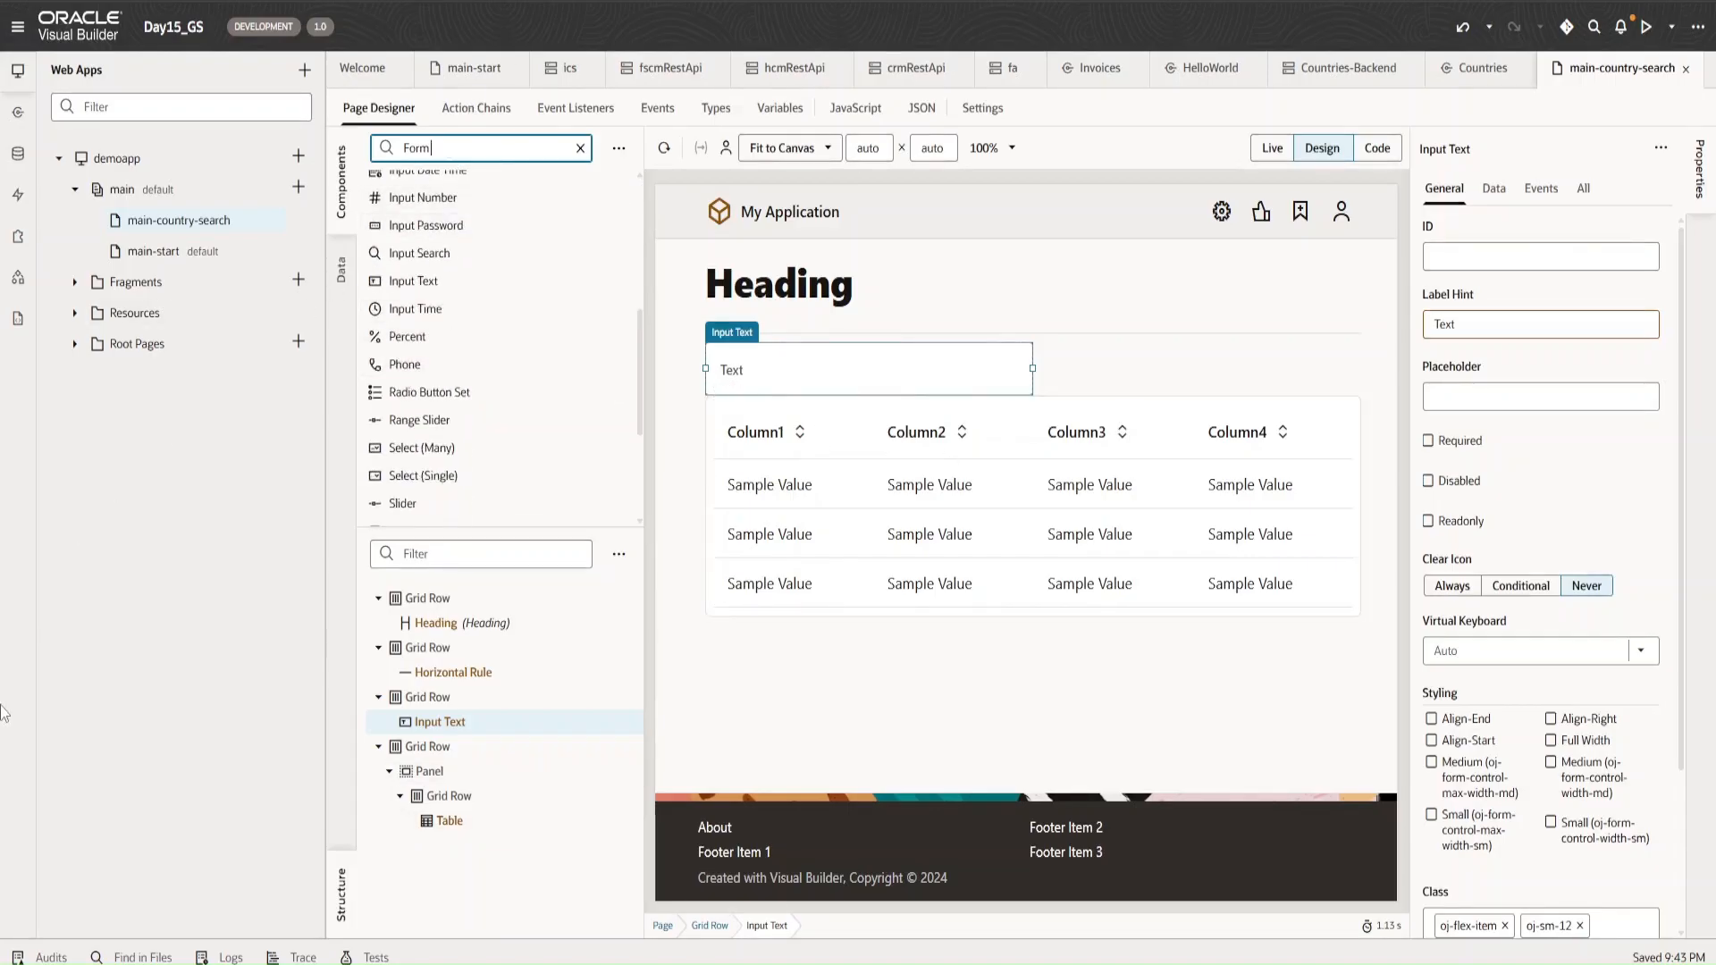
pyautogui.write('La')
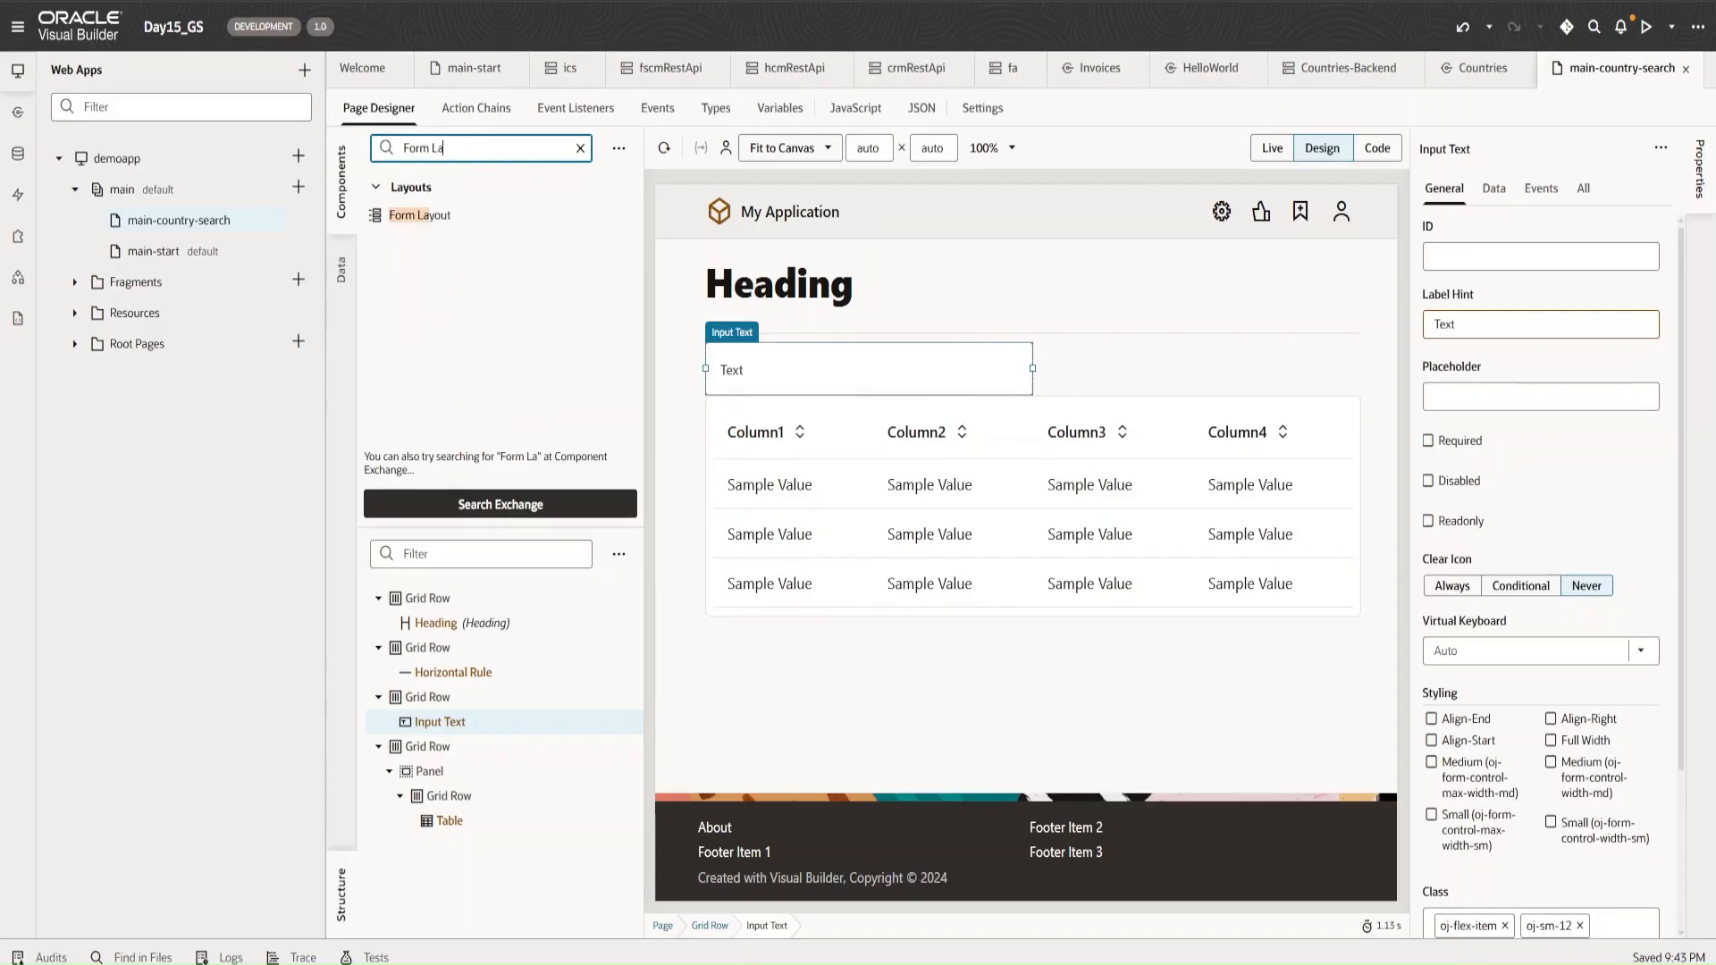
pyautogui.moveTo(454, 219); pyautogui.dragTo(831, 357)
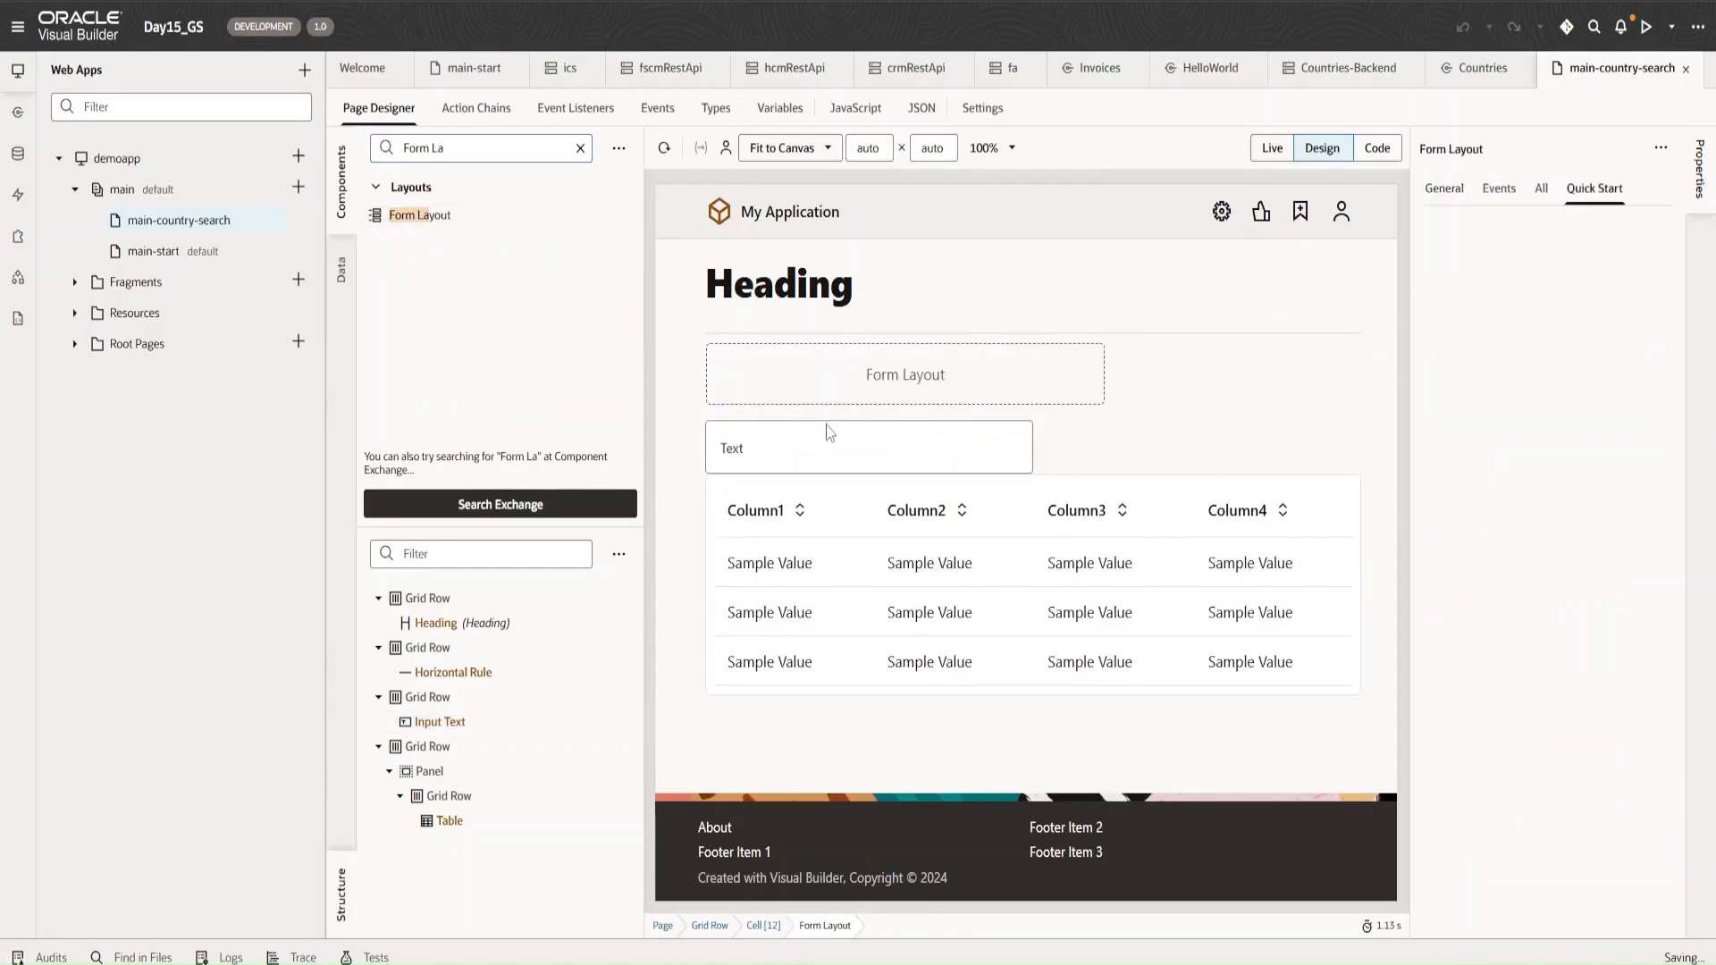
# - Move the Input Text component inside the Form Layout
pyautogui.click(835, 461)
pyautogui.moveTo(835, 460); pyautogui.dragTo(844, 379)
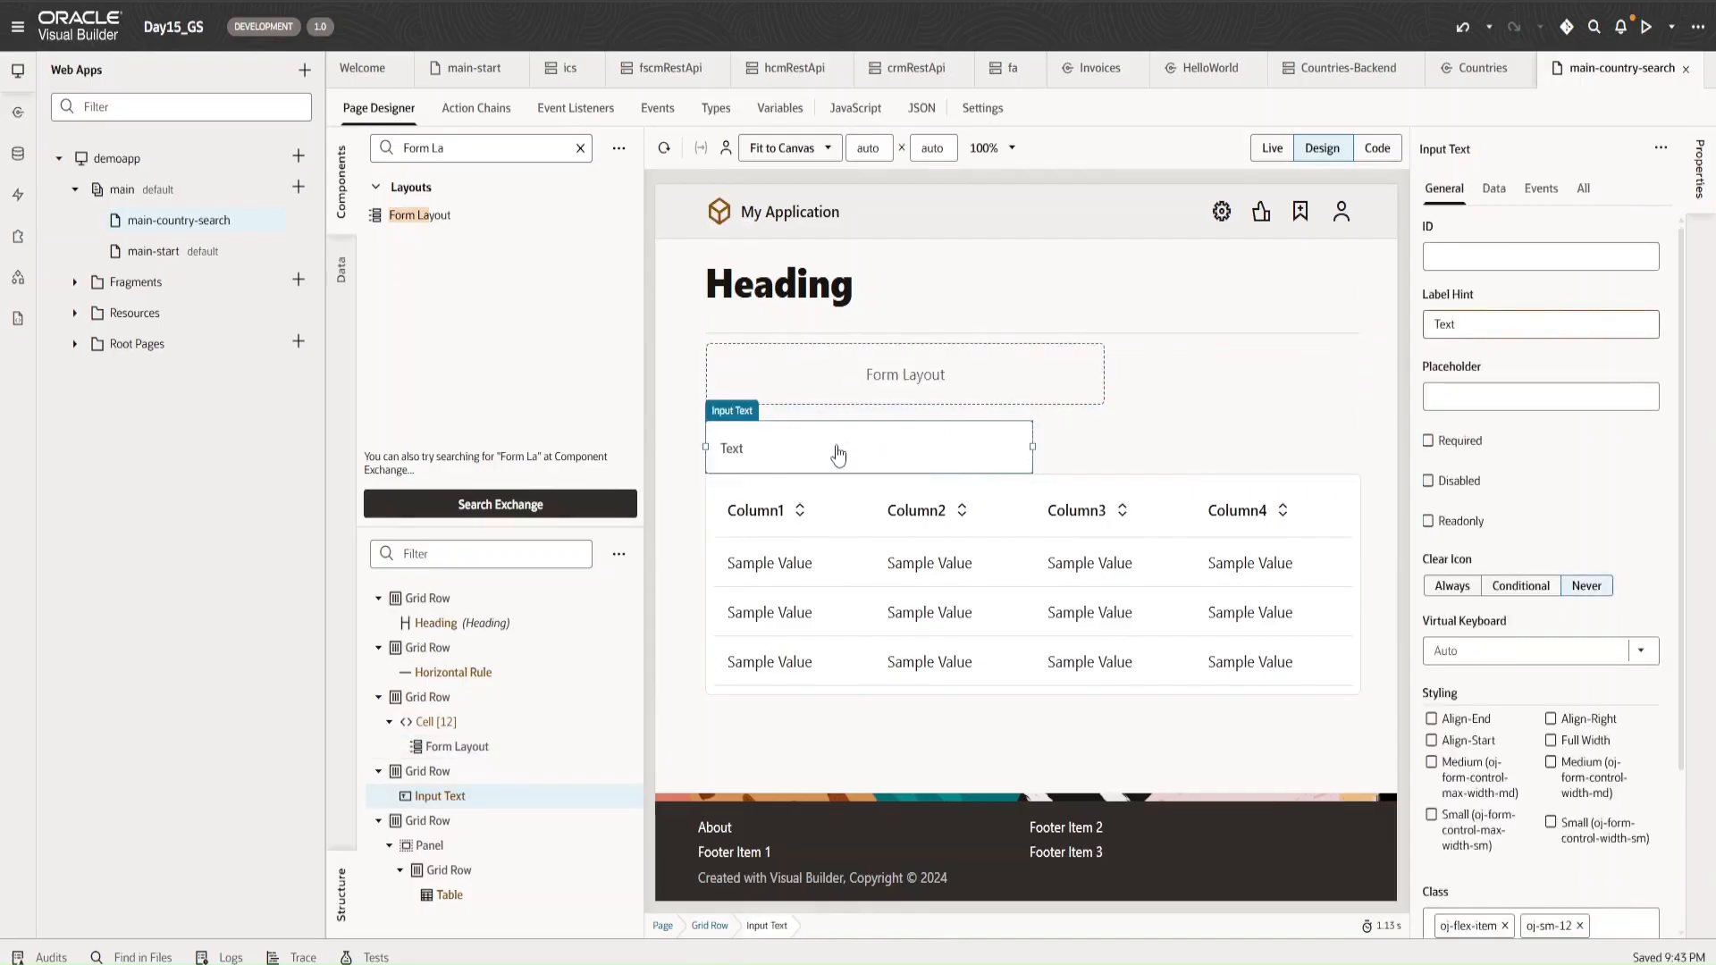
pyautogui.moveTo(836, 452); pyautogui.dragTo(828, 414)
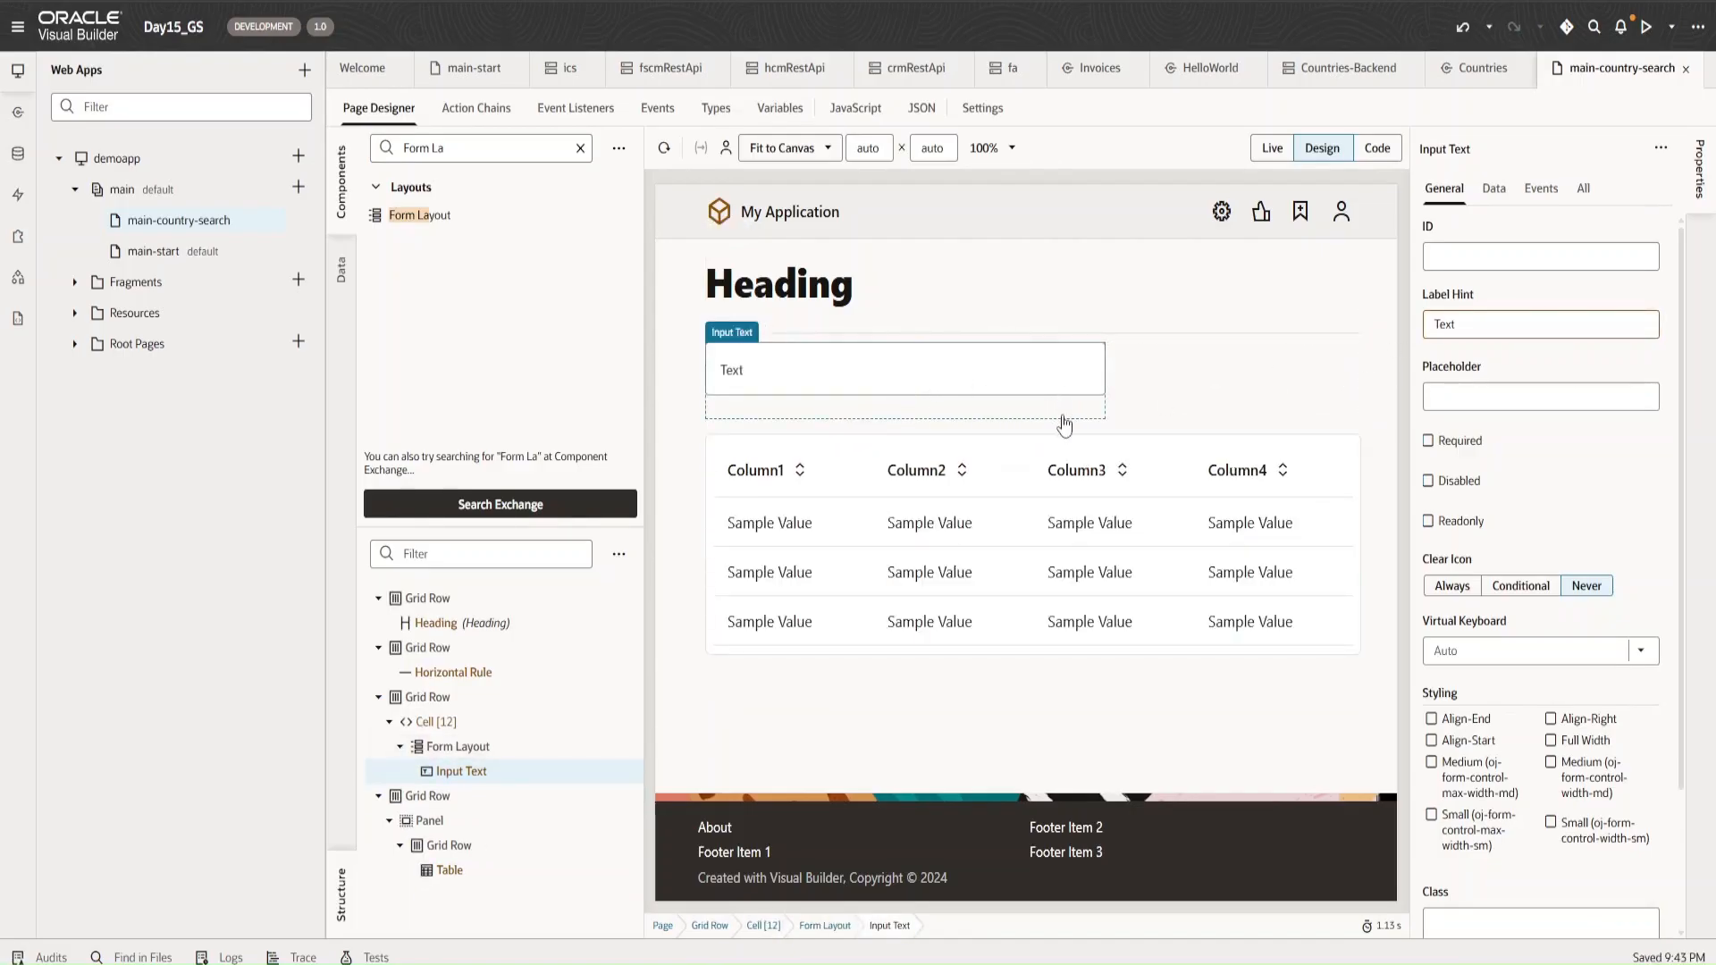
# - Set the Form Layout's label edge to Start
pyautogui.click(1161, 380)
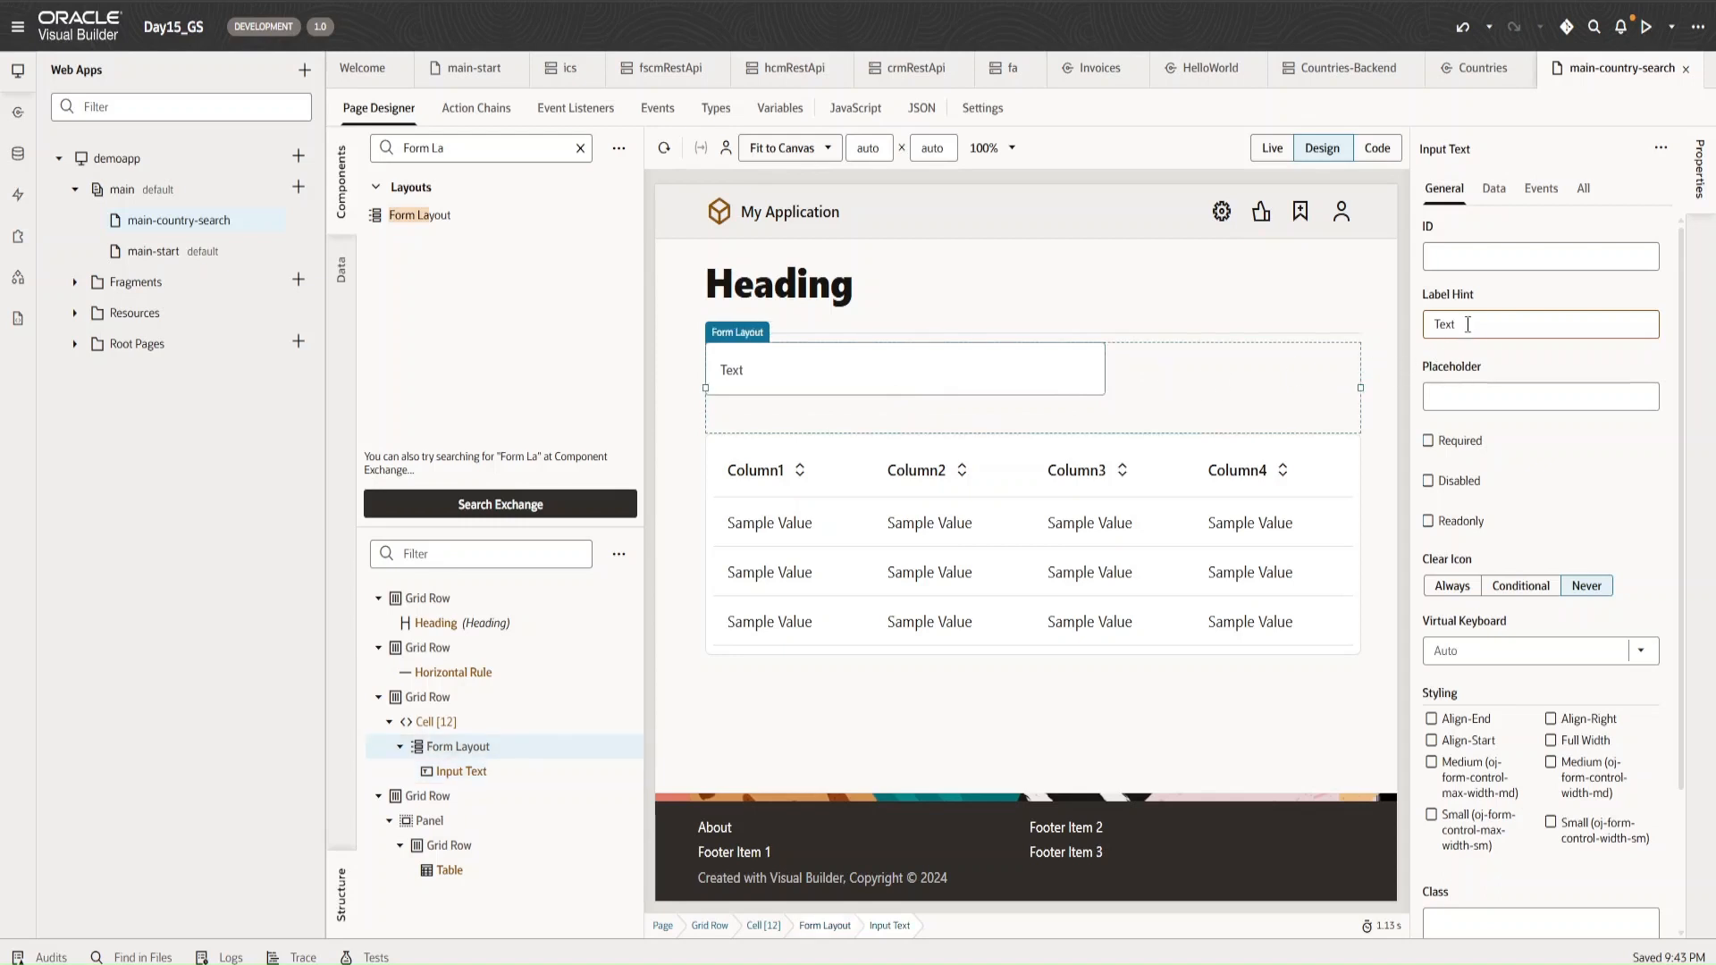
pyautogui.click(1475, 459)
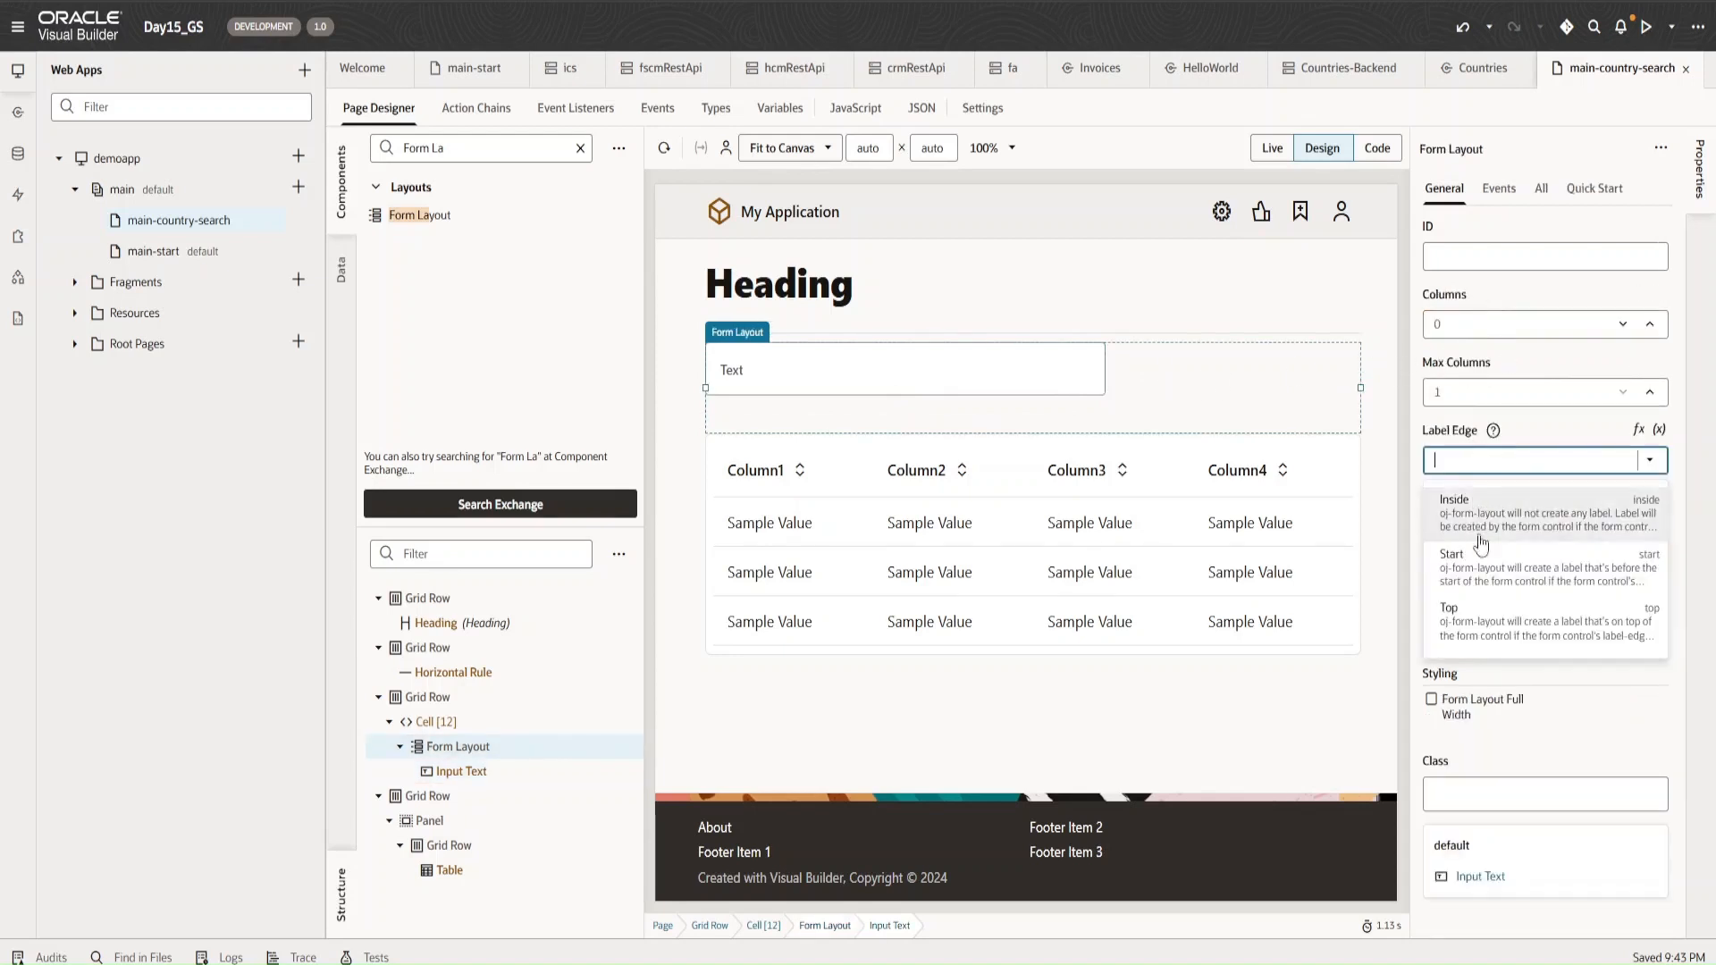
pyautogui.click(1480, 554)
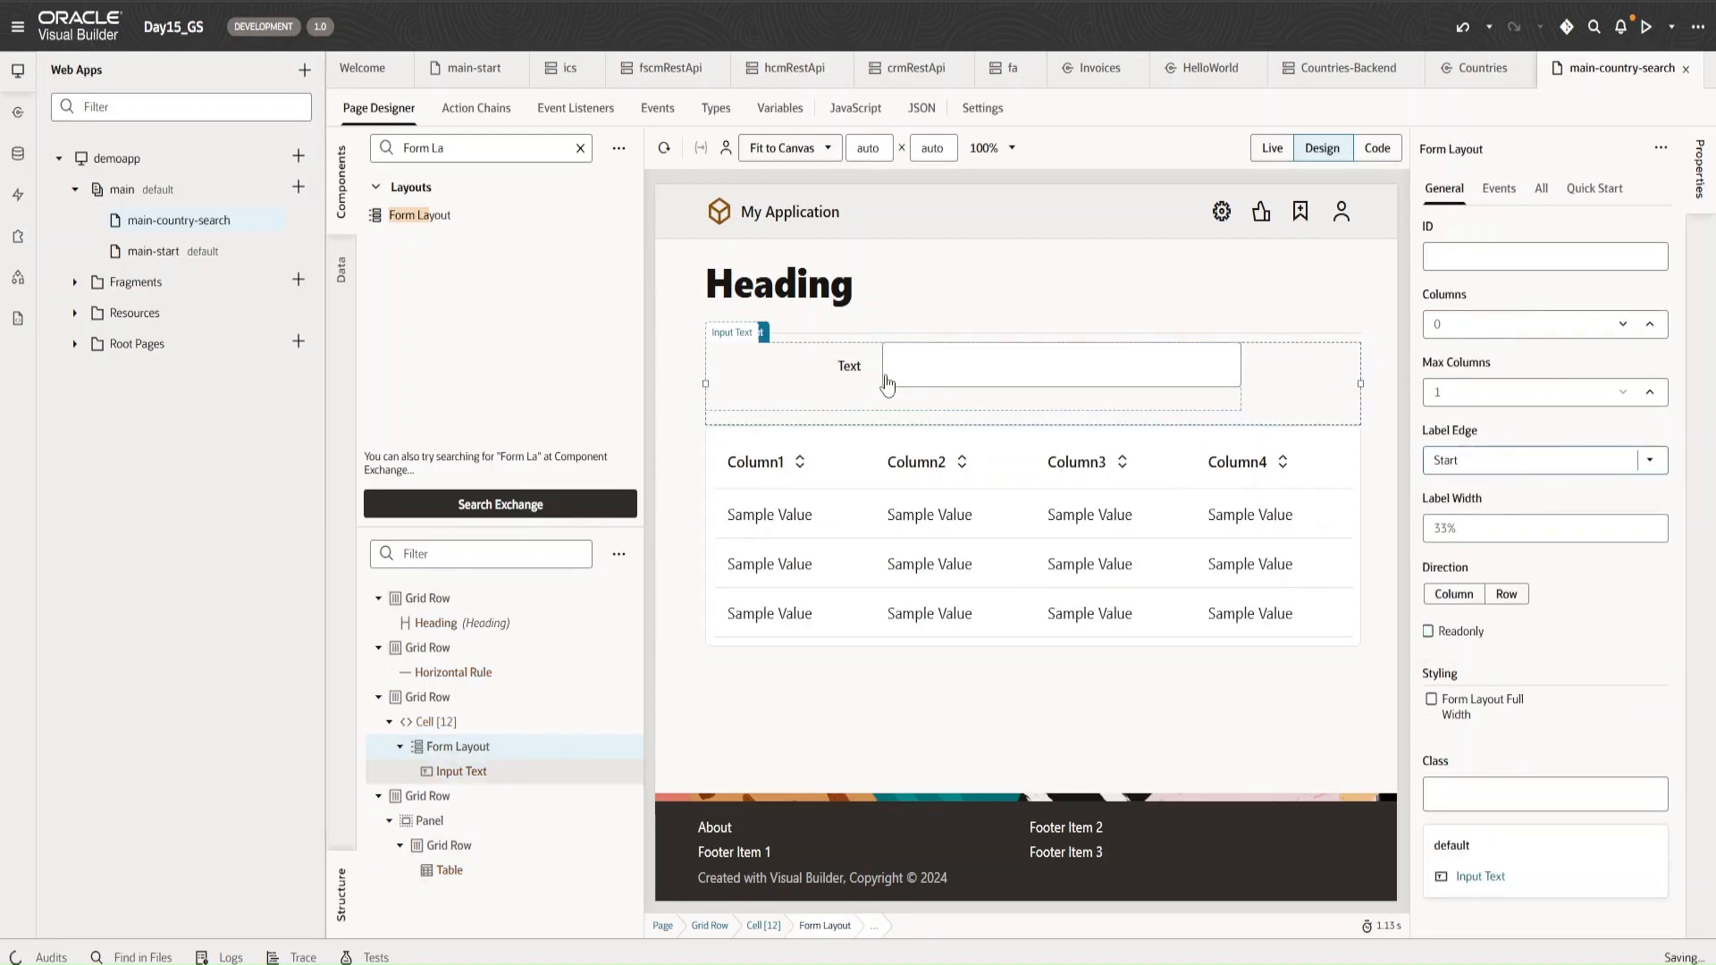
# - Set the label hint of the Input Text in the form layout to "Country Name"
pyautogui.click(887, 385)
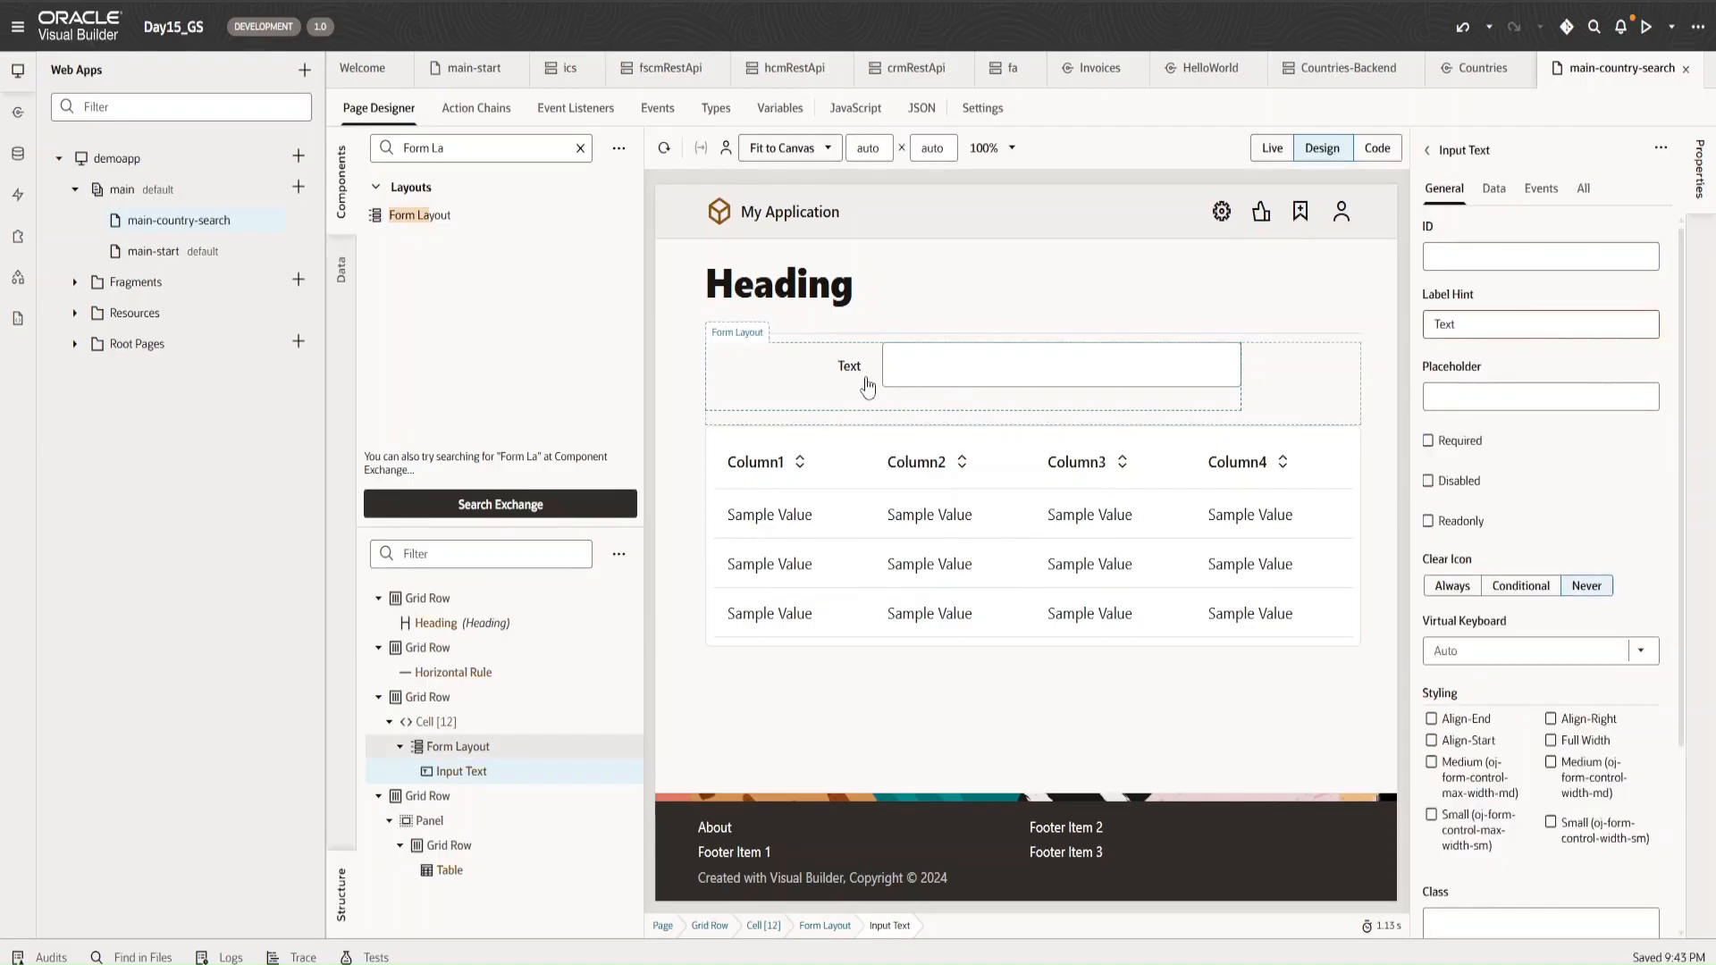
pyautogui.click(903, 376)
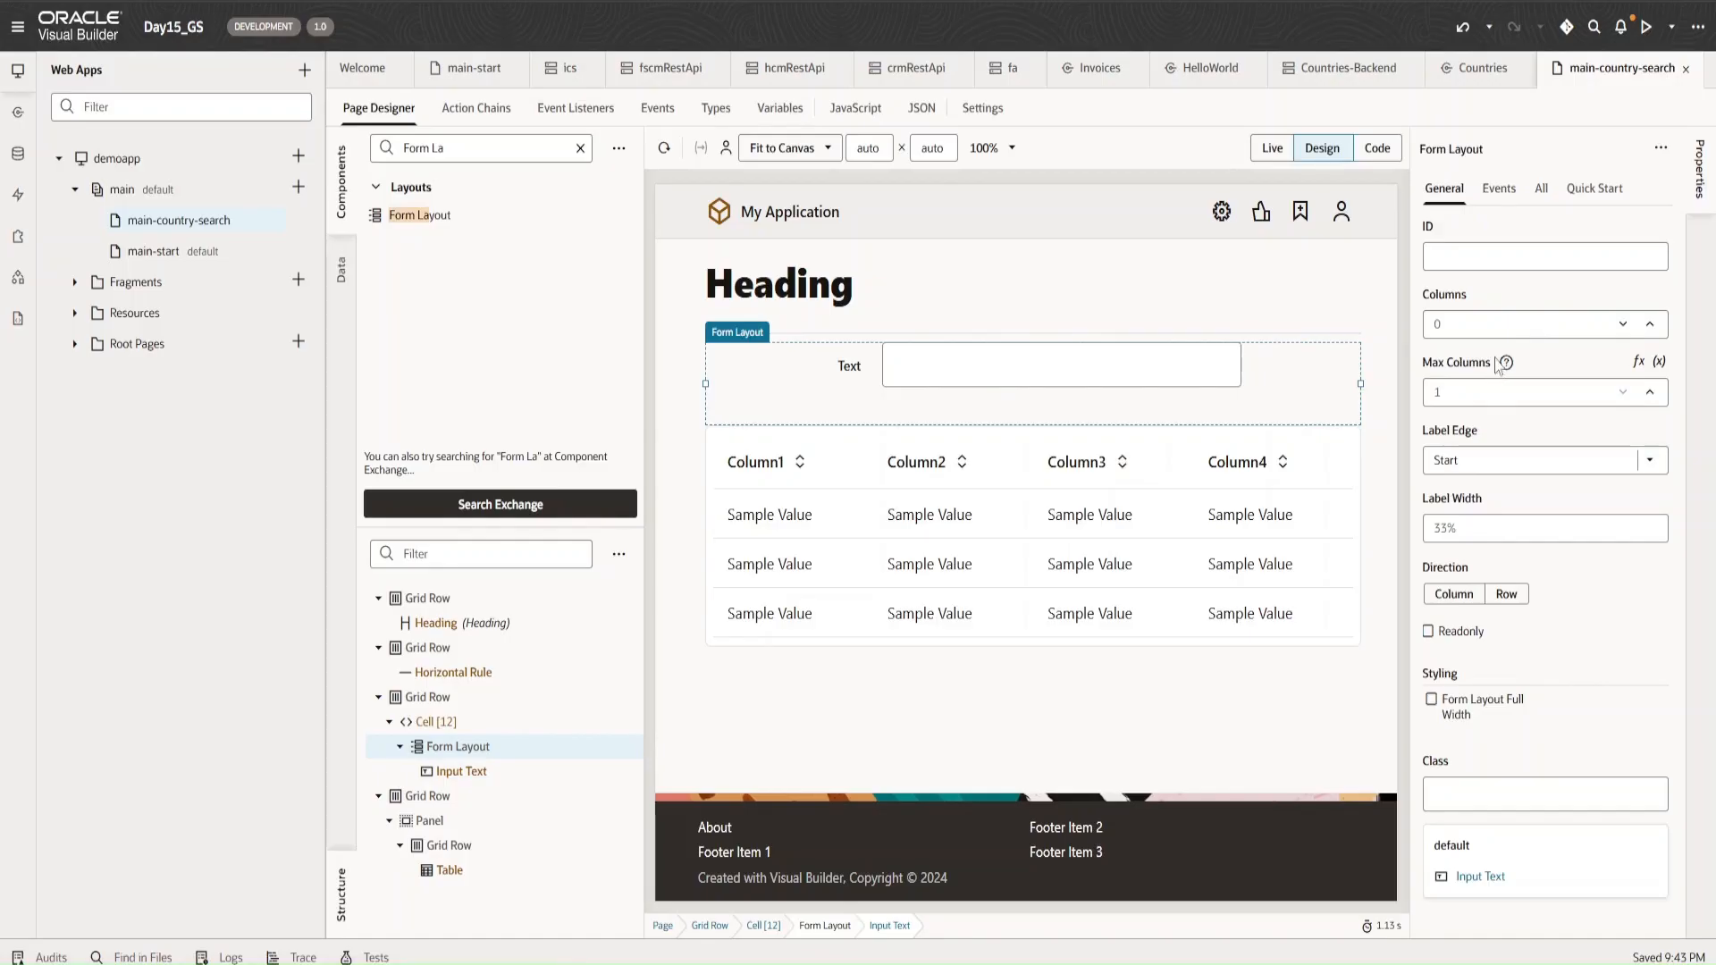
pyautogui.click(481, 773)
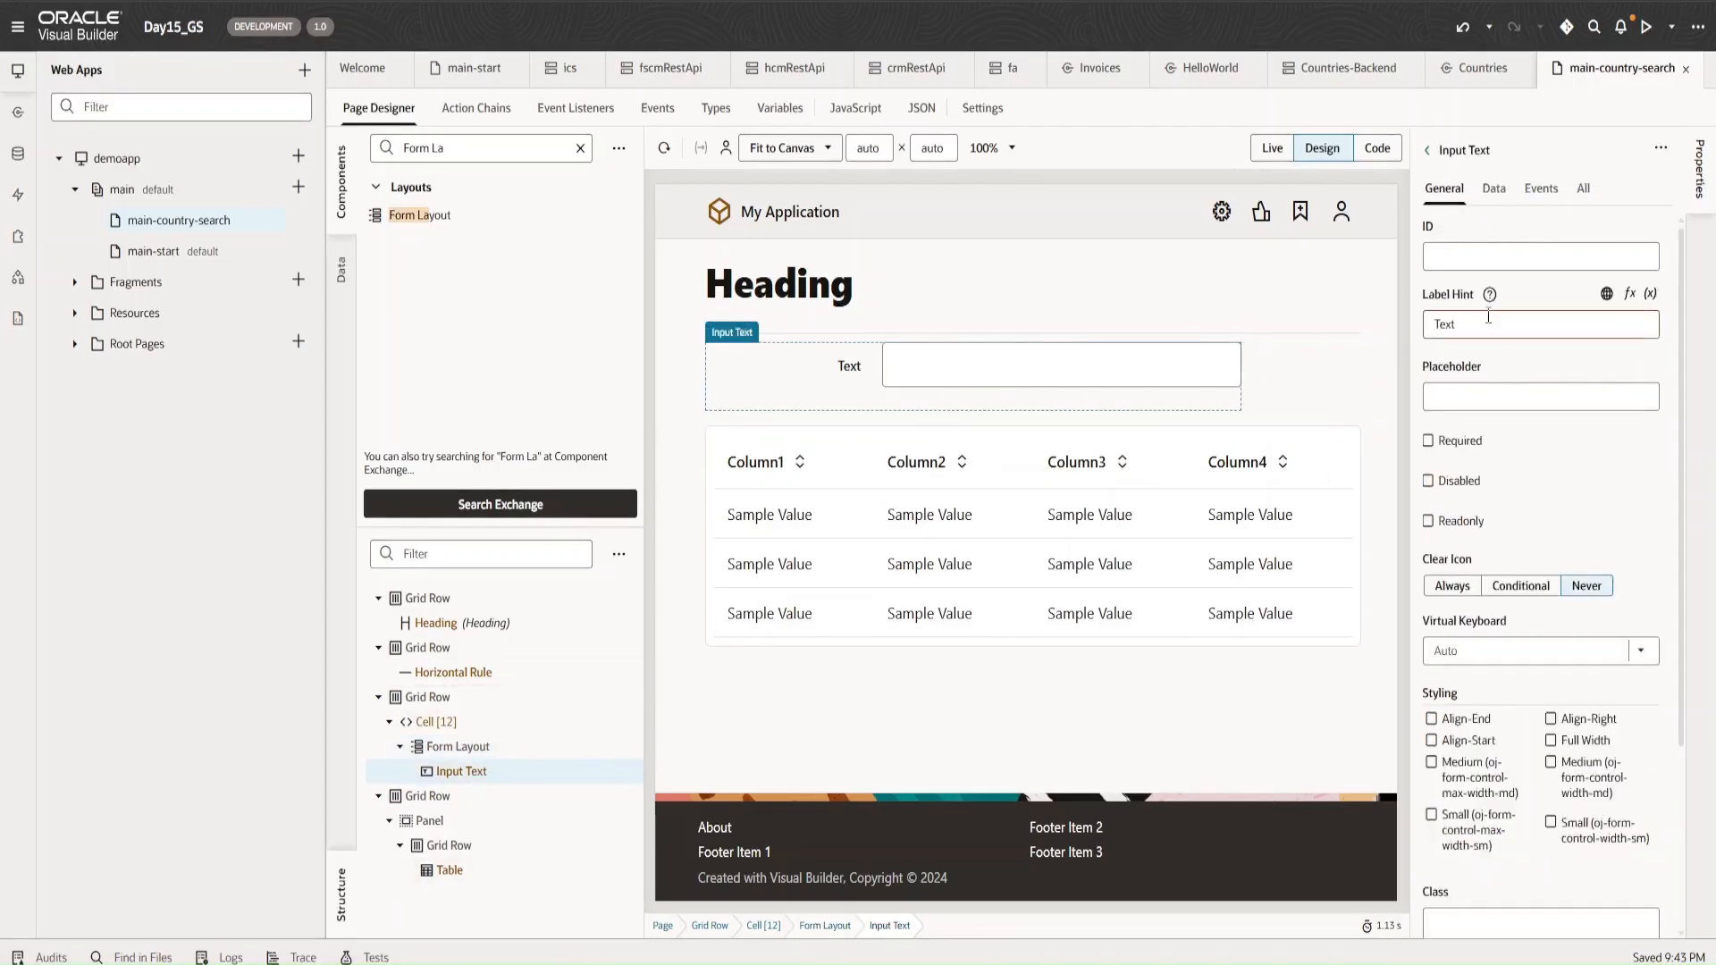
pyautogui.click(1487, 317)
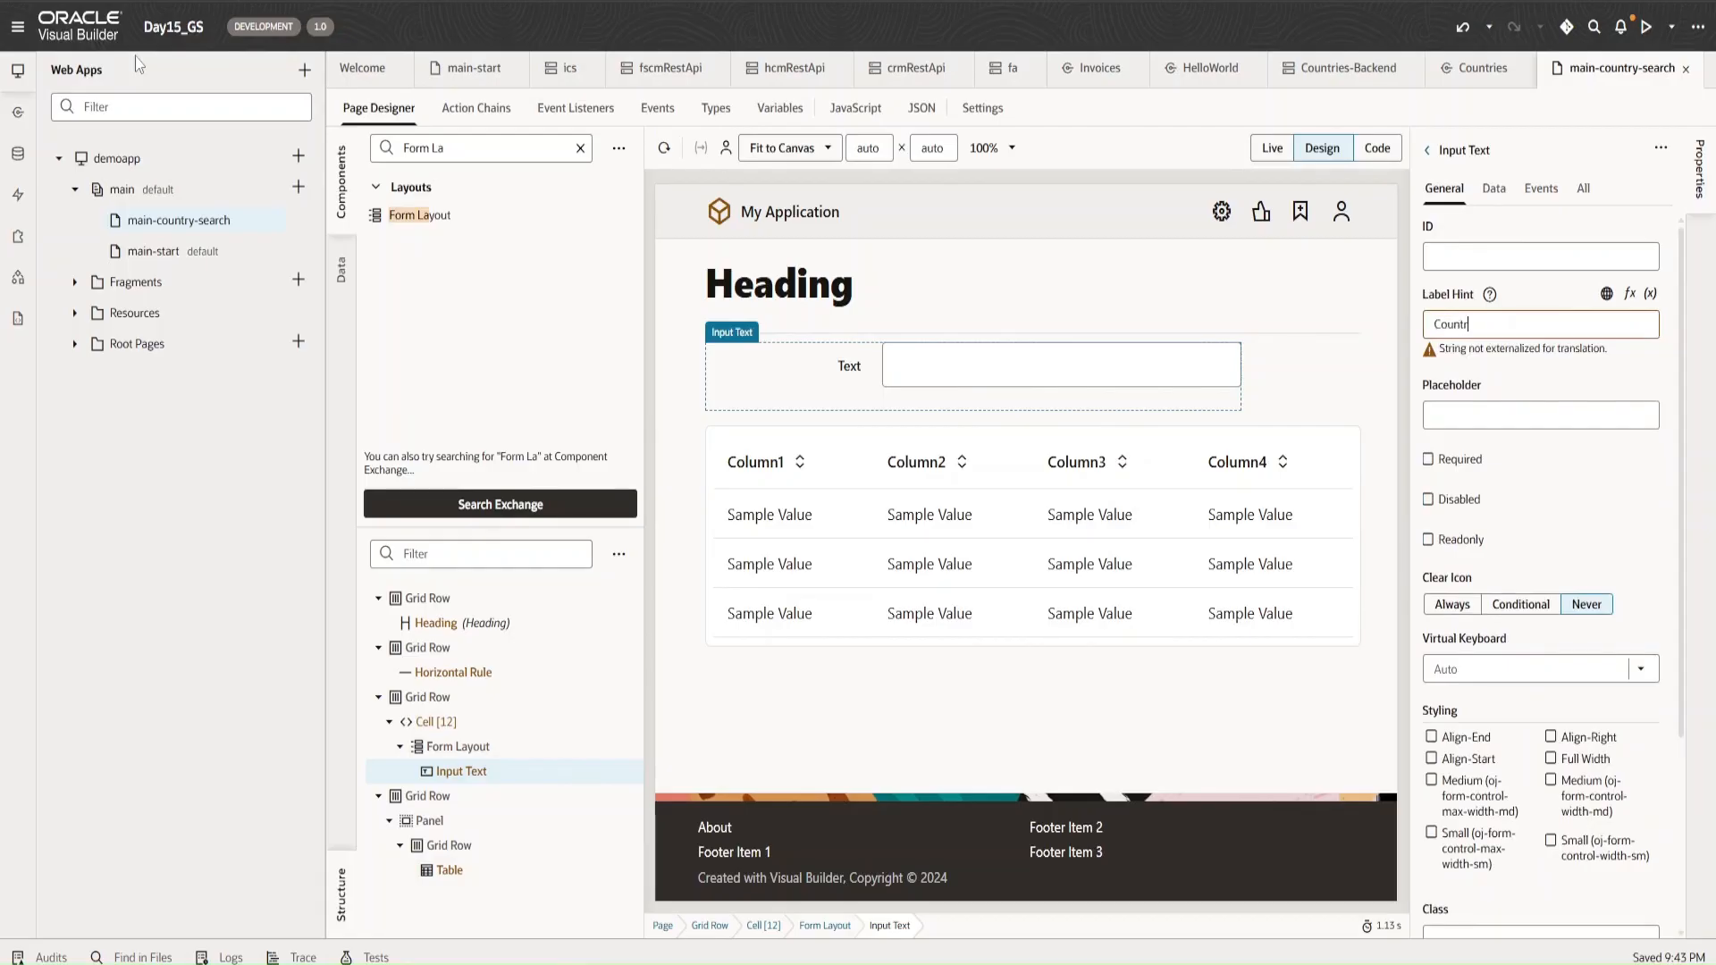
pyautogui.write('Country Name')
# - Bind the input text's value to a new String page variable named var_countryInput and check the page in live view
pyautogui.click(1494, 188)
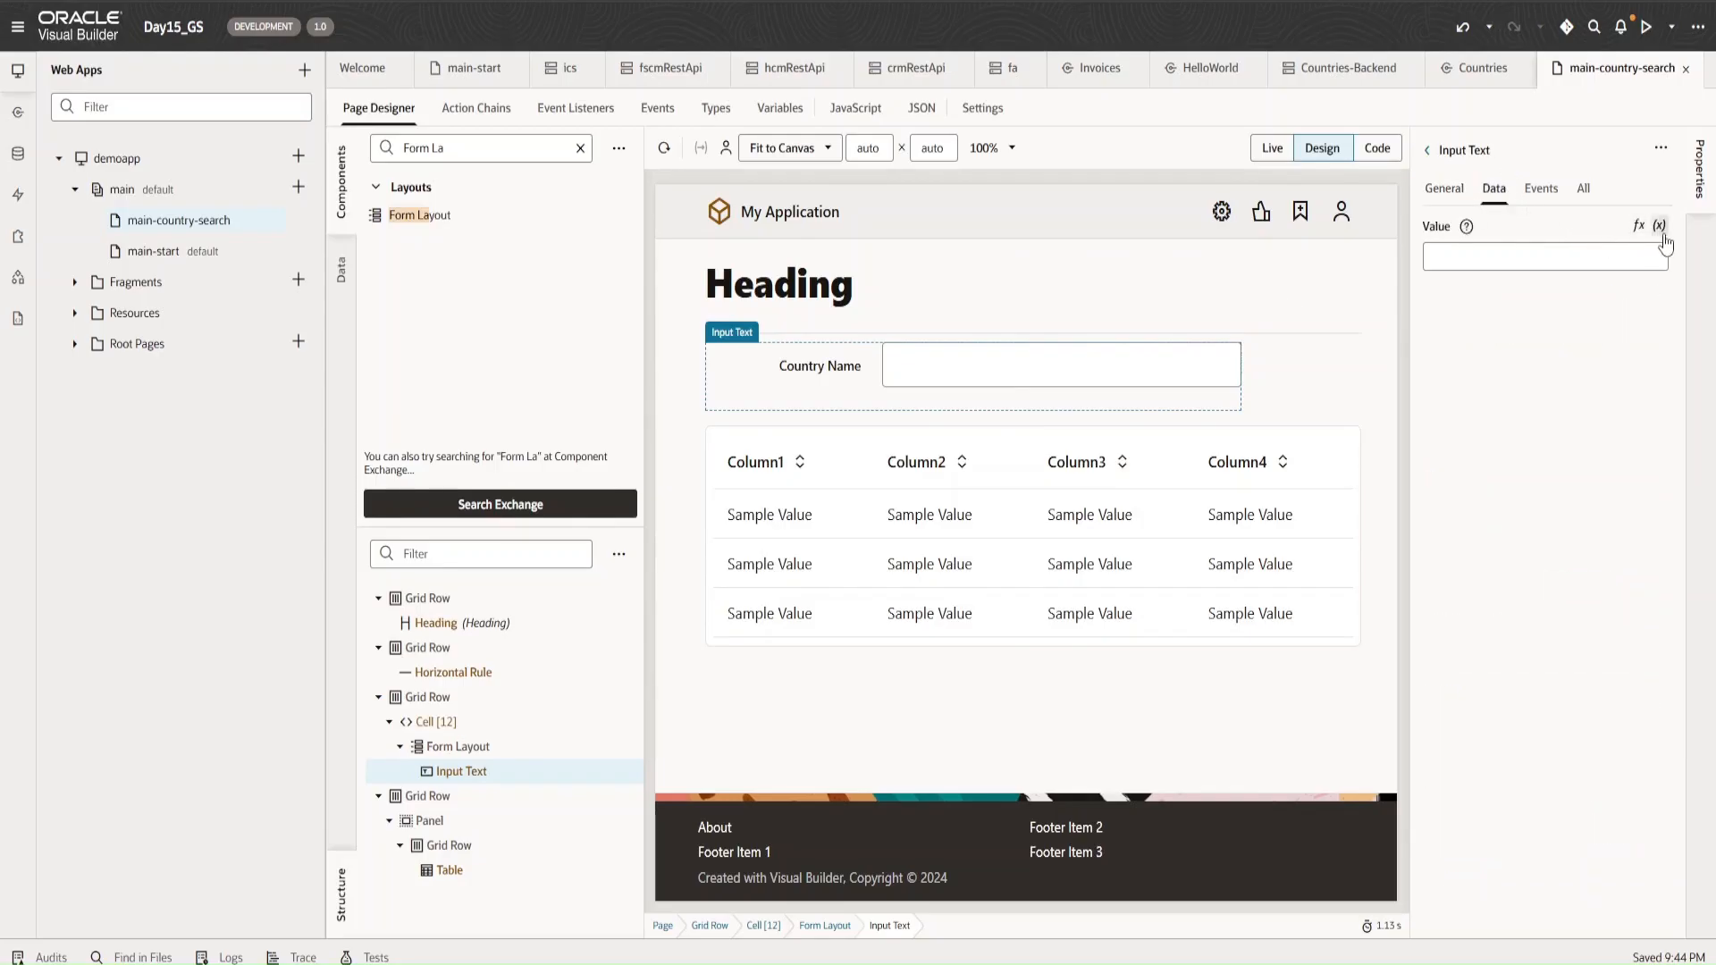
pyautogui.click(1661, 231)
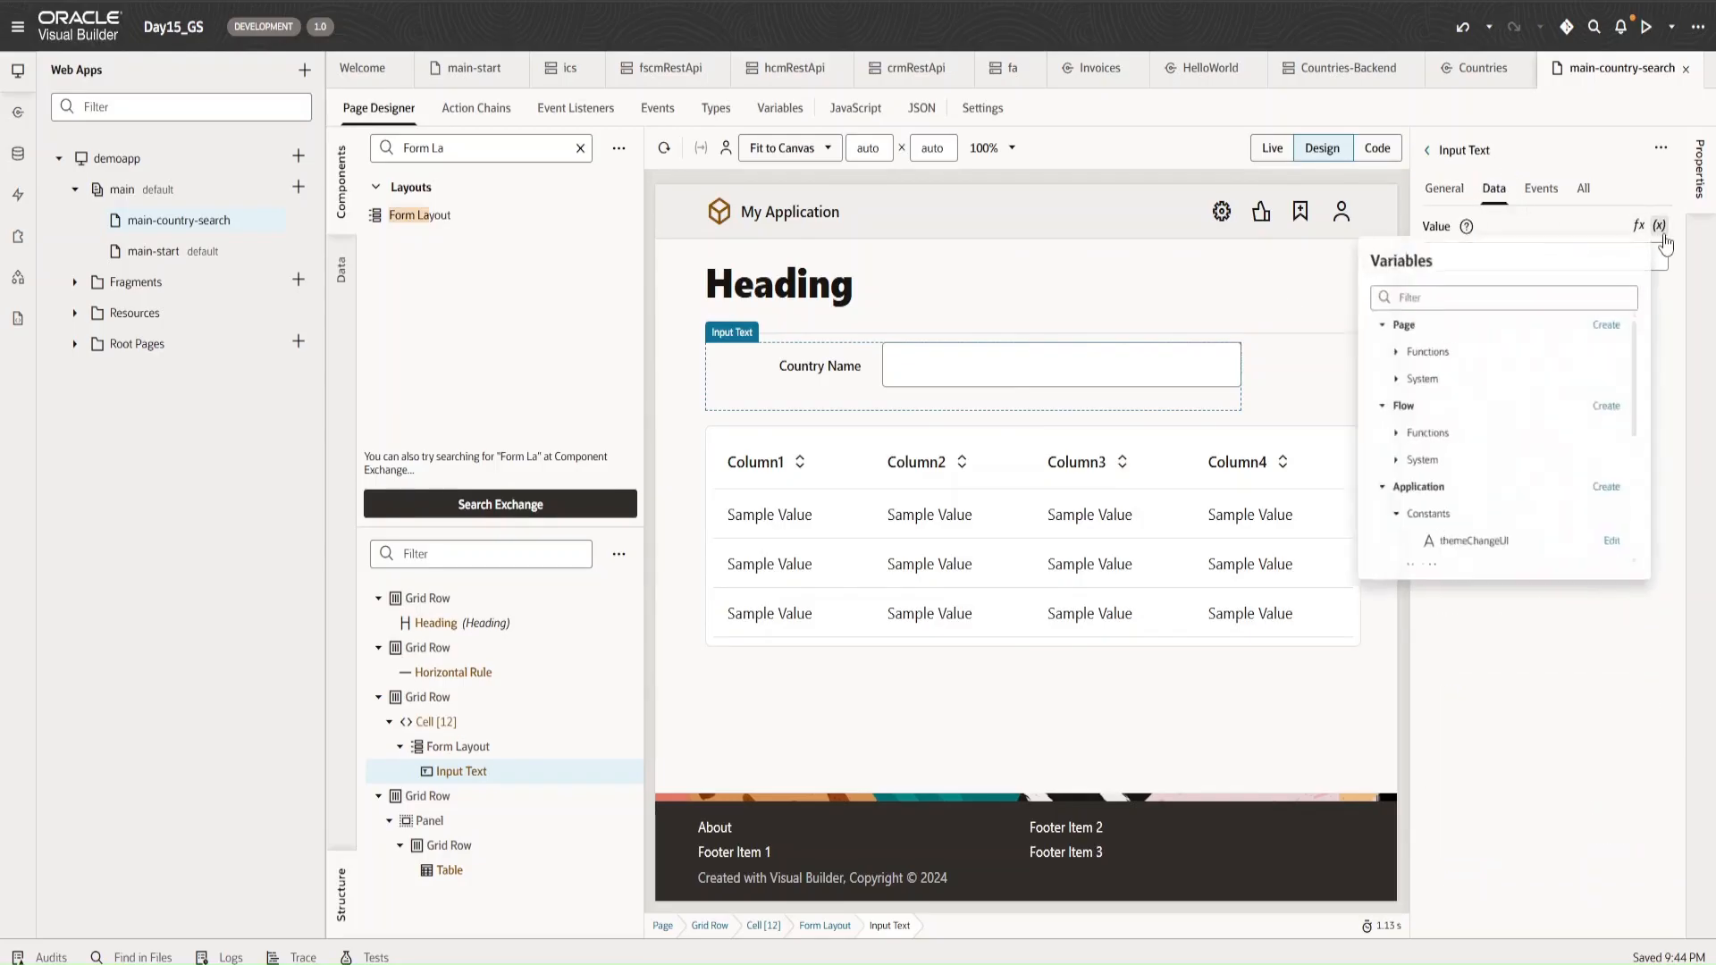
pyautogui.click(1599, 339)
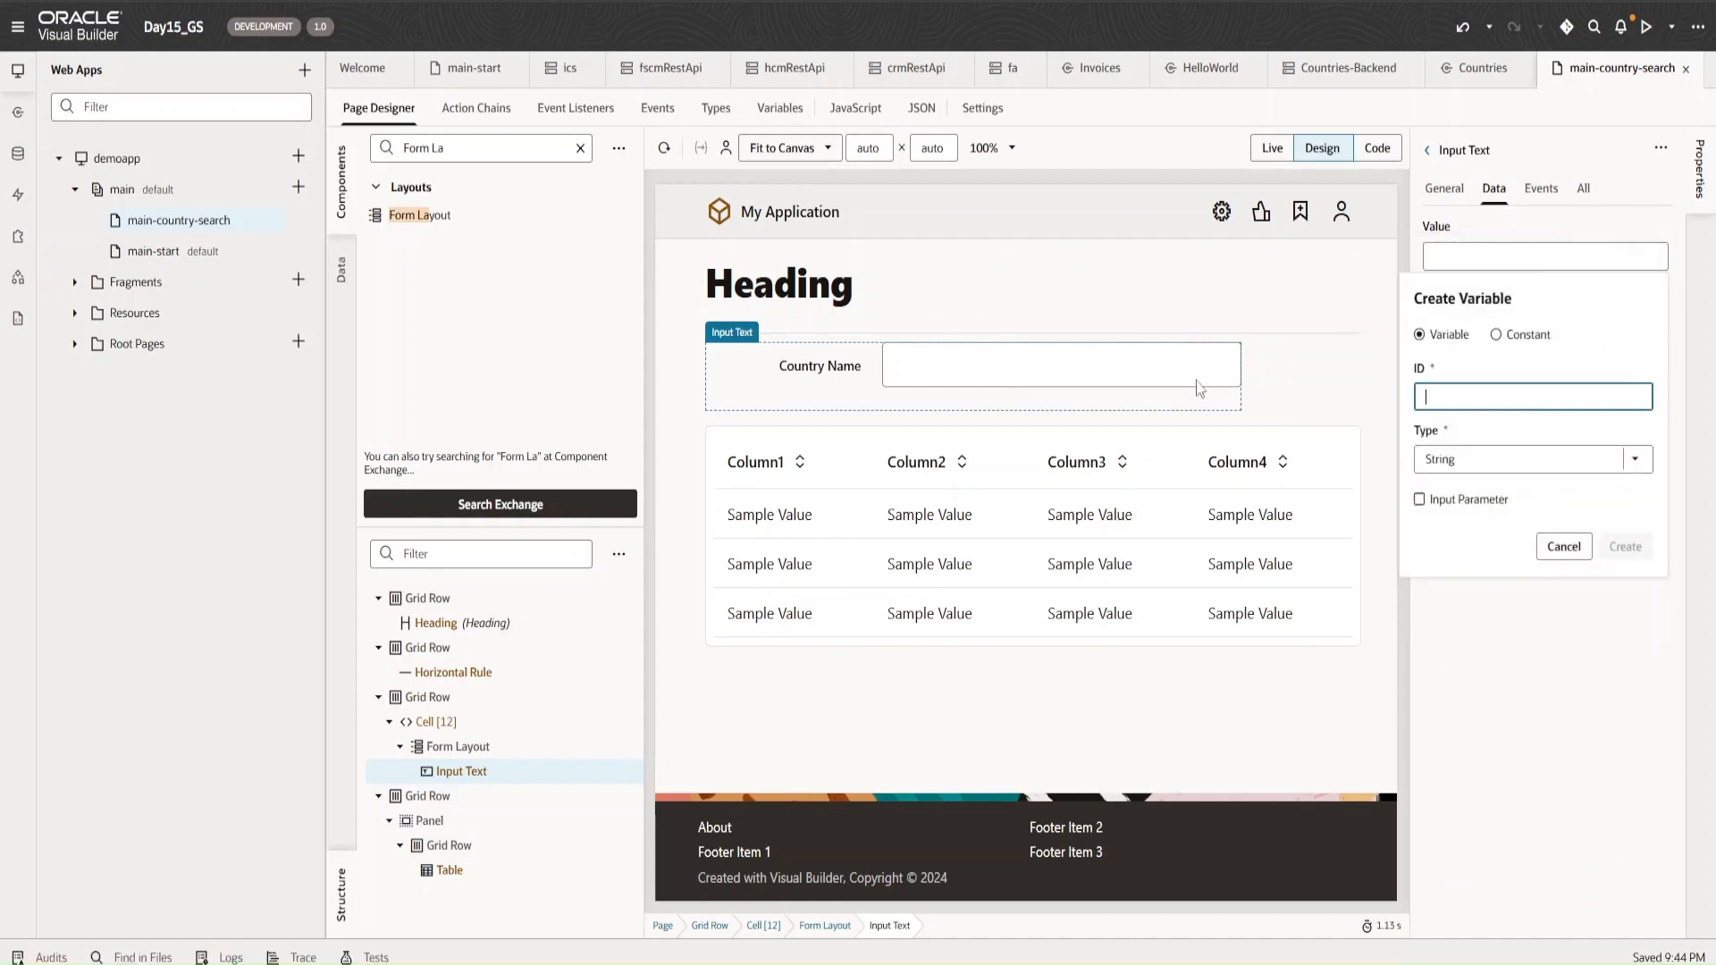
pyautogui.write('var_countryInput')
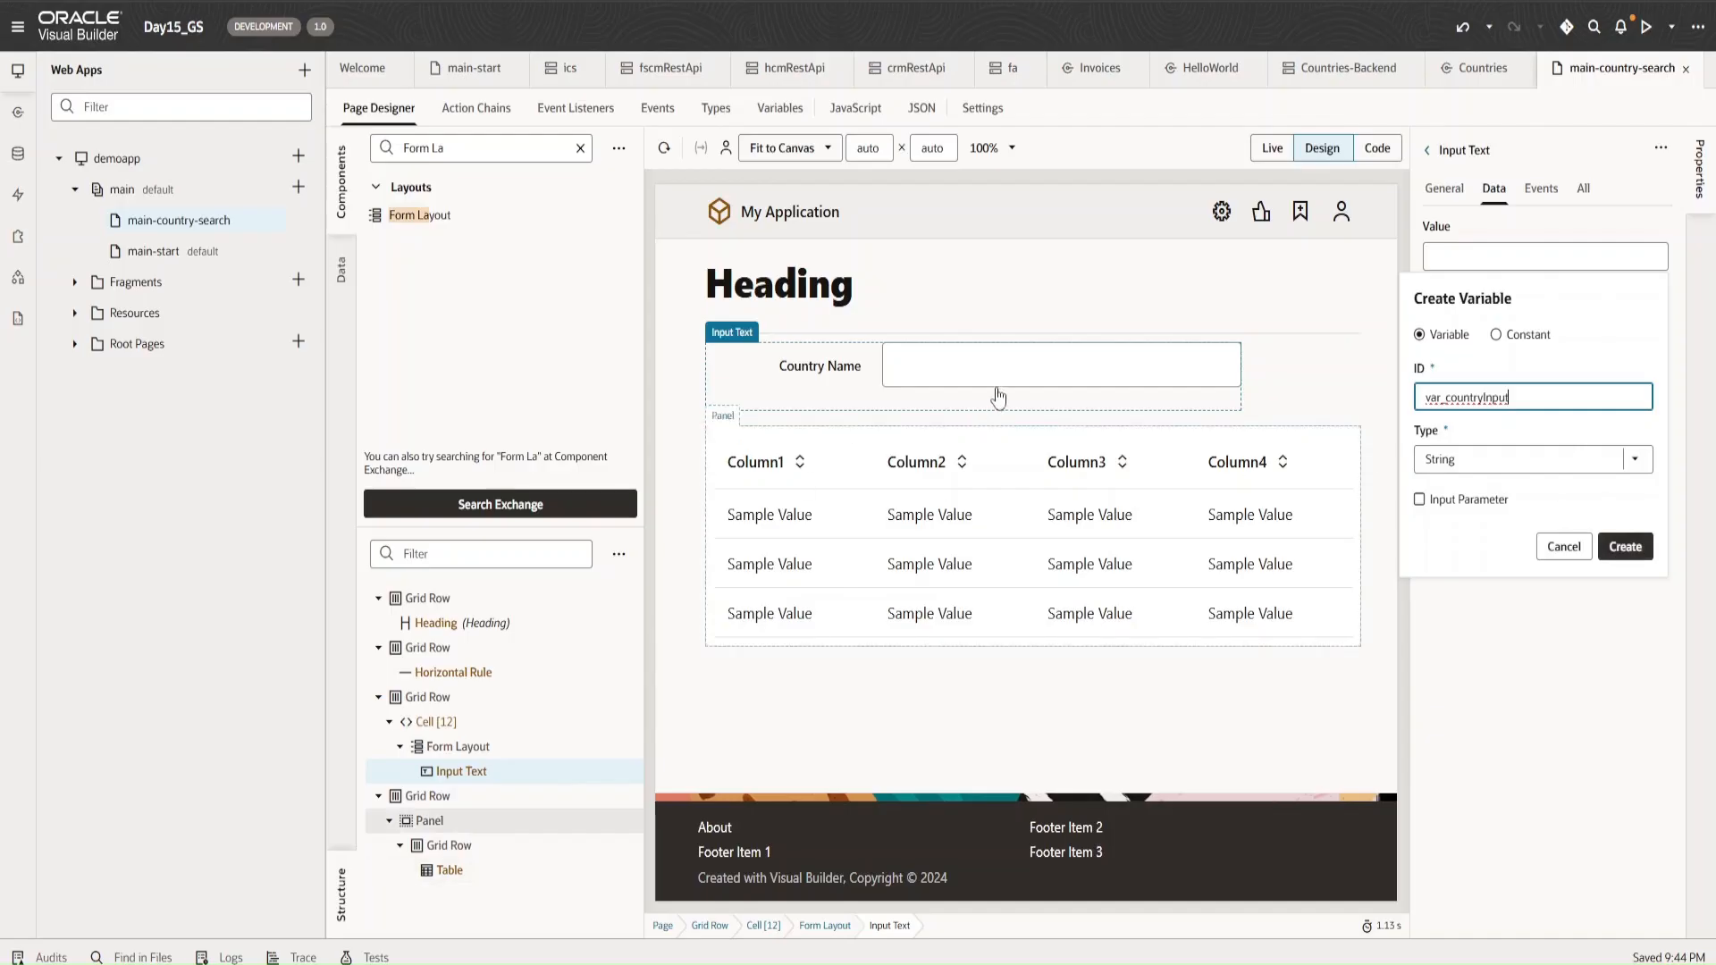
pyautogui.click(1625, 546)
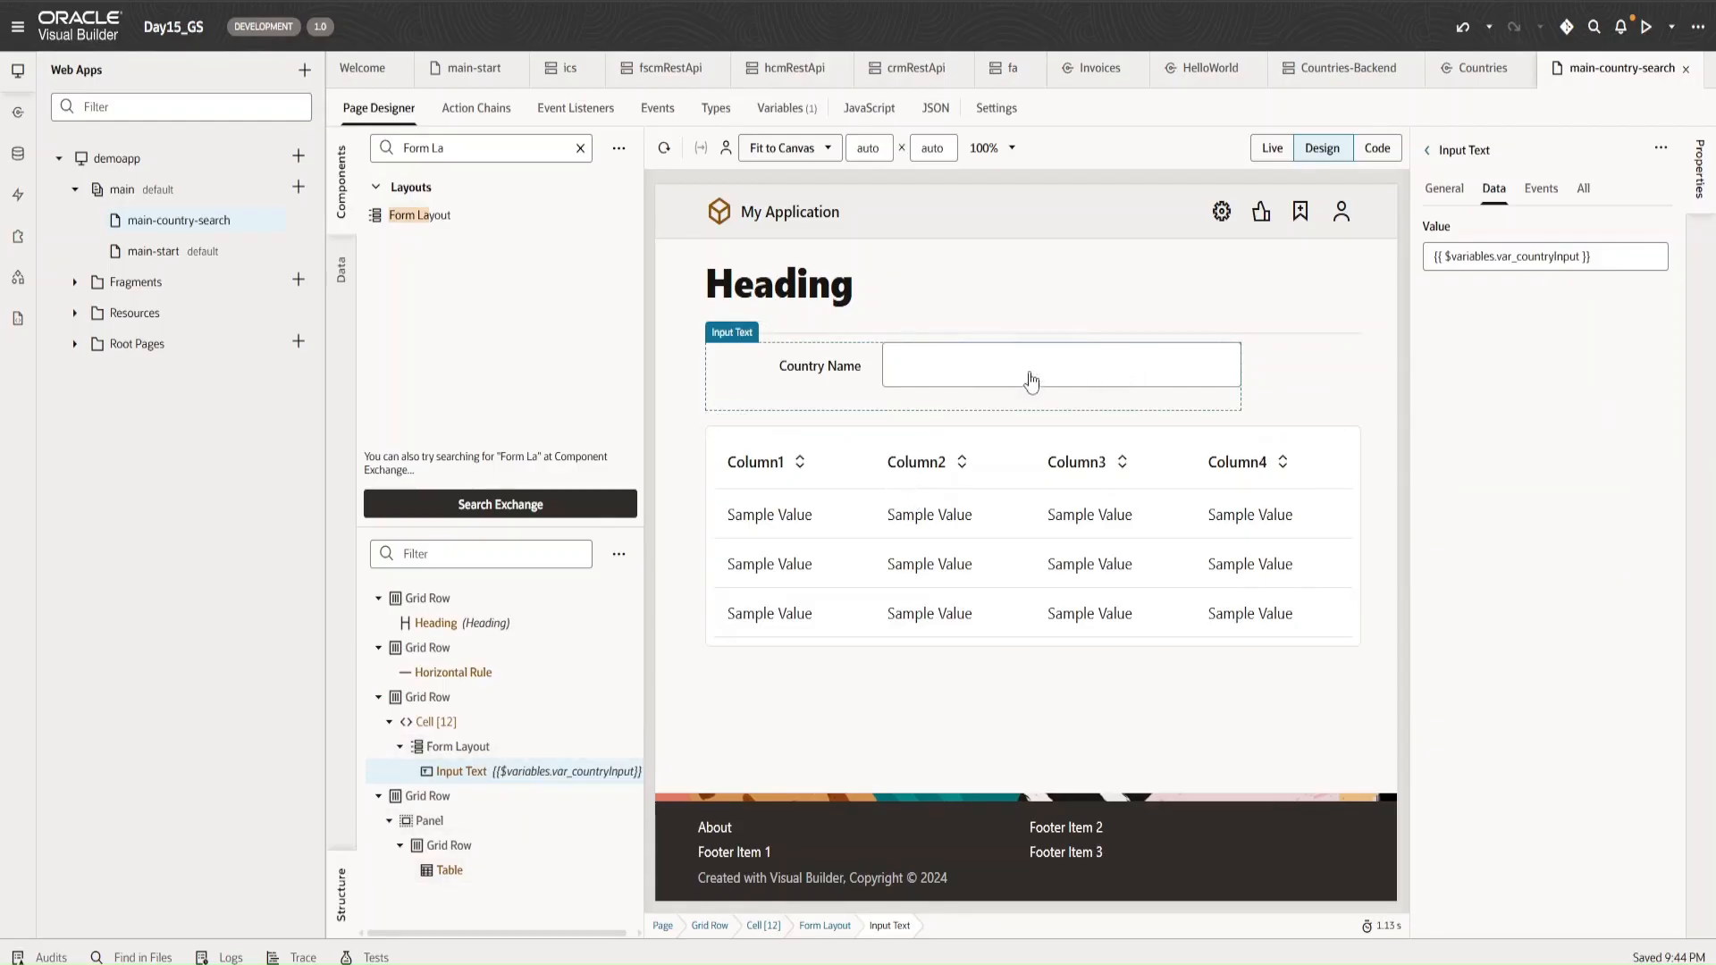
pyautogui.click(1273, 148)
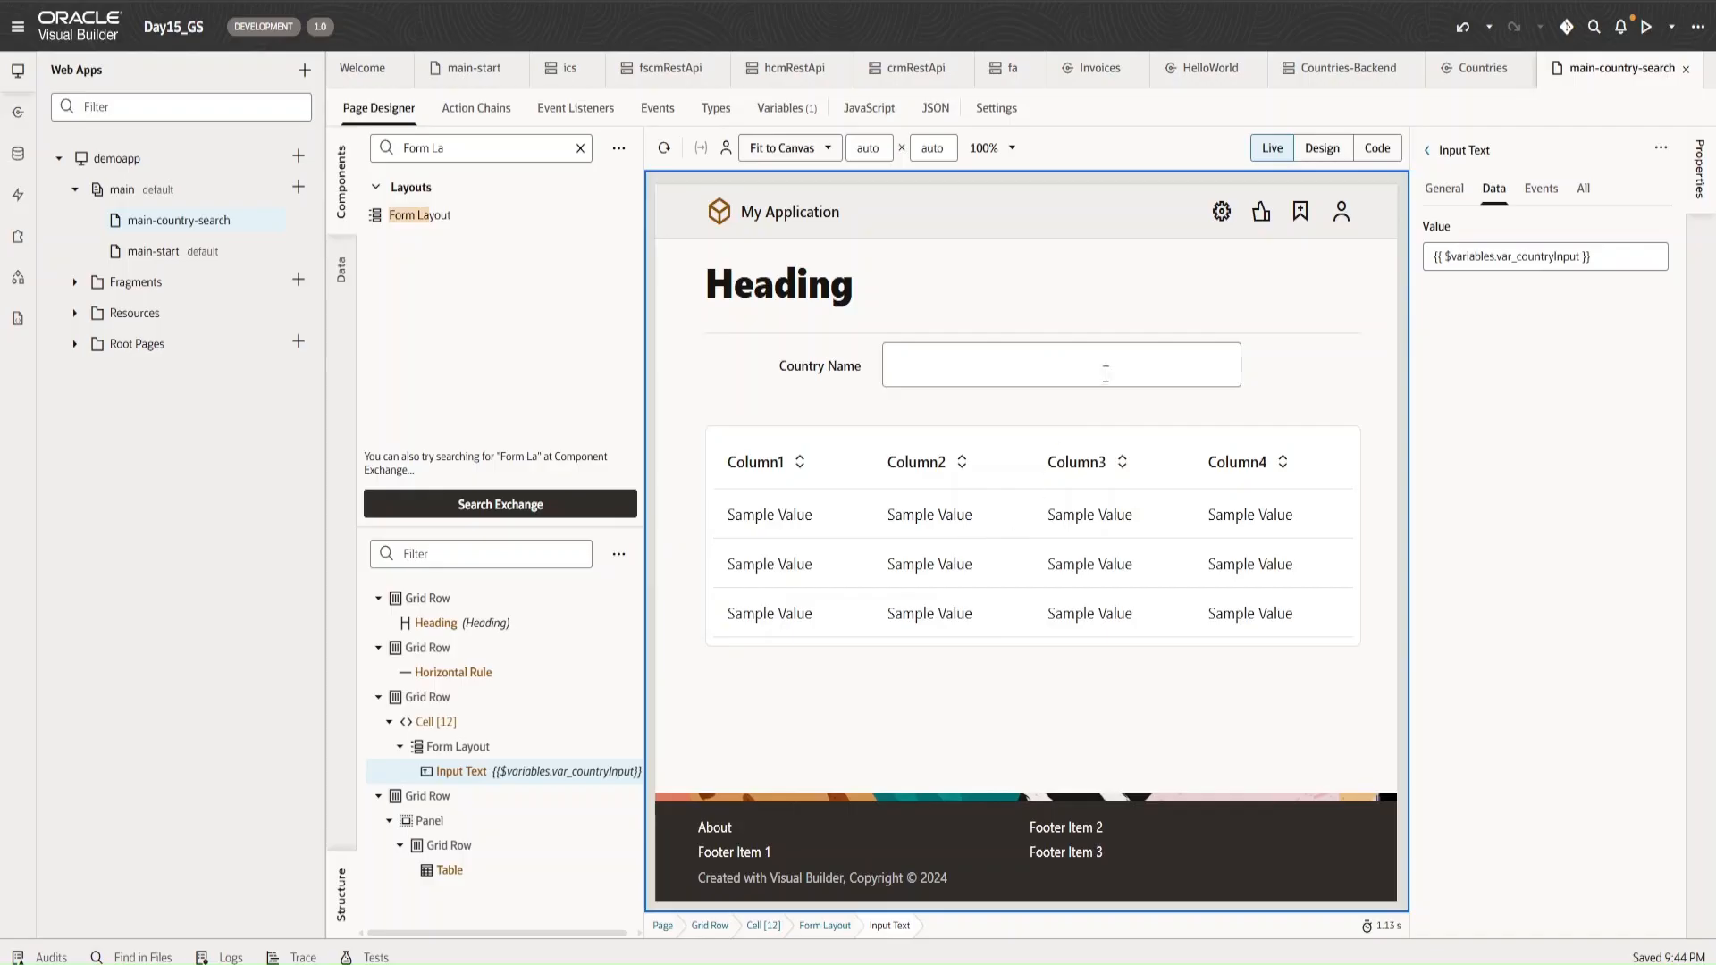
pyautogui.click(1314, 158)
# - Start adding data to the table, using the Countries service's GET /name/{name} endpoint as its source
pyautogui.click(449, 869)
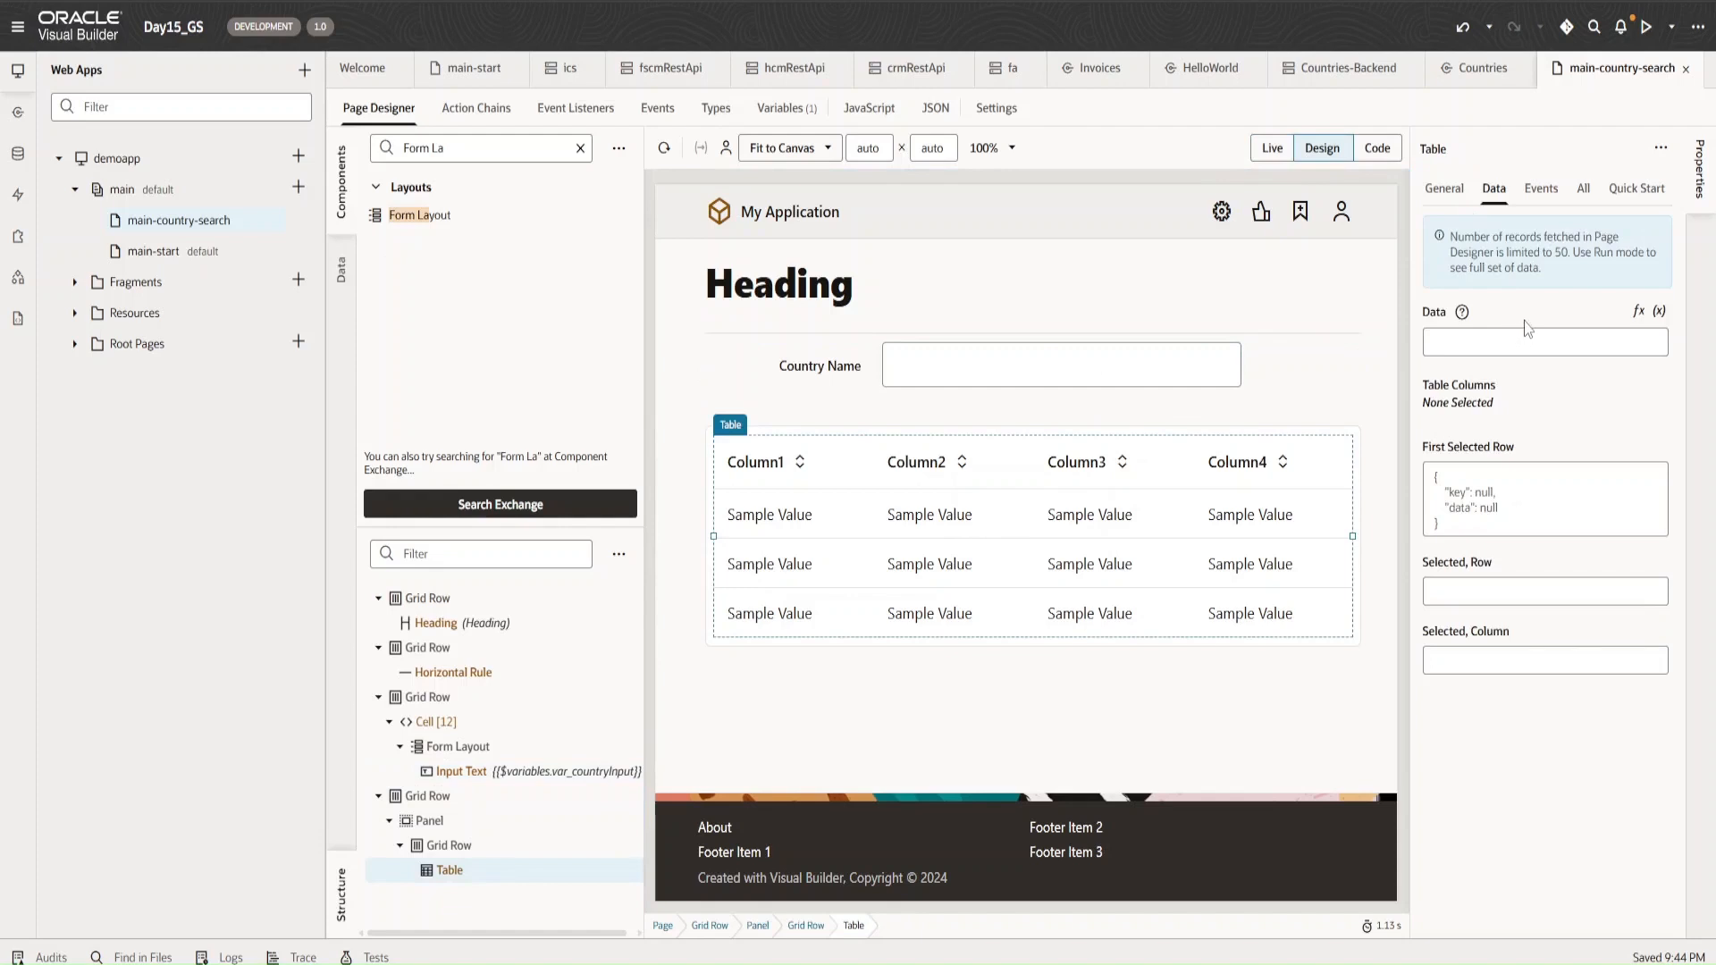
pyautogui.click(1632, 188)
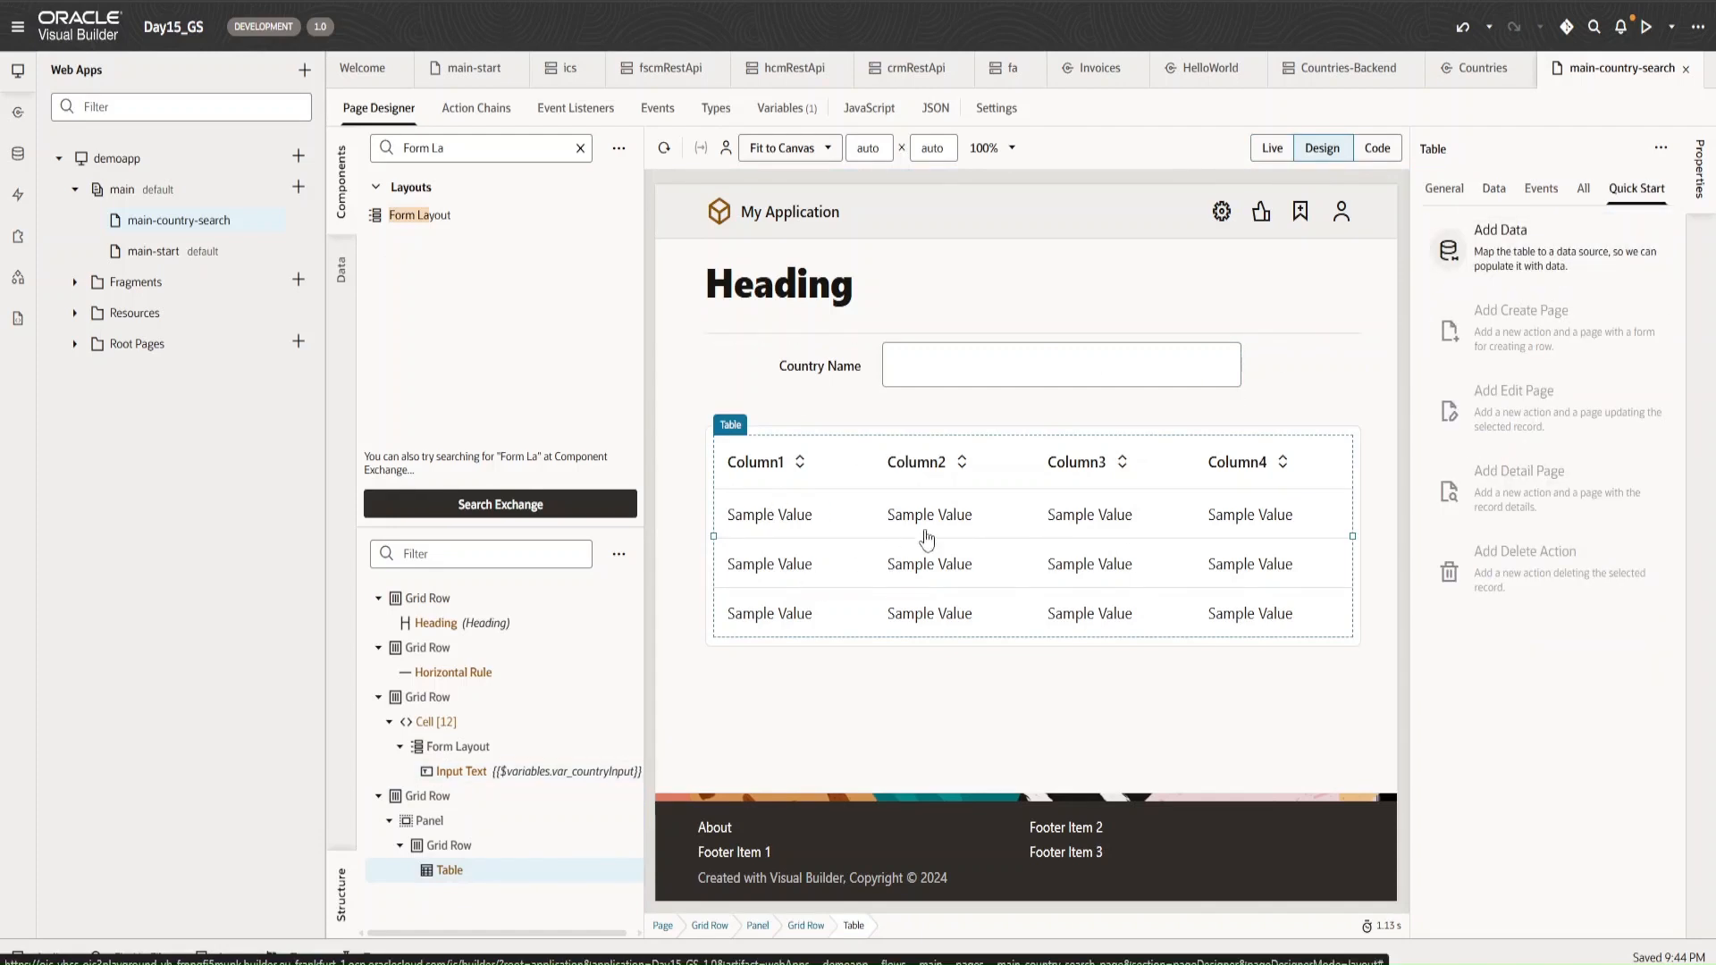
pyautogui.click(1535, 258)
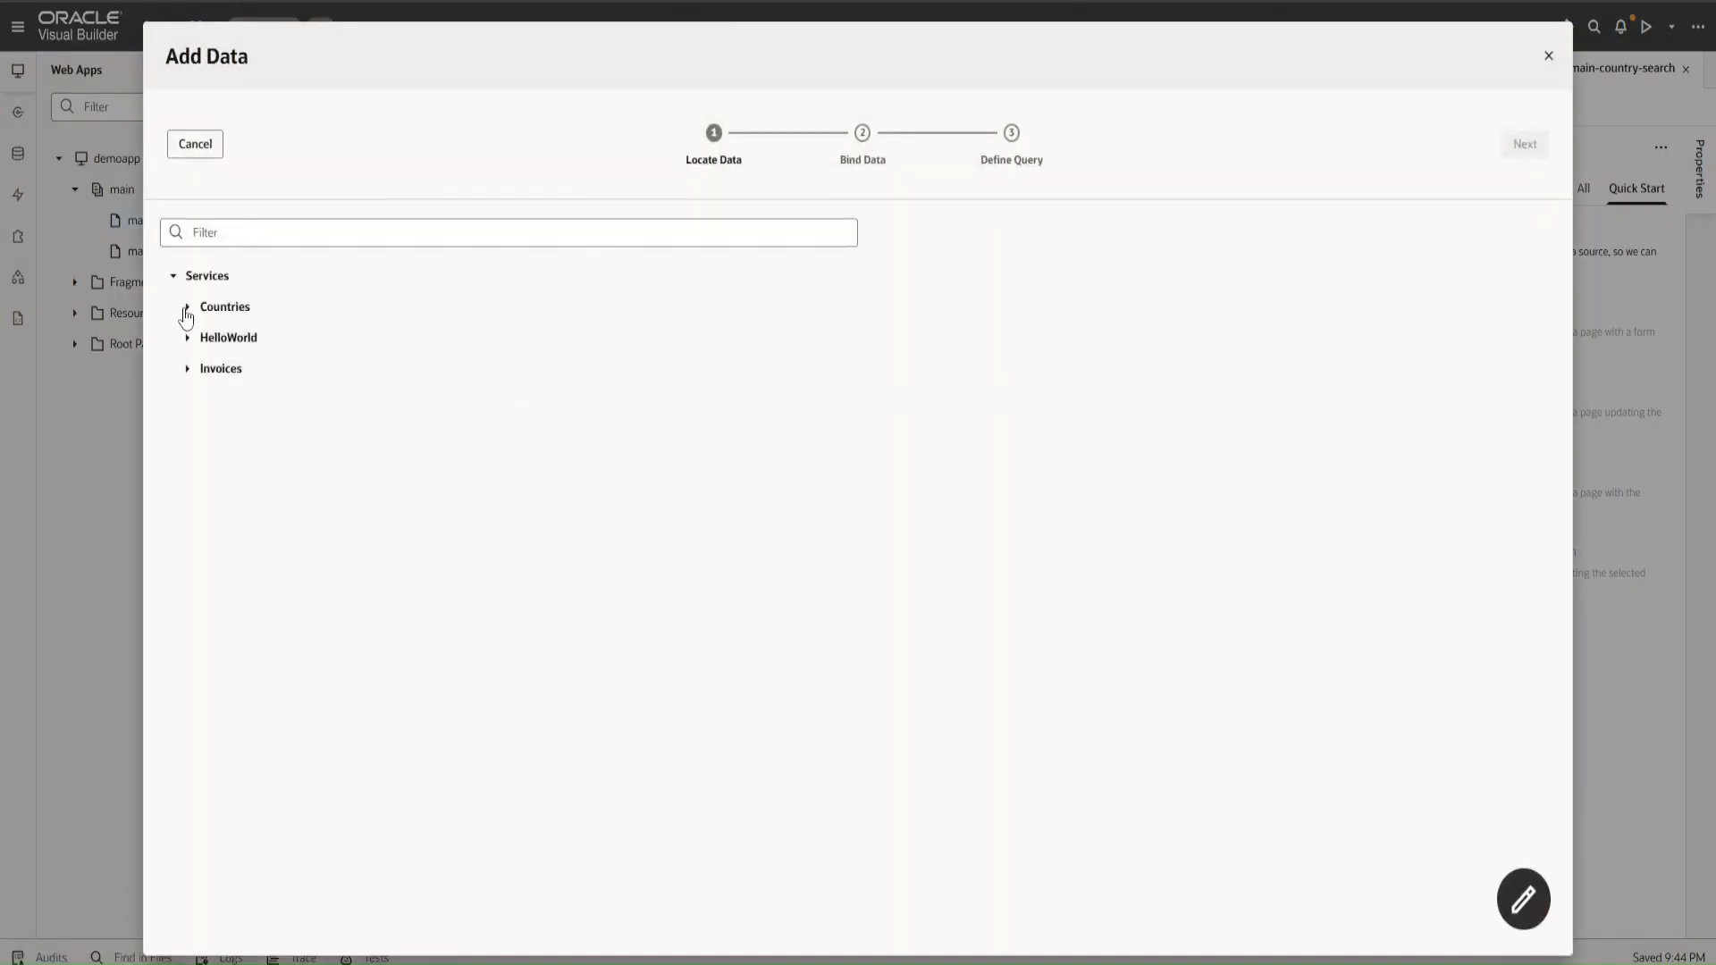
pyautogui.click(187, 308)
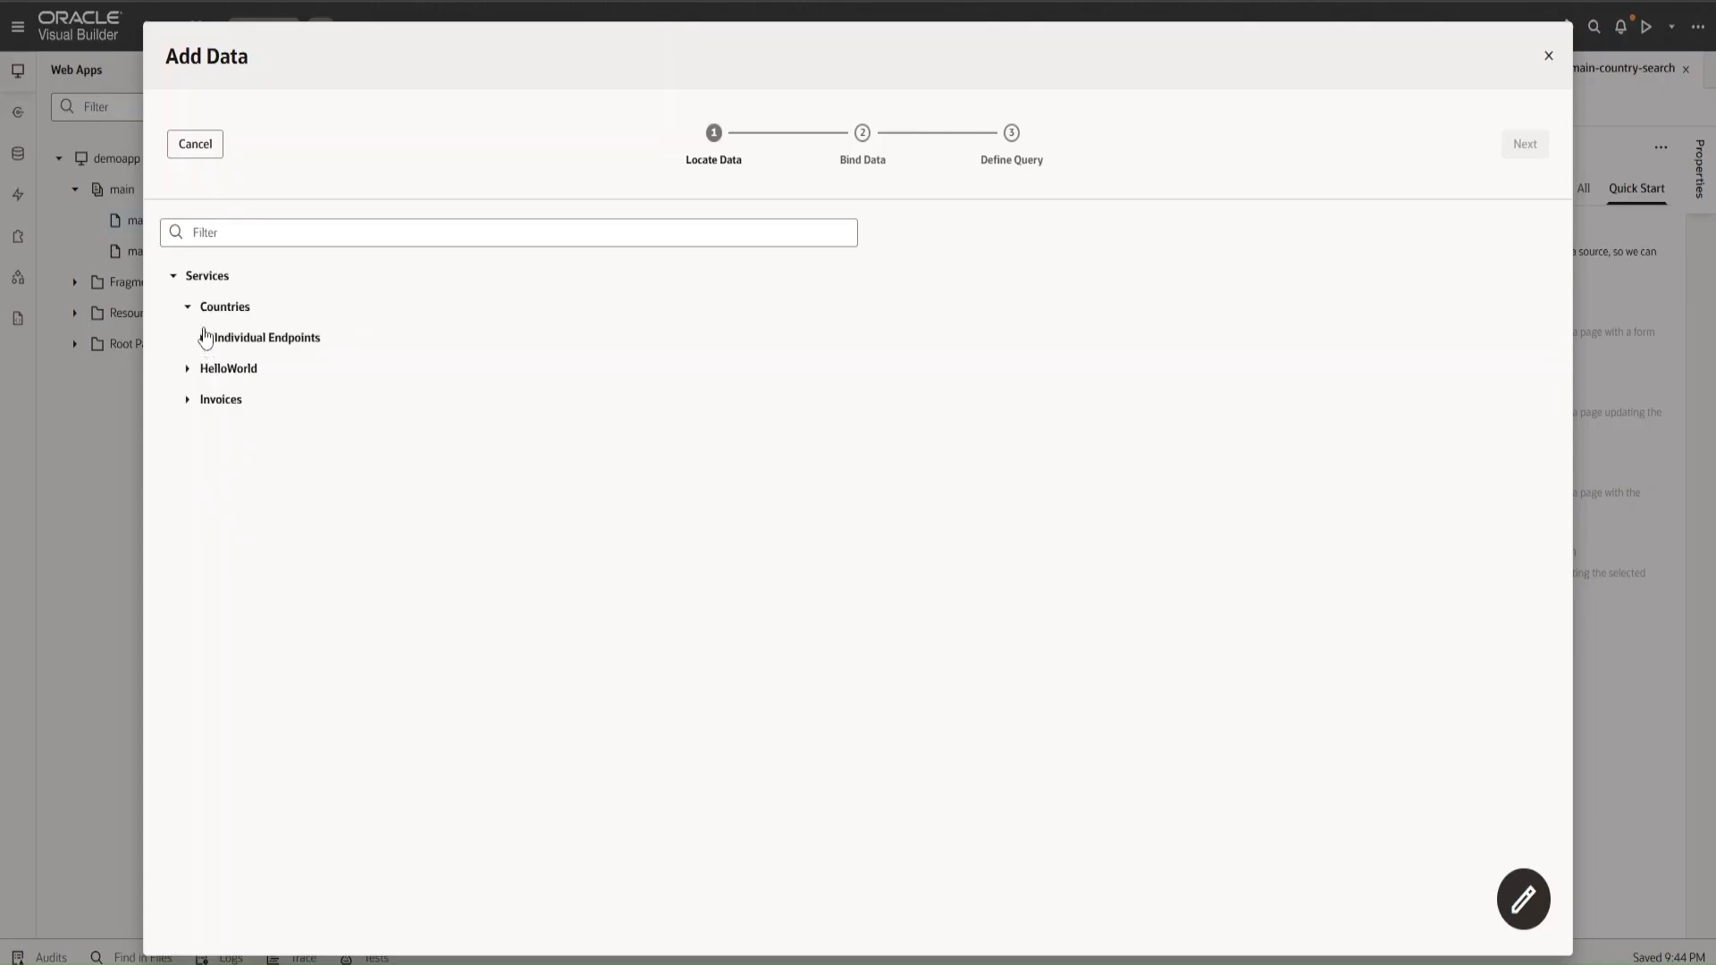
pyautogui.click(203, 338)
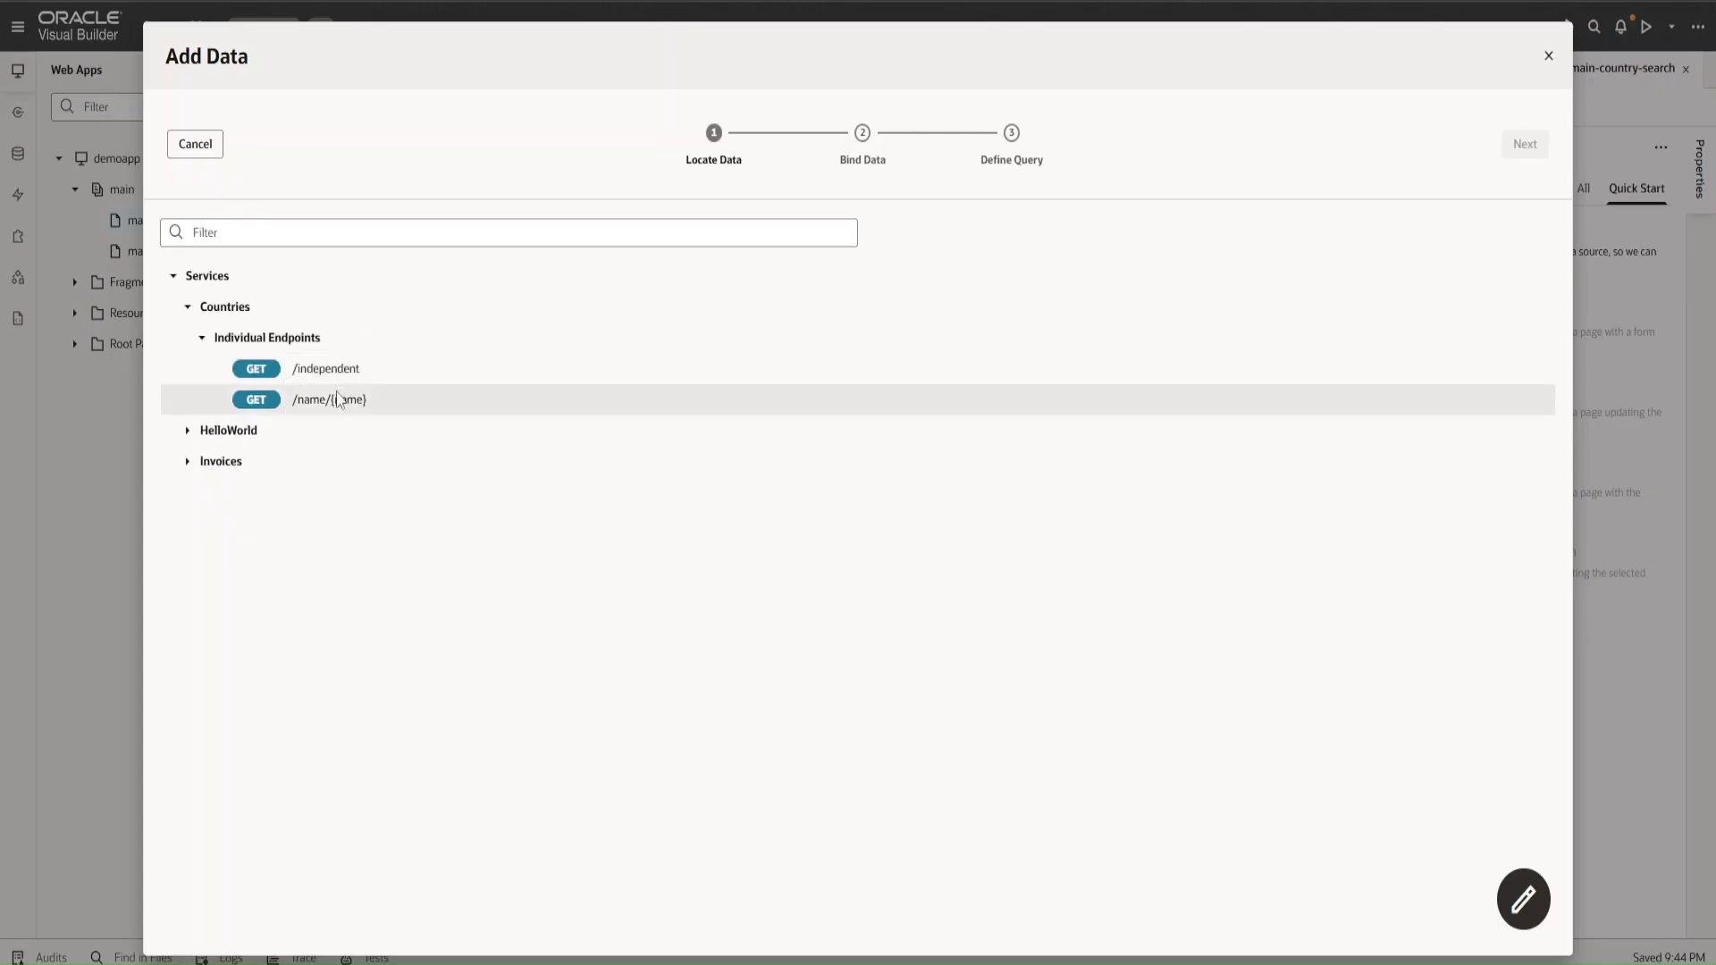
pyautogui.moveTo(329, 402)
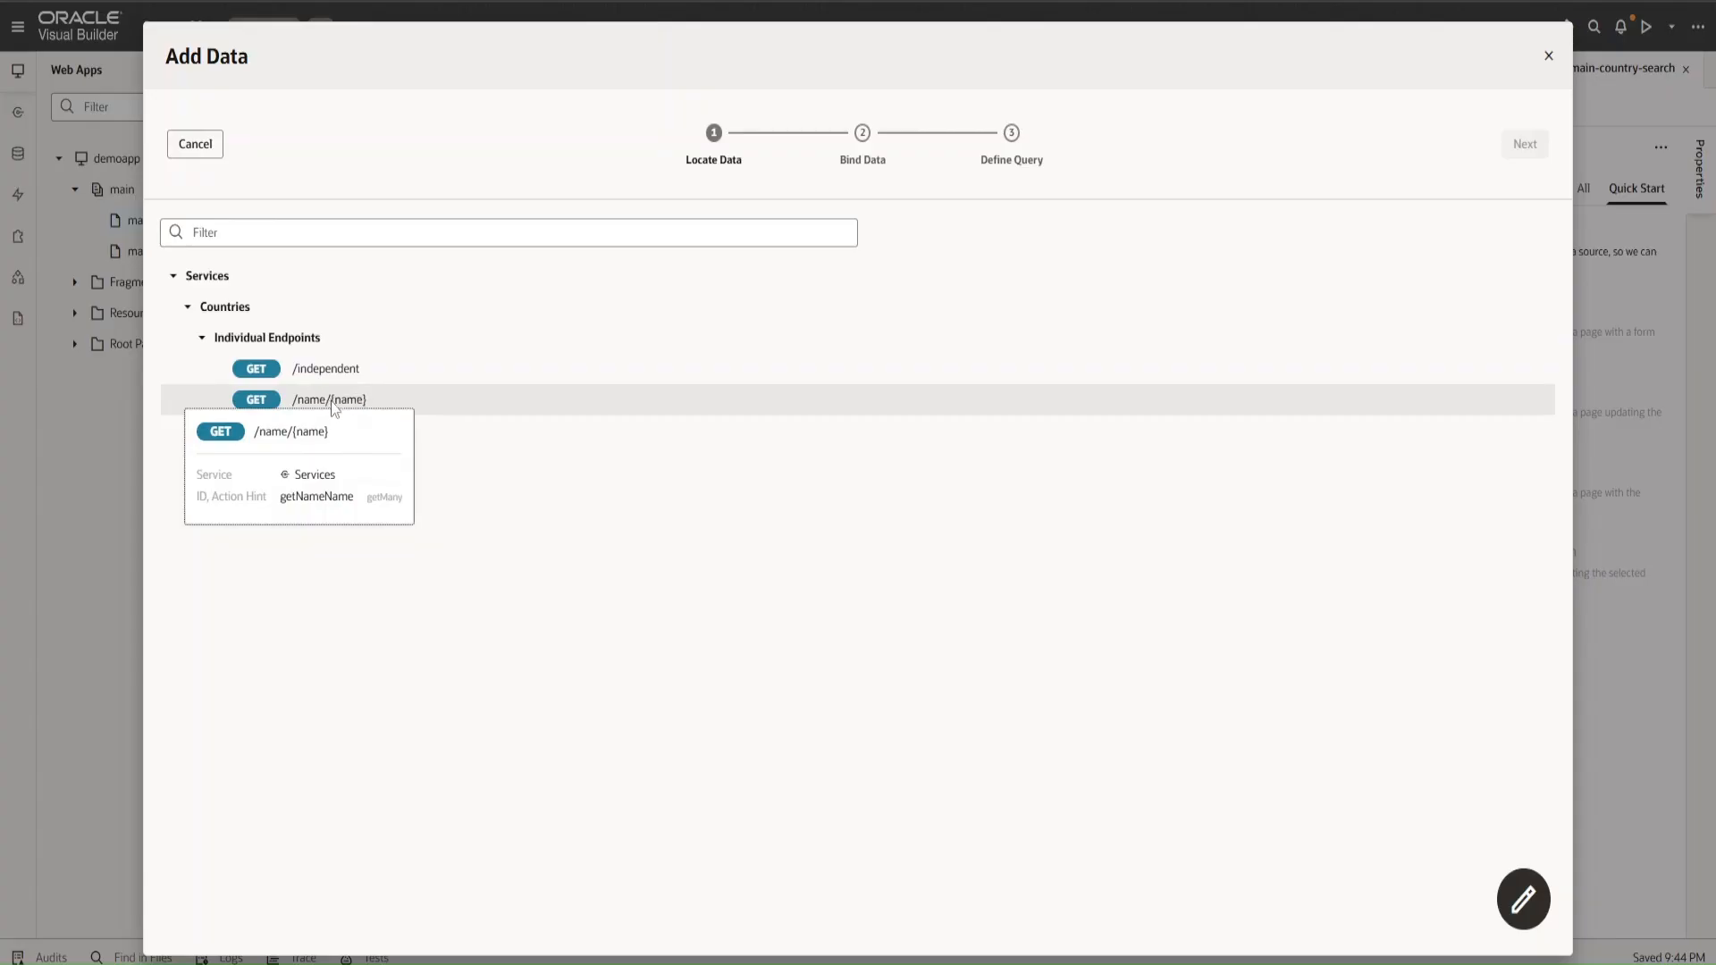
pyautogui.click(354, 405)
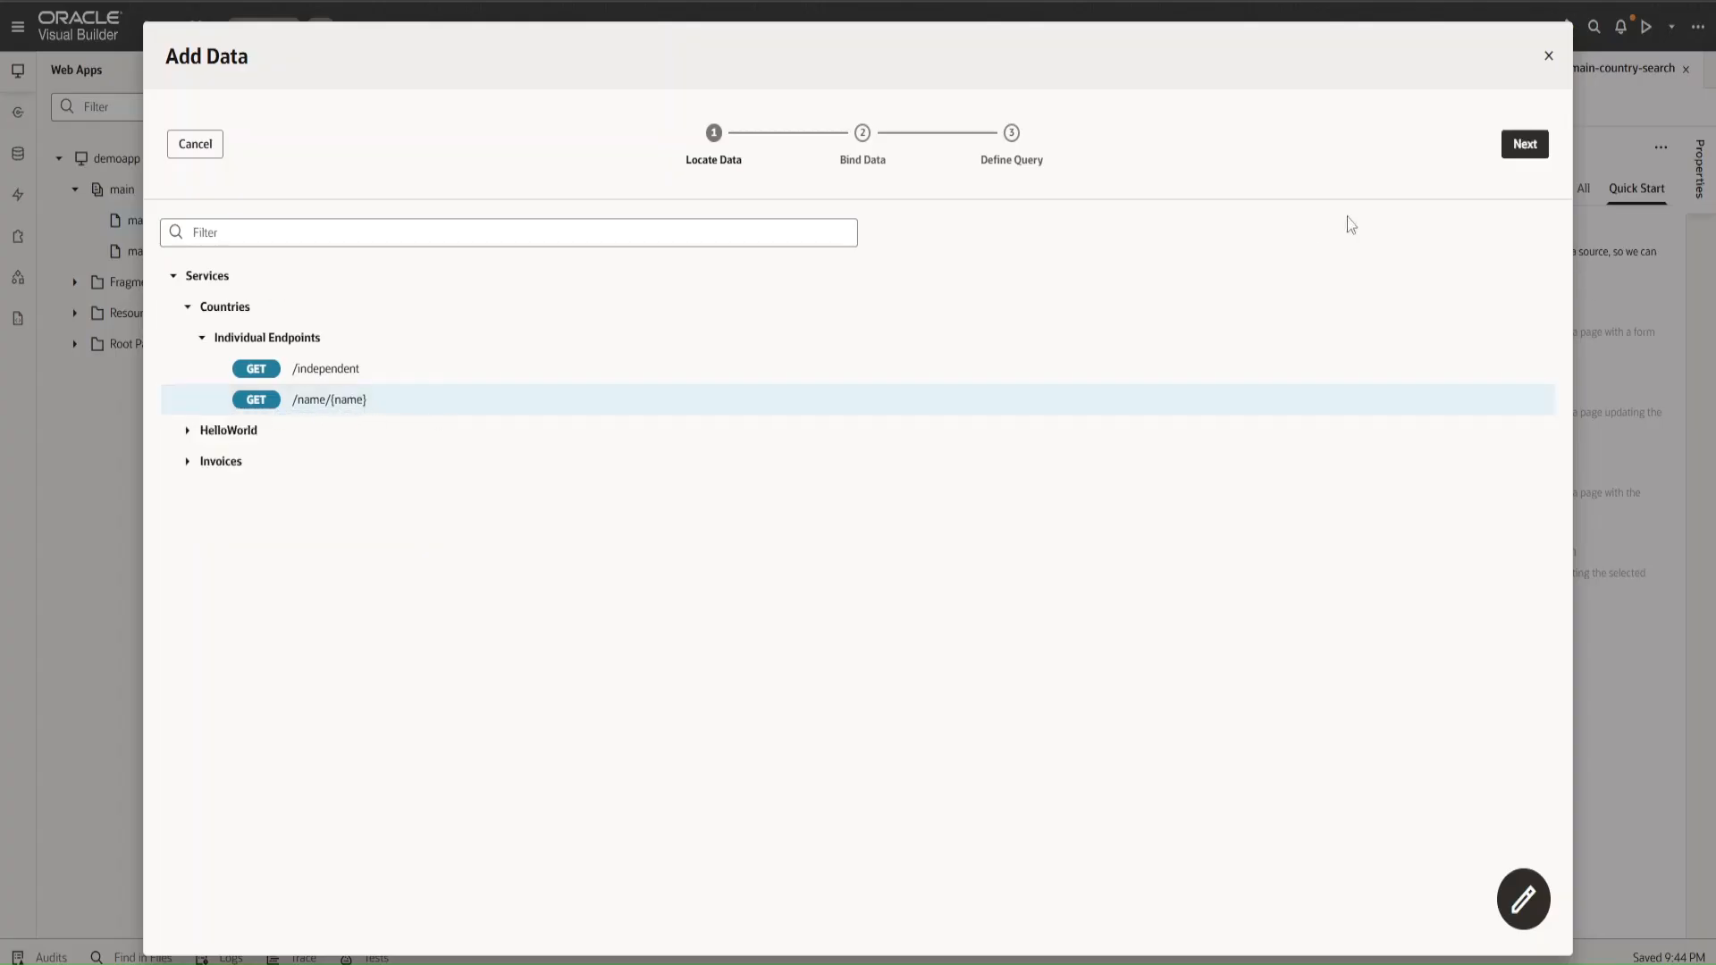
pyautogui.click(1510, 157)
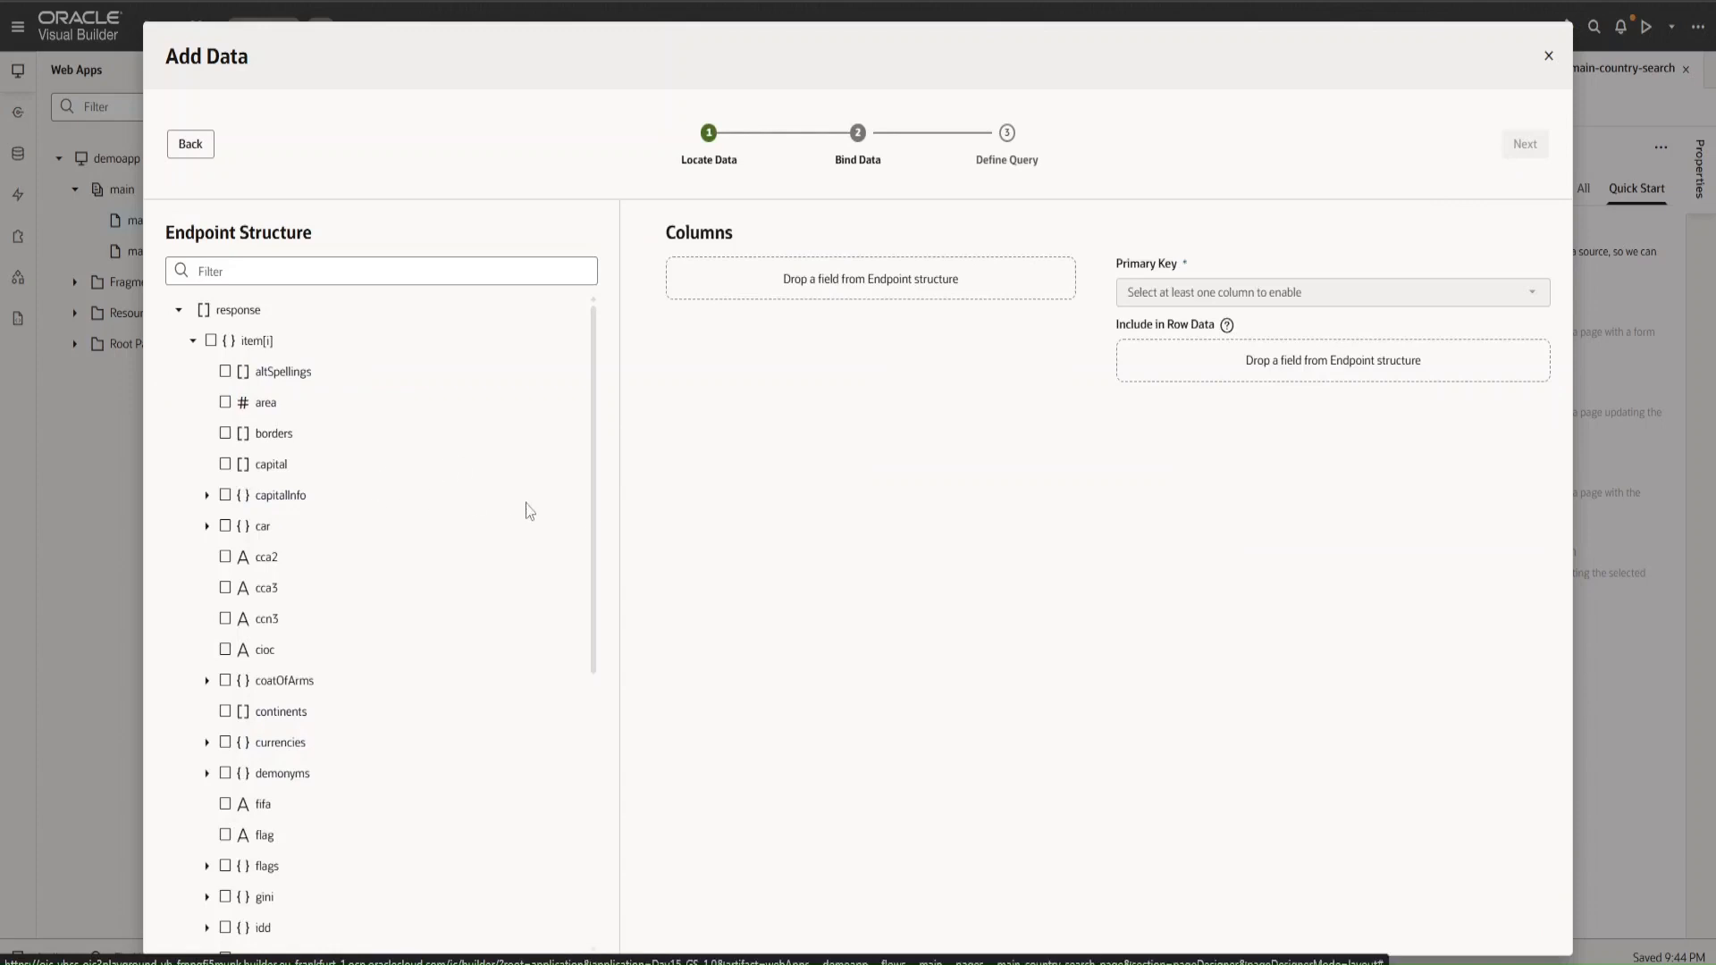
# - Expand the name object in the response item of the endpoint structure
pyautogui.moveTo(594, 534); pyautogui.dragTo(628, 457)
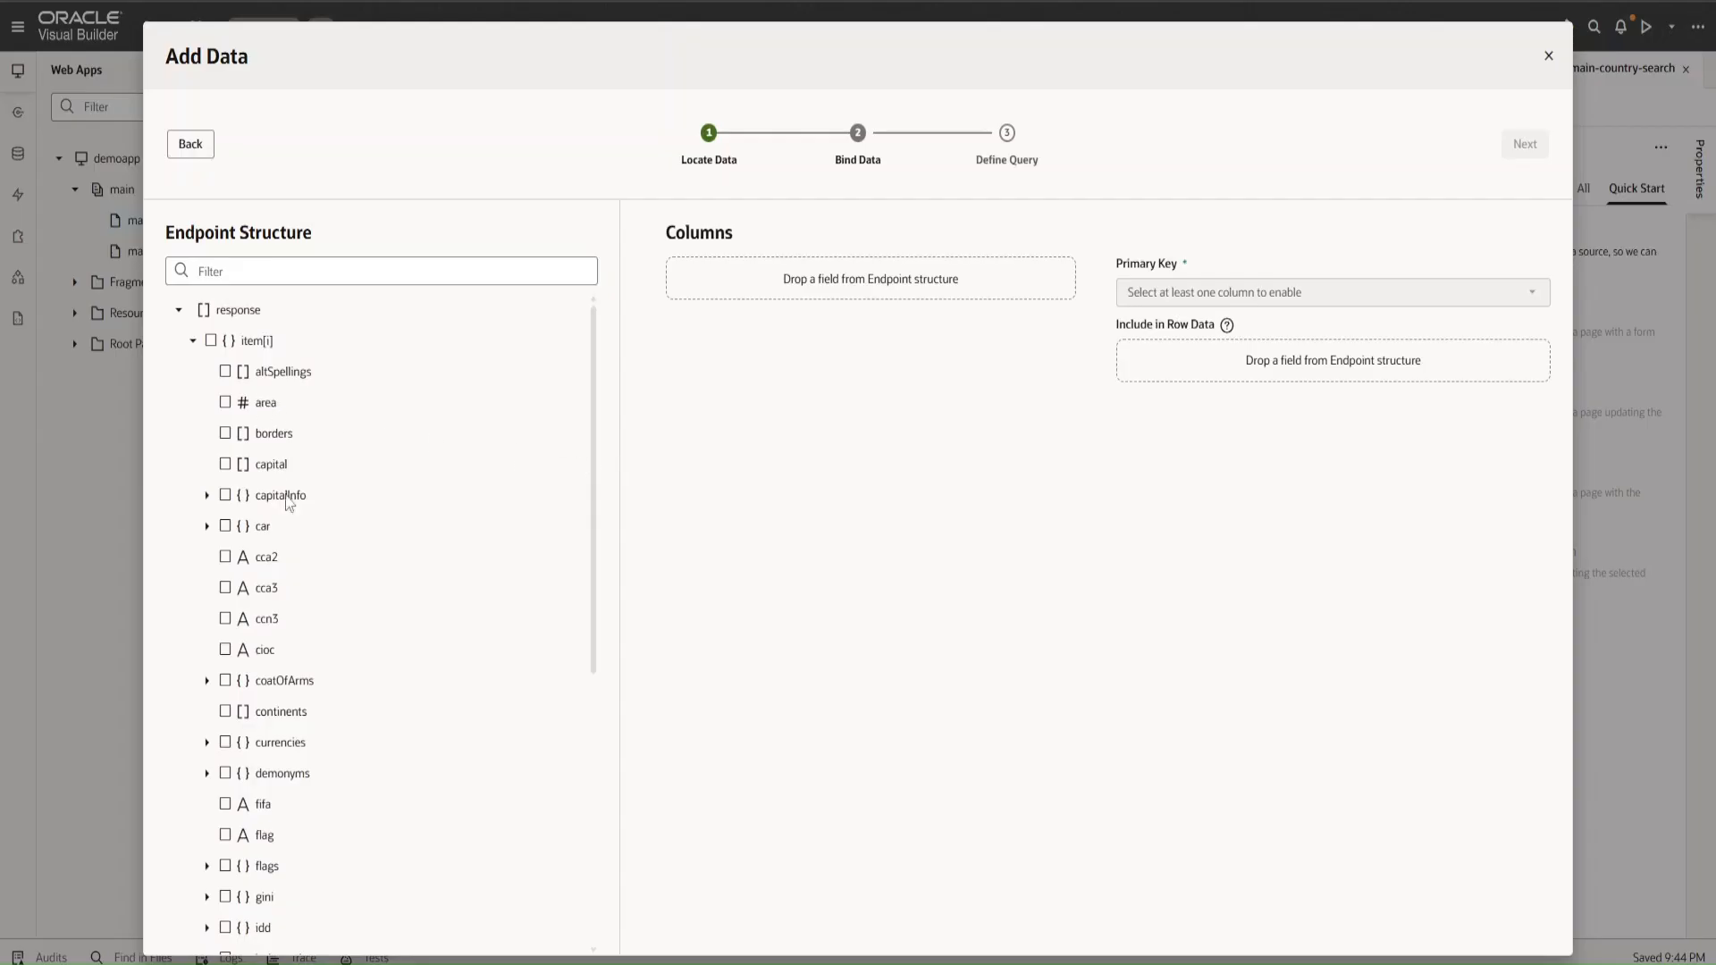
pyautogui.moveTo(593, 545); pyautogui.dragTo(607, 827)
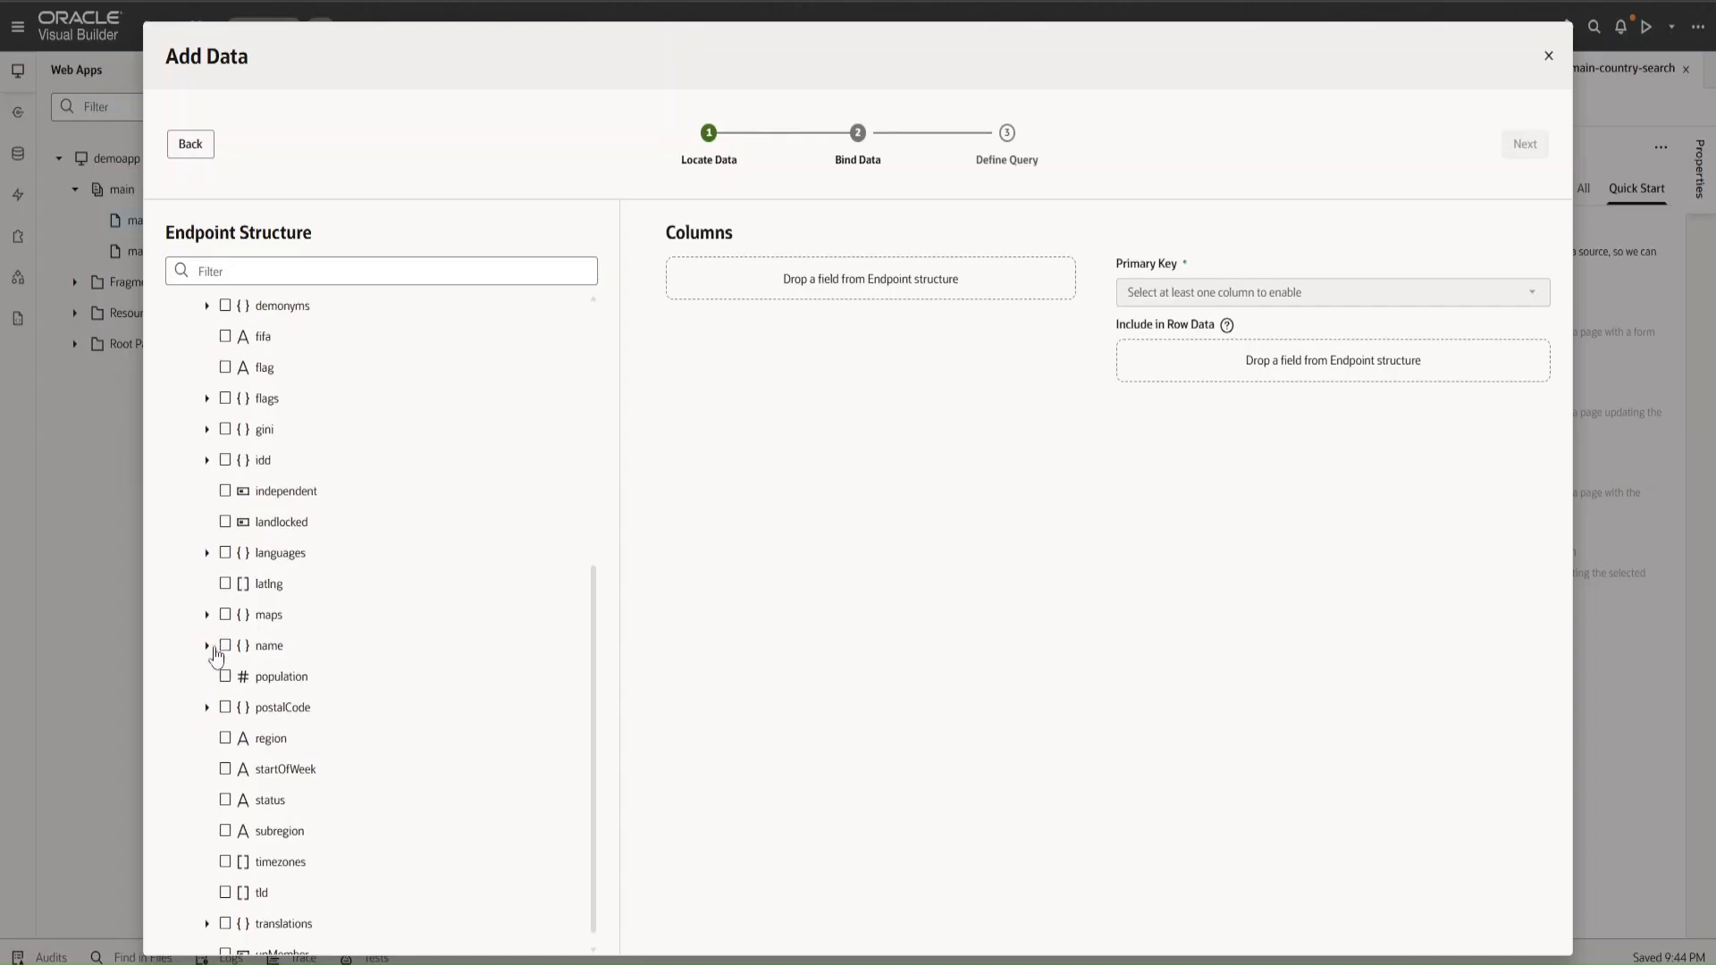
pyautogui.click(208, 646)
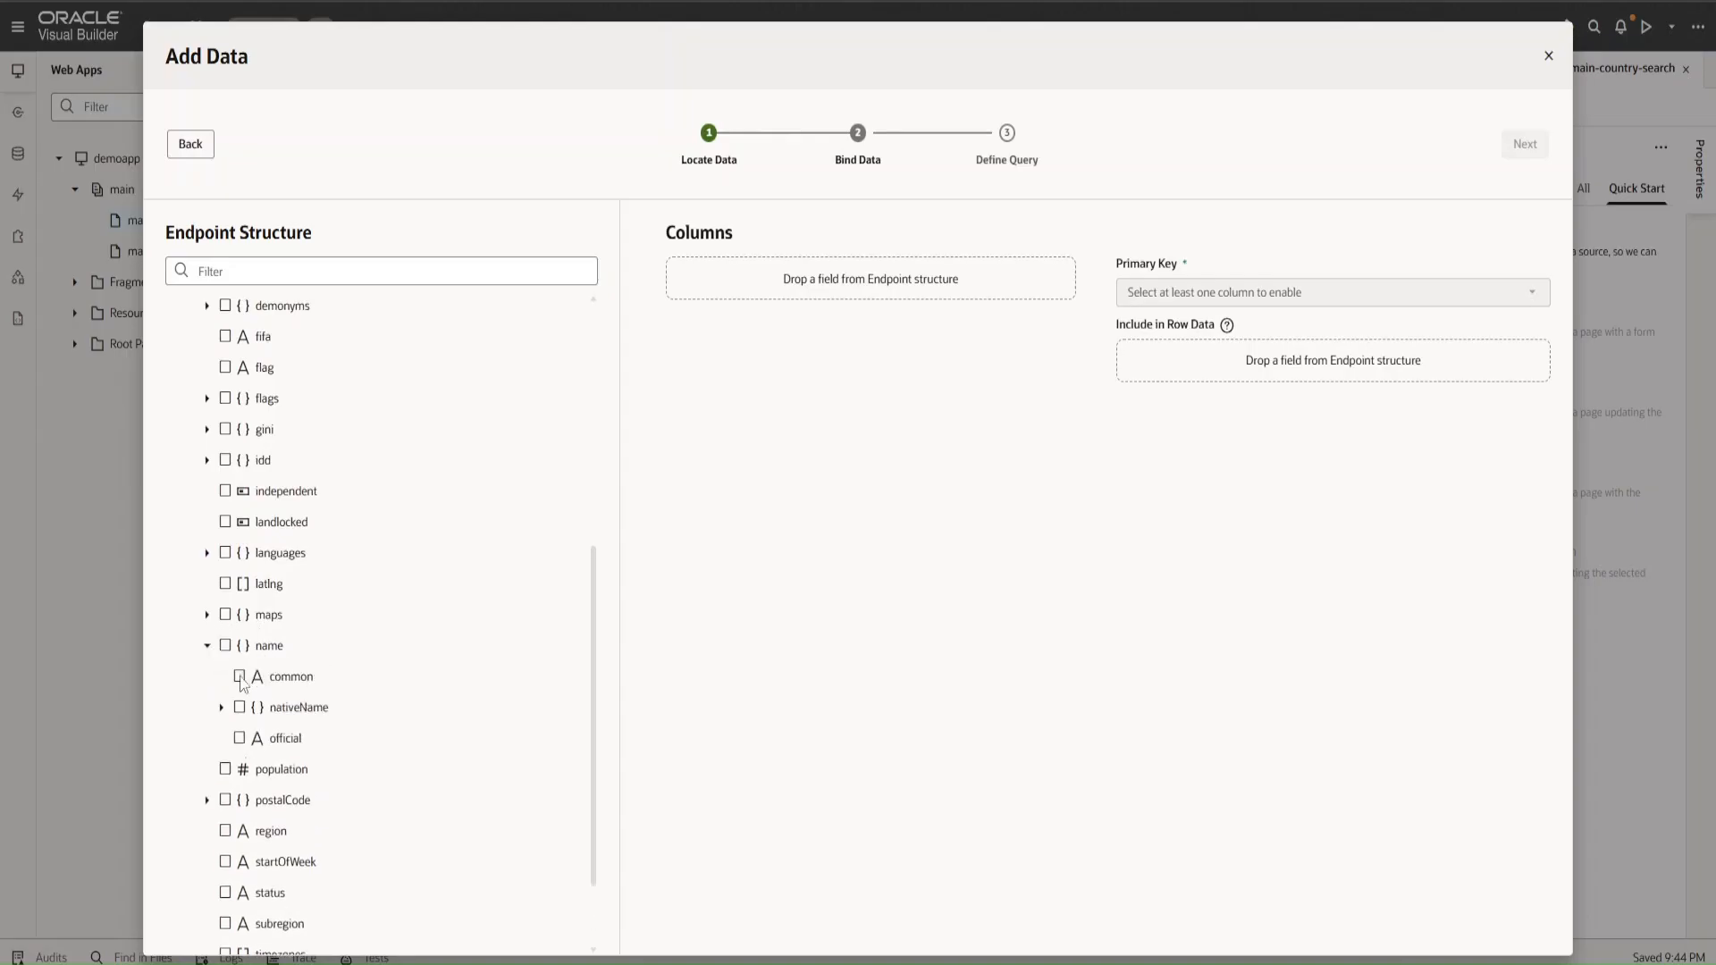
# - Add the common field of the name object as a table column and check the name fields in the sample JSON response
pyautogui.click(240, 678)
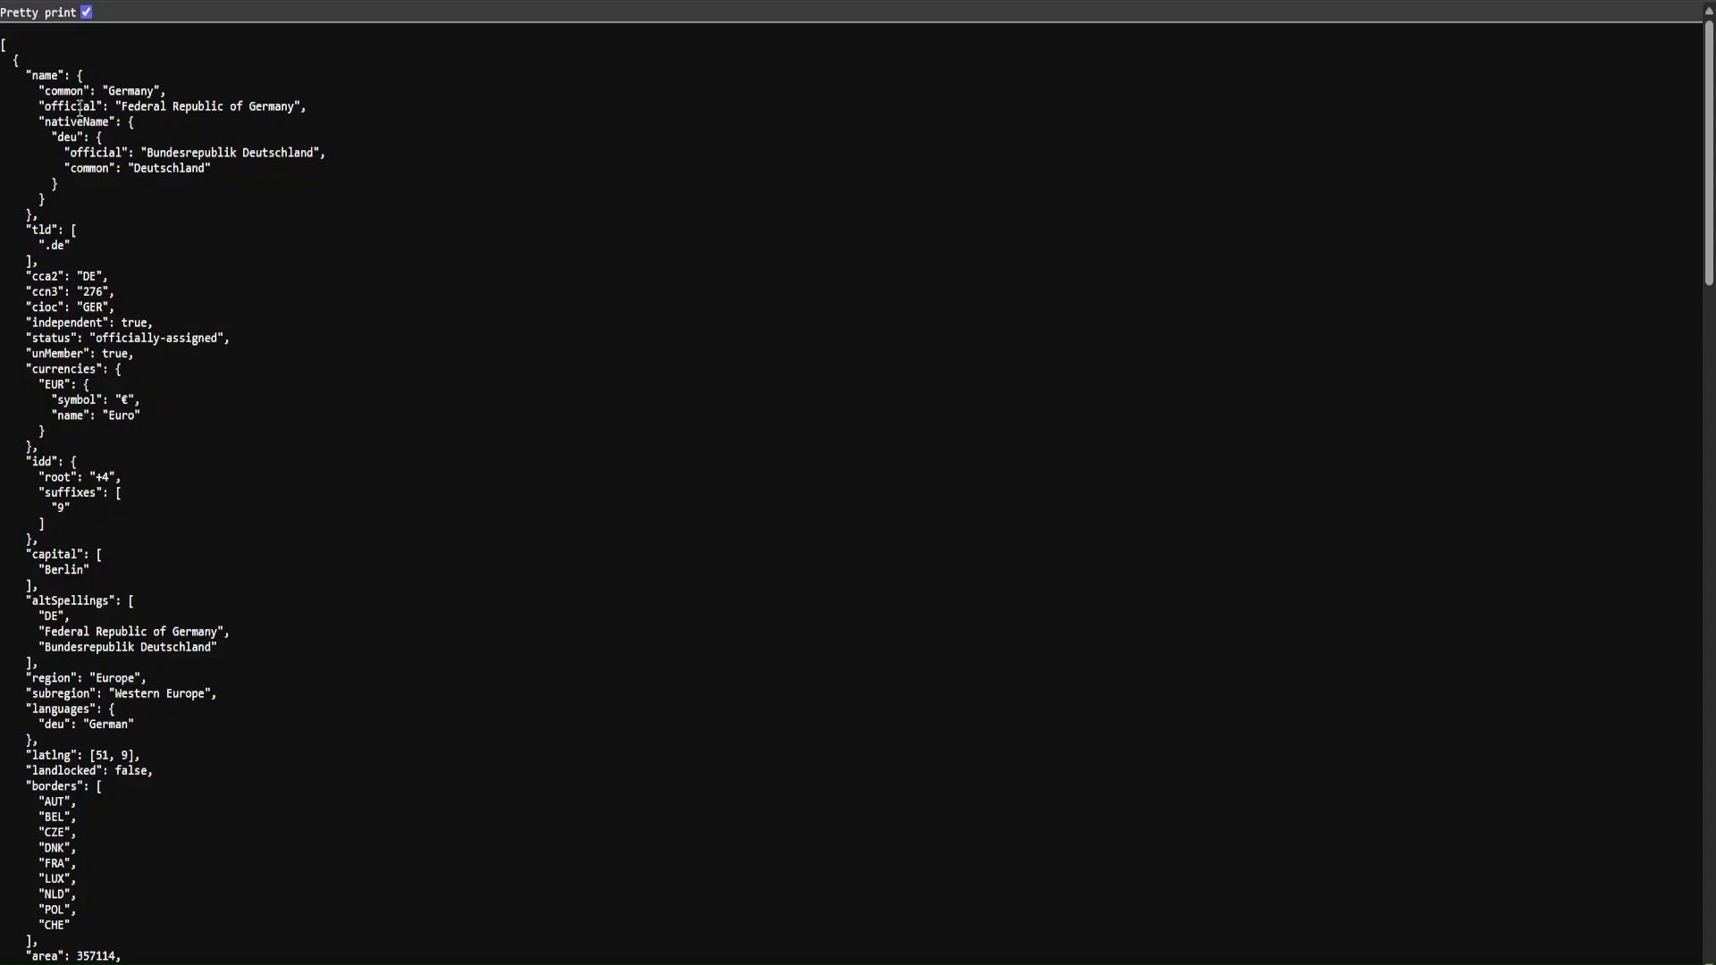
pyautogui.moveTo(61, 76); pyautogui.dragTo(174, 100)
pyautogui.moveTo(56, 107); pyautogui.dragTo(293, 112)
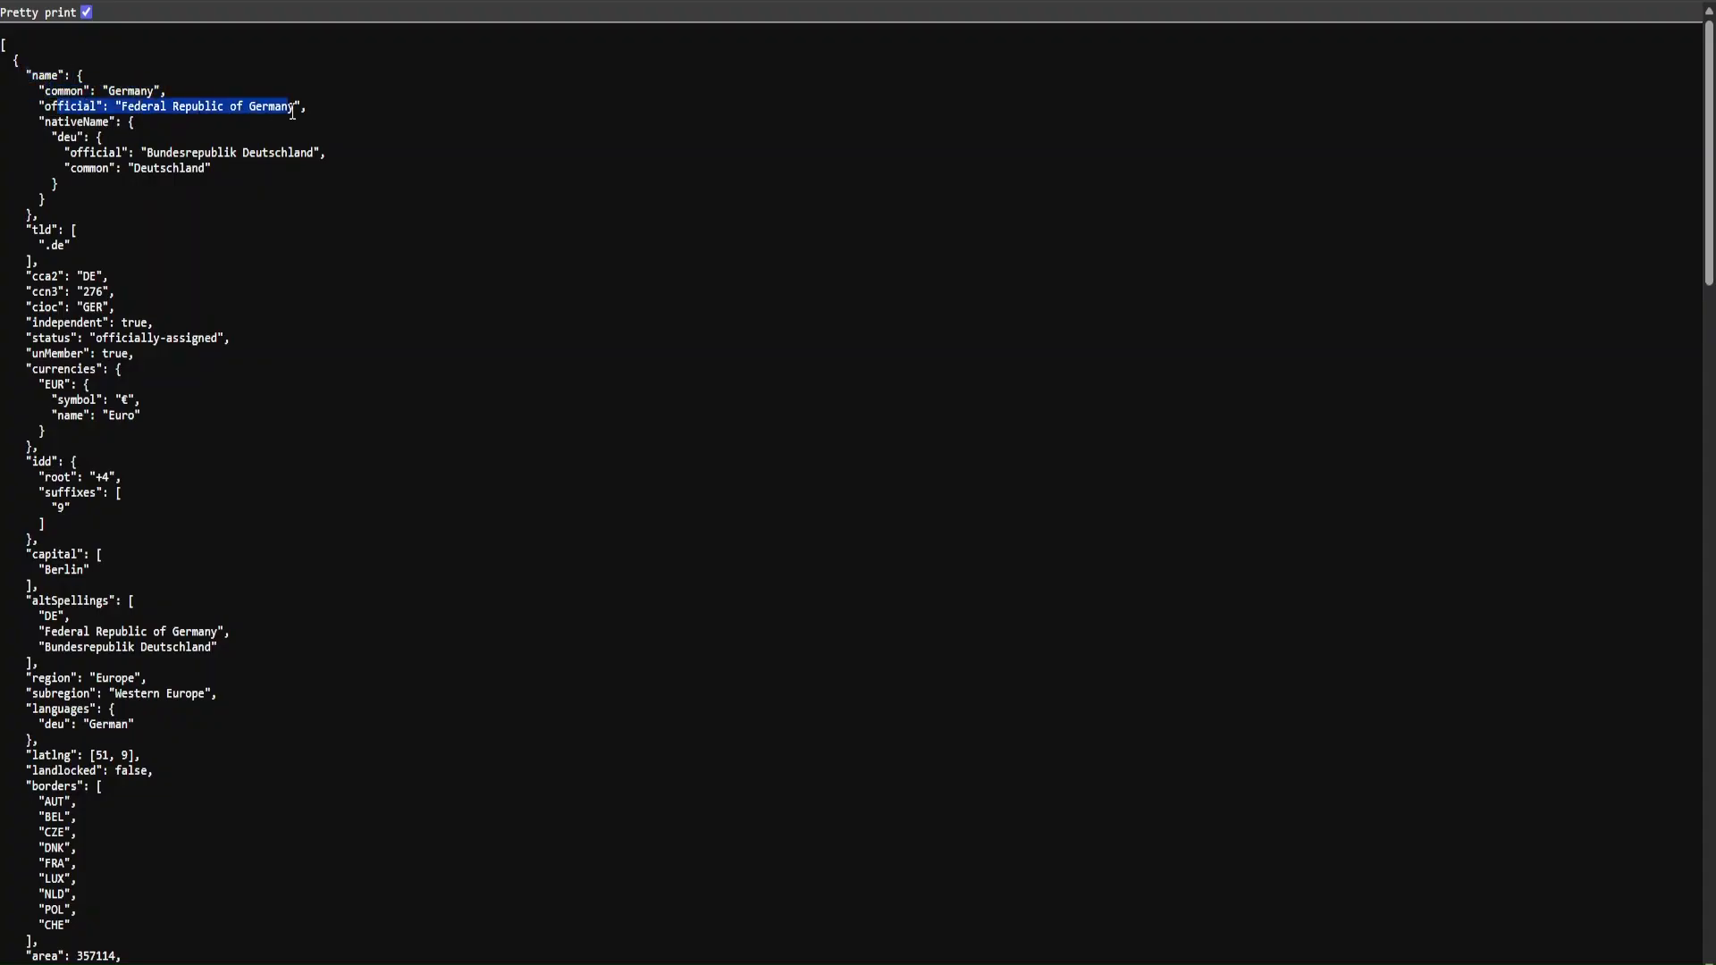
pyautogui.moveTo(110, 92); pyautogui.dragTo(167, 95)
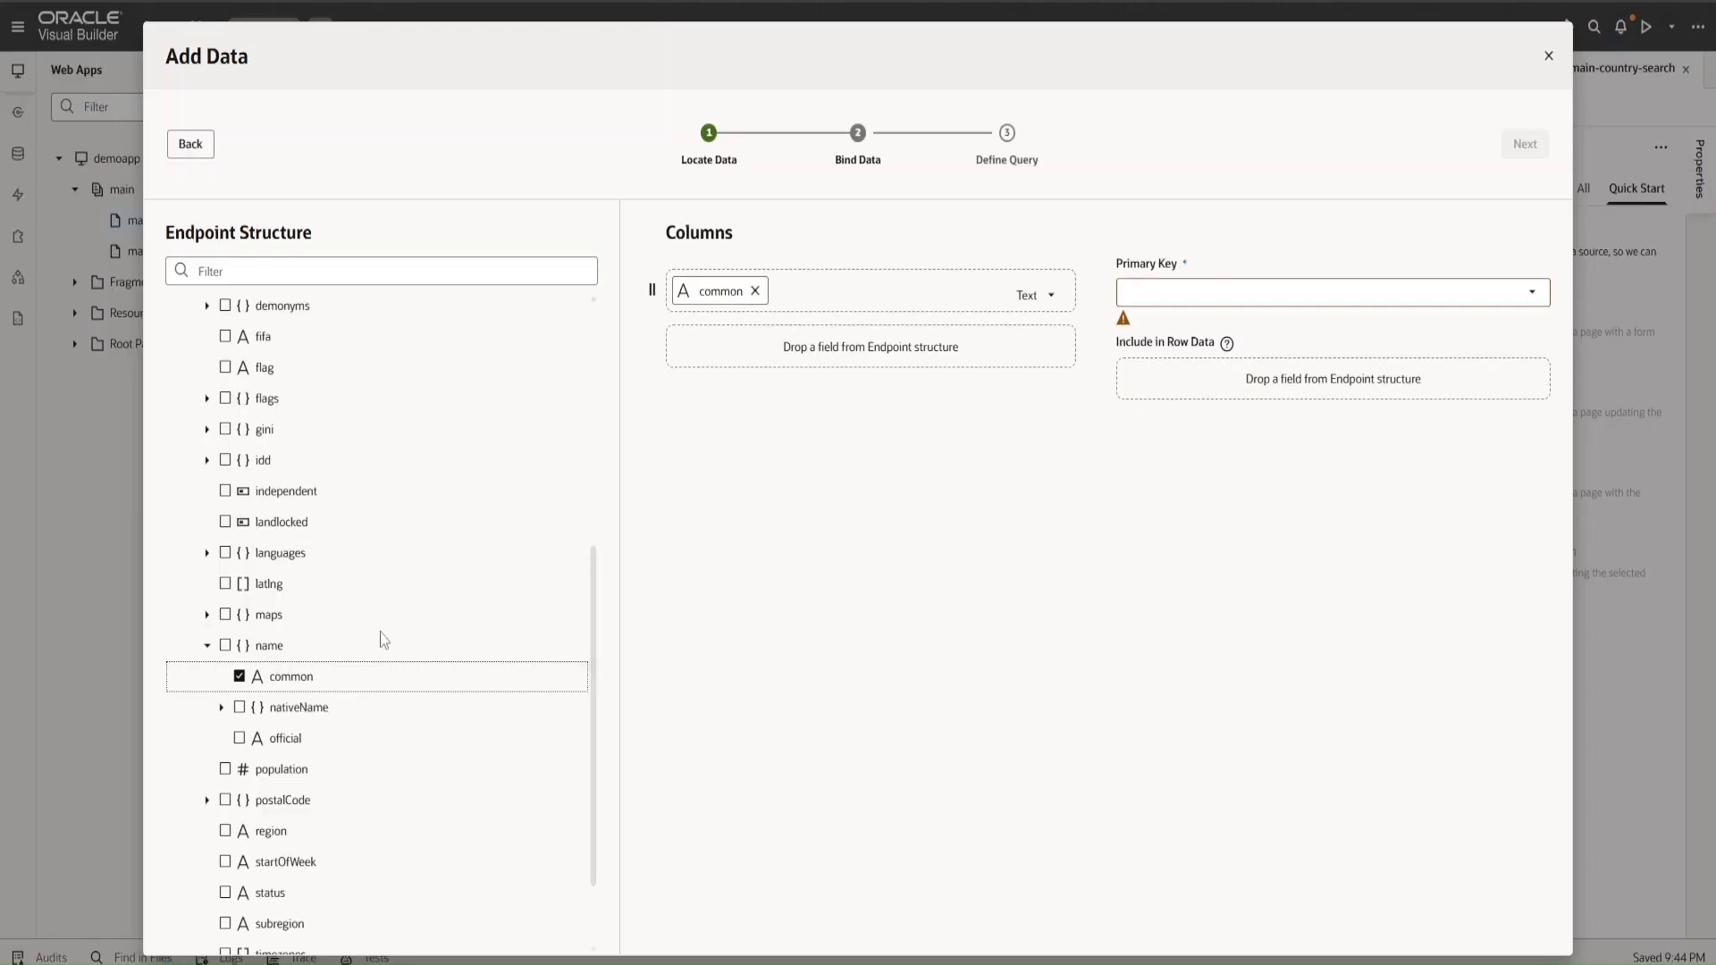
# - Add the capital, area and continents fields from the endpoint structure as table columns
pyautogui.moveTo(594, 685); pyautogui.dragTo(652, 429)
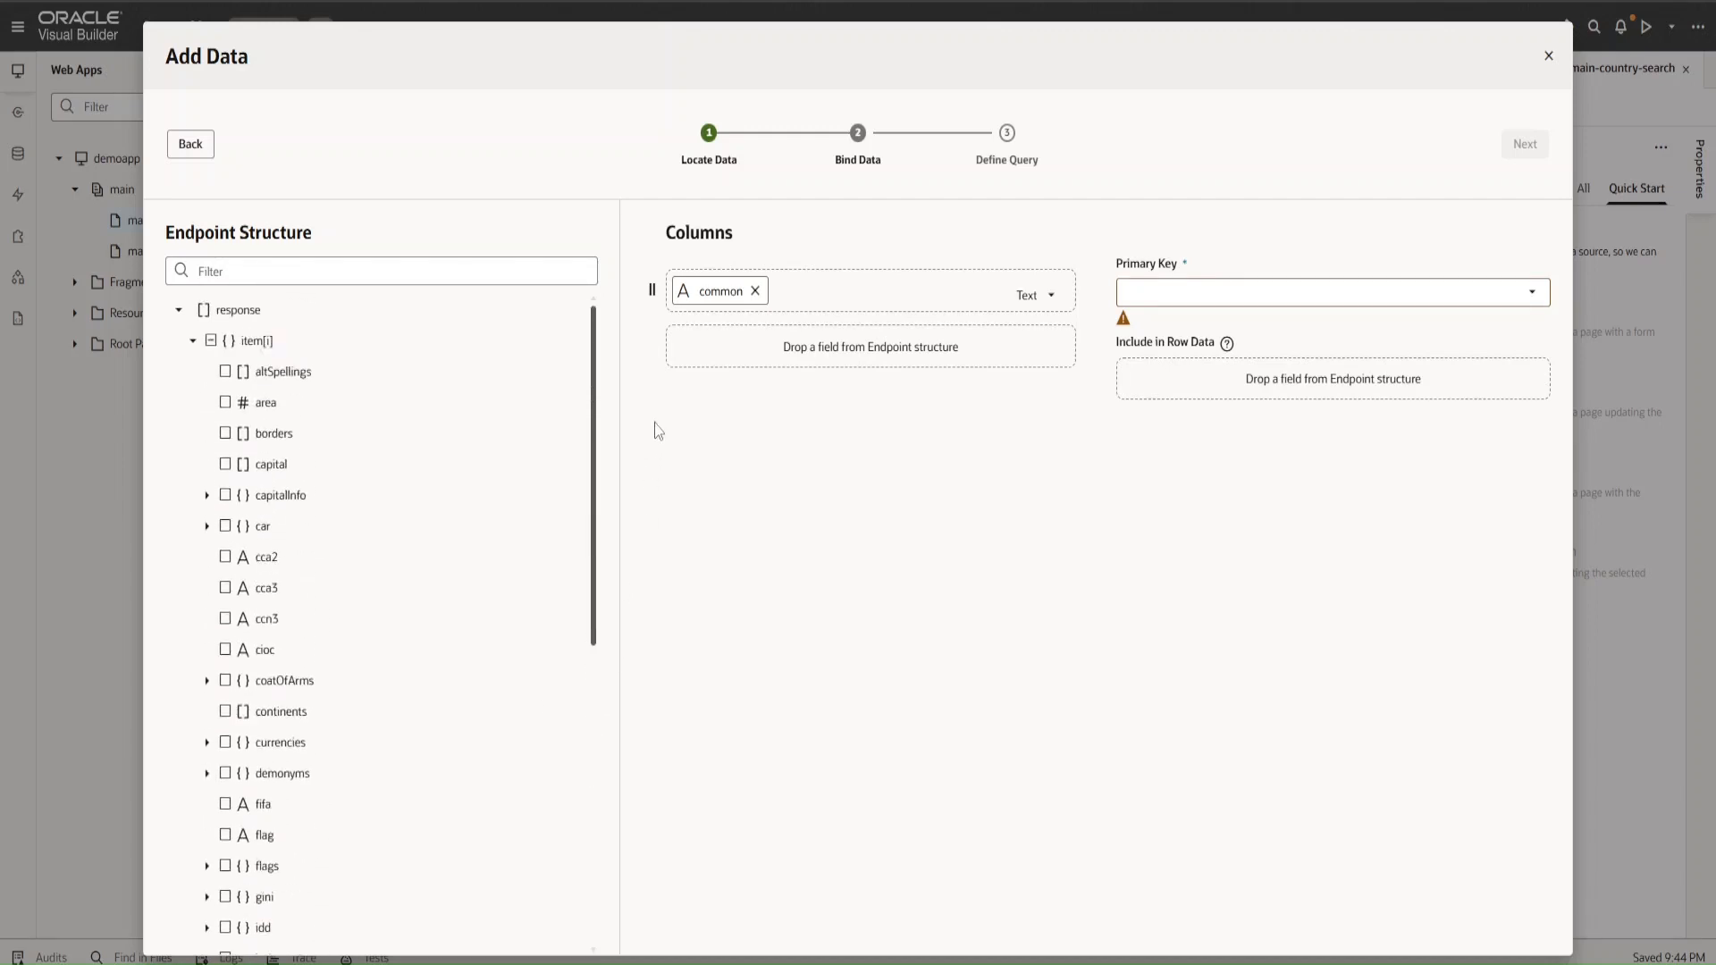
pyautogui.click(225, 464)
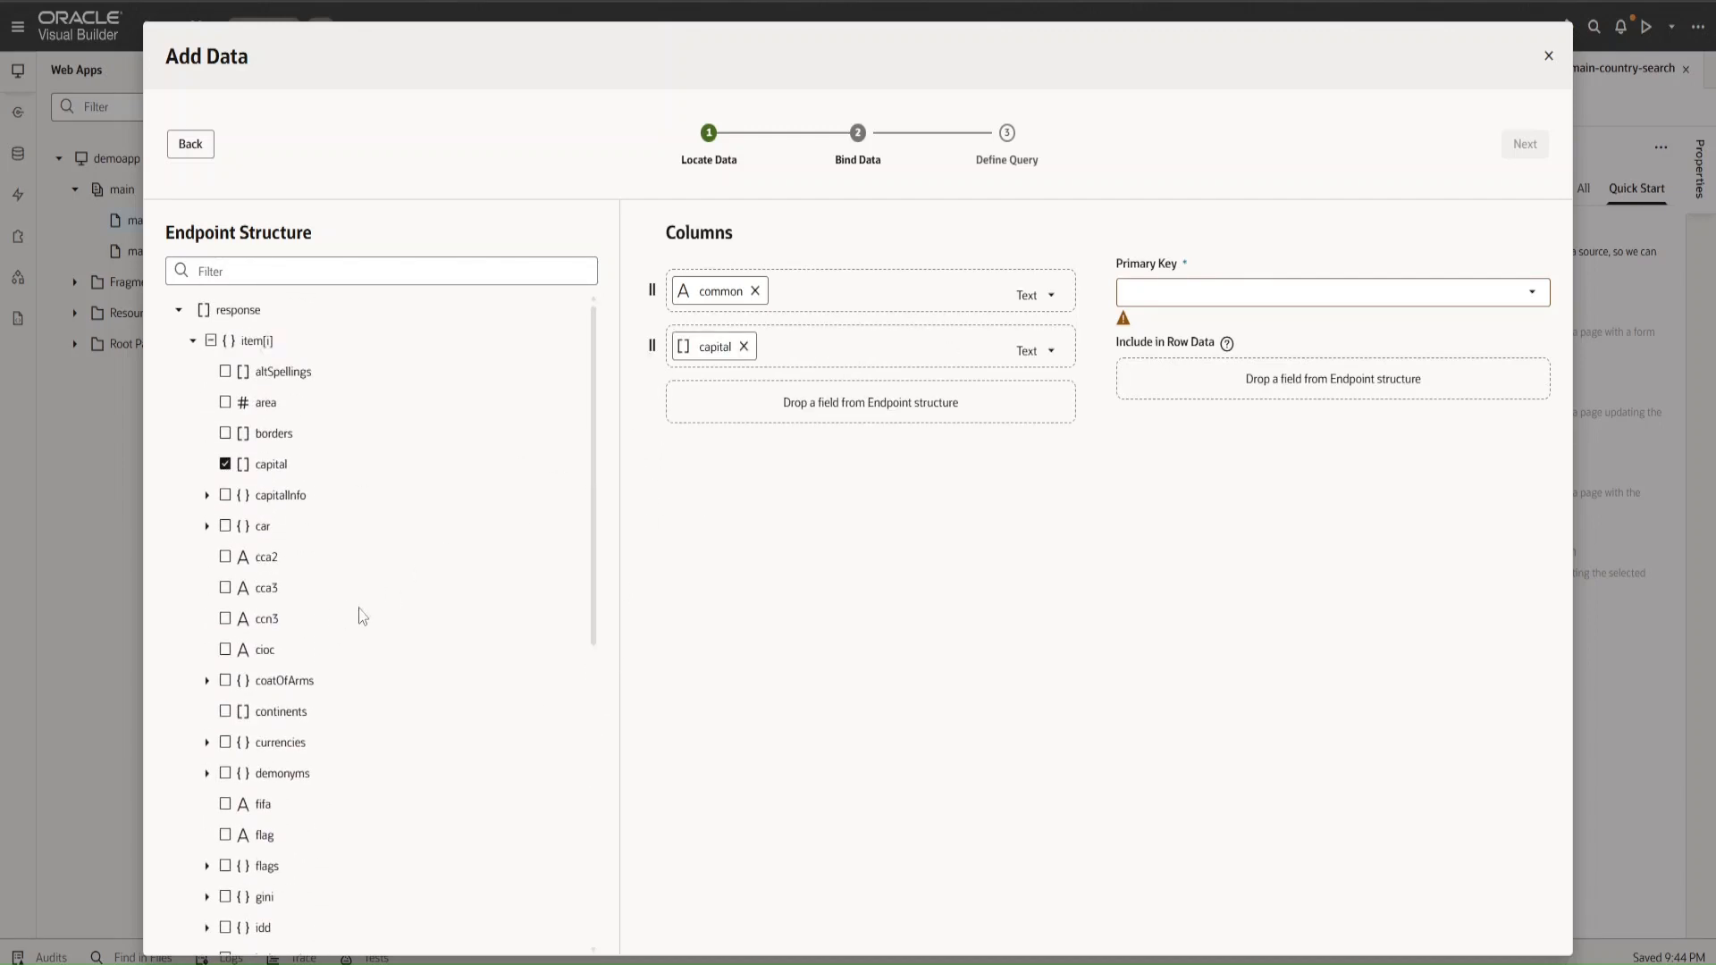
pyautogui.moveTo(594, 632)
pyautogui.mouseDown()
pyautogui.moveTo(596, 671)
pyautogui.moveTo(590, 600)
pyautogui.mouseUp()
pyautogui.click(226, 403)
pyautogui.moveTo(595, 516); pyautogui.dragTo(586, 682)
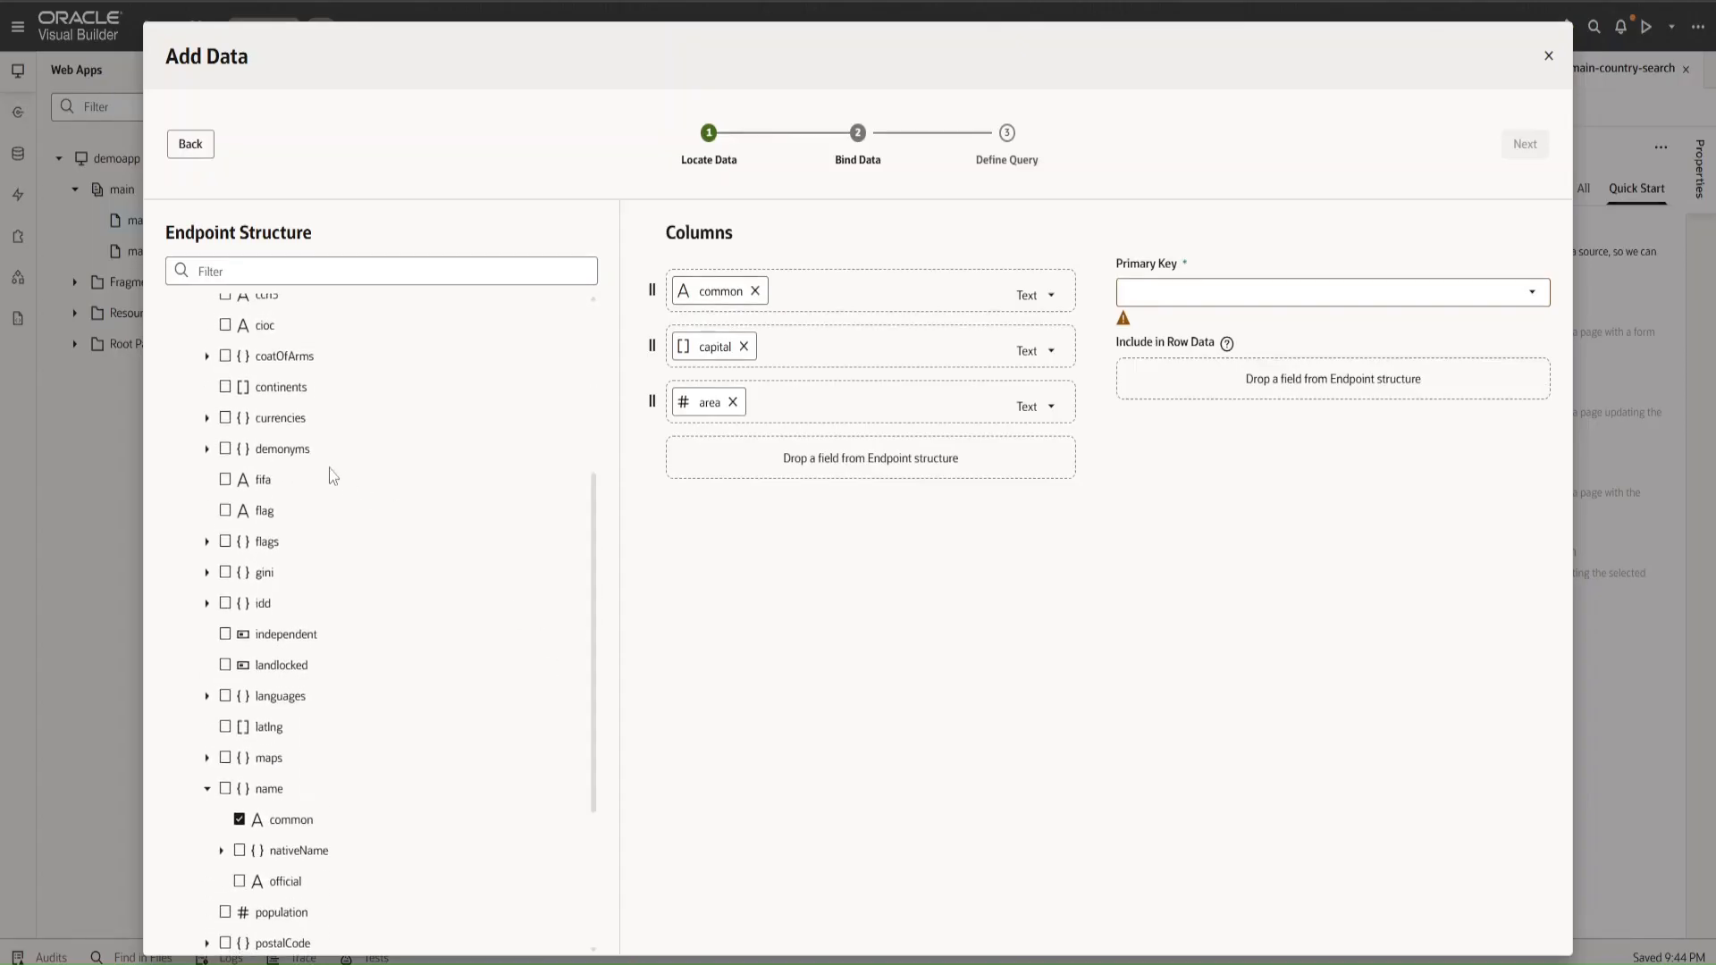
pyautogui.click(225, 386)
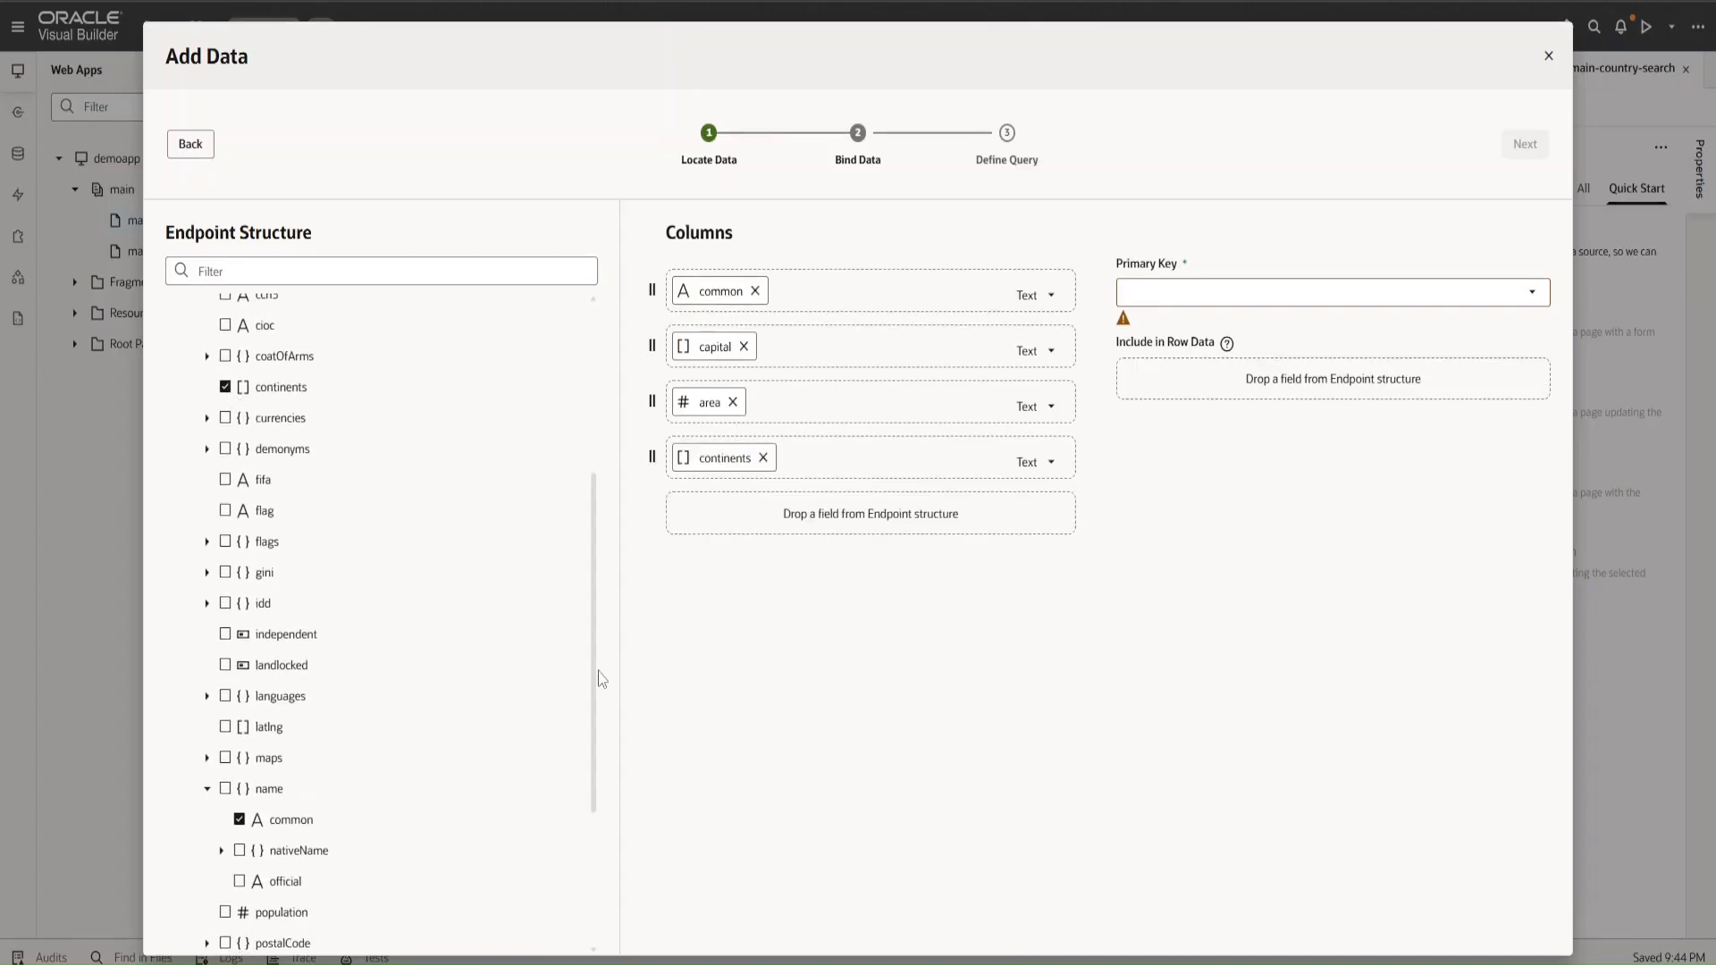
# - Add the population and timezones fields from the endpoint structure as table columns
pyautogui.moveTo(600, 676); pyautogui.dragTo(574, 835)
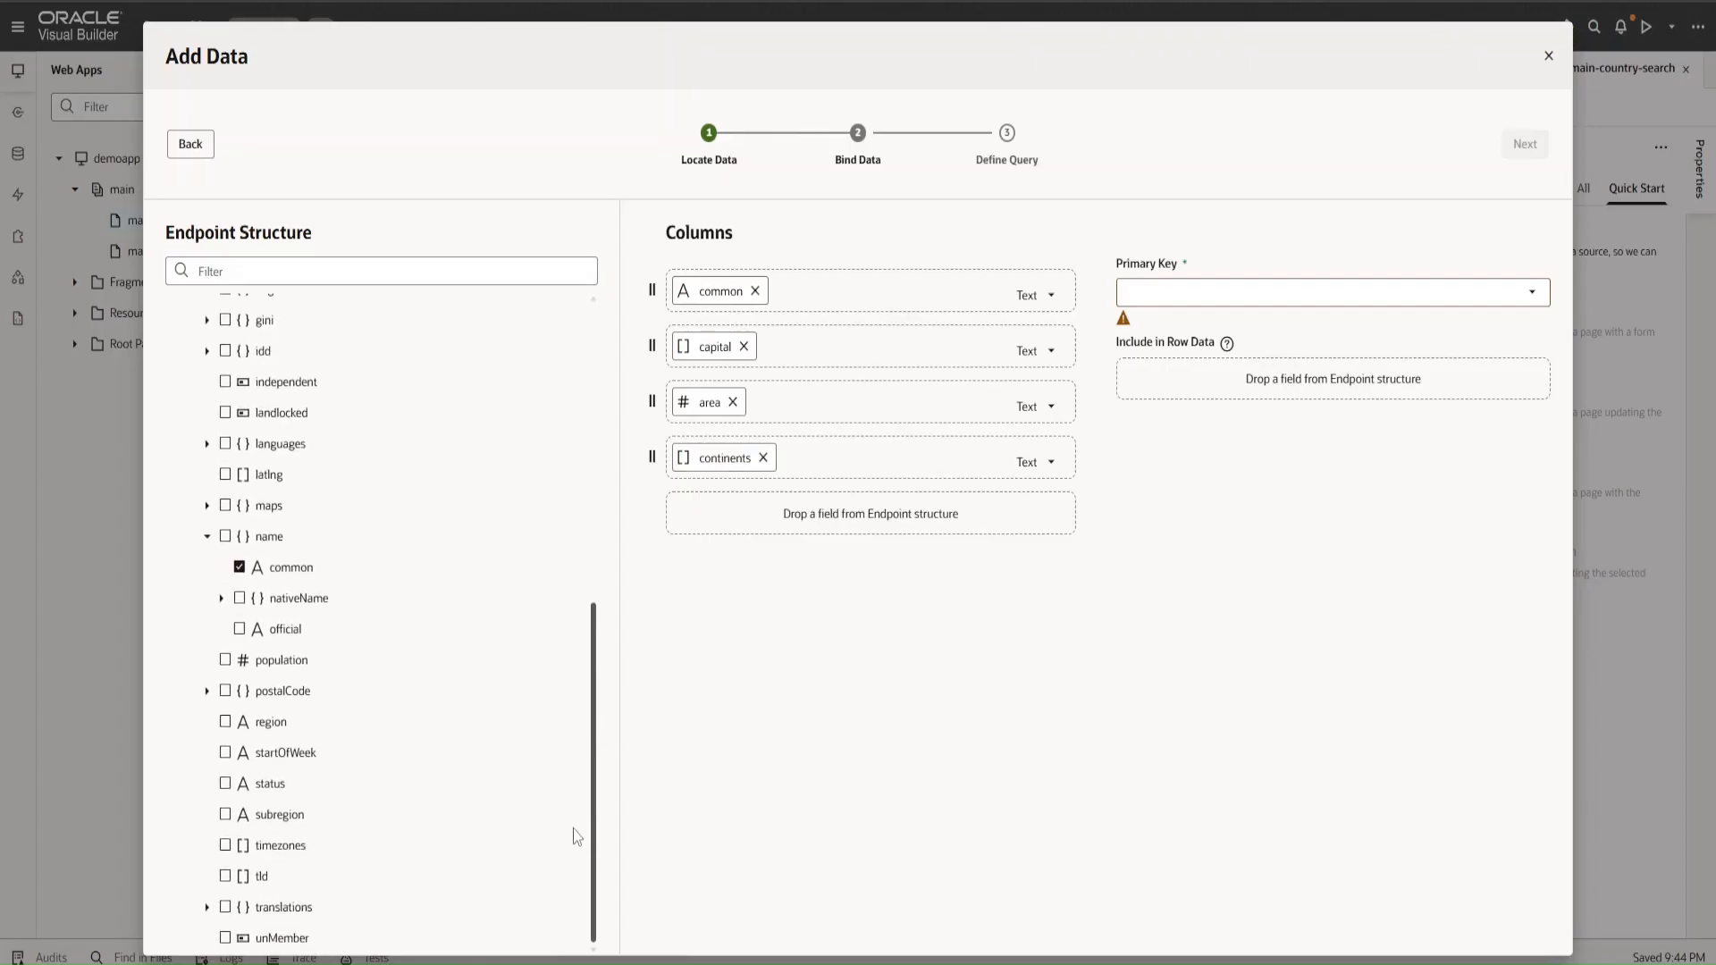
pyautogui.click(226, 662)
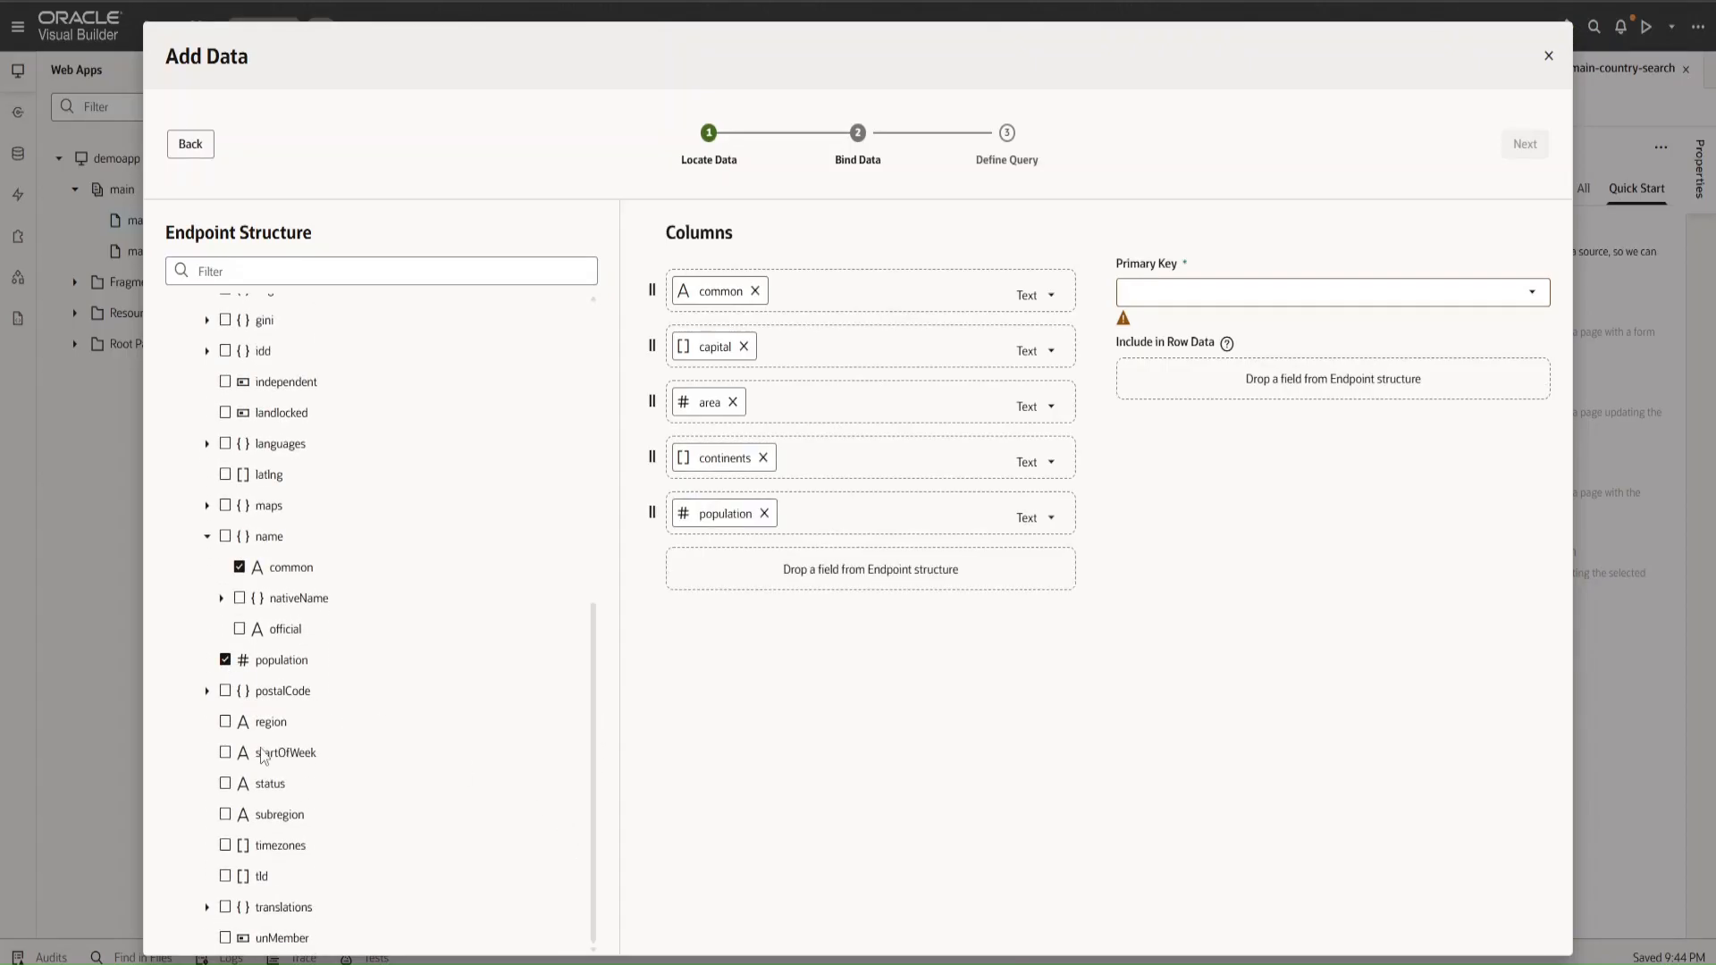
pyautogui.click(225, 844)
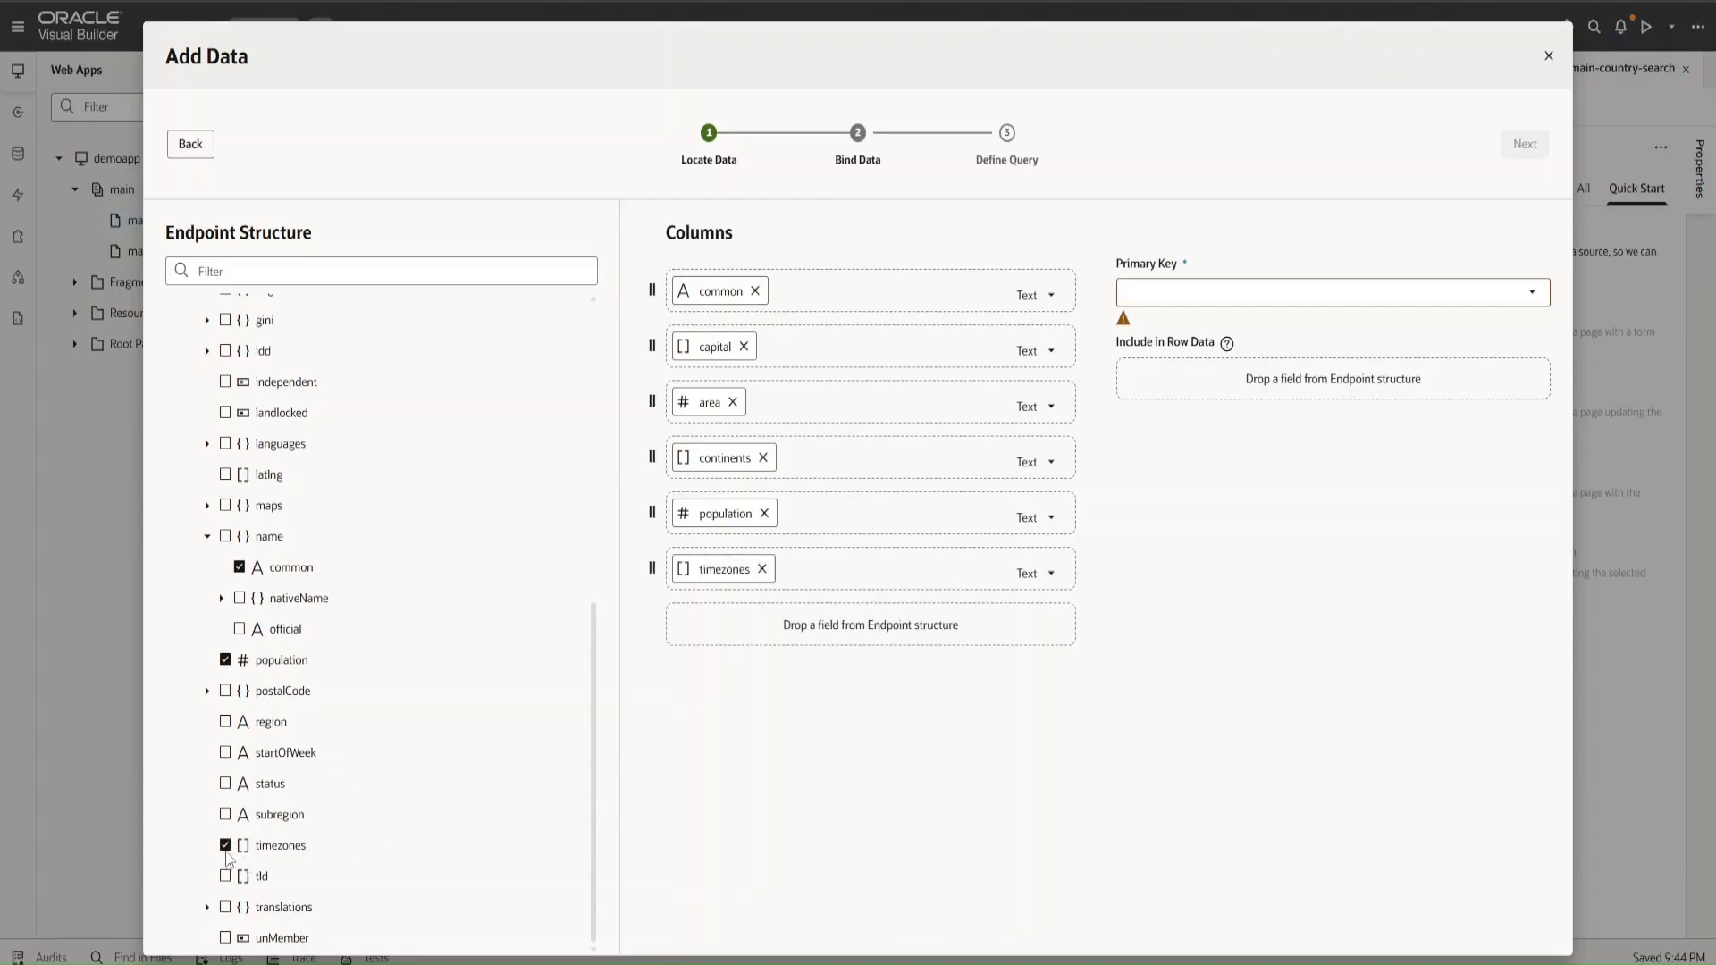
# - Check the flags object in the sample JSON, add its png field as a column, and set that column to display as Image
pyautogui.moveTo(602, 817); pyautogui.dragTo(624, 670)
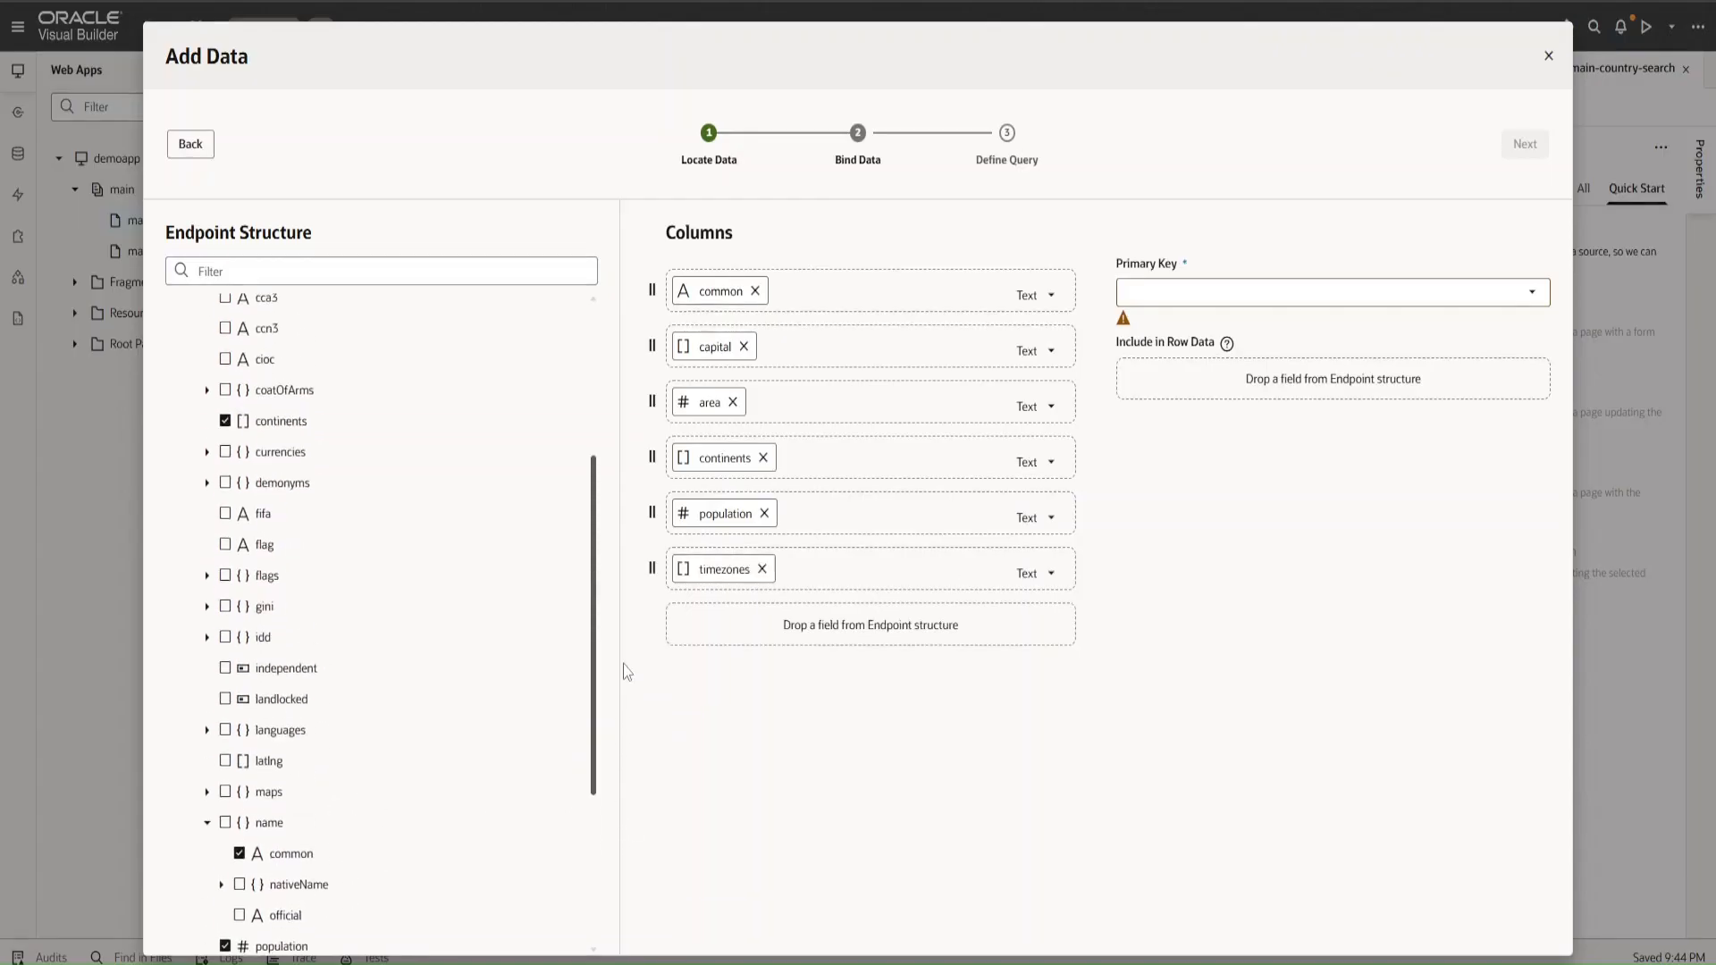
pyautogui.click(207, 581)
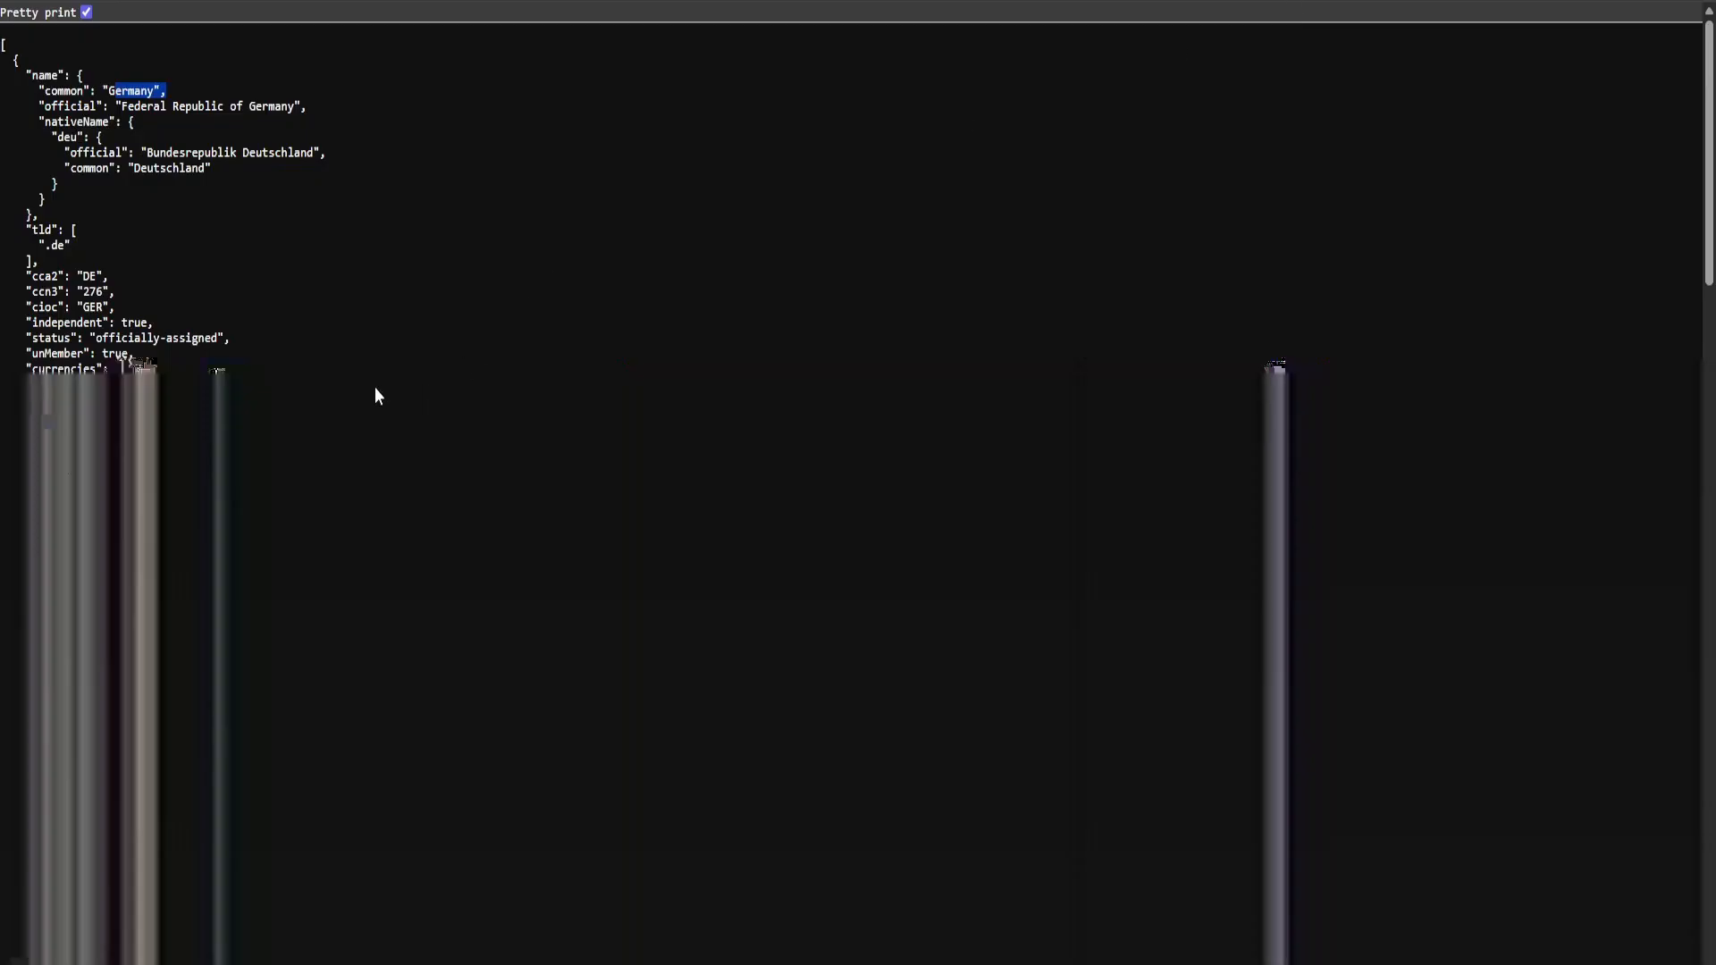
pyautogui.scroll(-1, 377, 394)
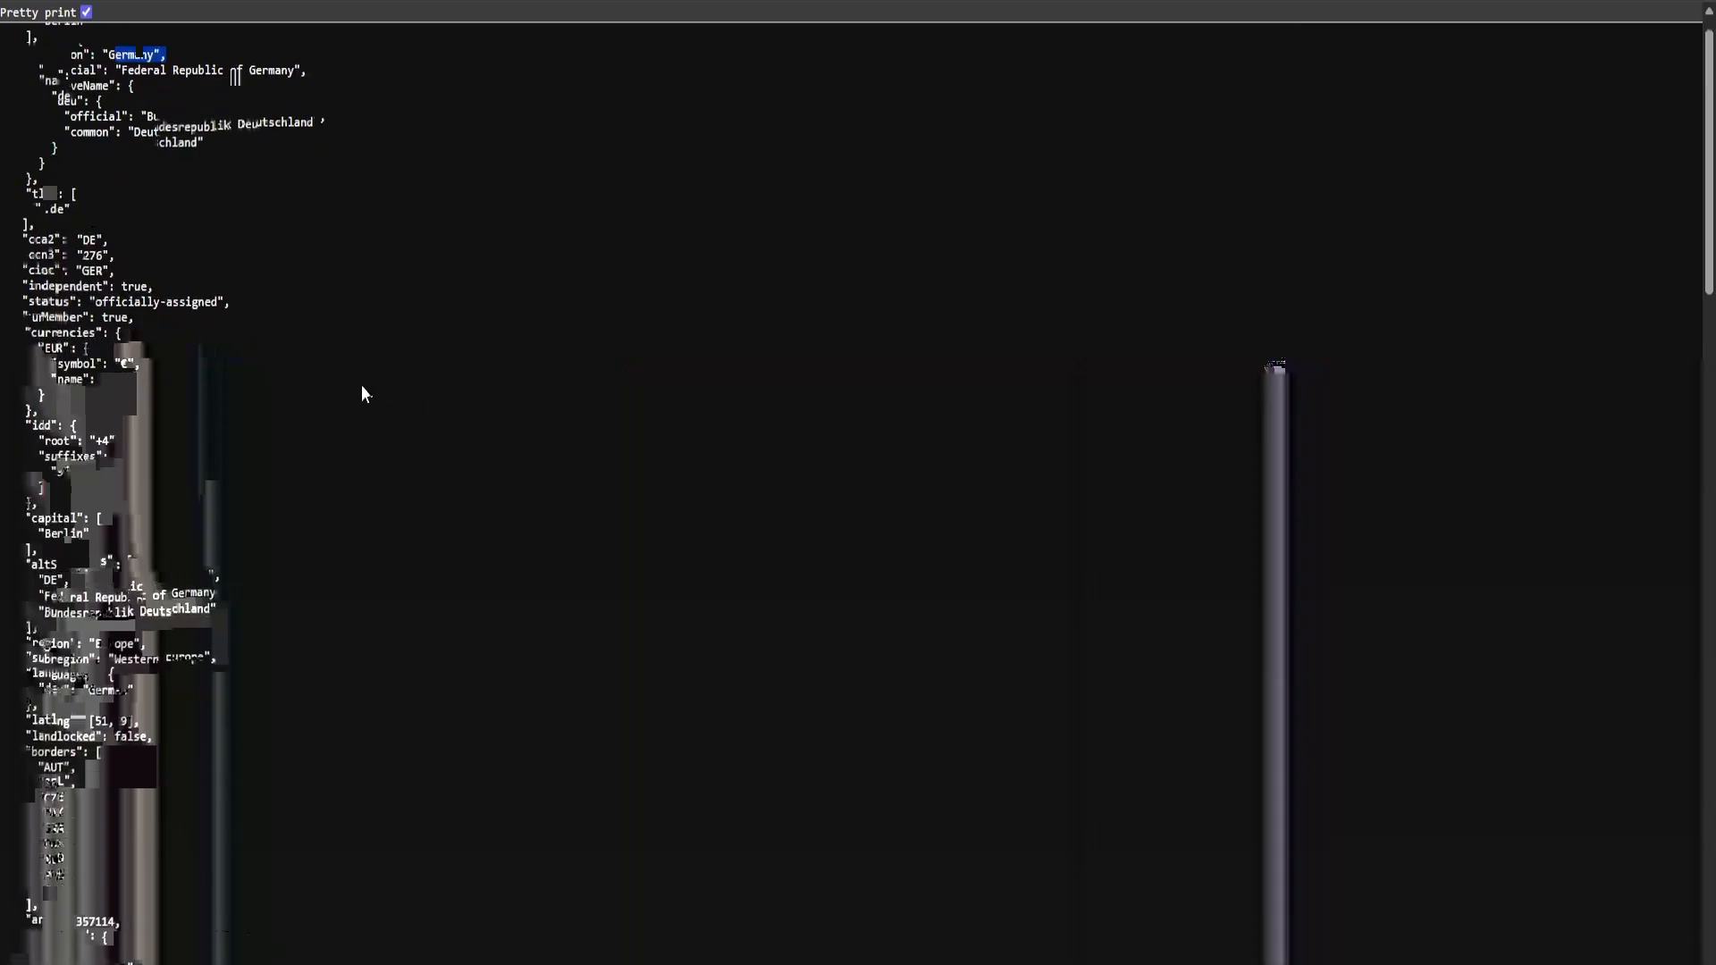
pyautogui.scroll(-10, 309, 420)
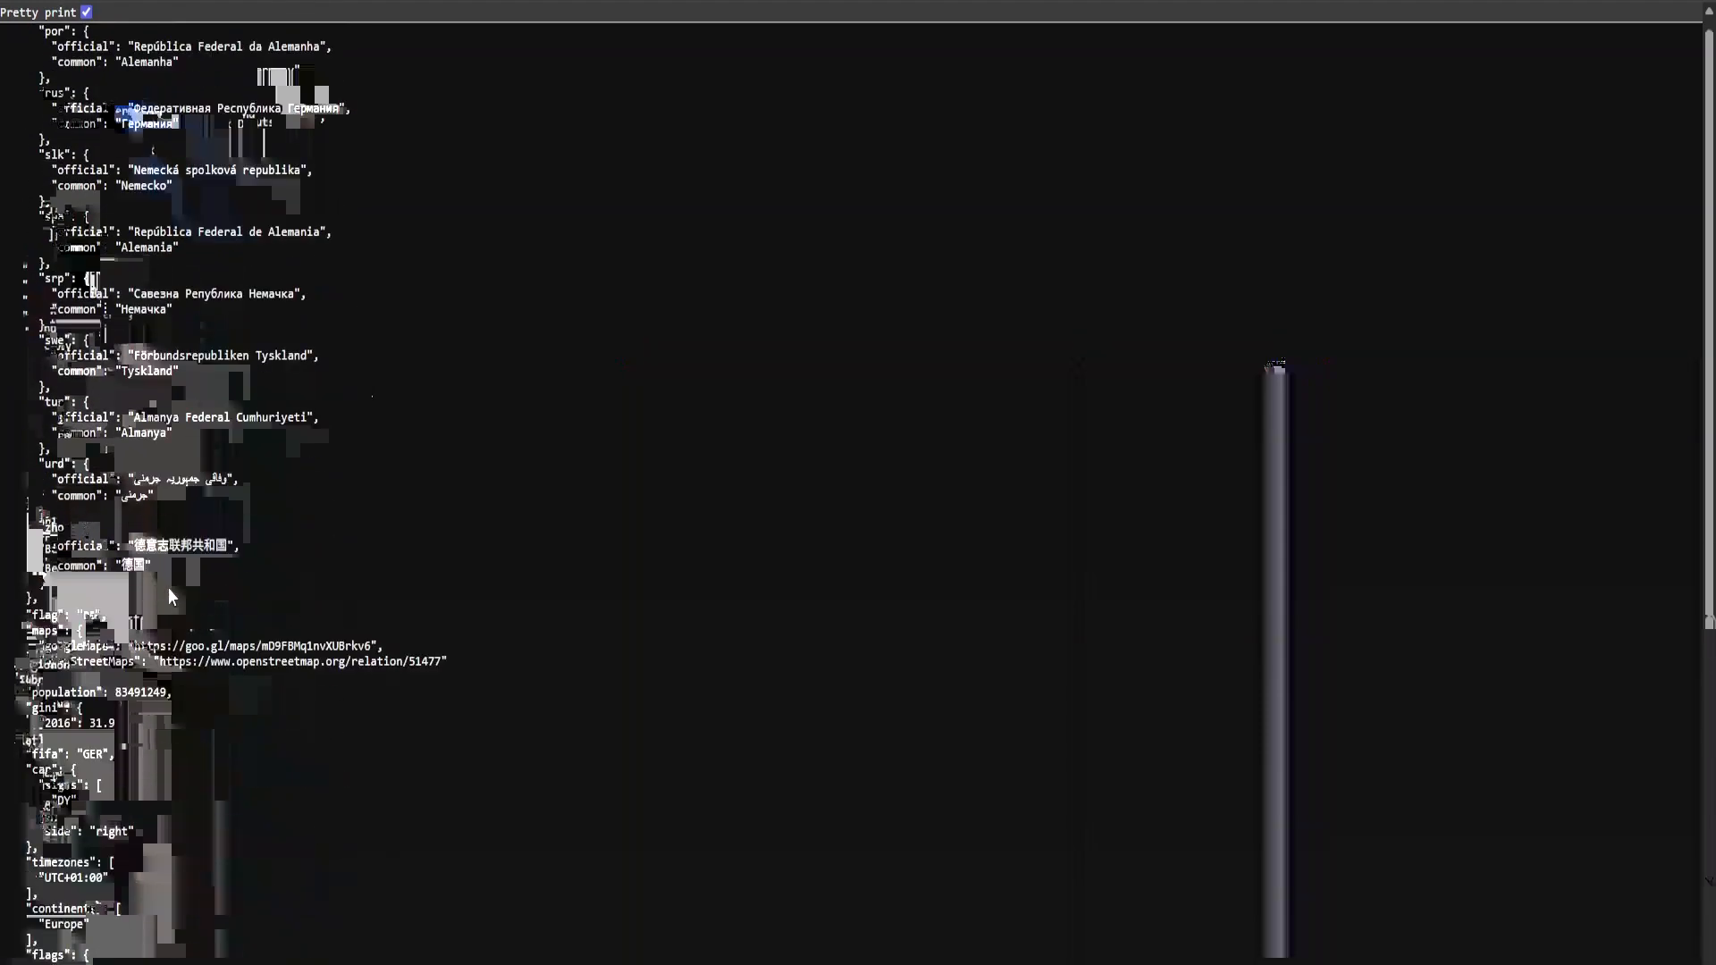
pyautogui.scroll(-4, 170, 590)
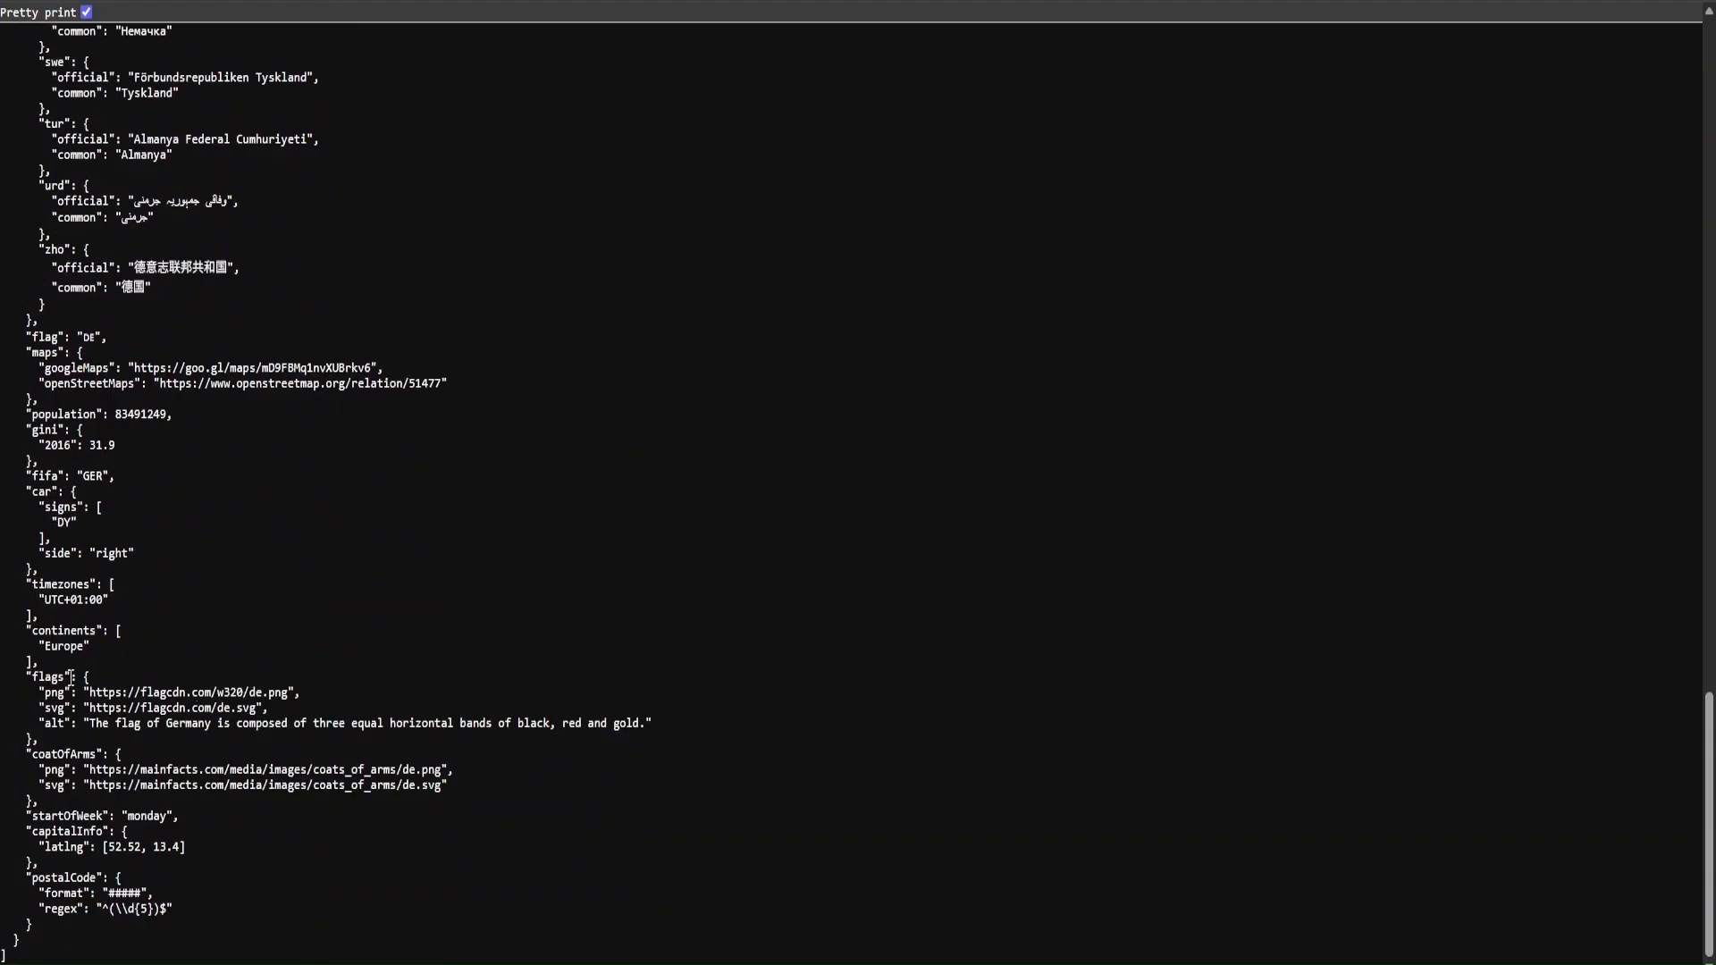
pyautogui.moveTo(31, 677); pyautogui.dragTo(76, 678)
pyautogui.moveTo(45, 699)
pyautogui.mouseDown()
pyautogui.moveTo(286, 715)
pyautogui.moveTo(295, 695)
pyautogui.moveTo(41, 698)
pyautogui.mouseUp()
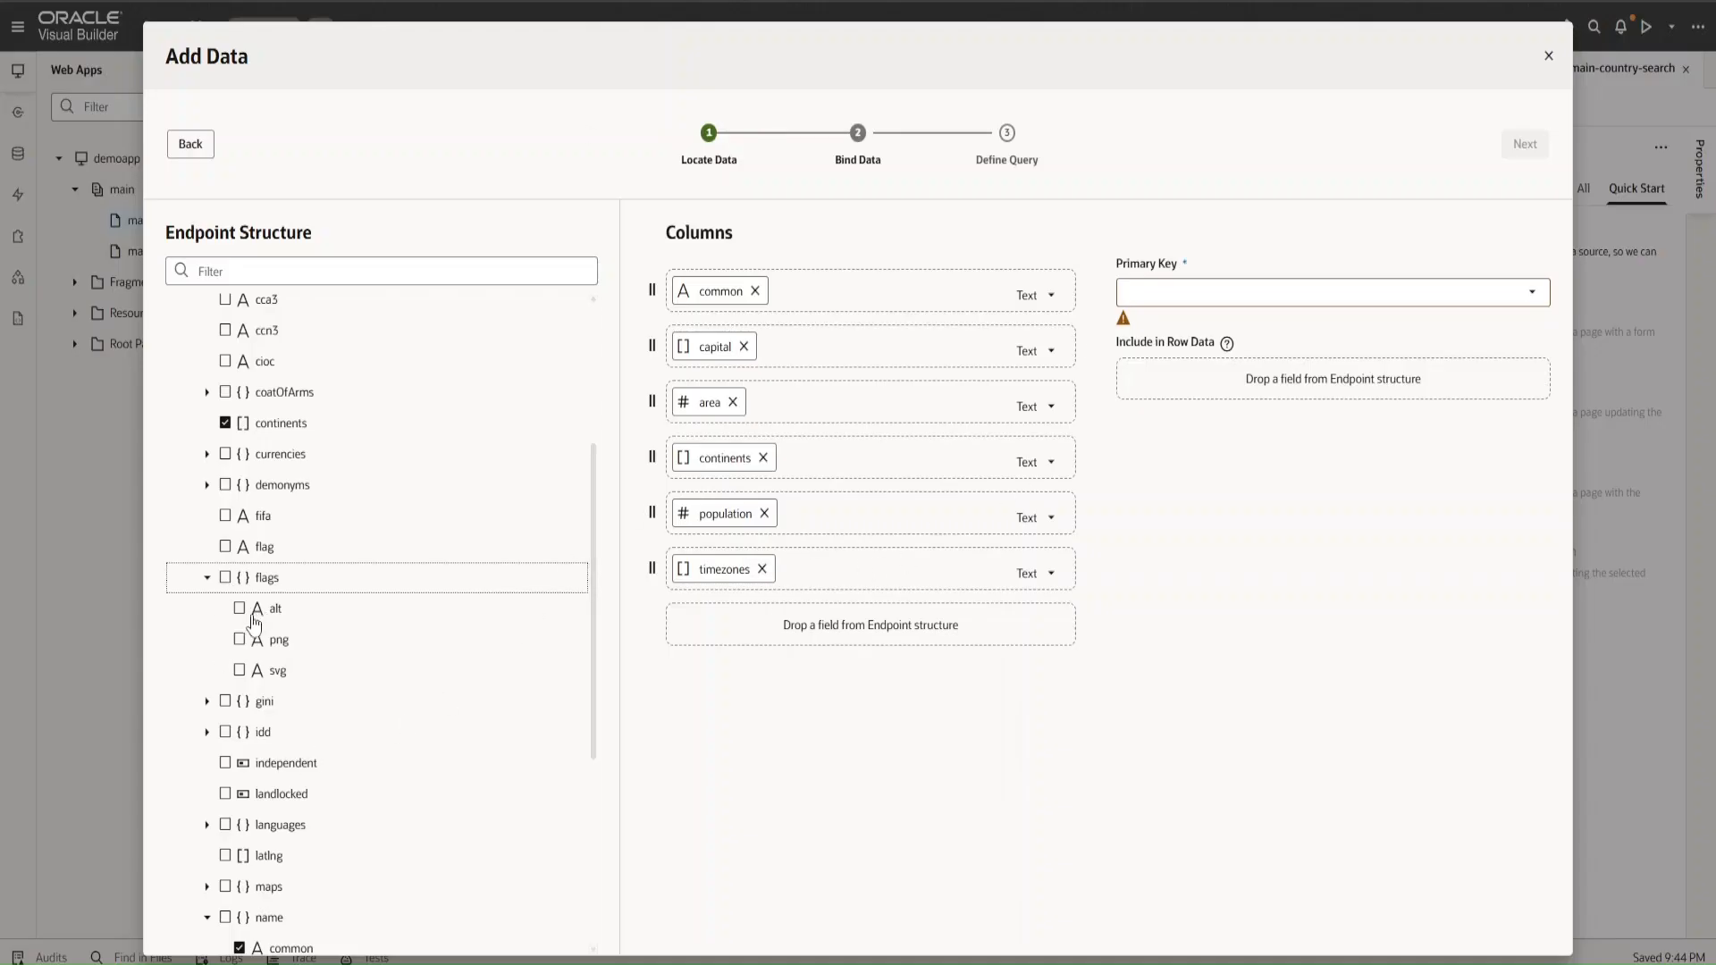
pyautogui.click(240, 640)
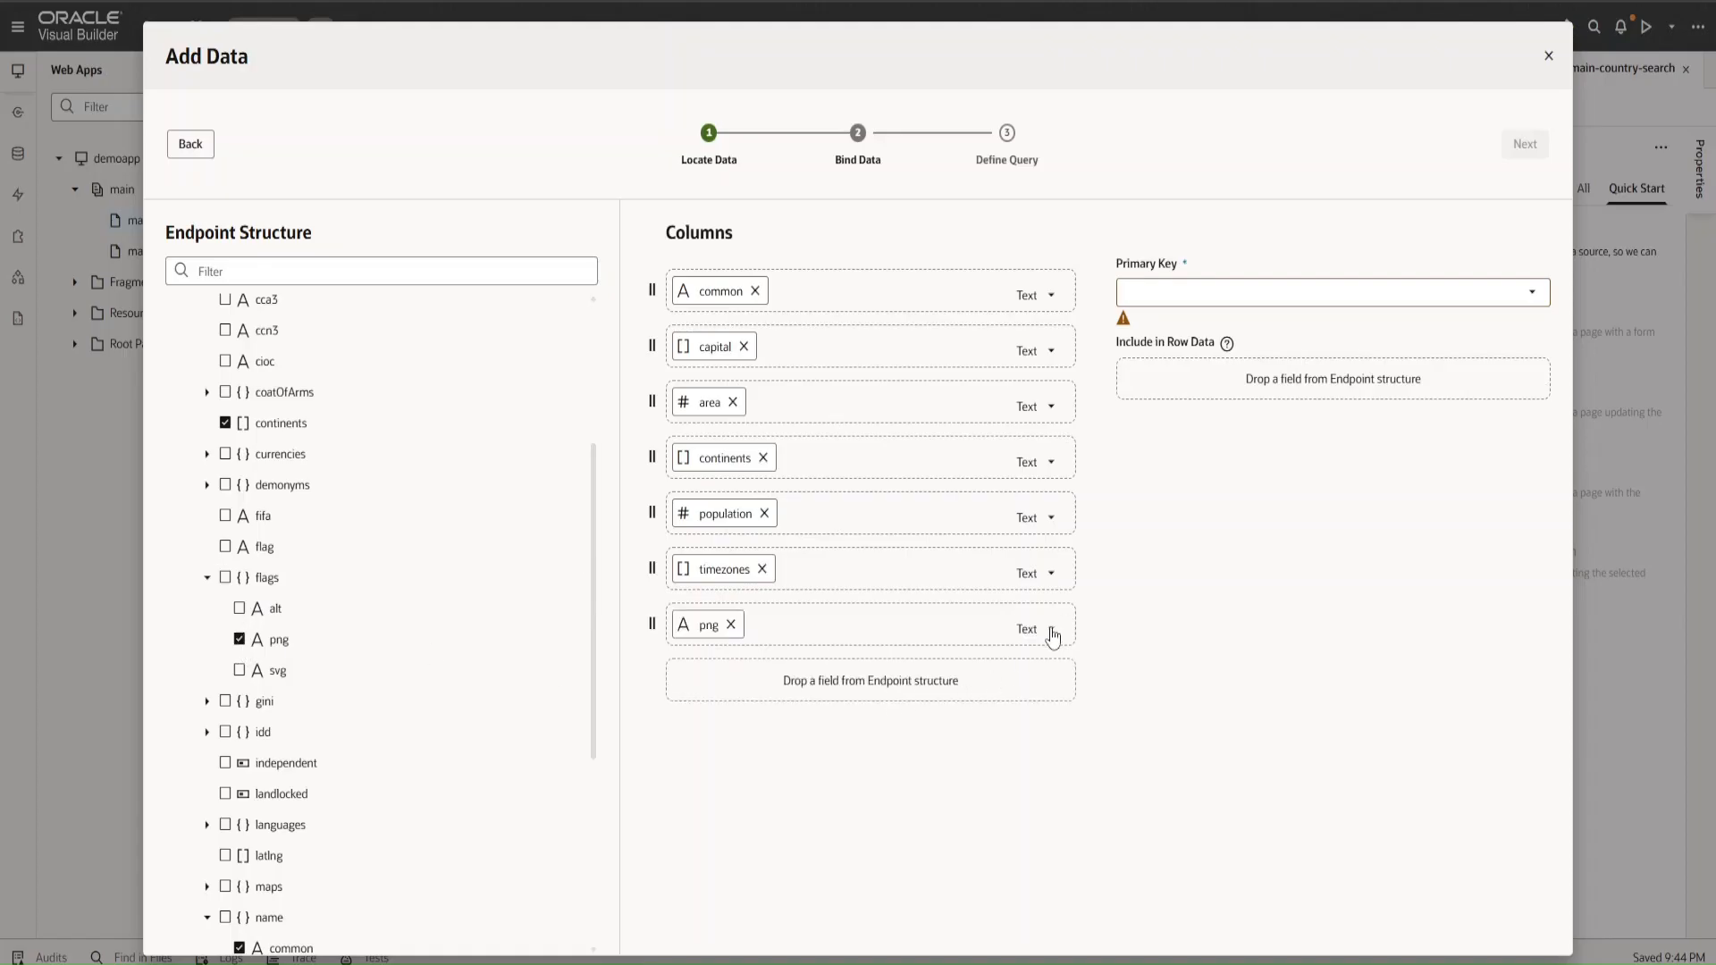
pyautogui.click(1018, 627)
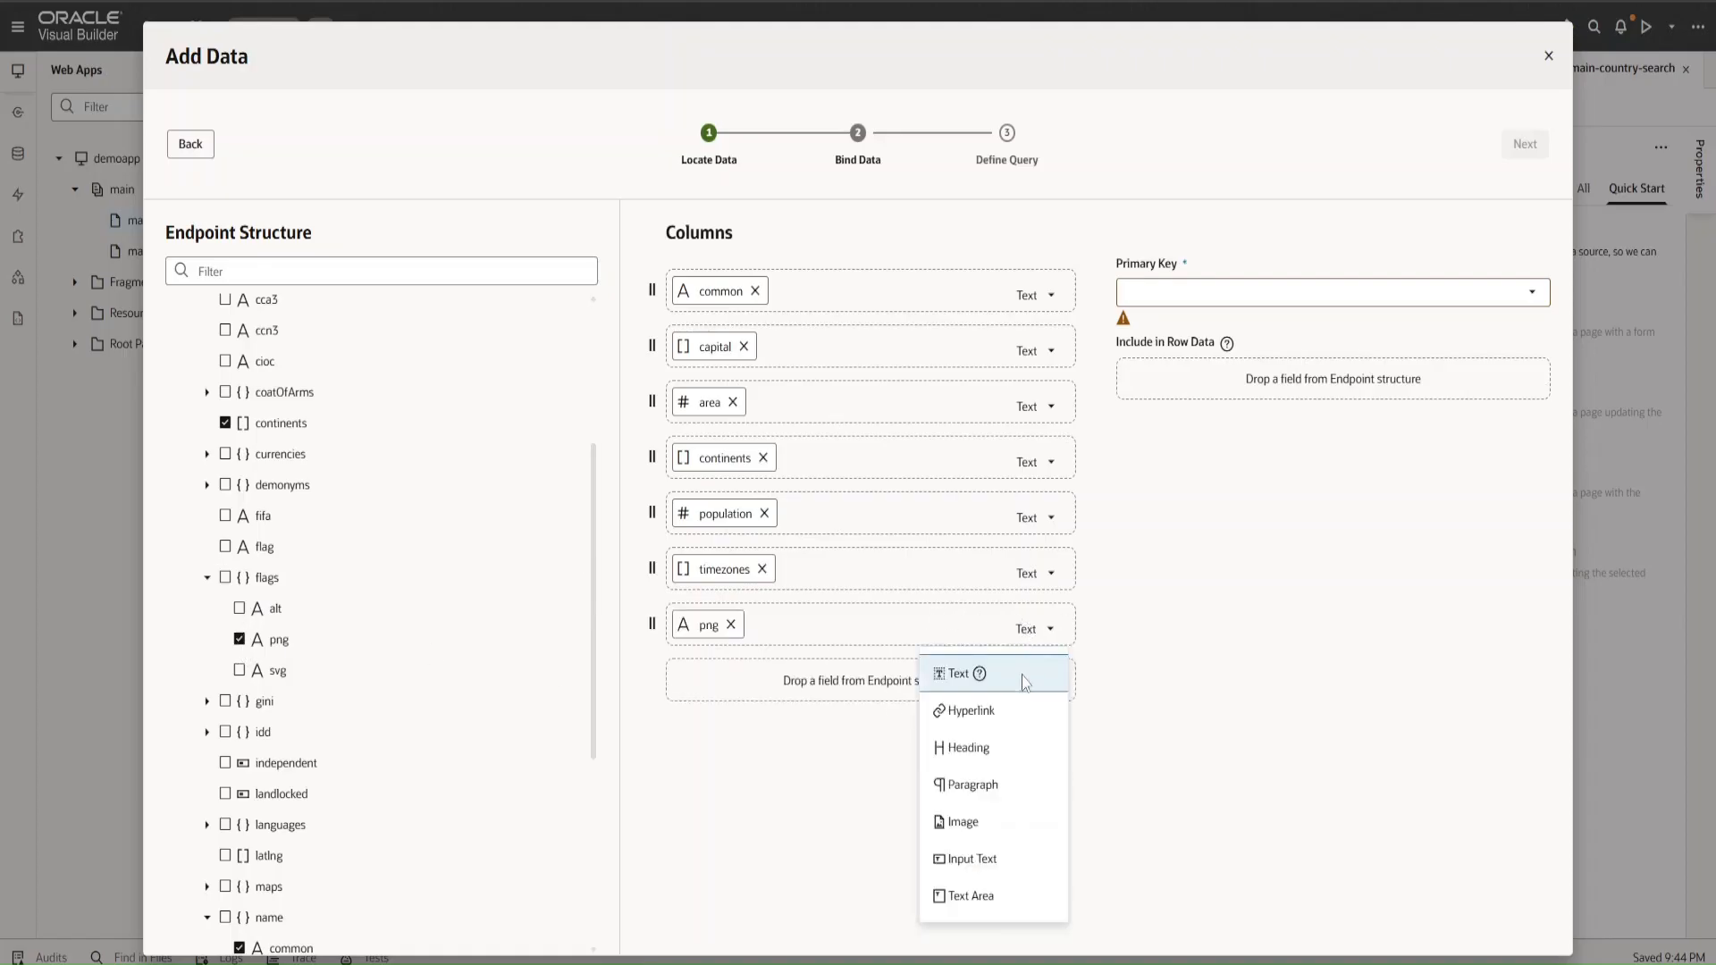
pyautogui.click(963, 821)
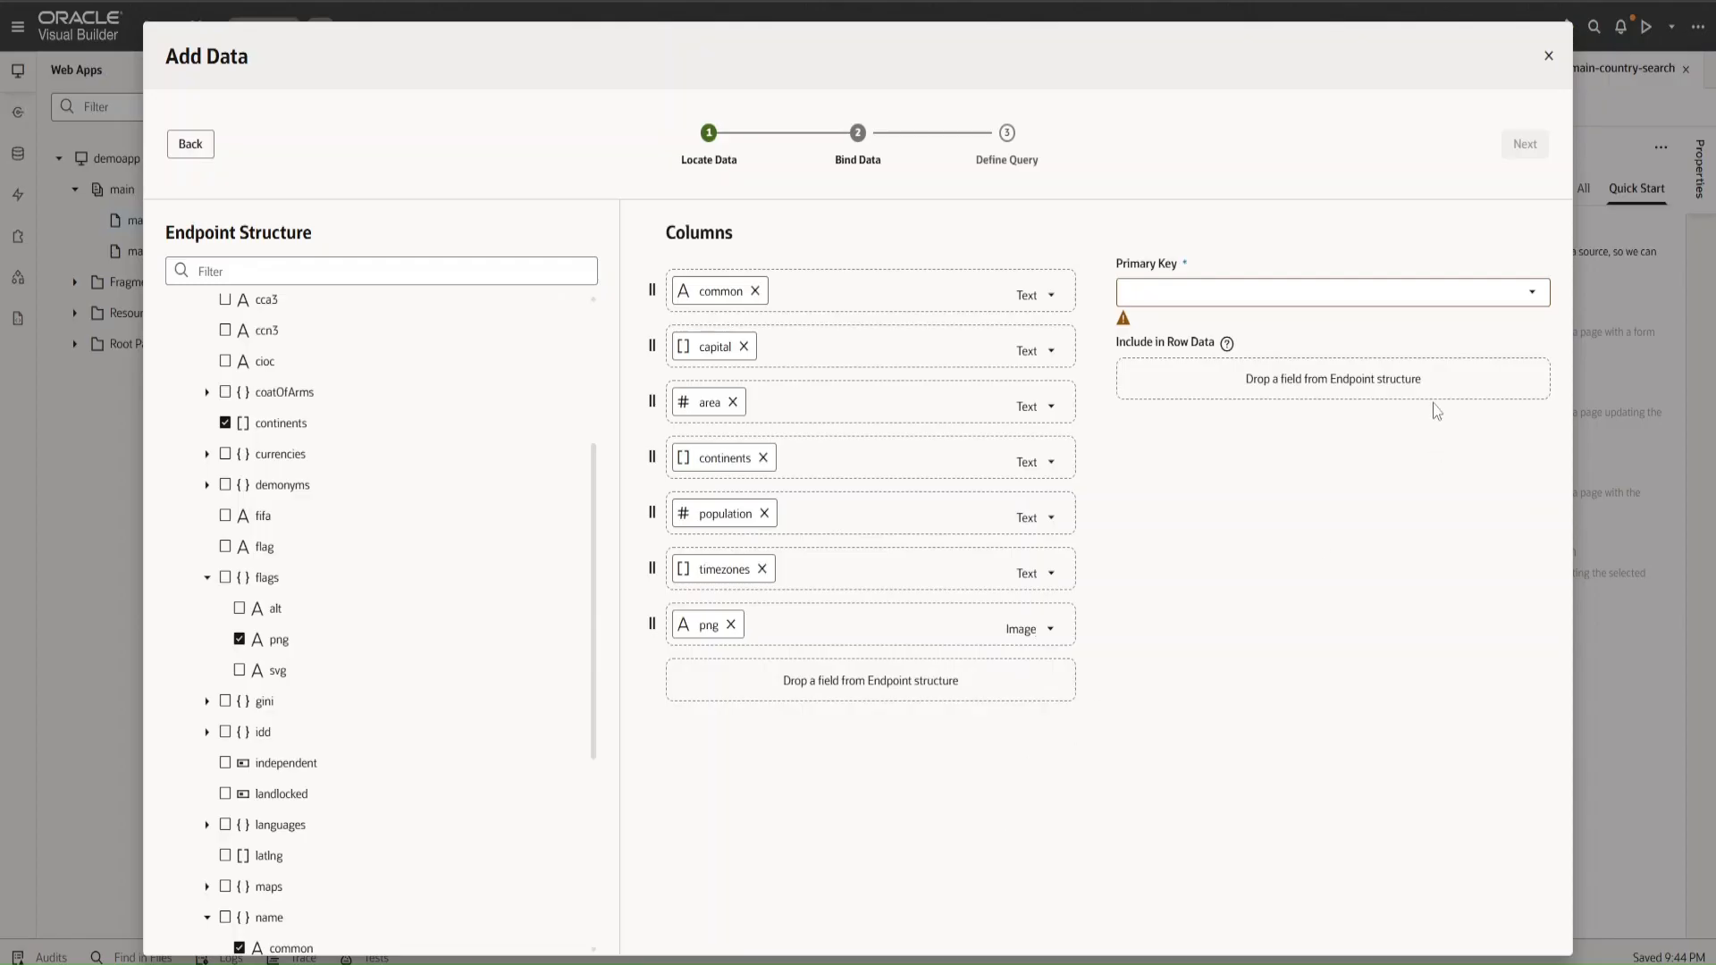
# - Check the country code fields in the sample JSON and set the table's primary key to cioc
pyautogui.click(1291, 296)
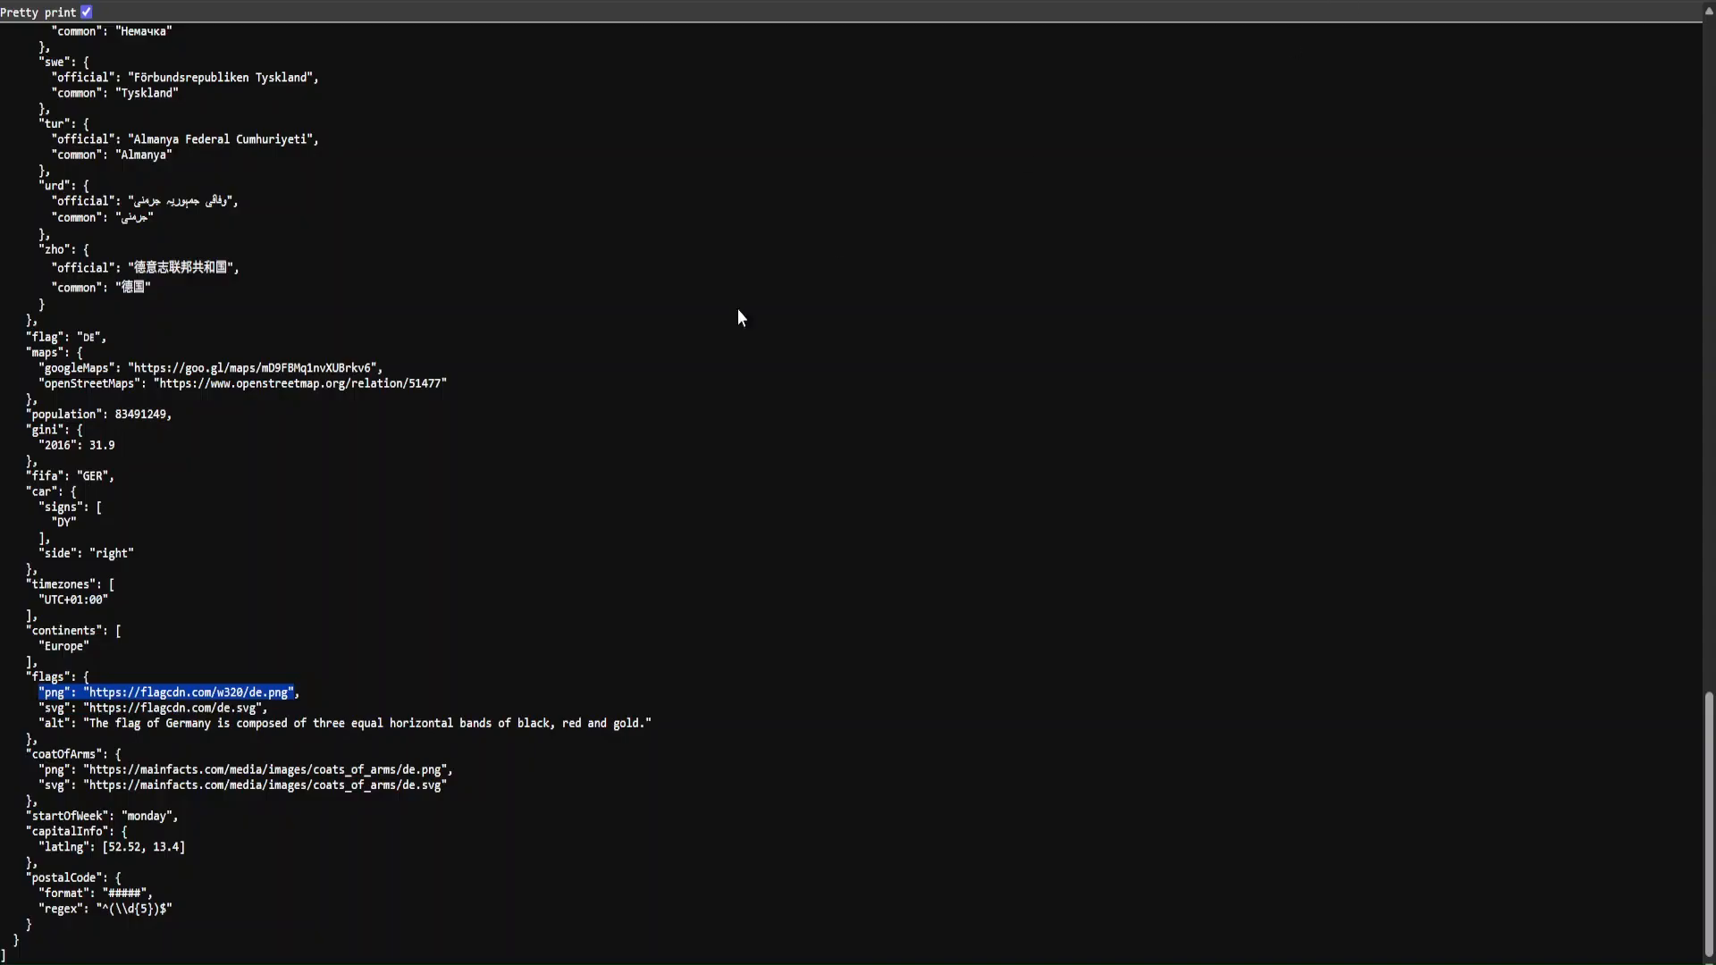
pyautogui.scroll(20, 272, 436)
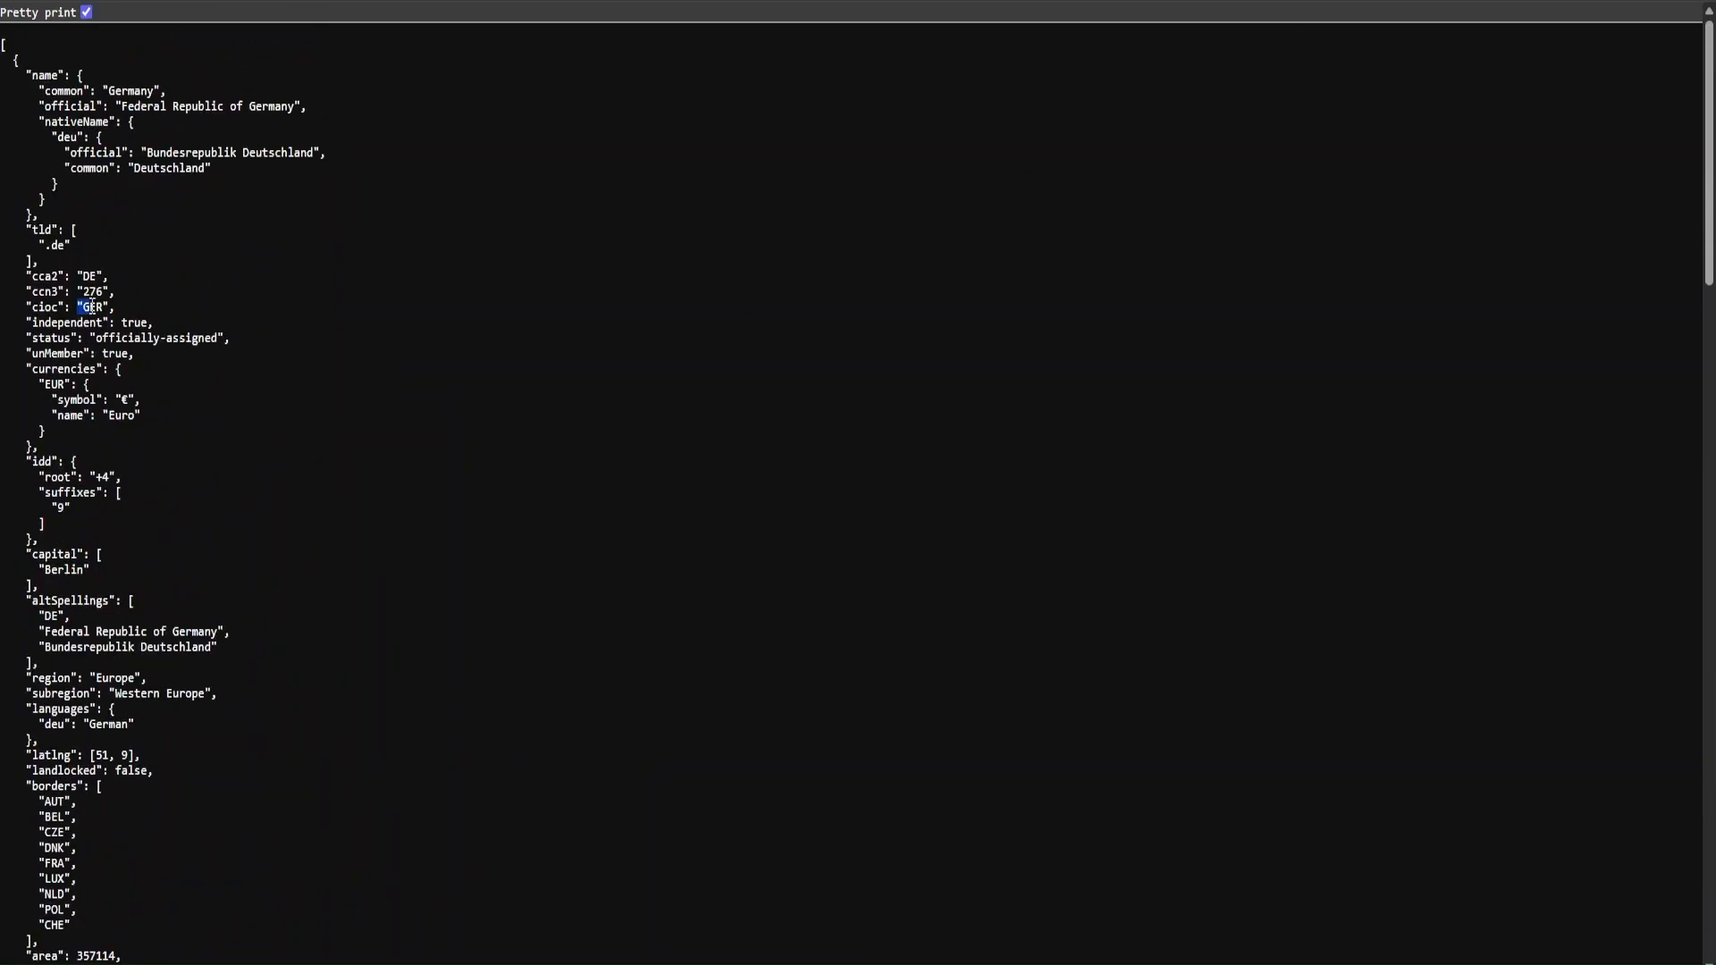
pyautogui.moveTo(91, 306)
pyautogui.mouseDown()
pyautogui.moveTo(130, 320)
pyautogui.moveTo(113, 307)
pyautogui.mouseUp()
pyautogui.click(109, 308)
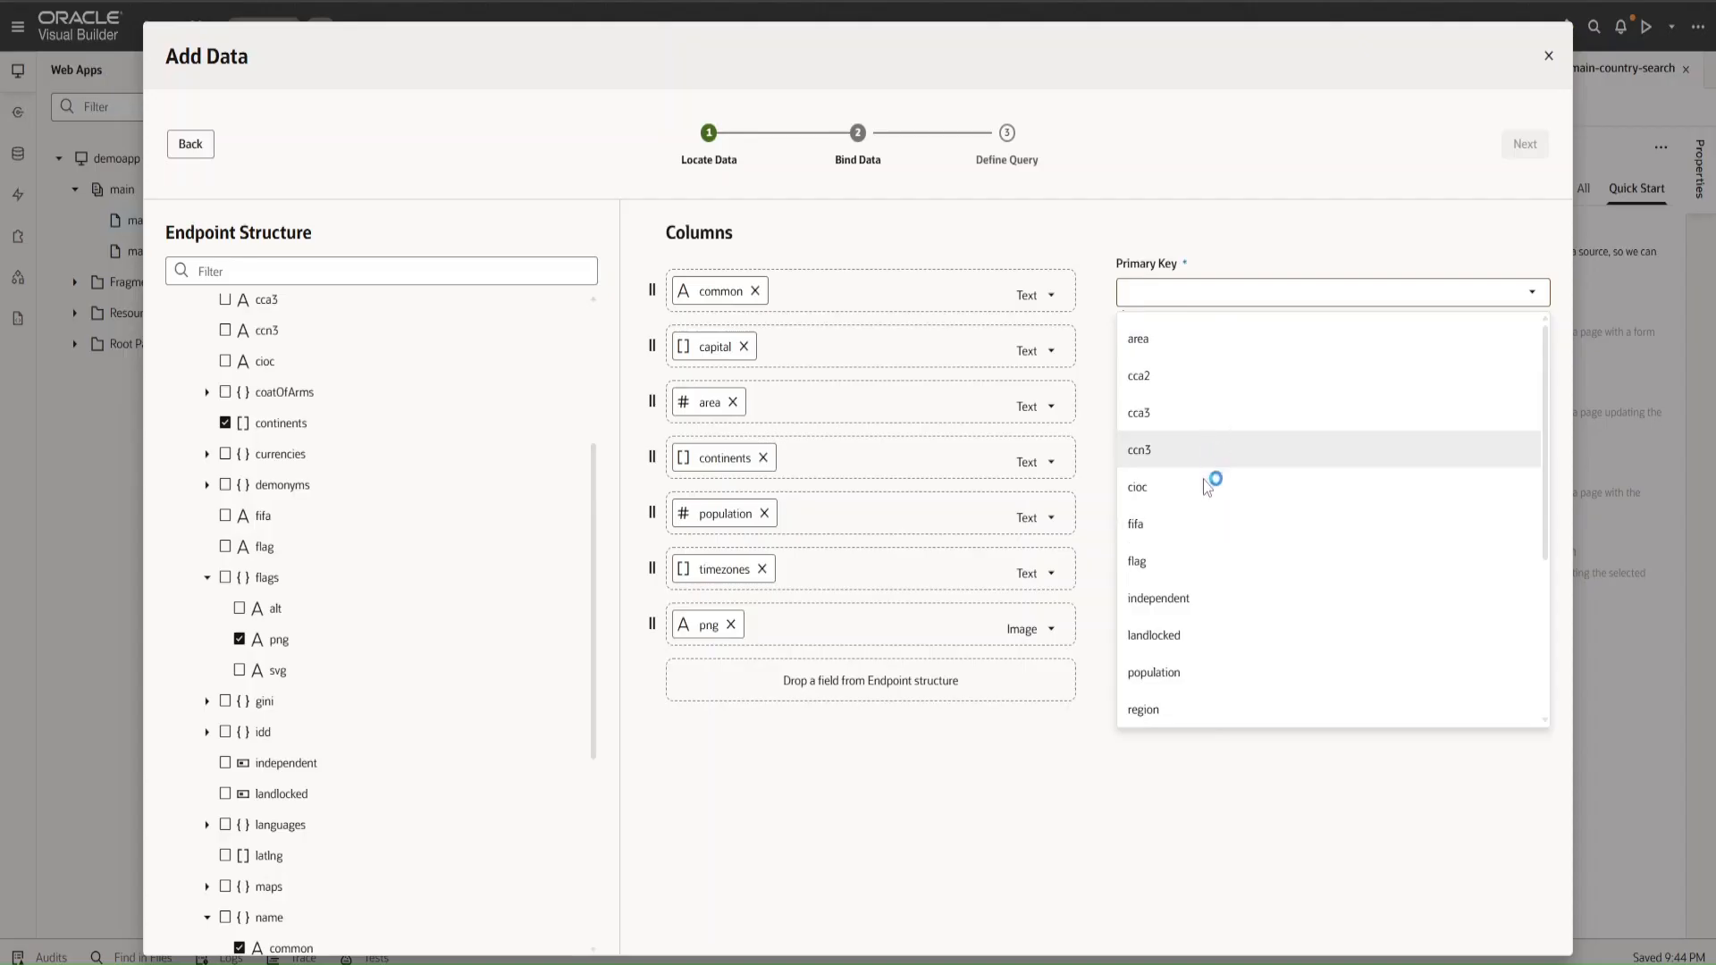
pyautogui.click(1208, 486)
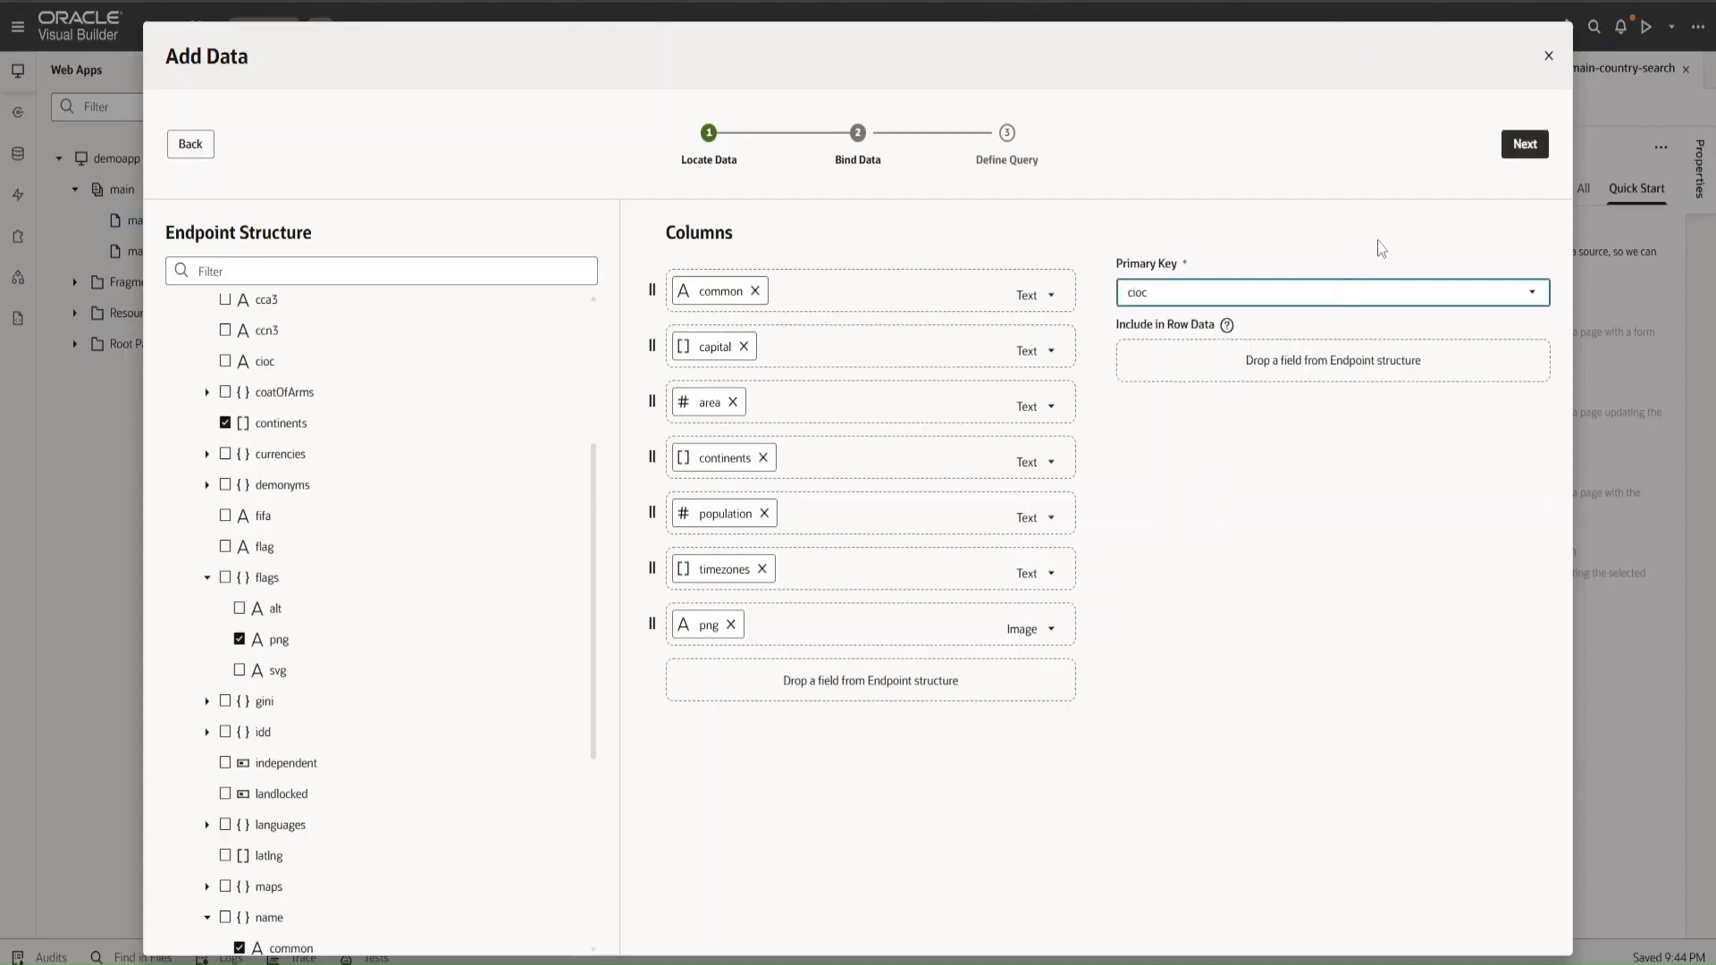
# - Map the page variable var_countryInput to the name URI parameter in the query definition and finish adding the data
pyautogui.click(1536, 144)
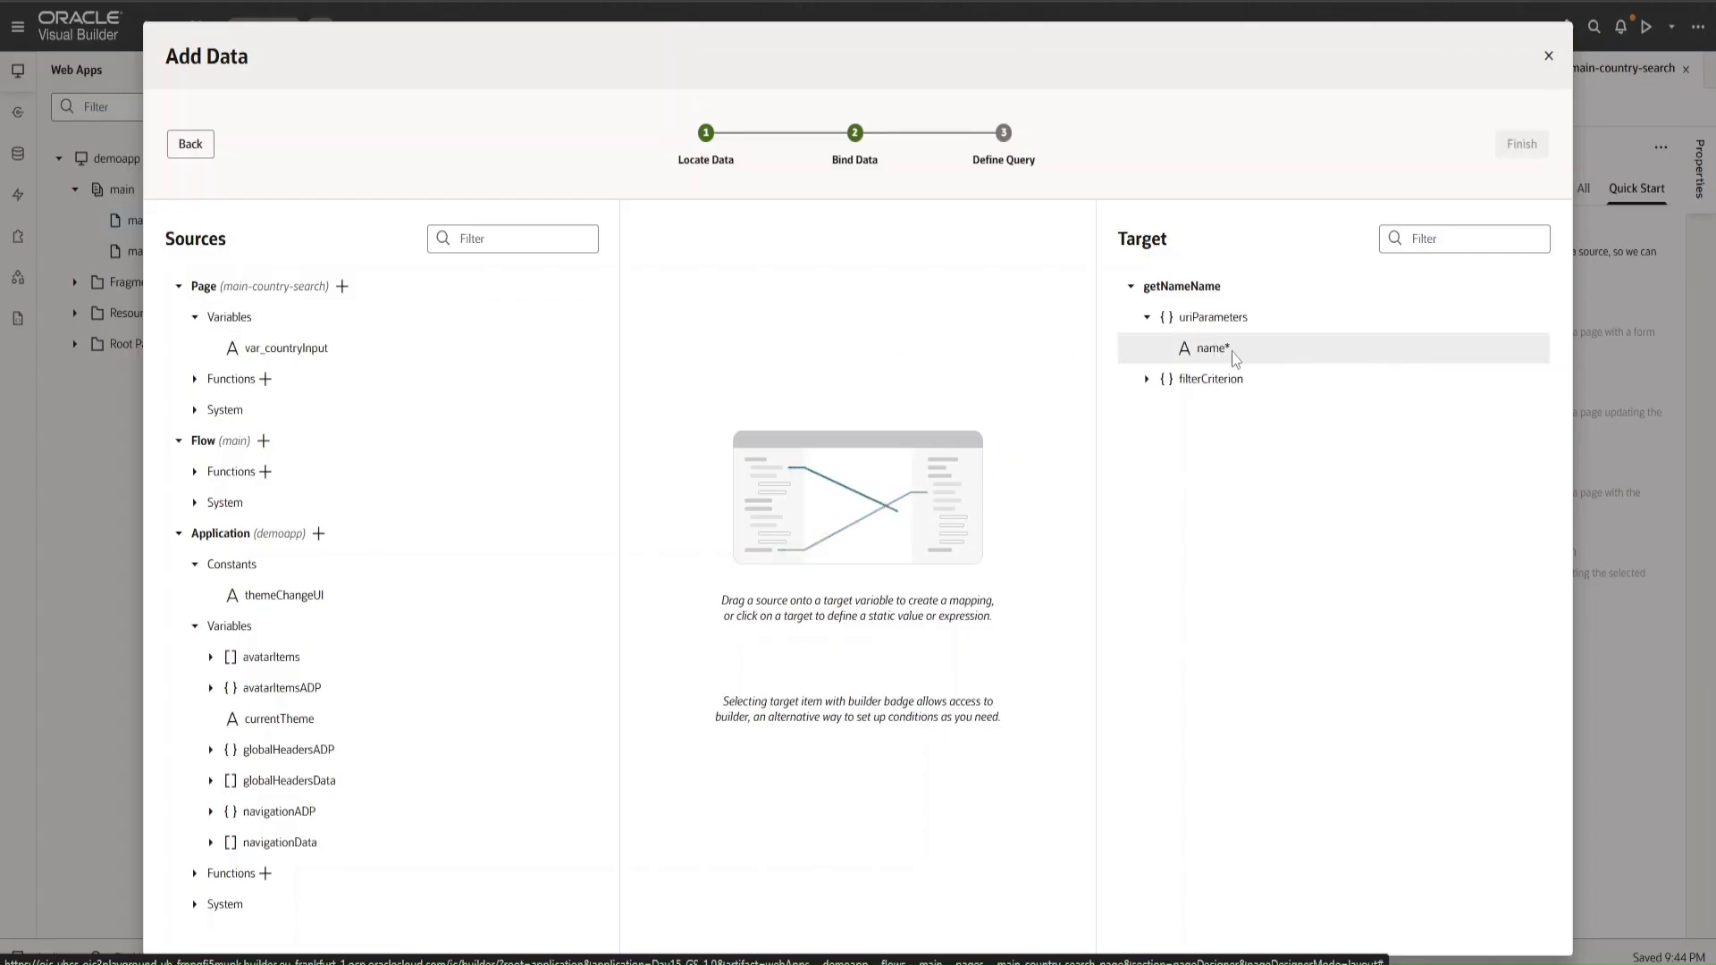
pyautogui.moveTo(308, 348); pyautogui.dragTo(1194, 350)
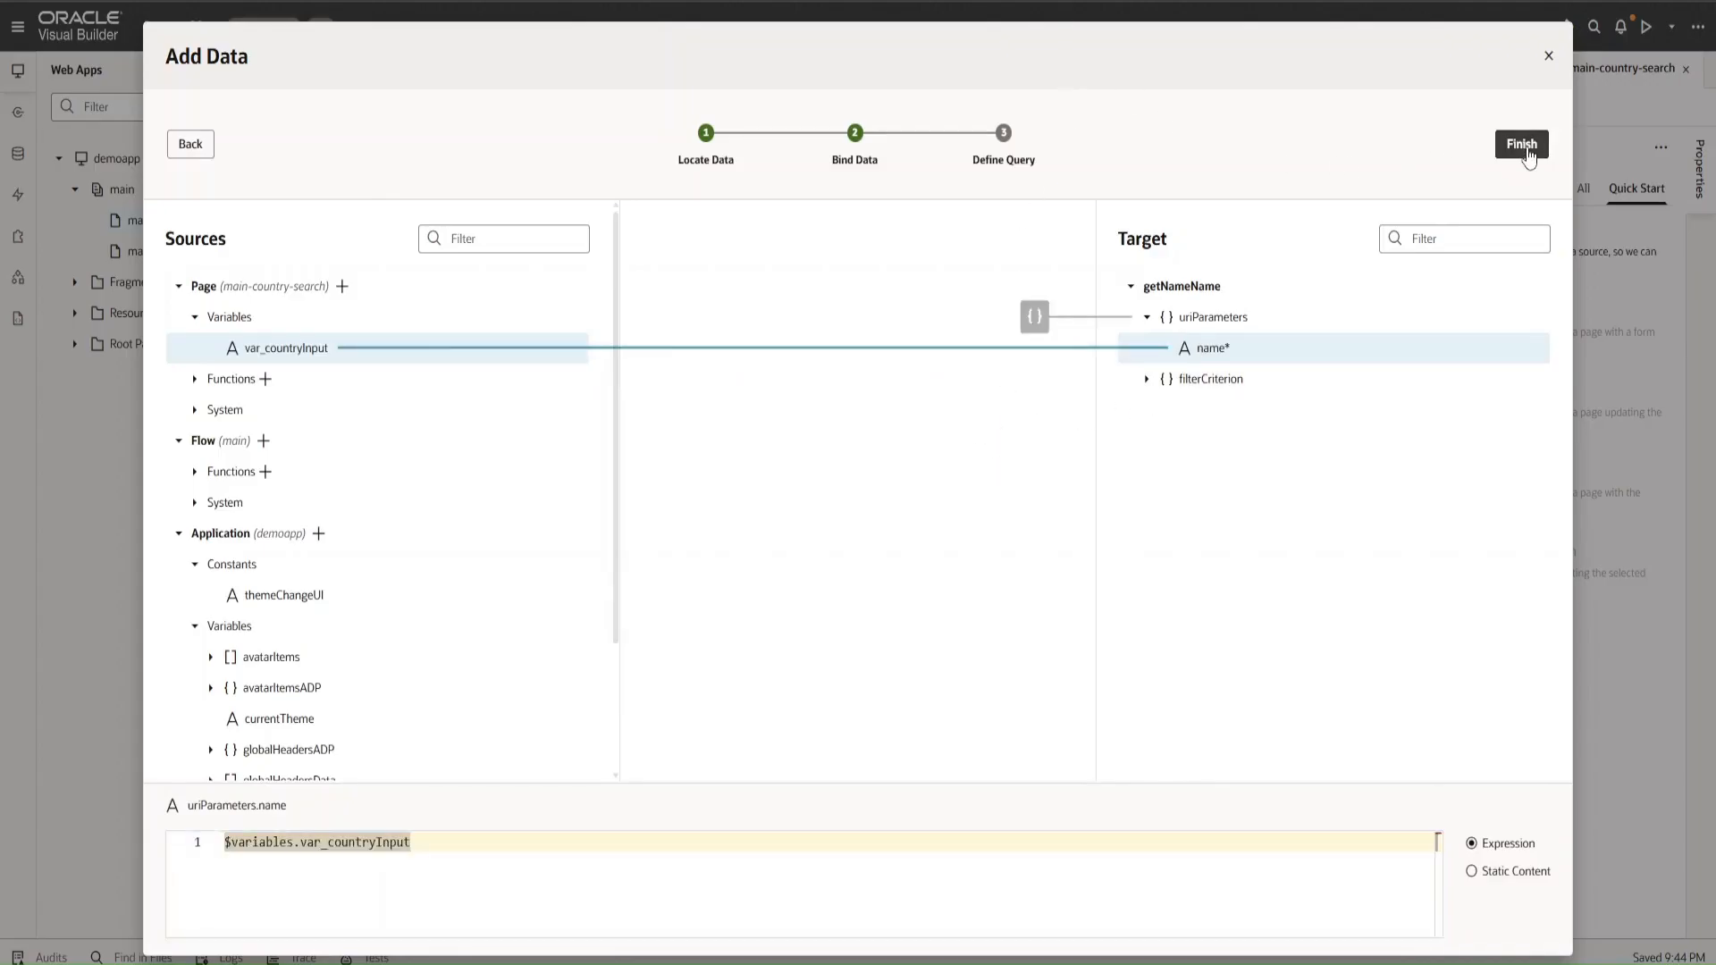
pyautogui.click(1520, 146)
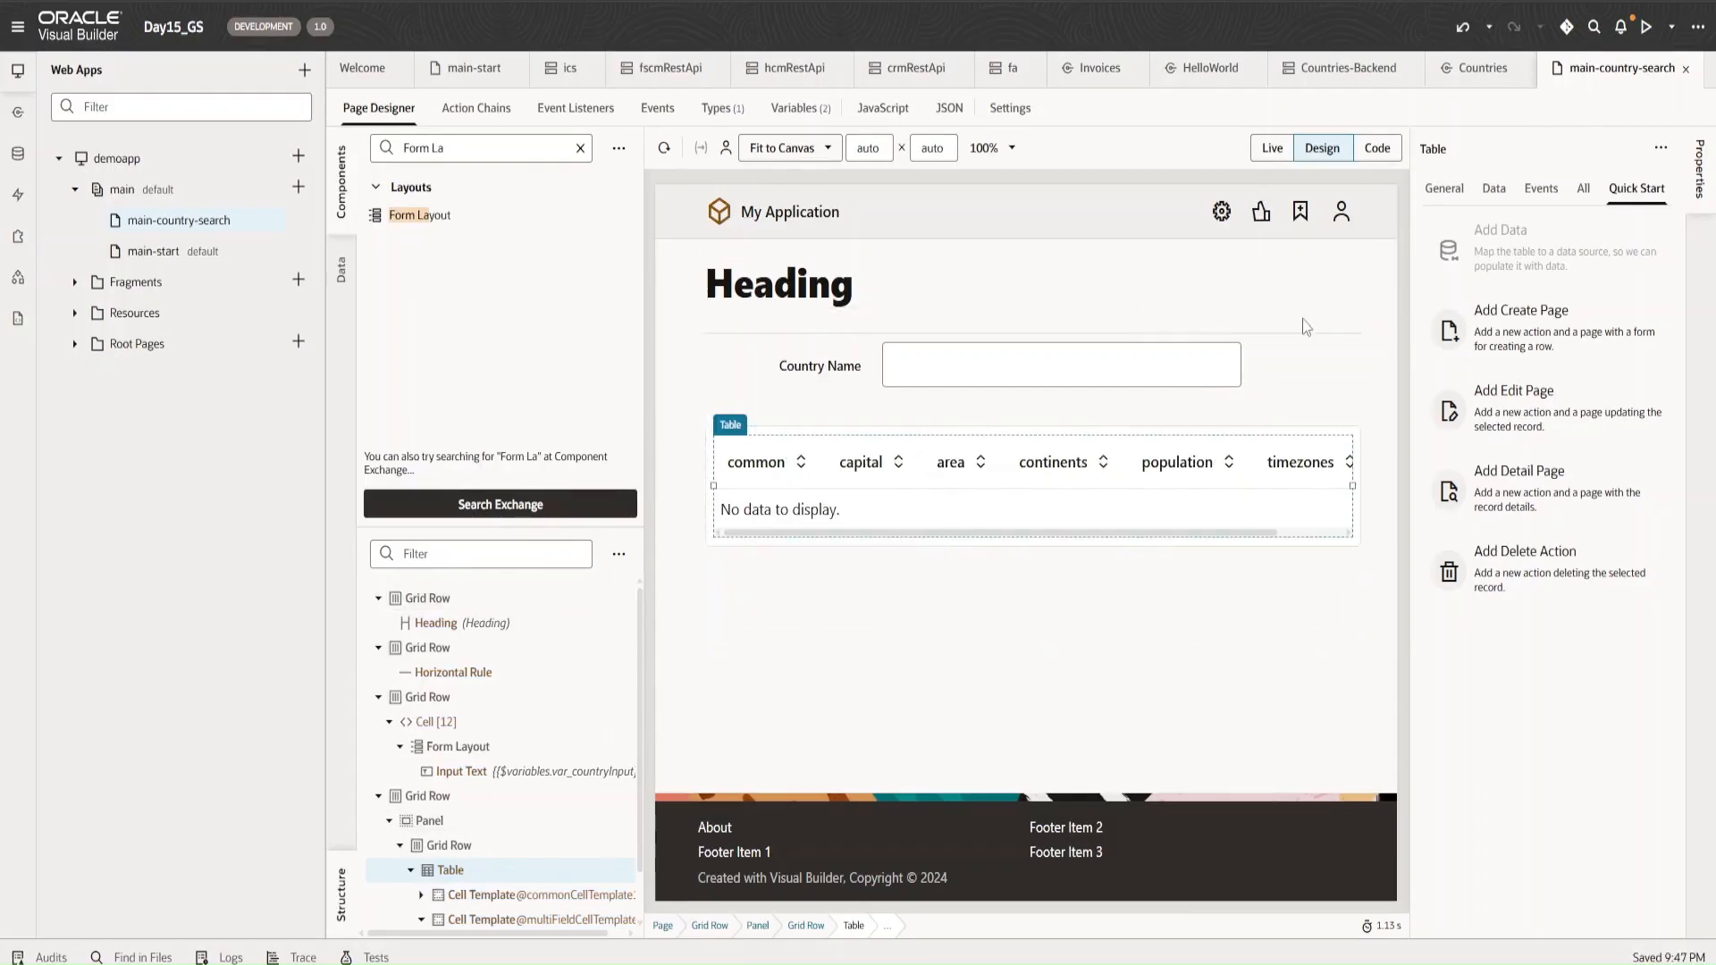
# - Put the page canvas in Live mode and look across the columns of the empty table
pyautogui.click(1272, 148)
pyautogui.moveTo(843, 533); pyautogui.dragTo(763, 535)
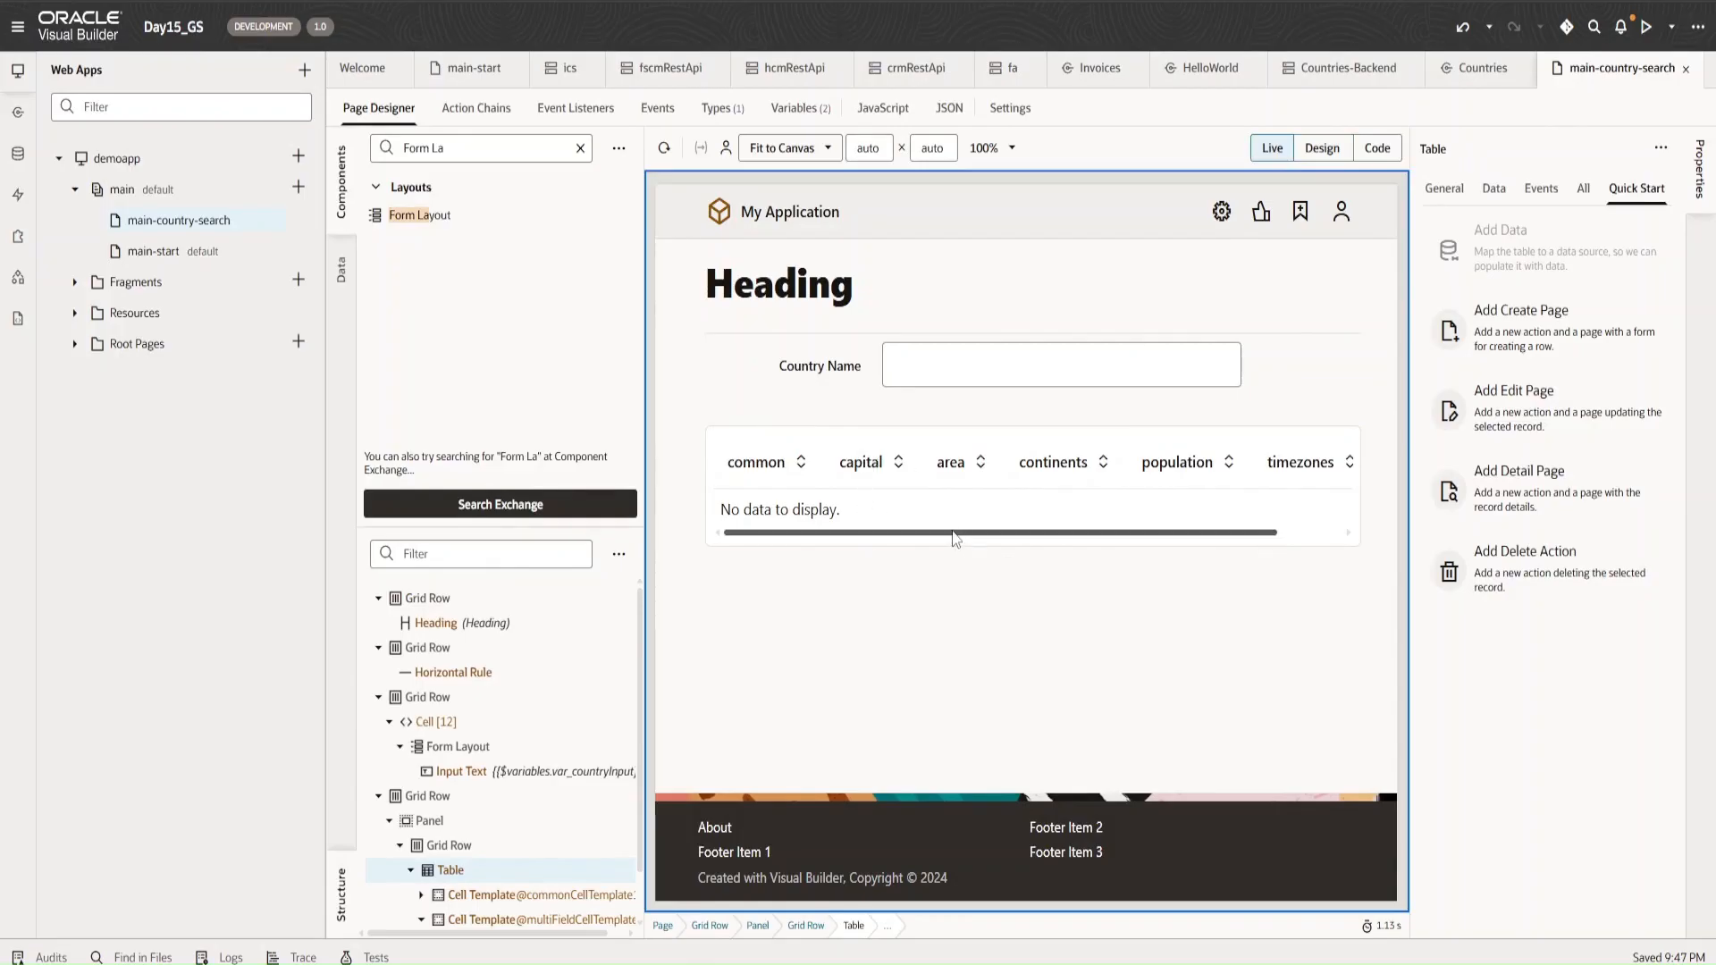
pyautogui.moveTo(955, 537); pyautogui.dragTo(992, 546)
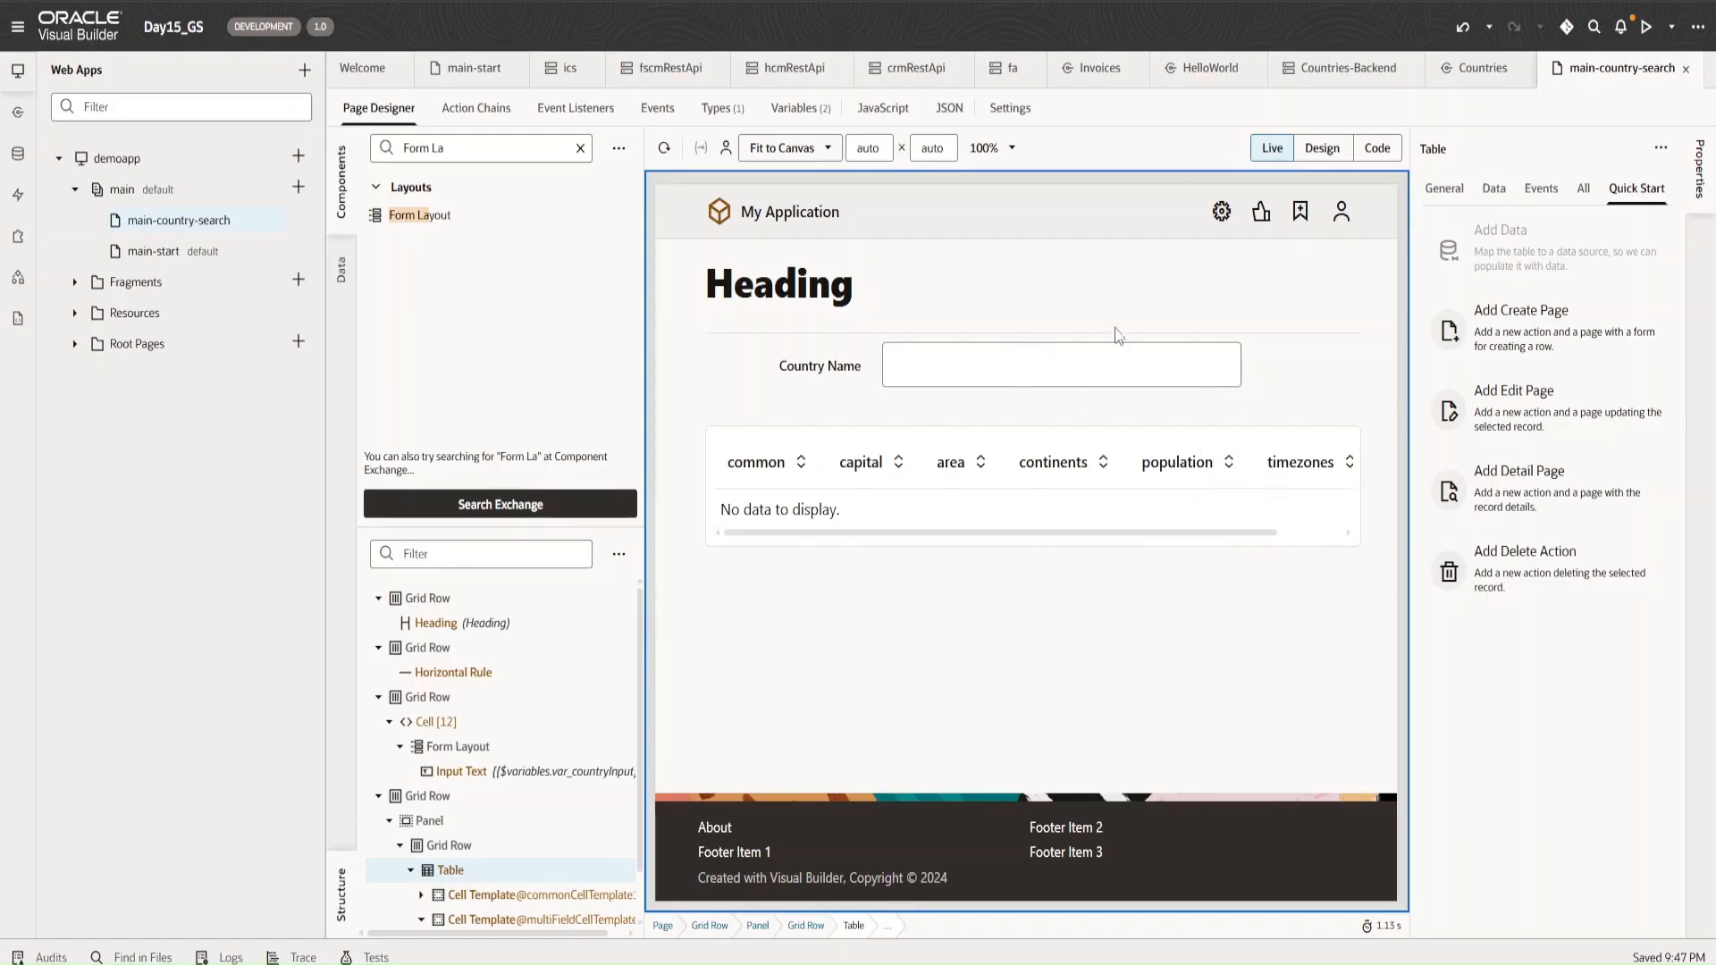
# - Enter India as the country name and check the returned table row across to the flag image column
pyautogui.click(963, 369)
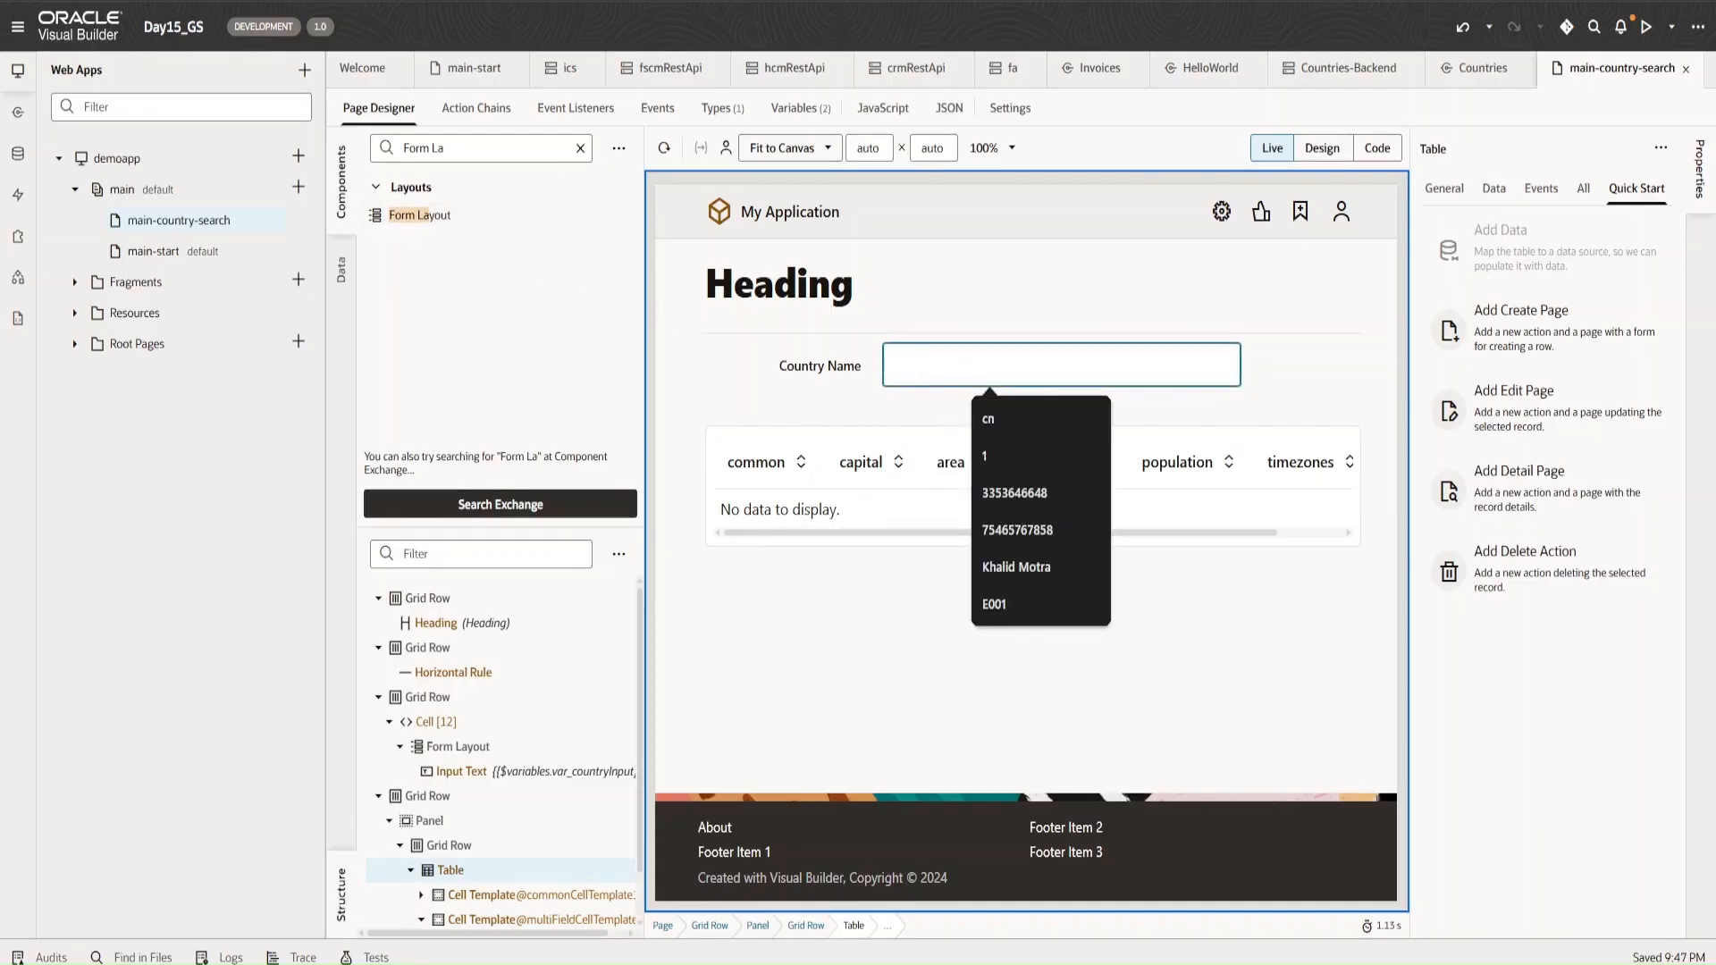
pyautogui.write('India')
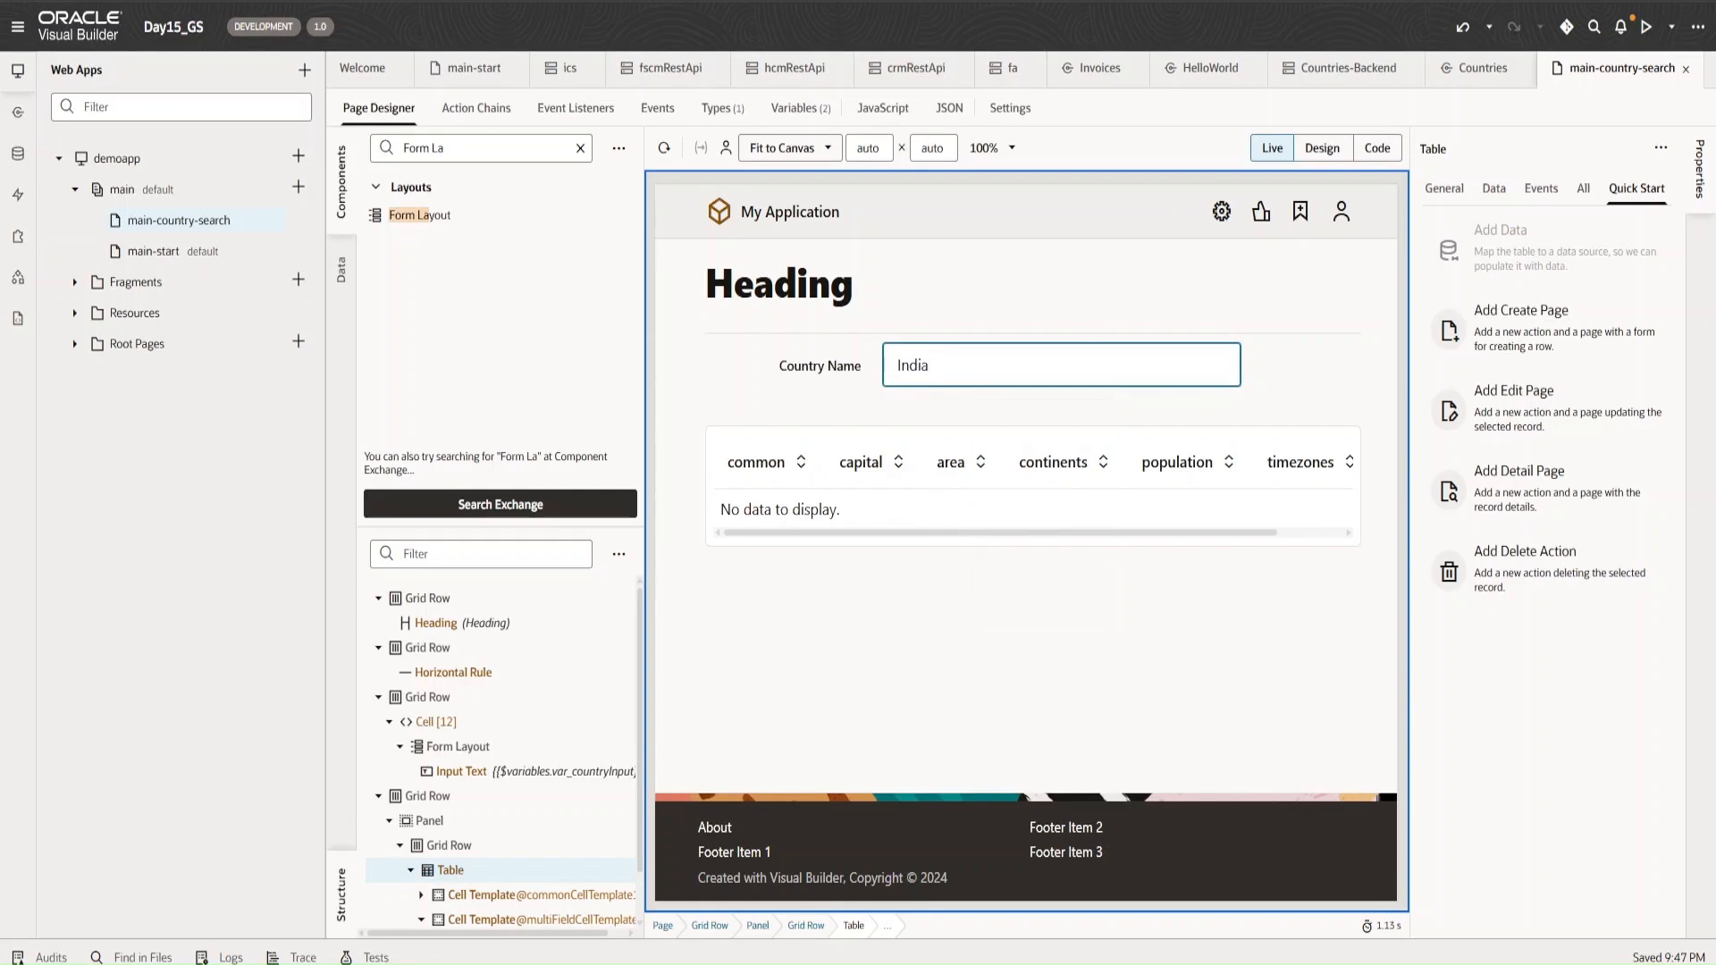
pyautogui.press('Return')
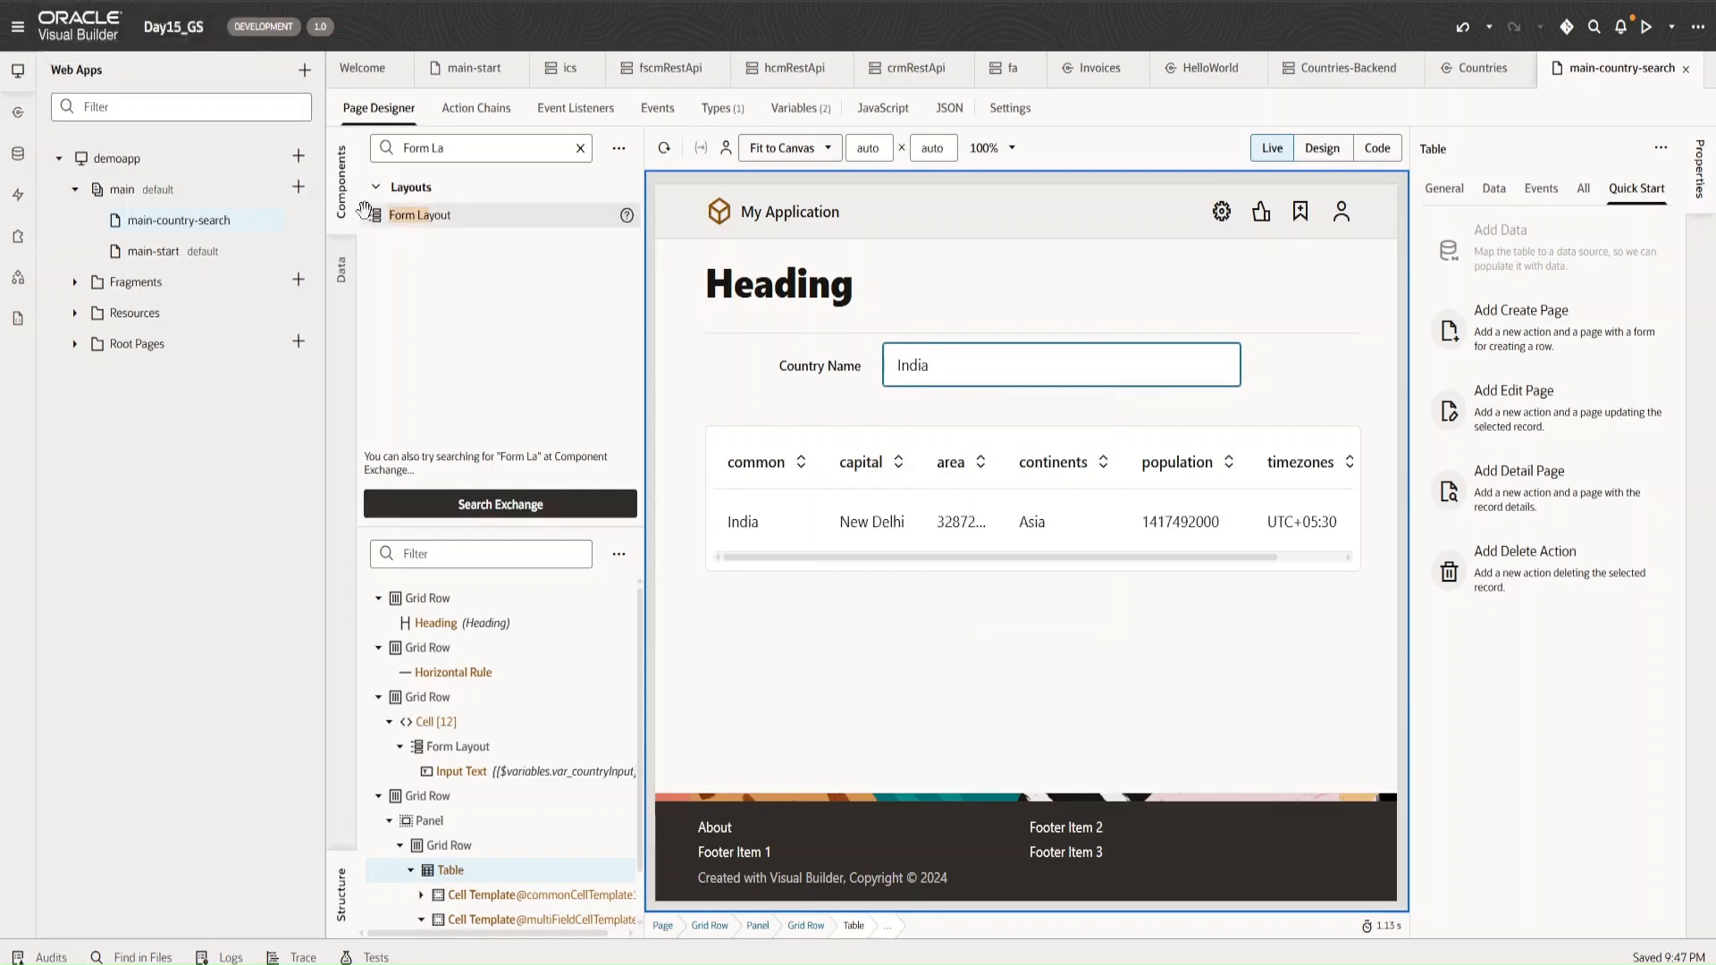
pyautogui.click(775, 561)
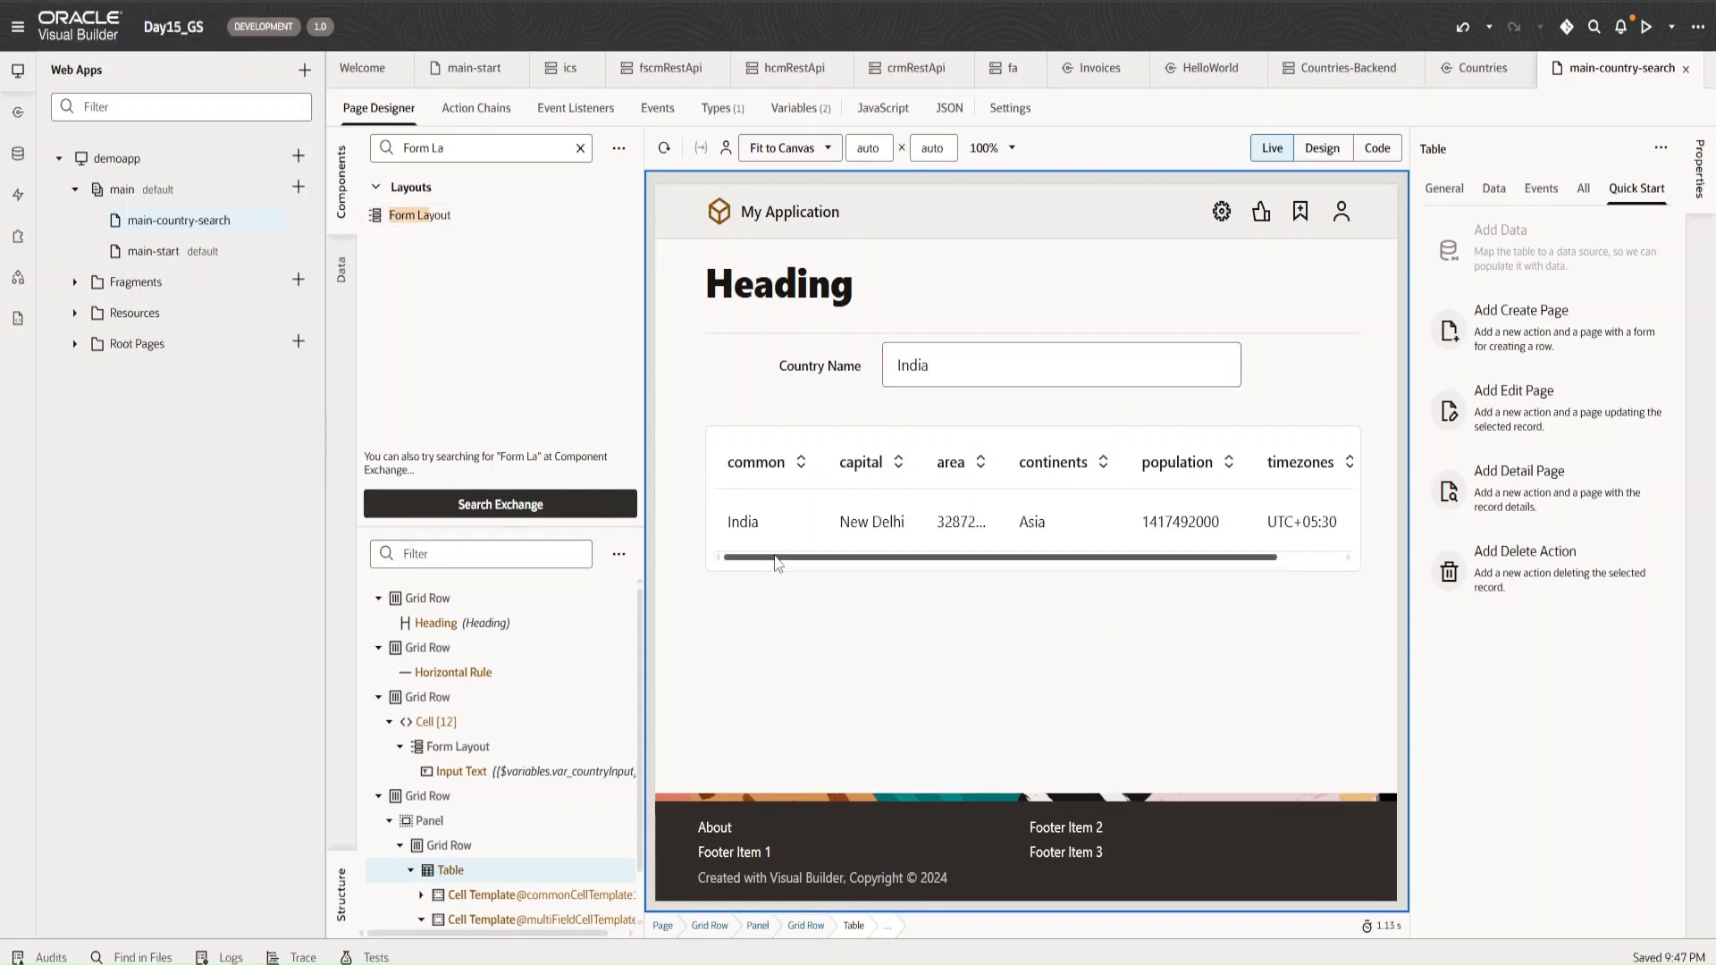
pyautogui.moveTo(766, 565); pyautogui.dragTo(863, 565)
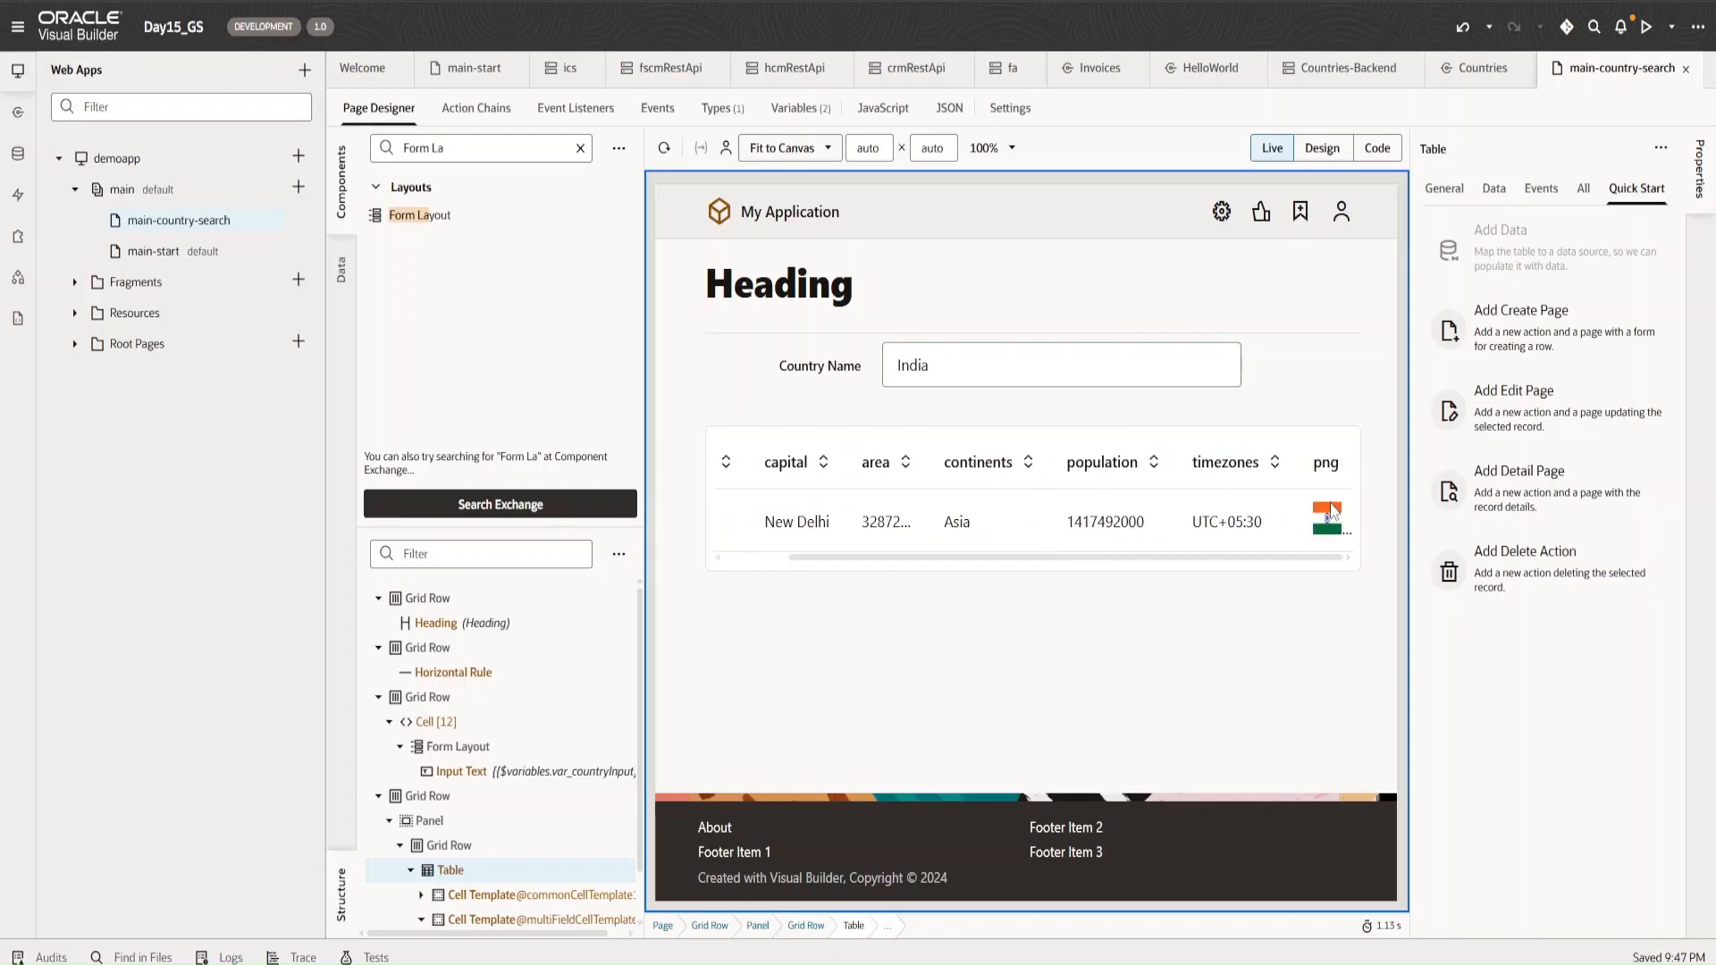
pyautogui.moveTo(1313, 562); pyautogui.dragTo(1056, 569)
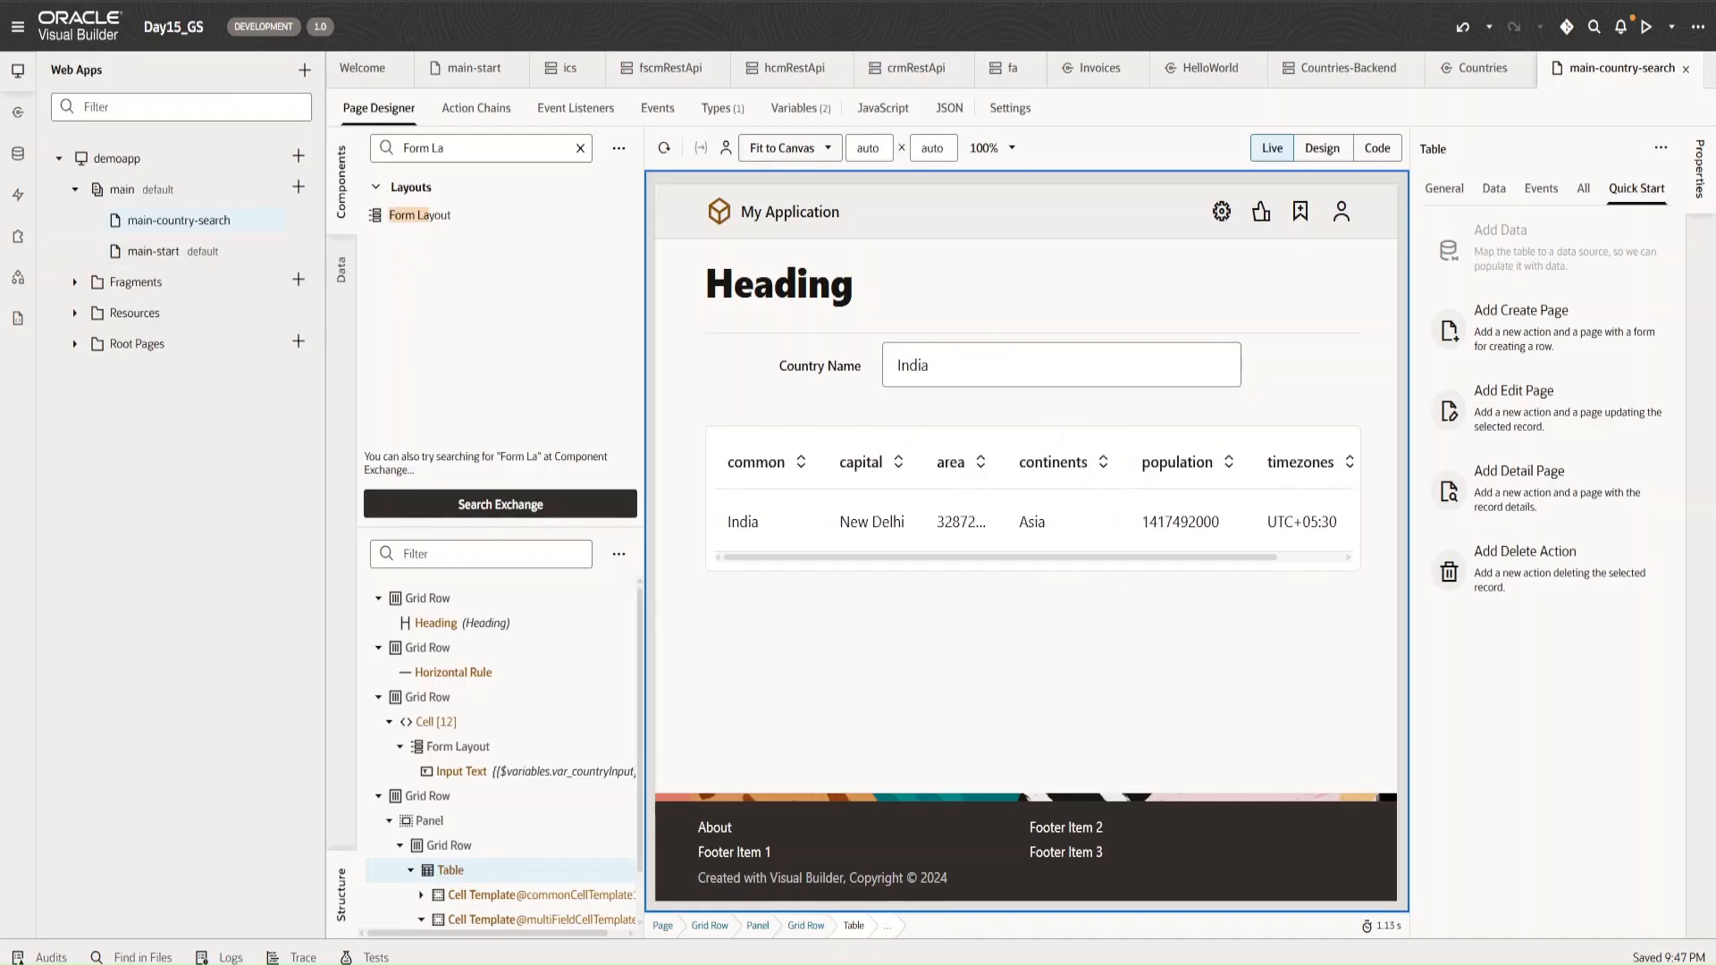
pyautogui.moveTo(995, 566)
pyautogui.mouseDown()
pyautogui.moveTo(1198, 566)
pyautogui.moveTo(994, 569)
pyautogui.mouseUp()
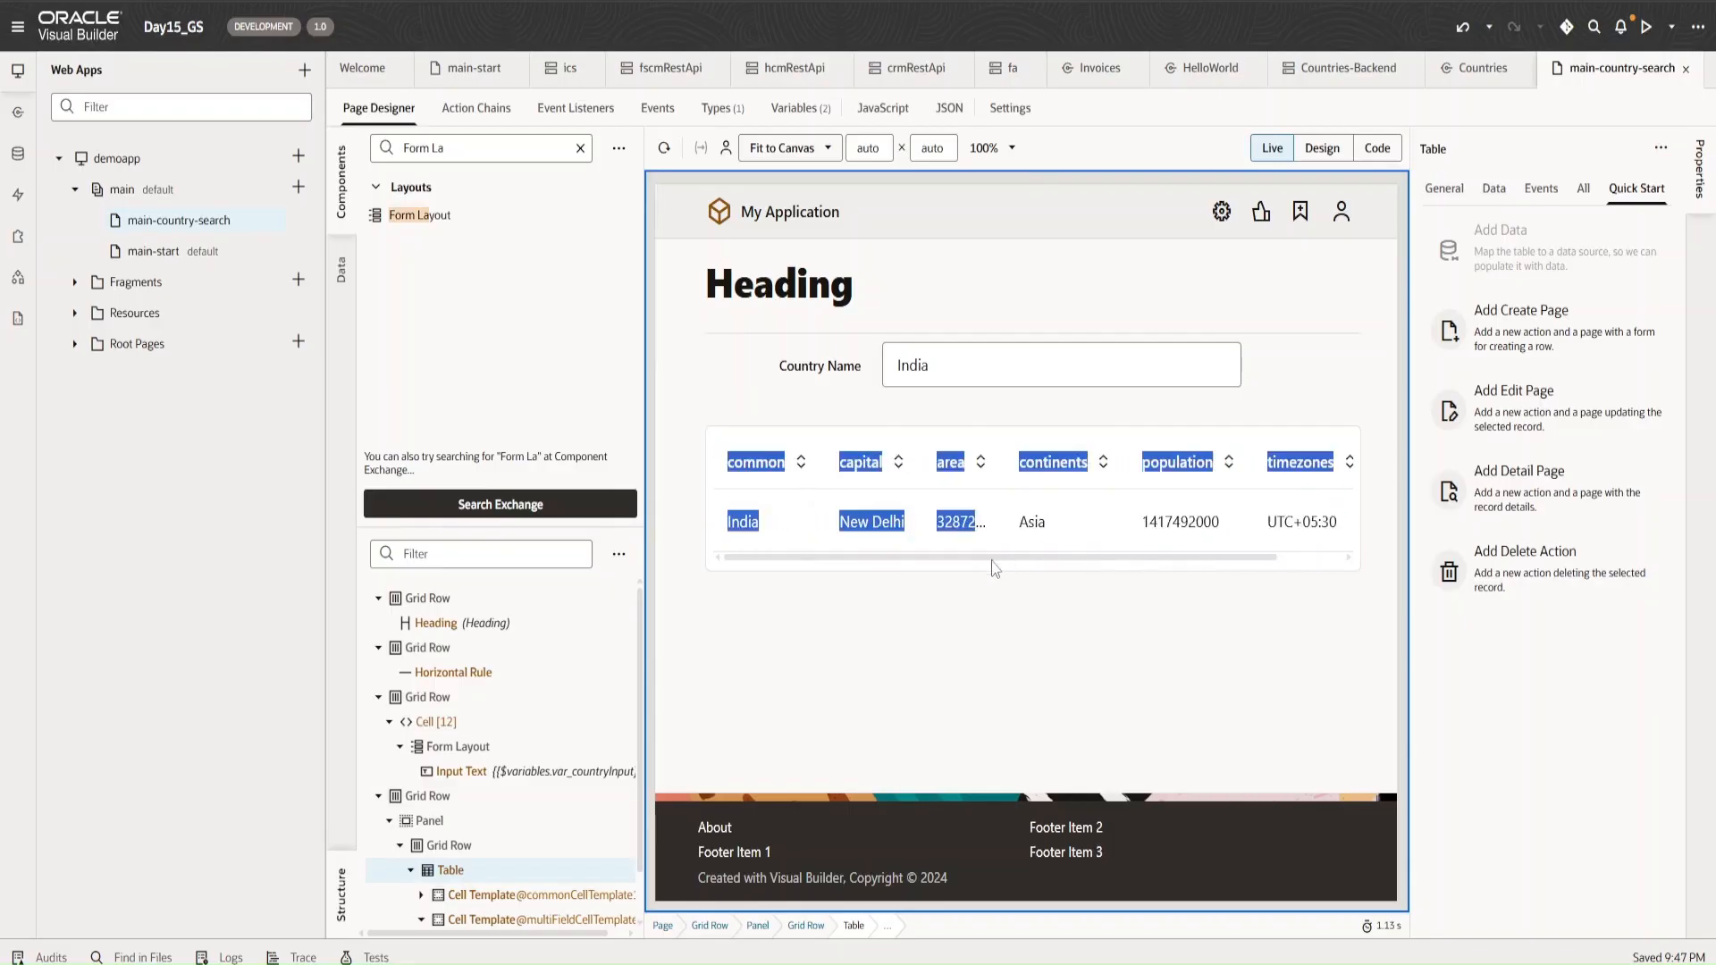
# - Look across the table row returned for India, from the country name column to the flag image column
pyautogui.click(1080, 406)
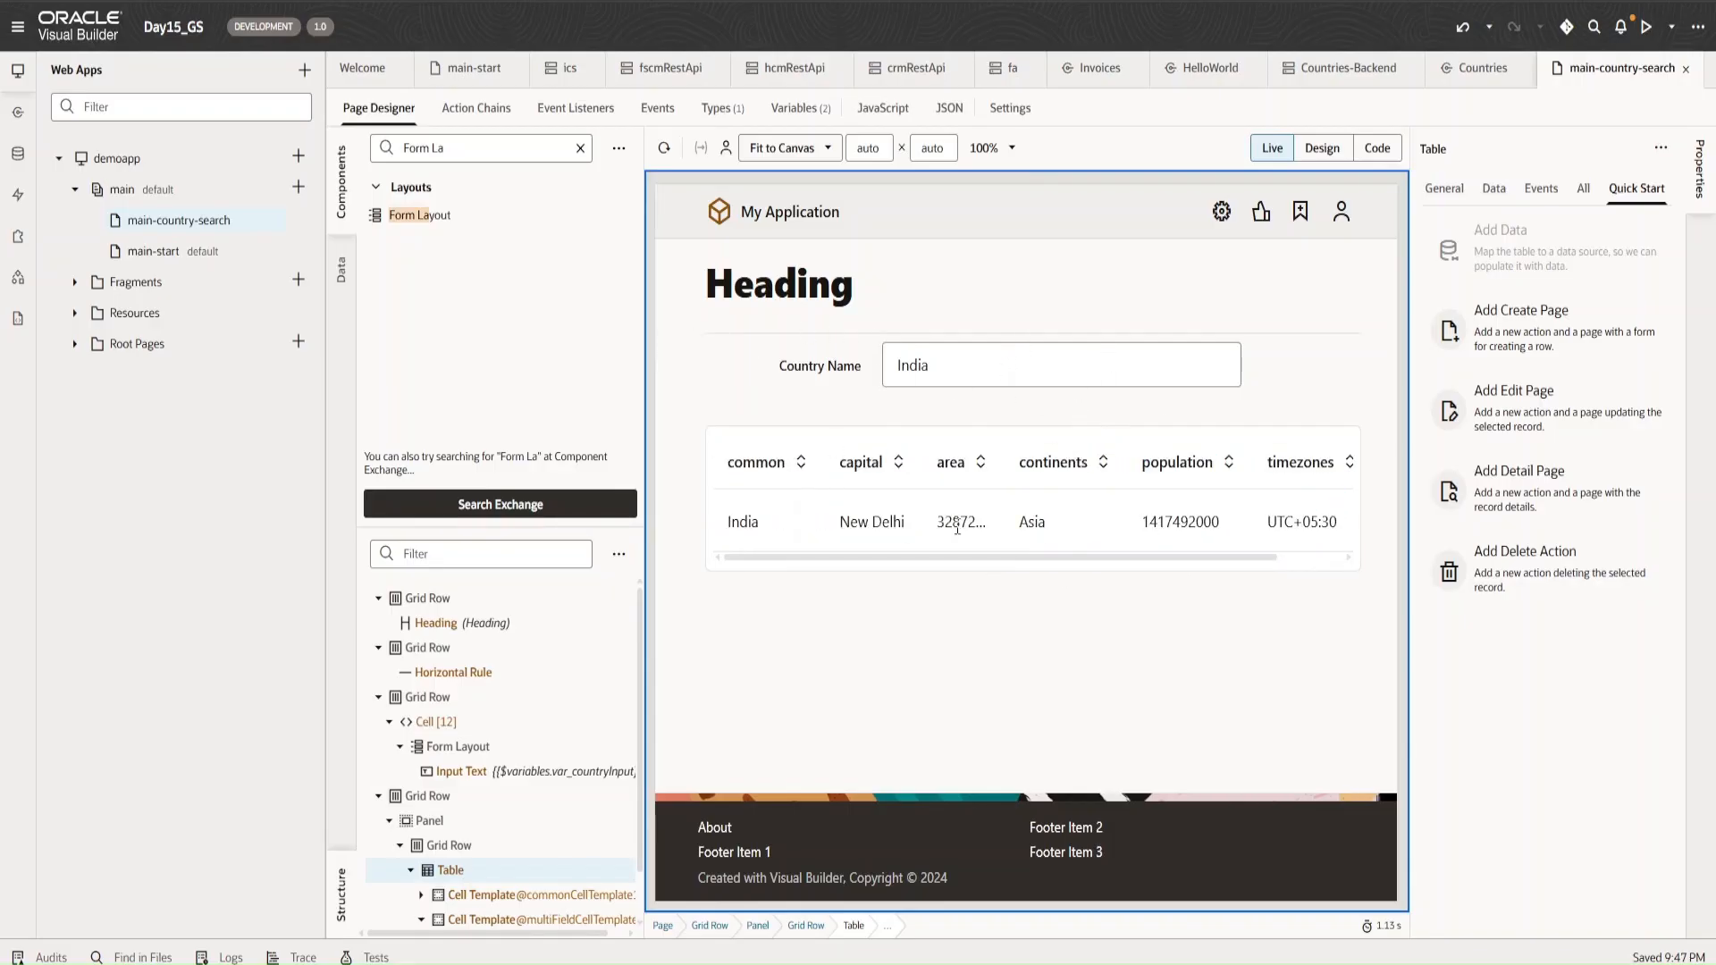
pyautogui.moveTo(942, 561); pyautogui.dragTo(888, 555)
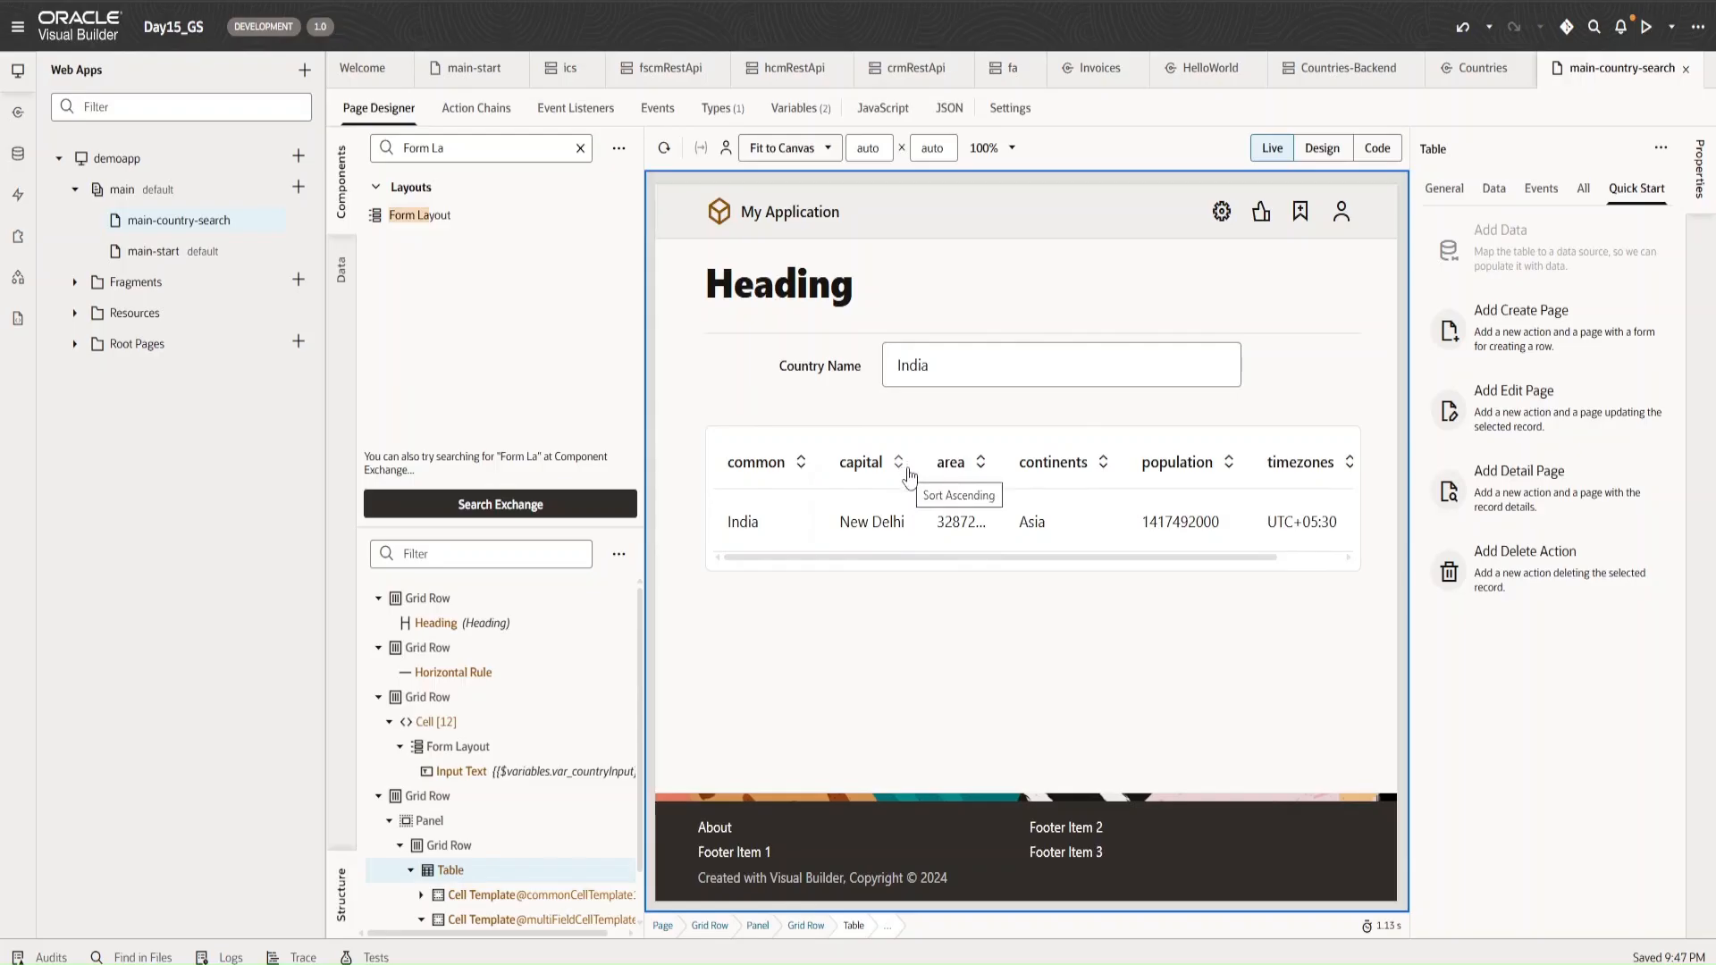
pyautogui.moveTo(937, 560)
pyautogui.mouseDown()
pyautogui.moveTo(1193, 586)
pyautogui.moveTo(958, 577)
pyautogui.mouseUp()
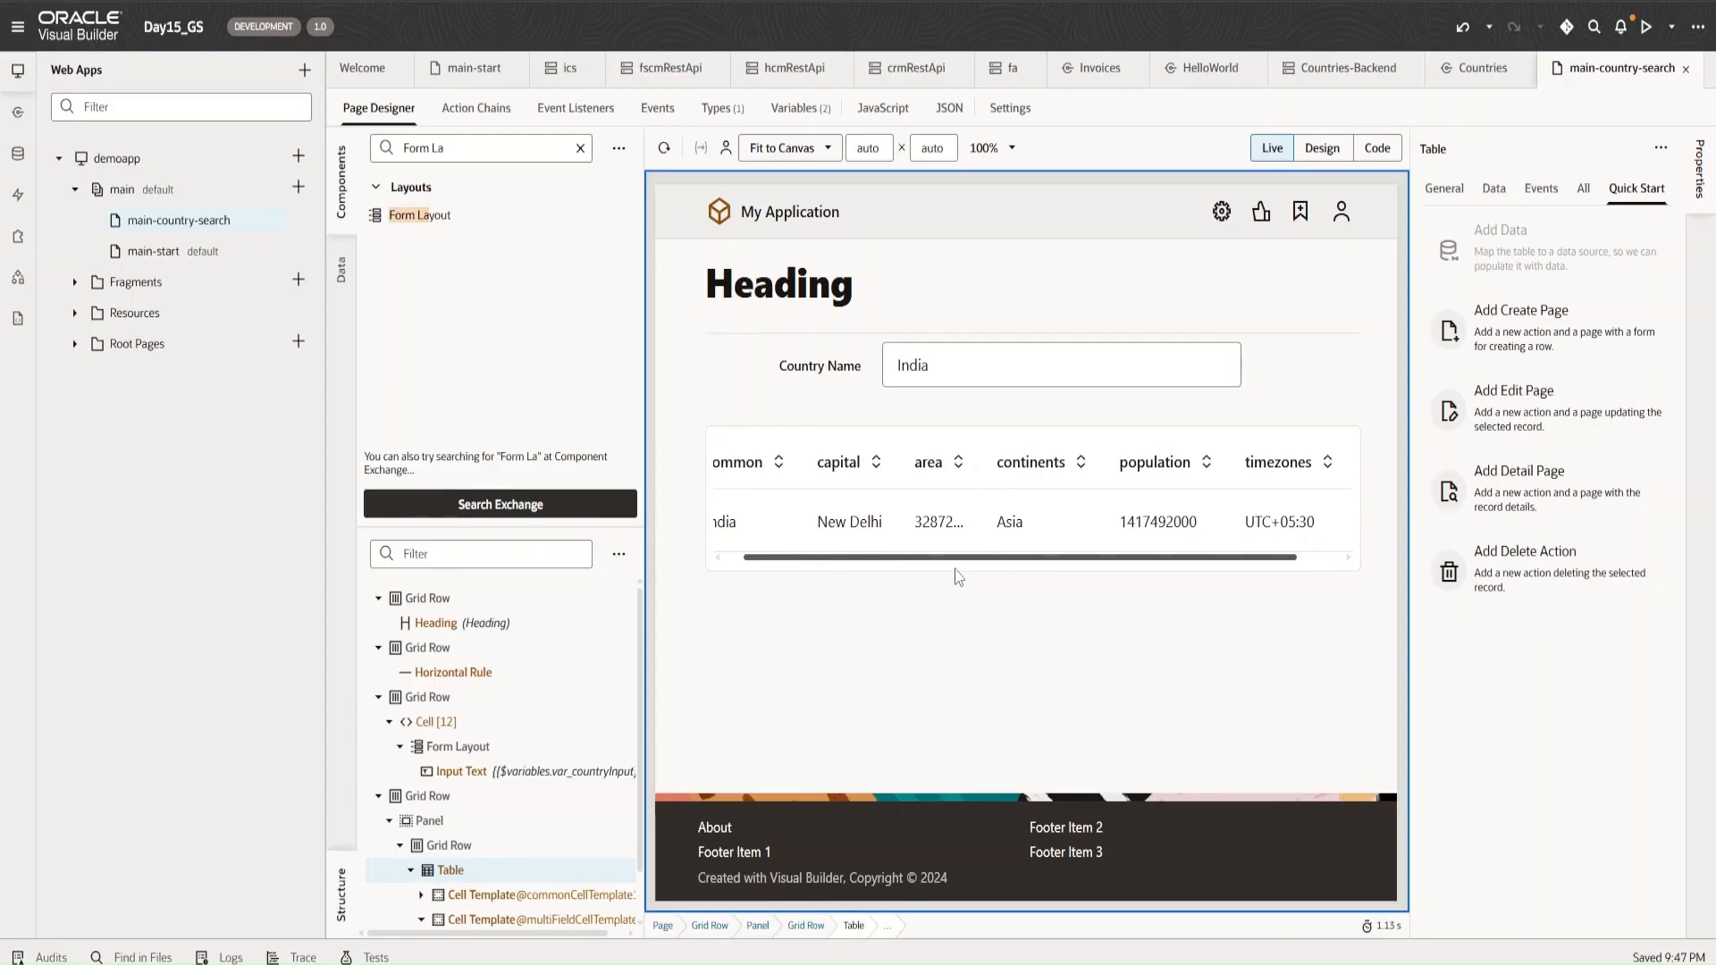
pyautogui.moveTo(957, 576); pyautogui.dragTo(929, 574)
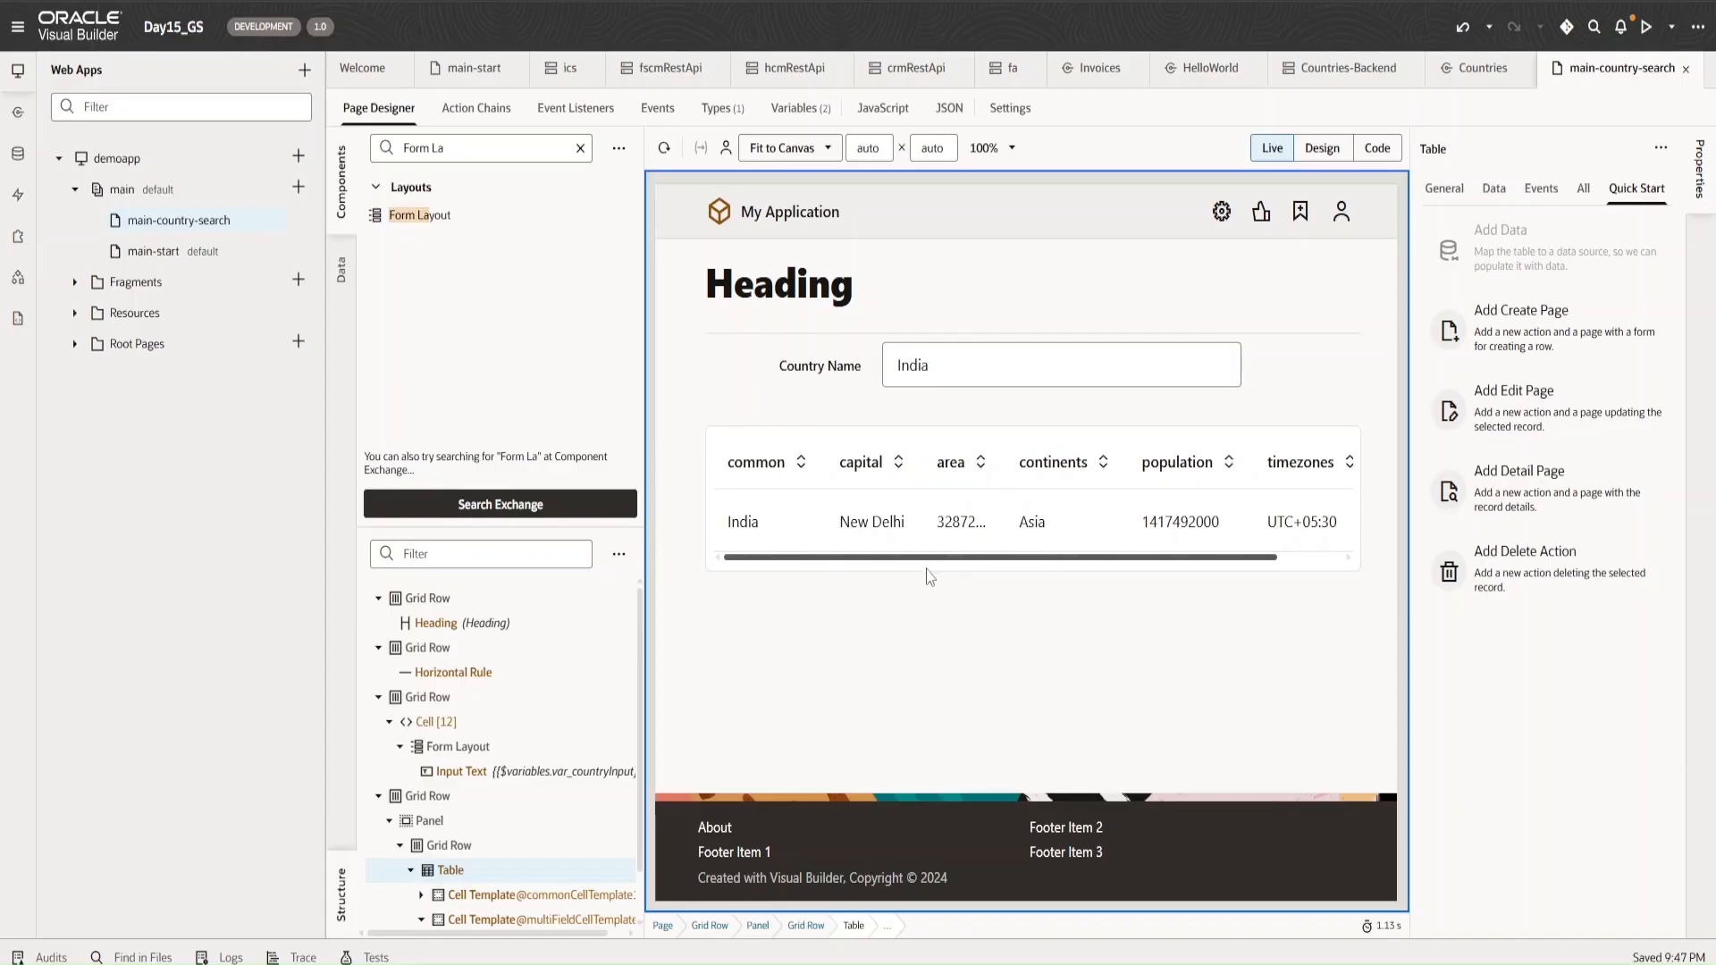
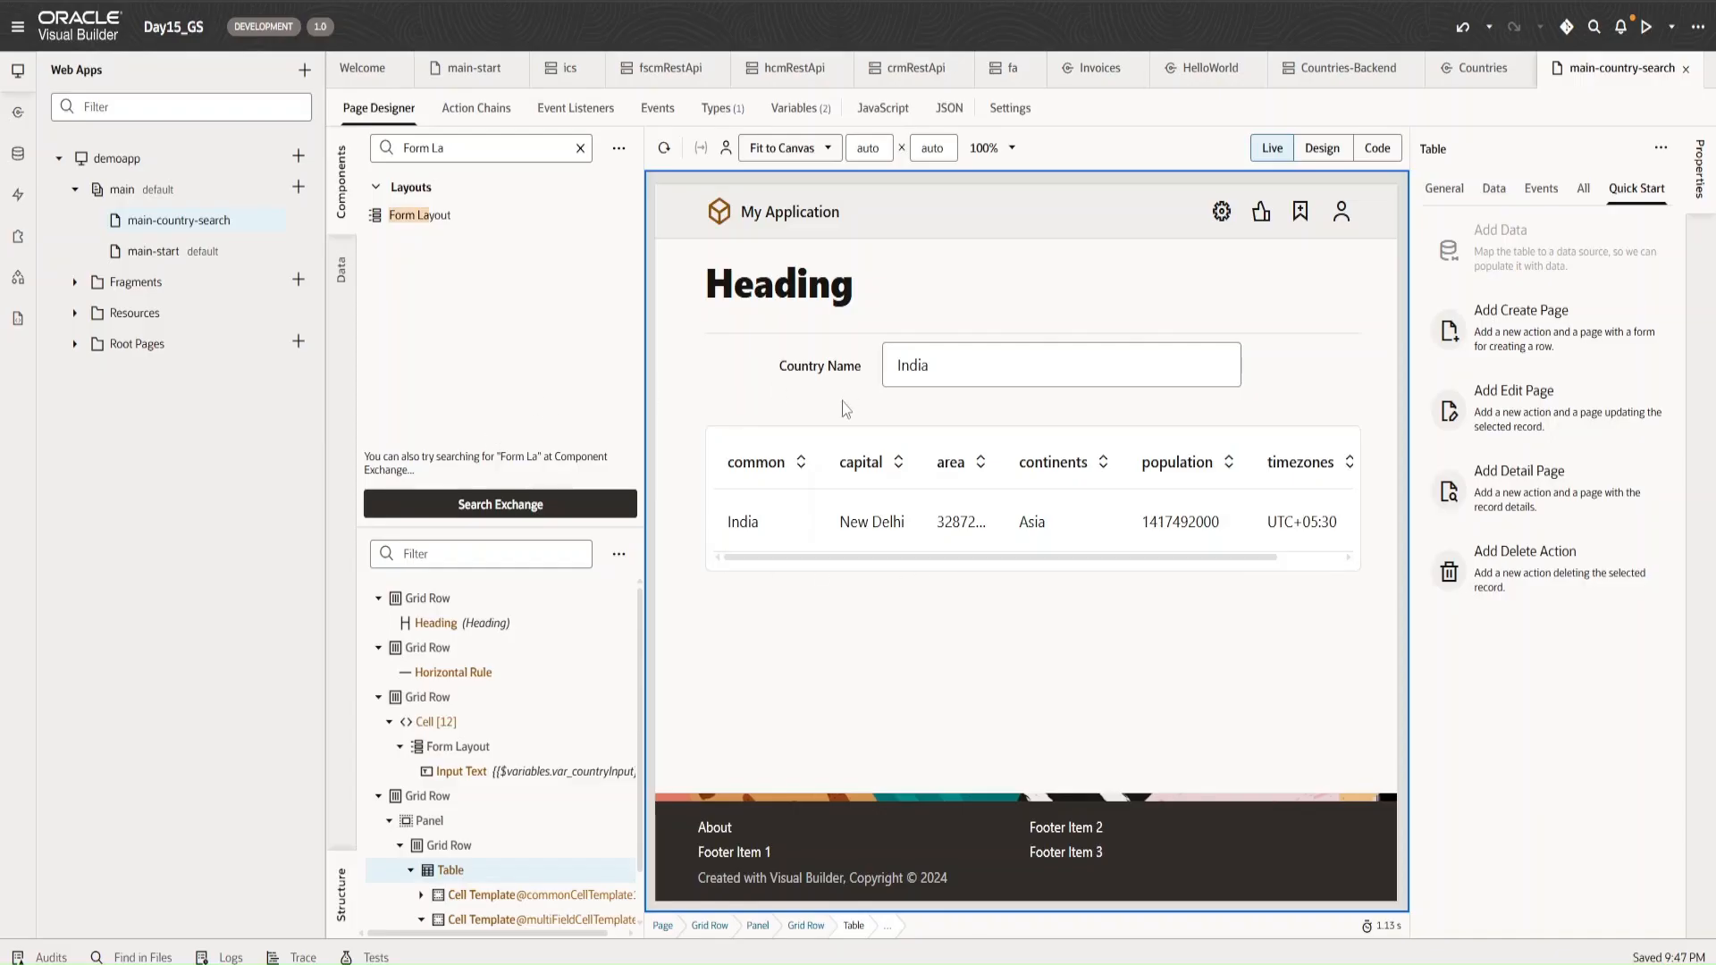
pyautogui.moveTo(908, 563); pyautogui.dragTo(860, 564)
pyautogui.moveTo(822, 558); pyautogui.dragTo(844, 510)
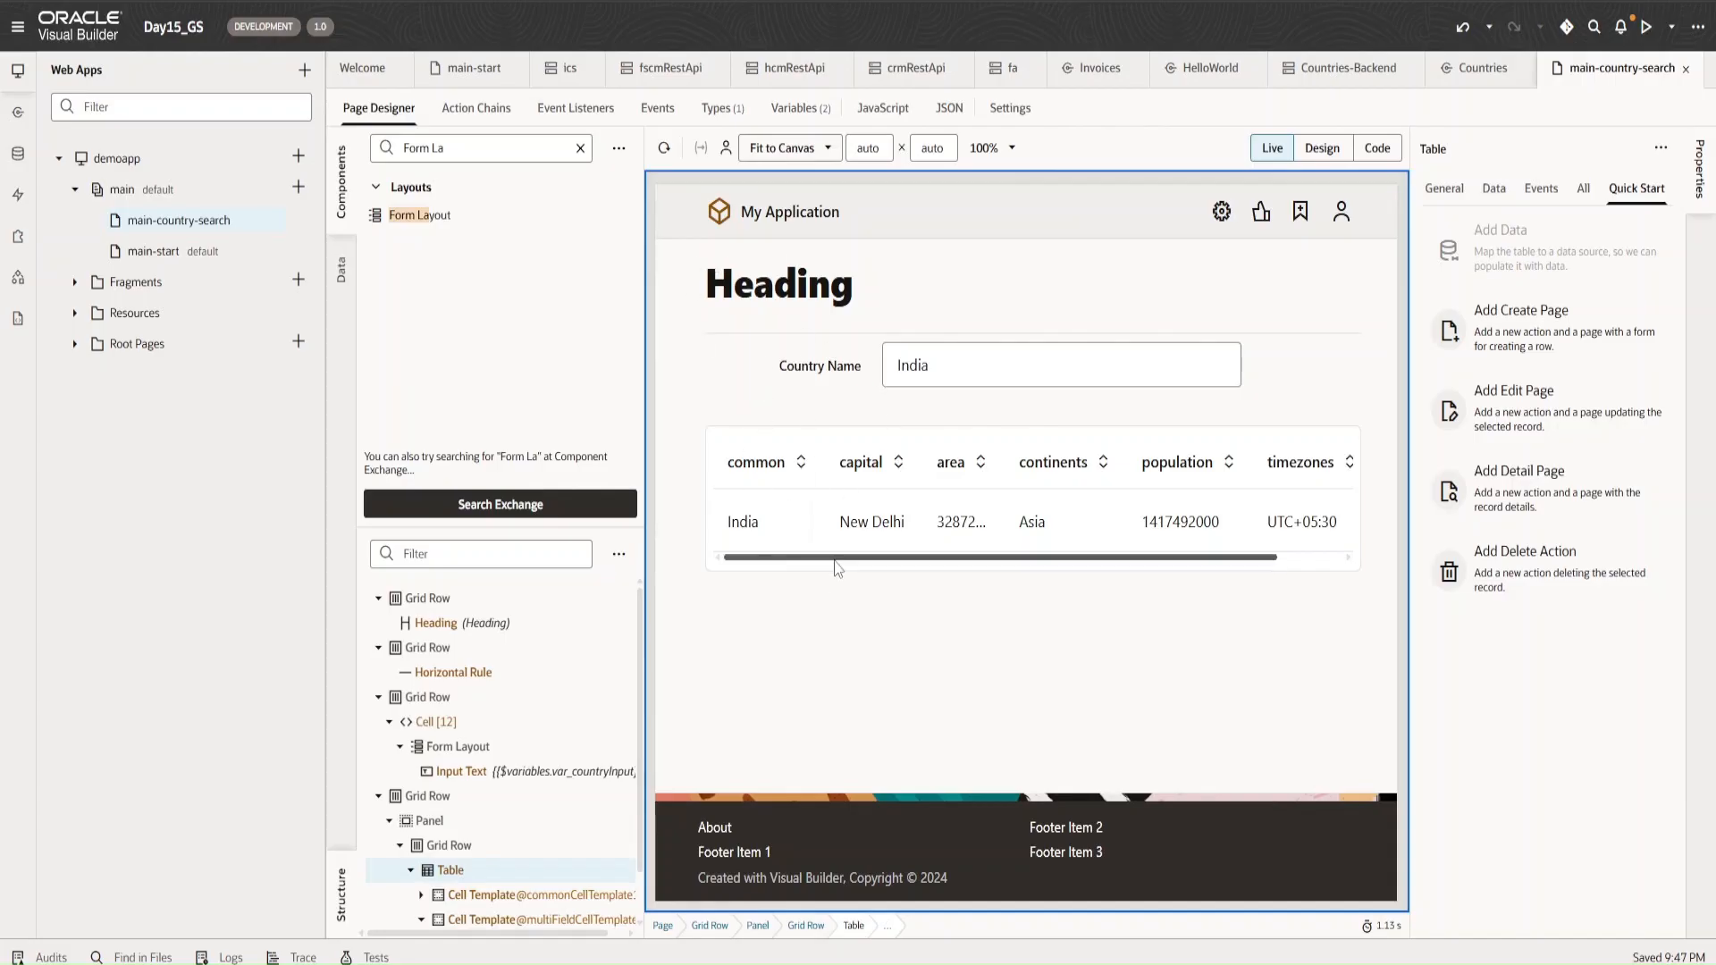
pyautogui.hscroll(3, 1023, 572)
pyautogui.hscroll(-3, 850, 572)
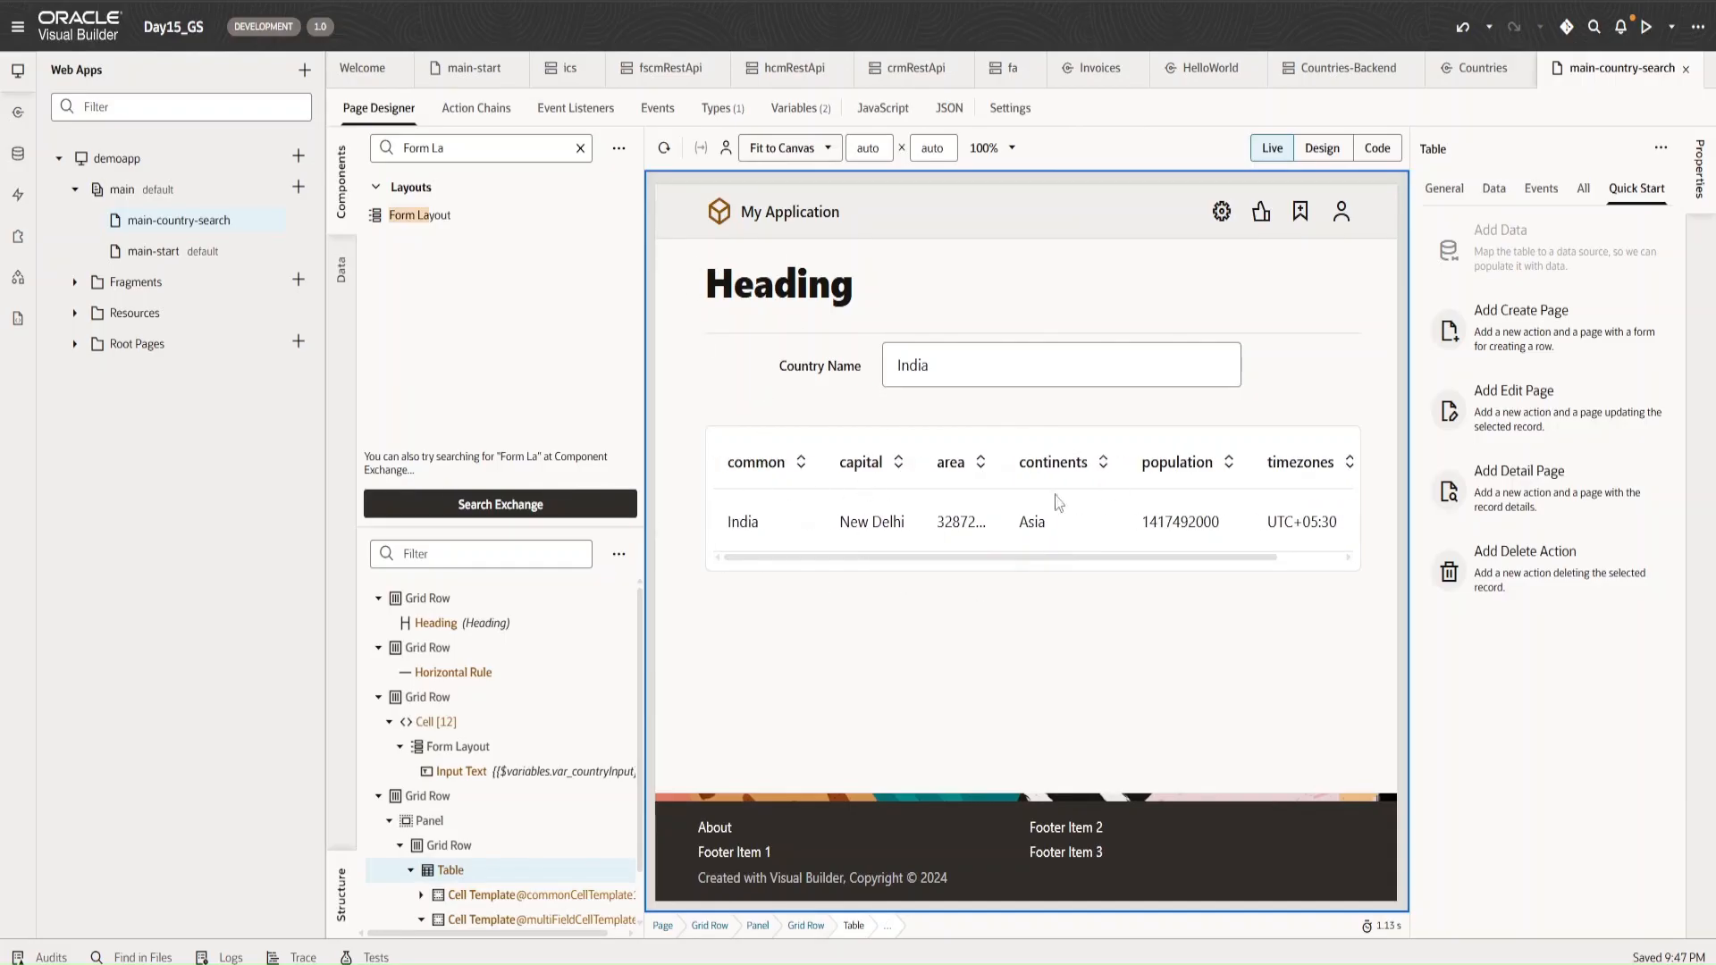
pyautogui.hscroll(3, 1128, 563)
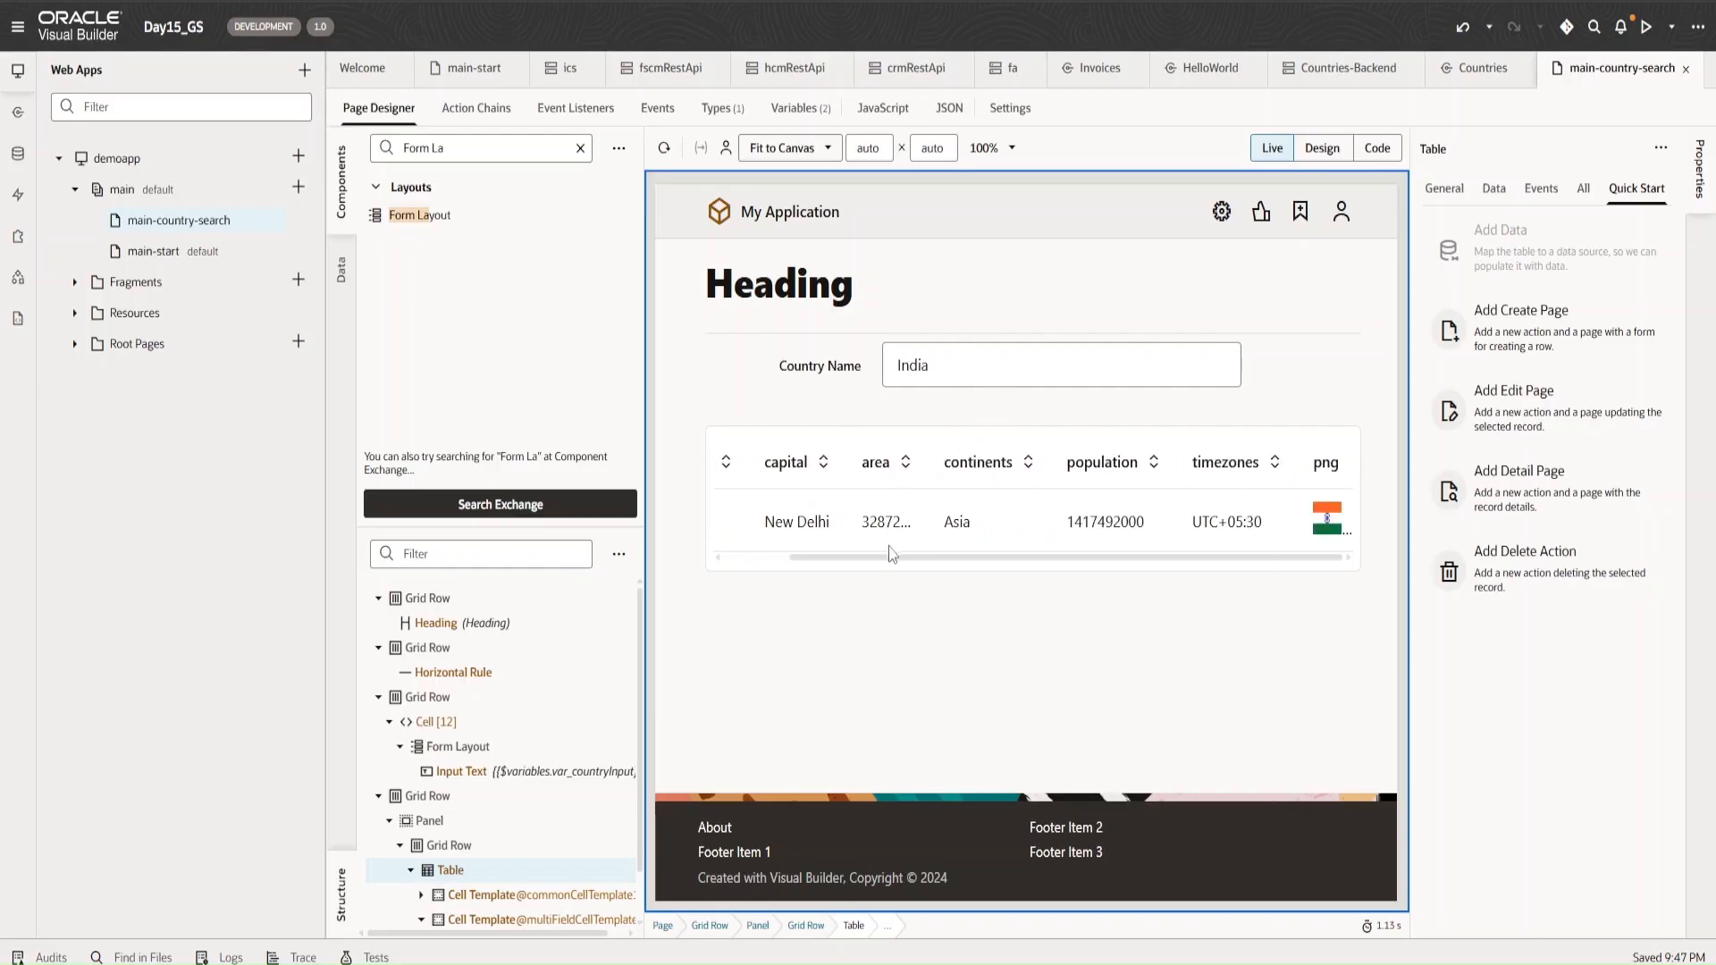
pyautogui.hscroll(-3, 869, 561)
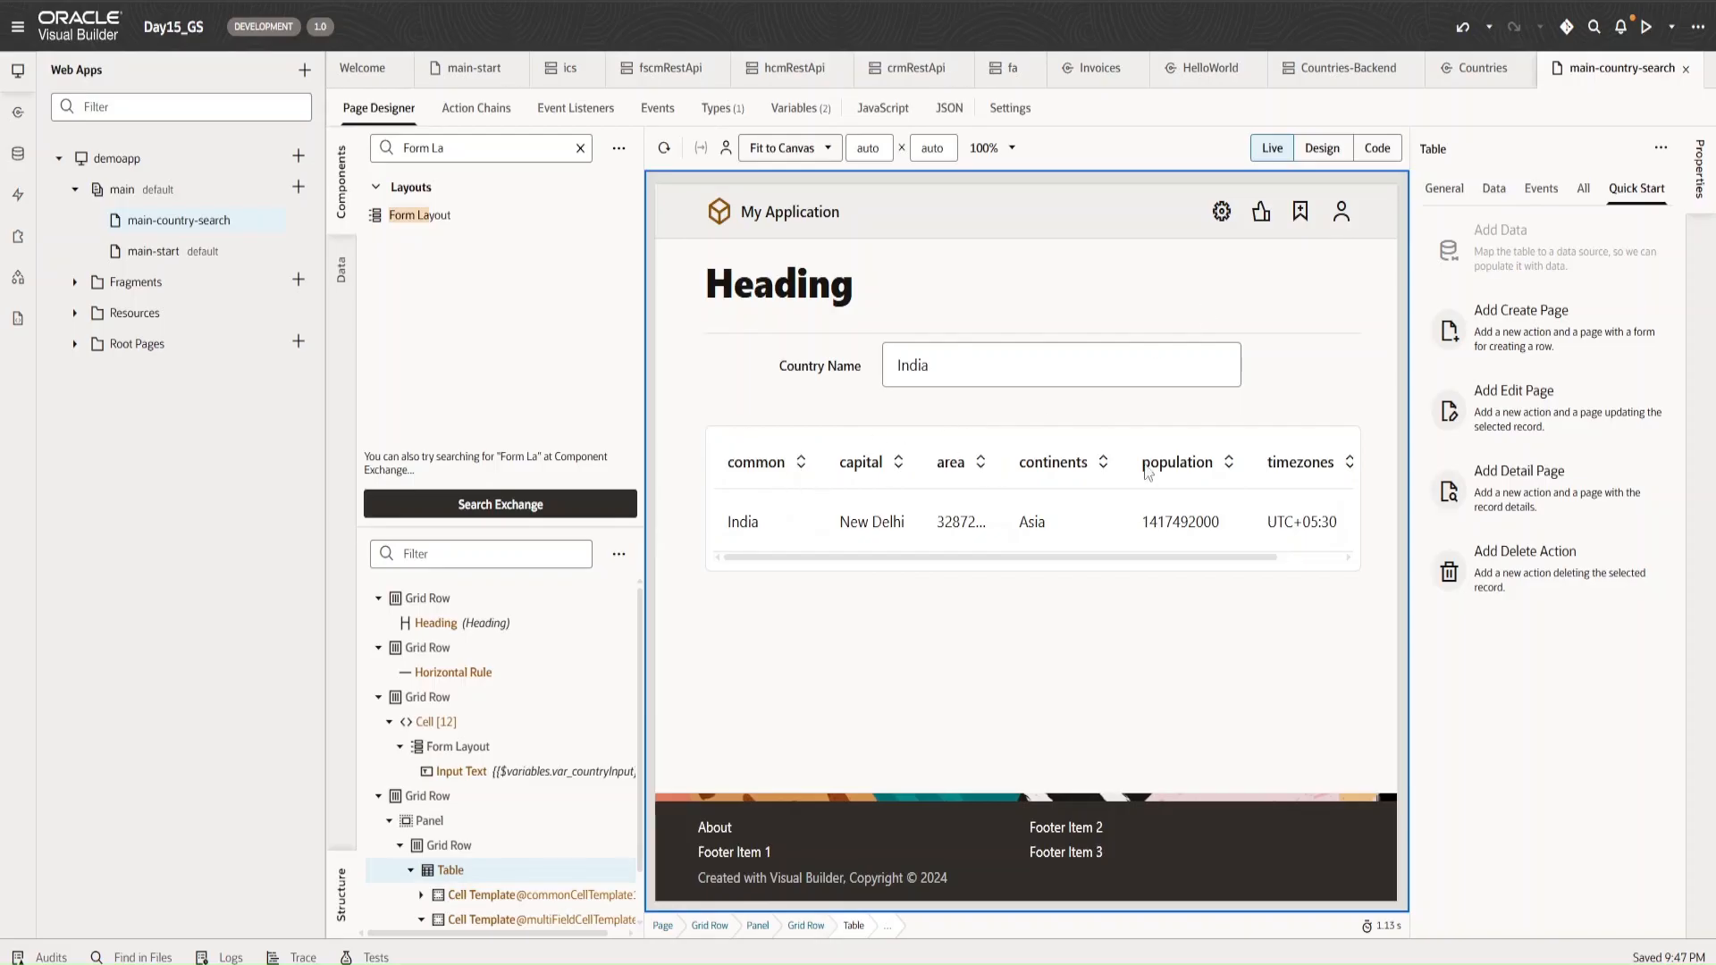
pyautogui.hscroll(2, 1063, 537)
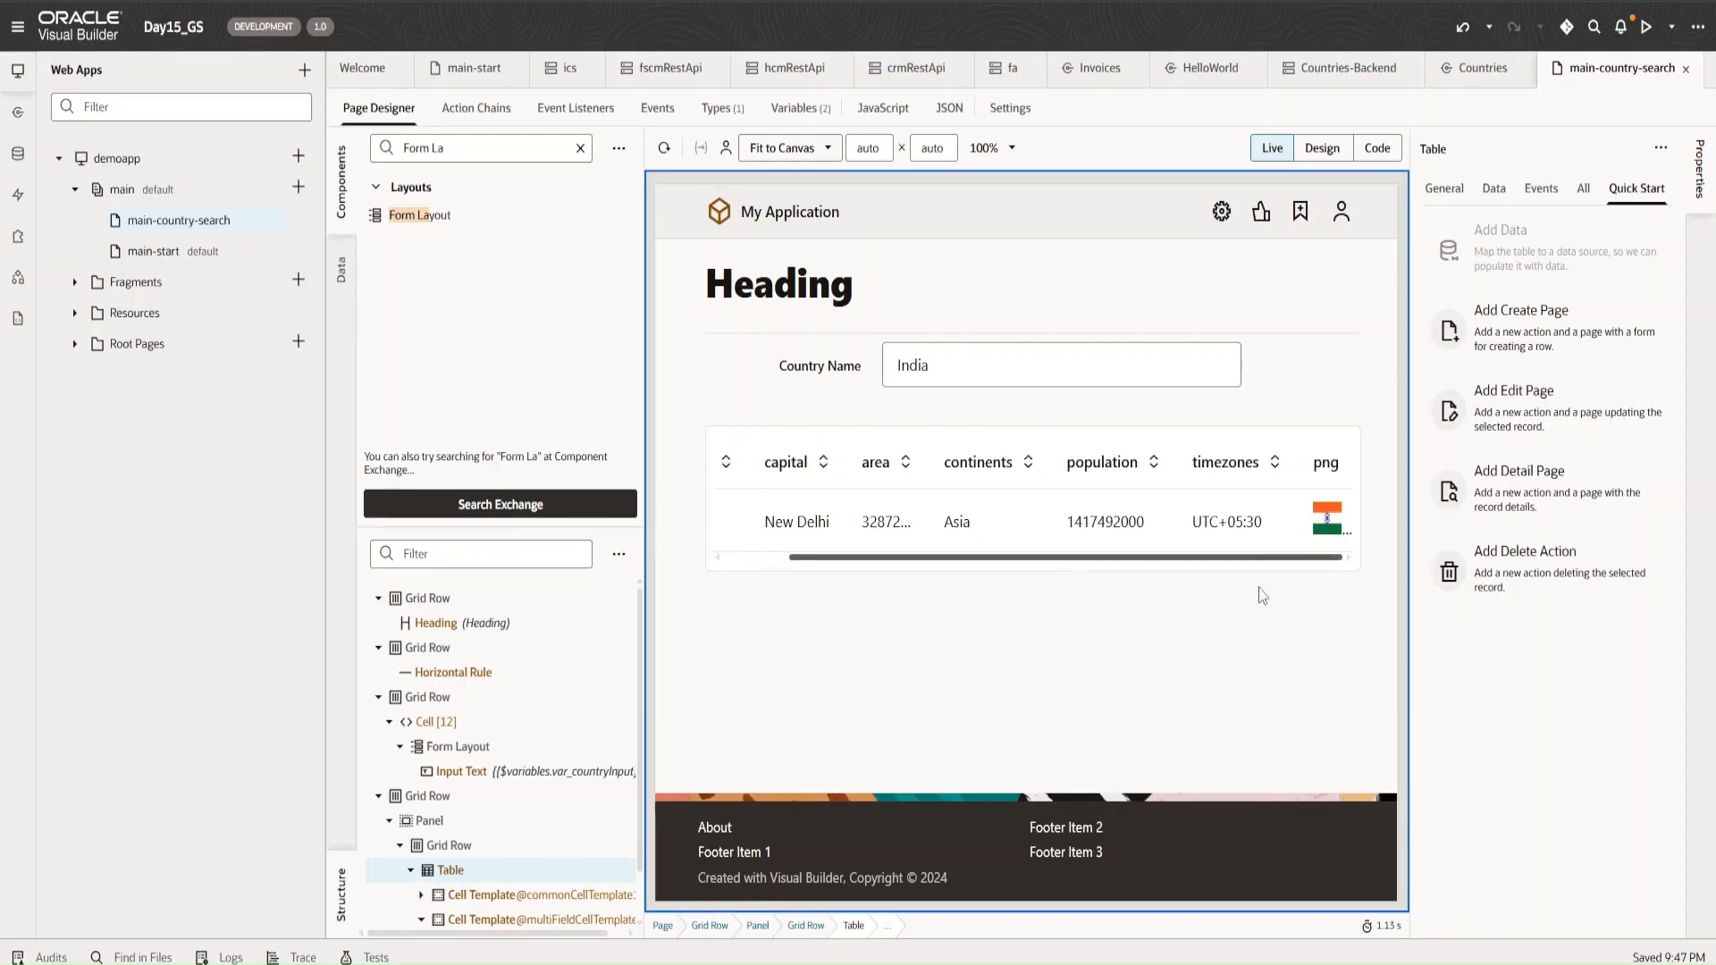
# - Return the page canvas to Design mode and open the table's column definitions for editing as JSON text
pyautogui.click(1322, 148)
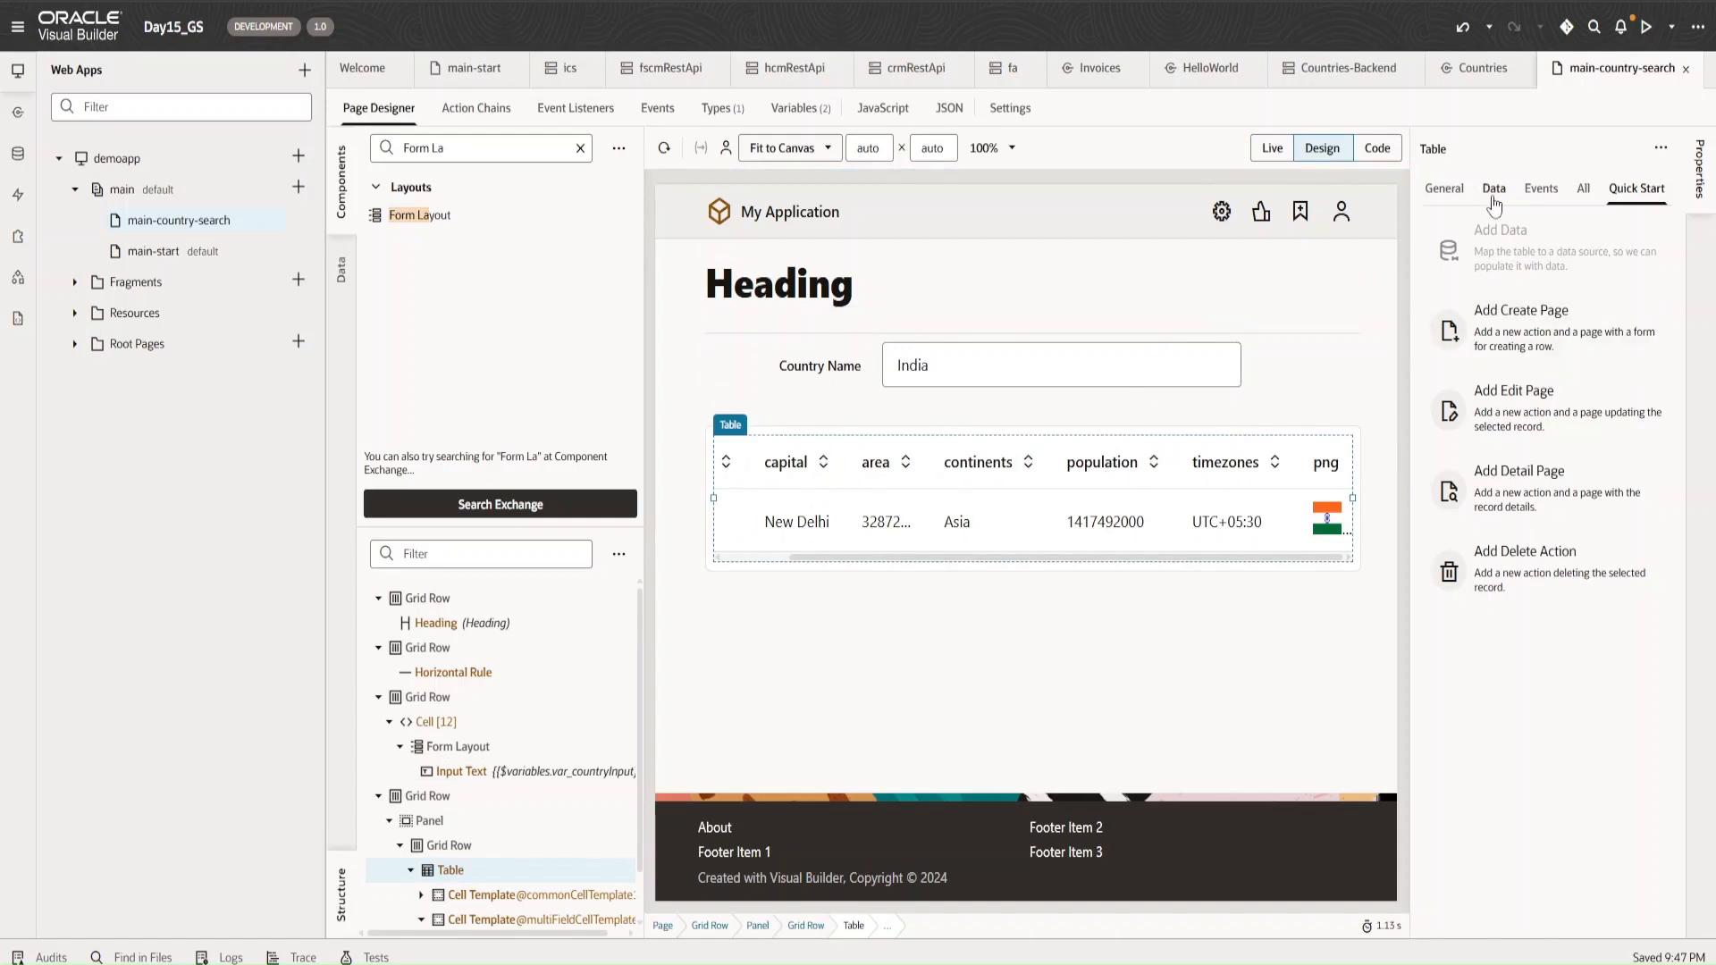
pyautogui.click(1443, 187)
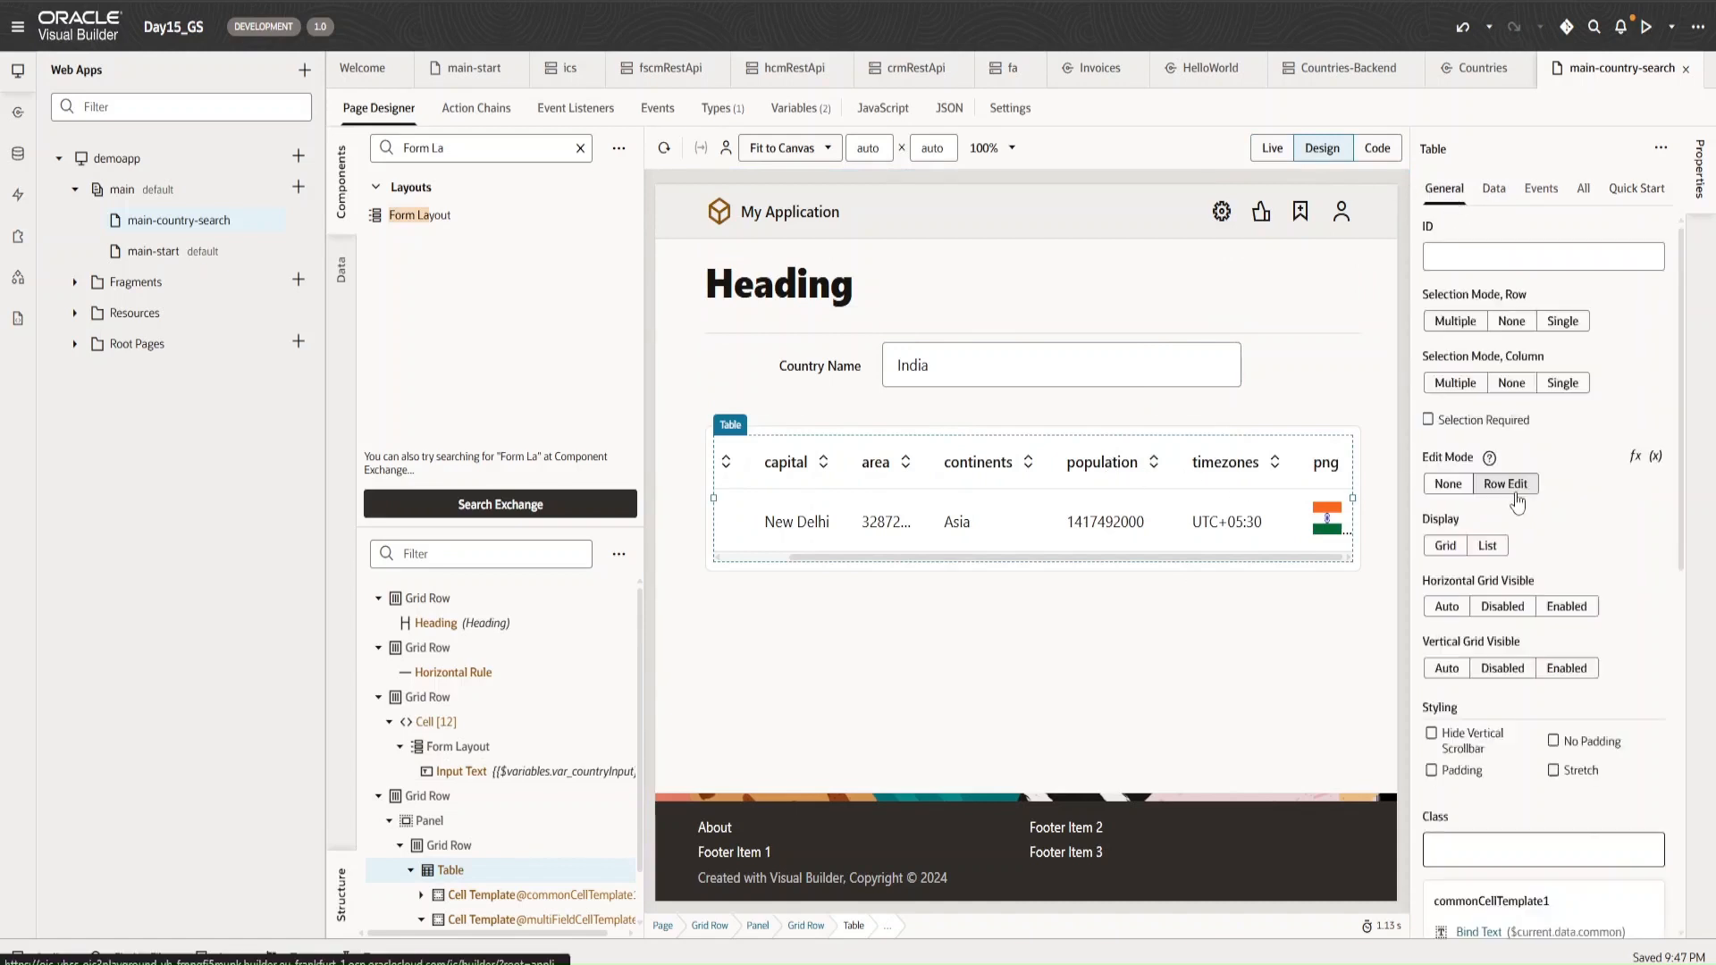
pyautogui.scroll(-3, 1515, 505)
pyautogui.scroll(-3, 1517, 518)
pyautogui.scroll(5, 1562, 527)
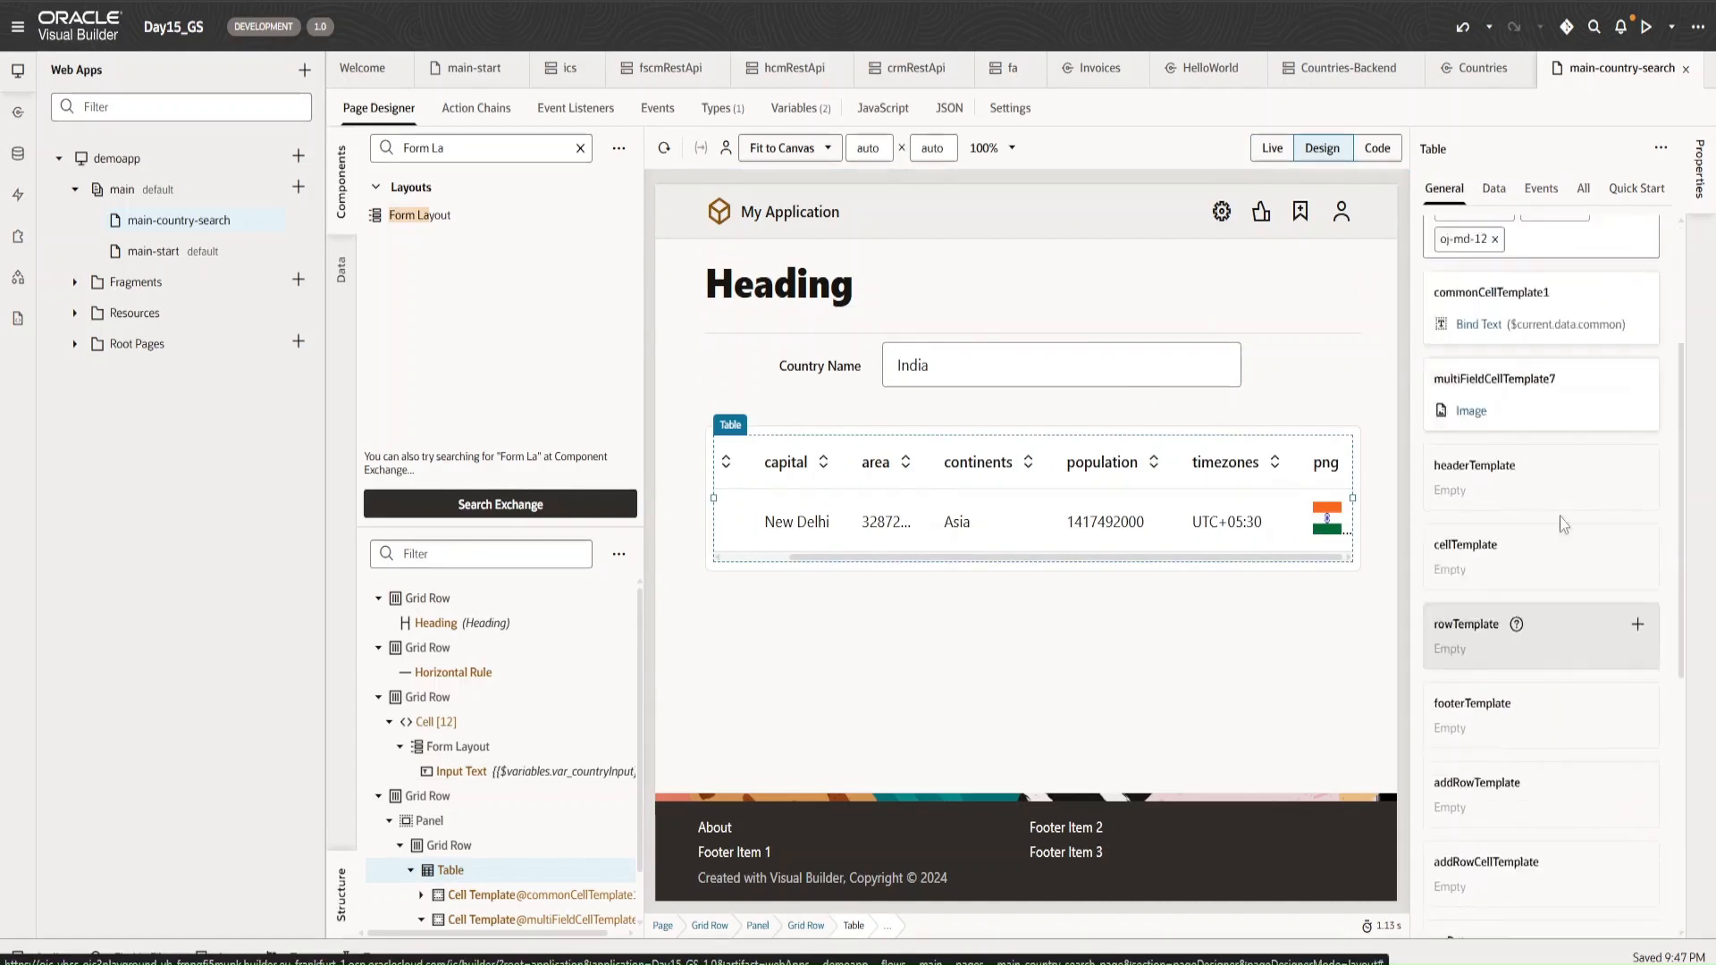
pyautogui.moveTo(1682, 648); pyautogui.dragTo(1714, 559)
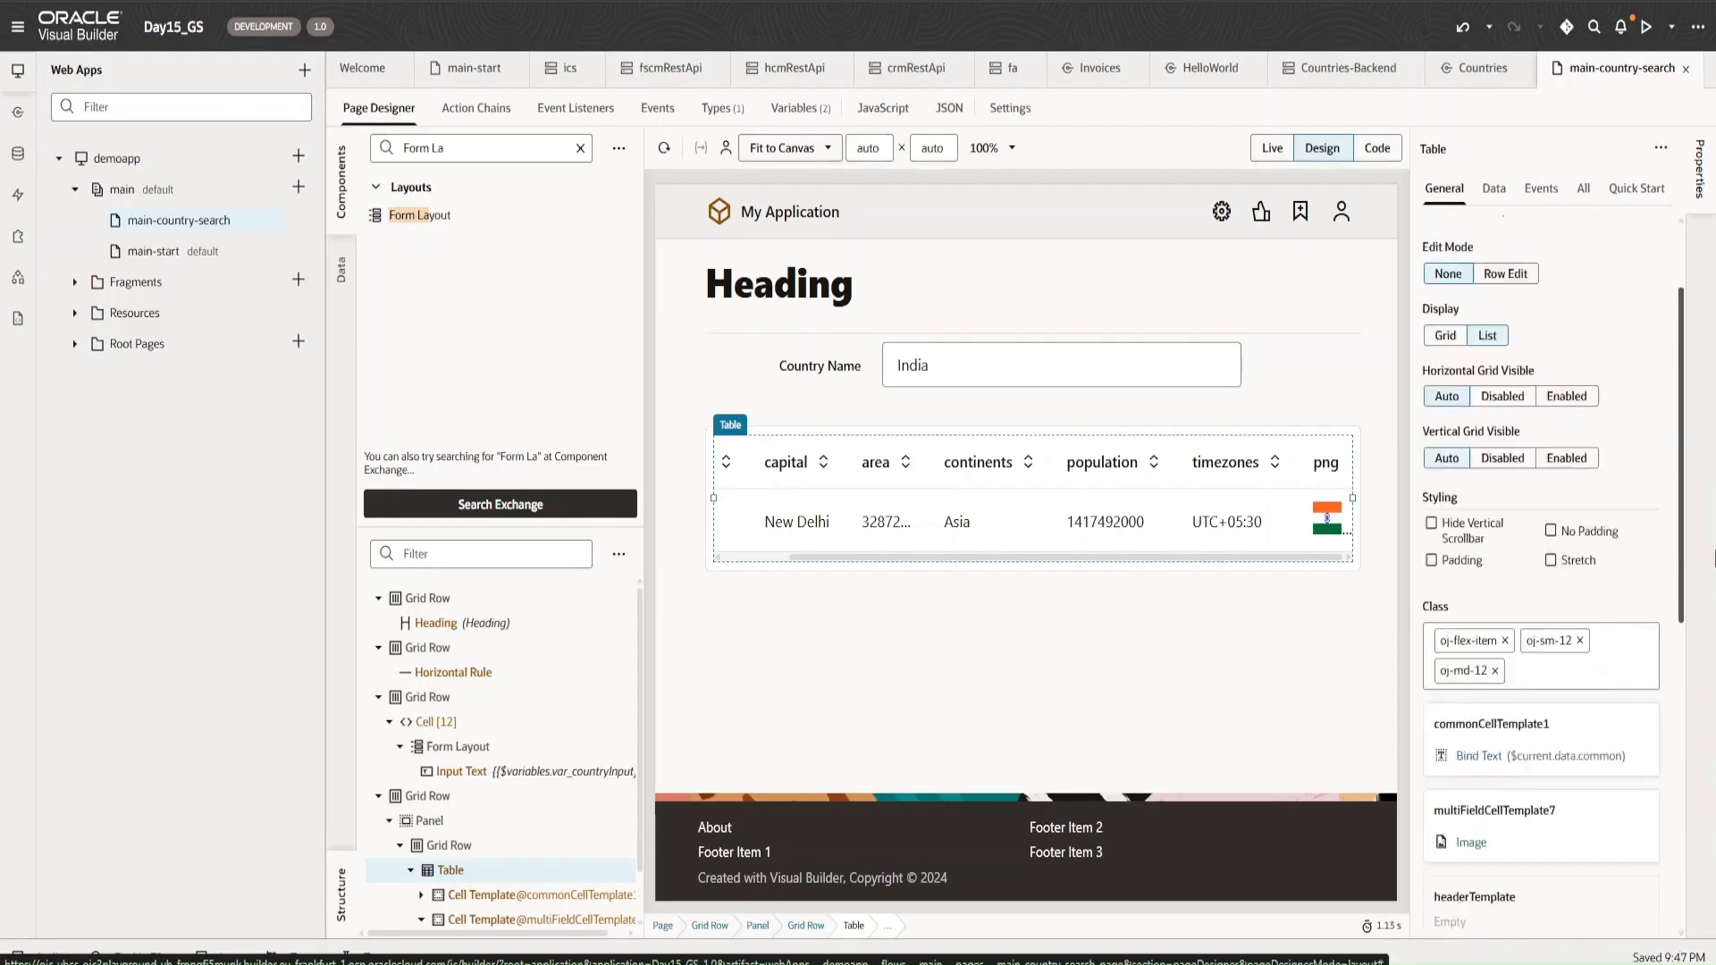
pyautogui.click(1493, 188)
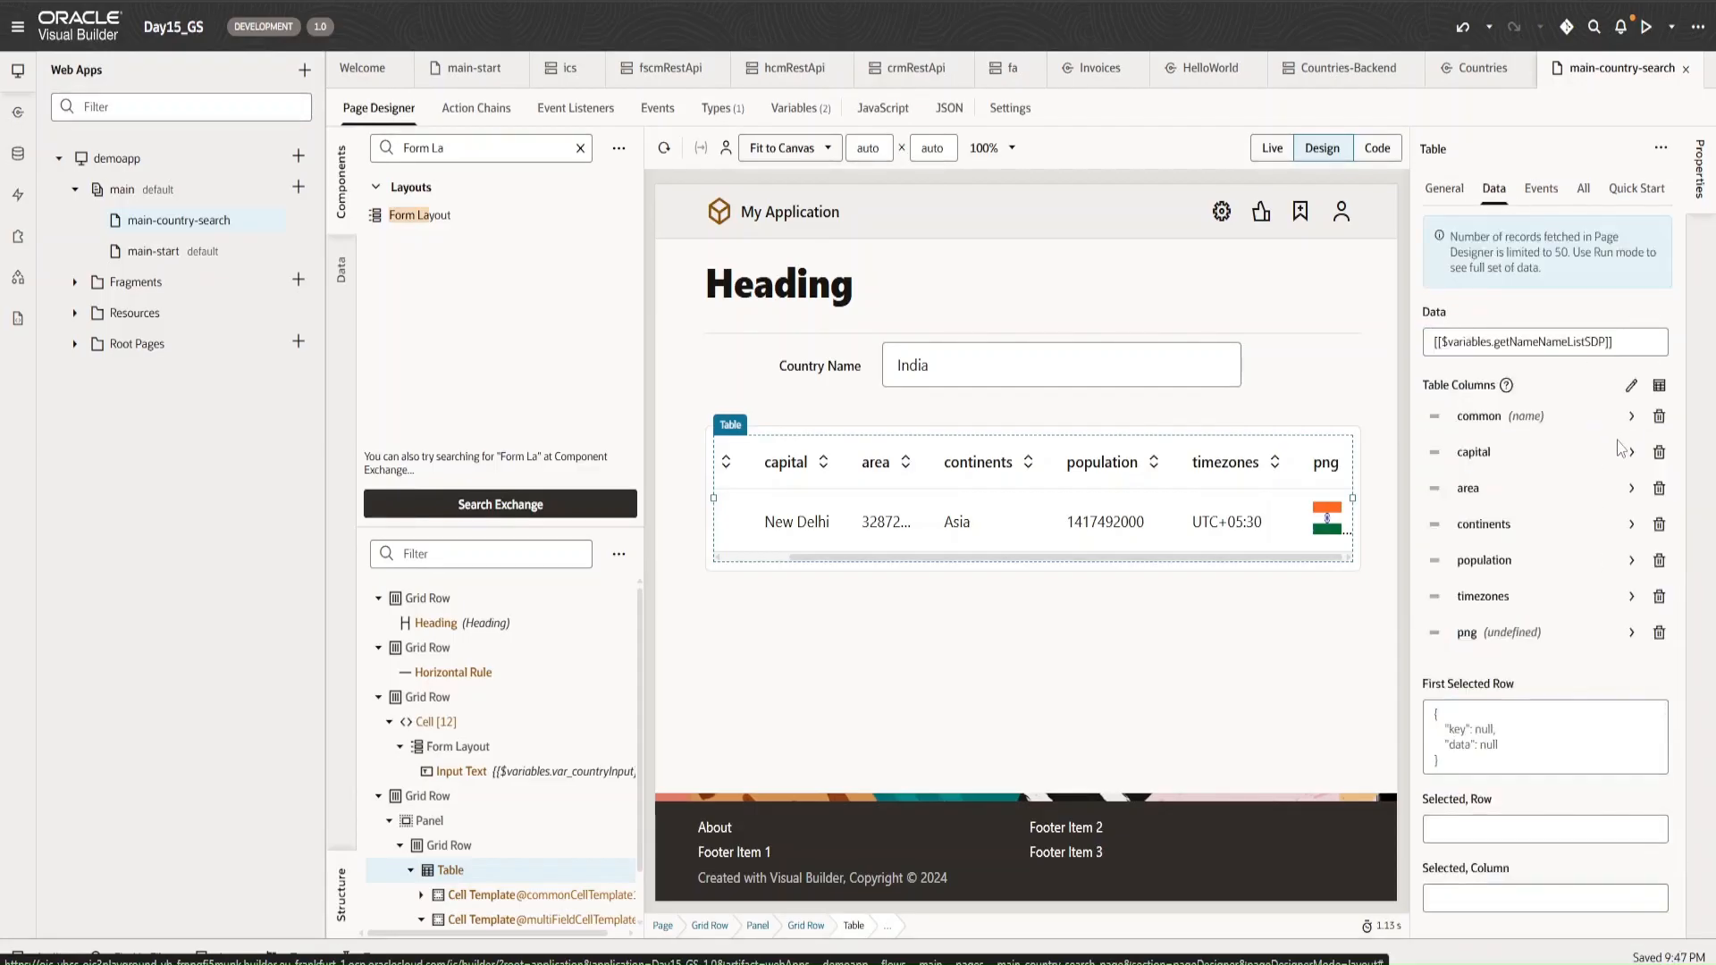
pyautogui.click(1631, 387)
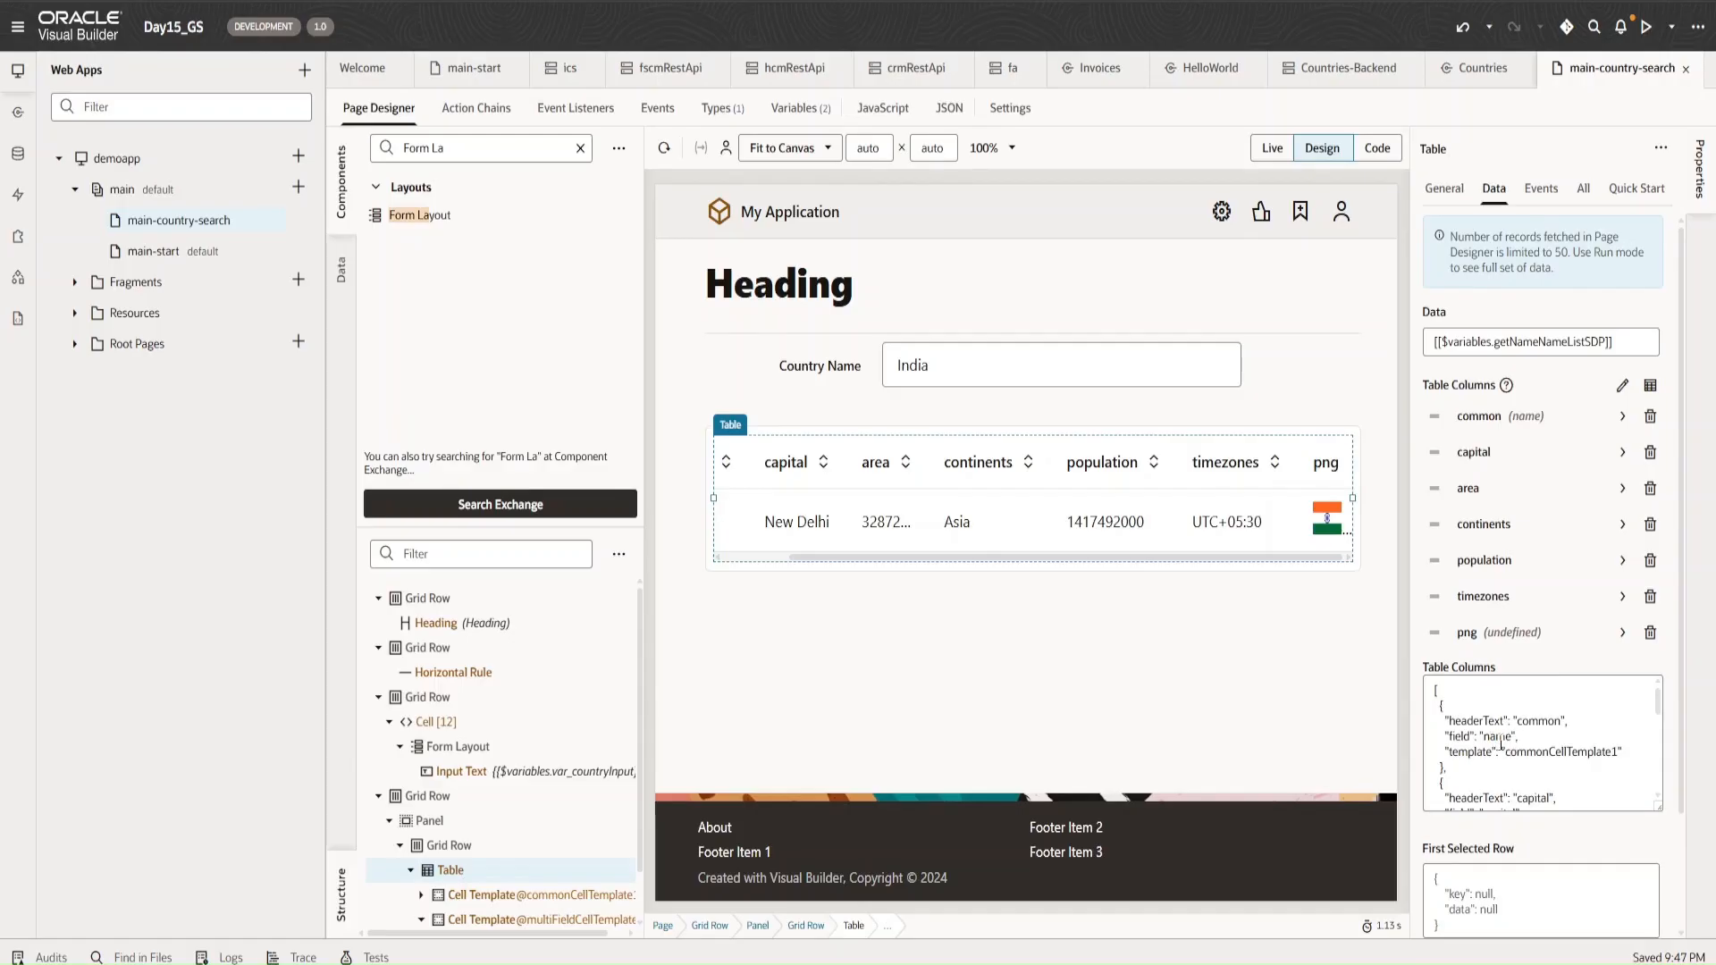
# - Replace the header text of the table's common column with Country Name in the column definitions
pyautogui.click(1562, 721)
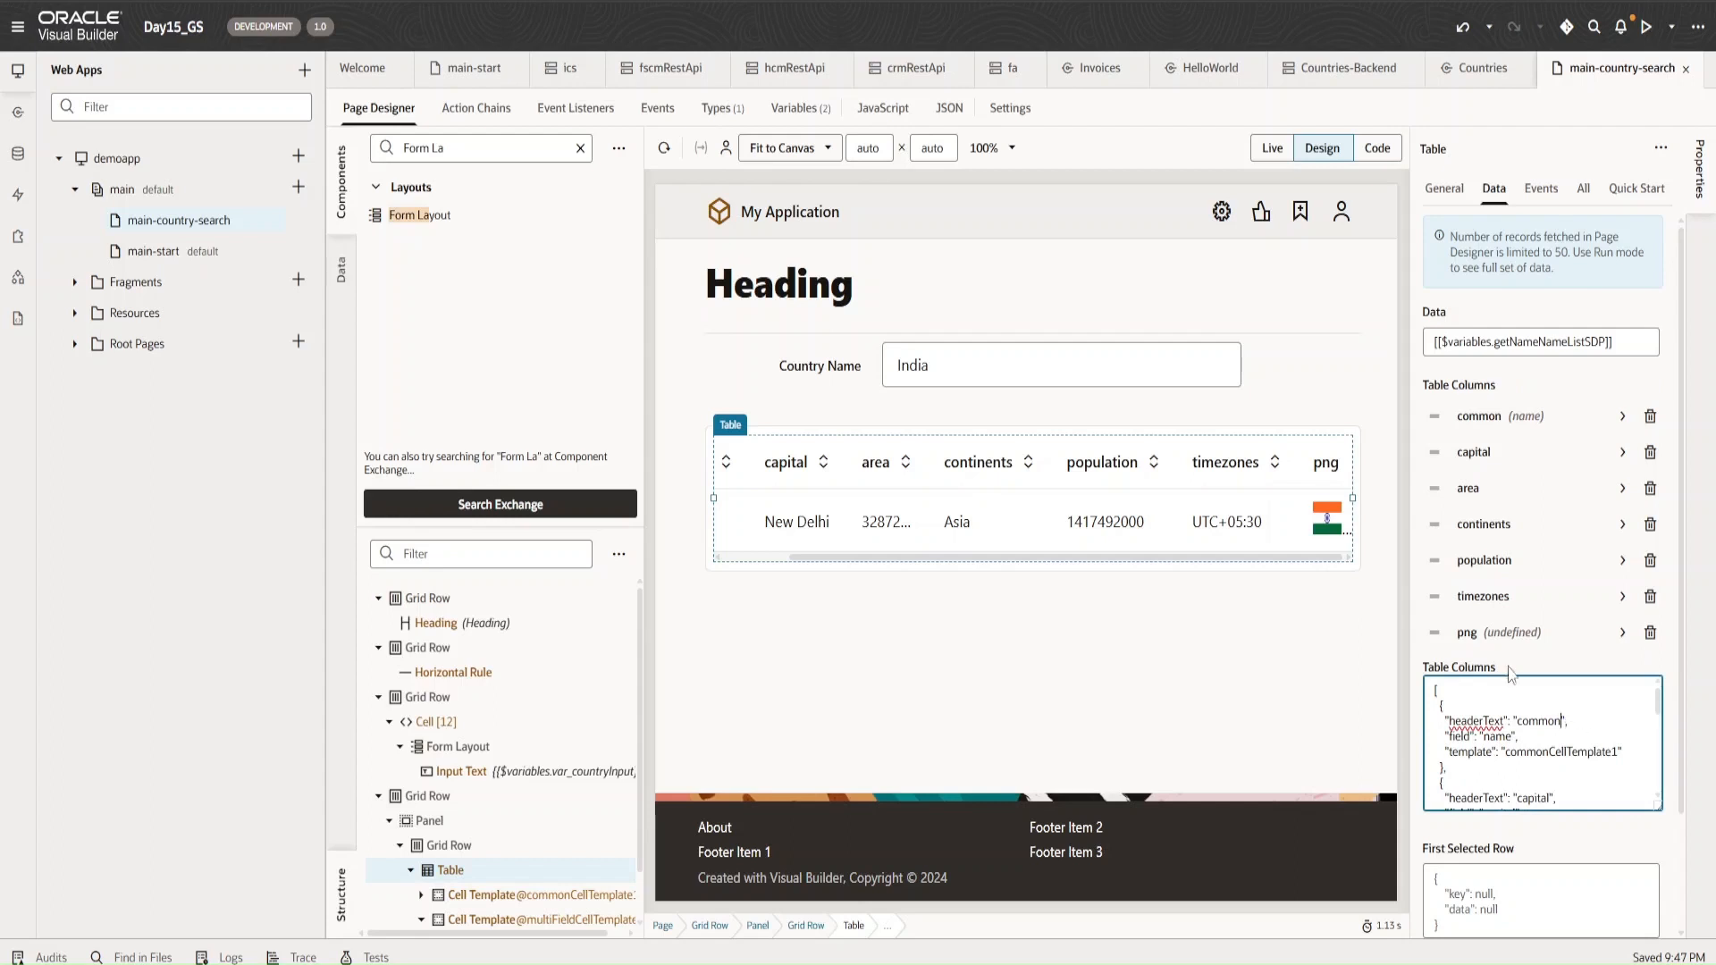
pyautogui.press('BackSpace')
pyautogui.press('BackSpace')
pyautogui.press('BackSpace')
pyautogui.press('BackSpace')
pyautogui.press('BackSpace')
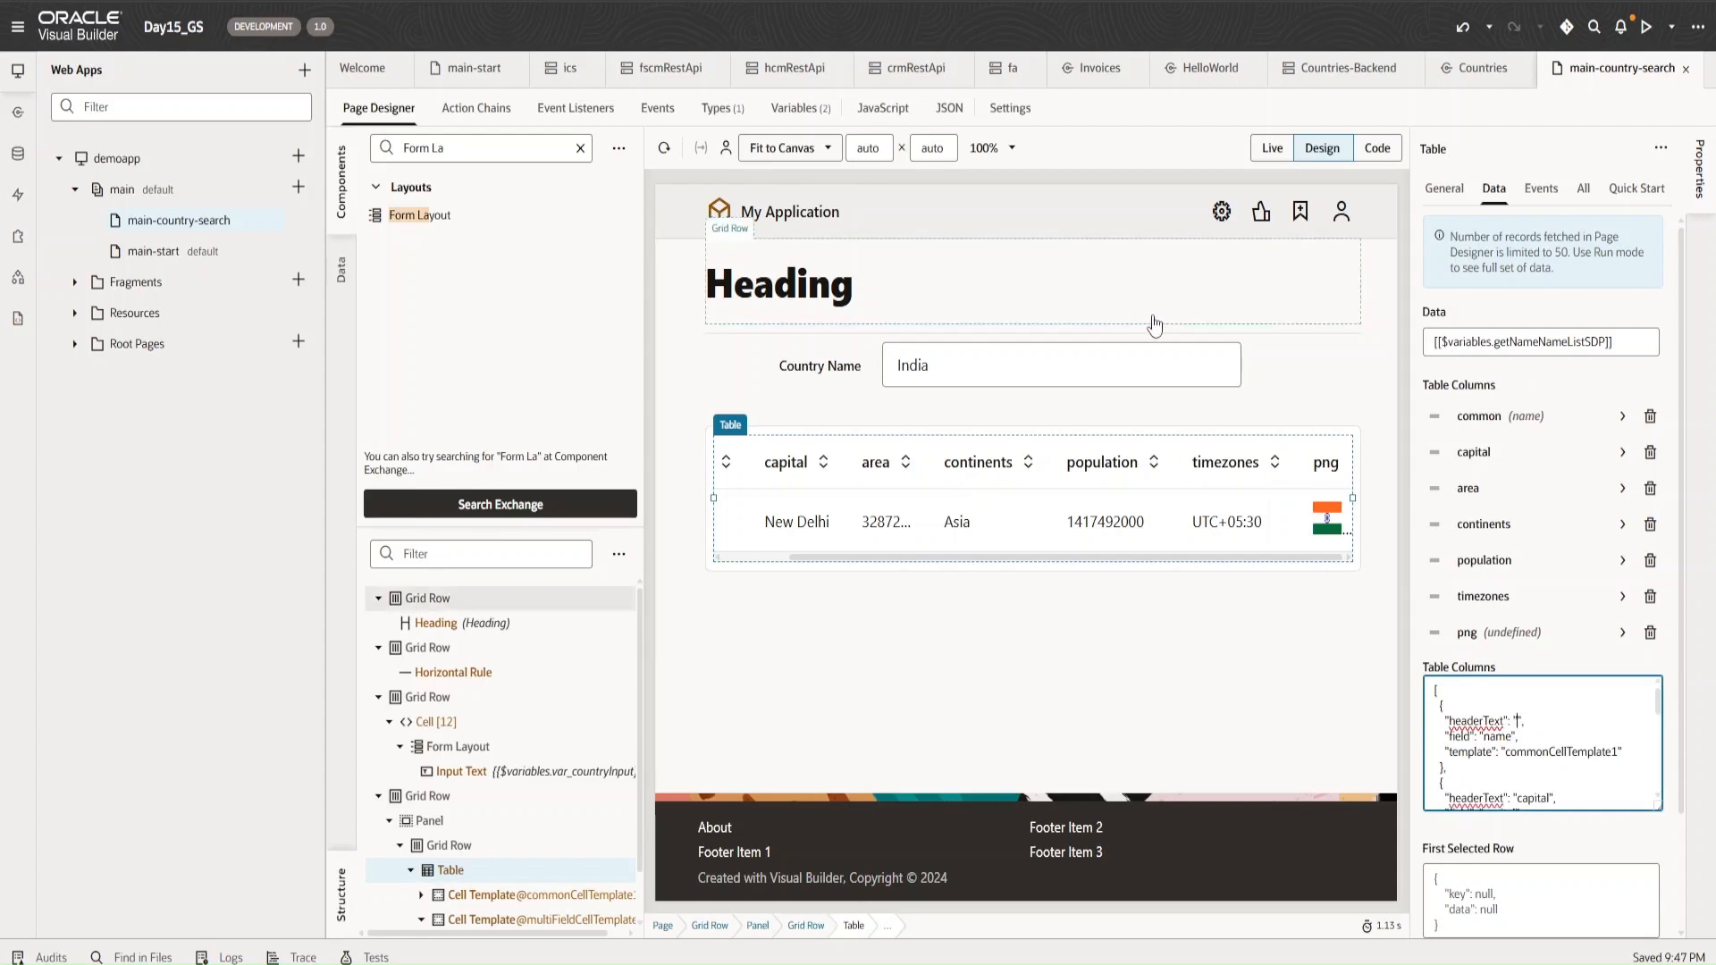
pyautogui.write('Country Name')
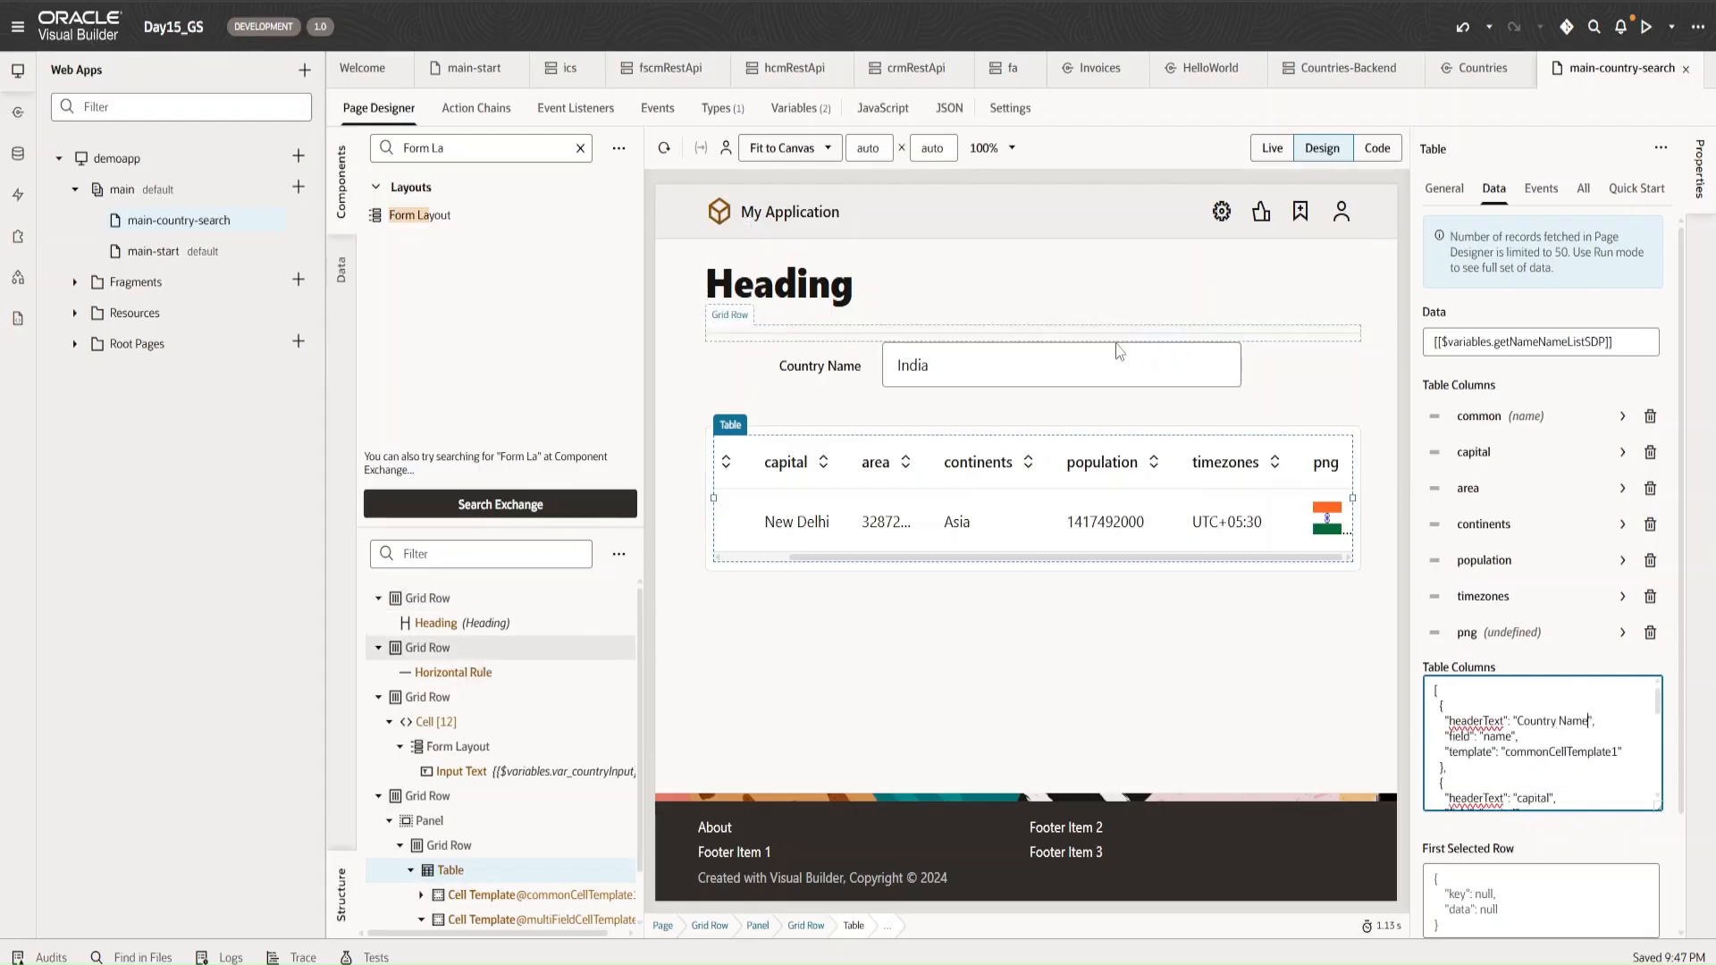
# - Put the page canvas in Live mode and check the table from the renamed column across to the flag image
pyautogui.click(1273, 158)
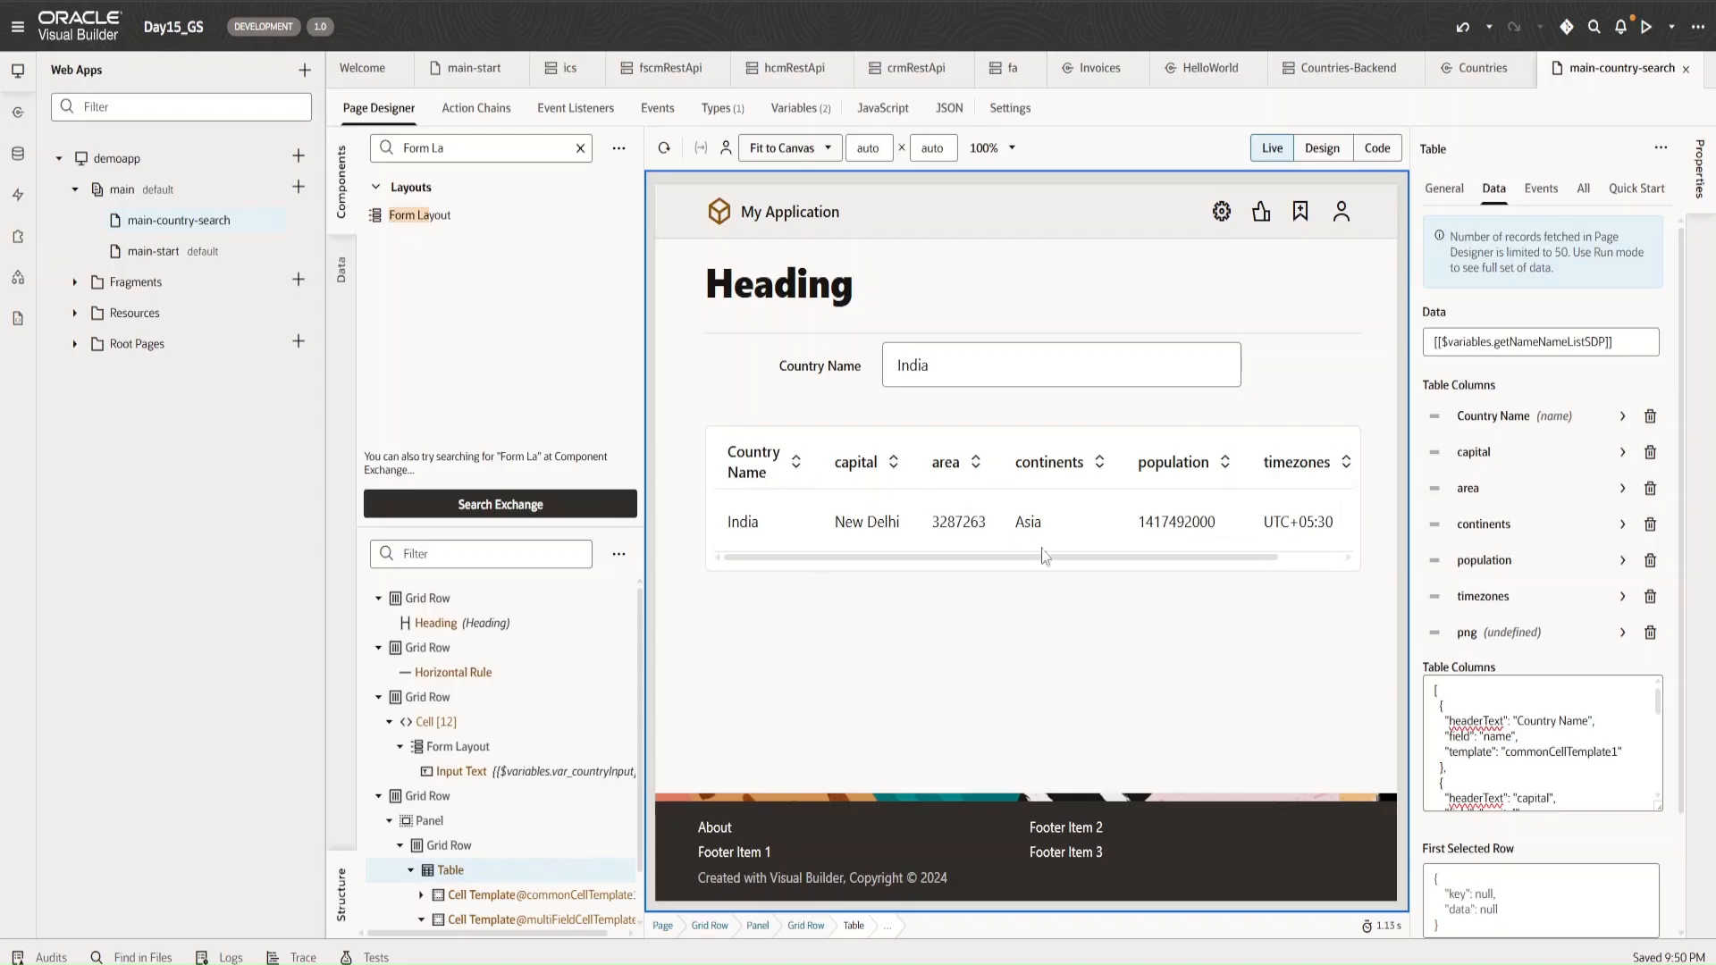
pyautogui.moveTo(986, 559); pyautogui.dragTo(893, 541)
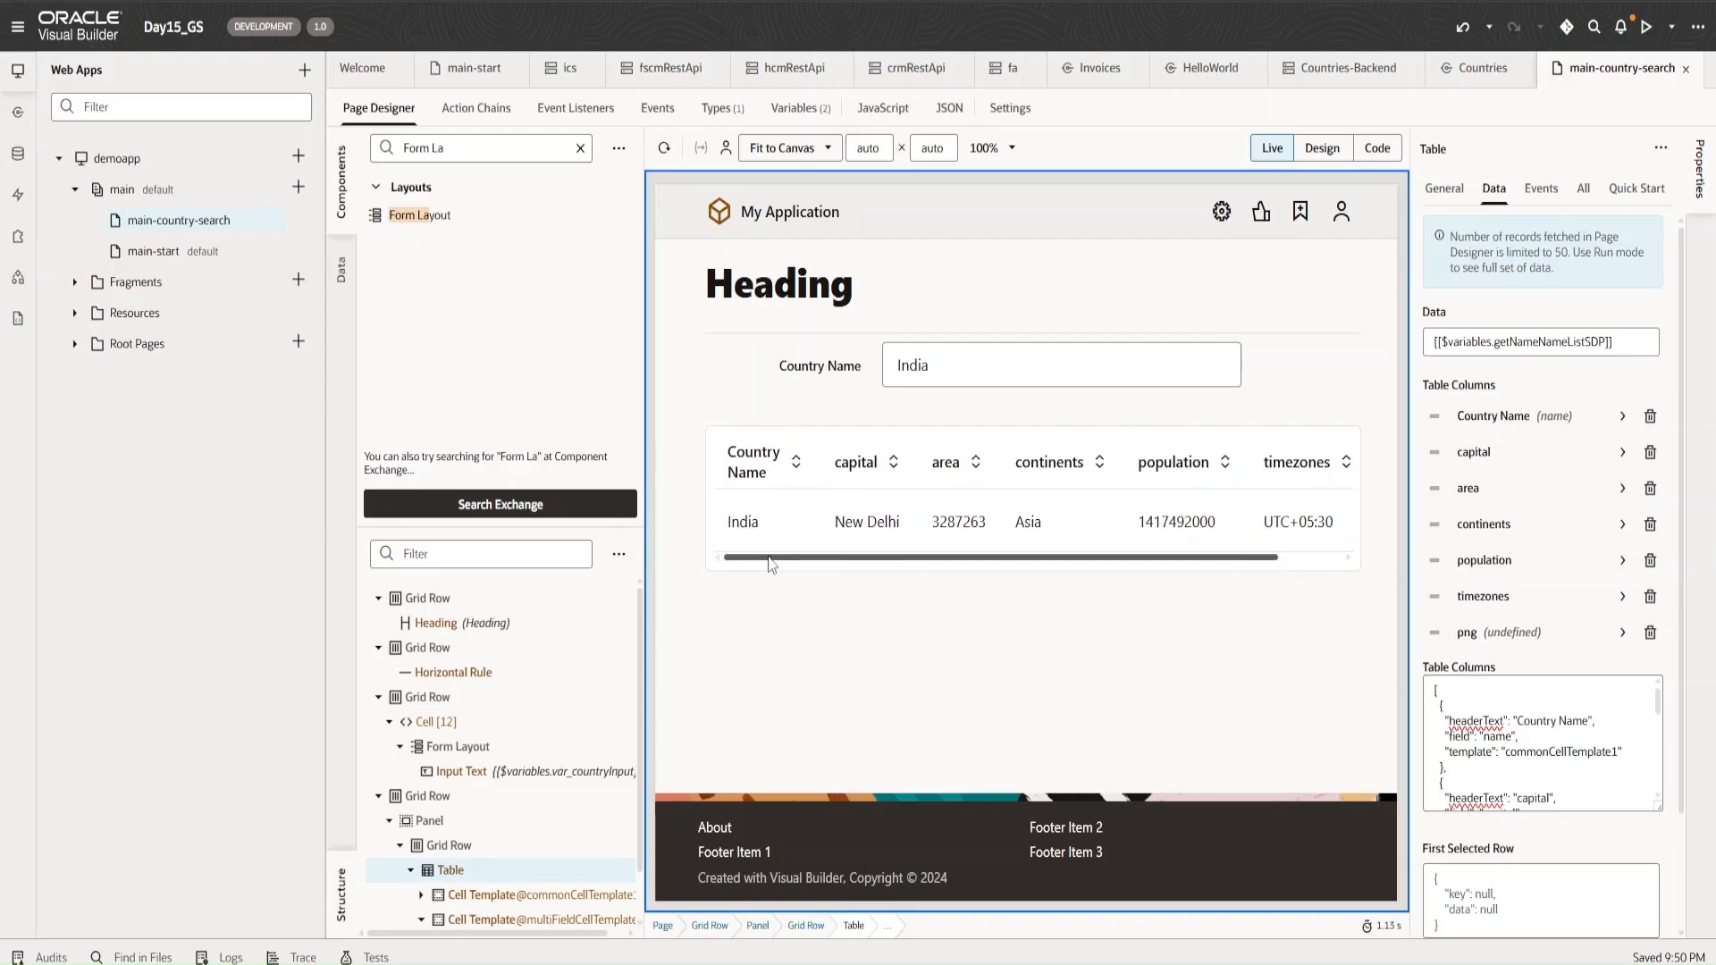
pyautogui.moveTo(773, 559); pyautogui.dragTo(871, 581)
pyautogui.hscroll(-2, 826, 554)
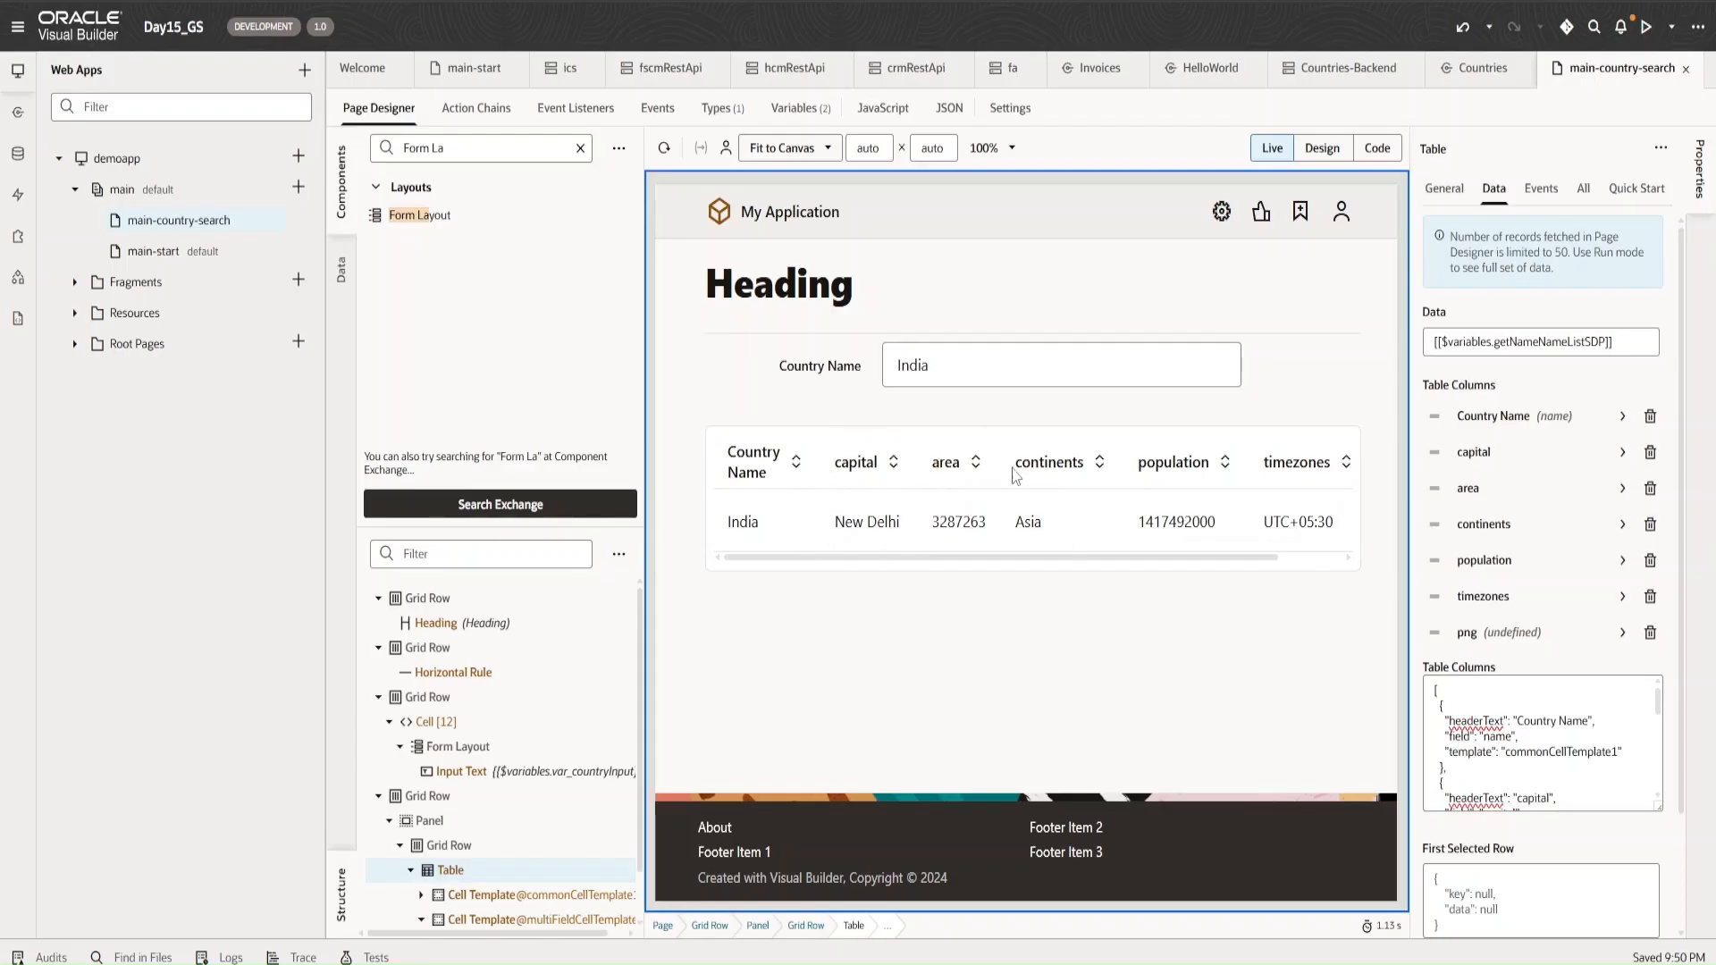
pyautogui.moveTo(992, 563); pyautogui.dragTo(1065, 572)
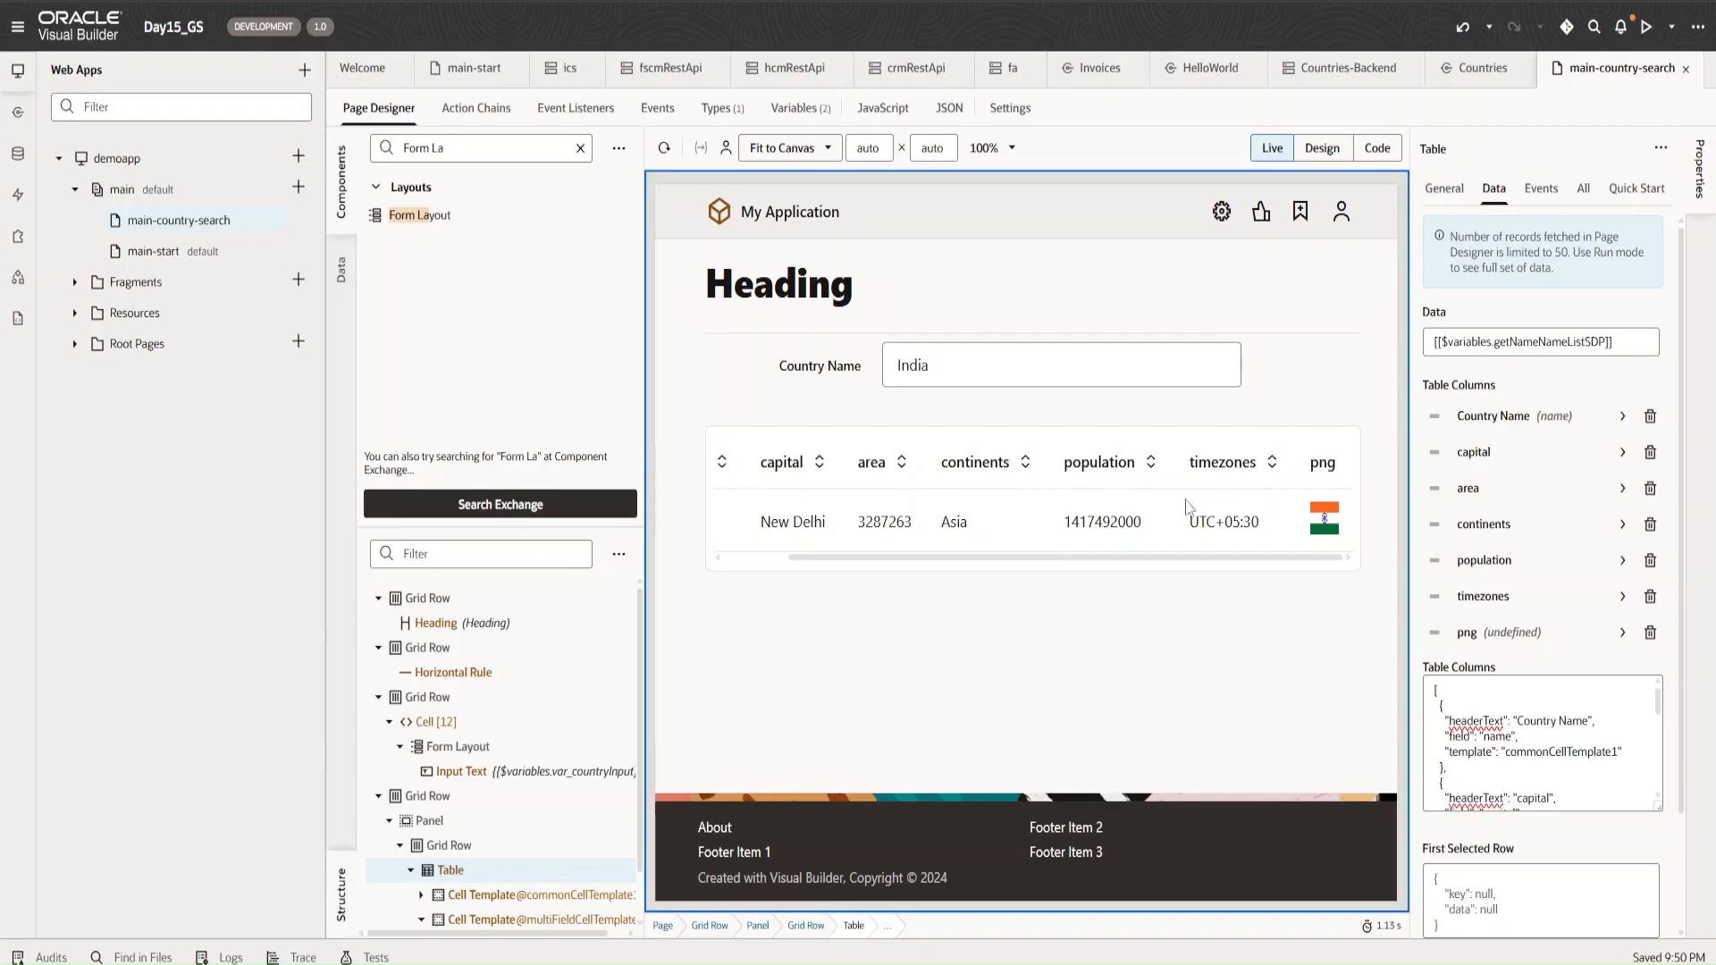
pyautogui.moveTo(1162, 563); pyautogui.dragTo(941, 551)
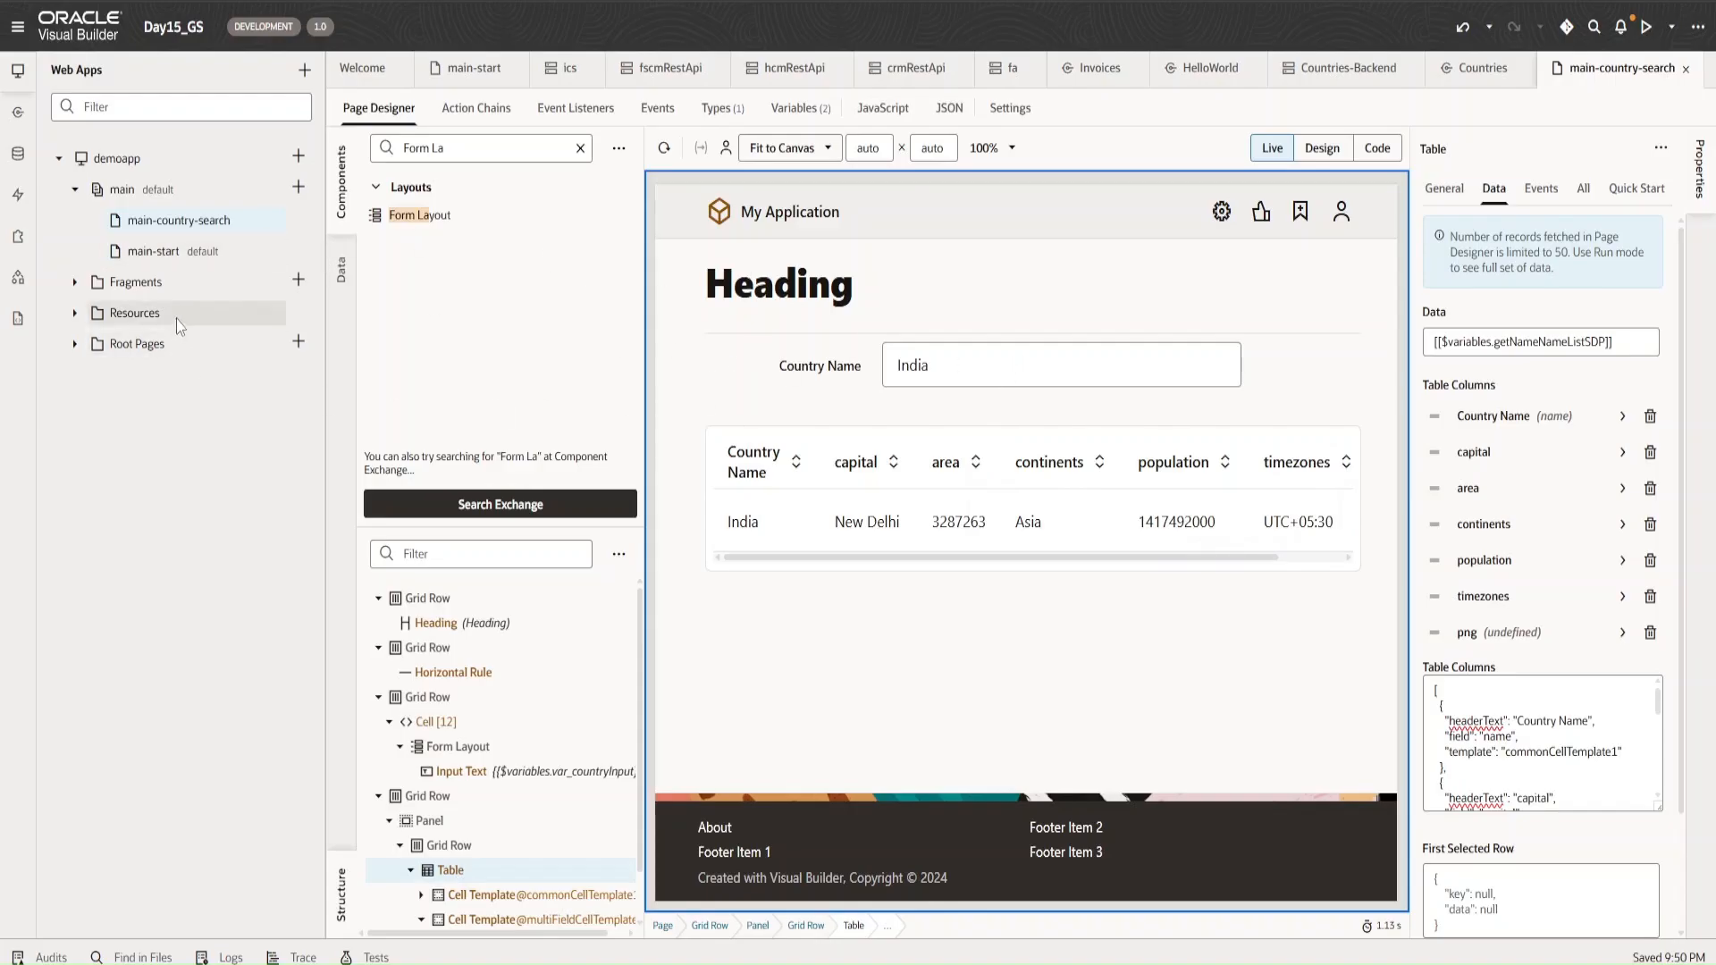
# - Create a page with the ID main-hello-name in the main flow
pyautogui.click(300, 192)
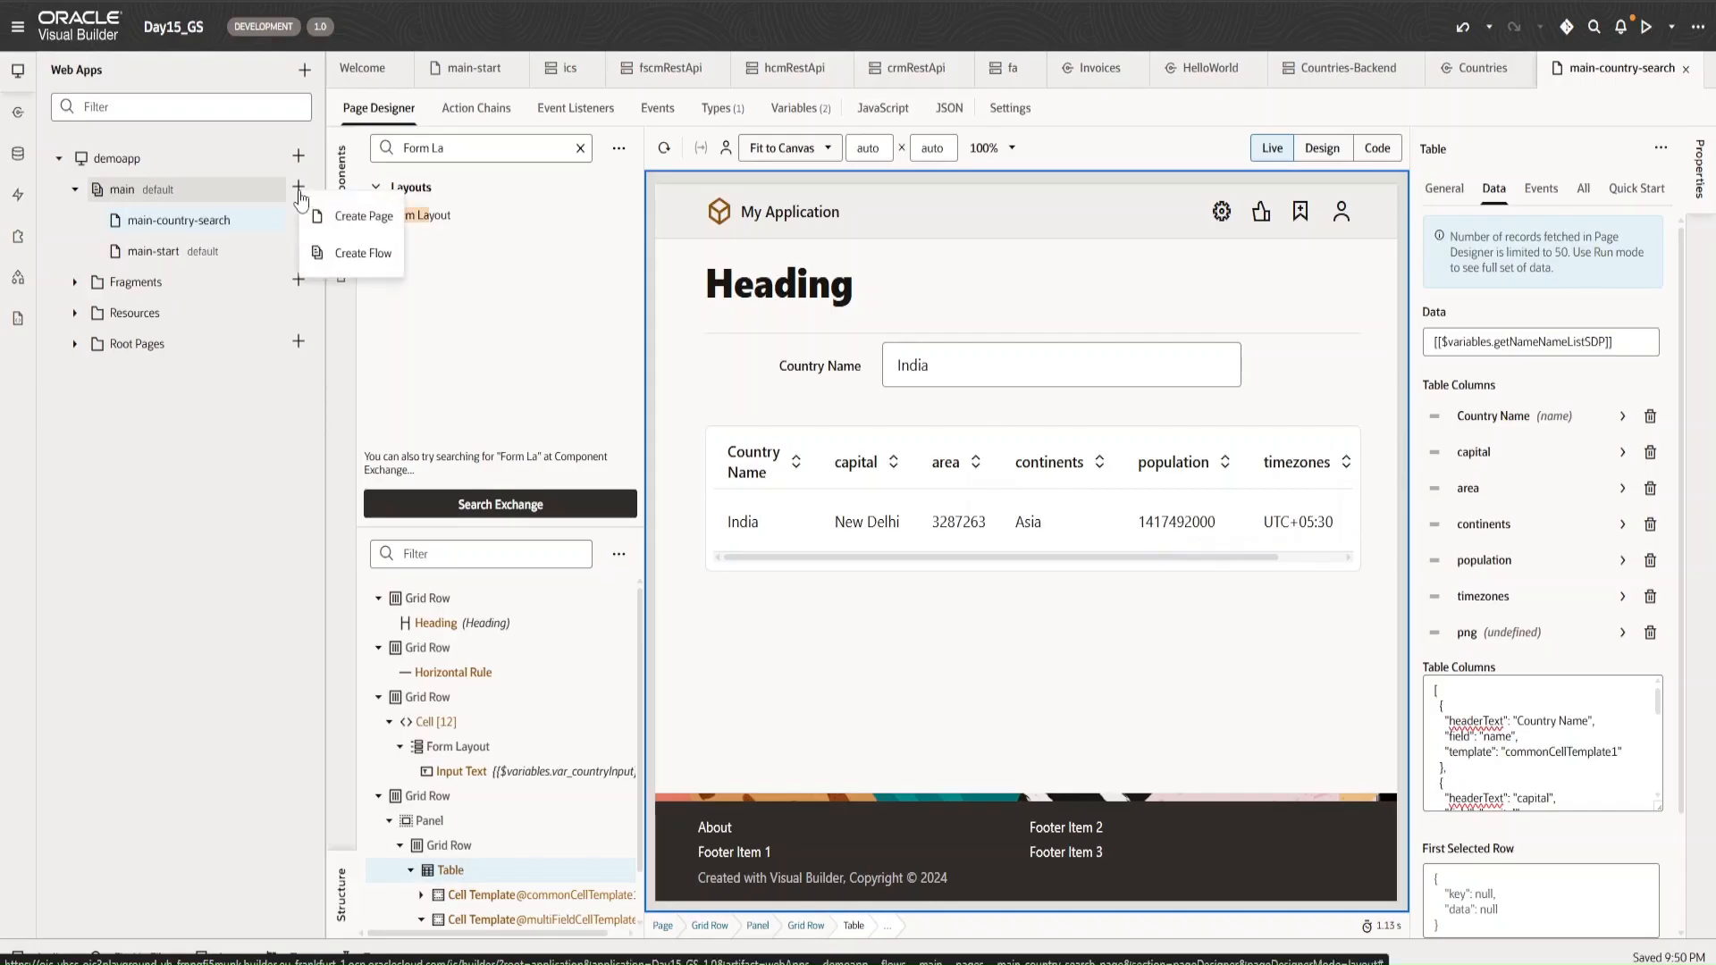
pyautogui.click(338, 222)
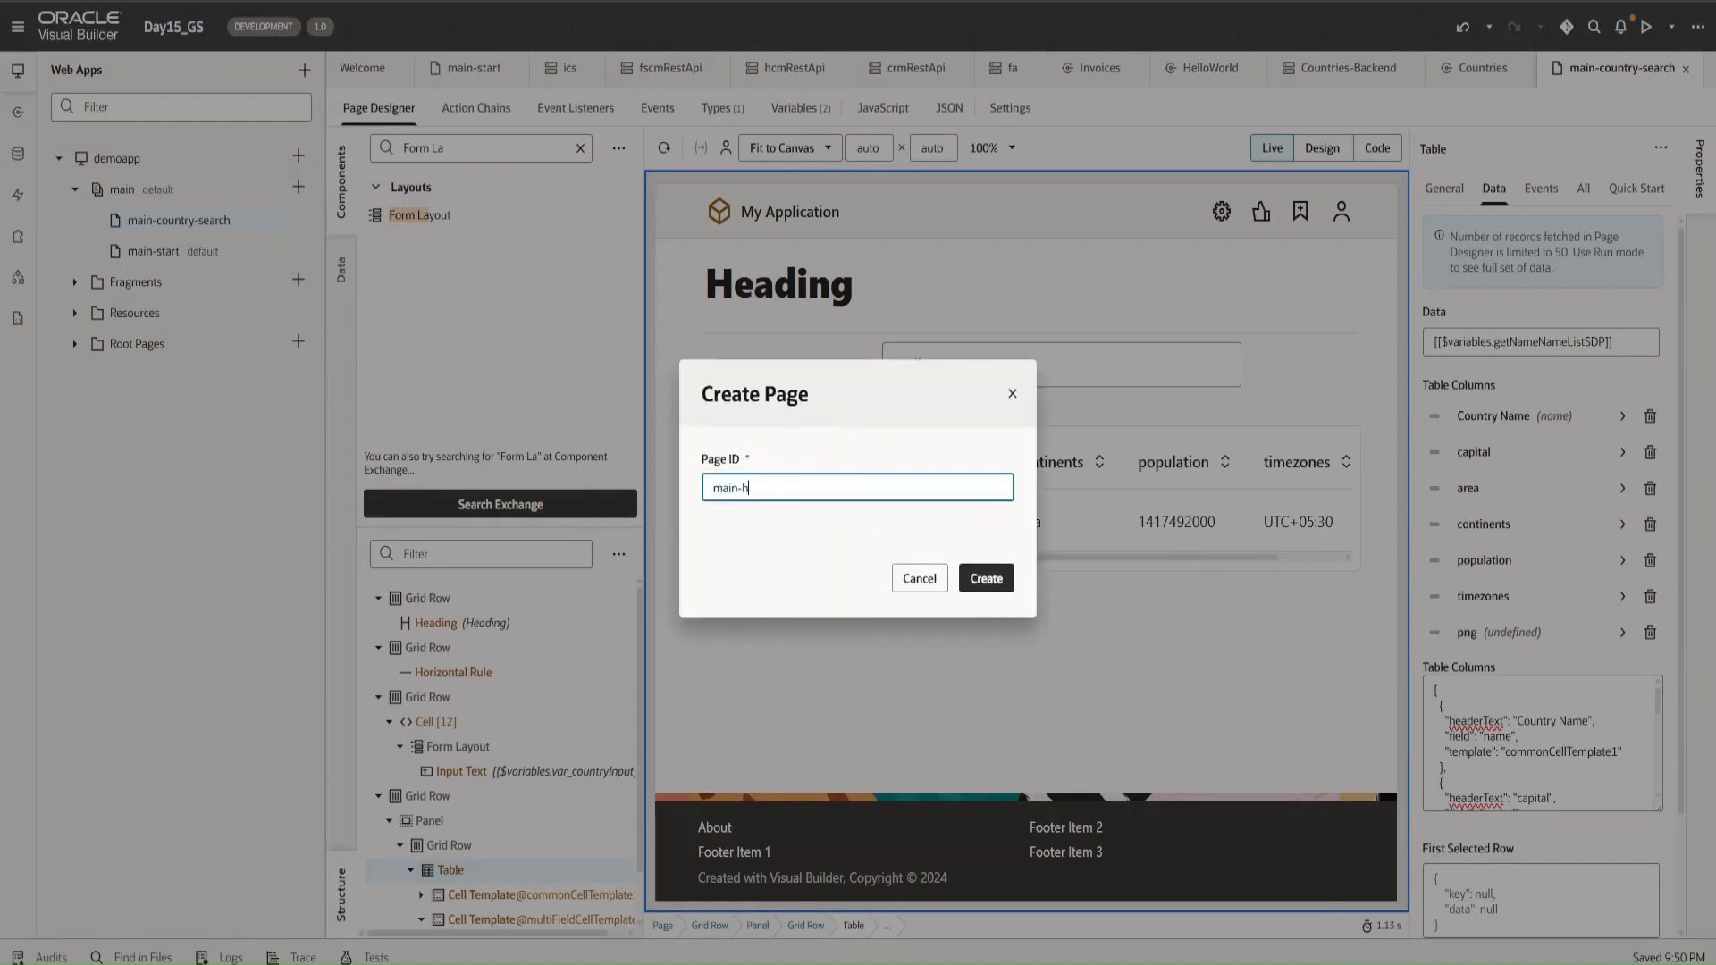
pyautogui.write('hello-name')
pyautogui.click(999, 594)
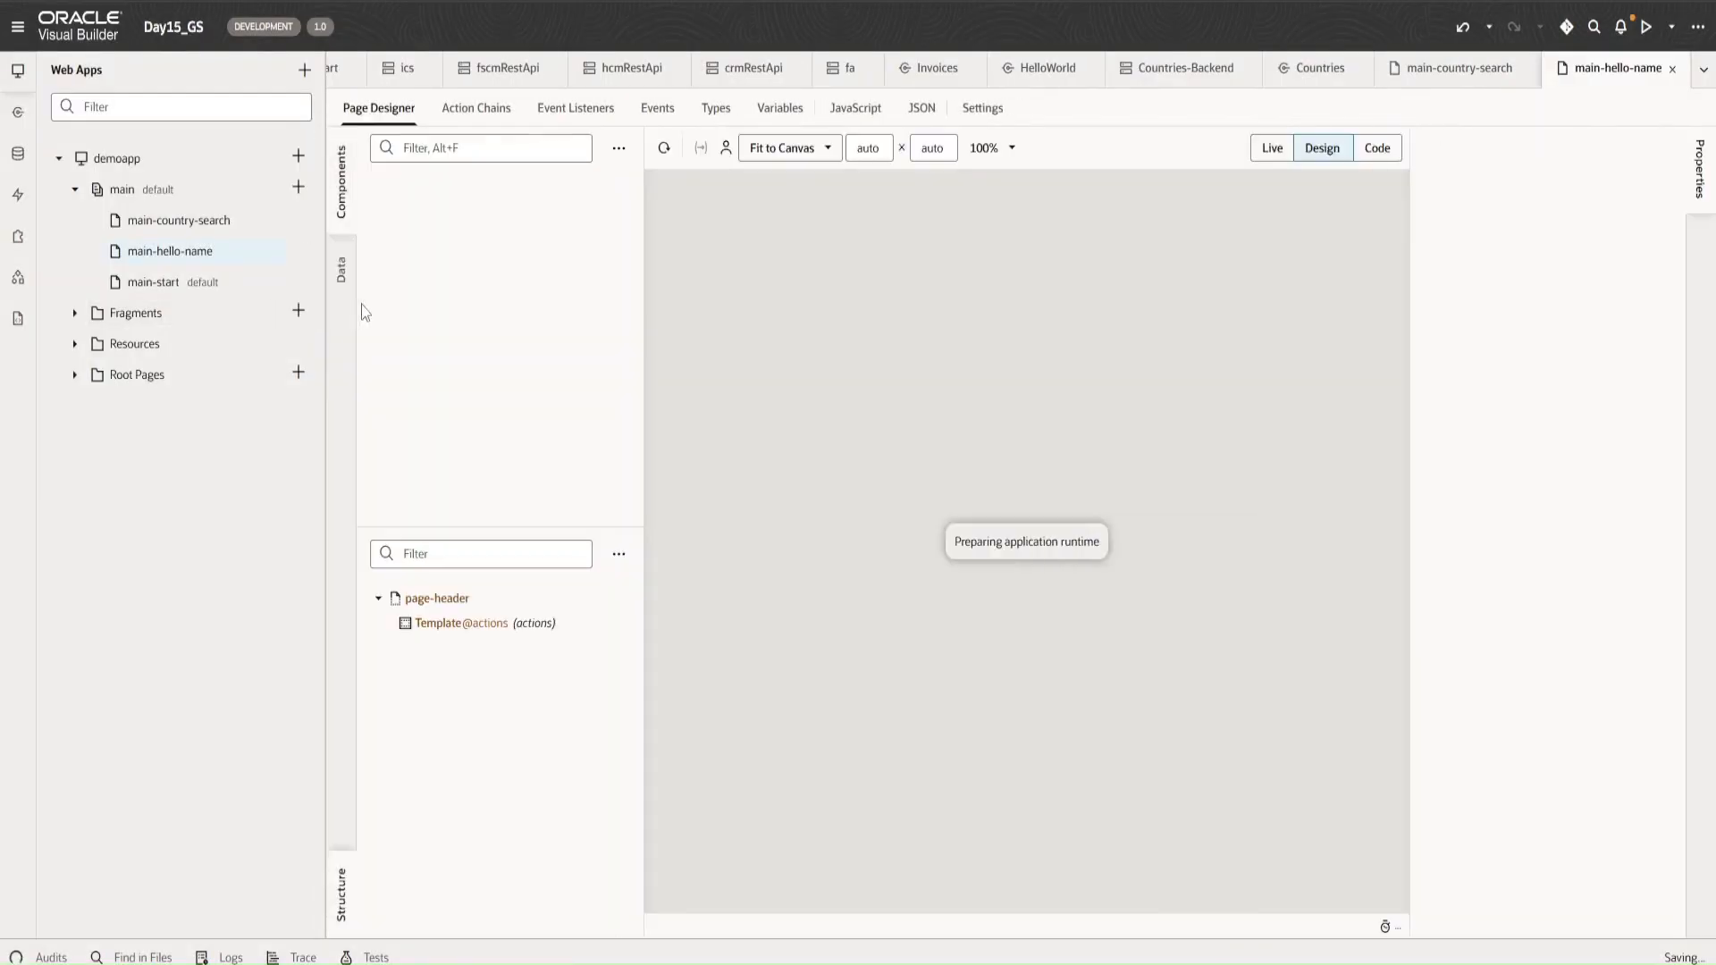
# - Delete all the default code of the main-hello-name page and return to Design mode
pyautogui.click(1381, 149)
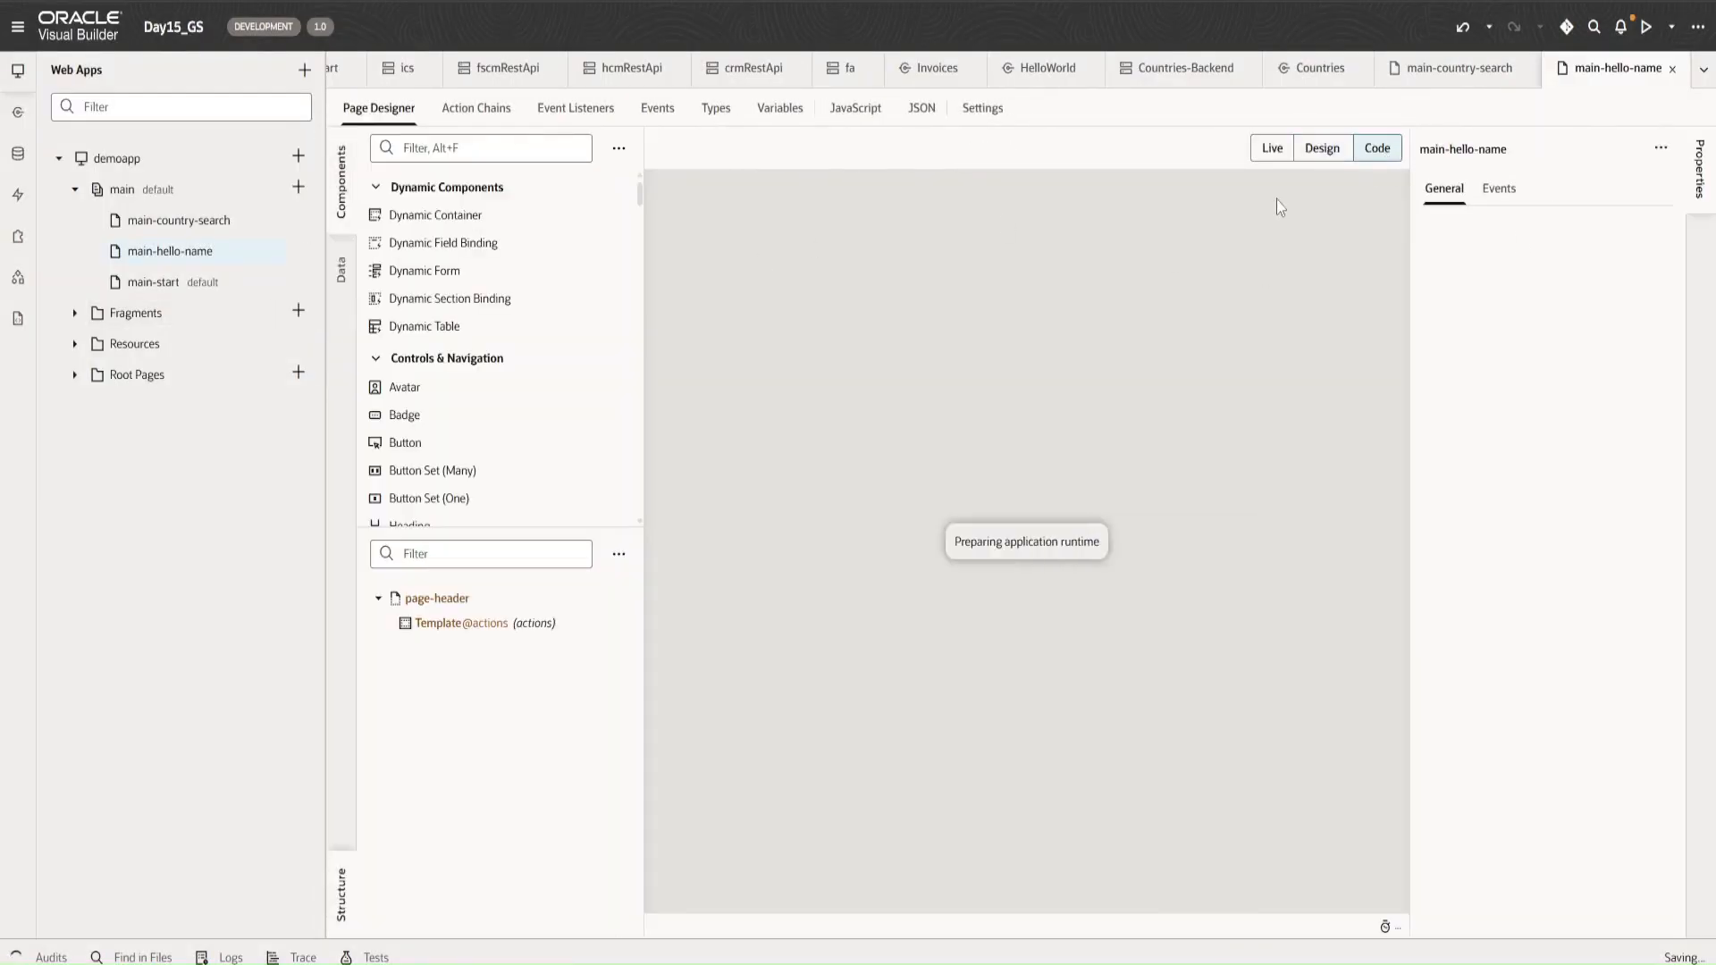
pyautogui.hotkey('ctrl', 'a')
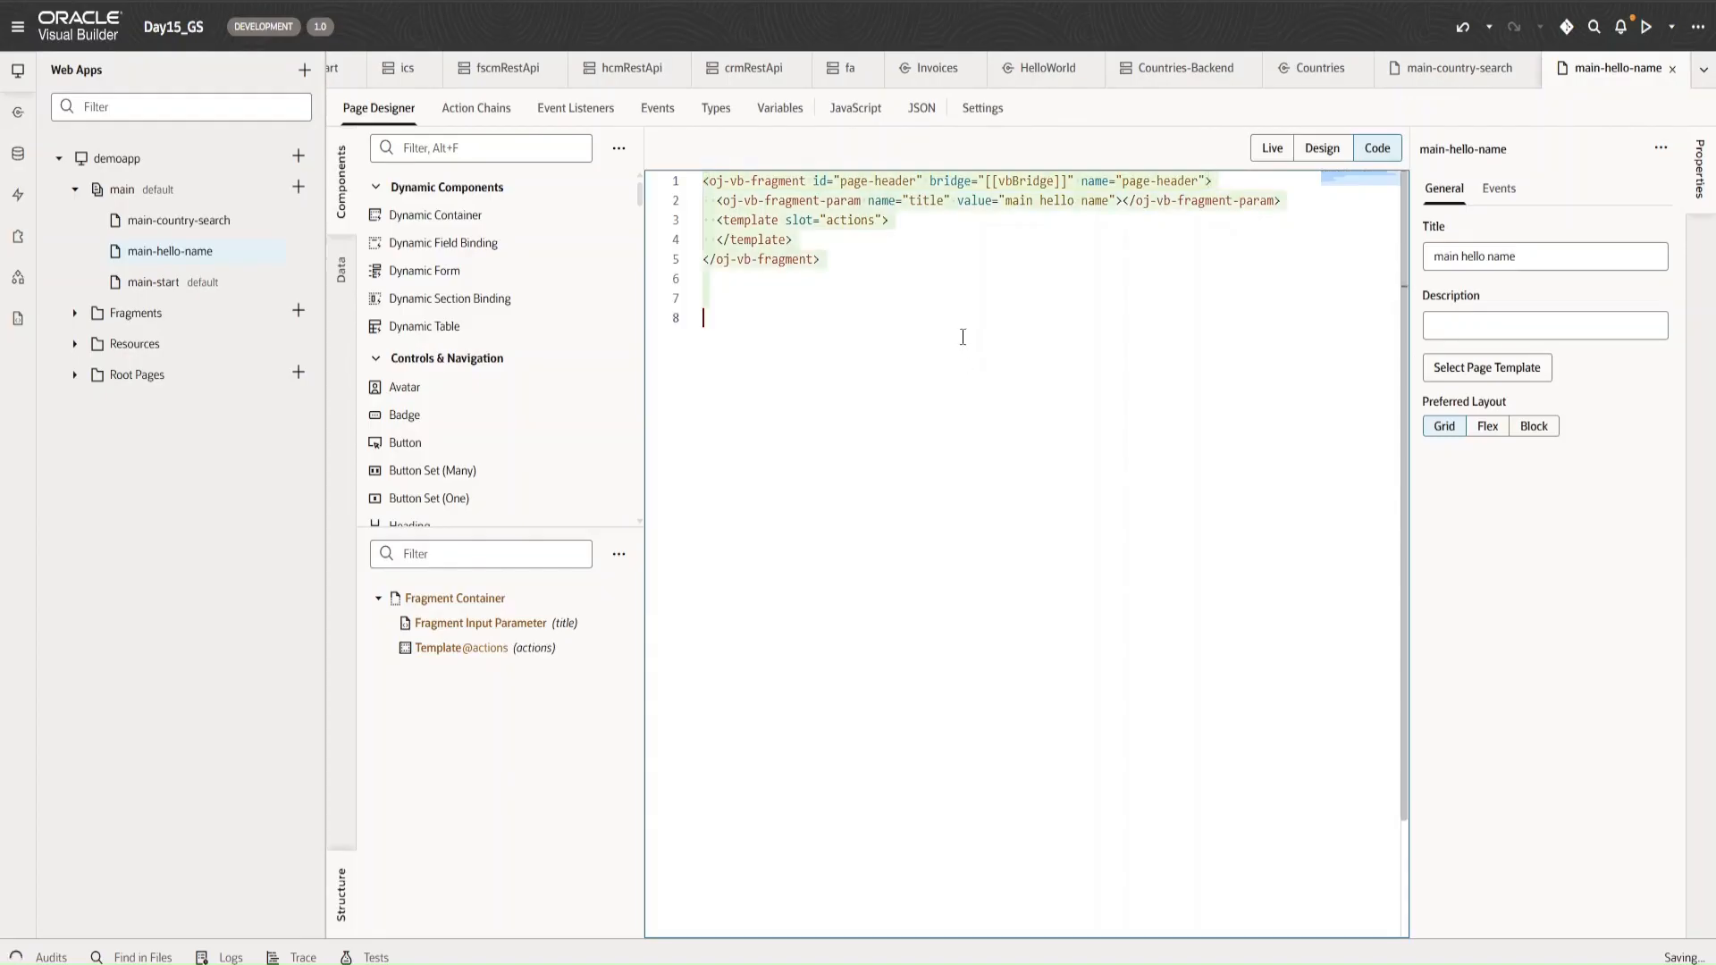
pyautogui.press('Delete')
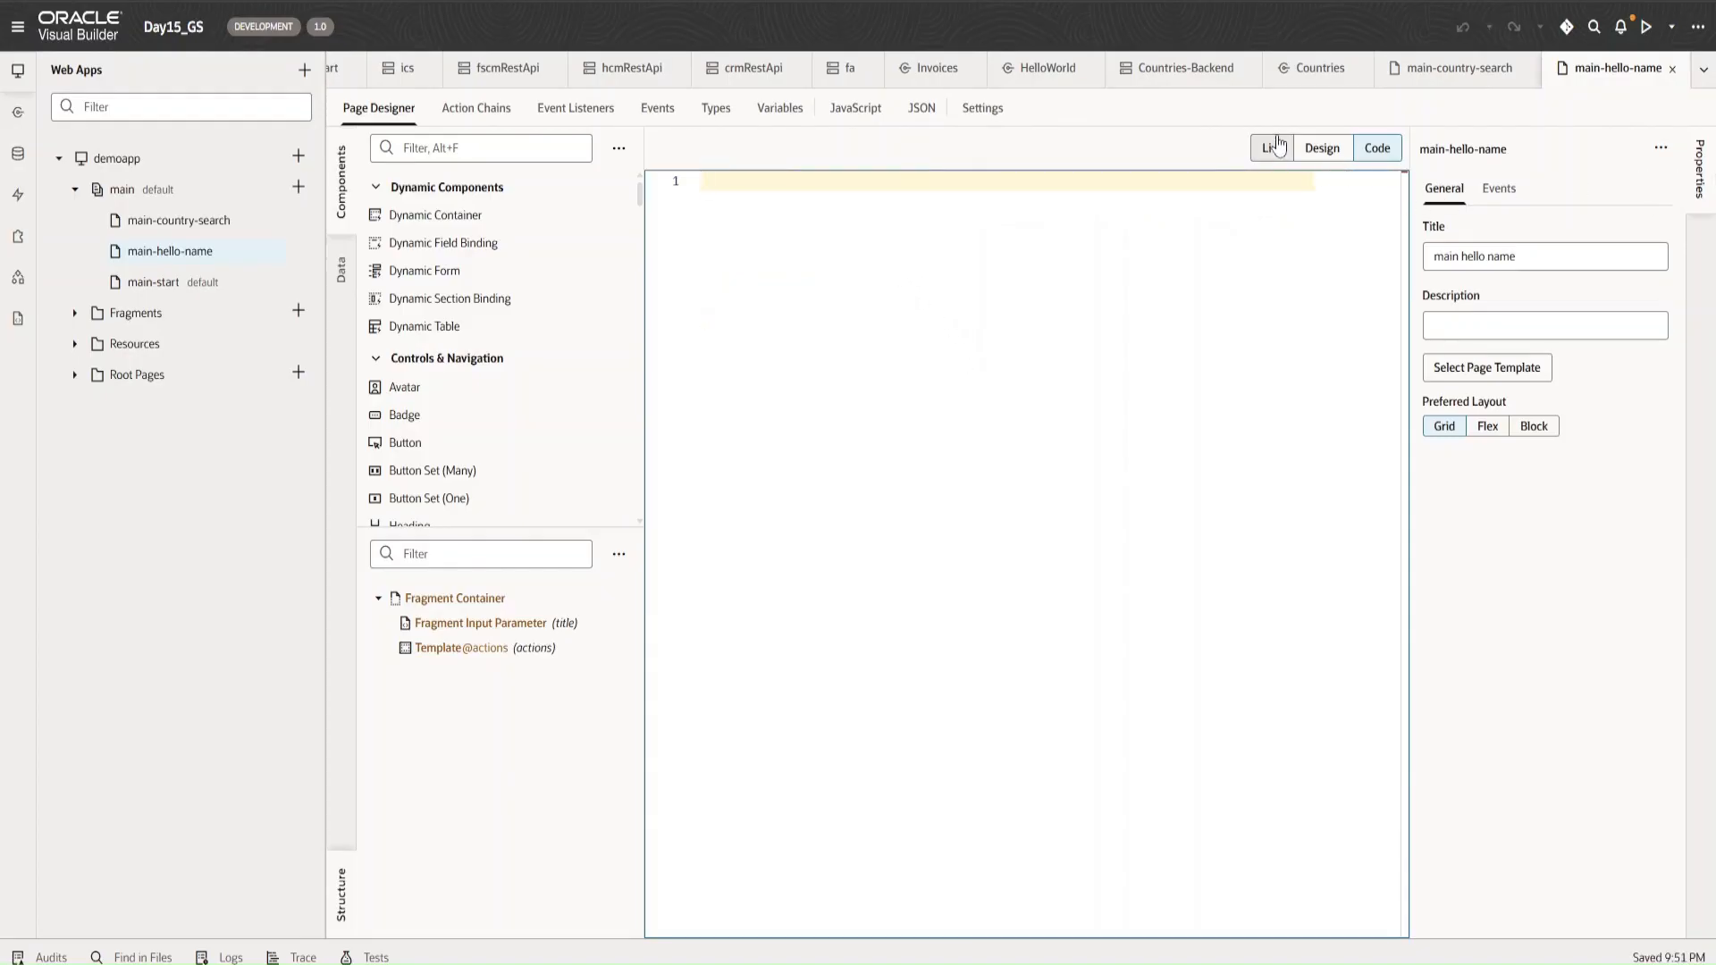
pyautogui.click(1321, 147)
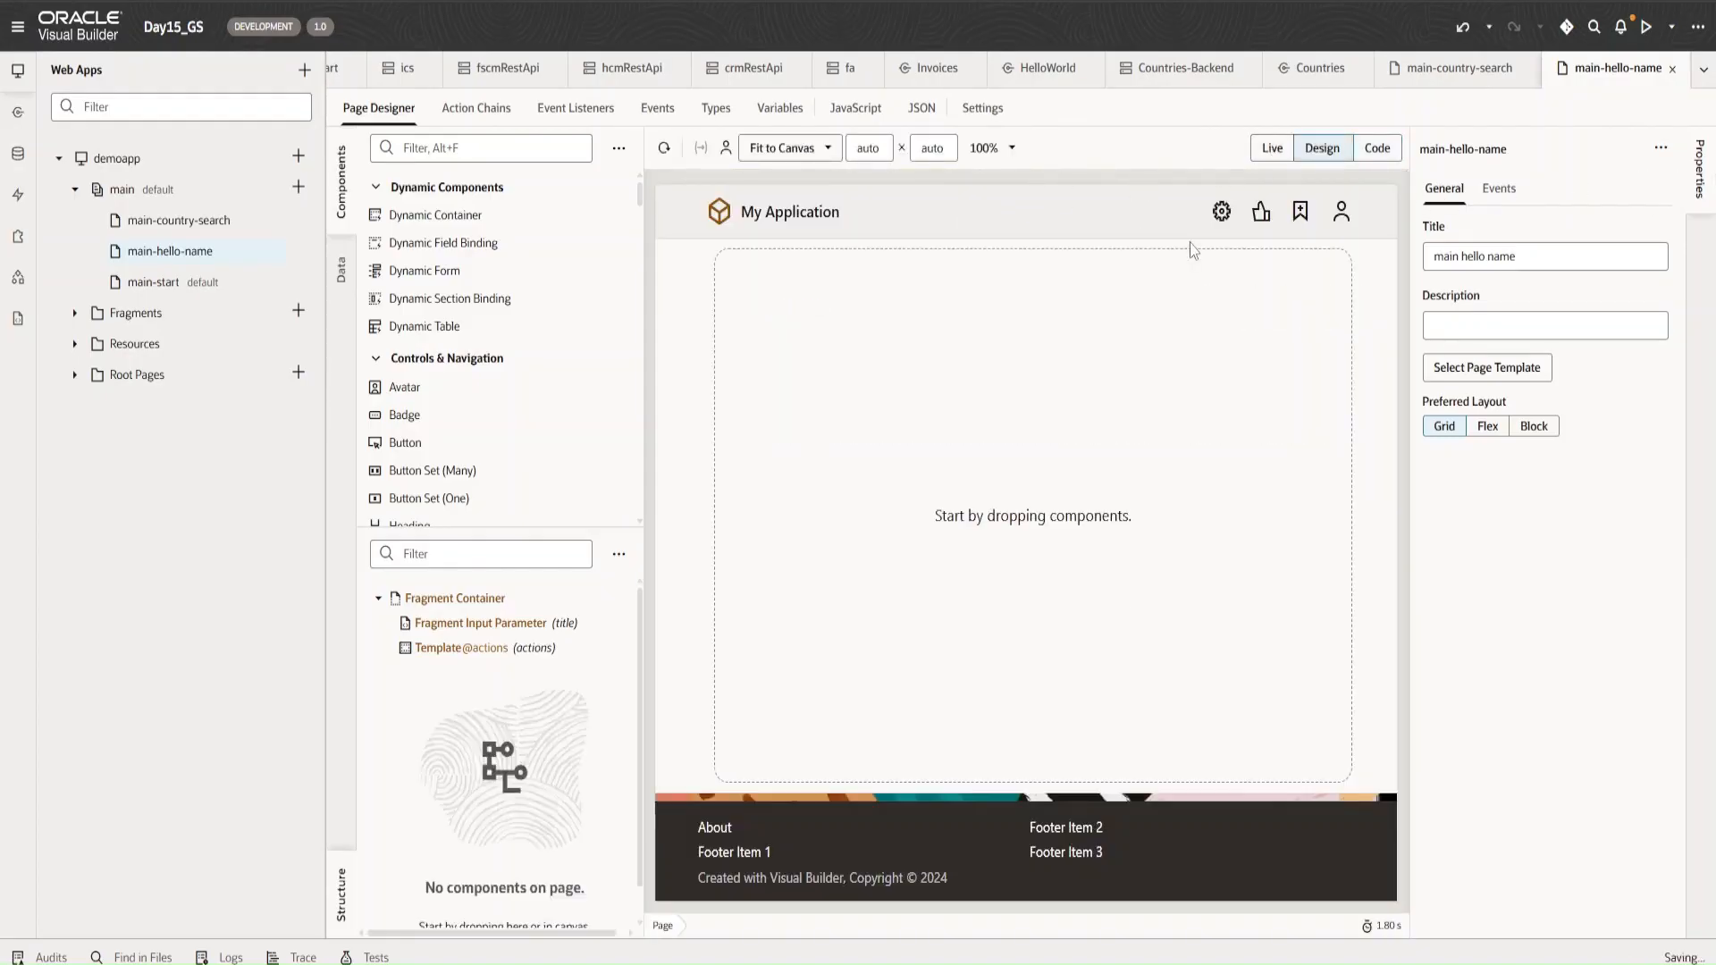
# - Find the Heading component, add it to the empty page canvas and clear the component filter
pyautogui.click(411, 152)
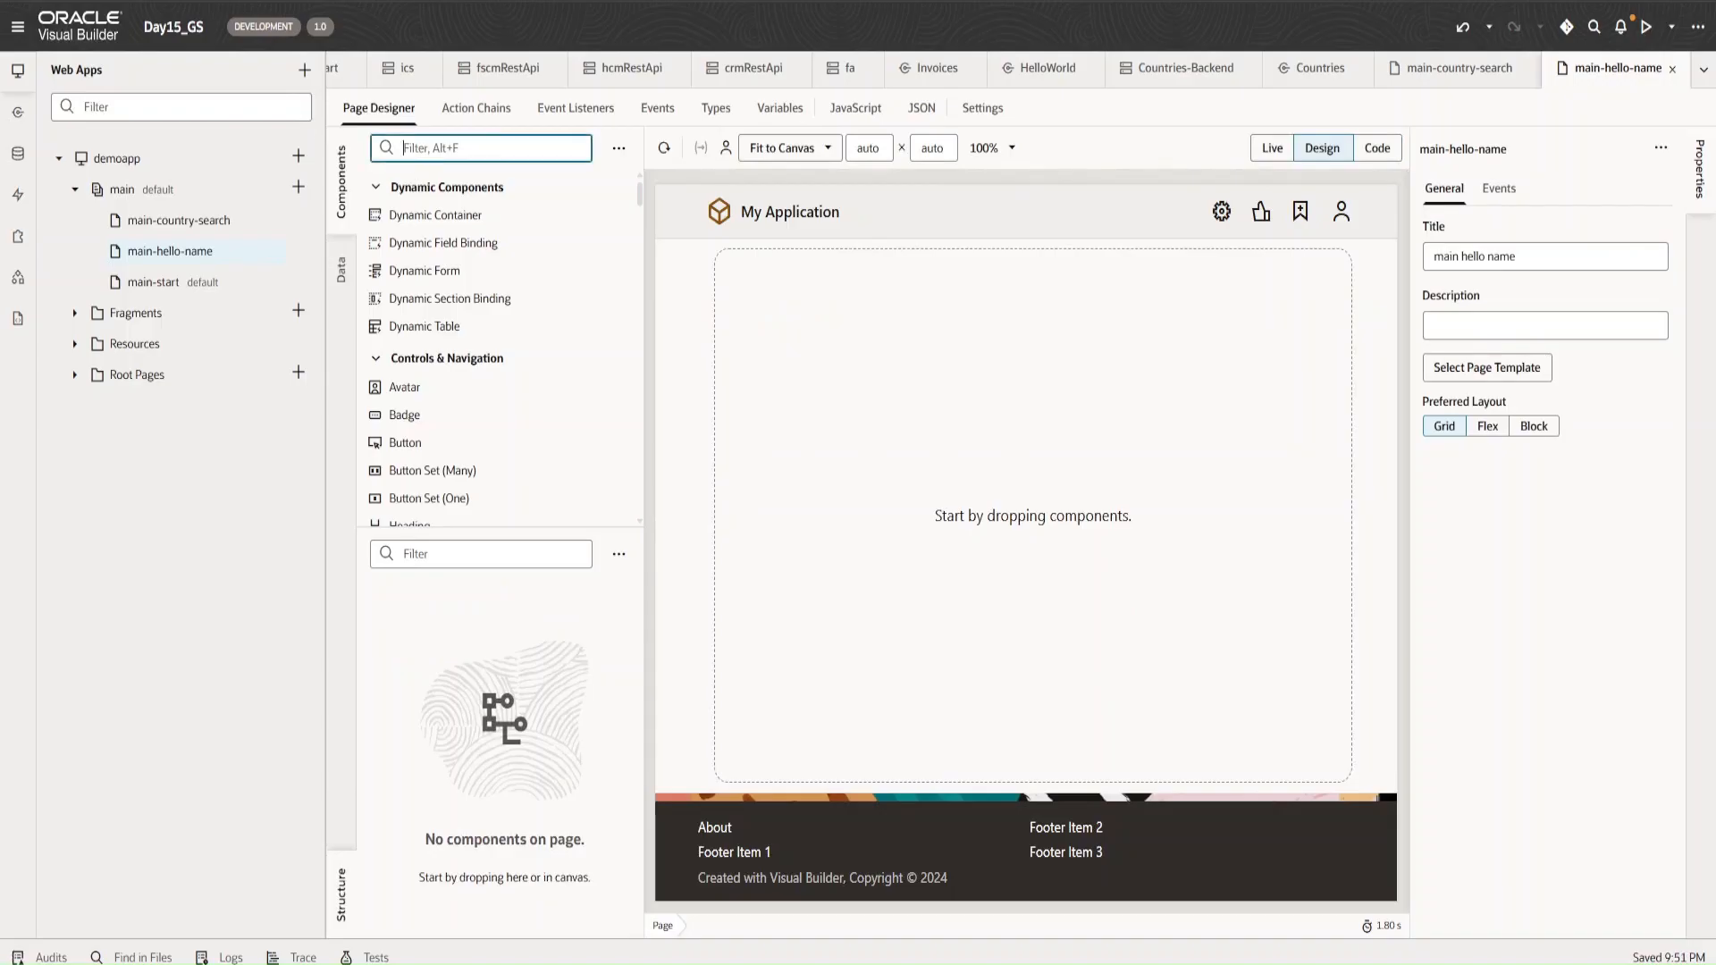
pyautogui.write('Head')
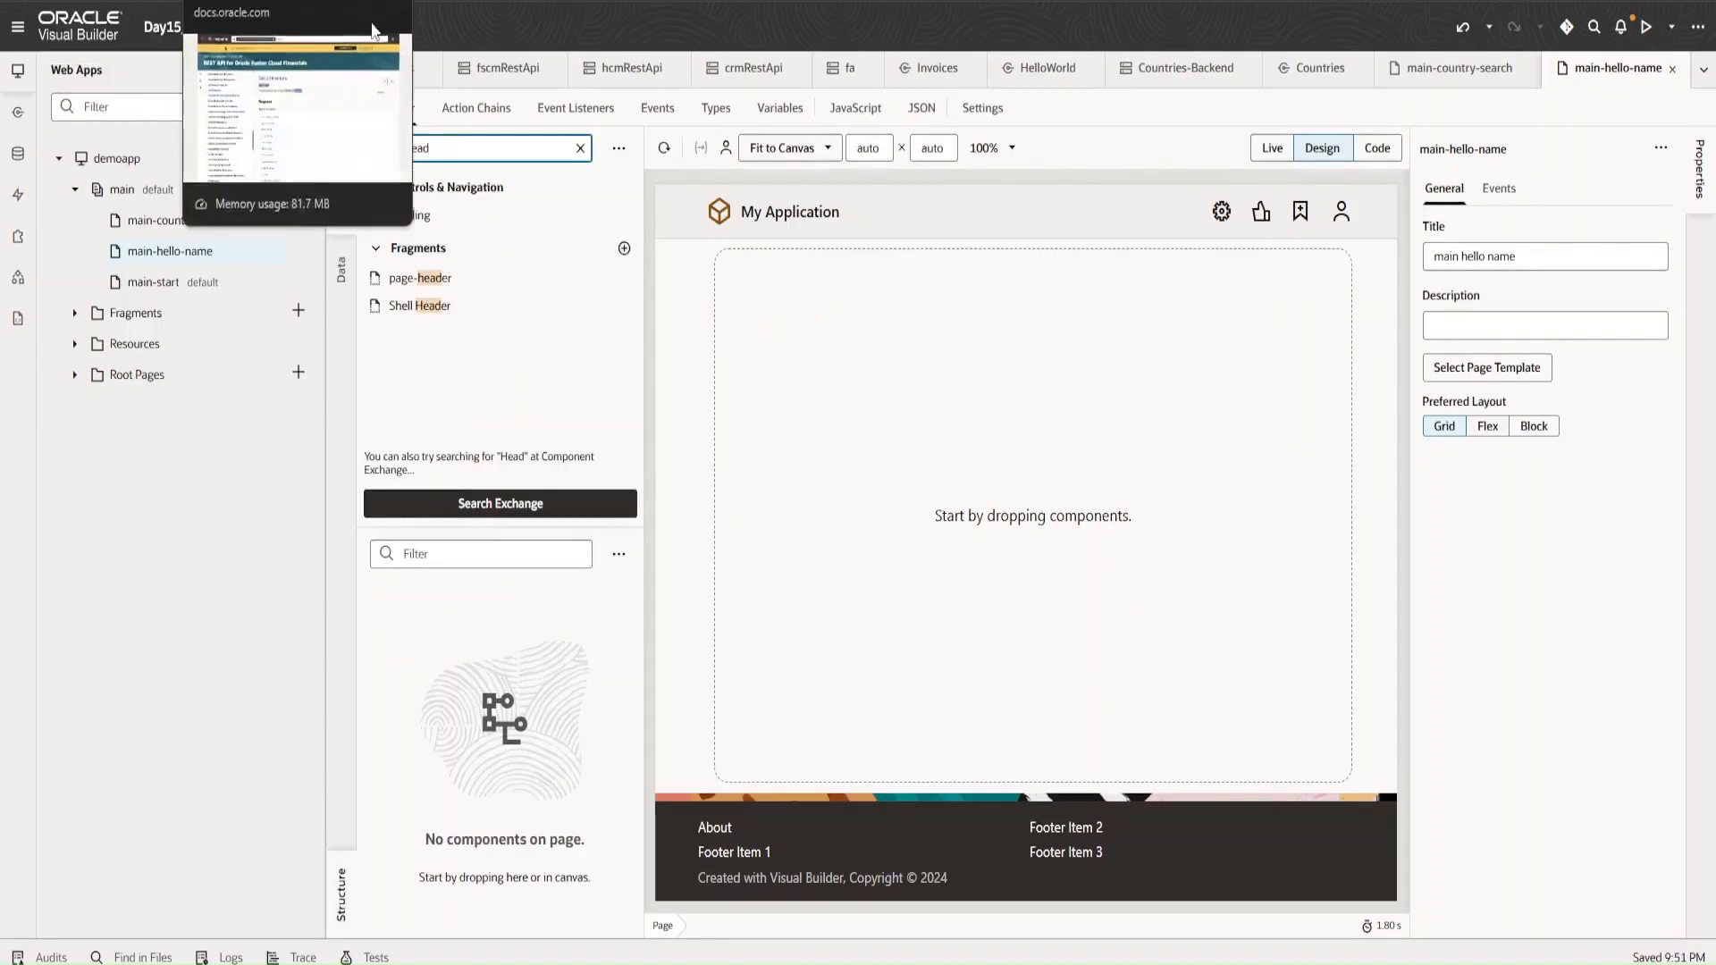
pyautogui.moveTo(400, 214); pyautogui.dragTo(795, 429)
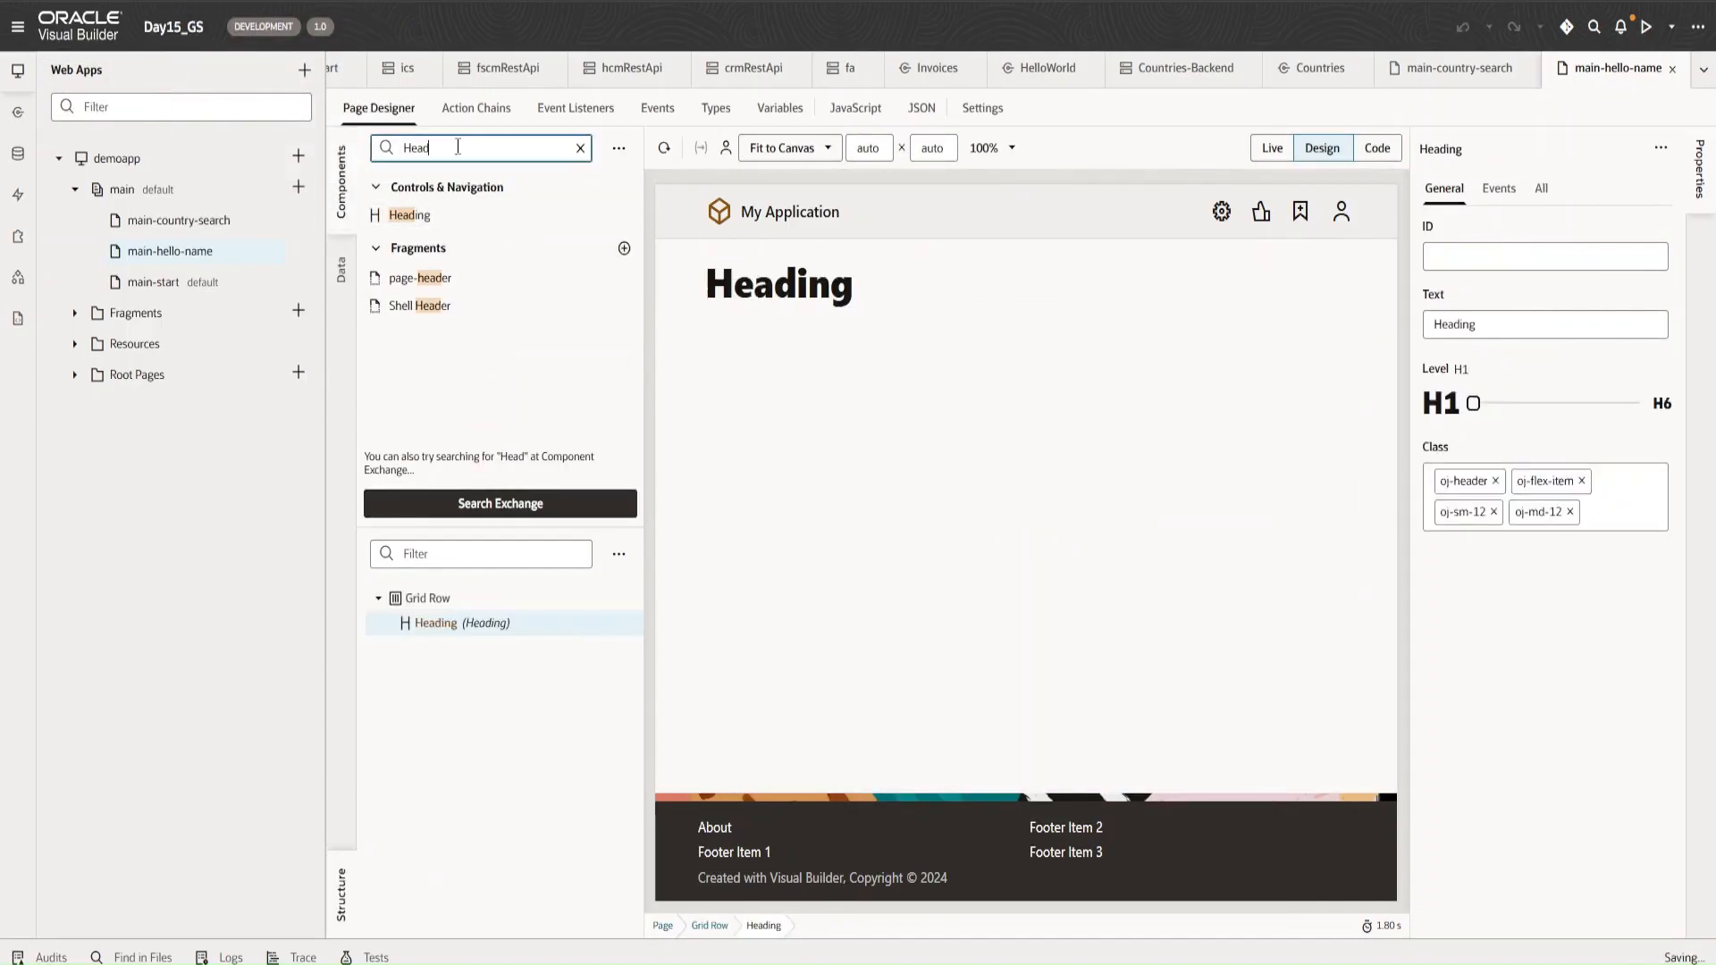
pyautogui.moveTo(458, 147); pyautogui.dragTo(288, 161)
pyautogui.press('BackSpace')
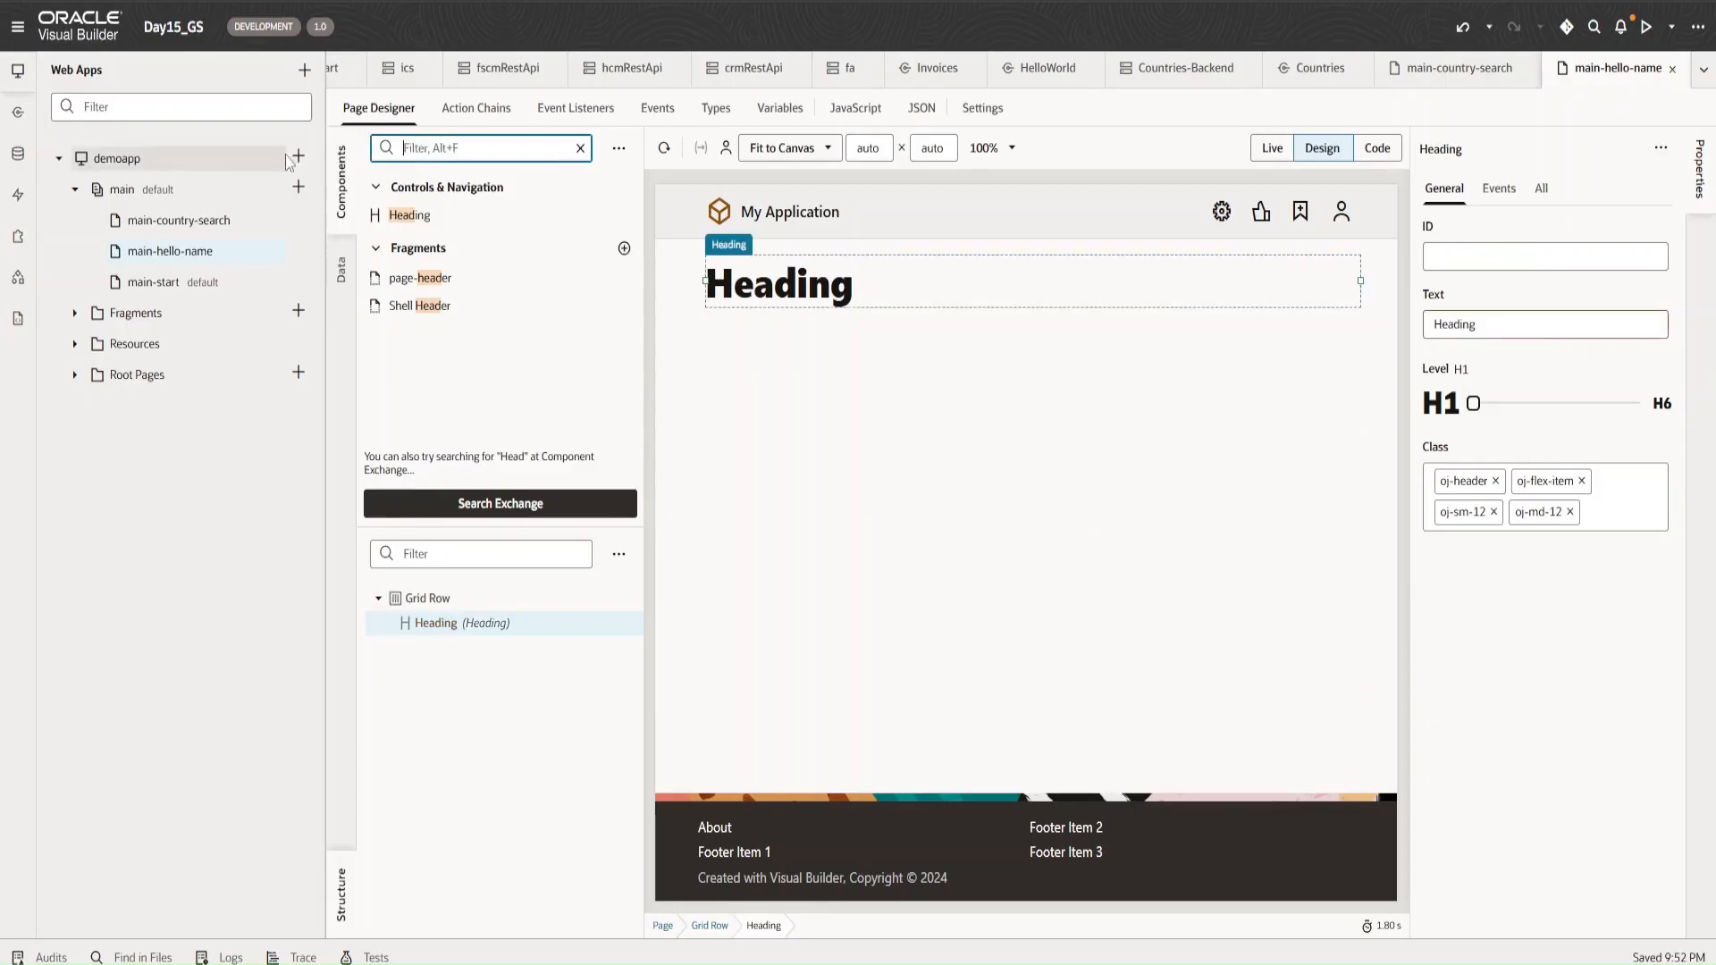
# - Find the Horizontal Rule component, add it below the heading and clear the component filter
pyautogui.write('Rule')
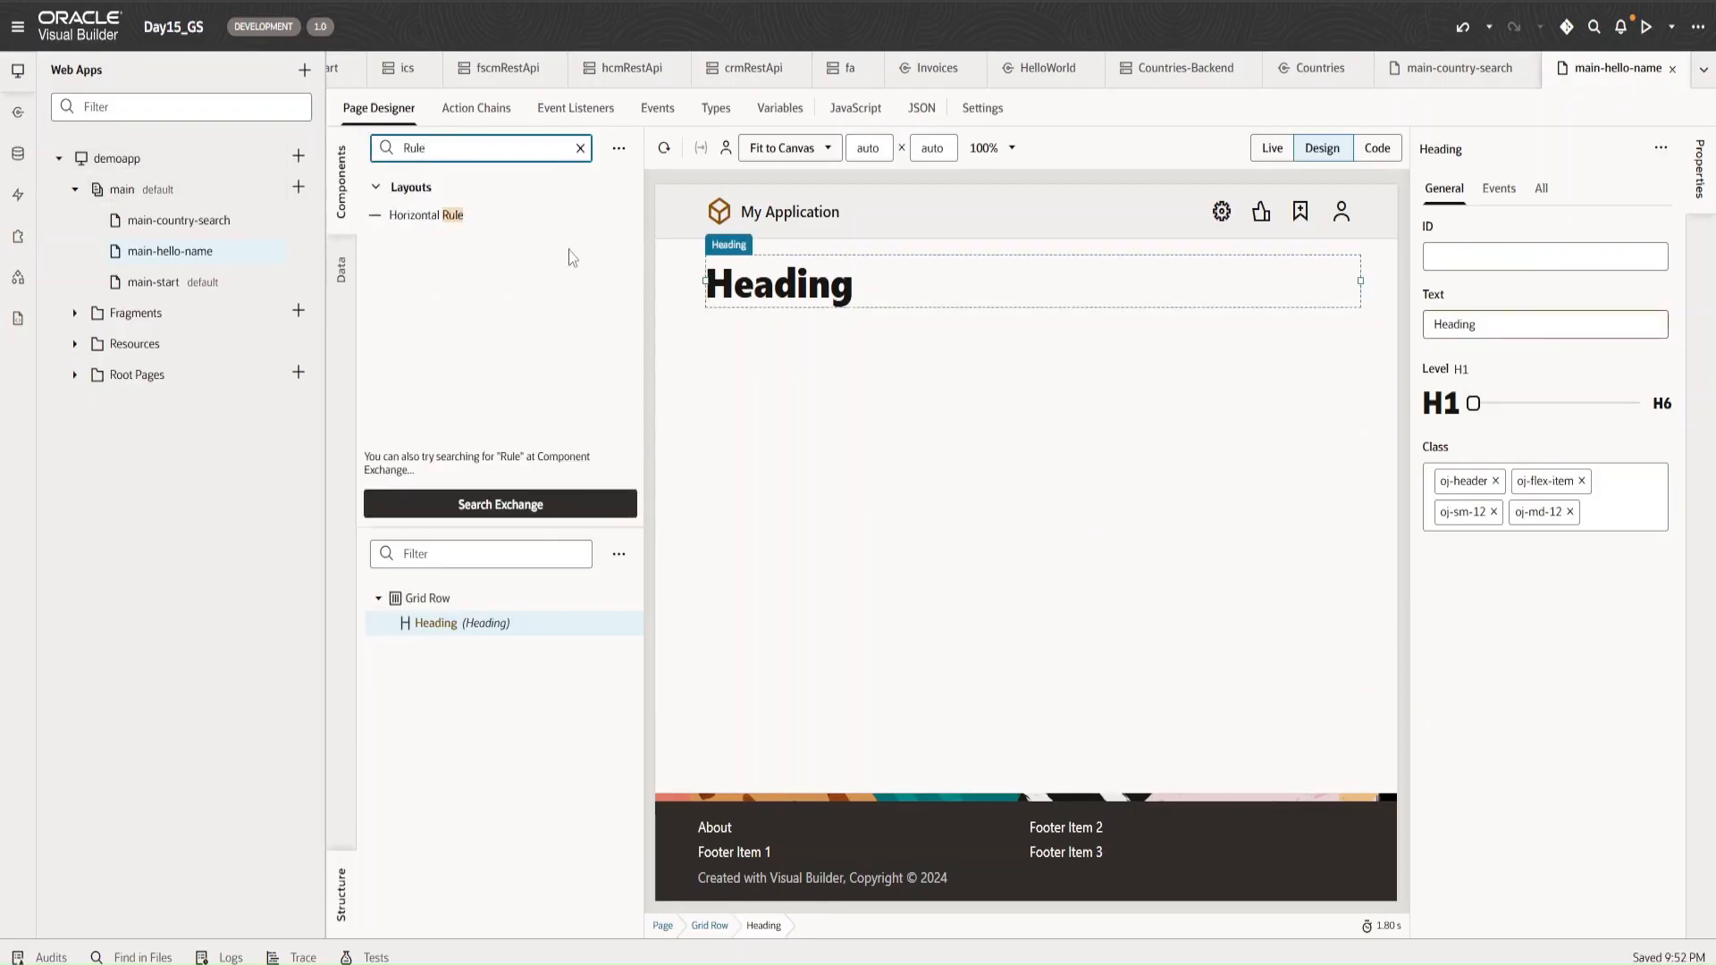
pyautogui.moveTo(490, 217); pyautogui.dragTo(690, 368)
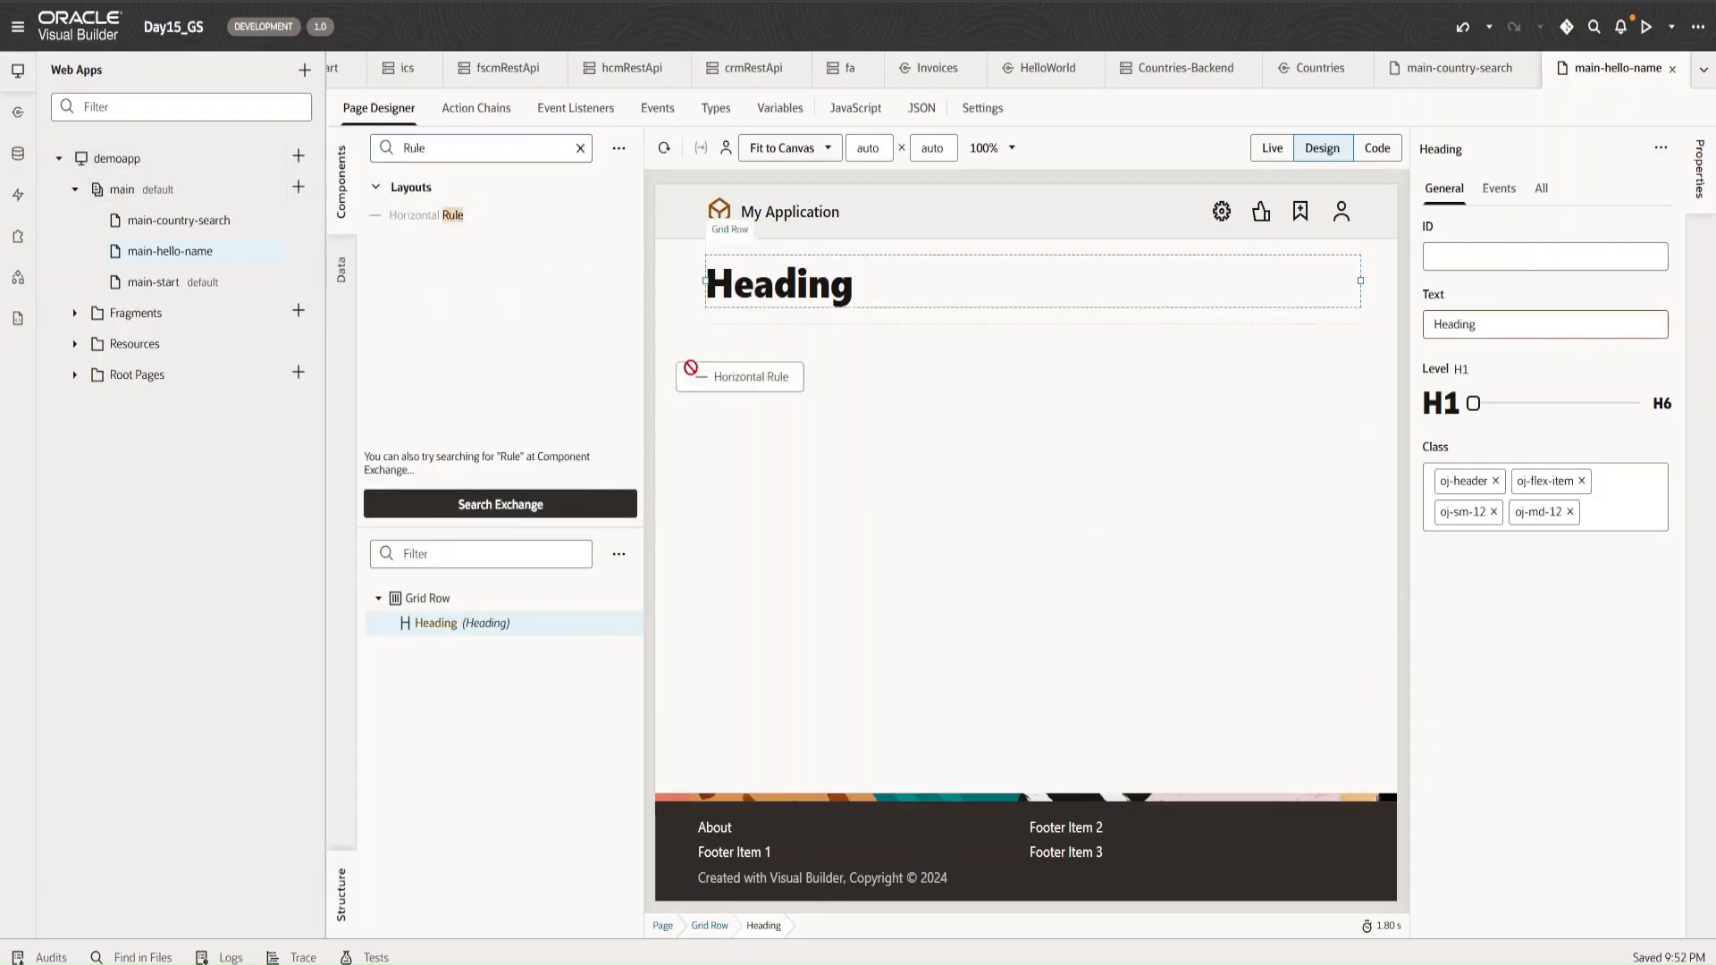
pyautogui.doubleClick(501, 214)
pyautogui.click(507, 148)
pyautogui.hotkey('ctrl', 'a')
pyautogui.press('BackSpace')
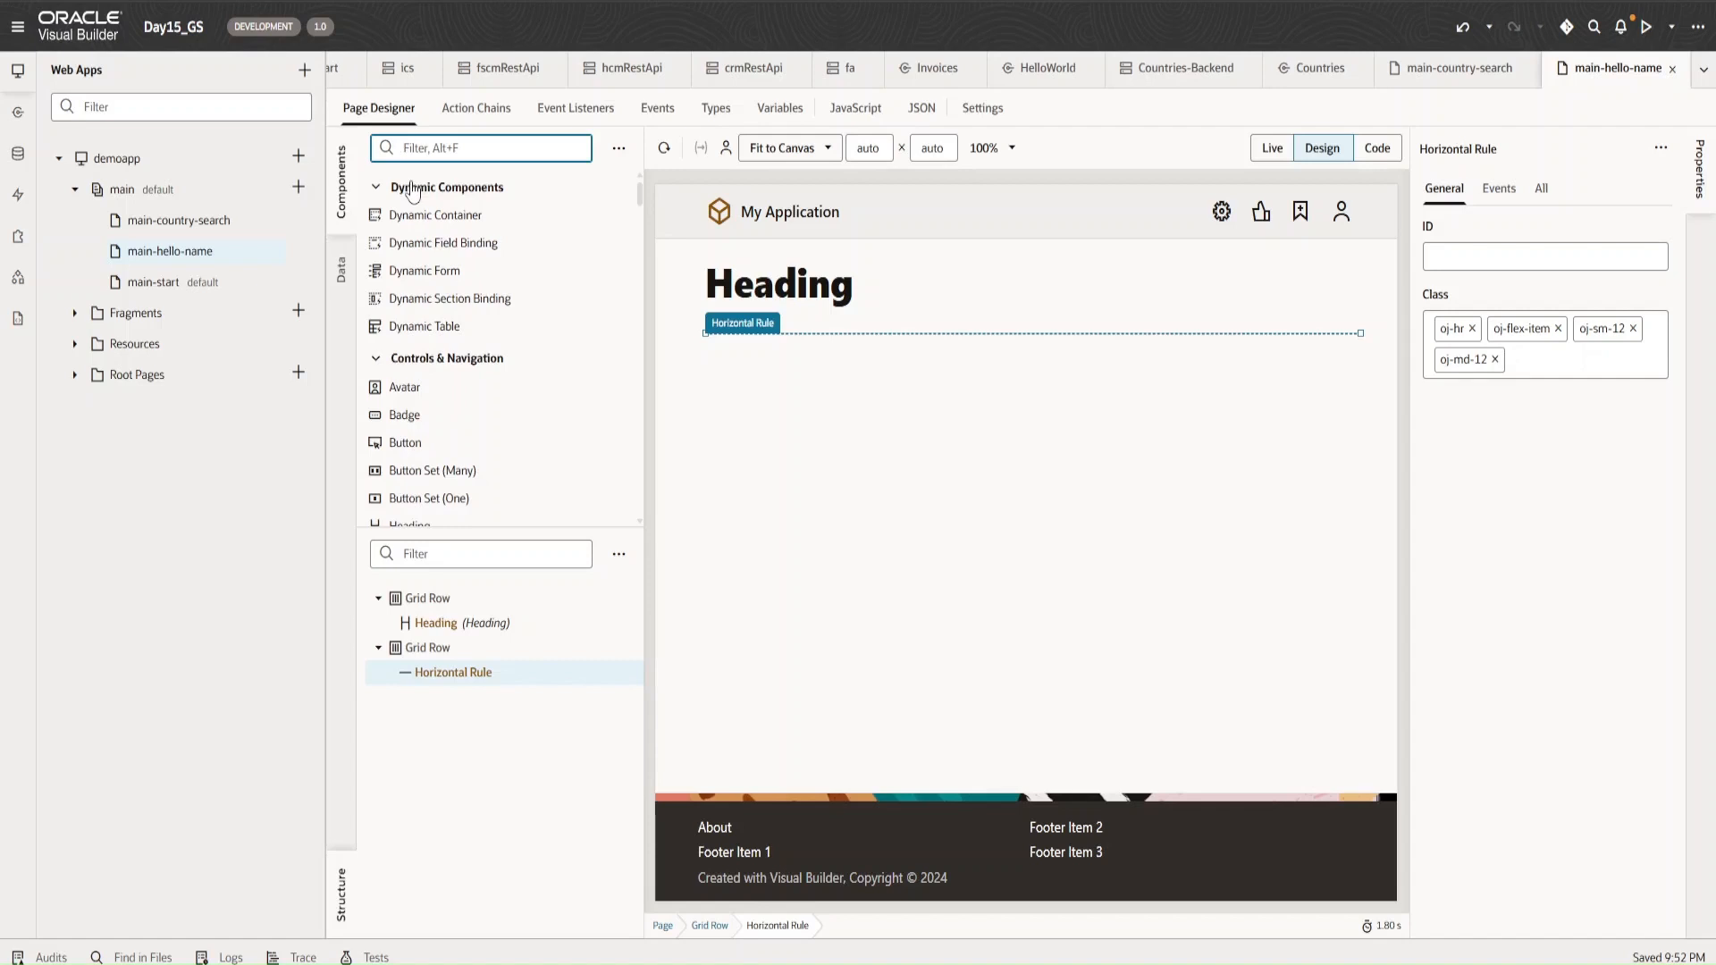
# - Add a Panel below the horizontal rule and place a Form Layout inside the panel's grid row
pyautogui.press('BackSpace')
pyautogui.write('Pane')
pyautogui.moveTo(401, 215); pyautogui.dragTo(776, 435)
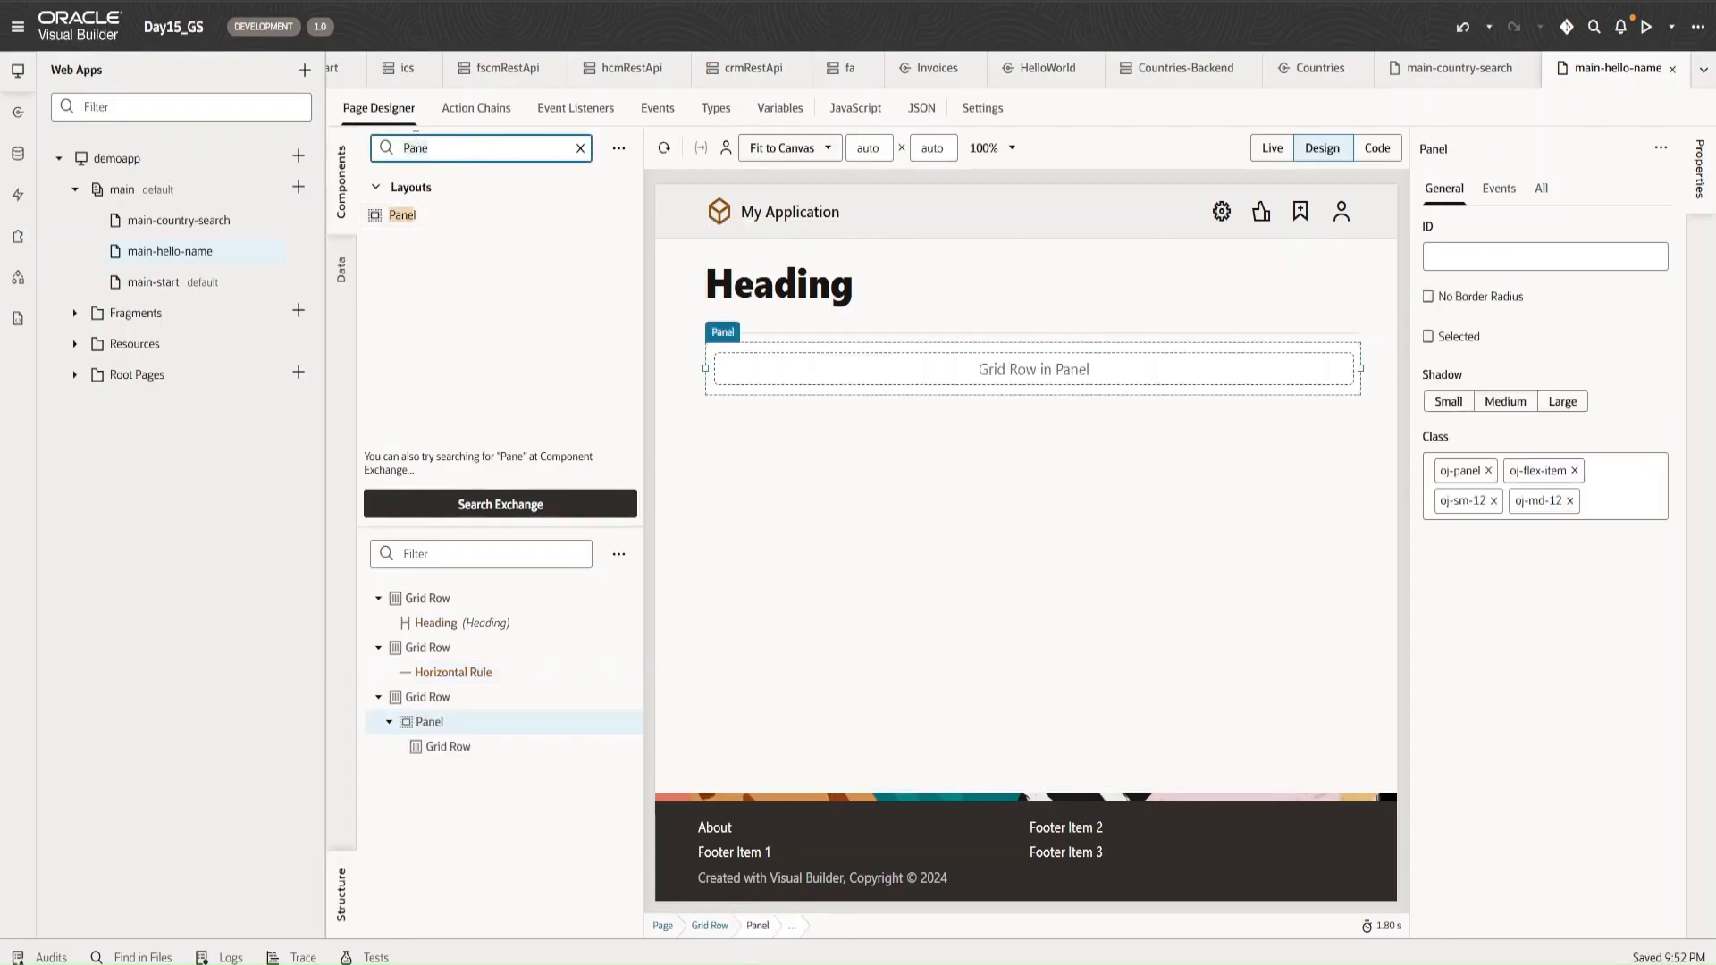
pyautogui.write('Form')
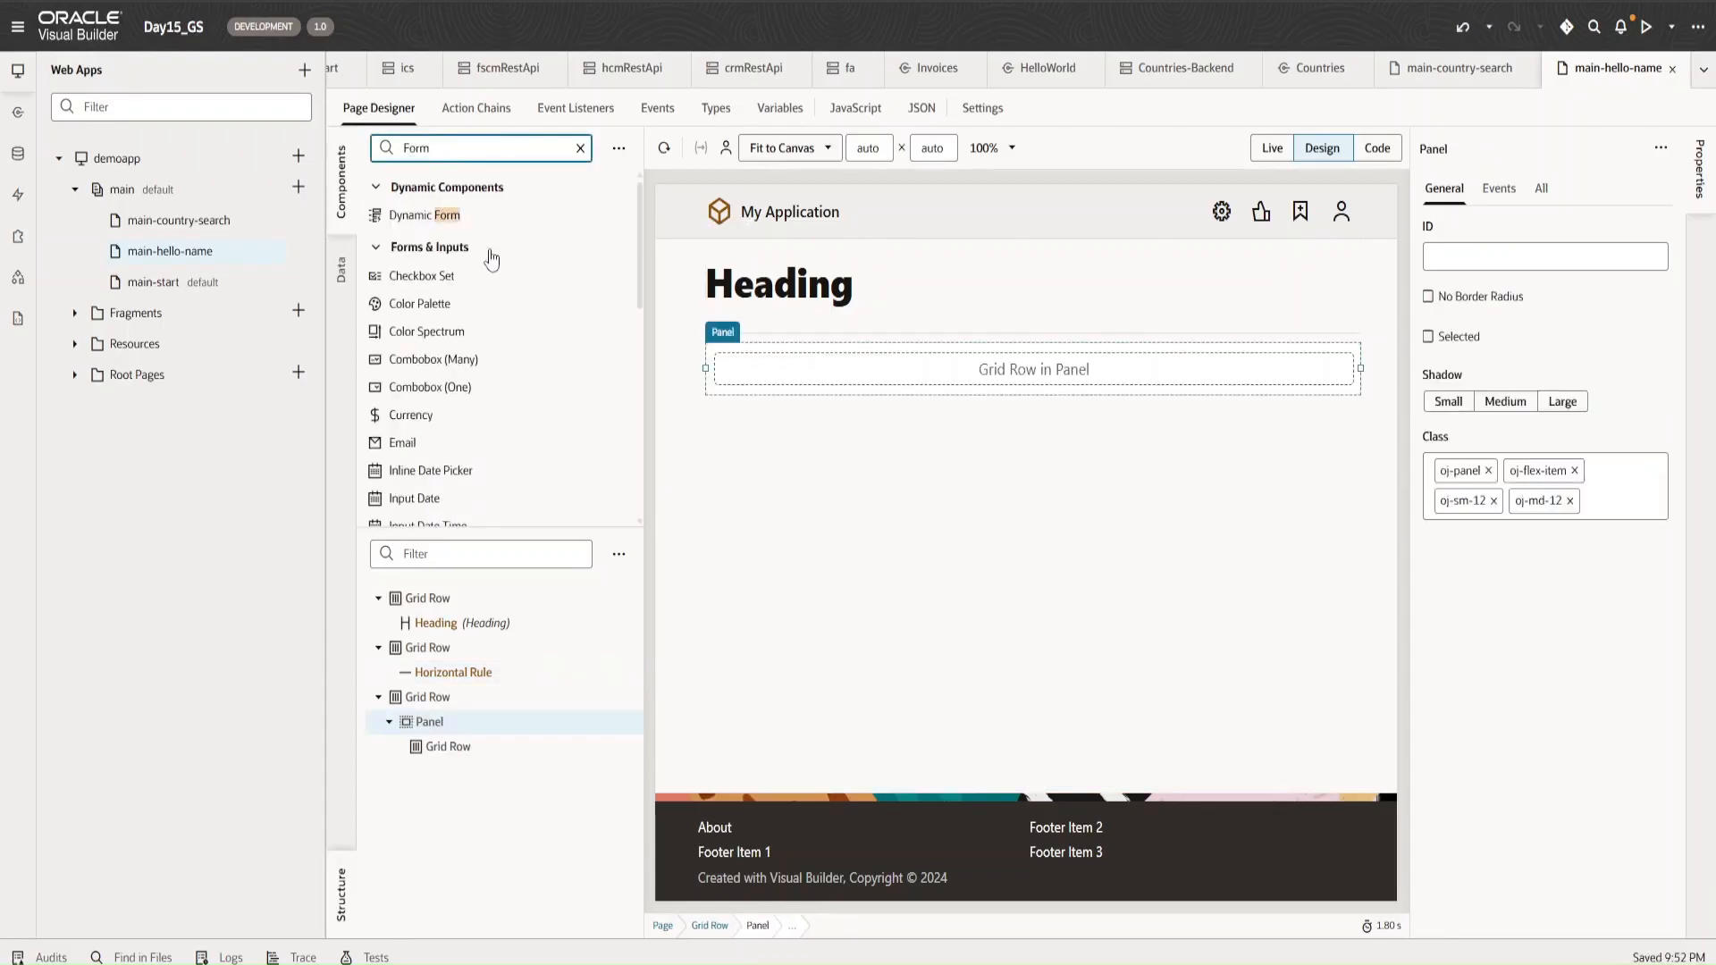
pyautogui.scroll(-5, 482, 339)
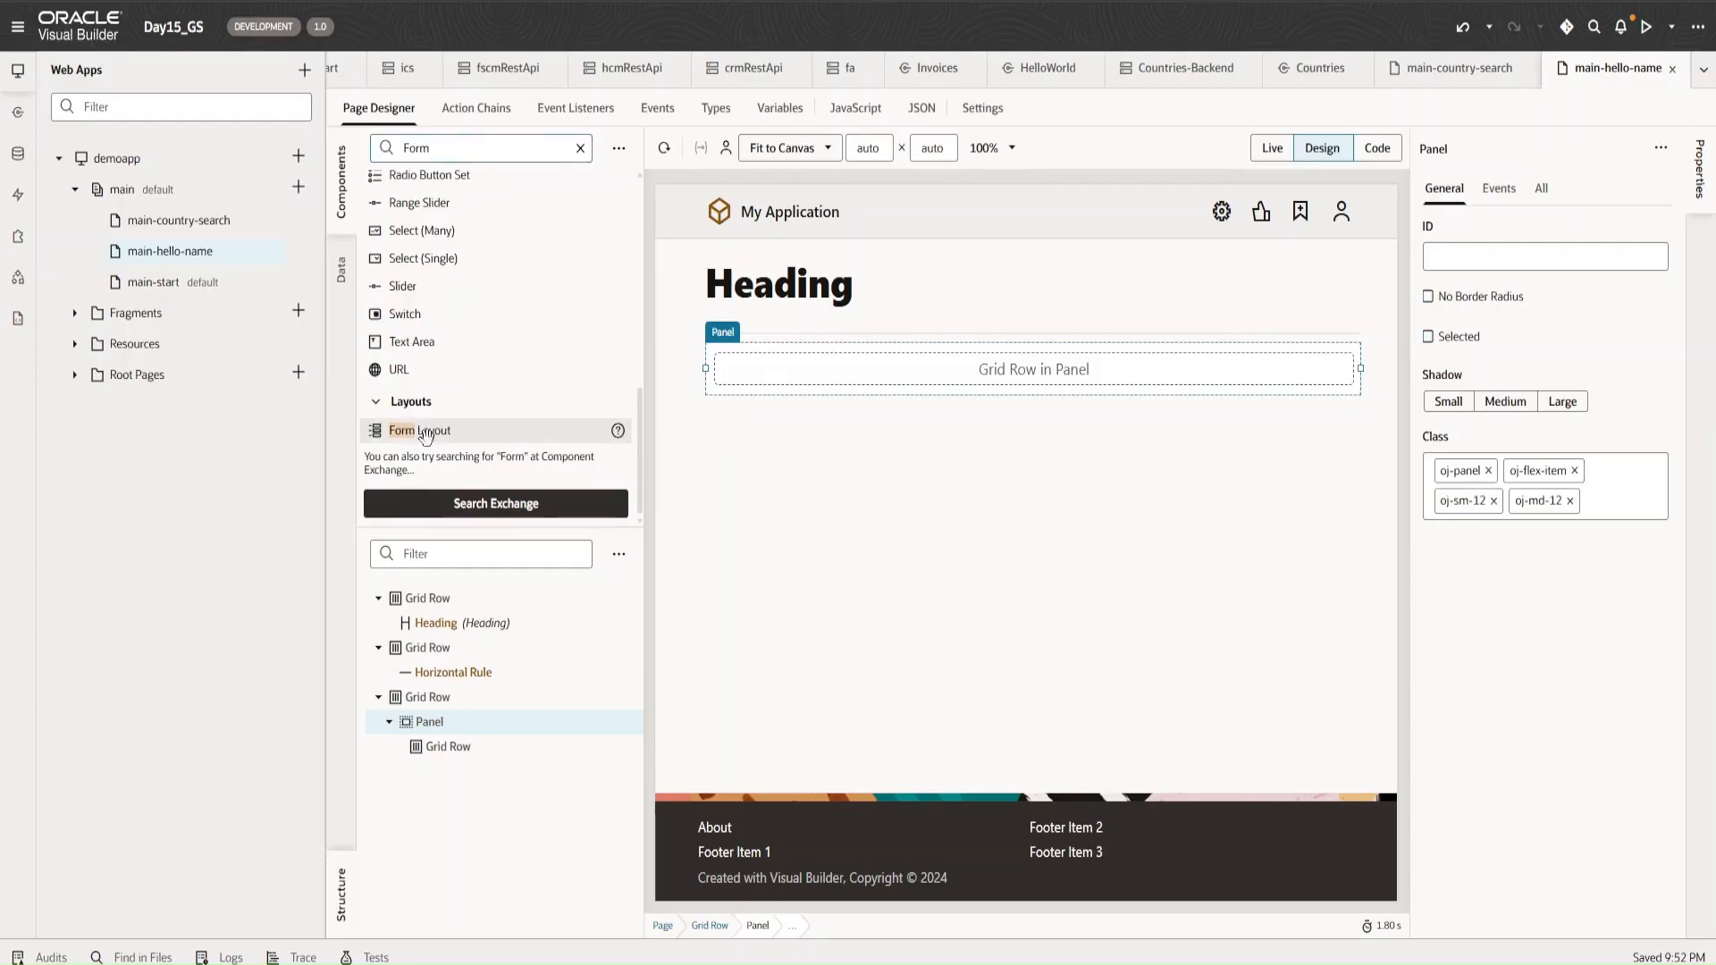
pyautogui.moveTo(425, 435); pyautogui.dragTo(915, 373)
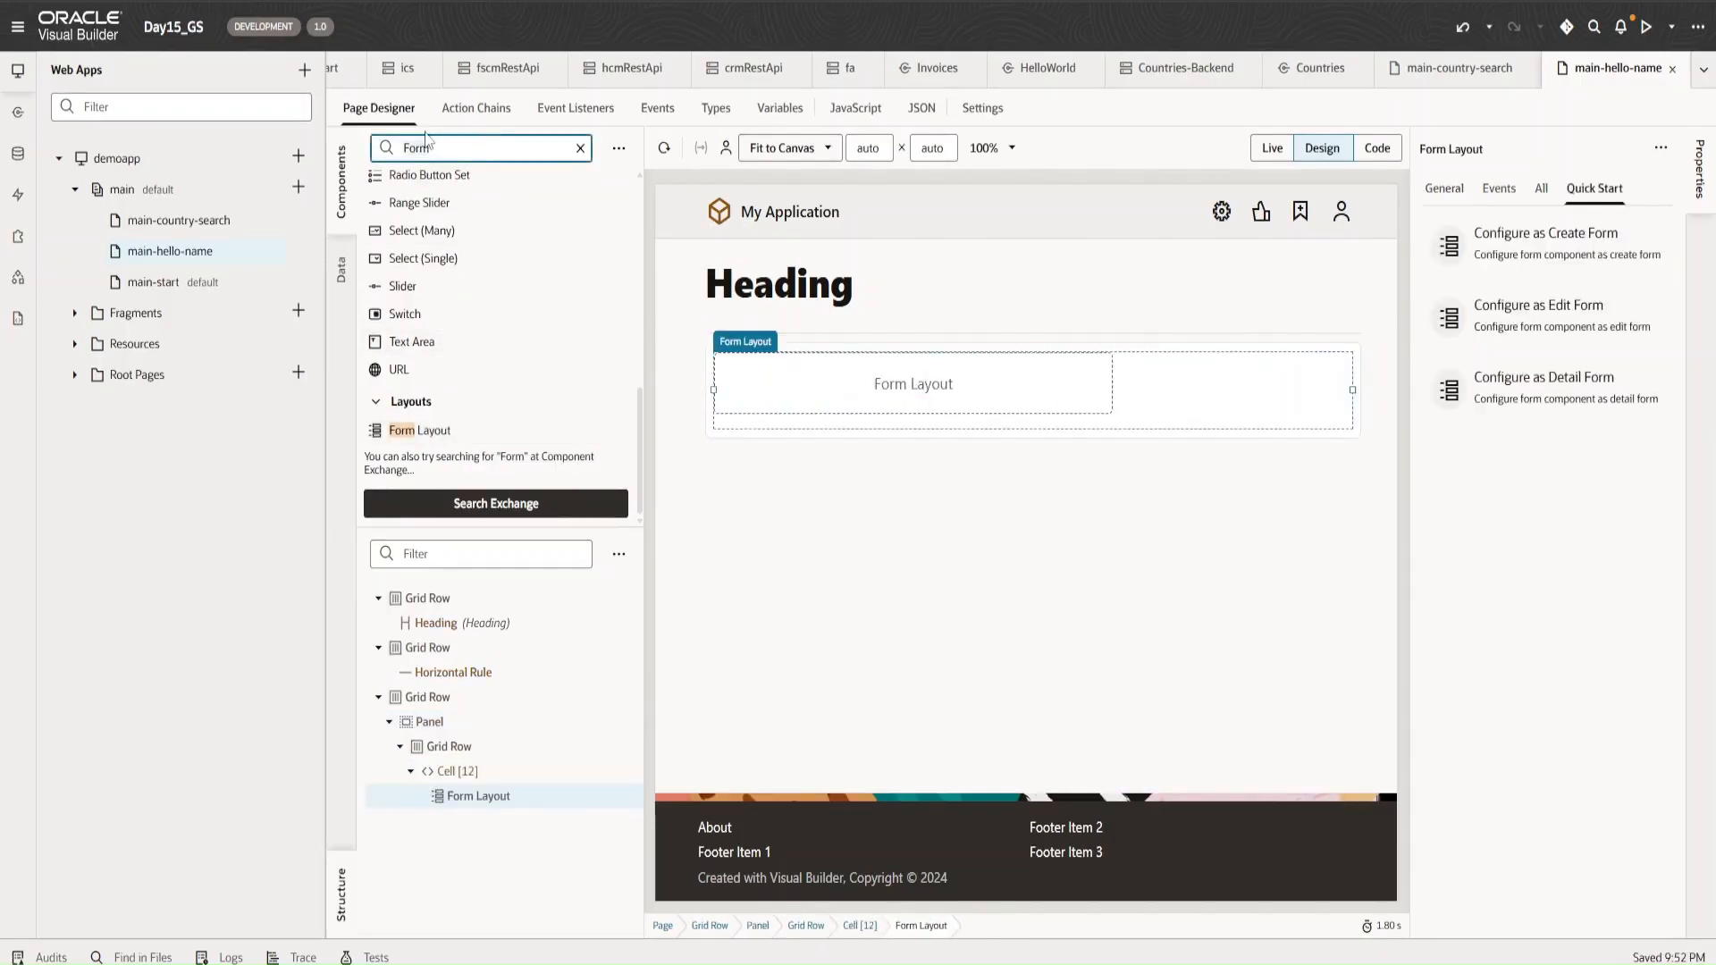
# - Find the Input Text component and add two of them, one below the other, inside the Form Layout
pyautogui.moveTo(426, 140); pyautogui.dragTo(404, 130)
pyautogui.write('Inp')
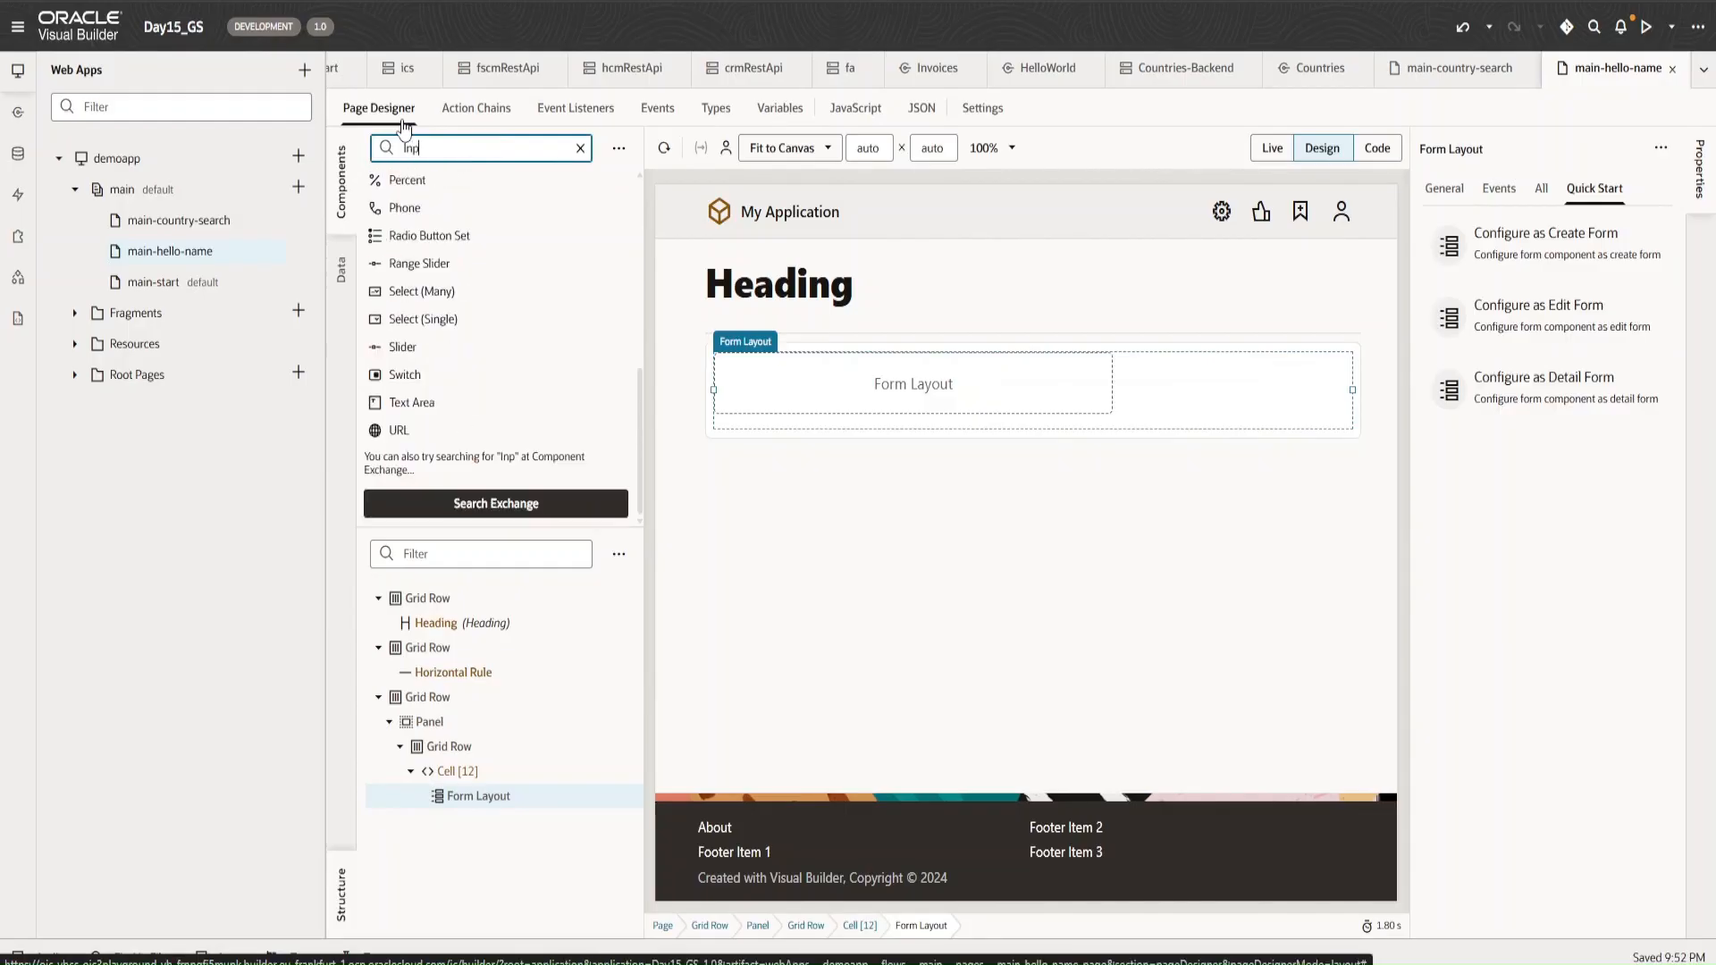
pyautogui.write('ut')
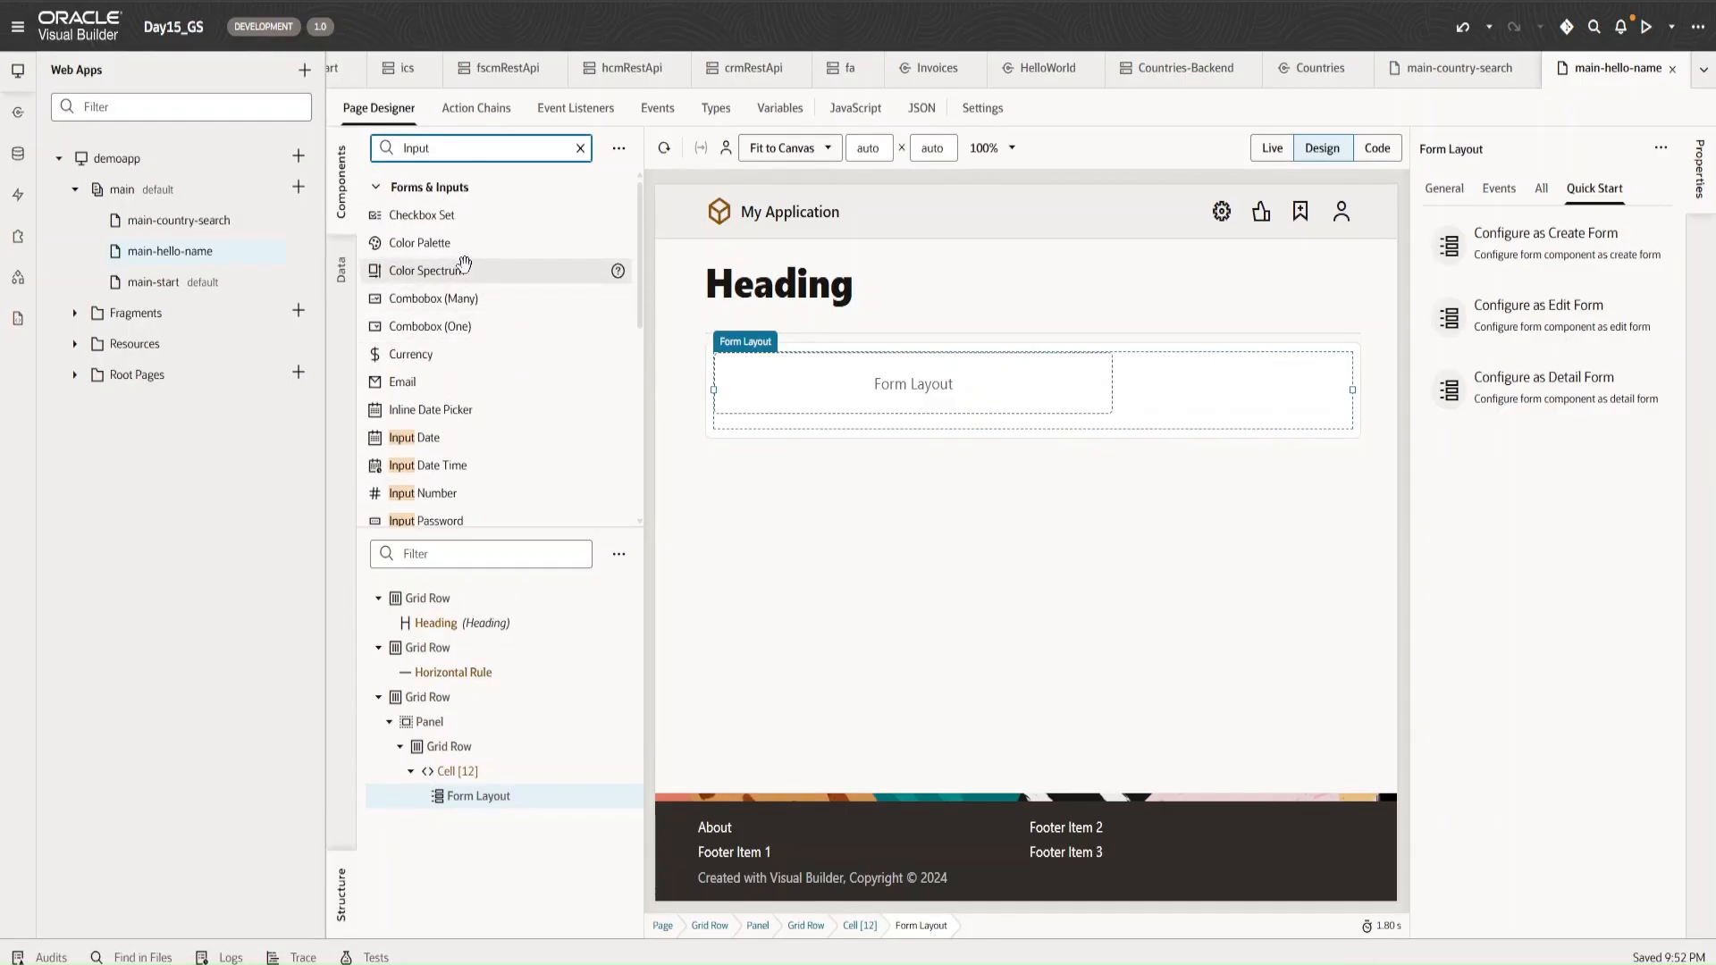
pyautogui.scroll(-4, 450, 266)
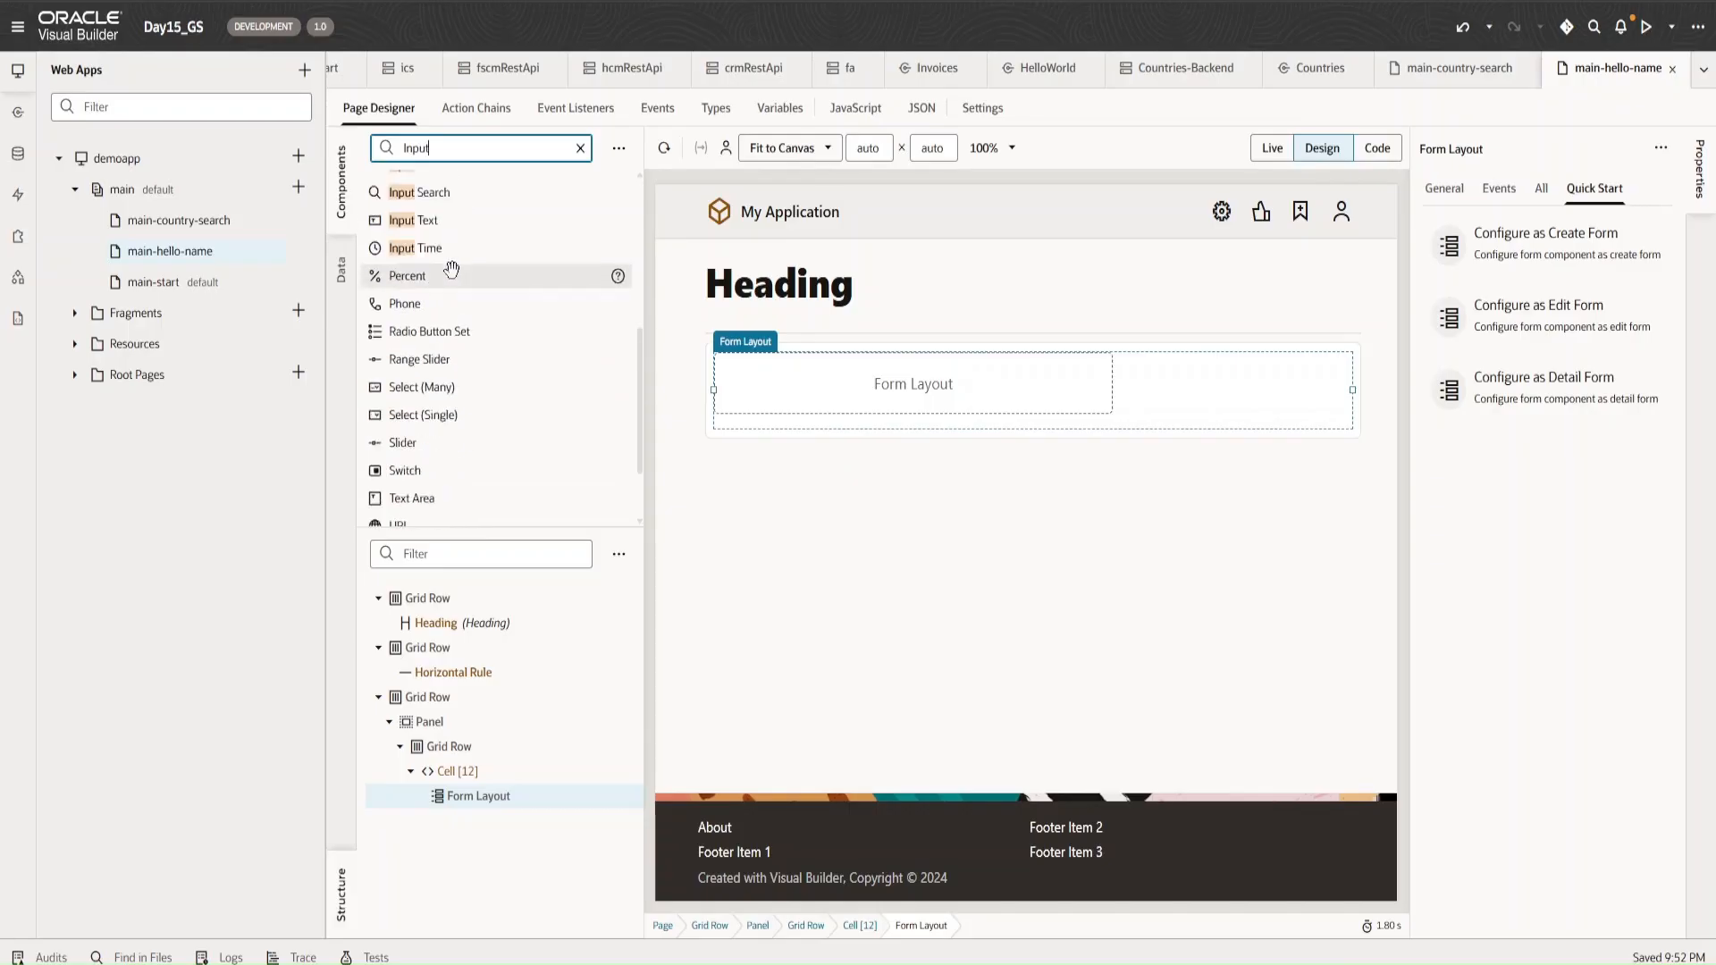
pyautogui.scroll(4, 456, 268)
pyautogui.scroll(-4, 452, 242)
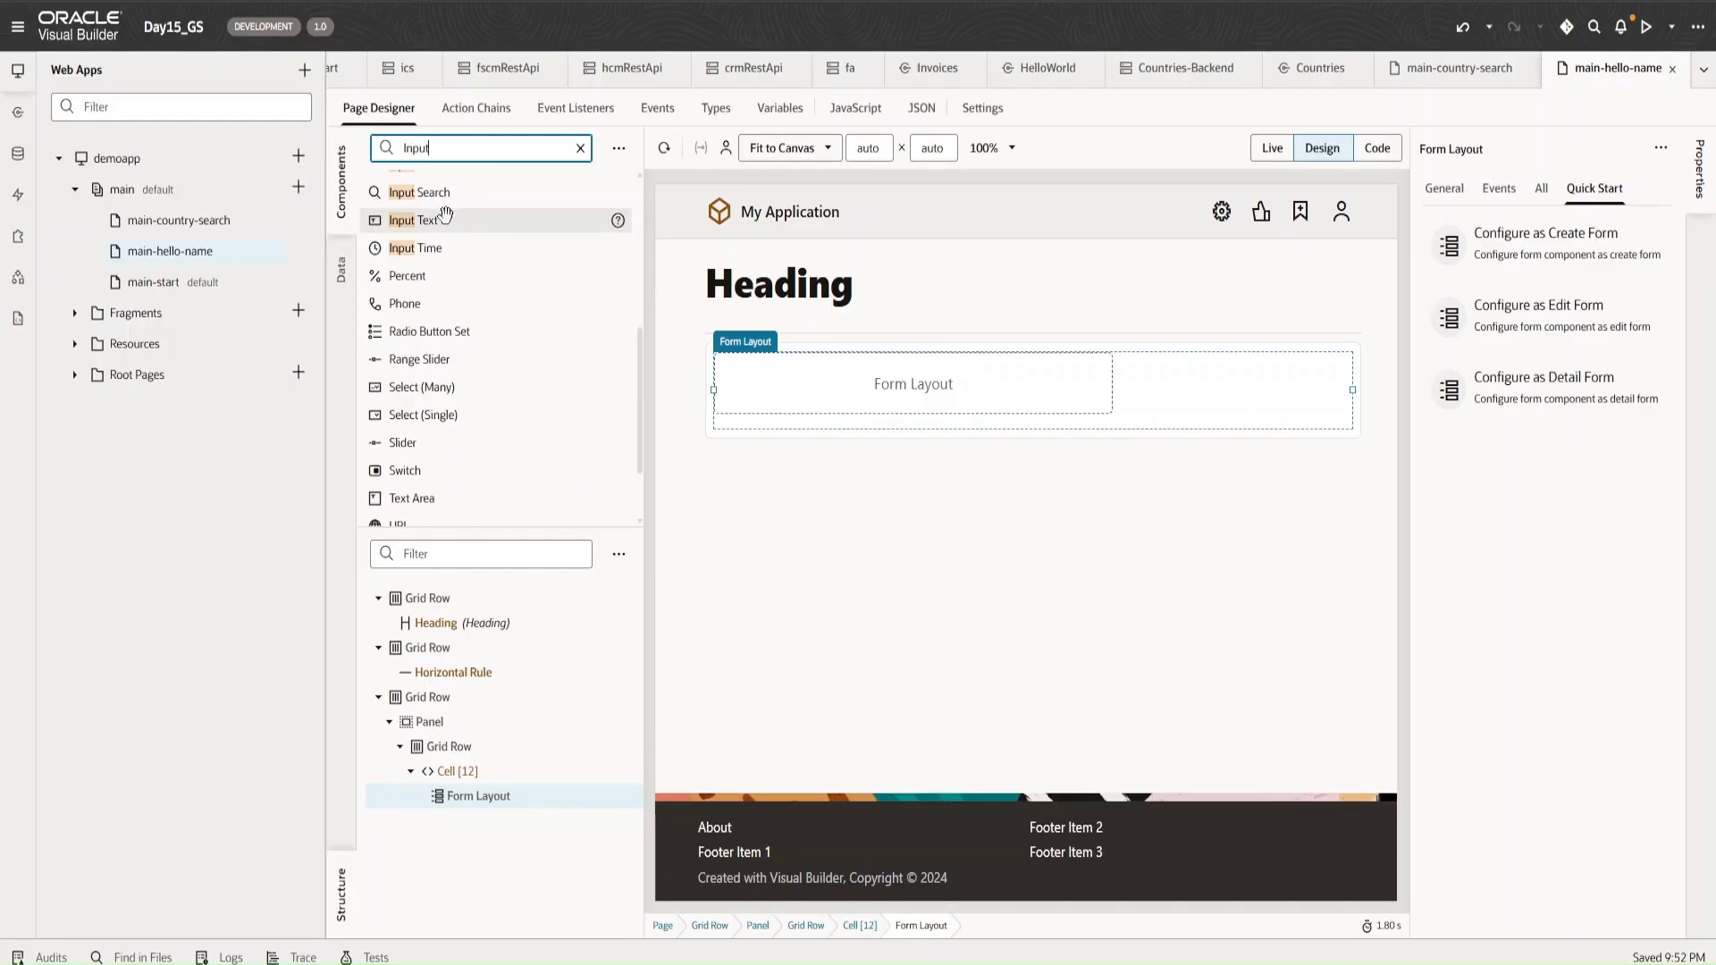
pyautogui.moveTo(446, 217); pyautogui.dragTo(776, 433)
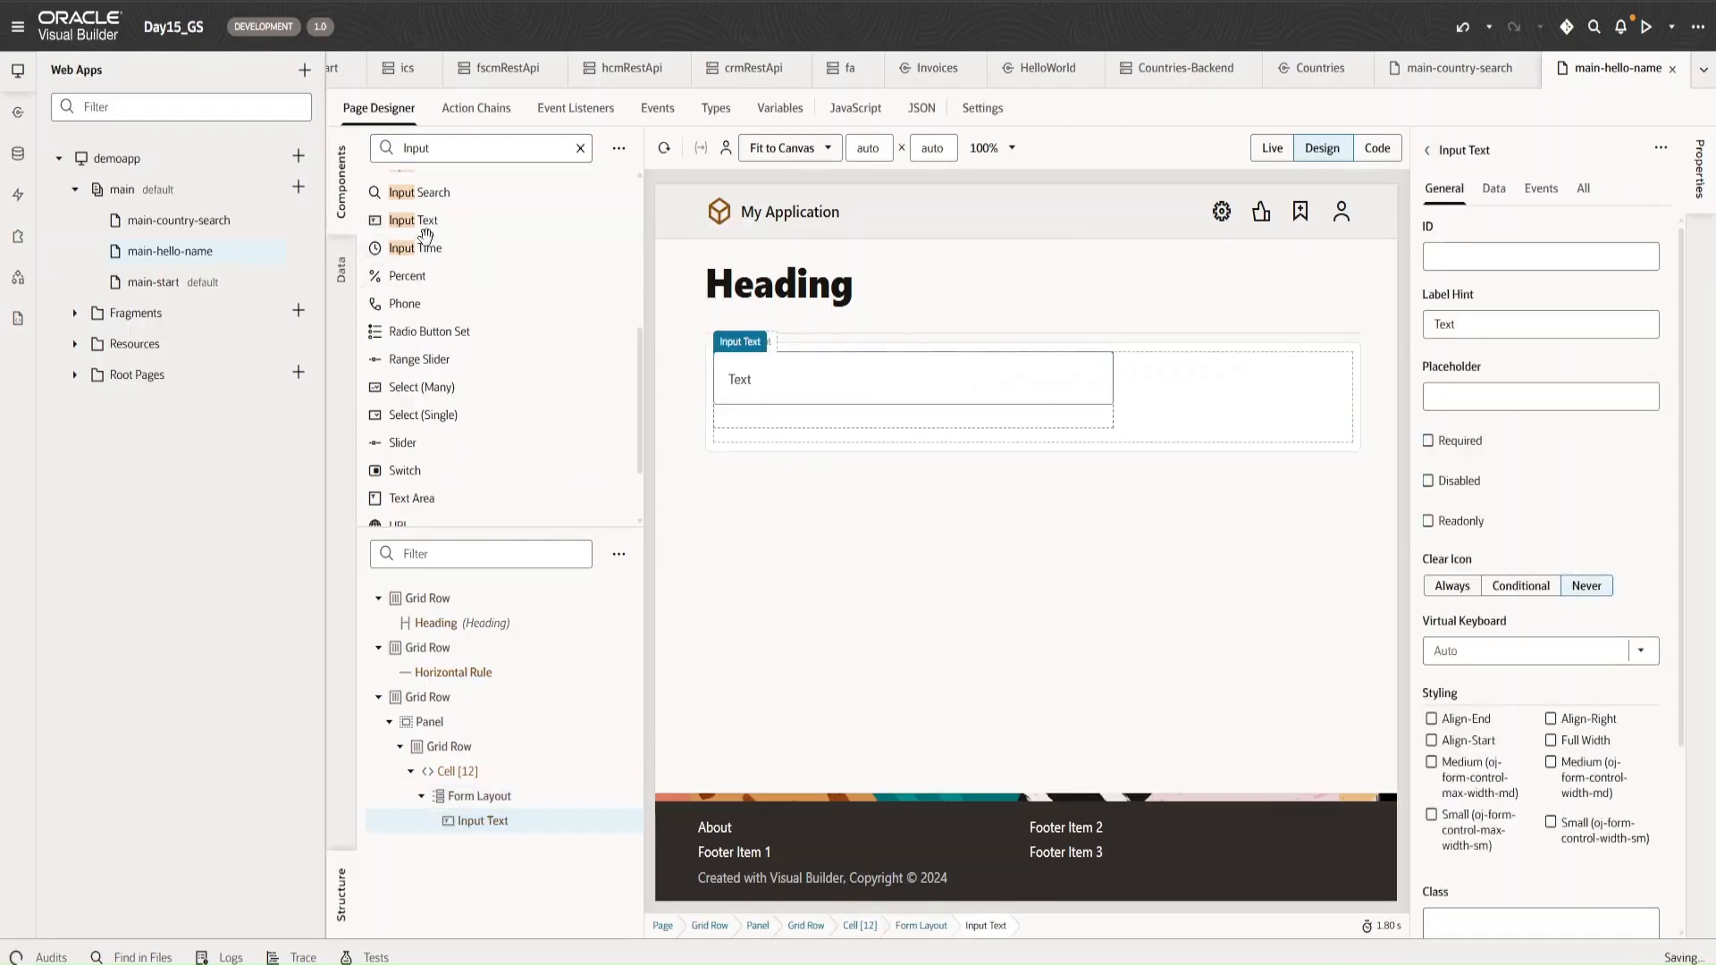
pyautogui.moveTo(425, 219); pyautogui.dragTo(740, 438)
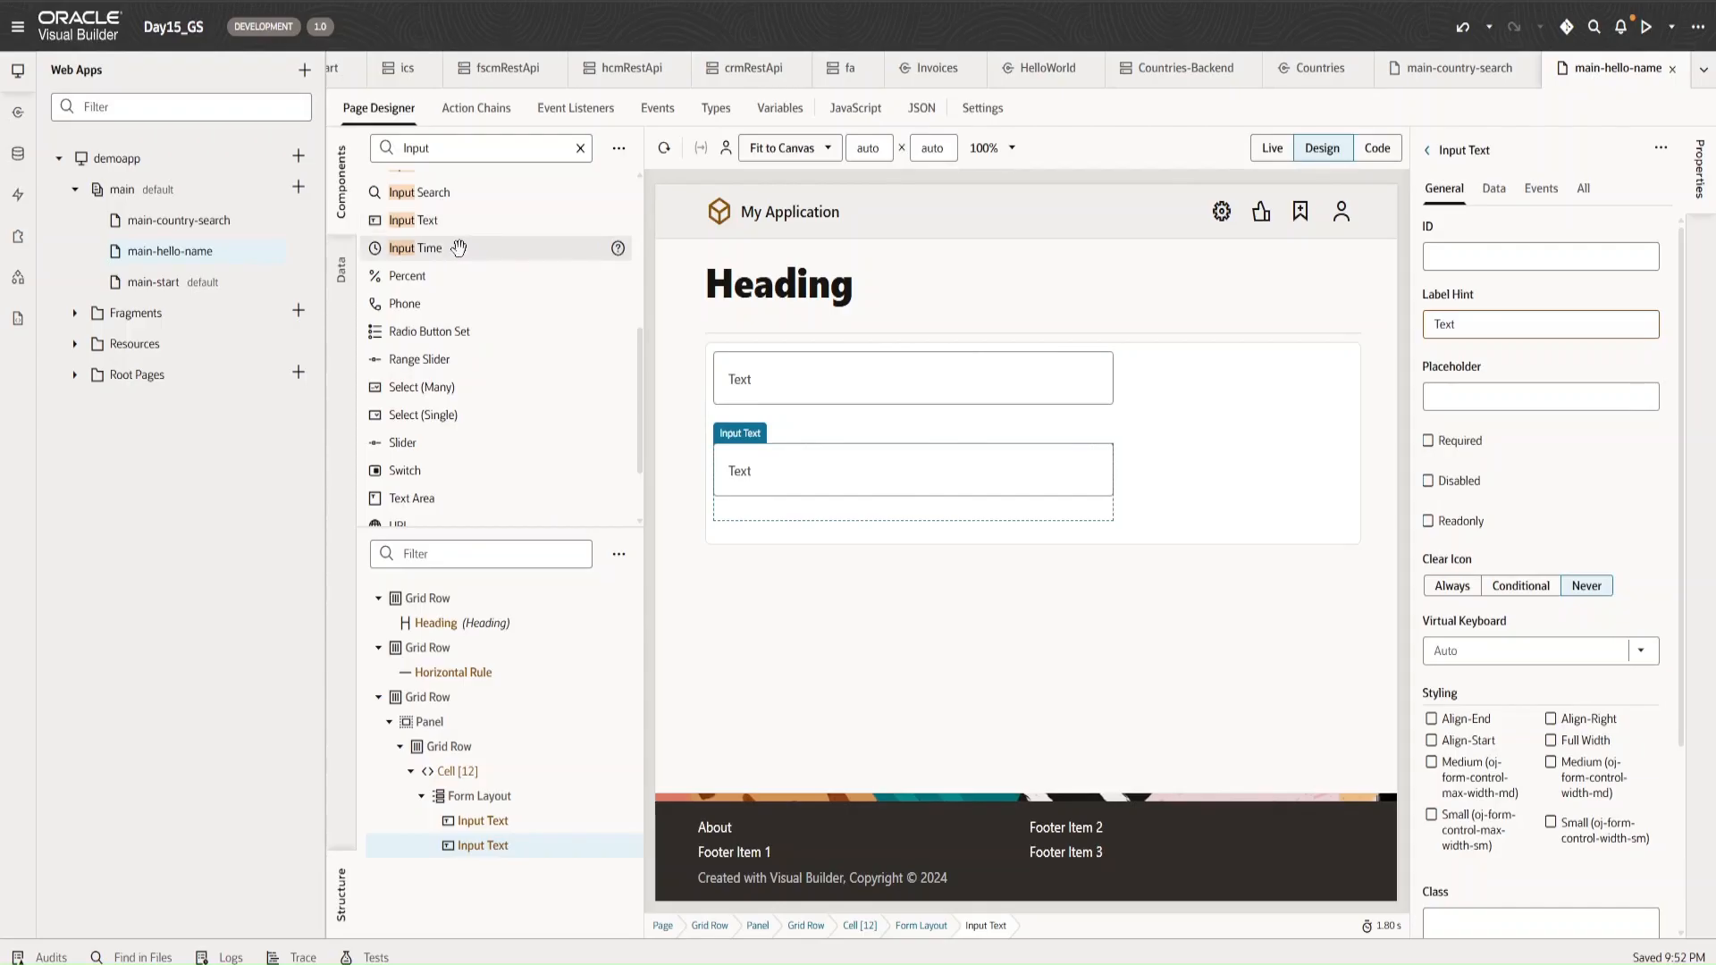
# - Find the Button component and add one in the panel below the form's input fields
pyautogui.scroll(5, 541, 263)
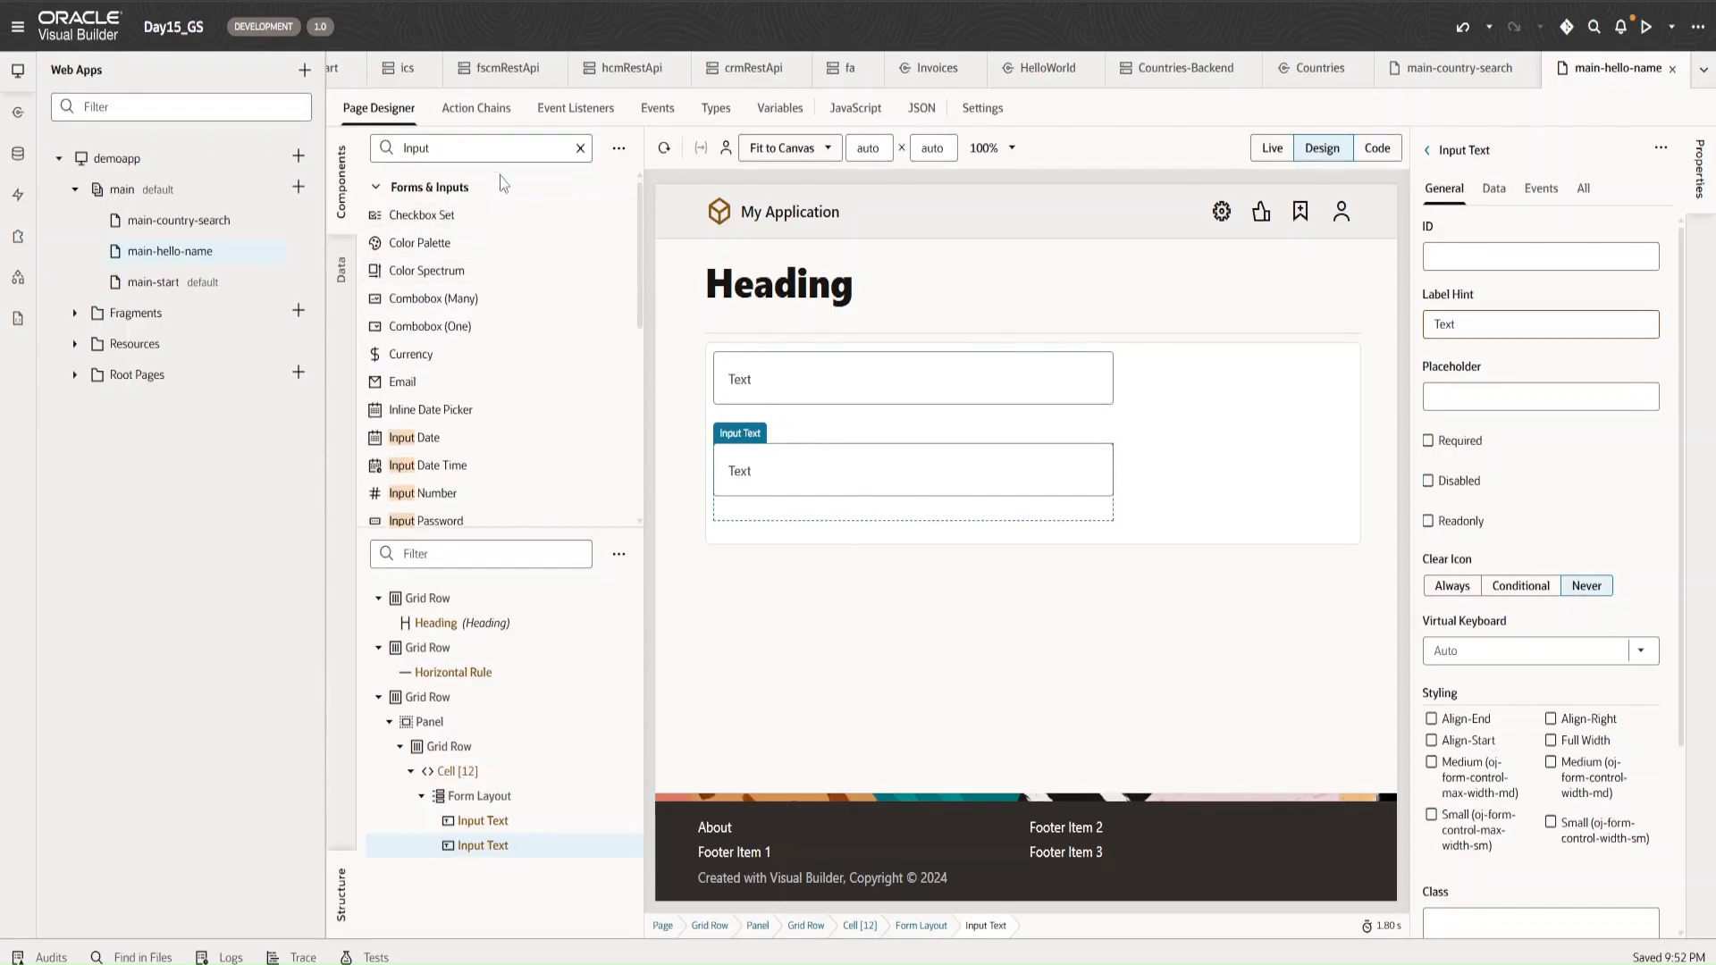
pyautogui.click(498, 149)
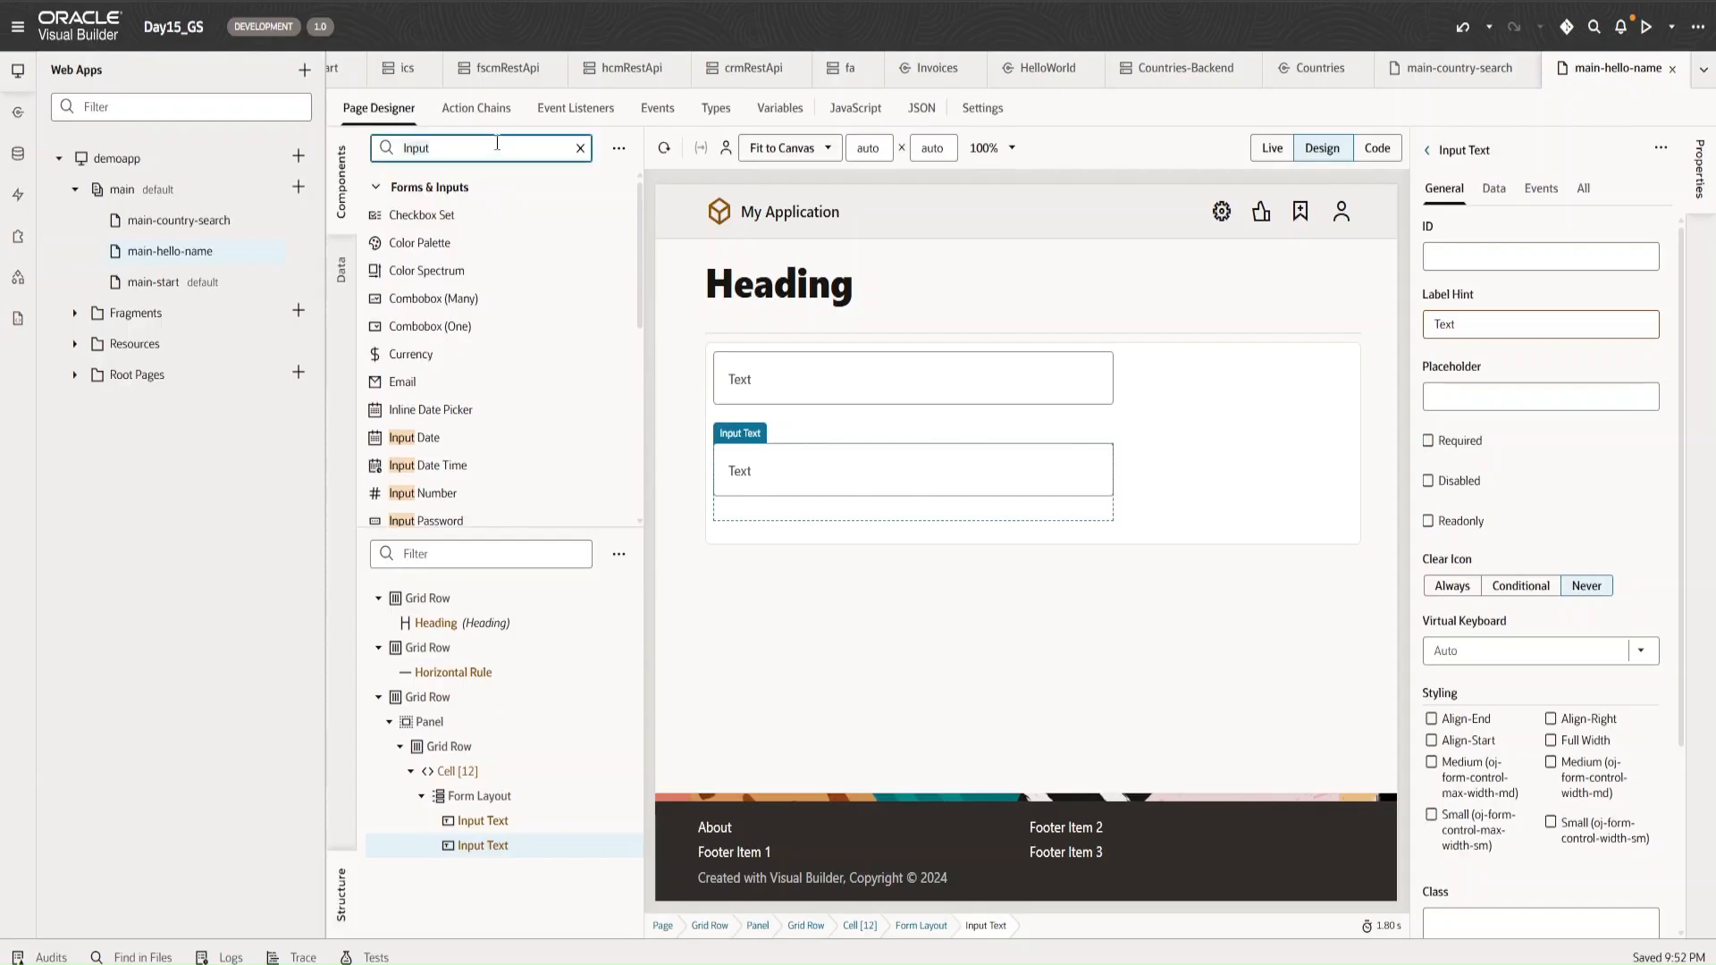
pyautogui.write('Button')
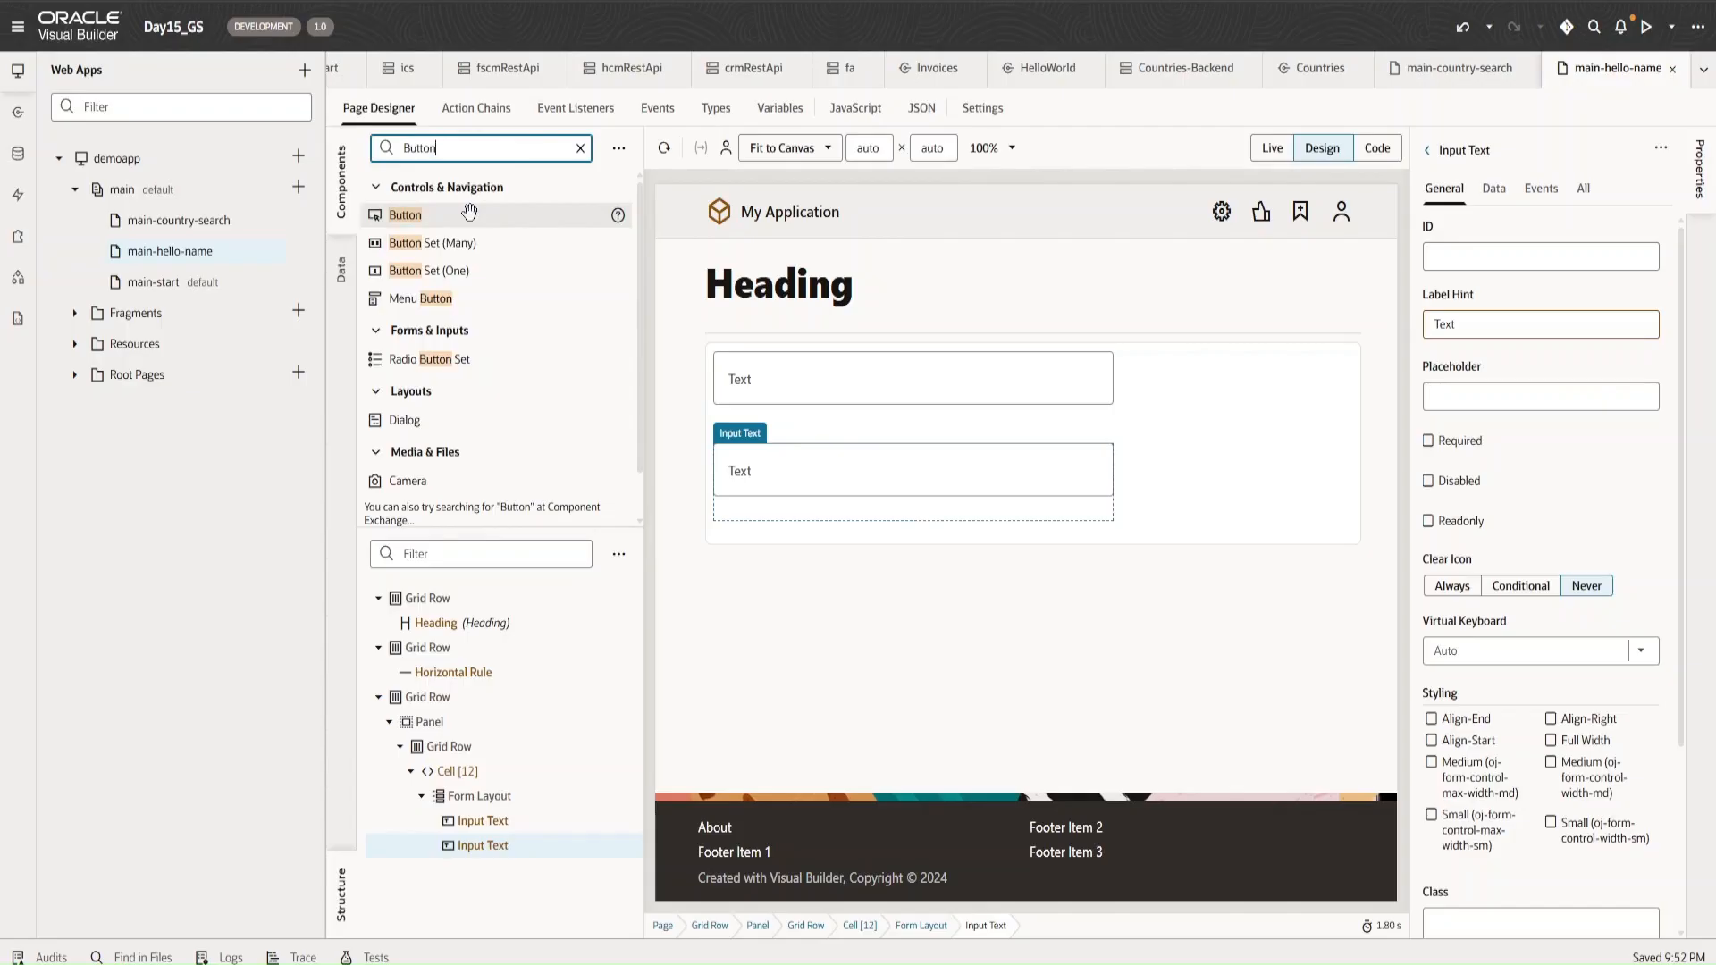
pyautogui.moveTo(462, 212); pyautogui.dragTo(853, 542)
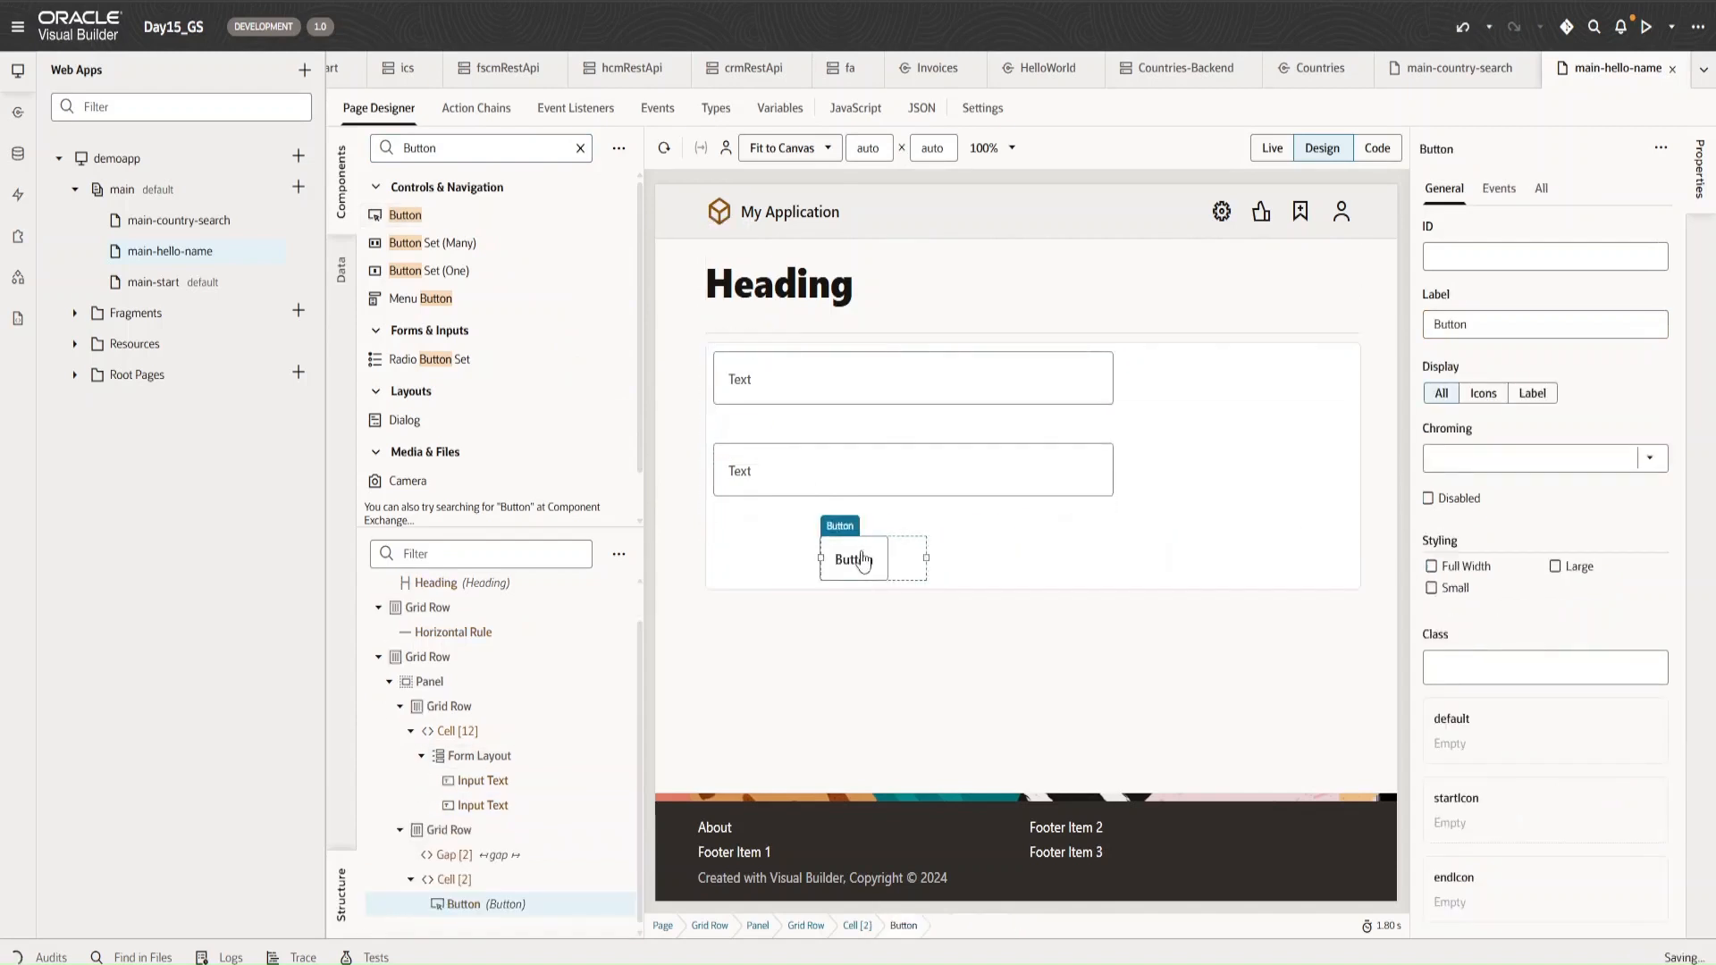
# - Indent the Form Layout by one grid column within its row and set its label edge to Start
pyautogui.click(873, 398)
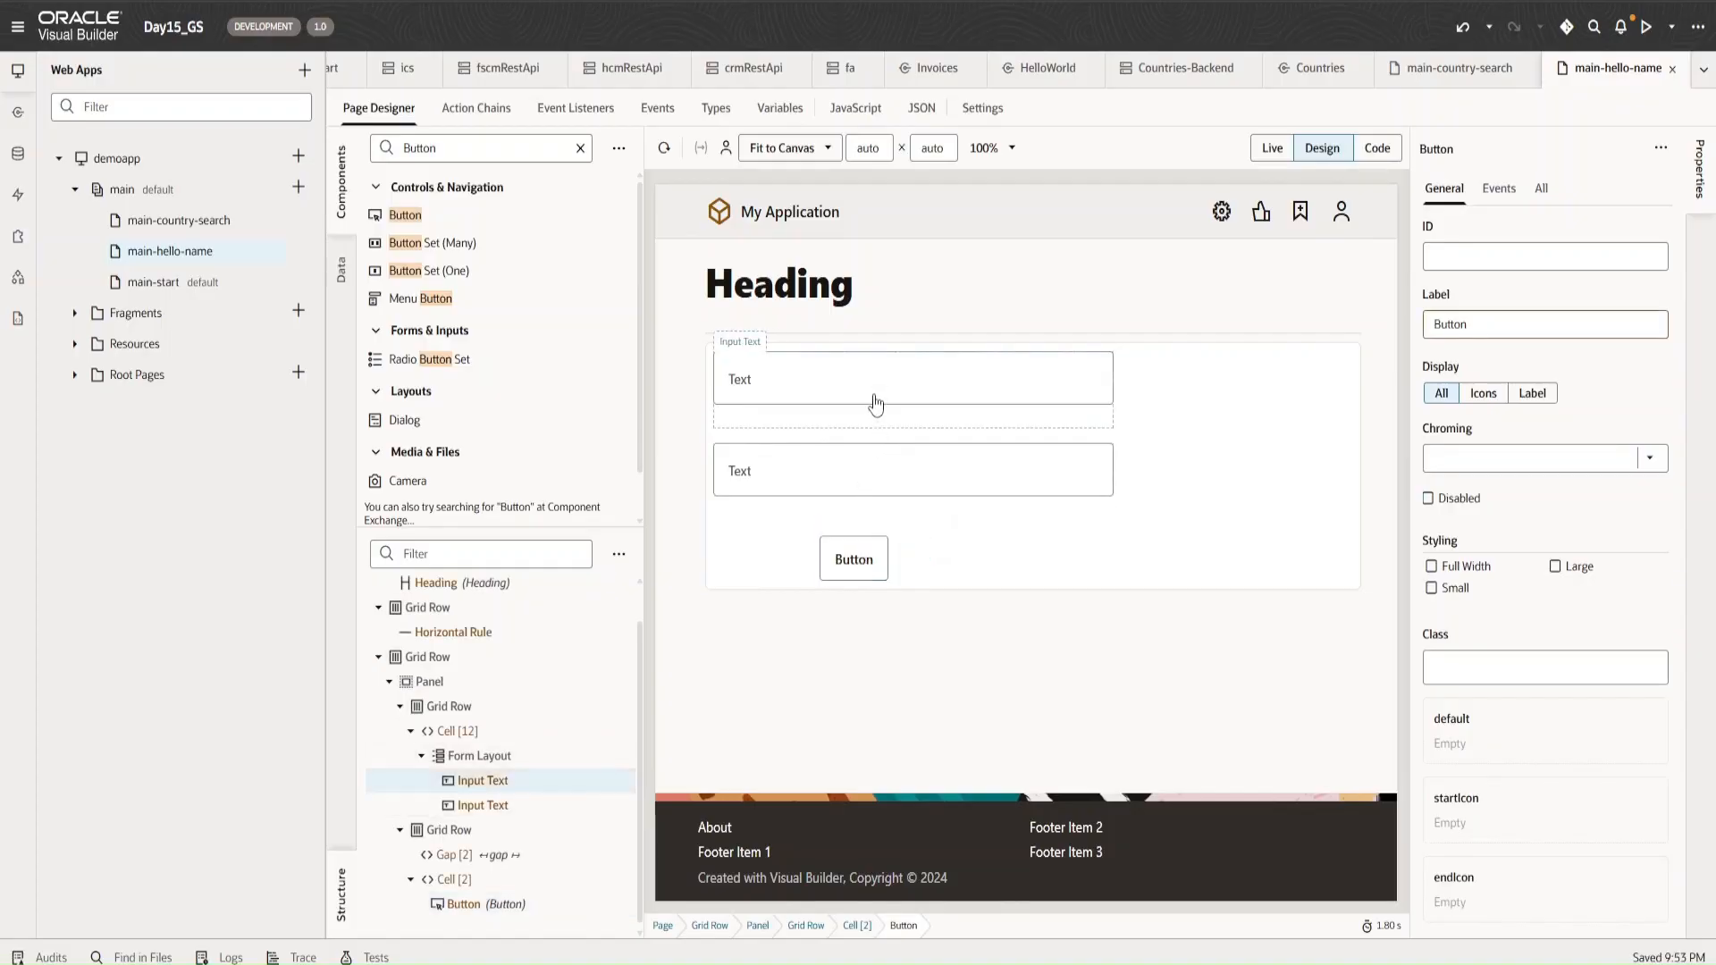
pyautogui.click(713, 459)
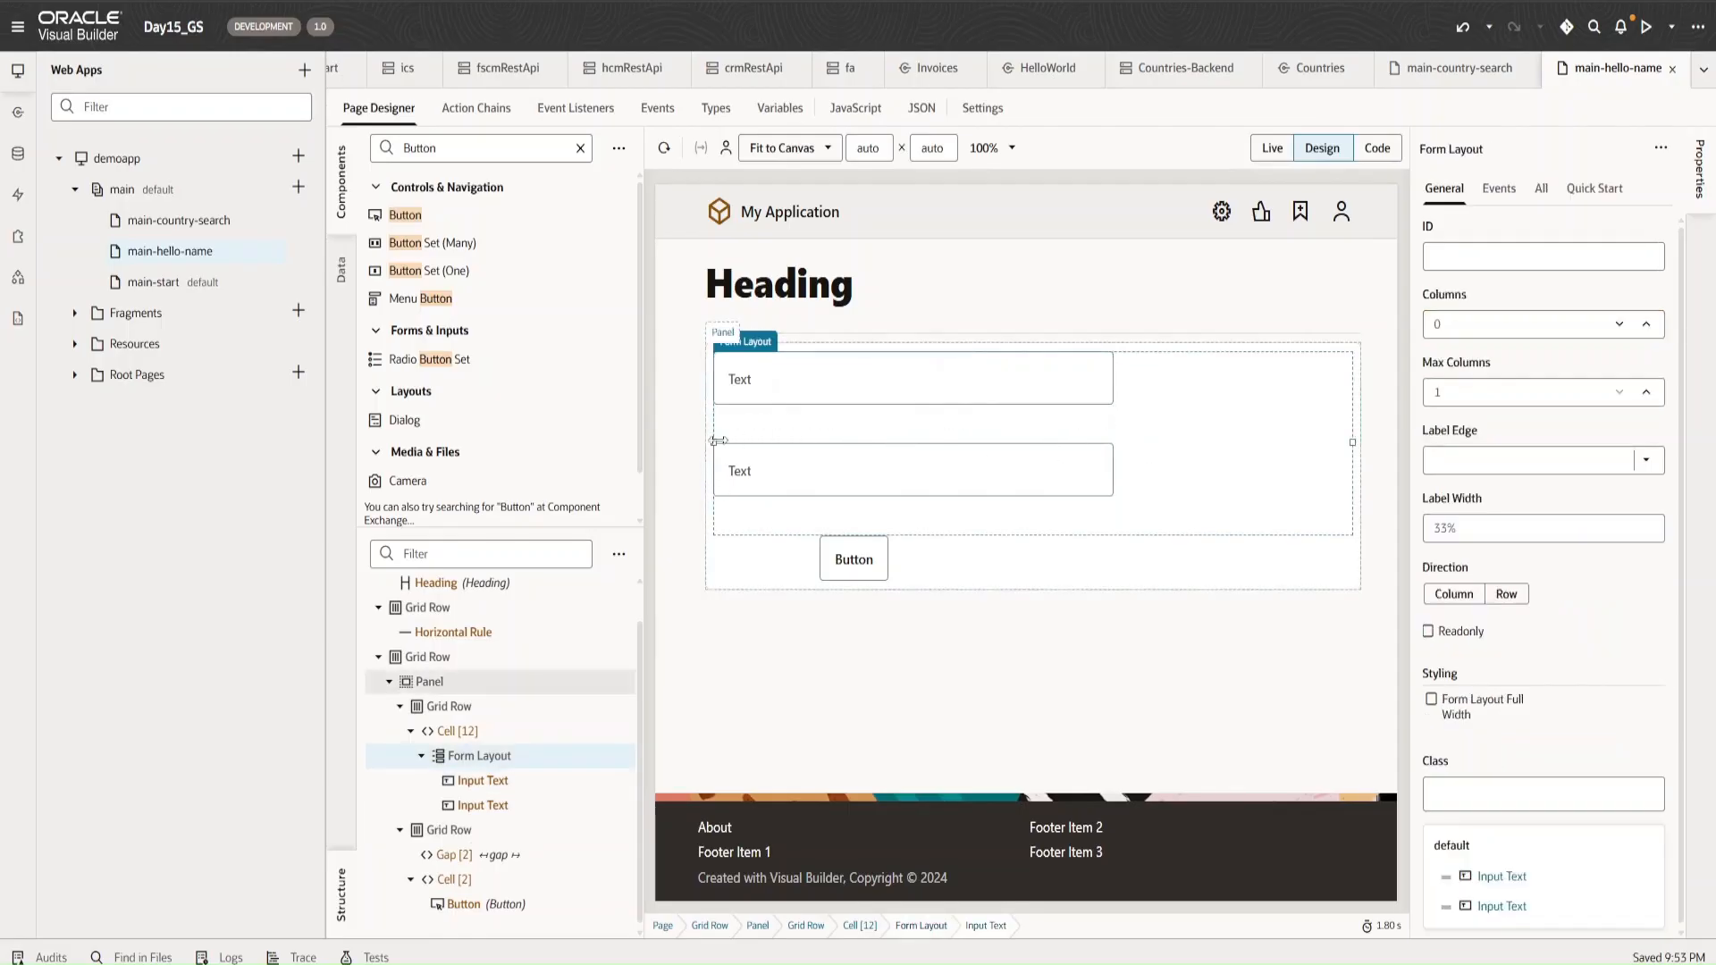
pyautogui.moveTo(712, 440); pyautogui.dragTo(1098, 493)
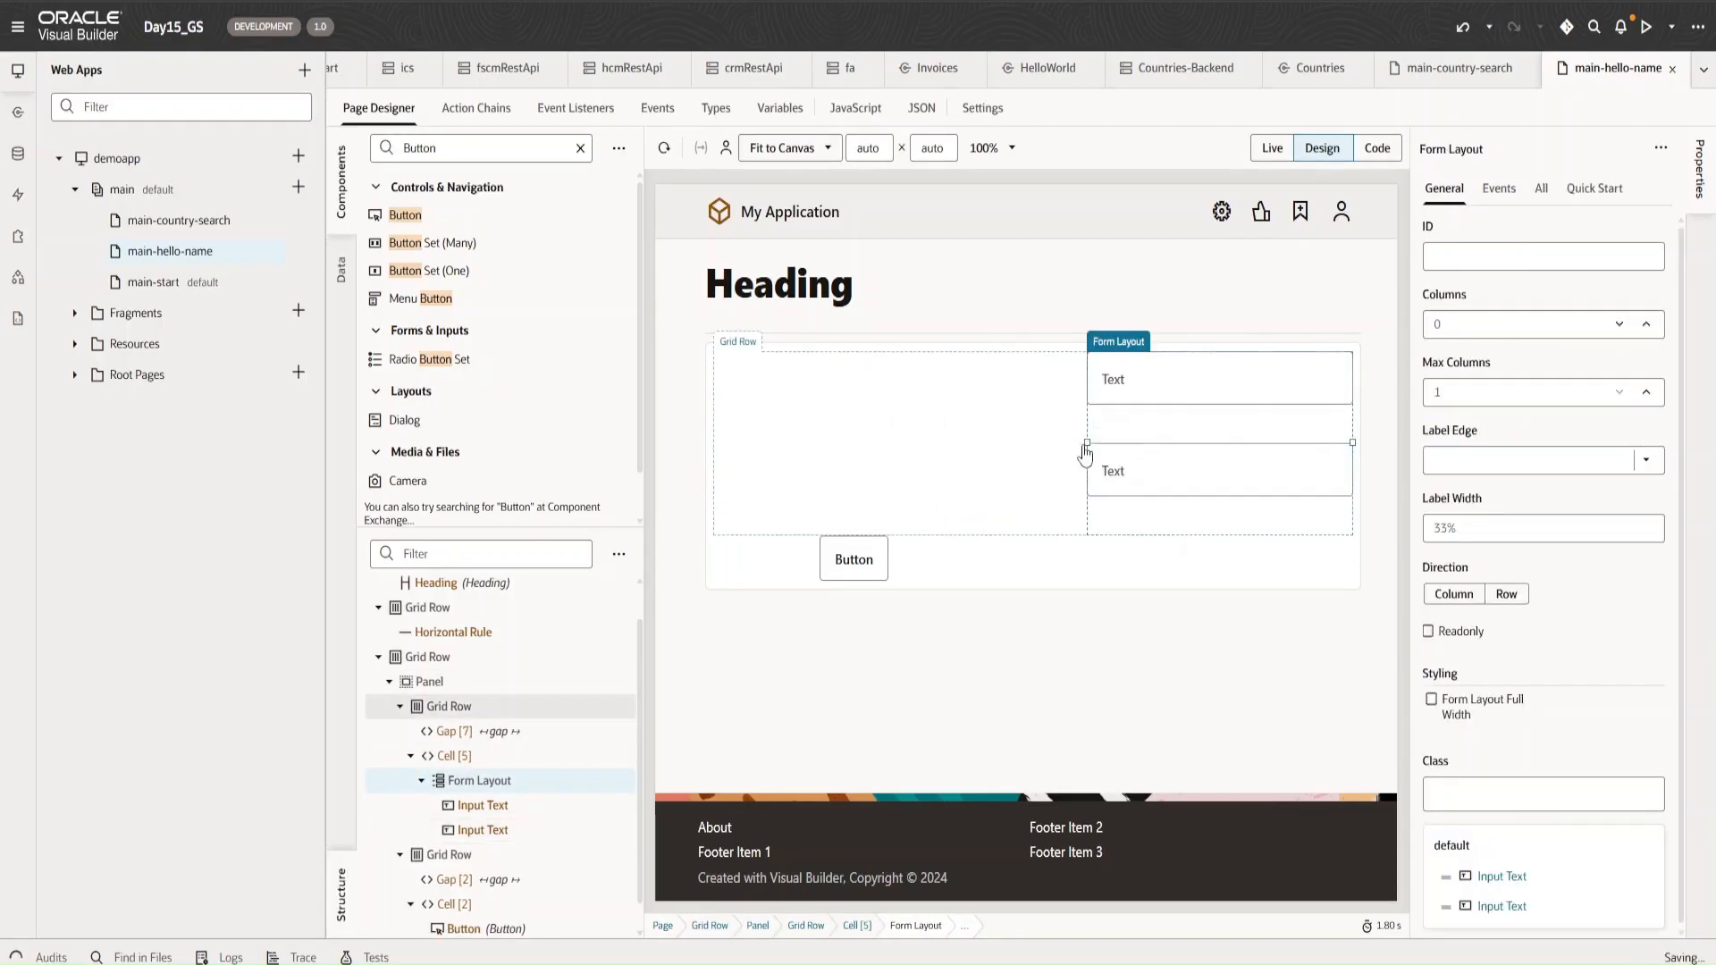
pyautogui.moveTo(1087, 442); pyautogui.dragTo(784, 417)
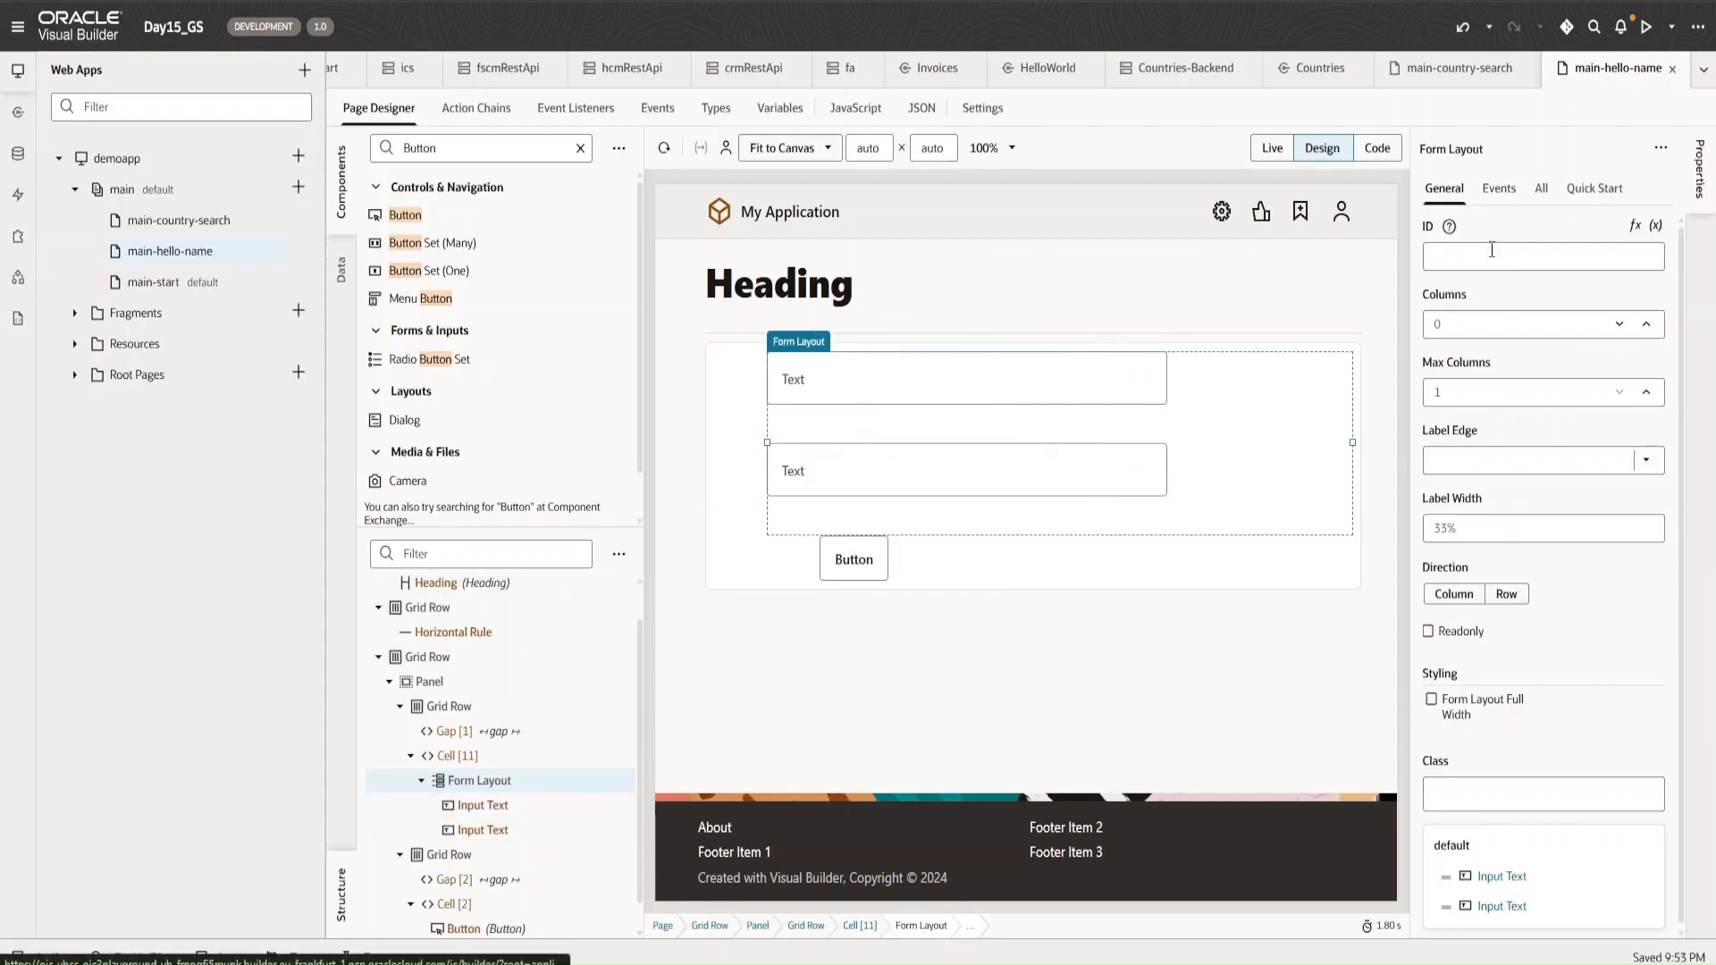
pyautogui.click(1465, 460)
pyautogui.click(1465, 547)
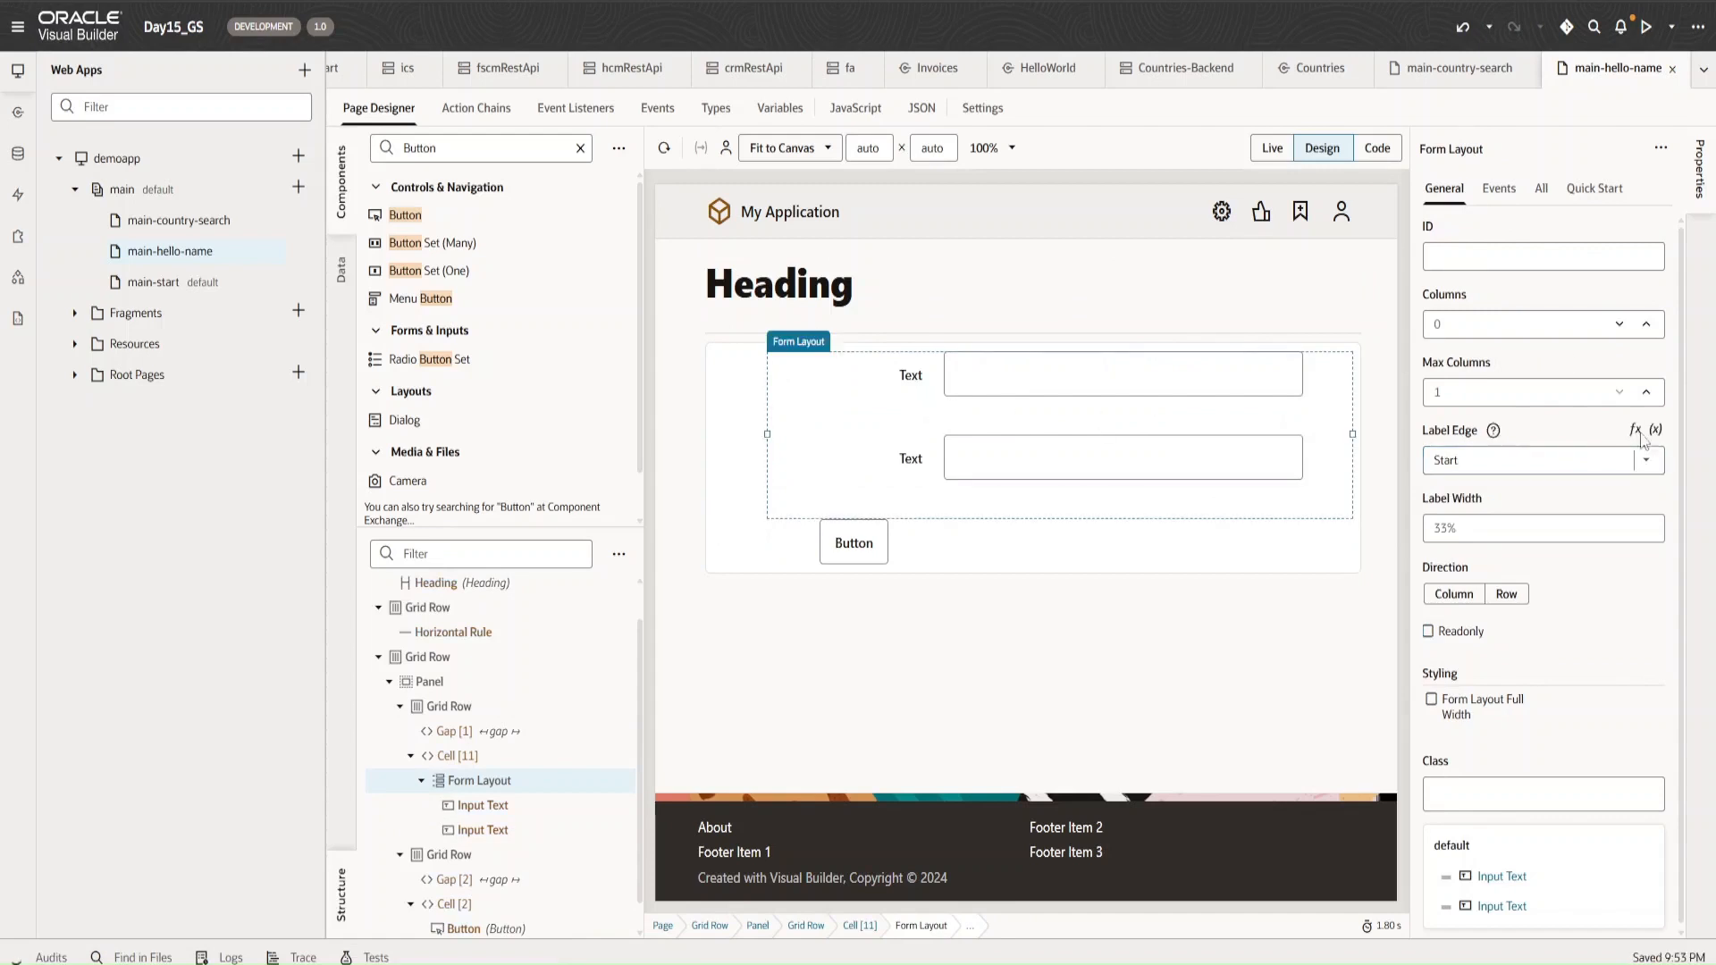
# - Set the label hint of the first Input Text in the form to Name
pyautogui.click(1061, 375)
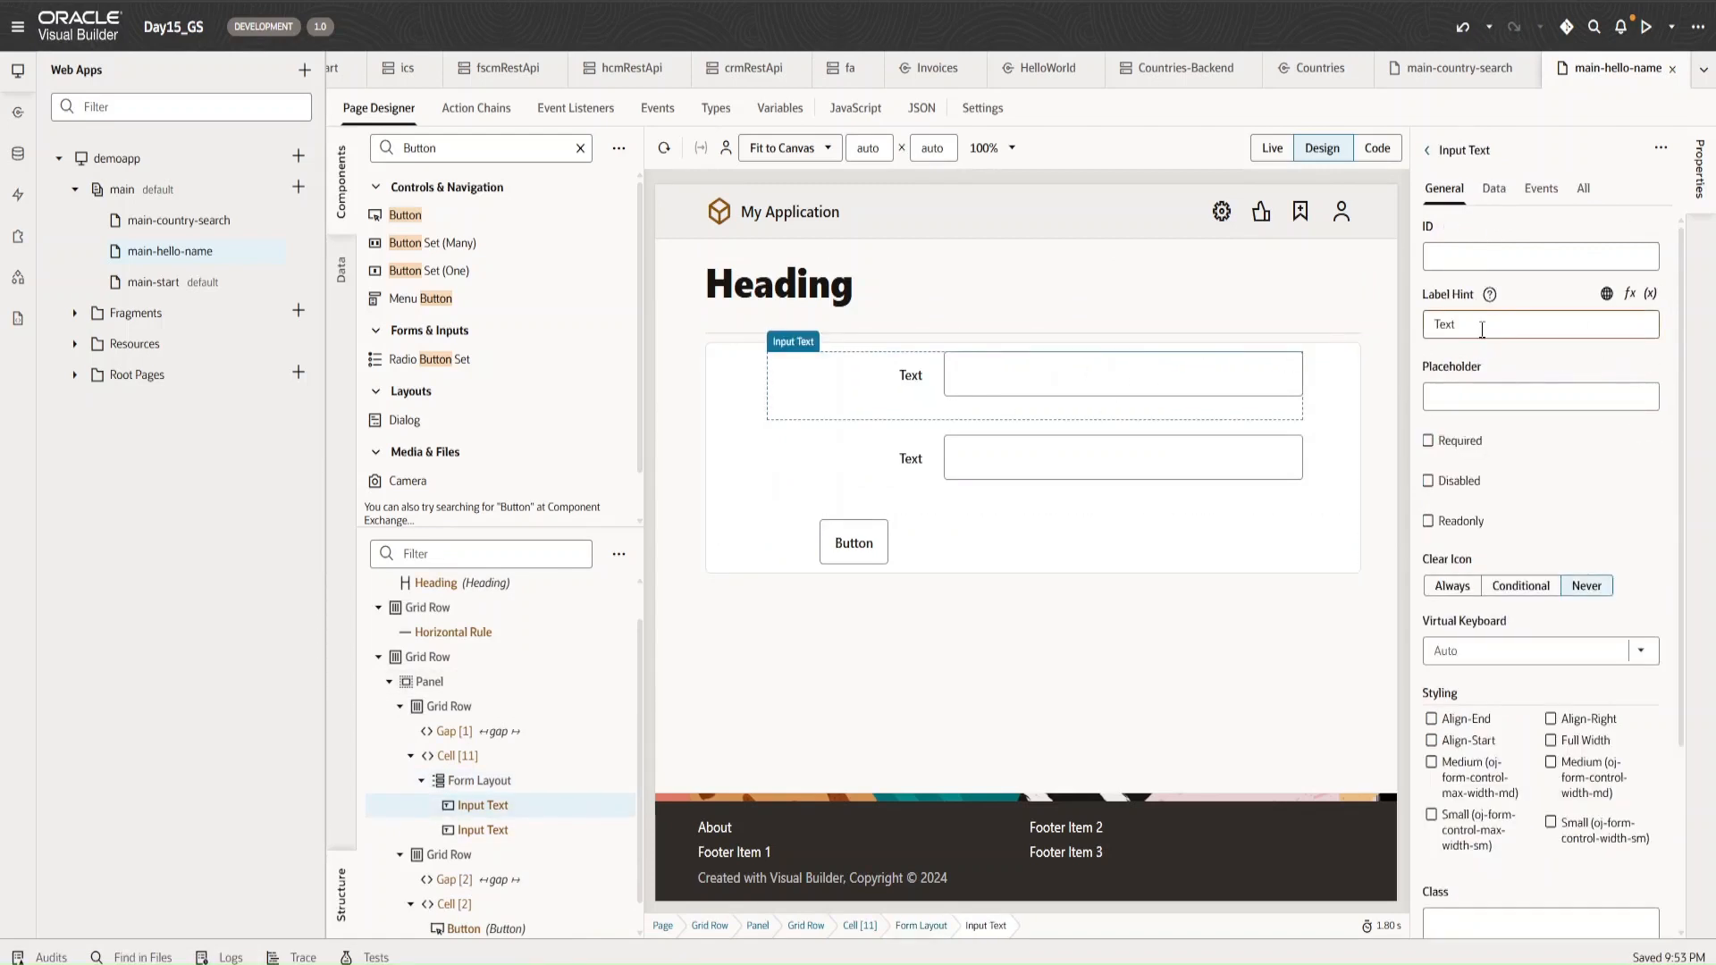
pyautogui.click(1483, 327)
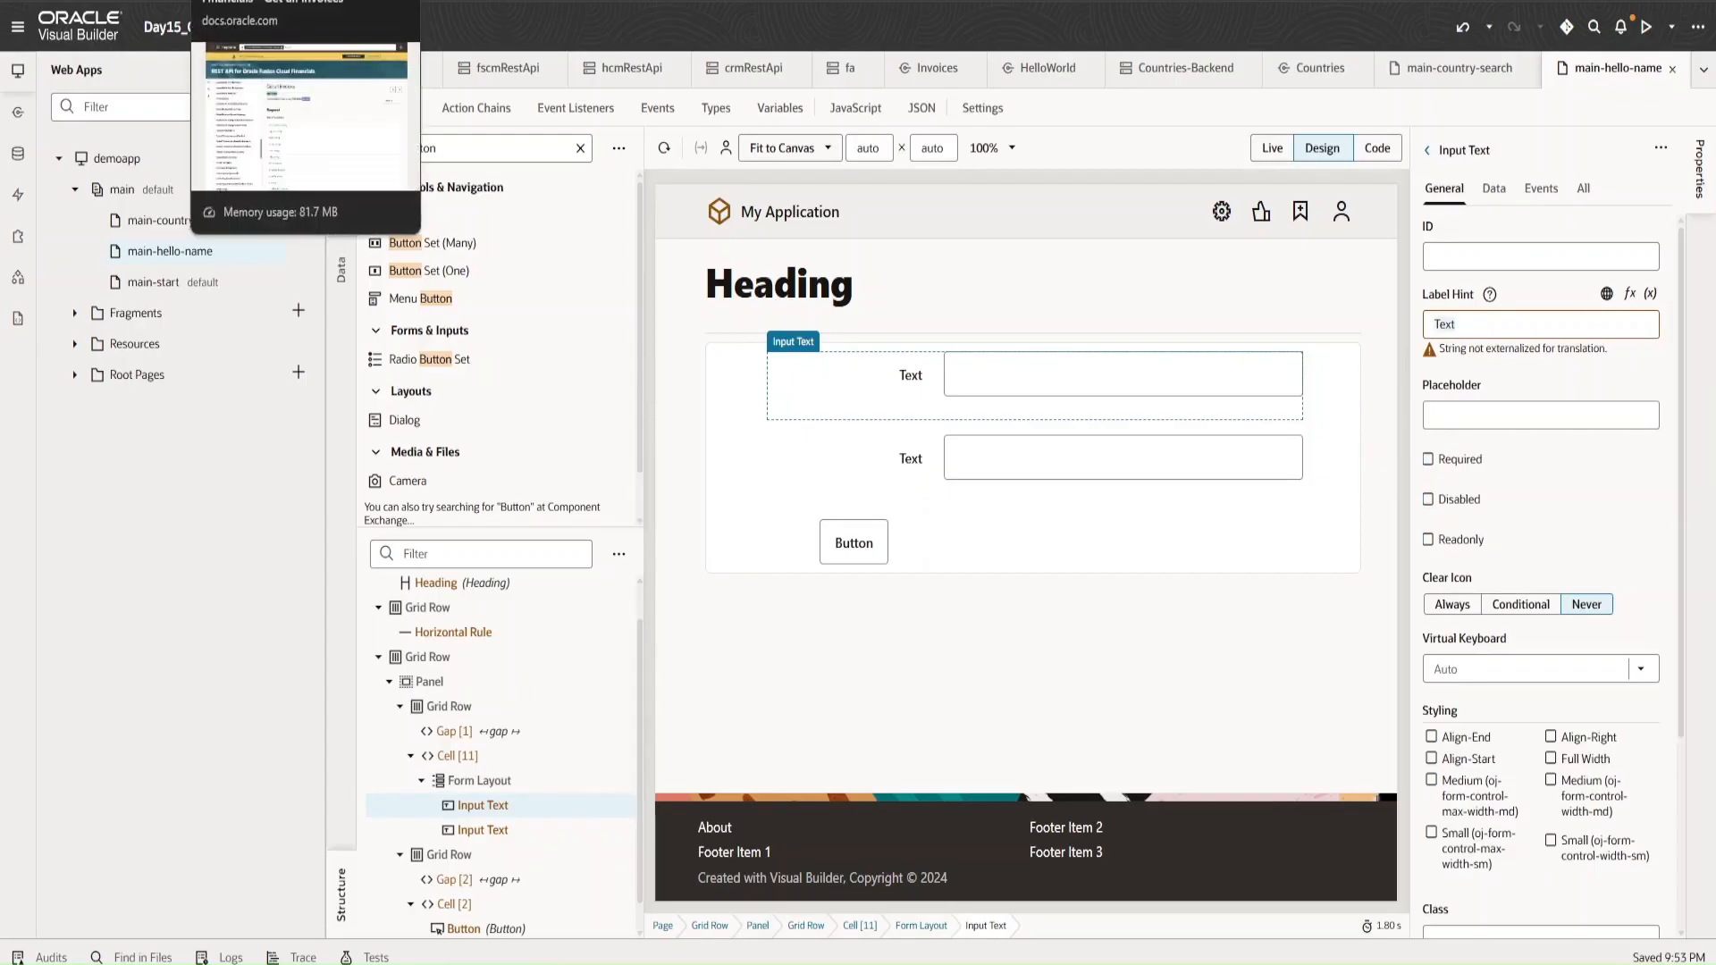
pyautogui.hotkey('ctrl', 'a')
pyautogui.write('Nam')
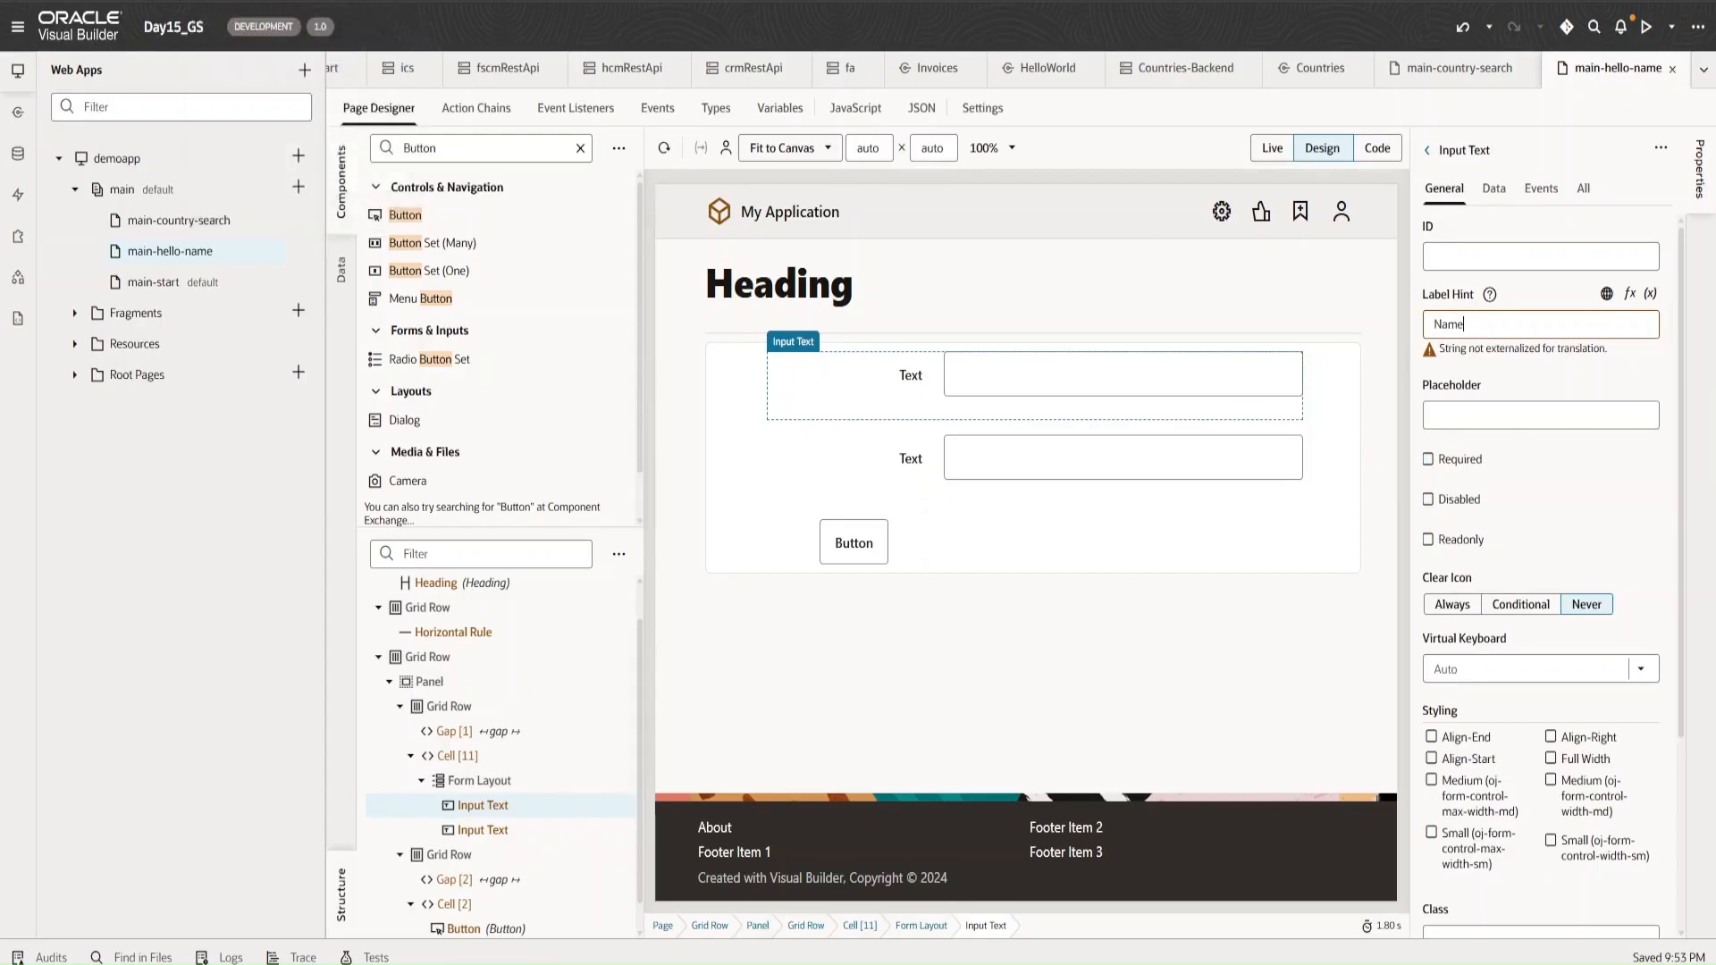
pyautogui.write('e')
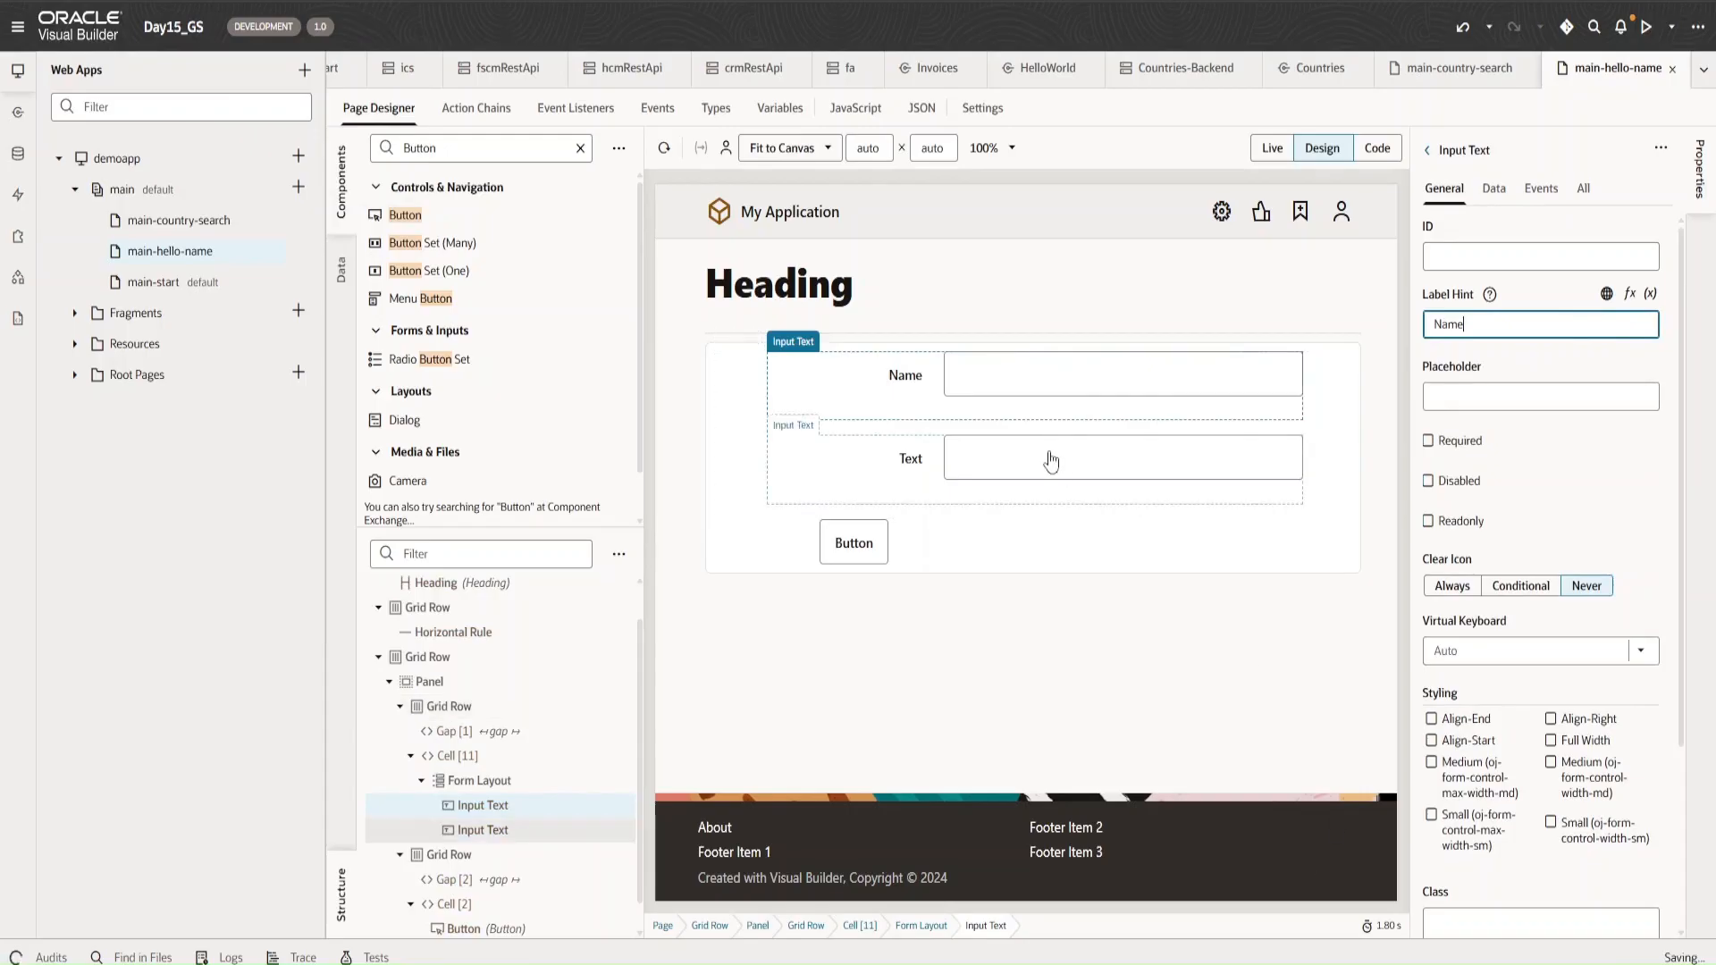
# - Set the label hint of the second Input Text in the form to Email
pyautogui.click(1051, 460)
pyautogui.click(1505, 323)
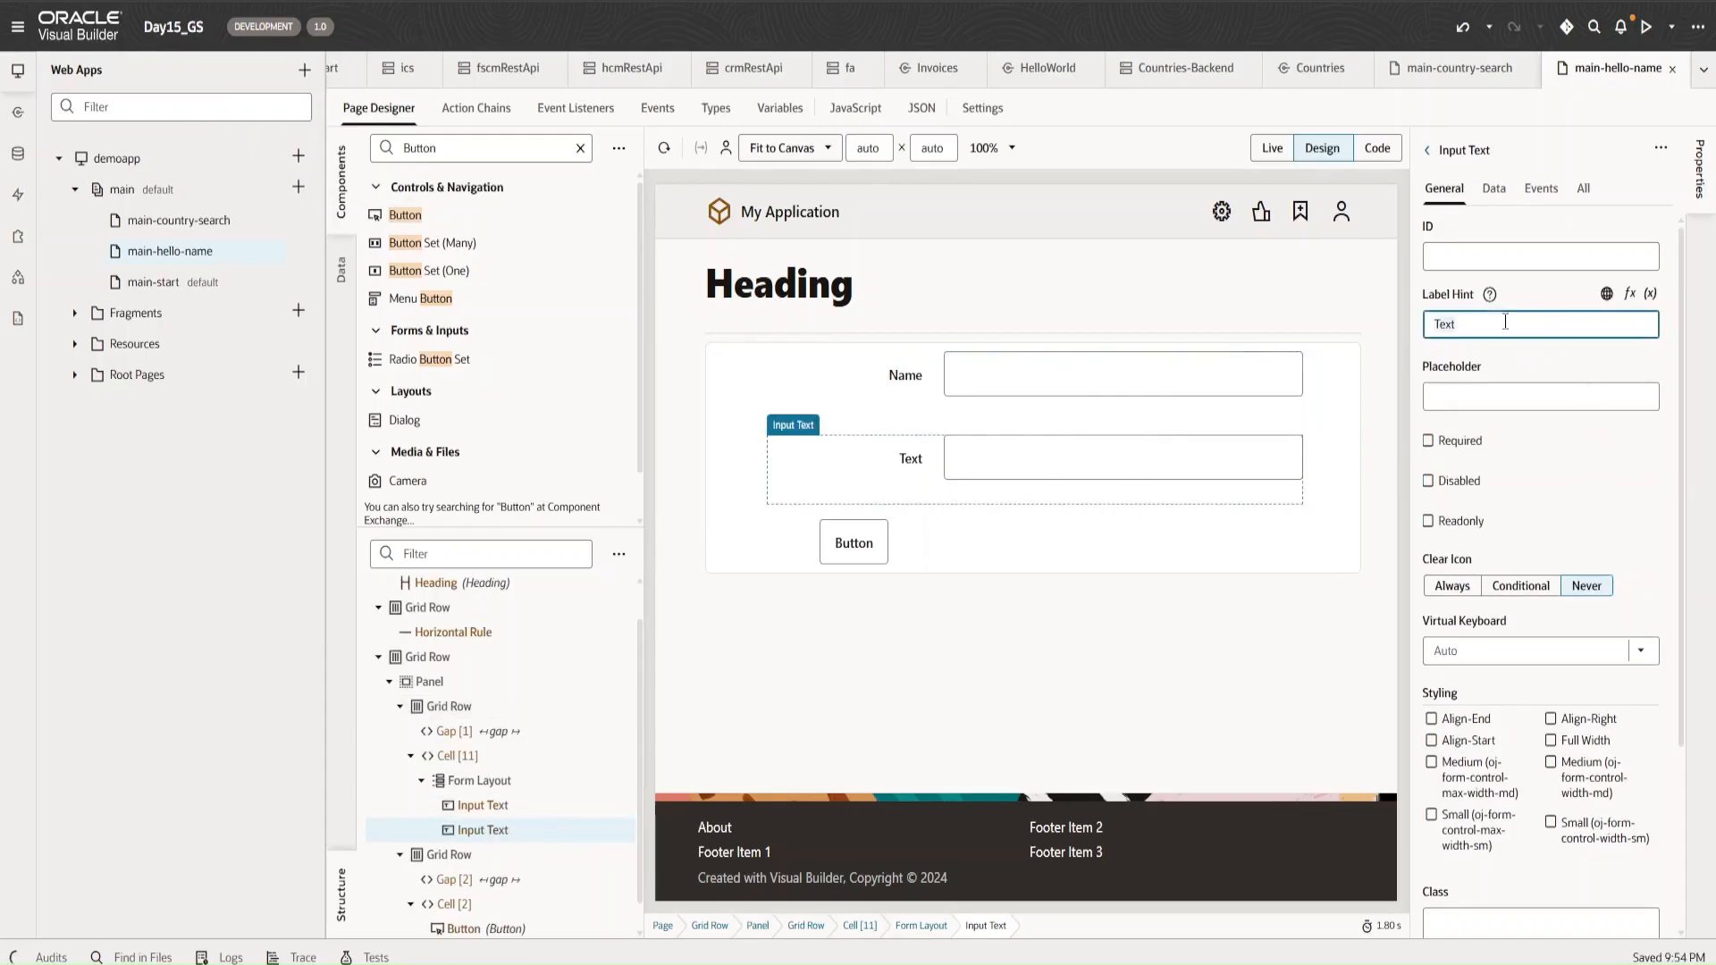
pyautogui.hotkey('ctrl', 'a')
pyautogui.write('Email')
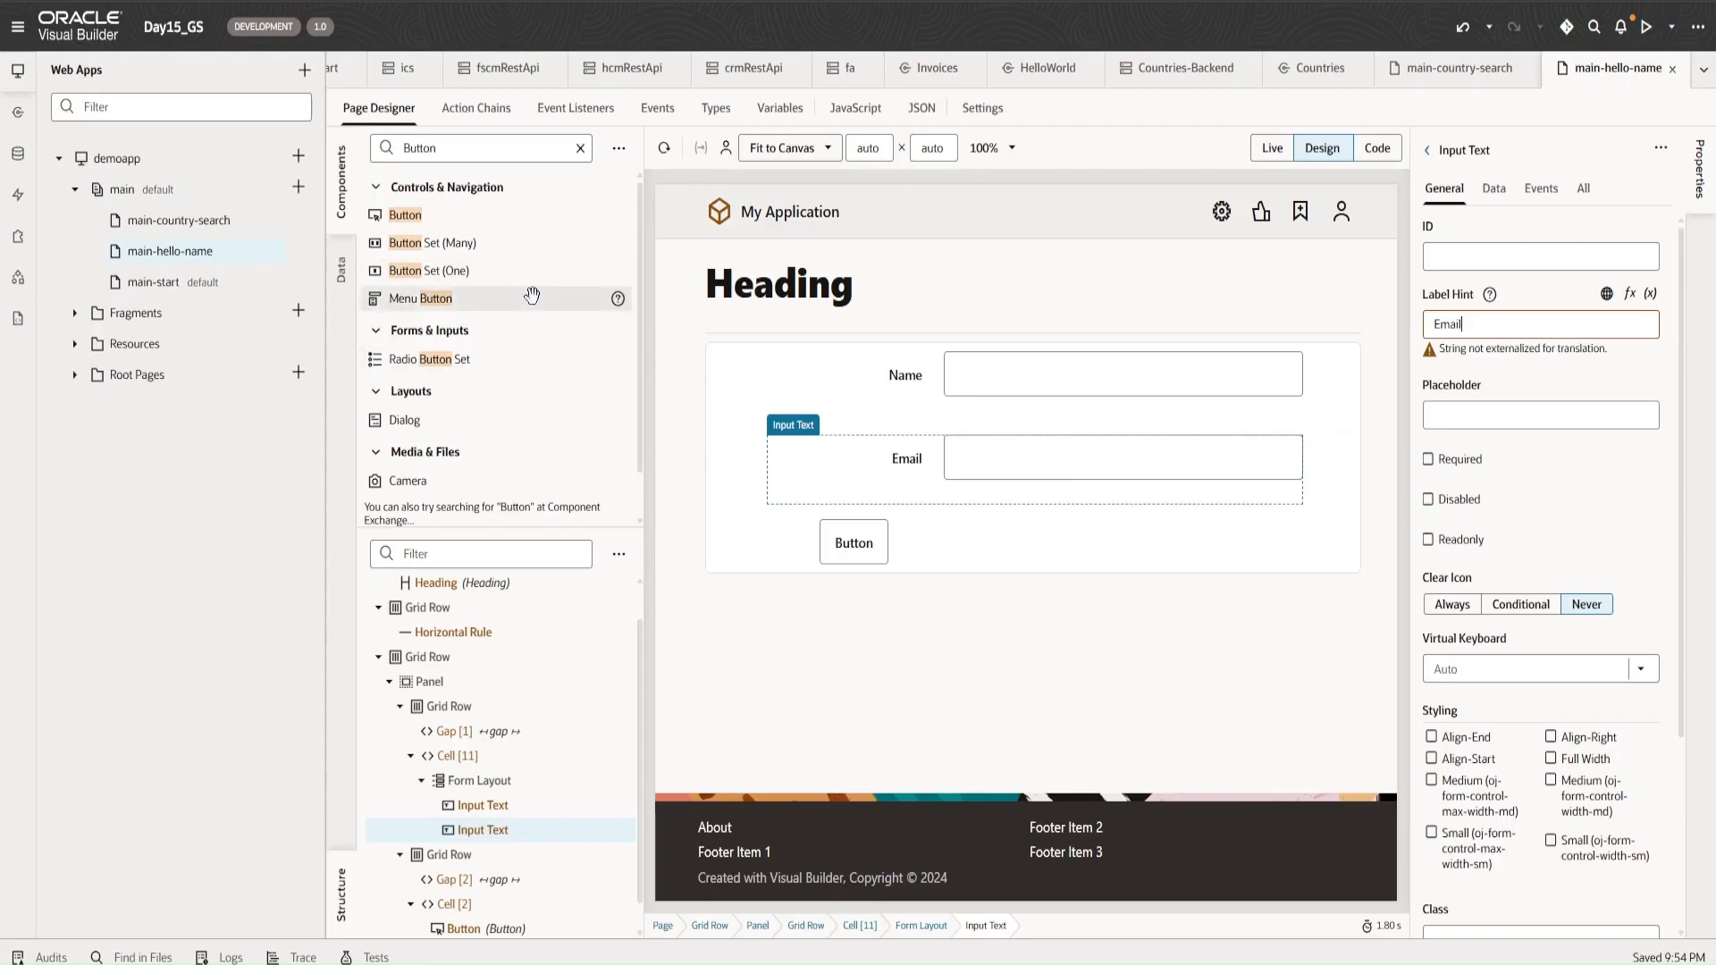
# - Add a Text Area below the Email field inside the Form Layout and make it read-only
pyautogui.scroll(-2, 509, 306)
pyautogui.scroll(2, 532, 340)
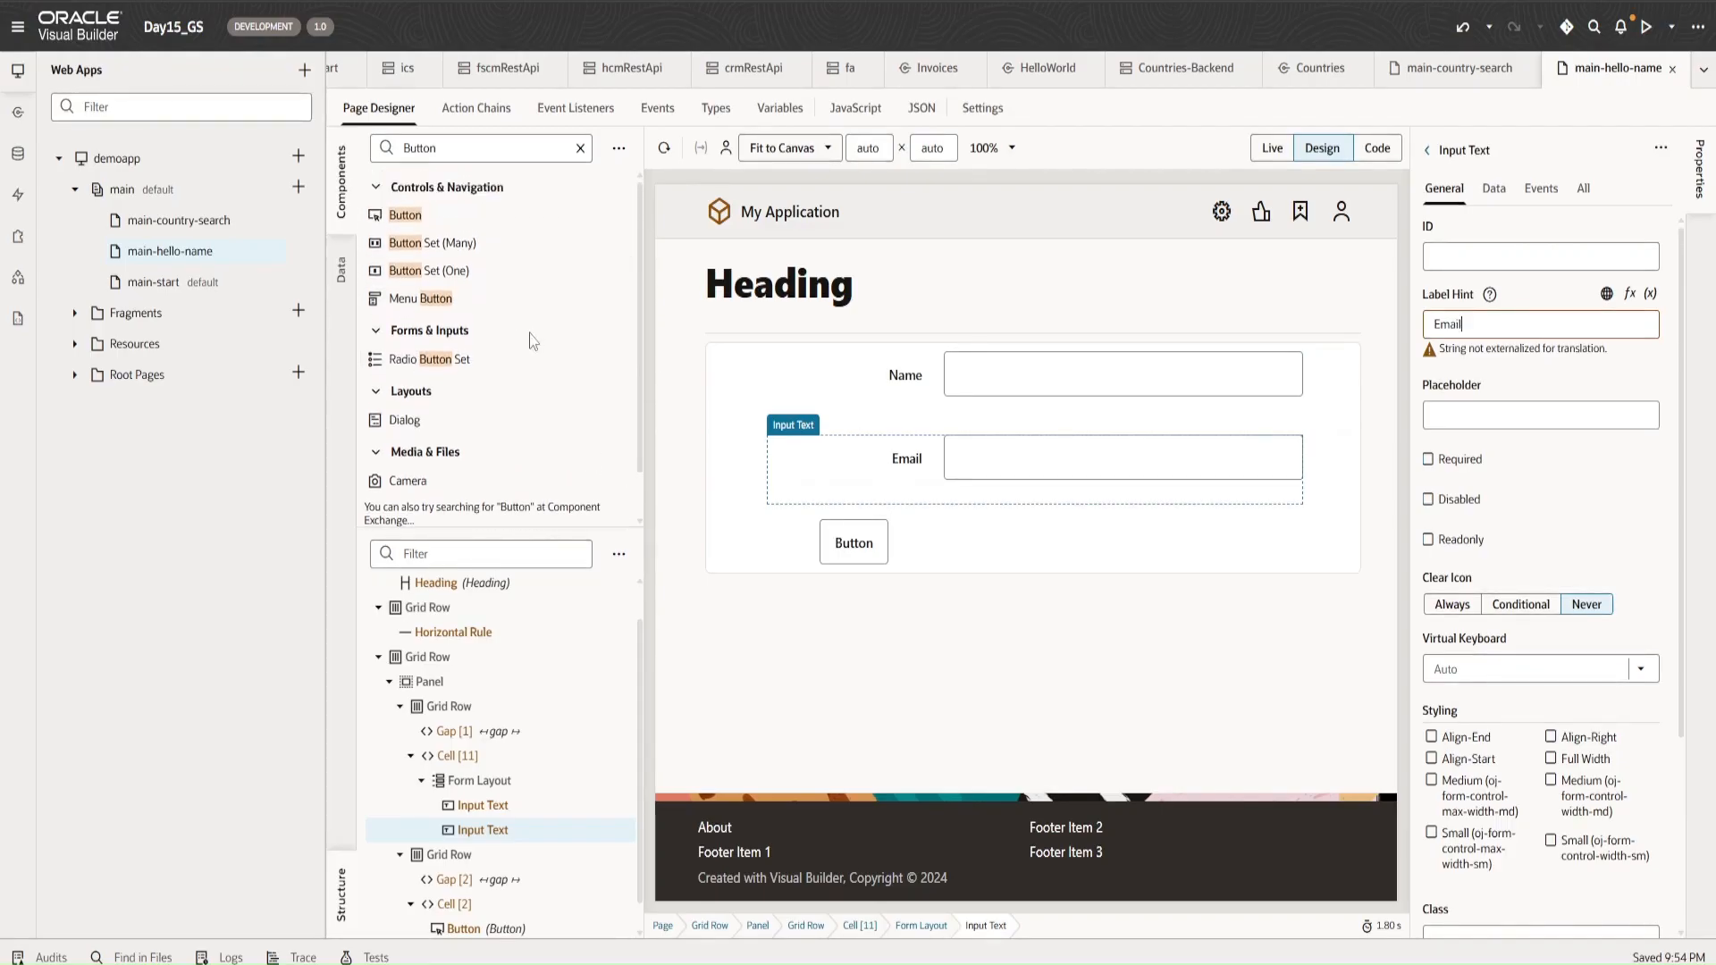
pyautogui.click(466, 143)
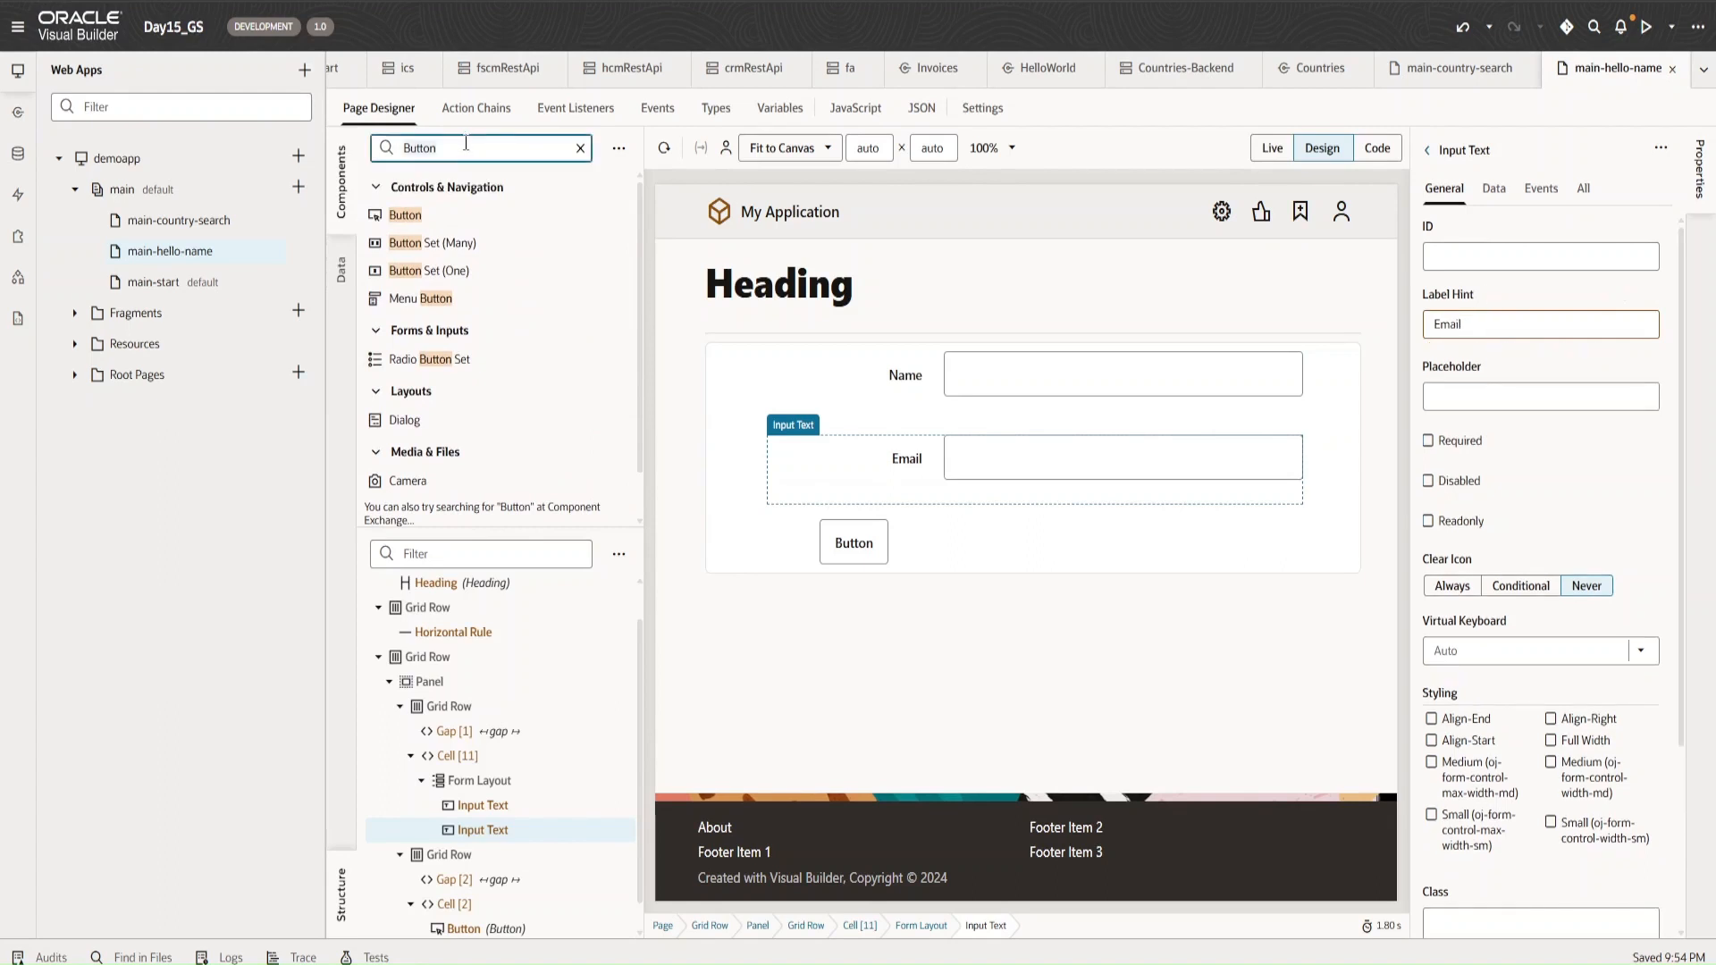
pyautogui.write('Text')
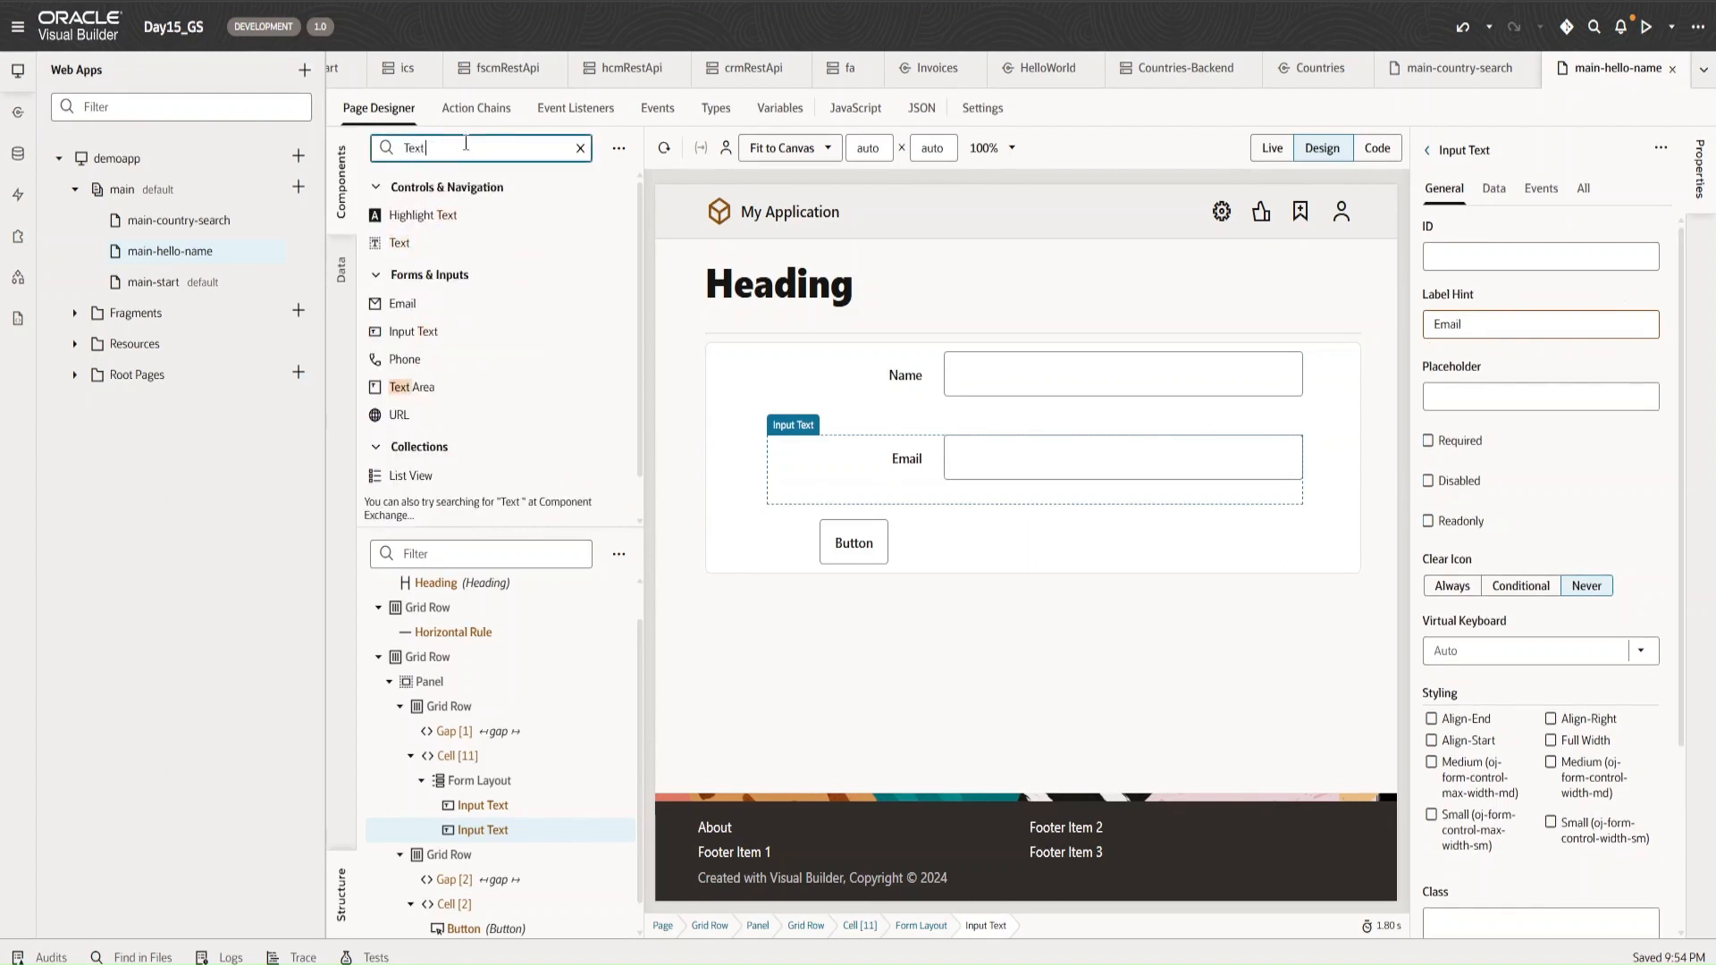
pyautogui.write(' A')
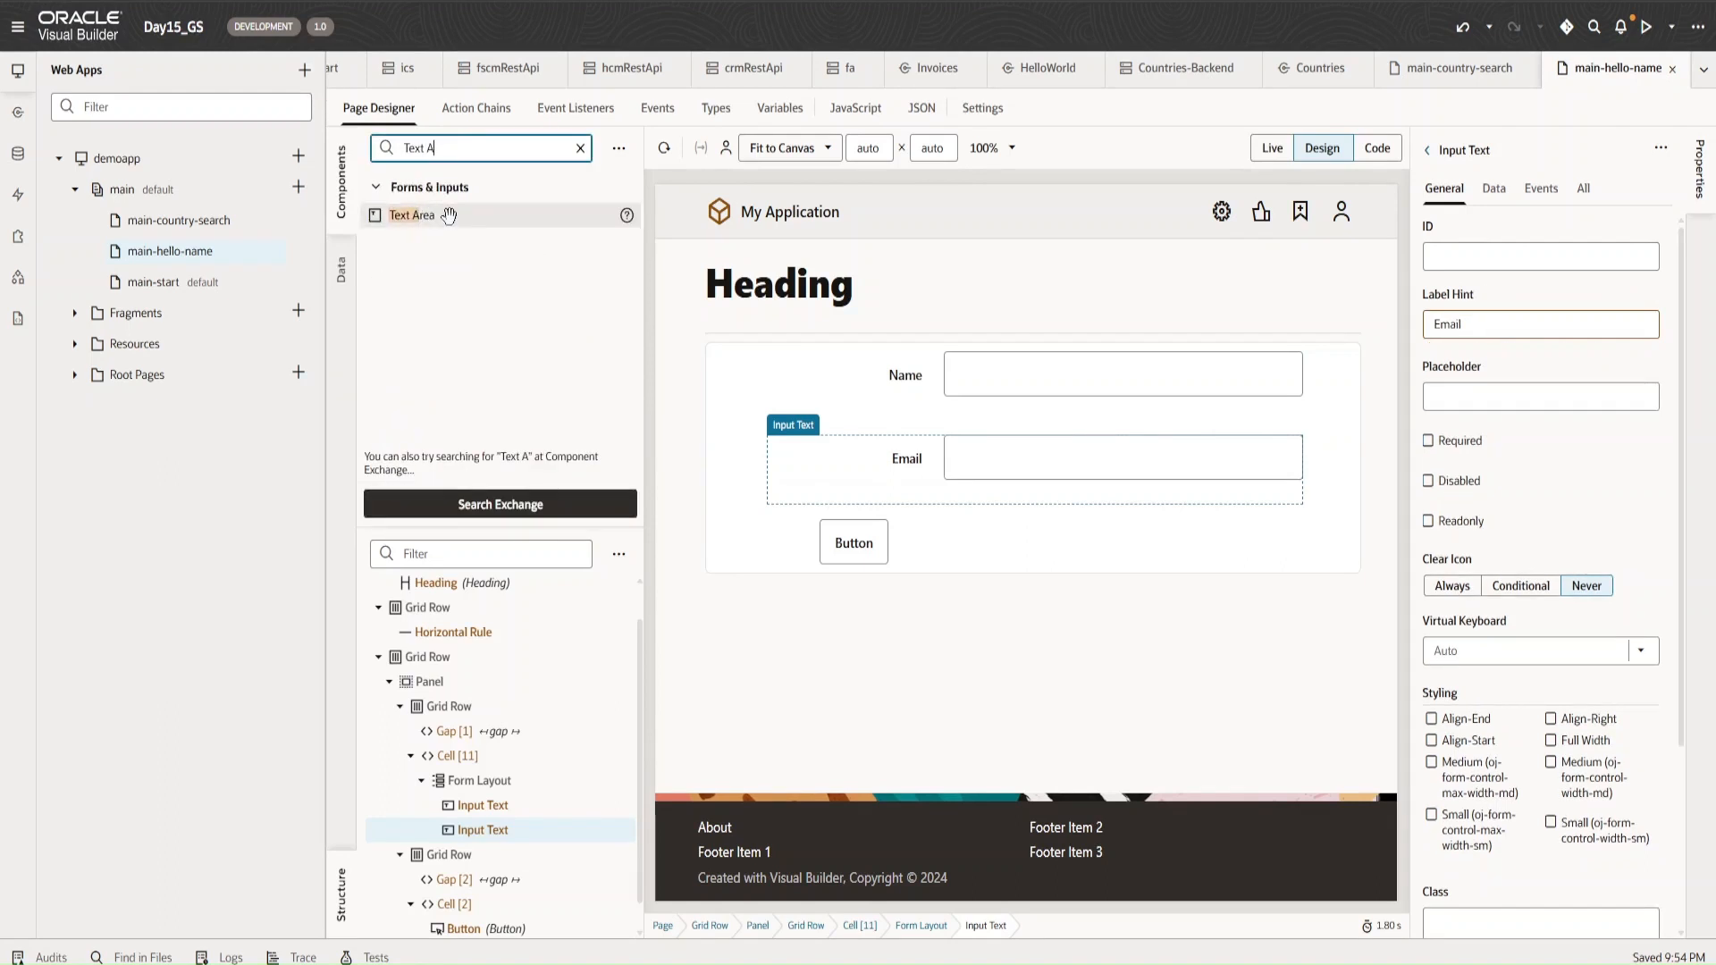
pyautogui.moveTo(453, 216); pyautogui.dragTo(949, 527)
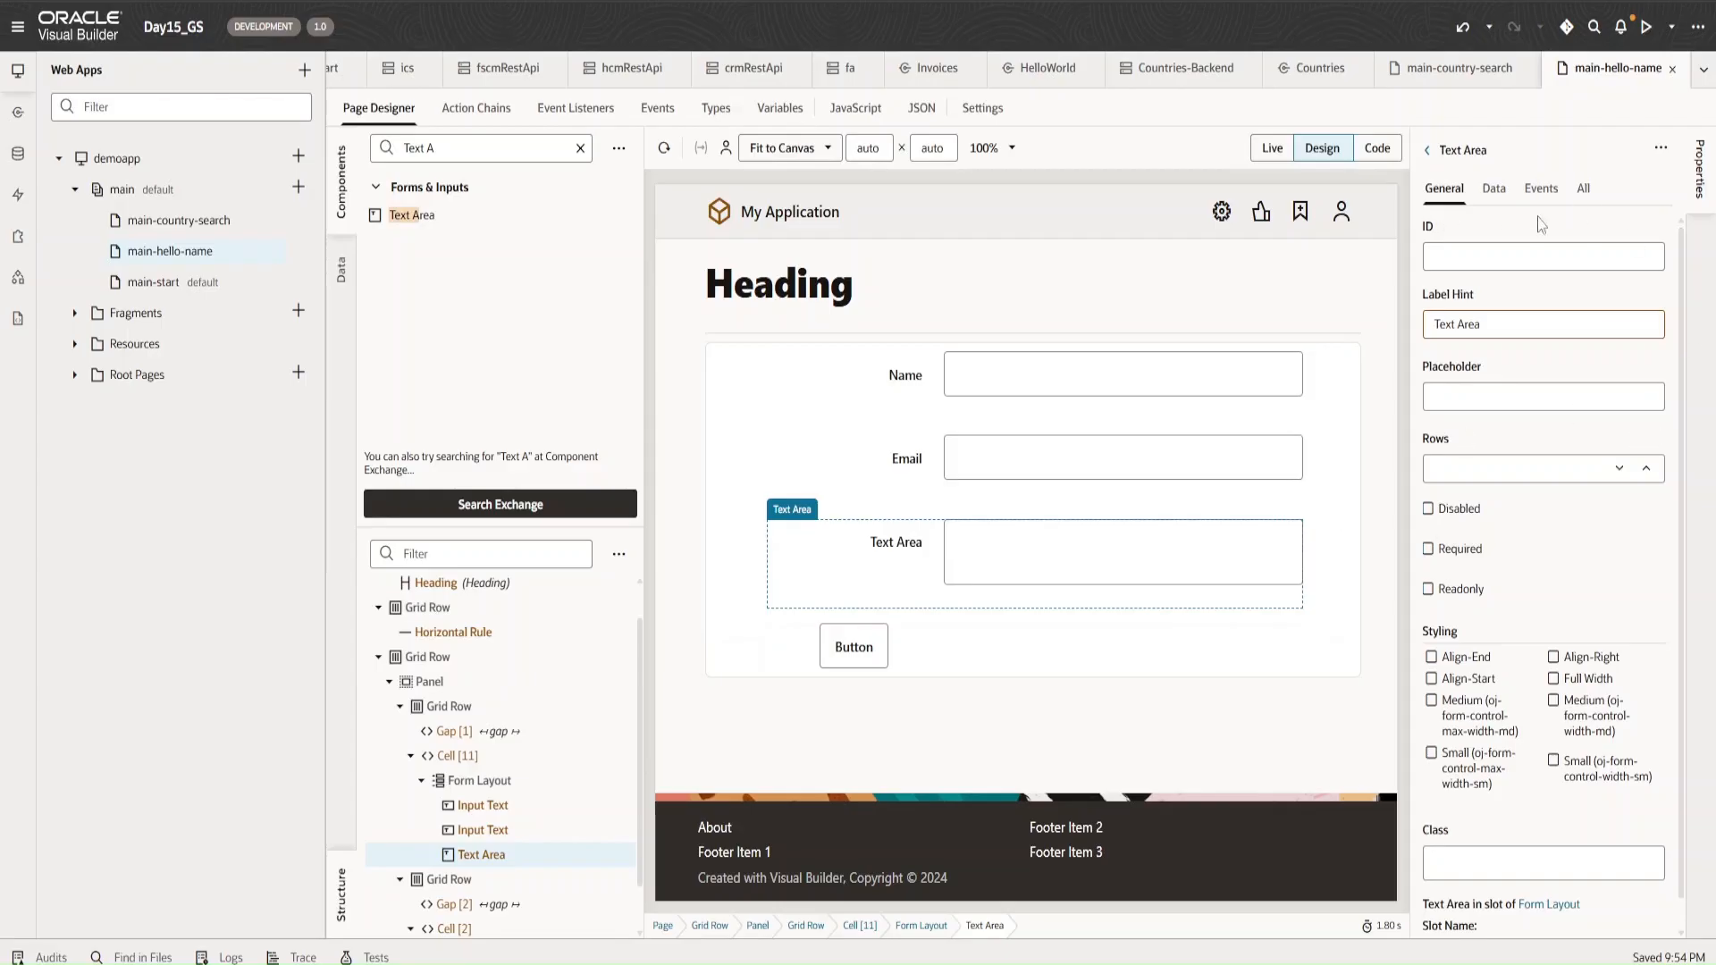
pyautogui.click(1428, 589)
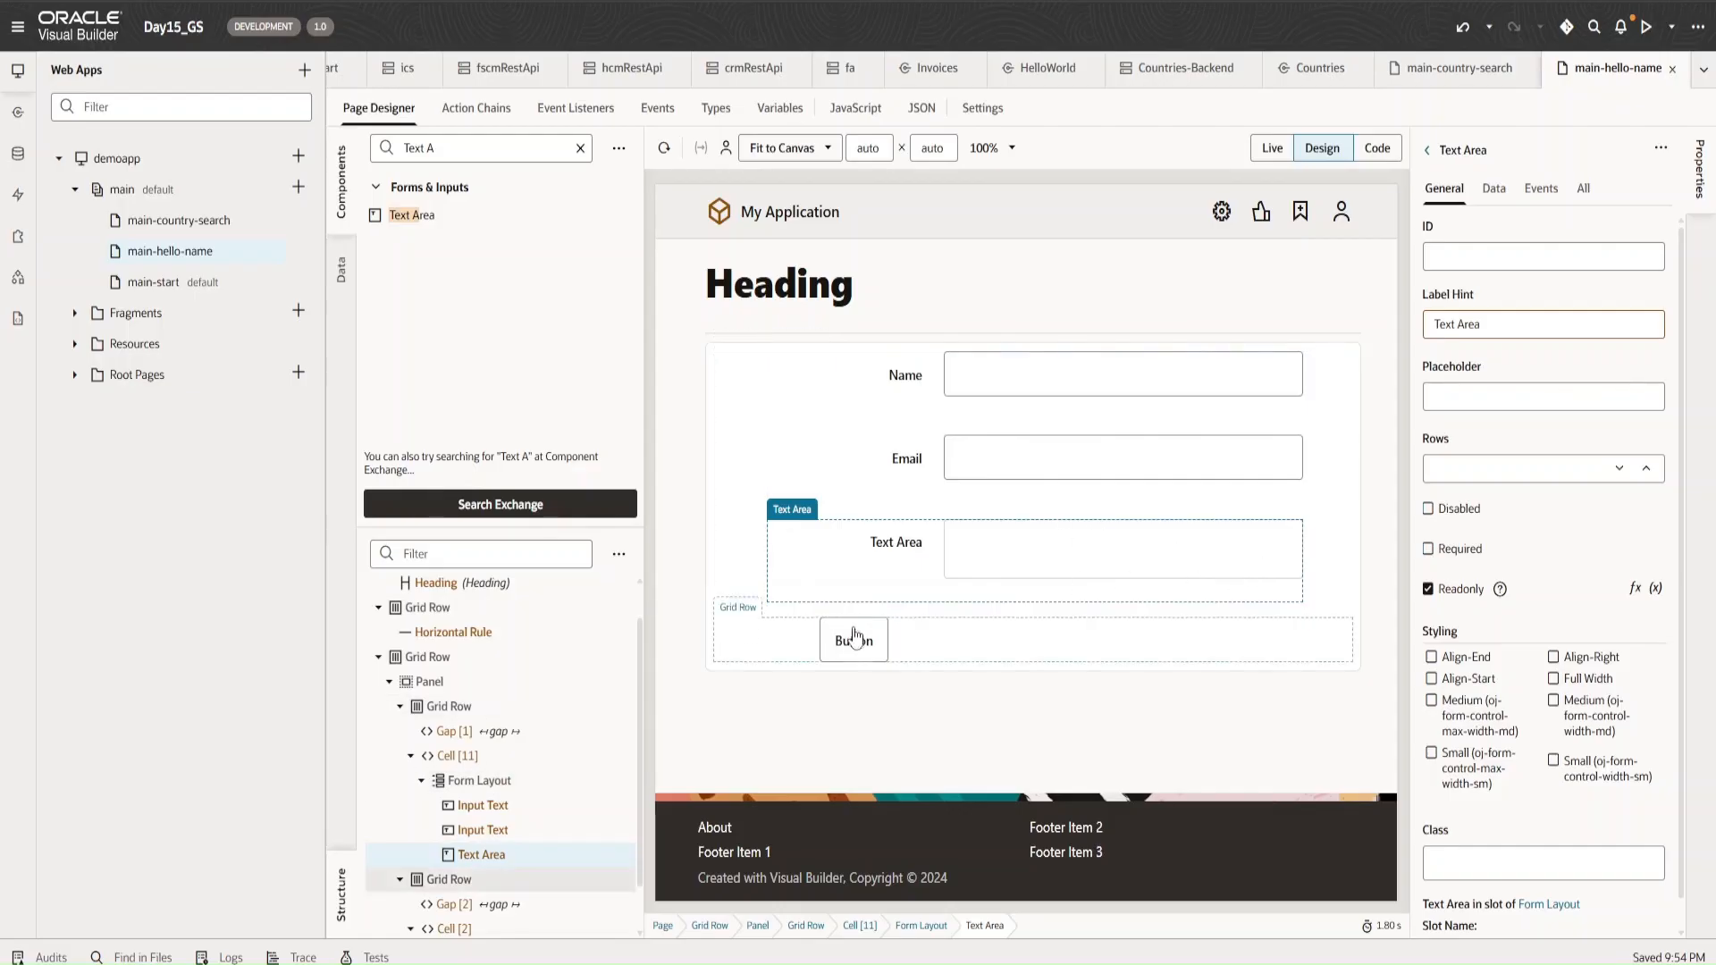
pyautogui.click(1274, 157)
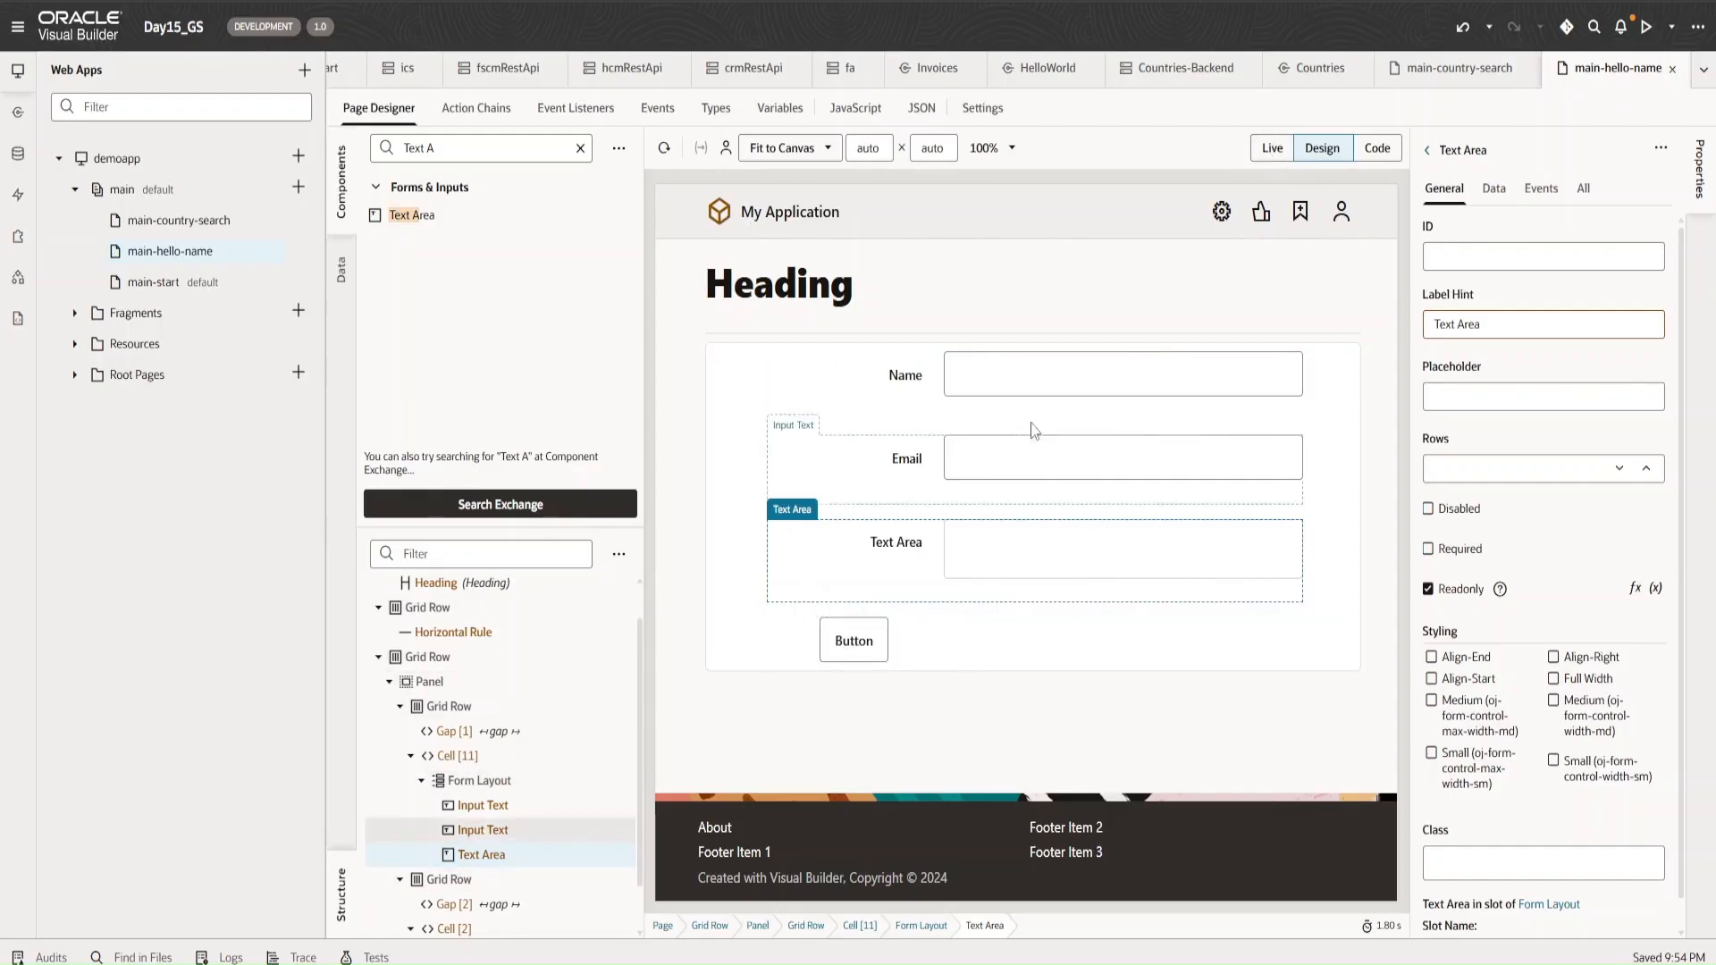
# - Bind the Name field's value to a new String page variable with the ID var_name
pyautogui.click(1322, 149)
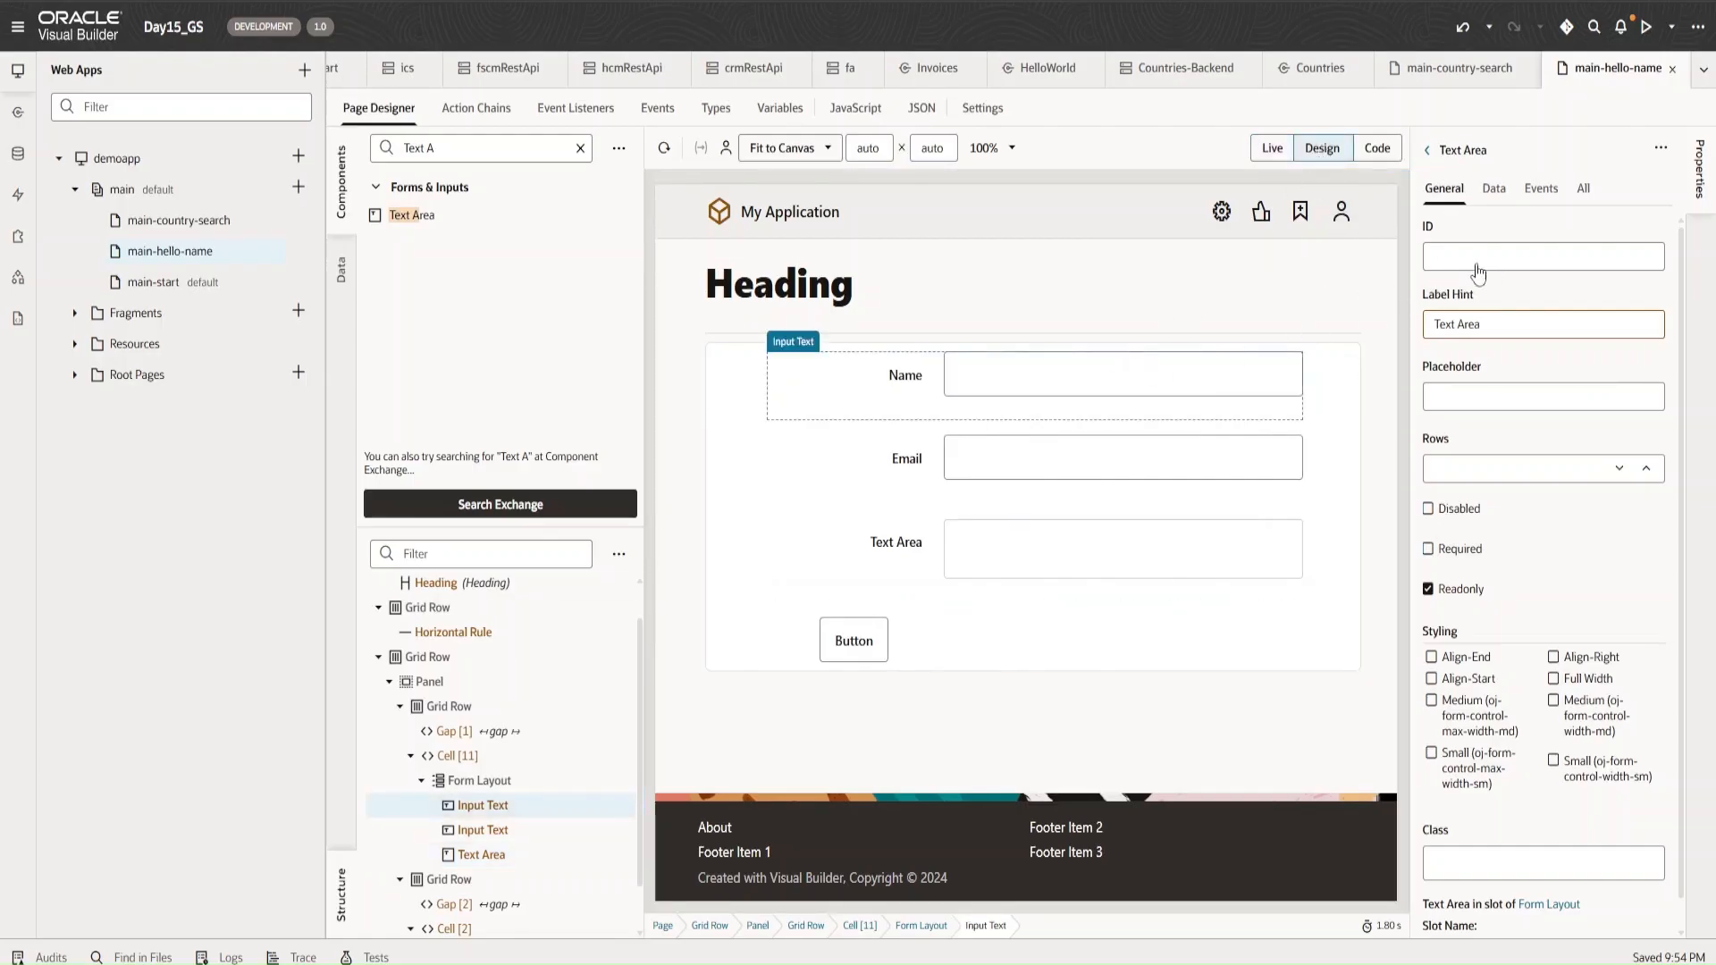
pyautogui.click(1493, 188)
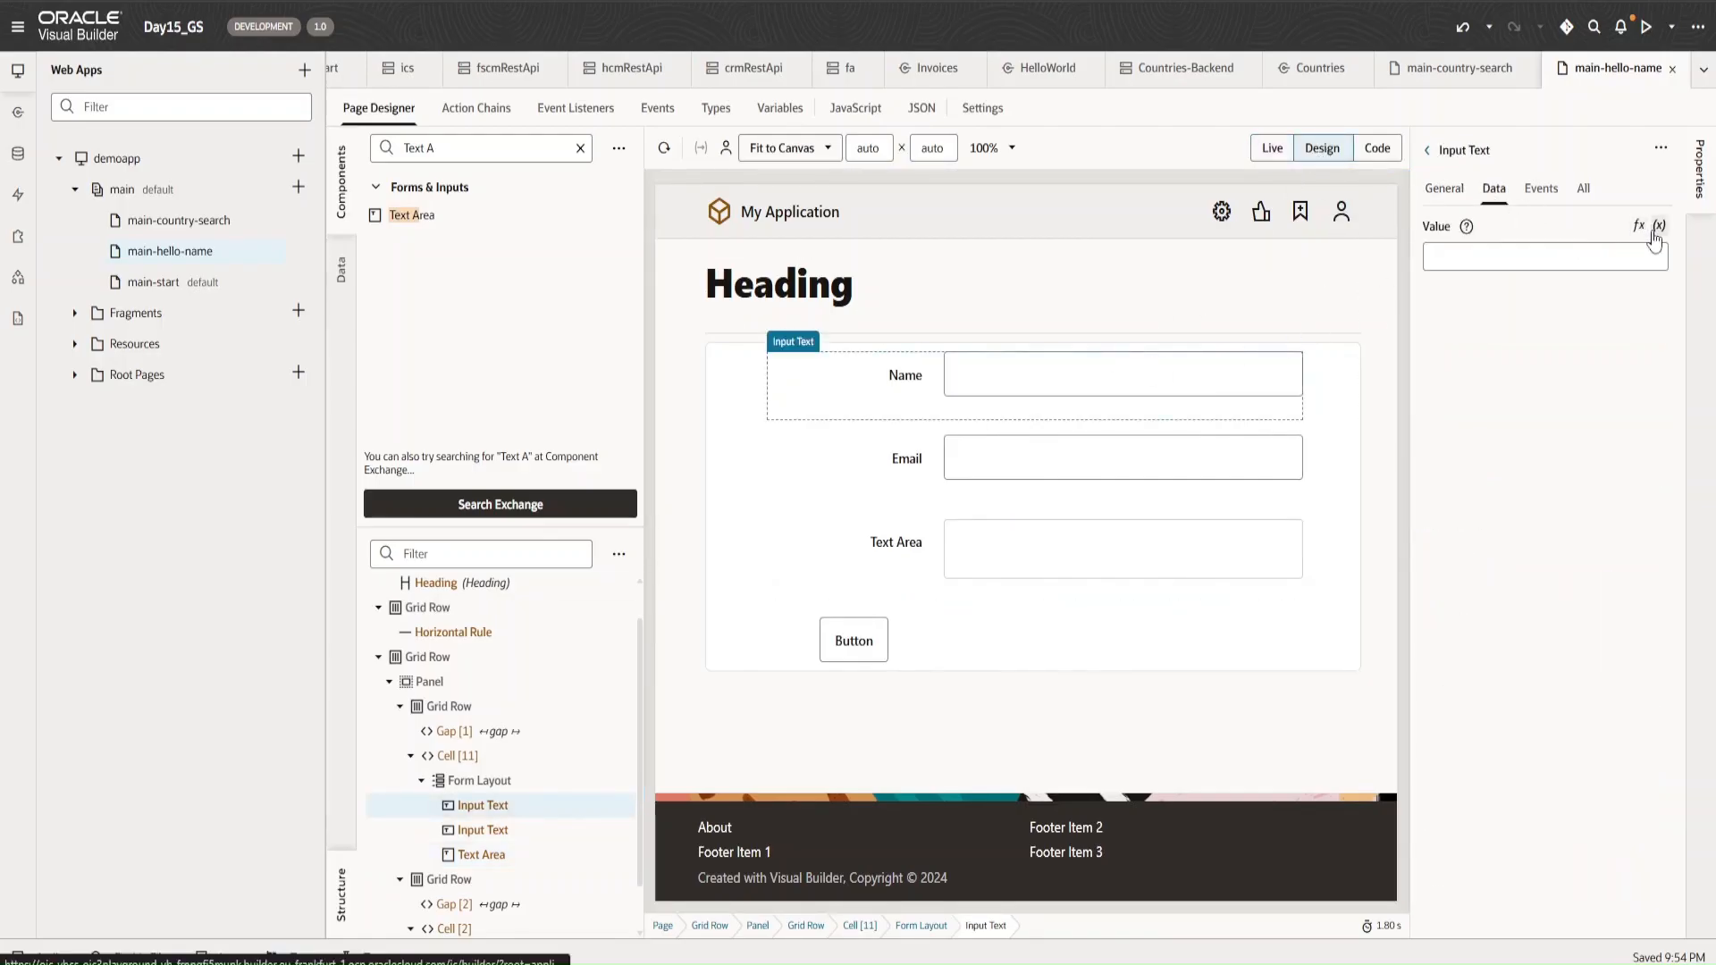
pyautogui.click(1658, 227)
pyautogui.click(1599, 338)
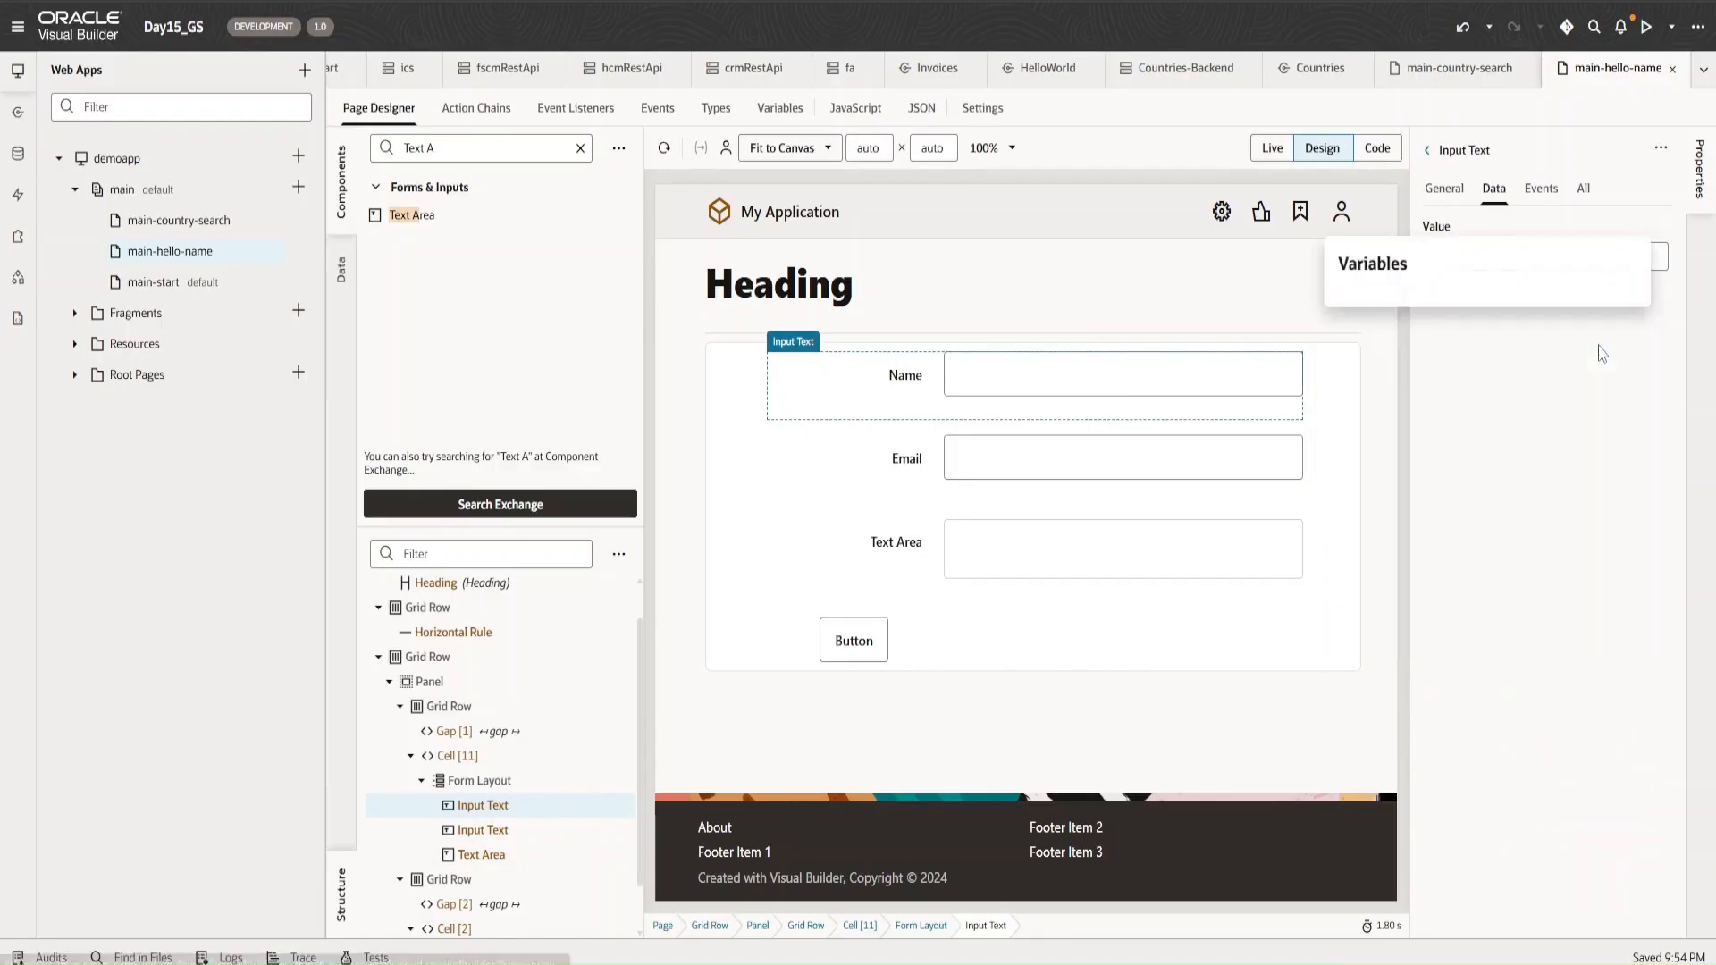
pyautogui.write('var_name')
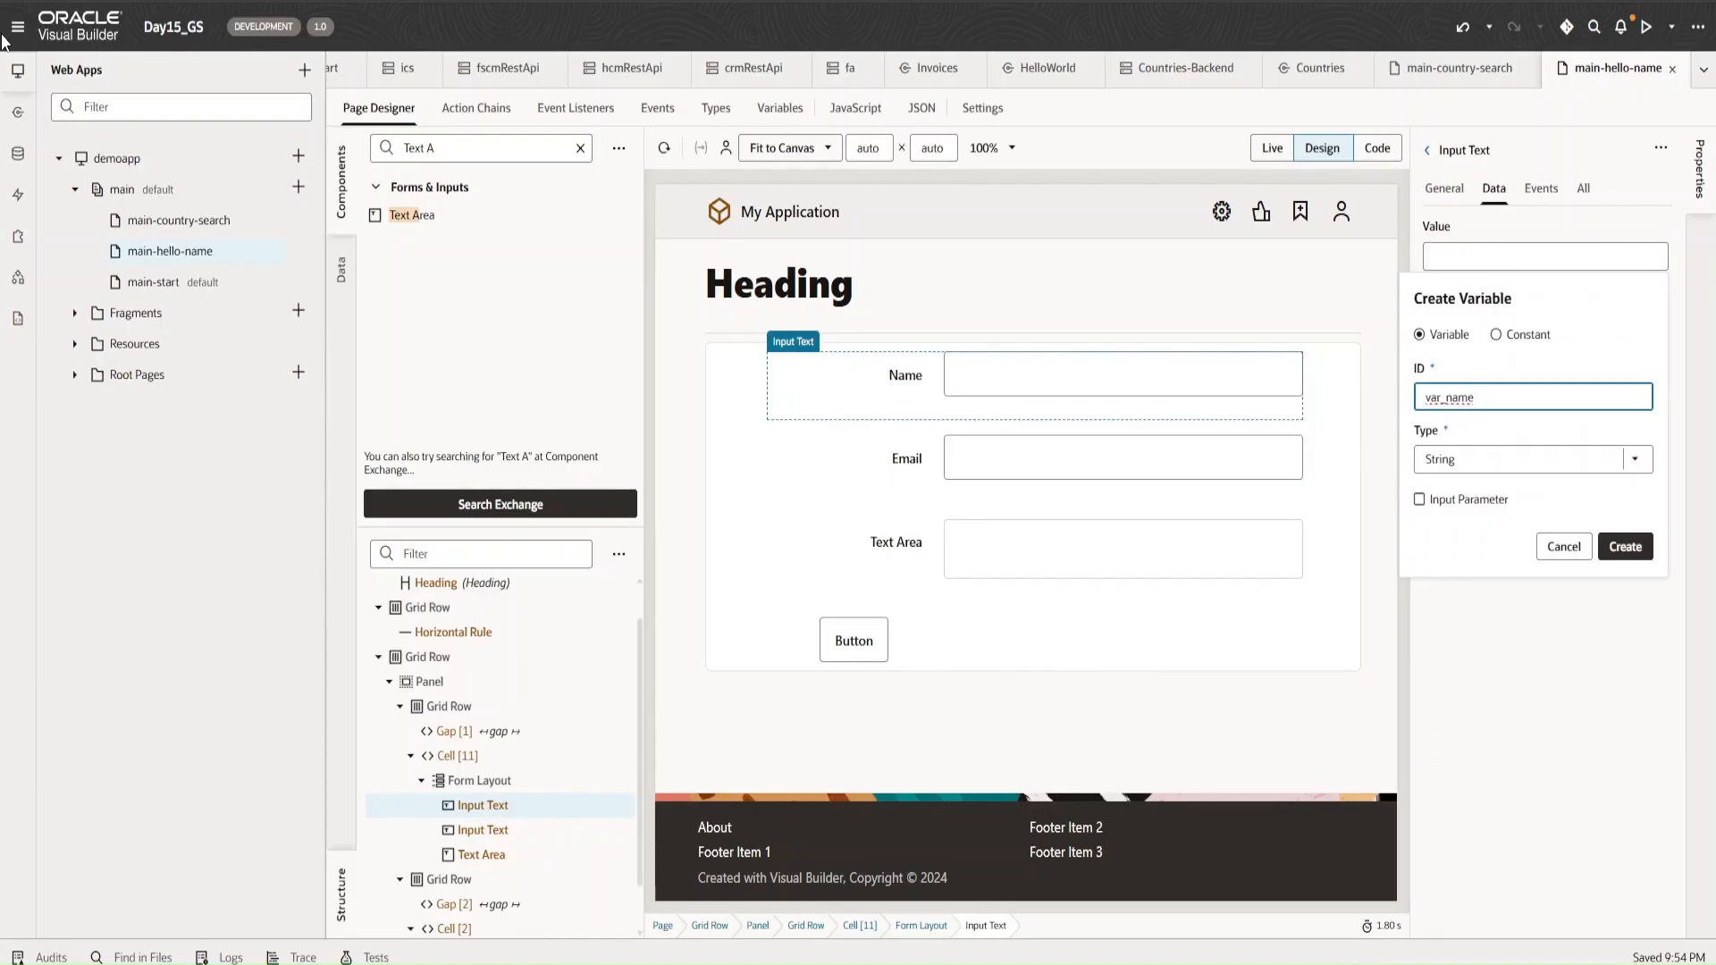
pyautogui.press('Return')
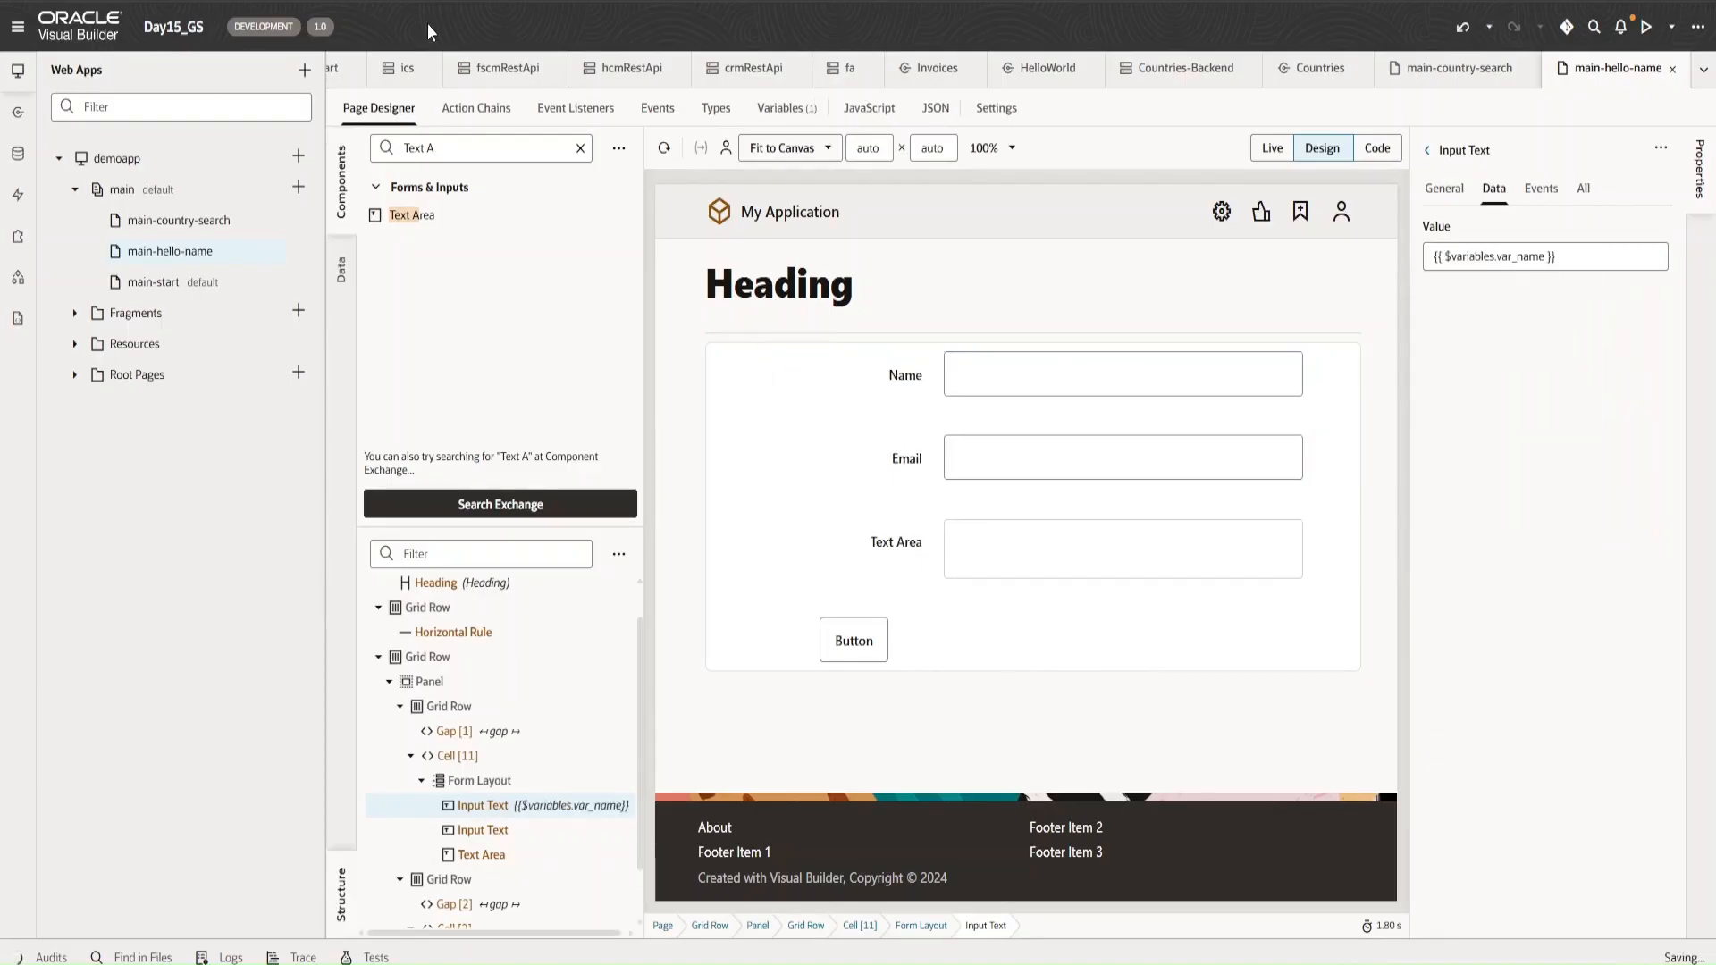
# - Bind the Email field's value to a new String page variable with the ID var_email
pyautogui.click(1122, 474)
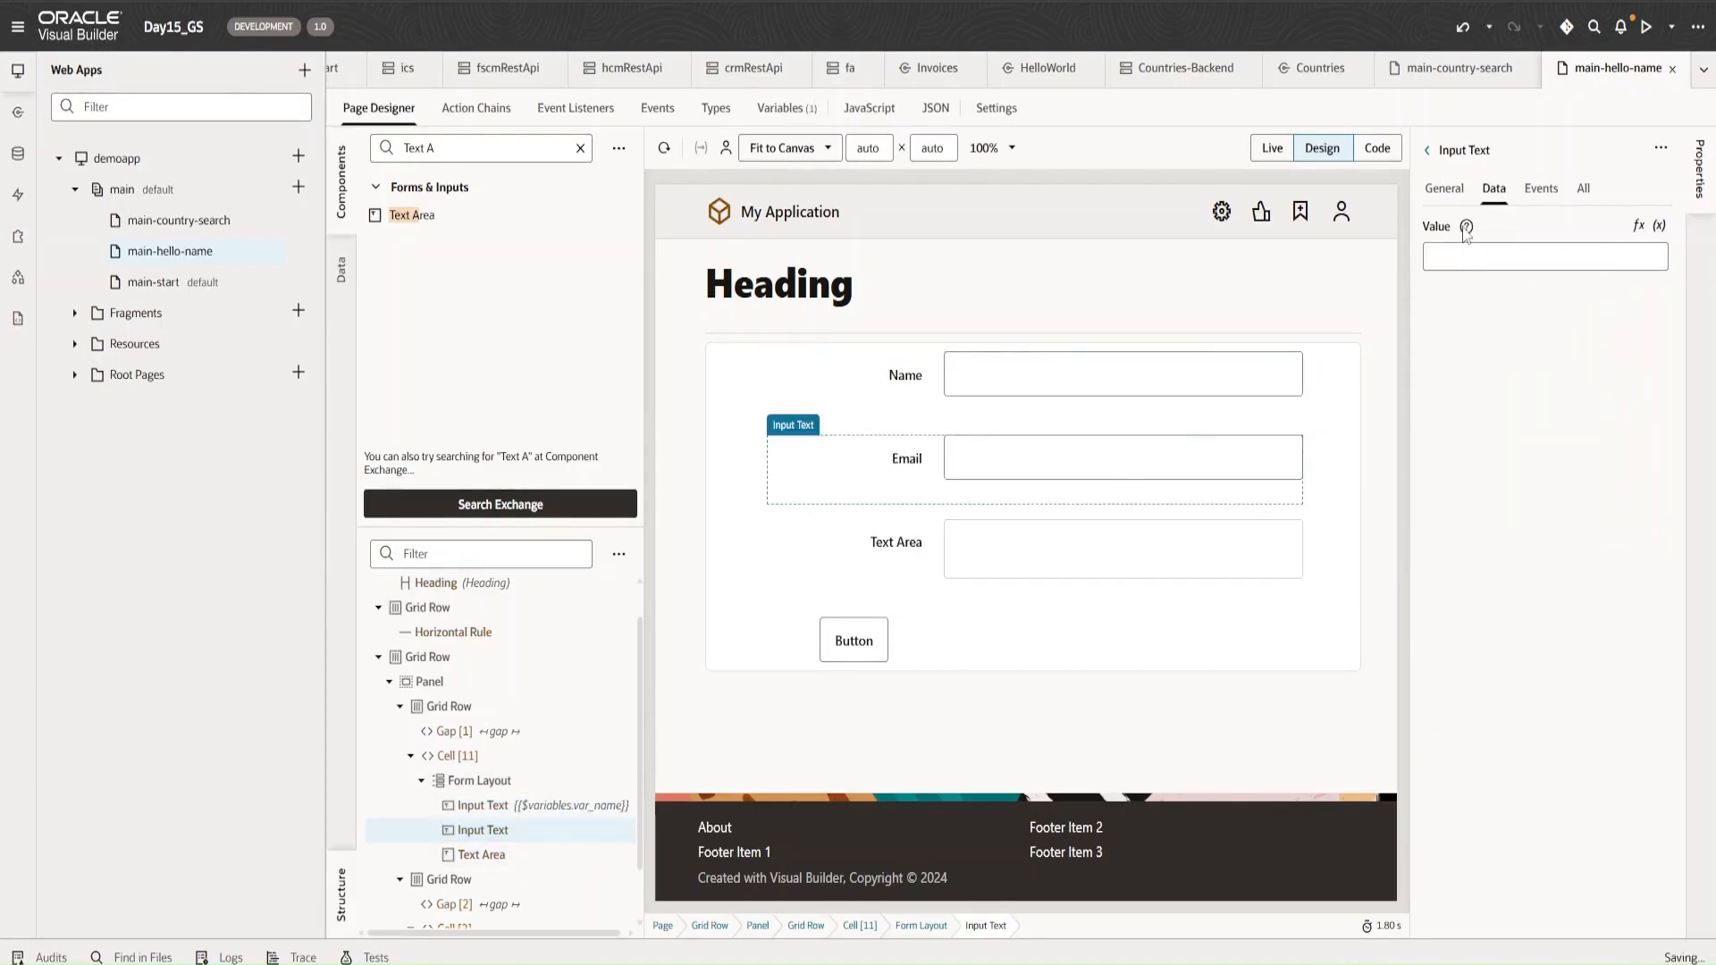
pyautogui.click(1658, 228)
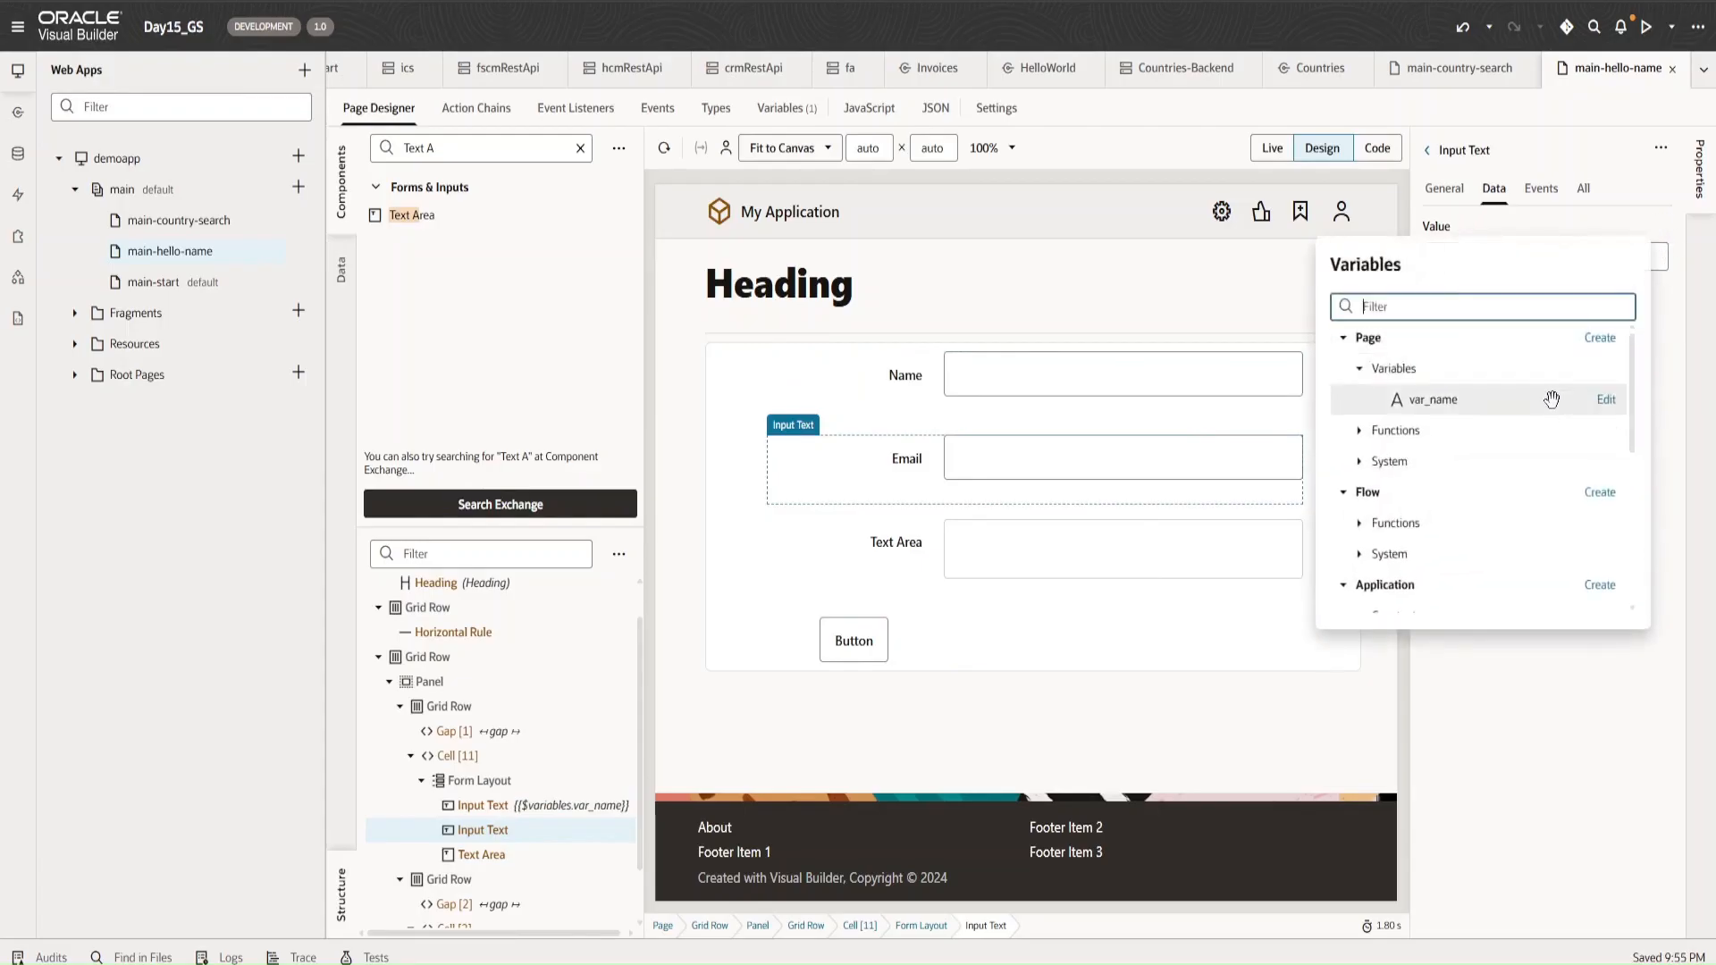
pyautogui.click(1596, 339)
pyautogui.write('var_email')
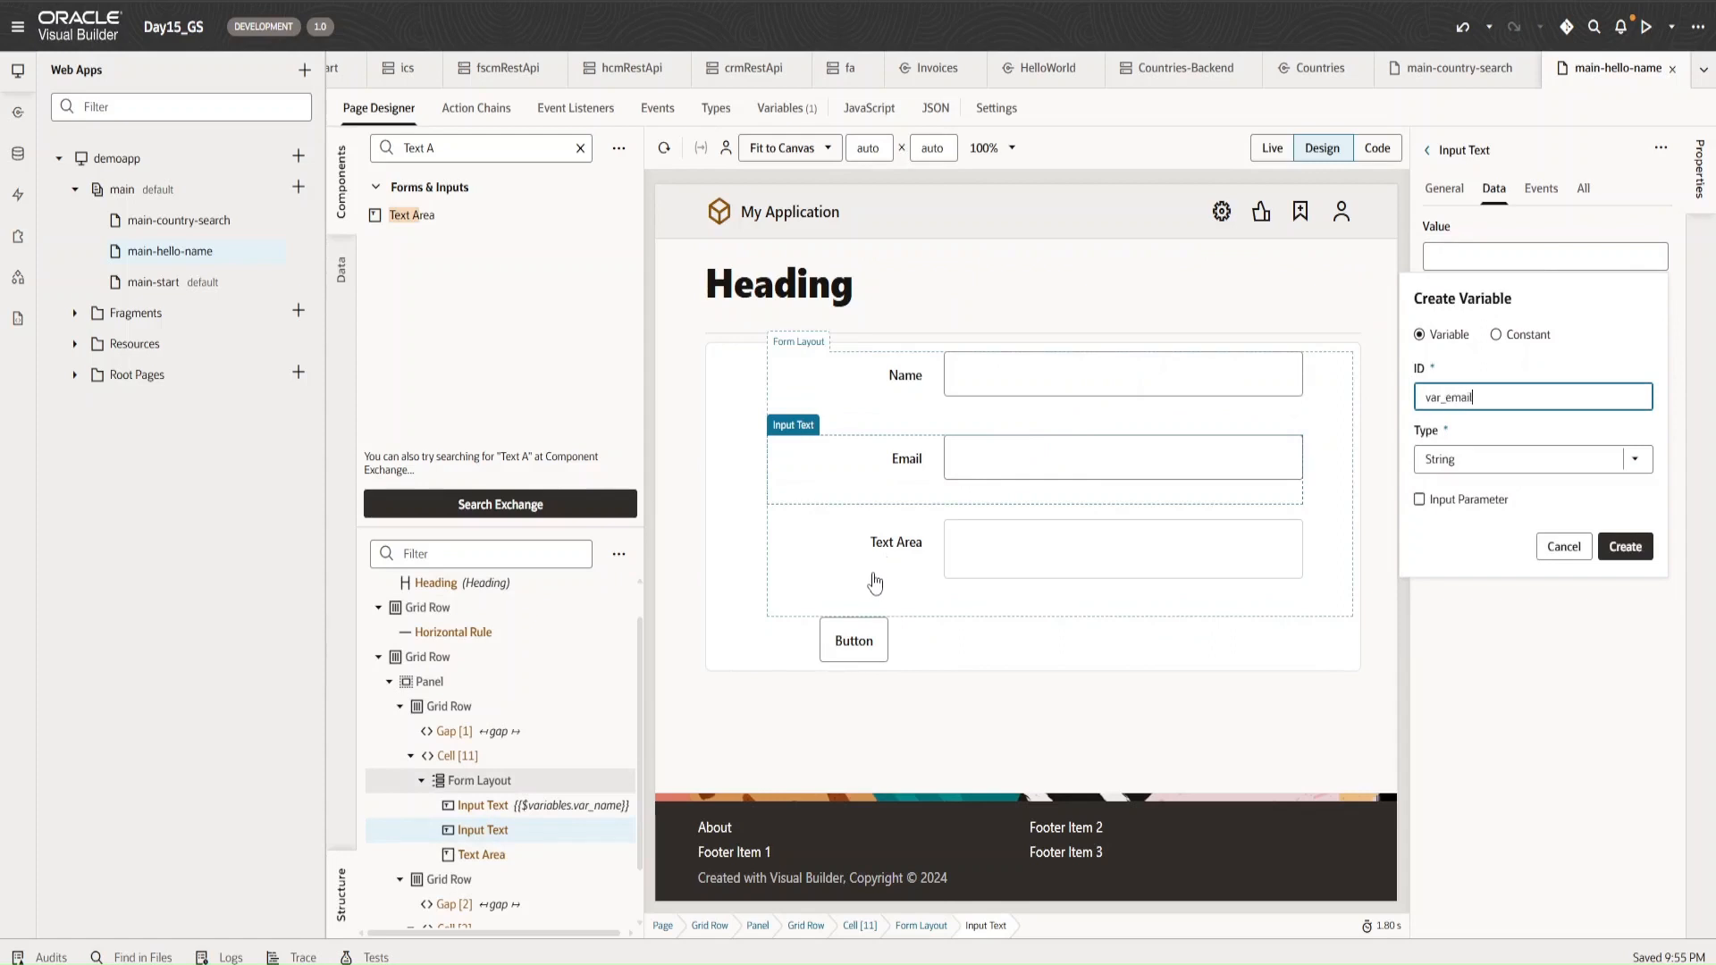
pyautogui.press('Return')
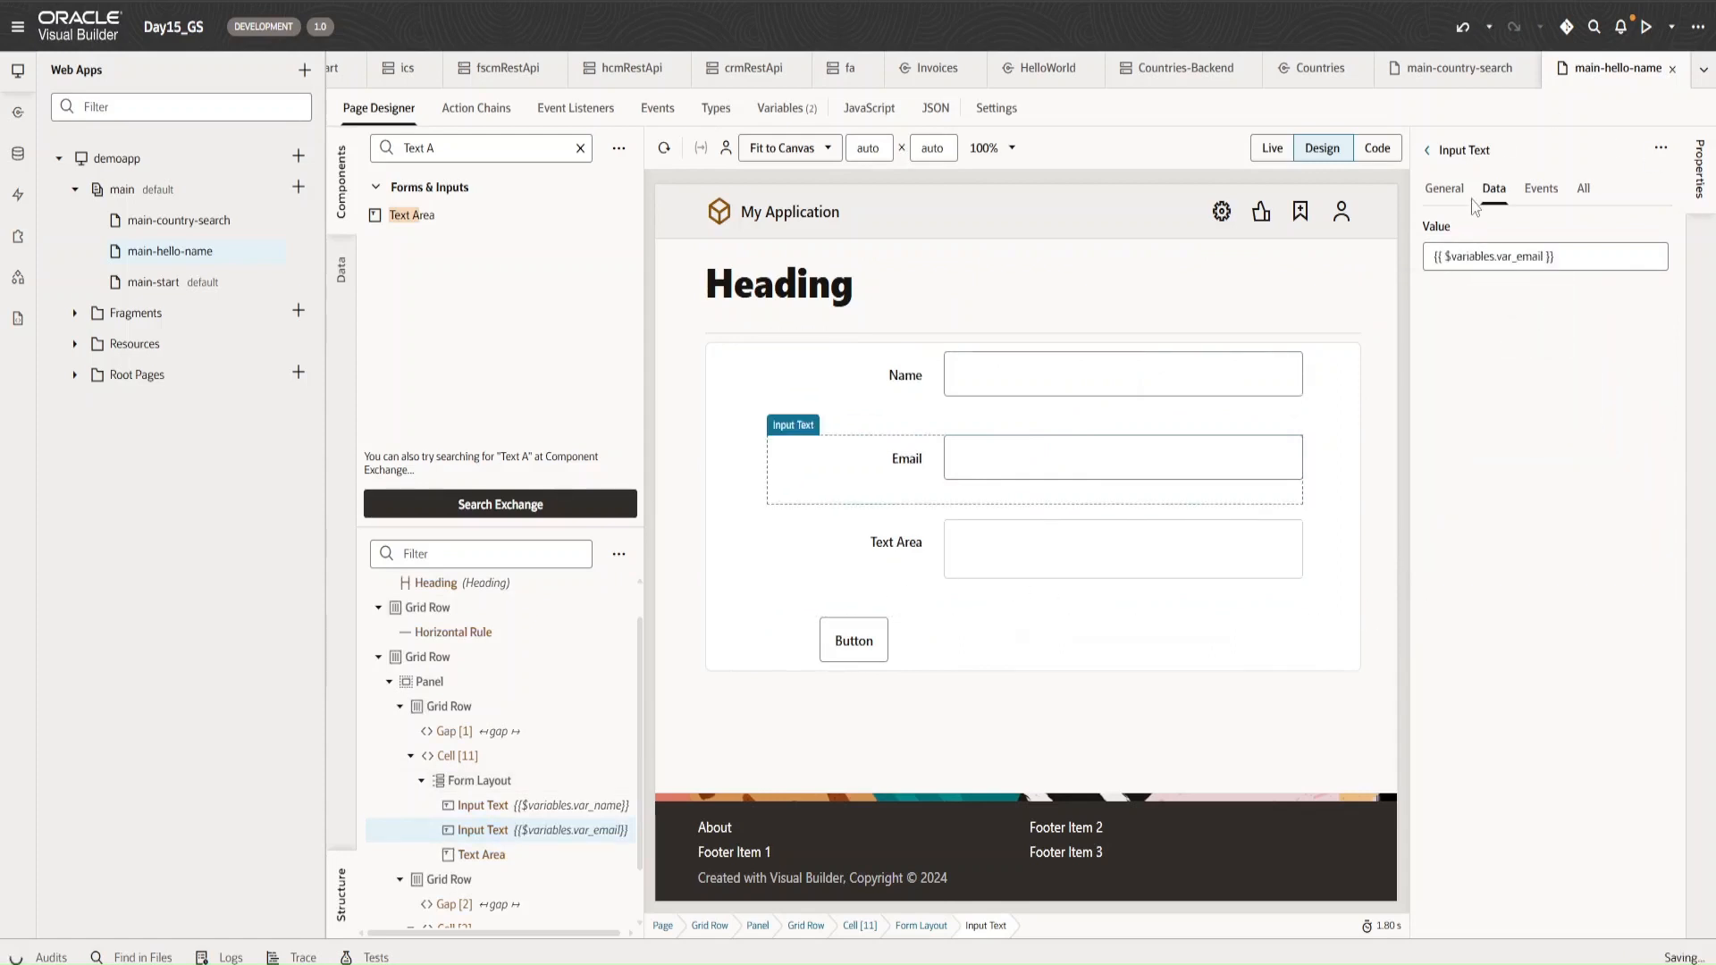
# - Set the virtual keyboard of the Email input field to Email
pyautogui.click(1444, 191)
pyautogui.scroll(-3, 1534, 623)
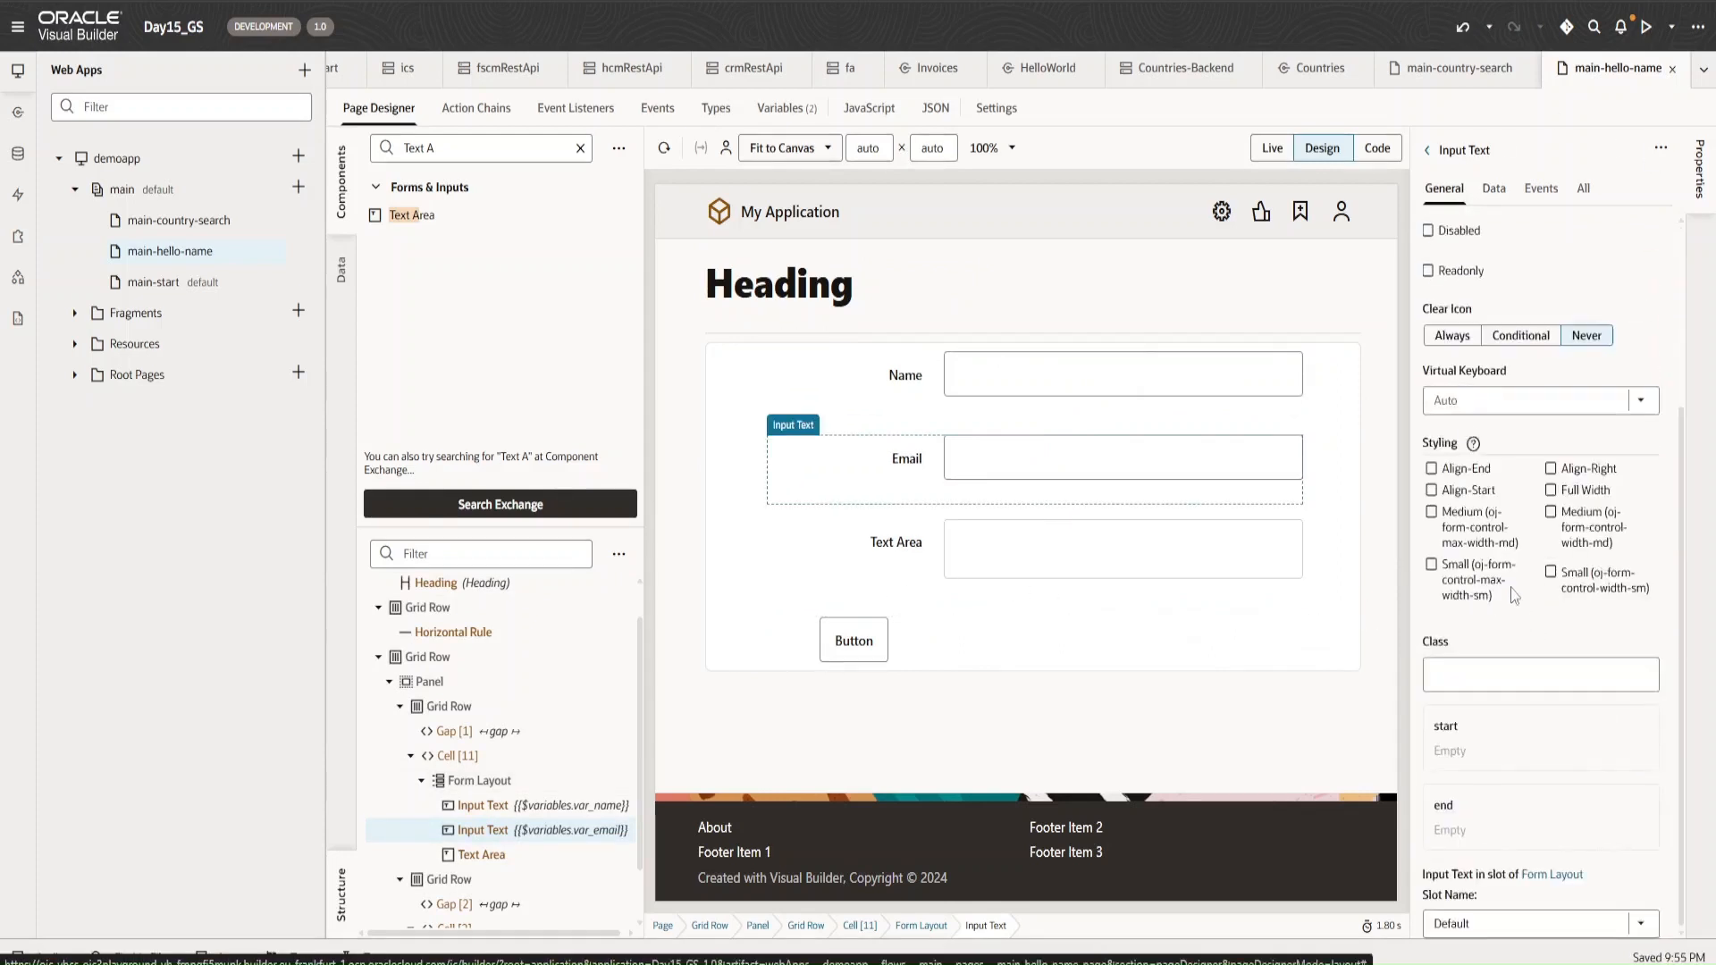
pyautogui.click(1484, 399)
pyautogui.click(1480, 532)
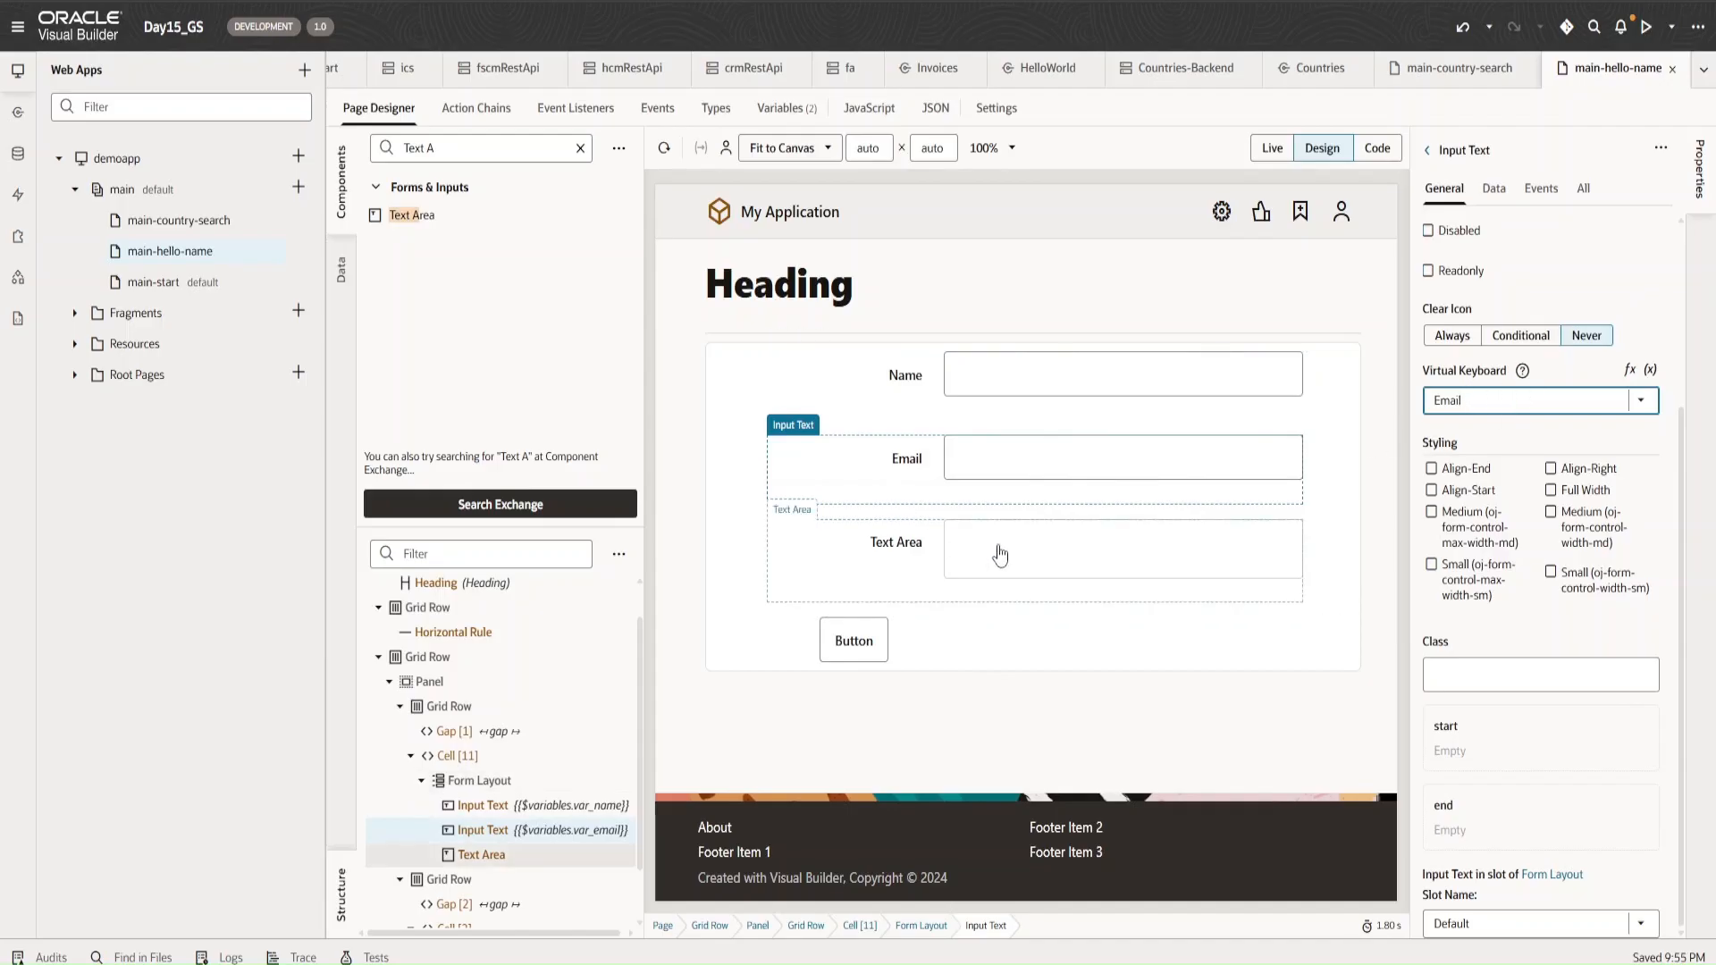
# - Shift the button below the form to a six-column gap in its row and set its label to Submit
pyautogui.click(952, 568)
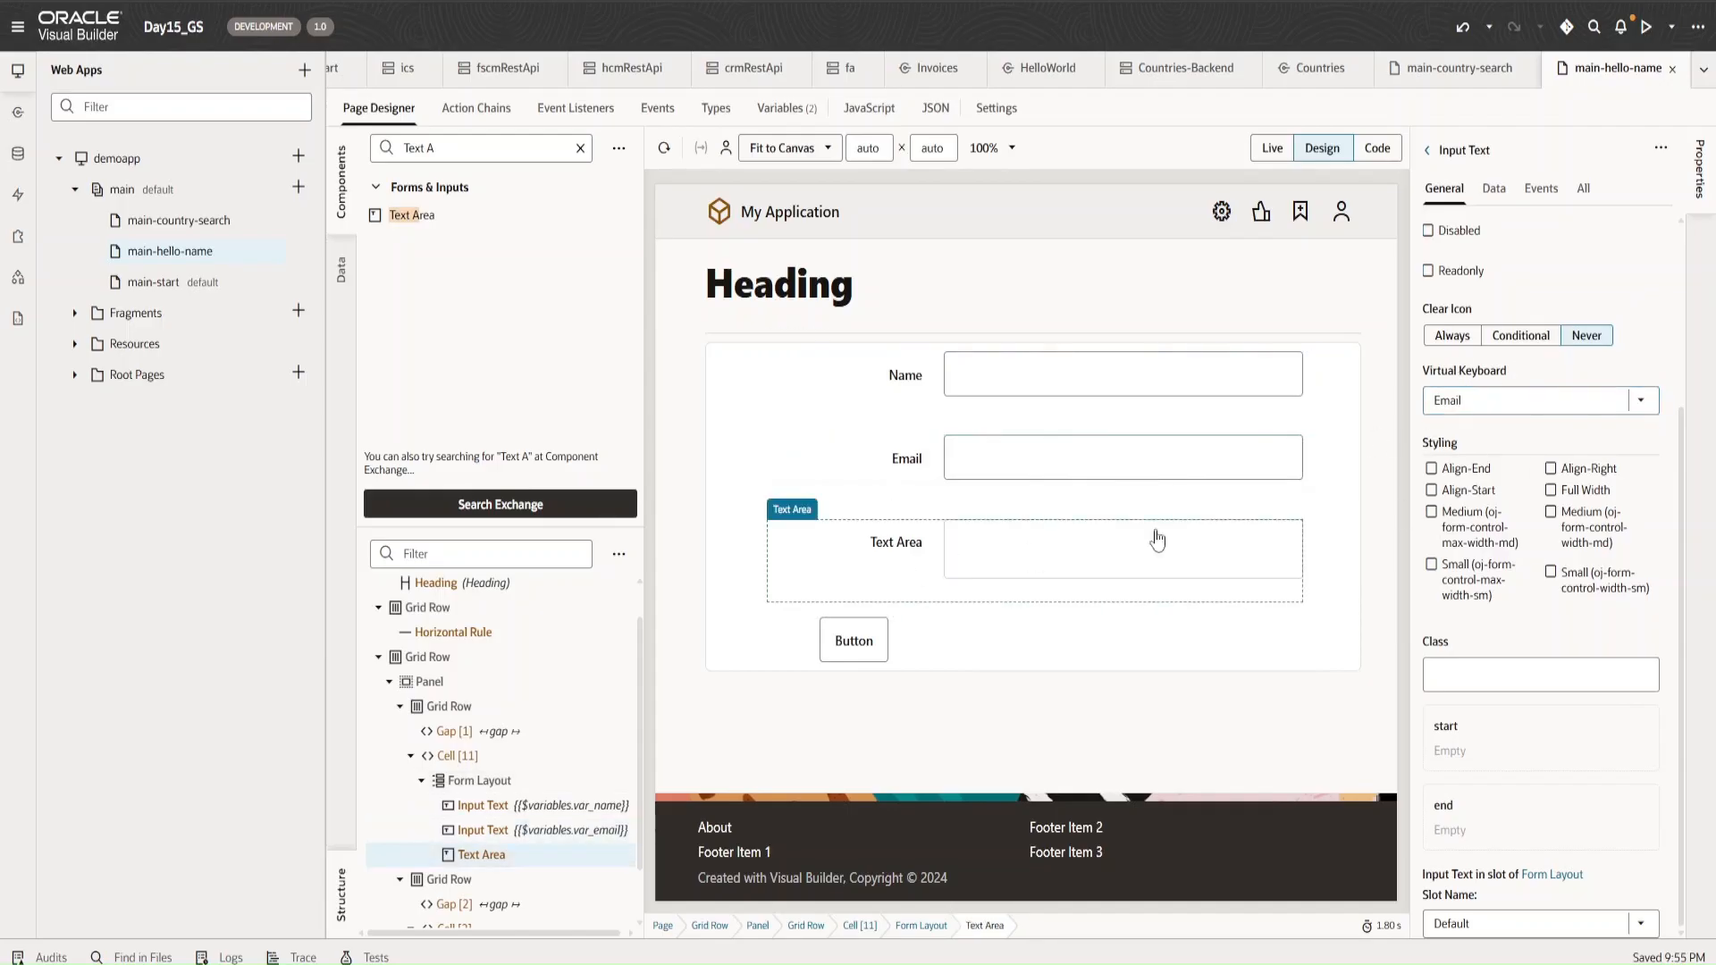
pyautogui.moveTo(616, 612)
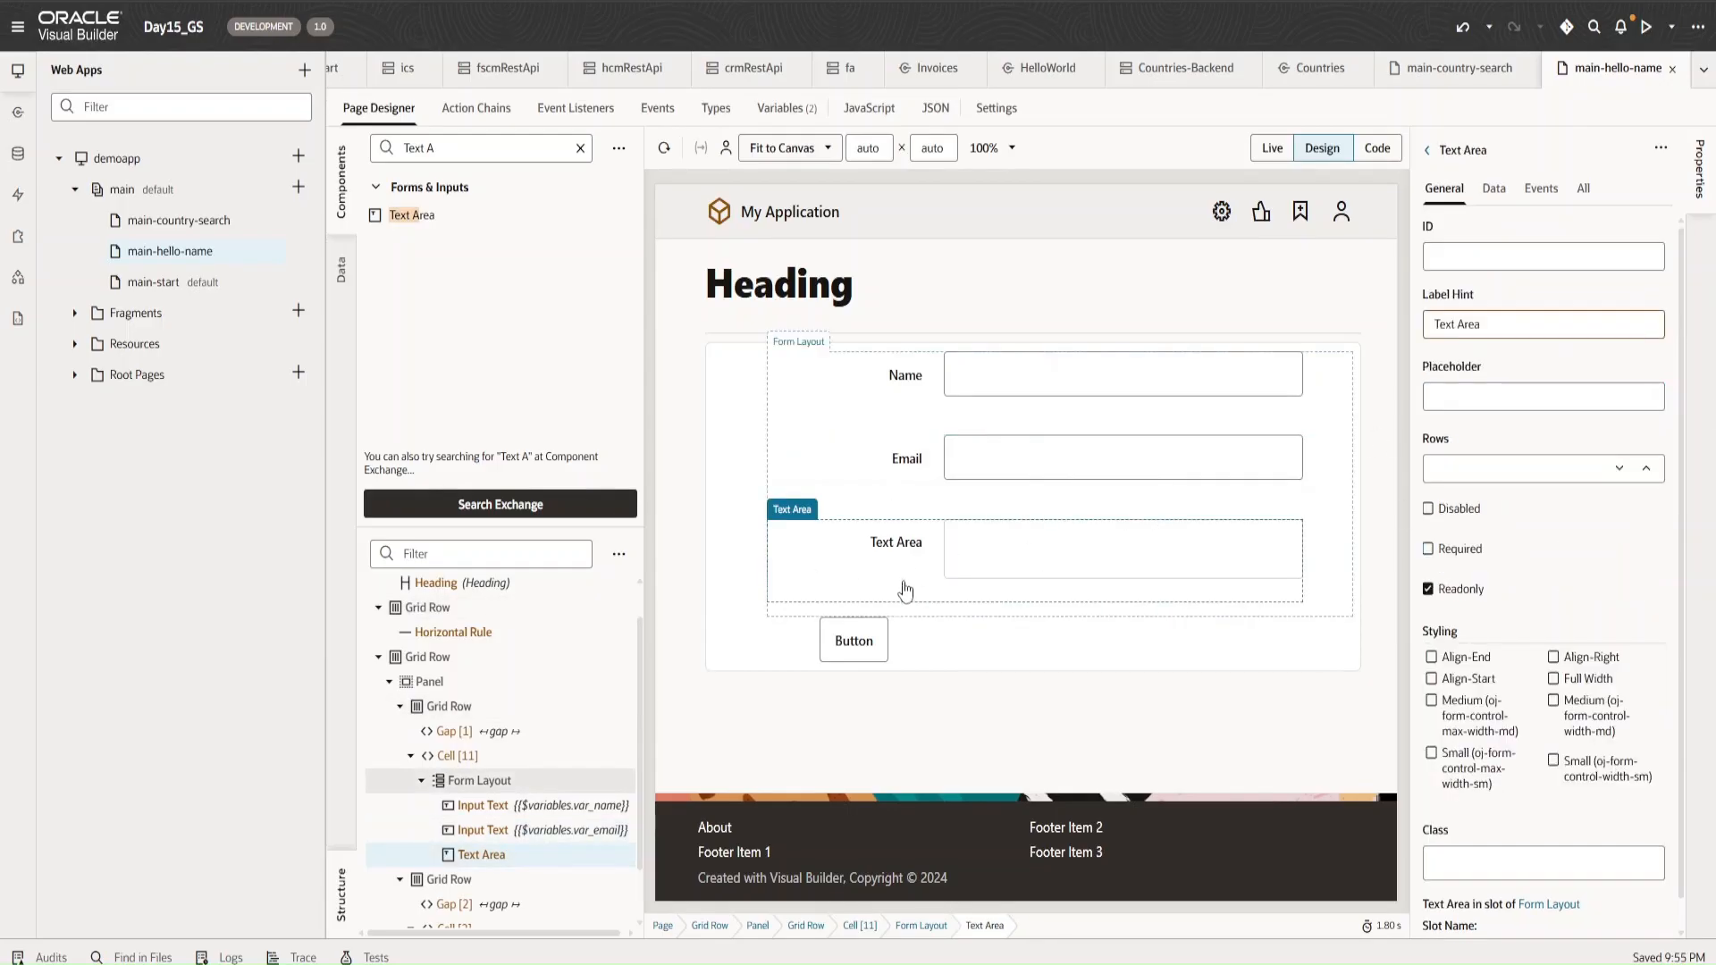
pyautogui.moveTo(860, 649); pyautogui.dragTo(1057, 655)
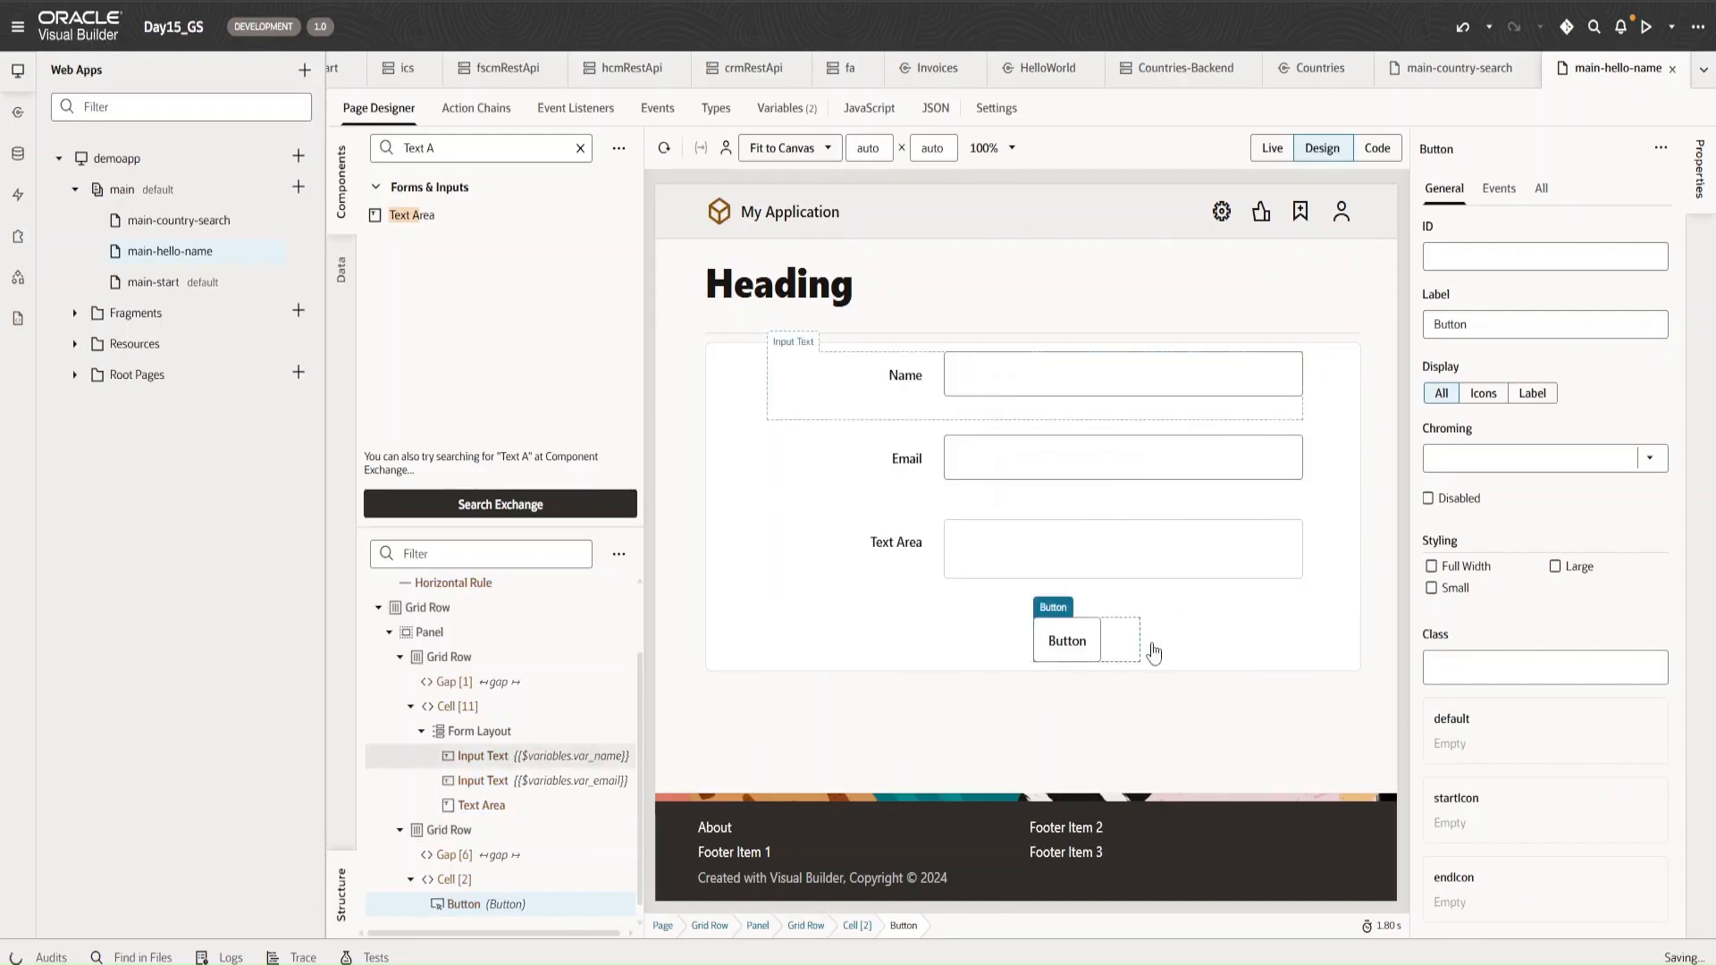
pyautogui.doubleClick(1479, 319)
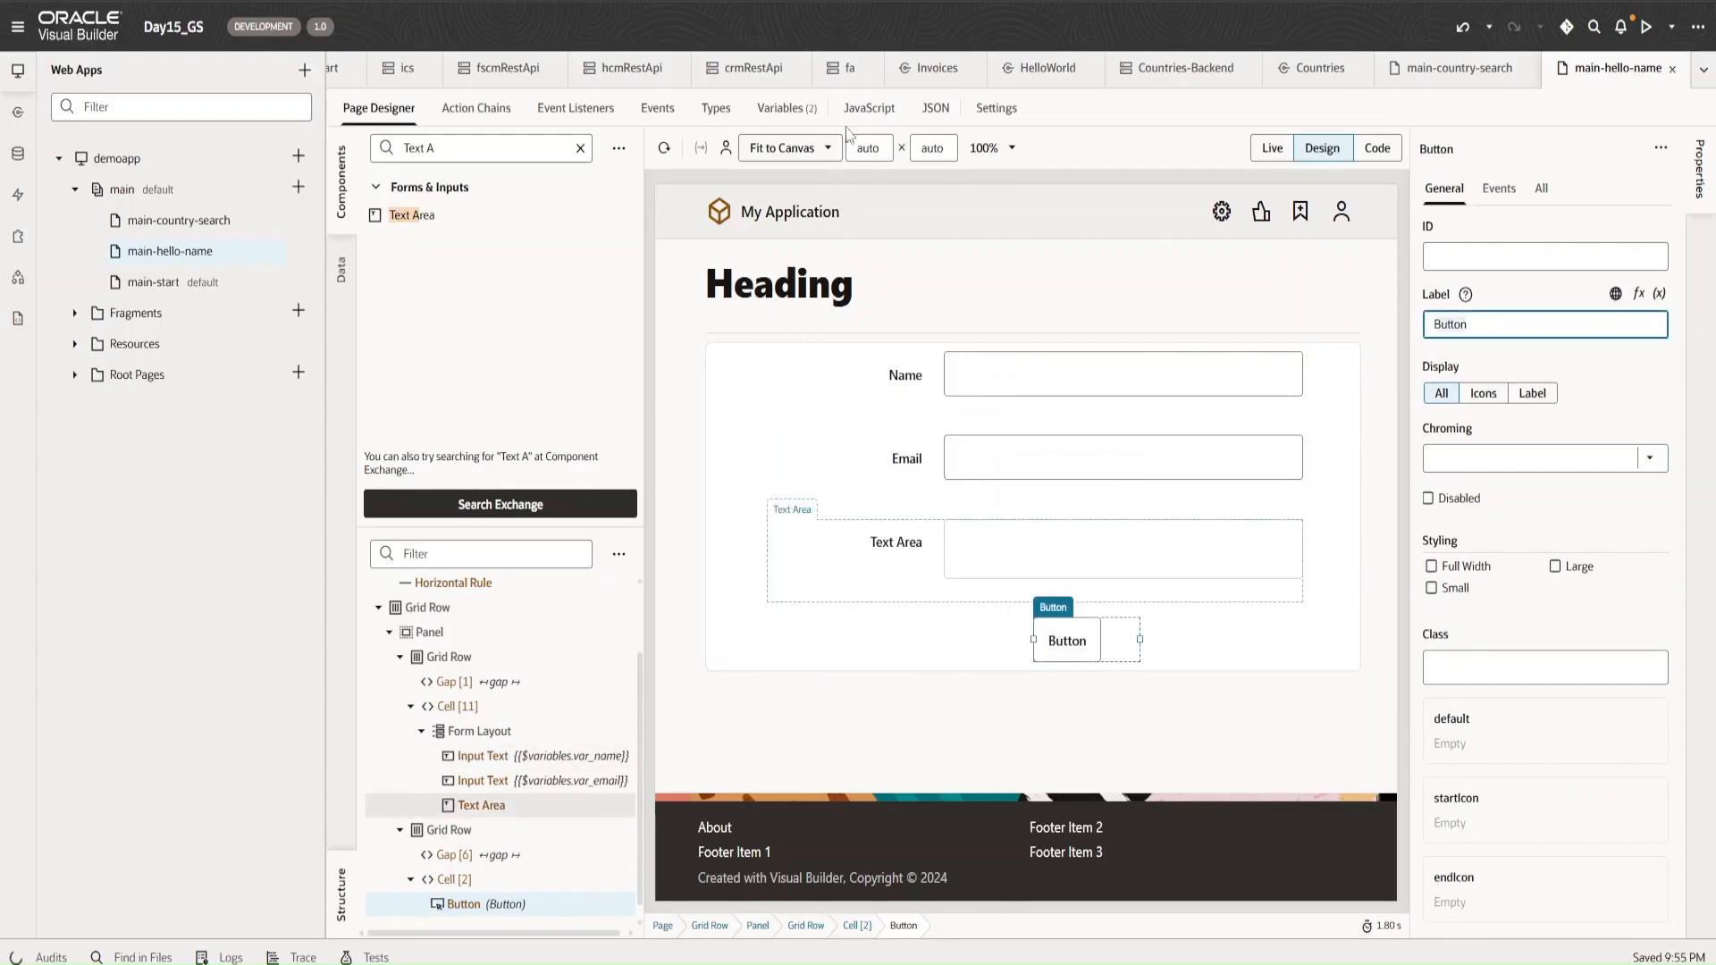
pyautogui.write('Submit')
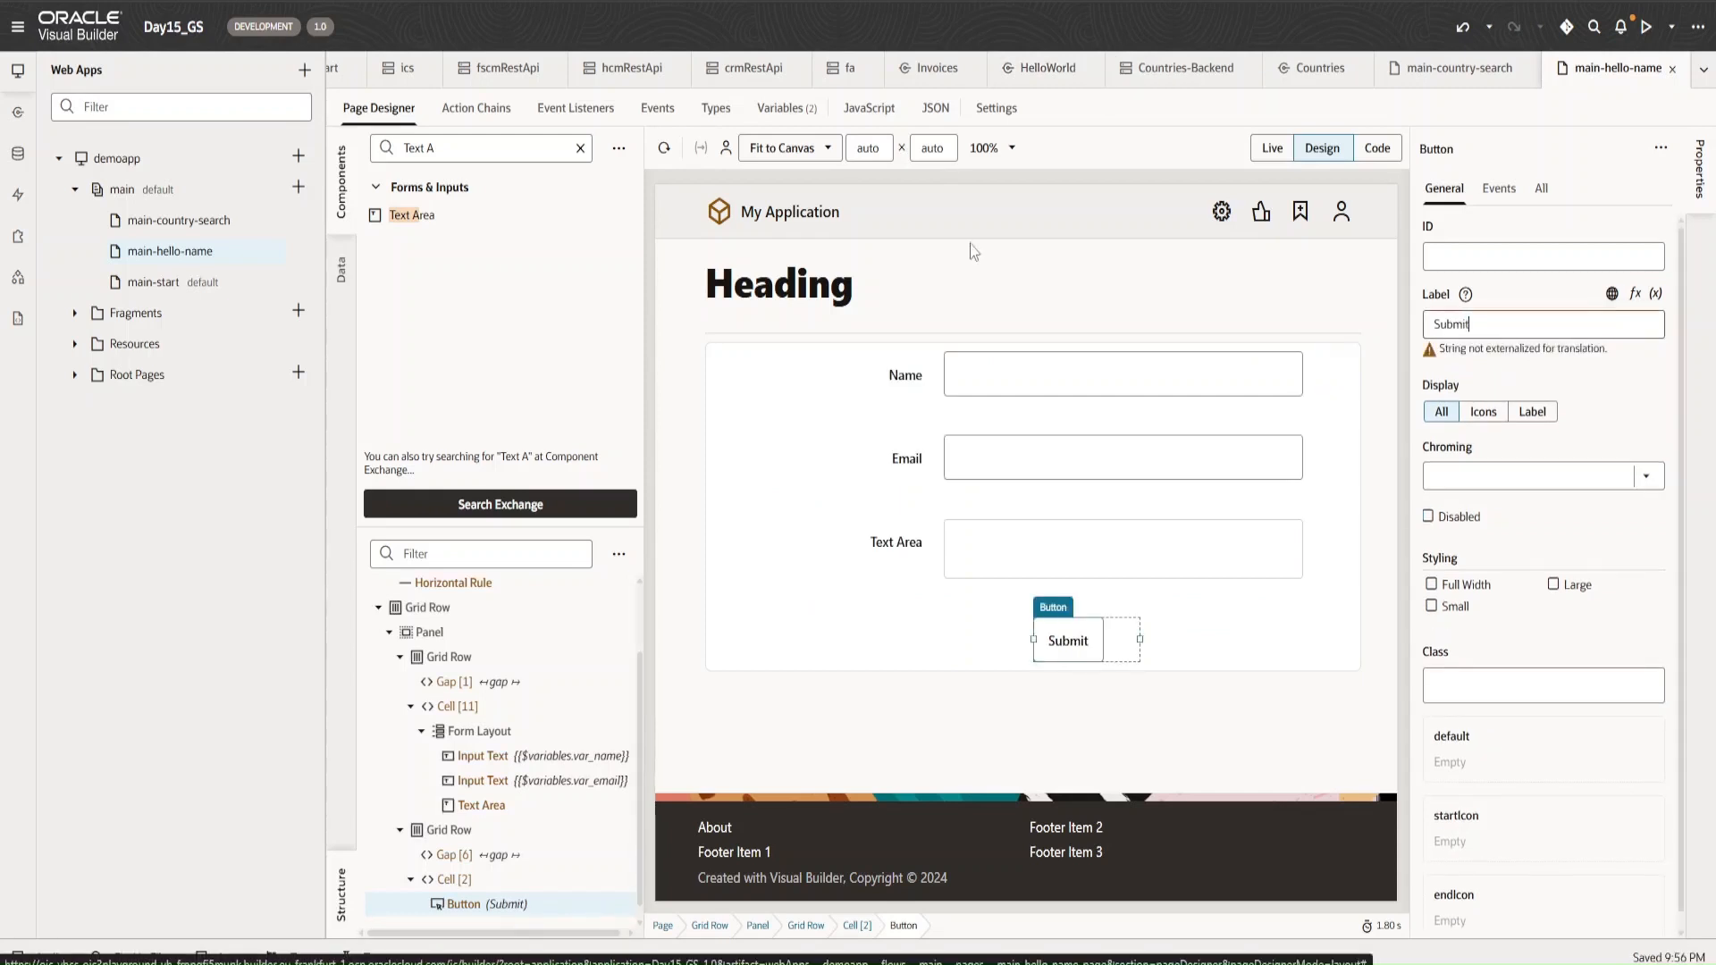
# - Bind the Text Area's value to a new String page variable with the ID var_result
pyautogui.click(1153, 568)
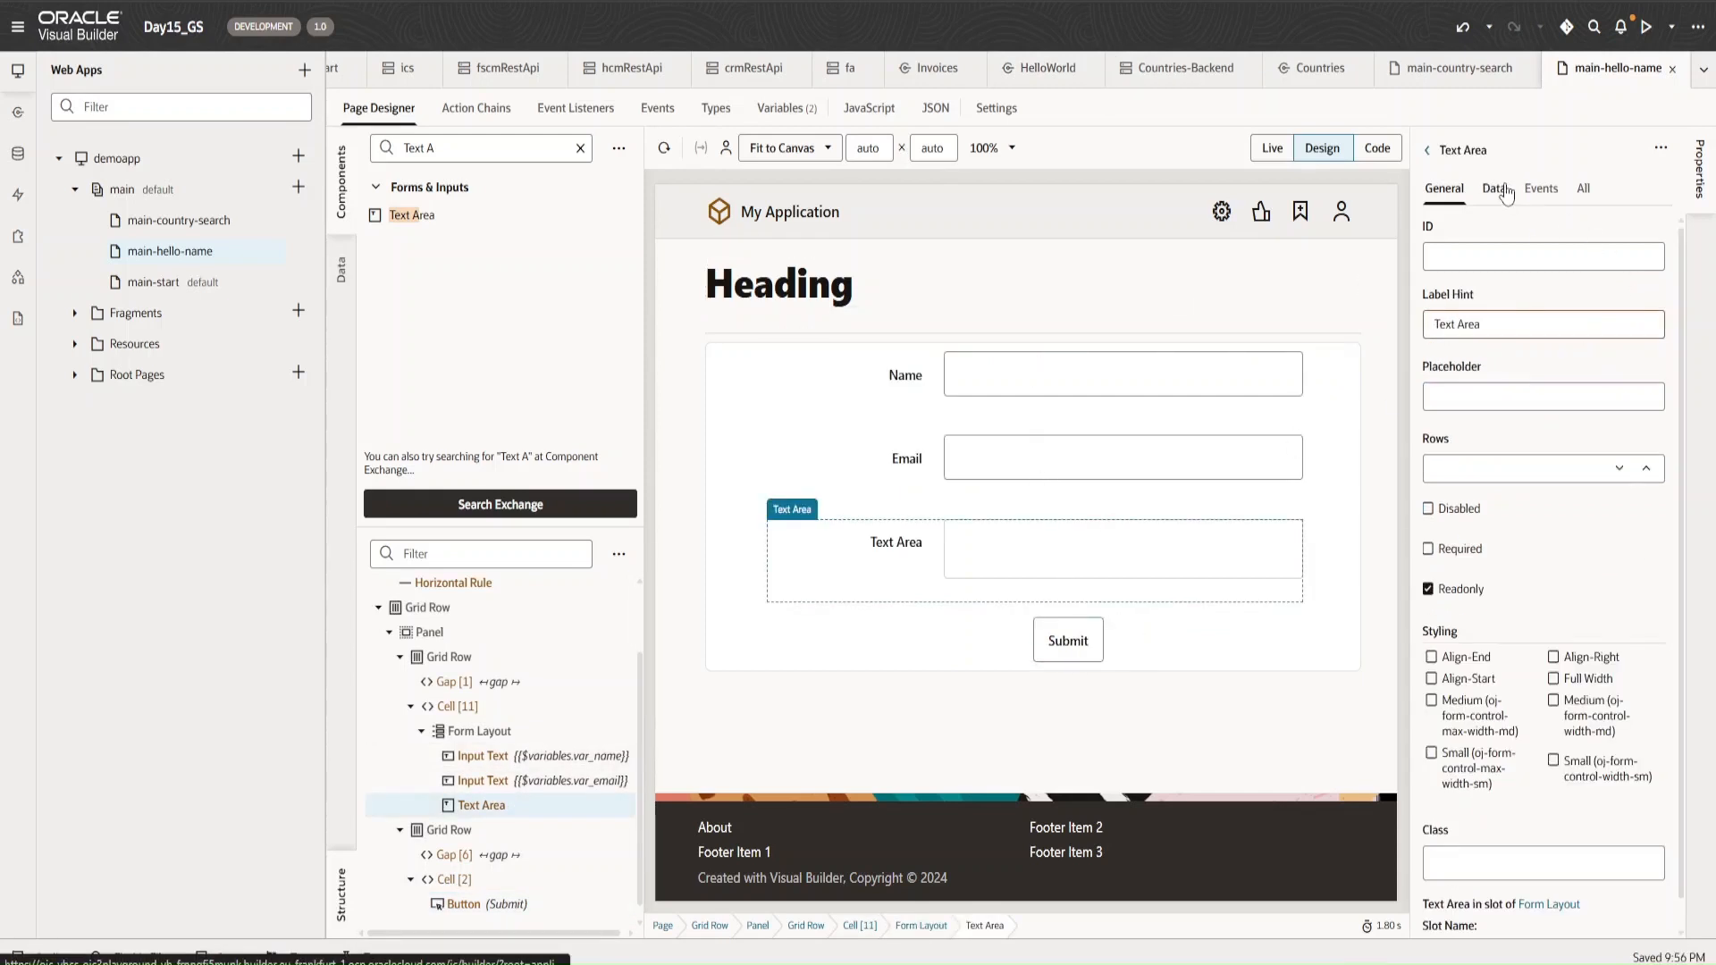
pyautogui.click(1493, 188)
pyautogui.click(1658, 226)
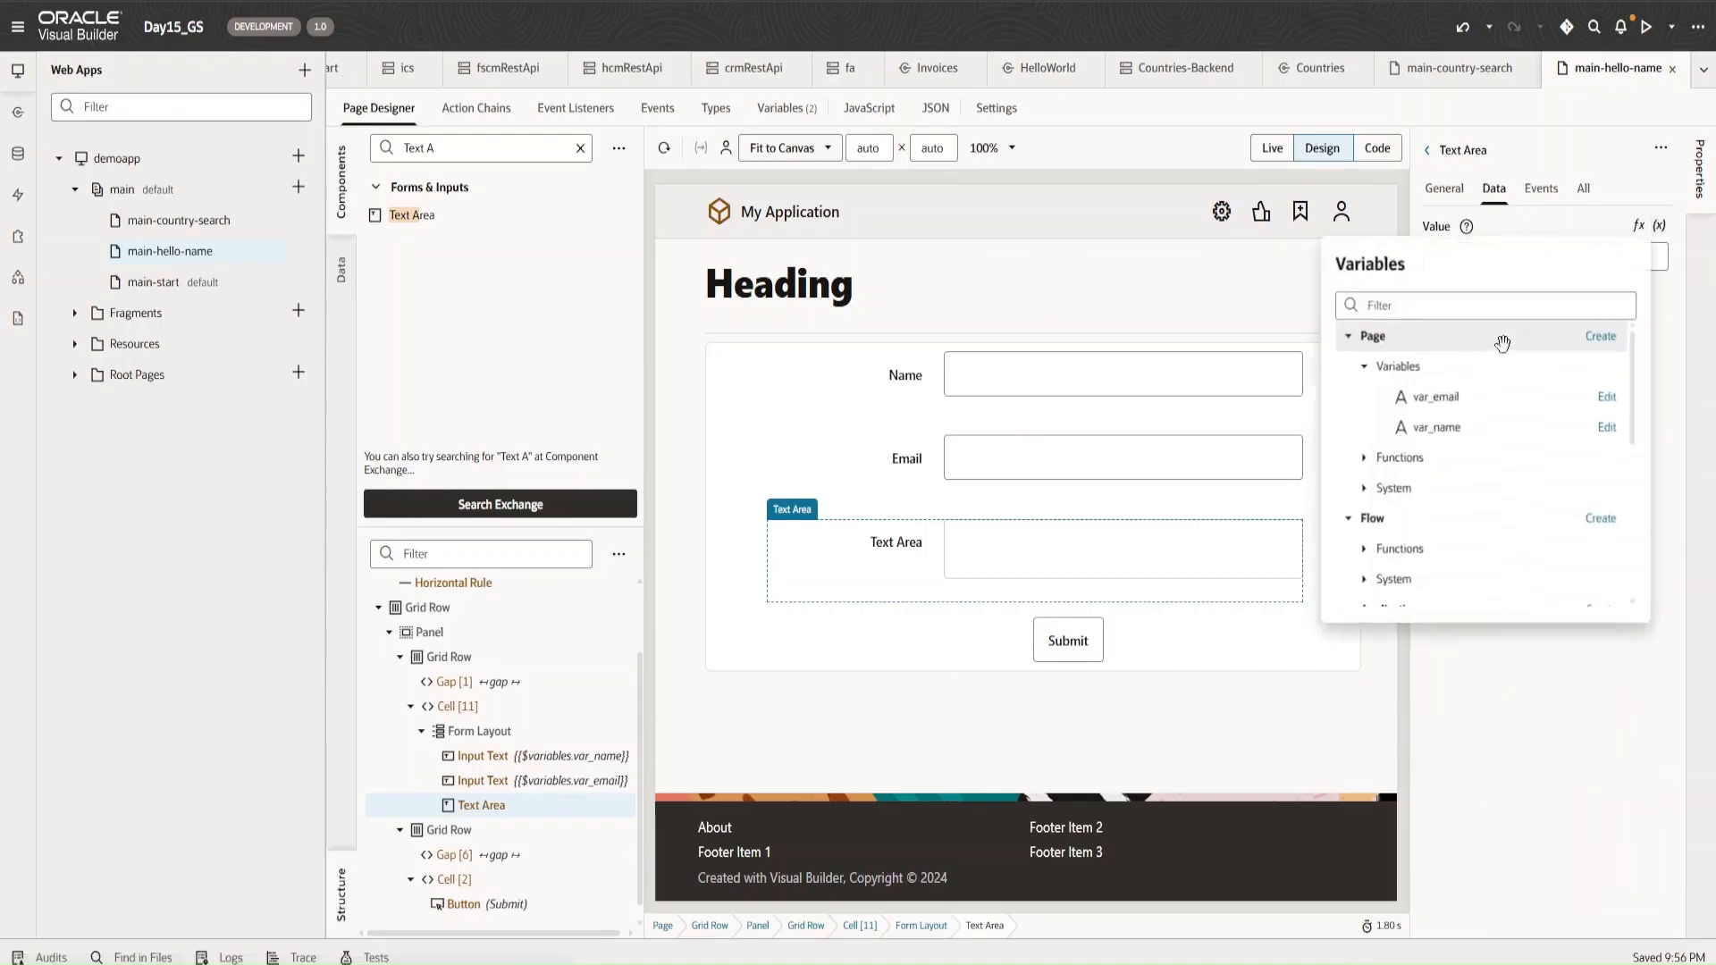
pyautogui.click(1600, 338)
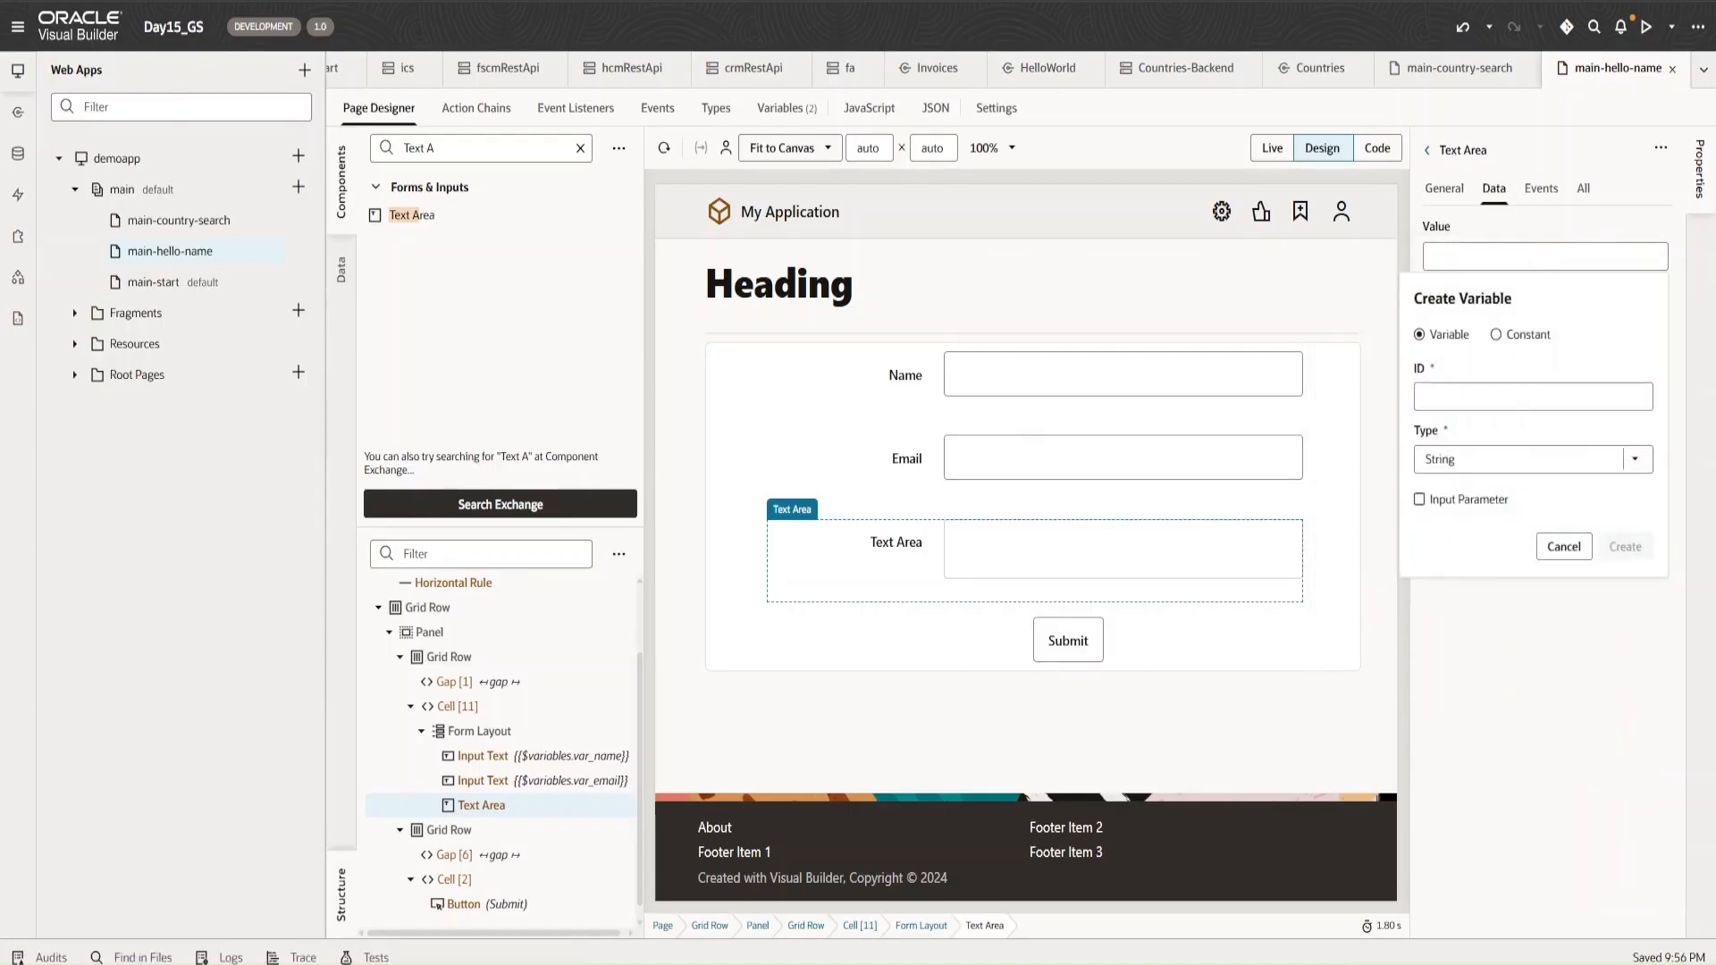
pyautogui.write('var_result')
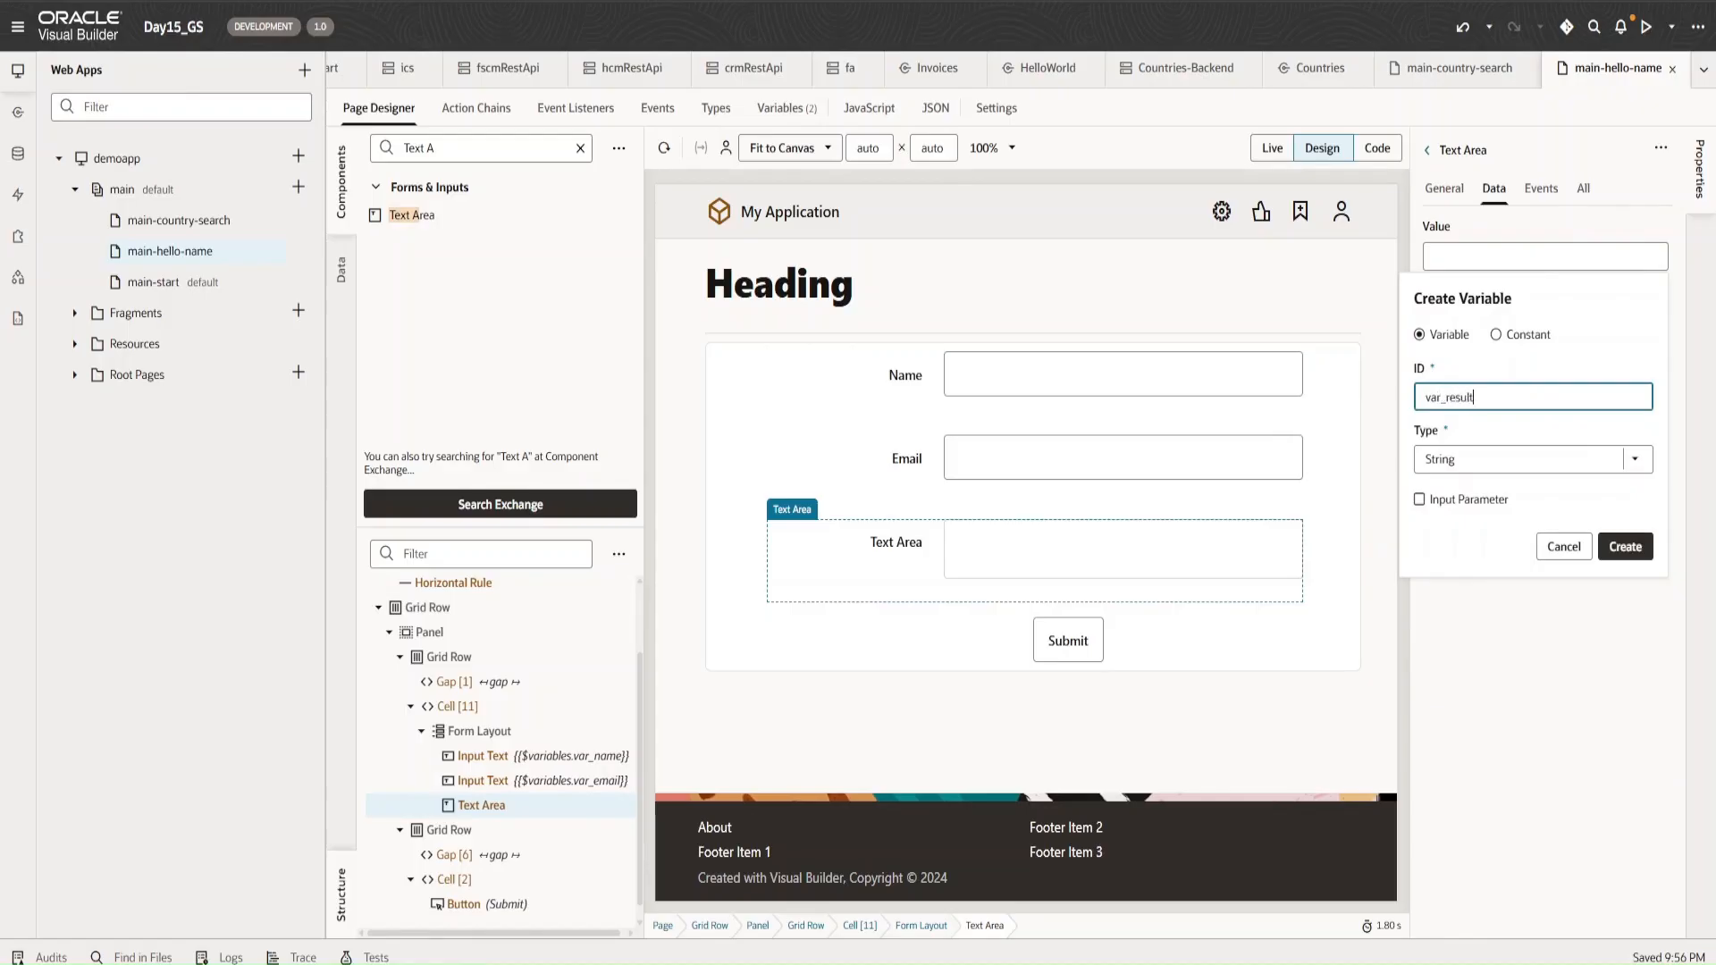
pyautogui.press('Return')
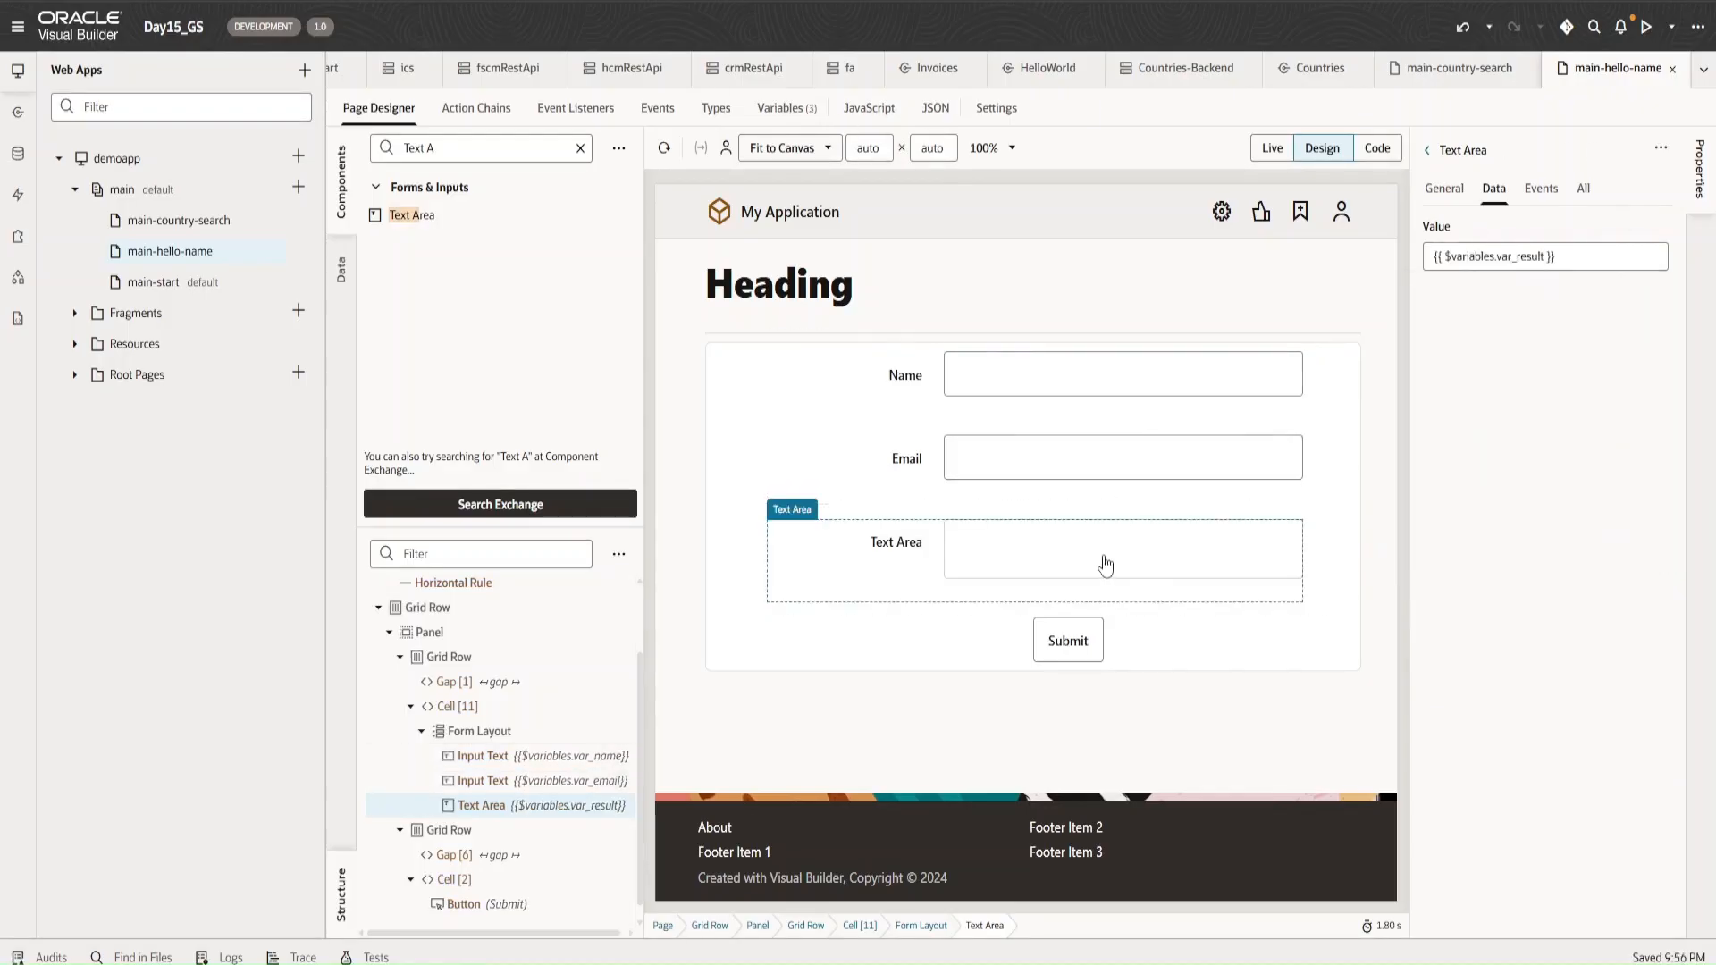
# - Add an On 'ojAction' event listener with its action chain to the Submit button
pyautogui.click(1095, 655)
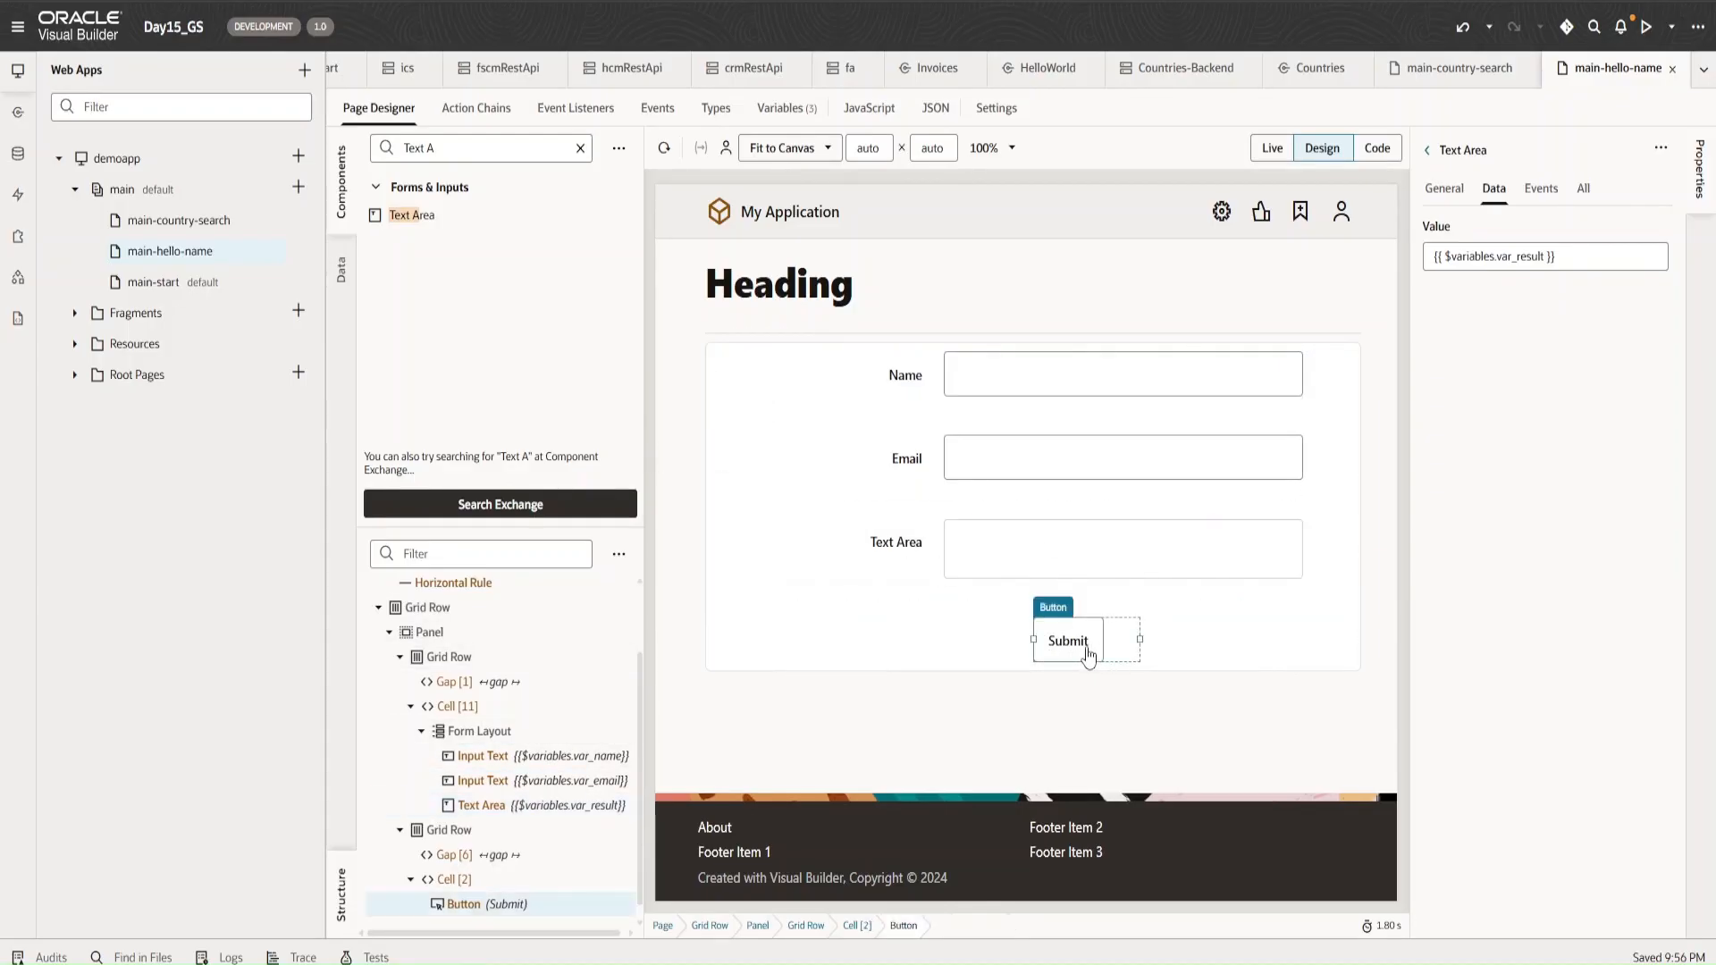
pyautogui.click(1498, 189)
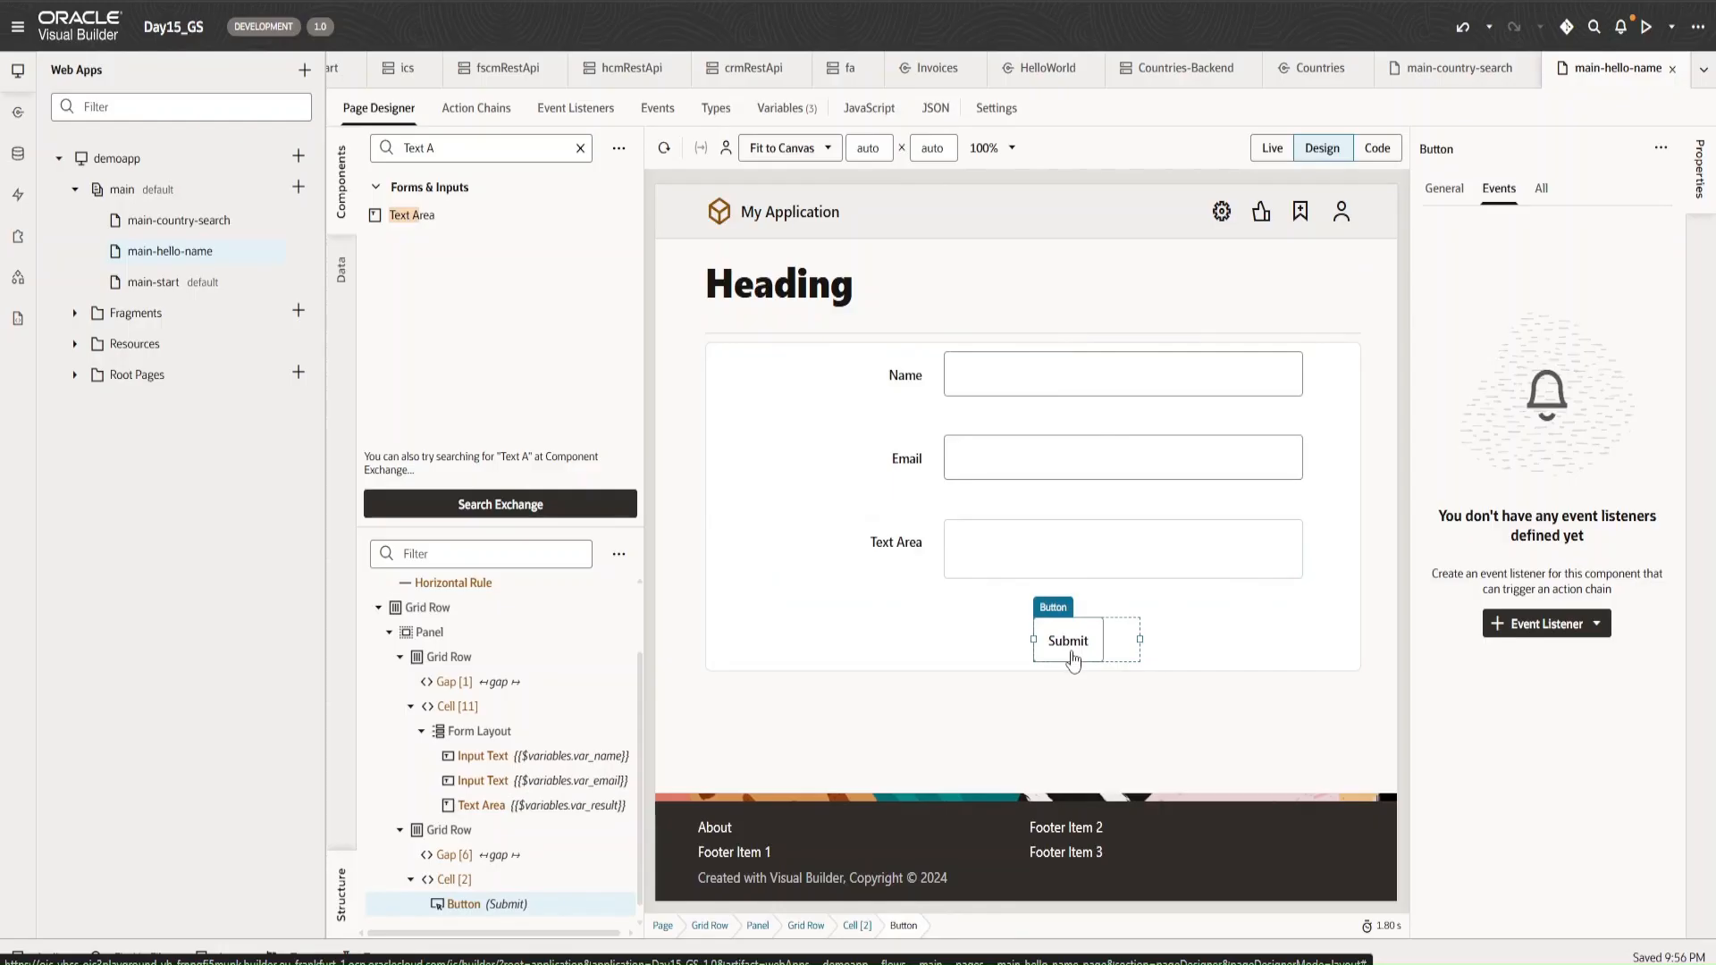
pyautogui.click(1534, 624)
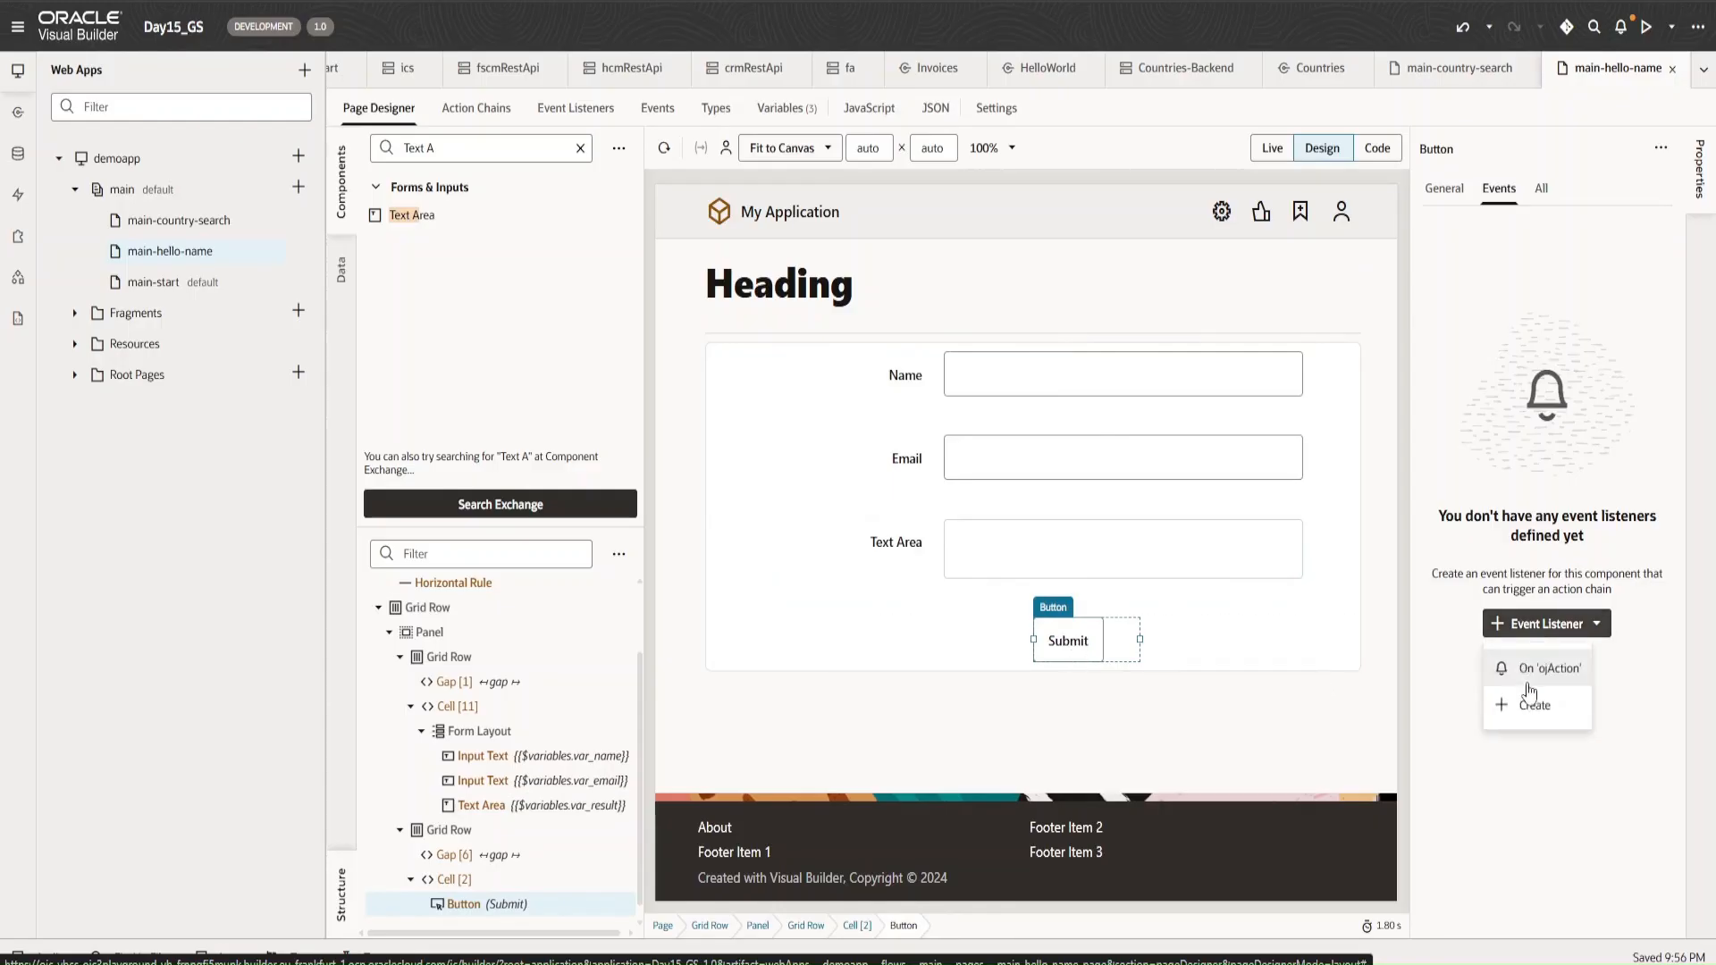
pyautogui.click(1530, 684)
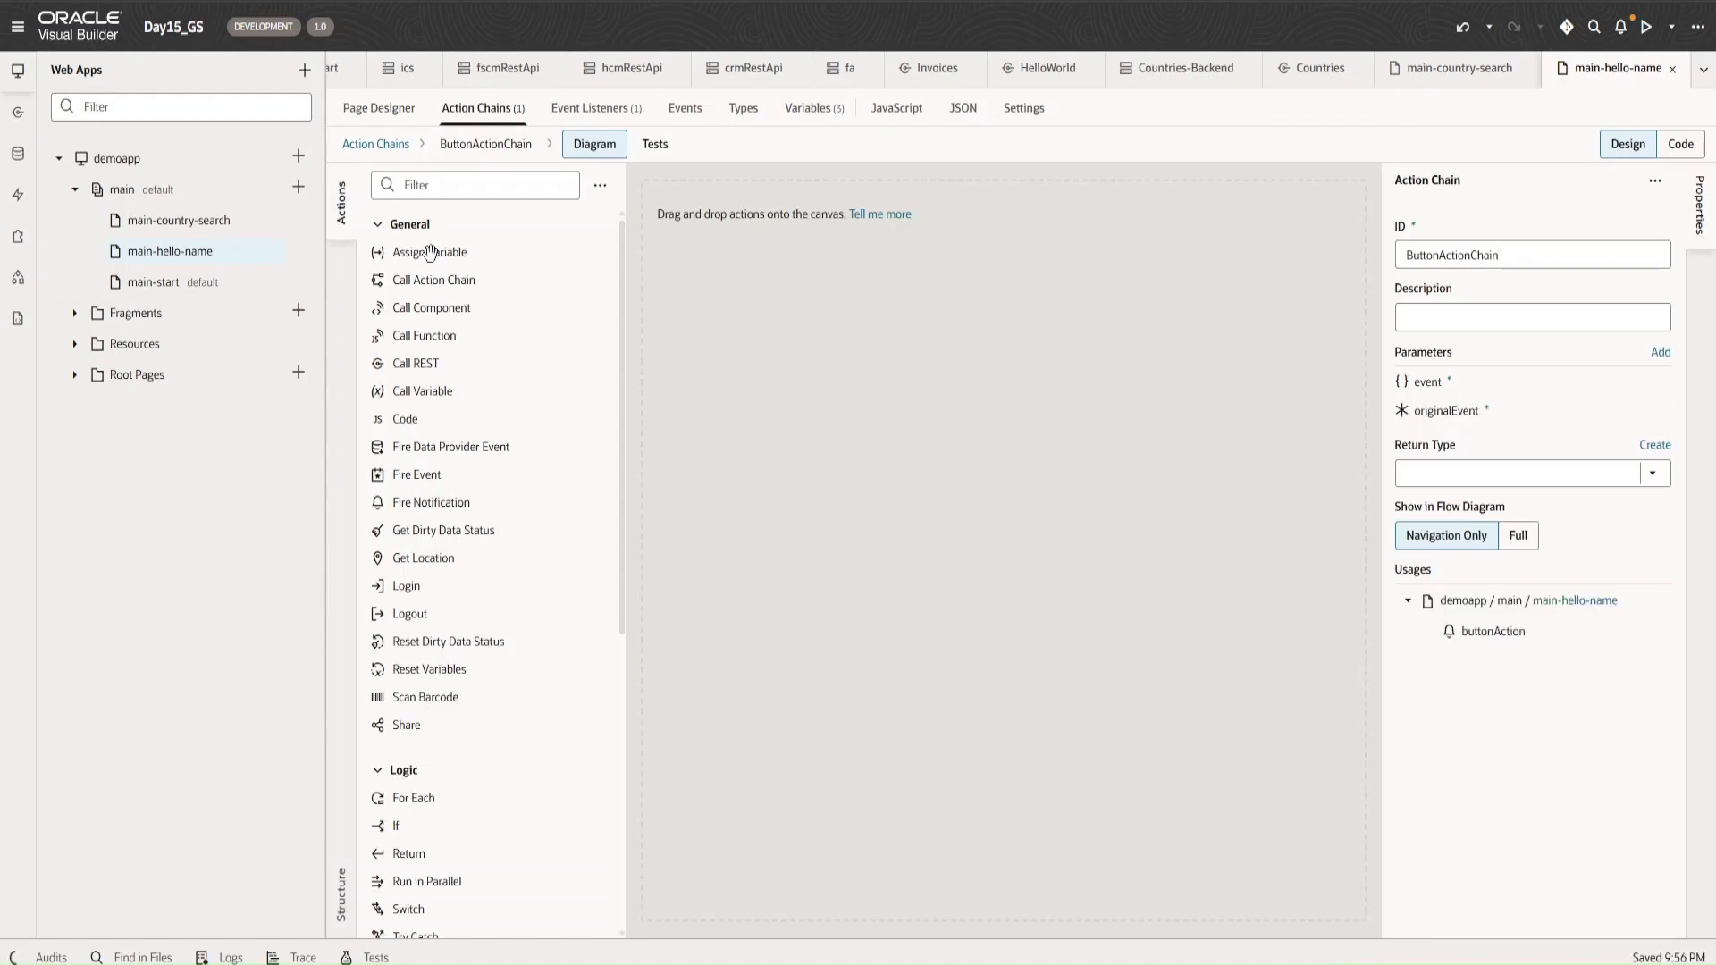
# - Add a Call REST action to the button's action chain and select the HelloWorld GET names/{name} endpoint for it
pyautogui.moveTo(409, 362); pyautogui.dragTo(688, 239)
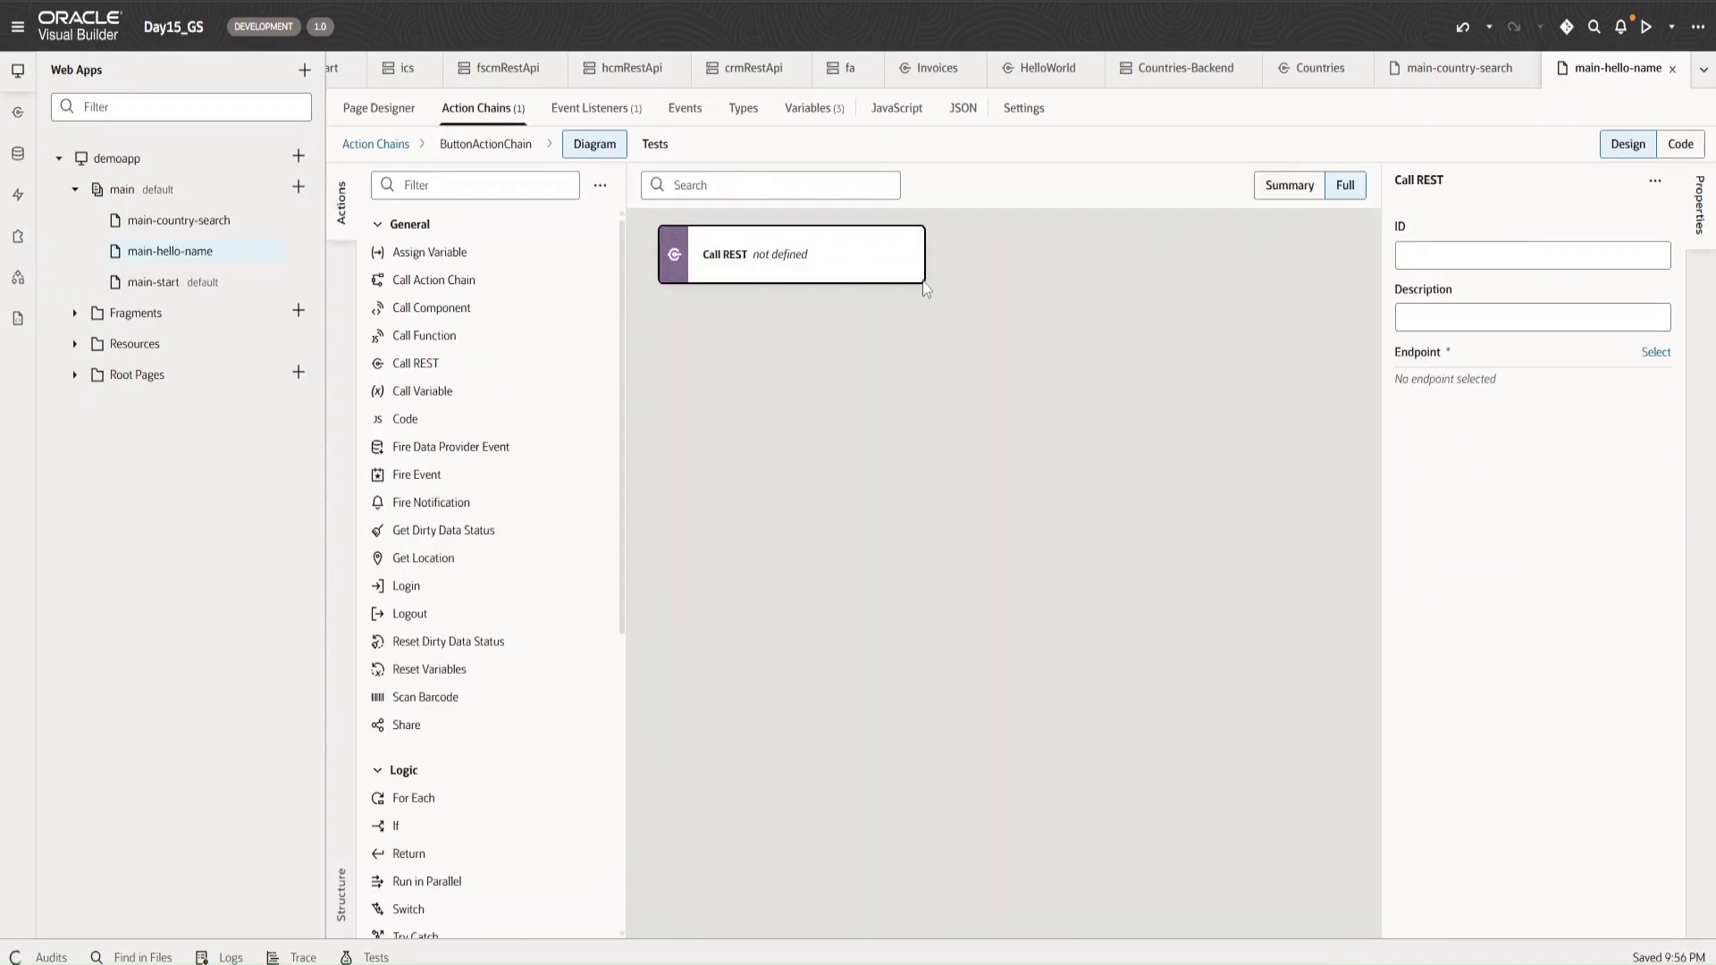
pyautogui.click(1655, 354)
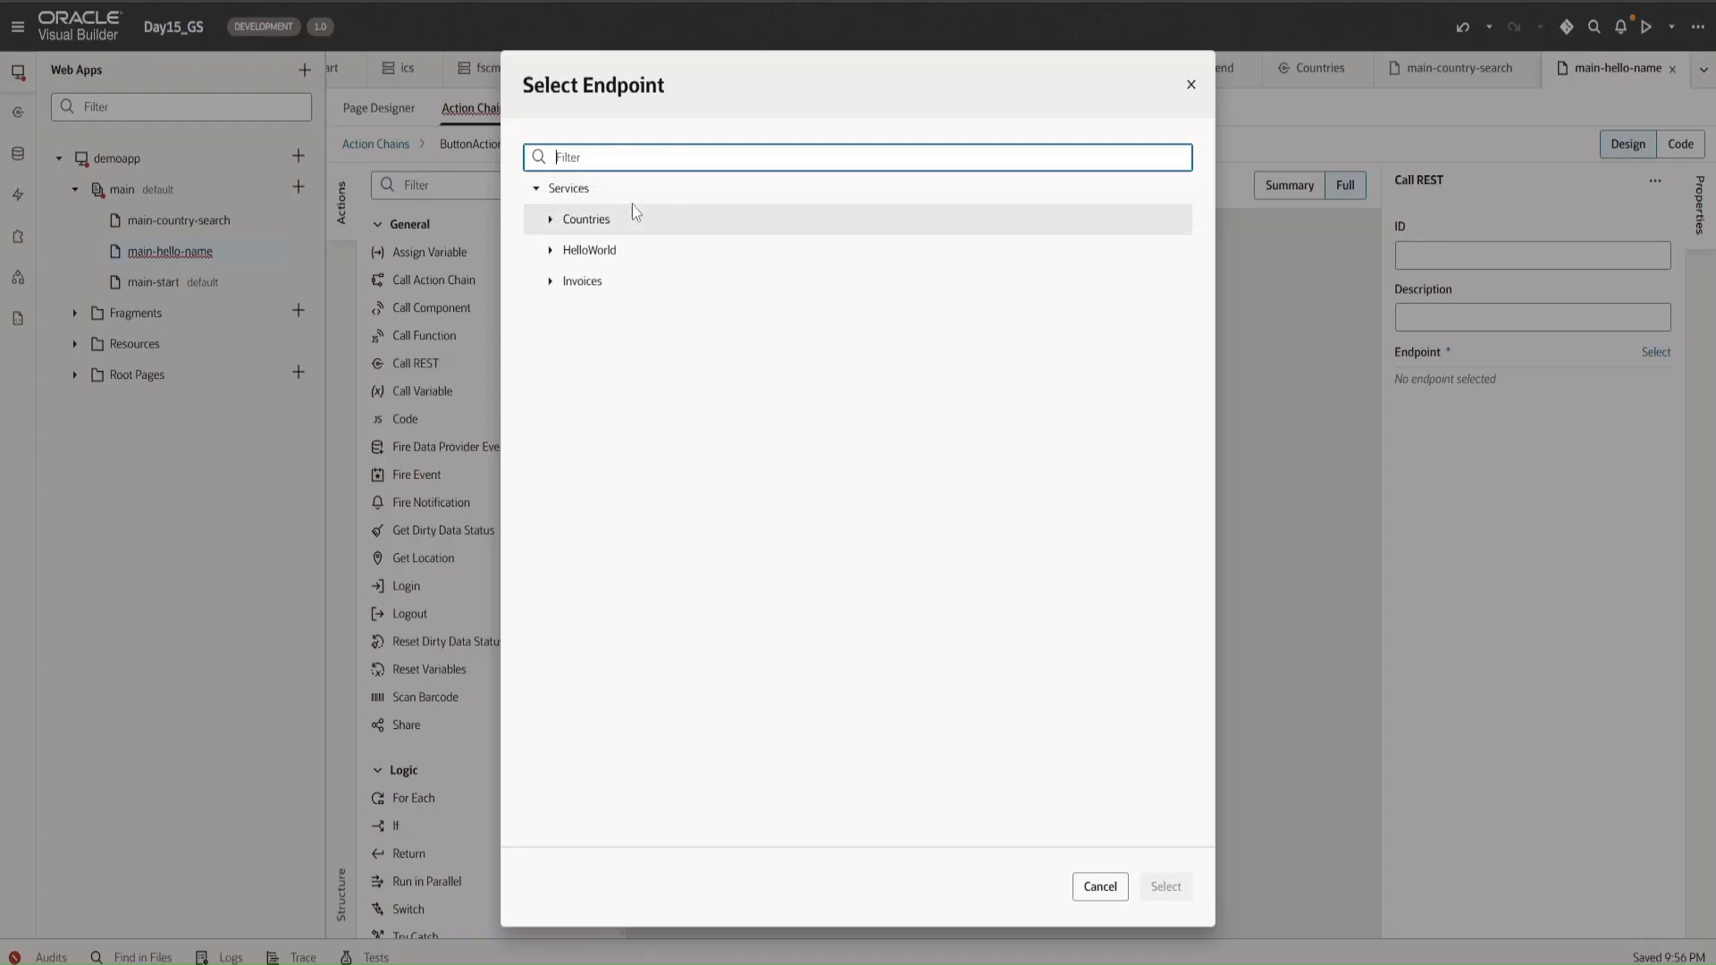
pyautogui.click(551, 250)
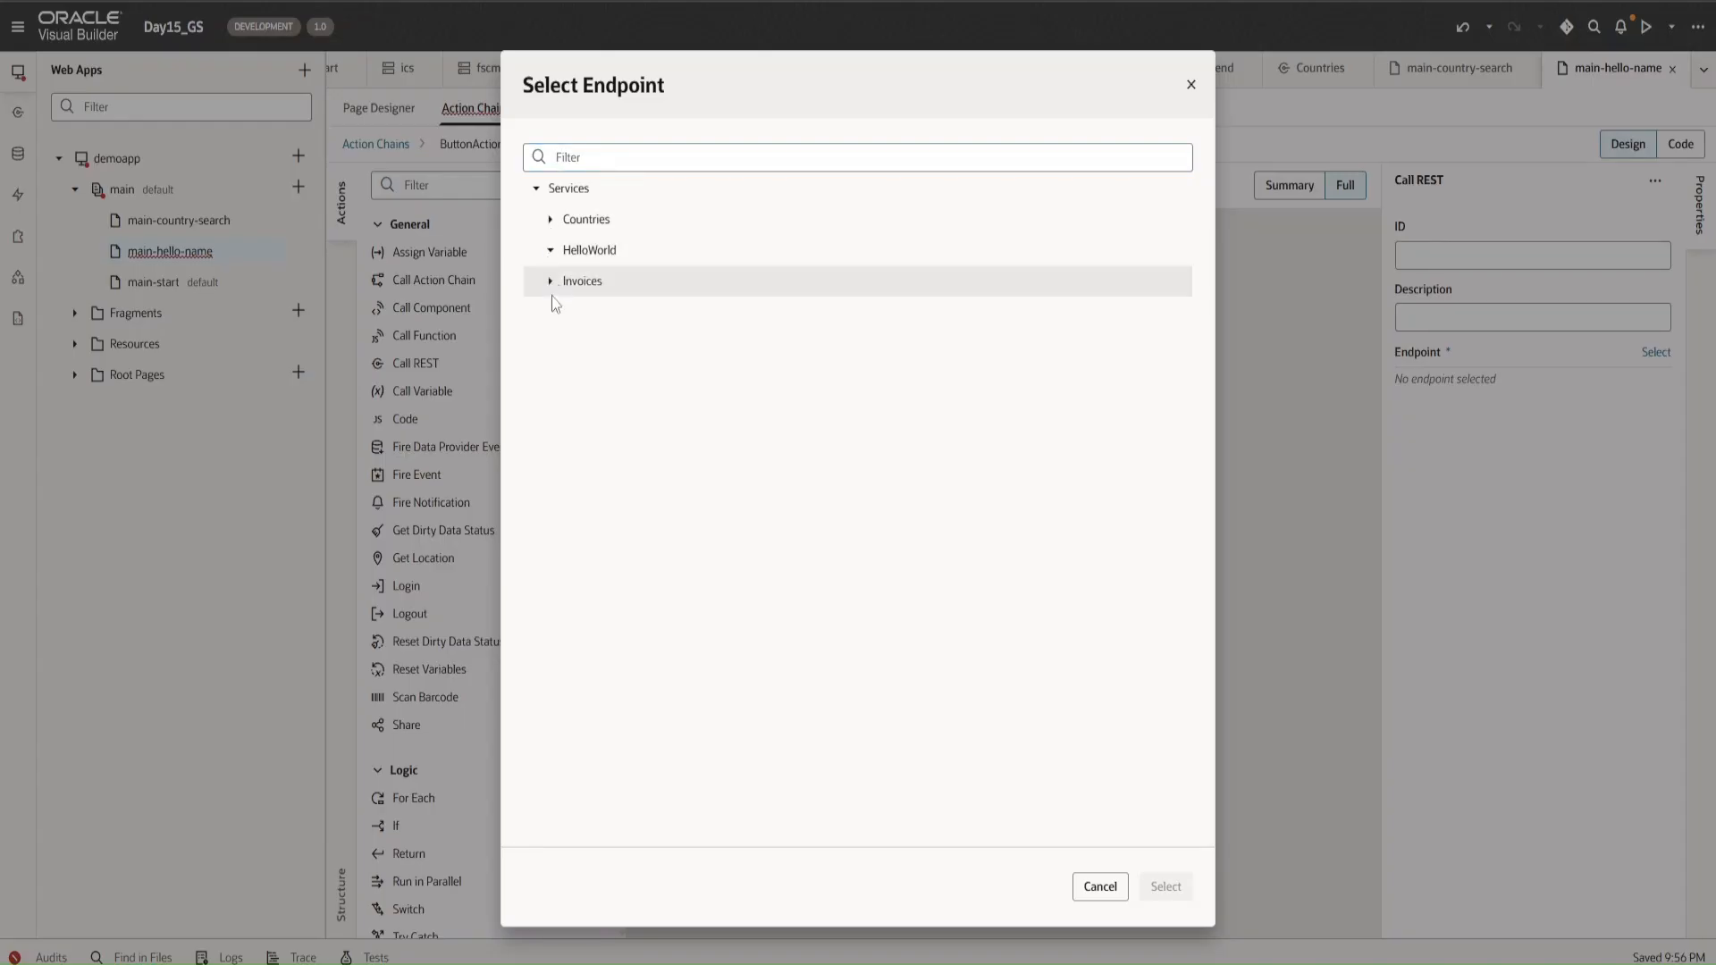
pyautogui.click(565, 283)
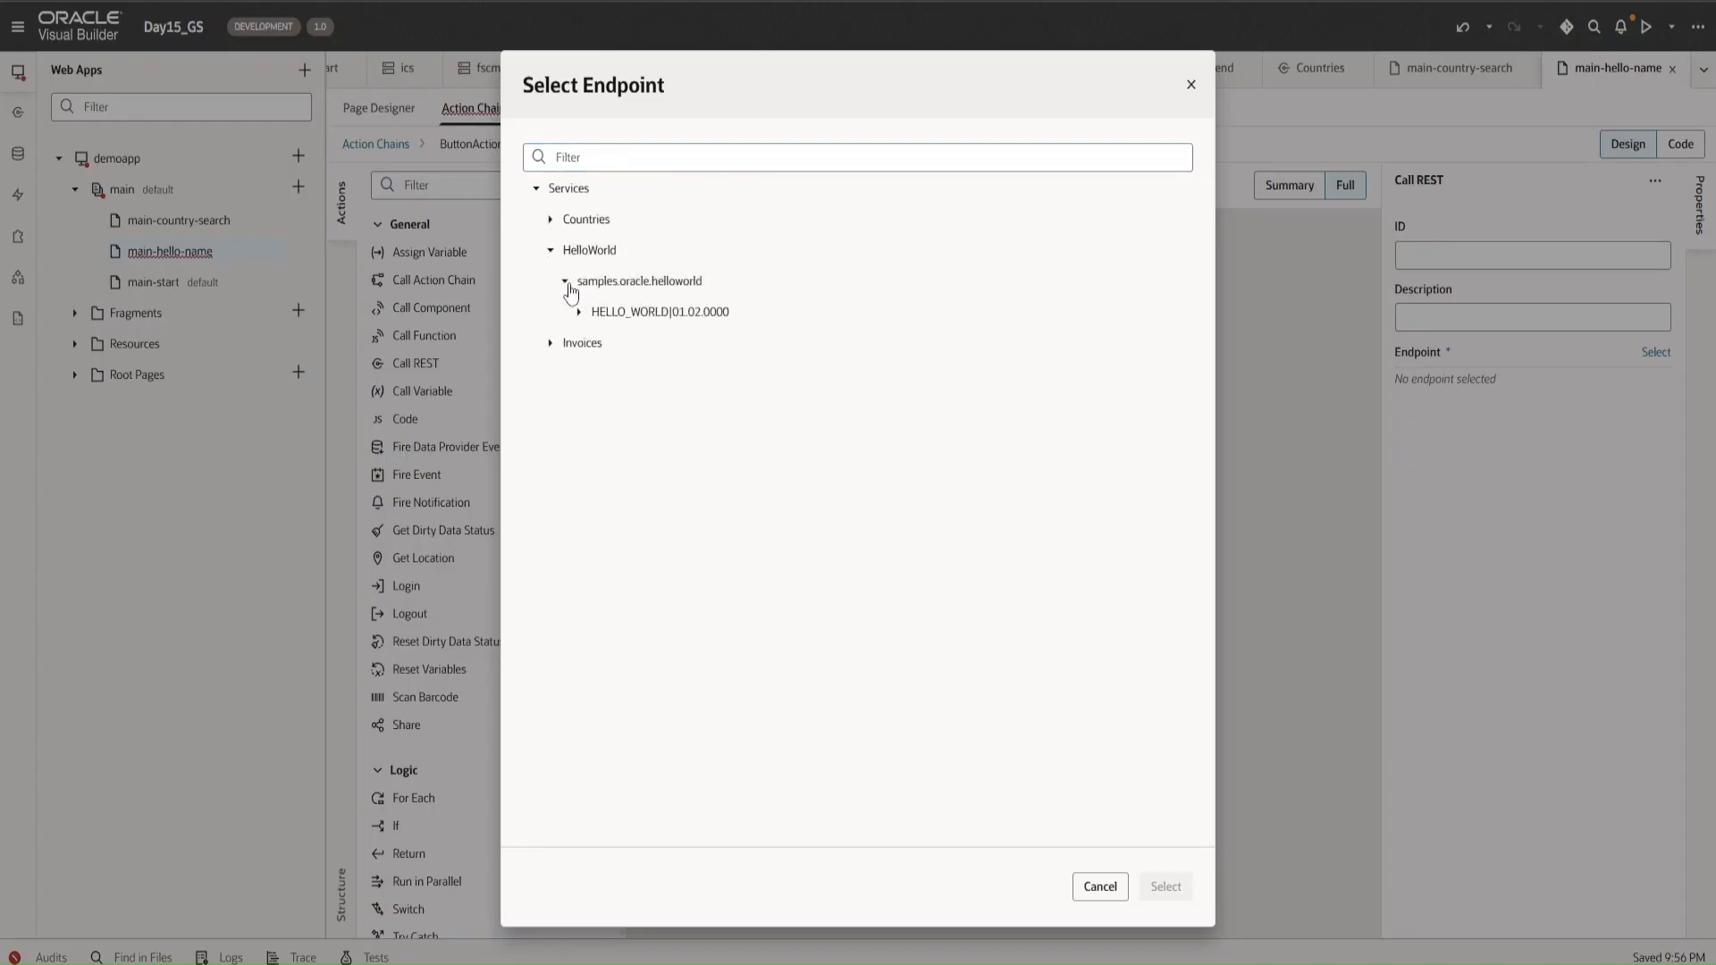
pyautogui.click(578, 313)
pyautogui.click(721, 350)
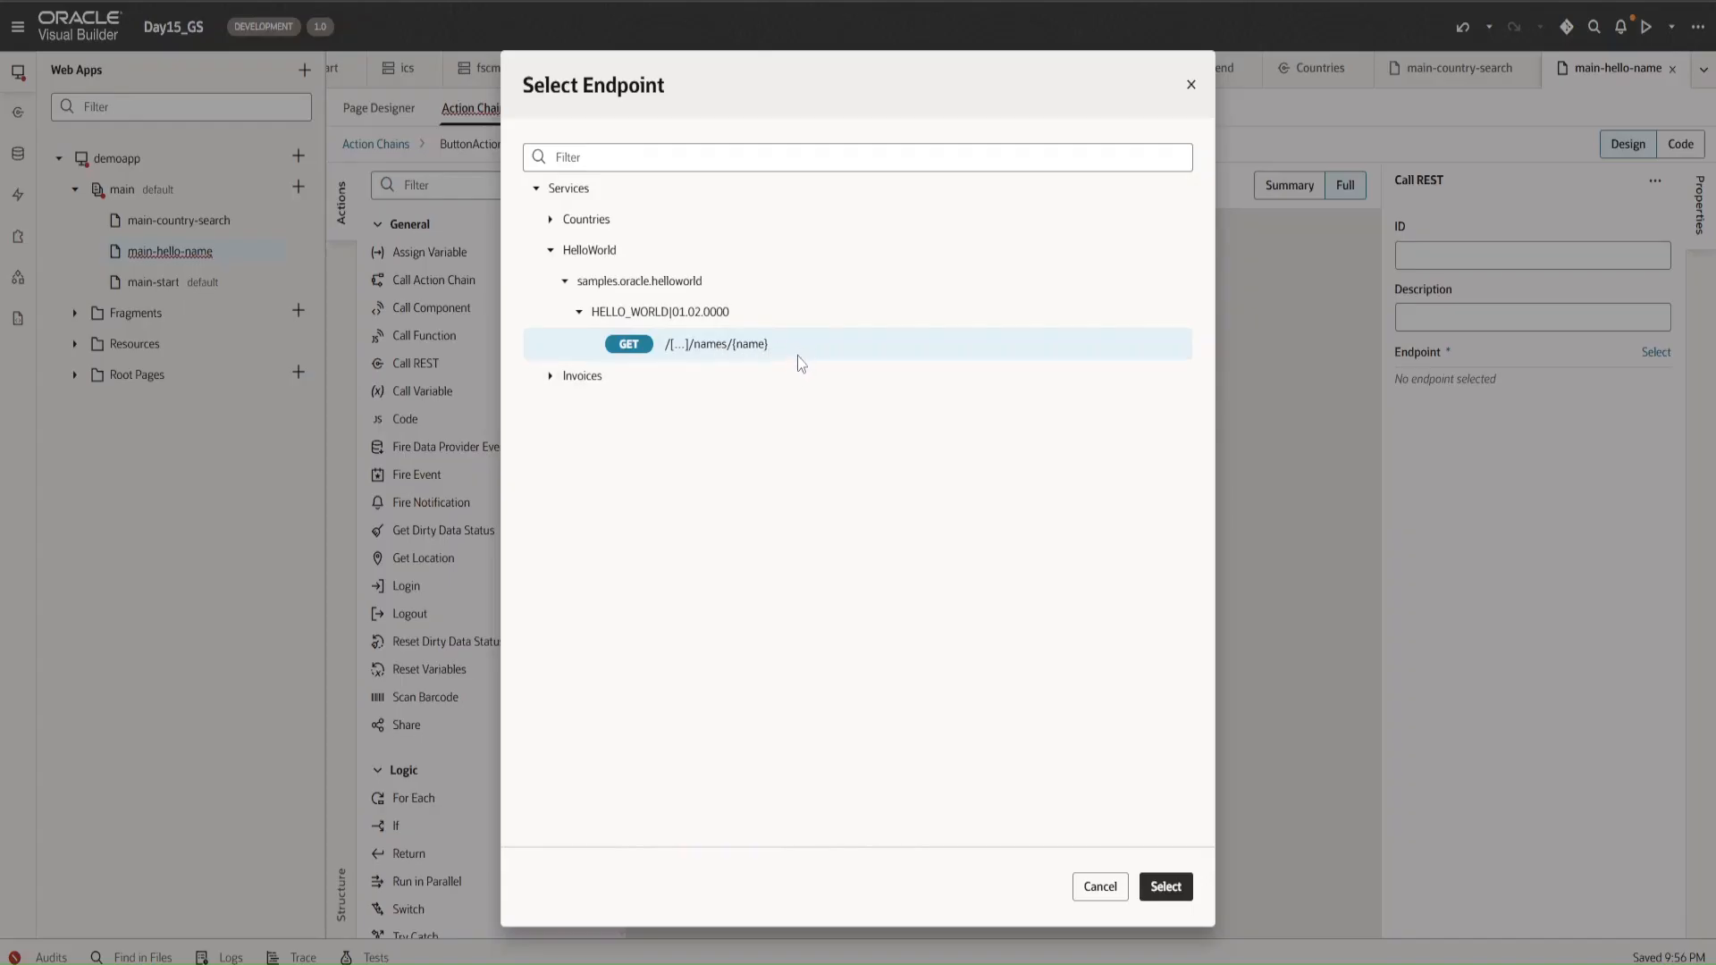
pyautogui.click(1164, 887)
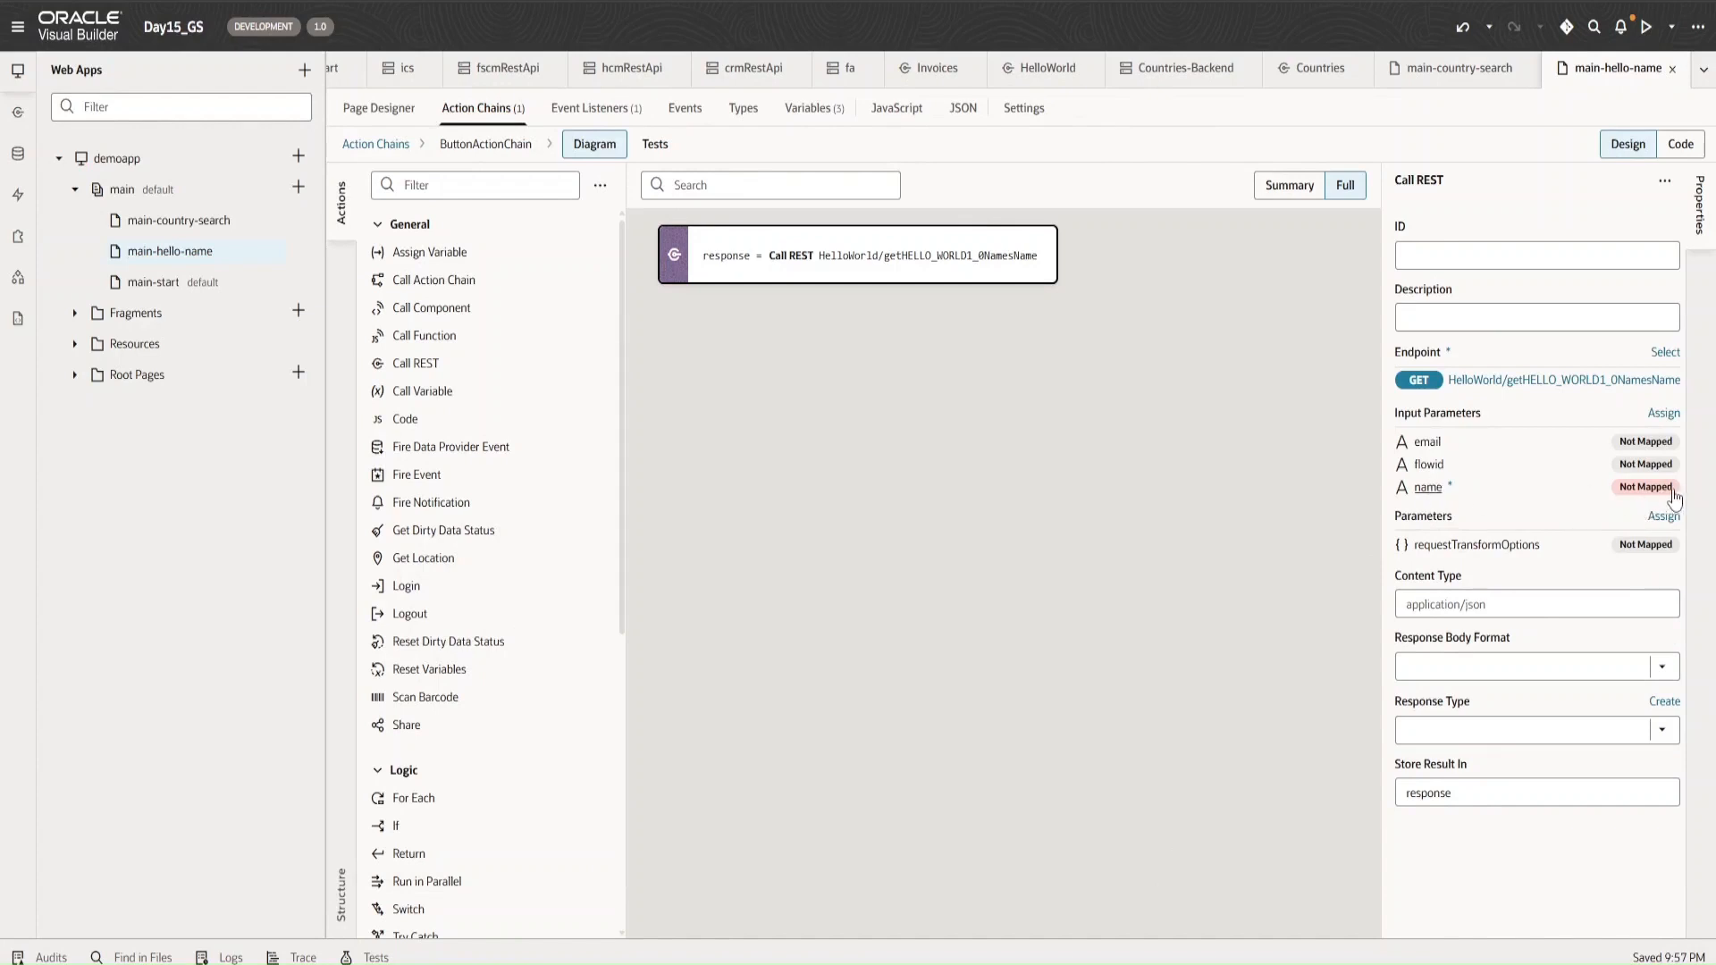
# - Map var_name to the name parameter and var_email to the email parameter of the REST call, and save the mapping
pyautogui.click(1430, 490)
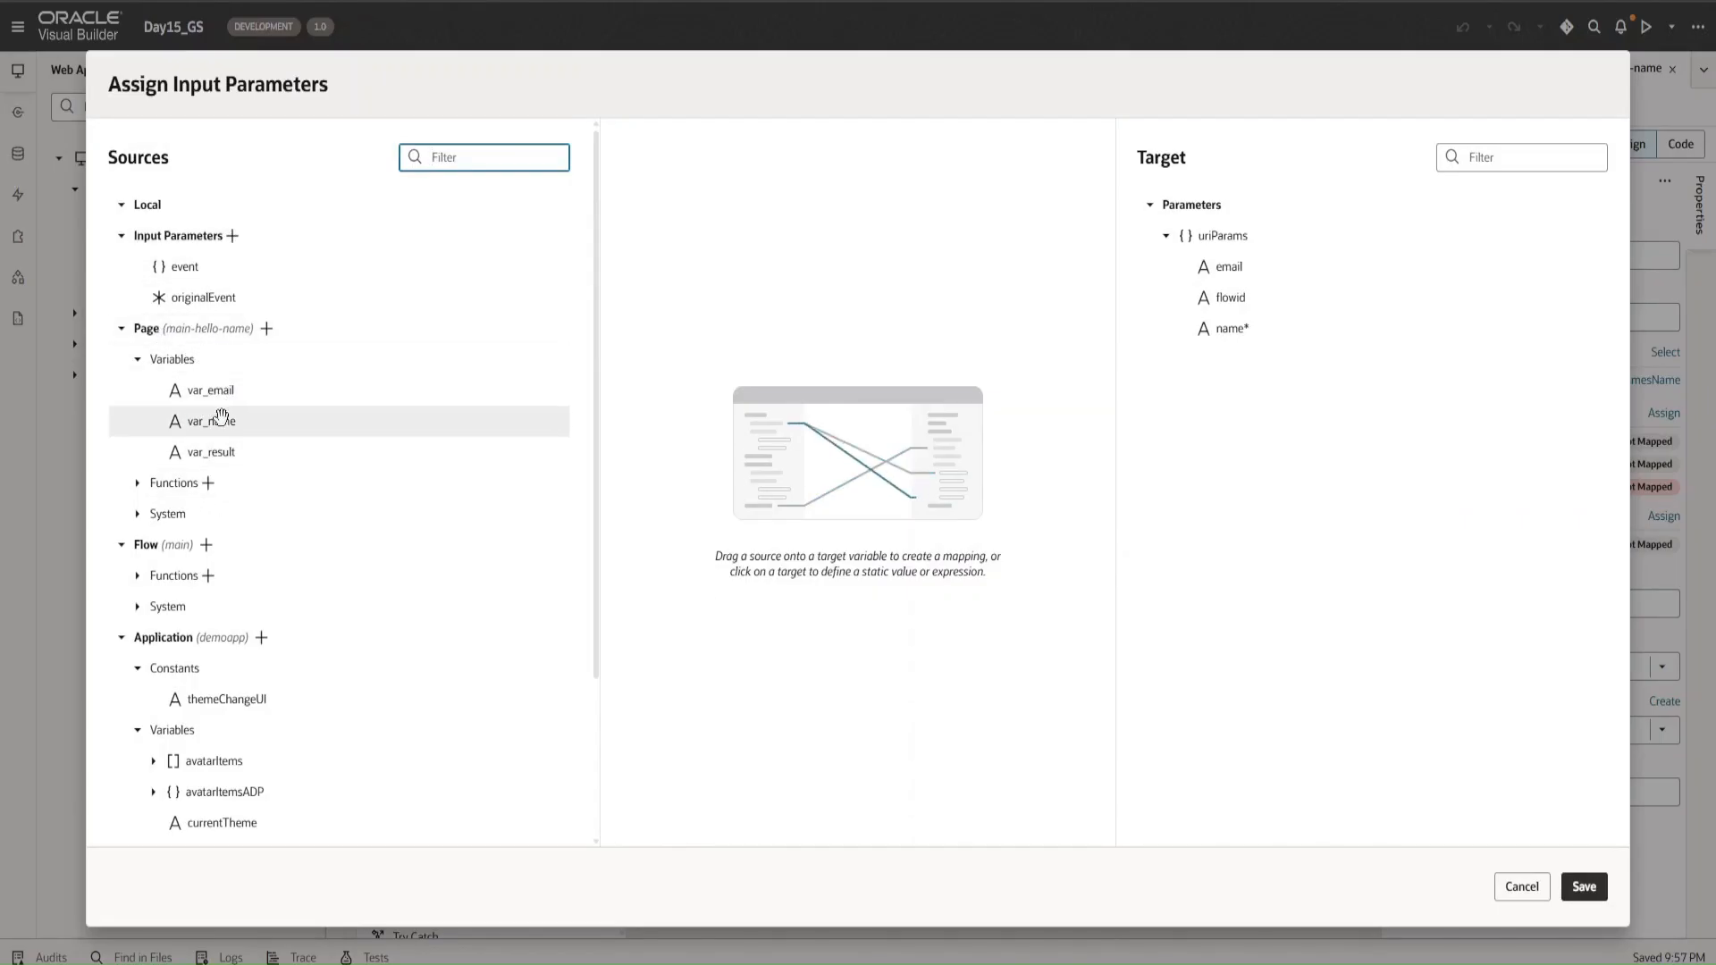
pyautogui.moveTo(221, 420); pyautogui.dragTo(1224, 340)
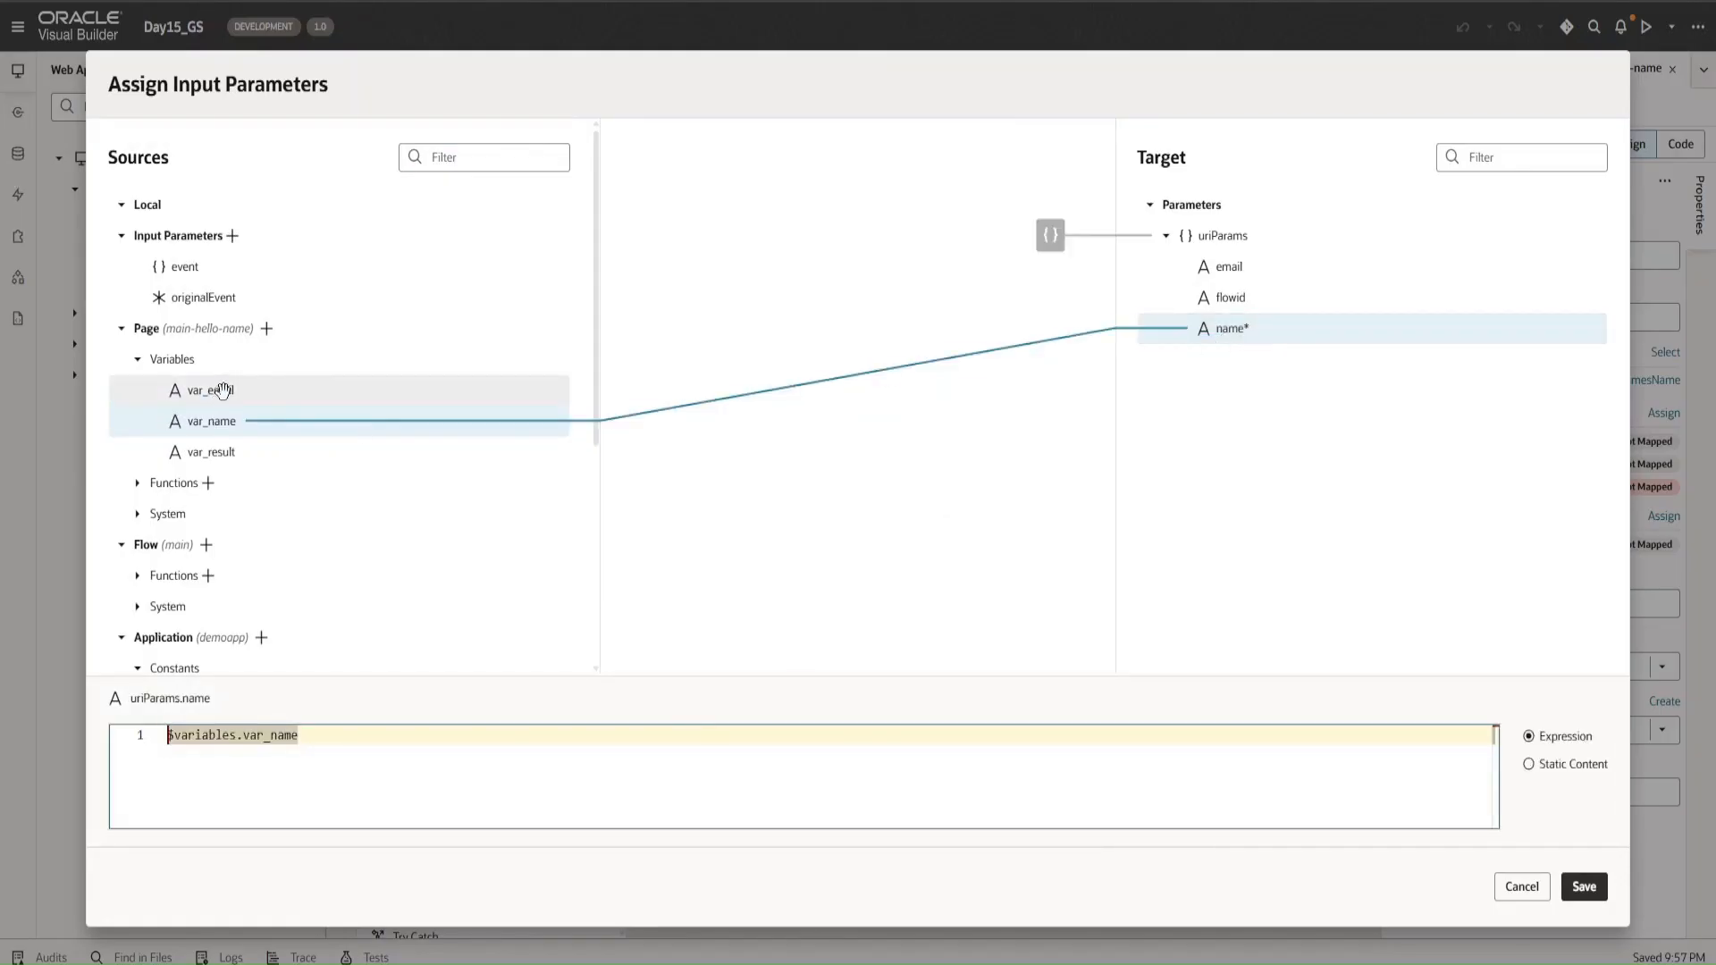
pyautogui.moveTo(223, 390); pyautogui.dragTo(1215, 268)
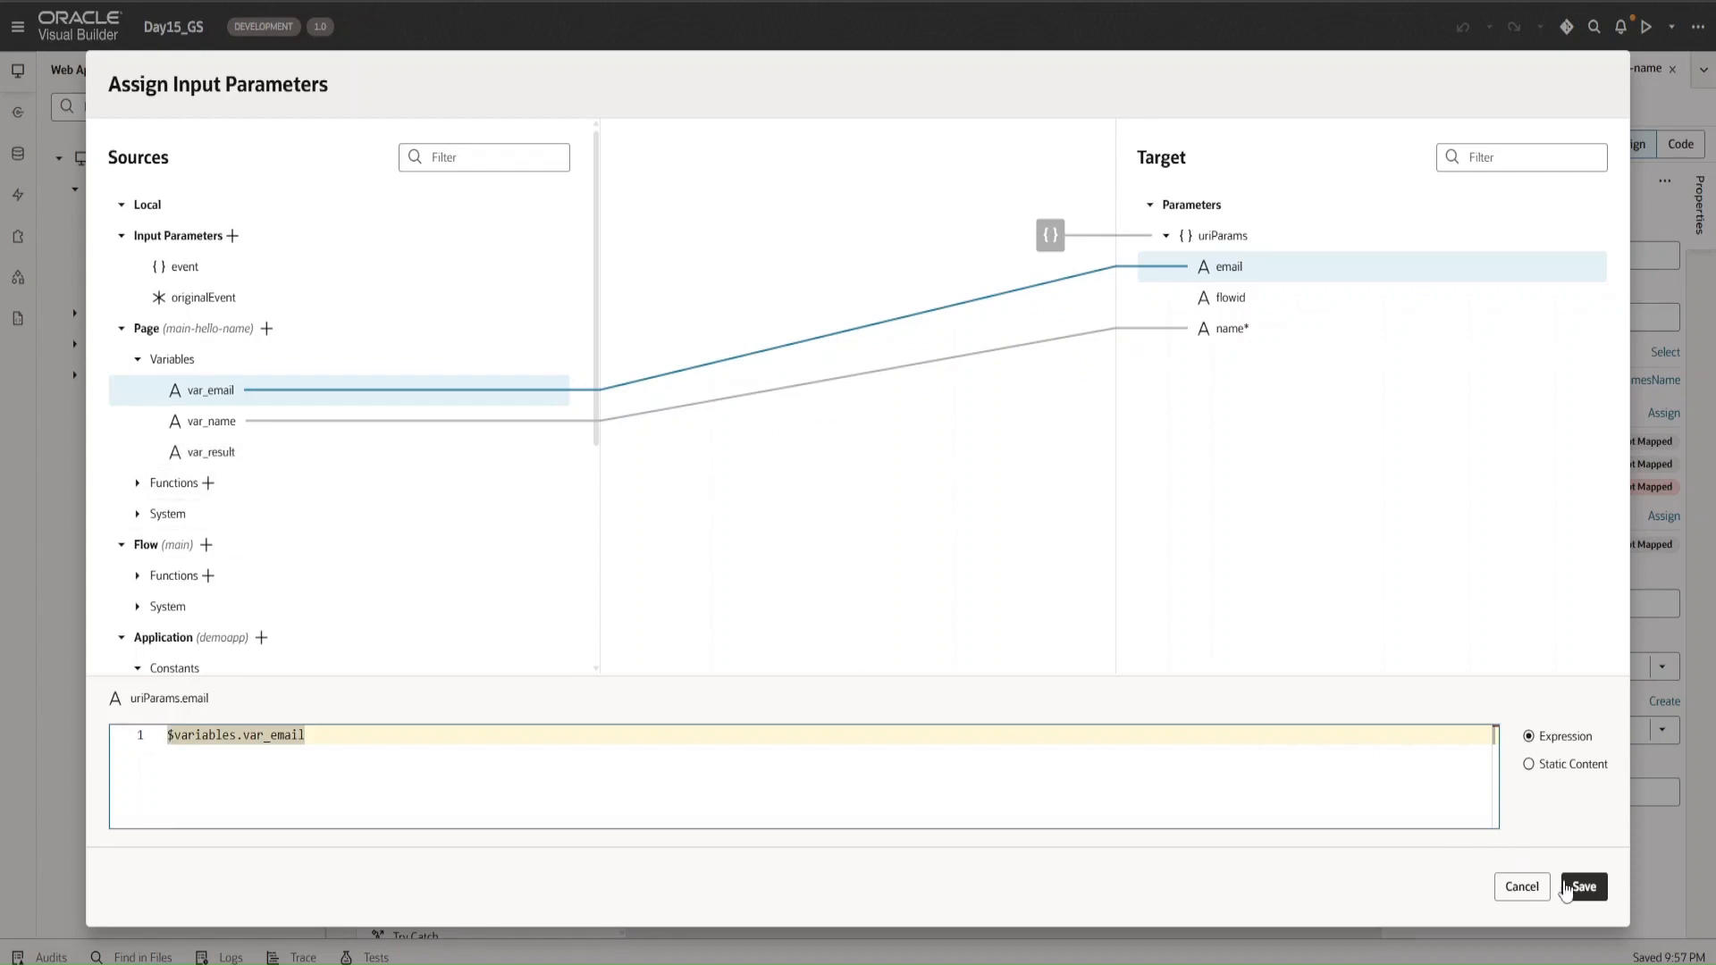
pyautogui.click(1574, 886)
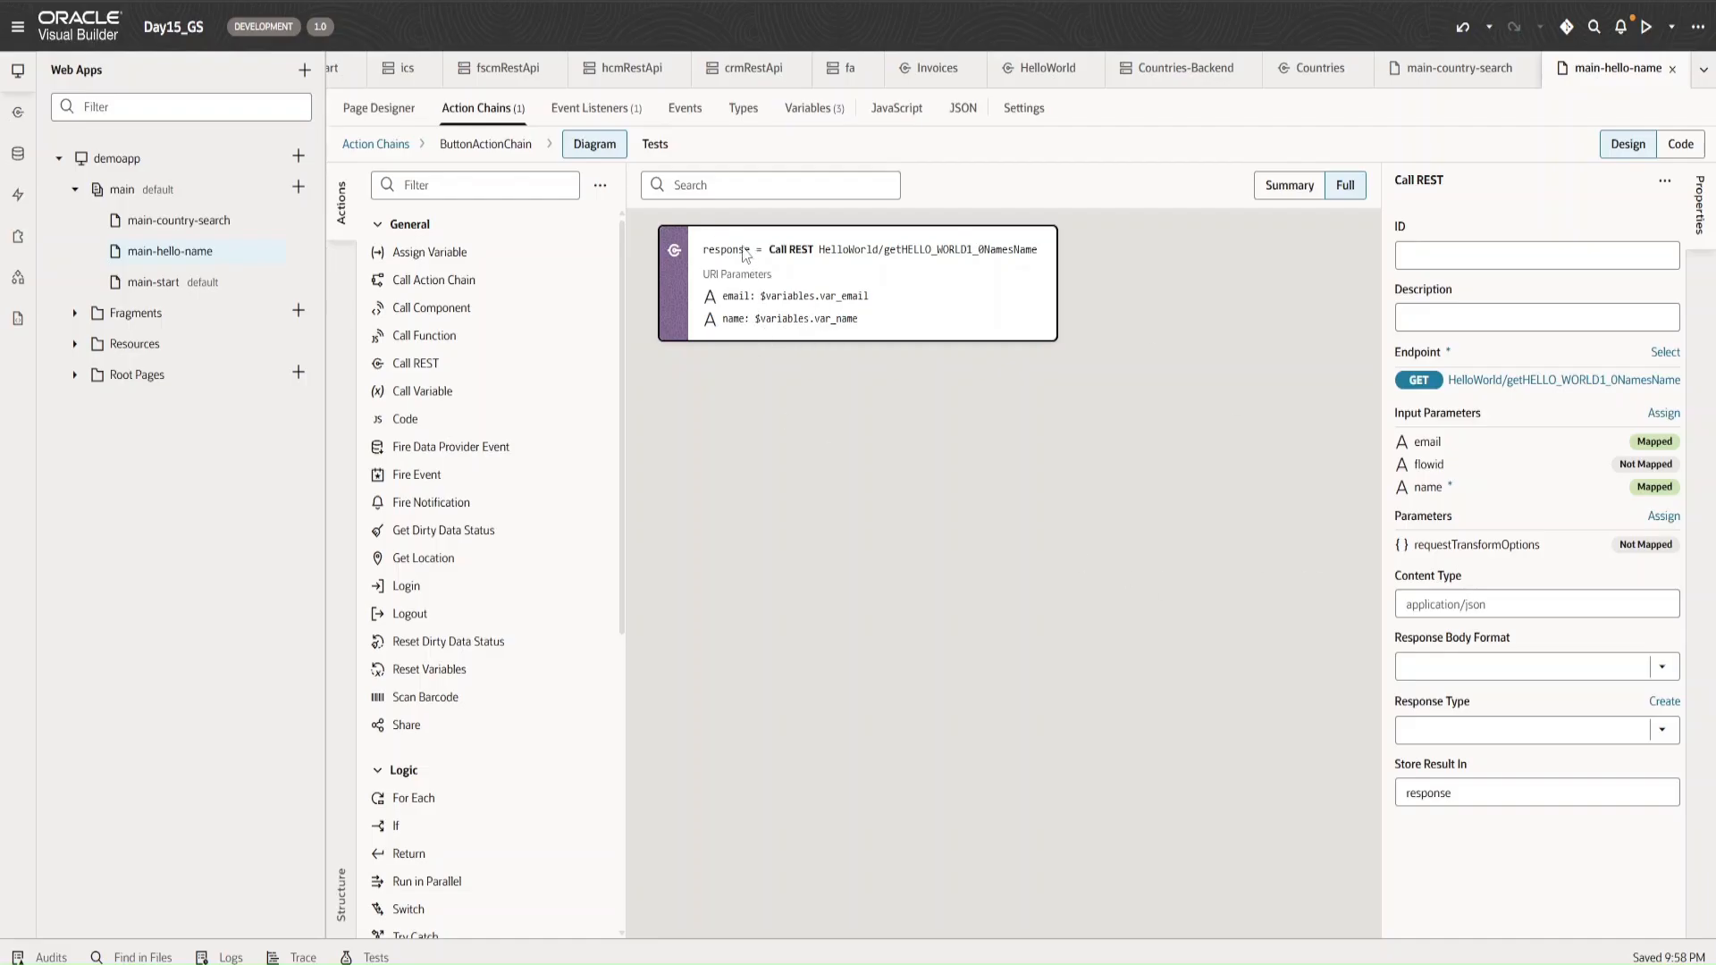
# - Add an Assign Variable action after the Call REST action and choose var_result as its variable
pyautogui.click(1555, 802)
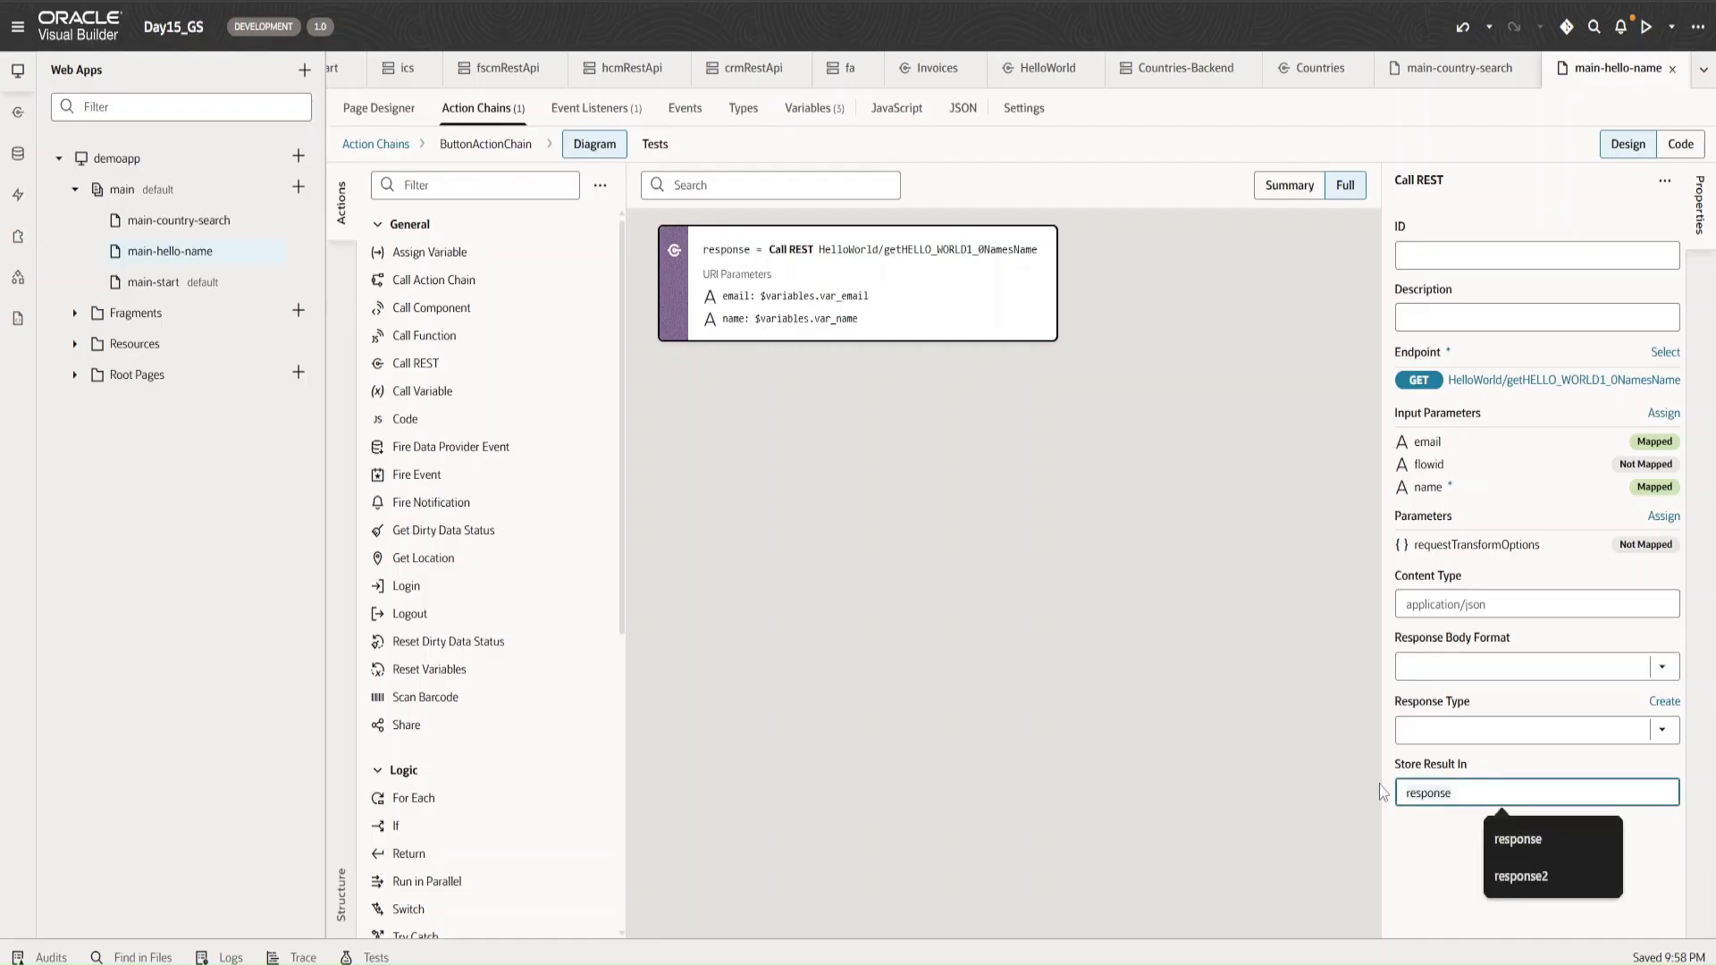
pyautogui.click(876, 547)
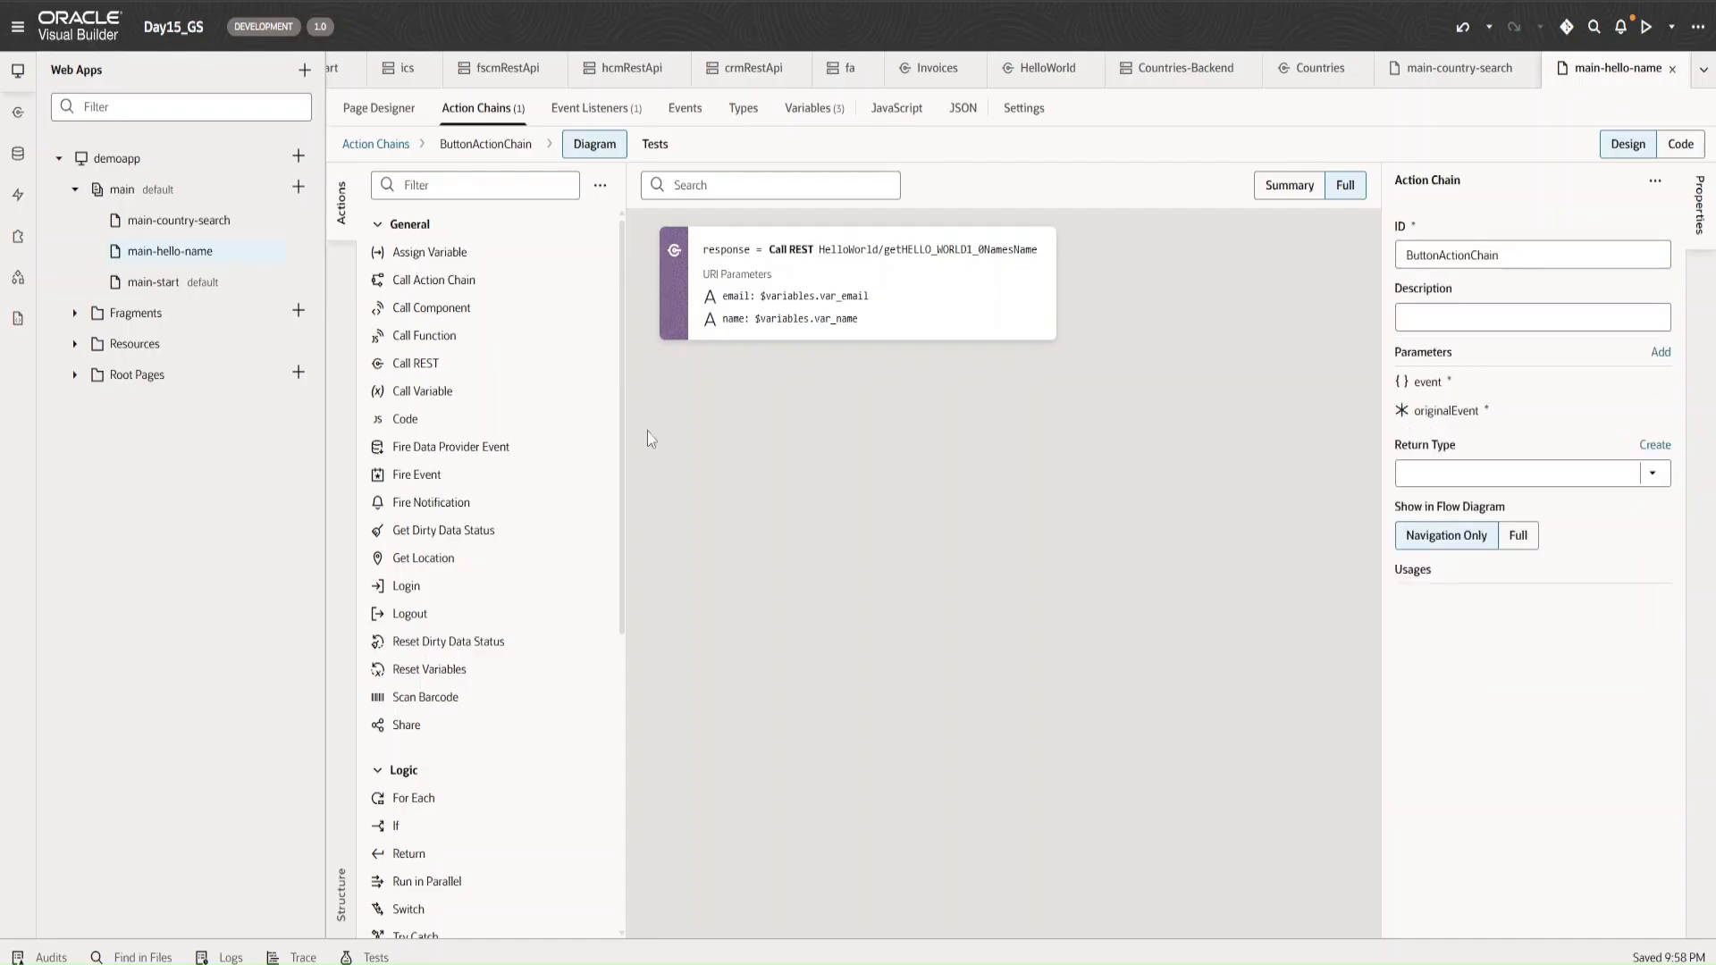
pyautogui.click(748, 324)
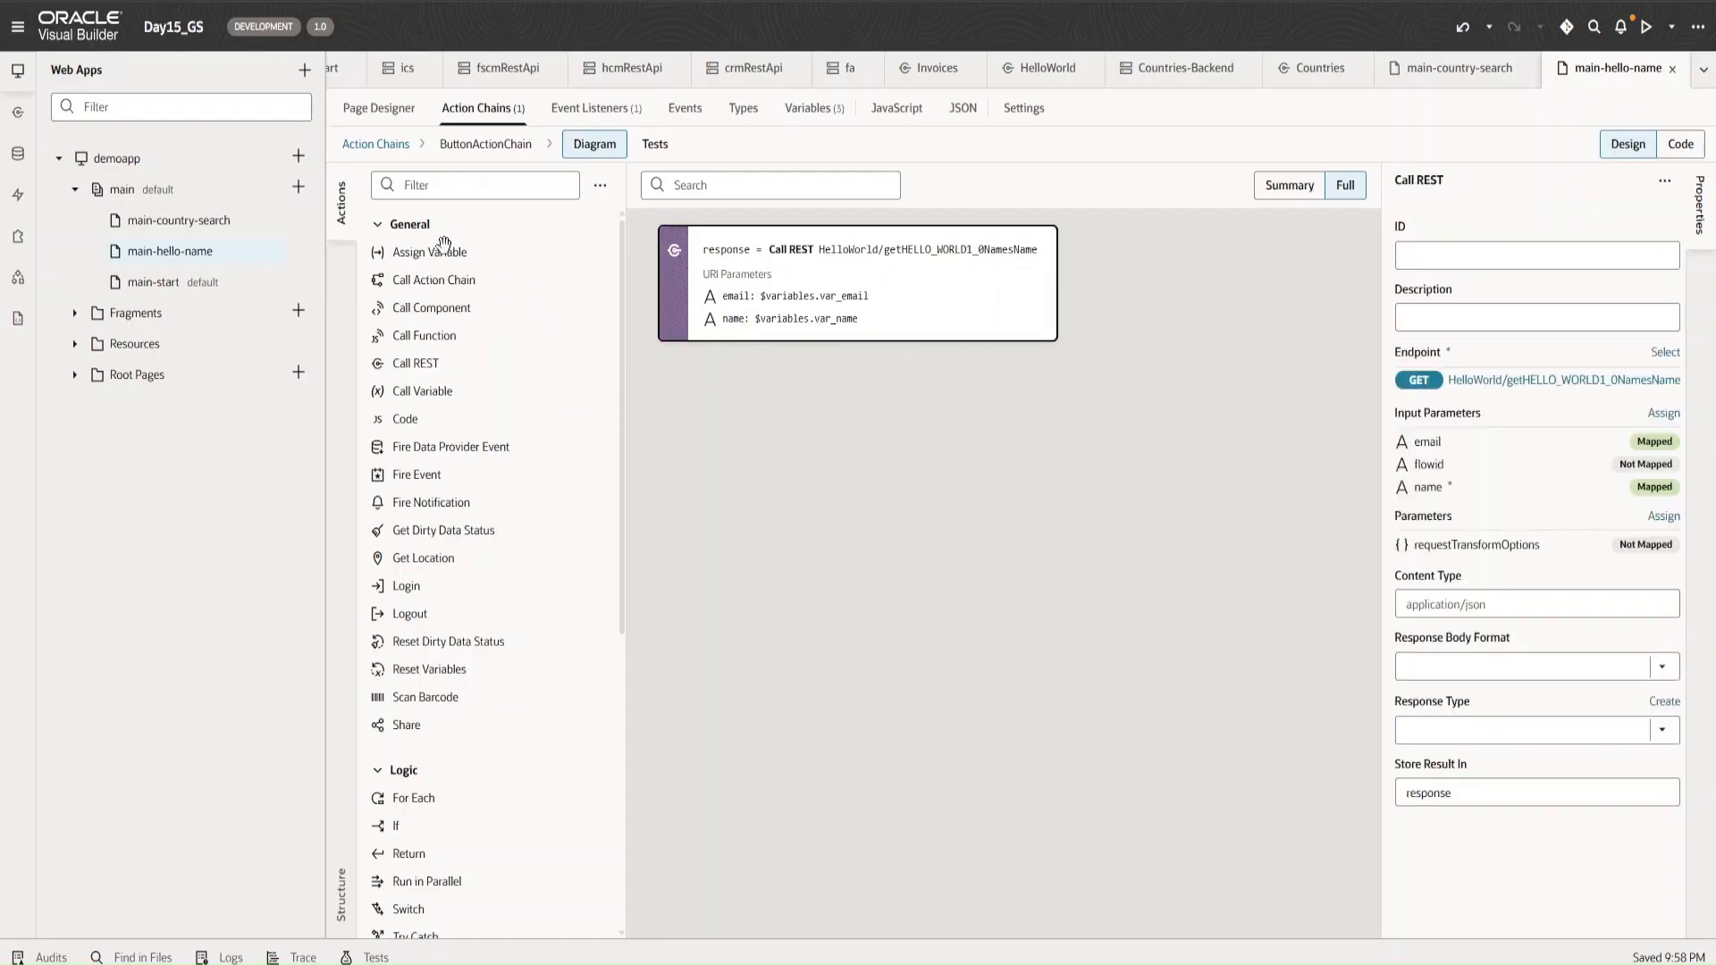
pyautogui.moveTo(437, 251); pyautogui.dragTo(742, 371)
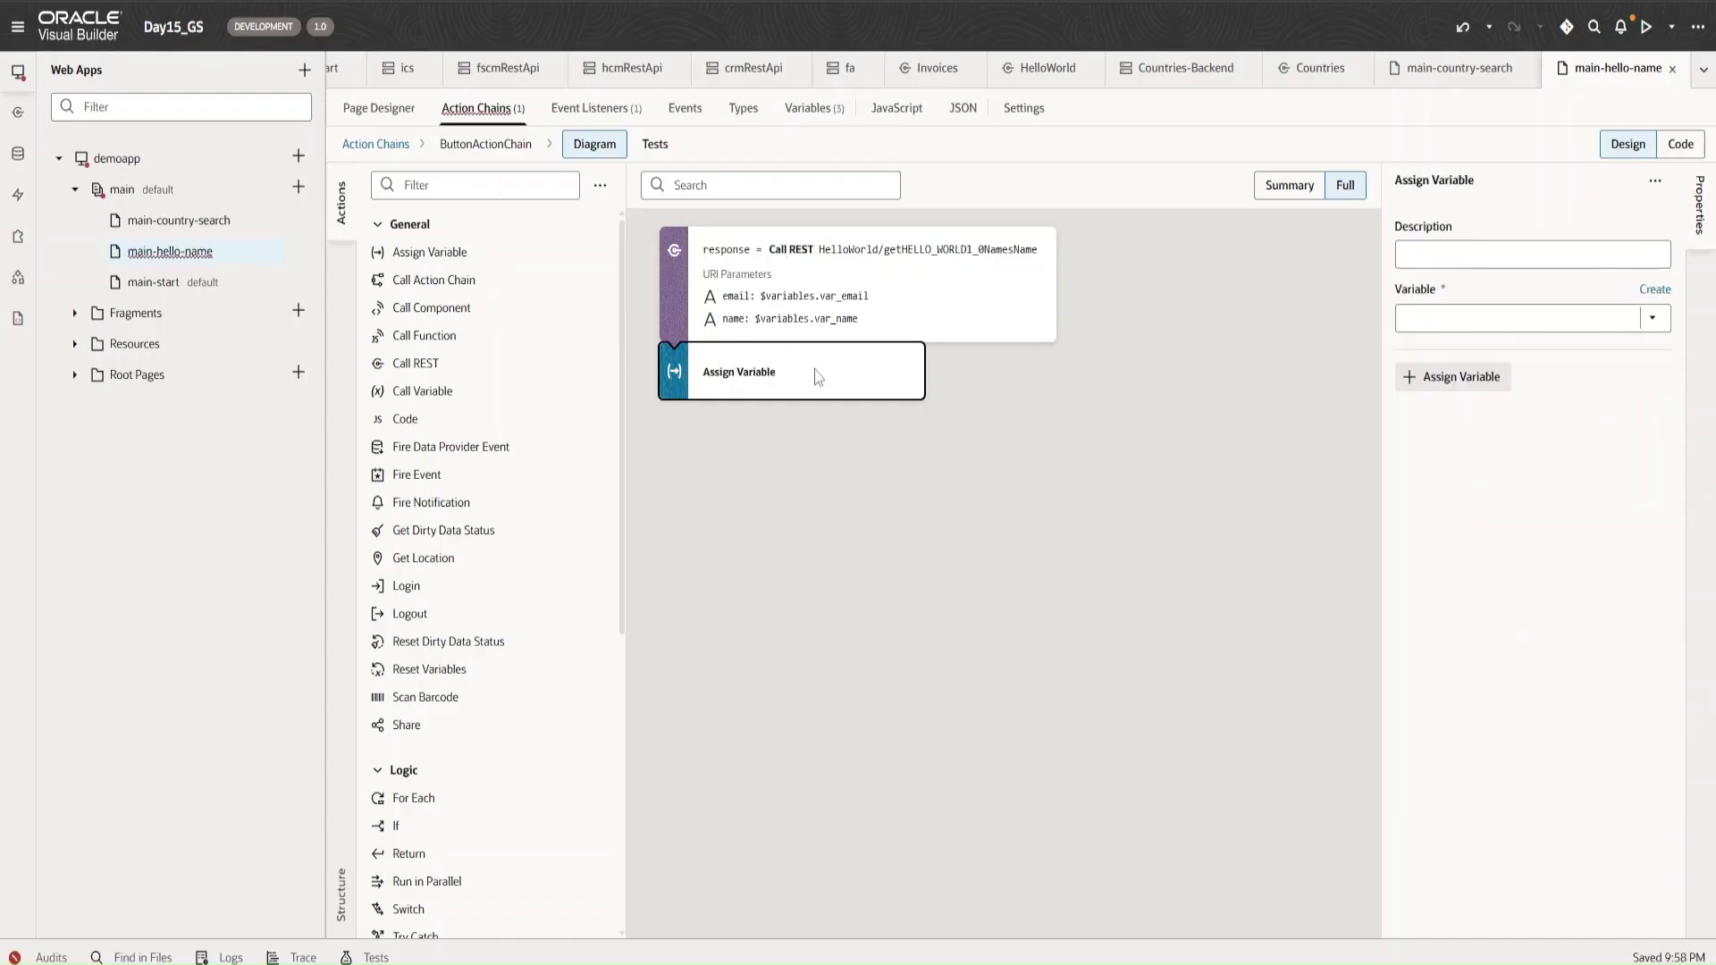
pyautogui.click(1486, 318)
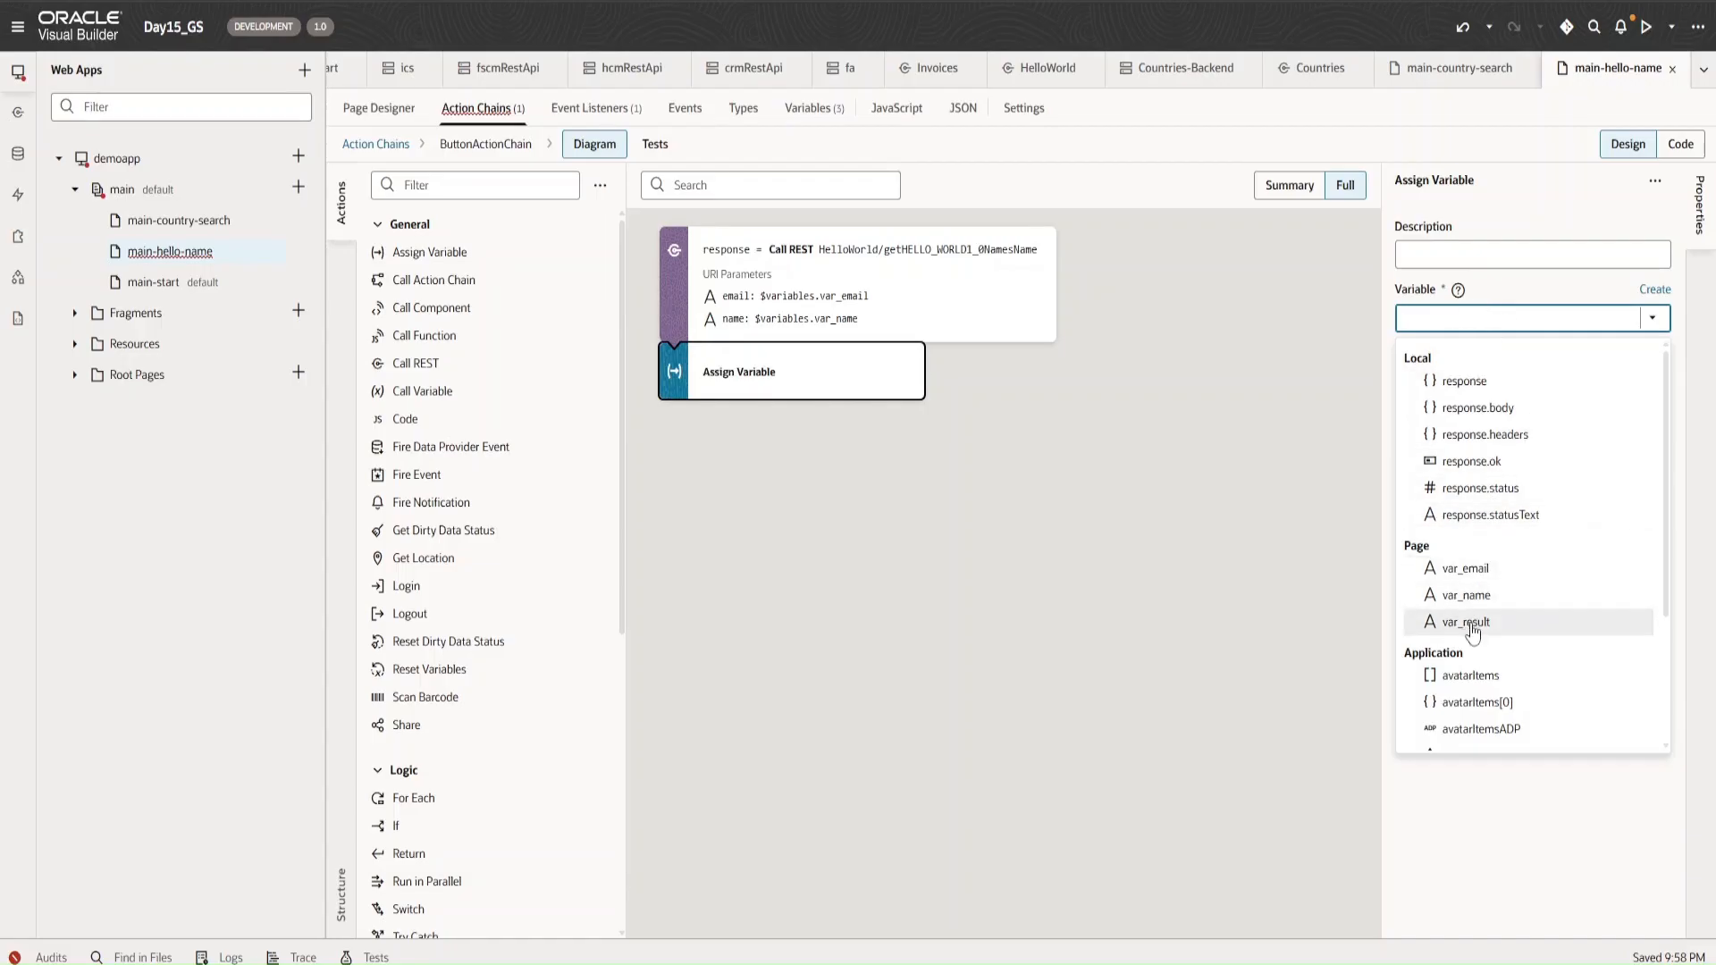
pyautogui.click(1503, 630)
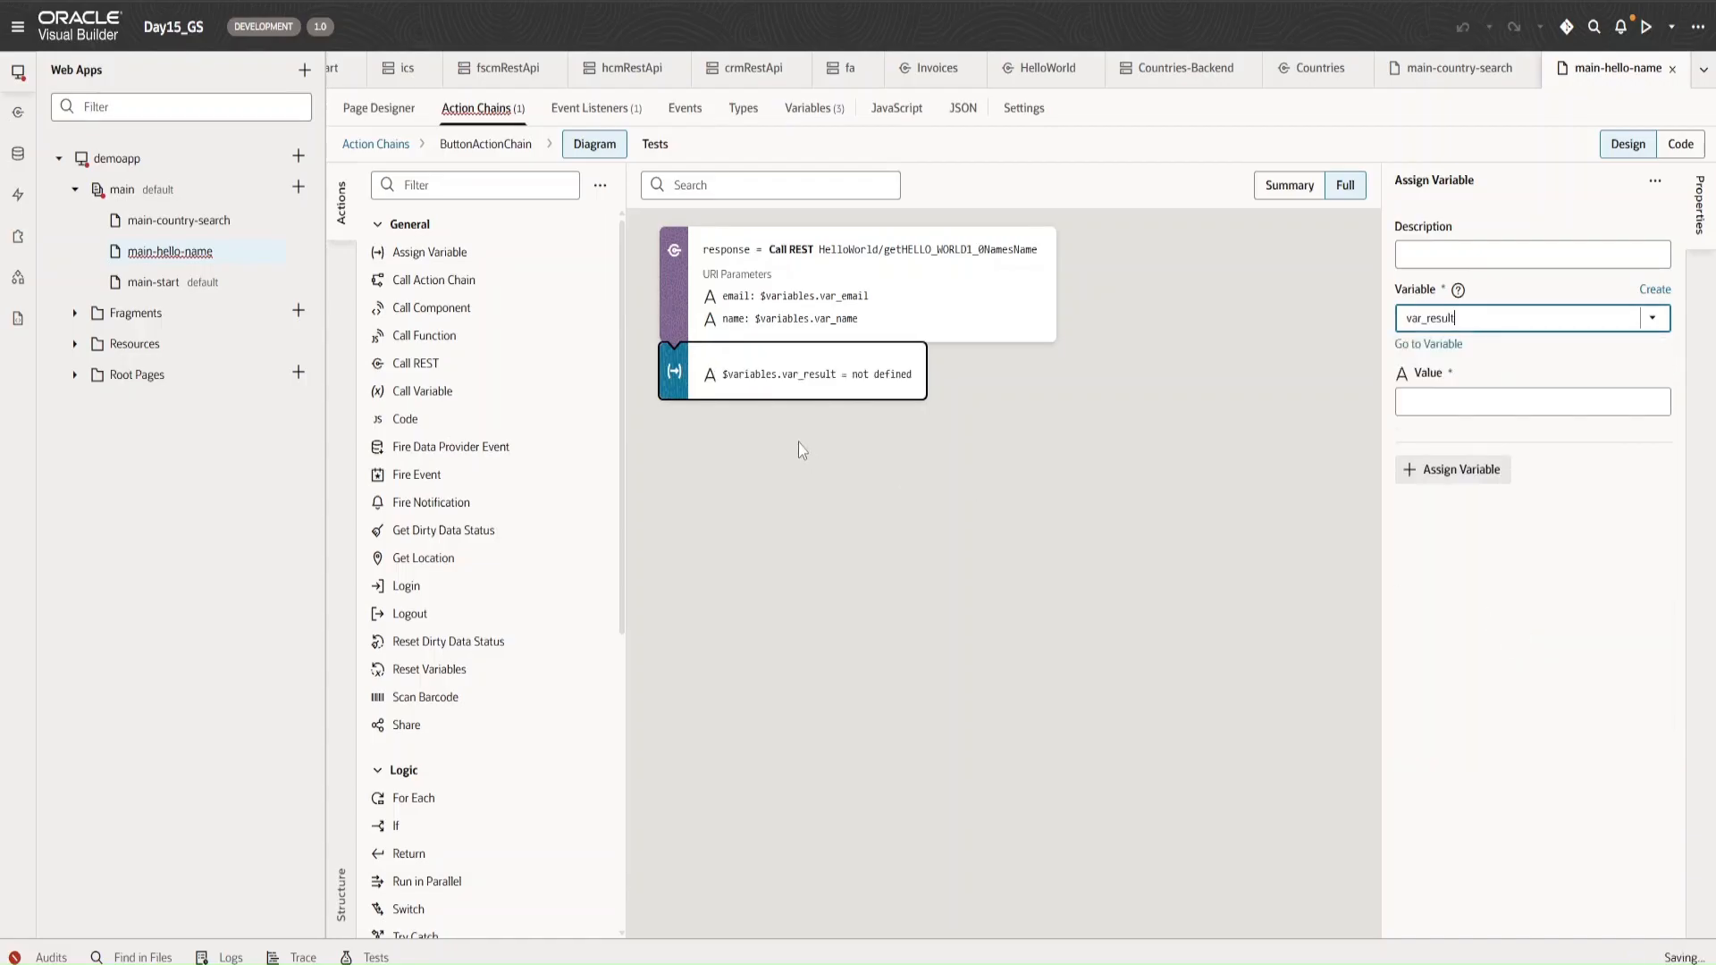
# - Start an expression for var_result's value with the Hello field of the REST response body
pyautogui.click(1466, 402)
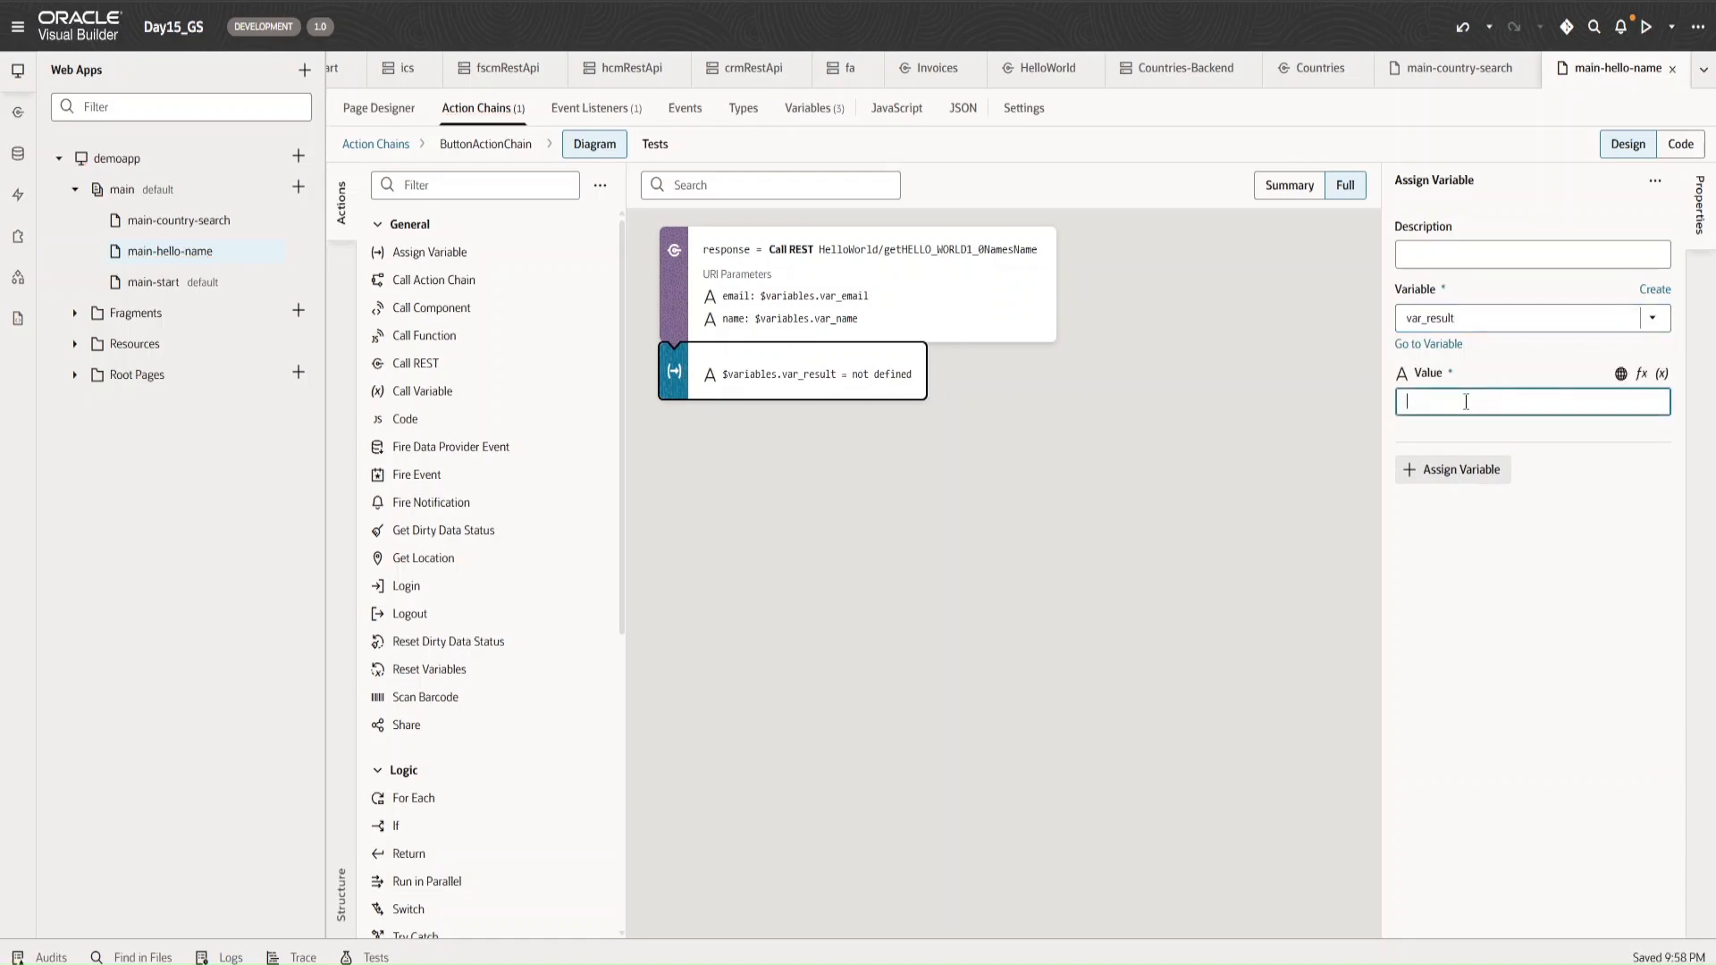
pyautogui.click(1640, 374)
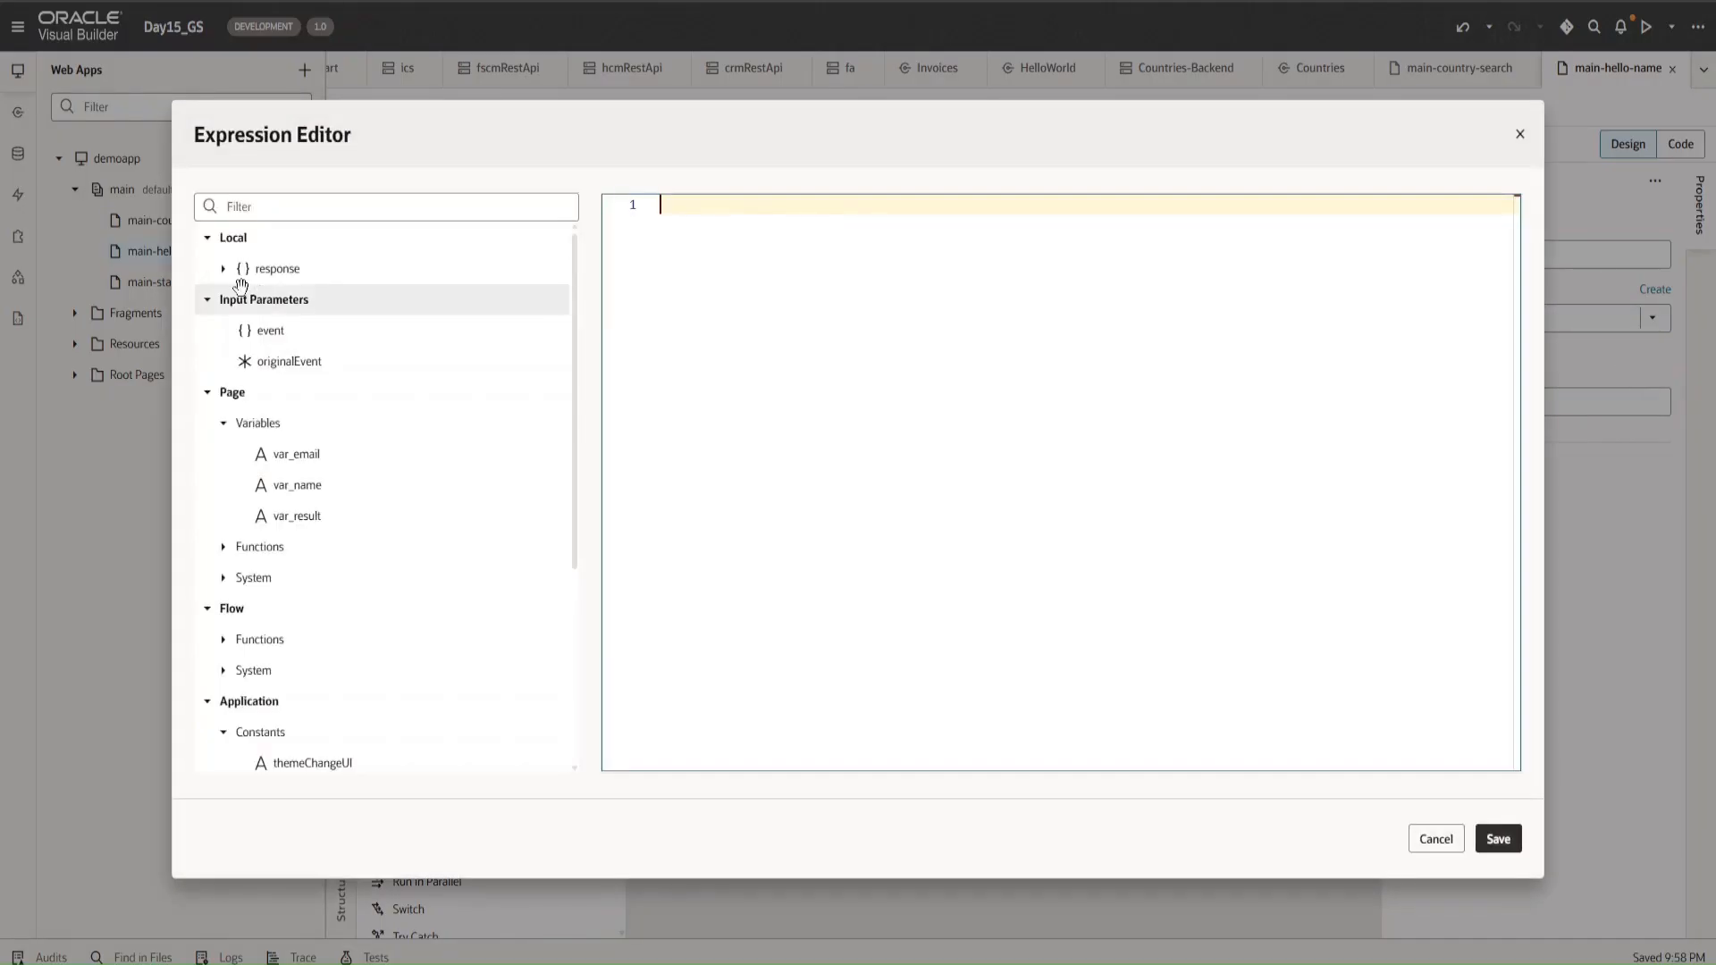
pyautogui.click(224, 269)
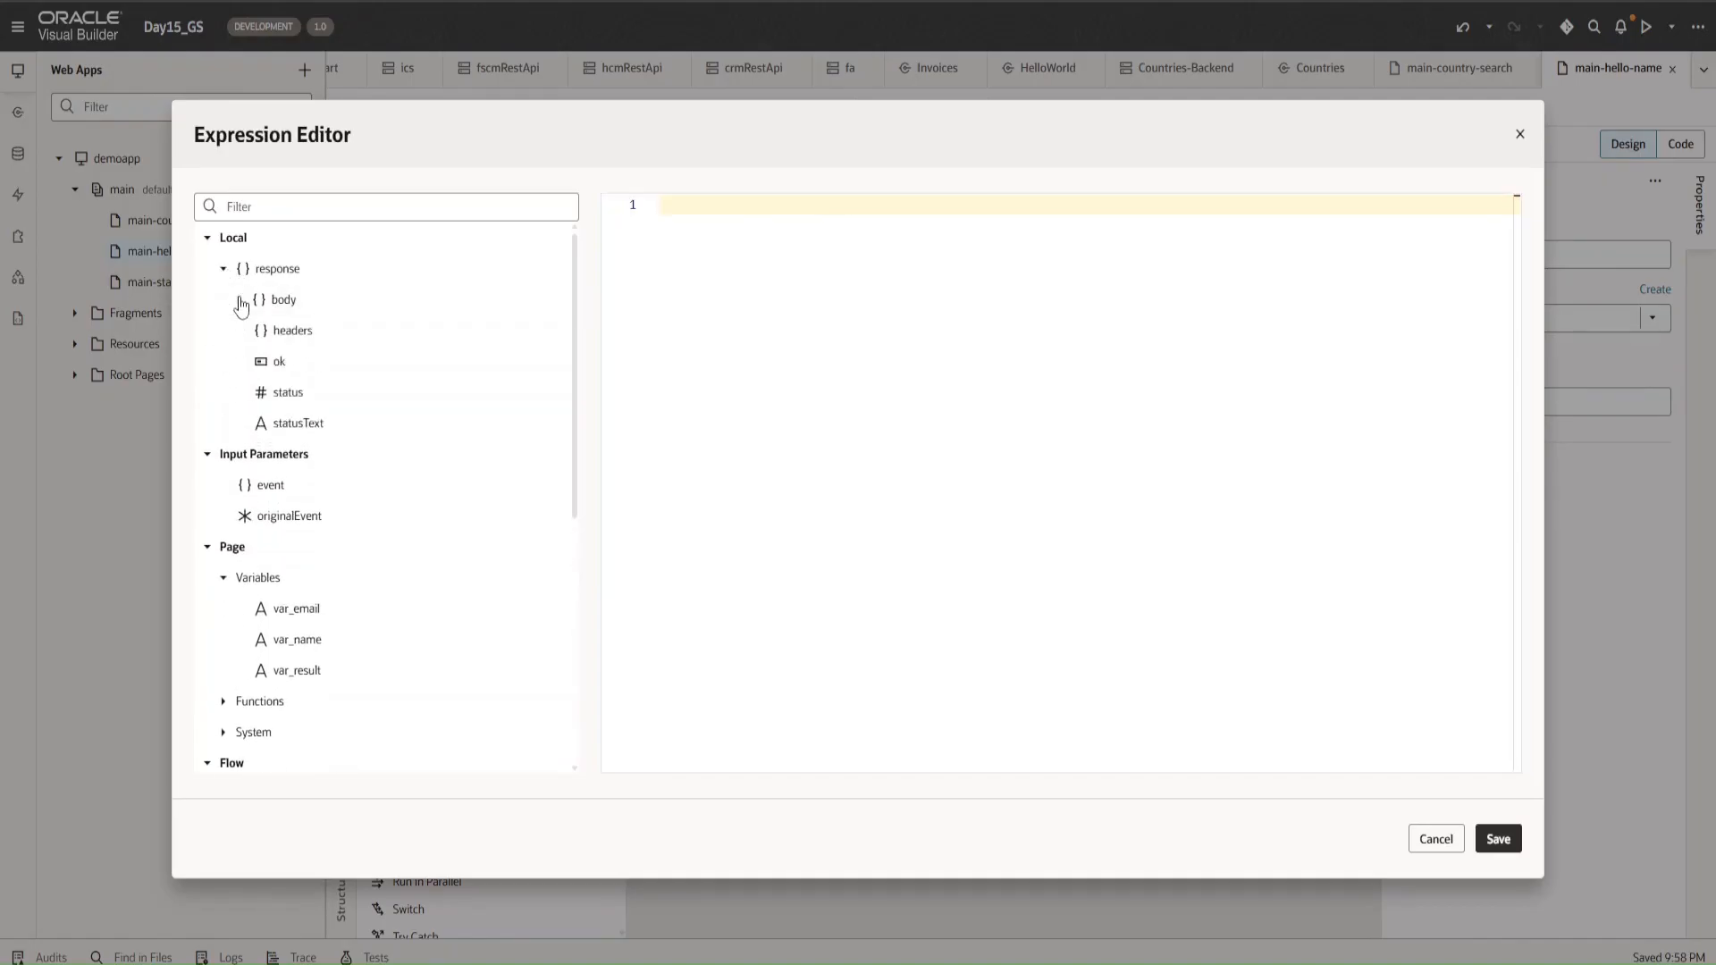
pyautogui.click(240, 301)
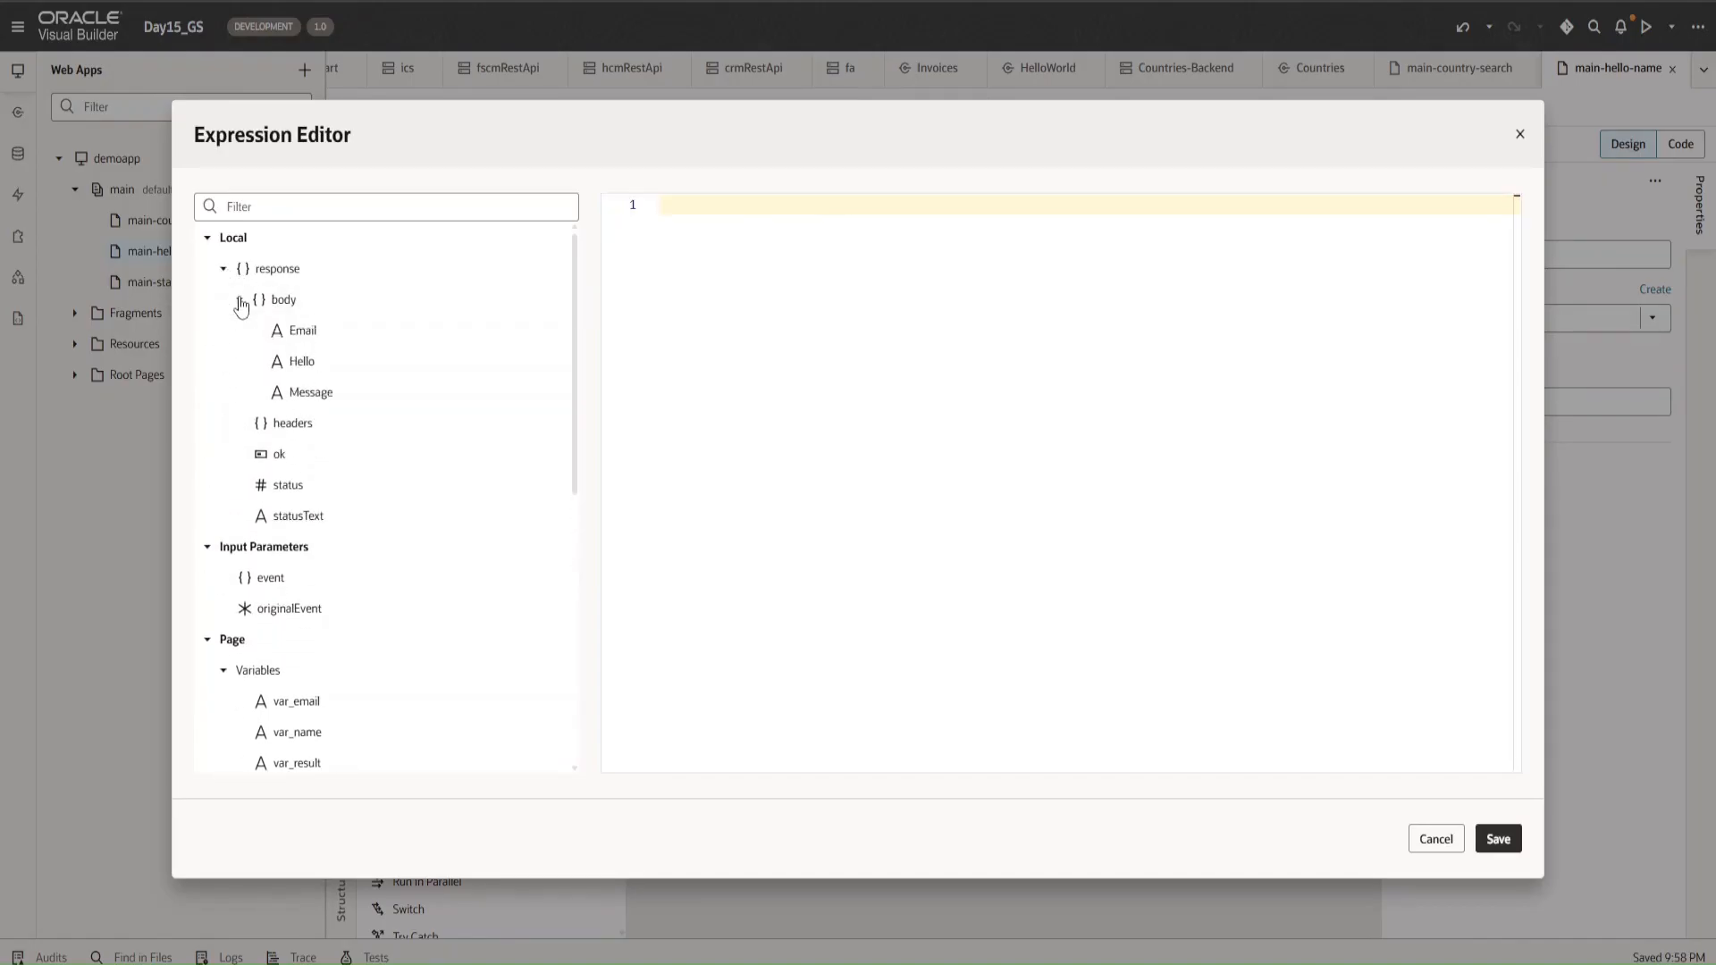
pyautogui.click(306, 363)
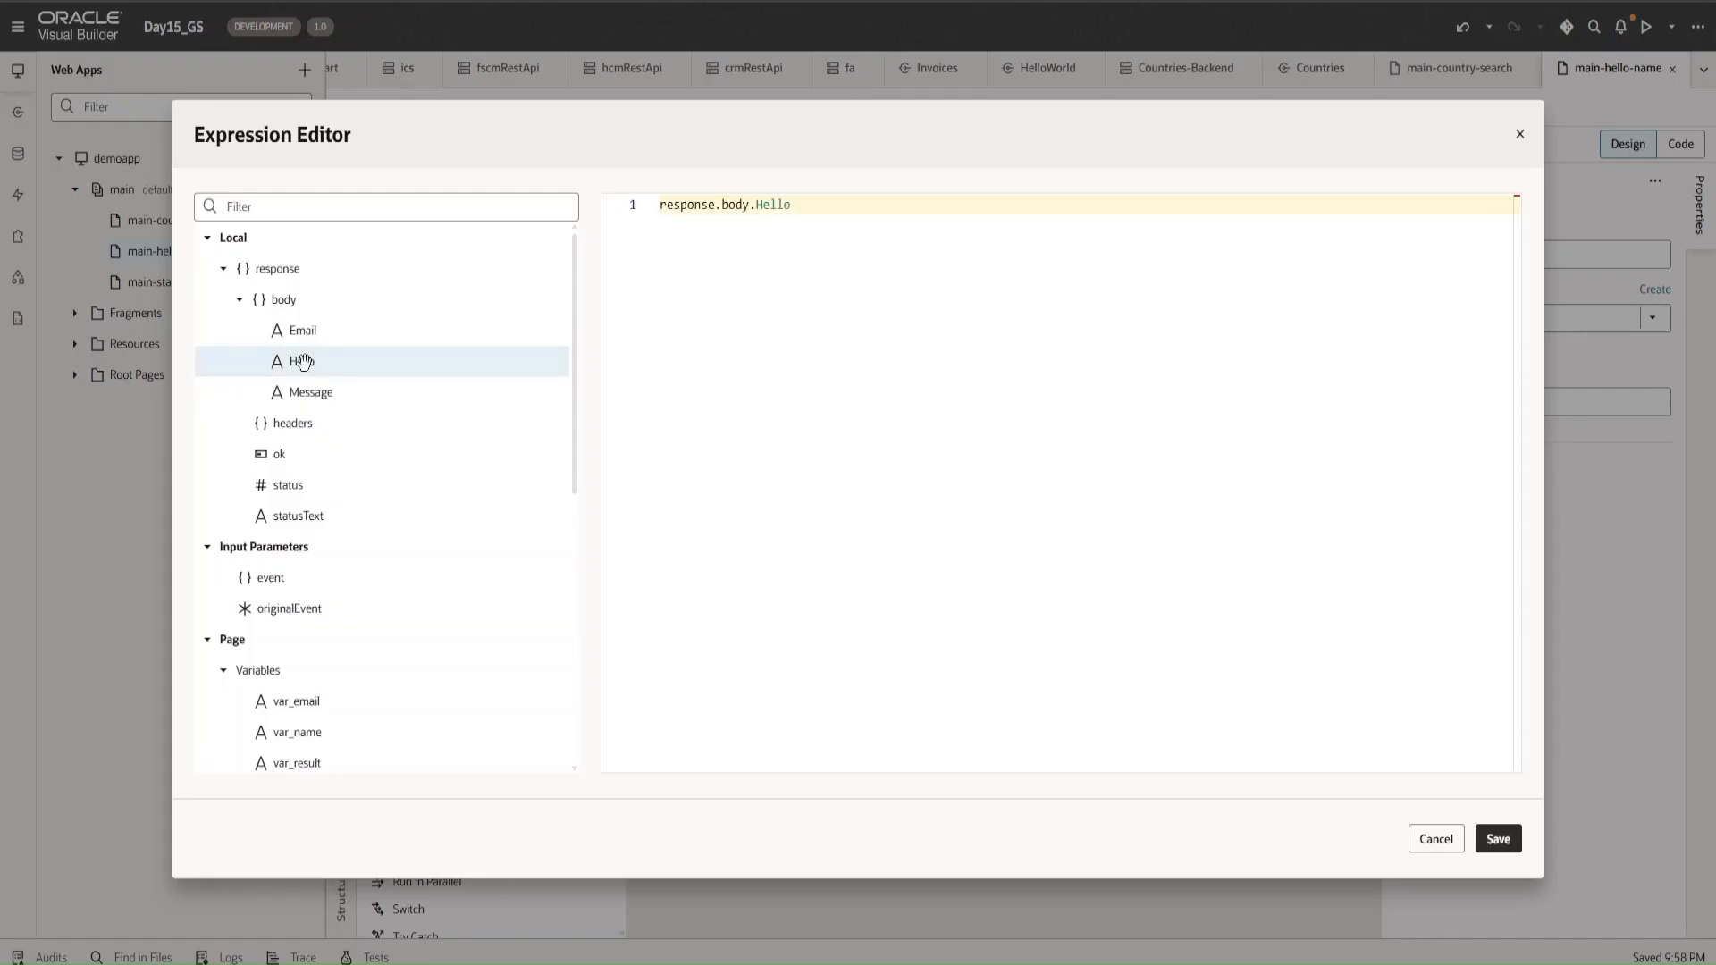
# - Extend the expression to response.body.Hello+"\n"+response.body.Message and save it as the variable's value
pyautogui.click(792, 208)
pyautogui.click(649, 209)
pyautogui.hotkey('shift', 'End')
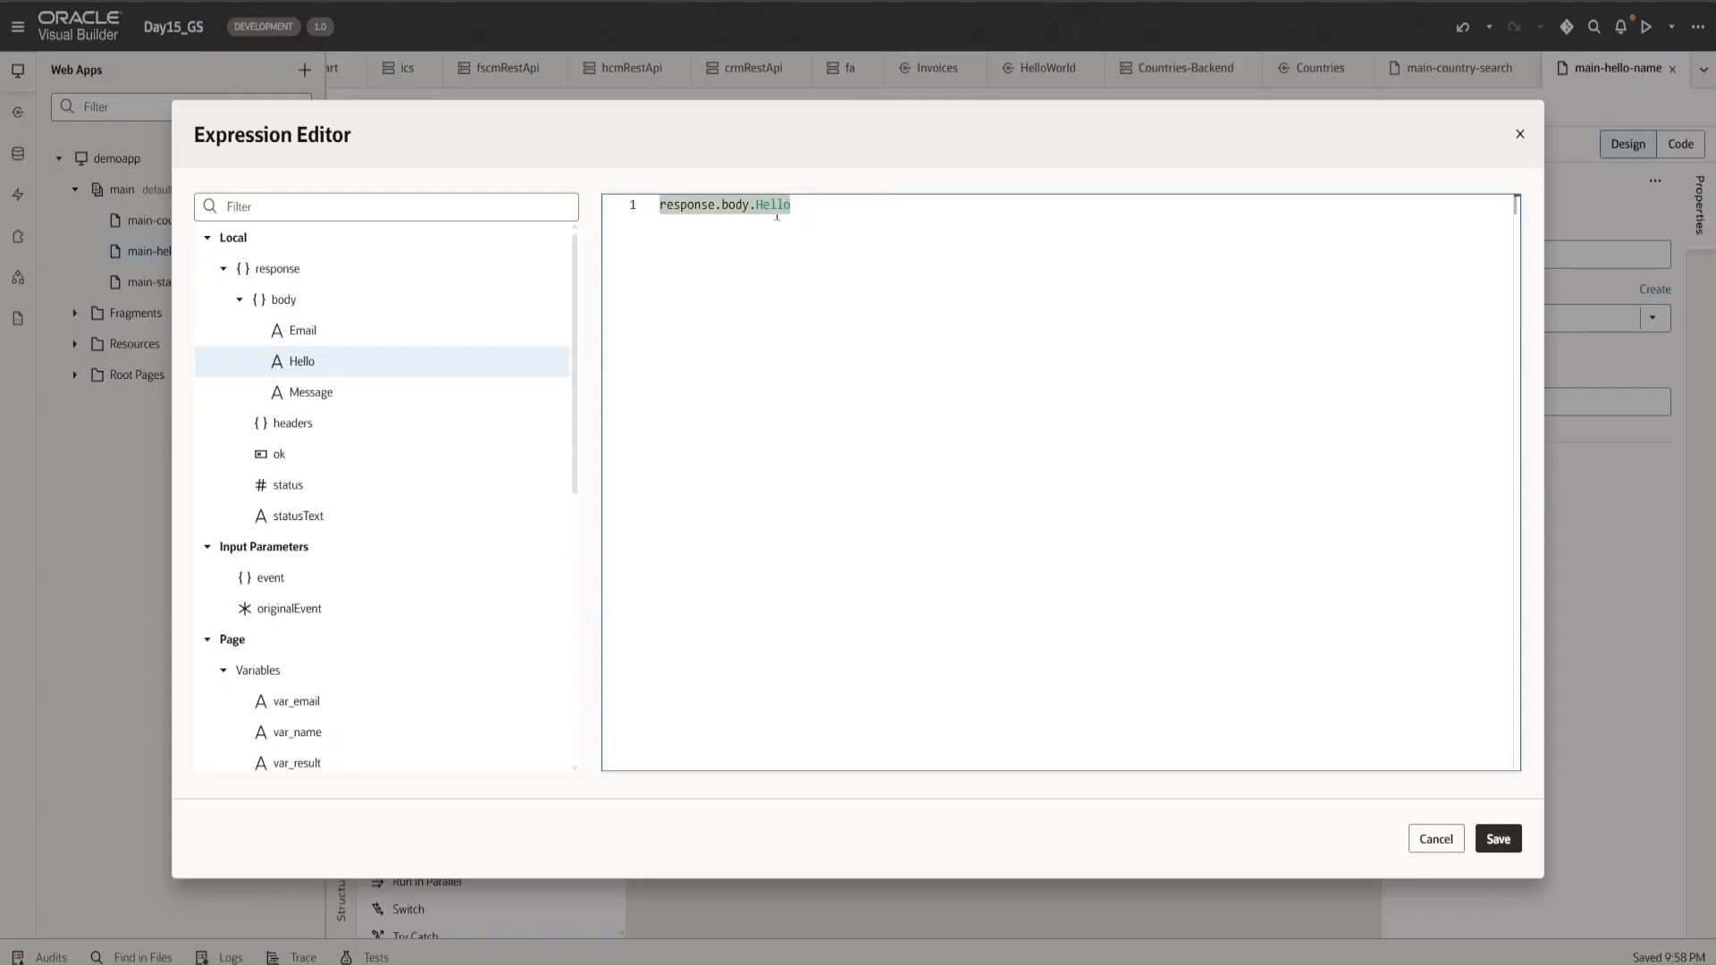
pyautogui.click(815, 211)
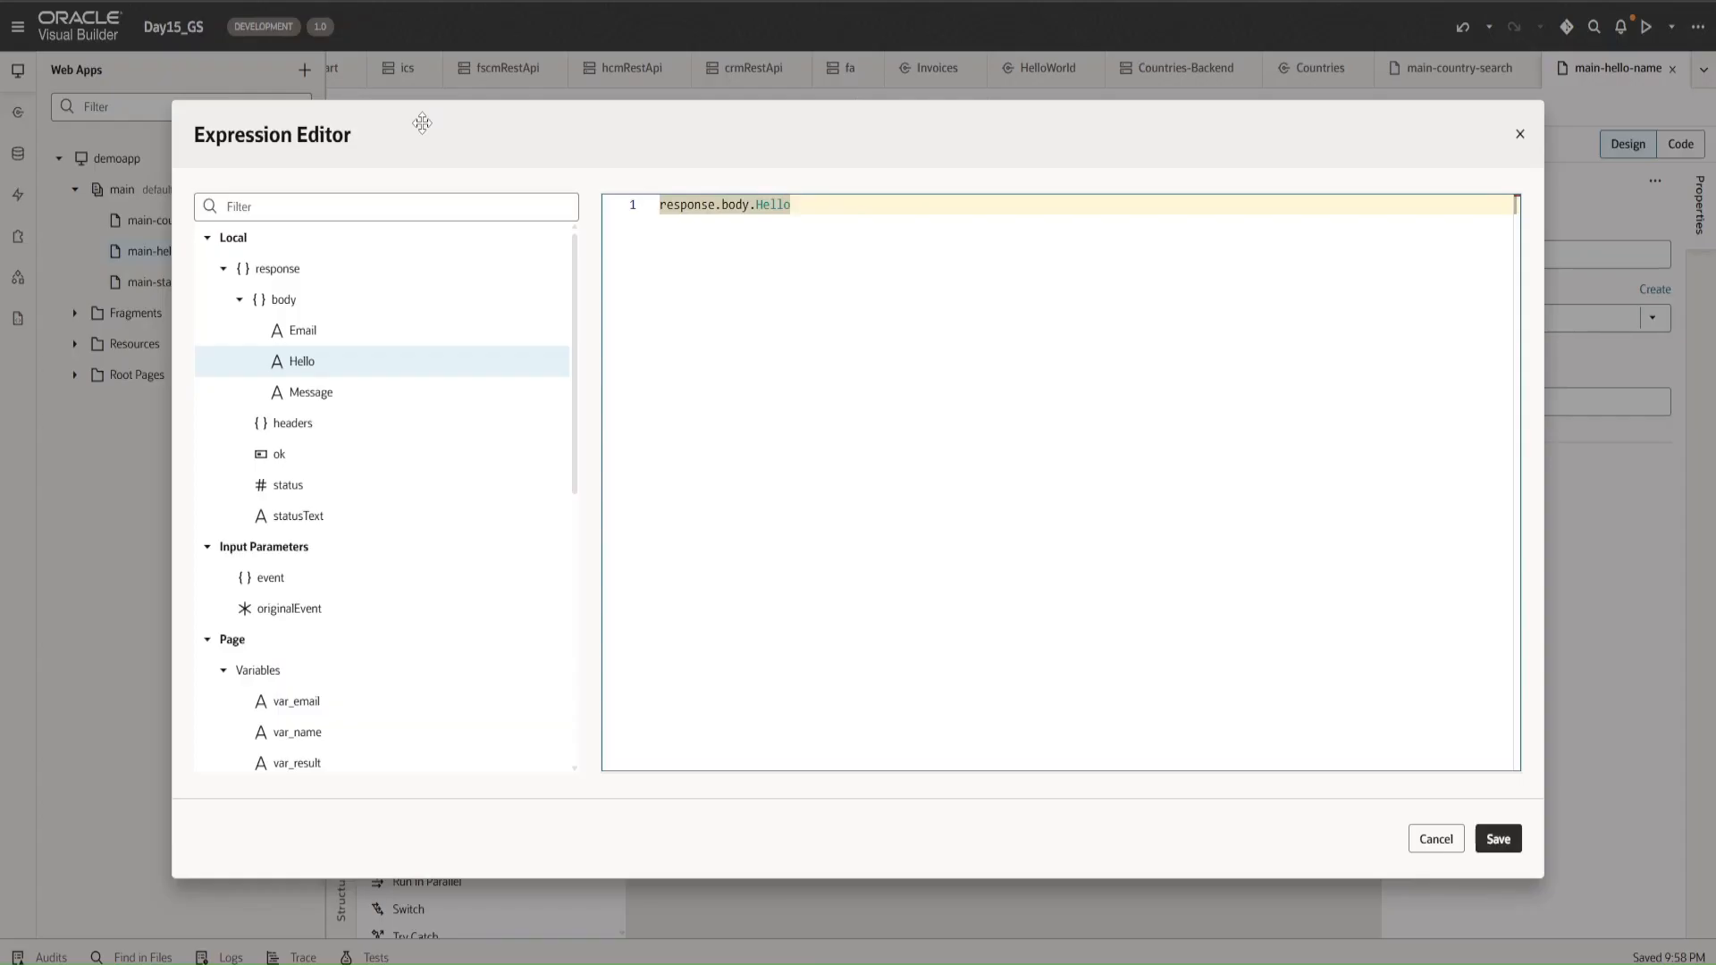
pyautogui.write('"')
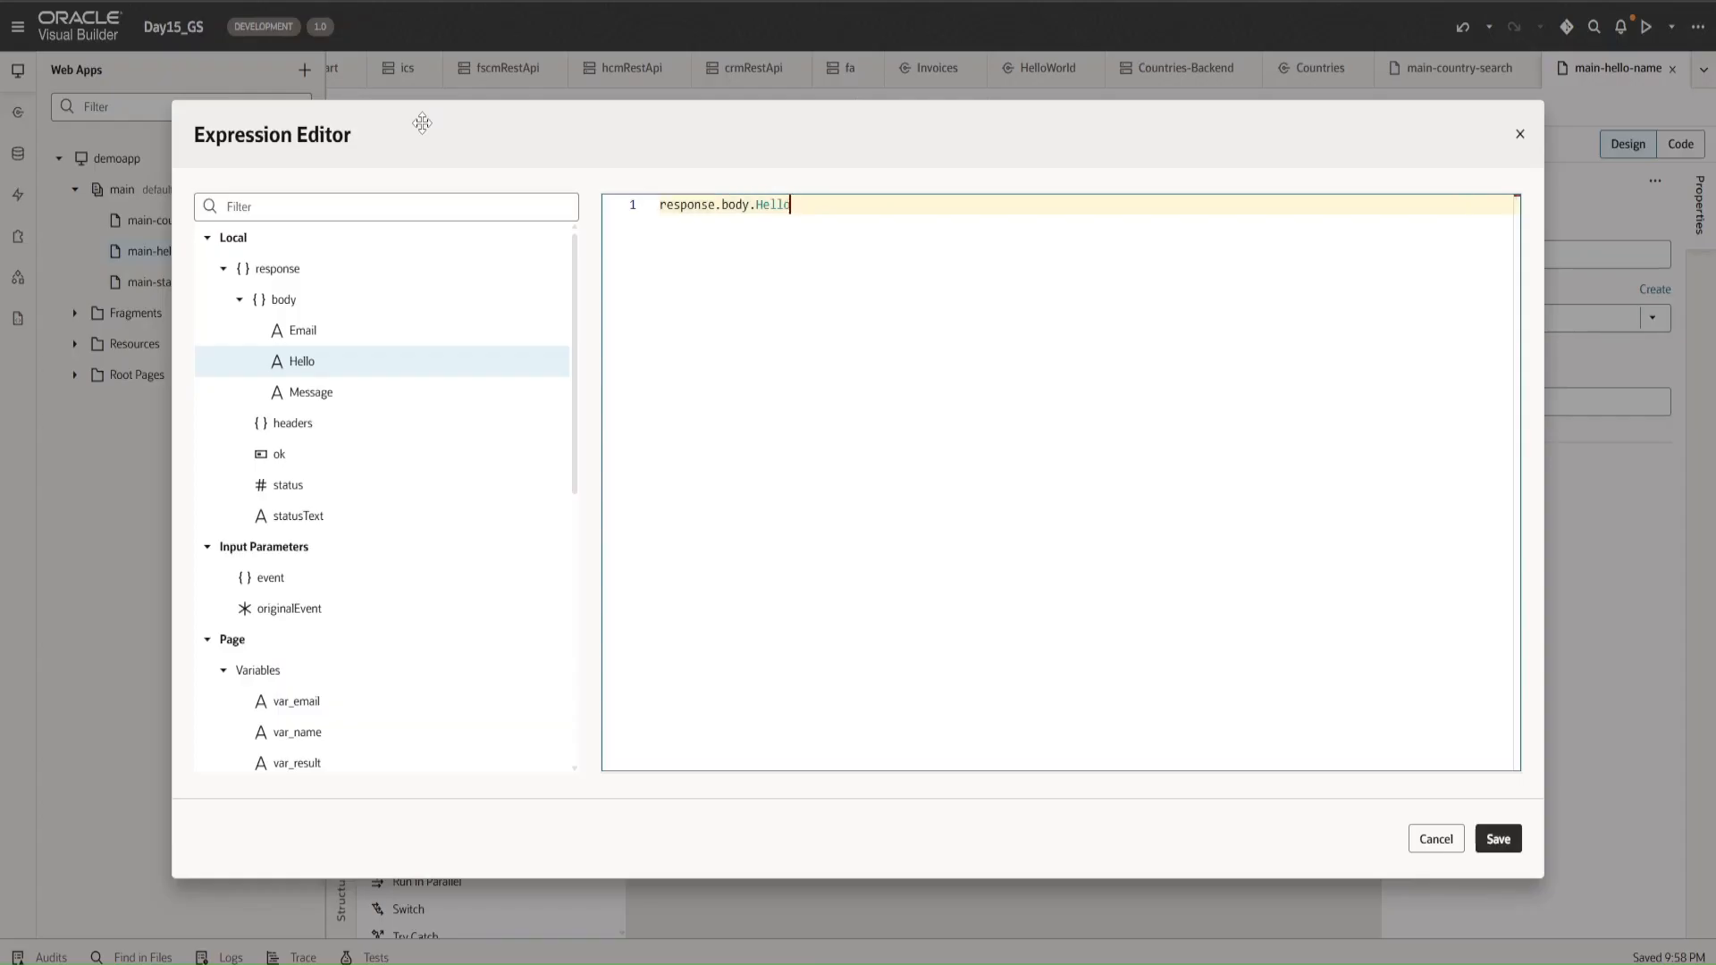
pyautogui.write('+""\\n"')
pyautogui.press('Left')
pyautogui.press('Left')
pyautogui.press('Left')
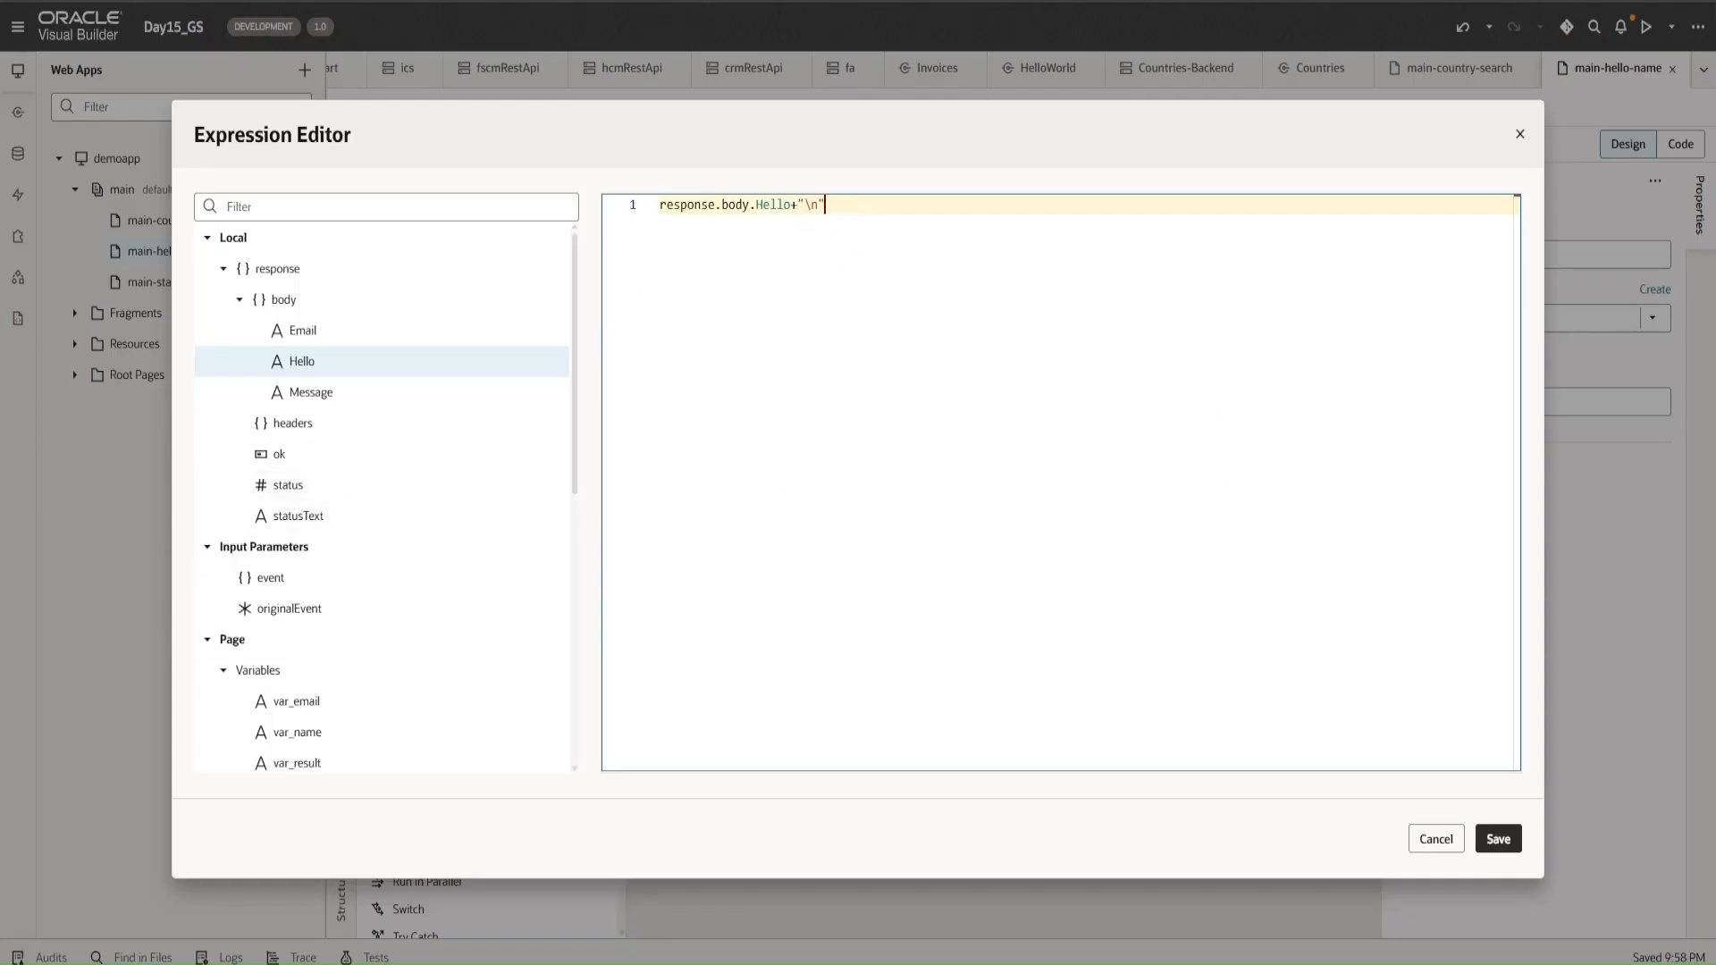
pyautogui.write('+')
pyautogui.click(428, 390)
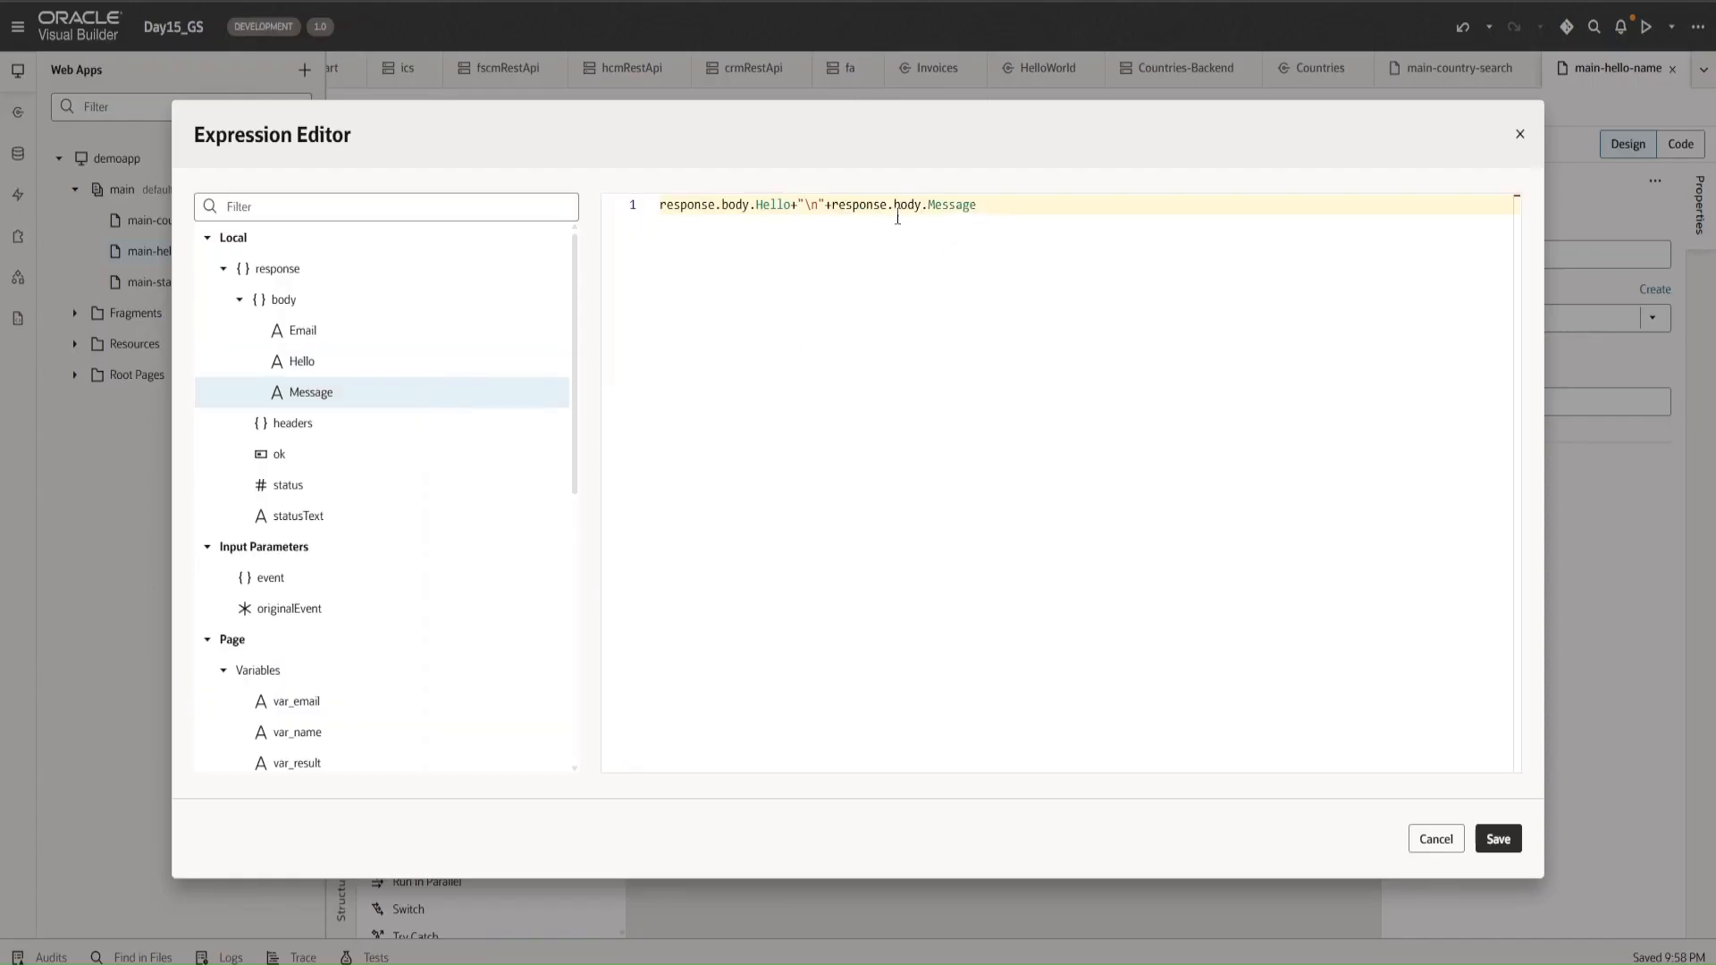
pyautogui.click(1519, 847)
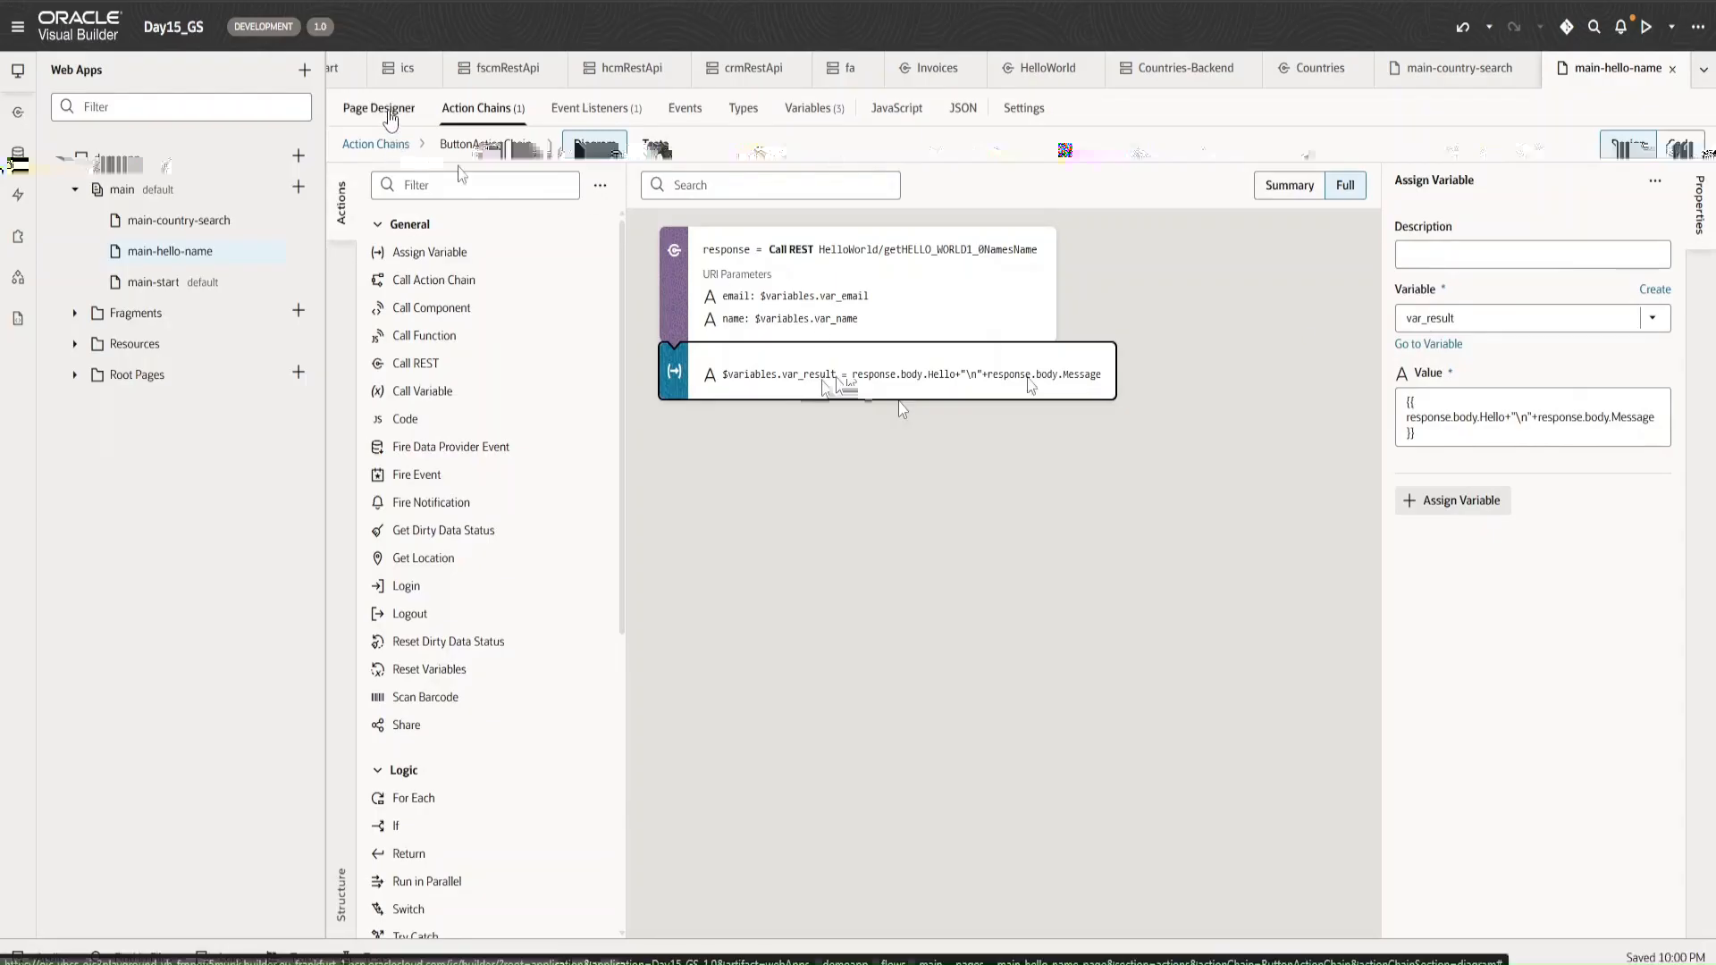
# - Switch the page design to live mode and enter a person's first name in the Name field
pyautogui.click(389, 111)
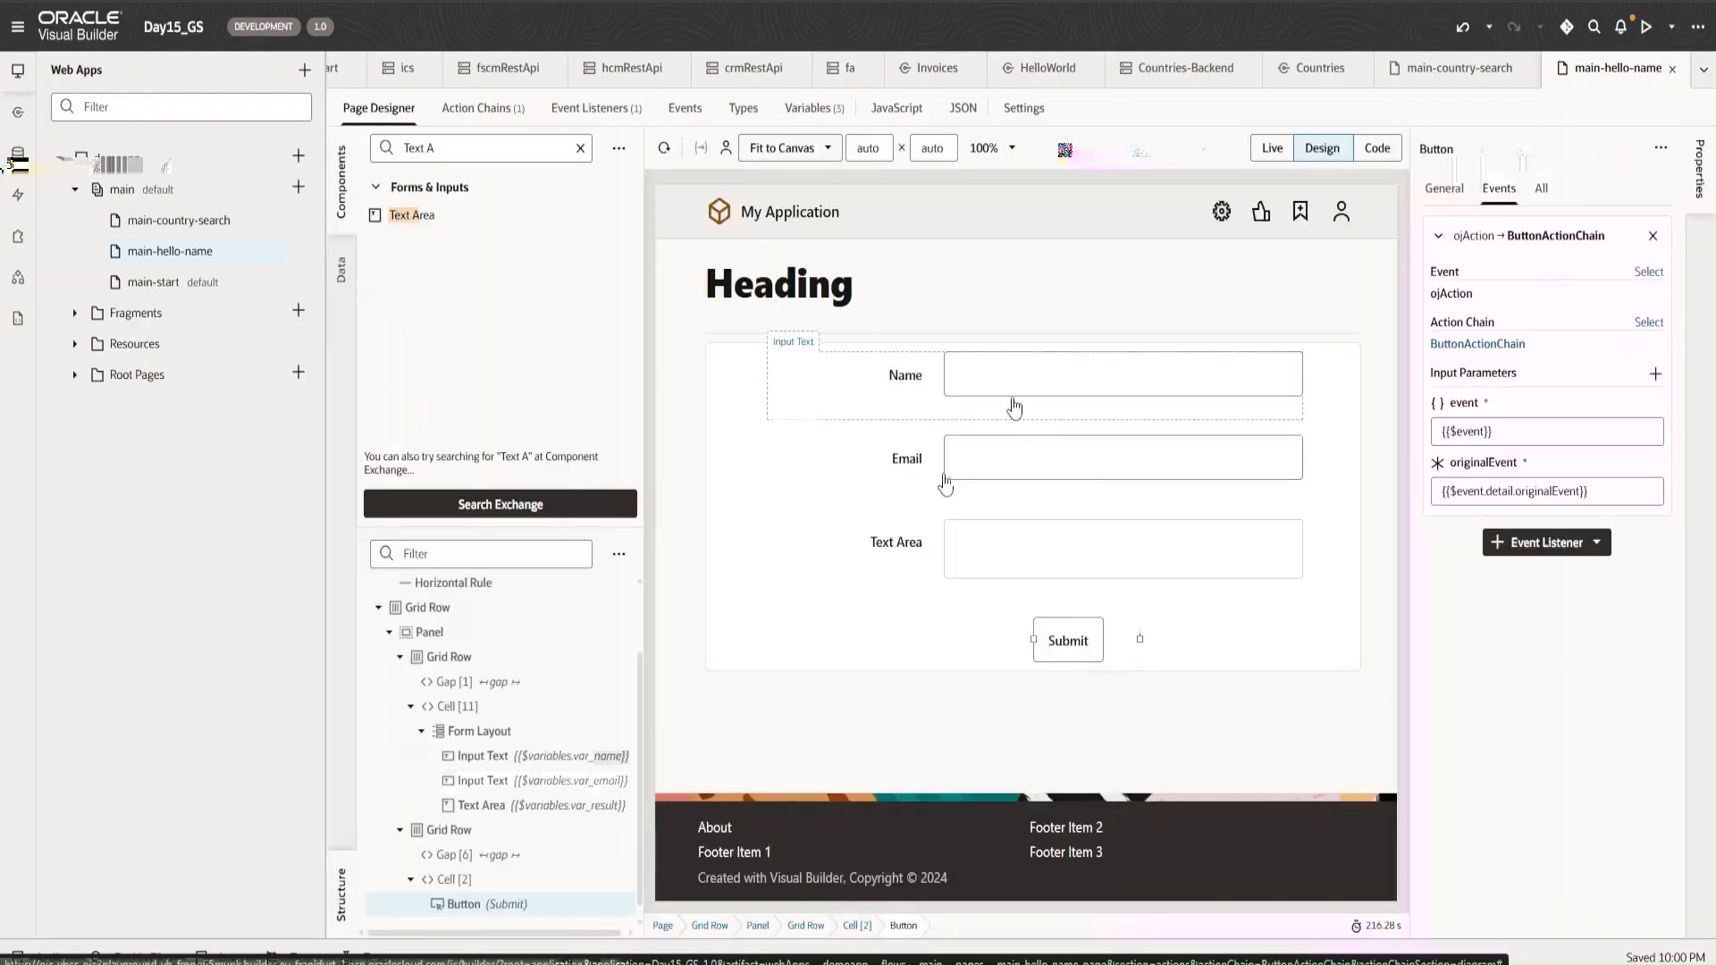
pyautogui.click(1278, 154)
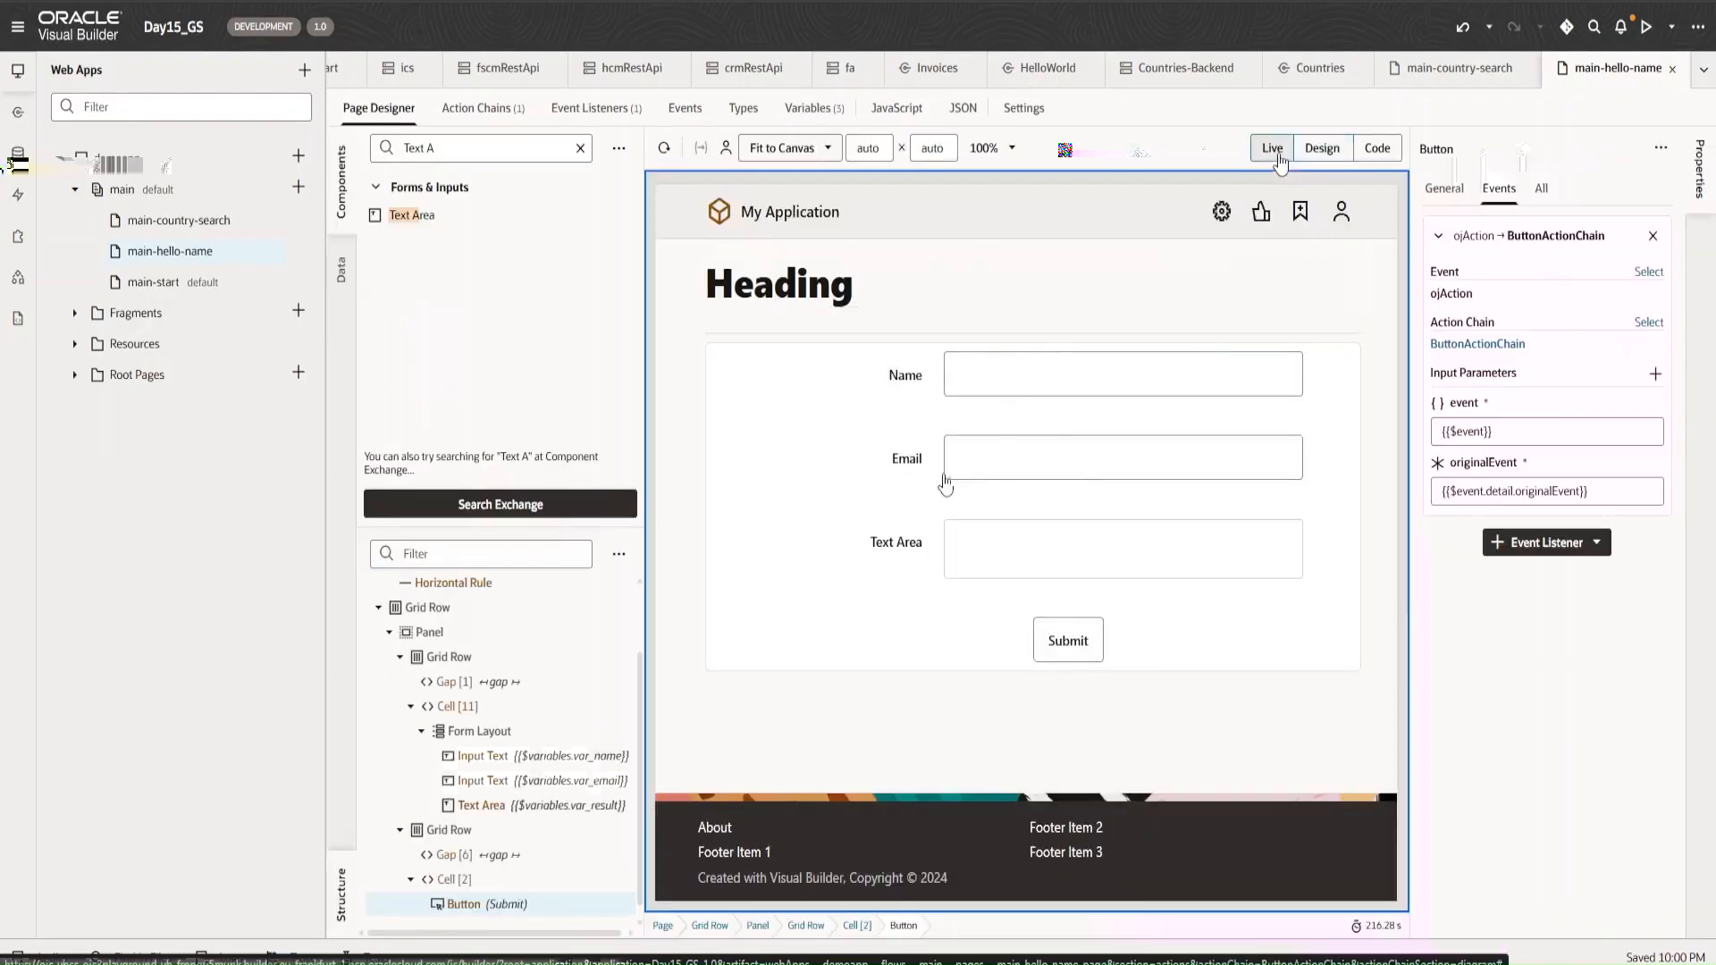
pyautogui.click(1121, 371)
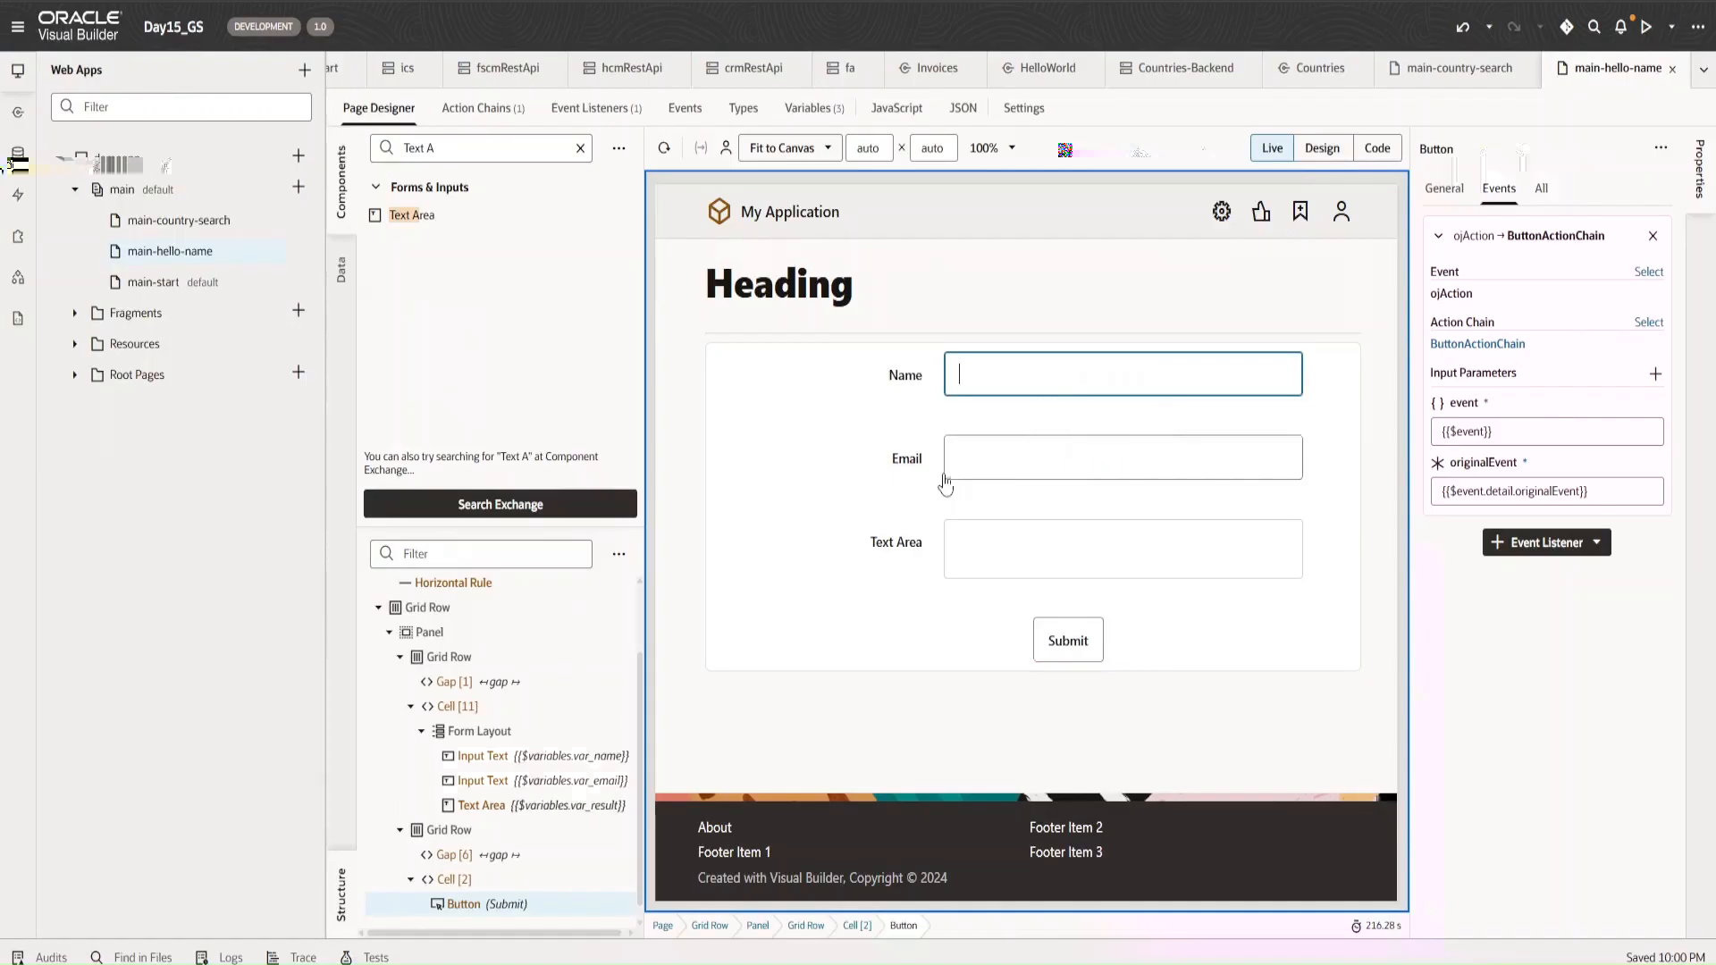
pyautogui.write('Rames')
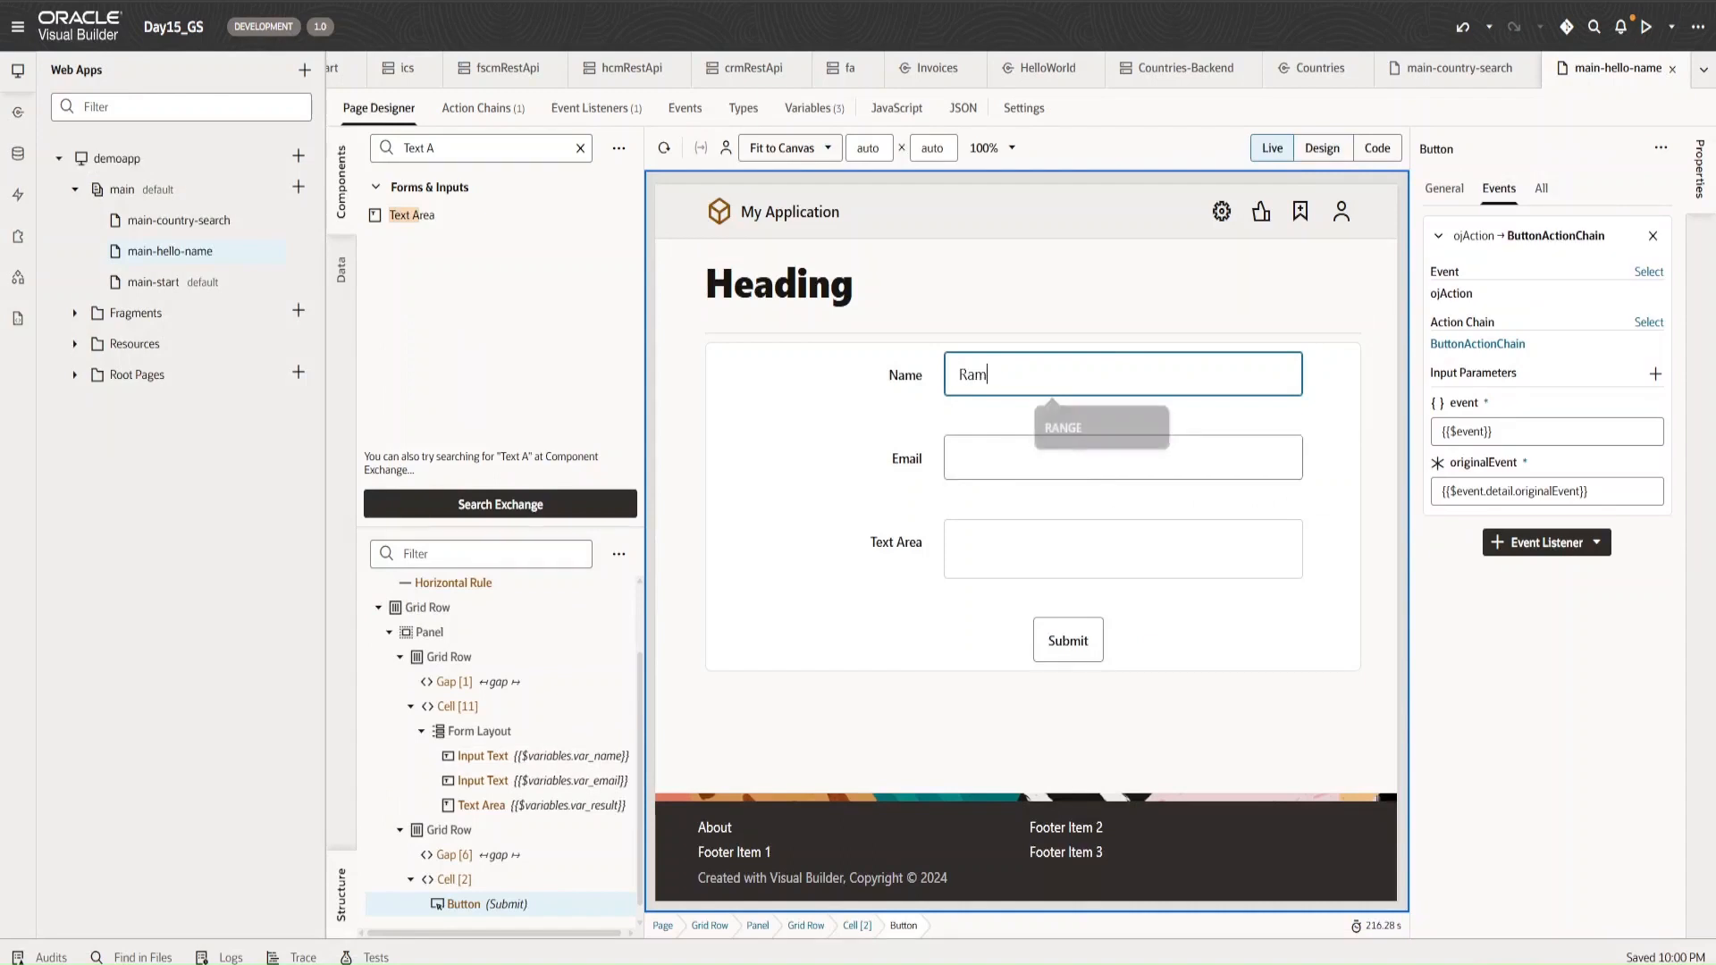
pyautogui.write('h')
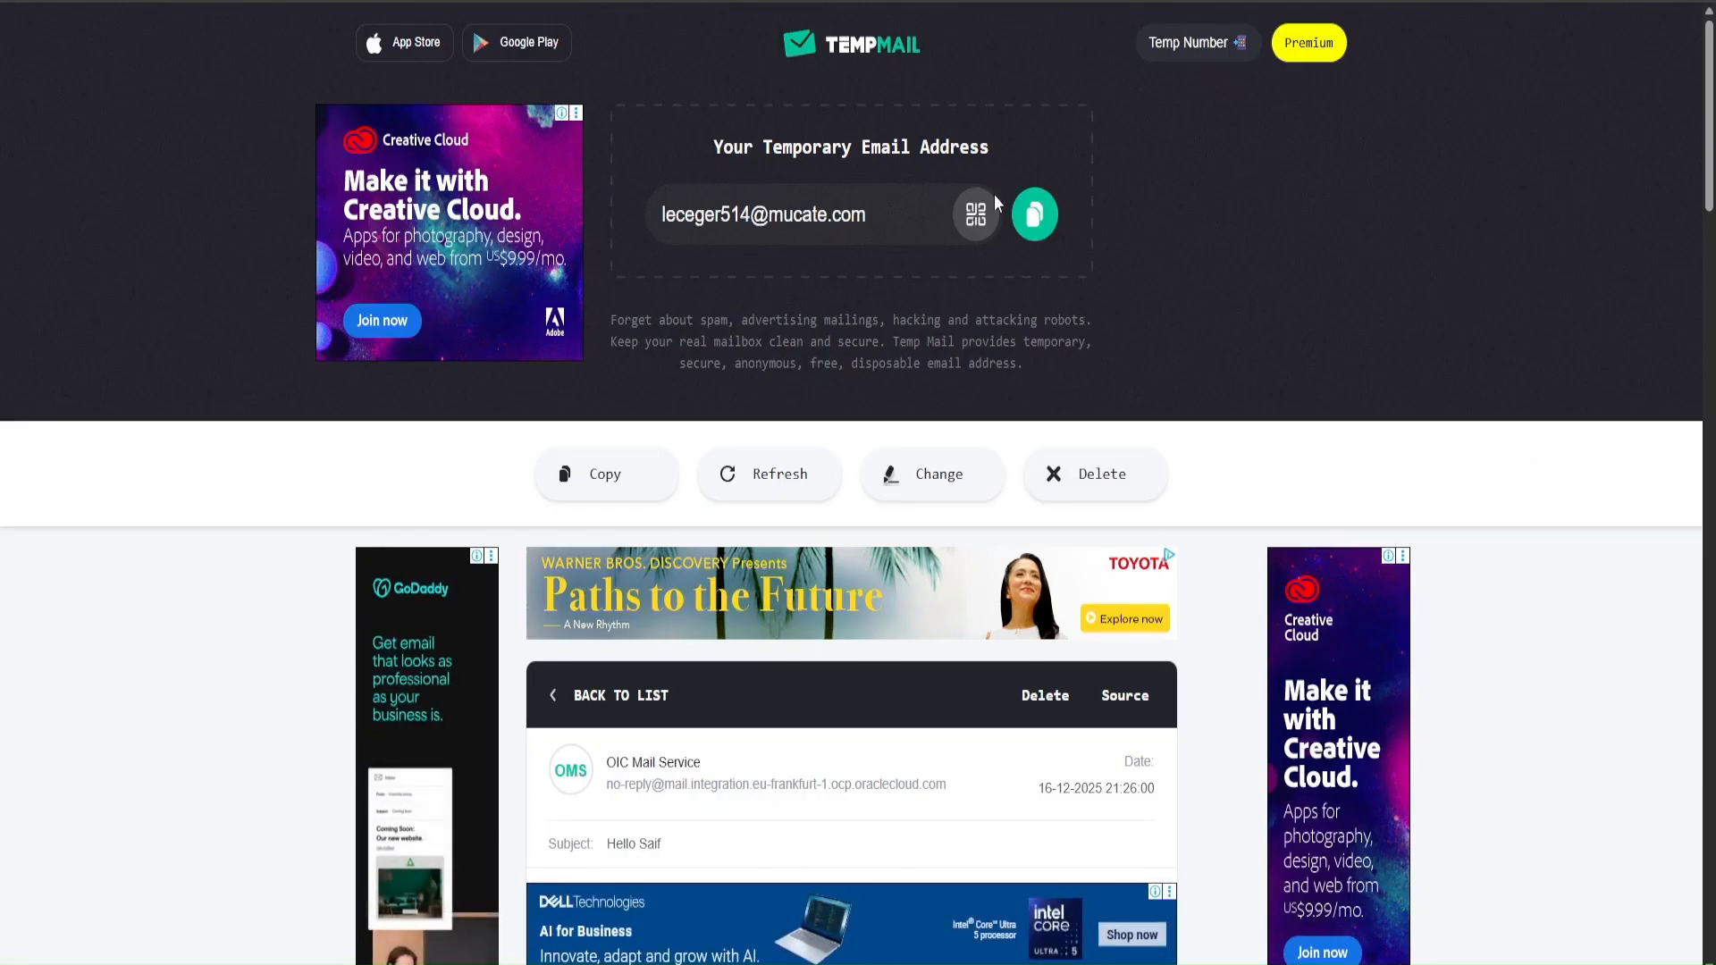
# - Copy the temporary address from Temp Mail into the form's Email field in Visual Builder and submit the form in live mode
pyautogui.click(1034, 215)
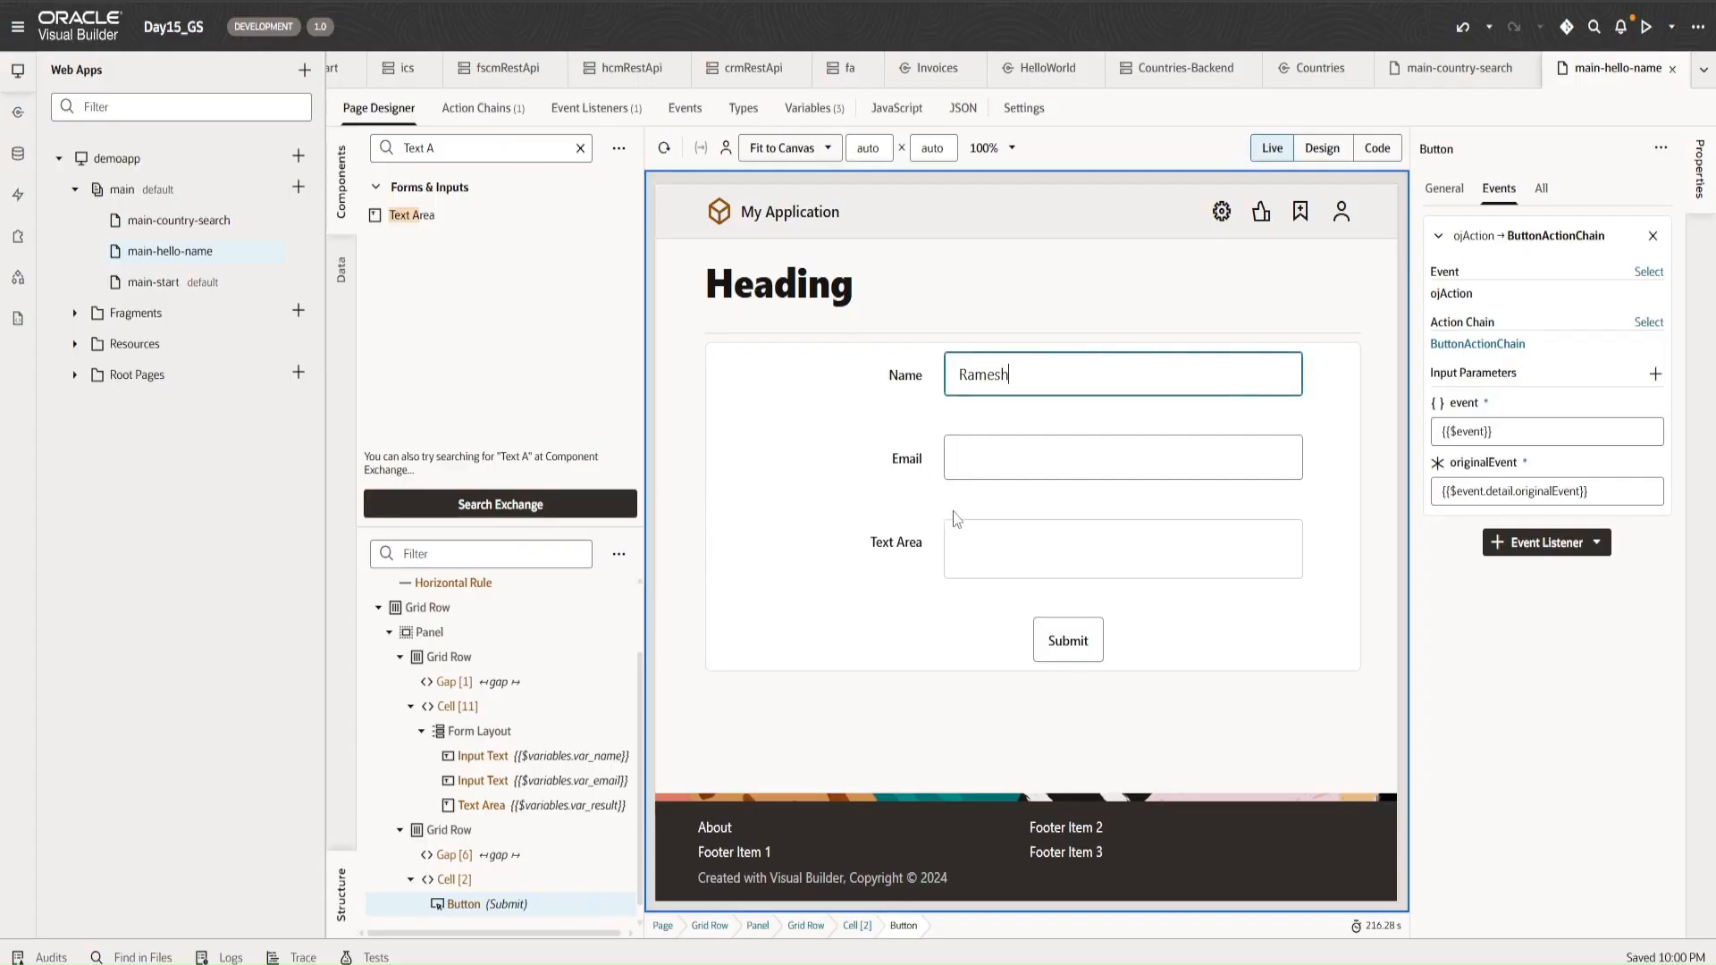
pyautogui.click(995, 468)
pyautogui.hotkey('ctrl', 'v')
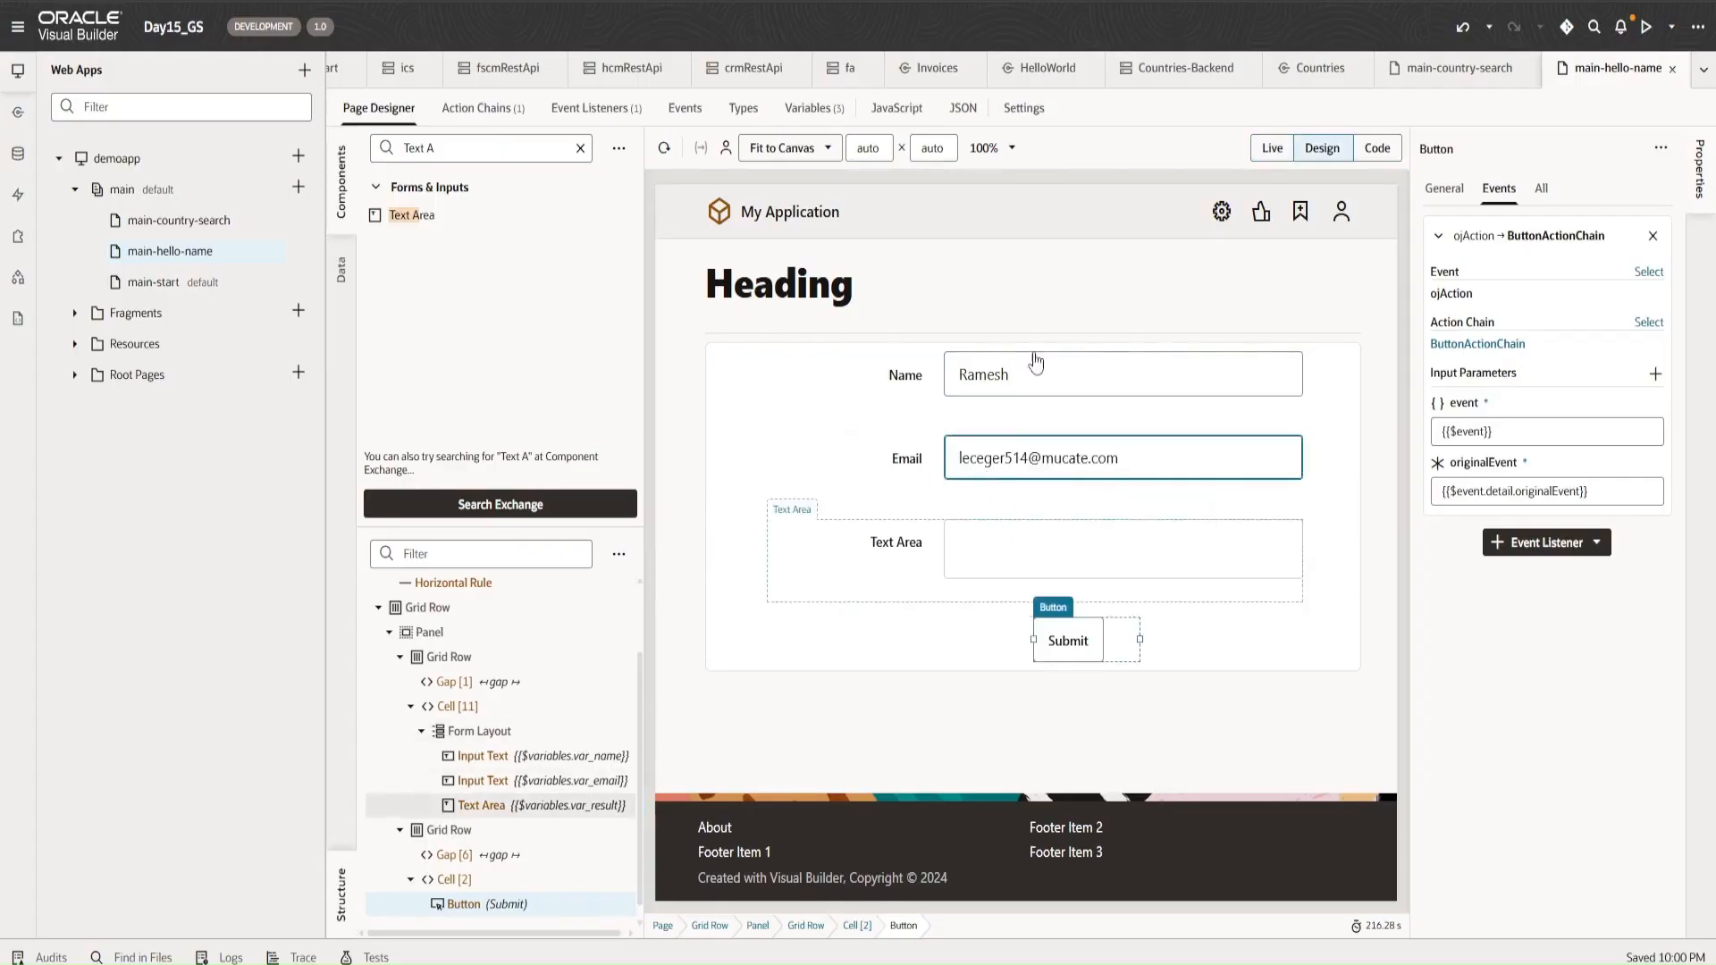
pyautogui.click(1272, 147)
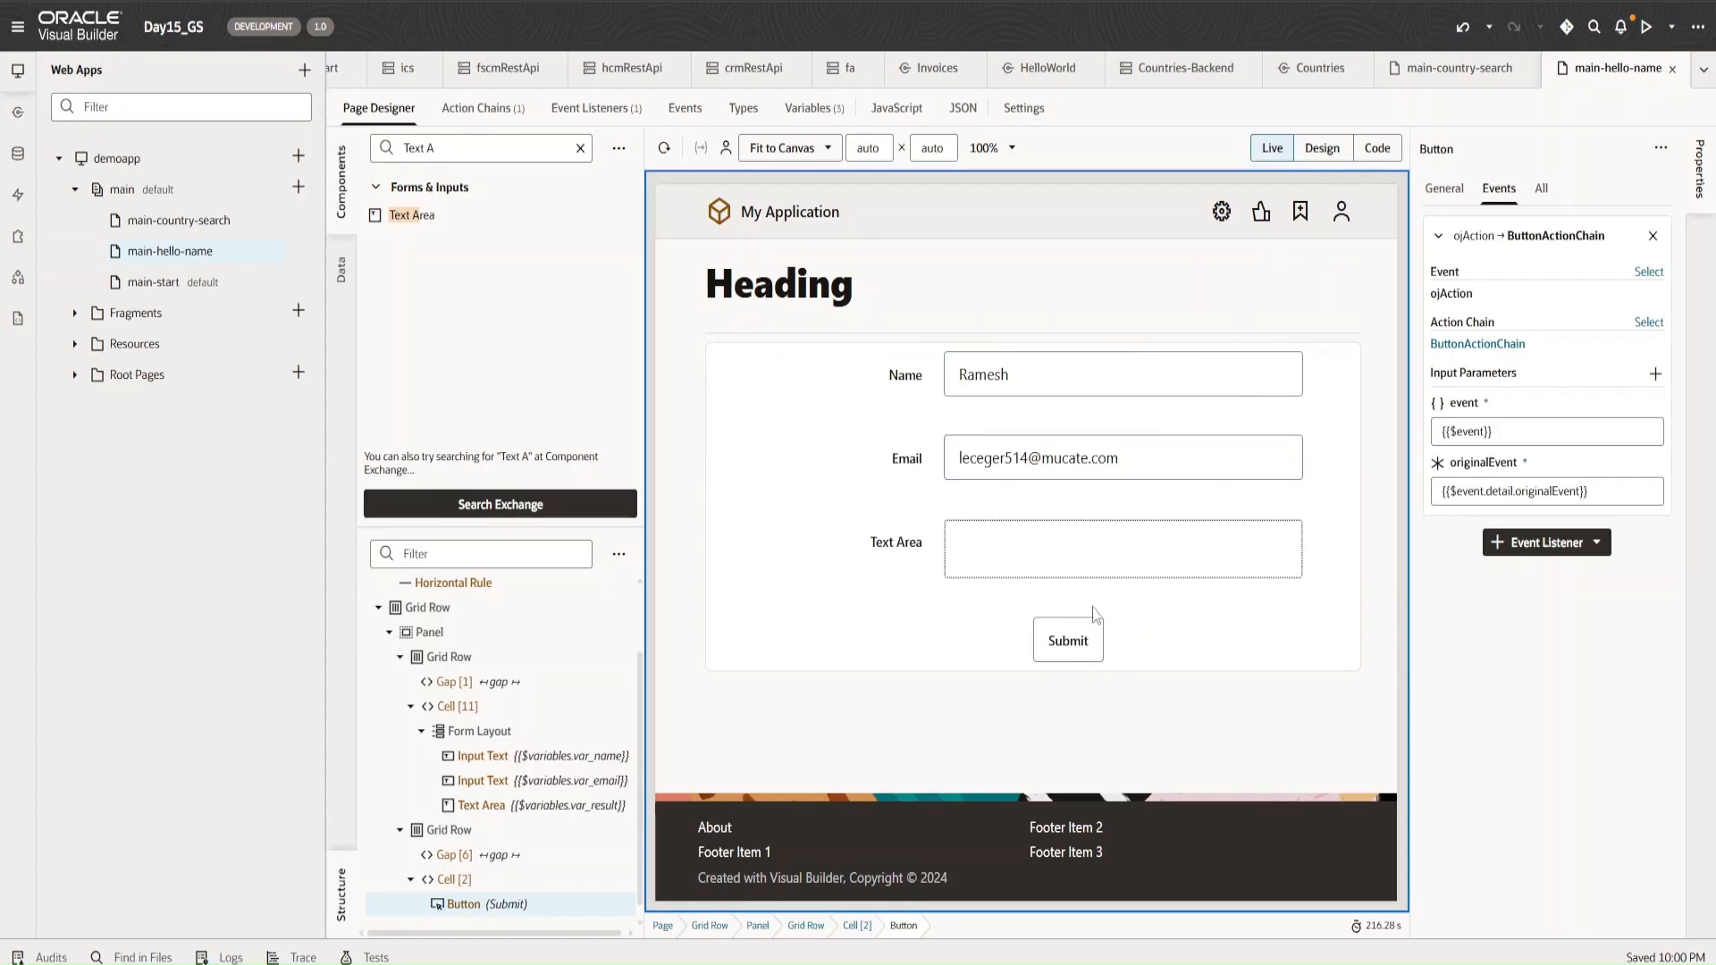
pyautogui.click(1082, 655)
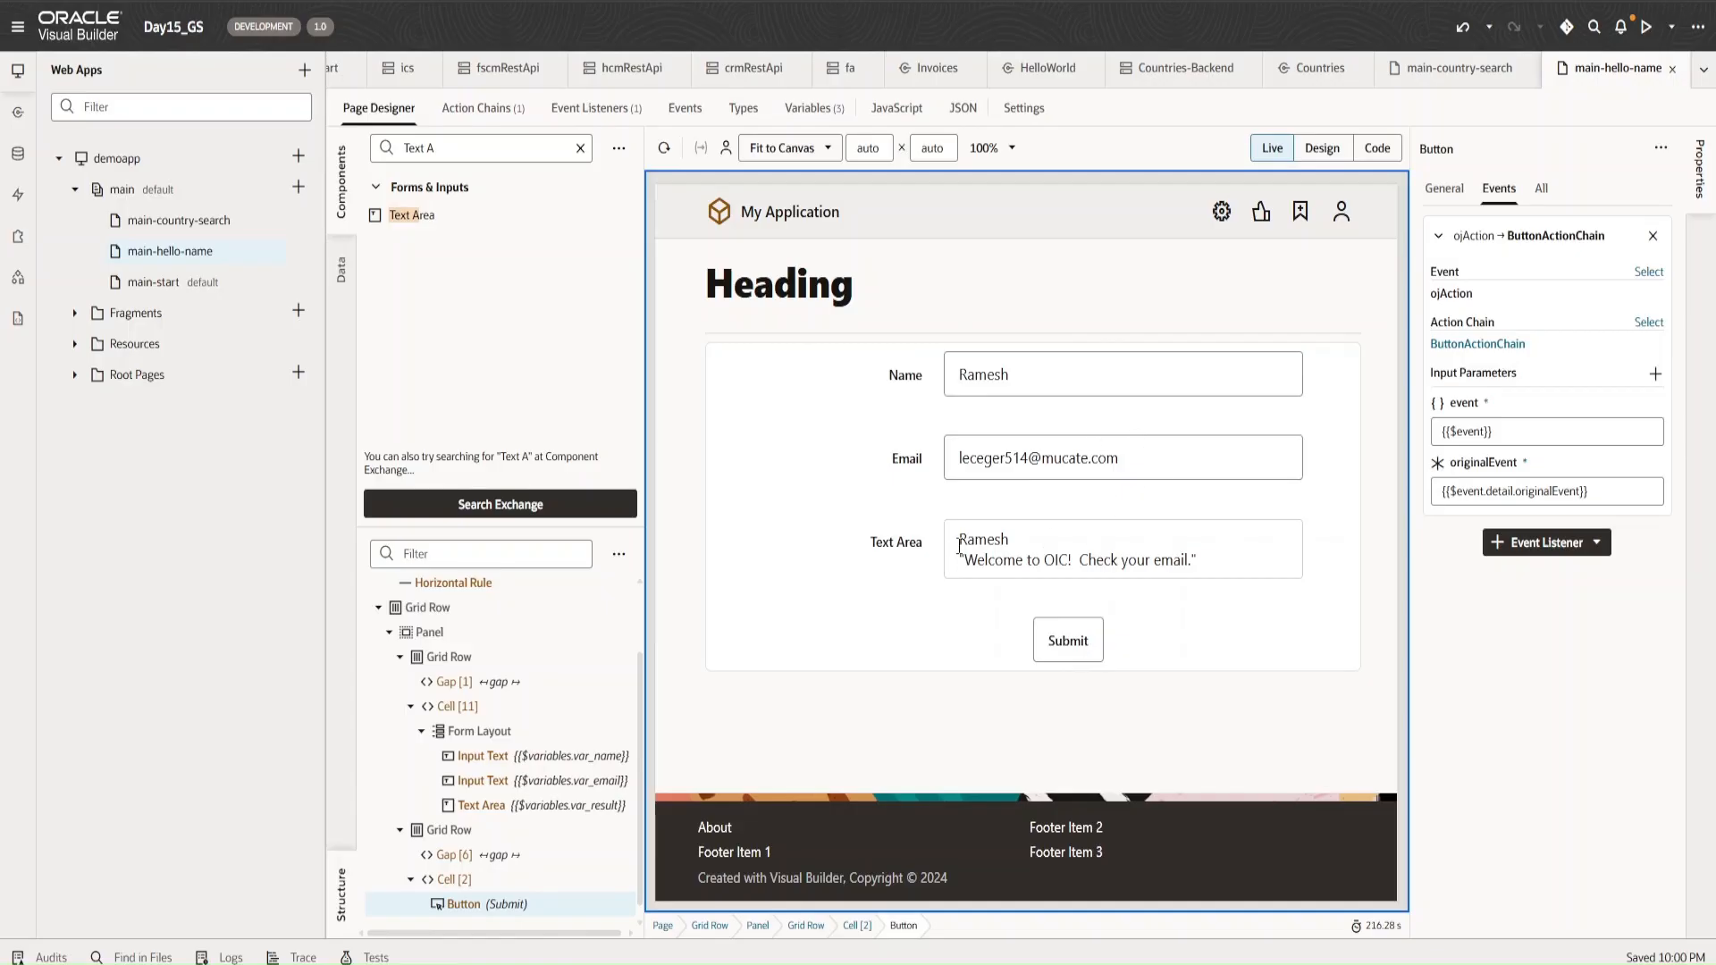
# - Examine the two lines of the service response in the form's Text Area
pyautogui.moveTo(963, 542); pyautogui.dragTo(1204, 578)
pyautogui.click(1205, 574)
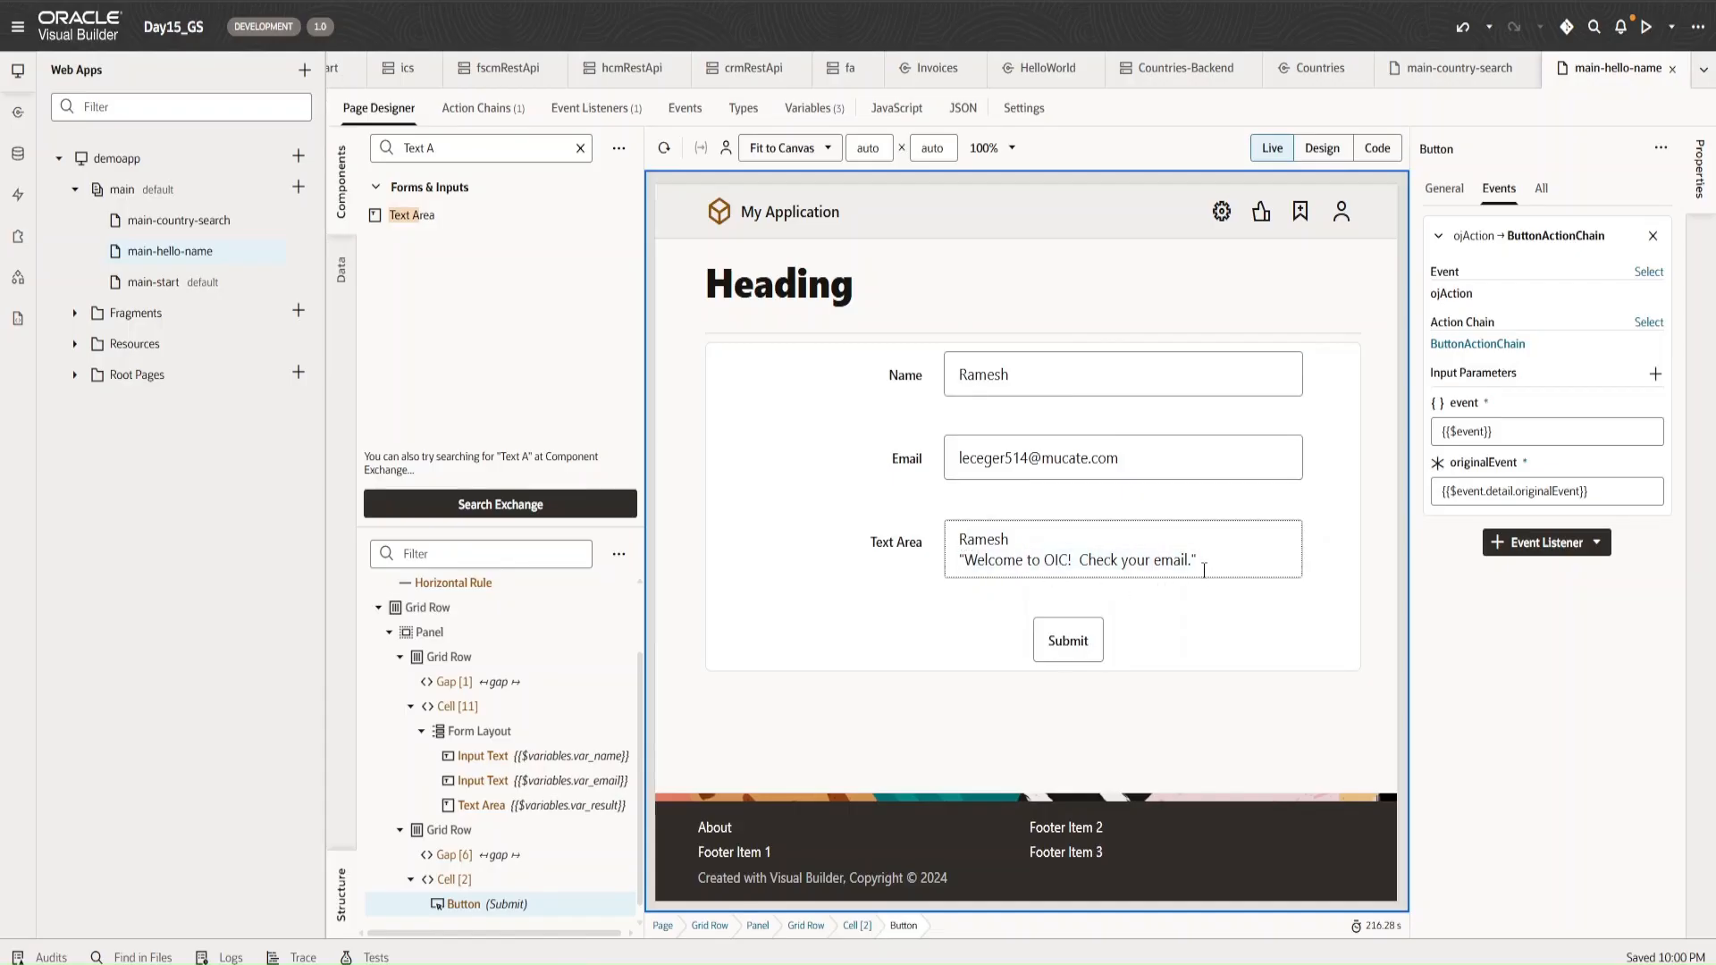
pyautogui.moveTo(1231, 564); pyautogui.dragTo(971, 543)
pyautogui.click(971, 543)
pyautogui.moveTo(956, 556); pyautogui.dragTo(1214, 579)
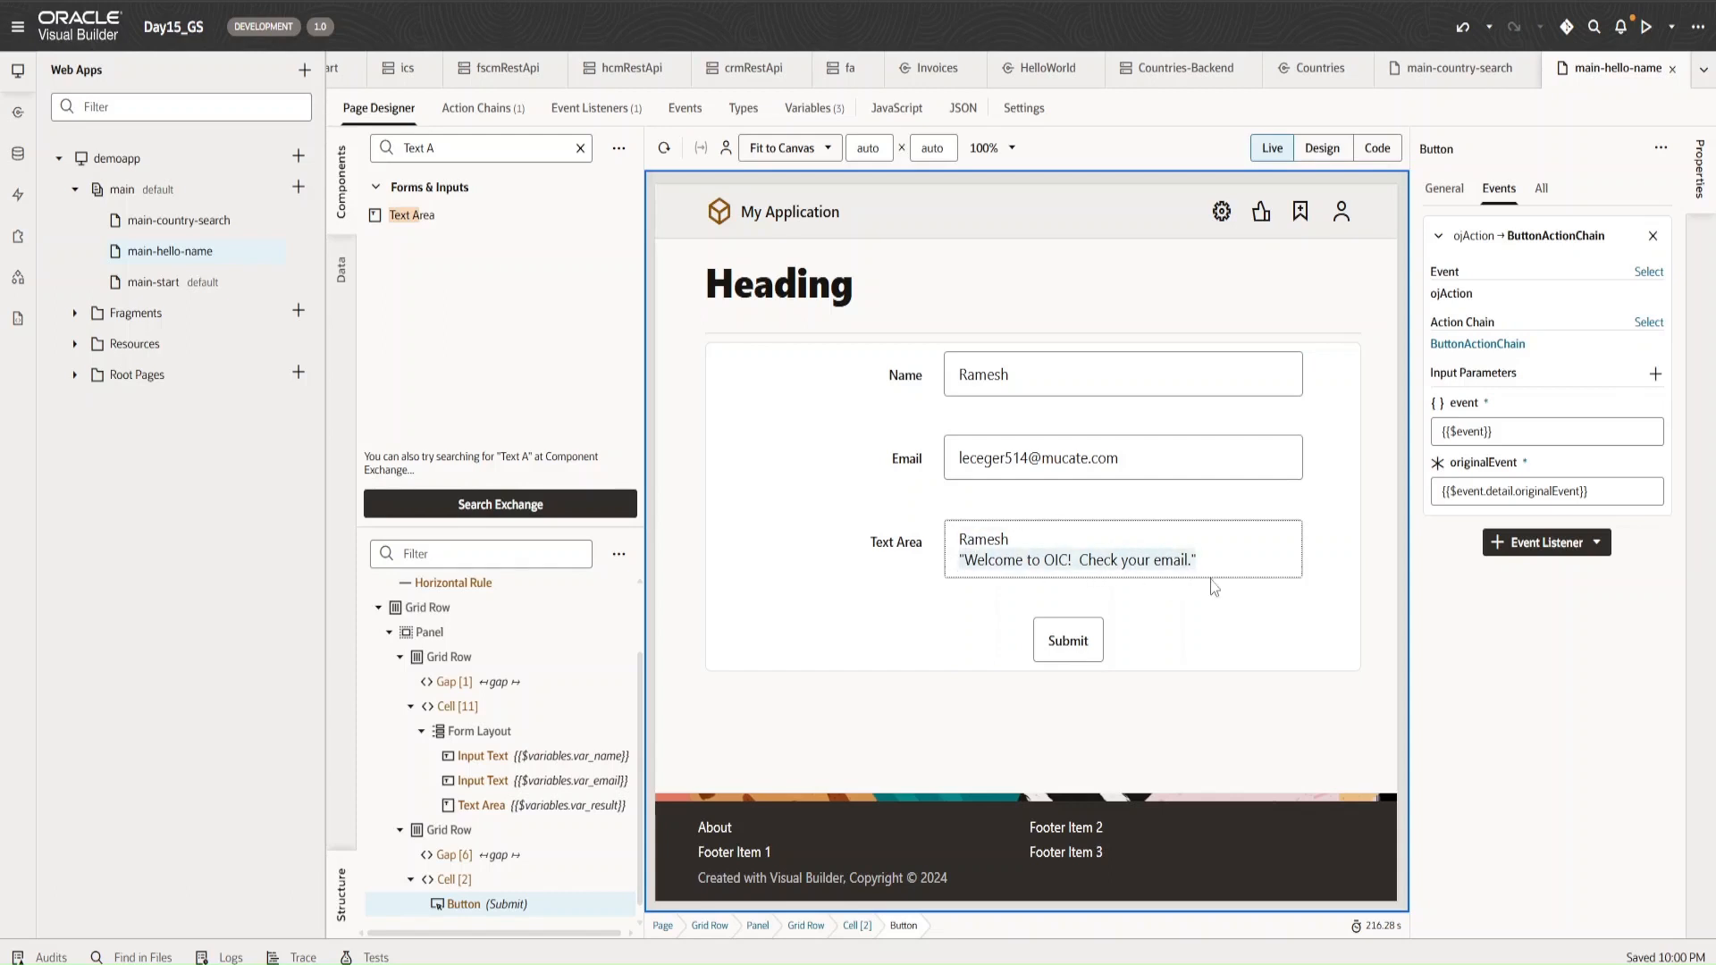
pyautogui.click(956, 554)
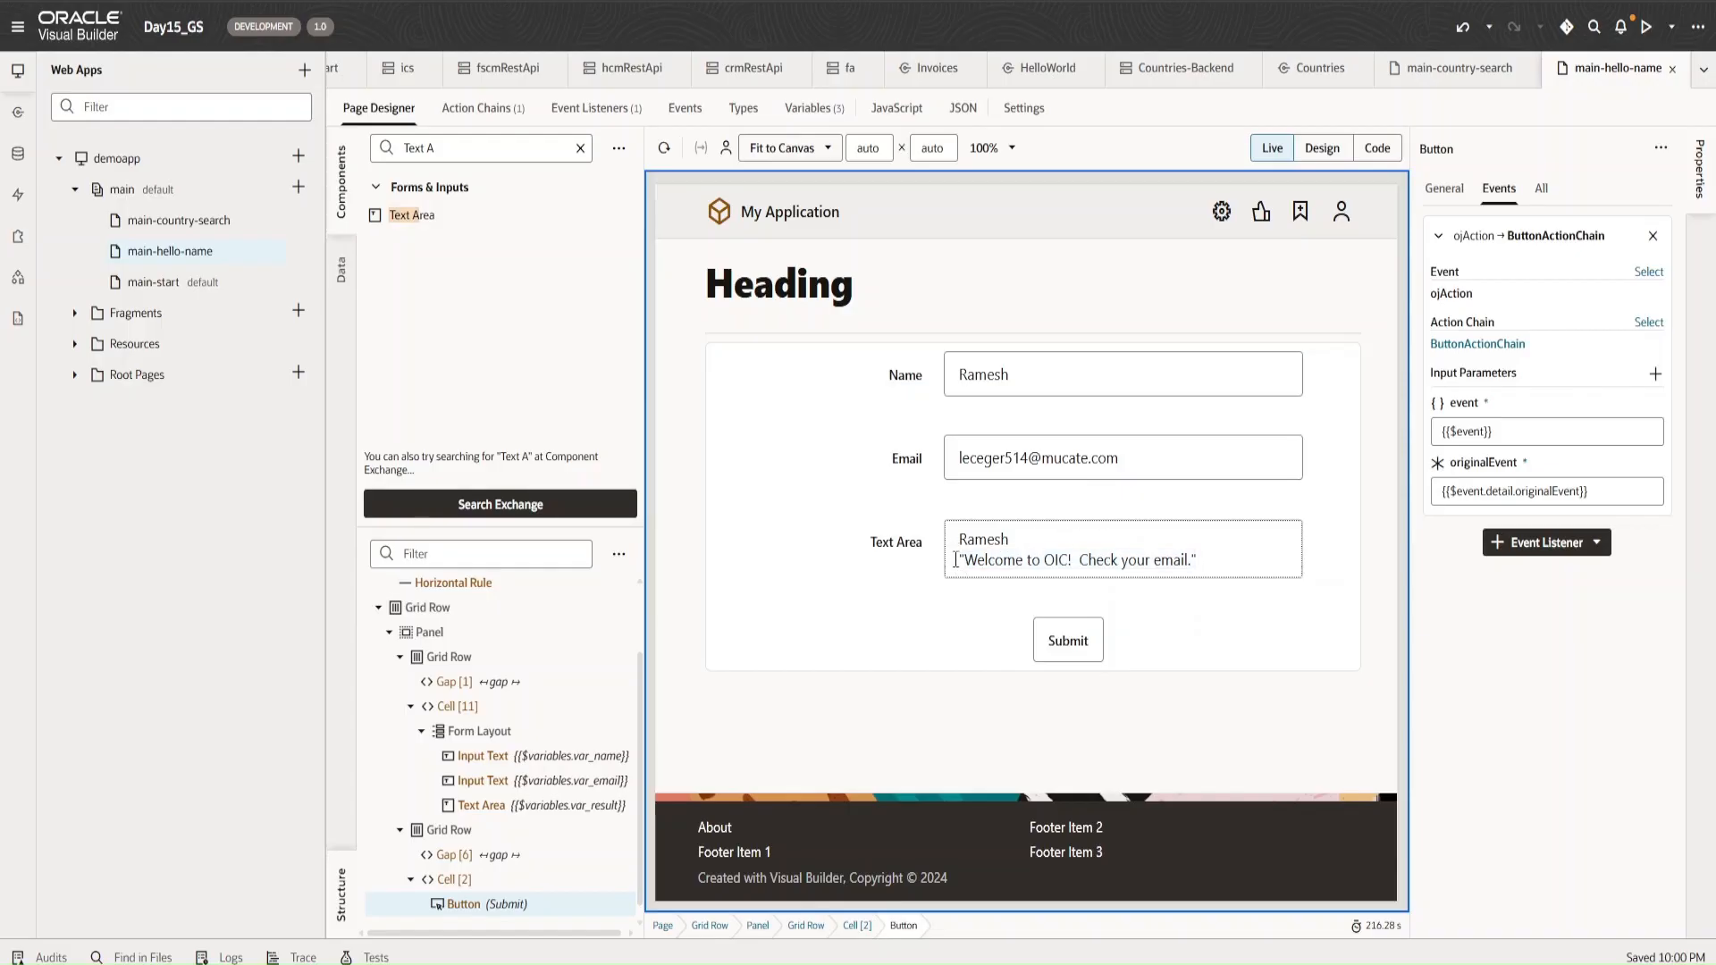
pyautogui.moveTo(987, 563); pyautogui.dragTo(1207, 565)
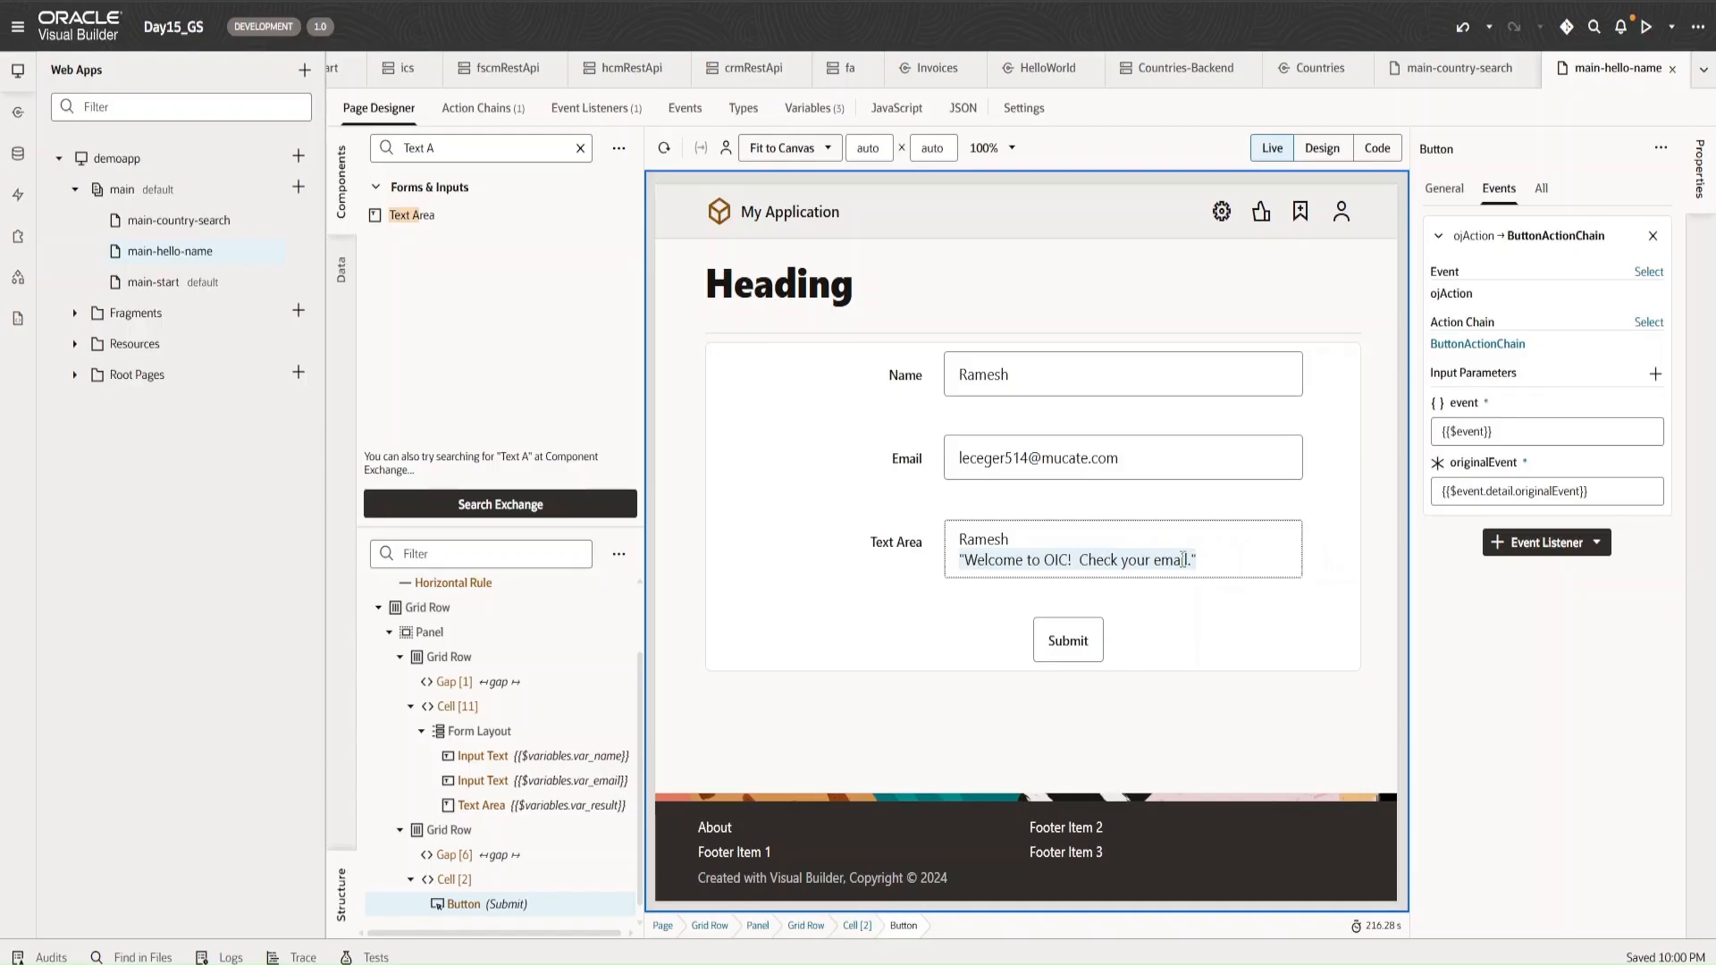
pyautogui.click(966, 563)
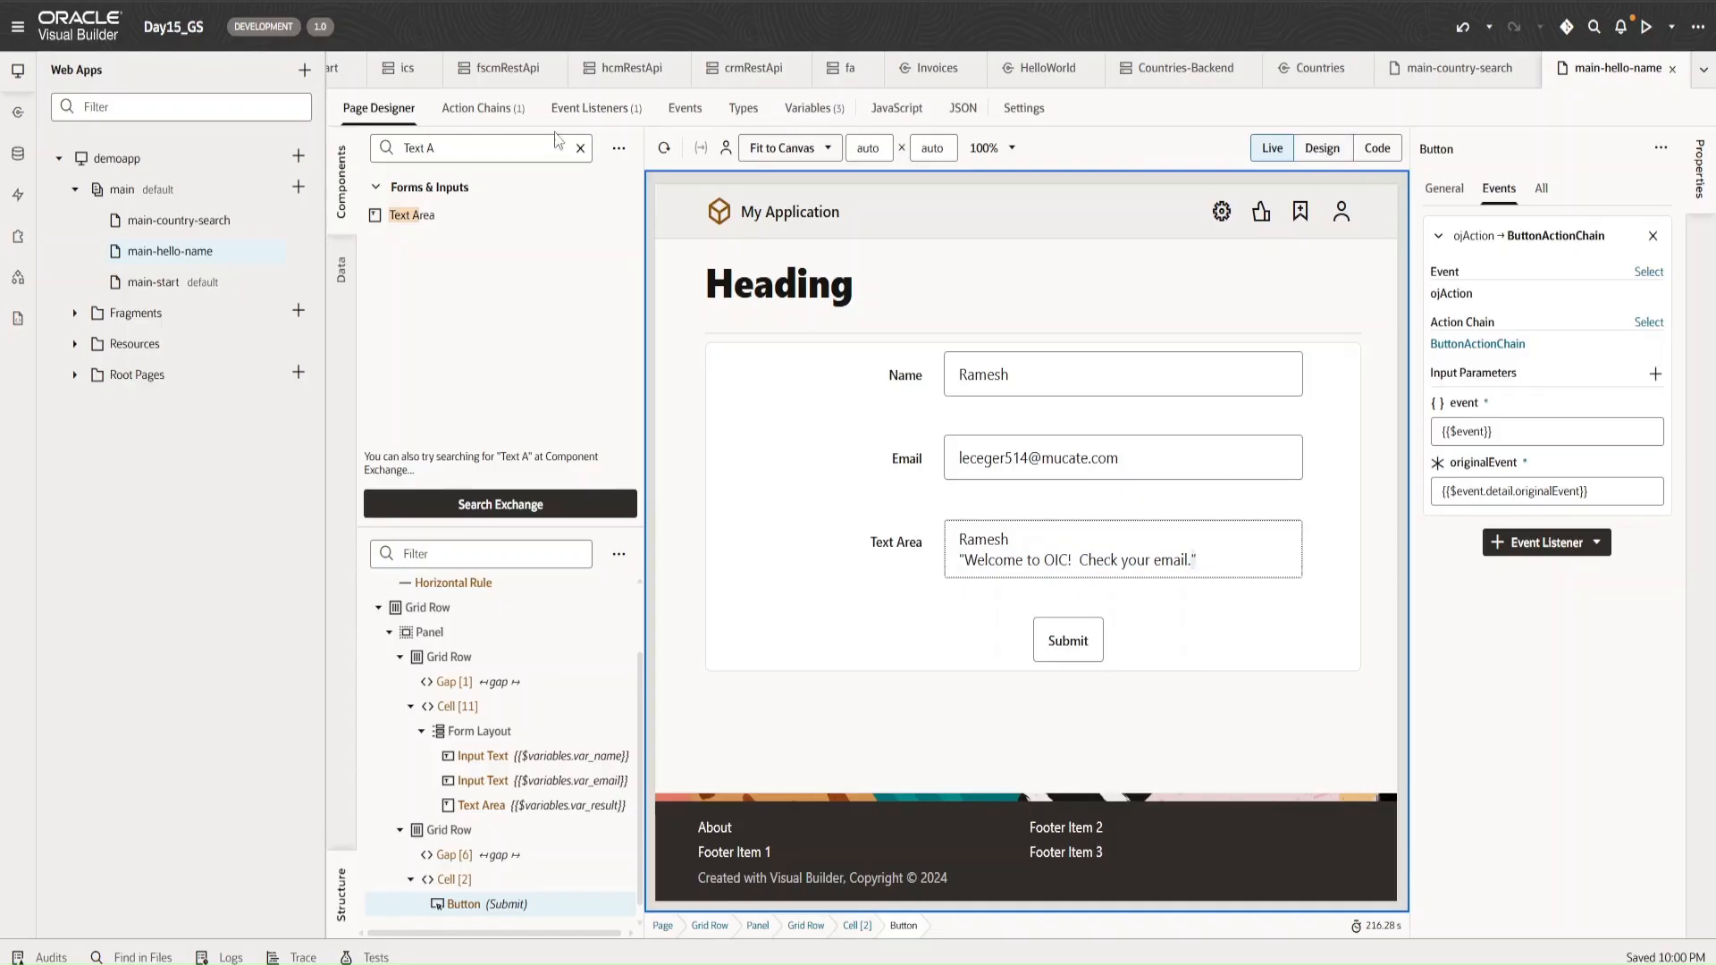
# - Add a second Assign Variable action at the end of the button's action chain and choose var_result as its variable
pyautogui.click(483, 108)
pyautogui.click(836, 376)
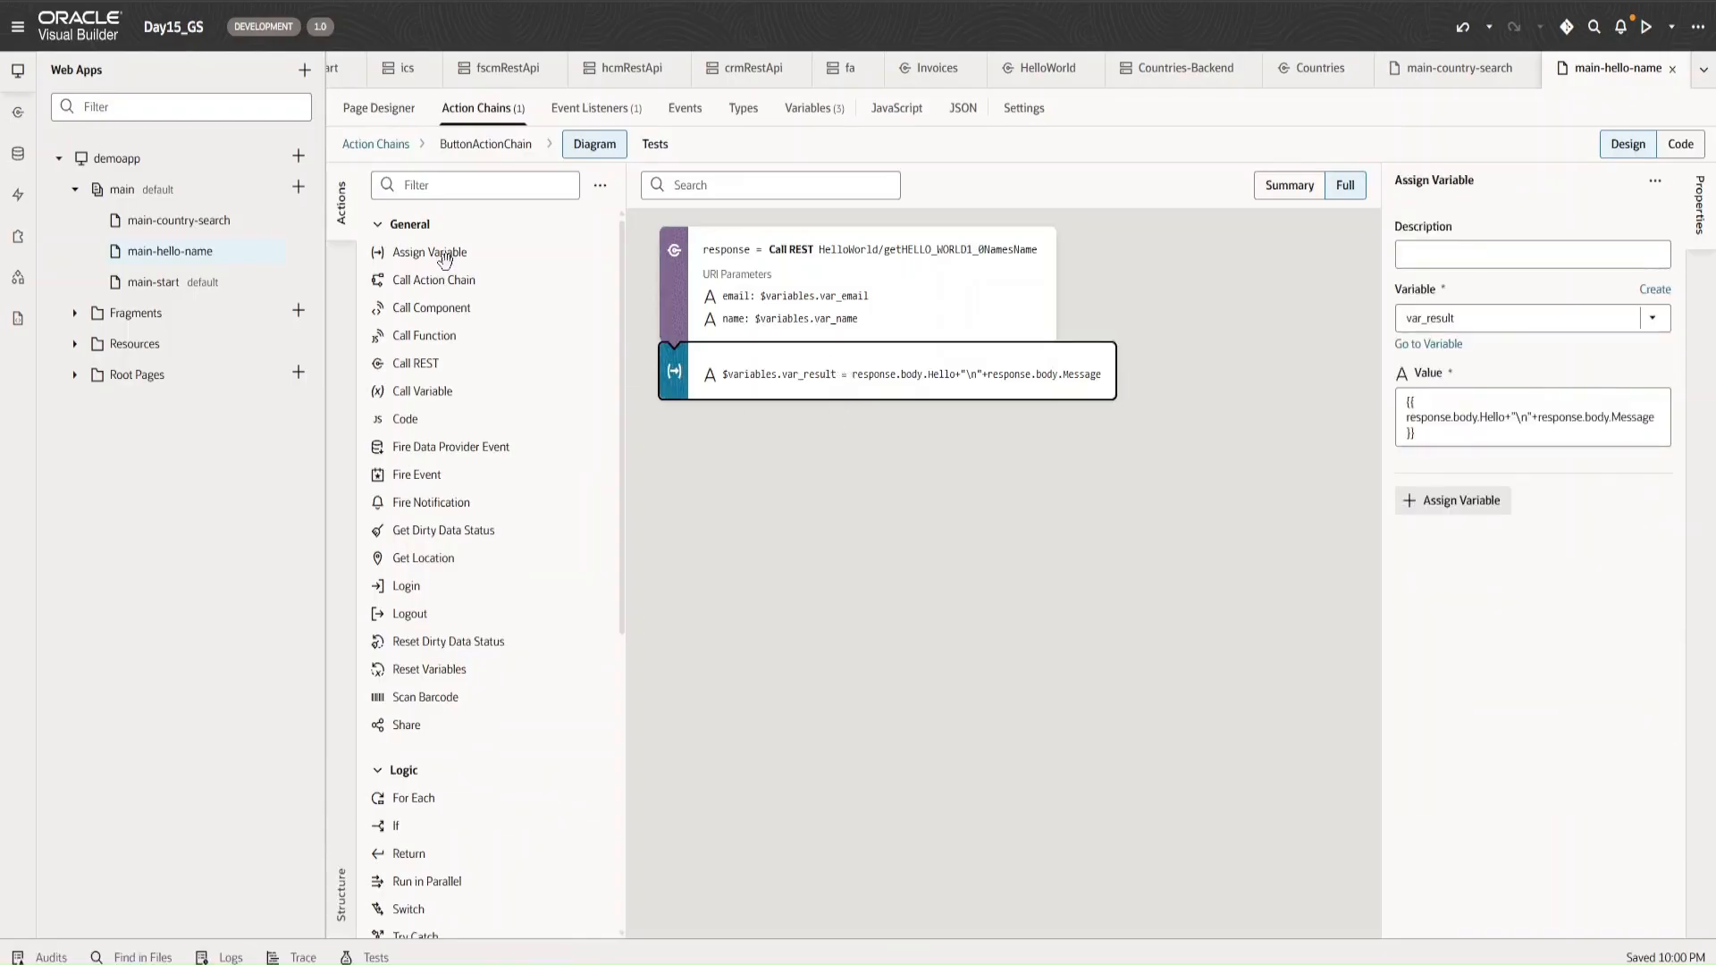
pyautogui.moveTo(445, 255); pyautogui.dragTo(763, 438)
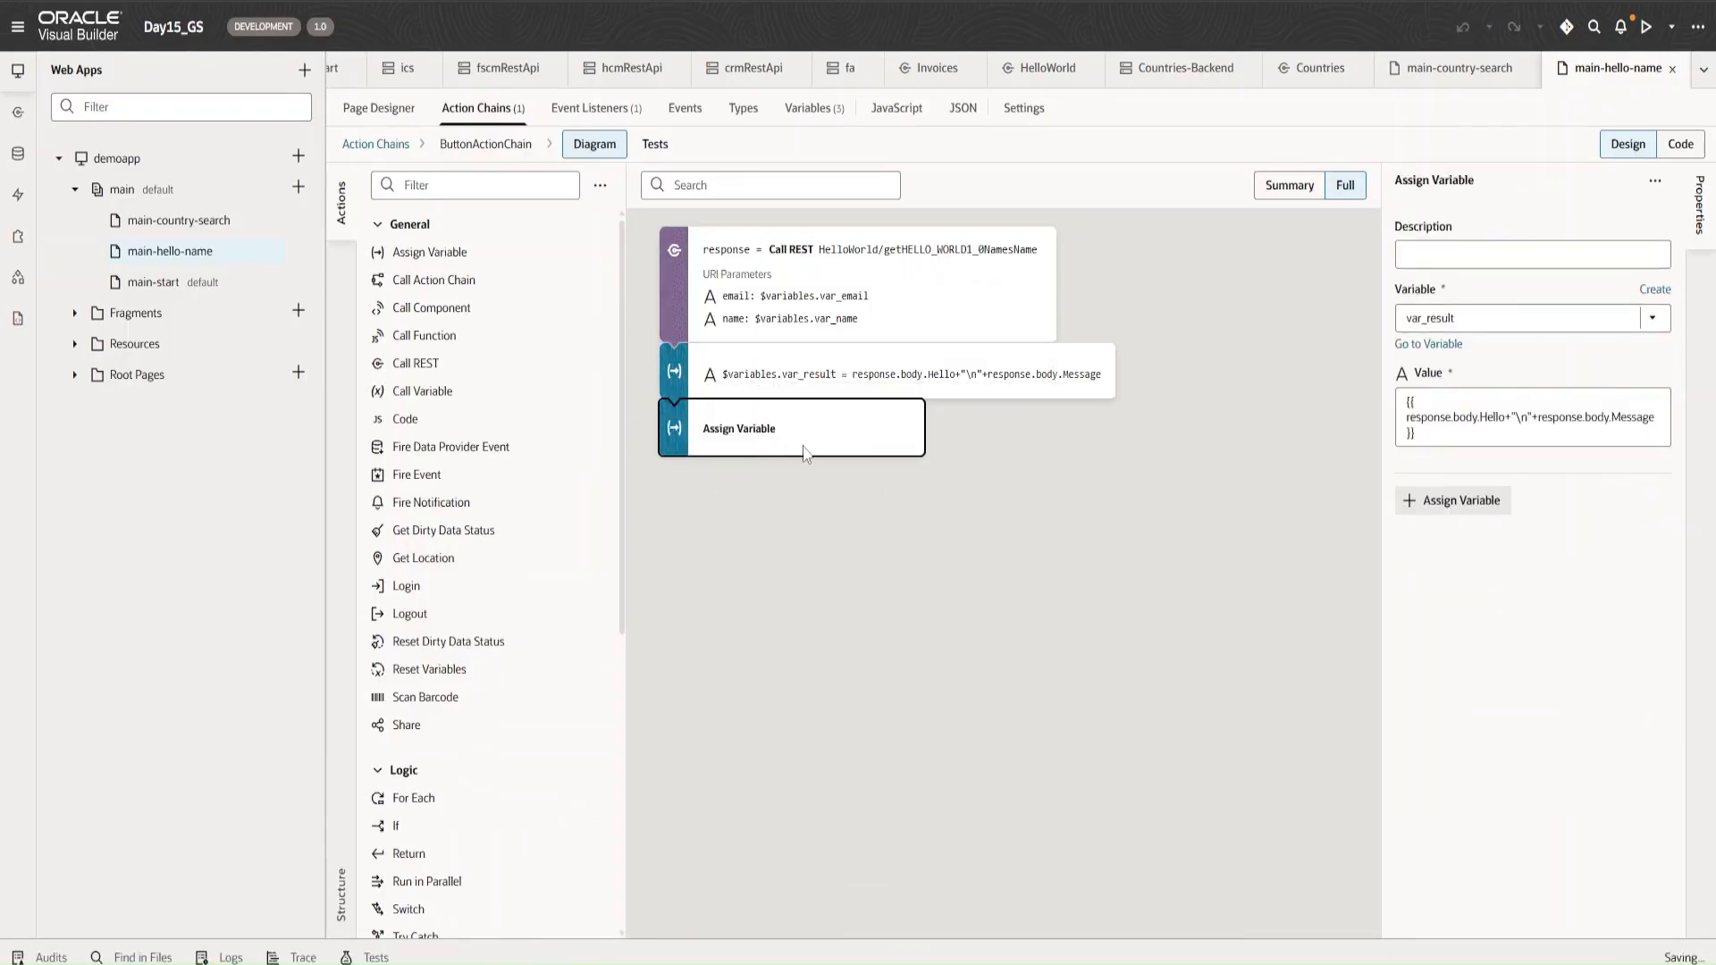
pyautogui.click(1466, 320)
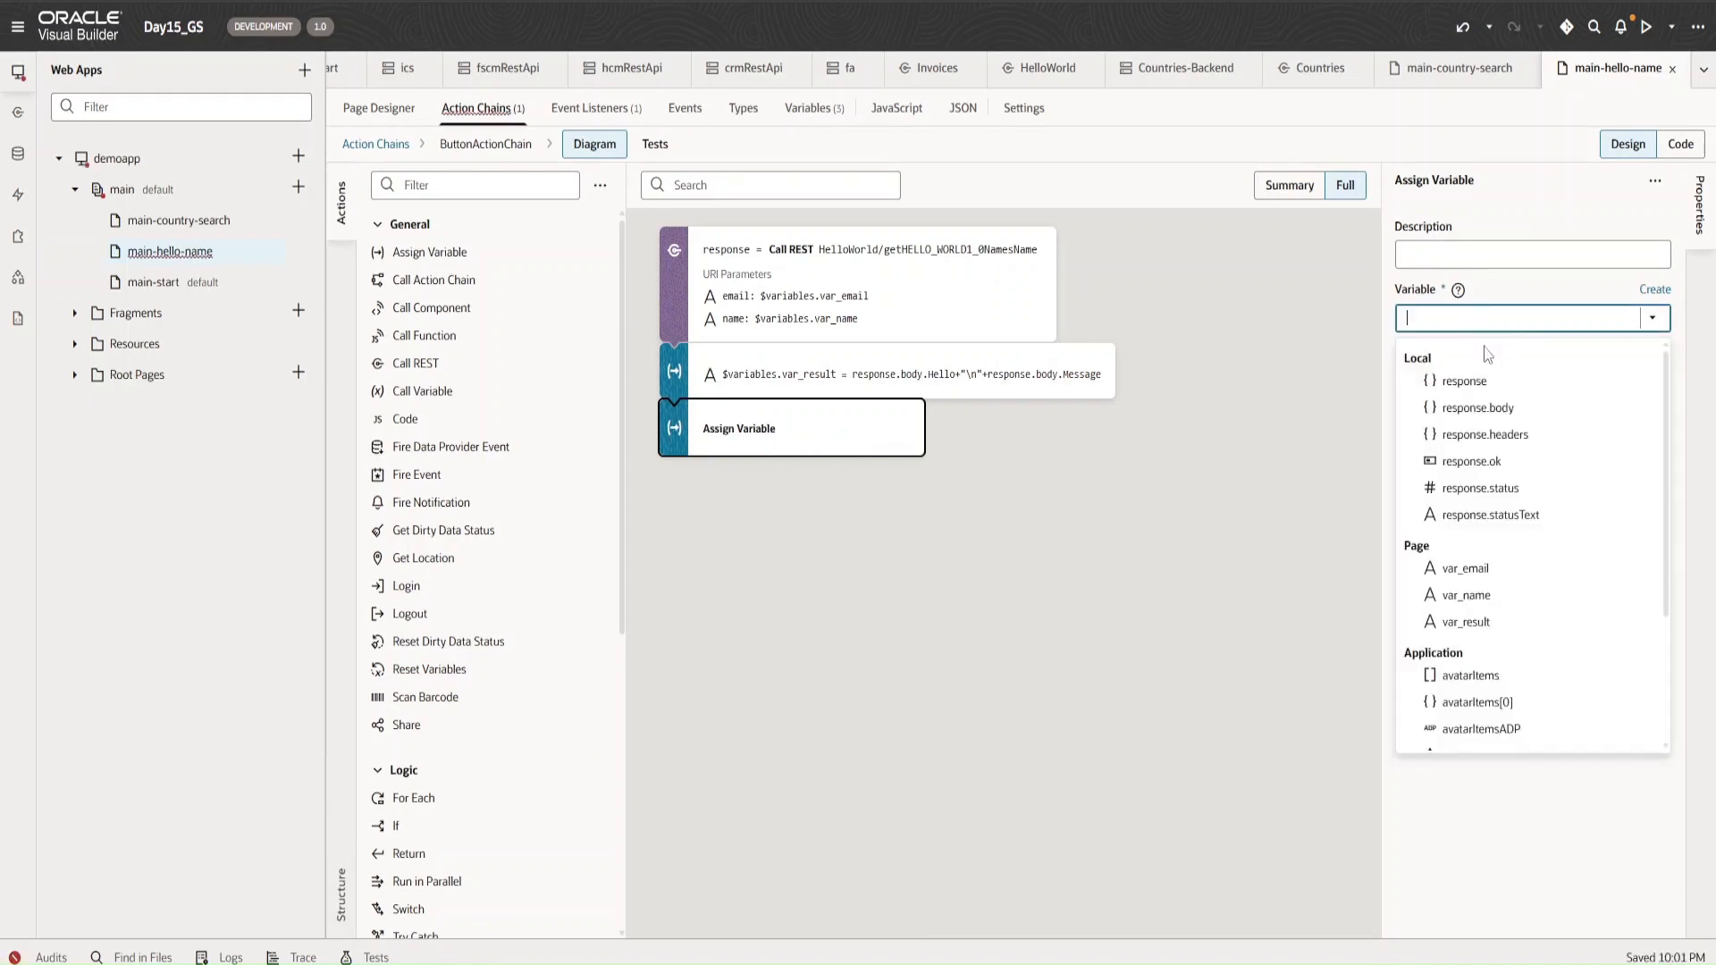
pyautogui.click(1466, 622)
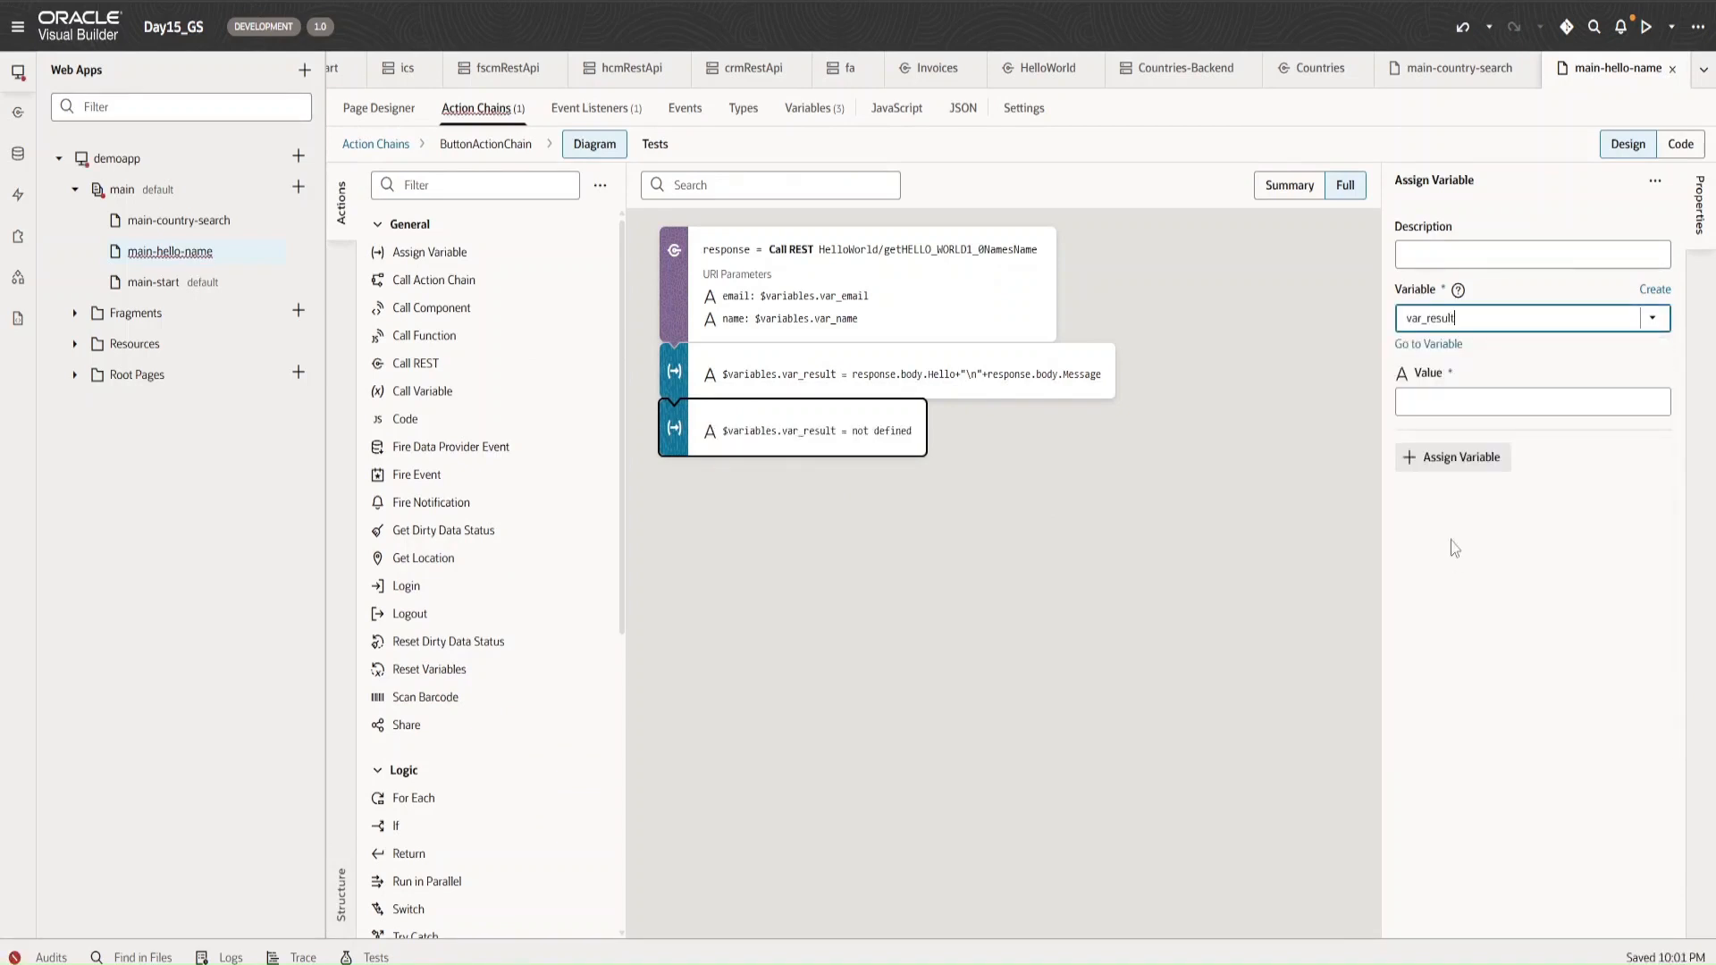
# - Set the second Assign Variable action's value to the expression $variables.var_result.replaceAll('"','') and save it
pyautogui.click(1641, 375)
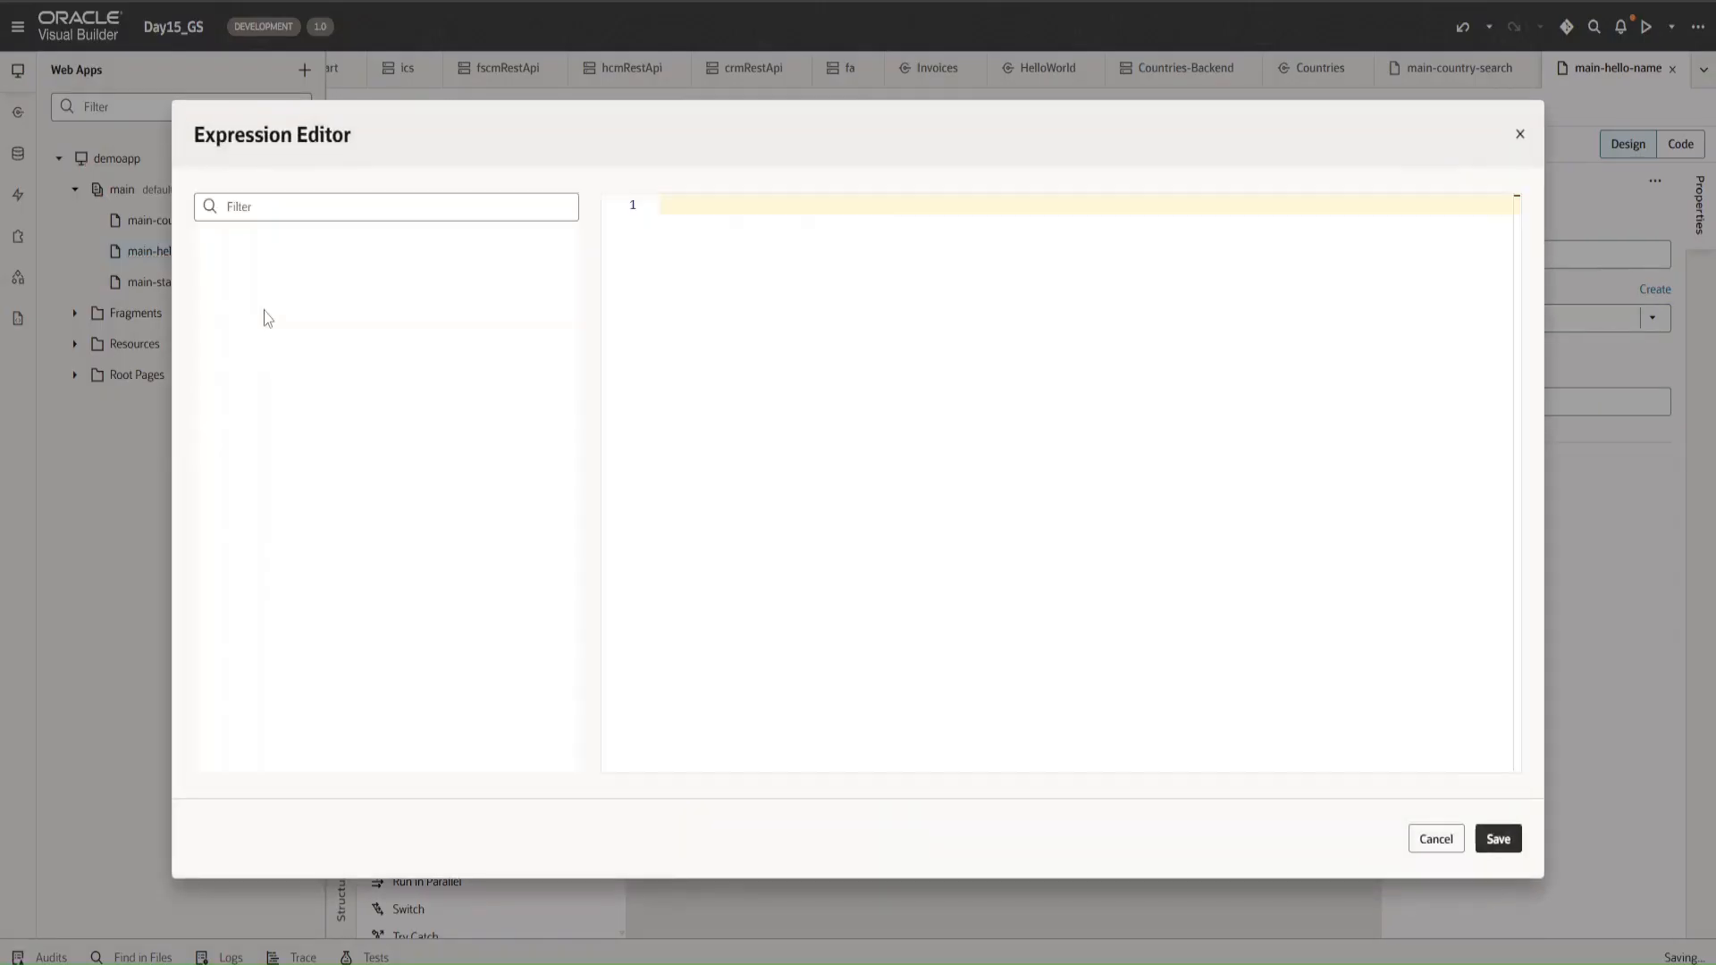
pyautogui.moveTo(291, 516); pyautogui.dragTo(838, 275)
pyautogui.click(844, 203)
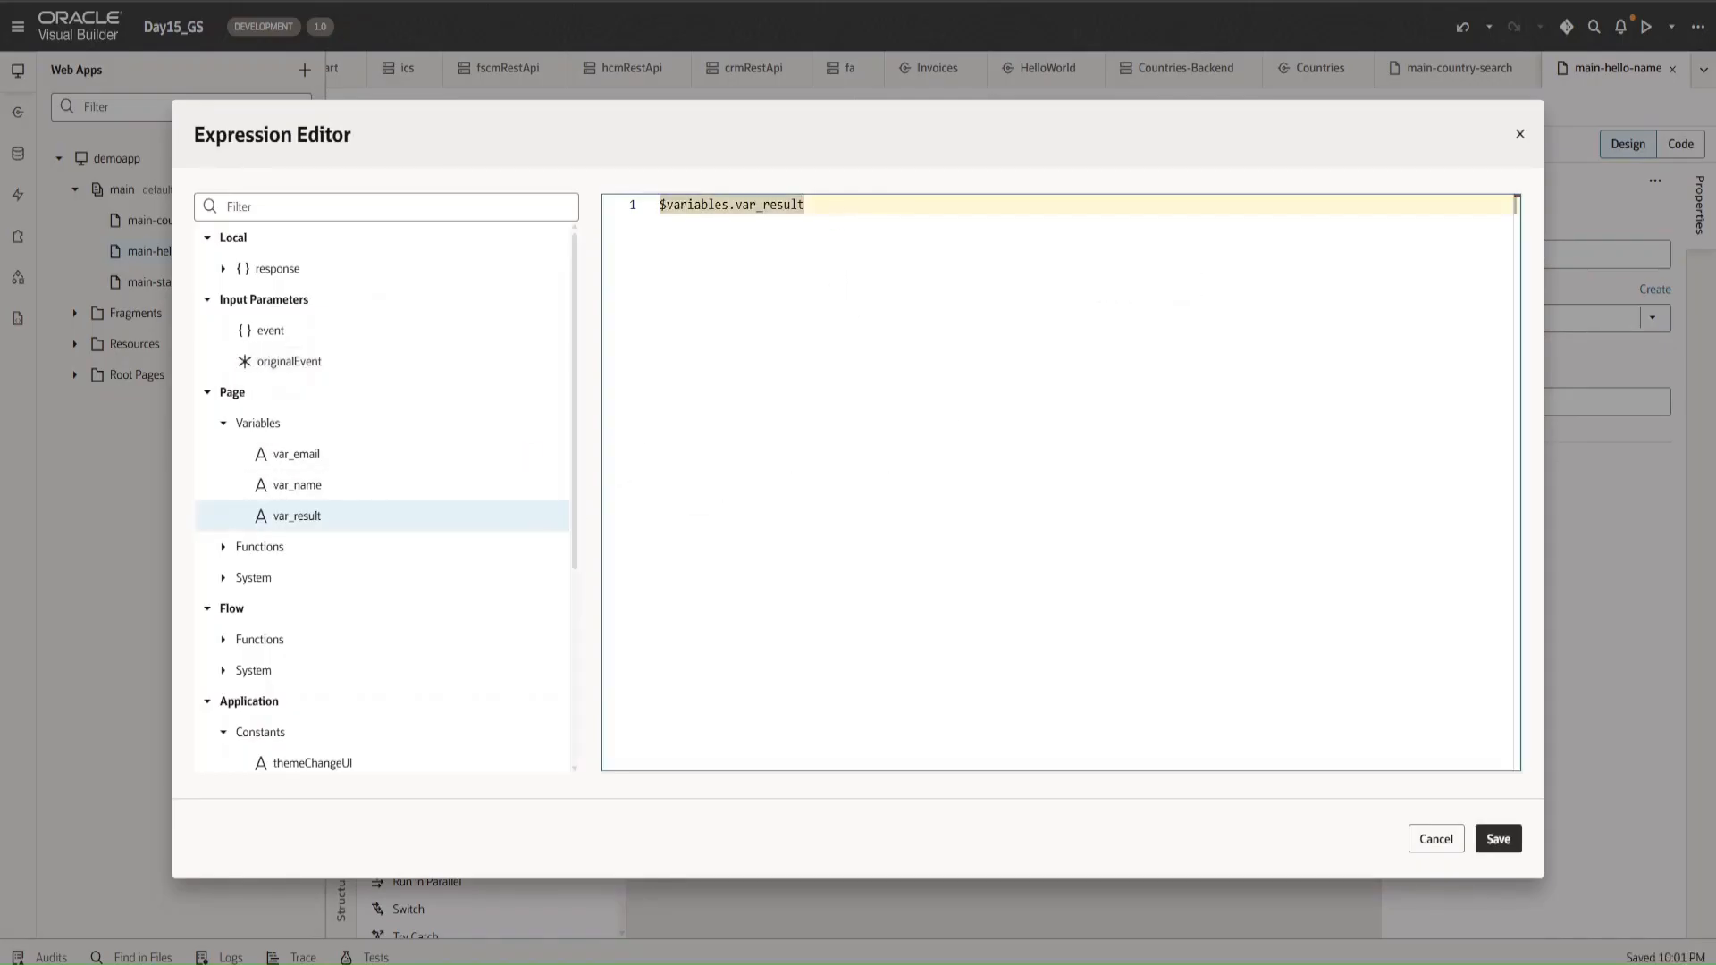
pyautogui.write('.re')
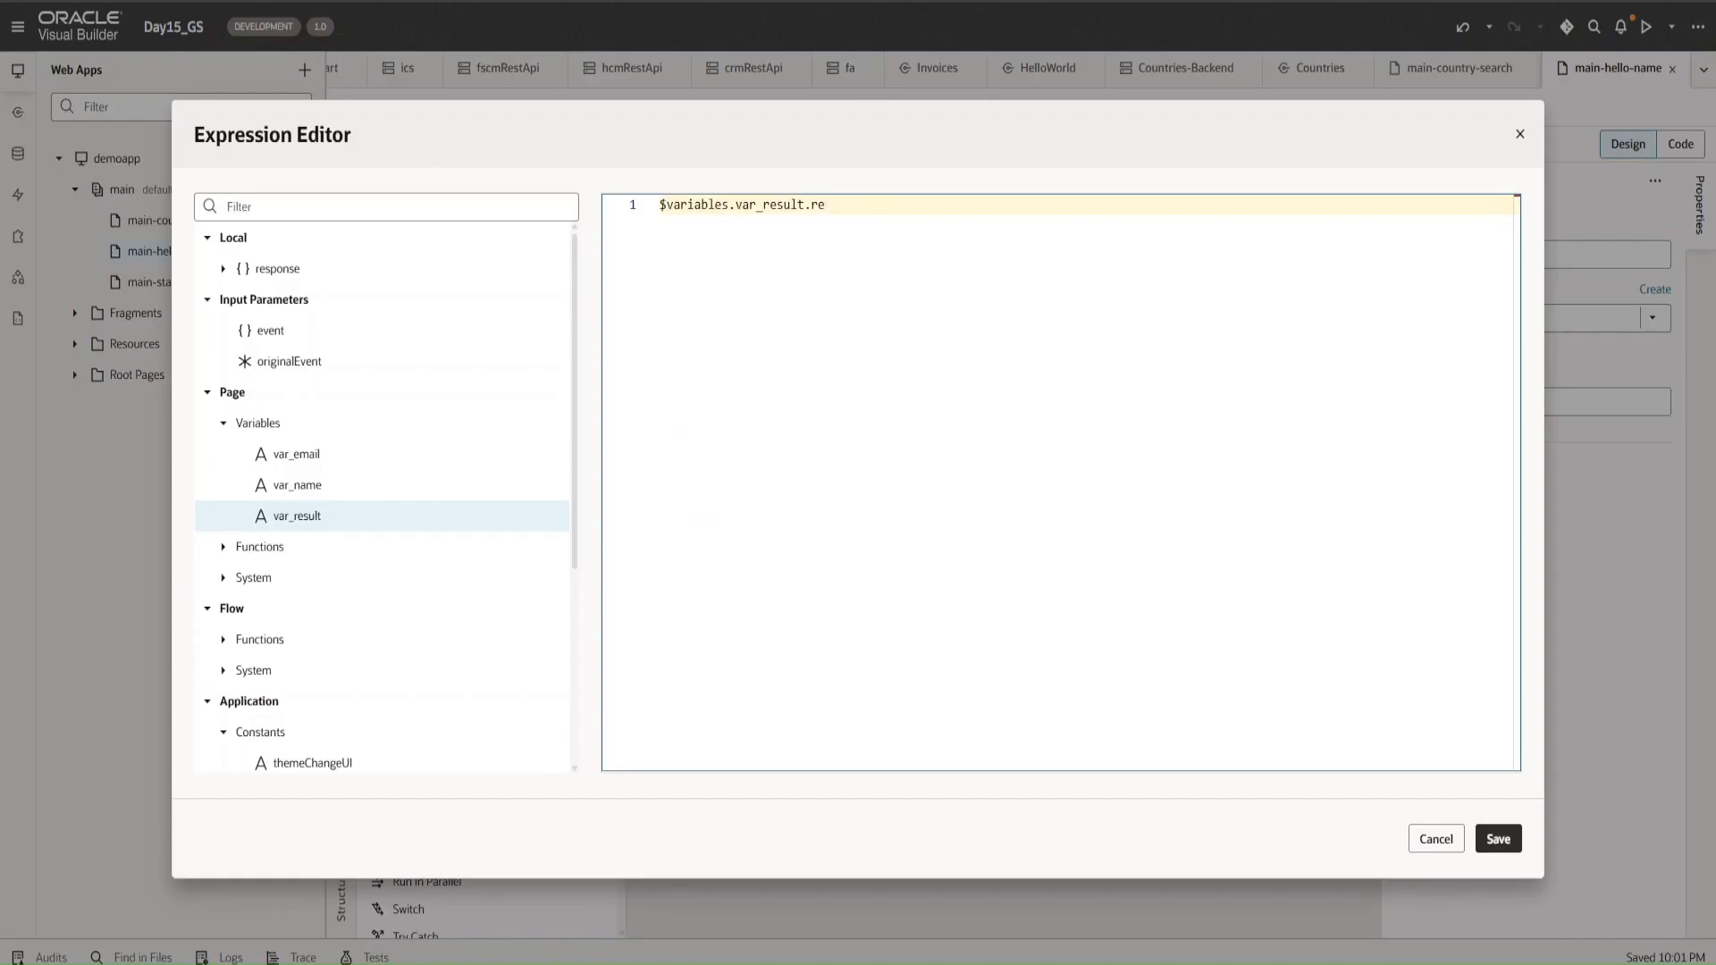
pyautogui.write('placeAll(\'"\',\'\'')
pyautogui.press('Left')
pyautogui.press('Left')
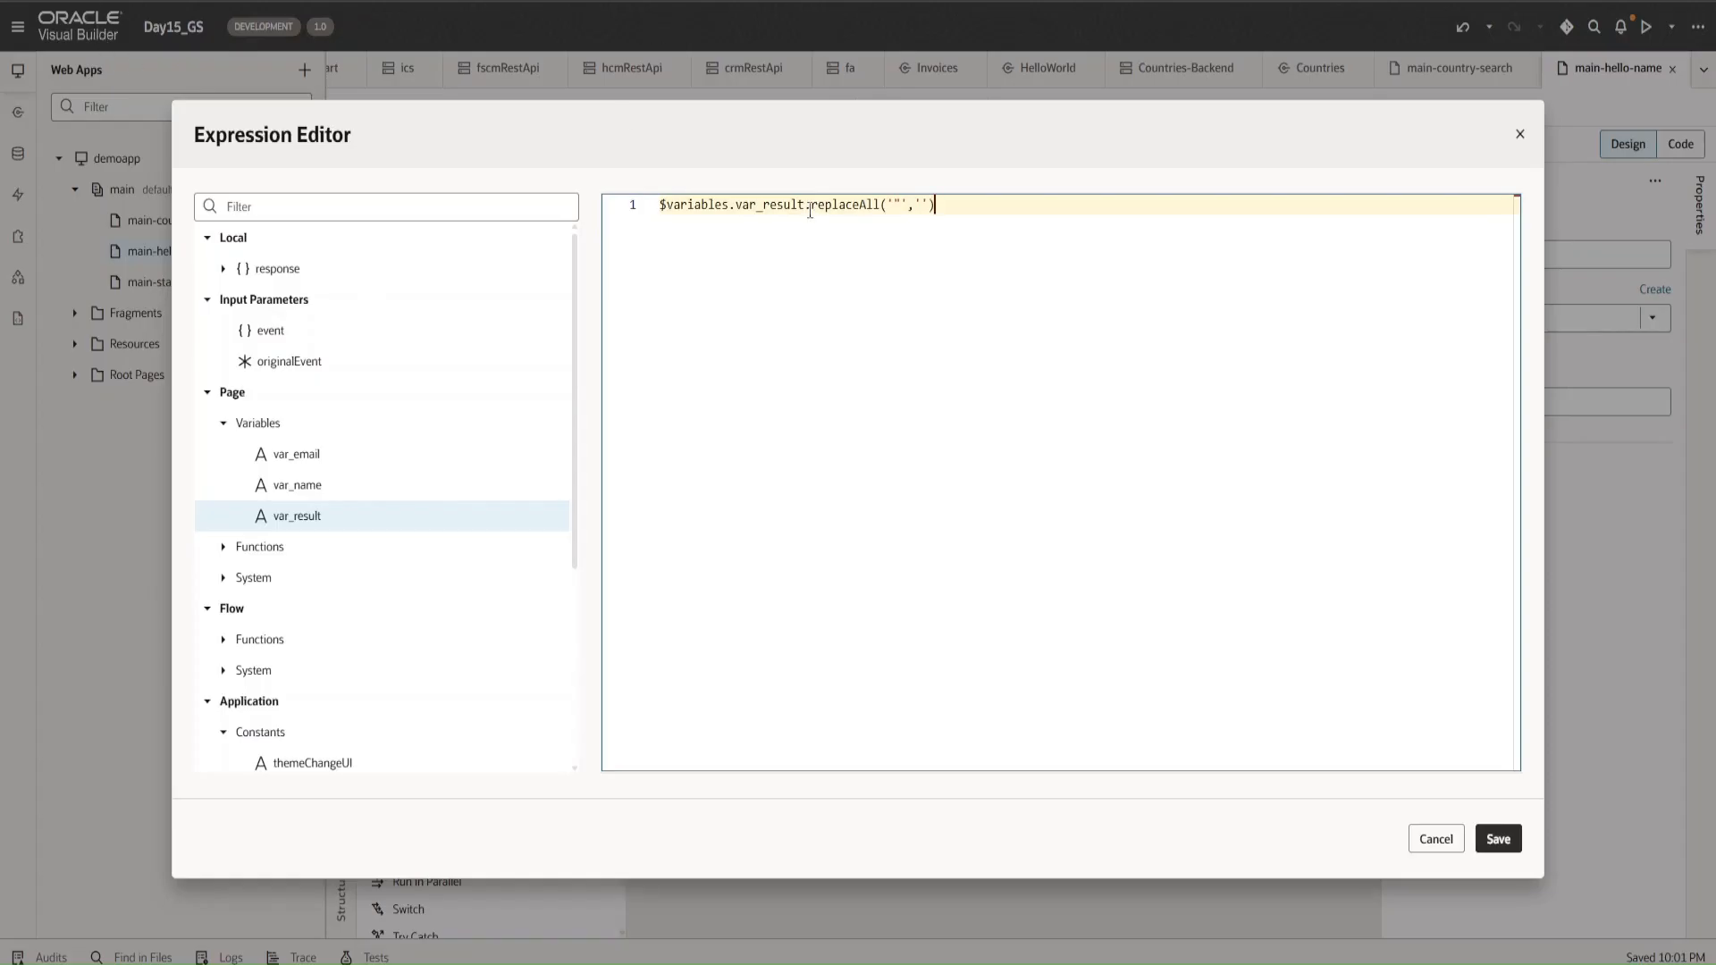
pyautogui.click(897, 206)
pyautogui.moveTo(910, 205); pyautogui.dragTo(921, 204)
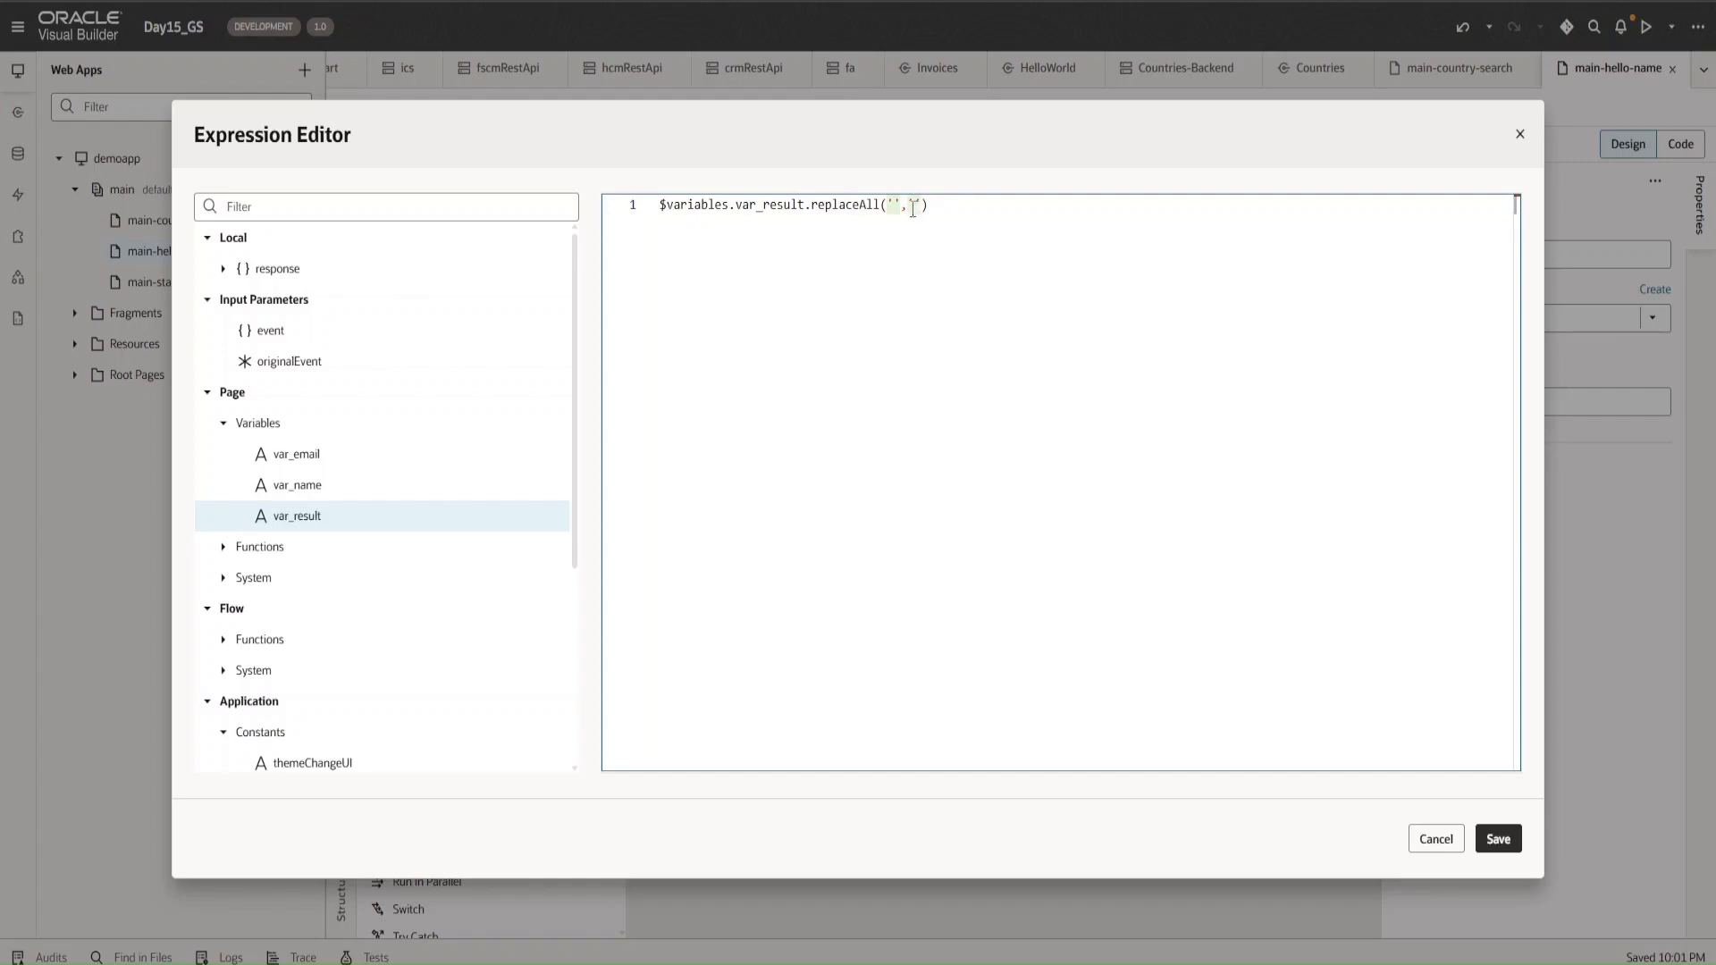
pyautogui.click(915, 204)
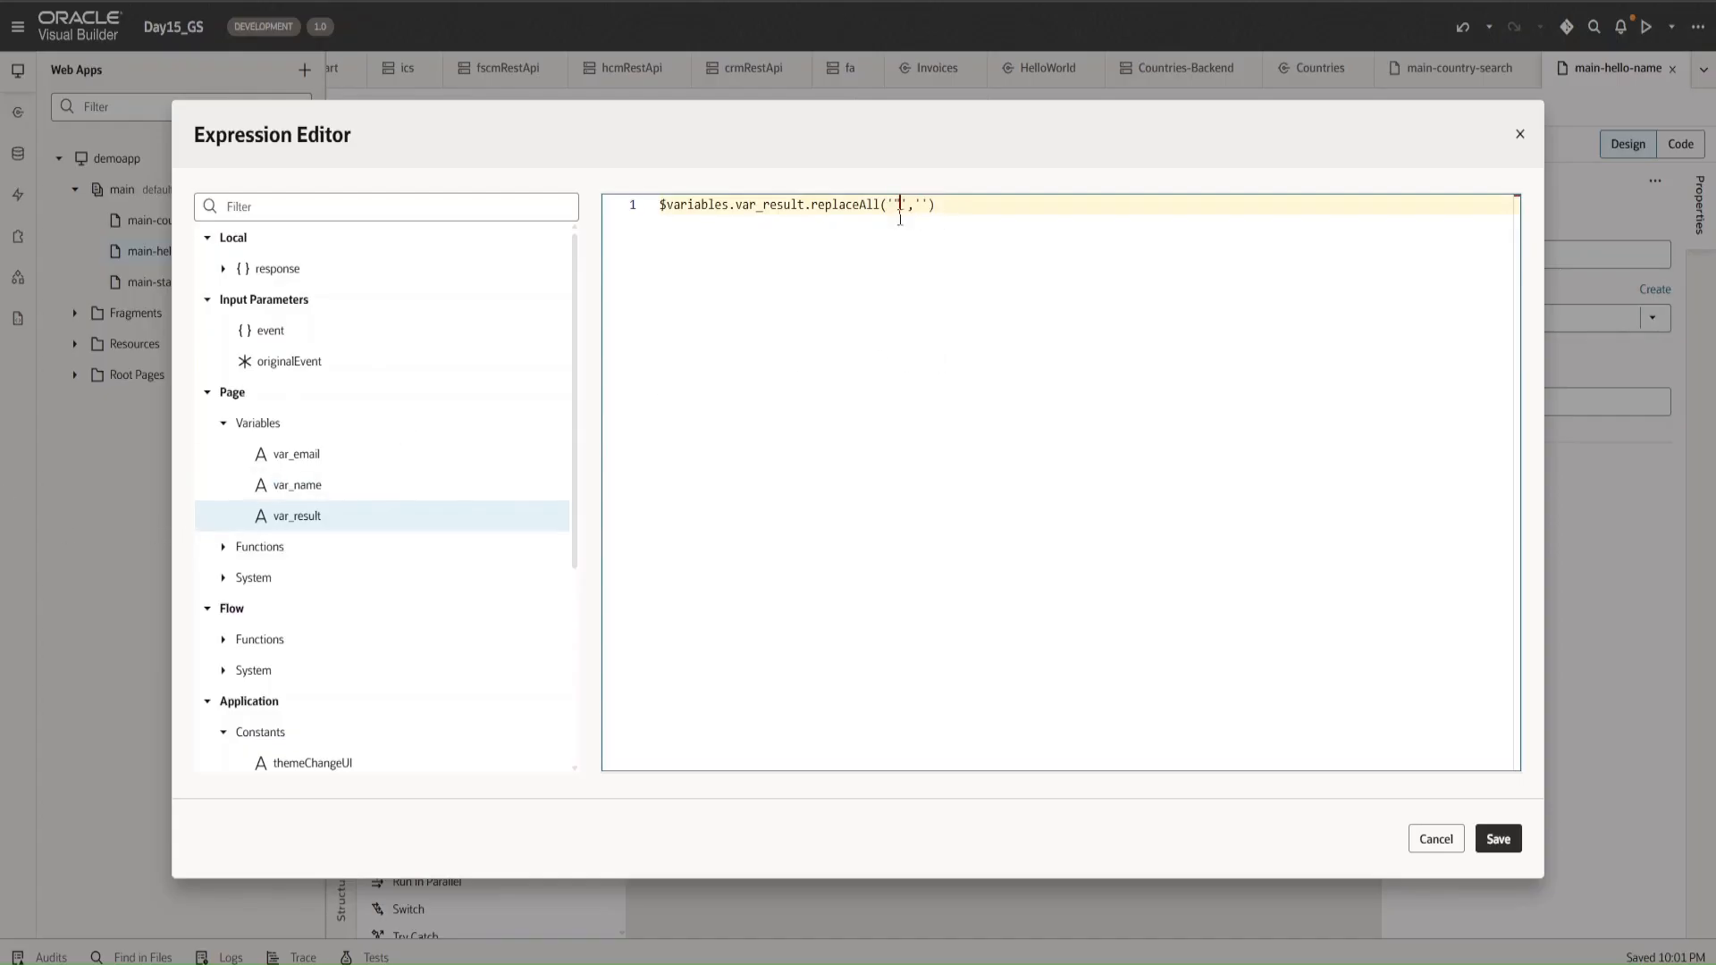
pyautogui.click(1498, 838)
# - Check the value expression of the first Assign Variable action and return to the Name field of the live form
pyautogui.click(1019, 389)
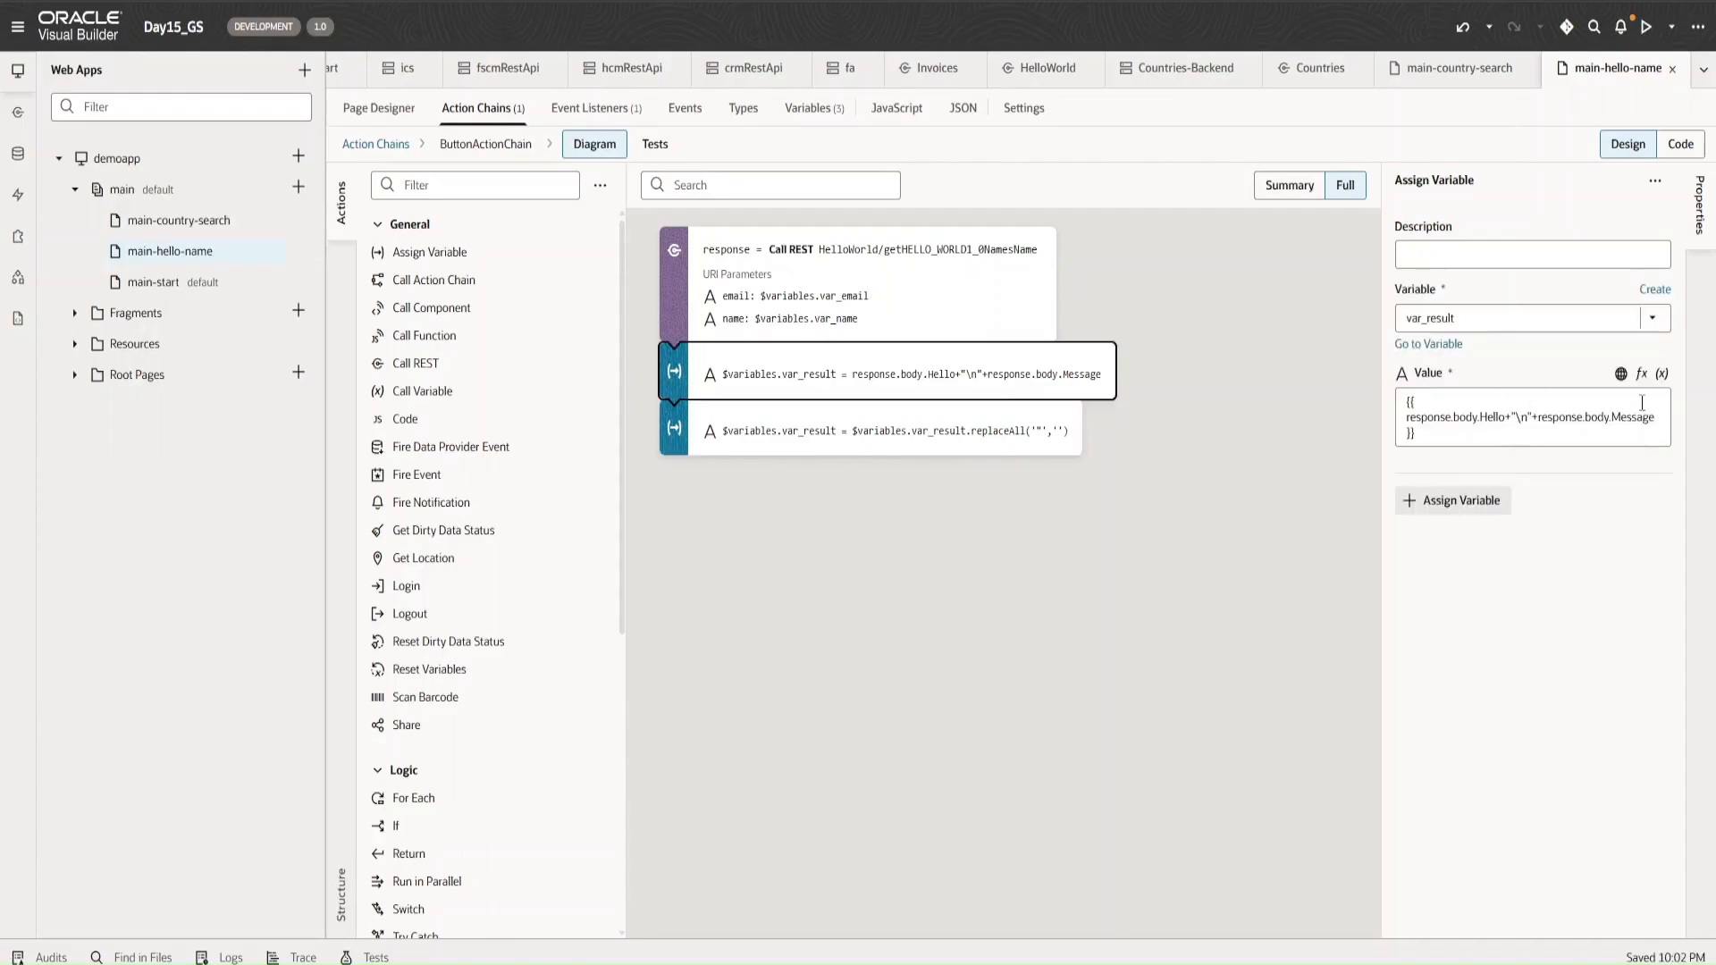
pyautogui.click(1641, 374)
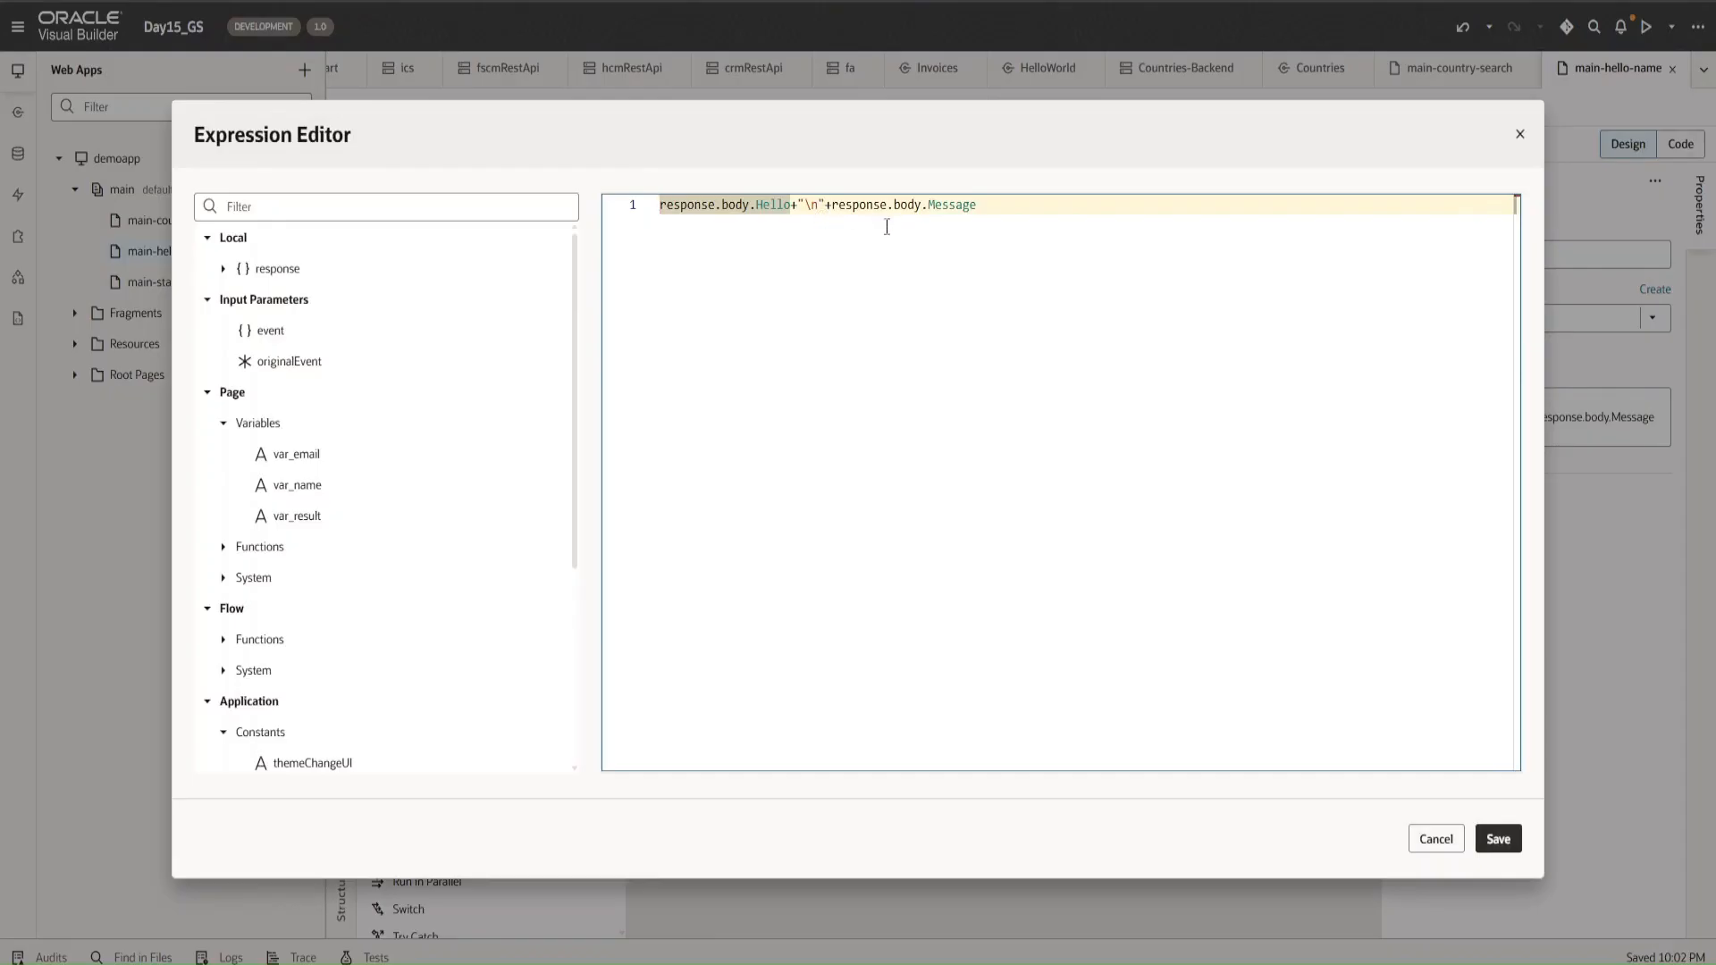
pyautogui.click(1494, 840)
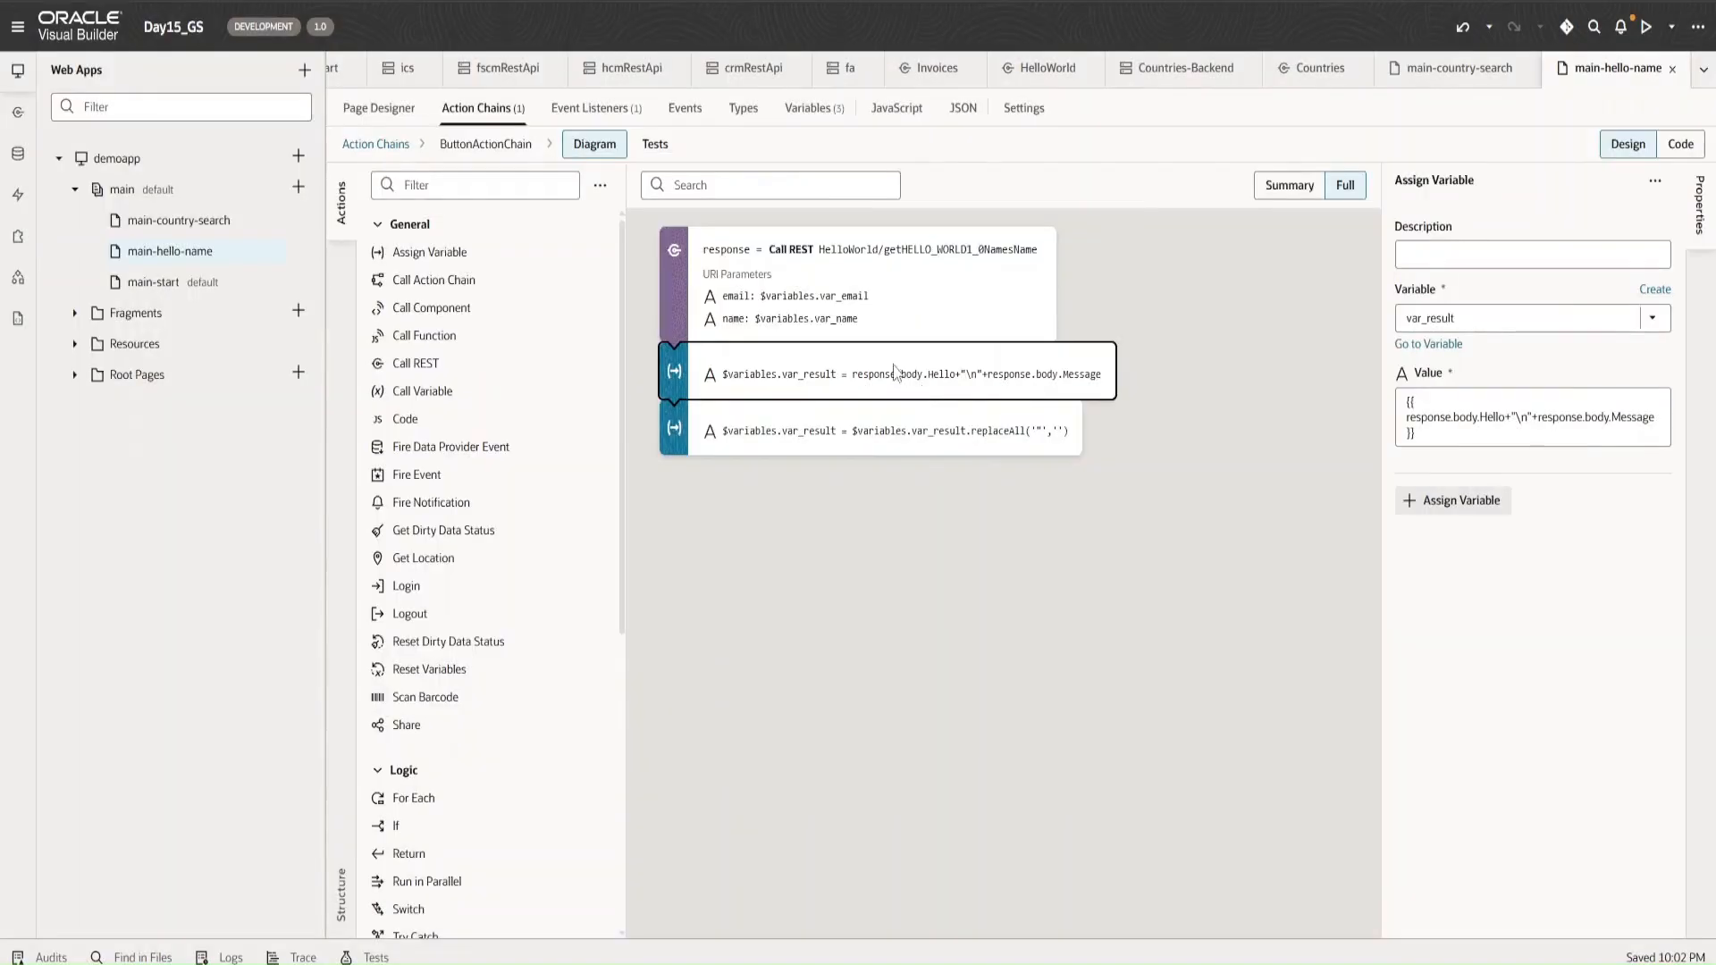
pyautogui.click(379, 110)
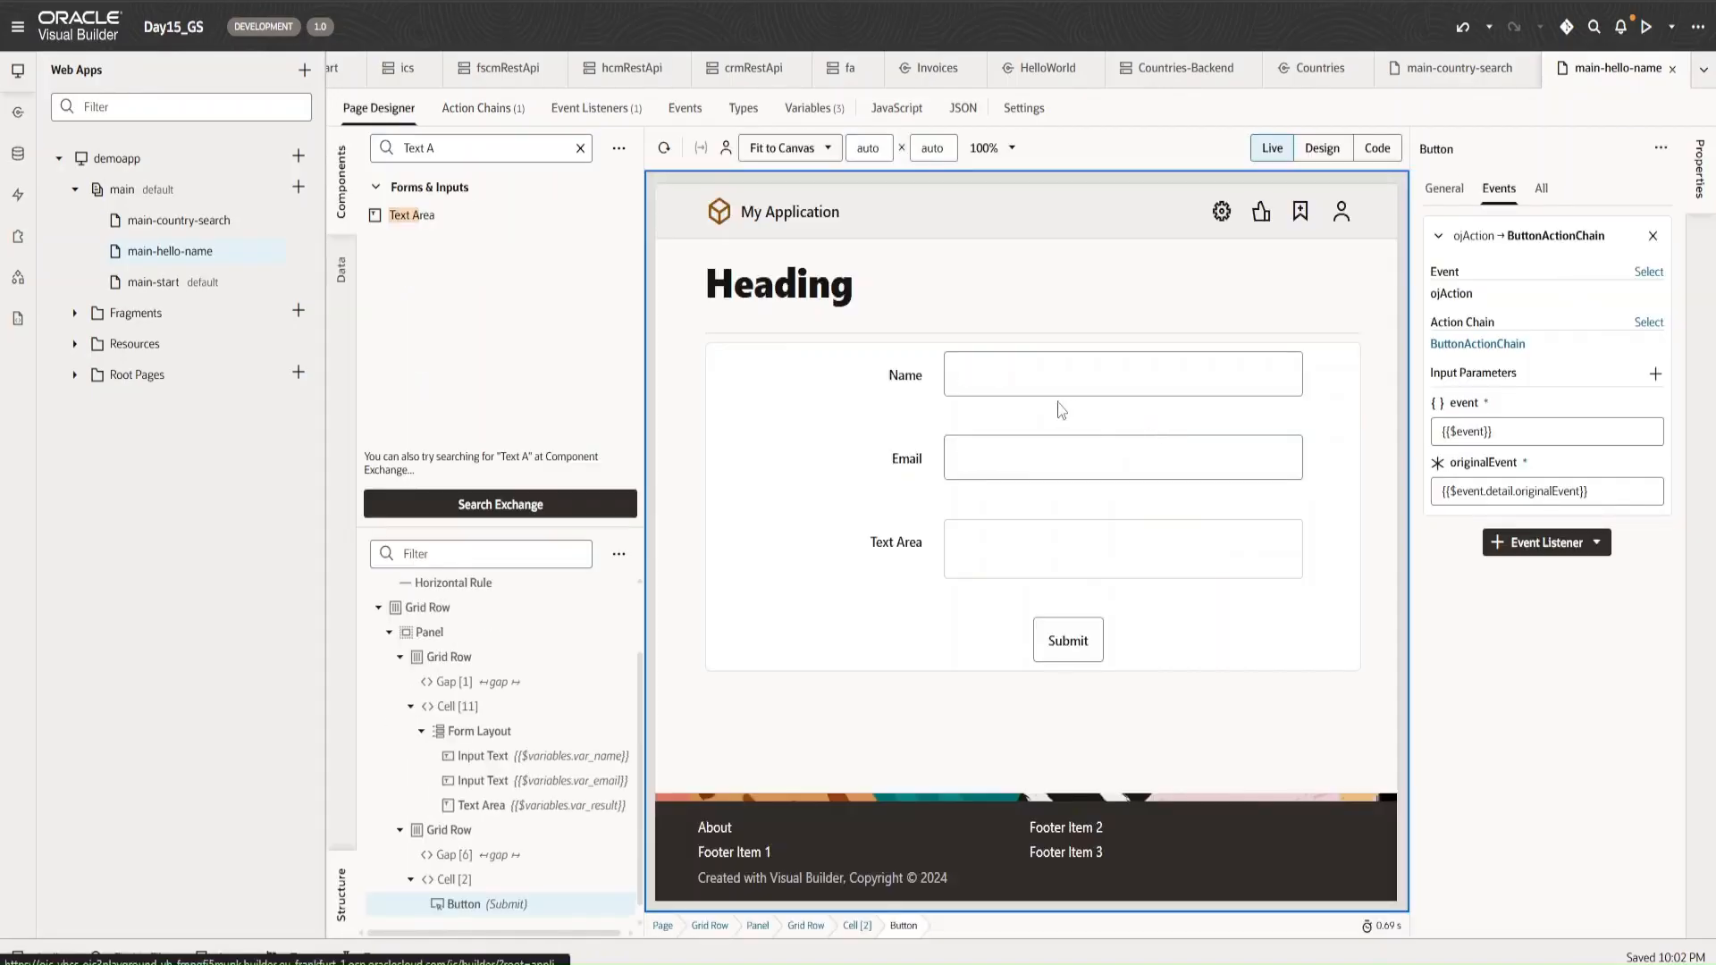
pyautogui.click(1017, 385)
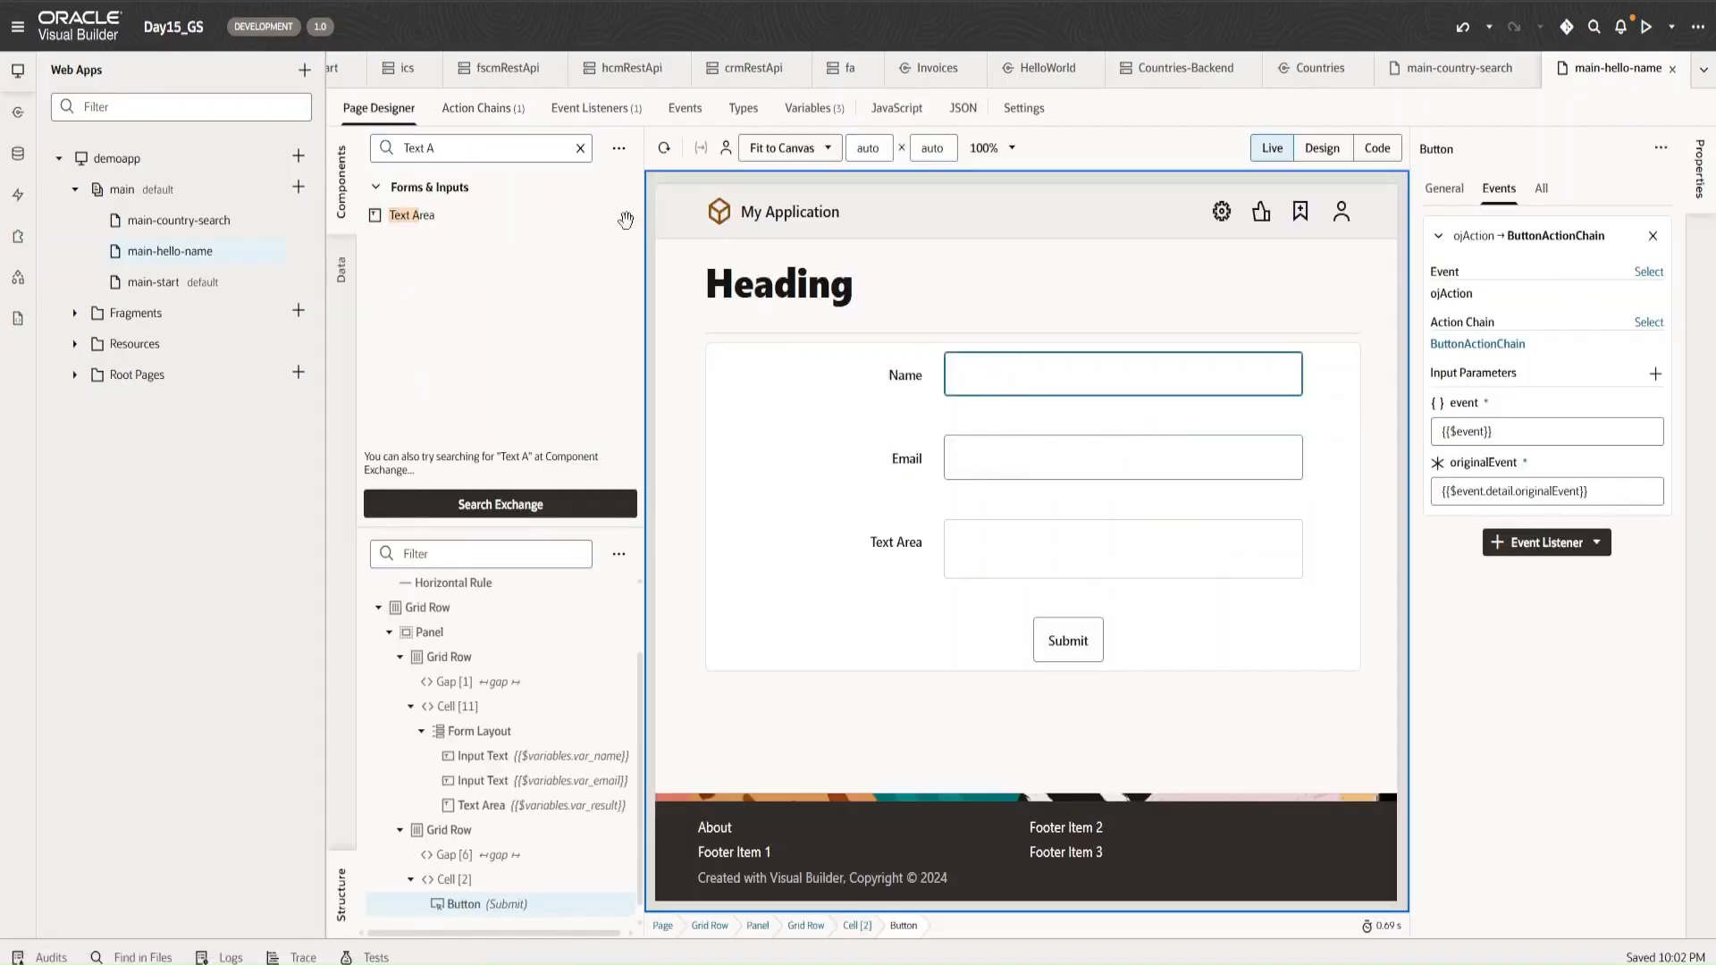
# - Add a Reset Variables action at the end of the button's action chain and include $variables.var_email in it
pyautogui.click(505, 109)
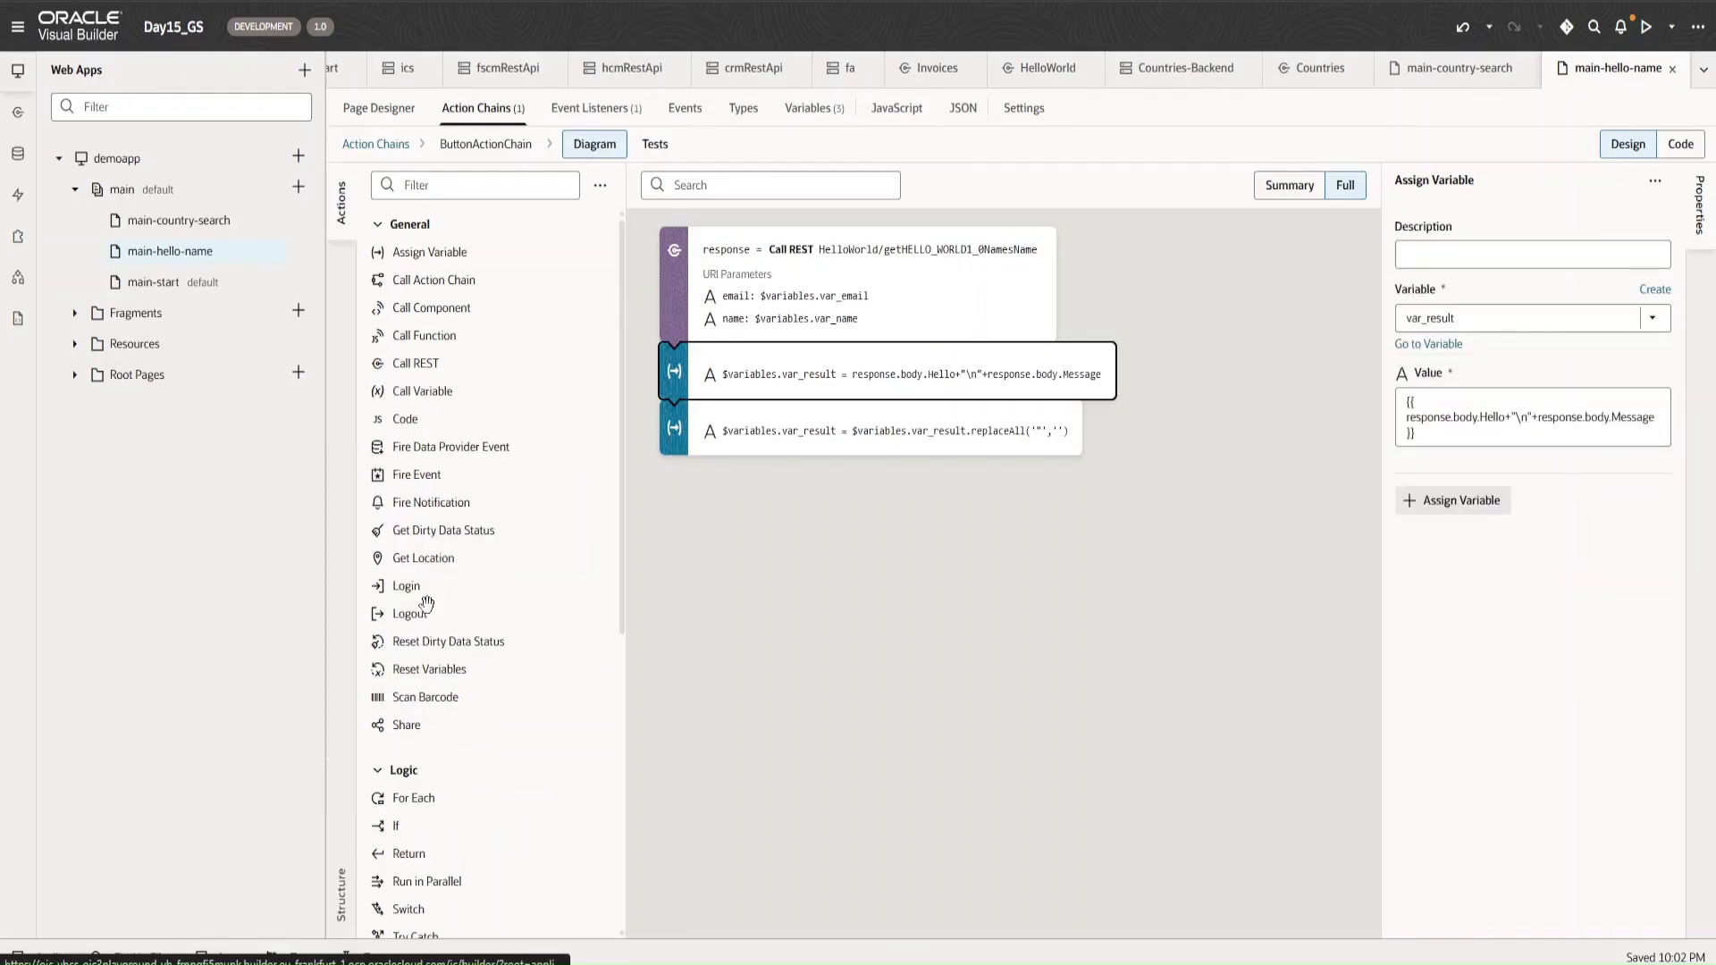
pyautogui.moveTo(423, 671); pyautogui.dragTo(728, 484)
pyautogui.moveTo(435, 669); pyautogui.dragTo(722, 458)
pyautogui.moveTo(426, 672); pyautogui.dragTo(718, 469)
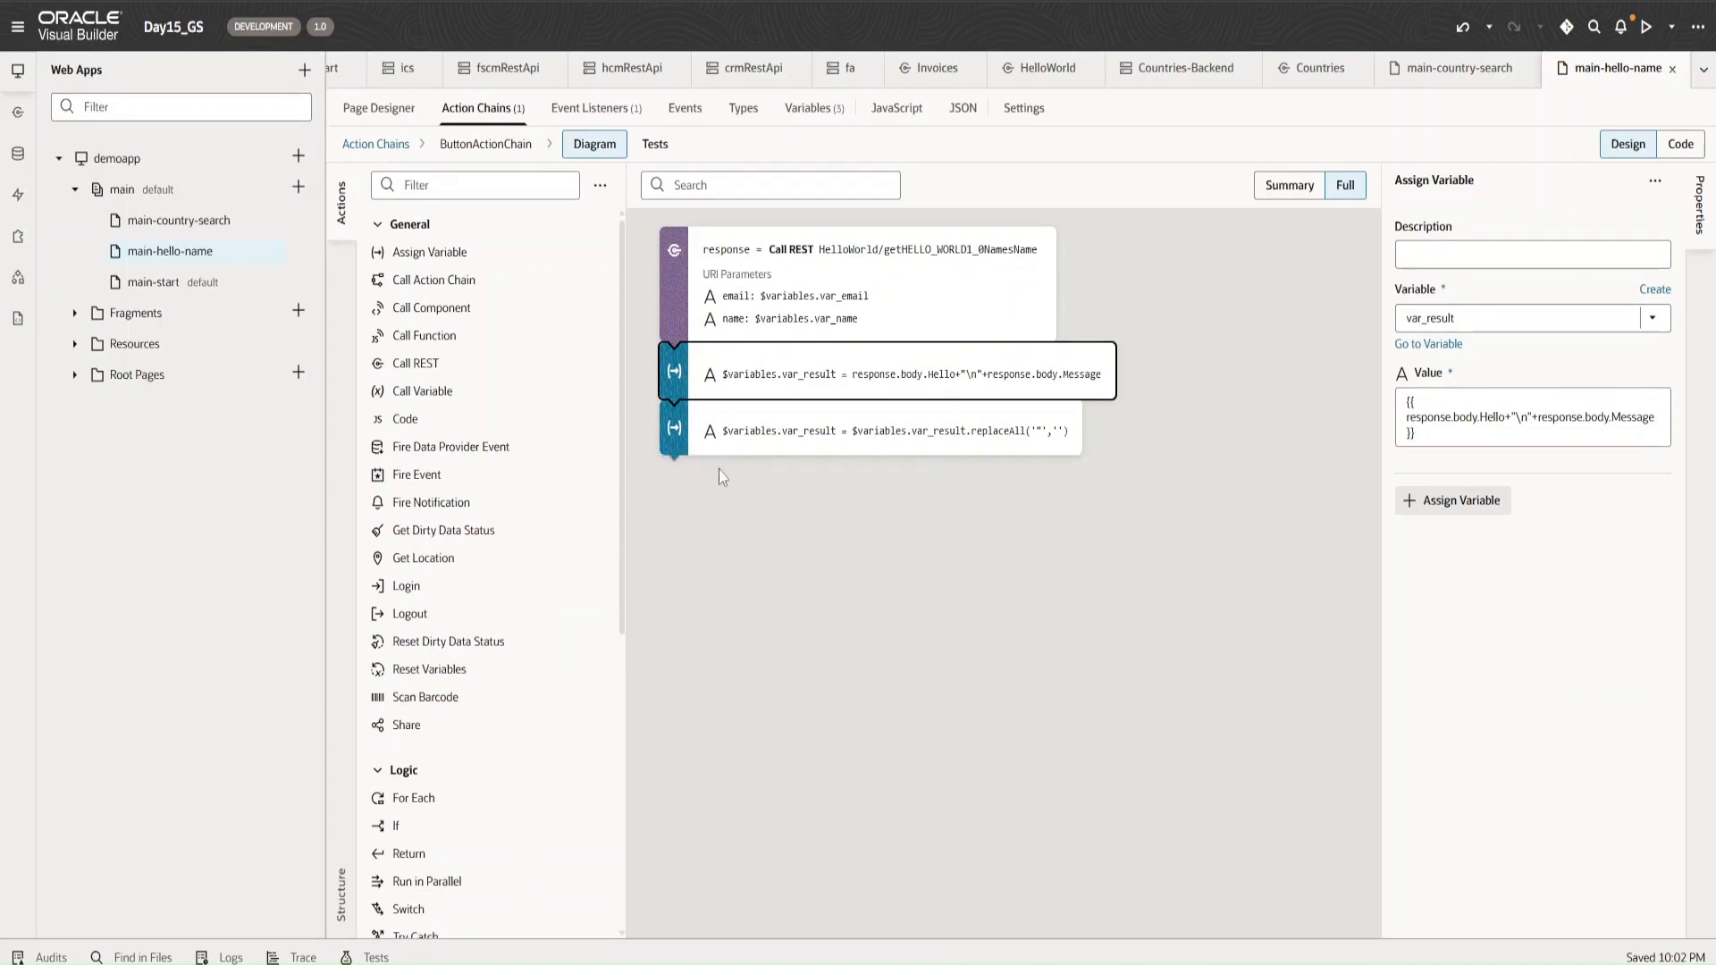
pyautogui.click(1524, 392)
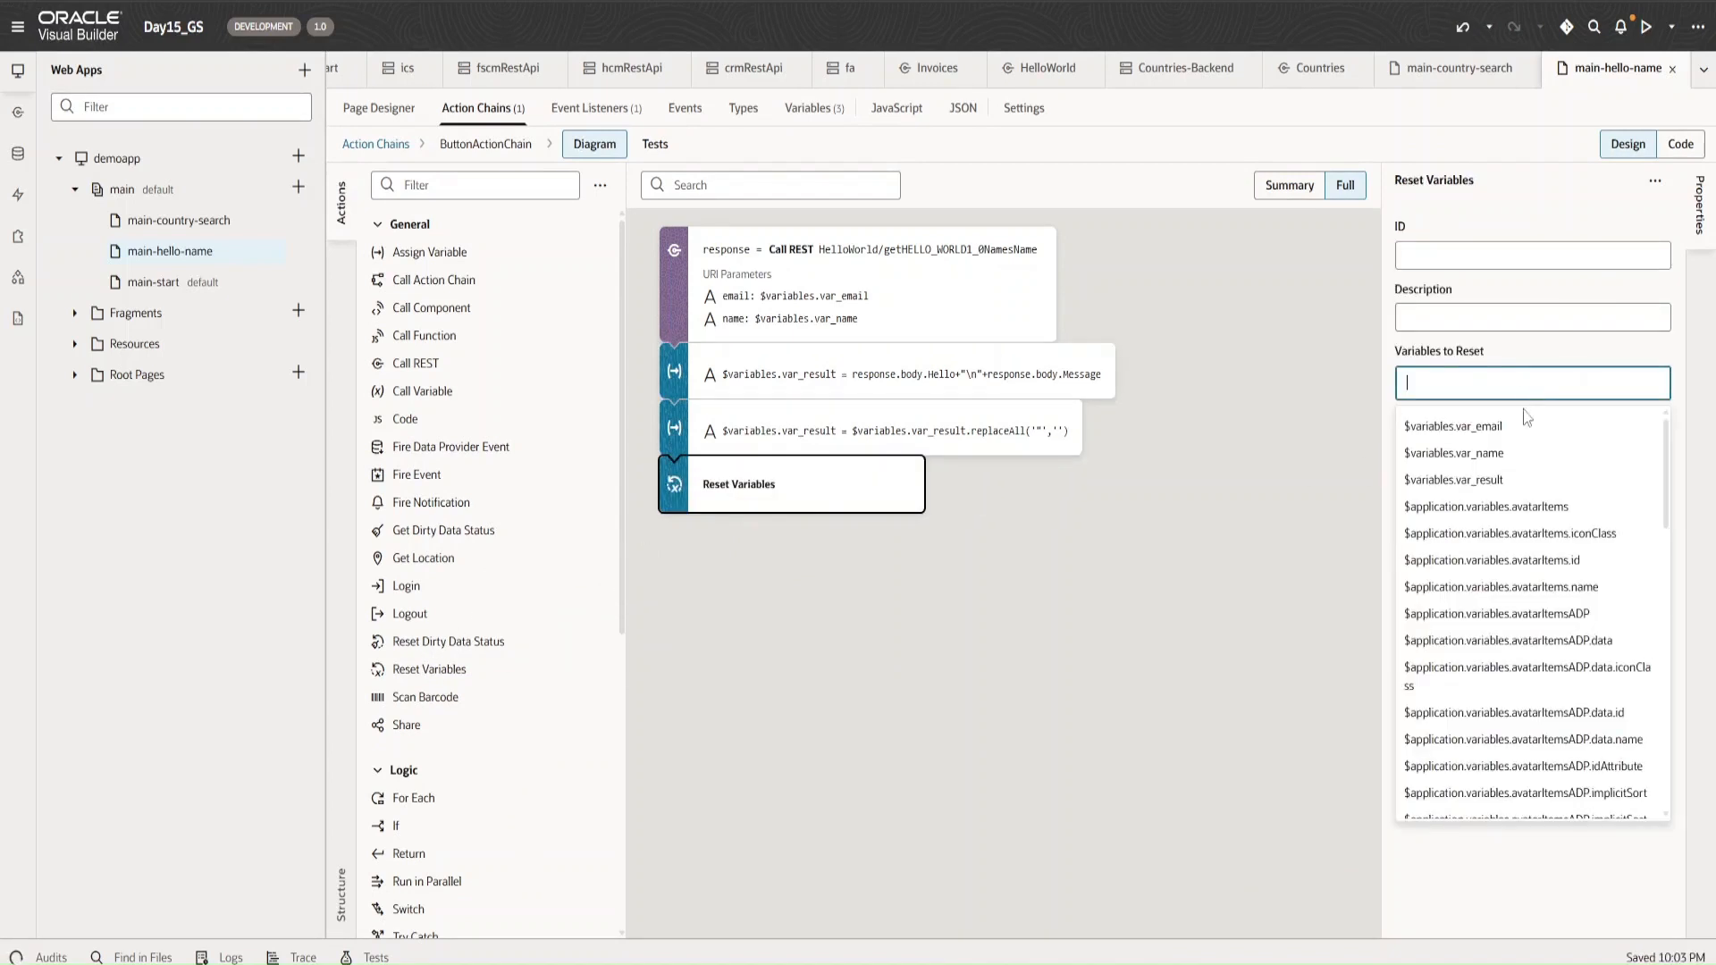
pyautogui.click(1513, 427)
# - Add $variables.var_result and $application.variables.avatarItems to the variables to reset
pyautogui.click(1545, 390)
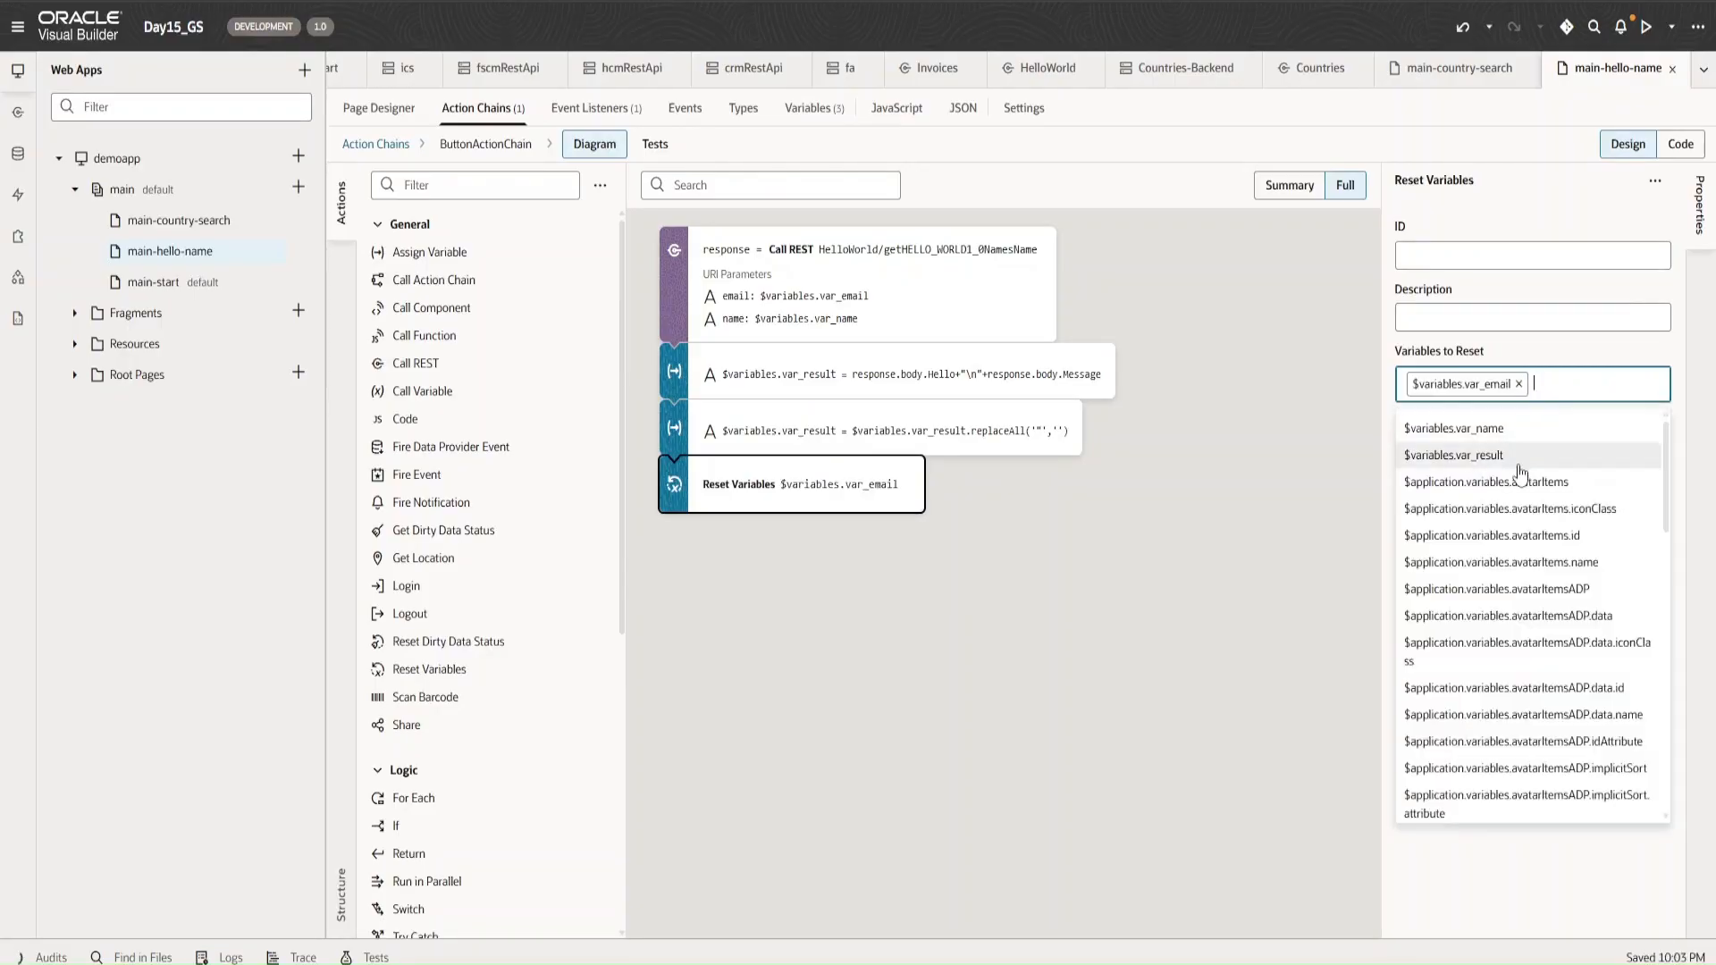
pyautogui.click(1533, 433)
pyautogui.click(1563, 417)
pyautogui.click(1538, 482)
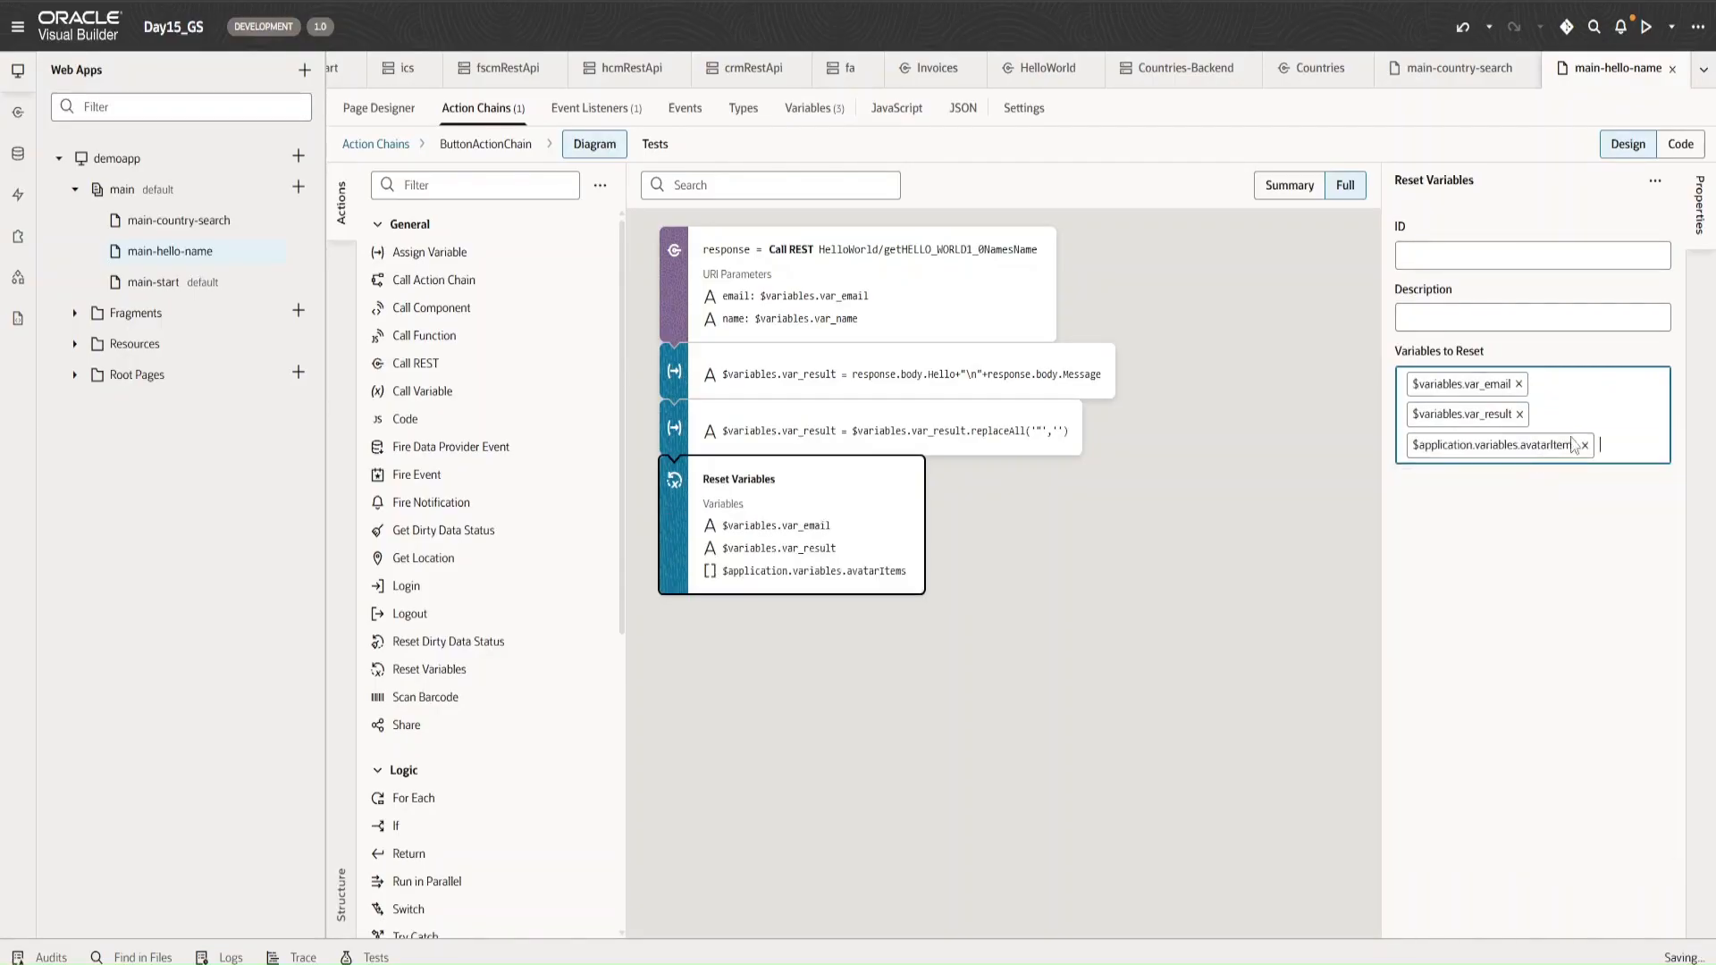
pyautogui.click(1613, 447)
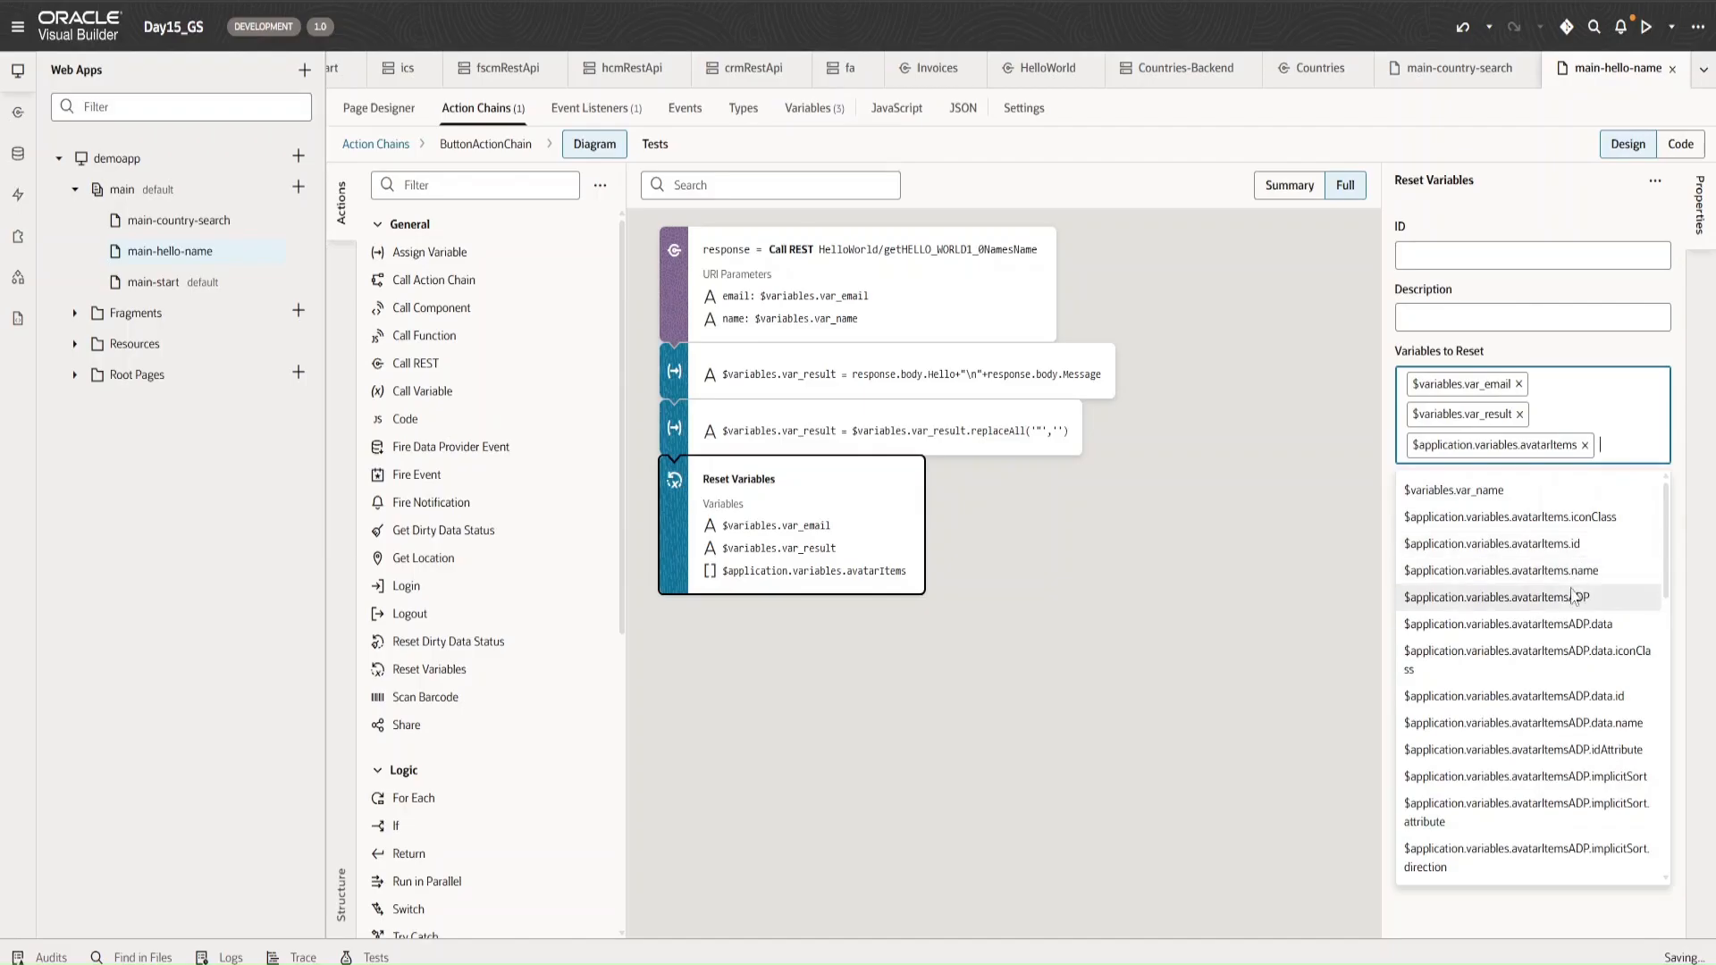
pyautogui.click(1322, 555)
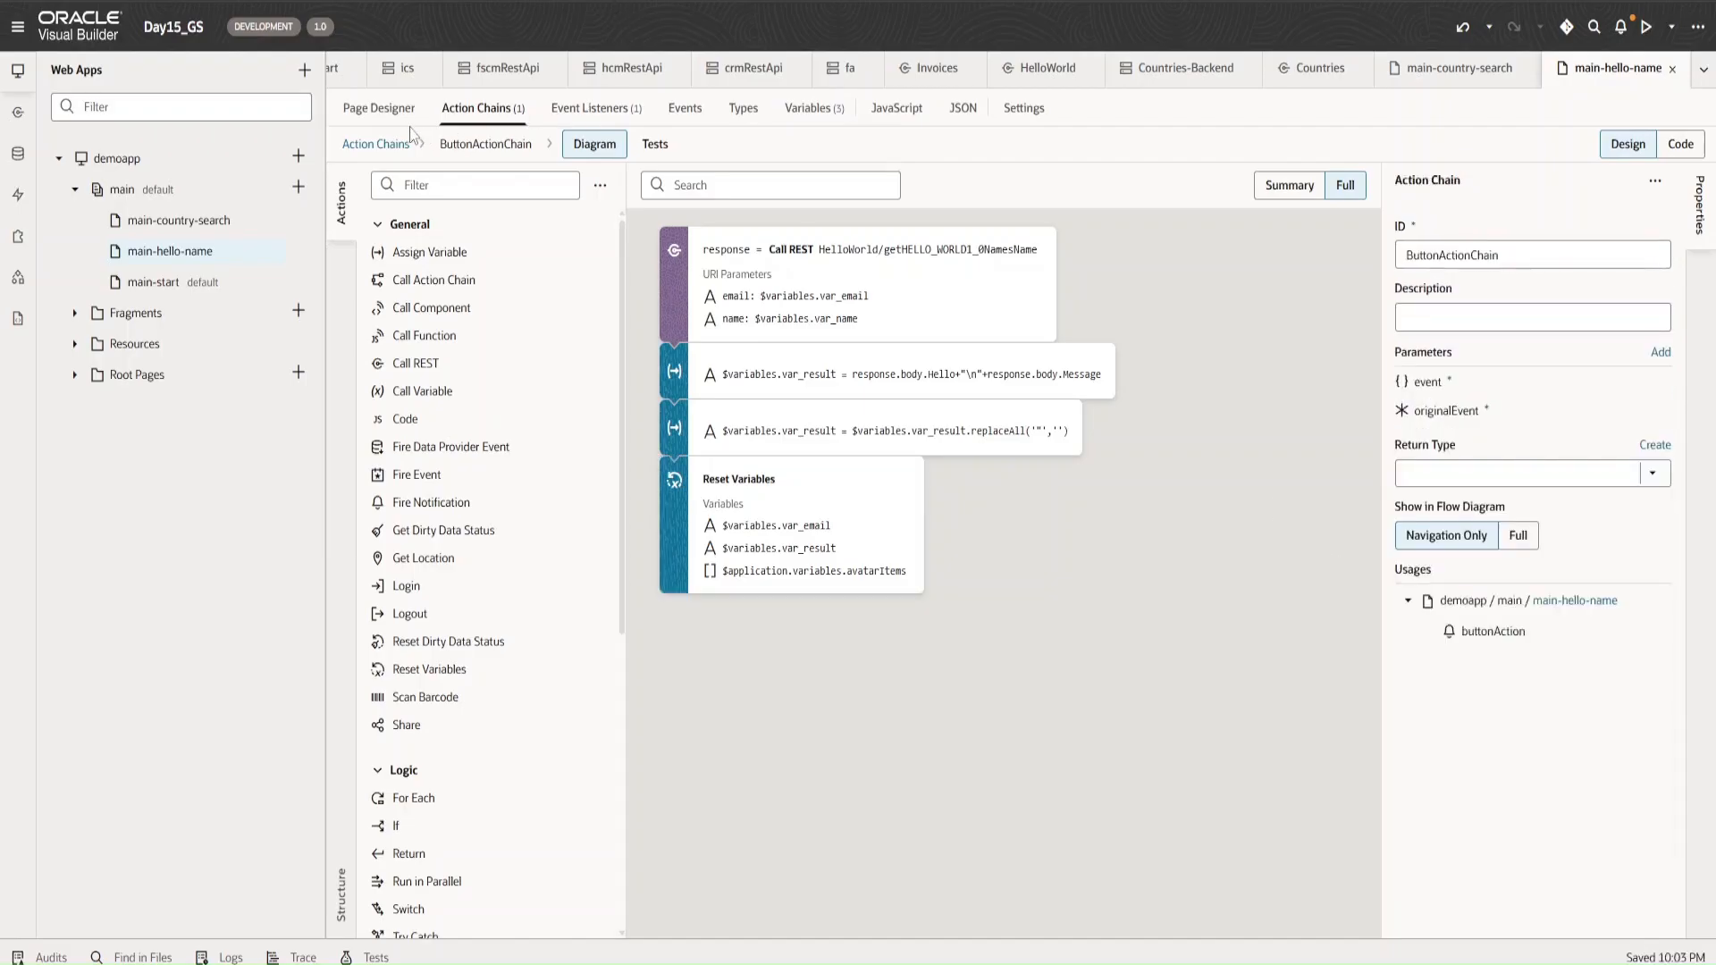
# - Enter a person's first name and paste the temporary email address into the page's form, and submit it in live mode
pyautogui.click(414, 123)
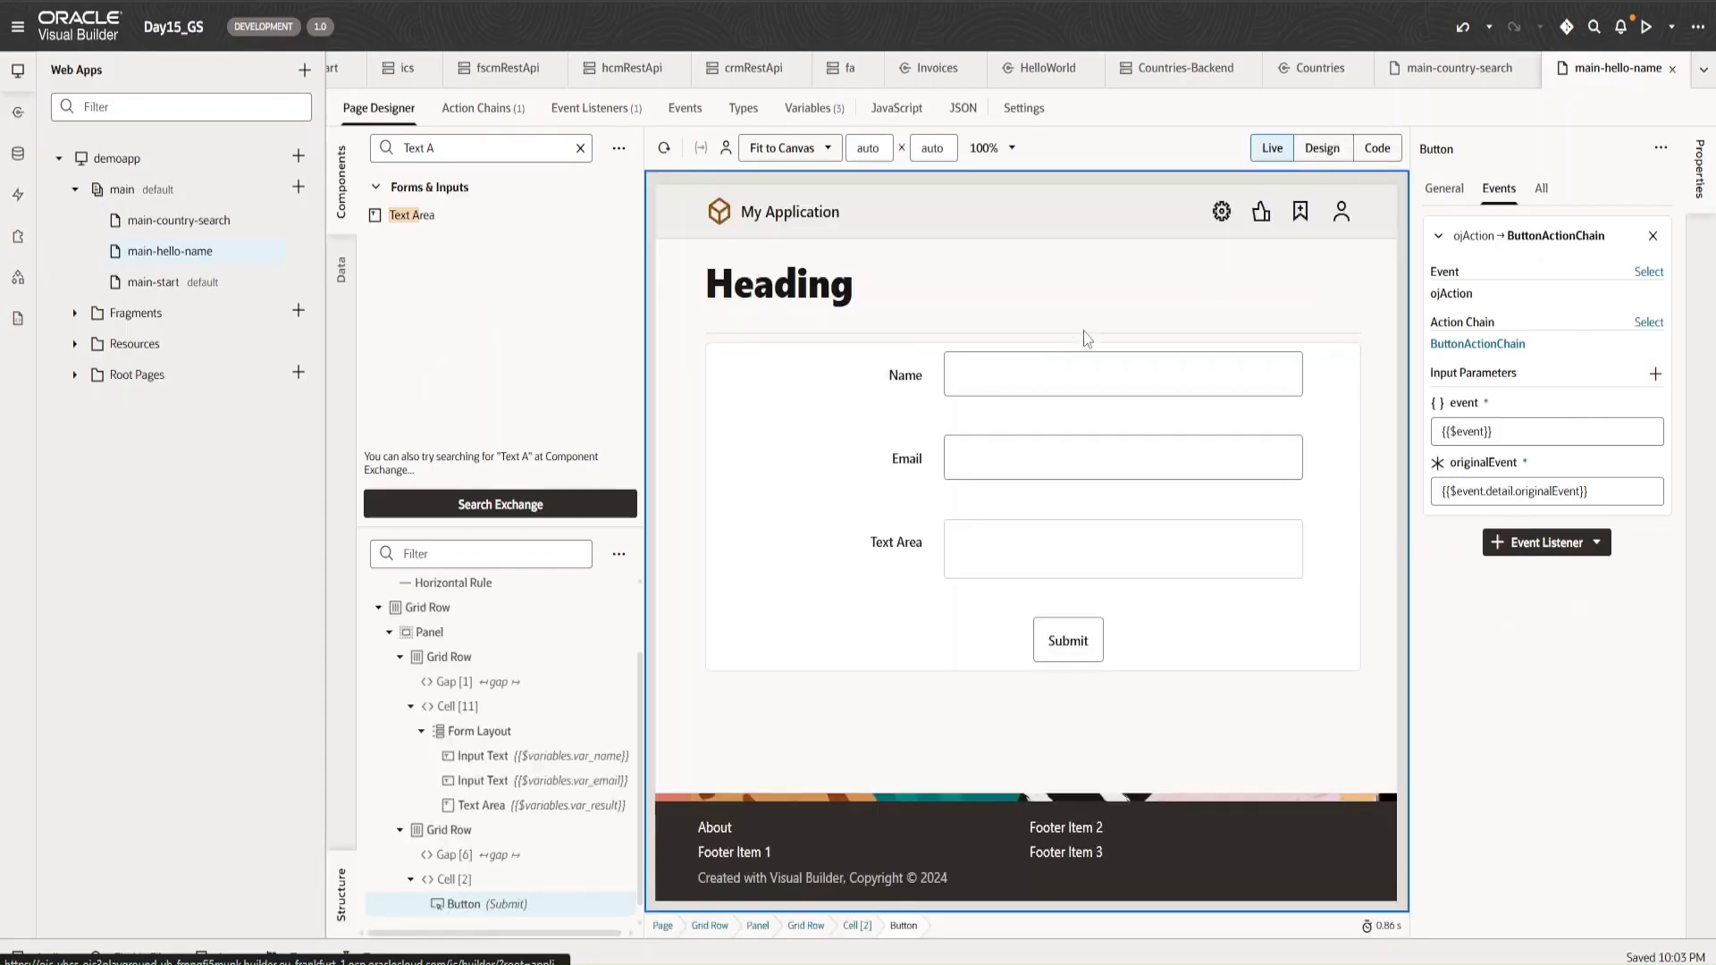
pyautogui.click(1035, 366)
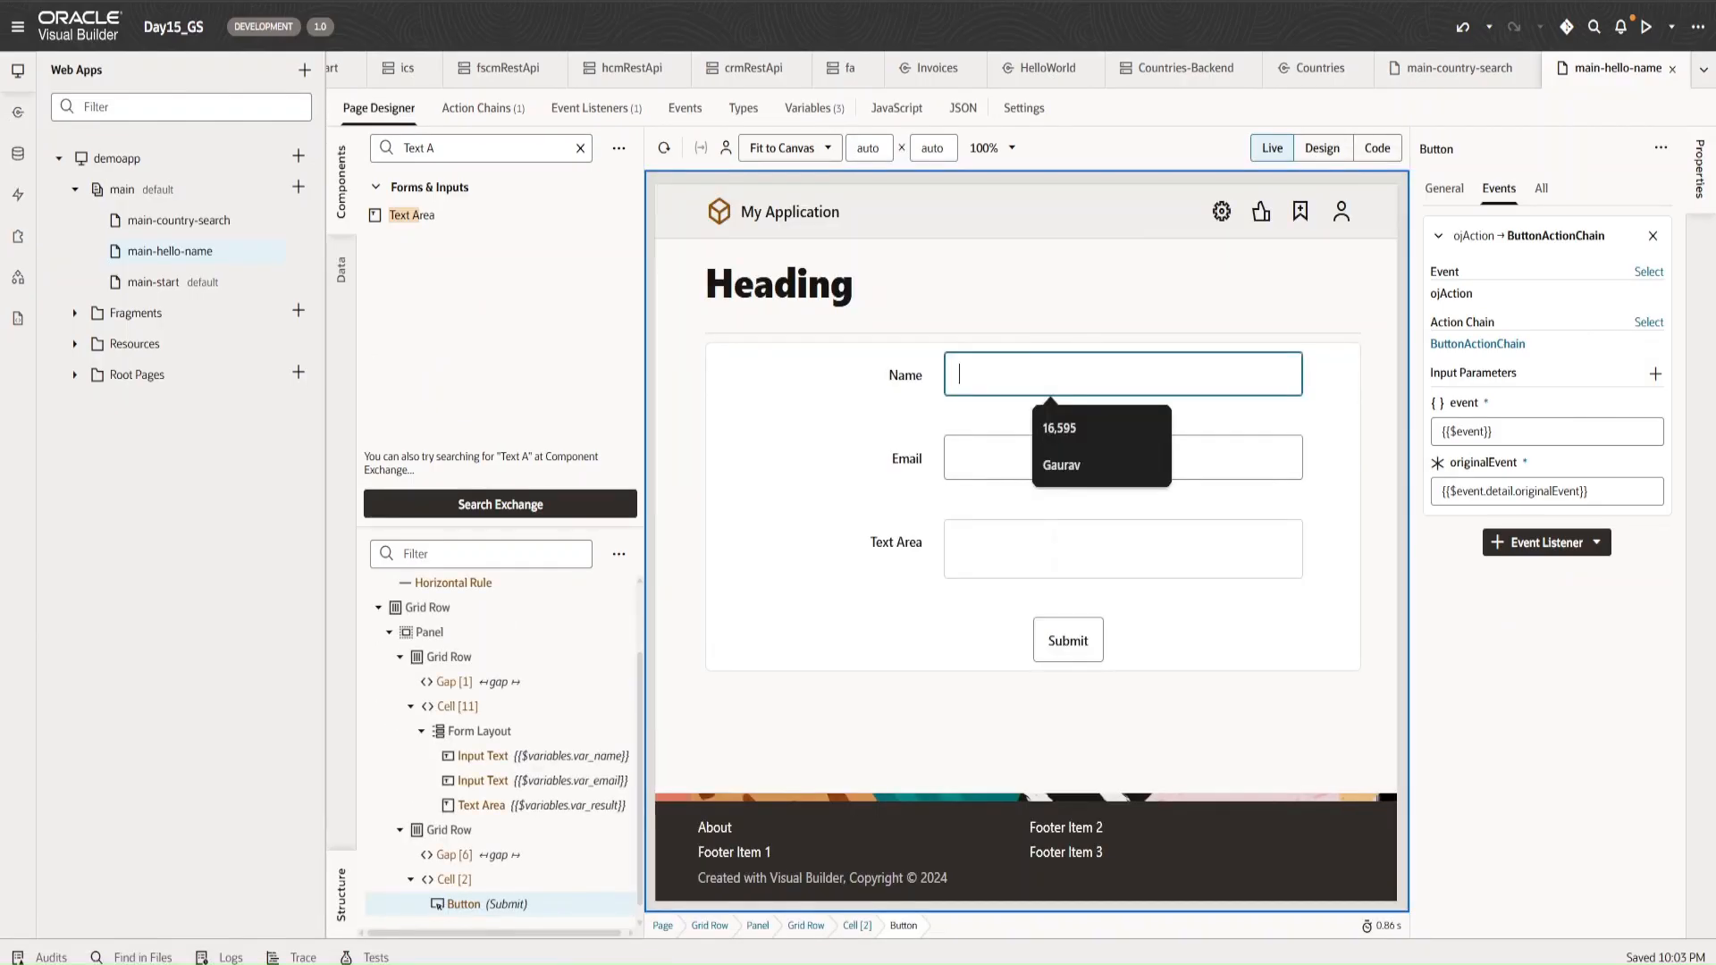
pyautogui.write('Dharma')
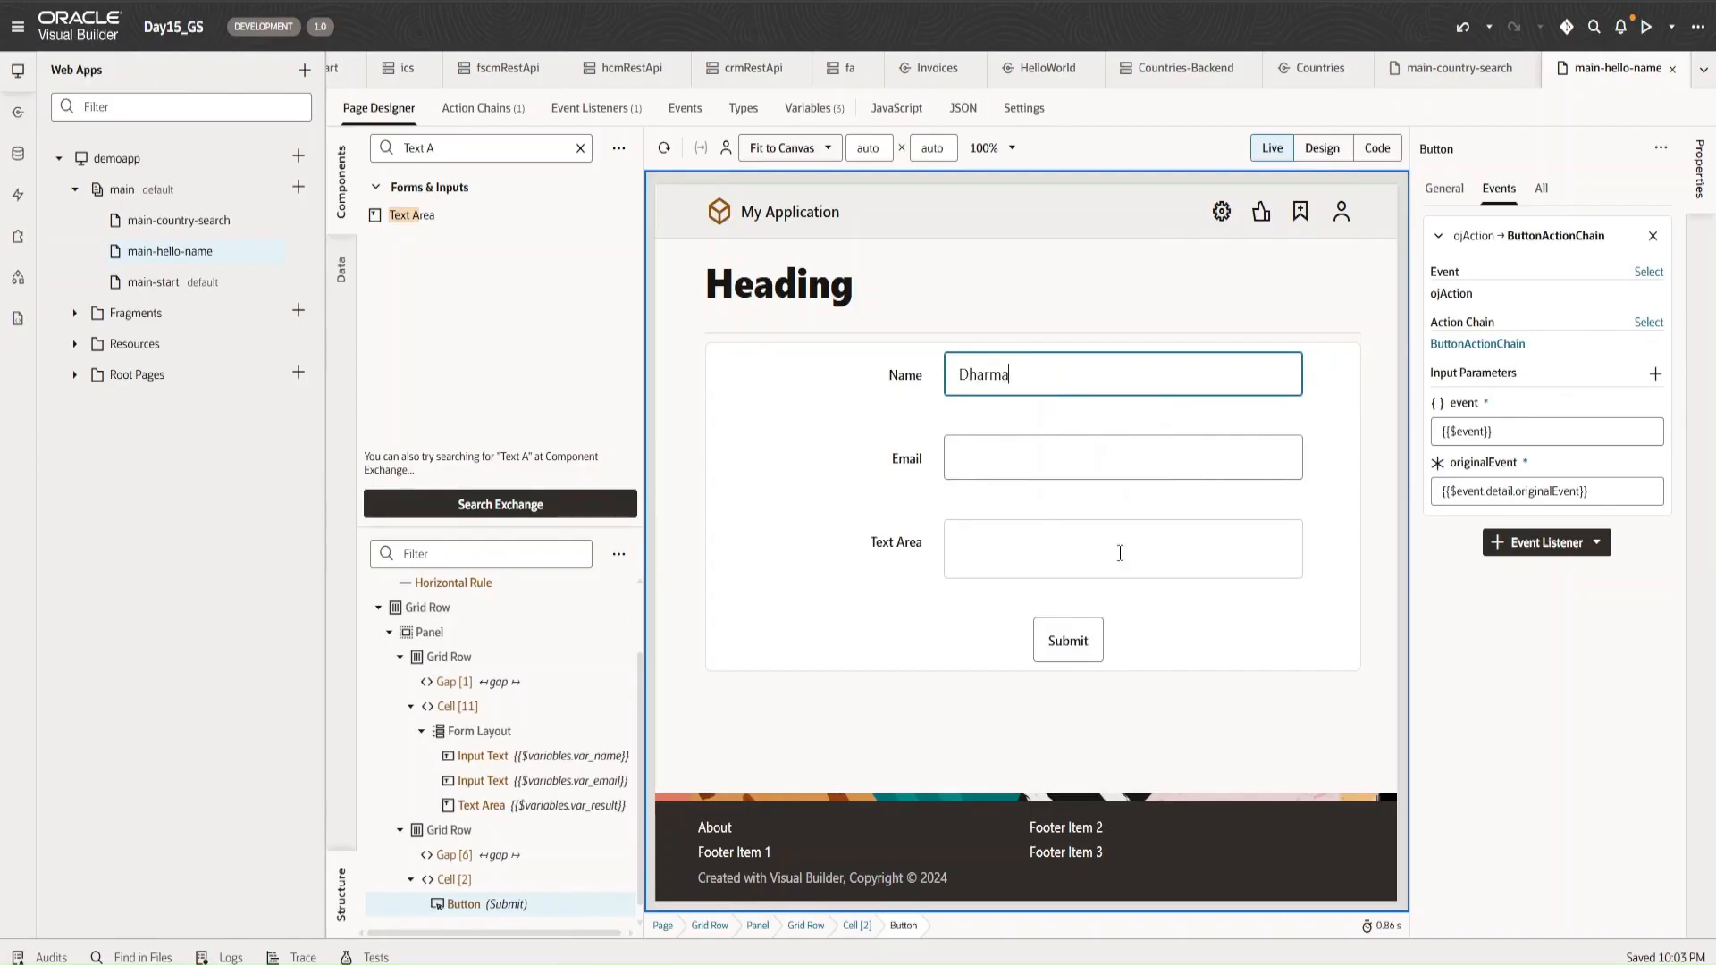
pyautogui.click(1074, 465)
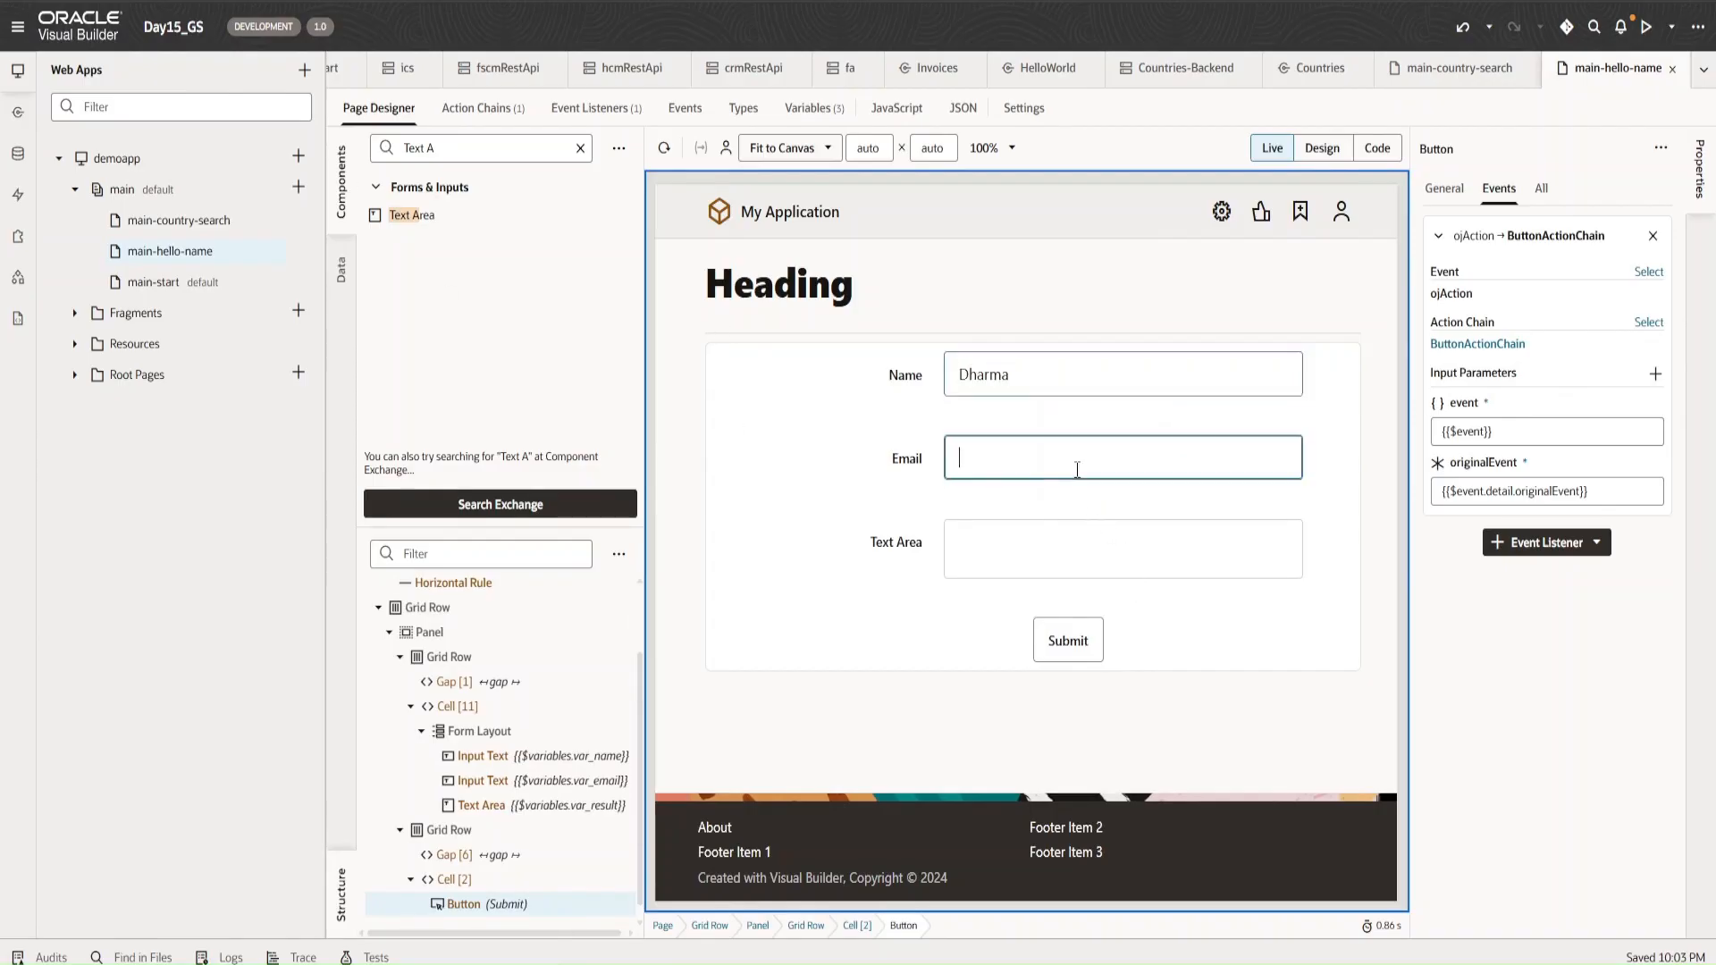
pyautogui.hotkey('ctrl', 'v')
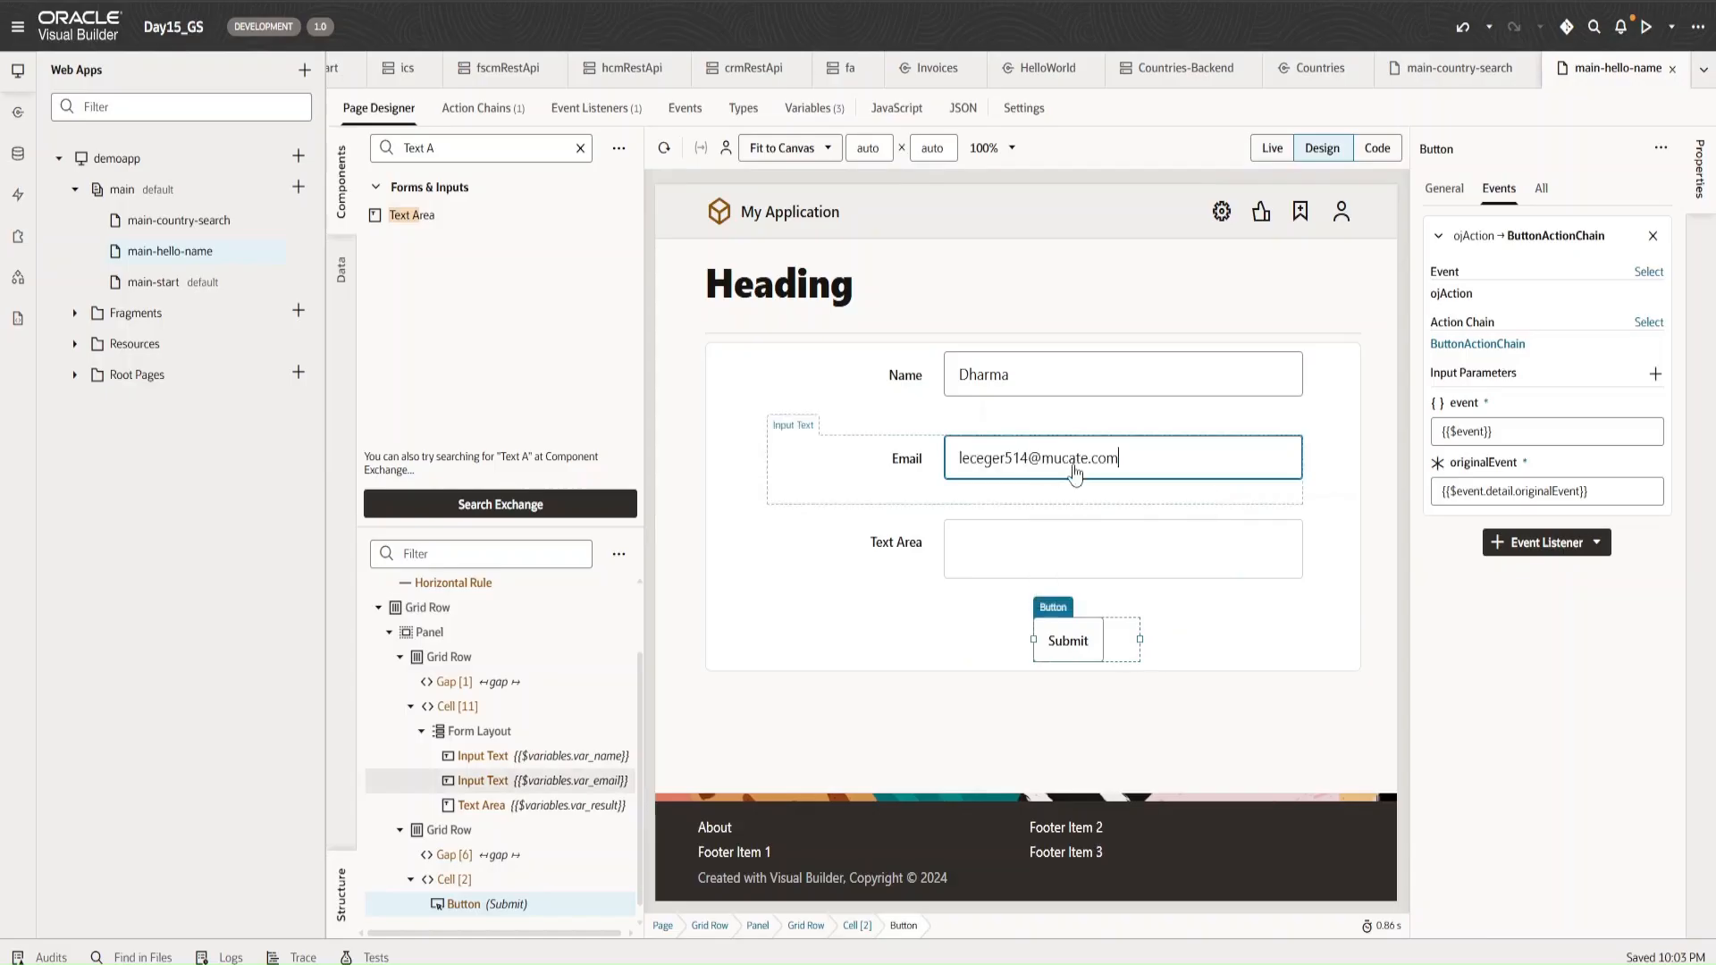
pyautogui.click(1269, 152)
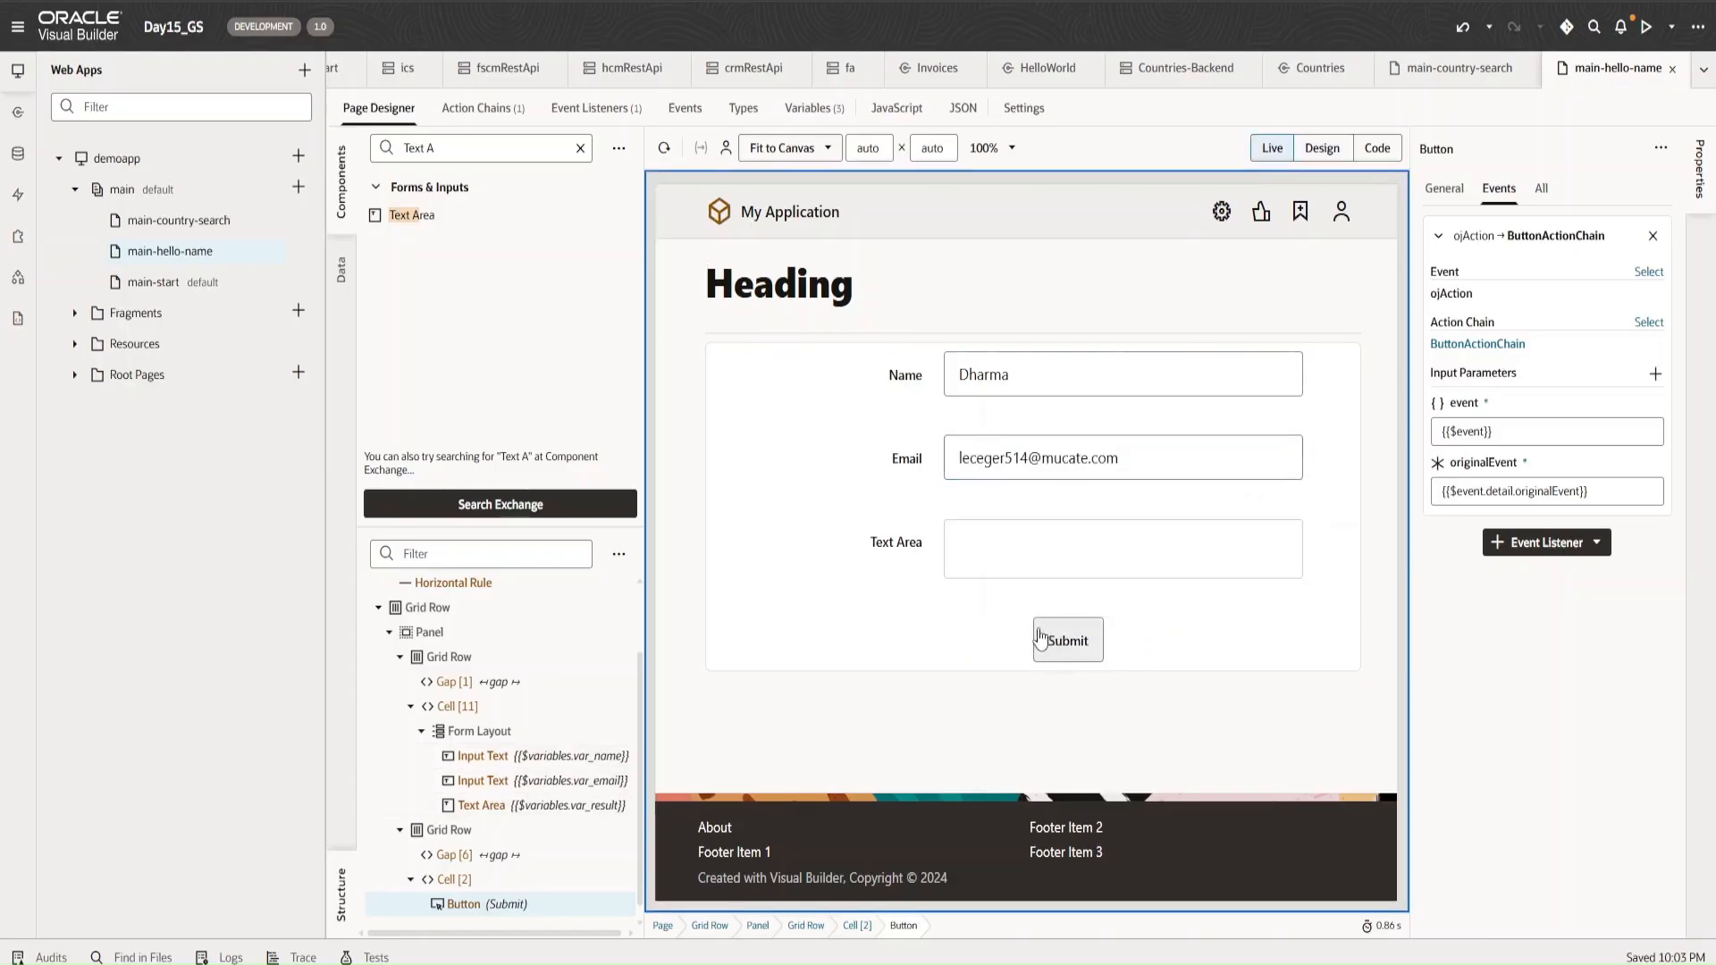
pyautogui.click(1083, 621)
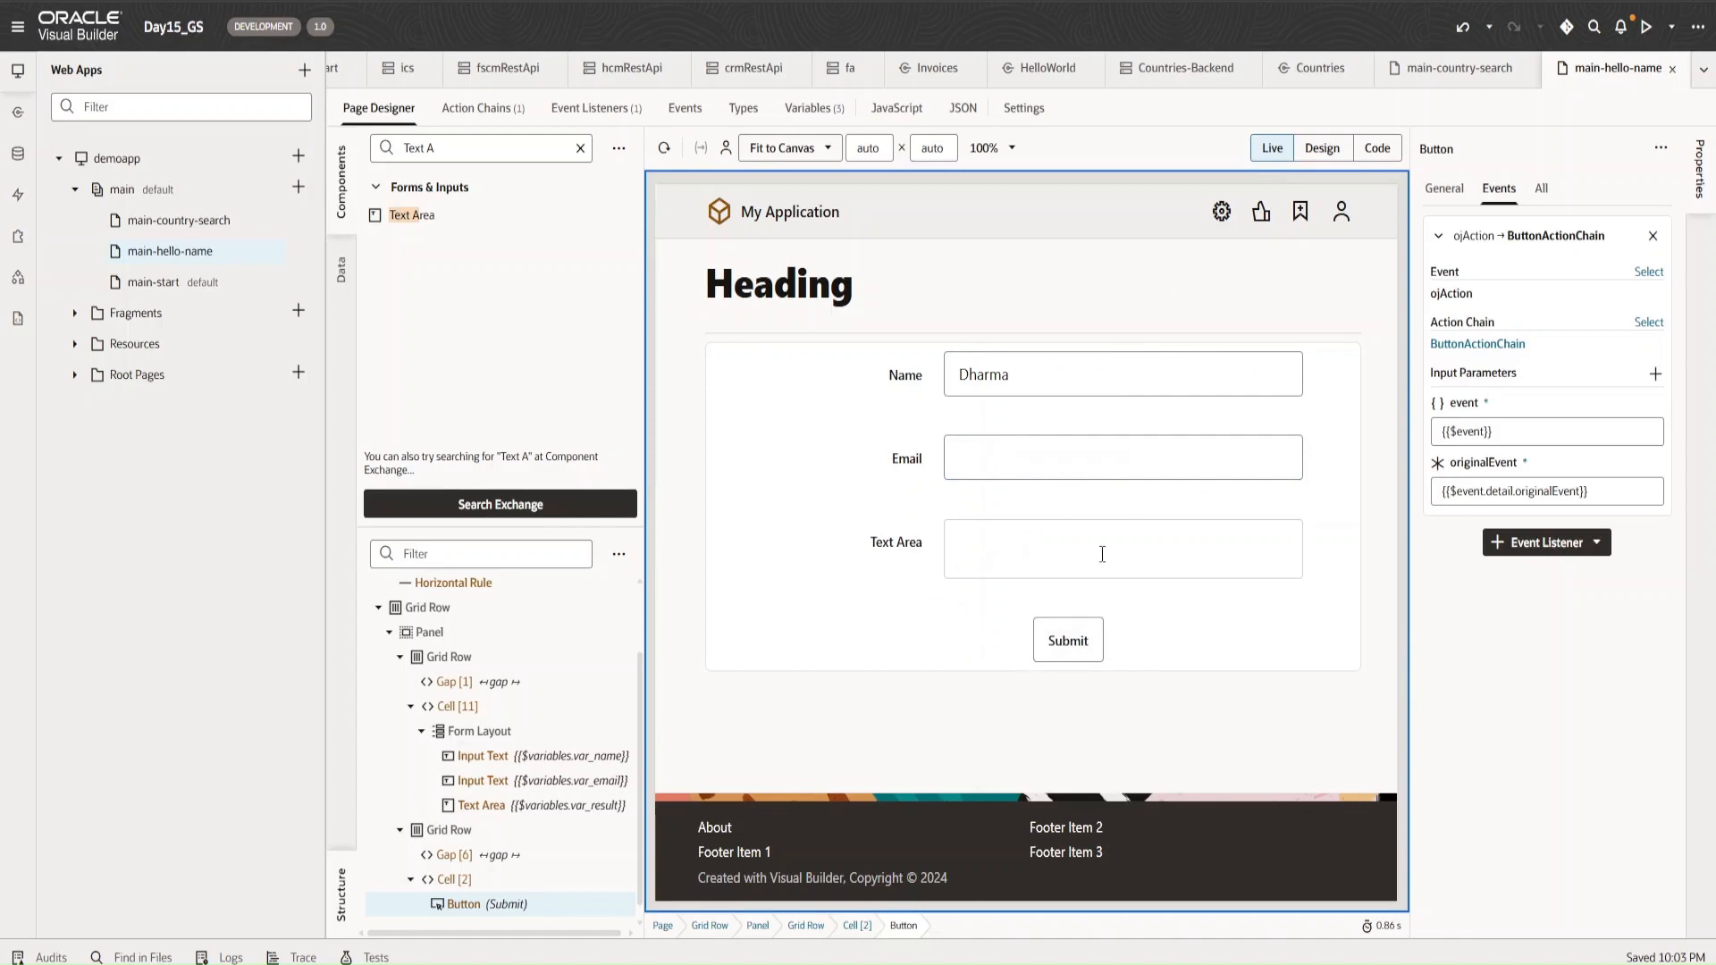
# - In the Reset Variables action, remove $variables.var_result and $application.variables.avatarItems and add $variables.var_name
pyautogui.click(482, 108)
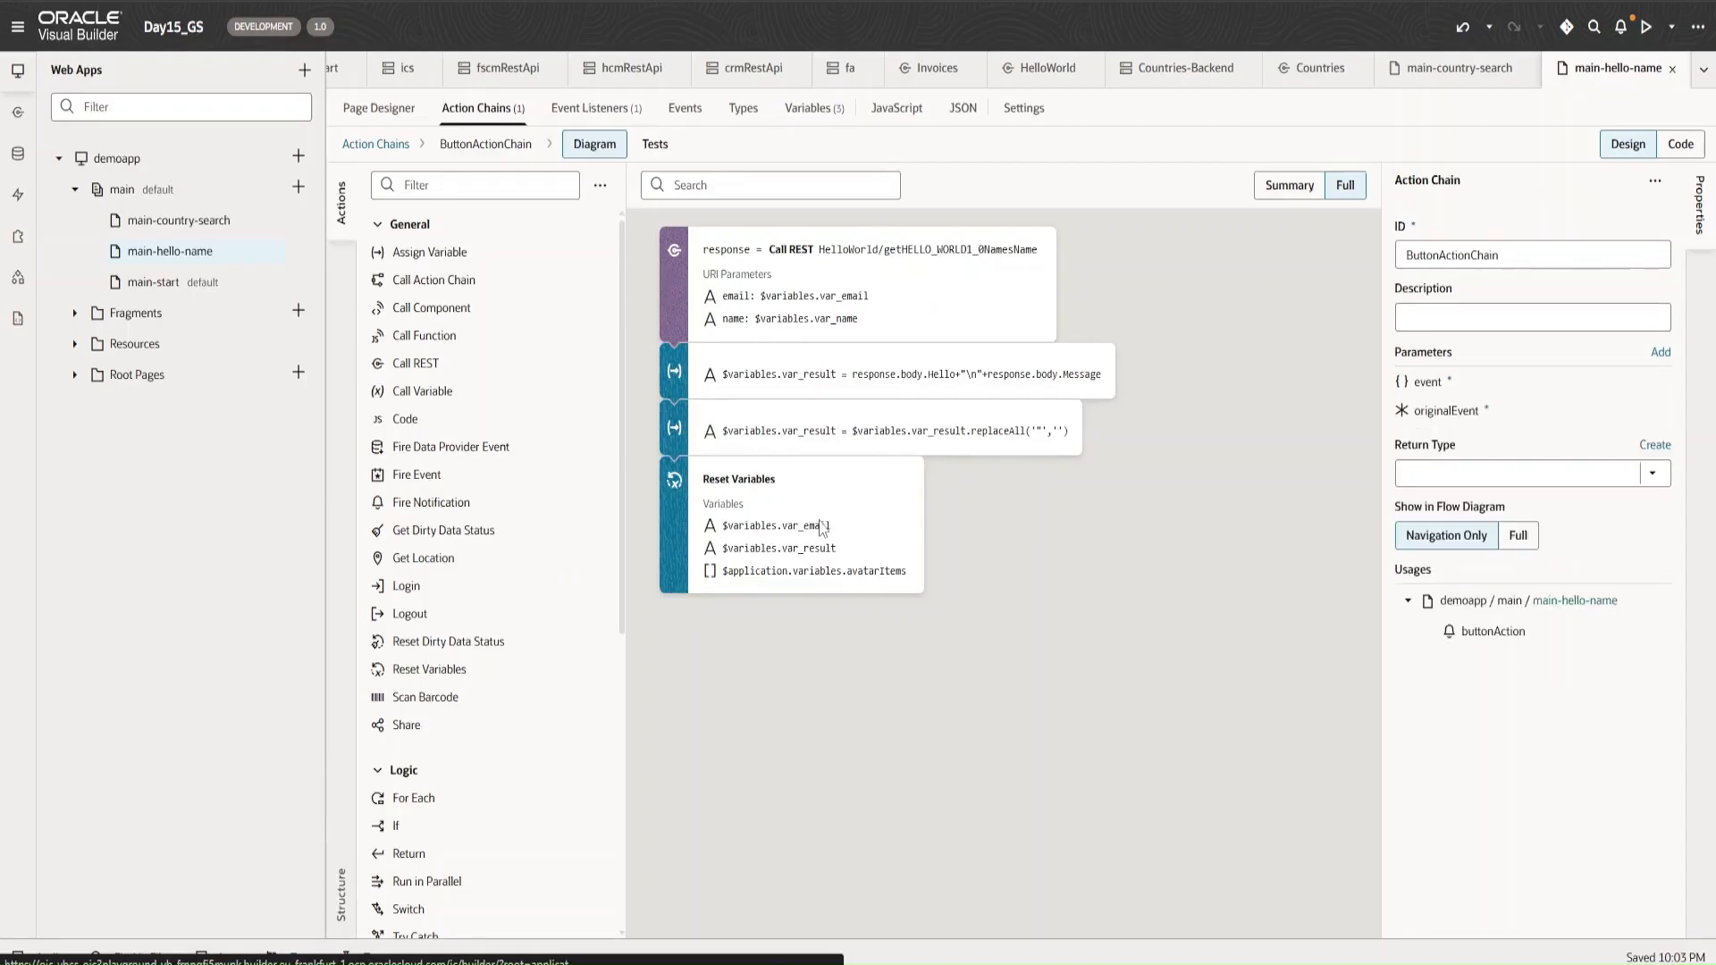
pyautogui.click(822, 528)
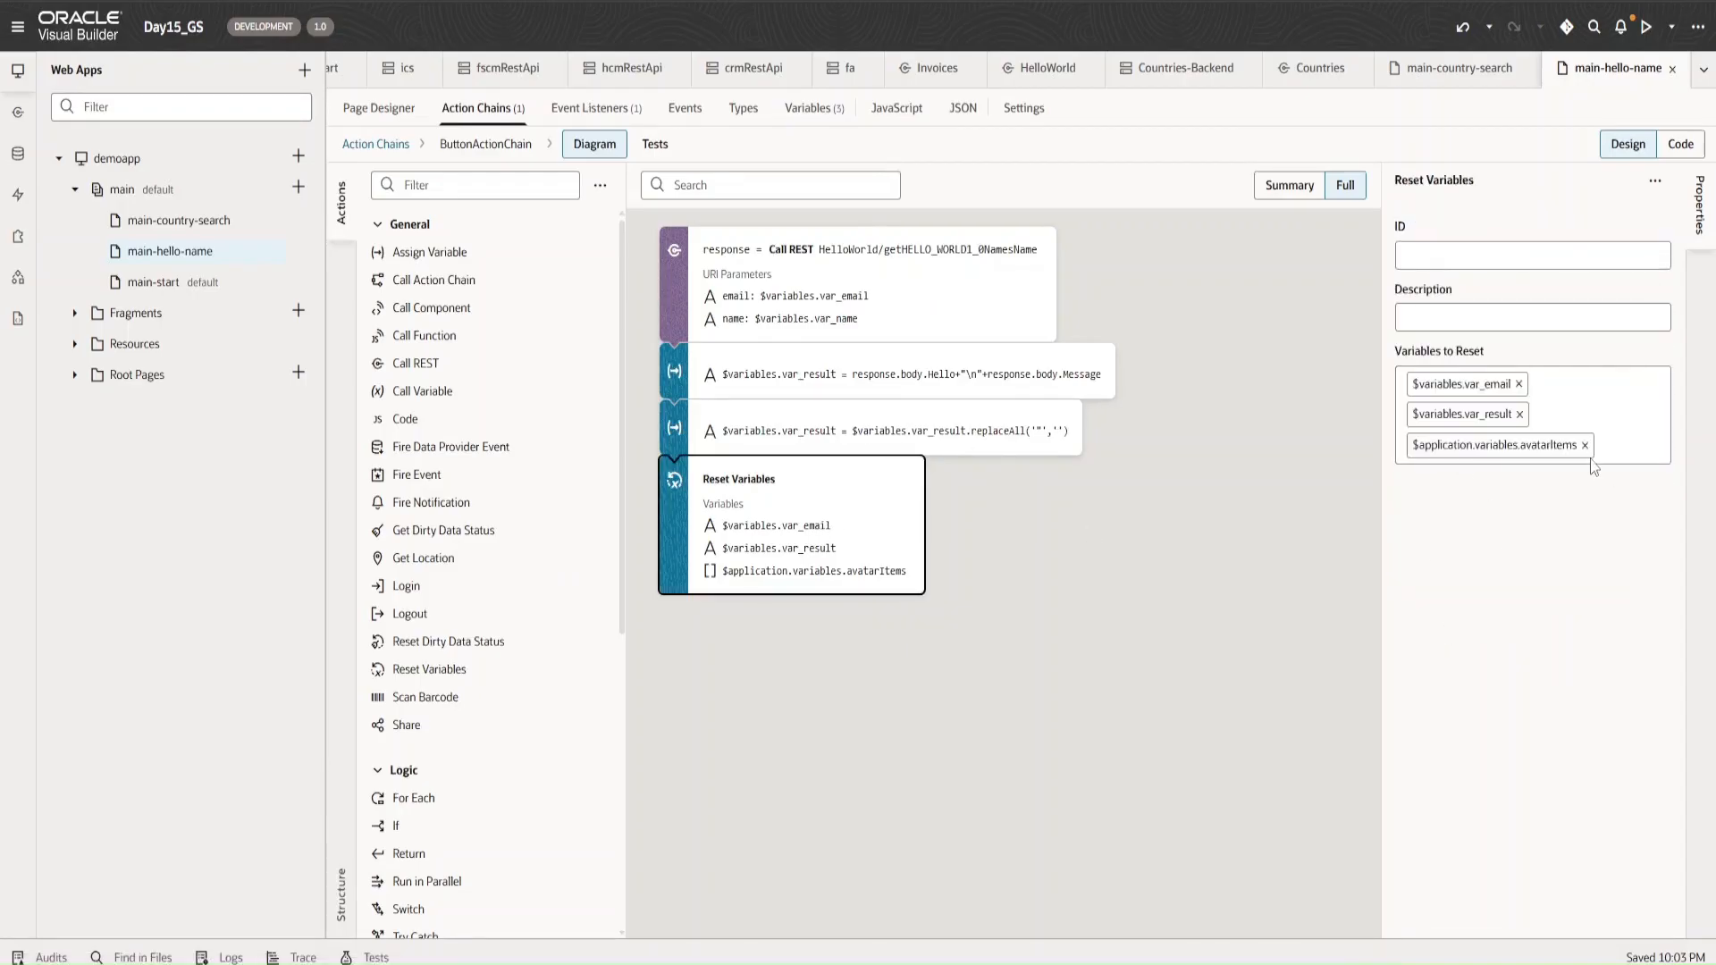
pyautogui.click(1519, 414)
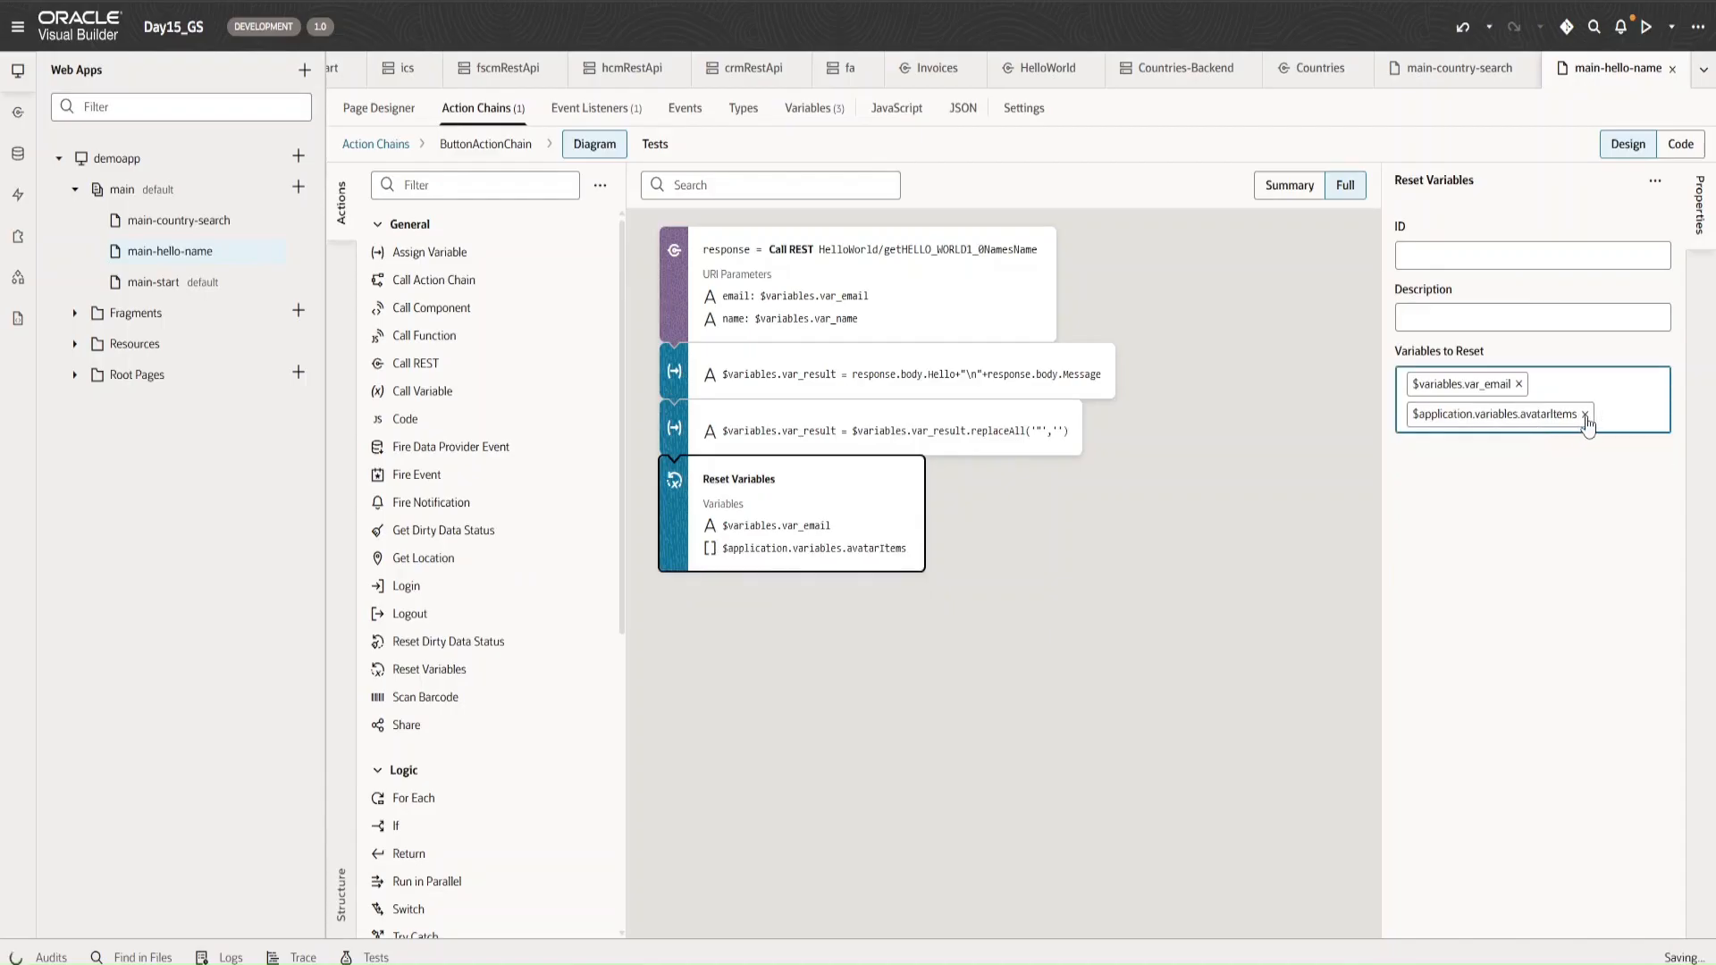
pyautogui.click(1584, 414)
pyautogui.click(1575, 386)
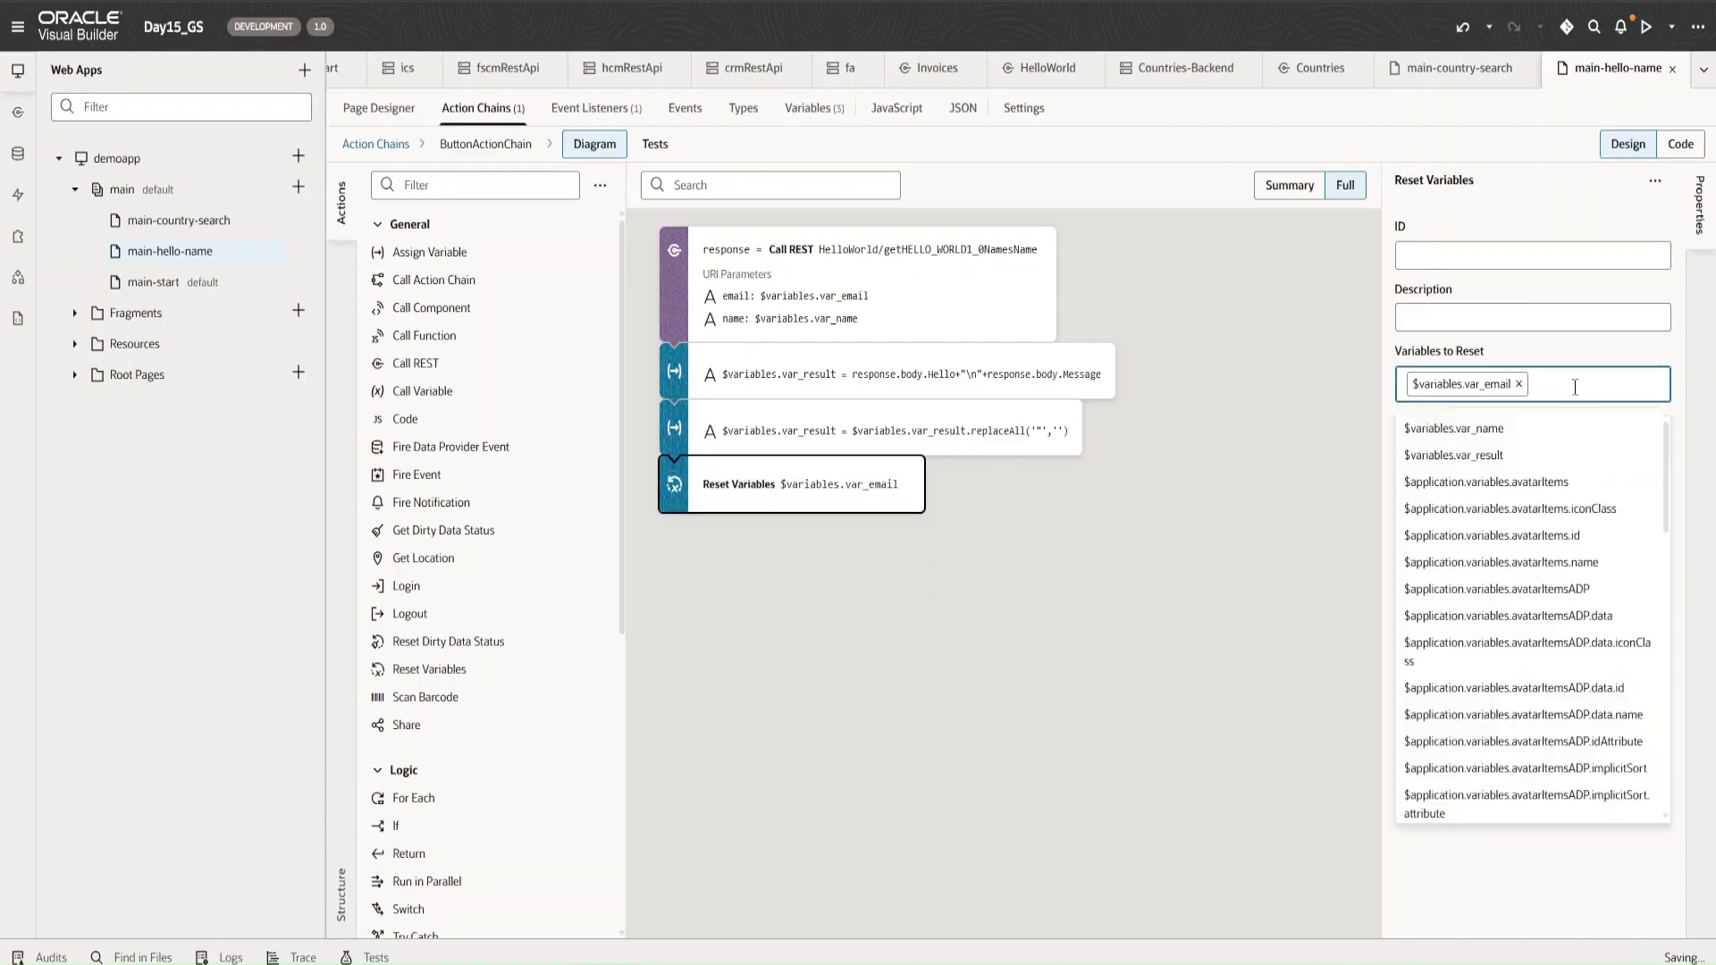
pyautogui.click(1555, 432)
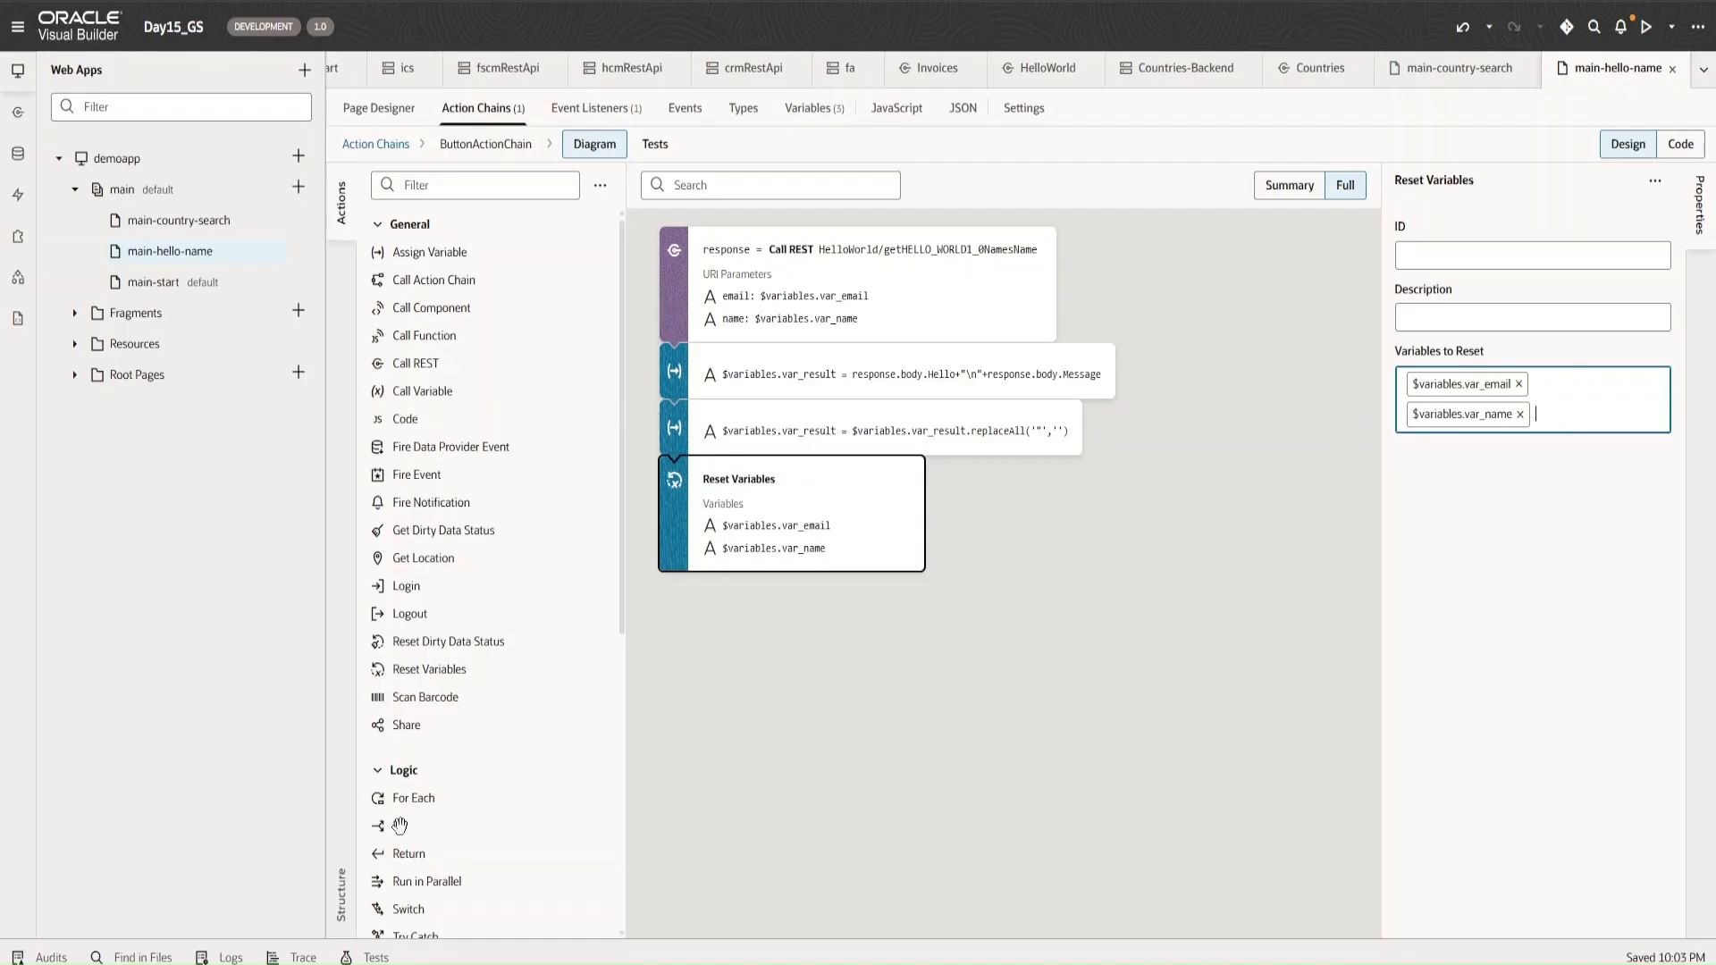
# - Insert an If action before Reset Variables with the condition that the response's ok equals true
pyautogui.moveTo(399, 825); pyautogui.dragTo(765, 481)
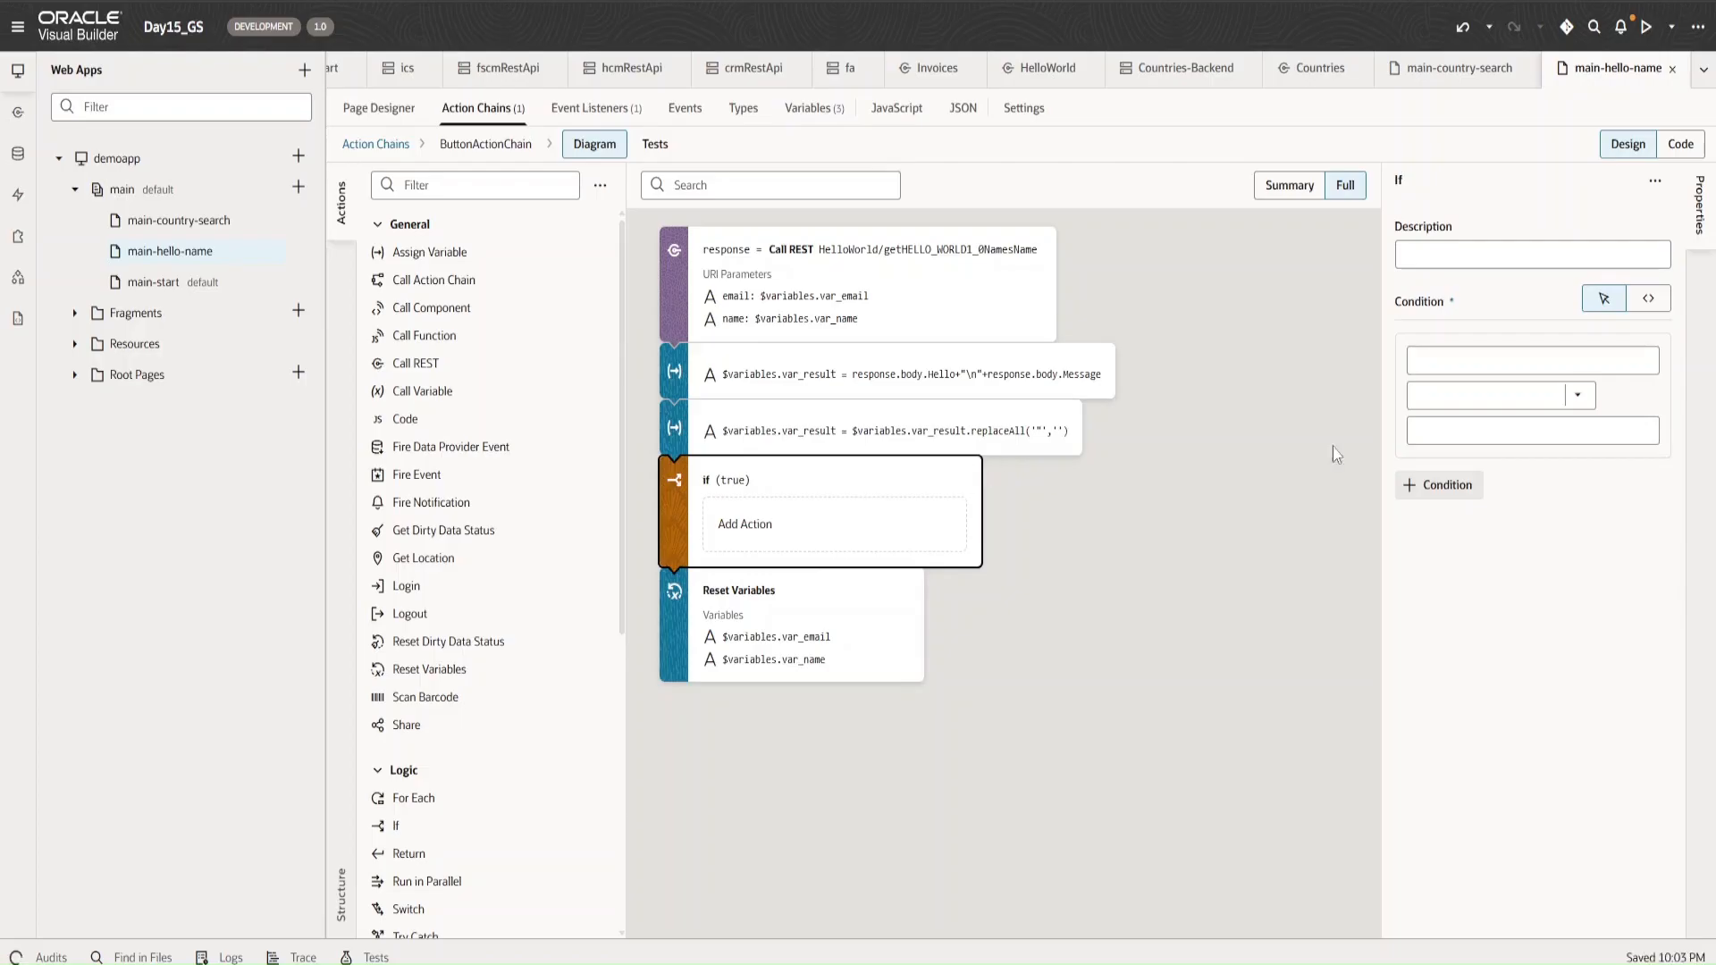
pyautogui.click(1503, 361)
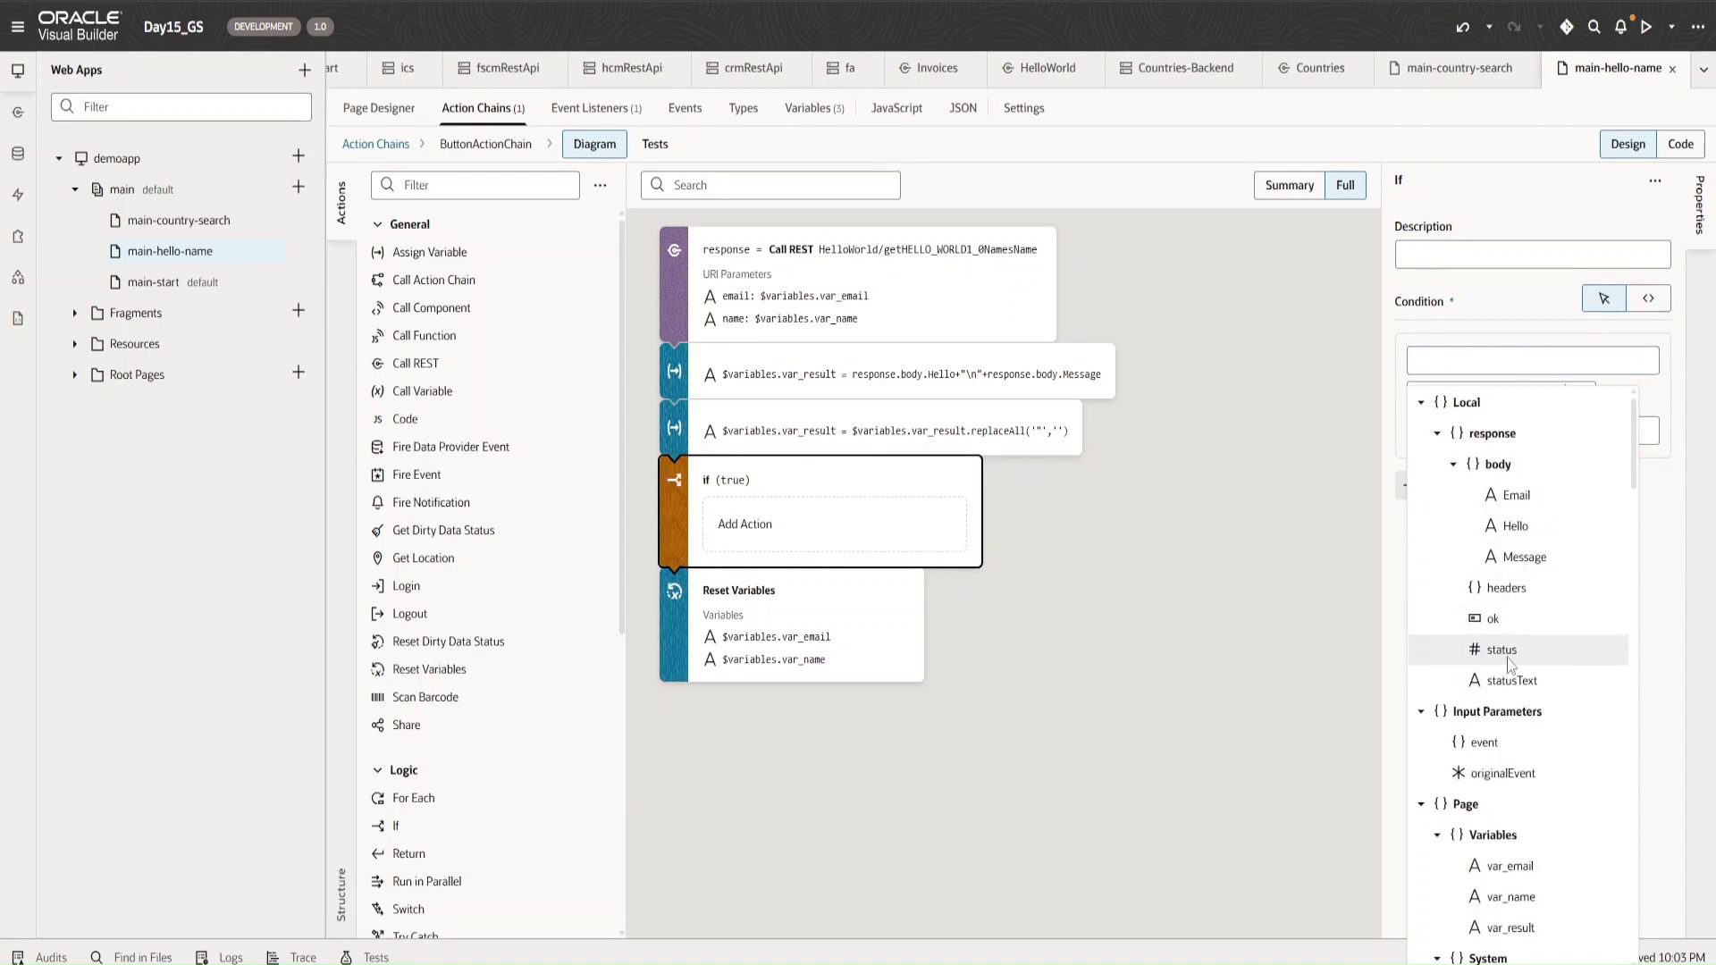
pyautogui.click(1492, 619)
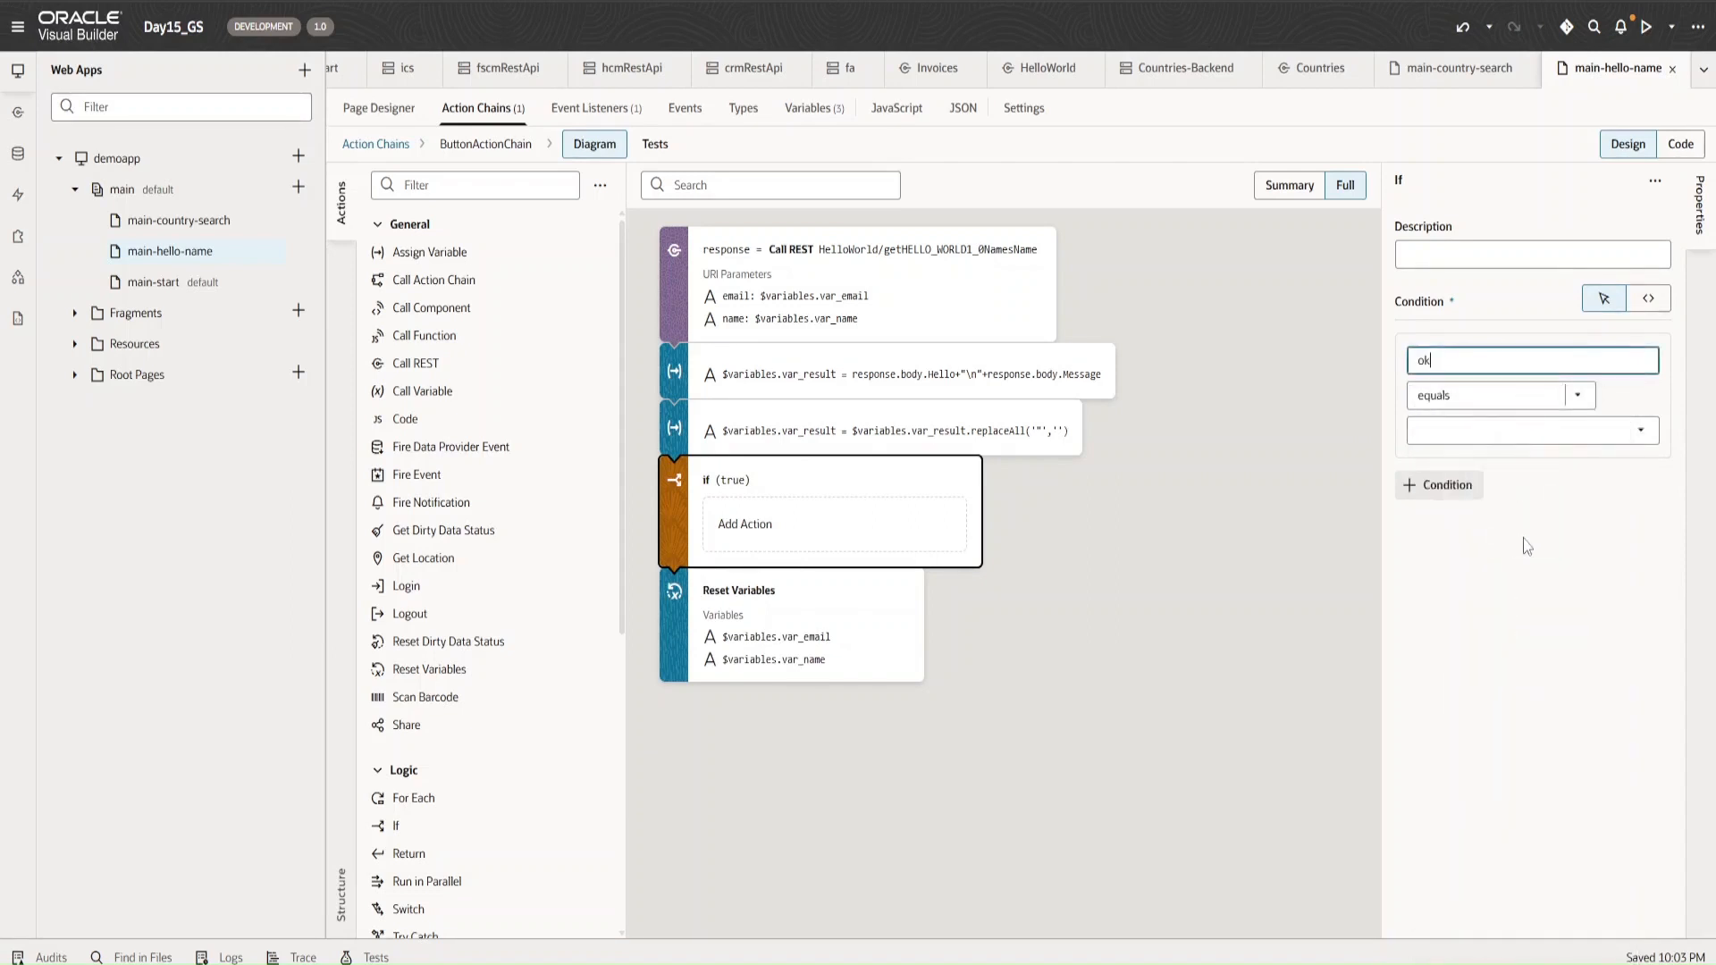
pyautogui.click(1517, 432)
pyautogui.click(1520, 481)
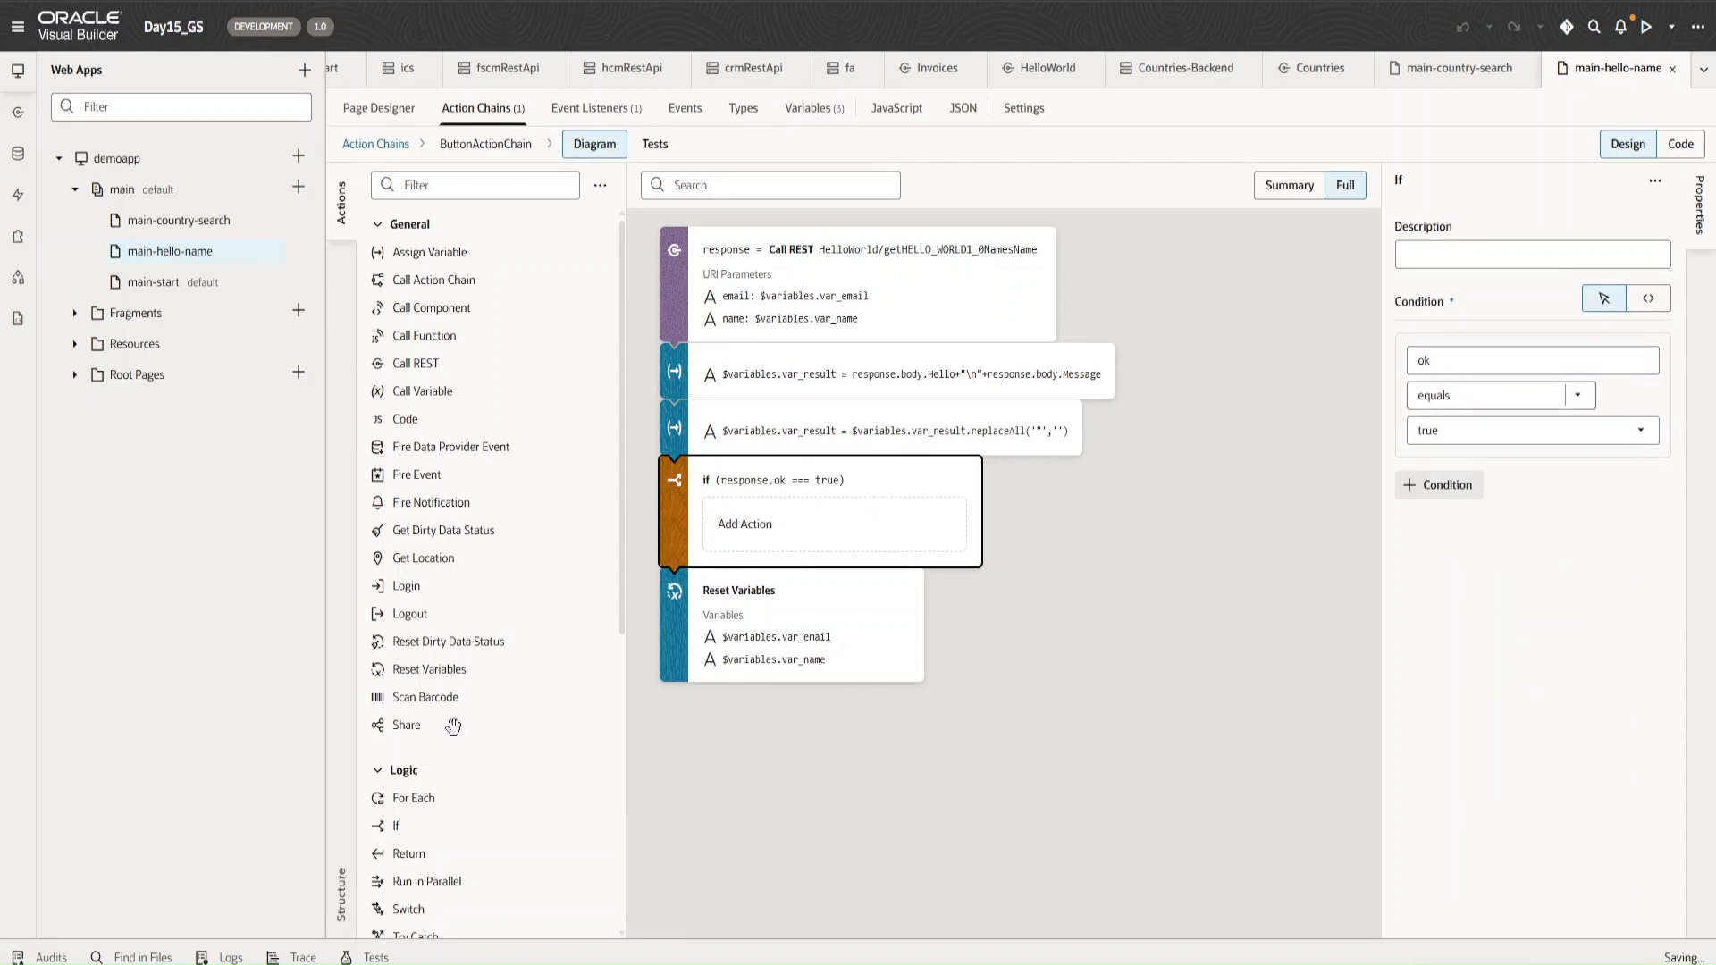
# - Add a Fire Notification action inside the If branch and set its summary to Success
pyautogui.moveTo(420, 502); pyautogui.dragTo(809, 527)
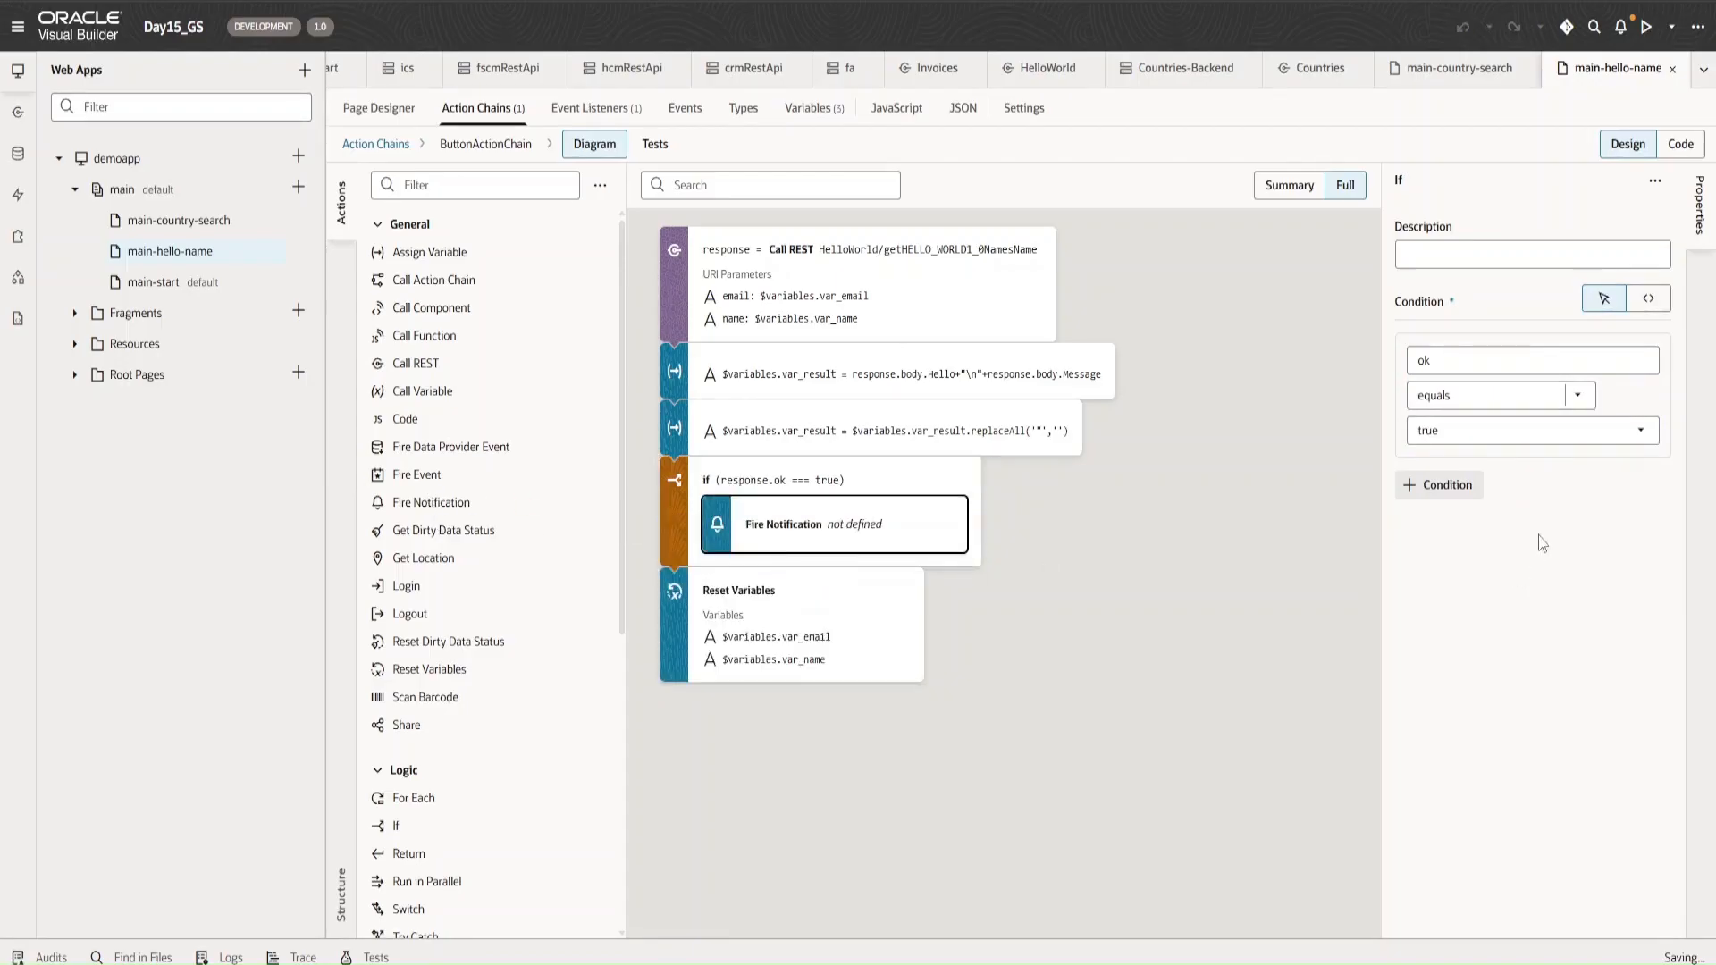
pyautogui.click(1470, 381)
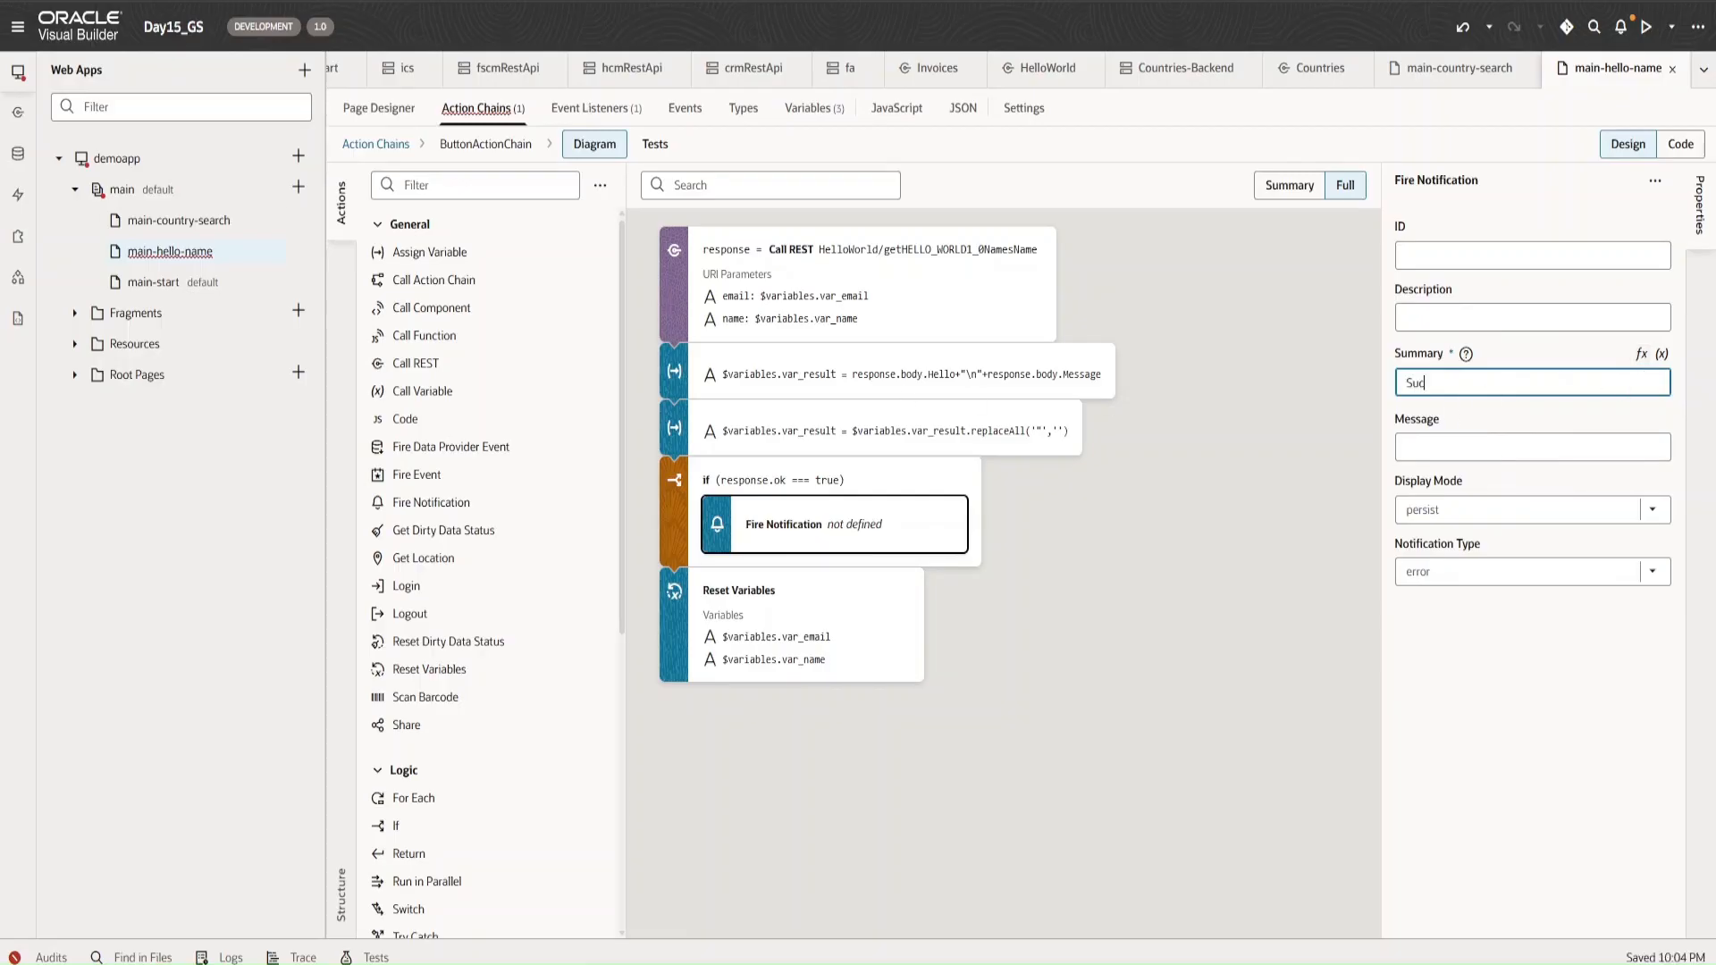
pyautogui.write('s')
pyautogui.press('Return')
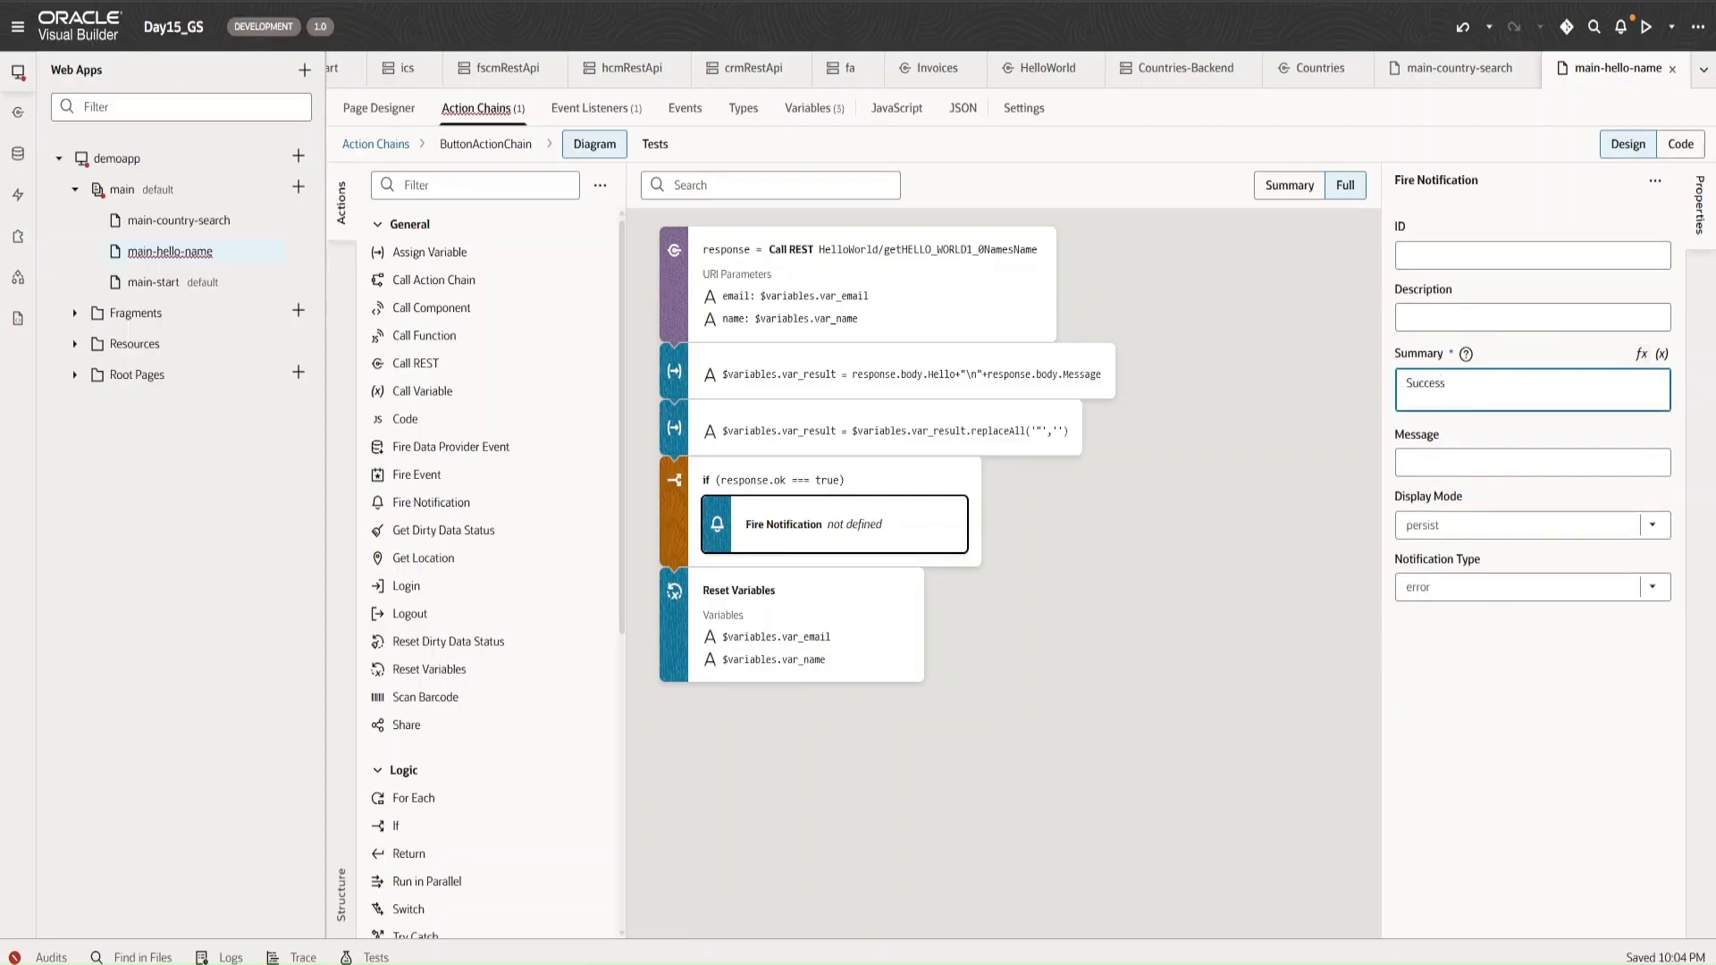
pyautogui.press('BackSpace')
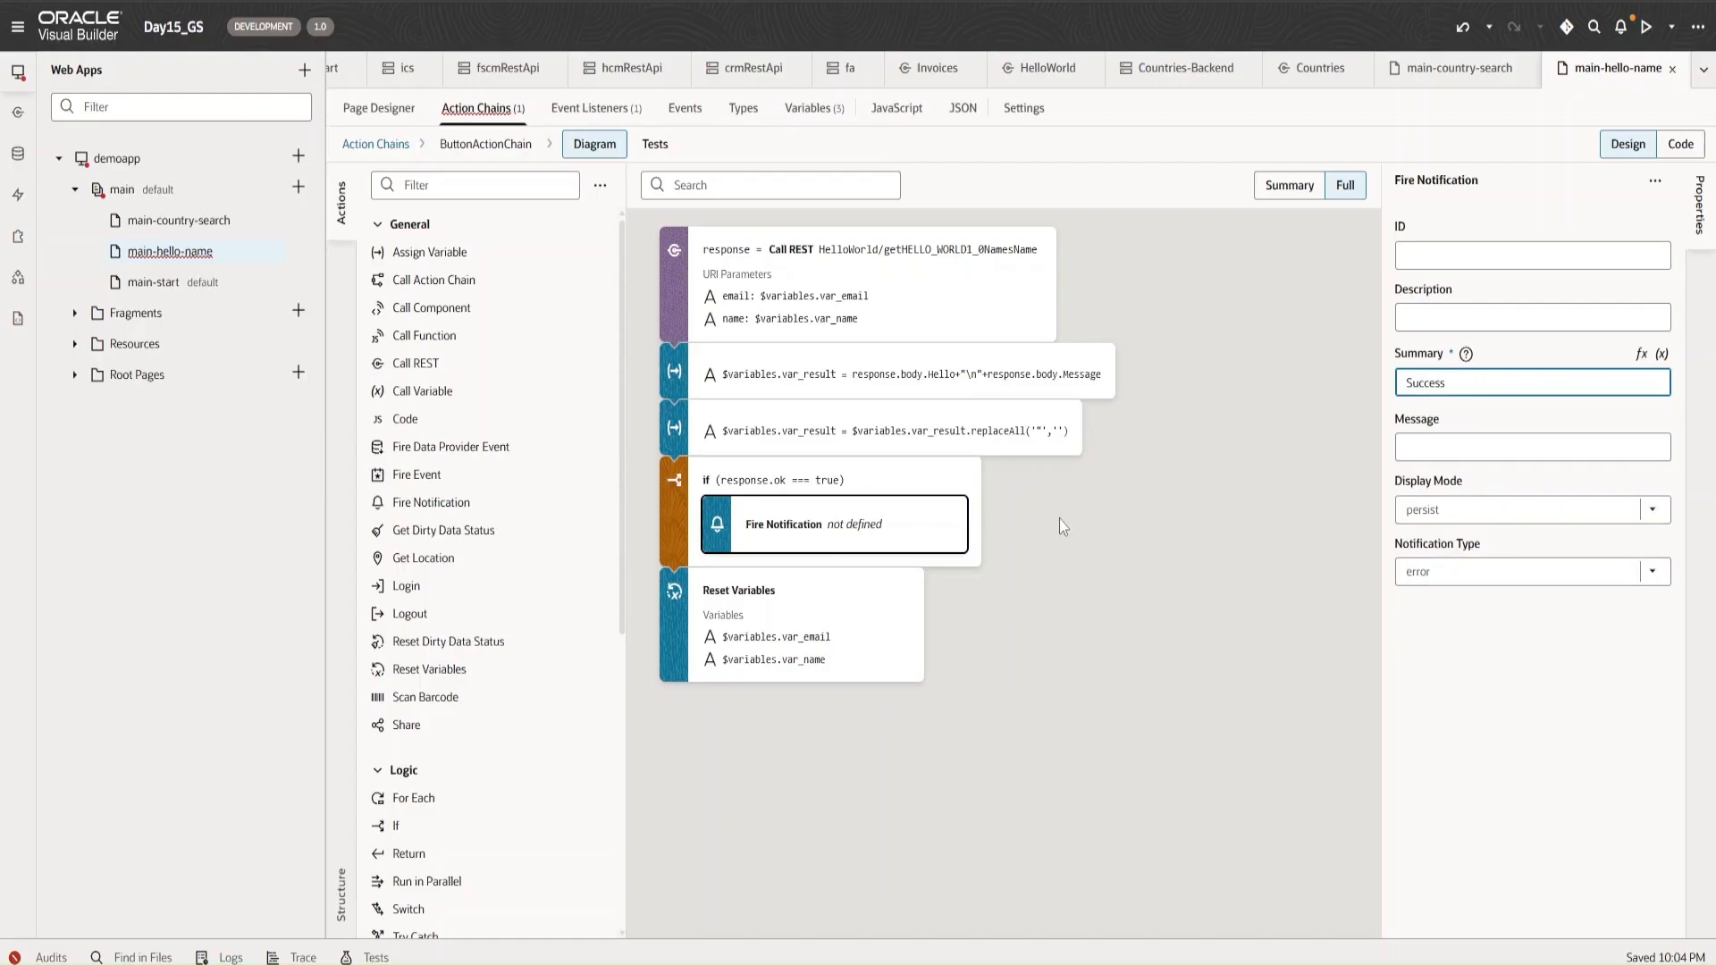
# - Add an else branch to the If action and place a Fire Notification in it with the summary Error
pyautogui.rightClick(900, 490)
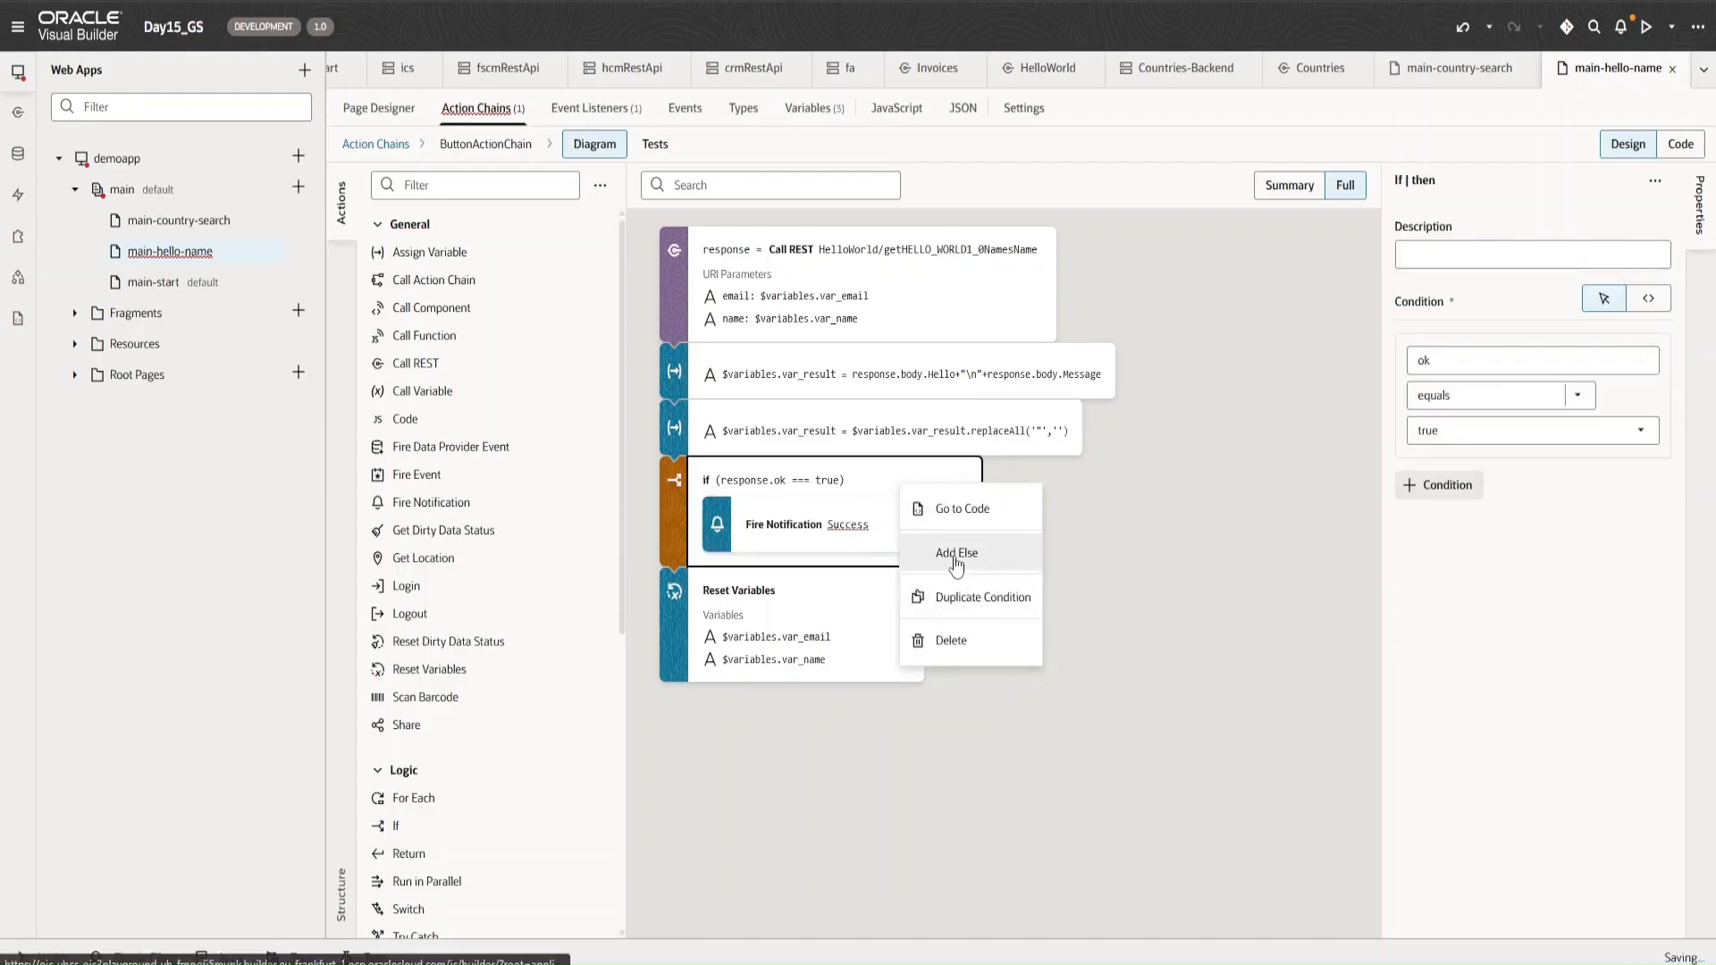
pyautogui.click(947, 554)
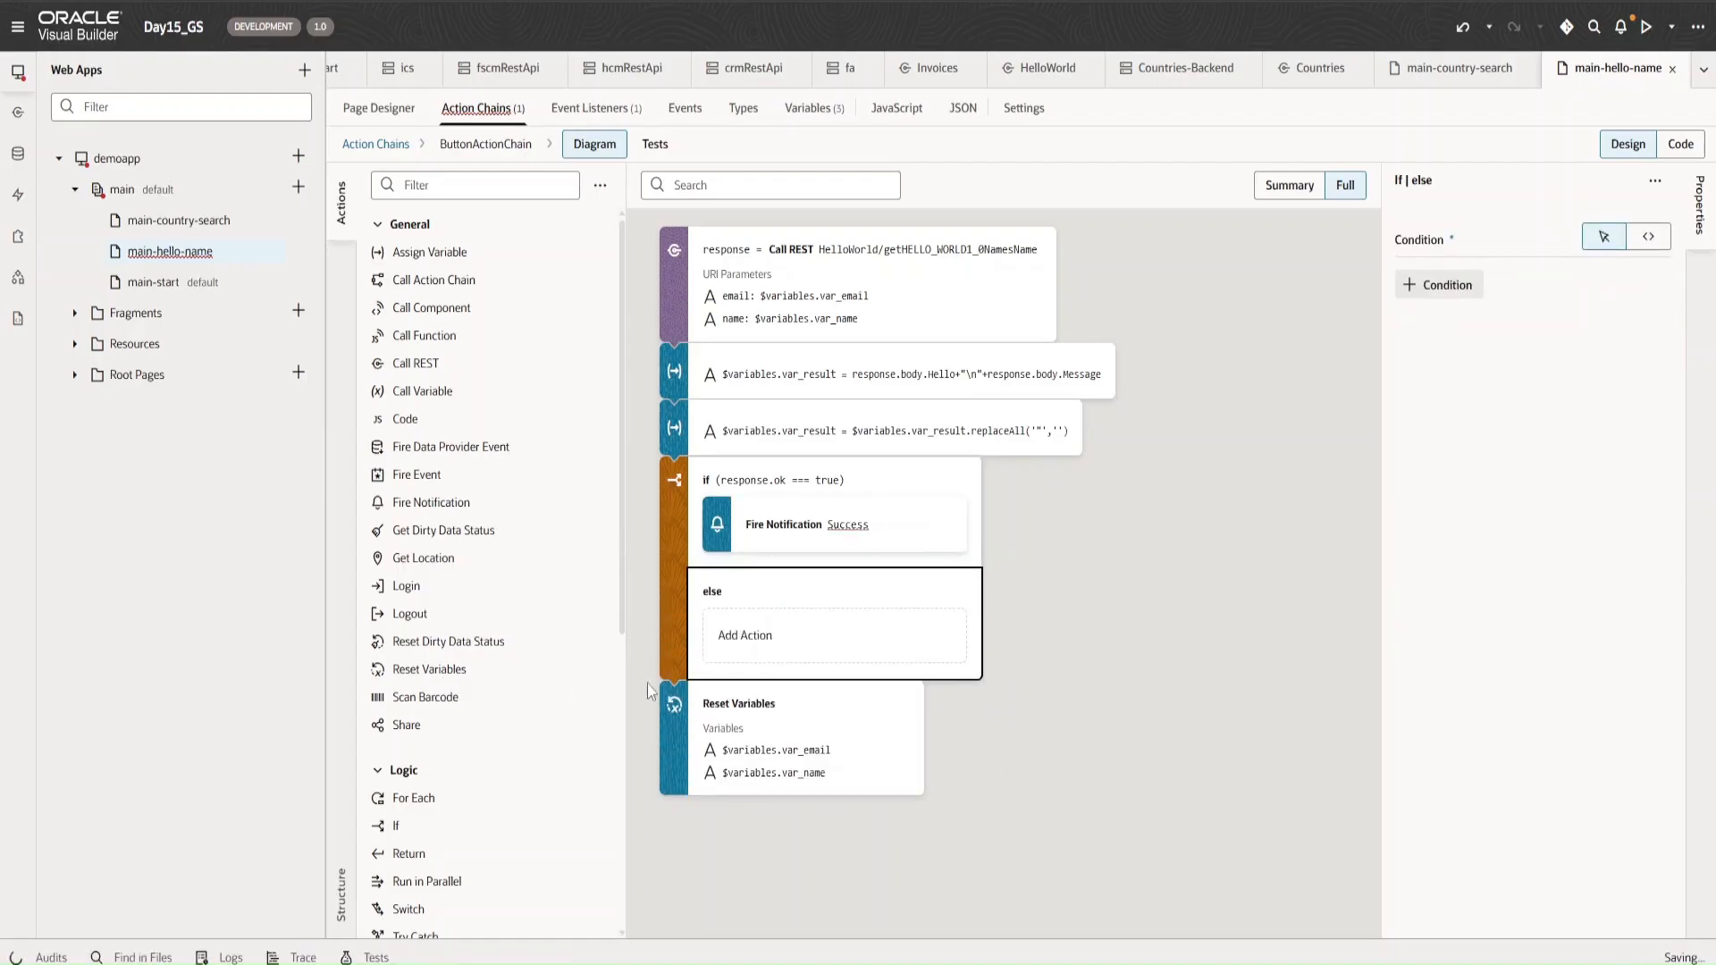
pyautogui.click(902, 542)
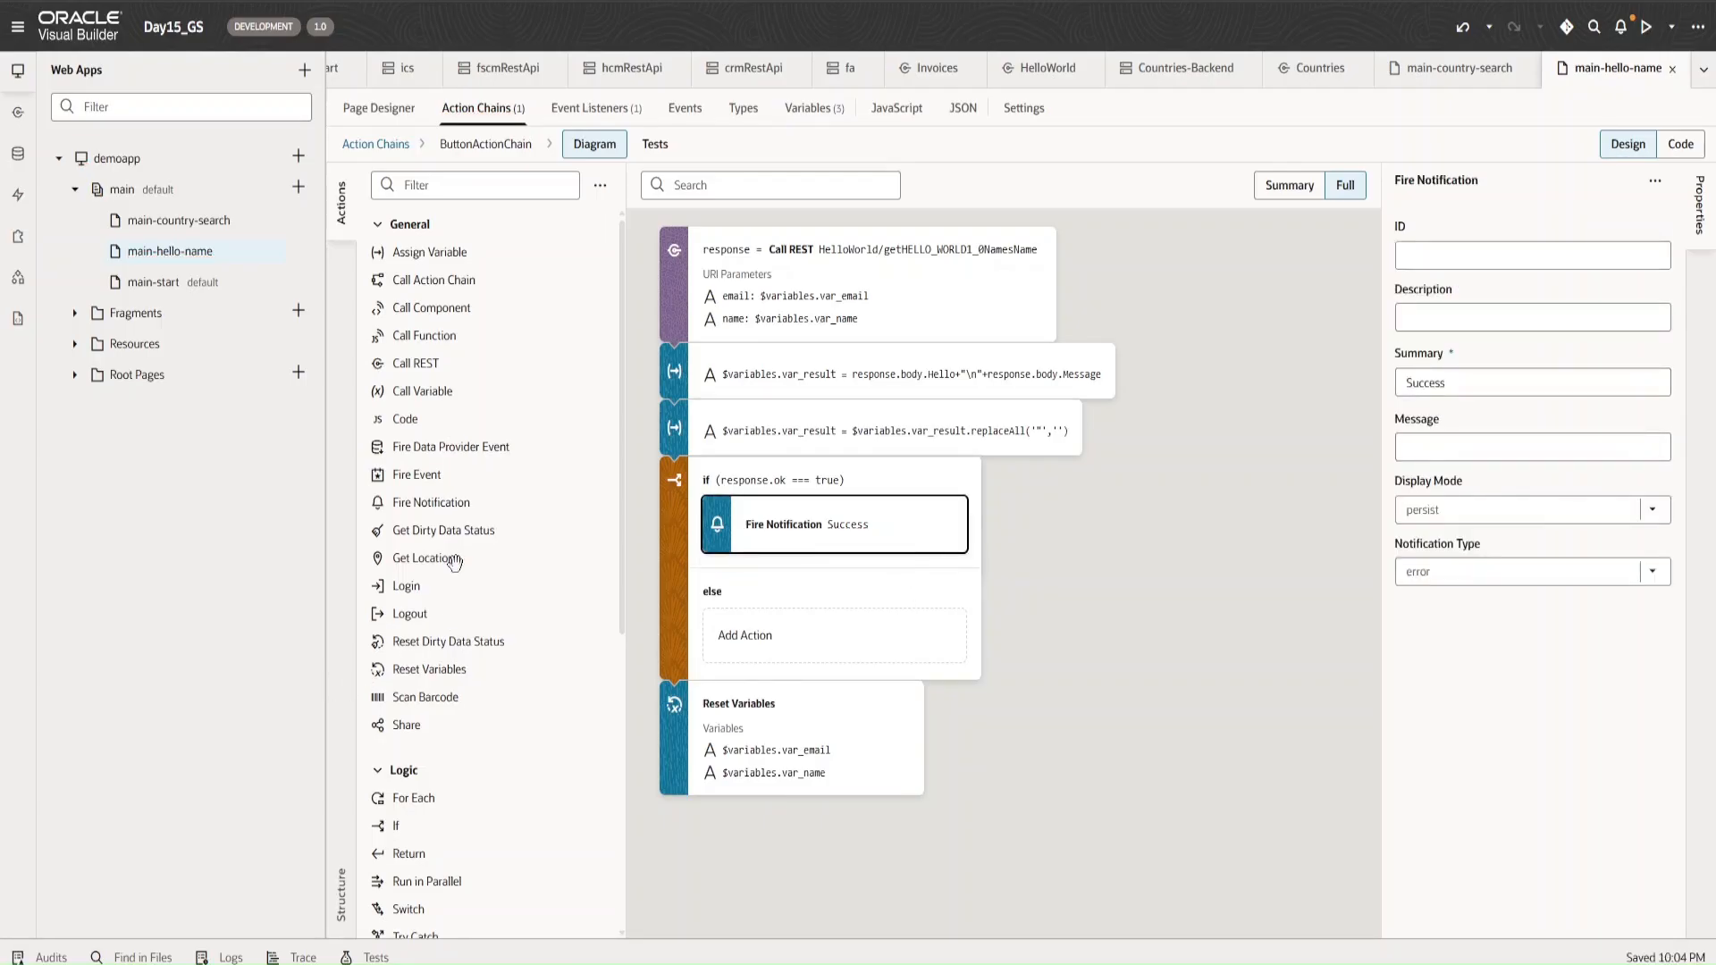
pyautogui.moveTo(448, 500); pyautogui.dragTo(778, 634)
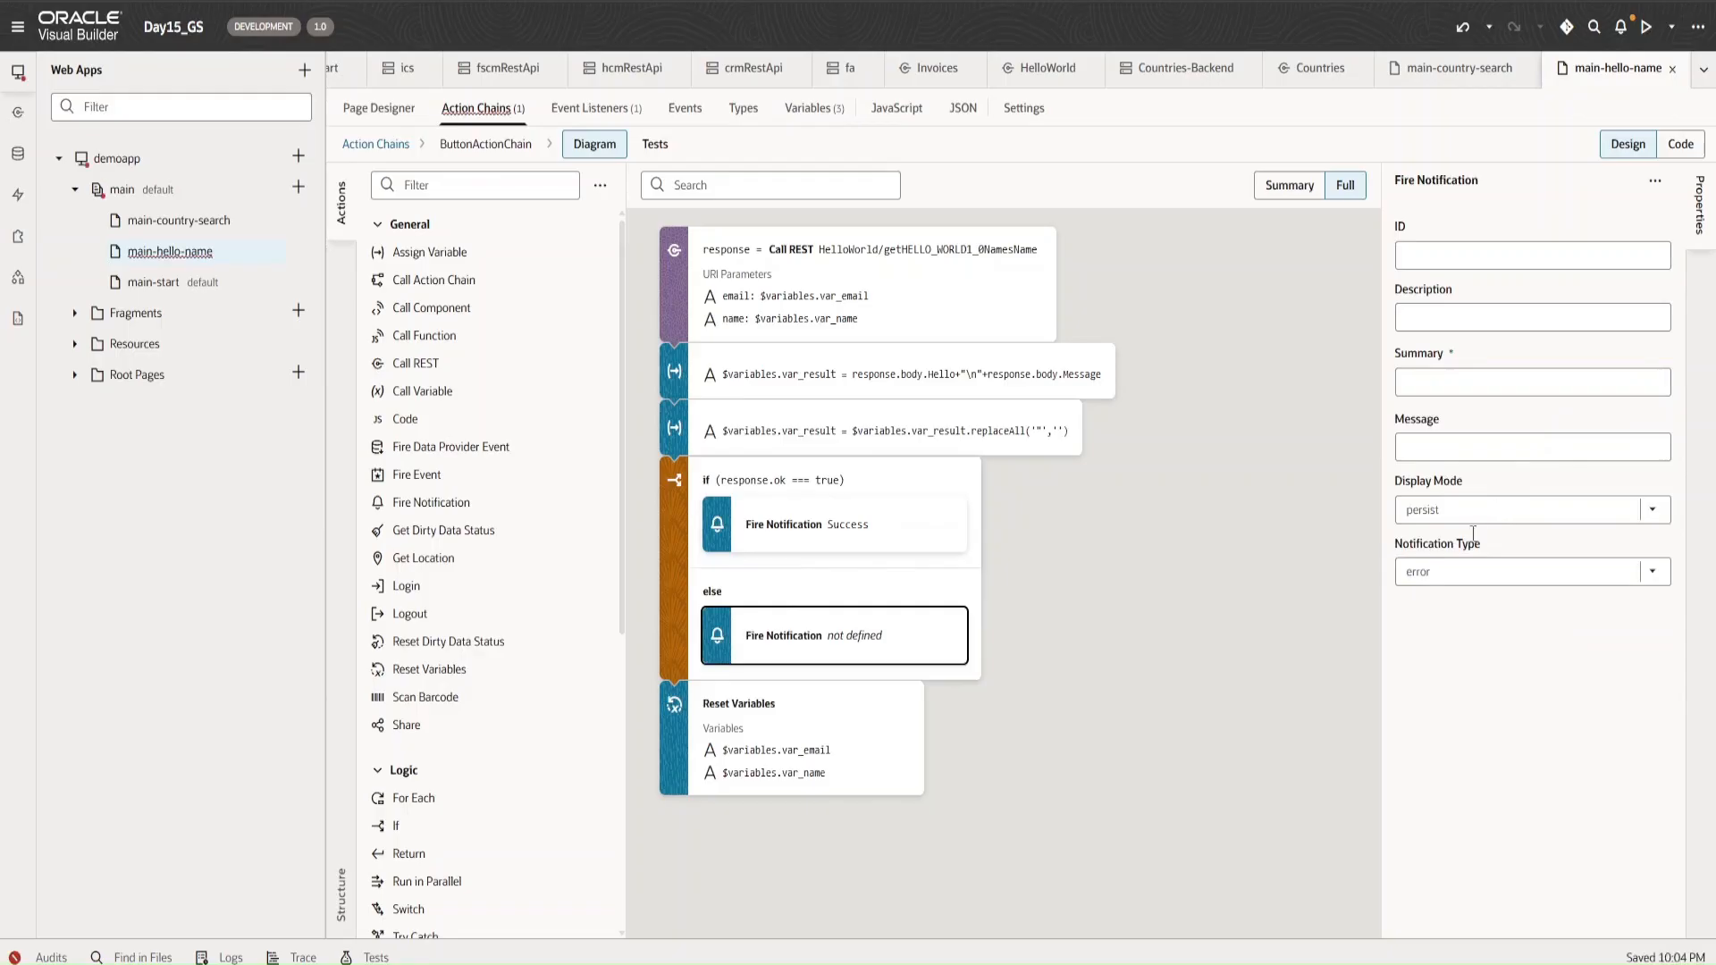
pyautogui.click(1457, 382)
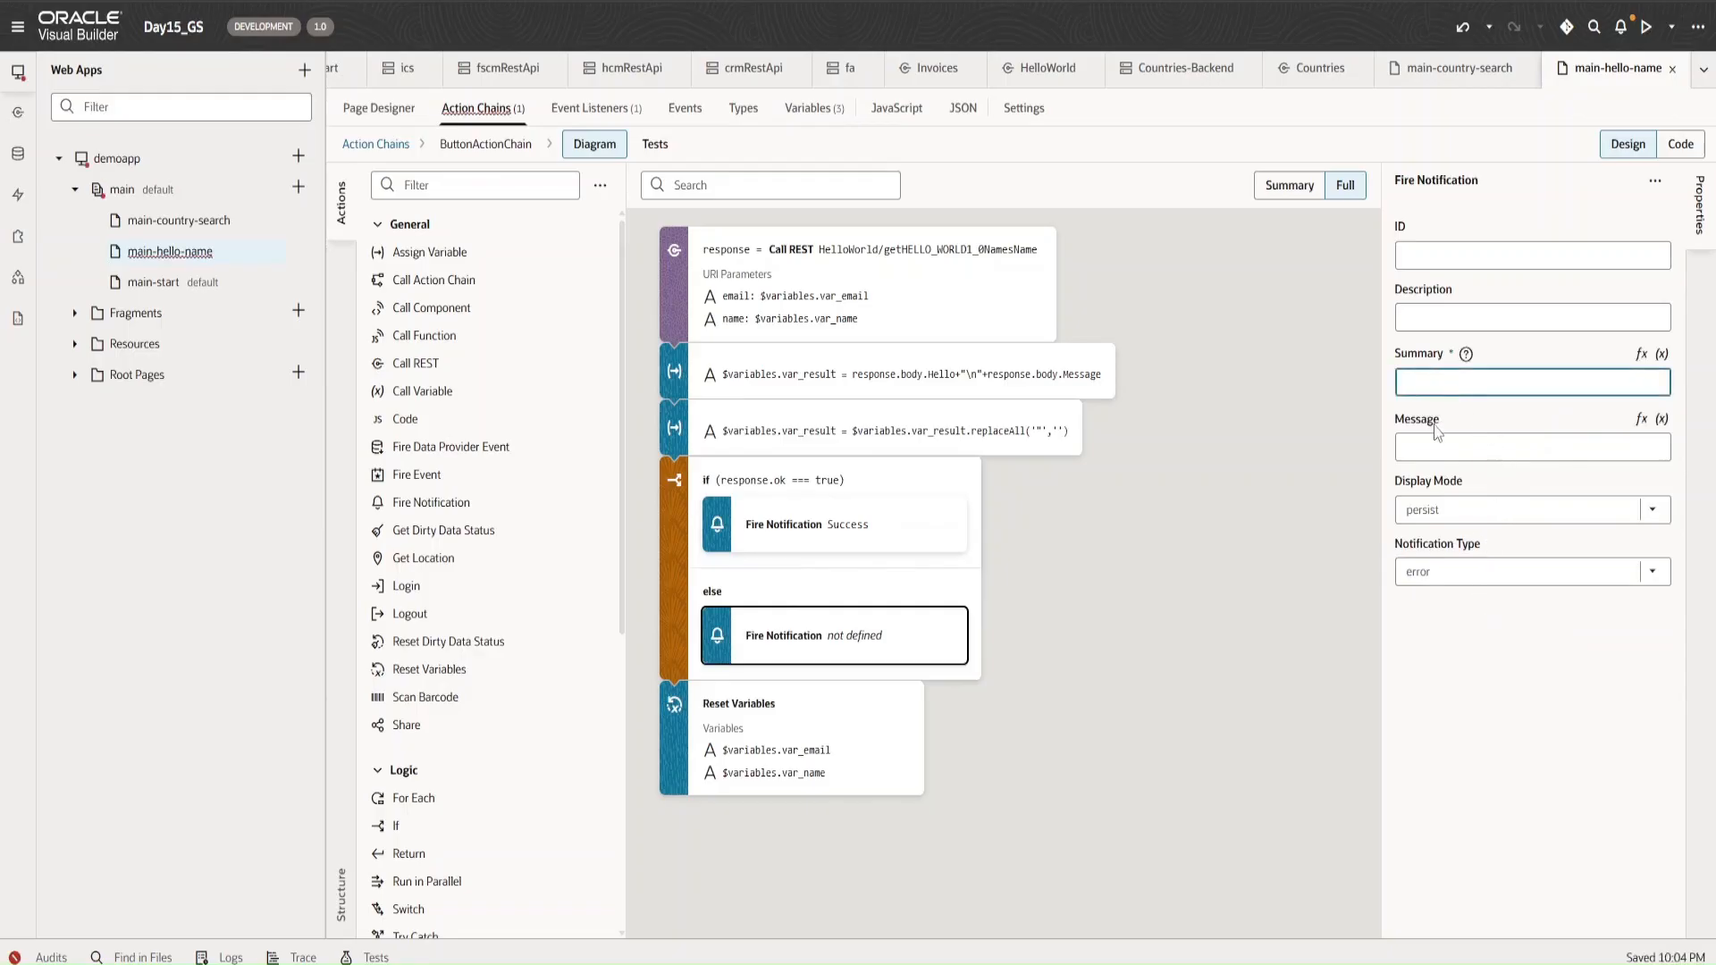
pyautogui.write('Error')
pyautogui.click(1583, 649)
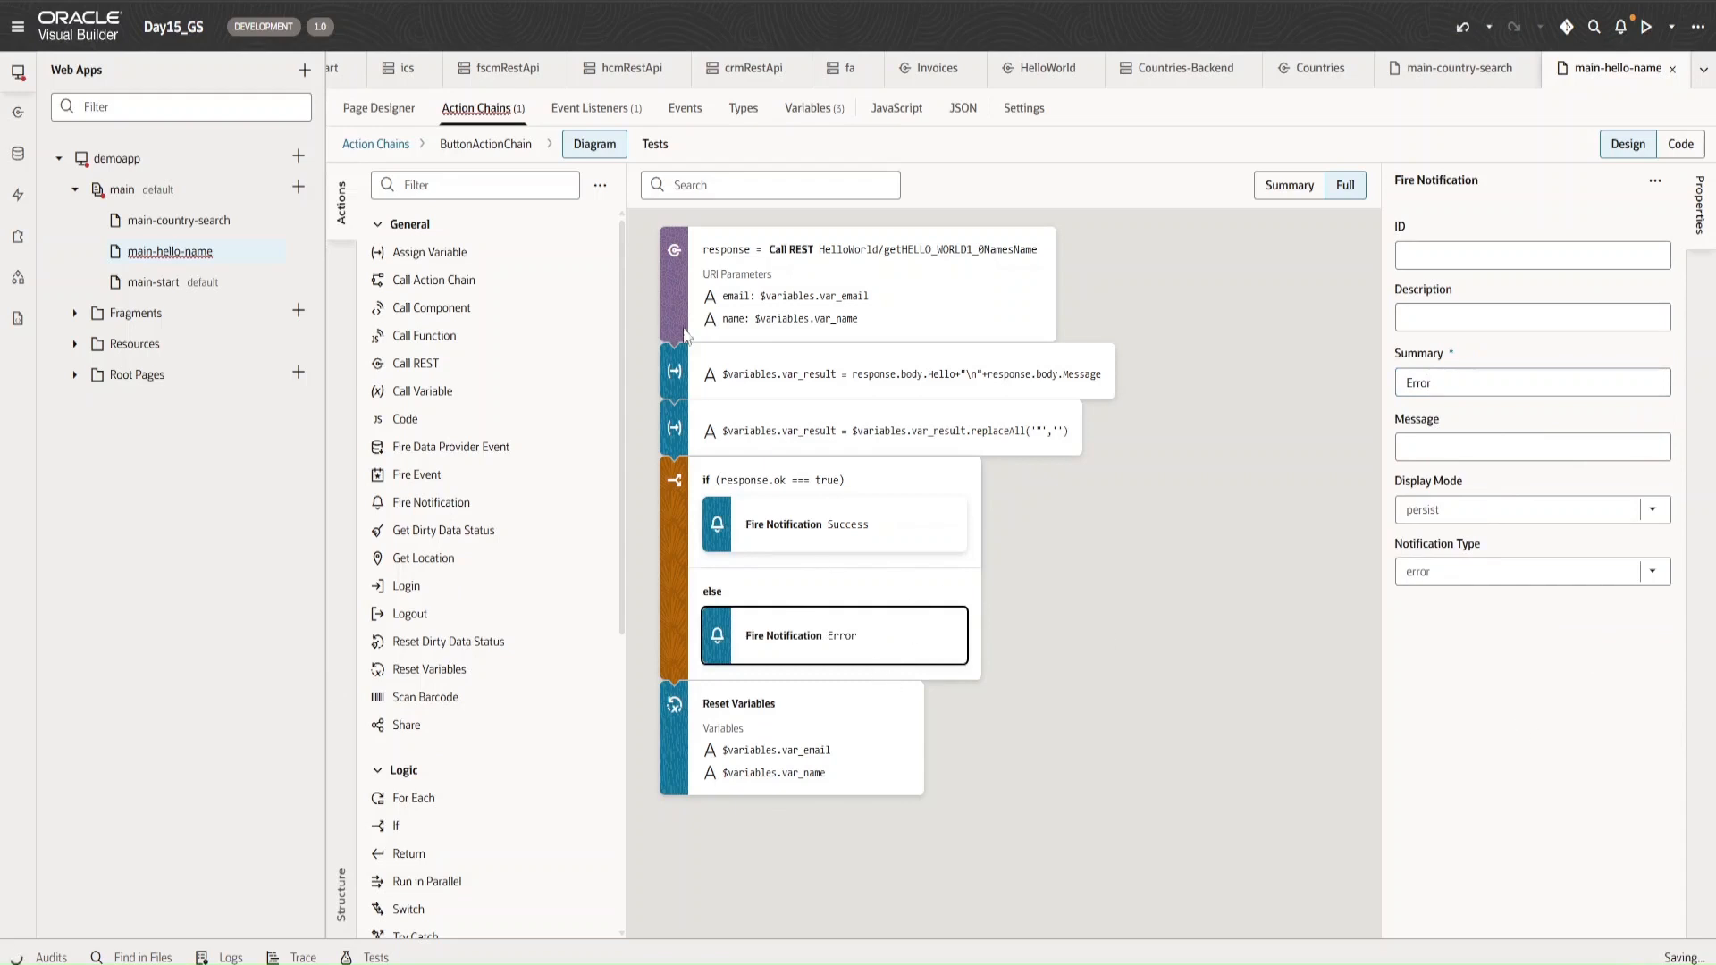
# - Enter a person's first name, paste the temporary email address into the page's form, and submit it in live mode
pyautogui.click(379, 108)
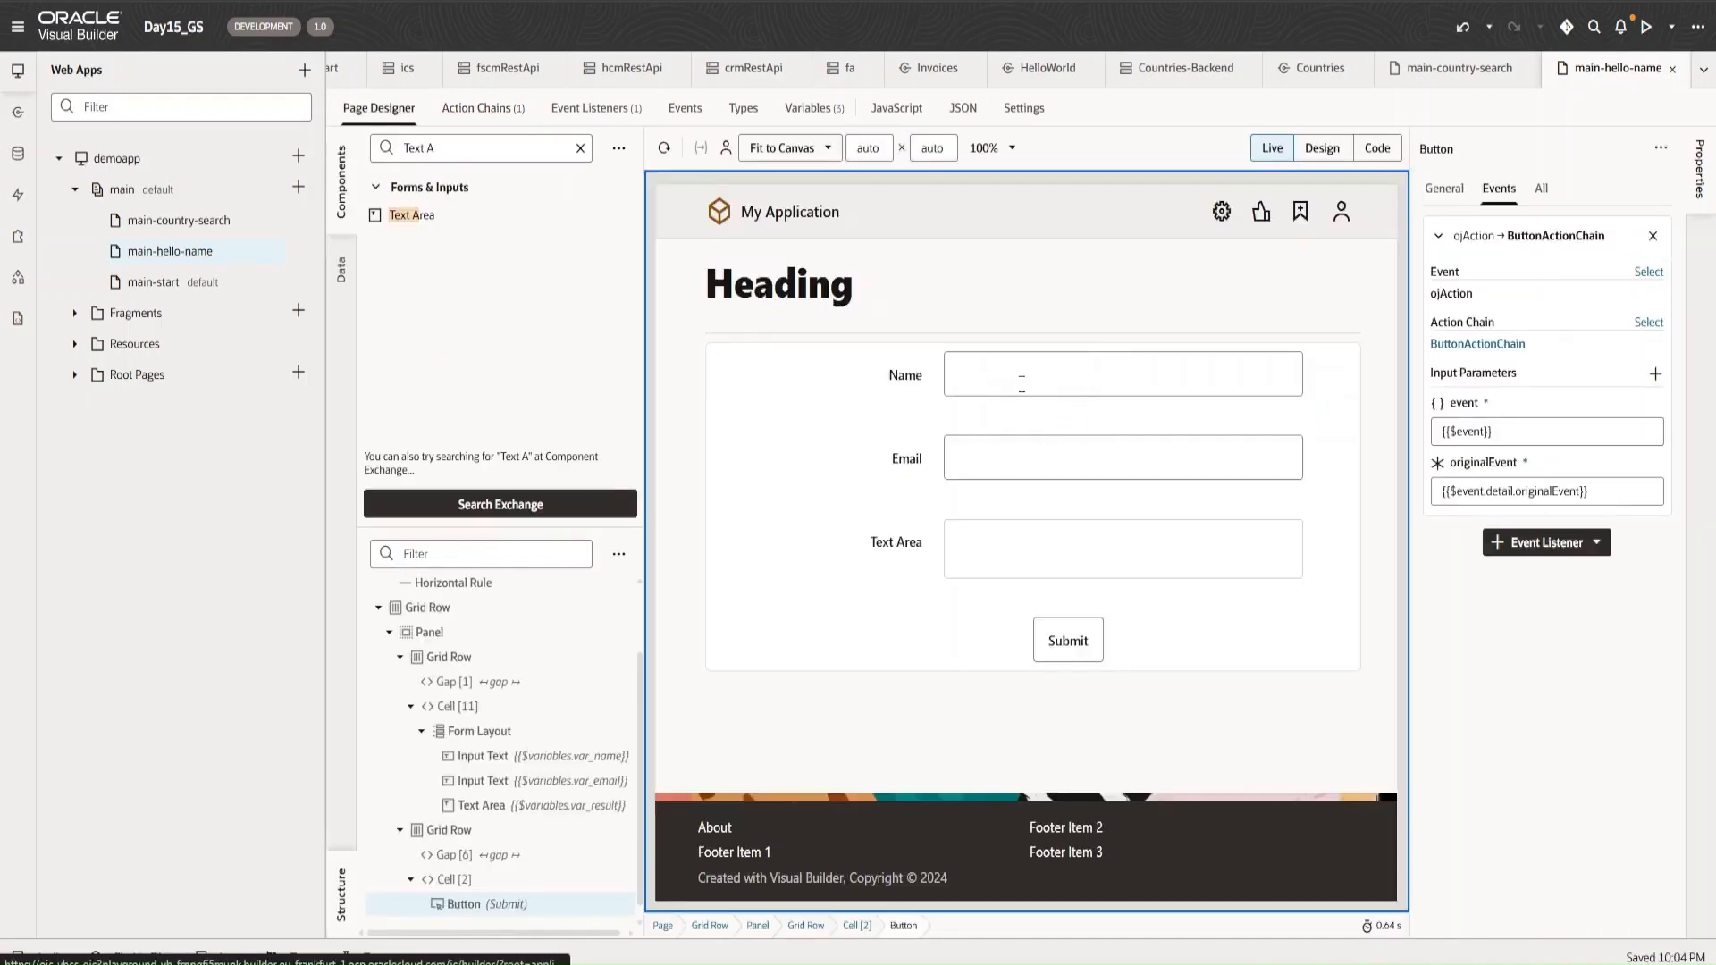
pyautogui.click(1022, 384)
pyautogui.write('Farooq')
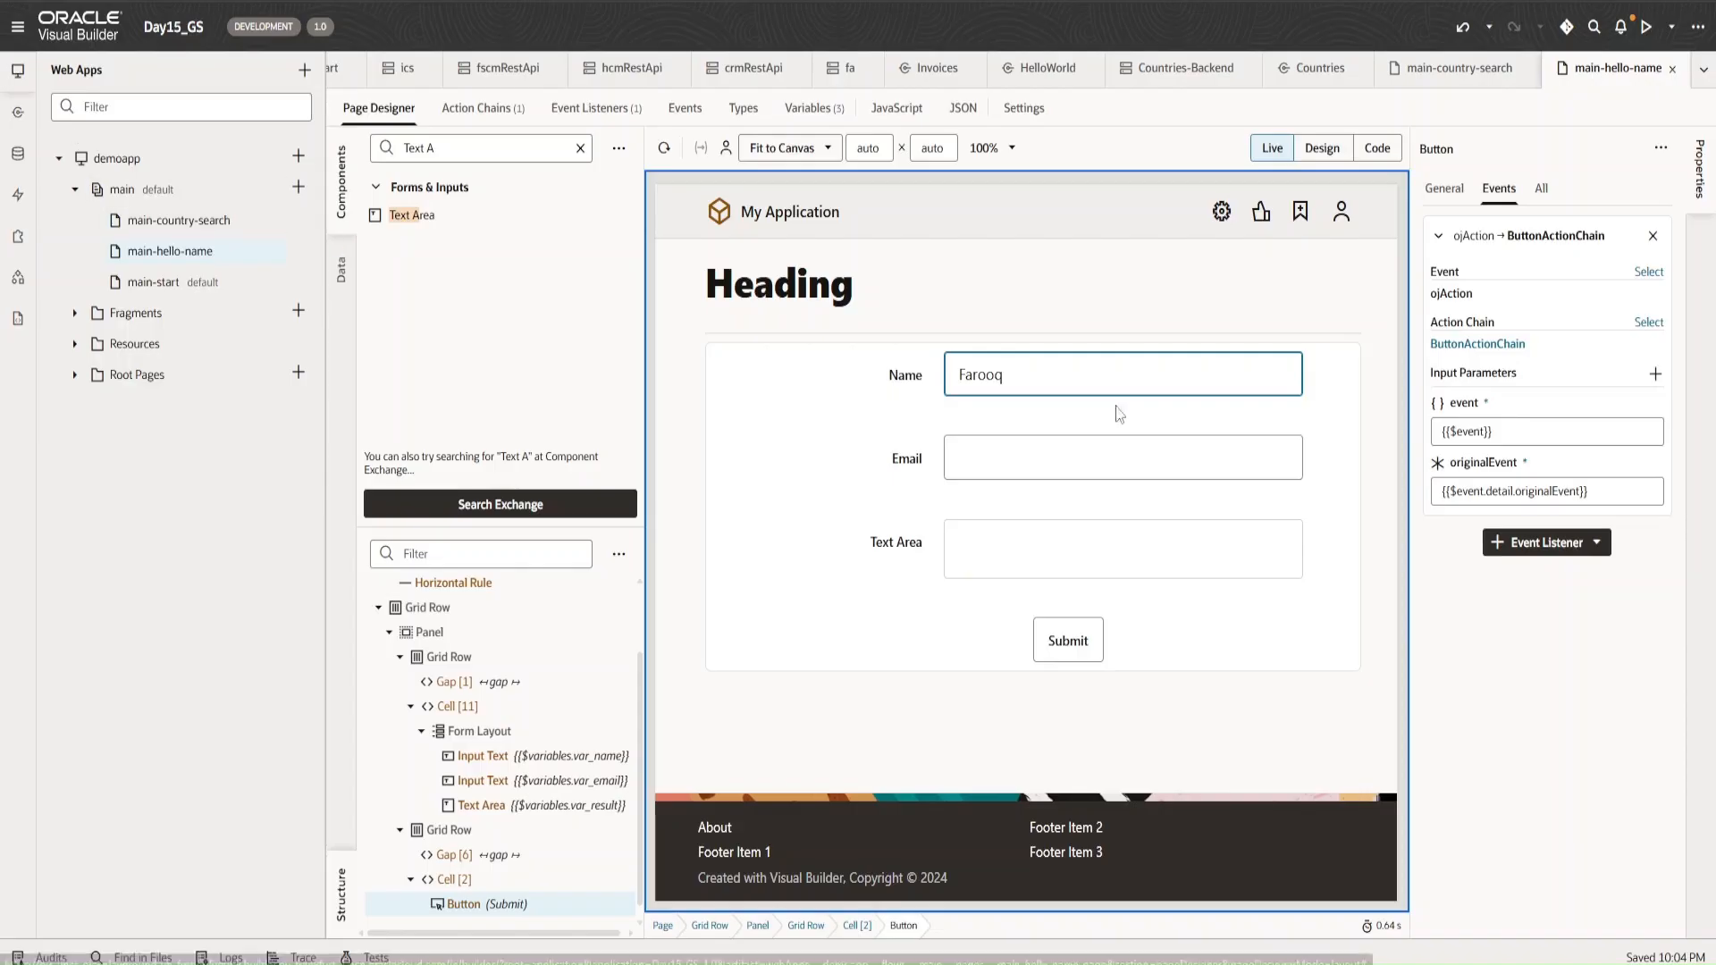
pyautogui.click(1075, 453)
pyautogui.hotkey('ctrl', 'v')
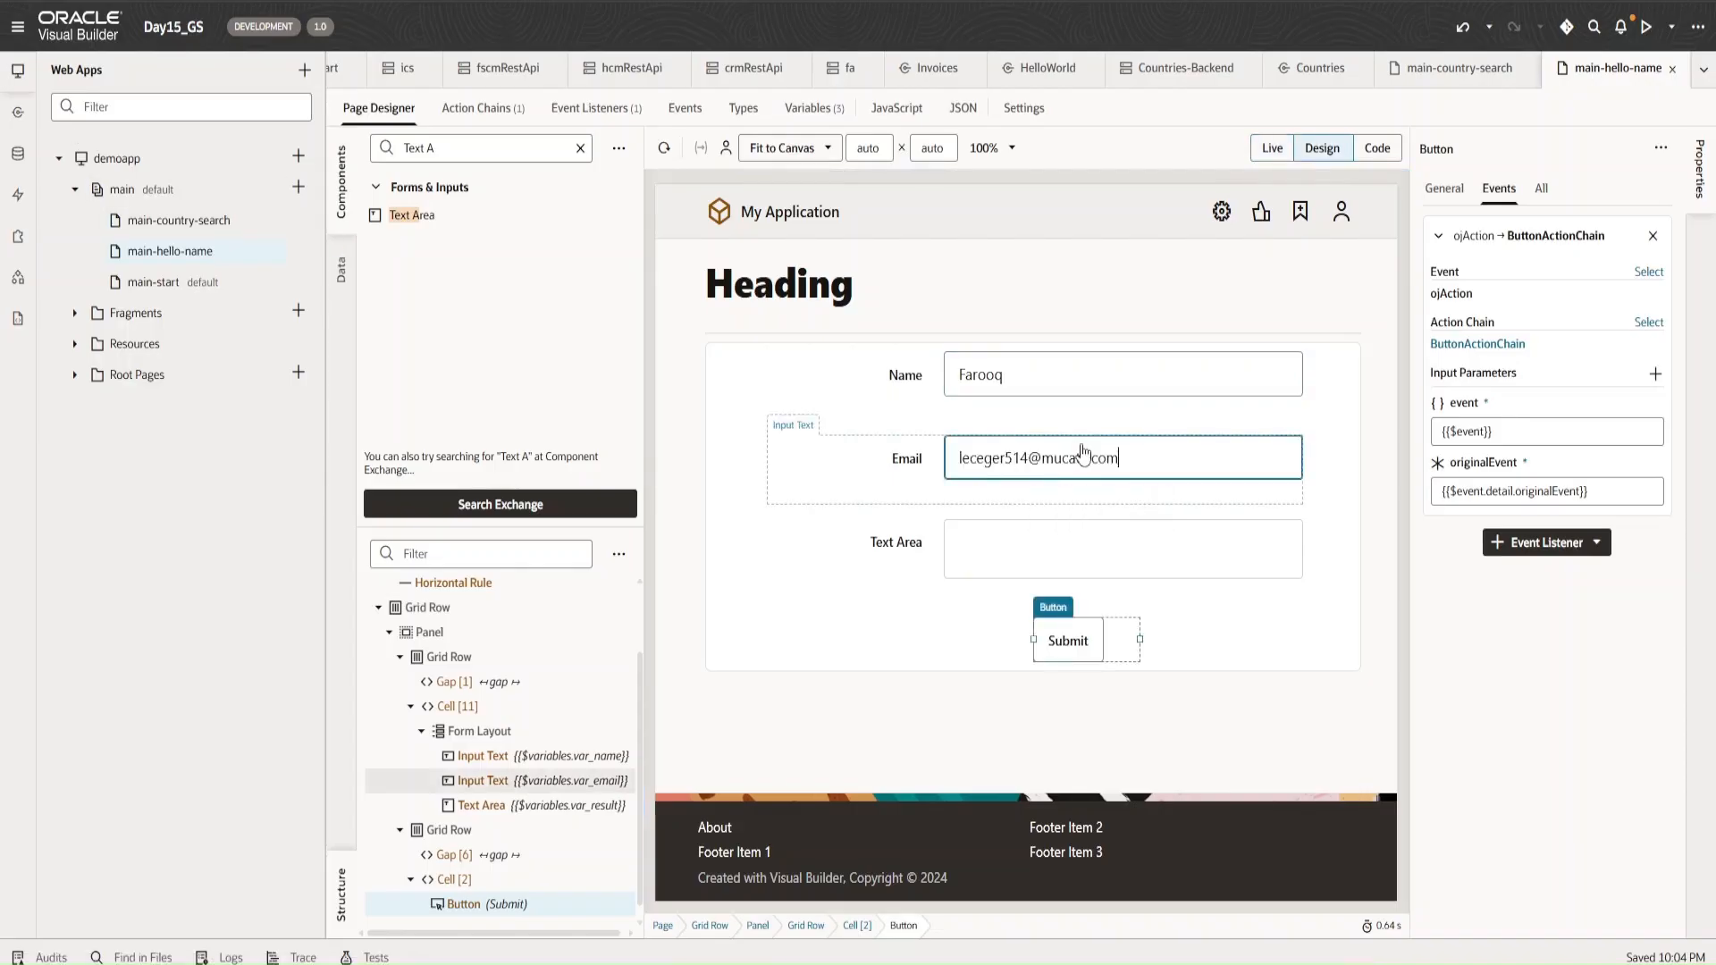
pyautogui.click(1272, 147)
pyautogui.click(1082, 561)
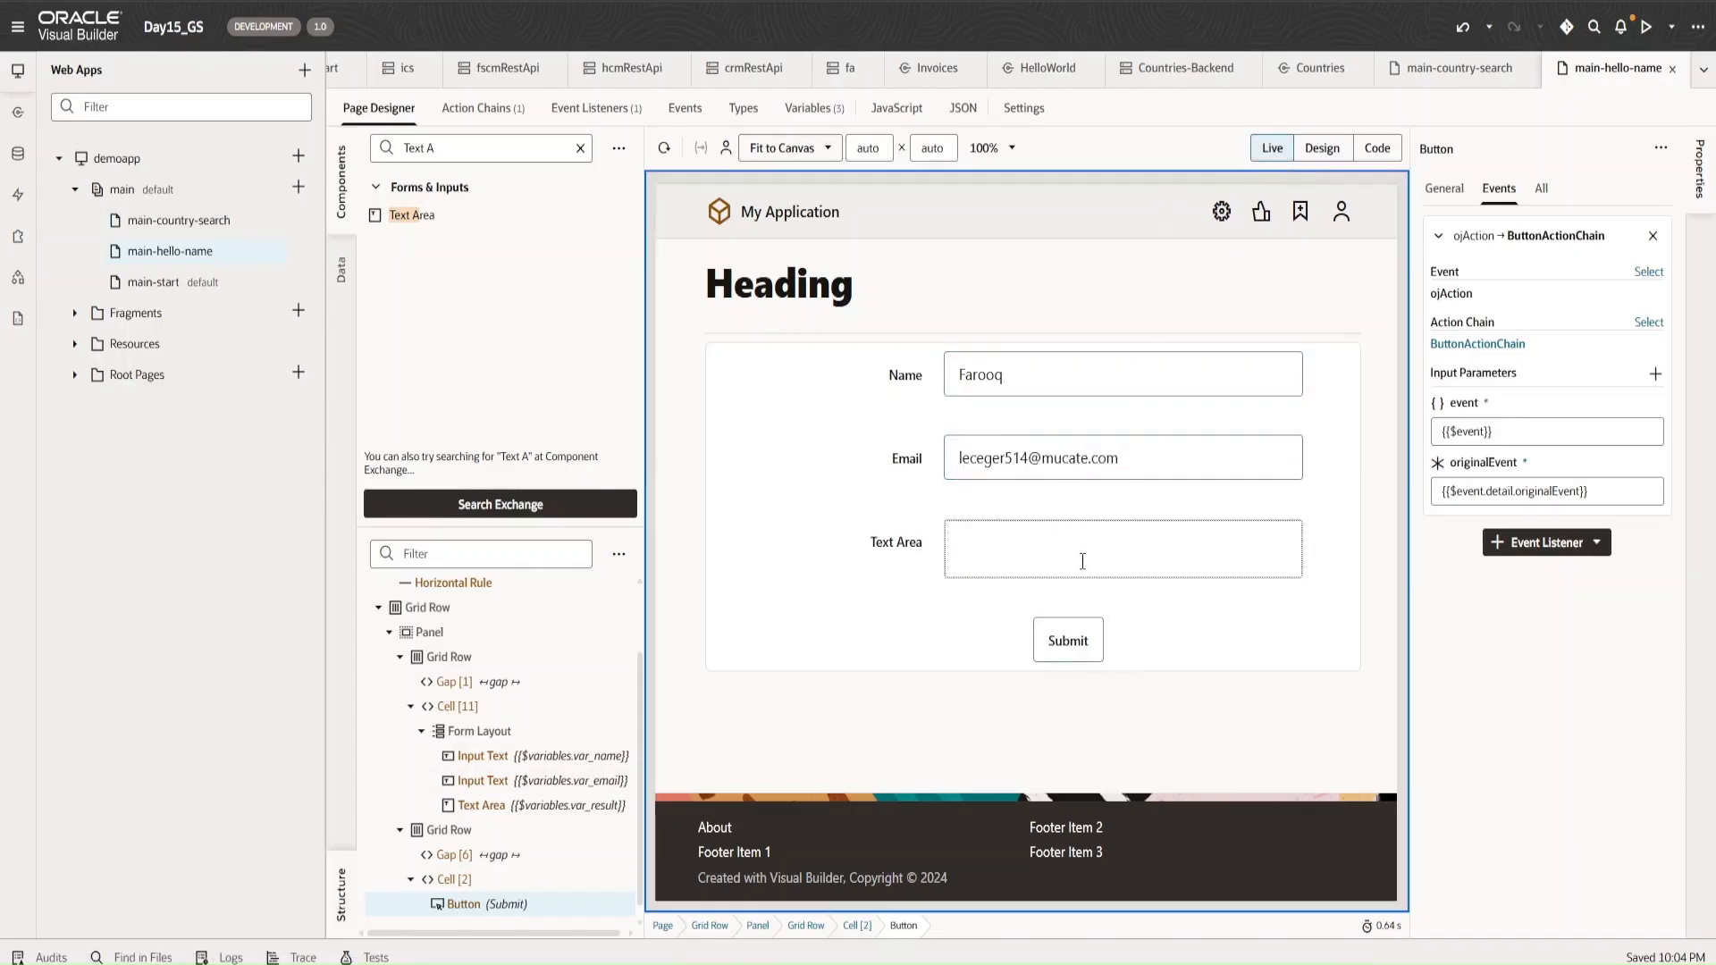
pyautogui.click(1073, 649)
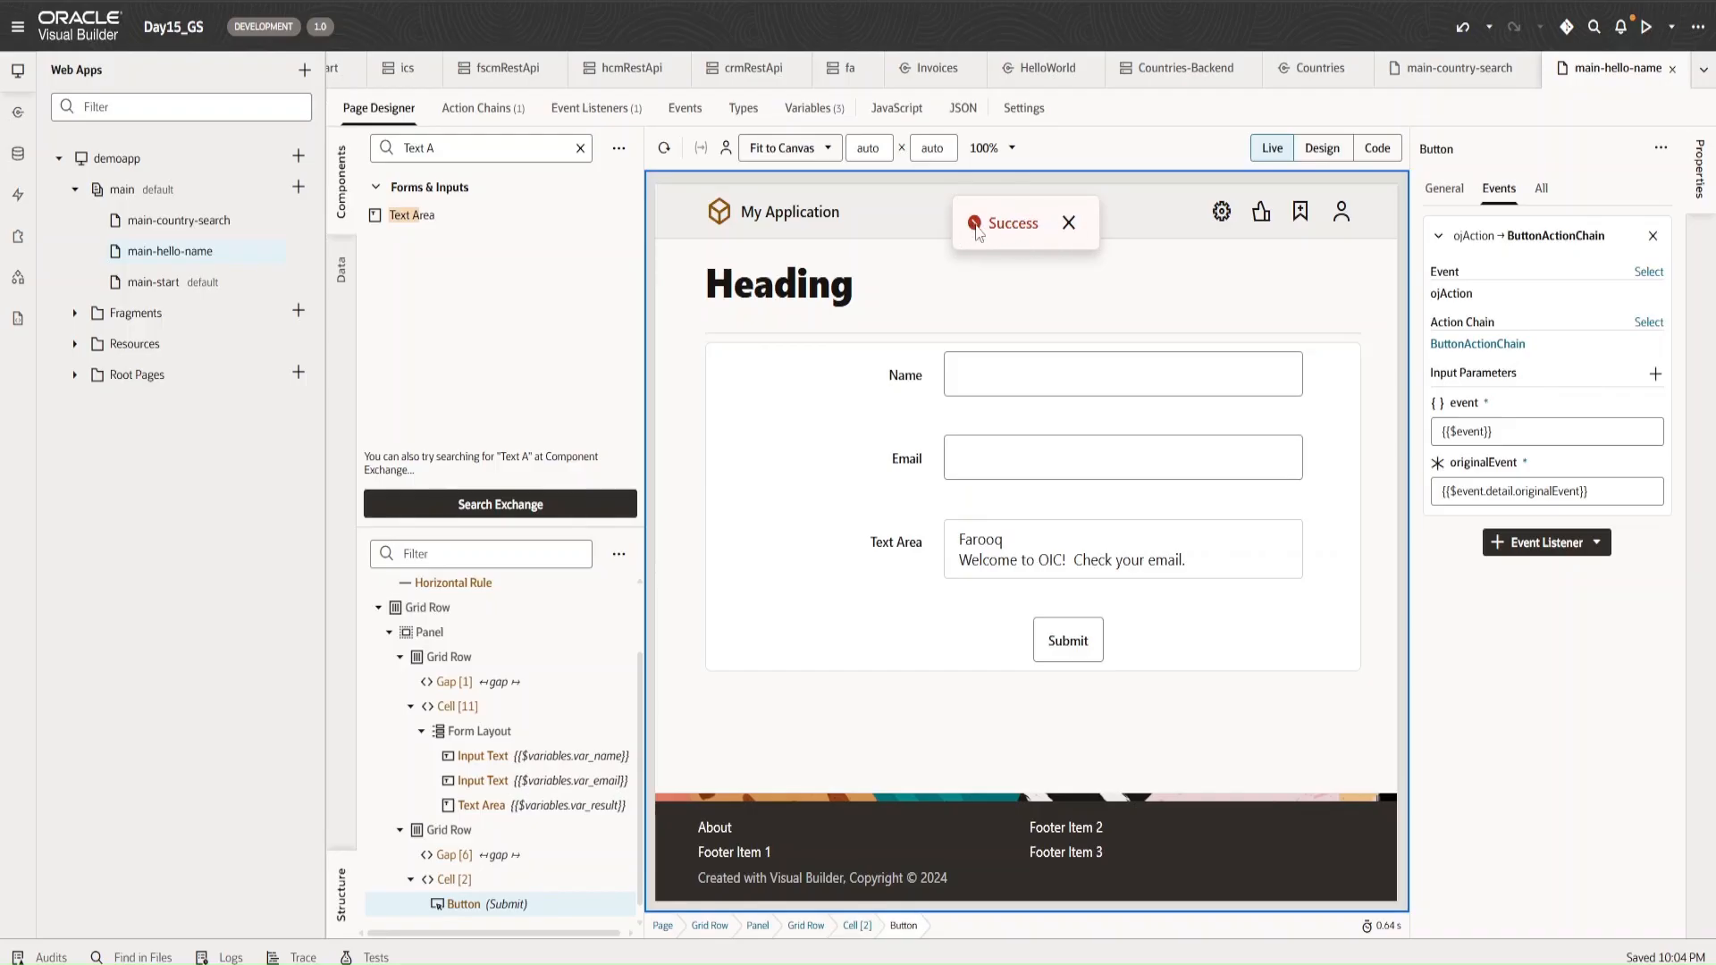
# - Check the Success notification's settings in the action chain, and return to the page to inspect the result text
pyautogui.click(478, 107)
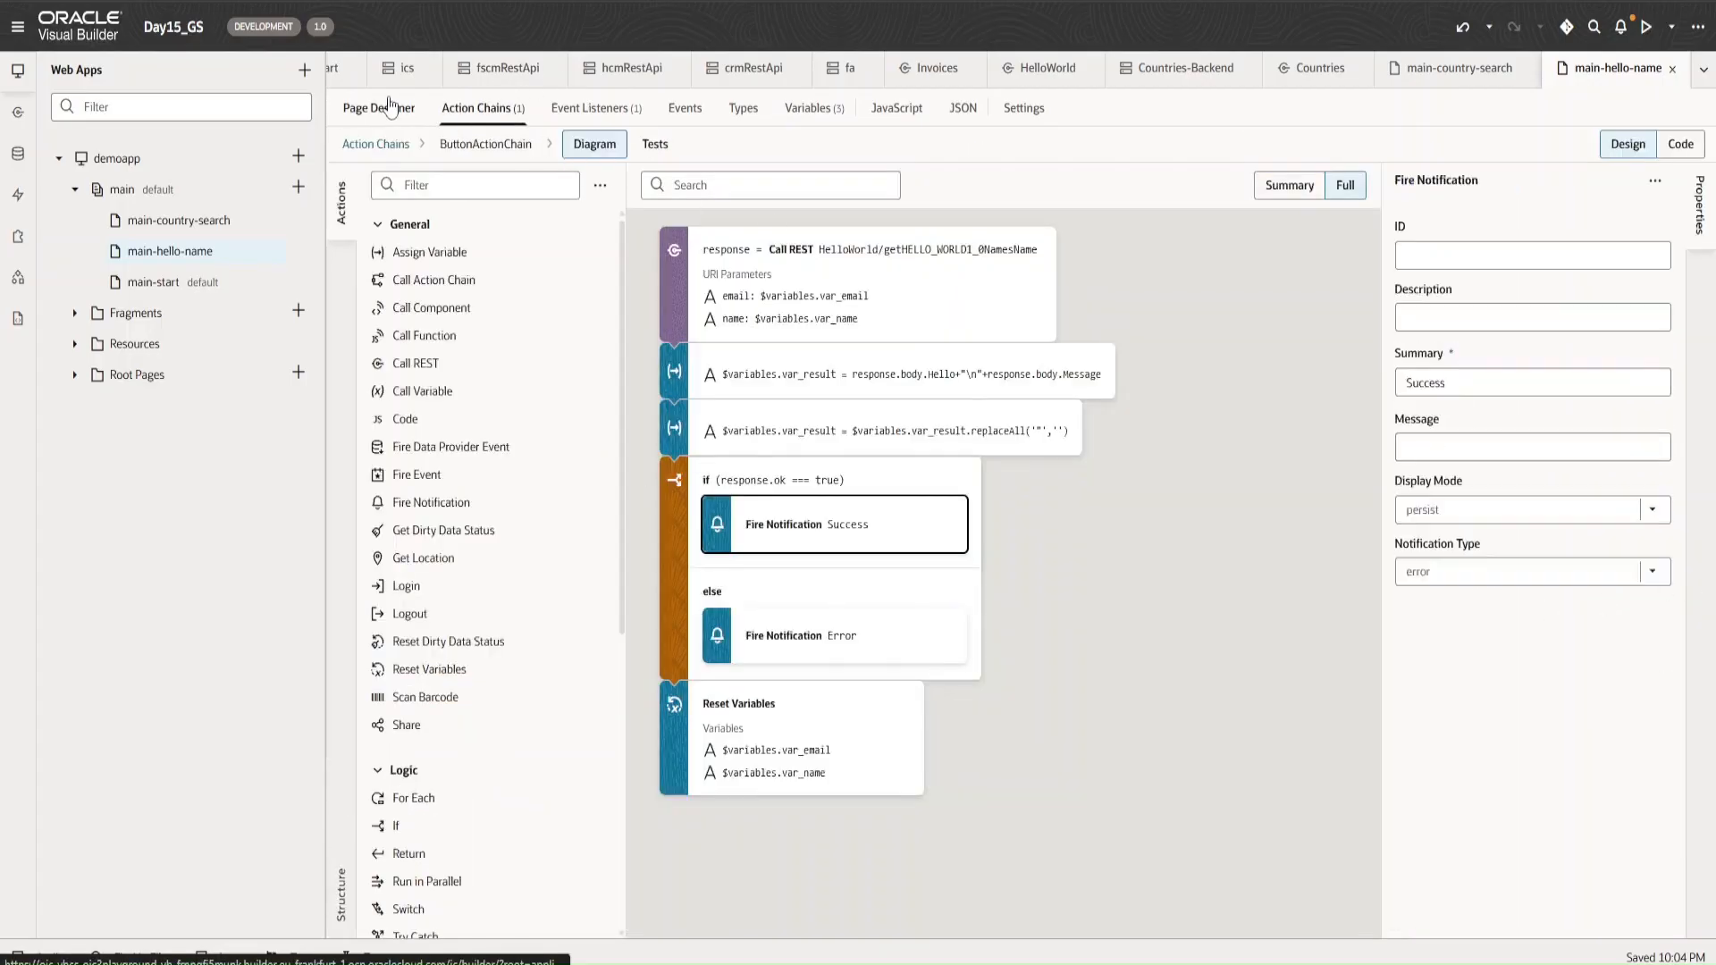
pyautogui.click(416, 108)
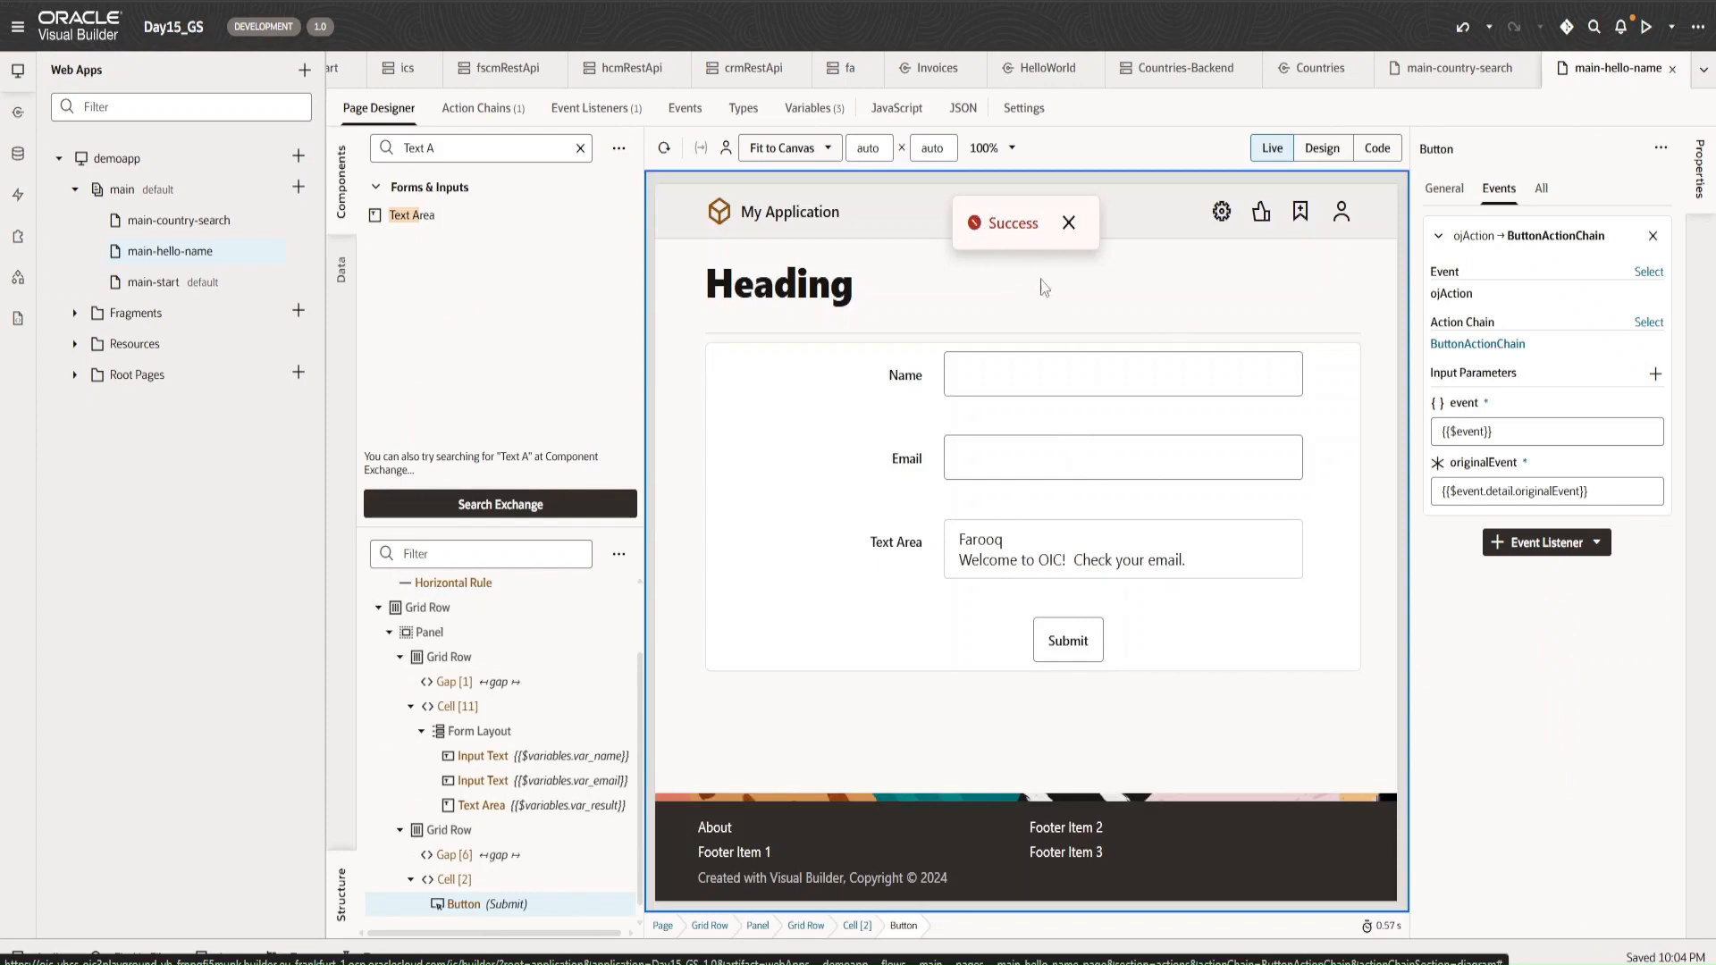
pyautogui.moveTo(960, 541); pyautogui.dragTo(1111, 554)
pyautogui.click(1130, 537)
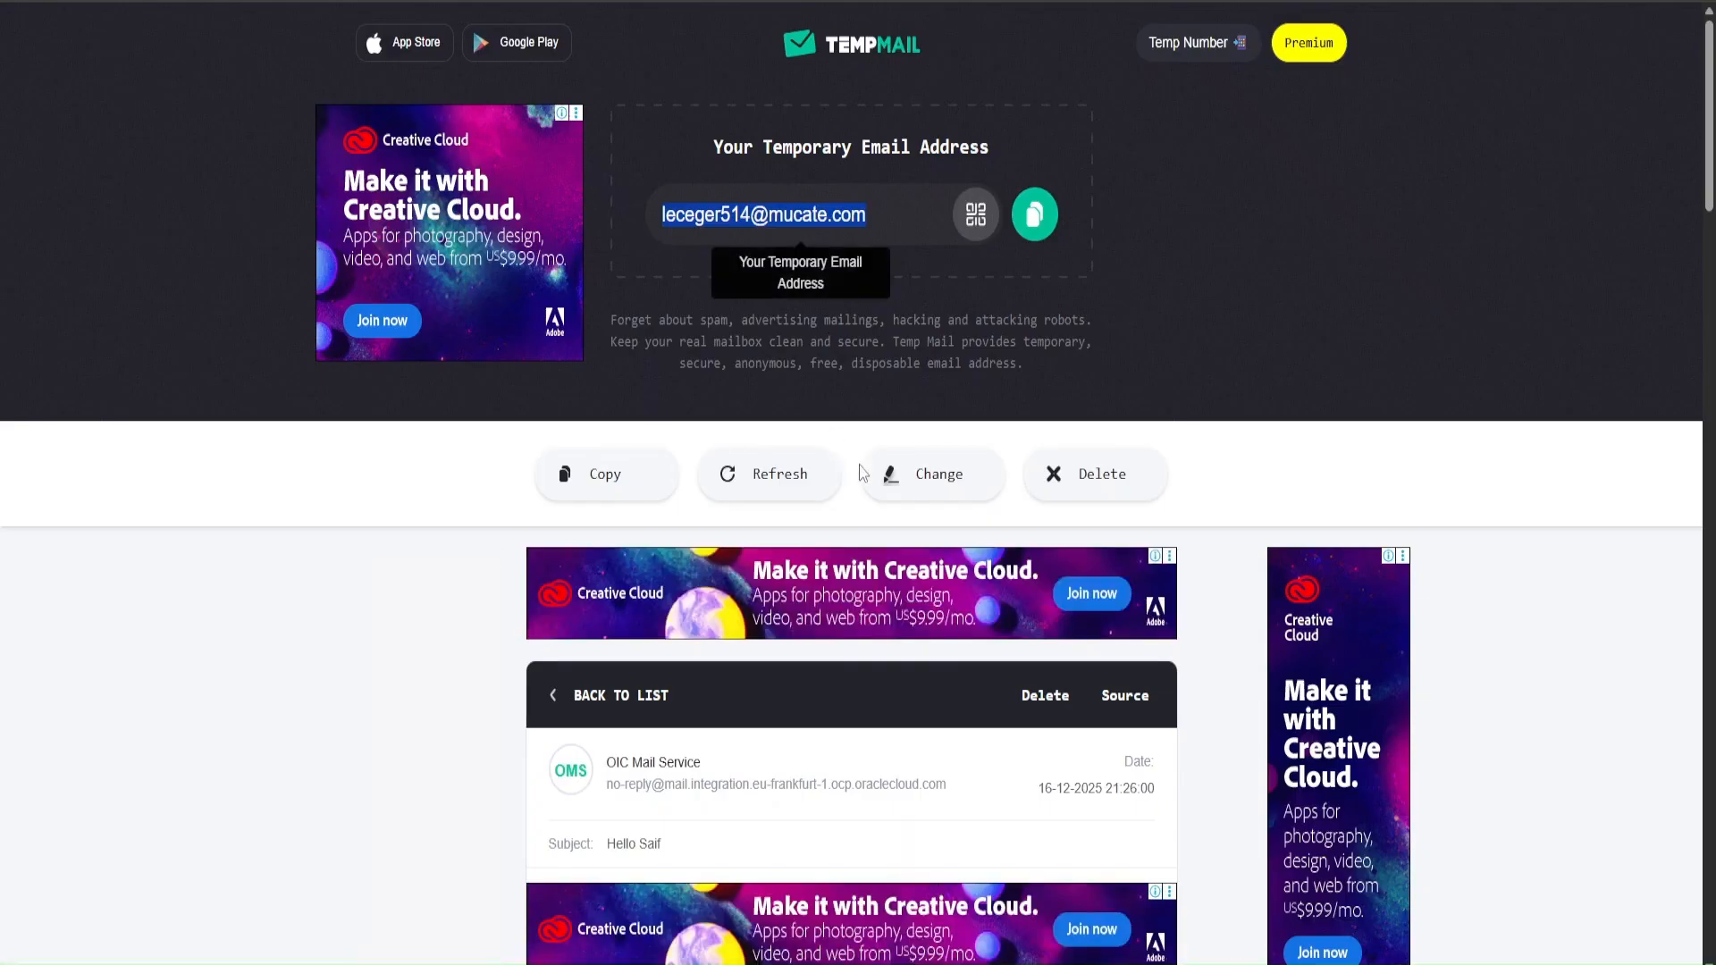
# - Open the newest OIC Mail Service message in the Temp Mail inbox and read its greeting
pyautogui.scroll(-5, 862, 474)
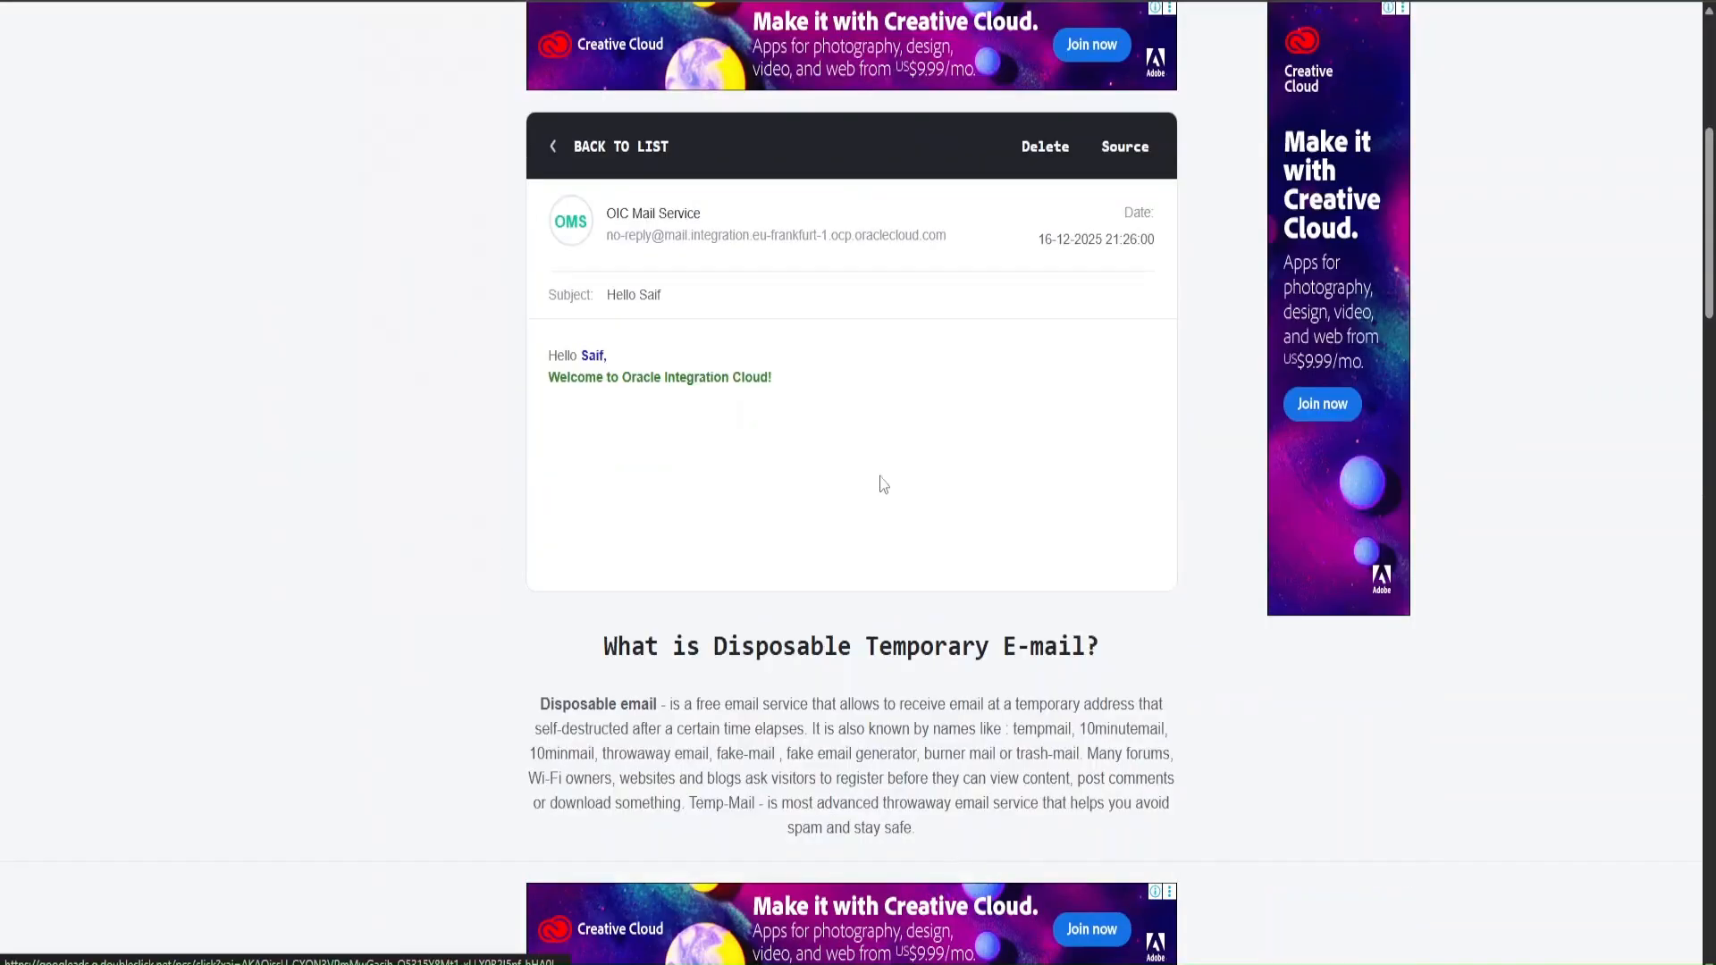
pyautogui.click(575, 159)
pyautogui.scroll(-10, 976, 469)
pyautogui.scroll(5, 980, 467)
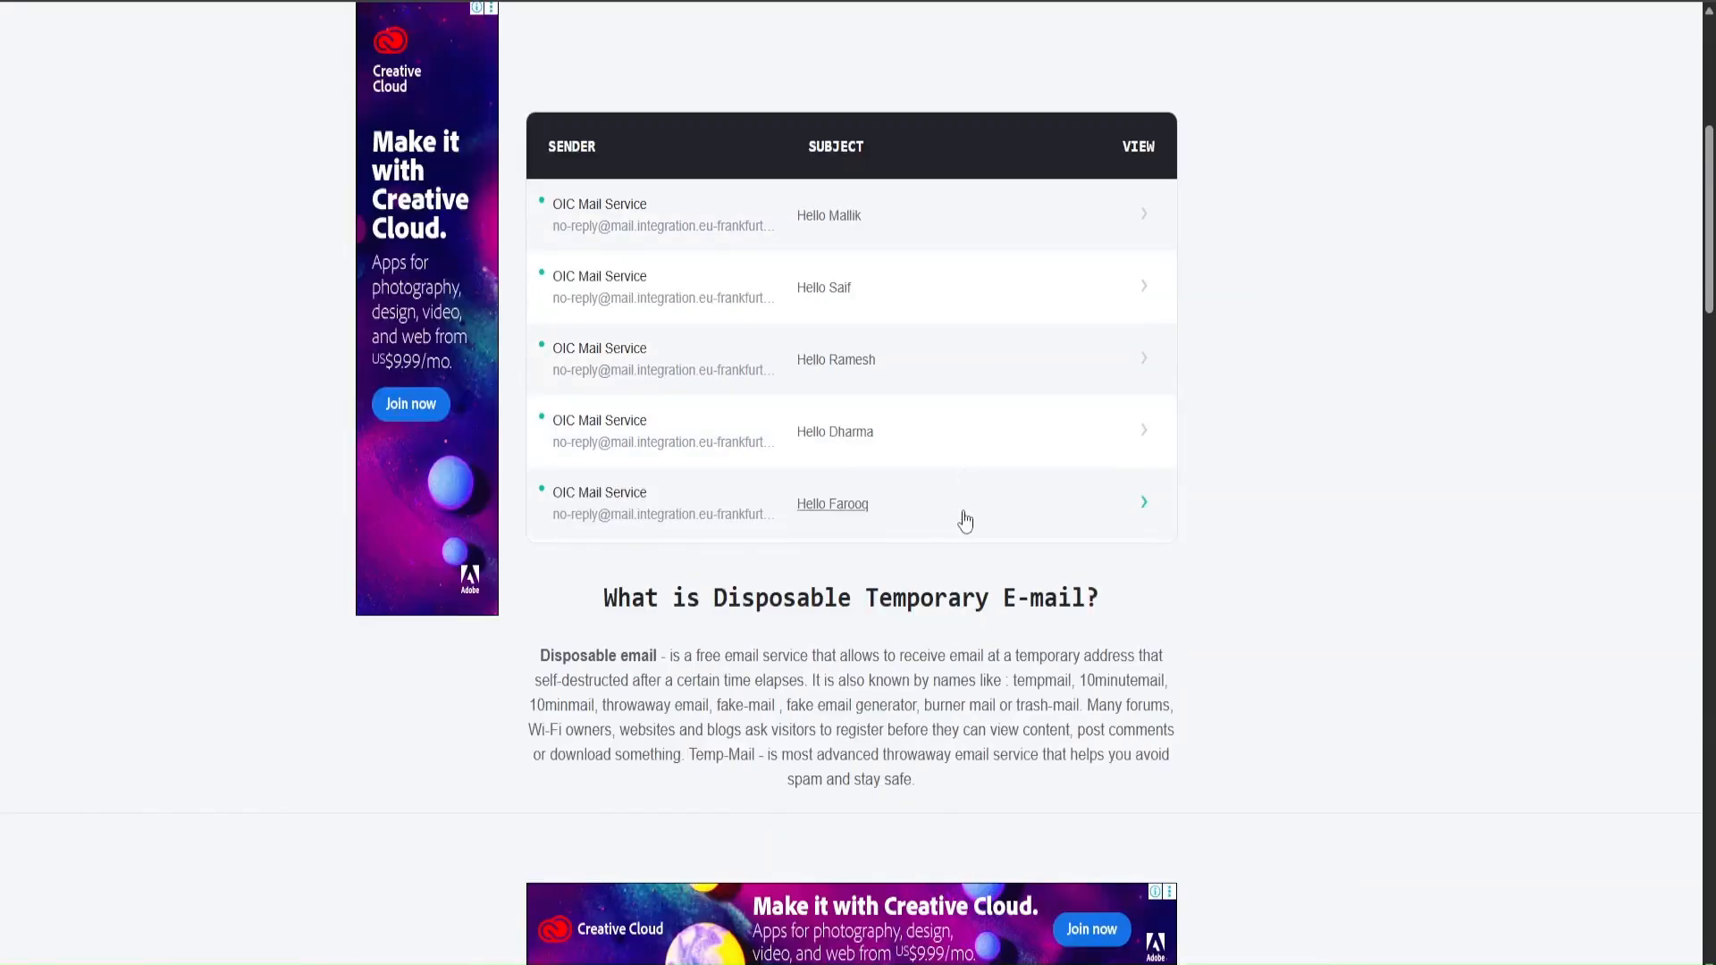
pyautogui.click(965, 522)
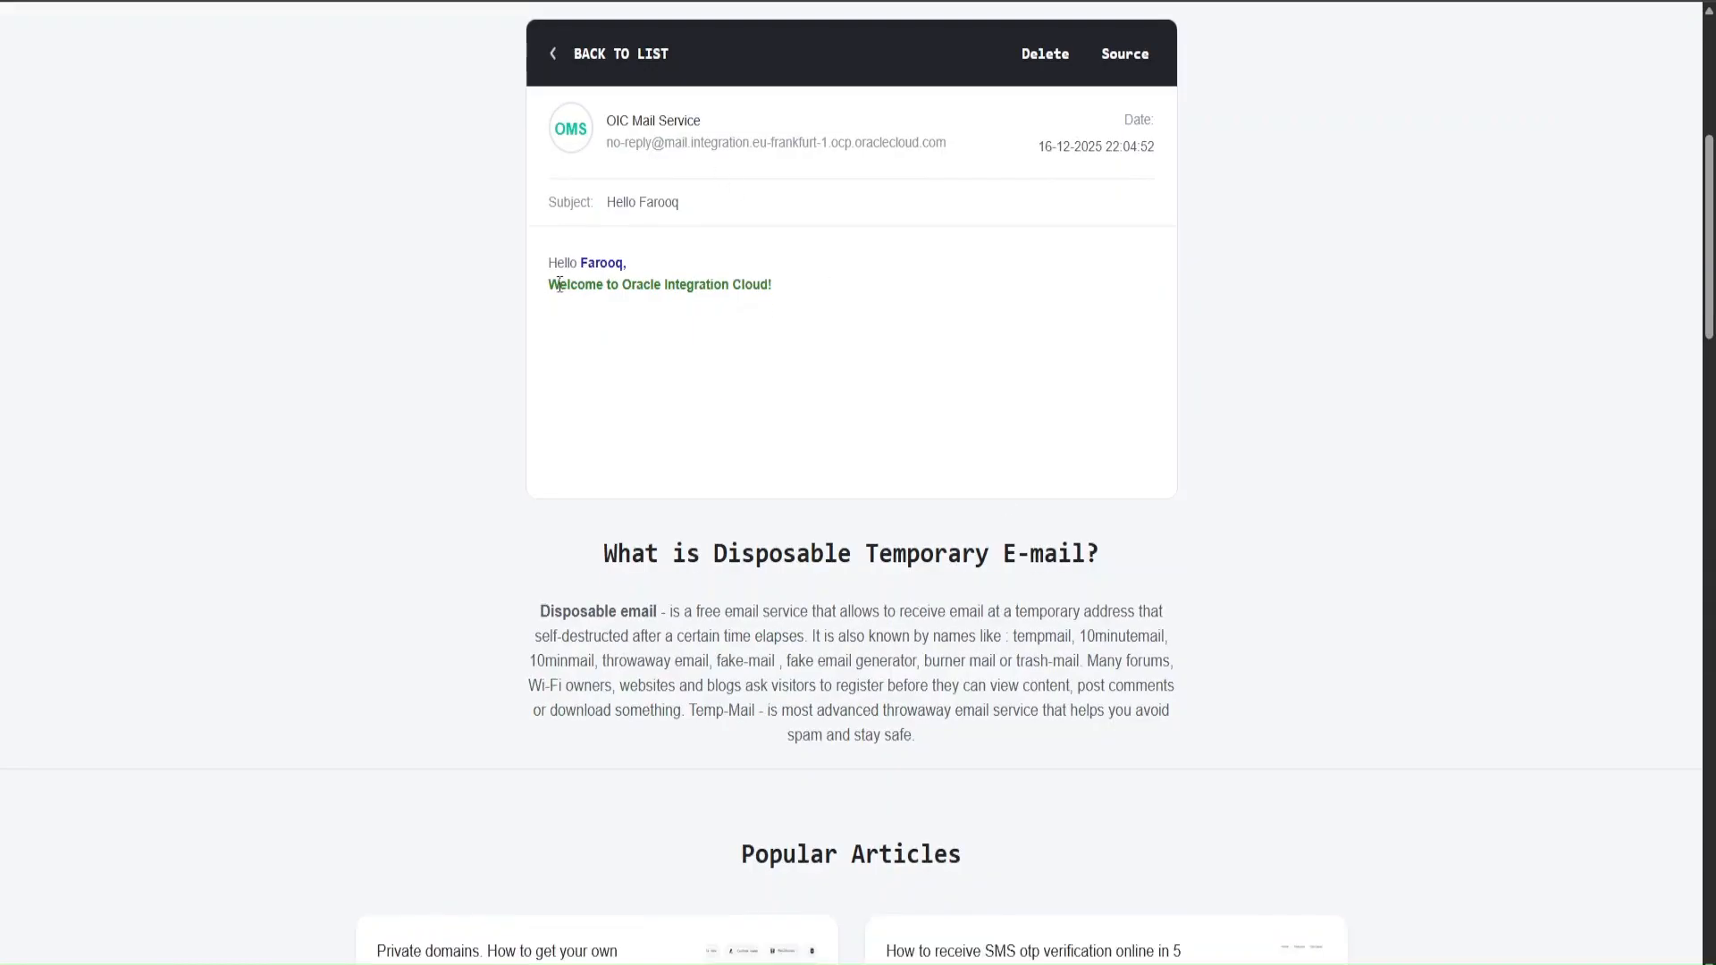
pyautogui.moveTo(548, 262); pyautogui.dragTo(640, 280)
# - Refresh the Hello World integration's instances in Oracle Integration to check the latest run, and return to Visual Builder
pyautogui.moveTo(658, 370); pyautogui.dragTo(777, 391)
pyautogui.click(837, 374)
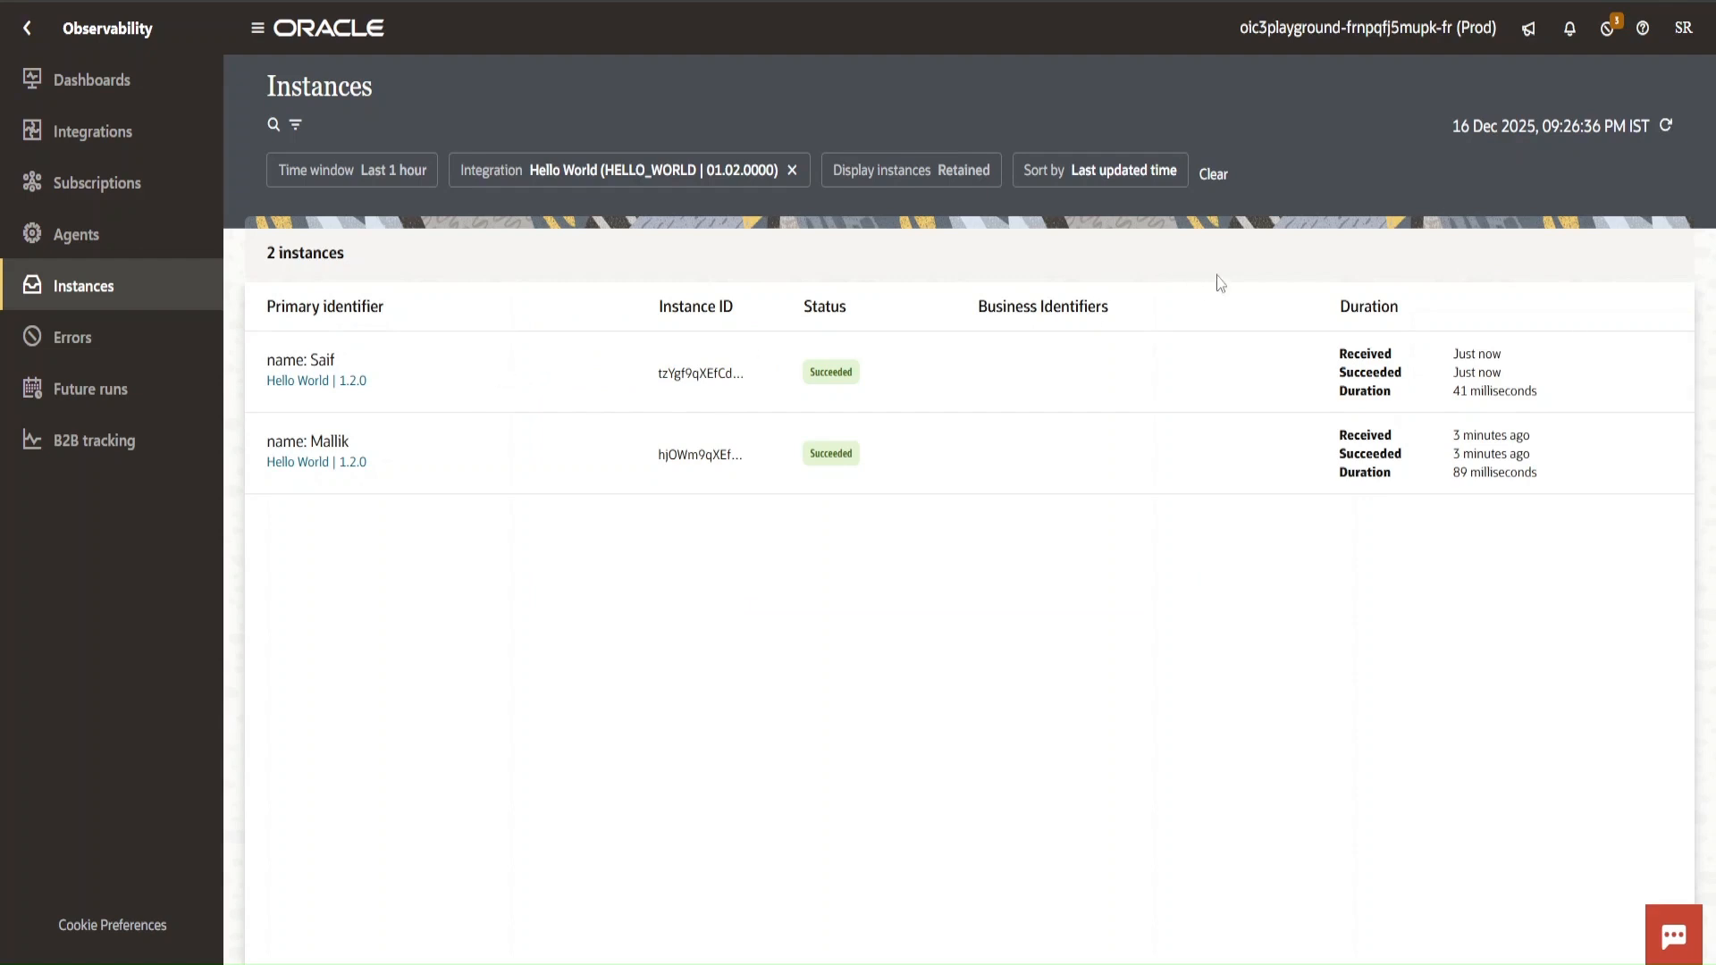
pyautogui.click(1665, 125)
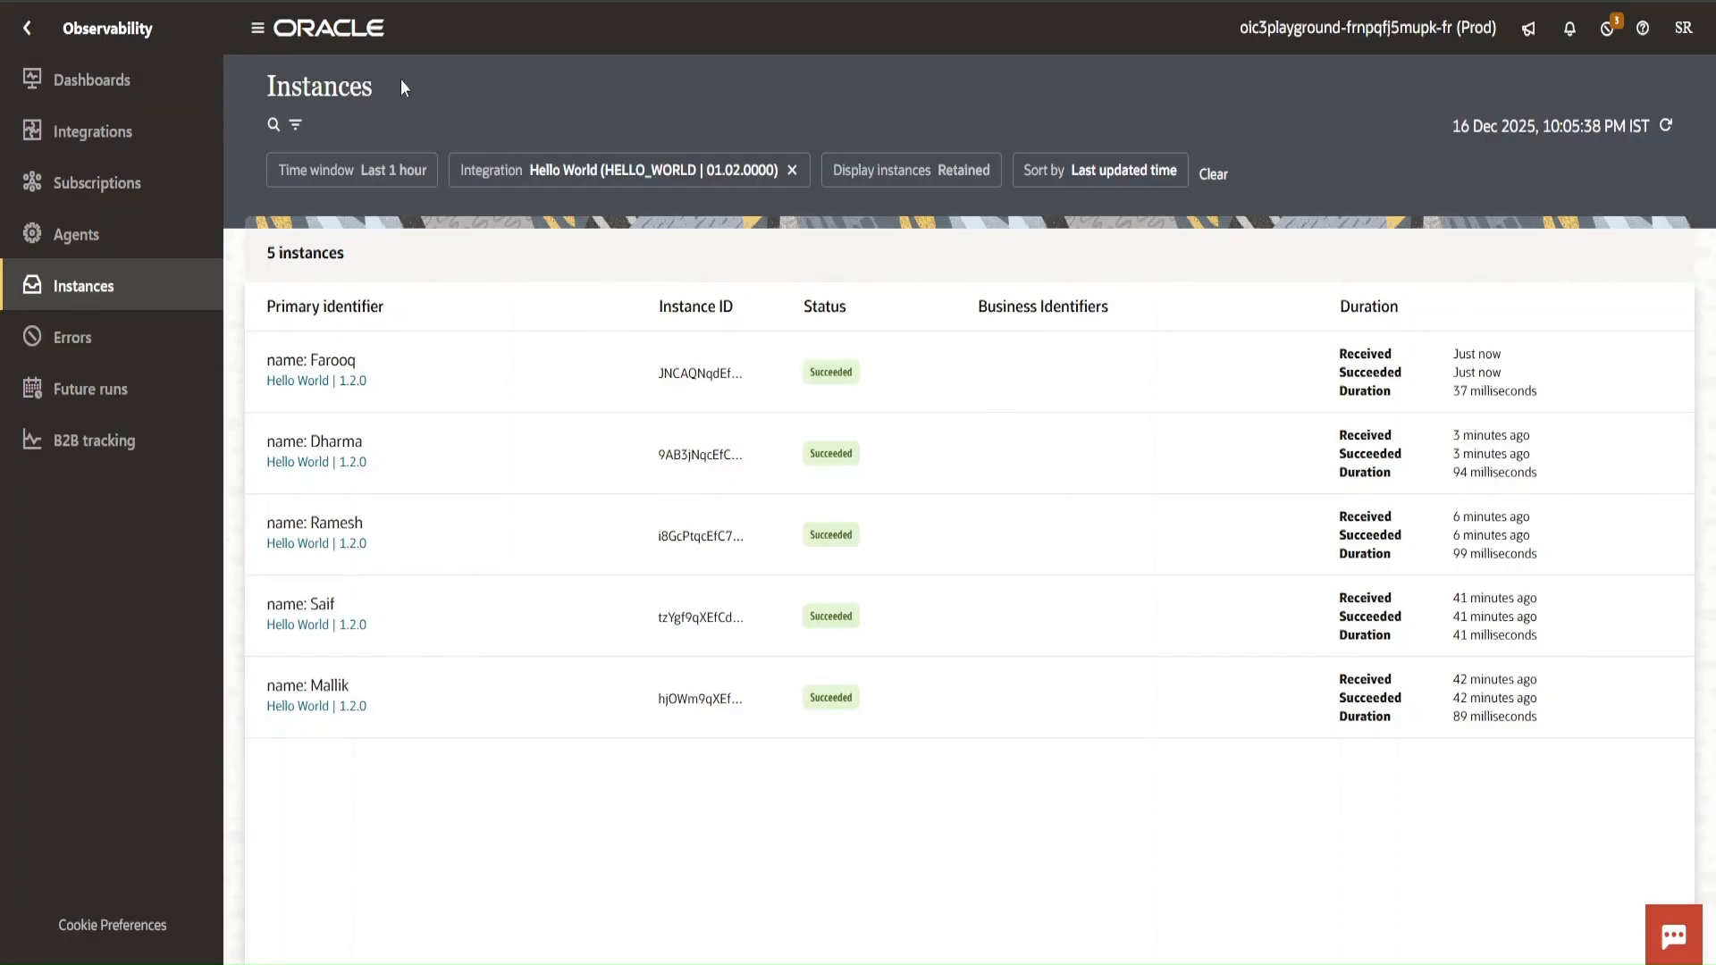
pyautogui.click(715, 2)
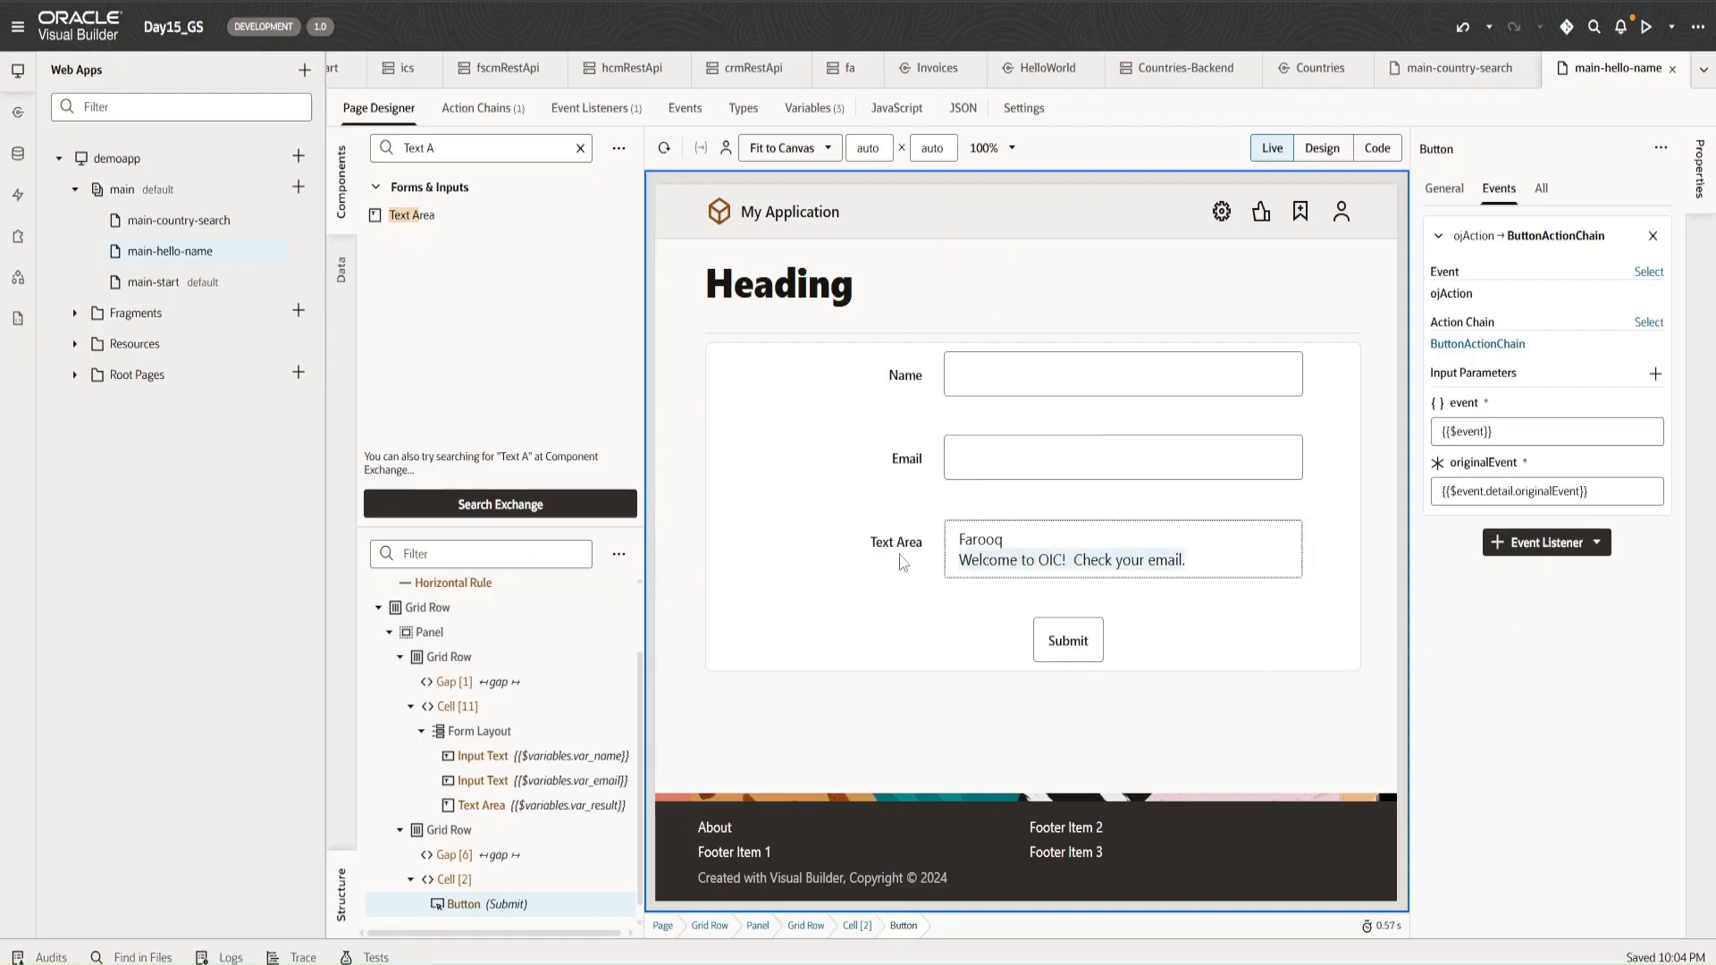
# - Create a page with the ID main-create-invoice in the main flow
pyautogui.click(298, 188)
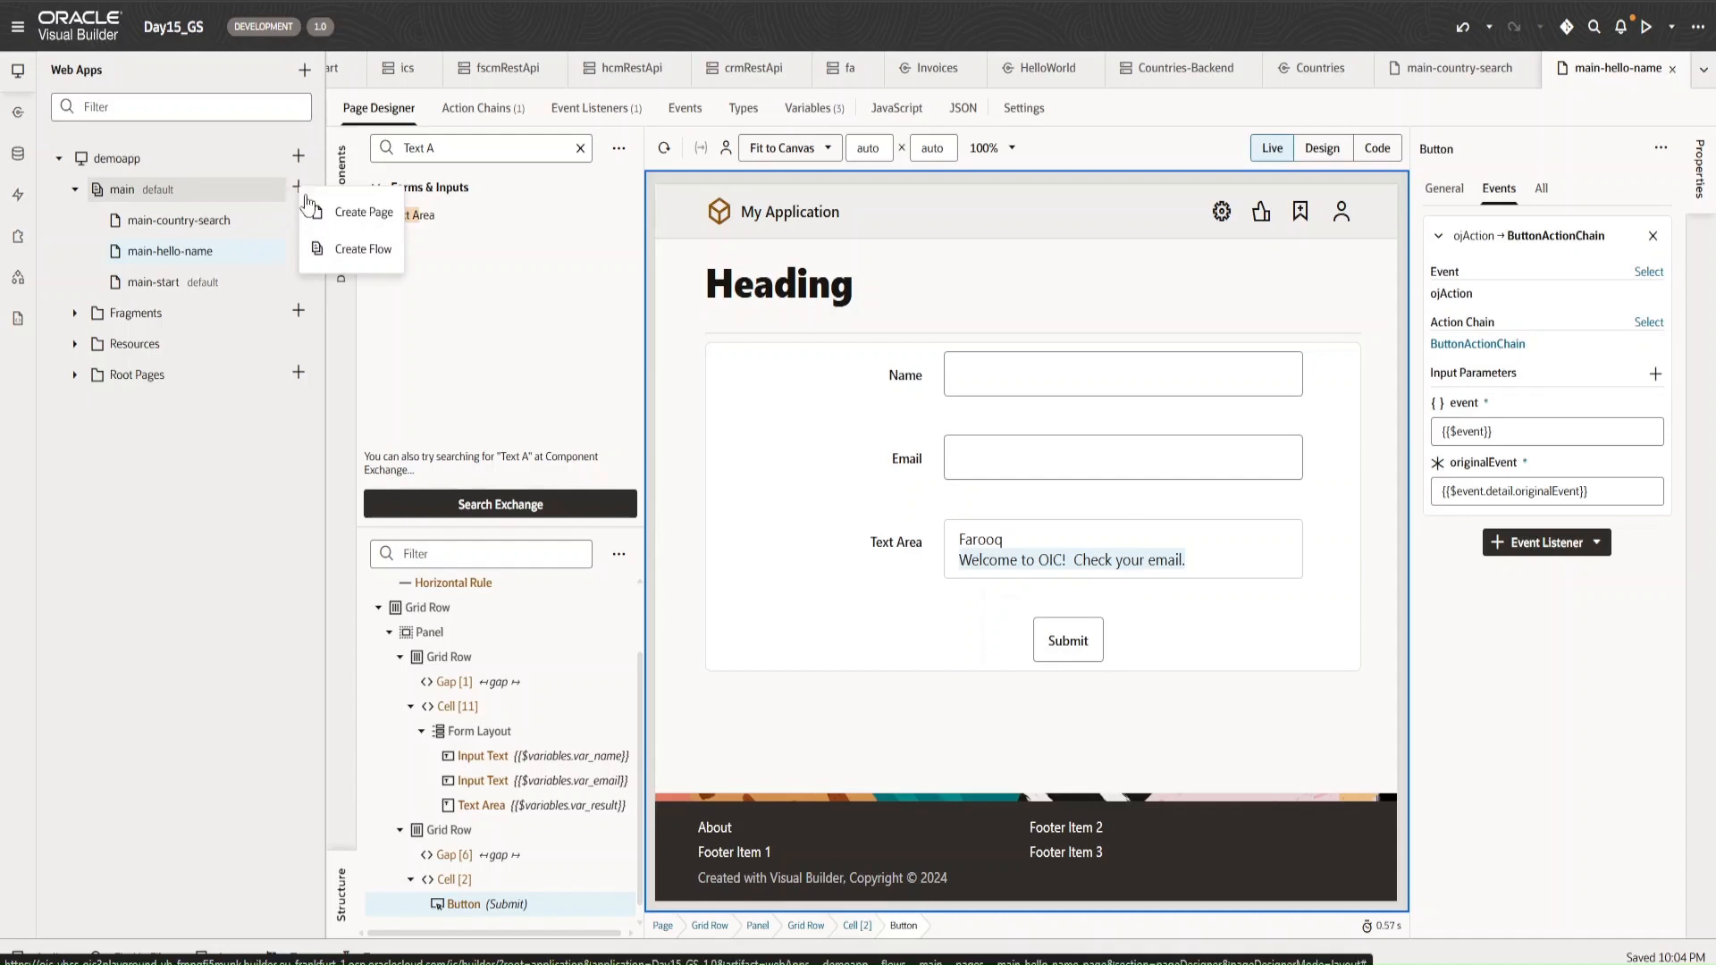
pyautogui.click(349, 212)
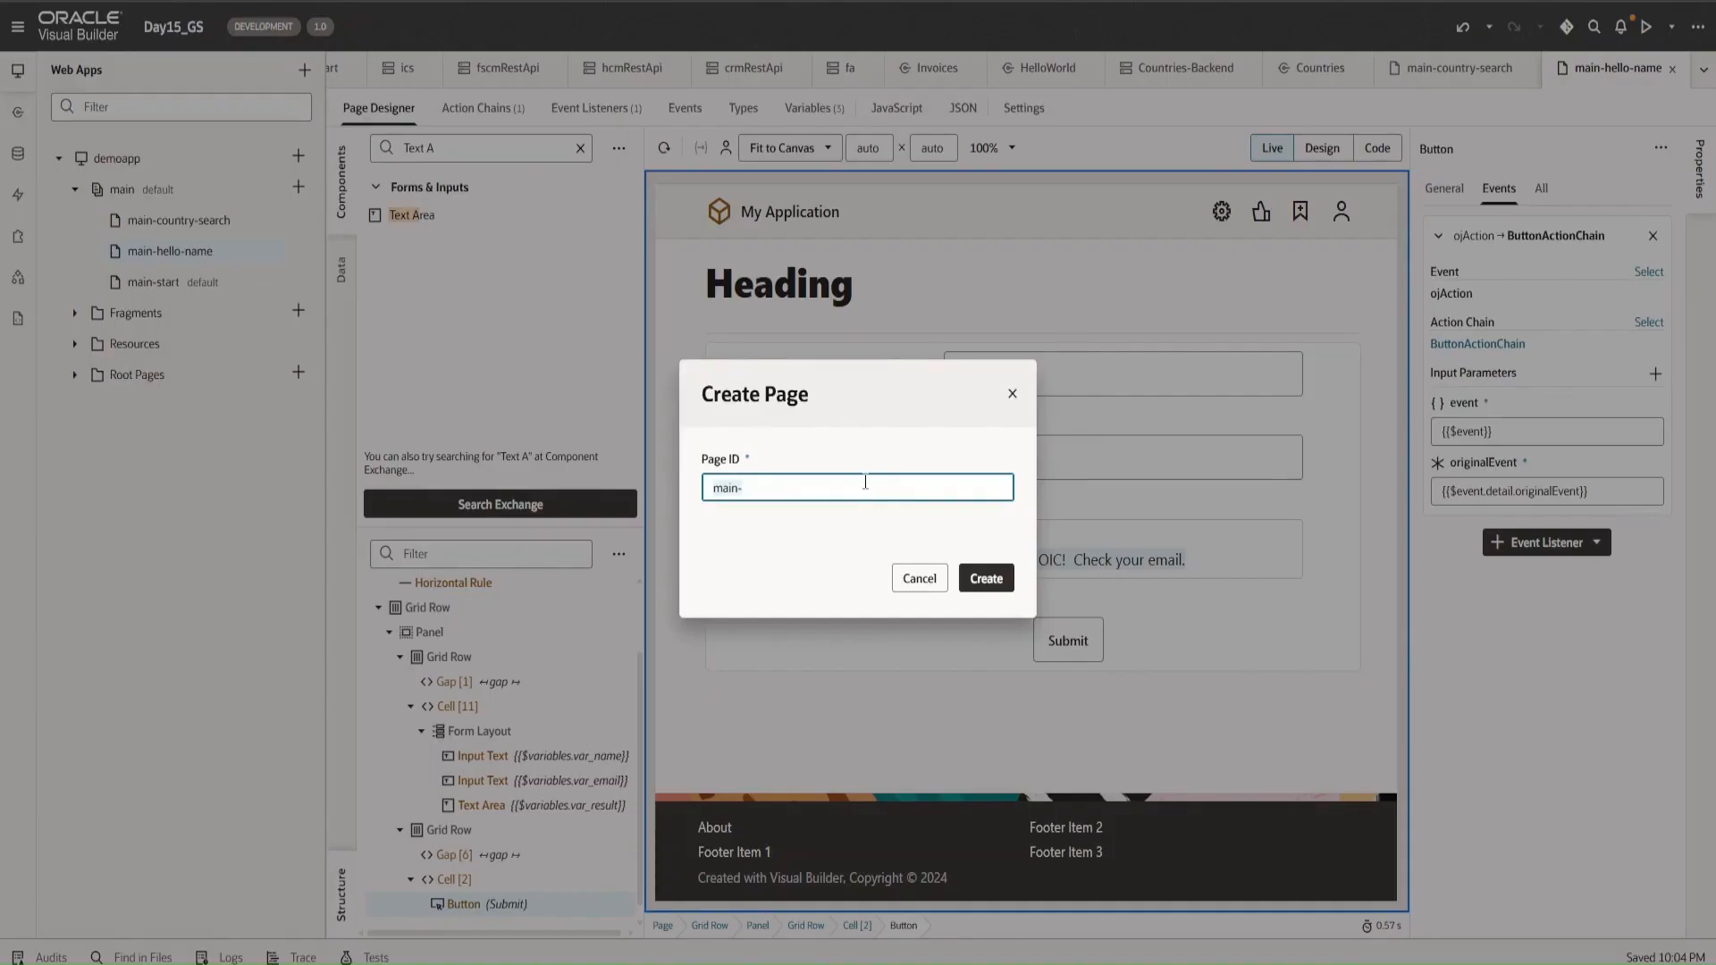
pyautogui.click(764, 489)
pyautogui.click(986, 579)
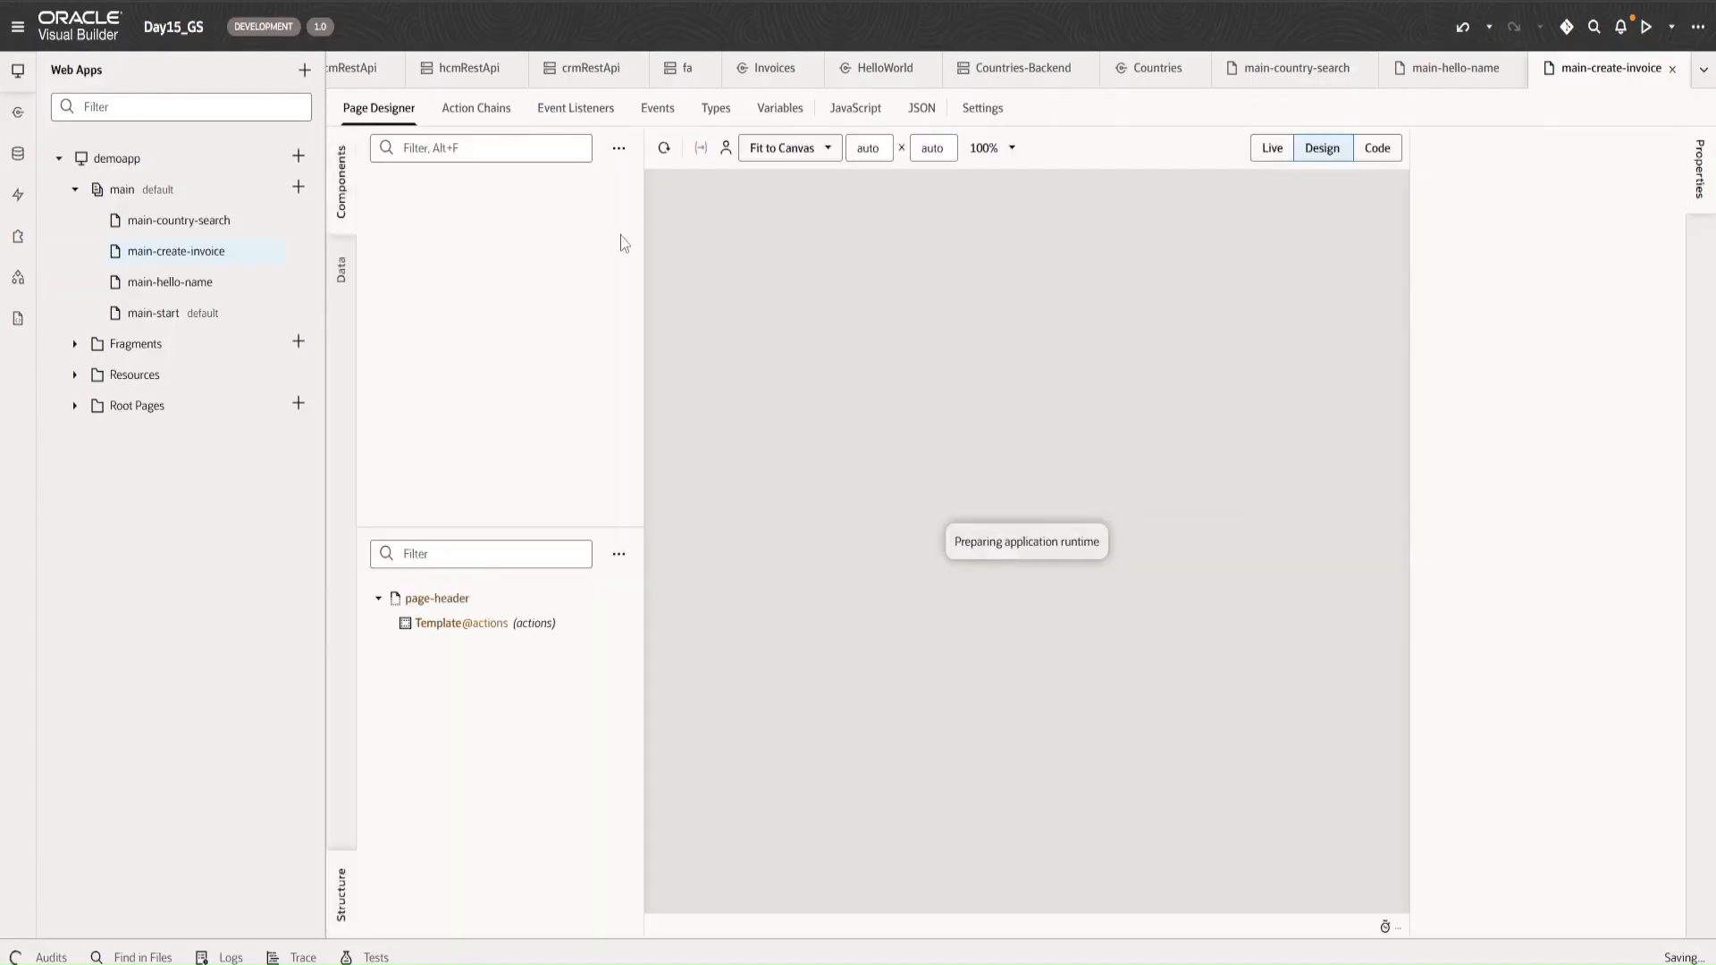
# - Delete all the default page-header code from the main-create-invoice page
pyautogui.click(1377, 147)
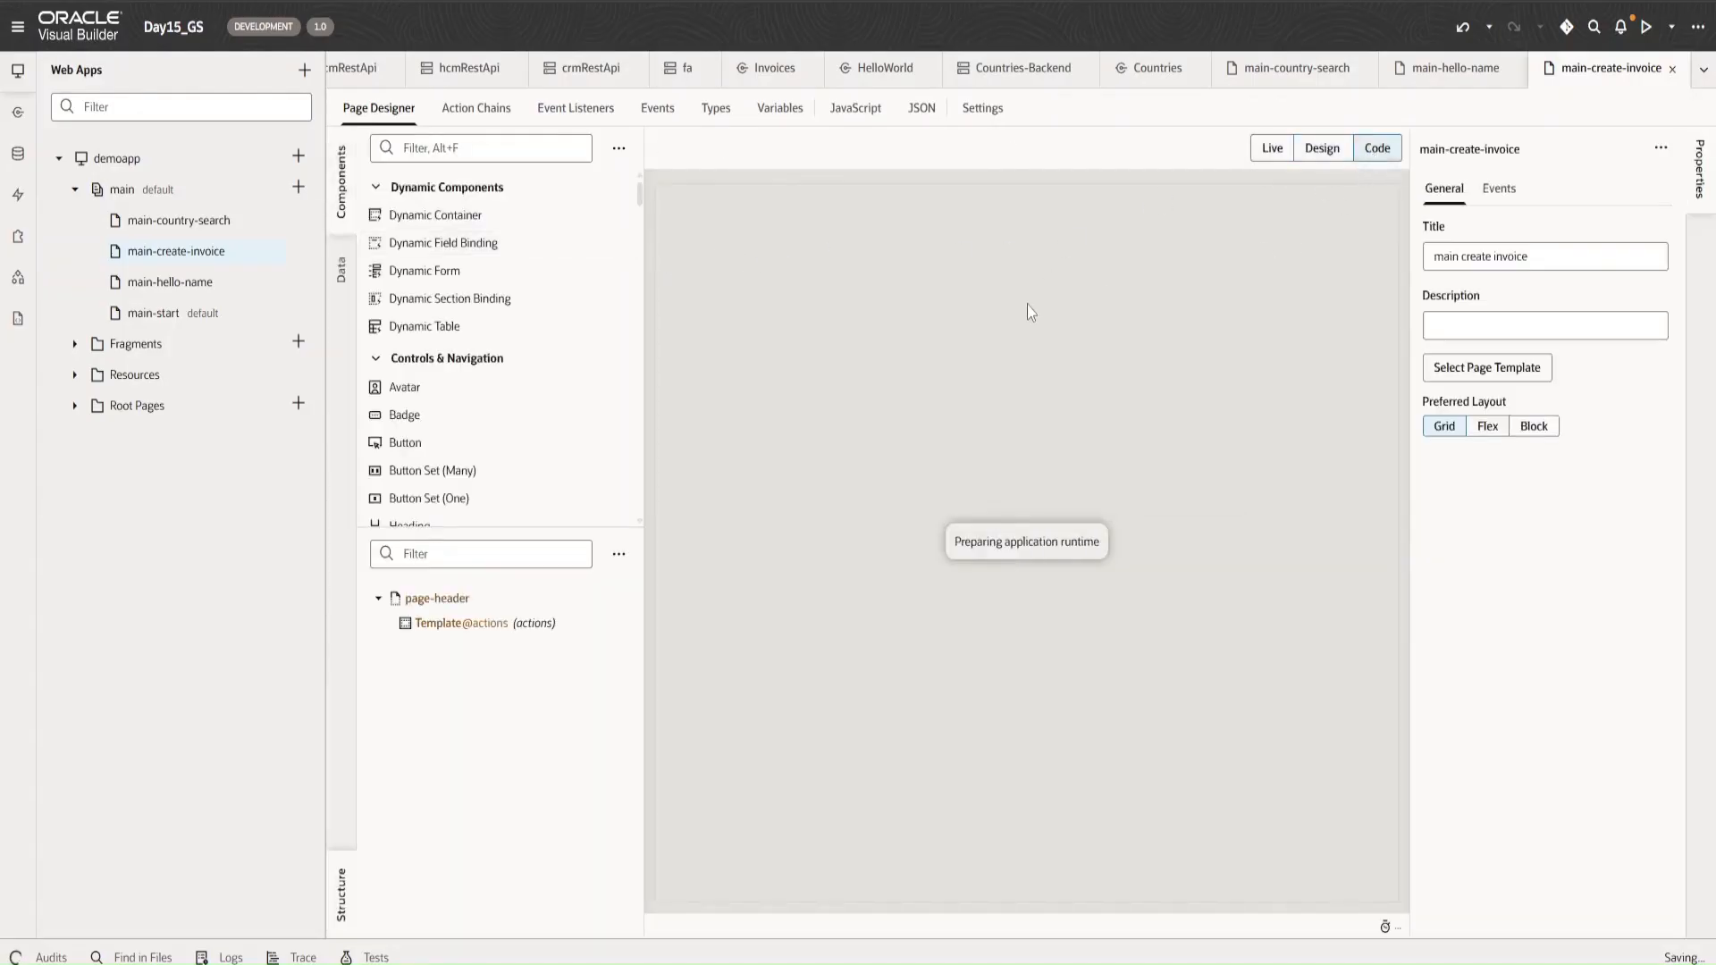
pyautogui.hotkey('ctrl', 'a')
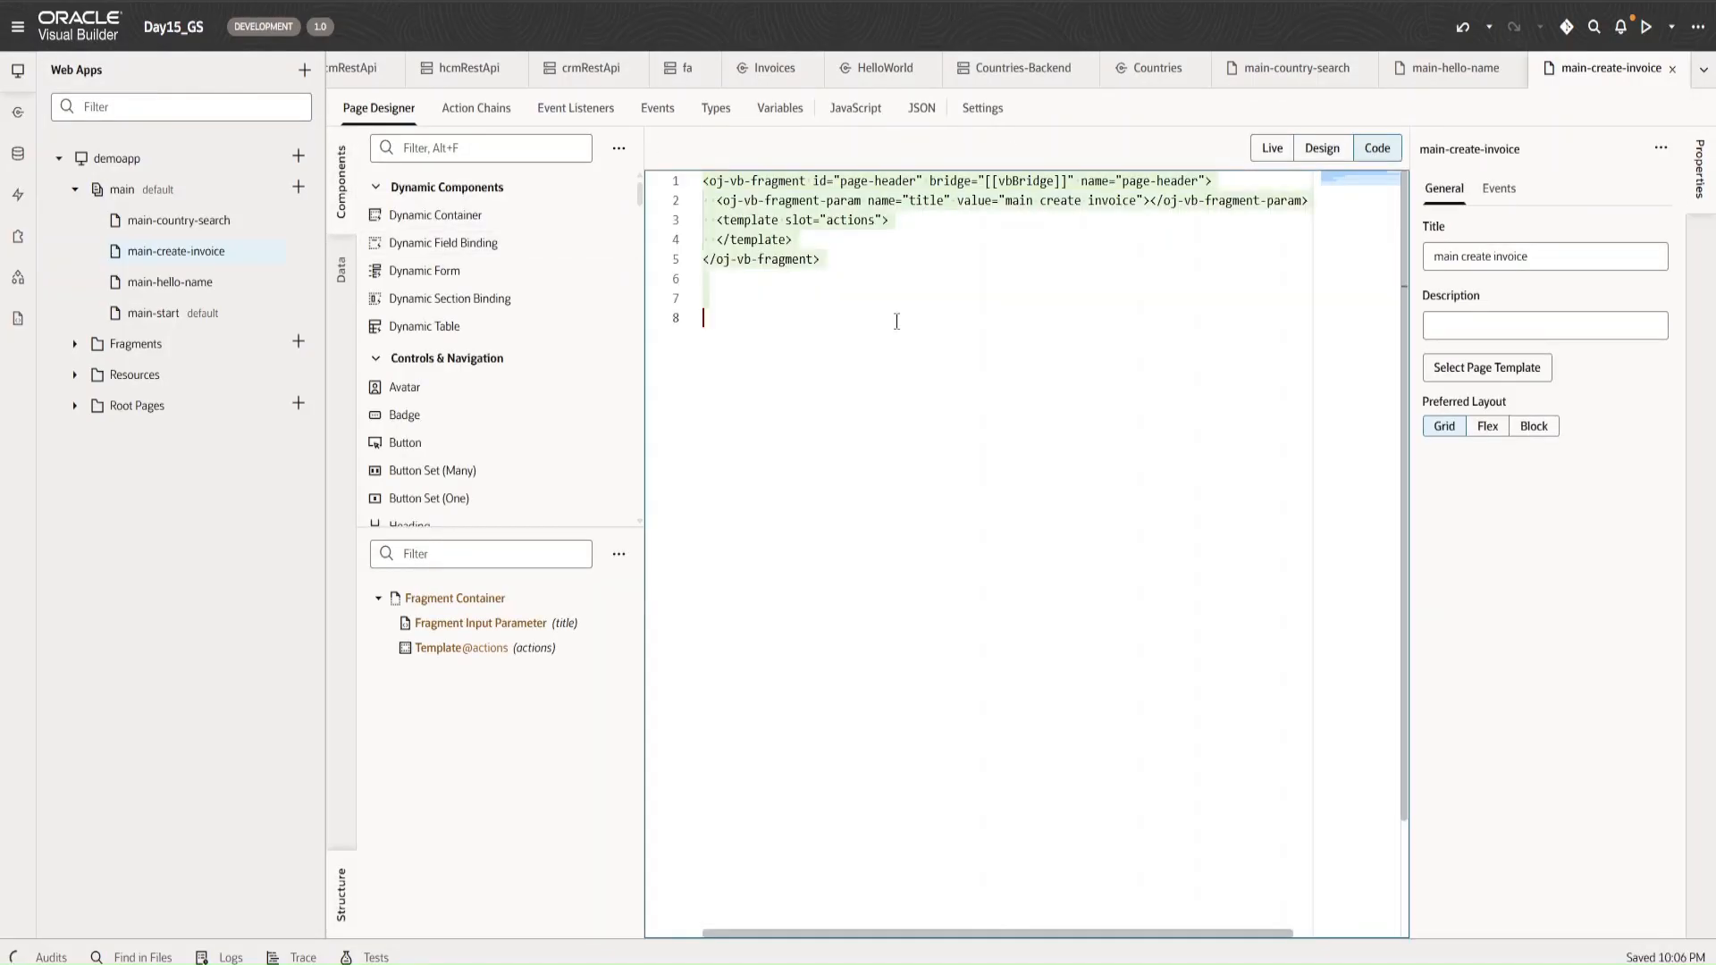
pyautogui.press('Delete')
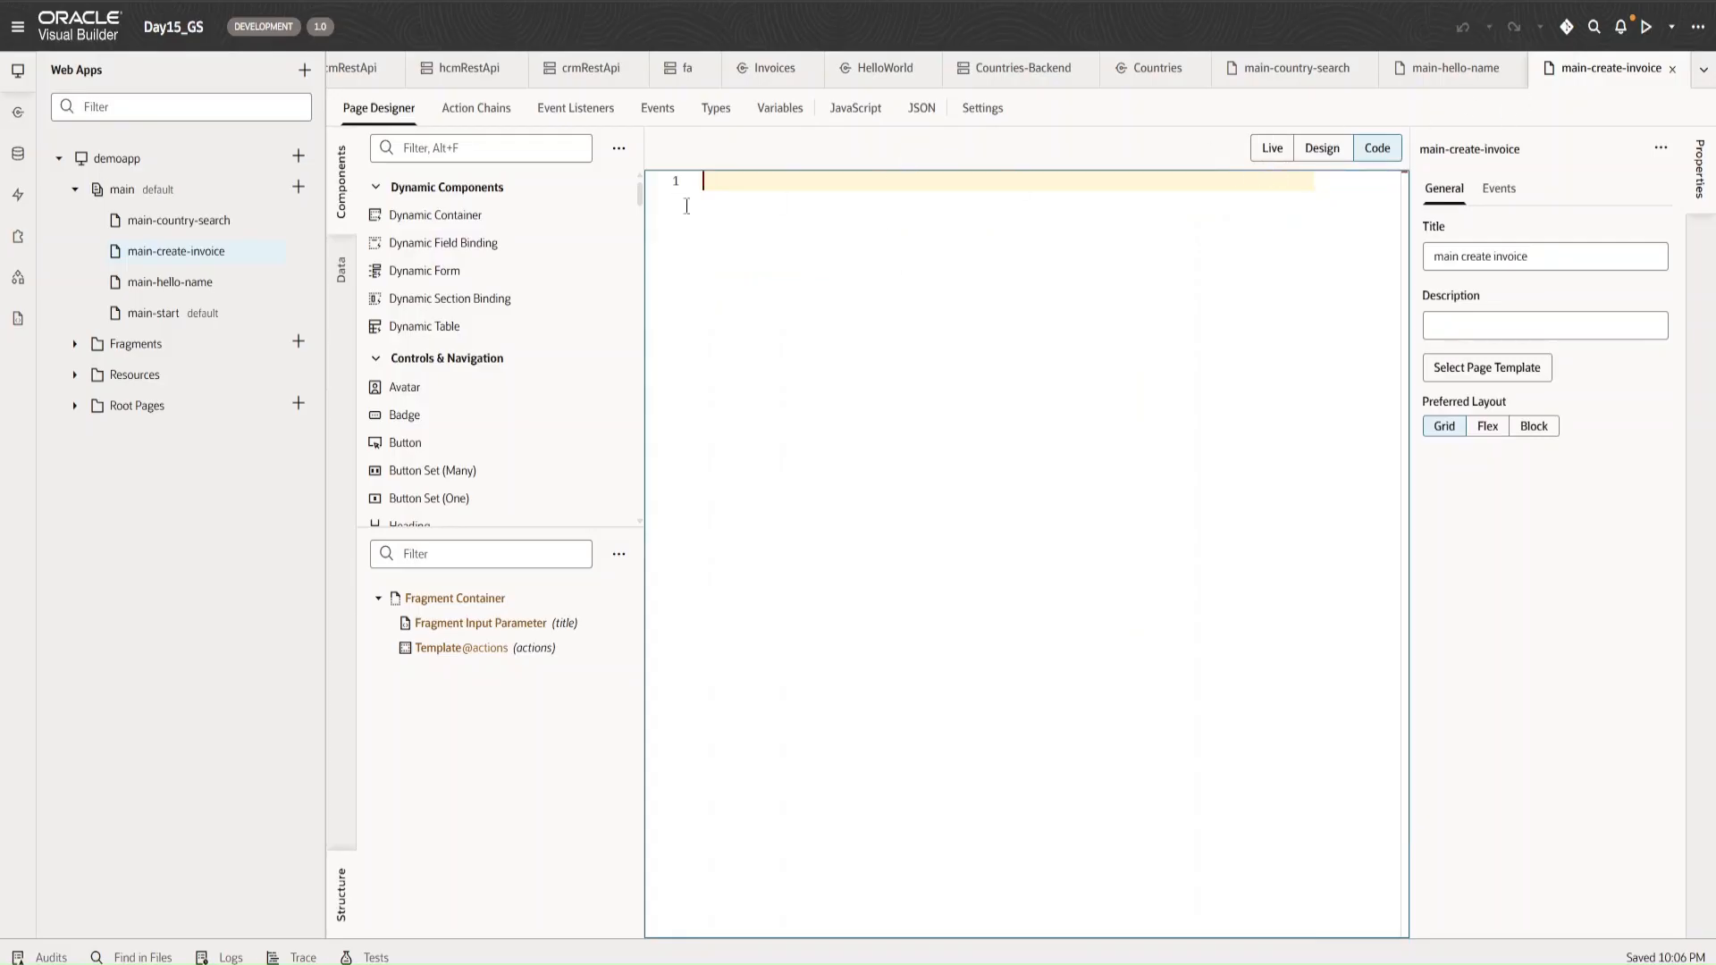
# - Add a Heading component to the empty page's code and show the page in the design view
pyautogui.click(517, 140)
pyautogui.write('Head')
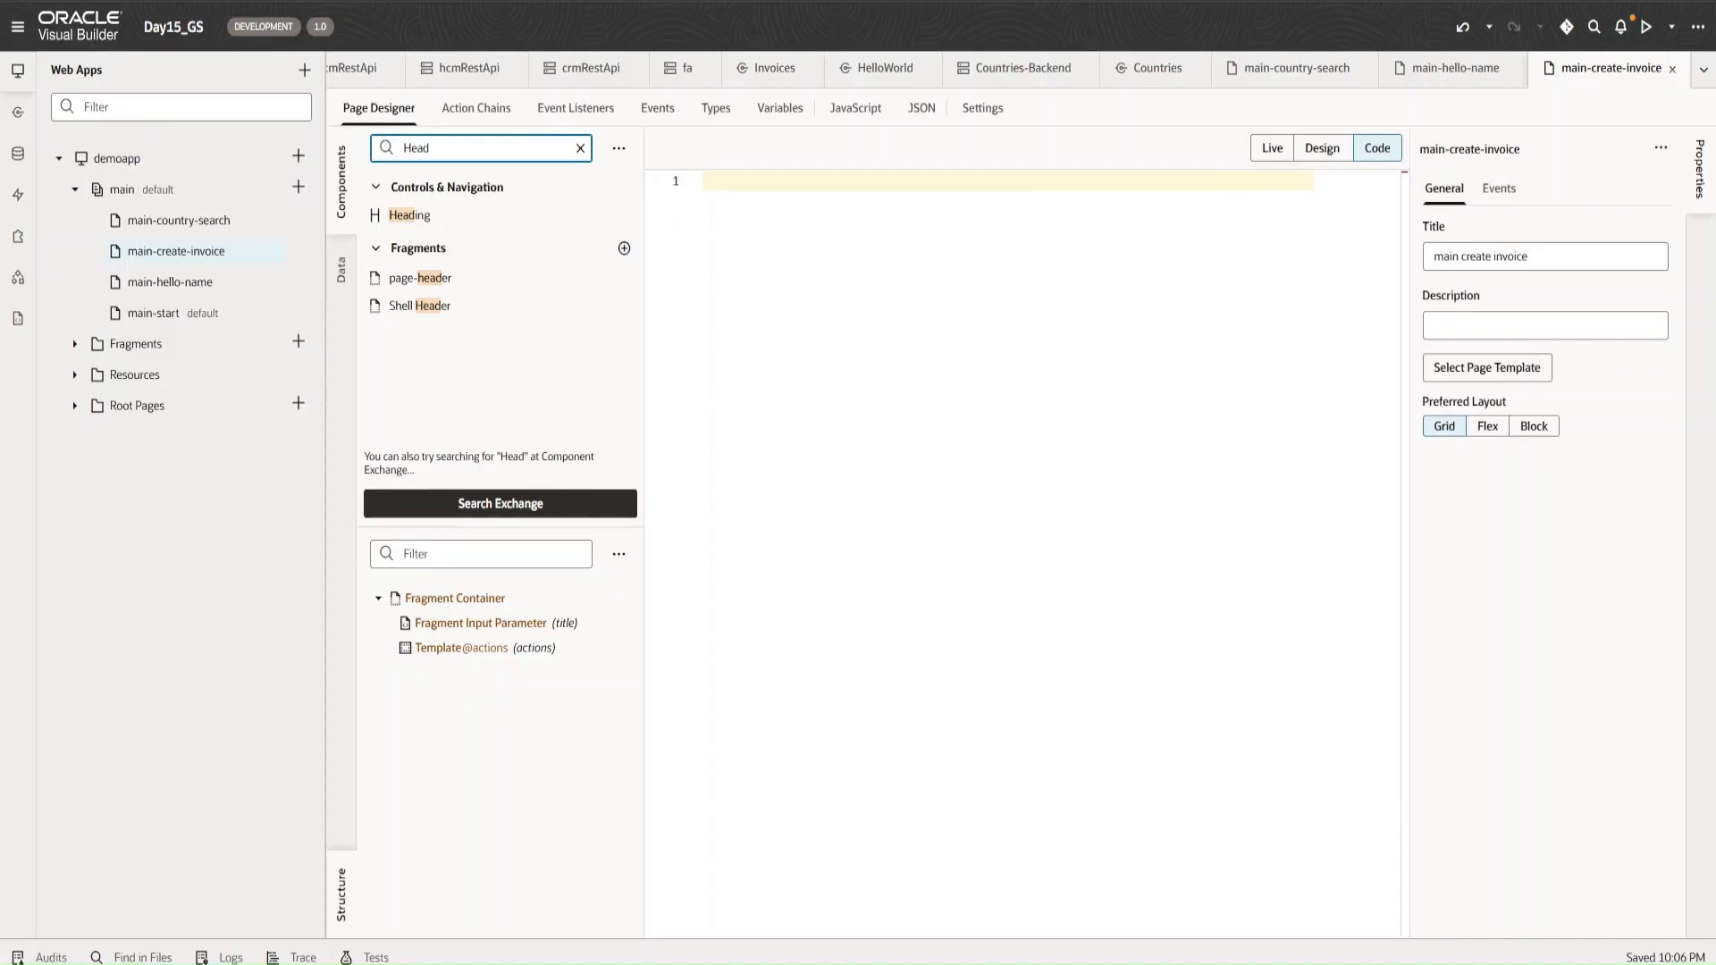
pyautogui.moveTo(464, 214); pyautogui.dragTo(800, 188)
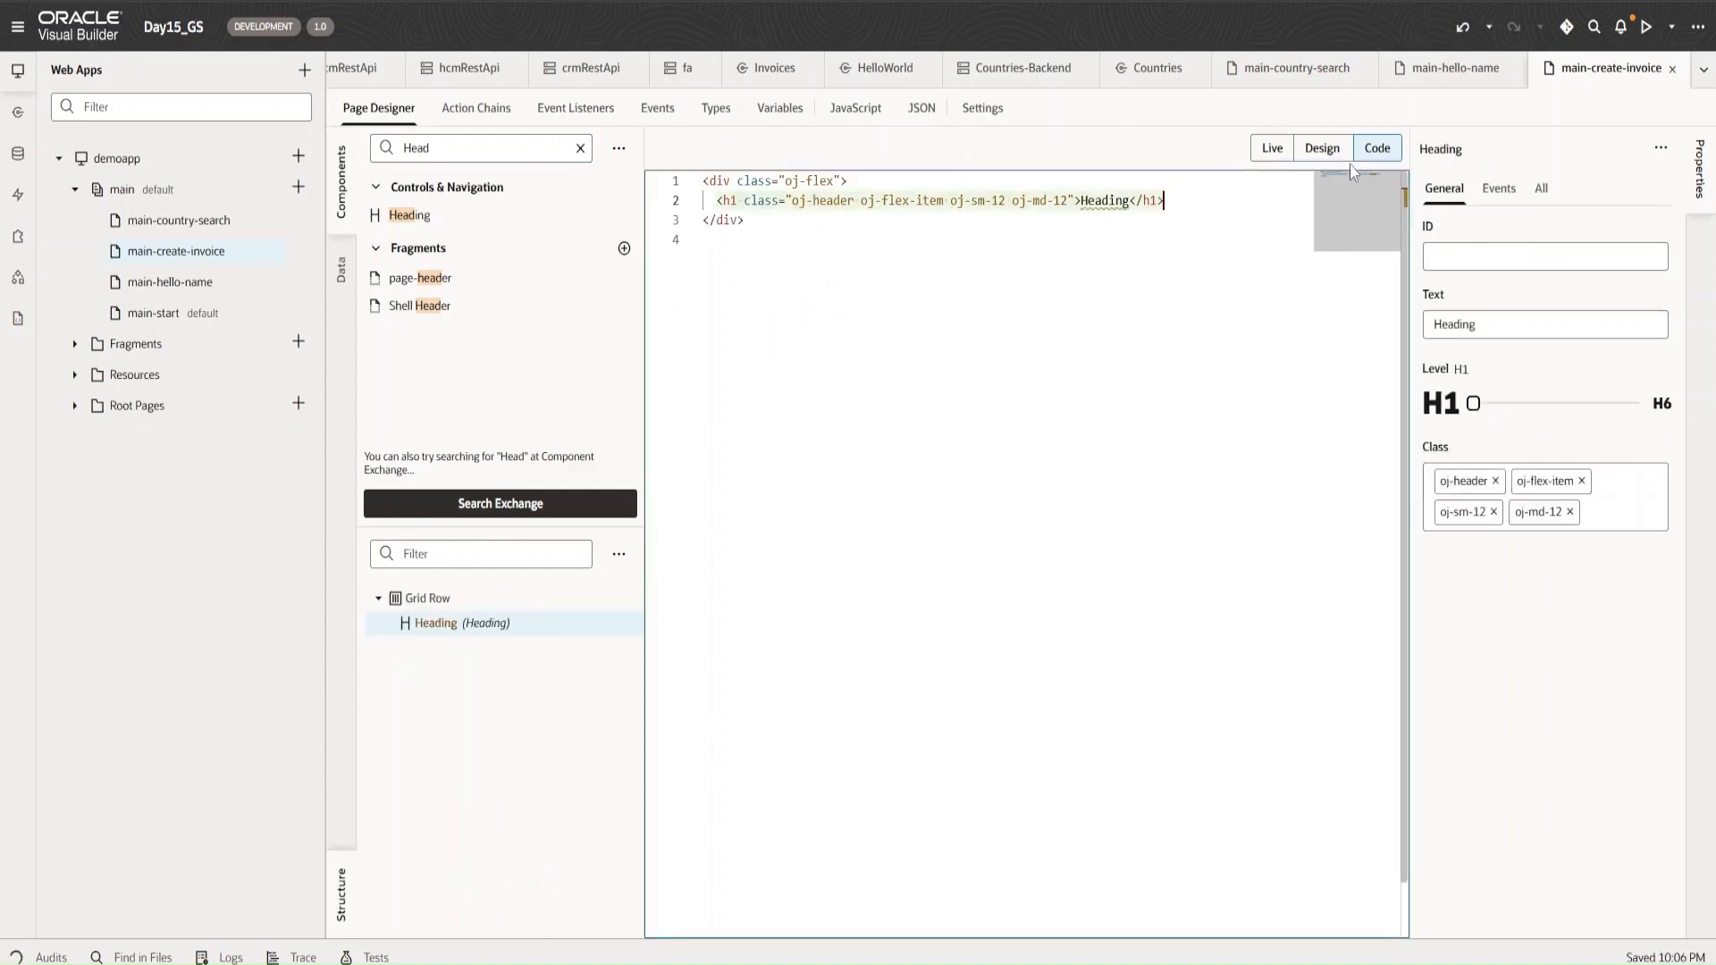
pyautogui.click(1321, 148)
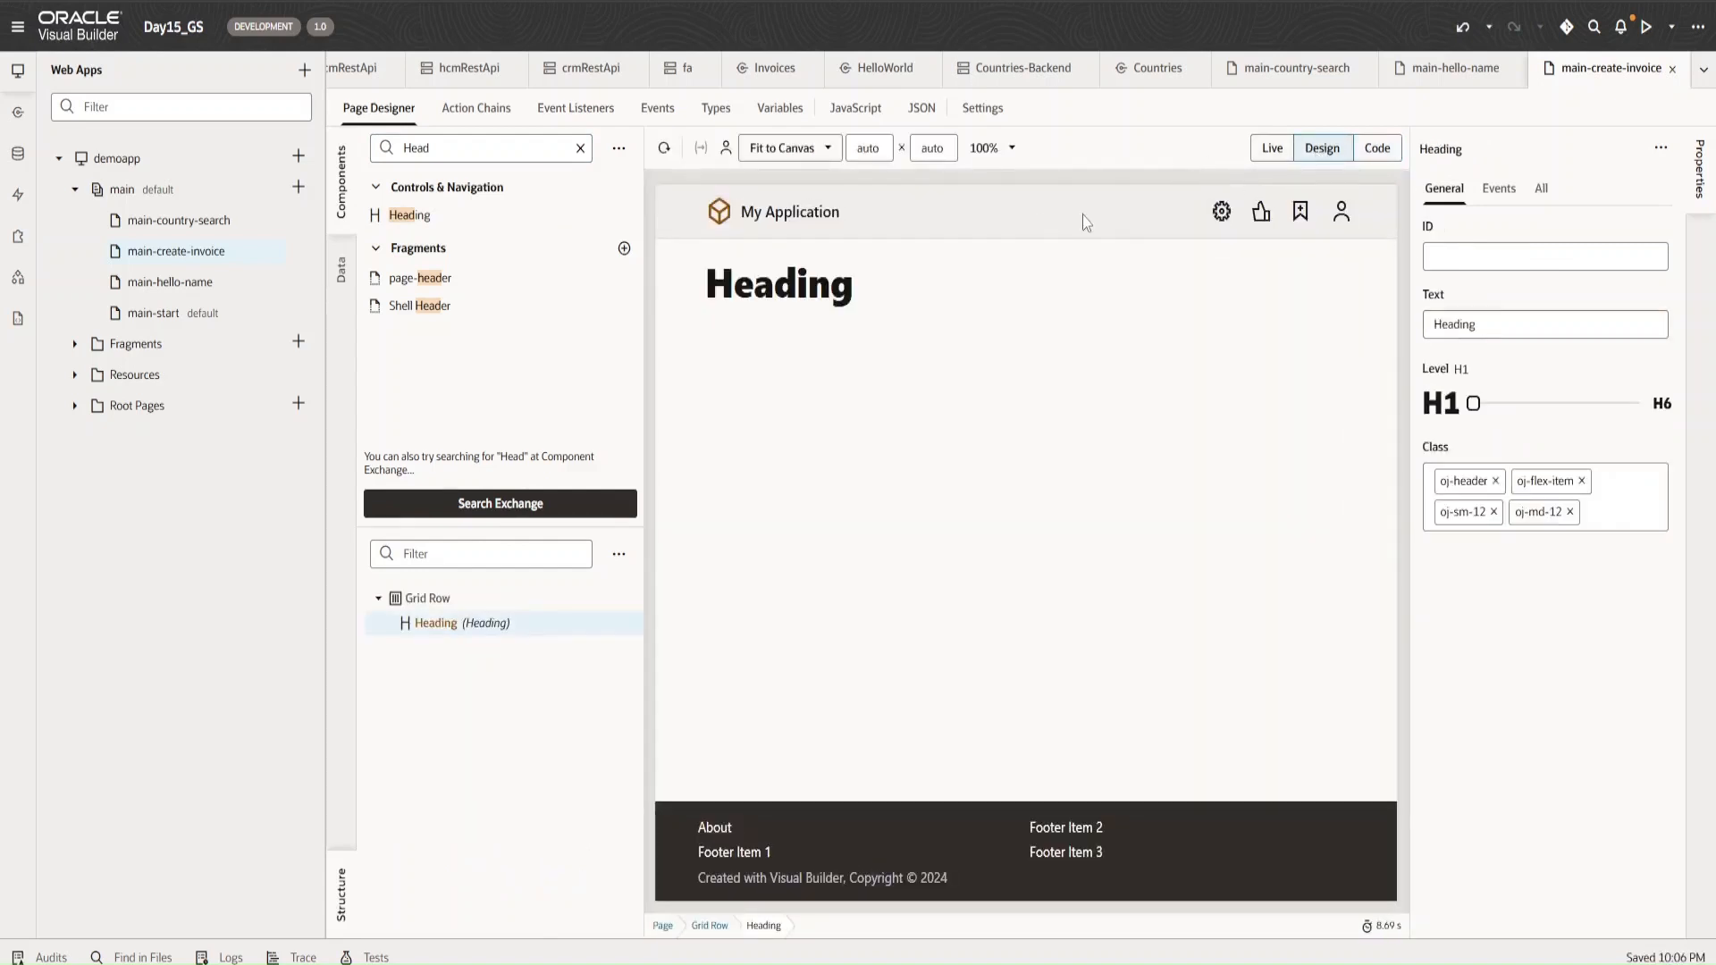
# - Add a Horizontal Rule component below the heading on the main-create-invoice page
pyautogui.click(580, 150)
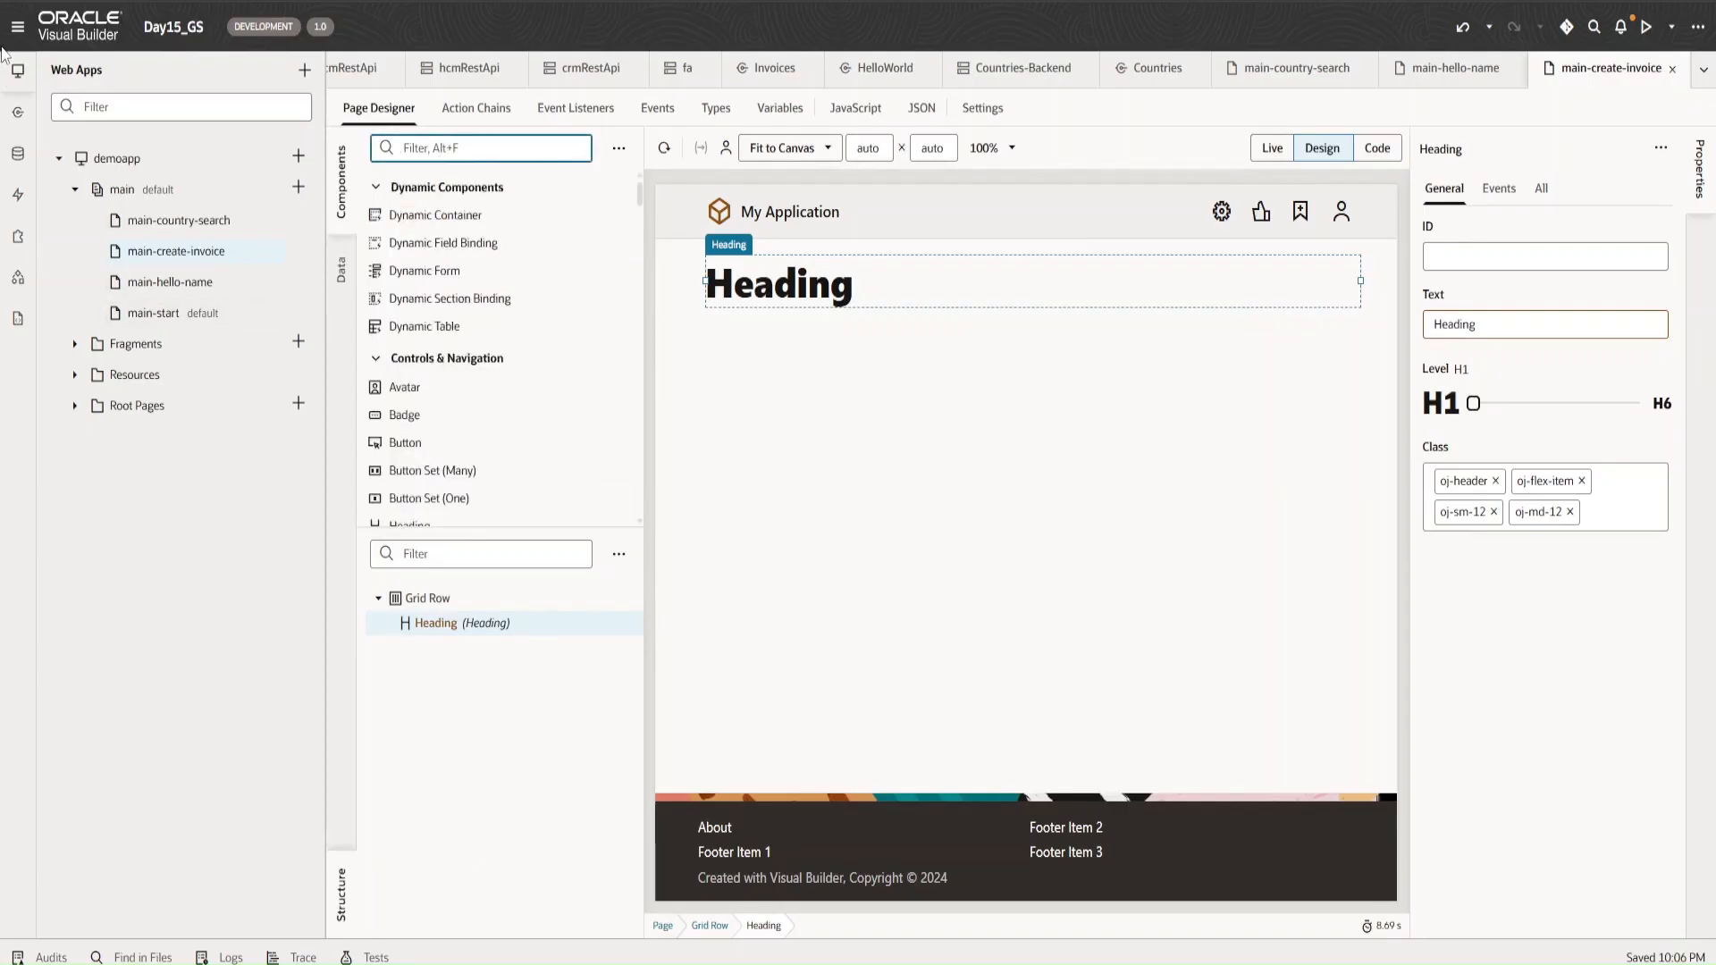
pyautogui.write('F')
pyautogui.write('R')
pyautogui.write('ule')
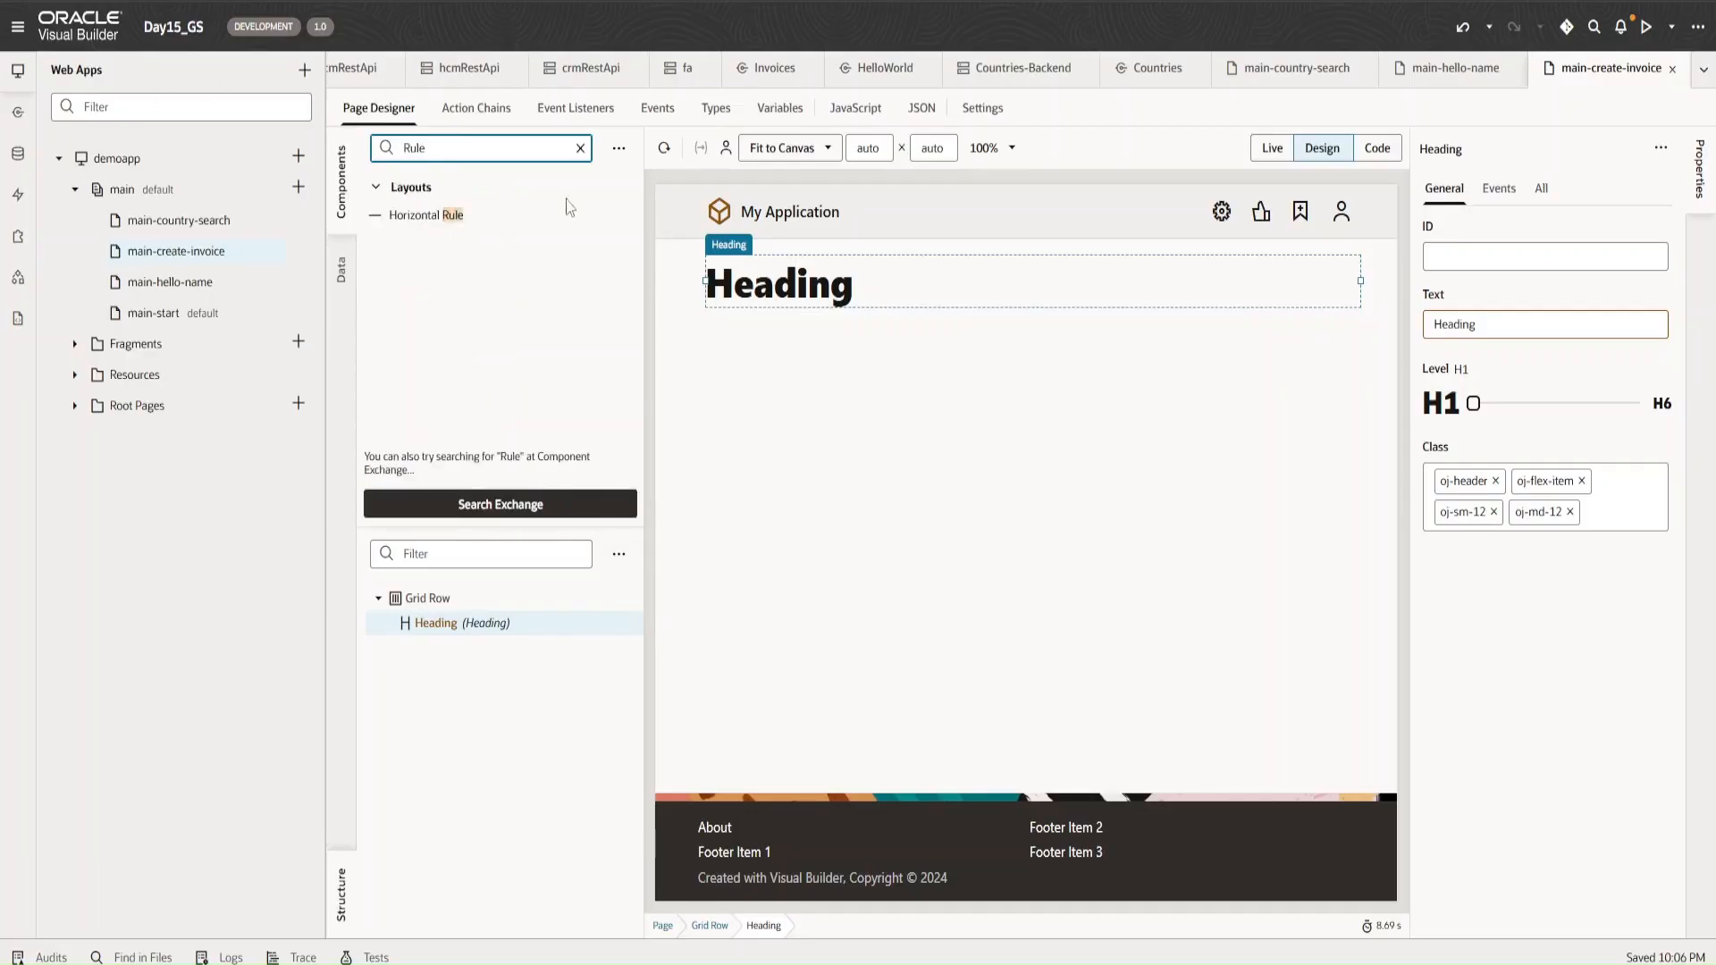
pyautogui.moveTo(488, 214); pyautogui.dragTo(743, 385)
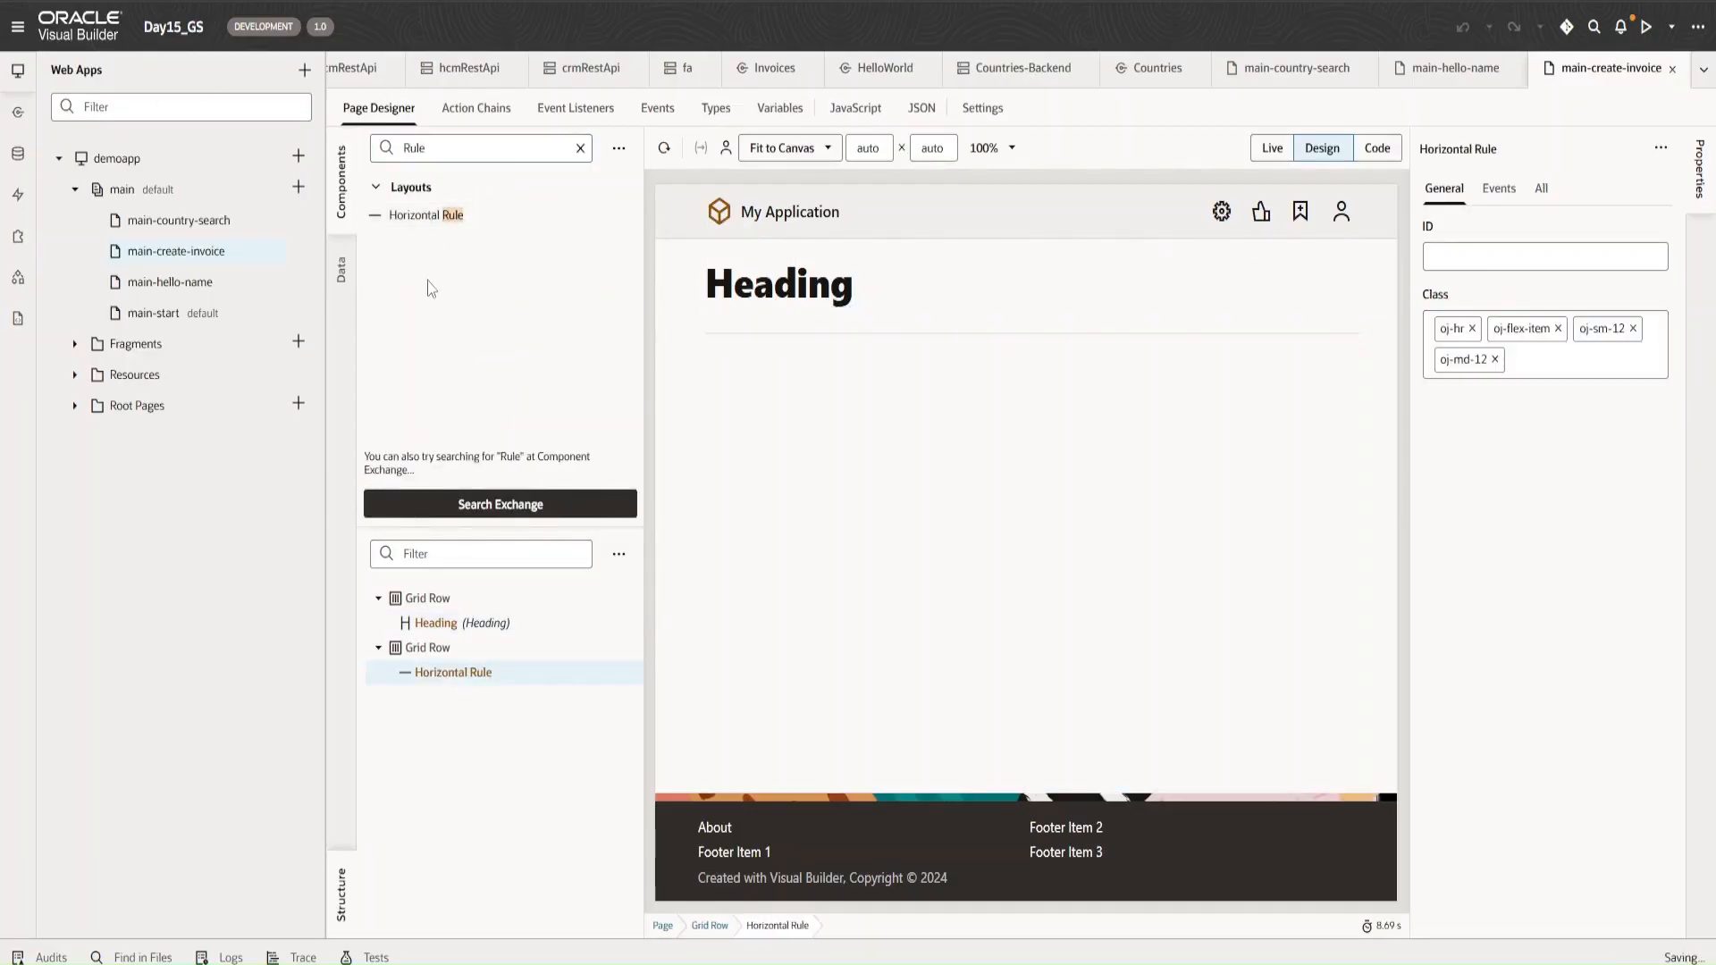
# - Add a Panel component below the horizontal rule on the page
pyautogui.doubleClick(458, 148)
pyautogui.press('BackSpace')
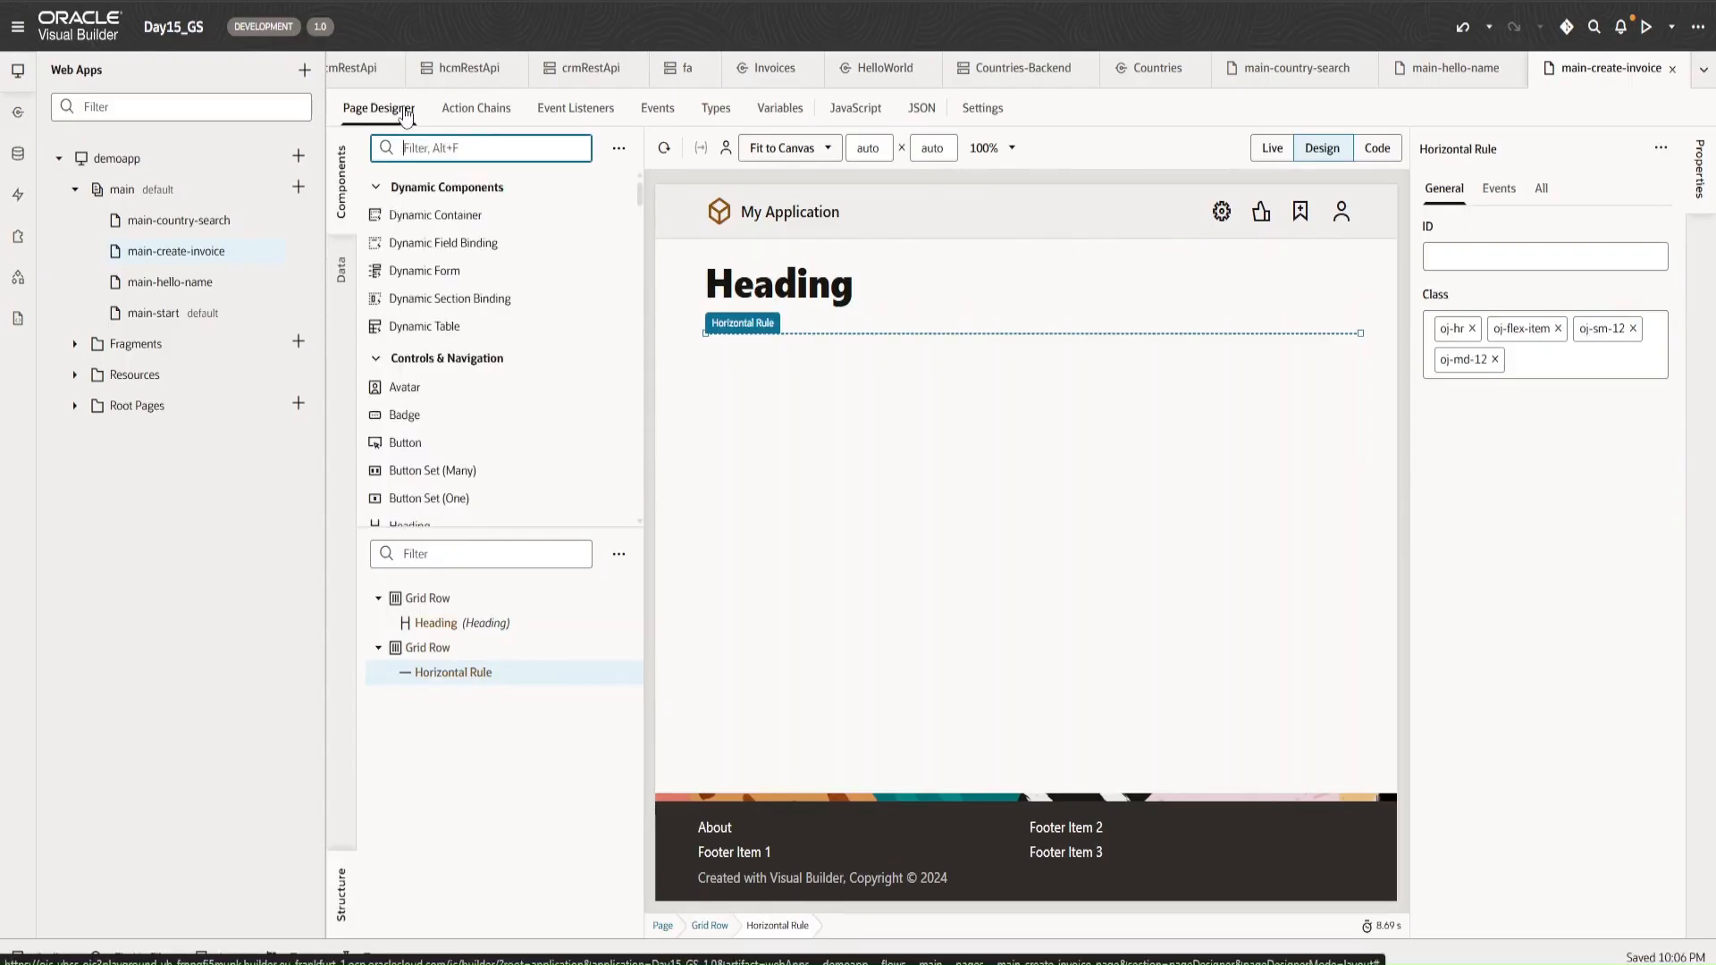
pyautogui.write('Pa')
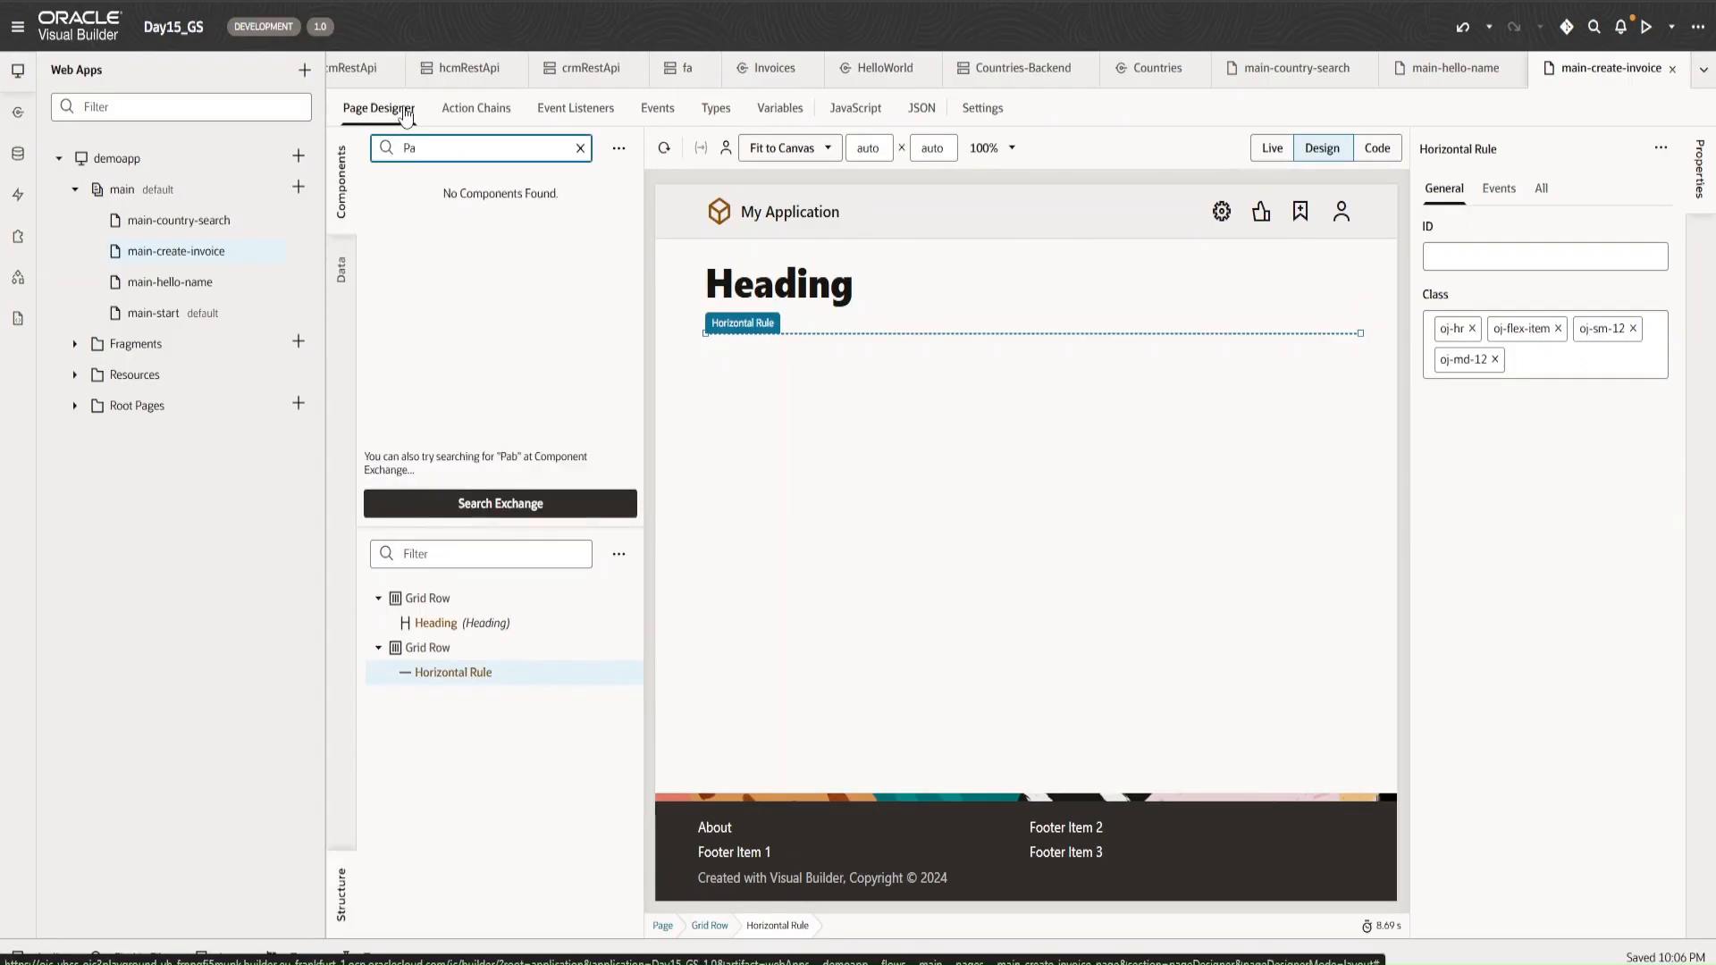
pyautogui.write('re')
pyautogui.moveTo(402, 215); pyautogui.dragTo(749, 410)
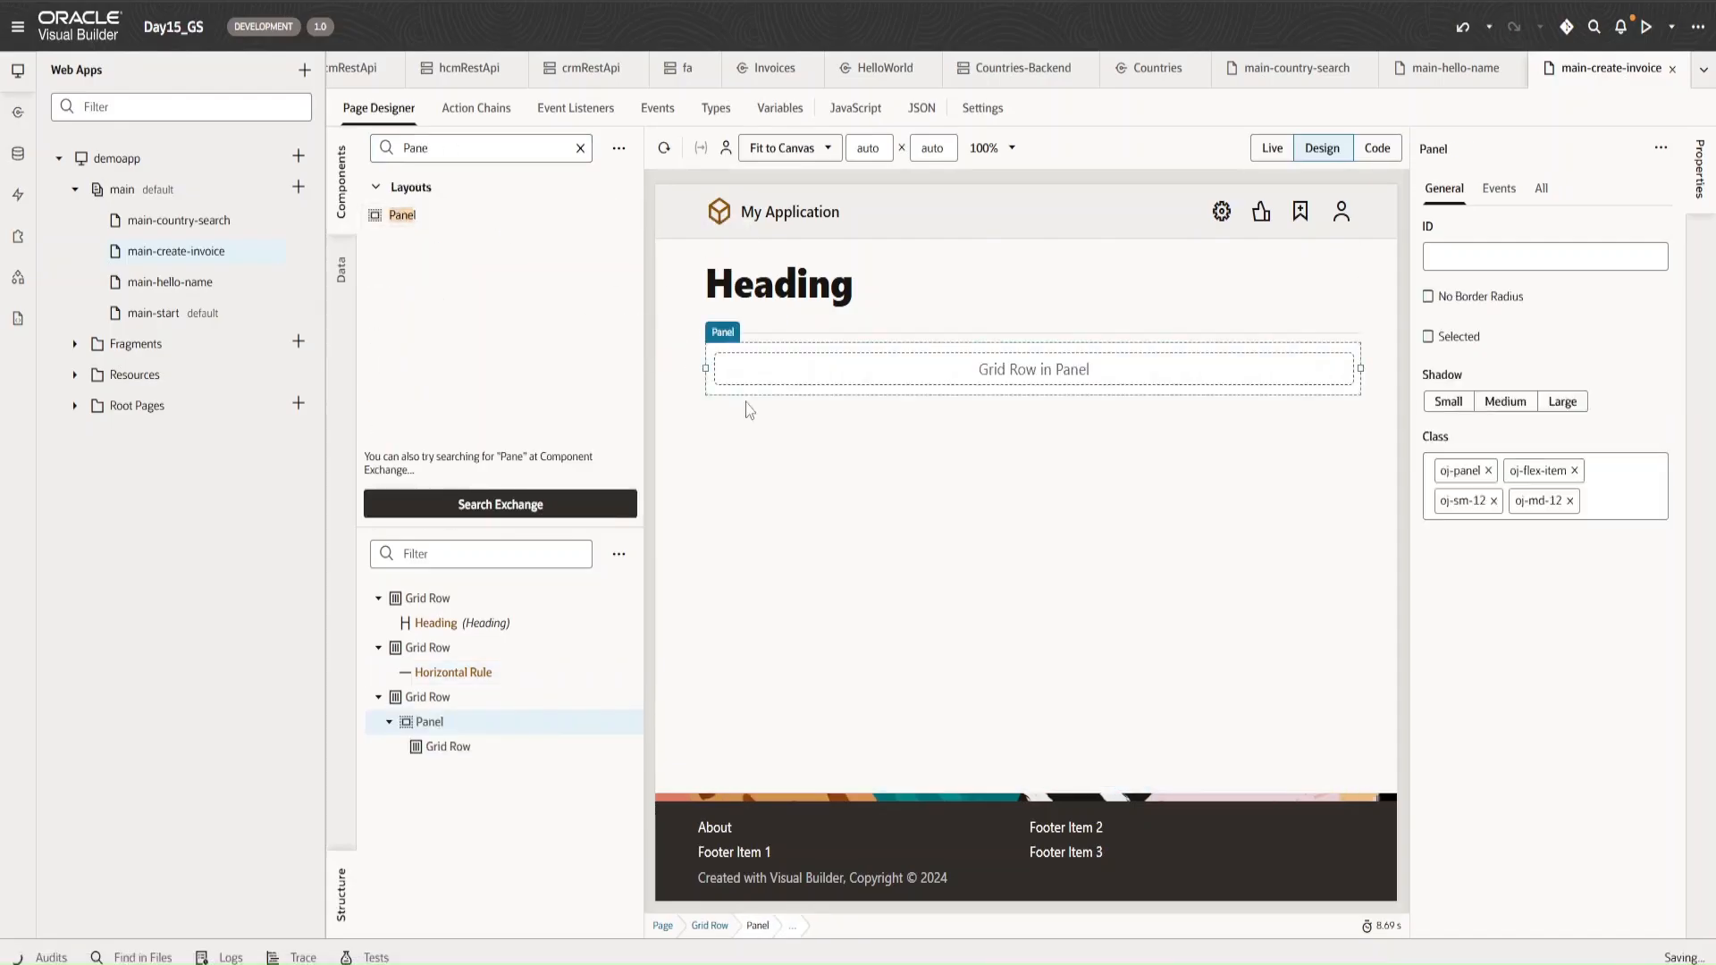
# - Place two Form Layout components side by side in the panel, each 6 columns wide
pyautogui.doubleClick(454, 147)
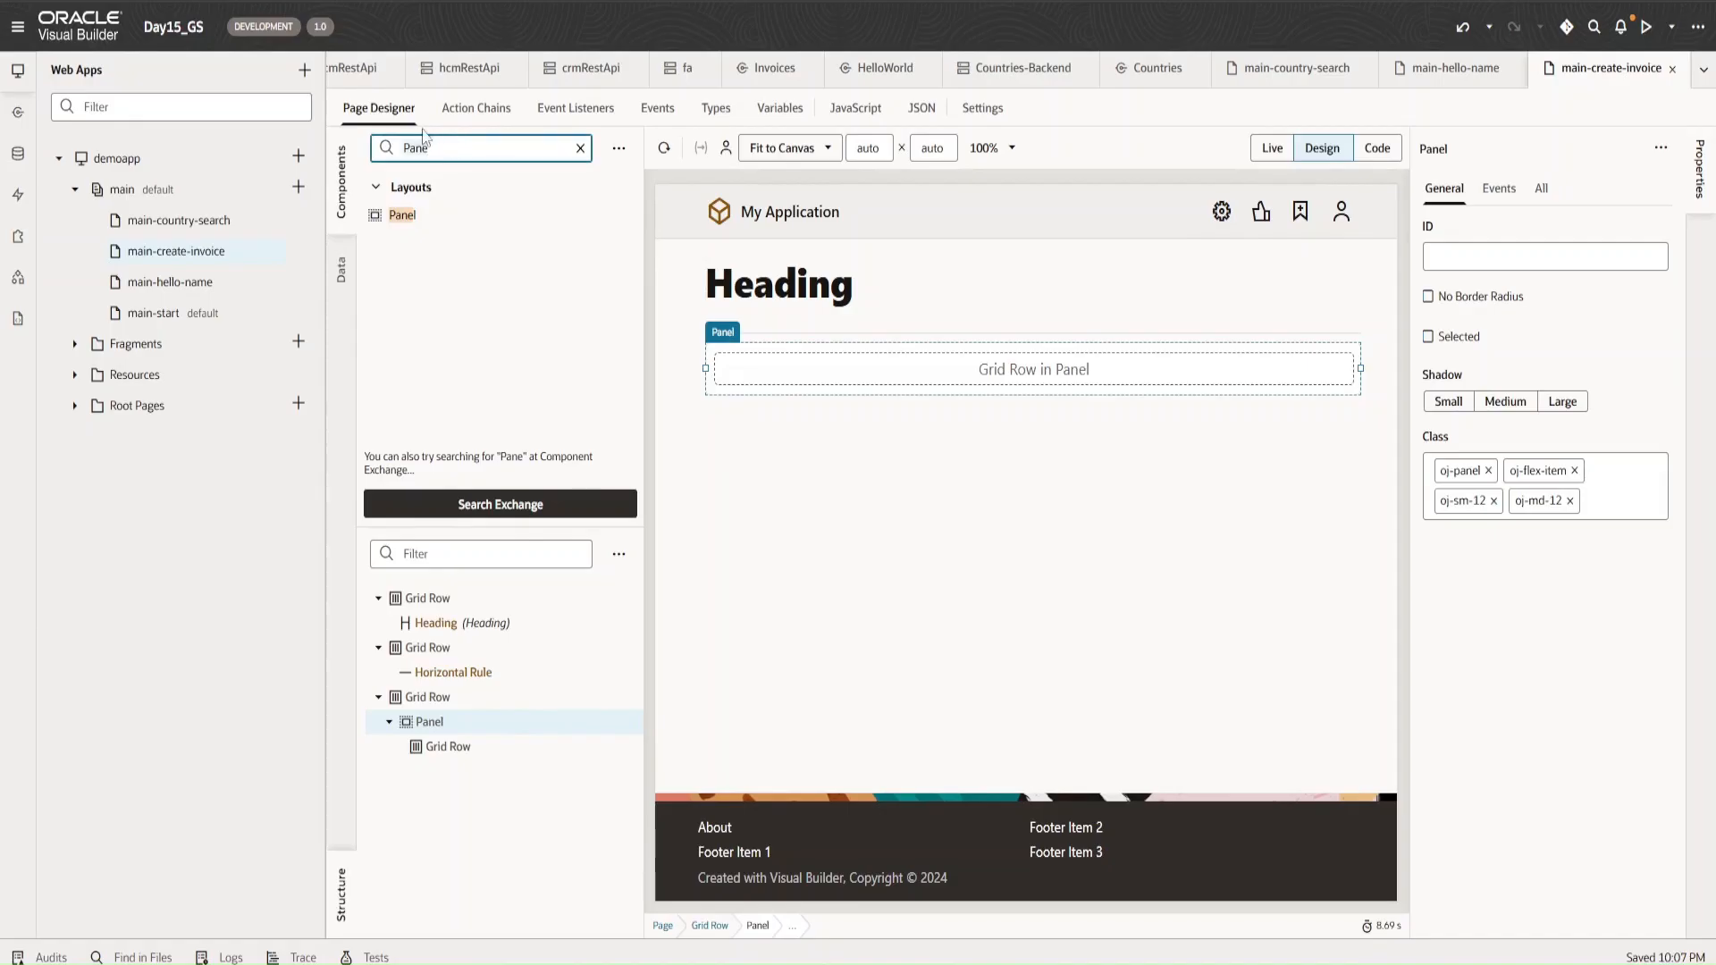
pyautogui.press('BackSpace')
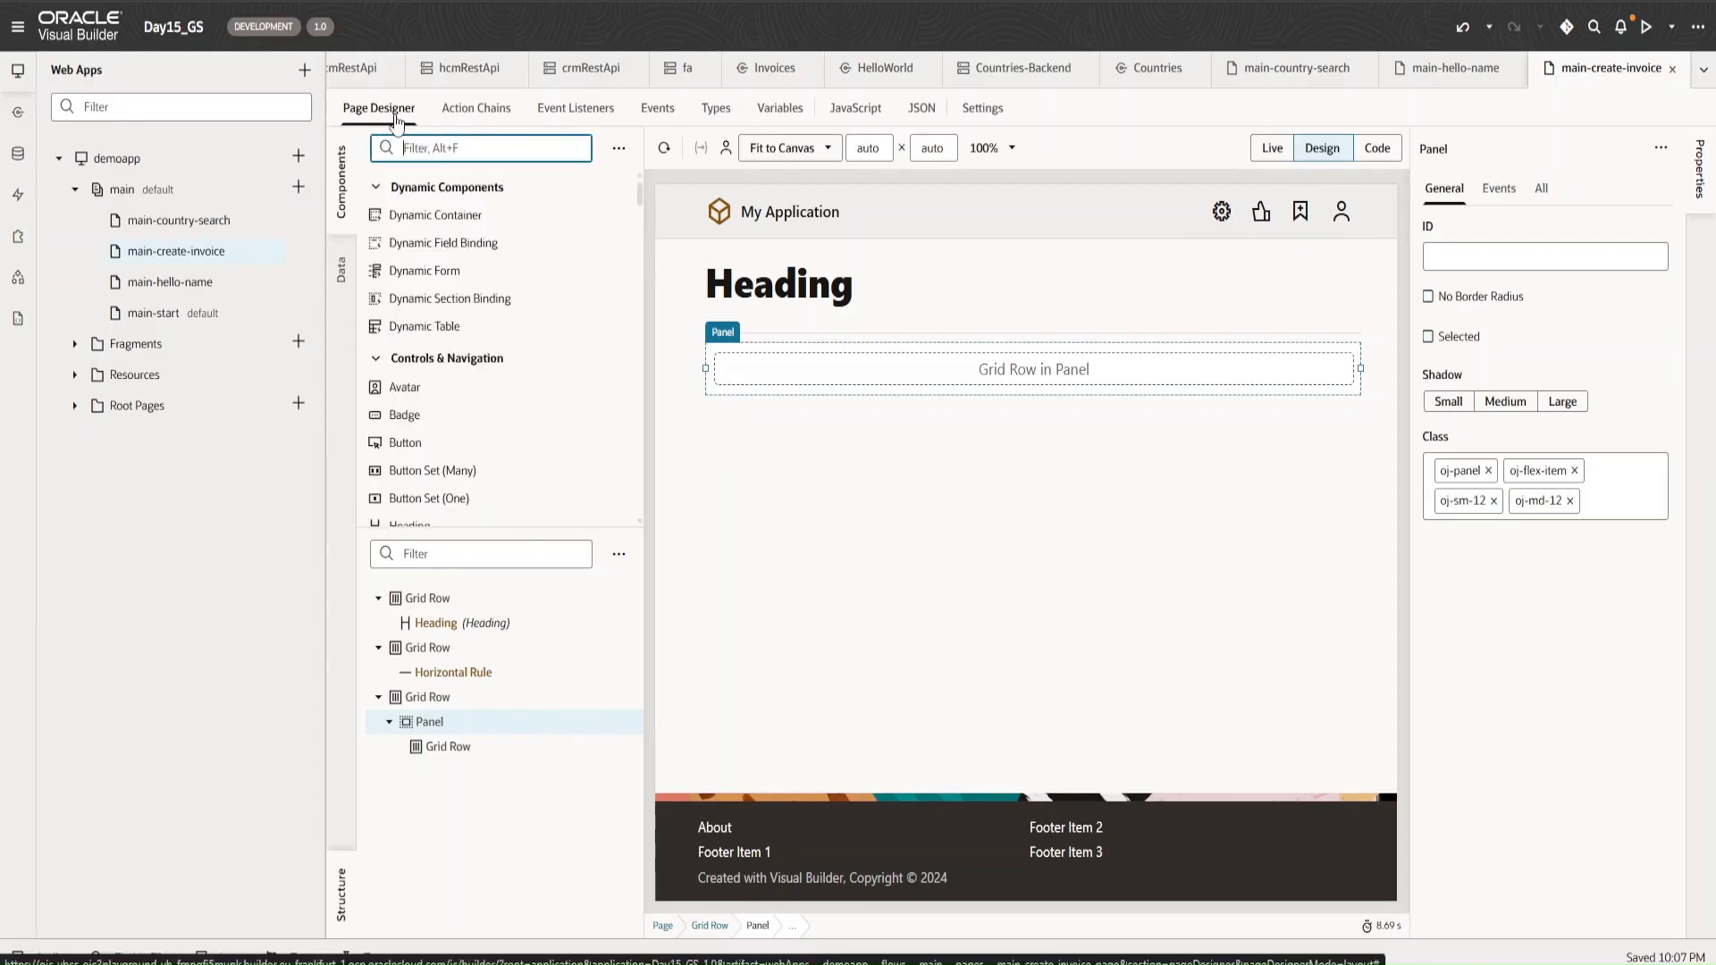
pyautogui.write('Form')
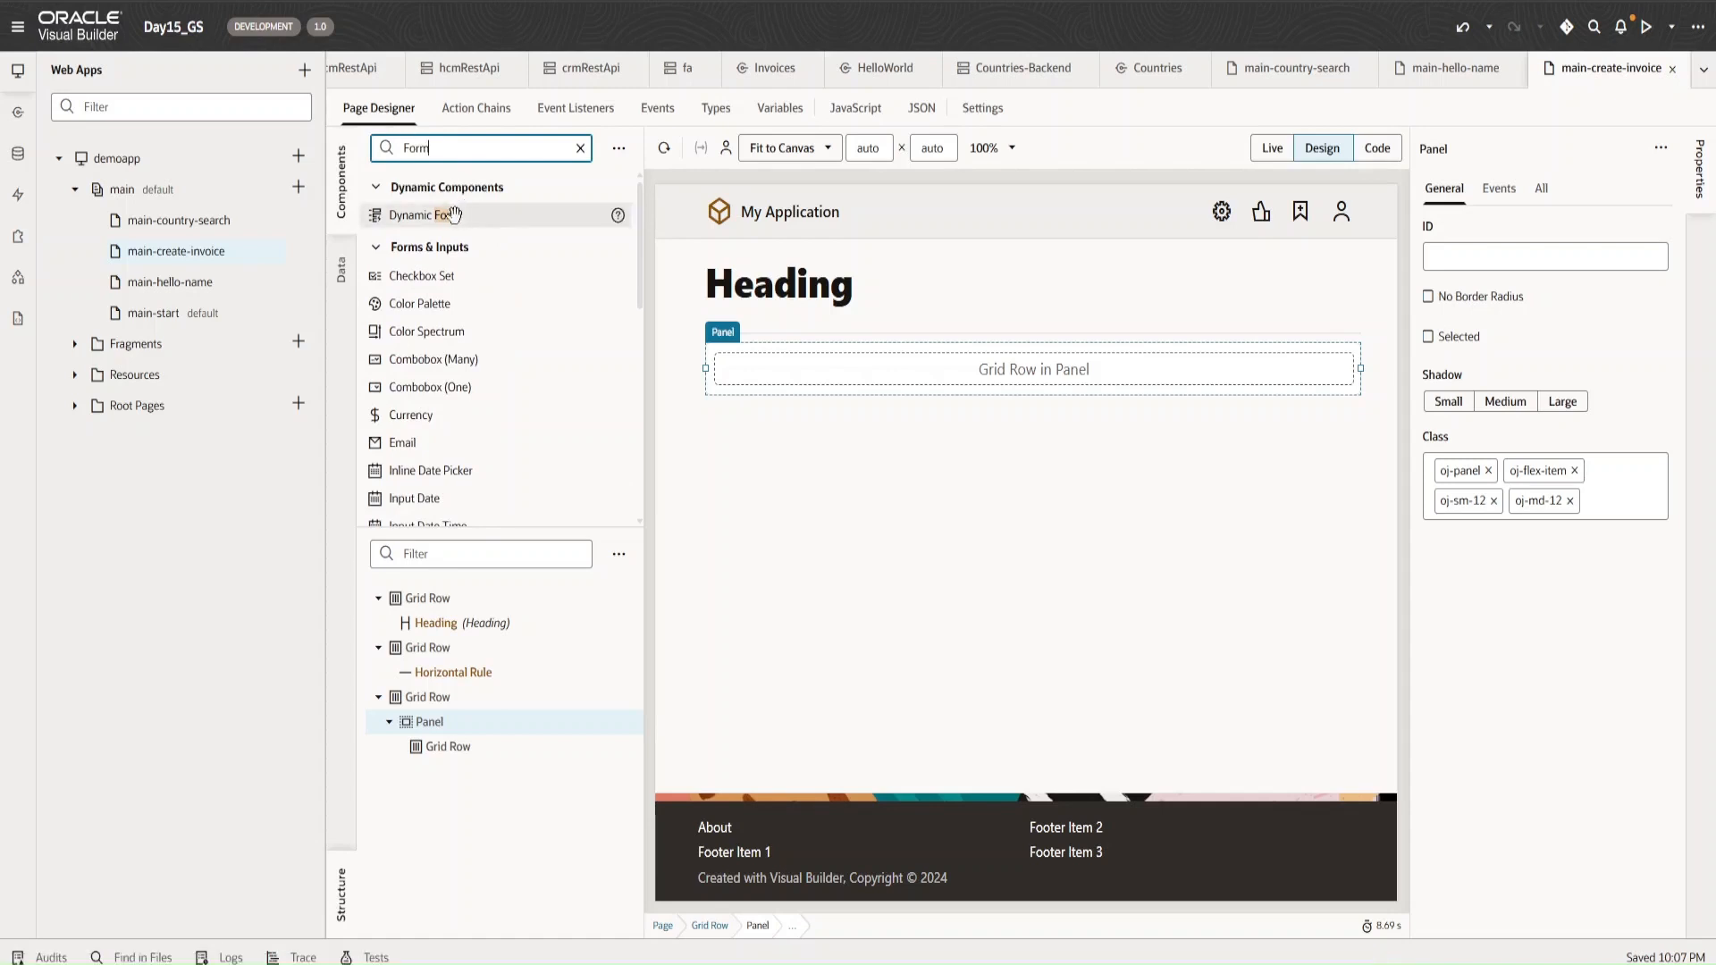
pyautogui.scroll(-5, 476, 389)
pyautogui.moveTo(416, 432); pyautogui.dragTo(768, 380)
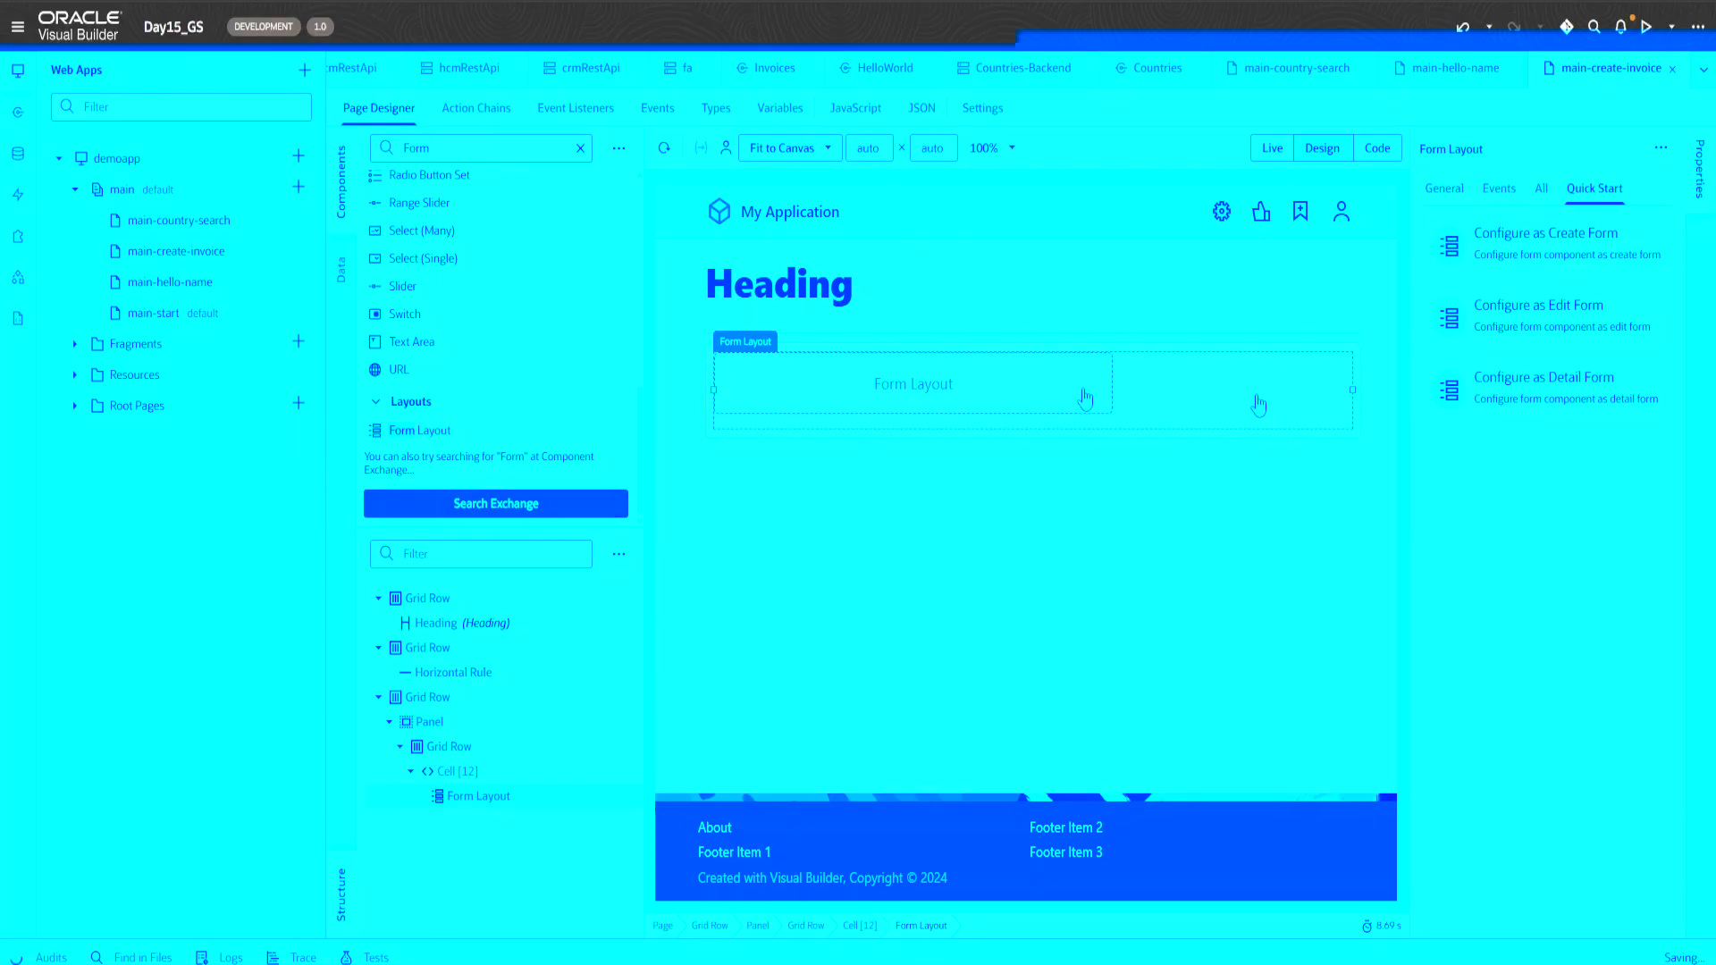
pyautogui.moveTo(1351, 404); pyautogui.dragTo(1023, 399)
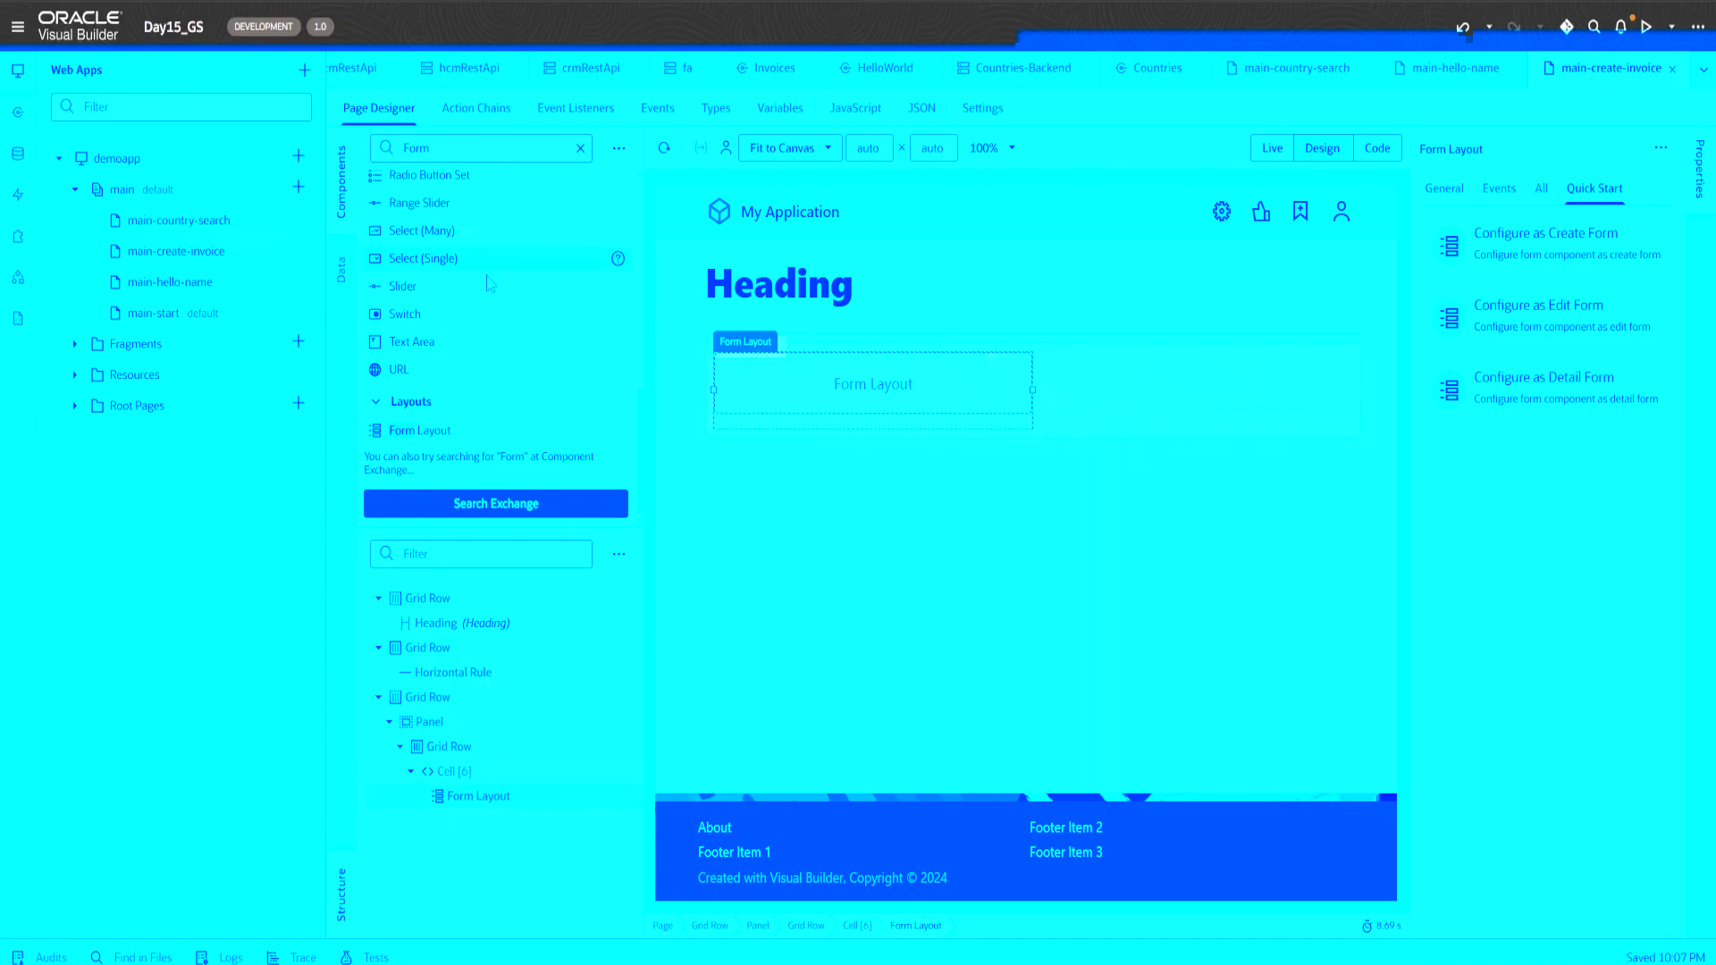
pyautogui.moveTo(406, 422); pyautogui.dragTo(1088, 400)
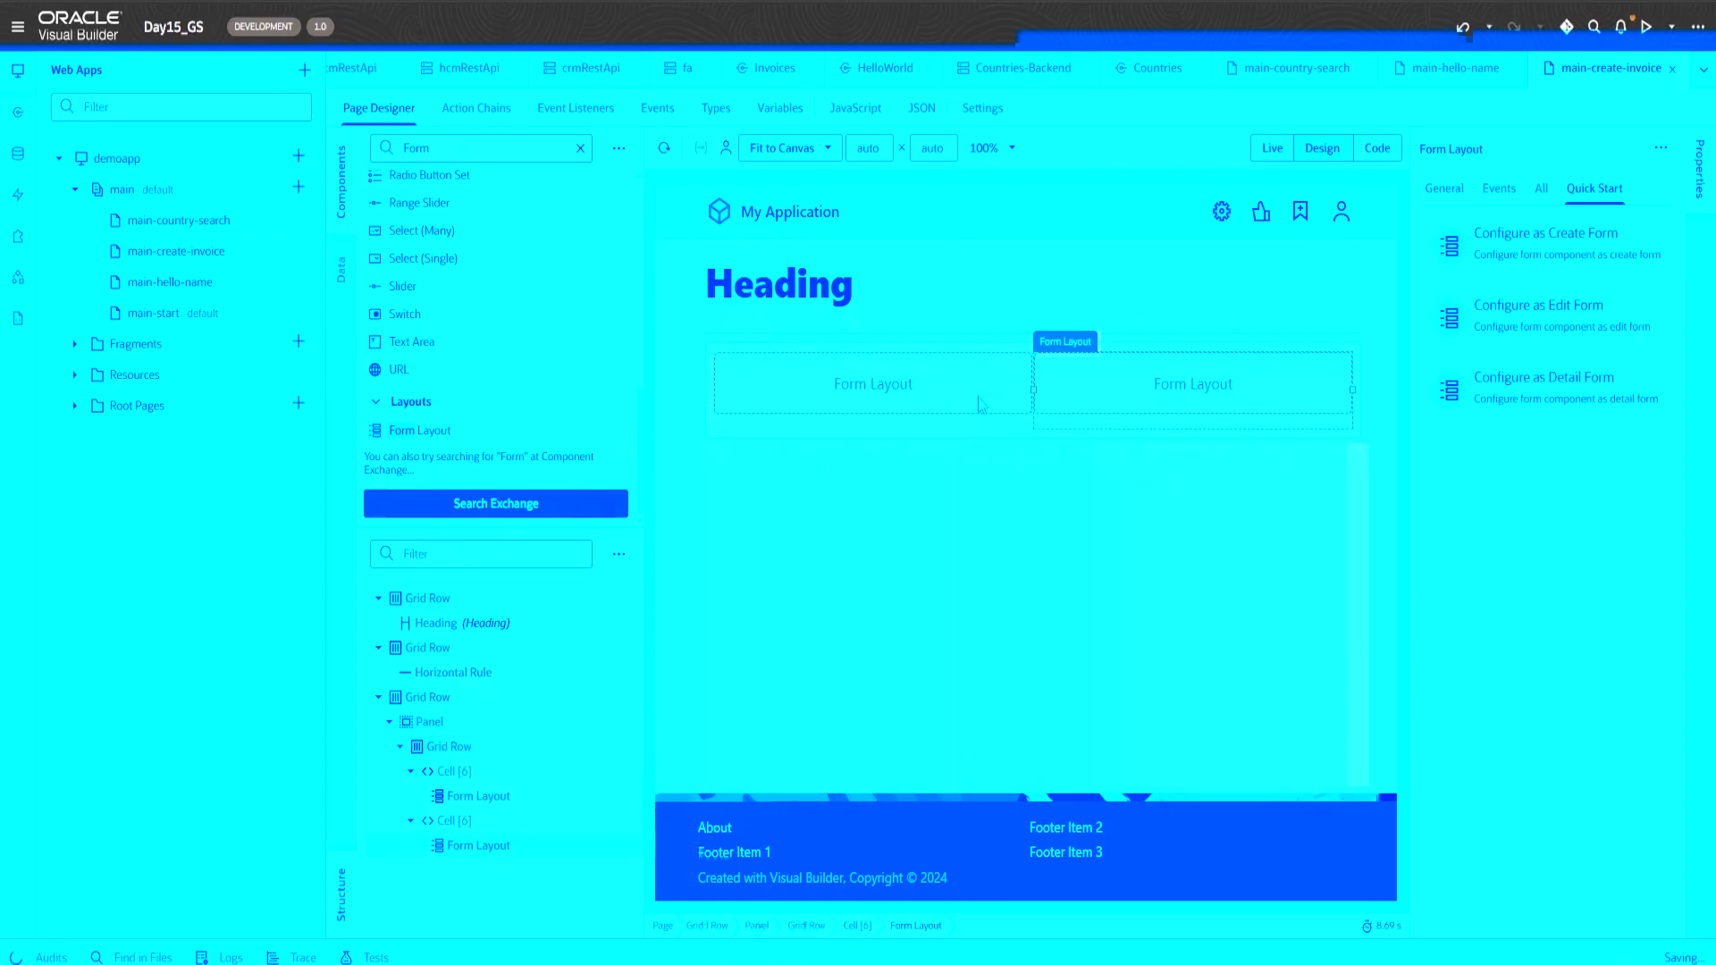
# - Add Input Text components to the first of the two form layouts in the panel
pyautogui.click(911, 393)
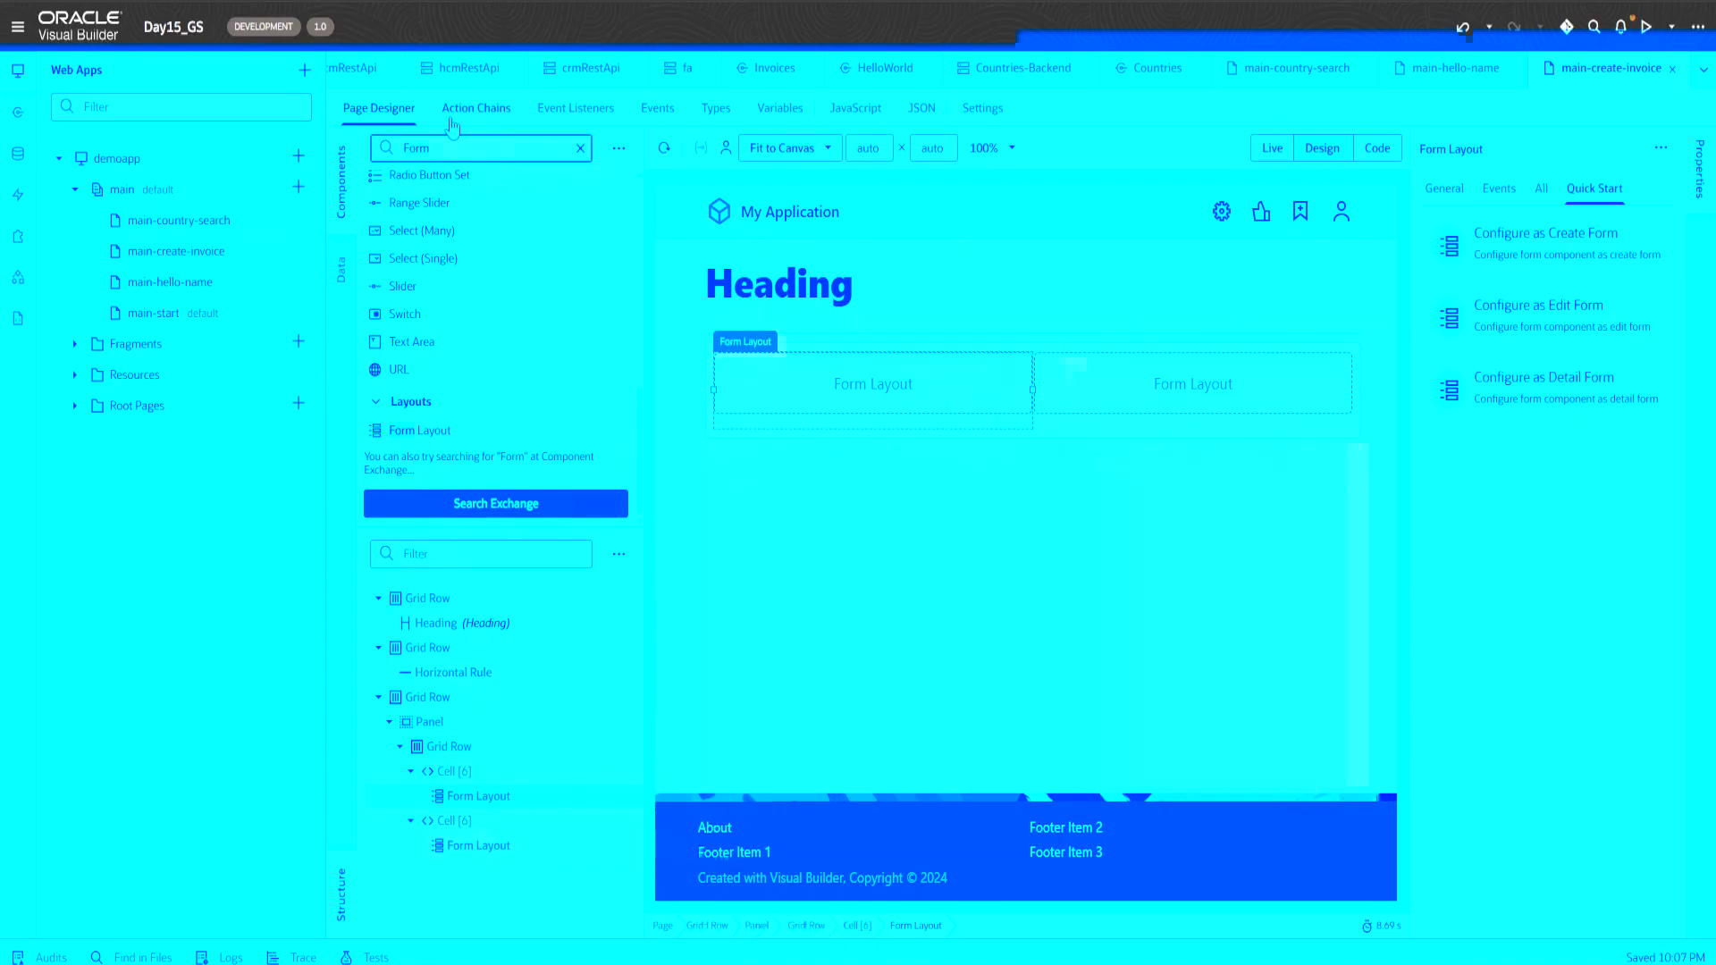
pyautogui.press('BackSpace')
pyautogui.press('BackSpace')
pyautogui.press('BackSpace')
pyautogui.press('BackSpace')
pyautogui.write('Input Tex')
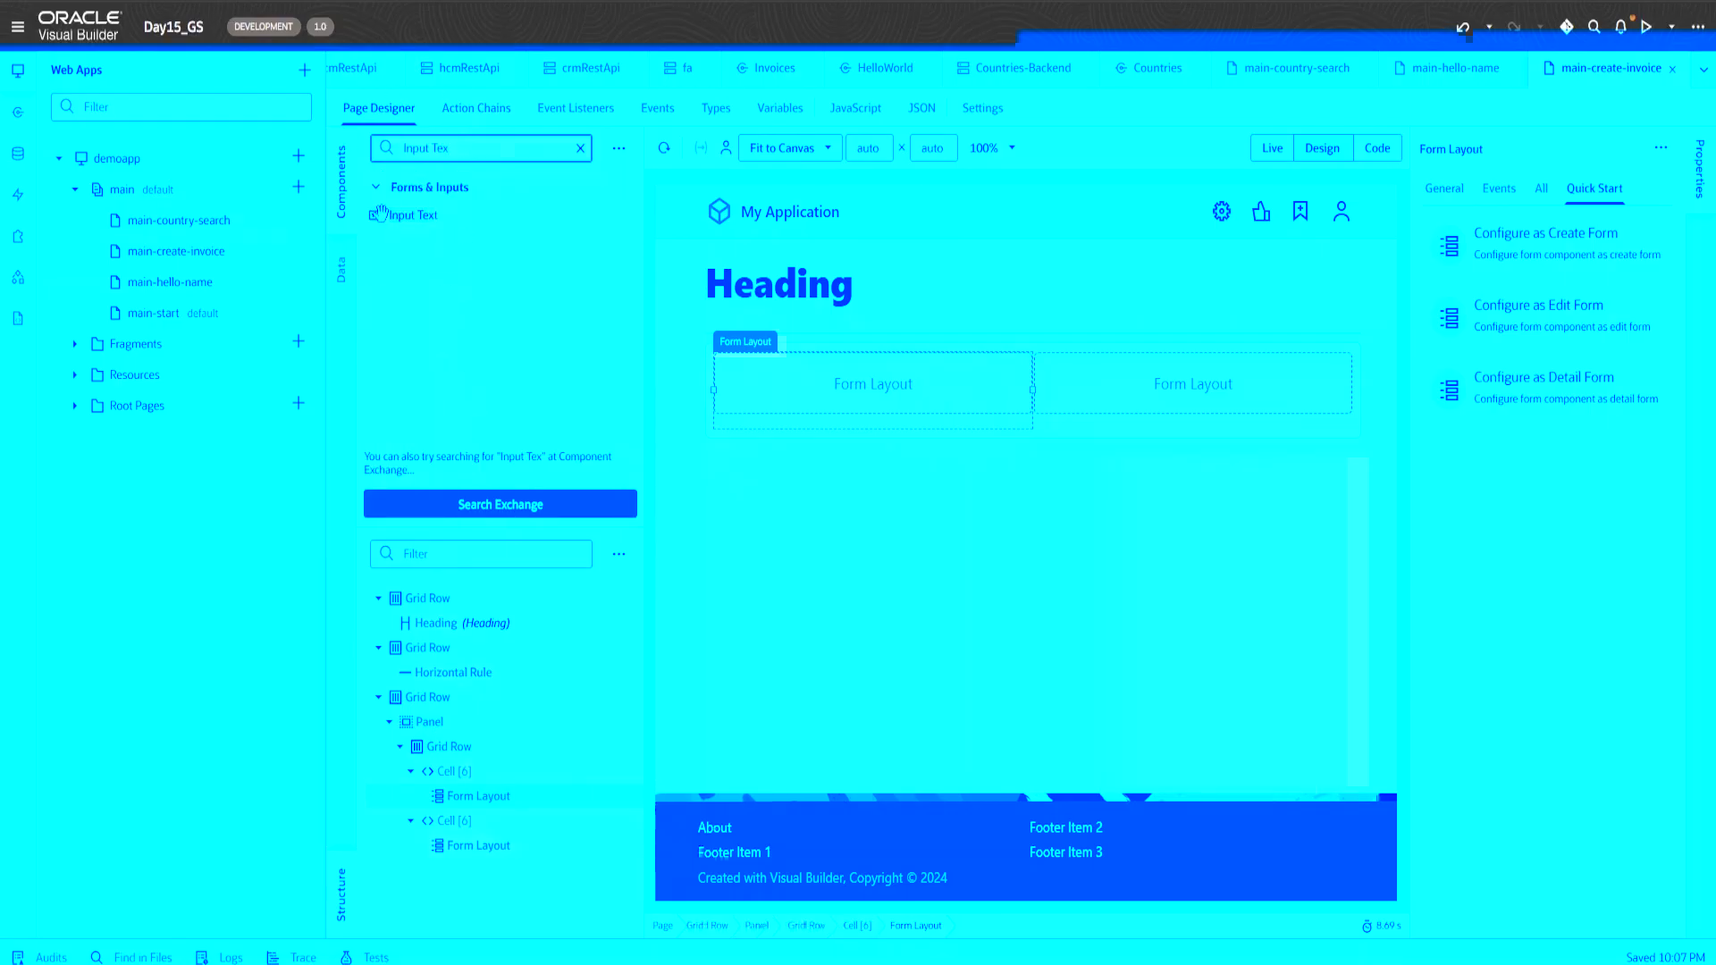
pyautogui.moveTo(382, 212); pyautogui.dragTo(774, 370)
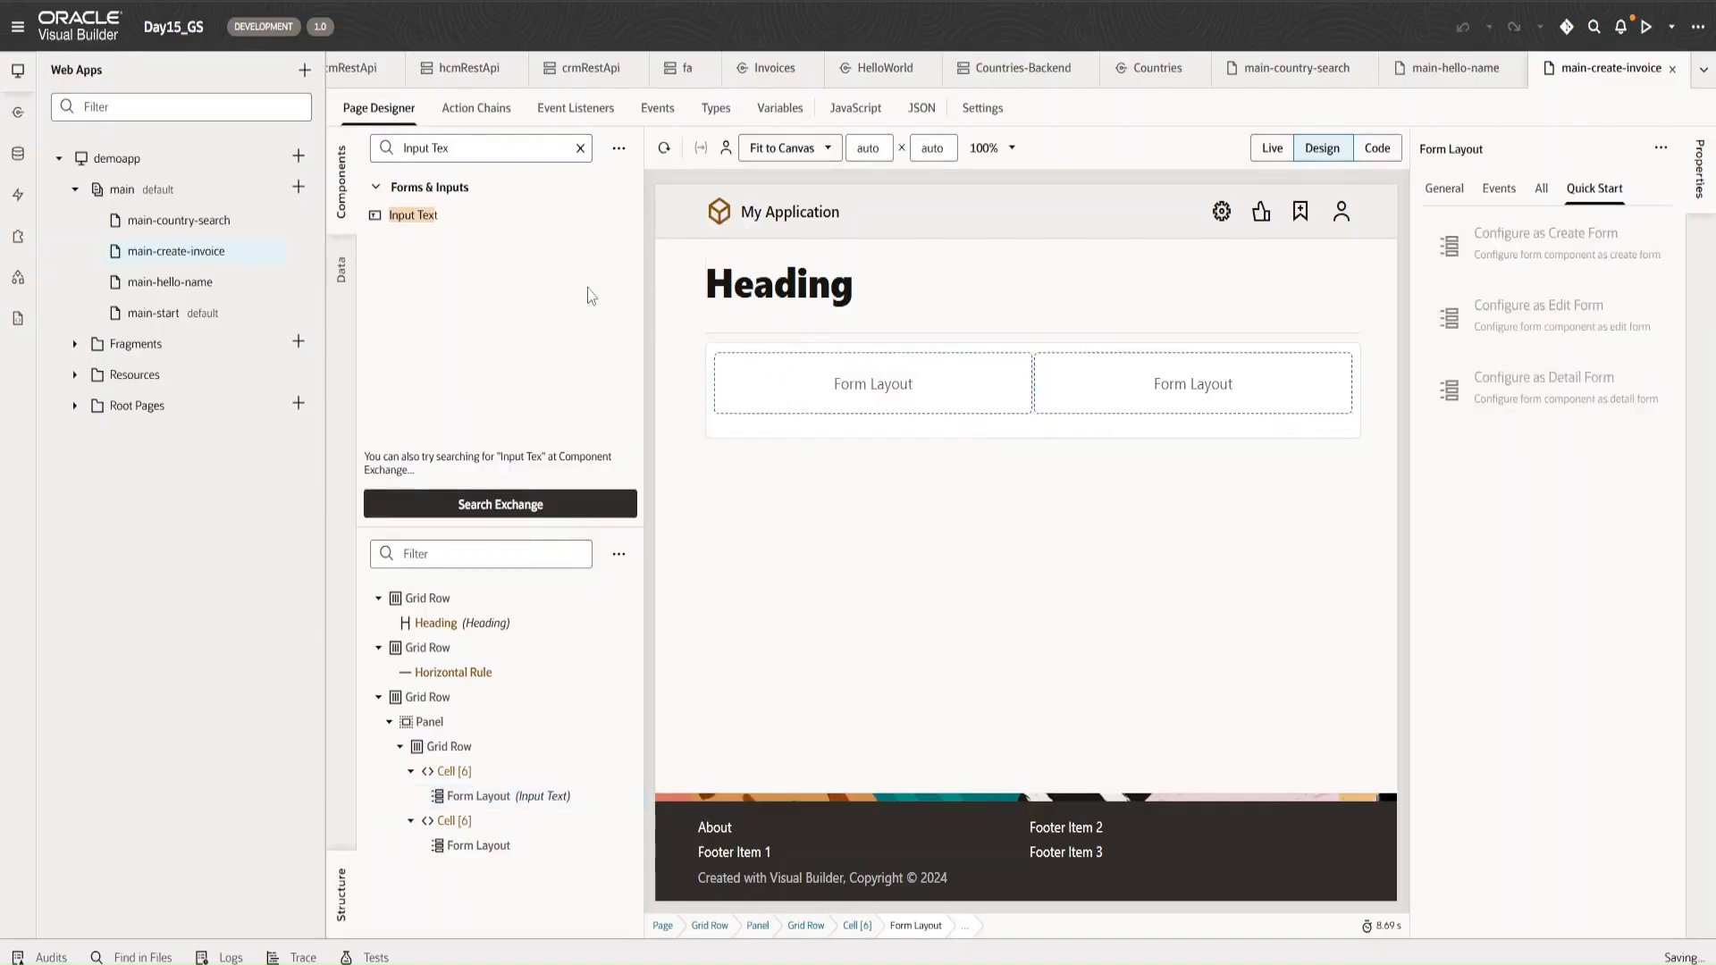
pyautogui.moveTo(411, 210); pyautogui.dragTo(772, 429)
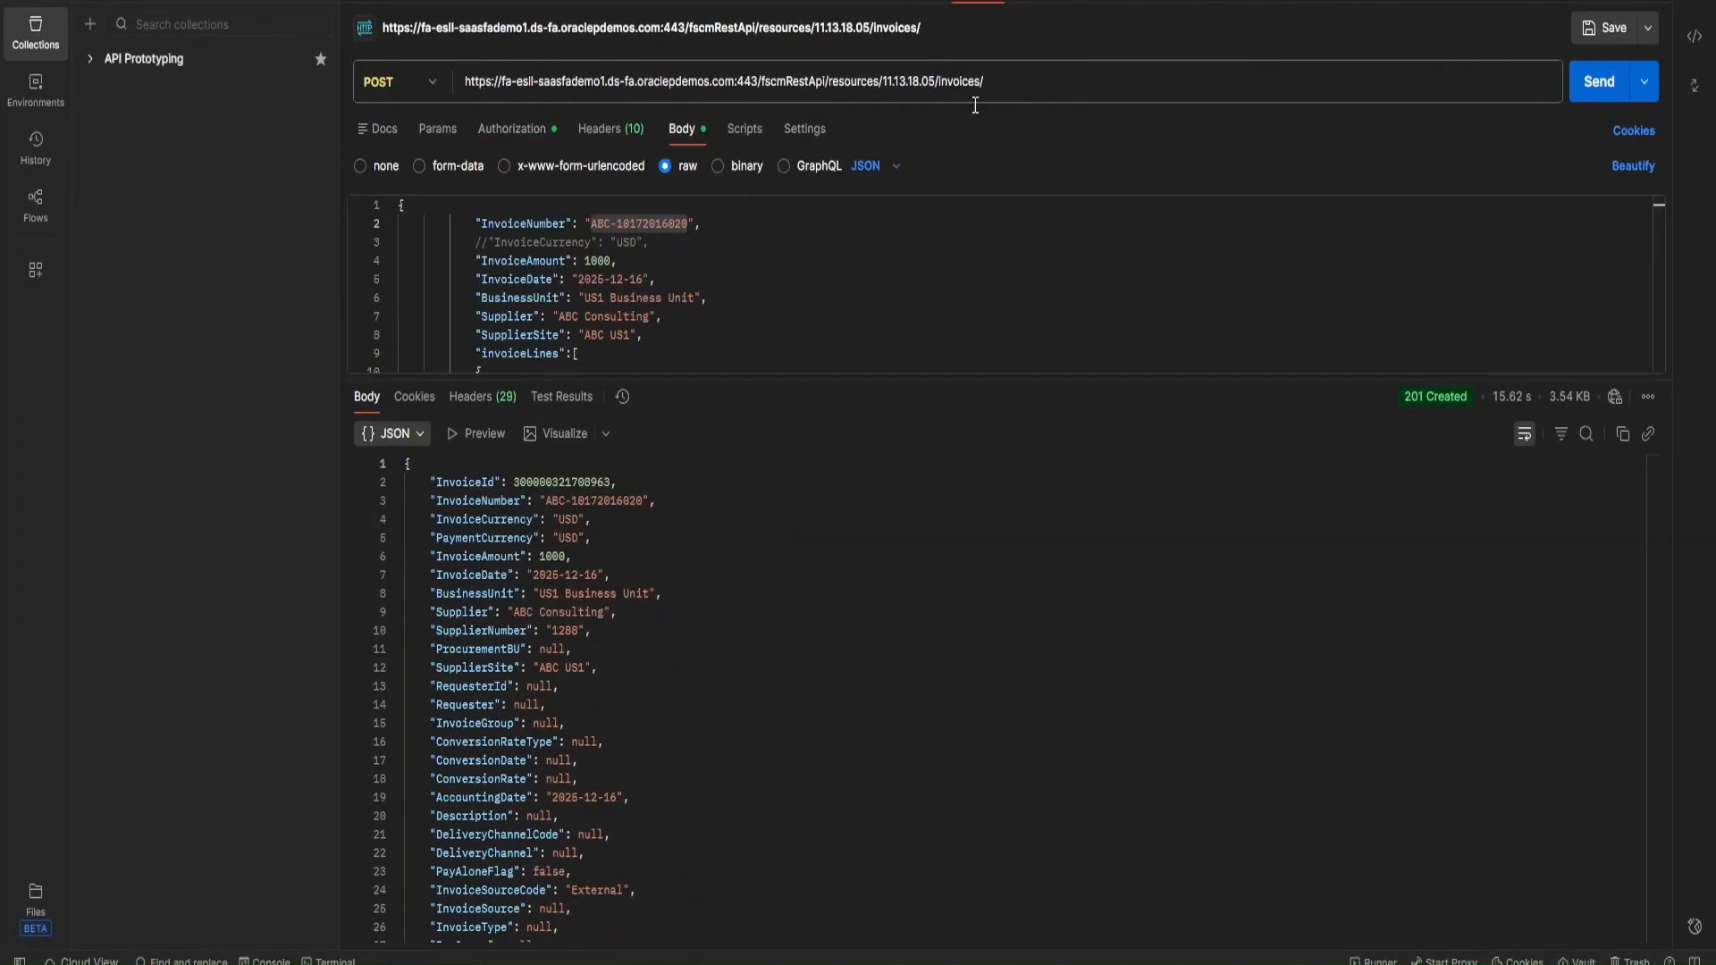
# - Switch to Postman, clear the response of the invoices POST request, and enlarge the request body area
pyautogui.moveTo(816, 380); pyautogui.dragTo(793, 618)
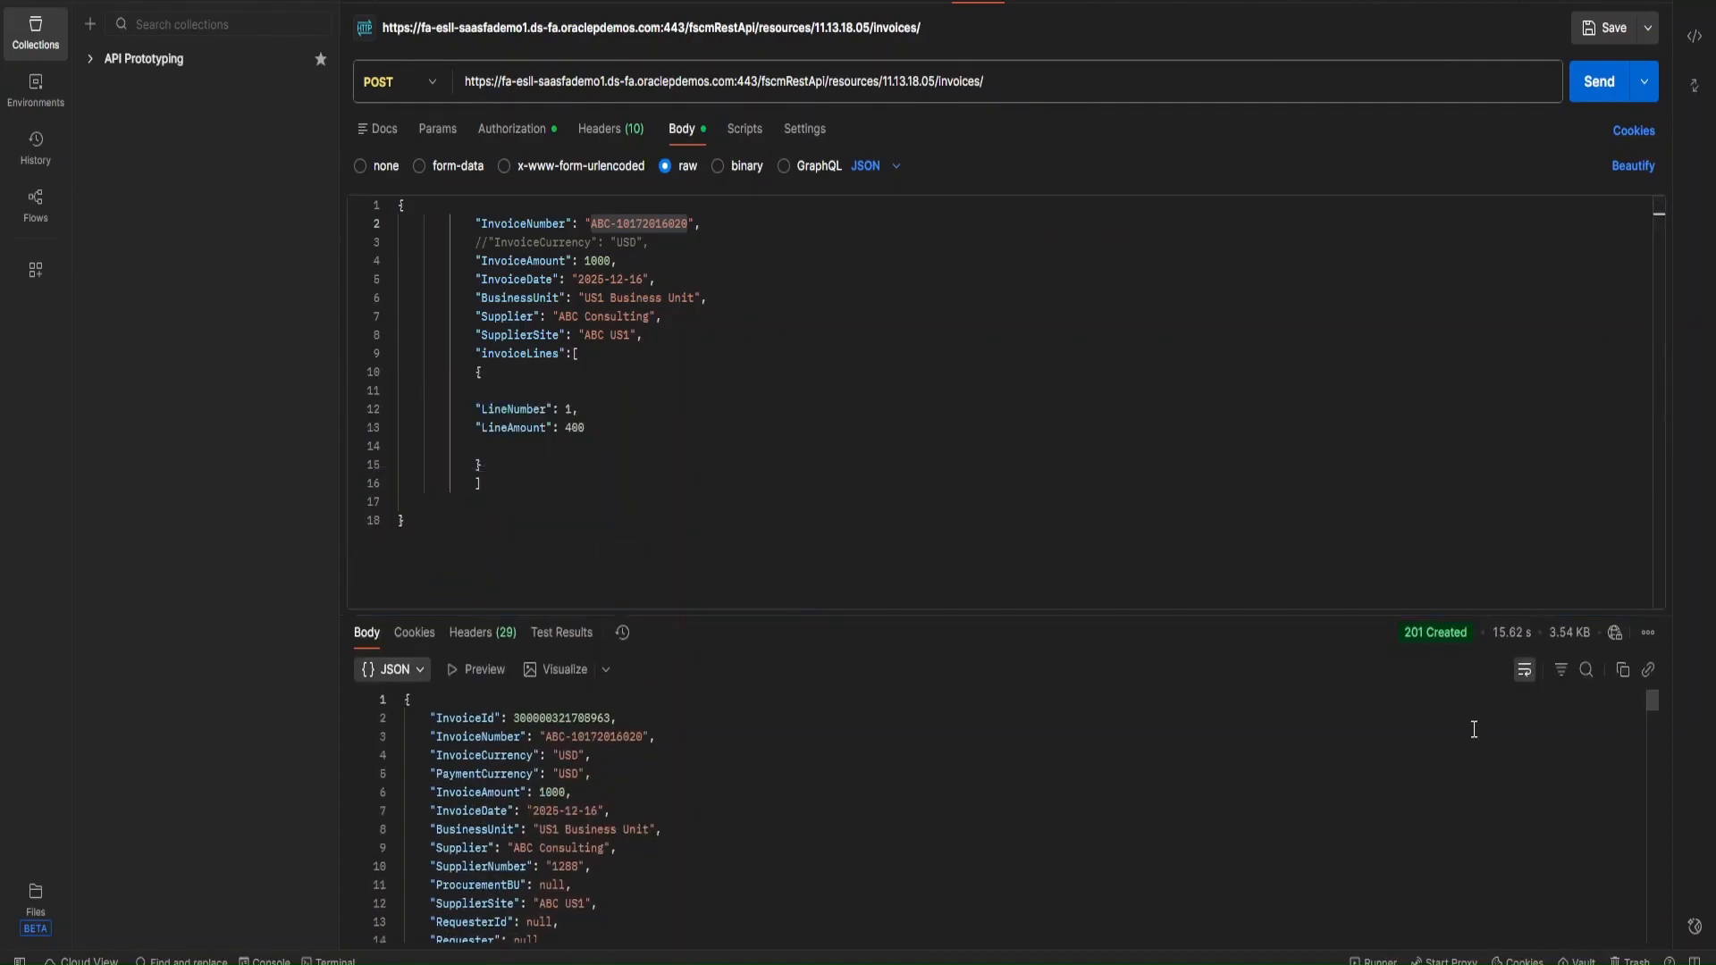
pyautogui.click(1647, 635)
pyautogui.click(1609, 702)
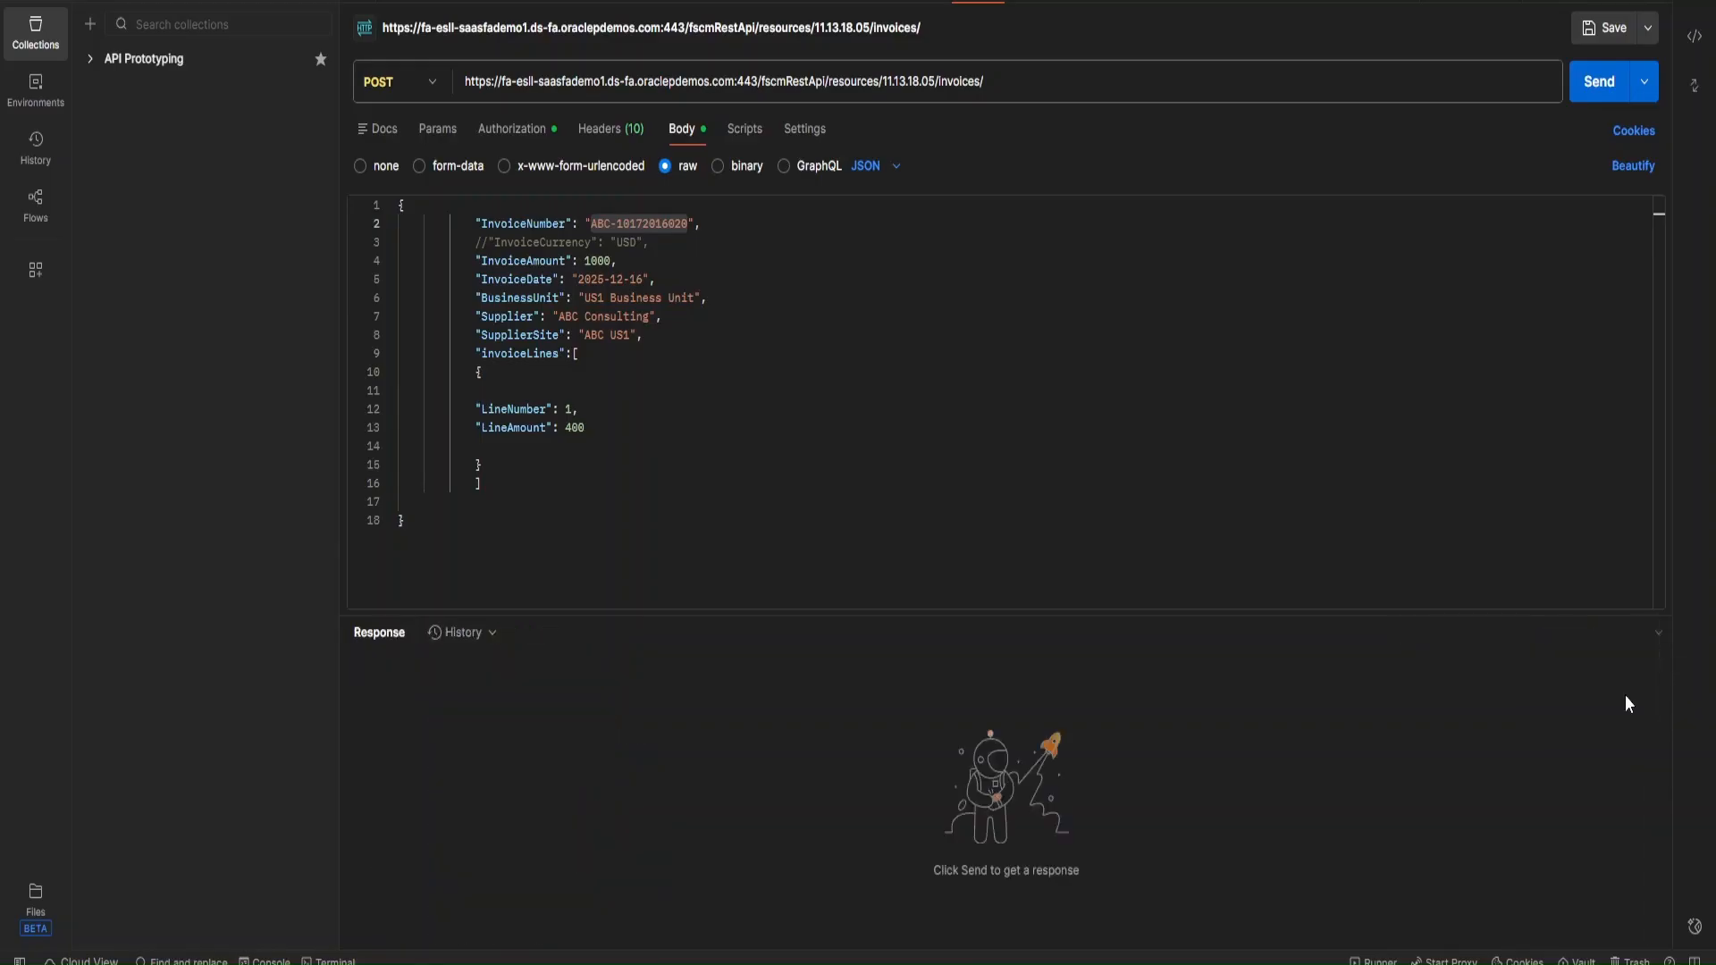
pyautogui.moveTo(1016, 611); pyautogui.dragTo(1007, 681)
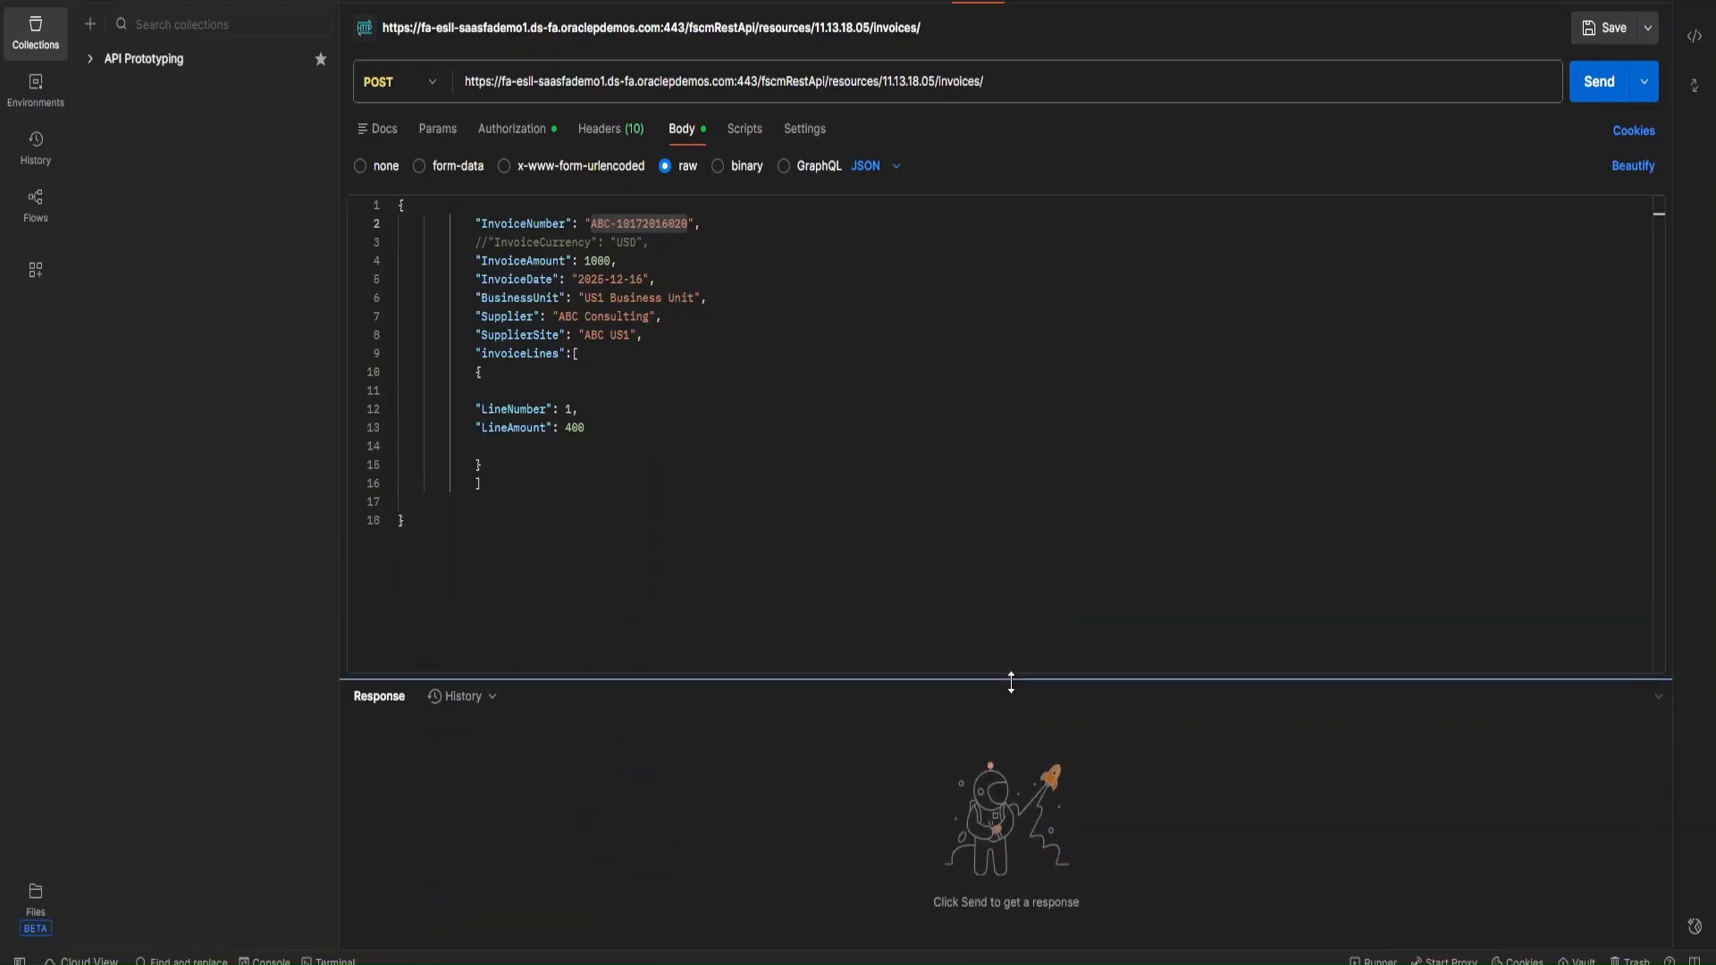
# - Uncomment the InvoiceCurrency line in the JSON request body
pyautogui.click(488, 242)
pyautogui.press('BackSpace')
pyautogui.press('BackSpace')
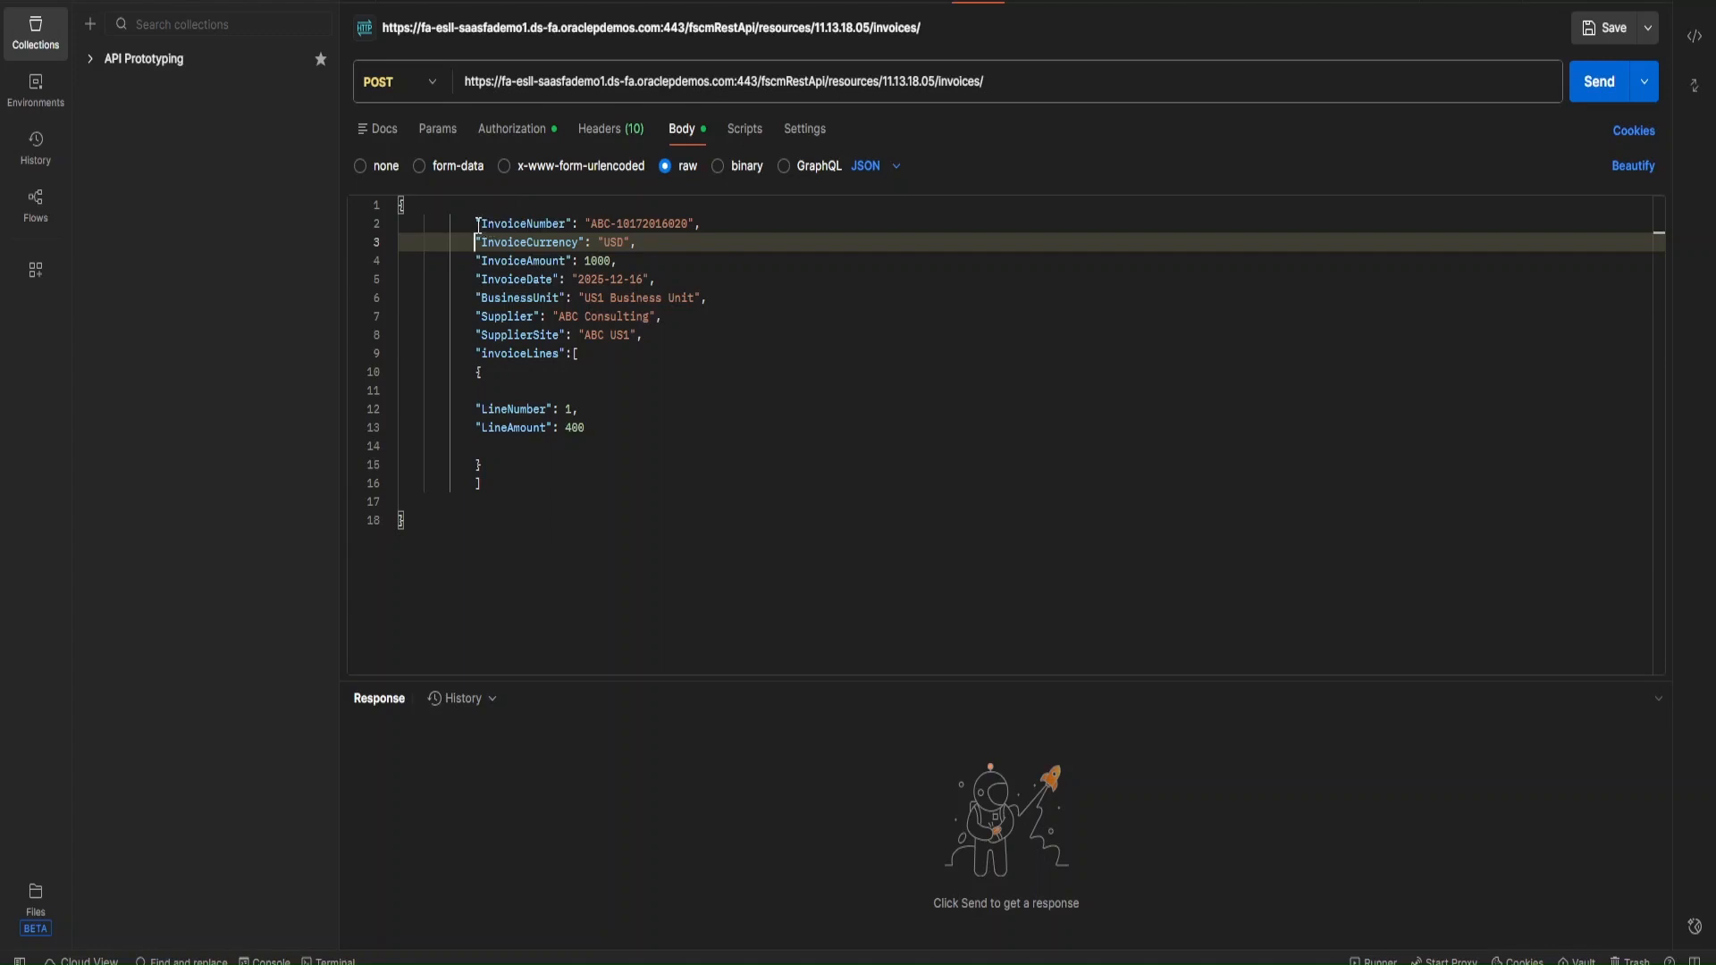
# - Examine the header fields and invoiceLines section of the request body and the available request methods
pyautogui.moveTo(477, 223); pyautogui.dragTo(557, 481)
pyautogui.click(551, 480)
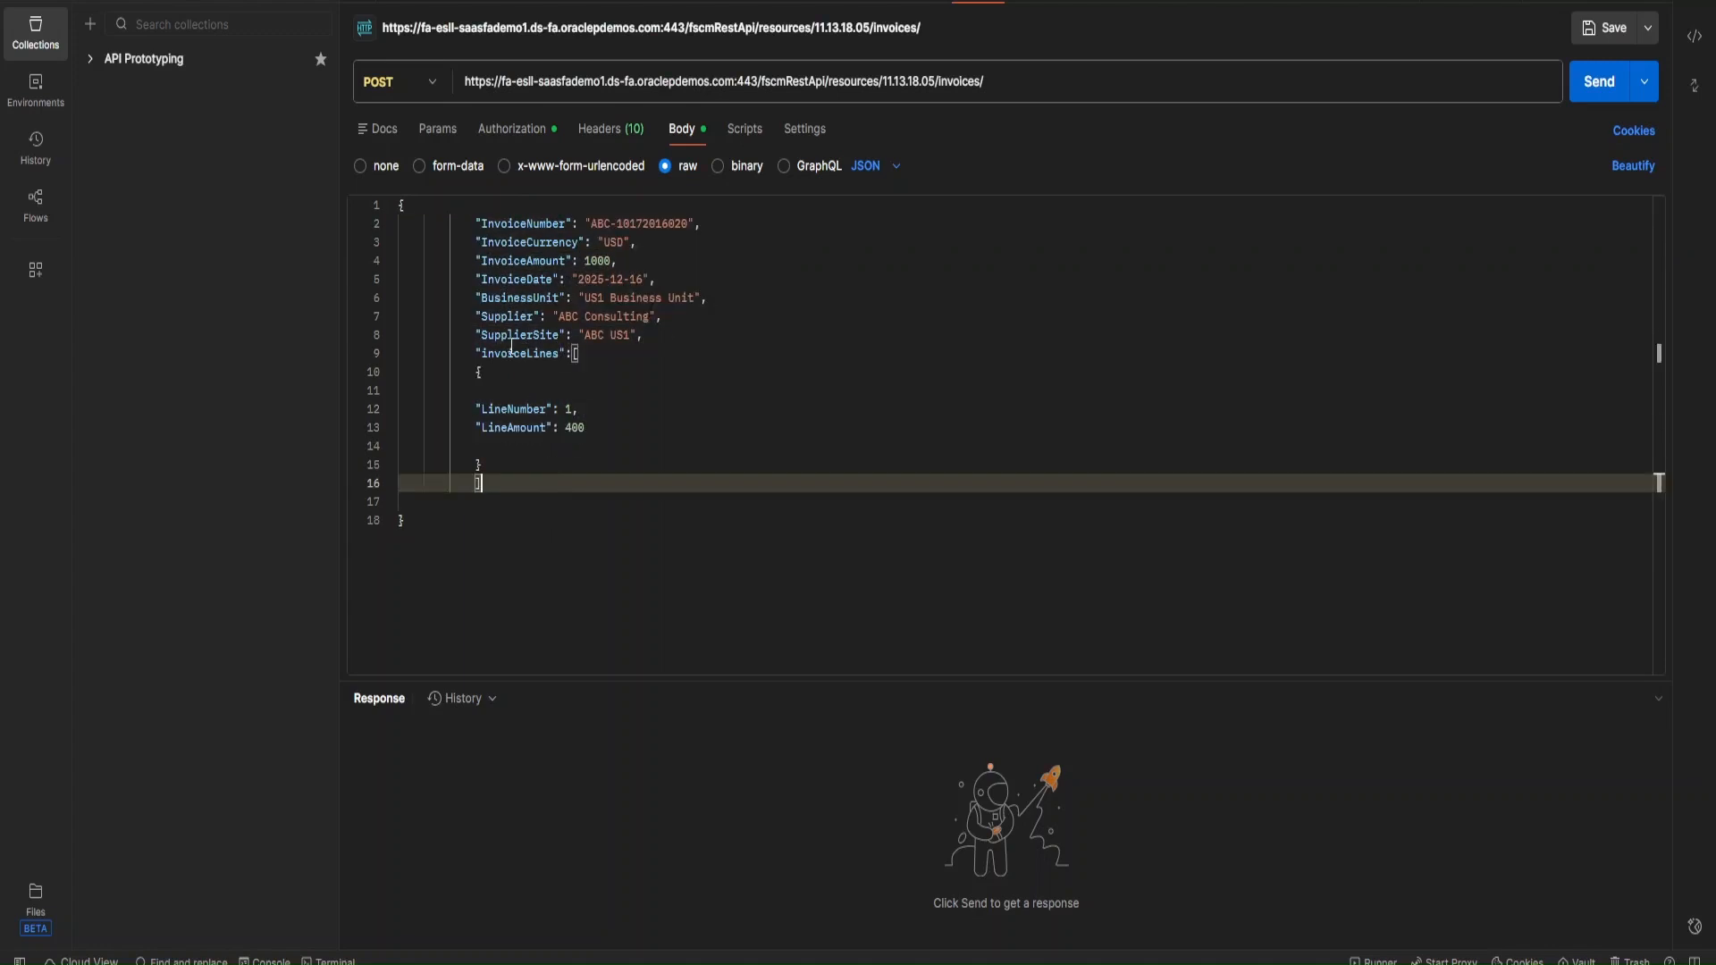
pyautogui.moveTo(476, 354); pyautogui.dragTo(523, 446)
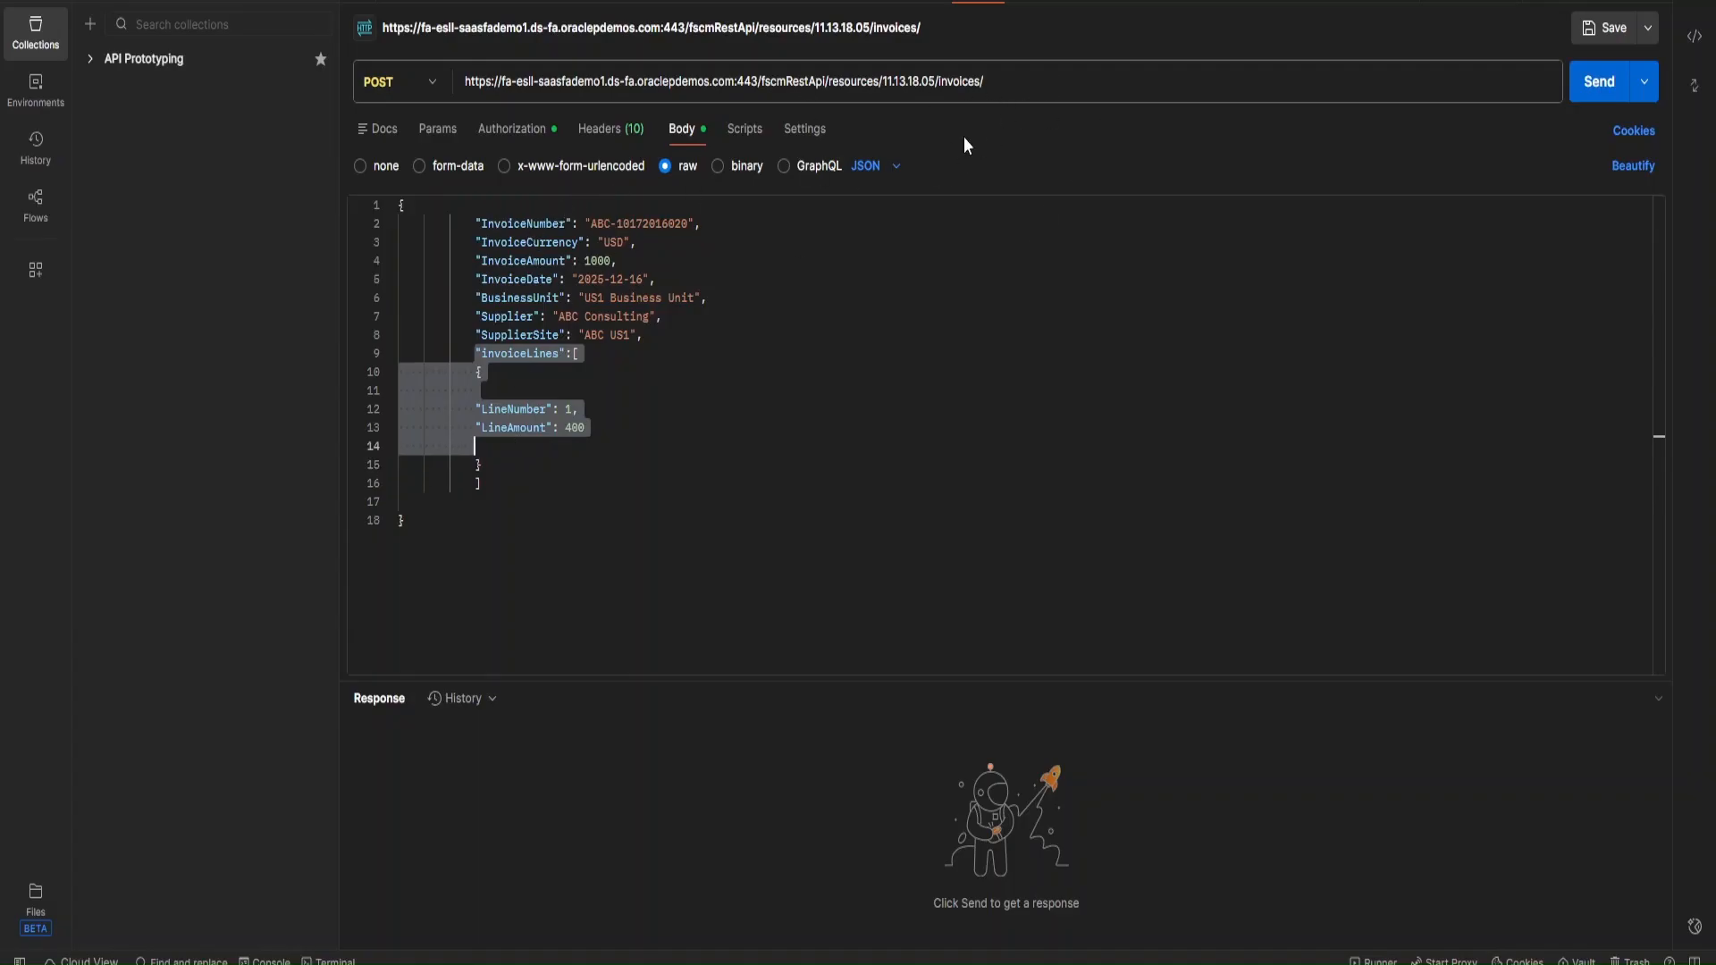
pyautogui.click(434, 84)
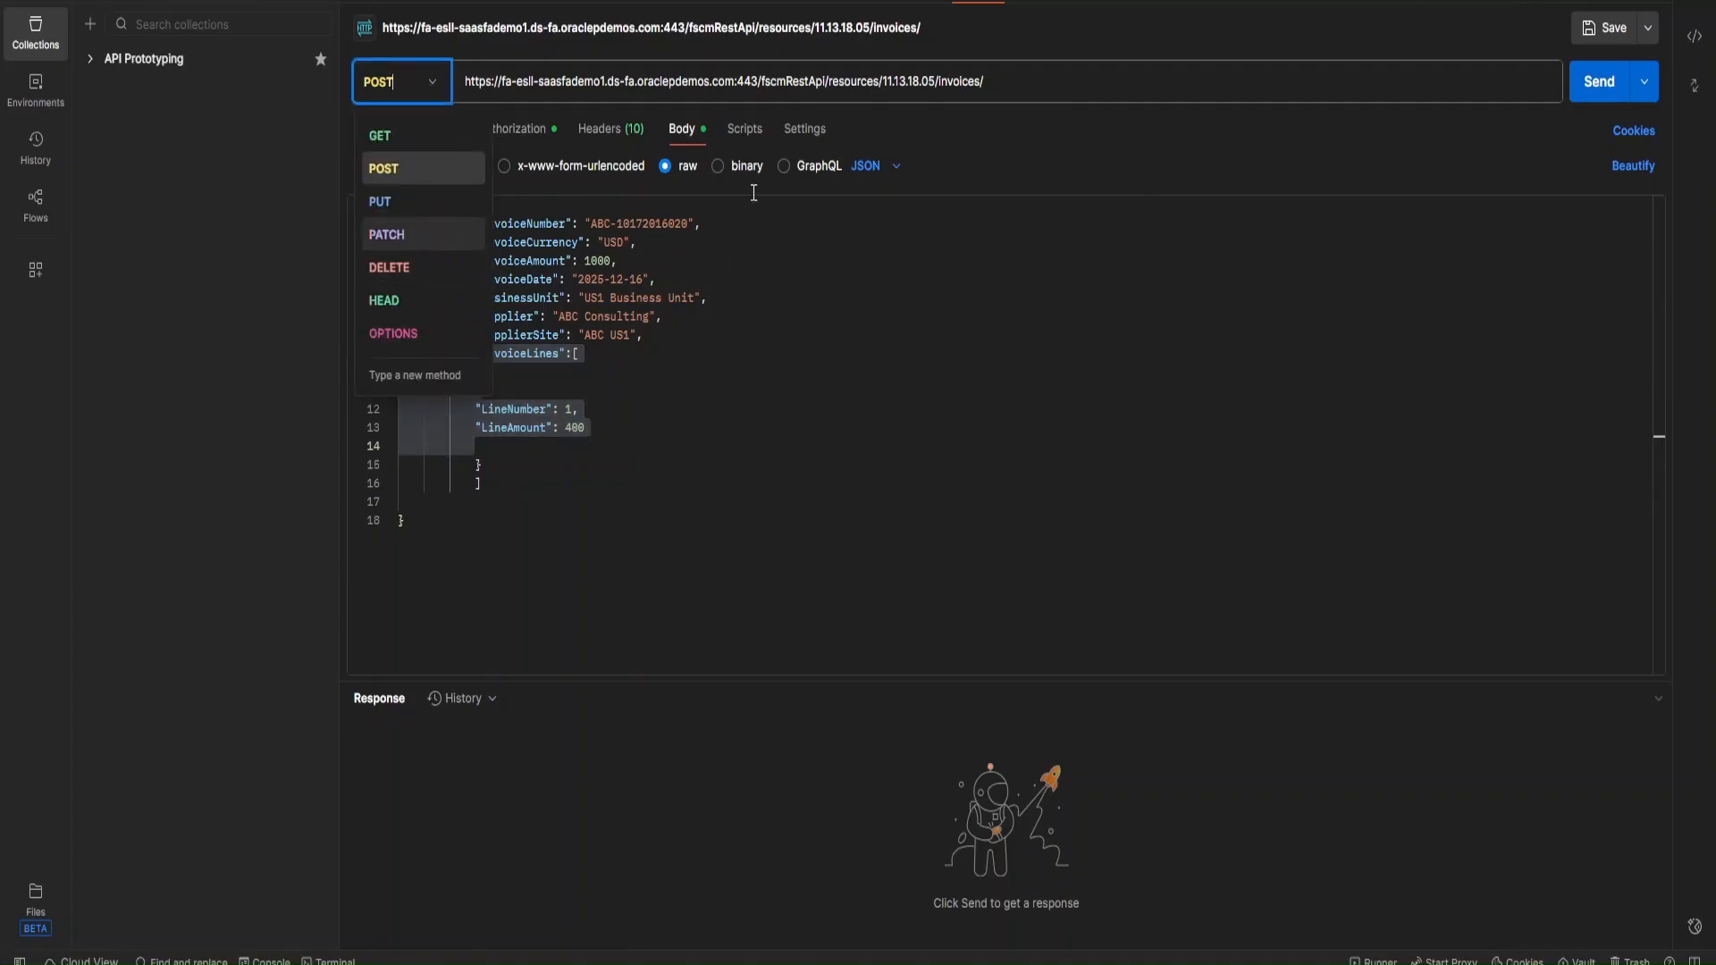
pyautogui.click(868, 295)
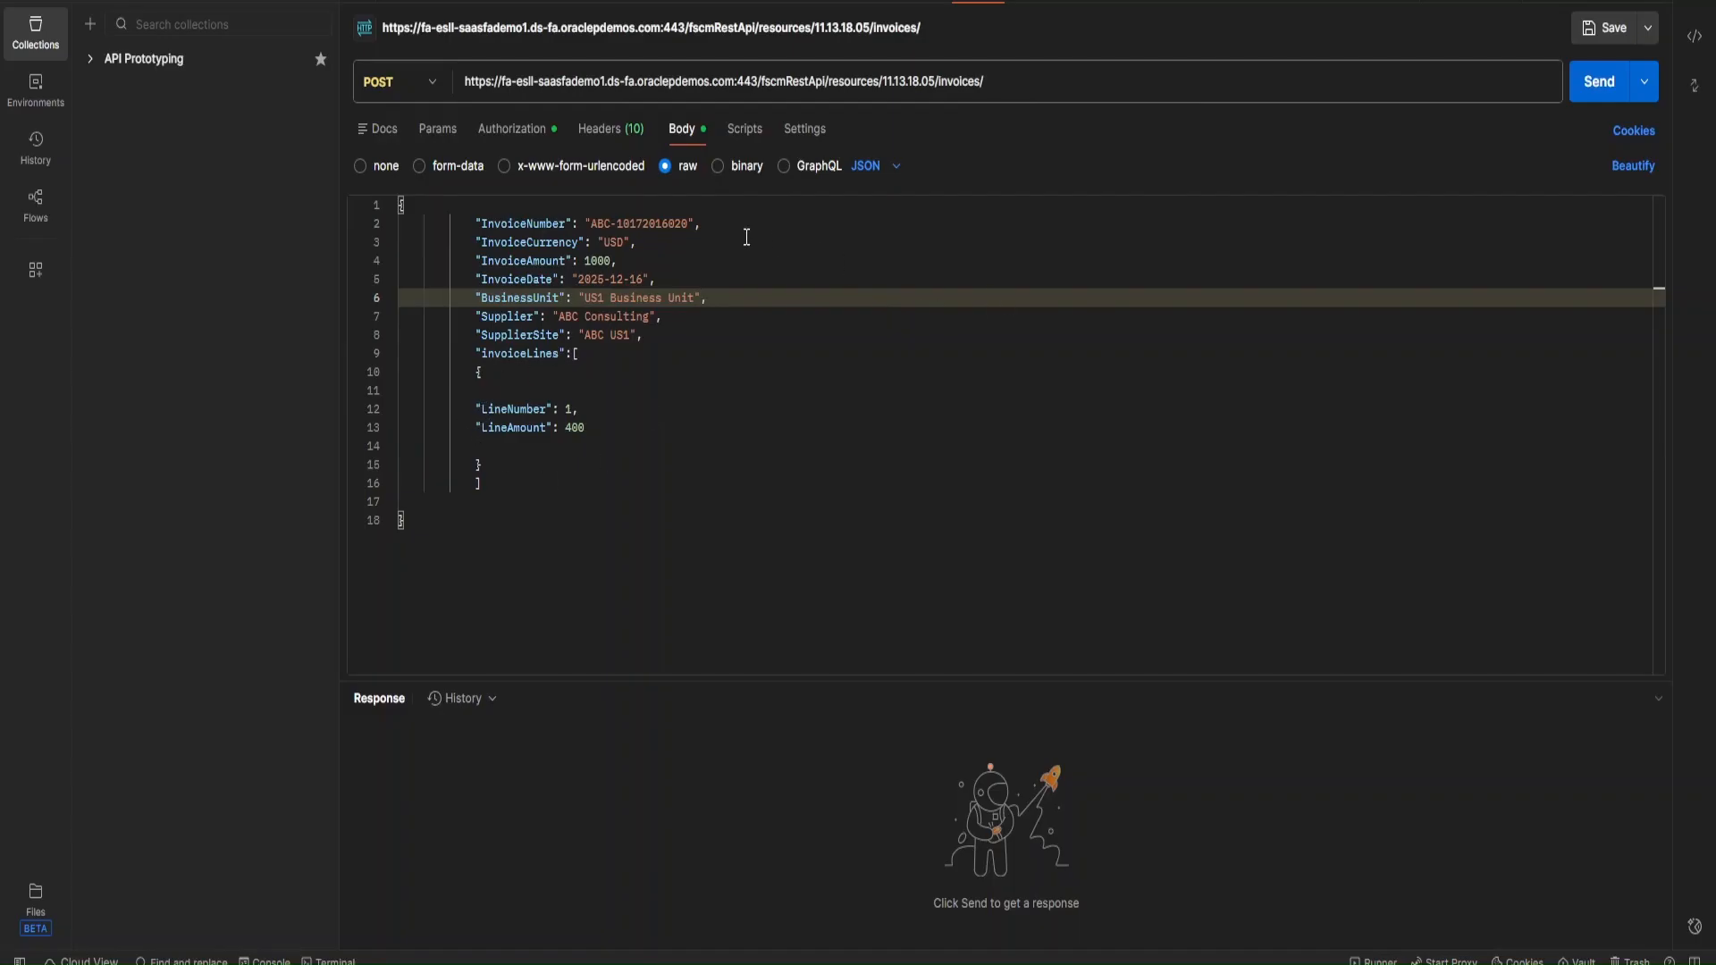
# - Change the last digit of the InvoiceNumber value to 2 and set InvoiceAmount to 600 in the request body
pyautogui.click(688, 223)
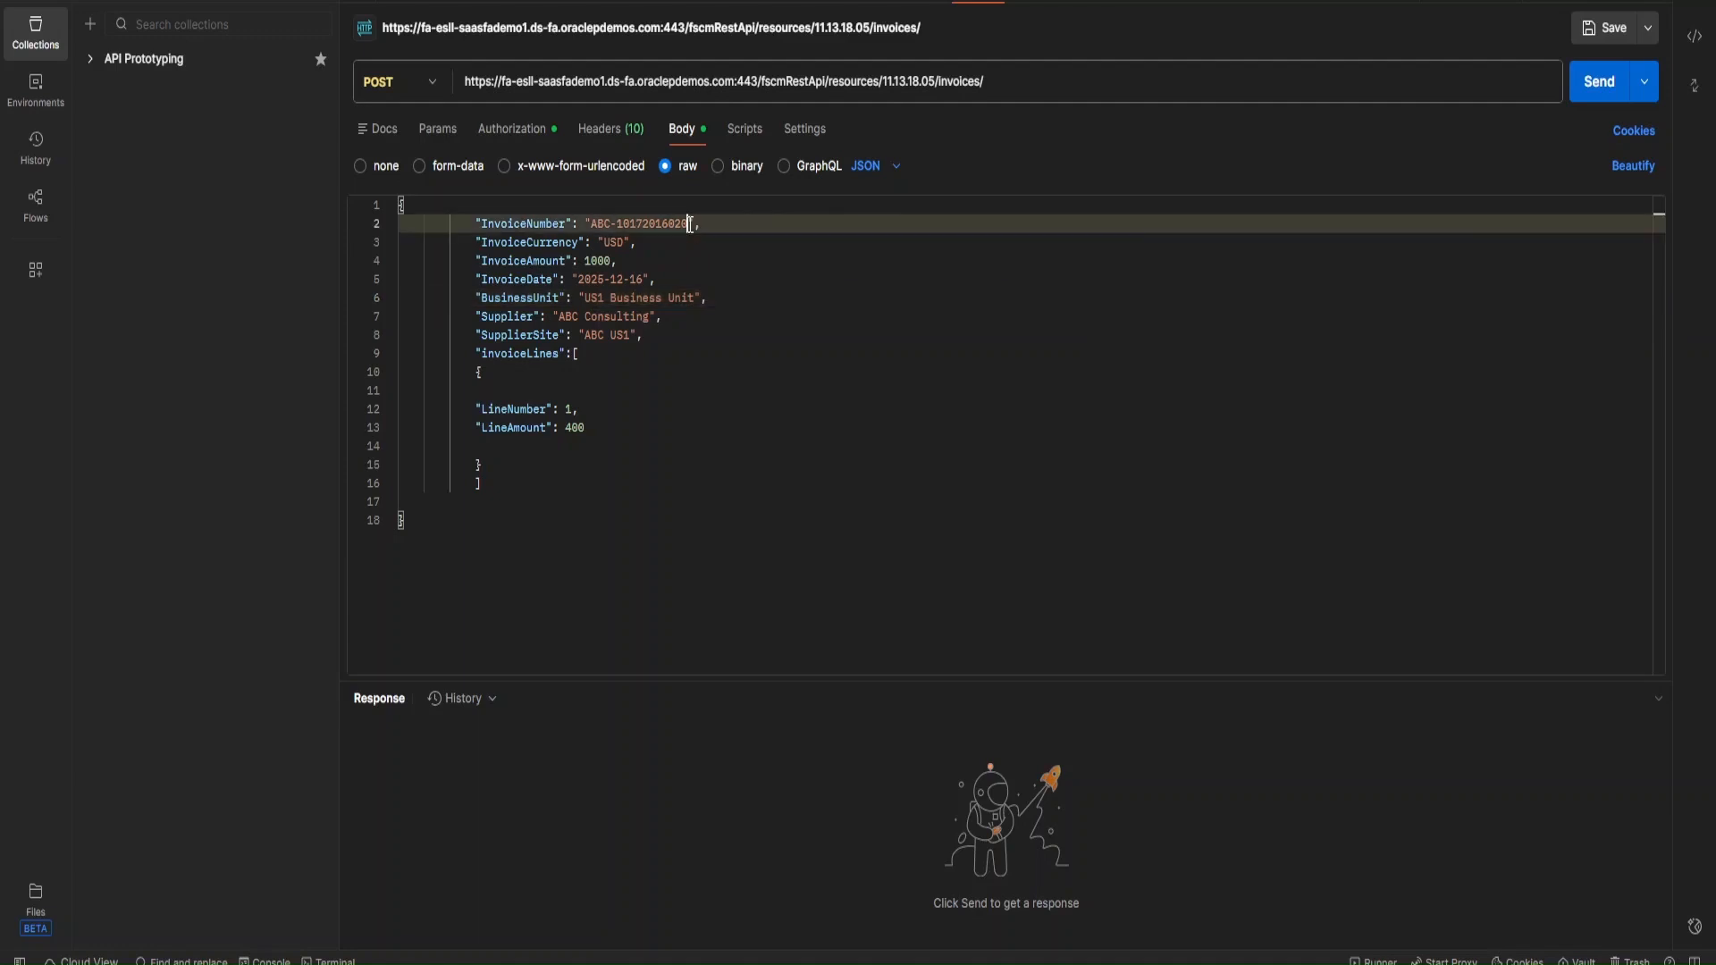
pyautogui.press('BackSpace')
pyautogui.click(612, 262)
pyautogui.press('BackSpace')
pyautogui.press('BackSpace')
pyautogui.press('BackSpace')
pyautogui.press('BackSpace')
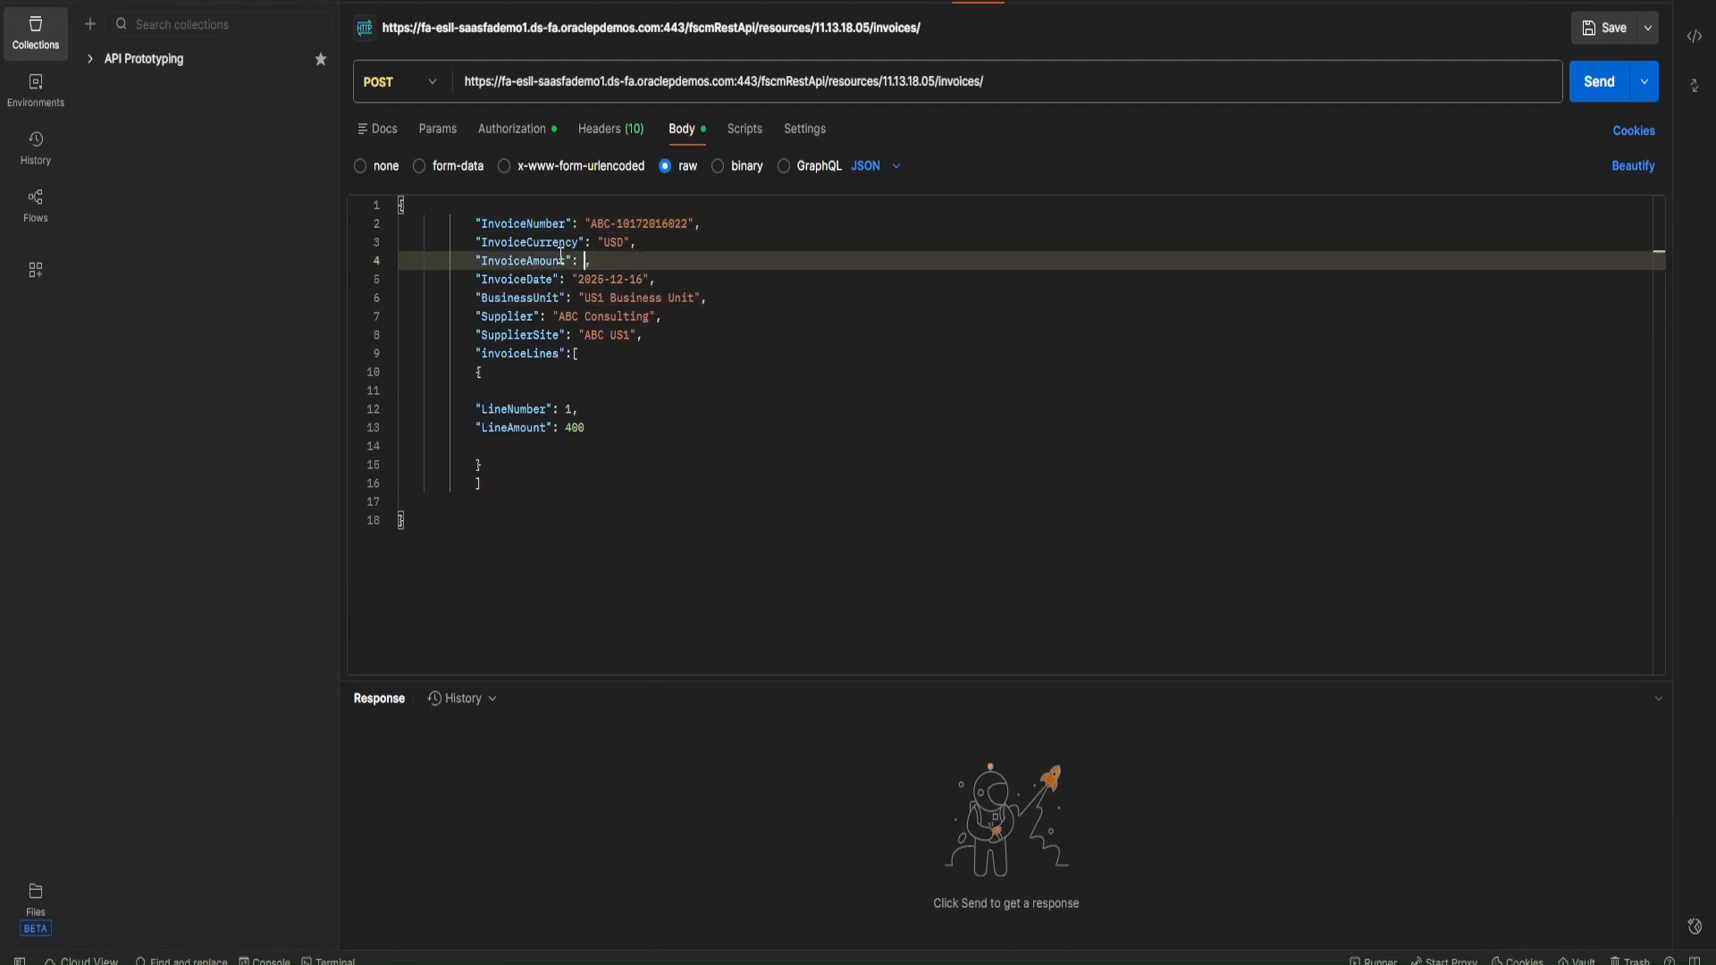
pyautogui.write('600')
# - Switch to the browser, sign in to Oracle Fusion Cloud with the prefilled credentials, and open the Invoices page under Payables
pyautogui.moveTo(700, 962)
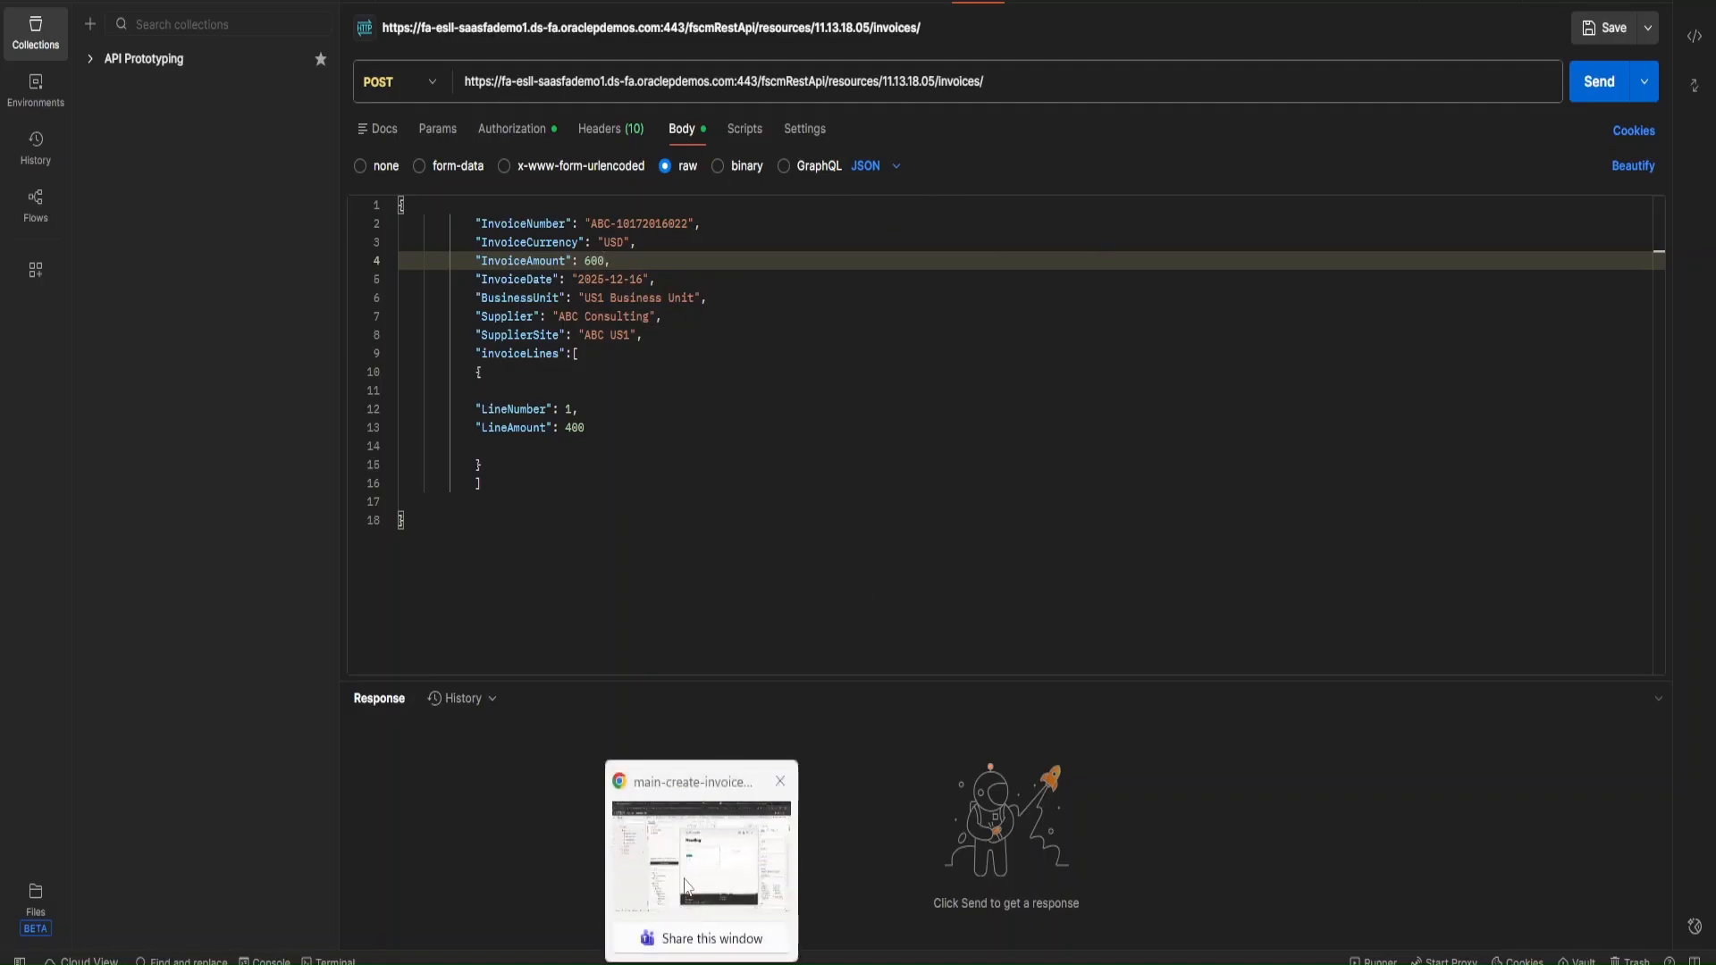
pyautogui.click(685, 908)
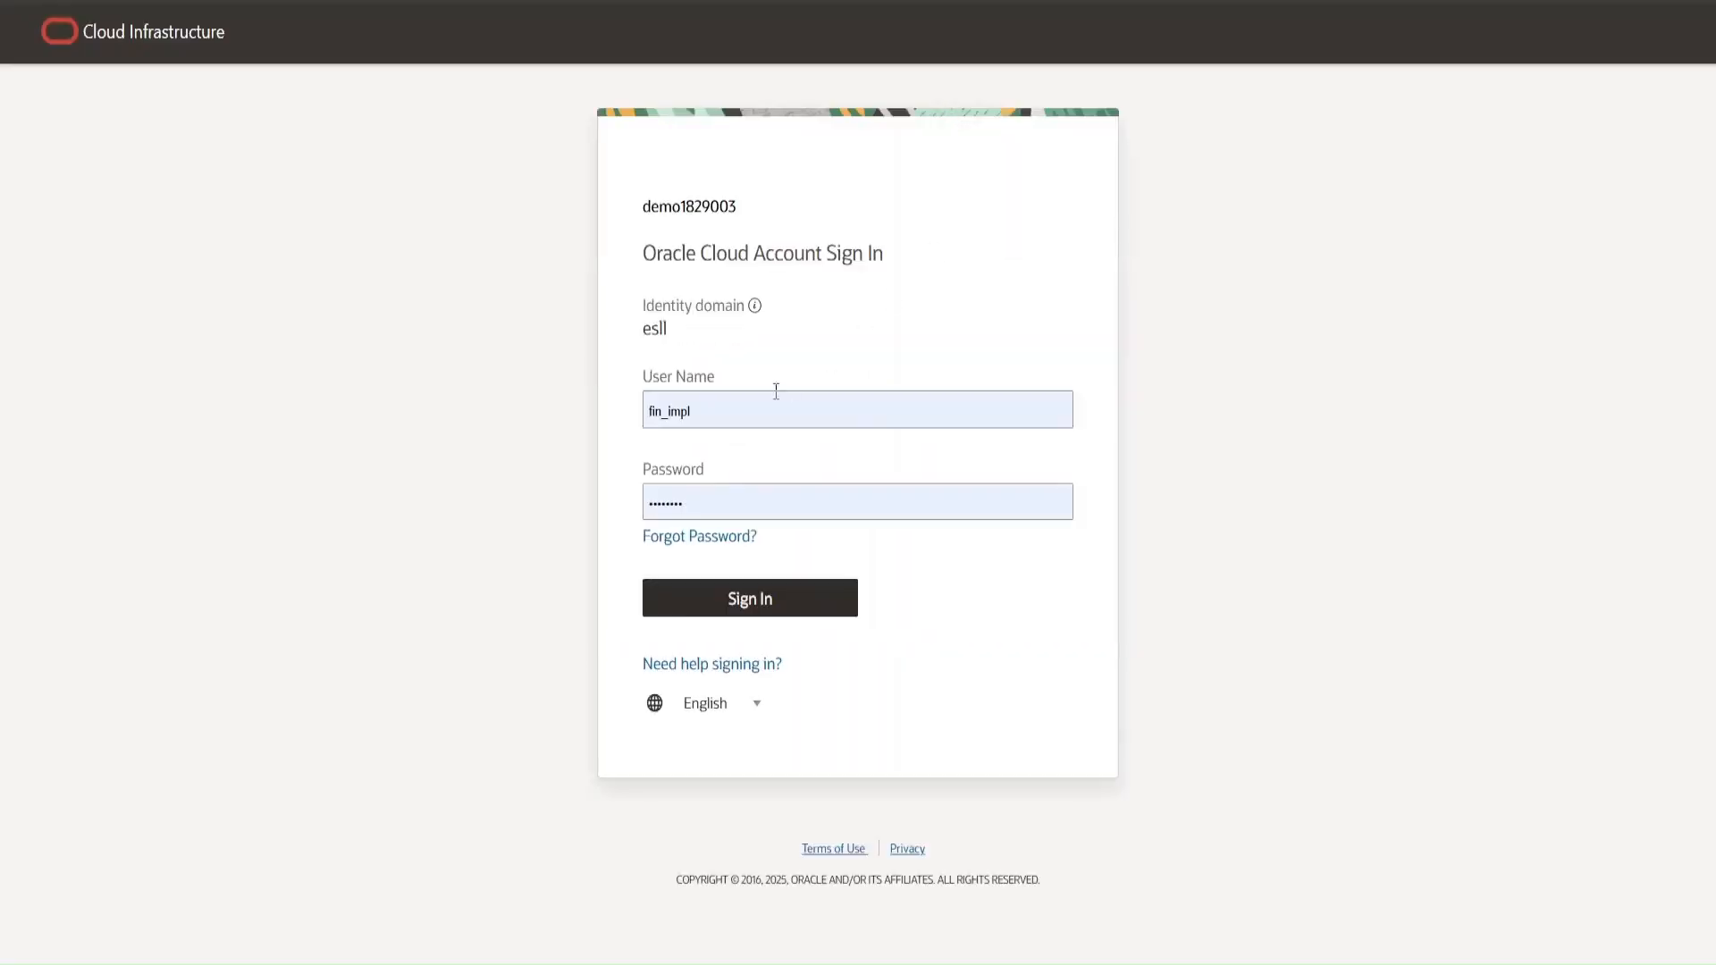
pyautogui.click(784, 607)
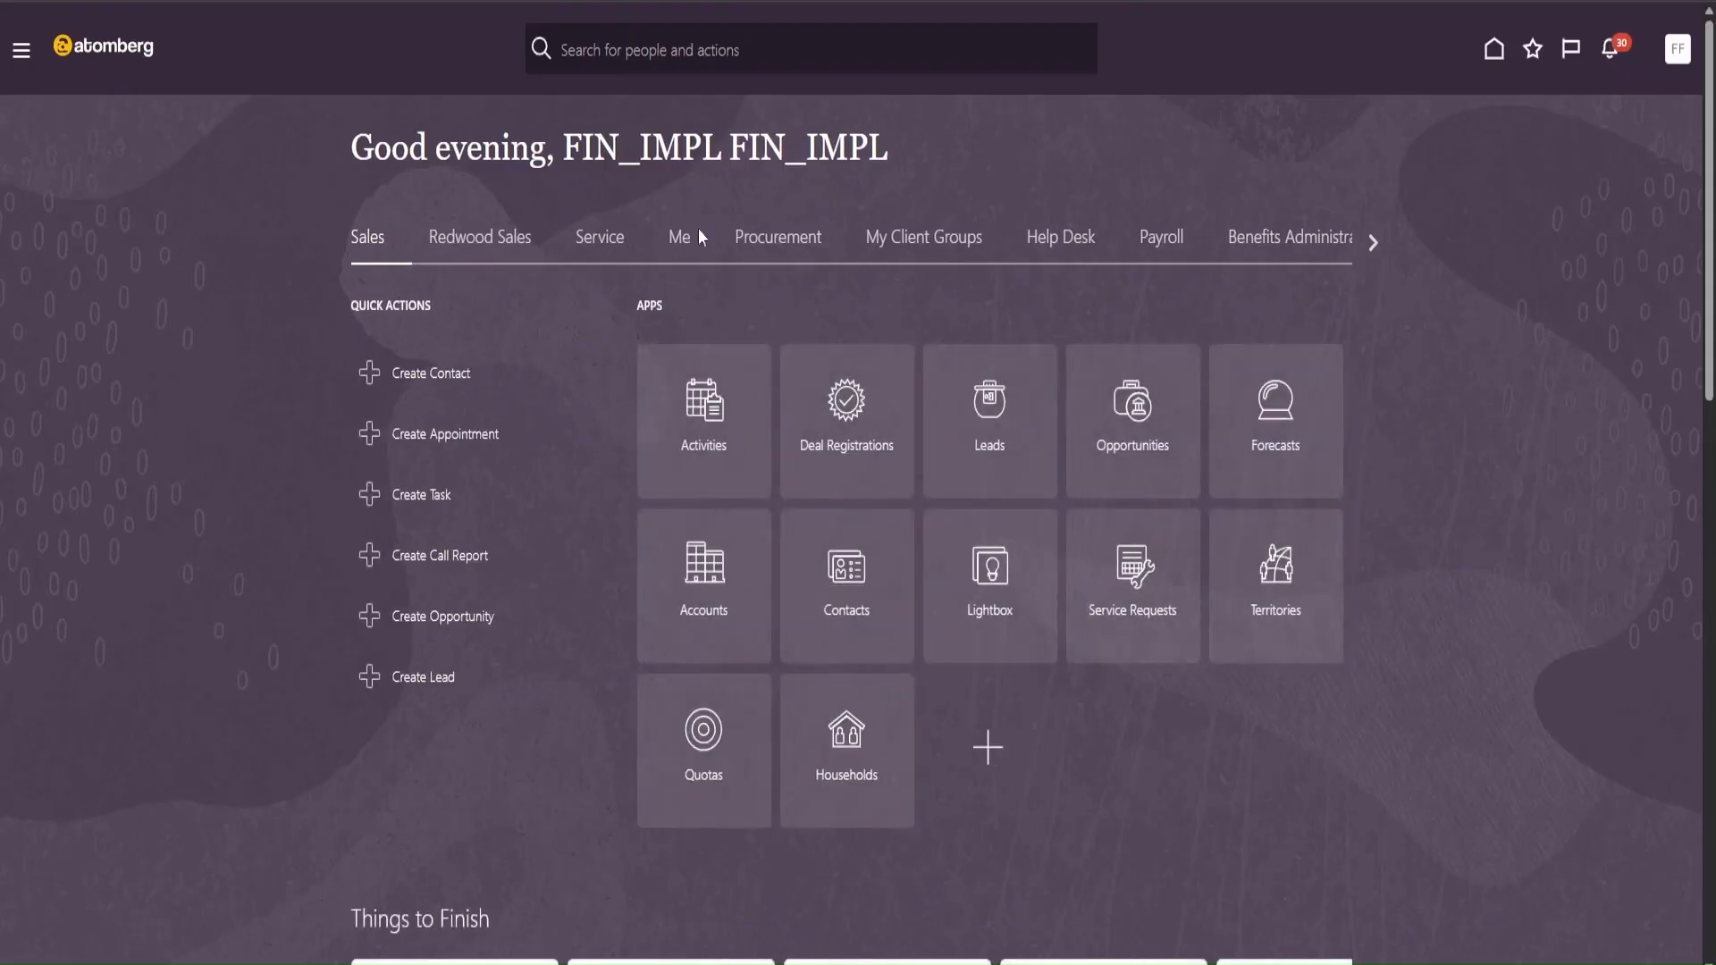
pyautogui.click(23, 54)
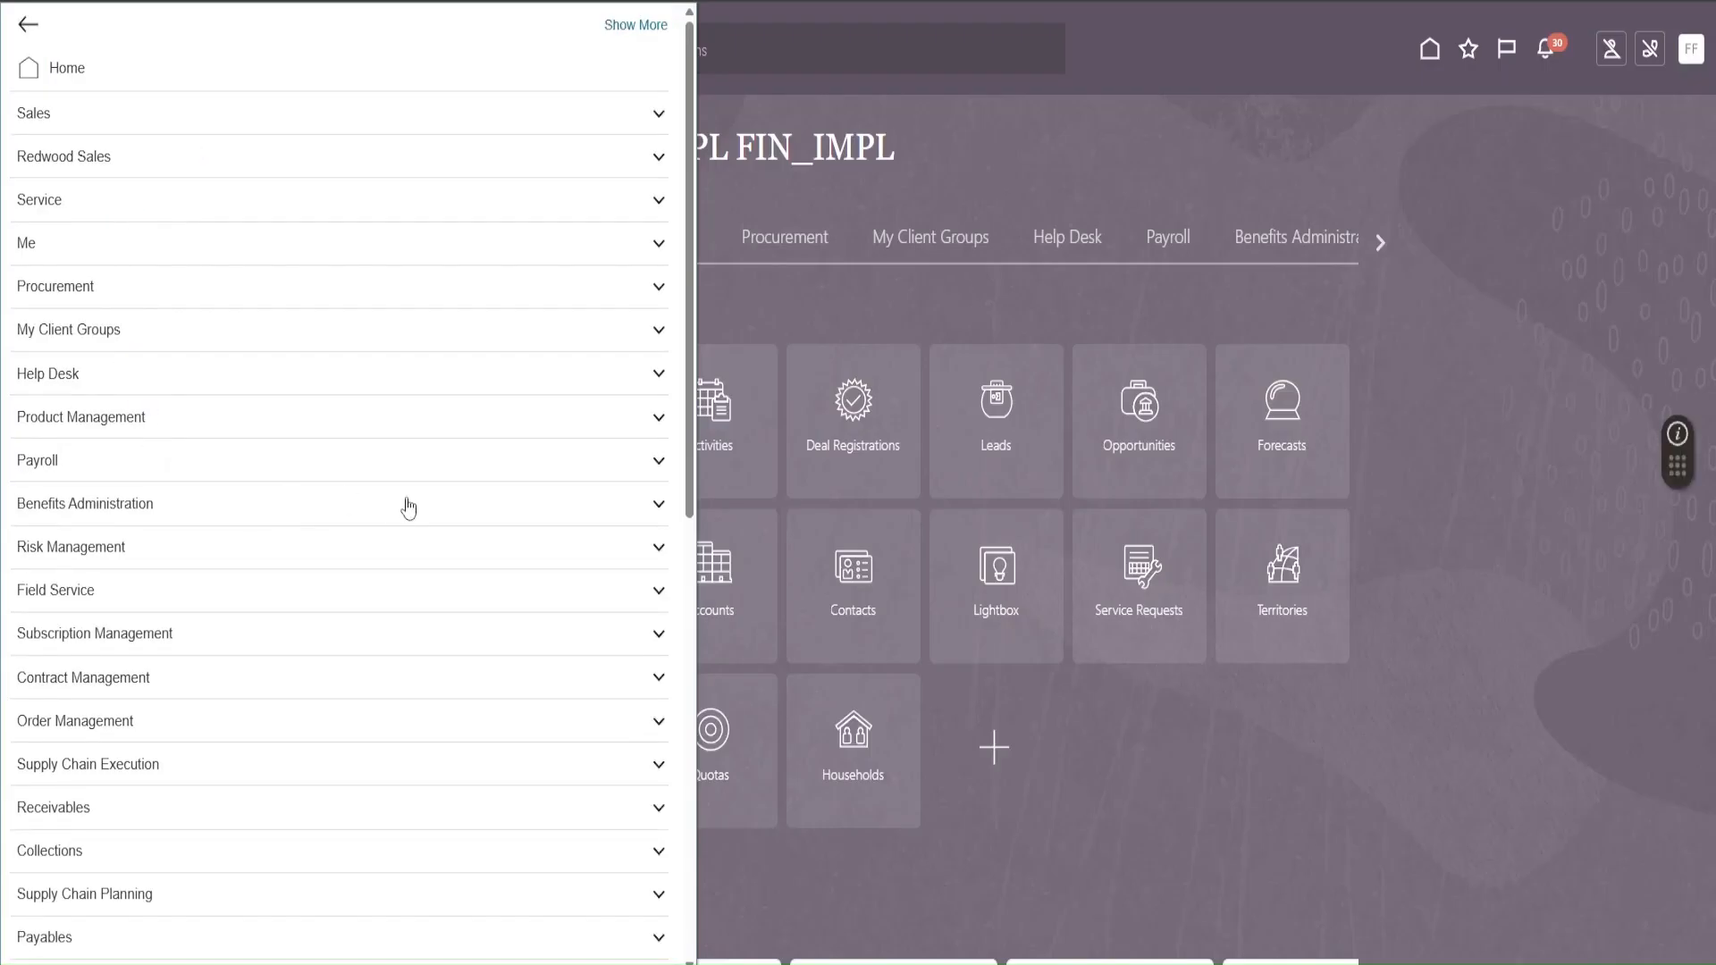
pyautogui.scroll(-10, 393, 513)
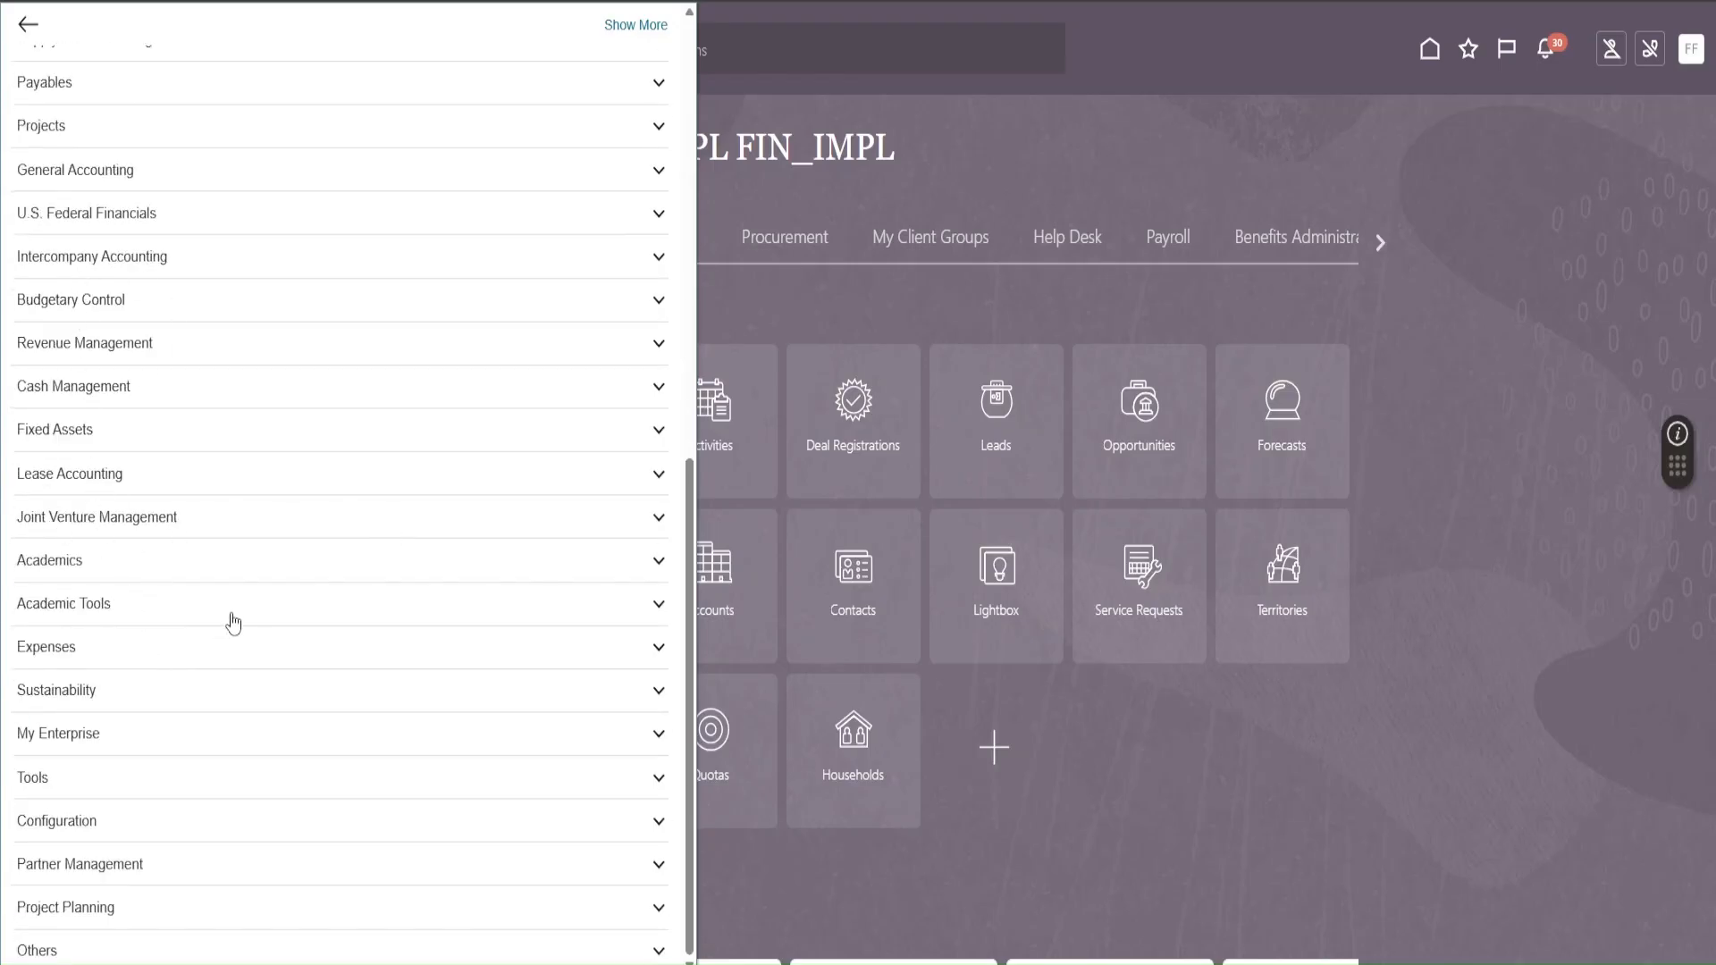
pyautogui.click(122, 94)
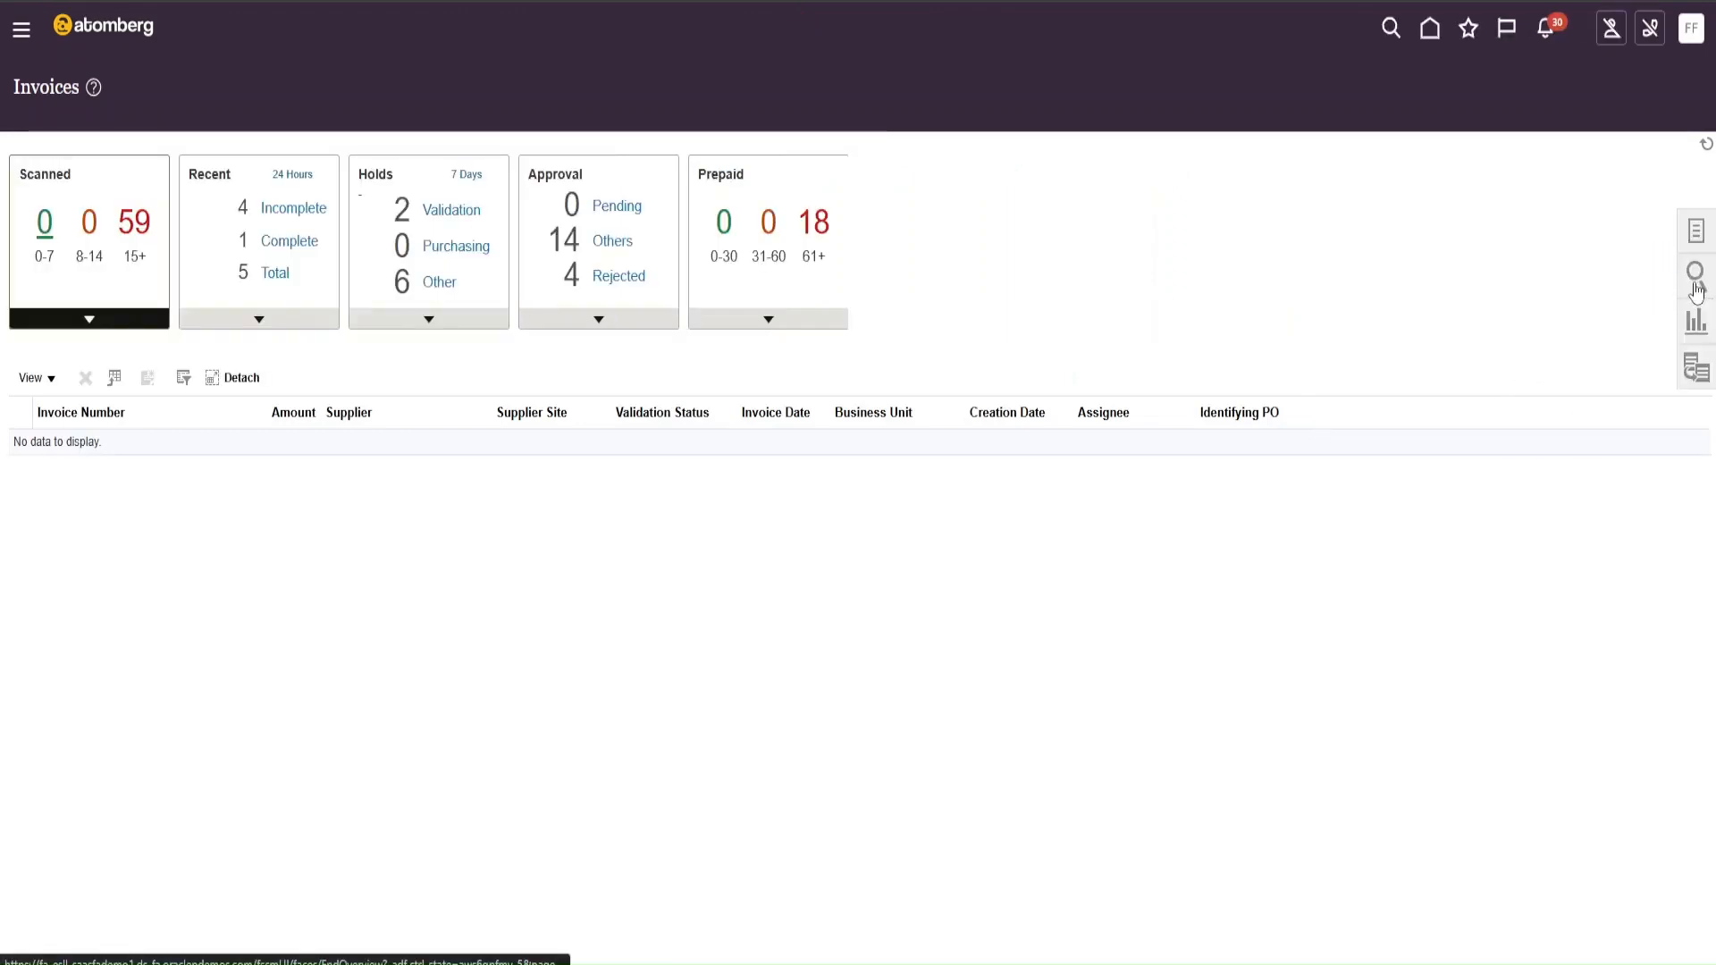
# - Copy the InvoiceNumber value from the request body in Postman and search the Oracle Fusion invoices for it
pyautogui.click(1695, 286)
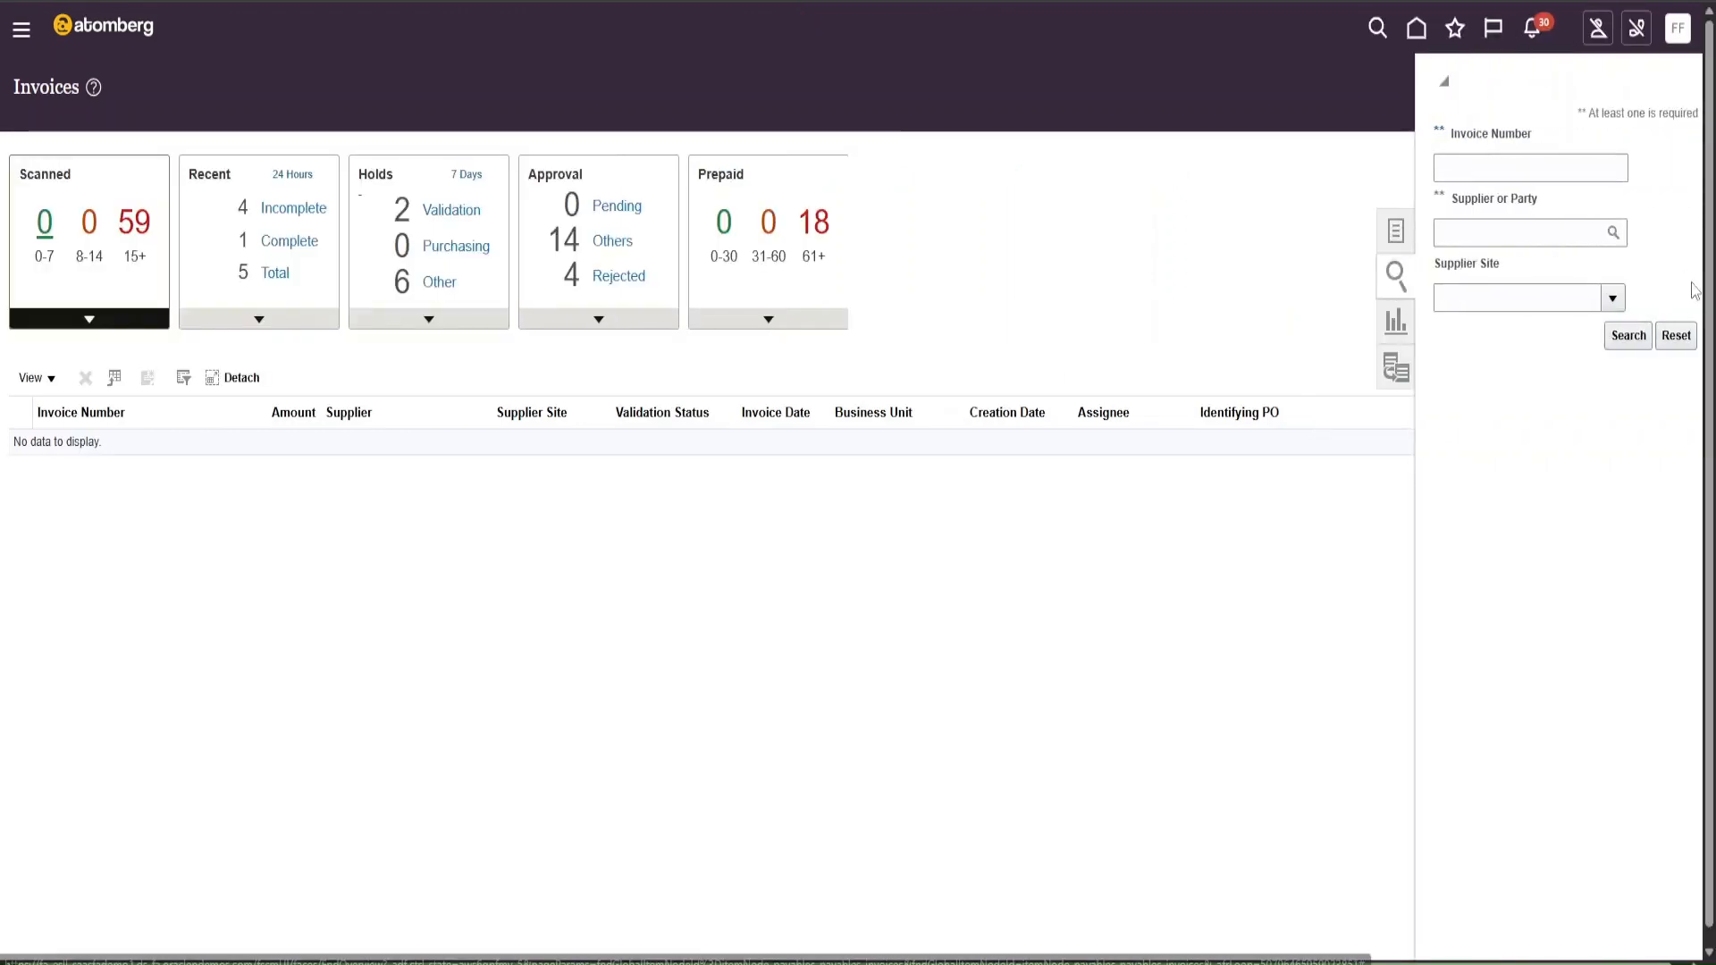
pyautogui.click(1501, 169)
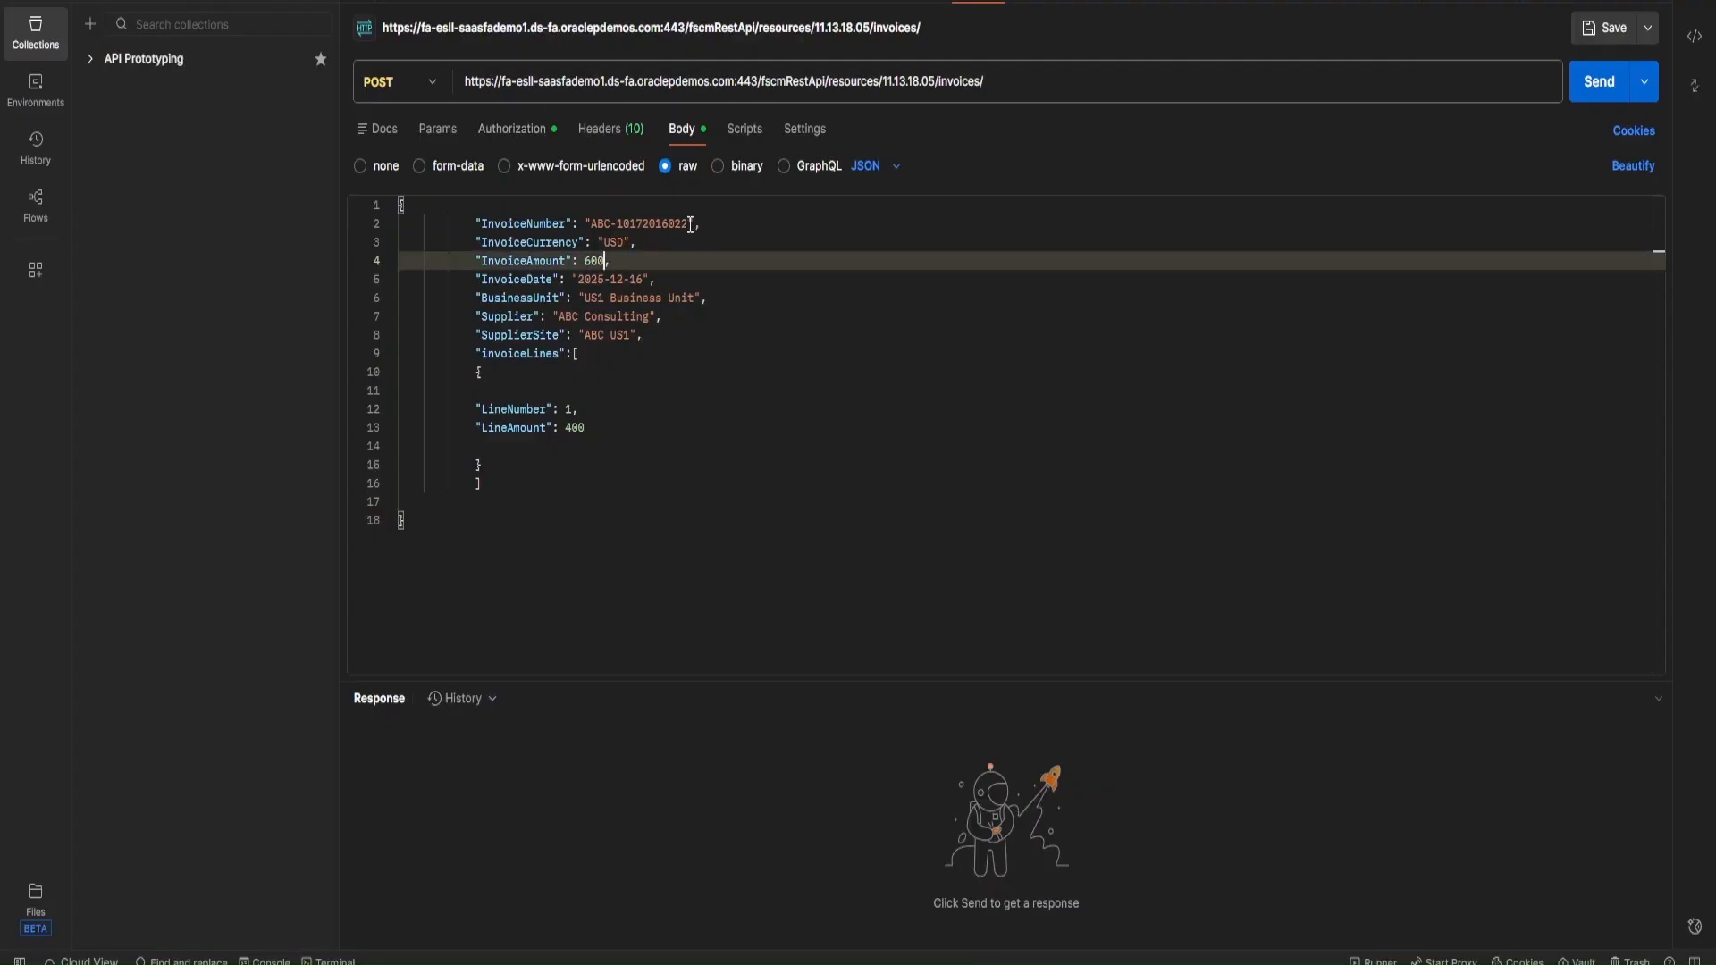
pyautogui.moveTo(689, 223); pyautogui.dragTo(593, 230)
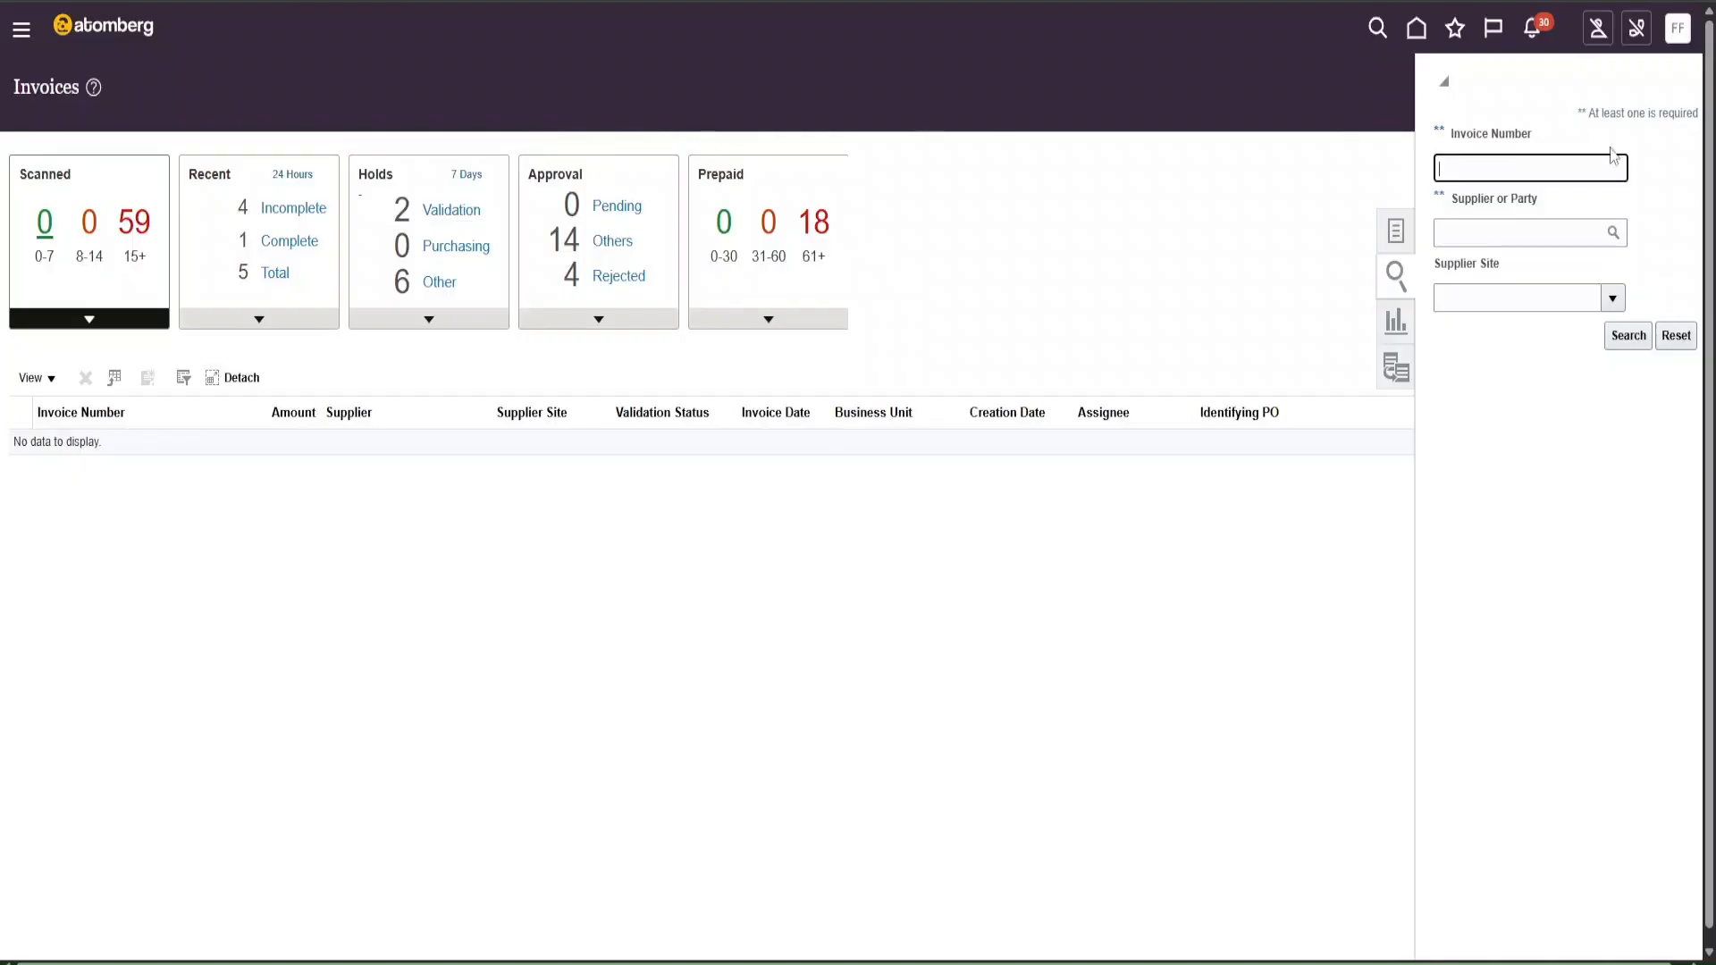
pyautogui.hotkey('ctrl', 'v')
pyautogui.click(1627, 335)
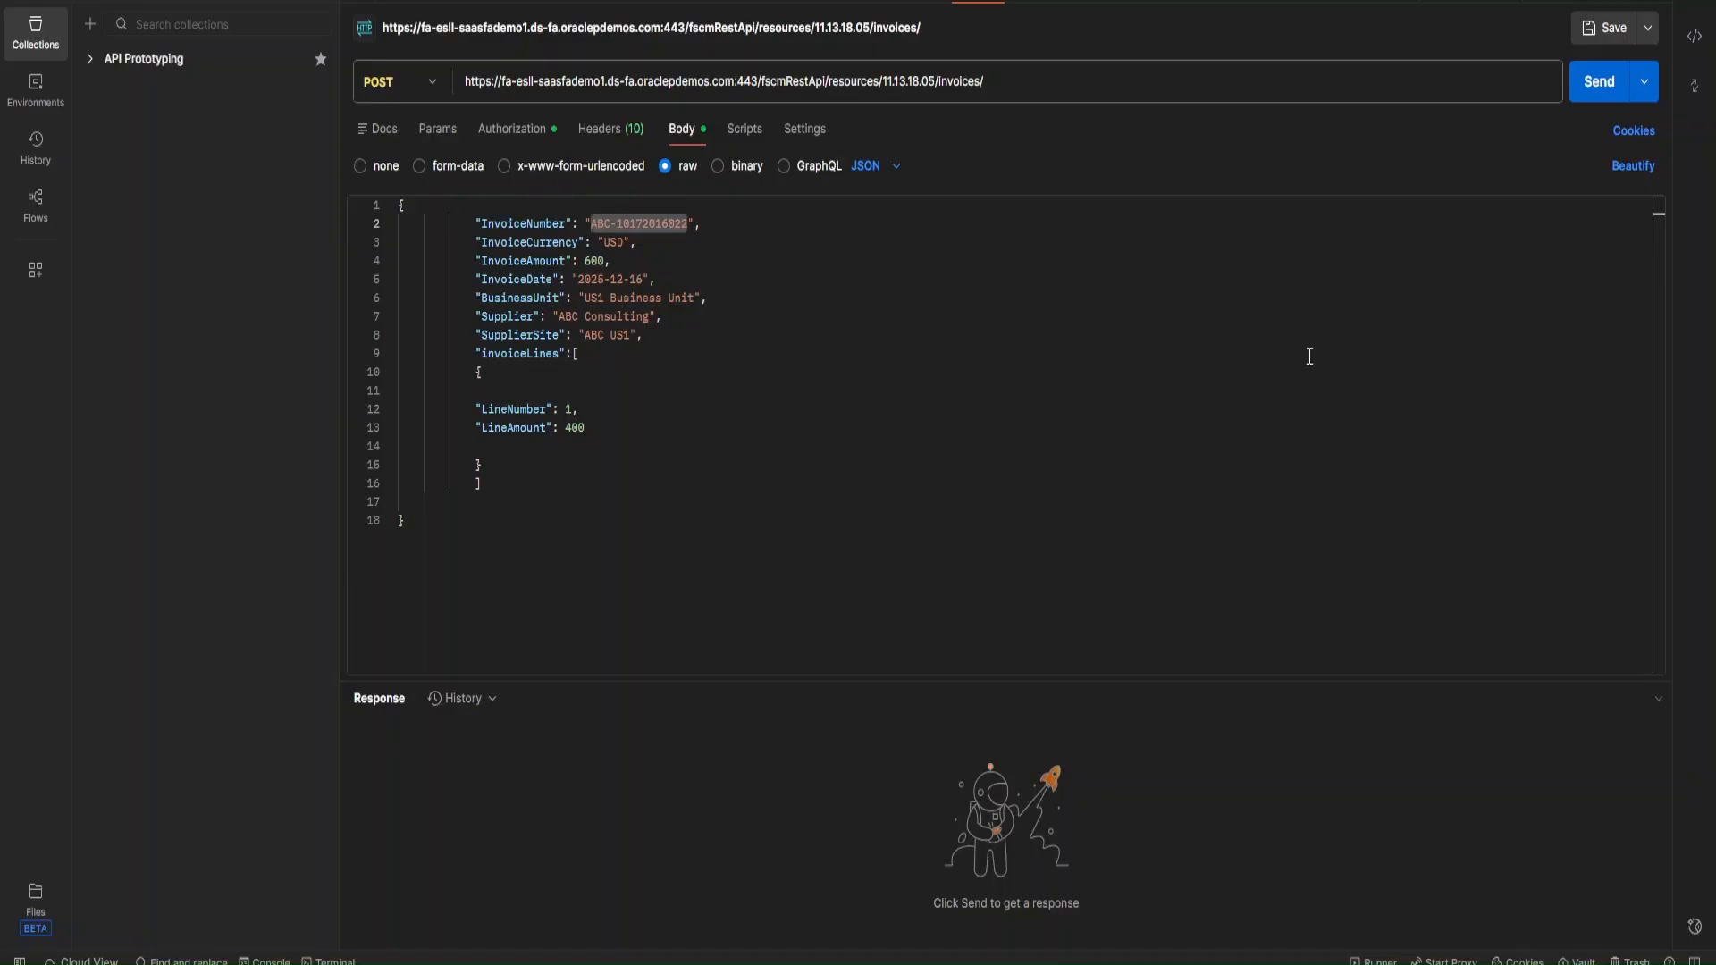
# - Switch to Postman, send the POST request to the invoices endpoint, and read the response status and message
pyautogui.click(1606, 96)
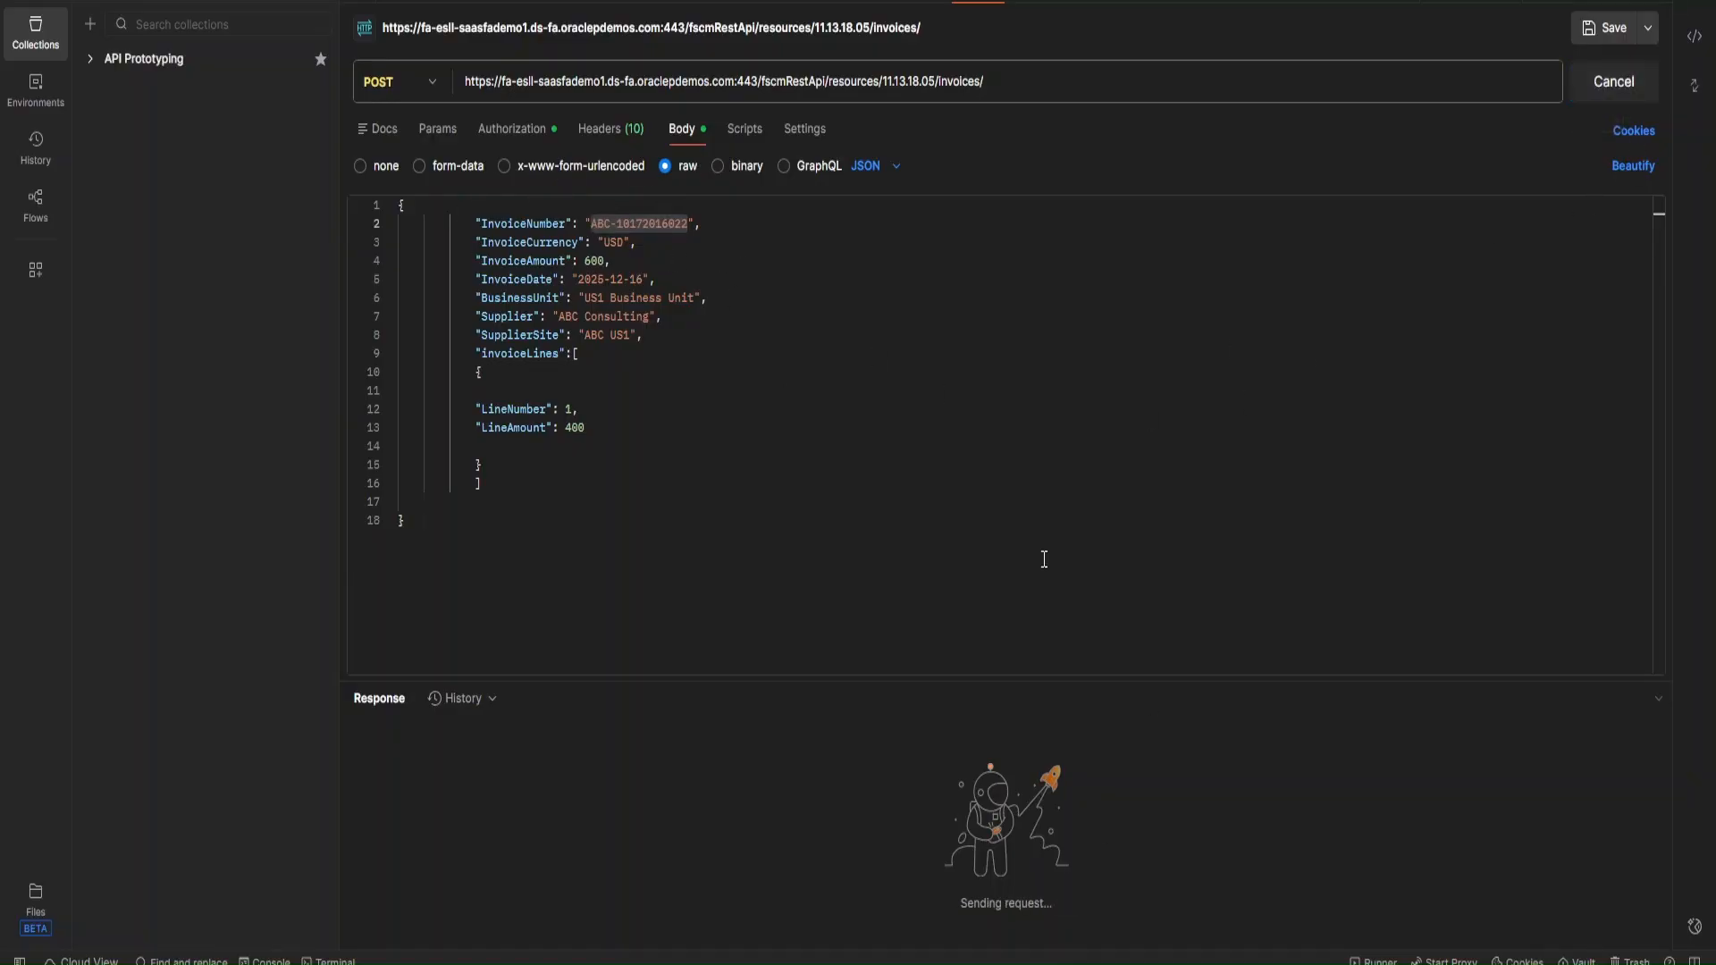
pyautogui.moveTo(994, 677); pyautogui.dragTo(1008, 441)
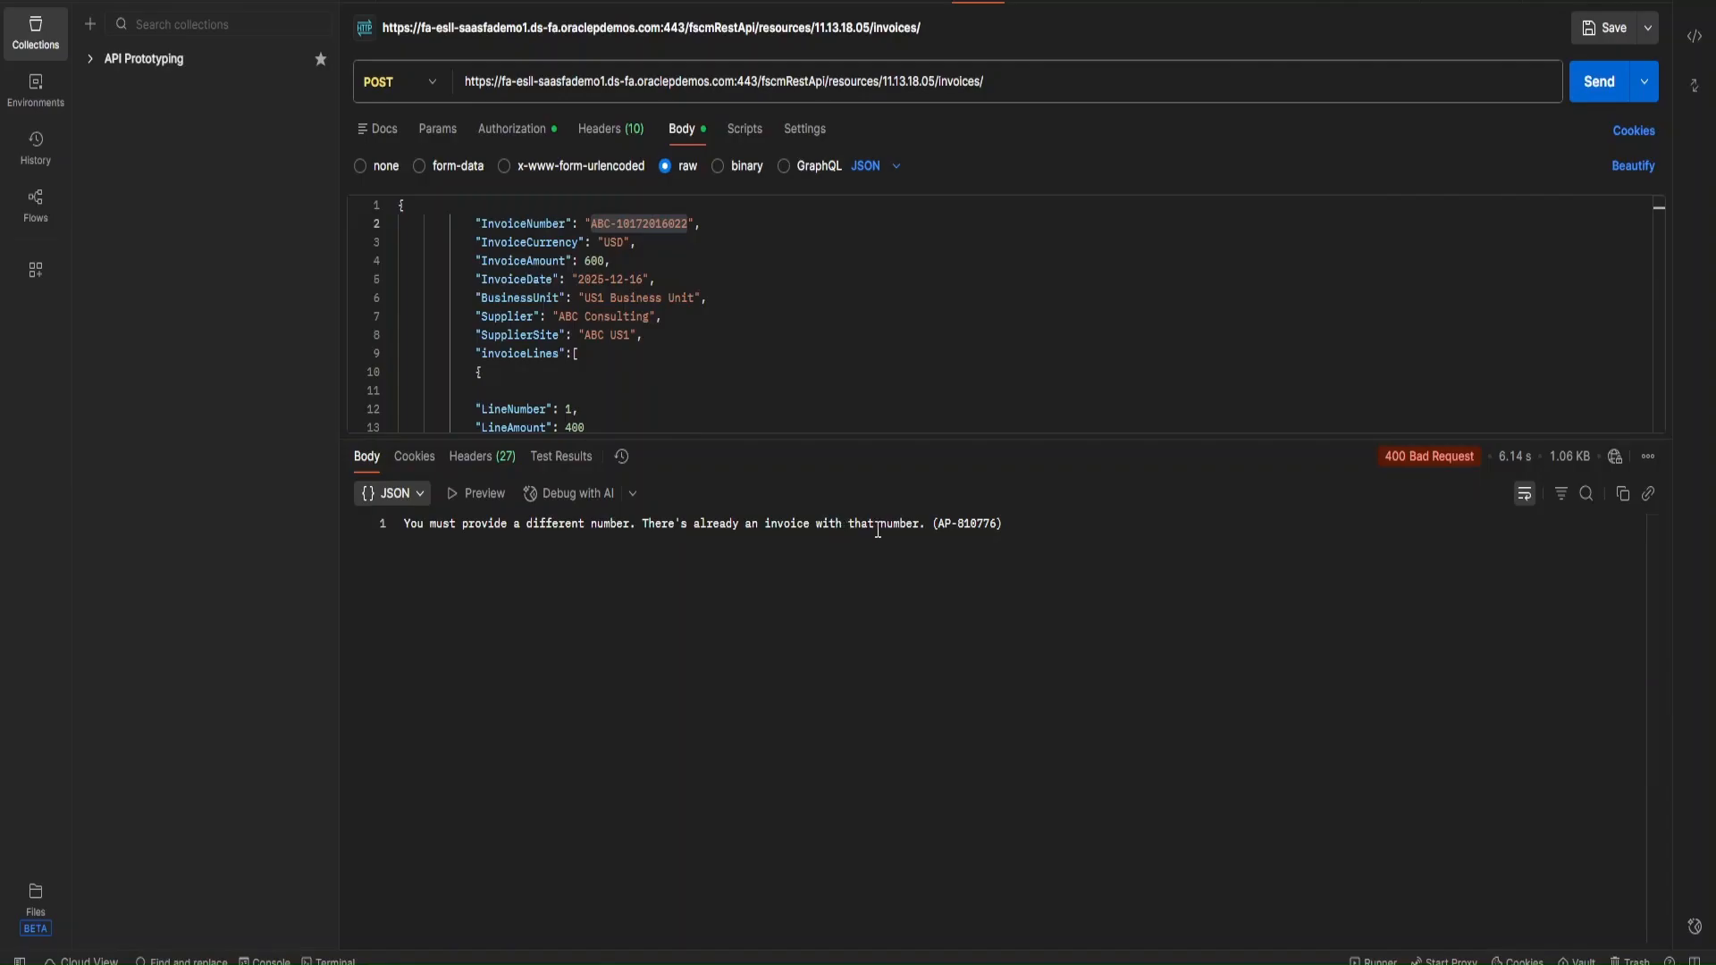
pyautogui.moveTo(998, 444); pyautogui.dragTo(999, 529)
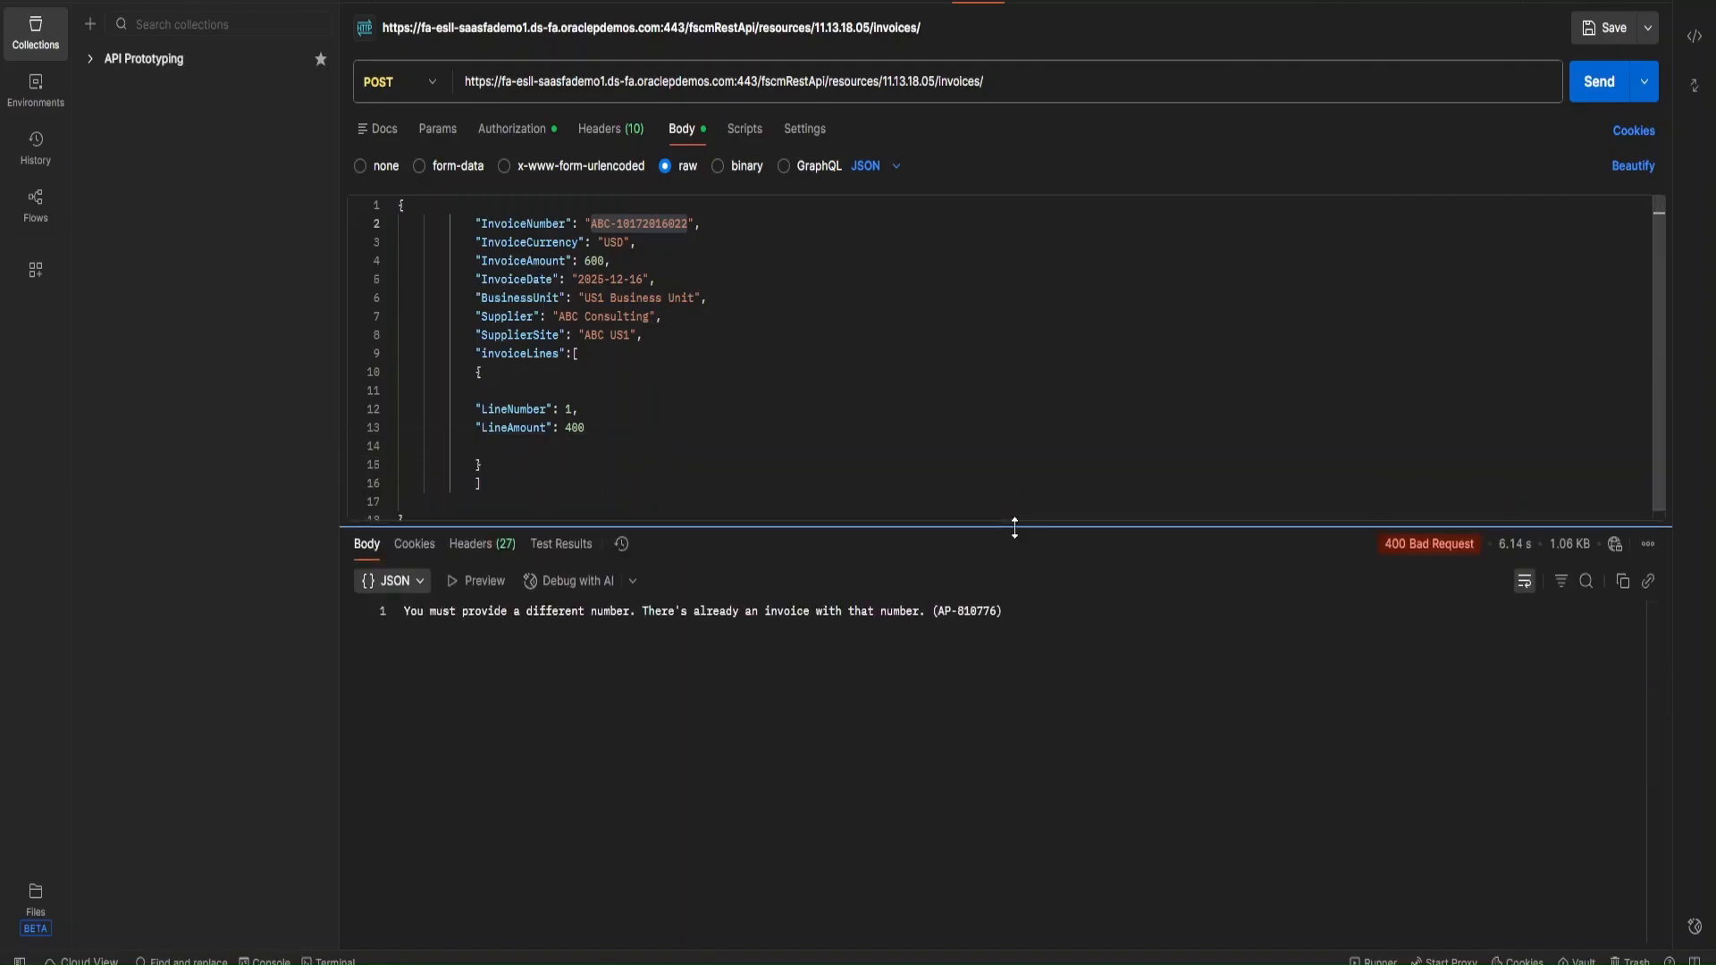
pyautogui.moveTo(1426, 552)
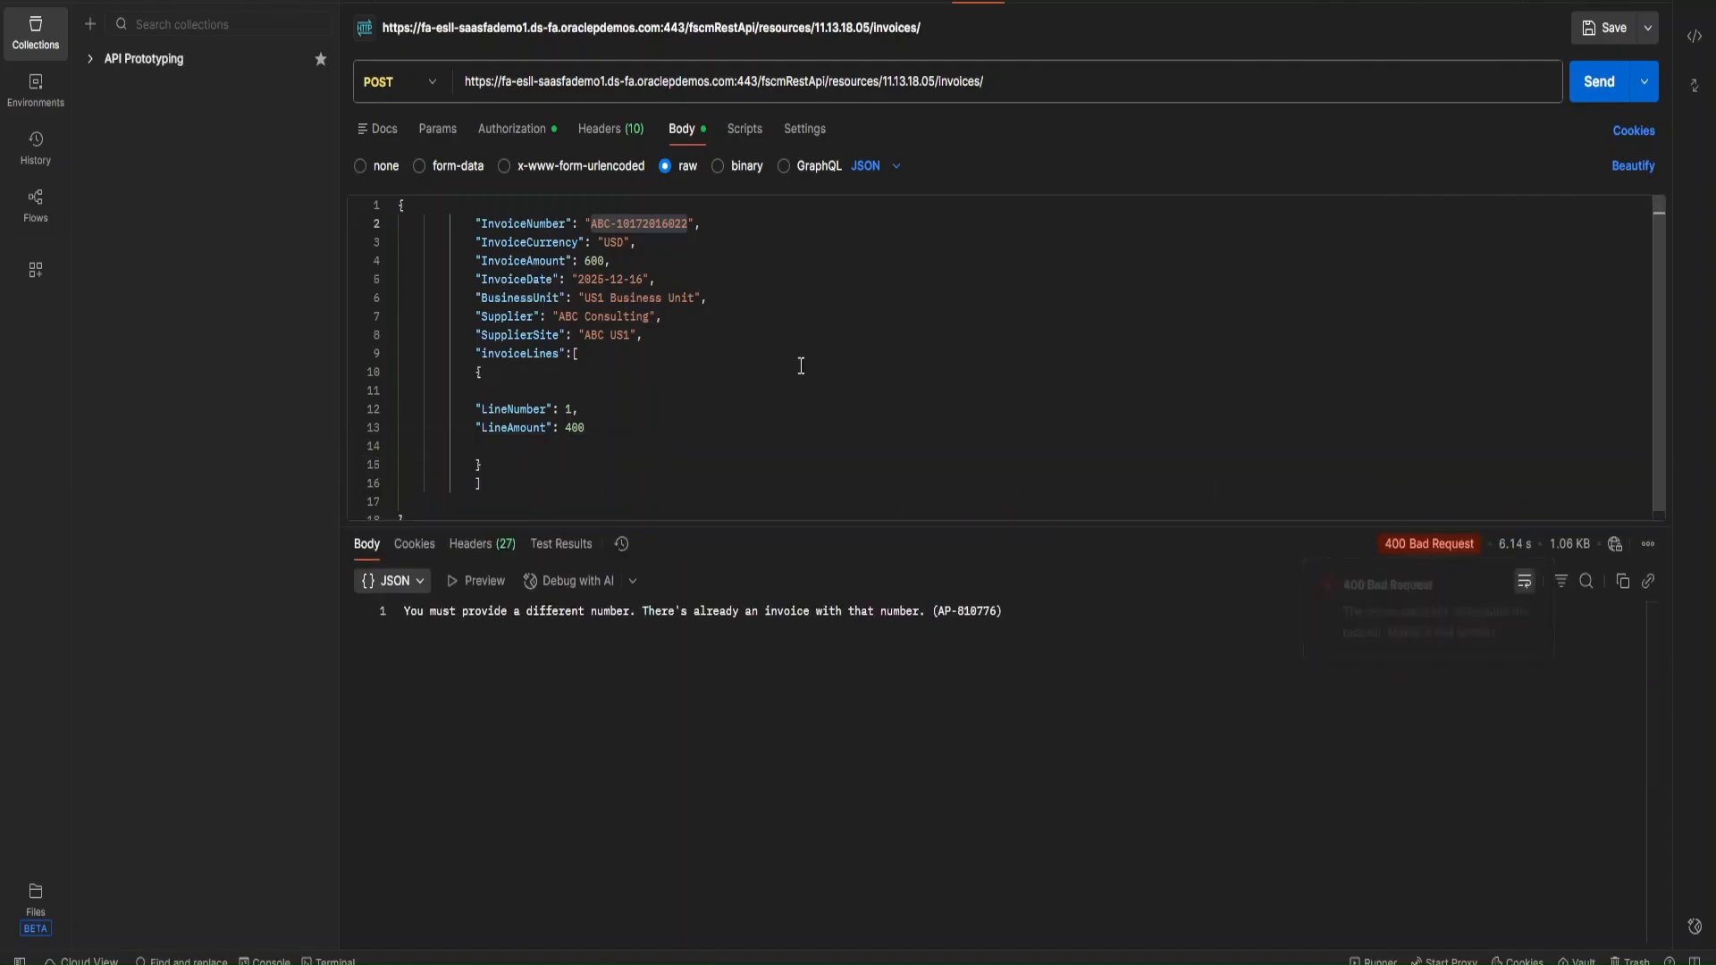
pyautogui.click(690, 223)
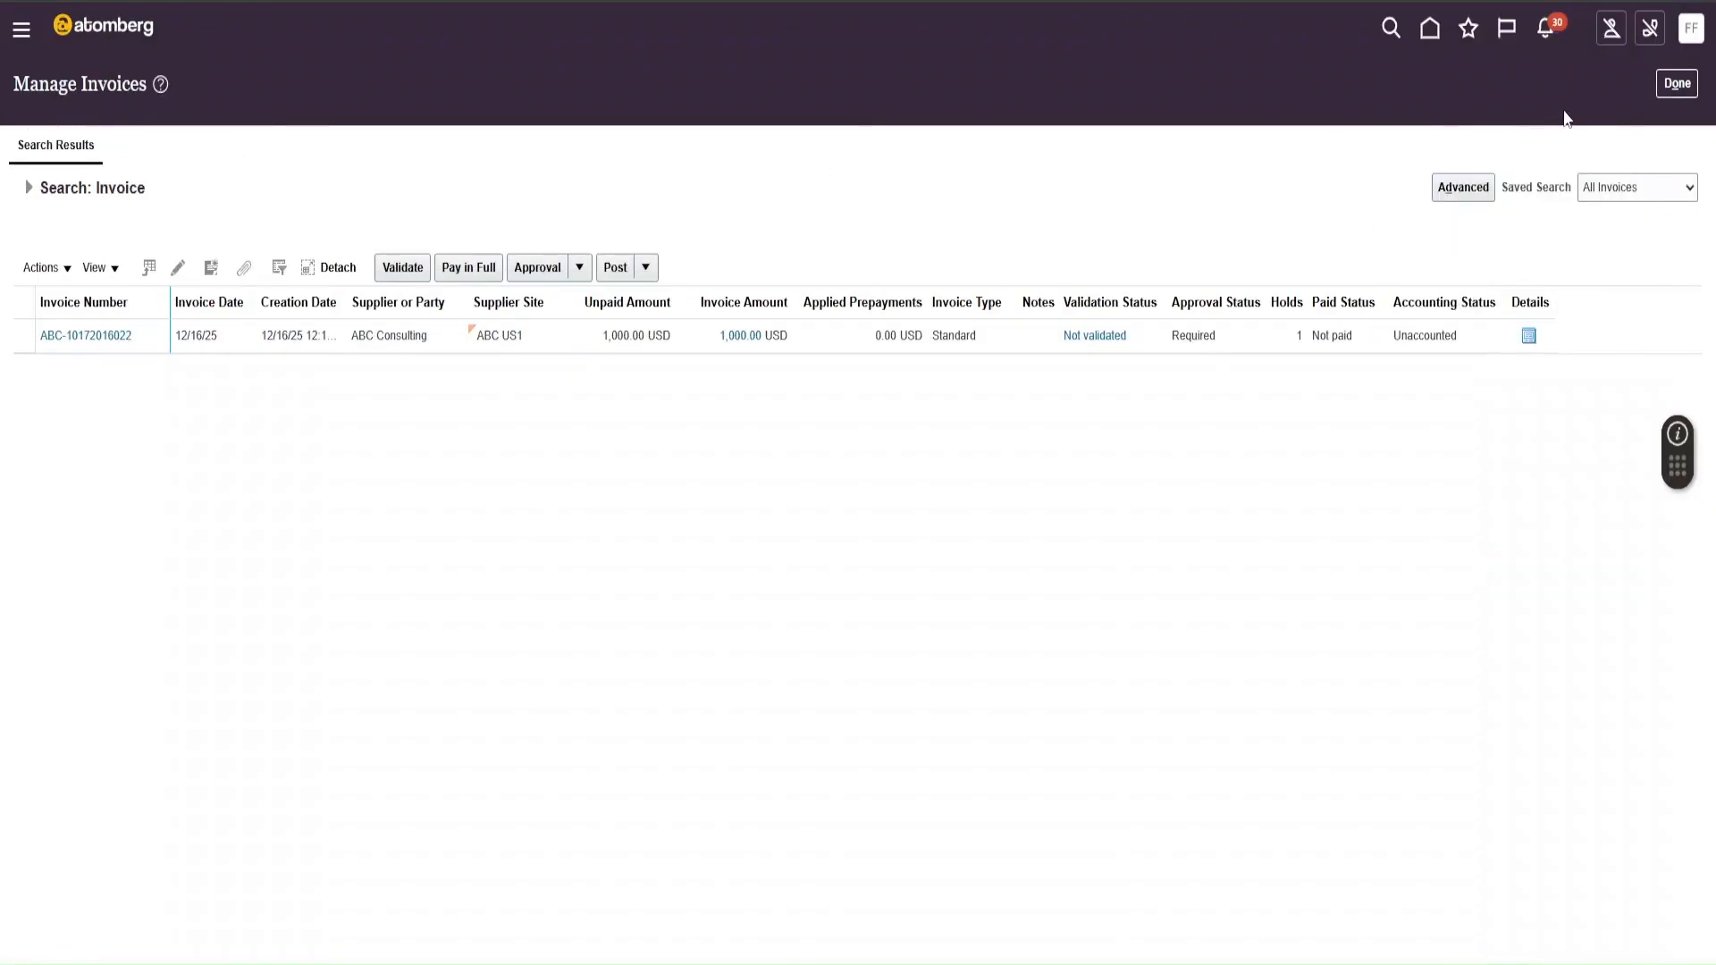
# - Switch back to Oracle Fusion, close the search results, and search for the invoice number with its last digit changed to 3
pyautogui.click(1675, 83)
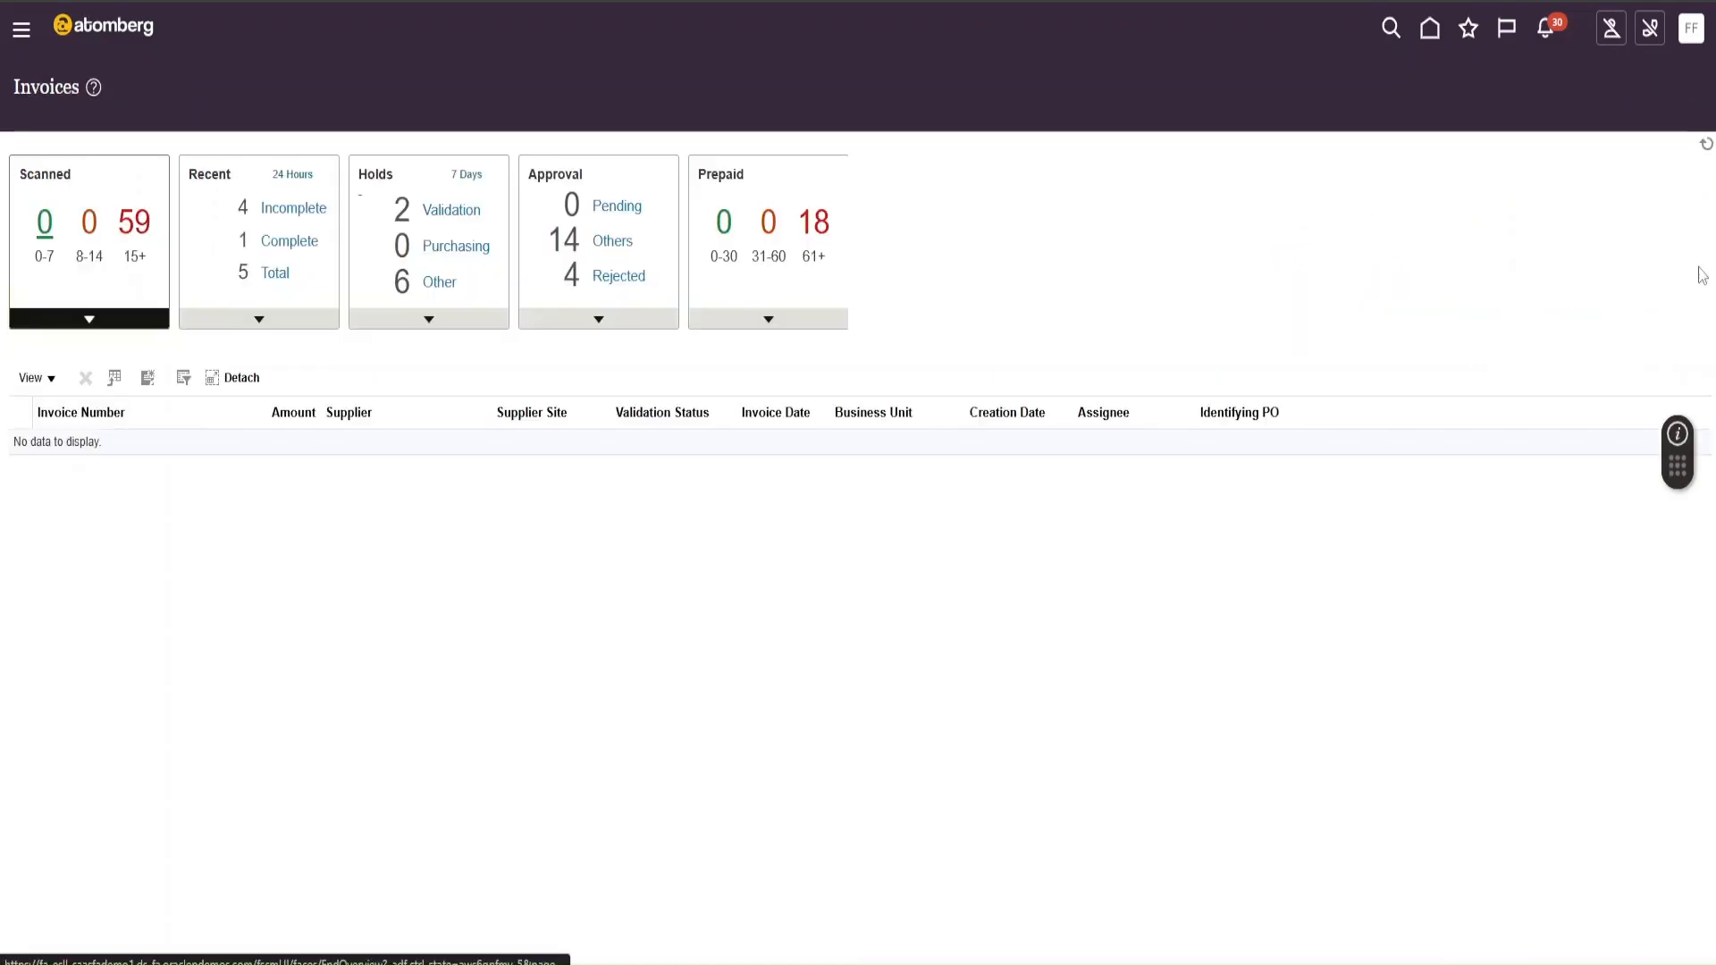
pyautogui.click(1696, 273)
pyautogui.click(1573, 171)
pyautogui.press('BackSpace')
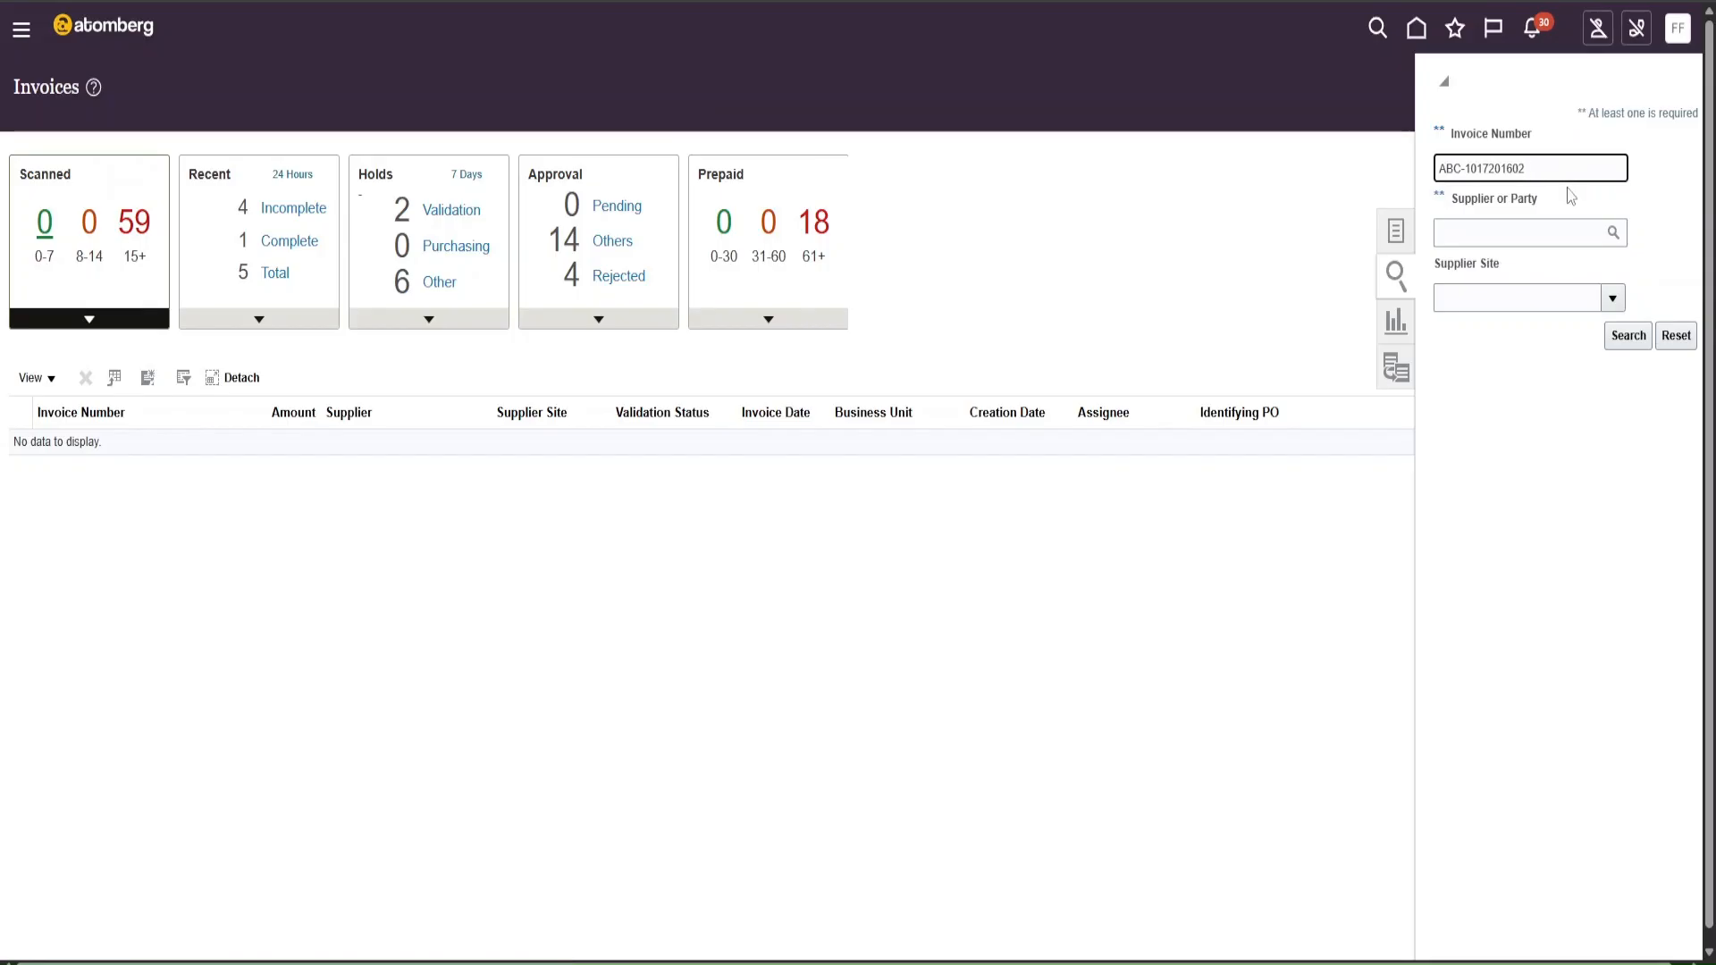
pyautogui.write('3')
pyautogui.click(1620, 337)
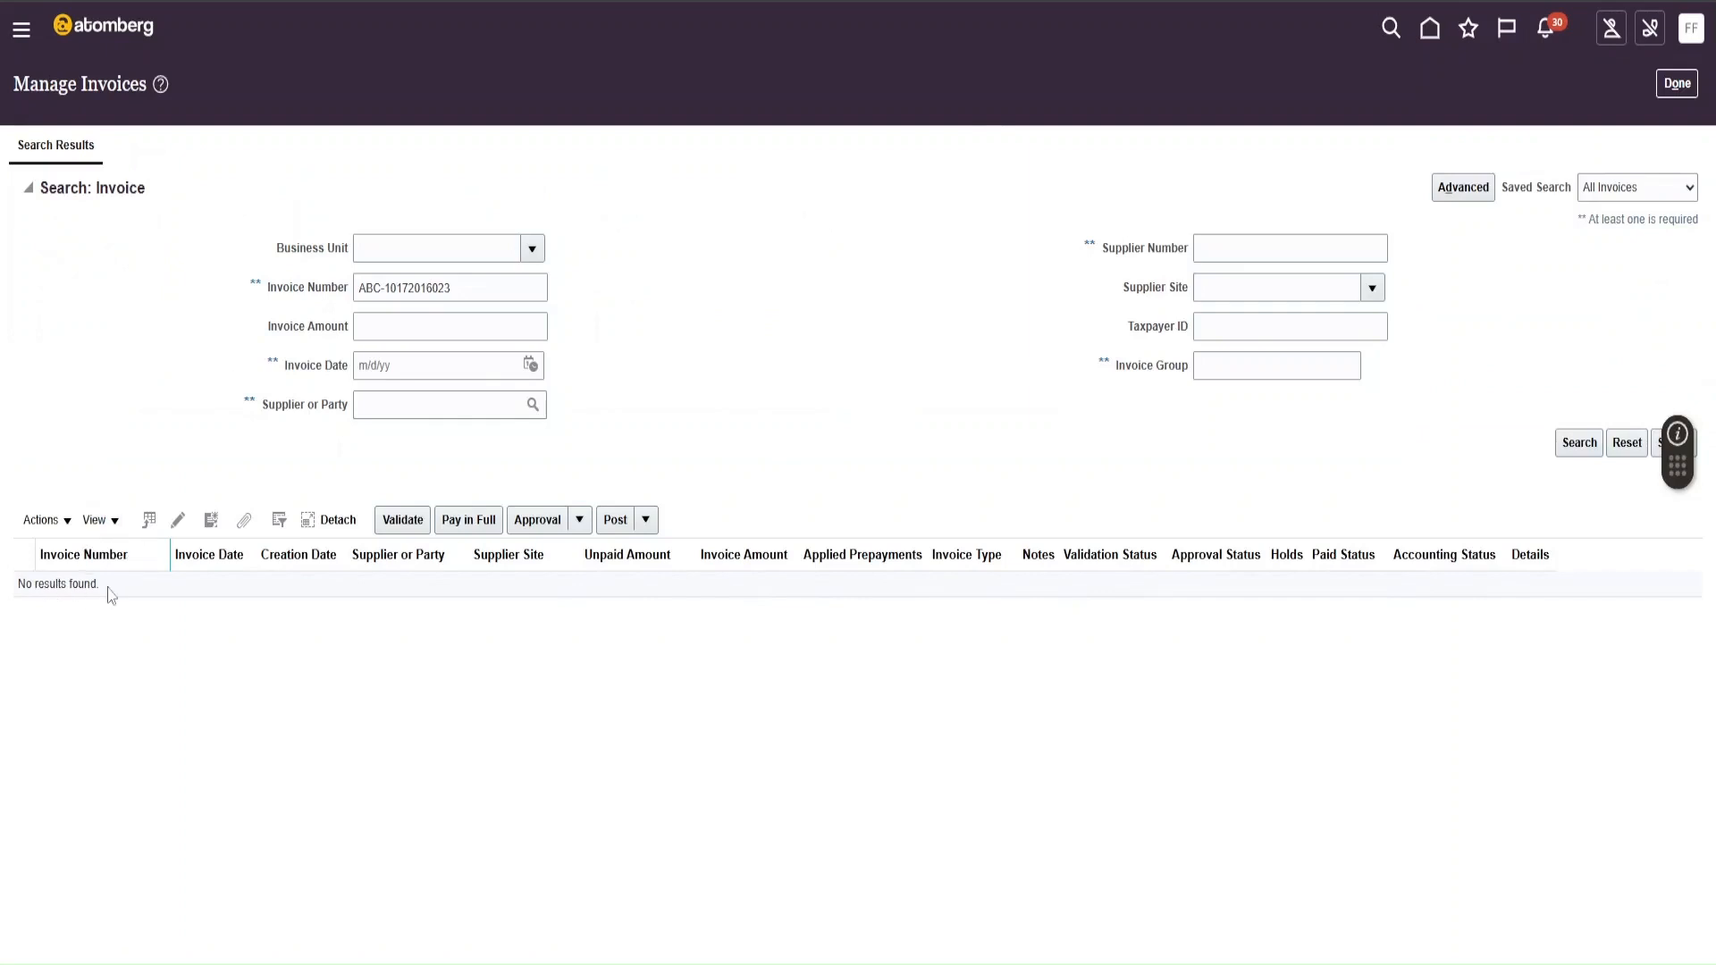
pyautogui.moveTo(102, 587); pyautogui.dragTo(16, 587)
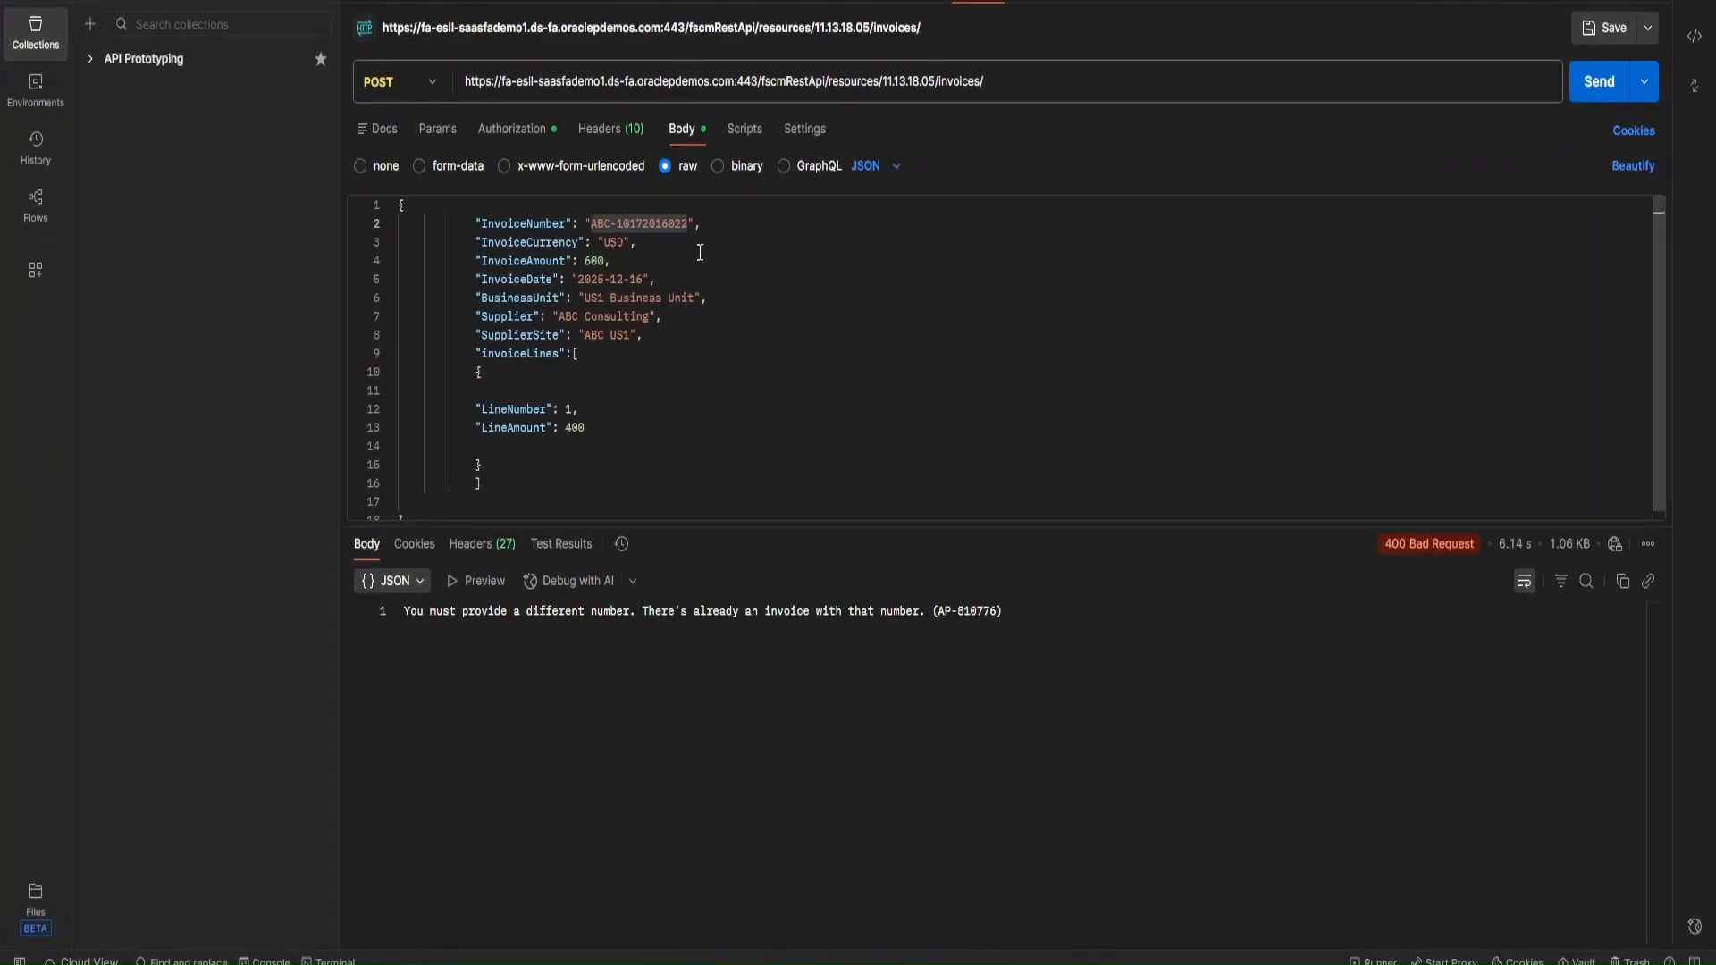
# - Switch to Postman, change the last digit of the InvoiceNumber value to 3, and send the POST request
pyautogui.click(690, 229)
pyautogui.click(693, 225)
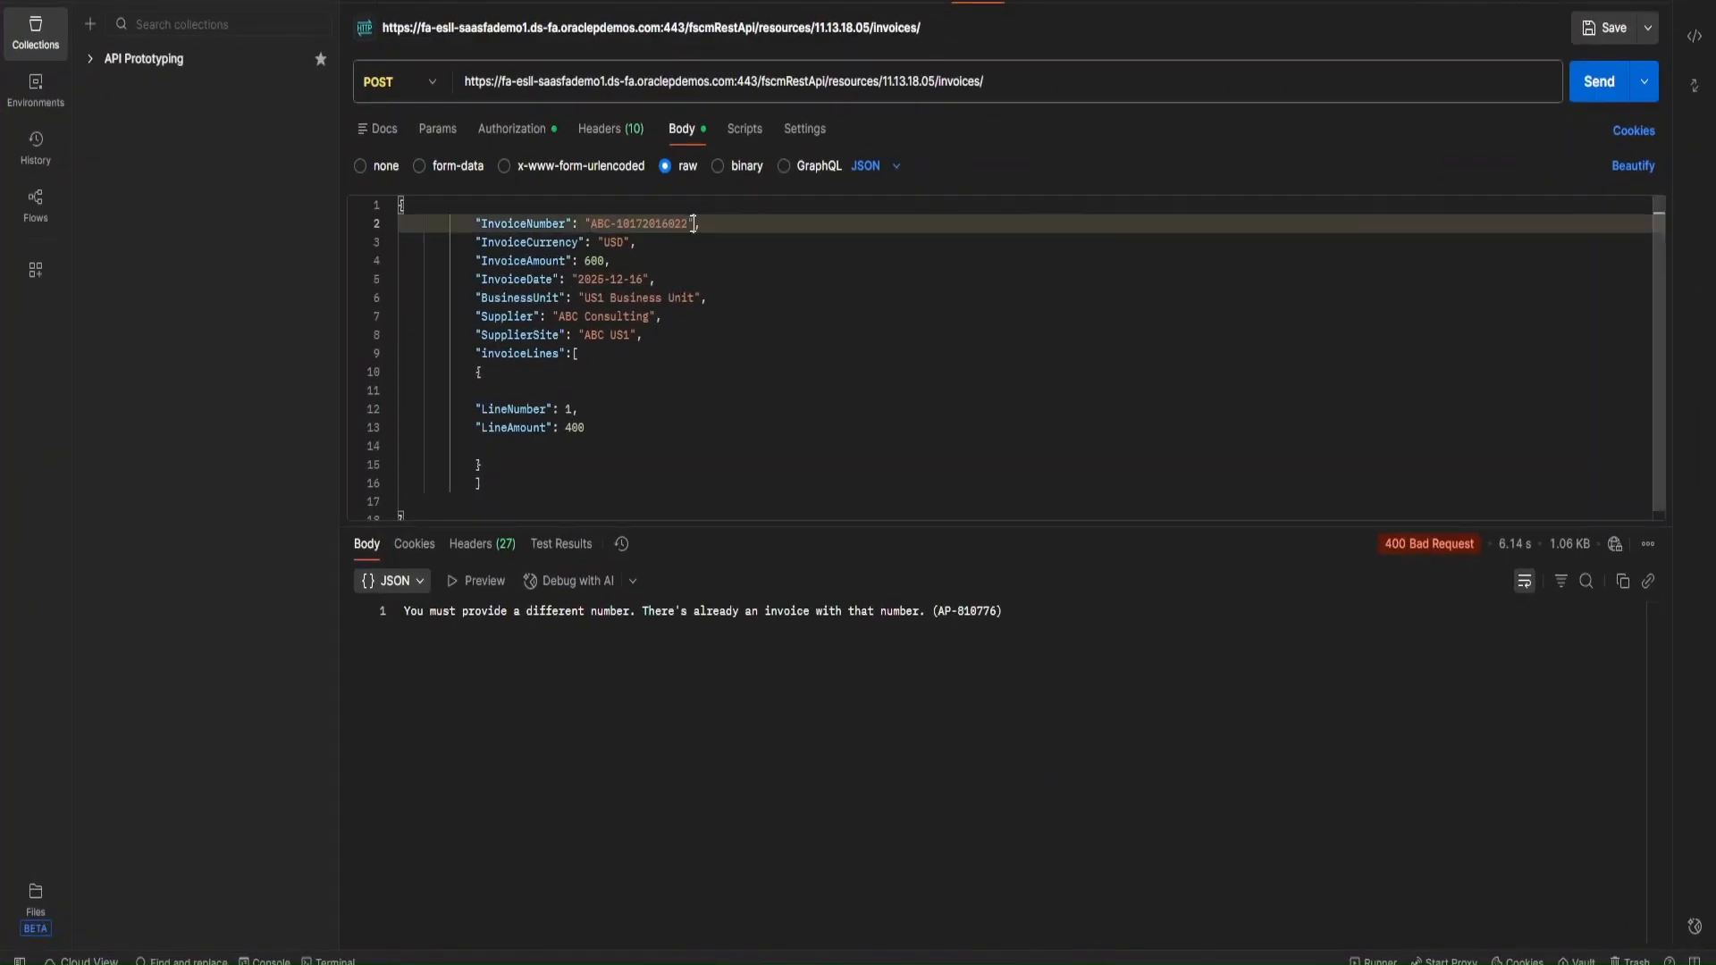
pyautogui.press('BackSpace')
pyautogui.write('3')
pyautogui.click(1584, 91)
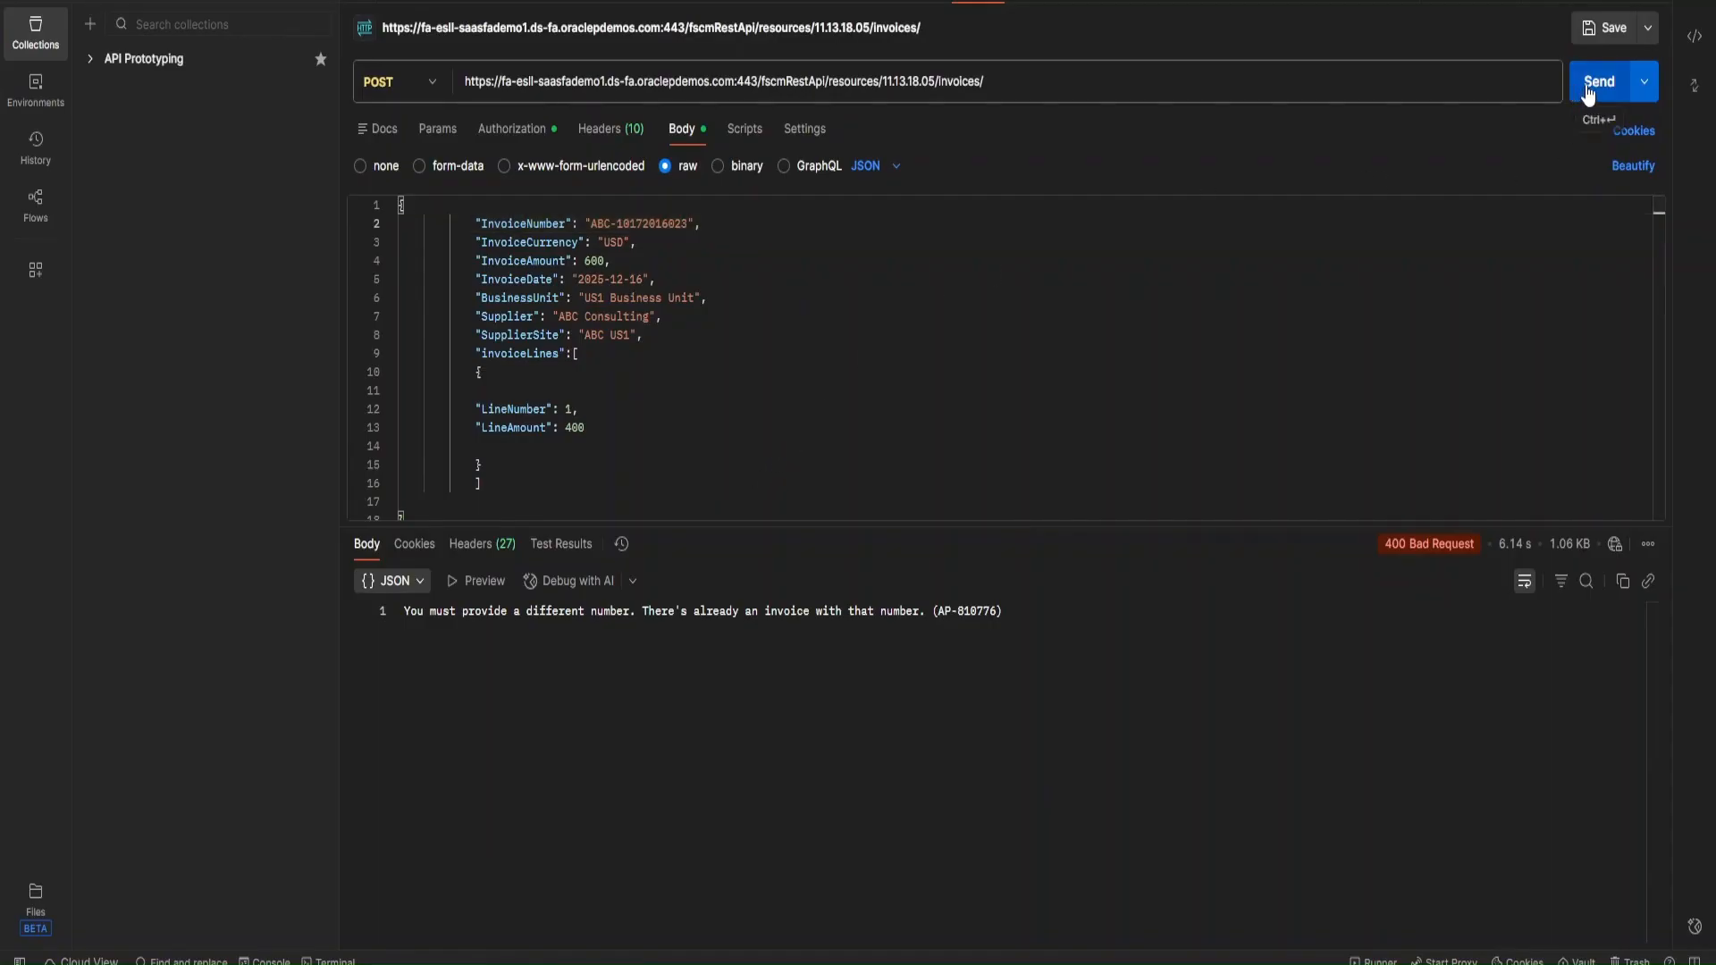
# - Examine the response headers and the InvoiceId, InvoiceNumber, InvoiceCurrency and InvoiceAmount fields in the response body
pyautogui.moveTo(1065, 528); pyautogui.dragTo(1101, 300)
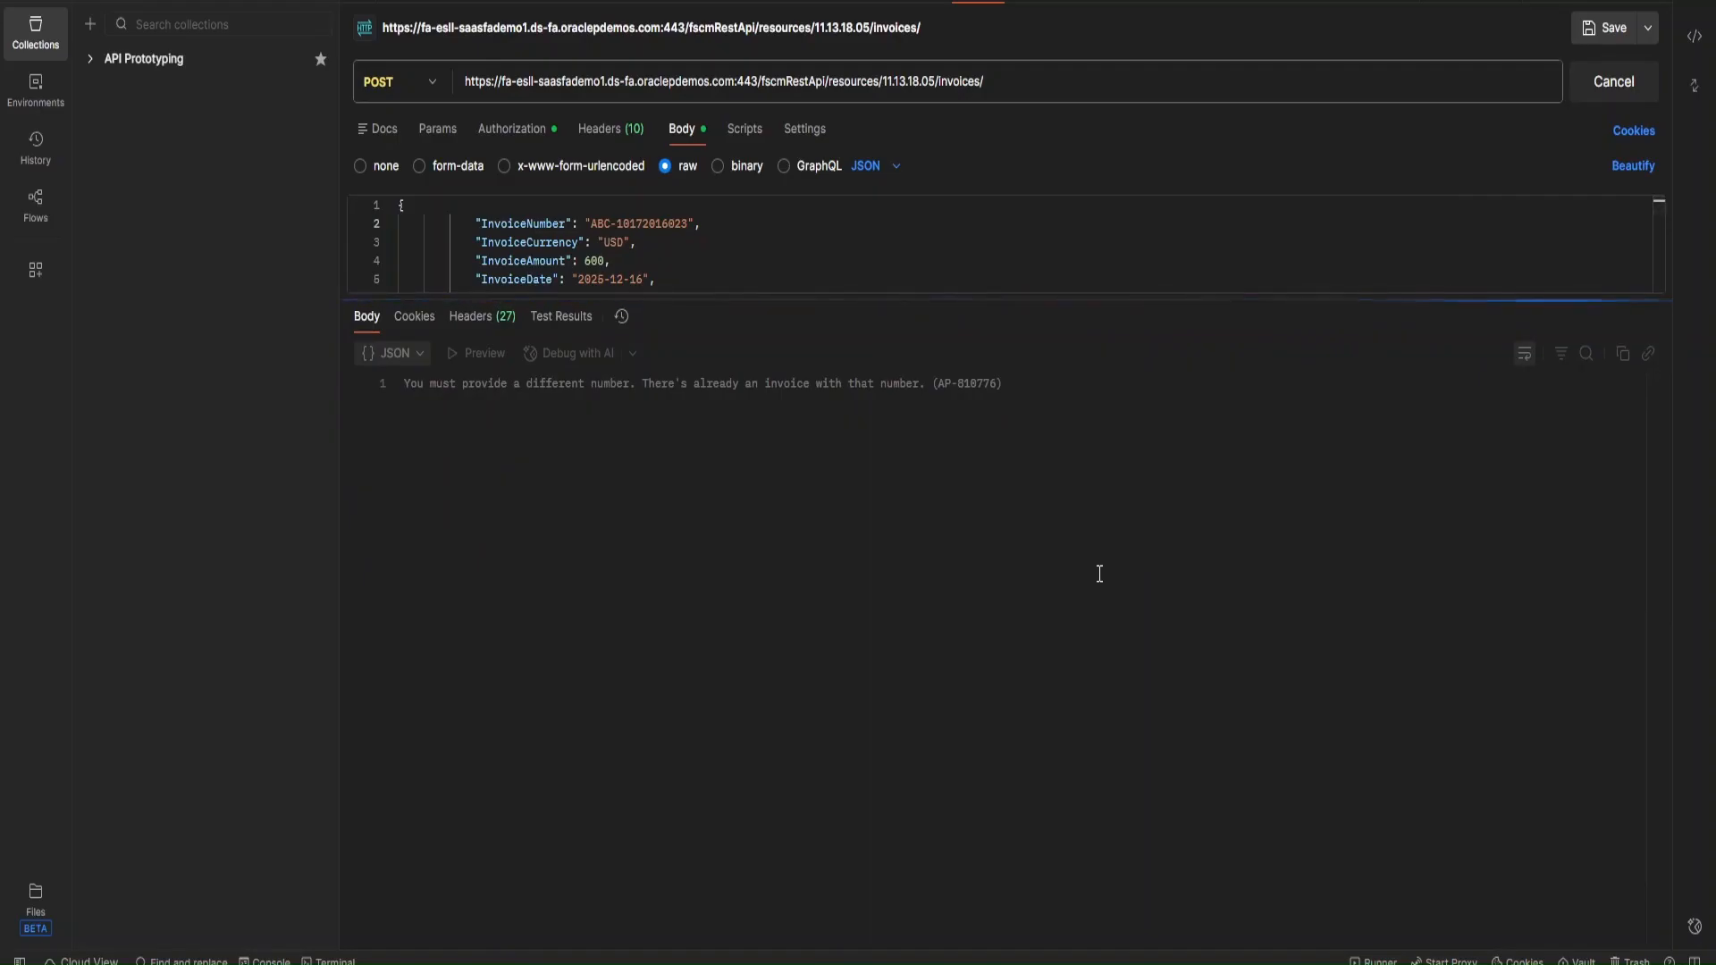
pyautogui.click(466, 318)
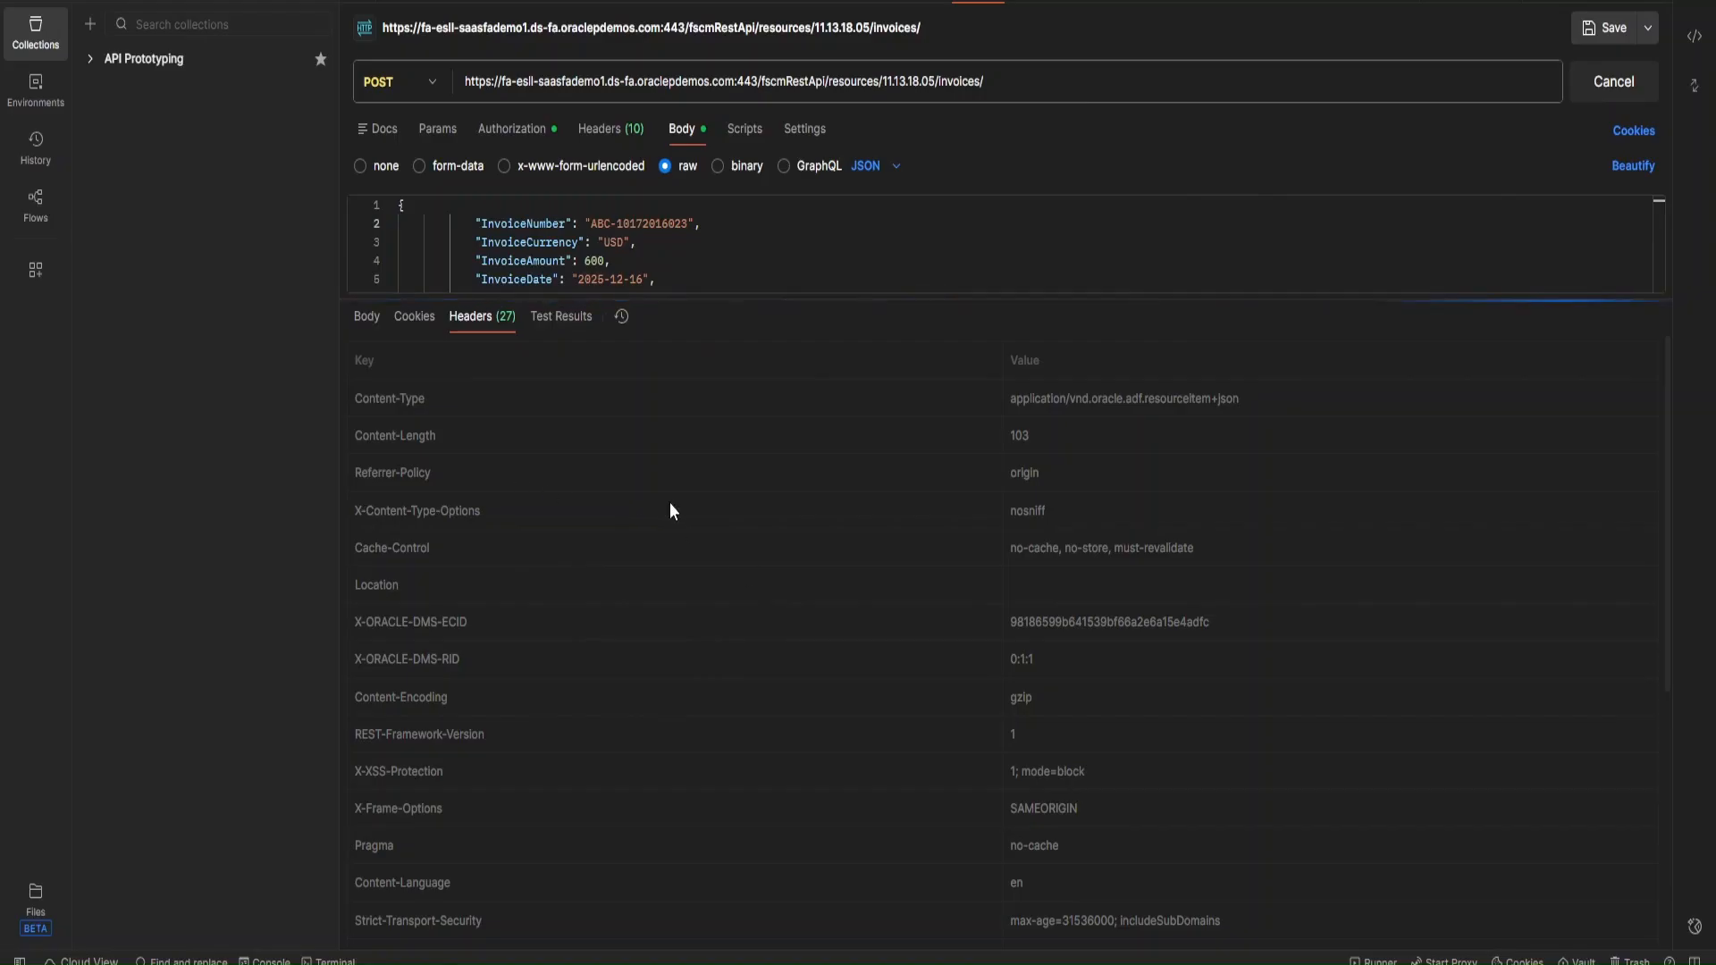
pyautogui.scroll(-5, 836, 537)
pyautogui.scroll(5, 839, 553)
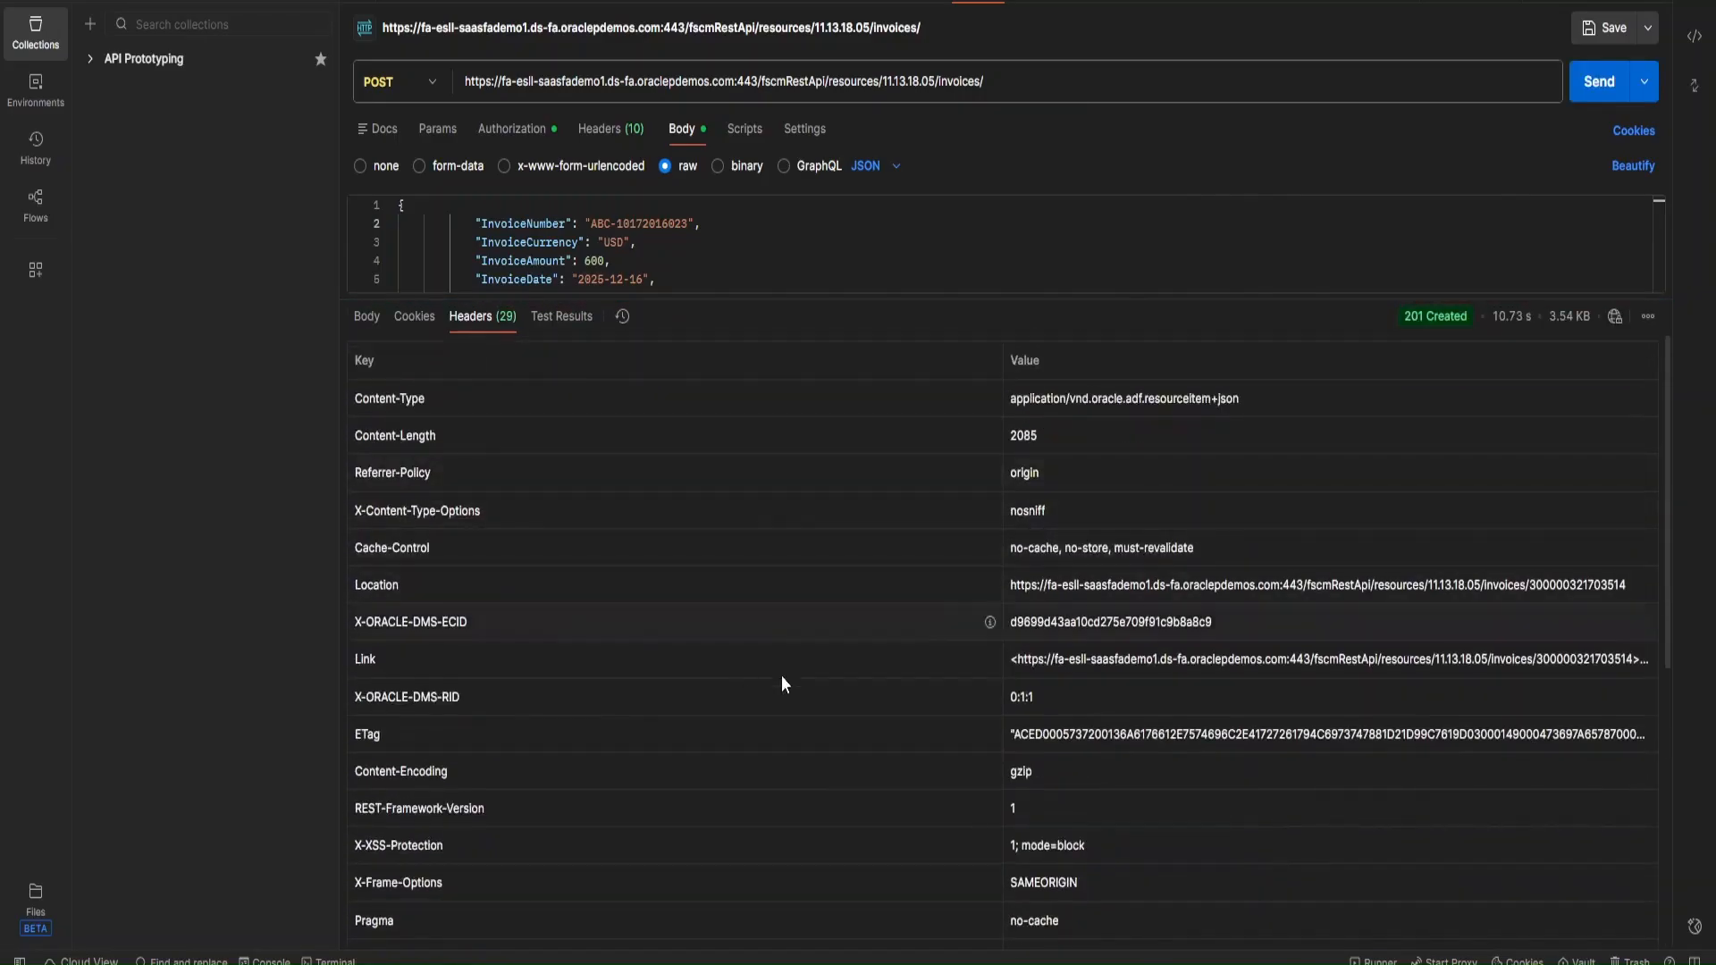
pyautogui.click(367, 320)
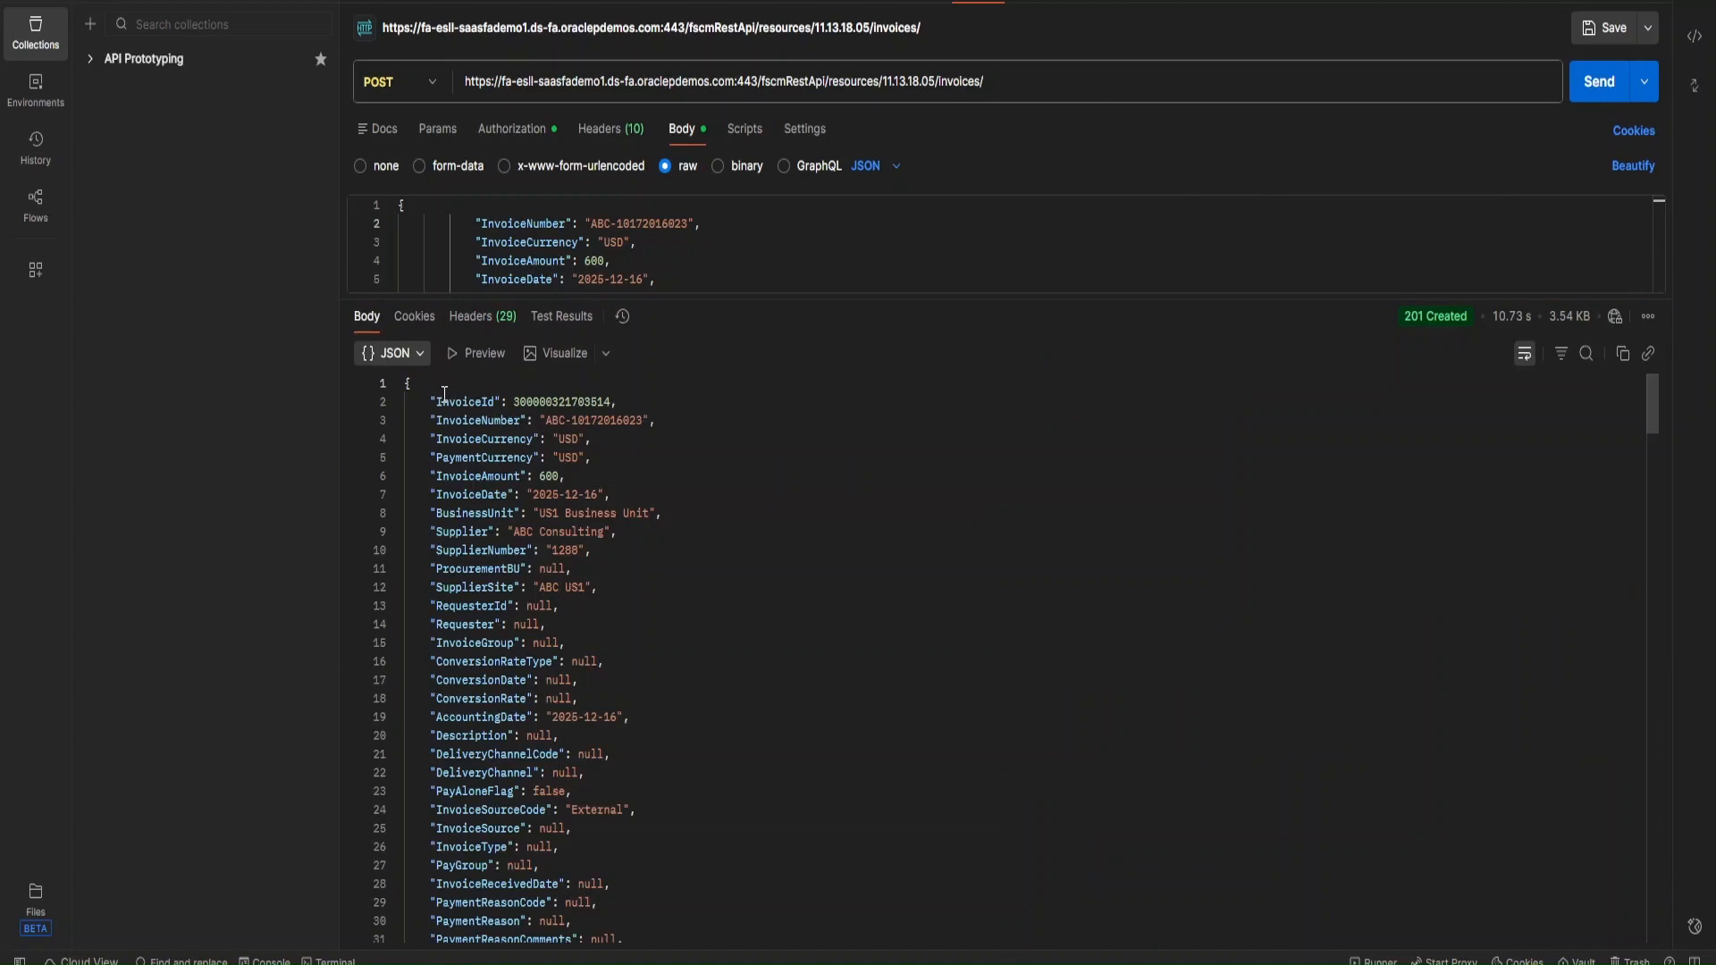
pyautogui.moveTo(1430, 320)
pyautogui.moveTo(432, 402); pyautogui.dragTo(618, 402)
pyautogui.moveTo(450, 428); pyautogui.dragTo(637, 423)
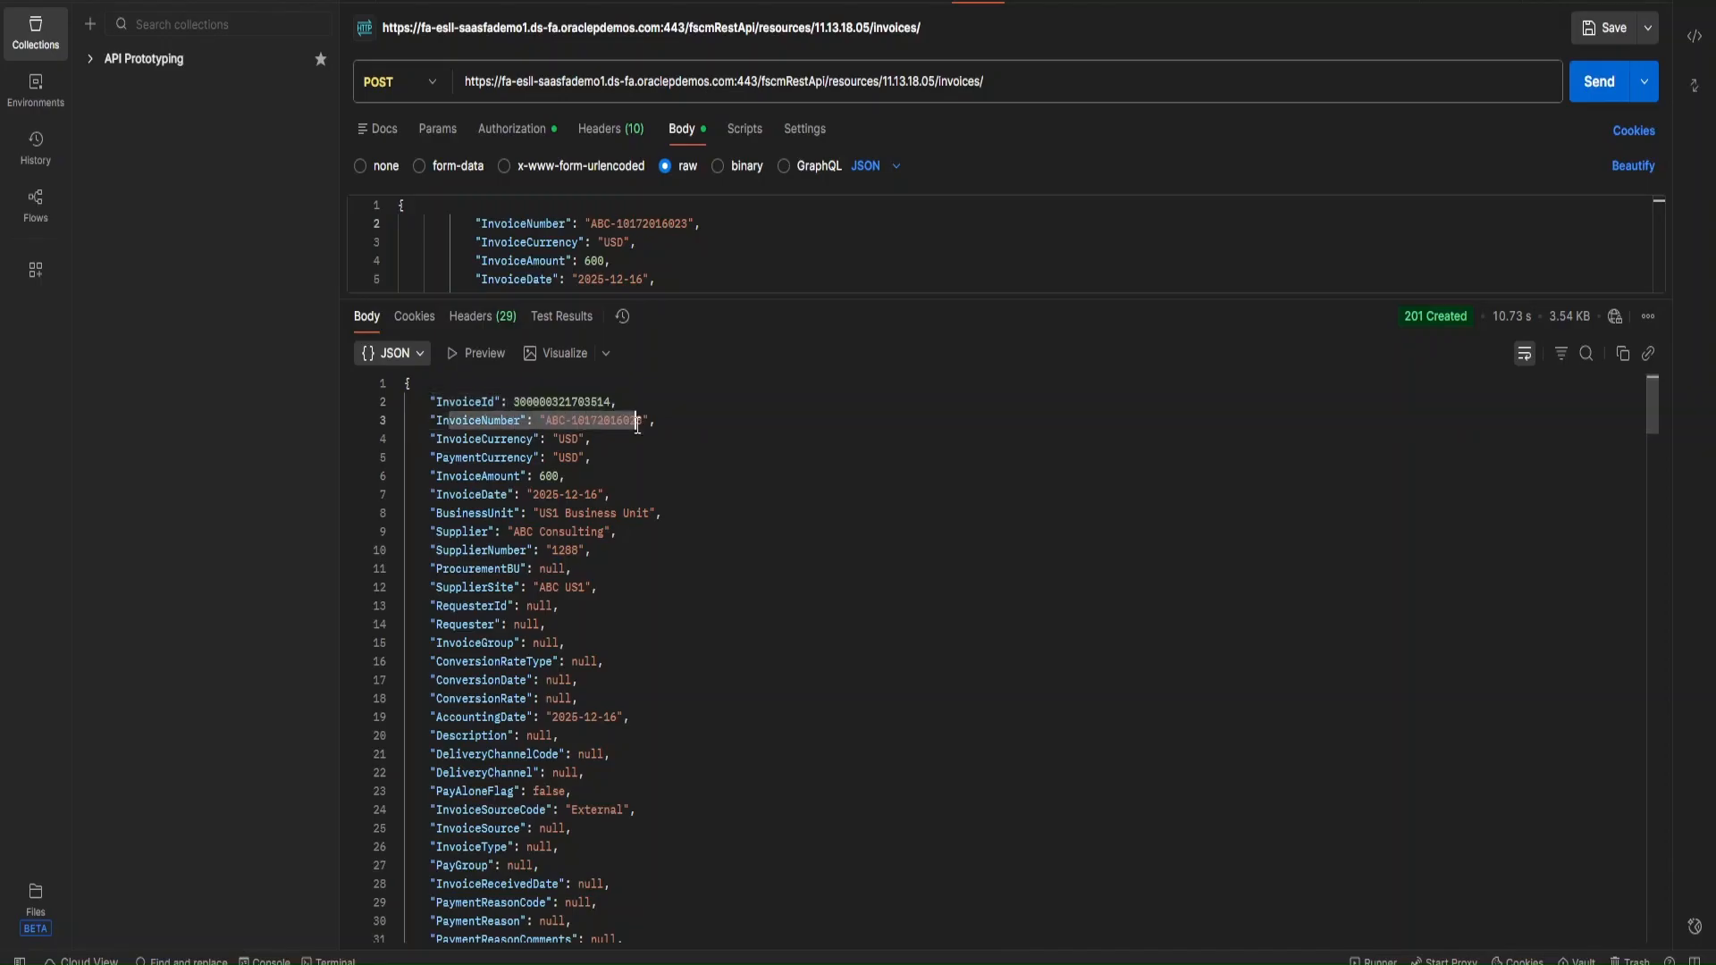
pyautogui.moveTo(444, 440); pyautogui.dragTo(626, 443)
pyautogui.moveTo(449, 475); pyautogui.dragTo(605, 472)
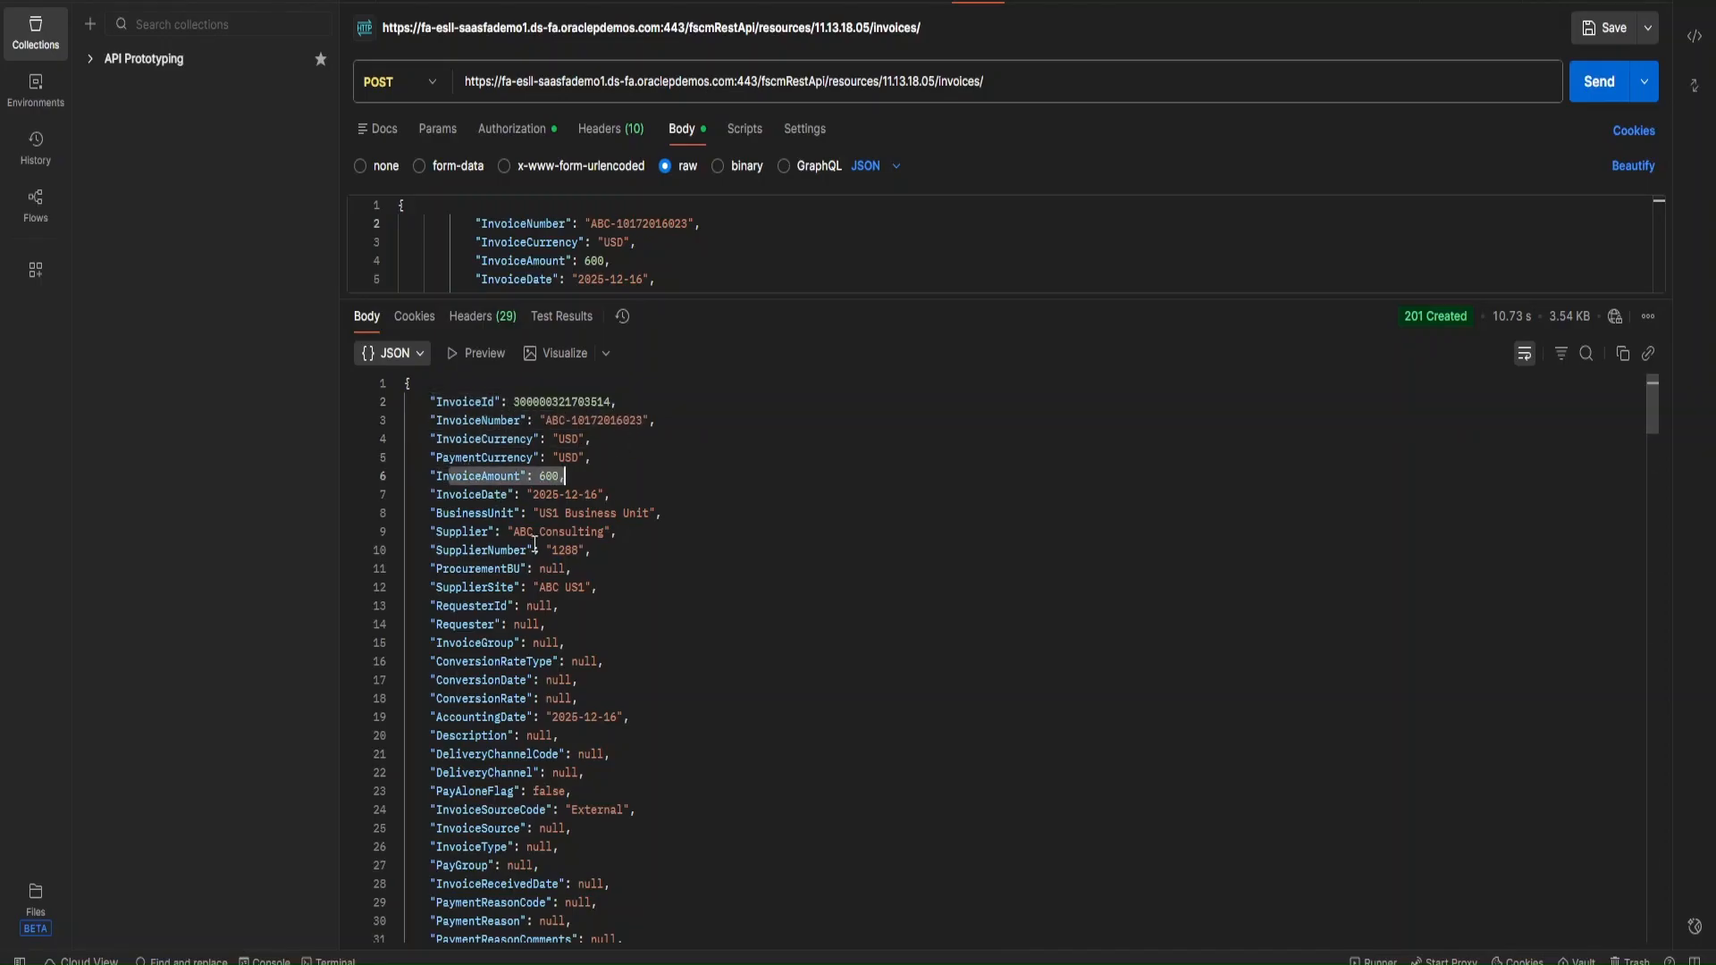
# - Examine the remaining response fields down through the invoiceLines section and its links
pyautogui.scroll(-10, 546, 590)
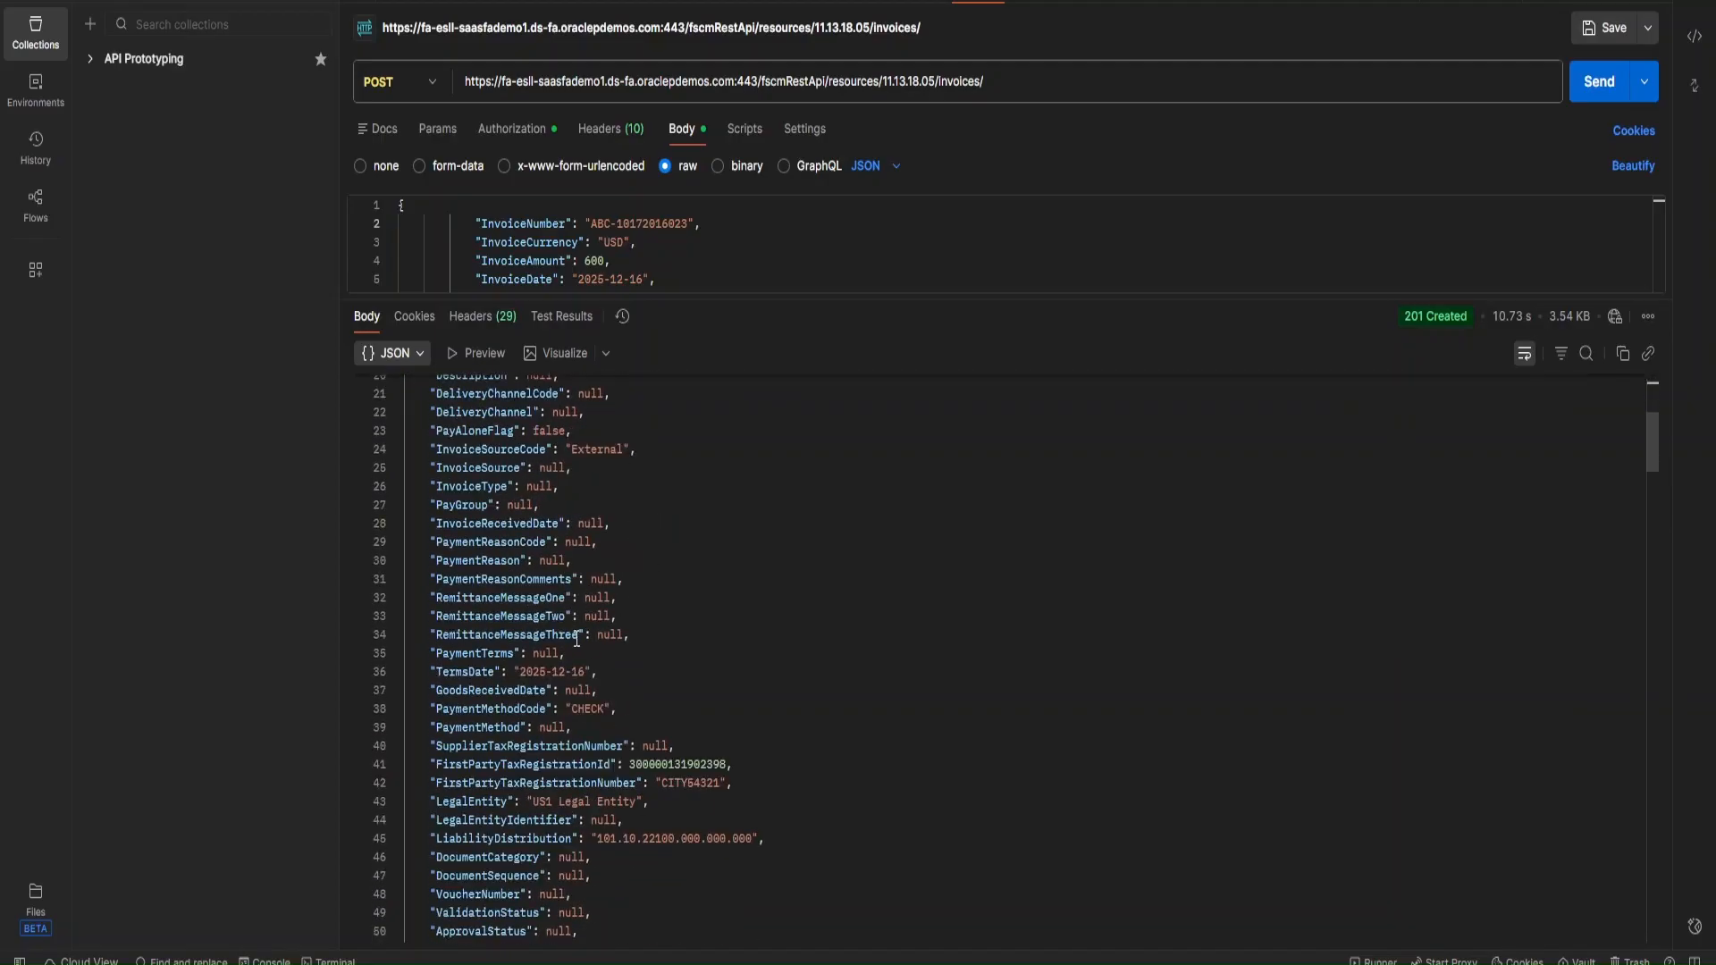
pyautogui.scroll(-8, 577, 639)
pyautogui.scroll(-6, 478, 513)
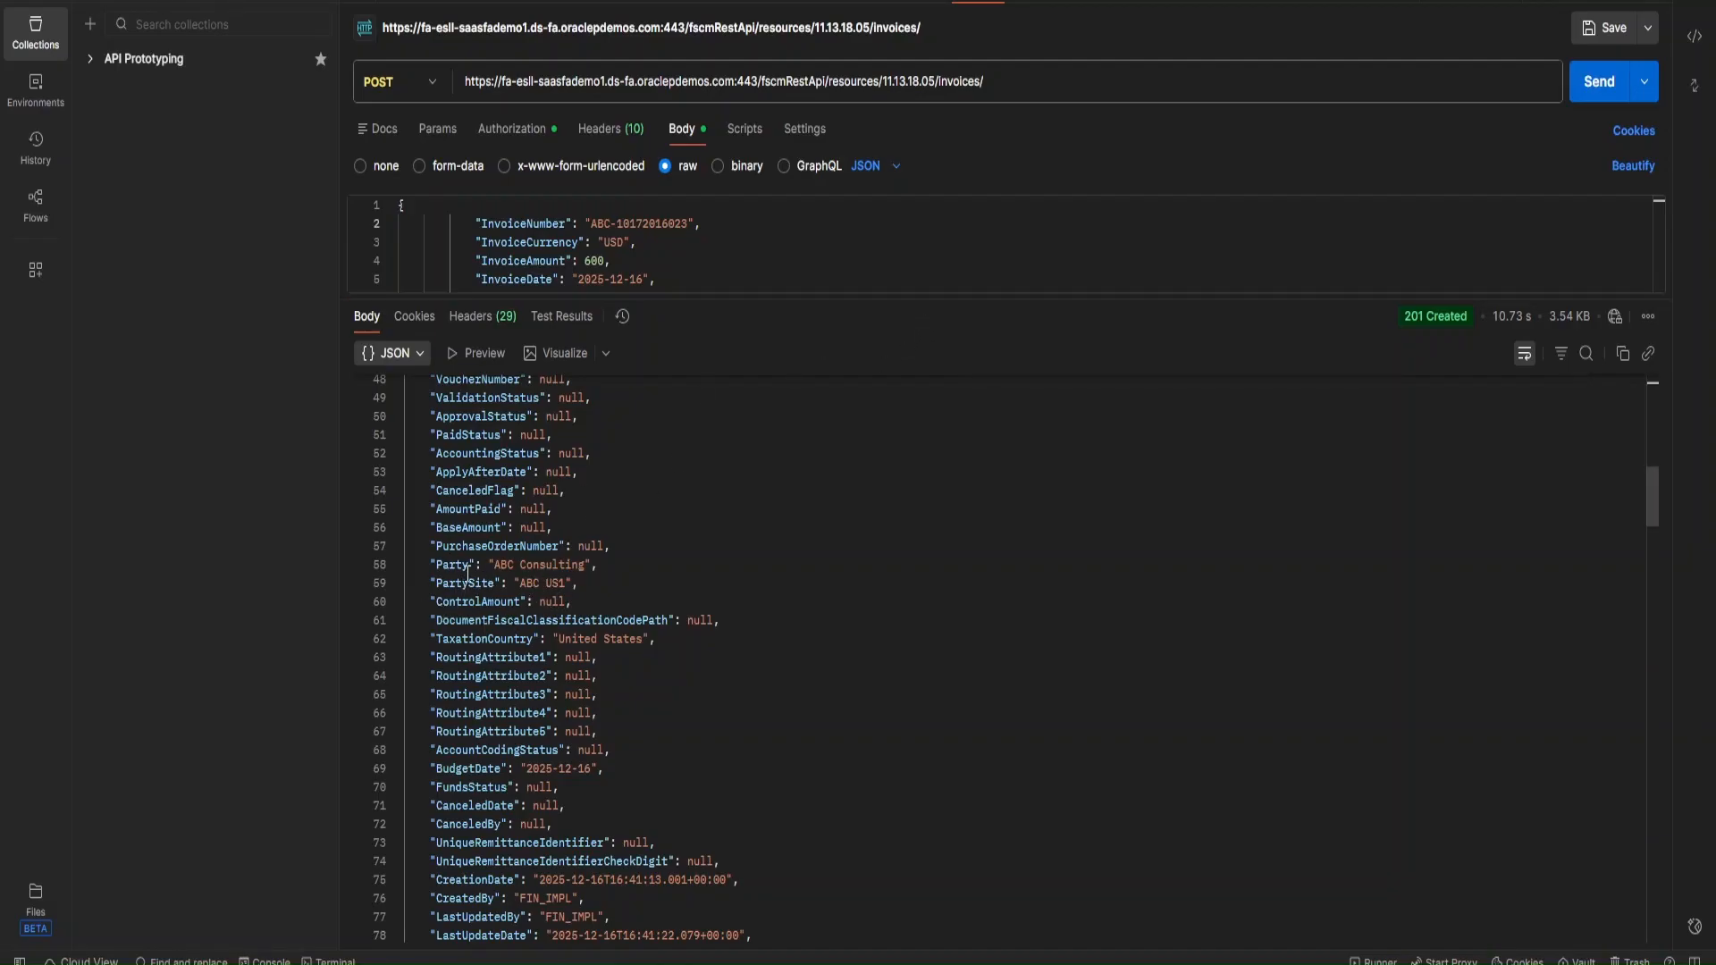
pyautogui.scroll(-2, 612, 621)
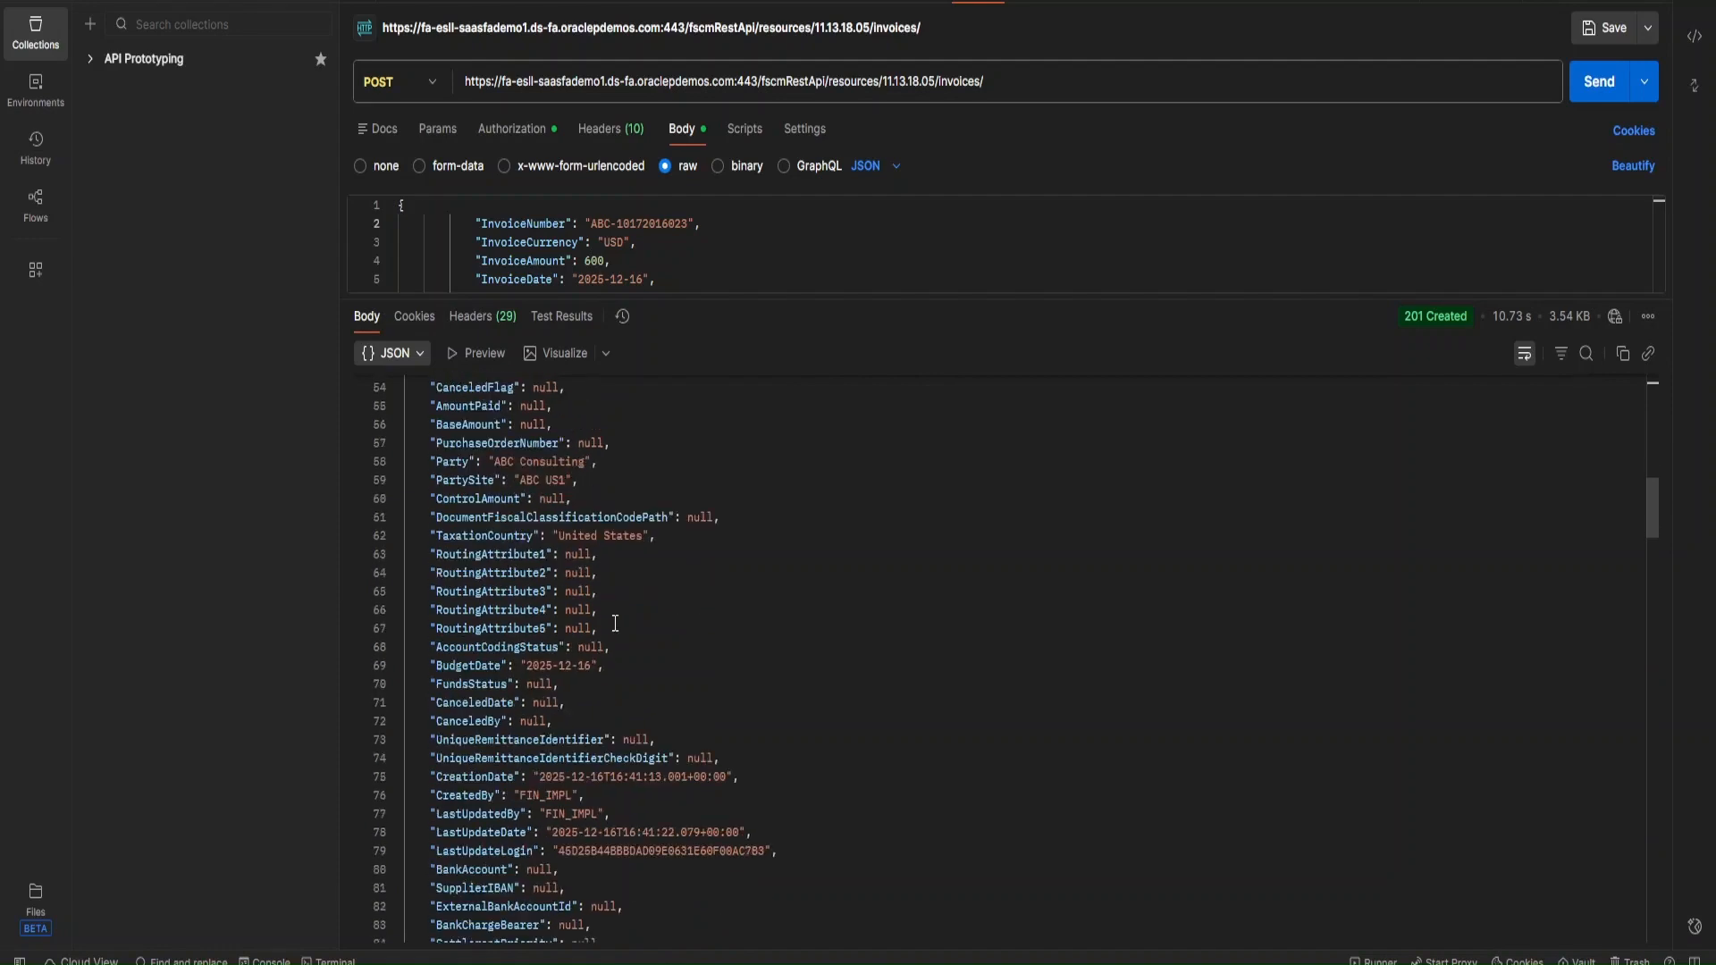
pyautogui.scroll(-1, 606, 635)
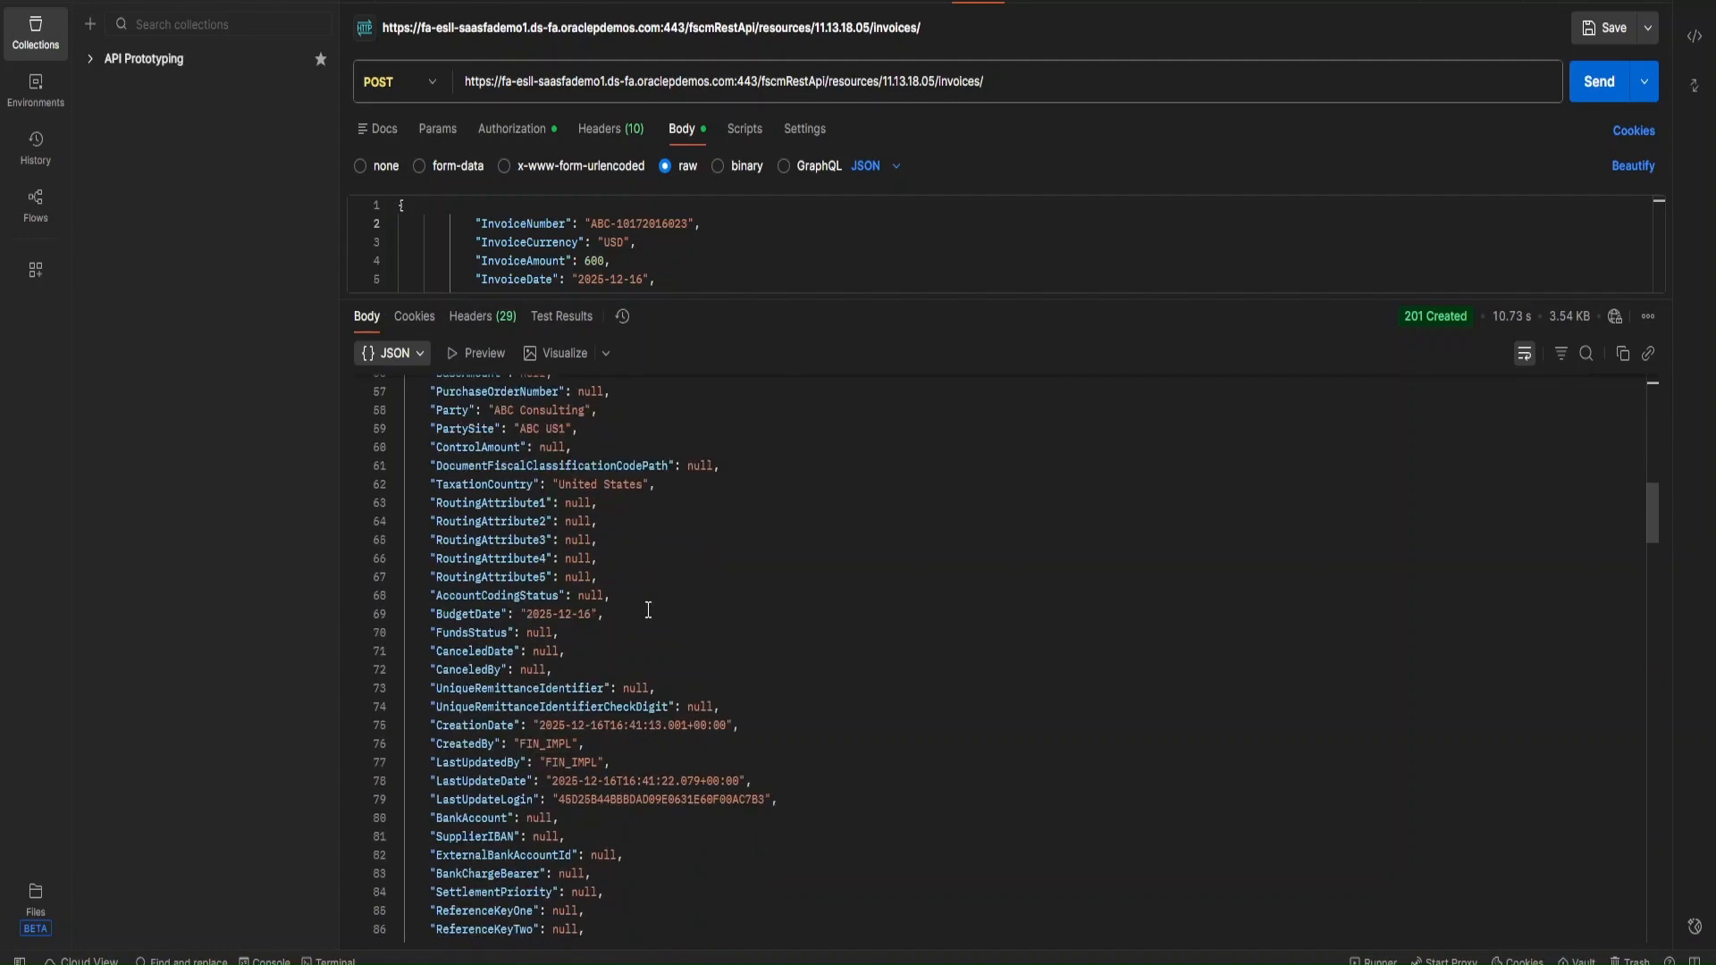
pyautogui.scroll(-5, 648, 611)
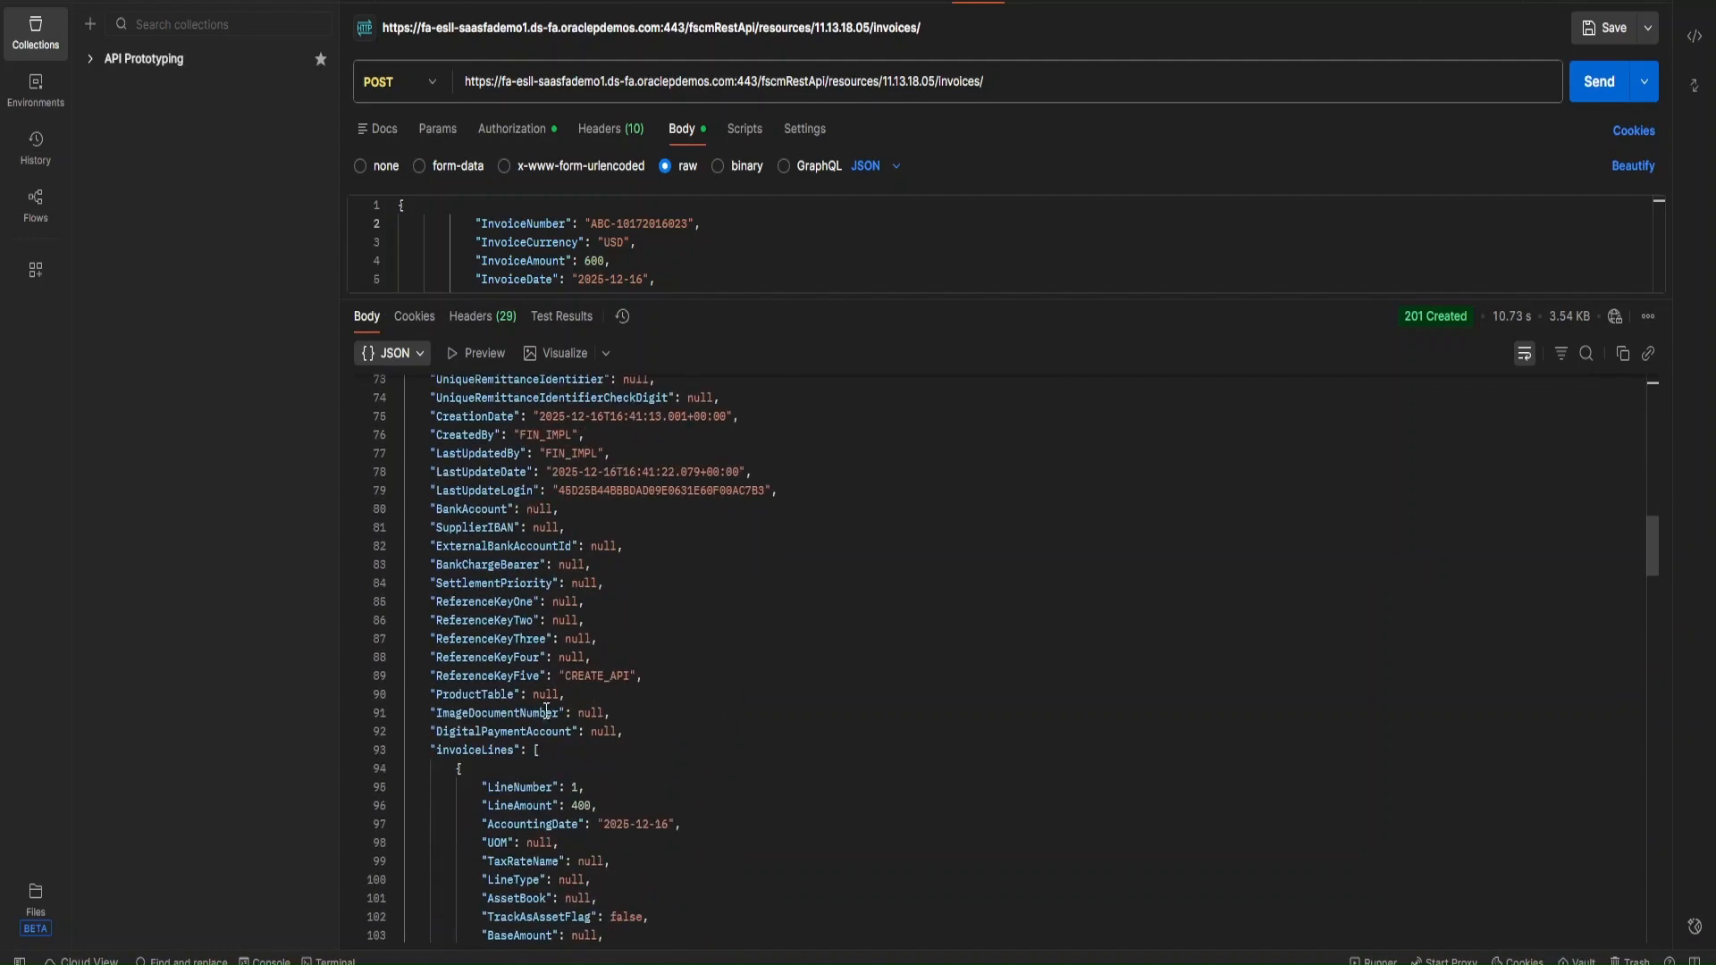
pyautogui.scroll(-3, 554, 701)
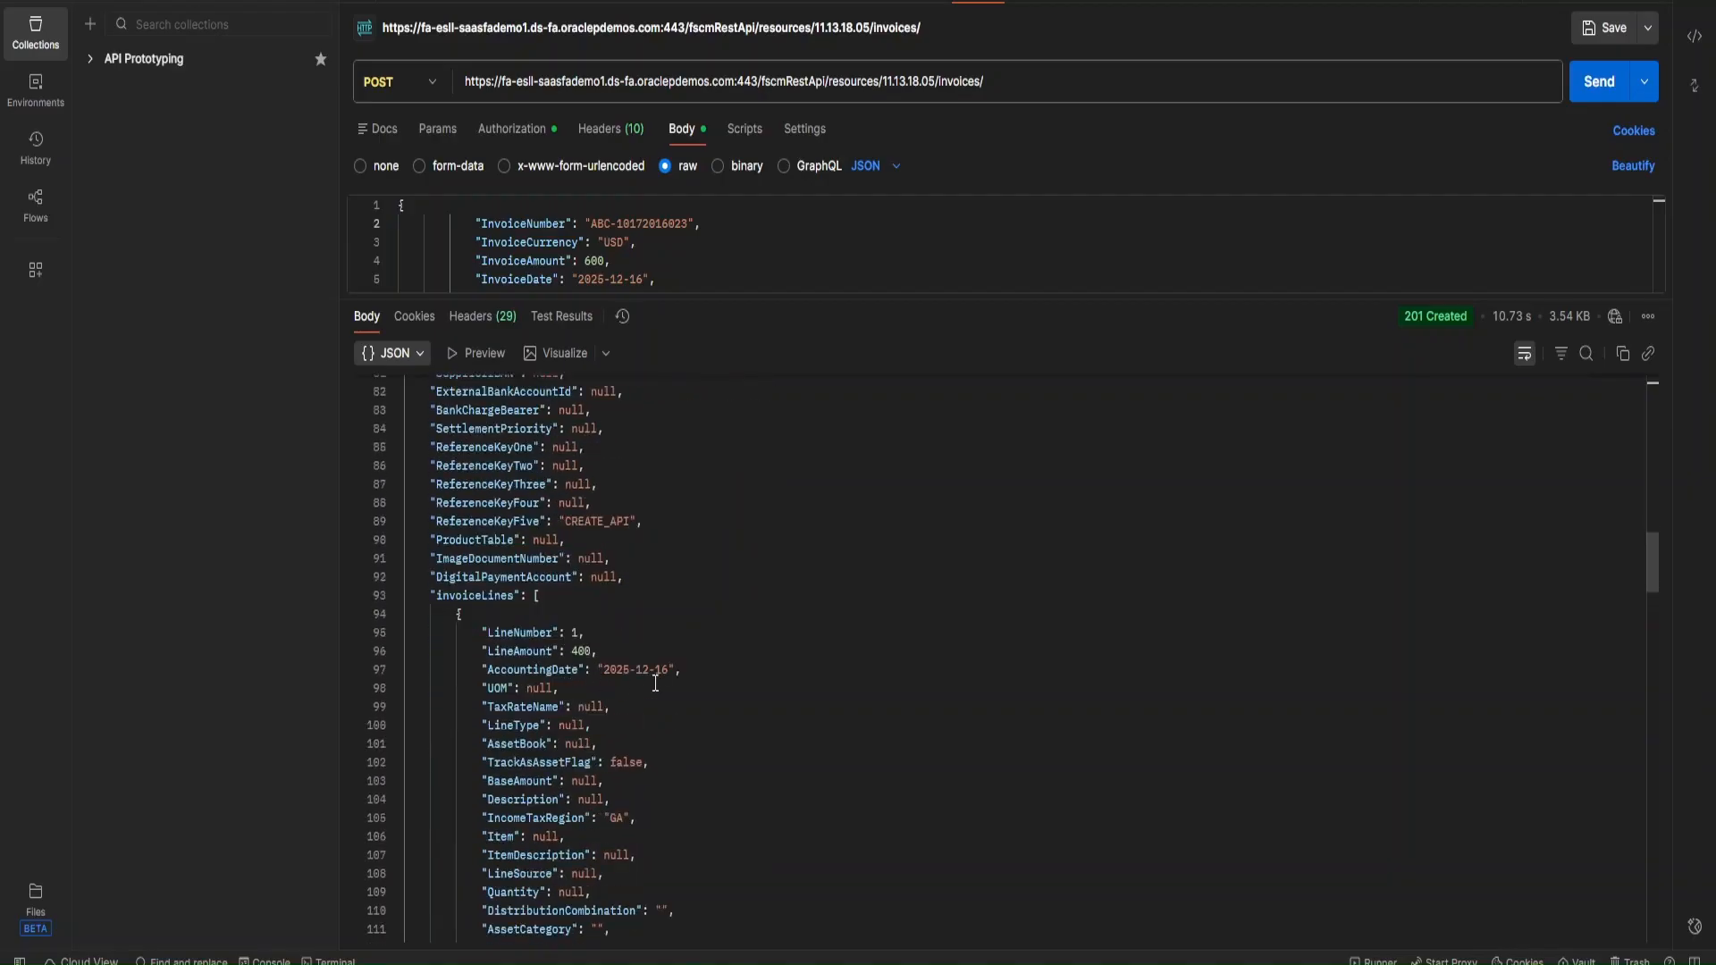
pyautogui.scroll(-1, 659, 675)
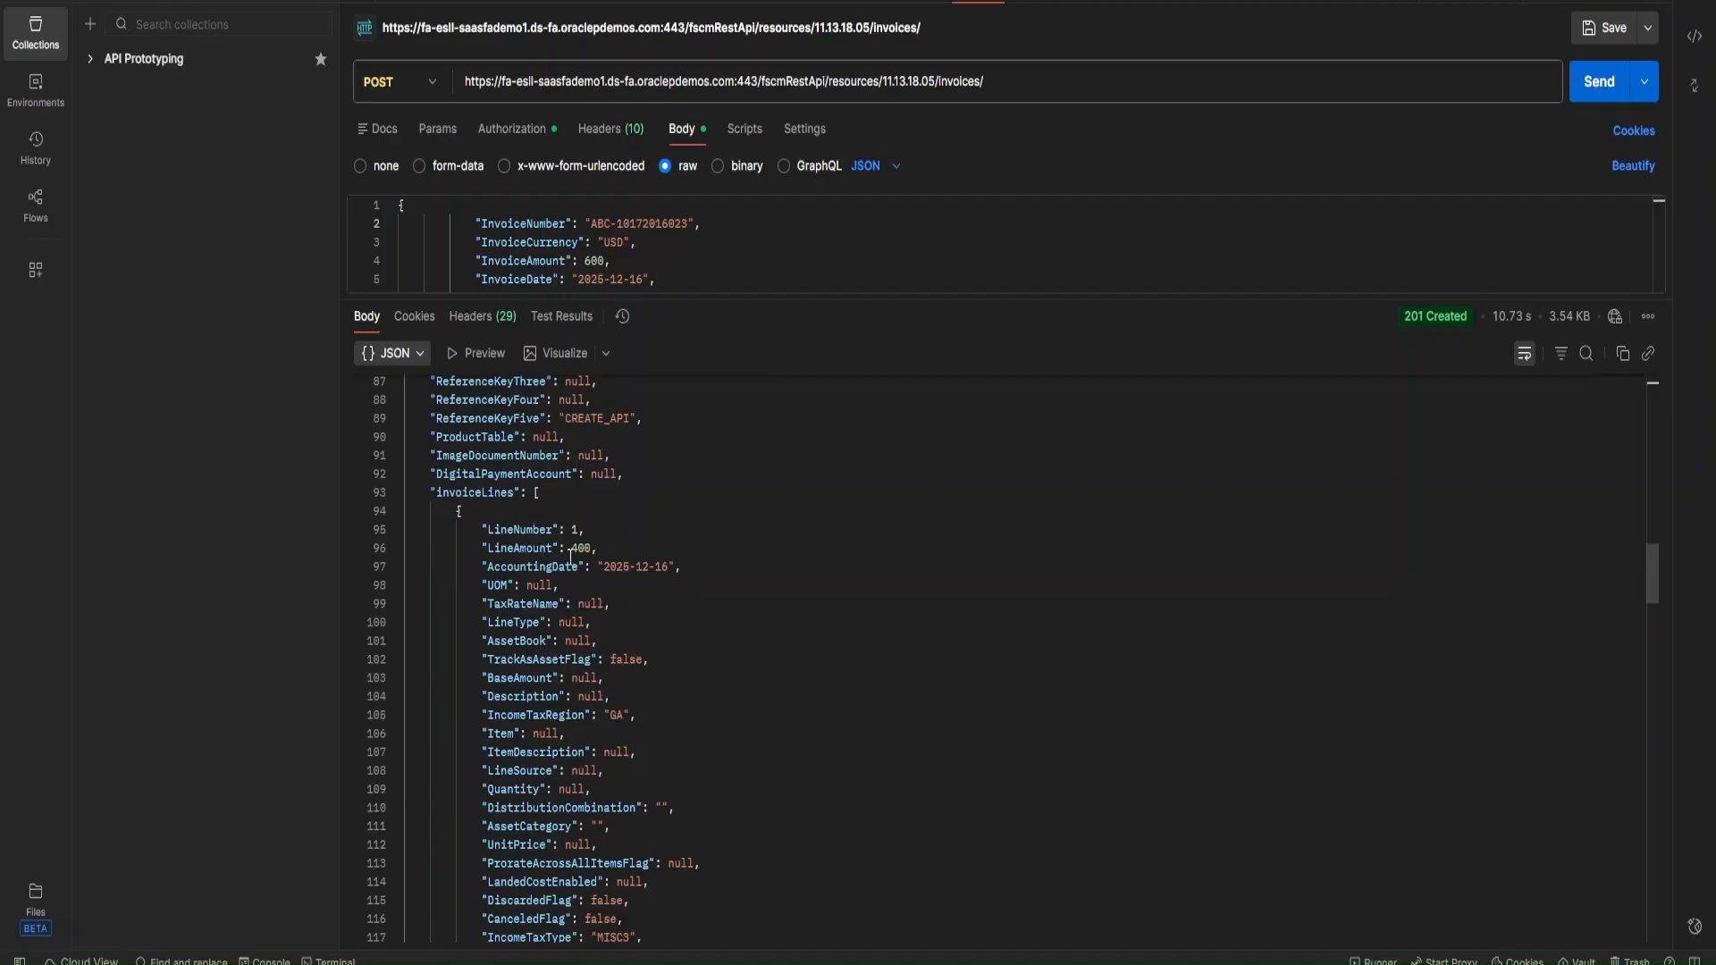
pyautogui.scroll(-7, 668, 586)
pyautogui.scroll(-11, 671, 594)
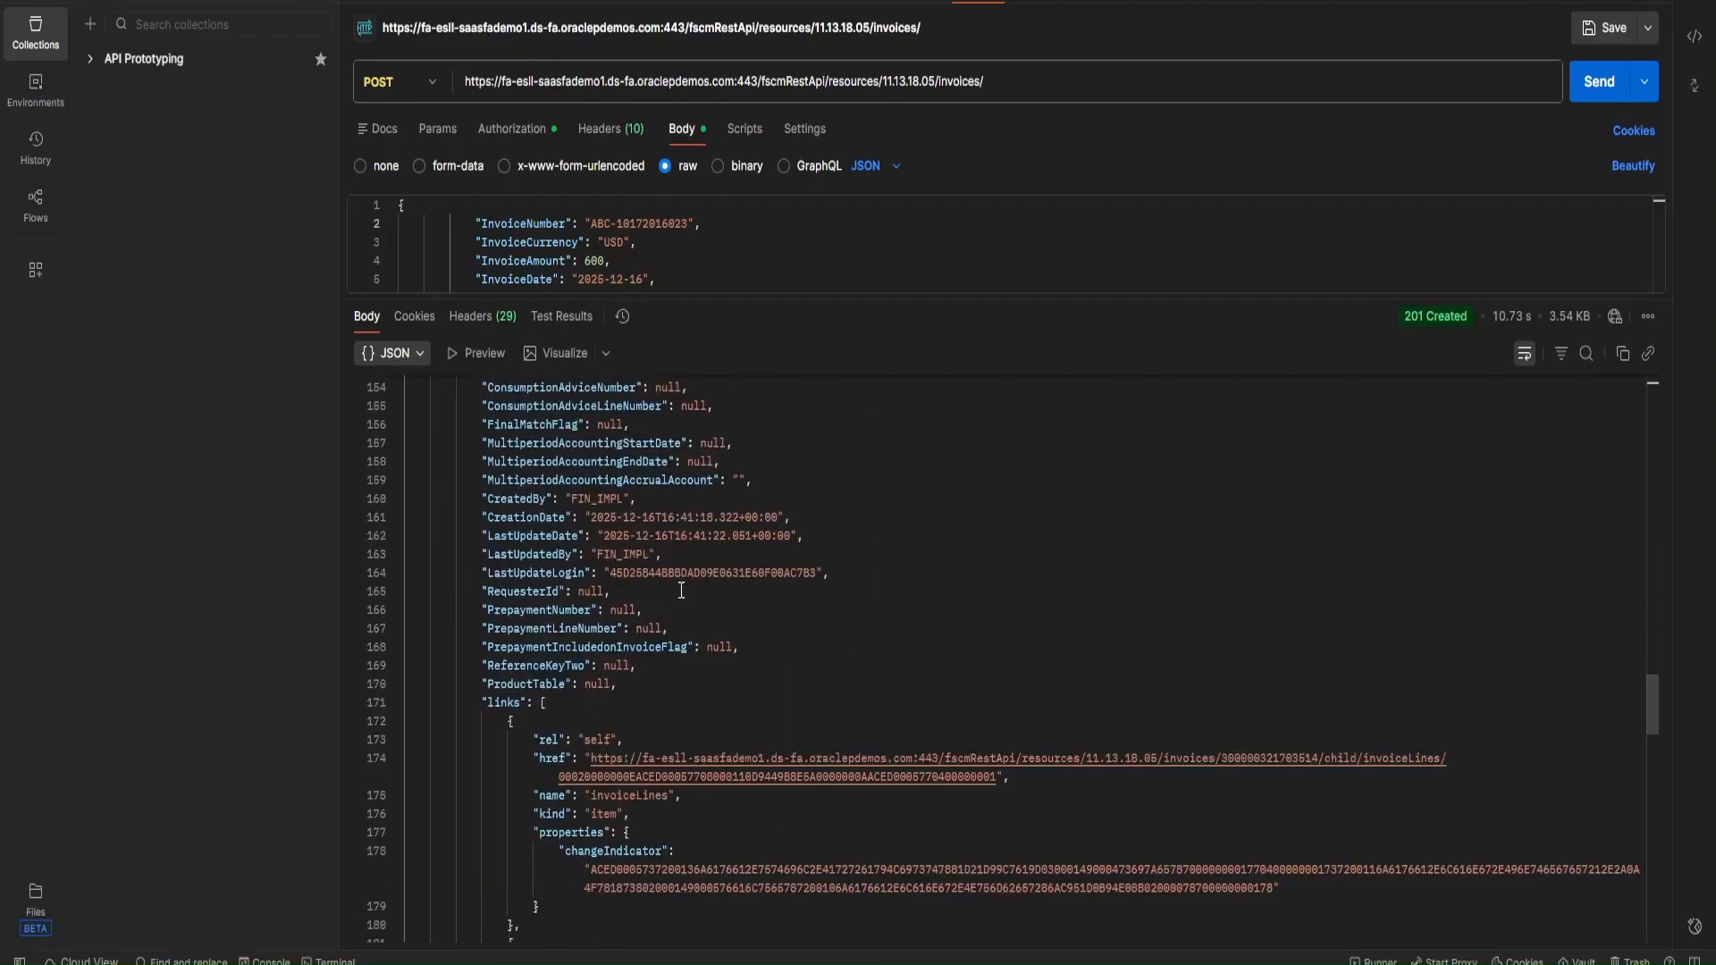
pyautogui.scroll(4, 675, 599)
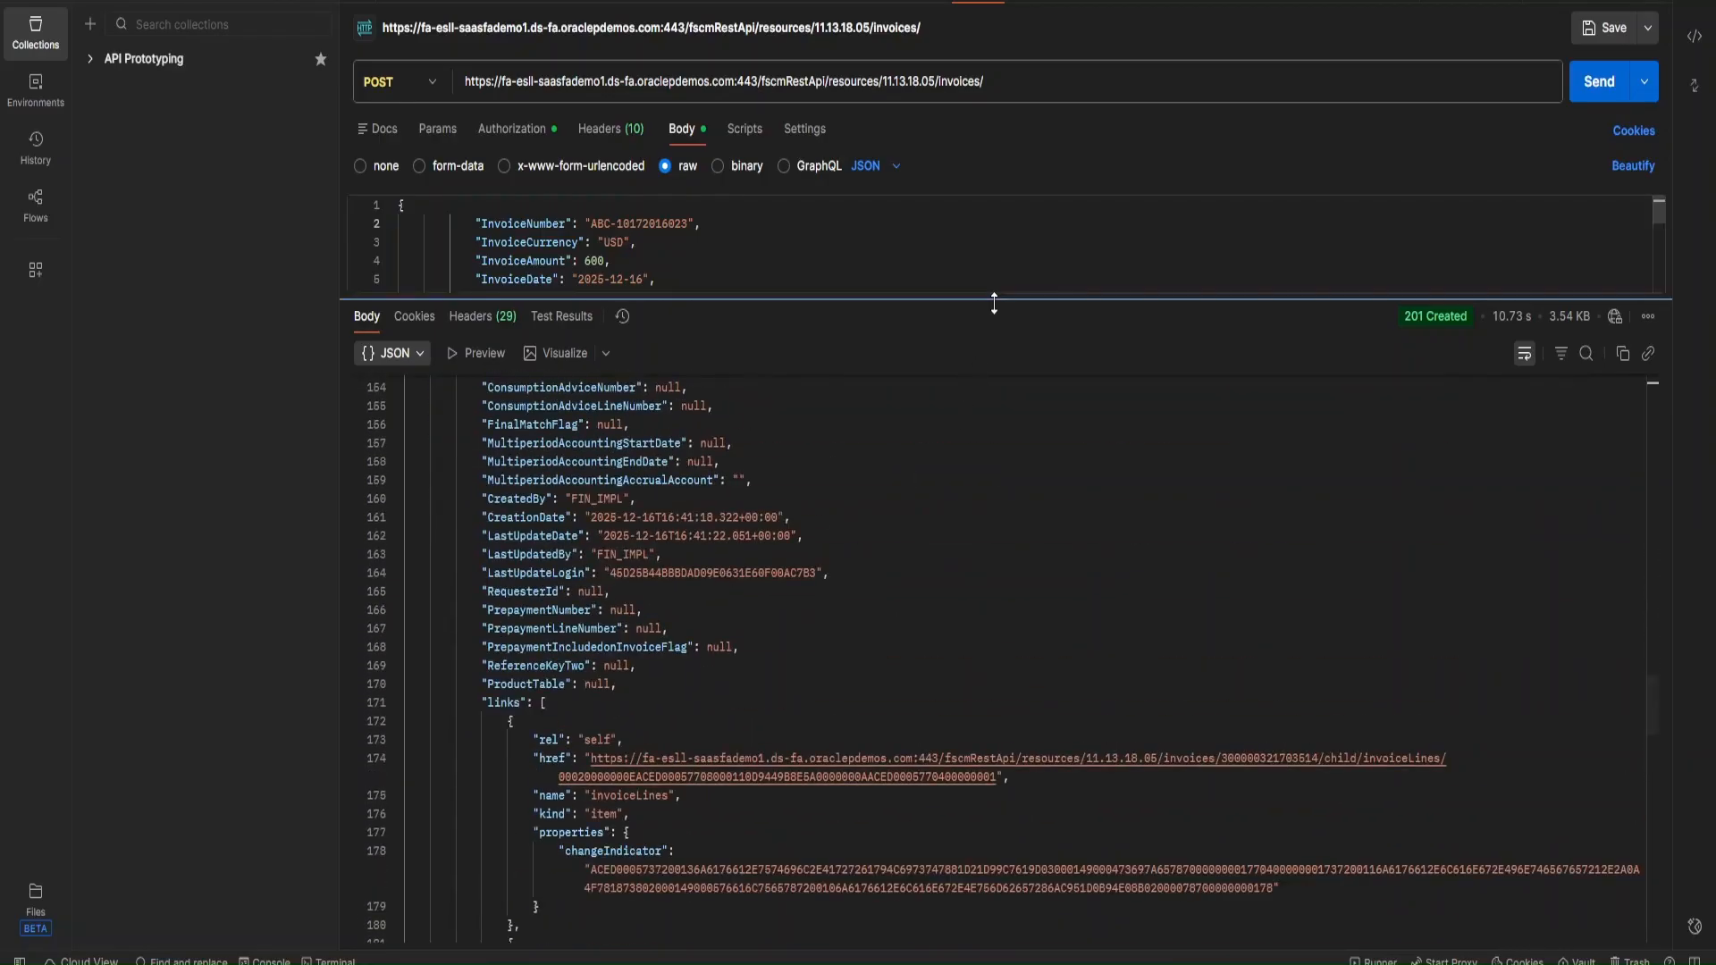
pyautogui.moveTo(992, 298); pyautogui.dragTo(1008, 443)
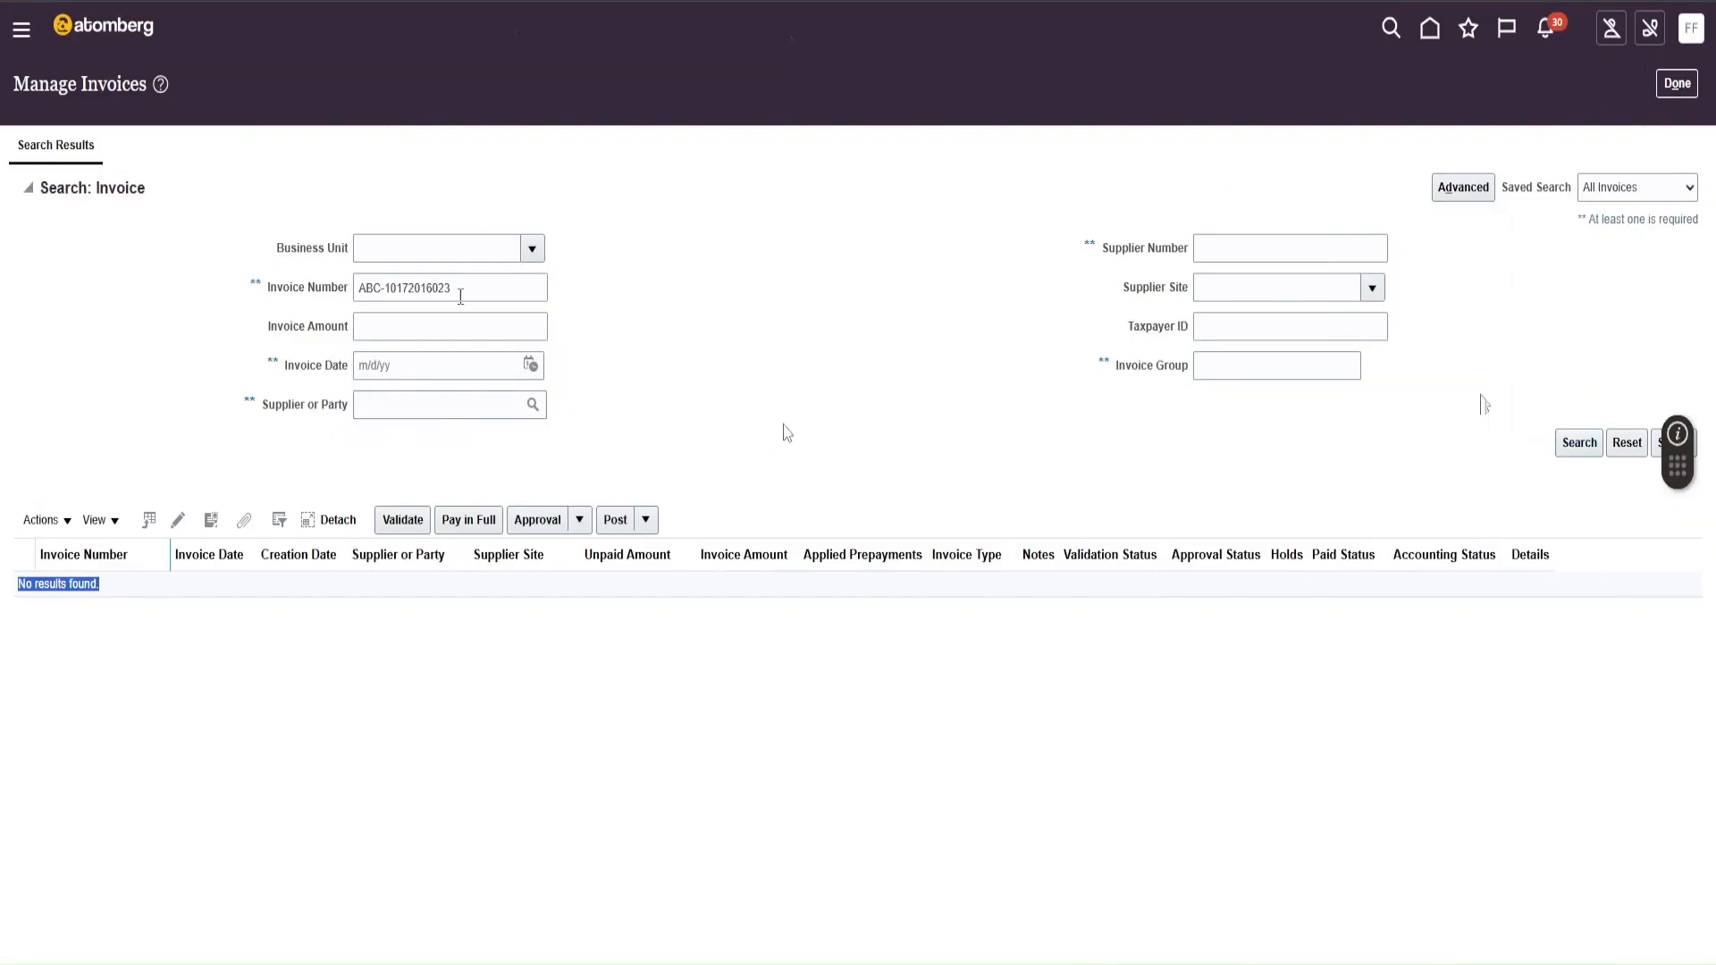
# - Switch to Oracle Fusion and rerun the Manage Invoices search for the invoice number ending in 3
pyautogui.press('Return')
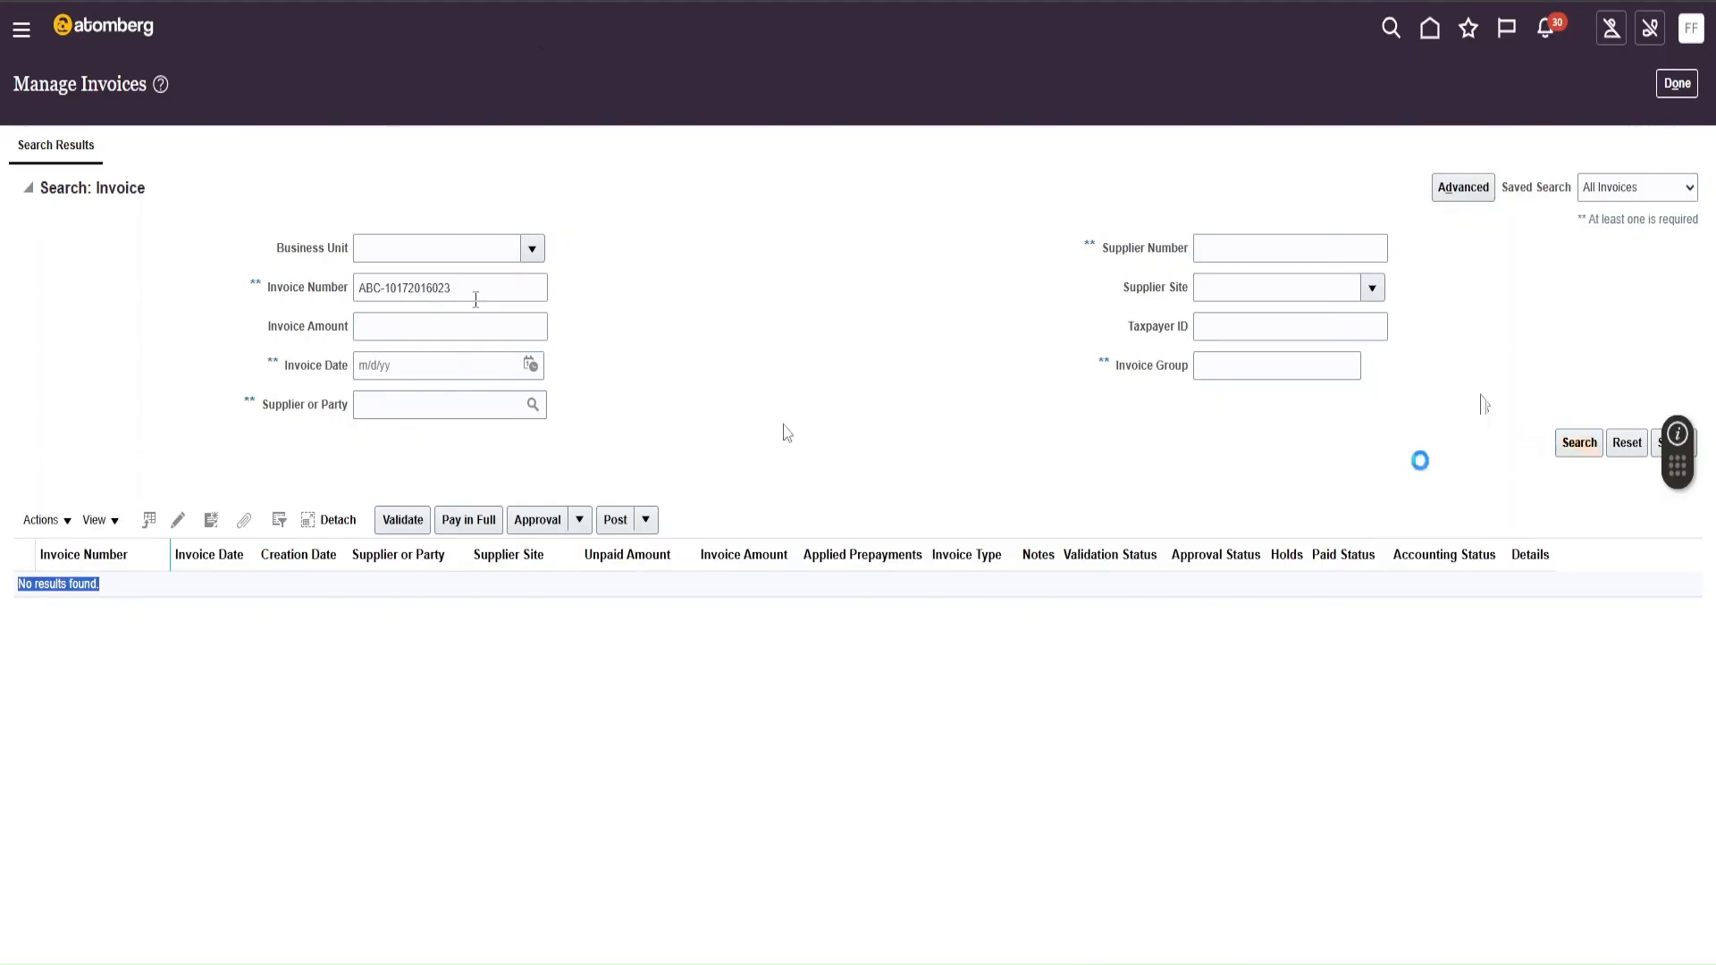